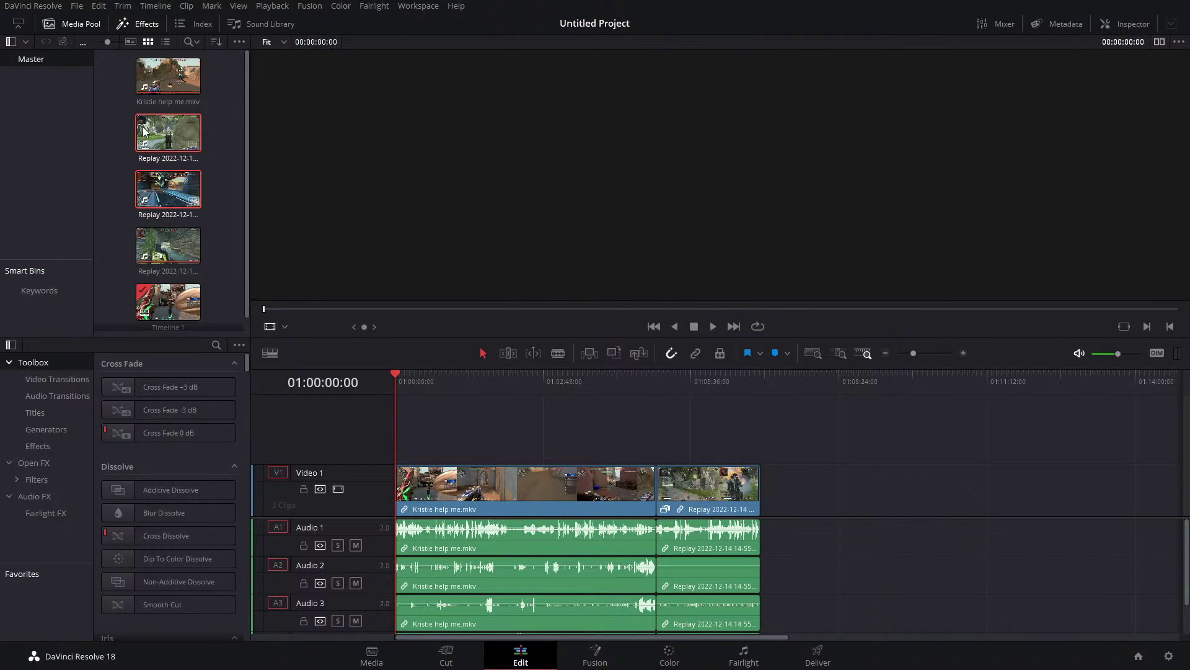
Append the two selected replay clips to the end of the timeline and delete all four audio clips on Audio 4.
left_click_drag(859, 491, 764, 499)
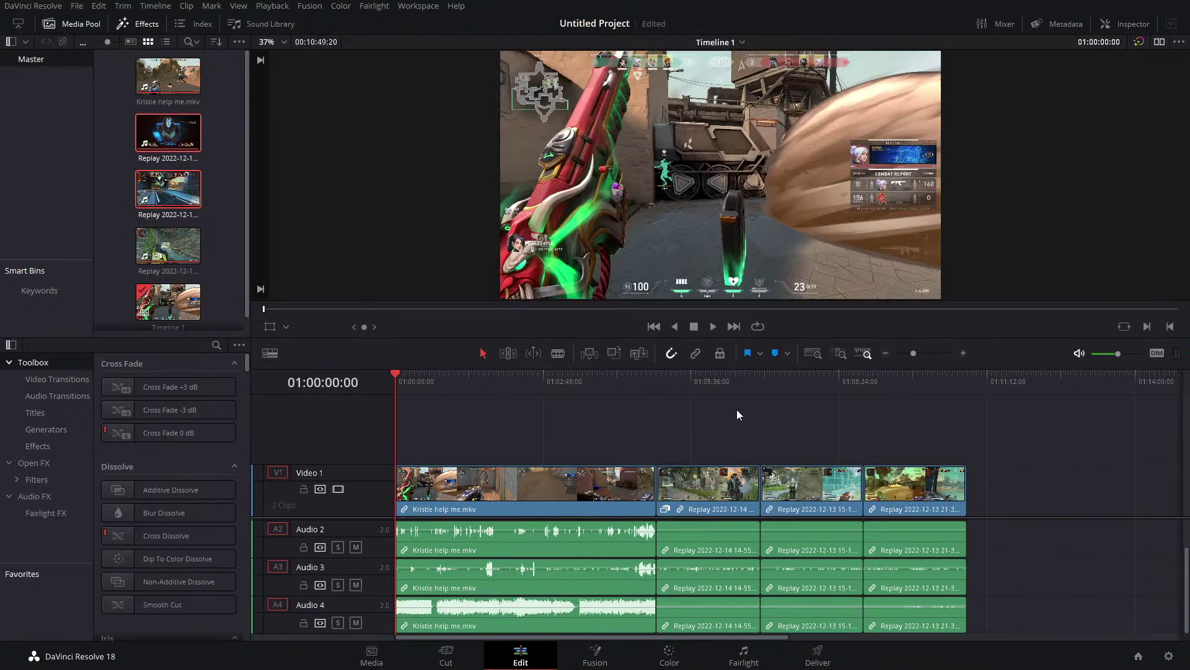
left_click_drag(999, 642, 552, 630)
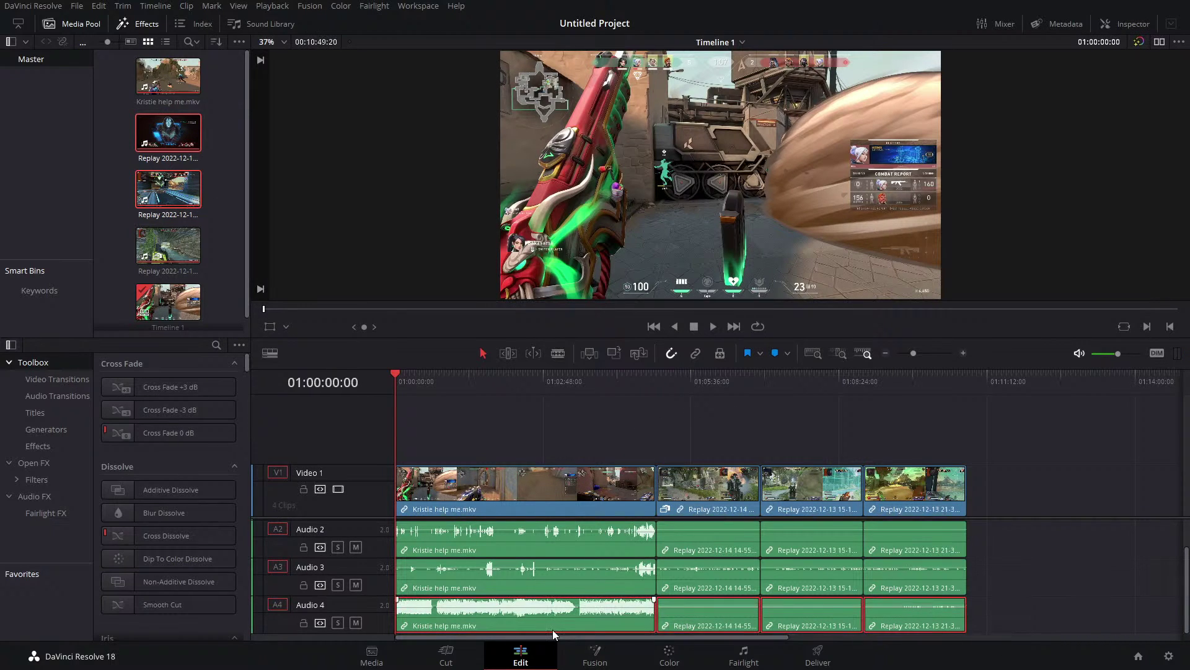
key("Delete")
scroll(527, 625, "up", 1)
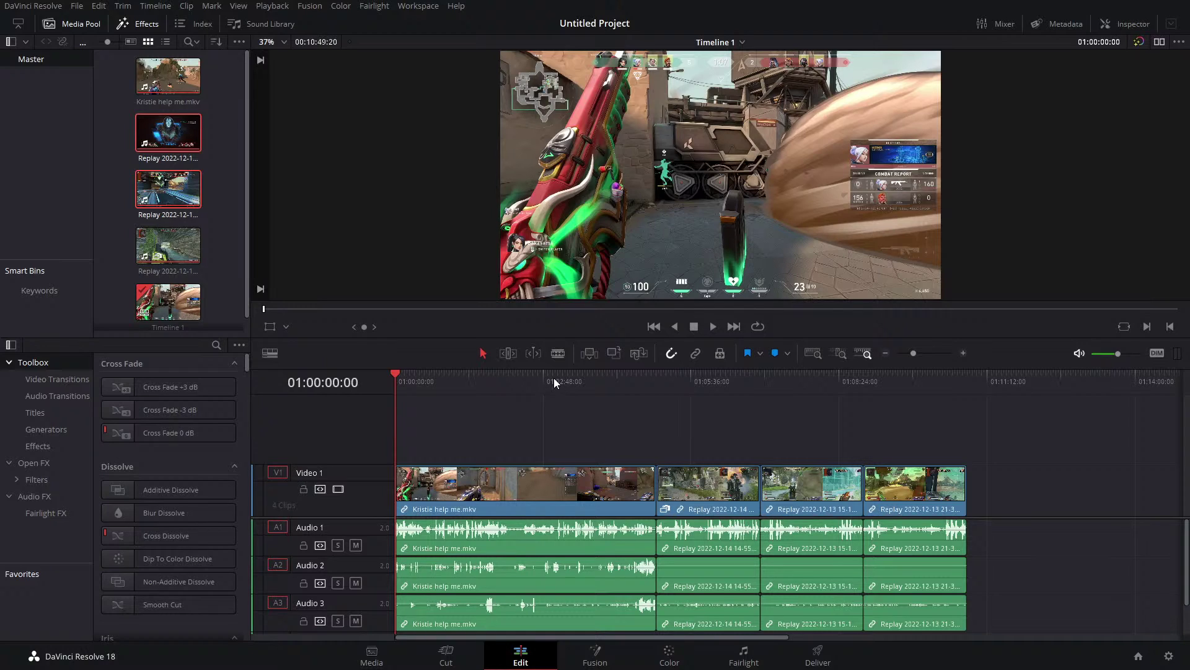
Scrub through the end of the first clip on Video 1 and park the playhead at the start of the first replay clip.
left_click(609, 489)
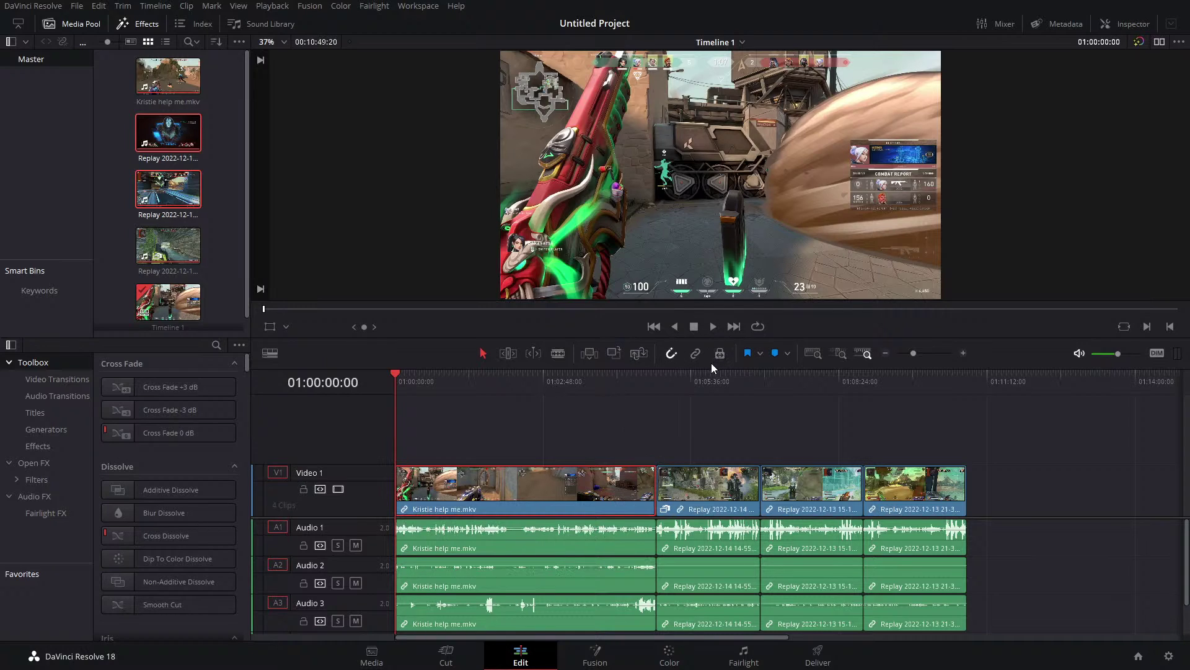
left_click_drag(581, 389, 643, 378)
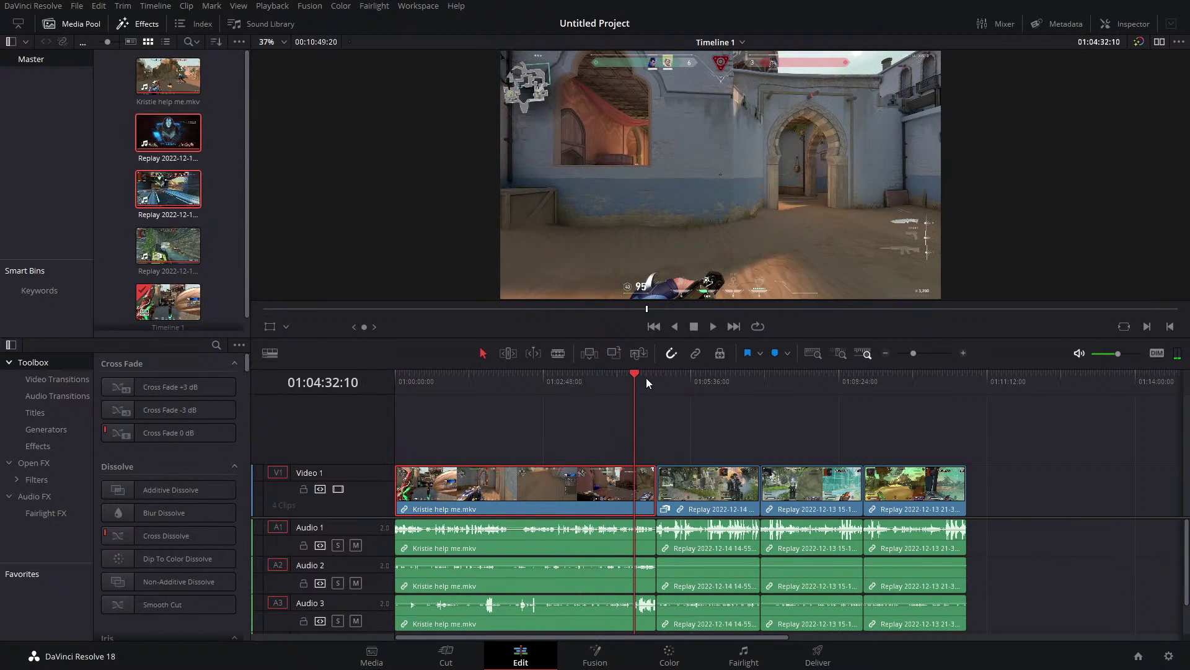
left_click(635, 378)
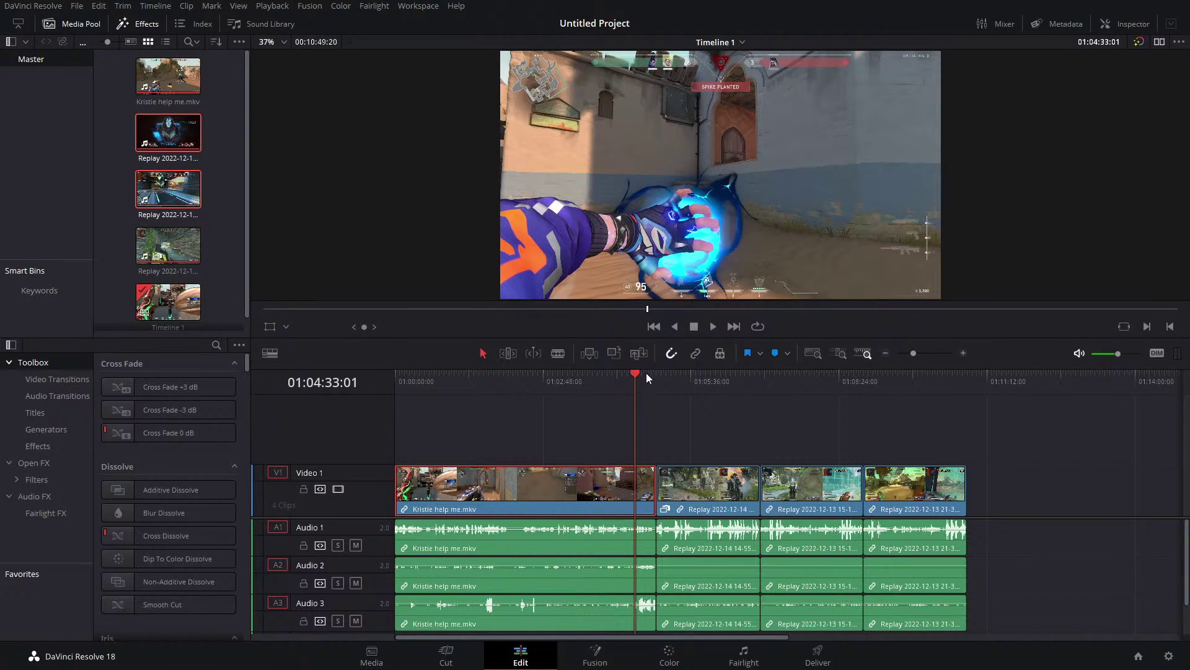
left_click(656, 377)
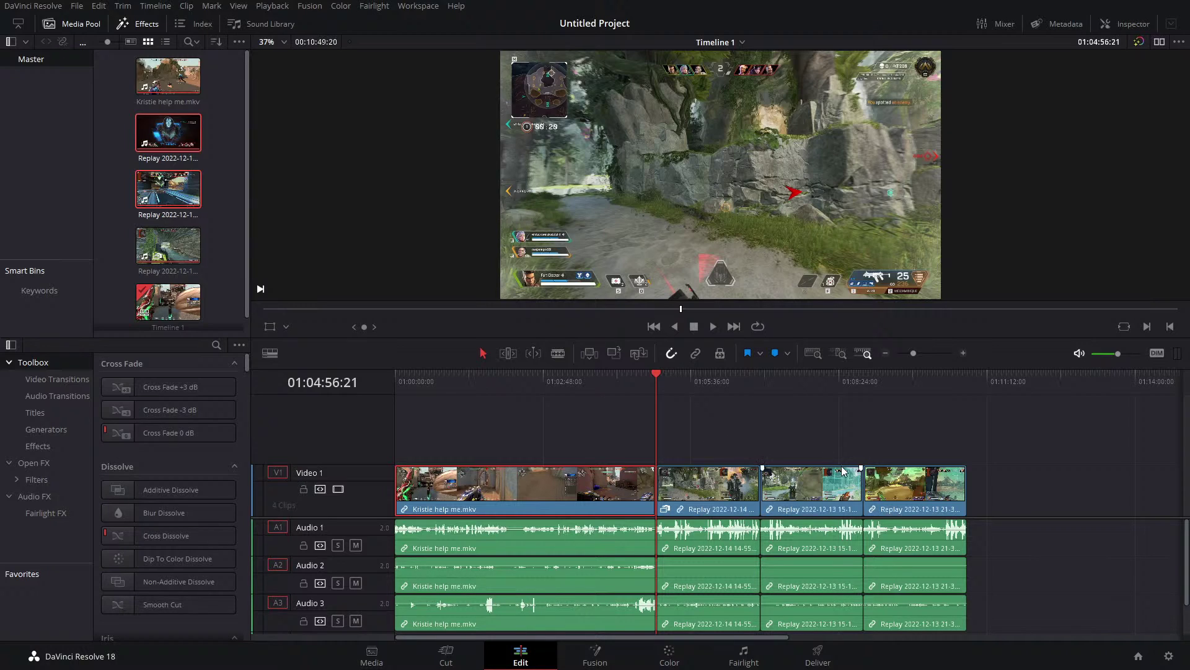
Delete the three replay clips' audio on Audio 3 and Audio 2, keeping their Audio 1 sound.
left_click(726, 409)
left_click_drag(1005, 605, 722, 596)
key("Delete")
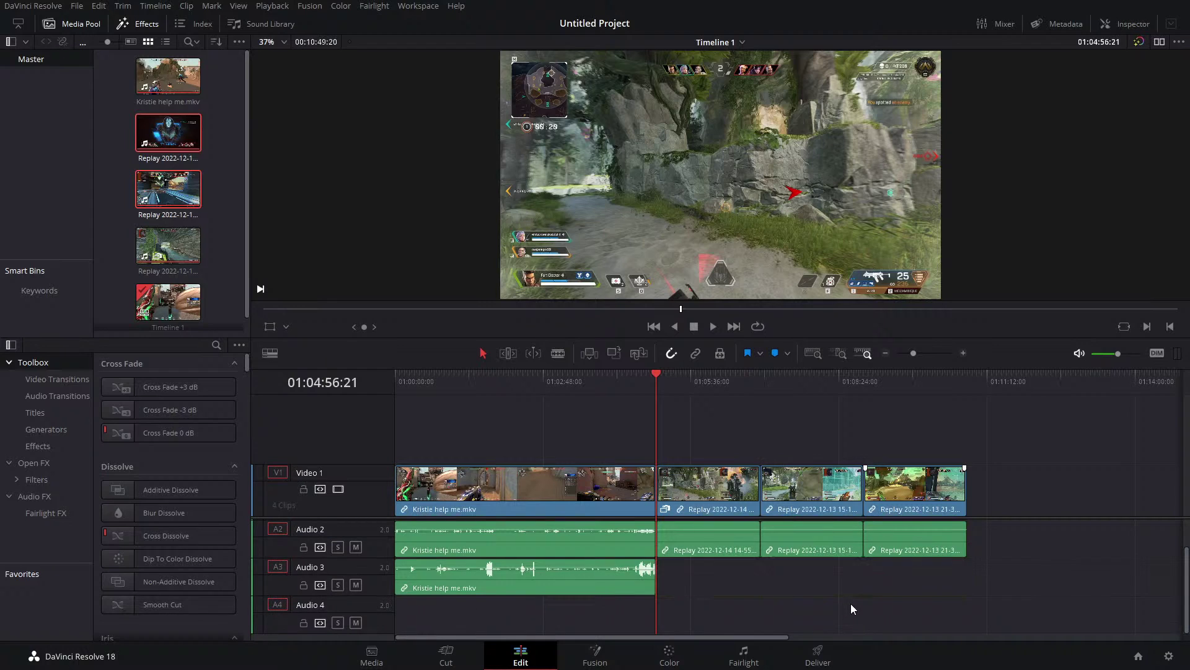
key("space")
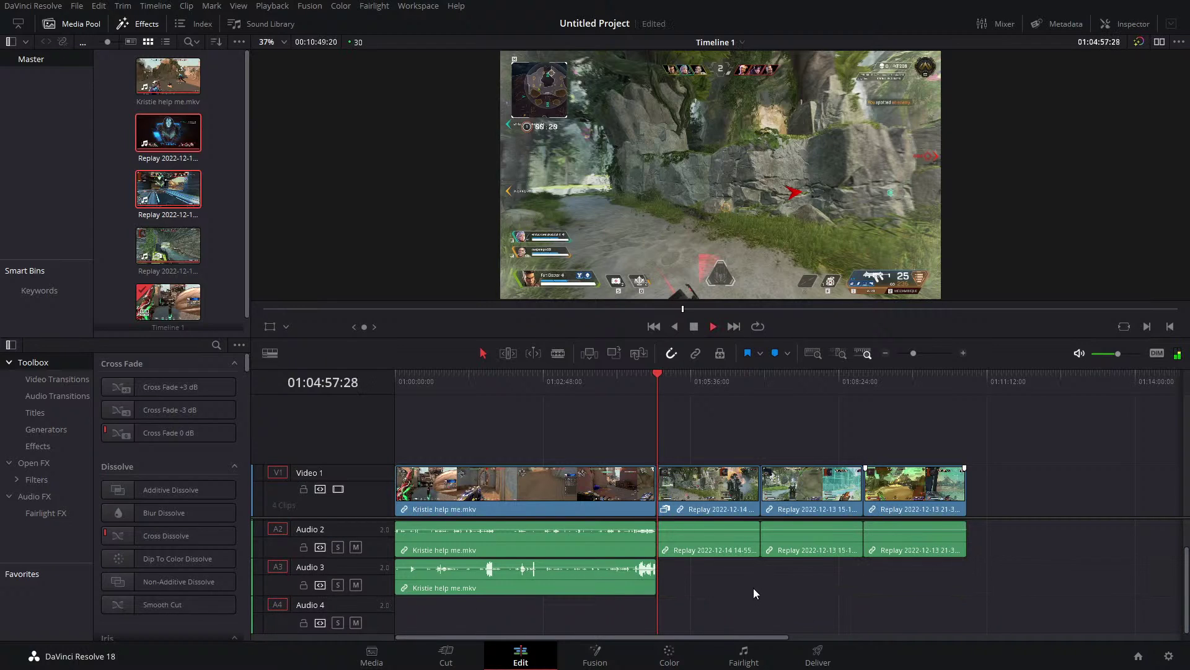
scroll(755, 593, "up", 1)
left_click_drag(1005, 580, 723, 592)
key("Delete")
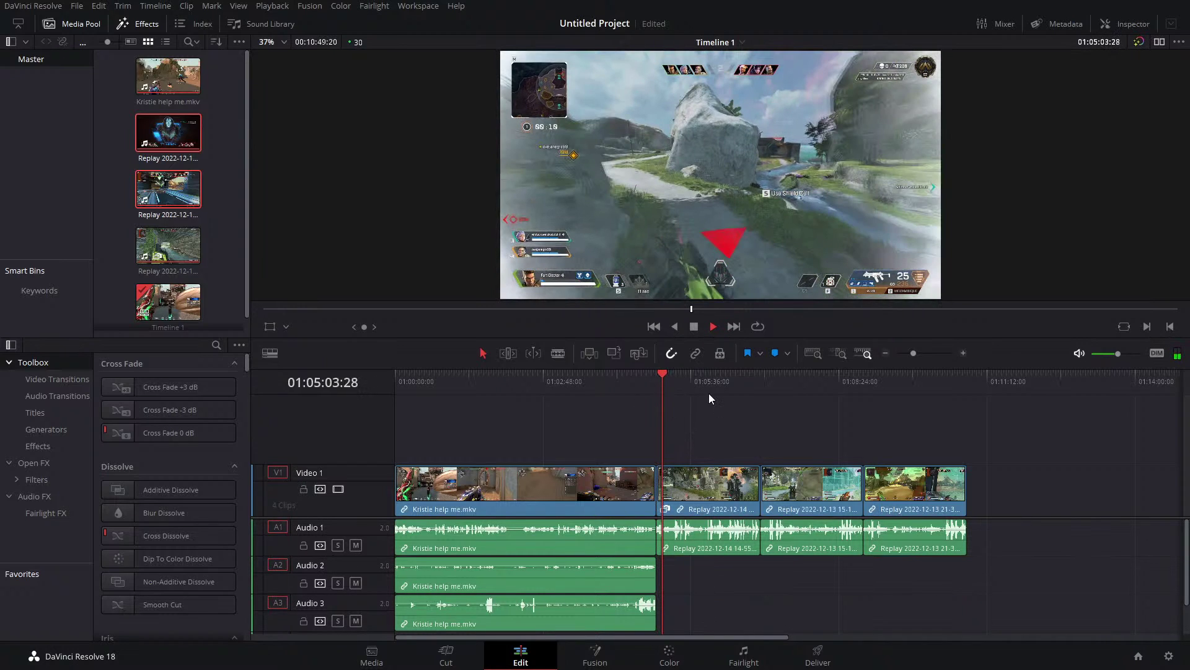
Preview the first replay clip from its start and from about 01:06:02, and save the project.
left_click(712, 485)
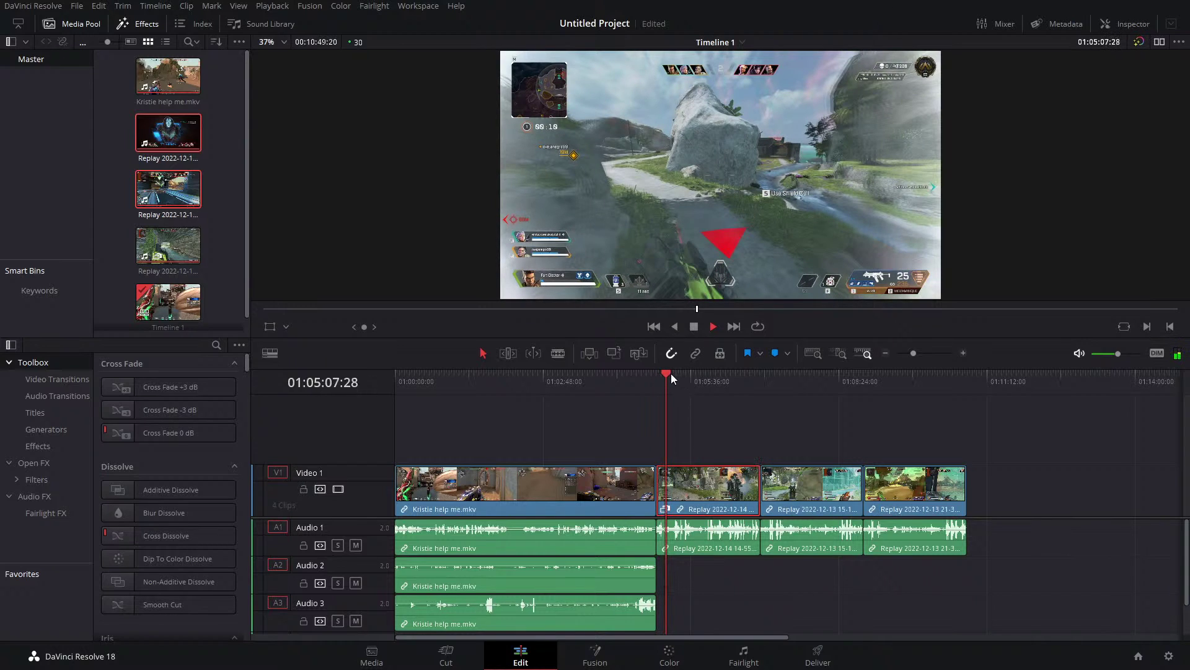
key("Up")
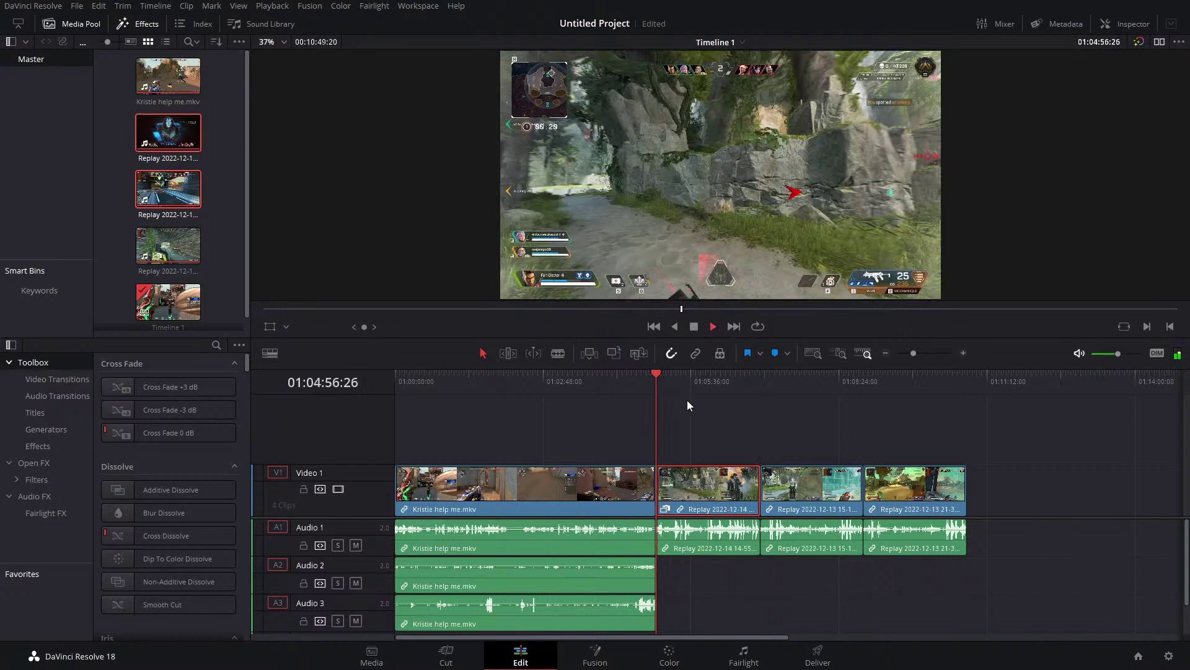
left_click(713, 379)
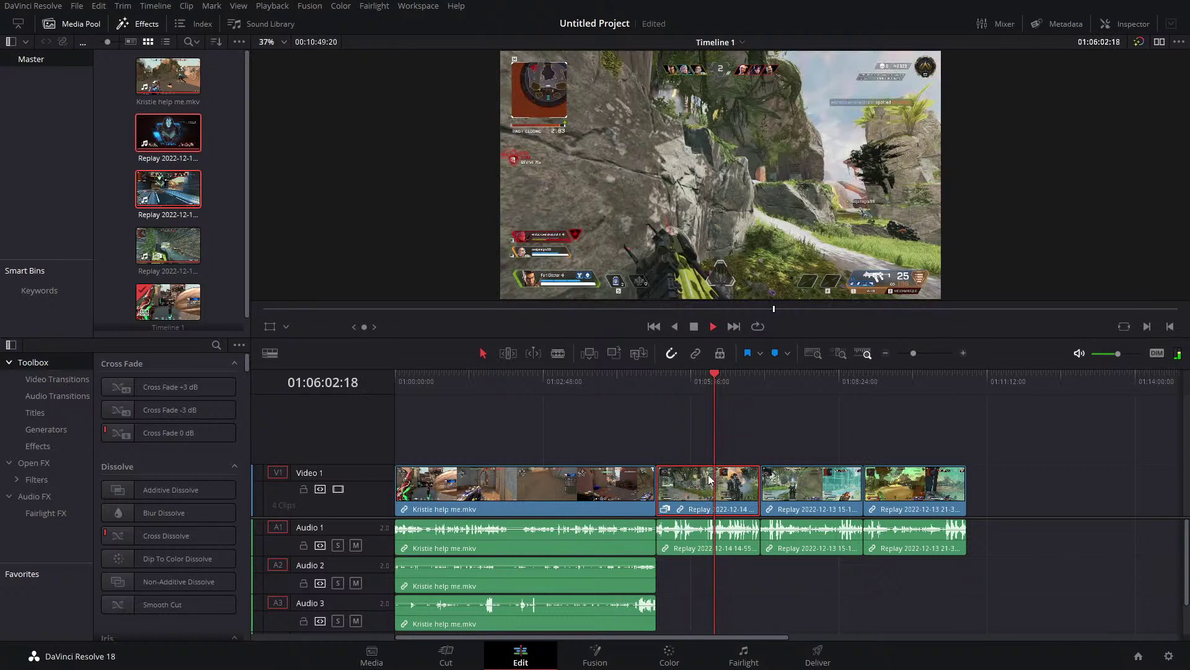
key("space")
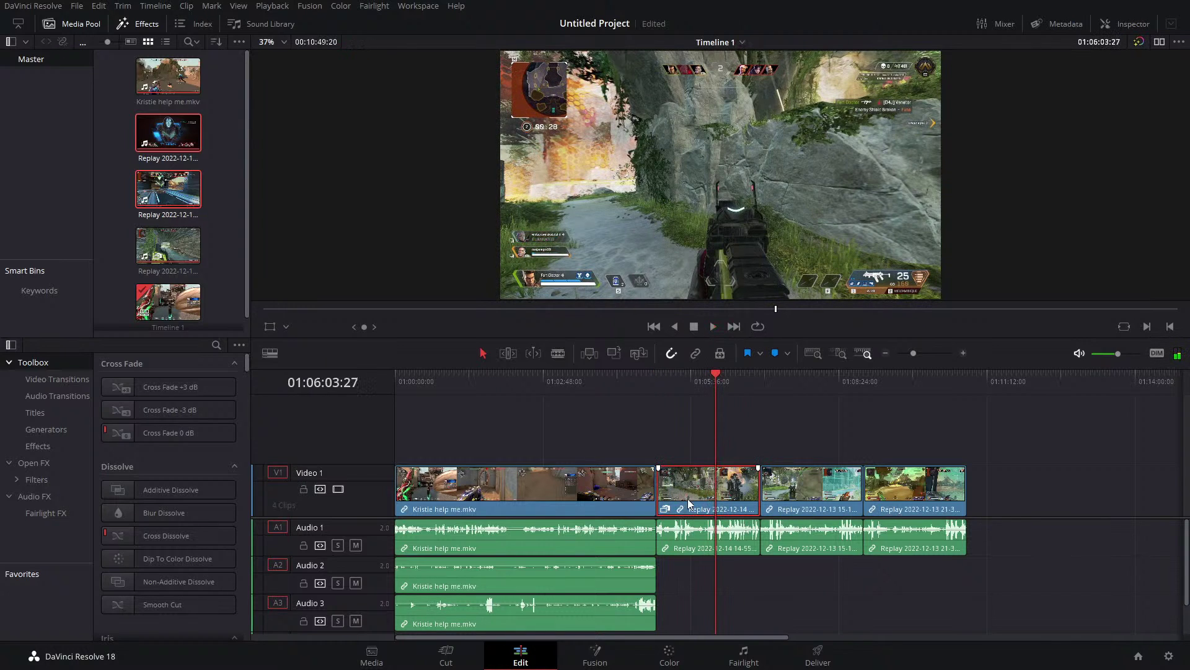
key("ctrl+s")
left_click(748, 415)
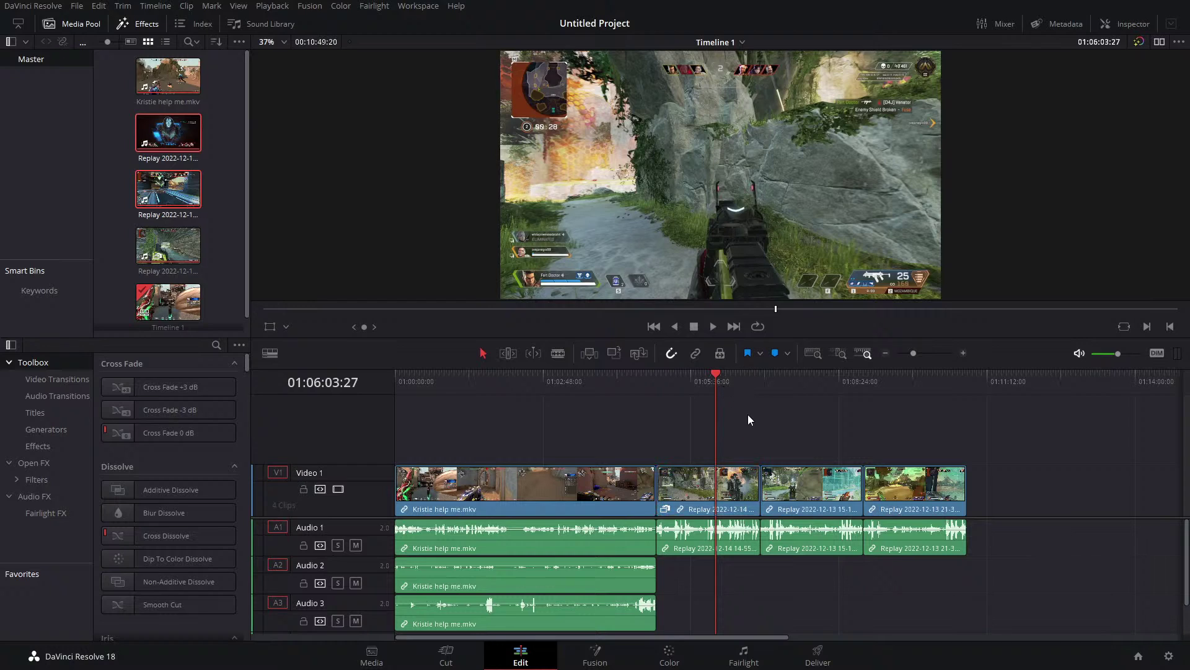
Play the rest of the first replay clip and the opening part of the second replay clip to review them.
key("space")
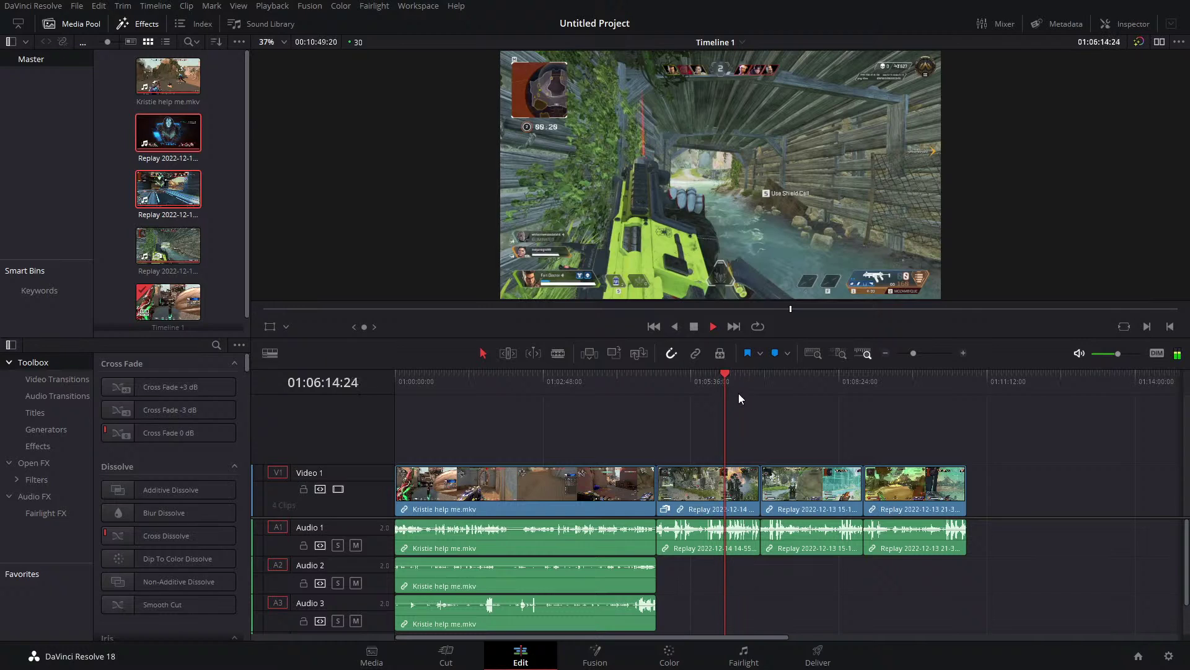
left_click(693, 329)
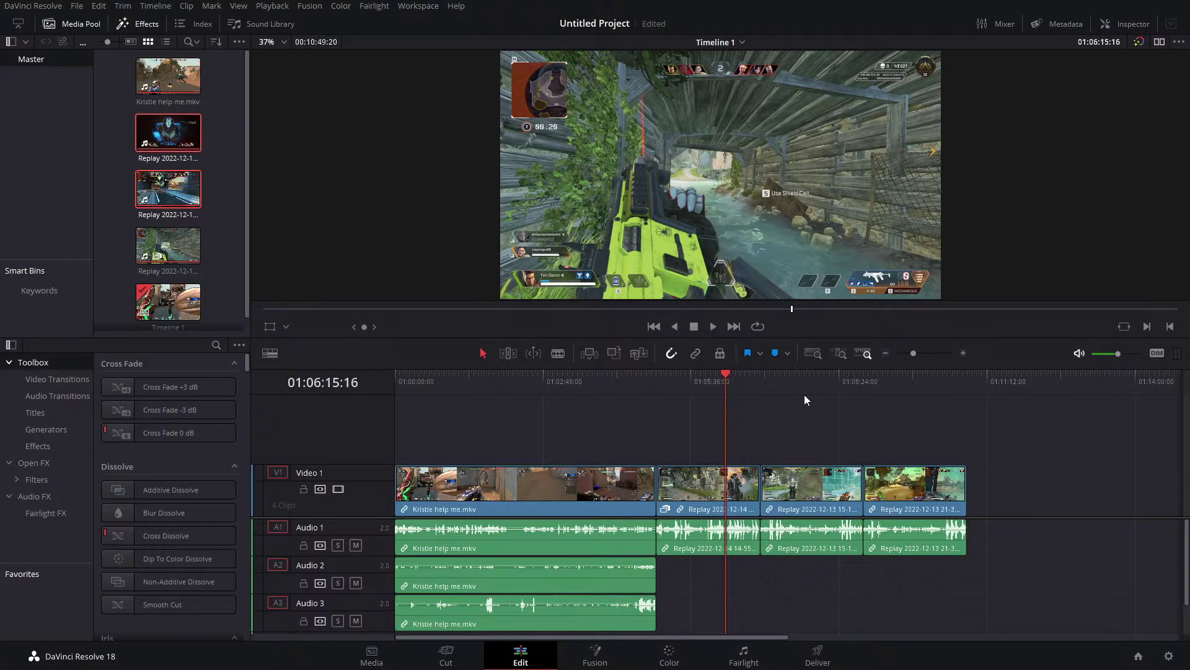
left_click(761, 377)
key("space")
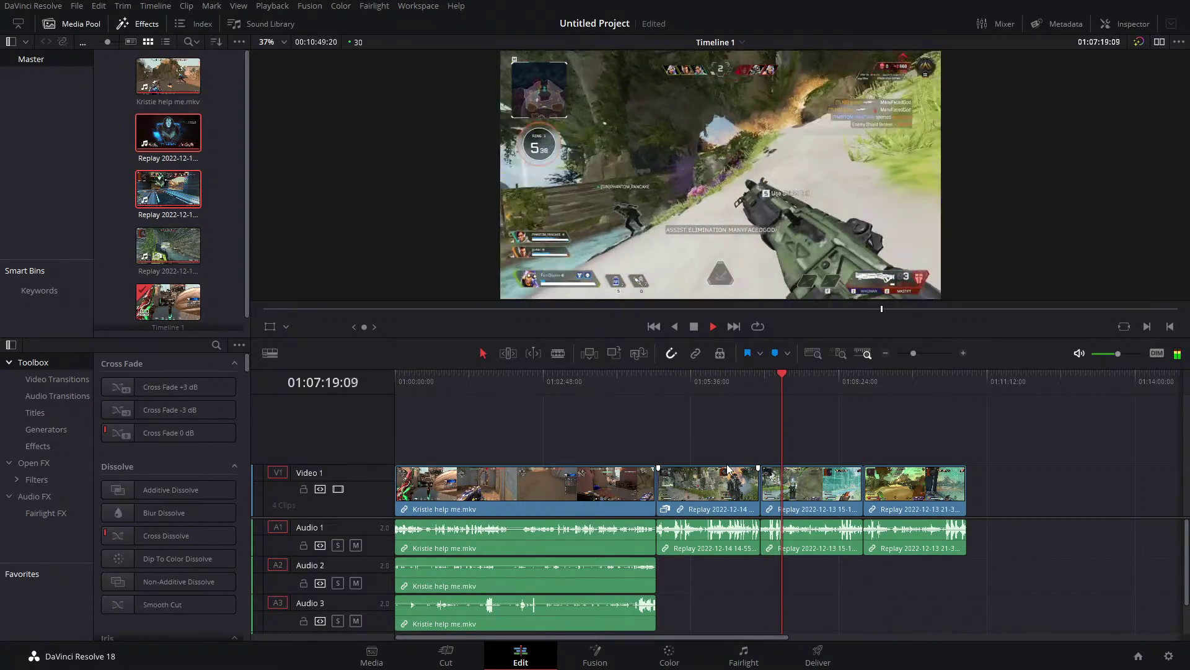
left_click(829, 496)
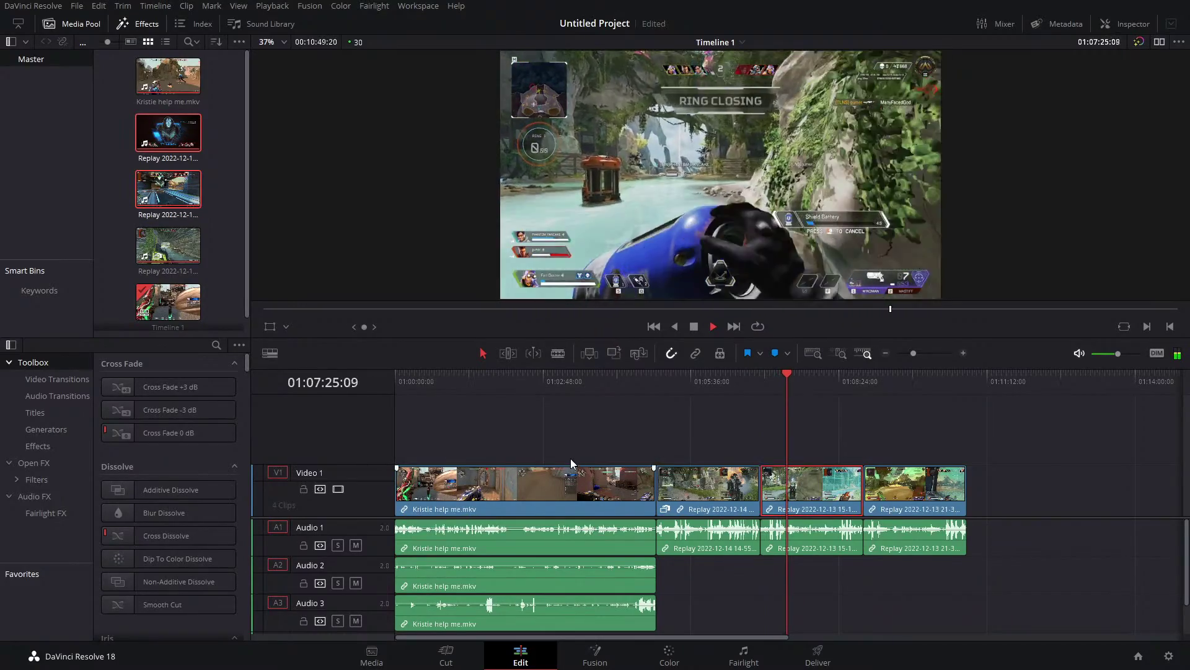
Create a new bin under Master in the media pool and open it.
left_click(139, 120)
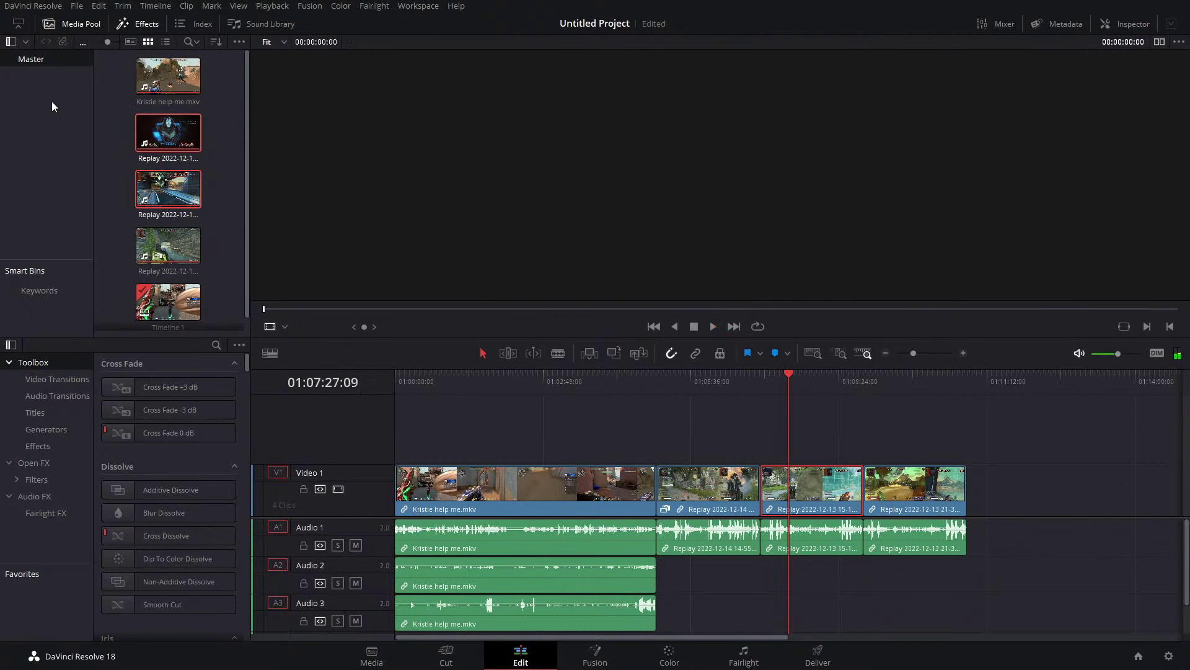
key("ctrl+shift+n")
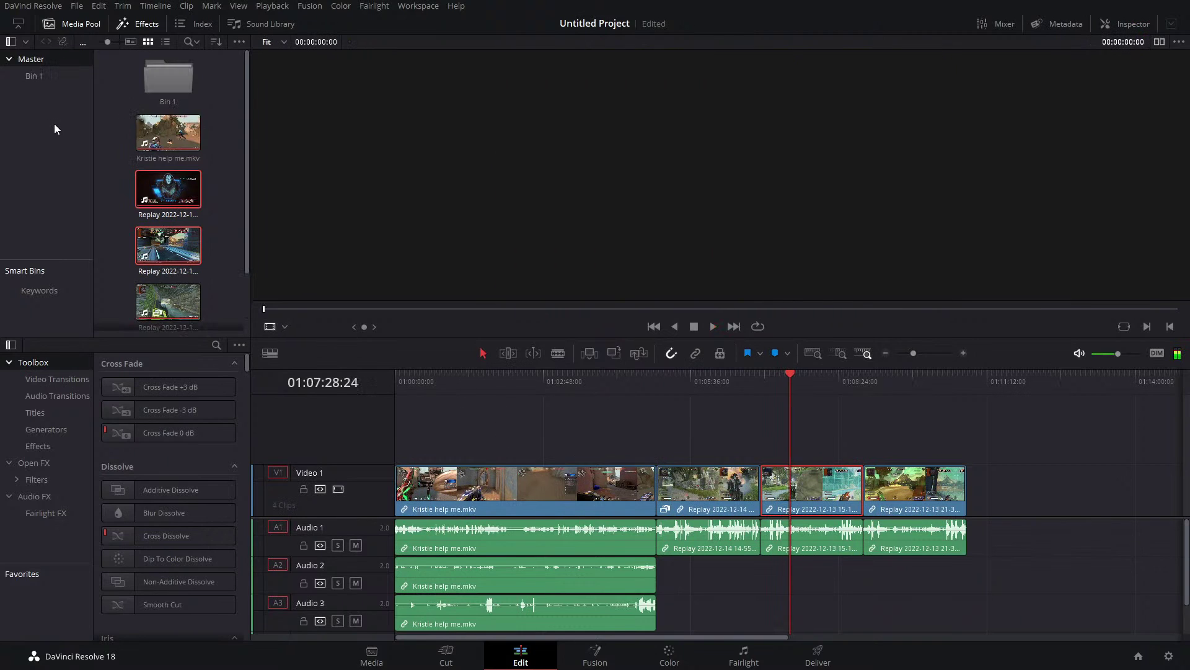
left_click(180, 102)
double_click(173, 102)
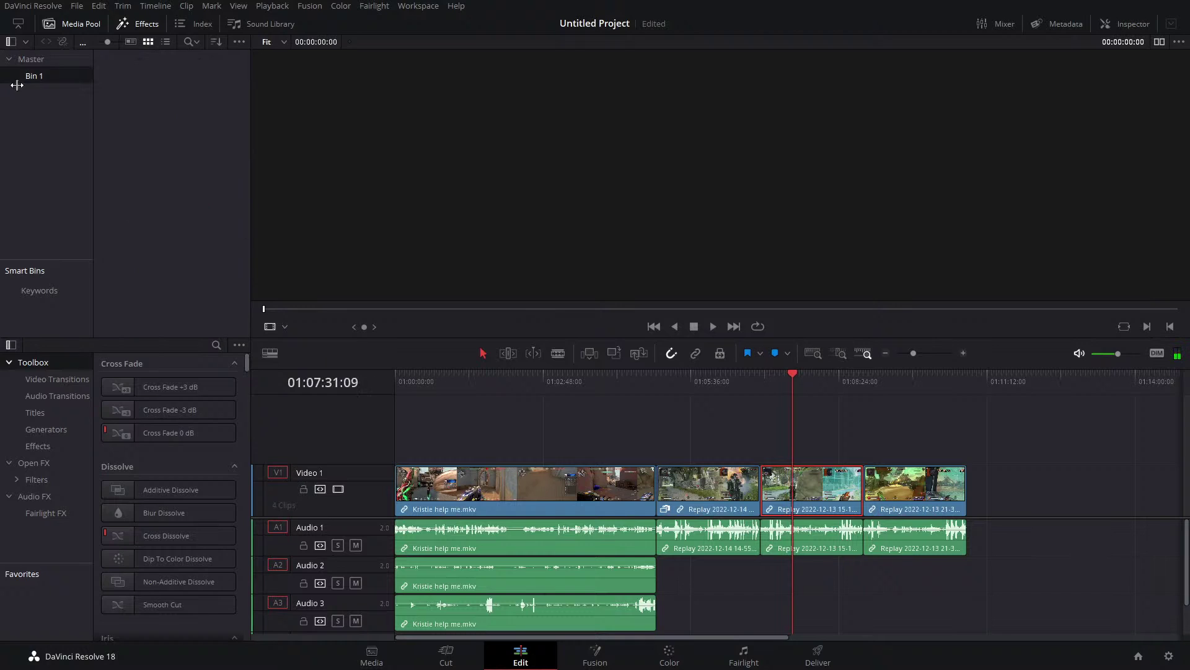
Rename the new media pool bin as "Funny Clip".
double_click(39, 75)
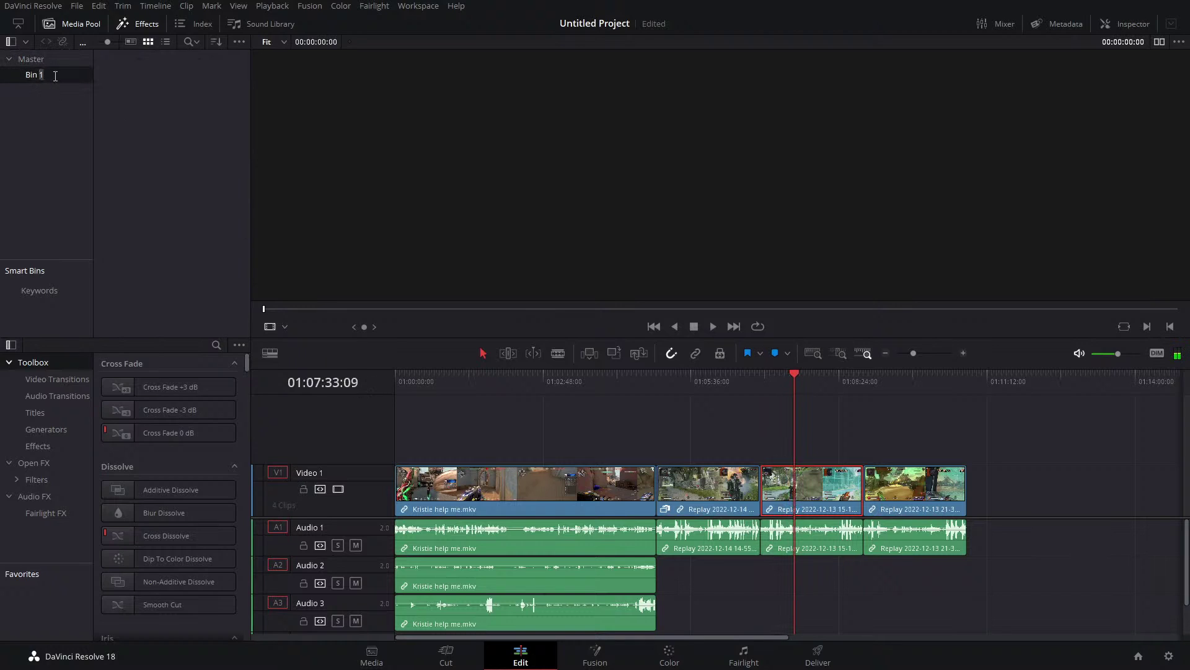
key("BackSpace")
key("BackSpace")
key("BackSpace")
key("BackSpace")
type("Funn")
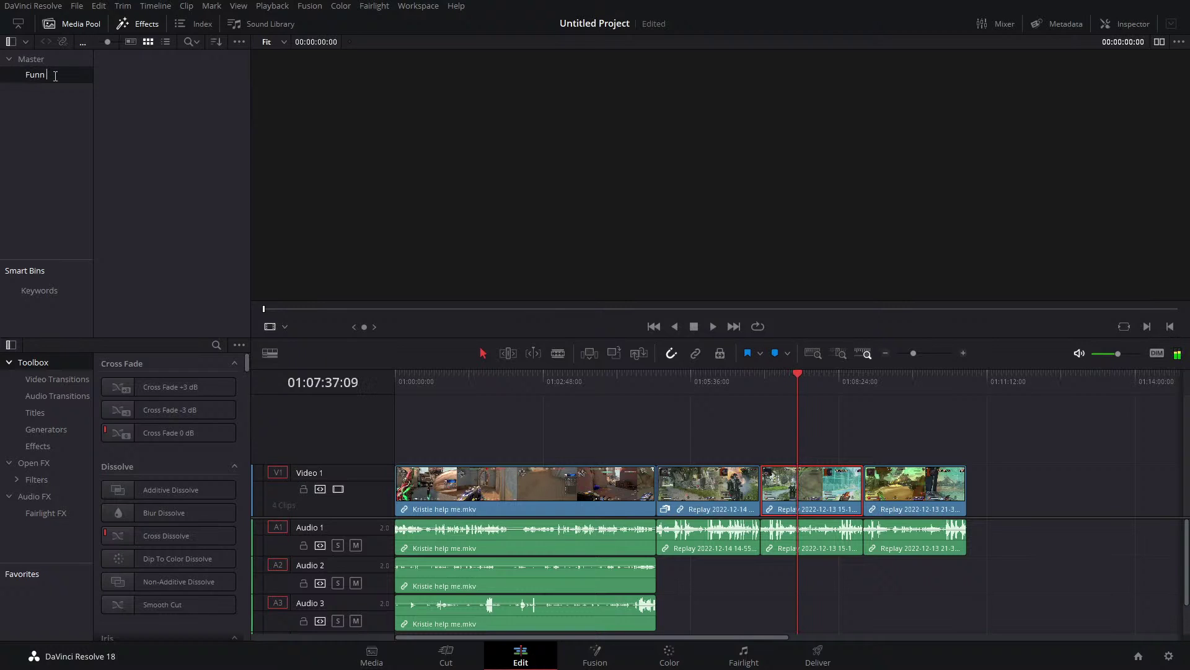
type("y Clip")
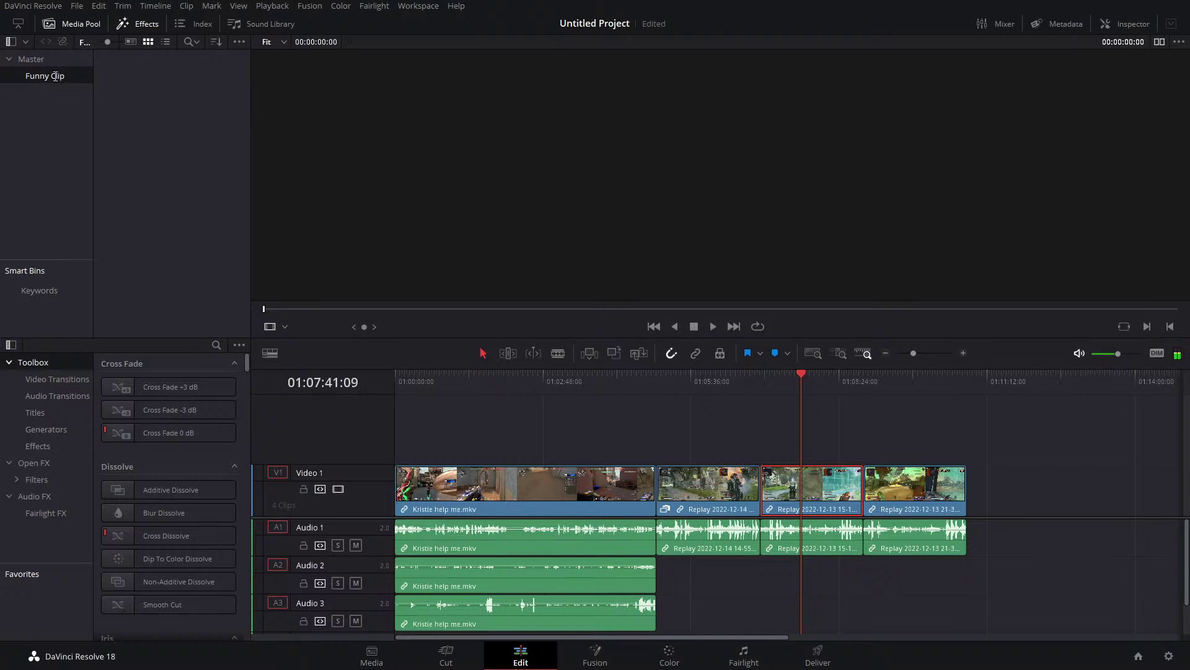
Return to the Master bin and move the non-replay .mkv gameplay clip into the Funny Clip bin.
double_click(46, 58)
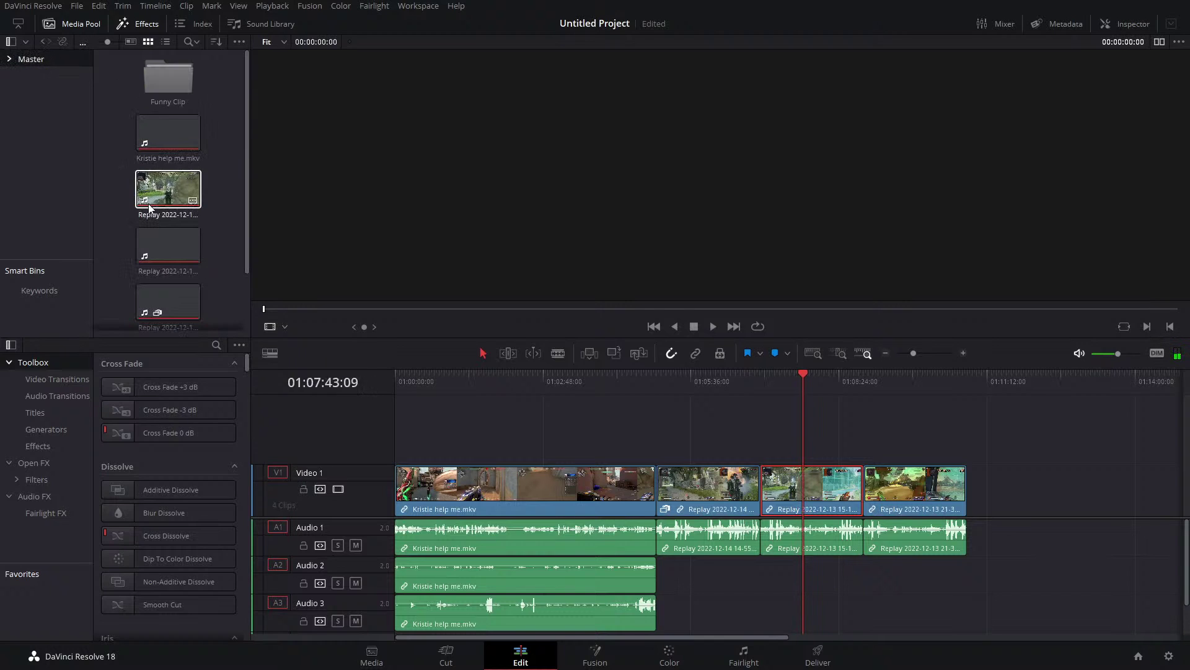
left_click(160, 233)
left_click_drag(161, 230, 167, 79)
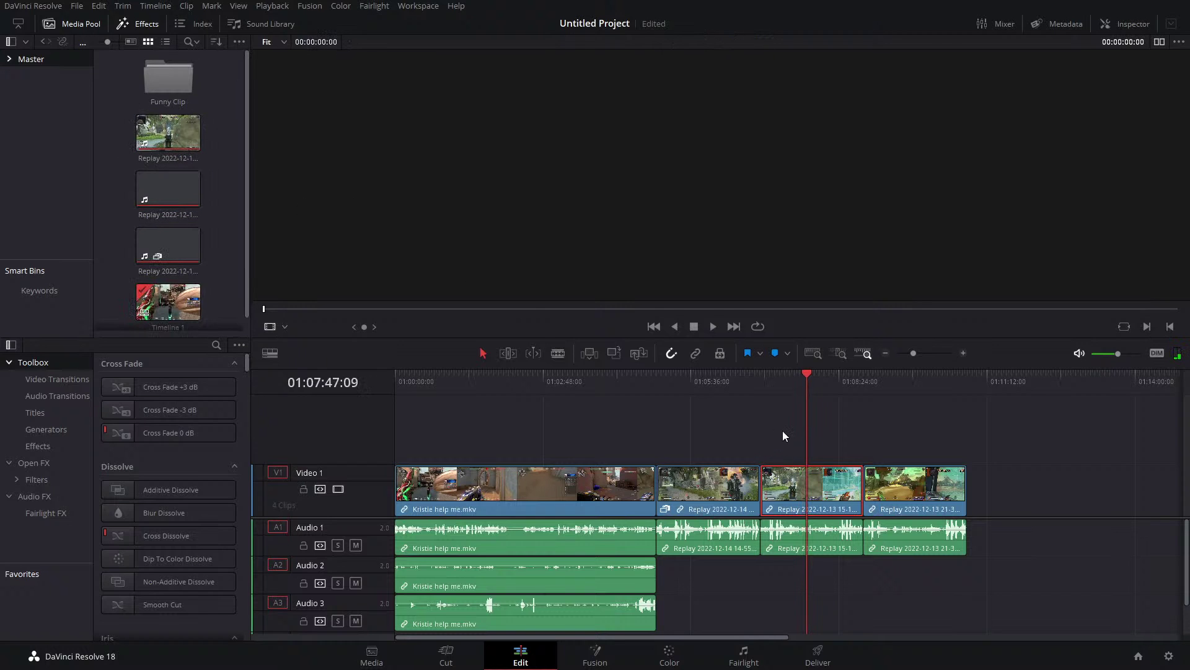
Play the timeline into the last replay clip and check its footage around 01:10:12 and 01:09:14.
left_click(783, 436)
key("space")
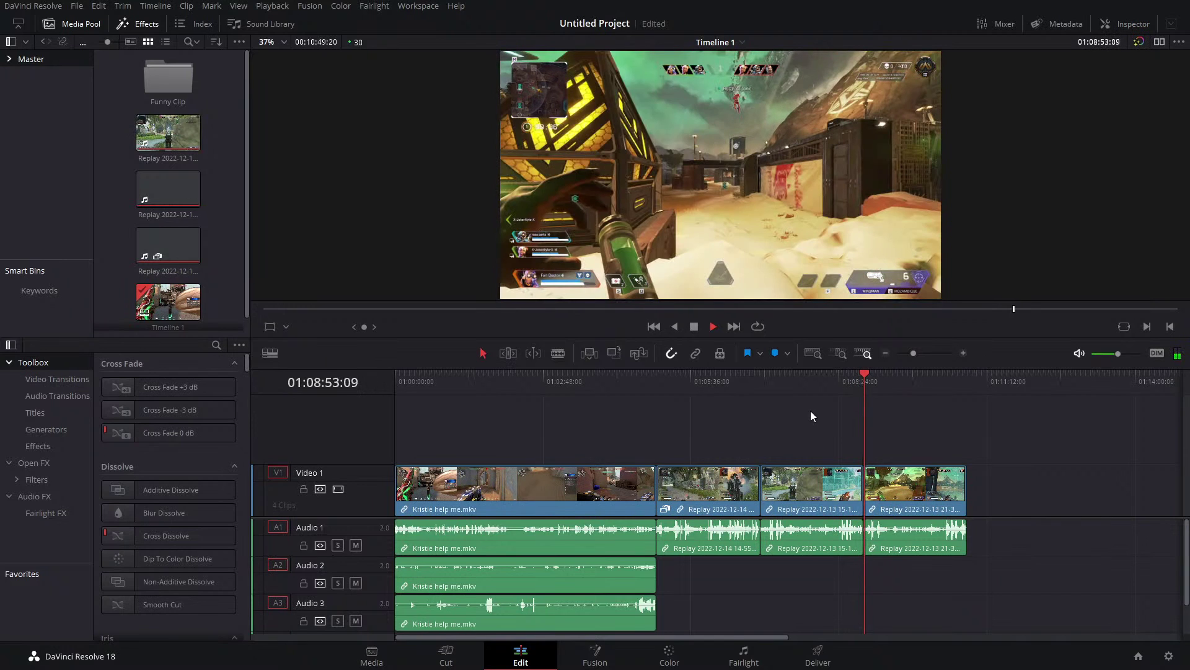
key("space")
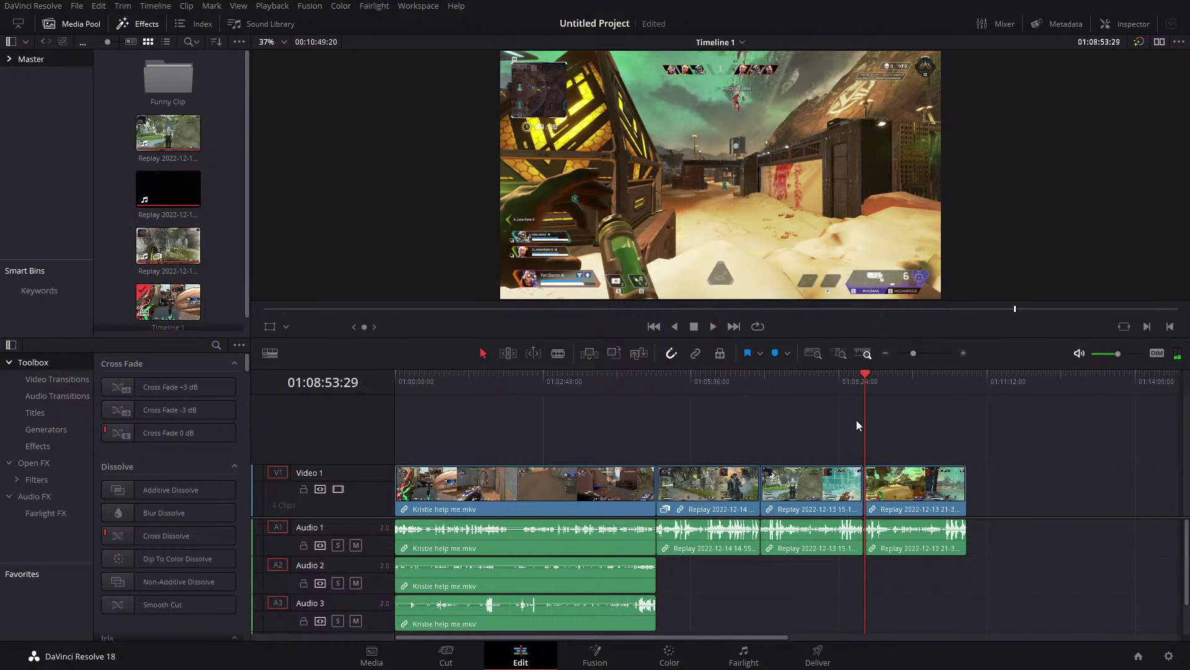
left_click(935, 377)
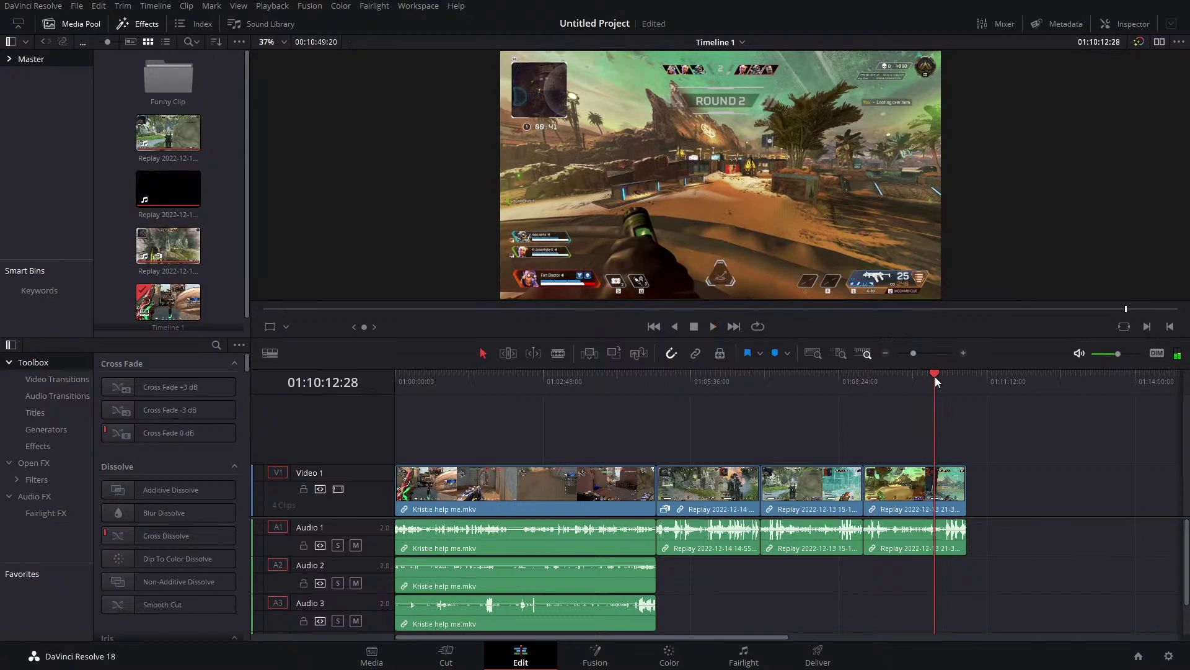
left_click(884, 377)
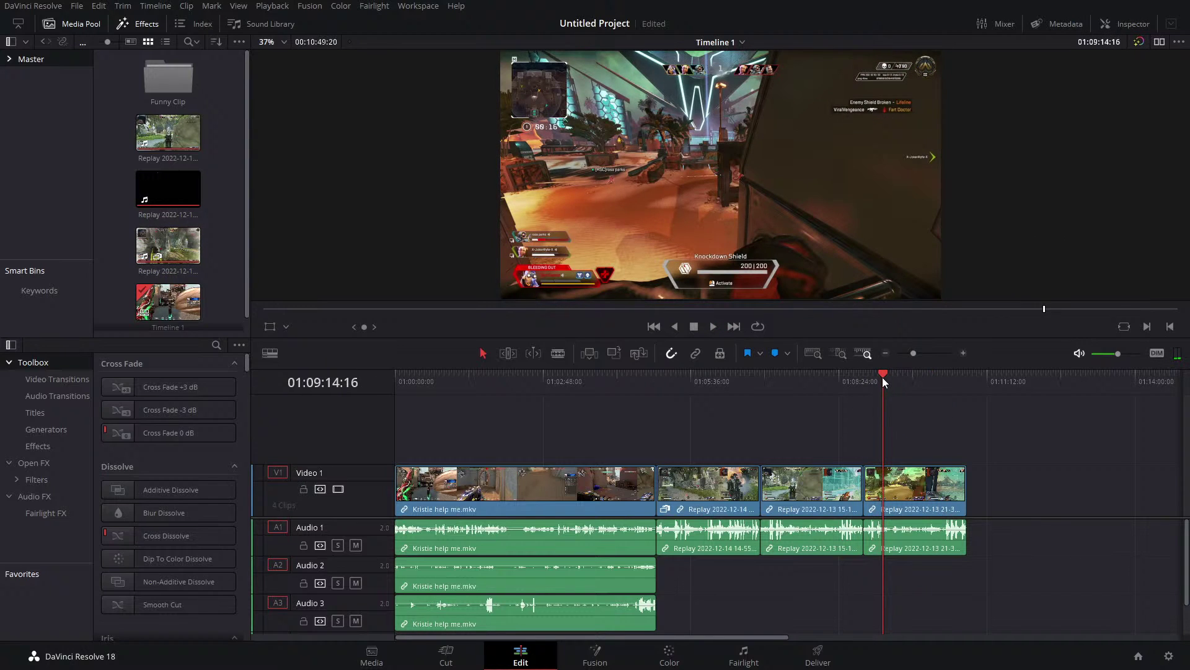
Enlarge the timeline around the last replay clip and position the playhead frame by frame at 01:10:00:07.
left_click_drag(913, 353, 920, 355)
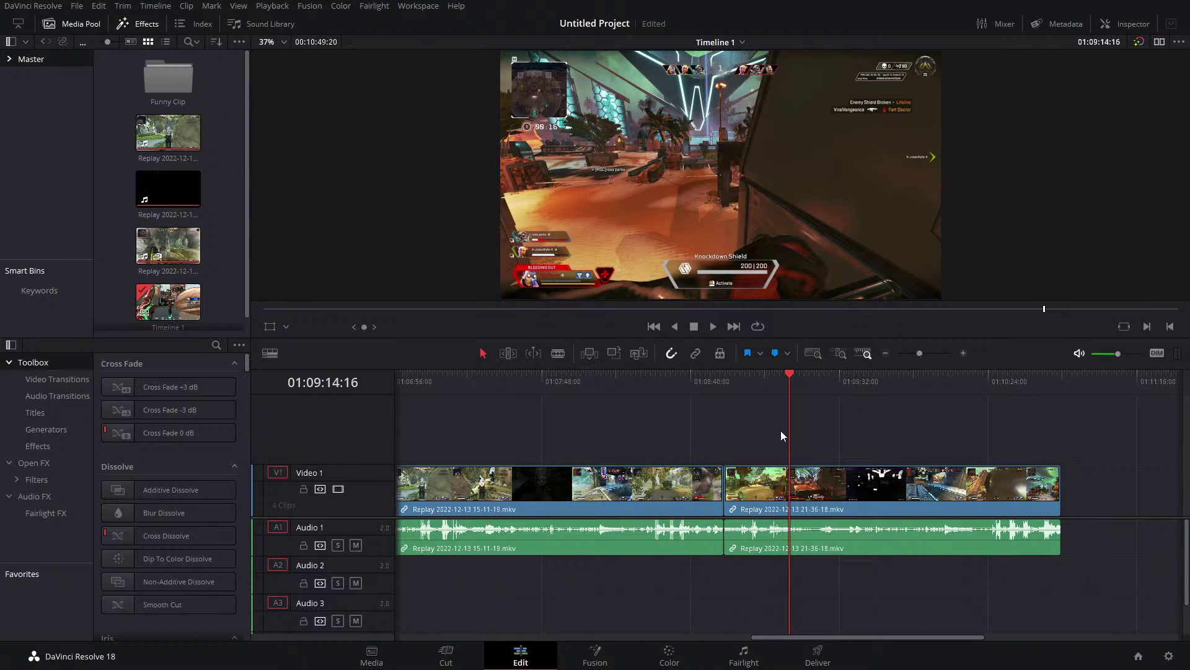
key("Up")
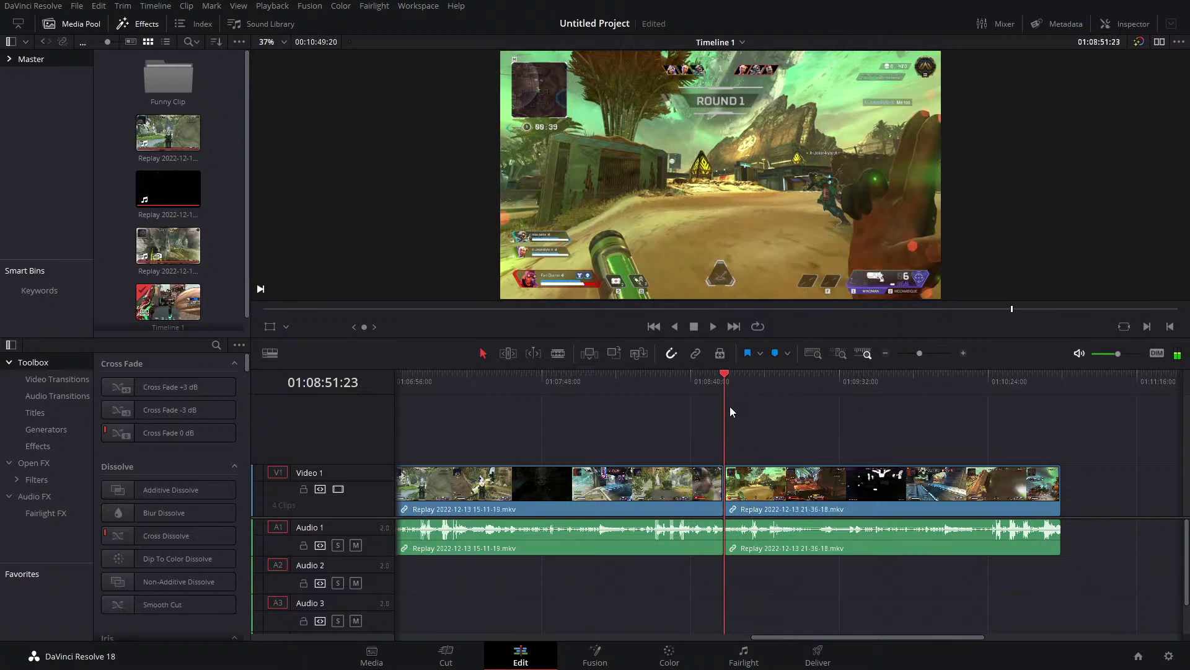
left_click_drag(733, 408, 921, 444)
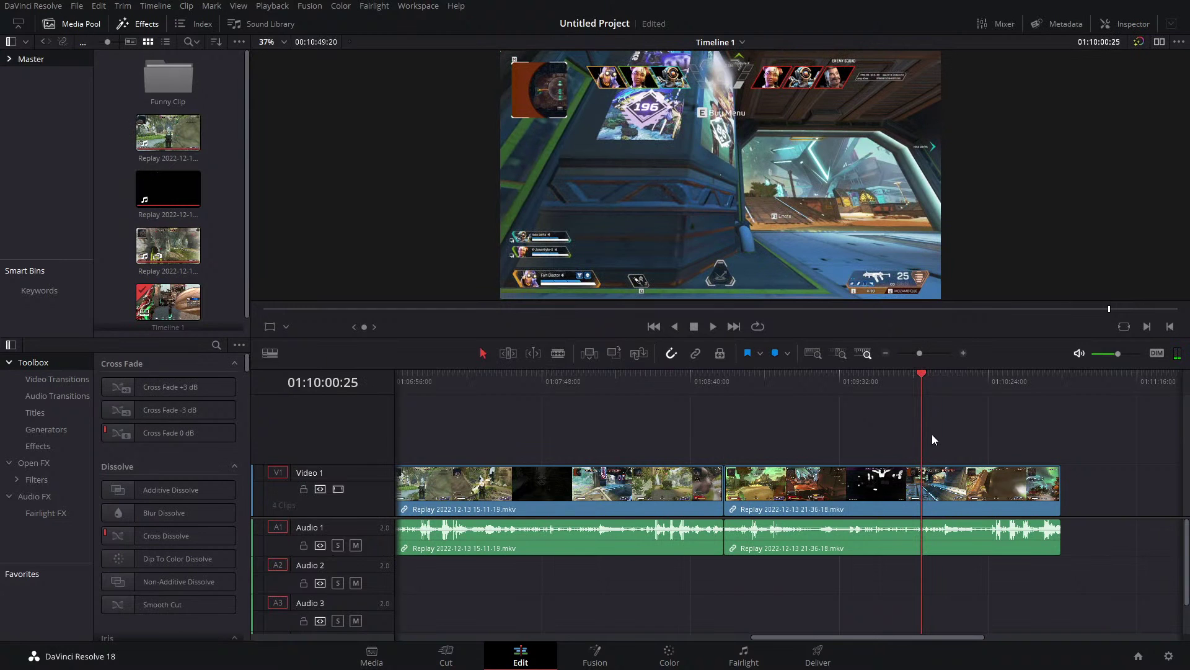
key("Left")
key("Right")
key("Left")
key("Left")
key("Left")
key("Left")
key("Left")
key("Left")
key("Left")
key("Left")
key("Left")
key("Left")
key("Left")
key("Left")
key("Left")
key("Left")
key("Left")
key("Left")
key("Left")
key("Left")
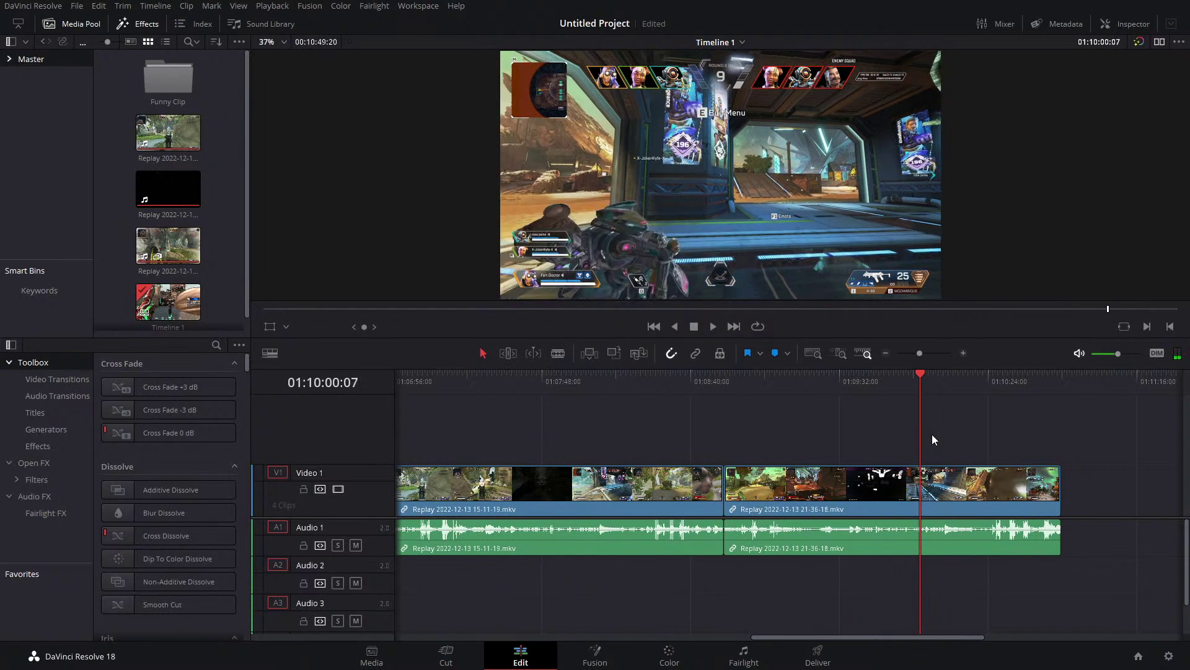
Step the playhead back frame by frame to 01:10:00:00 in the last replay clip.
key("Left")
key("Left")
key("Left")
key("Left")
key("Left")
key("Left")
key("Left")
key("b")
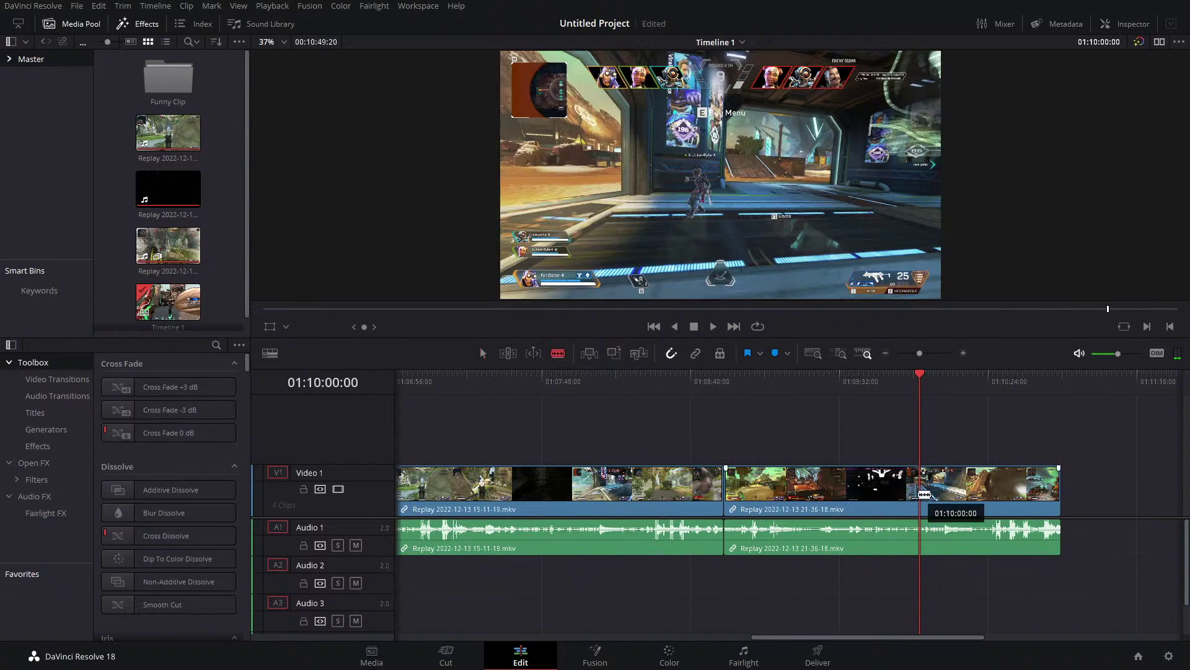
left_click(920, 490)
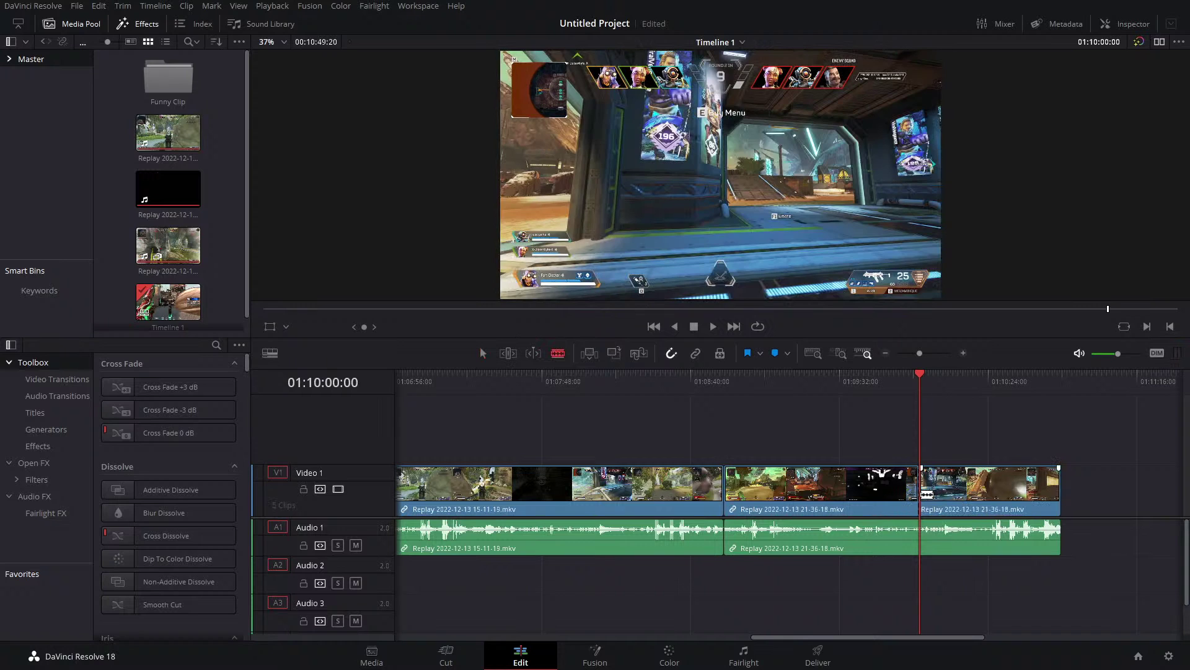
key("ctrl+z")
Duplicate the last replay clip directly above itself on Video 2 and delete the duplicate's audio.
scroll(983, 438, "right", 3)
key("a")
left_click(837, 484)
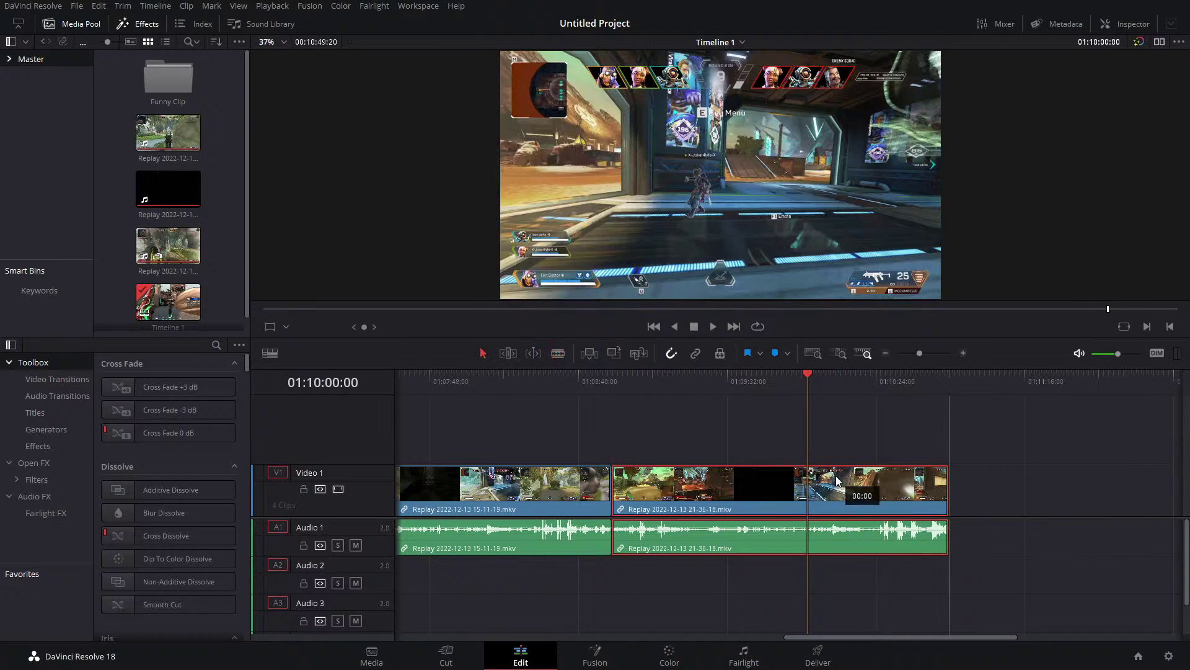
left_click_drag(837, 484, 844, 443)
left_click(925, 578, "alt")
key("Delete")
Split the duplicate clip on Video 2 at 01:10:00:00 and again at 01:10:01:00.
key("b")
left_click(808, 431)
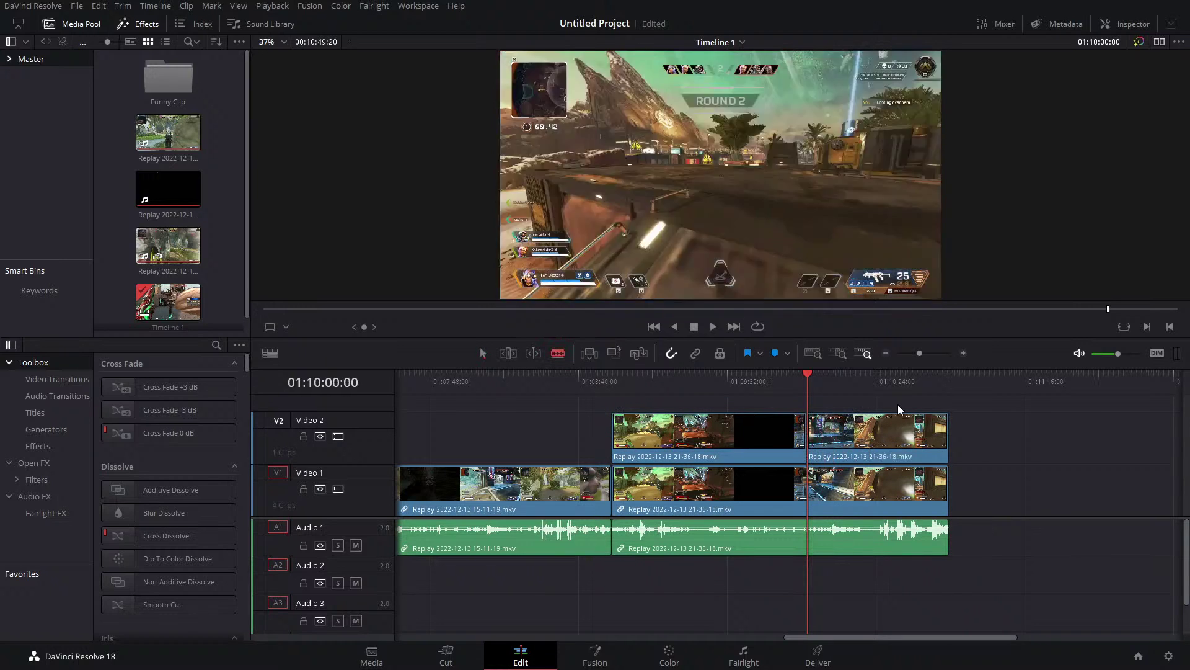
left_click(929, 353)
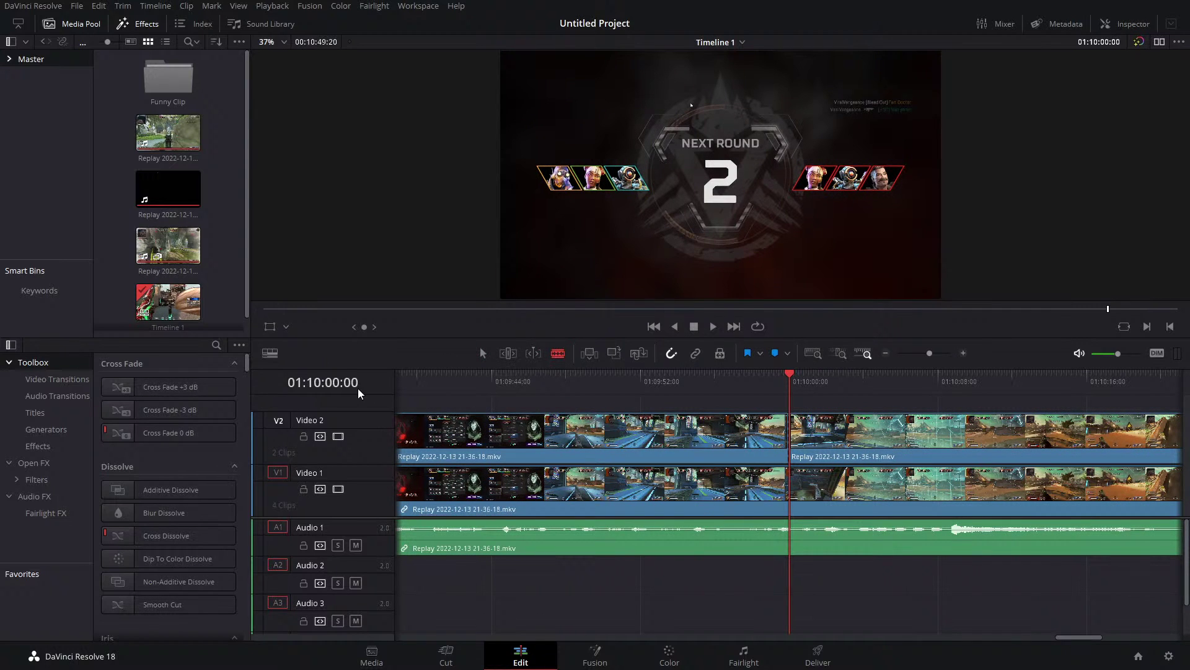
left_click_drag(815, 378, 806, 389)
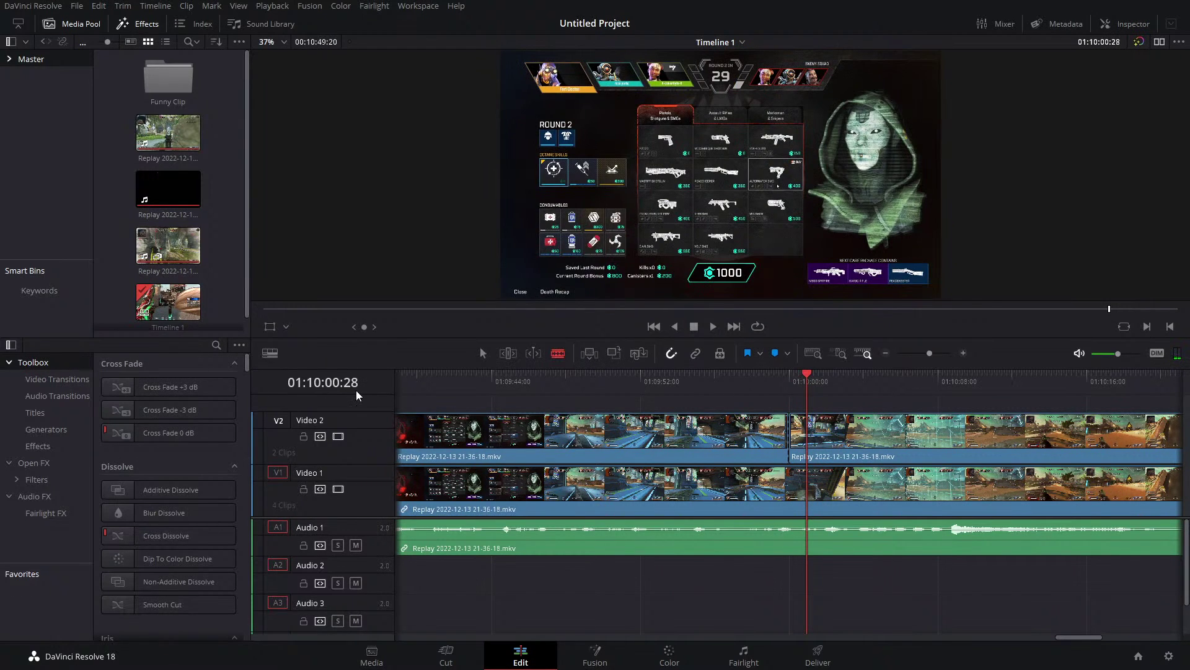
key("Right")
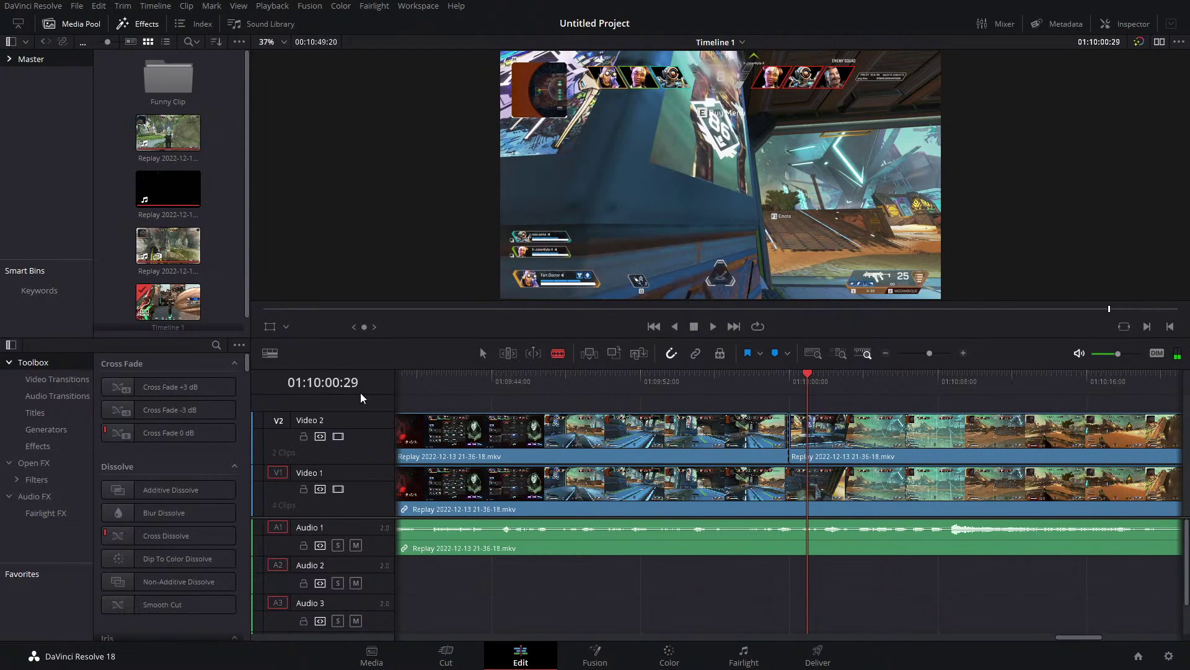
key("Right")
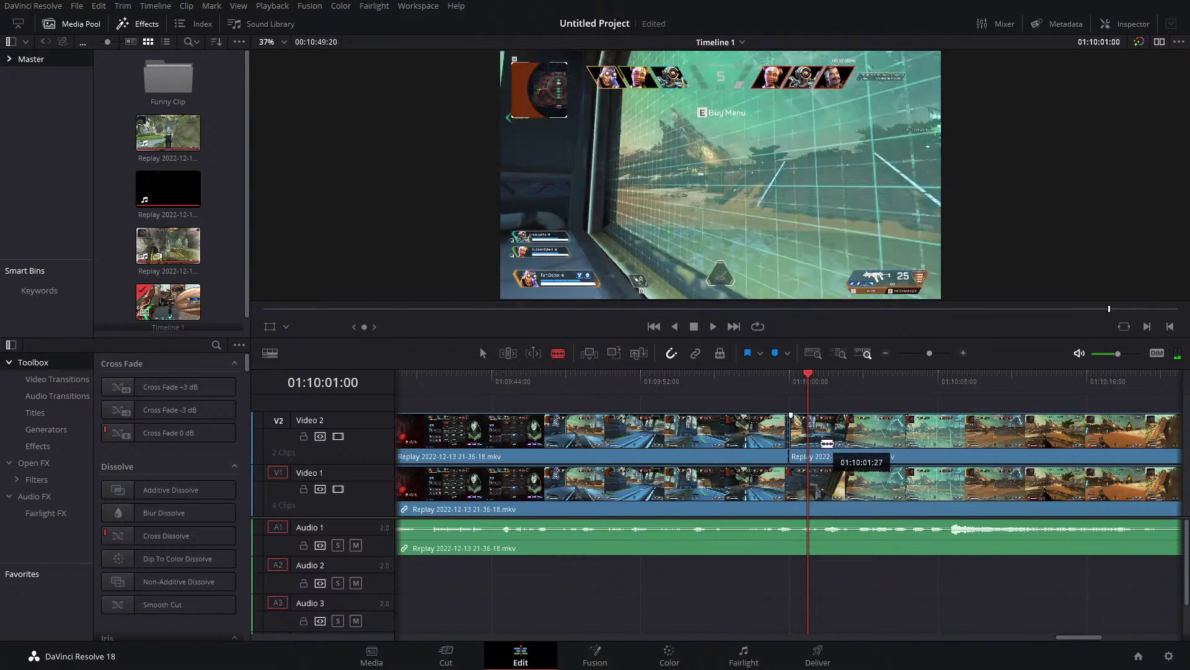
left_click(808, 431)
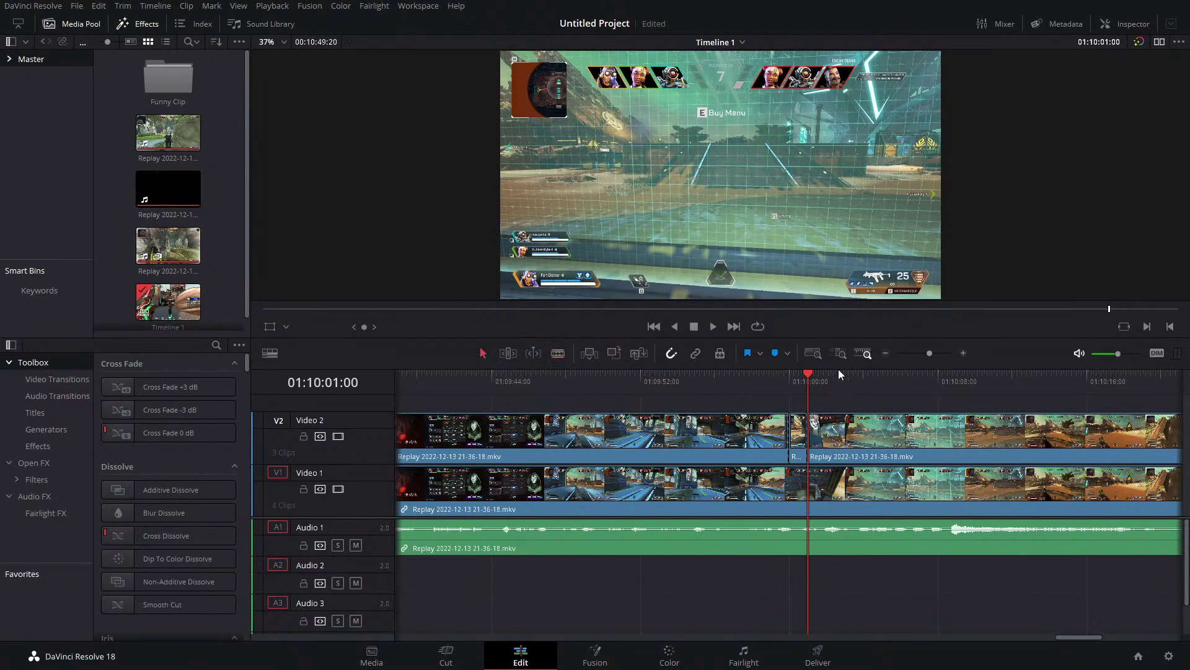
Save the project and place two back-to-back copies of the one-second Video 2 segment on Video 3, starting at 01:10:00:00.
key("ctrl+s")
left_click_drag(799, 437, 811, 415)
left_click_drag(926, 351, 938, 350)
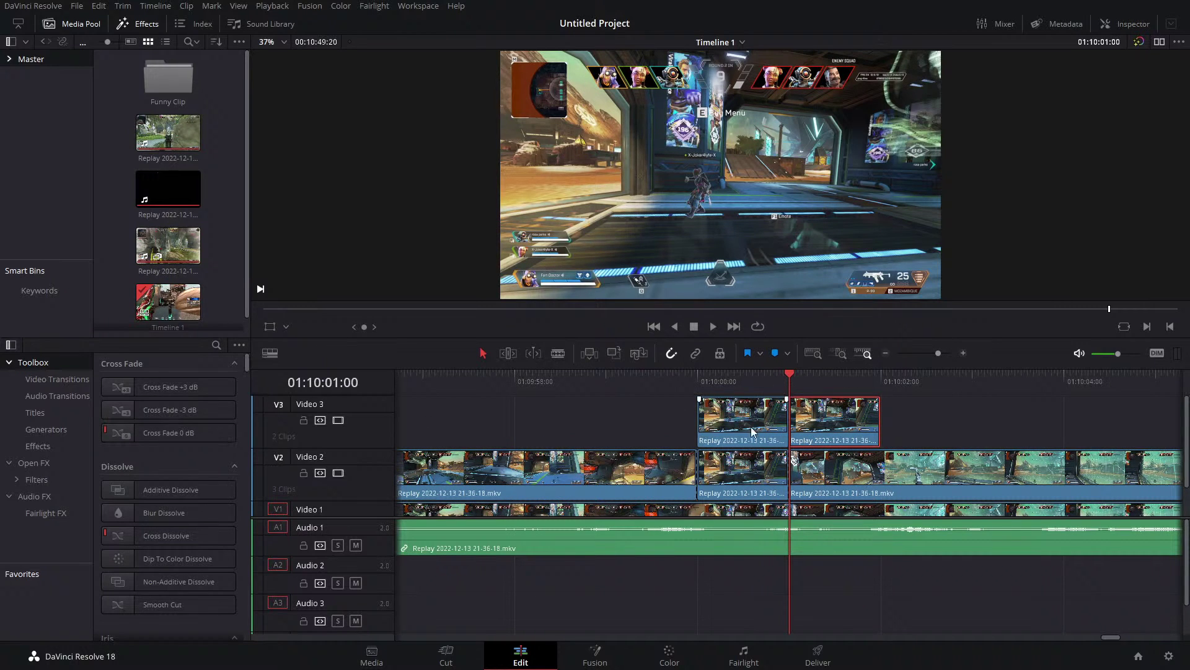
Try a Cross Dissolve between the two one-second clips on Video 3.
left_click(764, 378)
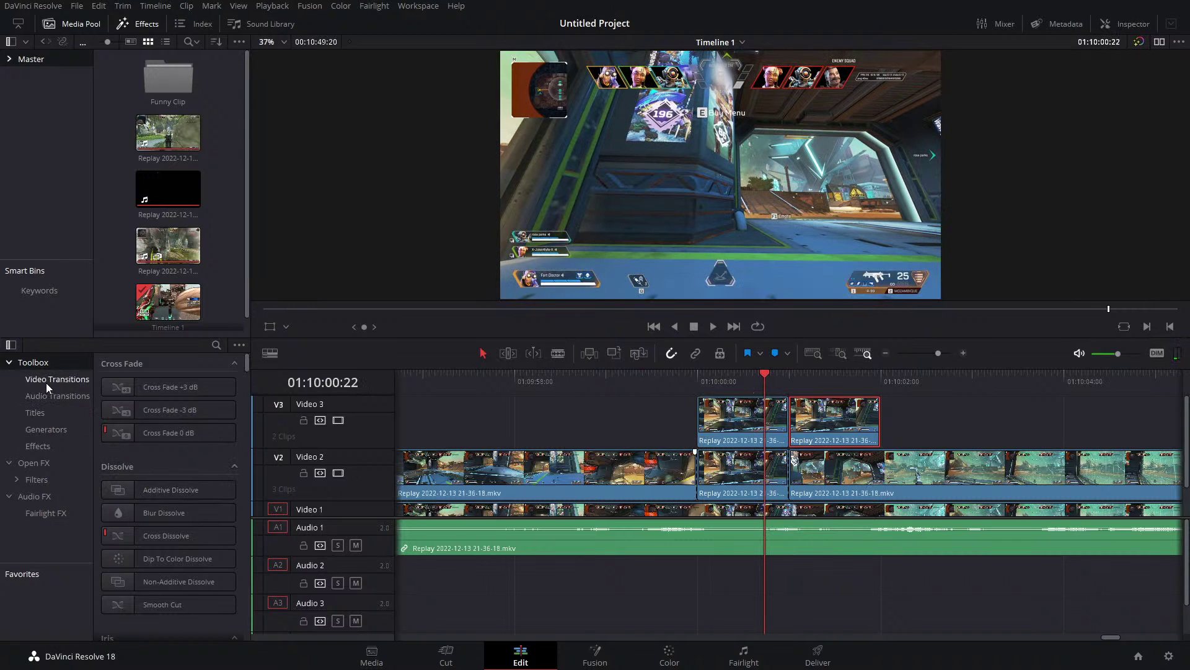
left_click(47, 381)
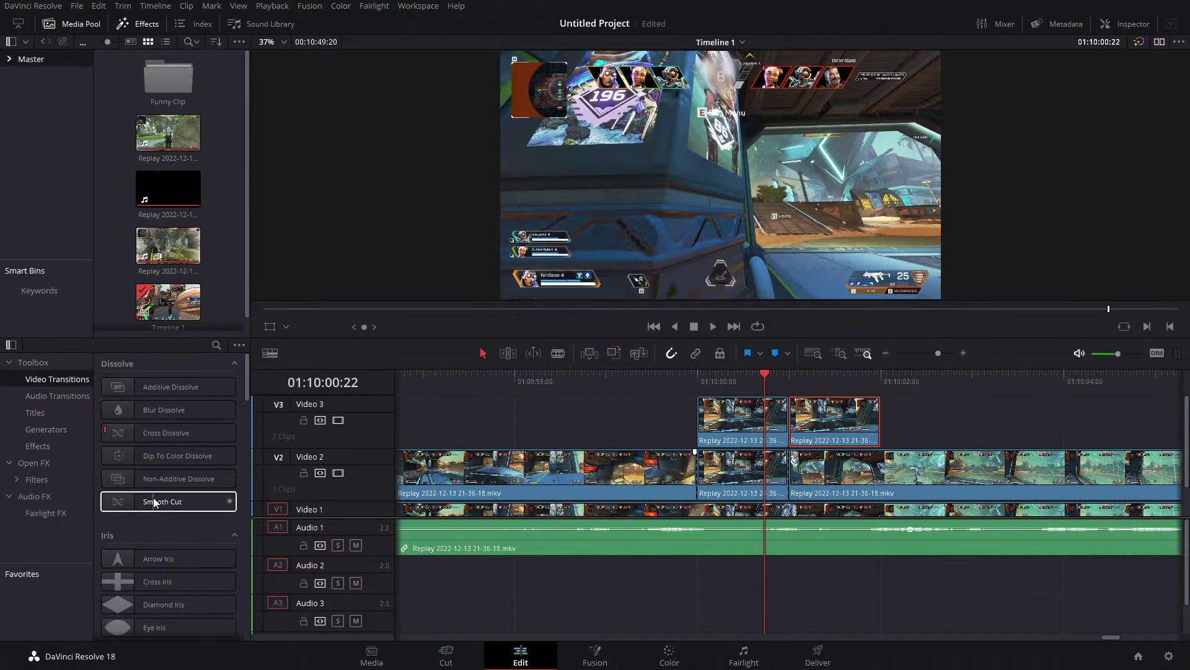
left_click_drag(146, 433, 811, 410)
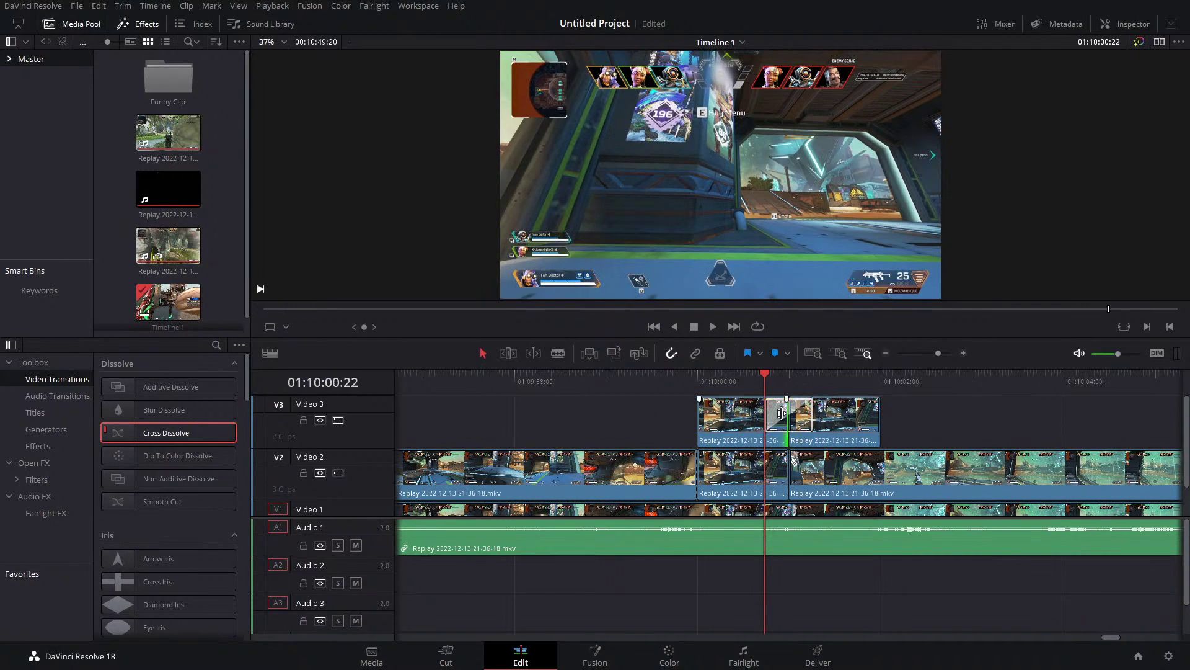
Inspect the Video 3 Cross Dissolve's settings, shorten it to 14 frames and delete it.
left_click(1143, 29)
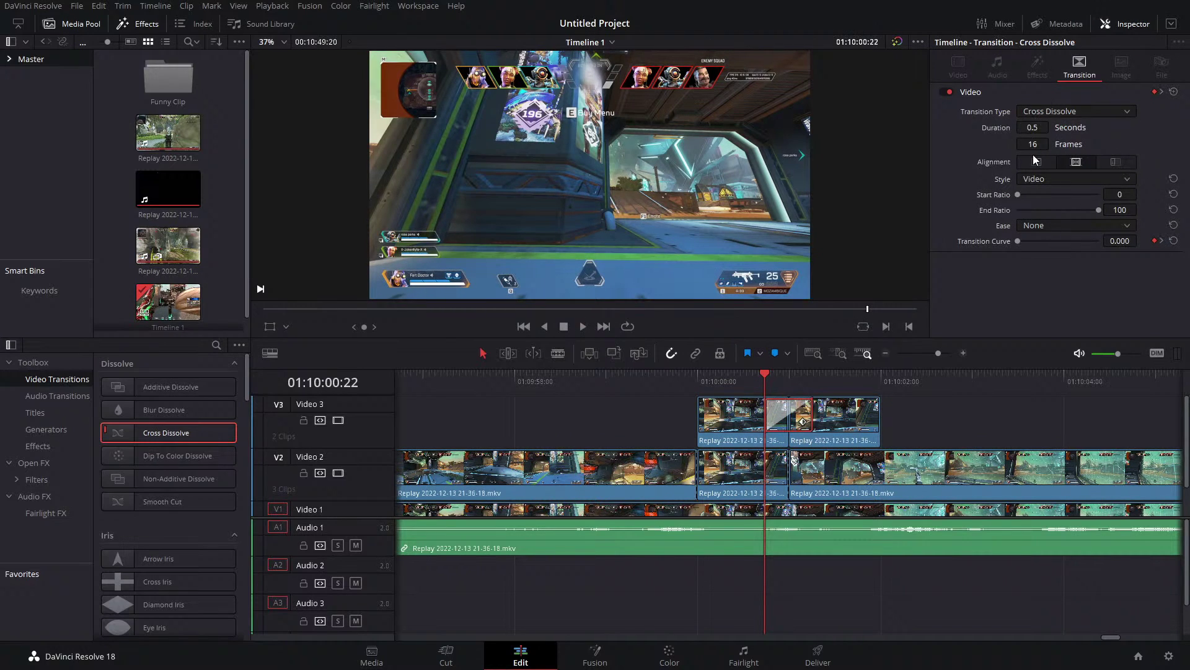
left_click(789, 374)
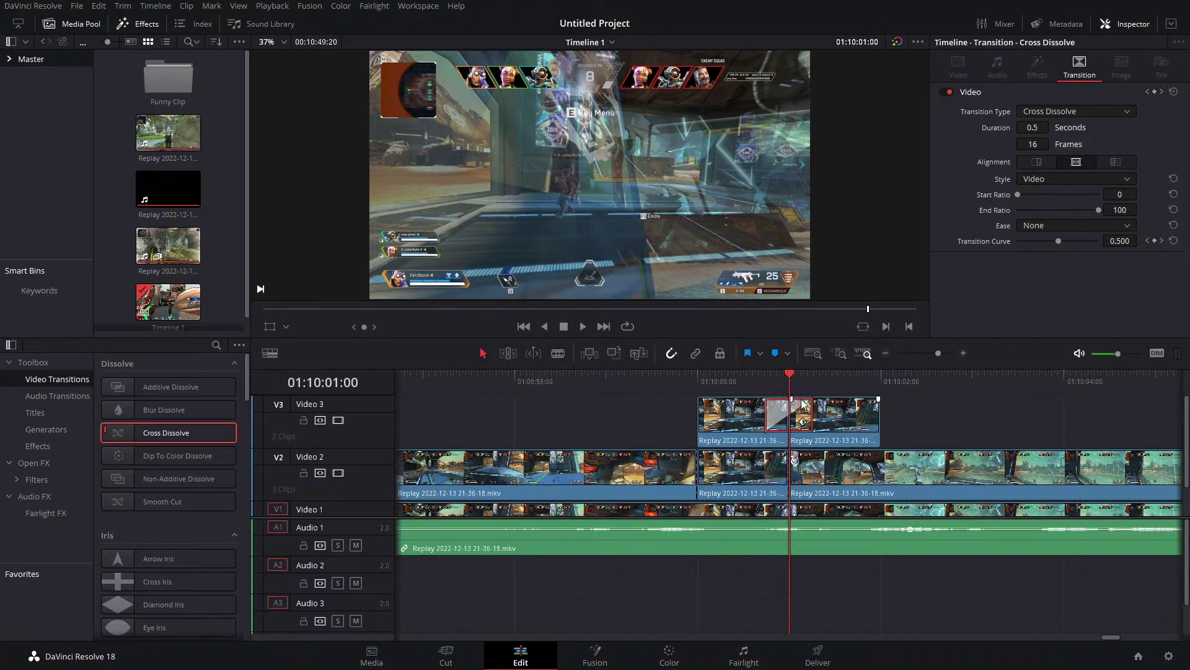
left_click_drag(812, 406, 812, 410)
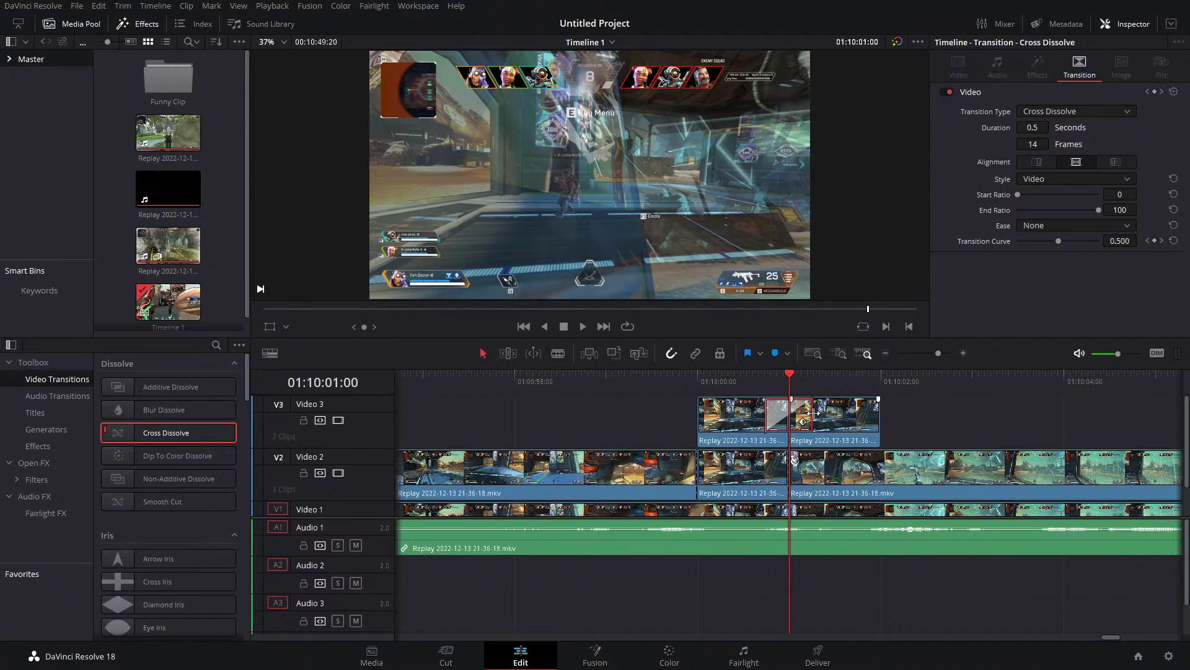
key("Delete")
Try the default transition on the rendered first Video 3 clip and undo back to the original clip.
left_click(760, 414)
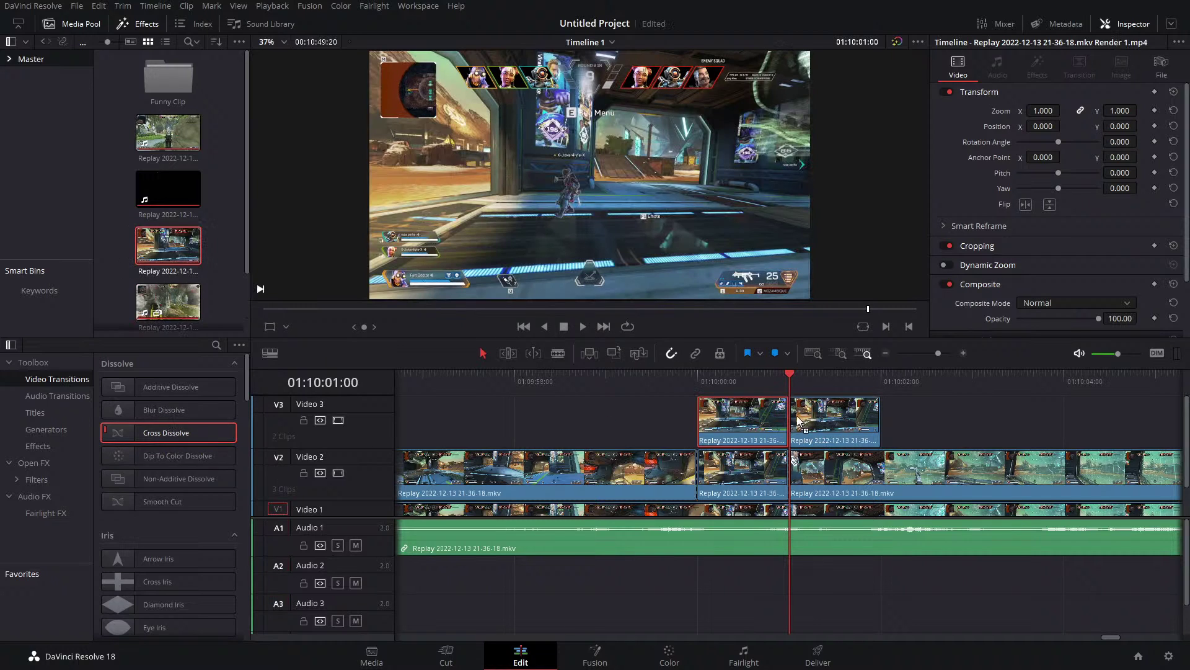
key("ctrl+t")
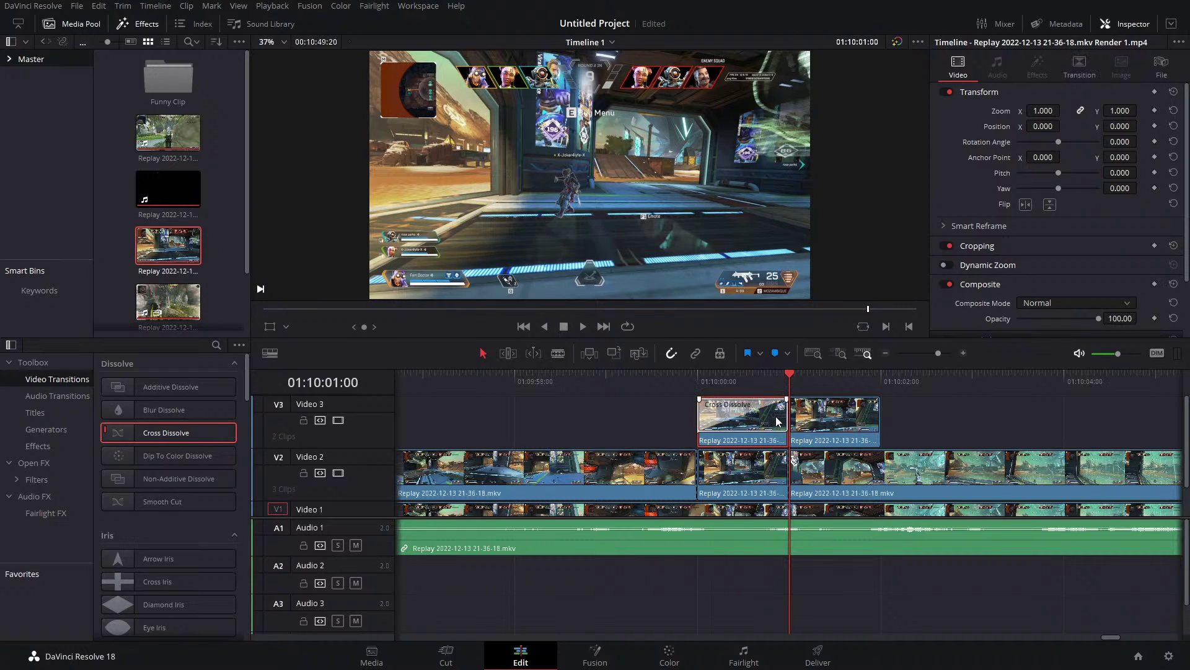
key("ctrl+z")
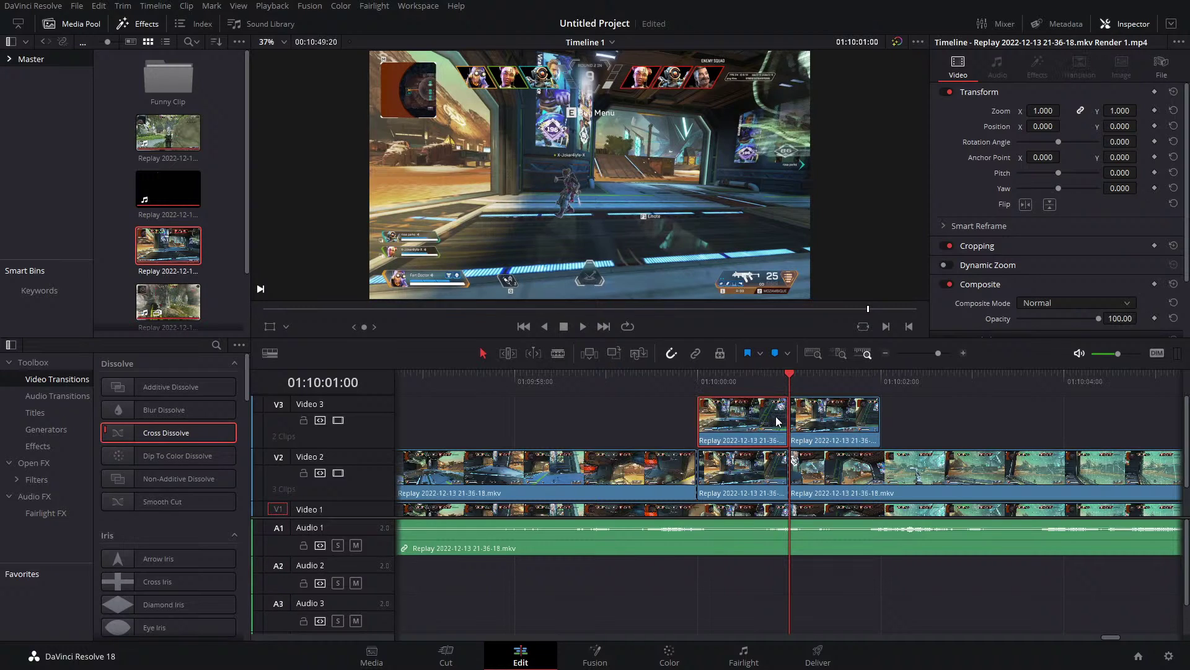
key("ctrl+z")
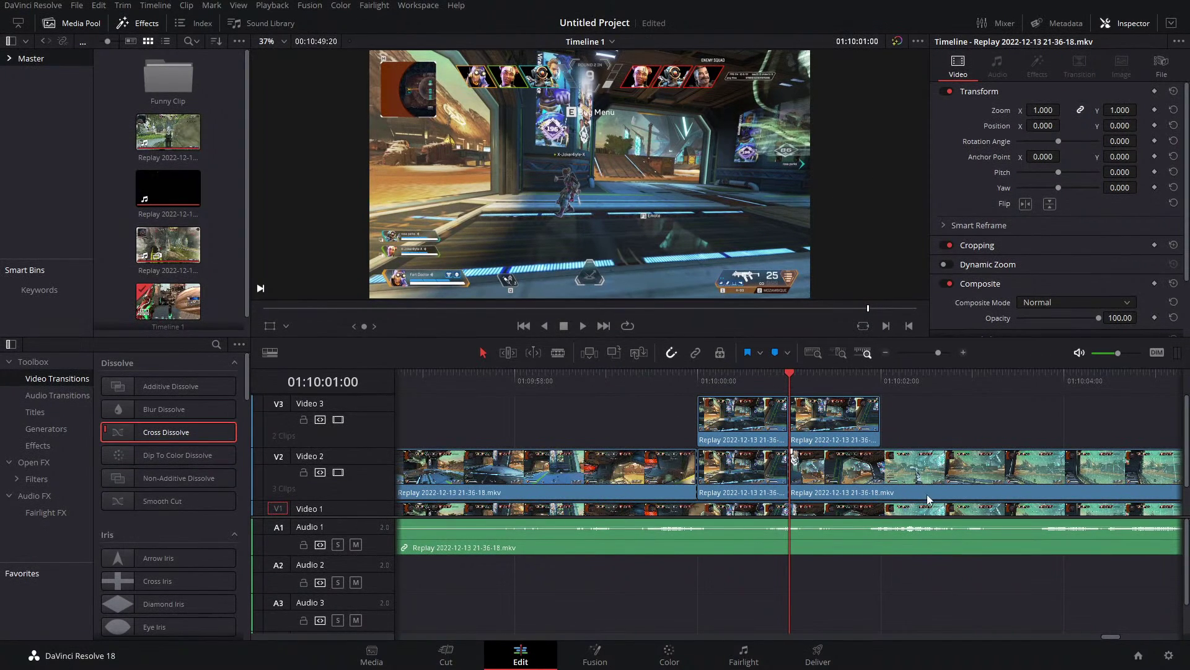
Copy the first one-second Video 3 clip onto Video 4 and turn on its retime controls.
left_click_drag(931, 517, 940, 588)
left_click_drag(748, 468, 744, 421)
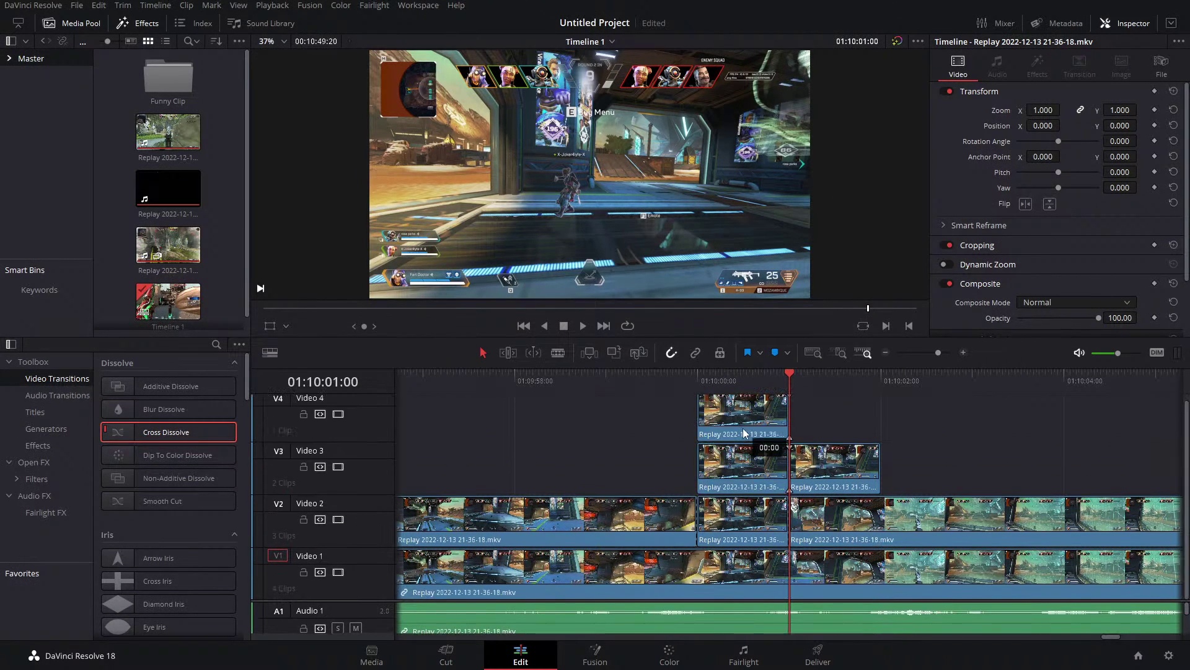
right_click(744, 421)
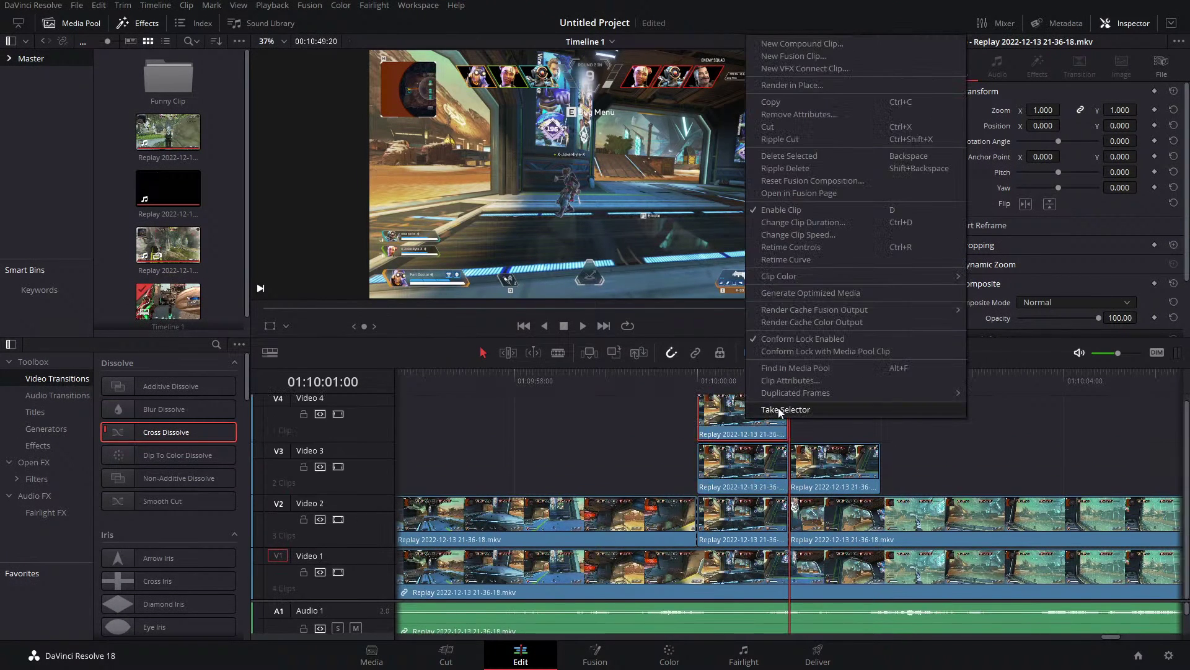
left_click(838, 251)
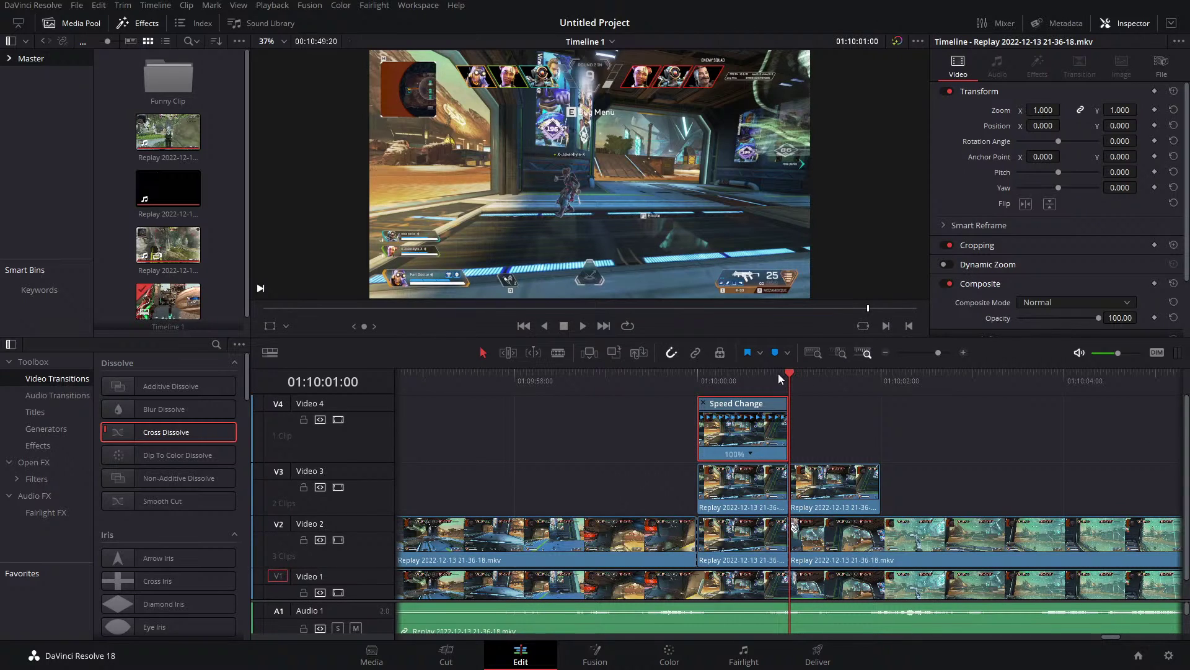
Try freezing the whole Video 4 clip through its Speed Change direction and turn the freeze off again.
left_click(750, 454)
left_click(759, 439)
scroll(1054, 260, "down", 2)
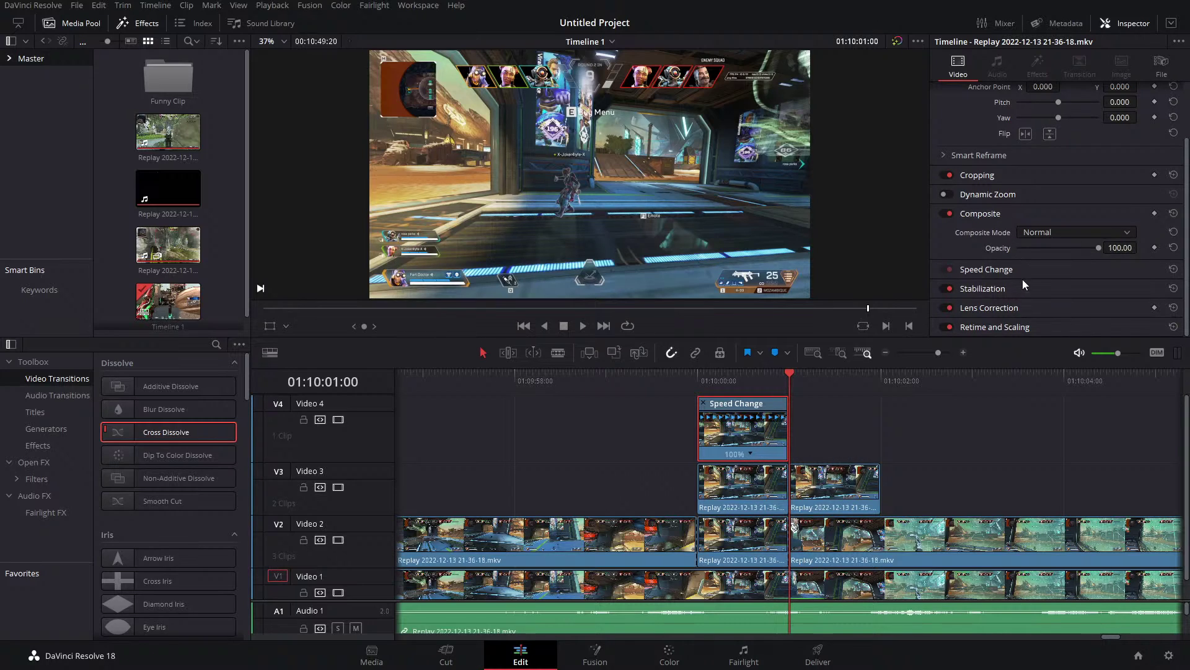
left_click(1026, 269)
left_click(1067, 289)
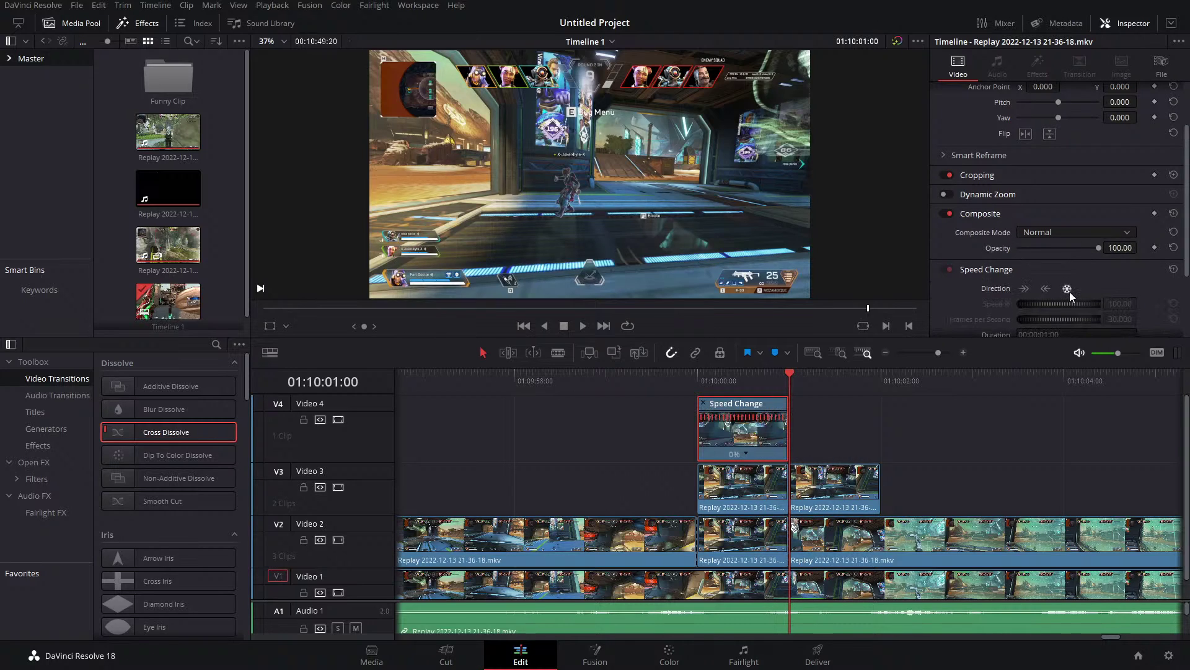
left_click(1070, 292)
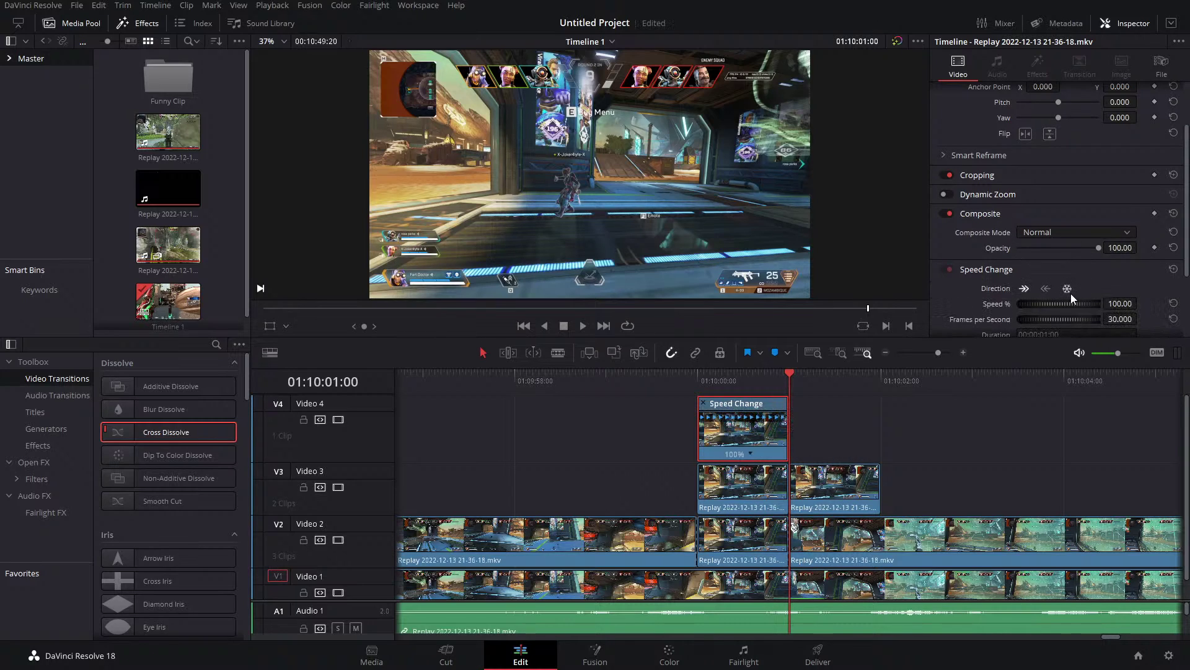
Try a freeze frame at the end of the Video 4 clip and step the playhead back to 01:10:00:29.
left_click(750, 453)
left_click(802, 527)
key("Left")
Try splitting the Video 4 clip at 01:10:00:29 and undo the split.
key("ctrl+b")
left_click_drag(936, 354, 952, 352)
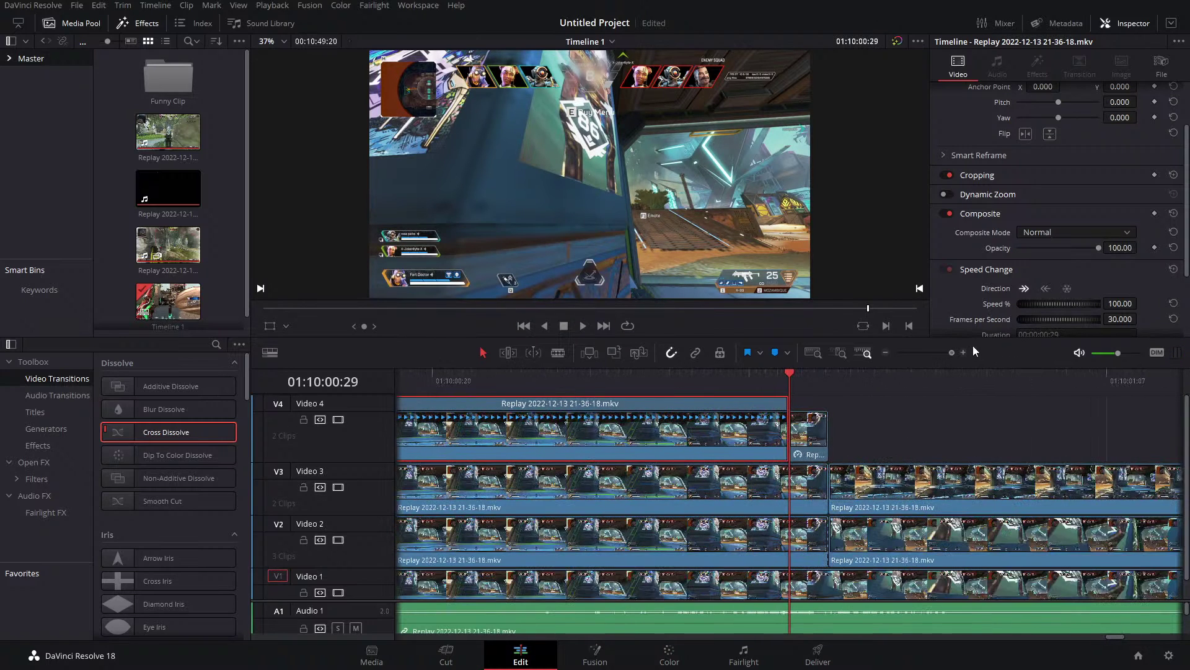
left_click(803, 439)
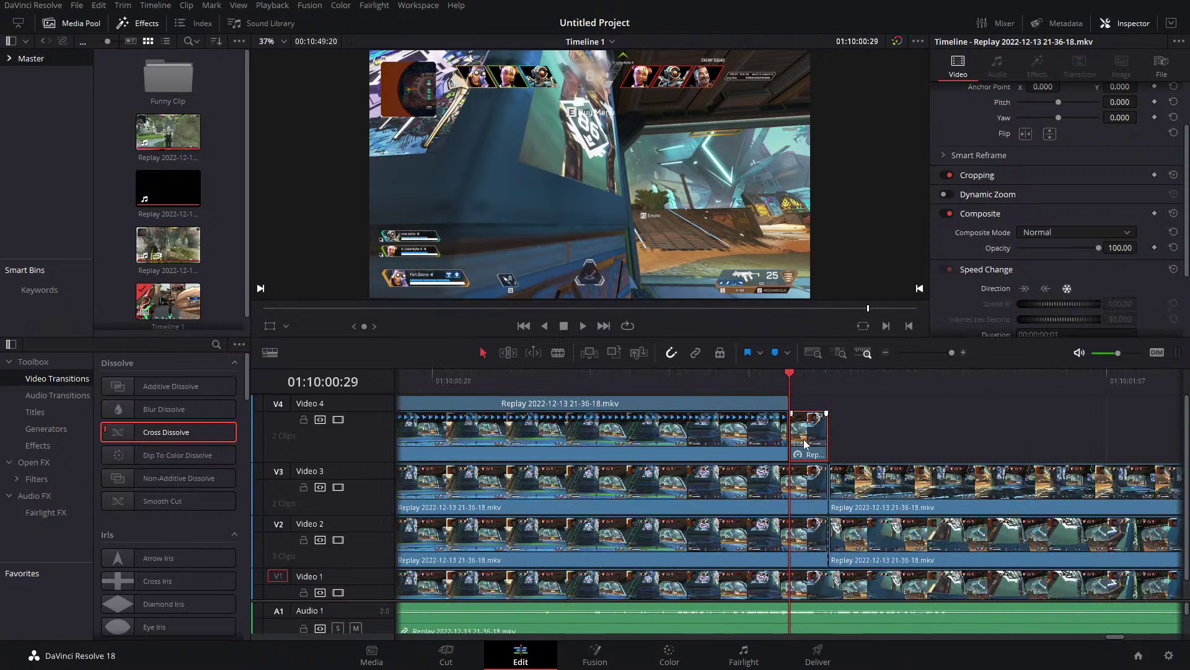
key("ctrl+z")
Add a freeze frame to the Video 4 clip at 01:10:00:29 and save the project.
left_click(622, 453)
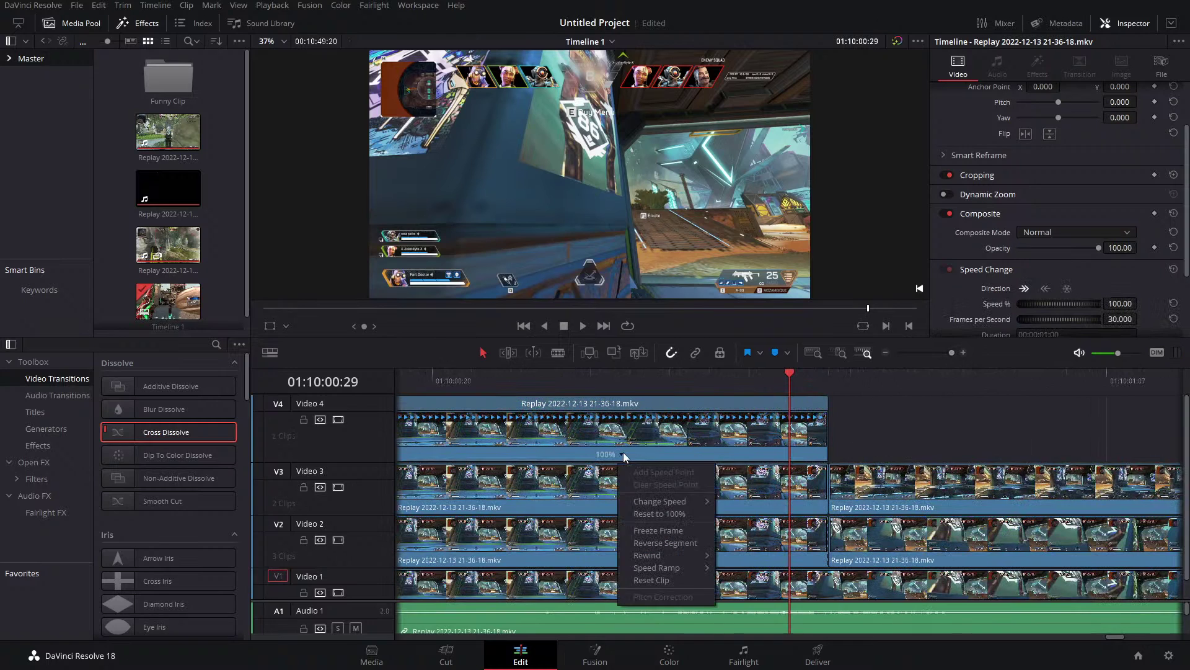
left_click(674, 531)
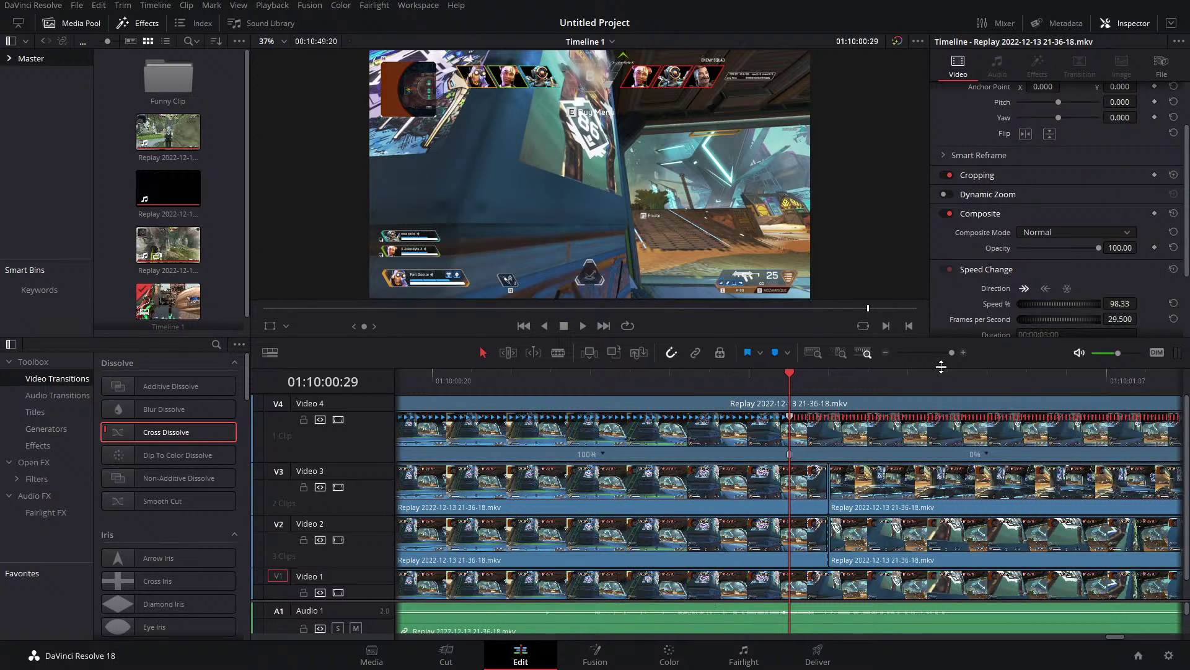
left_click_drag(948, 352, 933, 352)
key("ctrl+s")
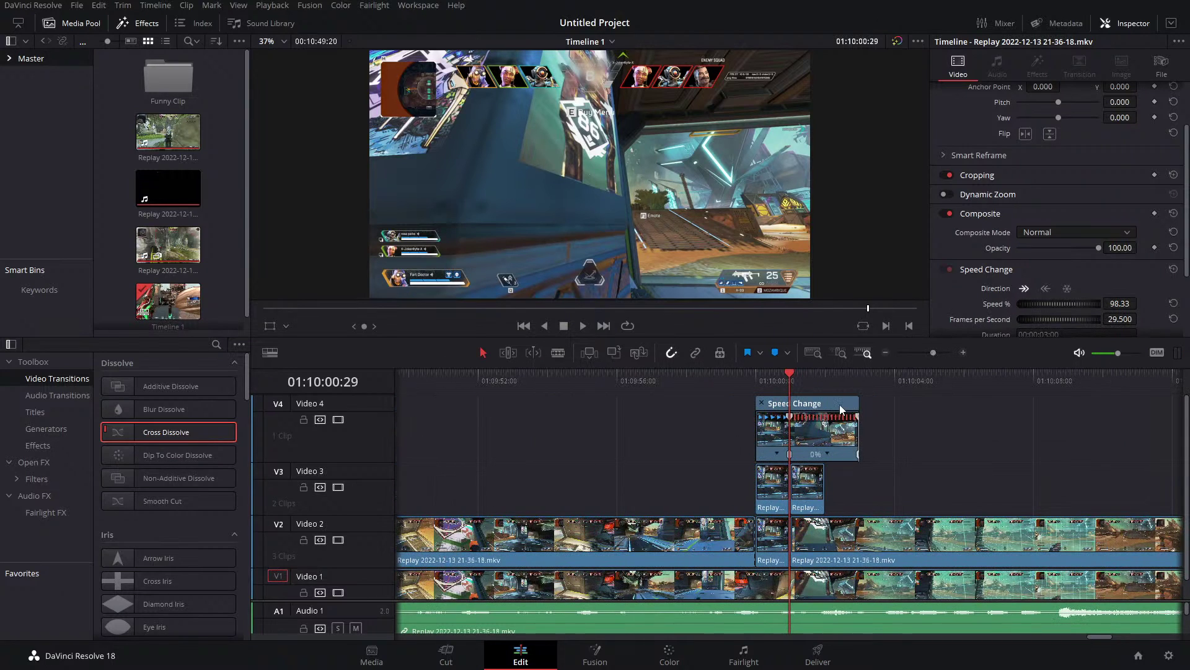
Trim the frozen Video 4 clip's end by 2 seconds and move the second Video 3 clip up beside it.
left_click(860, 434)
left_click_drag(821, 432, 789, 432)
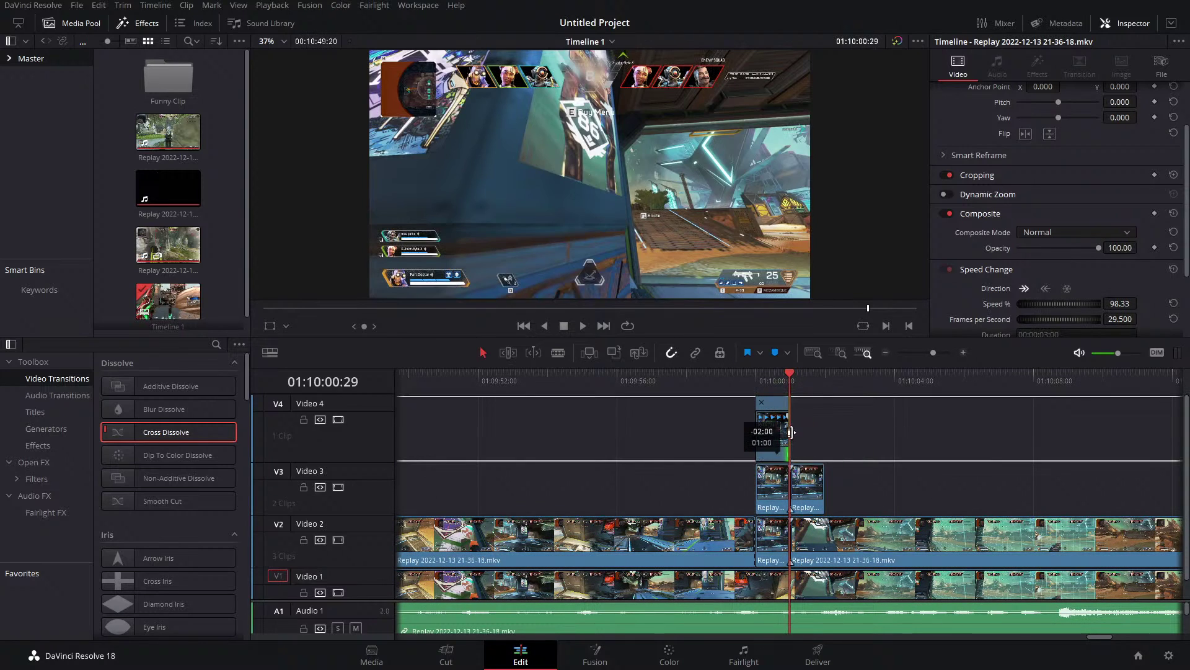
left_click_drag(805, 488, 806, 435)
Add a Cross Dissolve between the two Video 4 clips, saving the project, and play back the transition.
left_click_drag(198, 436, 792, 432)
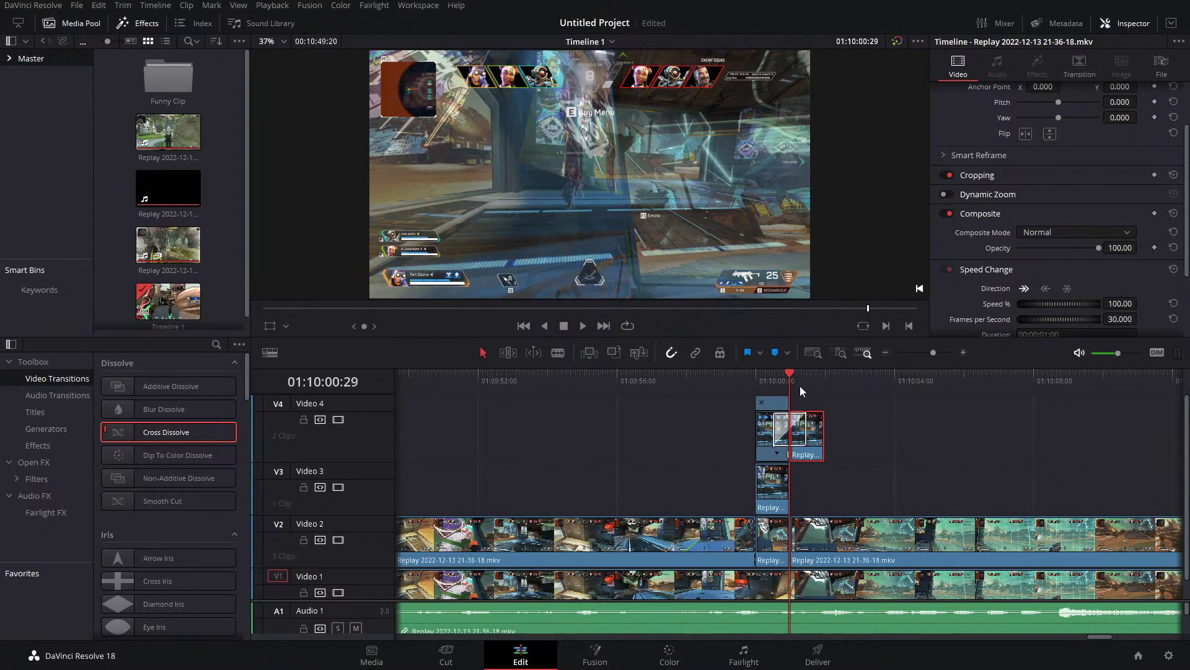
key("ctrl+s")
key("space")
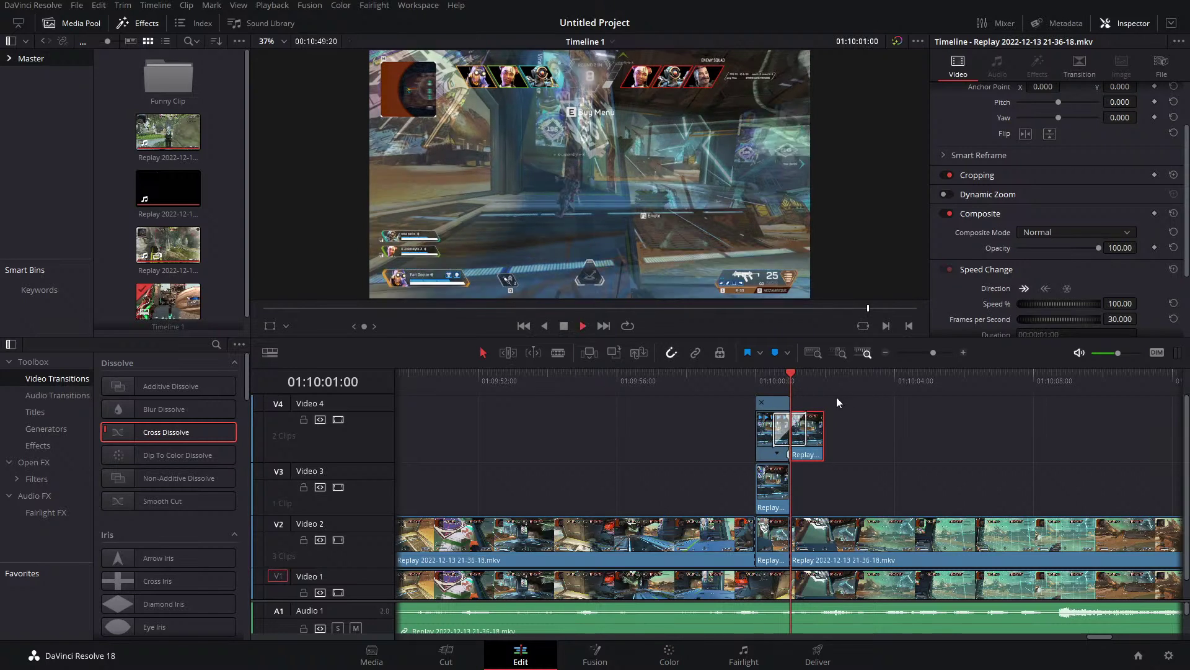
left_click(791, 383)
key("space")
left_click(779, 394)
key("space")
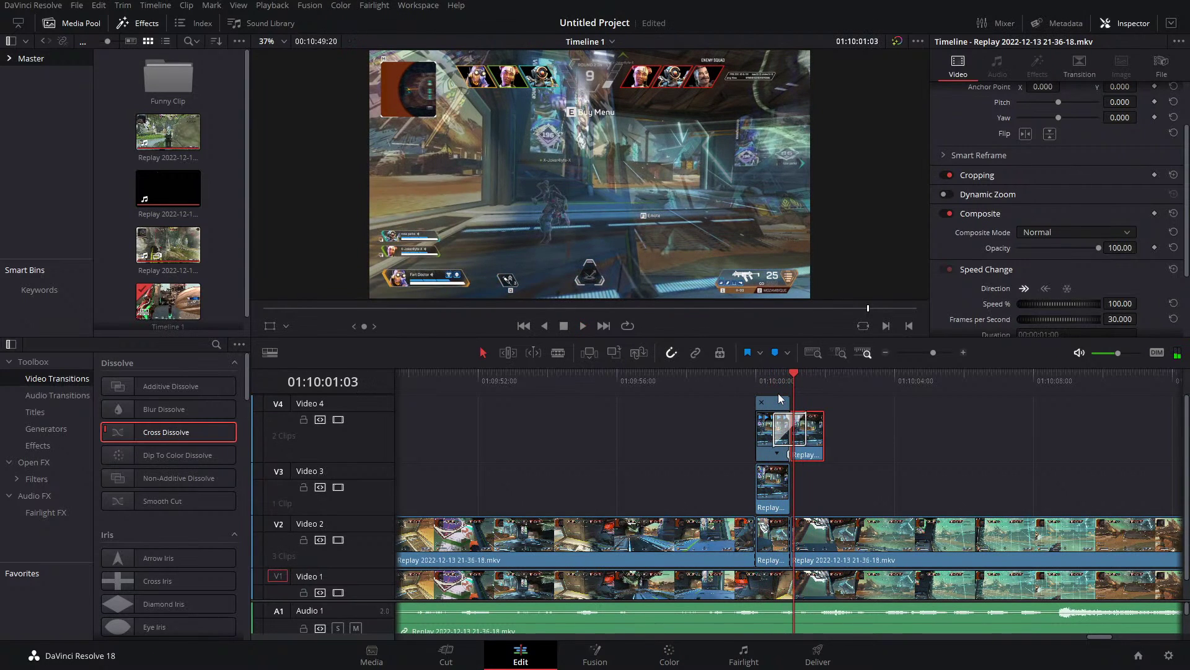
Copy the second Video 4 clip down to Video 3 and add a Cross Dissolve between the two Video 3 clips.
left_click(779, 393)
key("space")
left_click_drag(806, 428, 809, 486)
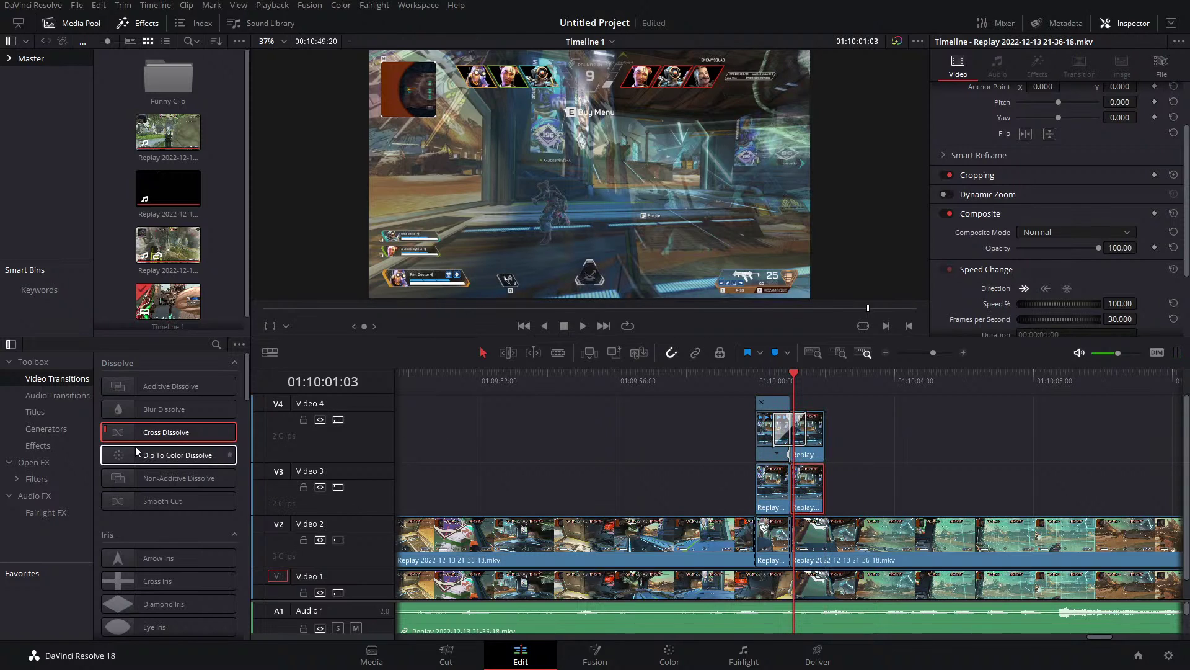
left_click_drag(152, 433, 799, 496)
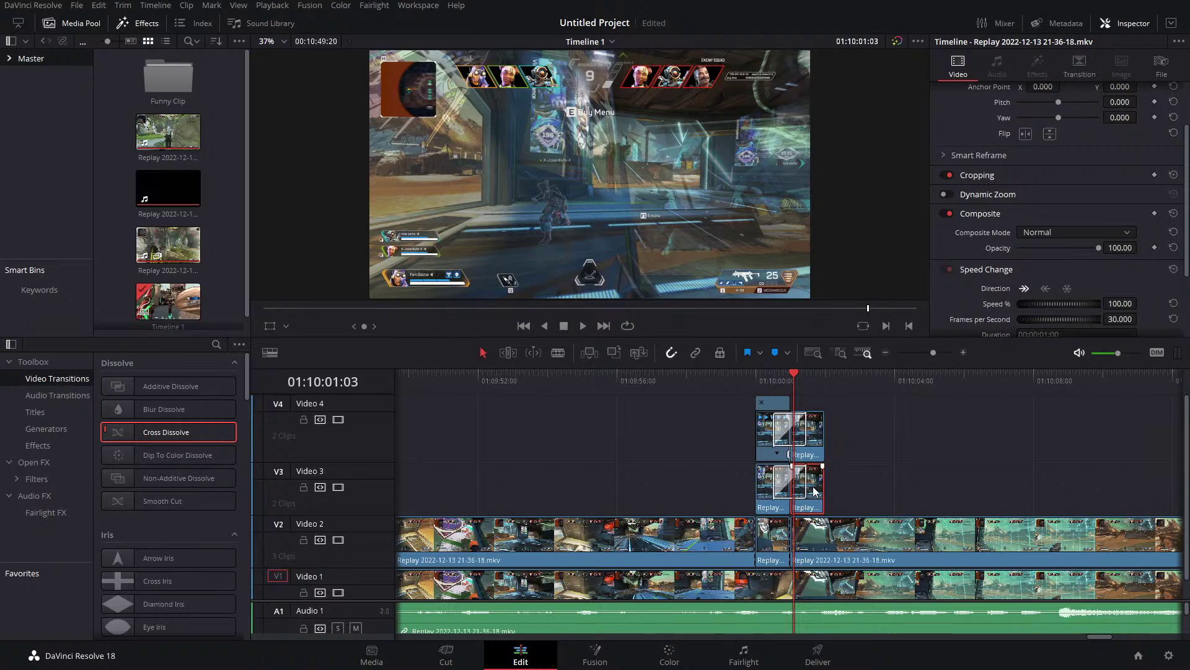
left_click(799, 489)
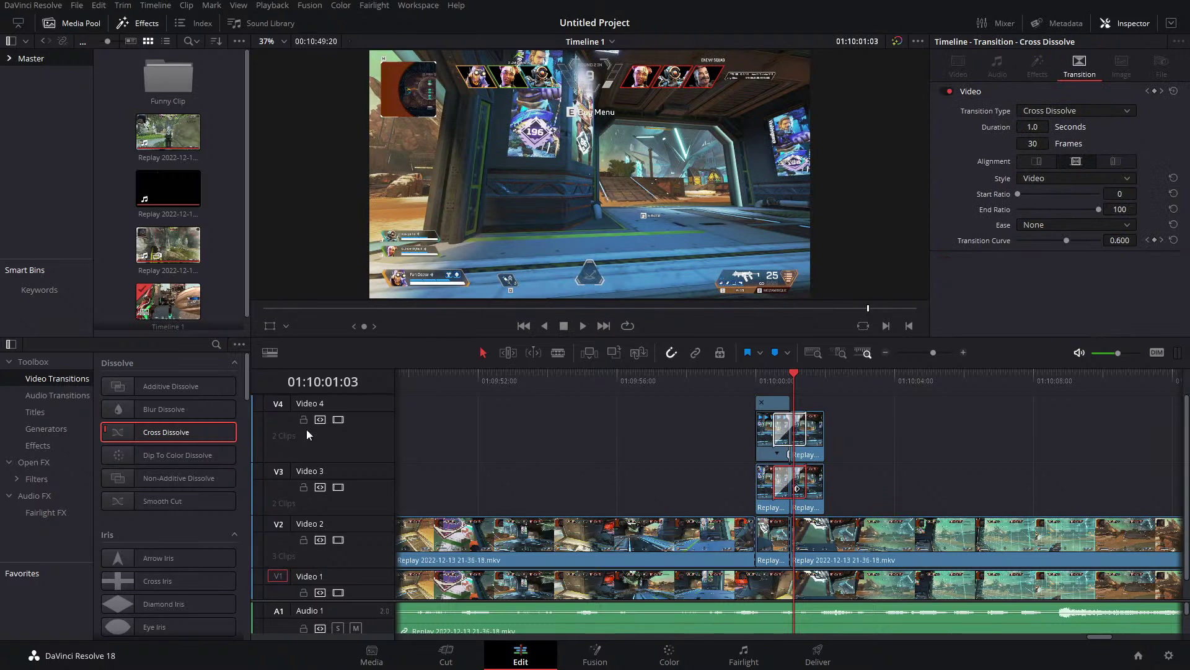
Disable the Video 4 track, play back the Cross Dissolve on Video 3 for comparison, and save the project.
left_click(338, 419)
left_click(783, 379)
key("space")
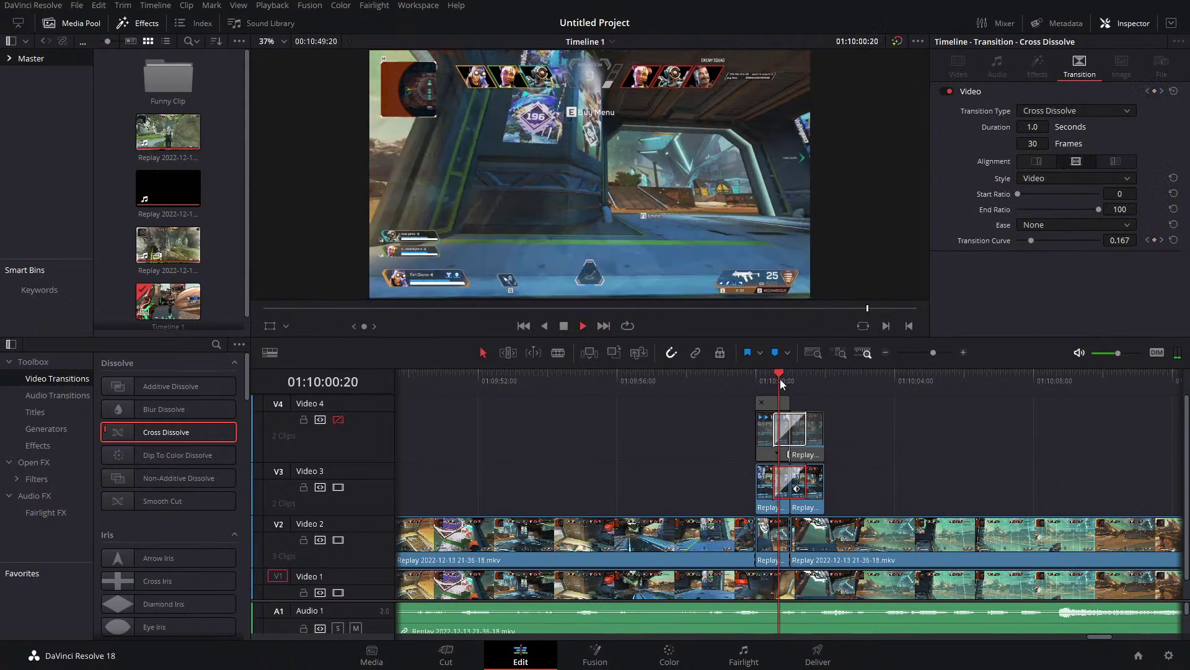
left_click(773, 381)
key("space")
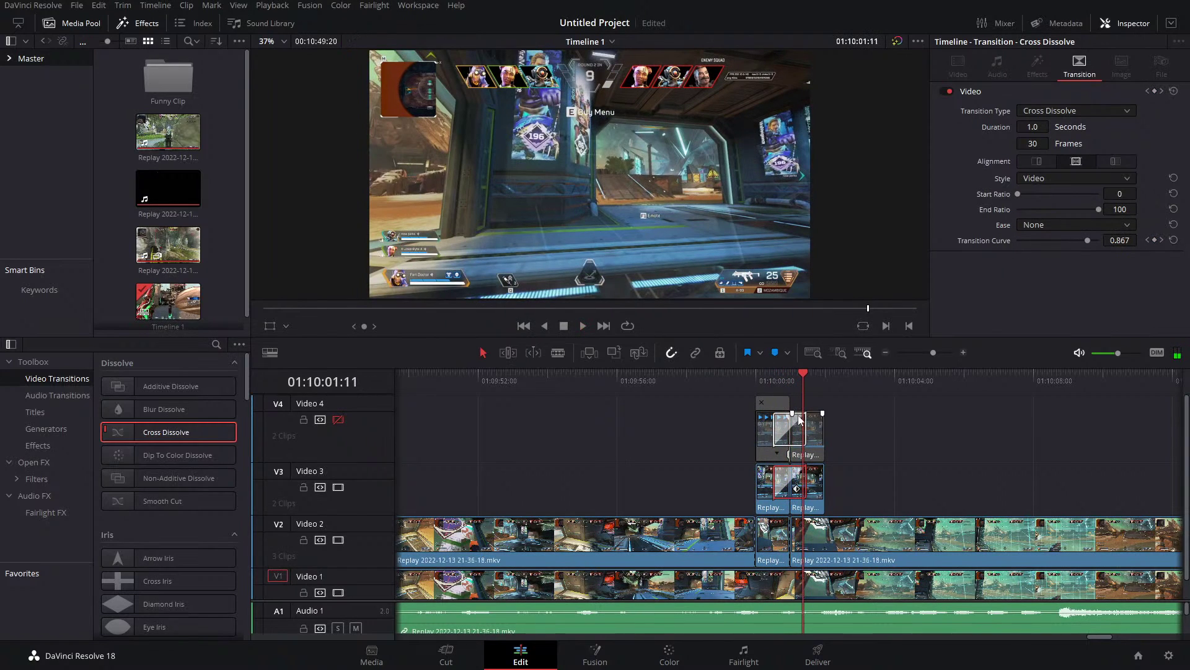
key("ctrl+s")
Try deleting the stacked clips on Video 3 and Video 4 with the short Video 2 segment, and undo the deletions.
left_click_drag(915, 409, 772, 515)
key("Delete")
left_click(771, 513)
key("Delete")
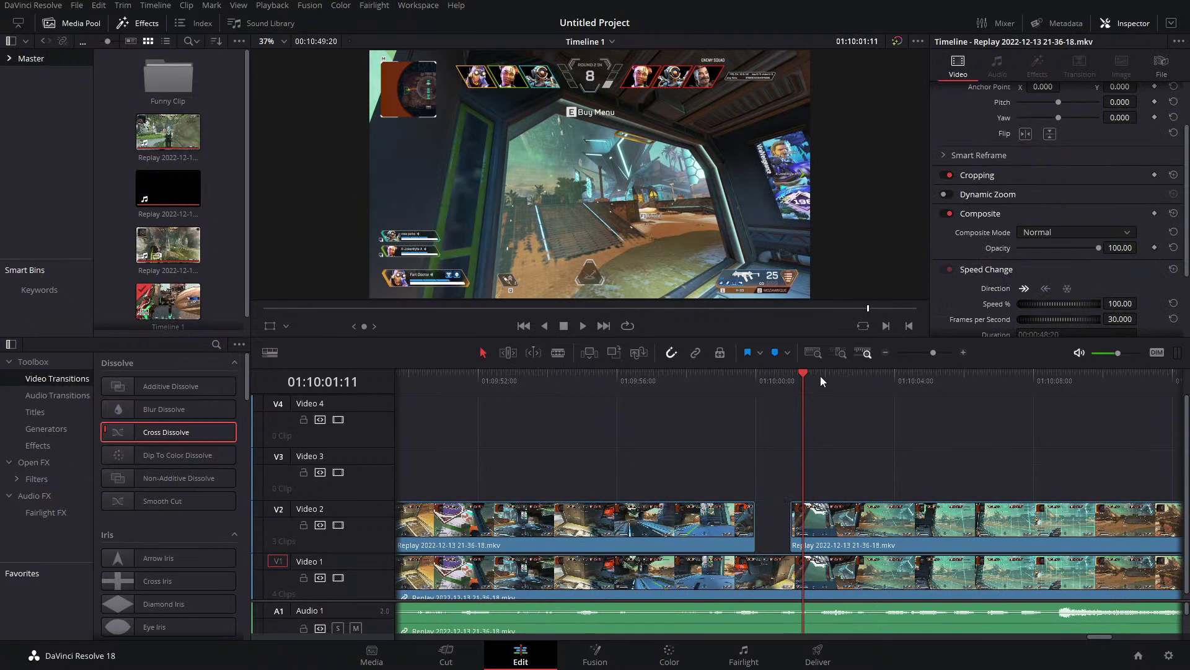
key("ctrl+z")
key("ctrl+z")
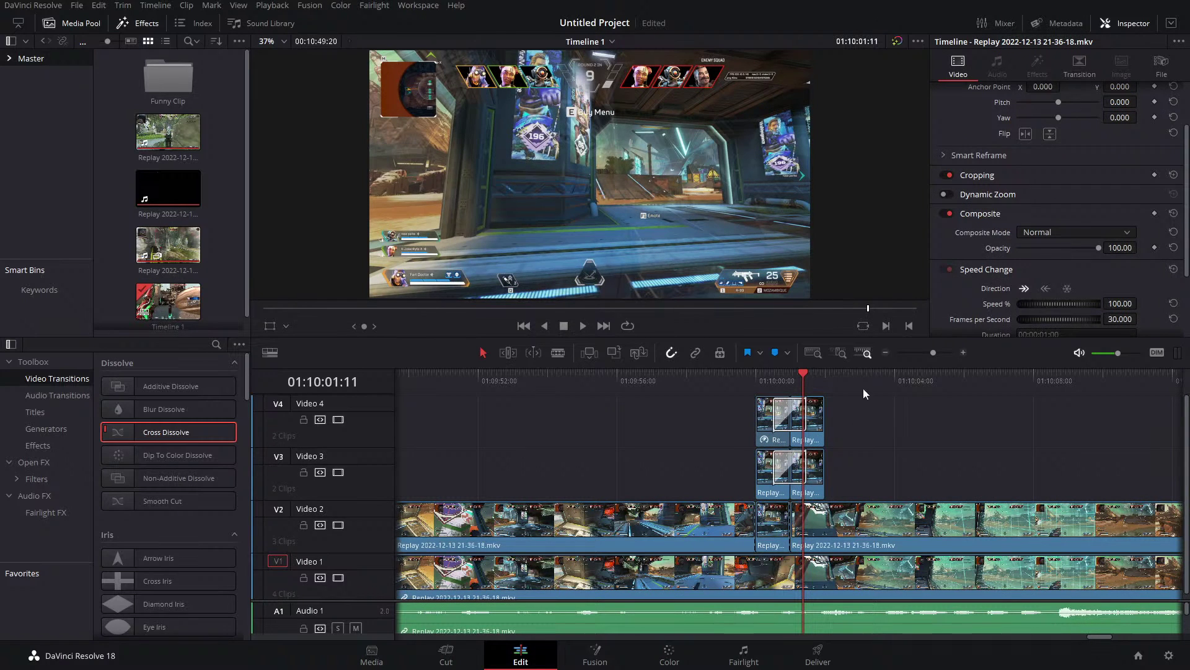
Delete all the clips on Video 2, Video 3 and Video 4, and save the project.
key("Up")
left_click_drag(880, 398, 750, 536)
key("Delete")
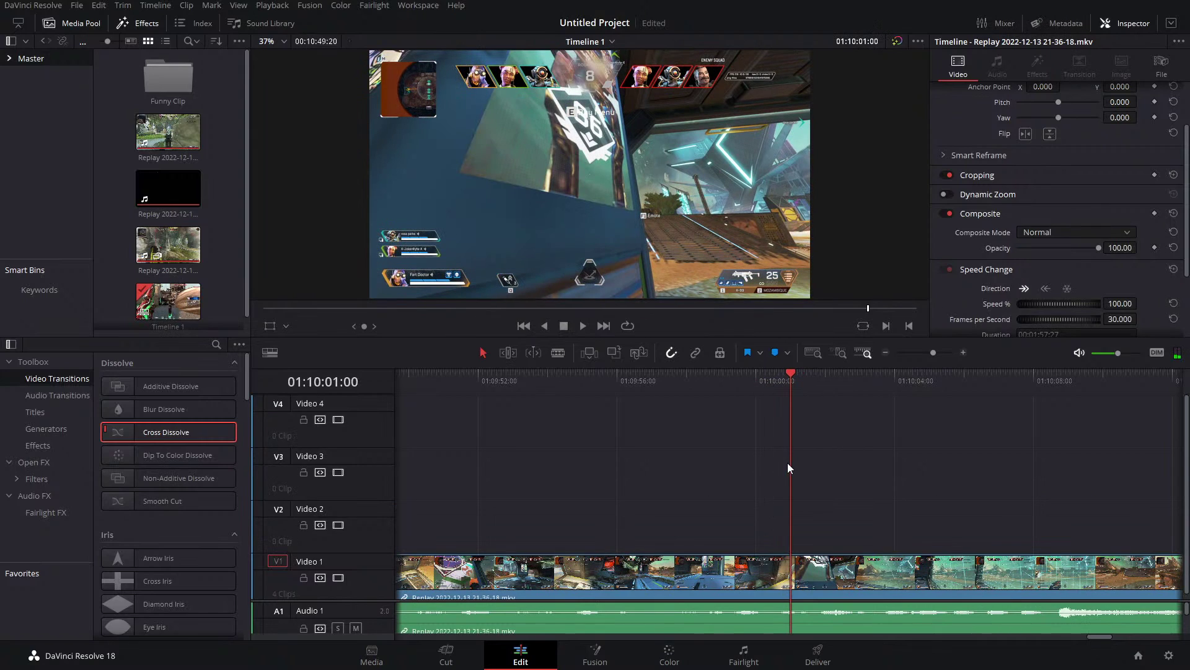
key("ctrl+s")
Stack copies of the last Video 1 clip directly above it on Video 2, Video 3 and Video 4.
left_click_drag(934, 353, 914, 356)
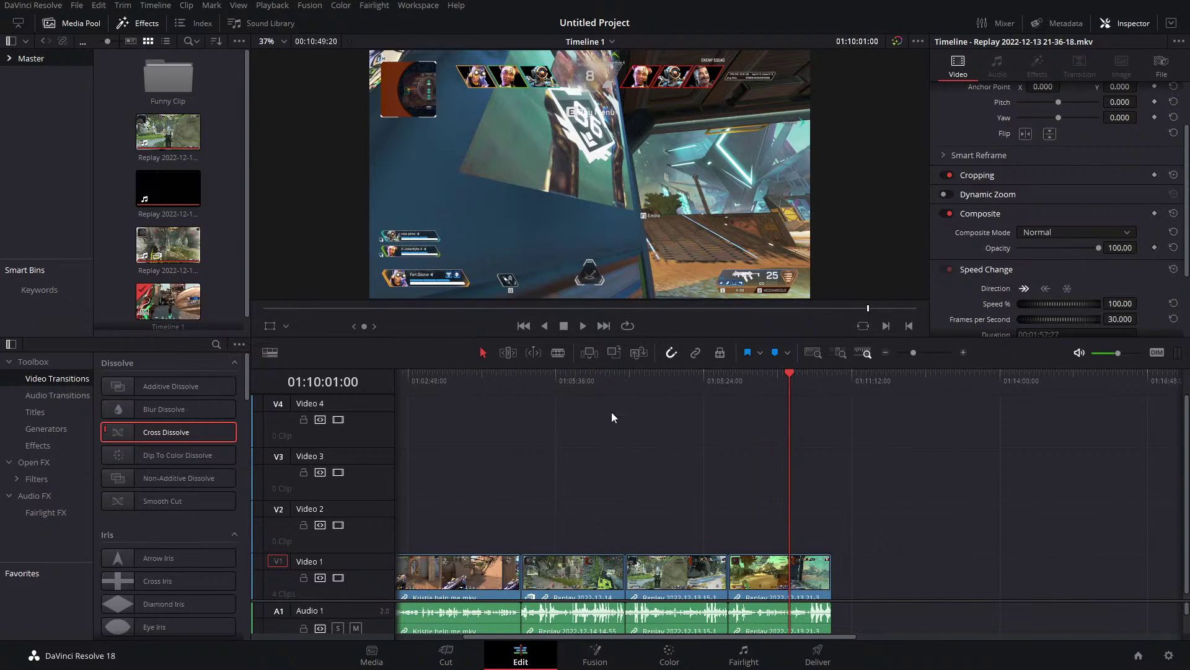
scroll(684, 517, "down", 1)
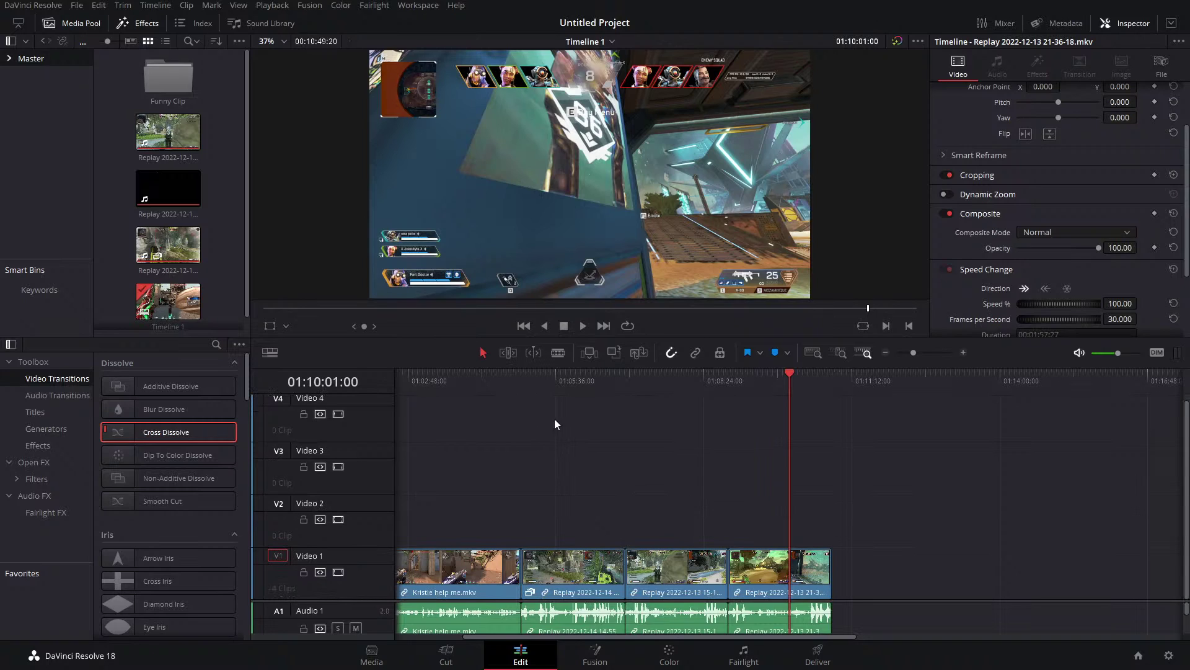
left_click_drag(774, 565, 775, 513)
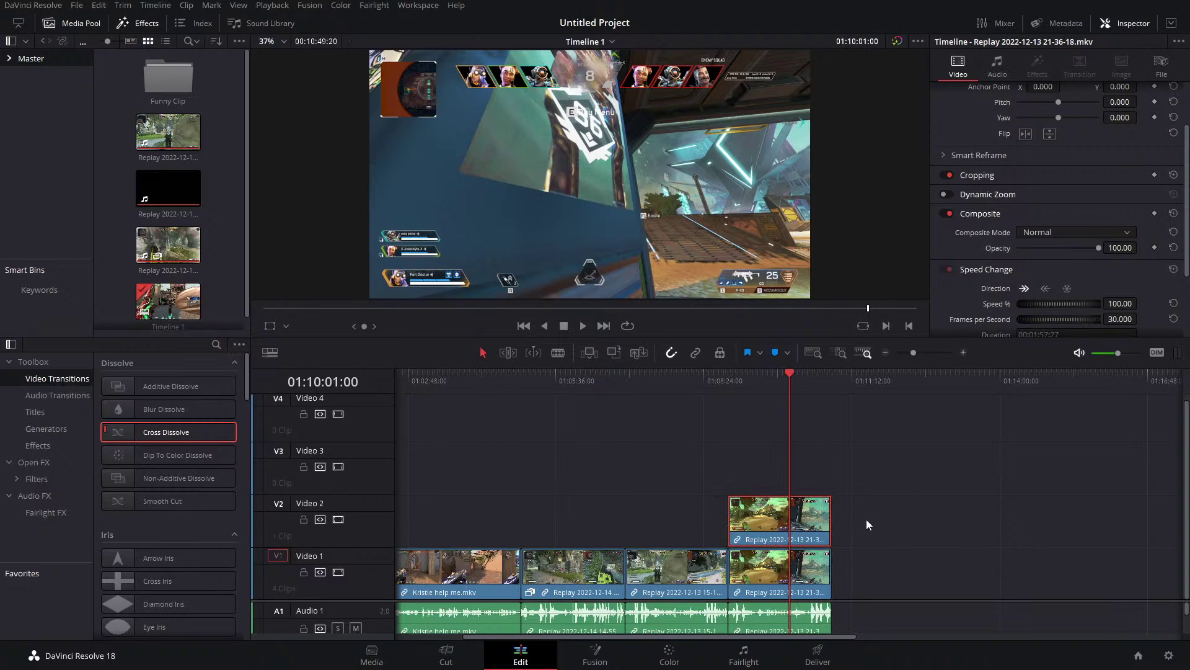
left_click(600, 653)
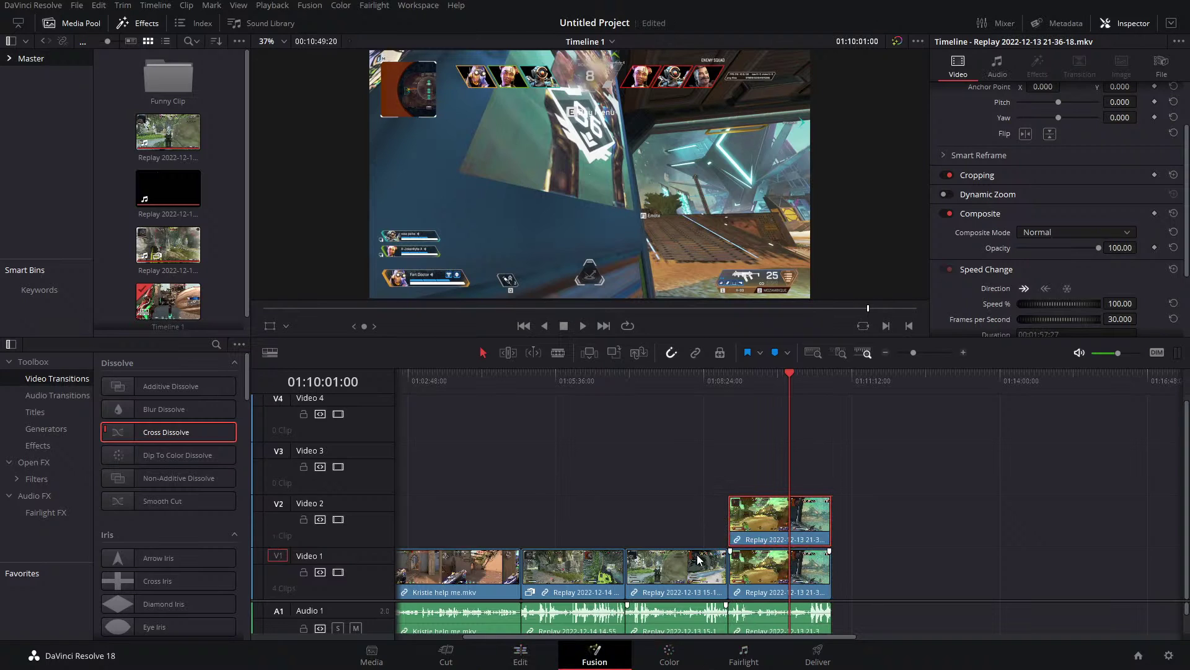
key("shift+4")
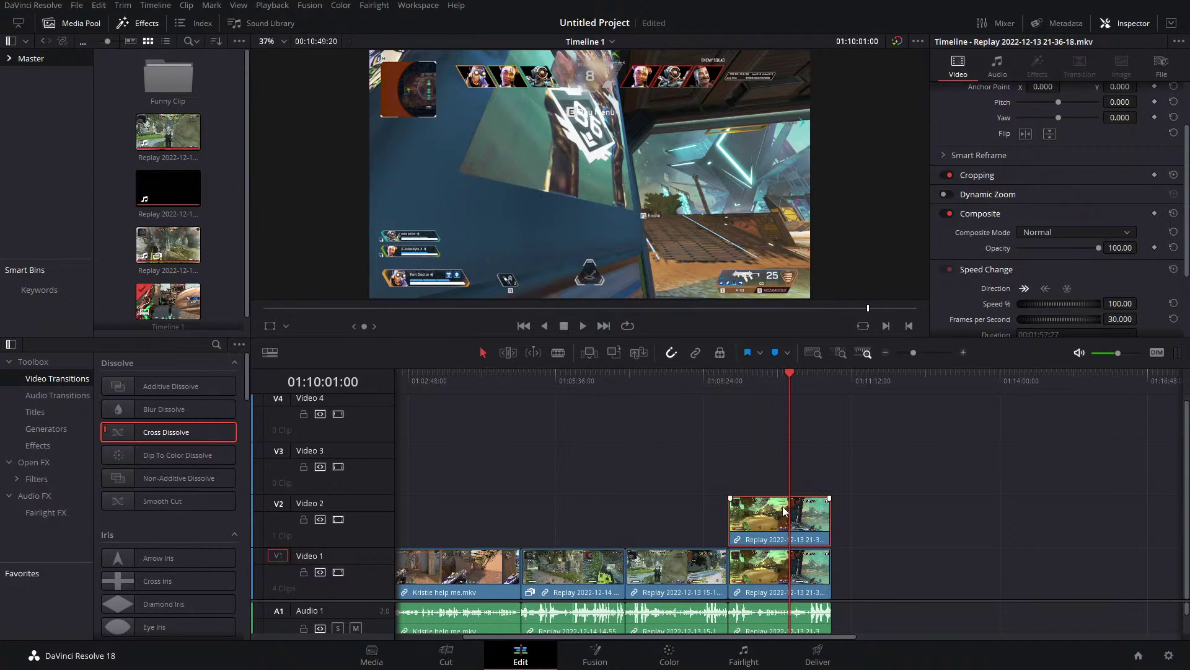
key("ctrl+v")
left_click_drag(762, 484, 762, 435)
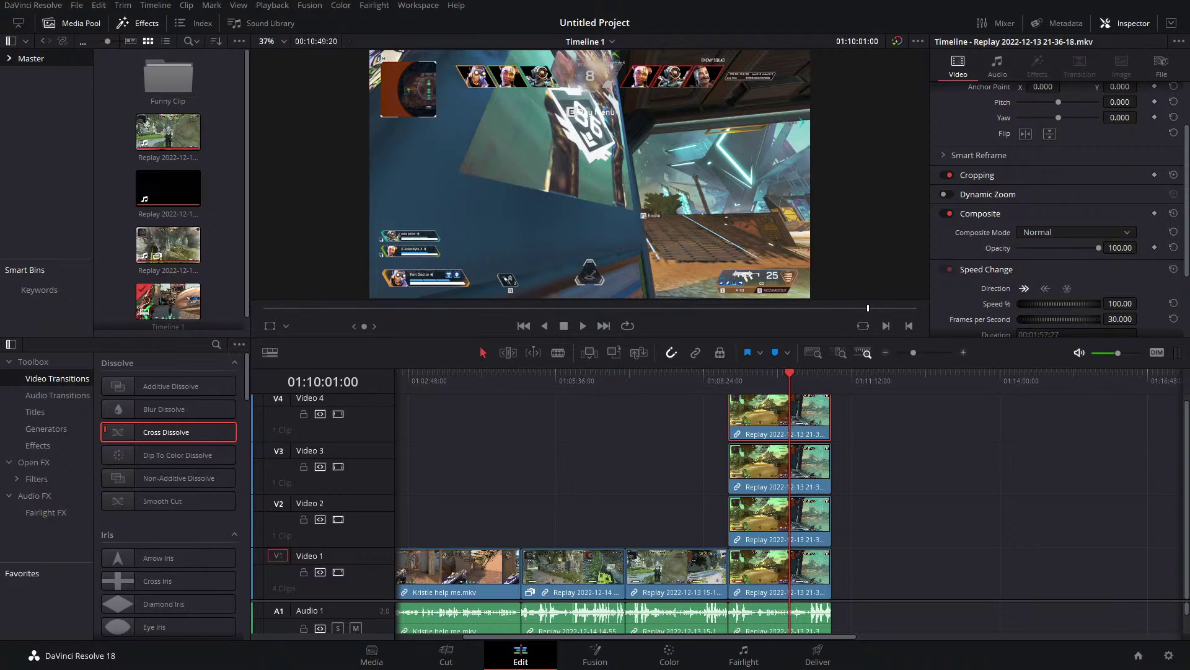
Switch to the browser, examine the multicoloured split-screen part of the Valorant montage on YouTube, and close the browser.
key("alt+Tab")
left_click(805, 95)
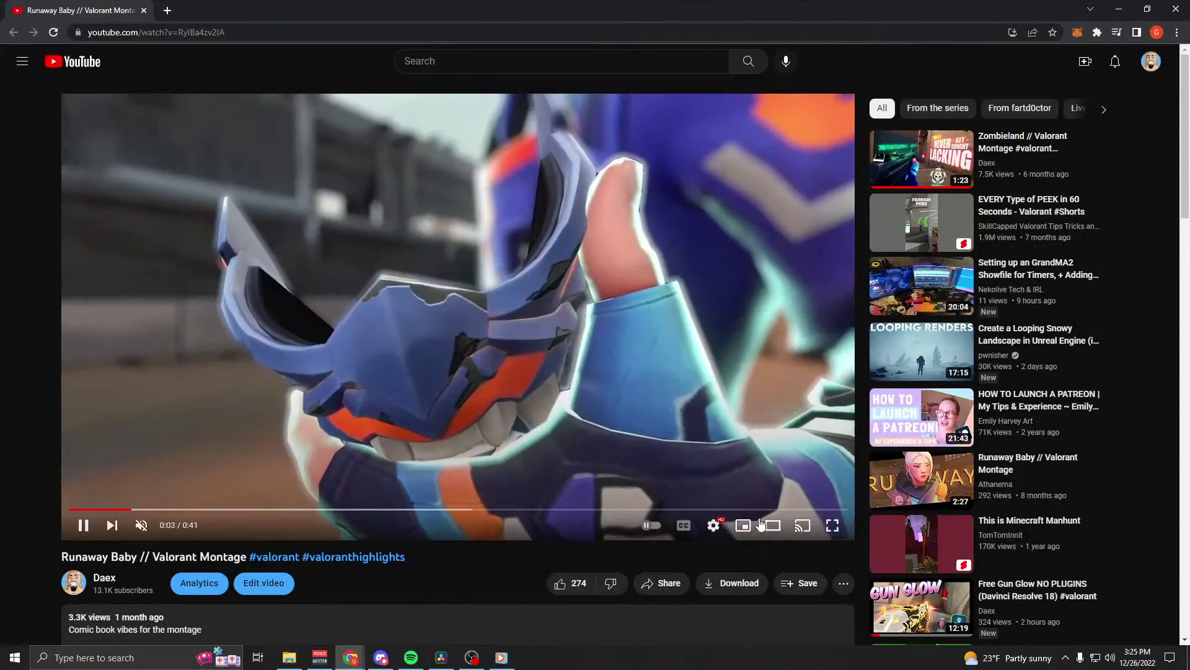
left_click(714, 509)
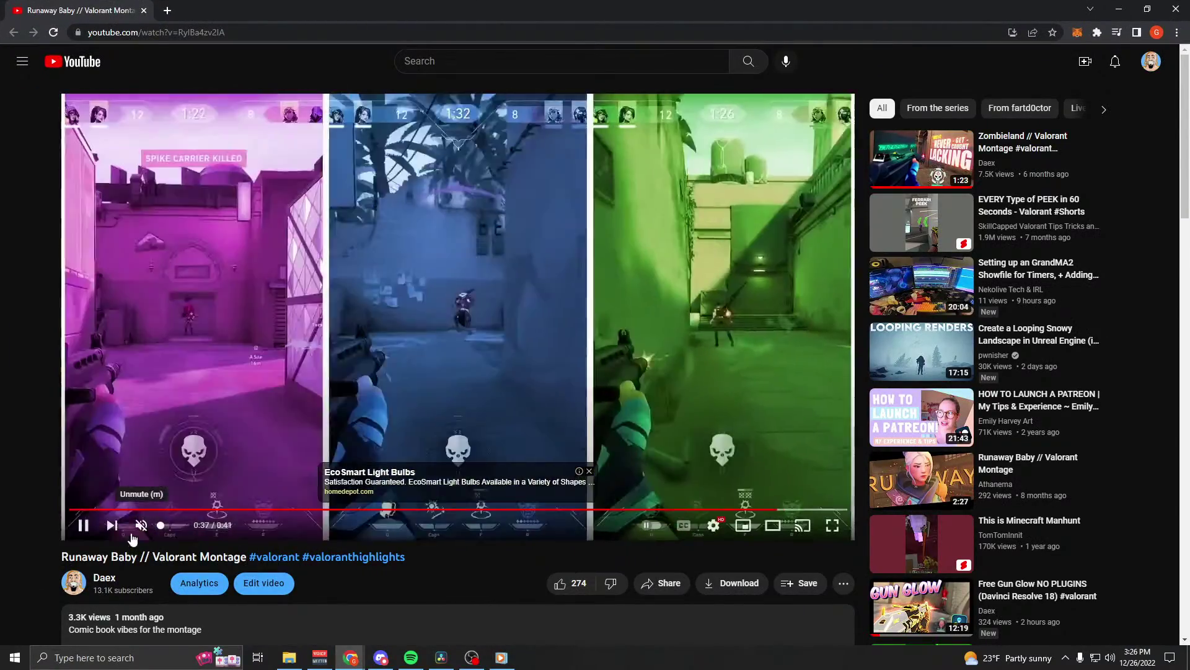
left_click_drag(782, 510, 783, 514)
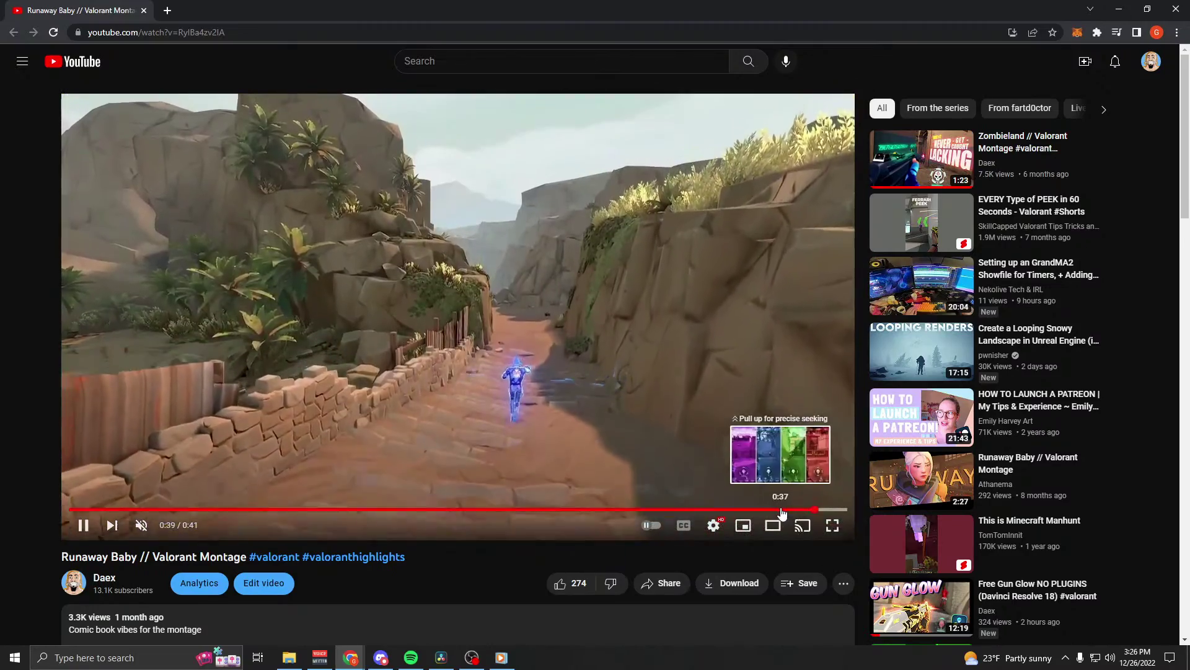
left_click(773, 510)
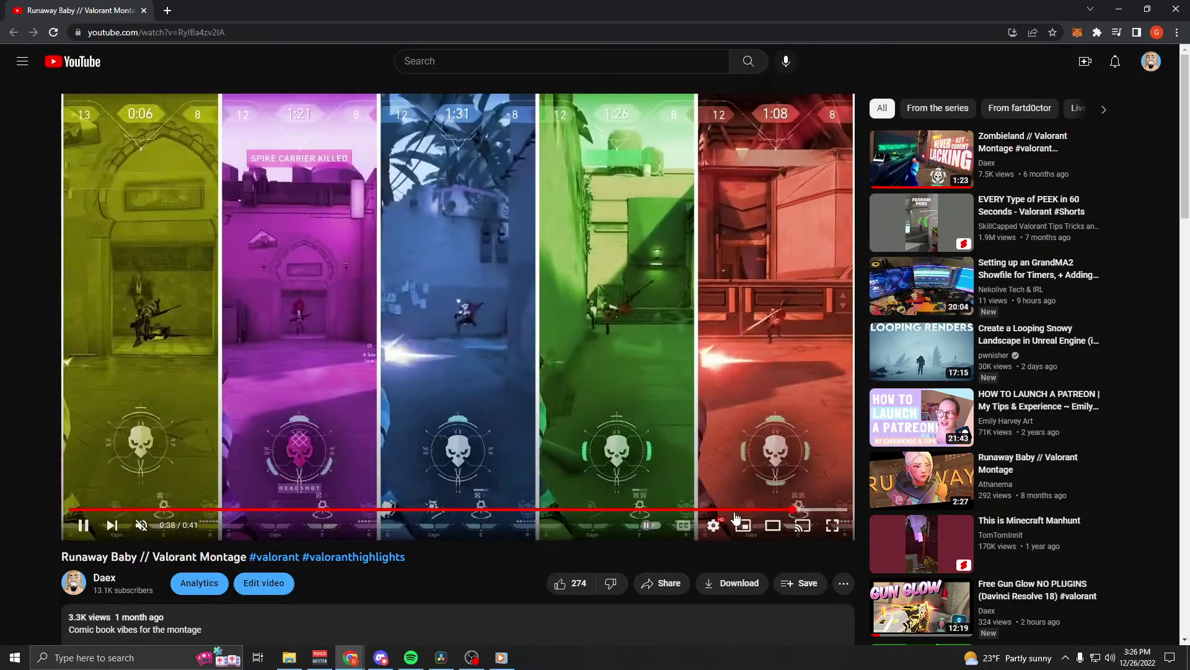
left_click(736, 516)
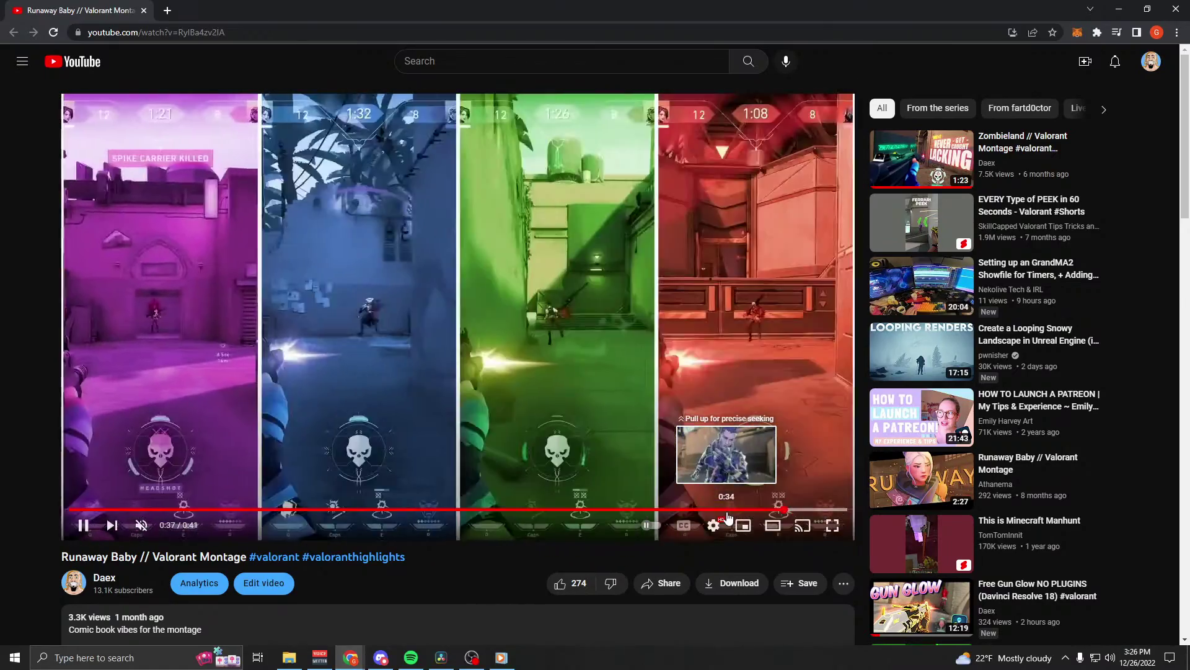
left_click(729, 517)
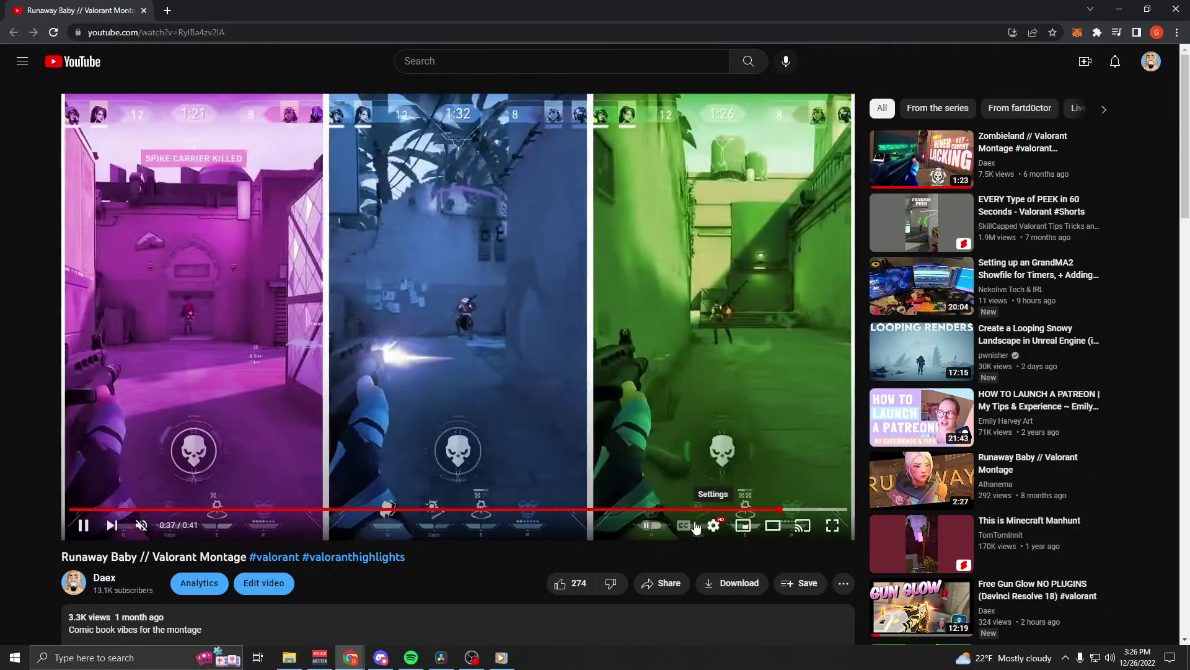
left_click(82, 524)
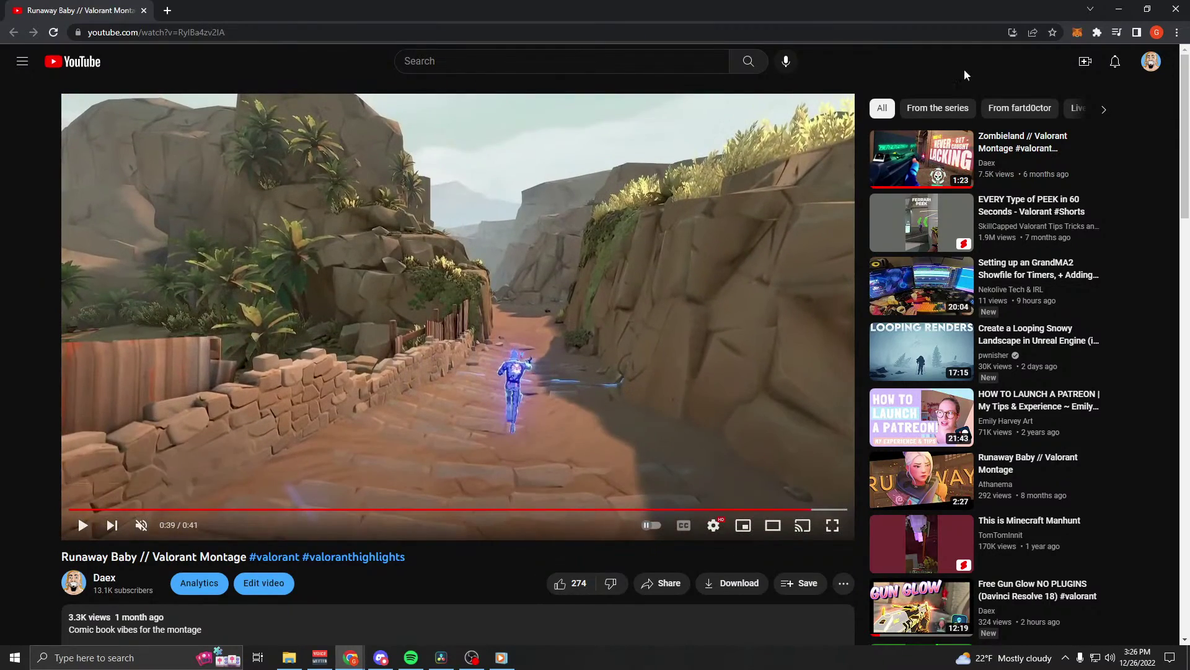
left_click(1175, 10)
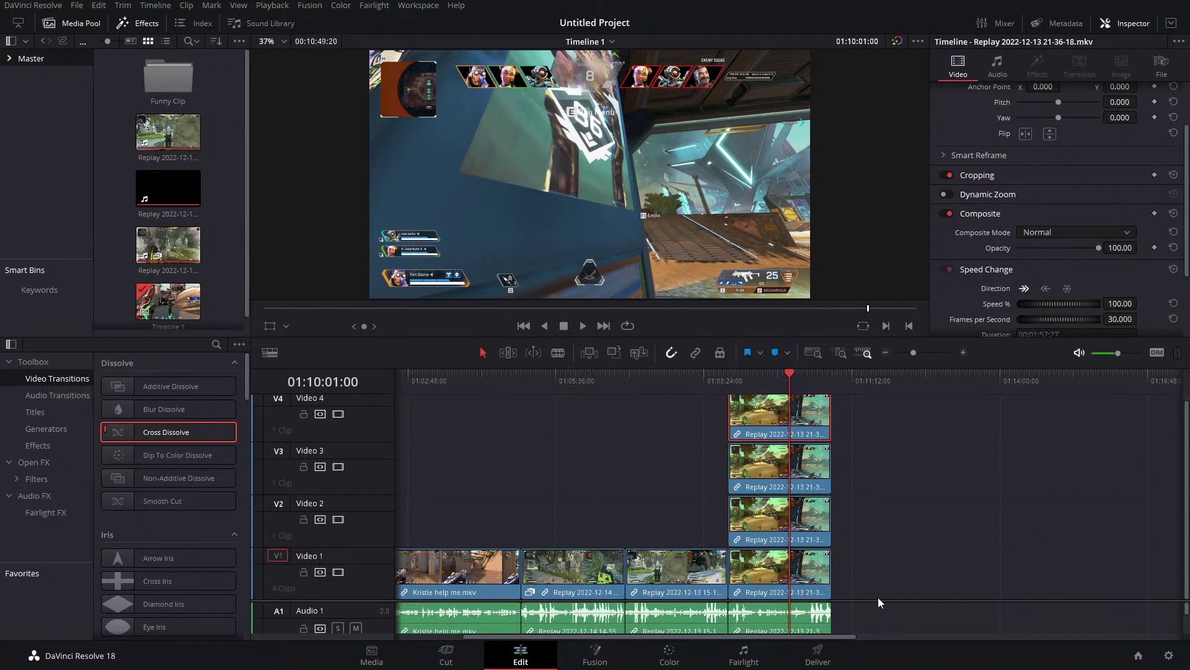
Place a stack of the last clip on Video 1 to Video 4 after the existing clips, starting at 01:11:06:26.
left_click_drag(878, 599, 878, 612)
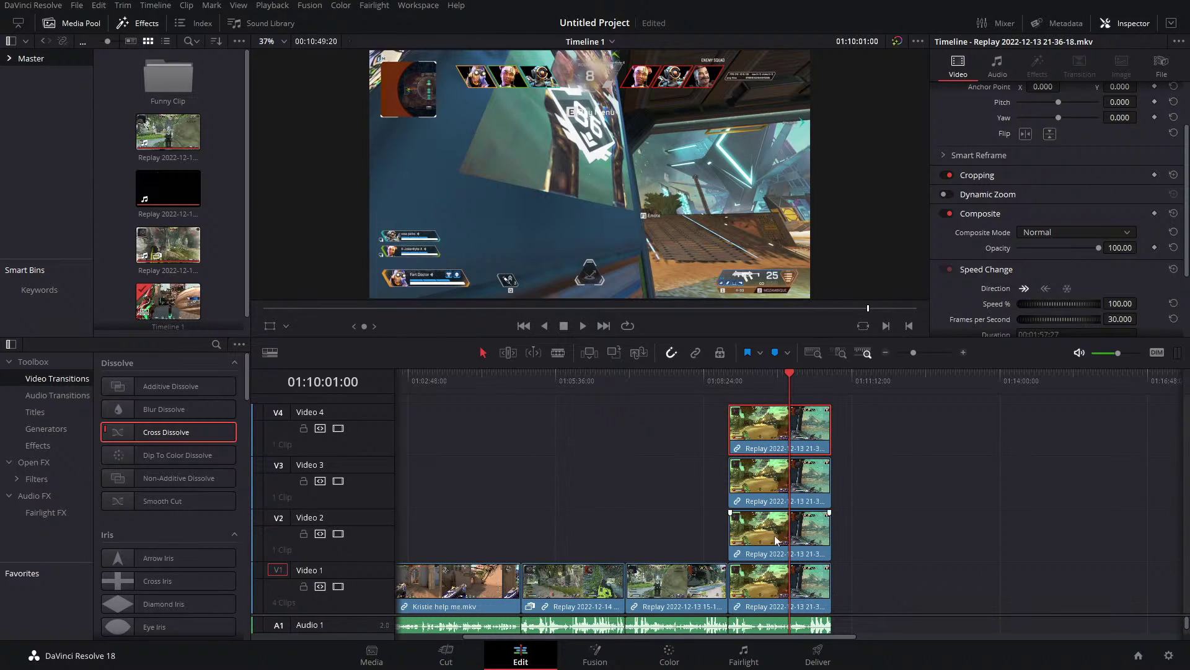
left_click_drag(857, 438, 787, 586)
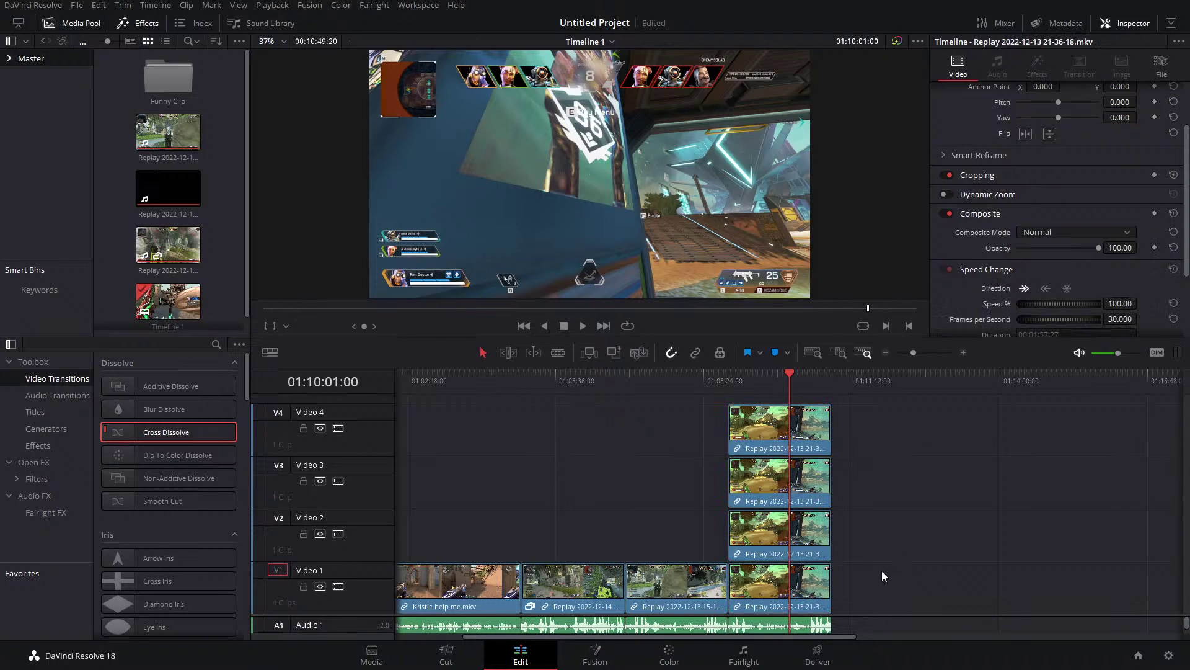
left_click_drag(819, 483, 990, 539)
left_click(943, 464)
left_click_drag(943, 464, 982, 444)
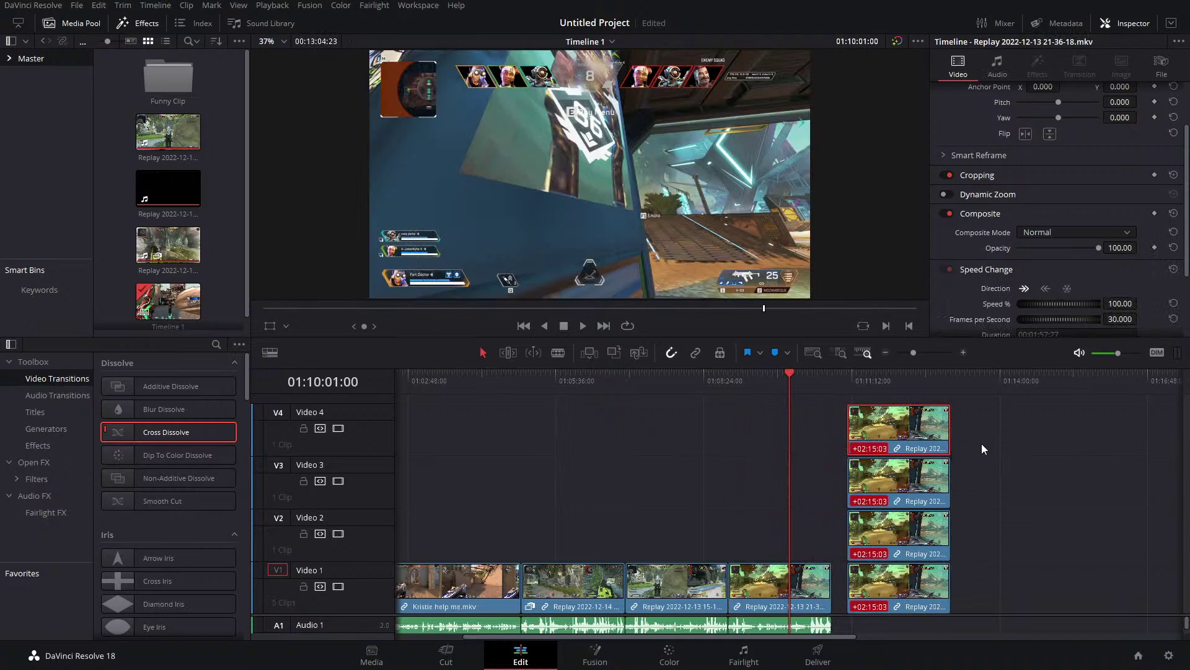
Combine the four stacked clips into a new Fusion clip and open it on the Fusion page.
scroll(1016, 516, "right", 3)
left_click_drag(790, 421, 710, 610)
left_click_drag(663, 379, 661, 380)
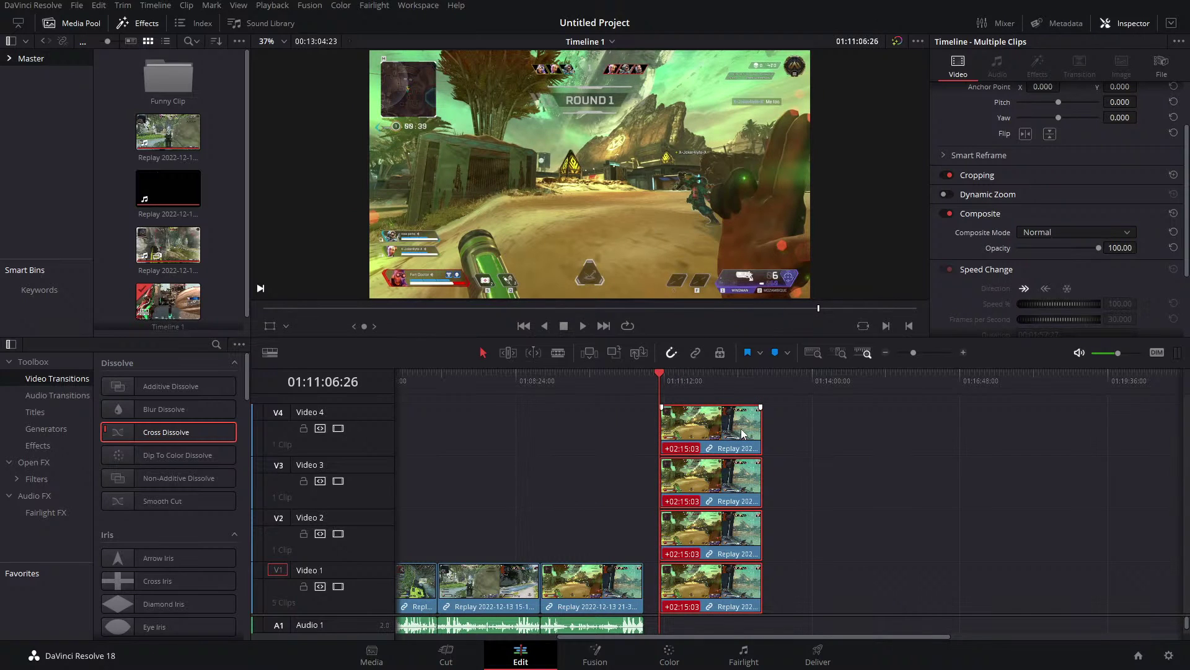
right_click(696, 433)
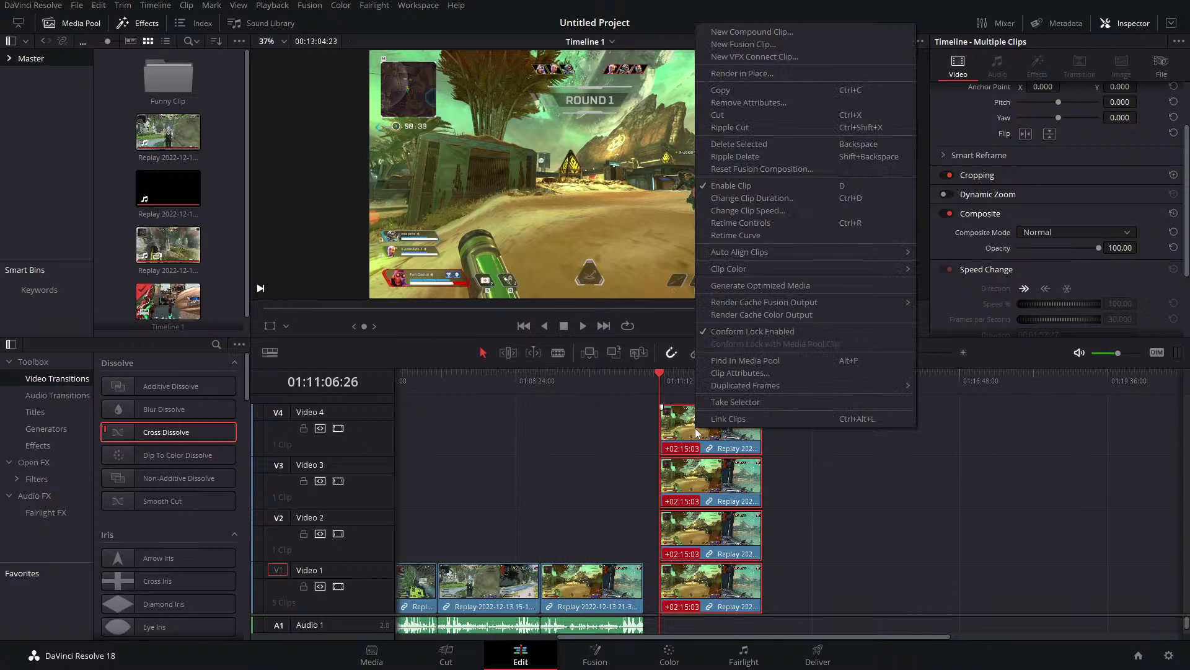
left_click(730, 44)
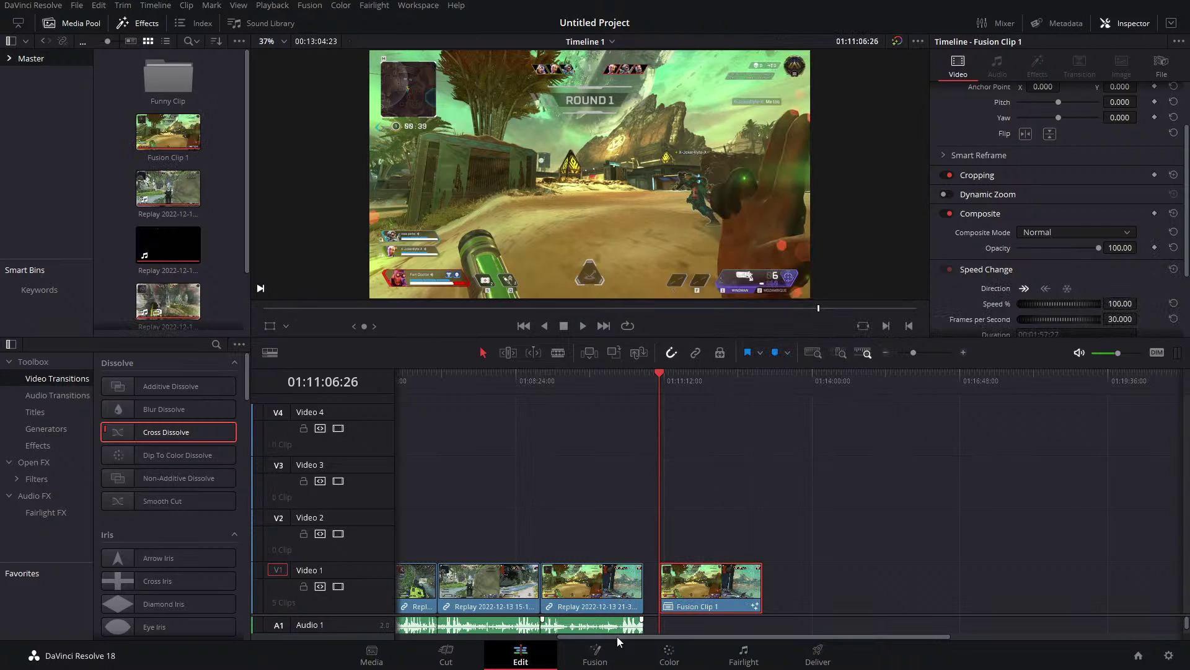
left_click(595, 654)
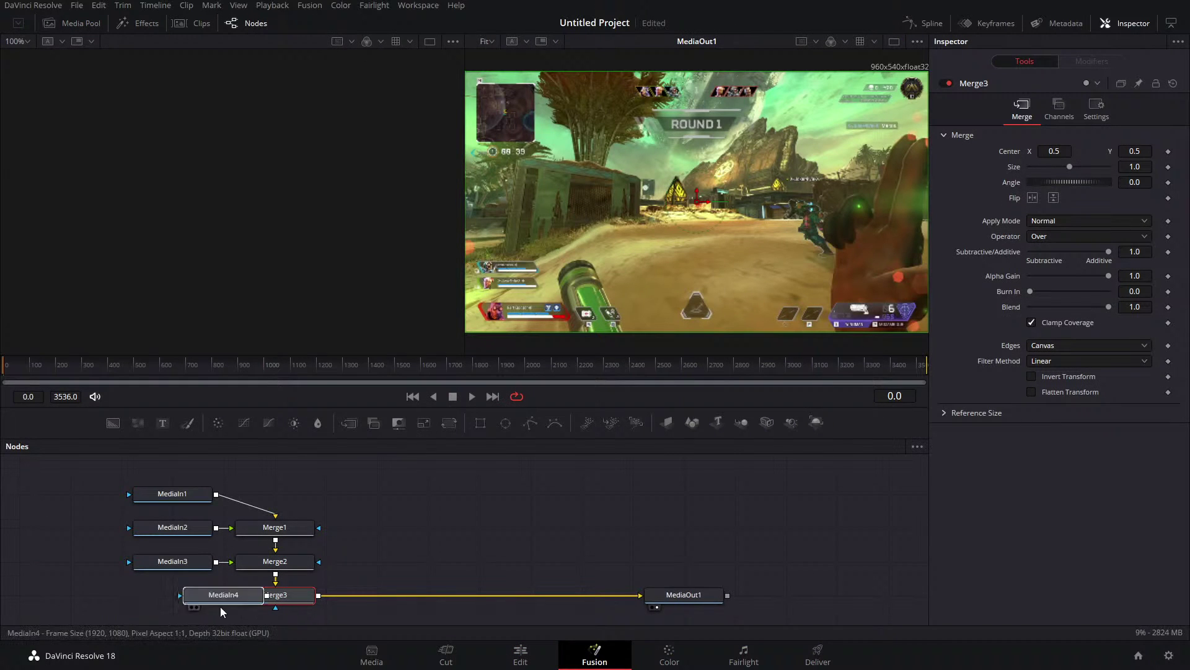
Move Merge3 and MediaIn4 next to MediaOut1, with MediaIn4 above Merge3.
left_click_drag(180, 592, 376, 556)
left_click_drag(290, 601, 385, 604)
left_click_drag(441, 502, 571, 610)
Line up MediaIn1, Merge1 and Merge2 in one row with Merge3, placing MediaIn2 and MediaIn3 above their merges.
left_click_drag(275, 561, 375, 595)
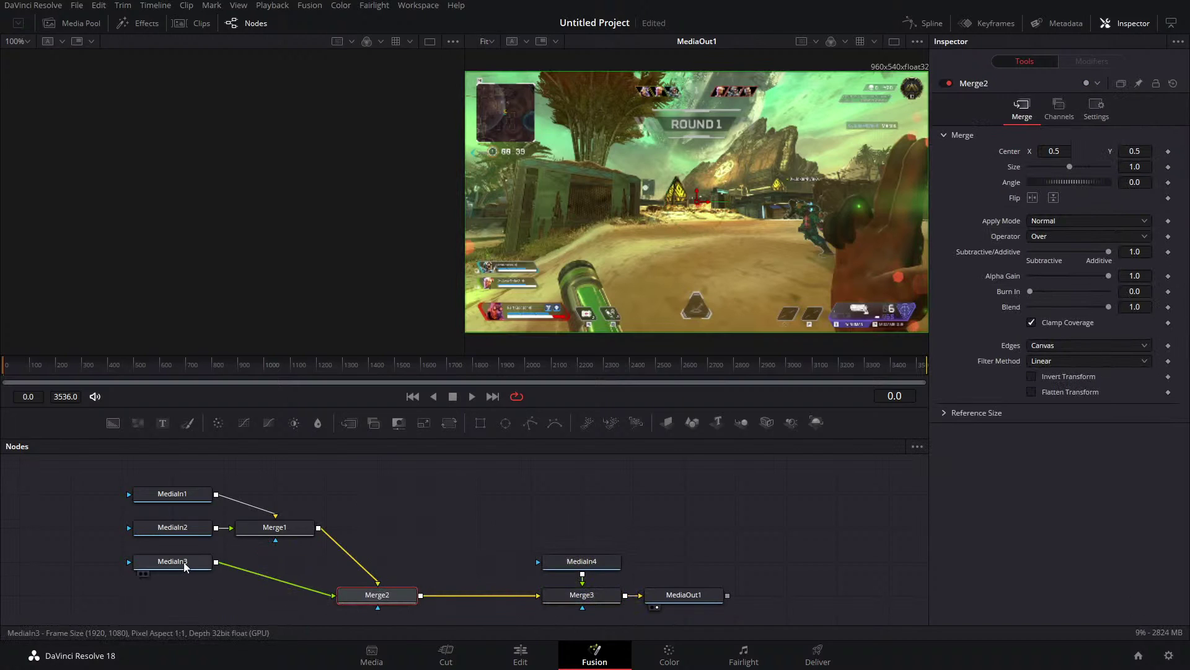
left_click_drag(172, 561, 372, 528)
left_click_drag(272, 529, 272, 595)
left_click_drag(172, 527, 274, 527)
left_click_drag(174, 494, 84, 610)
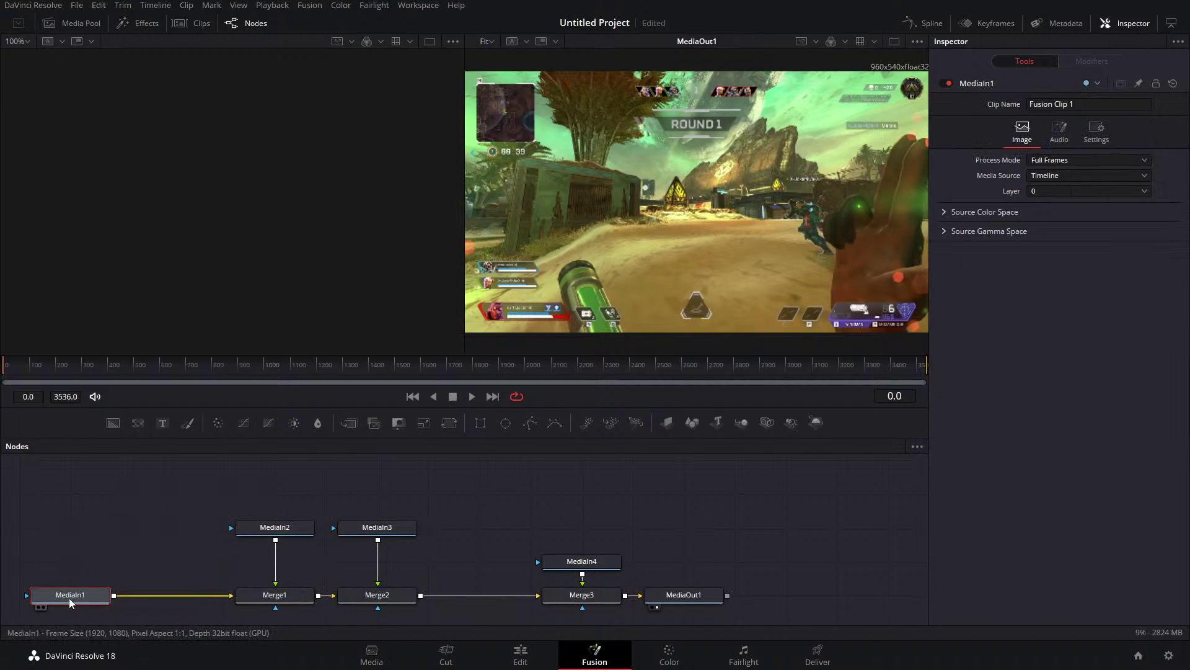
Space Merge2 and MediaIn3 evenly between the neighbouring node pairs, and raise MediaIn2, MediaIn3 and MediaIn4 to the same height above their merges.
left_click_drag(267, 497, 424, 599)
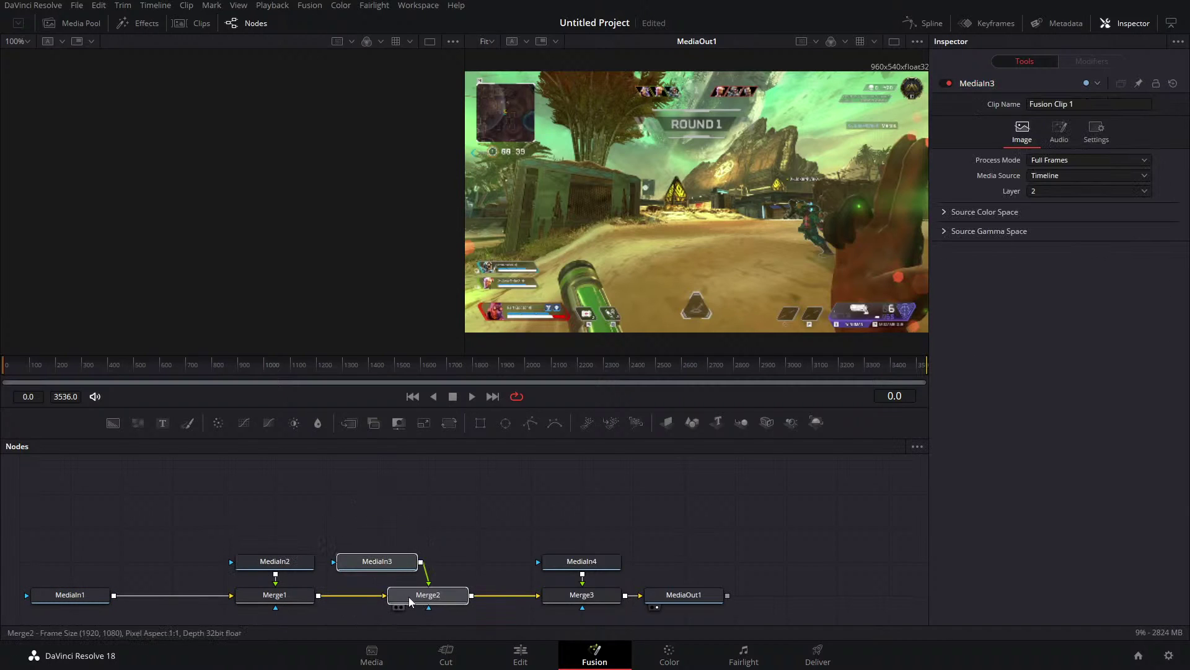
left_click_drag(372, 564, 423, 564)
left_click_drag(581, 561, 582, 527)
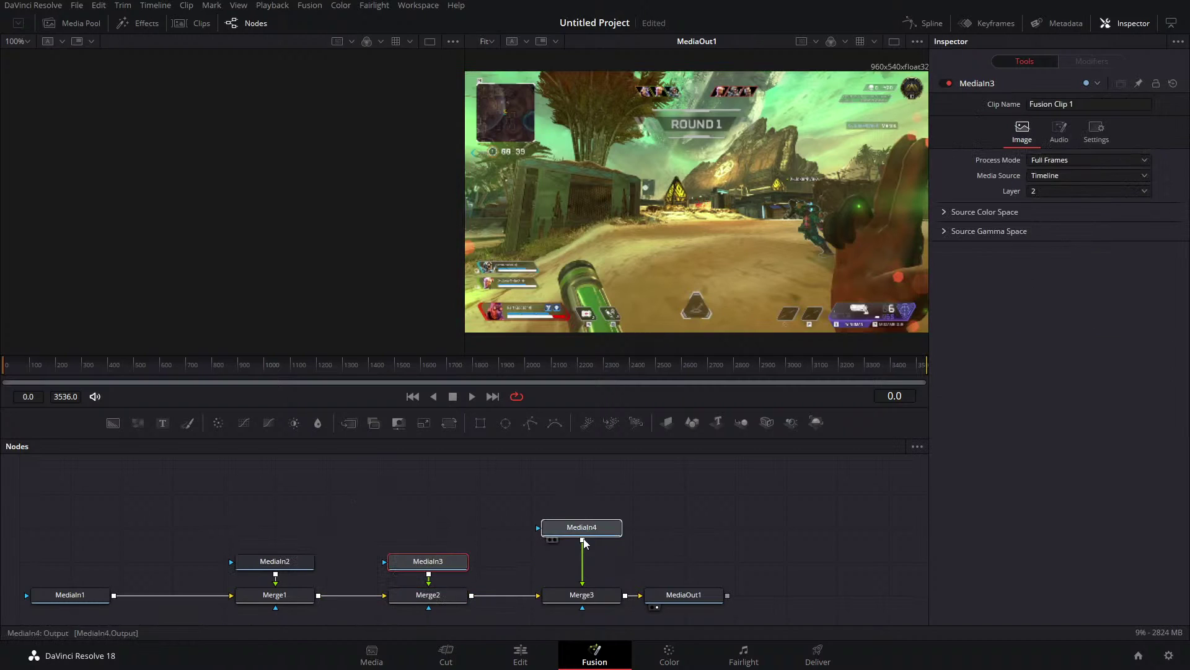
left_click_drag(457, 561, 457, 527)
left_click_drag(314, 564, 314, 530)
Display the MediaIn4 node in the first viewer.
left_click(582, 529)
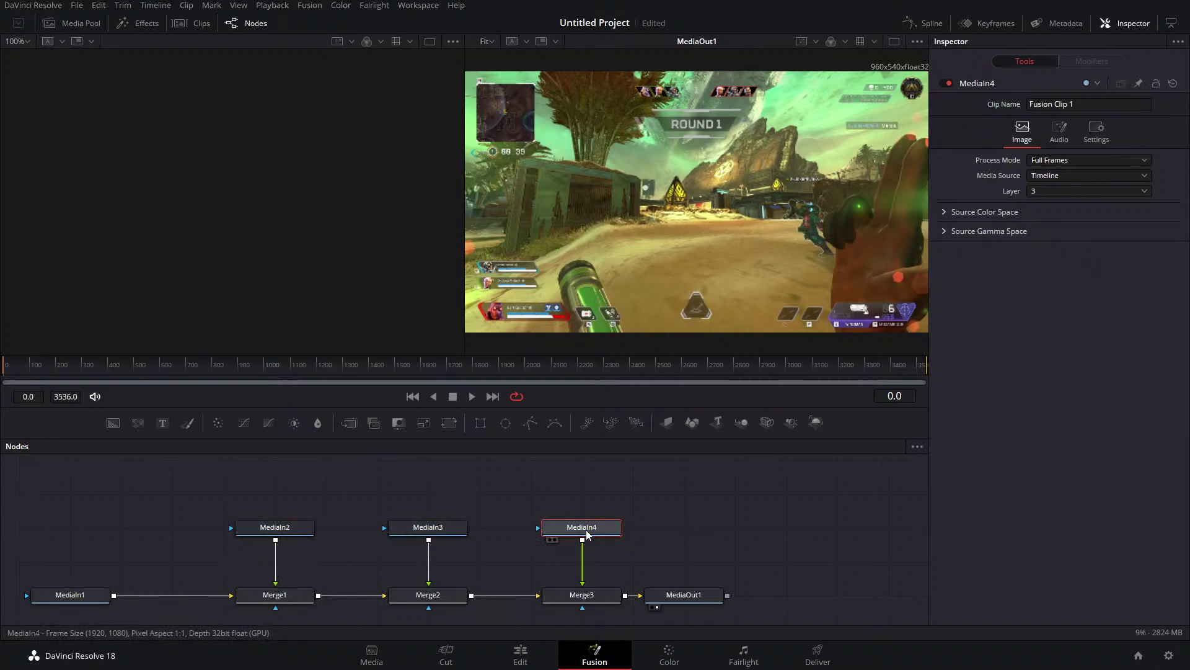
key("1")
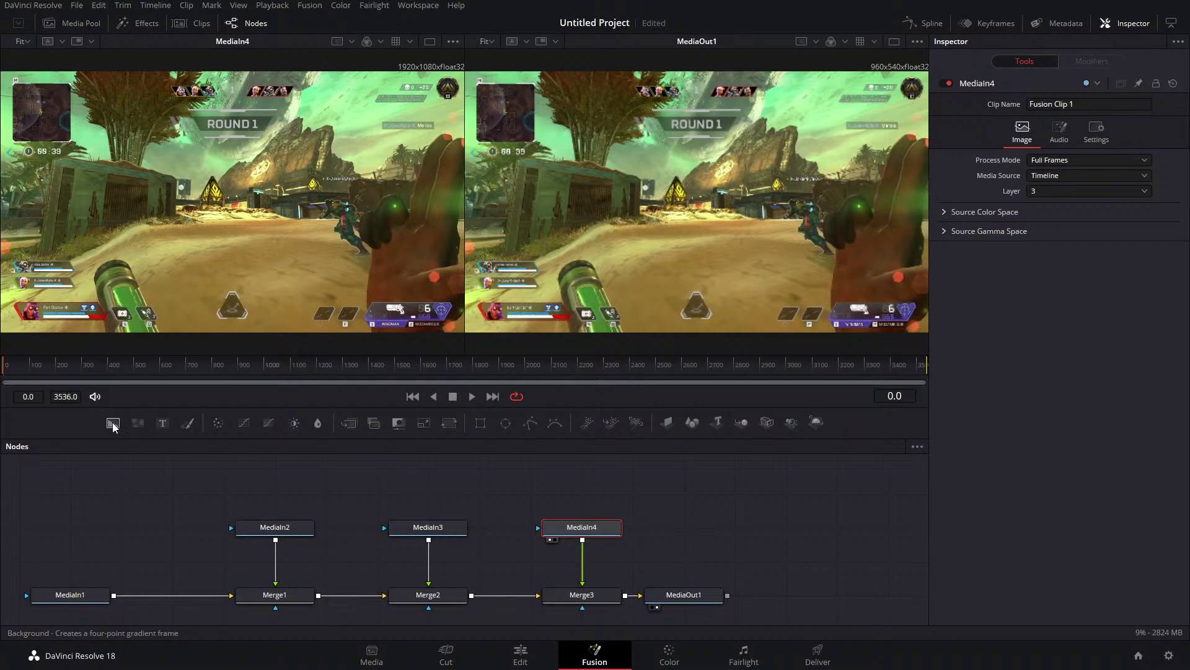
Merge a solid Background over MediaIn4 and raise its red to 1.0.
left_click_drag(114, 427, 688, 560)
left_click_drag(629, 597, 599, 575)
left_click(694, 548)
left_click_drag(614, 530, 605, 537)
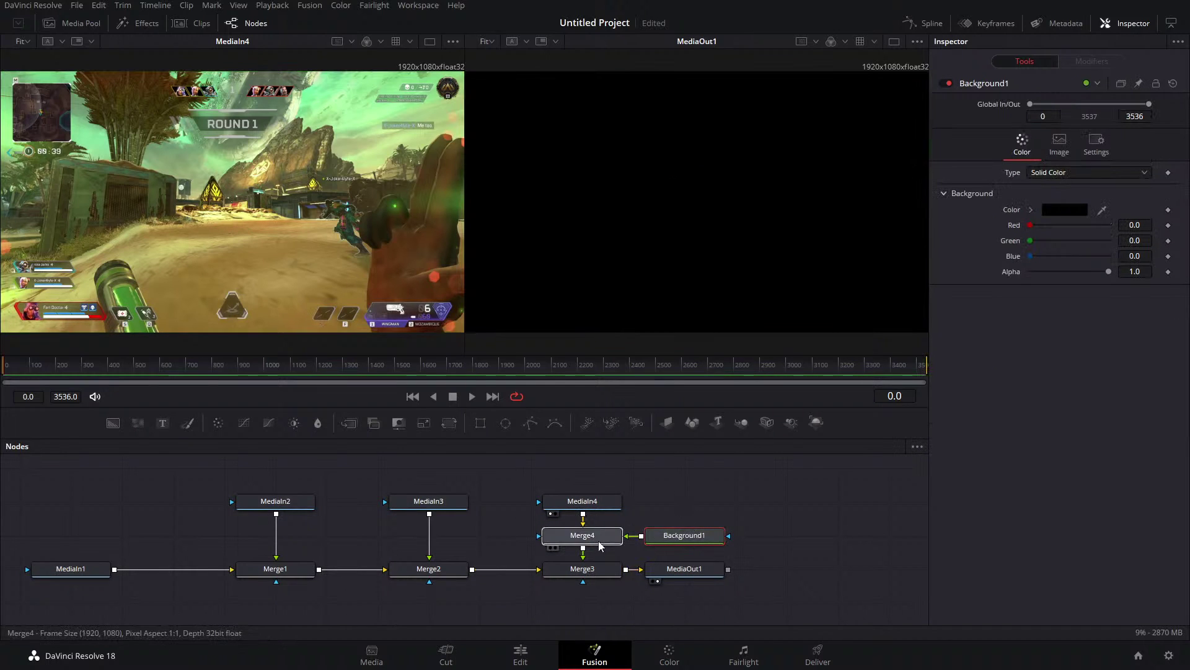
left_click_drag(1031, 231, 1134, 234)
Try the Screen and Multiply apply modes on Merge4 to blend the red background with the clip.
left_click(582, 537)
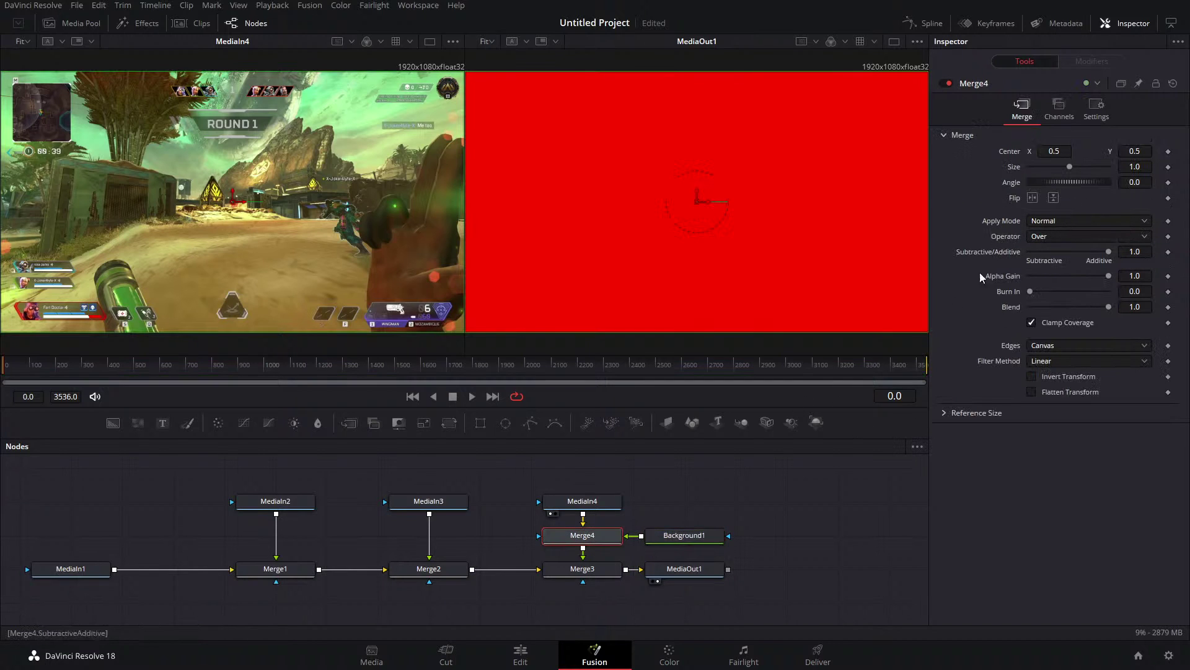
left_click(1054, 222)
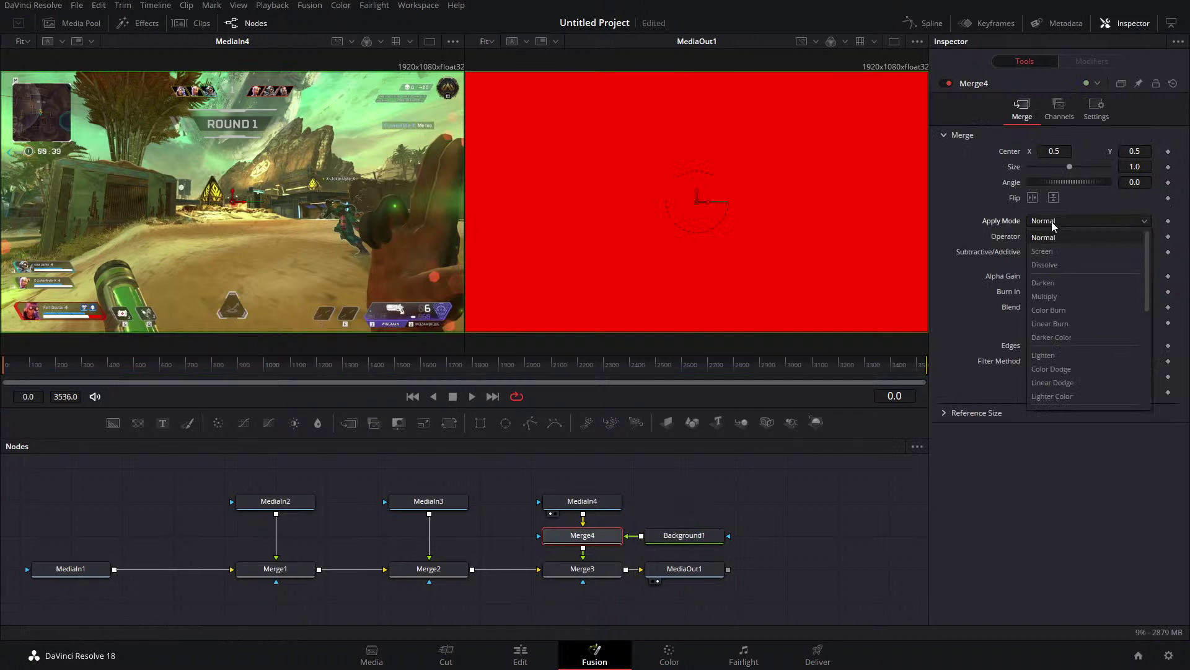
left_click(1047, 251)
left_click(1061, 223)
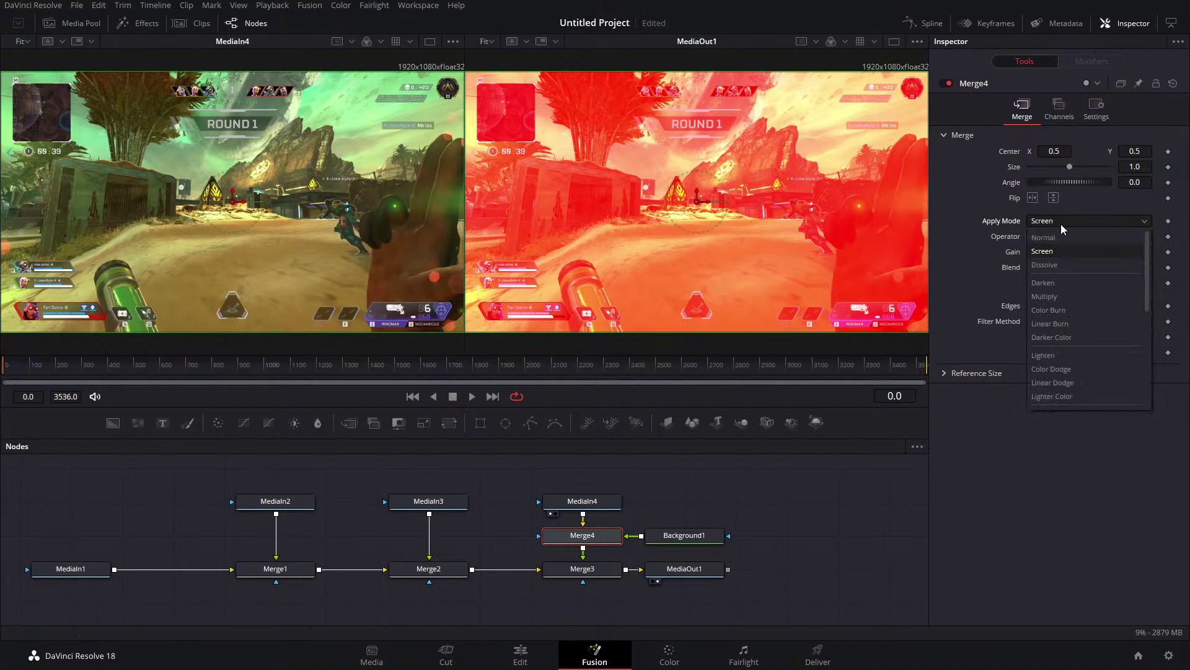
left_click(1052, 297)
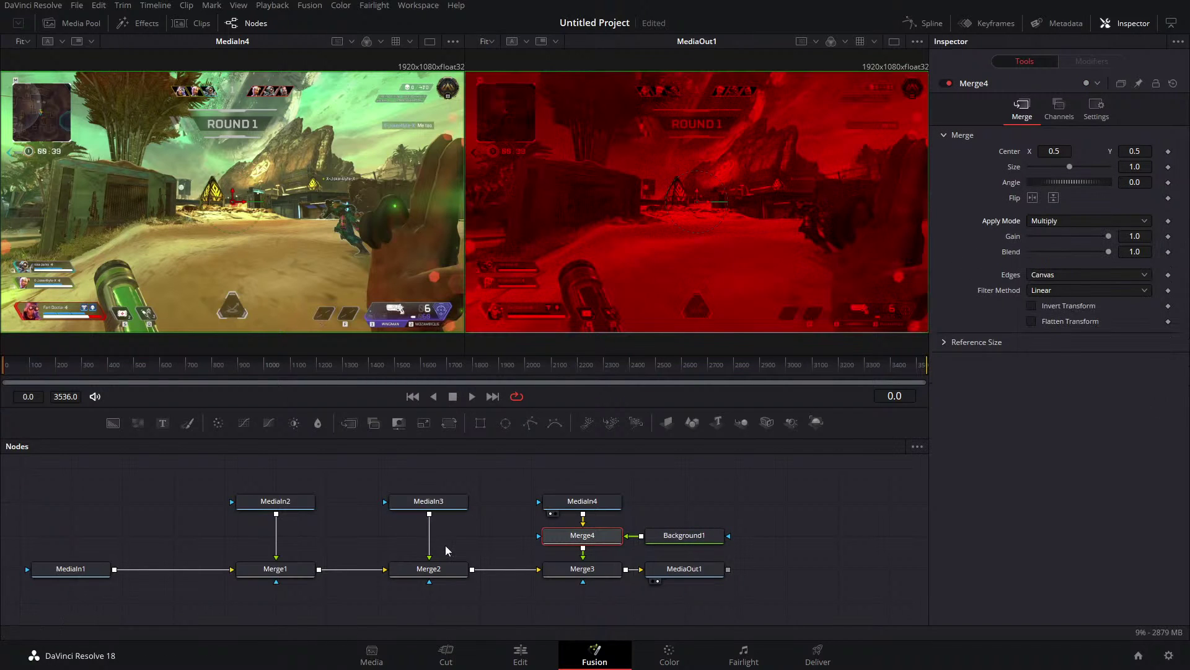
Delete the Background1 and Merge4 nodes.
left_click(689, 535)
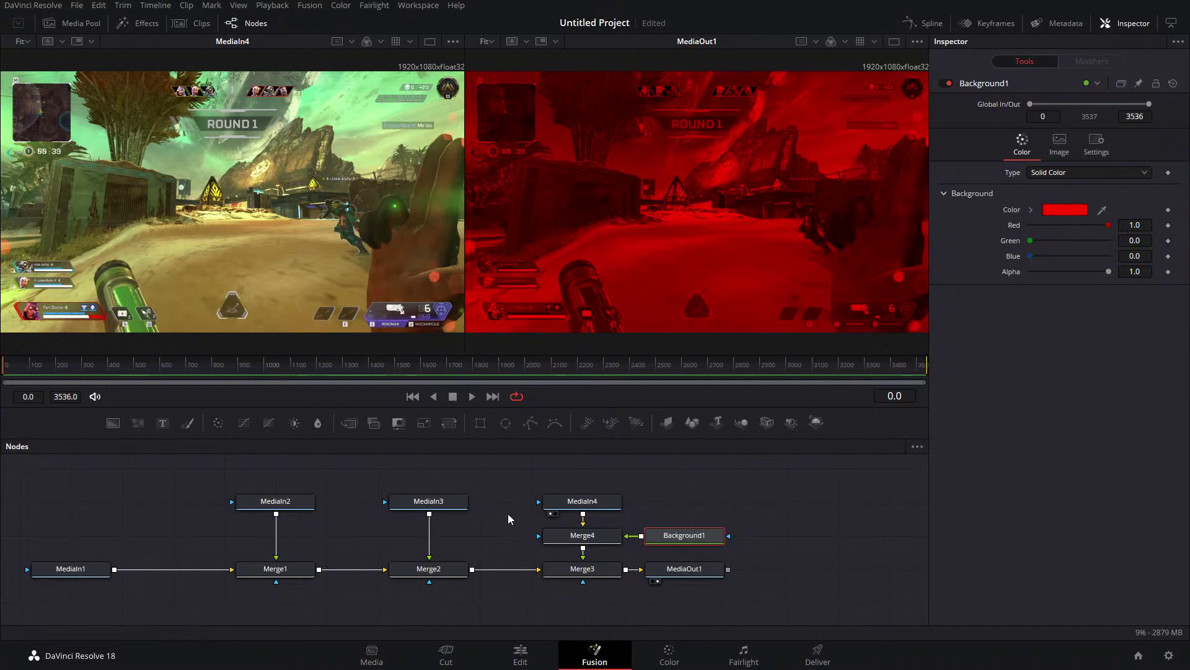
left_click_drag(766, 523, 534, 557)
key("Delete")
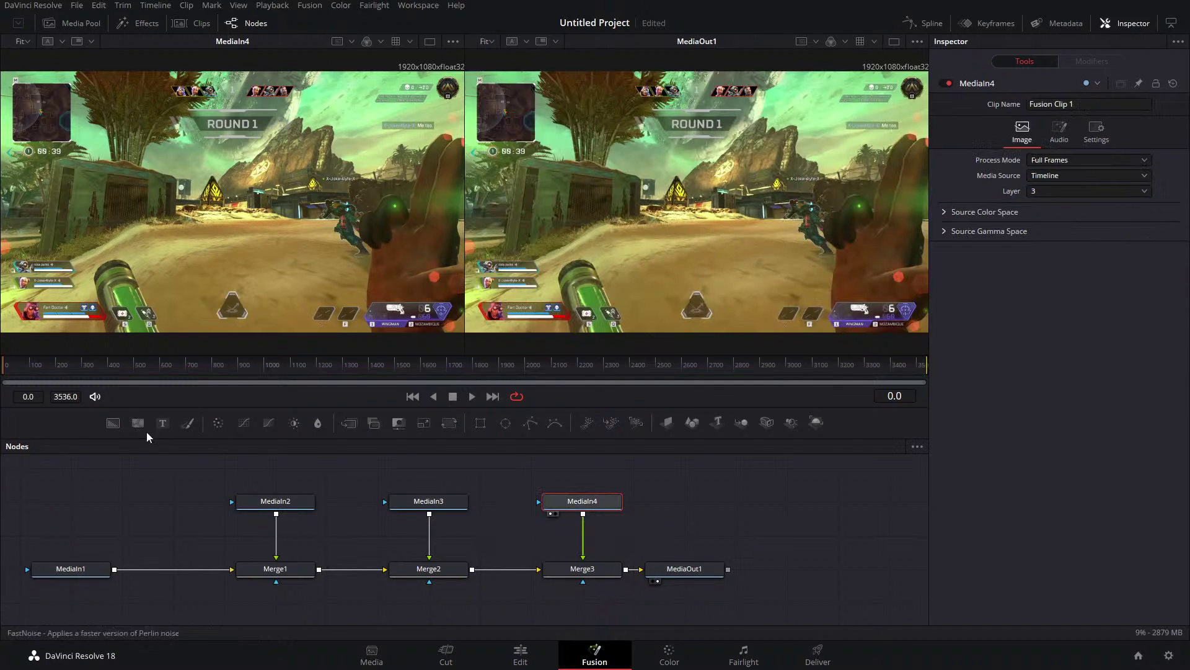
Insert a Color Corrector between MediaIn4 and Merge3, tint it red at strength 1.0, and display it in the second viewer.
left_click_drag(213, 422, 581, 528)
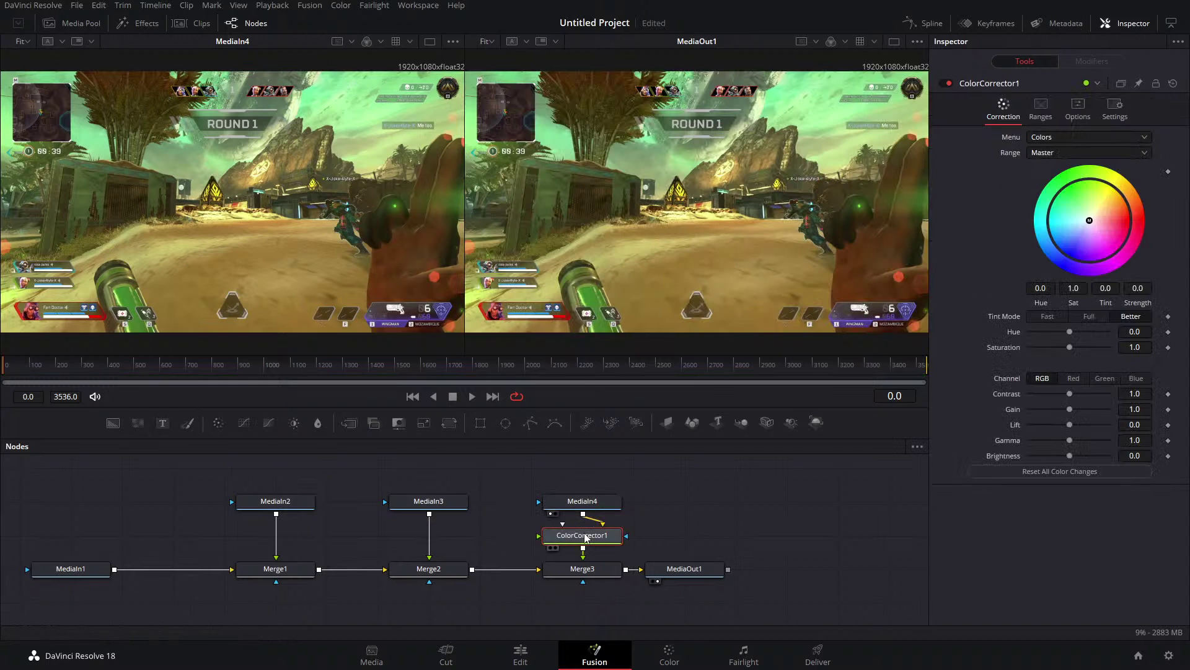
left_click_drag(1089, 220, 1147, 231)
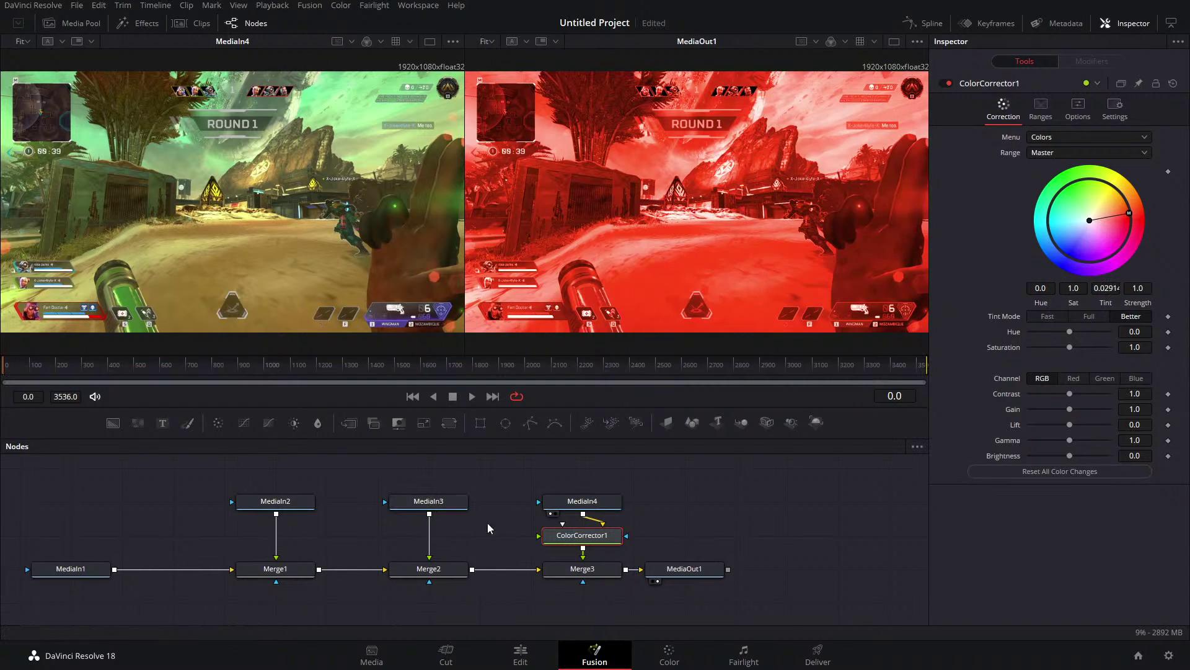
key("2")
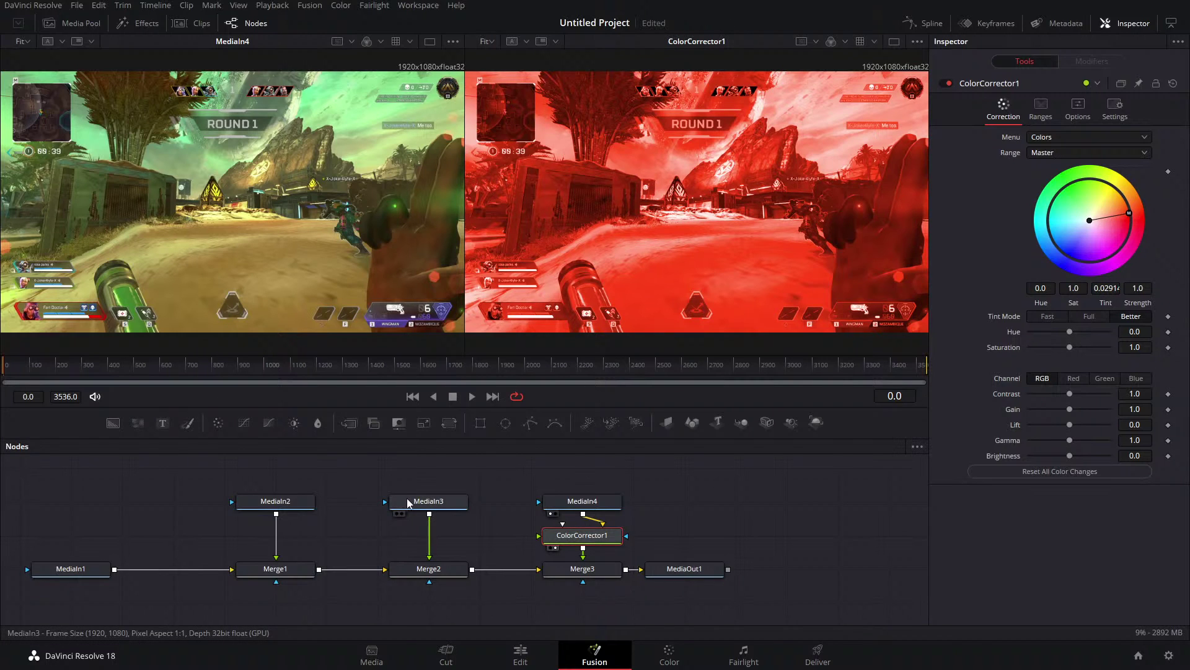
Show Merge2 in the second viewer and insert a Color Corrector after MediaIn3, tinted blue at strength 1.0.
left_click(409, 501)
left_click(427, 573)
key("2")
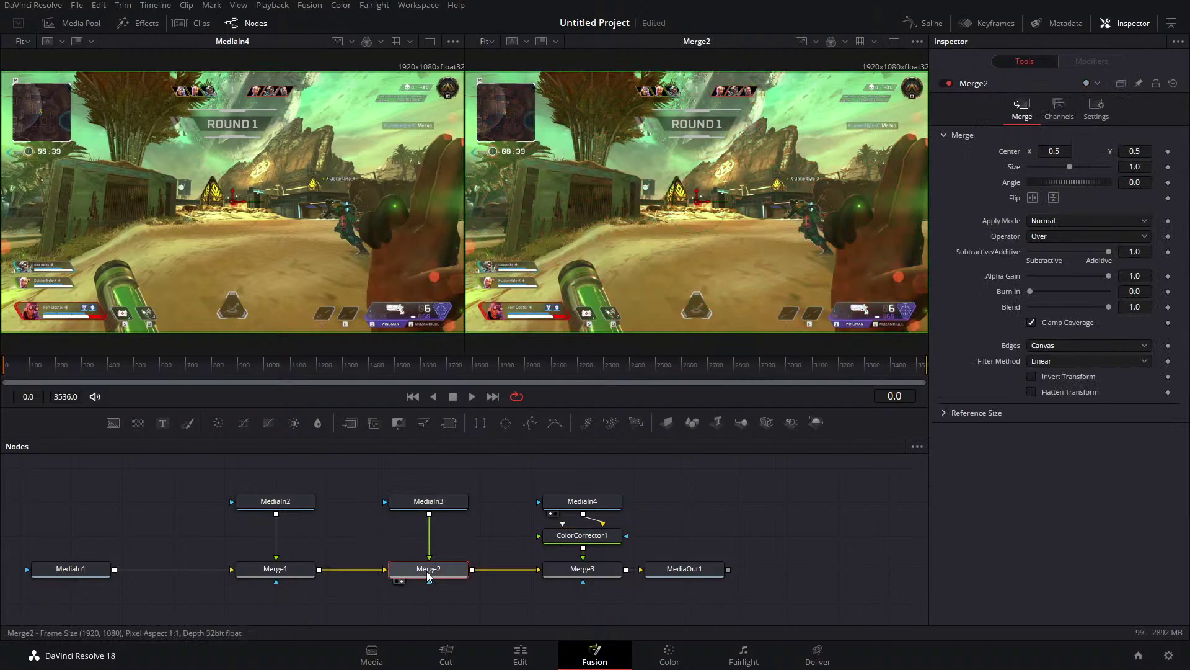
left_click_drag(220, 423, 434, 541)
left_click_drag(1090, 222, 1056, 242)
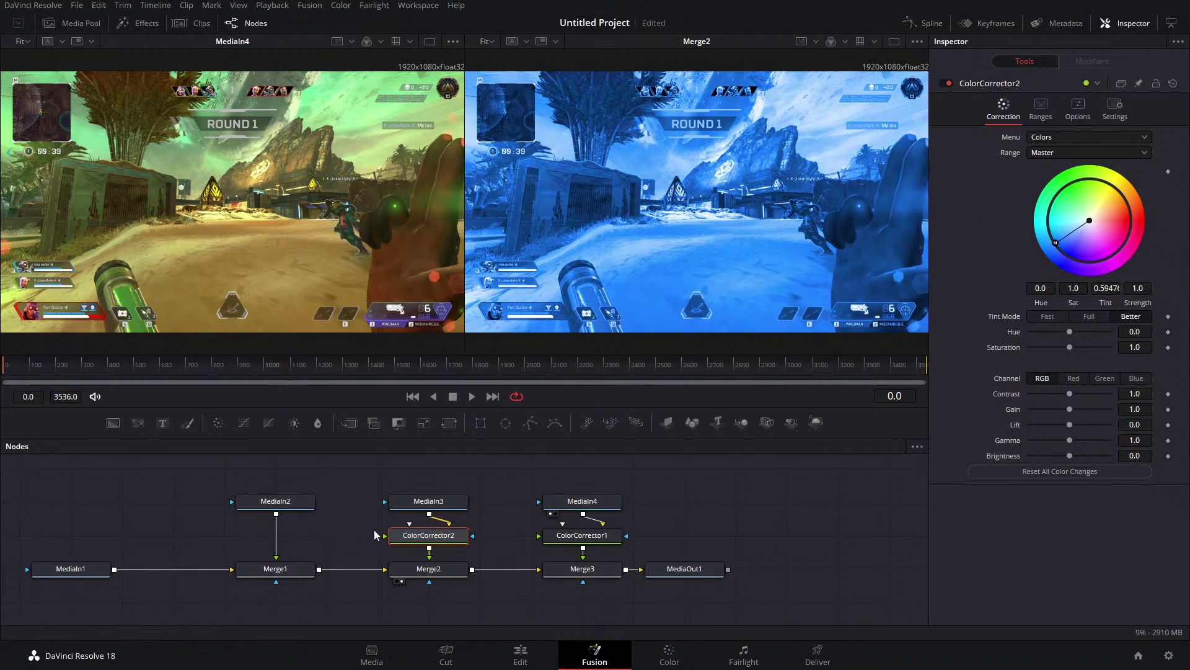
Show Merge1 in the second viewer and insert a Color Corrector after MediaIn2, tinted green at strength 1.0.
left_click(260, 570)
left_click(249, 581)
left_click_drag(268, 423, 276, 535)
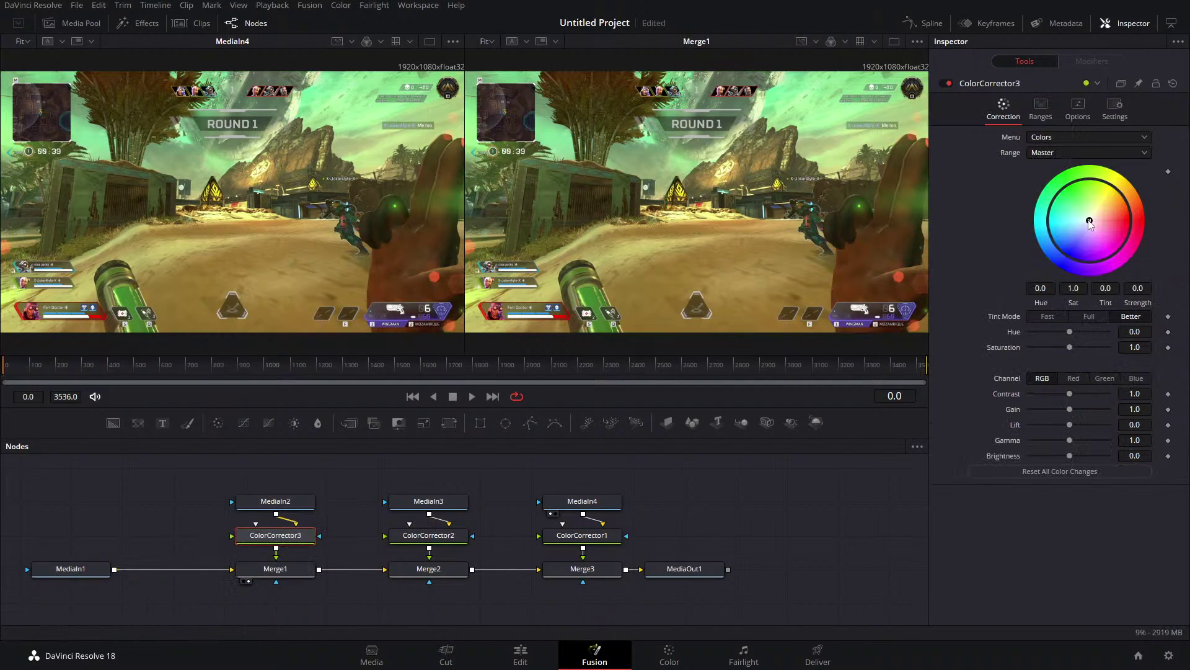
left_click_drag(1090, 221, 1062, 189)
Insert a Color Corrector between MediaIn1 and Merge1, display it in the second viewer, and tint it magenta at strength 1.0.
left_click_drag(269, 423, 176, 569)
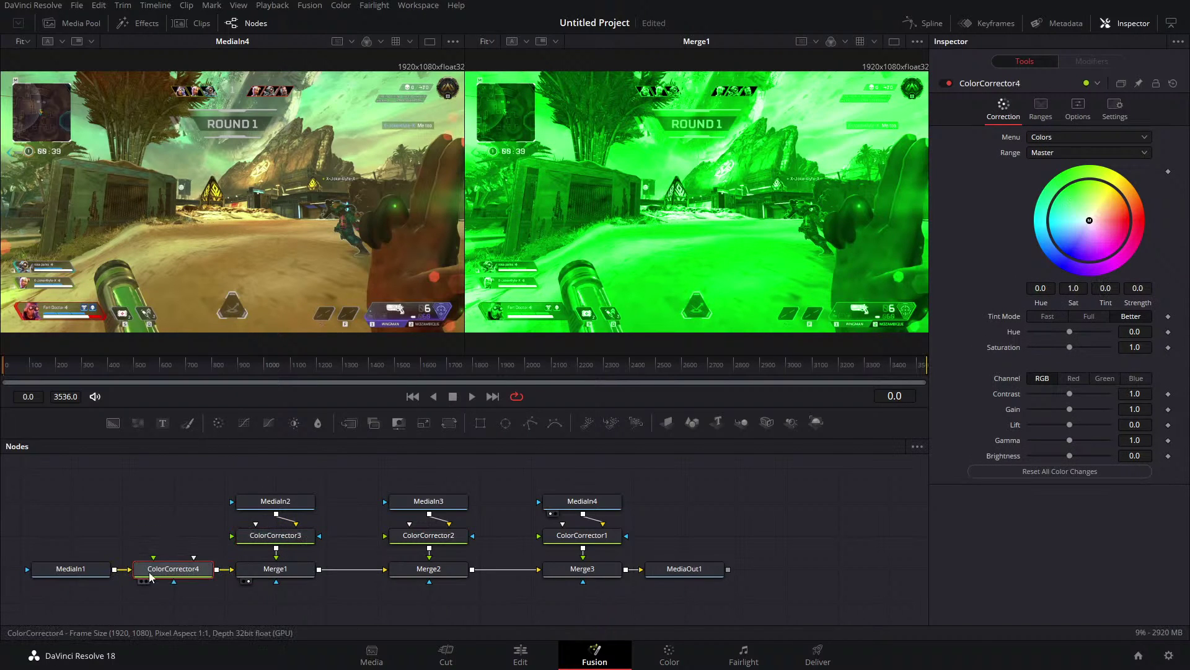
left_click(147, 581)
left_click_drag(1089, 221, 1121, 245)
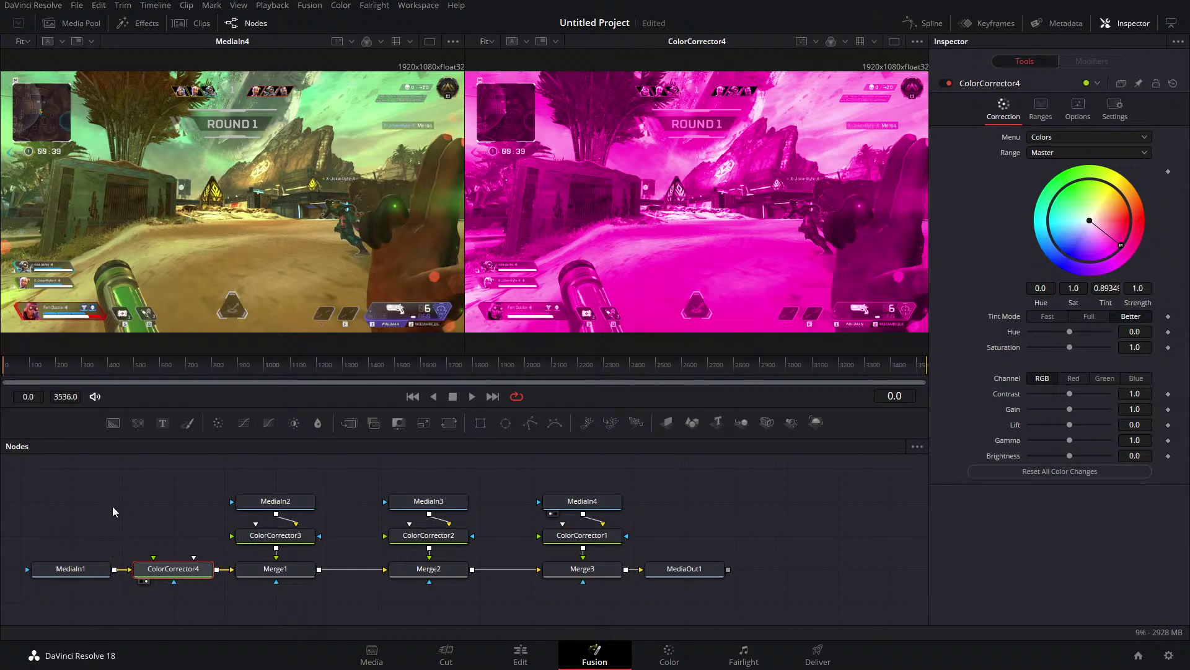
Show Merge3 in the second viewer and attach a Rectangle mask to MediaIn4.
mouse_move(87, 576)
left_click(578, 576)
key("2")
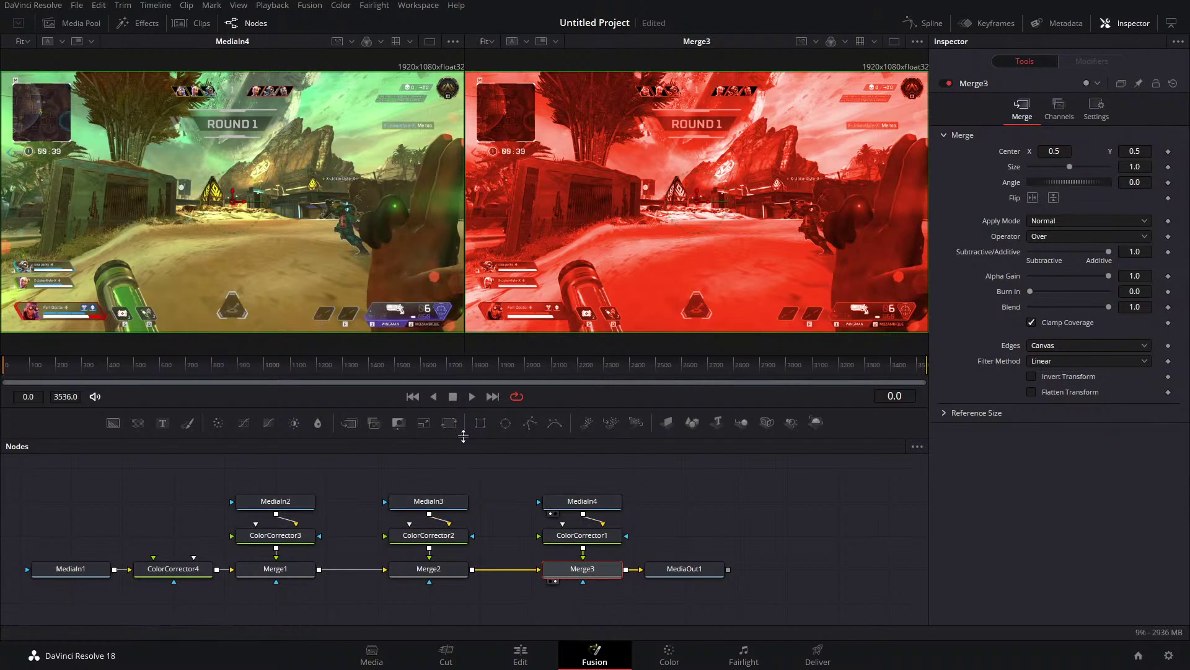
left_click_drag(576, 465, 586, 512)
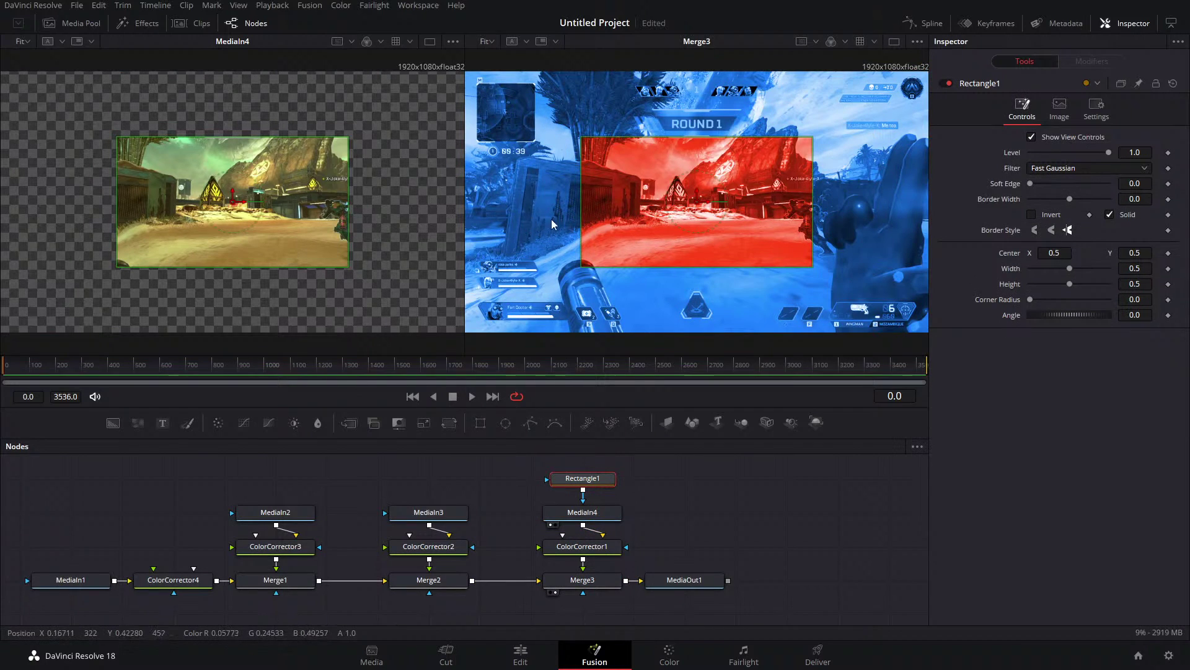
Display Merge2 in both viewers, and switch the second viewer to MediaOut1 for comparison.
left_click(437, 581)
key("2")
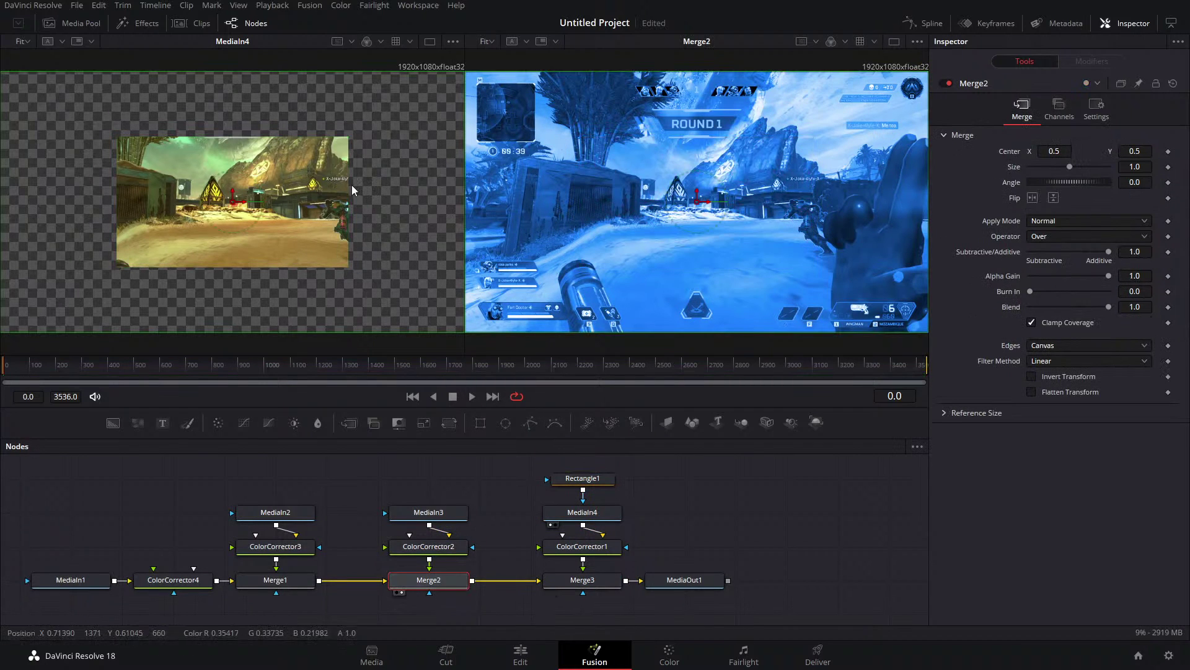
key("1")
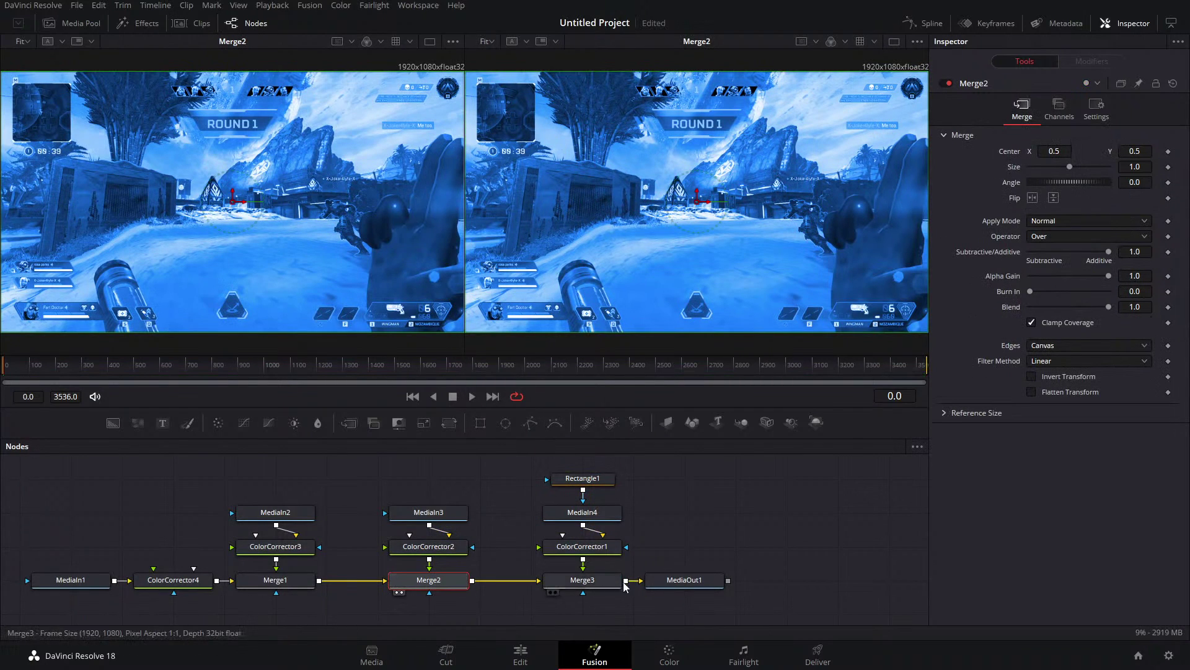
left_click(682, 579)
key("2")
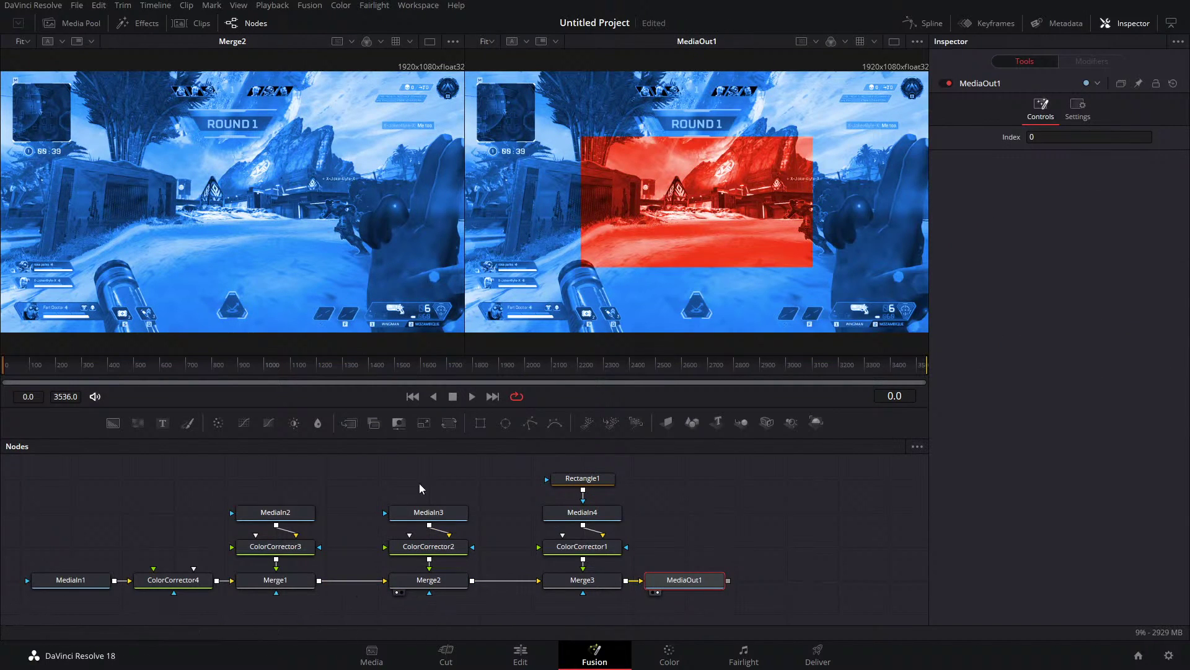
Rename MediaIn3 as blue and MediaIn4 as red.
left_click(431, 515)
key("F2")
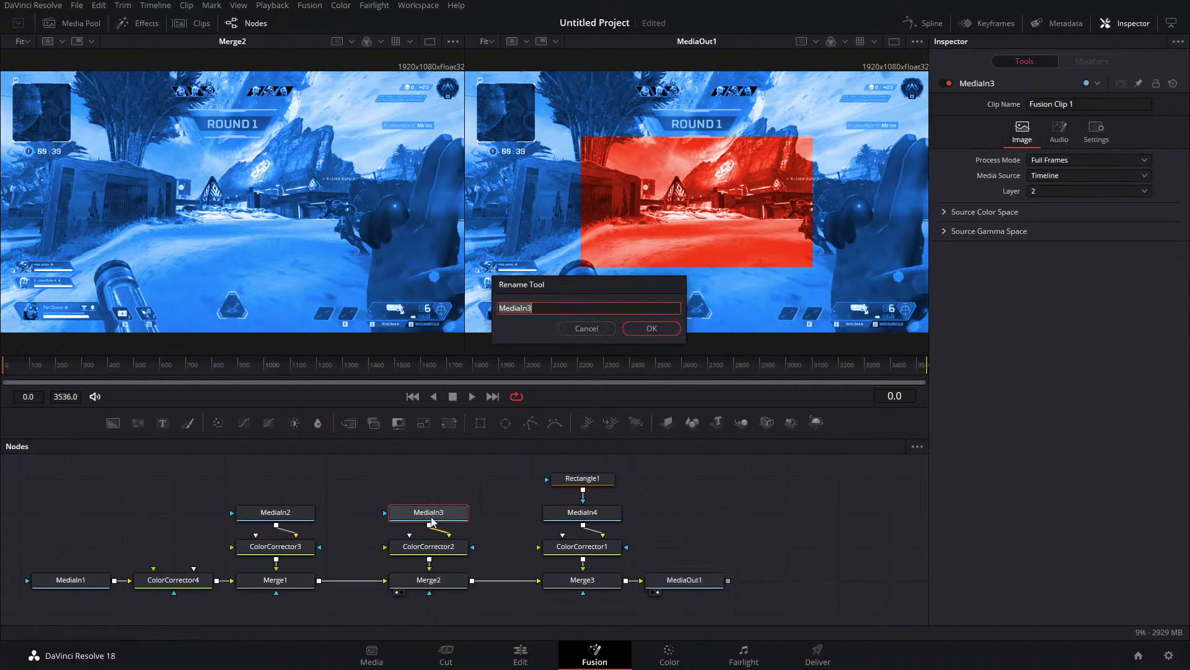
type("blue")
key("Return")
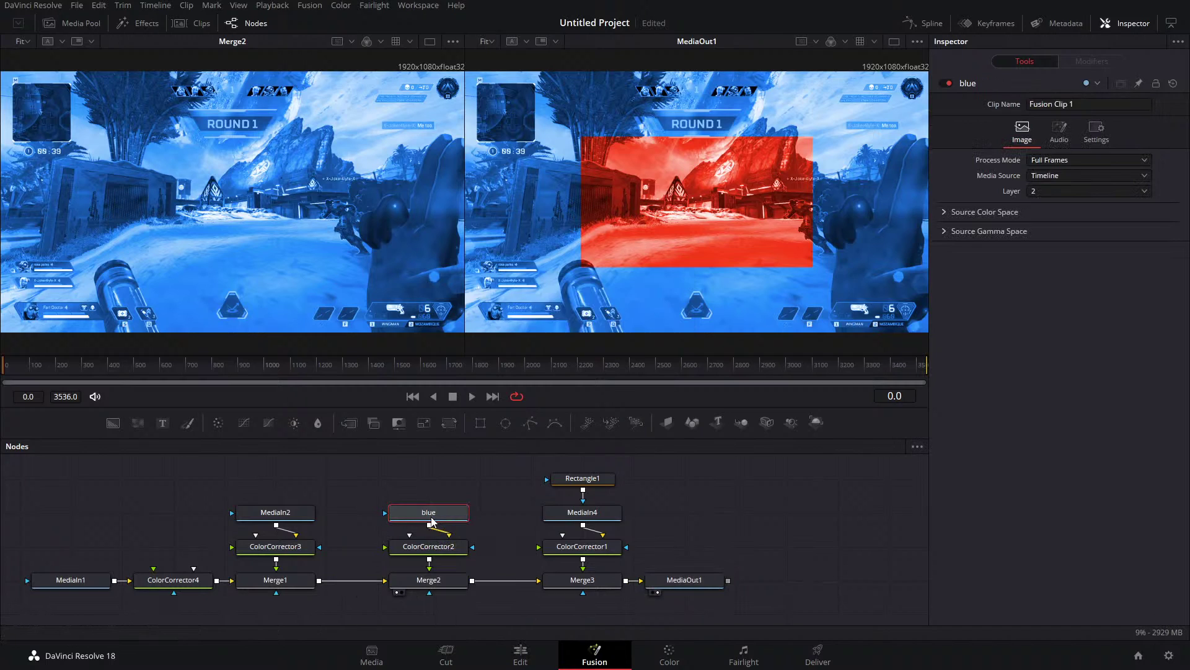
left_click(601, 516)
key("F2")
type("red")
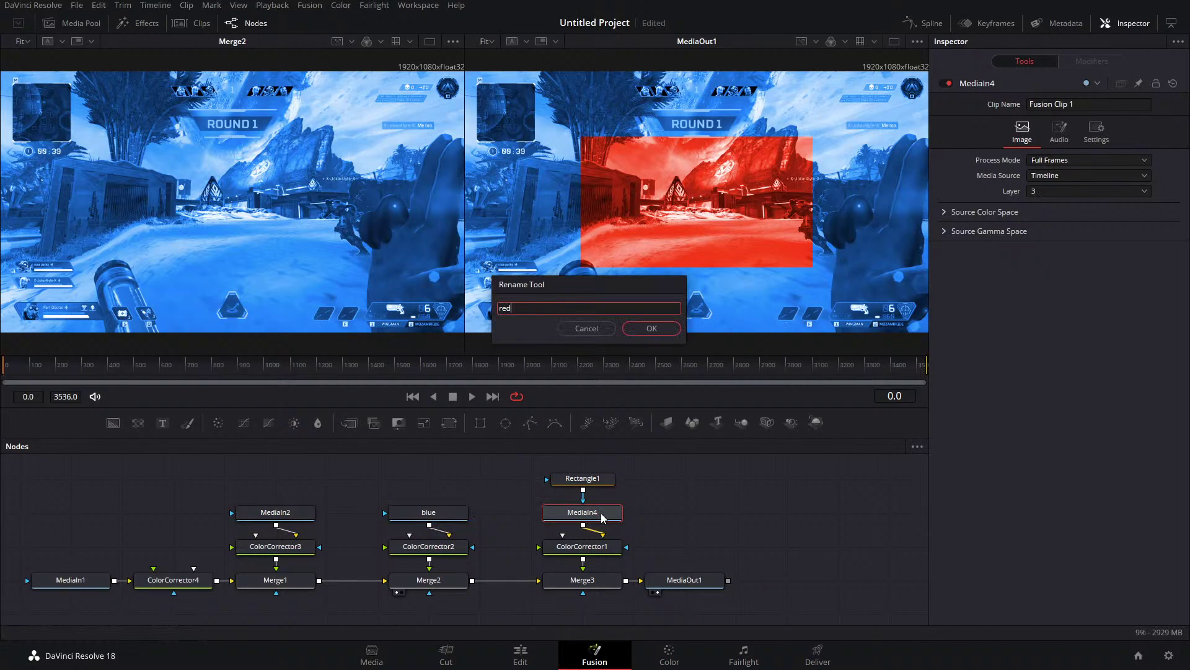
key("Return")
Check ColorCorrector3 in the first viewer and rename MediaIn2 as green.
left_click(276, 513)
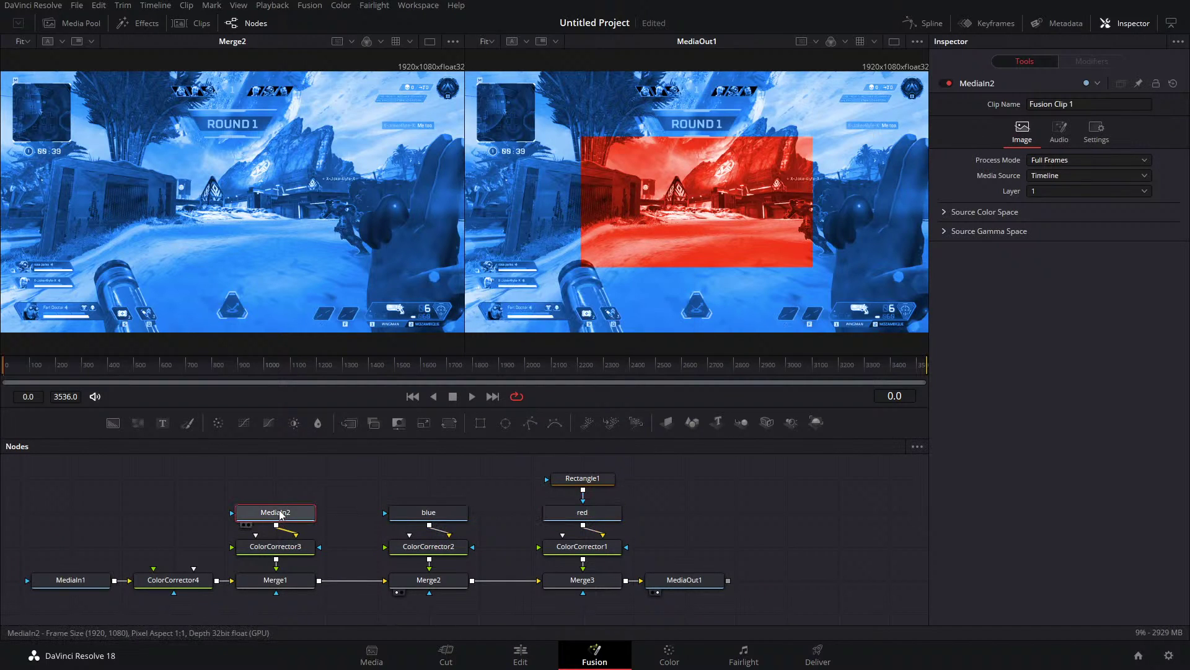
left_click(276, 546)
key("1")
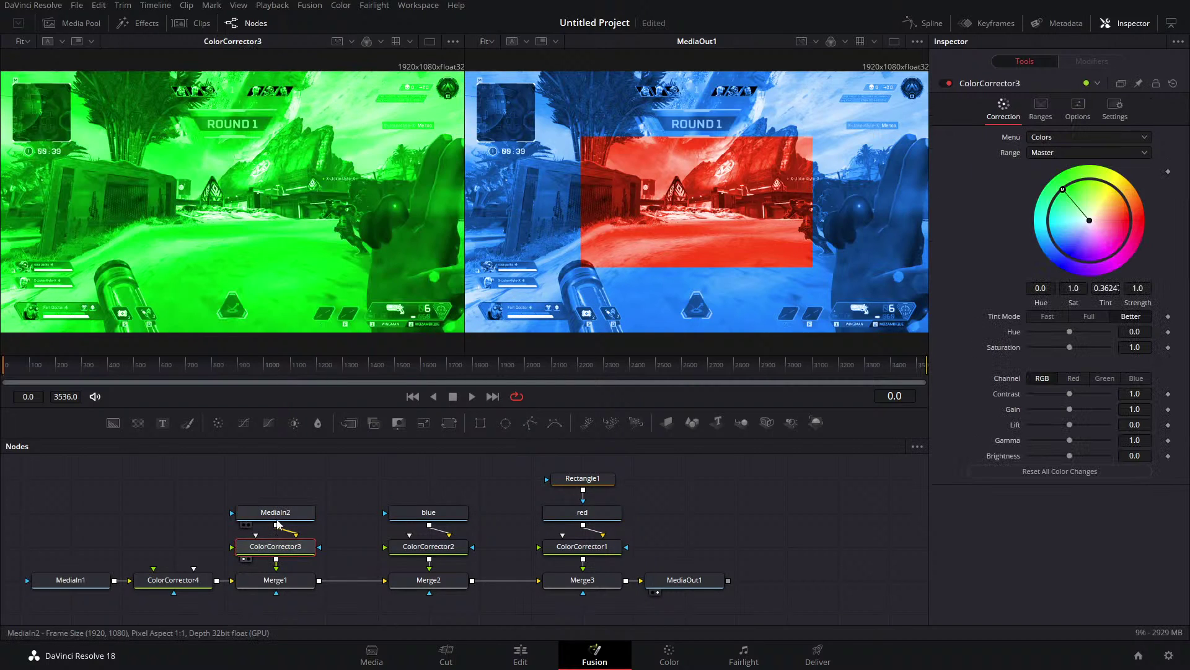
left_click(279, 518)
key("F2")
type("green")
key("Return")
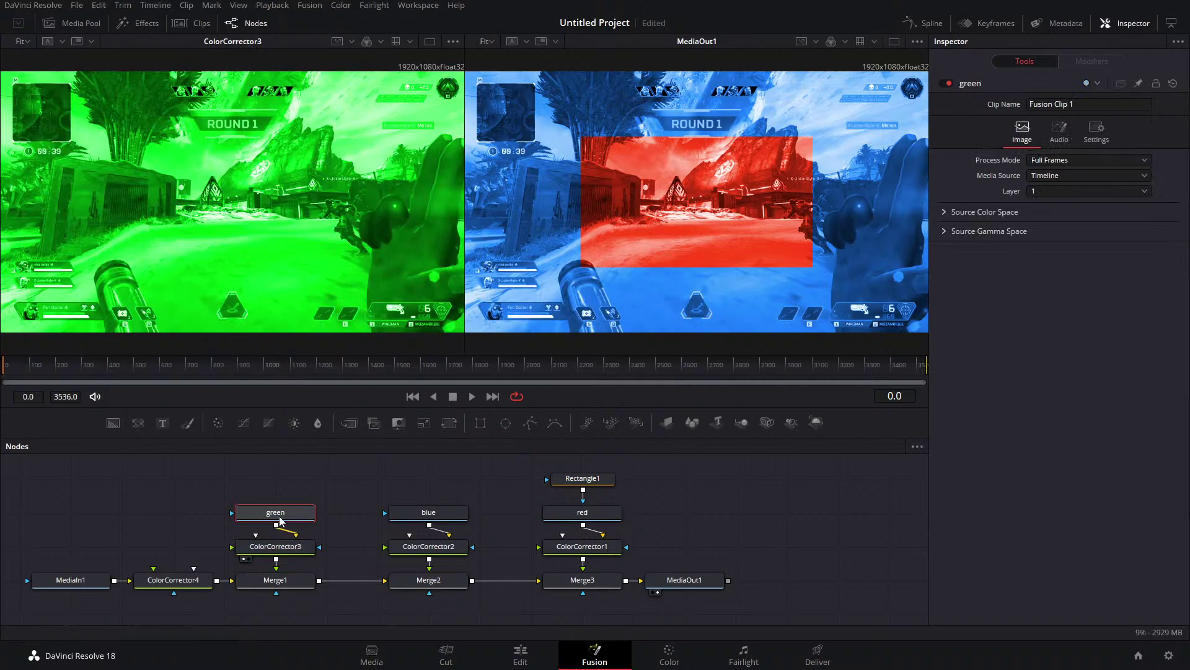
Display MediaIn1 in the first viewer and rename it as purple.
left_click(97, 579)
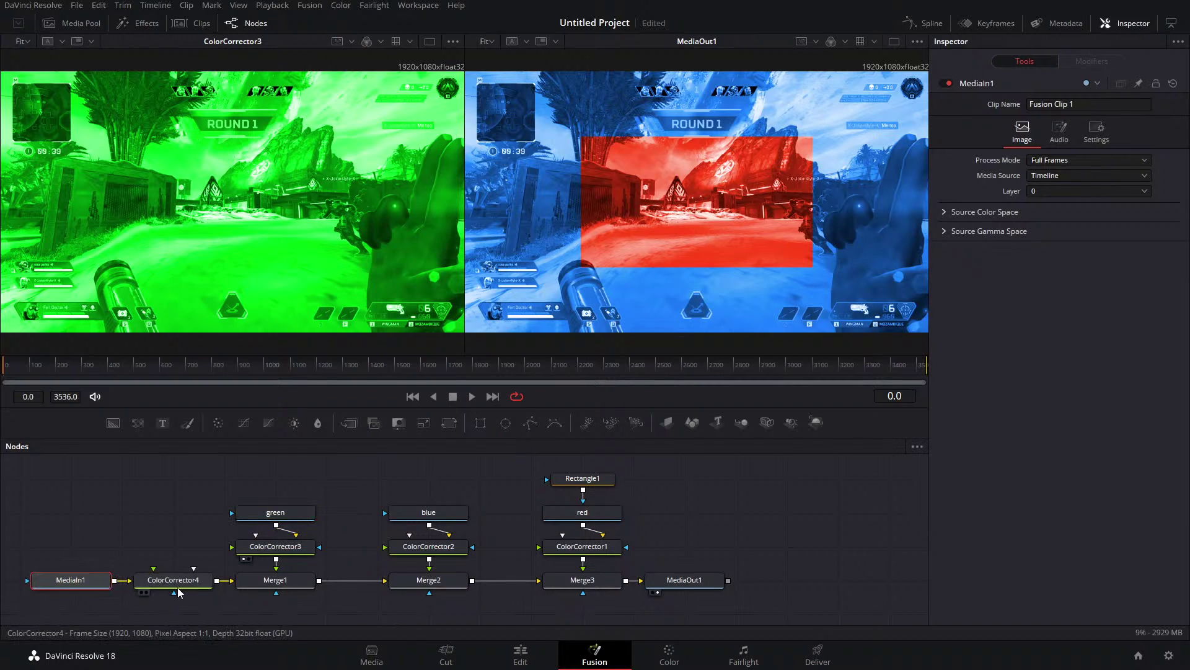
left_click(196, 585)
key("1")
left_click(93, 586)
key("1")
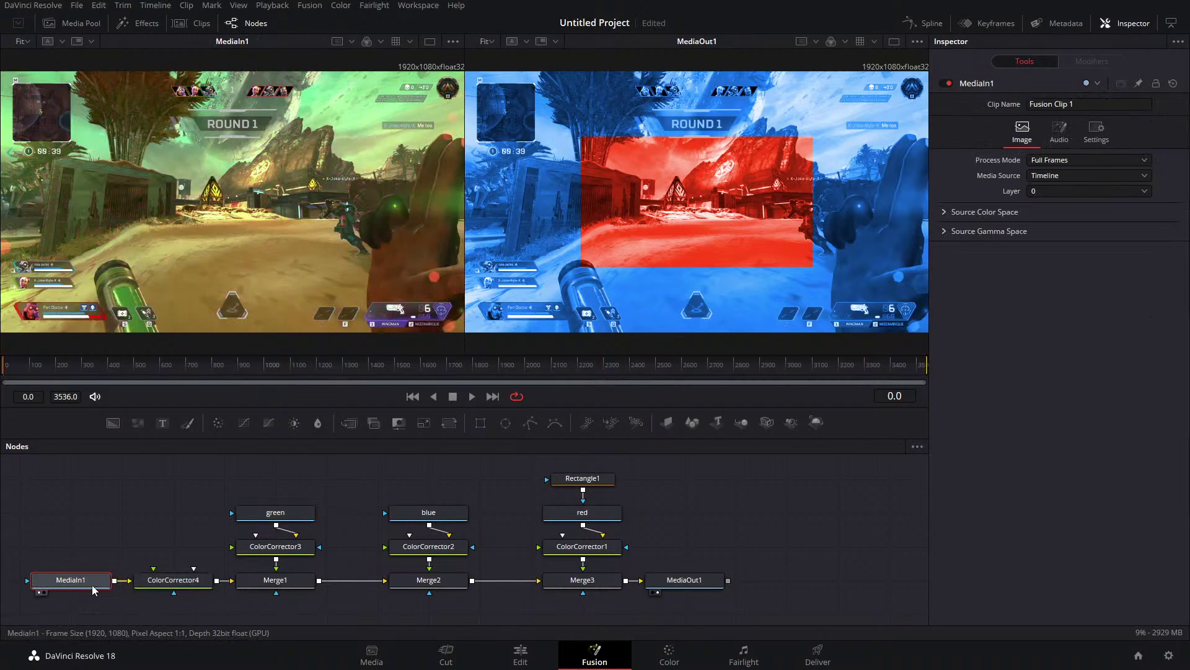
key("F2")
type("rple")
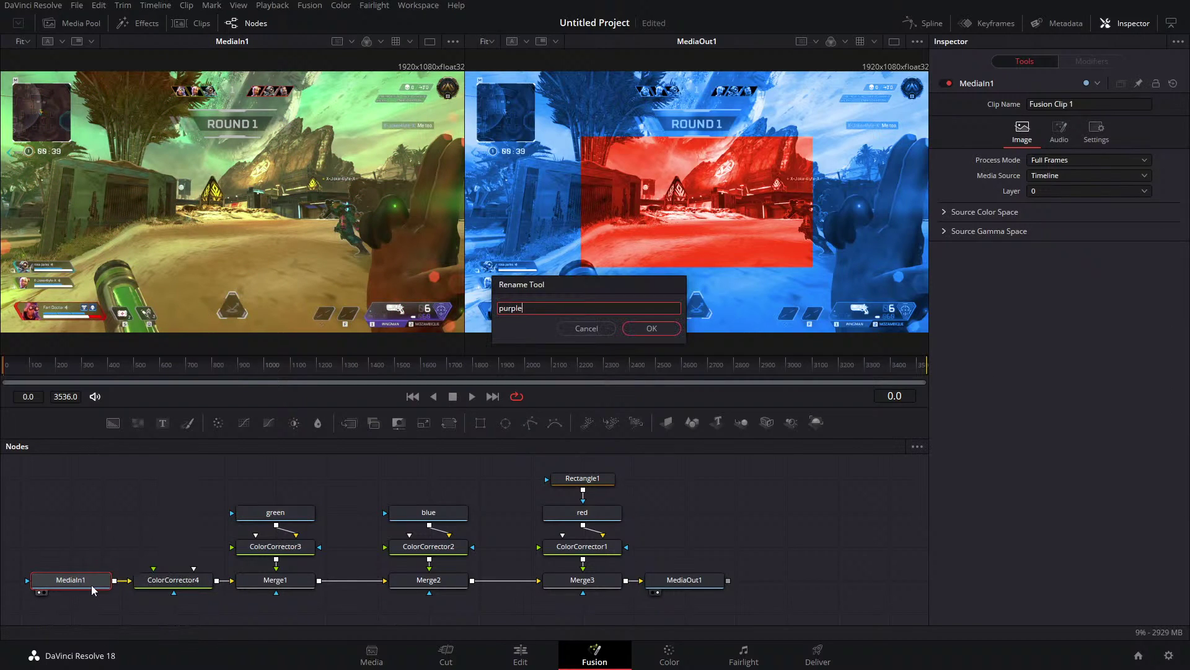
type("urple")
key("Return")
Stack purple above ColorCorrector4 and align the pair in line with the green, blue and red clip pairs.
left_click_drag(111, 576, 213, 543)
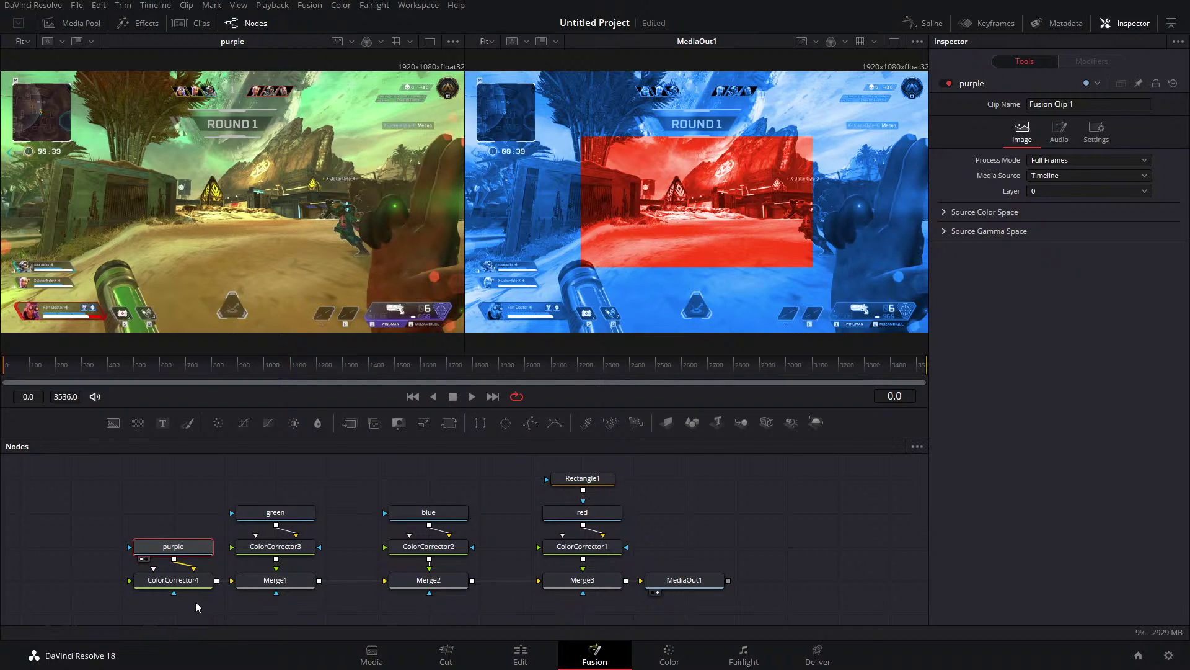
left_click_drag(196, 606, 109, 540)
left_click_drag(160, 580, 108, 546)
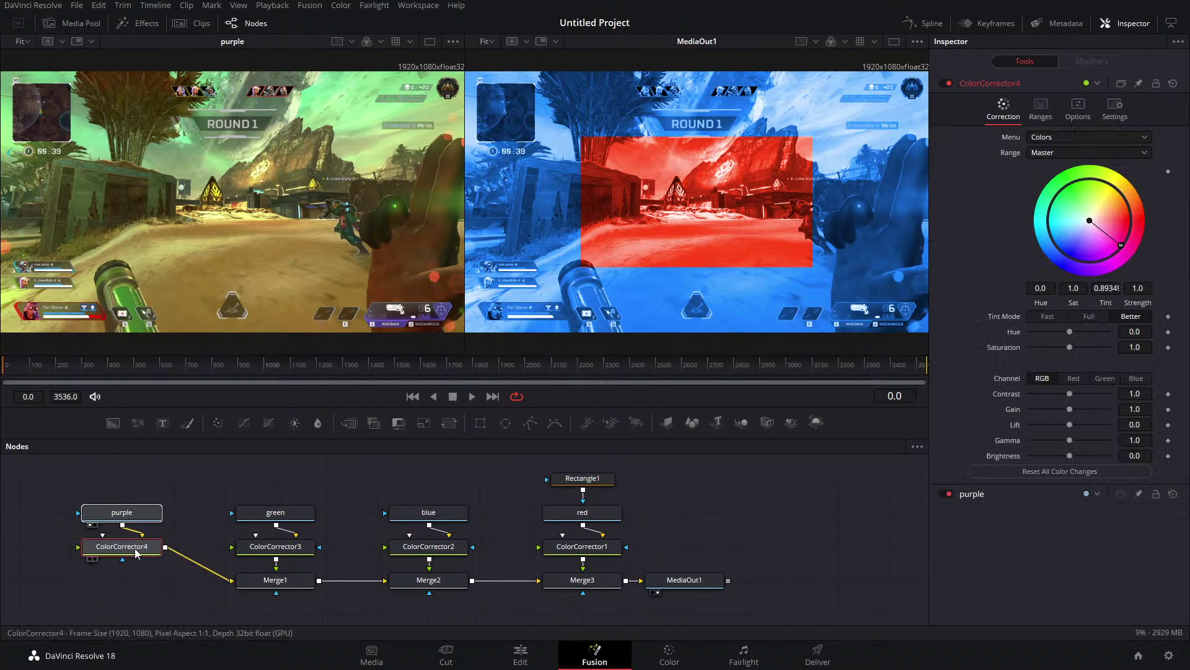
Disconnect ColorCorrector4 from Merge1 and connect a new Background node as Merge1's background input.
scroll(140, 474, "left", 5)
scroll(139, 474, "down", 1)
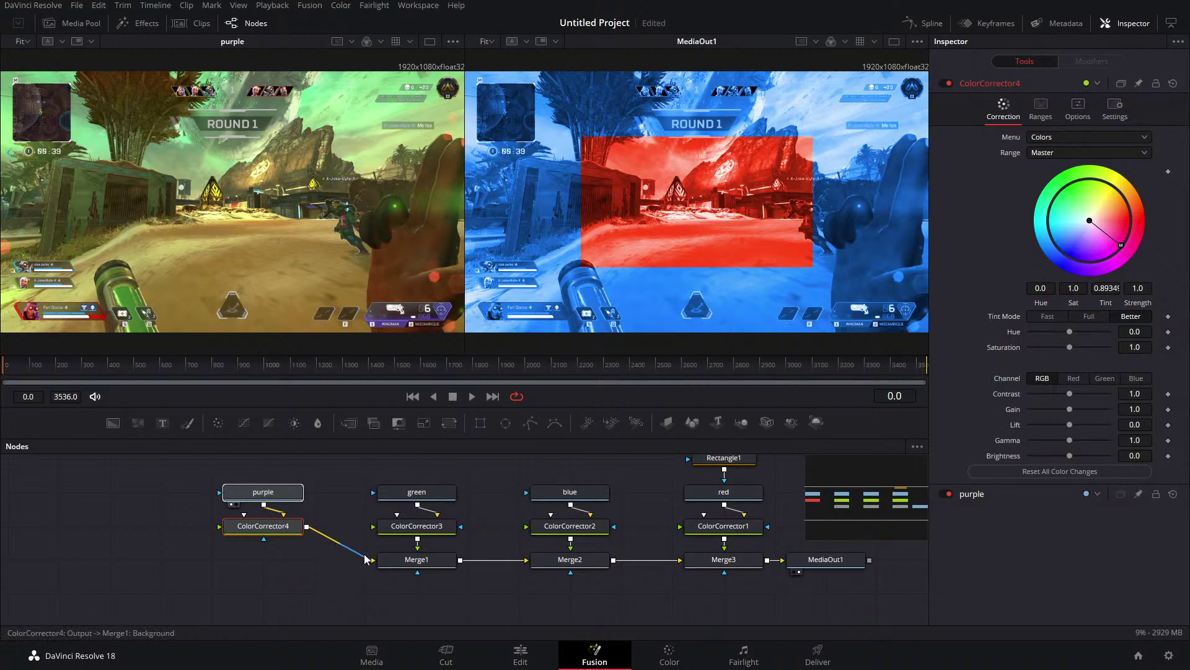
left_click_drag(393, 504, 300, 534)
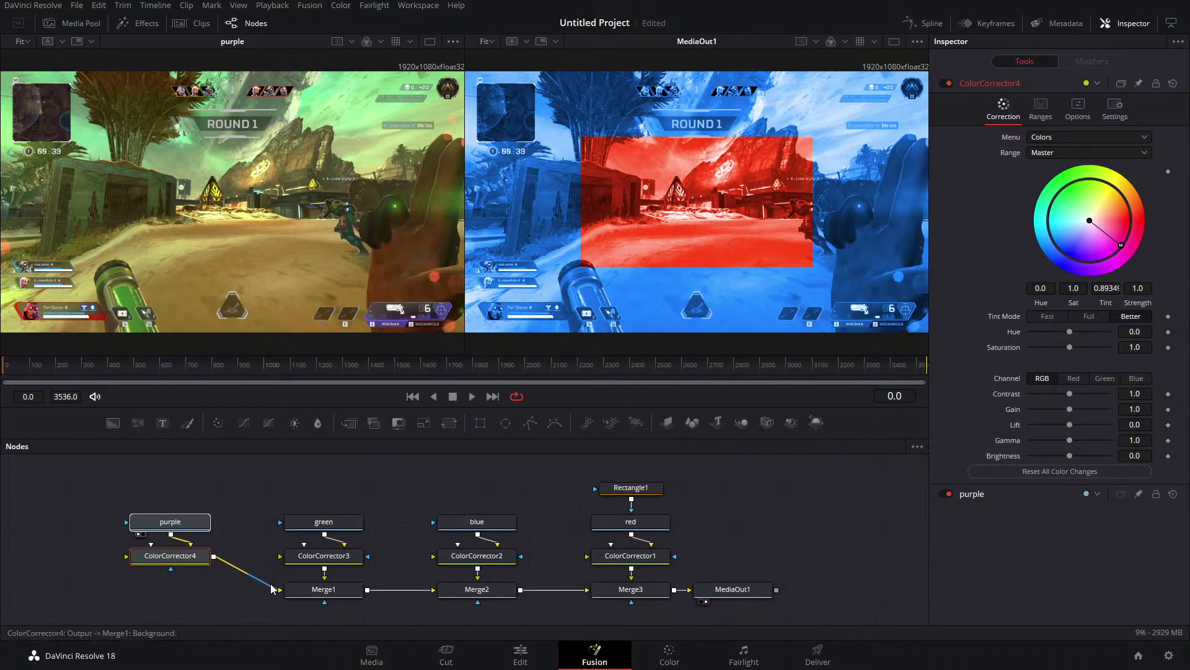
left_click_drag(274, 589, 212, 590)
scroll(212, 590, "down", 1)
scroll(212, 590, "left", 2)
left_click_drag(112, 426, 323, 548)
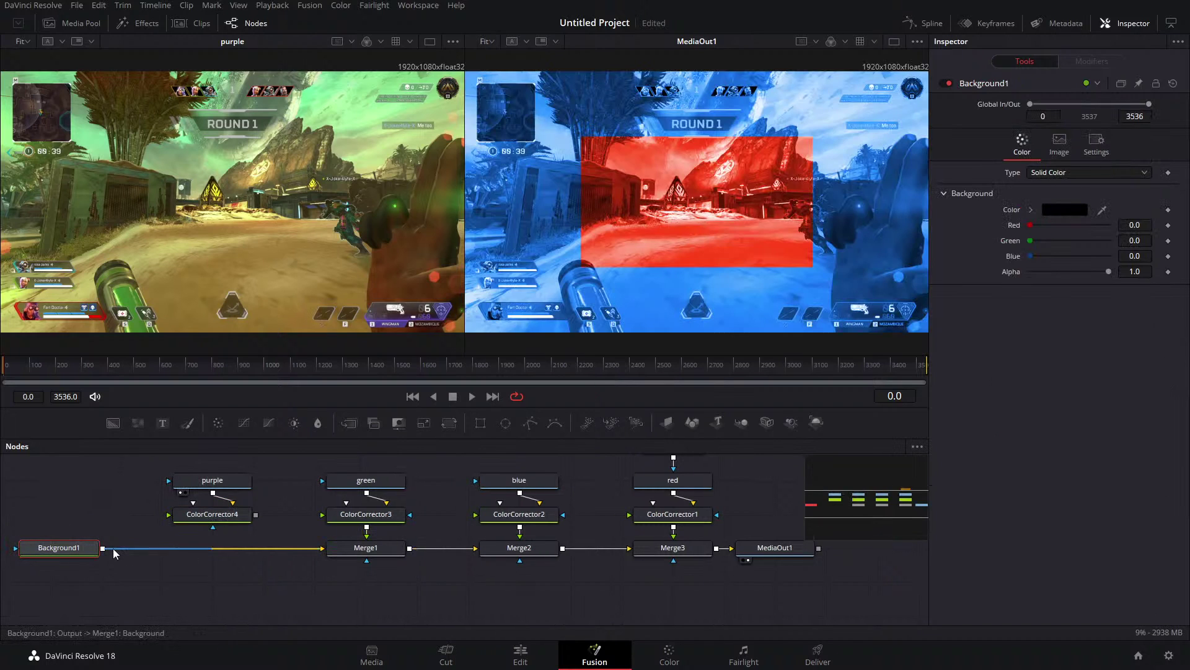
Set Background1's red, green and blue to 1.0 for solid white, and display it in the first viewer.
left_click_drag(1038, 225, 1109, 241)
left_click_drag(1031, 256, 1109, 256)
key("1")
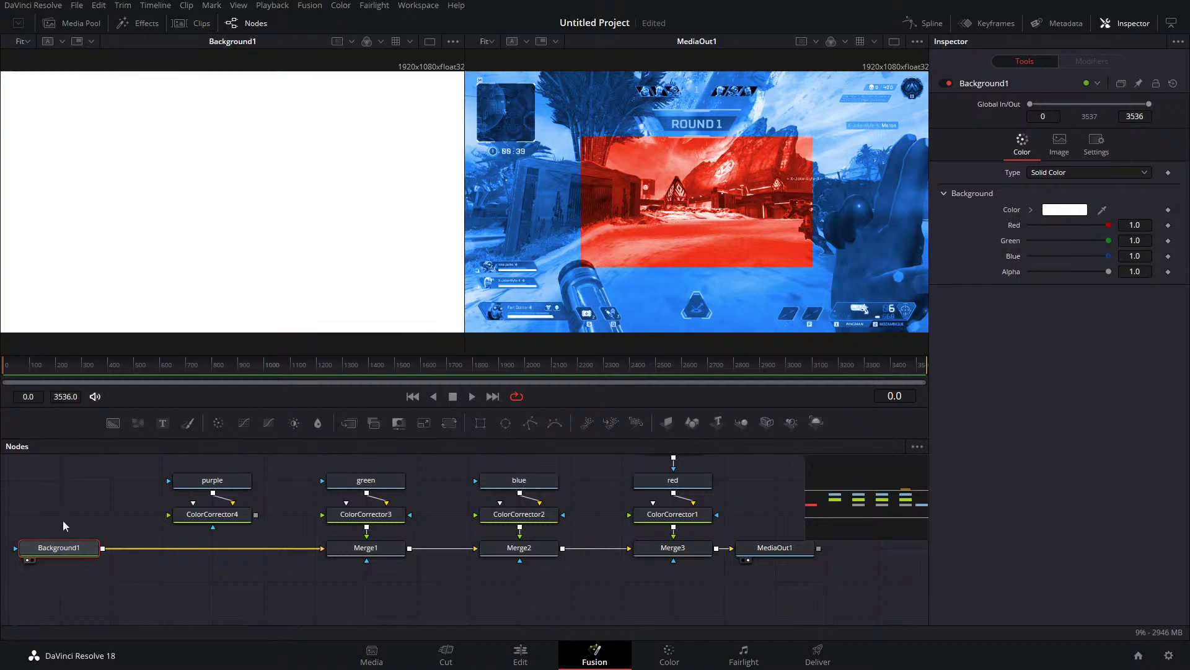
Merge ColorCorrector4 over Background1 ahead of Merge1, and display Merge3 in the first viewer.
left_click_drag(255, 514, 103, 549)
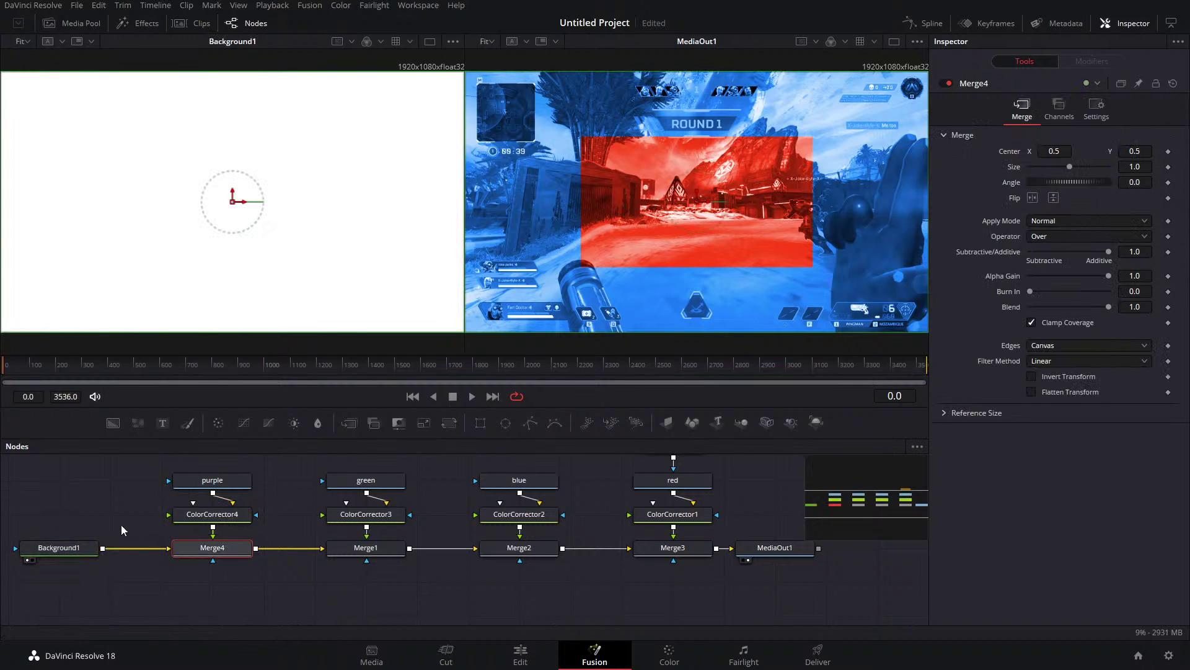
left_click(601, 584)
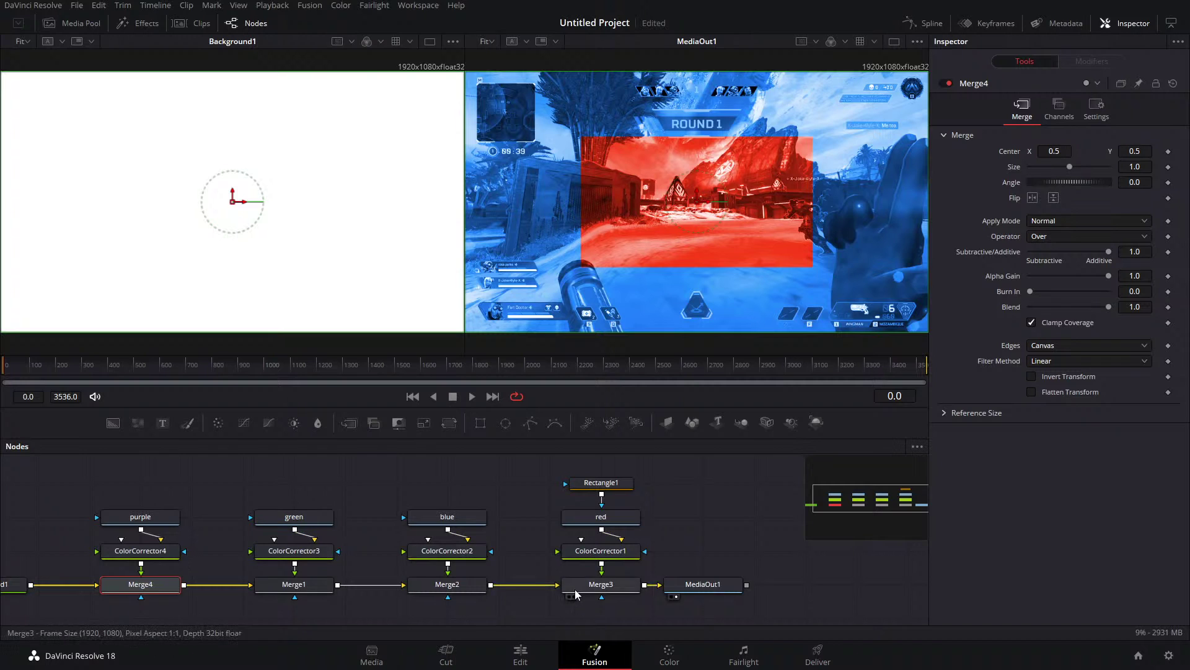
key("1")
Disable Merge2, Merge1 and Merge4 so only the masked red clip is composited over the white background.
left_click_drag(490, 603, 98, 574)
left_click(946, 84)
left_click(946, 102)
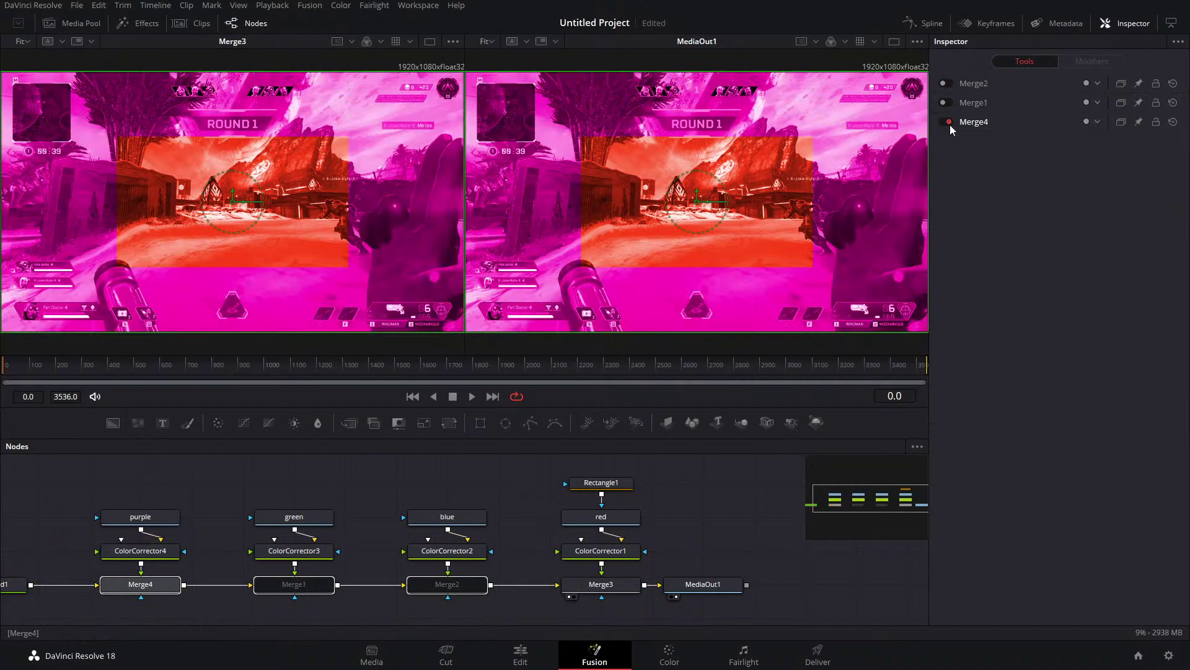
left_click(946, 122)
left_click_drag(178, 536, 199, 528)
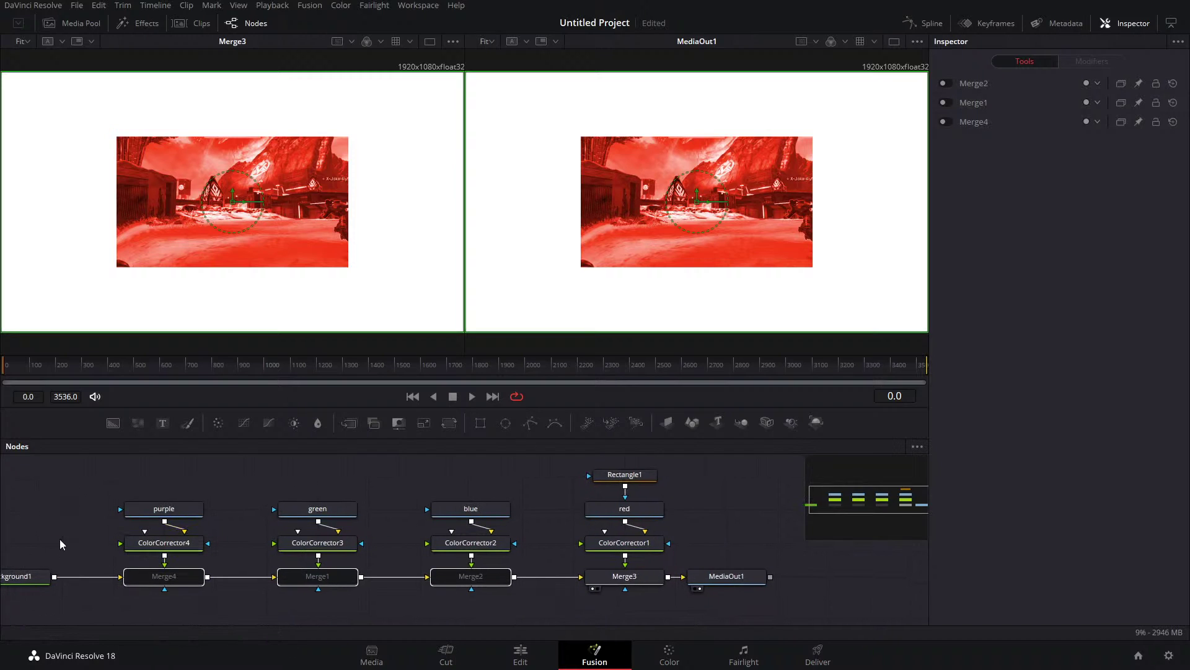
left_click_drag(465, 594, 557, 604)
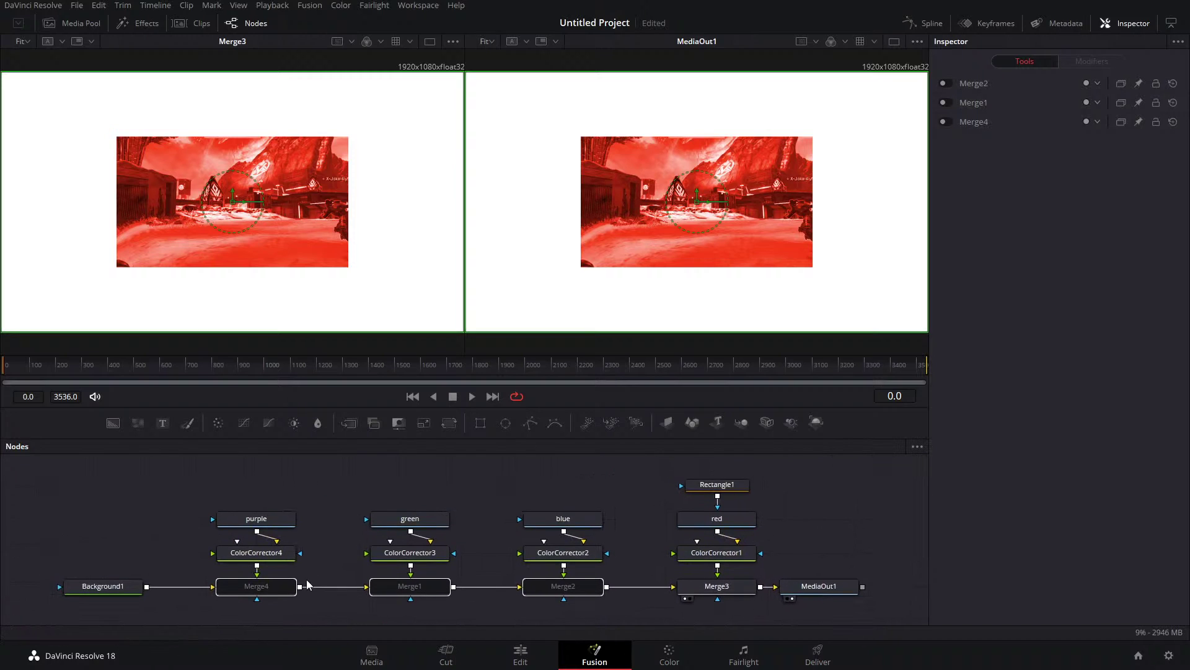
scroll(593, 563, "right", 1)
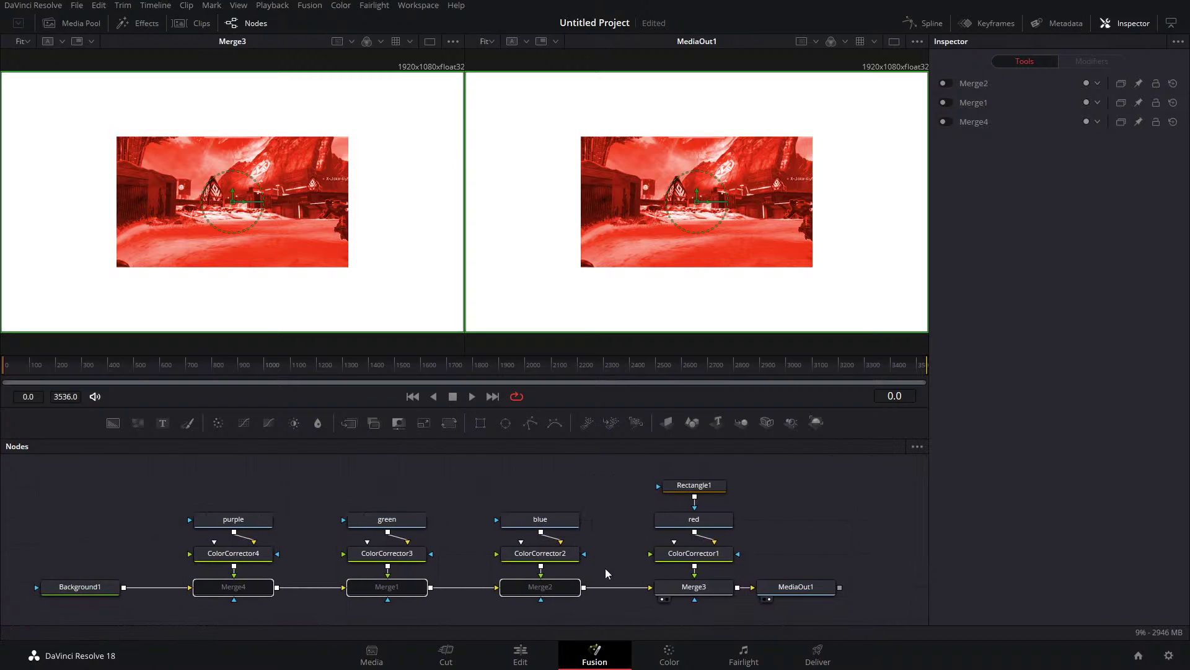
Set Rectangle1's height and width to 1.0, and display Background1 in the first viewer.
left_click(693, 493)
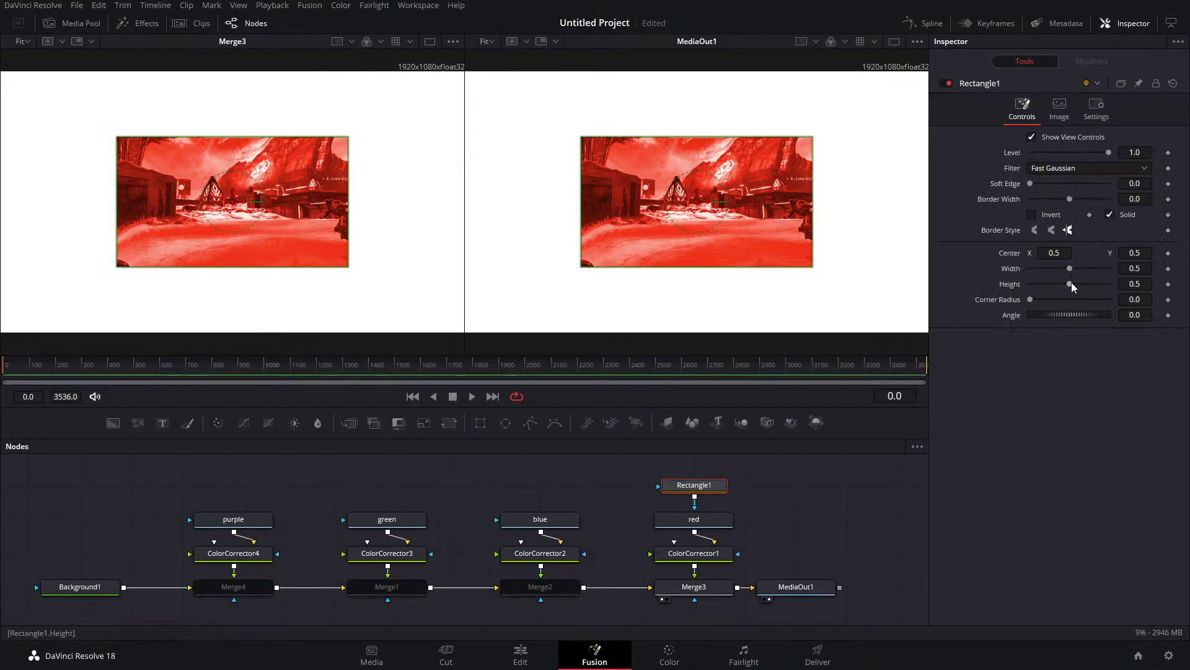
left_click_drag(1070, 284, 1134, 285)
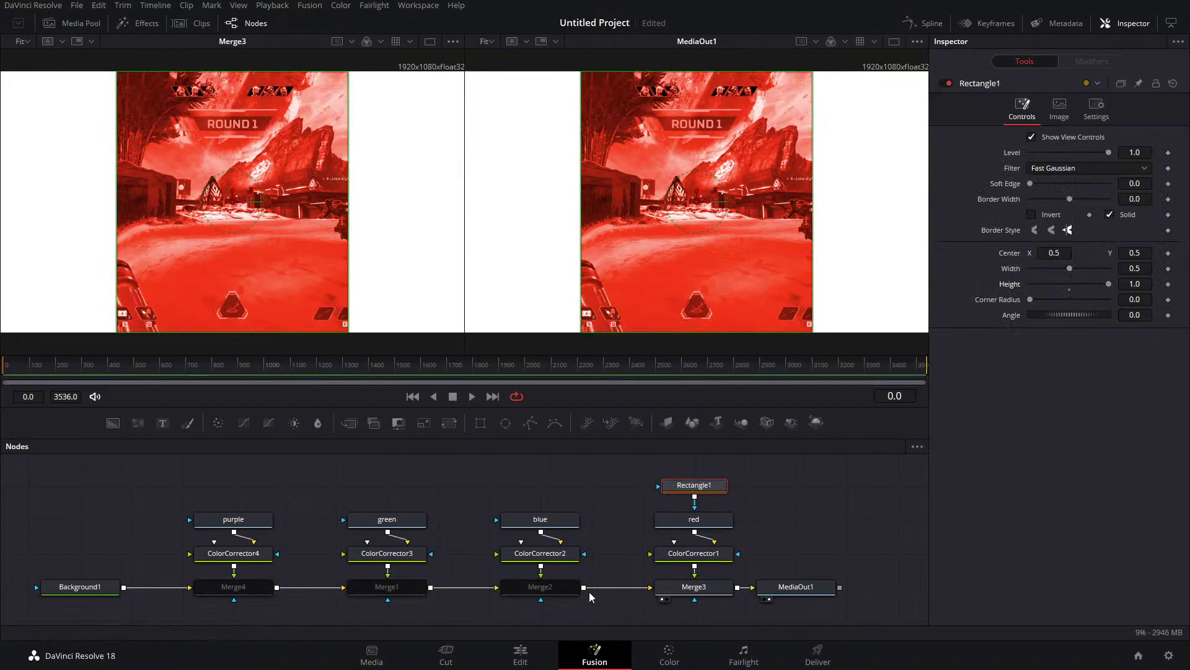
left_click(103, 588)
key("1")
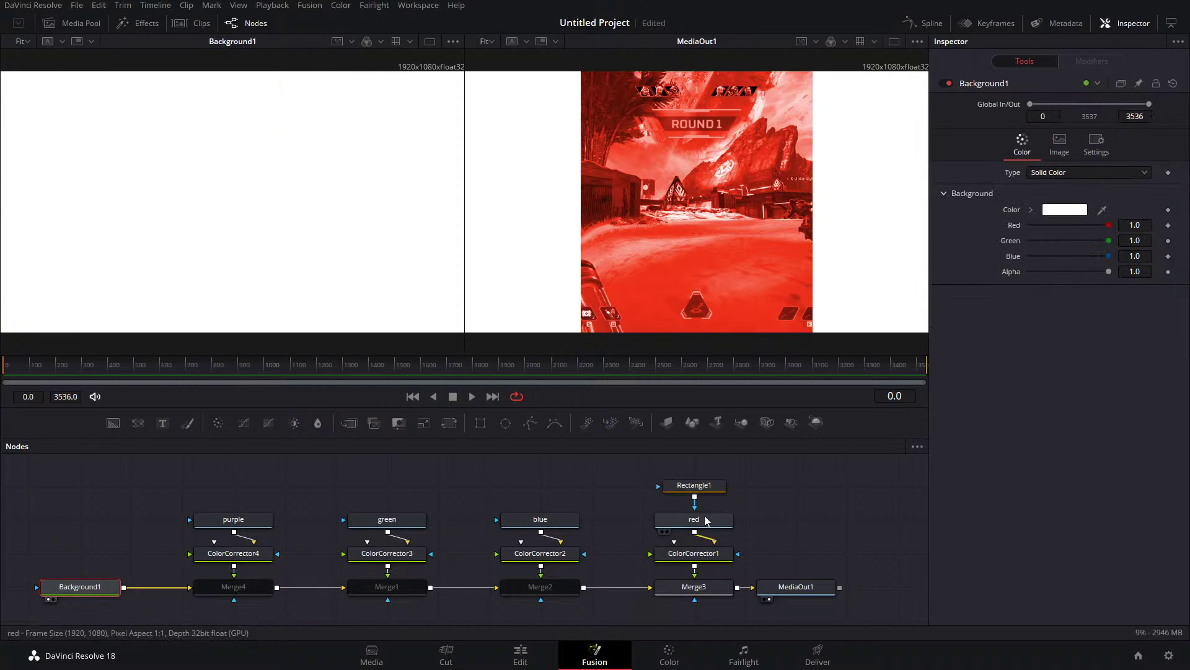
left_click(694, 485)
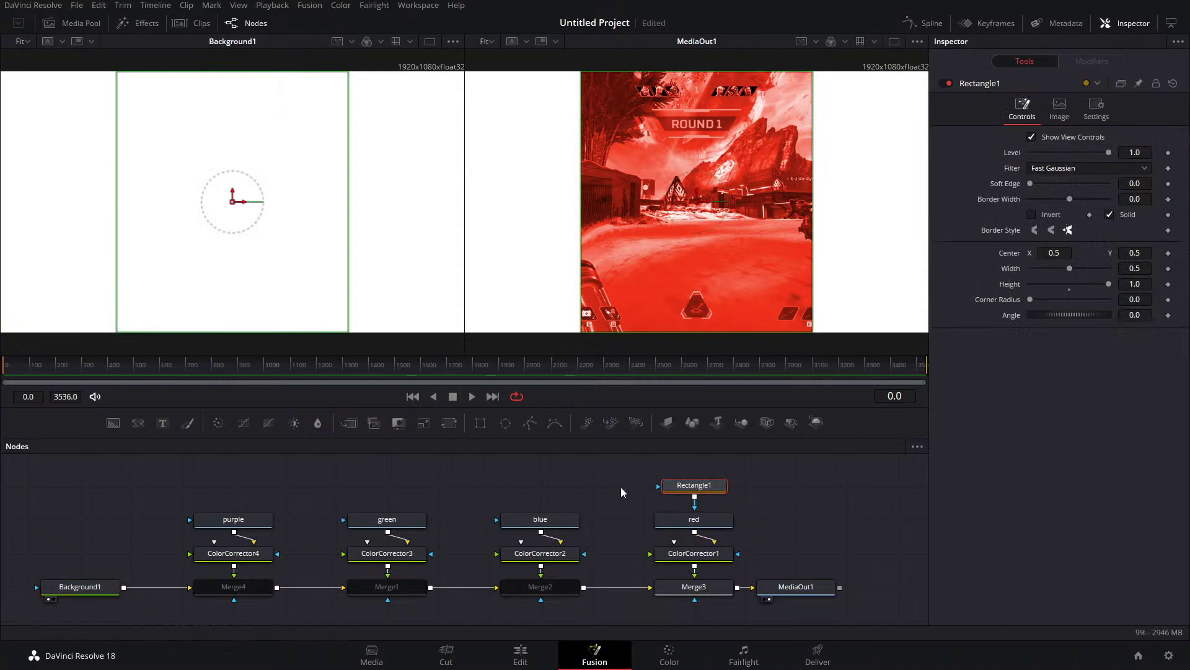
left_click_drag(1069, 269, 1110, 270)
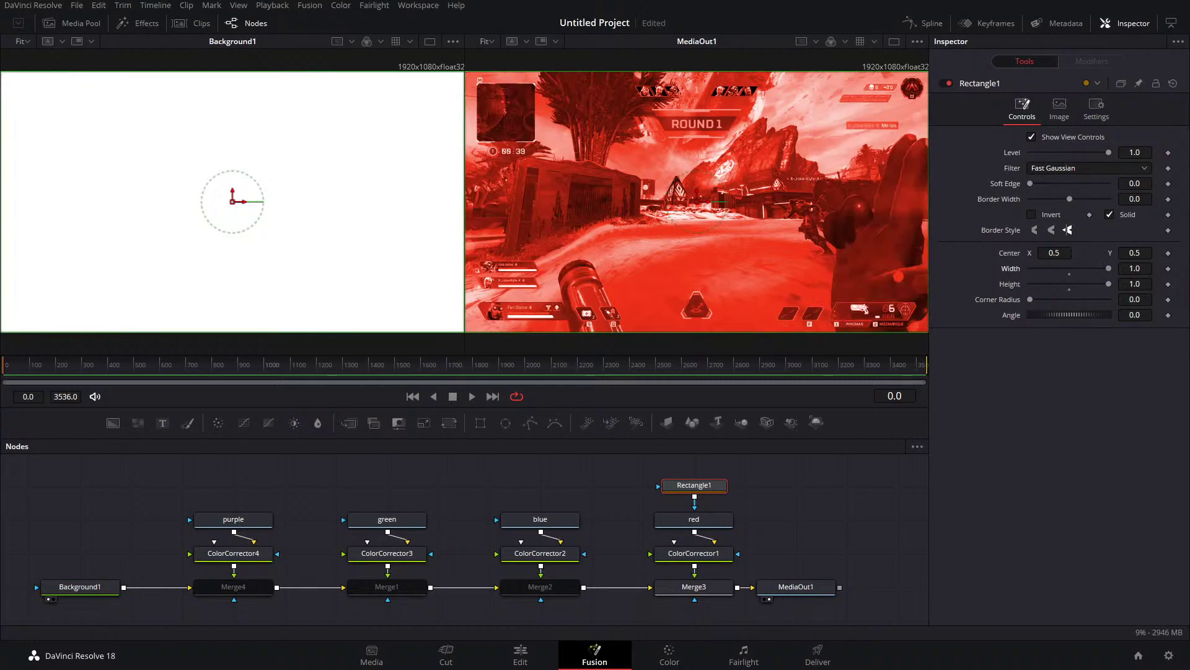
left_click(1169, 268)
left_click(1169, 284)
left_click_drag(617, 464, 614, 490)
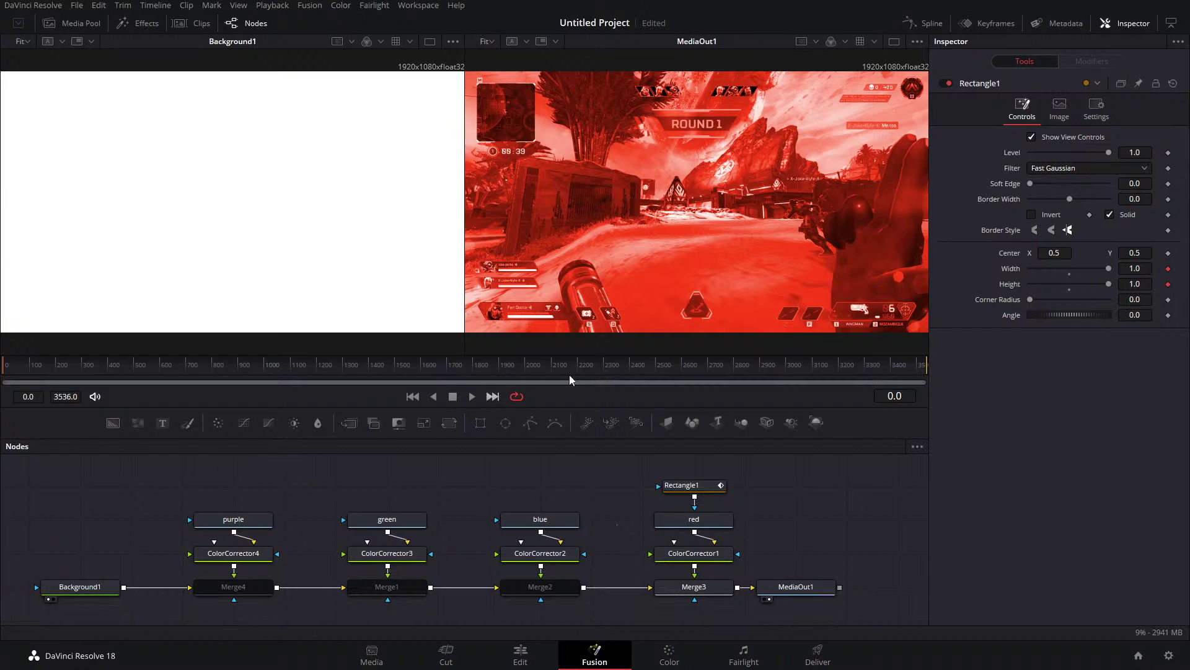
left_click(1169, 284)
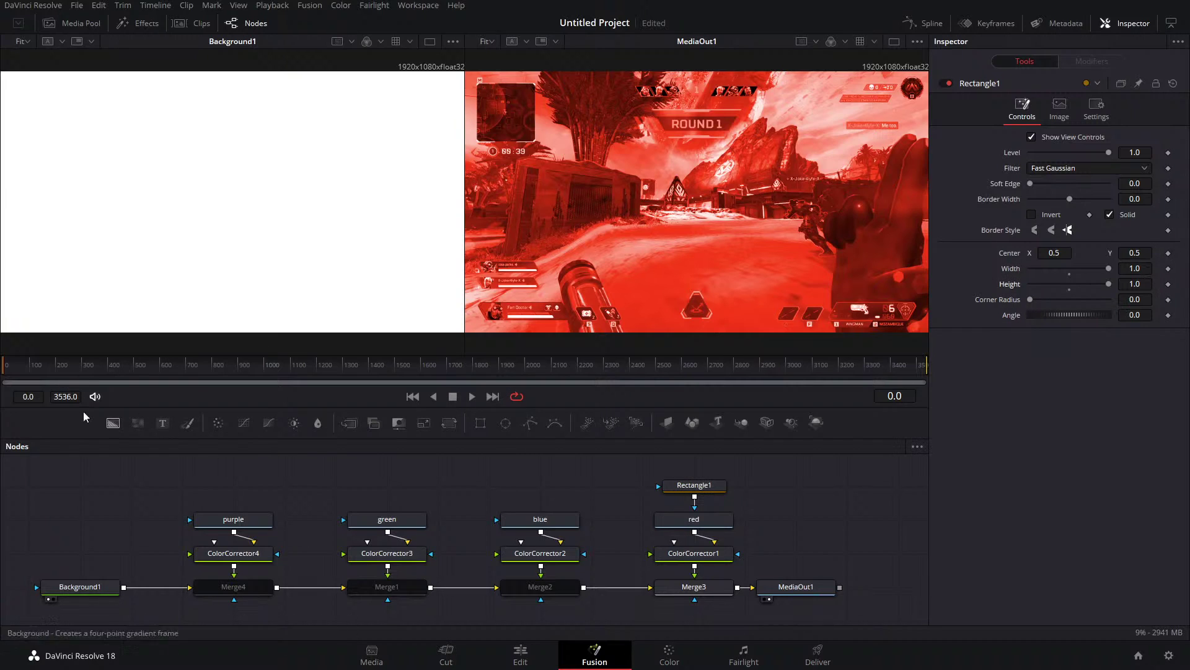
Keyframe Rectangle1's width and height at frame 28.
left_click_drag(7, 375, 14, 376)
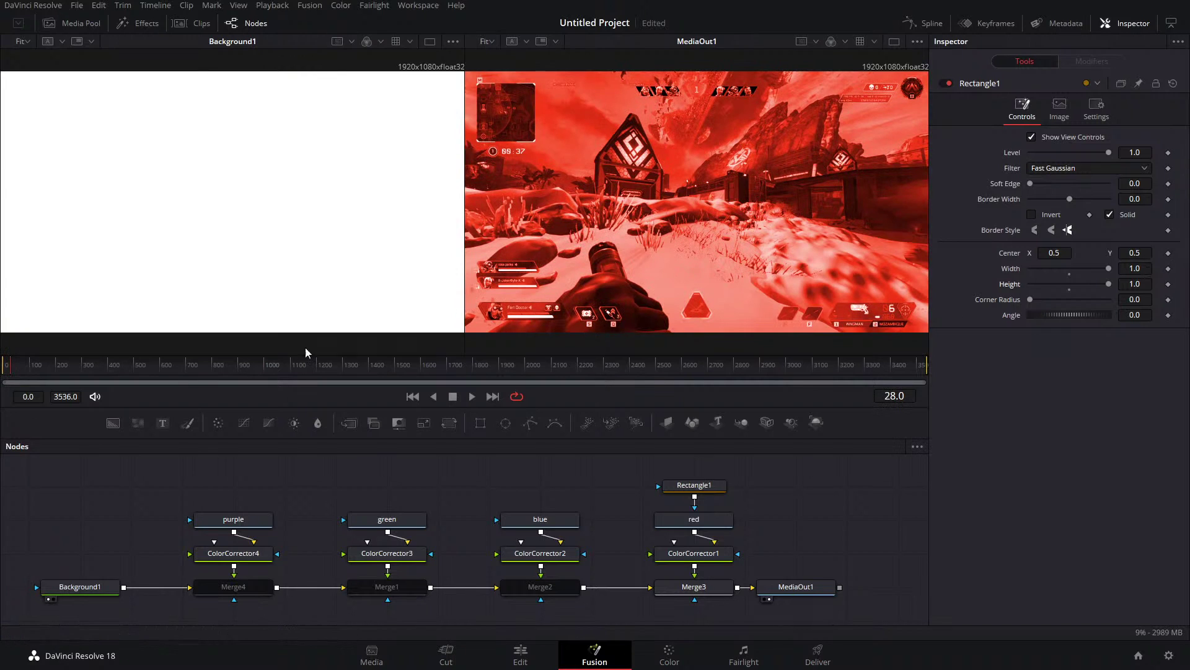
left_click(1169, 268)
left_click(1168, 284)
At frame 47, keyframe Rectangle1's width and height, with the width set to 0.45.
left_click_drag(13, 370, 16, 371)
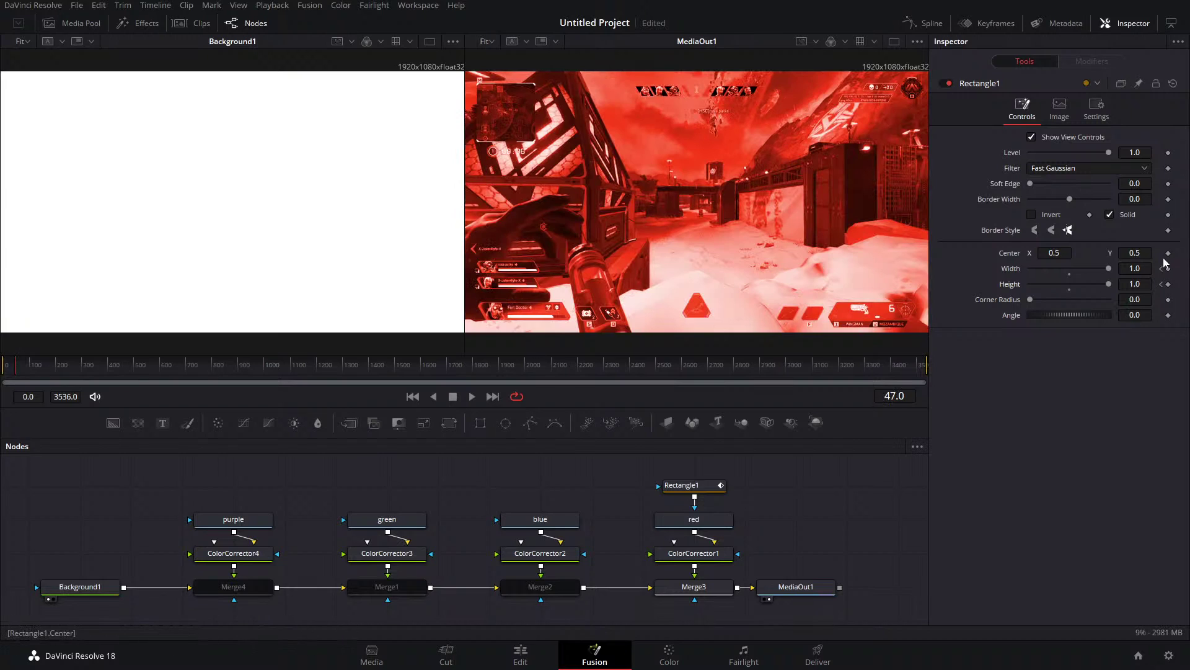
left_click(1168, 268)
left_click(1169, 284)
left_click_drag(1109, 271, 1107, 268)
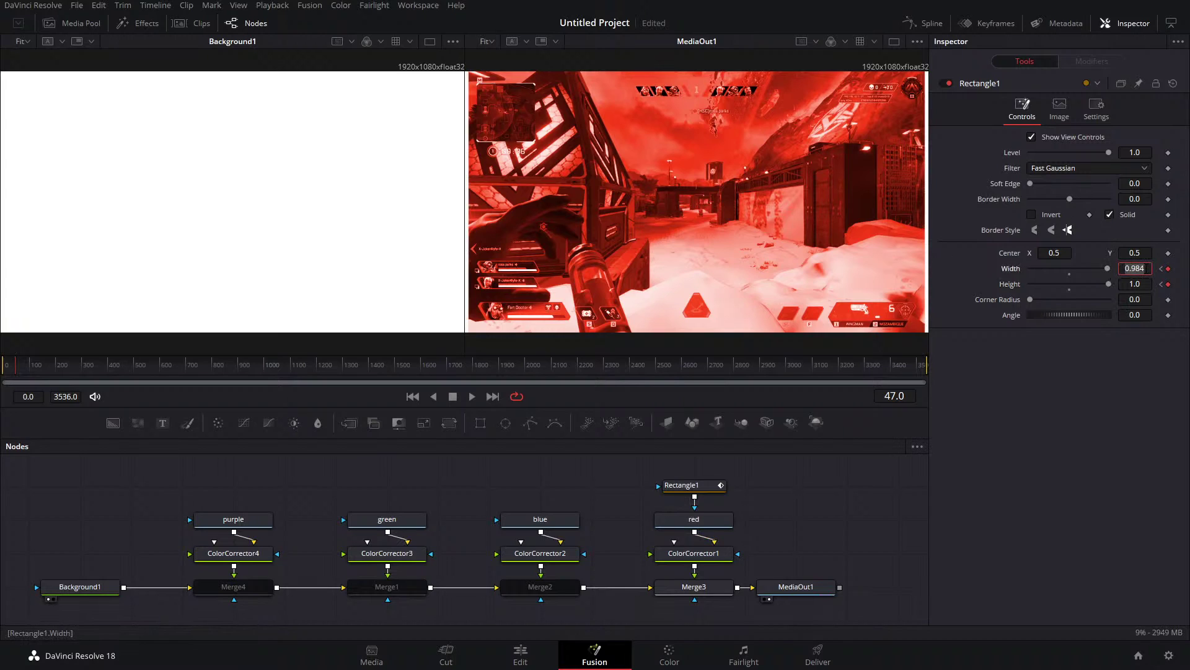
type("0.5")
key("Tab")
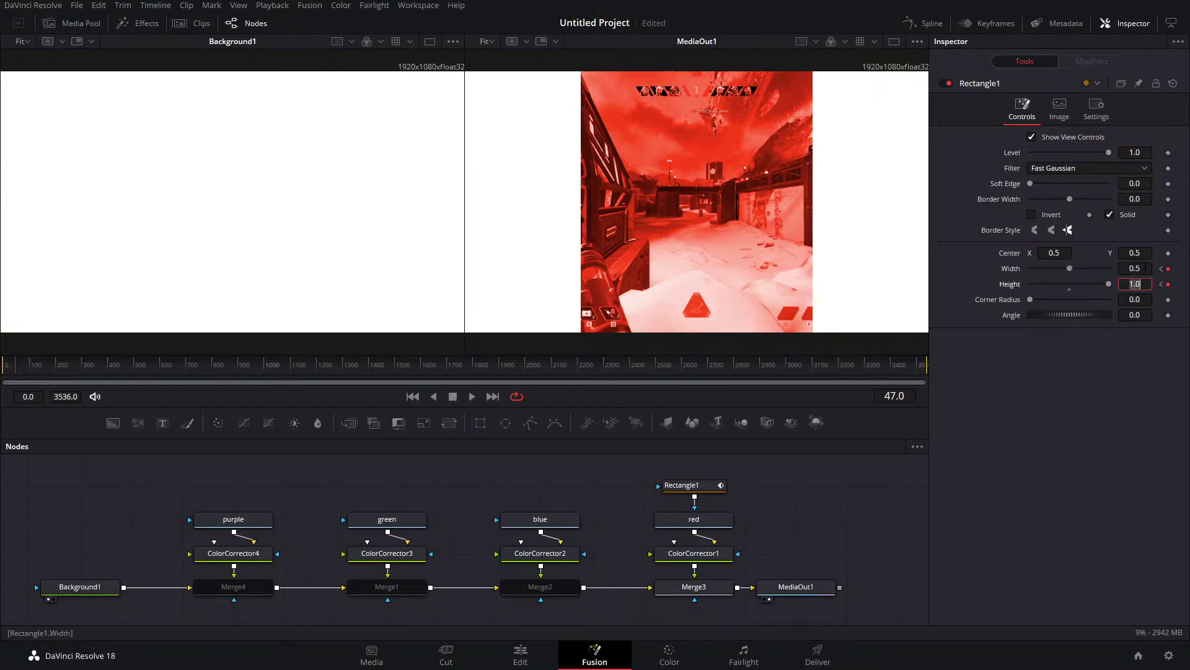
left_click(1149, 268)
key("Tab")
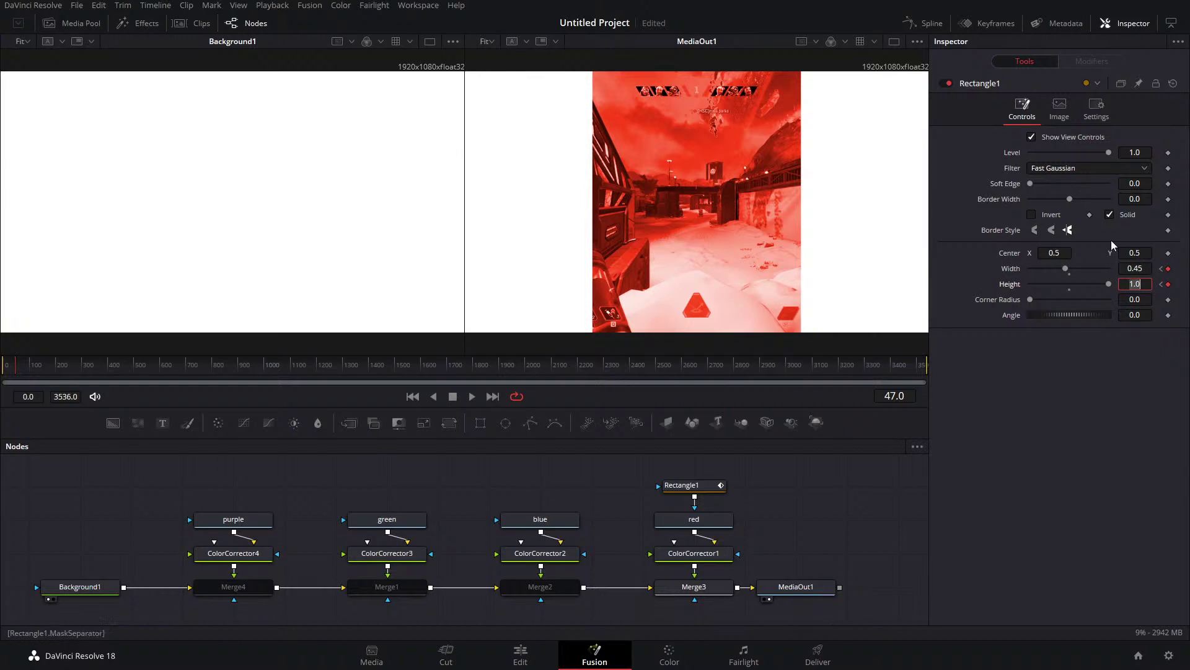
Attach a new Rectangle mask to the blue clip with a height of 1.0 and a width of 0.45.
left_click(525, 521)
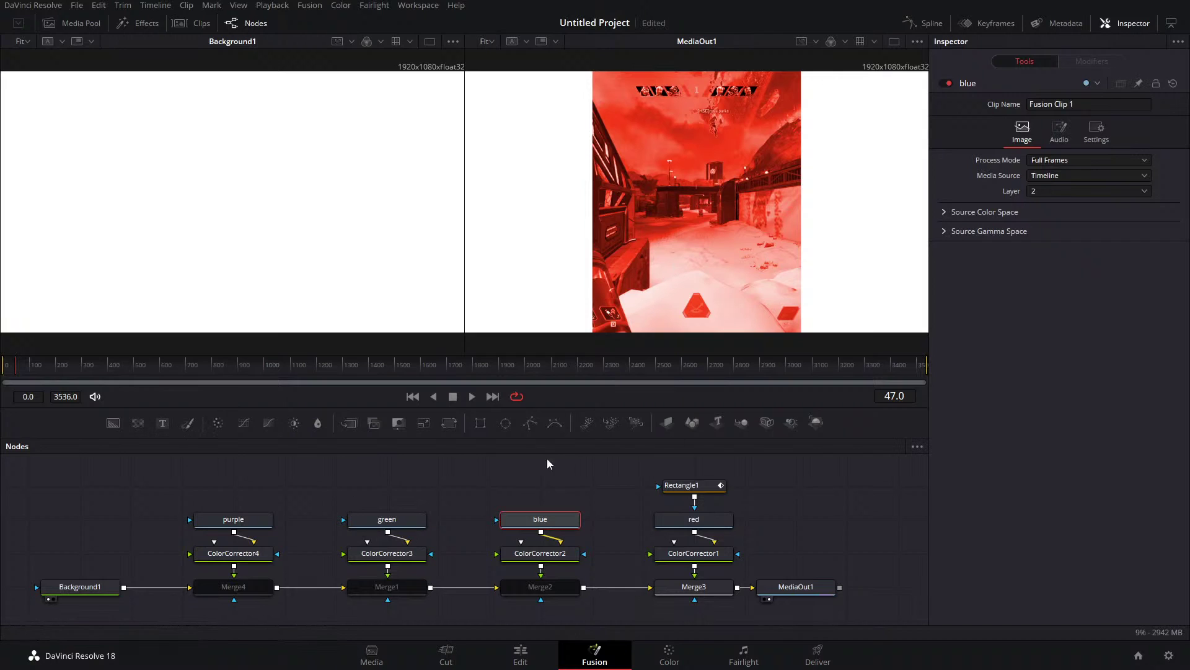
left_click(687, 488)
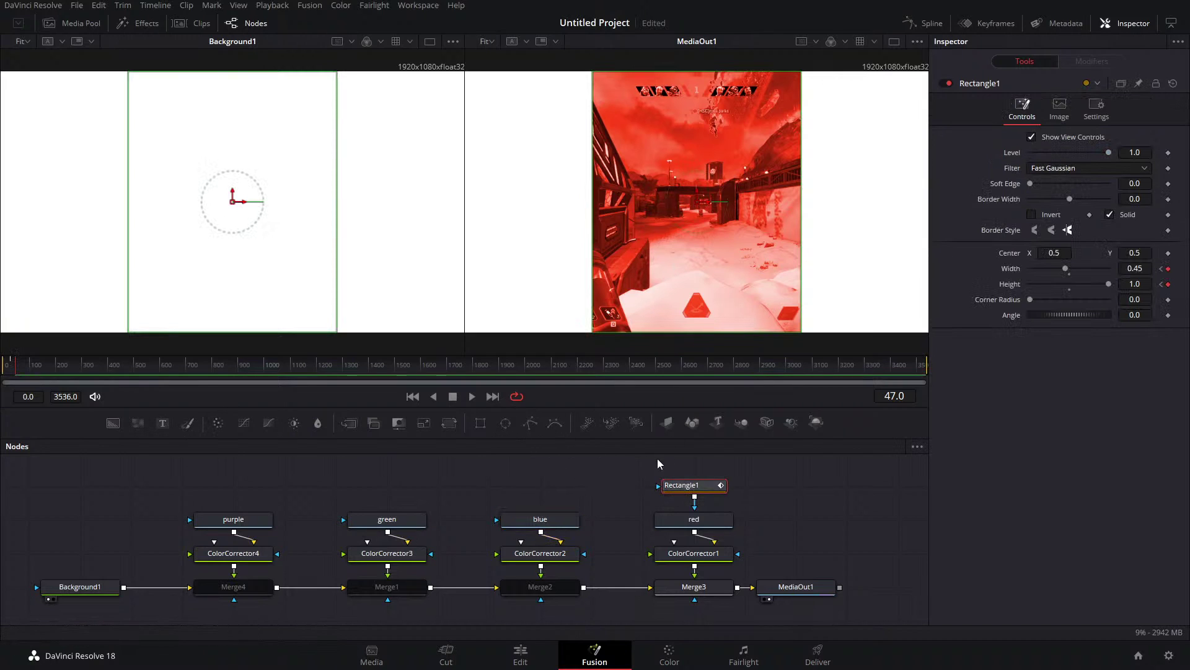
left_click_drag(481, 423, 541, 518)
left_click_drag(1070, 283, 1109, 283)
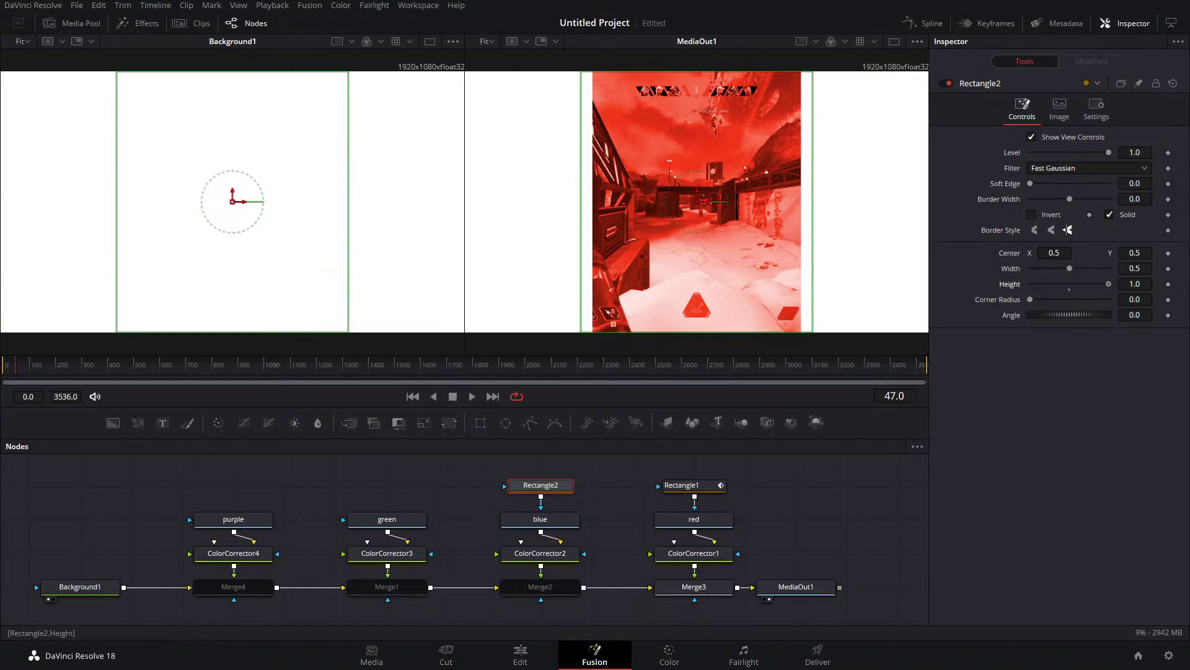
left_click(1135, 268)
type(".45")
key("Return")
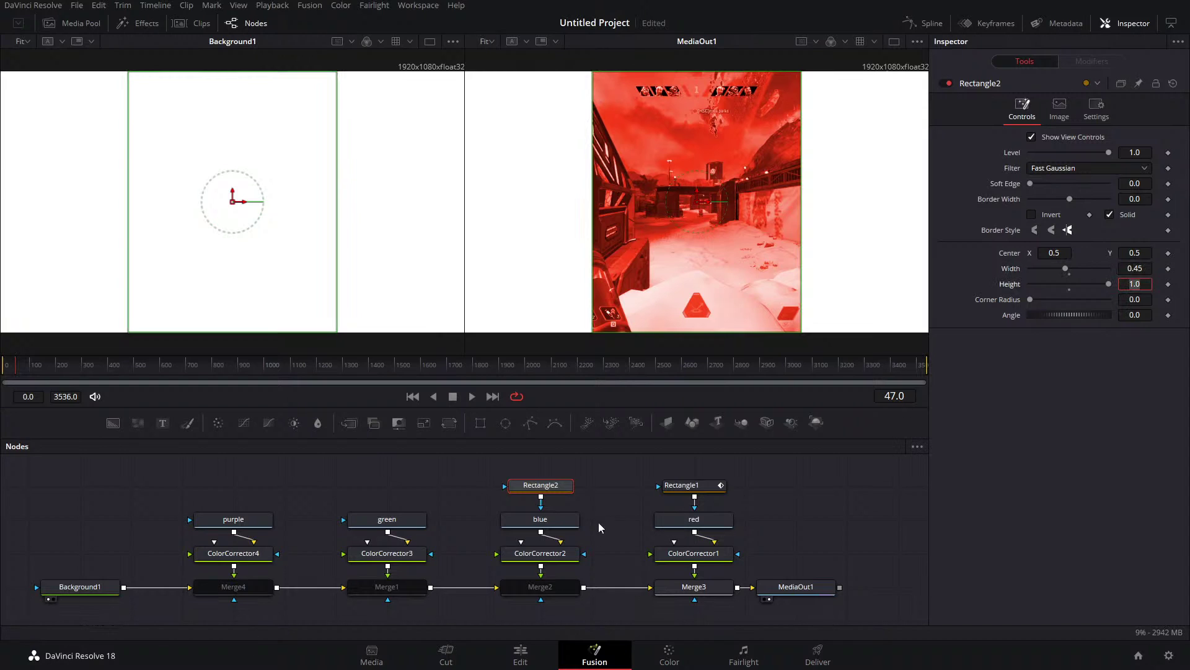
Re-enable Merge2 and display it in the first viewer.
left_click(682, 485)
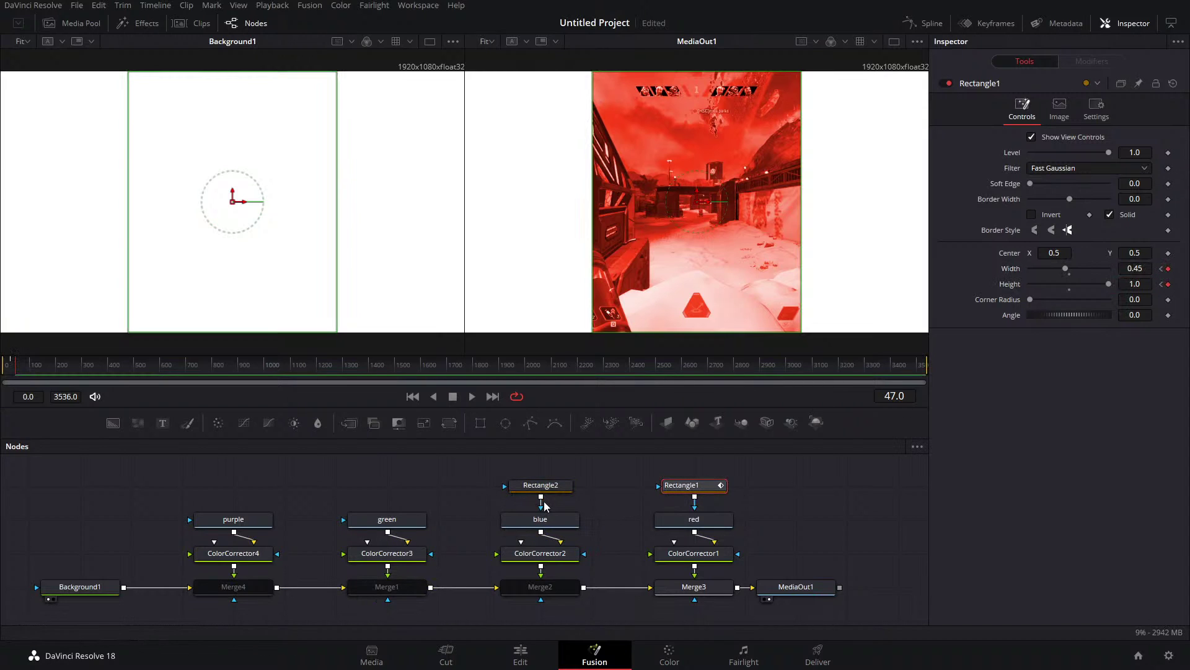
left_click(542, 588)
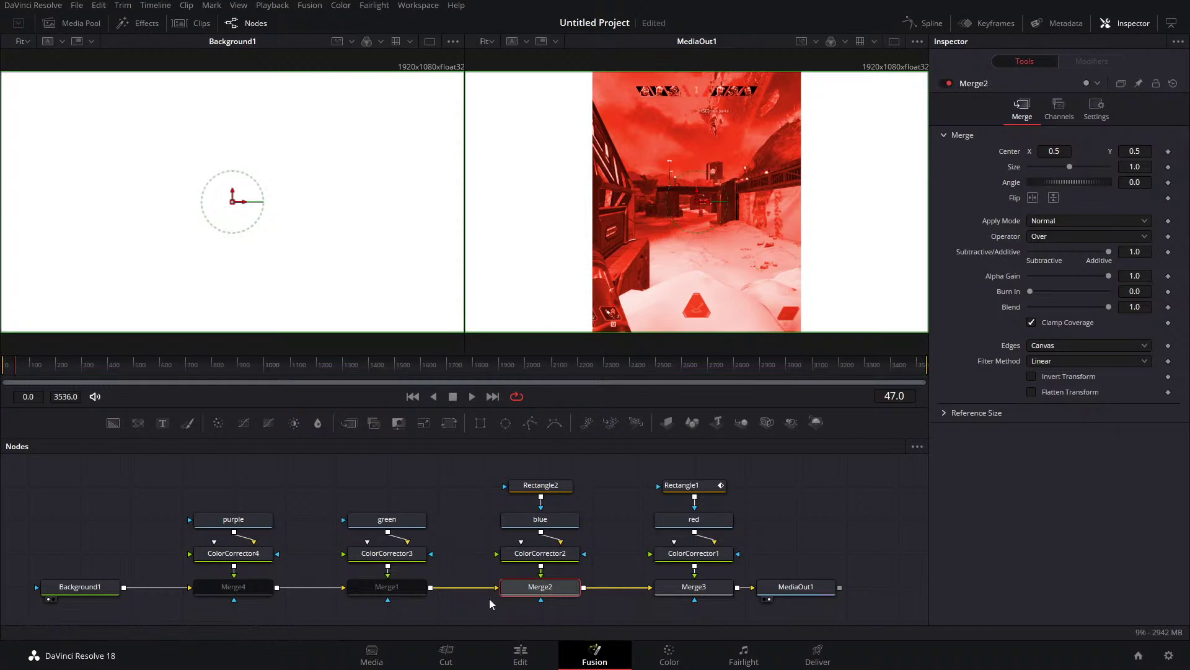
key("1")
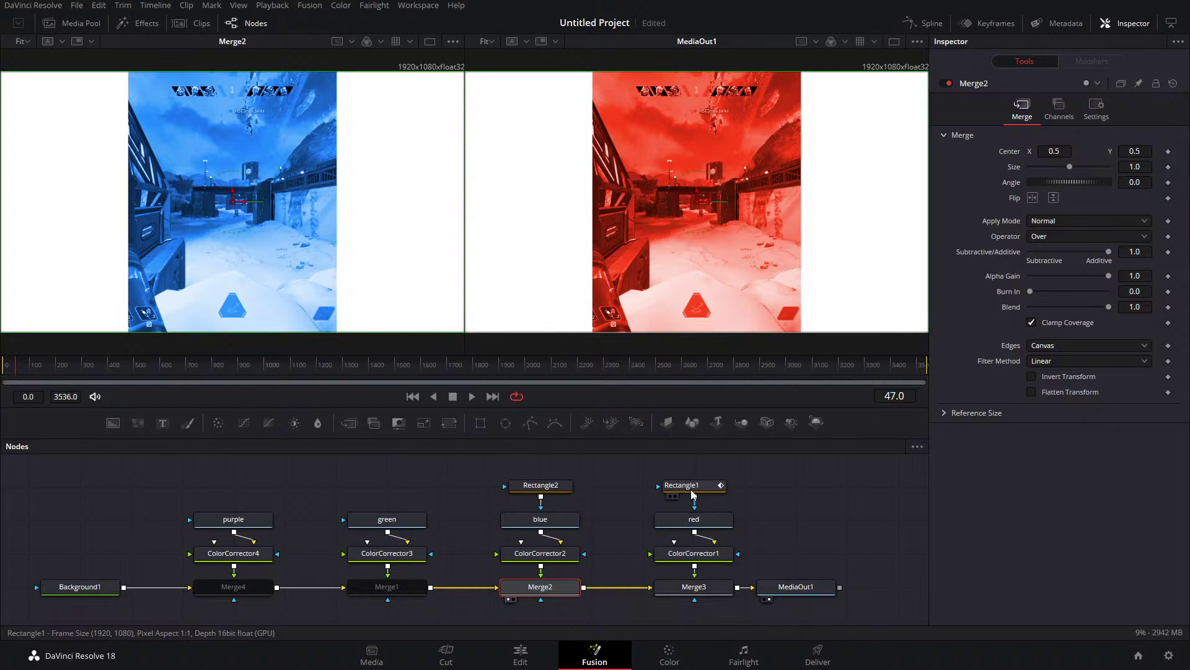
Insert a Transform node between ColorCorrector1 and Merge3, and keyframe its Center at frame 28.
left_click(685, 485)
left_click(1163, 271)
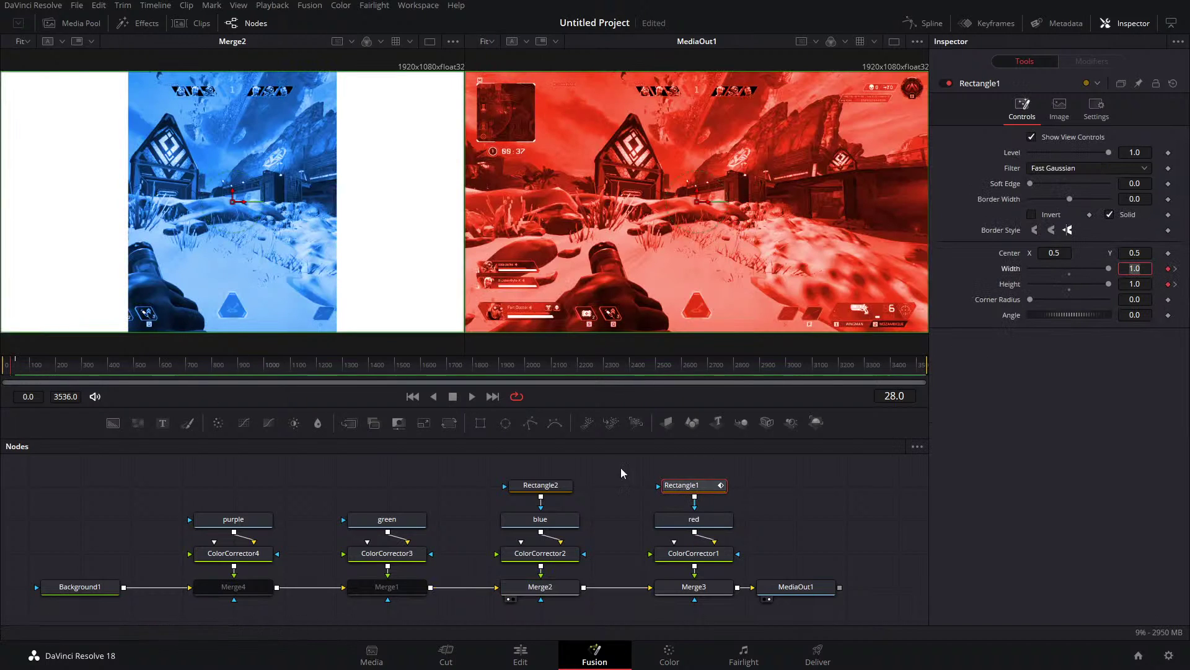
left_click_drag(623, 471, 698, 551)
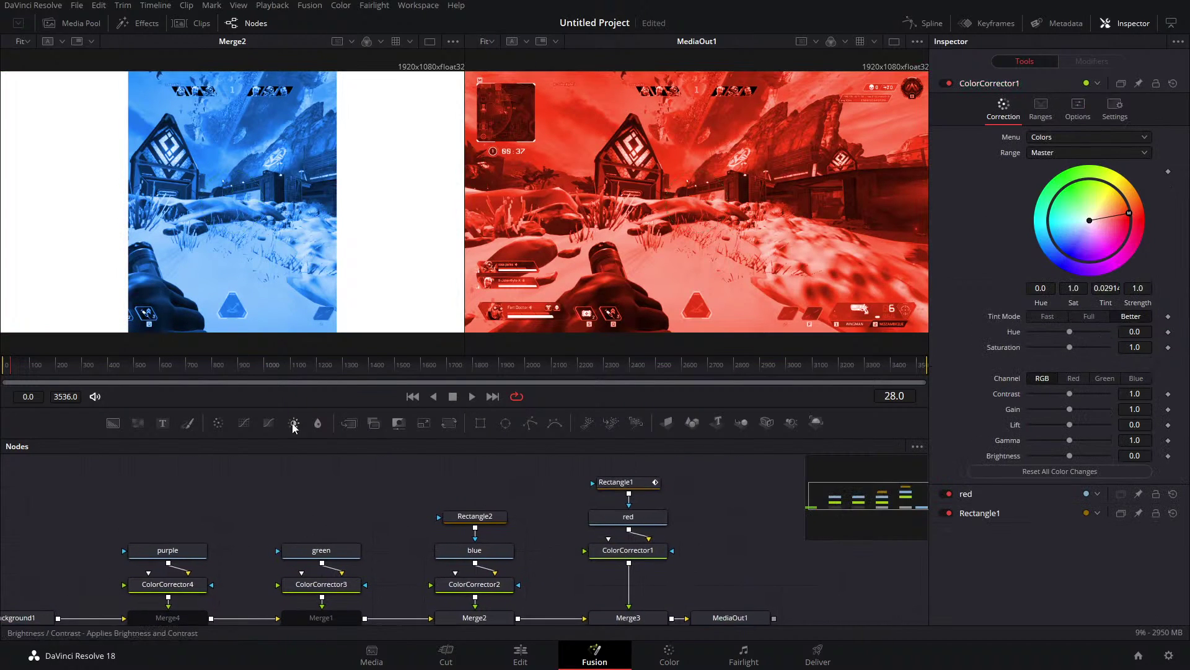
left_click_drag(449, 422, 629, 589)
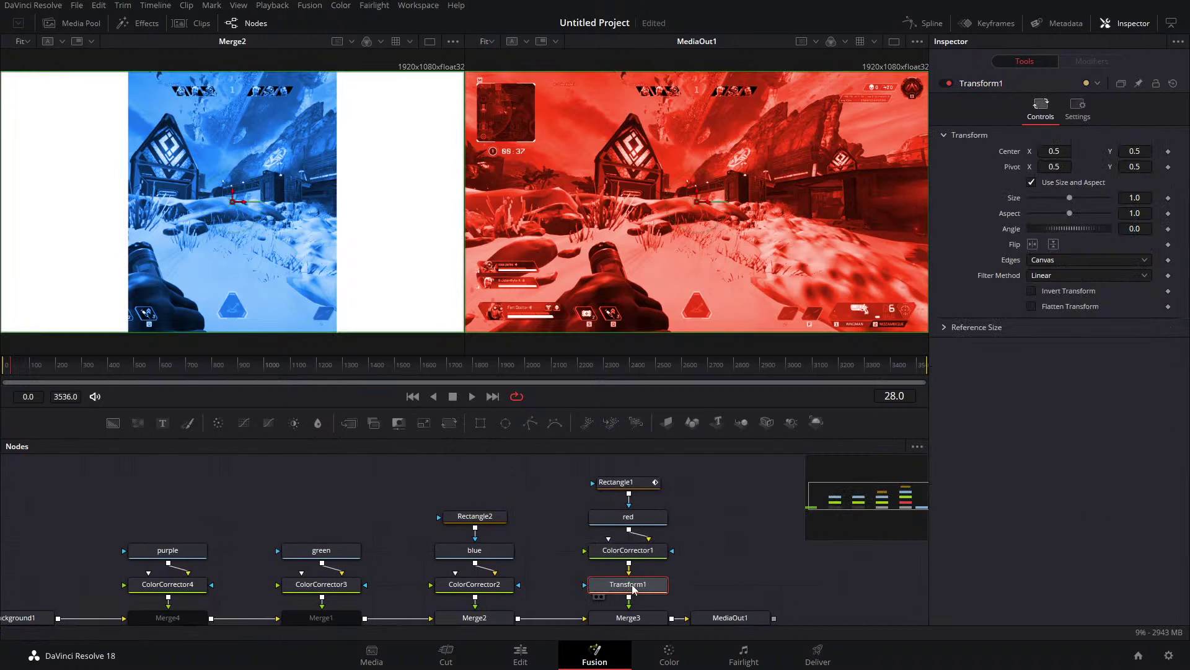
left_click(1168, 152)
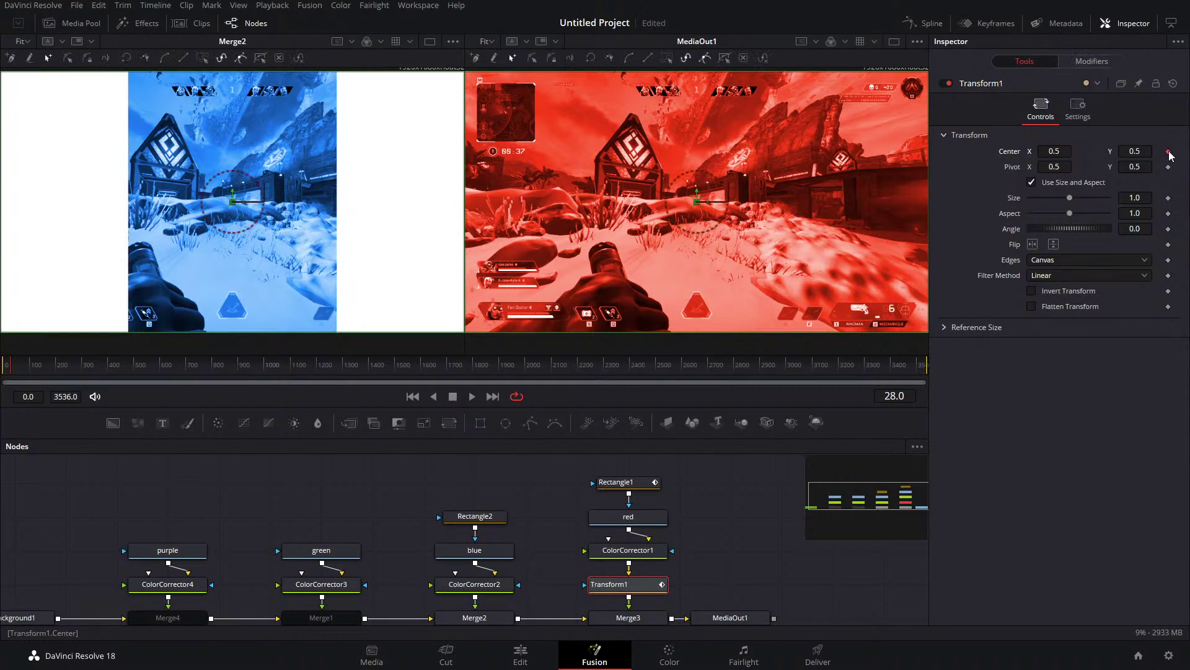
Set Transform1's Center X to 0.25 at frame 47, and return to its Center keyframe at frame 28.
left_click(620, 484)
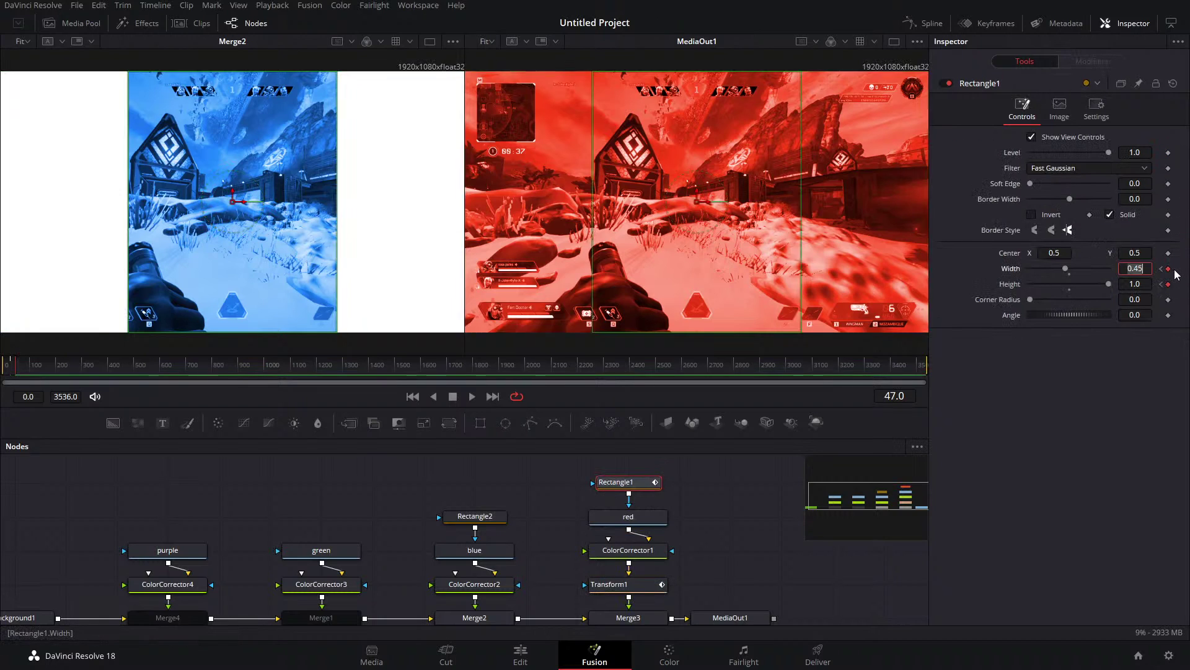
key("Return")
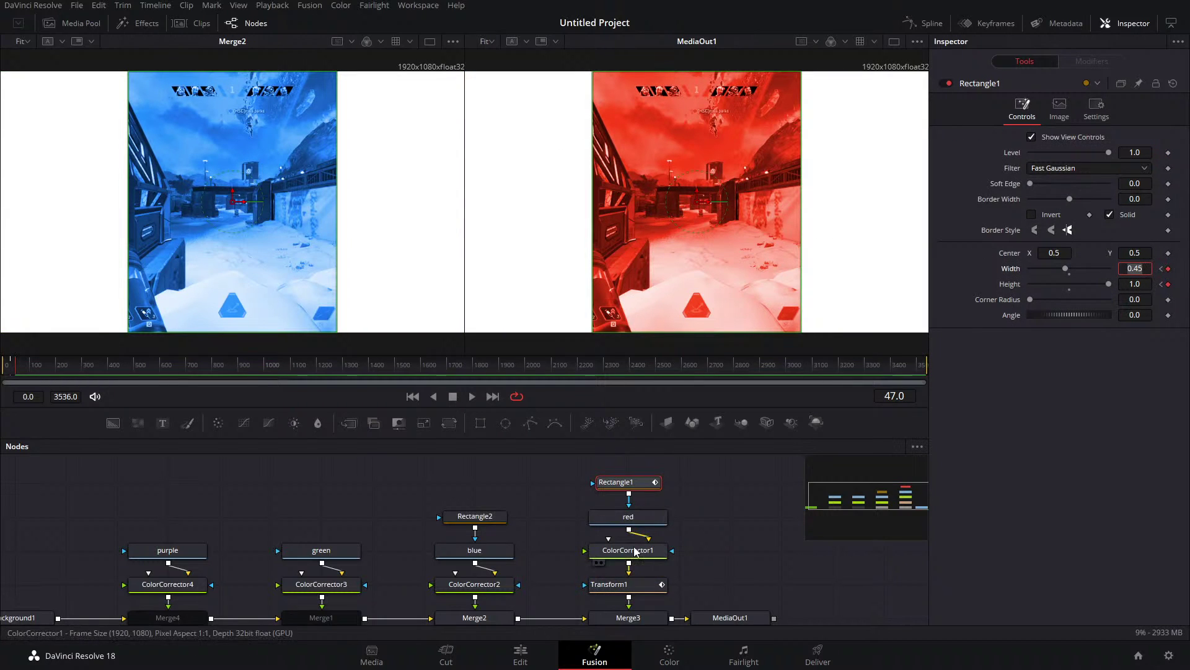
left_click(615, 581)
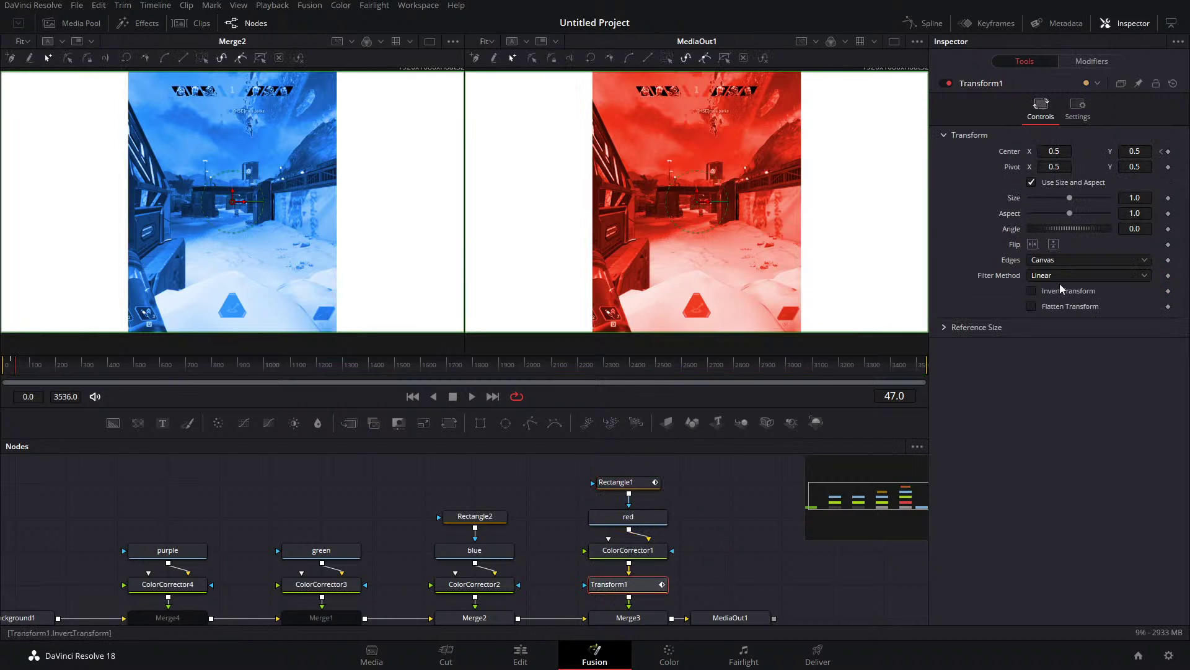
left_click(1063, 152)
type("0.25")
key("Tab")
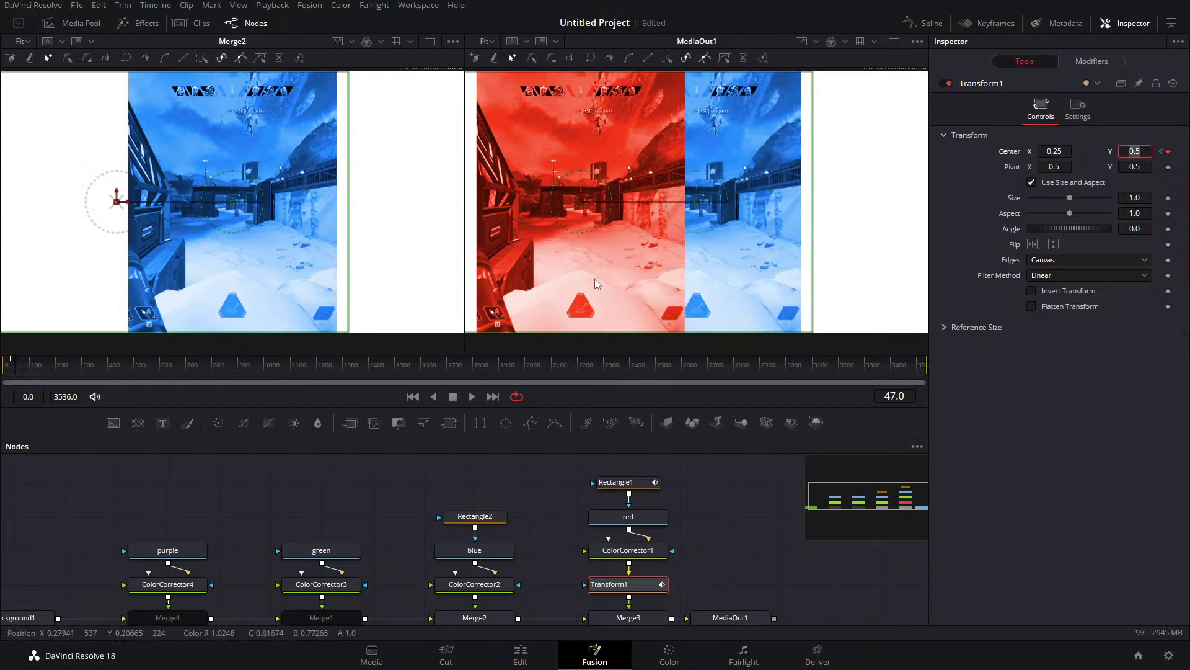
scroll(514, 534, "down", 2)
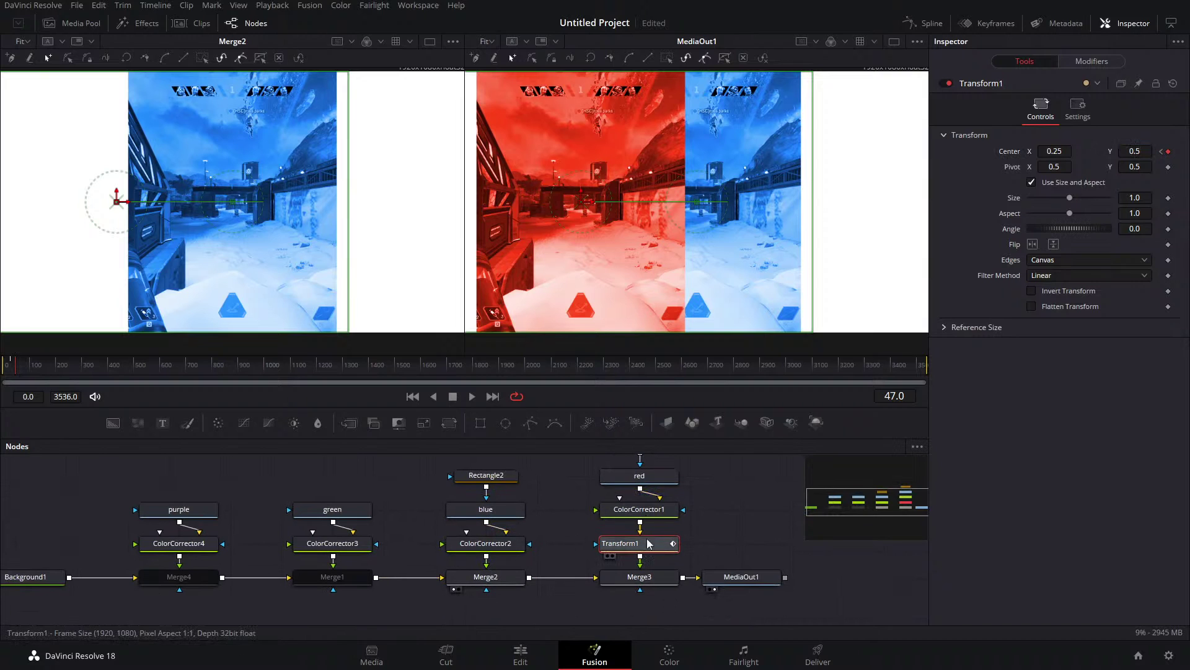
left_click(1161, 152)
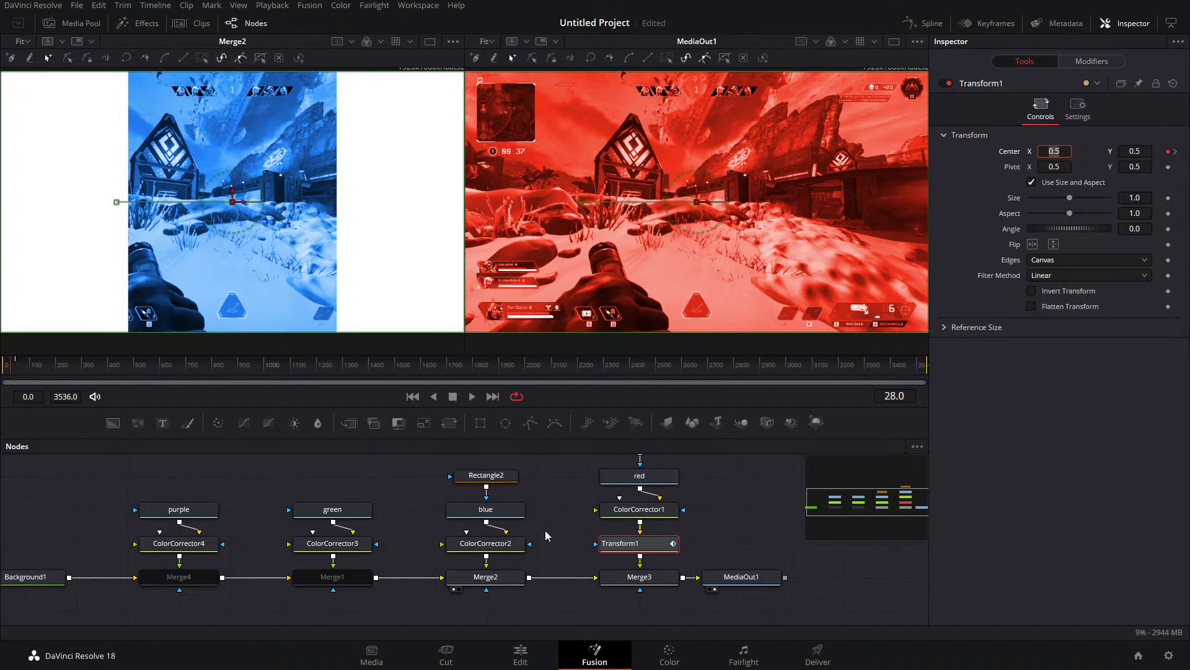
Move the blue clip and ColorCorrector2 up and insert a Transform node between ColorCorrector2 and Merge2.
left_click_drag(427, 465, 527, 558)
left_click_drag(469, 530, 470, 496)
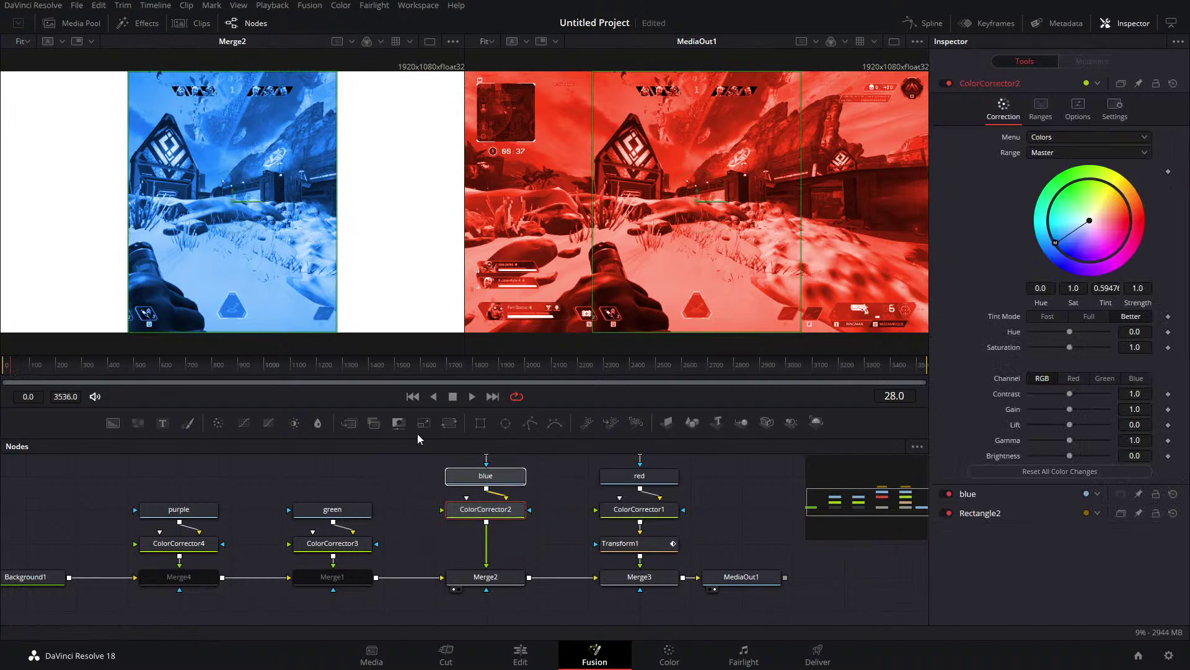
key("ctrl+t")
left_click(491, 545)
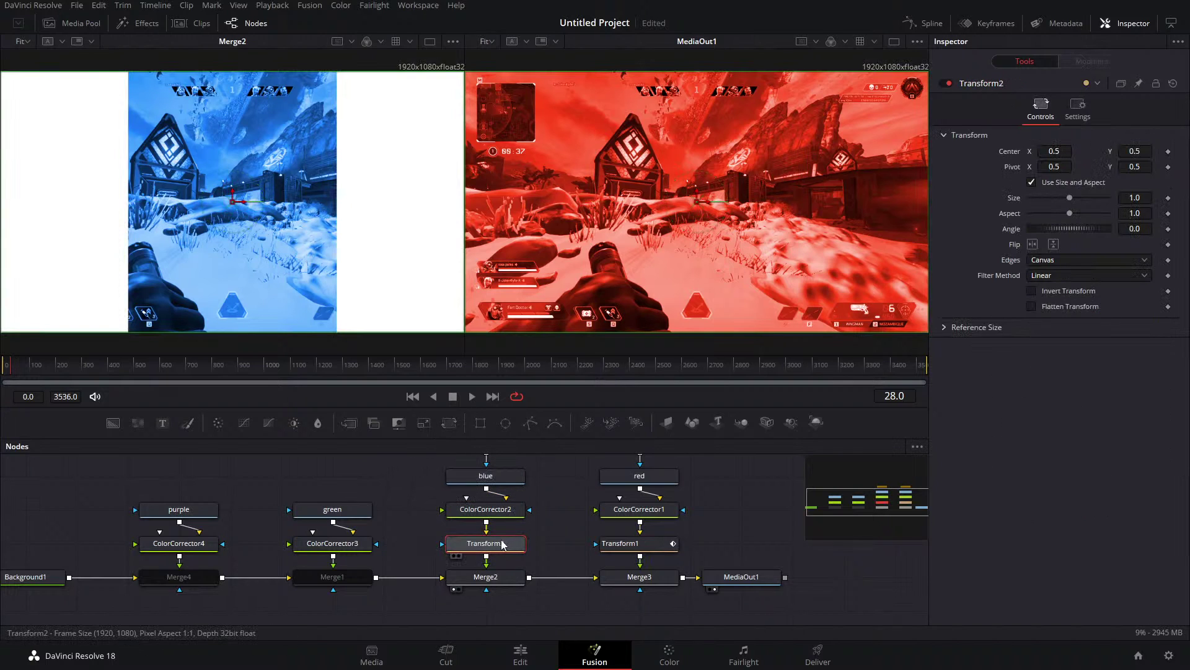
Move Transform2's Center X to -0.503, outside the frame, and keyframe its Center at frame 28.
left_click_drag(208, 204, 4, 212)
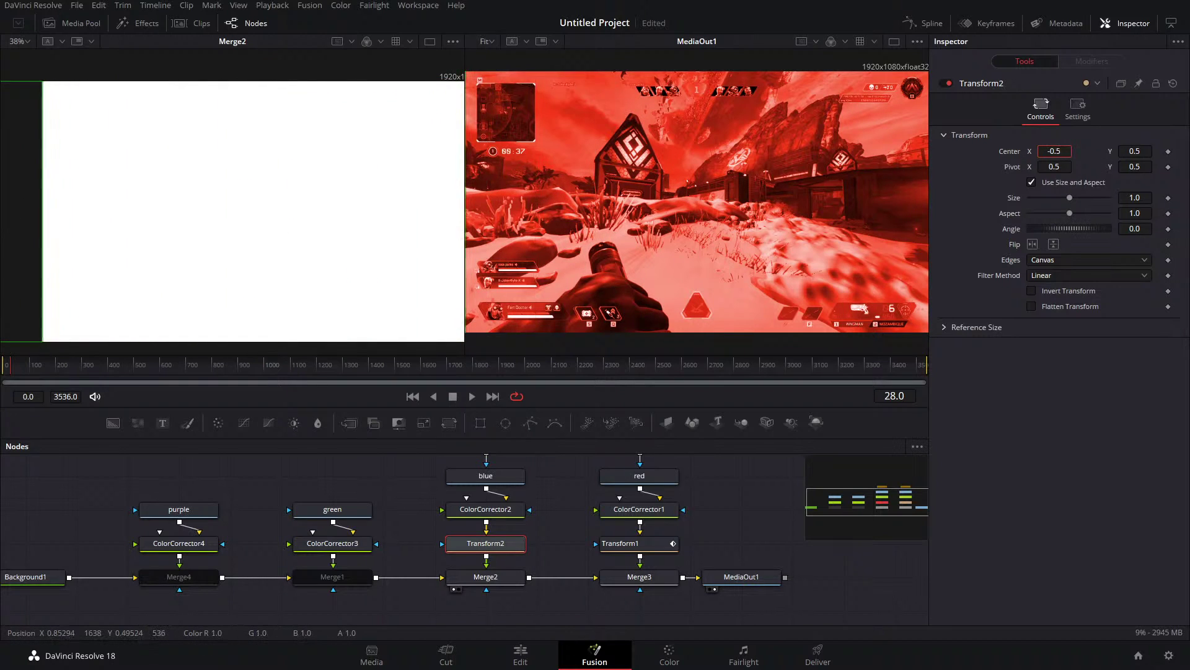
scroll(177, 189, "left", 5)
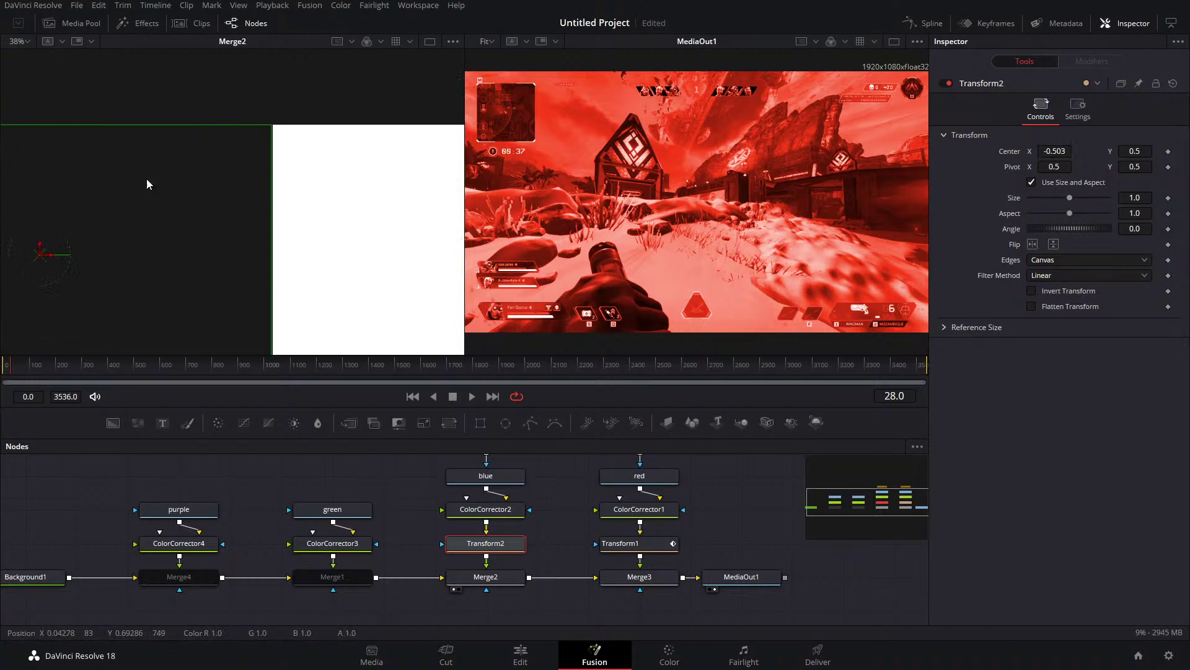
scroll(254, 197, "left", 1)
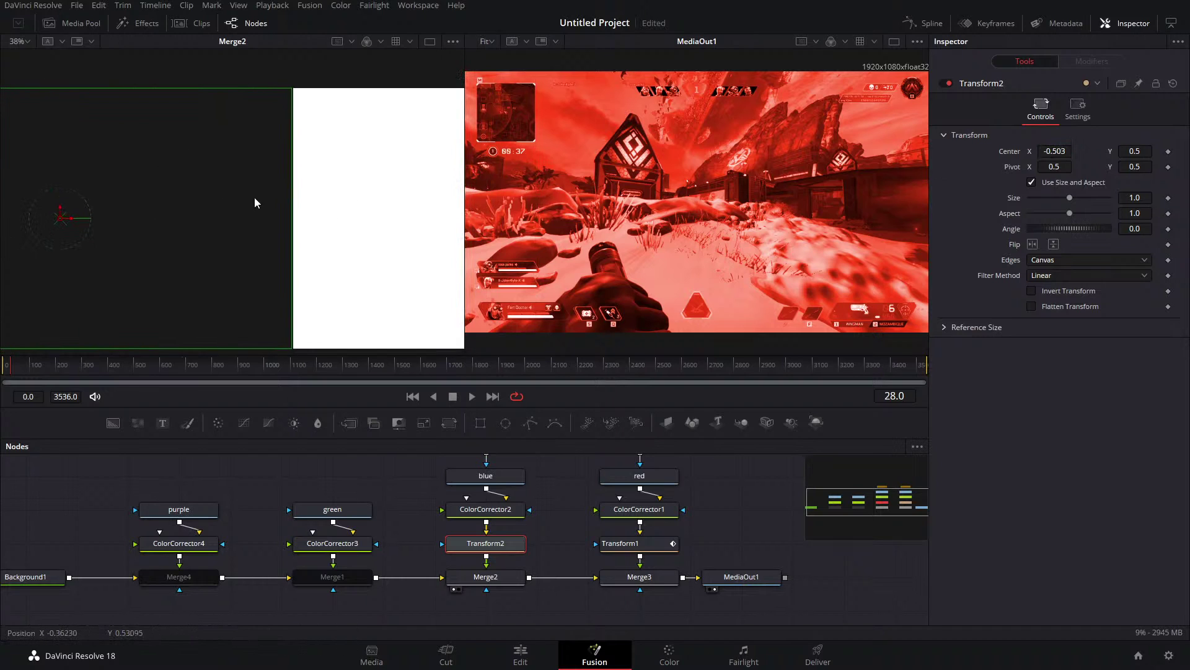
left_click(1169, 152)
left_click(614, 544)
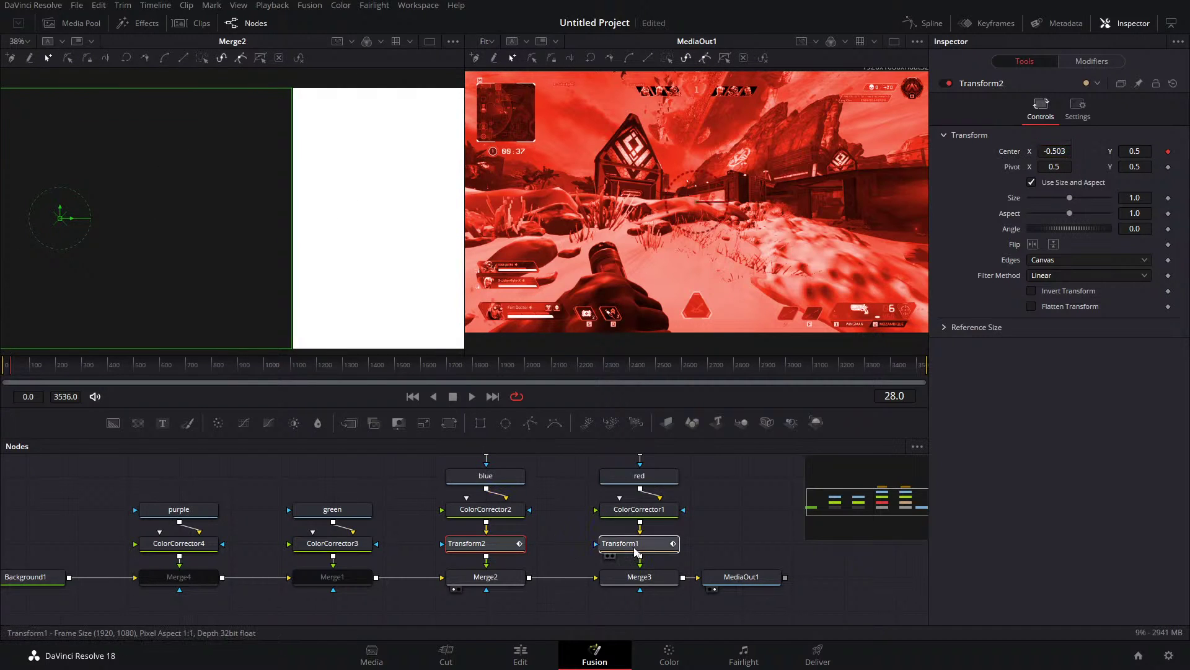
double_click(1054, 151)
type("0.25")
key("Return")
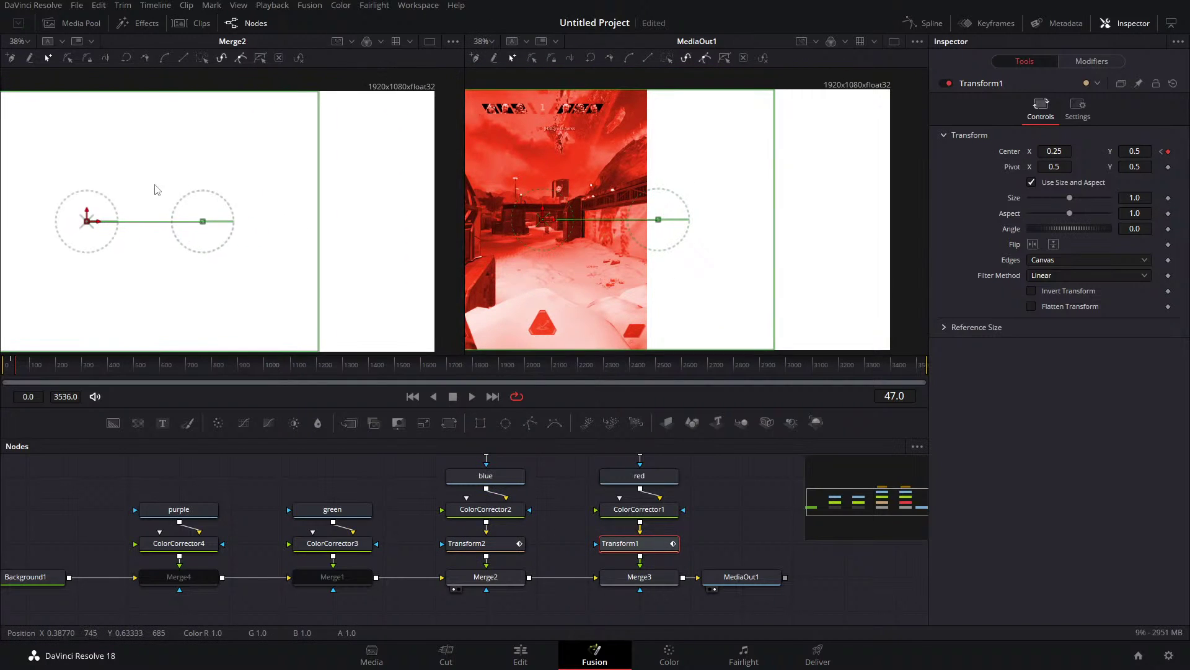
left_click(473, 543)
double_click(1057, 151)
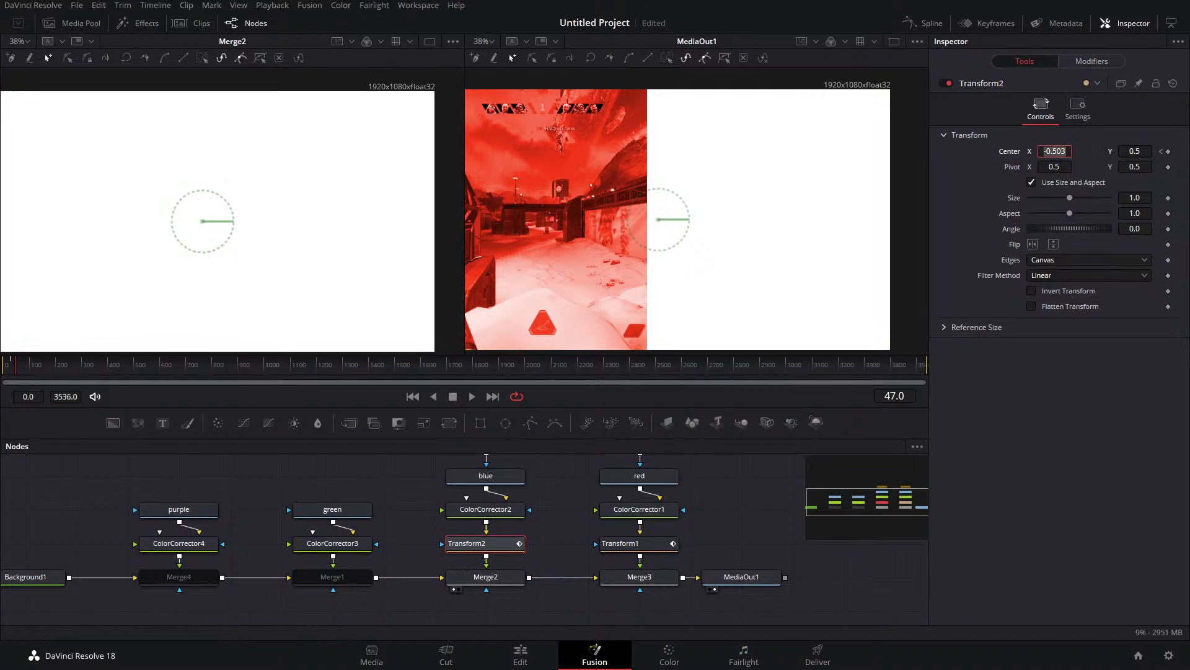
Return to frame 28 and set Transform2's Center X to 1.503 so the blue panel starts off the opposite side.
left_click(1169, 151)
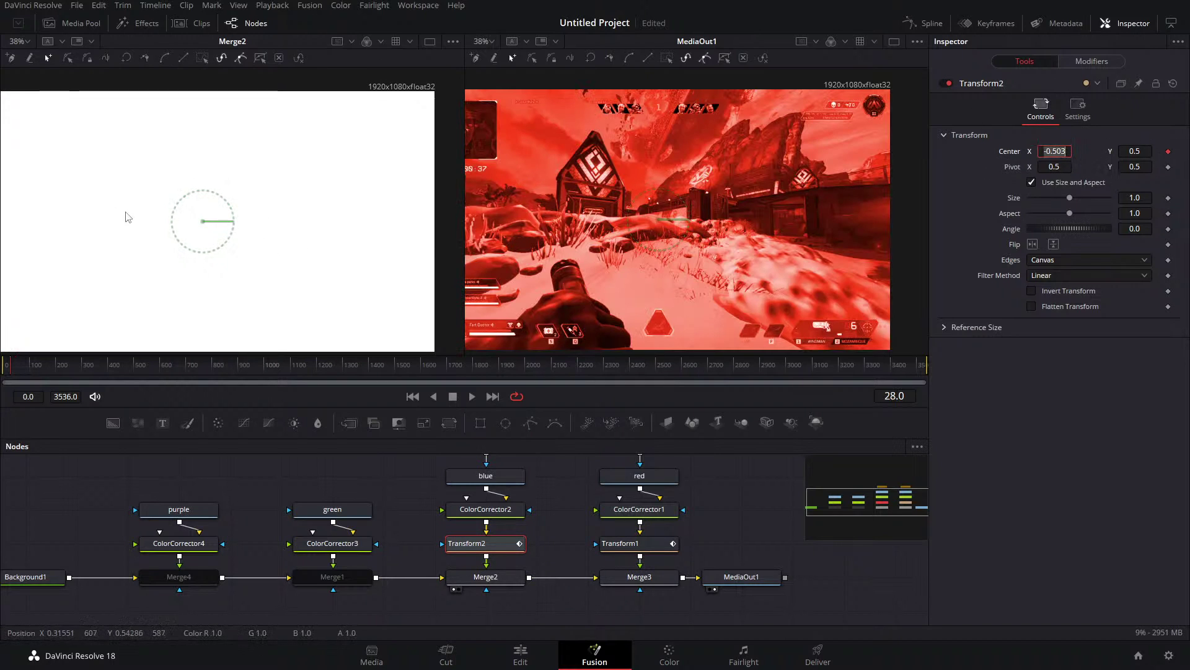
left_click_drag(412, 207, 420, 213)
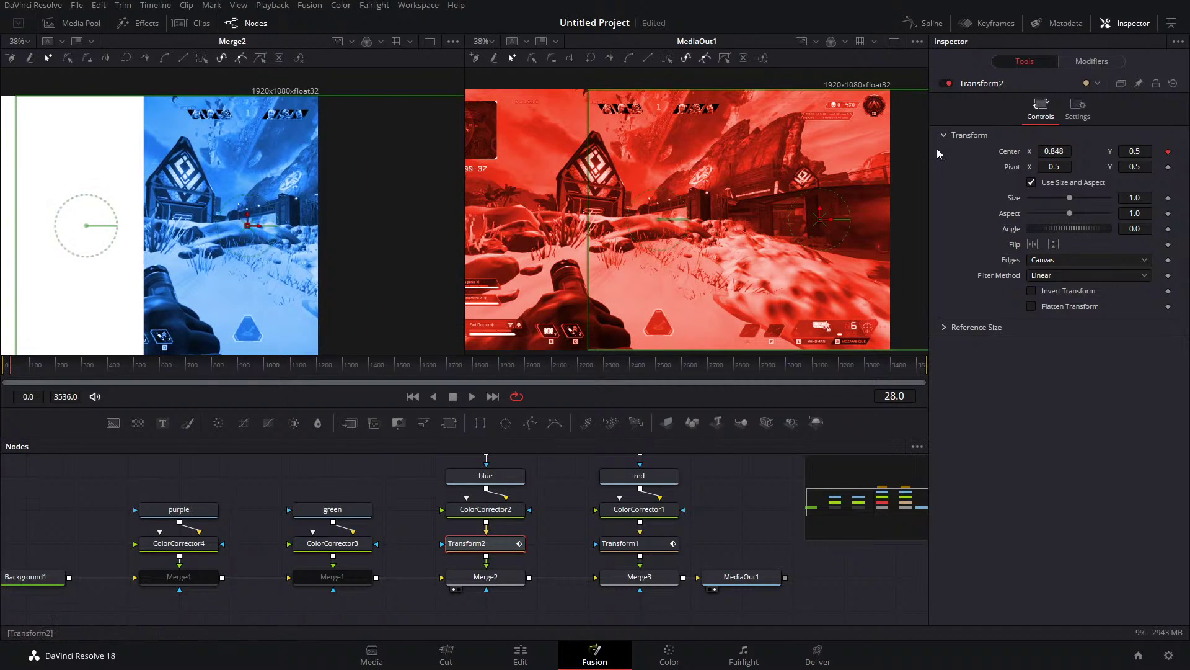
left_click_drag(1047, 150, 1106, 151)
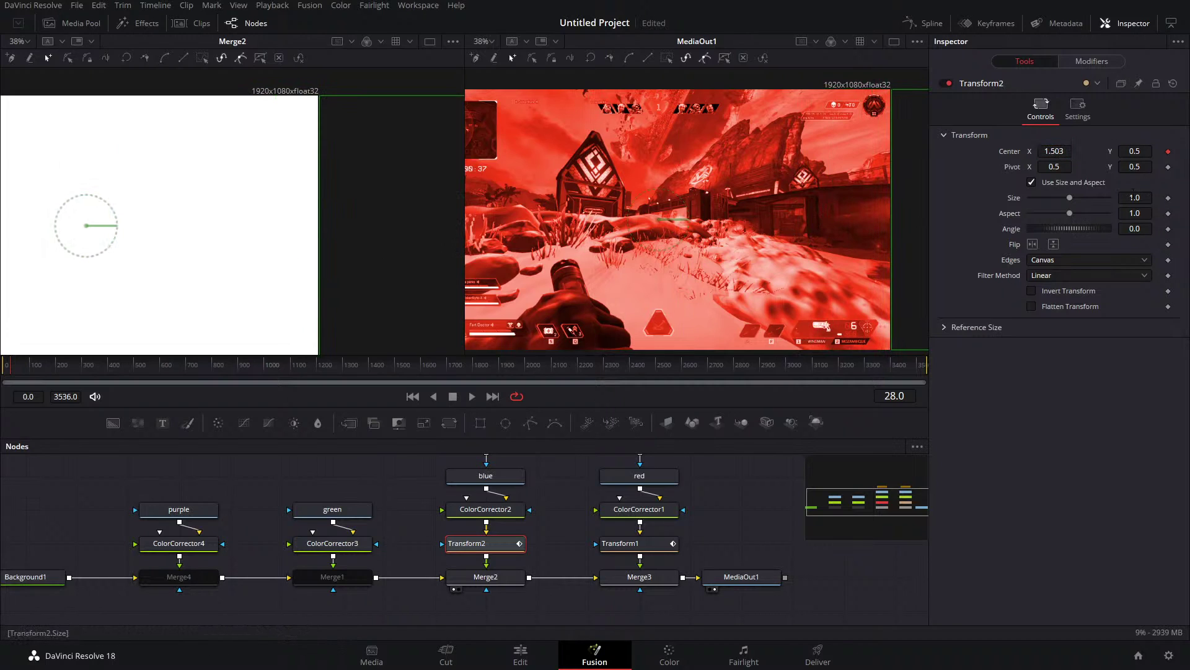
Jump to Transform1's keyframe at frame 47 and set Transform2's Center X to 0.75 there.
left_click(633, 543)
left_click(1176, 152)
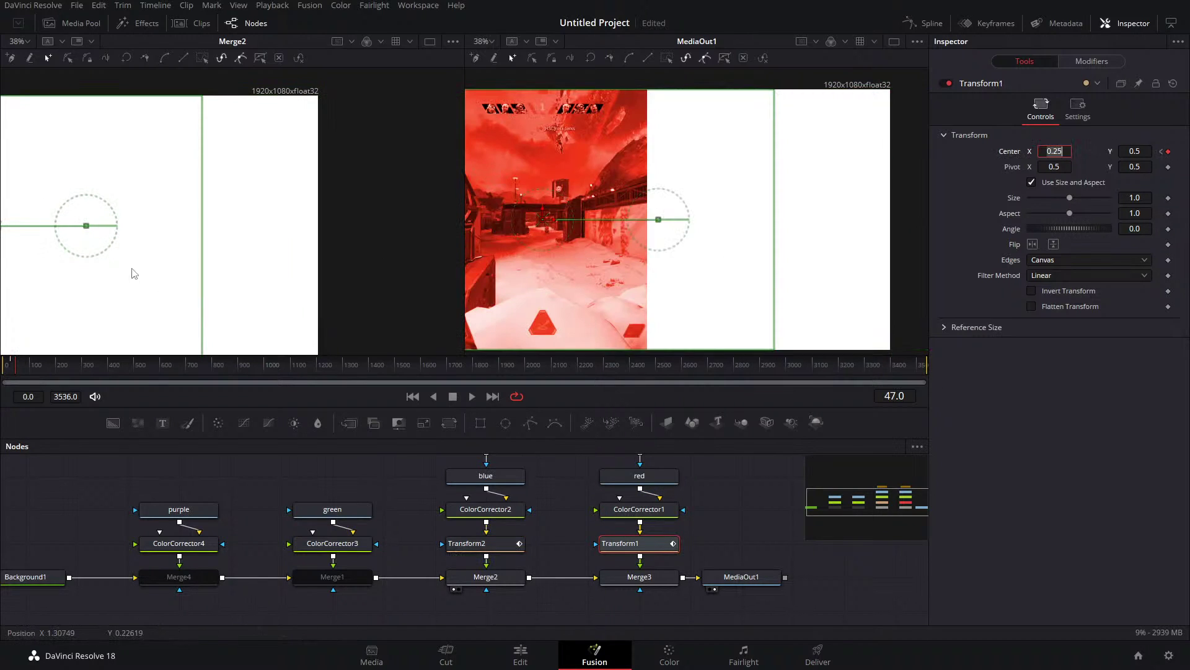
scroll(267, 202, "left", 2)
scroll(267, 202, "right", 2)
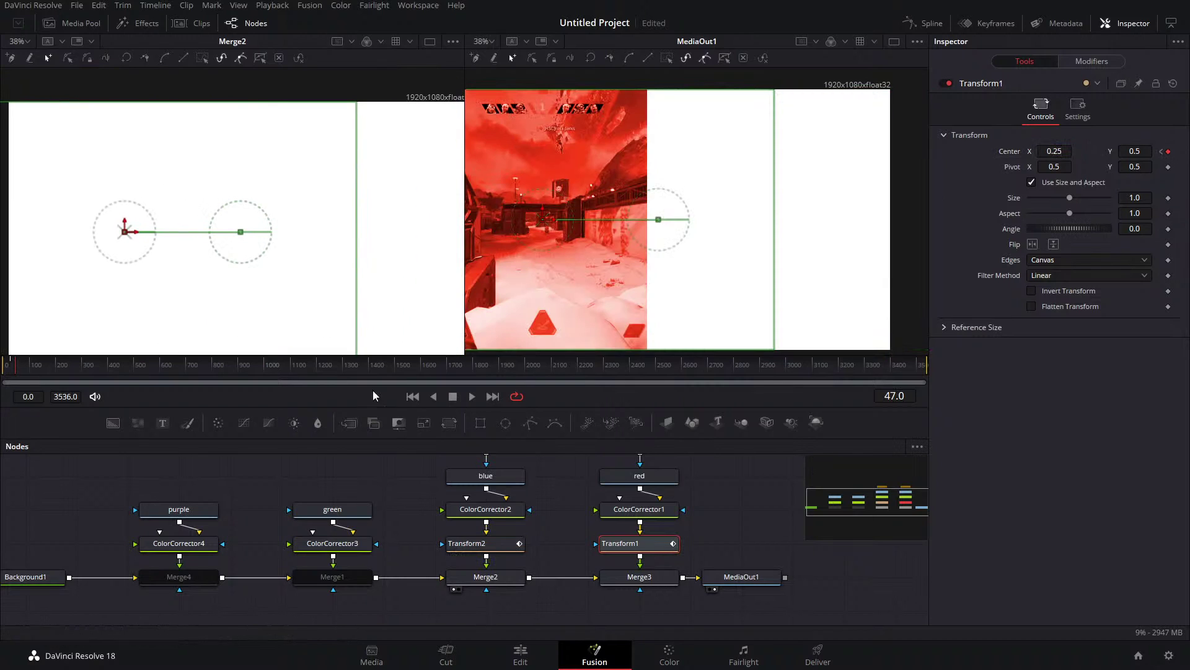
left_click(493, 550)
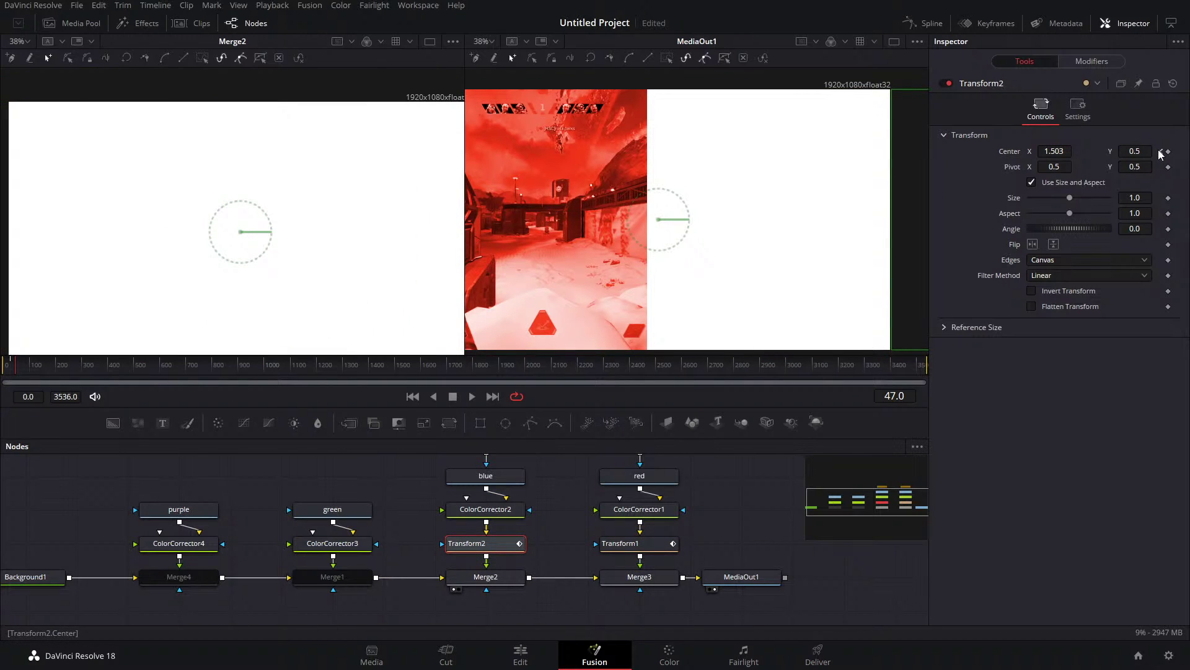
left_click(1054, 151)
key("BackSpace")
key("Return")
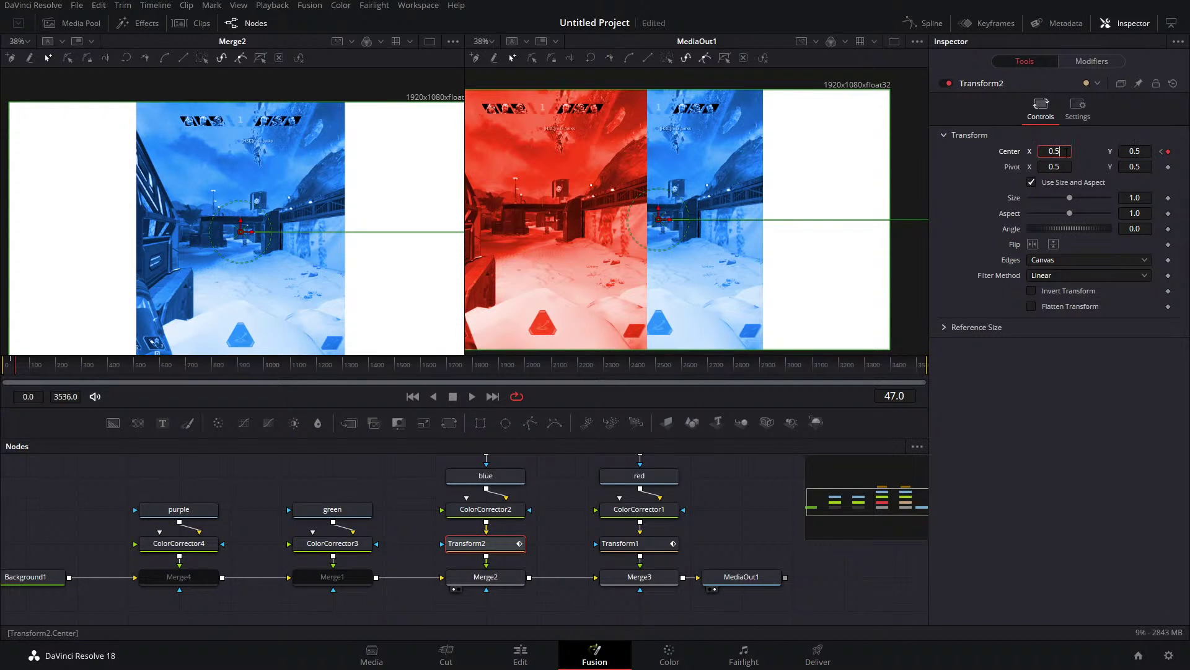
type("0.75")
key("Return")
Scrub the timeline up to frame 49 to check how the red and blue panels slide into place.
left_click_drag(227, 233, 222, 237)
left_click_drag(672, 222, 718, 226)
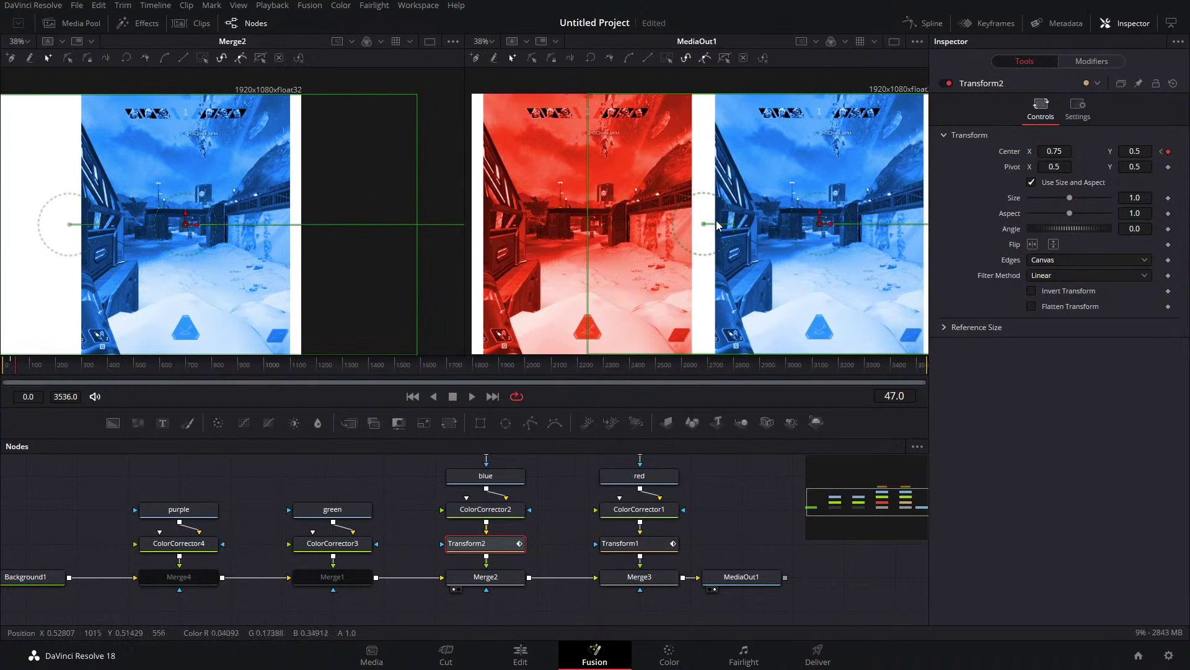
scroll(717, 225, "down", 2)
left_click(15, 370)
left_click_drag(15, 370, 17, 378)
Replace the blue clip's Rectangle2 mask with a copy of Rectangle1, connected to the blue node.
left_click_drag(649, 478, 645, 543)
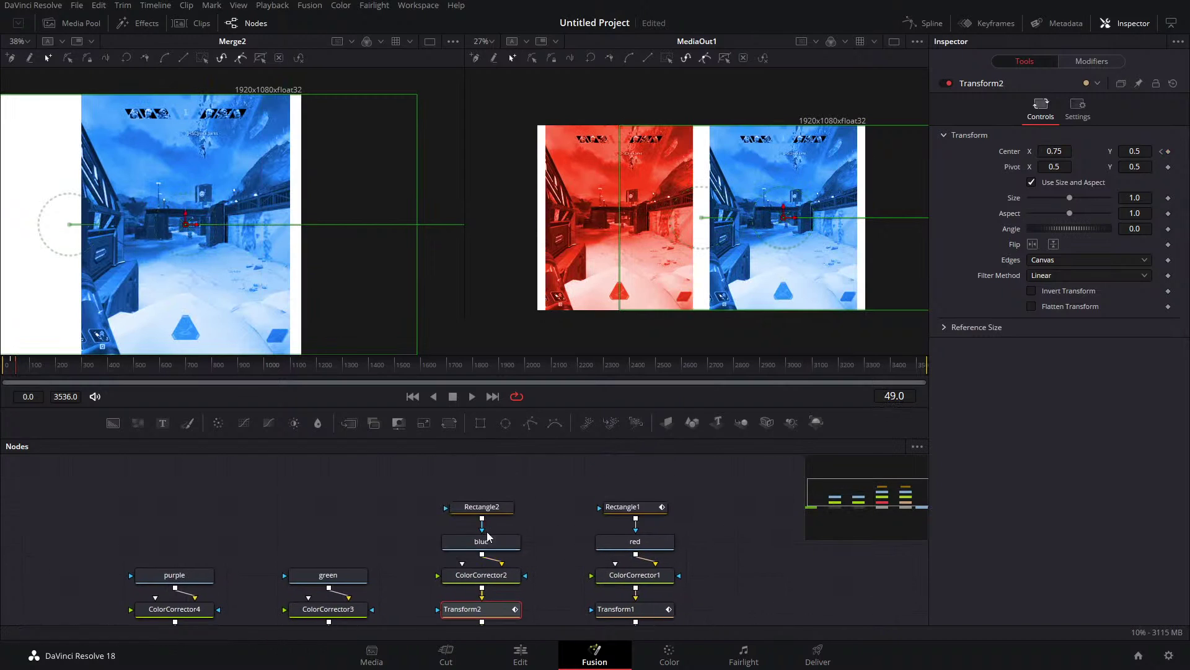
left_click(493, 510)
key("Delete")
left_click(652, 512)
right_click(648, 149)
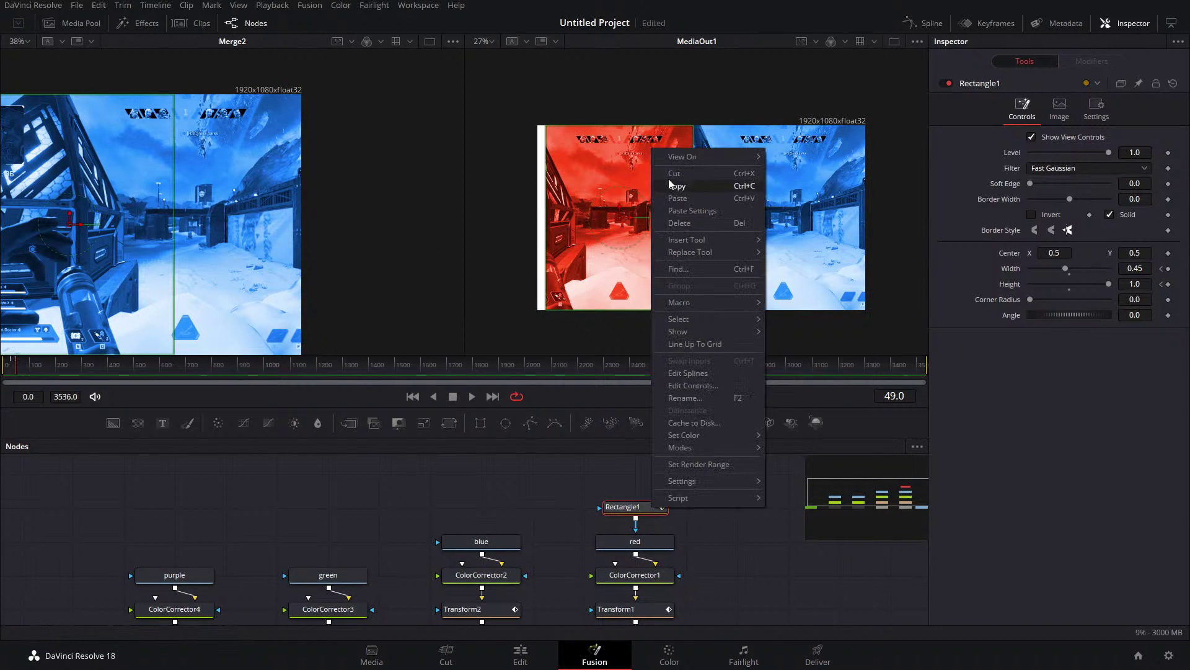
left_click(694, 191)
right_click(482, 515)
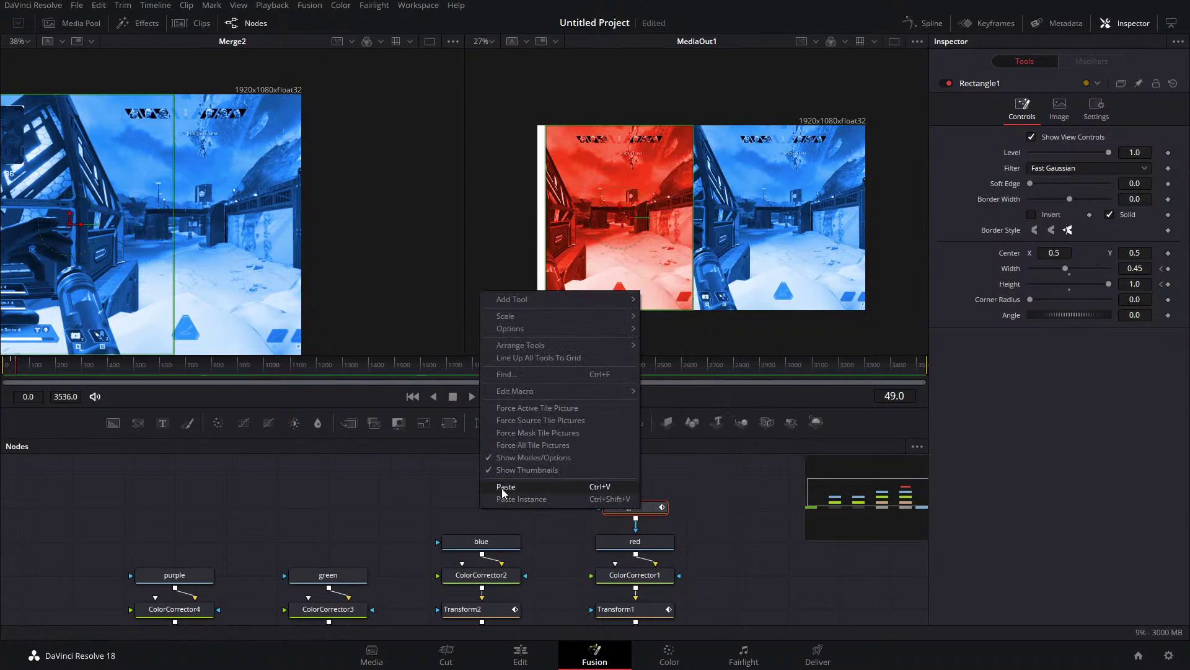
left_click(502, 485)
left_click_drag(482, 518, 481, 536)
Scrub between frames 28 and 47 to examine the animated widths of the red and blue panels.
left_click_drag(31, 371, 13, 371)
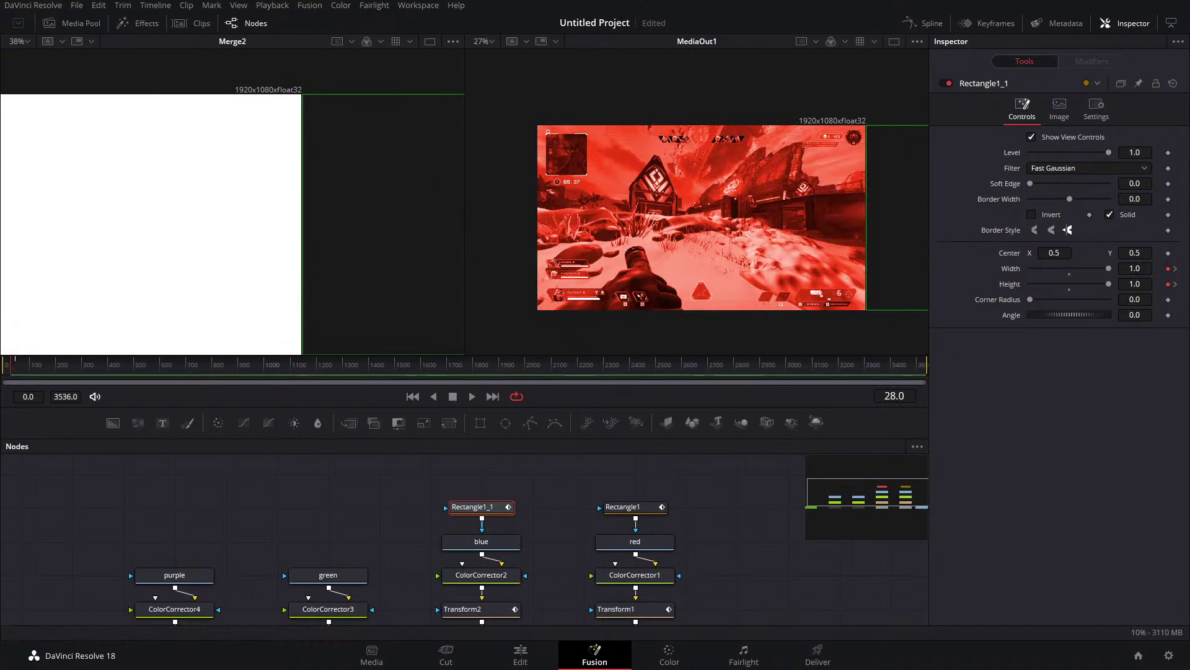
left_click(13, 366)
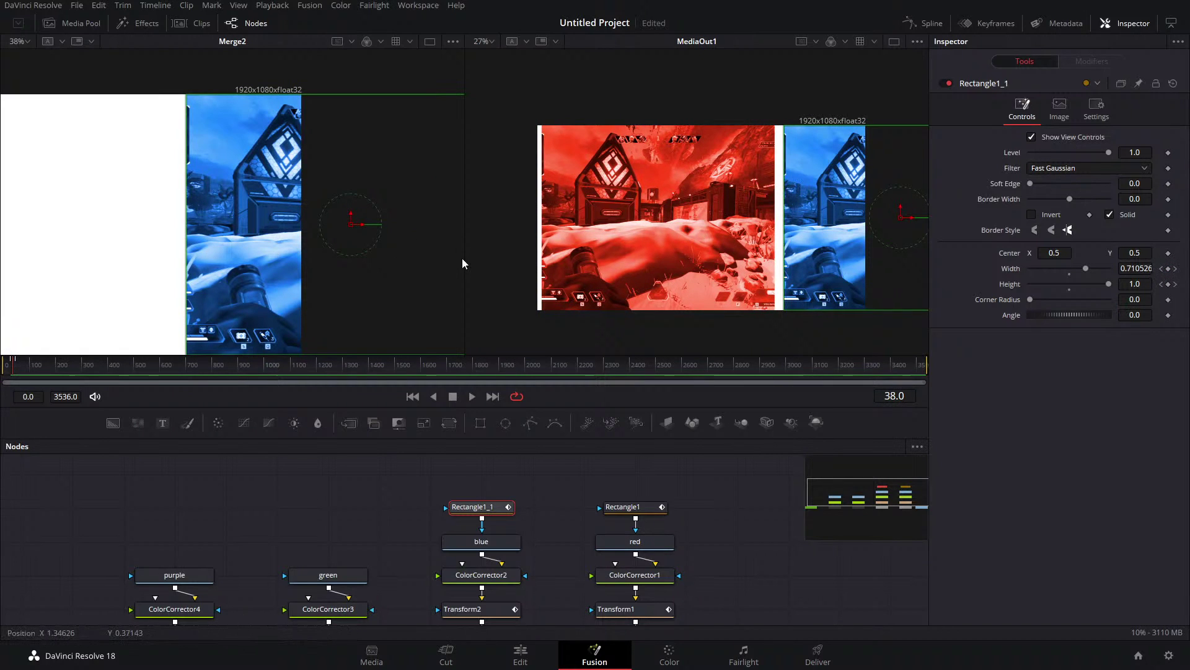
left_click(12, 369)
left_click_drag(12, 369, 16, 371)
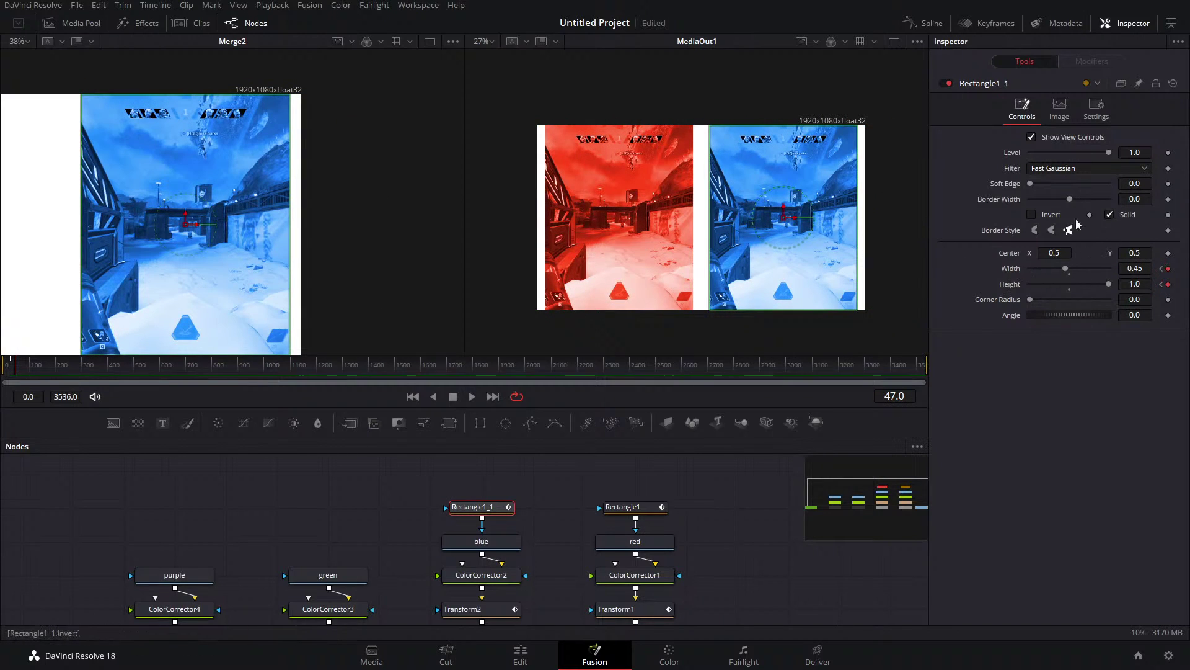
At frame 78, keyframe the Center of Transform2 and Transform1 and the Width of both rectangle masks.
scroll(385, 541, "down", 2)
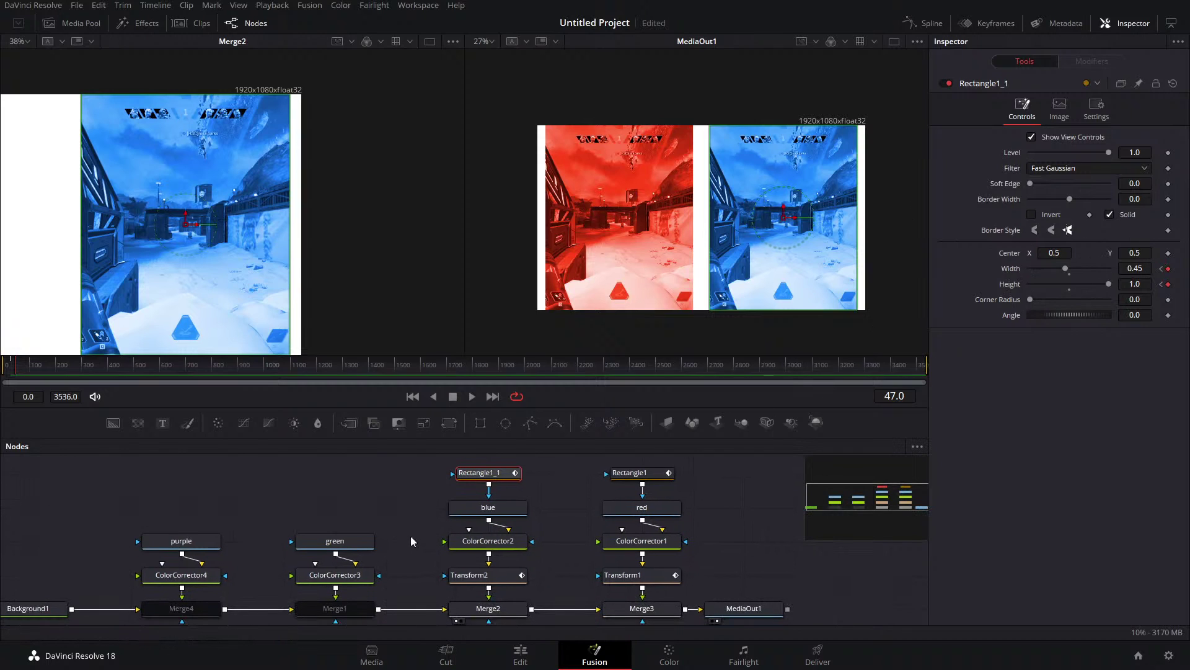
scroll(376, 522, "down", 2)
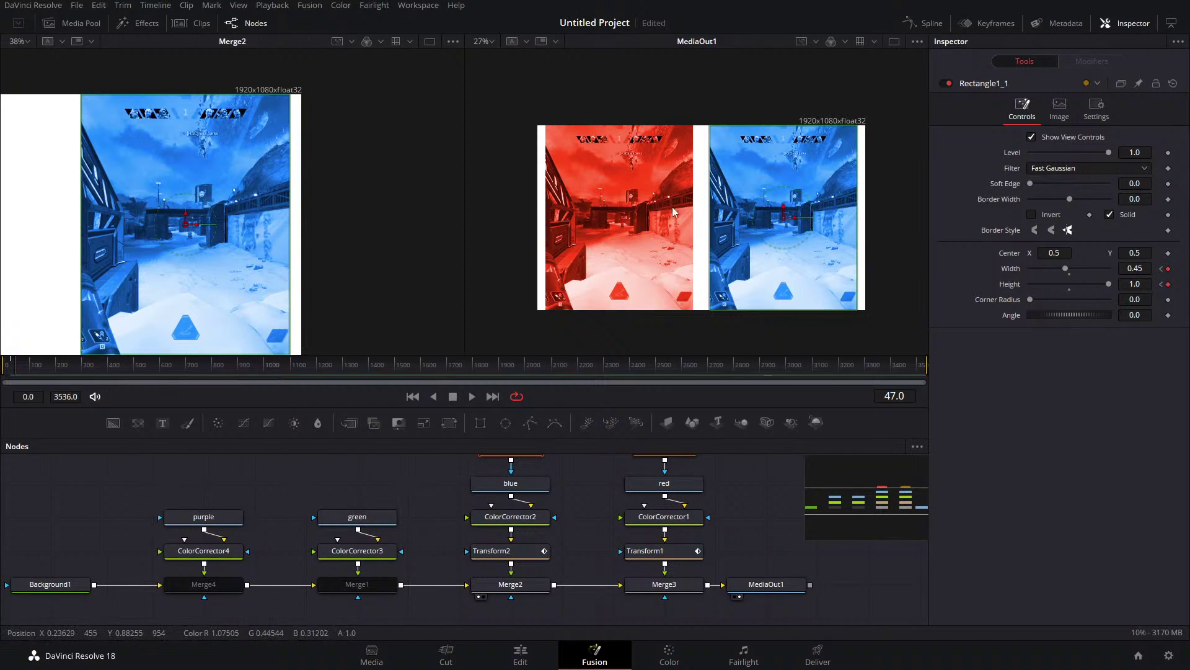
left_click_drag(21, 367, 25, 367)
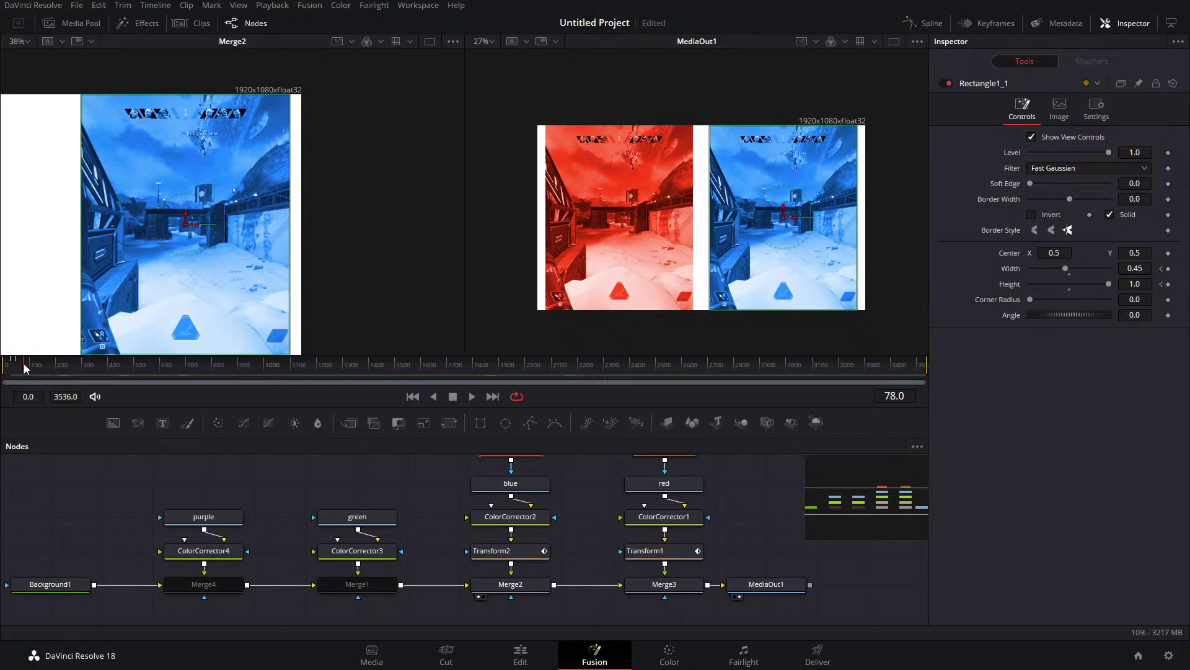
left_click(513, 558)
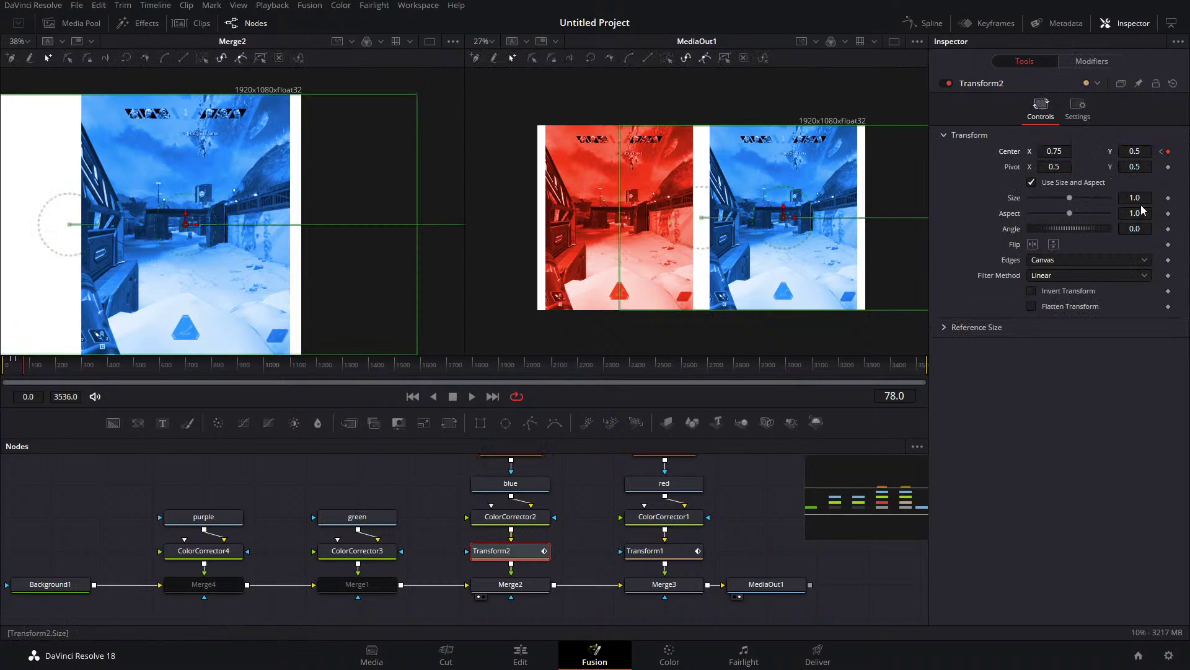
left_click(651, 551)
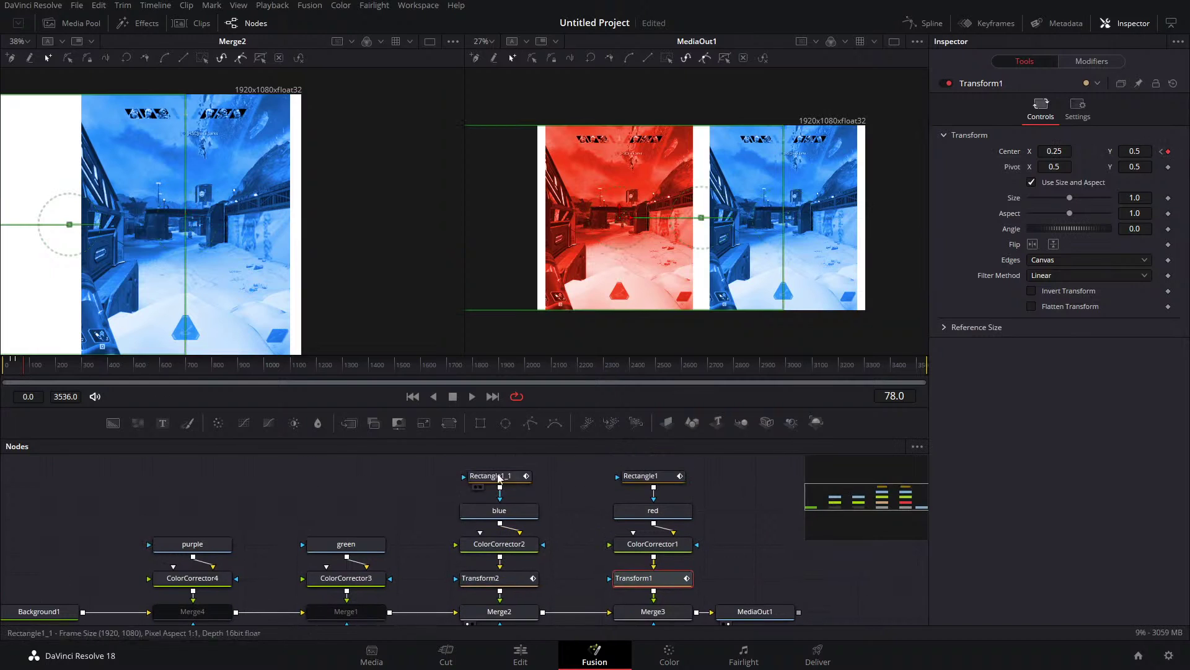
scroll(336, 467, "up", 1)
left_click(499, 478)
left_click(652, 483)
left_click(1169, 270)
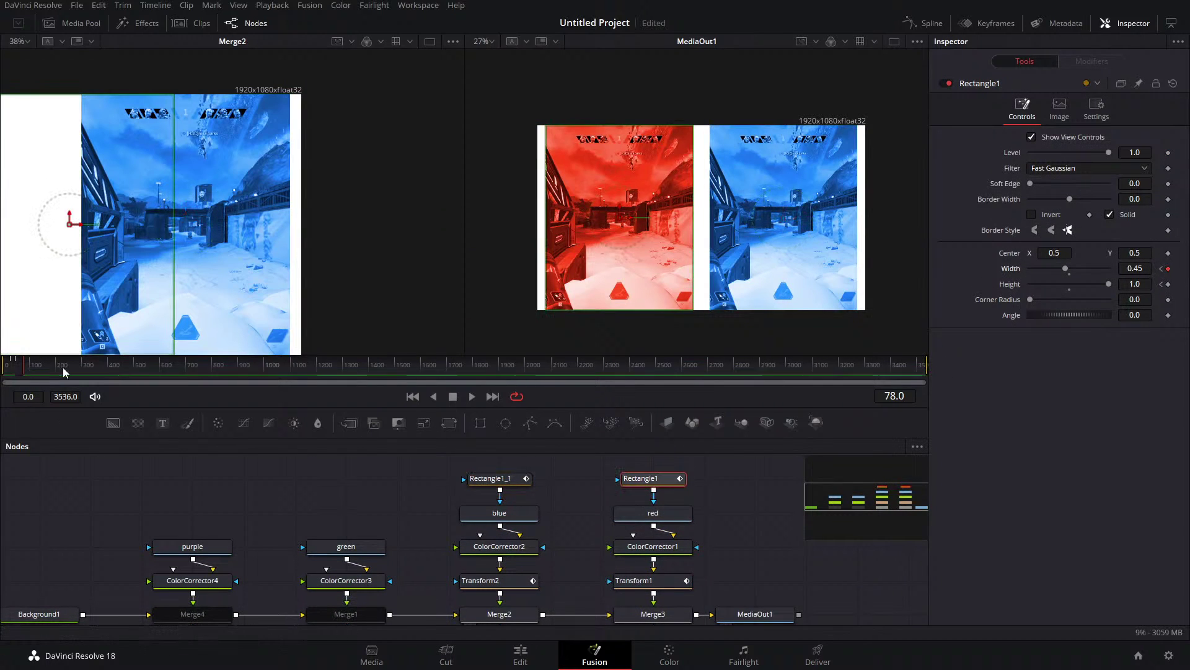
At frame 97, set Transform2's Center X to 0.5 and Transform1's Center X to about 0.145.
left_click(27, 366)
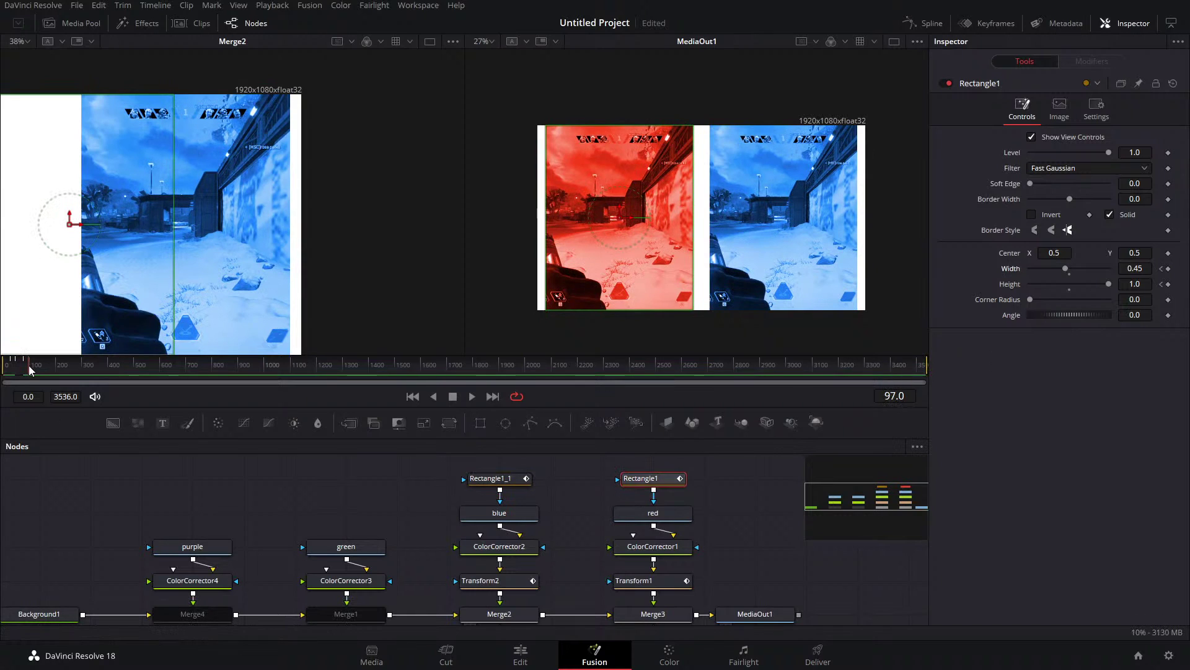
left_click(481, 580)
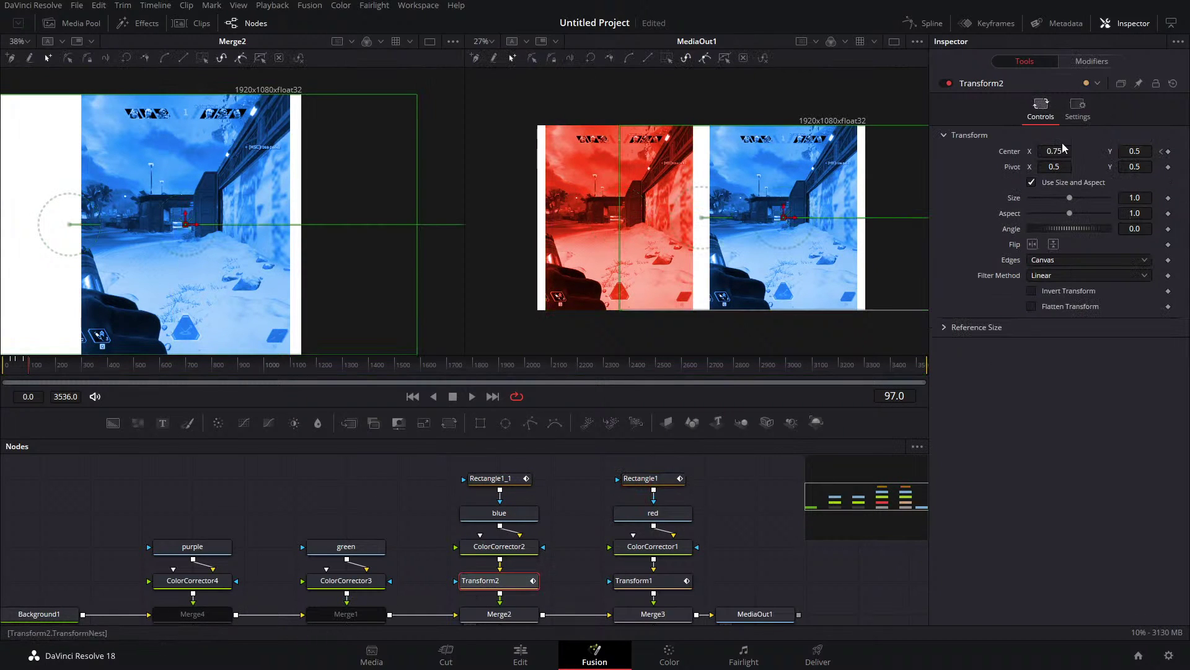
left_click_drag(186, 224, 171, 224)
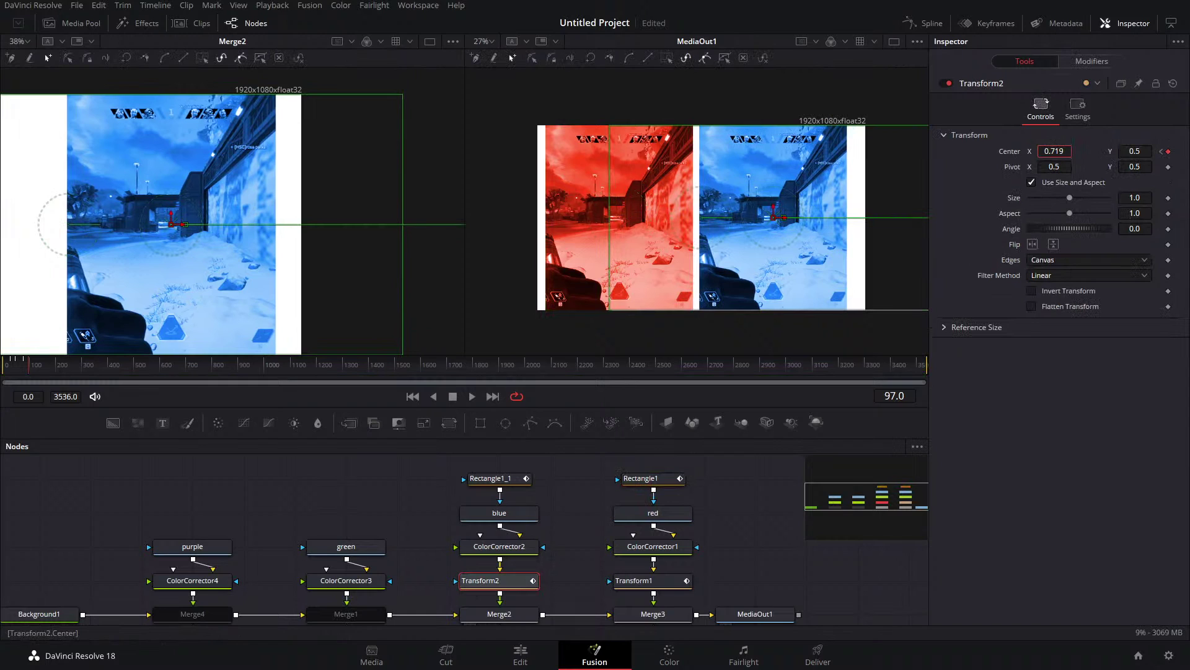
left_click(1064, 150)
type("0.5")
key("Tab")
left_click(650, 583)
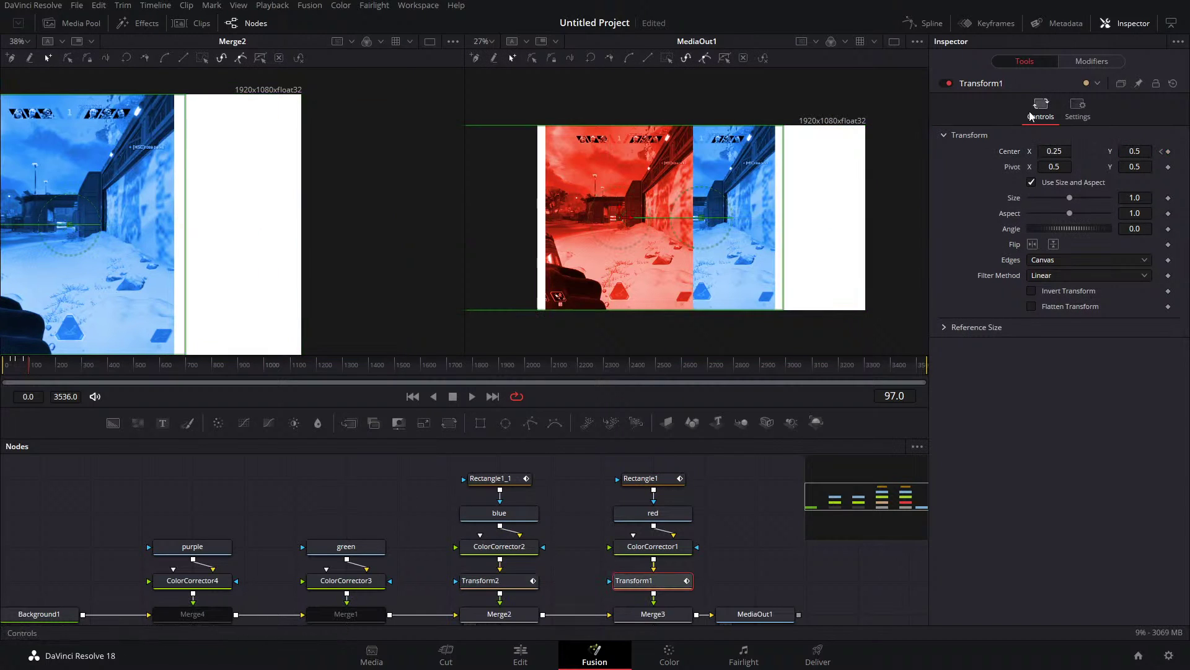
left_click_drag(1064, 150, 1023, 150)
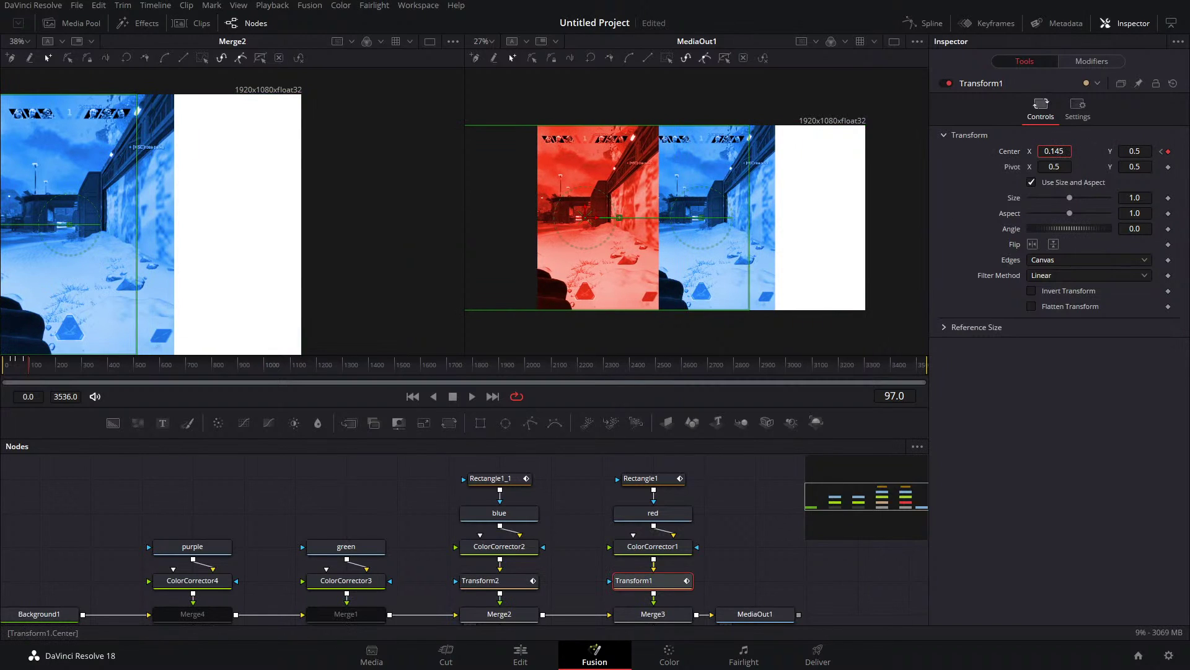
At frame 97, reduce Rectangle1's Width to about 0.233 and narrow the blue clip's Rectangle1_1 mask as well.
left_click(639, 478)
left_click_drag(1134, 268, 1101, 268)
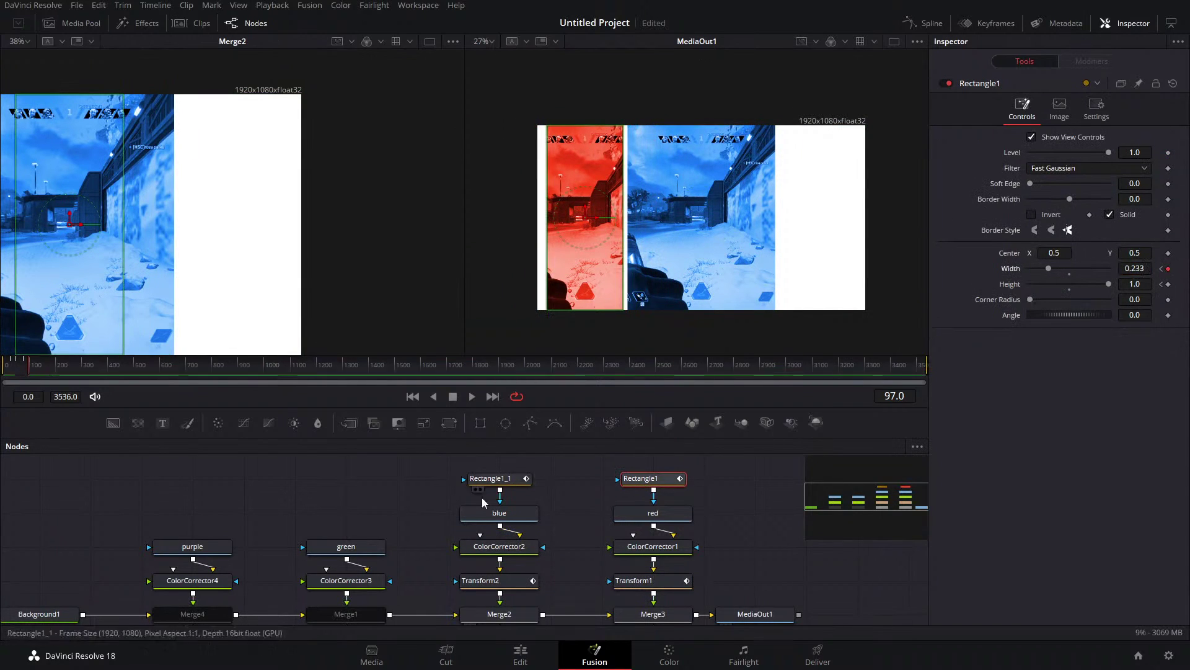
left_click(490, 478)
left_click_drag(1143, 269, 1125, 269)
Move the green clip and ColorCorrector3 up in the node graph and mask green with a pasted copy of Rectangle1_1.
left_click_drag(298, 490, 352, 583)
left_click_drag(350, 581, 353, 546)
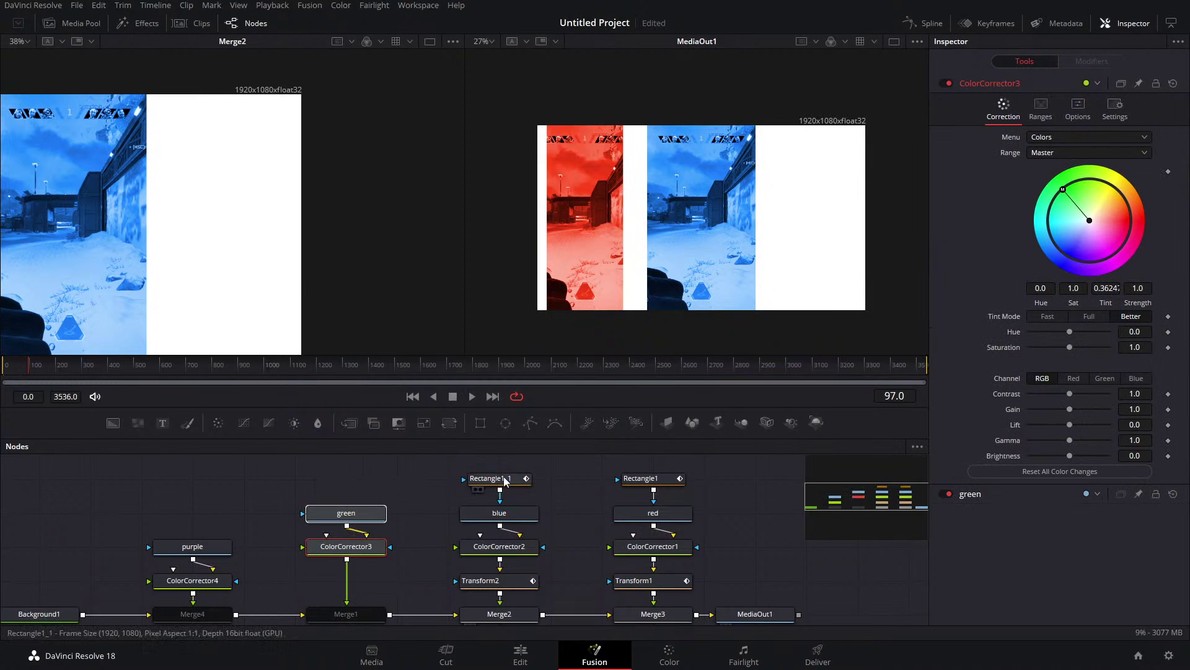
right_click(504, 480)
key("Escape")
right_click(365, 471)
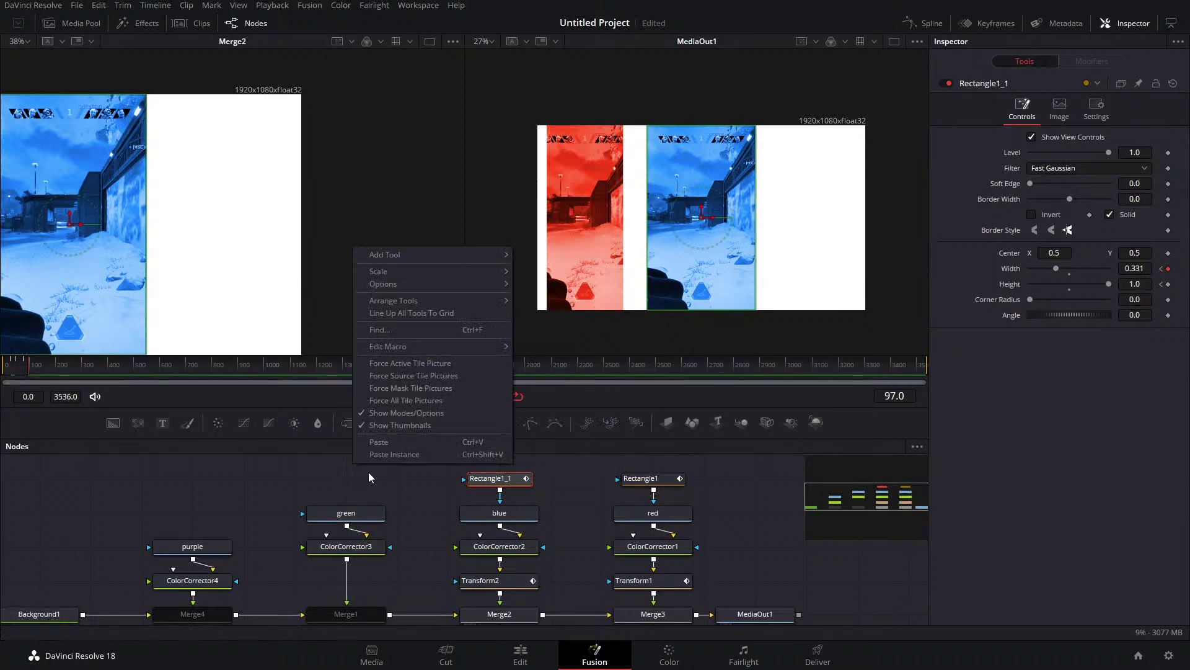
left_click(378, 441)
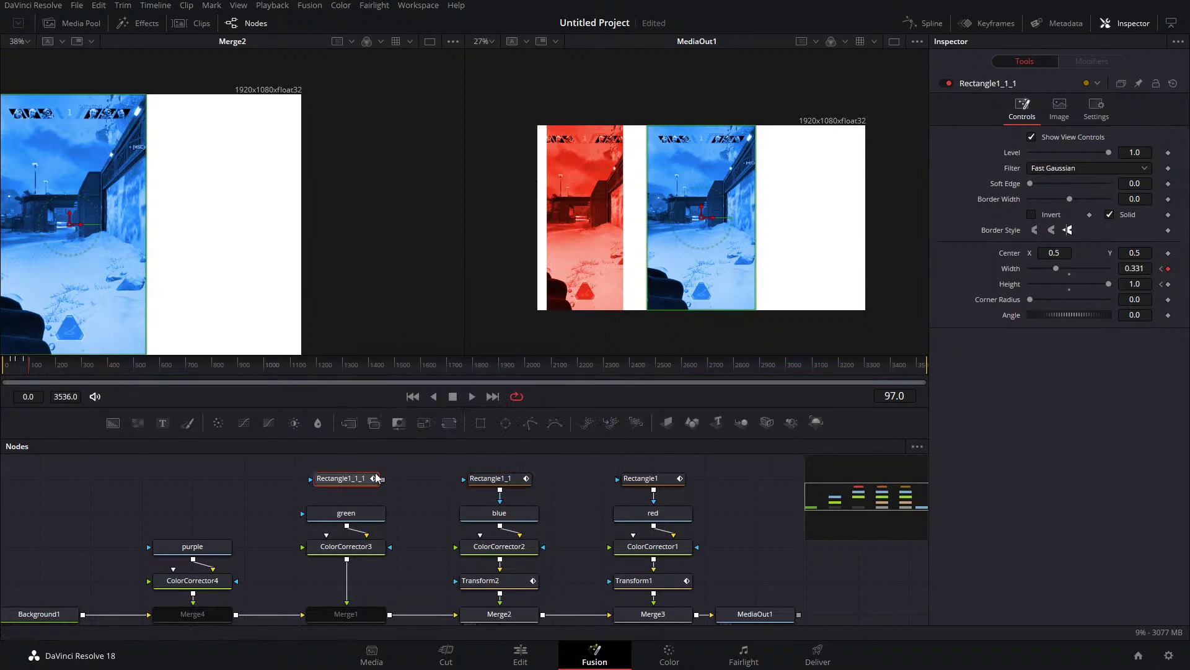
Insert a Transform node between ColorCorrector3 and Merge1, and enable Merge1.
left_click(453, 426)
left_click(361, 609)
scroll(361, 609, "down", 1)
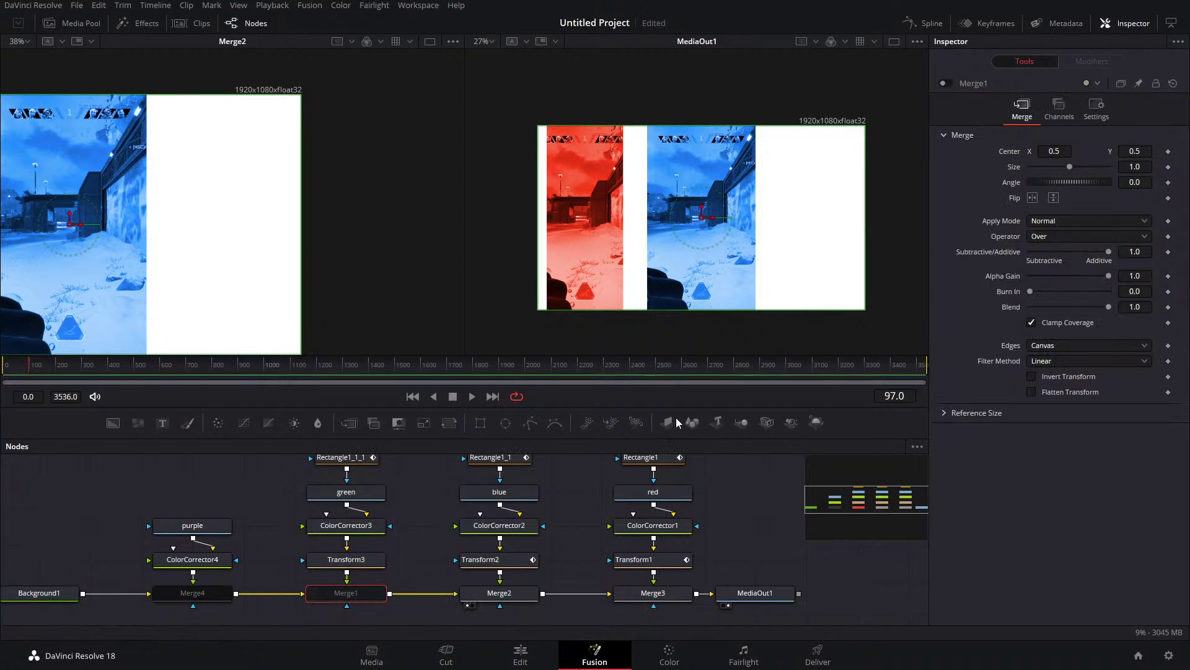
left_click(948, 84)
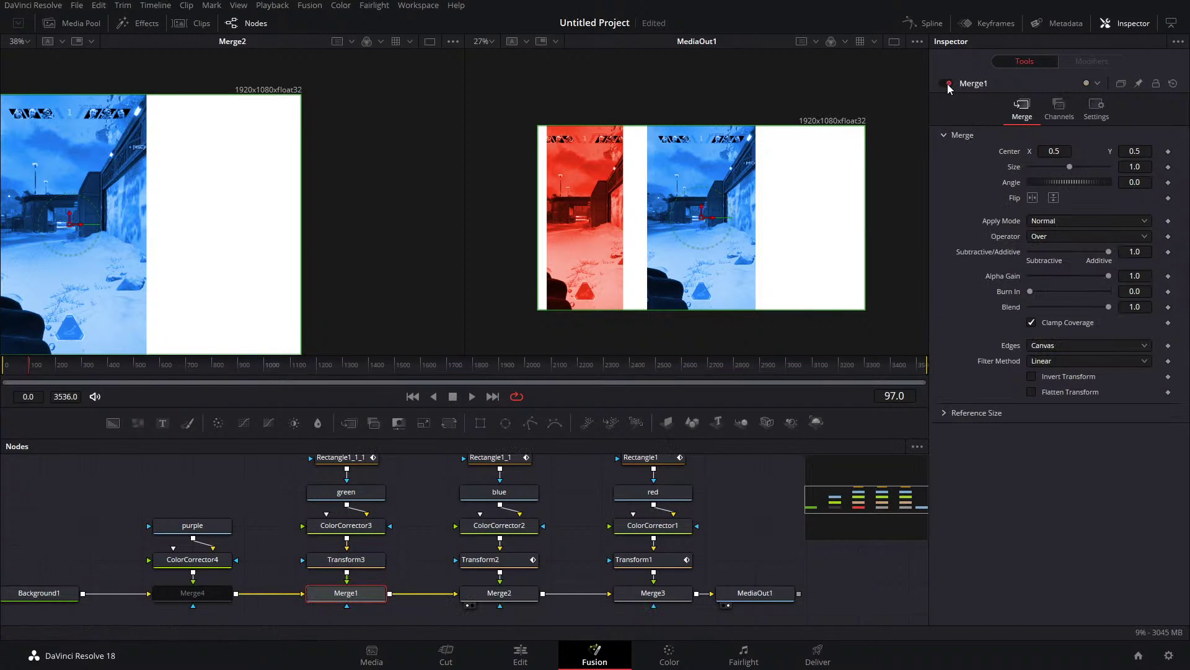
At frame 78, set Transform3's Center X to about 1.511 and keyframe the Center so green starts outside the frame.
left_click(346, 560)
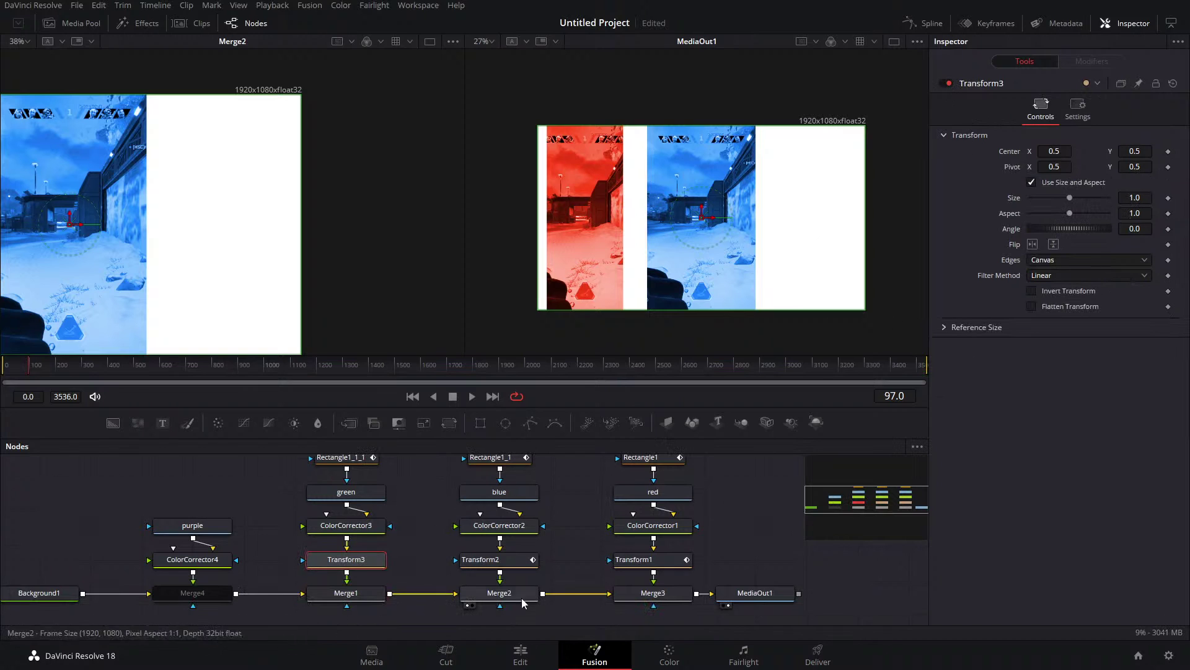
left_click(487, 559)
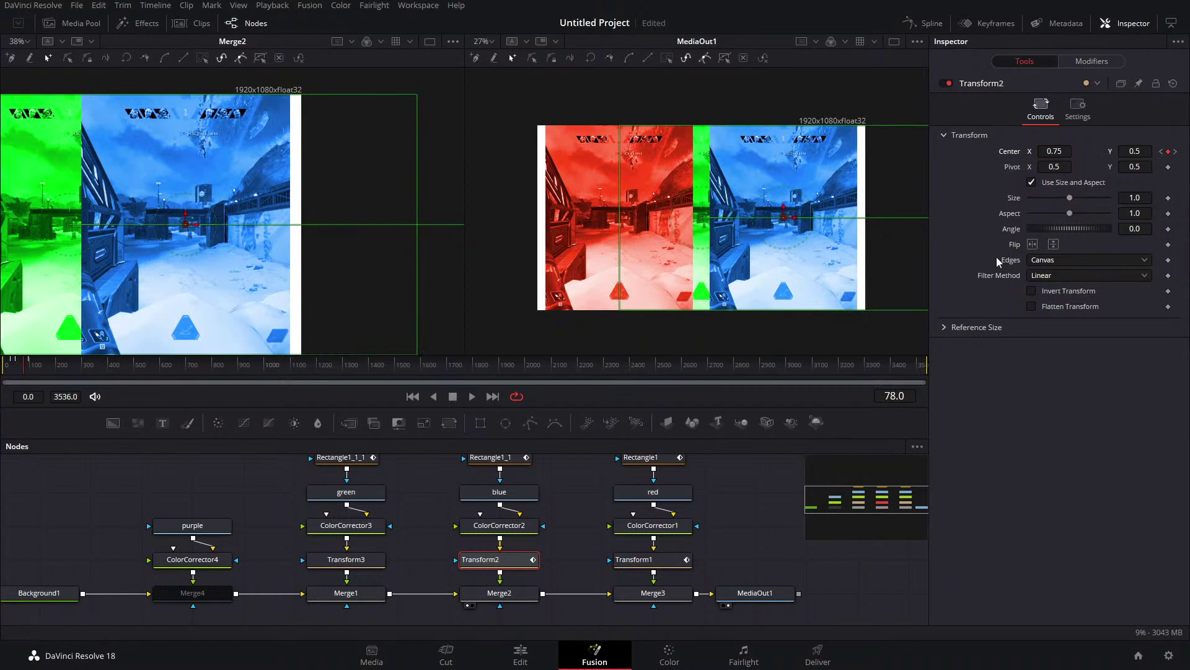
left_click(357, 556)
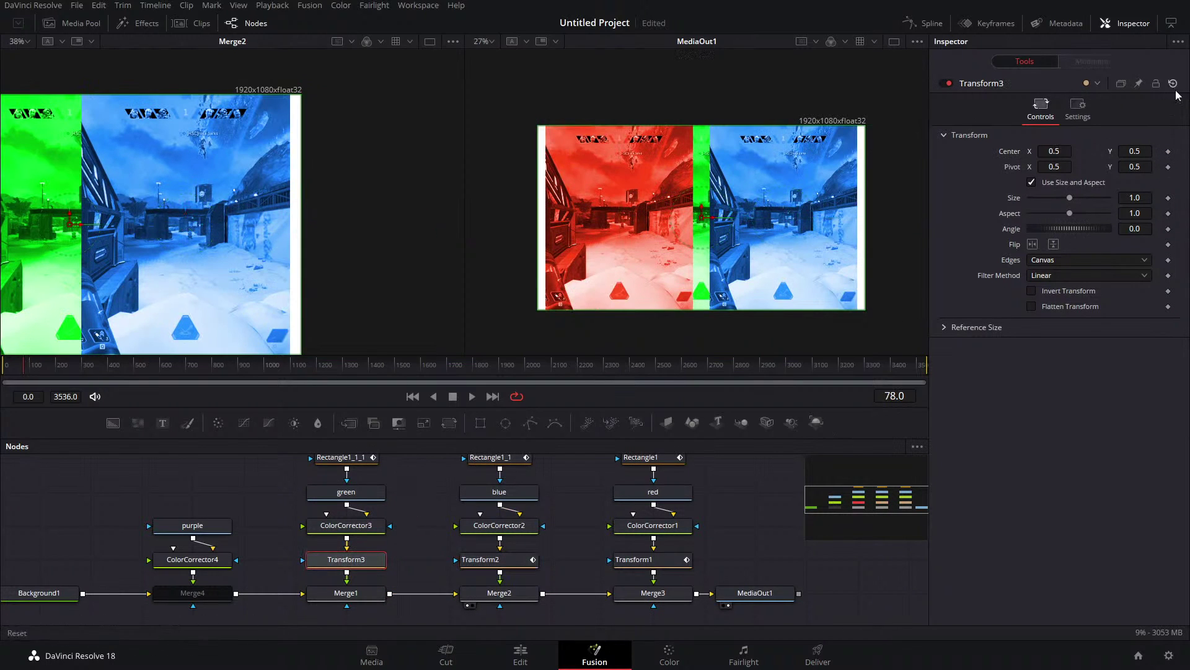
left_click_drag(1047, 153, 1173, 153)
left_click(1168, 150)
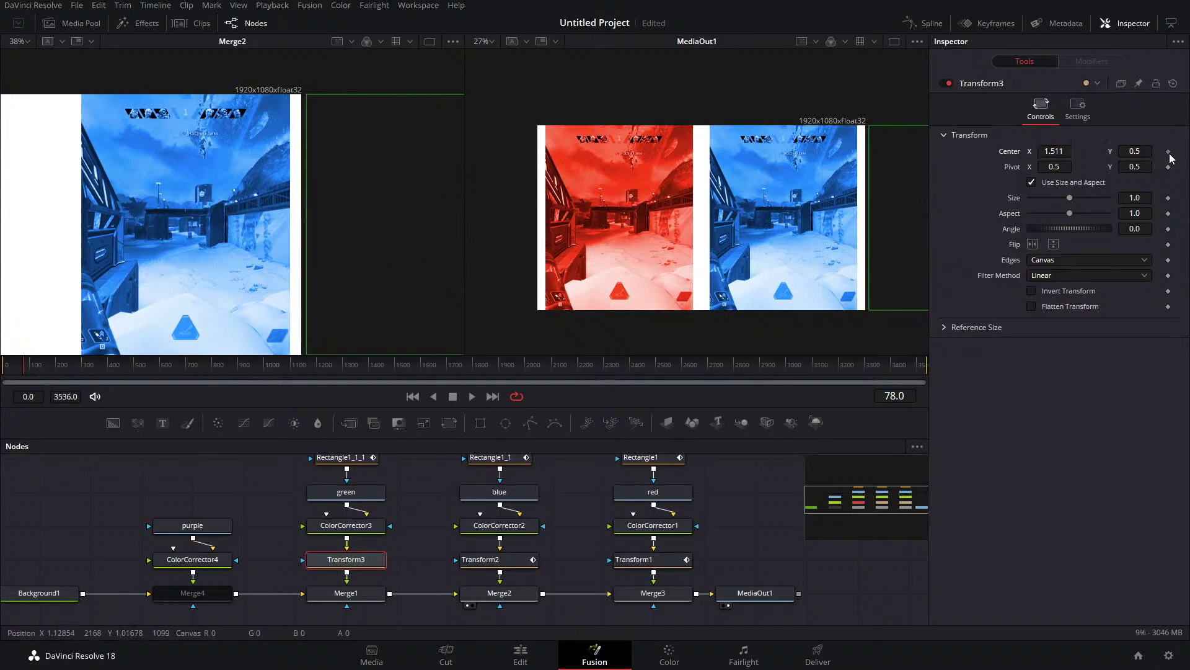
At frame 97, set Transform3's Center X to about 0.831 and play the panel transition from frame 73.
left_click(490, 559)
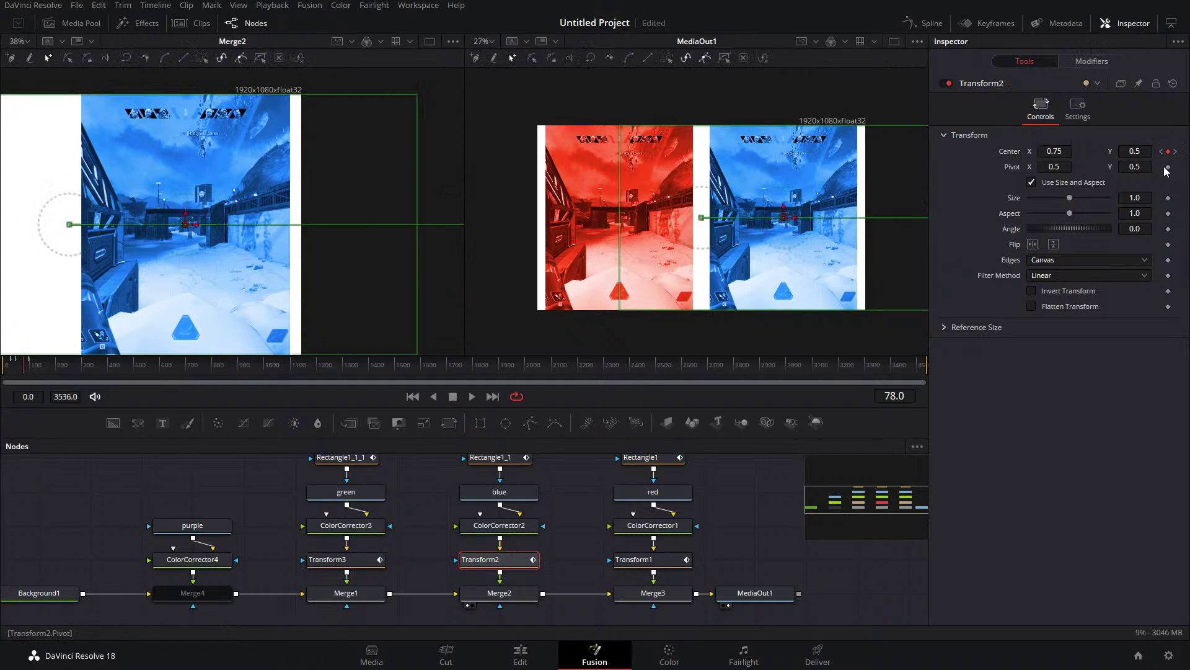
left_click(1176, 152)
left_click(338, 560)
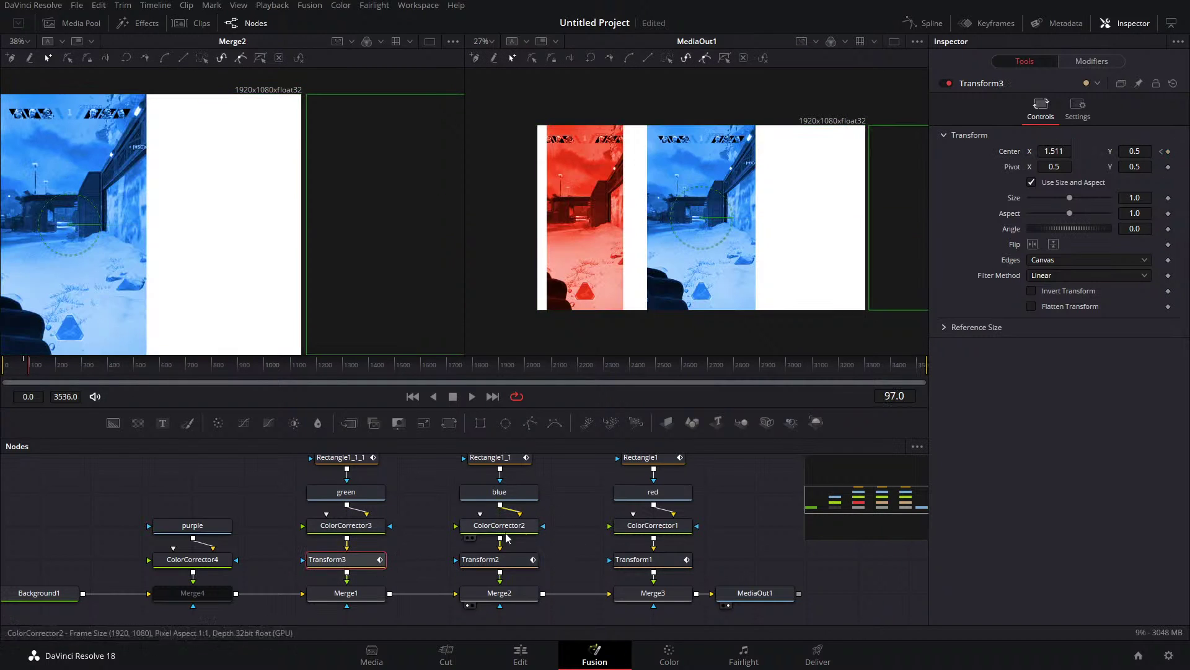
left_click_drag(846, 217, 631, 218)
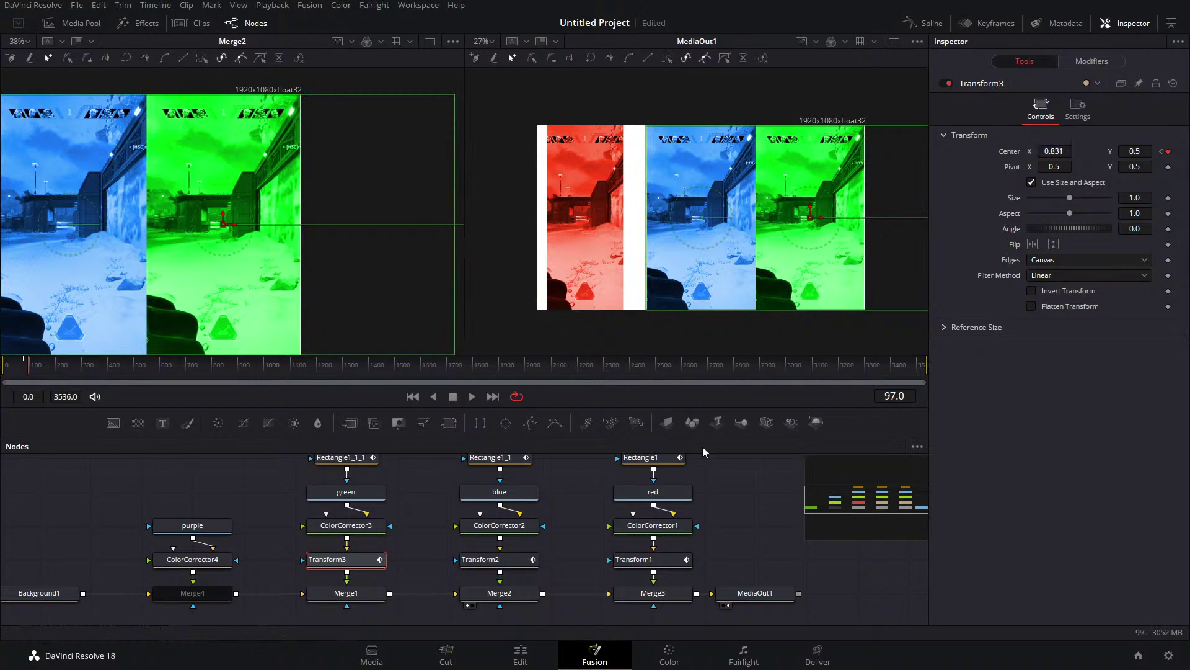
left_click_drag(31, 380, 21, 381)
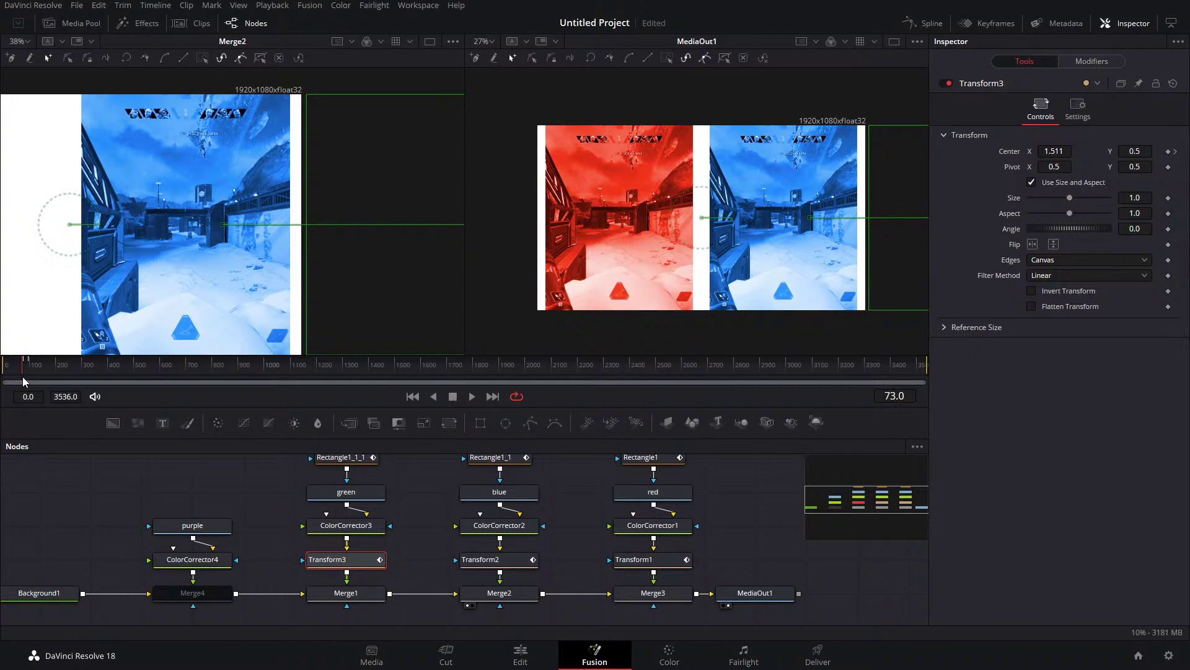
left_click(471, 397)
left_click(454, 397)
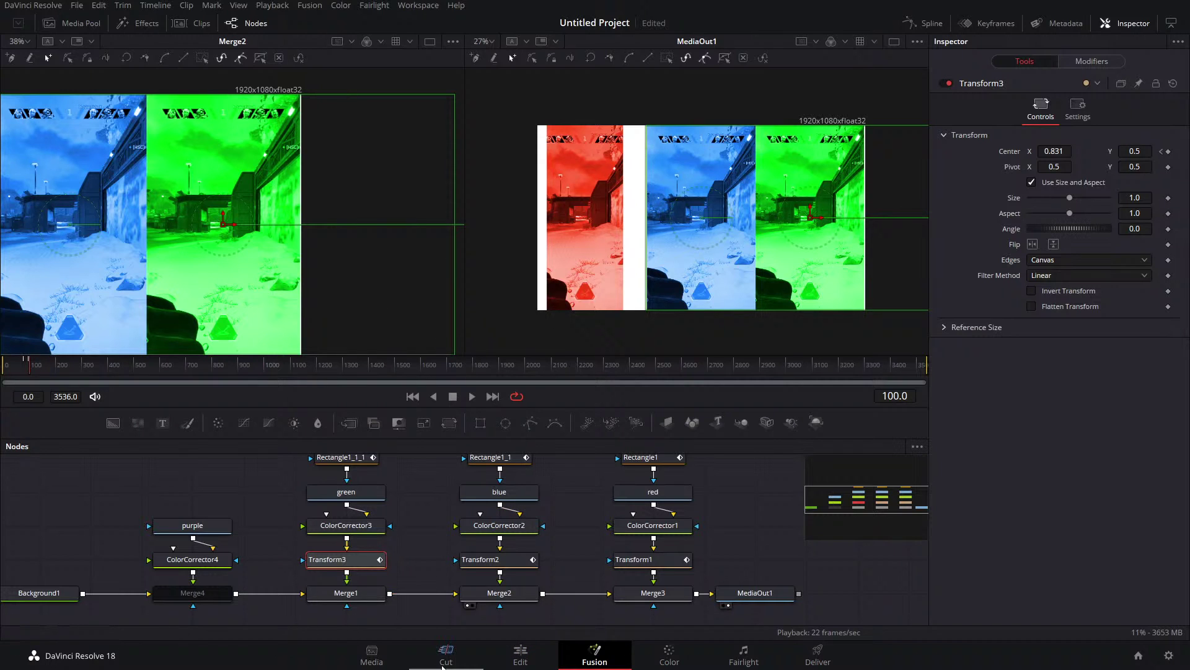
Return to the Edit page, delete Fusion Clip 1 from the timeline and save the project.
left_click(517, 664)
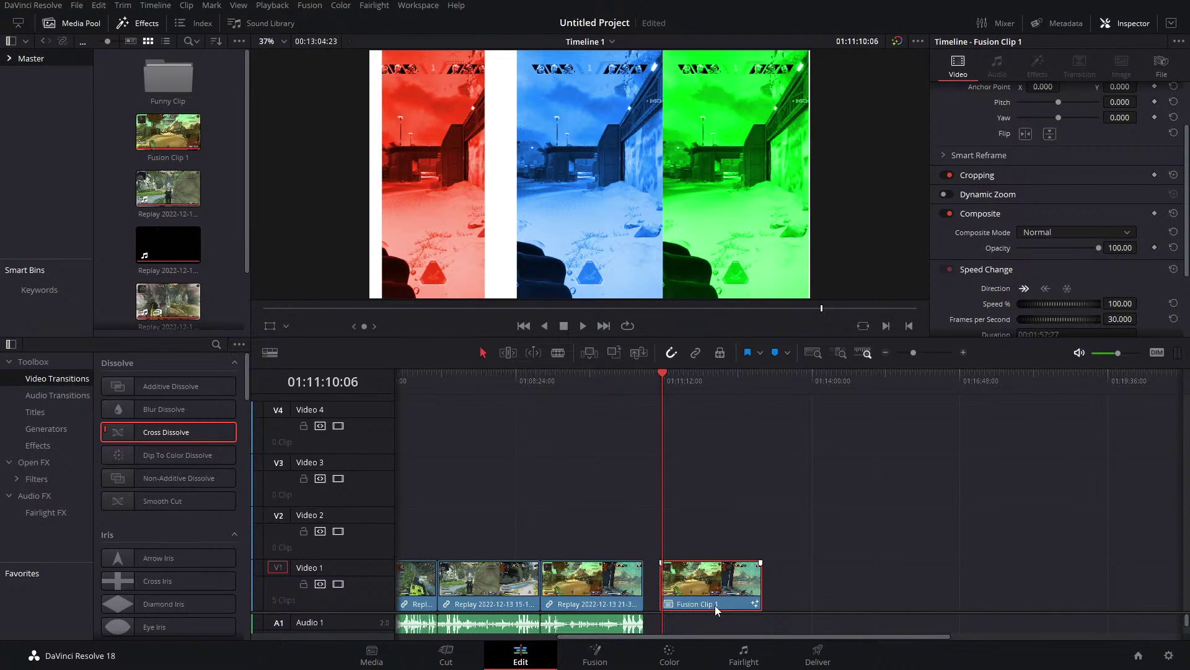
key("Delete")
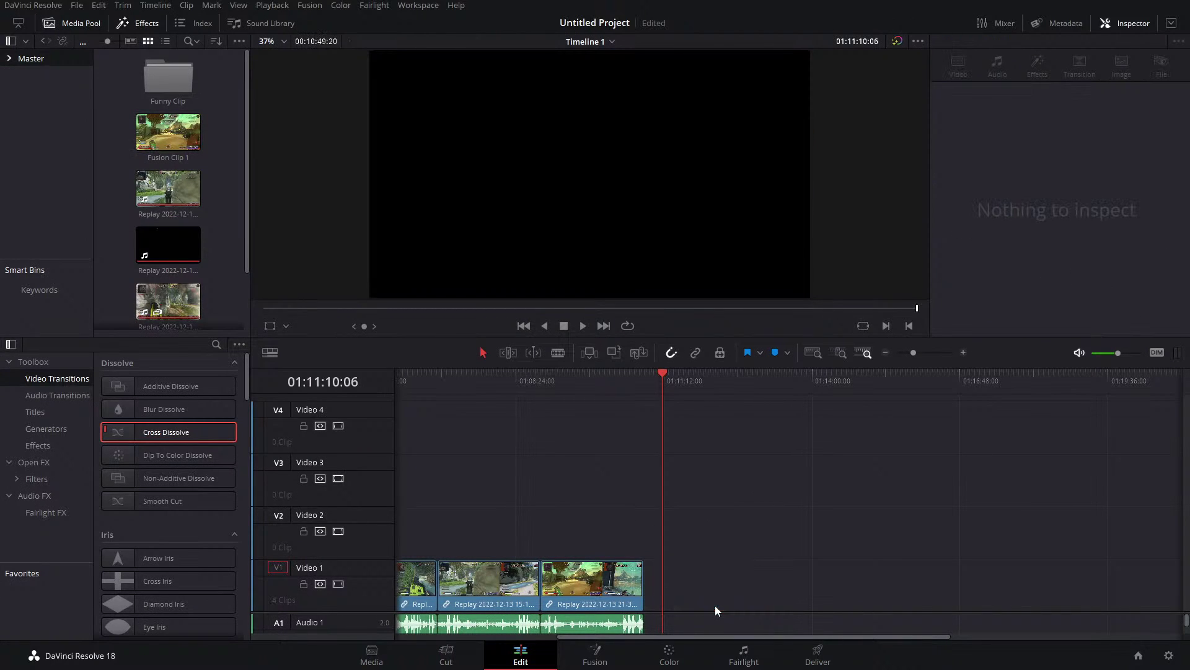
key("ctrl+s")
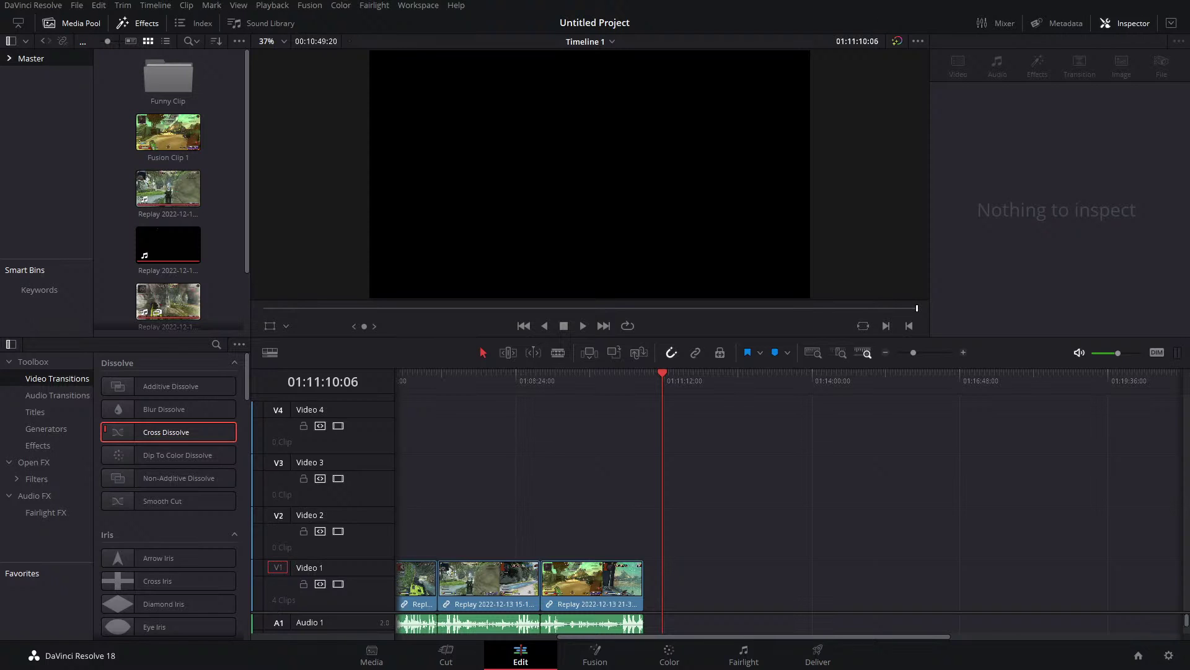
Open the last Replay clip on the Fusion page in a single viewer and insert a Blur node with Blur Size 13.4.
left_click_drag(576, 377, 563, 378)
left_click(595, 654)
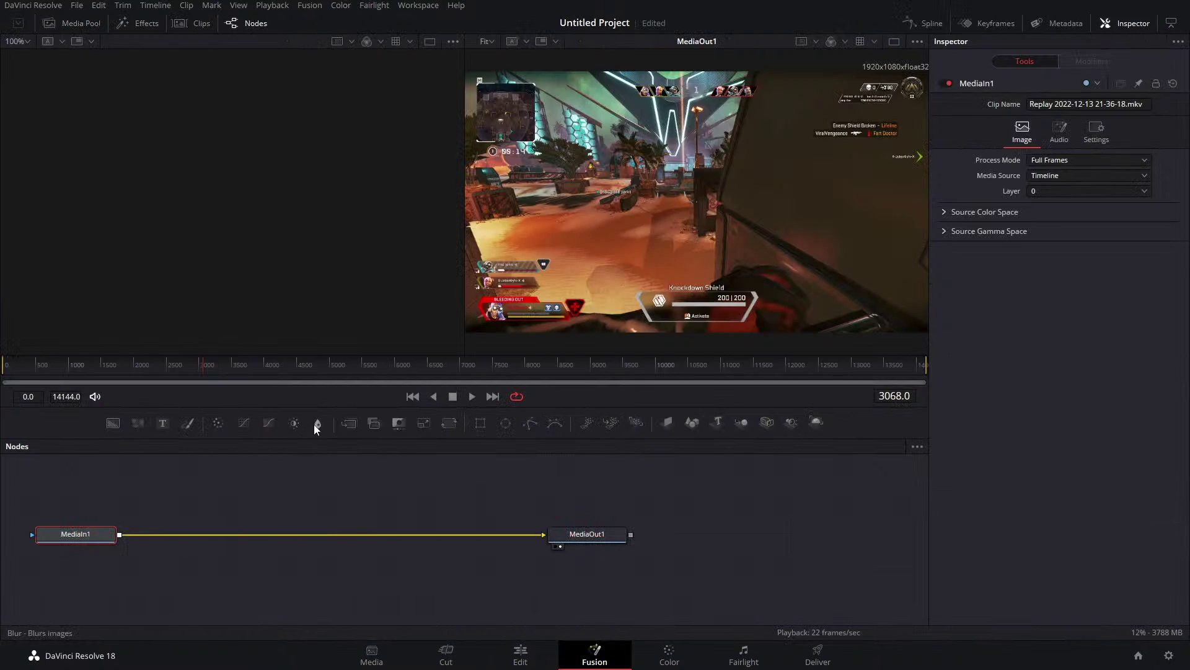
left_click_drag(318, 423, 318, 534)
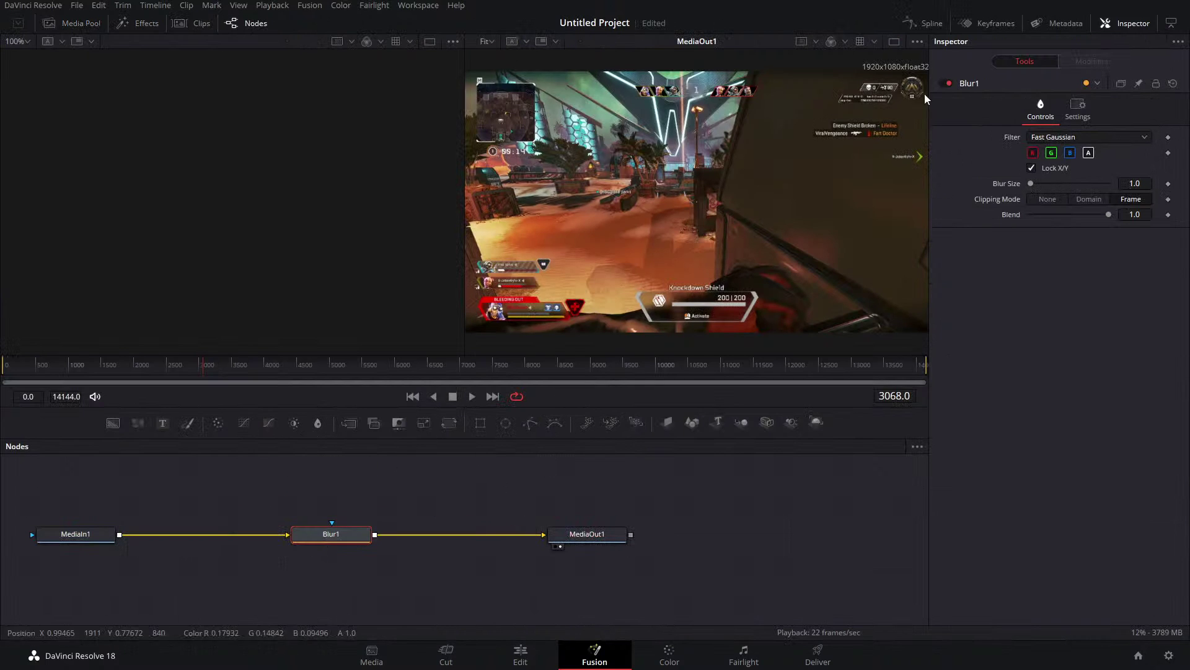
left_click(893, 42)
left_click_drag(1036, 188, 1040, 185)
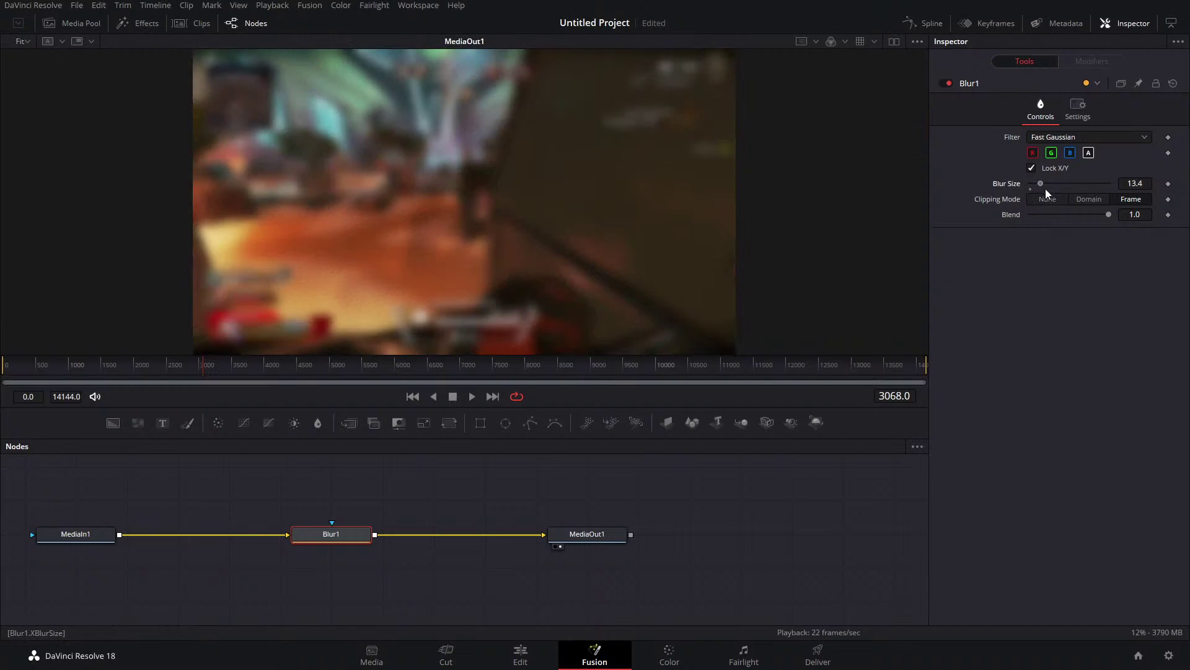
Insert a Brightness Contrast node after Blur1 and set its Low to about 0.317 and Contrast to 0.65.
left_click_drag(294, 422, 432, 534)
left_click_drag(1030, 245, 1066, 245)
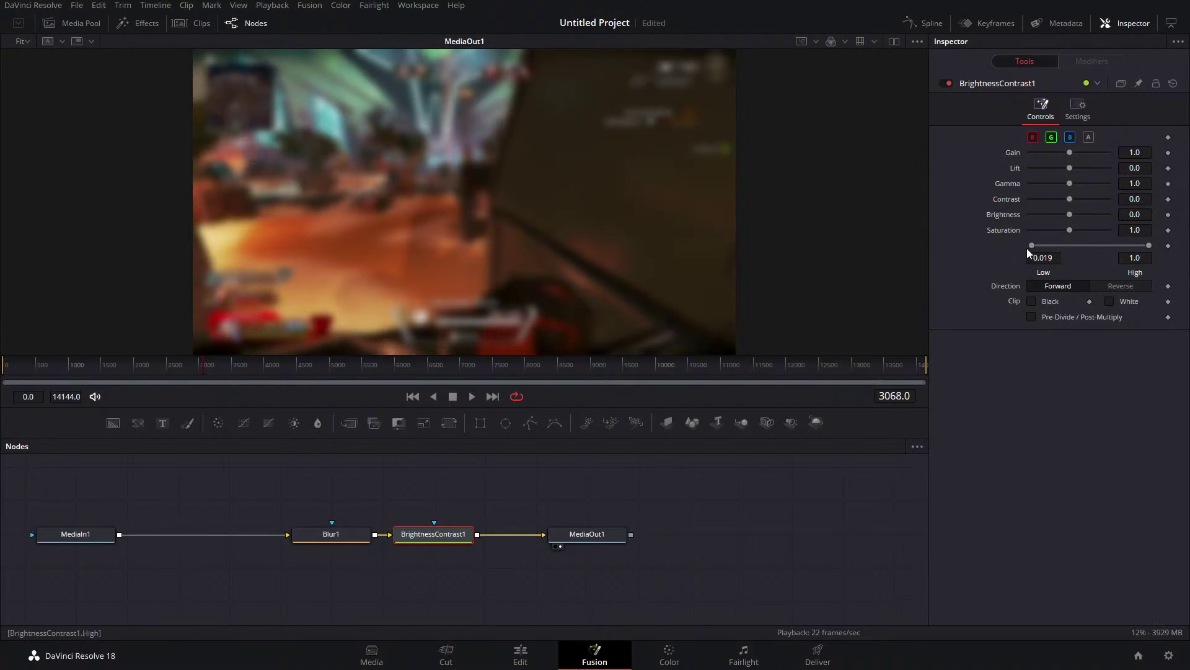
left_click_drag(1070, 198, 1095, 198)
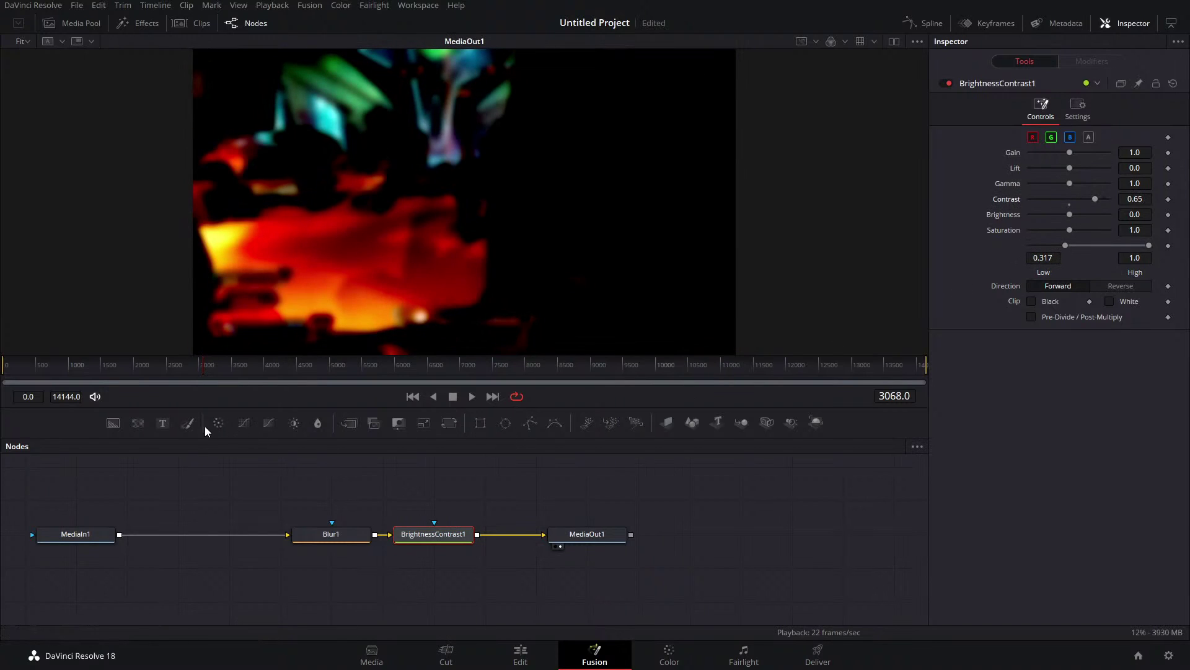
Insert a Paint node before MediaOut1, draw several crossing white freehand strokes over the picture, and save the project.
left_click_drag(189, 424, 508, 541)
mouse_move(339, 243)
left_mouse_down()
mouse_move(636, 209)
mouse_move(380, 223)
mouse_move(489, 235)
mouse_move(594, 115)
mouse_move(252, 319)
left_mouse_up()
left_click_drag(368, 139, 651, 315)
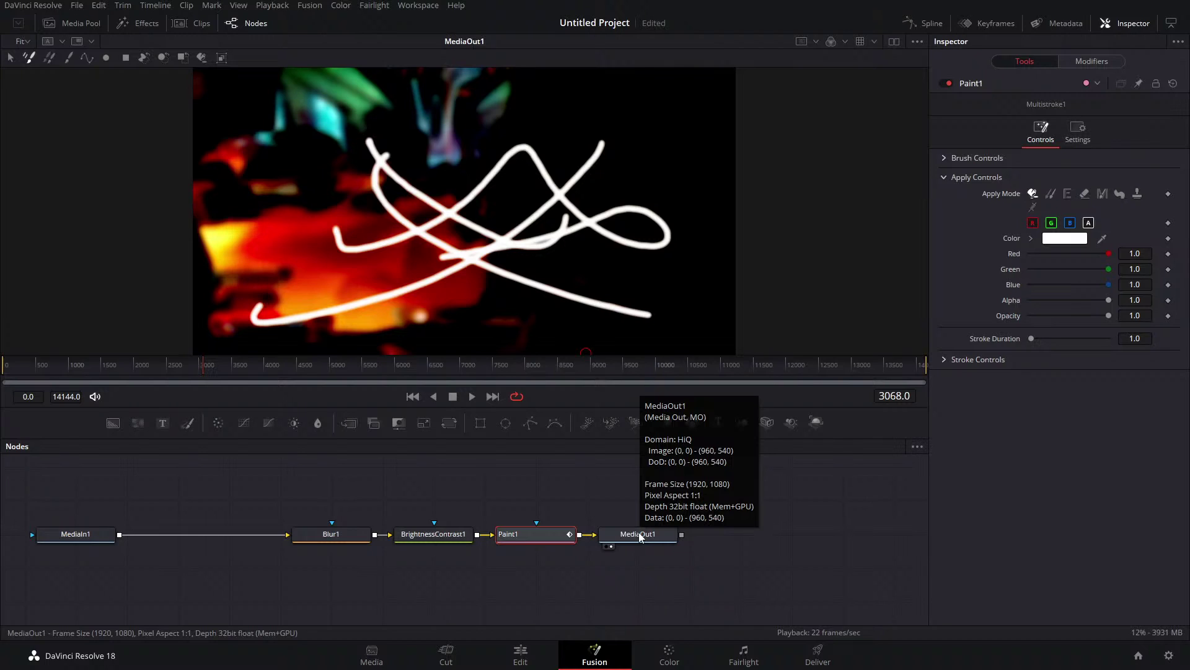
key("ctrl+s")
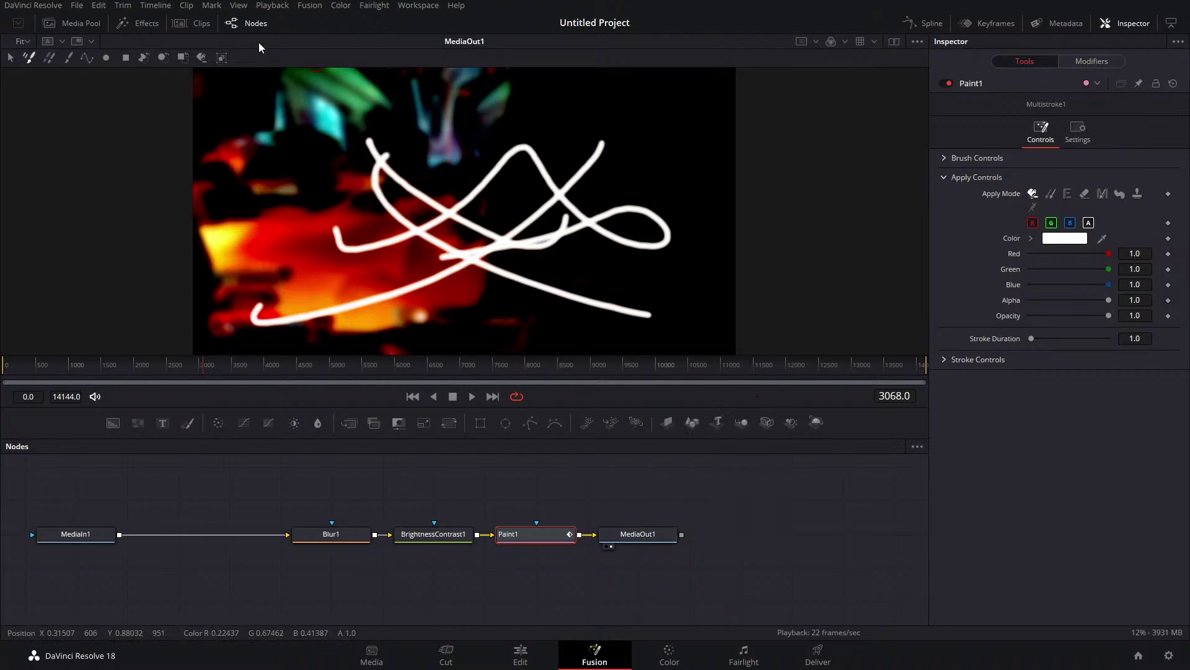
Examine the playback cache options, the Replay clip's Render in Place and caching commands, and the Deliver page's render settings.
left_click(269, 9)
mouse_move(304, 56)
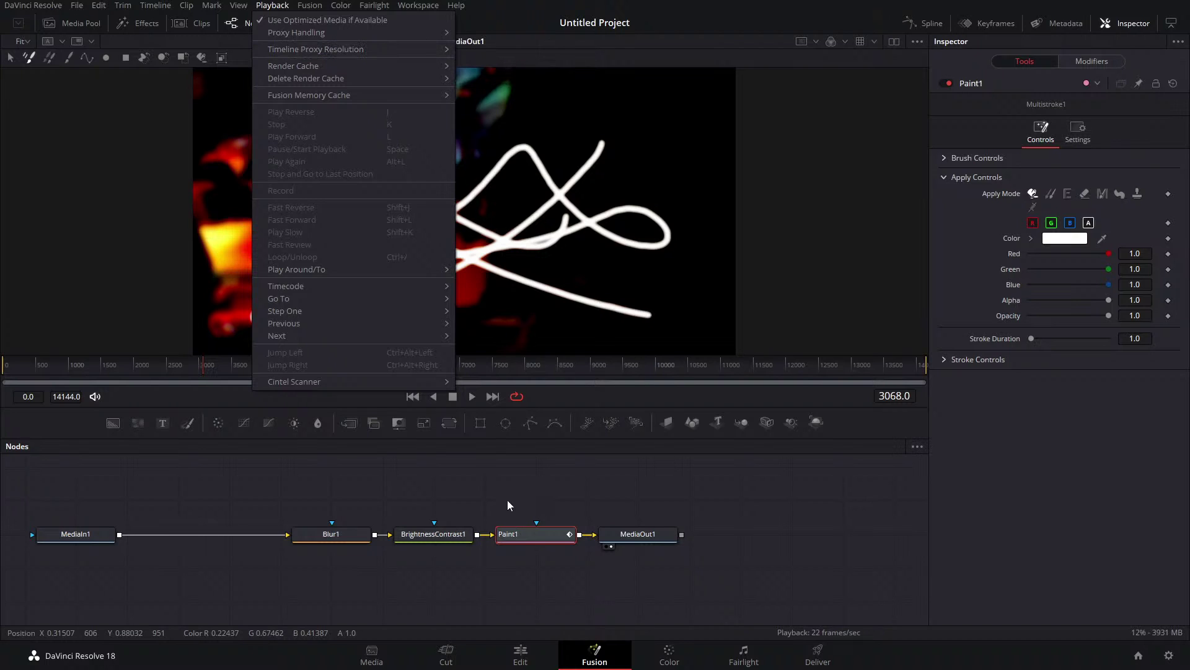
left_click(552, 567)
mouse_move(549, 562)
left_mouse_down()
mouse_move(333, 559)
mouse_move(328, 545)
left_mouse_up()
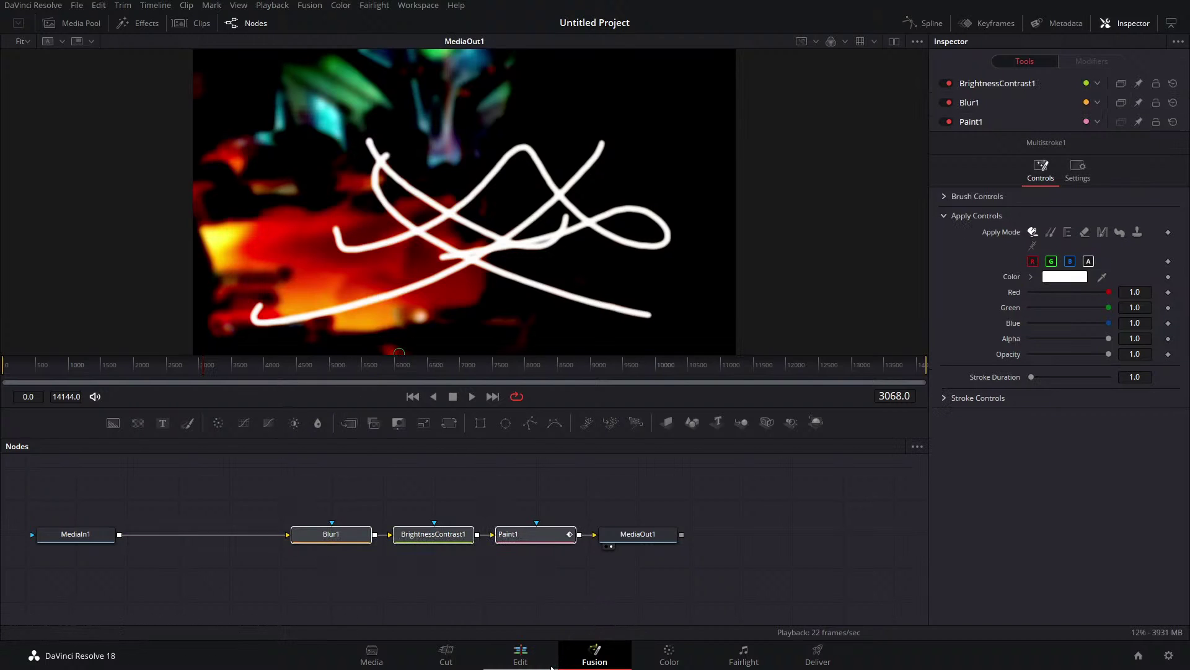
left_click(551, 666)
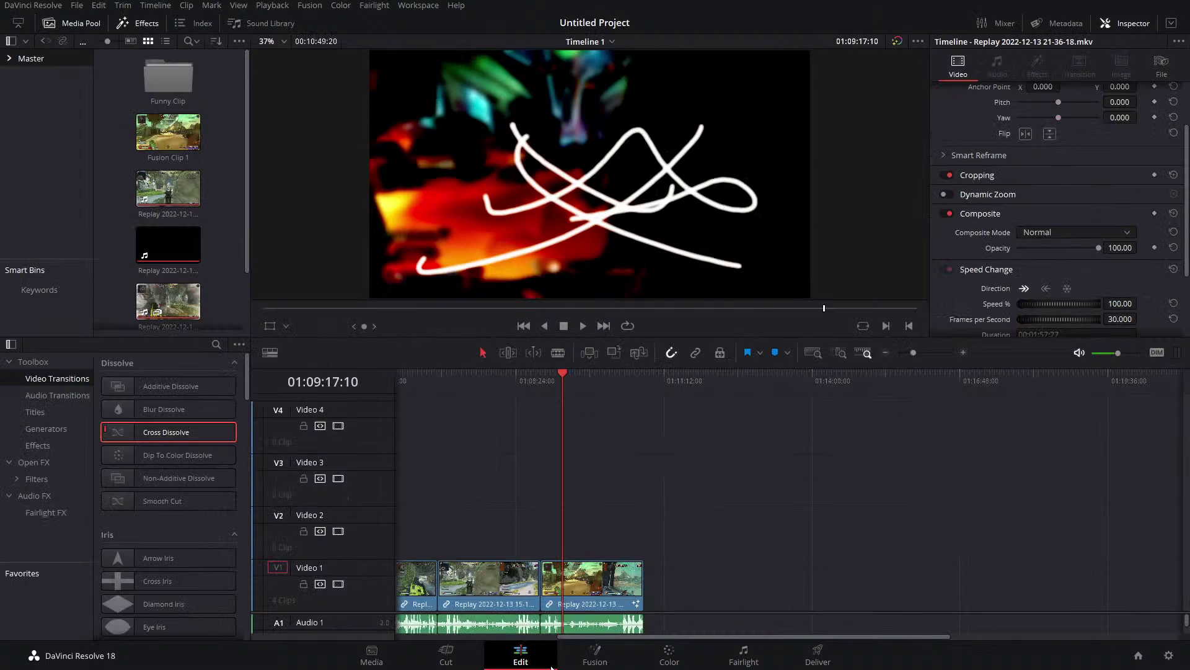
right_click(593, 578)
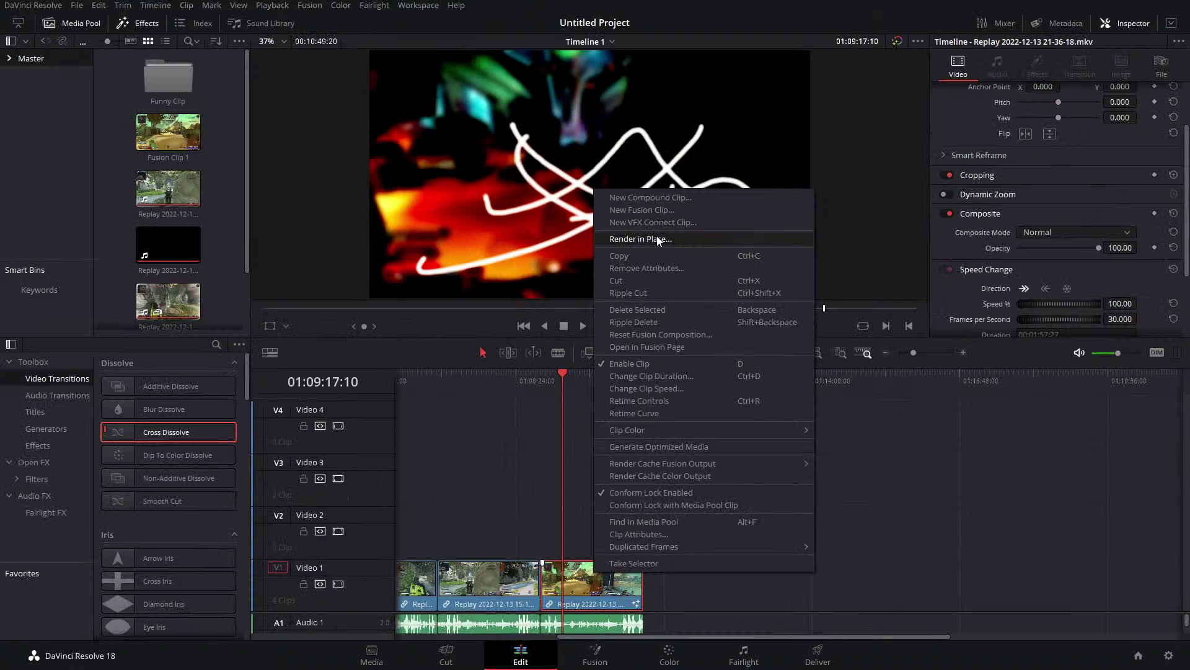
left_click(874, 576)
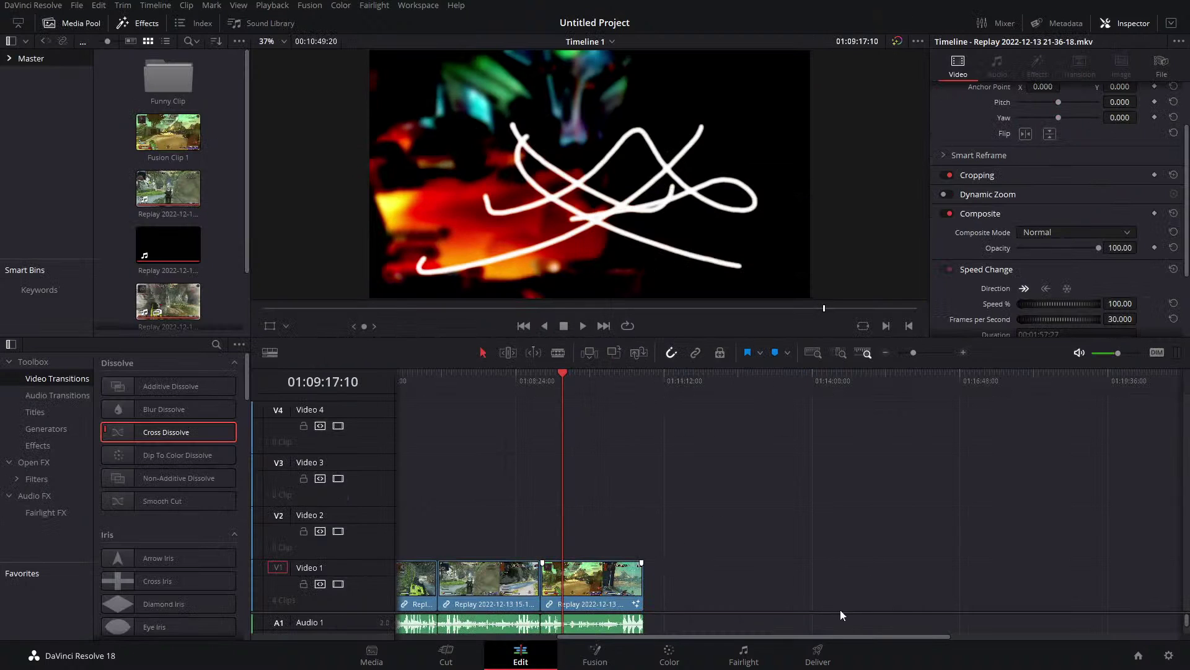
left_click(819, 652)
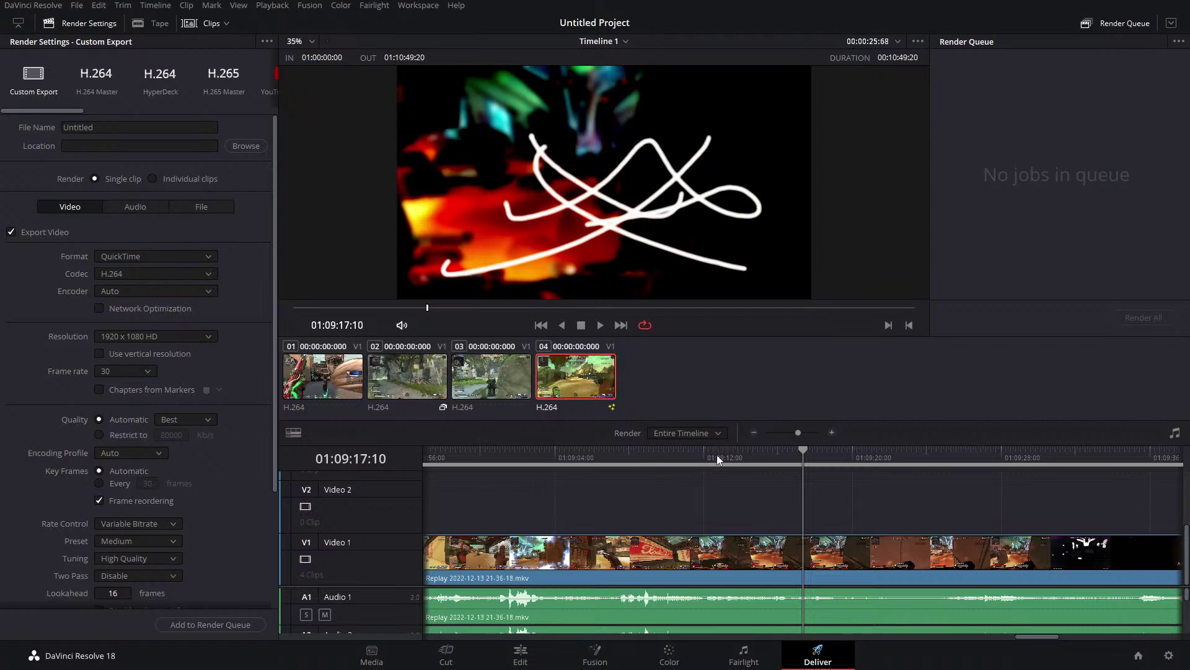
left_click(538, 654)
right_click(808, 602)
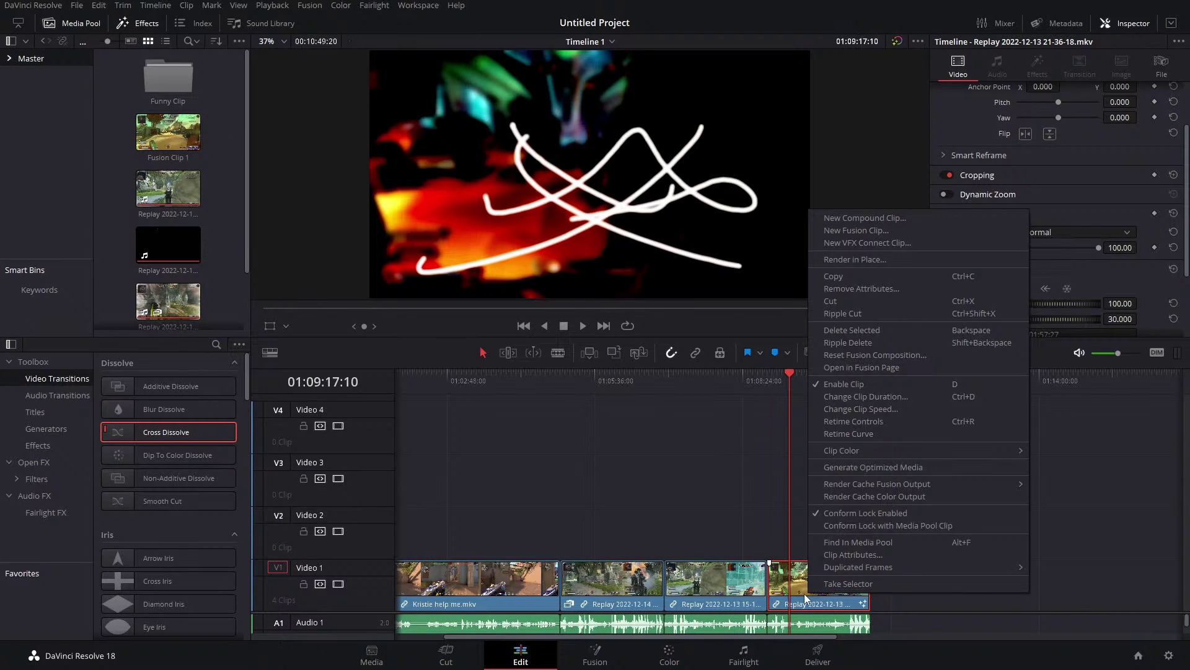
left_click_drag(612, 514, 824, 578)
right_click(717, 583)
left_click(612, 416)
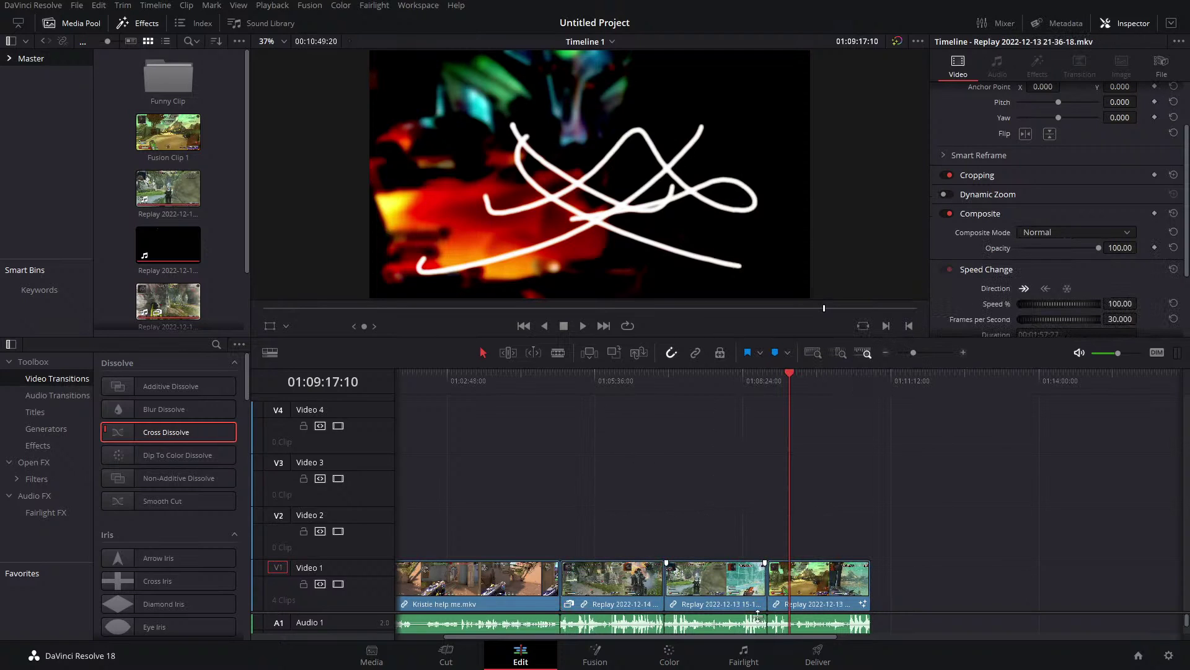
Delete the Blur1, BrightnessContrast1 and Paint1 nodes from the Replay clip's Fusion composition and return to the Edit page.
left_click(620, 664)
left_click_drag(327, 496, 554, 586)
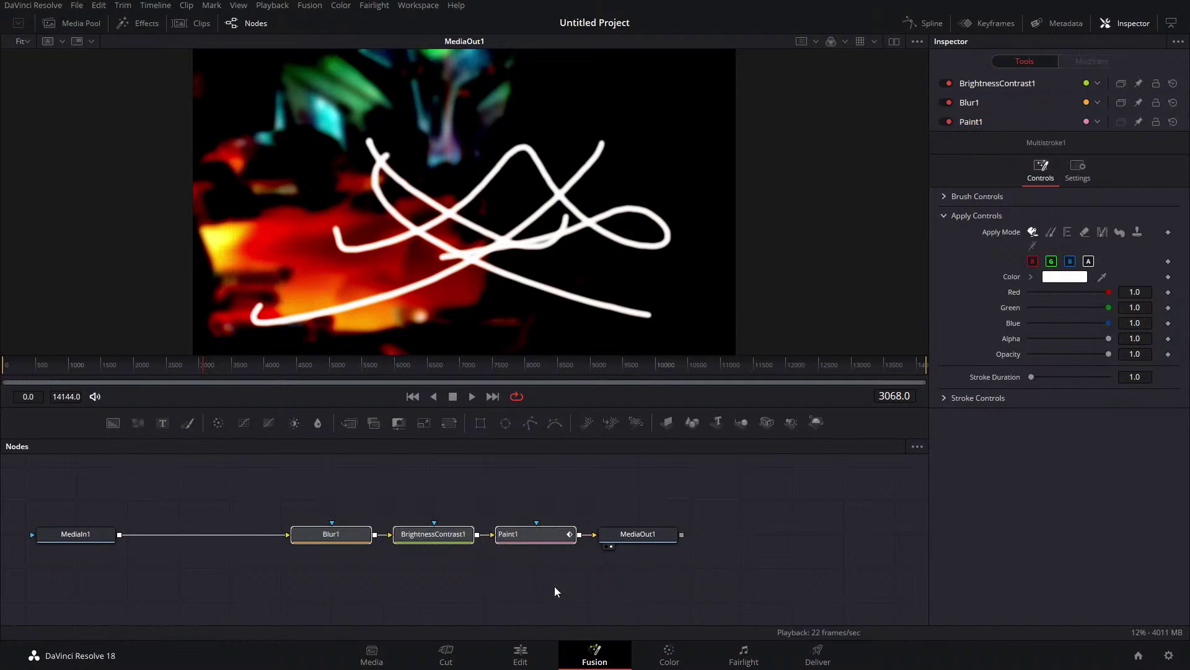
key("Delete")
left_click(534, 662)
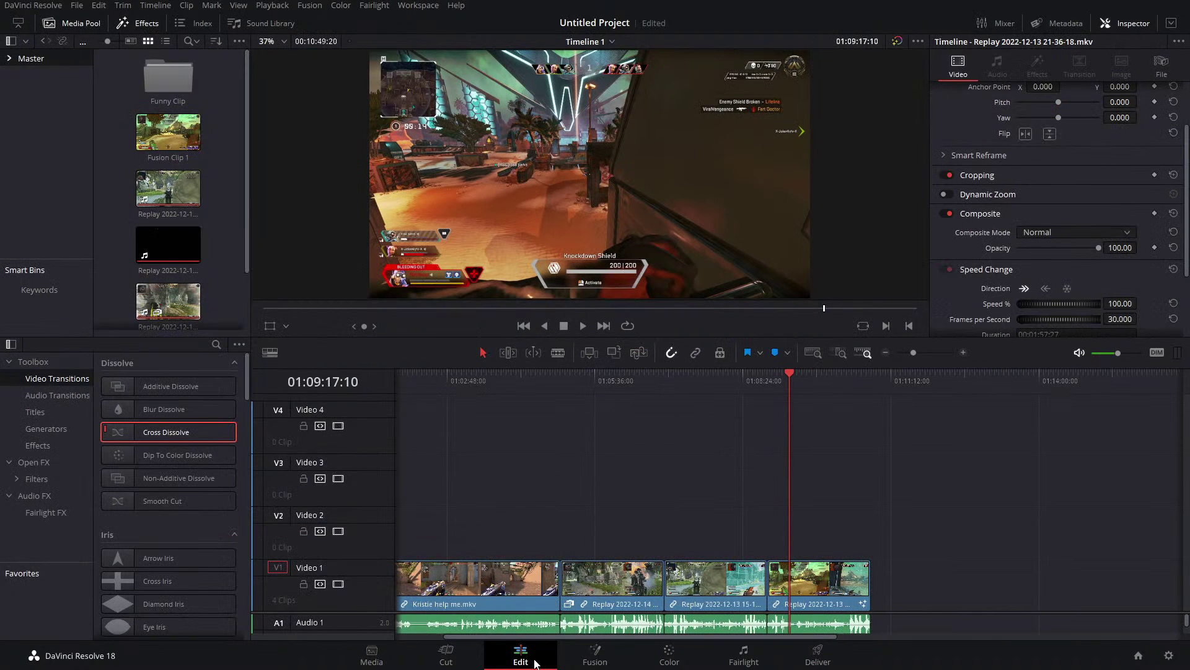
Review the timeline proxy resolution options and play through parts of the last Replay clip on the timeline.
left_click(272, 4)
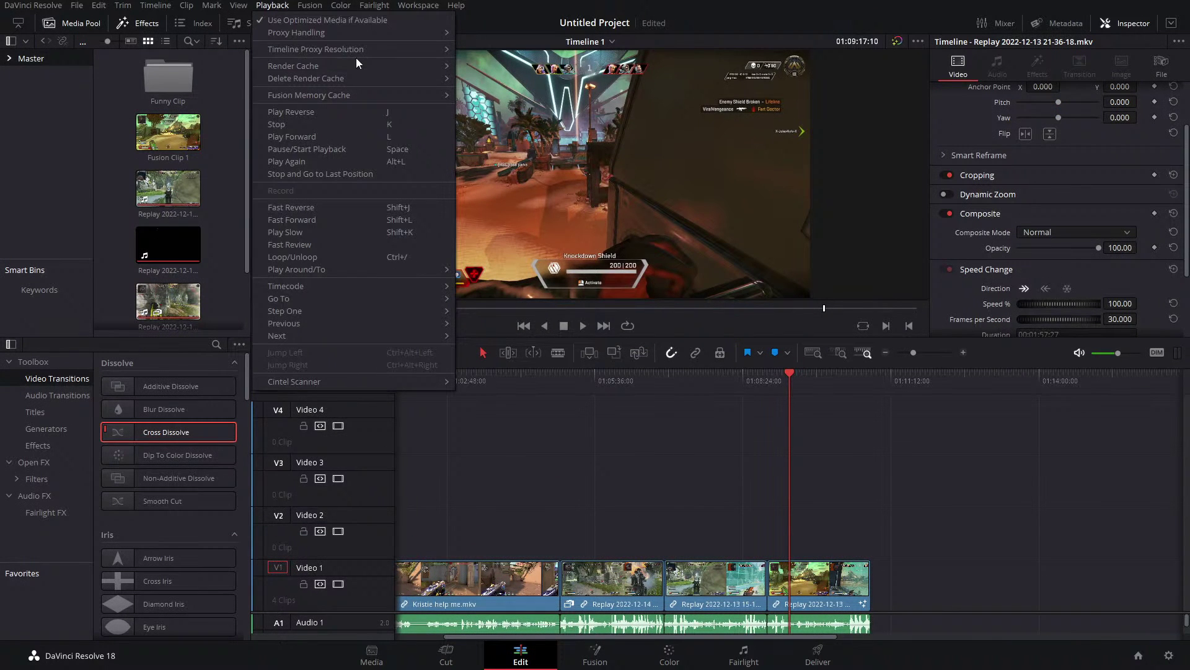
mouse_move(358, 50)
left_click(504, 51)
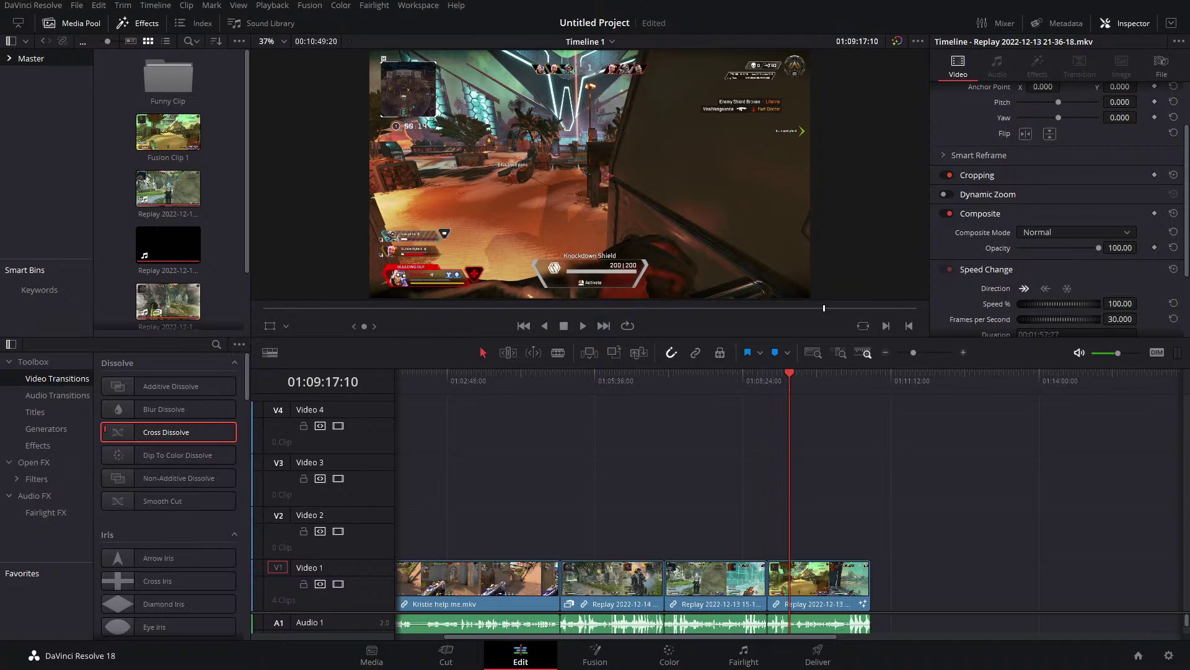
left_click_drag(716, 382, 769, 429)
key("space")
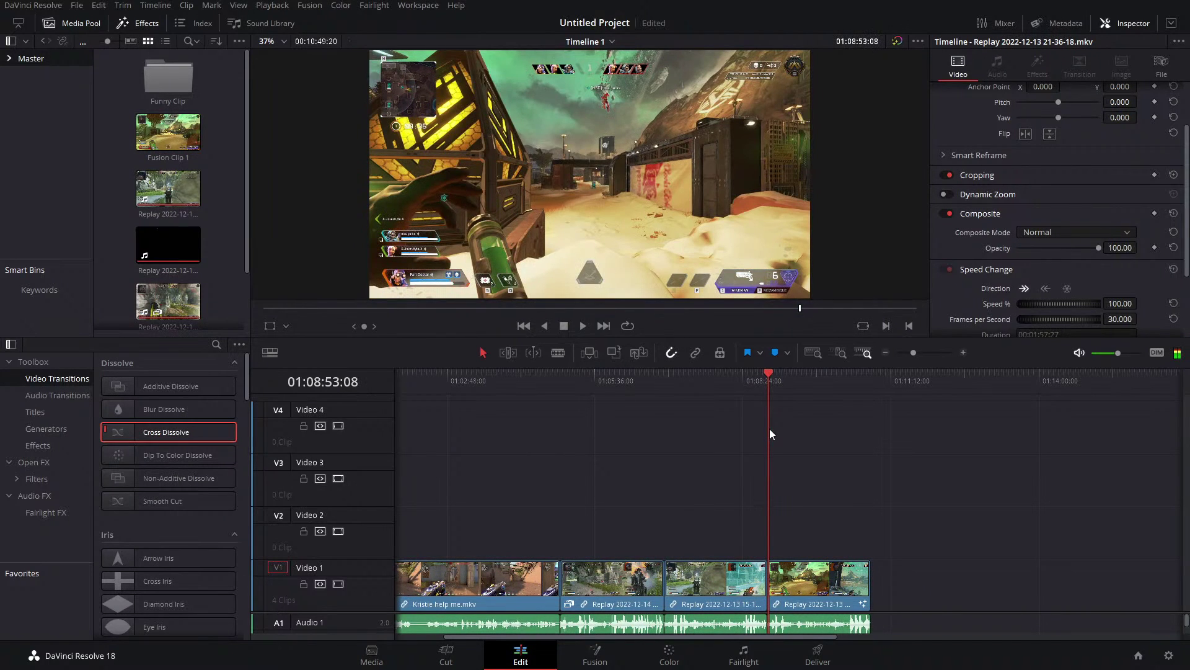
left_click(843, 391)
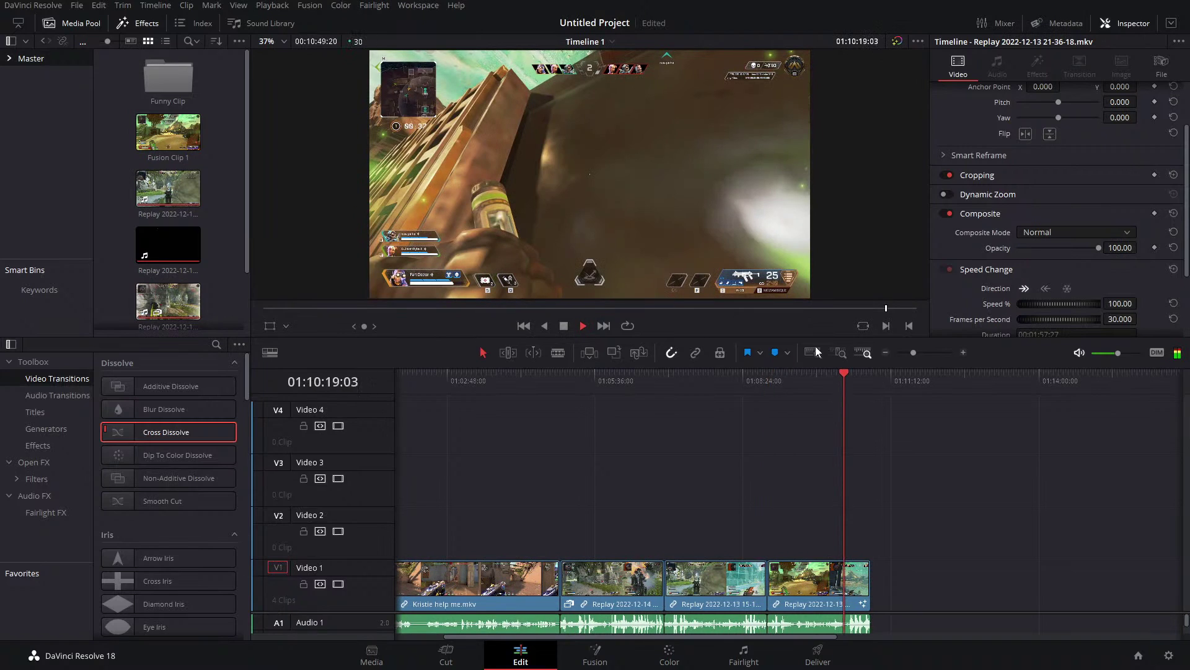
left_click_drag(917, 351, 924, 346)
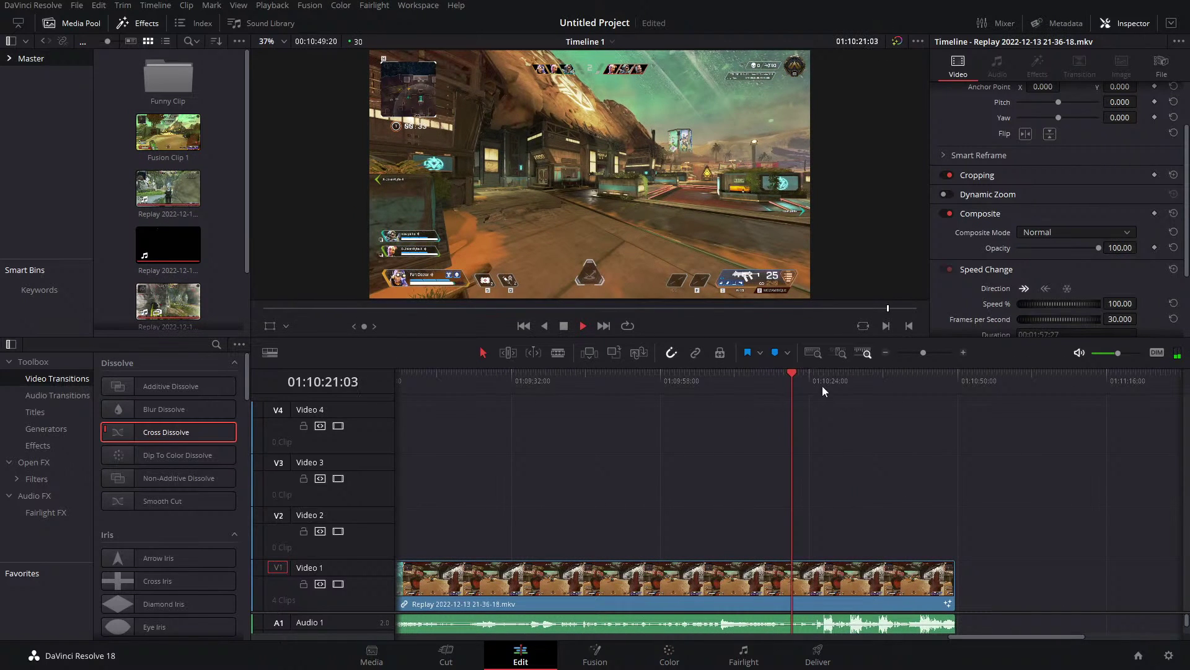
left_click(823, 386)
key("space")
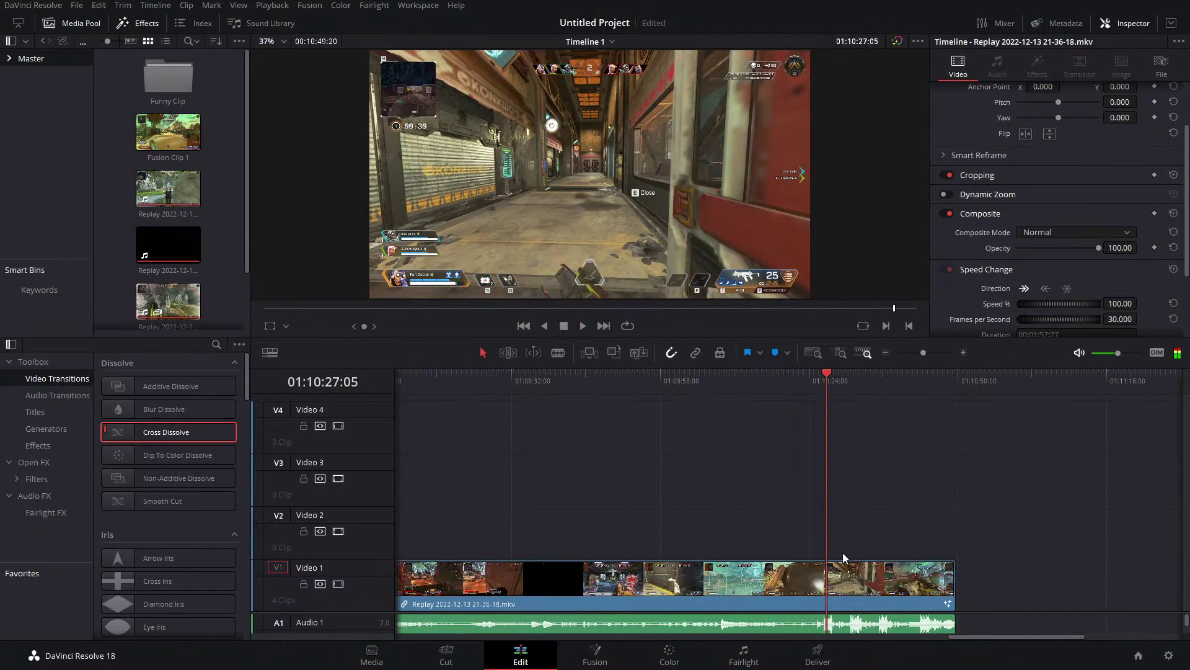
Delete the last Replay clip's extra audio below Audio 1 and remove the timeline's empty tracks.
left_click_drag(993, 611, 988, 465)
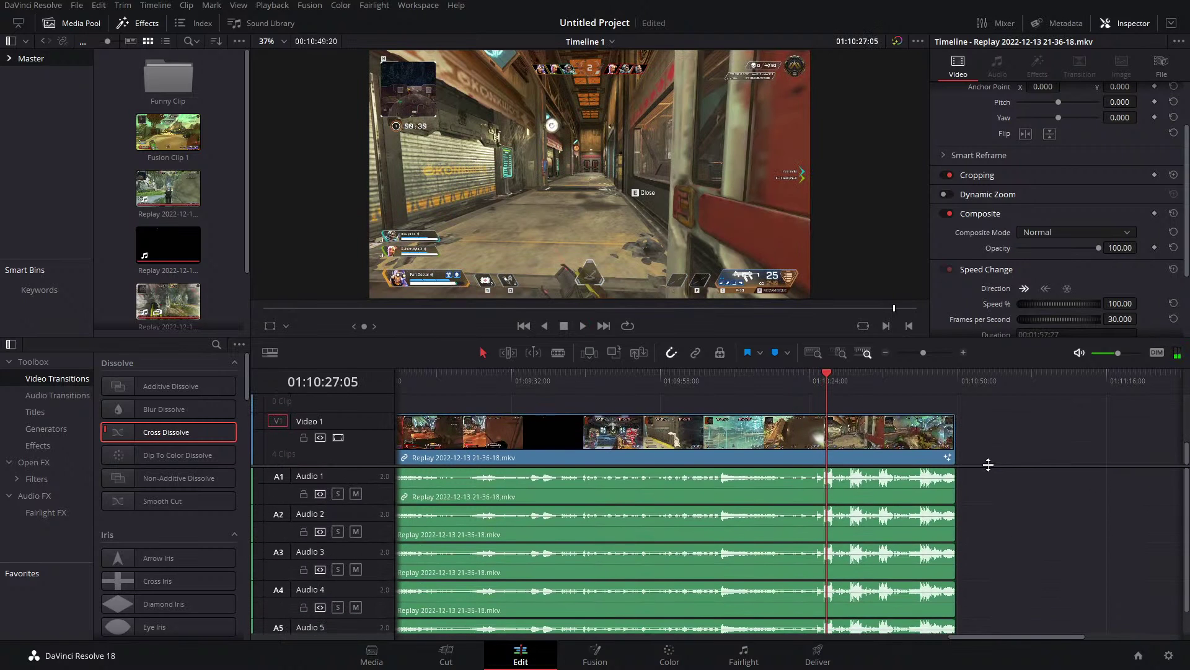
scroll(960, 475, "down", 1)
left_click_drag(972, 617, 849, 532)
scroll(864, 549, "up", 1)
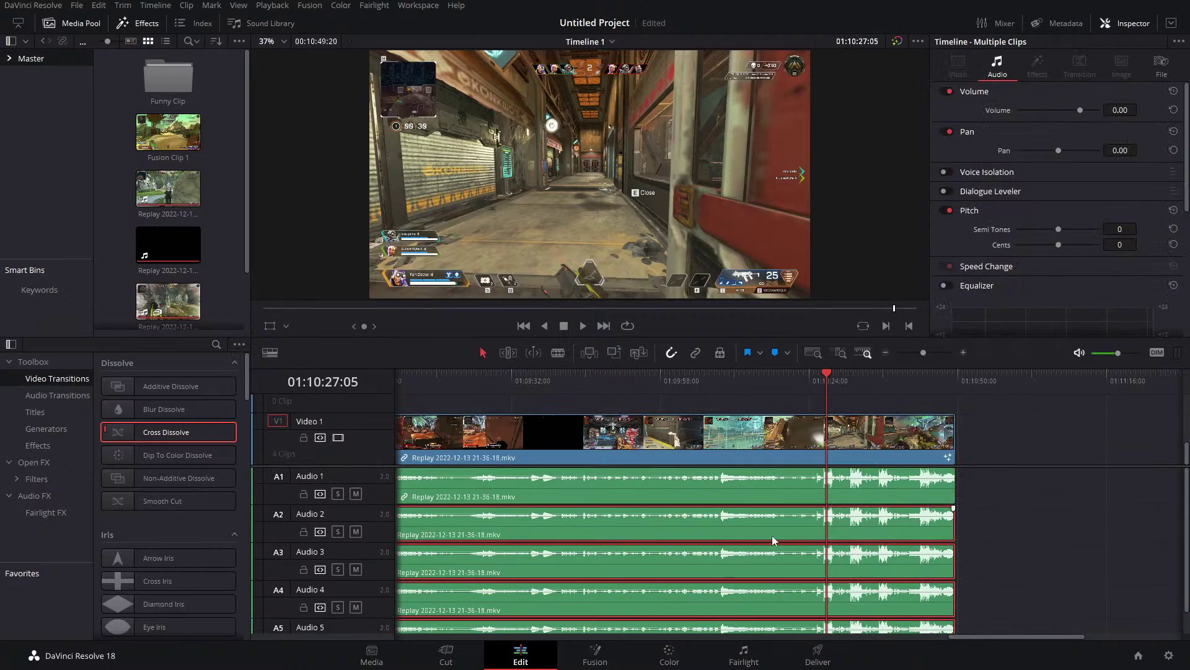
key("Delete")
right_click(374, 435)
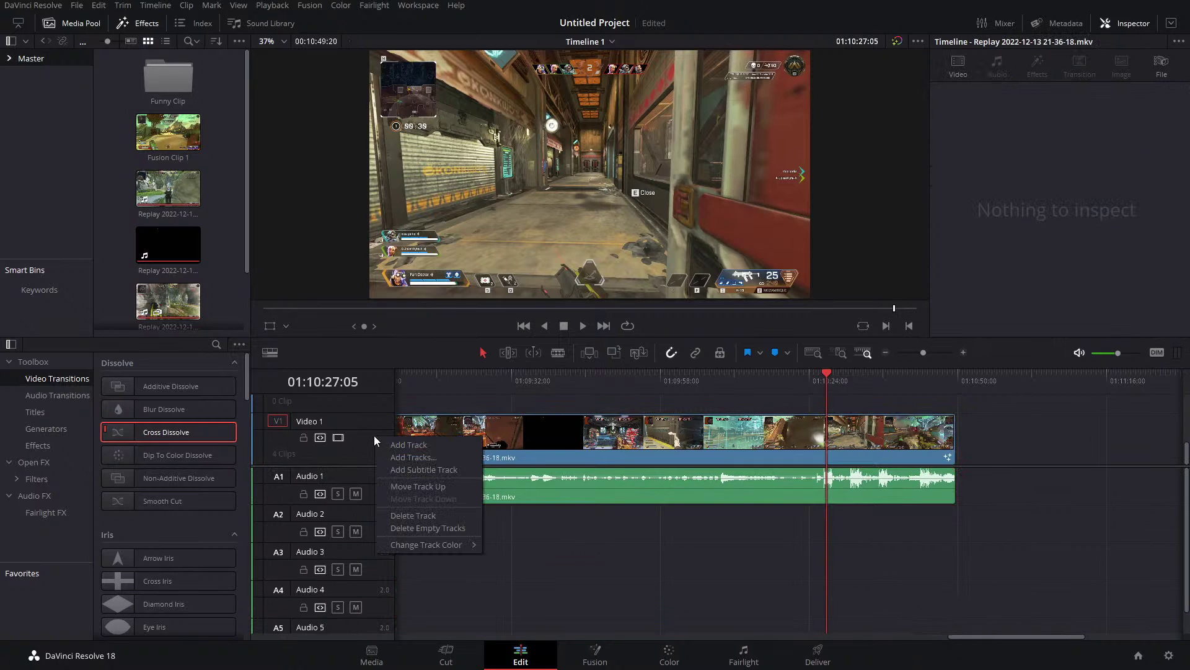
left_click(427, 526)
Check the Full, Half and Quarter proxy resolution choices and play the Replay clip from about 01:10:26.
left_click_drag(825, 372, 822, 373)
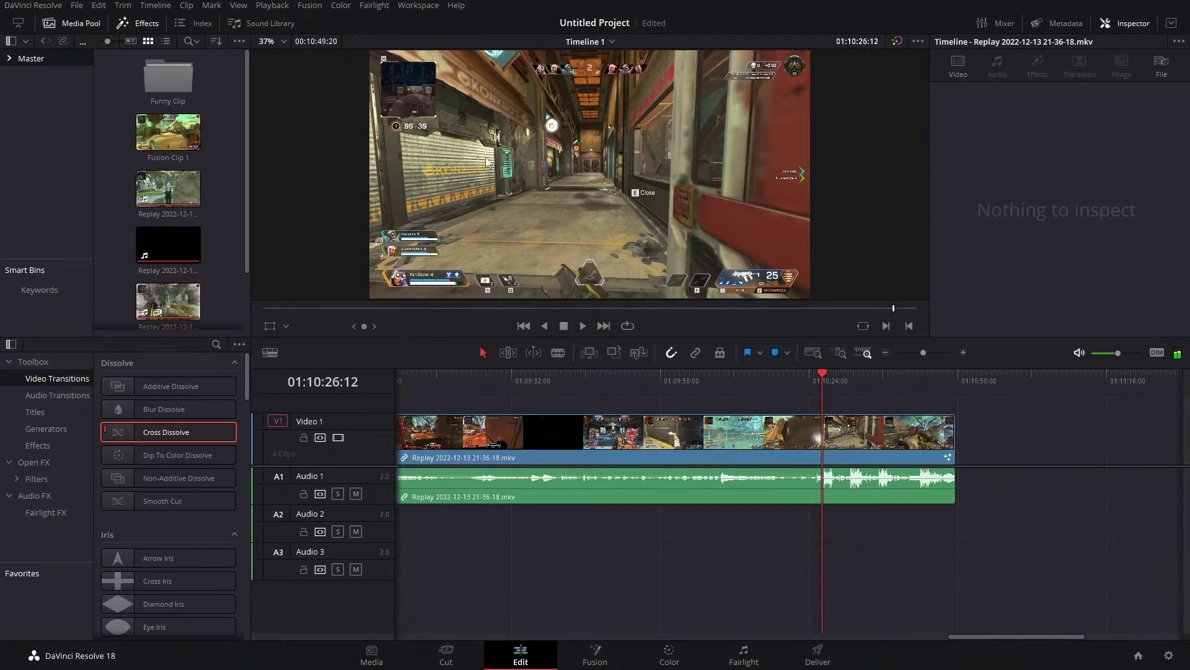
left_click(273, 7)
mouse_move(454, 49)
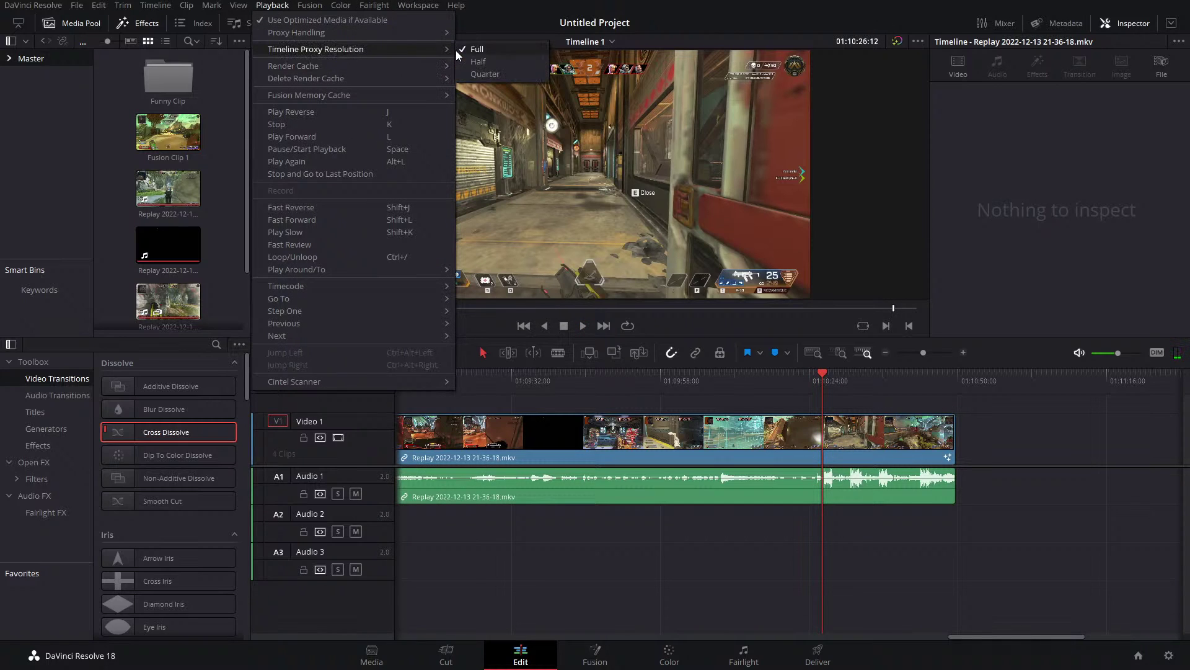
left_click(861, 440)
key("space")
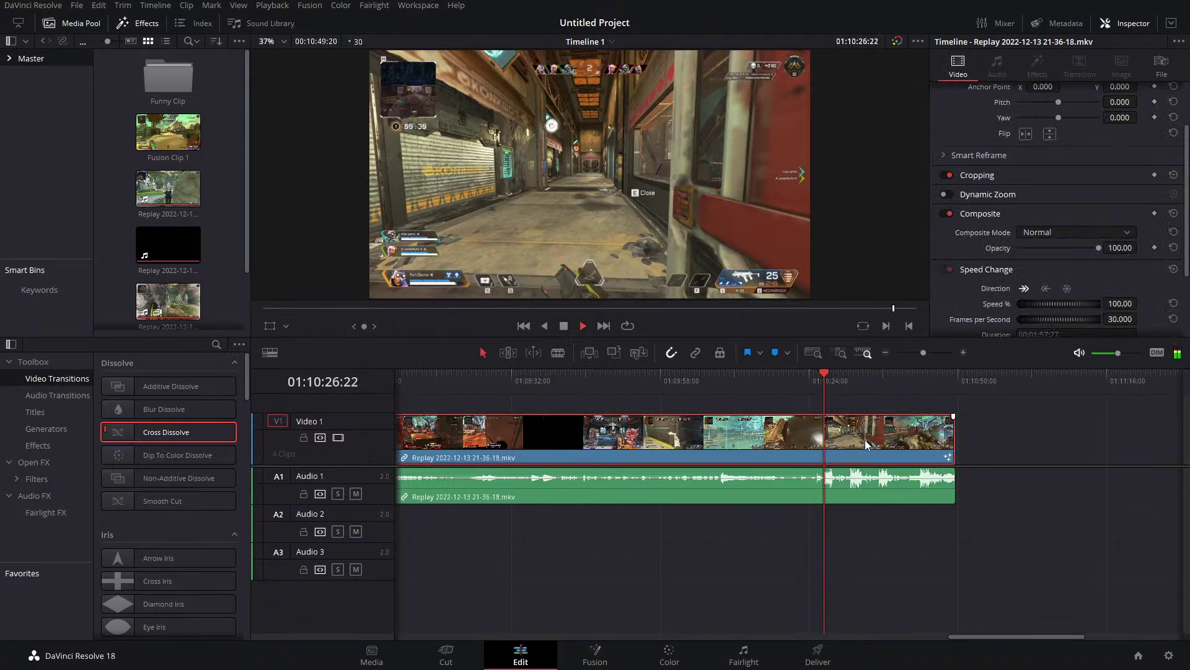
left_click_drag(830, 380, 847, 387)
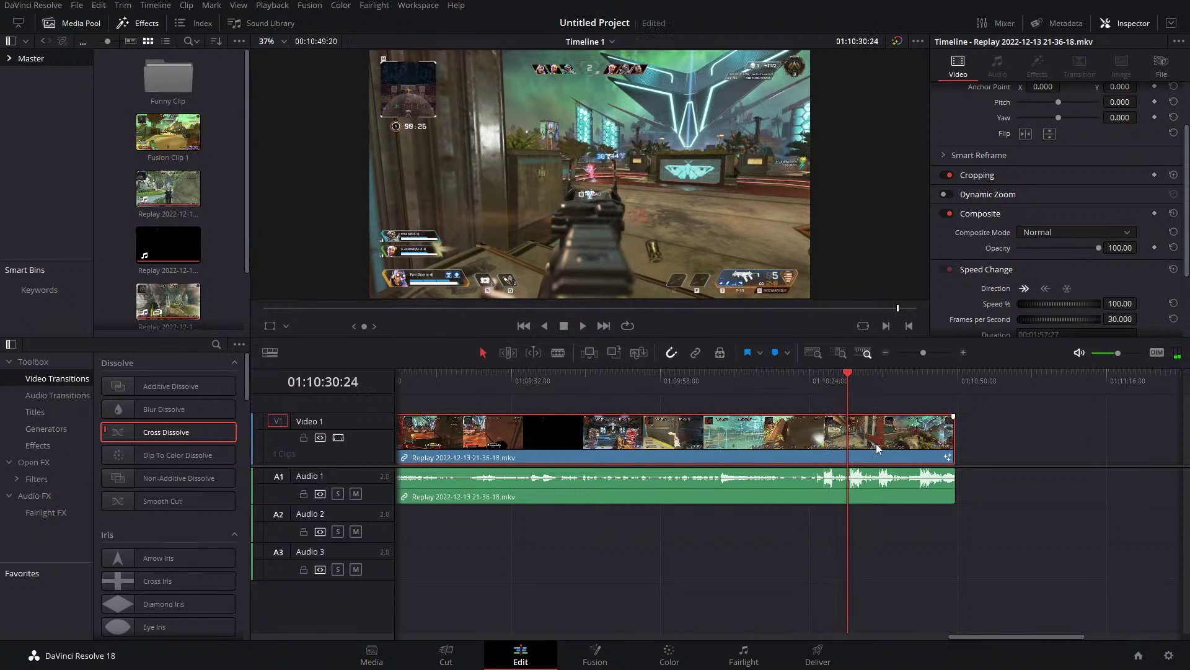
left_click(583, 325)
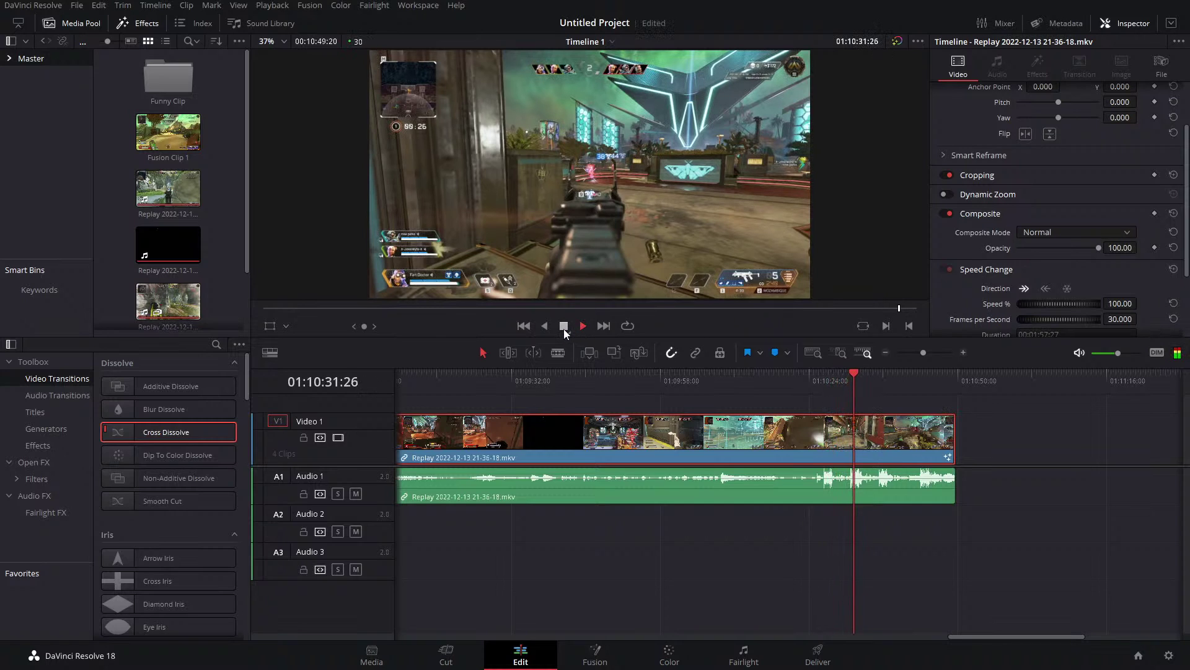
left_click(564, 326)
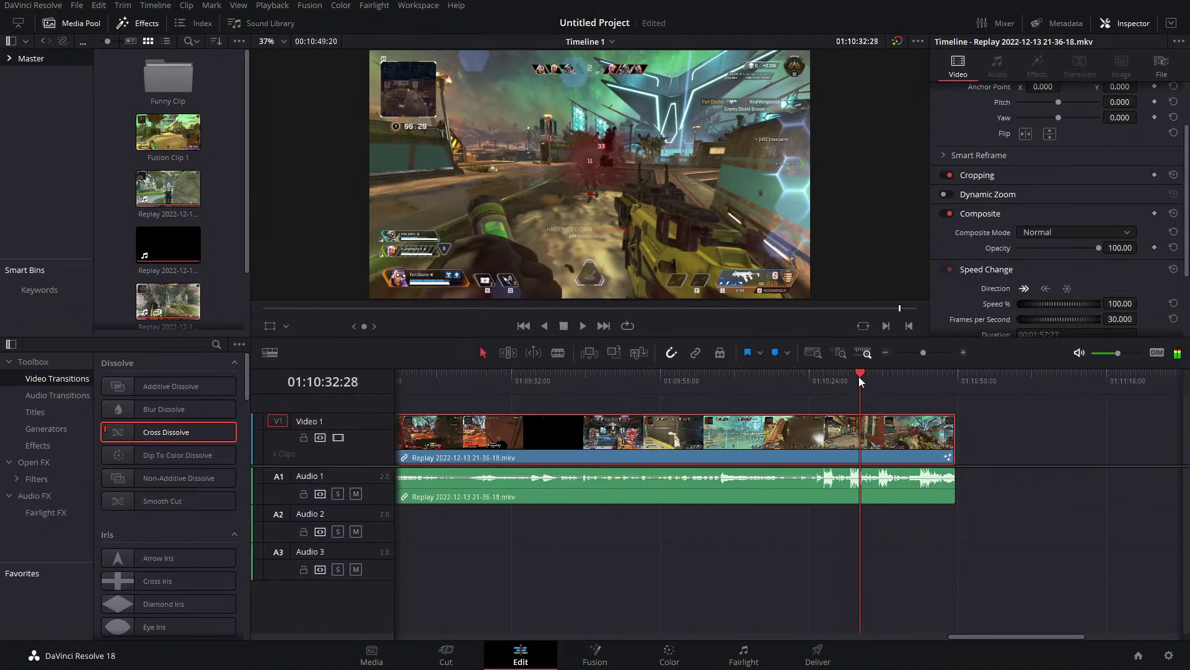
Step through the Replay clip frame by frame around 01:10:32, and play it from about 01:10:36.
key("Left")
key("Left")
key("Left")
key("Left")
key("Left")
key("Left")
key("Left")
key("Left")
key("Left")
key("Left")
key("Left")
key("Left")
key("Left")
key("Left")
key("Left")
key("Left")
key("Left")
key("Right")
key("Right")
key("Right")
key("Right")
key("Right")
key("Left")
key("Left")
key("Left")
key("Left")
key("Left")
key("Left")
key("Left")
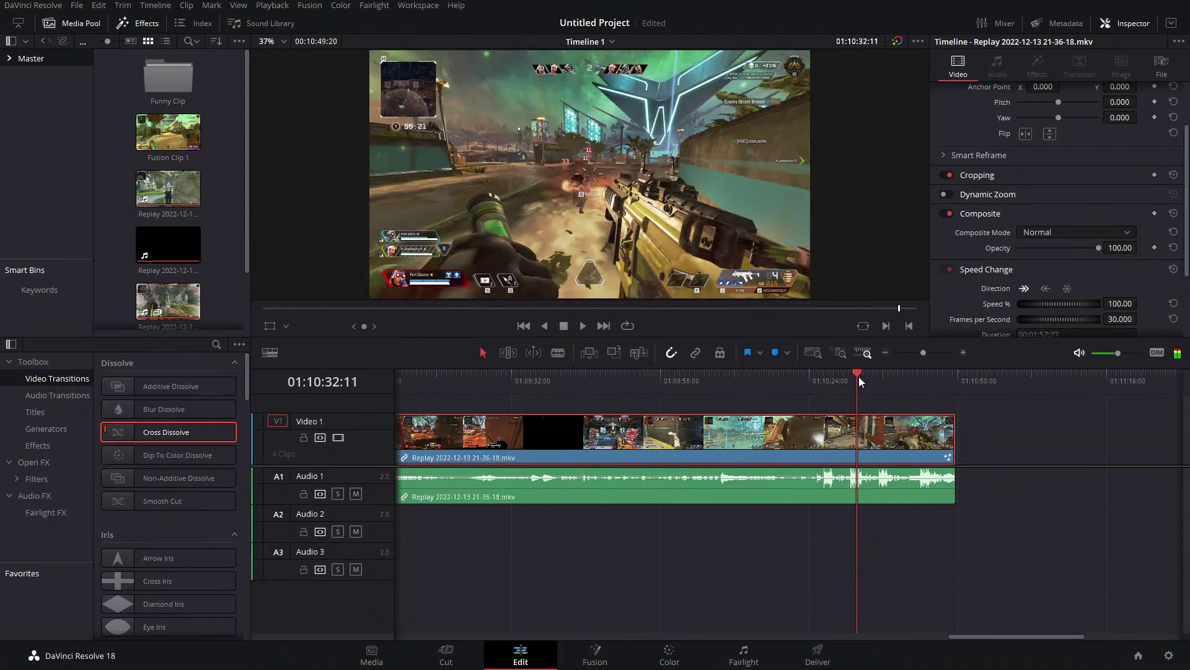
key("Right")
key("Right")
key("Right")
key("Right")
key("Right")
key("Right")
key("Right")
key("Right")
key("Right")
key("Right")
key("Right")
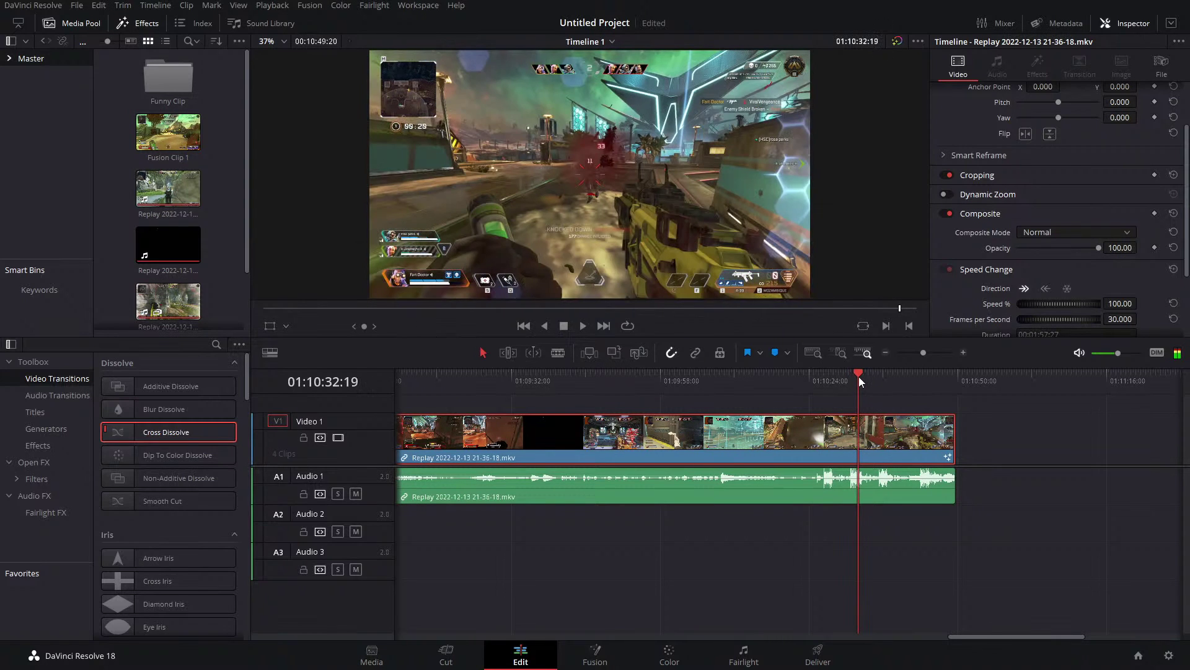
key("Right")
key("Right")
key("Right")
key("Right")
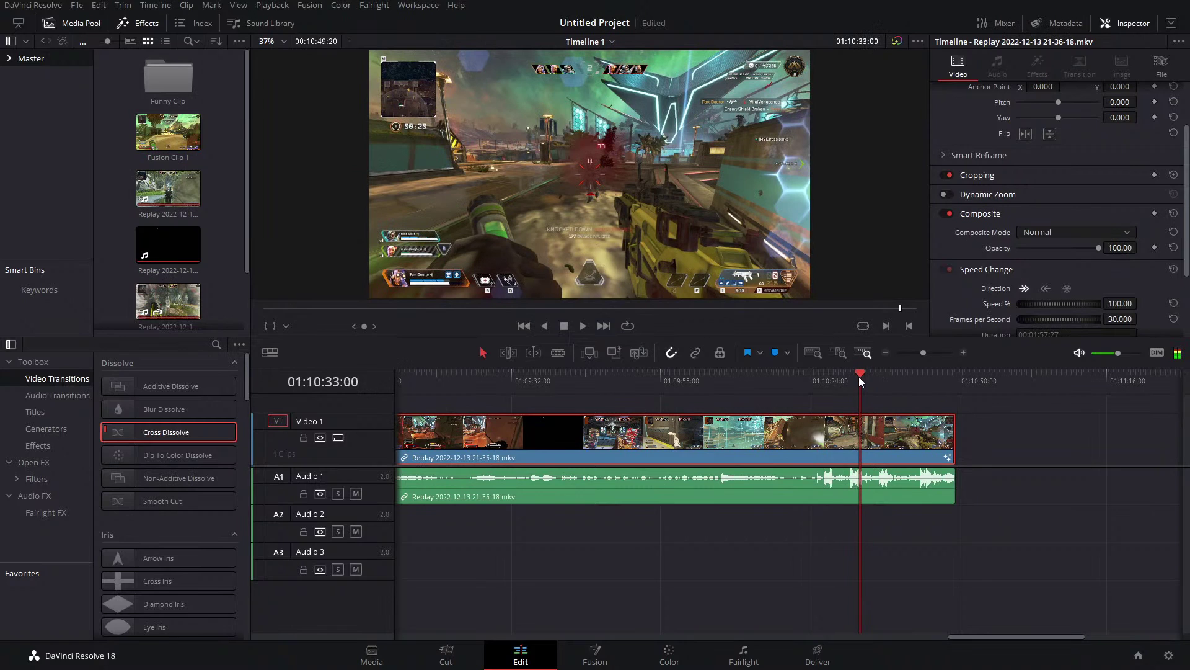
left_click(881, 385)
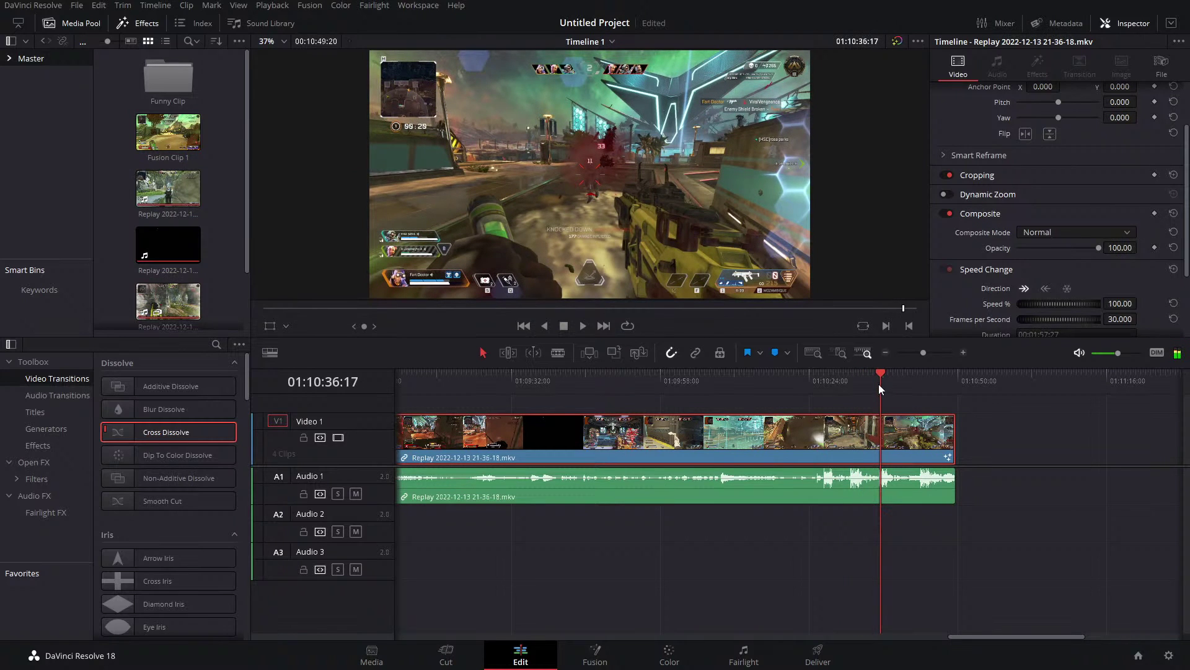
key("space")
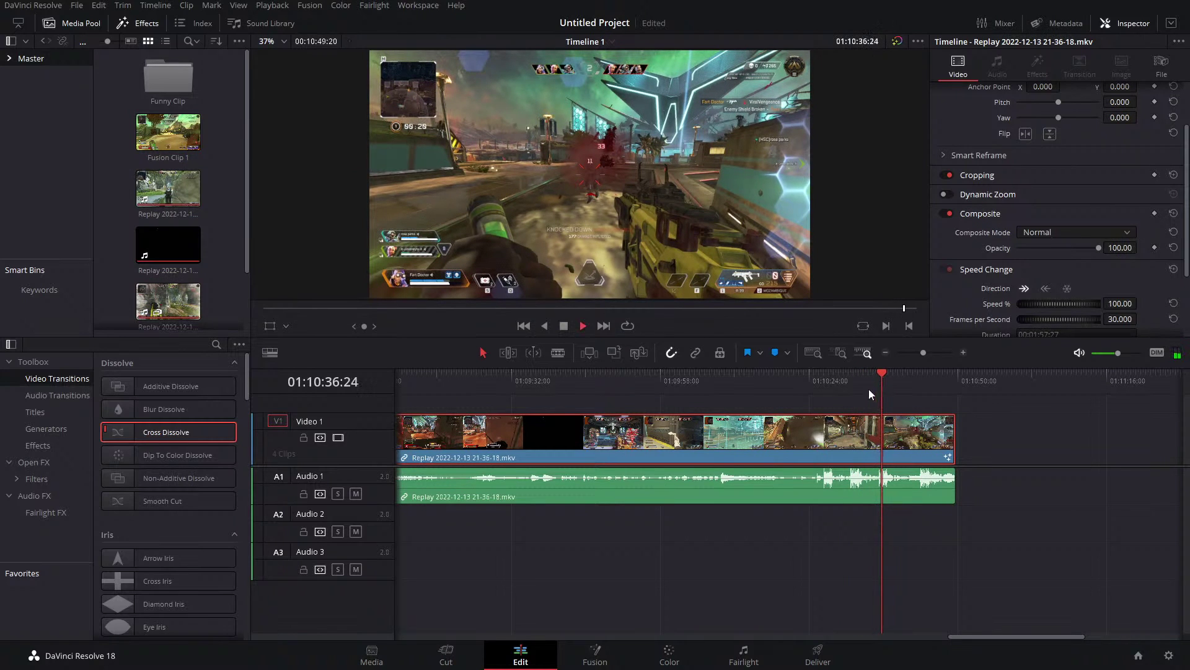
Position the playhead at 01:04:39:22 in the first clip, just before the enemy is shot.
left_click(918, 353)
left_click_drag(837, 469, 832, 477)
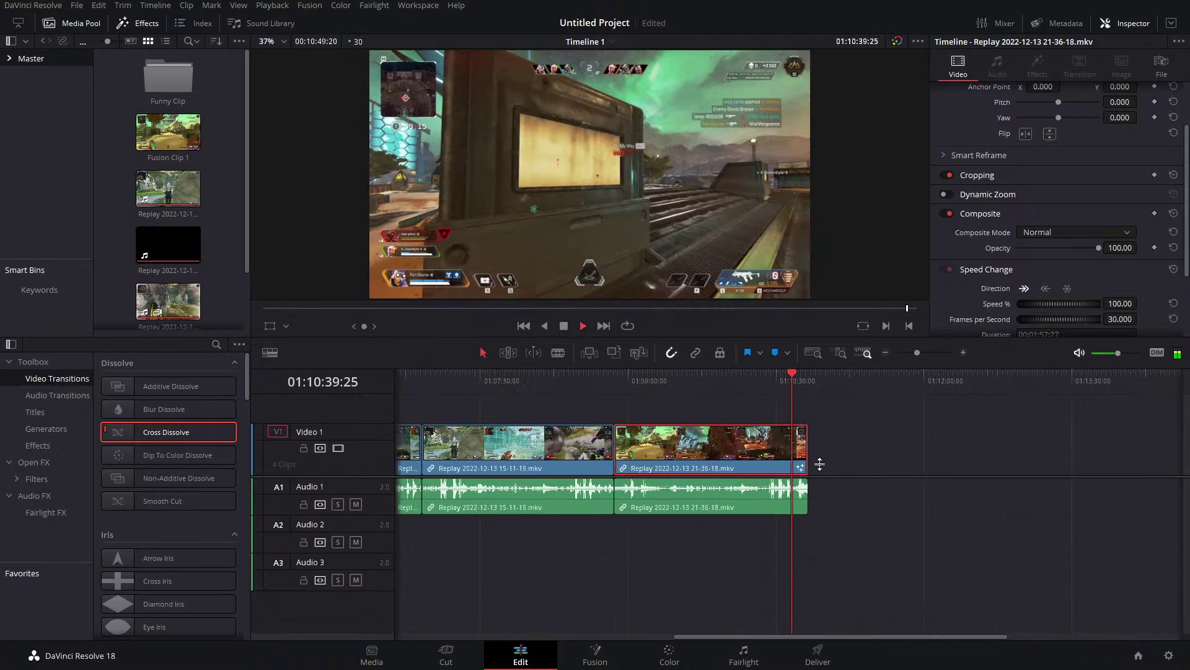
left_click_drag(622, 380, 857, 465)
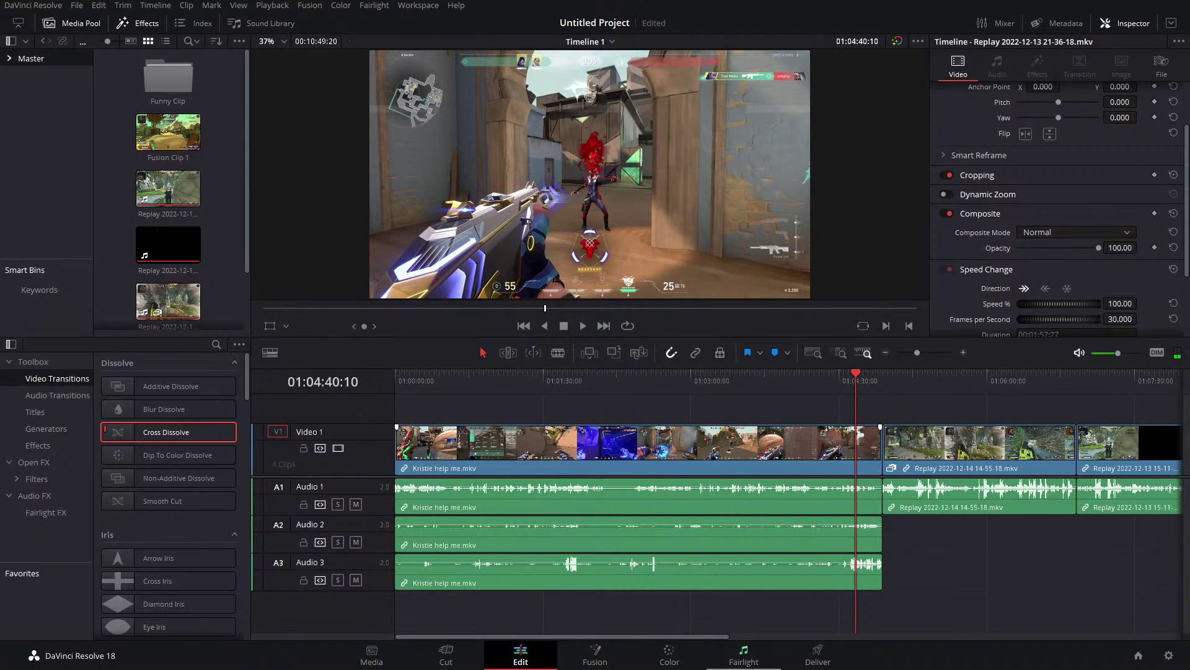
key("Left")
key("Left")
key("Left")
key("Left")
key("Left")
key("Left")
key("Left")
key("Left")
key("Left")
key("Left")
key("Left")
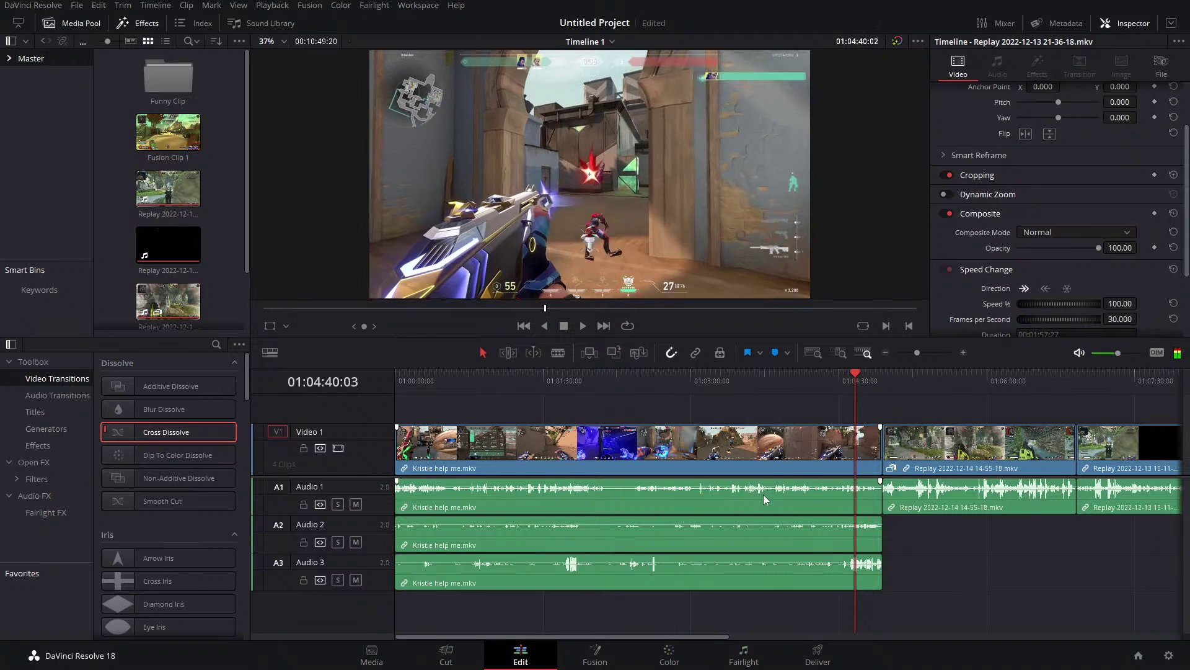
key("Left")
key("Left")
key("Left")
key("Left")
key("Left")
key("Left")
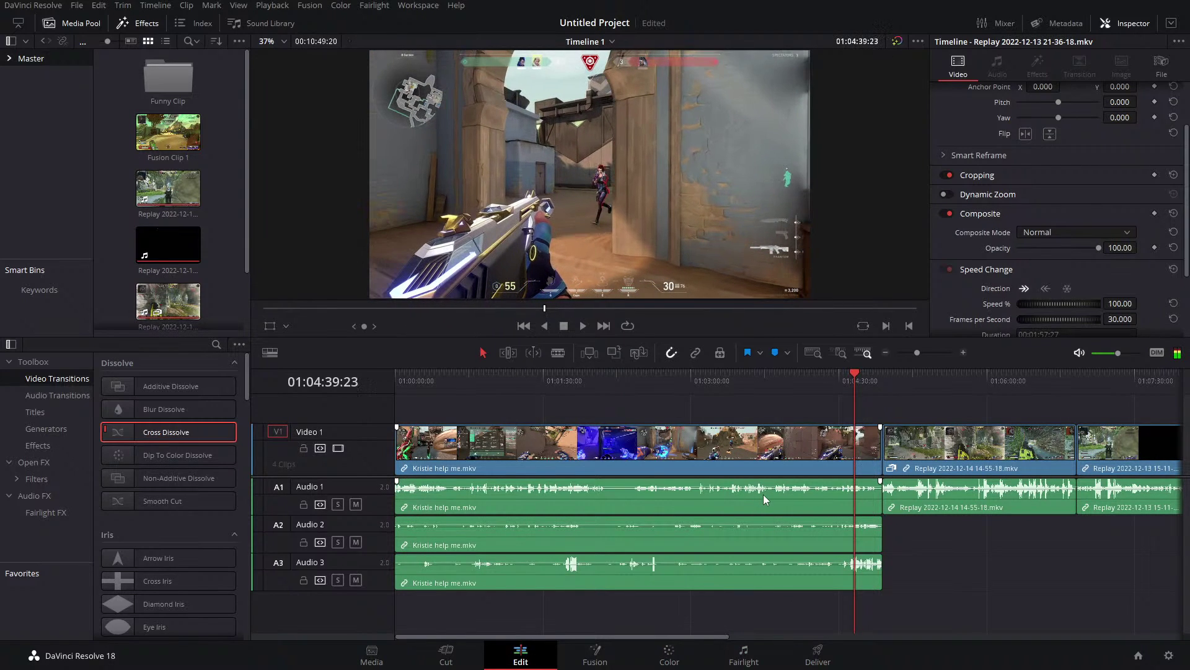
key("Left")
Match-frame the first clip and place a video-only copy of it on Video 2 above the original.
mouse_move(764, 434)
left_mouse_down()
mouse_move(763, 421)
mouse_move(782, 434)
left_mouse_up()
left_click(814, 453)
key("f")
left_click_drag(813, 433, 812, 412)
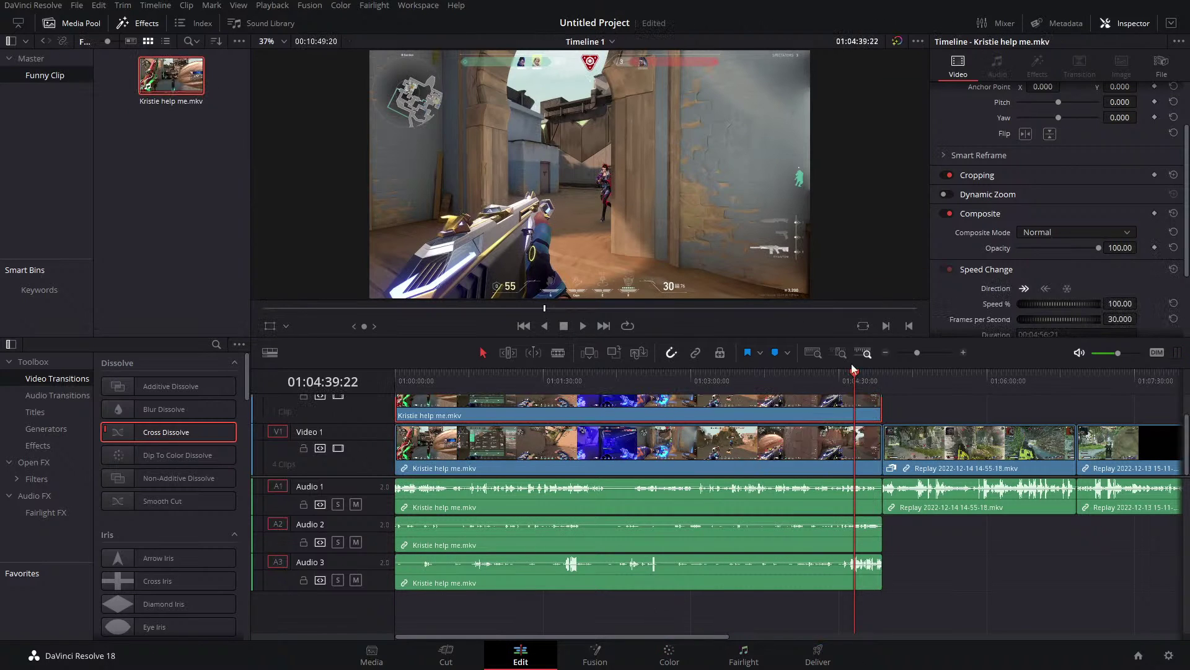
left_click(981, 473)
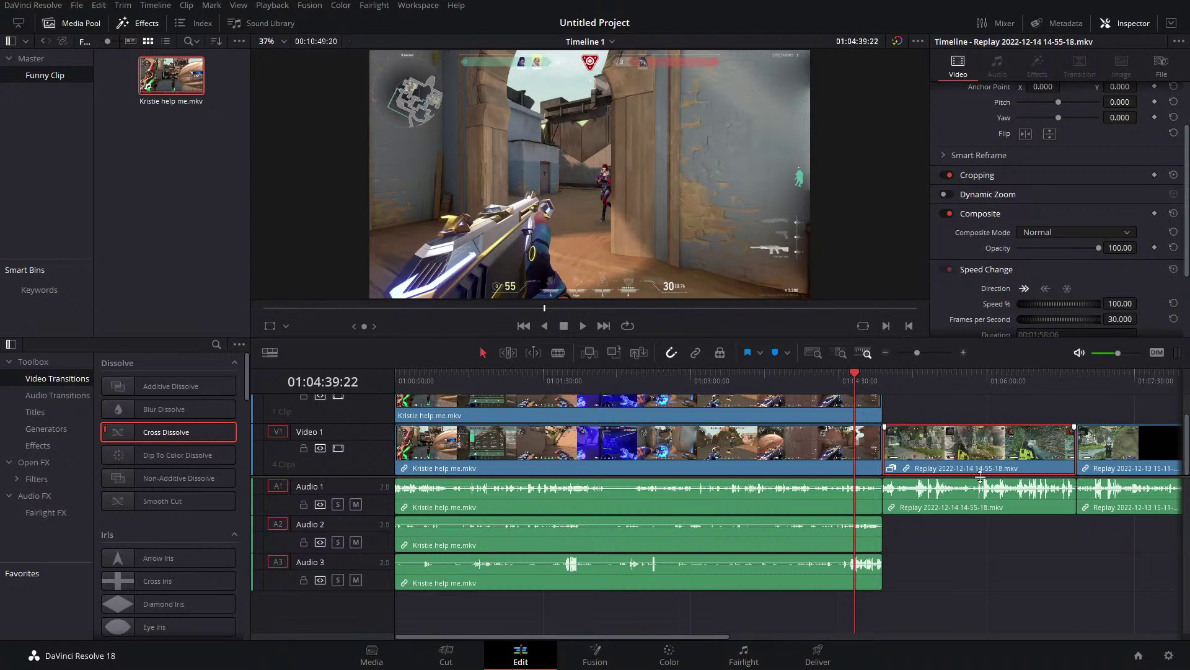
scroll(979, 480, "up", 1)
Trim the Video 2 copy to start at the playhead and slow it to 27% with its retime controls.
left_click(802, 440)
right_click(803, 440)
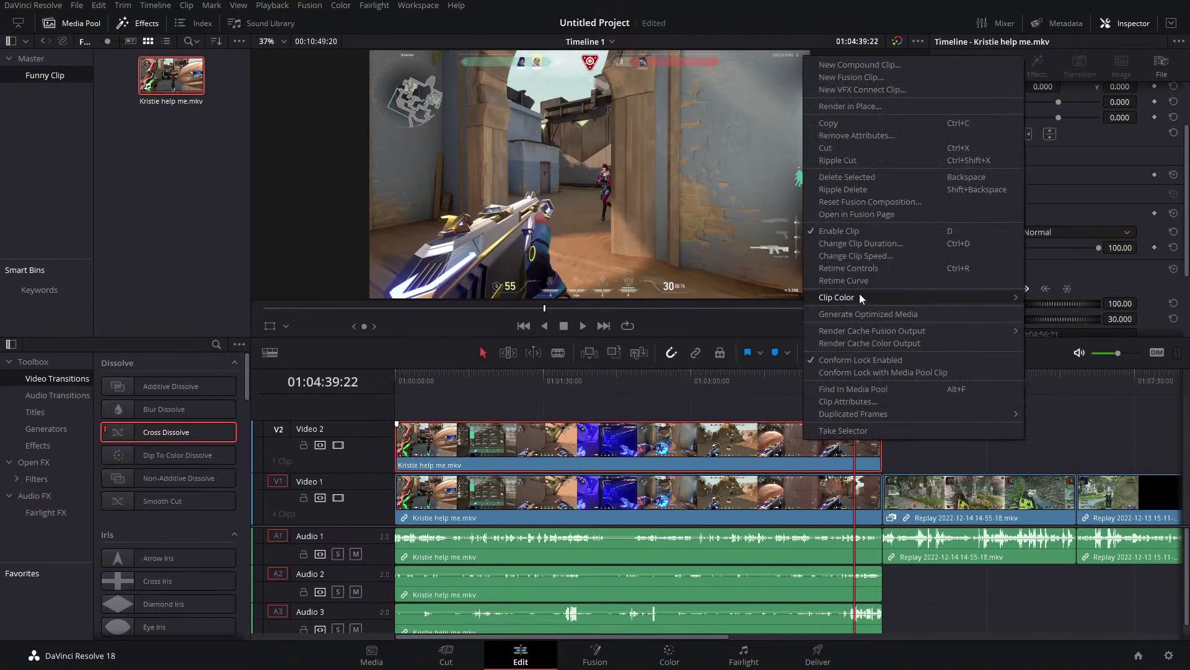
left_click(857, 268)
left_click_drag(398, 437, 956, 415)
scroll(1006, 304, "down", 3)
Render the slowed Video 2 clip in place as an MP4.
right_click(917, 451)
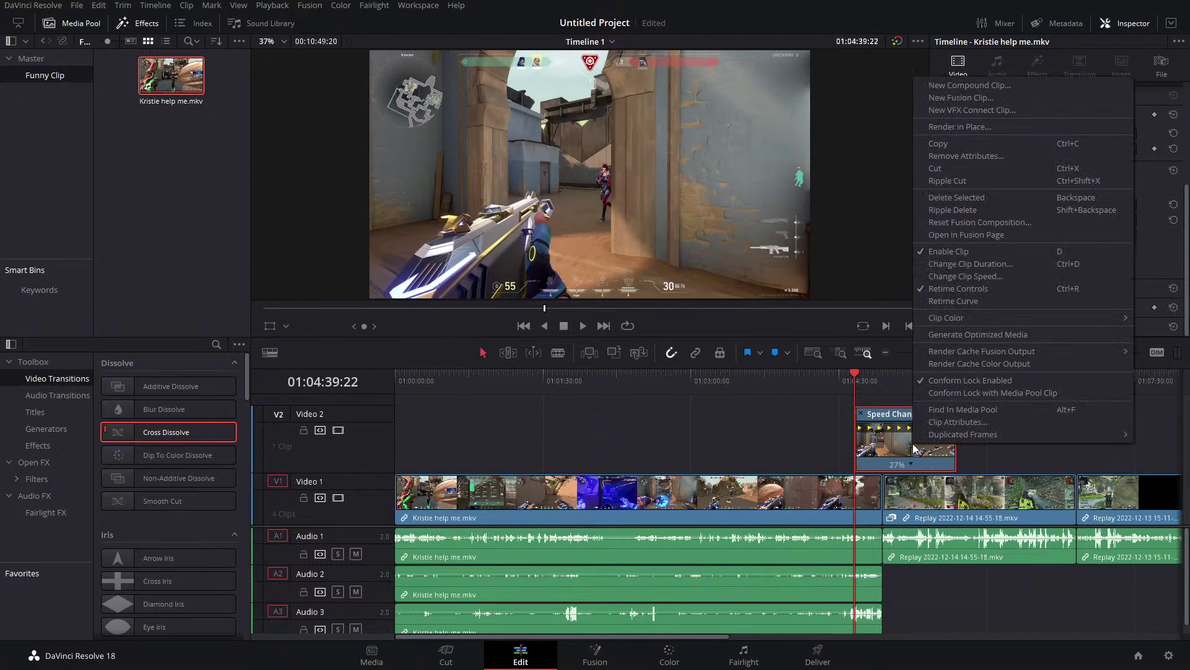
left_click(960, 127)
key("Escape")
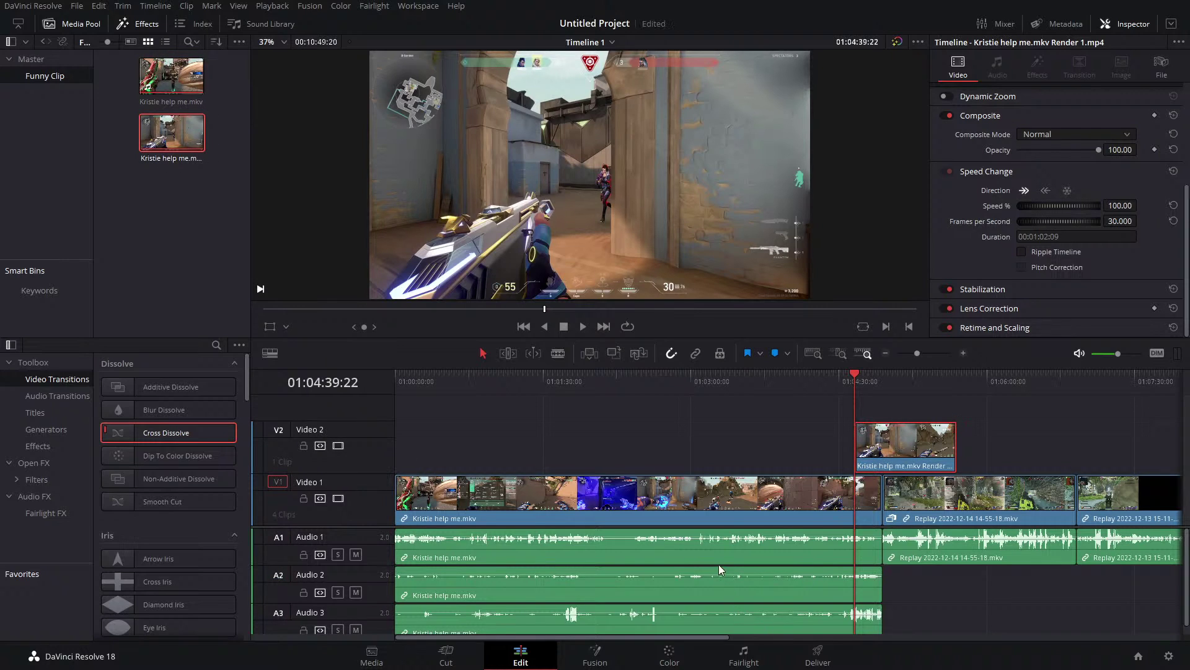
Open the rendered Video 2 clip on the Fusion page and play and scrub through its opening frames.
left_click(618, 661)
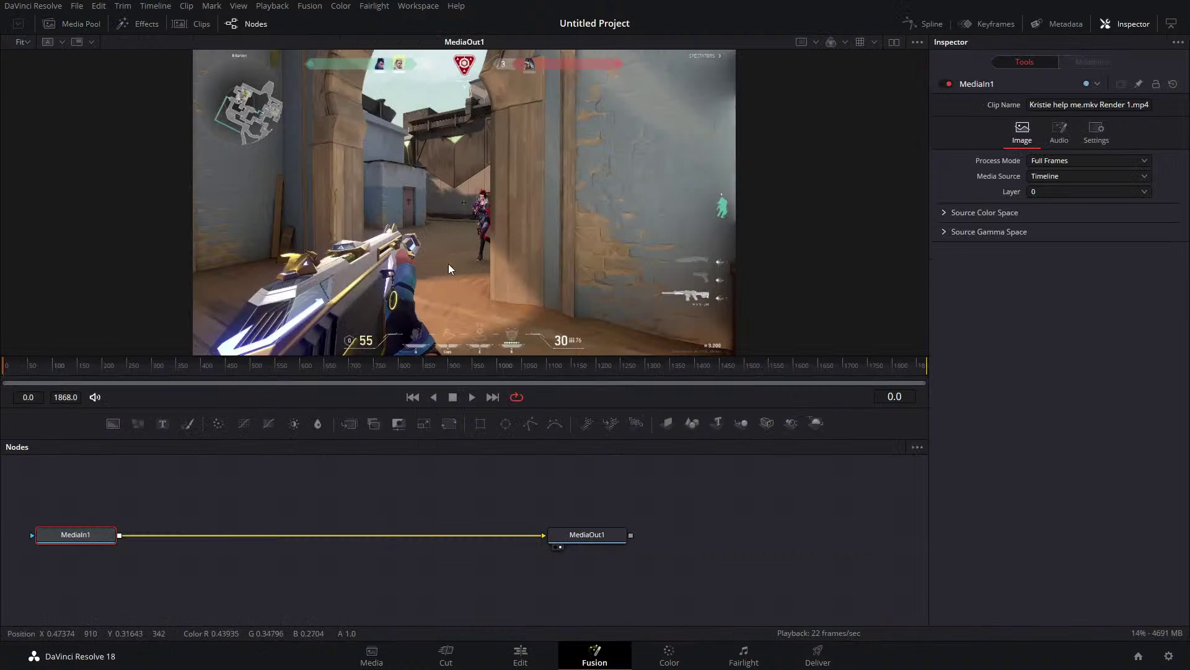
key("space")
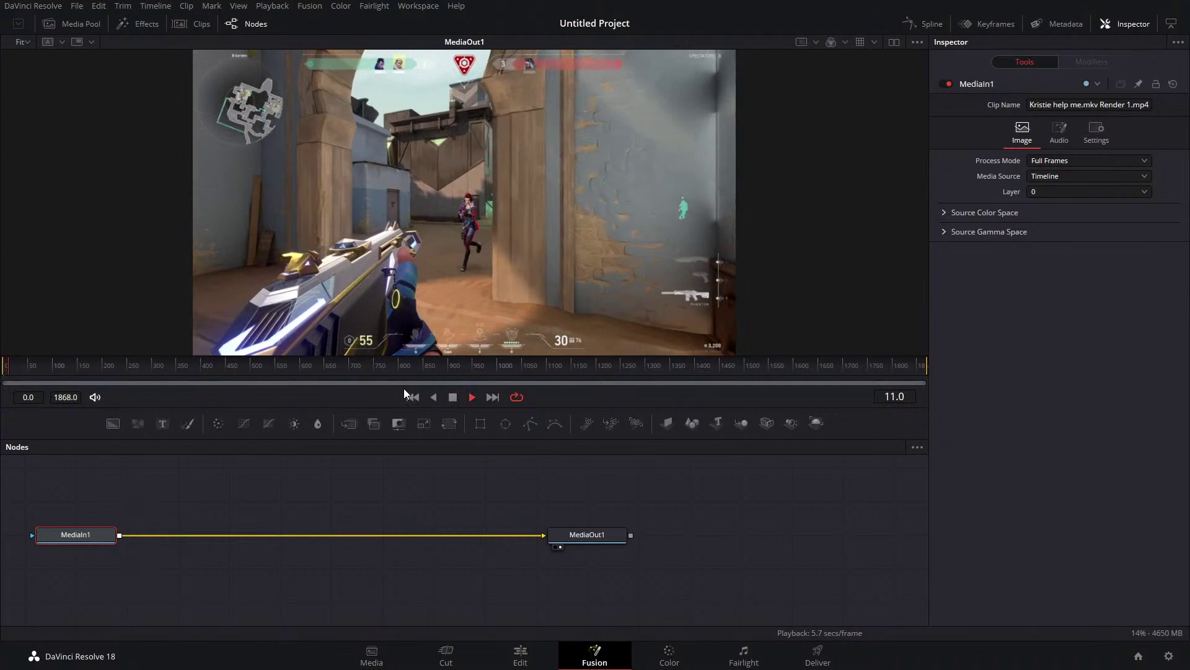
key("space")
left_click_drag(29, 372, 14, 381)
Duplicate the MediaIn1 node, place the copy above the original connection, and return the playhead to frame 0.
left_click_drag(83, 537, 109, 538)
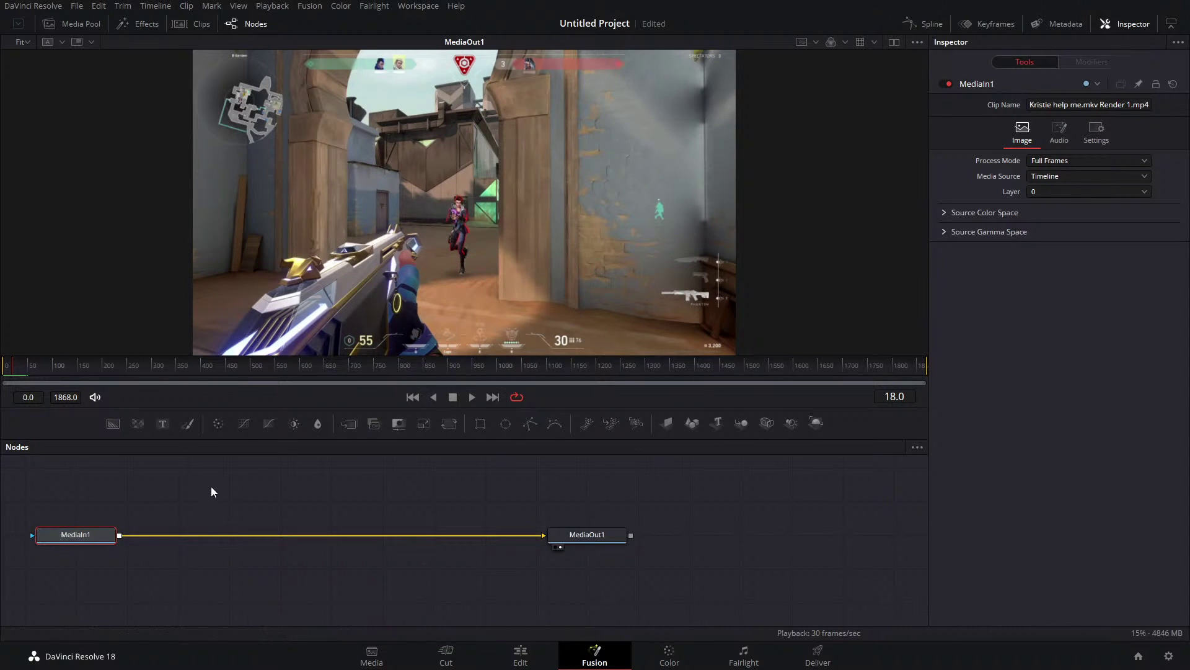
key("ctrl+v")
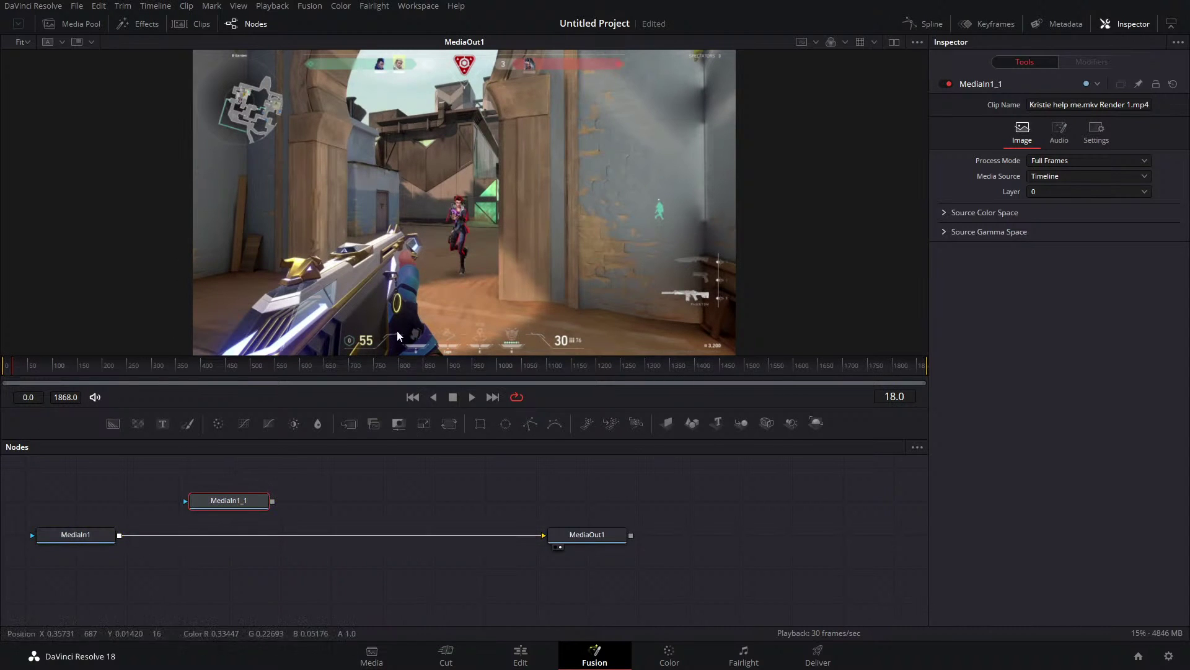
left_click_drag(125, 476, 154, 516)
left_click_drag(255, 548, 256, 525)
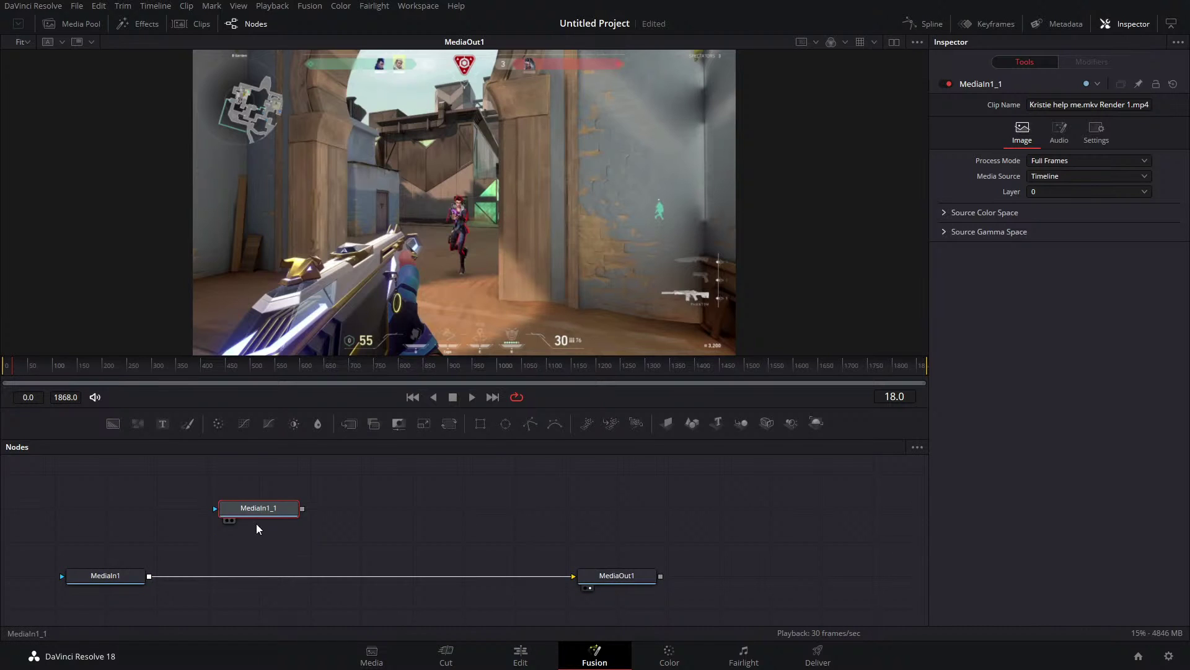
left_click_drag(24, 367, 15, 381)
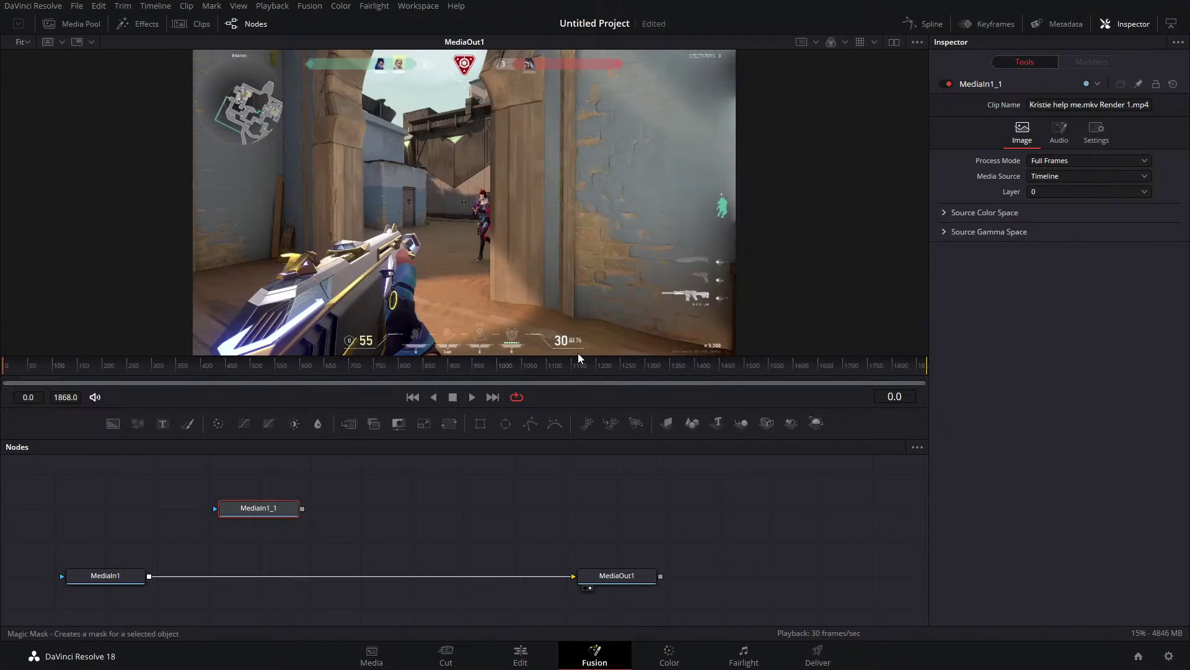
Add a Magic Mask node after MediaIn1_1 and show it in the first viewer with MediaOut1 in the second.
key("Return")
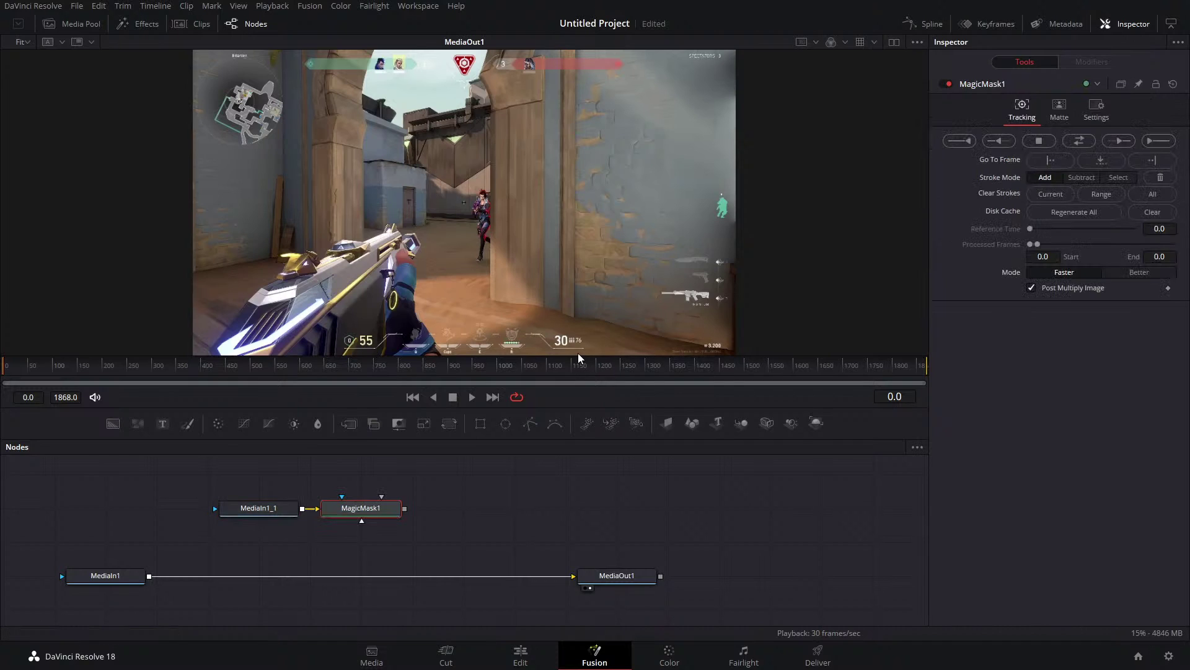
key("2")
left_click(271, 514)
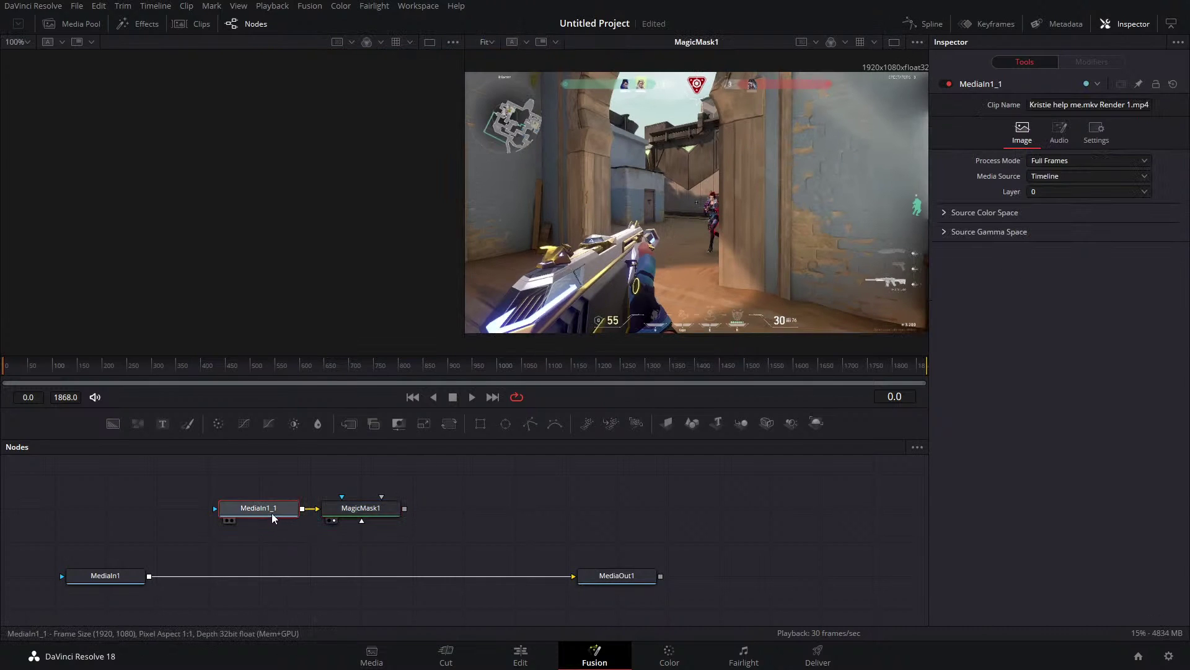
key("1")
left_click(344, 515)
key("1")
left_click(101, 577)
key("2")
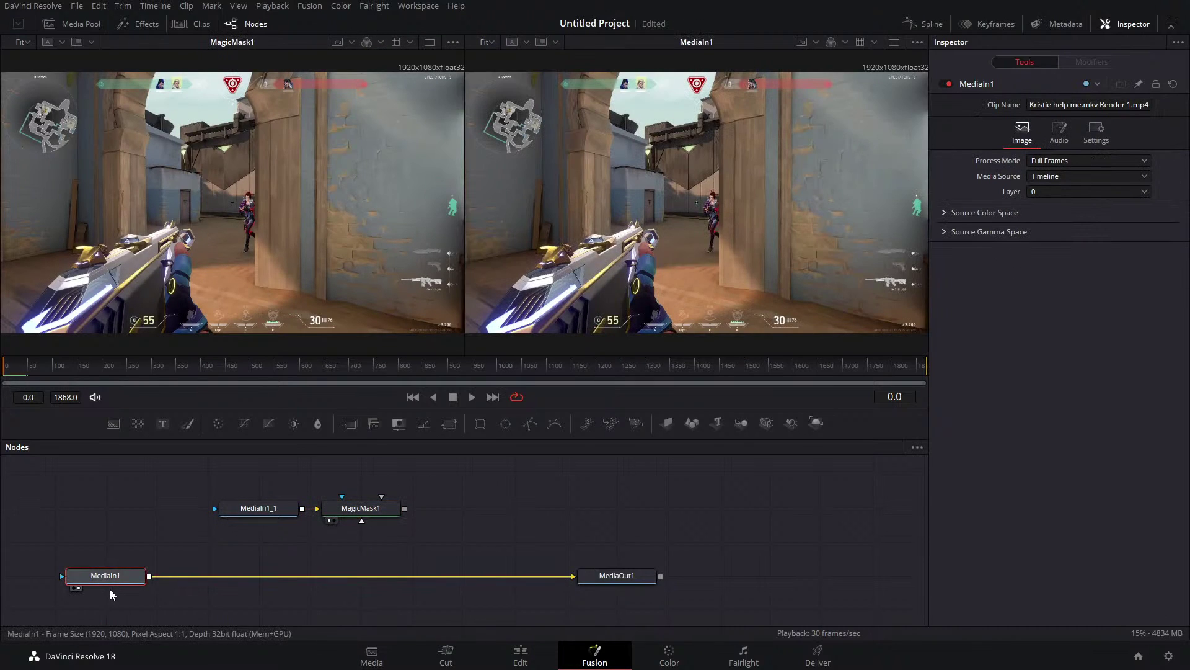
left_click(614, 577)
key("2")
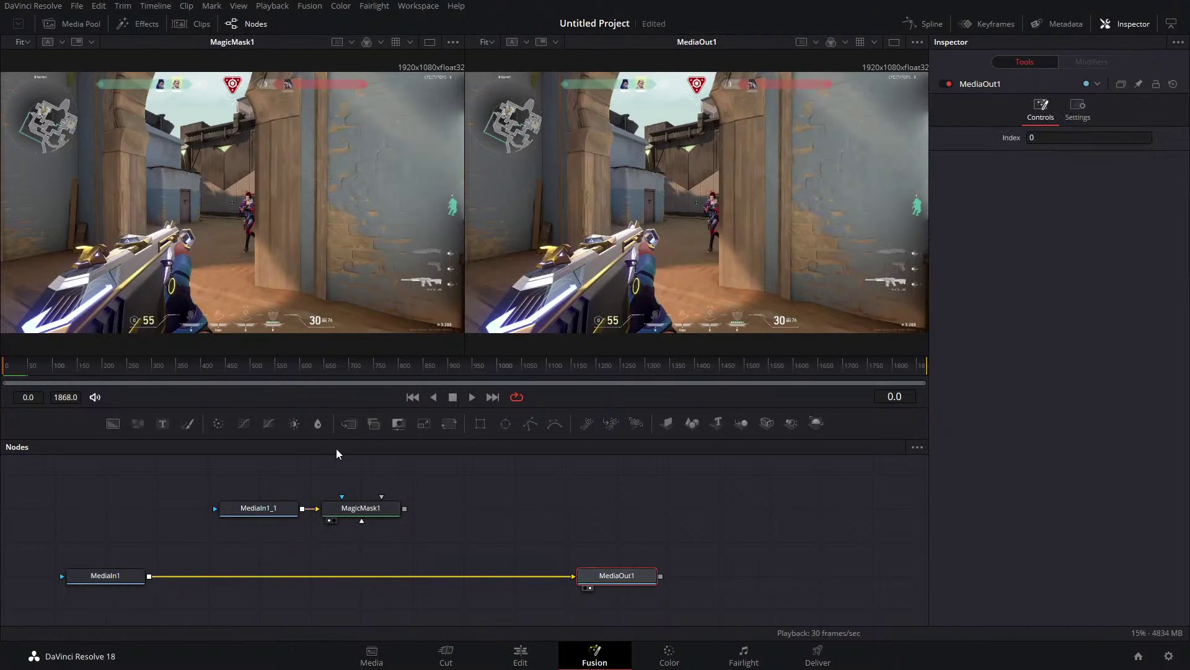
Mask and track the enemy character through frame 26 with MagicMask1 and merge the masked result over MediaIn1.
left_click(363, 510)
left_click_drag(716, 196, 713, 222)
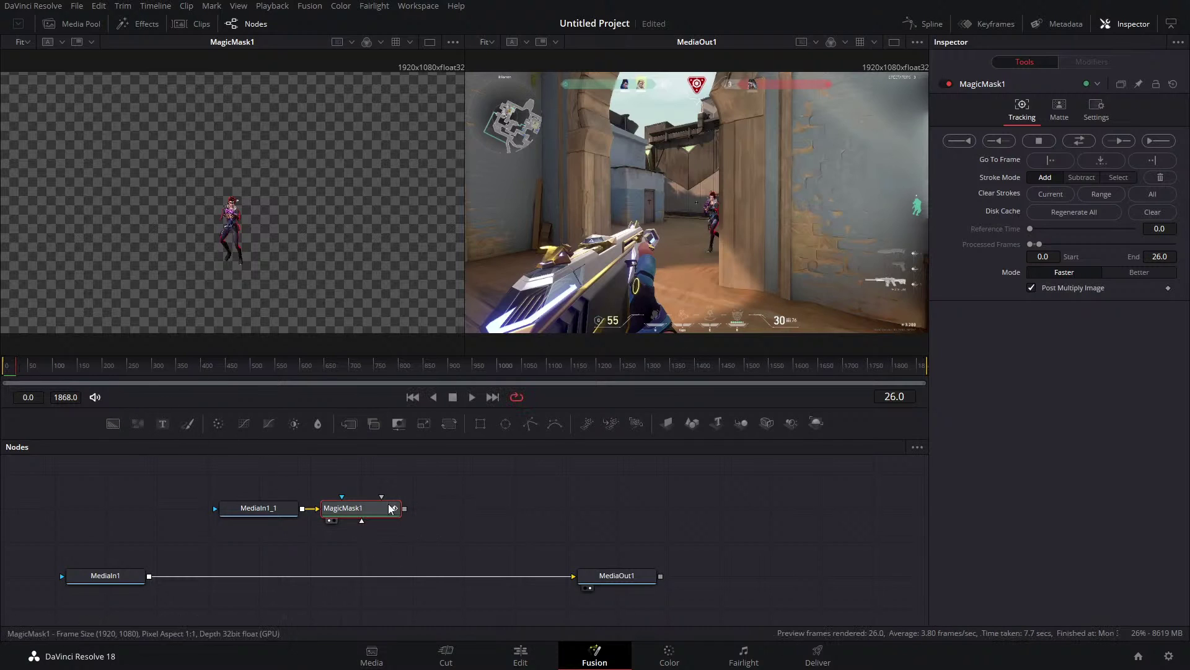
left_click_drag(404, 508, 150, 578)
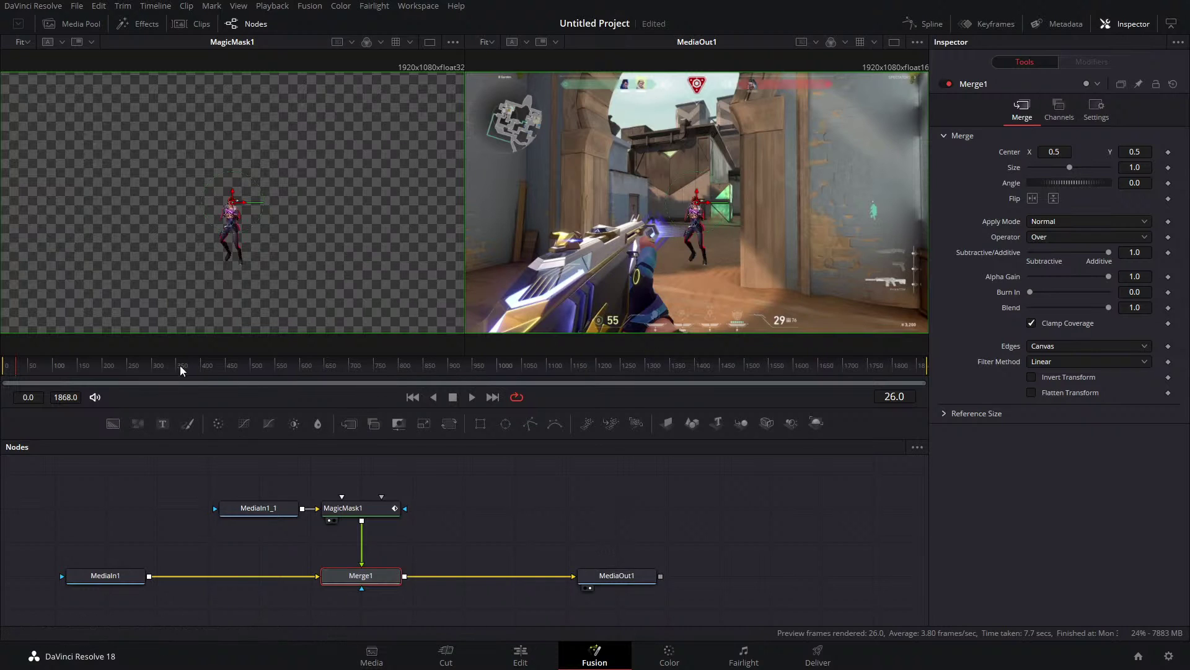
Check the mask alone in the second viewer, restore MediaOut1 there and clear the first viewer.
left_click(378, 511)
key("2")
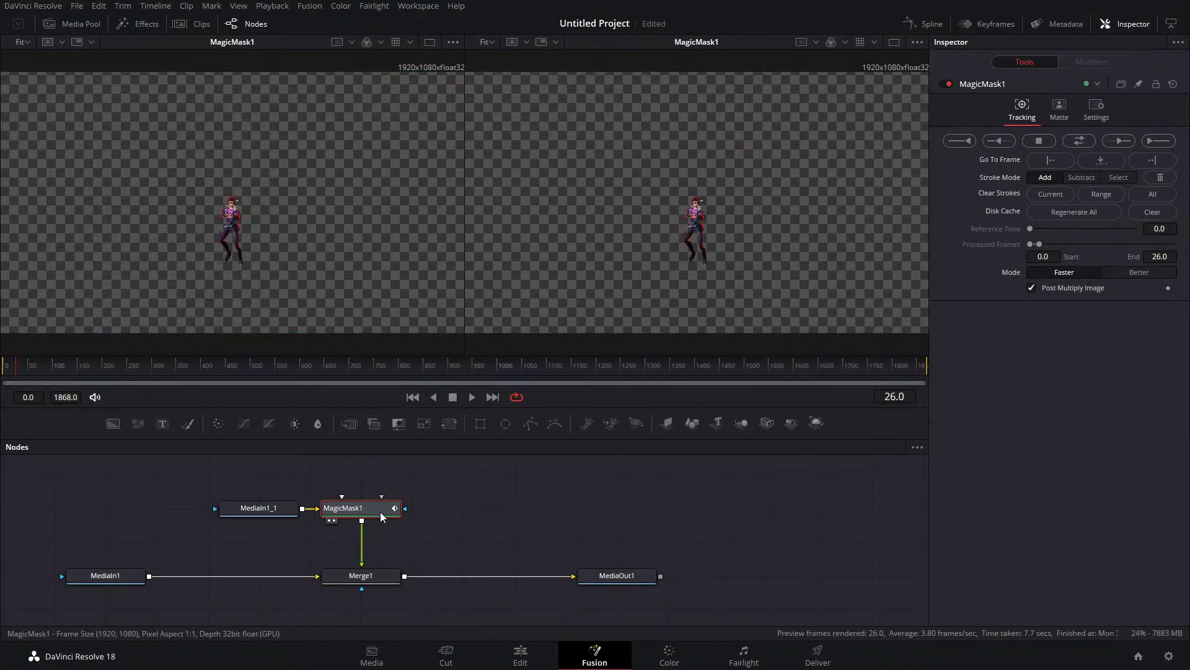
key("2")
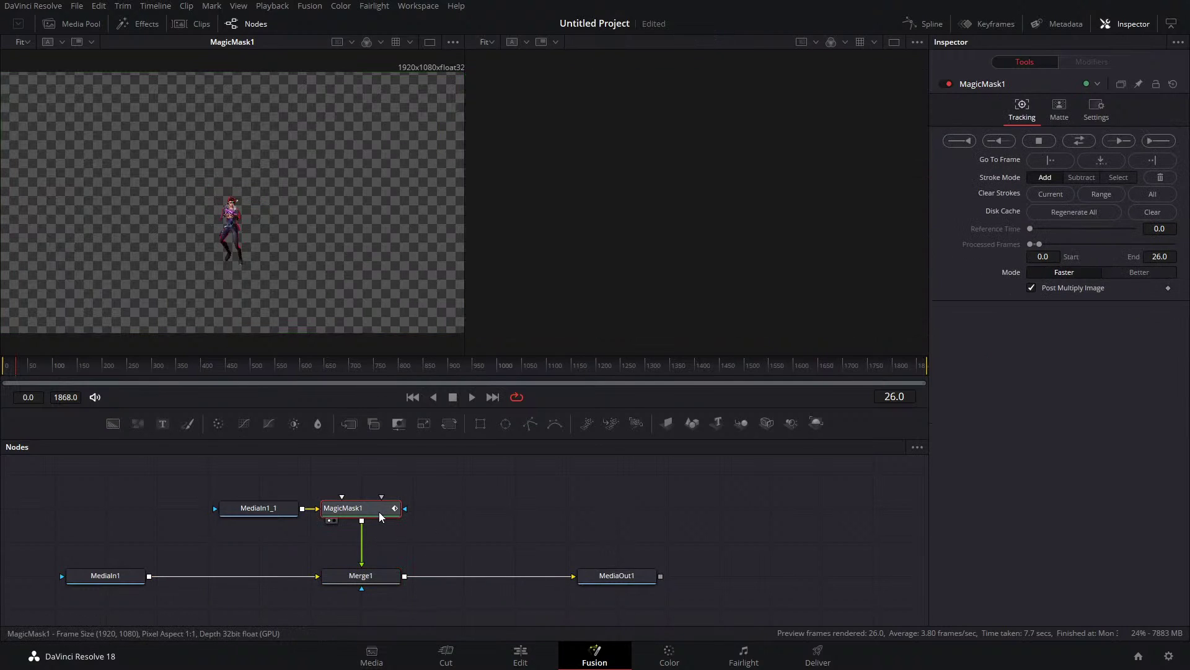
left_click(598, 582)
key("2")
left_click(362, 512)
key("1")
Place the MediaIn1_1 node above MagicMask1 and rename it to roto.
left_click_drag(258, 511, 366, 483)
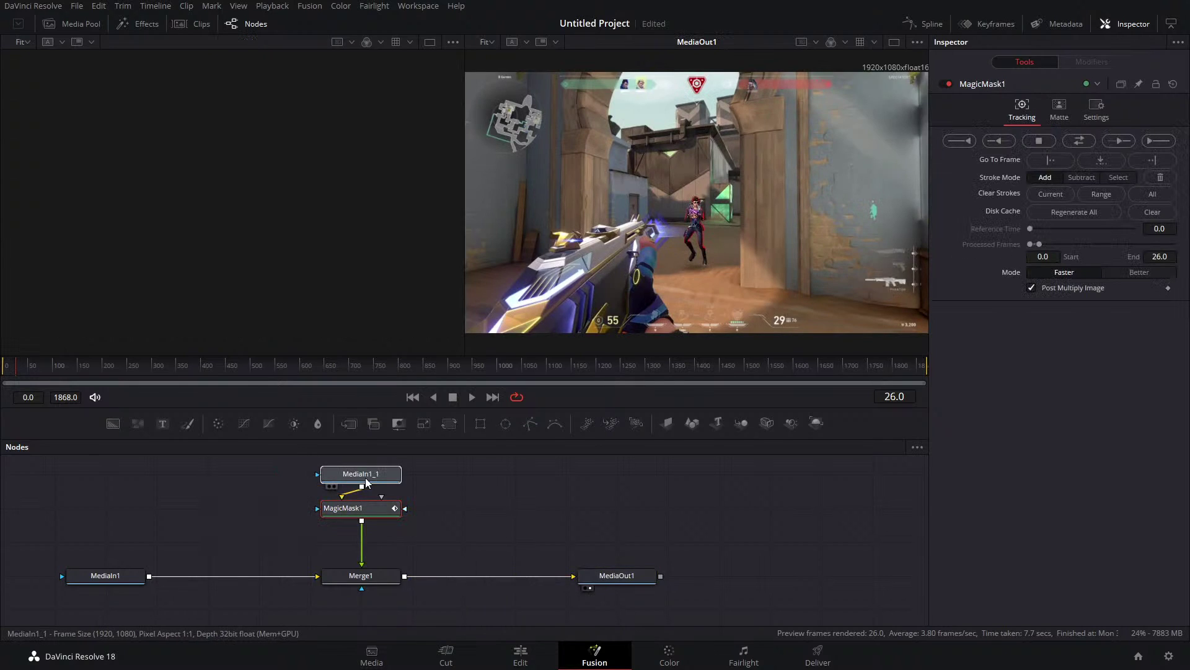
left_click(365, 480)
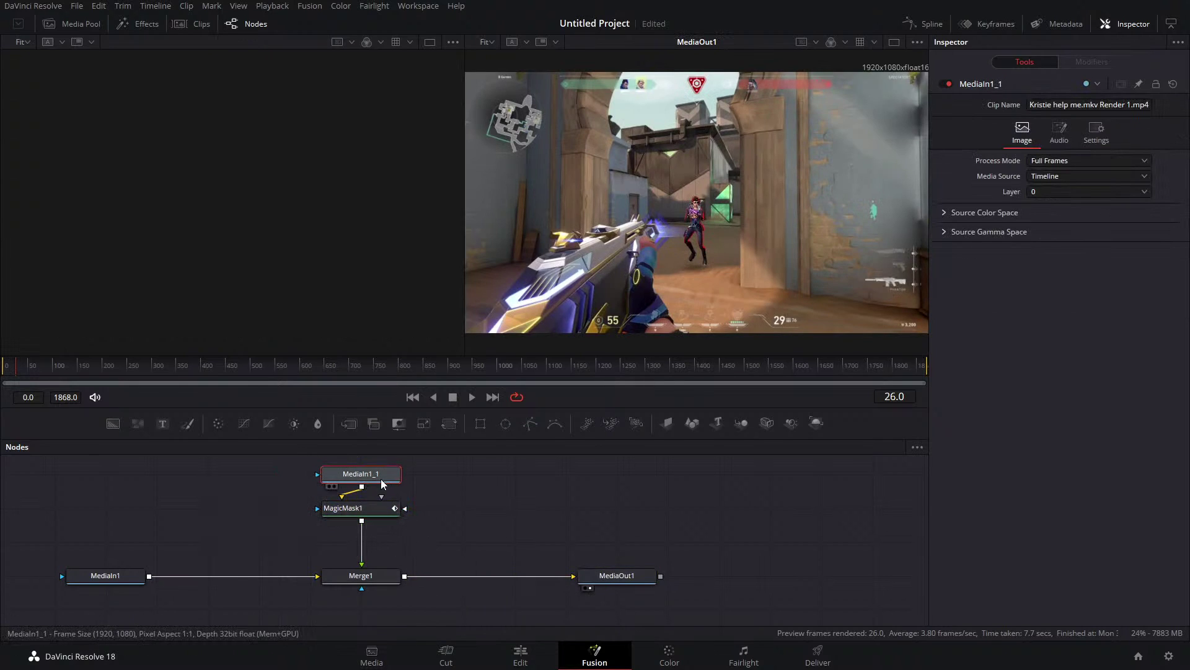
key("F2")
type("roto")
key("Return")
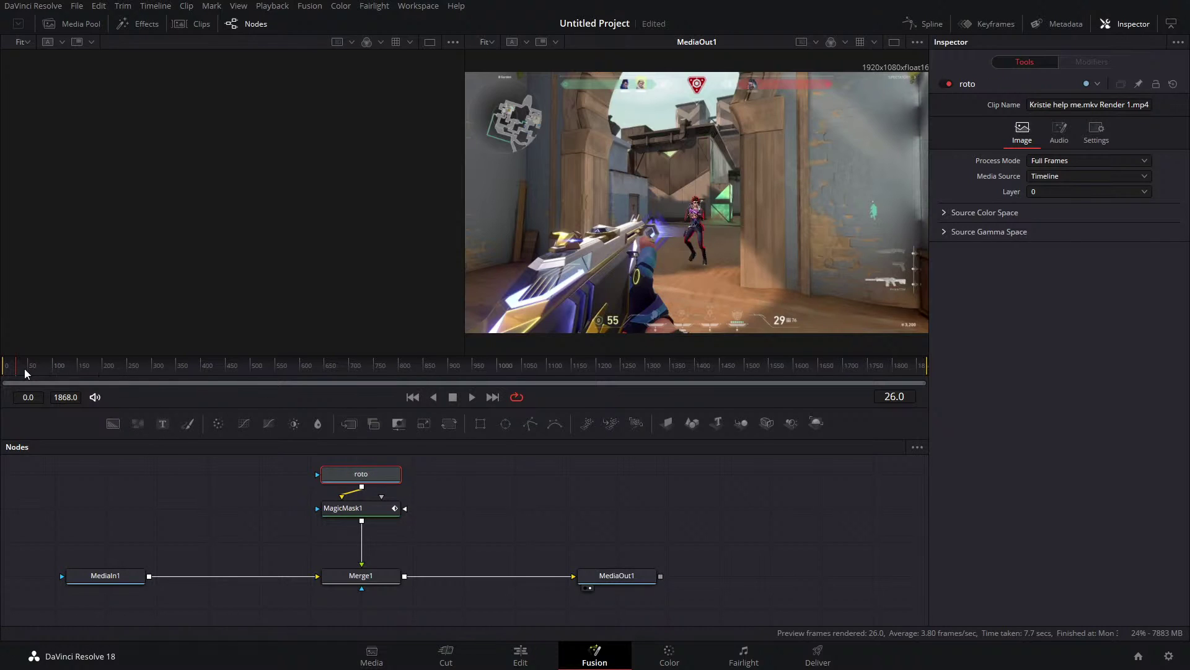
At frame 20, merge a Text node reading "text" over MediaIn1, before the masked character's merge.
left_click_drag(16, 372, 15, 372)
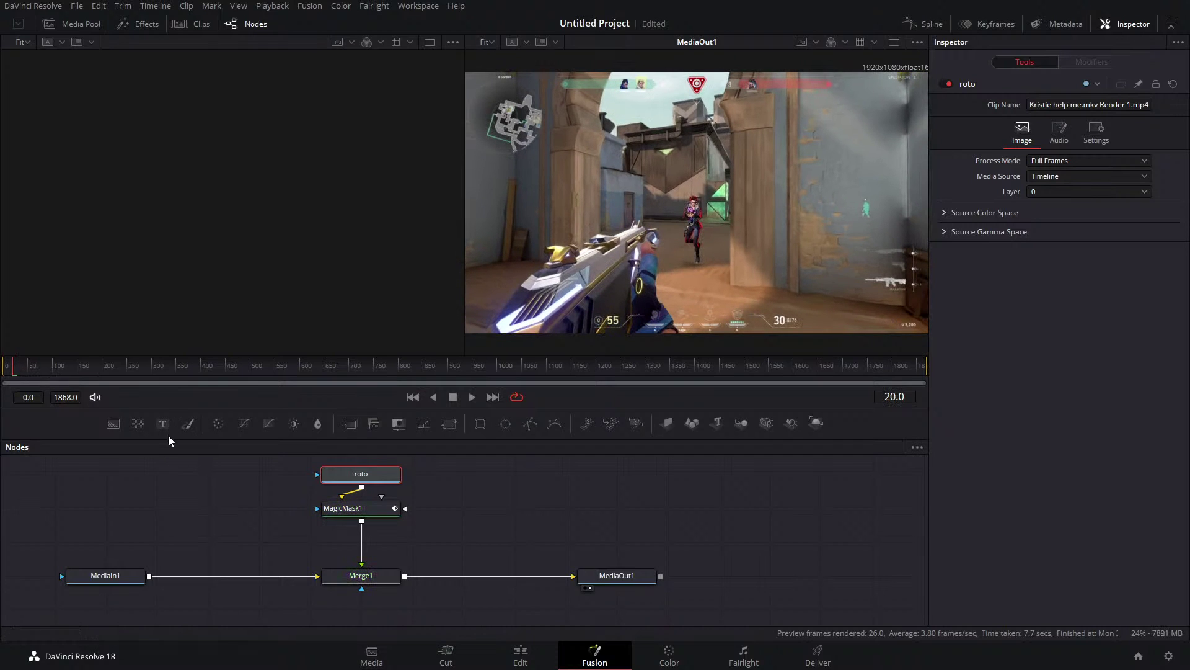
left_click_drag(163, 424, 150, 578)
left_click(258, 508)
left_click(1017, 223)
type("text")
Switch to a single viewer and examine the text behind the masked character while scrubbing to frame 11.
scroll(709, 247, "up", 2)
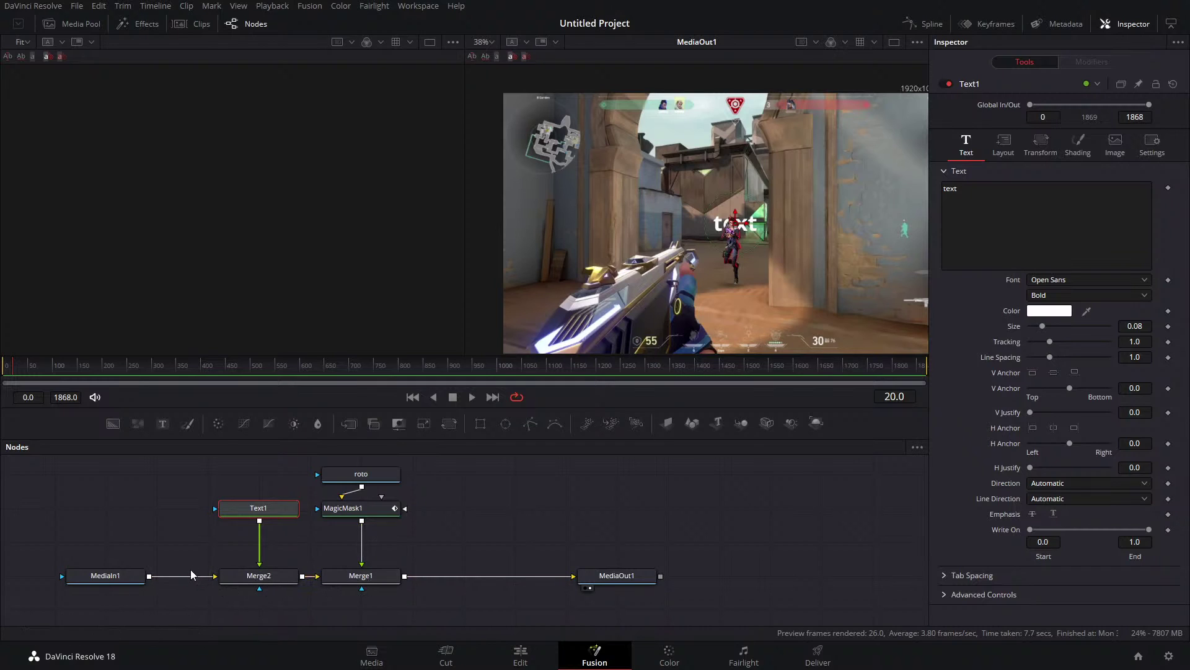
scroll(790, 266, "down", 3)
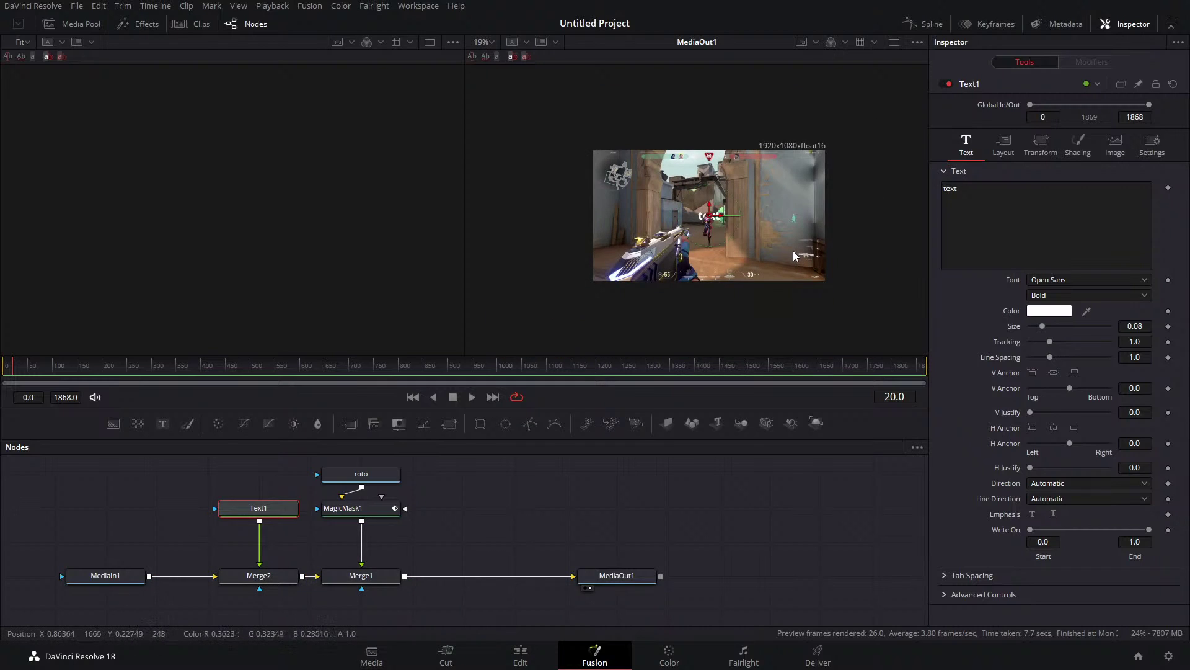
scroll(826, 211, "up", 3)
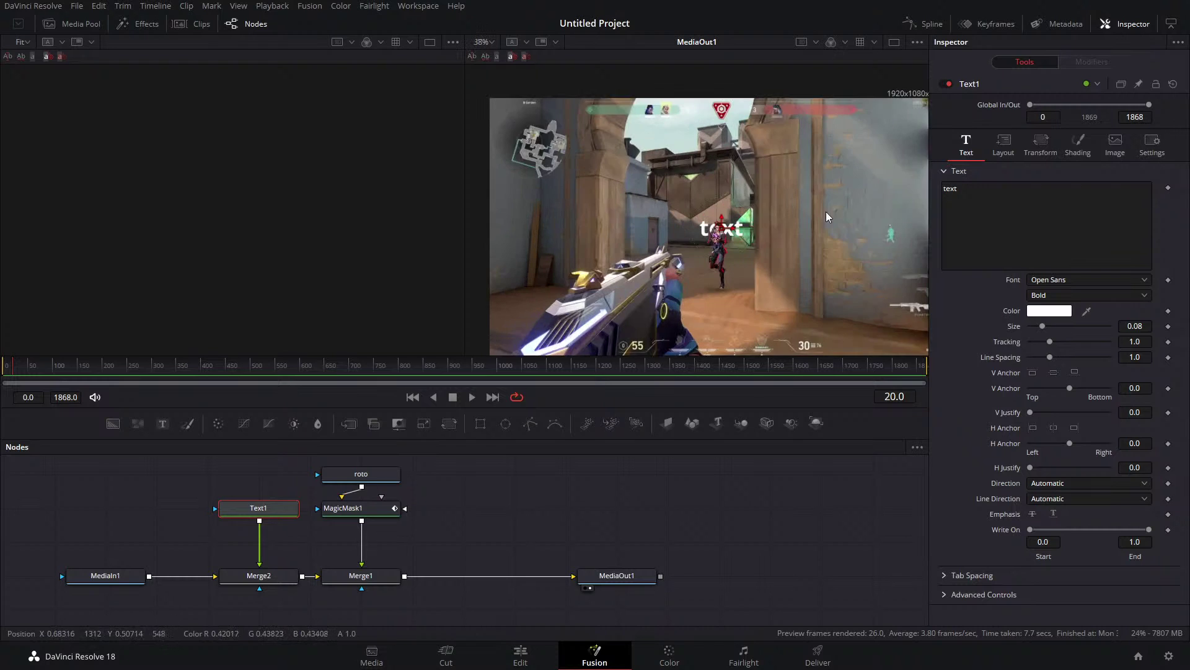
left_click(894, 42)
scroll(558, 227, "up", 2)
scroll(541, 211, "up", 2)
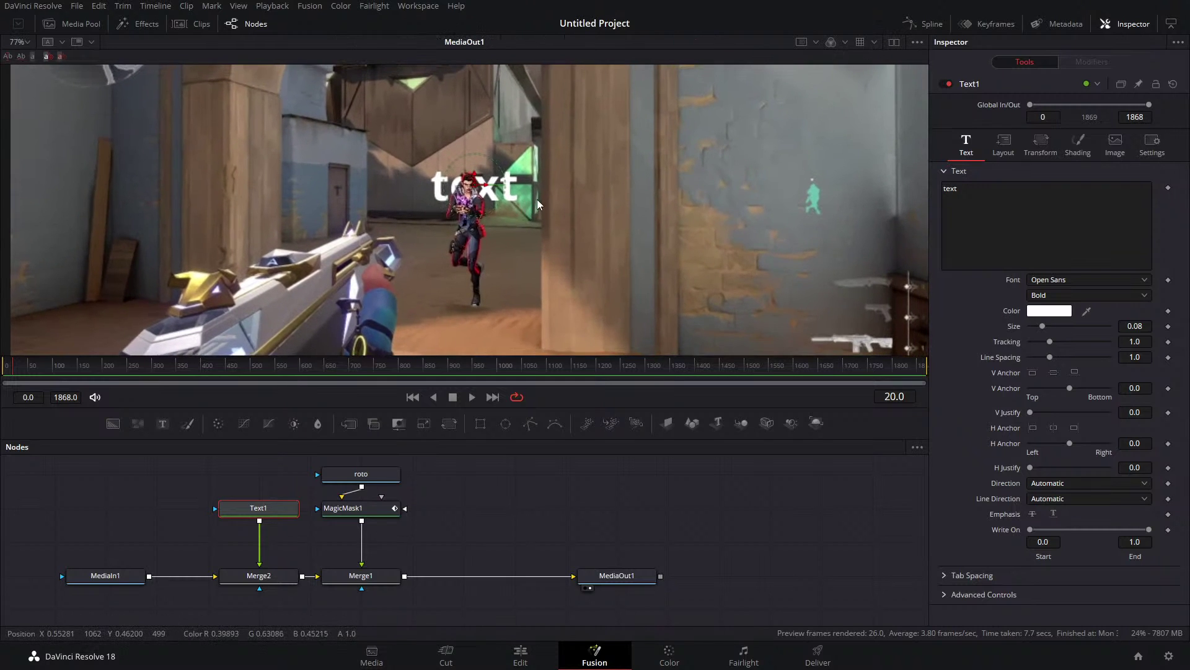
scroll(544, 200, "down", 2)
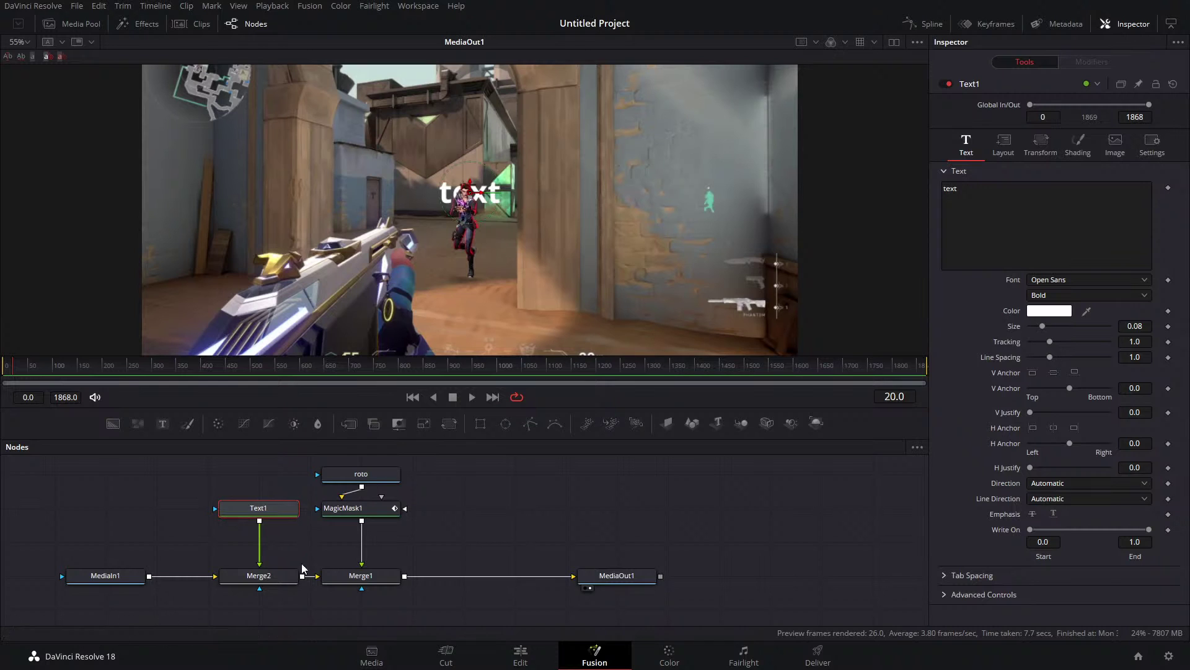
left_click_drag(31, 370, 9, 377)
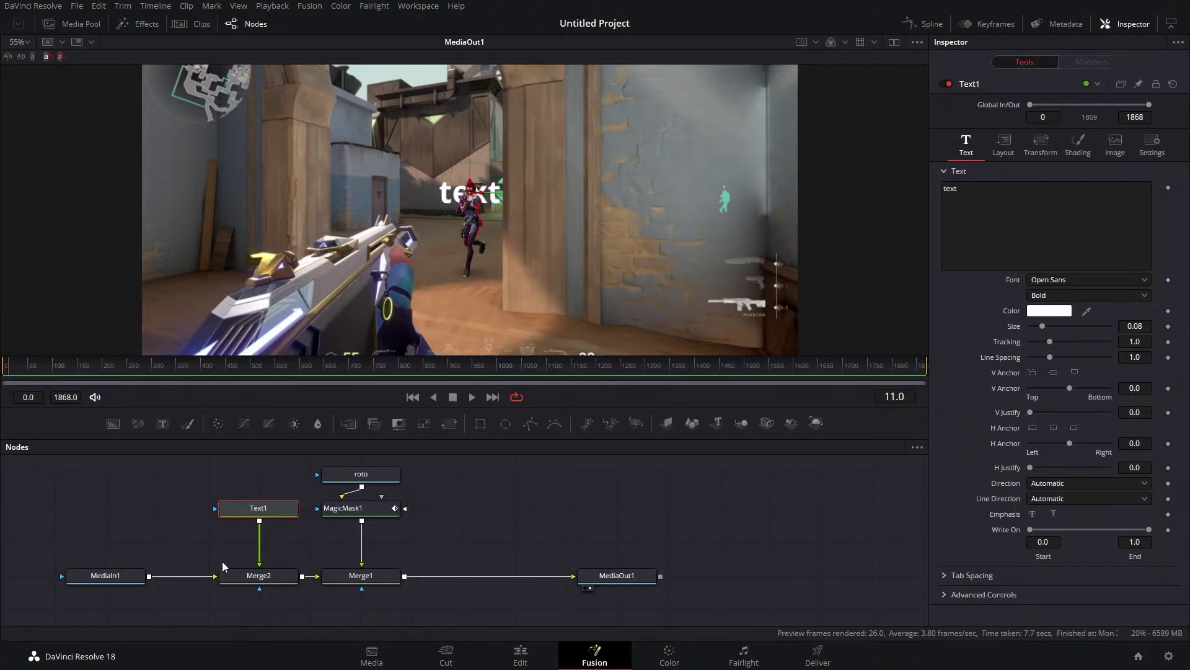
Insert a Planar Tracker after MediaIn1 and outline the distant wooden wall behind the enemy with a closed shape at frame 0.
left_click(137, 578)
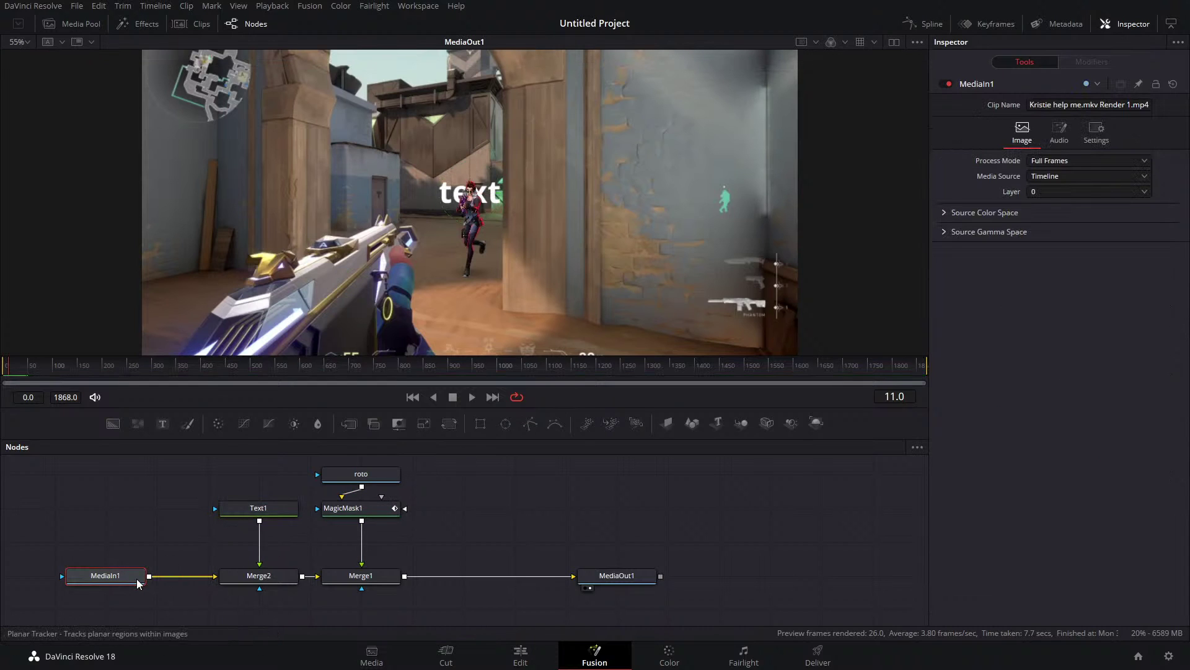
key("Return")
left_click(9, 368)
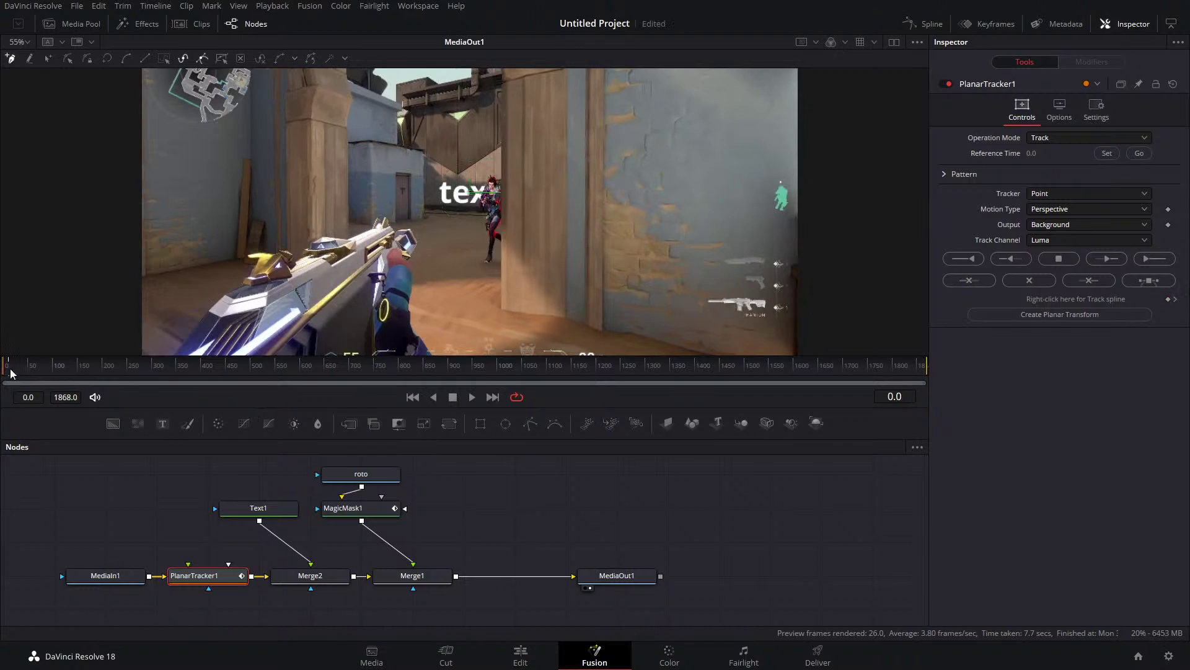
left_click_drag(424, 150, 491, 150)
left_click(430, 196)
left_click_drag(458, 190, 472, 189)
left_click(433, 127)
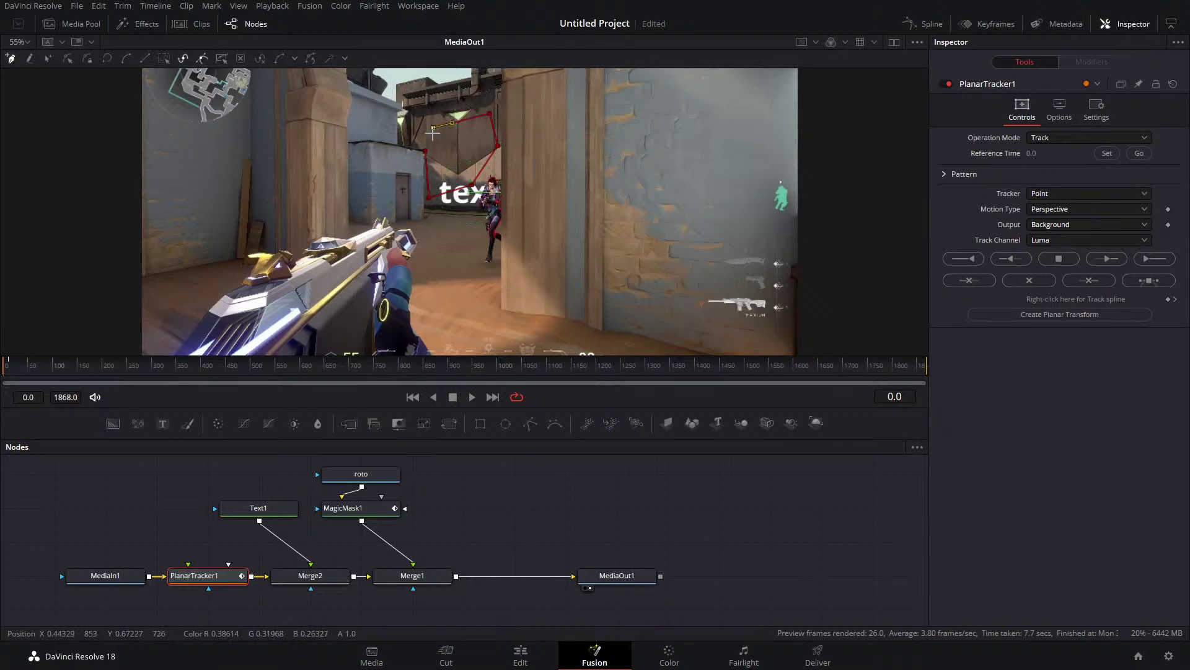
left_click(425, 151)
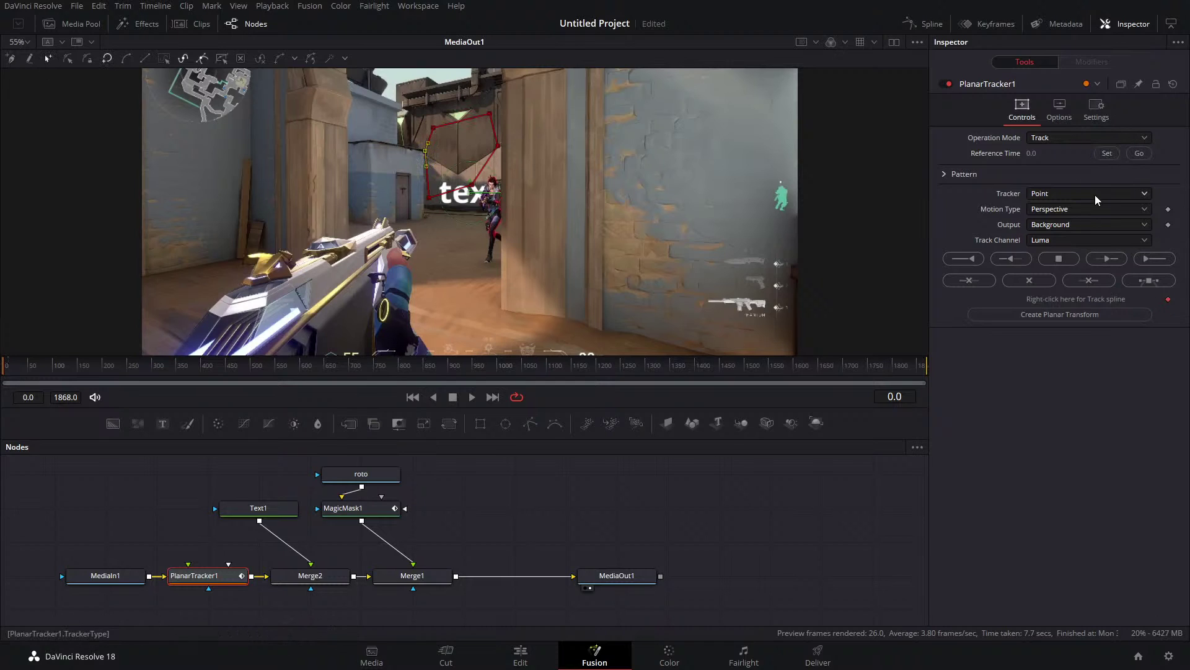
Track the outlined wall from frame 0 to frame 12 using Hybrid Point/Area and set the Planar Tracker's operation mode to Corner Pin.
left_click(1153, 258)
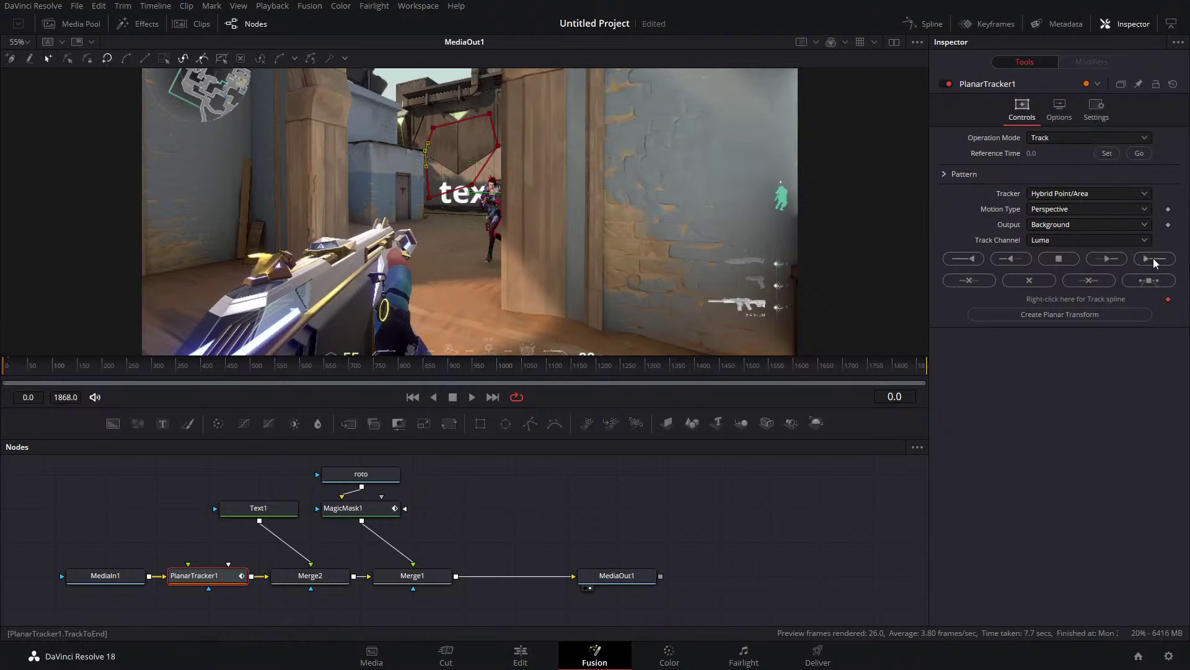
left_click(1052, 256)
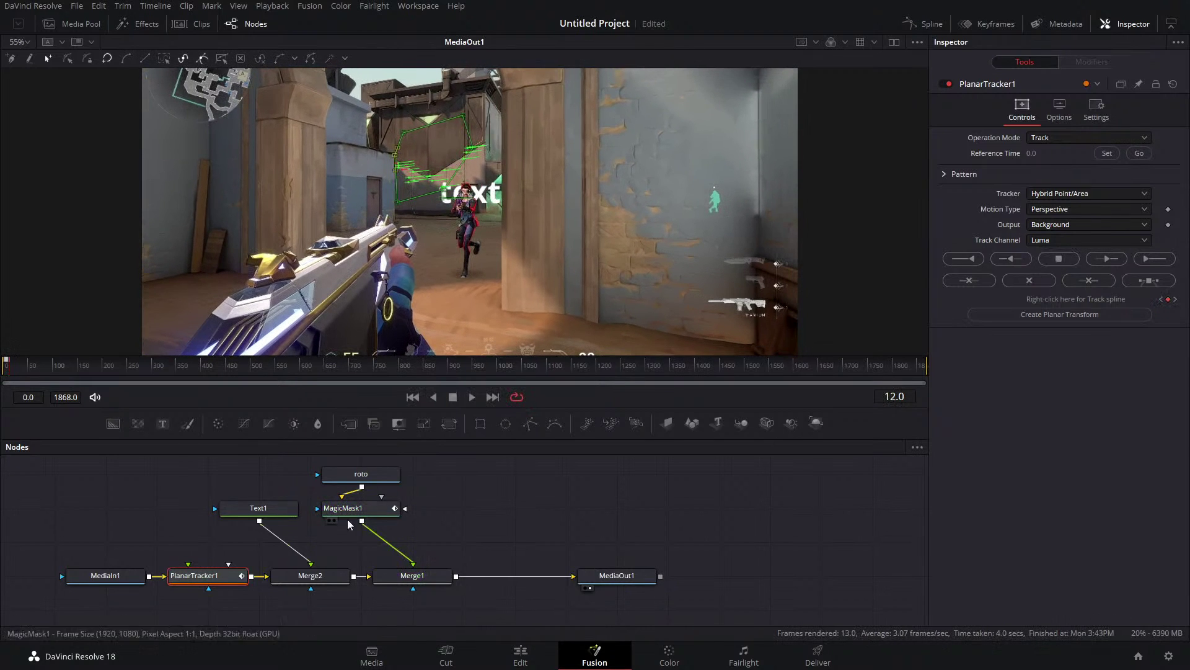
left_click(1089, 137)
left_click(1054, 168)
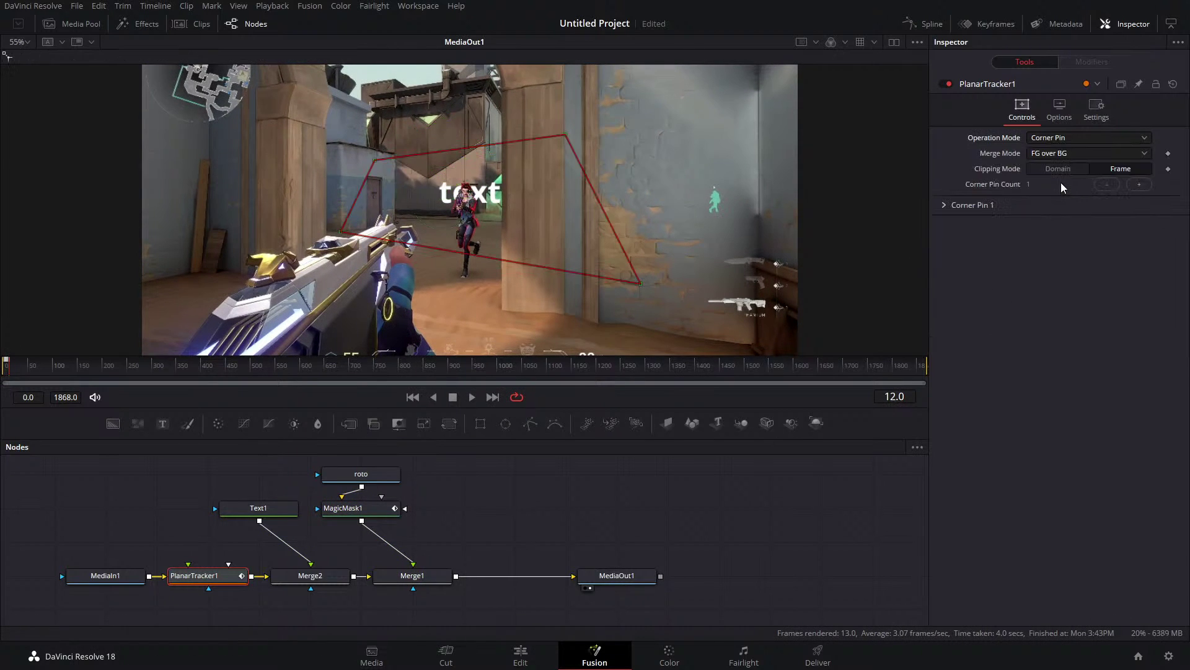
Reroute Text1 into PlanarTracker1's corner pin input and replace Merge2 with a direct connection from PlanarTracker1 to Merge1.
left_click_drag(311, 562, 229, 563)
left_click(323, 579)
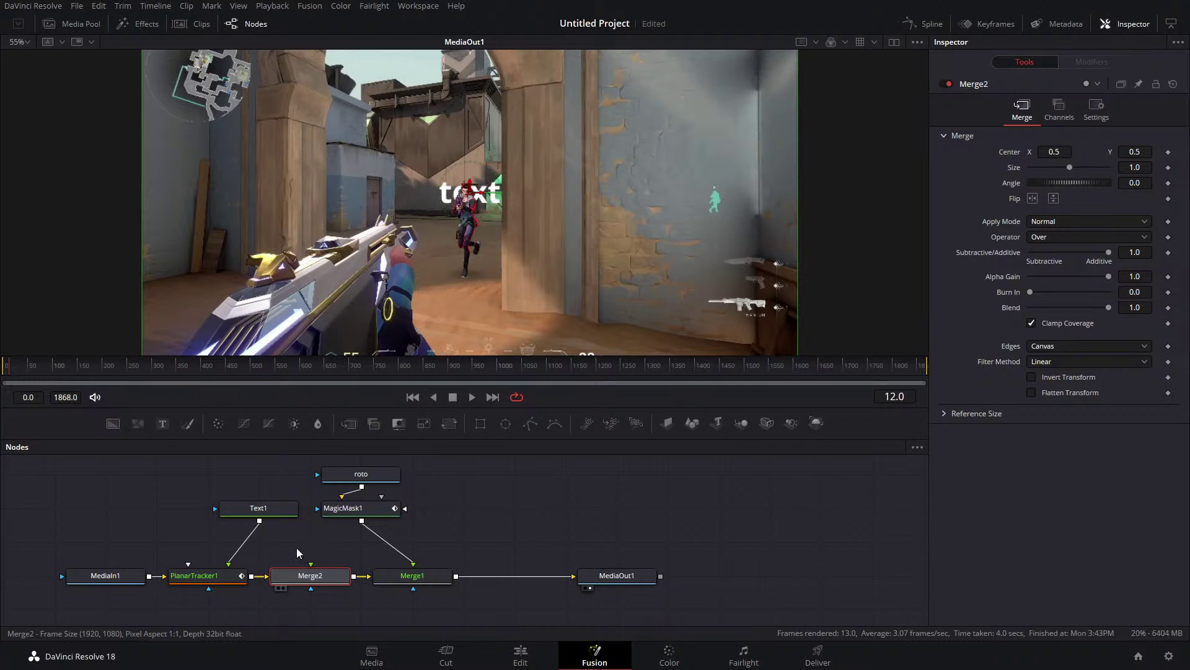
key("Delete")
left_click_drag(251, 577, 370, 576)
Align the roto and MagicMask1 nodes above Merge1 and the Text1 node above PlanarTracker1.
left_click_drag(318, 465, 442, 528)
left_click_drag(364, 523, 415, 522)
left_click(416, 523)
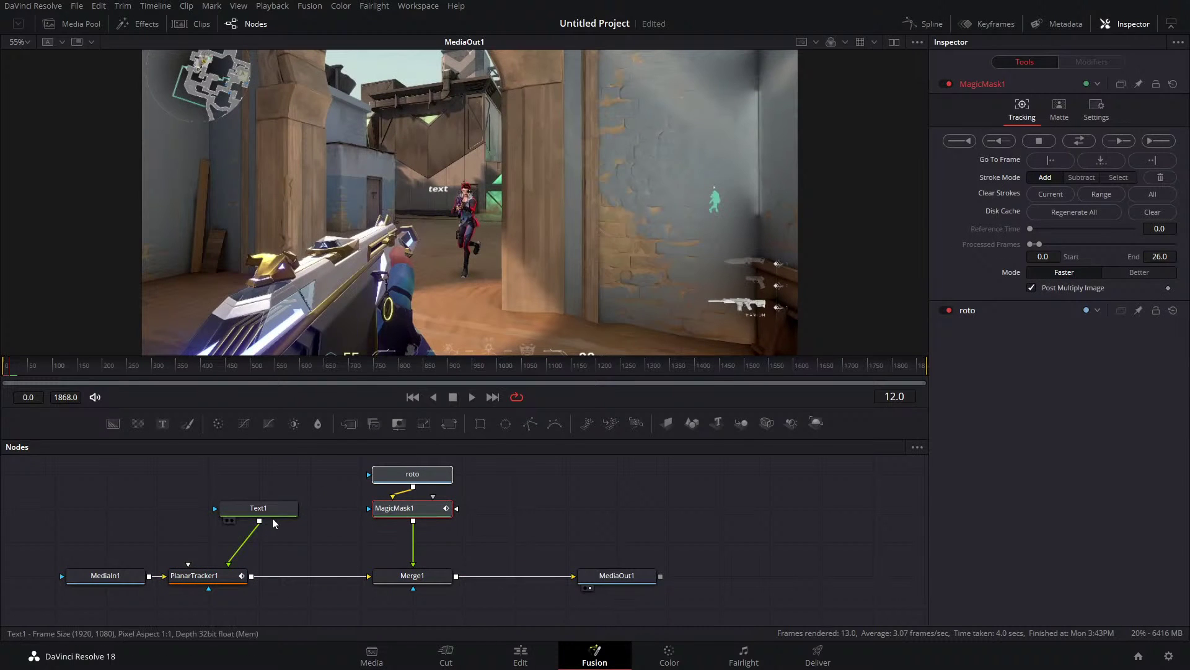
left_click_drag(273, 519, 223, 519)
Fit the four corner pin handles of PlanarTracker1 around the distant wooden wall at frame 12.
left_click(198, 575)
left_click_drag(374, 162, 369, 122)
left_click_drag(566, 134, 483, 111)
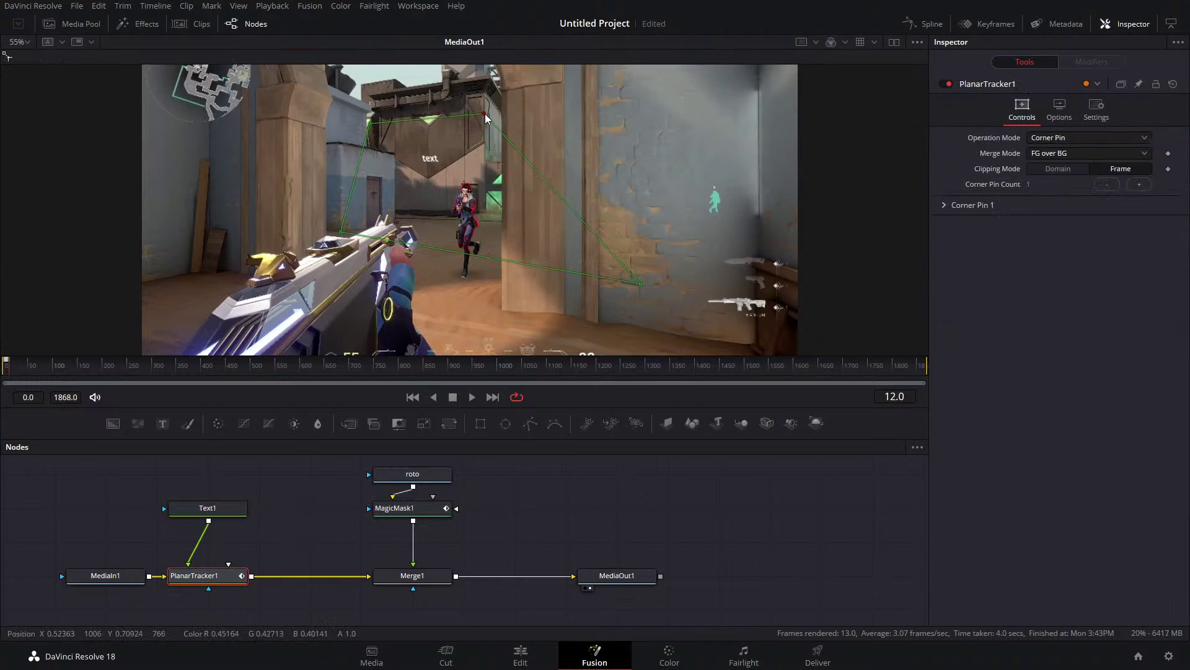
left_click_drag(641, 284, 484, 215)
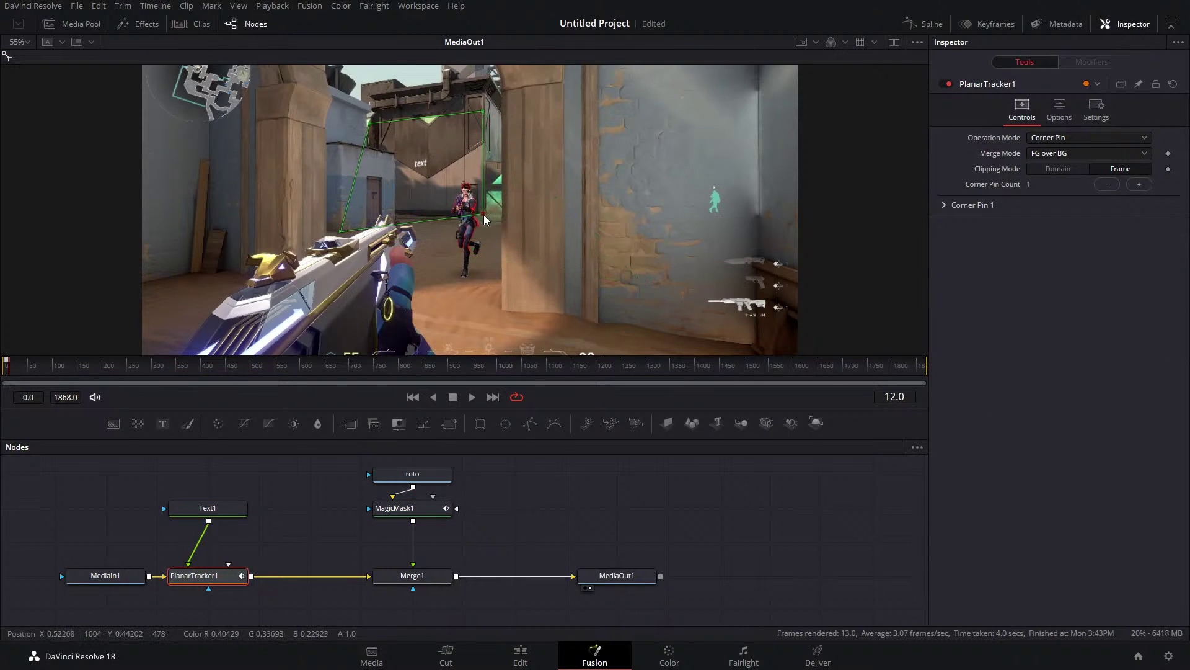
left_click_drag(345, 235, 374, 216)
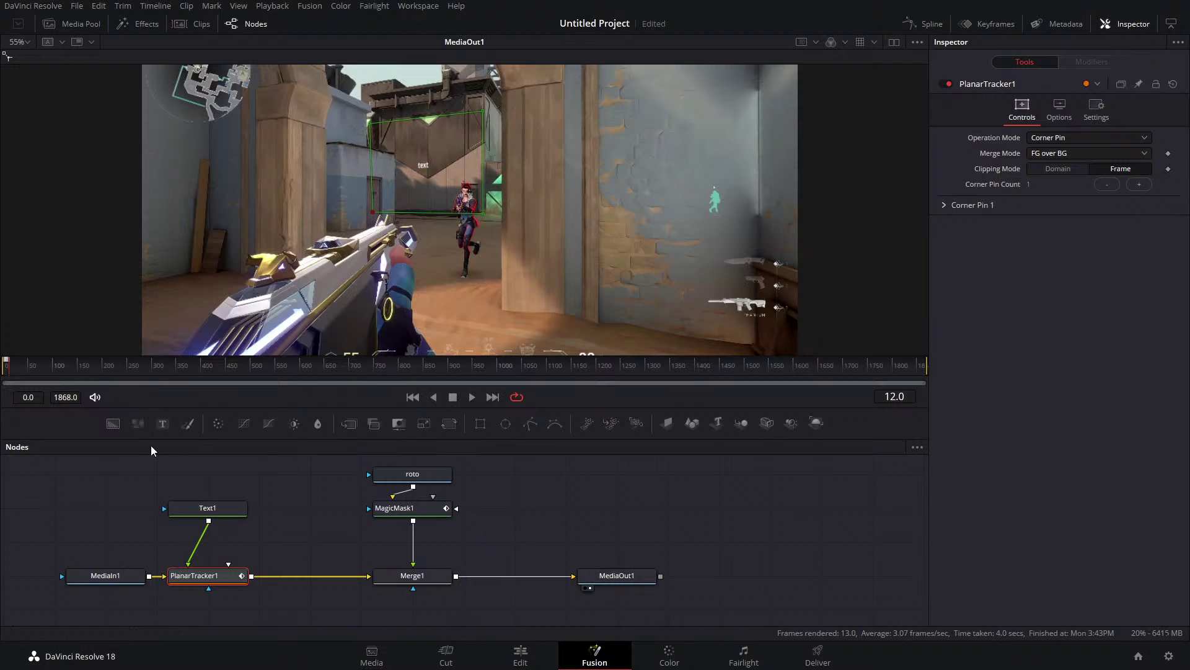
At frame 1, increase Text1's size to 0.3386 and its tracking to 1.417.
left_click_drag(12, 368, 5, 368)
left_click(205, 508)
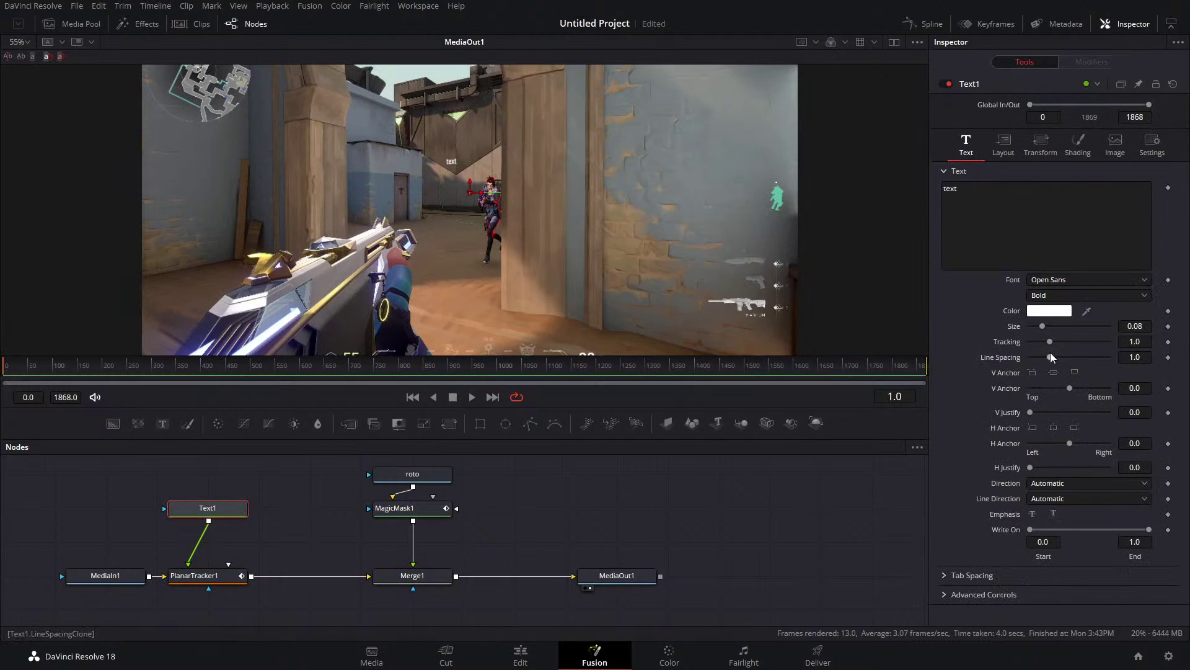
left_click_drag(1047, 326, 1085, 325)
left_click(1019, 214)
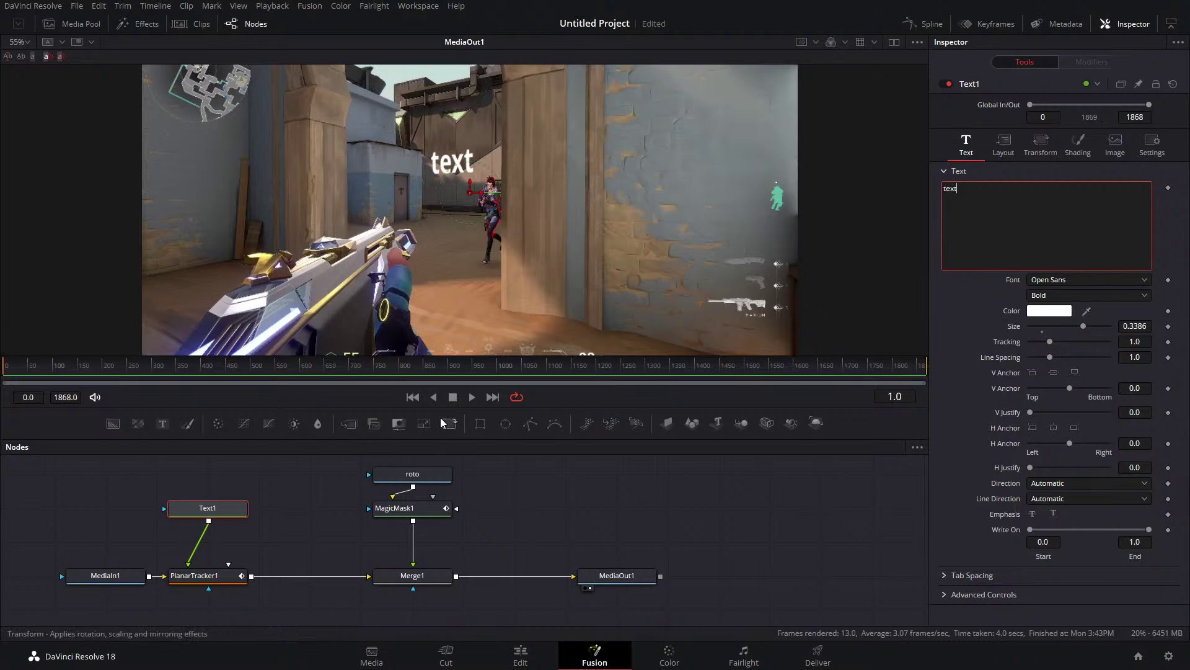
left_click_drag(1052, 341, 1060, 341)
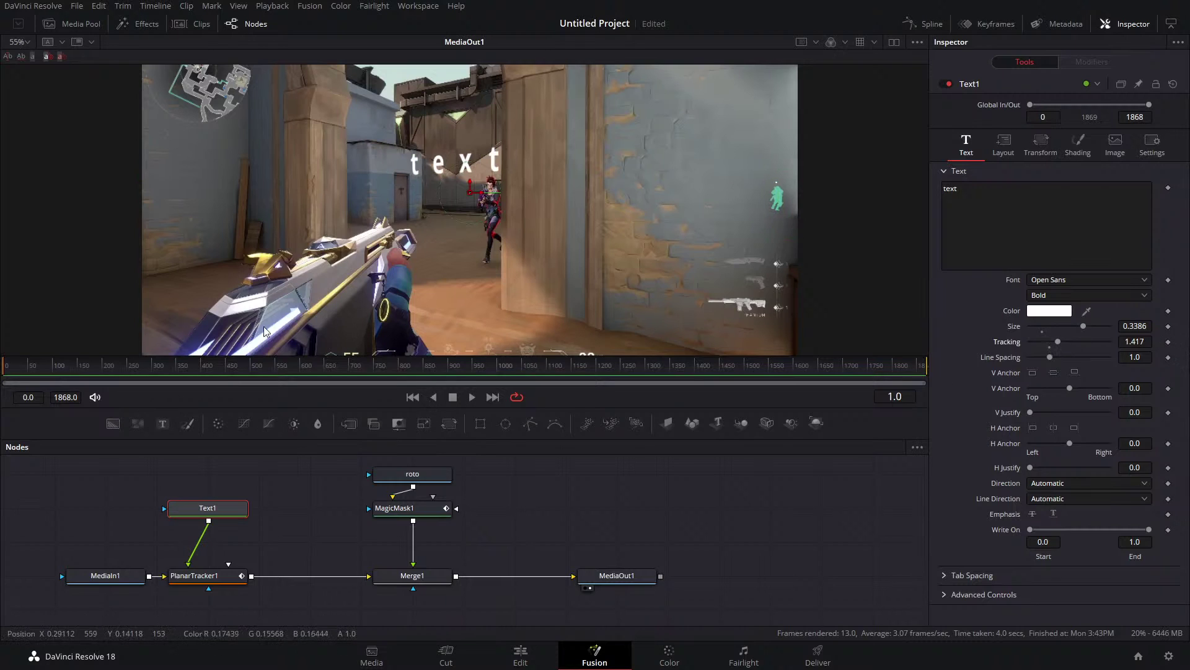
Keyframe Text1's size and tracking at frame 1, and reduce the tracking to 1.039 at frame 17.
left_click(1168, 326)
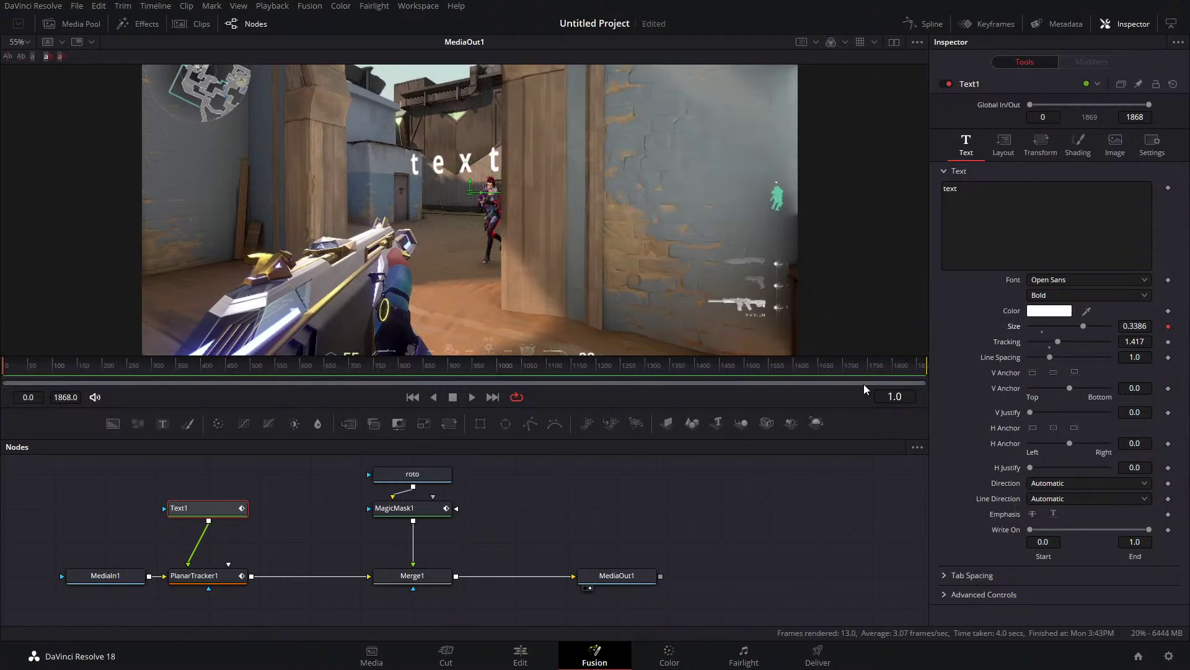
left_click(1168, 341)
key("space")
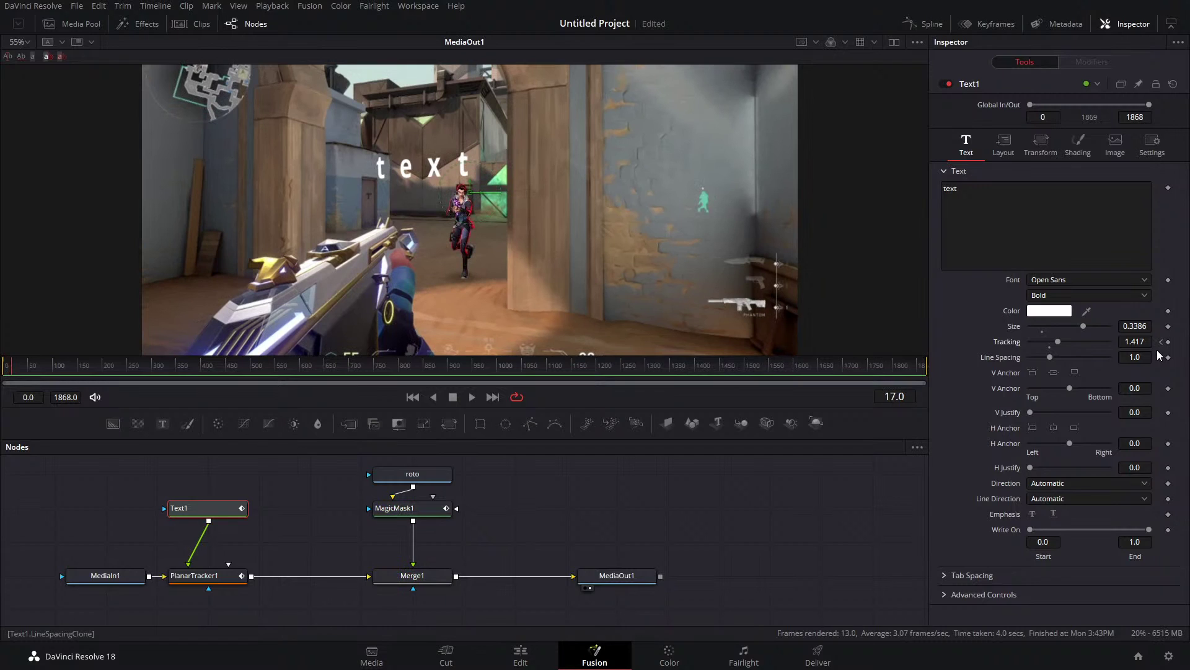
left_click_drag(1060, 345, 1052, 345)
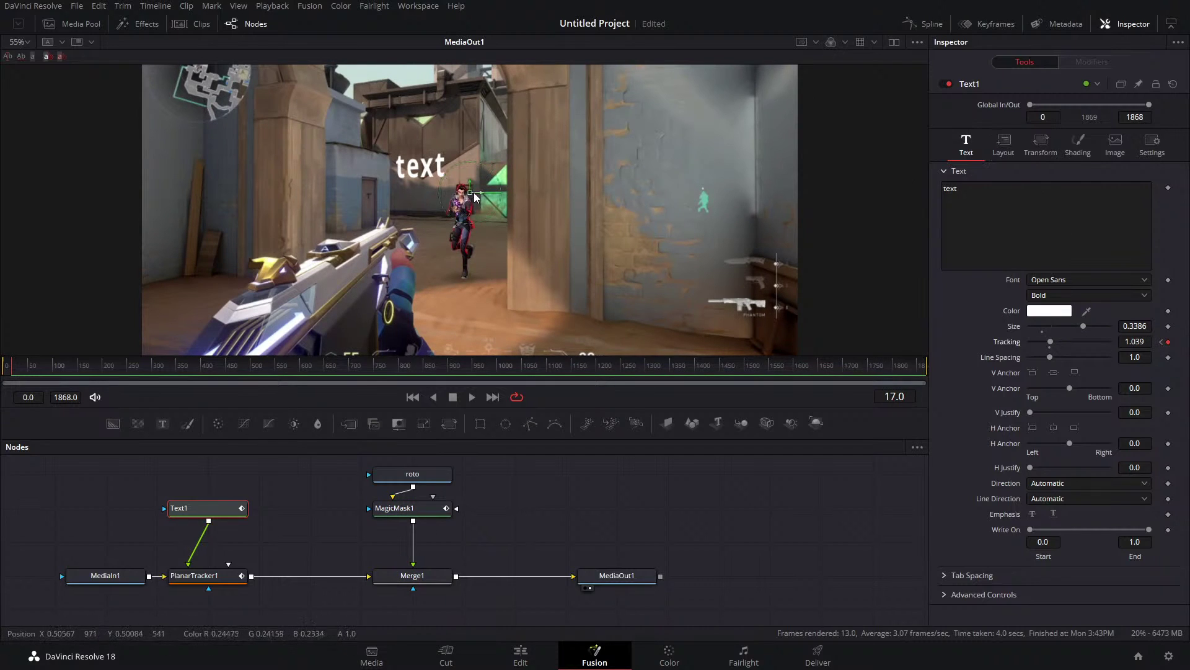
Move Text1 down and to the right, behind the enemy character, towards the lower right of the tracked wall area.
left_click_drag(484, 202, 642, 305)
left_click(205, 576)
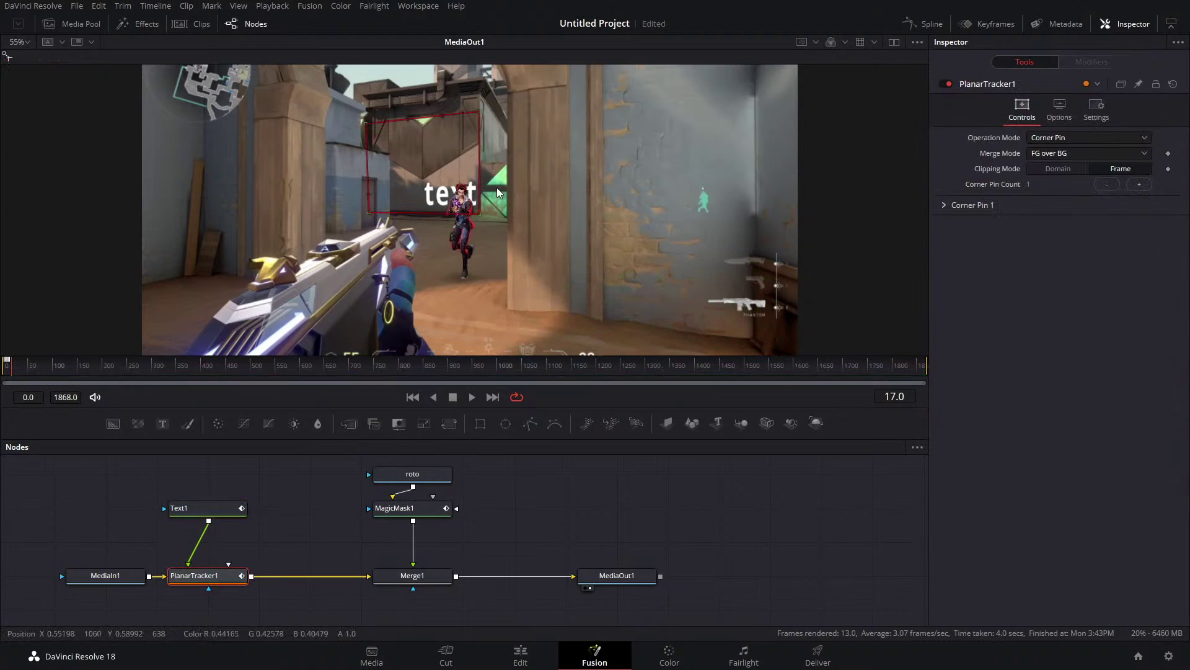
left_click(220, 511)
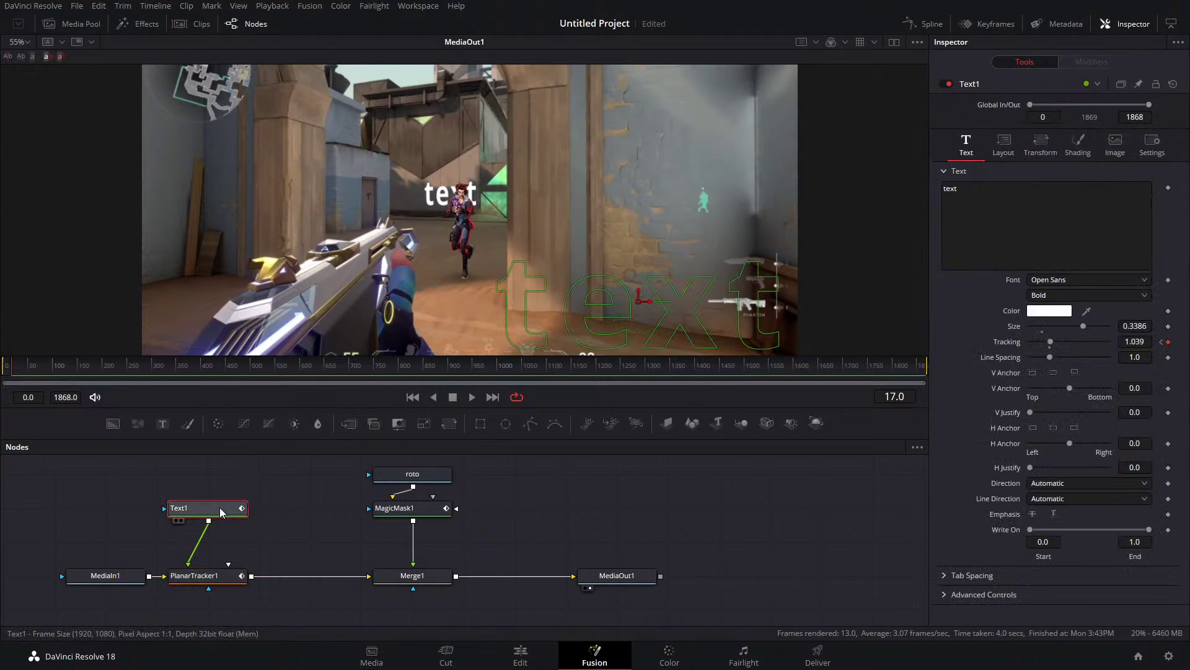
left_click_drag(639, 304, 741, 285)
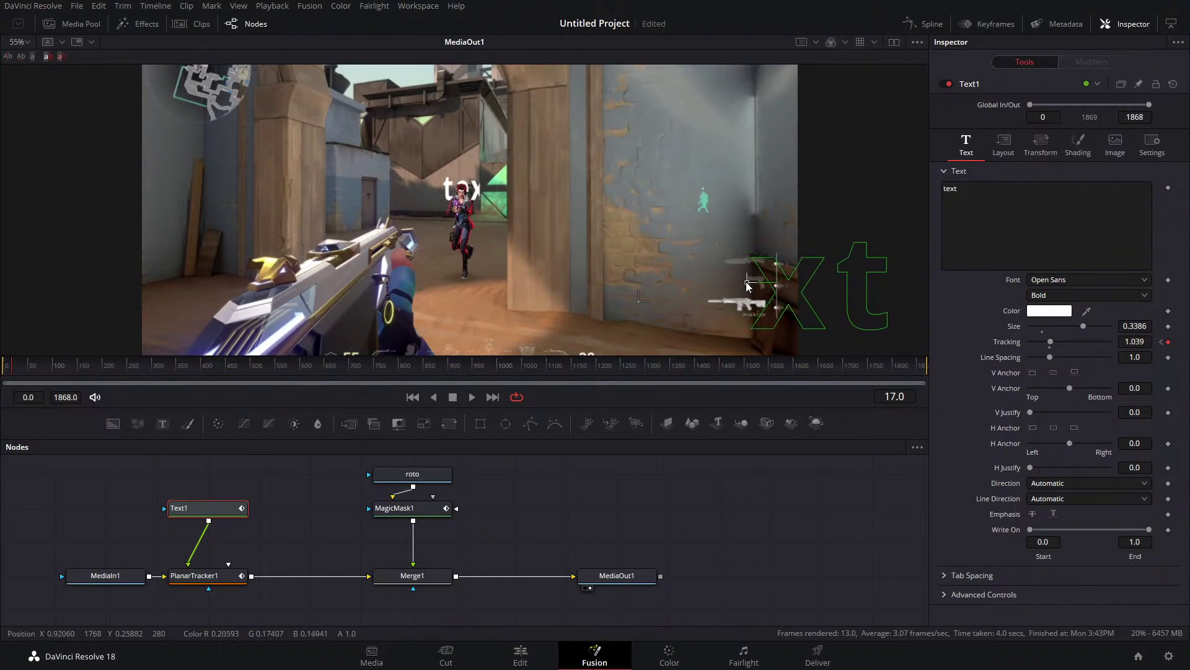
Widen PlanarTracker1's corner pin area past the wall's right edge and shift Text1 back left behind the character.
left_click(211, 576)
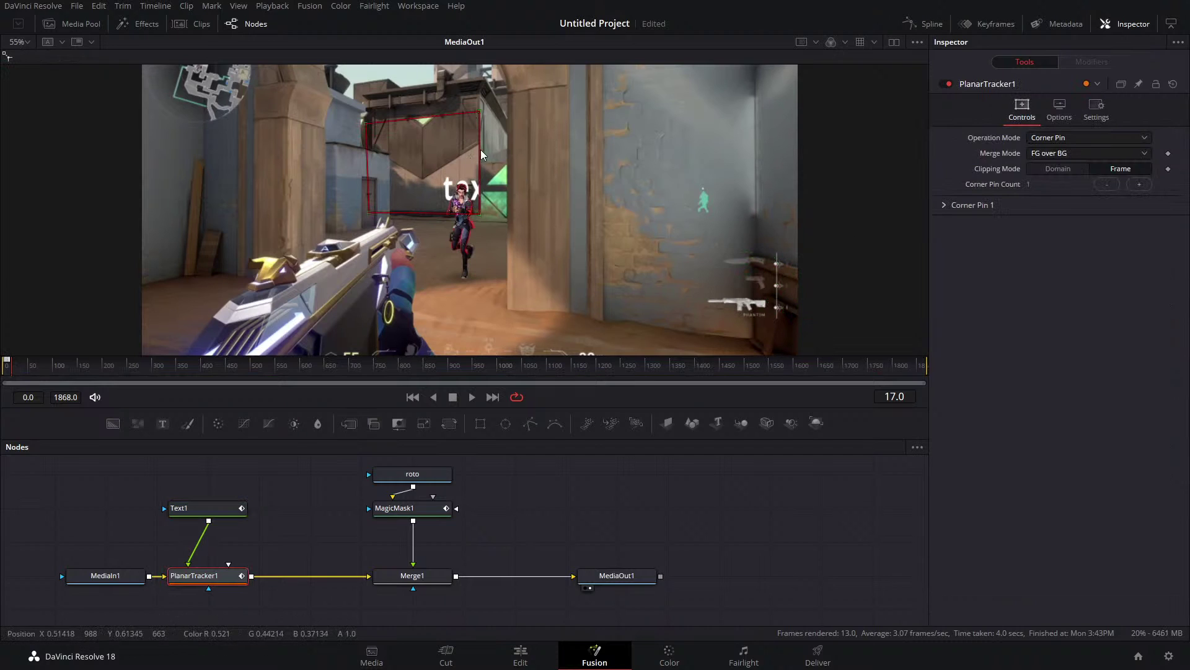
left_click_drag(480, 111, 514, 107)
left_click_drag(513, 216, 512, 219)
left_click_drag(369, 213, 365, 215)
left_click(189, 510)
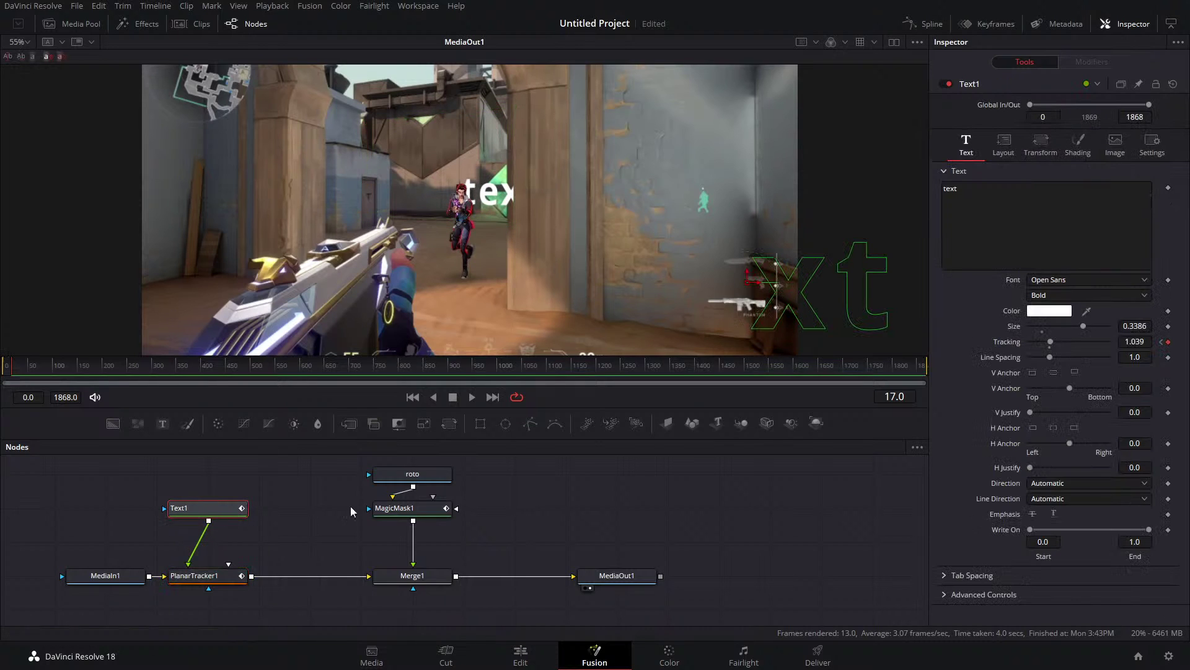
left_click_drag(767, 294, 614, 298)
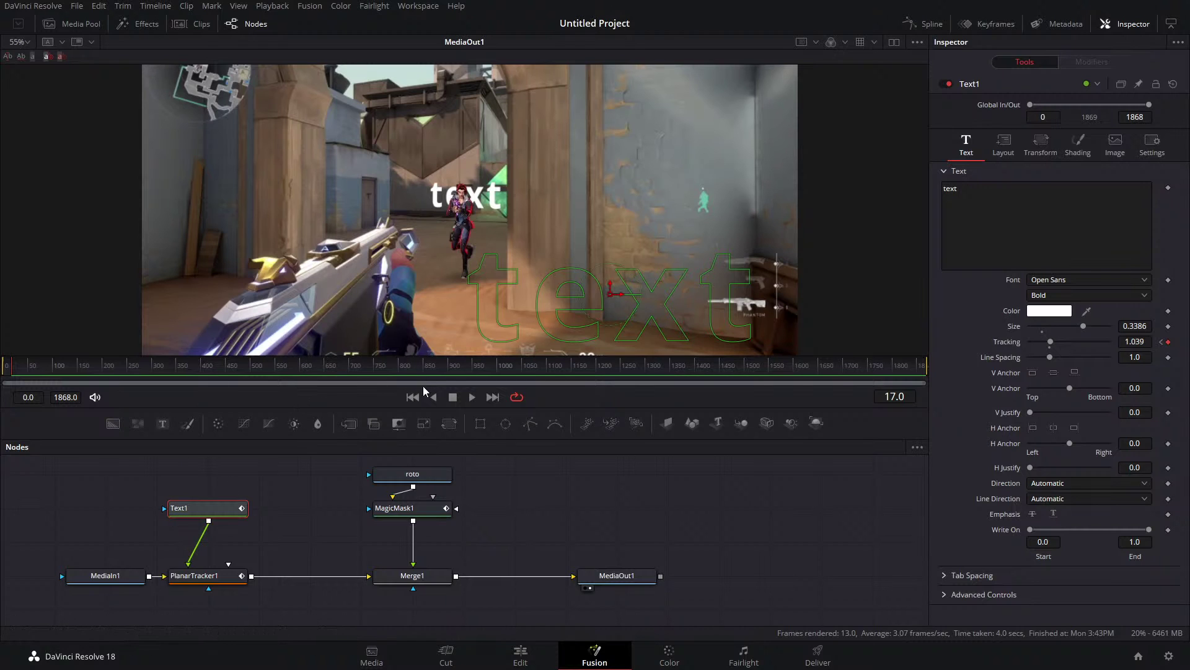
Keyframe Text1's wording at frame 7 and change it to "fade" at frame 11.
left_click_drag(14, 370, 8, 382)
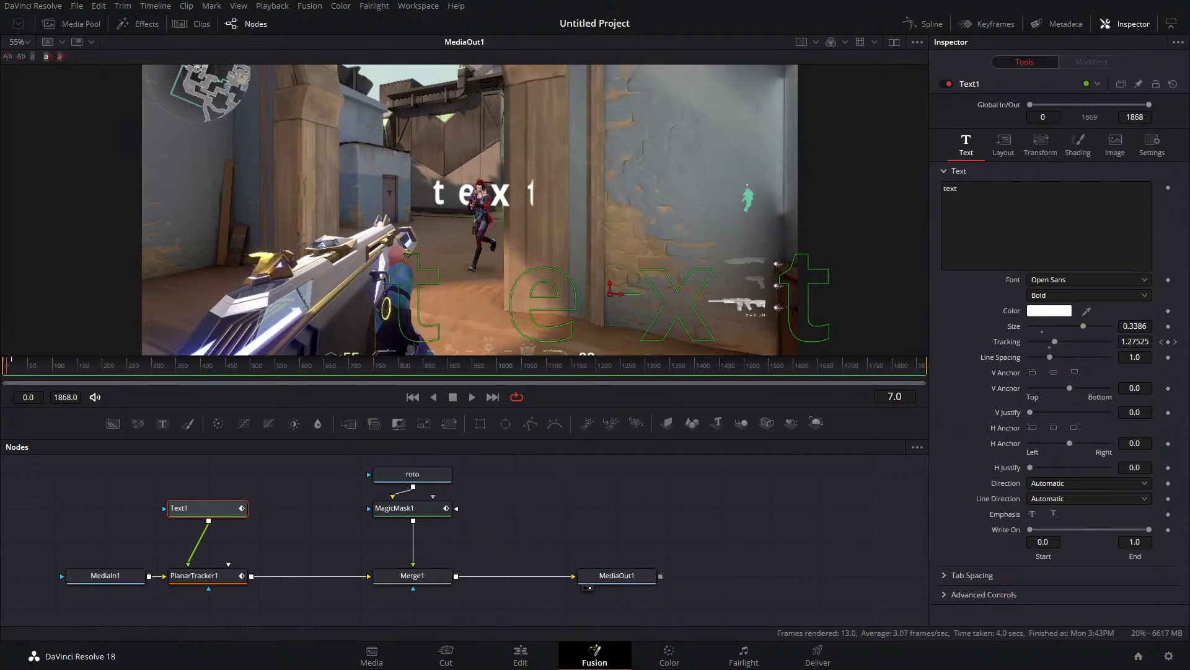
left_click(1168, 187)
left_click(12, 374)
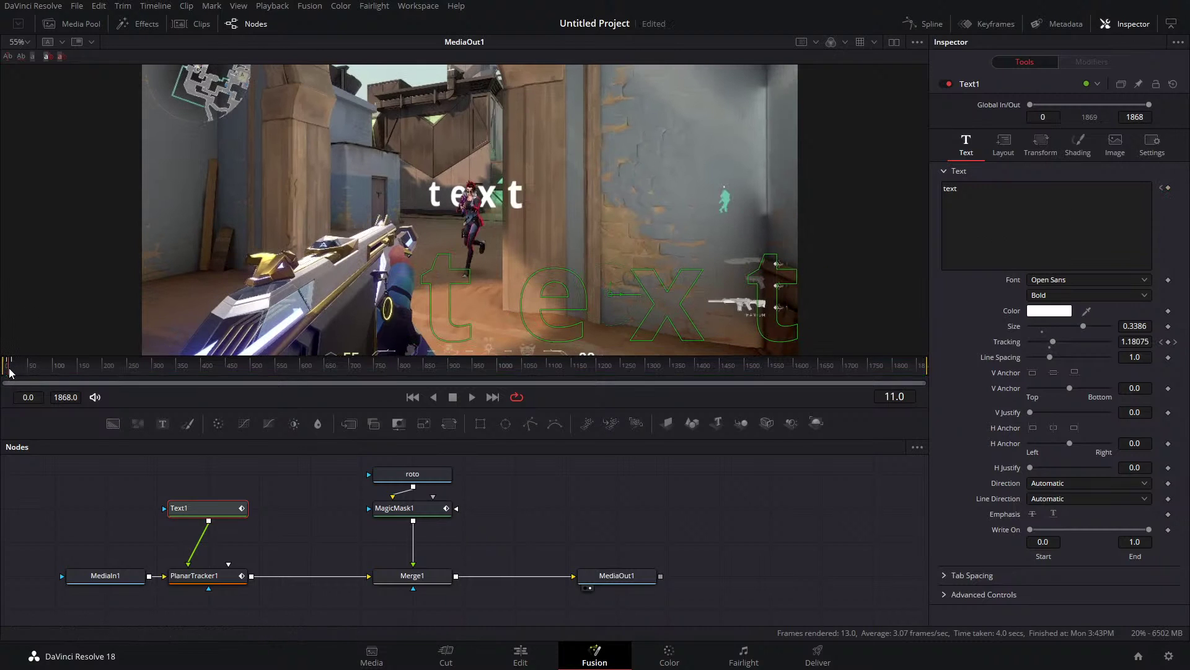
left_click(1105, 198)
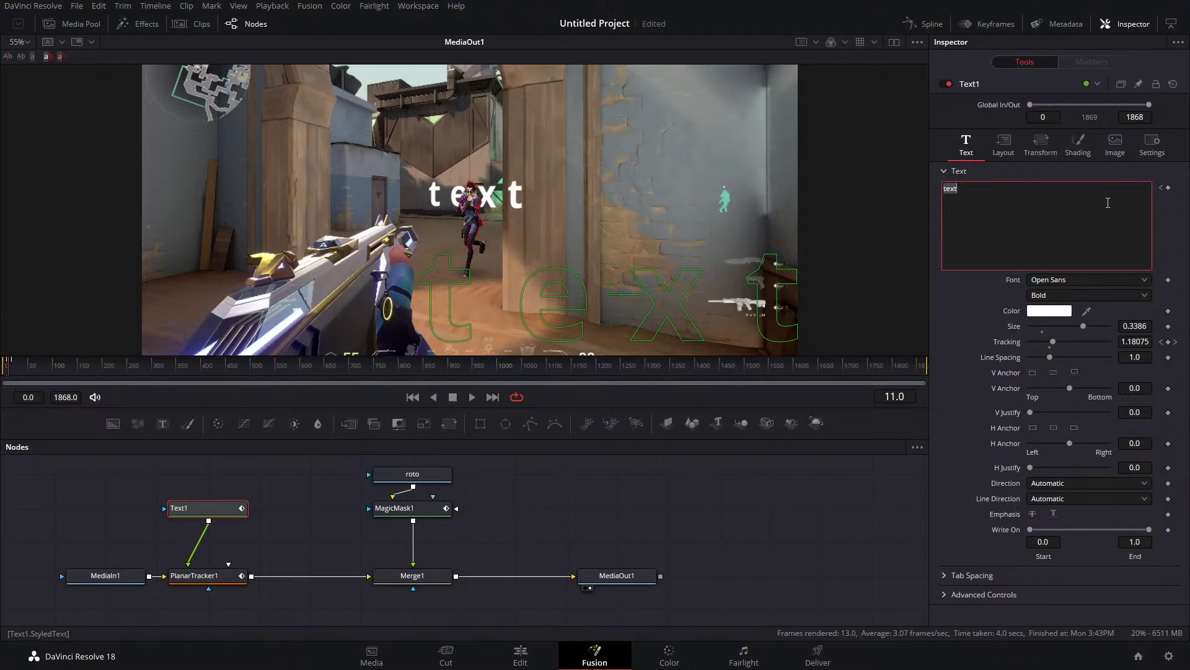
type("fade")
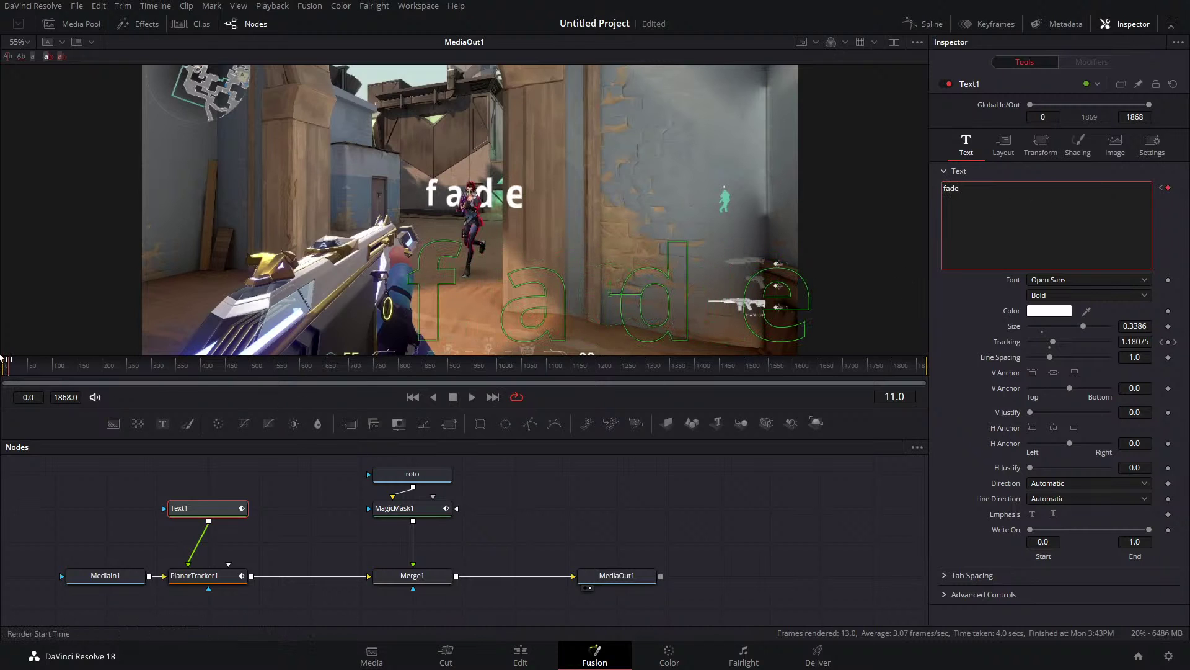
left_click_drag(10, 374, 16, 379)
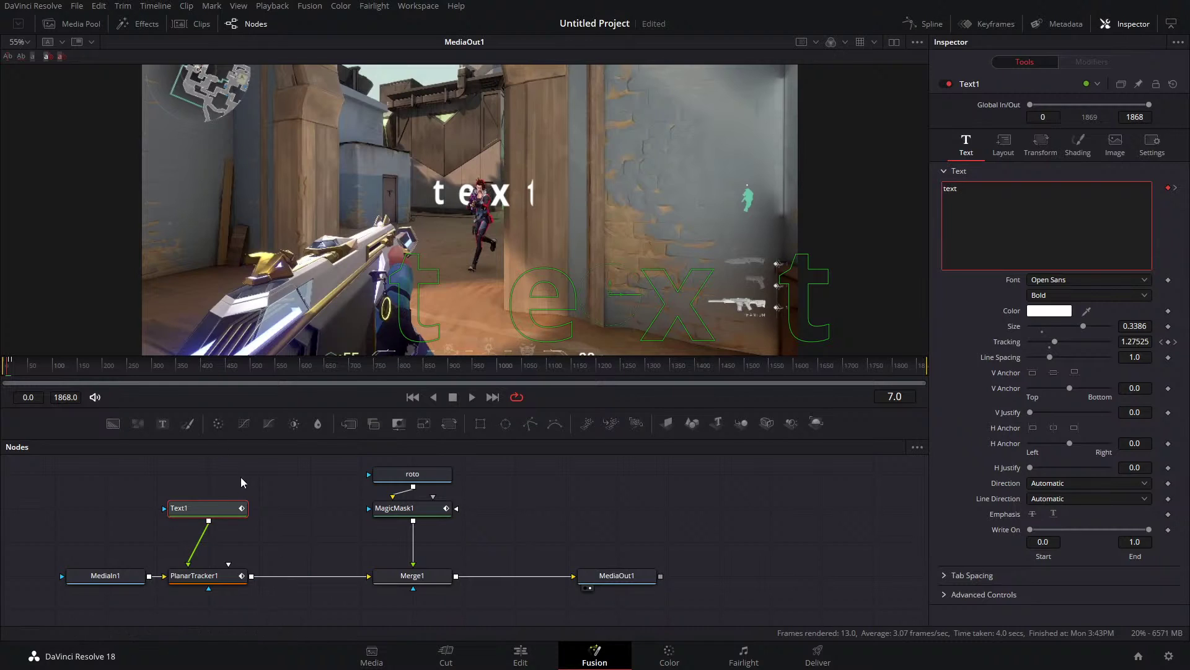
Delete the Text1, PlanarTracker1 and MagicMask1 nodes, keeping roto connected to Merge1.
left_click_drag(267, 468, 226, 620)
key("Delete")
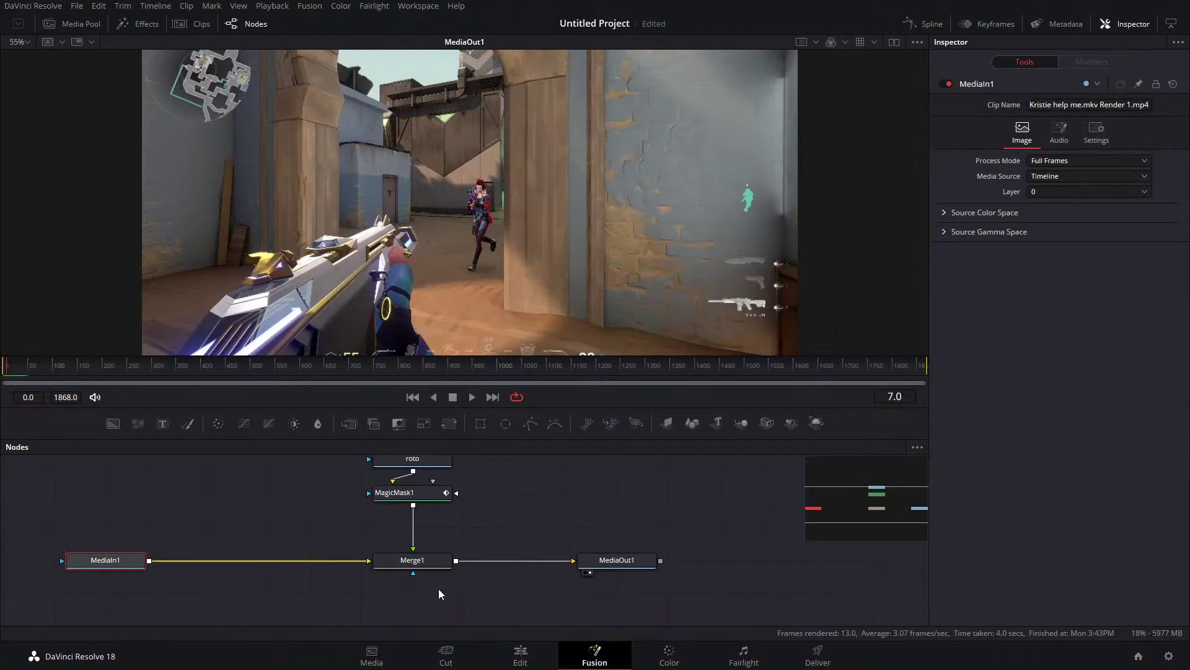
left_click(413, 492)
key("Delete")
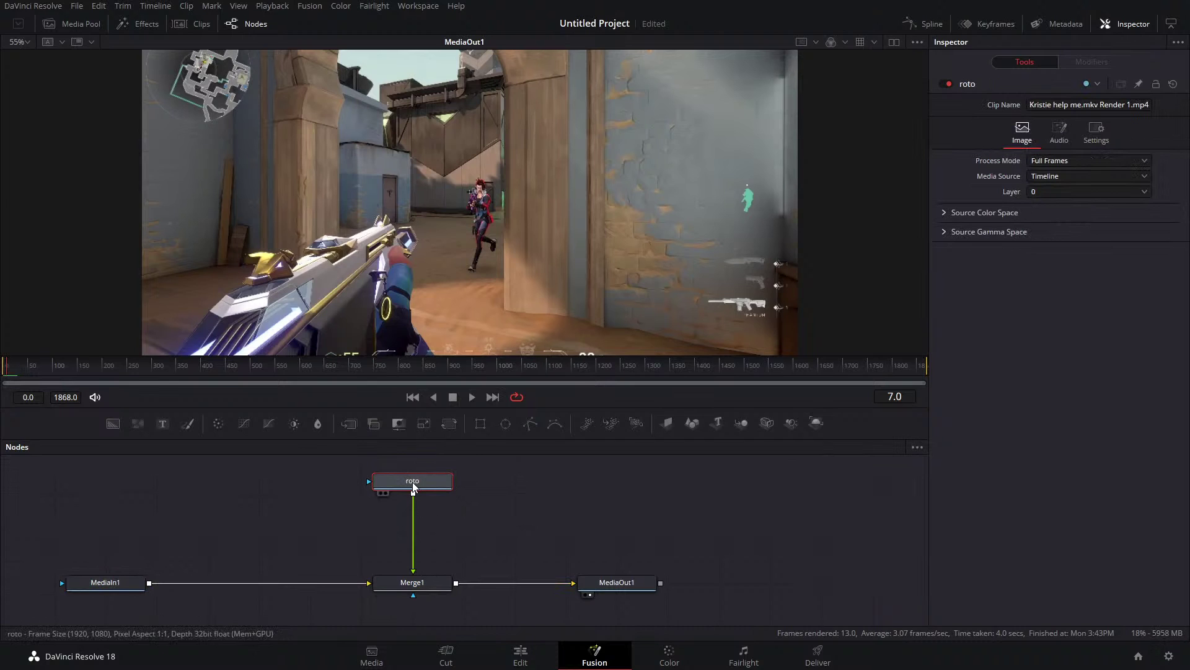
Insert a Color Corrector between roto and Merge1, show Merge1 in a second viewer, and tint the corrector green at full strength.
left_click(891, 43)
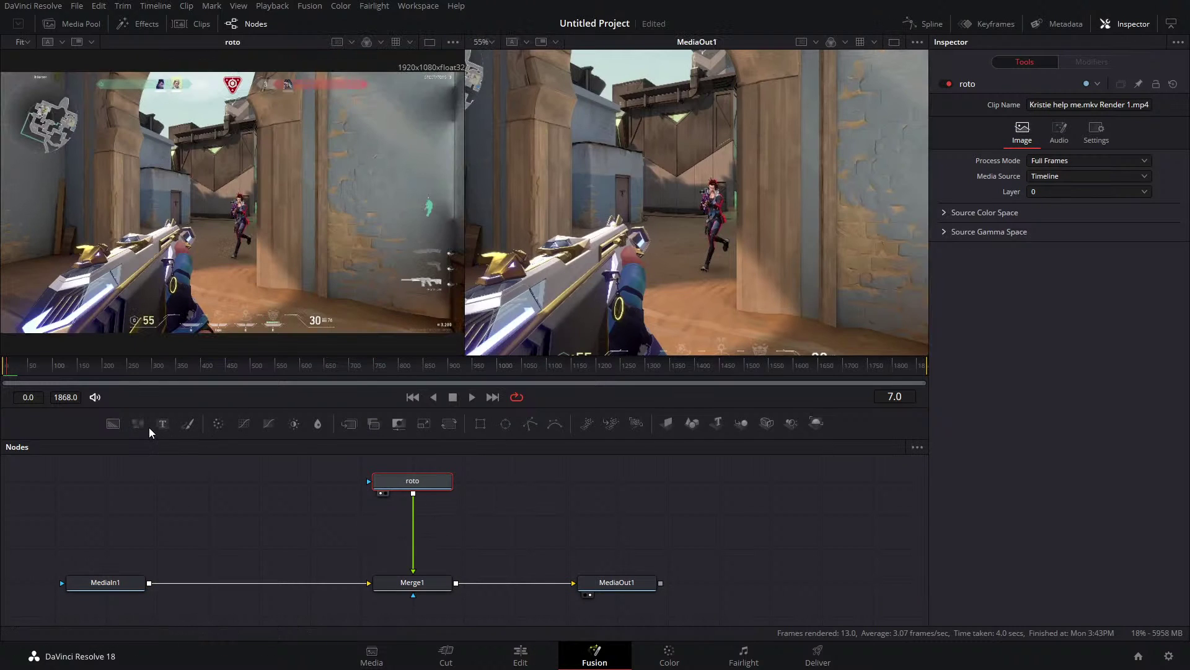
left_click_drag(218, 424, 411, 526)
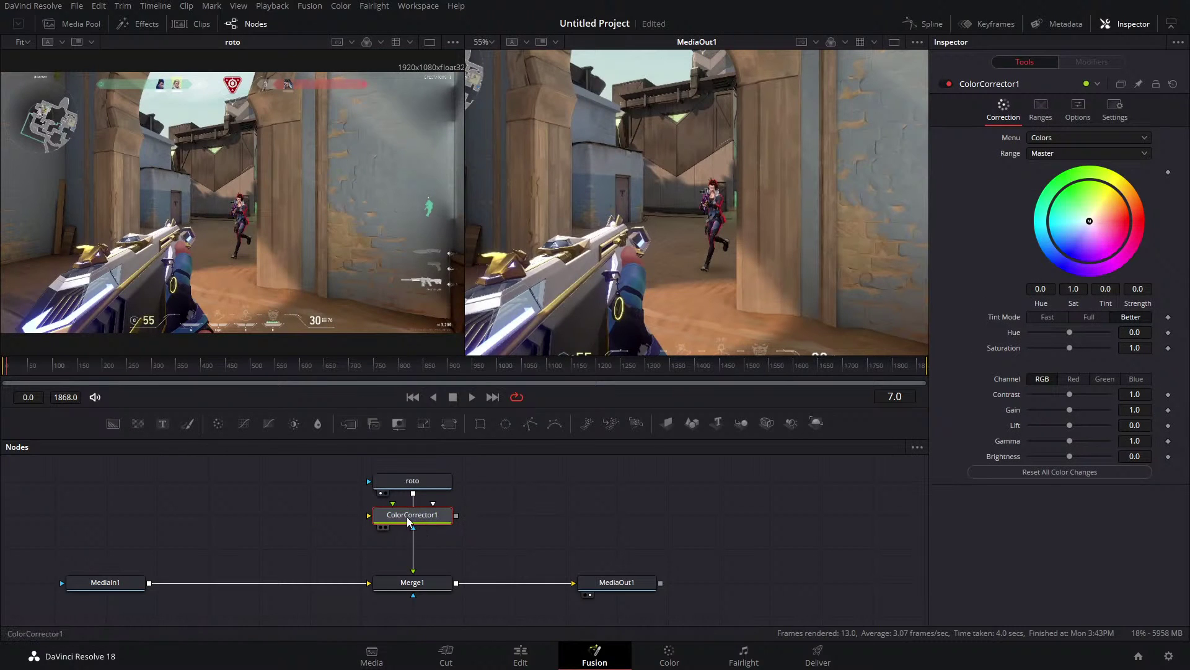
left_click(416, 585)
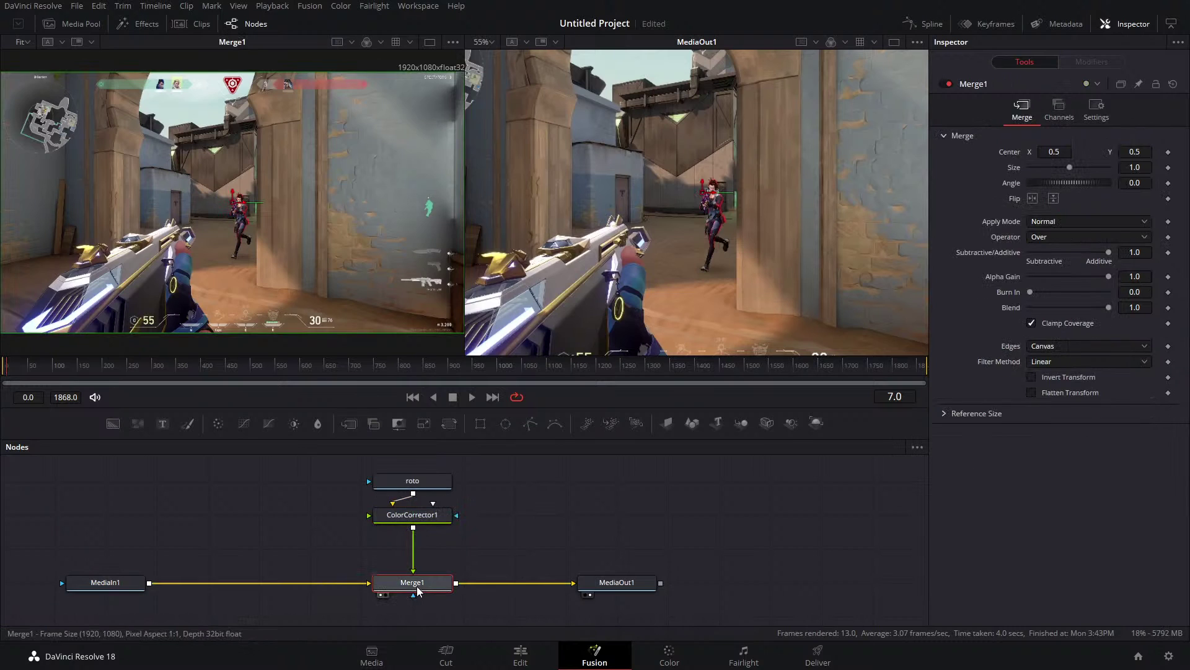
left_click(441, 515)
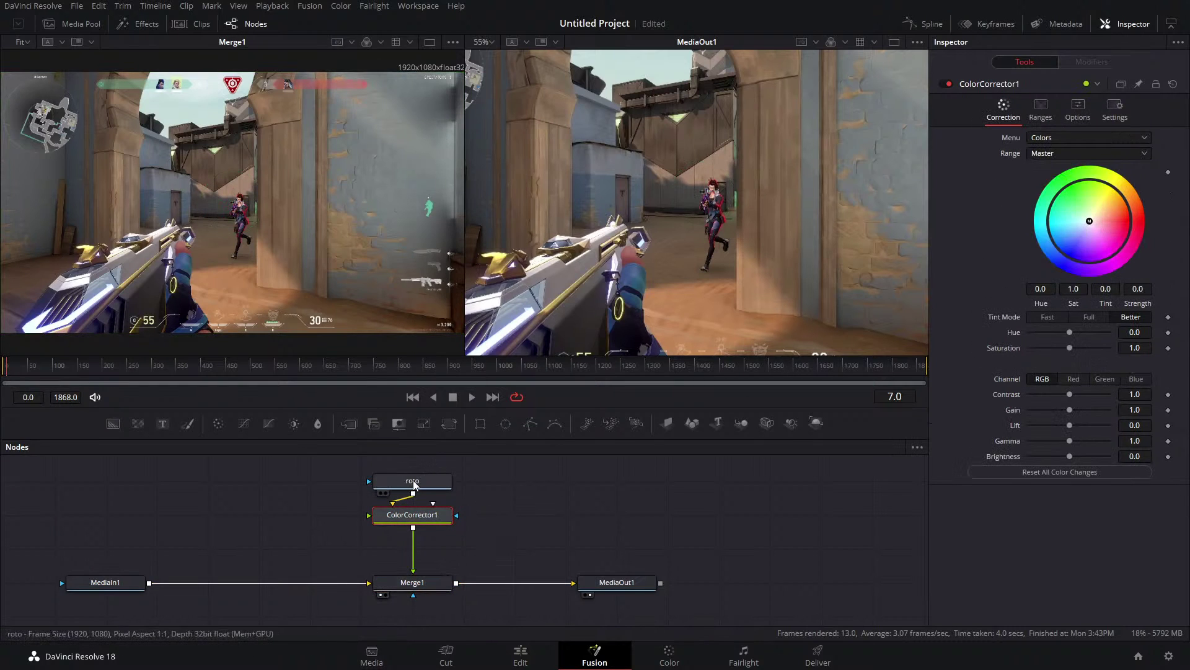
left_click_drag(1089, 222, 1062, 177)
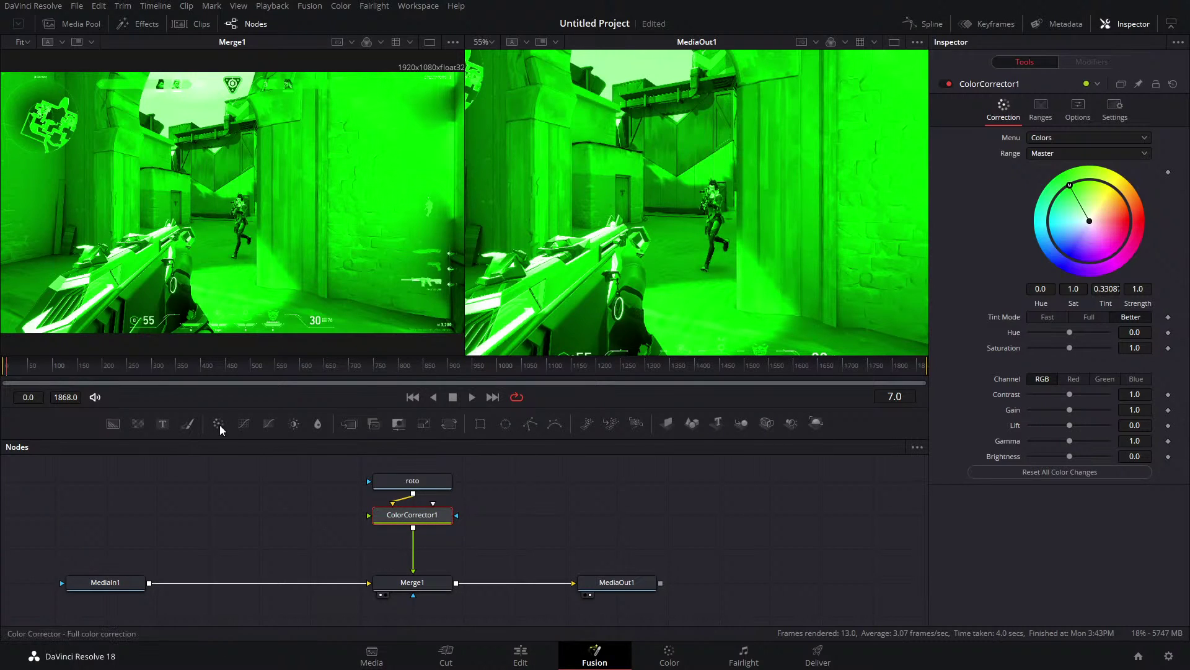
Add a copy of the roto clip, merge it over MediaIn1 before Merge1, and insert a Color Corrector beneath the copy.
left_click(413, 481)
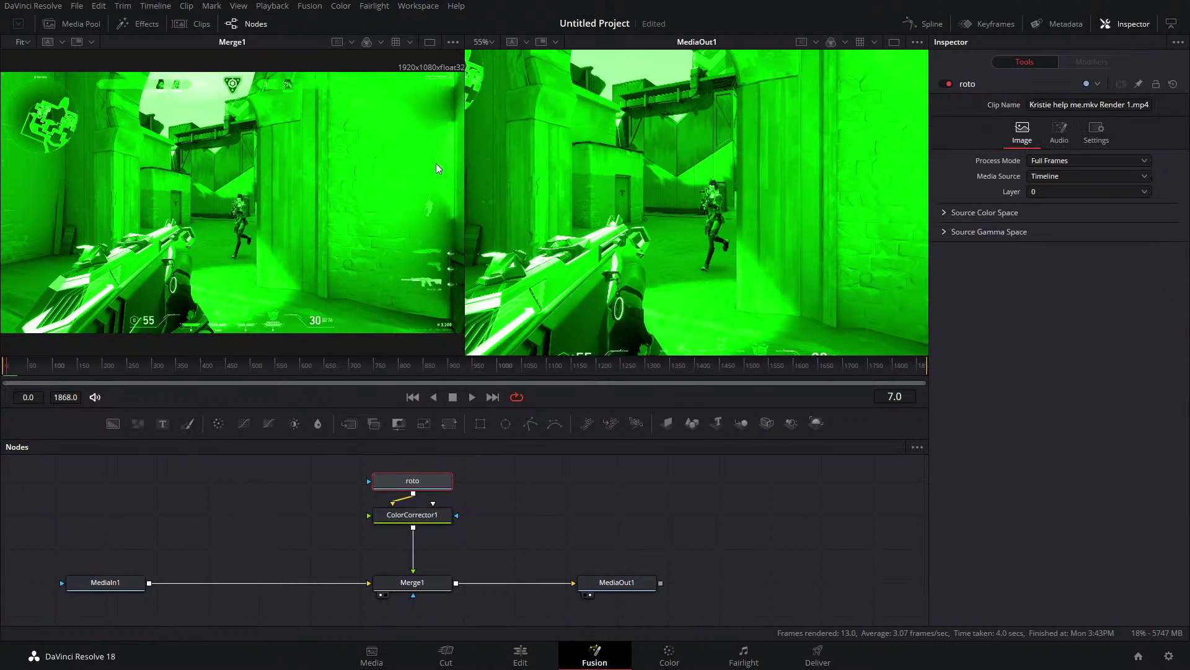
key("ctrl+v")
left_click_drag(302, 481, 156, 588)
left_click_drag(302, 481, 150, 582)
left_click_drag(218, 423, 259, 518)
Rename the roto node to green and the roto_1 node to red.
left_click(428, 486)
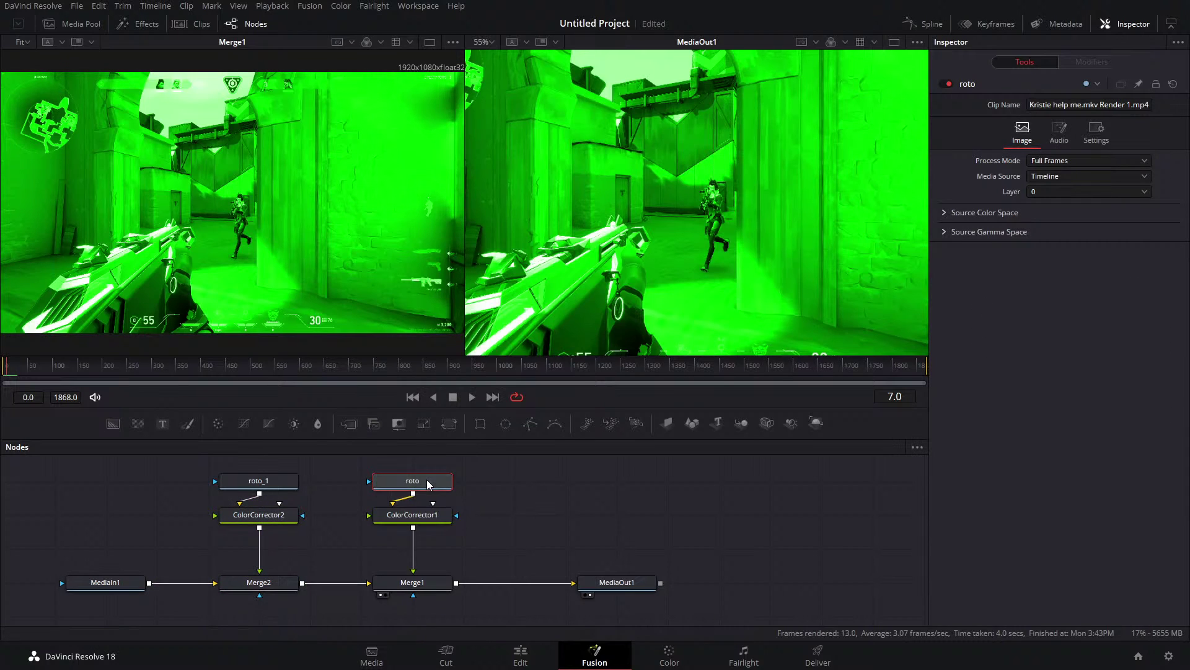
key("F2")
type("green")
key("Return")
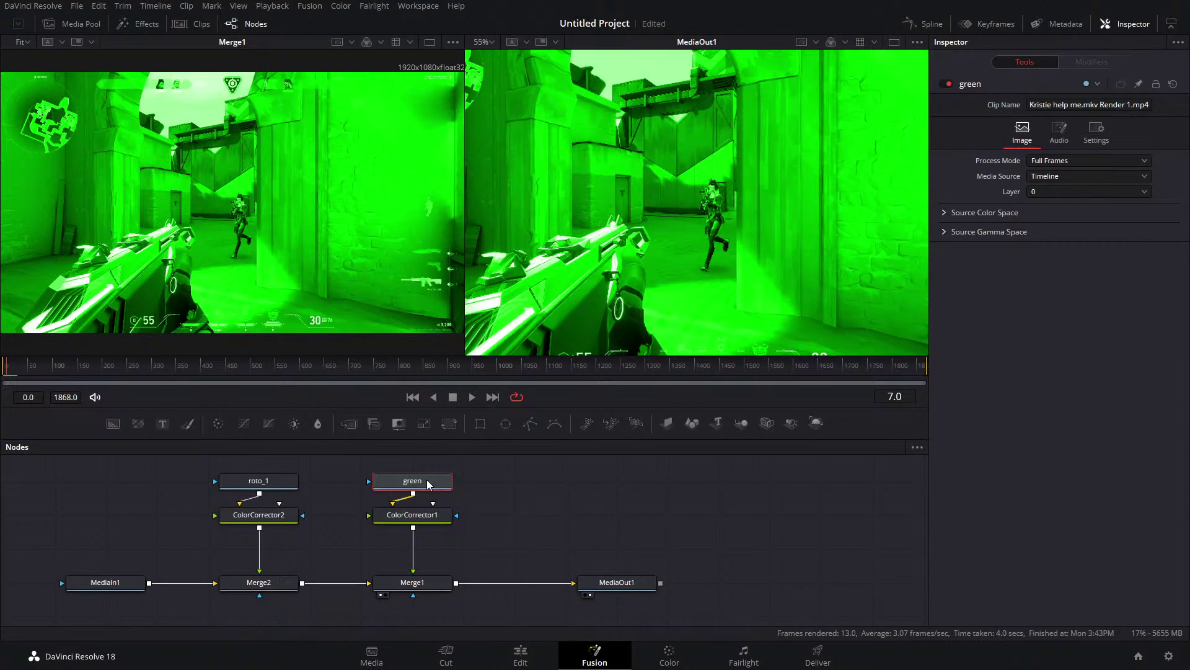
left_click(259, 479)
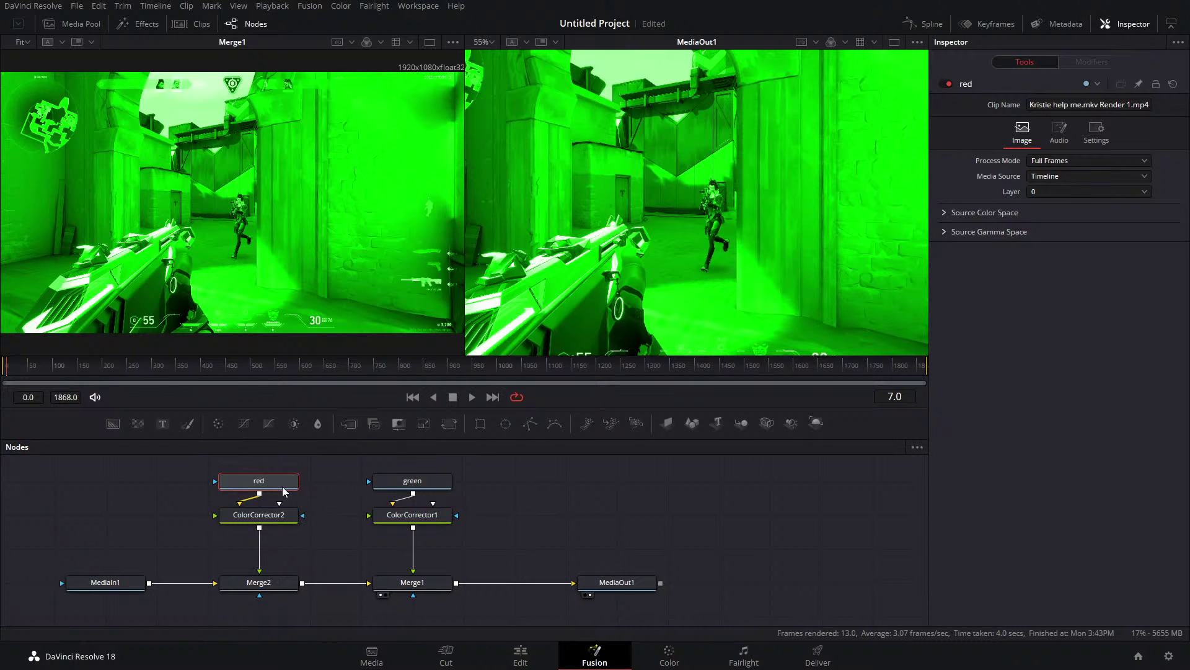
Tint ColorCorrector2 red at full strength, show it in the first viewer, and save the project.
left_click(259, 515)
left_click_drag(1105, 217, 1129, 221)
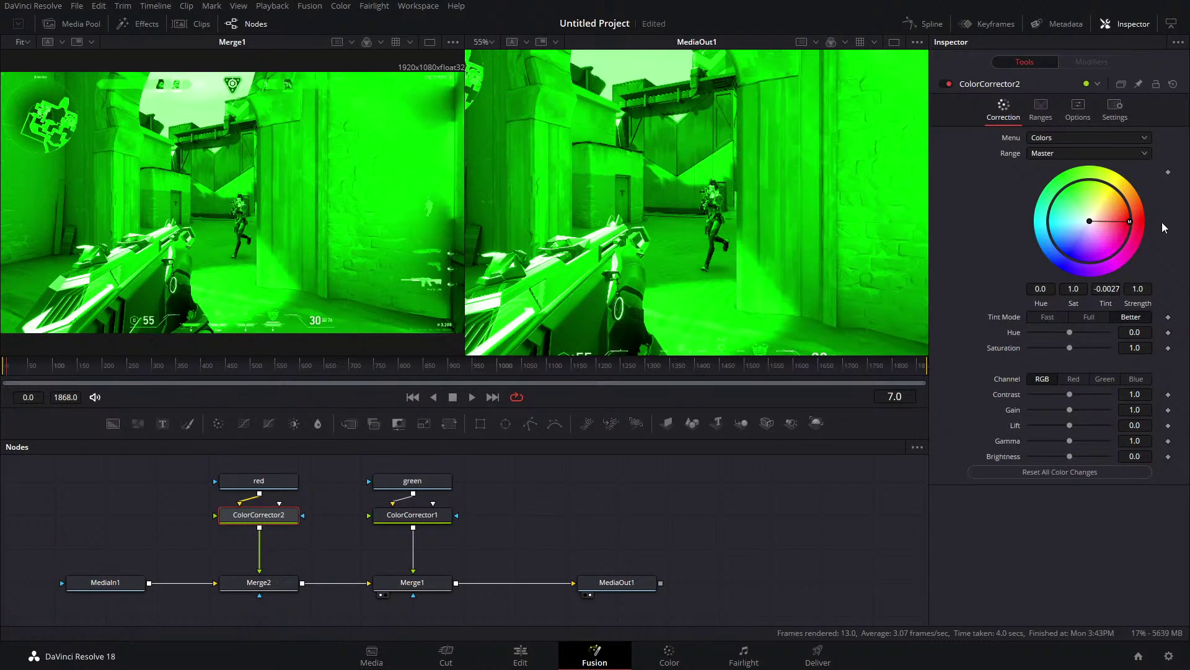
left_click(227, 526)
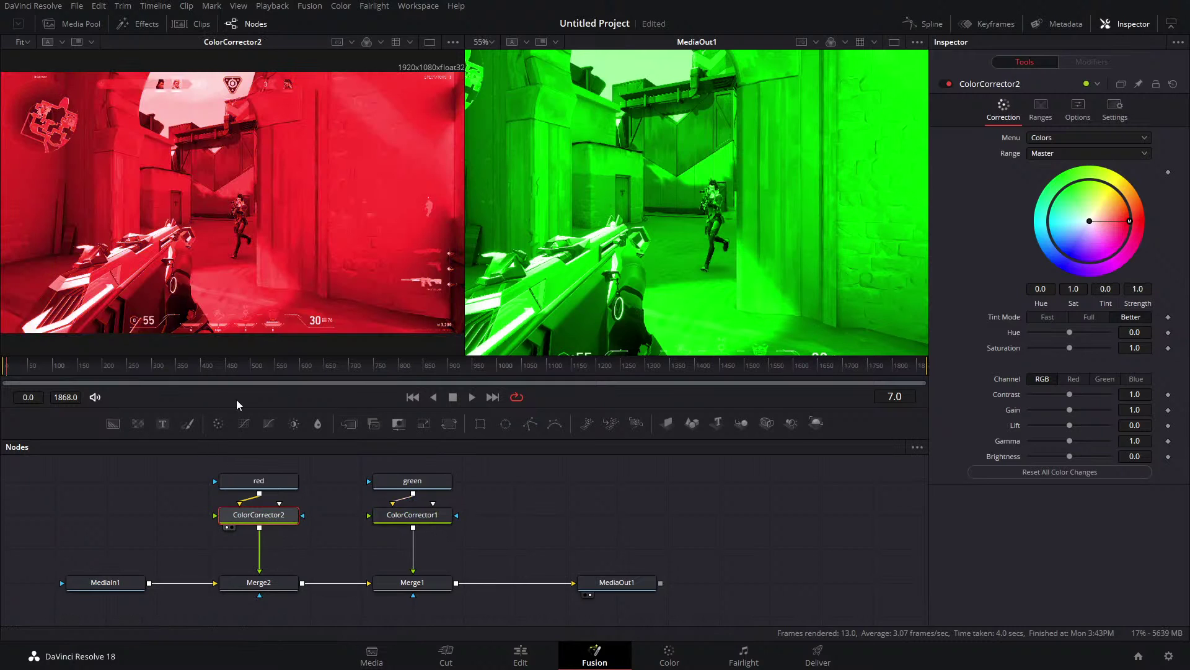
key("ctrl+s")
Add a rectangle mask to the red clip and another to the green clip.
scroll(303, 546, "up", 1)
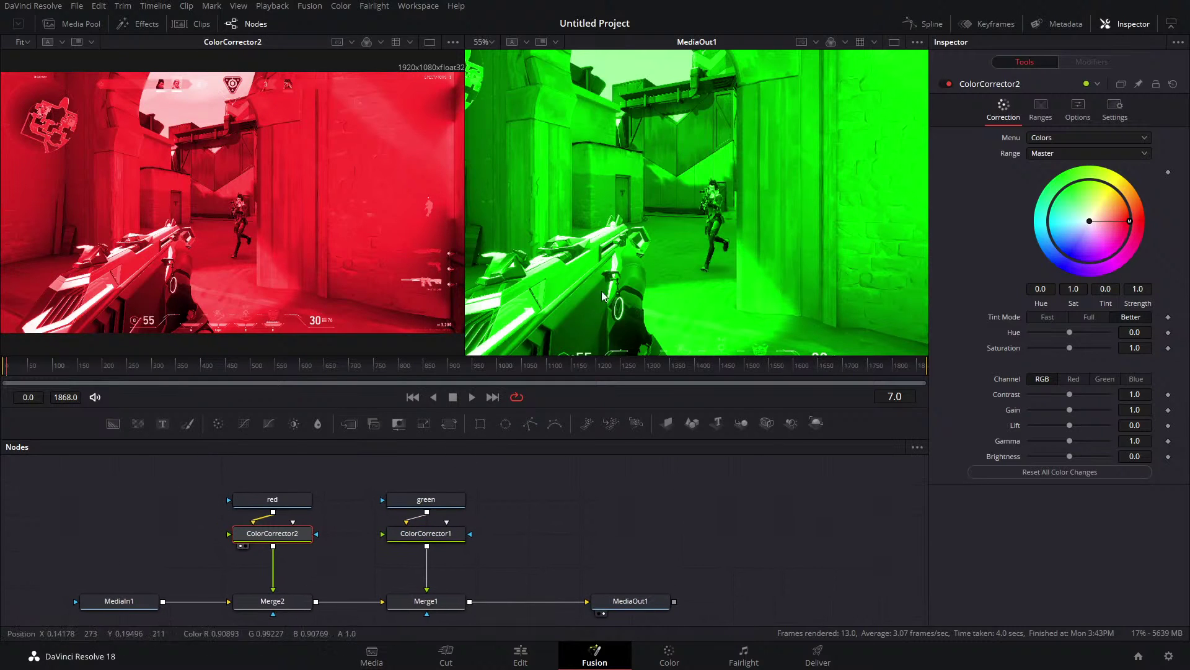
left_click_drag(481, 423, 277, 483)
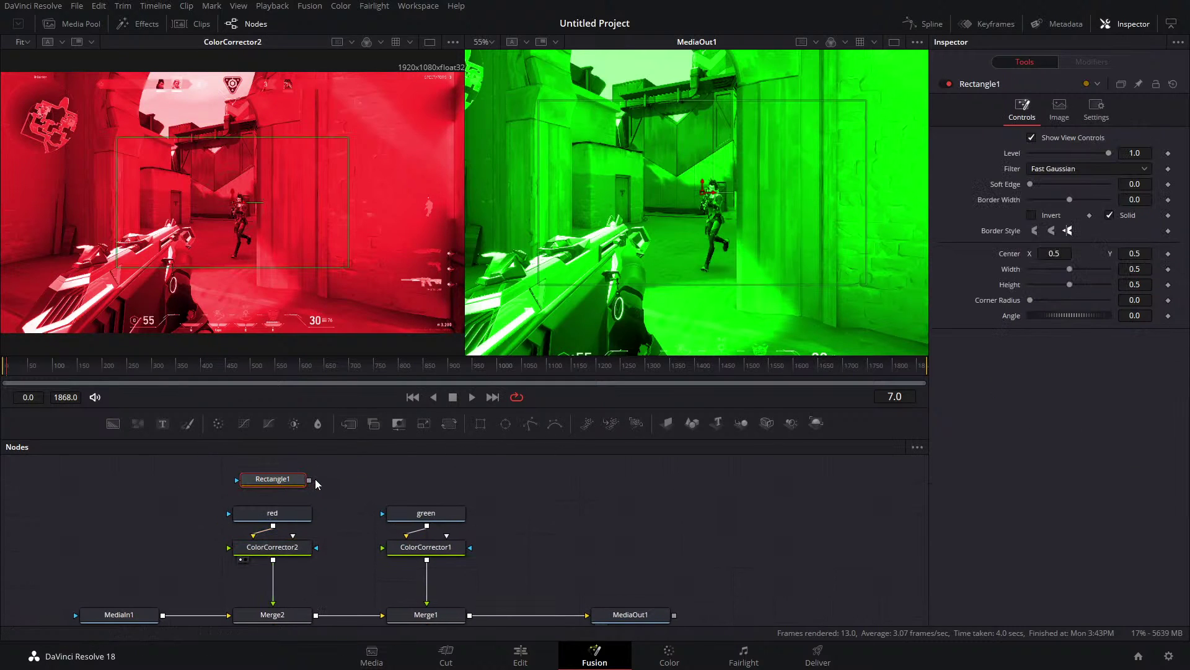
left_click_drag(480, 423, 427, 481)
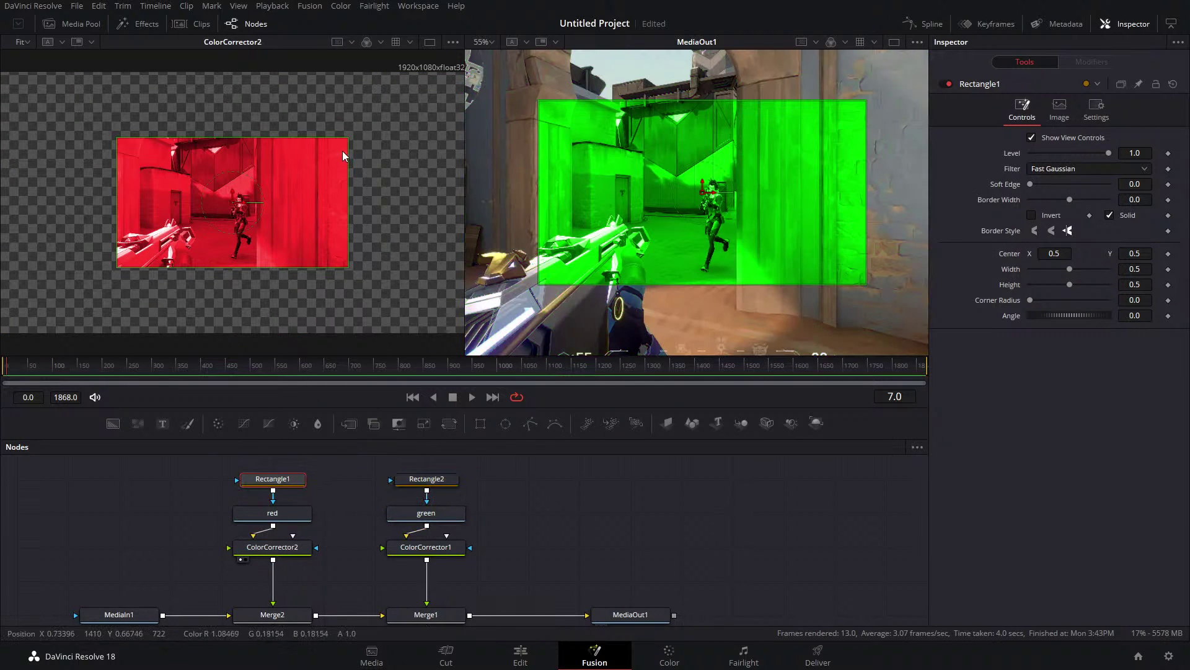
Reshape Rectangle1 into a tall strip with a width of about 0.424 and a height of about 1.037.
scroll(371, 199, "down", 2)
left_click_drag(311, 161, 305, 130)
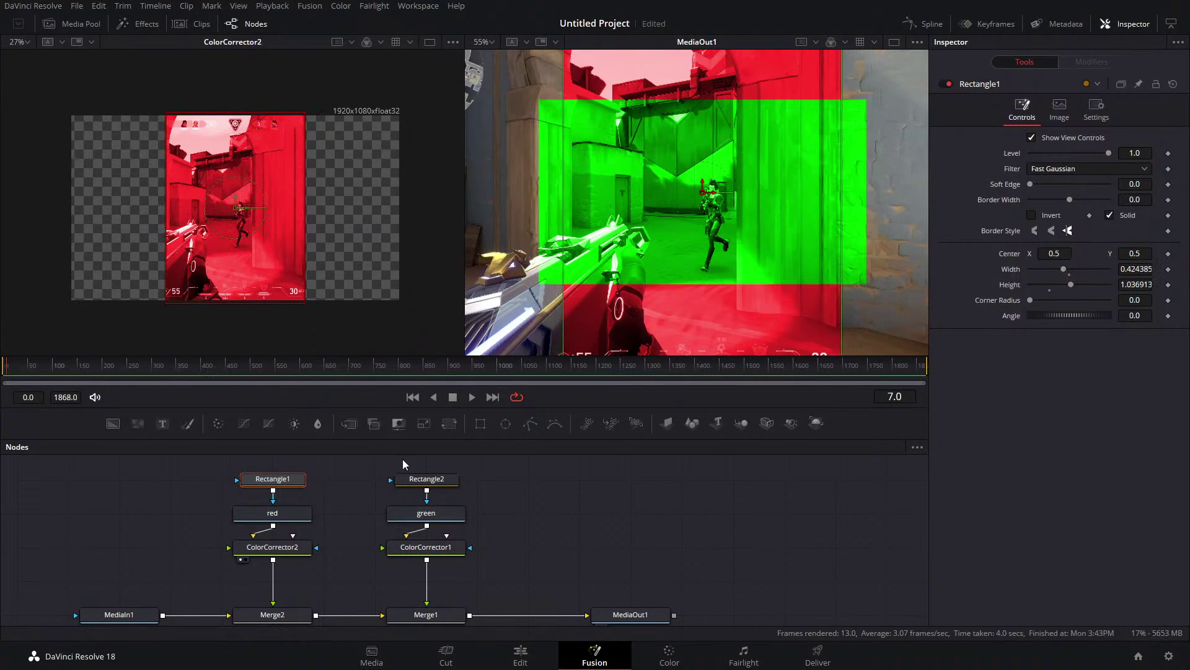
left_click(397, 478)
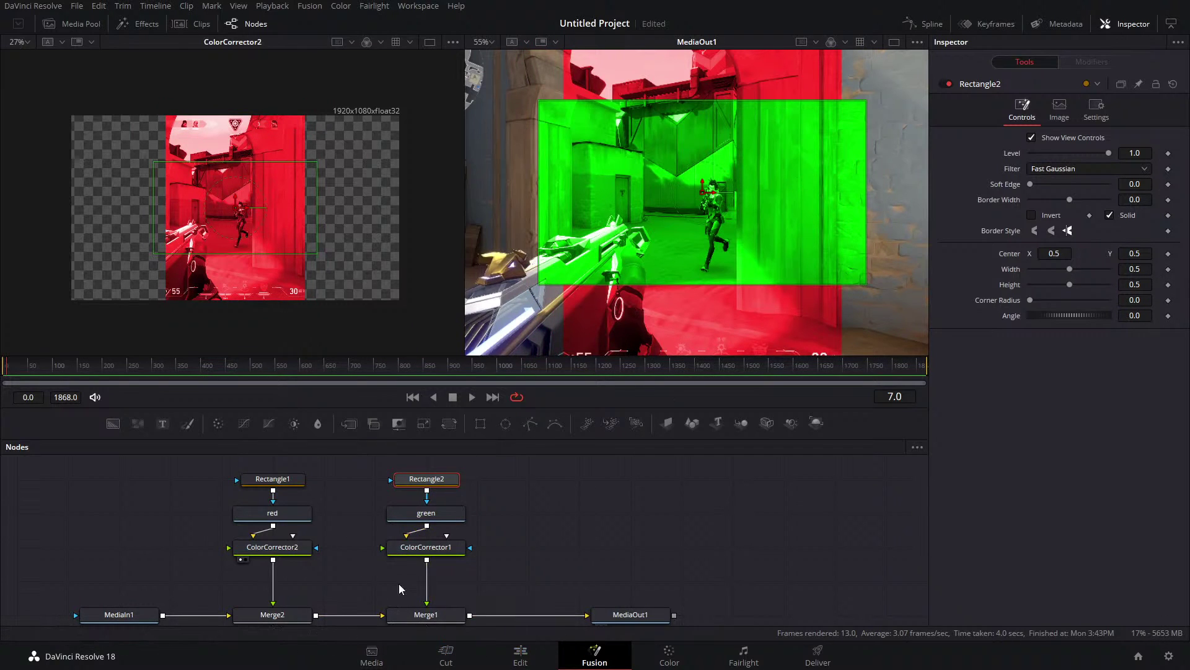
Insert a Transform between ColorCorrector2 and Merge2 and shift the red strip left to center X 0.435727, Y 0.506711.
scroll(388, 580, "down", 1)
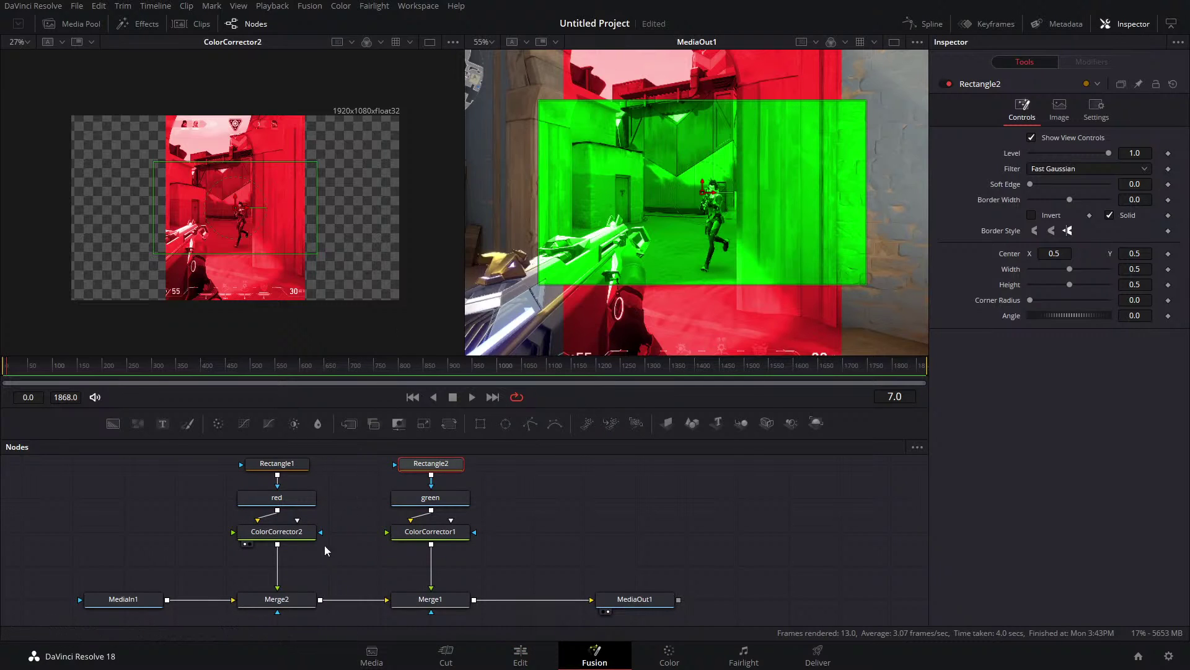
left_click_drag(449, 422, 277, 567)
mouse_move(234, 214)
left_mouse_down()
mouse_move(175, 212)
mouse_move(213, 210)
left_mouse_up()
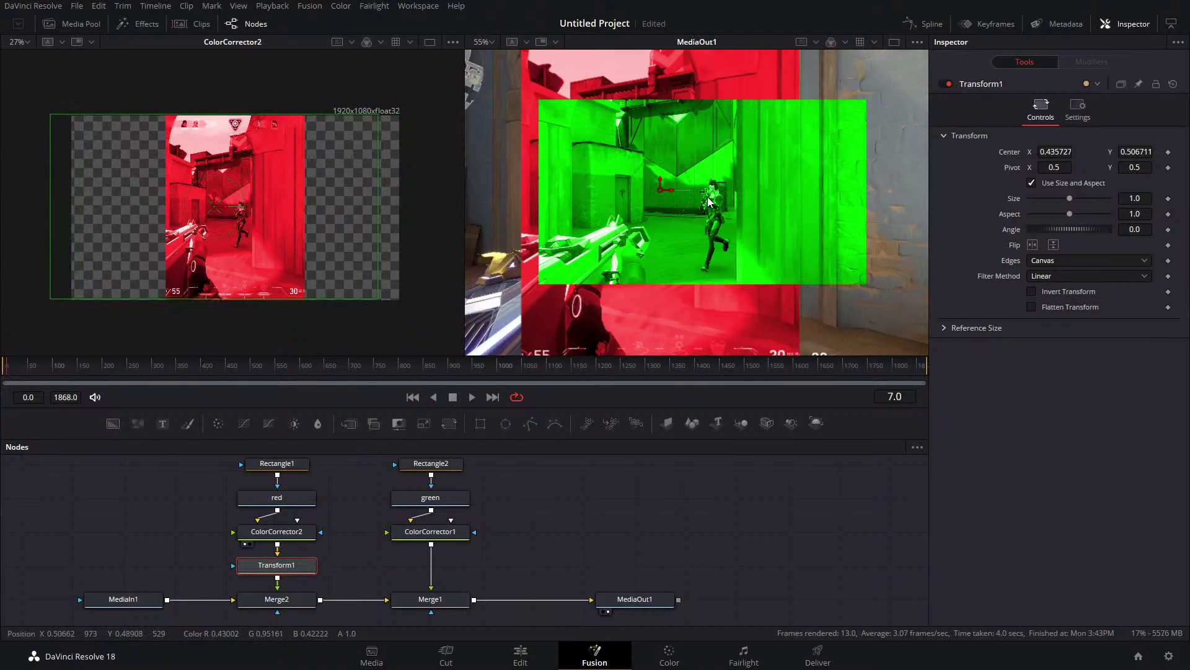
scroll(710, 201, "down", 3)
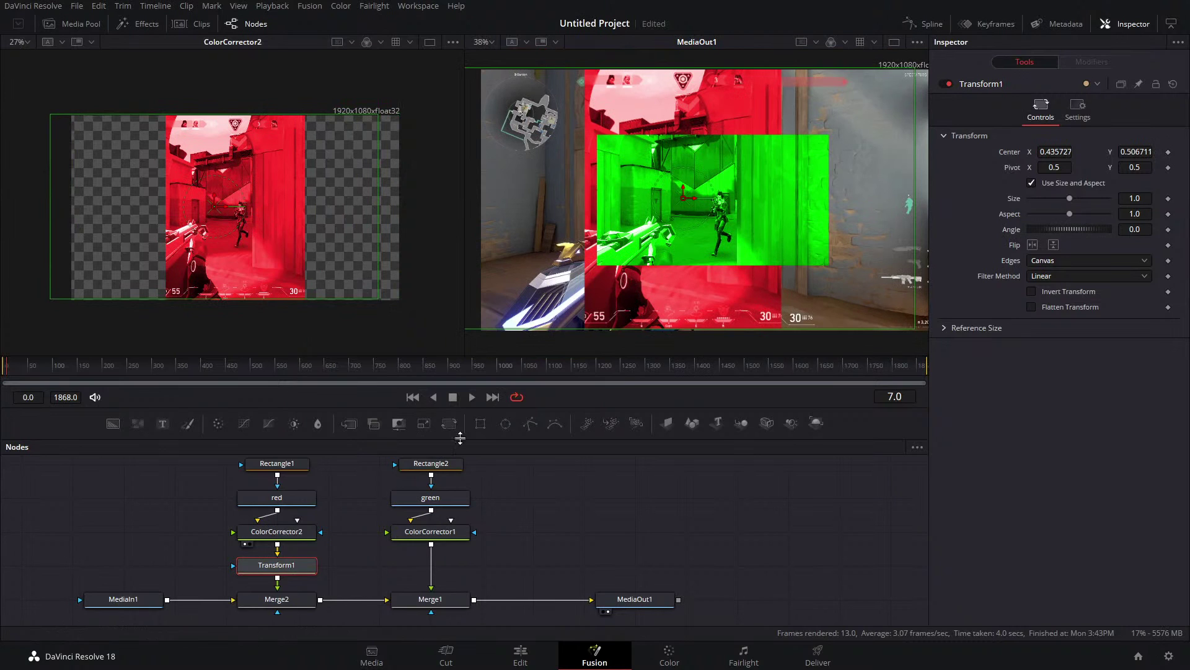
Show Transform1 in the first viewer and shift the red strip to center X 0.239130, Y 0.496644.
key("1")
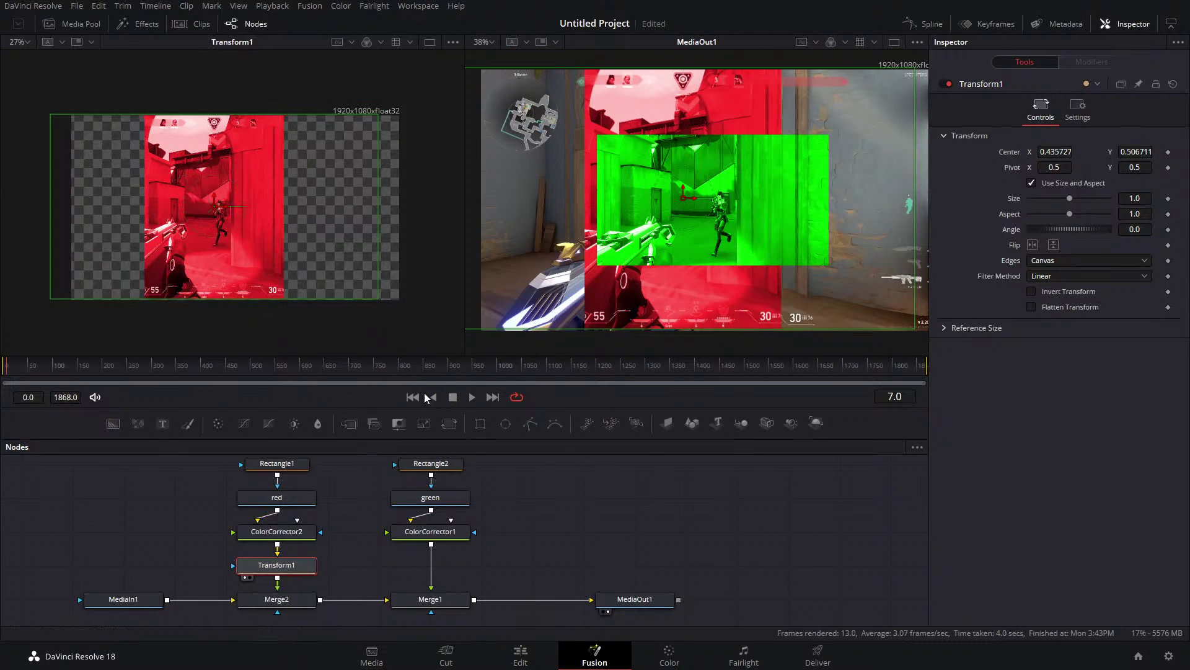
left_click_drag(215, 211, 151, 210)
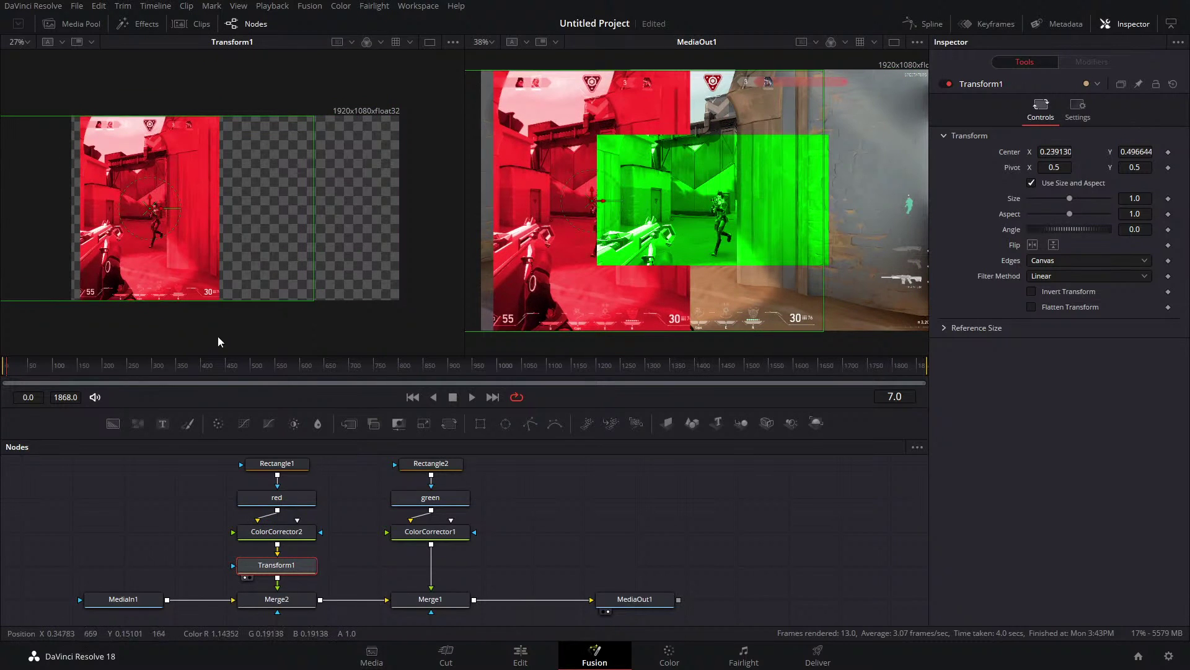
Insert a Transform between ColorCorrector1 and Merge1 and shift the green copy to center X 0.752724, Y 0.525147.
left_click_drag(449, 424, 433, 565)
left_click_drag(716, 206, 816, 199)
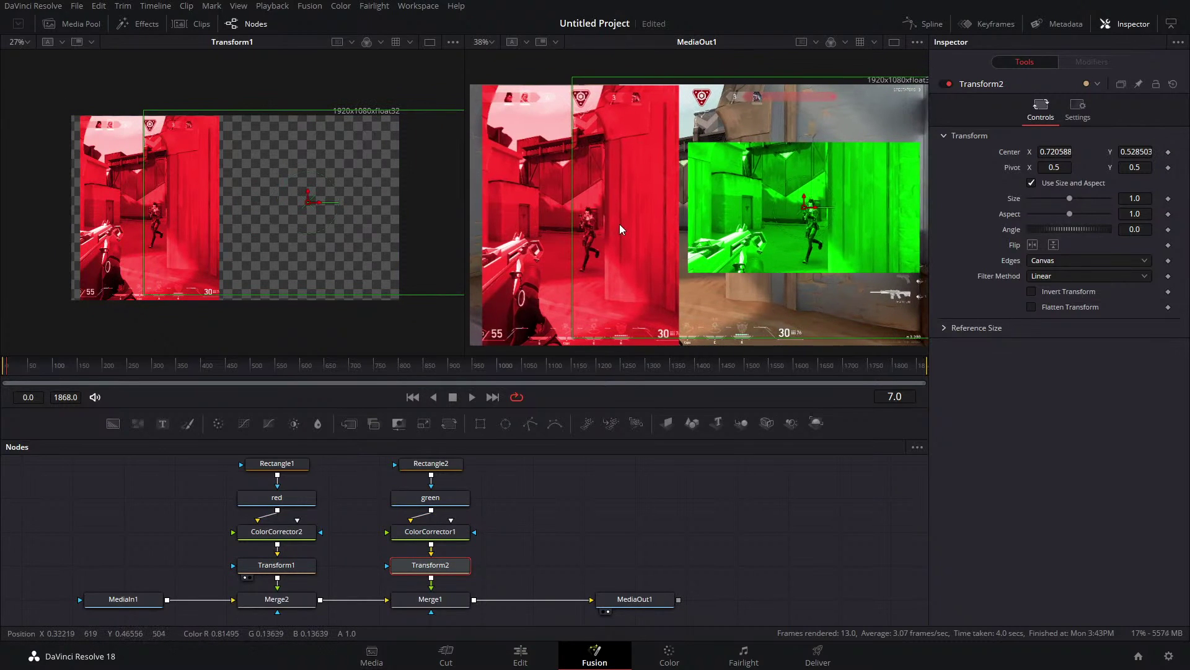
key("ctrl+f")
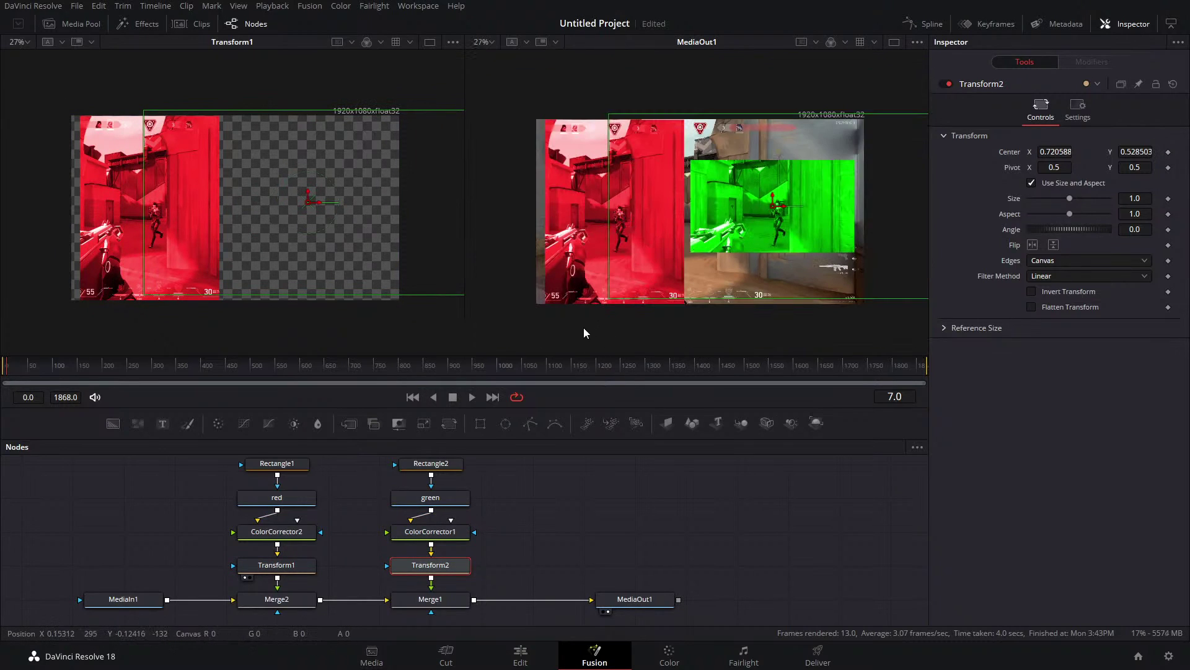
left_click_drag(772, 209, 783, 211)
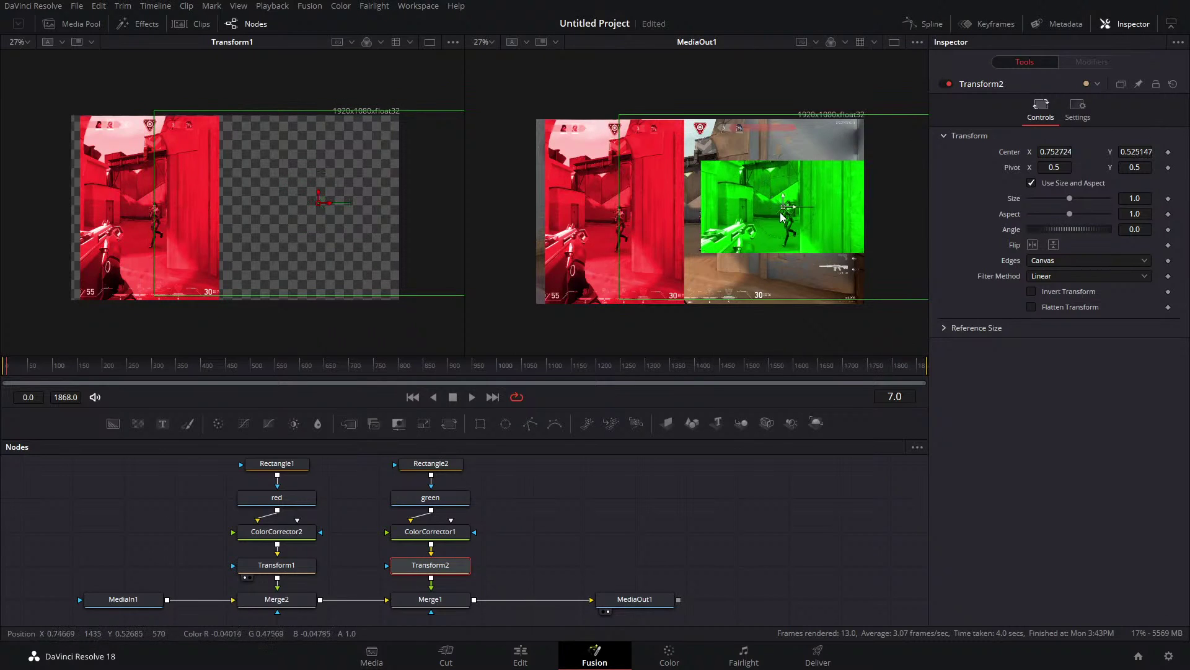
Reshape Rectangle2 into a tall strip with a width of about 0.337 and a height of about 1.399.
left_click(414, 465)
left_click_drag(702, 195, 734, 79)
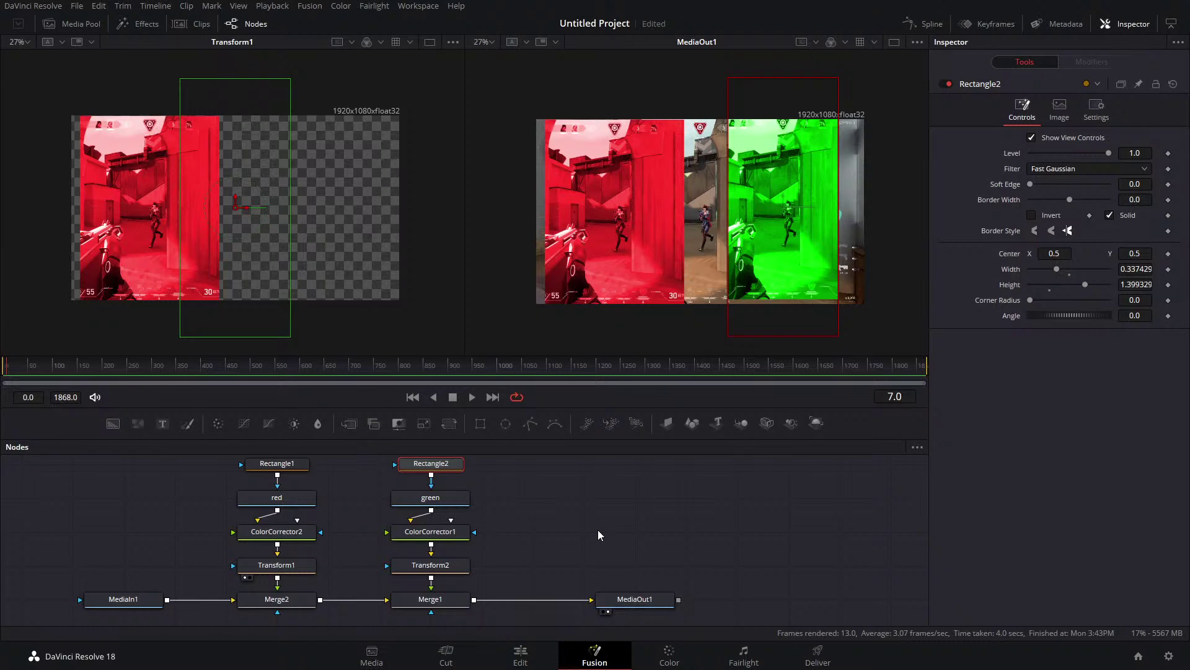
Delete the red and green branches with both Merge nodes, leaving only MediaIn1 and MediaOut1.
left_click_drag(437, 597, 267, 450)
key("ctrl+z")
scroll(448, 597, "down", 1)
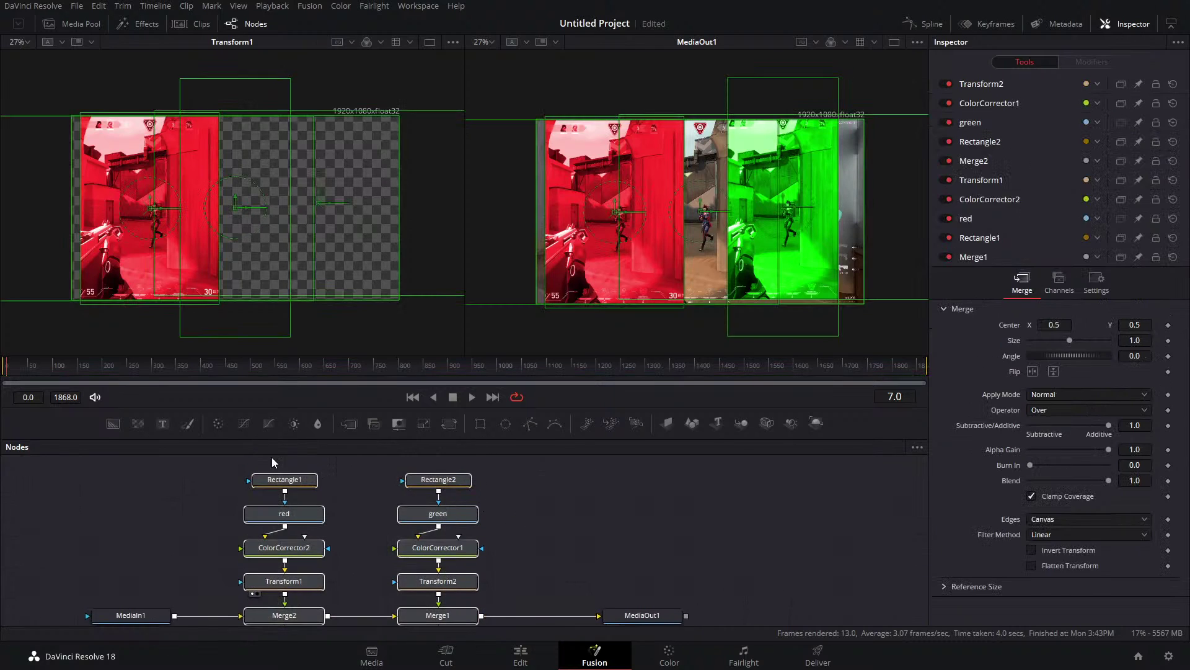
key("Delete")
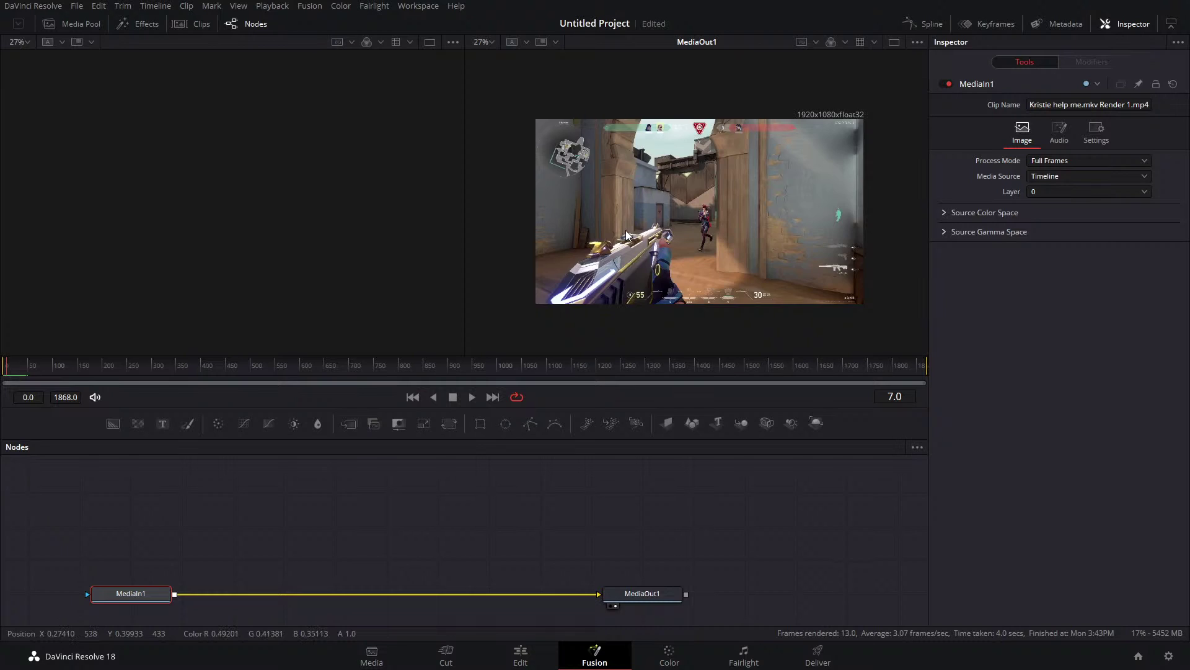
Switch to a single viewer and examine the unprocessed gameplay clip up close and in full frame.
scroll(628, 234, "up", 2)
key("ctrl+shift+f")
scroll(567, 228, "up", 1)
scroll(566, 226, "down", 3)
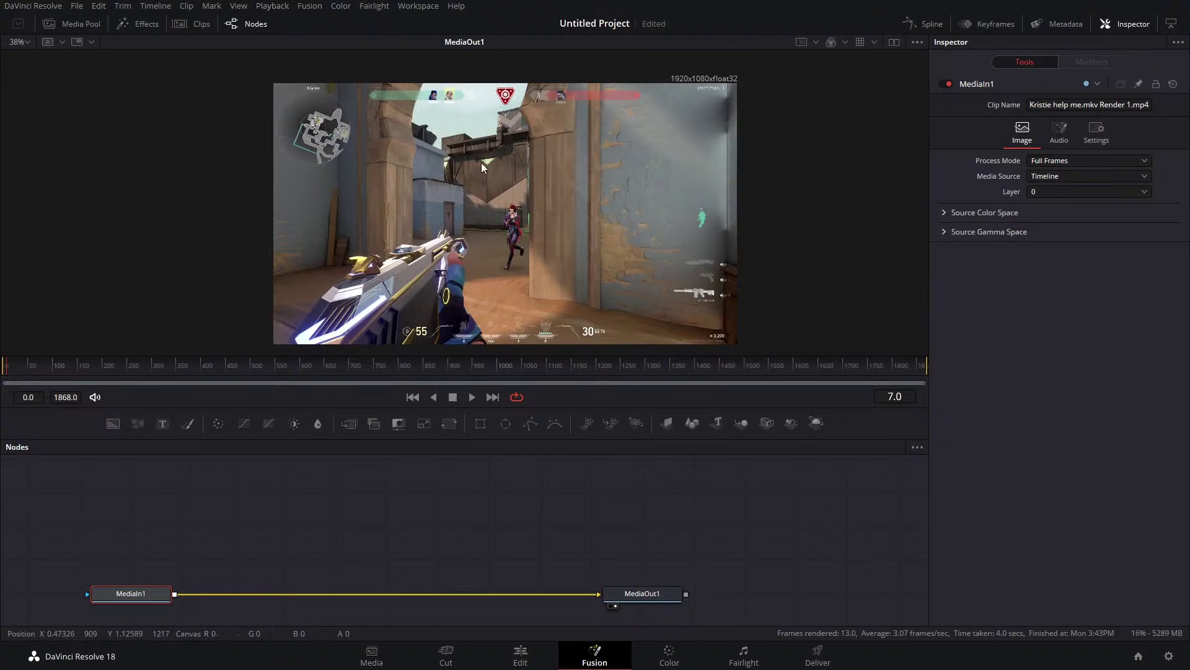
scroll(500, 220, "up", 3)
scroll(583, 236, "down", 3)
scroll(583, 237, "up", 4)
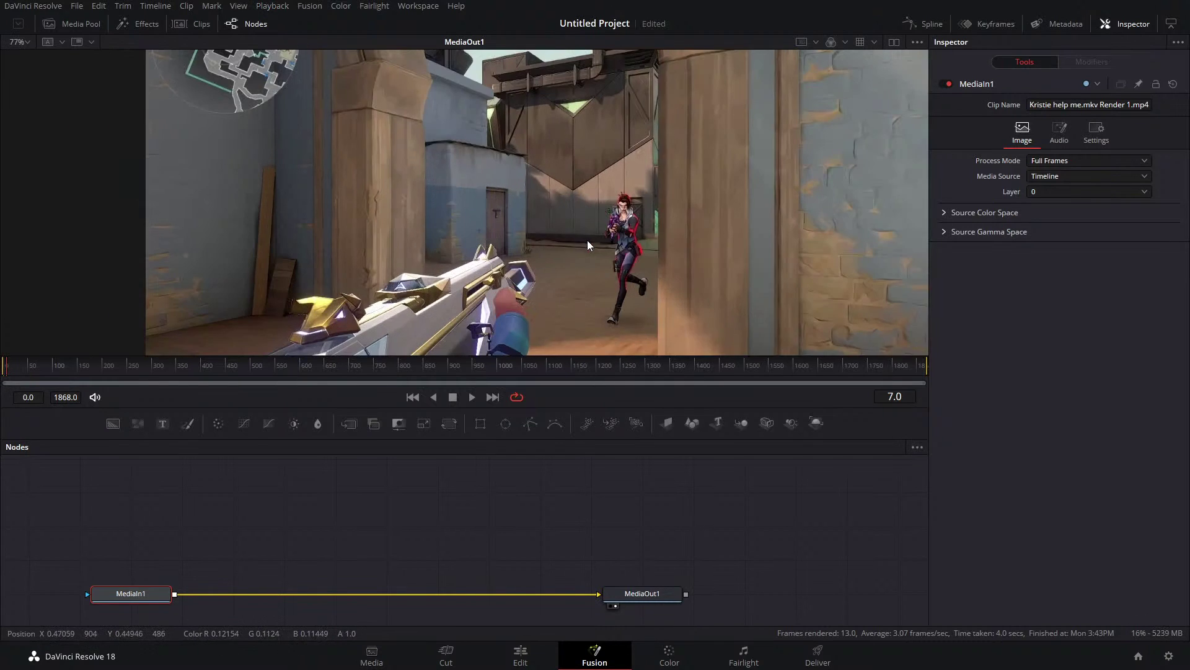
scroll(564, 205, "down", 2)
scroll(507, 207, "down", 1)
scroll(485, 230, "up", 3)
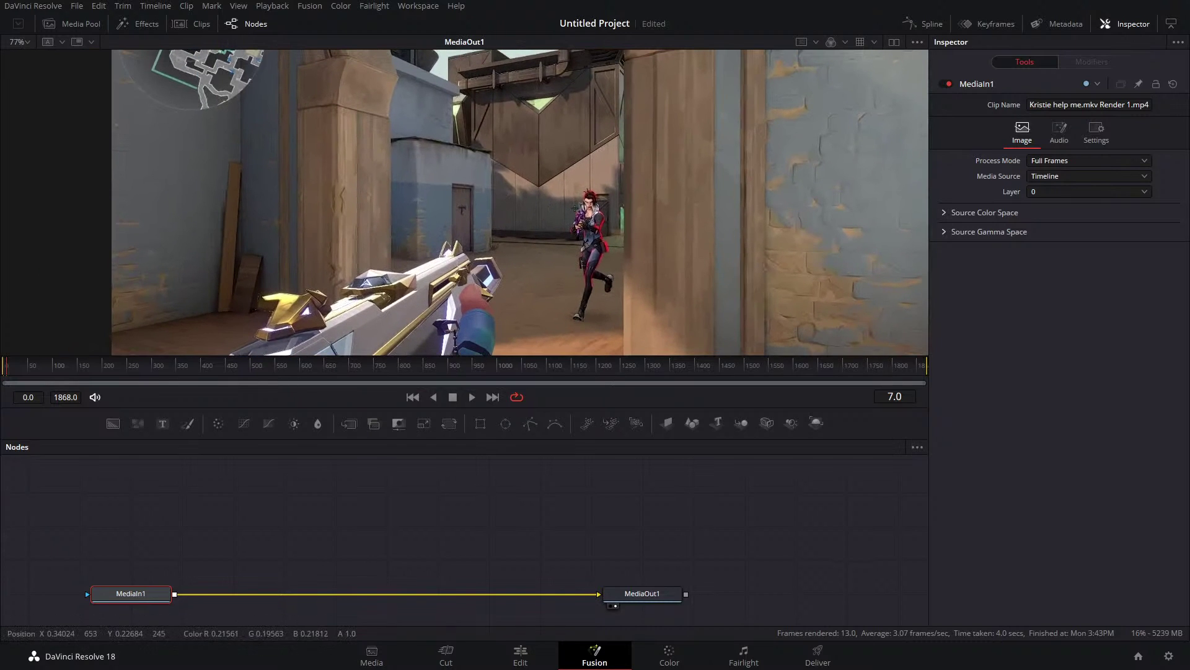
scroll(432, 258, "down", 4)
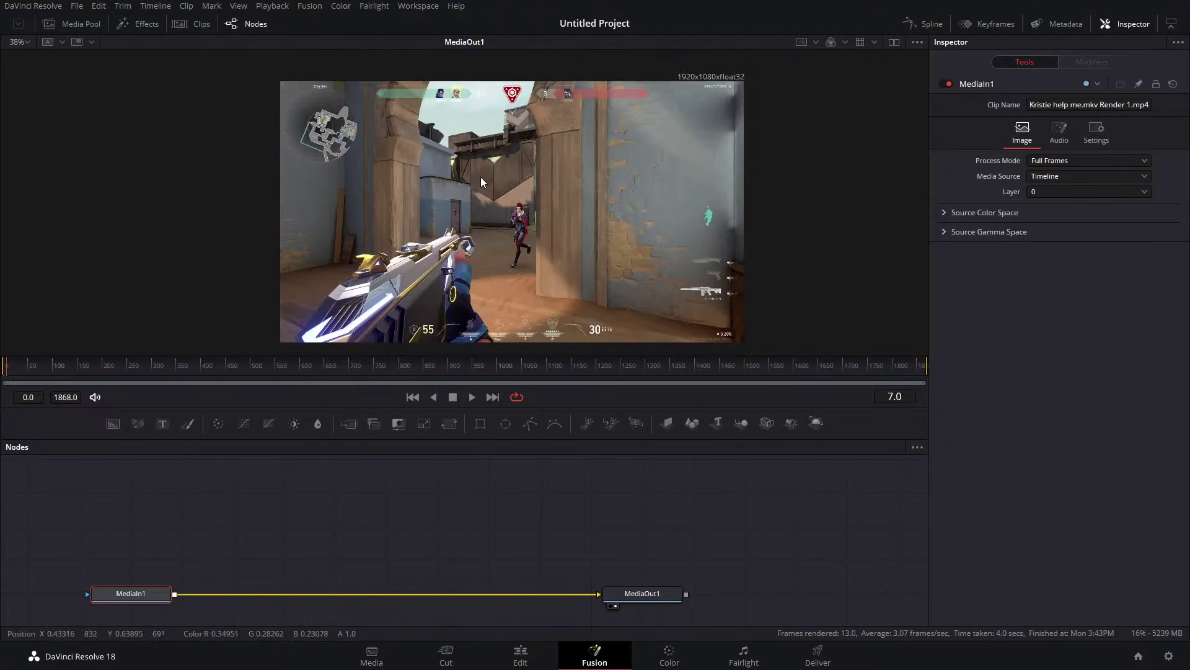
left_click_drag(468, 178, 453, 191)
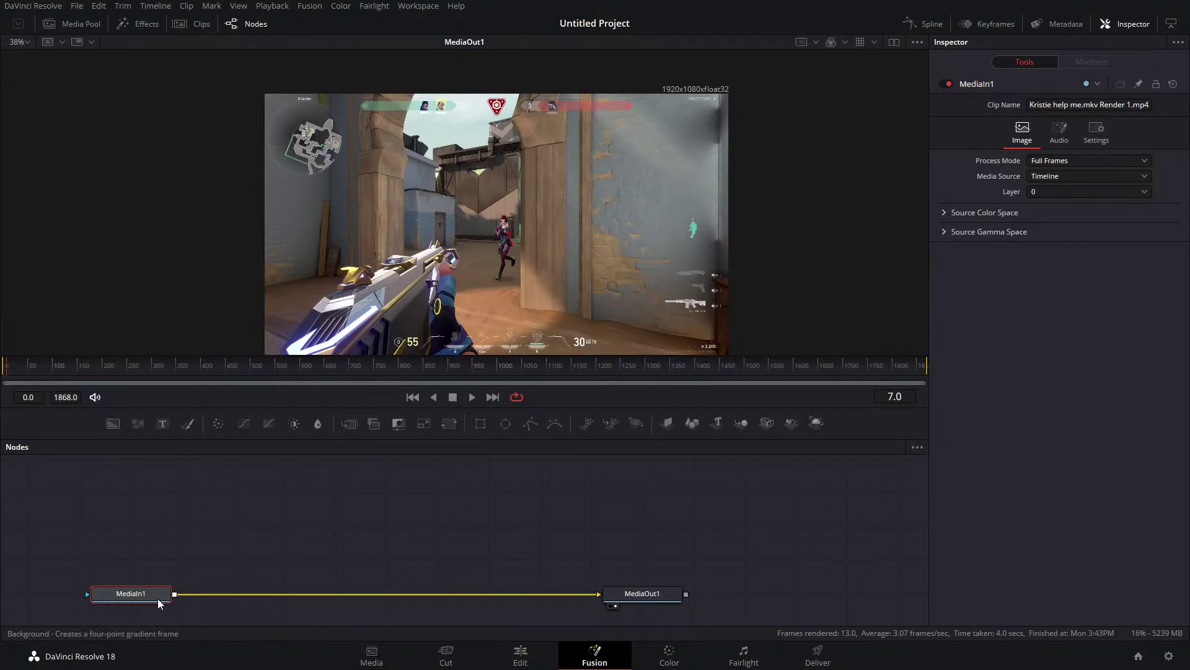
Insert a JPEG Damage node after MediaIn1 and set its quality to 24.39.
key("Return")
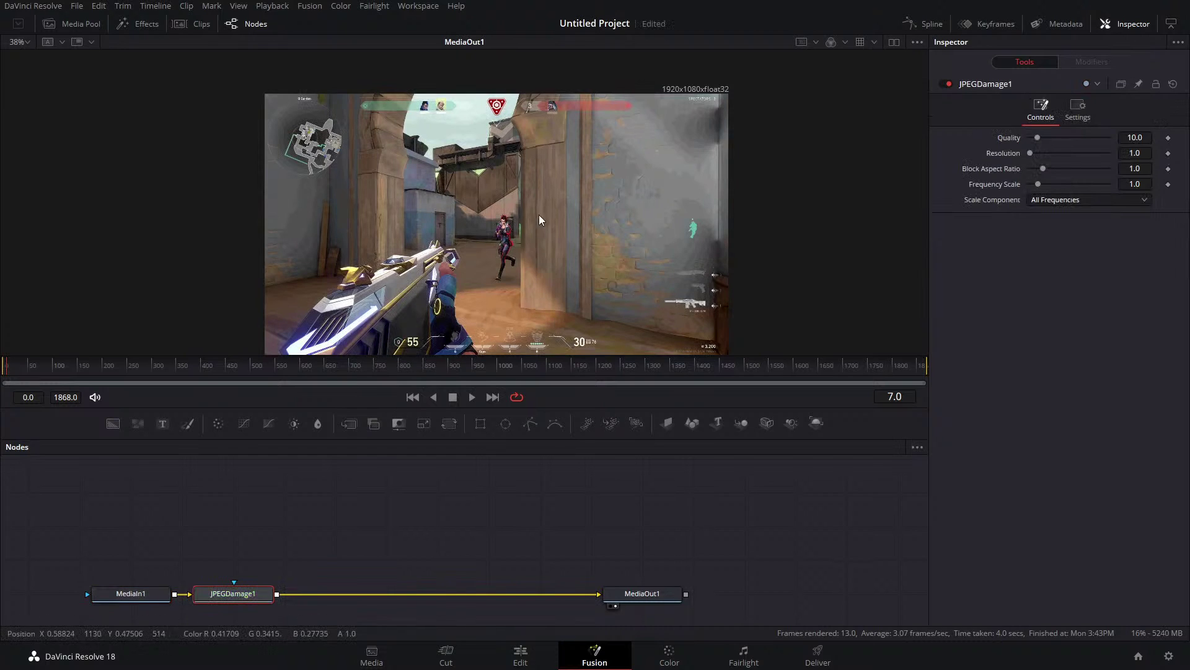
left_click_drag(1034, 137, 1048, 138)
scroll(541, 198, "up", 3)
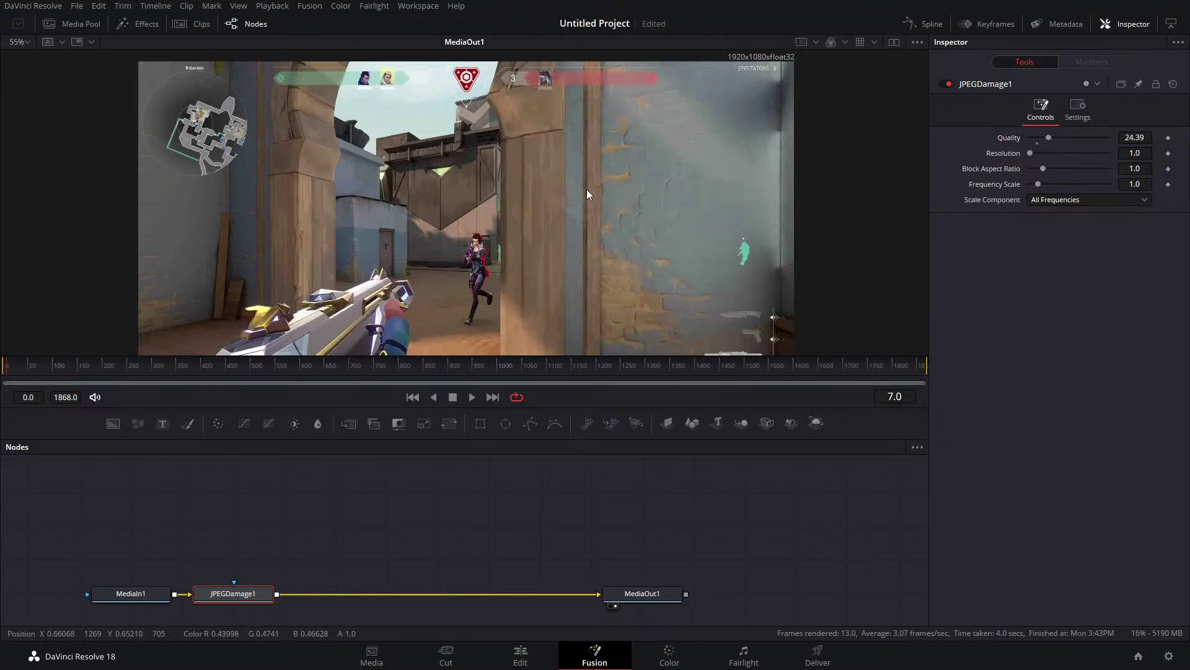
scroll(657, 152, "up", 4)
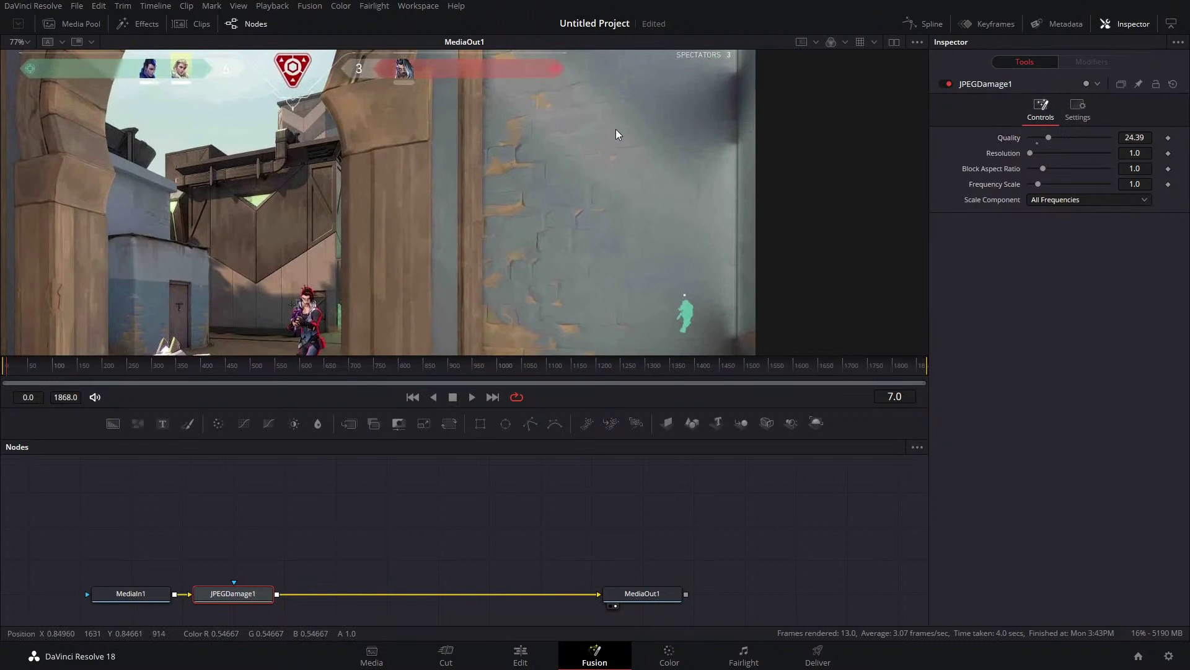
left_click_drag(1049, 138, 1047, 139)
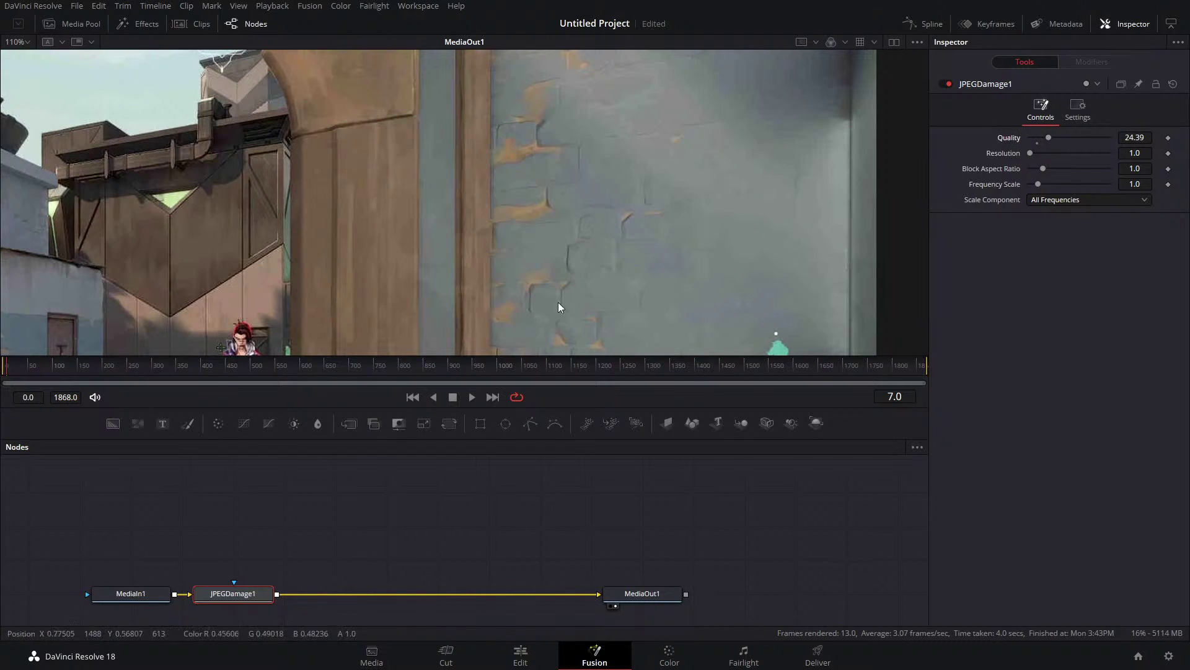
scroll(529, 151, "down", 2)
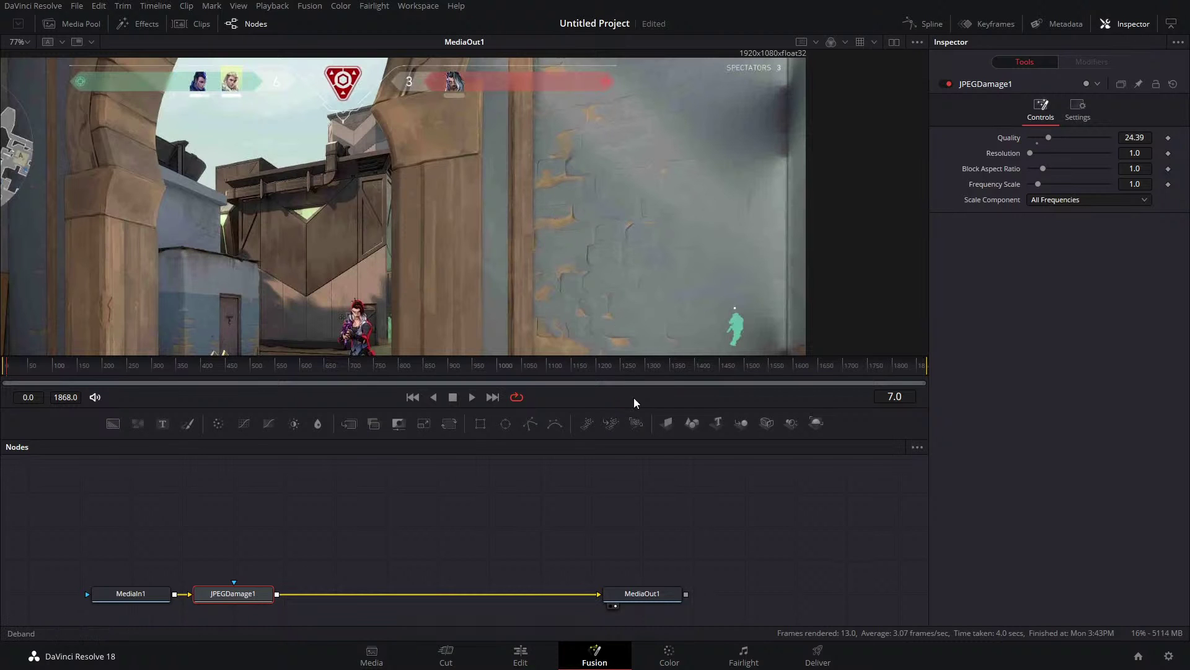
Insert a Deband node after JPEGDamage1 and check its smoothing on the wall texture.
key("Return")
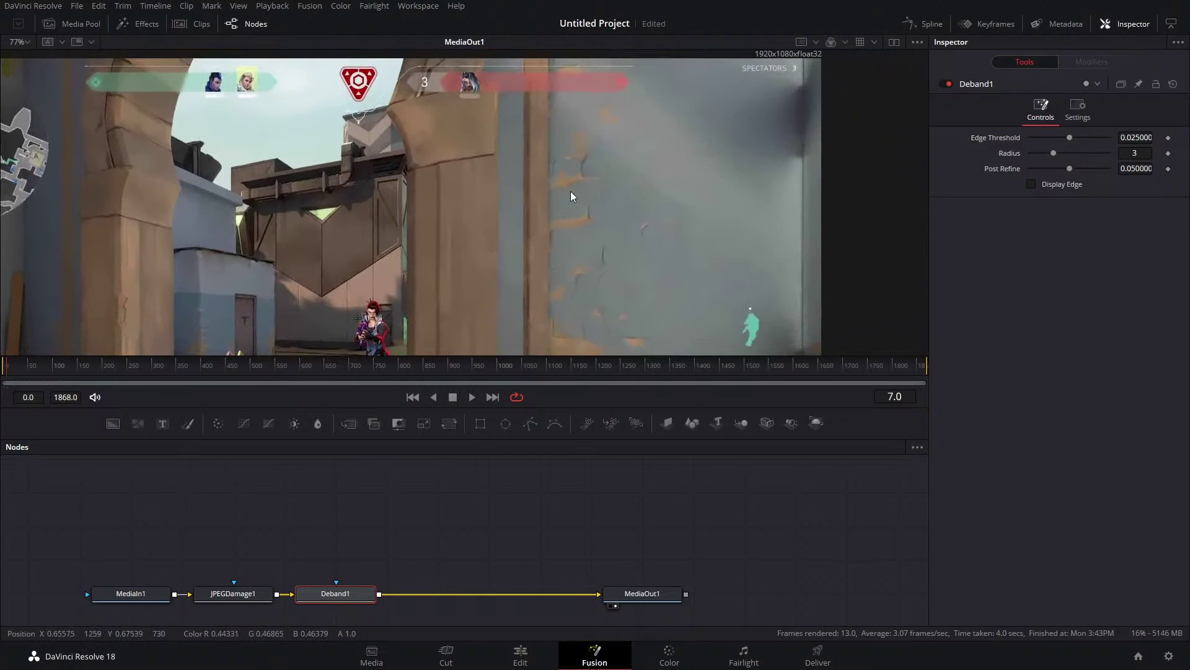
scroll(568, 193, "up", 3)
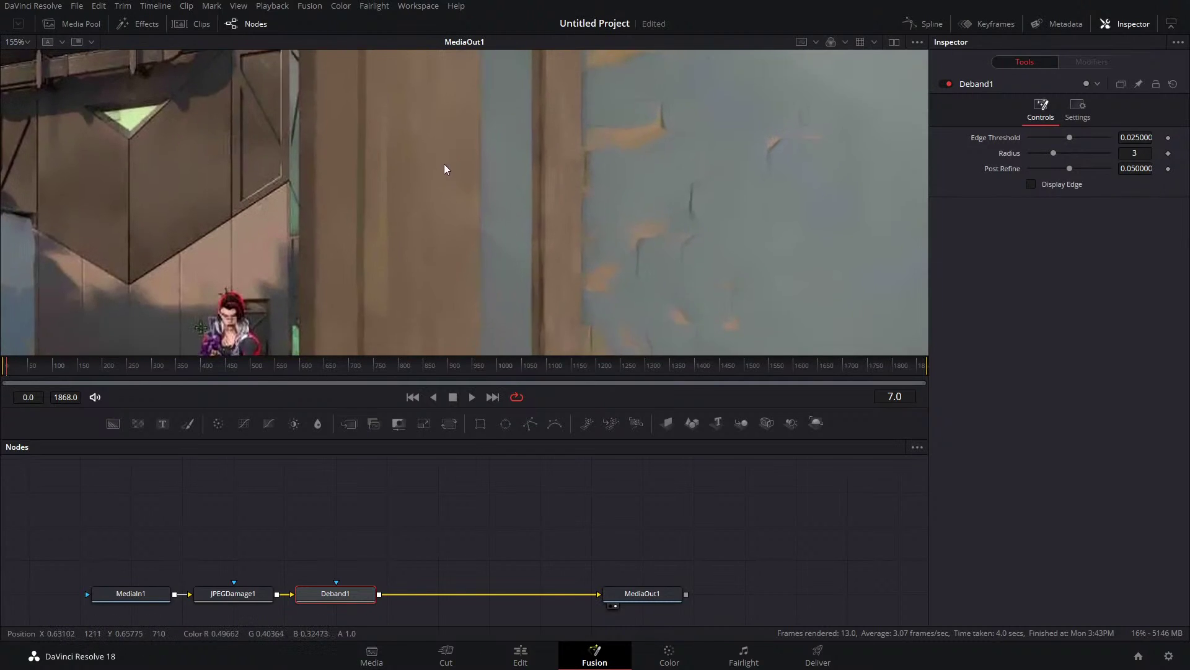
scroll(444, 168, "down", 3)
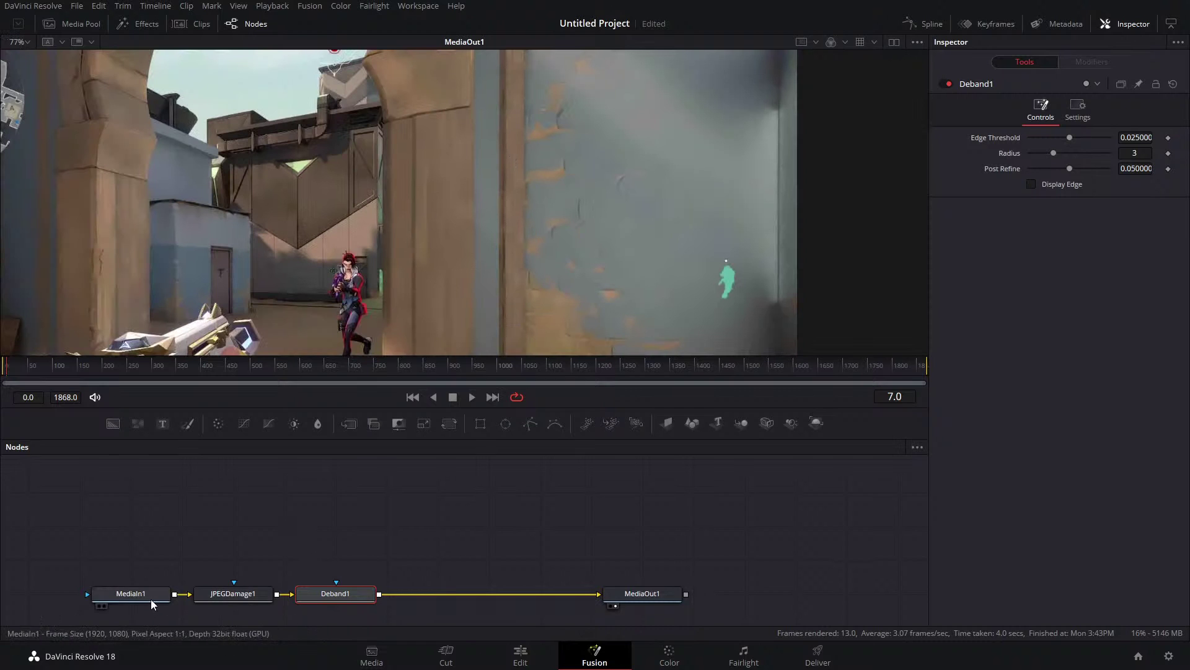
Restore the dual viewers, show MediaIn1 in the first one, and compare the wall texture with the processed output.
left_click(894, 42)
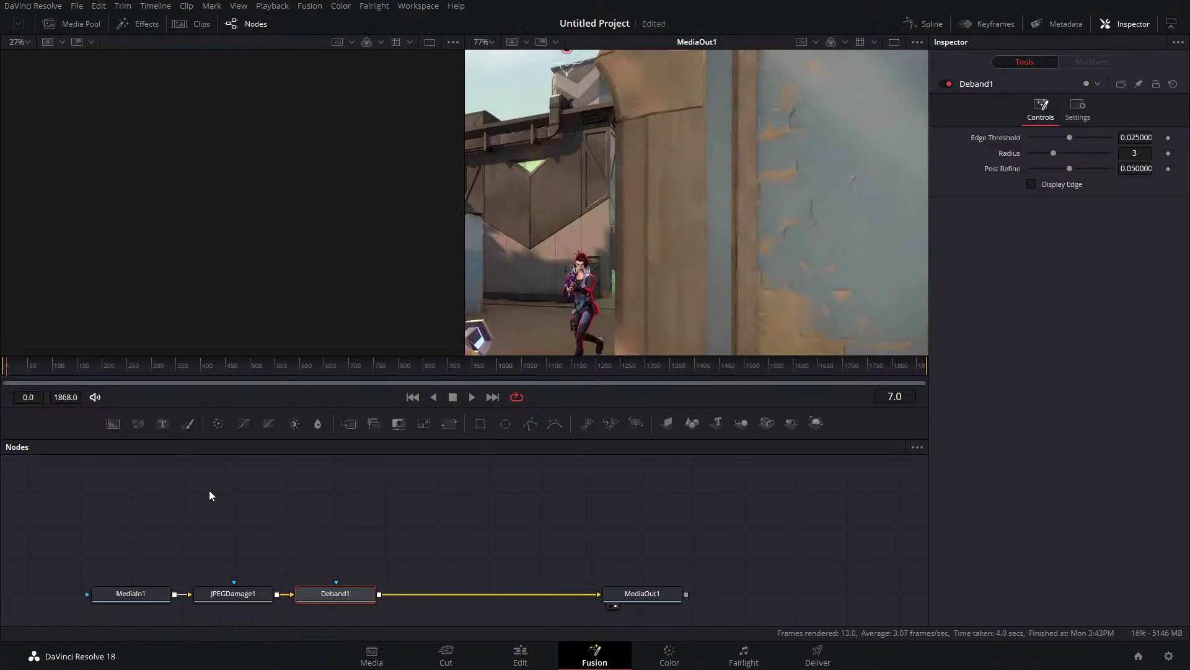
left_click(130, 594)
key("1")
scroll(317, 186, "up", 4)
mouse_move(372, 173)
left_mouse_down()
mouse_move(243, 200)
mouse_move(208, 225)
mouse_move(210, 248)
mouse_move(185, 206)
left_mouse_up()
left_click_drag(771, 101, 764, 214)
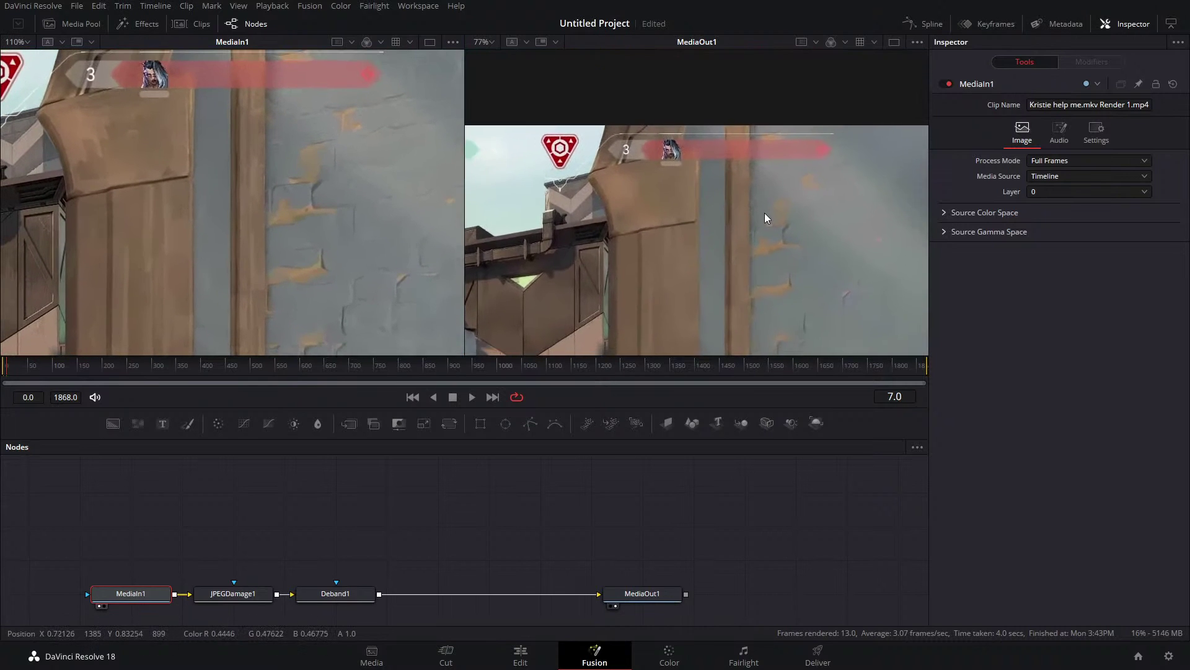
scroll(682, 202, "up", 4)
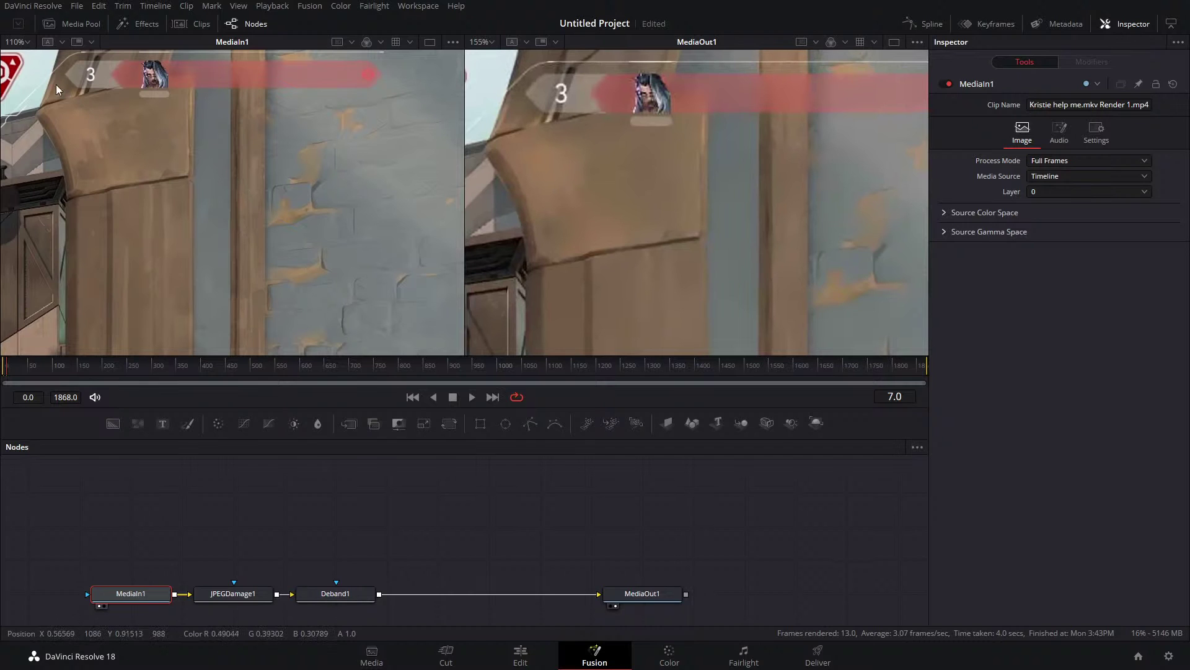
scroll(208, 146, "up", 3)
mouse_move(200, 152)
left_mouse_down()
mouse_move(314, 194)
mouse_move(219, 199)
mouse_move(189, 181)
left_mouse_up()
left_click_drag(802, 180, 791, 185)
left_click_drag(307, 195, 291, 200)
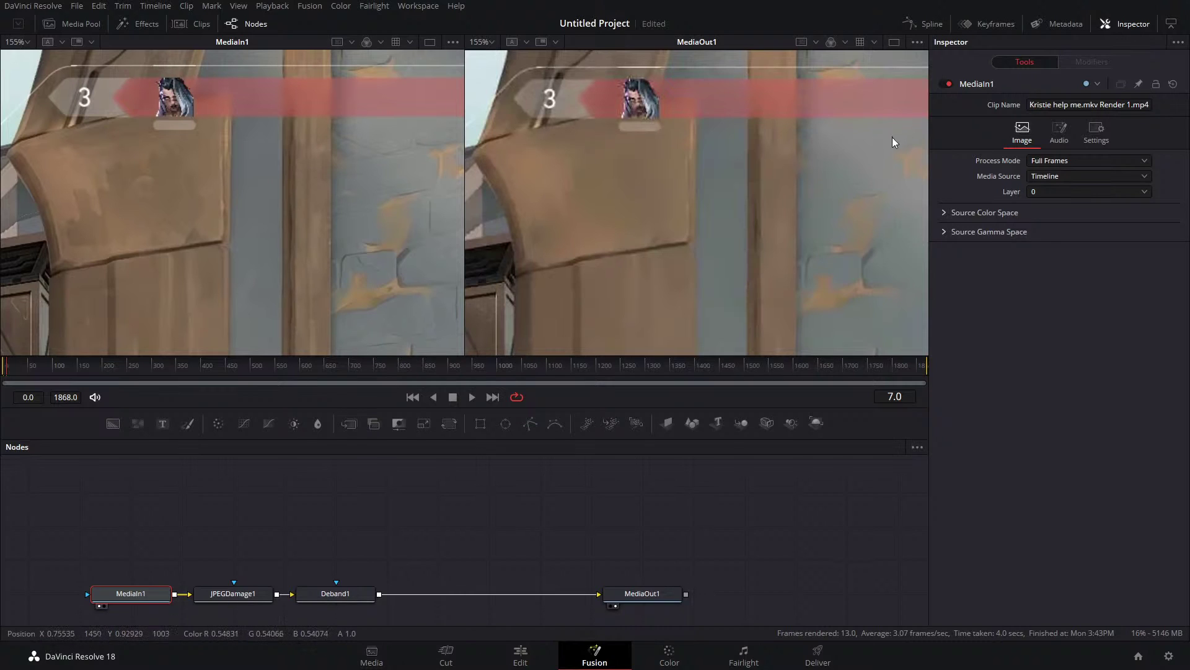
Compare the weapon and the ammo display between the original clip and the processed output.
key("minus")
key("minus")
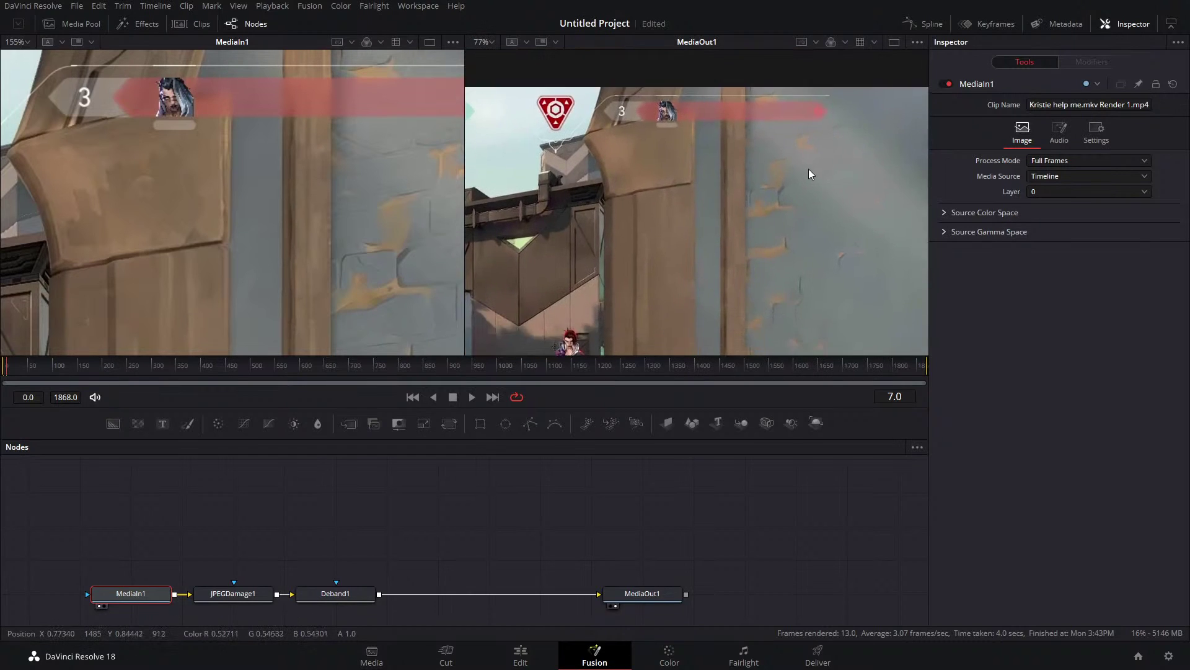
scroll(594, 265, "up", 2)
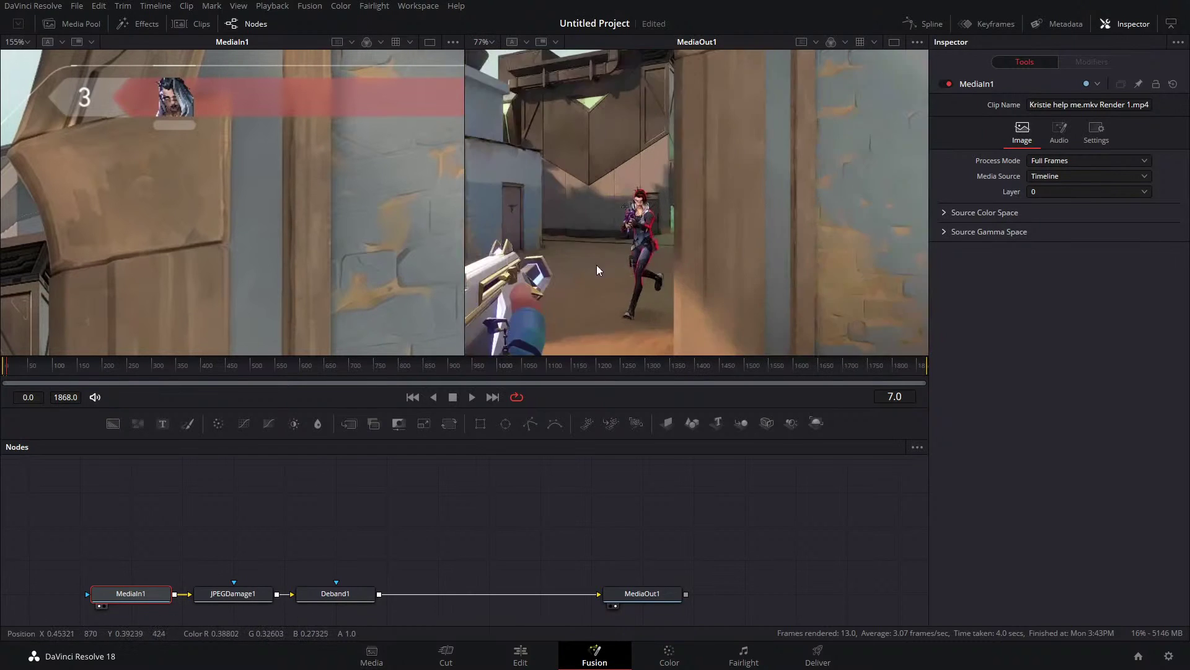
left_click_drag(682, 194, 731, 156)
scroll(719, 181, "up", 1)
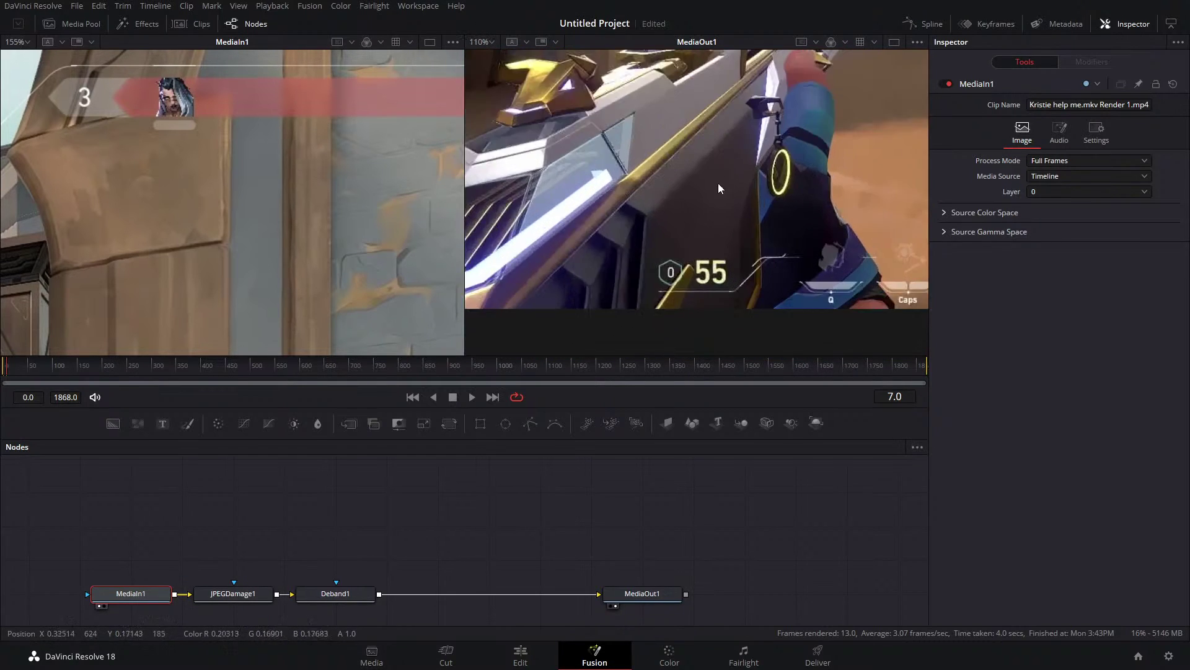
left_click_drag(345, 239, 379, 71)
left_click_drag(298, 292, 396, 71)
left_click_drag(391, 255, 382, 86)
left_click_drag(279, 213, 273, 248)
scroll(296, 205, "down", 1)
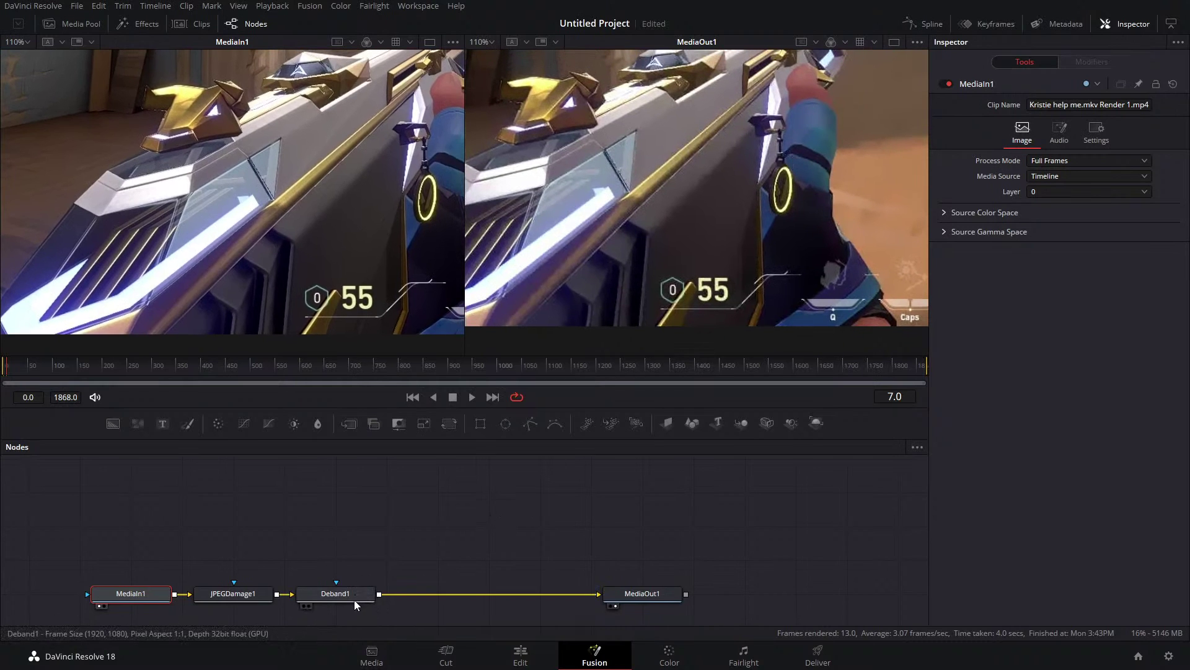
Insert an Optical Flow node after Deband1, followed by a Vector Motion Blur node before MediaOut1.
left_click(355, 599)
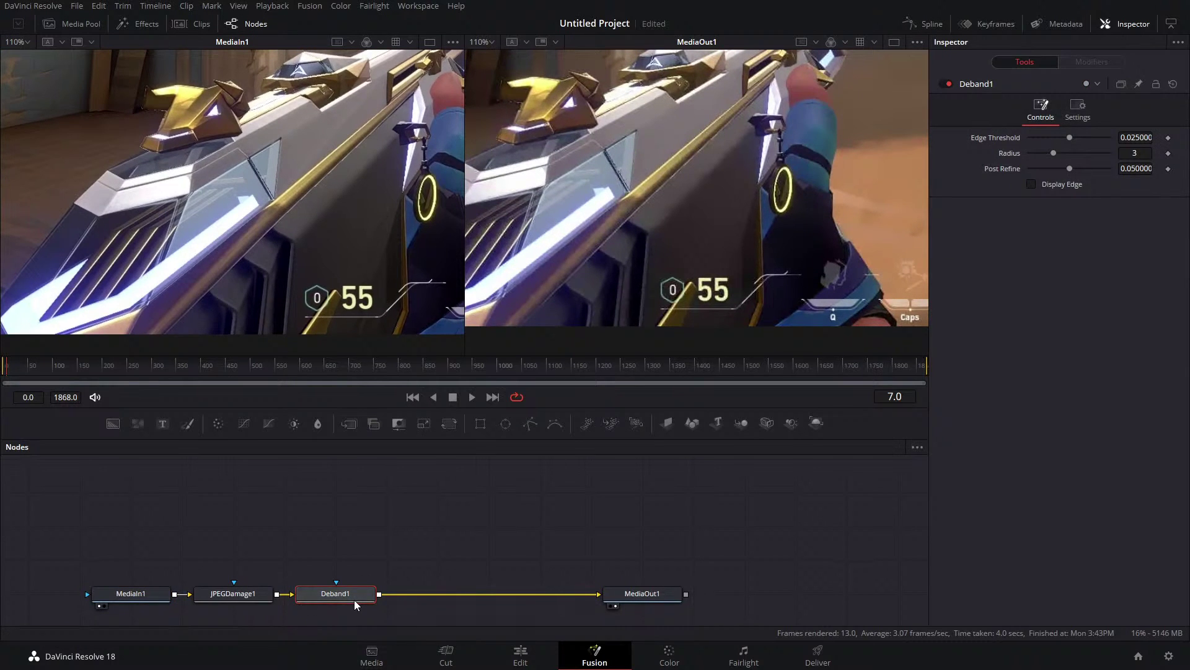
key("Return")
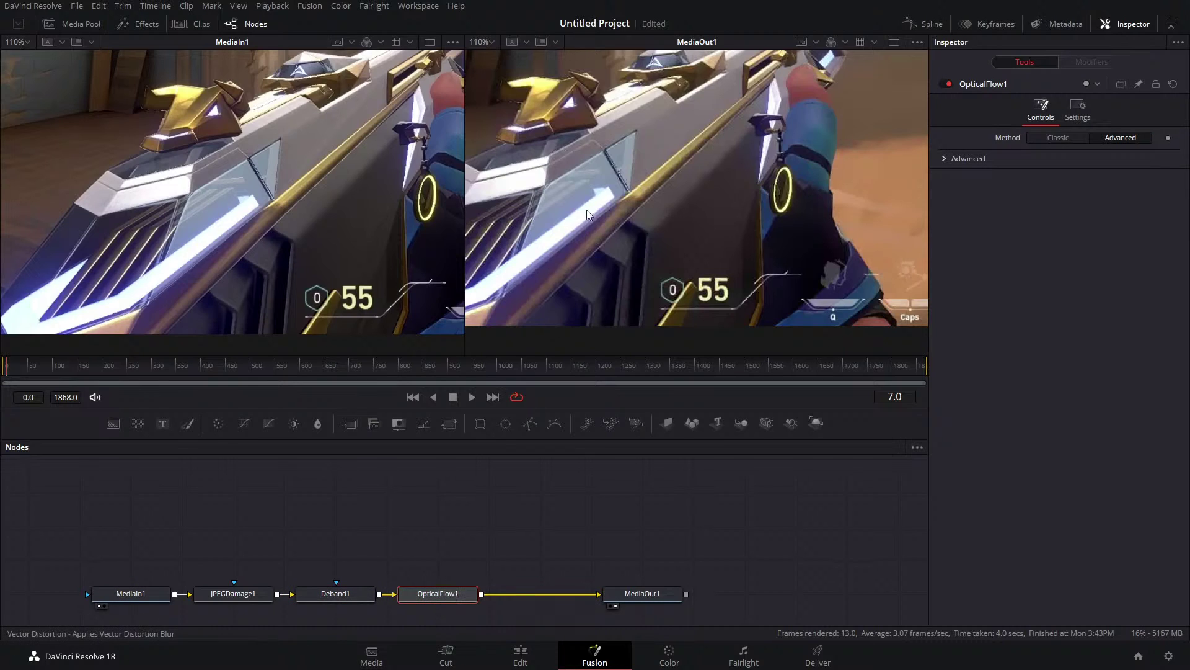
key("Return")
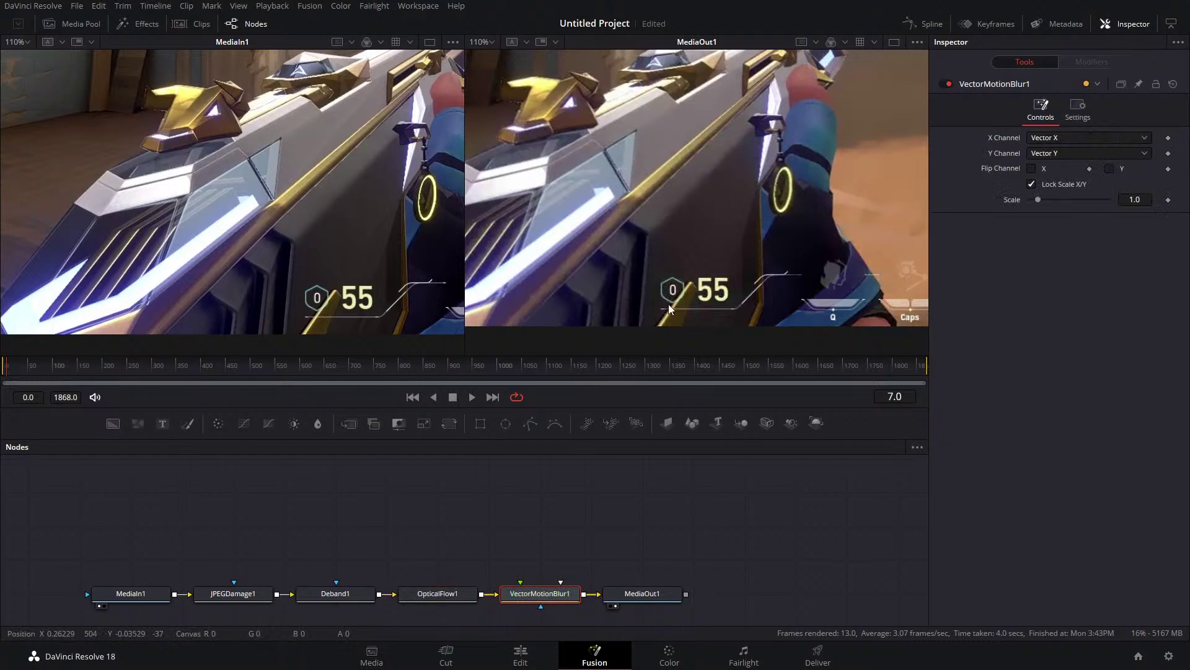
Show VectorMotionBlur1 in the first viewer and examine the wider frame in both viewers.
scroll(727, 154, "down", 5)
scroll(729, 174, "down", 2)
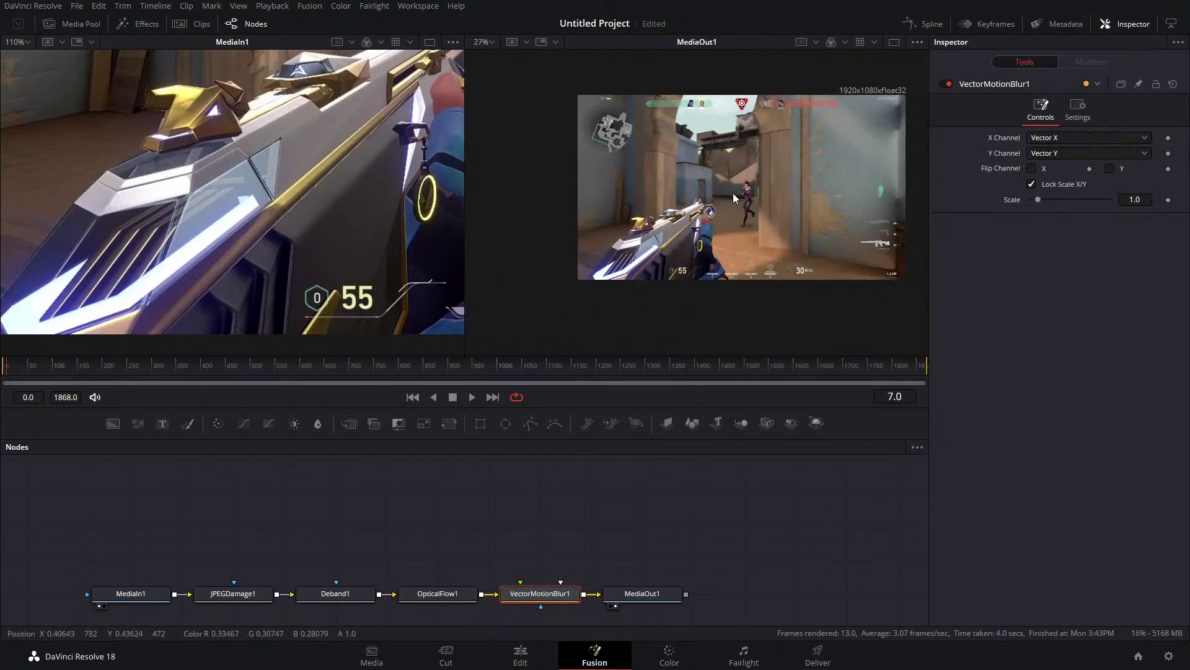
key("ctrl+f")
scroll(359, 197, "down", 3)
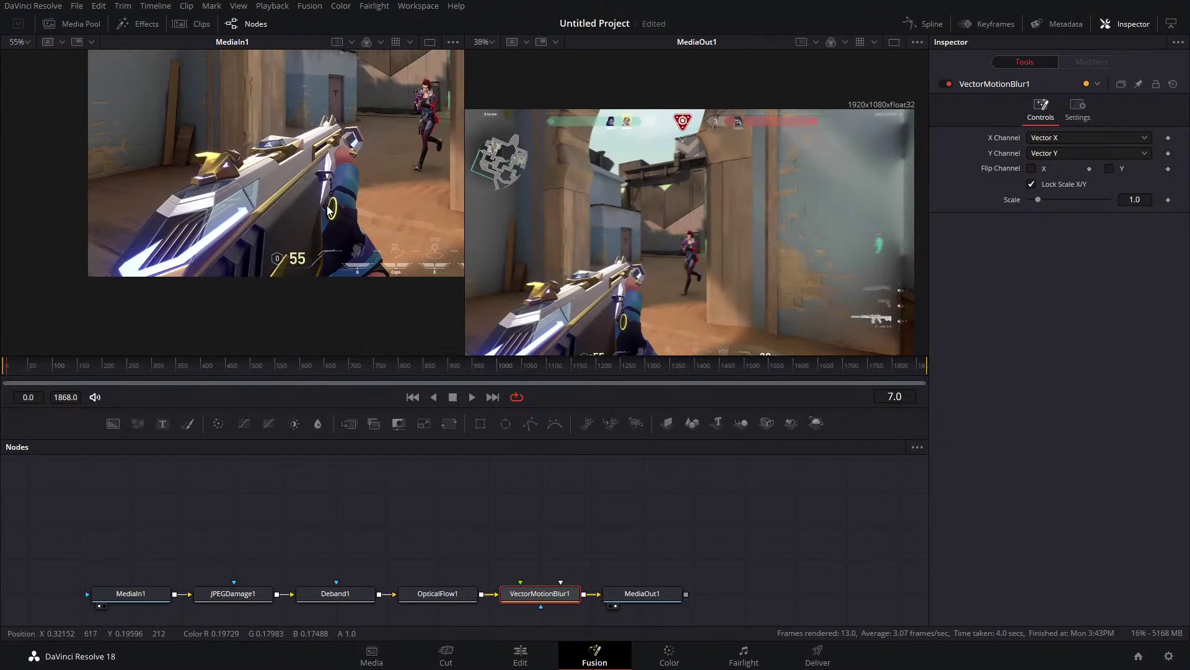
key("ctrl+f")
key("1")
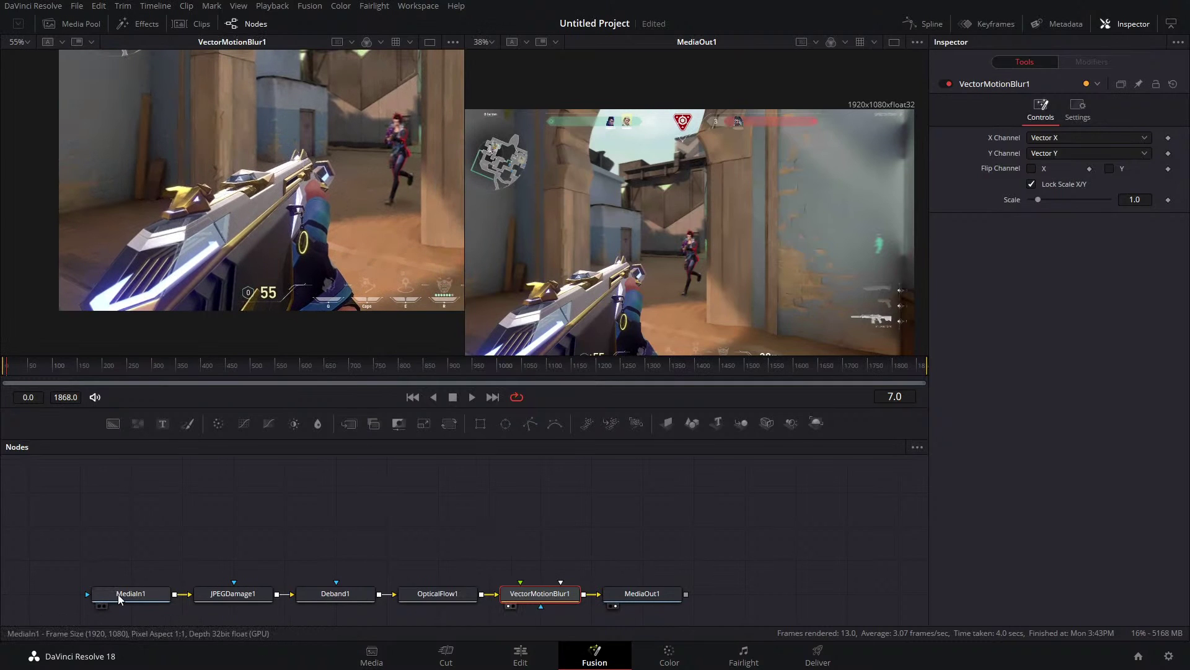
Clear the first viewer, switch to a single viewer showing MediaOut1, and examine the processed frame up close.
key("1")
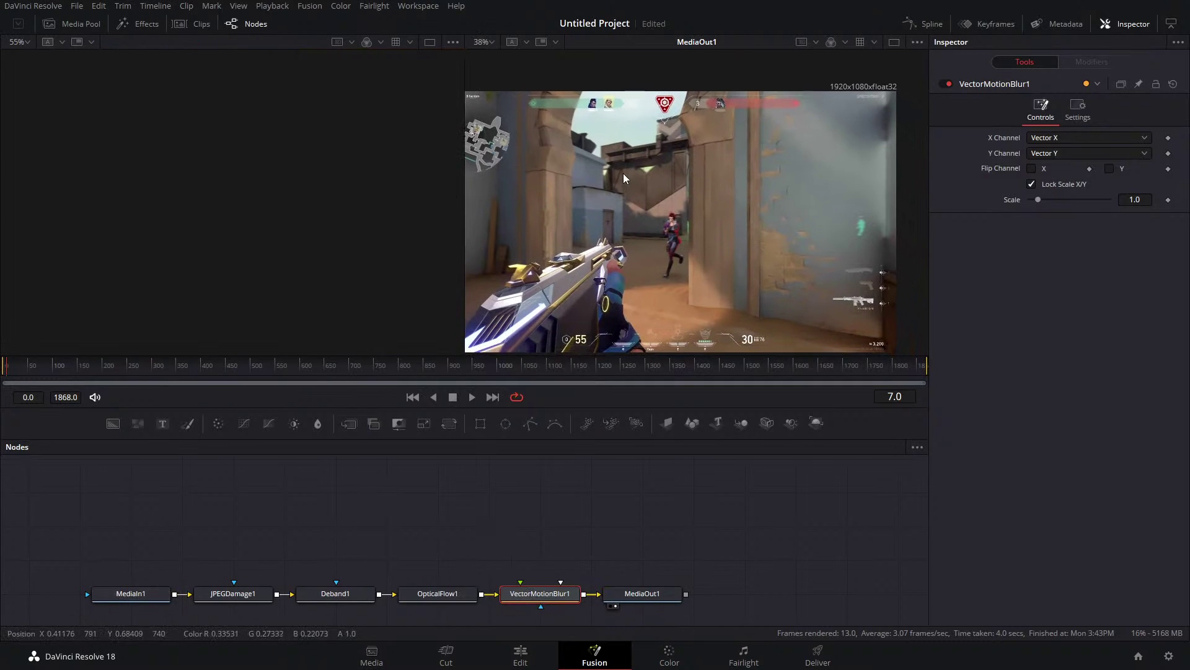
left_click(894, 42)
scroll(469, 221, "up", 1)
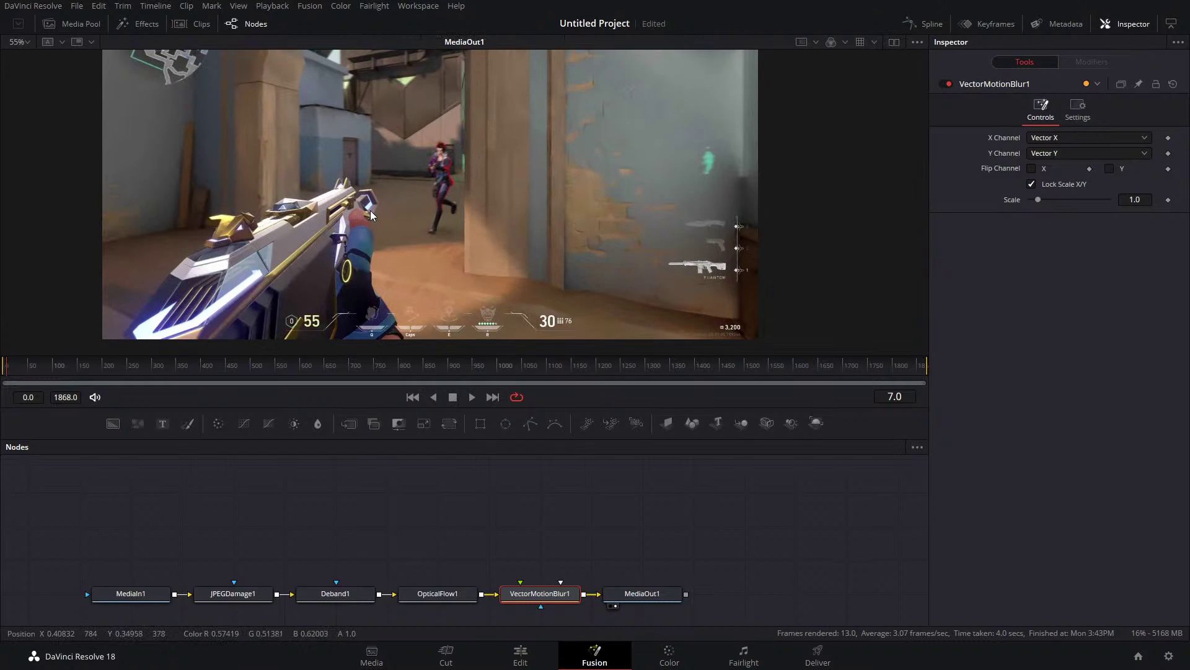
scroll(518, 132, "up", 2)
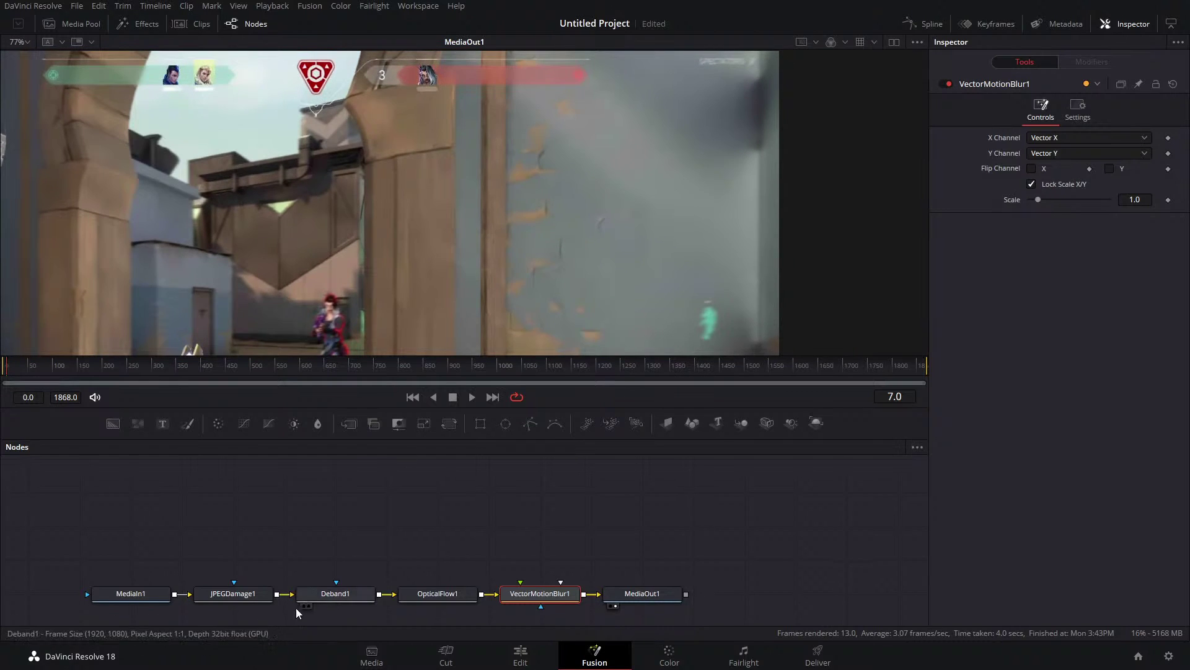
Disable the Deband1 node and inspect the wall texture in the MediaOut1 output.
left_click(348, 596)
left_click(945, 84)
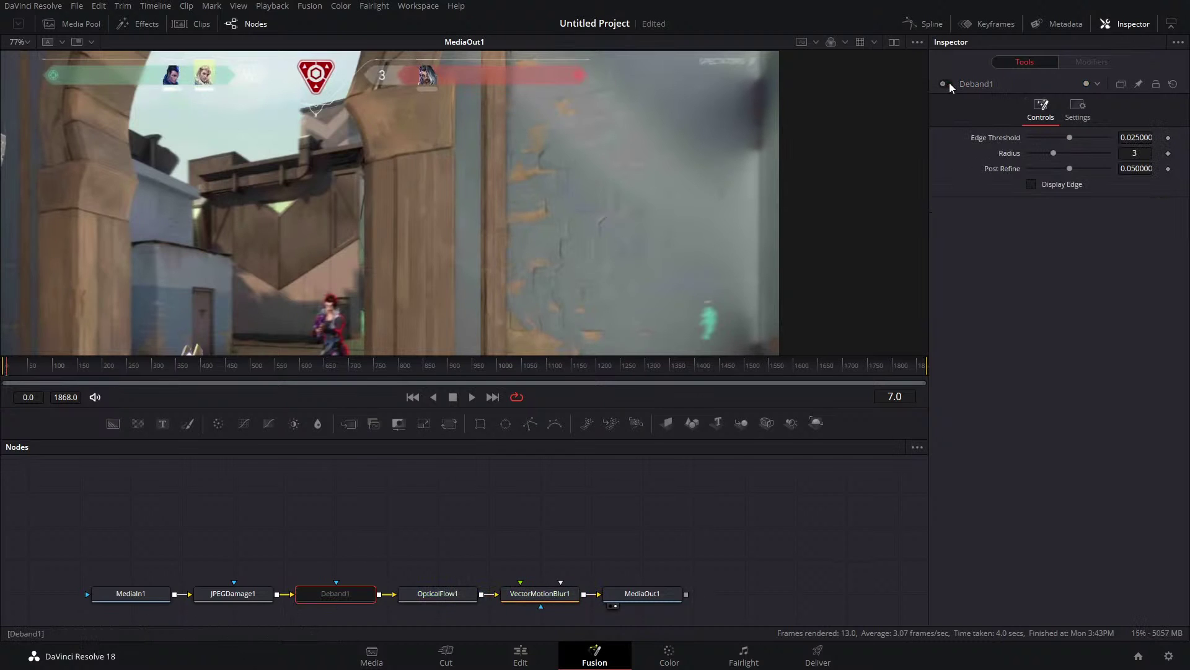
left_click_drag(428, 281, 366, 259)
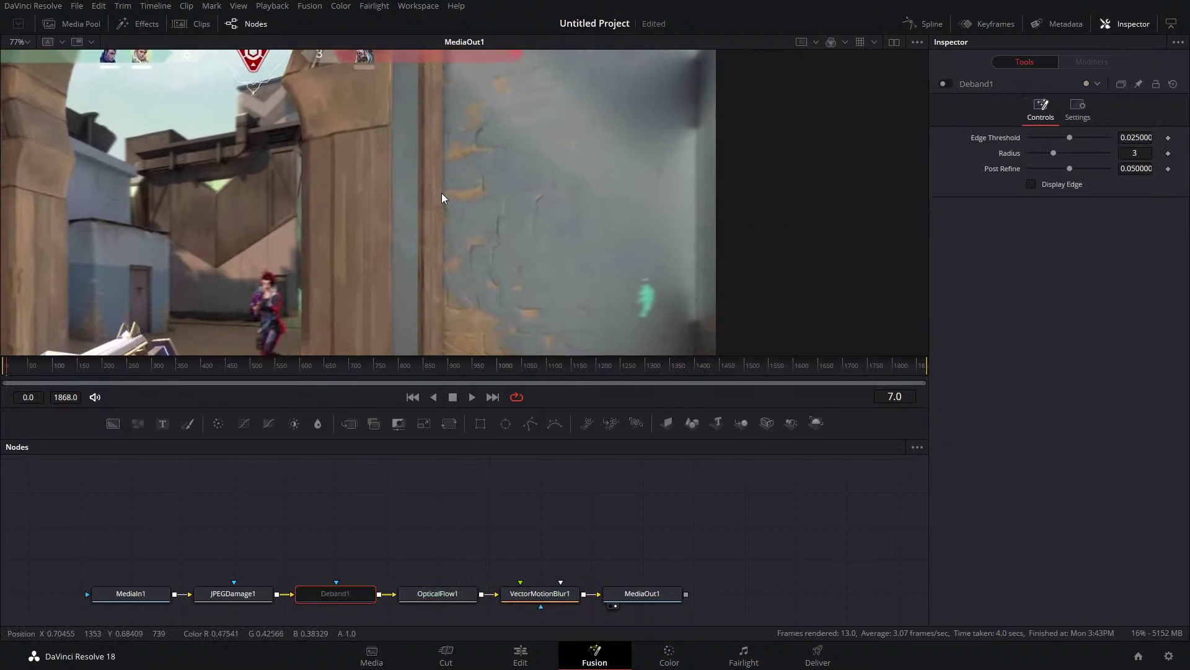
Raise the Scale of VectorMotionBlur1 to 2.05 and inspect the blur on the wall up close.
left_click(540, 593)
left_click_drag(1038, 198, 1047, 198)
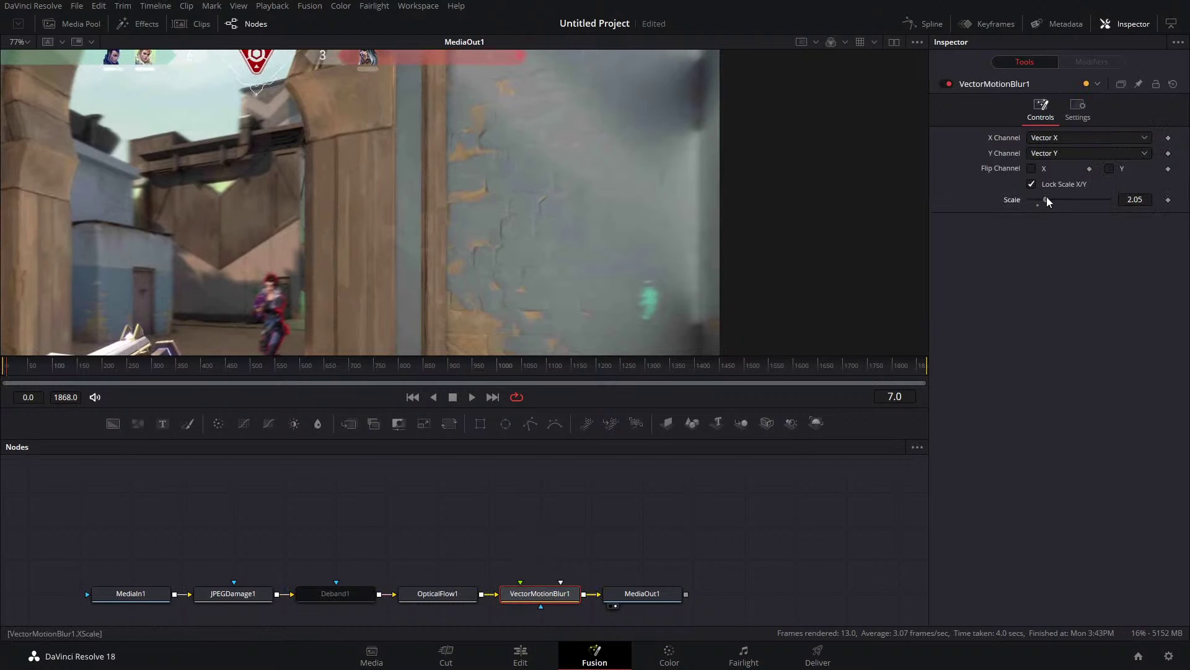
scroll(486, 124, "up", 4)
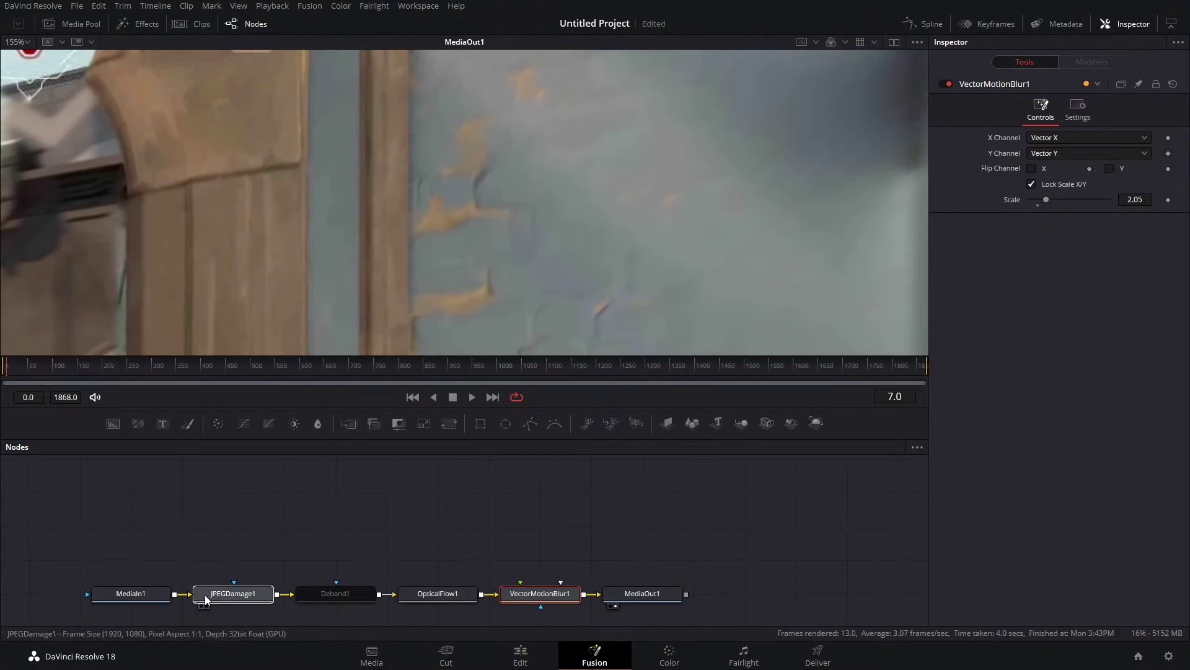
Show the JPEGDamage1 node beside the final output and compare the wall detail up close.
left_click(205, 594)
left_click(892, 43)
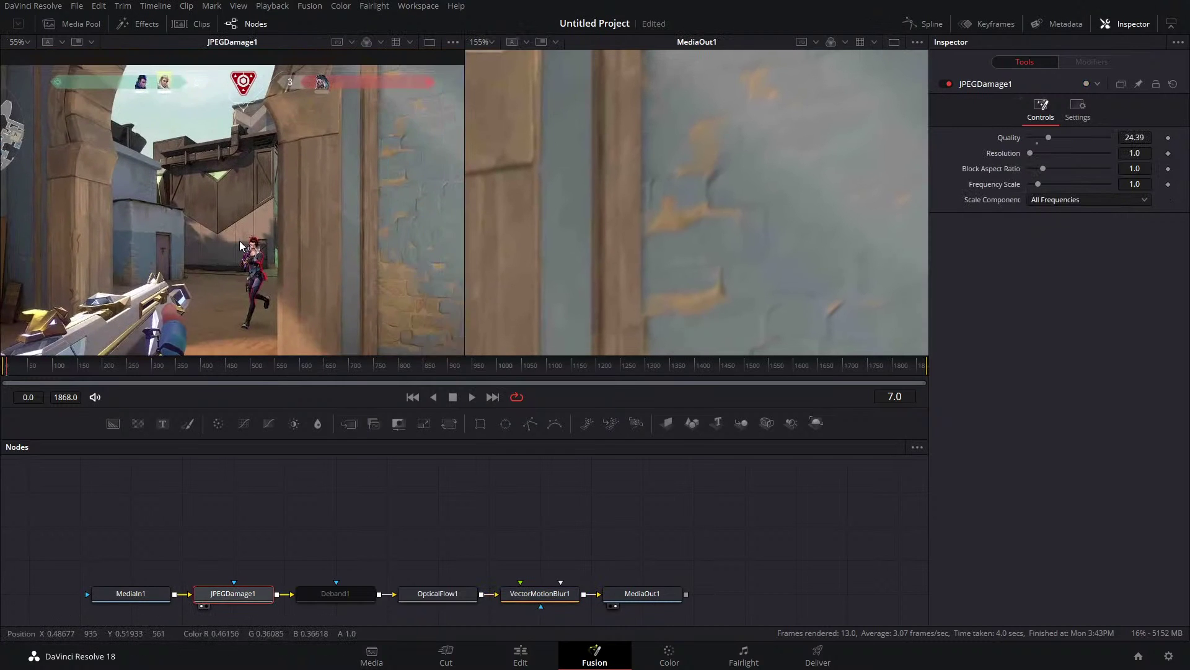
scroll(311, 177, "up", 4)
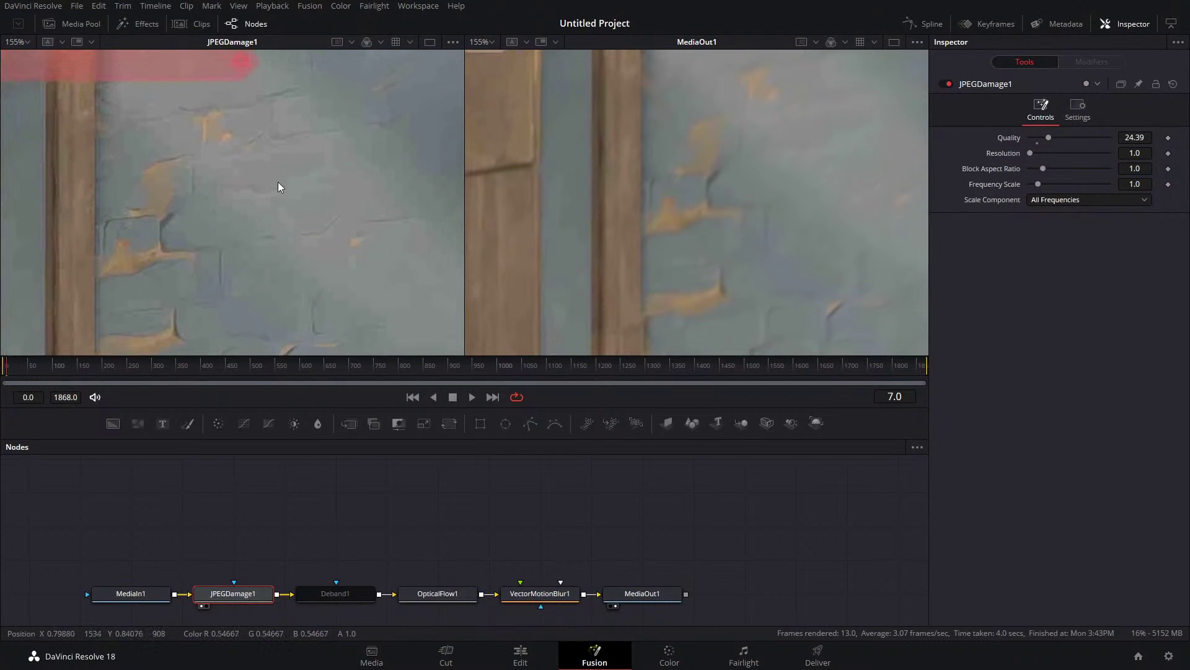
left_click_drag(796, 177, 787, 182)
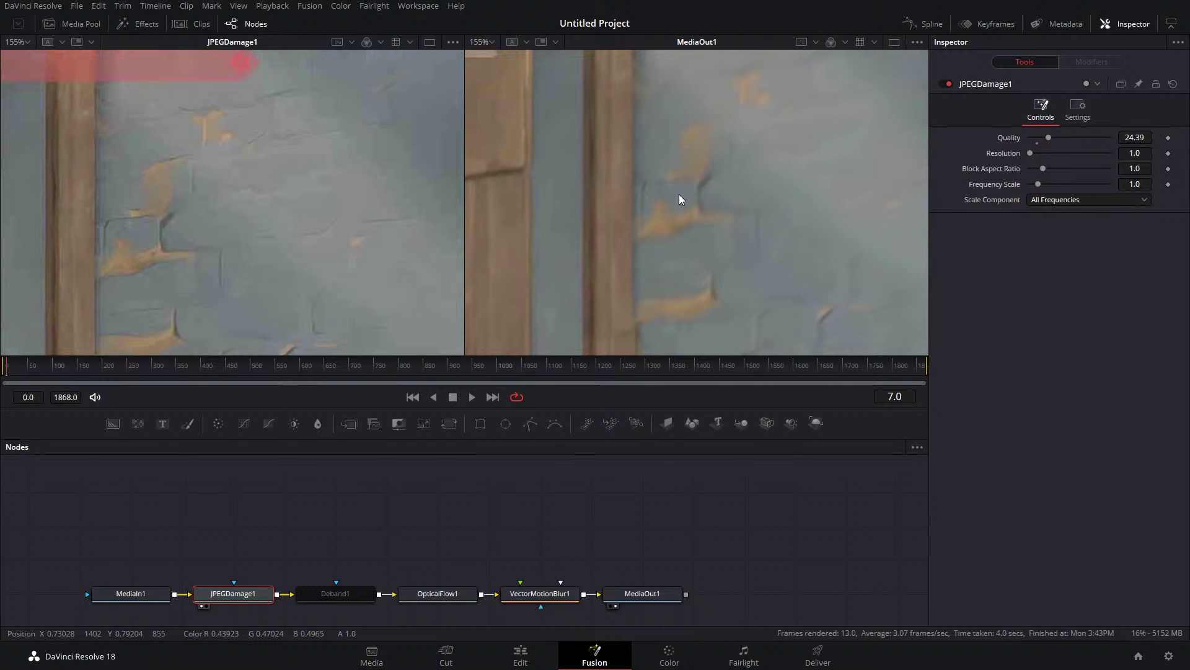
Delete all the effect nodes between MediaIn1 and MediaOut1, and compare the two whole frames.
left_click_drag(234, 562, 521, 627)
key("Delete")
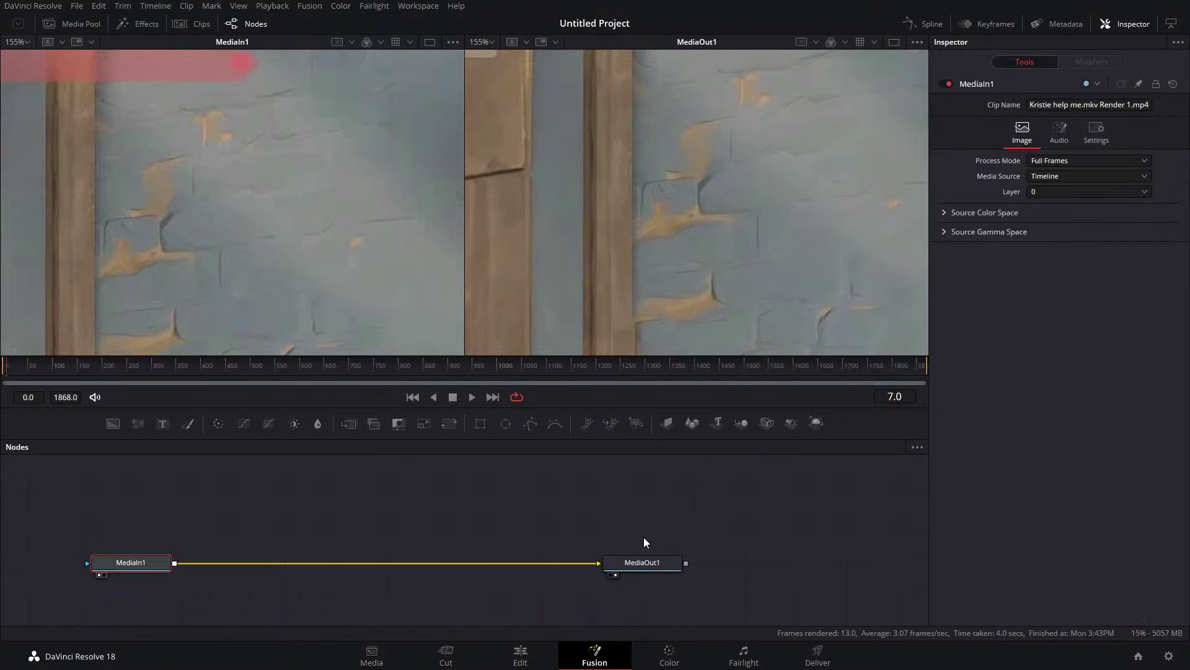
scroll(360, 186, "down", 6)
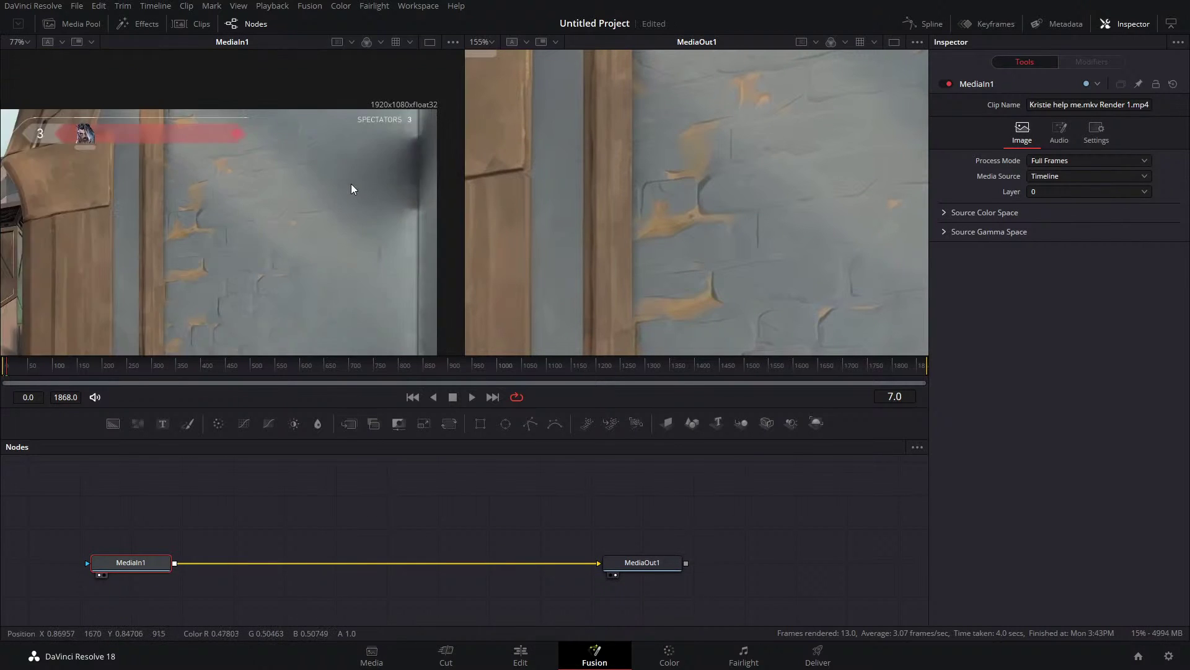
scroll(347, 174, "up", 3)
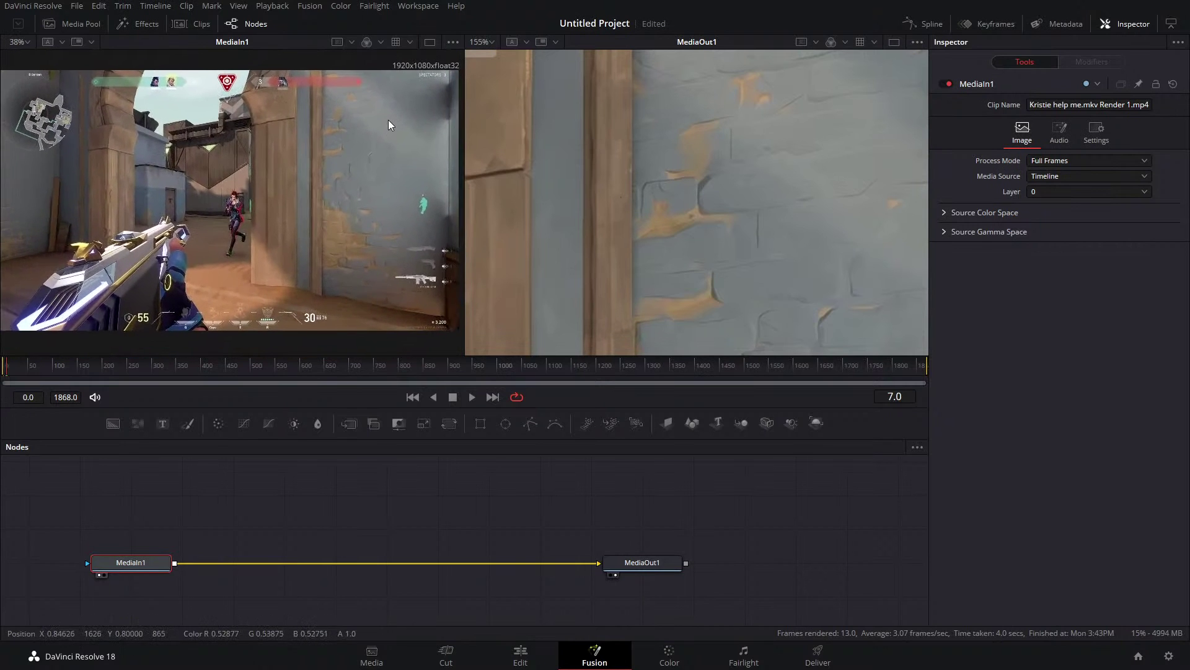
scroll(388, 120, "down", 4)
scroll(635, 161, "down", 3)
scroll(724, 160, "down", 4)
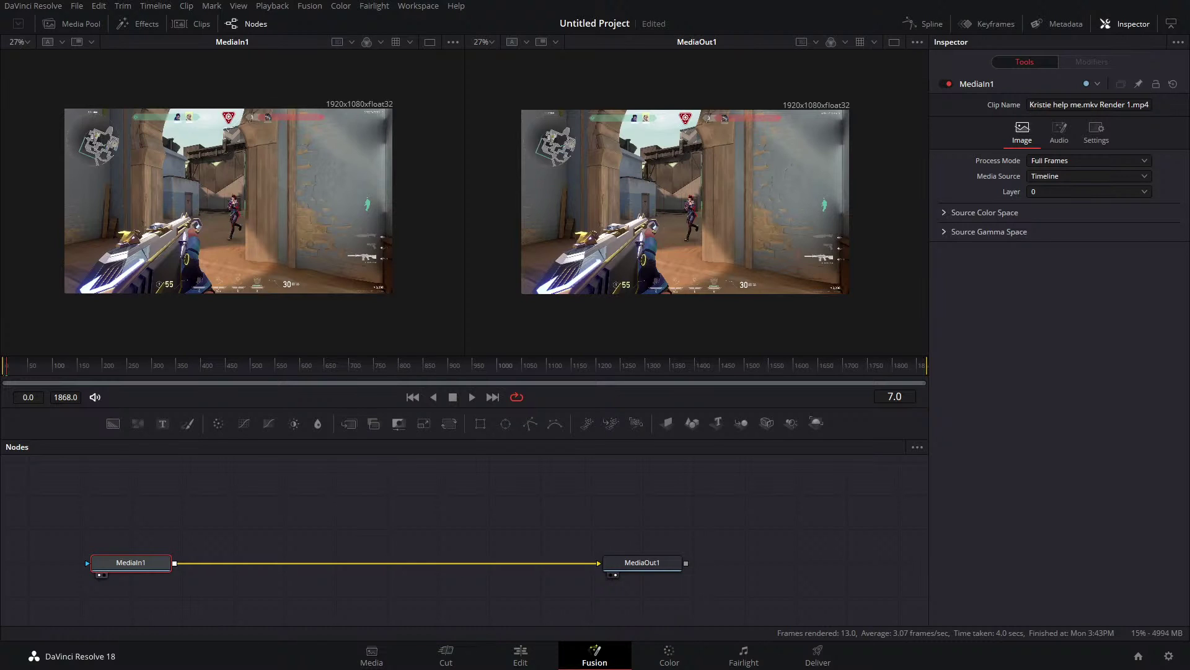
Return to the Edit page and add a Text+ title on Video 2 above the gameplay clip, starting at 01:04:34:29.
left_click(527, 655)
key("Delete")
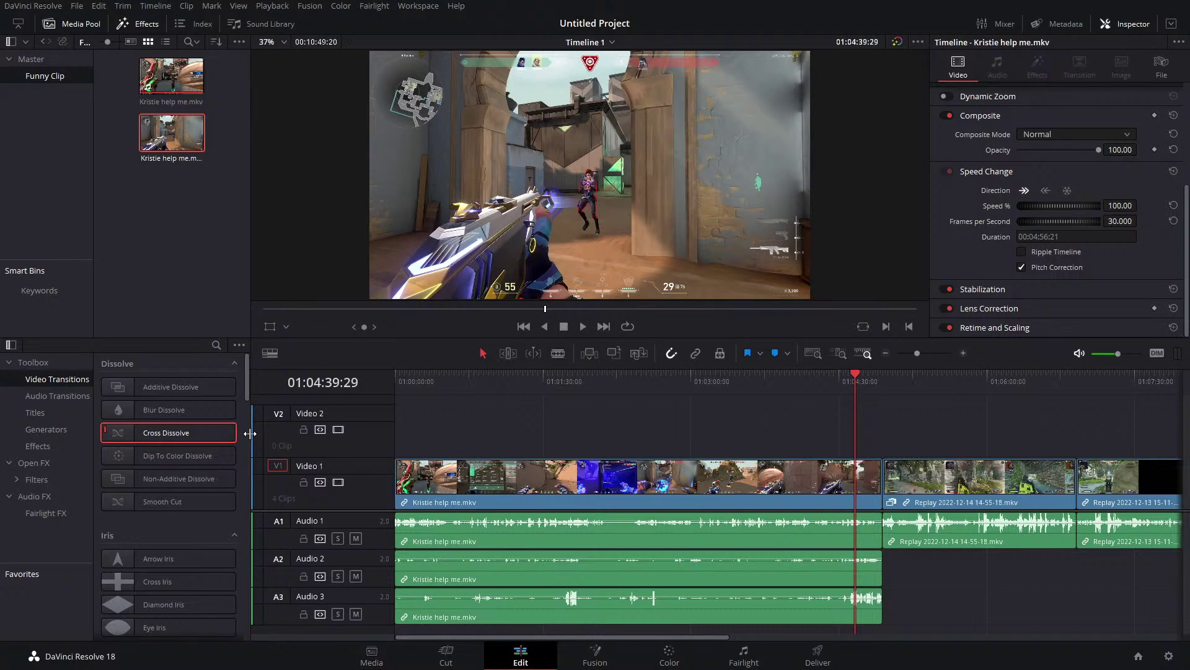
key("f")
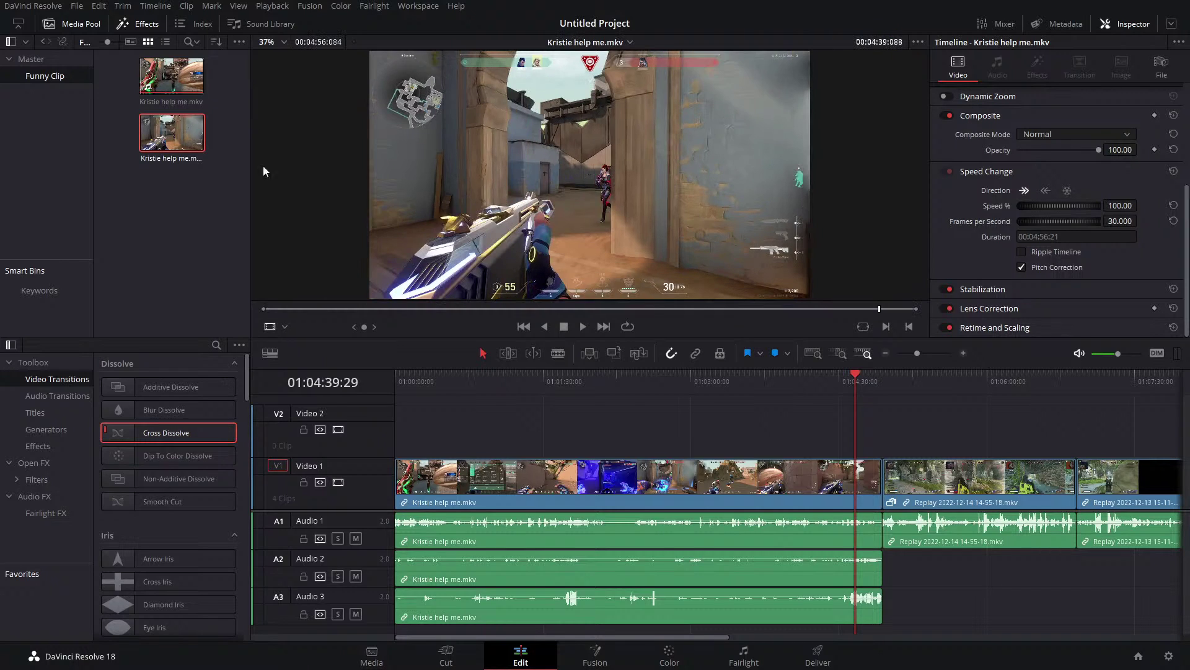
left_click(36, 413)
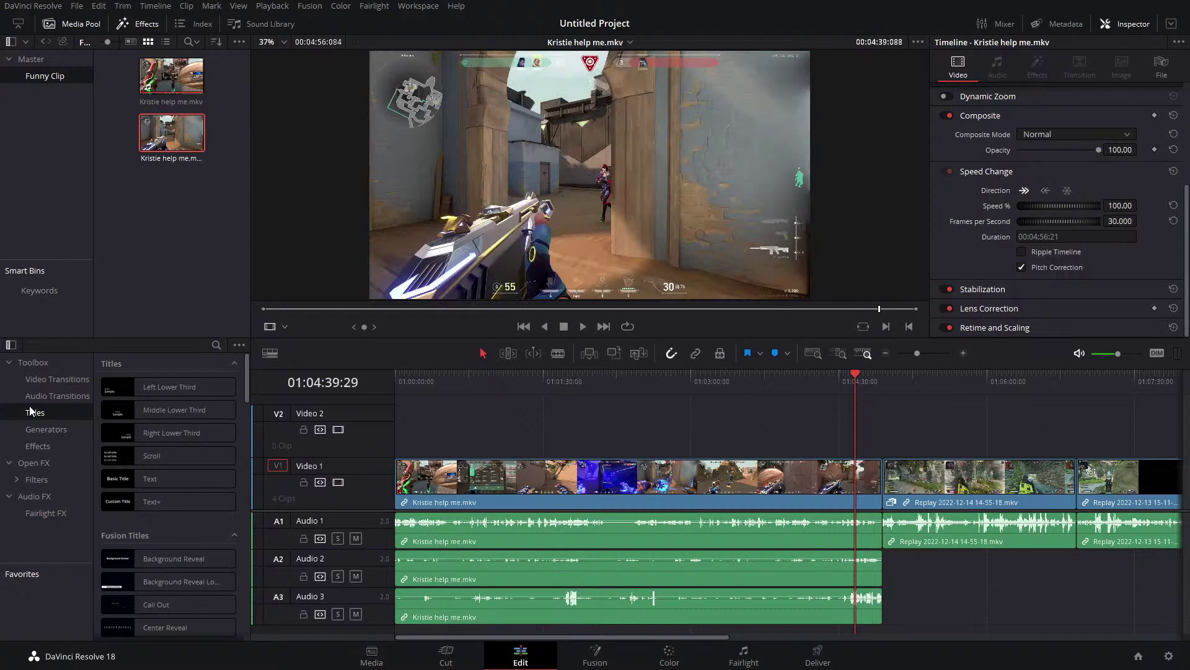
left_click_drag(149, 504, 847, 442)
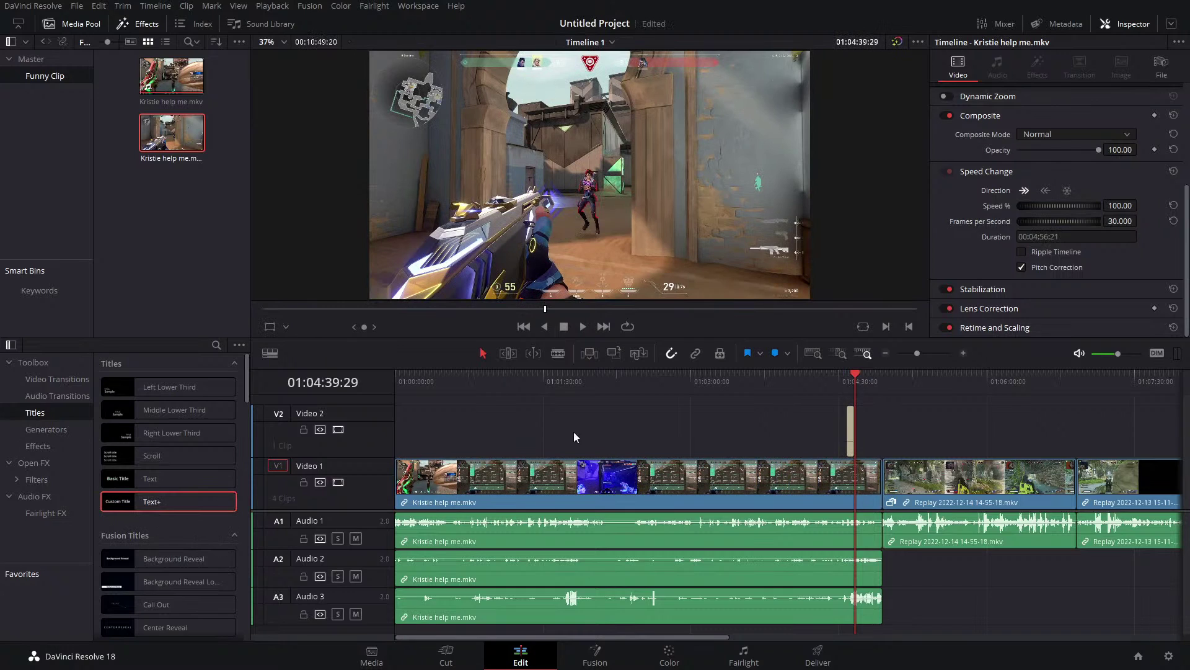
key("ctrl+s")
key("Up")
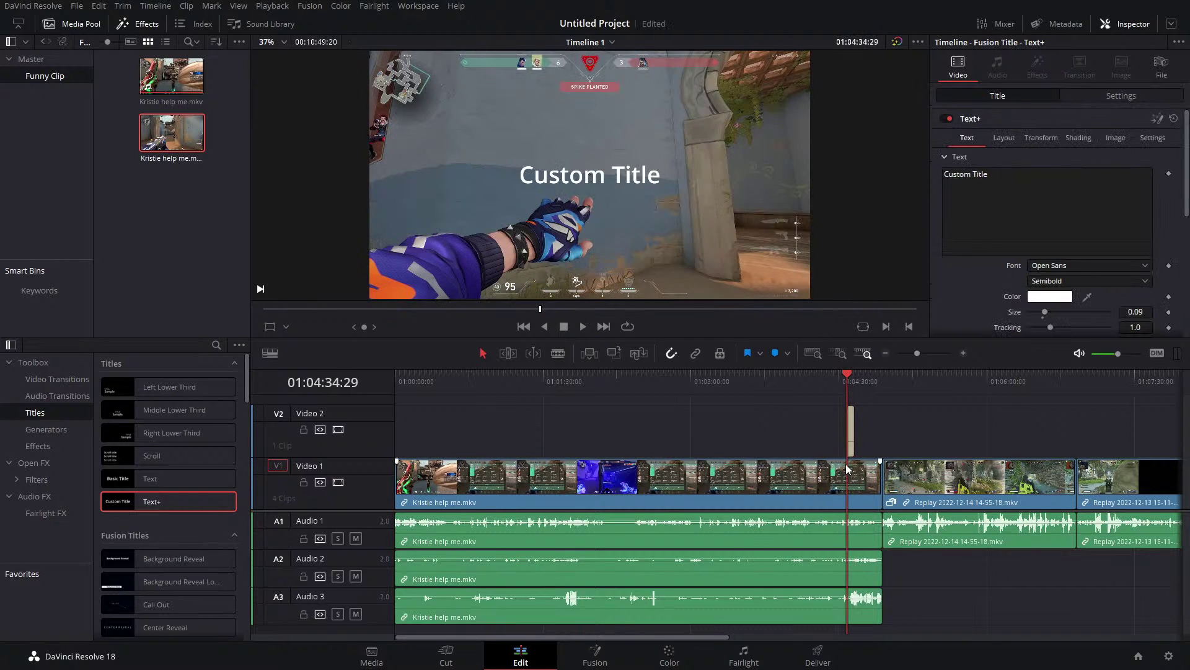
Mute the Audio 1, Audio 2 and Audio 3 tracks.
left_click(356, 576)
left_click(363, 534)
left_click(356, 539)
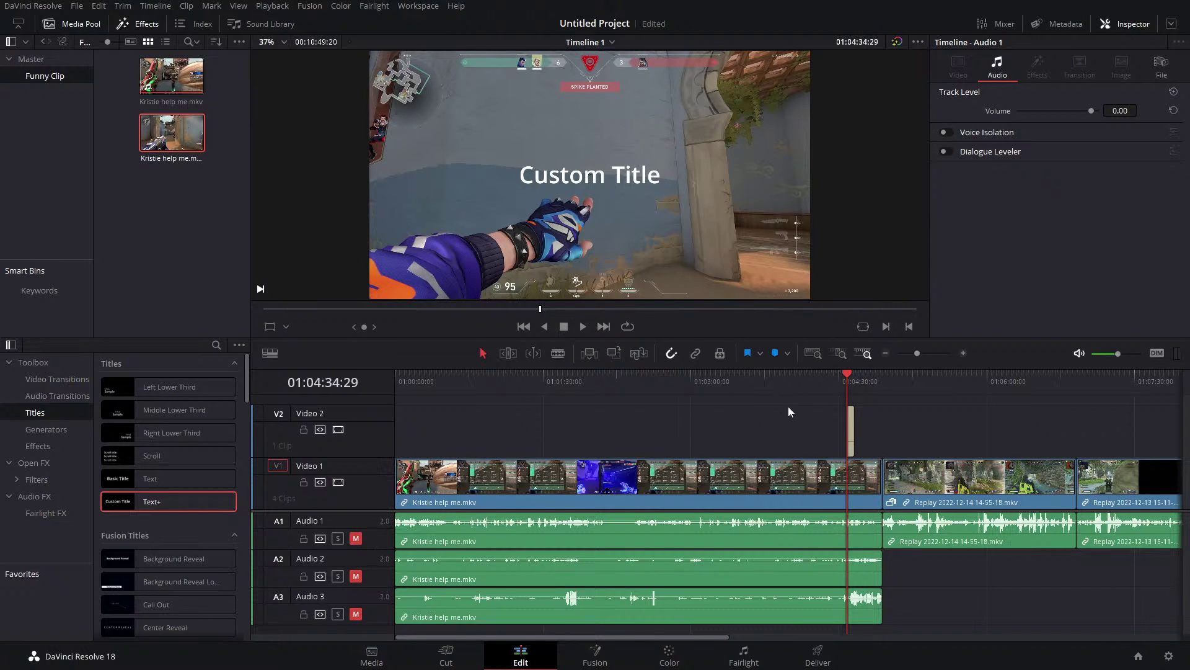
Play on to 01:04:37:05 and move the Text+ title on Video 2 so it starts there.
key("space")
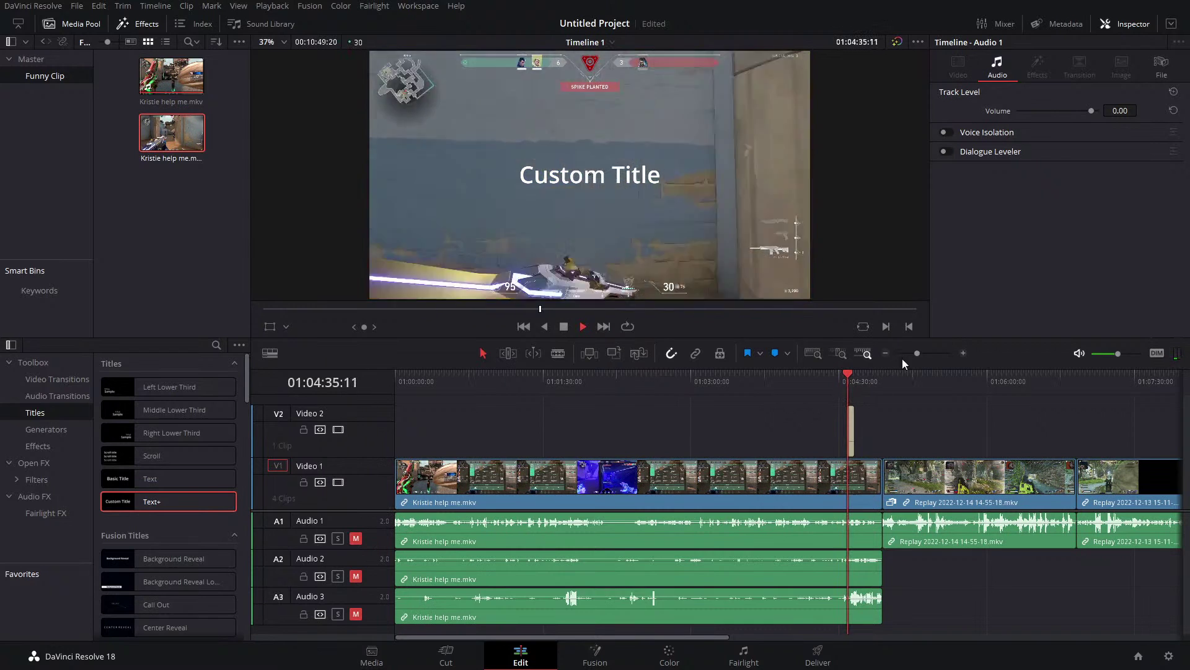
left_click_drag(917, 353, 926, 352)
key("space")
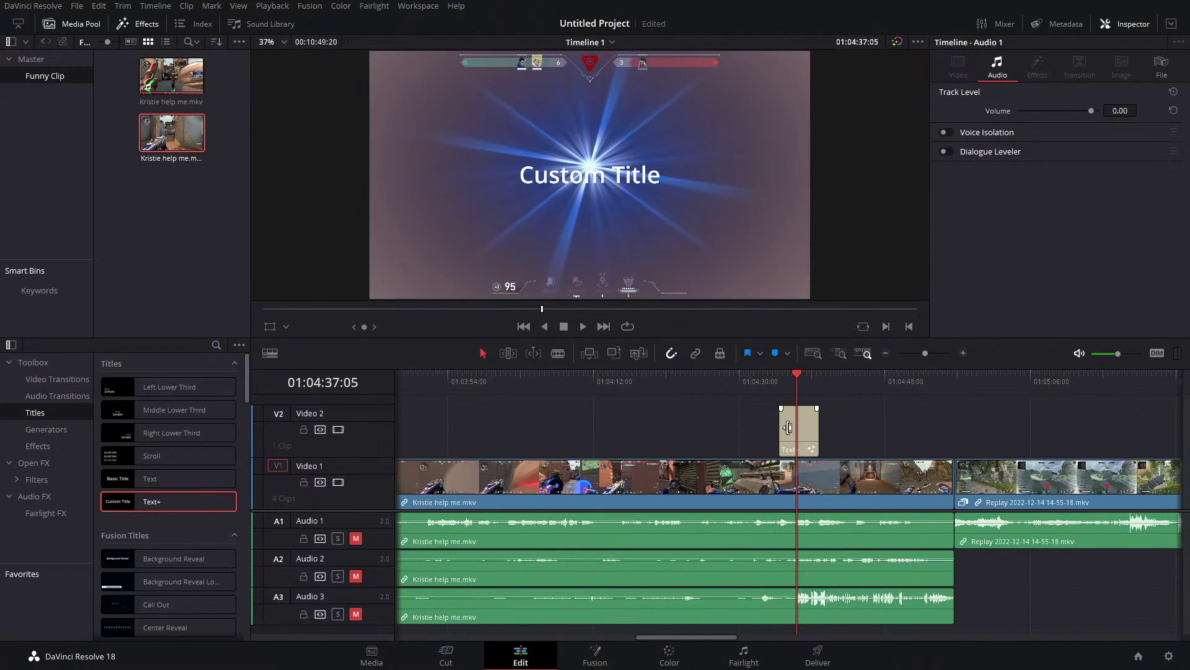
left_click(797, 434)
left_click_drag(798, 435, 817, 435)
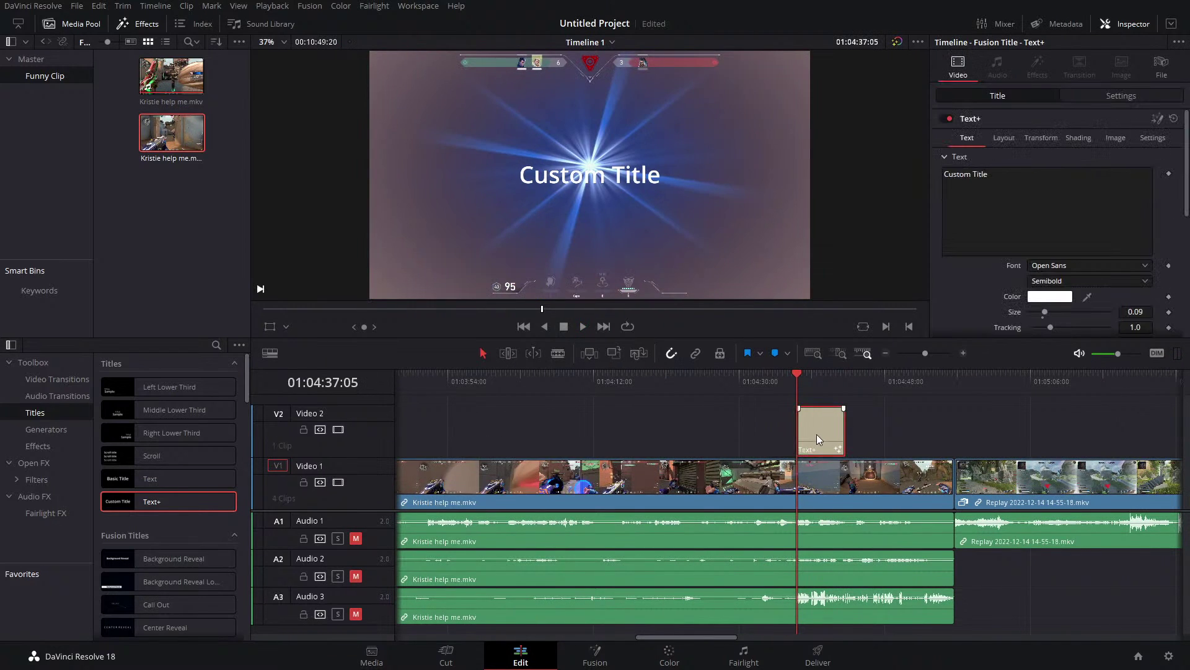
Replace the title's text with "talking".
left_click(1003, 178)
key("ctrl+a")
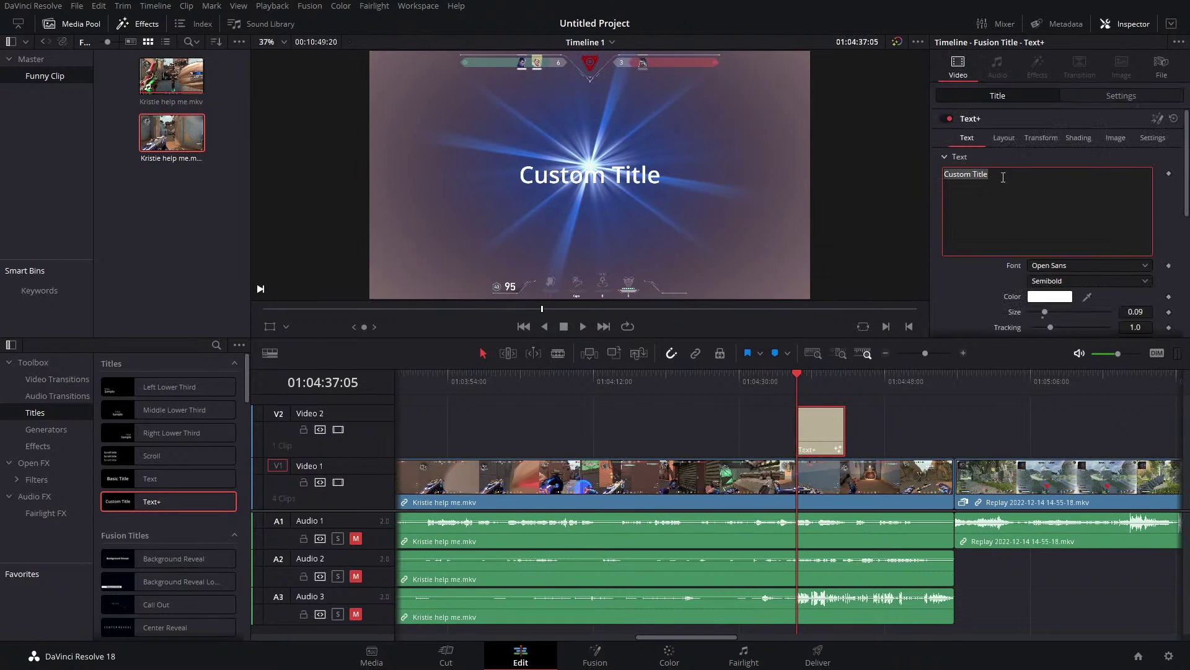
key("BackSpace")
type("talking")
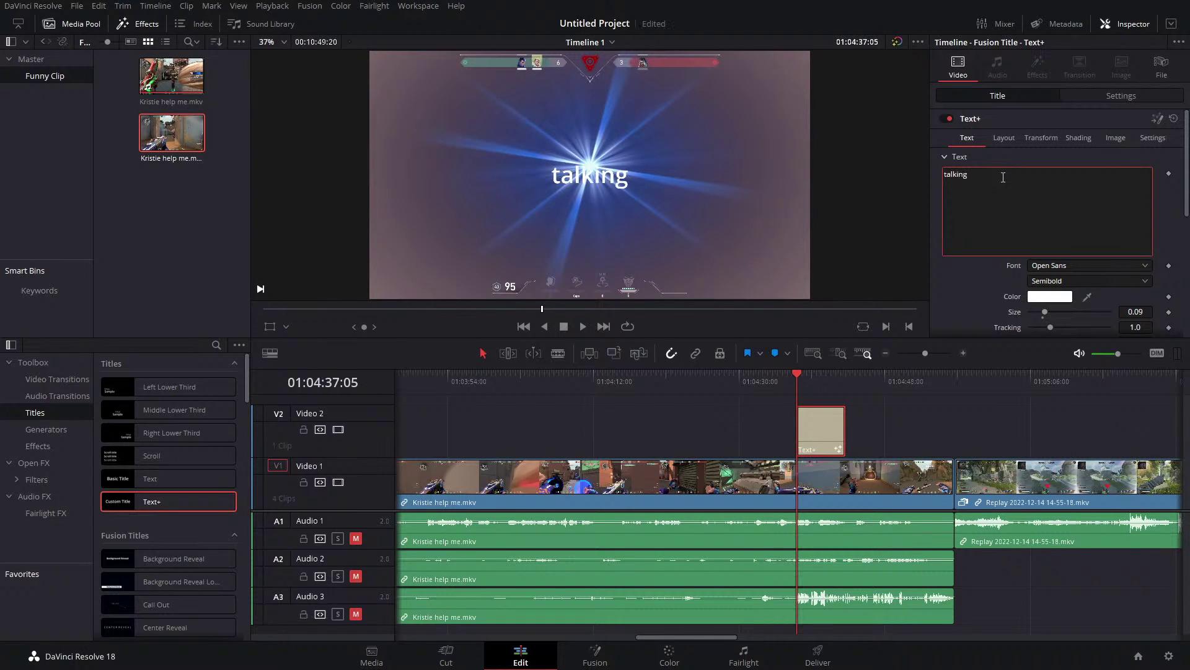
type("b")
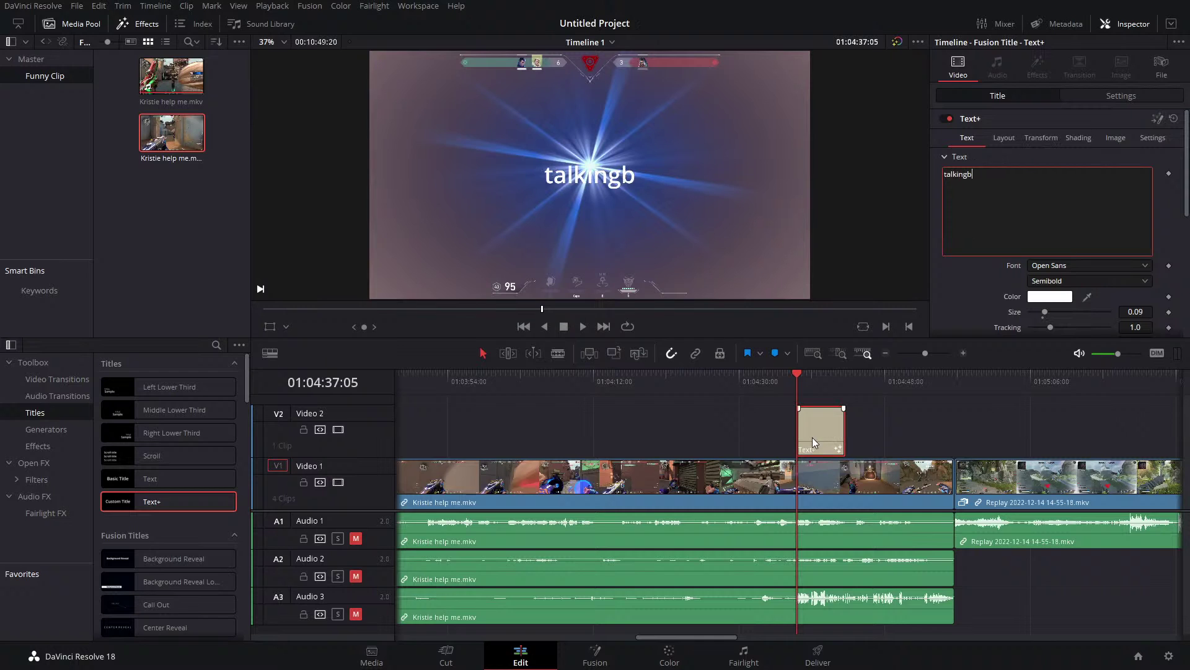
key("BackSpace")
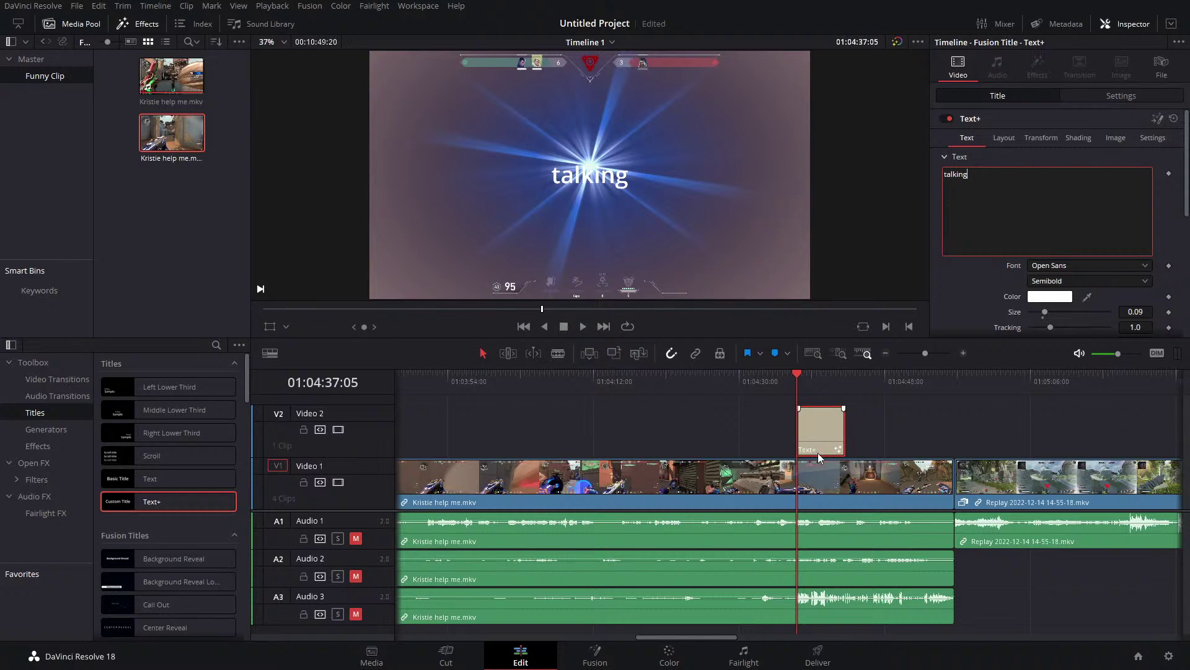
Open the title in Fusion and insert a Transform node between Template and MediaOut1.
left_click(592, 655)
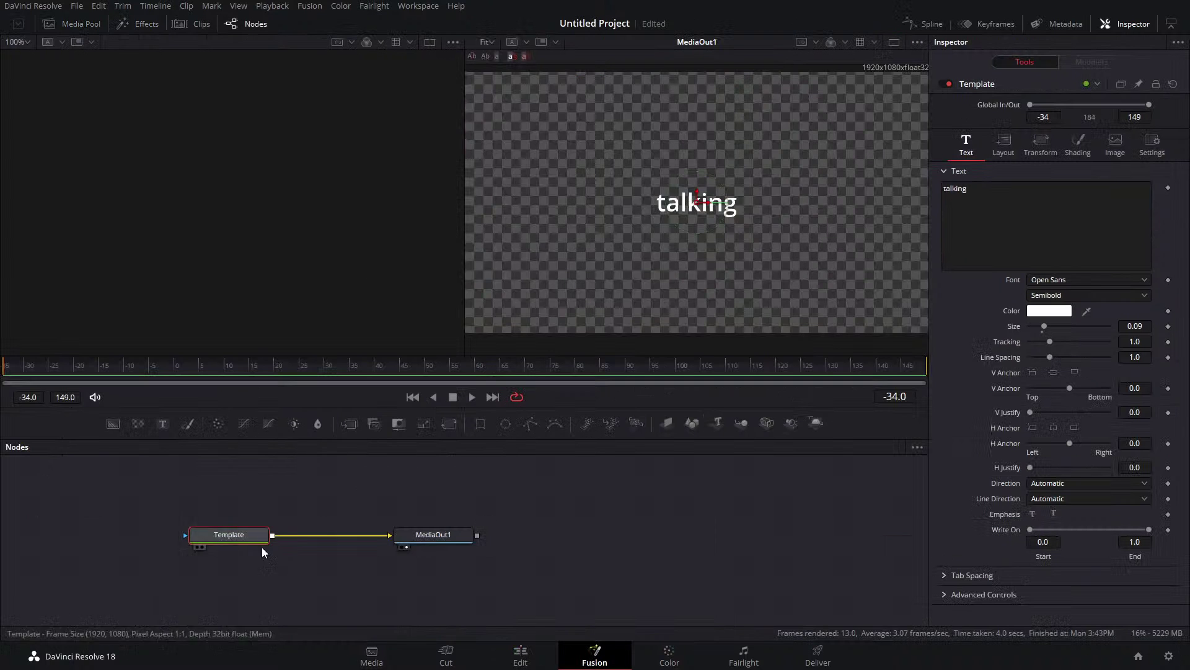
left_click_drag(209, 533, 158, 533)
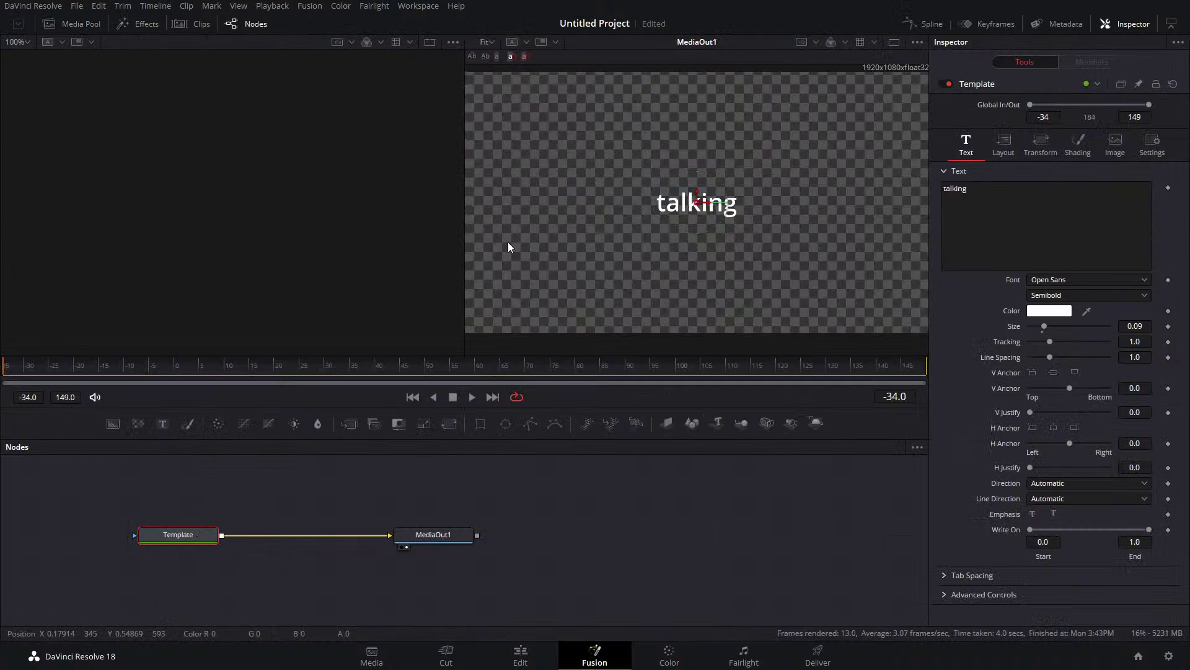
left_click_drag(424, 422, 320, 534)
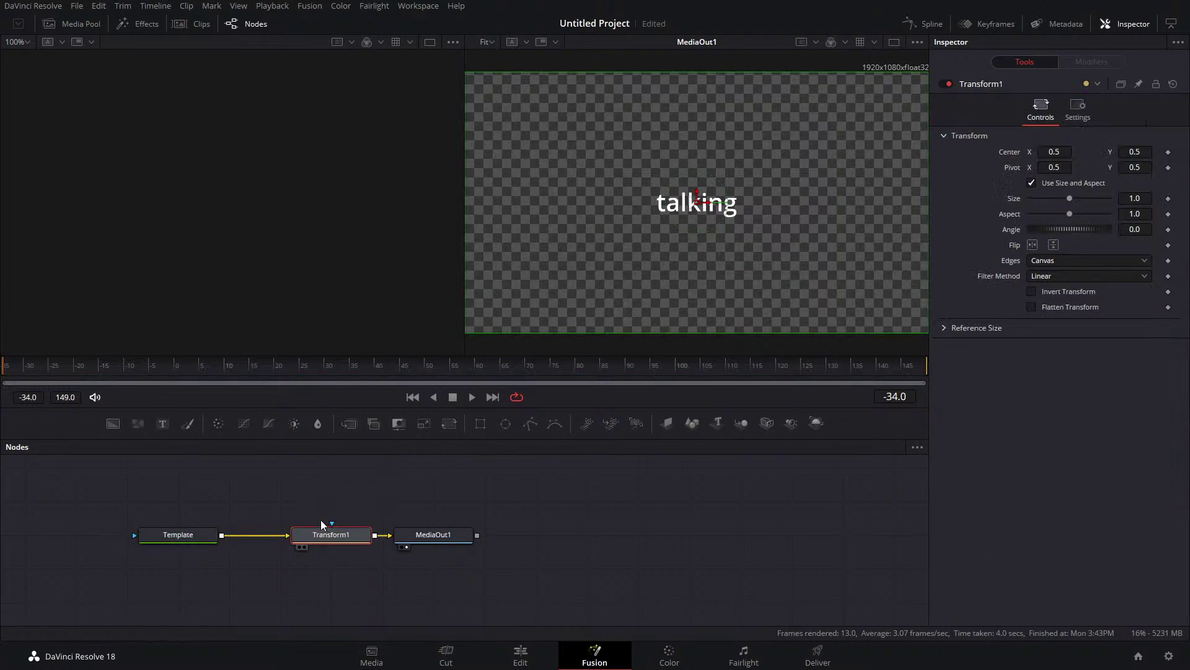
Keyframe the Transform's size at 0.0 on frame -34 and 1.0 on frame -31.
left_click_drag(1069, 197, 1030, 198)
left_click(1168, 199)
left_click(25, 367)
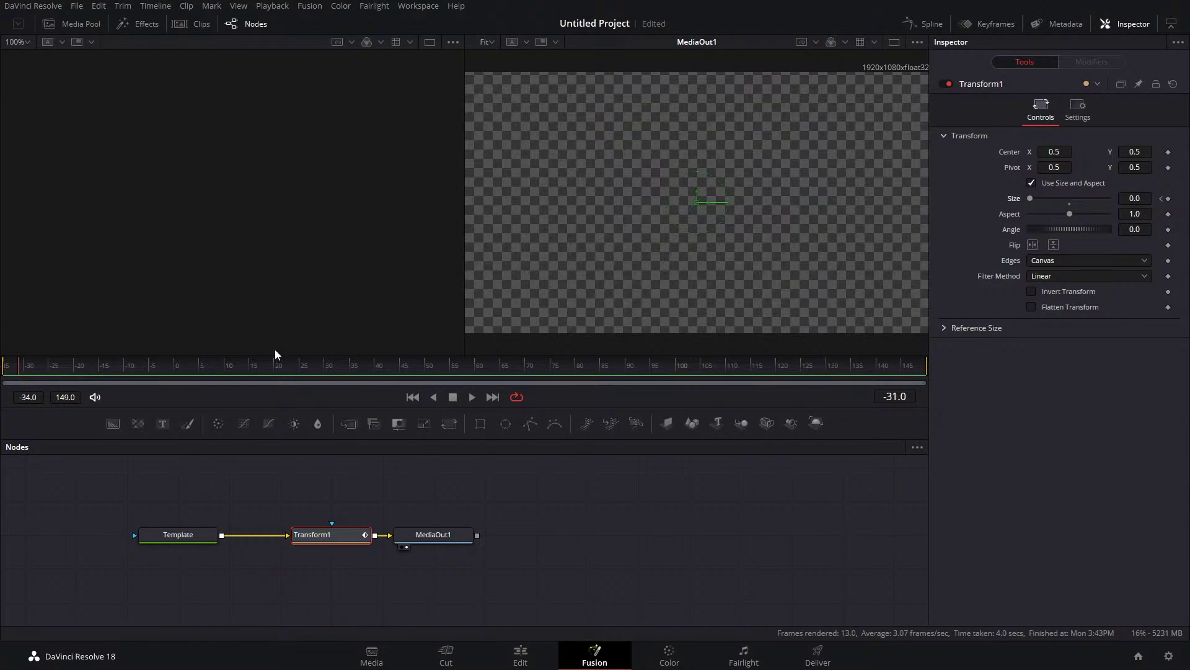
left_click_drag(1030, 199, 1070, 198)
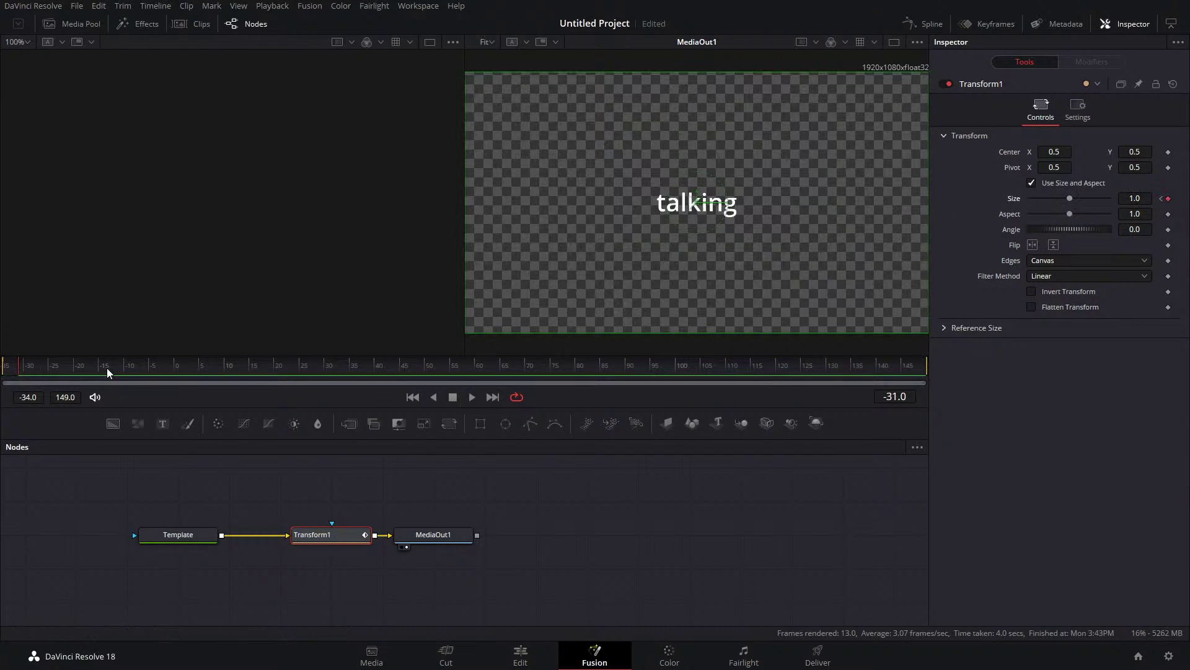
Keyframe the Transform's size at 1.0 on frame -29 and raise the keyframe on frame -31 to 1.32.
left_click(28, 372)
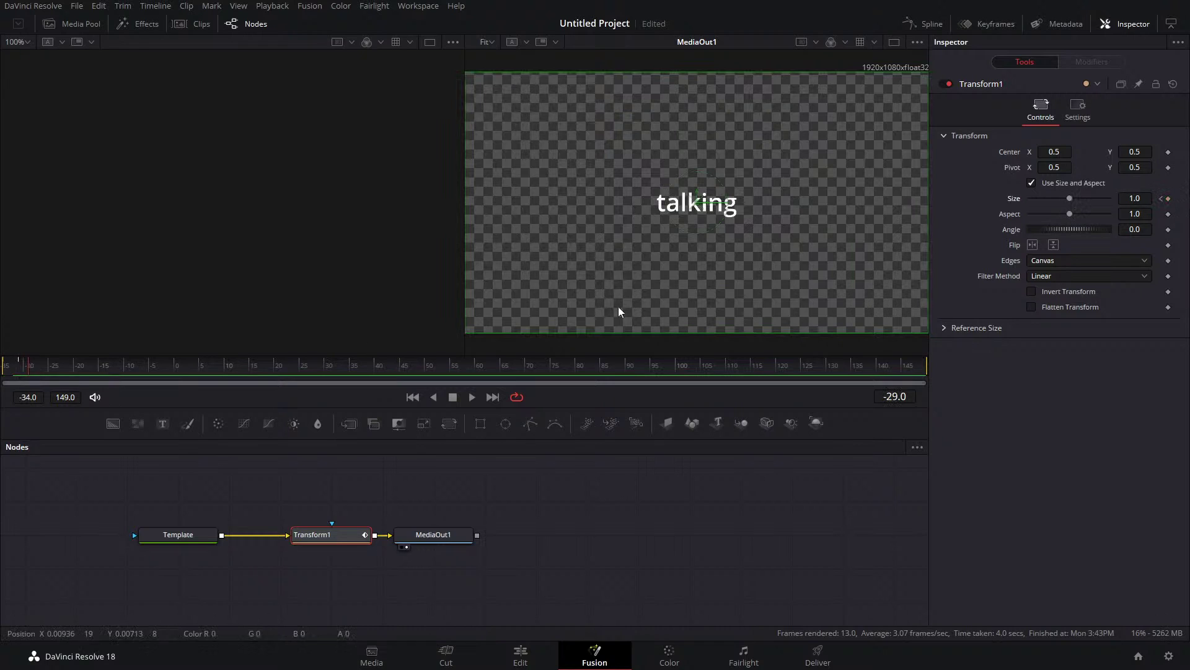
left_click(1162, 199)
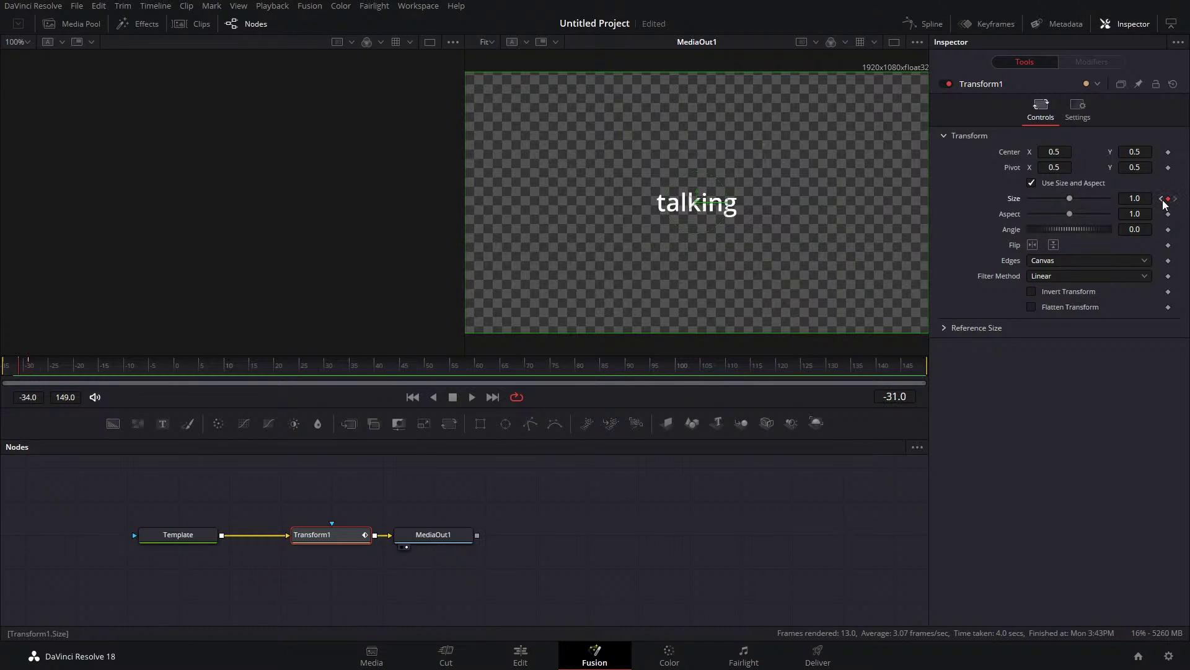
left_click_drag(1070, 198, 1076, 200)
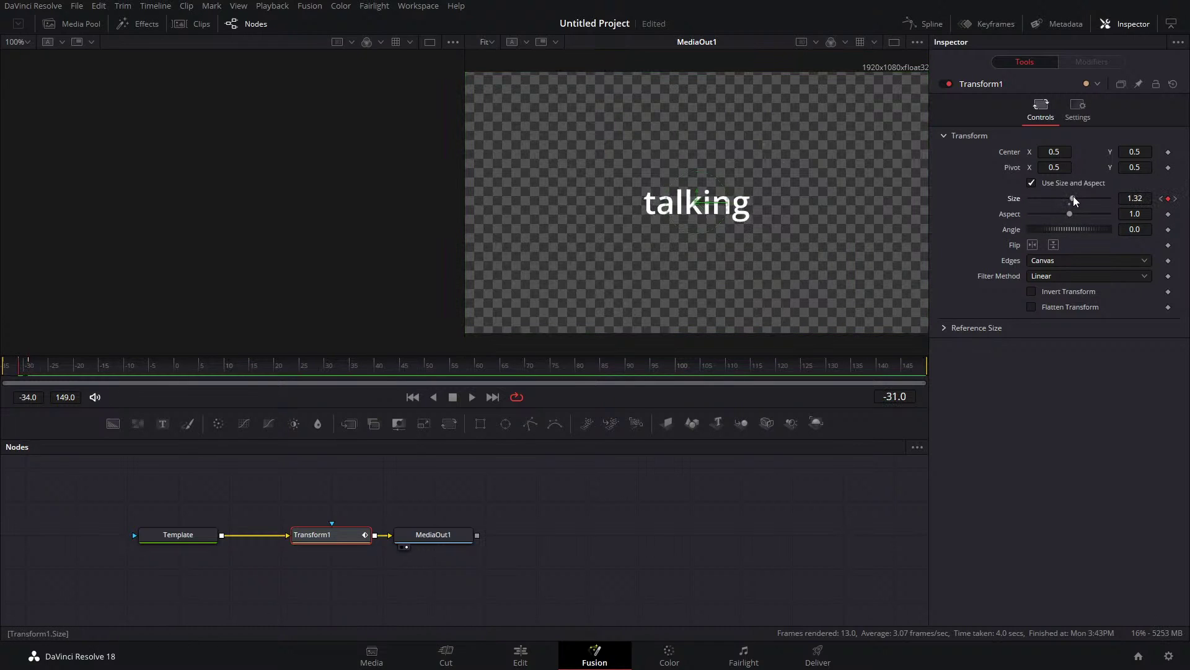
Smooth all of the Transform's size keyframes in the Spline editor and scrub through the pop-in animation.
left_click(924, 23)
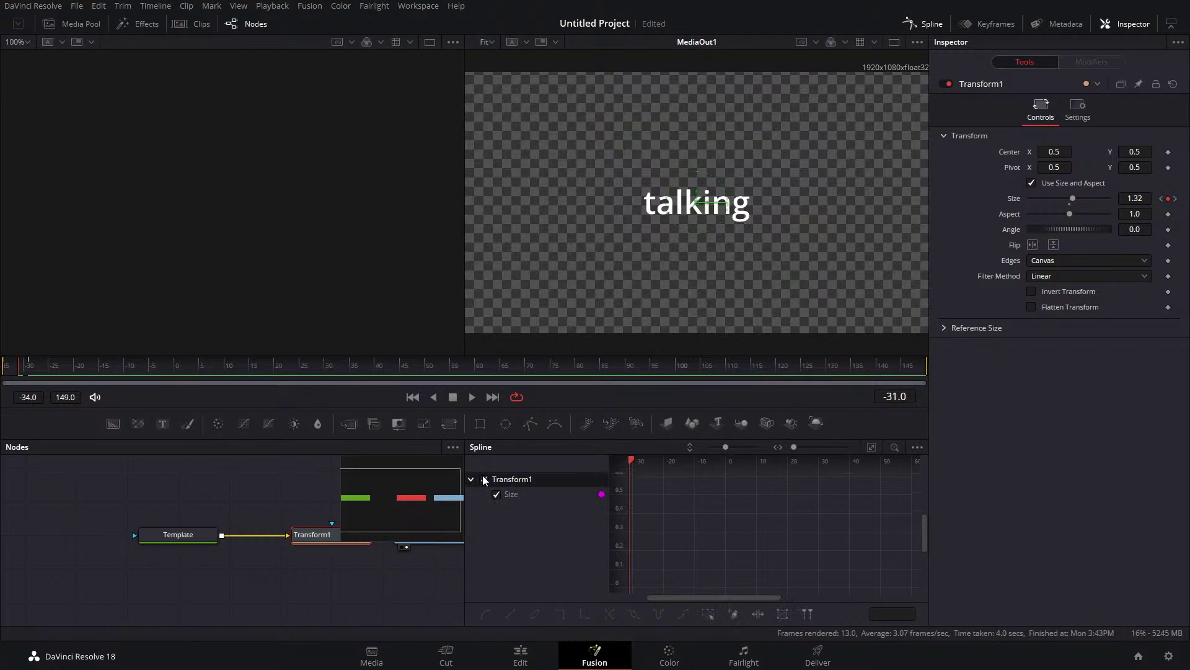
key("ctrl+f")
key("ctrl+a")
key("s")
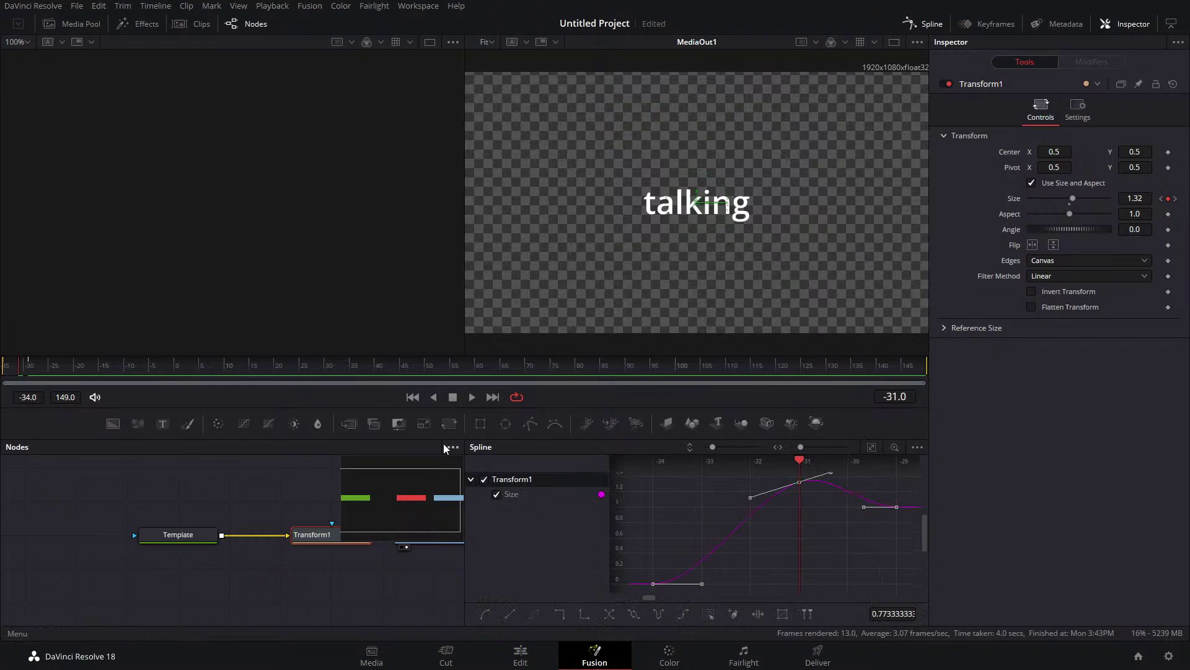
left_click_drag(18, 378, 30, 380)
Return to the Edit page, move the "talking" title back to start at about 01:04:34, and play its pop-in.
left_click(521, 656)
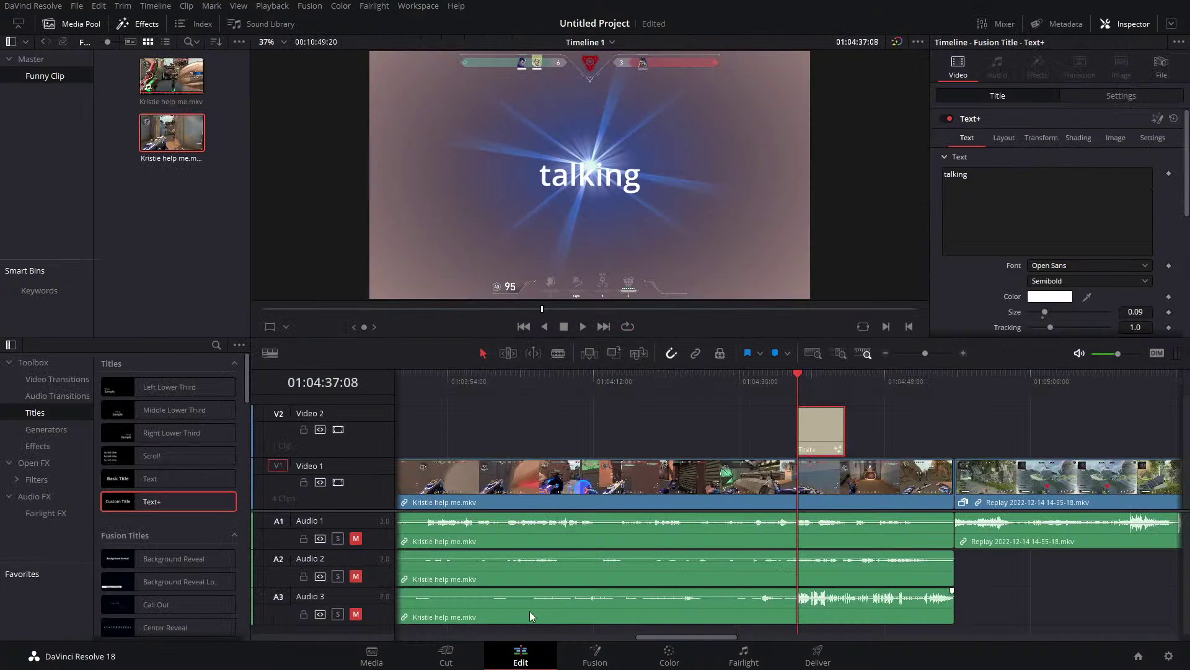
key("space")
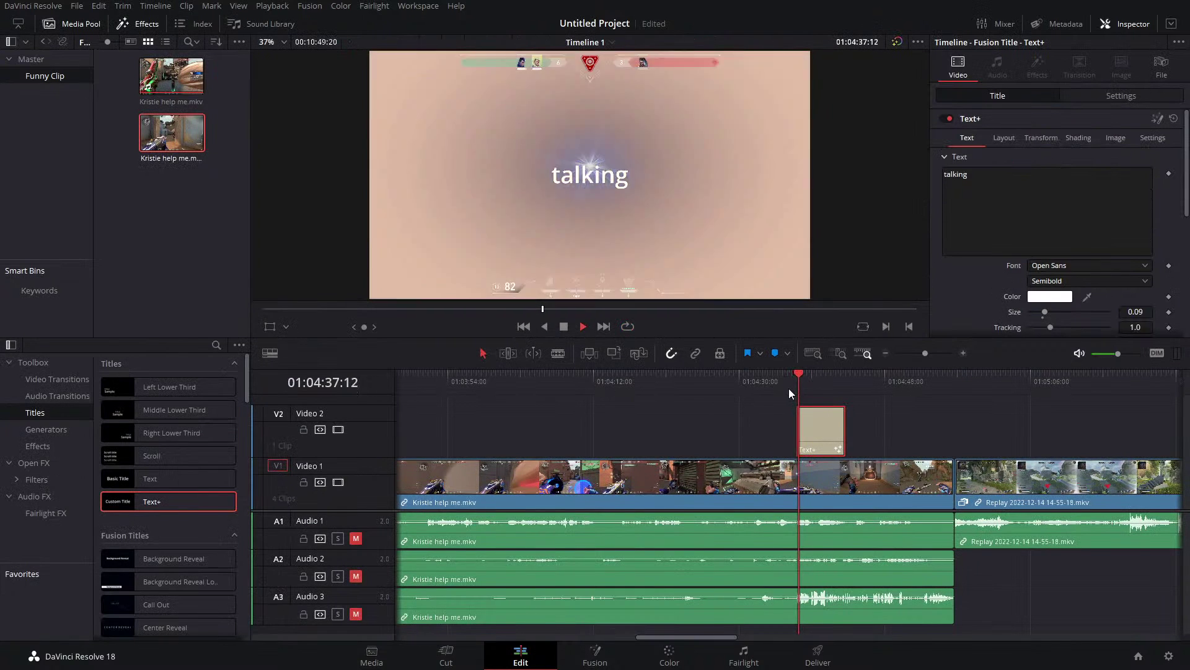
key("space")
left_click(768, 385)
key("space")
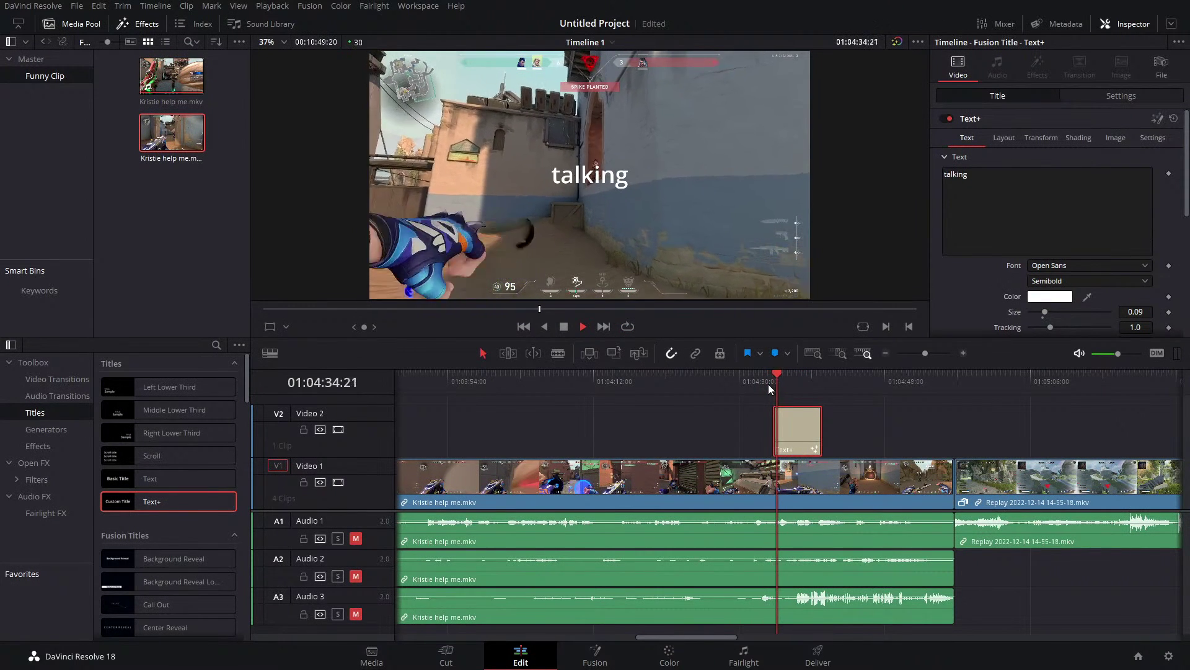
key("space")
Split the "talking" title on Video 2 at 01:04:34:15.
left_click(934, 353)
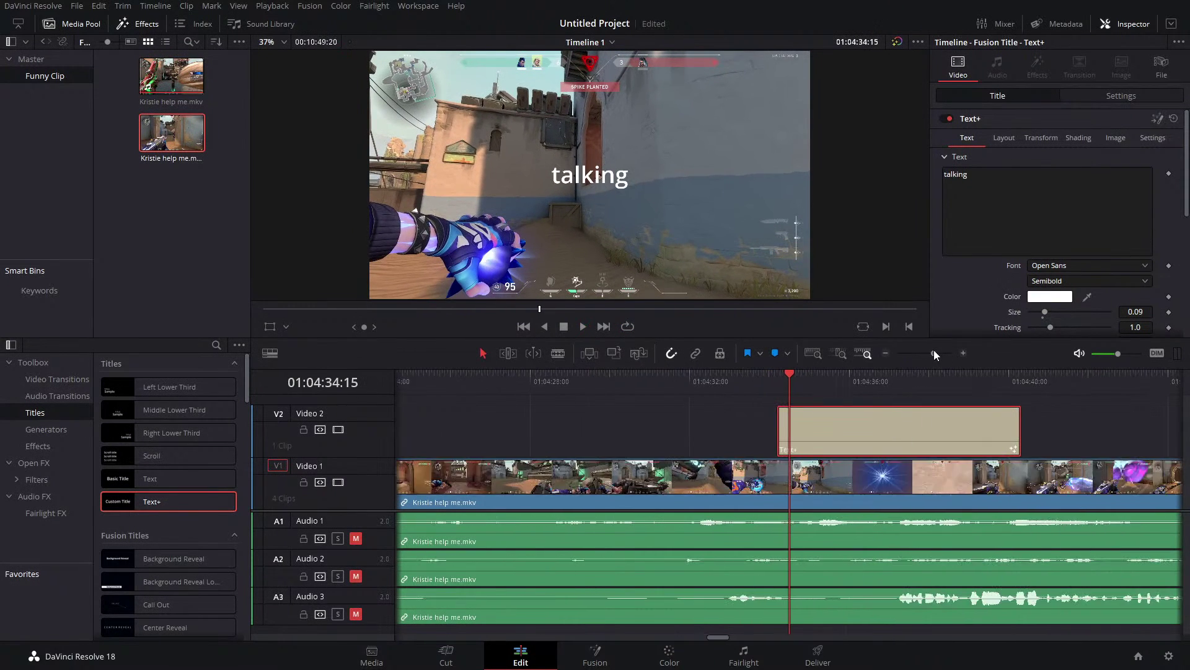
key("b")
left_click(800, 443)
key("a")
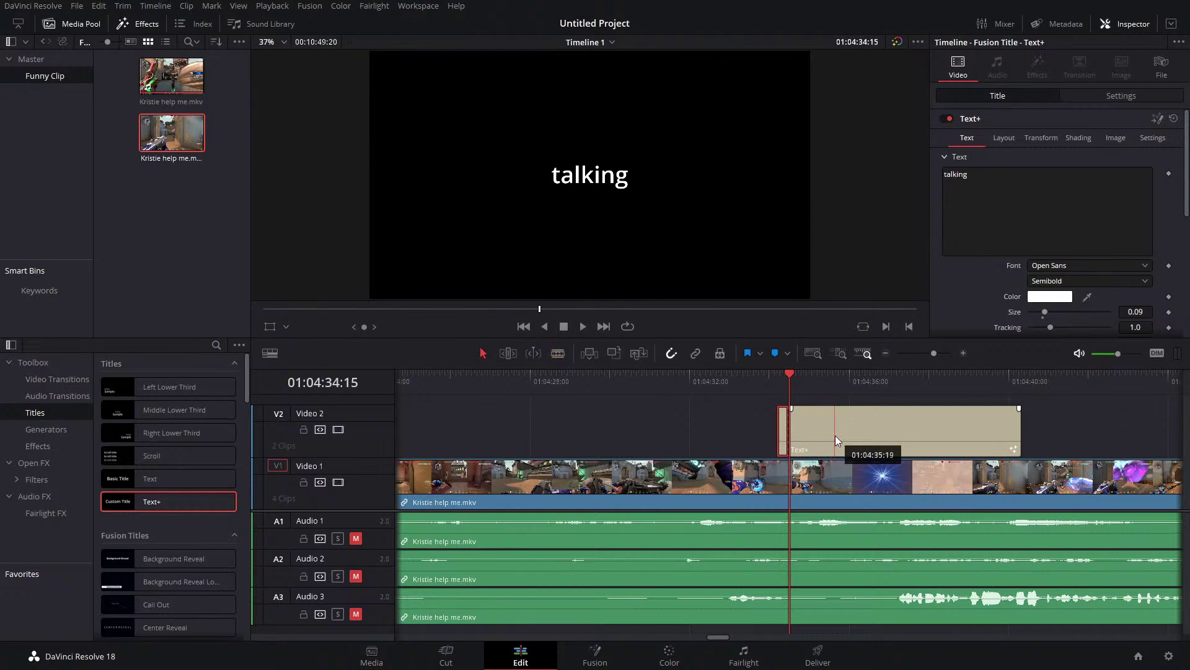
Delete the part of the "talking" title after the split and duplicate the short remainder into four back-to-back clips on Video 2.
left_click(835, 435)
key("Delete")
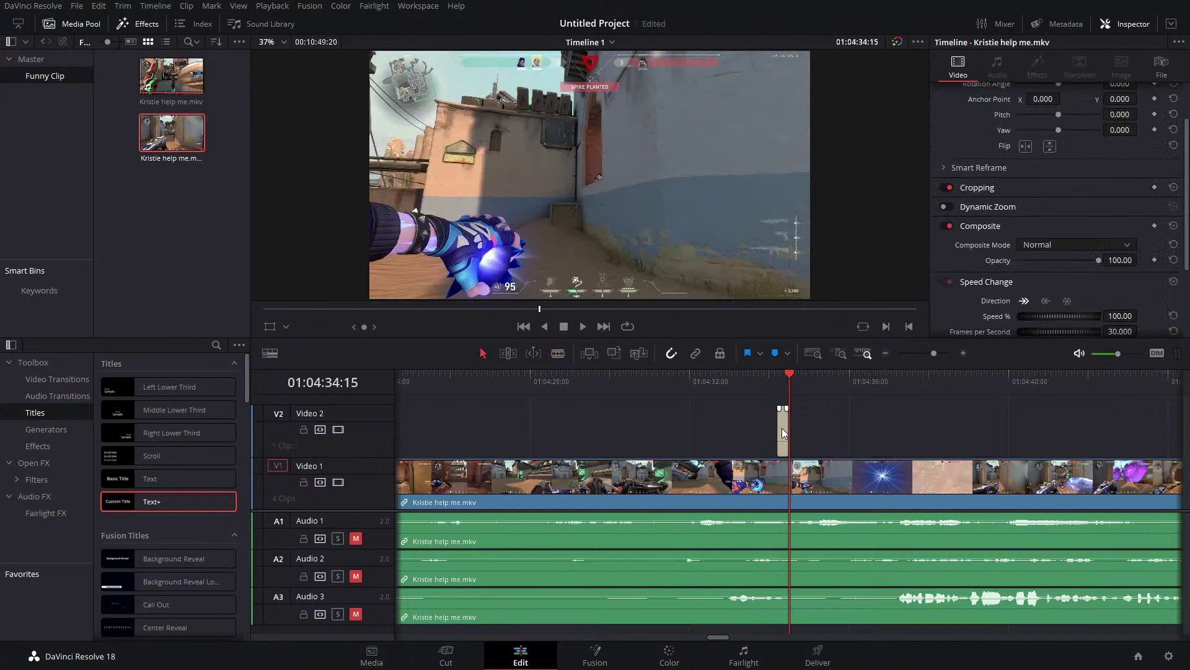
left_click_drag(783, 426, 826, 428)
Edit the text of the duplicated titles one by one, making the fourth read "talking 4".
left_click(794, 422)
left_click(1007, 218)
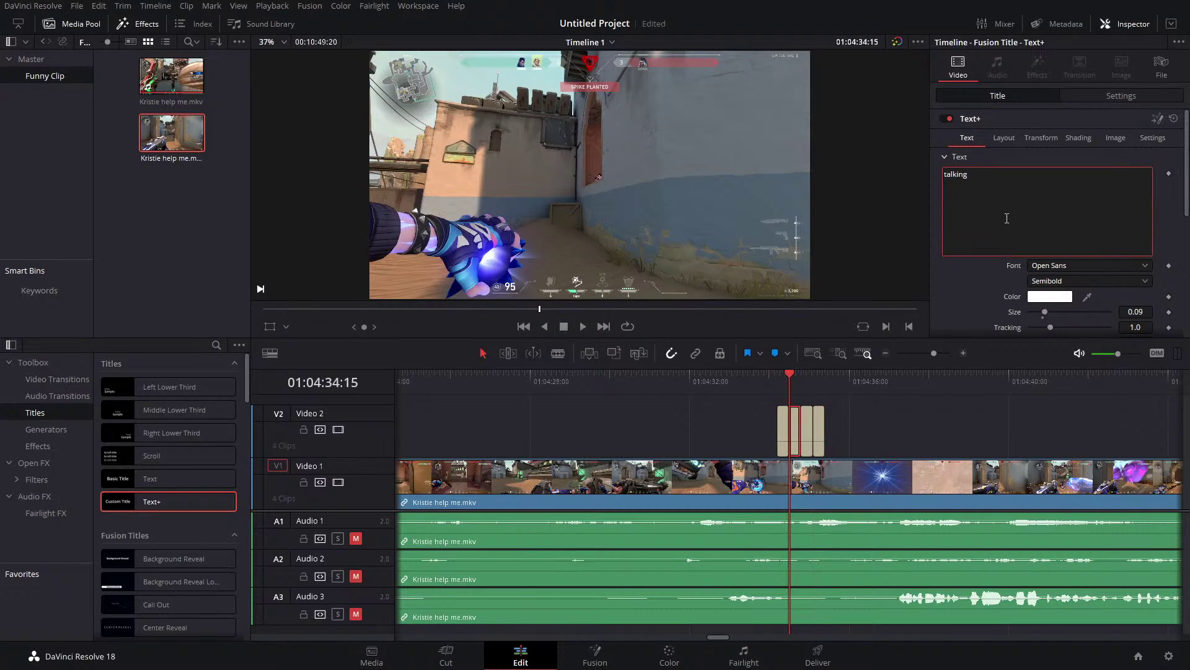
left_click(806, 425)
key("BackSpace")
left_click(819, 433)
left_click(1025, 192)
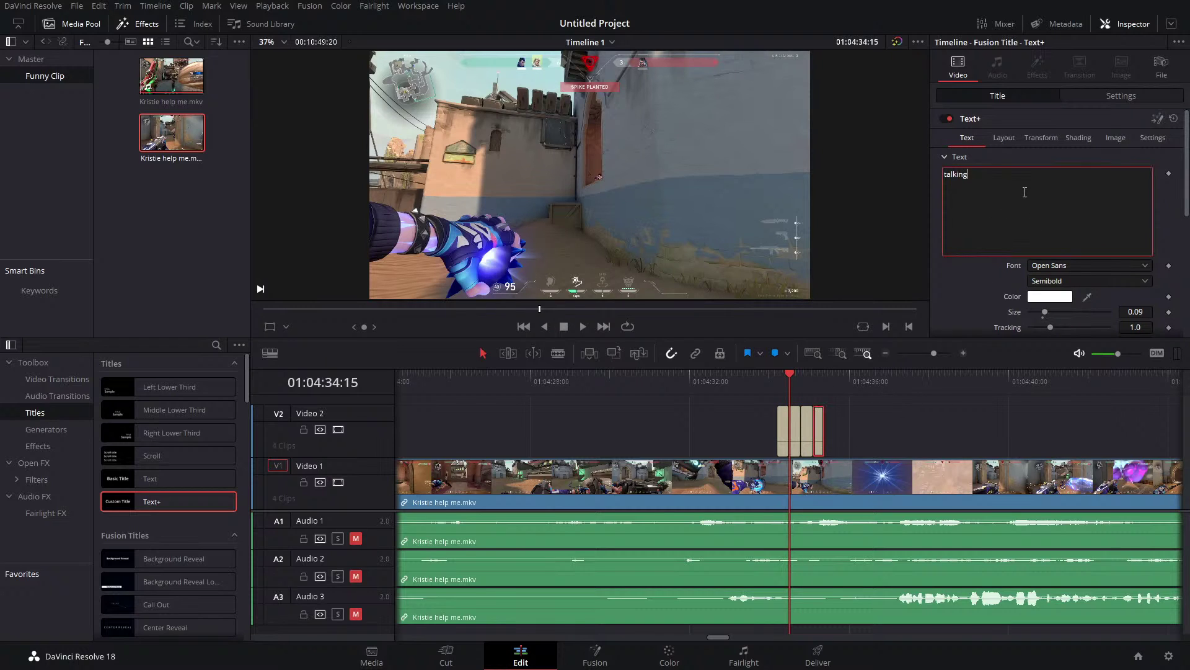
type("4")
Play the sequence of four short titles from just before the first one.
left_click(780, 378)
key("space")
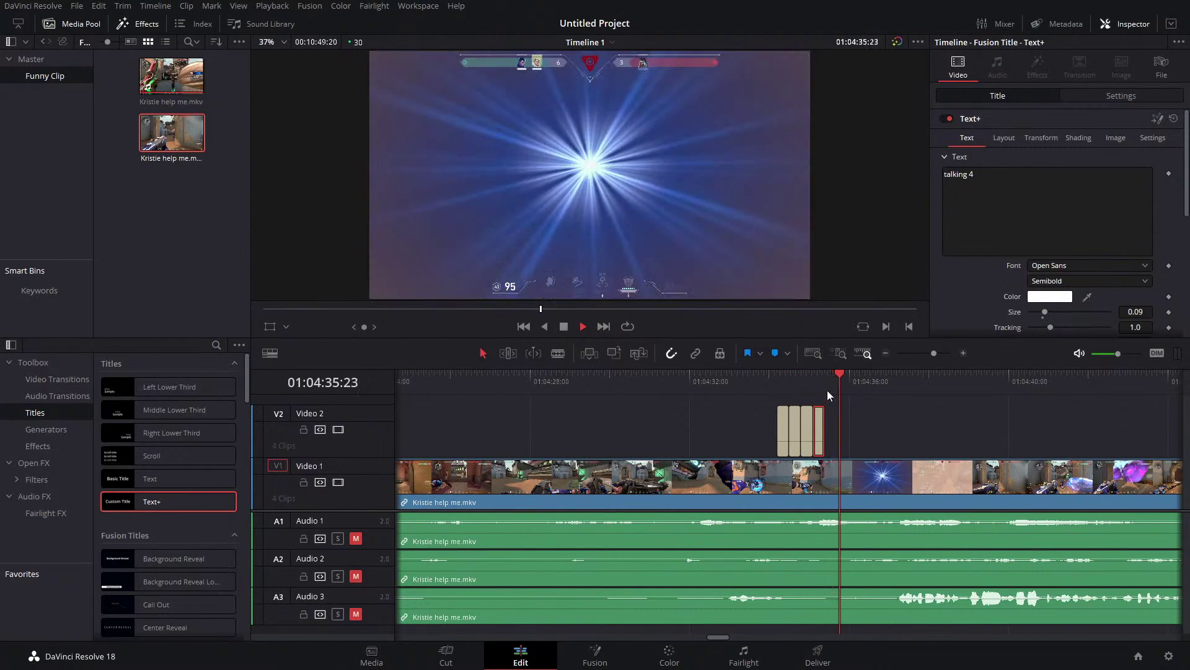
left_click(780, 388)
key("space")
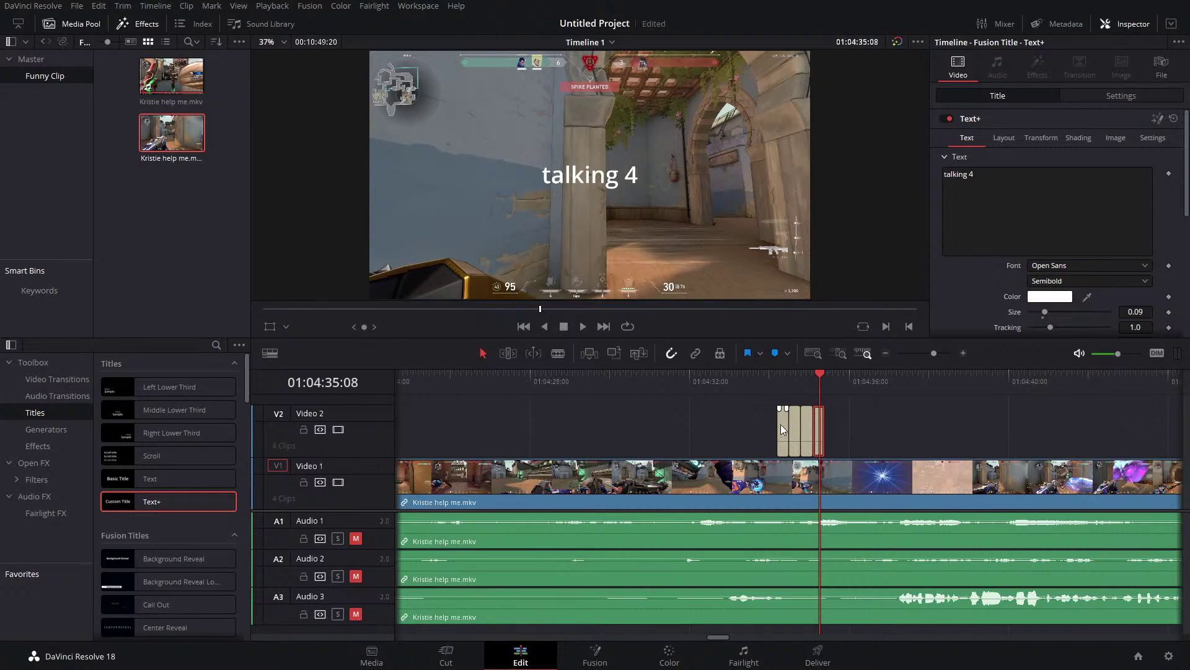
Delete all four short title clips from Video 2 and save the project.
left_click_drag(881, 420, 775, 431)
key("Delete")
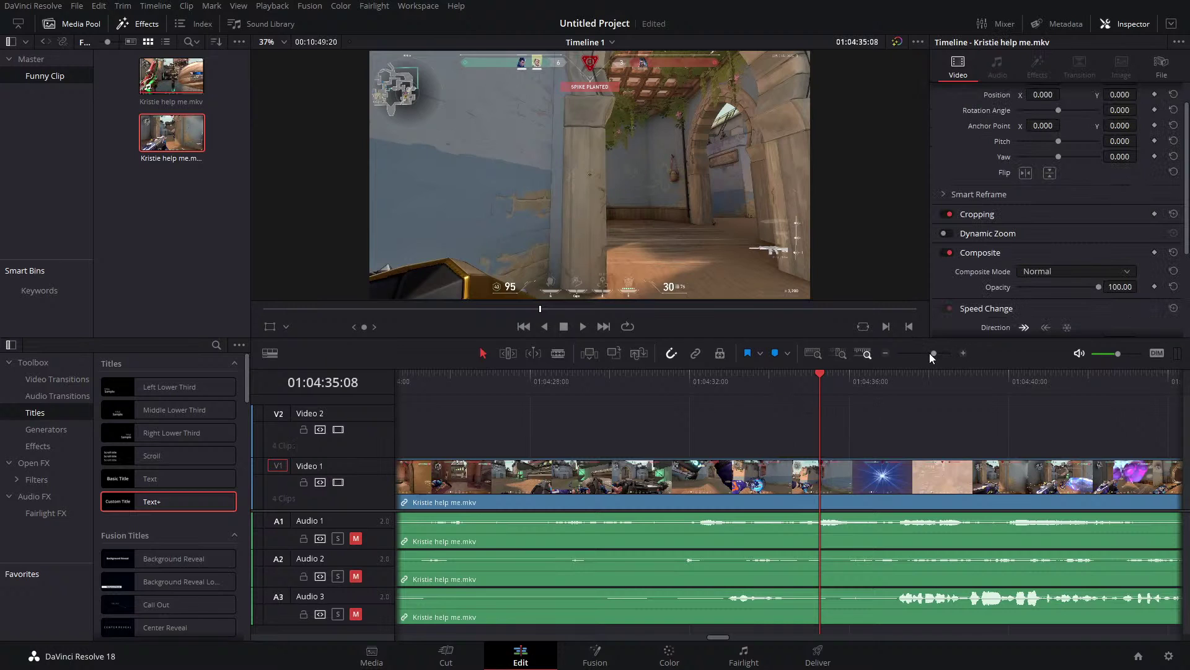
left_click_drag(928, 352, 926, 352)
key("ctrl+s")
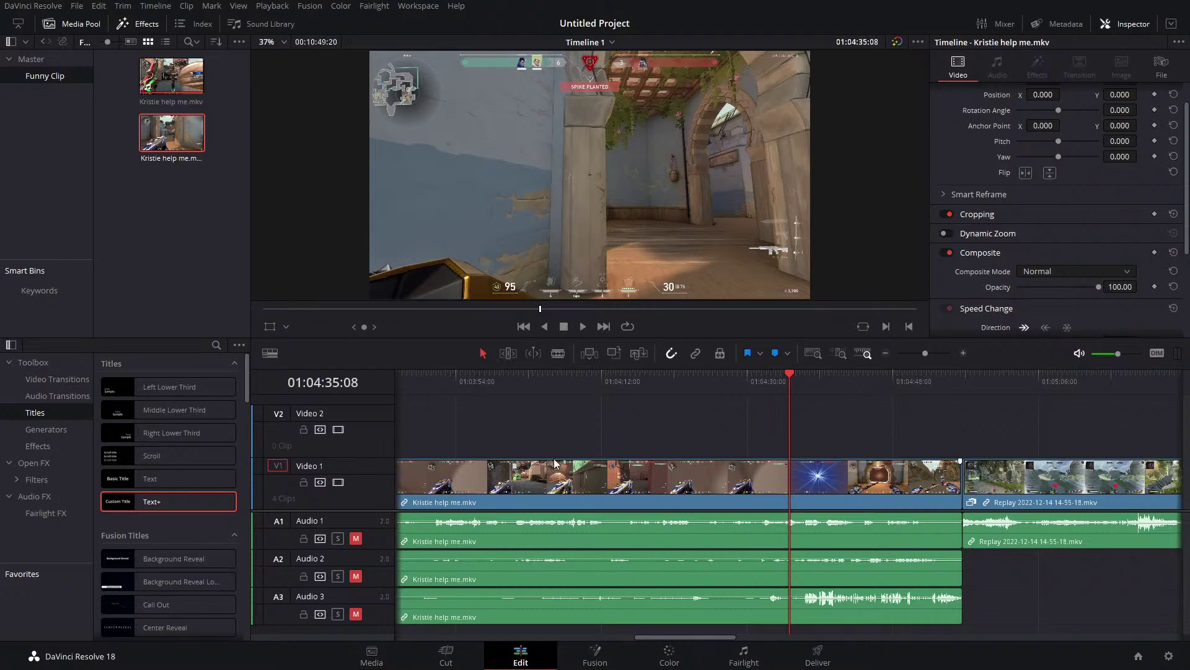
Unmute the Audio 1, Audio 2 and Audio 3 tracks.
left_click(355, 538)
left_click(355, 576)
left_click(355, 614)
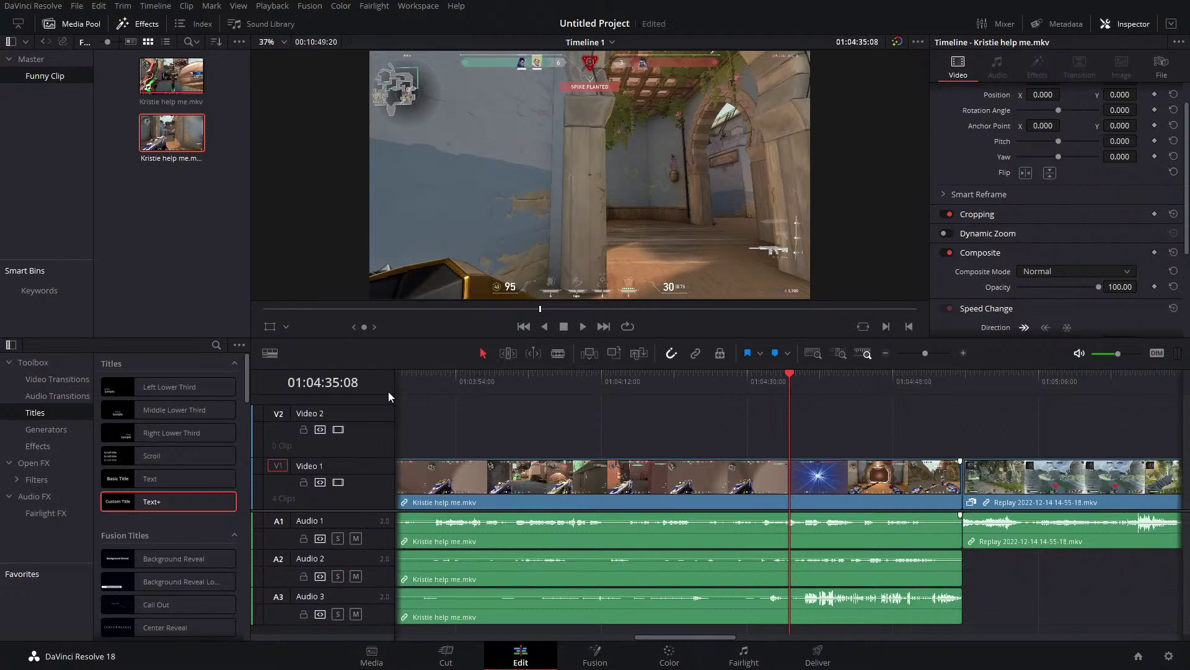
Return the playhead to the timeline's start and show the Master bin's contents in the media pool.
key("Home")
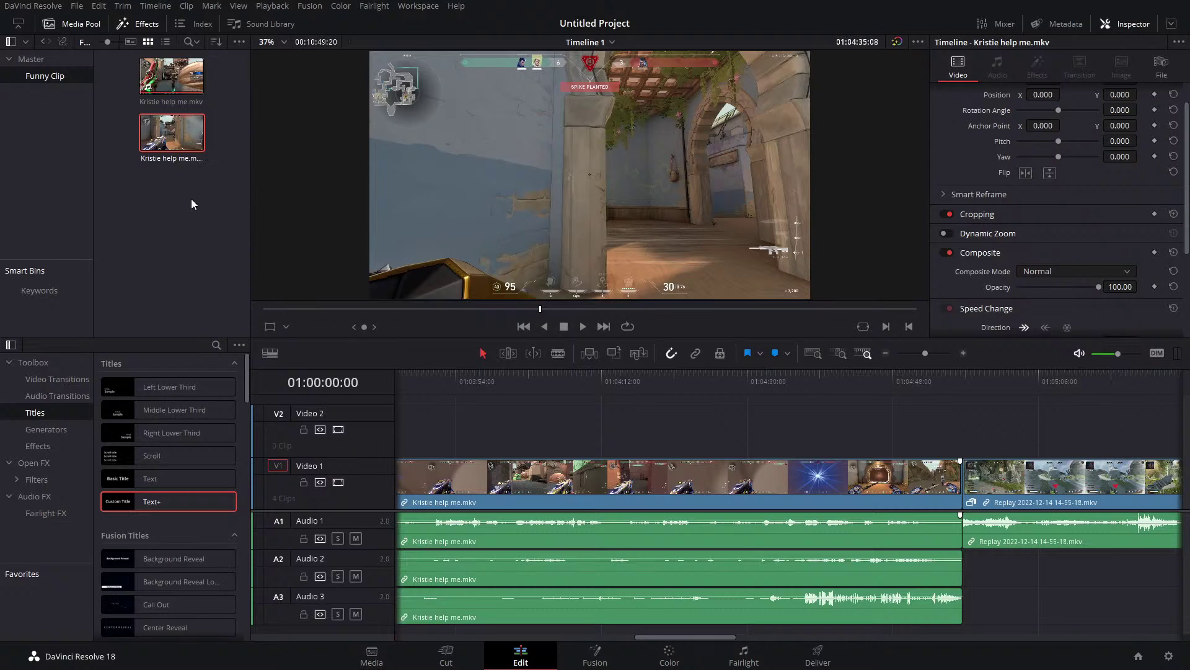
left_click(152, 189)
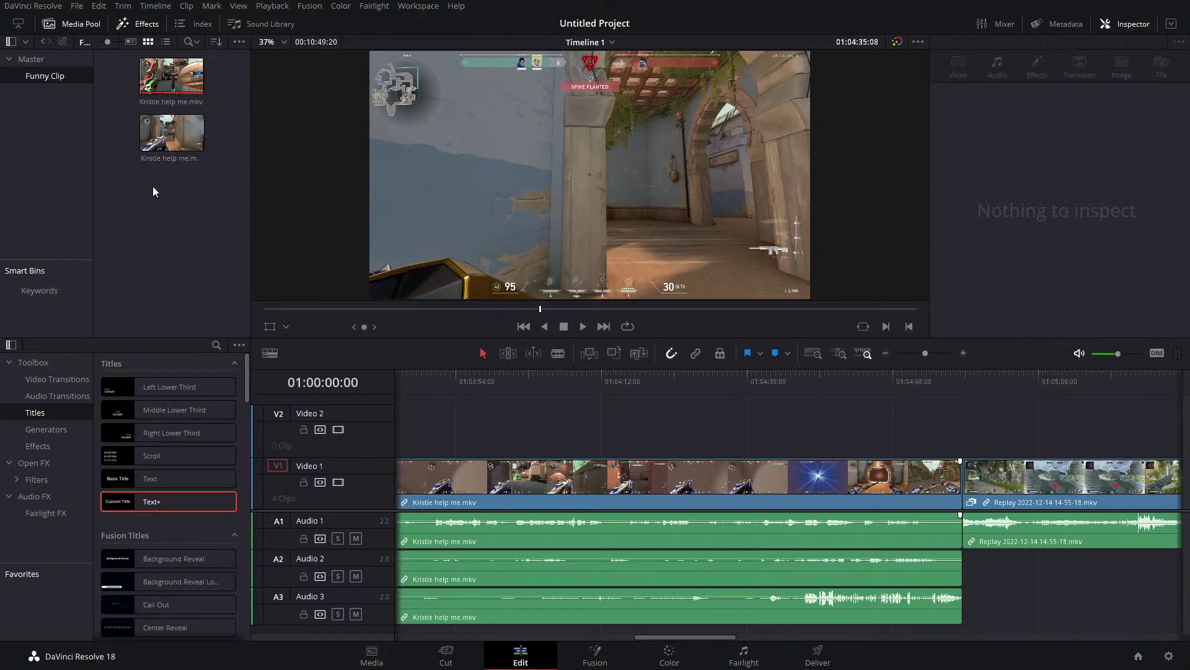
left_click(37, 58)
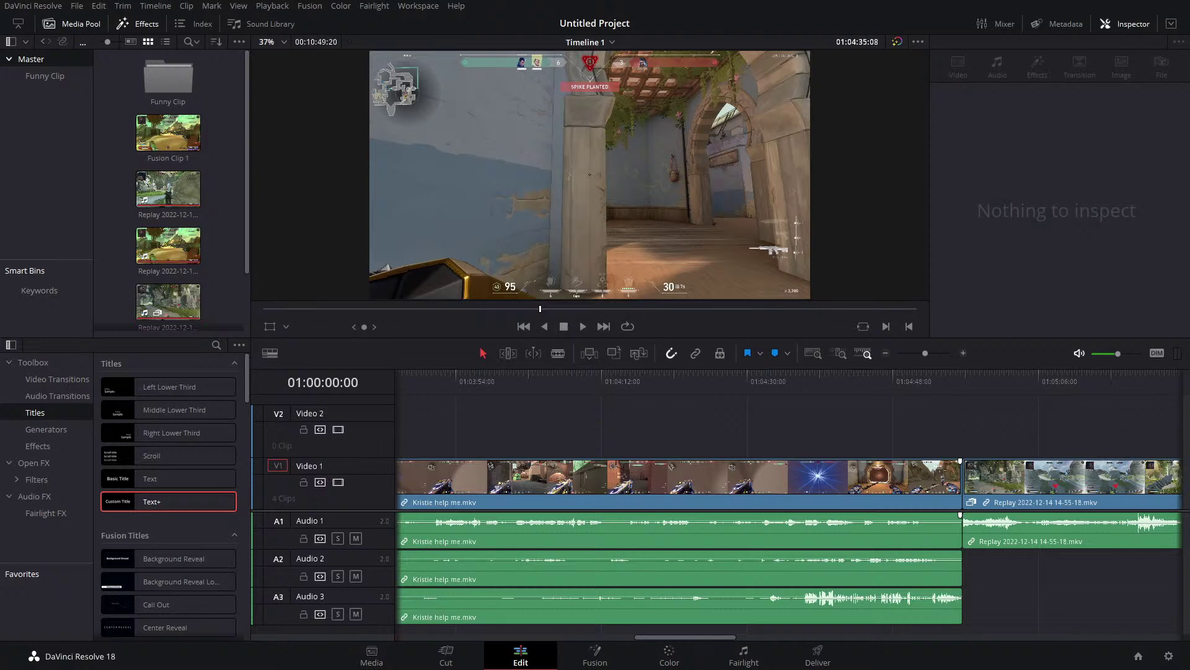
Open the gameplay clip at 01:04:39:24 in Fusion, hide the Spline editor and add a Magic Mask after MediaIn1.
left_click_drag(731, 391, 827, 411)
left_click(595, 656)
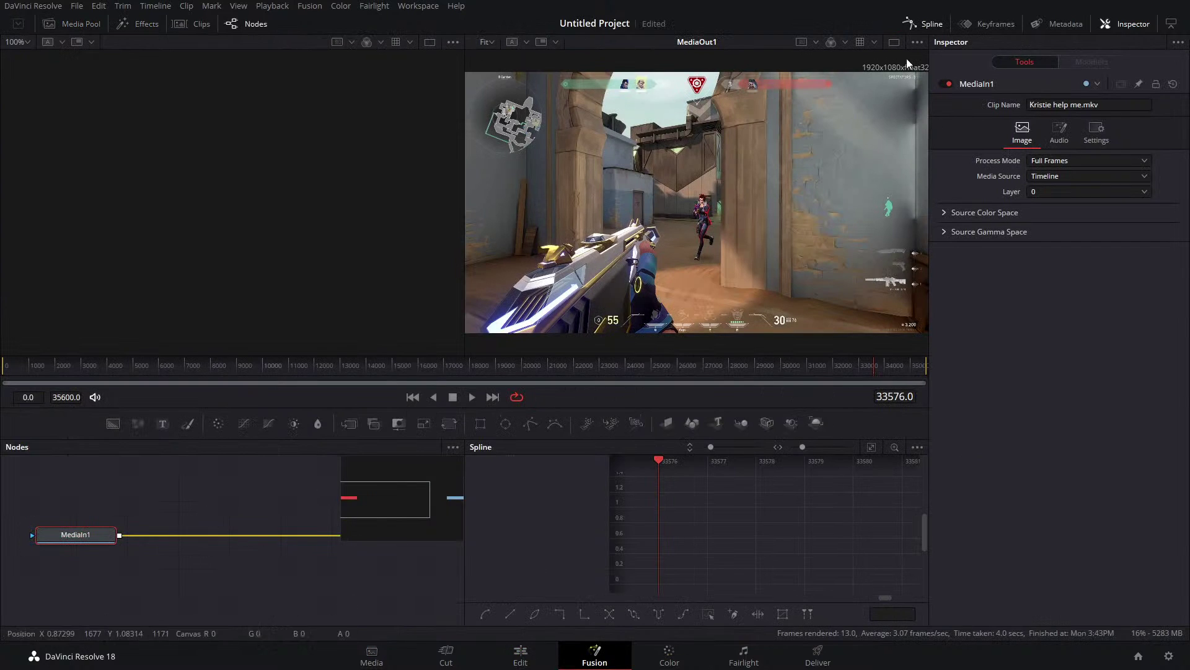
left_click(923, 24)
key("shift+space")
type("magic")
key("Return")
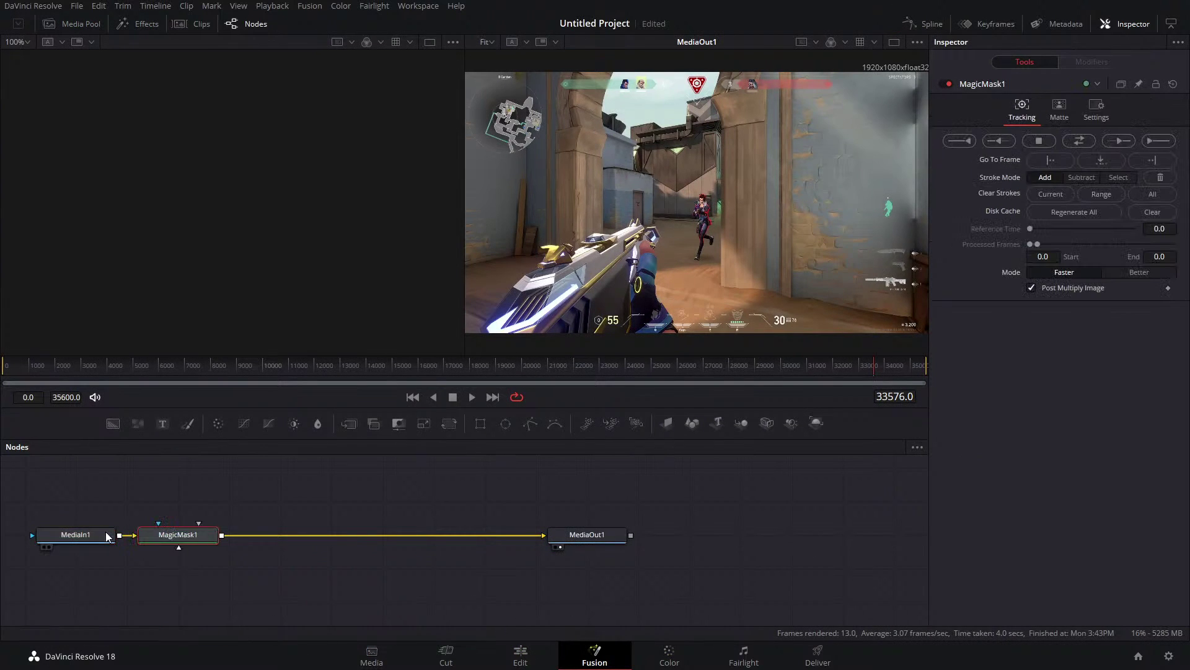
Switch to a single viewer and paint Magic Mask strokes down the red-haired enemy's body and along her raised leg.
left_click(894, 41)
scroll(488, 250, "up", 5)
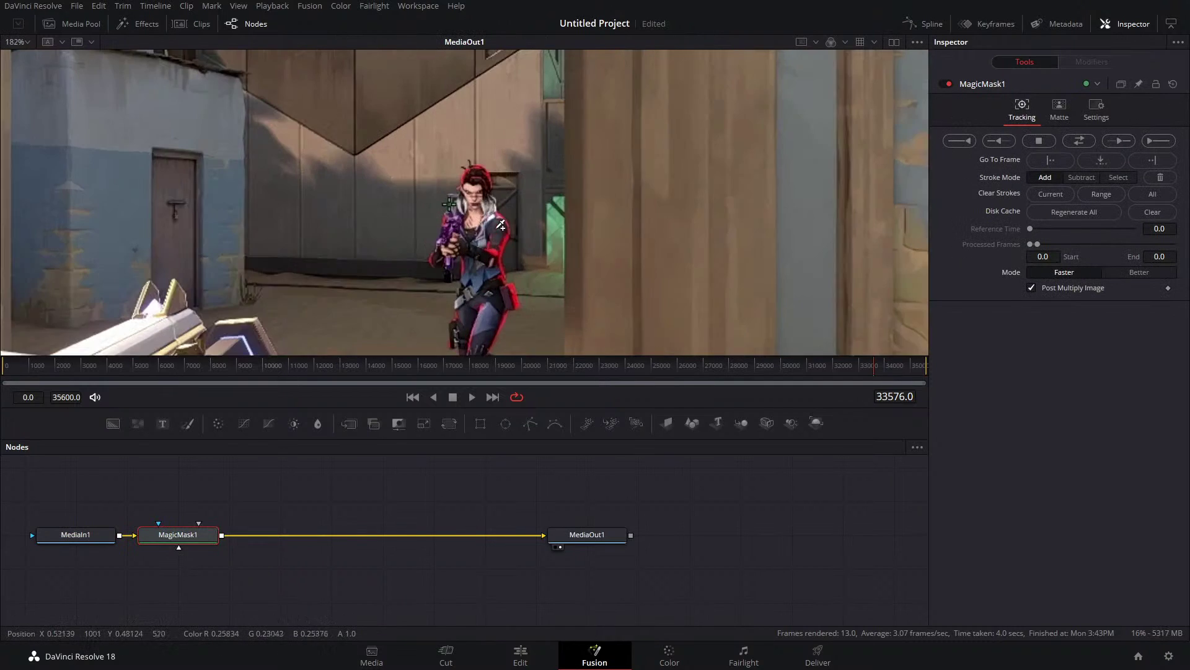
scroll(488, 200, "down", 2)
left_click_drag(459, 172, 453, 295)
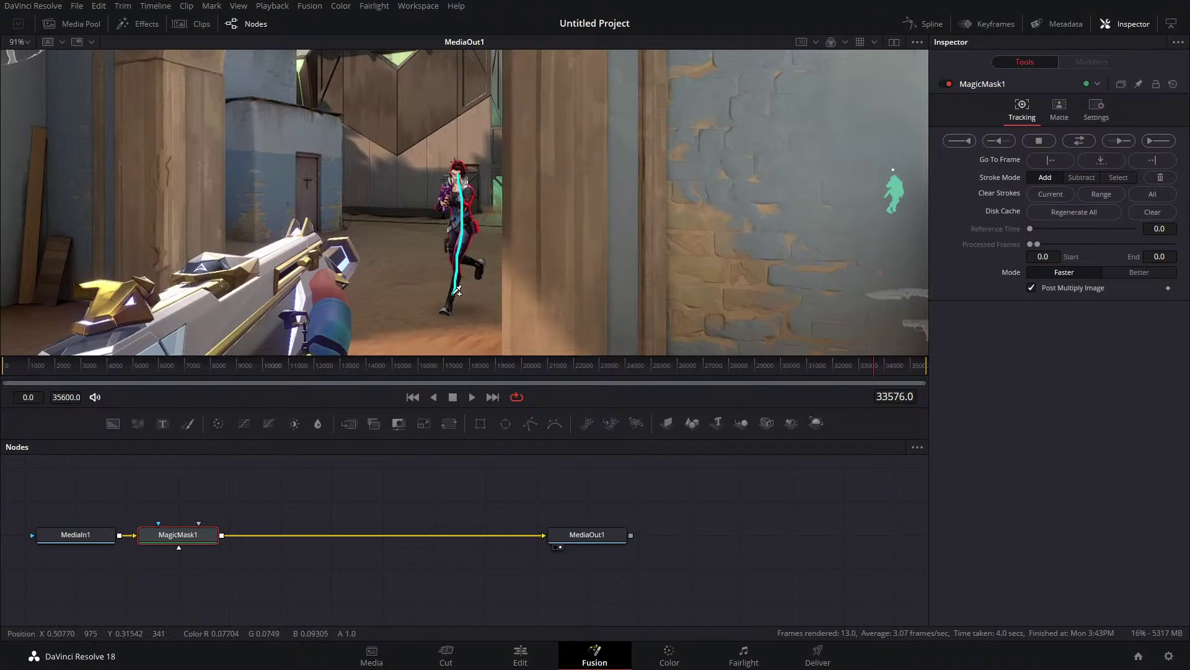
scroll(477, 261, "up", 4)
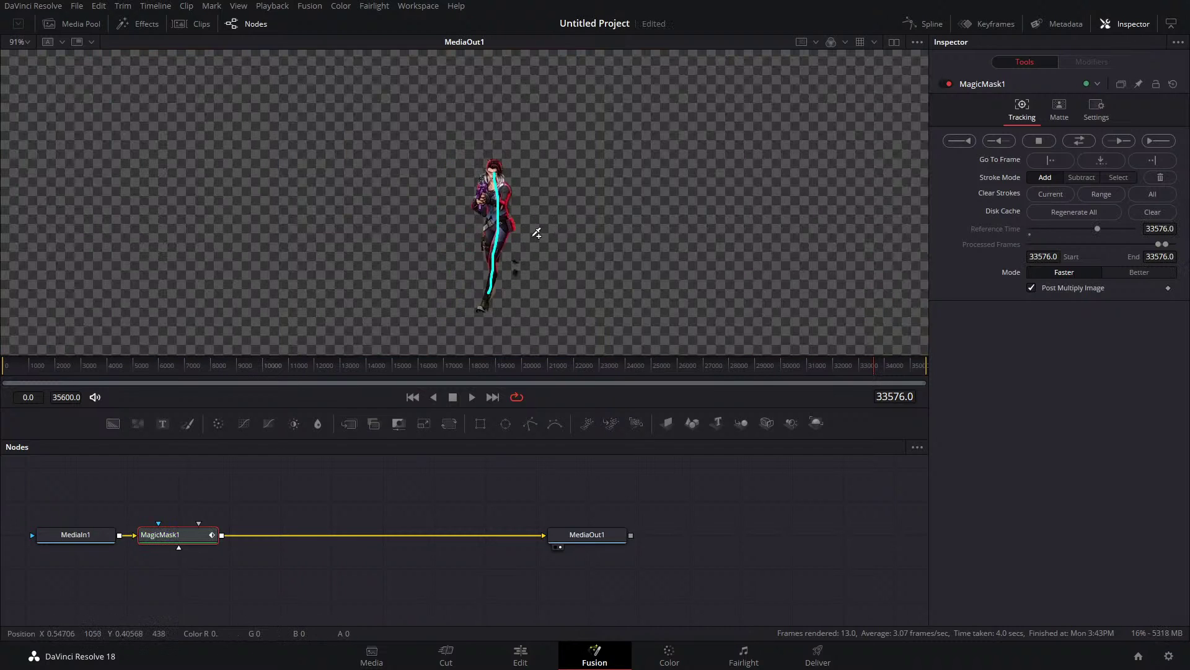
left_click_drag(455, 252, 494, 271)
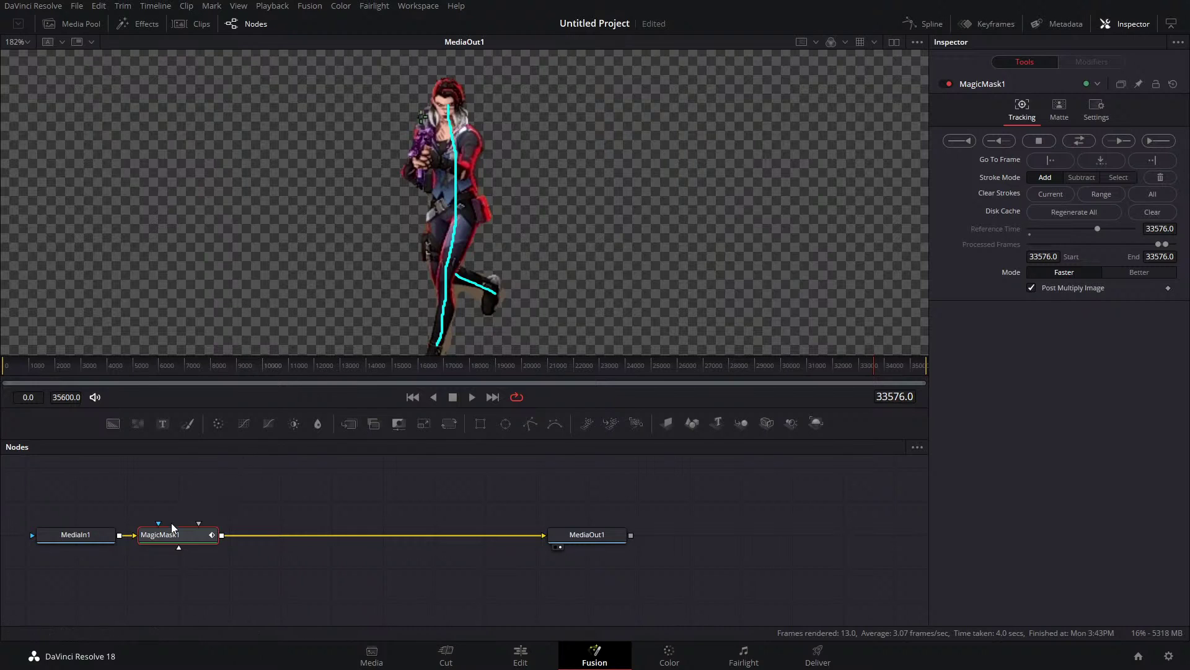
Delete the Magic Mask node and return to the Edit page.
key("Delete")
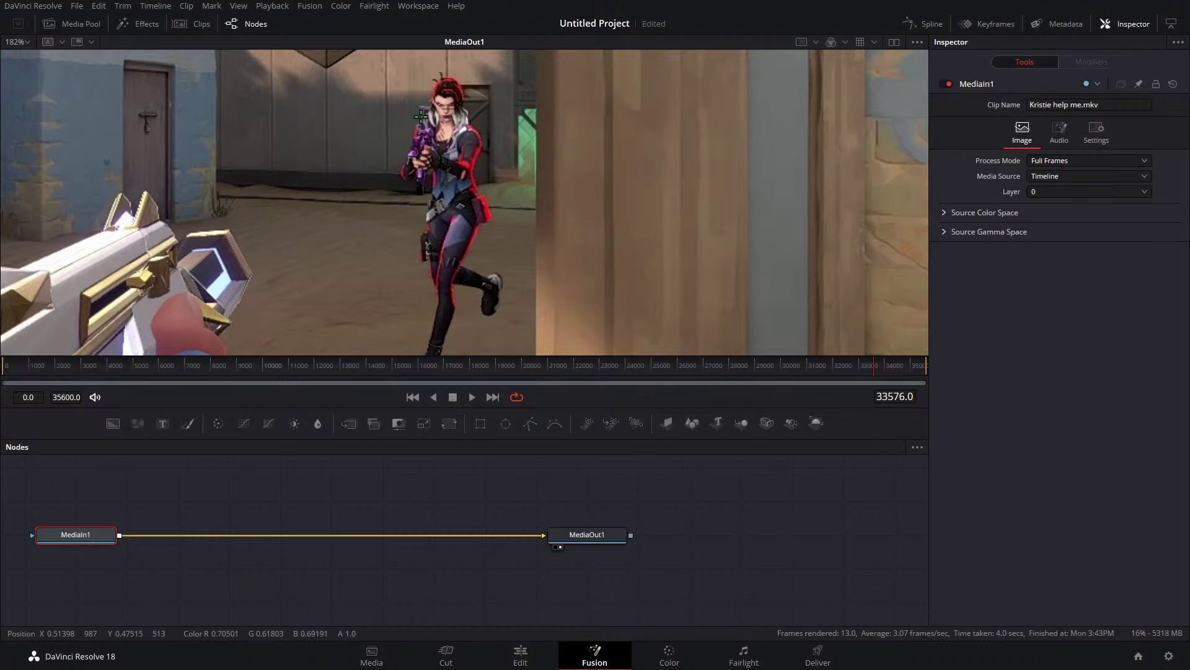
left_click(504, 651)
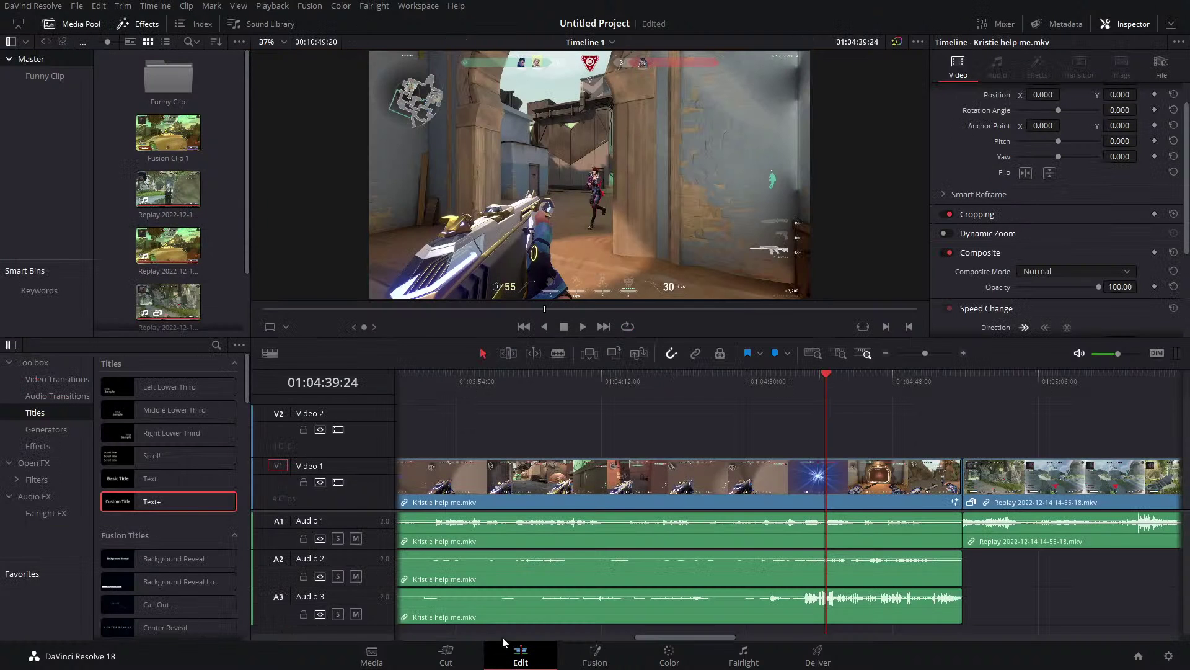
Place the music file "Spying In The 60's - Sir Cubworth.mp3" on Audio 2 and set the playhead at its start, 01:07:13:16.
left_click_drag(926, 352, 914, 351)
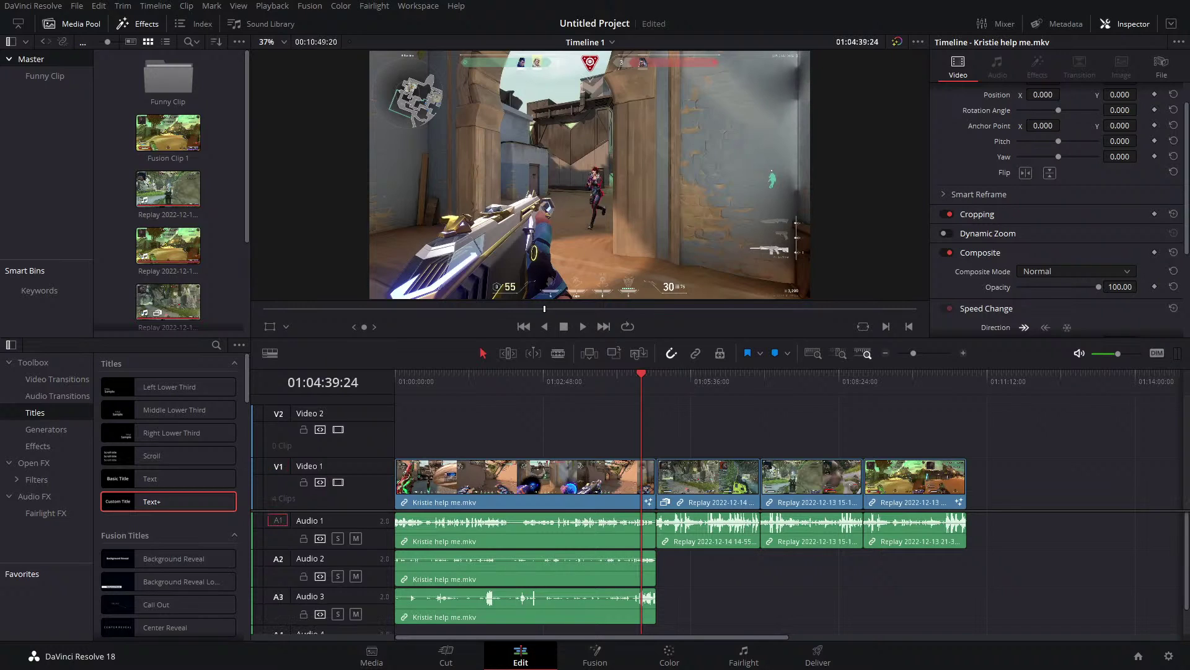
left_click_drag(808, 562, 777, 568)
left_click(777, 393)
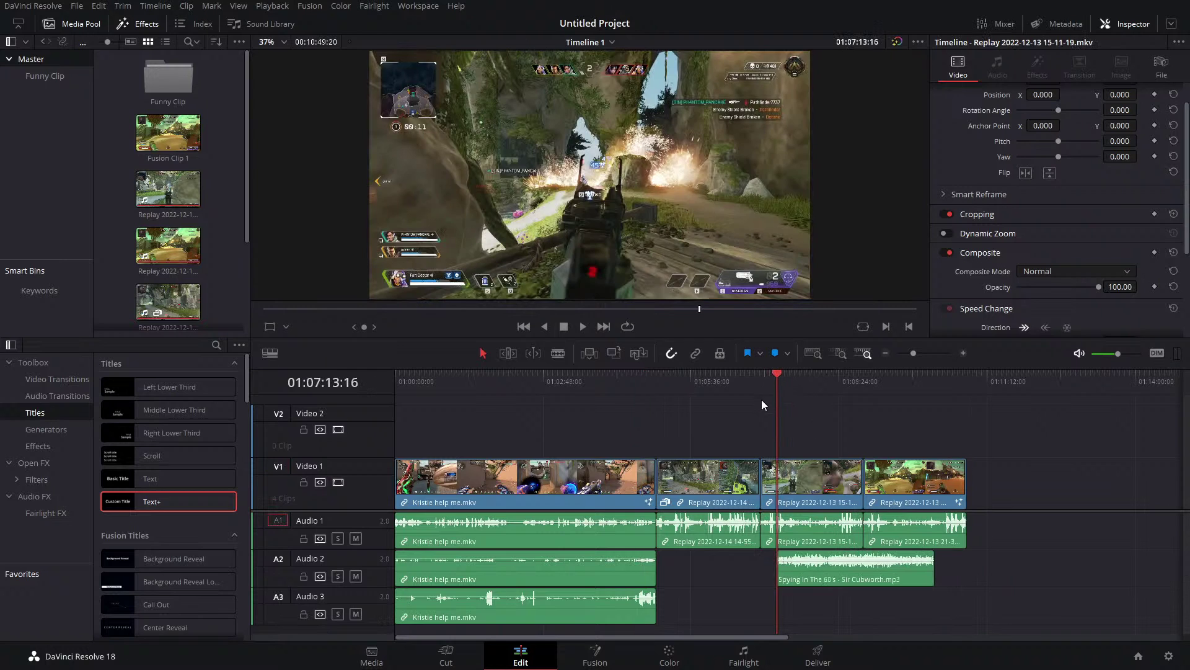
left_click_drag(913, 352, 935, 352)
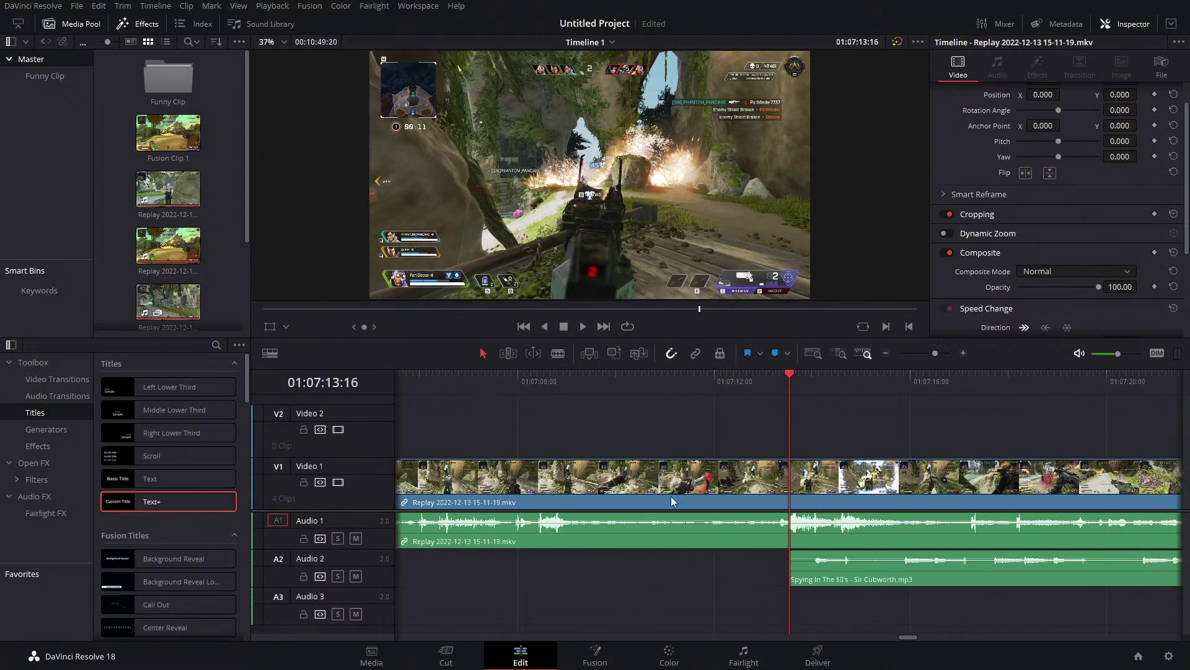
Mute Audio 1 and play the opening of the music clip.
left_click(356, 539)
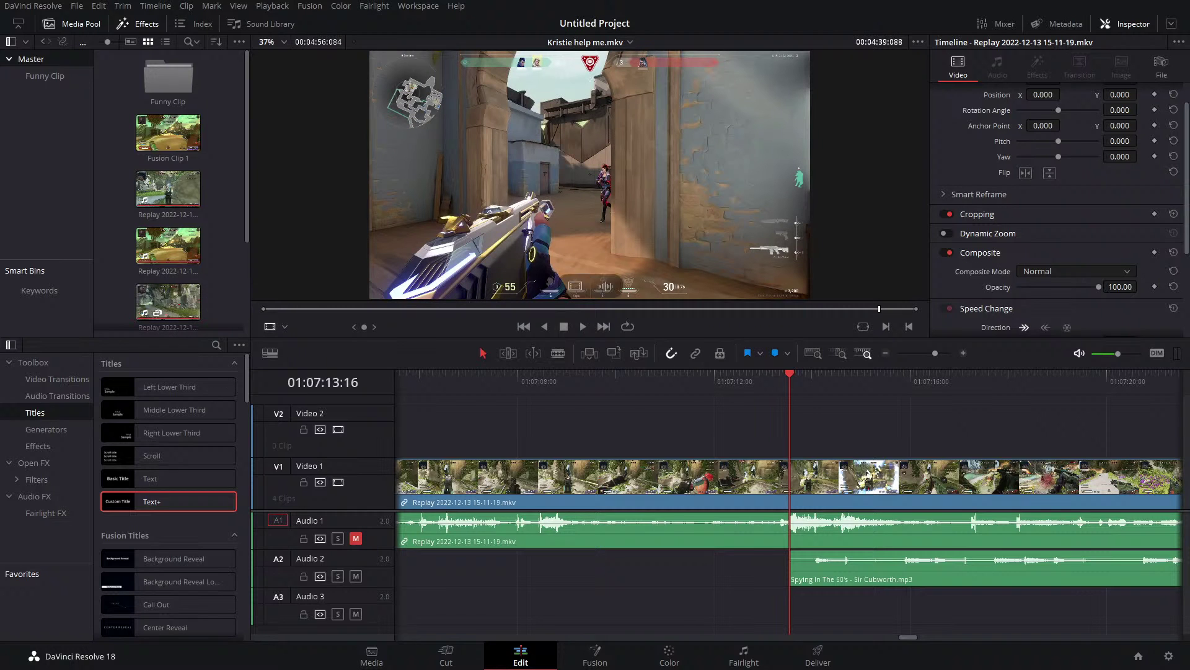
key("space")
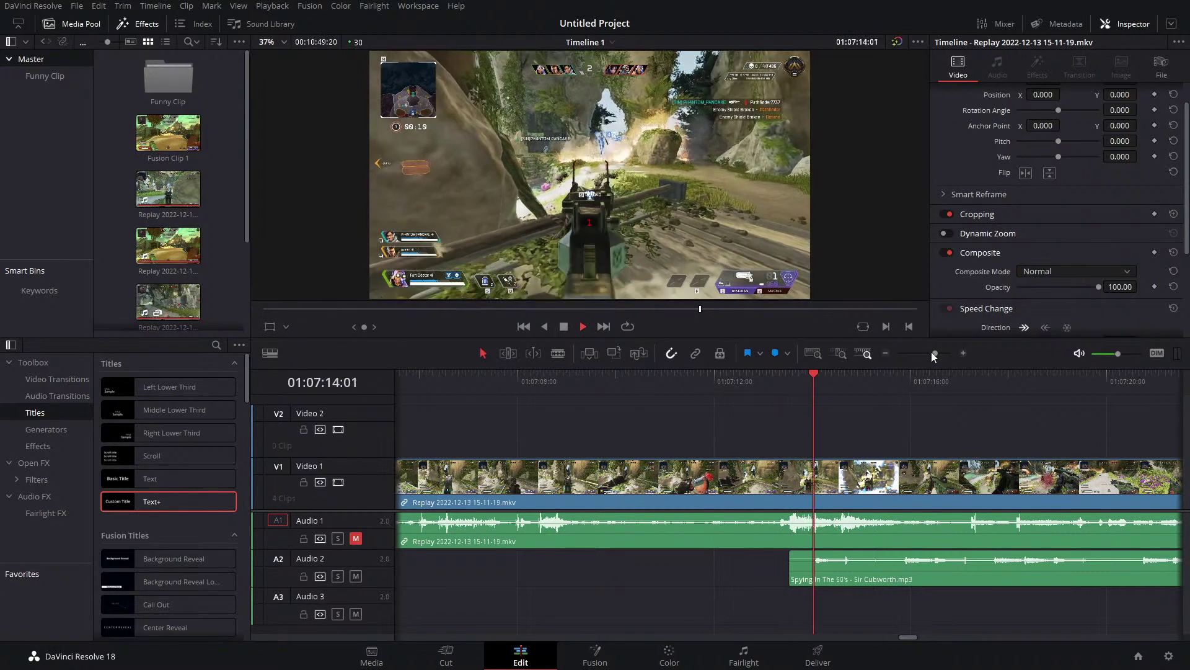
key("space")
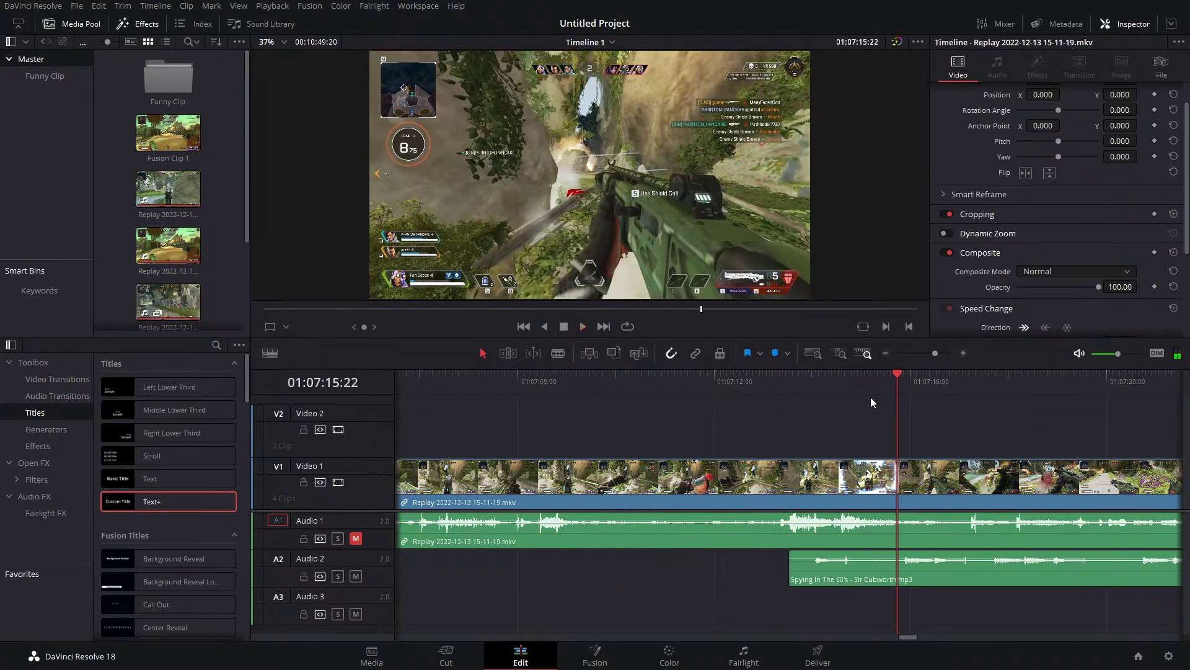
Enlarge the Audio 2 track's height to expose the waveform peaks, scrubbing to 01:07:13:29 just before the music's first beat.
left_click_drag(385, 588, 379, 659)
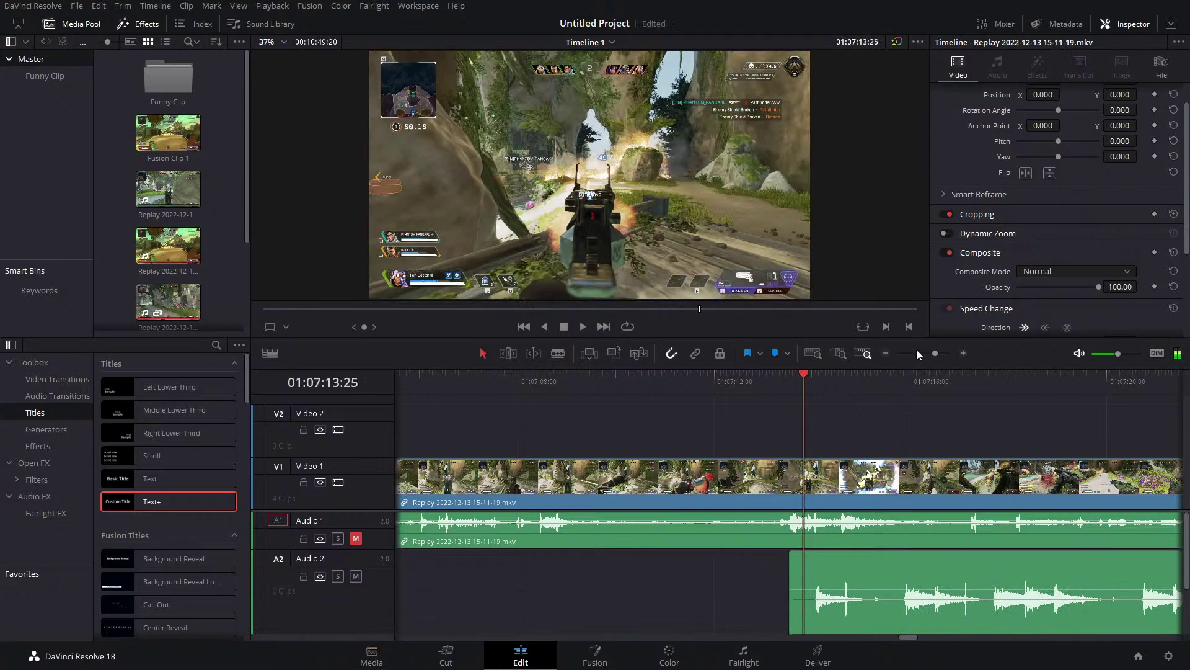
left_click_drag(935, 352, 940, 352)
left_click_drag(783, 389, 807, 404)
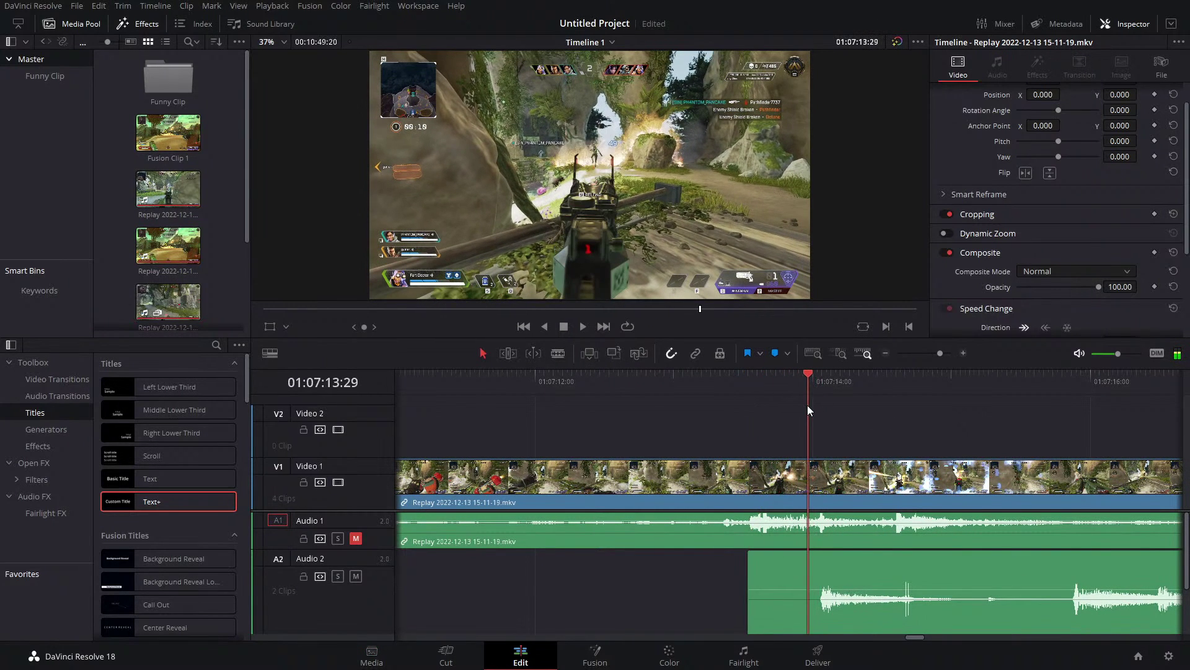
scroll(362, 615, "down", 1)
left_click_drag(364, 612, 377, 550)
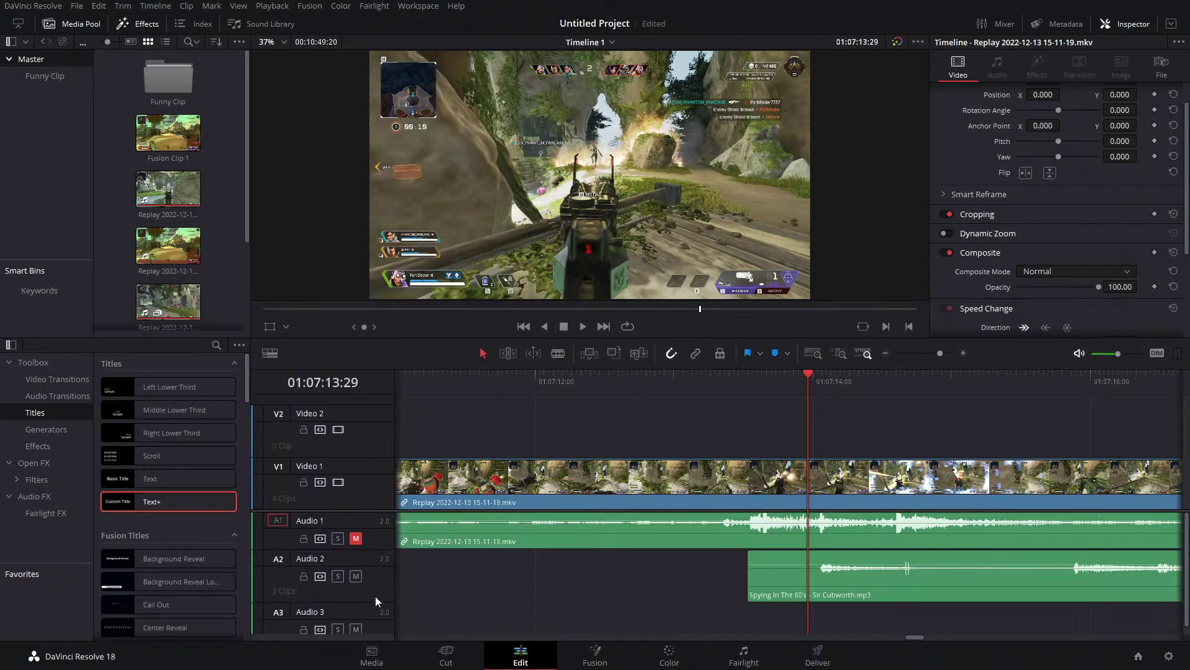
scroll(455, 510, "down", 2)
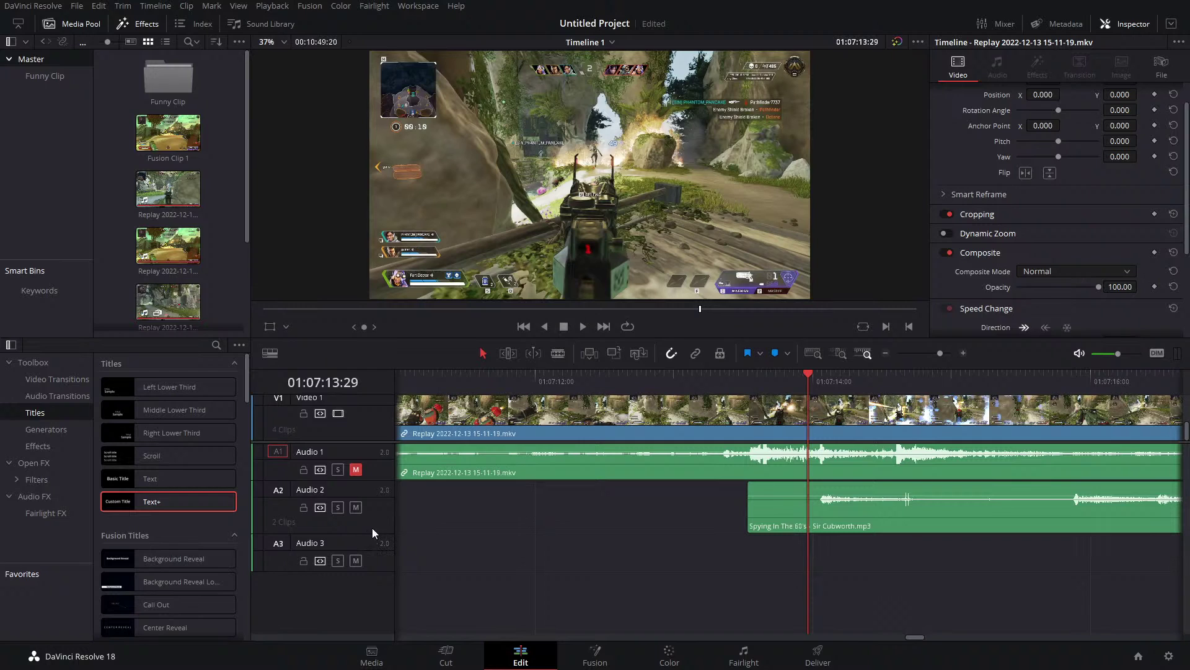
left_click_drag(373, 529, 359, 635)
scroll(537, 507, "down", 1)
scroll(486, 465, "right", 3)
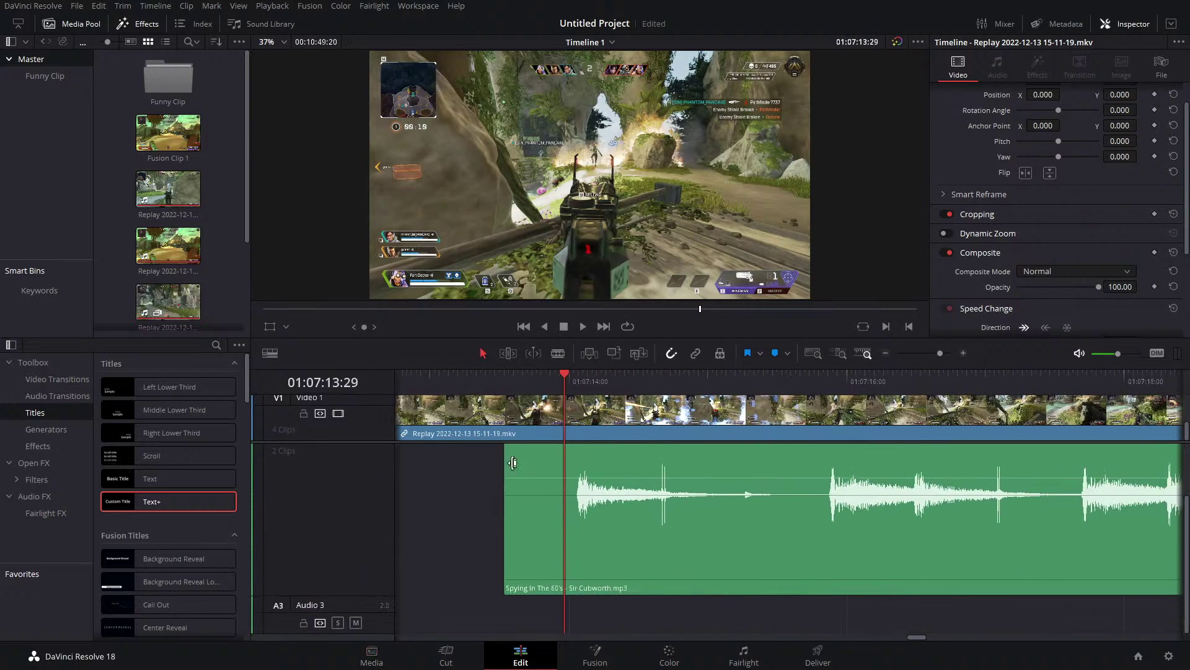
Add clip markers to the music clip on its first six waveform peaks.
mouse_move(571, 380)
left_mouse_down()
mouse_move(833, 403)
mouse_move(1082, 403)
mouse_move(664, 409)
mouse_move(598, 424)
mouse_move(665, 435)
left_mouse_up()
left_click(618, 536)
key("m")
key("m")
key("m")
key("m")
mouse_move(663, 390)
left_mouse_down()
mouse_move(921, 398)
mouse_move(872, 398)
mouse_move(999, 381)
mouse_move(453, 381)
mouse_move(462, 383)
left_mouse_up()
key("m")
key("m")
Find the first gunshot in the gameplay clip on Video 1 and add a clip marker there at 01:07:13:13.
scroll(452, 471, "up", 2)
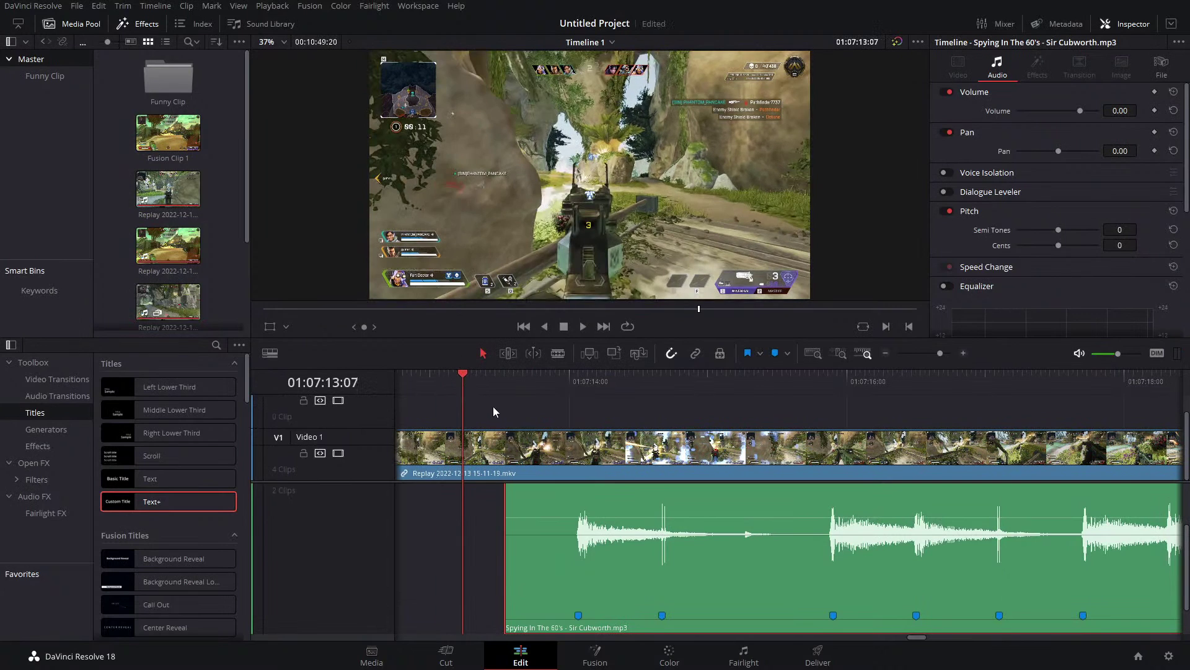
scroll(558, 409, "left", 3)
mouse_move(600, 373)
left_mouse_down()
mouse_move(559, 384)
mouse_move(620, 384)
left_mouse_up()
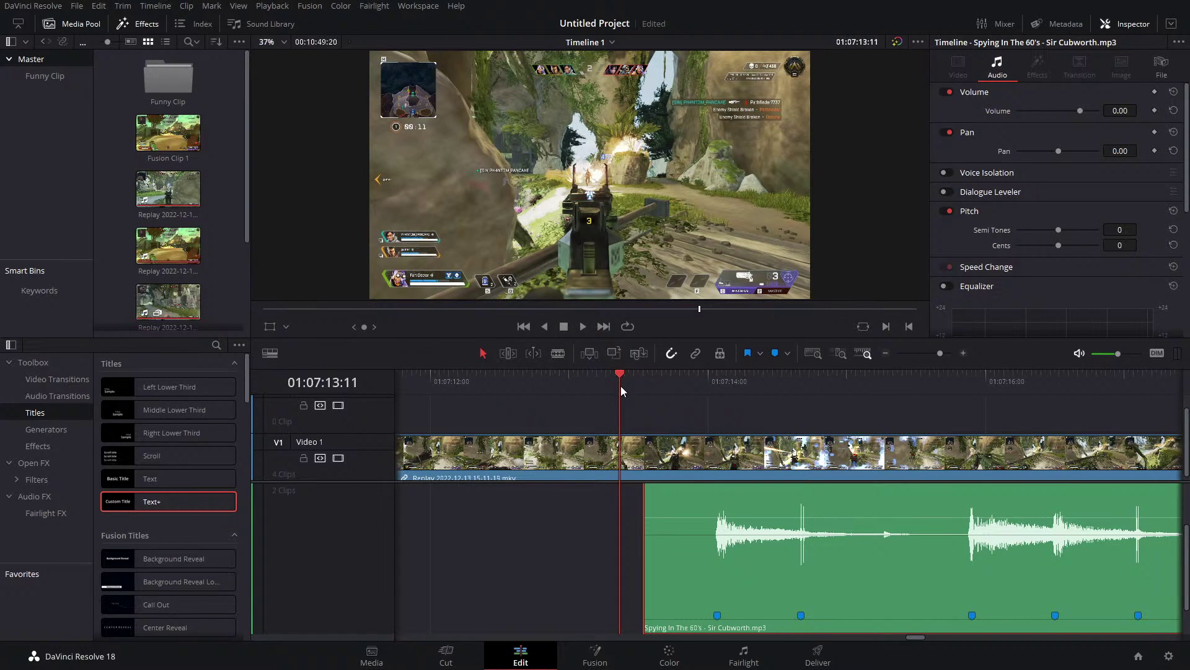
scroll(548, 487, "up", 1)
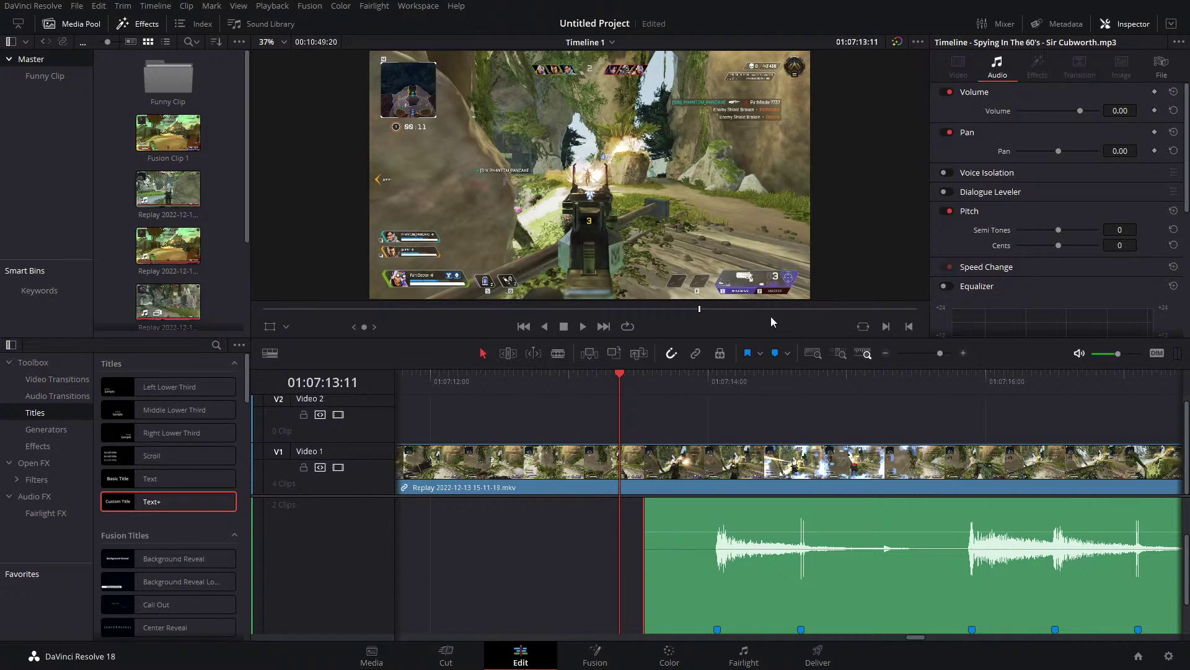
left_click_drag(784, 252, 753, 222)
scroll(762, 251, "up", 2)
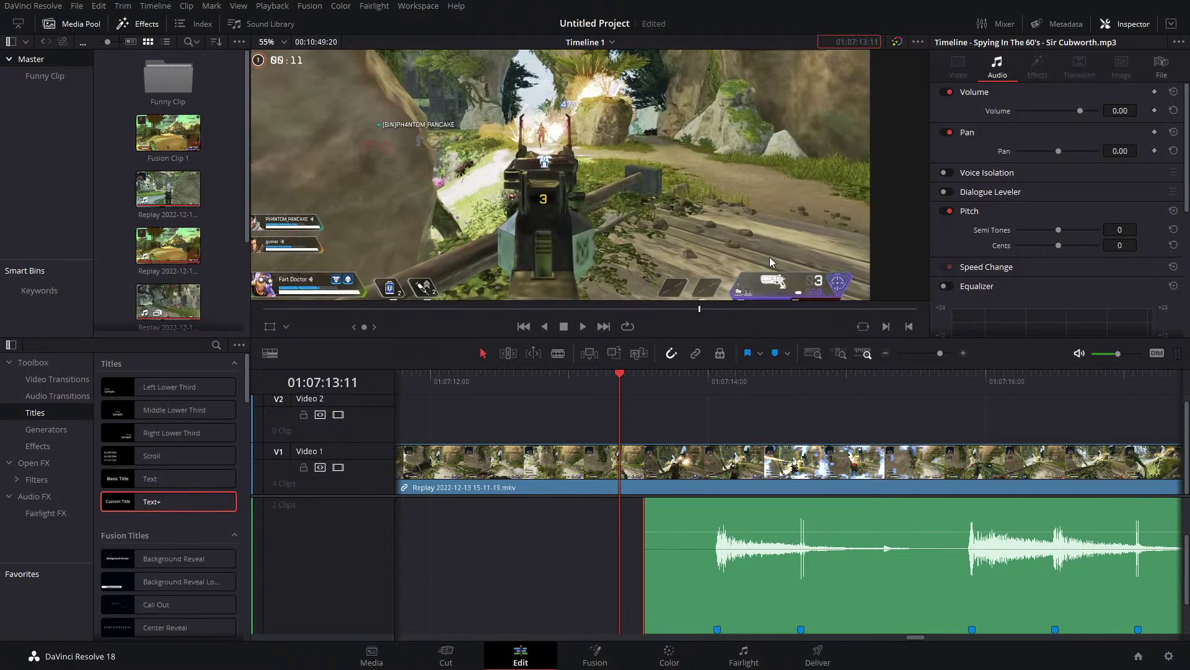
key("j")
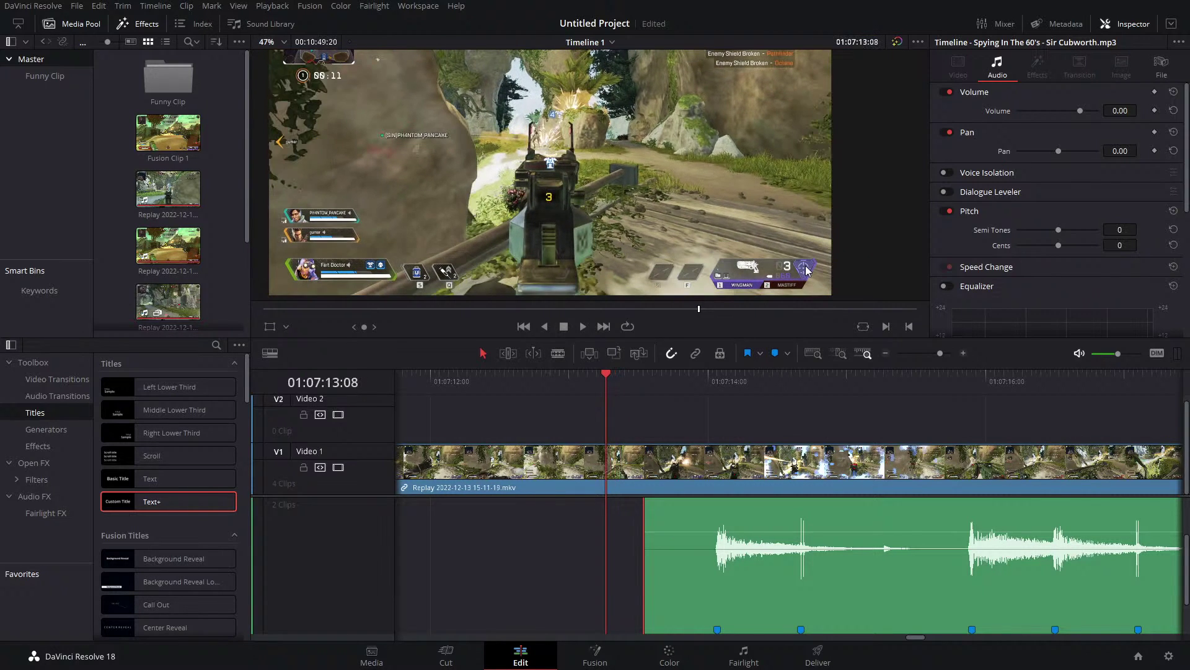
key("l")
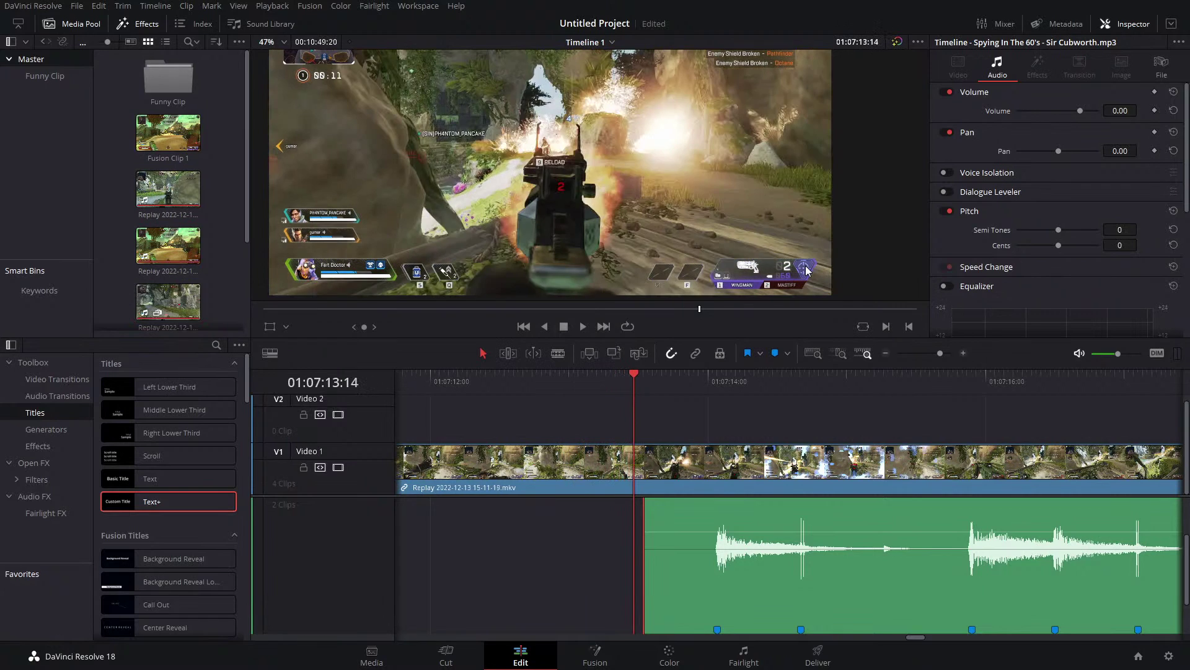
key("Left")
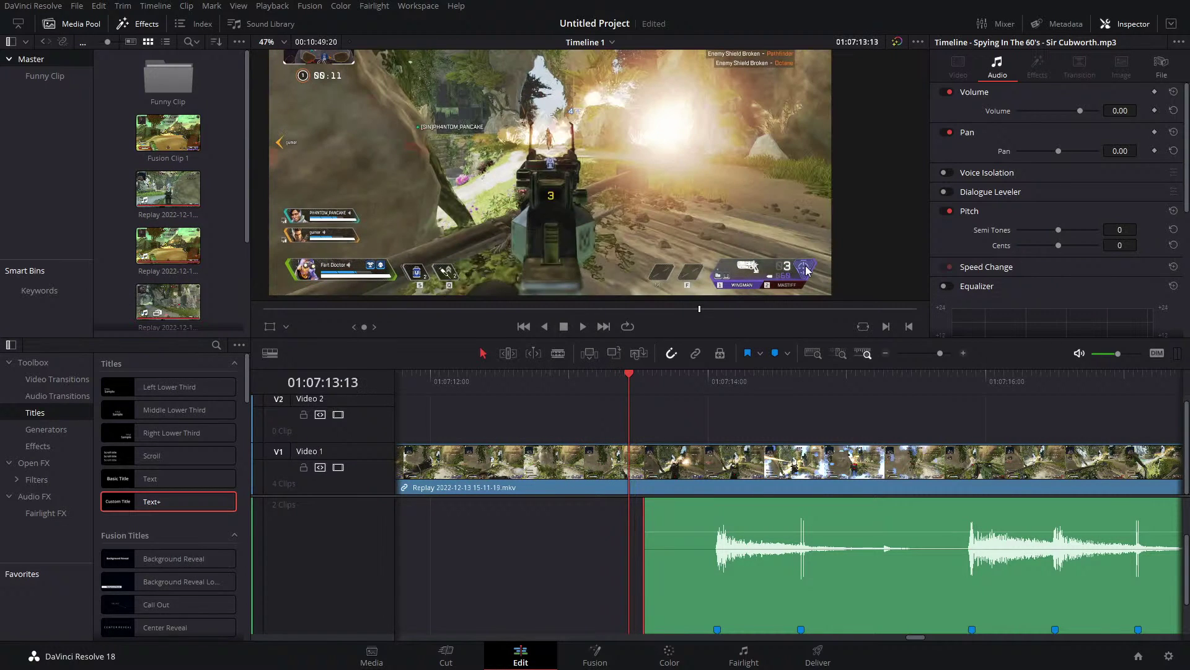
left_click(656, 466)
key("m")
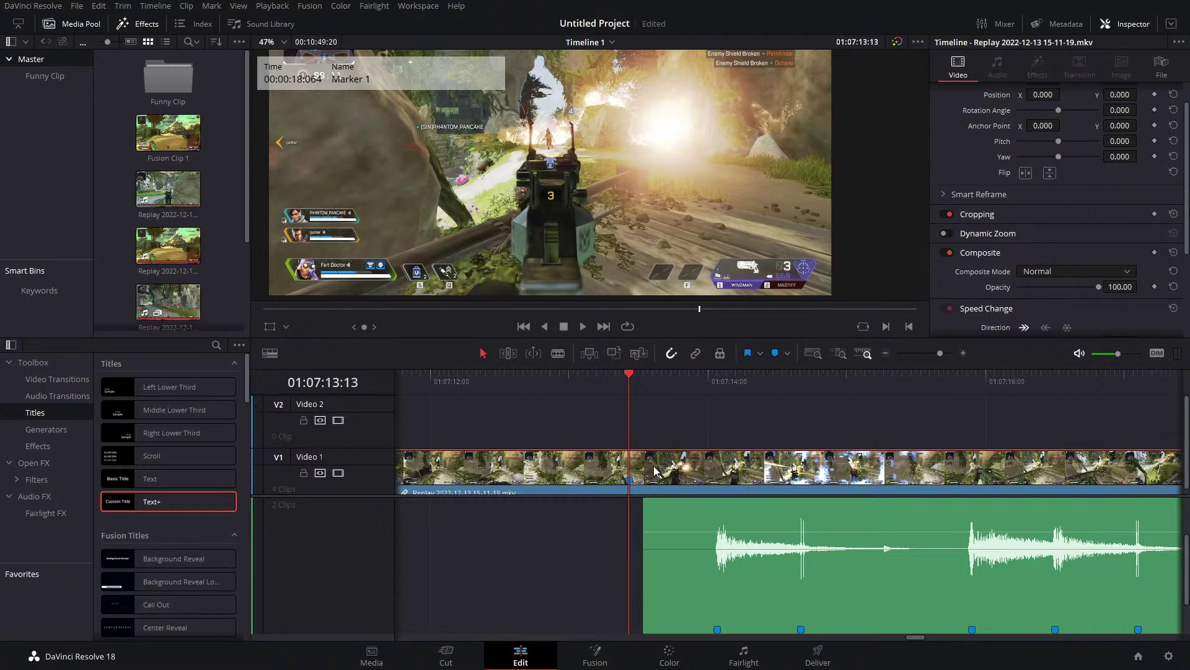
Add clip markers to the gameplay clip on the following two shots, at 01:07:13:23 and 01:07:14:10.
key("space")
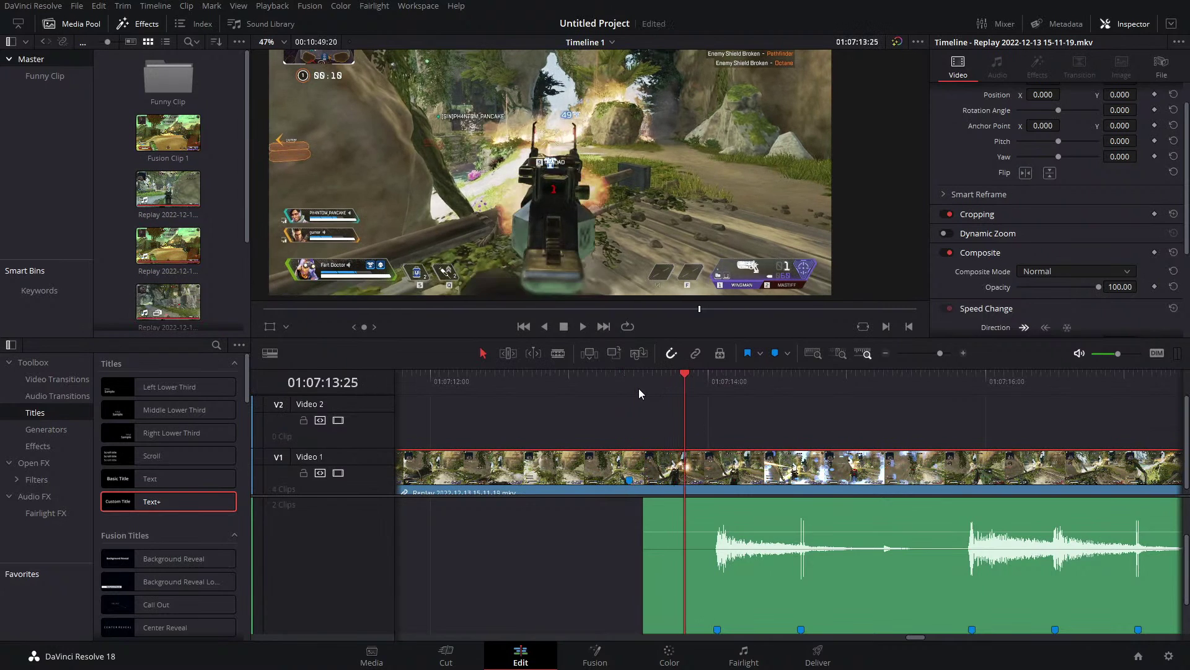
key("space")
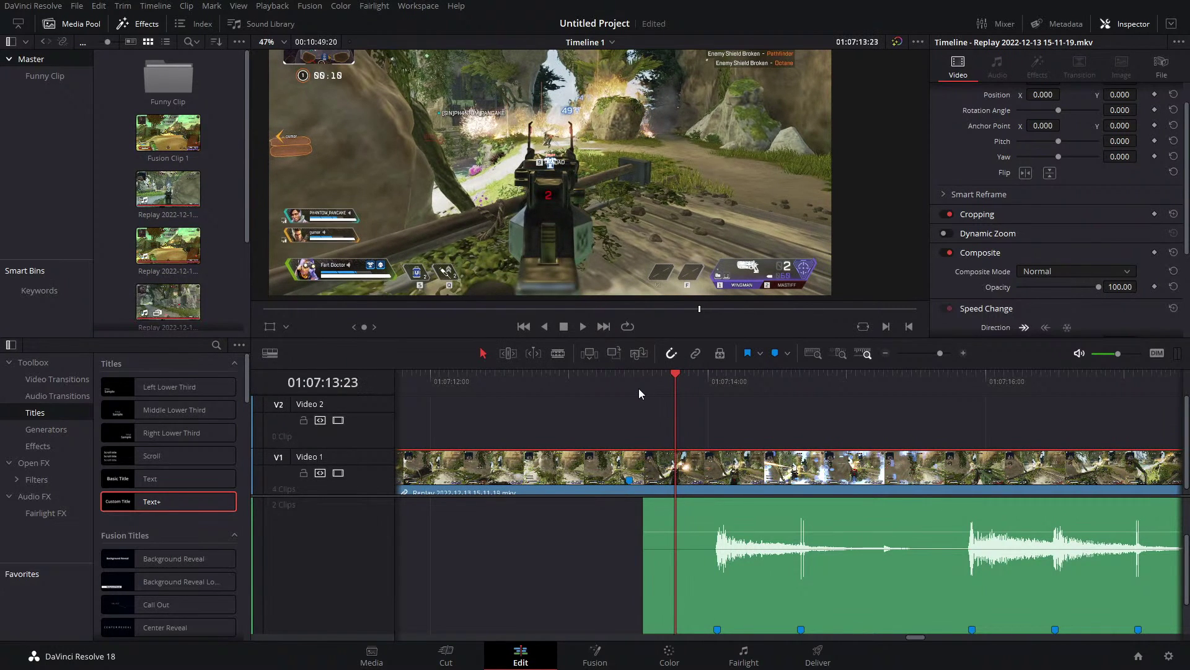
key("m")
key("space")
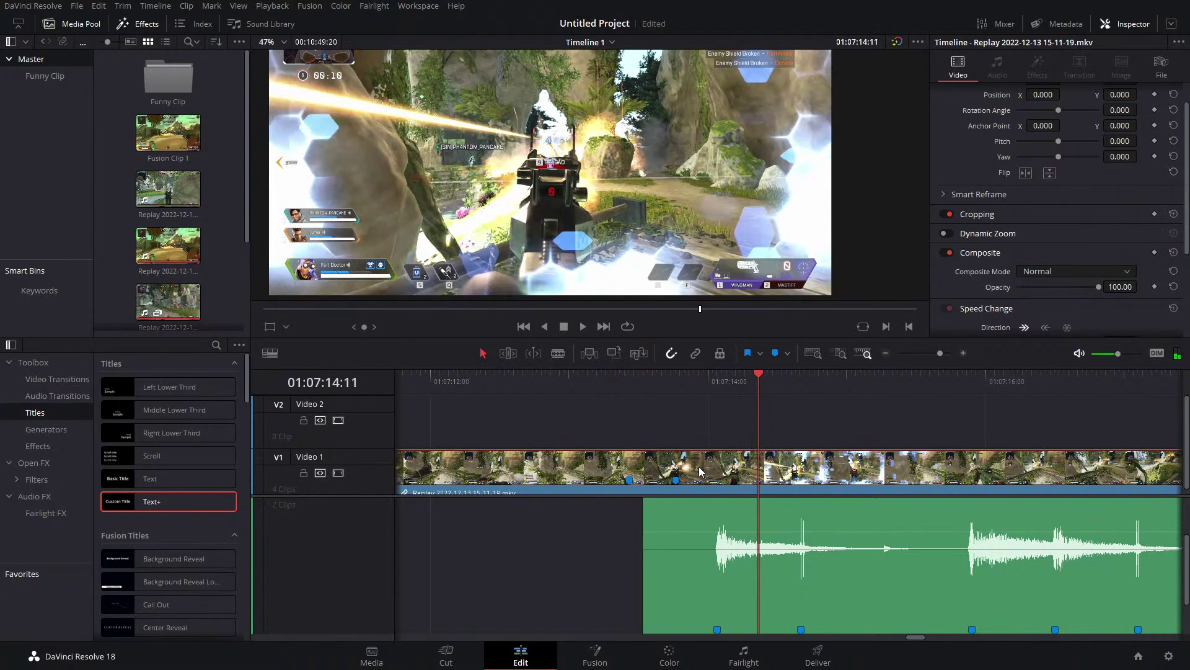
key("Left")
key("Right")
key("Left")
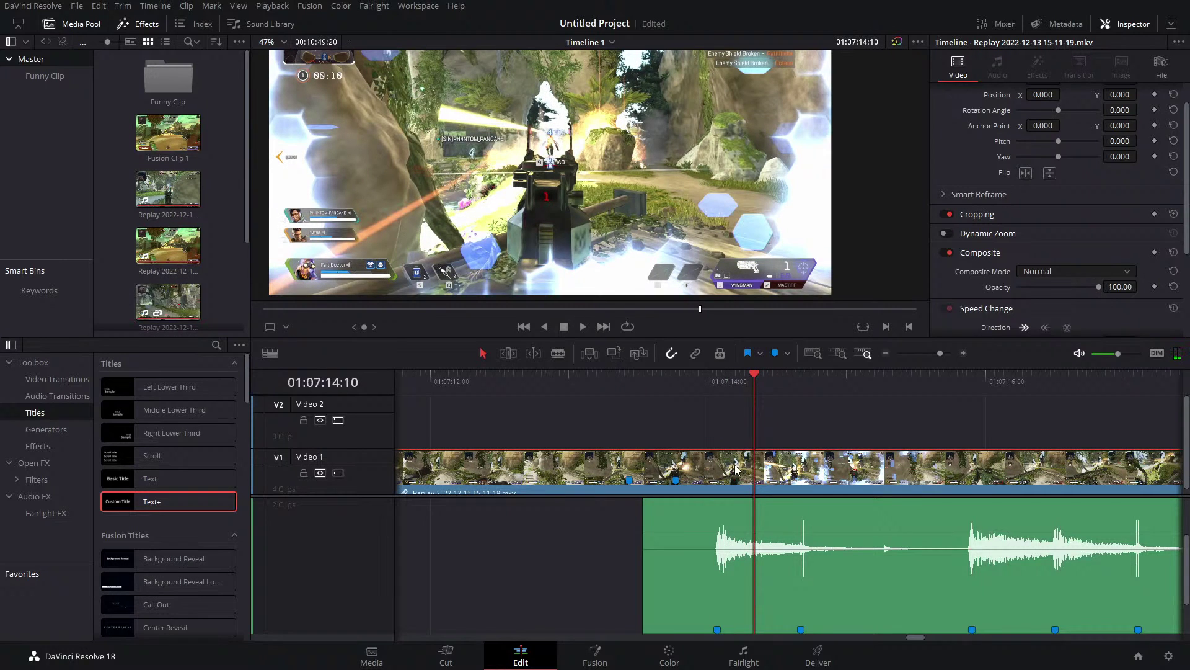
key("m")
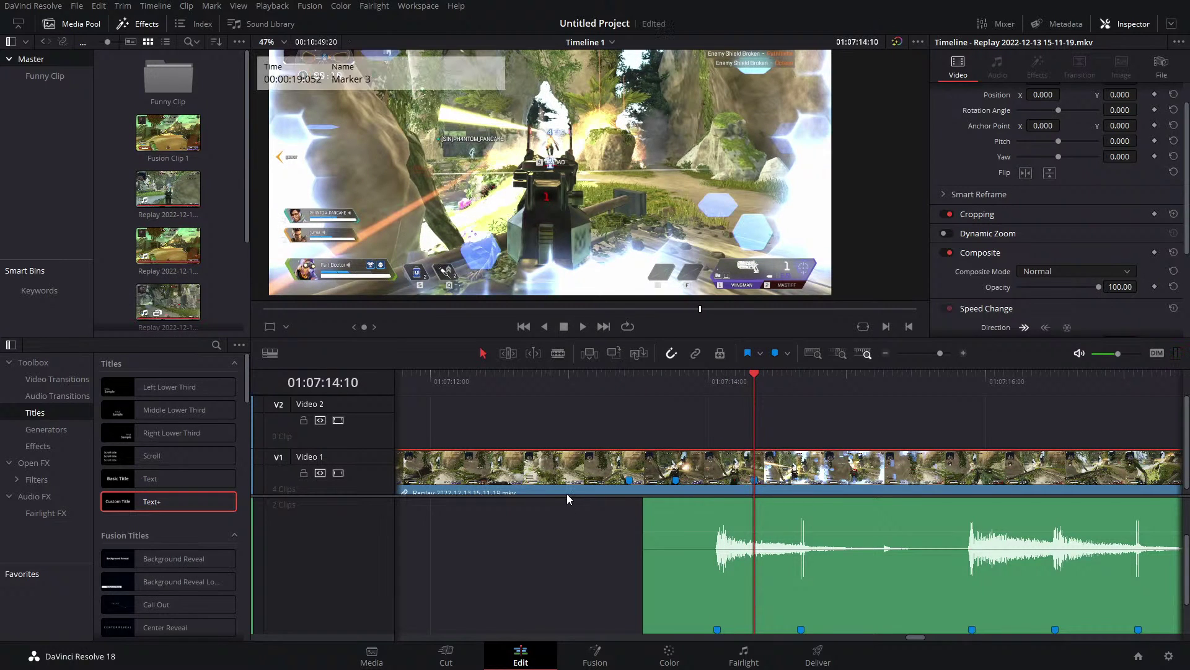
Split the gameplay clip at its three shot markers and save the project.
key("b")
left_click(675, 467)
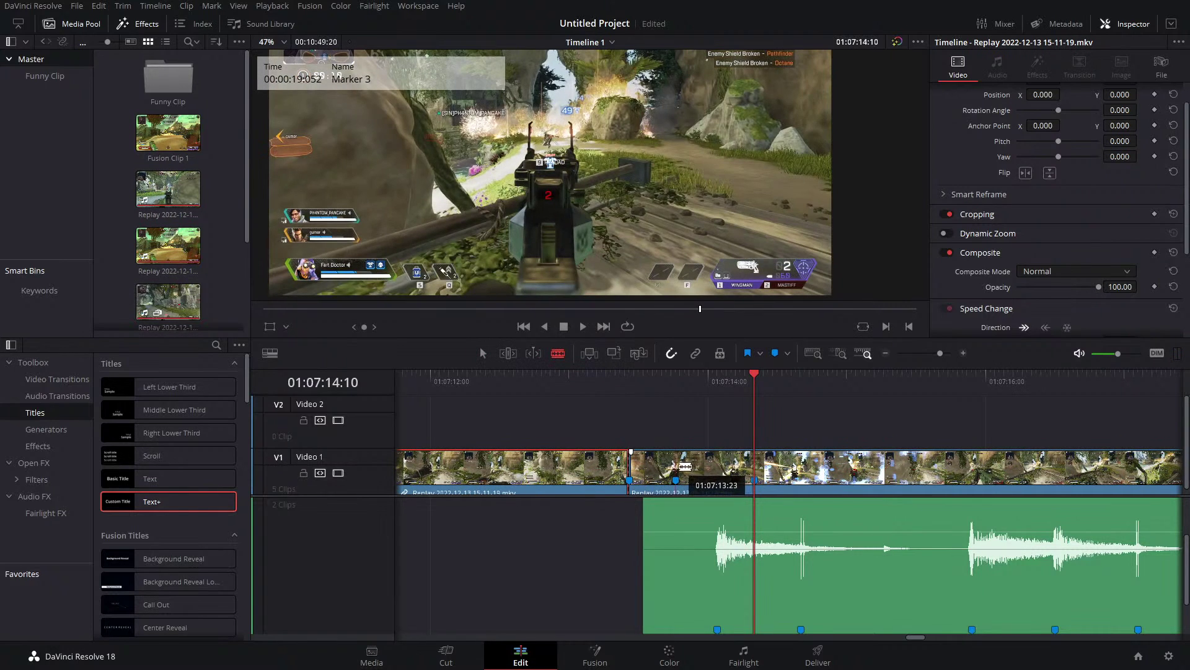
left_click(676, 469)
left_click(651, 469)
key("a")
key("ctrl+s")
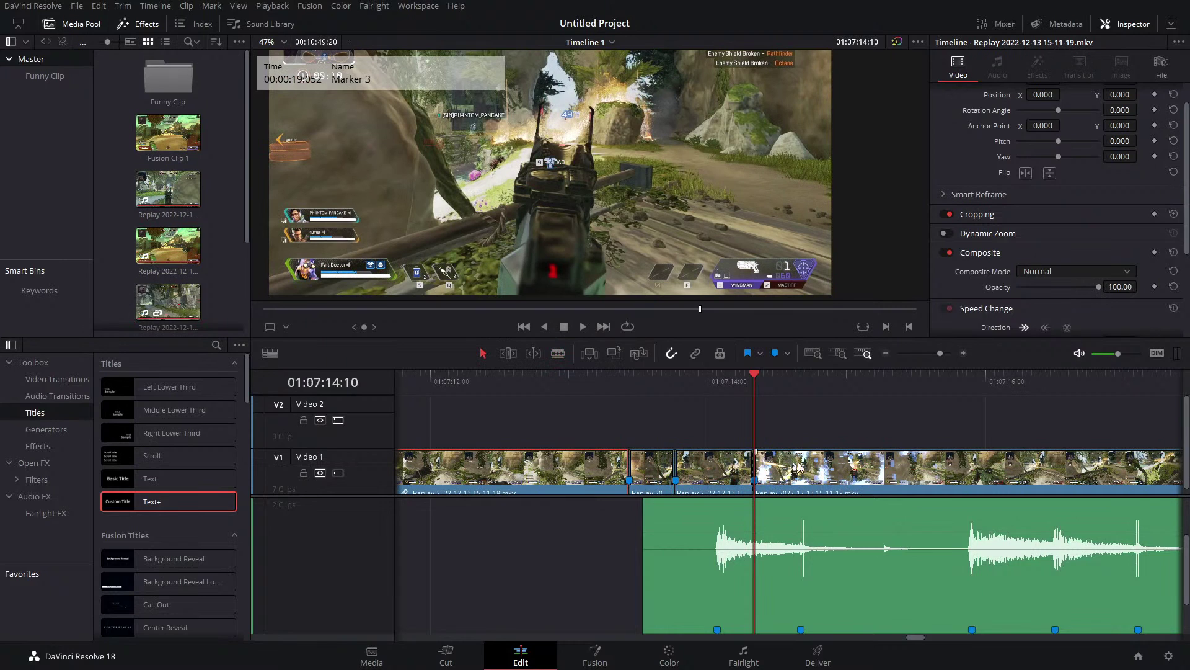
Lift the long gameplay segment after the third cut off Video 1 and try placing it on a higher video track.
left_click_drag(882, 494, 864, 425)
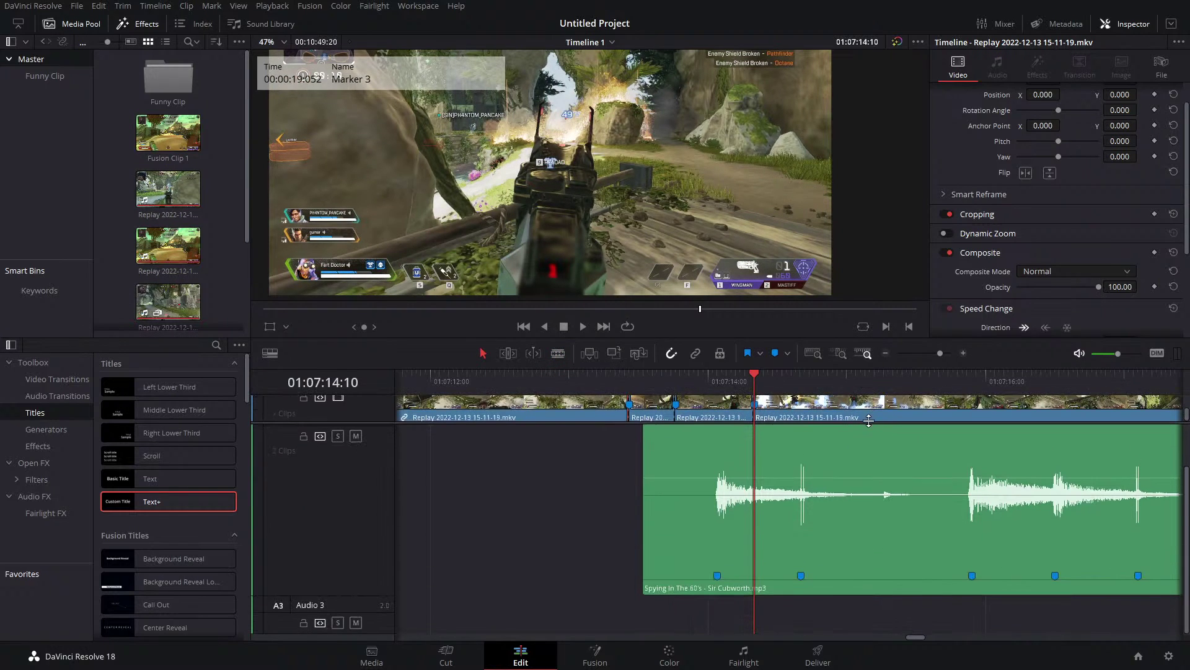
left_click_drag(944, 351, 933, 355)
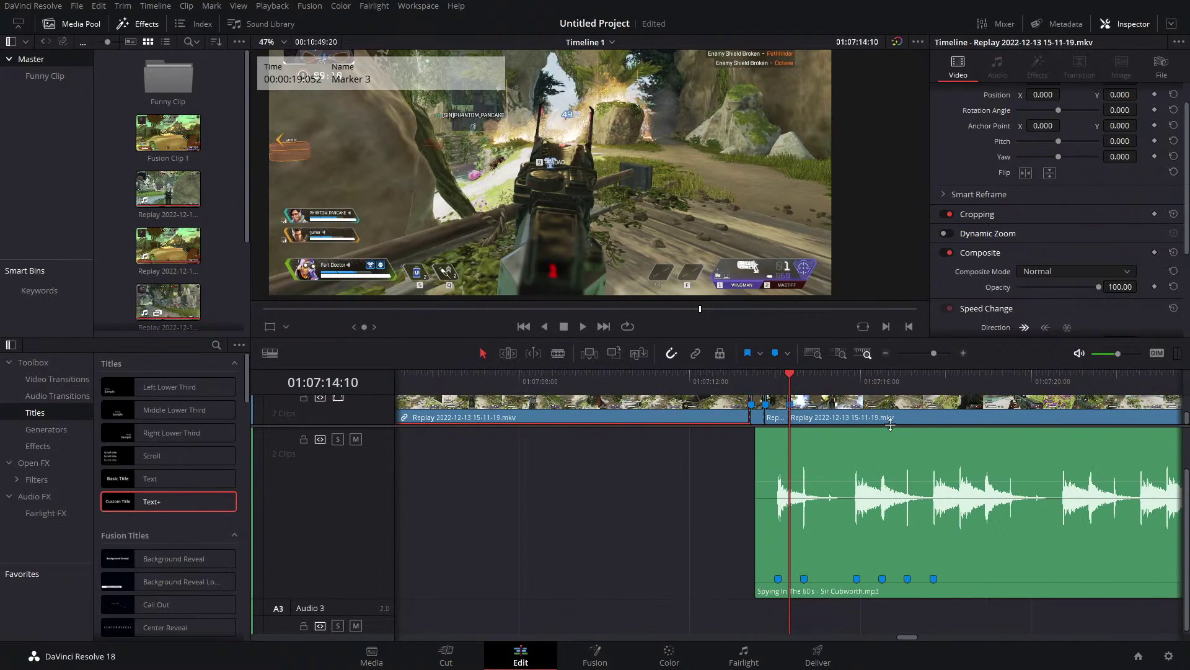
scroll(891, 422, "up", 2)
left_click(875, 443)
left_click_drag(874, 442, 894, 414)
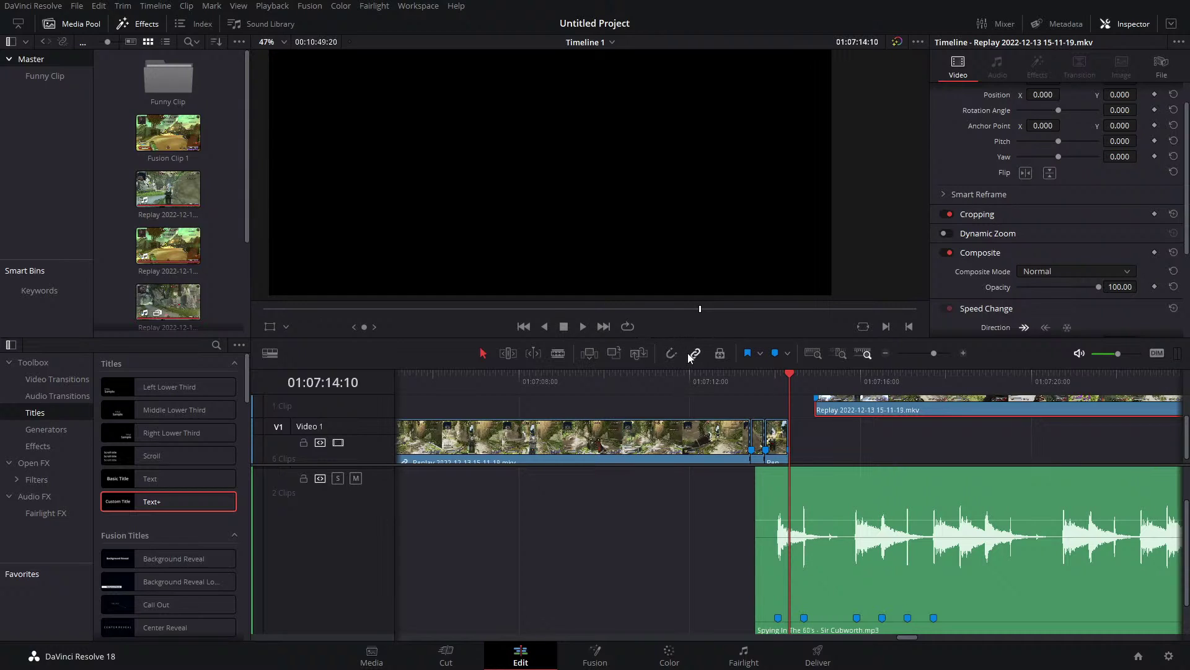
left_click_drag(848, 409, 819, 409)
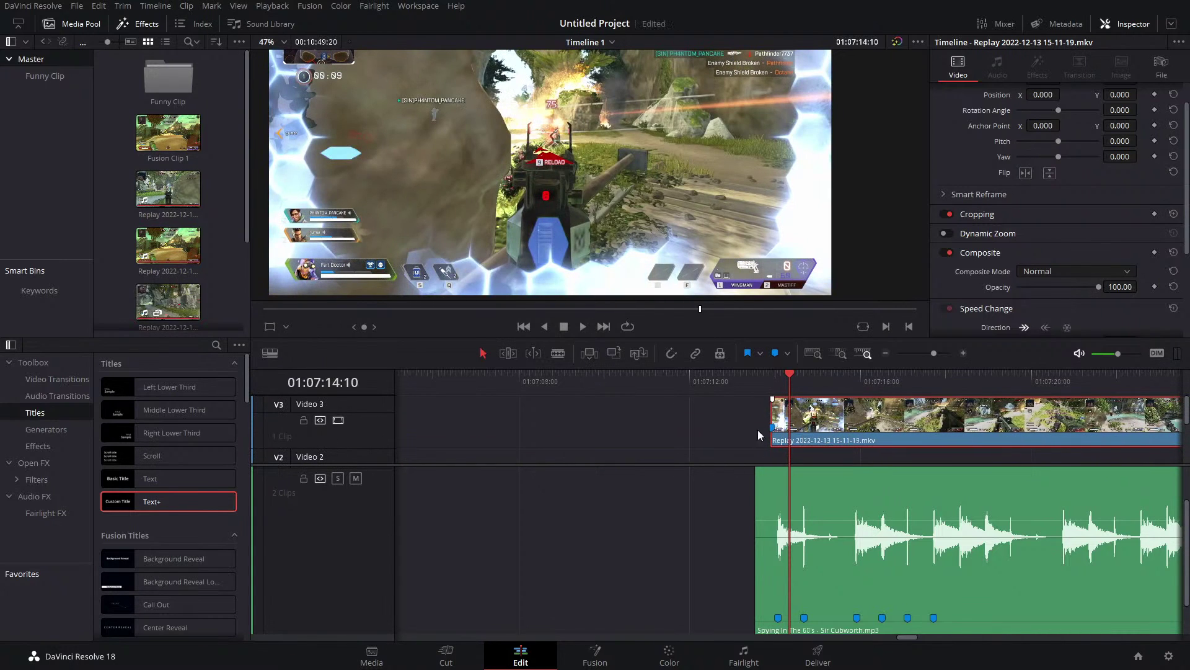
key("ctrl+z")
key("ctrl+z")
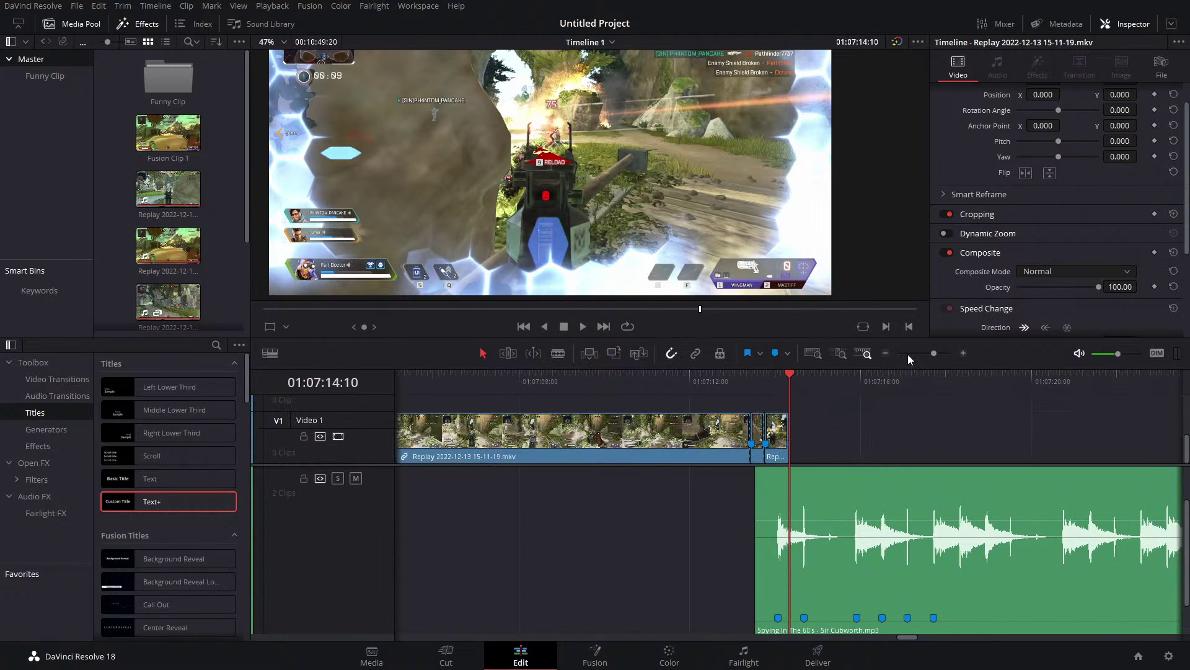
Align the starts of the three cut gameplay segments with the music's first, second and third beat markers, keeping the last one on Video 2.
left_click(942, 353)
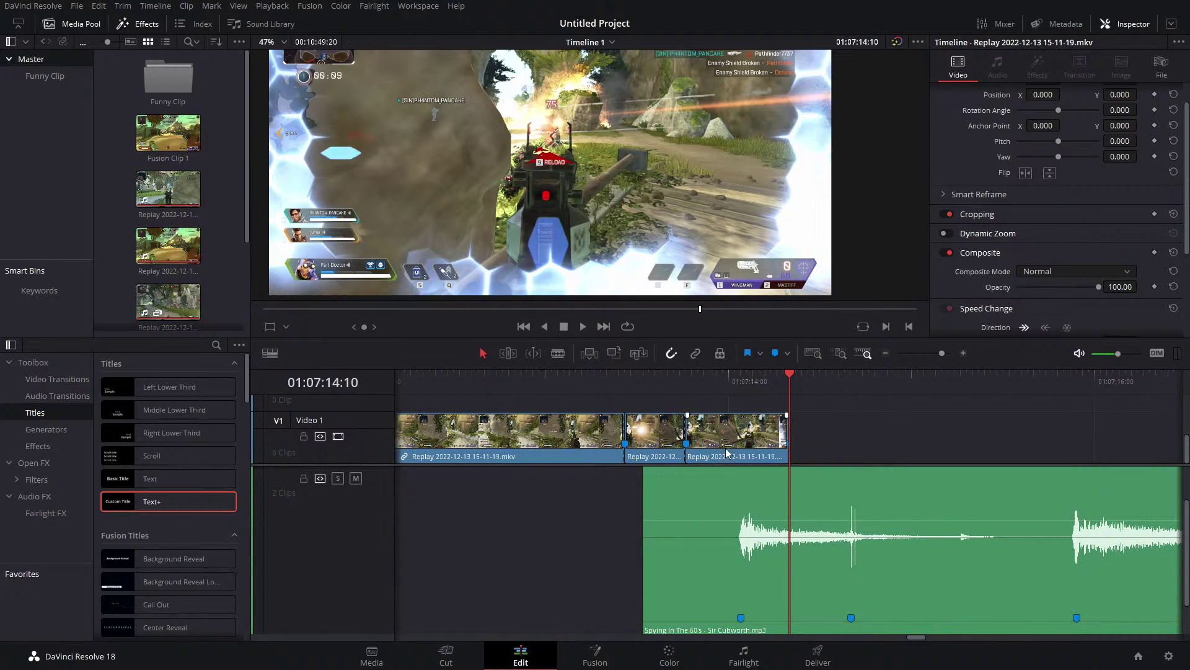
left_click_drag(719, 447, 921, 443)
left_click_drag(660, 437, 775, 441)
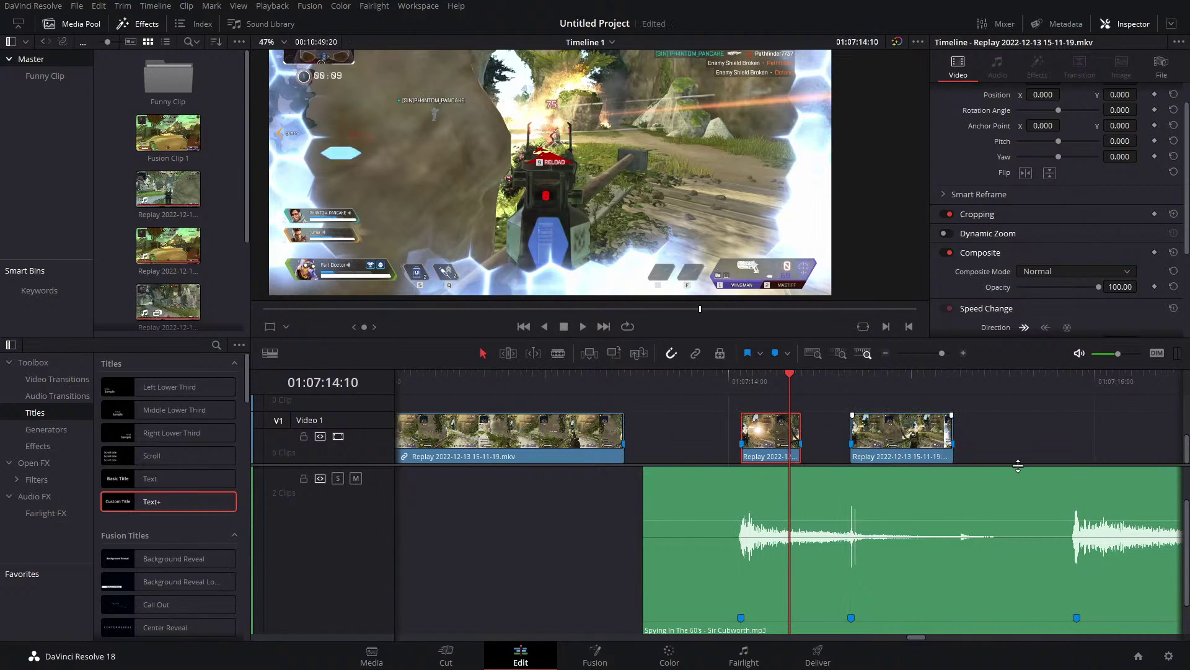
left_click_drag(942, 353, 930, 353)
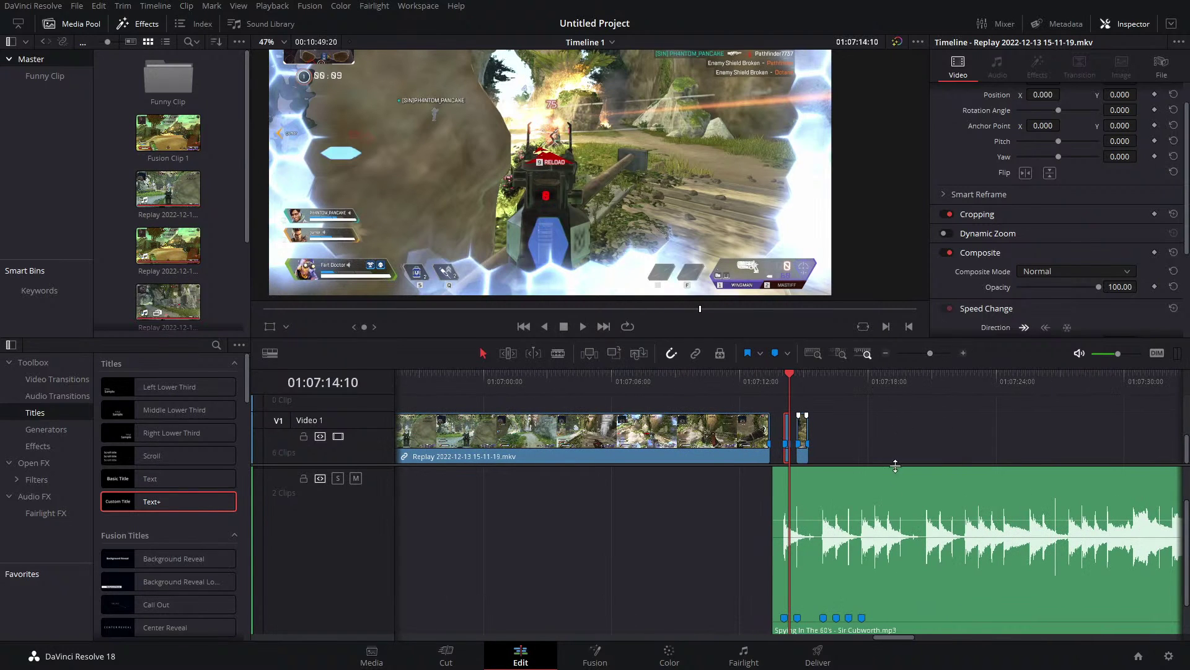
mouse_move(892, 466)
left_mouse_down()
mouse_move(859, 462)
mouse_move(855, 434)
mouse_move(896, 452)
left_mouse_up()
mouse_move(929, 353)
left_mouse_down()
mouse_move(947, 340)
mouse_move(937, 346)
left_mouse_up()
Play the aligned gameplay segments against the music and return the playhead to the first beat at 01:07:14:02.
left_click(772, 374)
key("space")
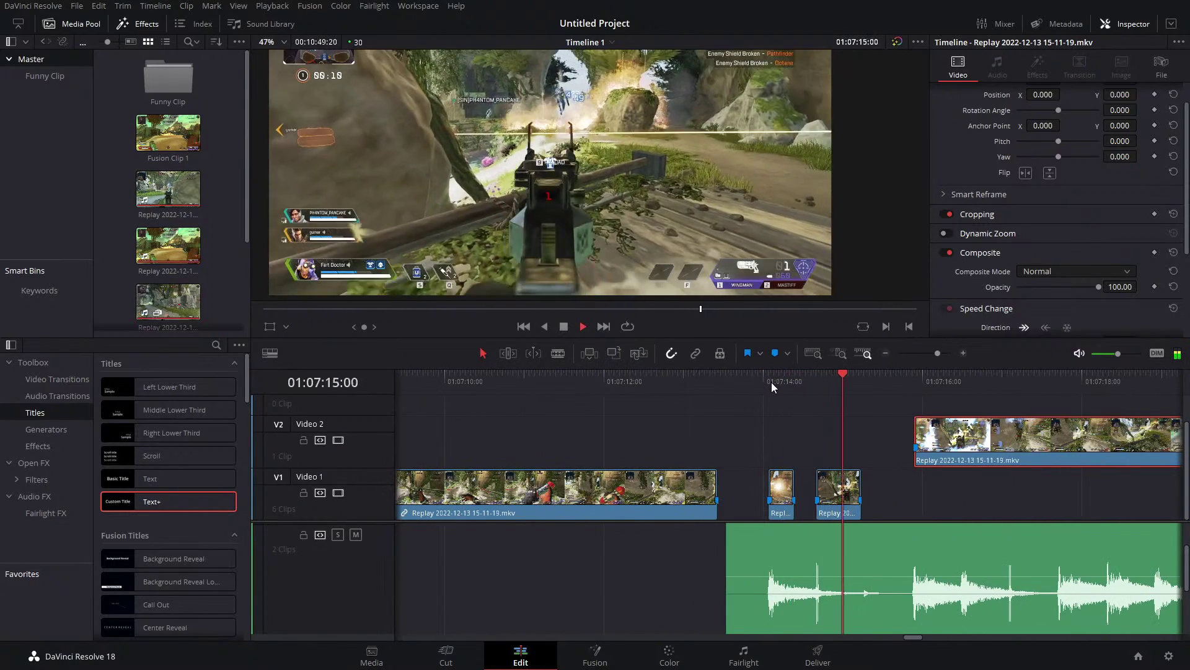
key("space")
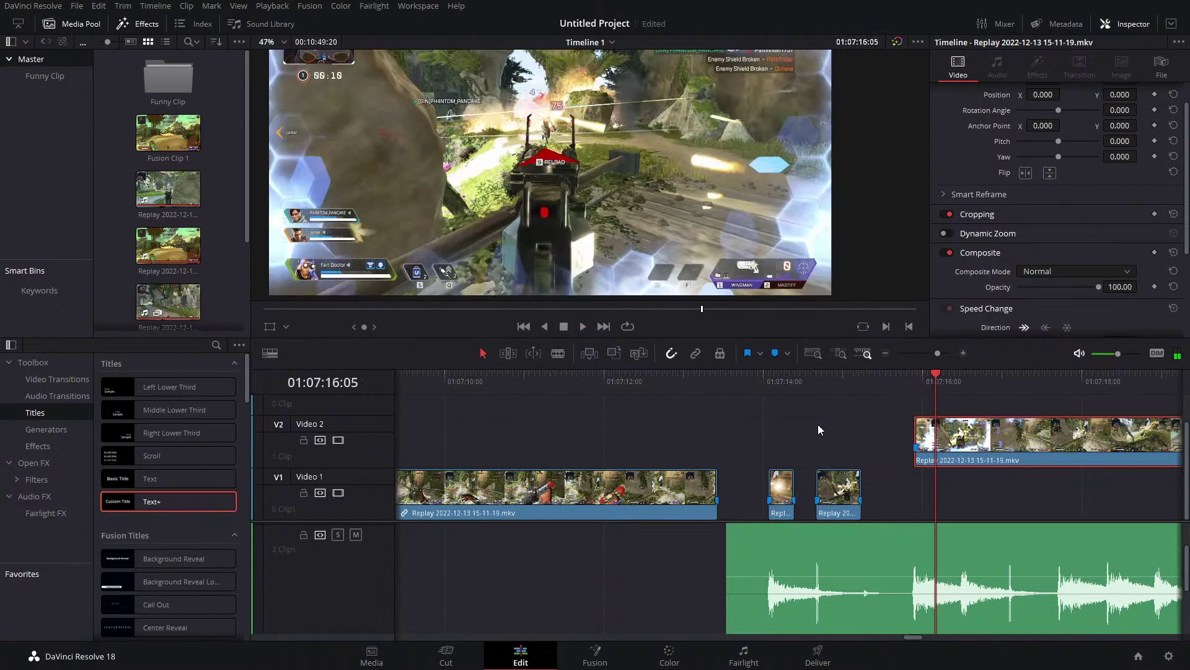
left_click(776, 392)
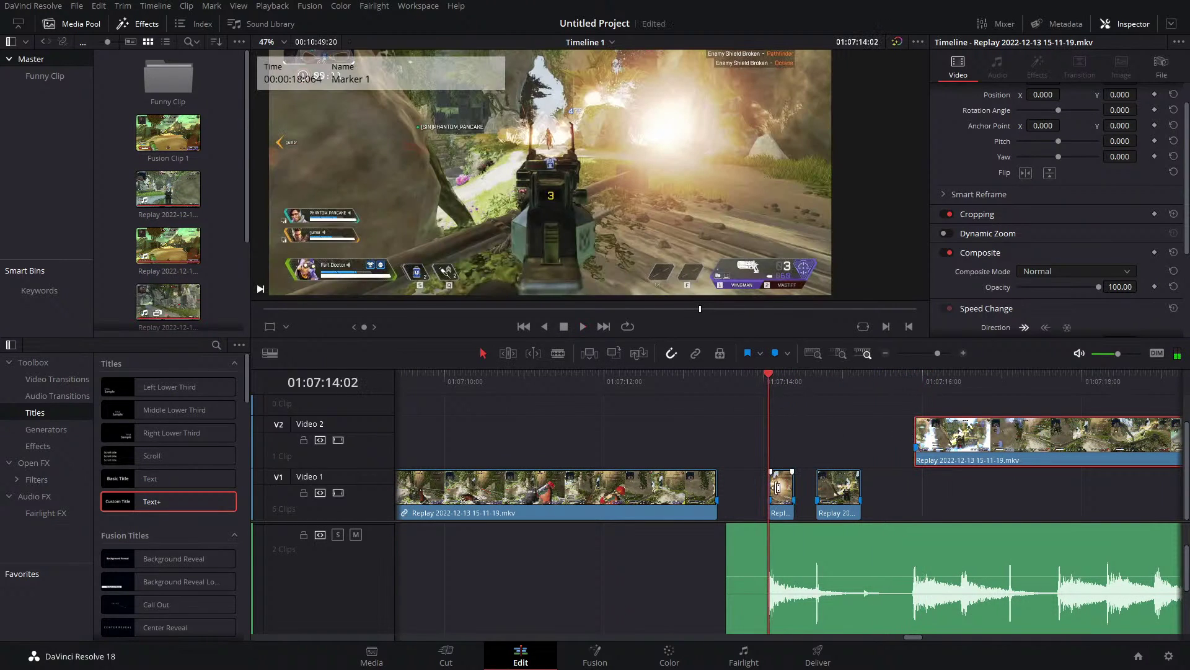
left_click(779, 489)
left_click(780, 482)
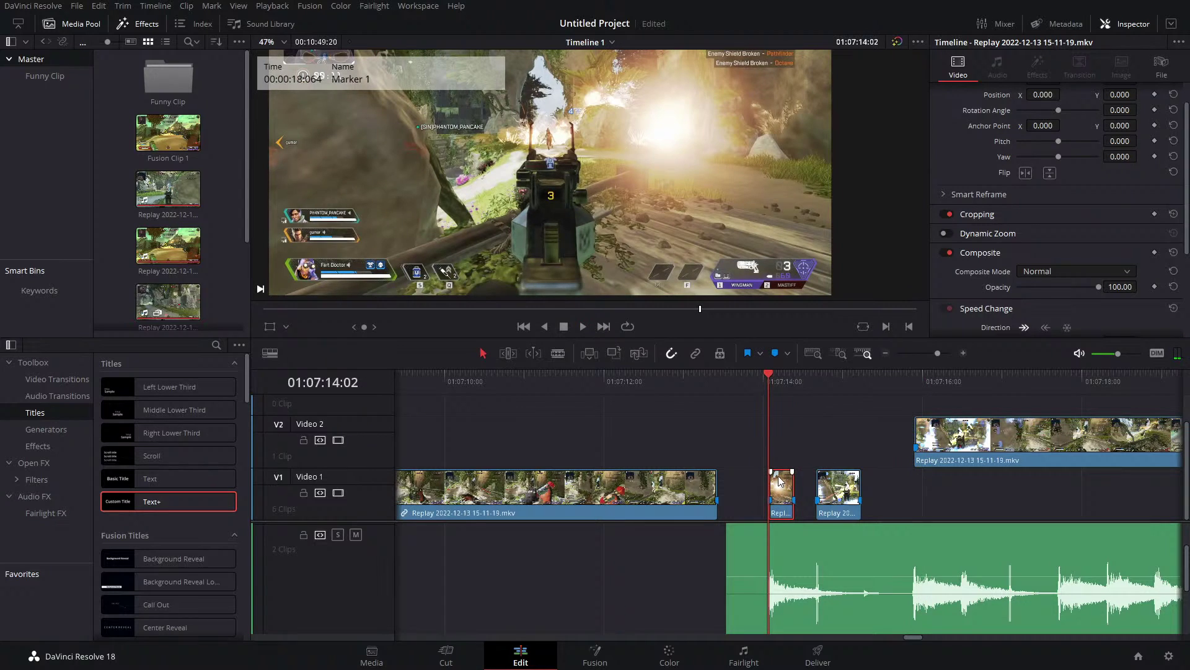
left_click(739, 442)
Undo the segment moves and the cuts, back to the uncut gameplay clip with its shot markers.
key("ctrl+z")
key("ctrl+z")
key("ctrl+z")
key("ctrl+z")
key("ctrl+z")
key("ctrl+z")
key("ctrl+z")
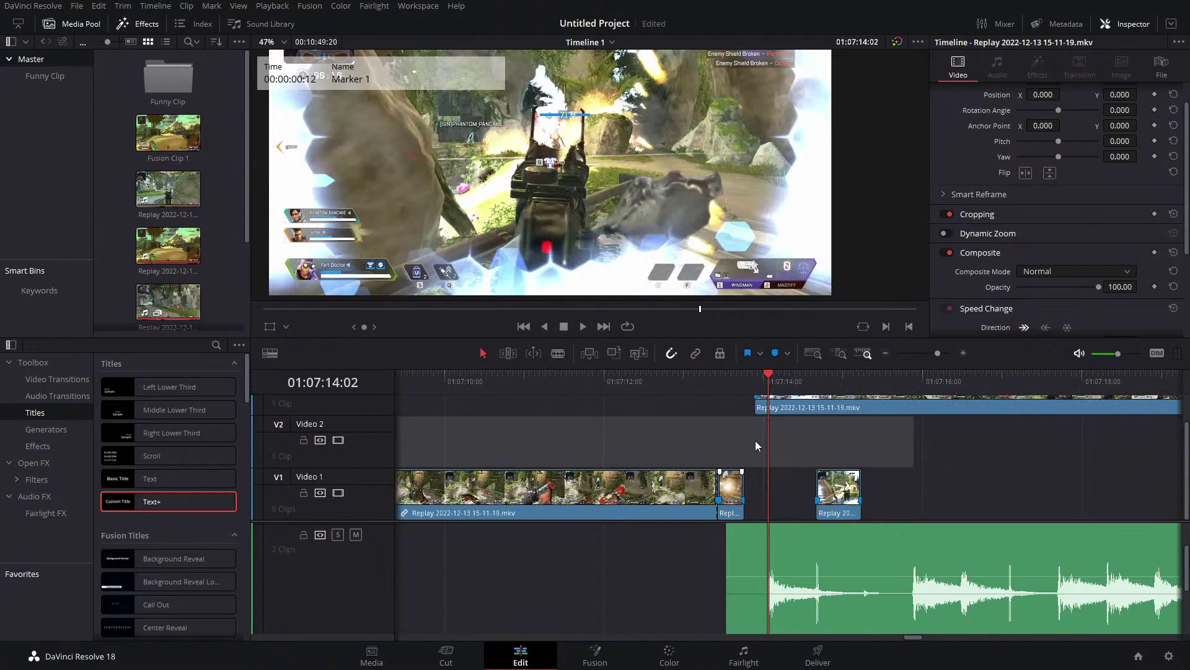
key("ctrl+z")
key("ctrl+z")
key("ctrl+z")
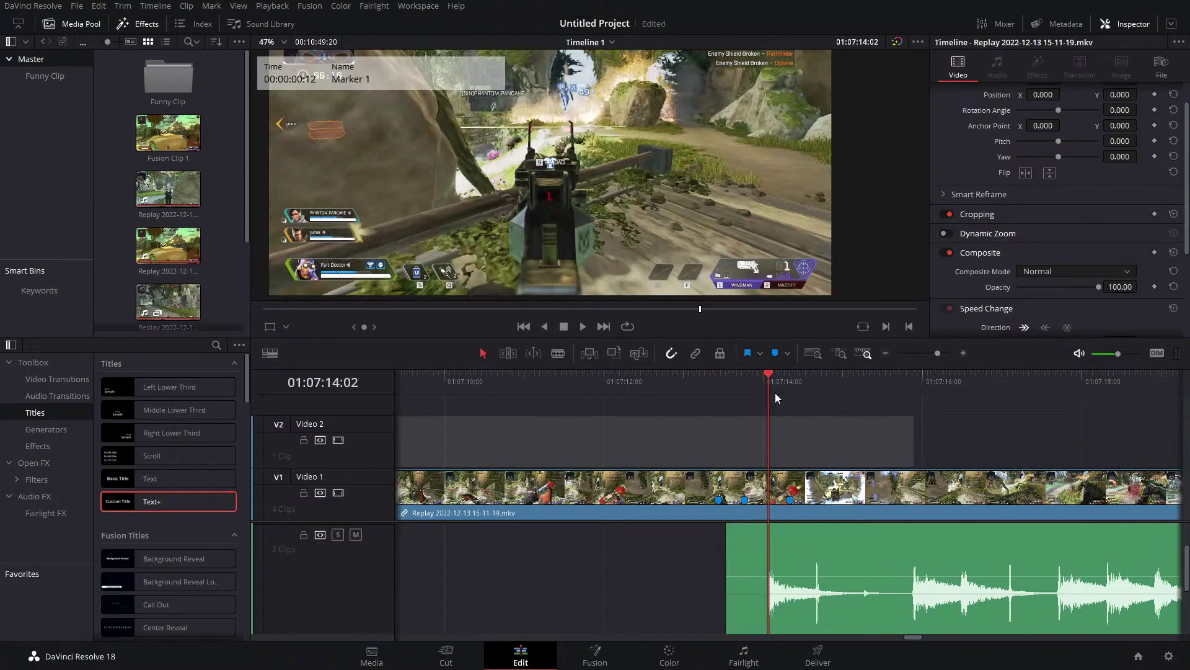
Show the retime controls on the Video 1 gameplay clip and add a speed point at 01:07:13:14, one frame after the first shot marker.
left_click_drag(770, 376, 730, 392)
key("ctrl+s")
key("Left")
key("Left")
key("Left")
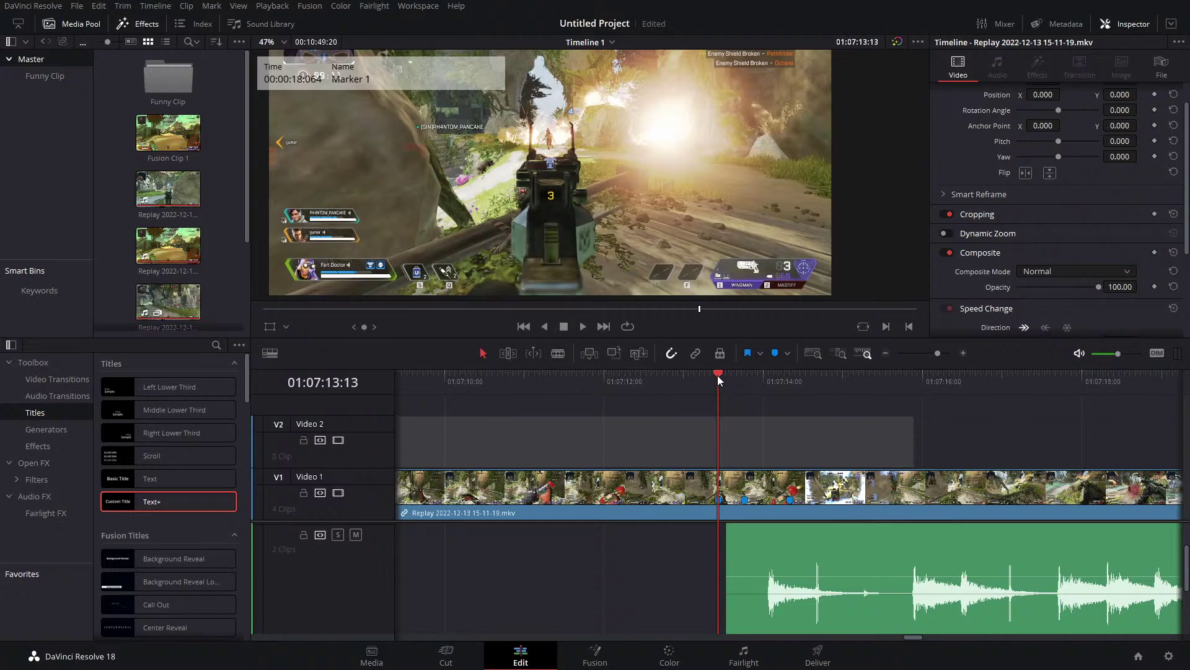
key("Right")
left_click(682, 476)
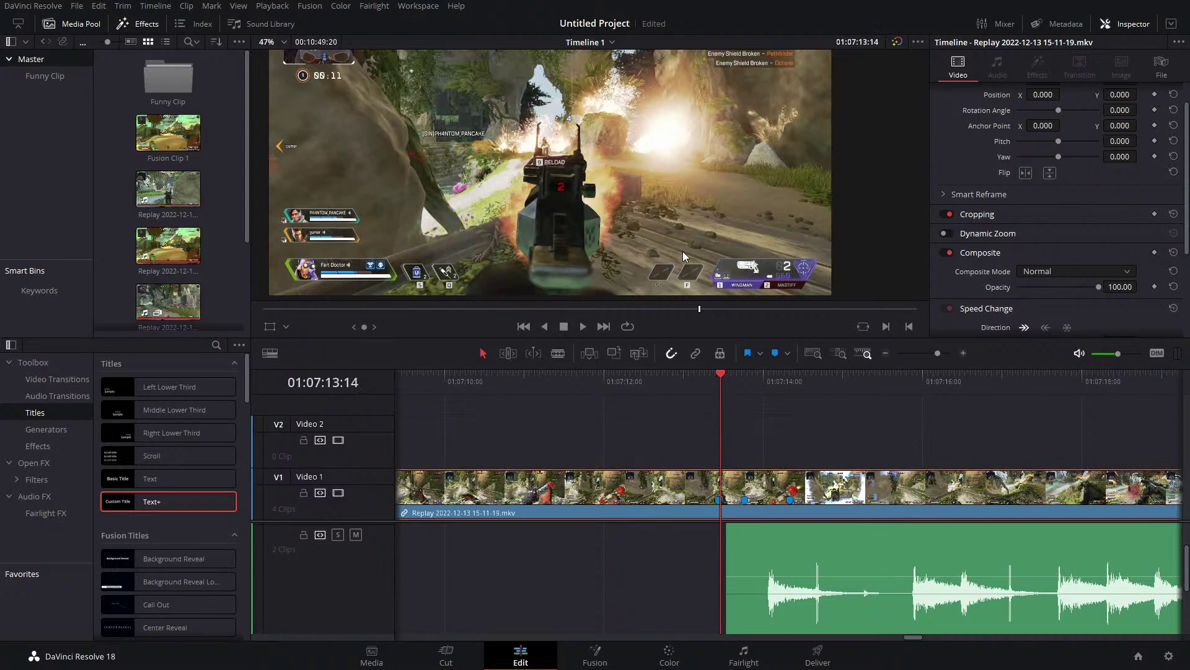
right_click(656, 480)
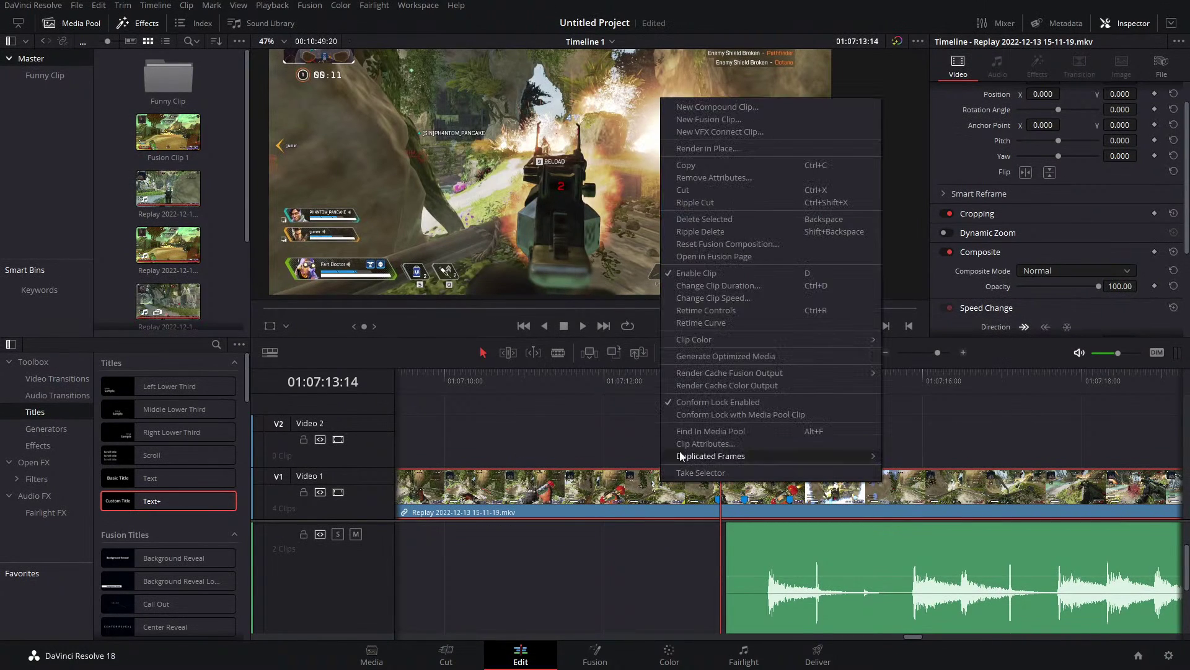
left_click(727, 315)
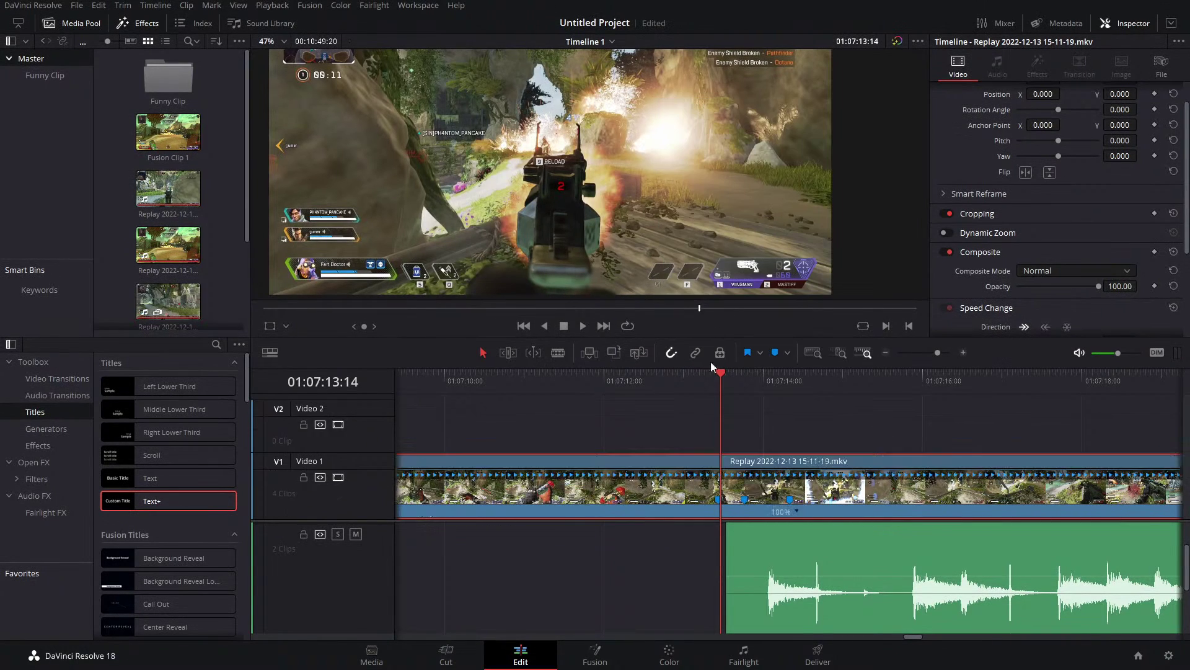
left_click(797, 512)
left_click(806, 528)
Duplicate the Video 1 gameplay clip onto Video 2, directly above the original.
left_click_drag(935, 353, 917, 366)
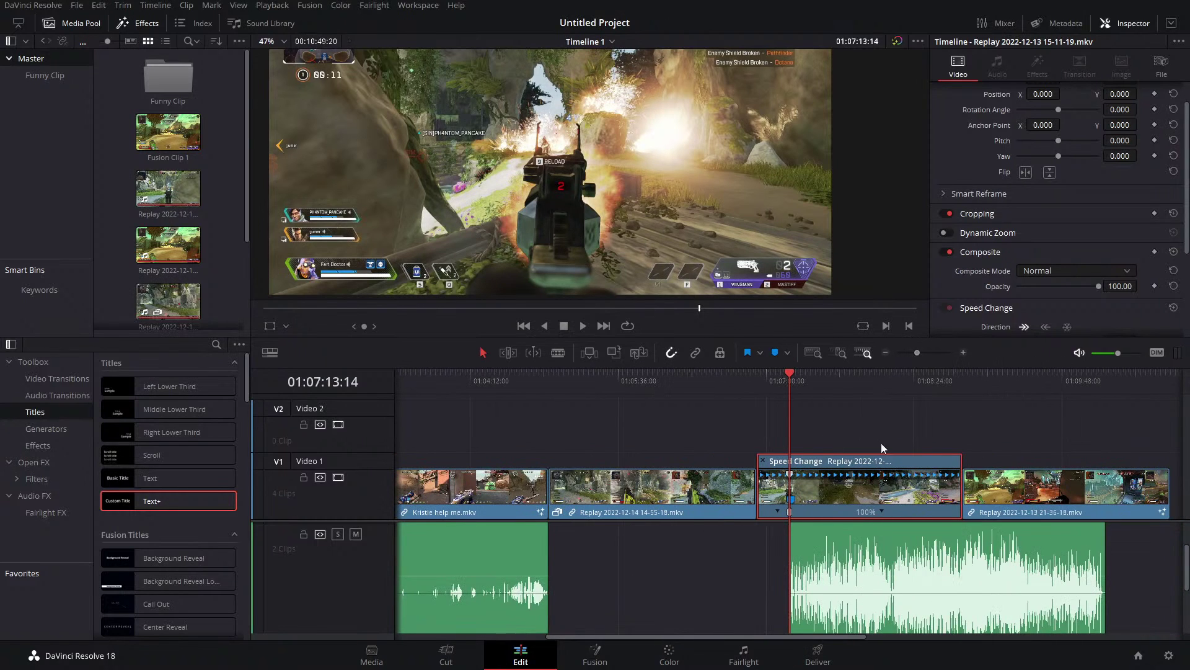
scroll(716, 551, "up", 3)
left_click_drag(829, 492, 828, 439)
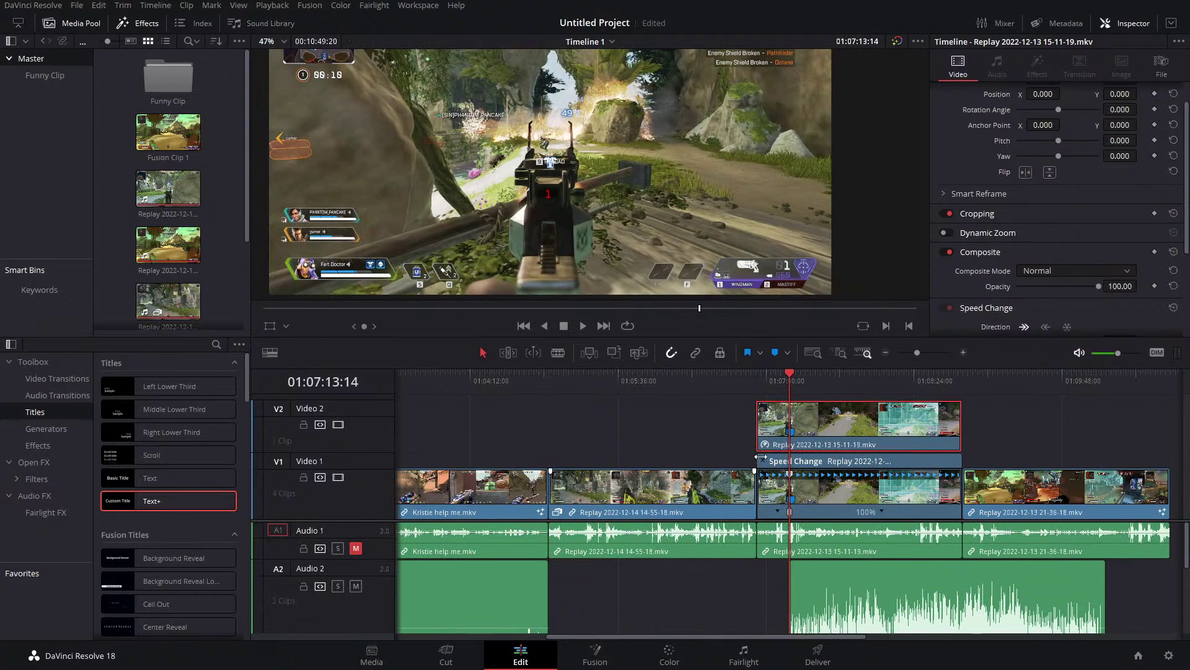
Clear the speed point from the Video 1 gameplay clip and disable the Video 1 track.
left_click(763, 459)
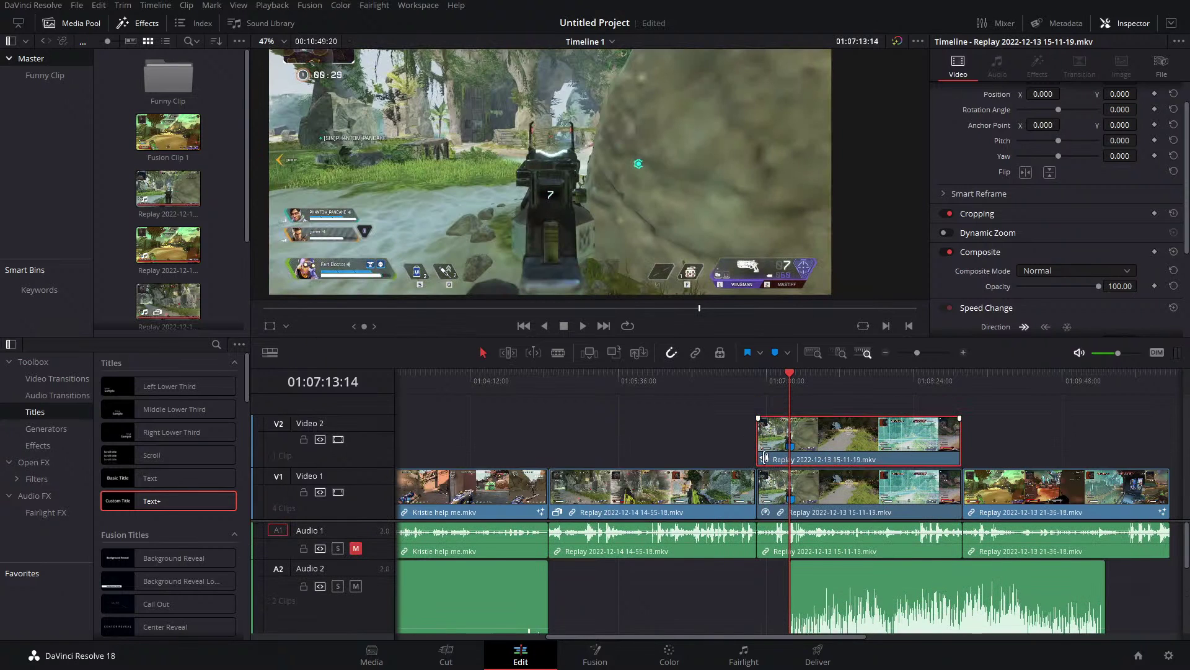
left_click(767, 511)
left_click(884, 512)
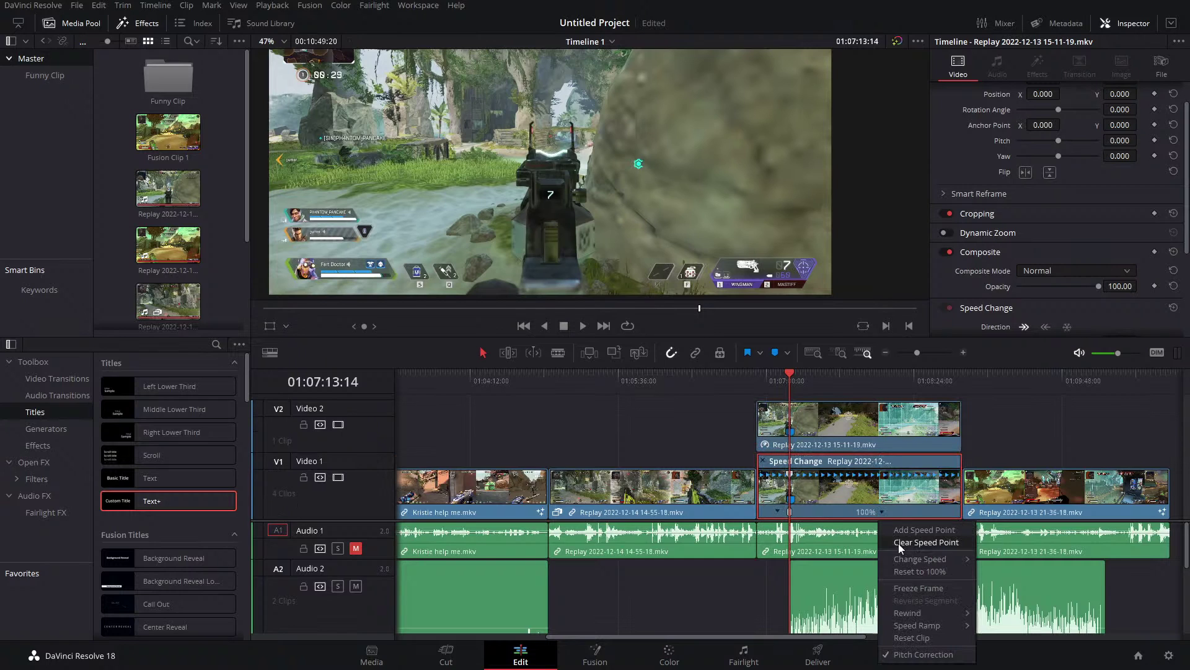
mouse_move(920, 626)
left_click(1004, 631)
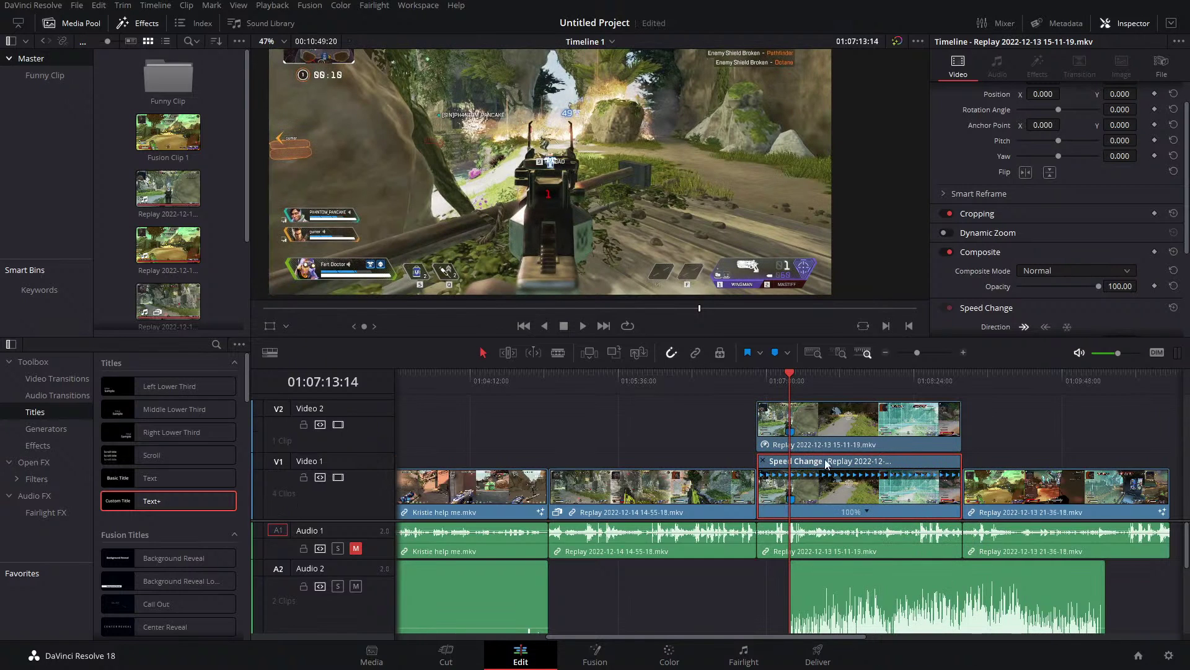
left_click(923, 353)
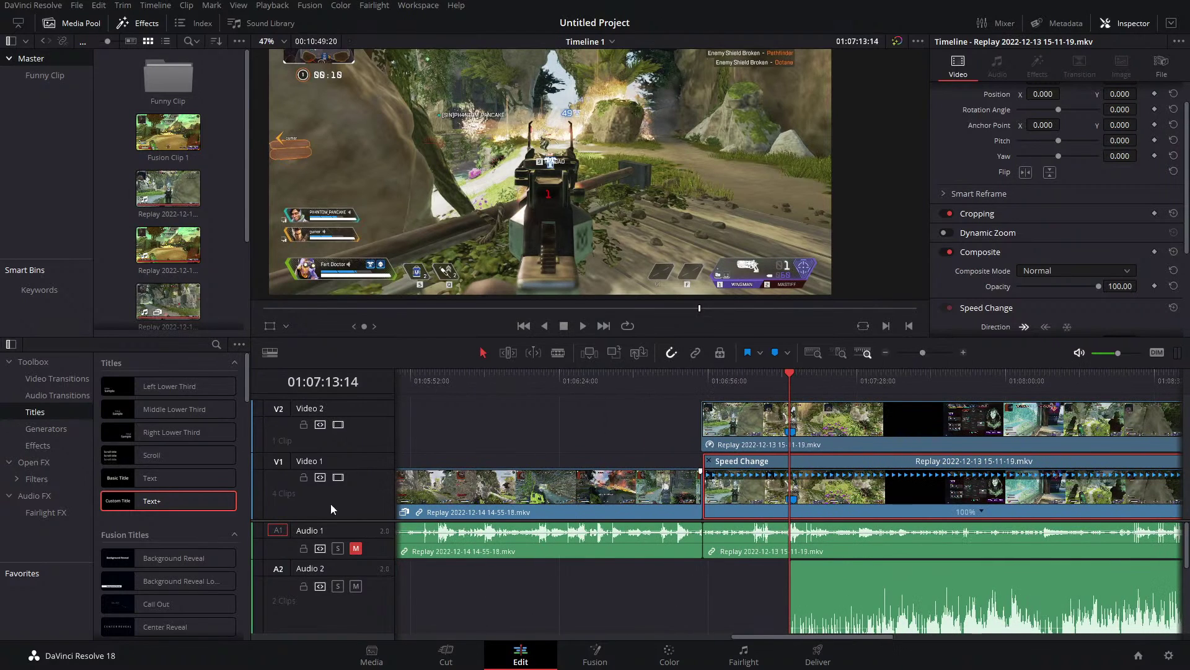
left_click(338, 477)
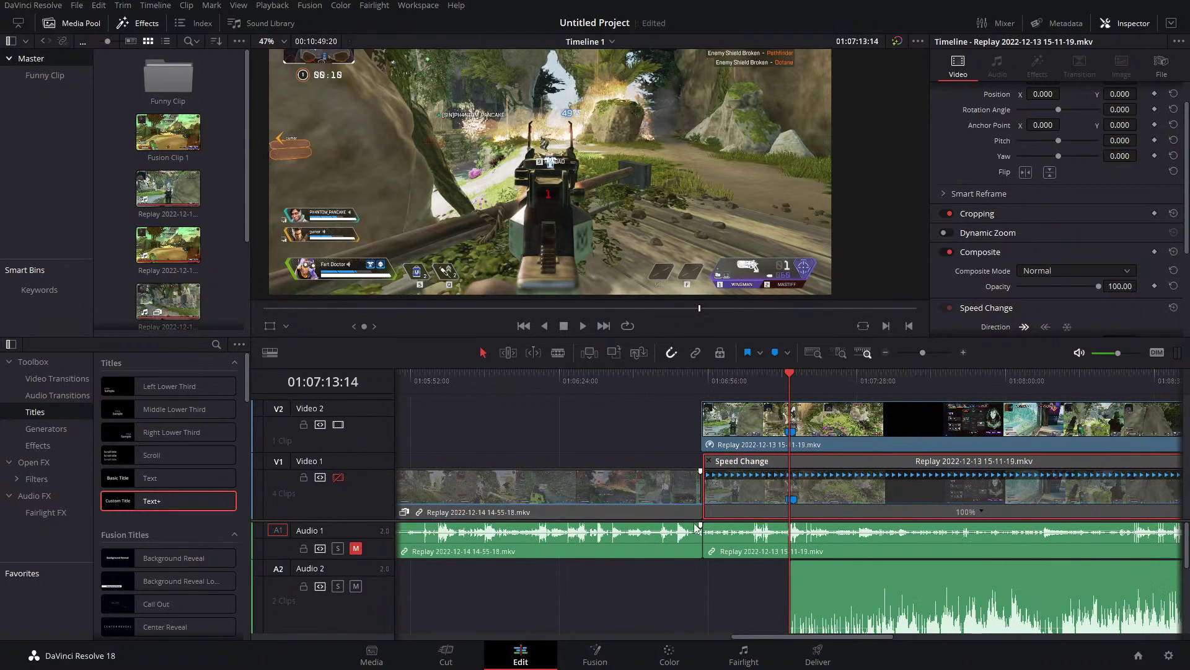
Move the playhead to the first shot marker at 01:07:13:03 and show the retime controls on the Video 2 gameplay clip.
scroll(707, 533, "down", 3)
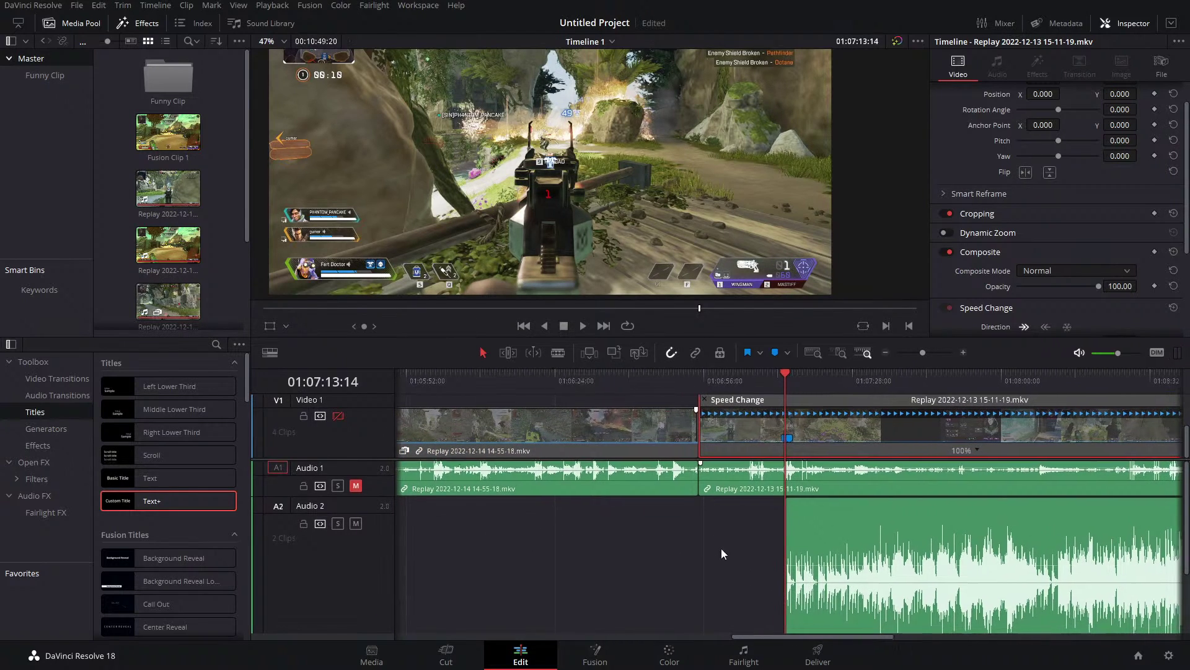
scroll(728, 551, "down", 3)
scroll(612, 405, "up", 3)
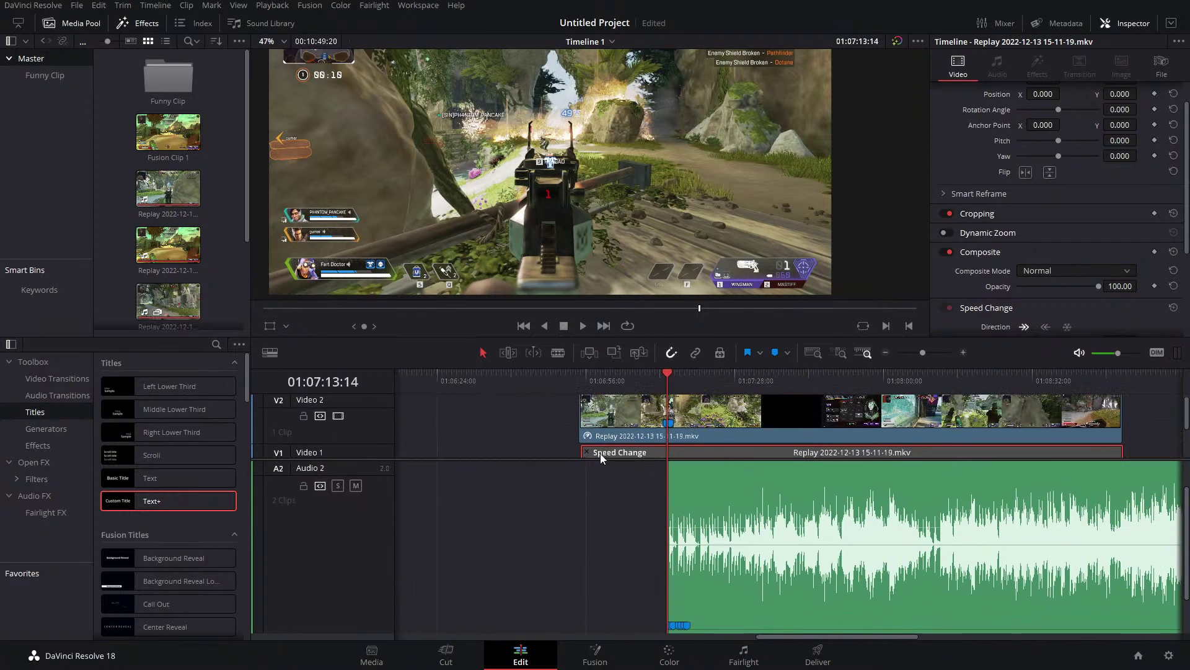
scroll(602, 459, "up", 1)
scroll(702, 412, "left", 2)
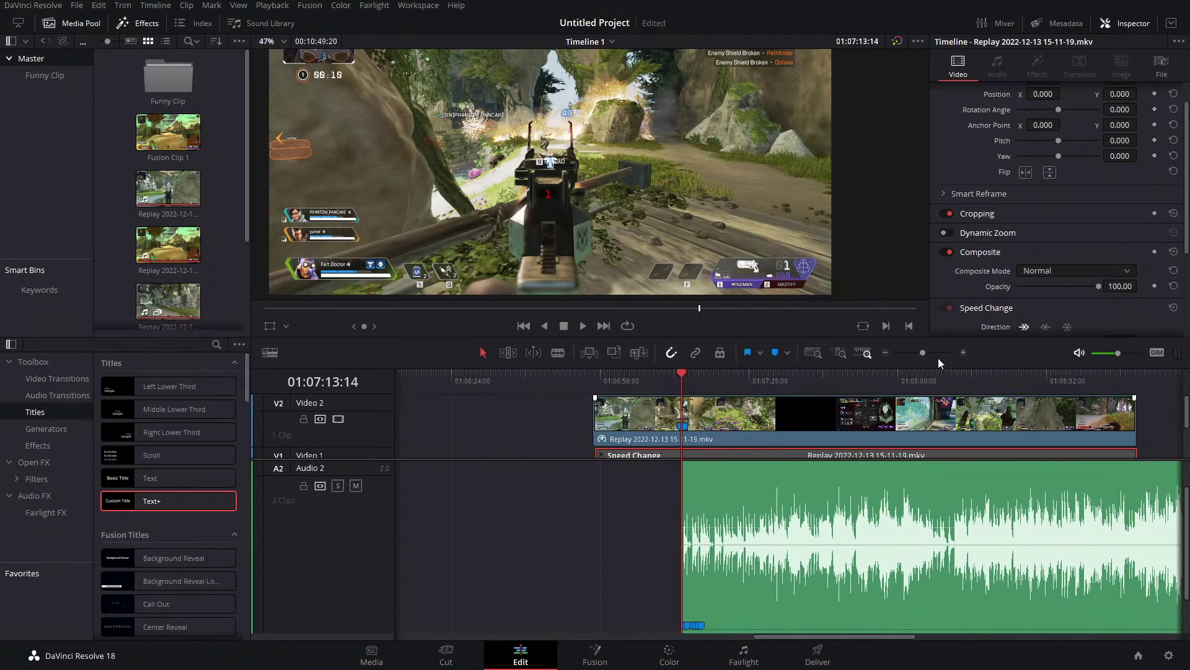
scroll(939, 352, "up", 3)
left_click(779, 381)
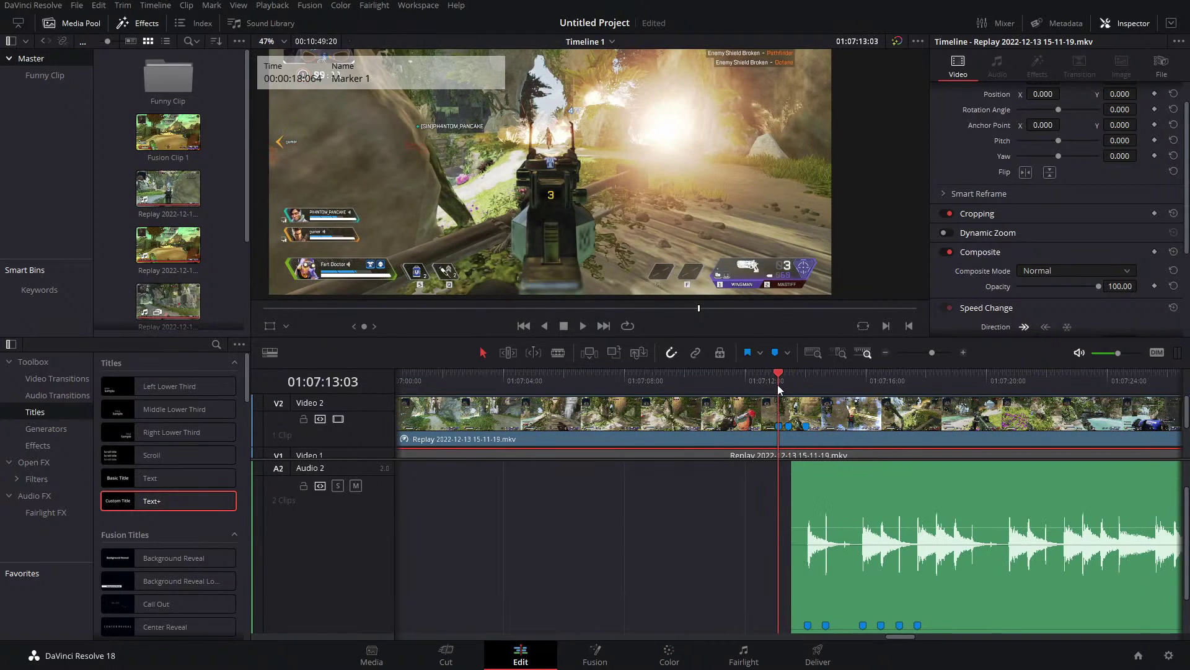
key("ctrl+r")
Move the Video 2 gameplay clip so its first speed point lines up with the first music beat at 01:07:14:02.
left_click_drag(927, 354, 944, 355)
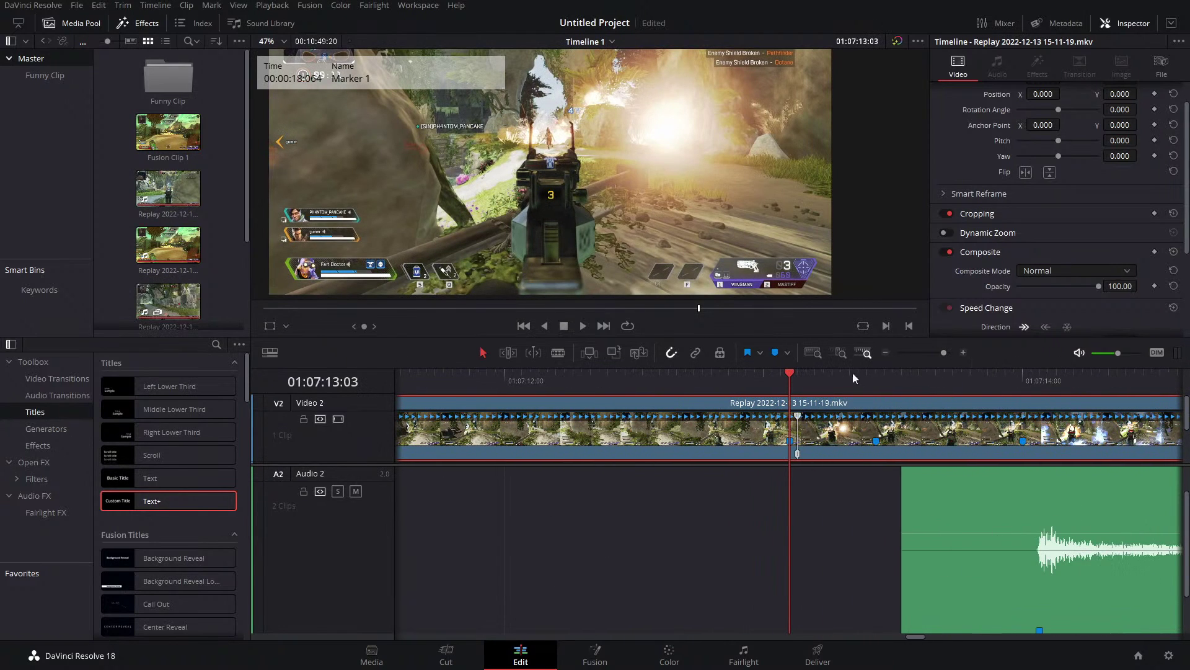
left_click(798, 379)
left_click_drag(944, 354, 929, 354)
left_click_drag(845, 432, 868, 432)
left_click_drag(794, 382, 805, 378)
left_click_drag(929, 352, 937, 352)
scroll(693, 534, "down", 3)
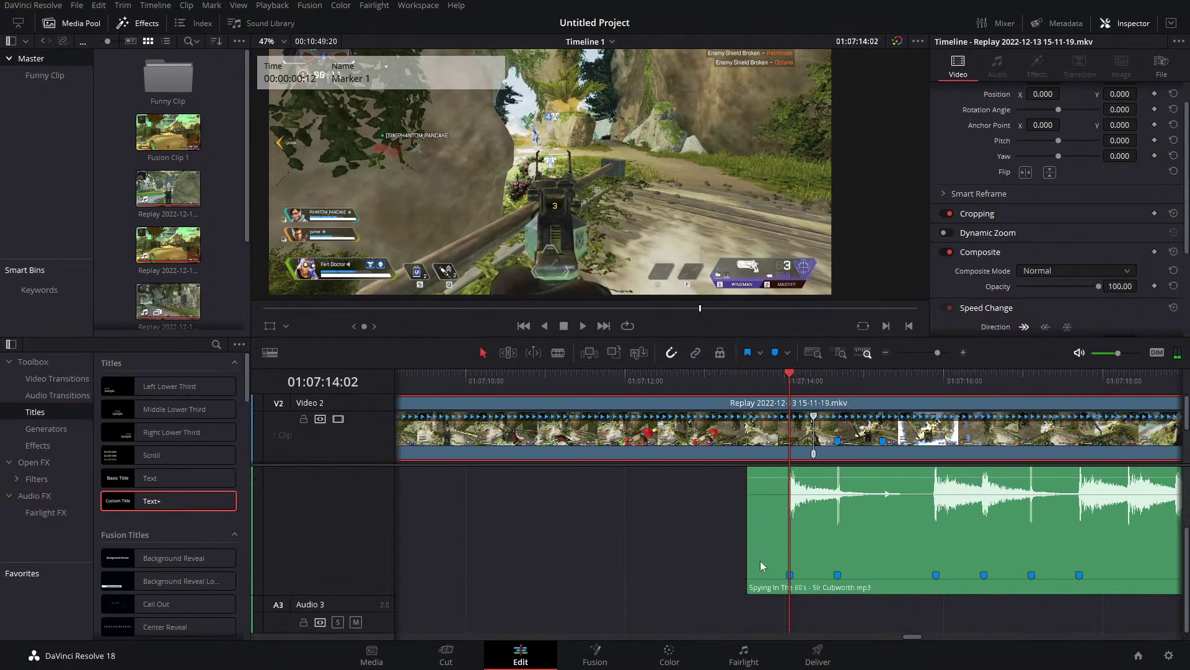
key("ctrl+z")
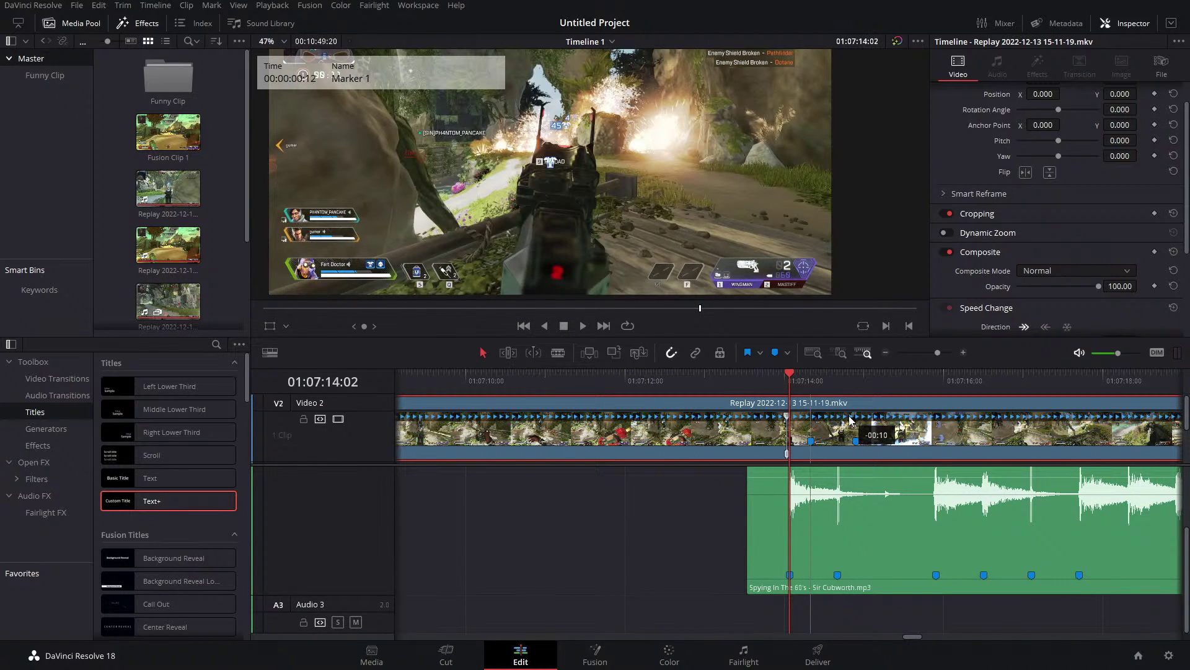
left_click_drag(937, 352, 935, 352)
left_click(938, 353)
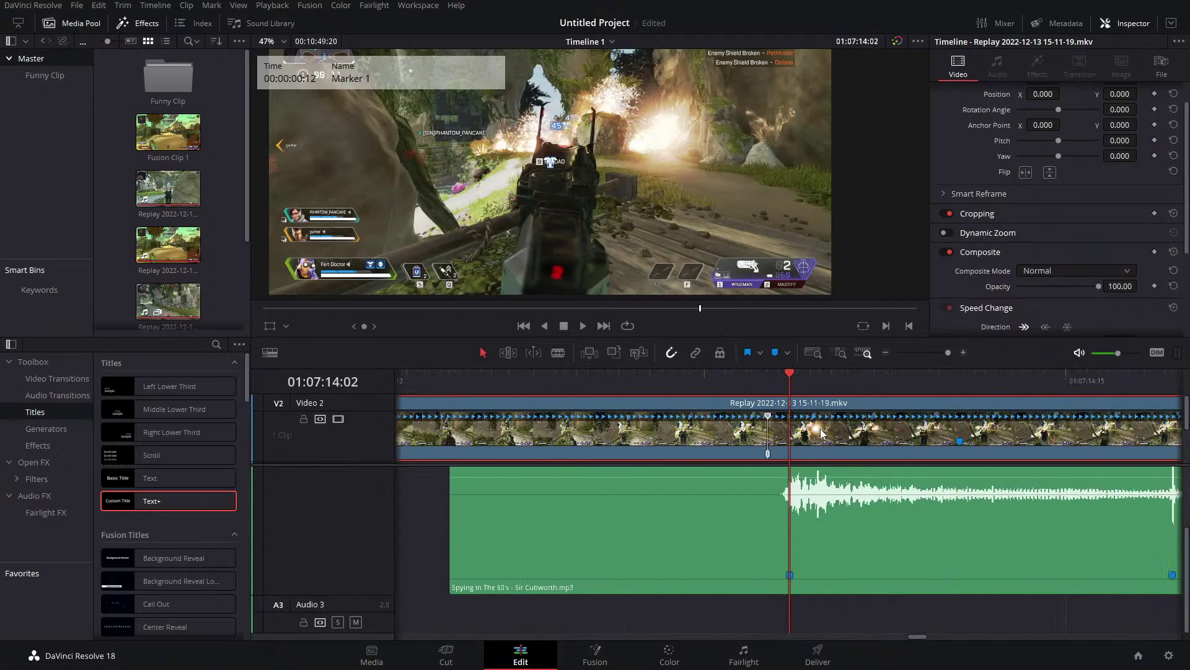
left_click_drag(948, 352, 939, 359)
Add a second speed point to the Video 2 clip at 01:07:14:12, just past the second shot marker.
left_click_drag(813, 382, 820, 397)
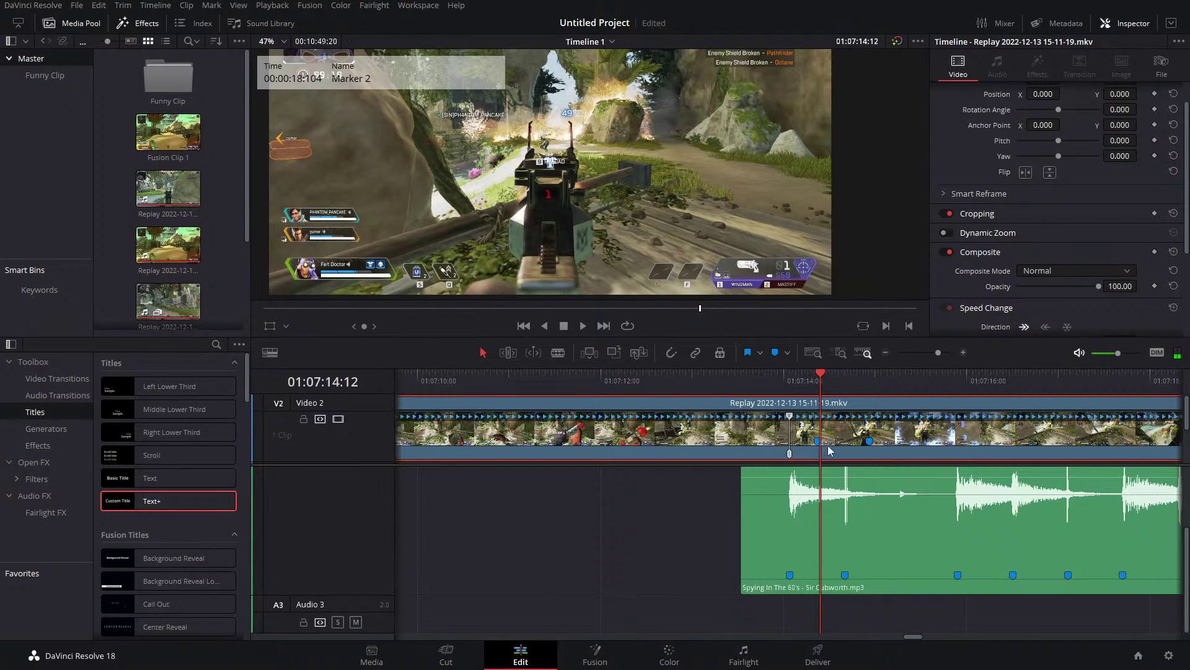
scroll(756, 416, "down", 1)
scroll(755, 416, "up", 2)
left_click_drag(944, 357, 925, 361)
left_click(720, 450)
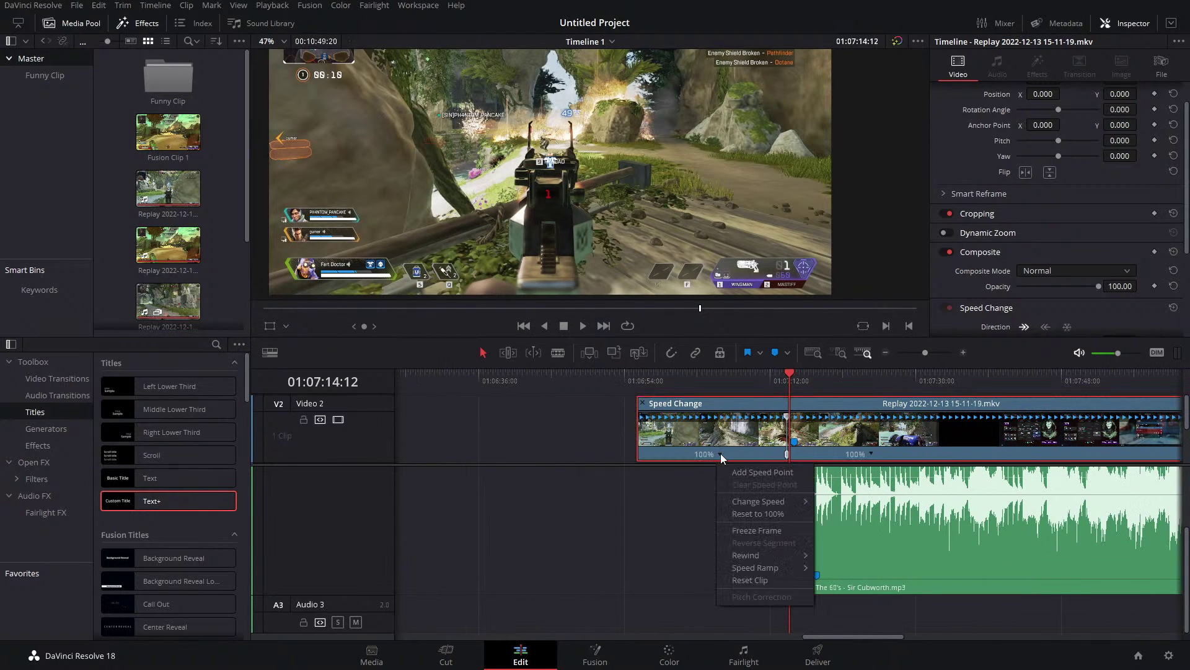
Add a third speed point to the Video 2 clip at 01:07:14:29, by the third shot marker.
left_click(935, 355)
left_click_drag(936, 352, 937, 352)
left_click_drag(824, 377, 833, 375)
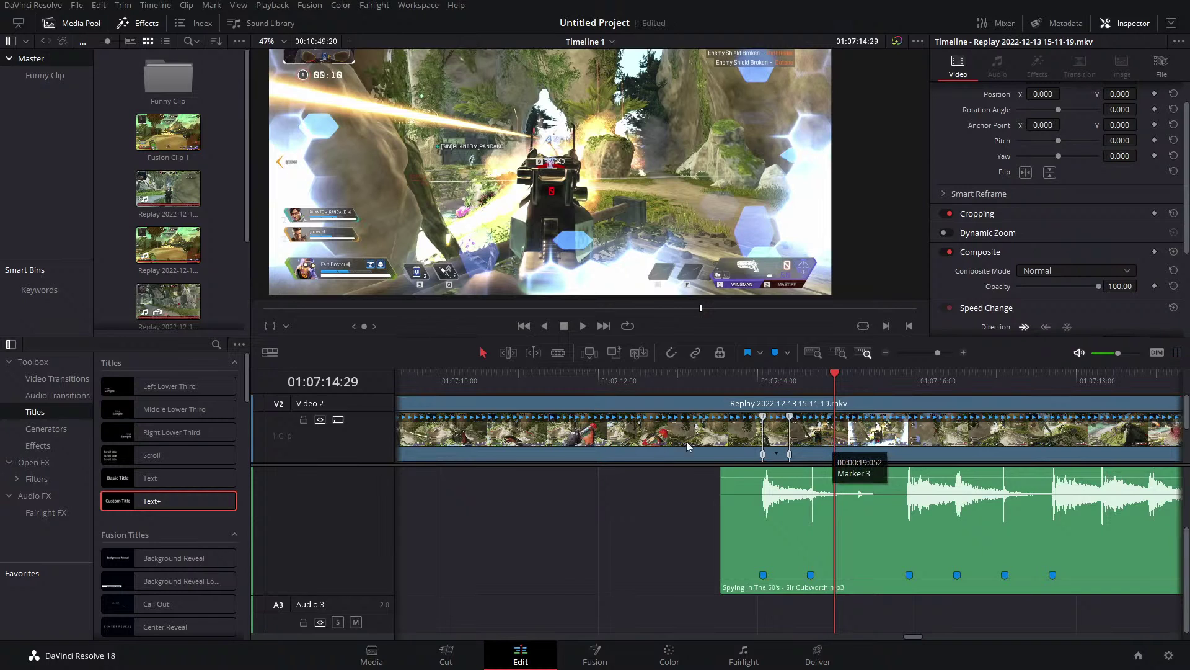
right_click(793, 454)
left_click(806, 472)
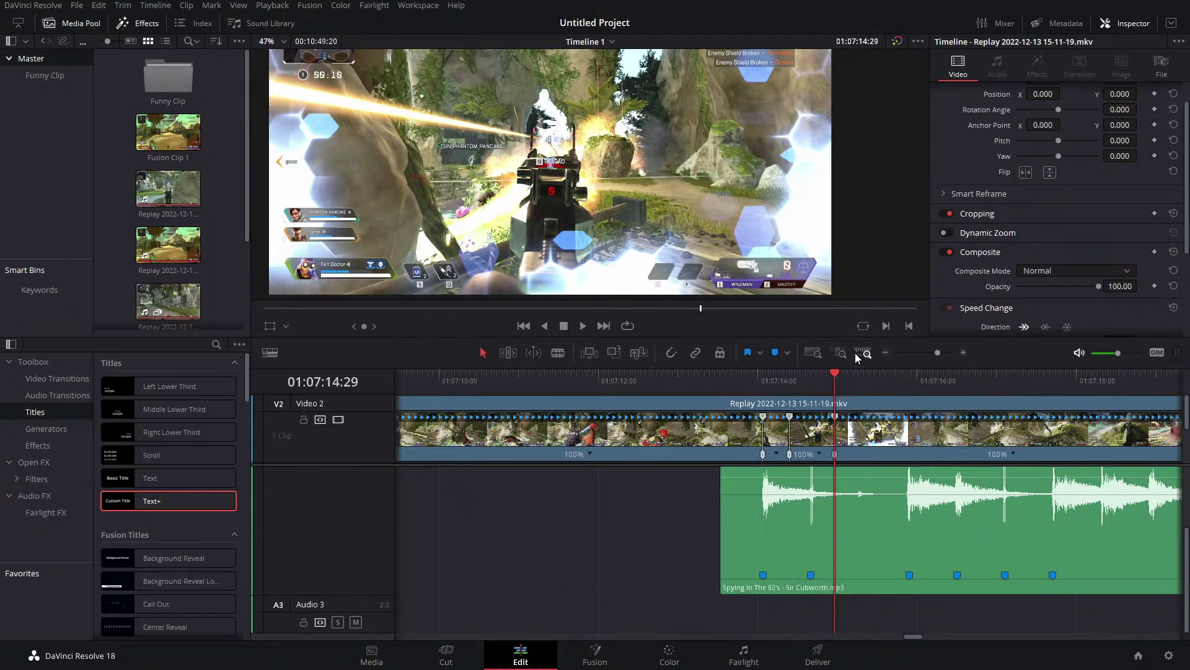
Stretch the segments by moving the second speed point to the beat at 01:07:14:20 and the third to 01:07:15:27.
mouse_move(772, 377)
left_mouse_down()
mouse_move(765, 387)
mouse_move(810, 375)
left_mouse_up()
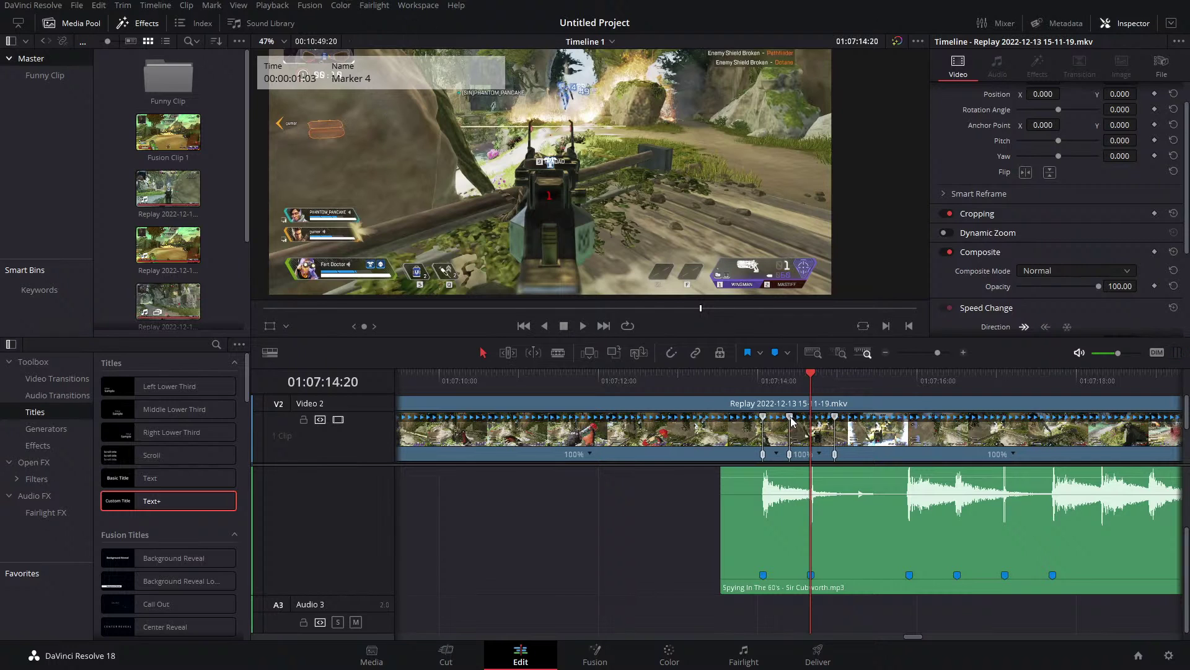
left_click_drag(791, 422, 812, 421)
left_click_drag(843, 377, 909, 380)
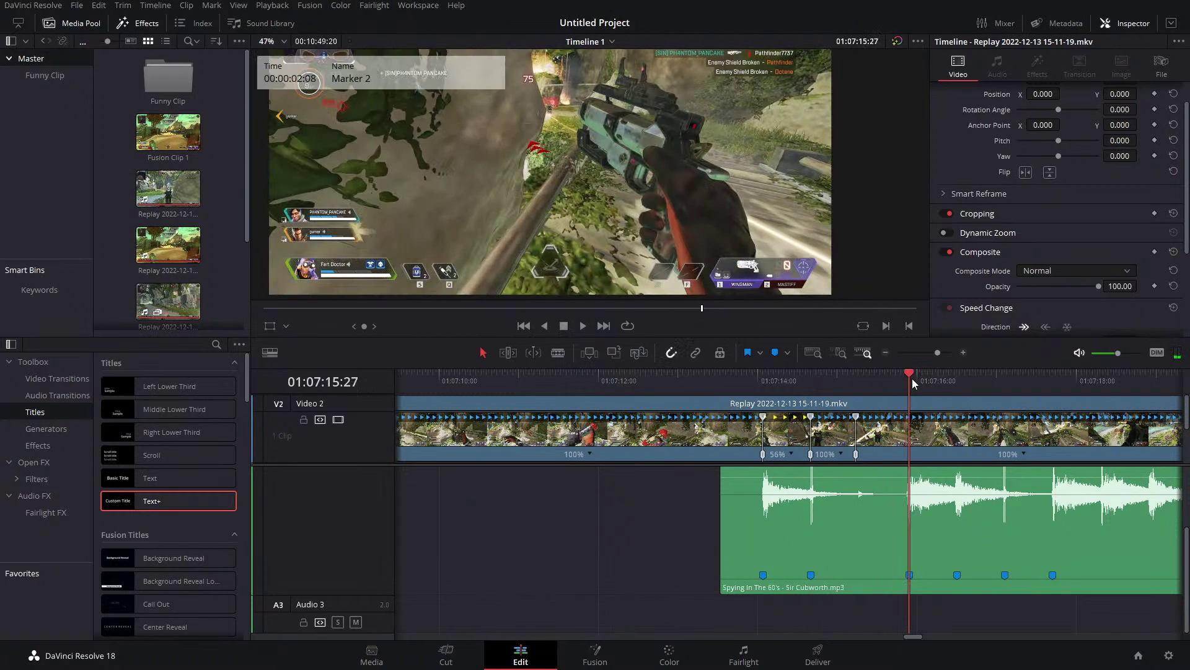
left_click_drag(859, 420, 732, 386)
Play the retimed Video 2 section against the music twice, starting before the first beat.
key("space")
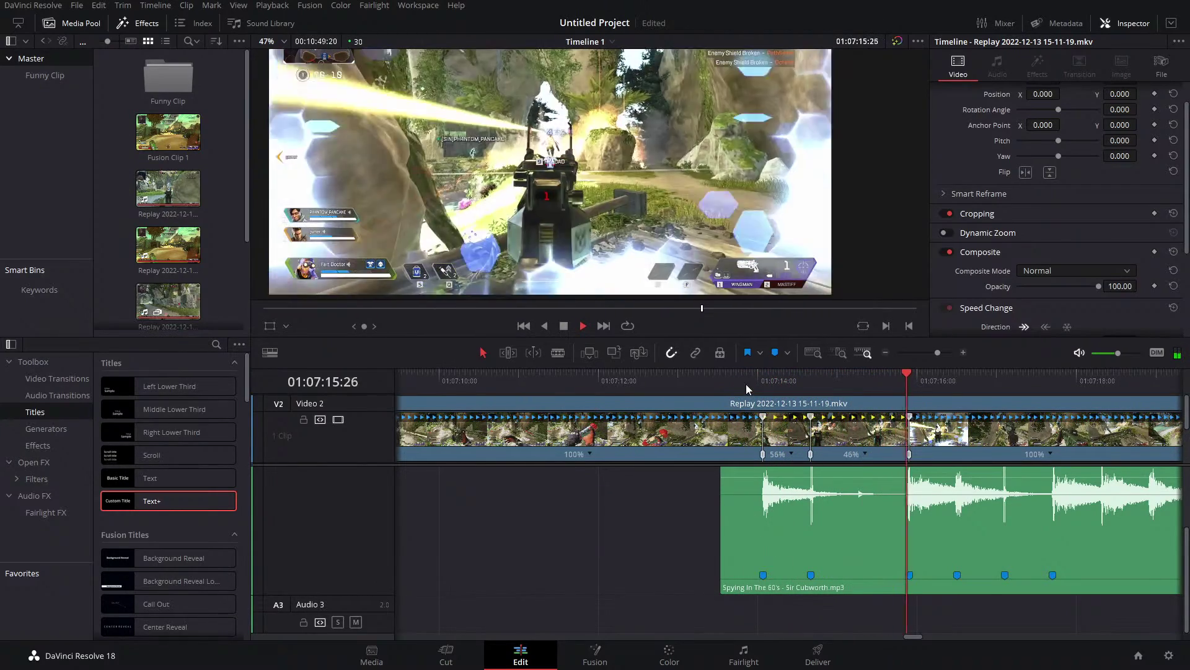
key("space")
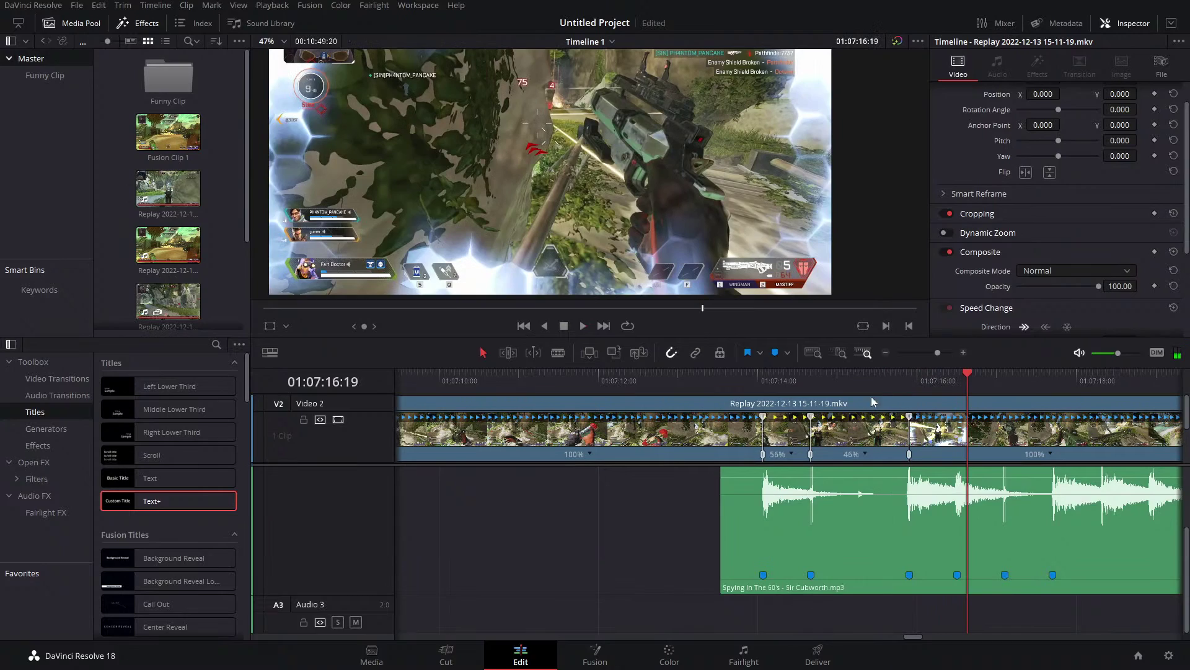
left_click_drag(881, 381, 734, 383)
key("space")
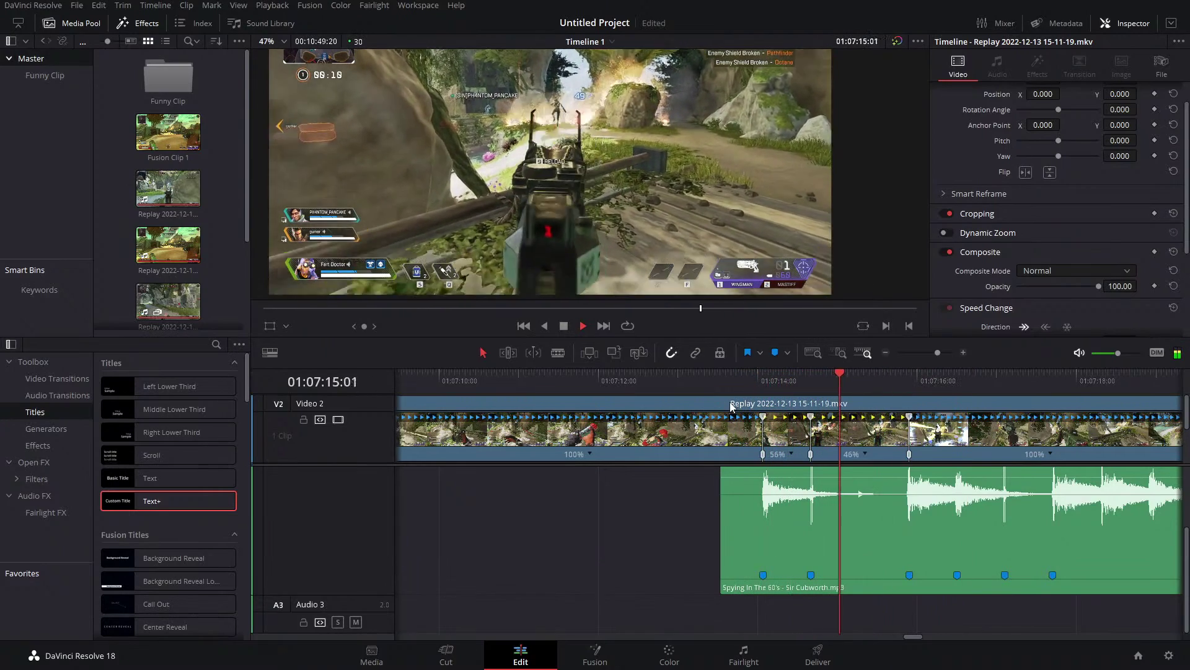
key("space")
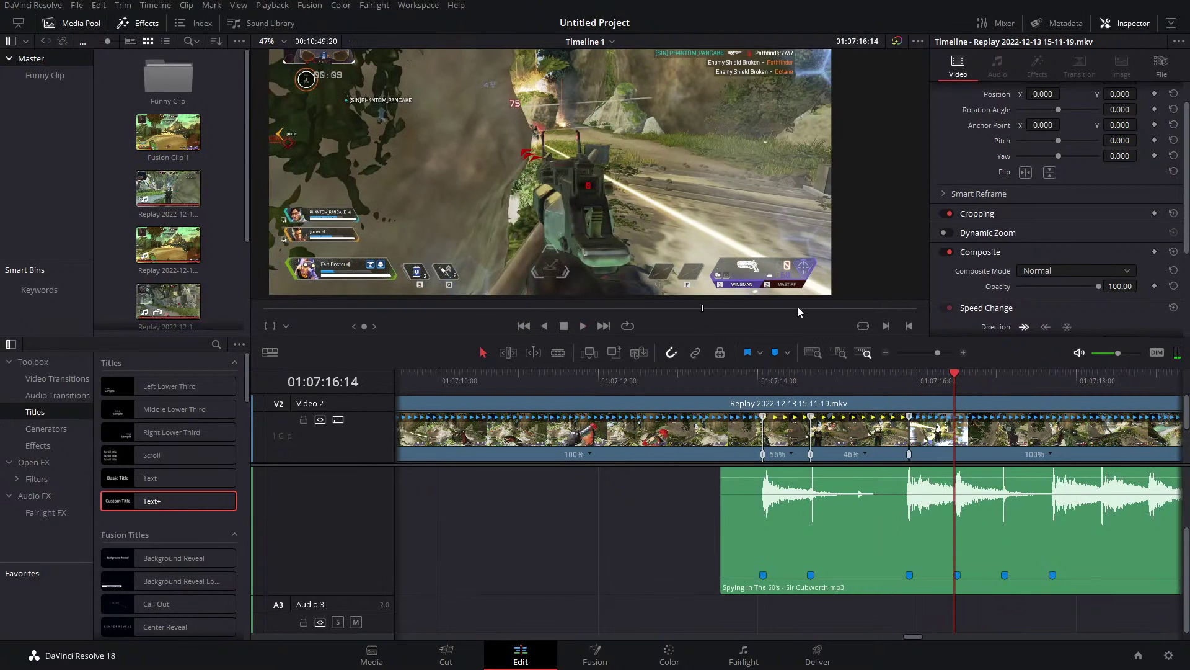
Delete the music clip from Audio 2 and the duplicated gameplay clip from Video 2.
left_click(935, 357)
left_click_drag(935, 357, 919, 362)
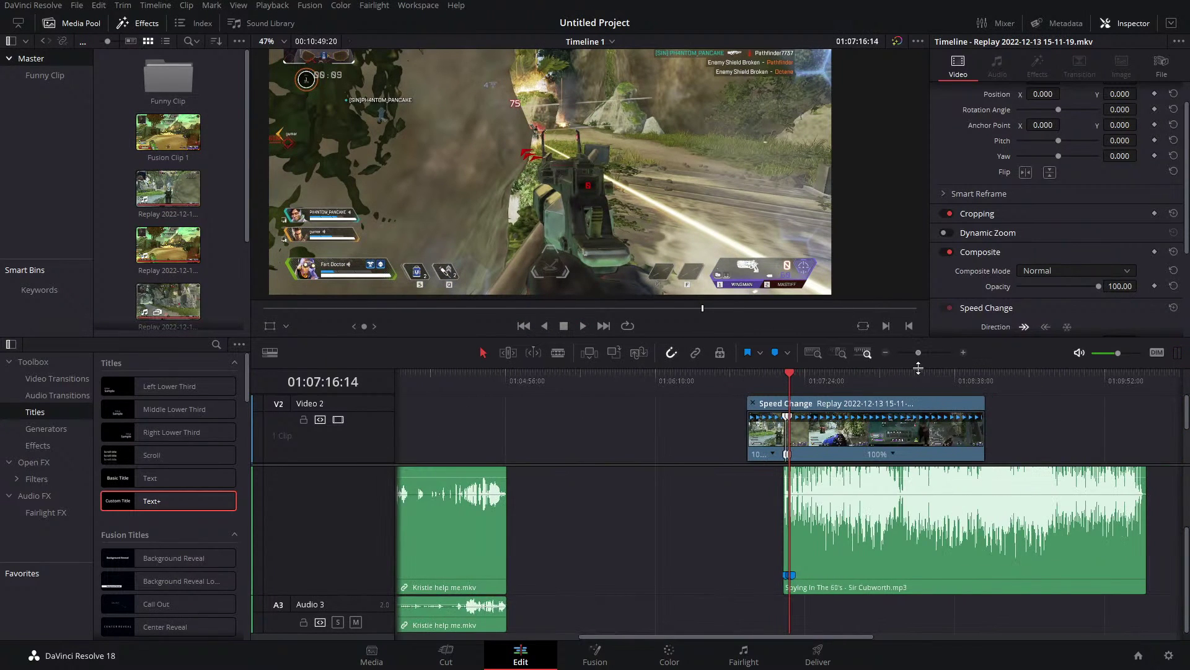
scroll(652, 514, "up", 3)
scroll(695, 527, "left", 1)
left_click(882, 544)
key("Delete")
left_click_drag(893, 428, 848, 456)
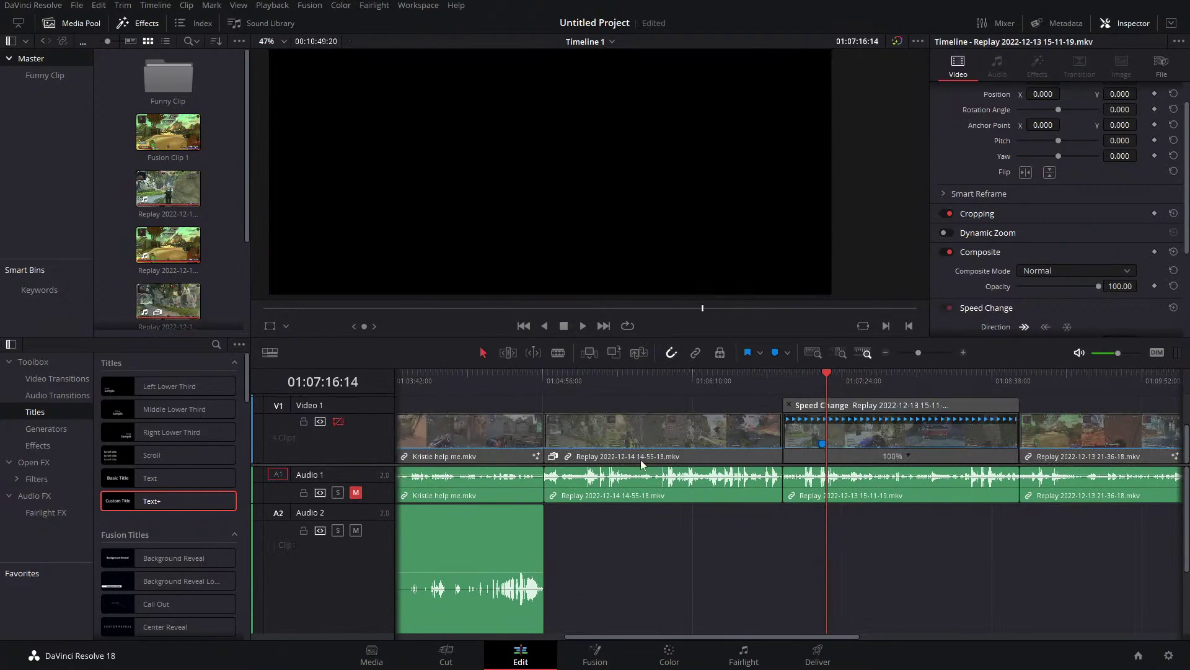
Re-enable the Video 1 track, hide the gameplay clip's retime controls and save the project.
left_click(340, 421)
key("ctrl+r")
key("ctrl+s")
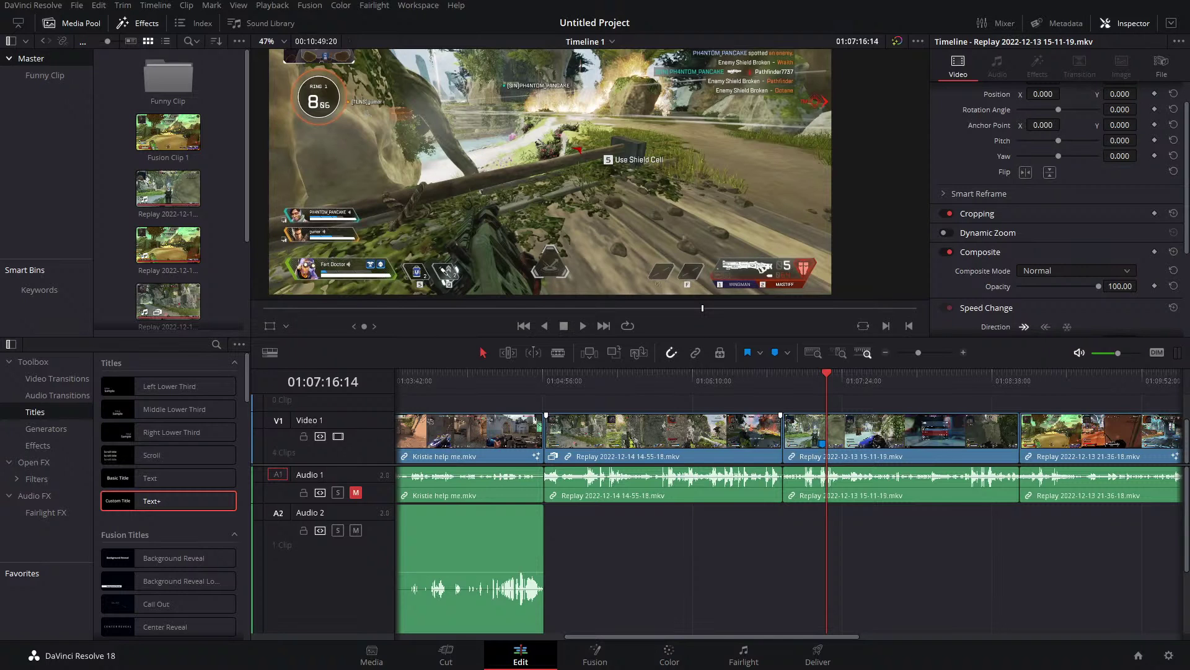
Switch to the browser, skip ahead in the TikTok example video to about 00:08, and close the browser window.
key("alt+Tab")
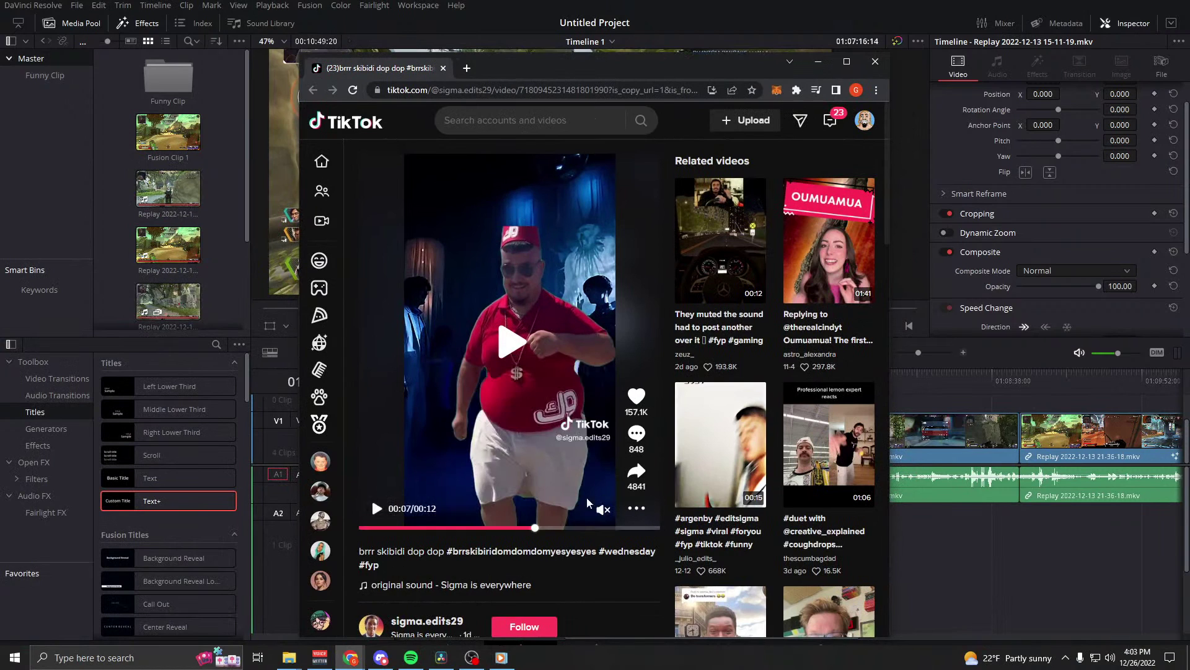
left_click_drag(537, 528, 583, 527)
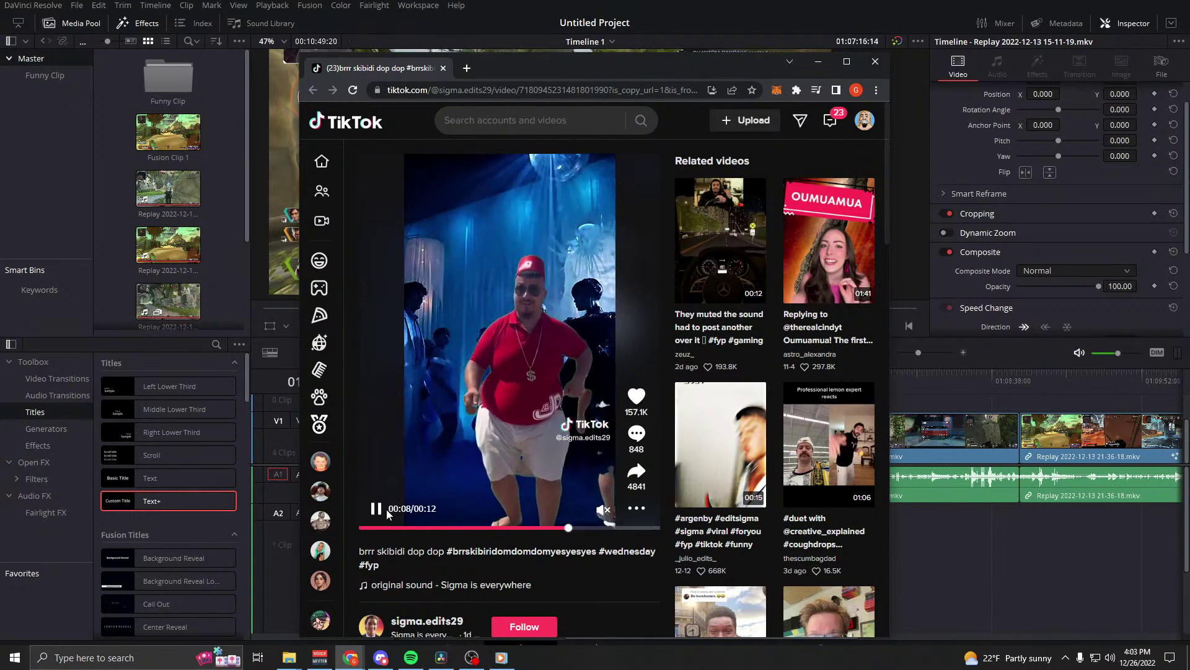
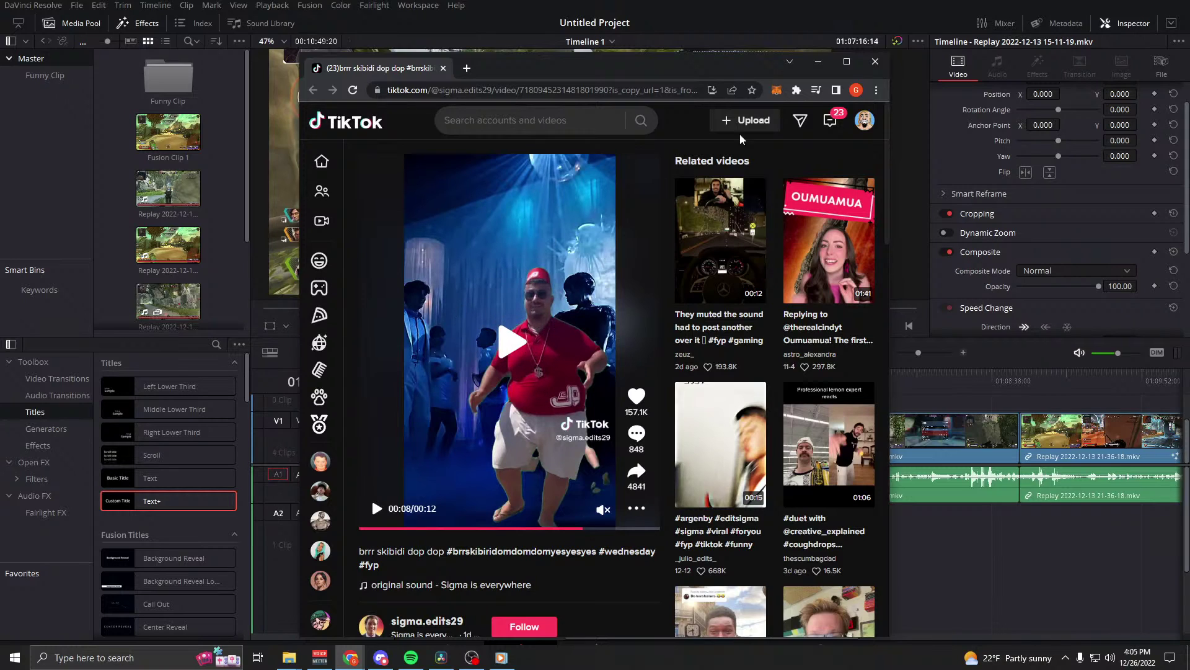
left_click(875, 62)
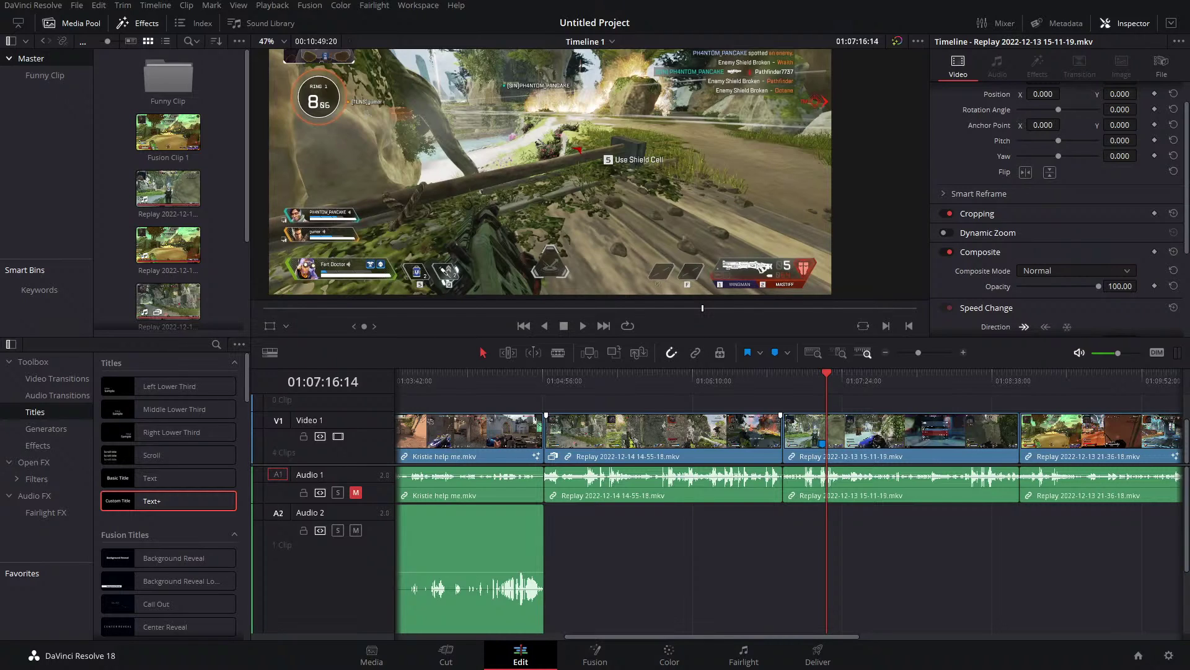
Delete the shot markers from the Video 1 gameplay clip and shrink the Audio 2 track to the height of the other audio tracks.
left_click(821, 442)
key("Delete")
scroll(356, 565, "down", 3)
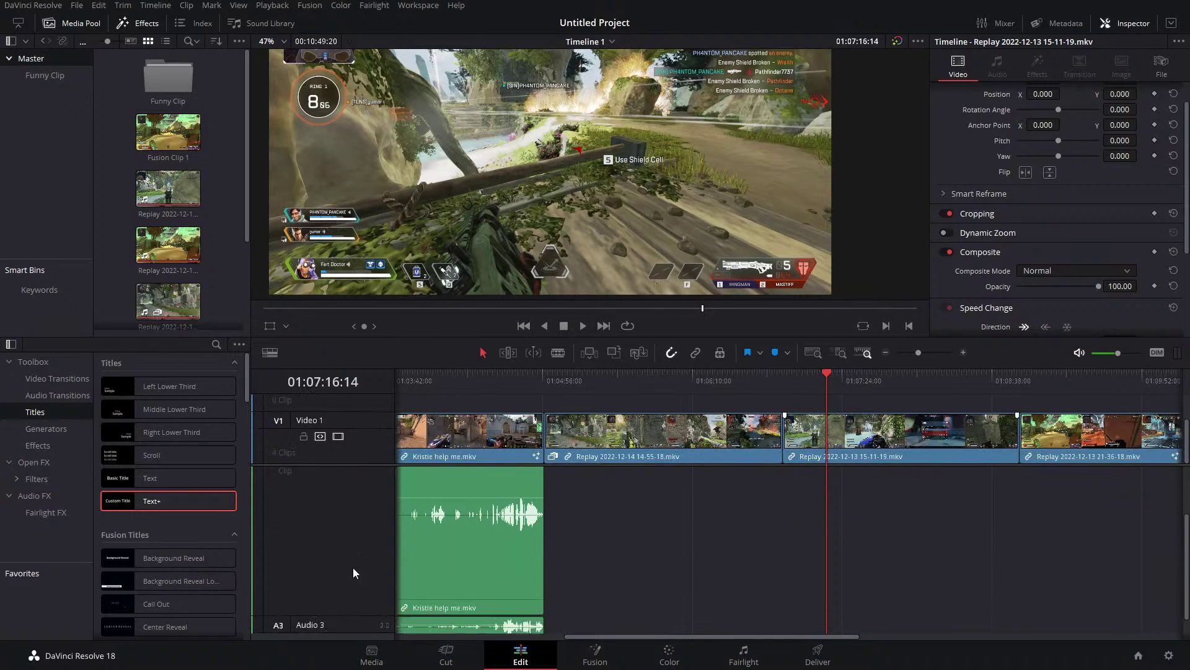
left_click_drag(374, 593, 390, 444)
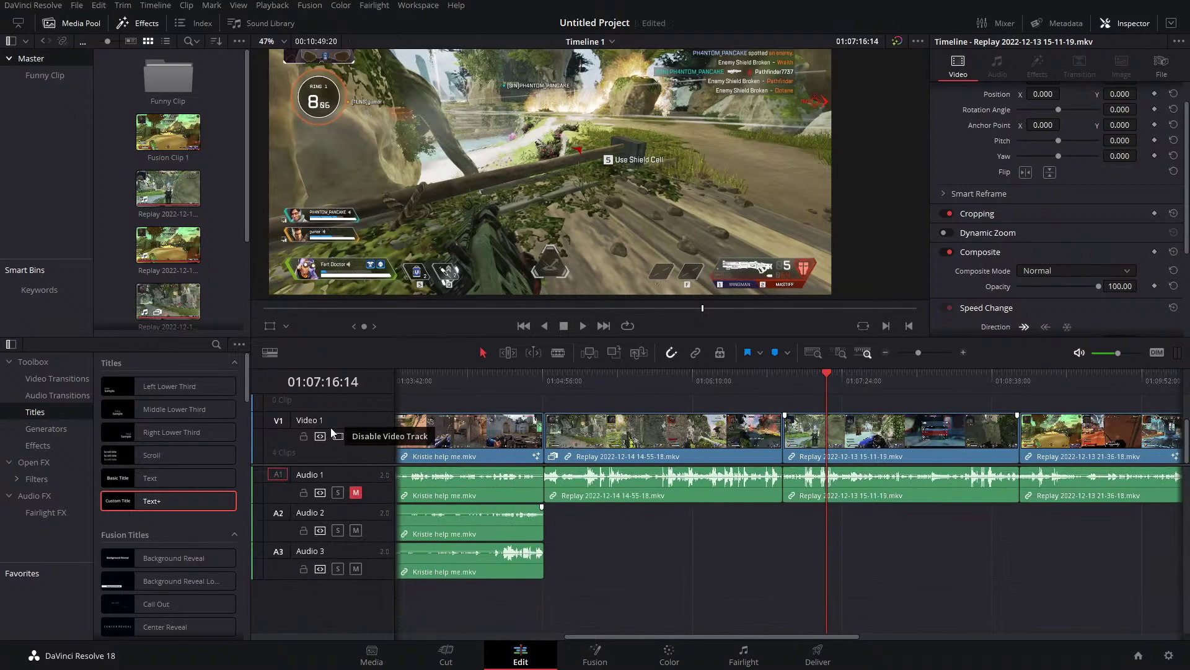
Add an Adjustment Clip effect on Video 2 above the gameplay clip, starting at the playhead at 01:07:16:14.
left_click(48, 443)
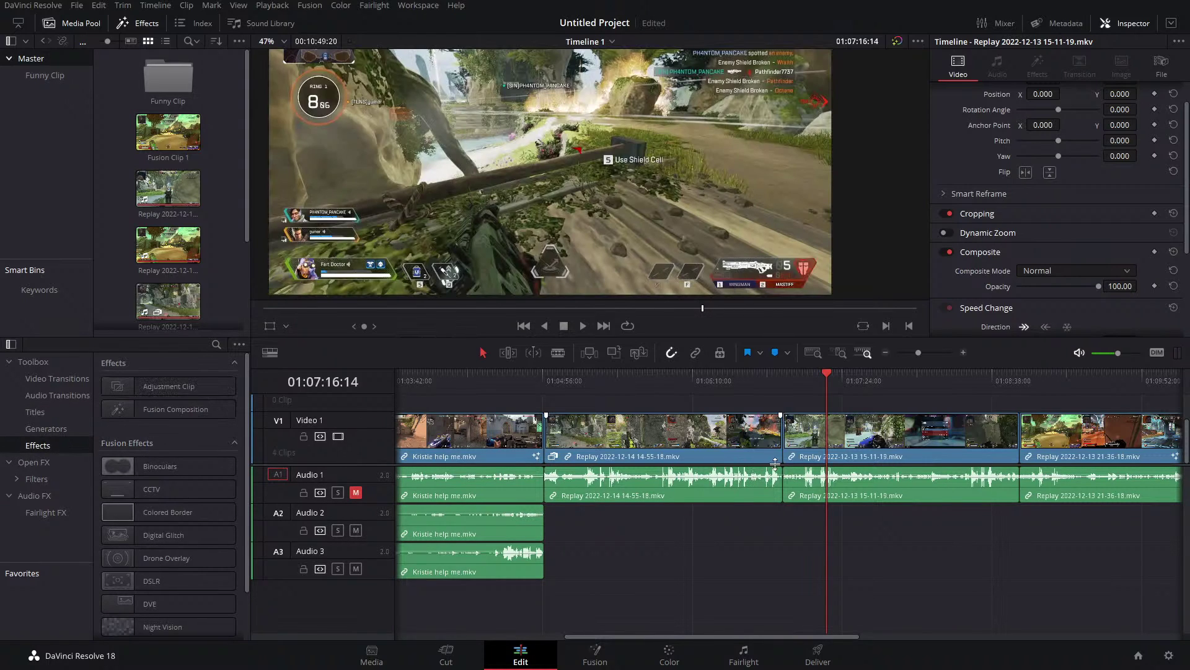
scroll(778, 465, "up", 2)
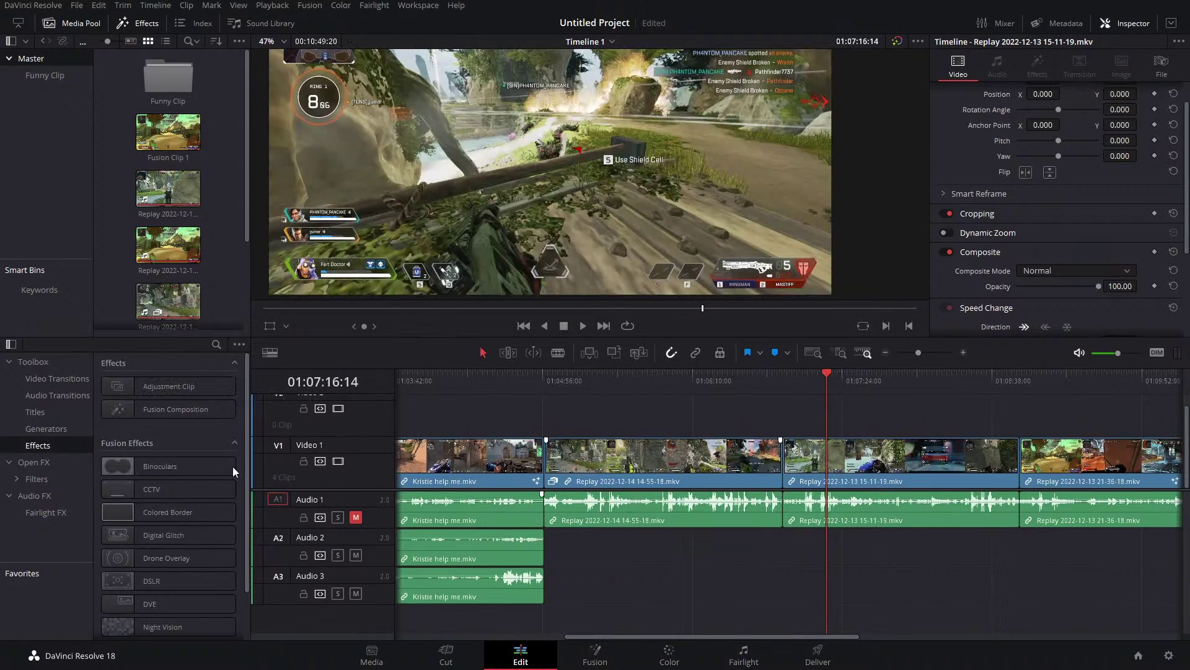
left_click_drag(190, 396, 828, 417)
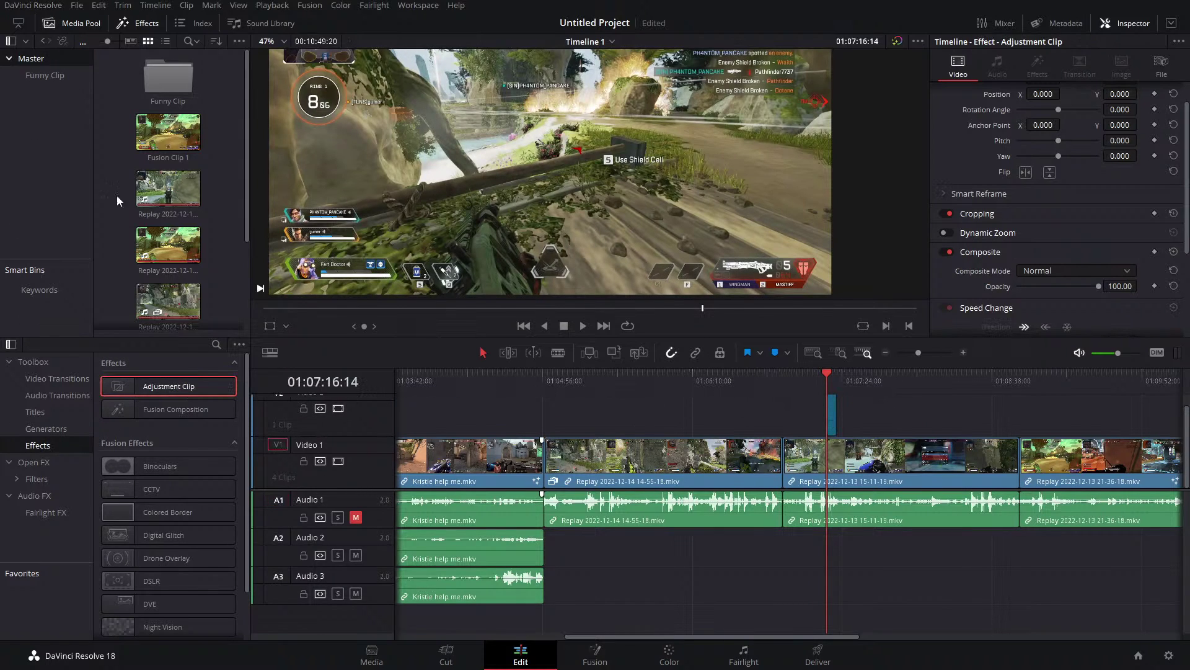
Add the Spying In The 60's music to Audio 2, starting with the adjustment clip at 01:07:16:14.
scroll(168, 236, "down", 2)
left_click(158, 243)
left_click_drag(158, 245, 803, 546)
left_click_drag(930, 351, 937, 349)
left_click(856, 442)
left_click_drag(376, 567, 376, 615)
scroll(460, 519, "right", 5)
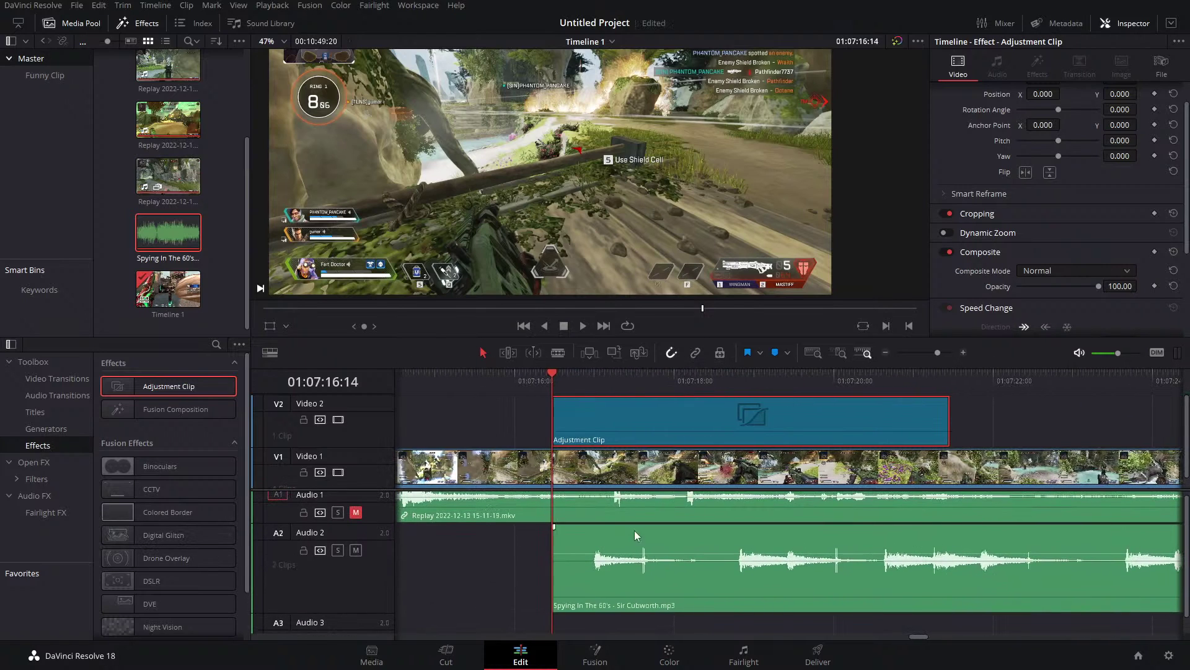
Apply the Camera Shake filter from Resolve FX Transform to the adjustment clip and show its effect settings.
left_click(49, 445)
scroll(161, 527, "down", 2)
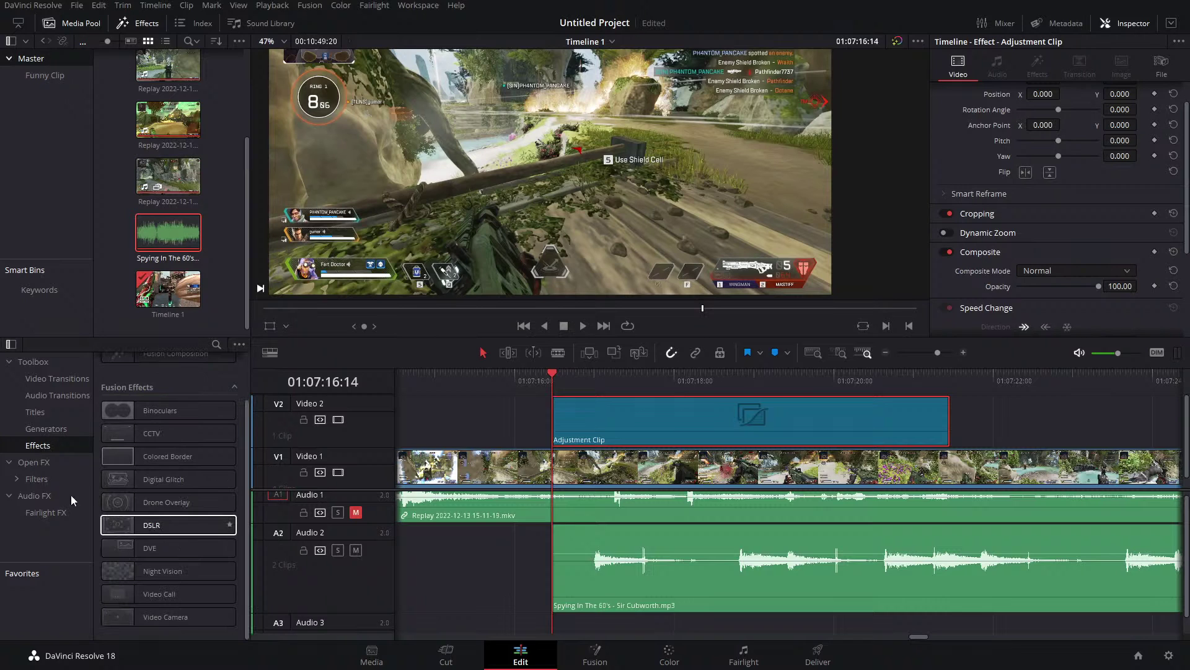
left_click(36, 478)
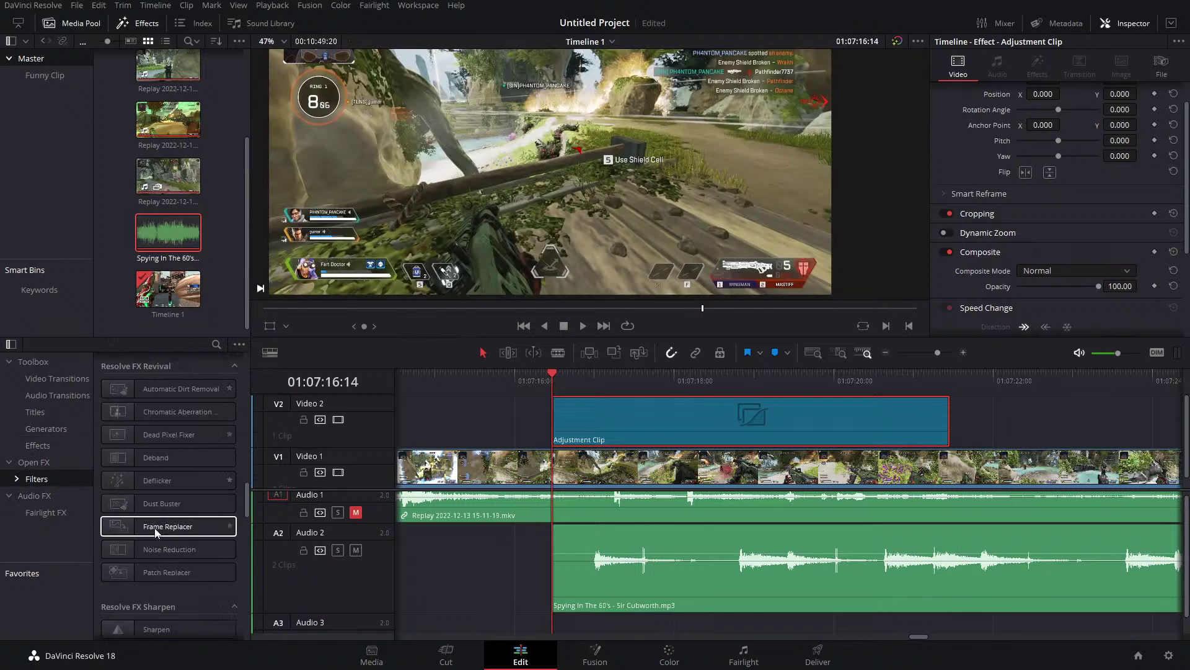
scroll(166, 526, "down", 5)
left_click_drag(168, 397, 594, 423)
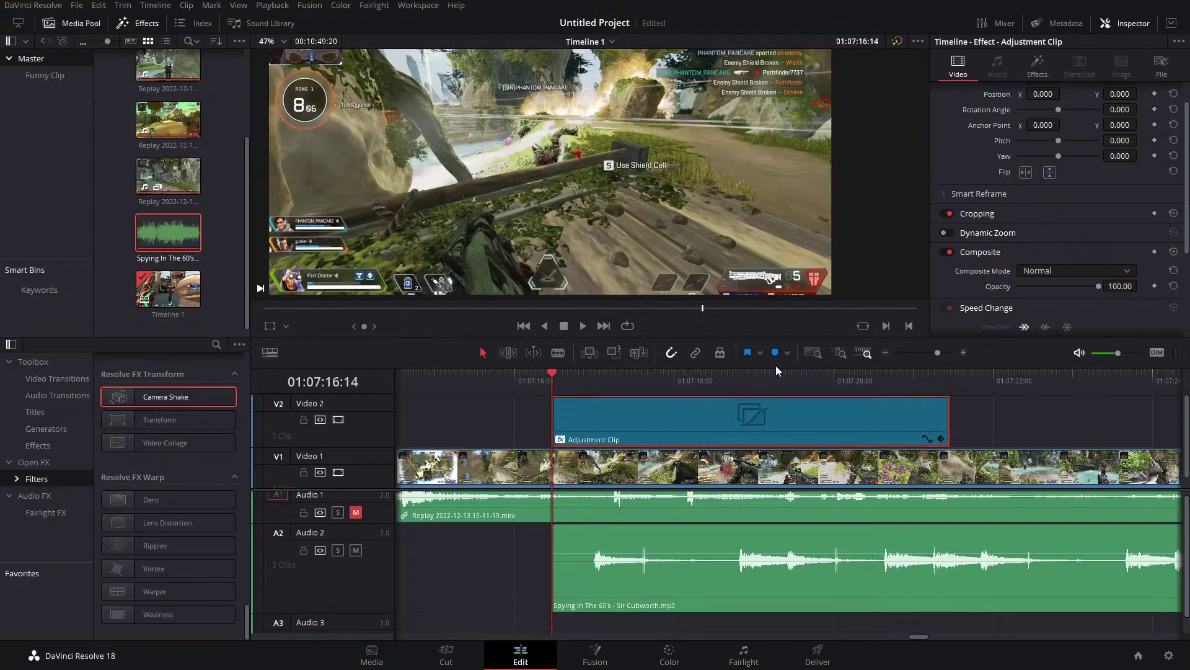
scroll(1004, 231, "up", 3)
left_click(1037, 67)
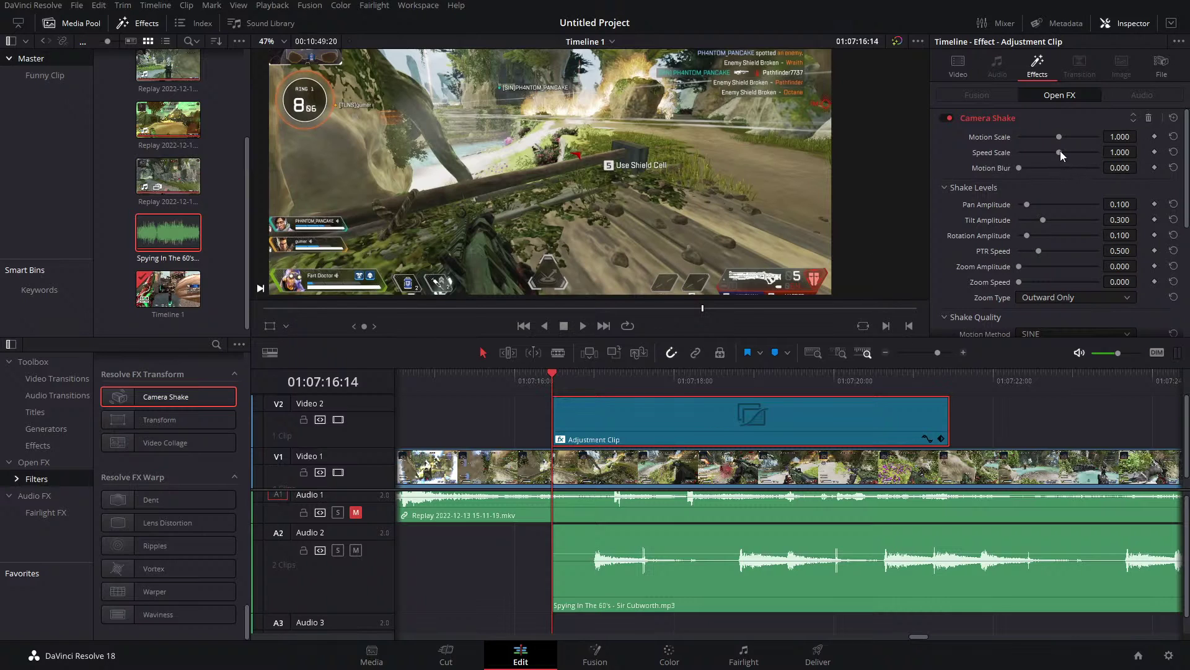
Play the adjustment clip's opening several times to examine the camera shake, returning the playhead to 01:07:16:14.
scroll(509, 177, "down", 2)
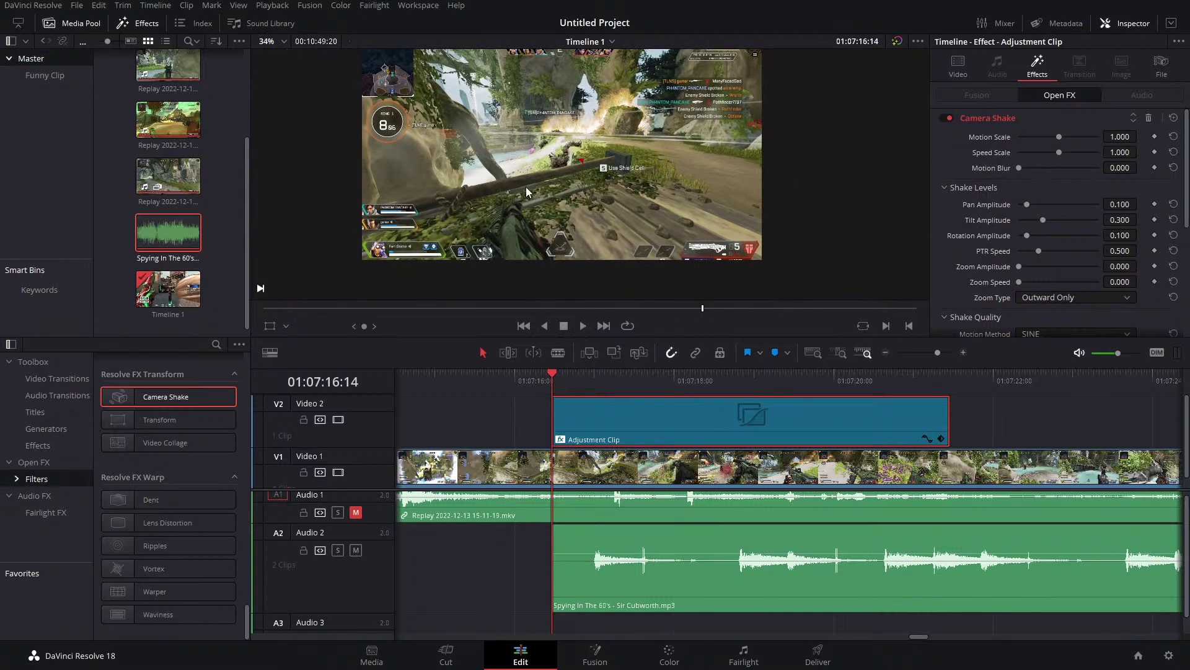
left_click(583, 325)
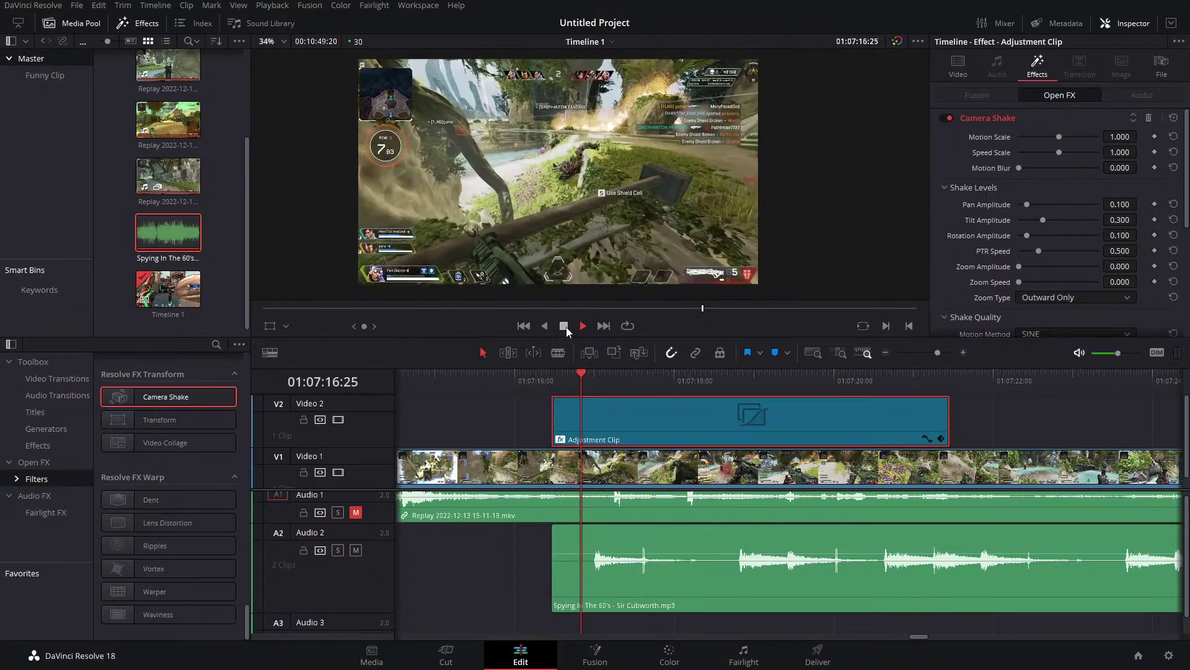
left_click(564, 326)
left_click_drag(603, 372, 551, 378)
left_click(583, 325)
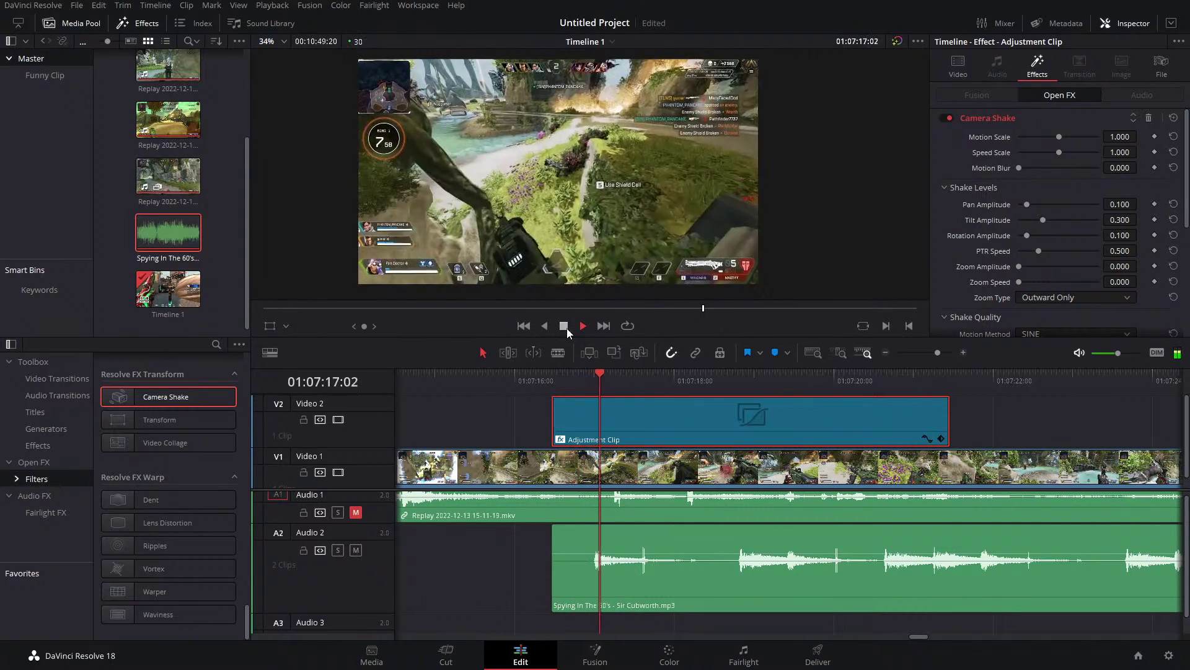
left_click(565, 327)
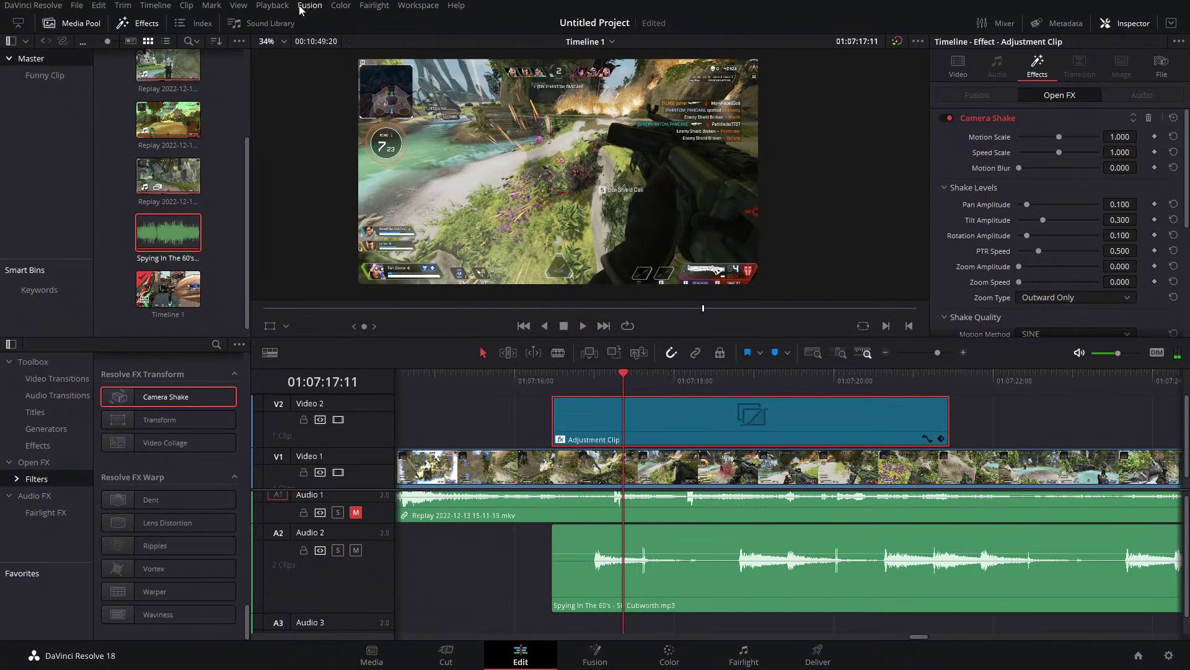
left_click(304, 6)
left_click(576, 304)
left_click(564, 379)
left_click(583, 326)
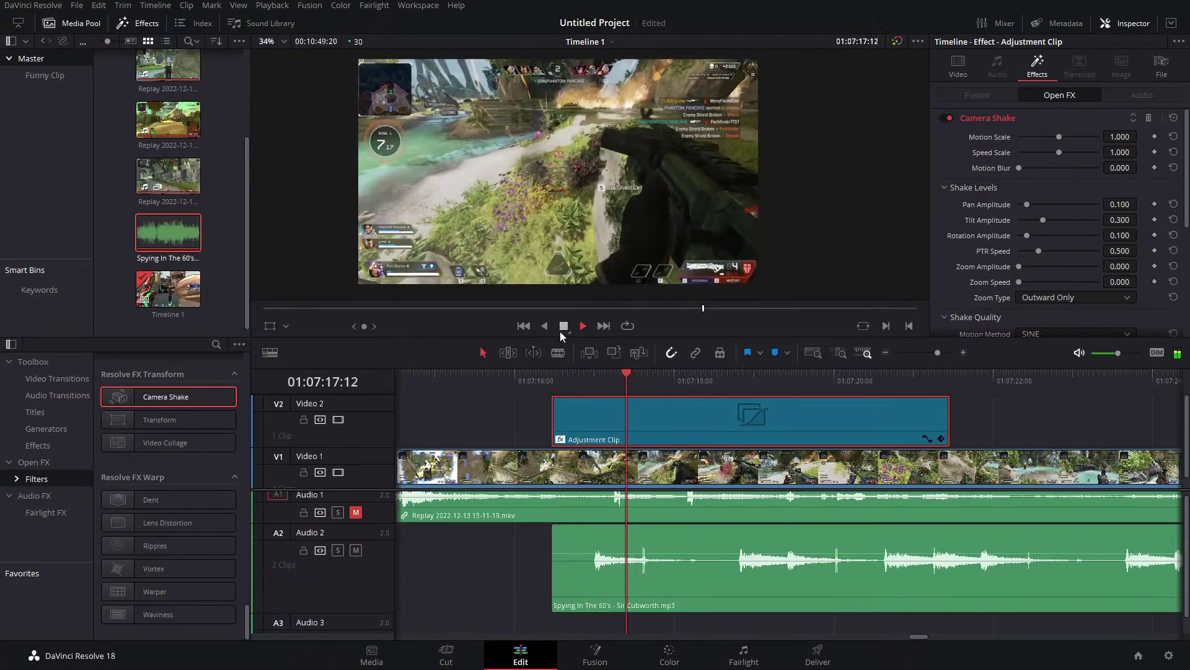
left_click(585, 379)
left_click(566, 371)
left_click(565, 325)
mouse_move(937, 352)
left_mouse_down()
mouse_move(914, 358)
mouse_move(938, 352)
left_mouse_up()
left_click(671, 382)
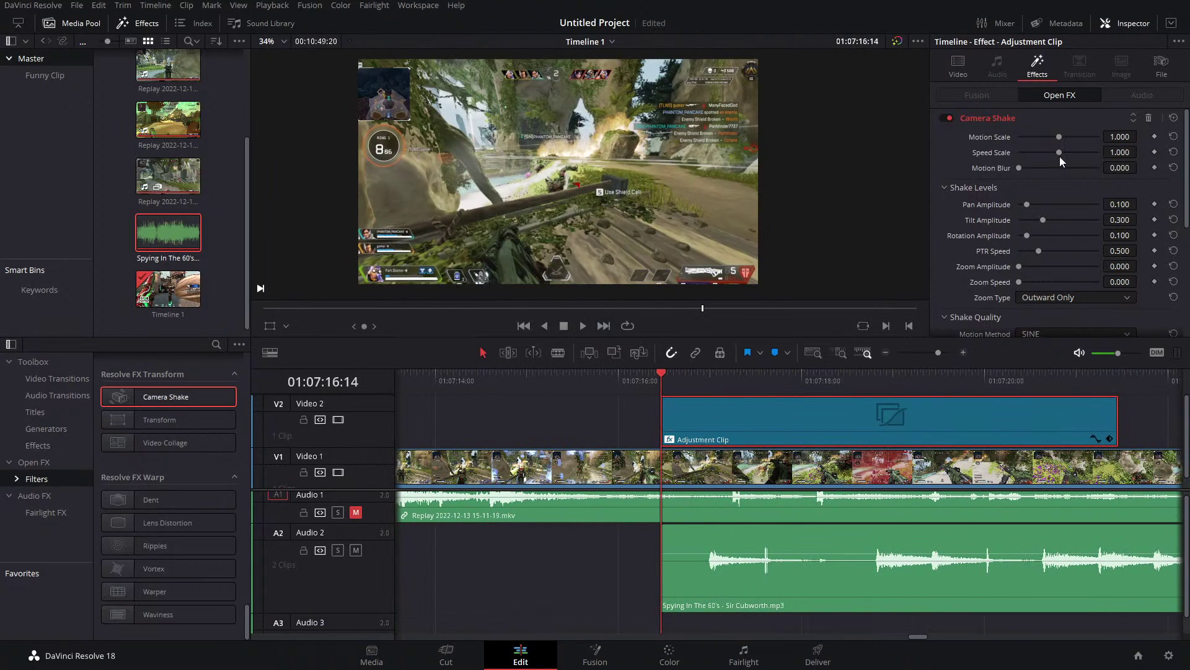
Set the Camera Shake's Speed Scale to 1.922 and Tilt Amplitude to 0.659, and preview the stronger shake.
left_click_drag(1059, 152, 1096, 152)
left_click_drag(1047, 218, 1071, 220)
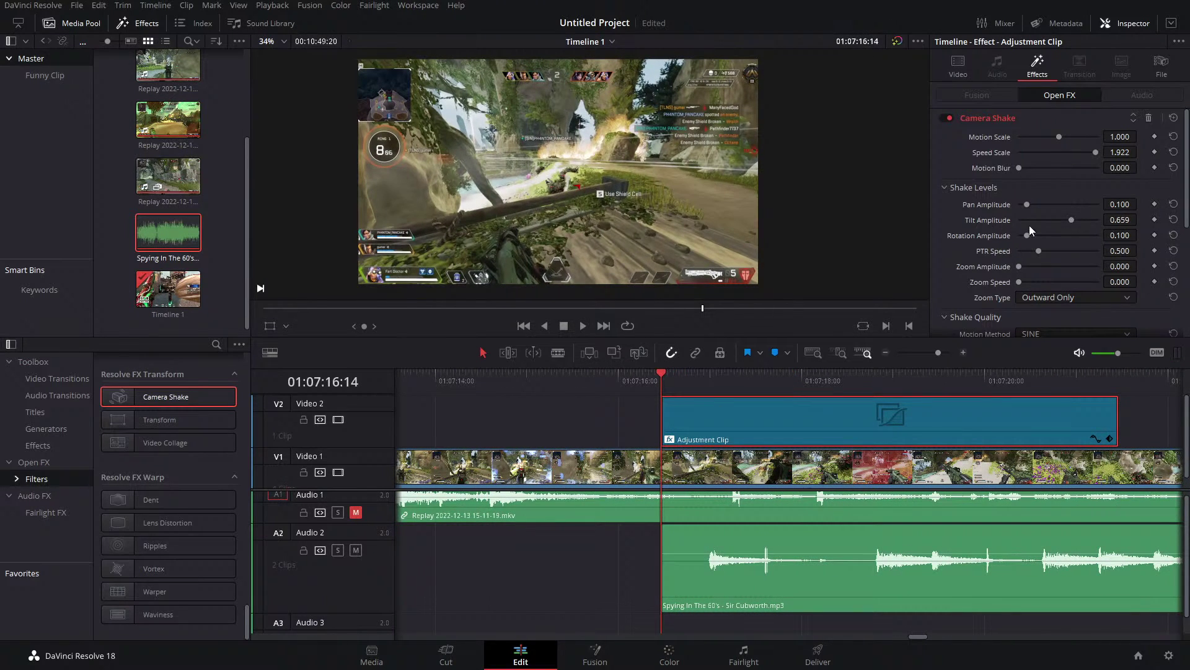
left_click(583, 326)
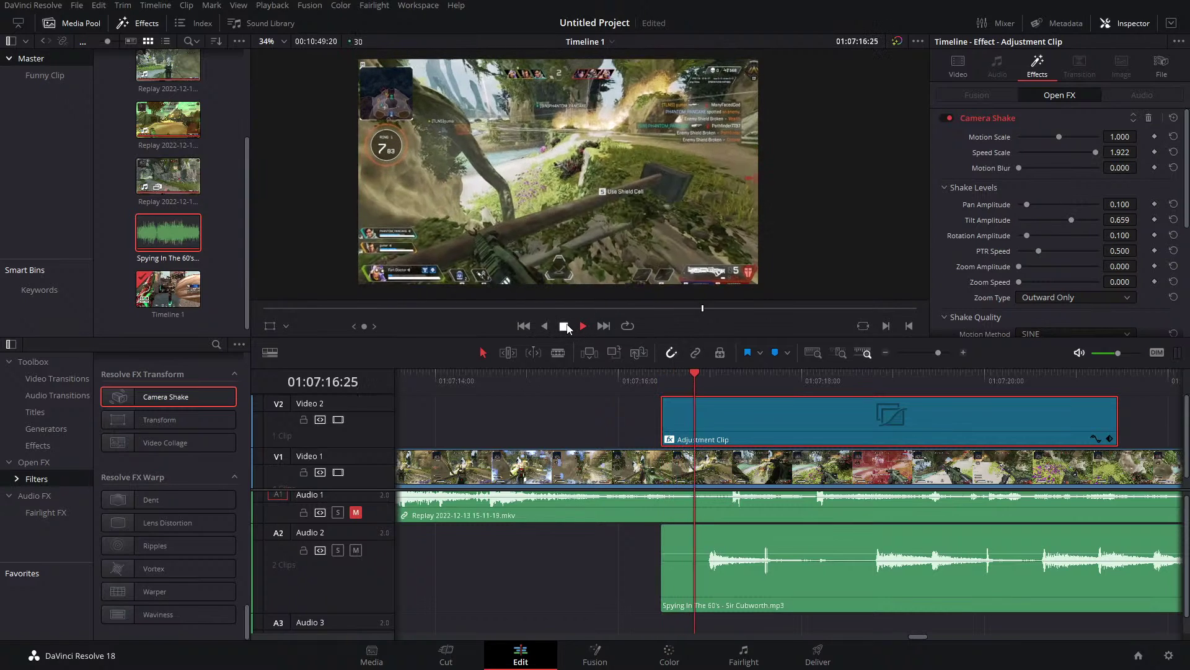
left_click(668, 379)
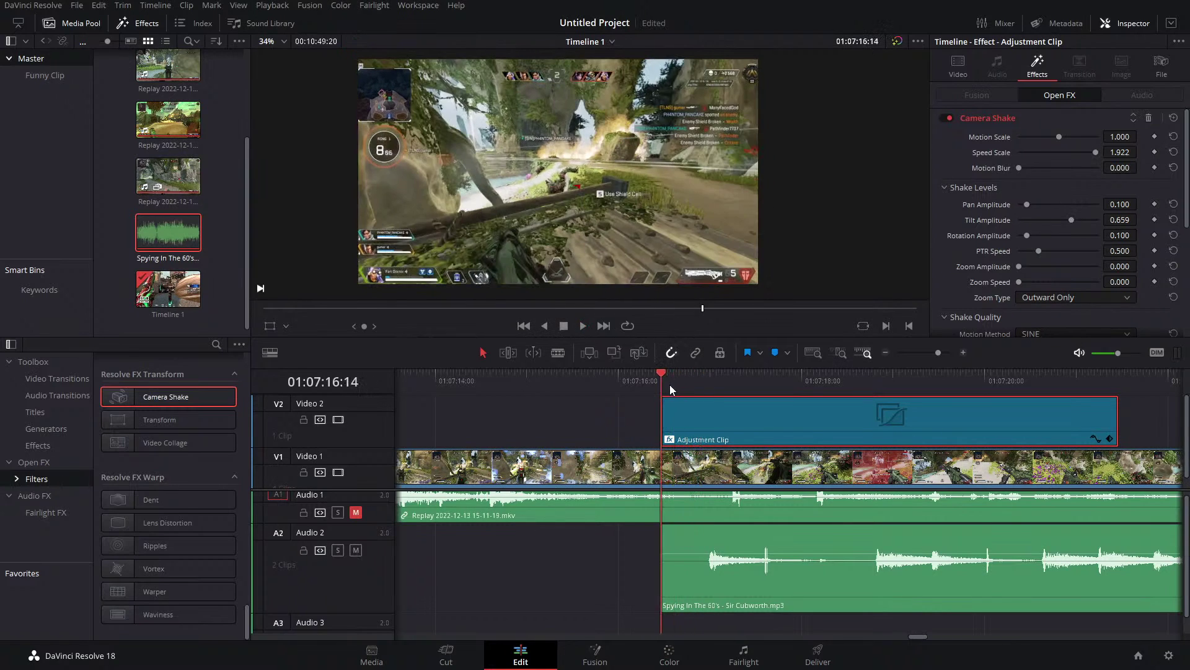
Add keyframes for the Camera Shake's Motion Scale and Zoom to Crop at 01:07:16:14.
left_click(1155, 136)
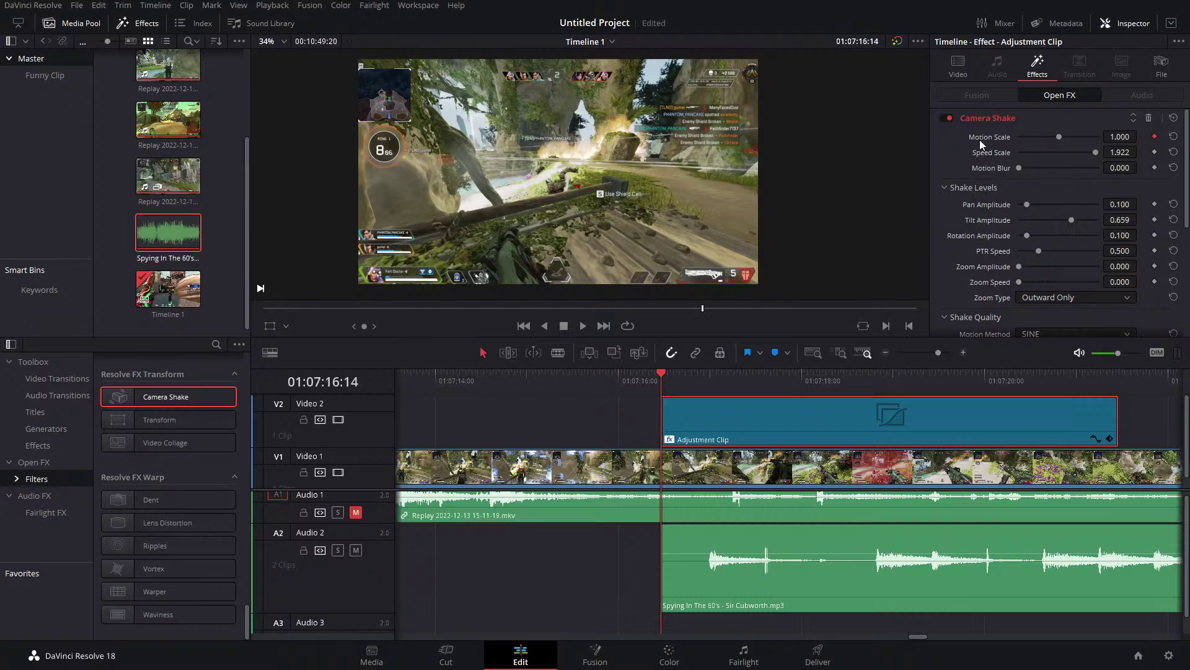
scroll(977, 165, "down", 5)
left_click(1155, 289)
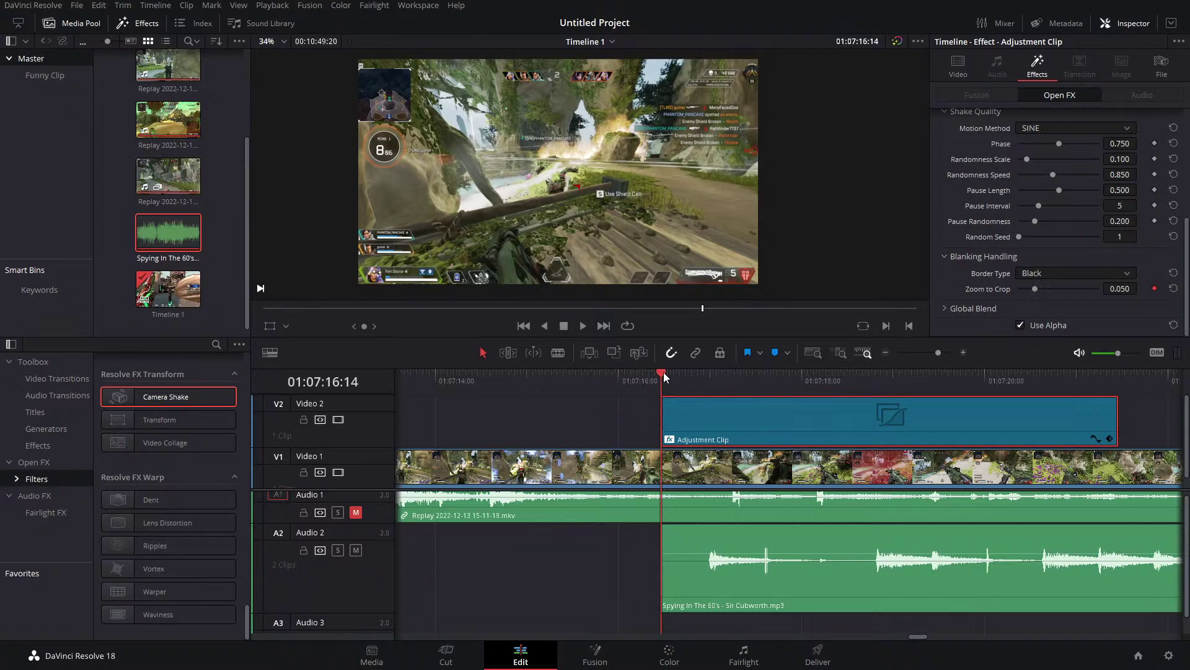
Set the Camera Shake's Motion Scale to 0.000 at 01:07:17:01, the first strong beat of the music.
left_click_drag(663, 371, 713, 376)
left_click_drag(1132, 287, 1033, 289)
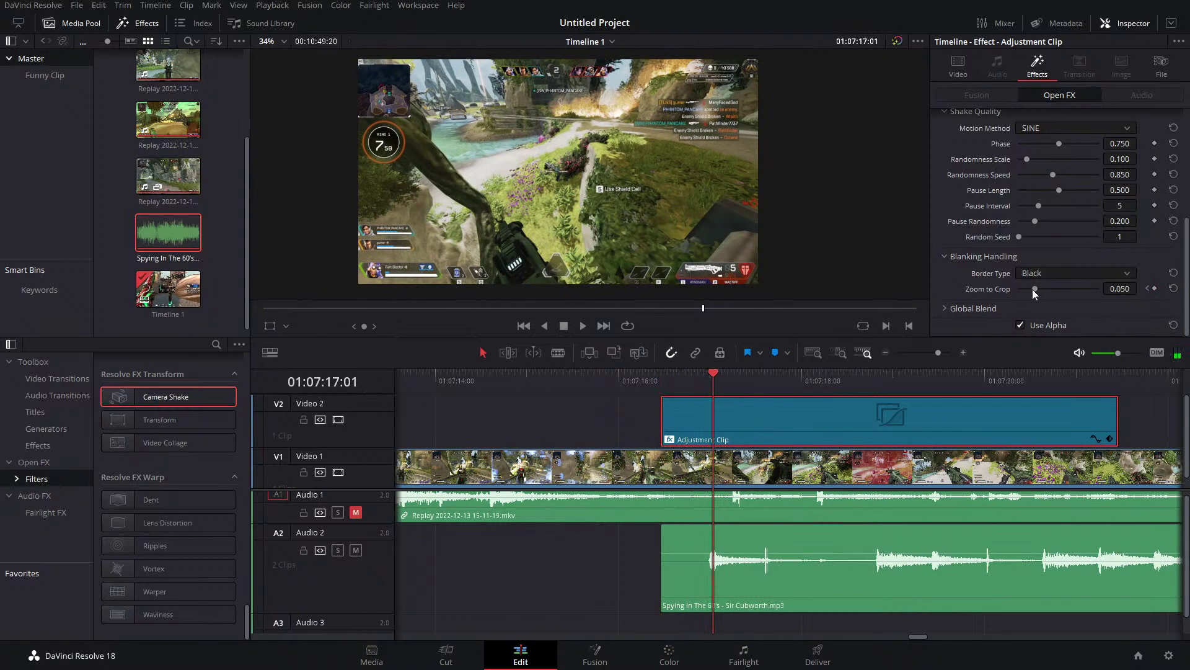
scroll(1033, 222, "up", 5)
left_click_drag(1056, 136, 754, 156)
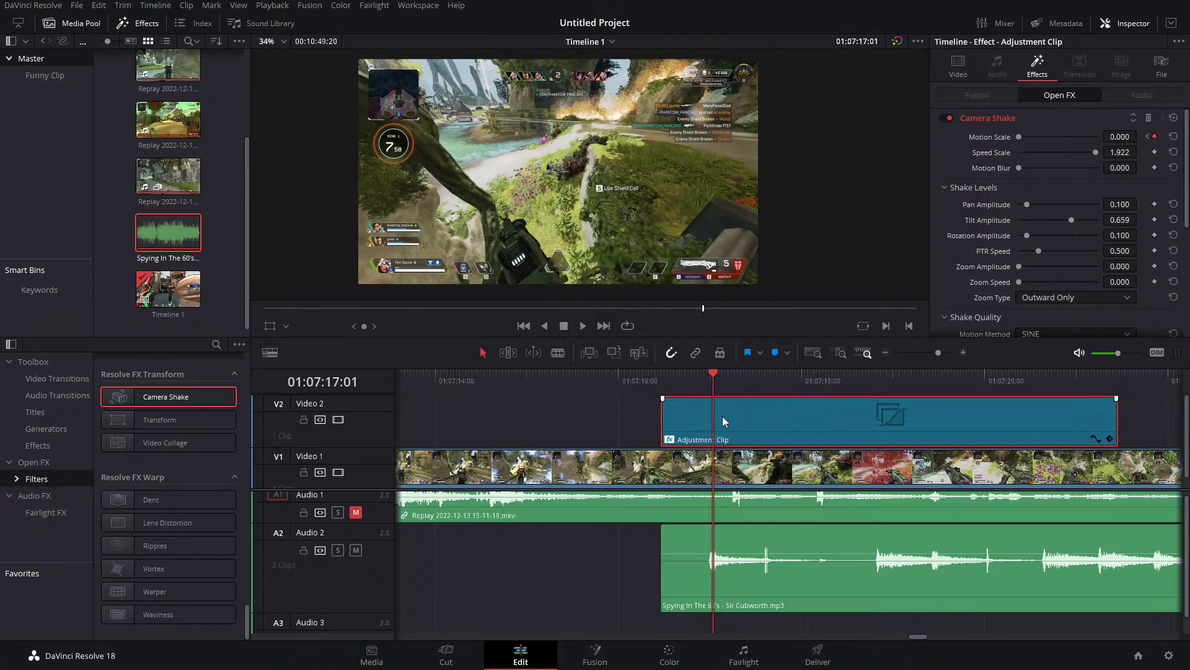
Split the adjustment clip at 01:07:17:01 and delete the portion after the cut.
key("ctrl+b")
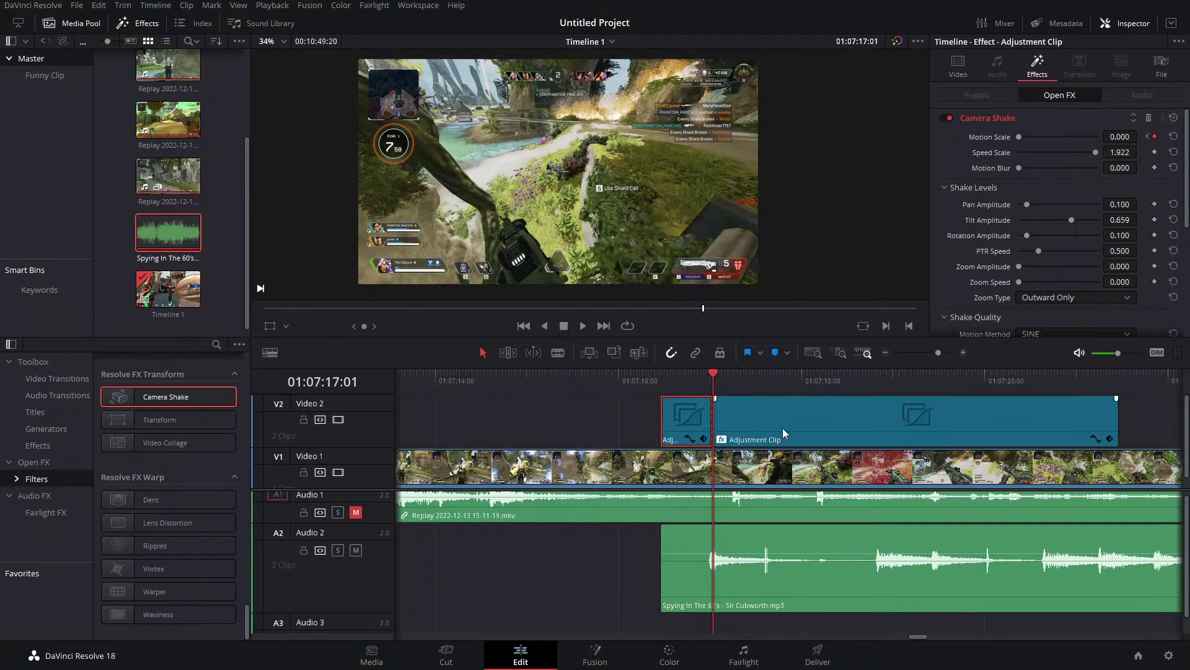
left_click(782, 428)
key("Delete")
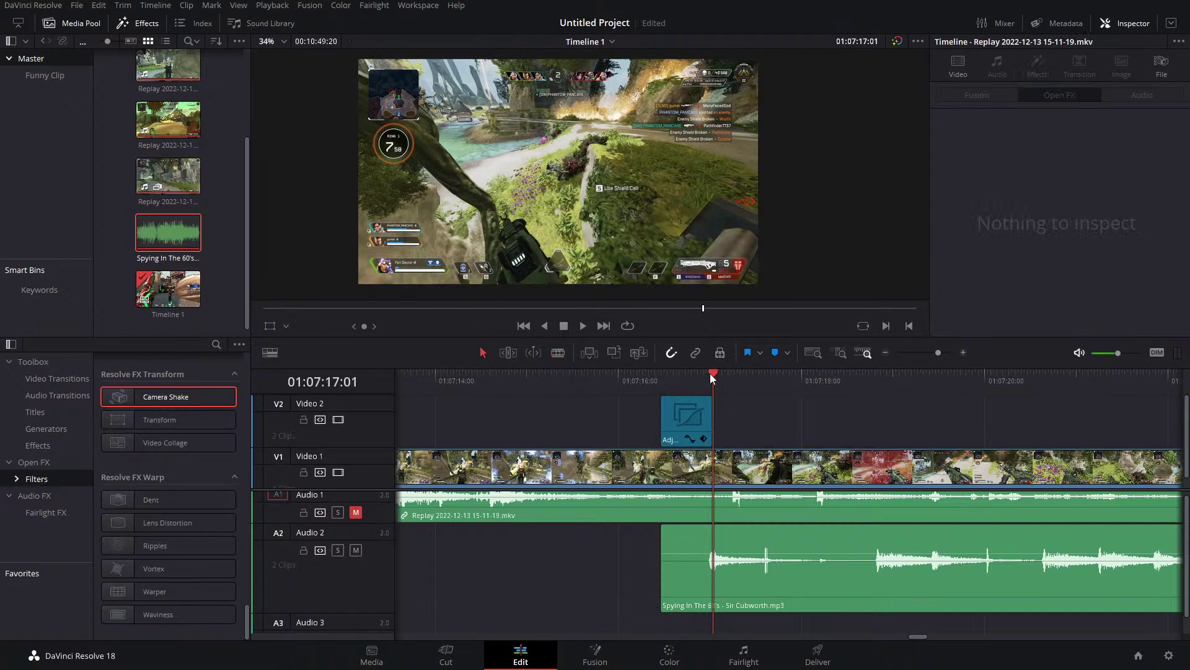
Move the short adjustment clip to the beat at 01:07:17:00 and place a copy at 01:07:17:18.
left_click_drag(686, 419, 725, 424)
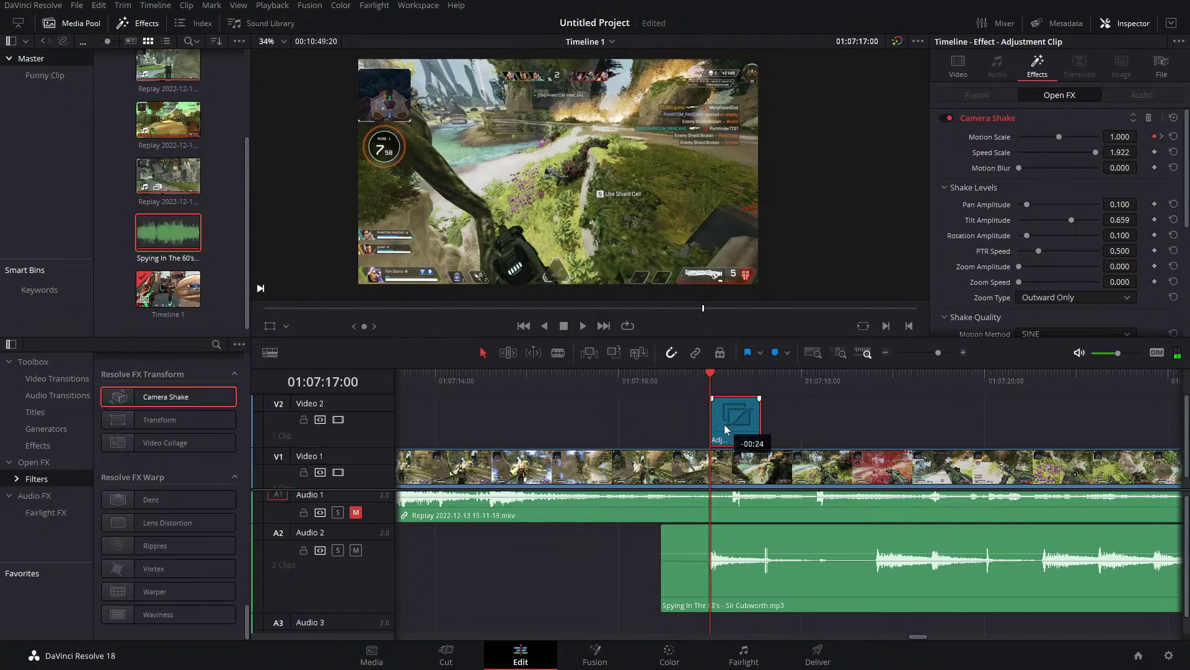
left_click(758, 384)
key("Right")
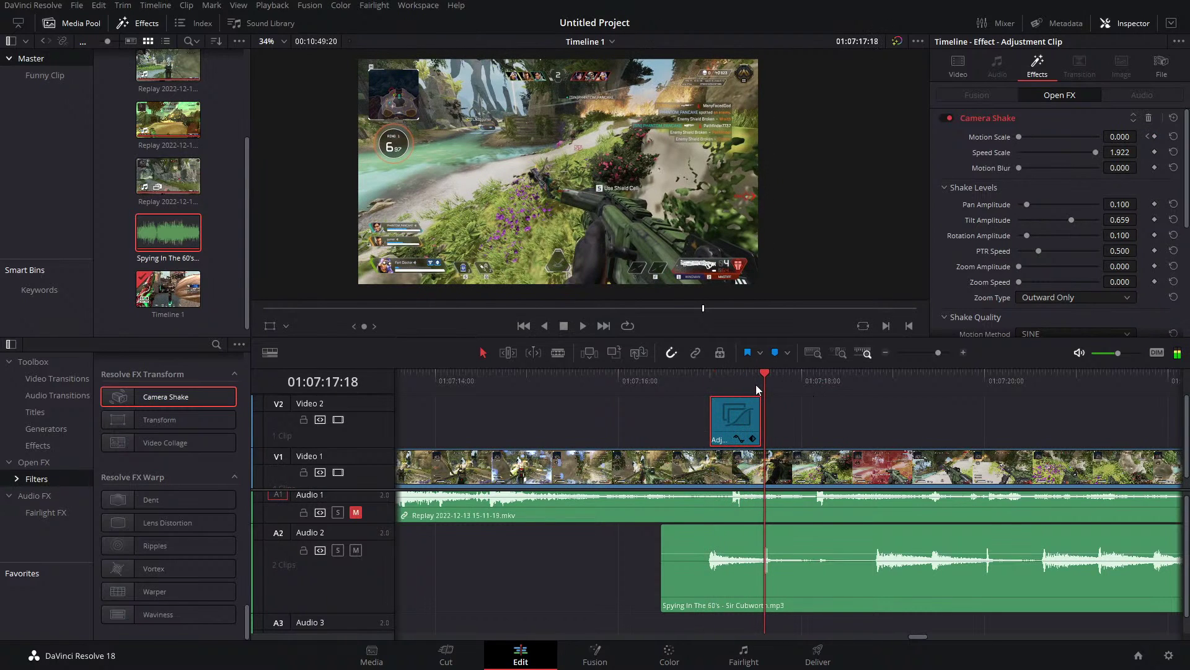
key("ctrl+v")
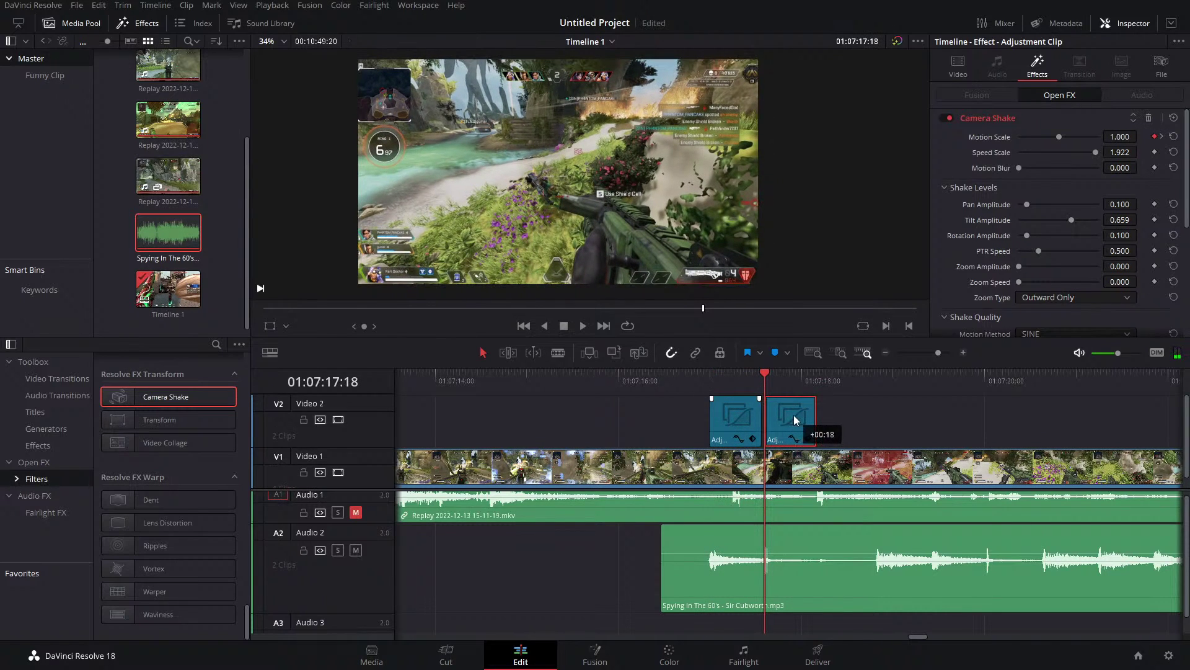
left_click(898, 418)
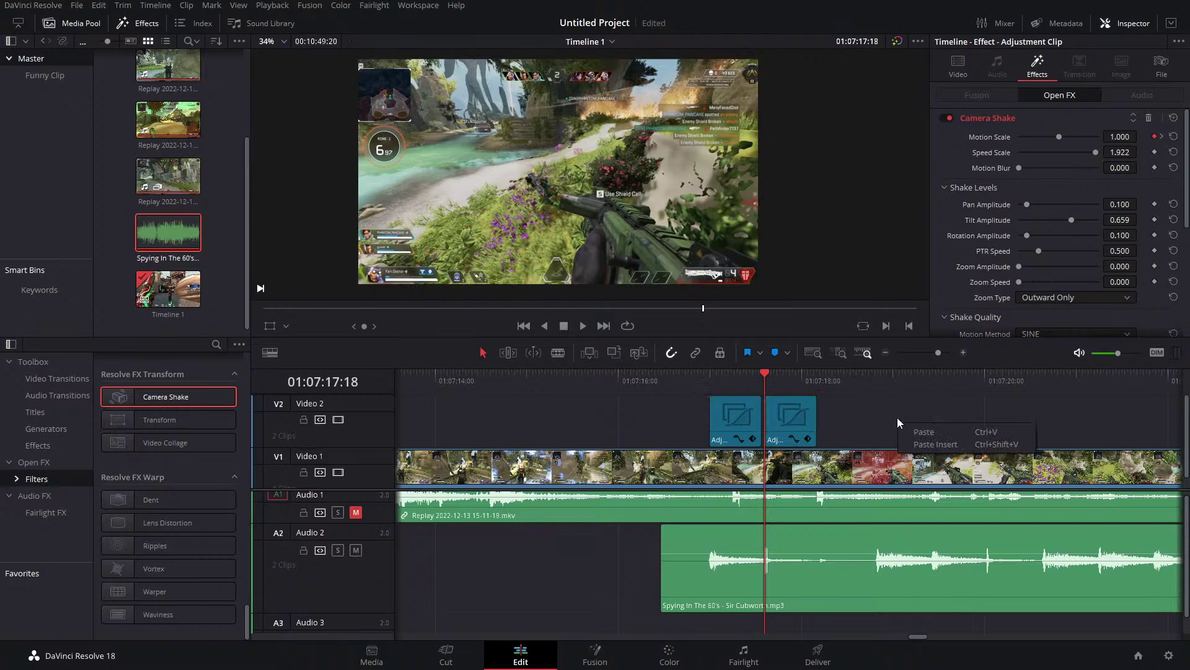
Play the section with both short adjustment clips to check the shakes against the music beats.
left_click(694, 385)
key("space")
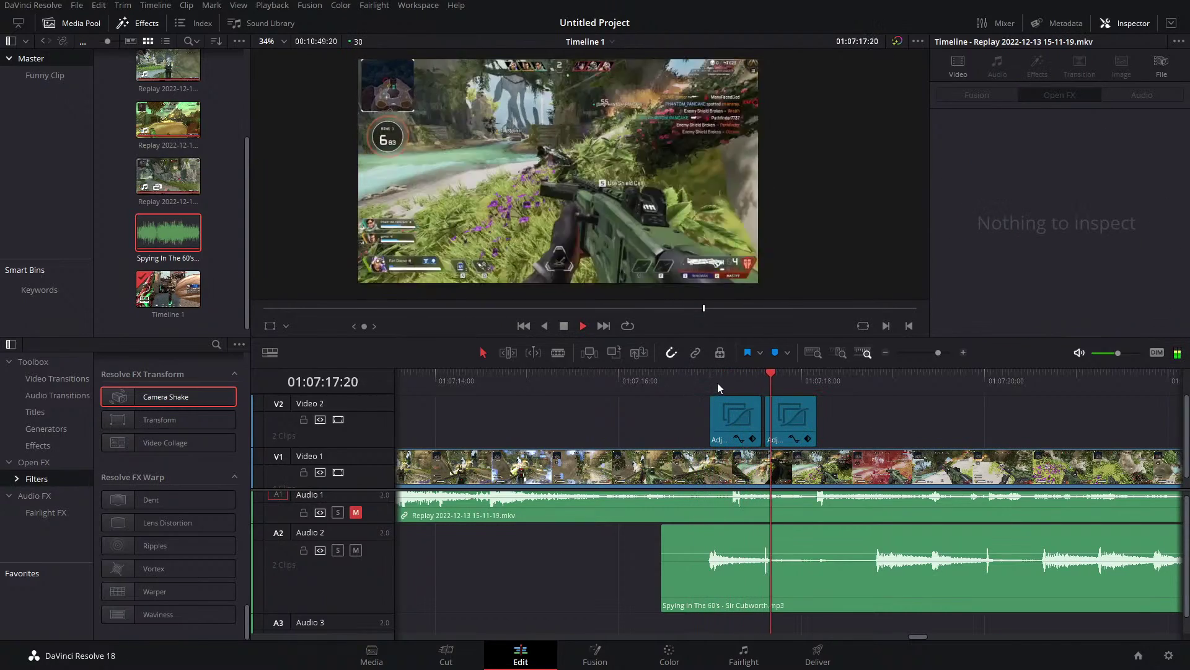
left_click(681, 385)
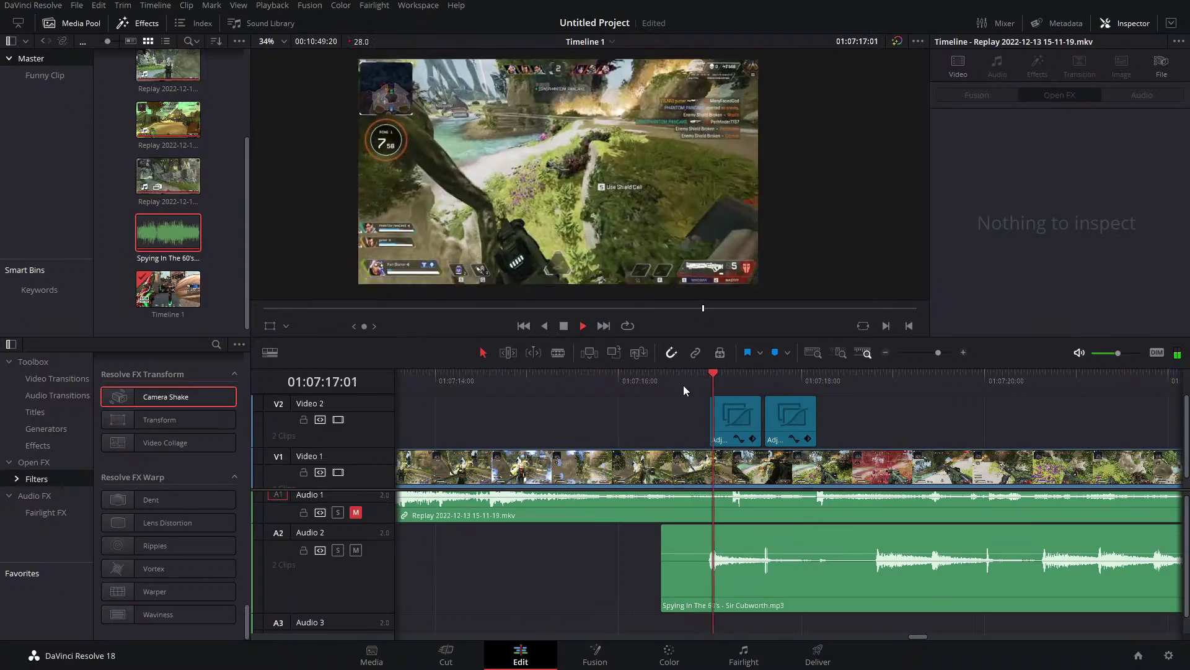
left_click(713, 377)
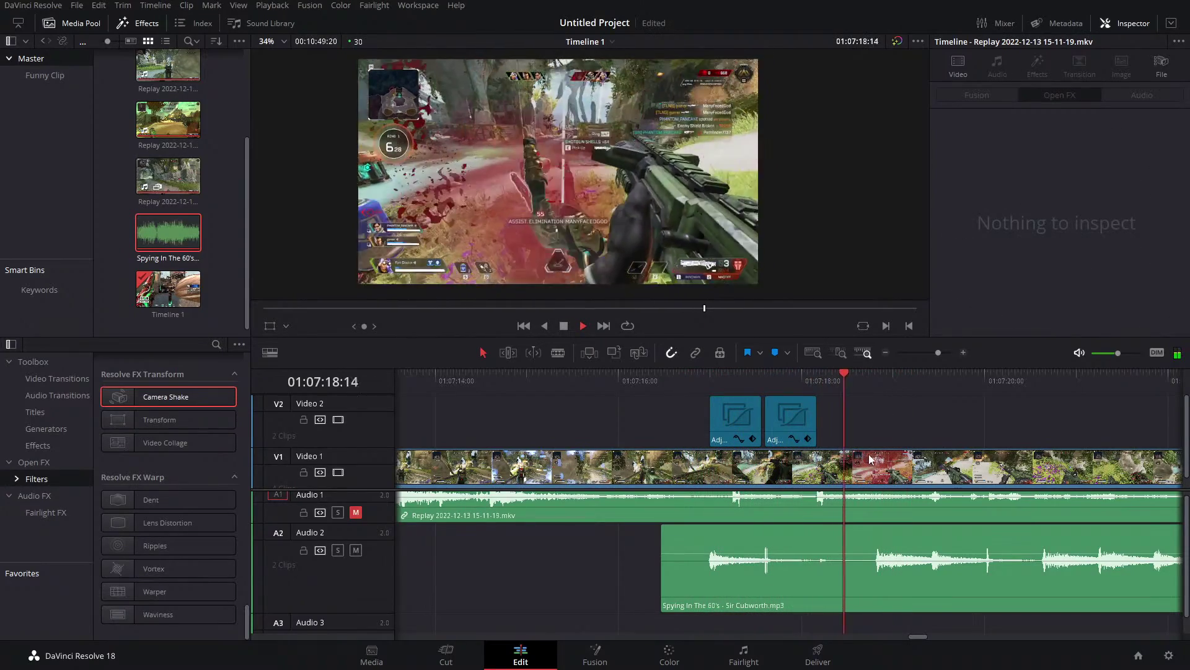
key("space")
Place a third copy of the adjustment clip on the next strong music beat and preview all three shakes.
left_click_drag(801, 424, 909, 419)
left_click_drag(874, 375, 705, 396)
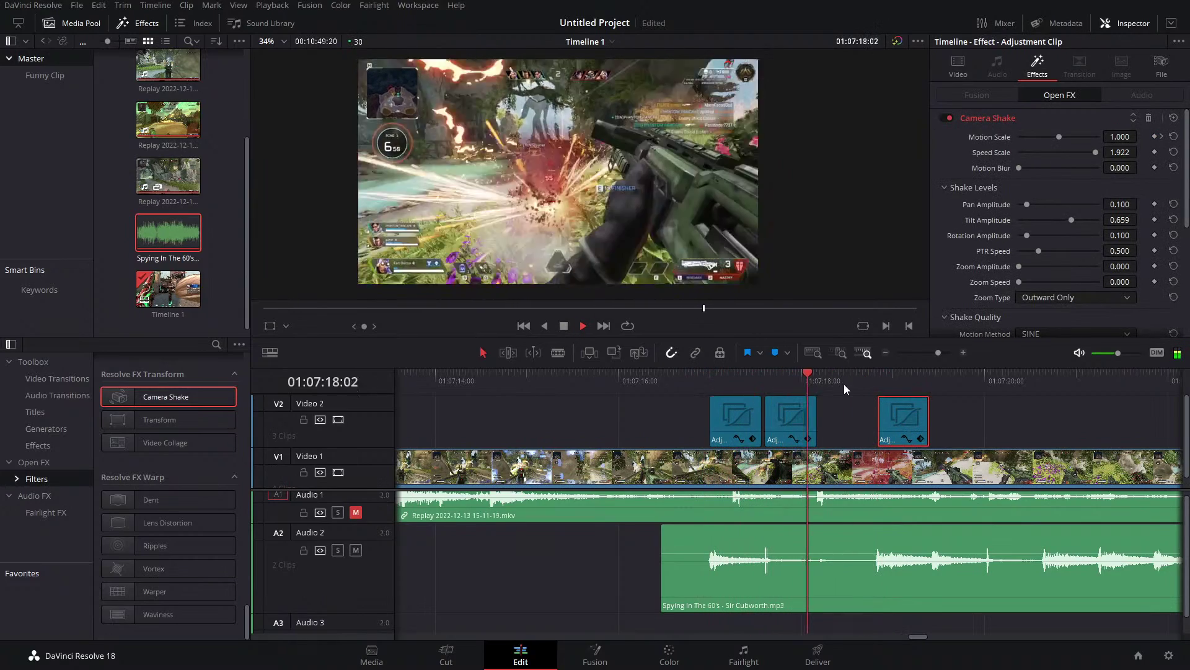
left_click_drag(933, 375, 761, 388)
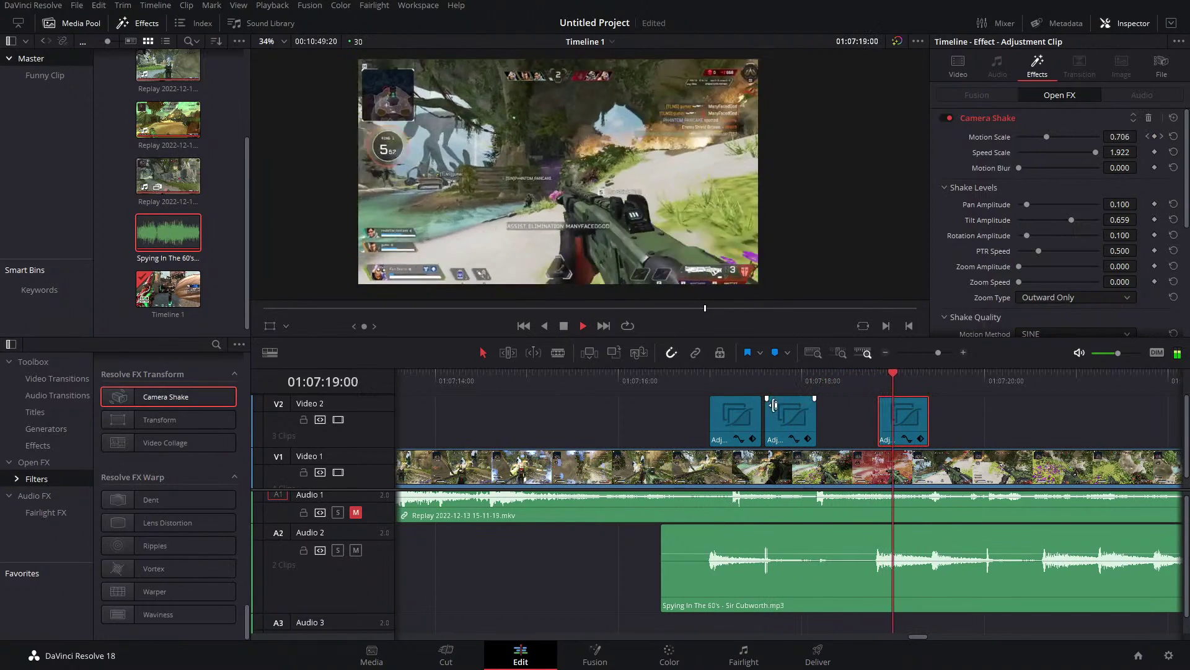
key("space")
Select the three short adjustment clips, and show the Camera Shake settings of only the third one.
left_click_drag(986, 409, 731, 422)
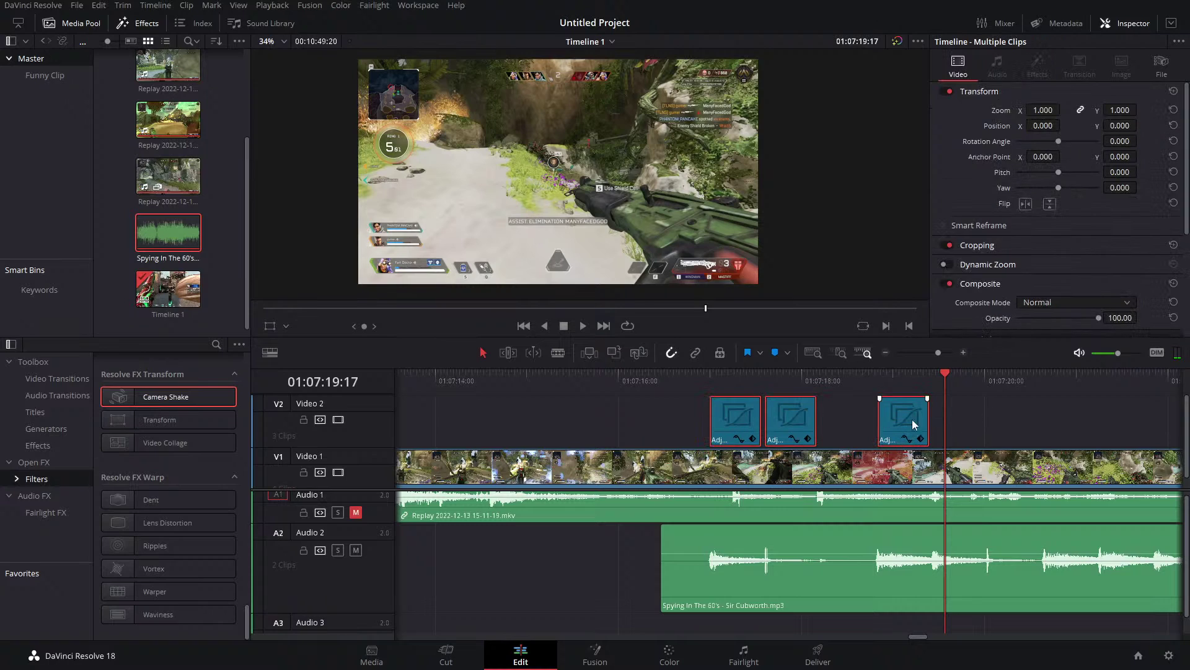
left_click(999, 410)
left_click(901, 414)
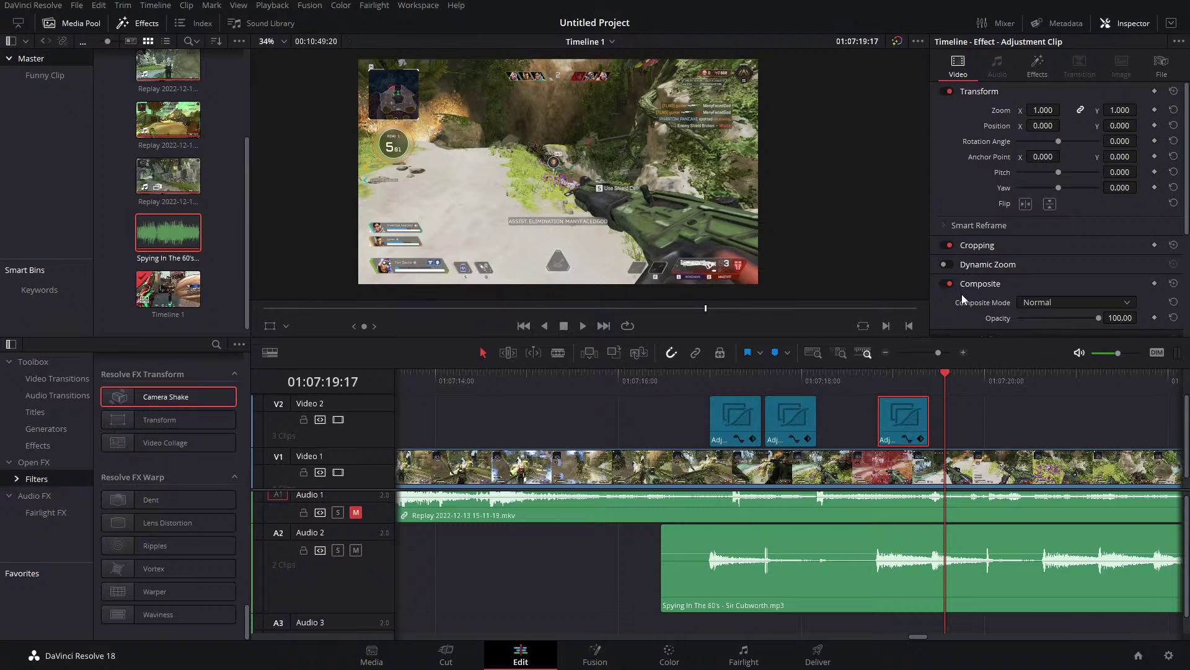
left_click(1037, 78)
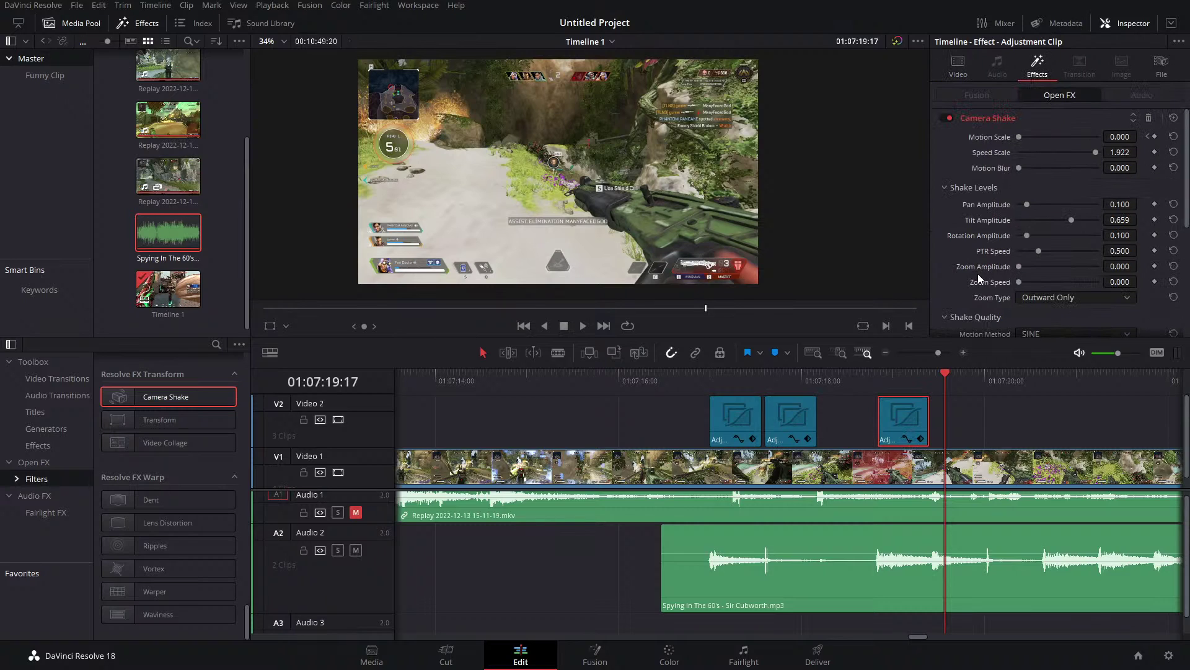
Delete the second and third adjustment clips and remove the Camera Shake effect from the remaining one.
left_click(918, 416)
key("Delete")
left_click(790, 420)
key("Delete")
left_click_drag(764, 373, 728, 385)
left_click(1148, 118)
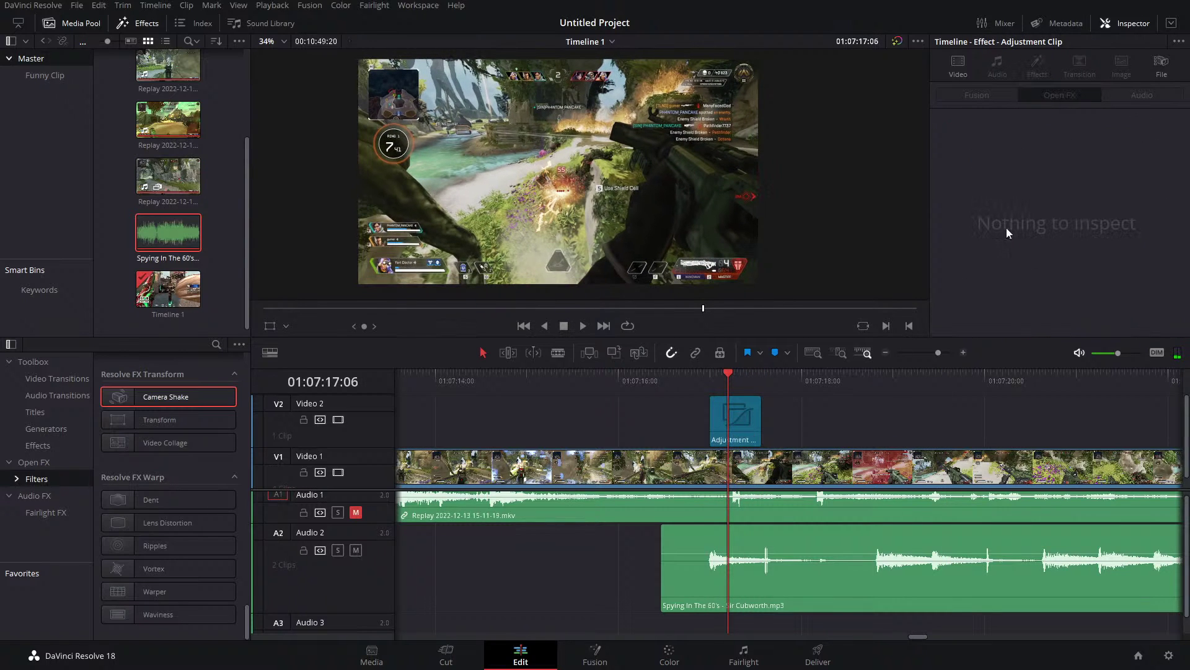
Open the adjustment clip in Fusion and insert the Camera Shake tool without the CShk label after MediaIn1.
left_click(595, 652)
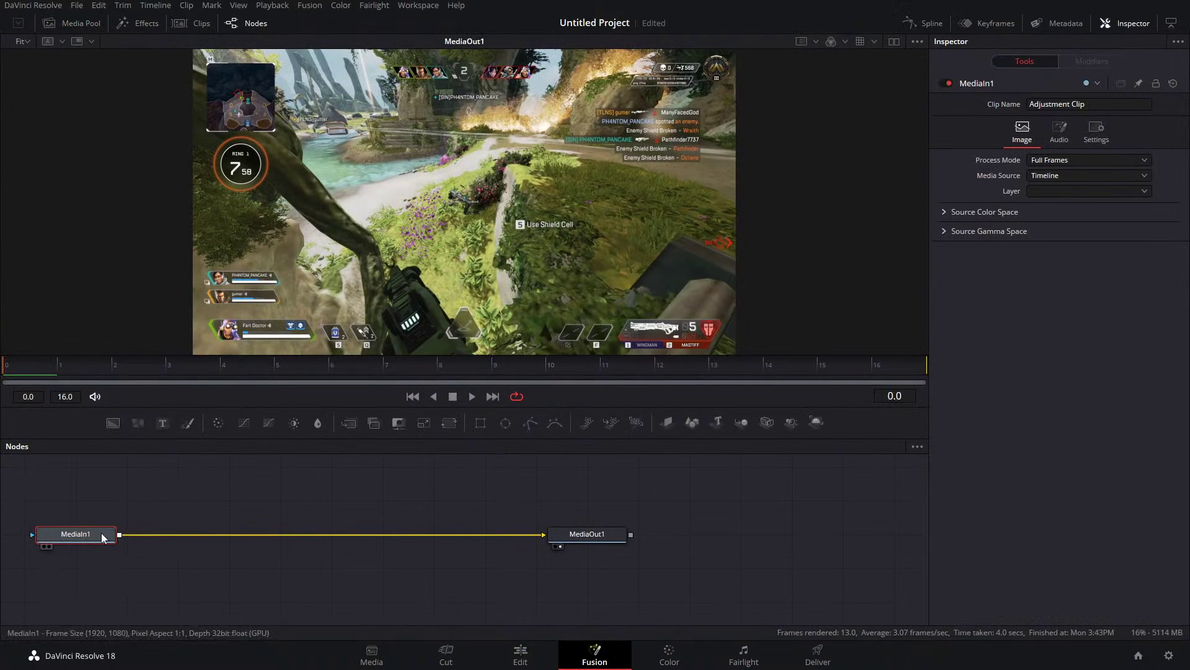
key("shift+space")
type("mag")
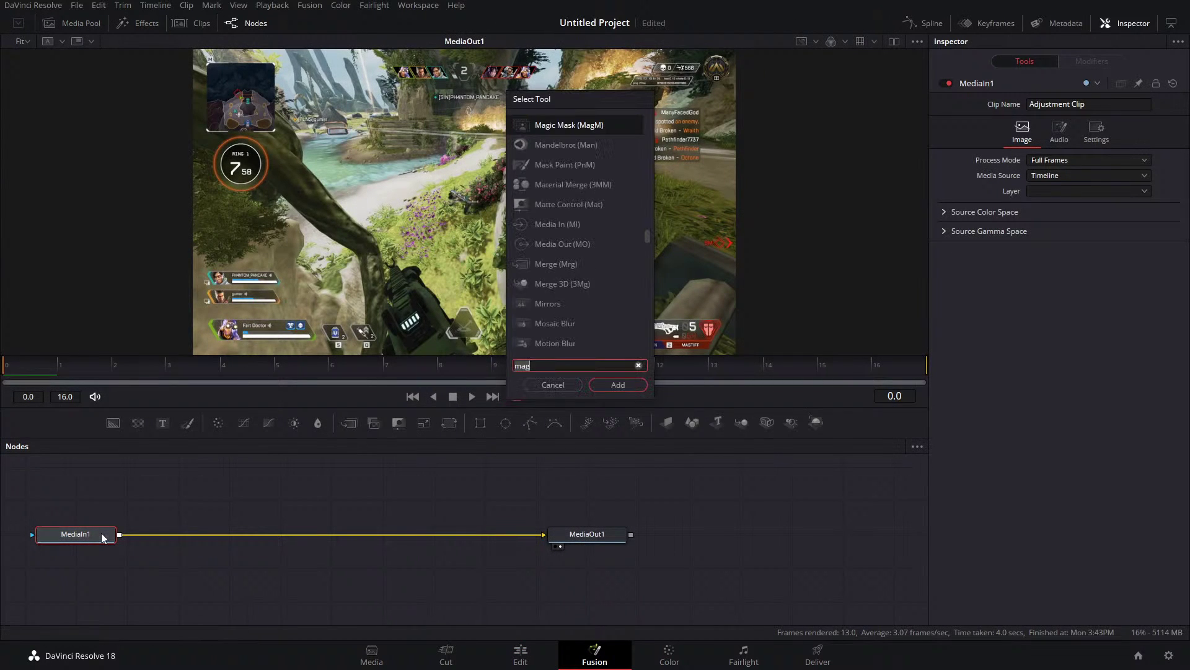
key("BackSpace")
key("BackSpace")
key("BackSpace")
type("Camera Shake")
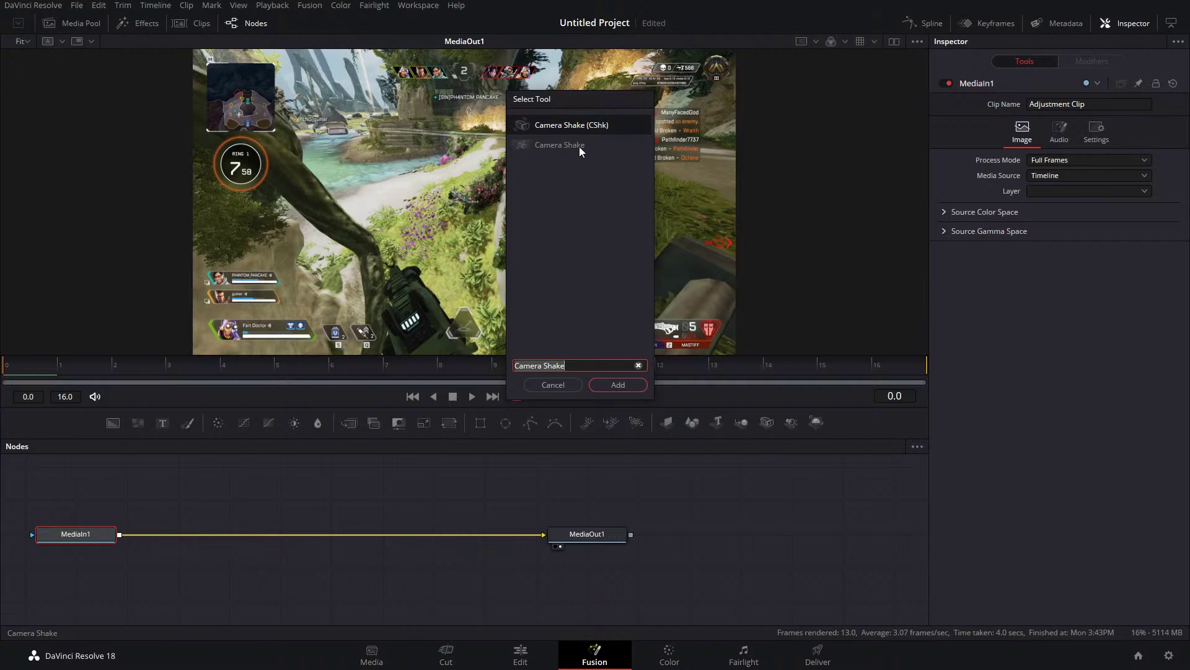
left_click(569, 147)
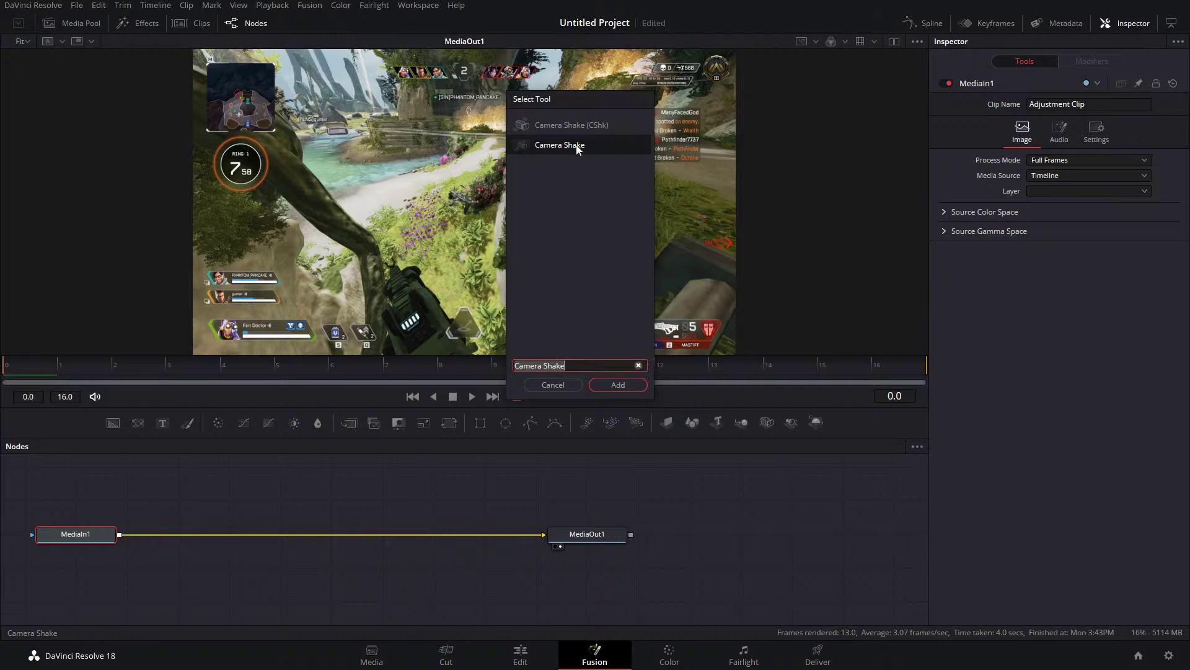
left_click(620, 385)
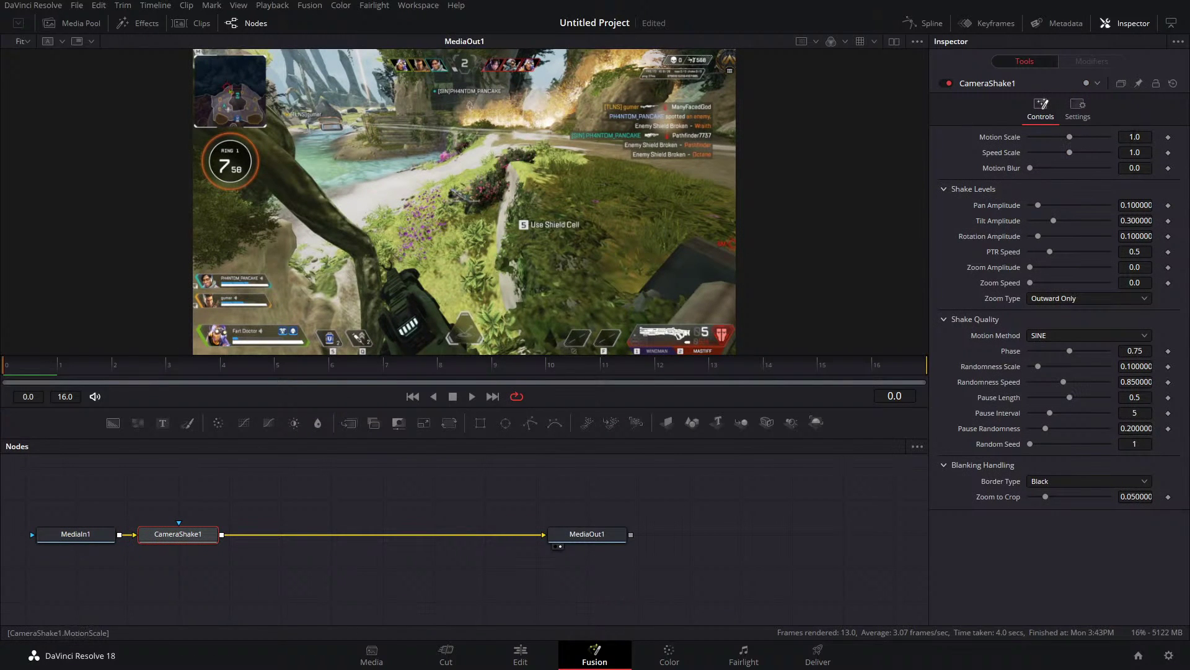
Set Camera Shake's Speed Scale to 2.0 and Tilt Amplitude to 0.661, with frame 0 keyframes on Motion Scale and Zoom to Crop.
left_click_drag(1073, 152, 1159, 143)
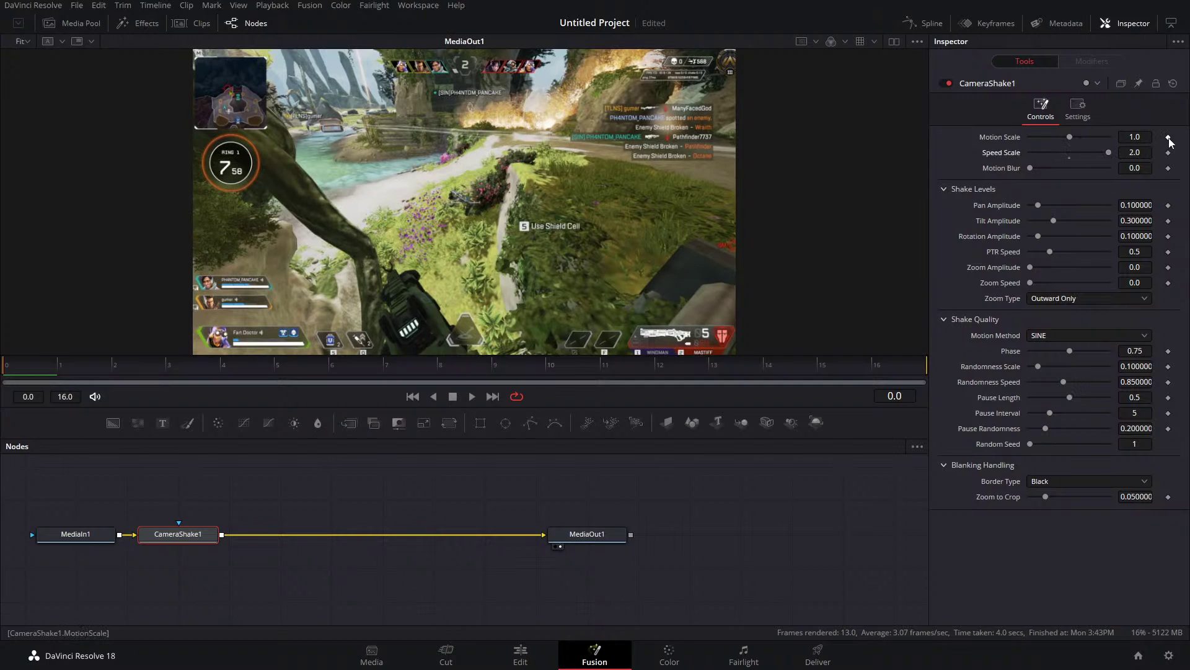
left_click(1168, 137)
left_click_drag(1053, 221, 1084, 221)
left_click(1169, 497)
Set Motion Scale and Zoom to Crop to 0.0 at frame 16.
left_click(872, 366)
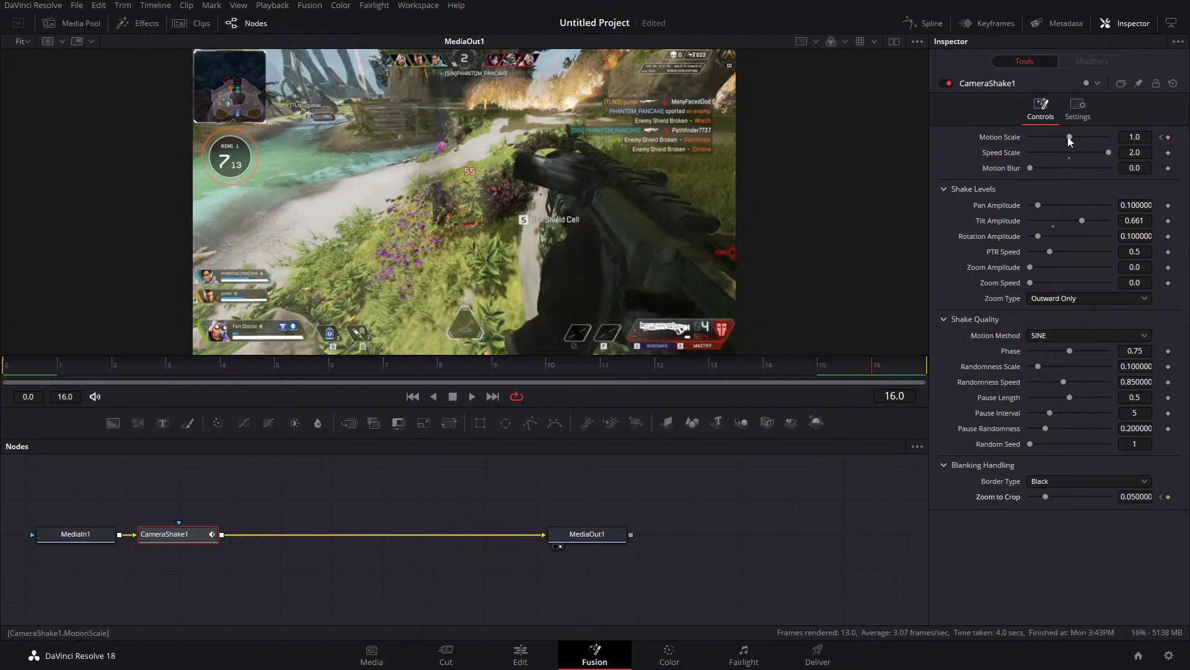
left_click_drag(1068, 137, 1026, 137)
left_click_drag(1042, 495, 704, 490)
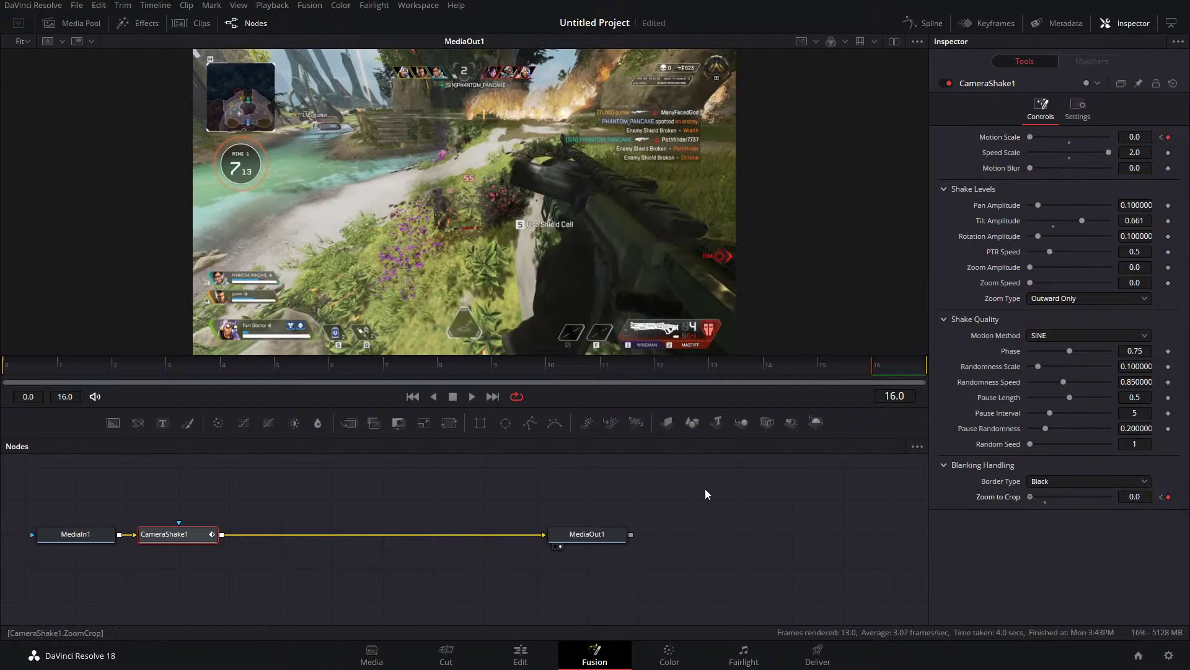
Smooth the Motion Scale and Zoom to Crop animation curves of CameraShake1 in the Spline editor.
left_click(925, 25)
left_click(485, 479)
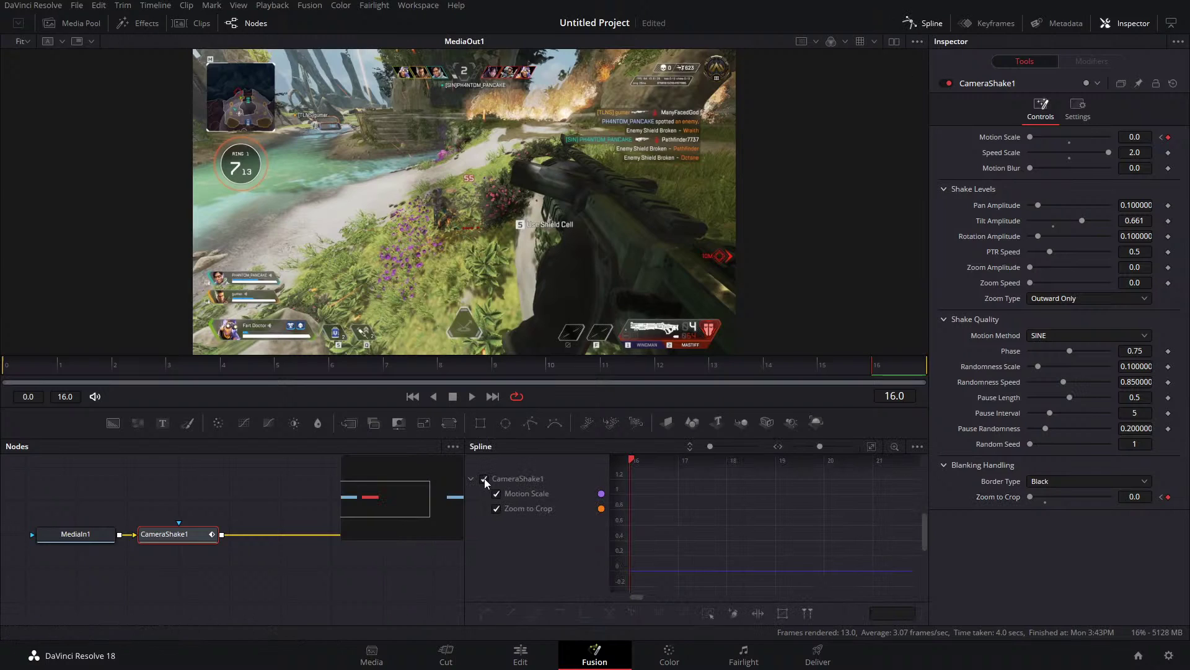
left_click(872, 445)
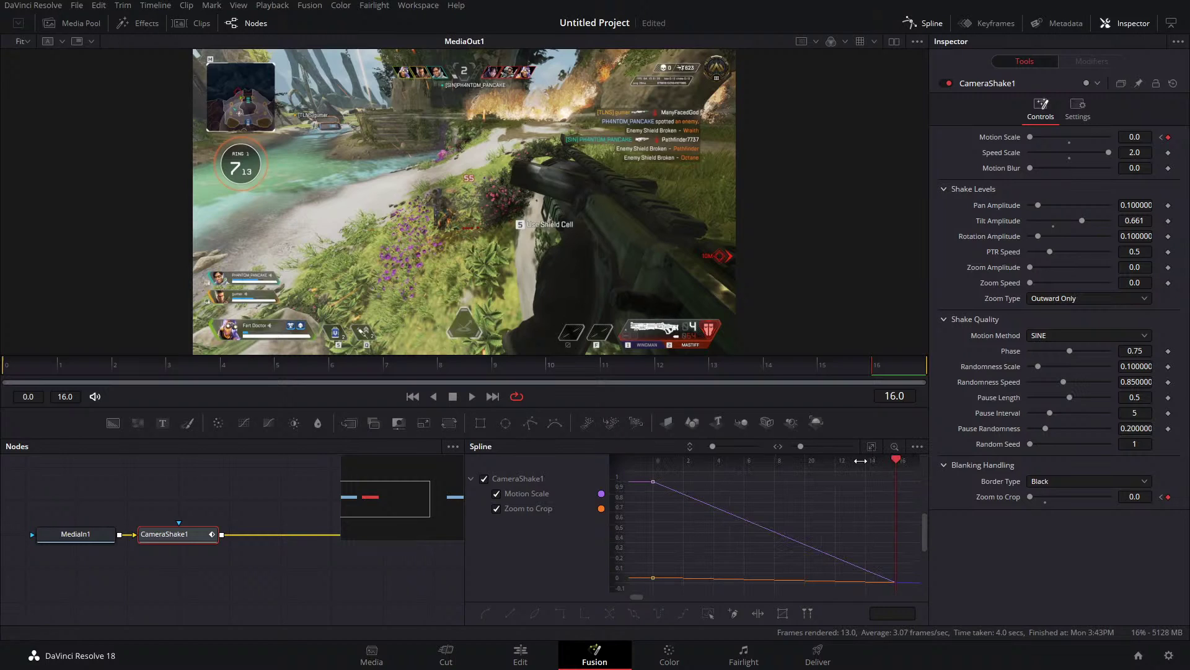
left_click_drag(642, 475, 913, 661)
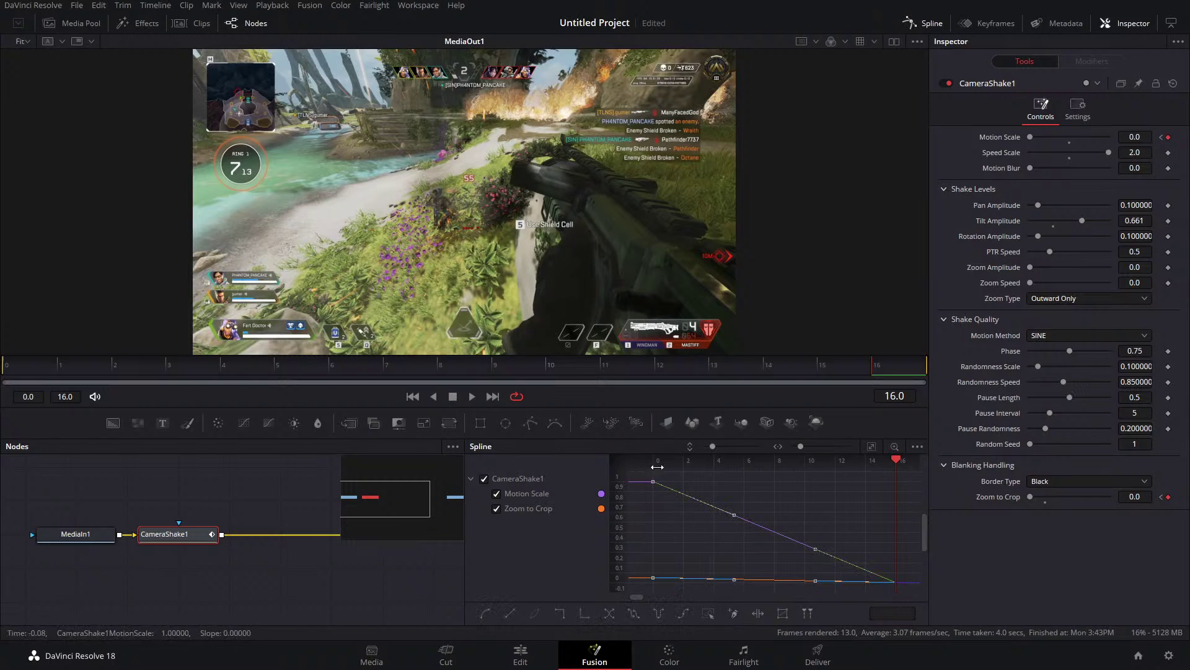
key("s")
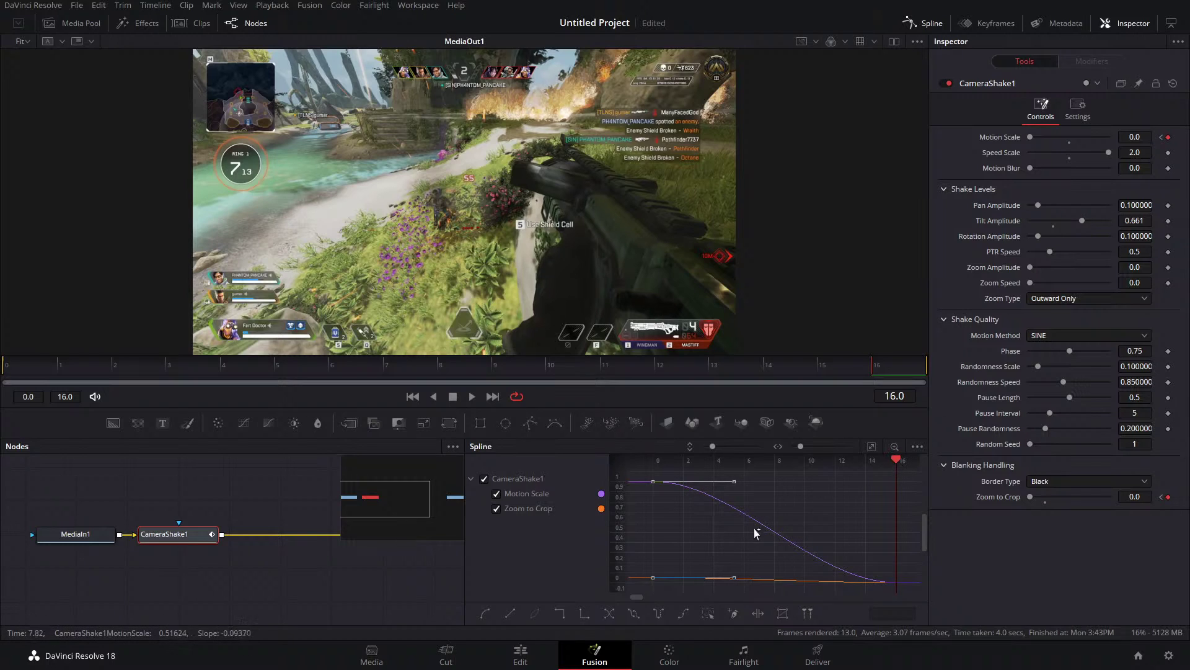
left_click(813, 560)
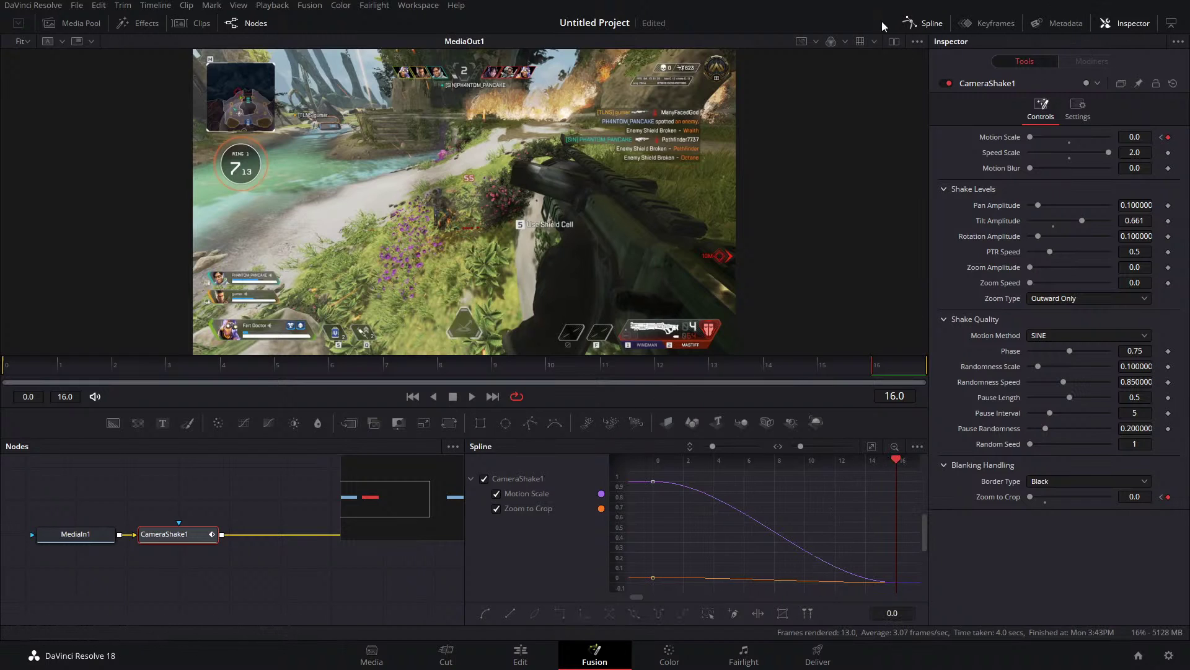
left_click(910, 23)
Return to the Edit page and play across the adjustment clip to check the keyframed shake on the beat.
left_click(521, 651)
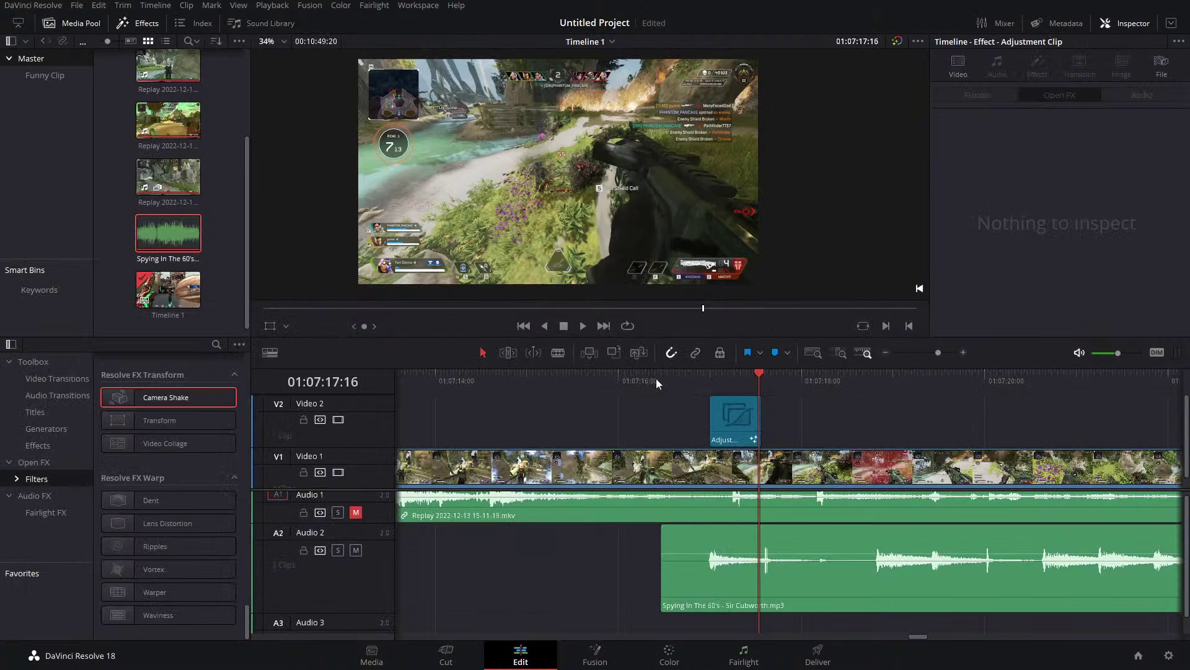
left_click(707, 379)
key("space")
left_click(695, 381)
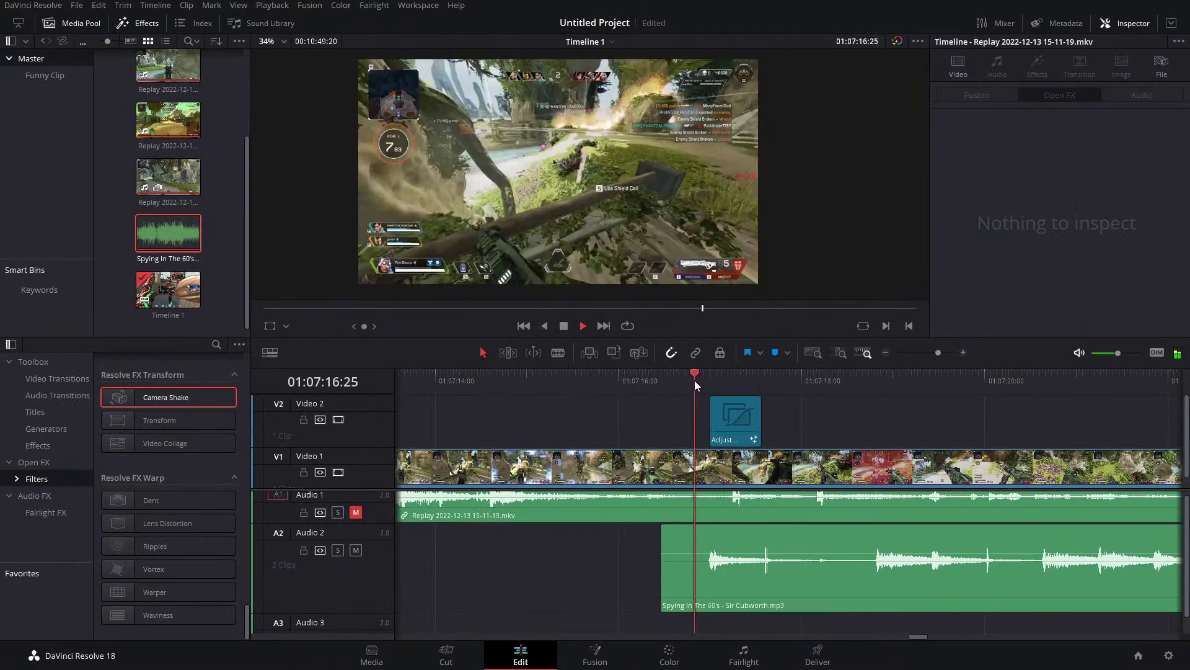
left_click(694, 381)
left_click(694, 381)
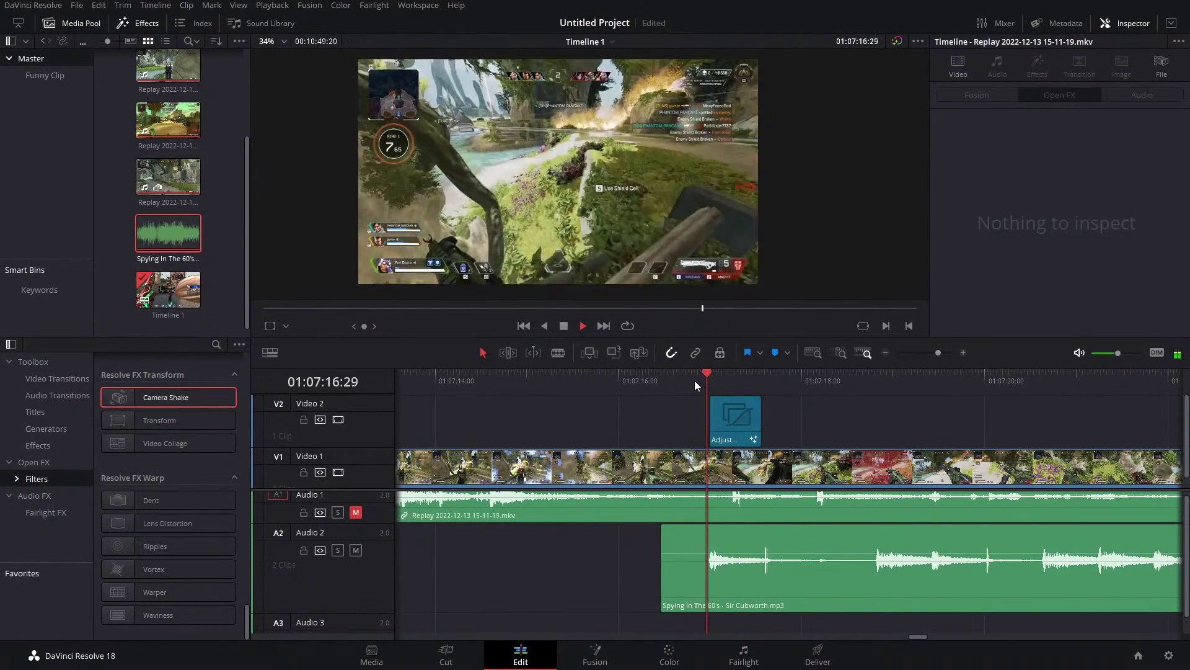
key("space")
Place a copy of the adjustment clip on the next strong music beat at 01:07:18:24 and preview it.
left_click_drag(739, 381, 875, 393)
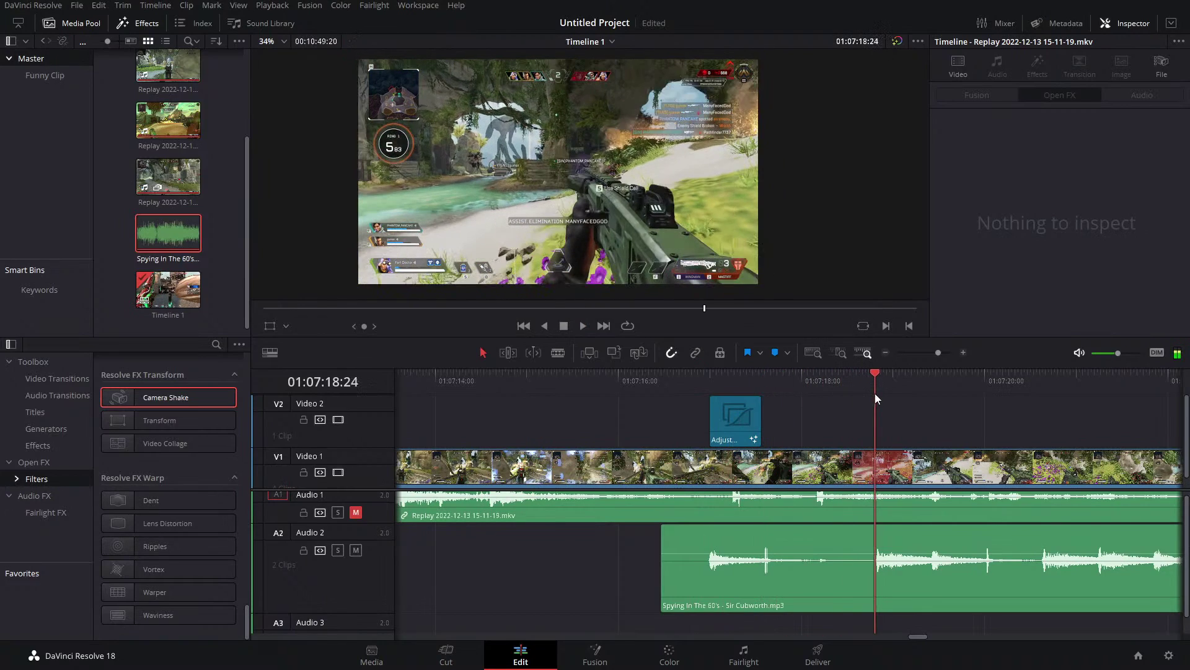
left_click_drag(731, 426, 887, 426)
key("space")
left_click(870, 384)
left_click(831, 390)
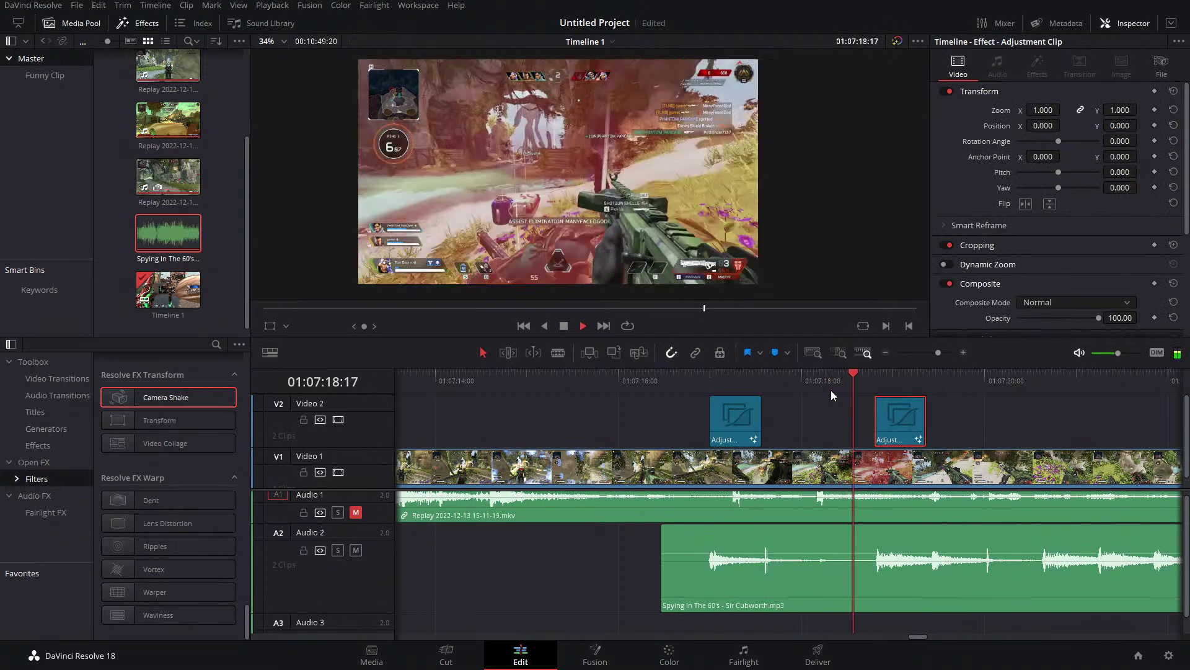
key("space")
Delete both adjustment clips from Video 2 and save the project.
left_click(717, 414, "ctrl")
key("Delete")
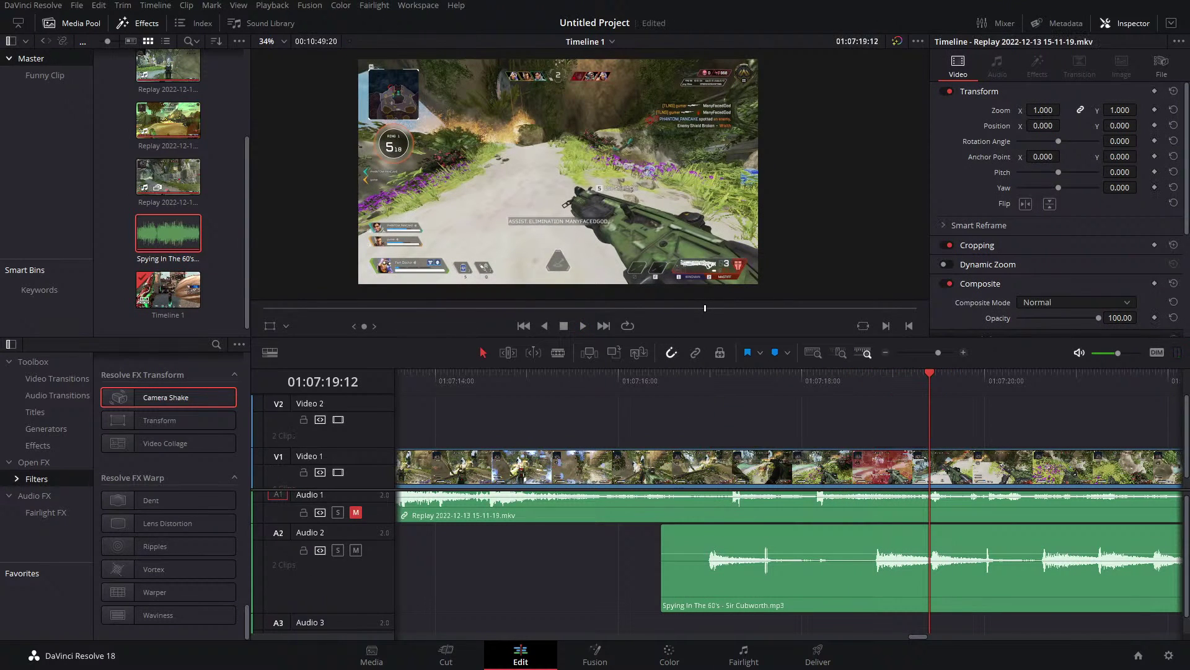
key("ctrl+s")
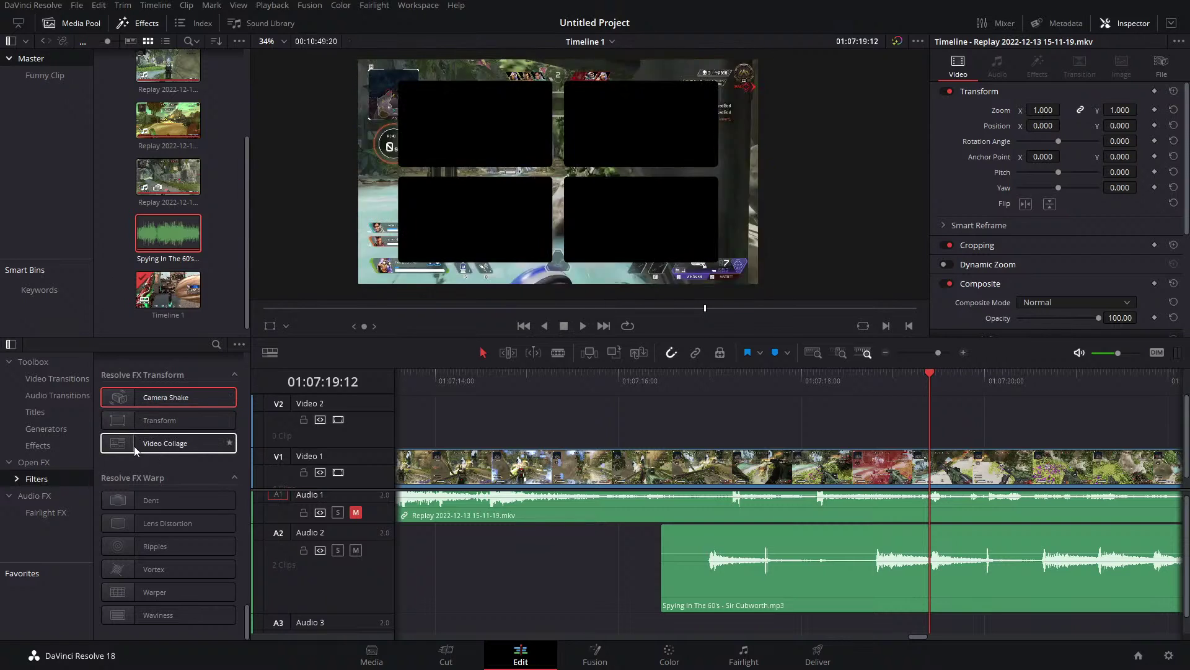
Try out the Binoculars Fusion effect and its settings on the Video 1 gameplay clip, and remove it.
left_click(50, 450)
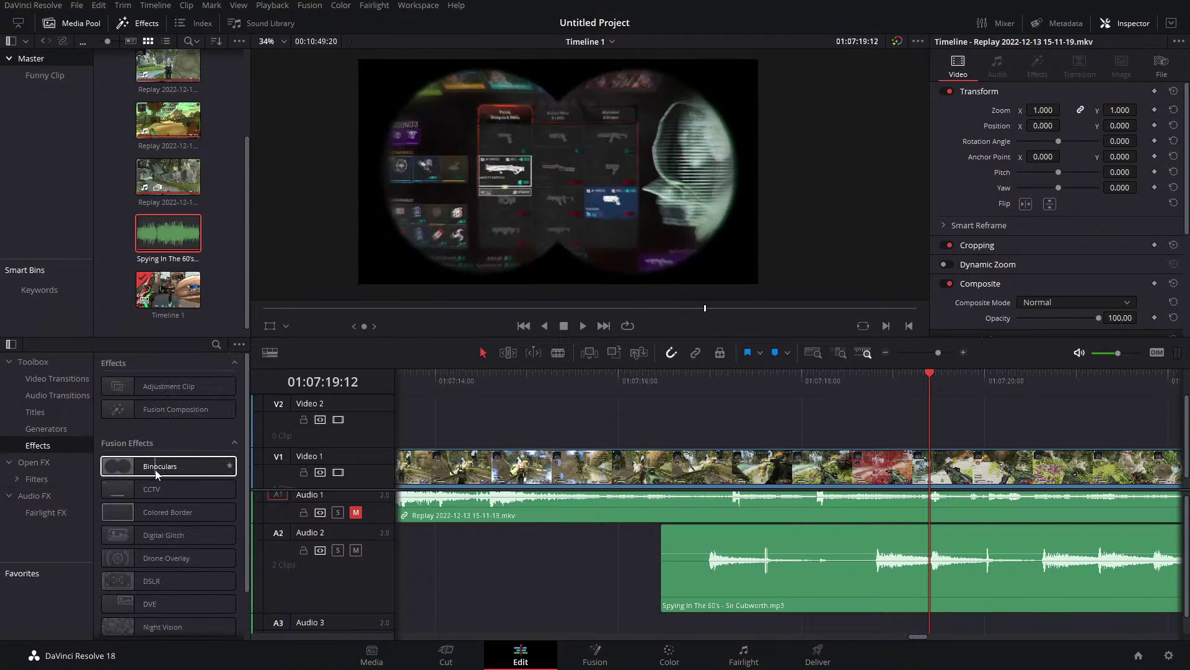
left_click_drag(156, 471, 846, 473)
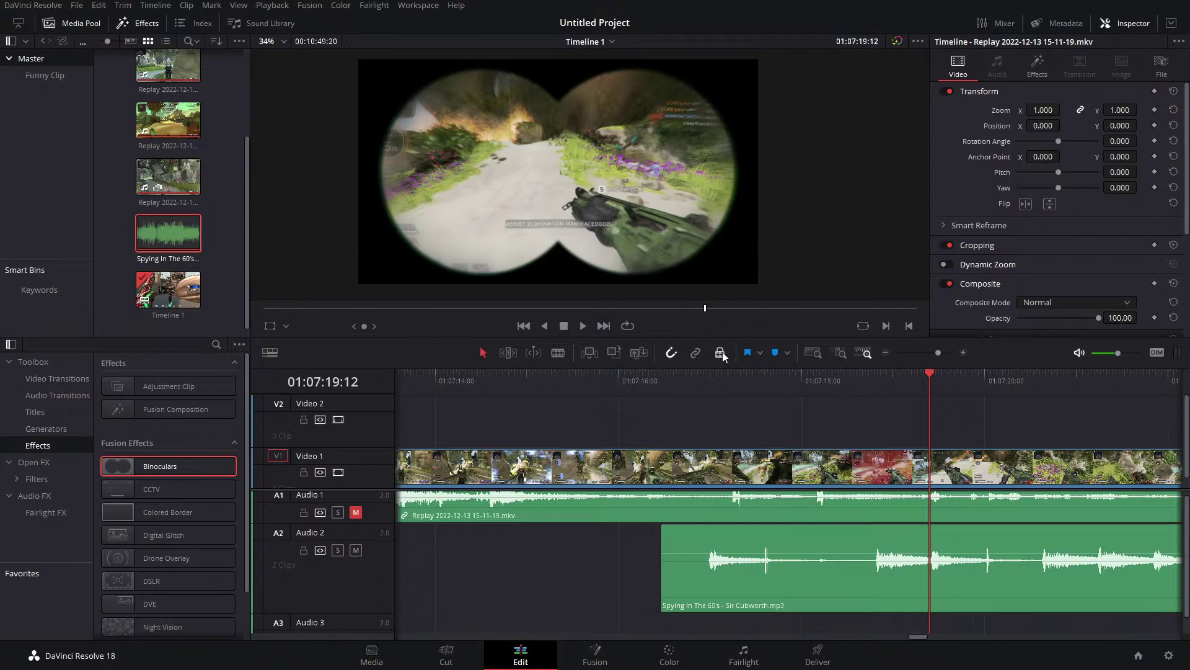
left_click(1037, 64)
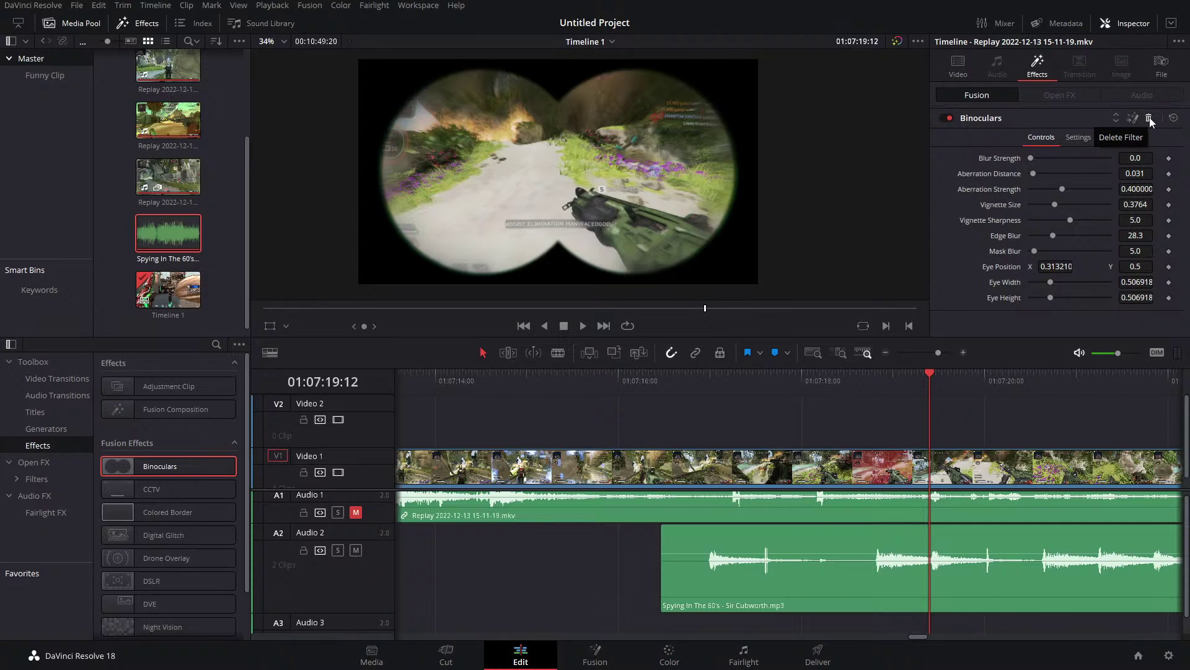
scroll(177, 499, "down", 2)
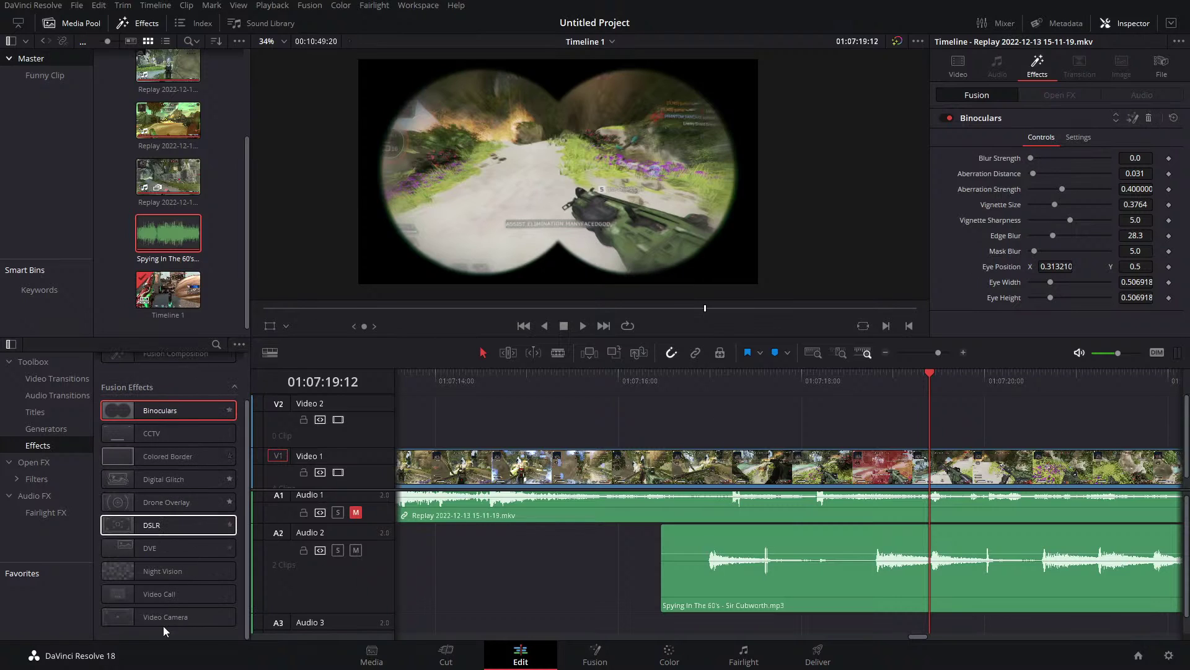
left_click(1149, 119)
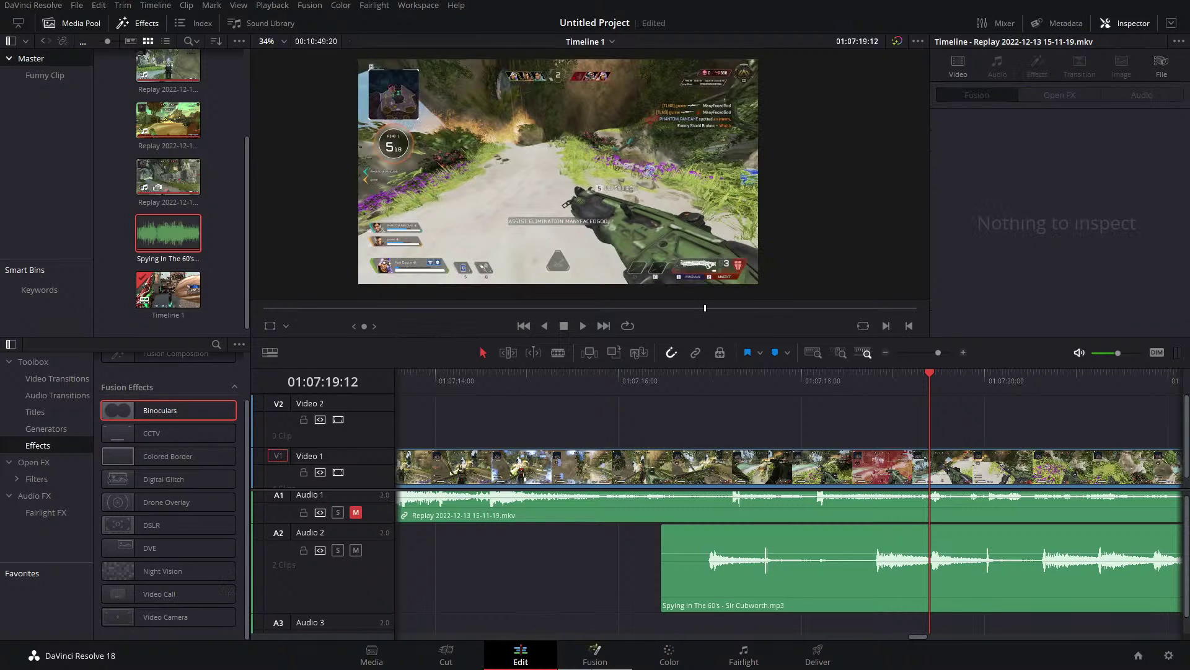
Insert a Magic Mask node after MediaIn1 in Fusion and paint mask strokes along the gun.
left_click(595, 654)
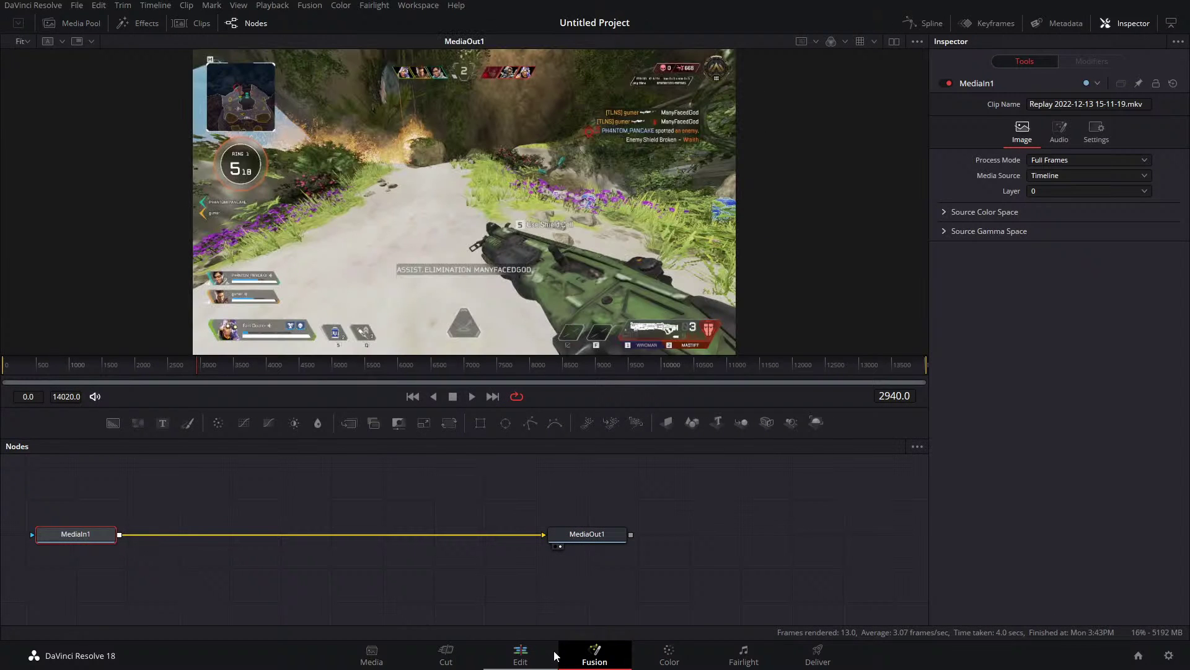
key("shift+space")
type("Camera Shake")
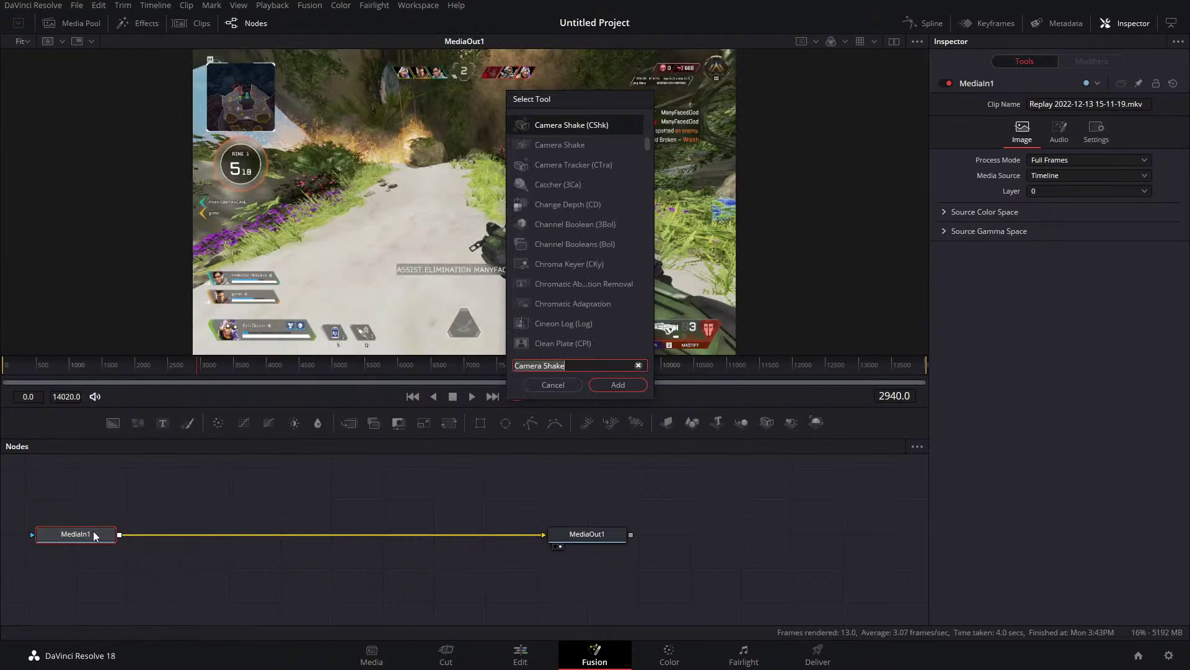
key("ctrl+a")
type("mag")
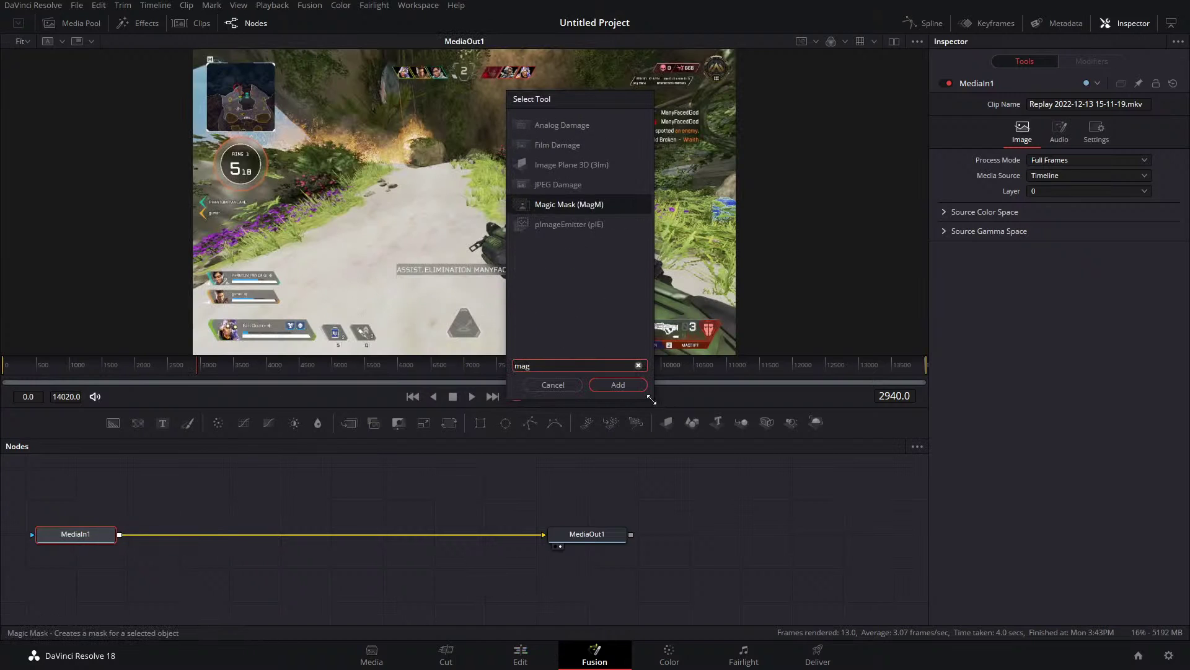
key("Return")
mouse_move(495, 237)
left_mouse_down()
mouse_move(643, 313)
mouse_move(718, 312)
left_mouse_up()
left_click_drag(726, 352, 645, 317)
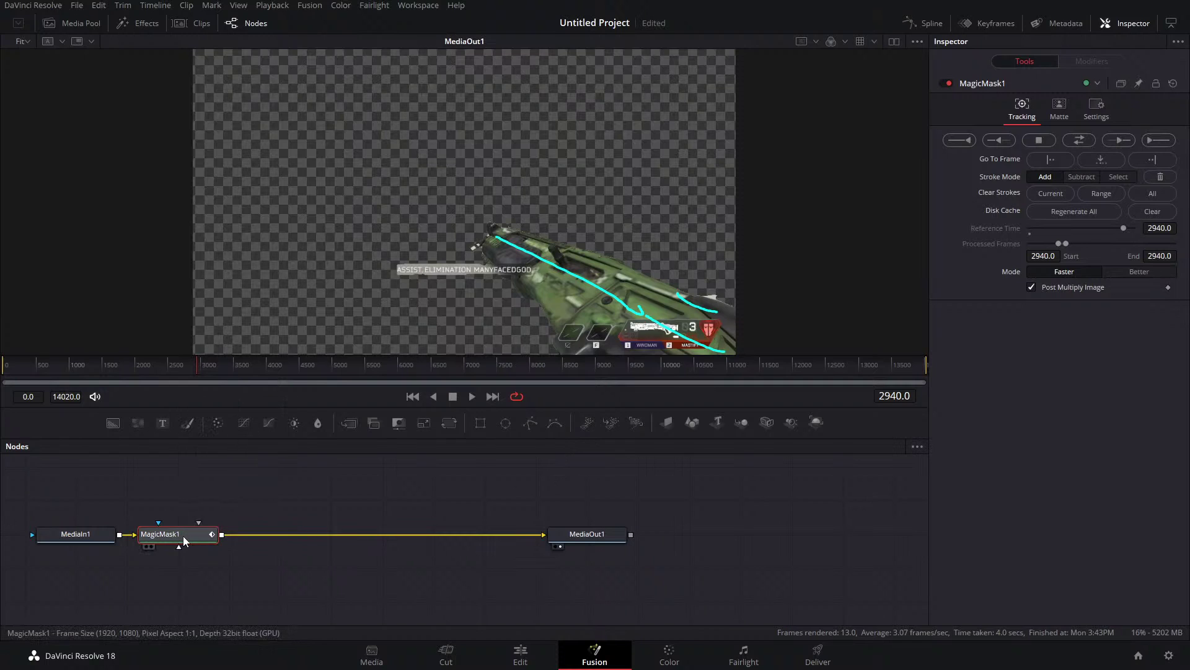
Delete the MagicMask1 node and restore it between MediaIn1 and MediaOut1.
key("Delete")
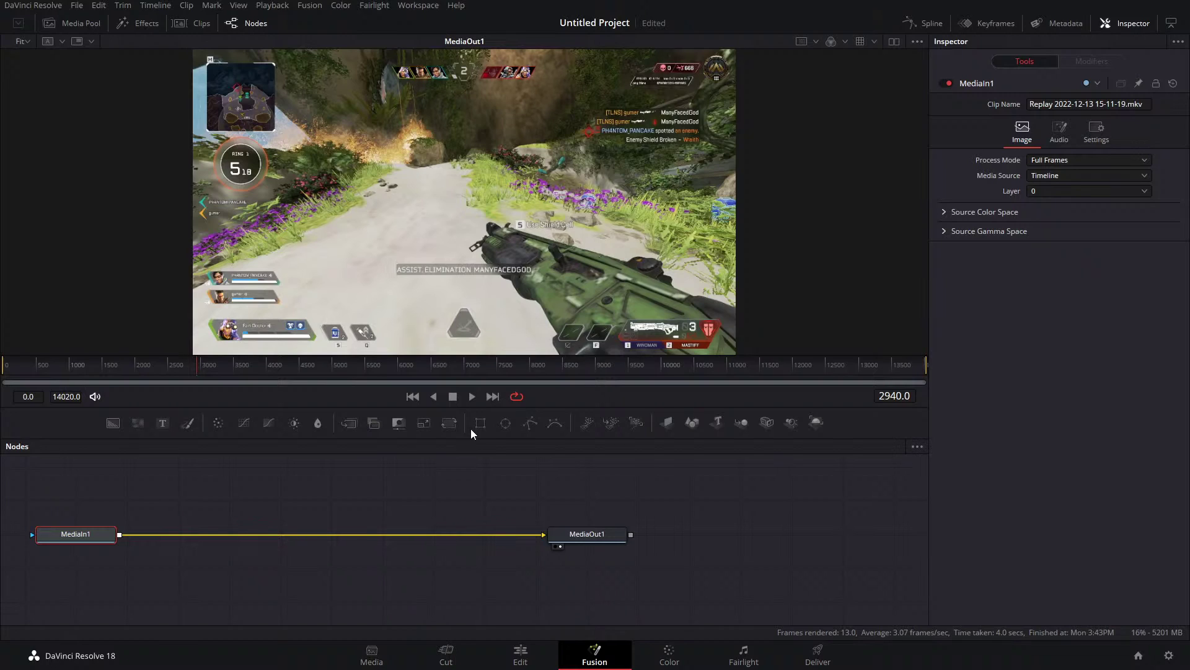
key("ctrl+v")
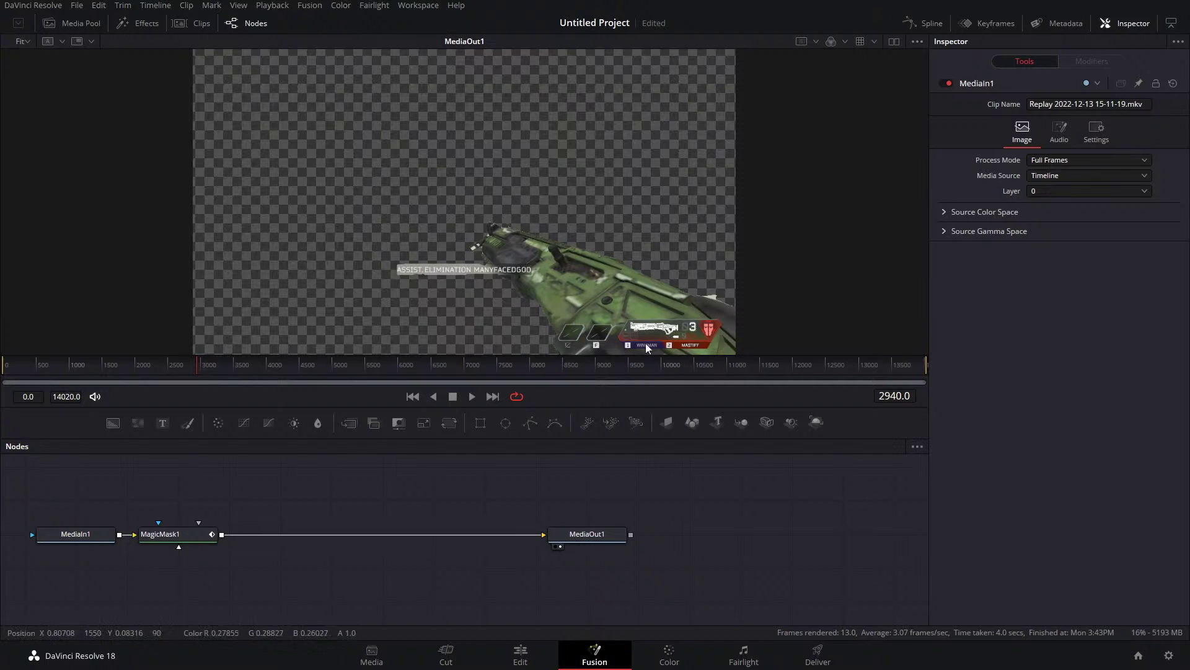
Show the Matte settings of MagicMask1 and examine the edges of the masked gun up close.
left_click(160, 533)
left_click(1060, 108)
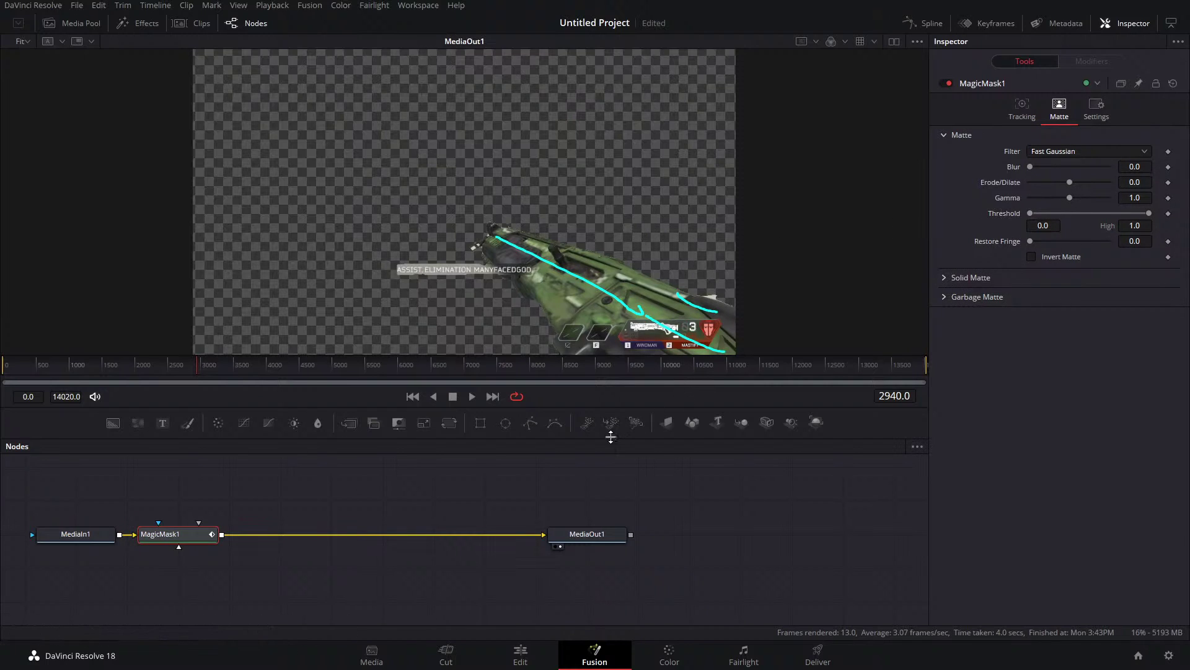
left_click(614, 535)
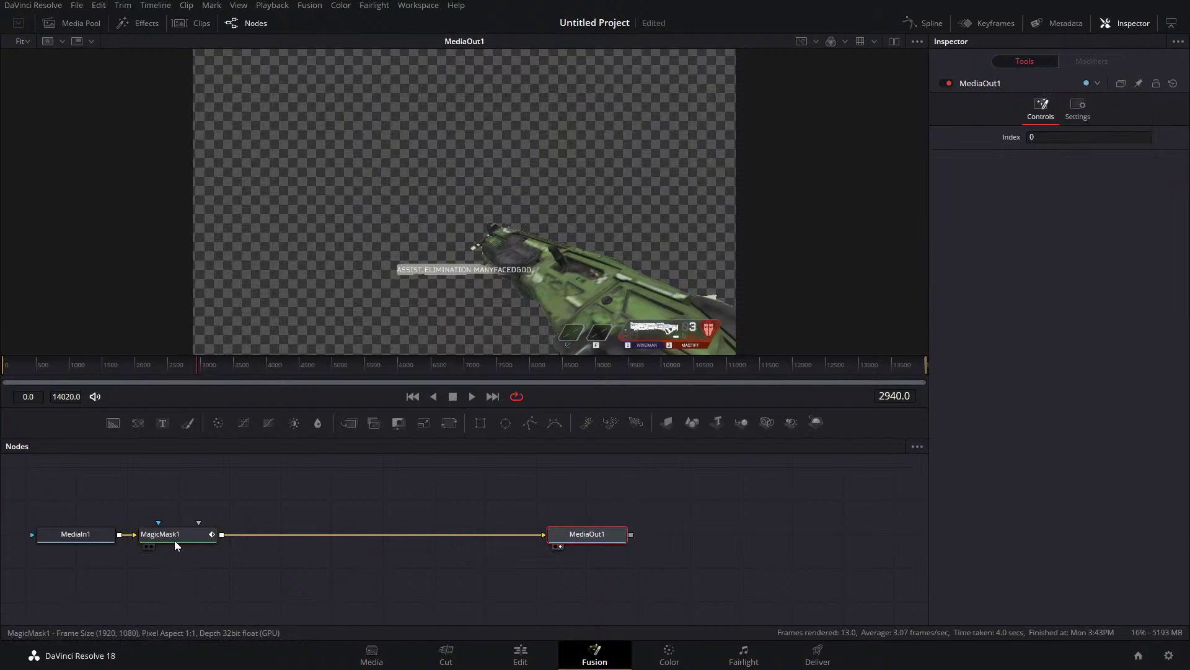
left_click(160, 534)
scroll(591, 278, "up", 3)
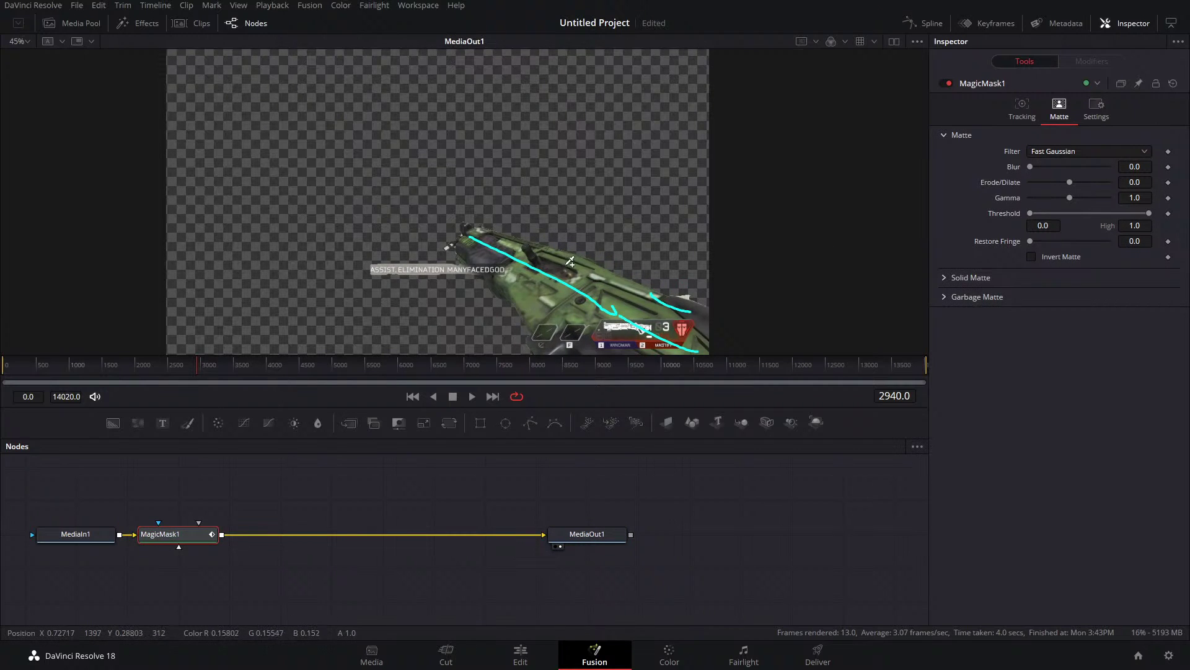
left_click_drag(591, 277, 515, 222)
left_click_drag(684, 352, 570, 235)
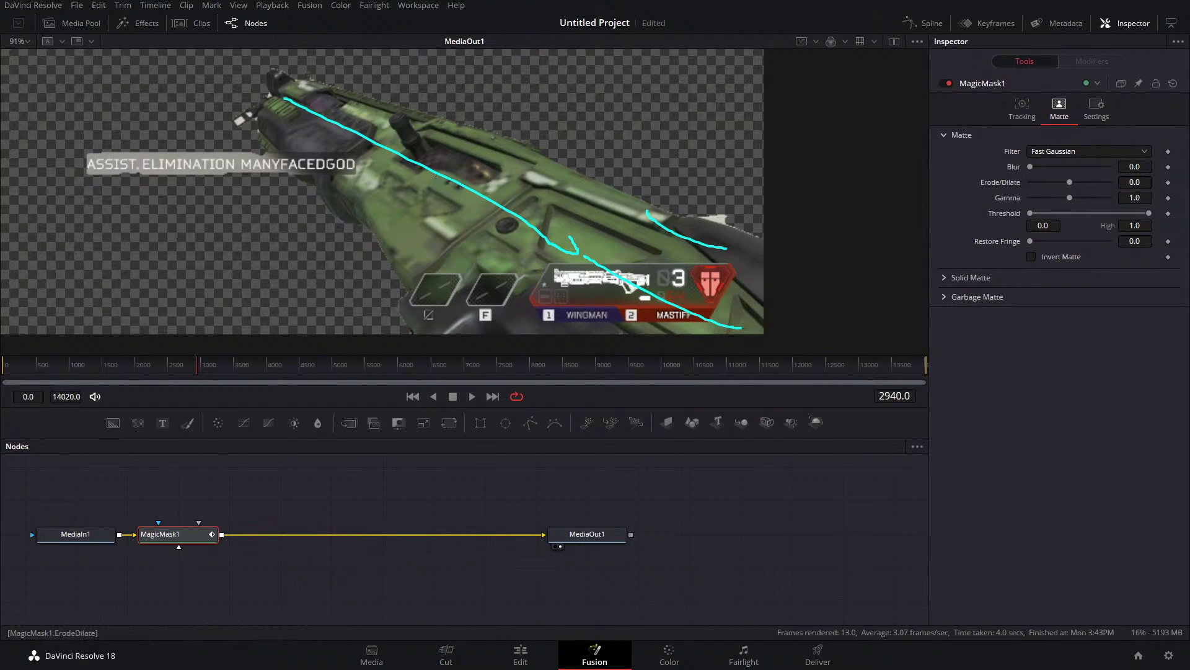
Set MagicMask1's matte blur to 1.26 and erode/dilate to -0.00214, and merge a Background node after it.
mouse_move(1145, 185)
left_mouse_down()
mouse_move(1115, 185)
mouse_move(1158, 166)
left_mouse_up()
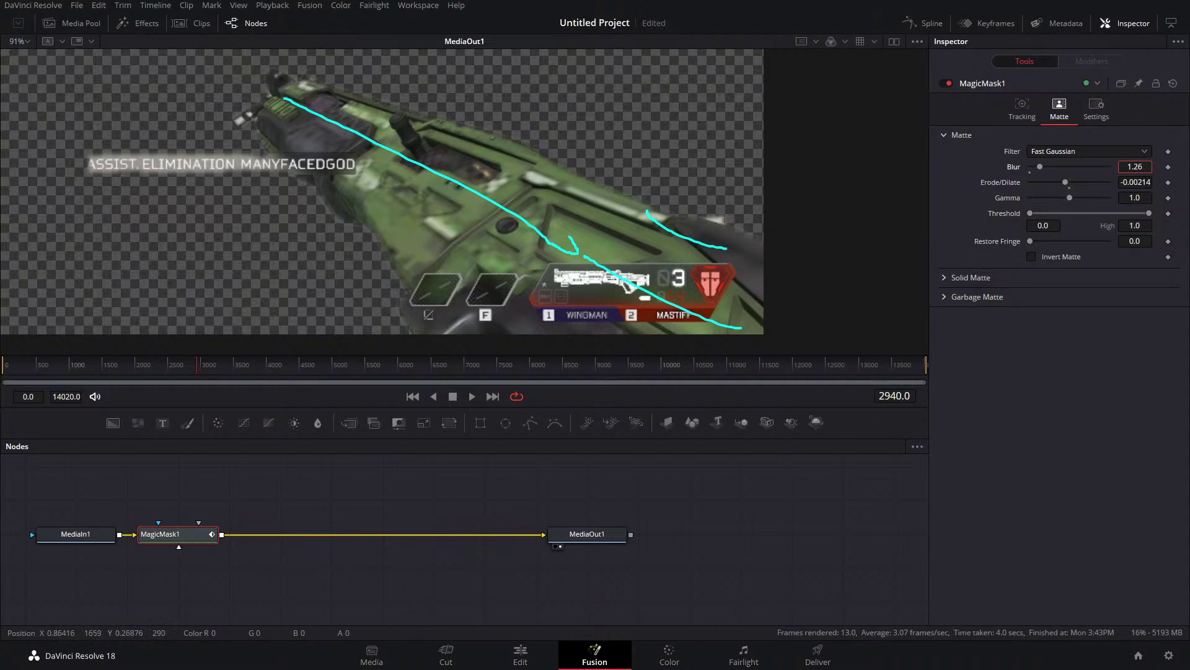
left_click_drag(115, 423, 300, 534)
left_click_drag(87, 567, 286, 570)
Color Background1 magenta by raising red and blue, and set Merge1's operator to Under so the gun sits above it.
left_click_drag(1030, 225, 1109, 225)
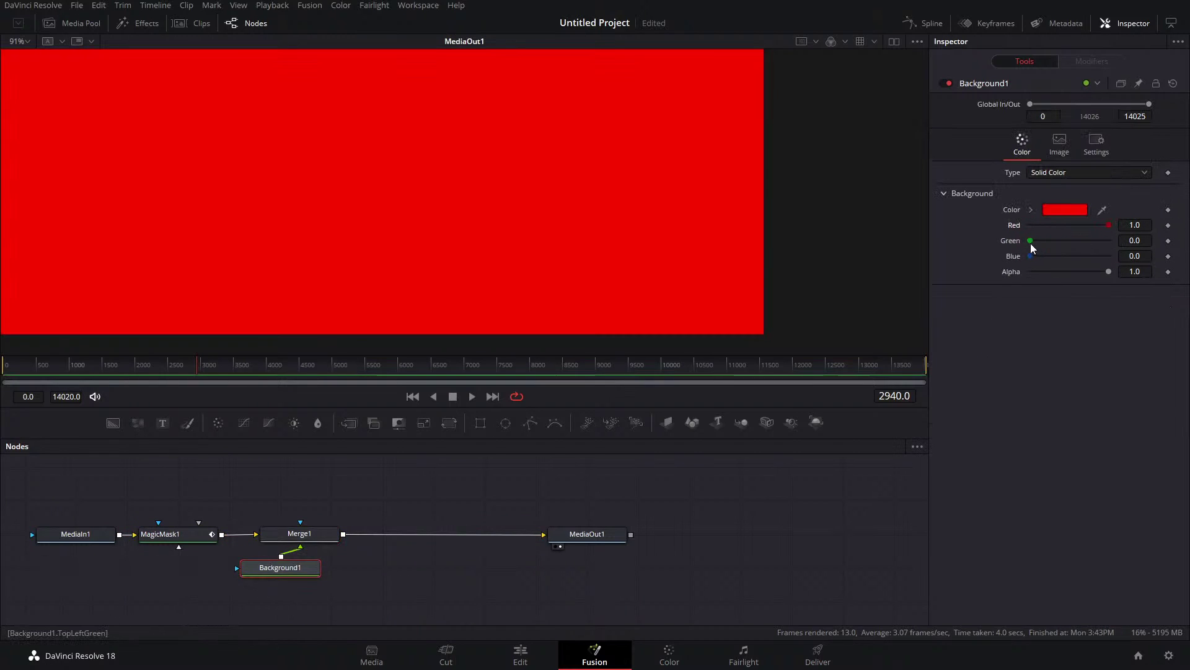
left_click_drag(1030, 256, 1110, 255)
left_click_drag(300, 534, 280, 534)
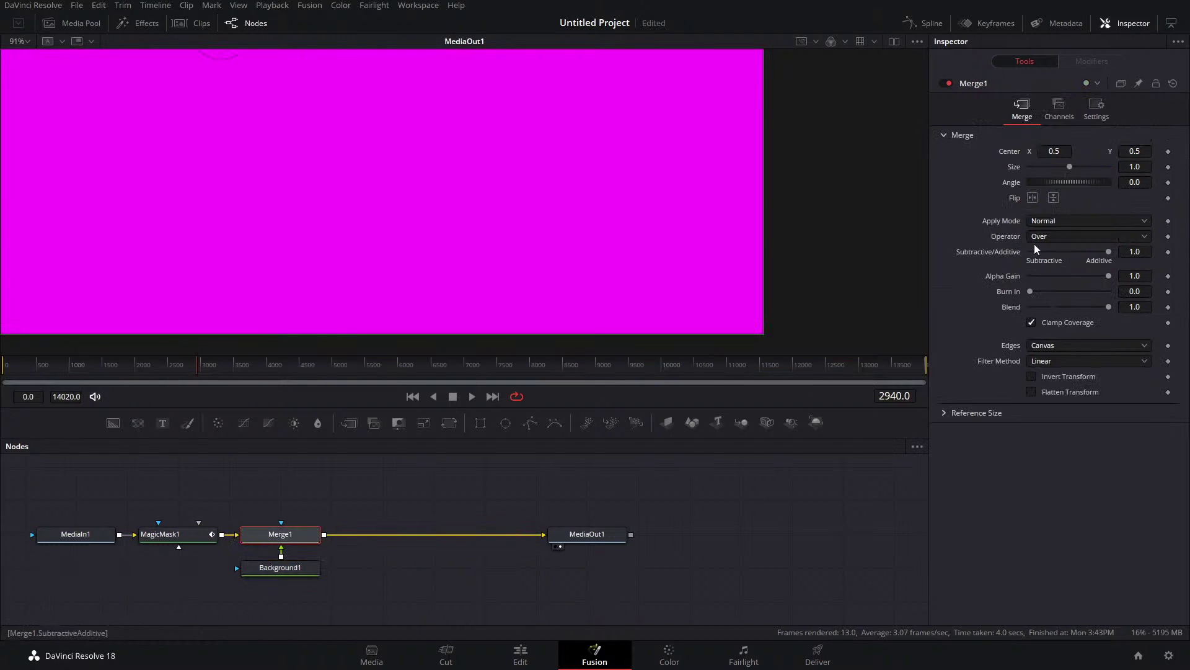
left_click(1067, 240)
left_click(1043, 369)
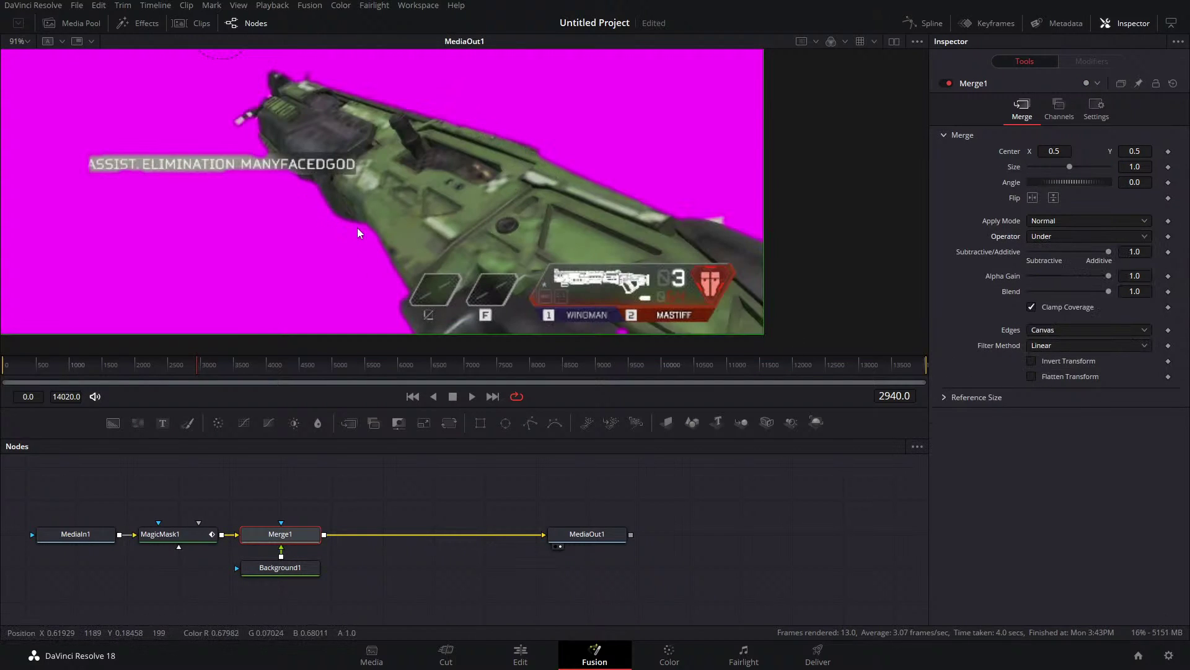
Increase MagicMask1's matte blur to 4.57 and save the project.
left_click(162, 534)
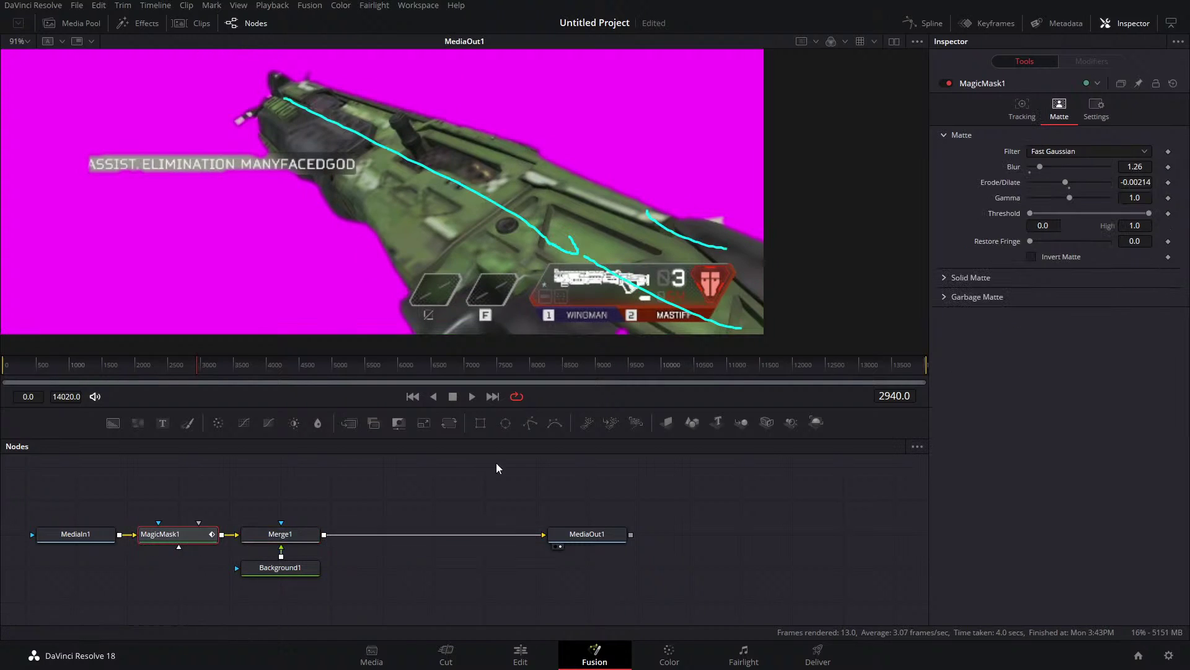
left_click_drag(1040, 167, 1066, 170)
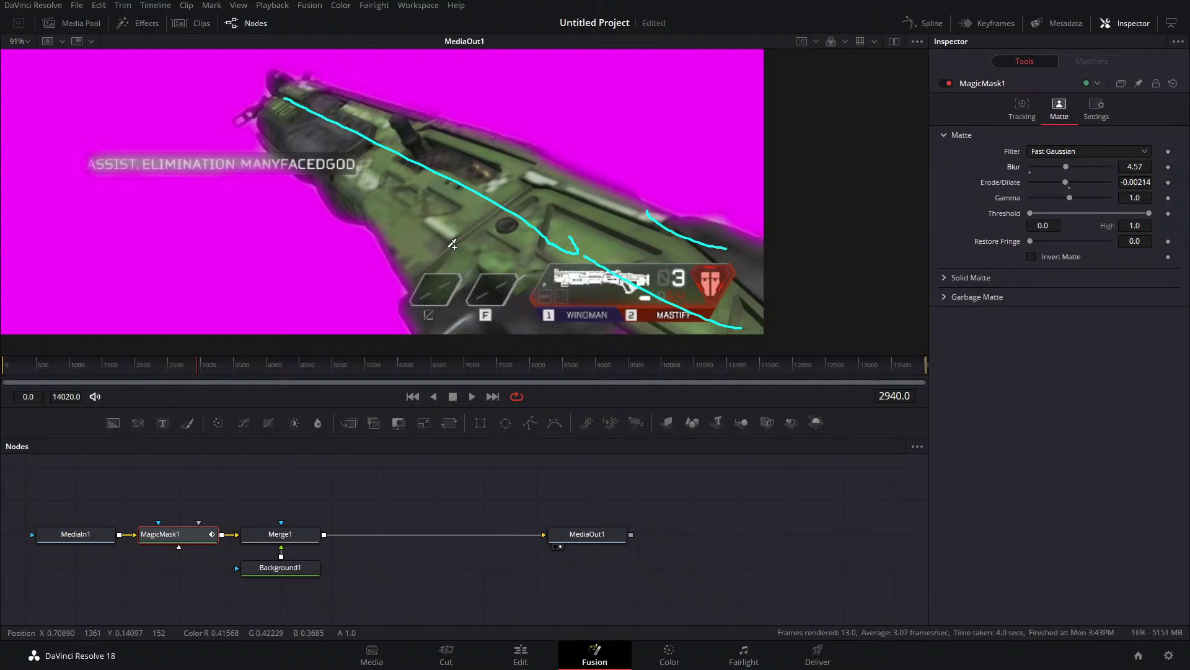
key("ctrl+s")
Delete the Merge1, Background1 and MagicMask1 nodes from the composition.
left_click_drag(263, 506, 225, 551)
key("Delete")
left_click(185, 537)
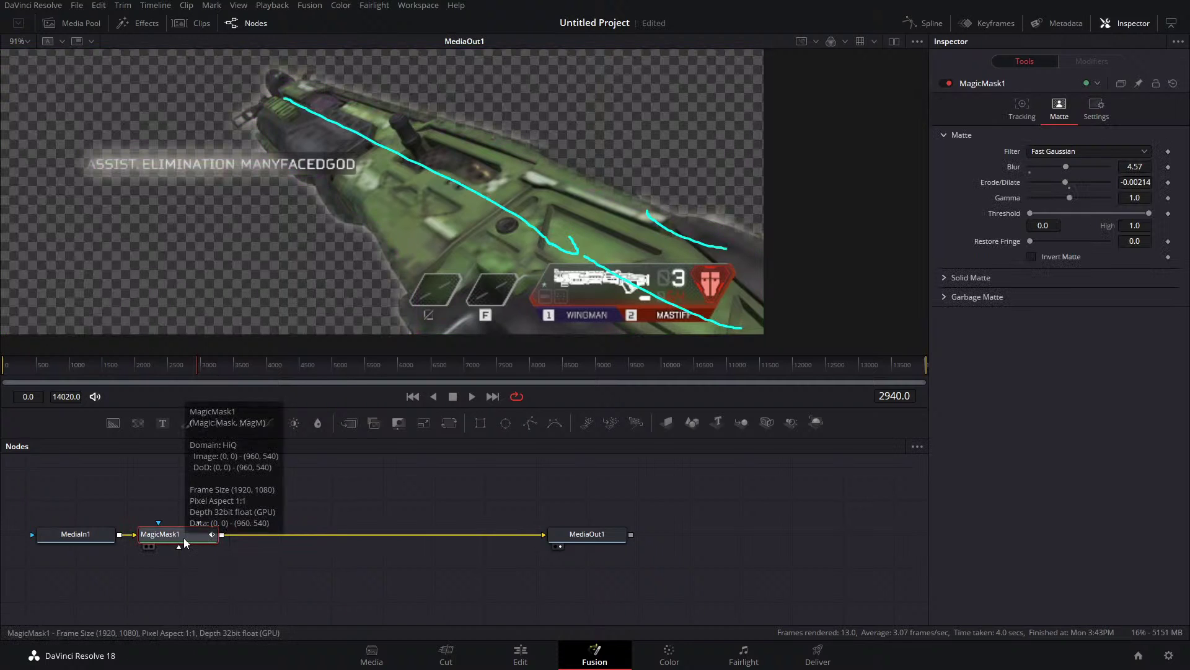
key("Delete")
On the Edit page, reduce the Audio 2 track height, delete the Spying In The 60's music clip from it, and save.
left_click(519, 656)
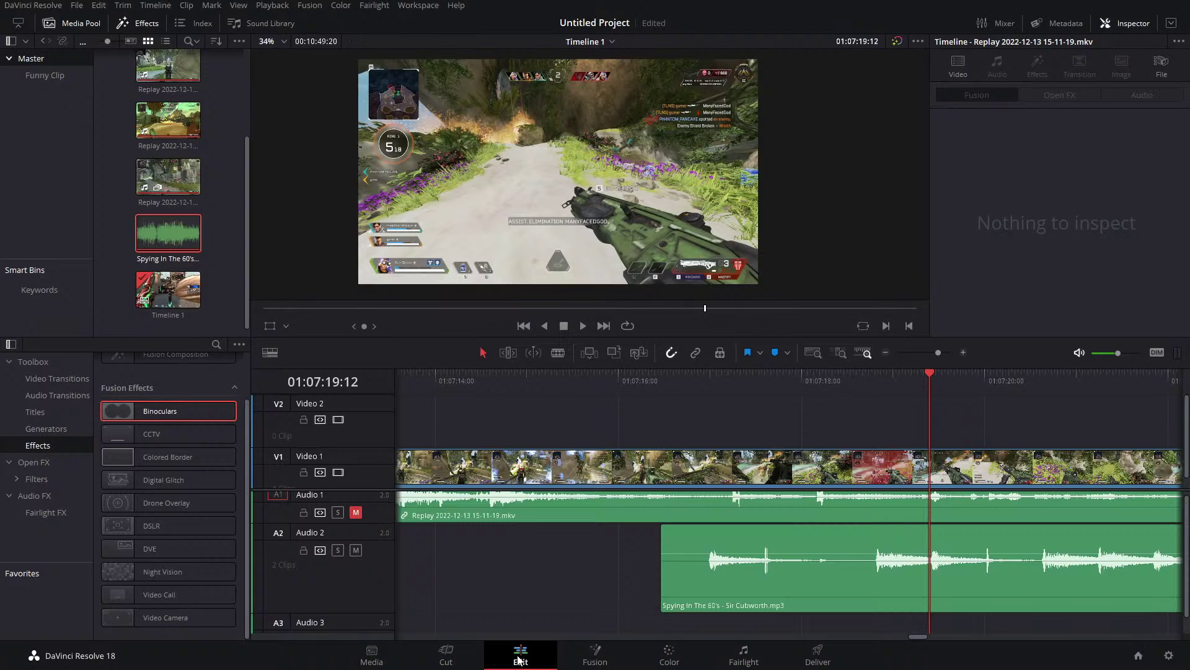
left_click_drag(938, 353, 928, 355)
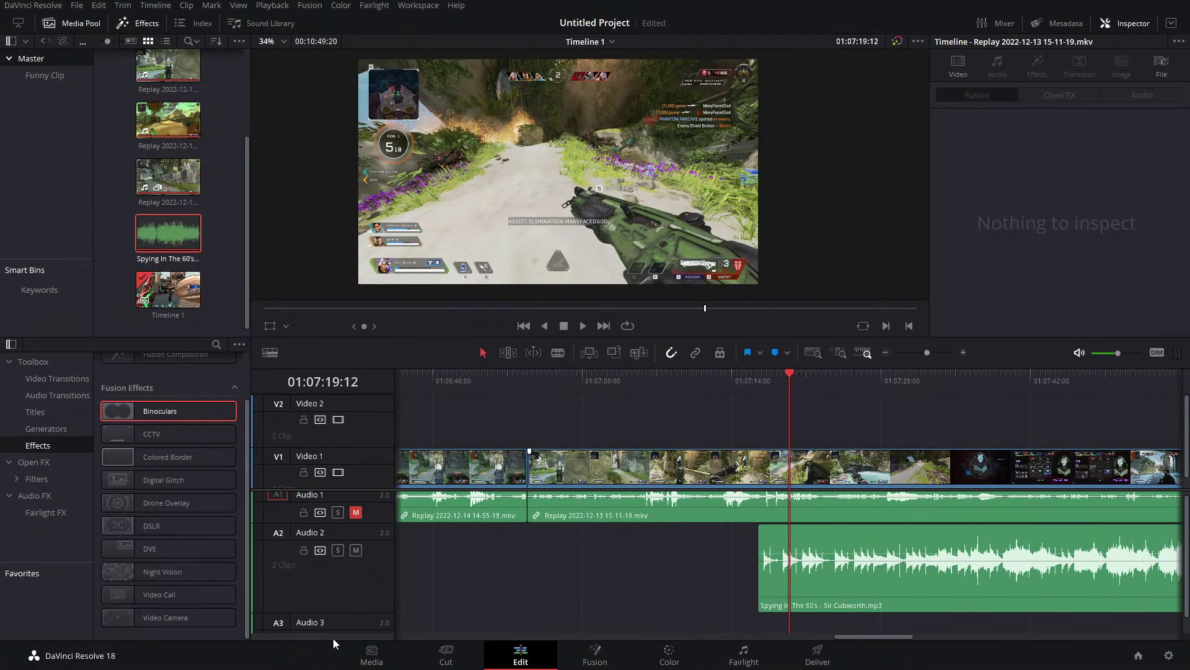
left_click_drag(354, 612, 356, 575)
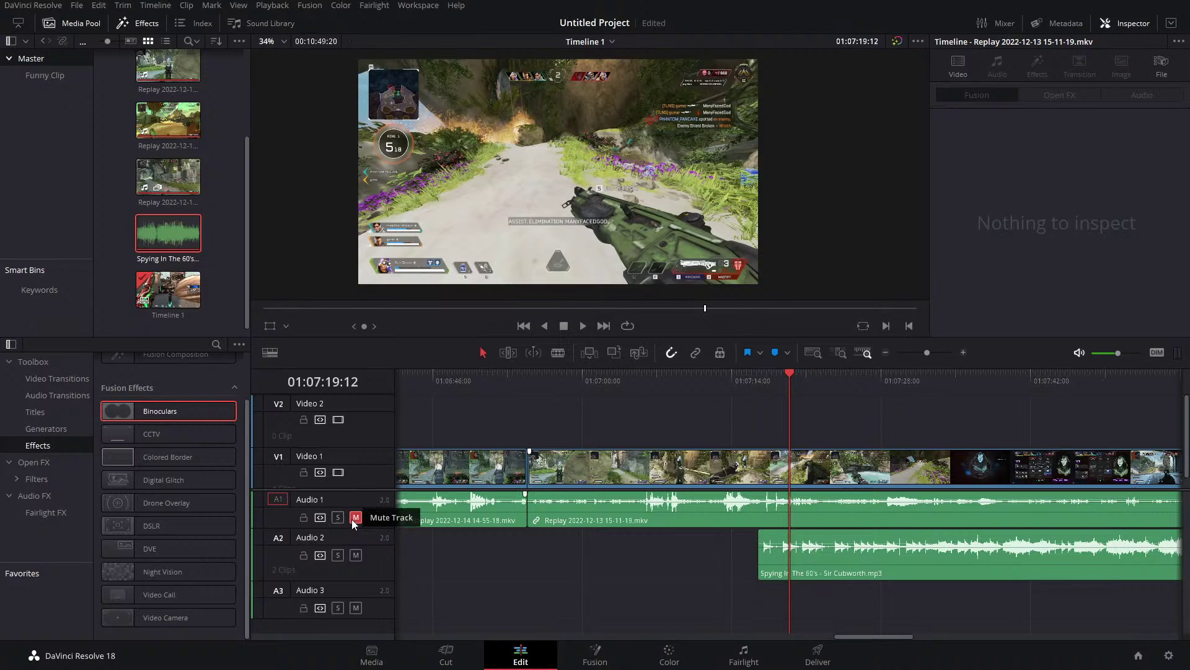
left_click(809, 578)
key("Delete")
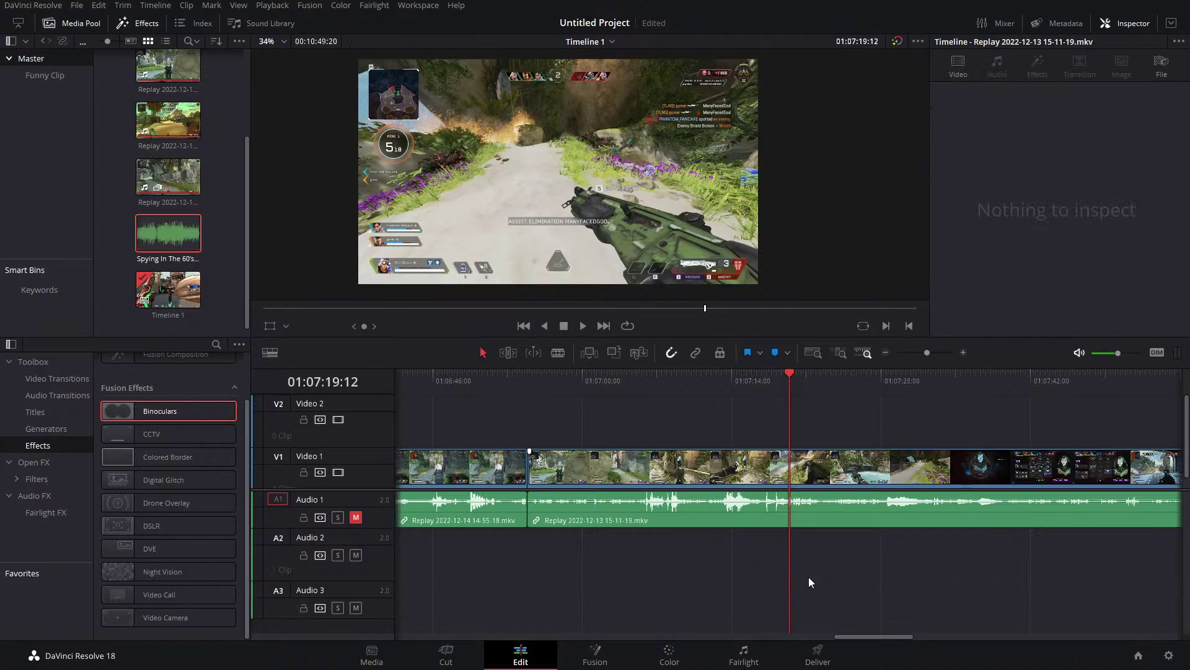
key("ctrl+s")
left_click_drag(929, 352, 917, 346)
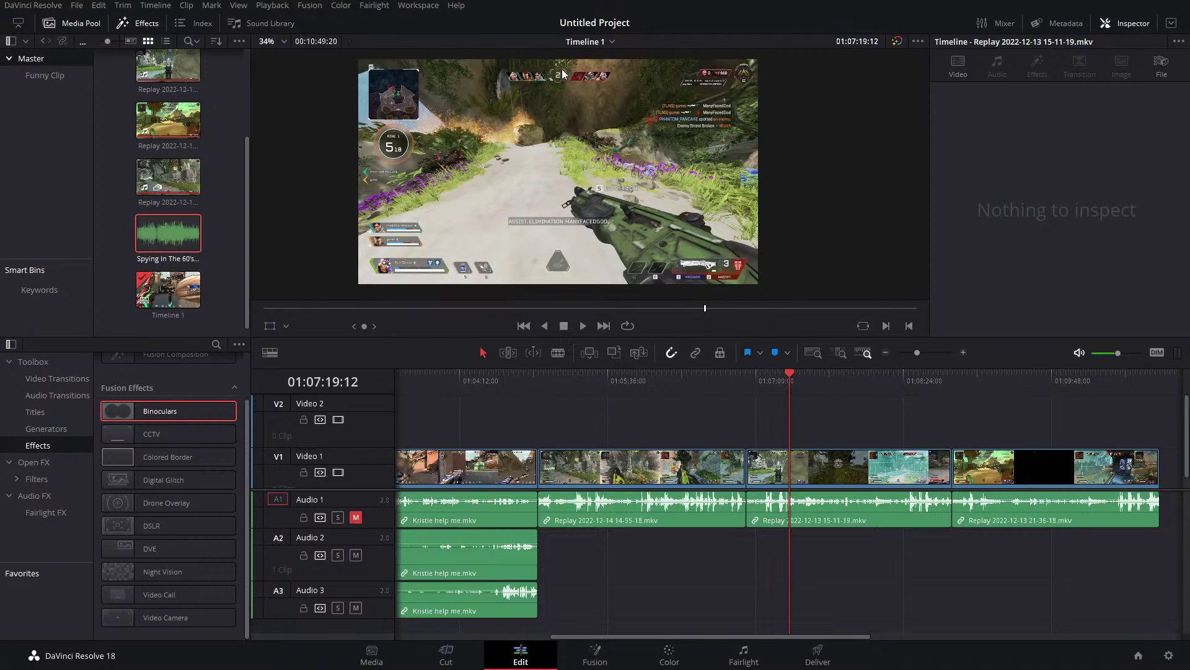
Examine the gameplay frame at 01:07:19:12 up close in the timeline viewer, including the team display and the gun.
scroll(531, 88, "up", 3)
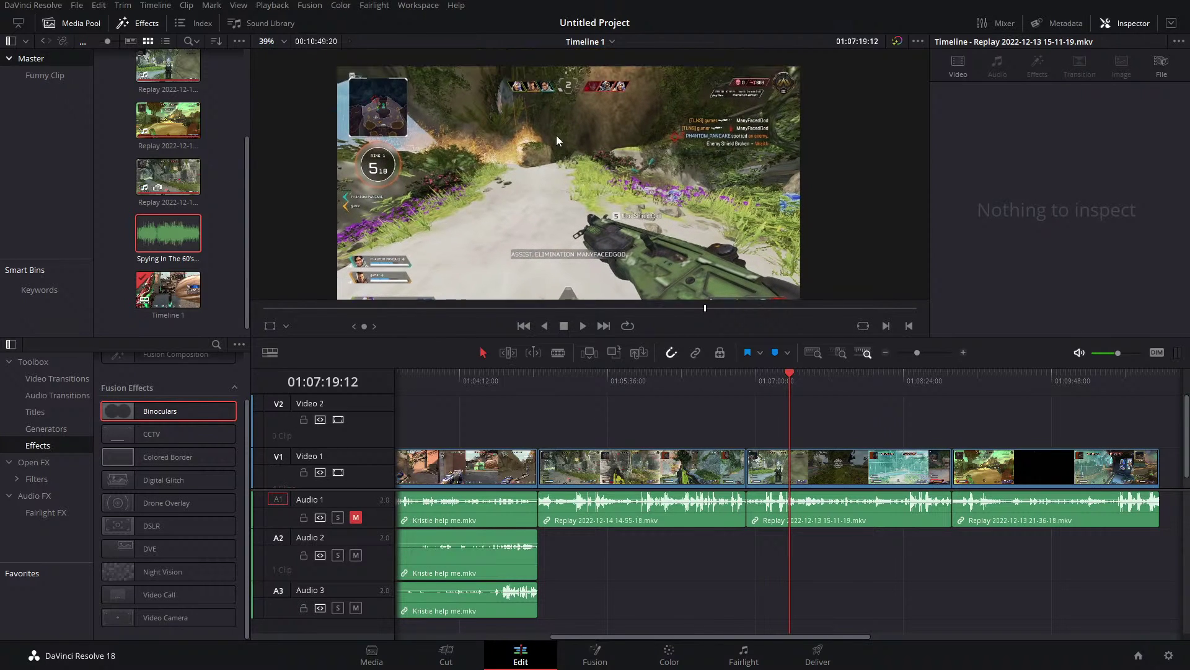
scroll(552, 124, "up", 4)
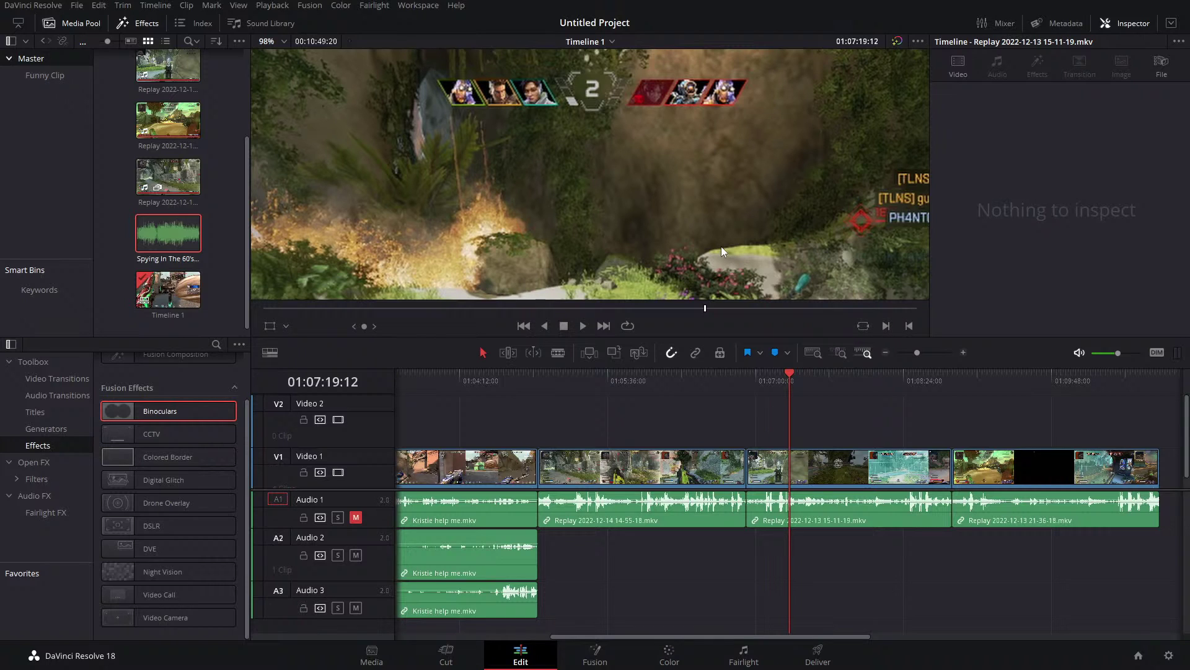
scroll(601, 197, "down", 5)
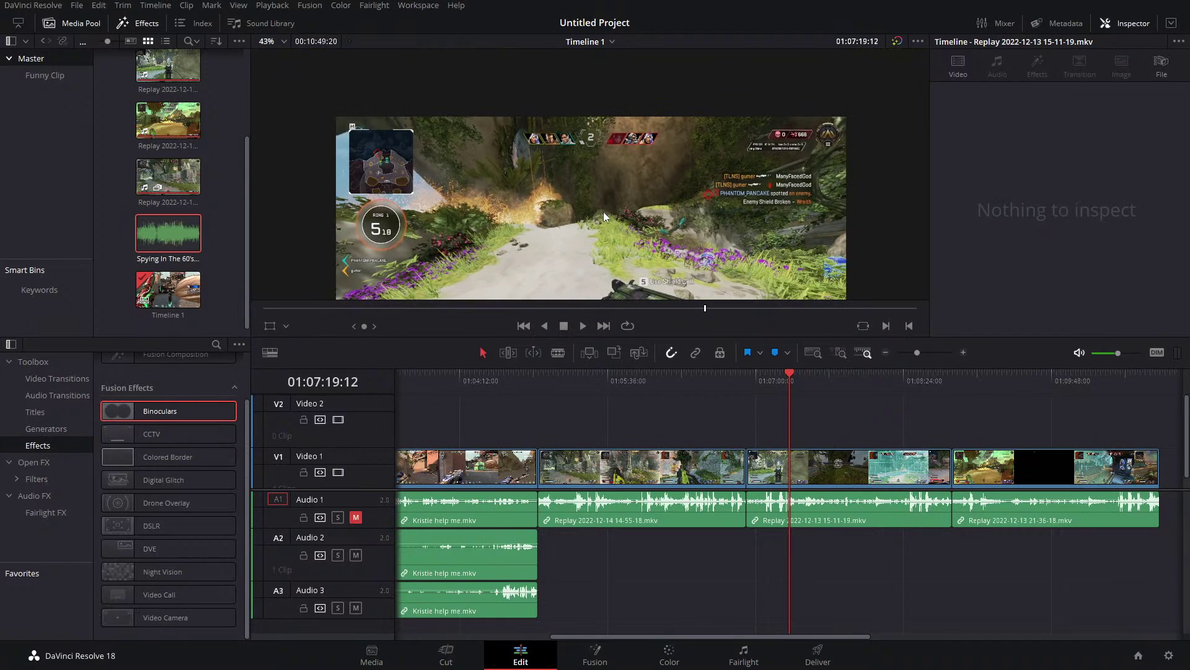
scroll(589, 221, "down", 2)
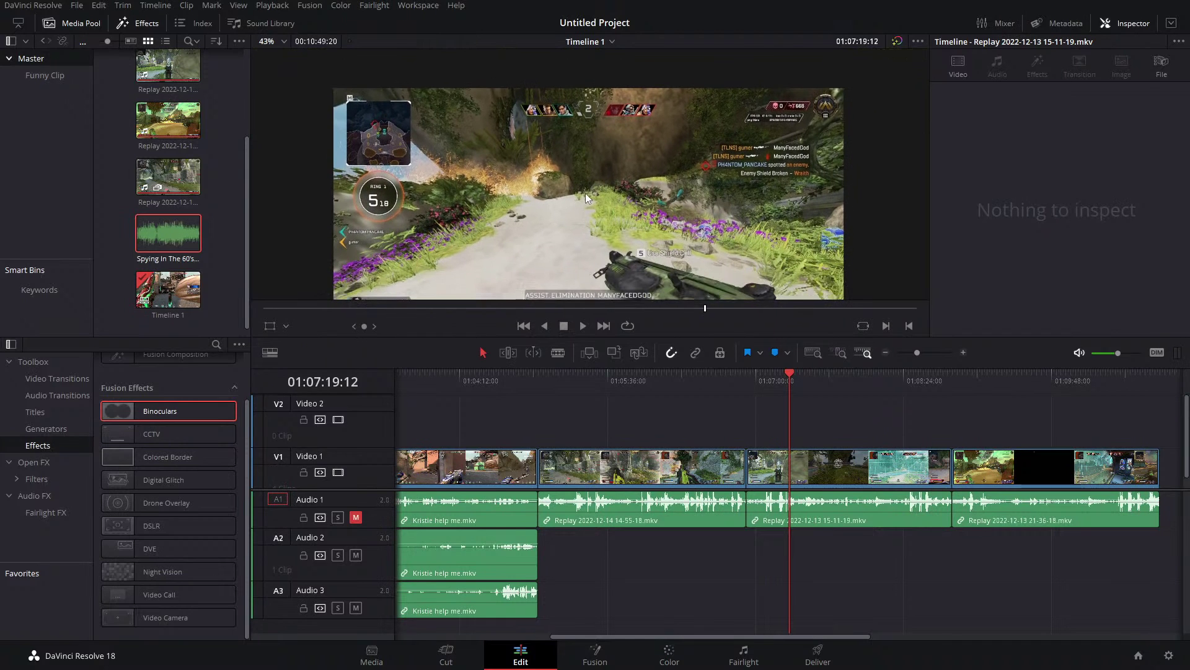
left_click_drag(575, 184, 578, 167)
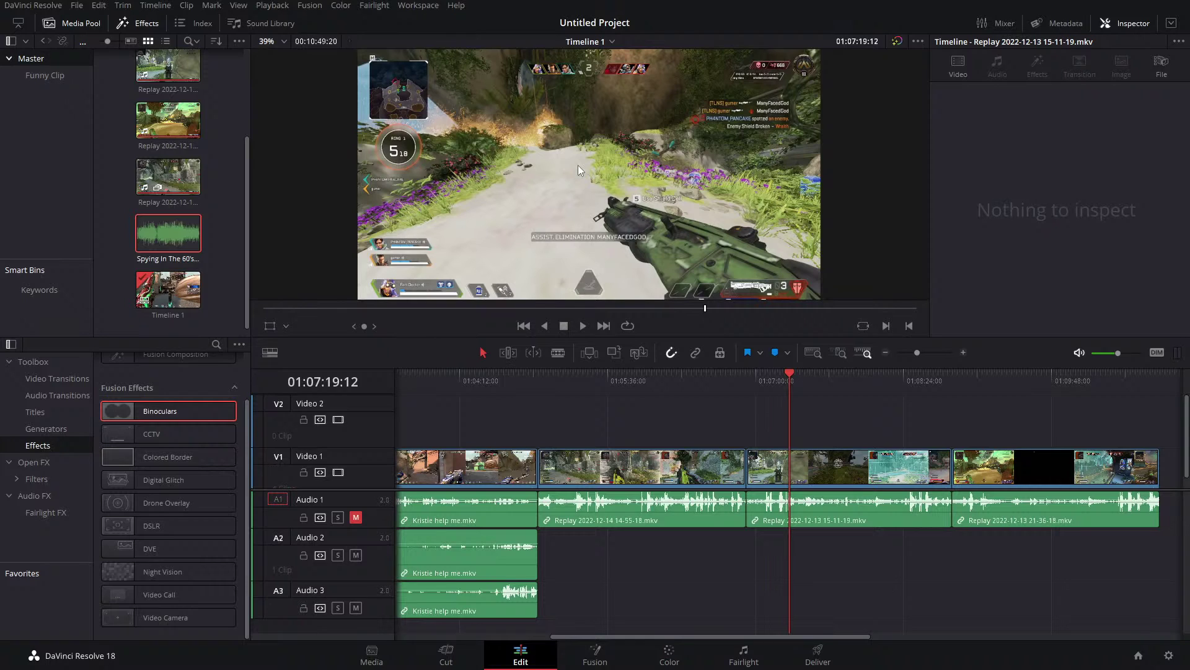
scroll(634, 169, "down", 2)
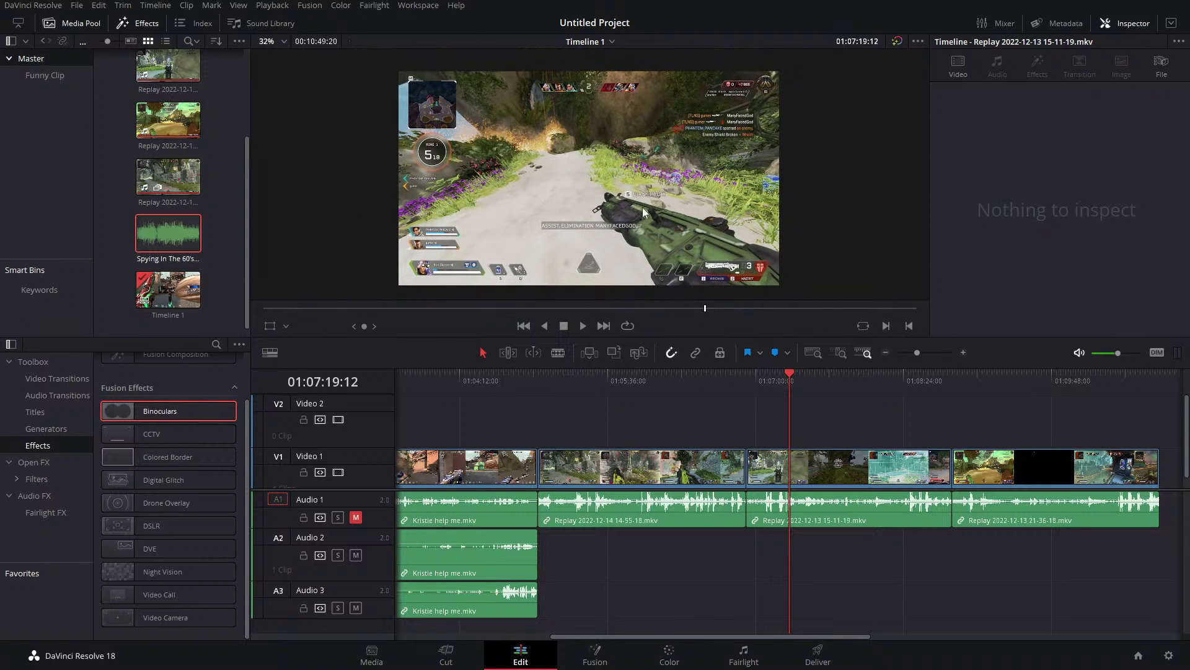
scroll(593, 196, "up", 1)
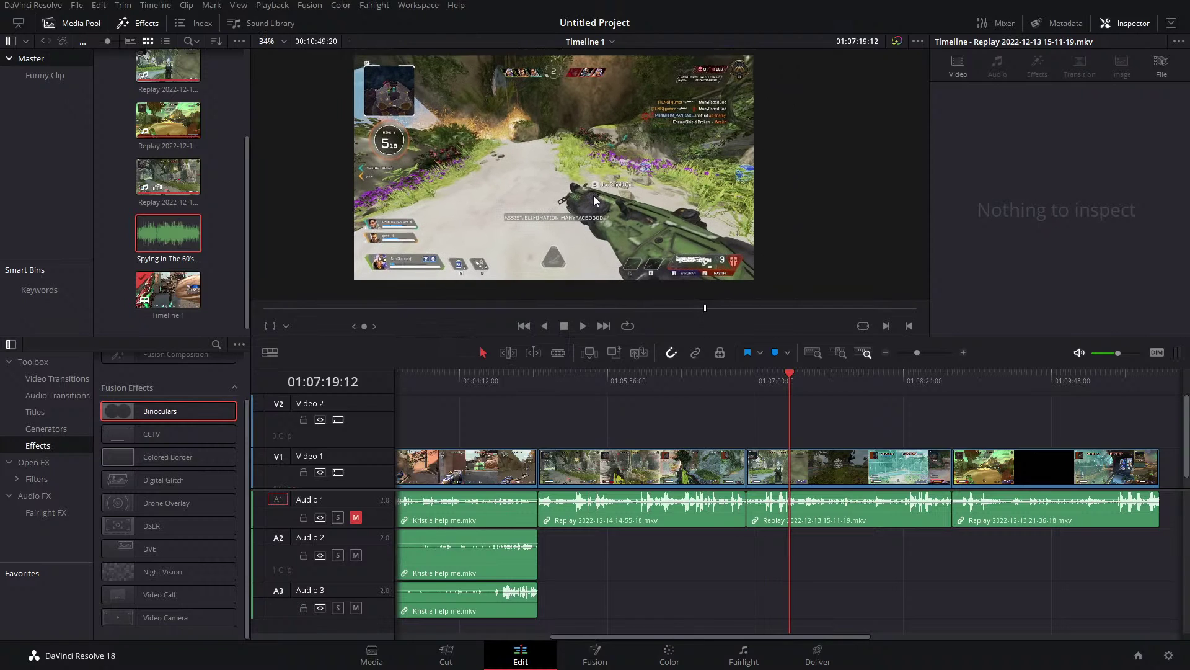
scroll(609, 208, "up", 1)
scroll(612, 204, "up", 1)
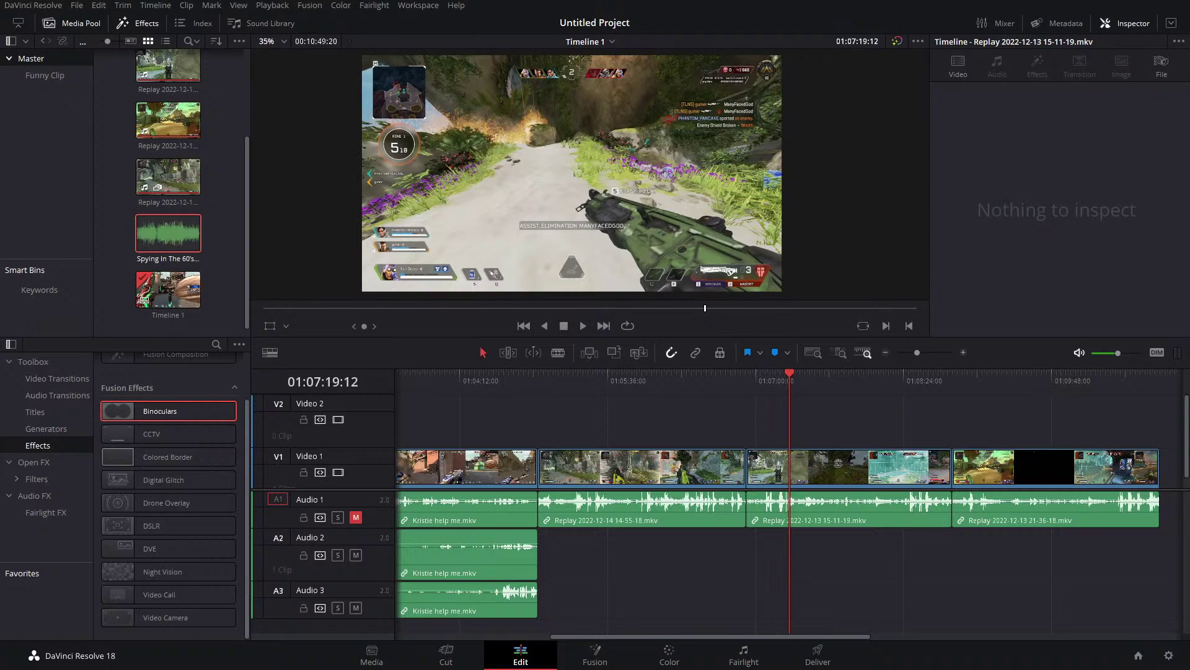
In Fusion, insert a Magic Mask node after MediaIn1 and paint two mask strokes along the gun.
left_click(592, 654)
scroll(517, 270, "down", 3)
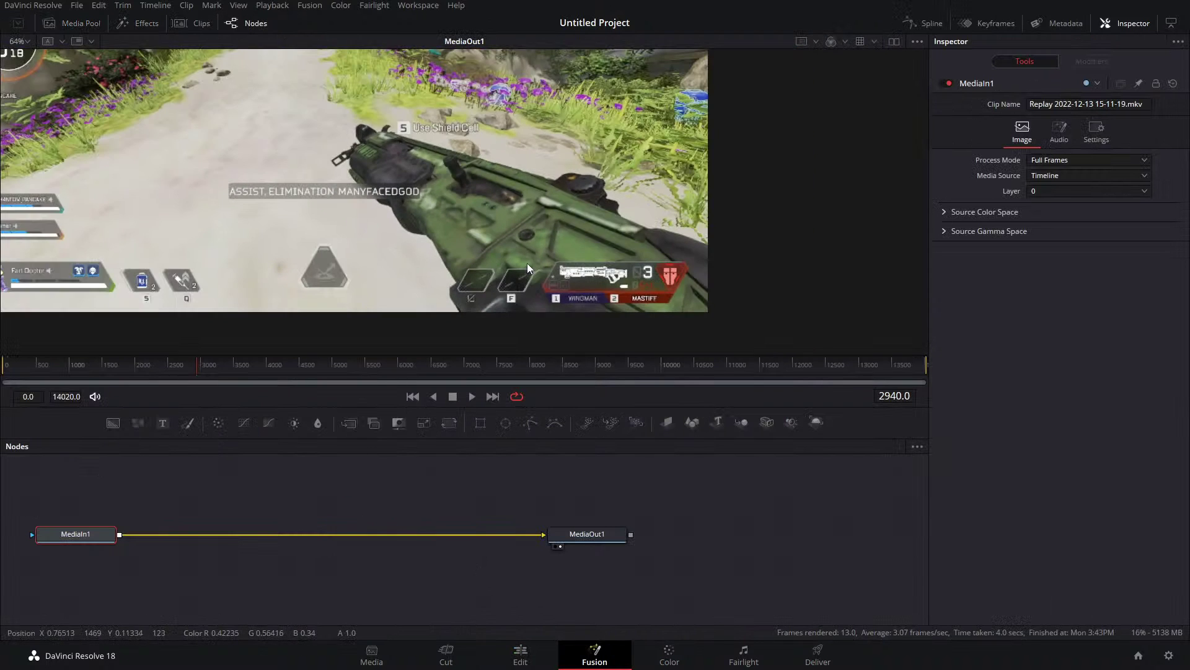
key("shift+space")
type("mag")
key("Return")
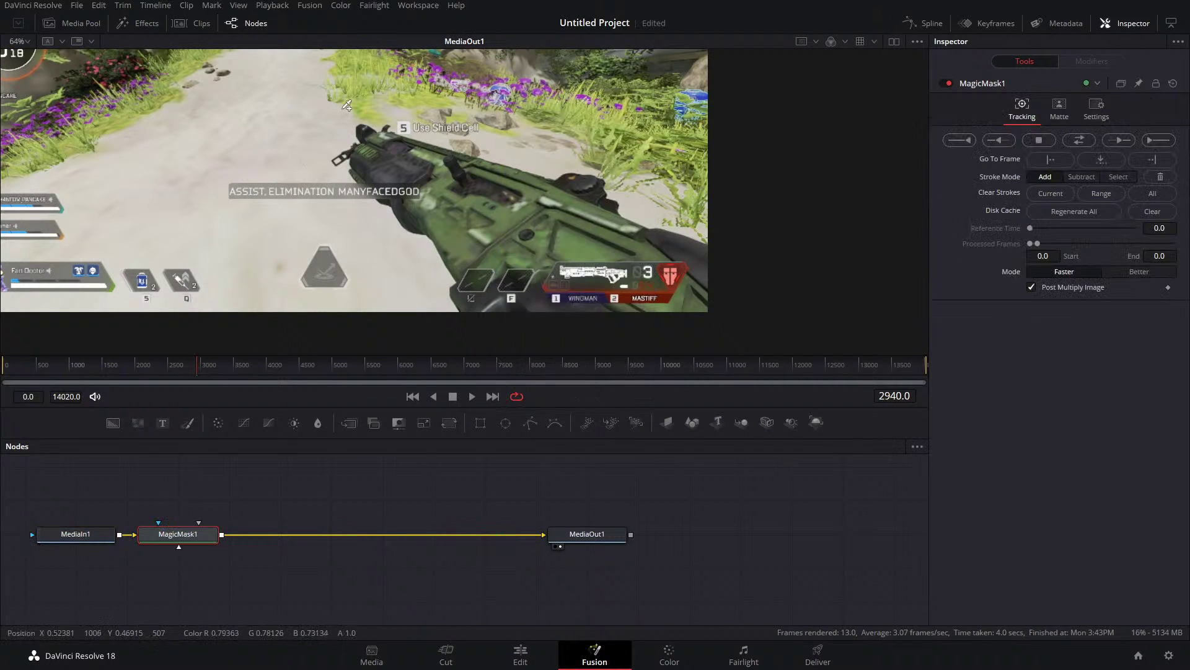
left_click_drag(362, 134, 552, 215)
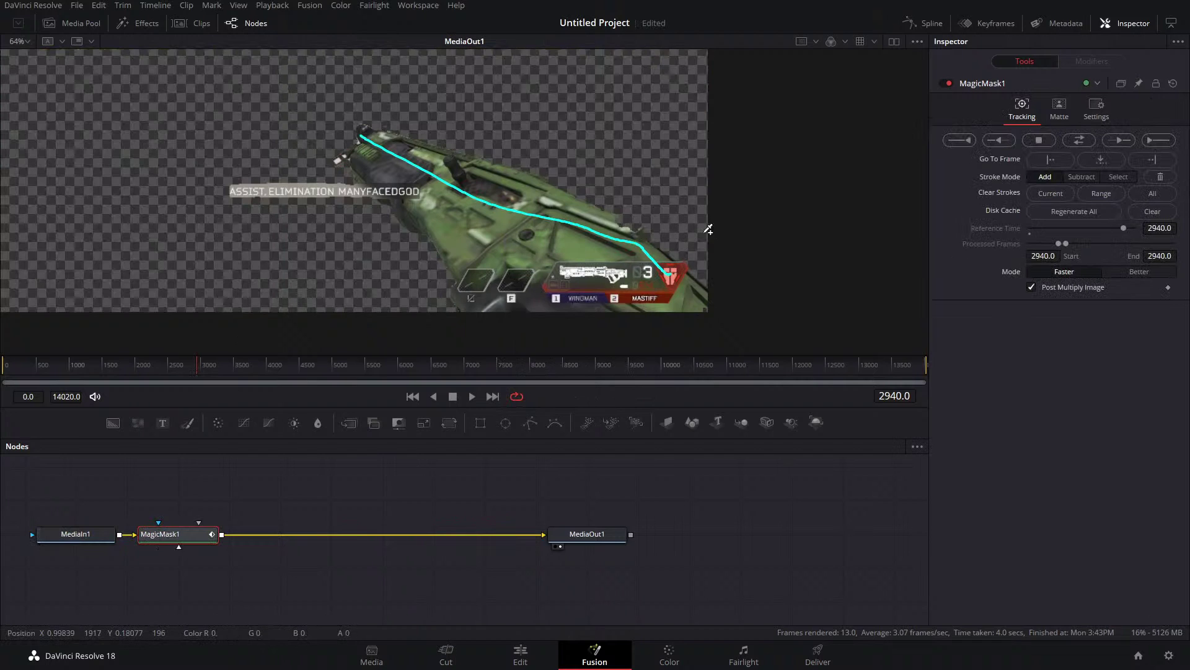
left_click_drag(617, 224, 702, 274)
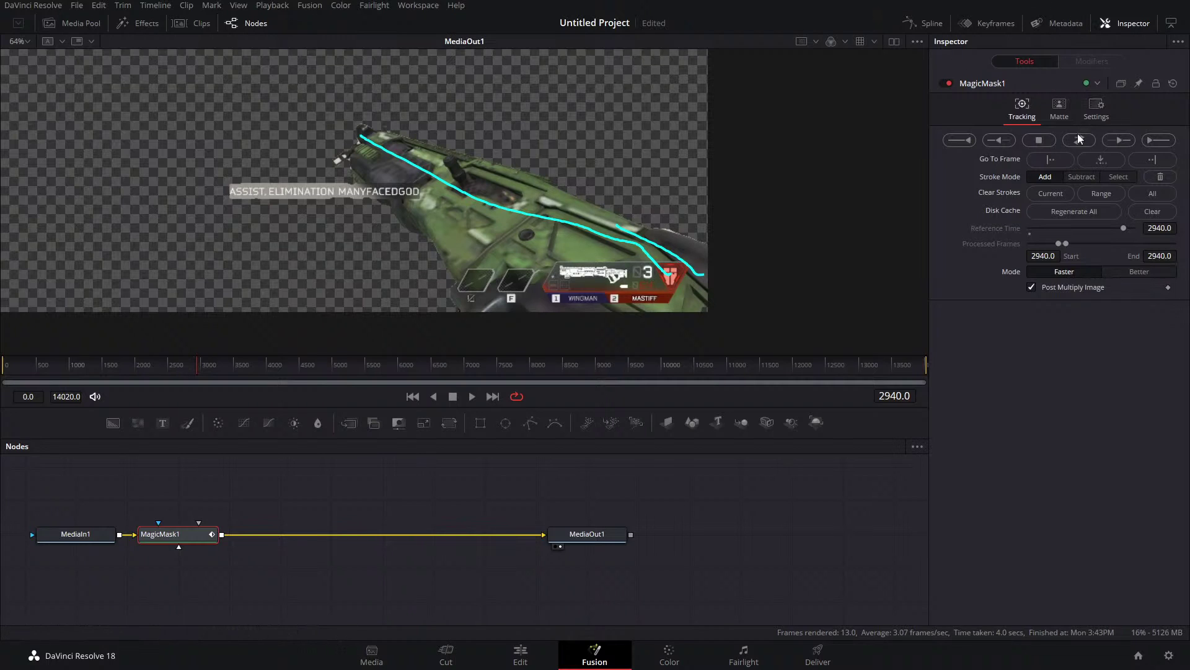
Track the gun mask through the following frames, stop the tracking, and switch the mask mode to Better.
left_click(1092, 143)
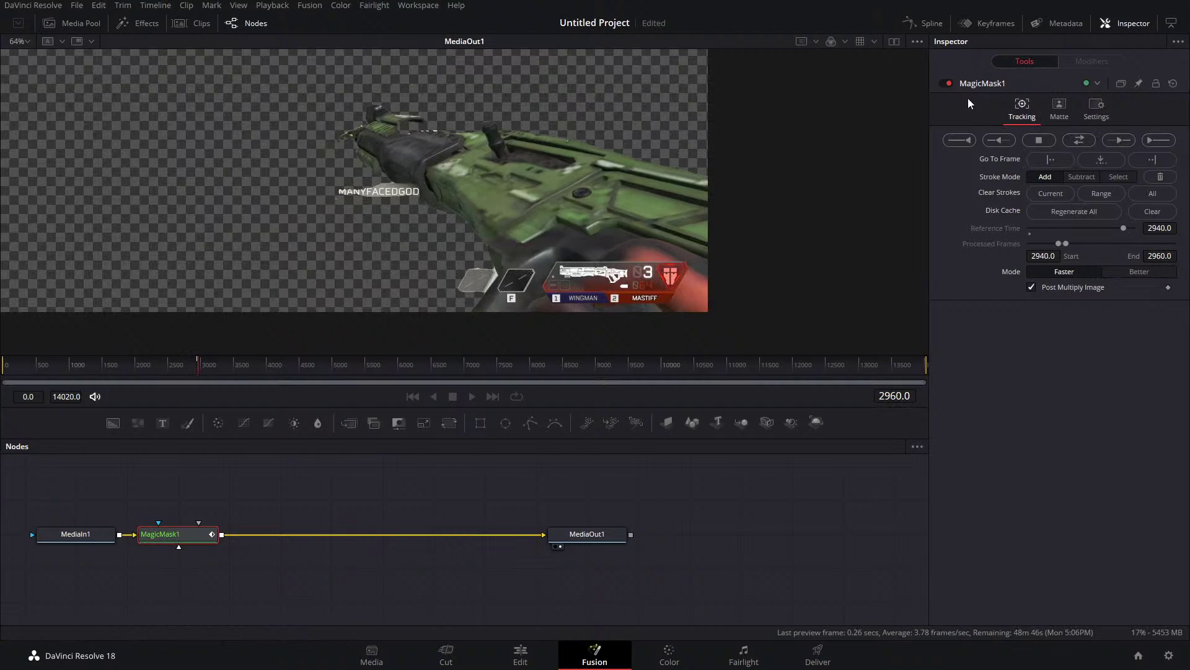
left_click(1079, 141)
left_click(702, 343)
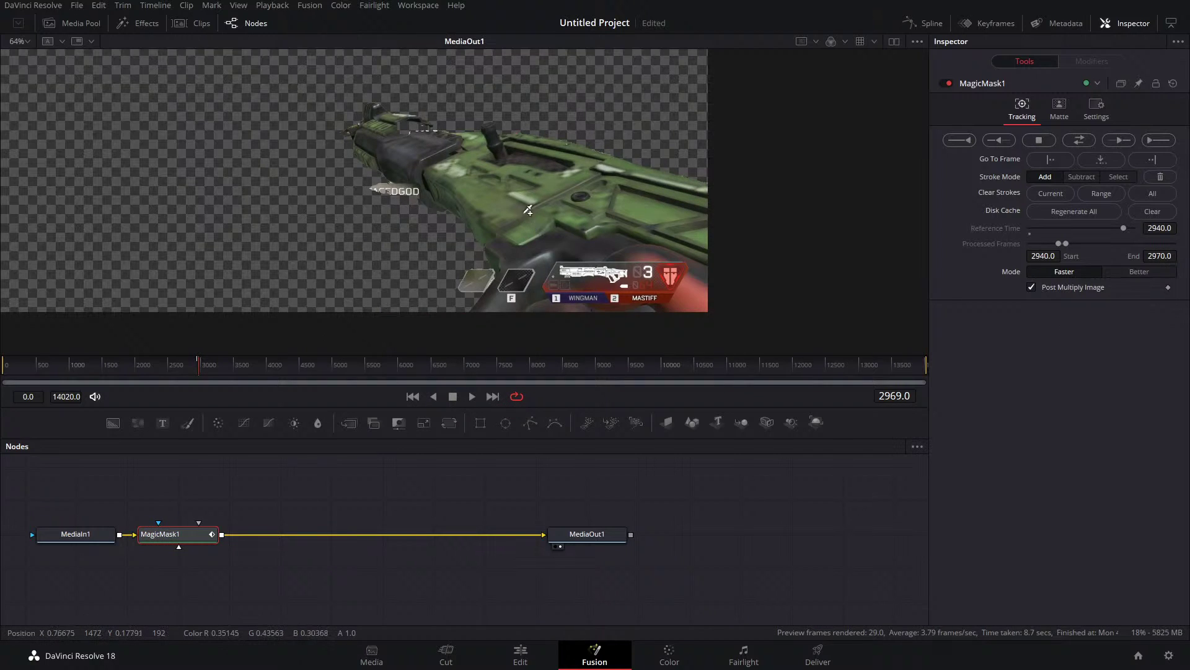
left_click(1136, 273)
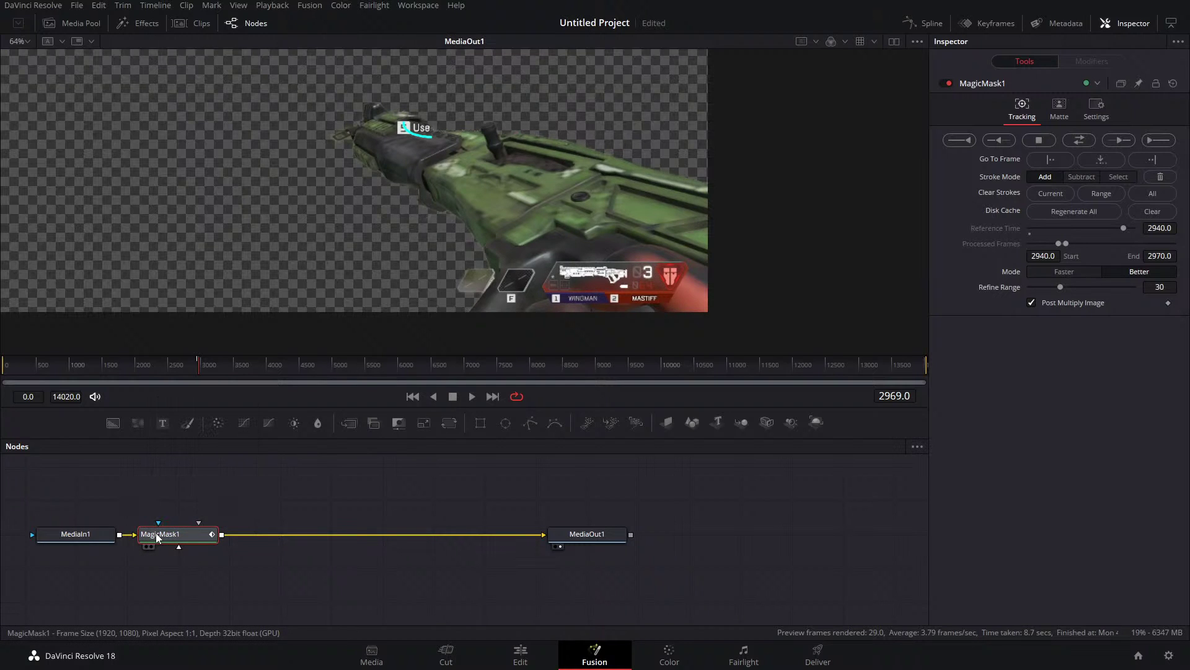
Delete the MagicMask1 node, check the clip on the Color page, and return to Fusion.
key("Delete")
scroll(351, 225, "down", 2)
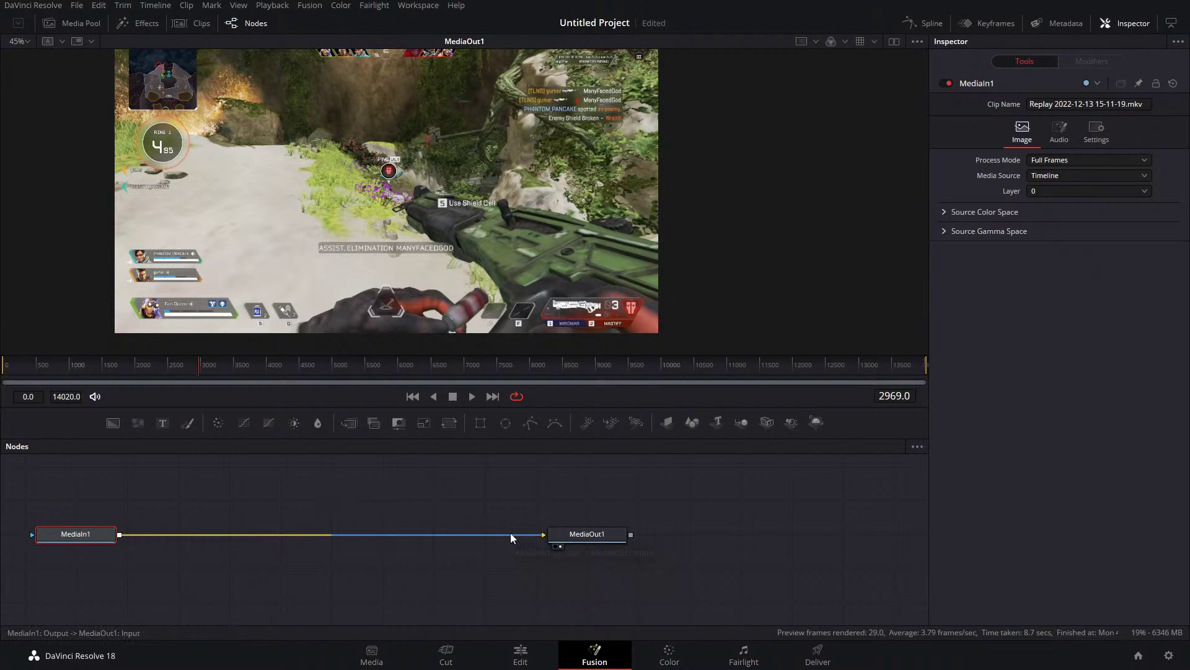
left_click(669, 655)
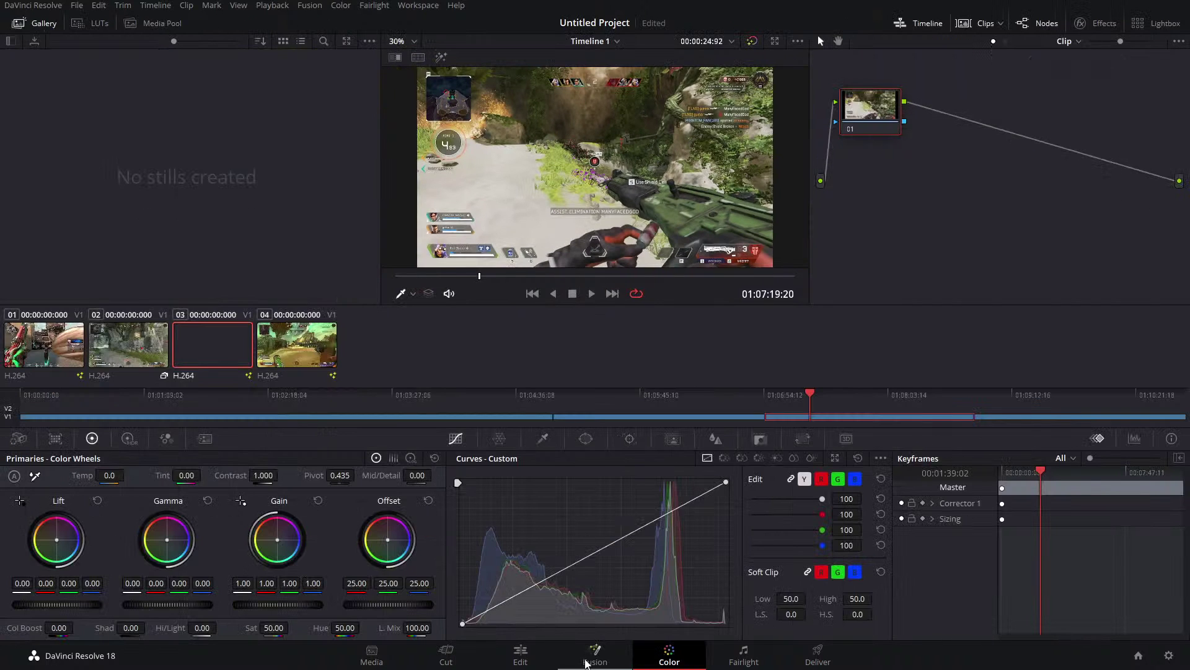
left_click(587, 661)
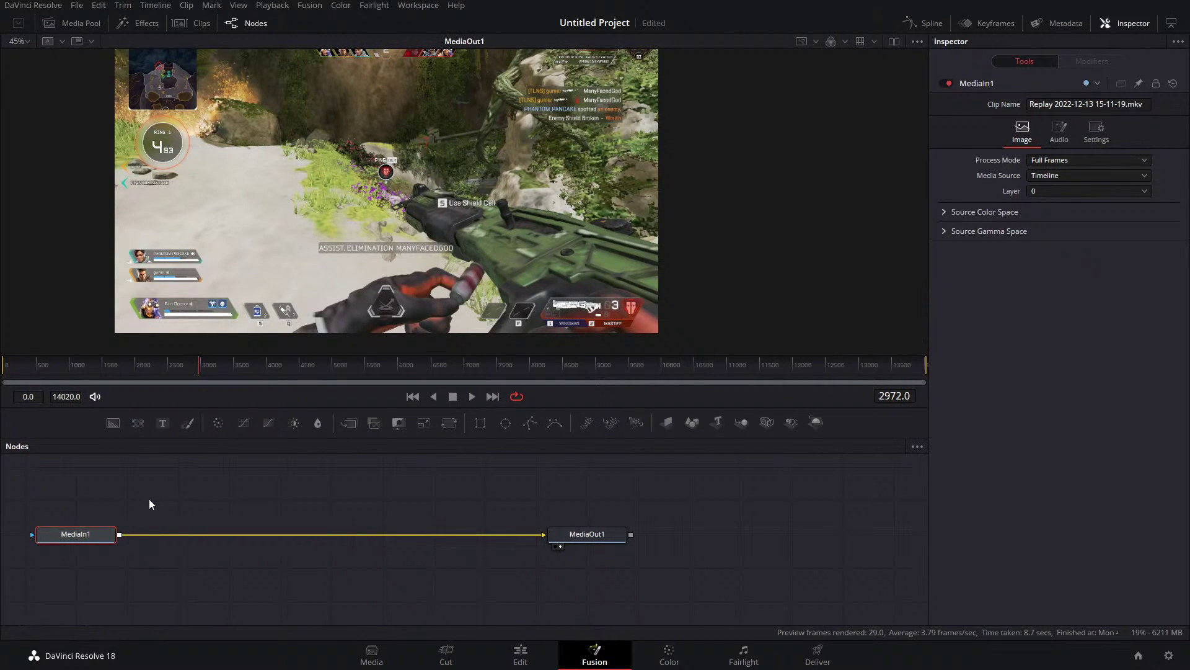
key("shift+space")
type("mag")
key("BackSpace")
key("BackSpace")
key("BackSpace")
type("dep")
key("Return")
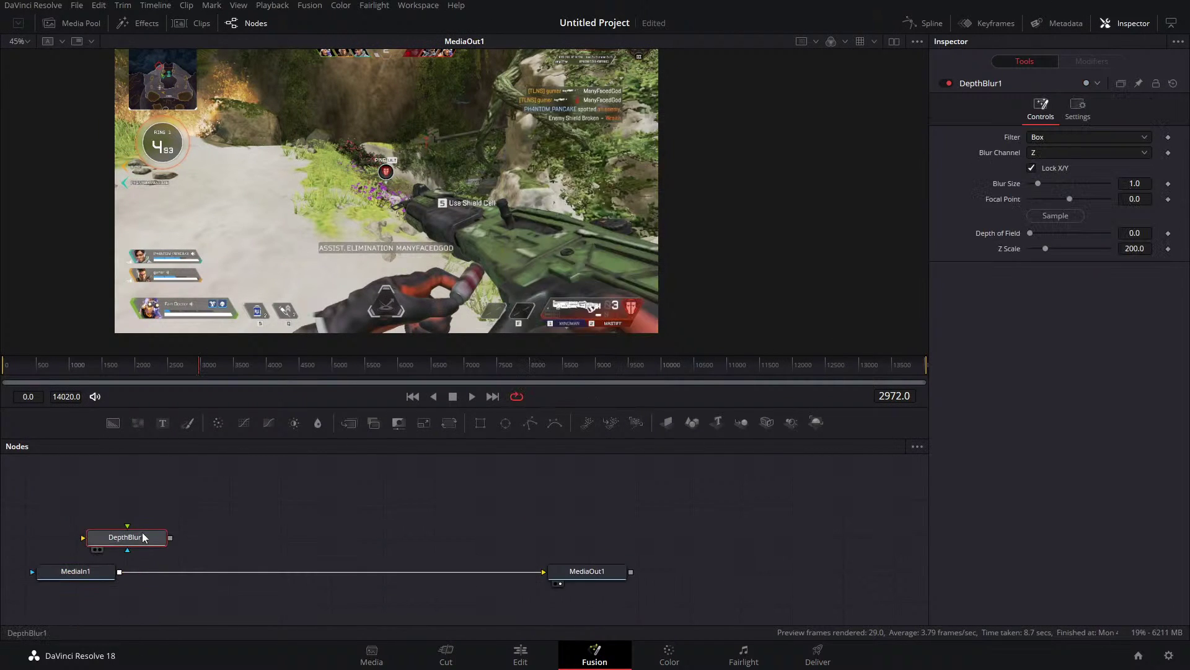
key("Delete")
Add a Depth Map node fed by MediaIn1 and show its output in a second viewer beside MediaOut1.
key("shift+space")
type("dep")
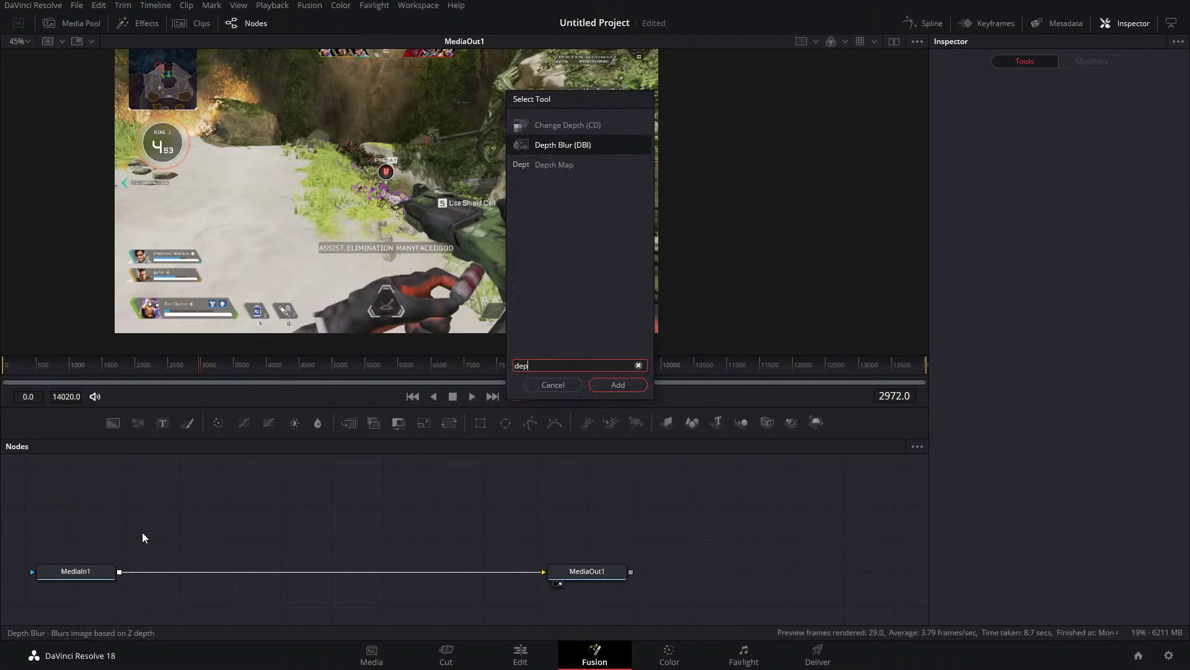
left_click(555, 164)
left_click(618, 385)
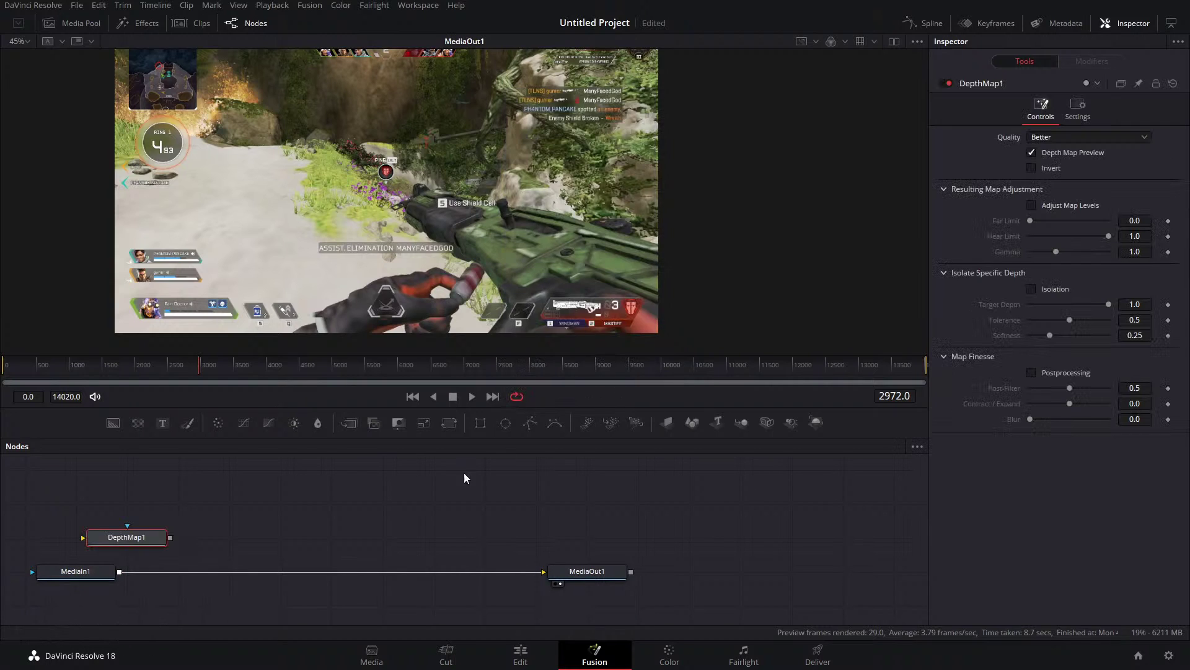
left_click_drag(119, 571, 191, 537)
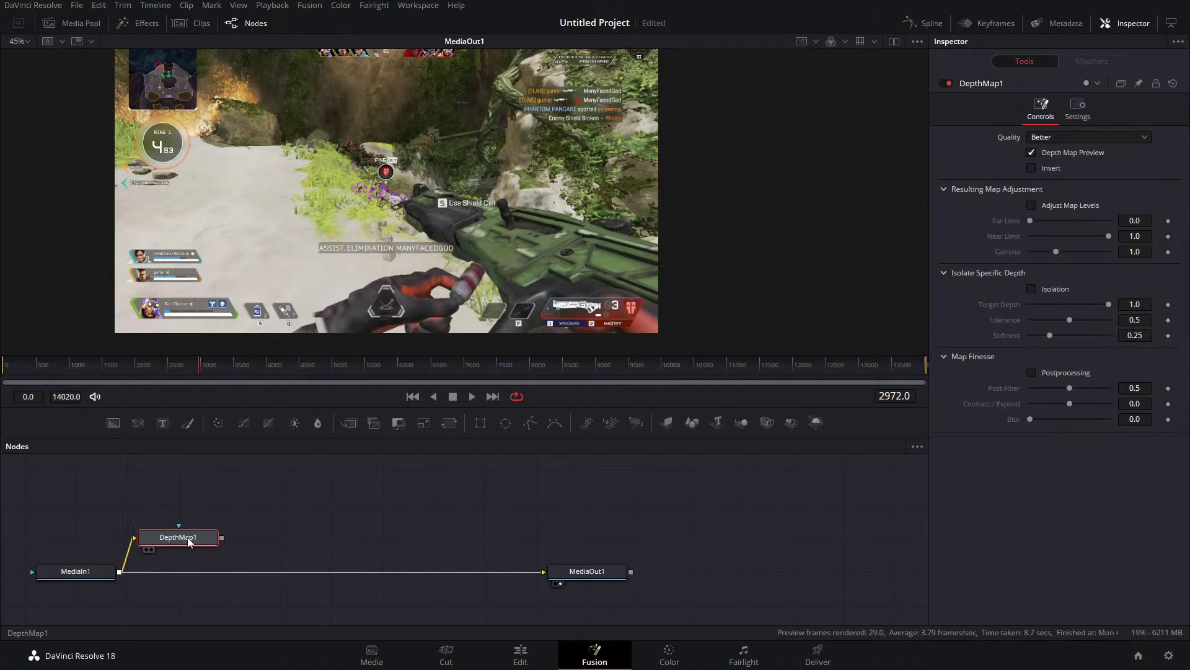
left_click(894, 41)
key("1")
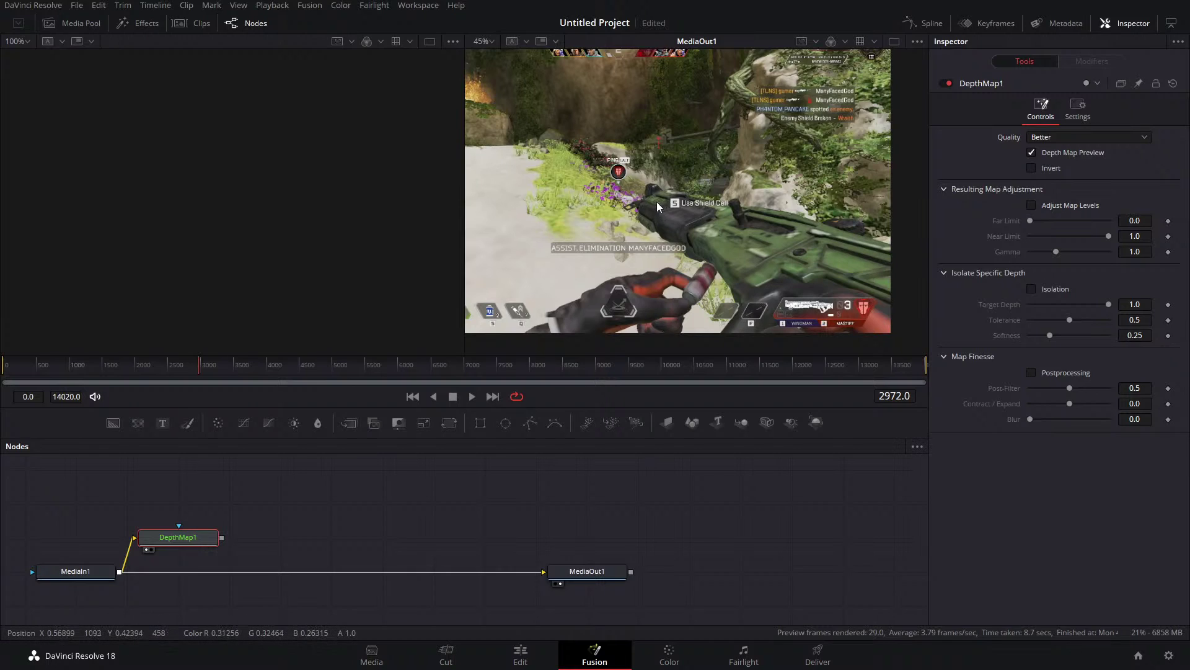
View DepthMap1, adjust its map levels to Far Limit 0.197, Near Limit 0.74 and Gamma 1.15, and enable Isolation.
key("1")
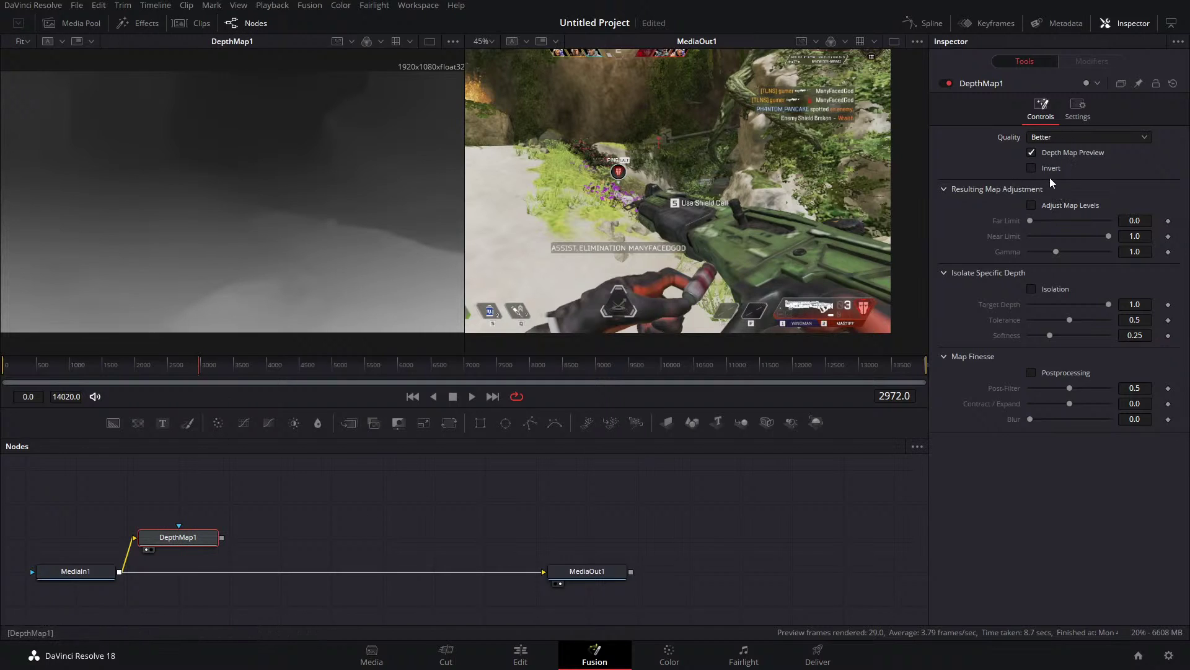
left_click(1031, 204)
left_click_drag(1035, 221, 1064, 251)
left_click(1032, 289)
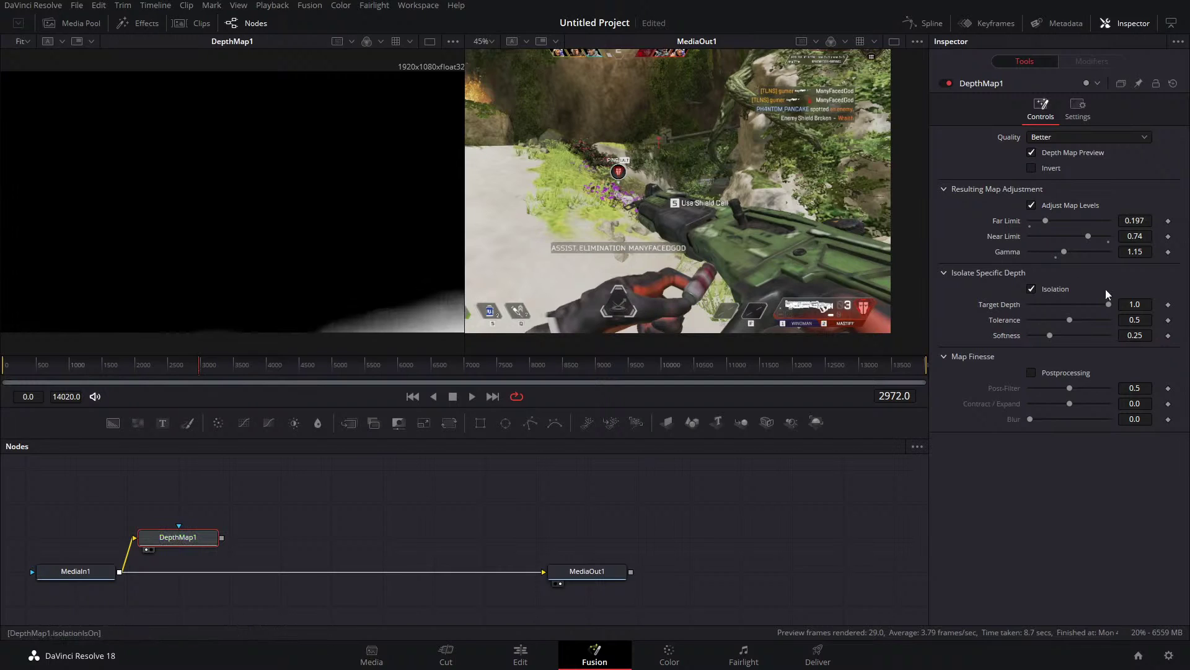
Set the depth map's Quality to Faster, Near Limit to 0.394, Gamma to 1.0 and isolation Tolerance to 1.0.
left_click(1065, 138)
left_click(1056, 153)
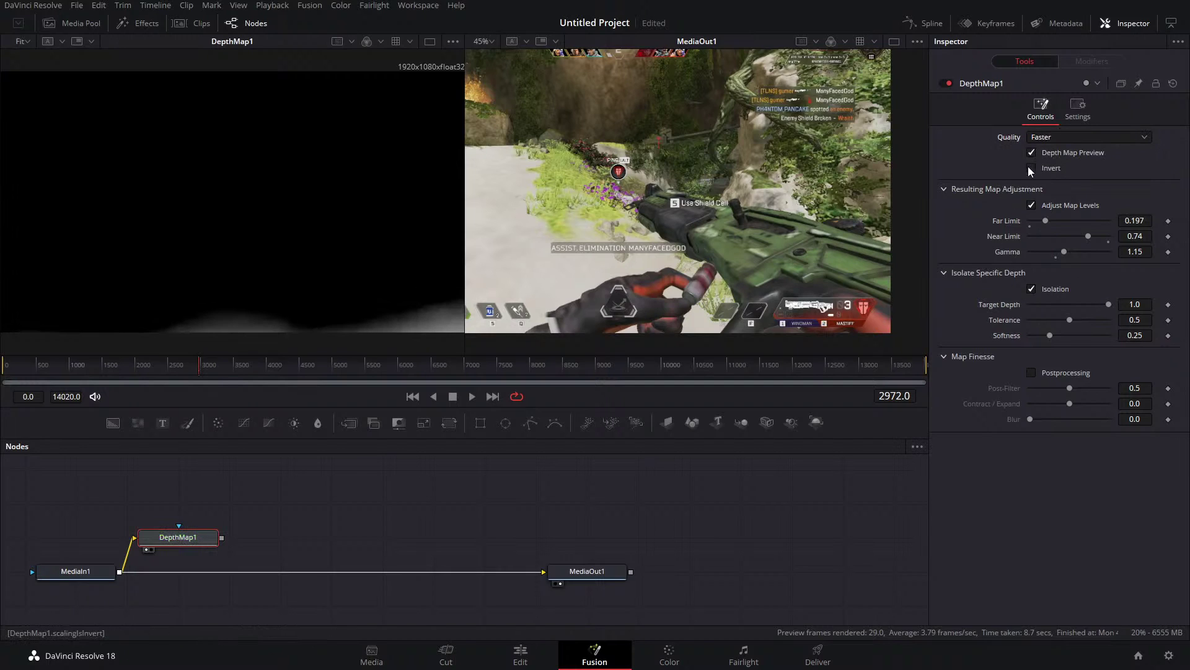
left_click_drag(1085, 235, 1058, 245)
left_click(1055, 256)
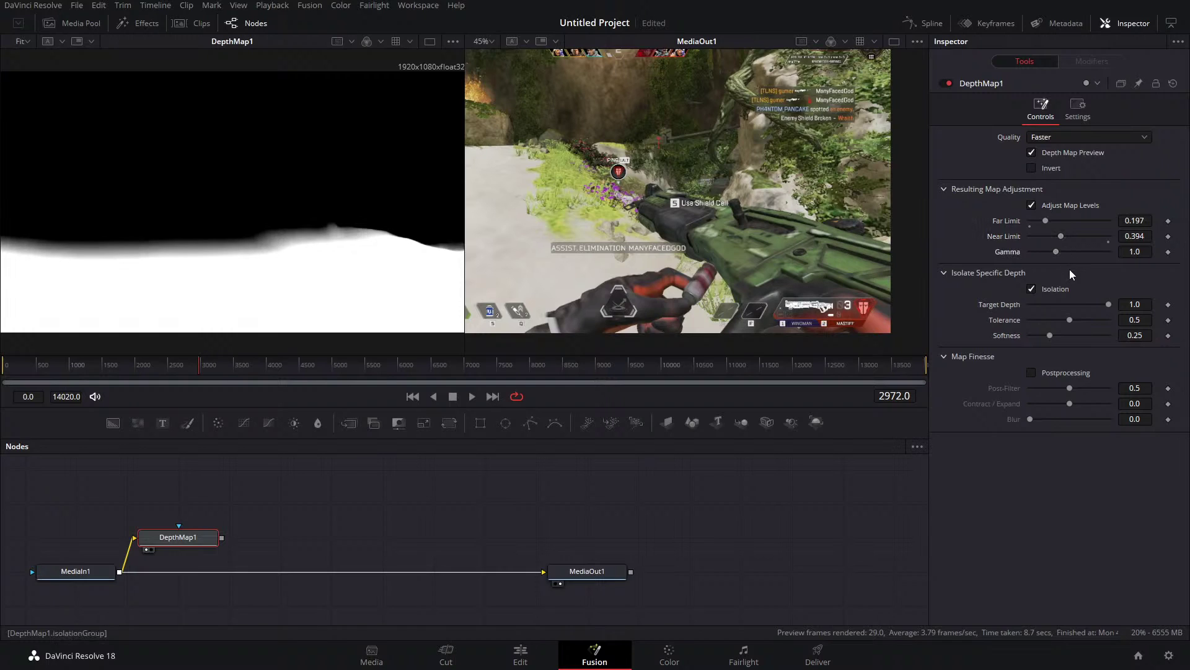
left_click_drag(1069, 320, 1108, 320)
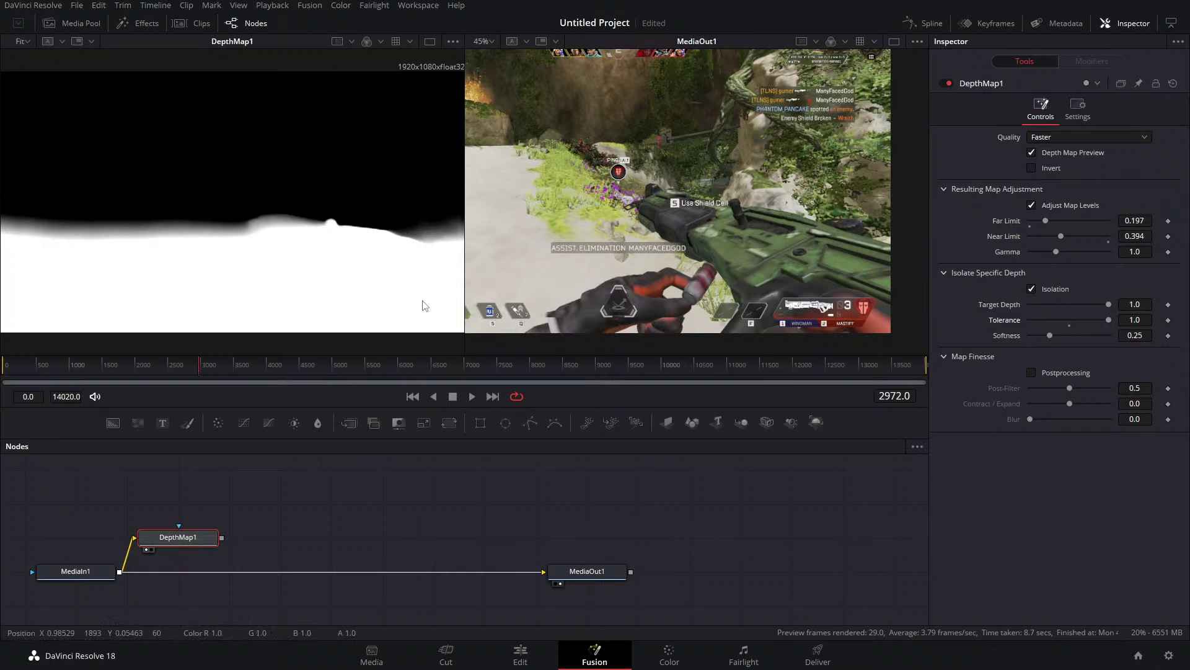
Compare the depth map with the footage at frames 1940 and 6763 in both viewers.
left_click(185, 367)
left_click_drag(184, 366, 131, 372)
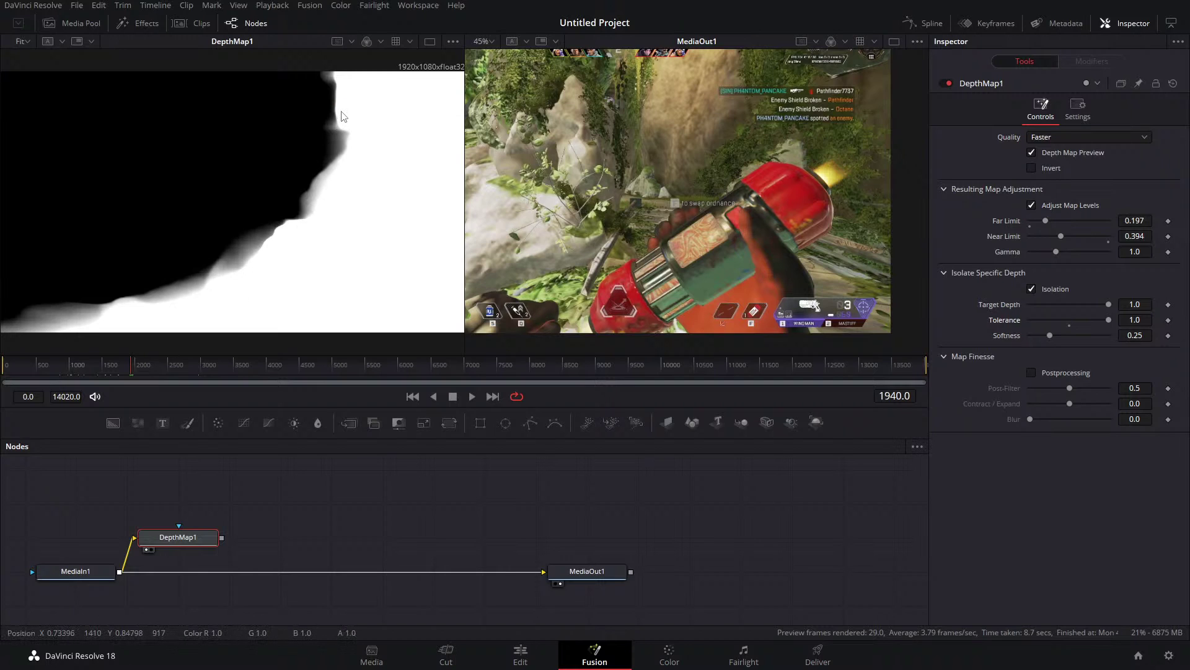
left_click_drag(137, 361, 448, 359)
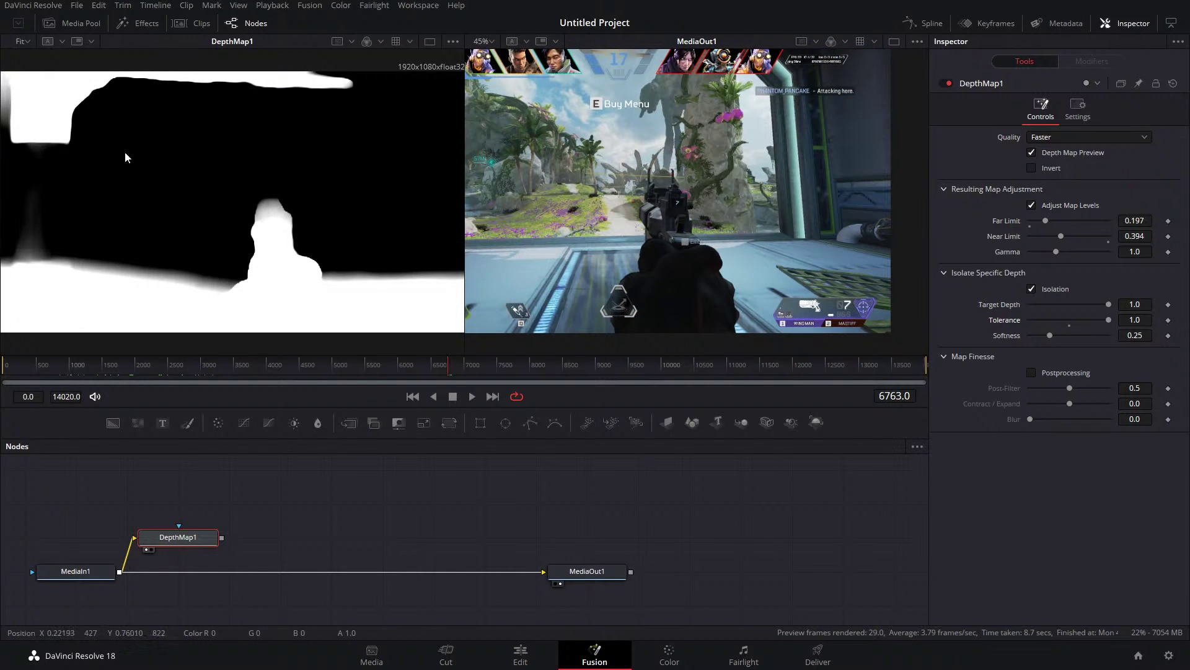
scroll(676, 177, "left", 3)
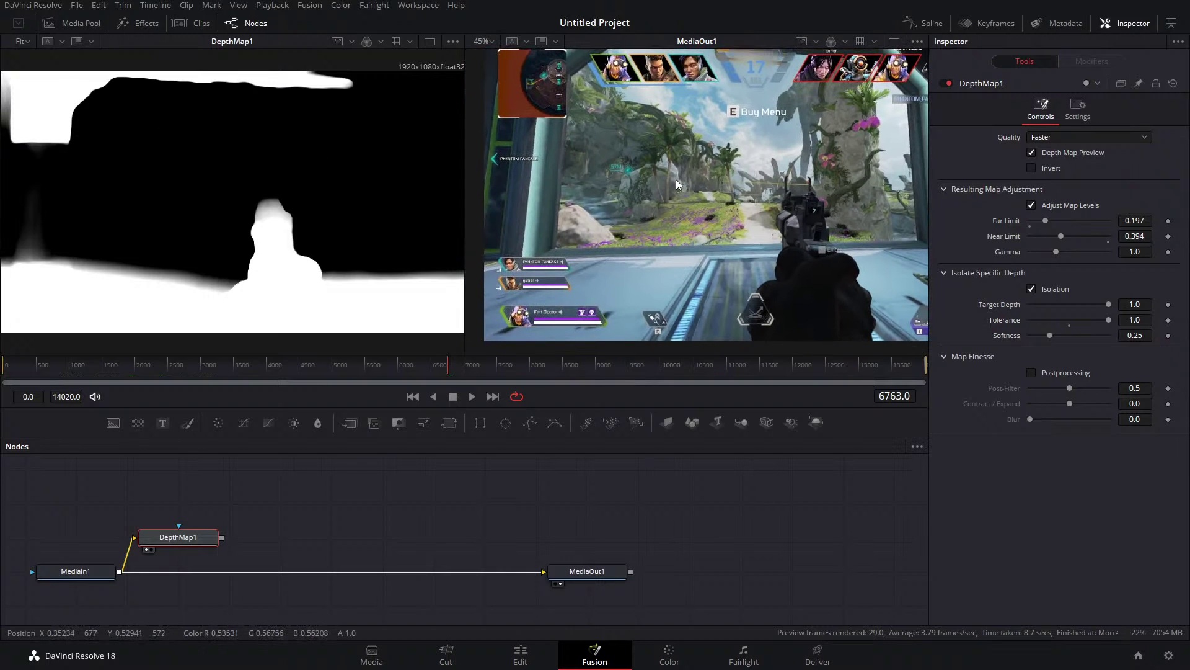
scroll(313, 196, "up", 1)
scroll(317, 195, "down", 1)
scroll(698, 221, "down", 1)
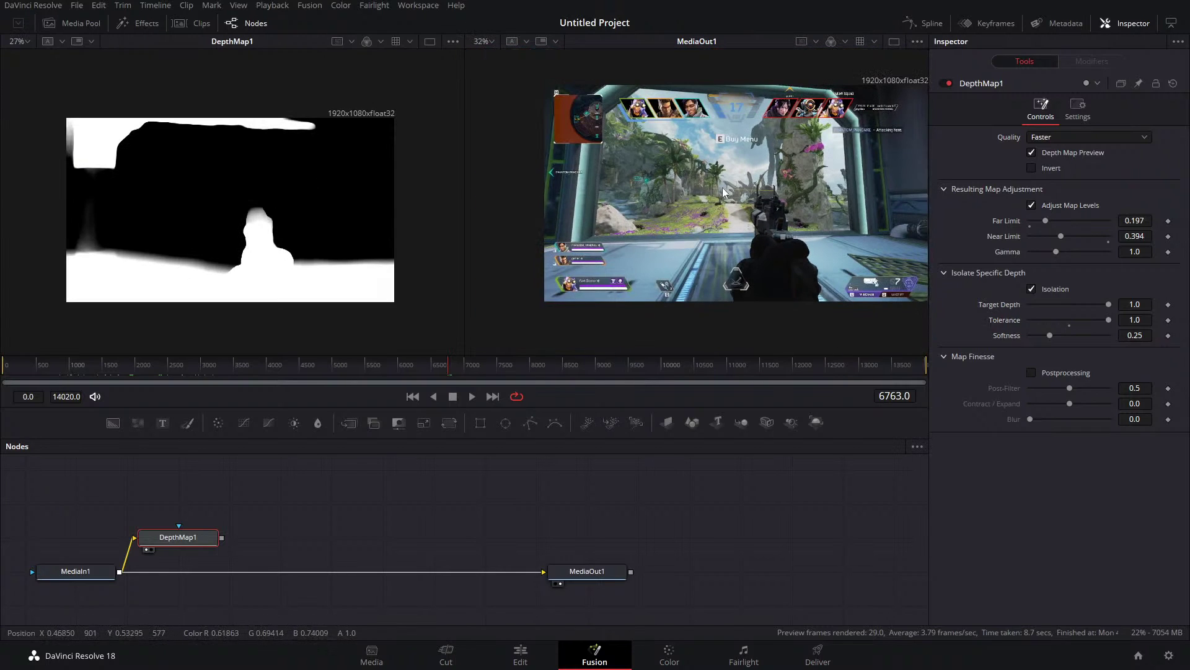
scroll(698, 222, "up", 1)
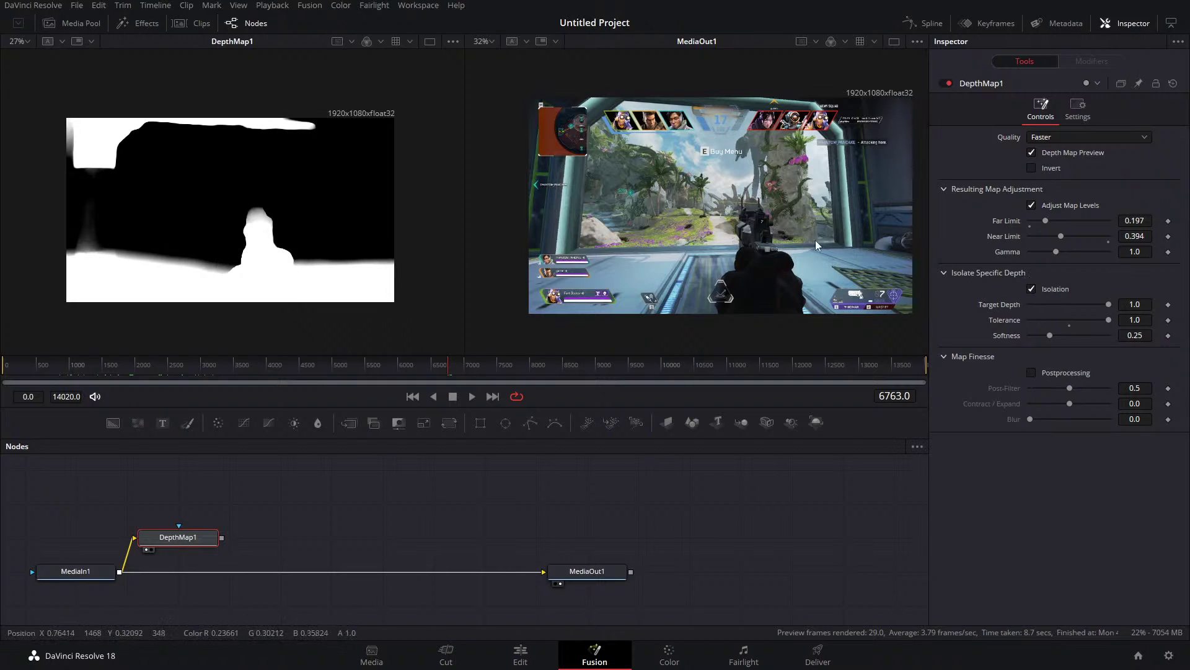
Try a Target Depth of 0.913 on DepthMap1 and delete the node from the composition.
mouse_move(1107, 319)
left_mouse_down()
mouse_move(1088, 322)
mouse_move(1117, 319)
mouse_move(1092, 305)
mouse_move(1066, 310)
mouse_move(1103, 310)
left_mouse_up()
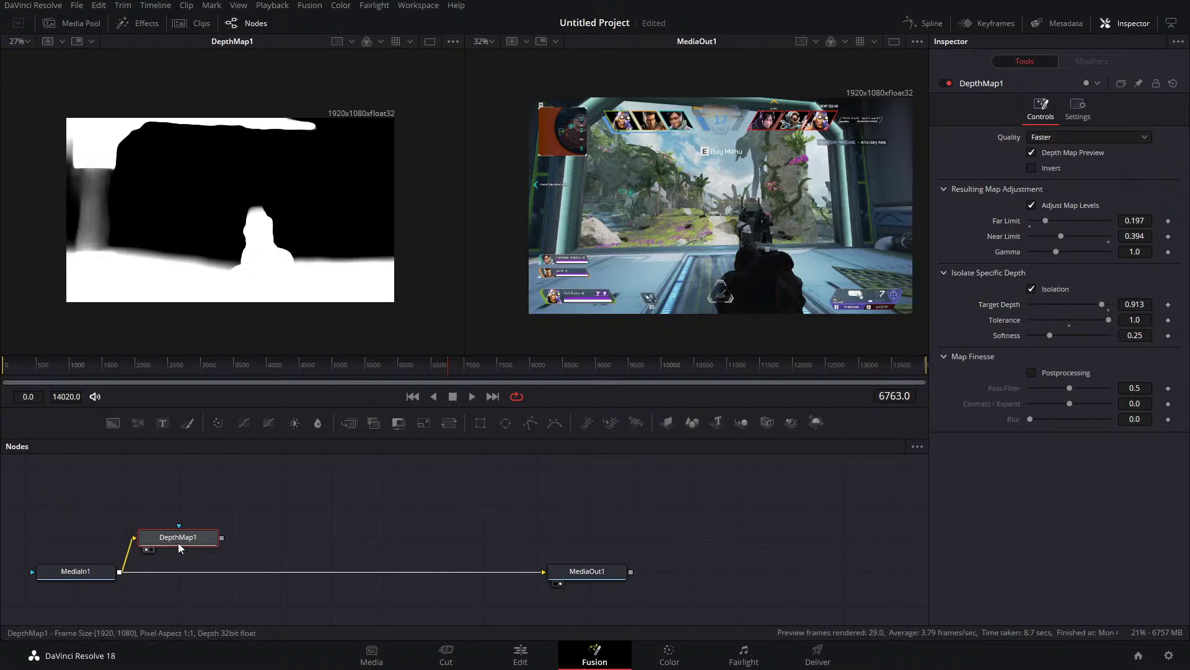
key("Delete")
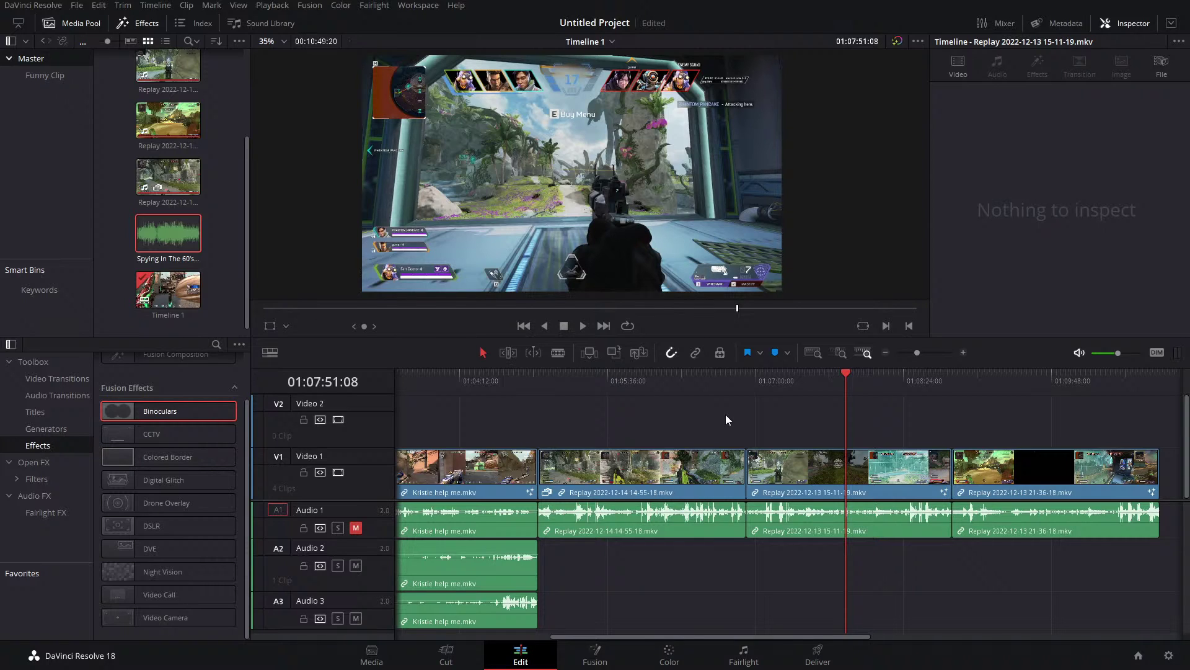
Set the Timeline Proxy Resolution to Full and review the other resolution options.
left_click(272, 5)
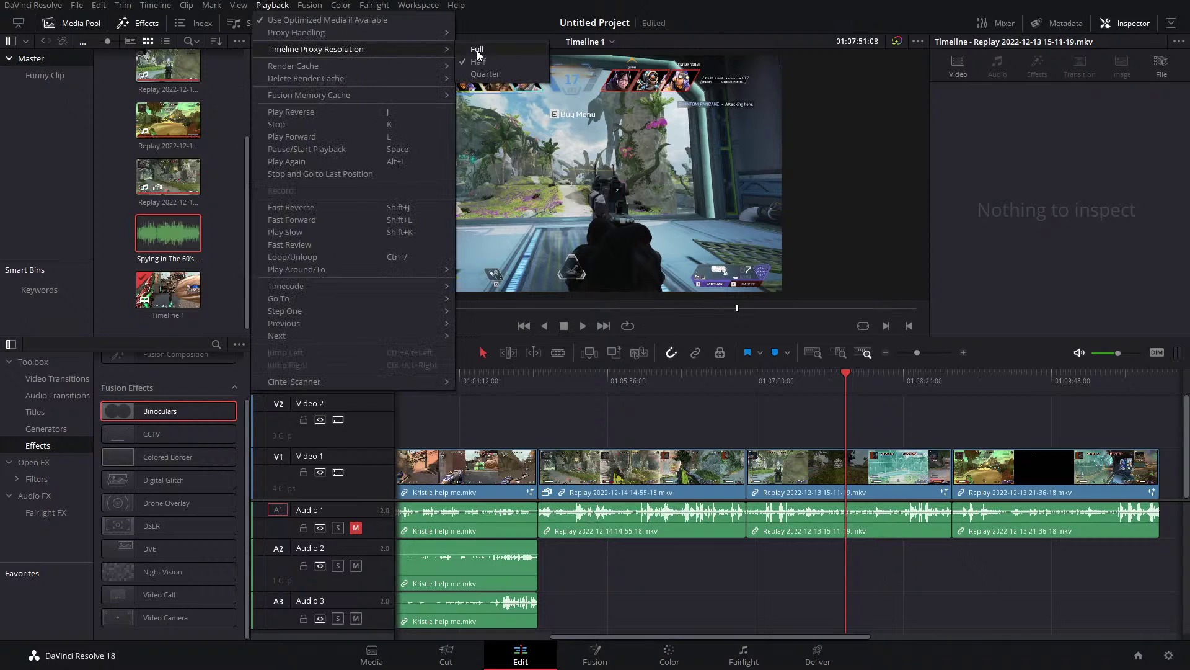
left_click(505, 50)
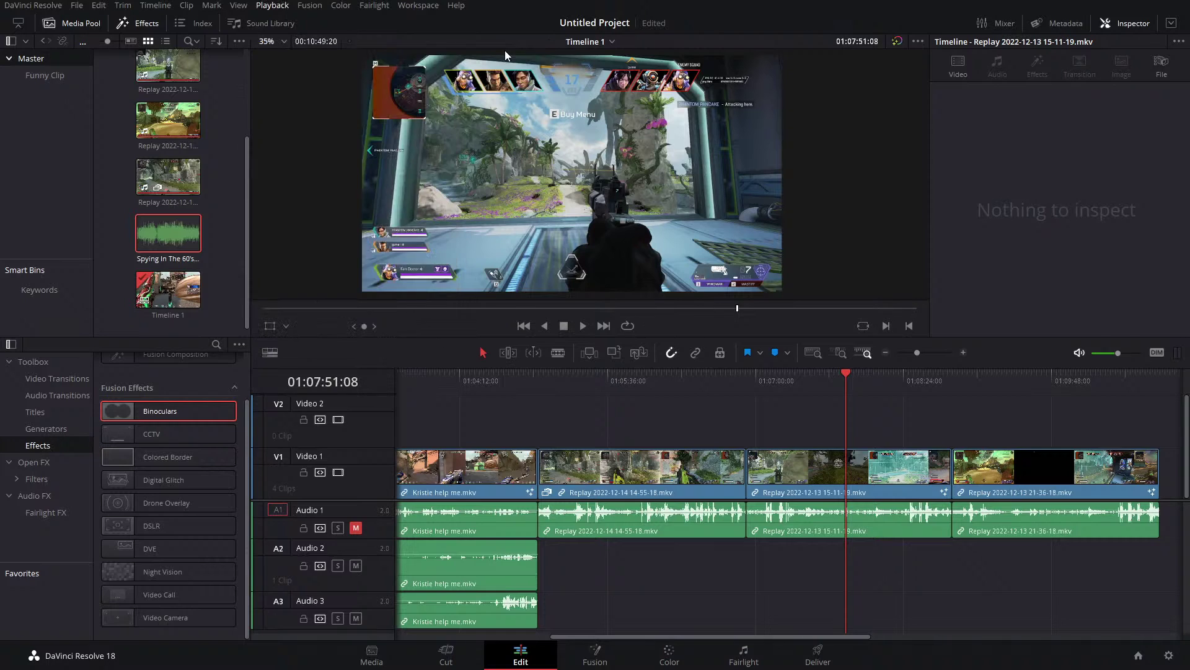
left_click(272, 5)
mouse_move(358, 51)
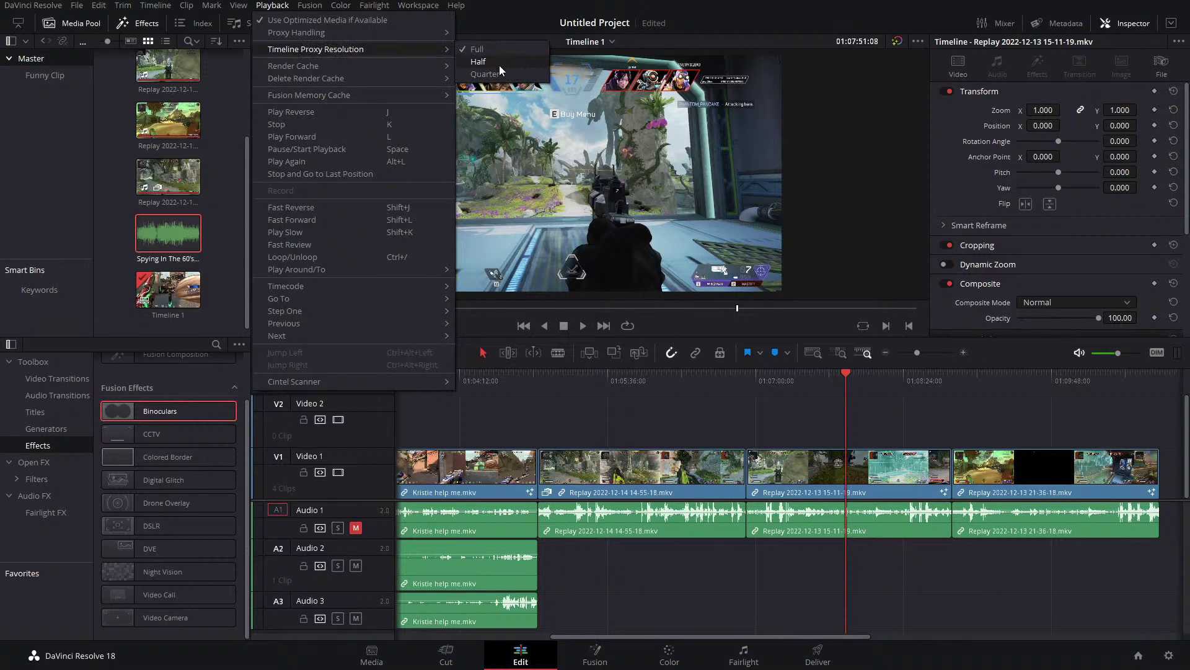
left_click(819, 436)
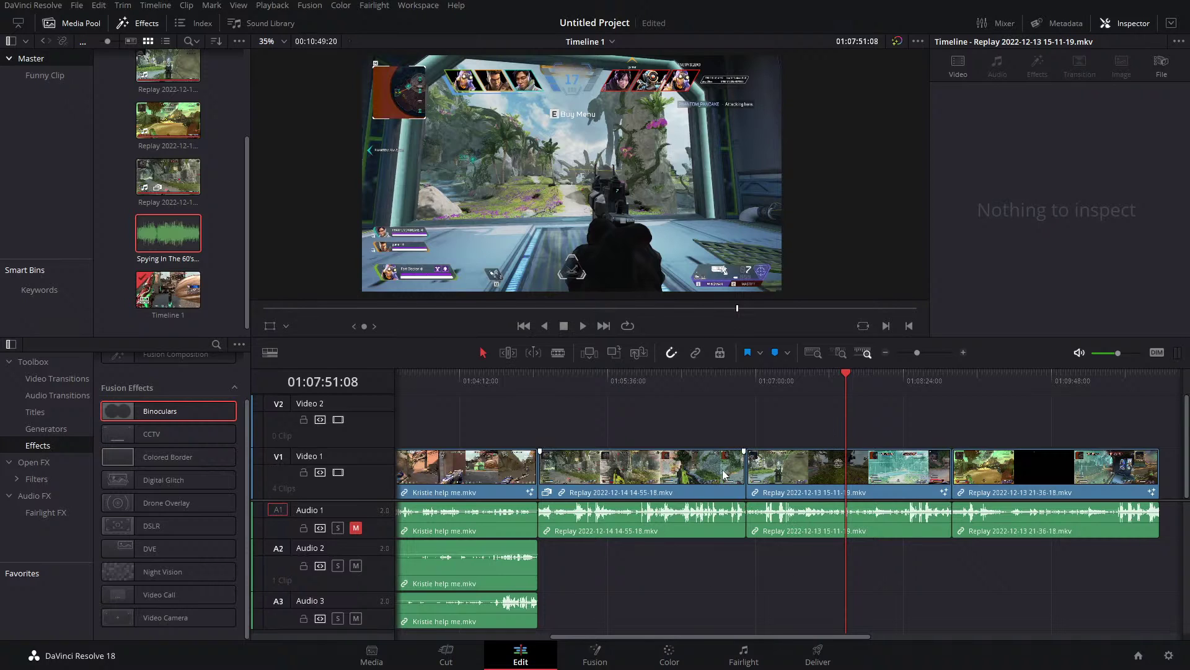
left_click(815, 492)
key("shift+5")
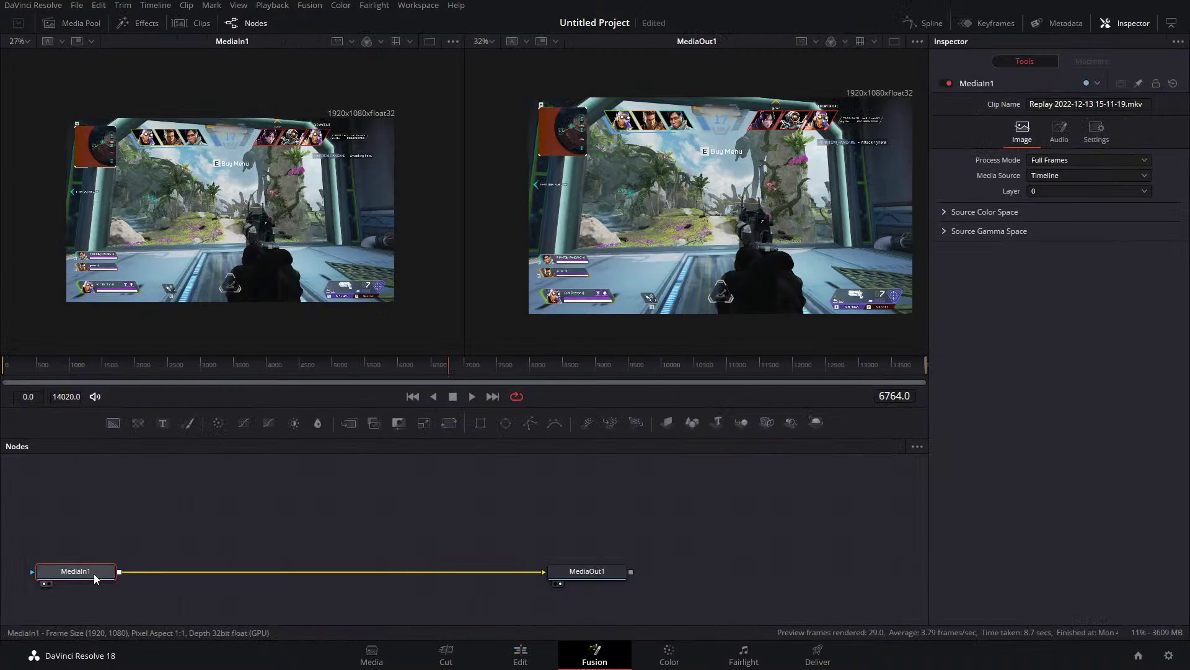
key("shift+space")
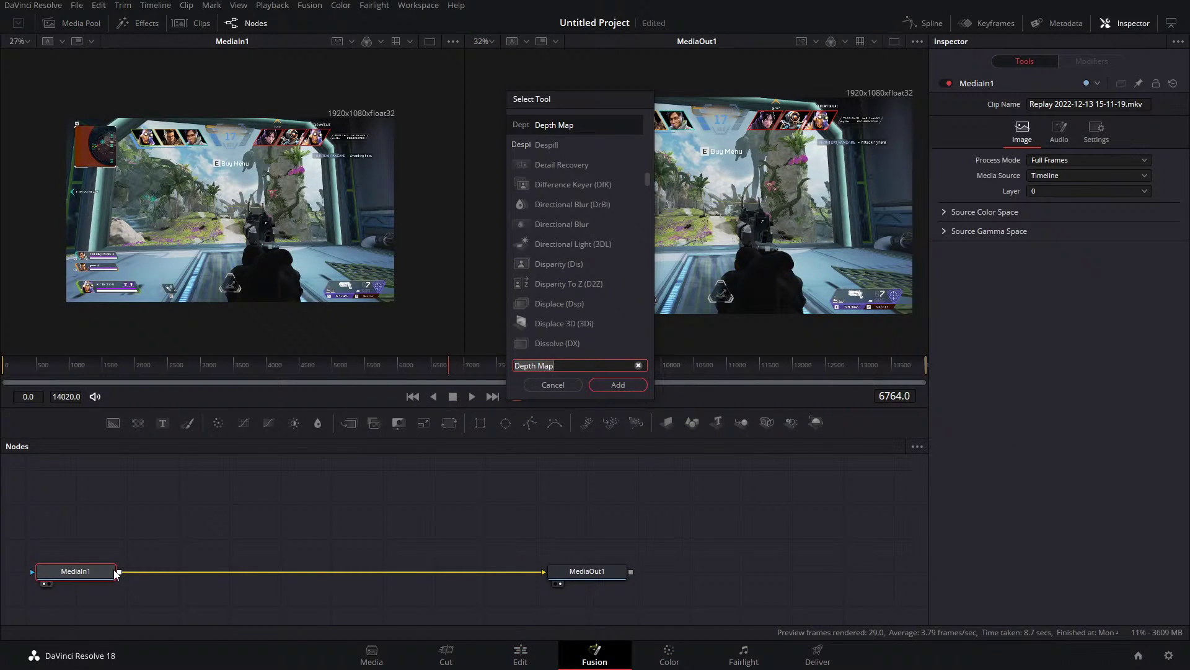
type("of")
key("Return")
key("shift+space")
type("vec")
left_click(579, 148)
left_click(617, 385)
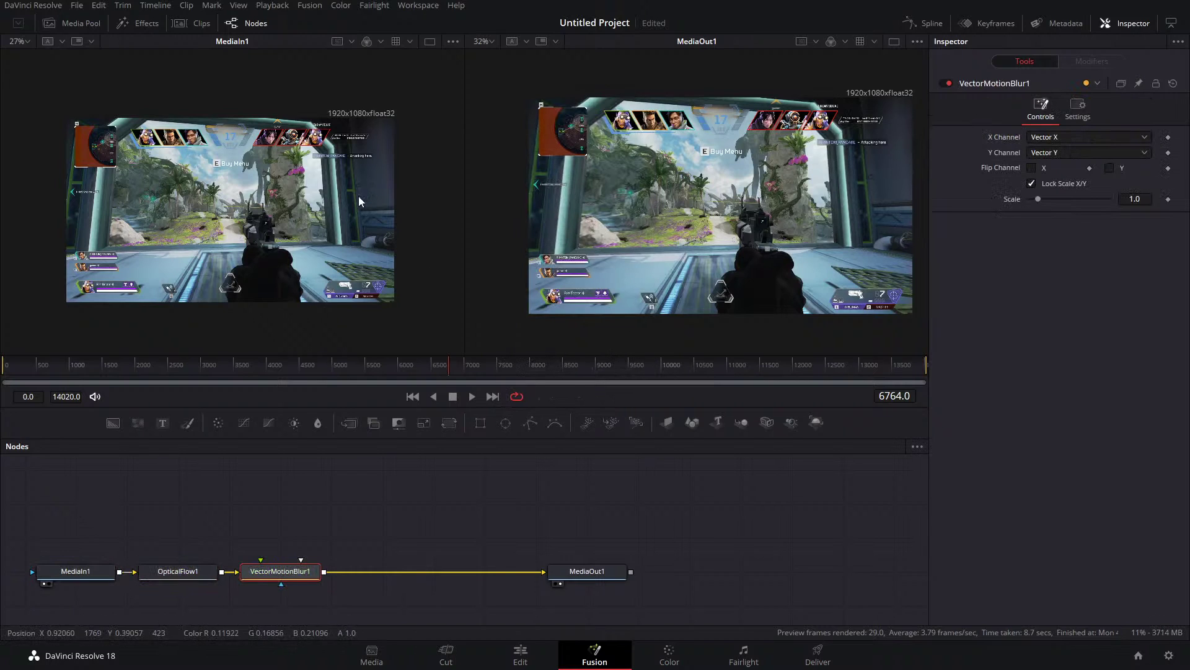
Show MediaOut1 alone in a single enlarged viewer and go to frame 8675 to inspect the motion blur.
key("1")
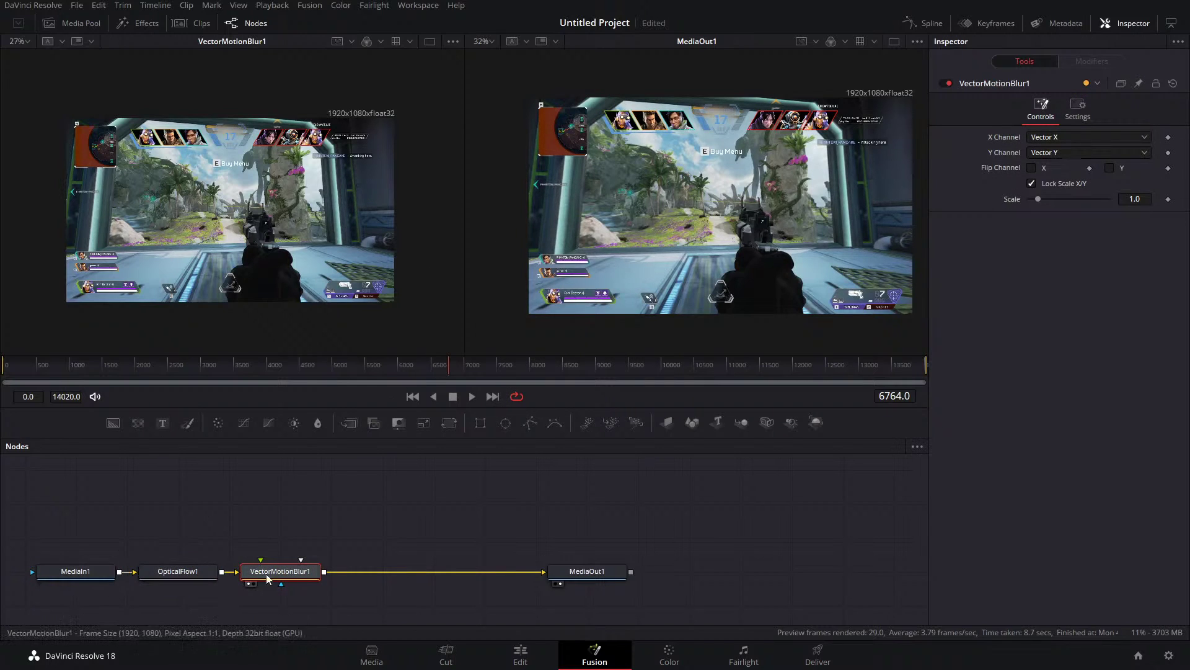
key("1")
left_click(894, 41)
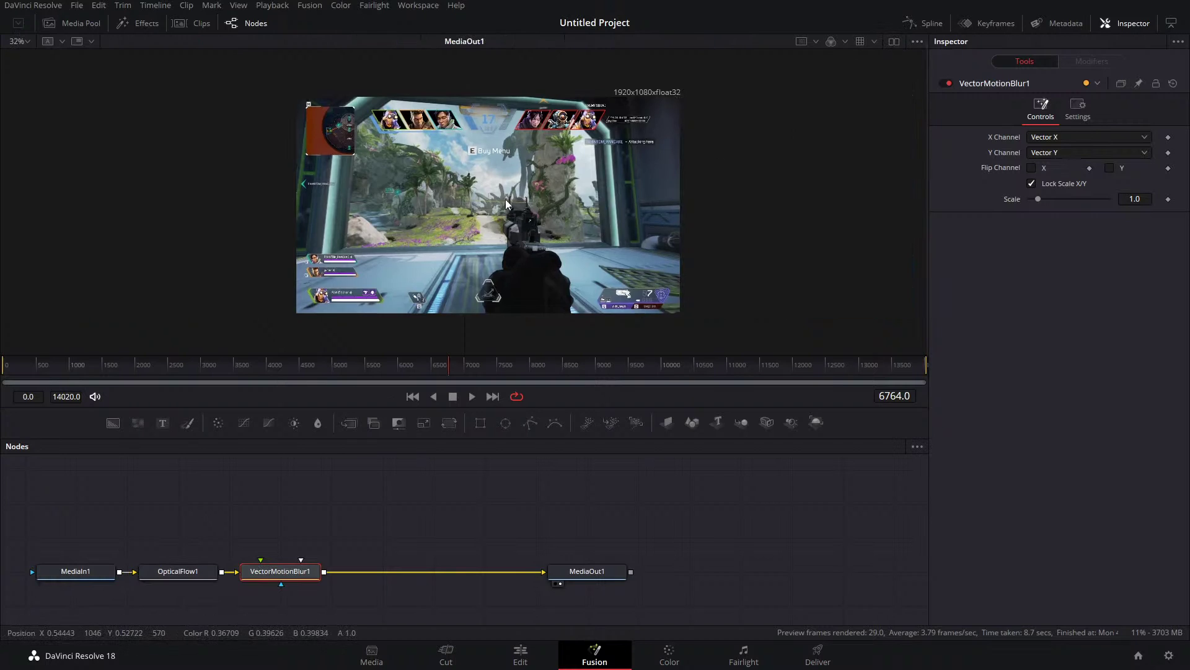
scroll(508, 199, "up", 3)
scroll(512, 195, "down", 1)
left_click_drag(465, 372, 575, 371)
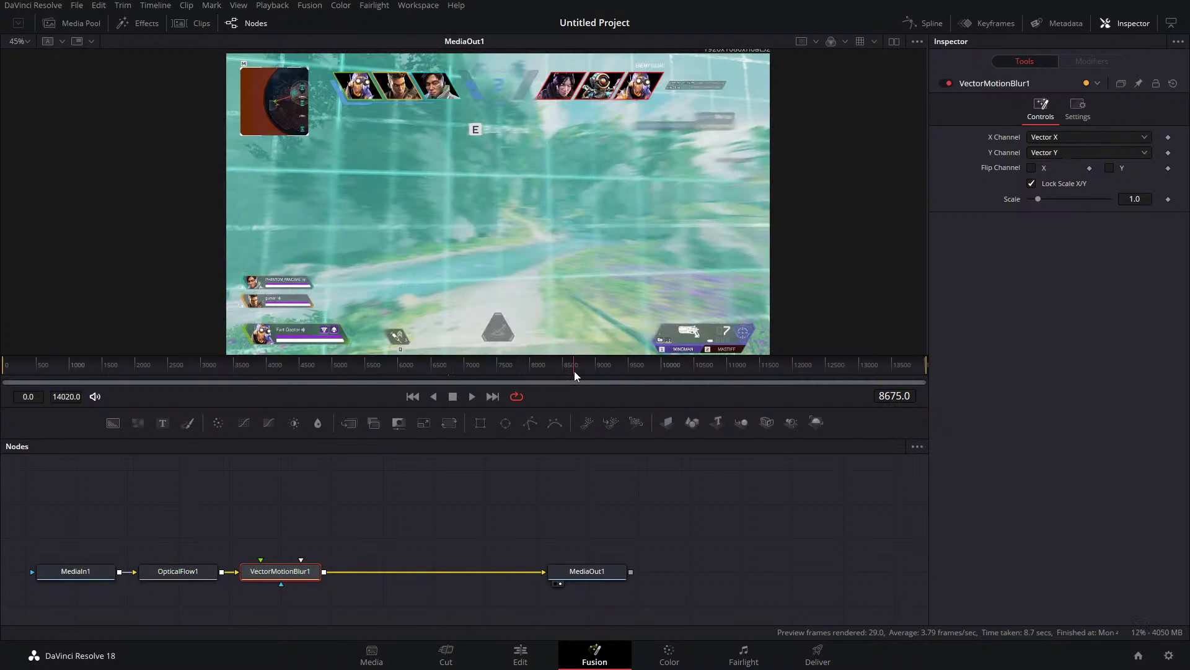
Toggle VectorMotionBlur1 off and on repeatedly to compare the frame with and without blur, leaving the node enabled.
left_click(947, 86)
left_click(947, 85)
left_click(948, 86)
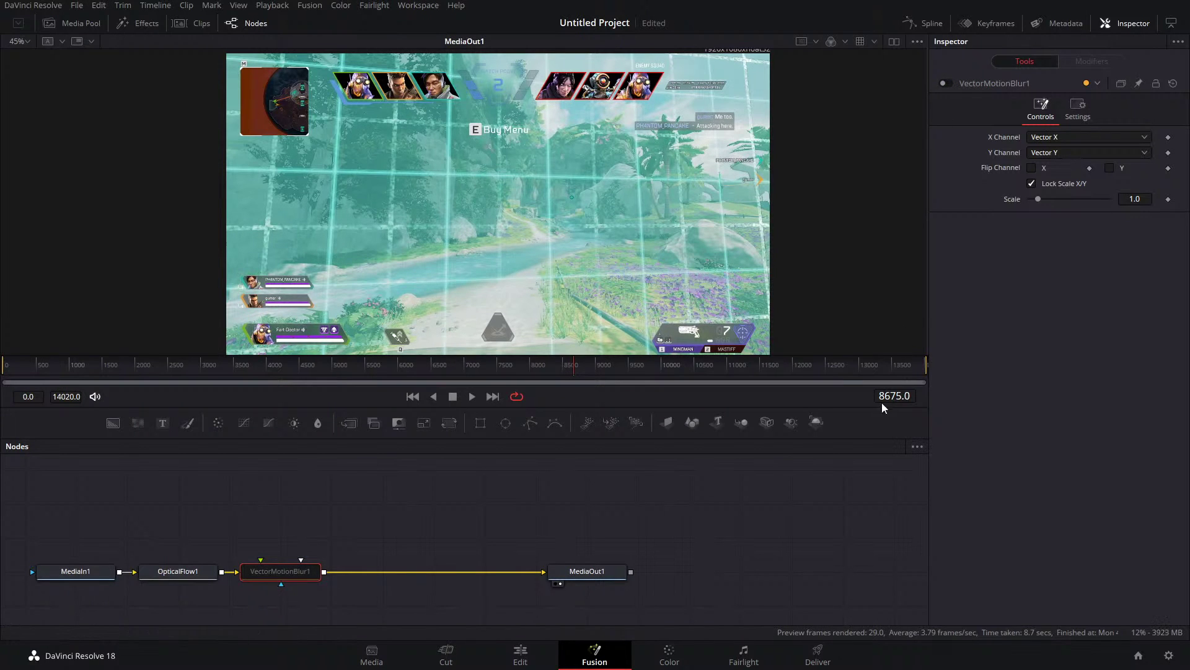
left_click(945, 84)
left_click(945, 84)
left_click(945, 84)
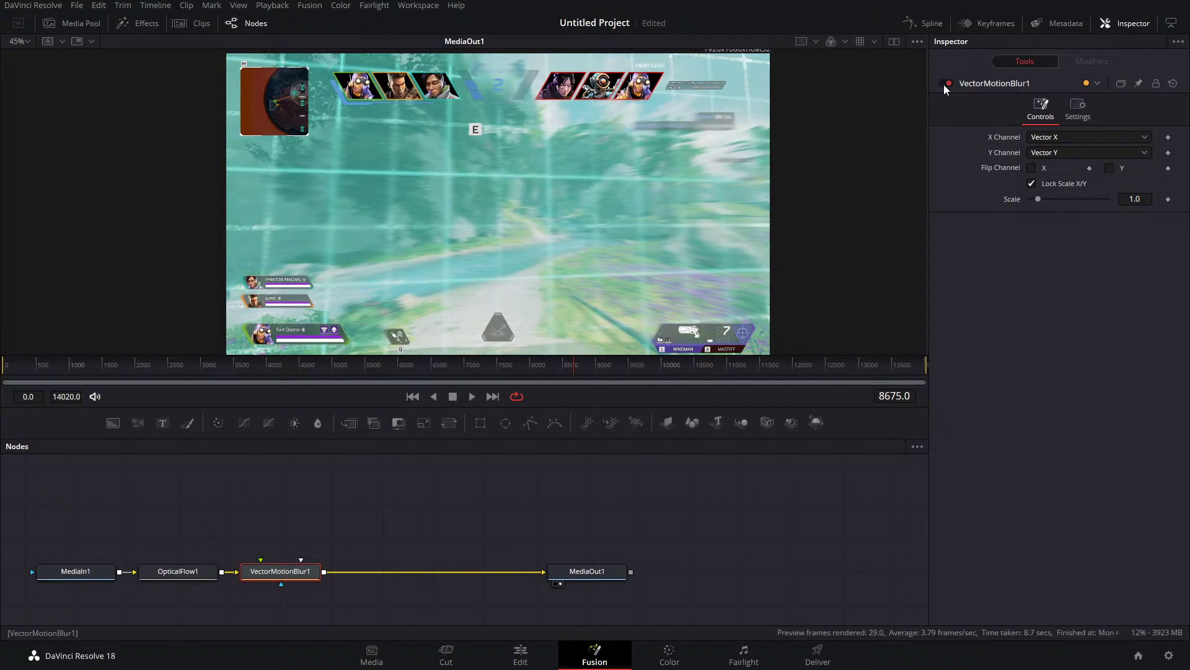
left_click(944, 85)
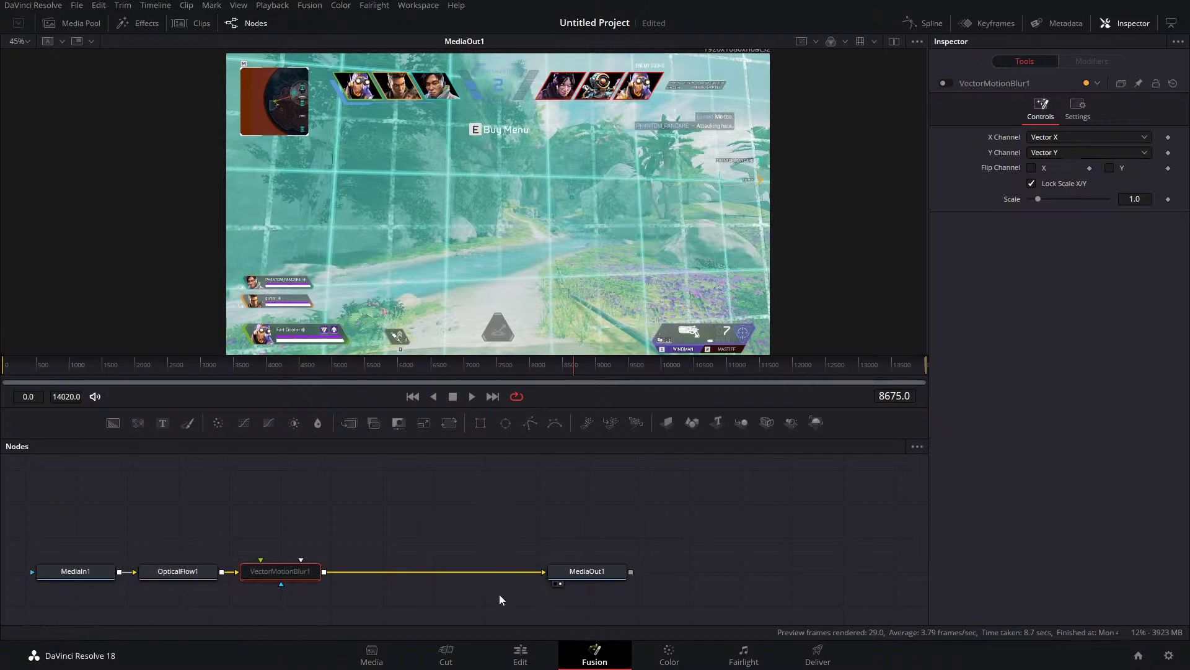
left_click(945, 84)
On the Edit page, look up the Render in Place option for the motion-blurred clip without applying it.
left_click(521, 654)
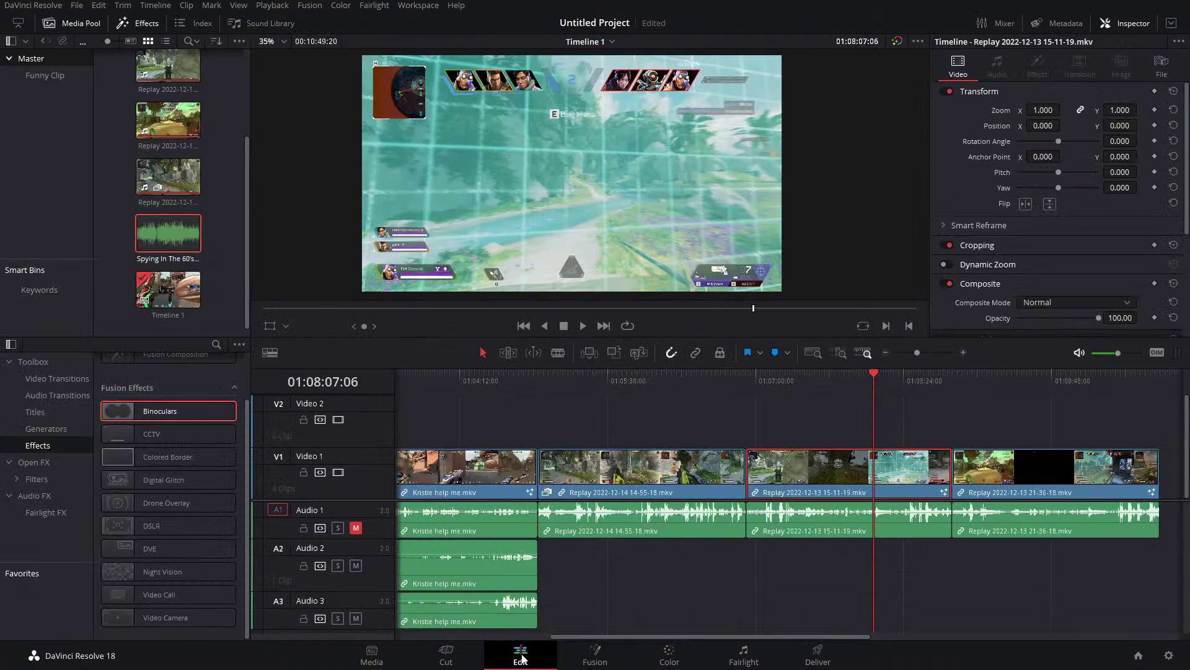
right_click(823, 468)
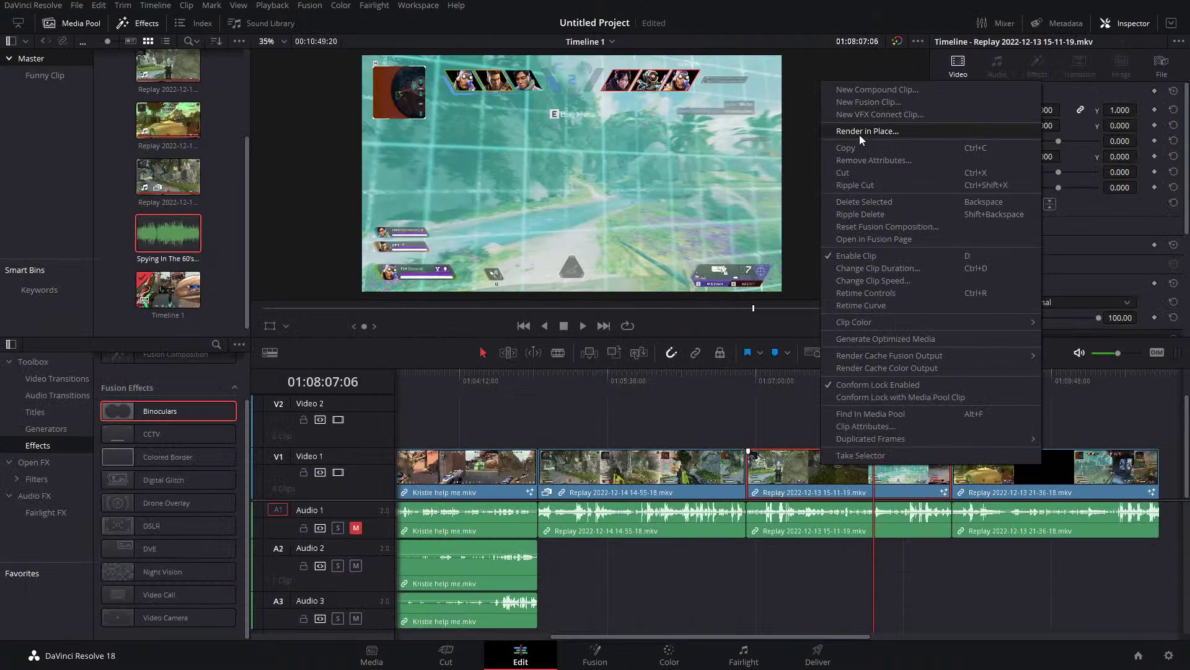
left_click(749, 424)
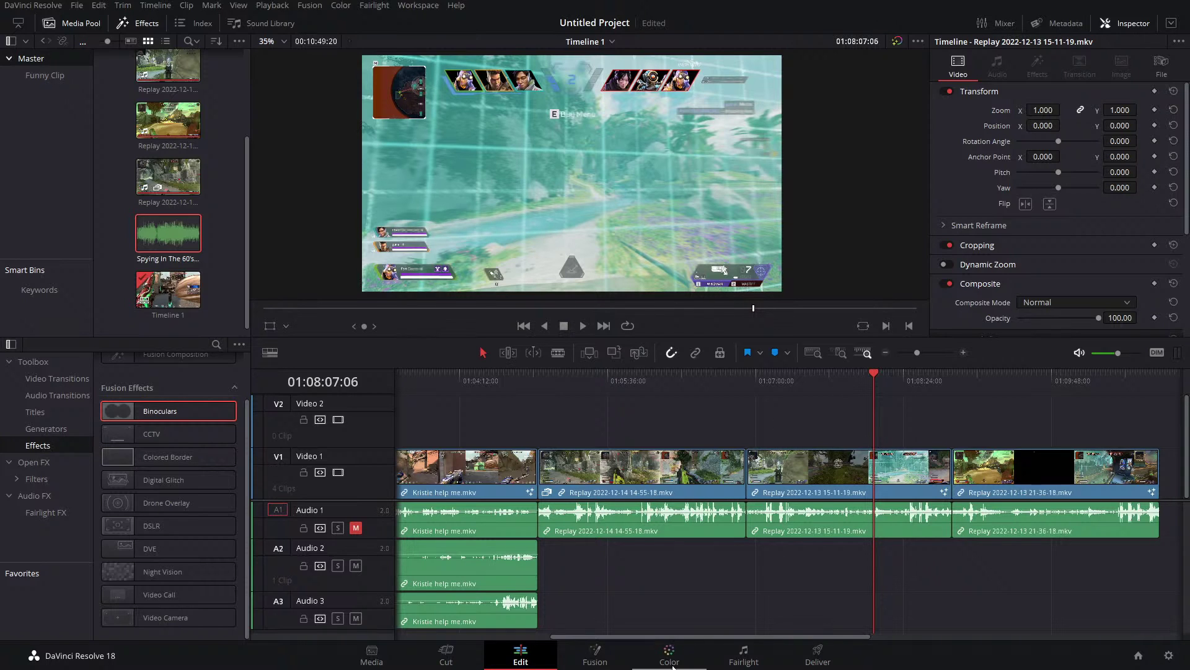
Return to Fusion and delete the OpticalFlow1 and VectorMotionBlur1 nodes.
left_click(594, 654)
left_click_drag(322, 599, 186, 542)
key("Delete")
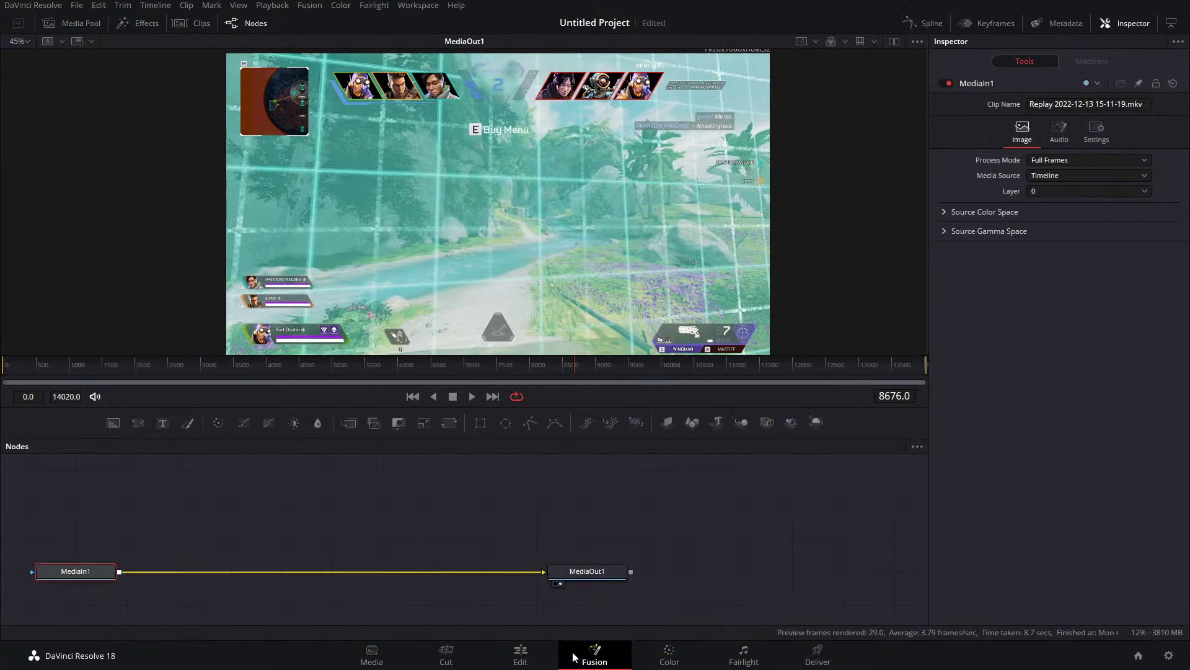
Move the Edit timeline playhead to 01:07:25:13, open the clip on the Color page, and save the project.
left_click(520, 654)
left_click_drag(882, 366, 801, 393)
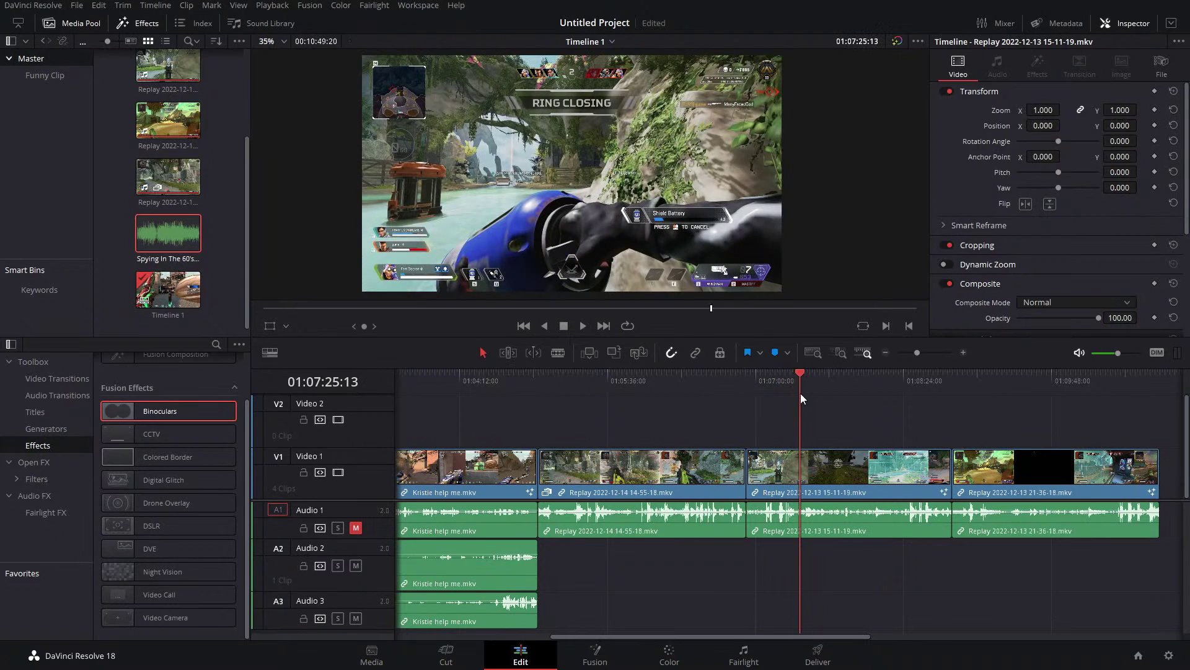
left_click(657, 656)
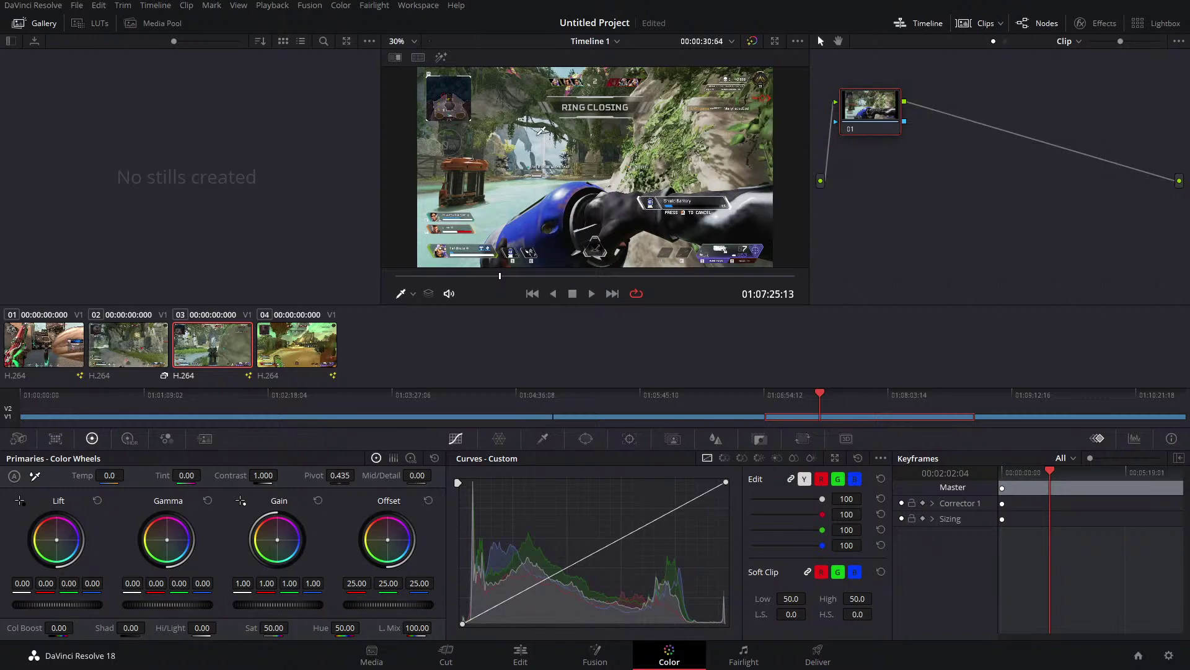
key("ctrl+s")
Add a serial node after node 01 in the clip's color node graph.
right_click(854, 129)
left_click(862, 107)
right_click(857, 108)
mouse_move(920, 176)
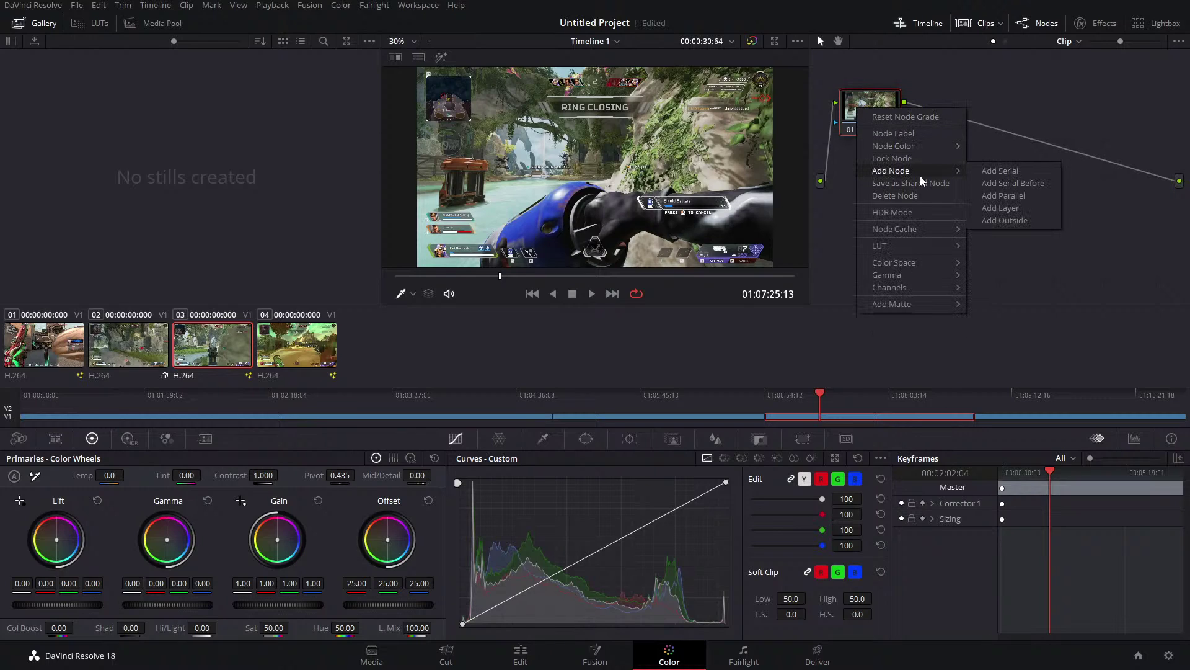
left_click(1002, 173)
Add two parallel nodes alongside node 02, joined through a parallel mixer.
right_click(957, 110)
mouse_move(1003, 175)
left_click(1110, 198)
right_click(956, 173)
mouse_move(1003, 236)
left_click(1095, 260)
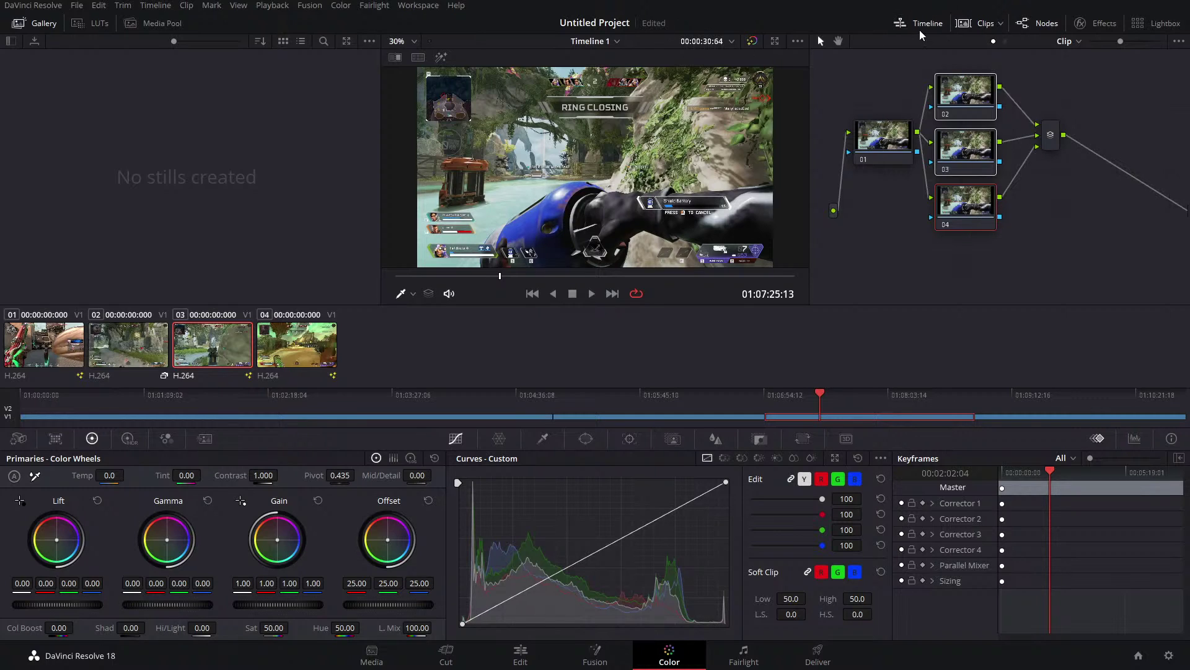
Hide the Gallery and the clip thumbnails to enlarge the Color page viewer.
left_click(49, 28)
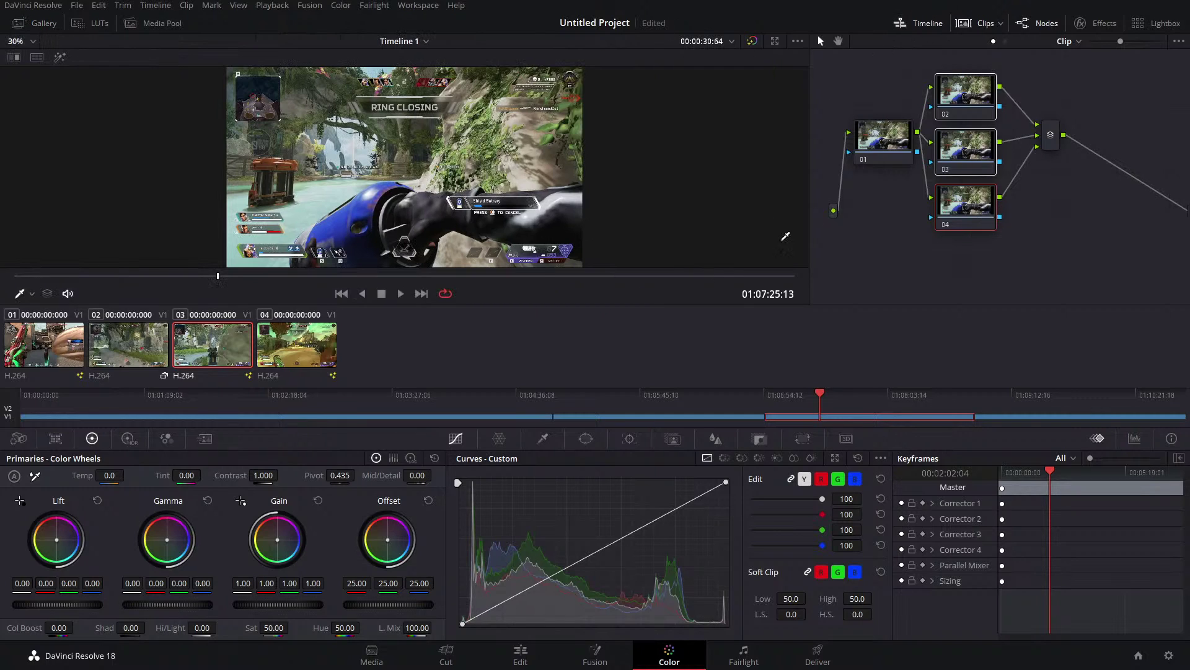
left_click(977, 26)
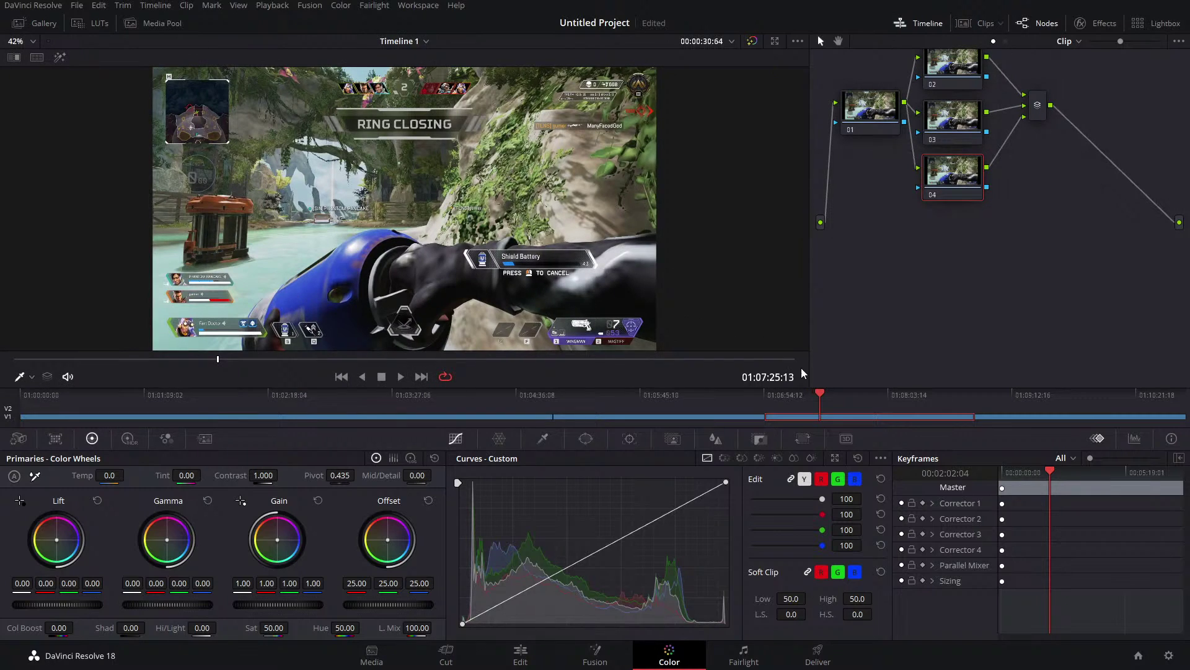
Hide the mini timeline while keeping the node graph shown, and label node 01 "contrast".
left_click(1045, 25)
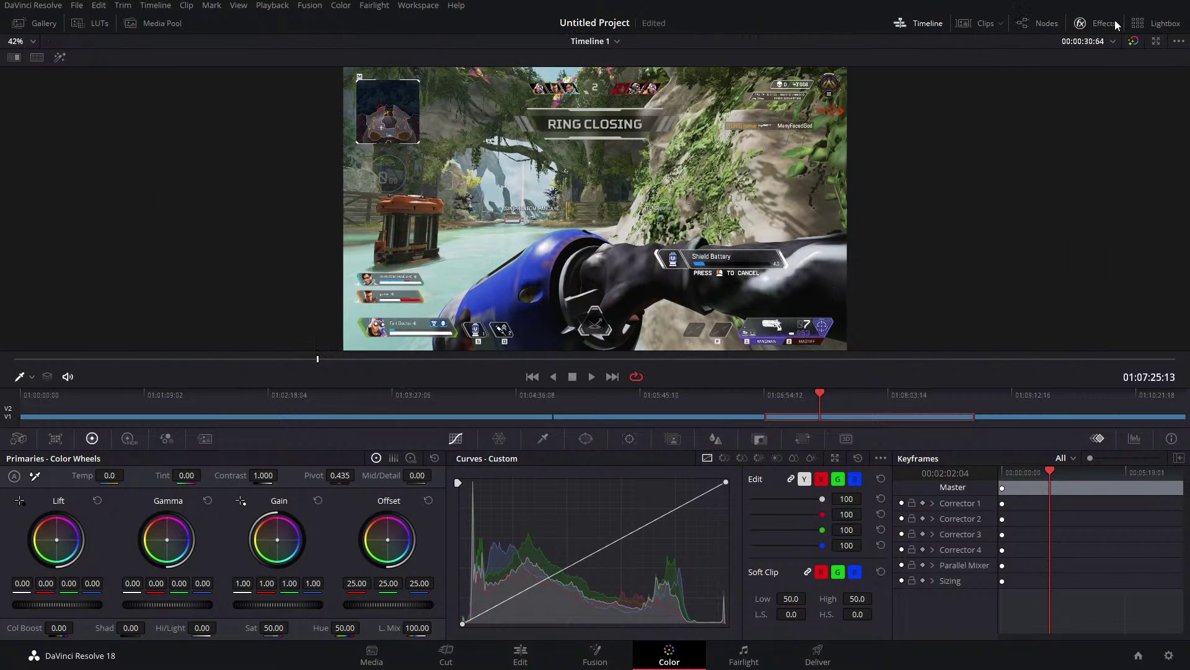
left_click(1043, 25)
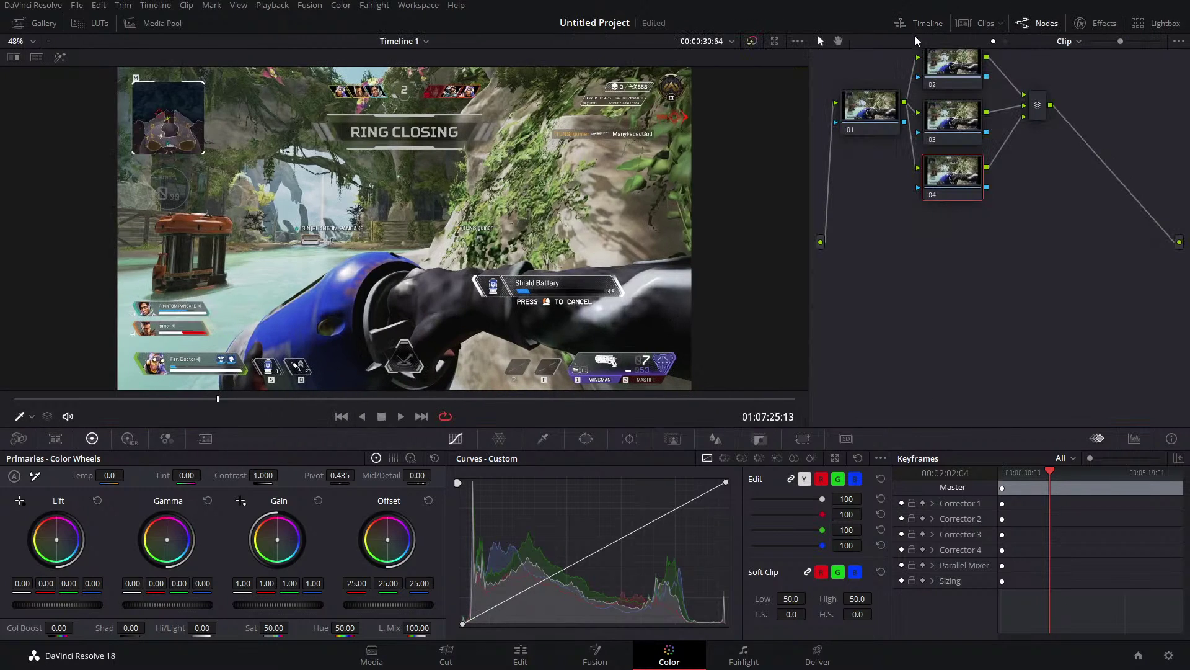
left_click(855, 117)
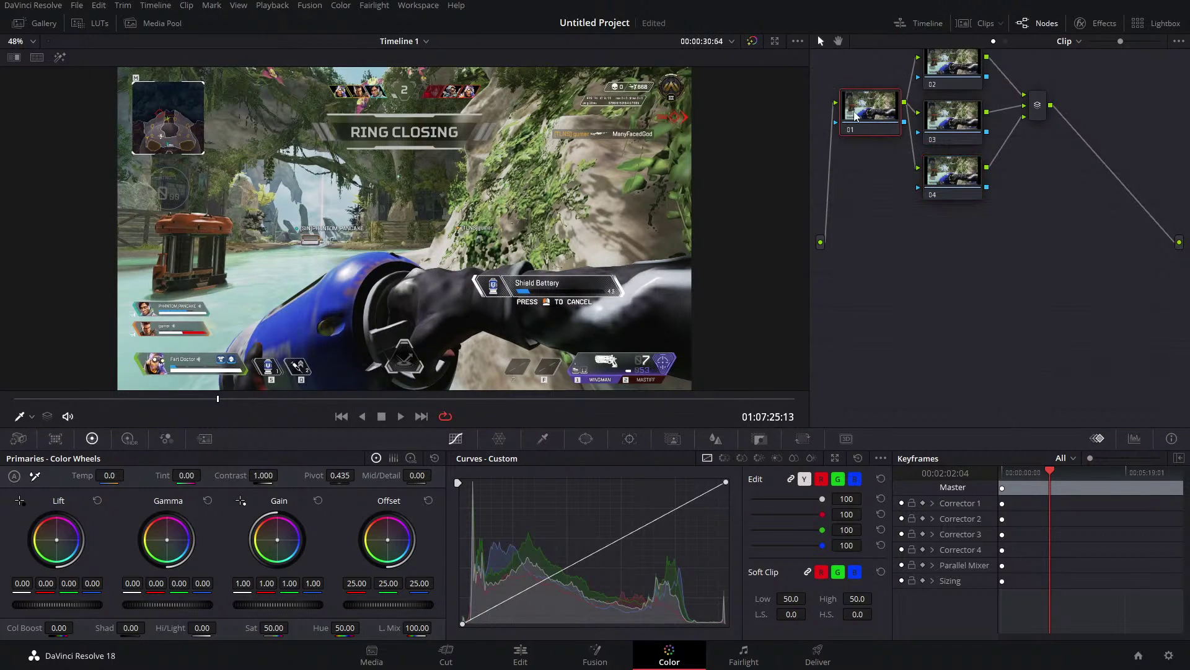
right_click(865, 158)
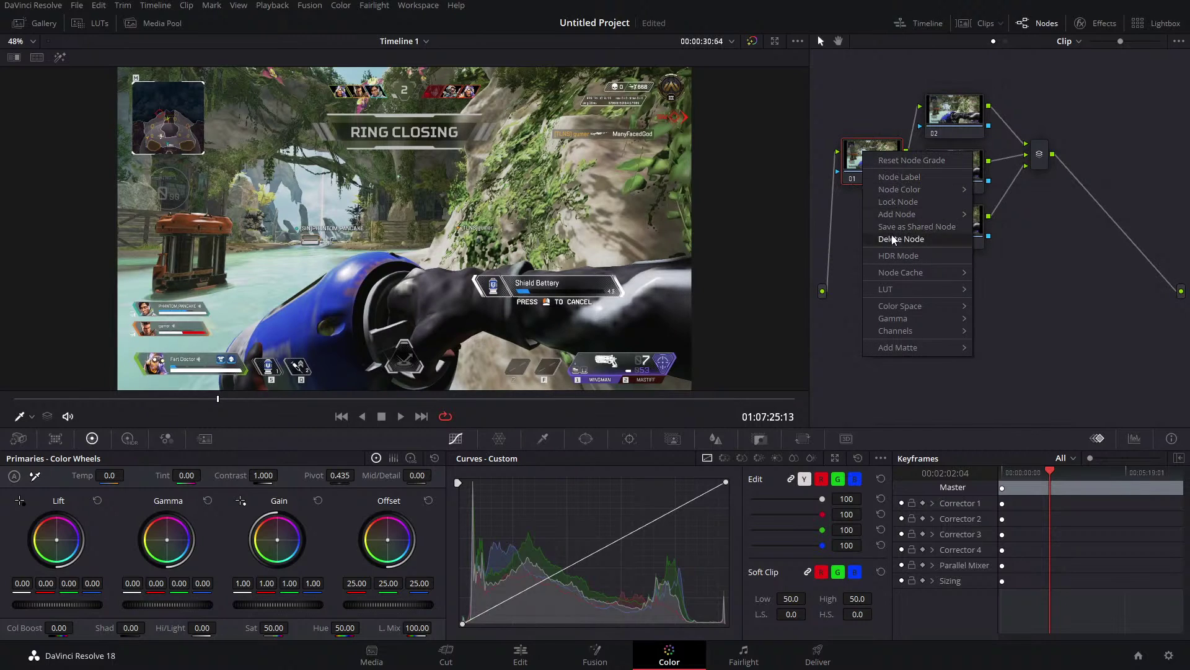
left_click(903, 178)
type("con")
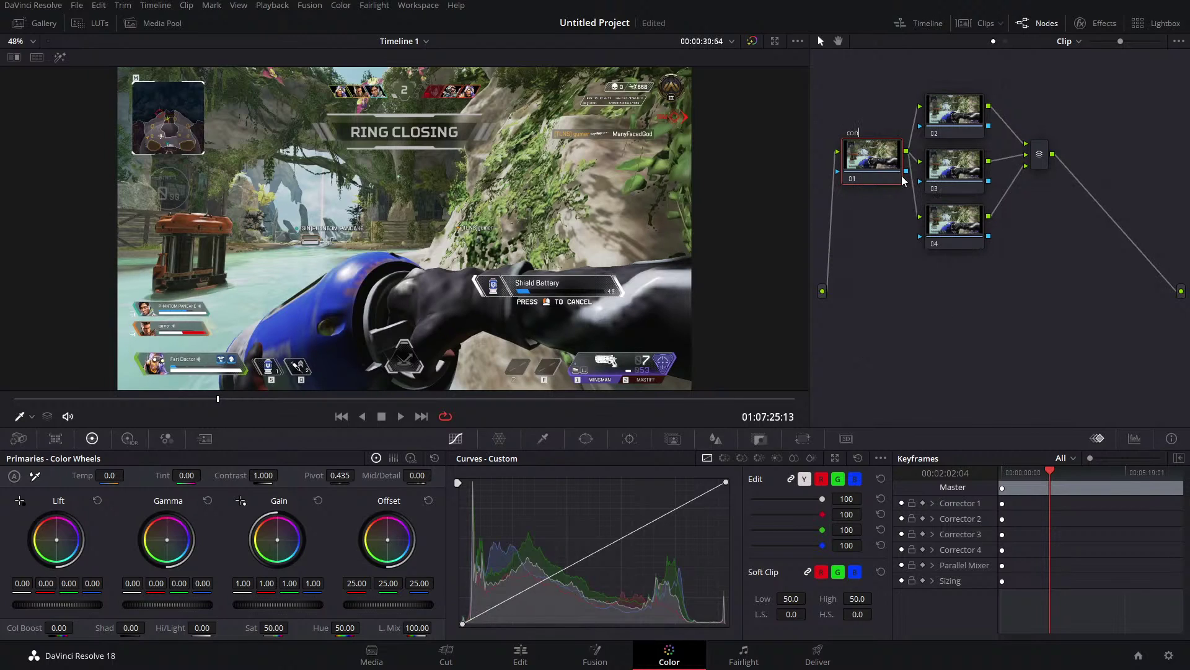
type("trast")
Label node 02, the uppermost parallel node, "colorgrade".
right_click(973, 98)
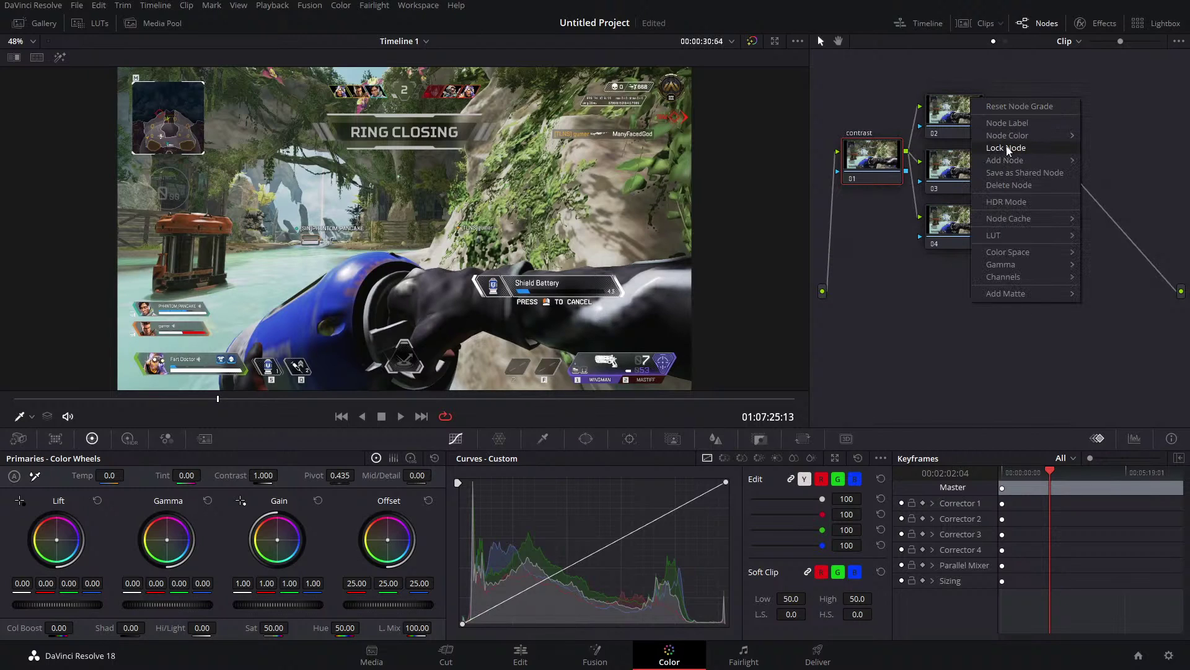
left_click(1014, 124)
right_click(944, 112)
left_click(979, 142)
type("colorgrade")
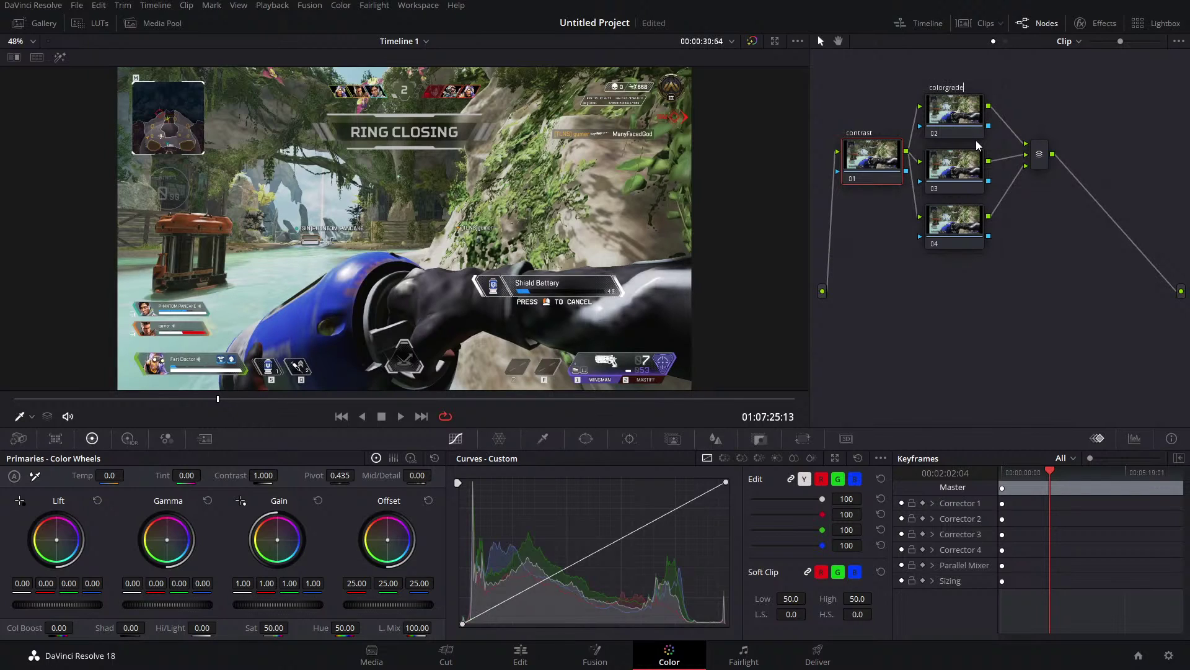
Label node 03, the middle parallel node, "glow".
right_click(971, 168)
left_click(1003, 192)
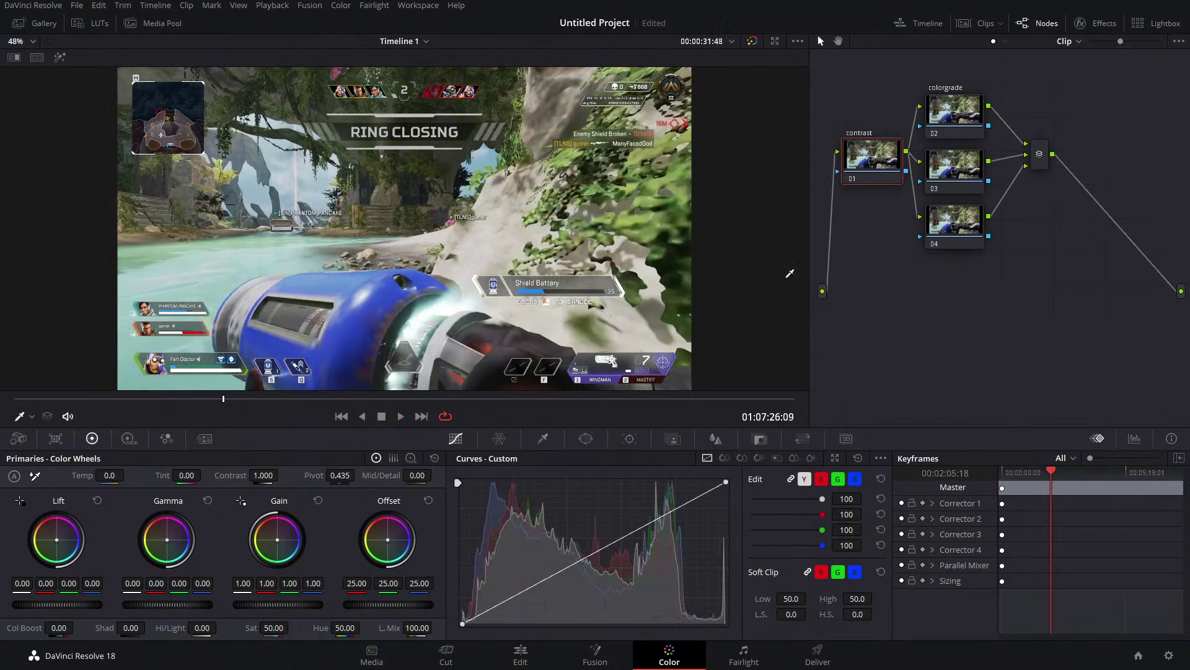
right_click(953, 168)
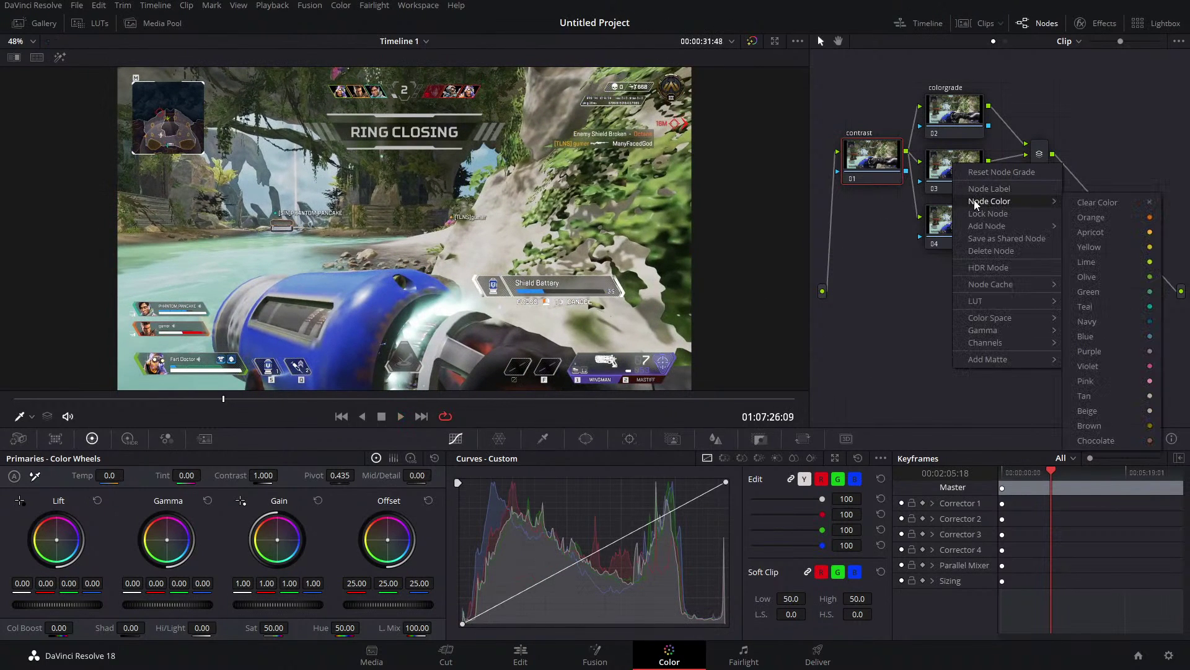
left_click(983, 188)
type("glow")
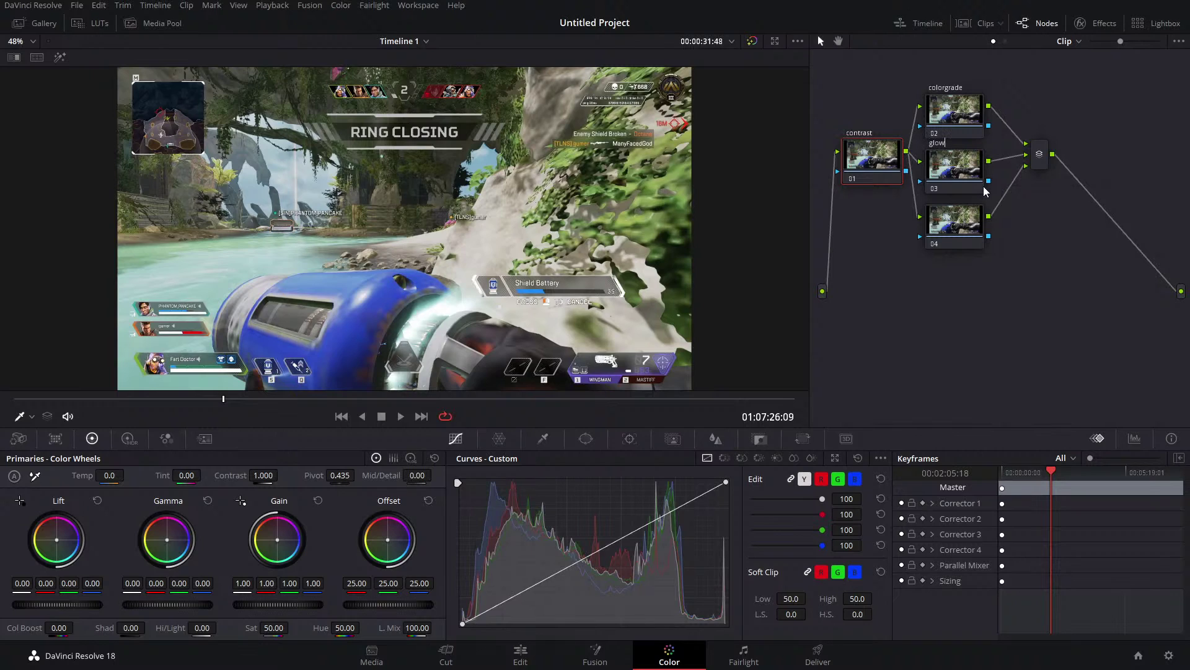
Label node 04, the lowest parallel node, "vin".
right_click(969, 234)
left_click(947, 240)
right_click(964, 236)
left_click(969, 254)
type("vin")
key("Return")
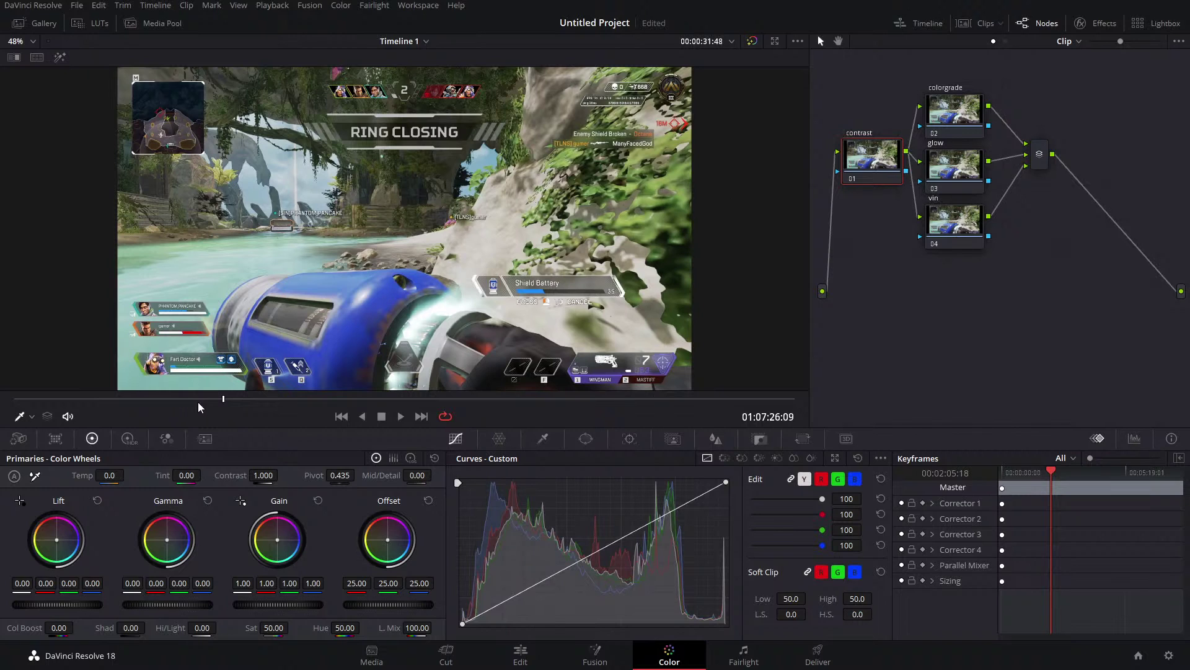
At 01:07:25:22, shape a gentle S-curve on the contrast node with three control points, lowering the shadows and raising the highlights.
left_click(219, 400)
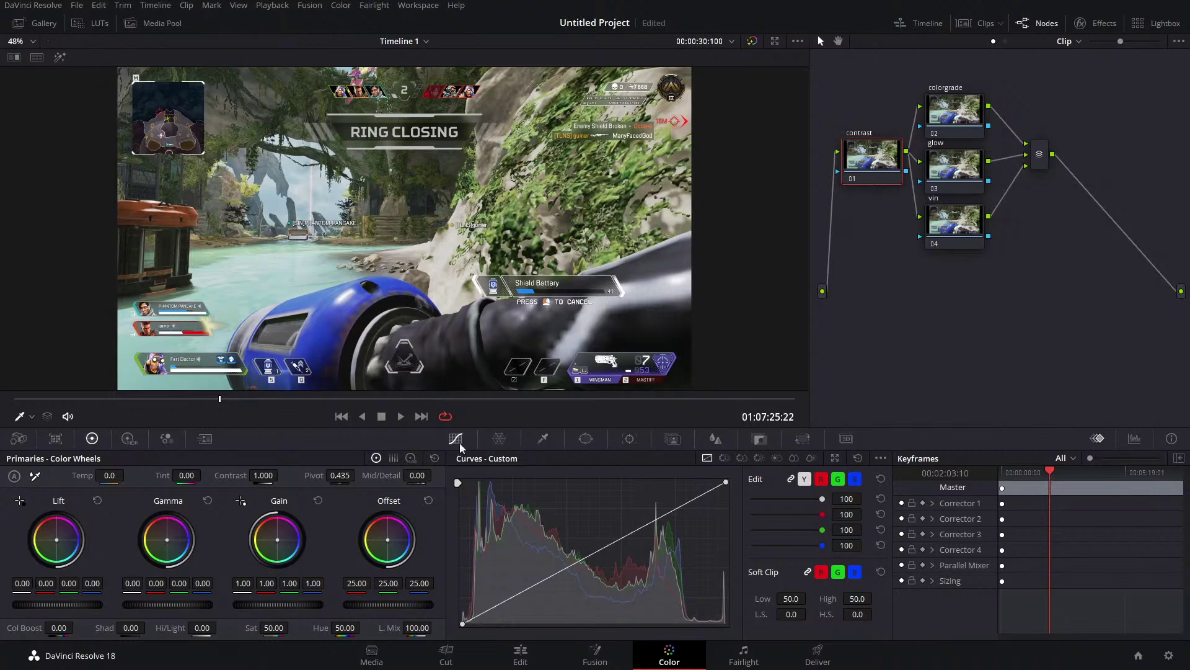
left_click(675, 508)
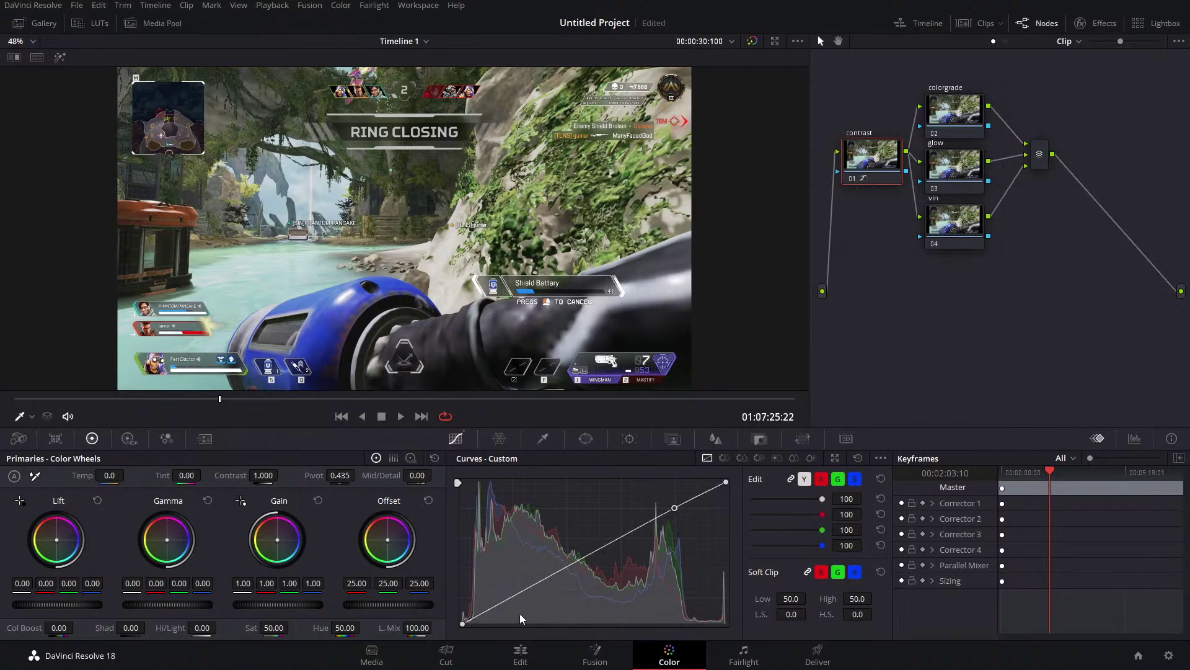
left_click(512, 597)
left_click(603, 548)
left_click_drag(513, 597, 515, 605)
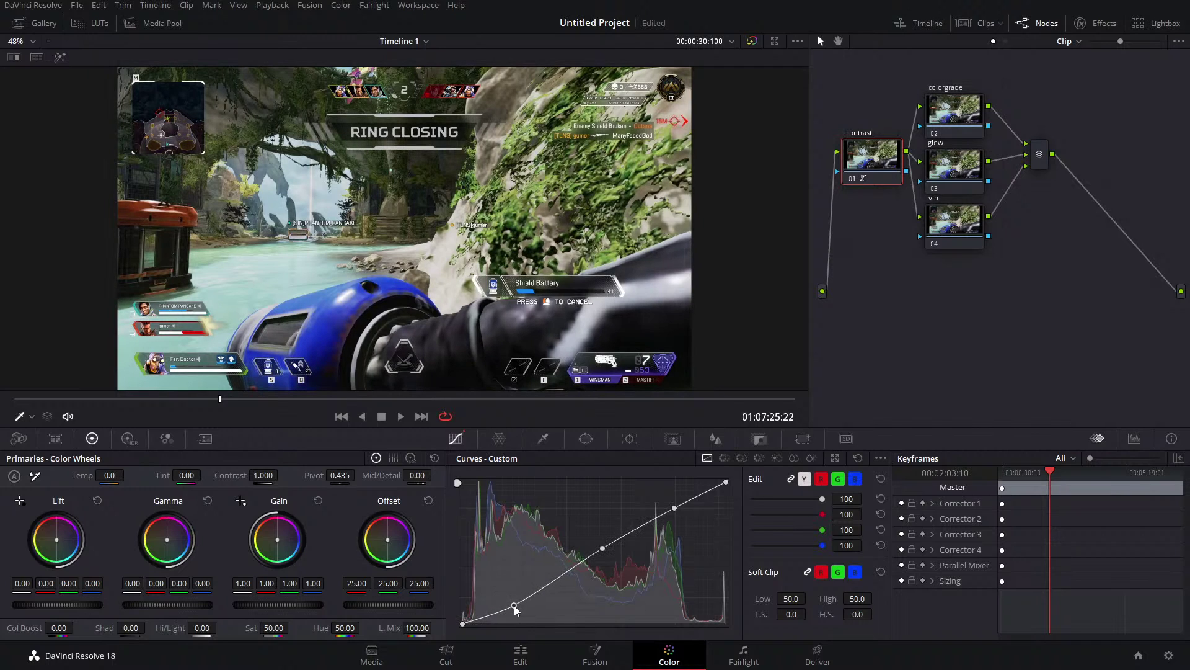
left_click_drag(675, 508, 675, 497)
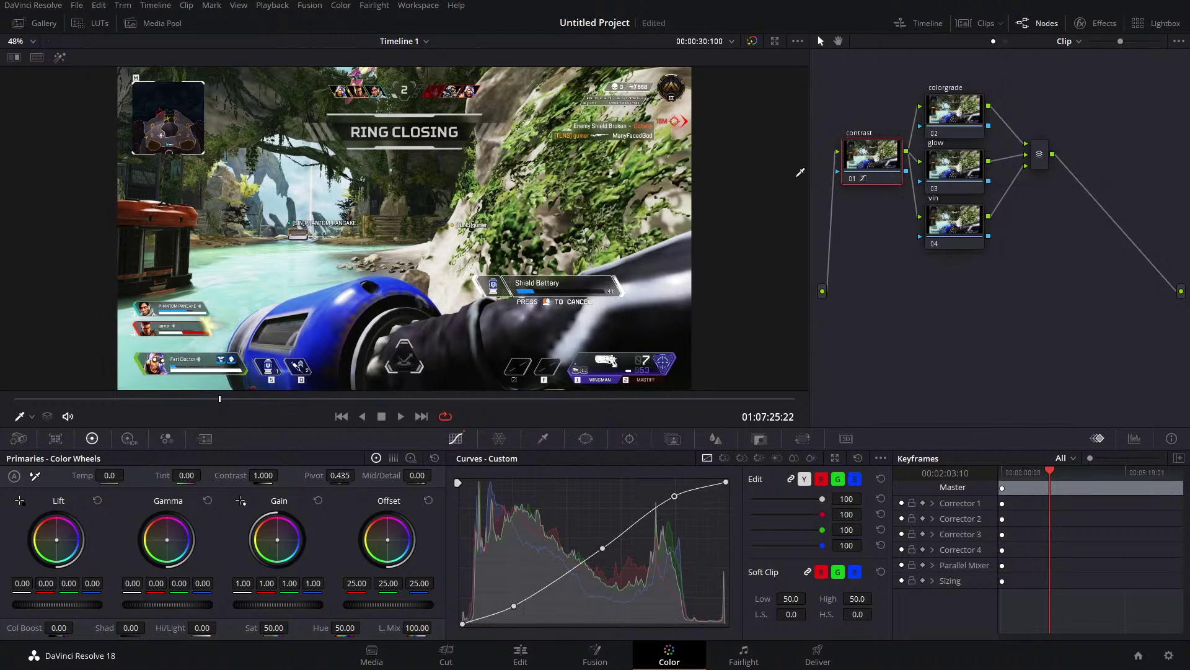
Disable and re-enable the contrast node repeatedly to compare the image with and without the S-curve.
scroll(478, 240, "down", 1)
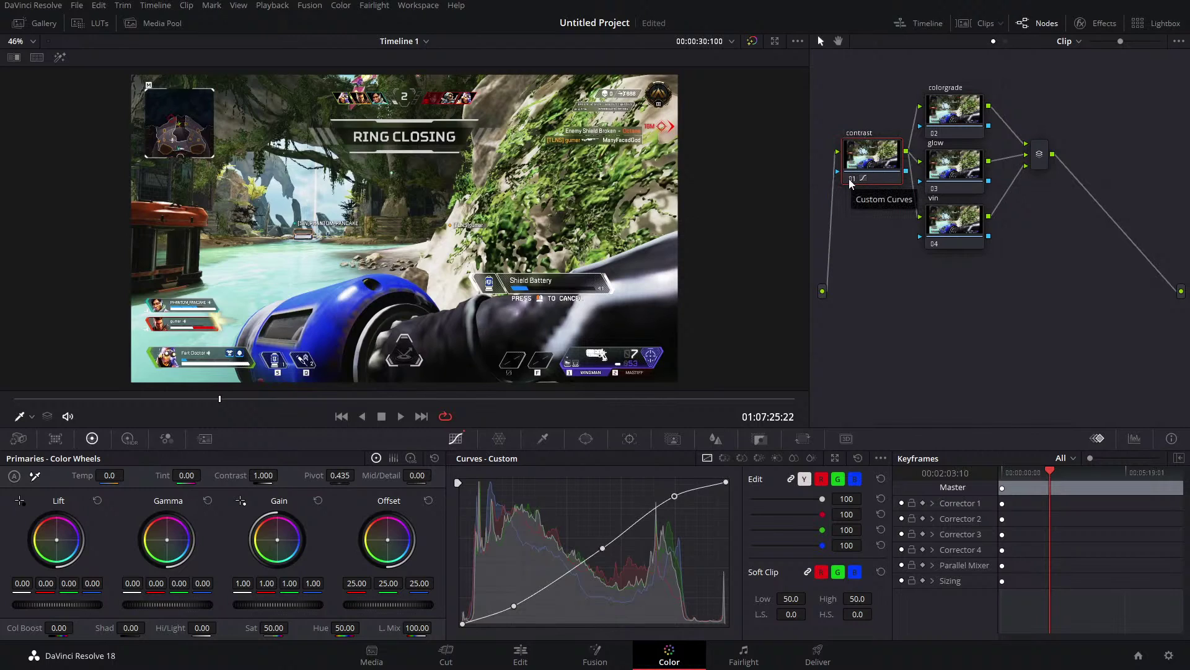
key("ctrl+d")
key("ctrl+d")
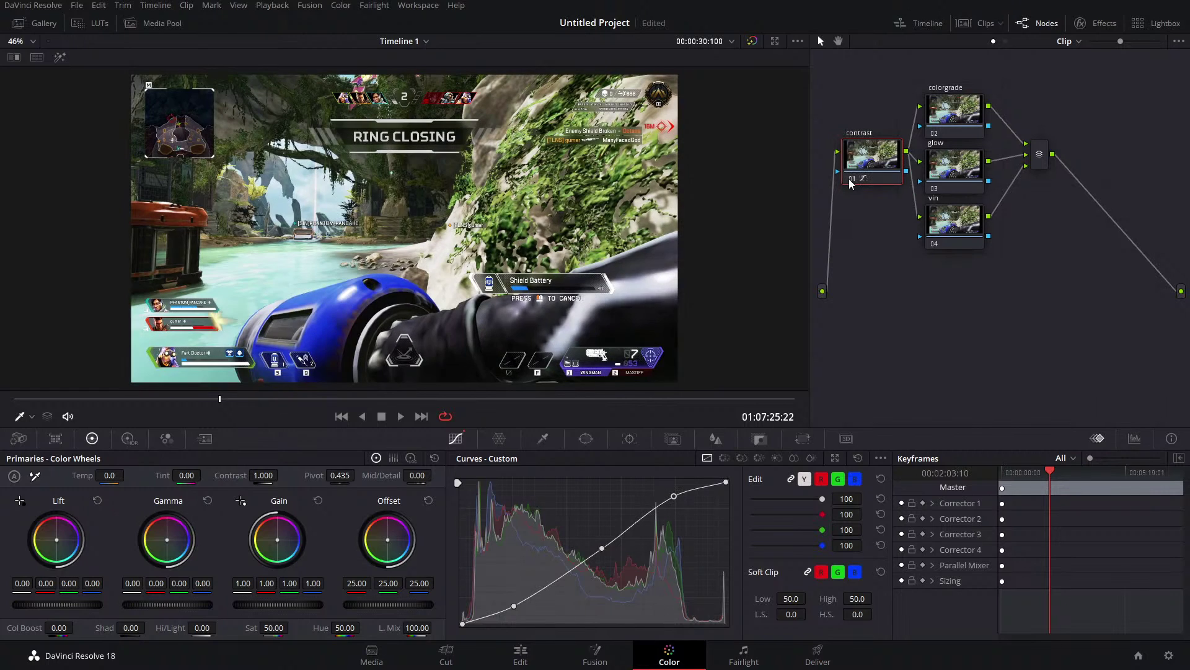
key("ctrl+d")
key("ctrl+d")
key("ctrl+d")
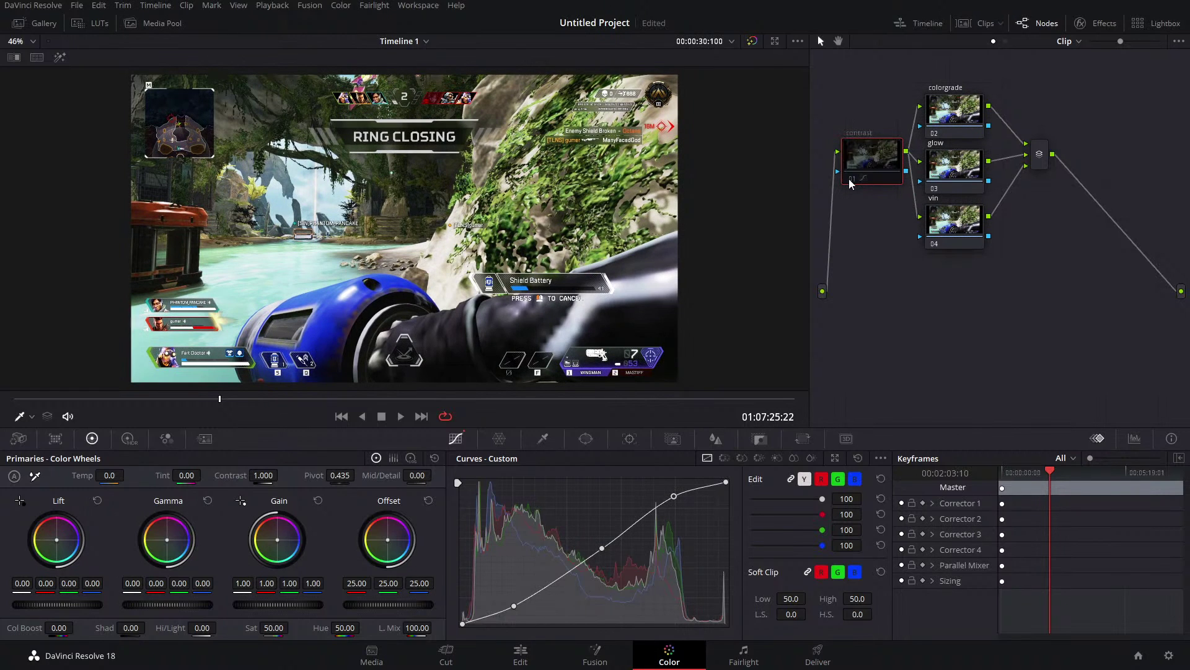
key("ctrl+d")
left_click(272, 5)
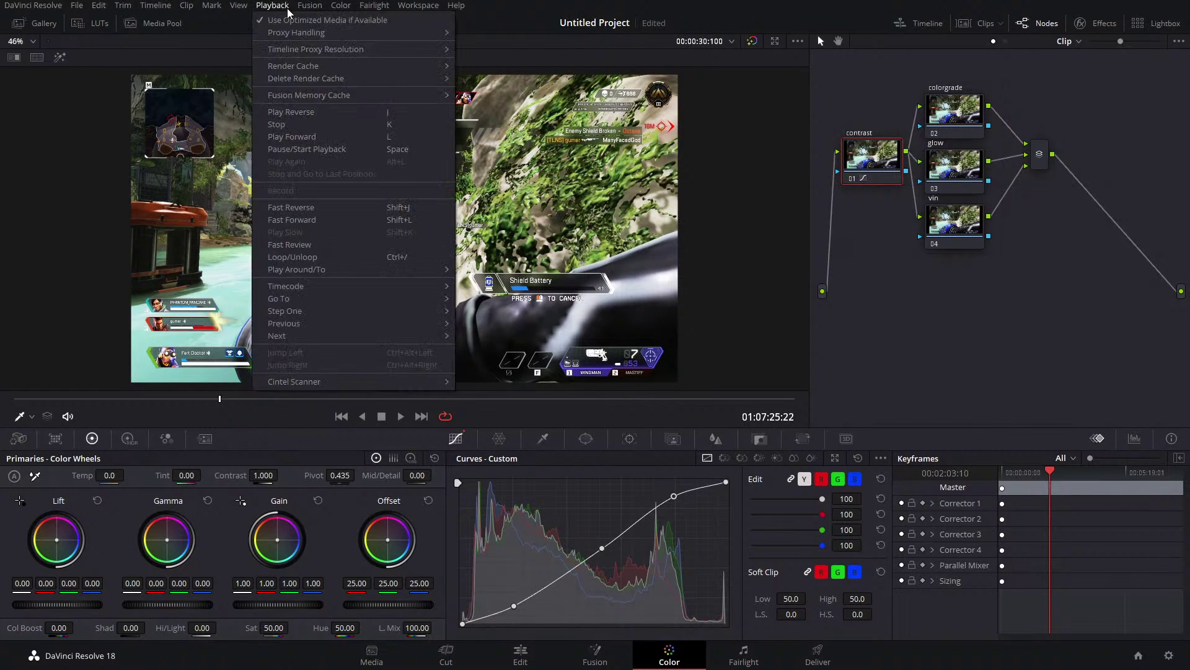
key("Escape")
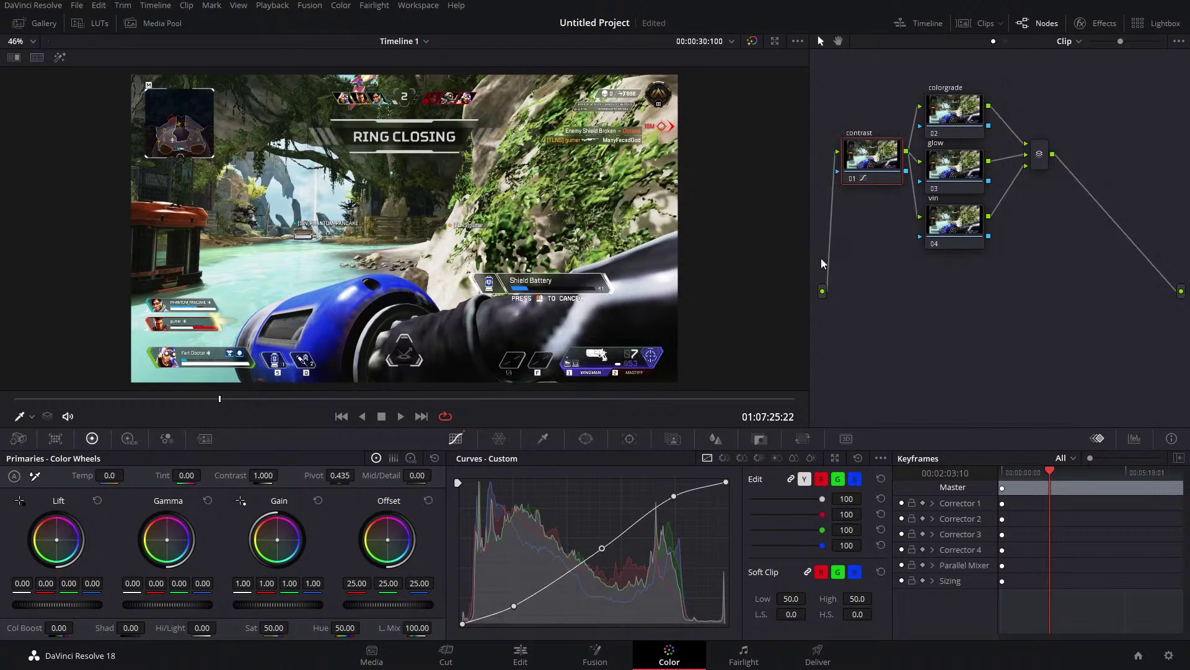
left_click(852, 179)
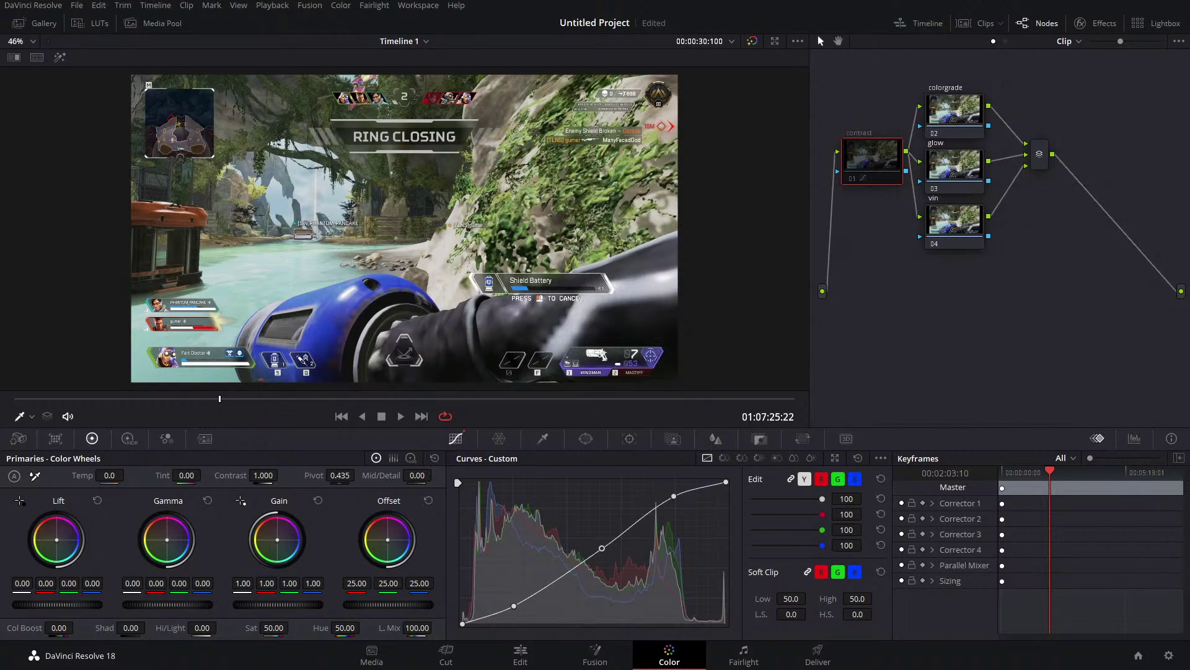
left_click(848, 181)
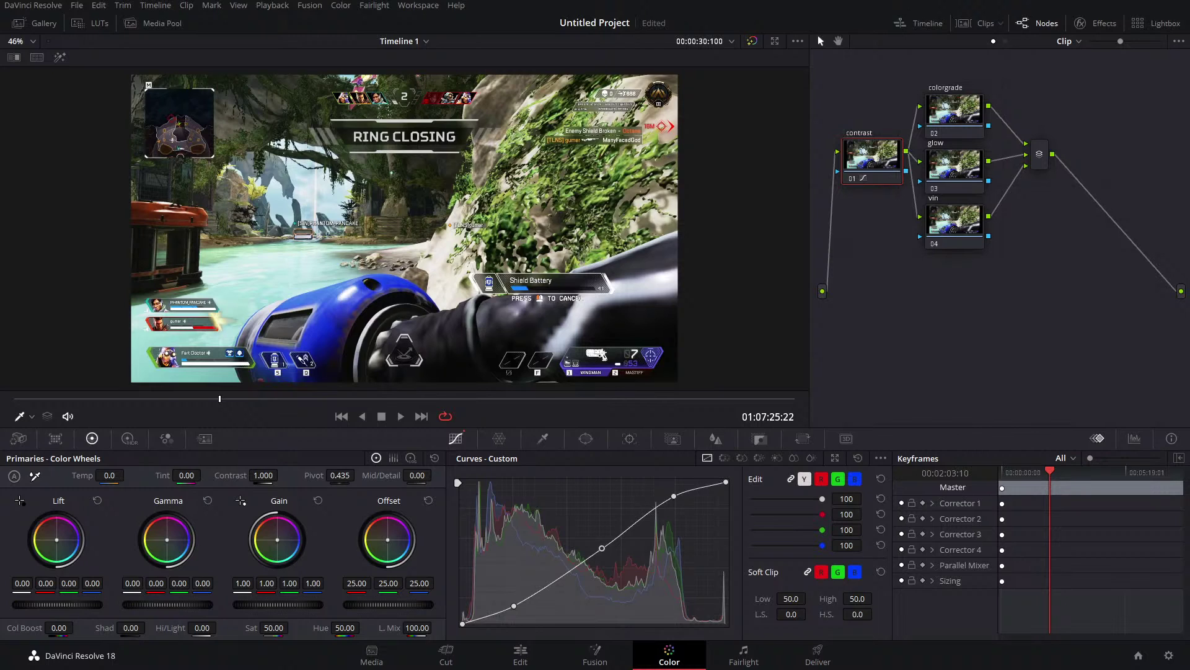
left_click(851, 178)
left_click(851, 178)
left_click(850, 177)
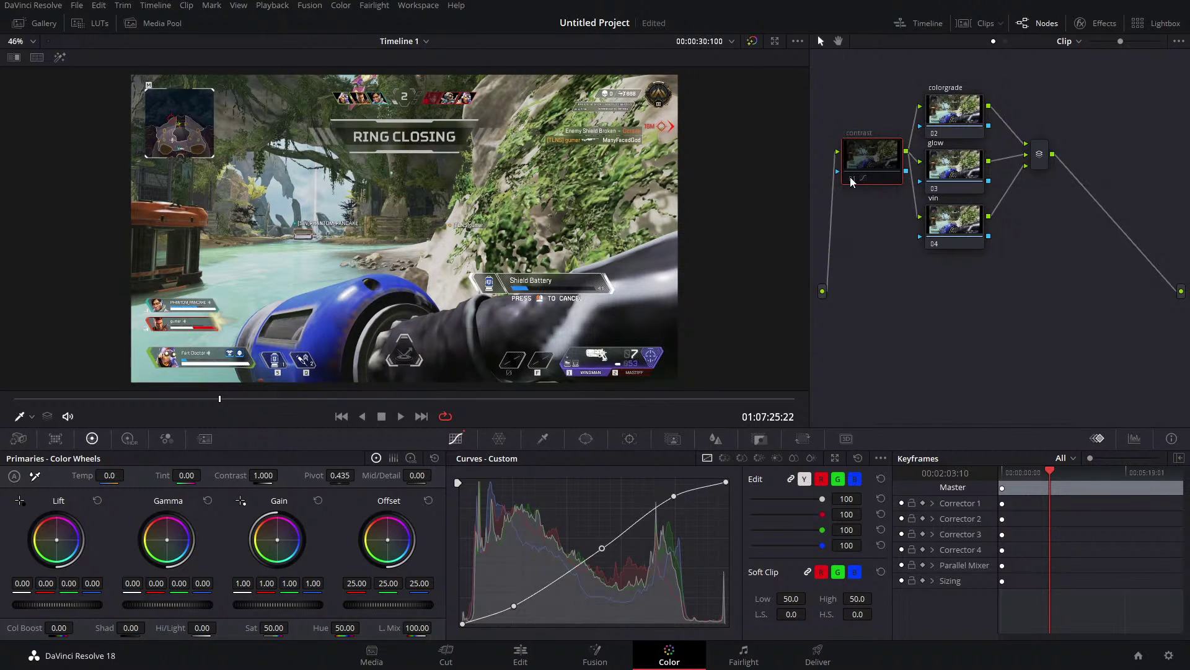
left_click(850, 177)
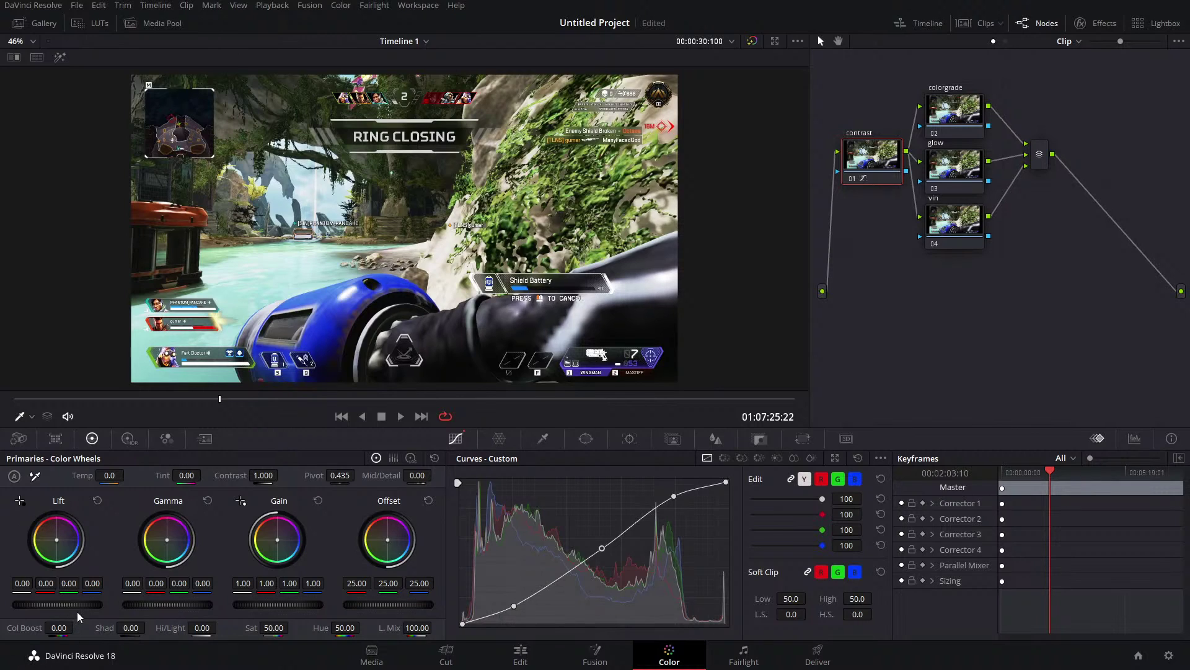
Set the contrast node's Lift to -0.03, Gamma to 0.01, Gain to 1.15, shadows to 16 and highlights to -51.
left_click_drag(57, 605, 53, 605)
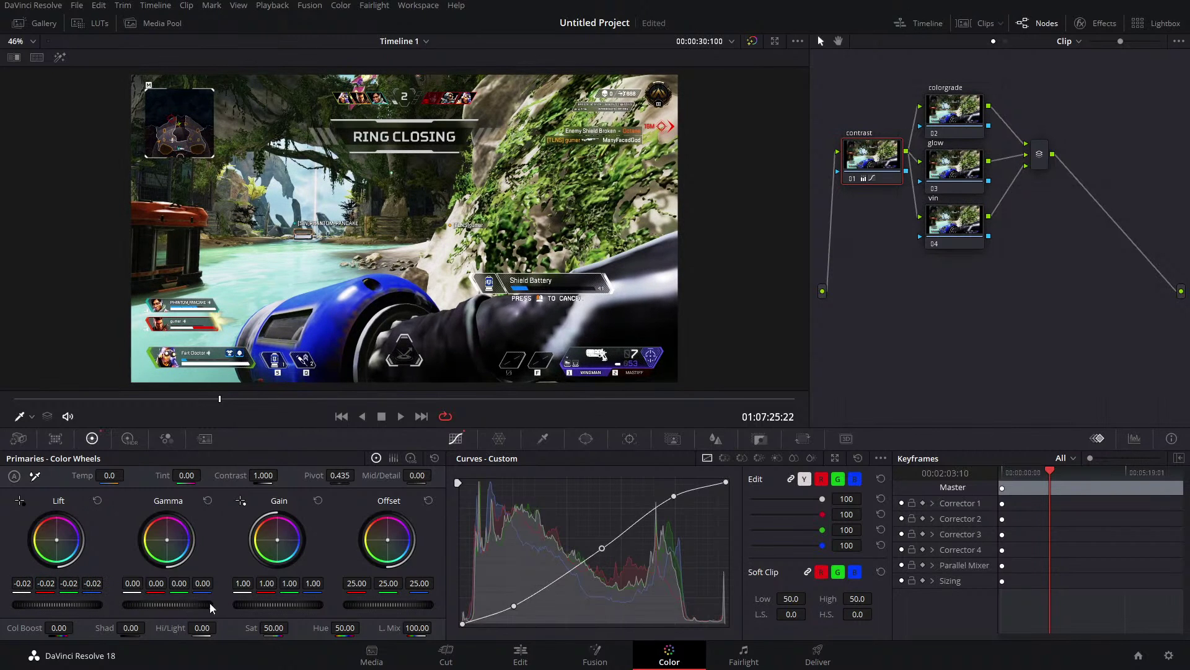
left_click_drag(285, 603, 290, 603)
left_click_drag(284, 602, 277, 602)
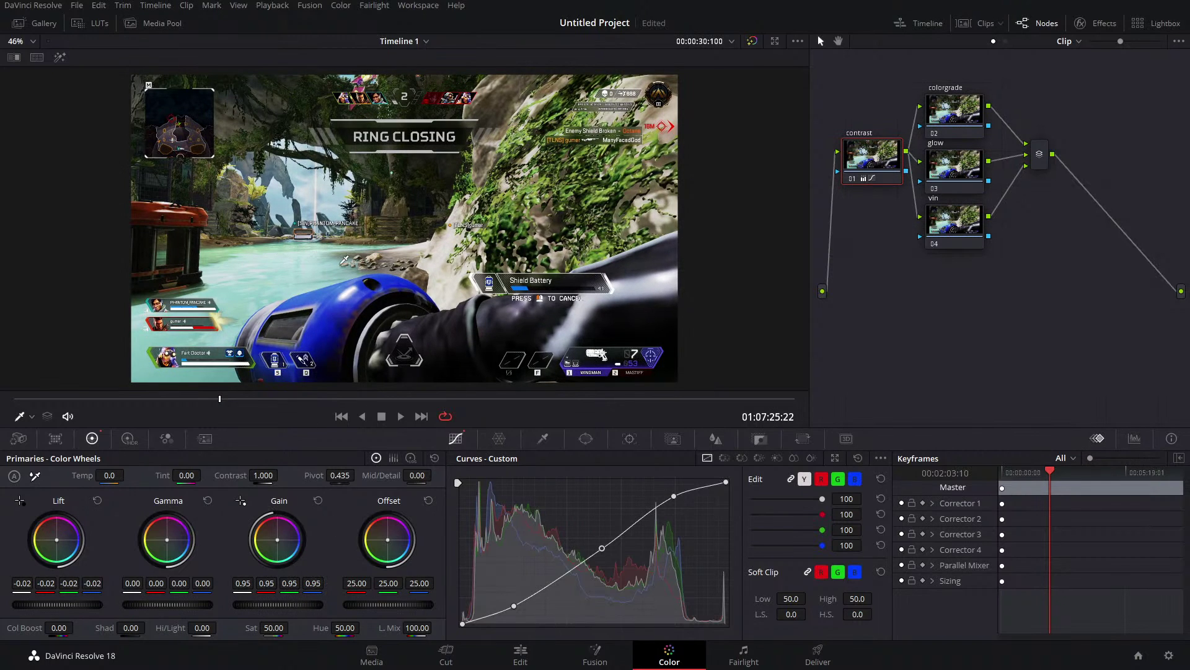
left_click_drag(276, 606, 317, 605)
left_click_drag(202, 627, 178, 627)
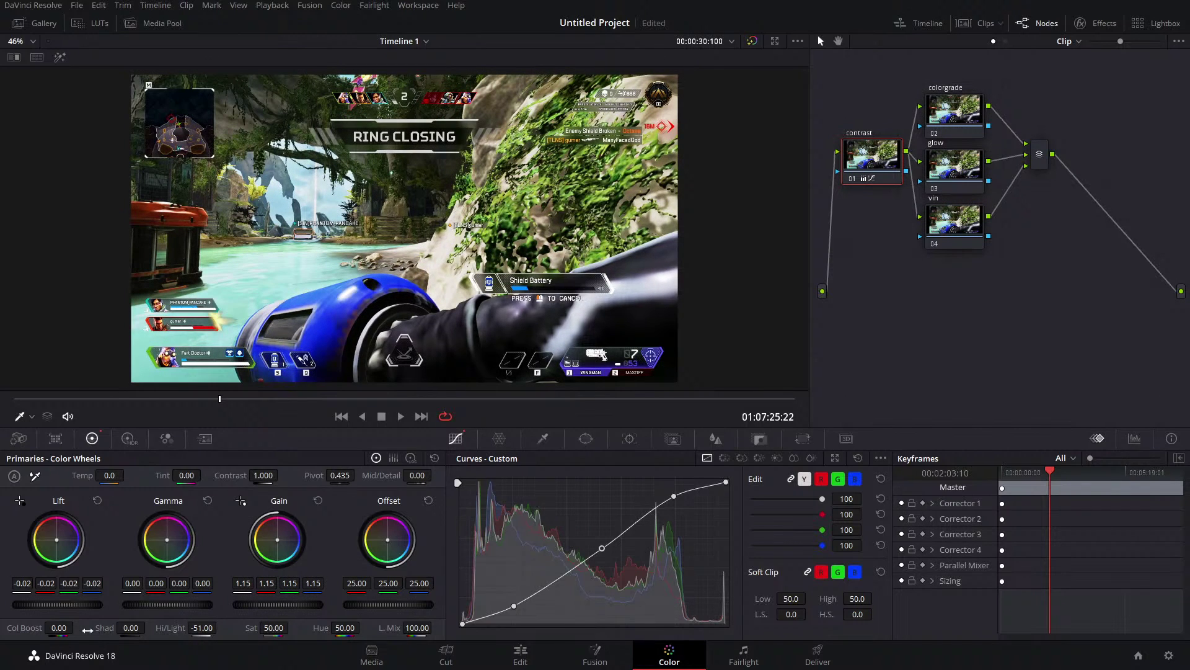
left_click_drag(81, 606, 173, 608)
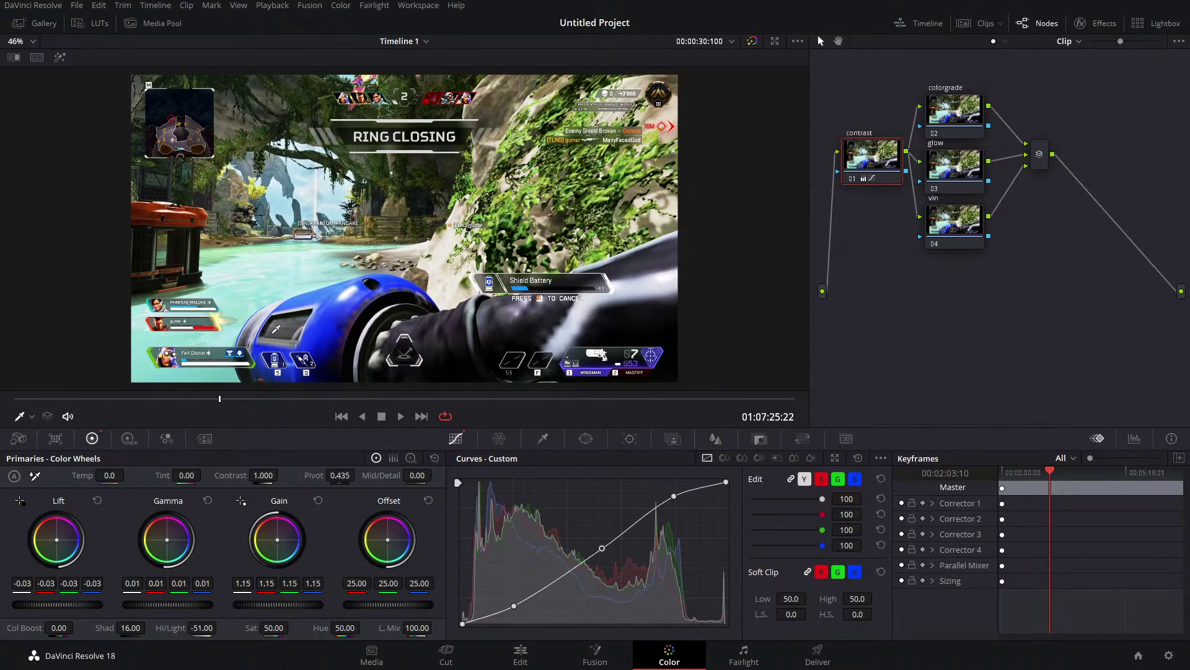
Switch the contrast node off and on to compare the image before and after the color wheel adjustments.
left_click(853, 179)
left_click(854, 178)
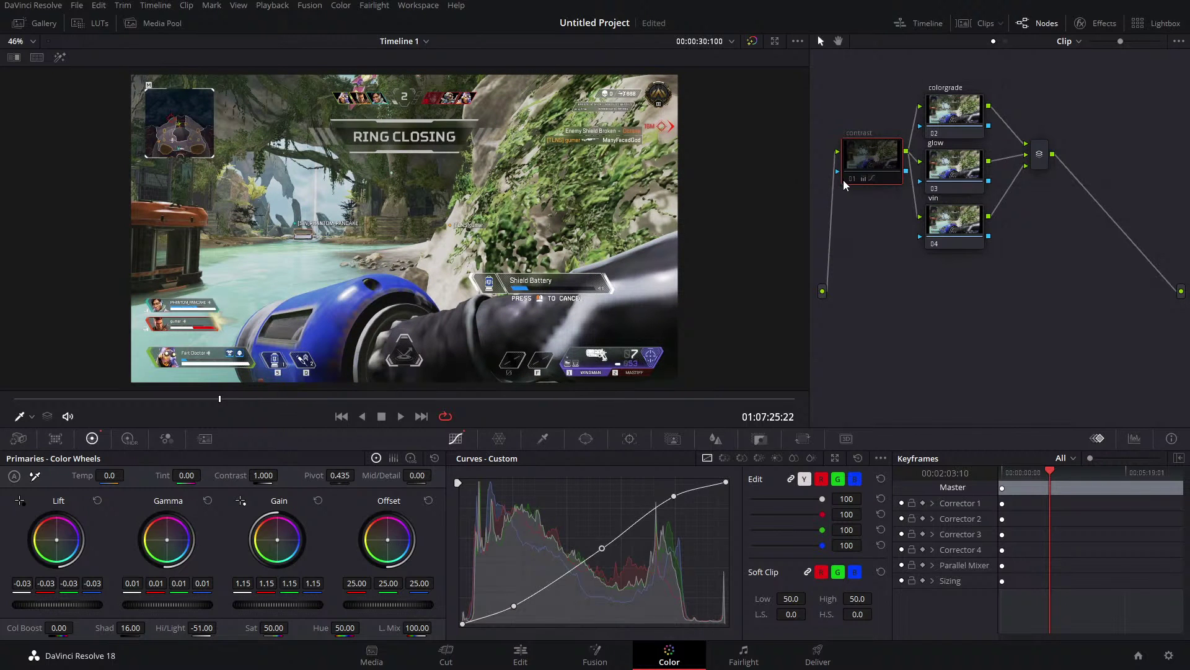
left_click(850, 176)
left_click(851, 176)
left_click(851, 176)
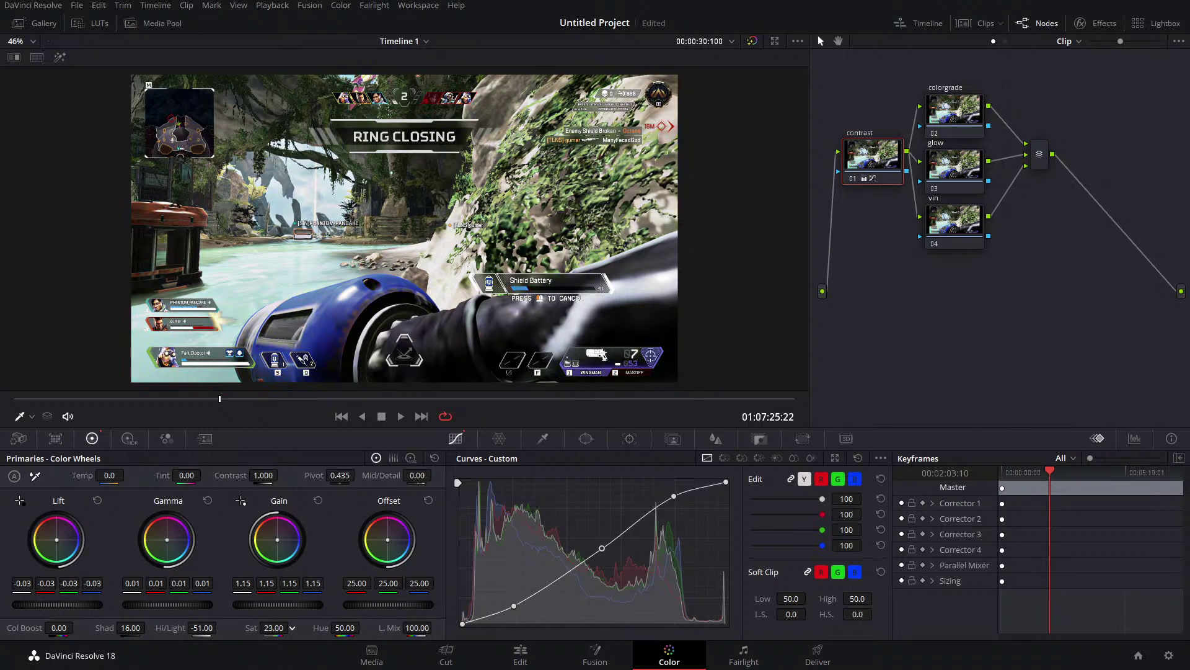
left_click(851, 179)
left_click(851, 179)
left_click(851, 179)
left_click(850, 178)
left_click(850, 179)
left_click(850, 179)
Move the vin node lower in the graph and add a frame-filling circular window with size 59.47, aspect 72.35 and softness 4.51.
left_click(971, 181)
left_click_drag(964, 238, 967, 258)
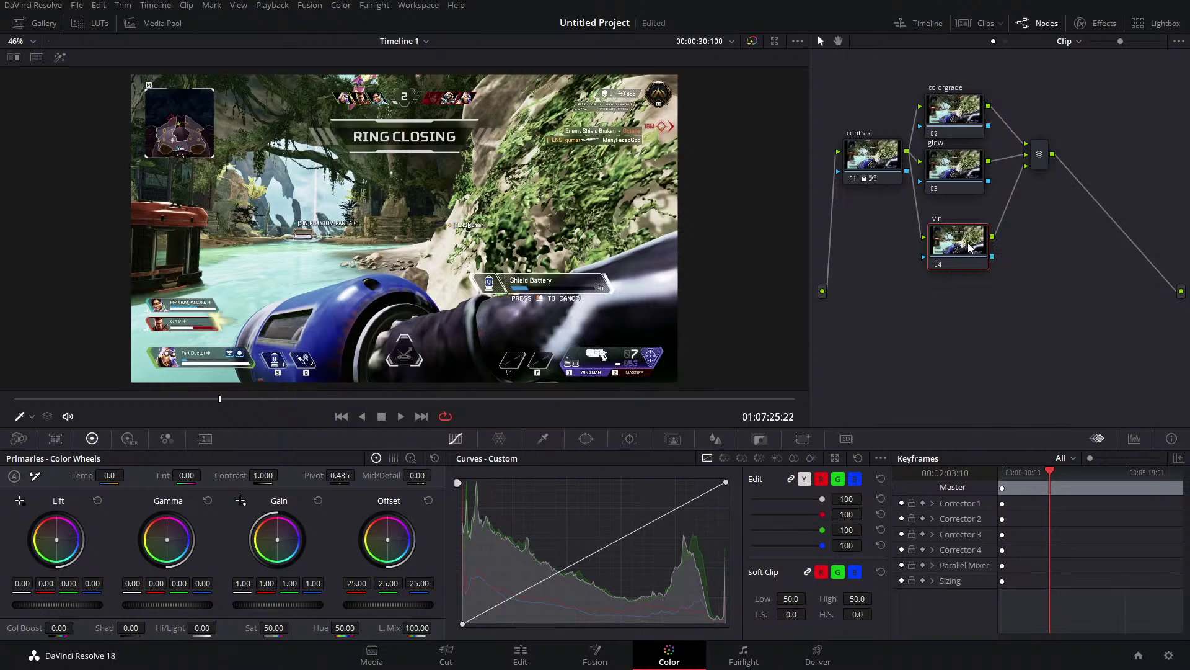
left_click(586, 438)
left_click(475, 539)
left_click_drag(488, 226, 649, 213)
left_click_drag(404, 146, 404, 84)
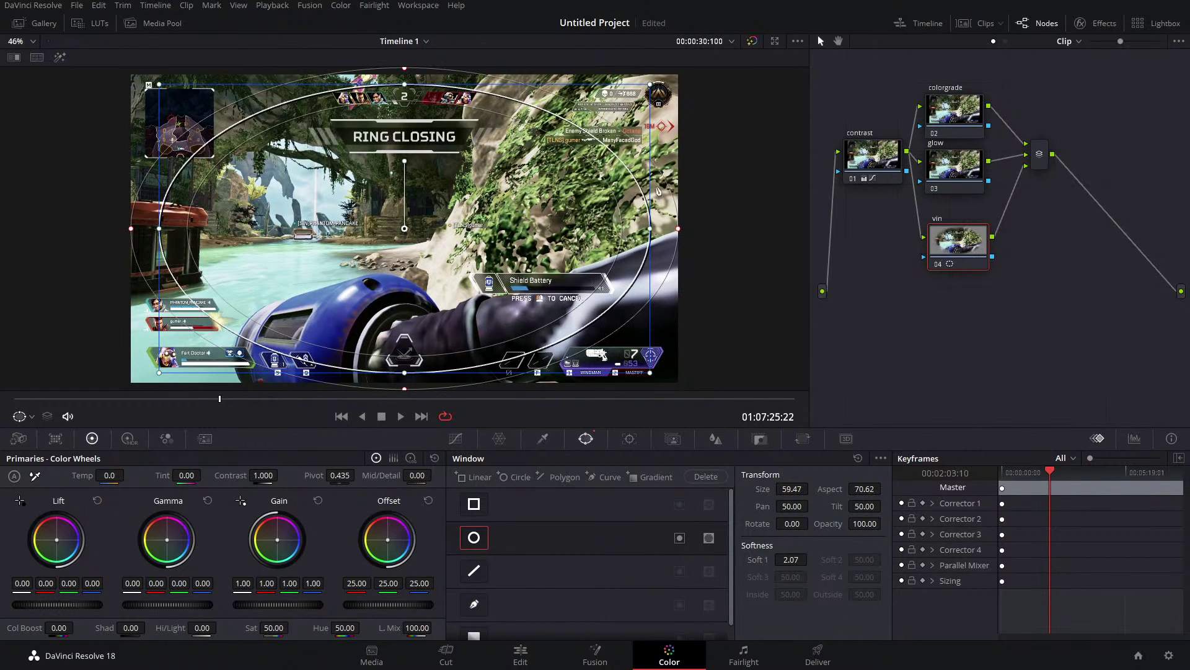
left_click_drag(650, 227, 730, 228)
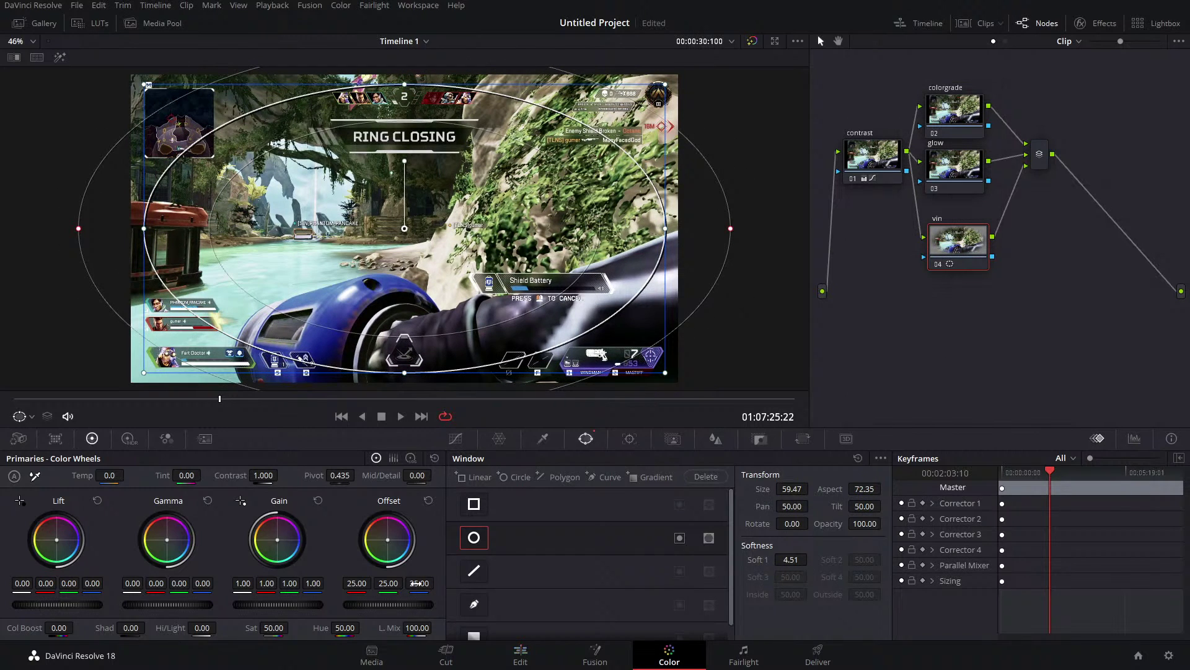
Lower the vin node's Offset to 13.30 and invert its circular window.
left_click_drag(396, 605, 414, 609)
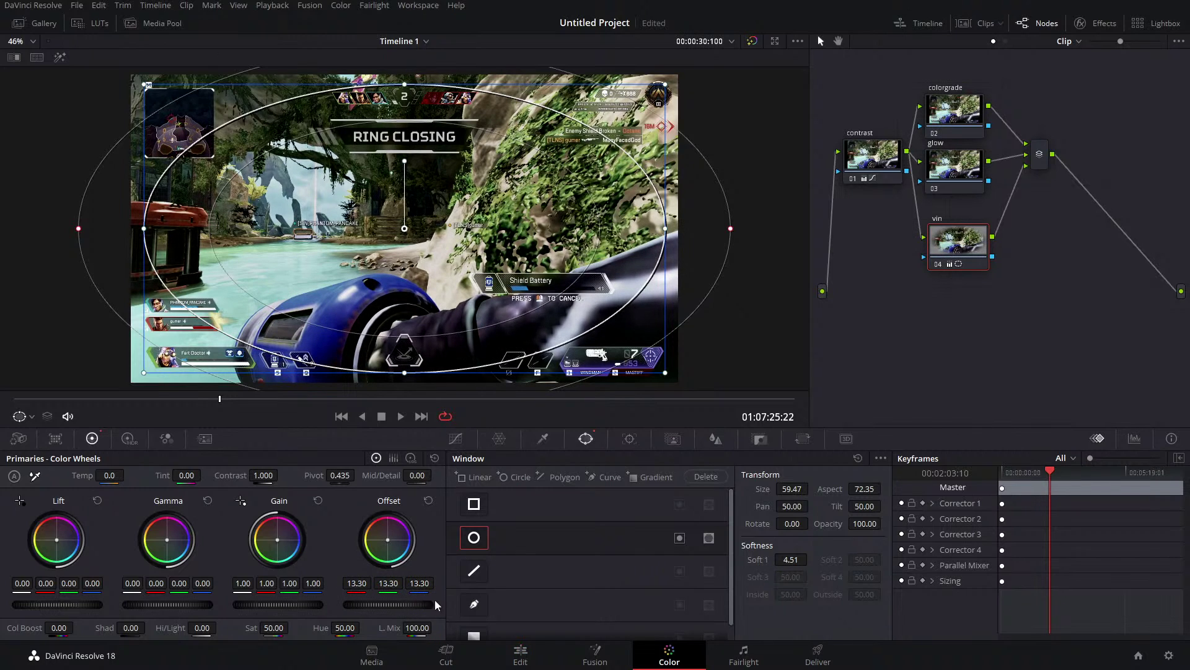
left_click(679, 538)
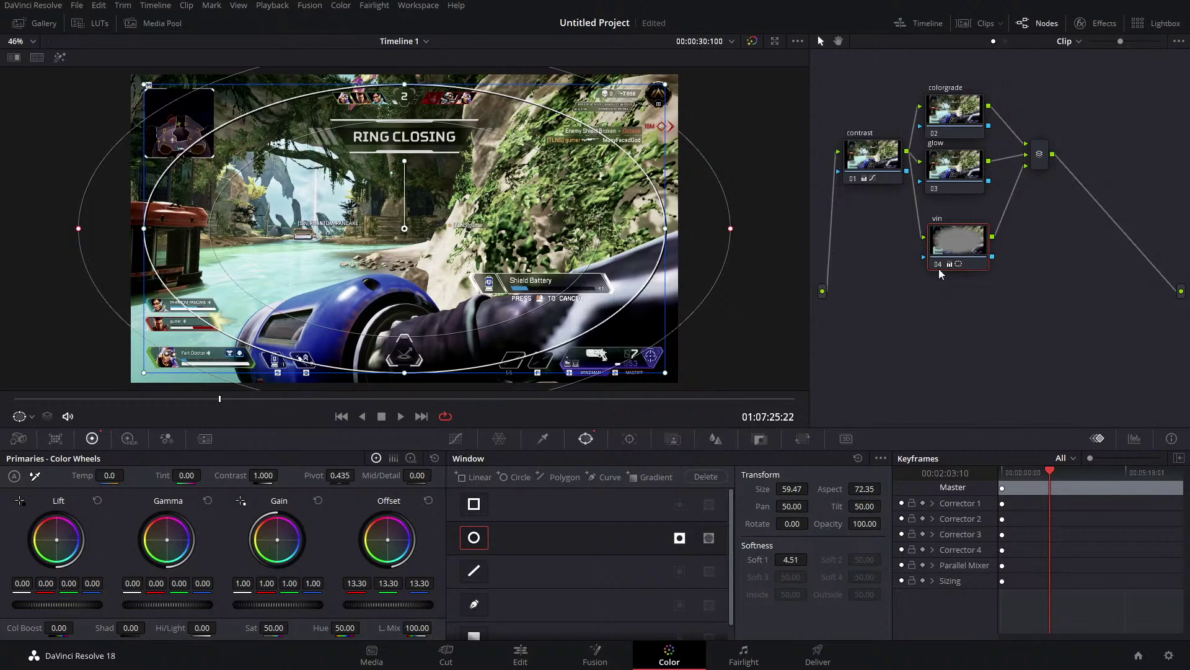
Hide the window outline in the viewer and switch the vin node off and on to compare the vignette.
key("ctrl+d")
key("ctrl+d")
left_click_drag(302, 137, 286, 145)
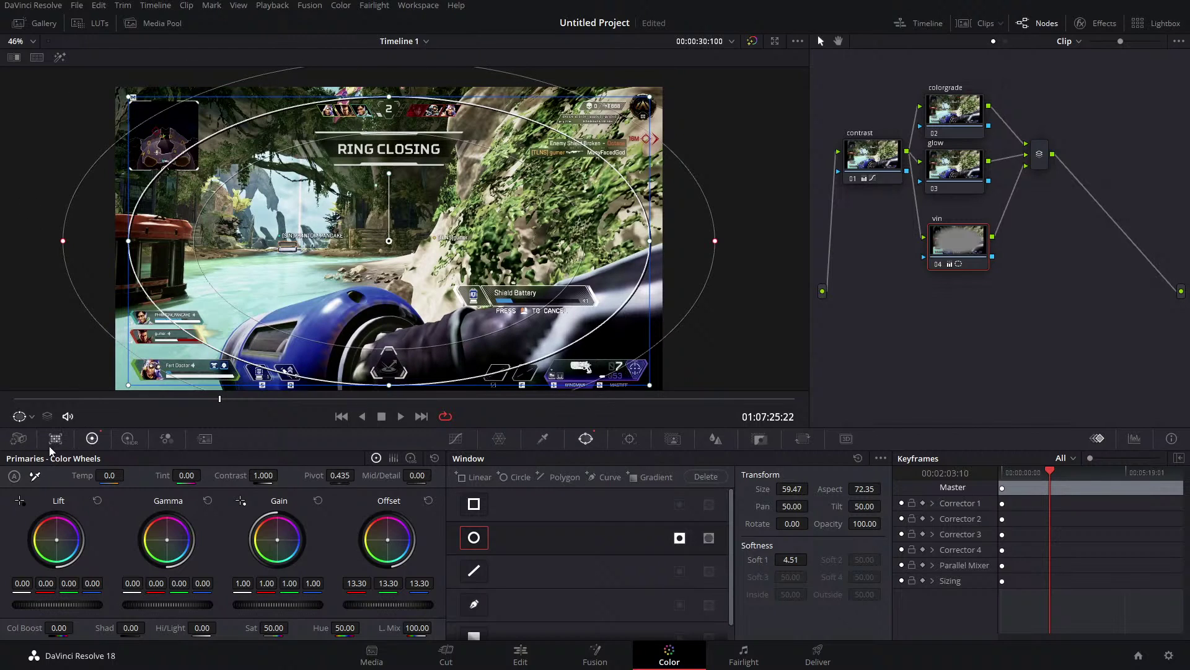
left_click(31, 418)
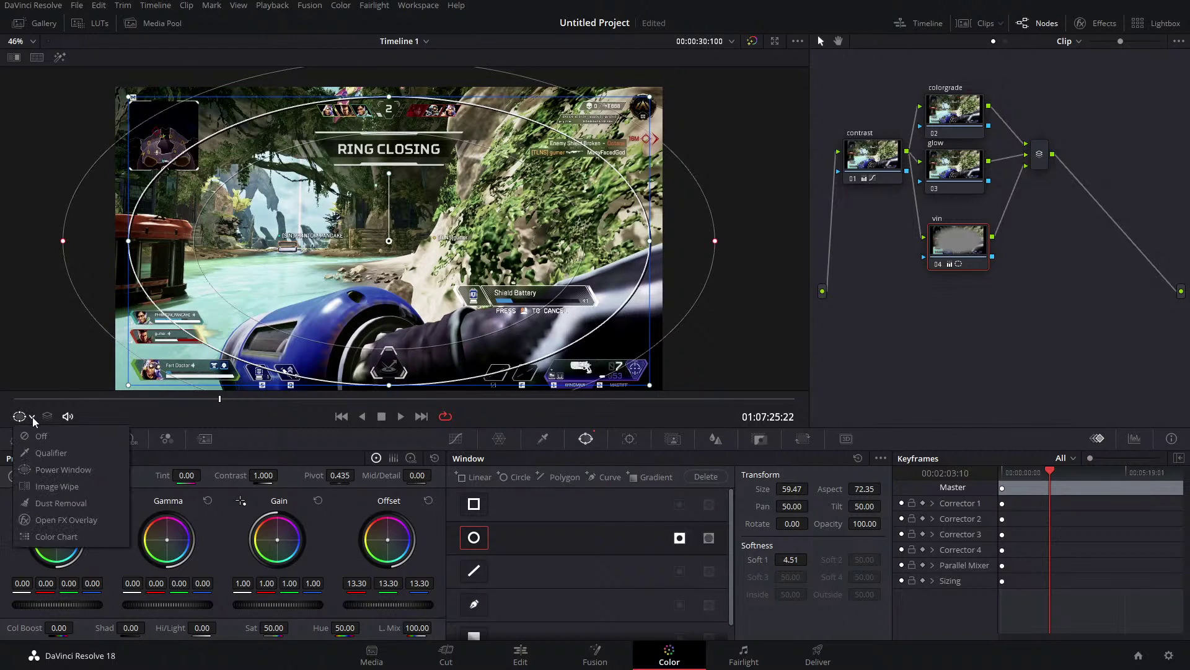
left_click(37, 437)
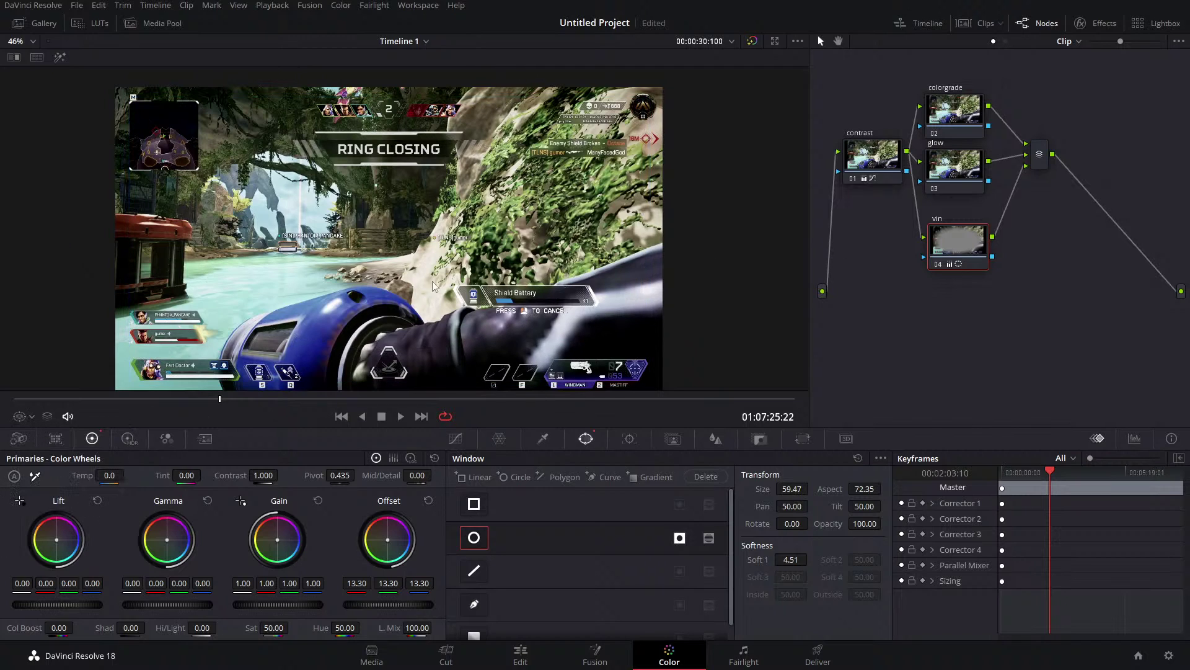
left_click(936, 266)
left_click(936, 265)
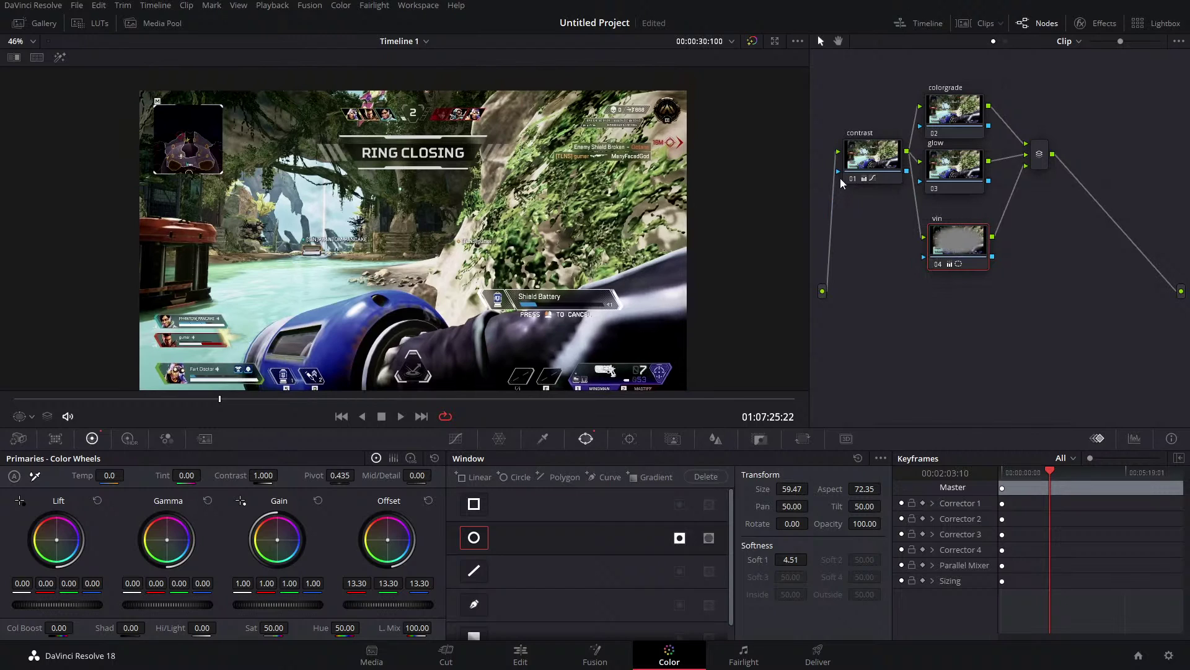
Shift the glow node slightly lower in the graph and apply the Resolve FX Light Glow effect to it.
left_click(954, 182)
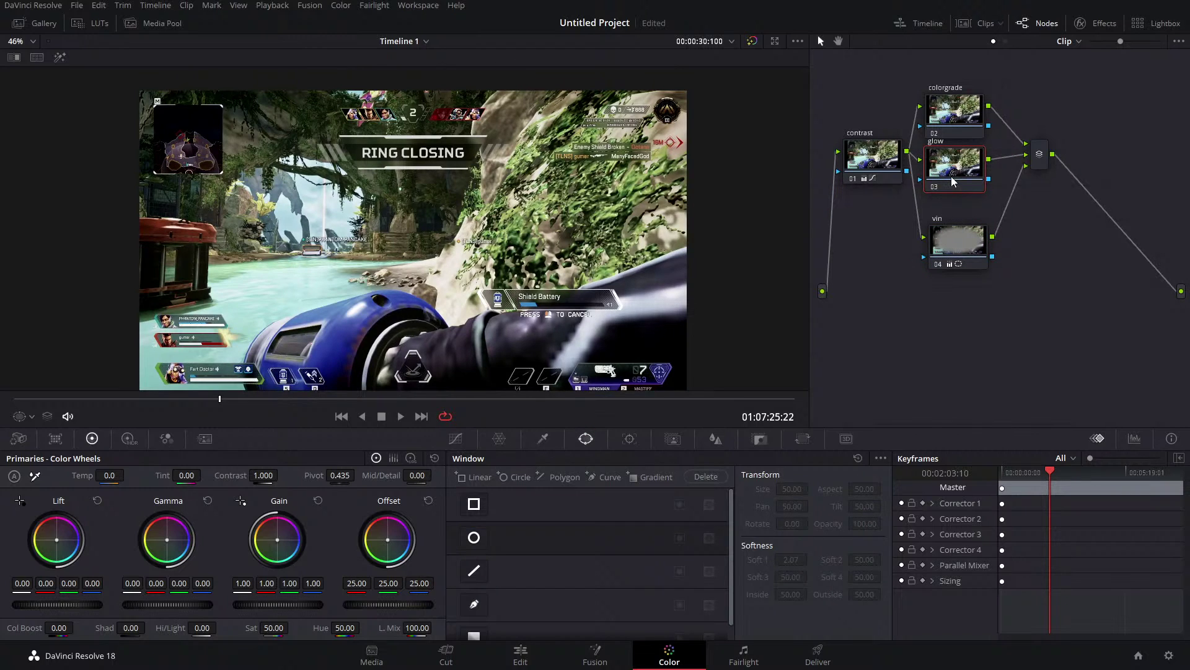
left_click_drag(954, 182, 957, 188)
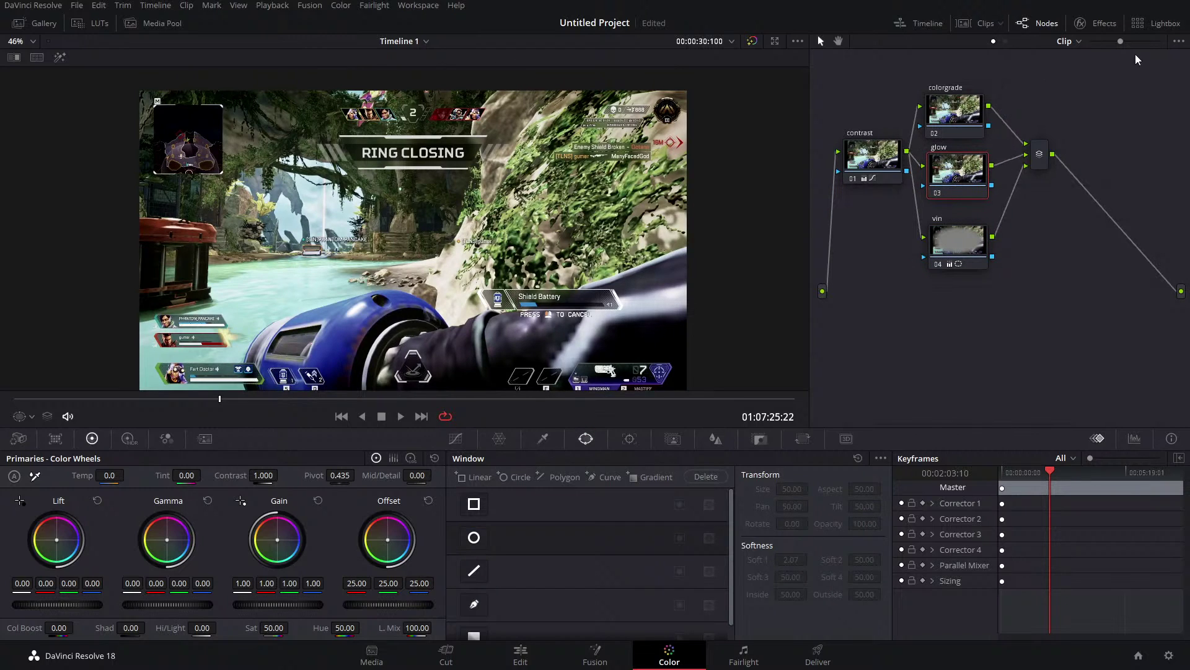
left_click(1099, 24)
scroll(1023, 256, "down", 6)
left_click_drag(1017, 271, 859, 129)
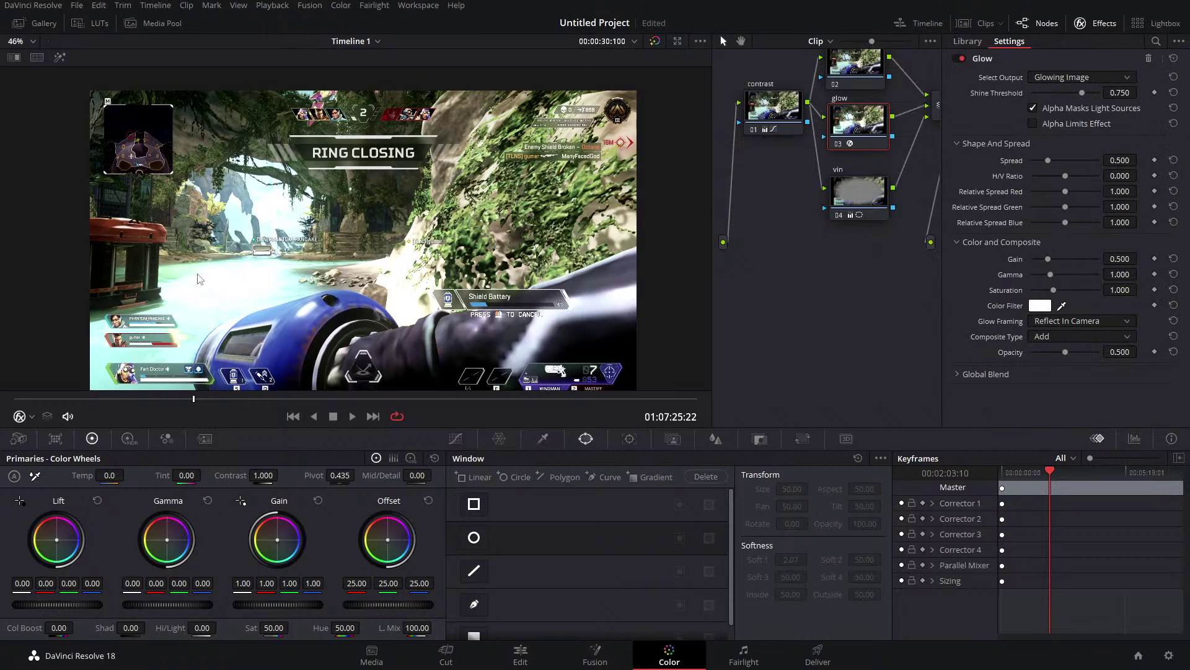
Try lower values for the Glow effect's Shine Threshold, ending at 0.358.
left_click_drag(1084, 92, 1051, 105)
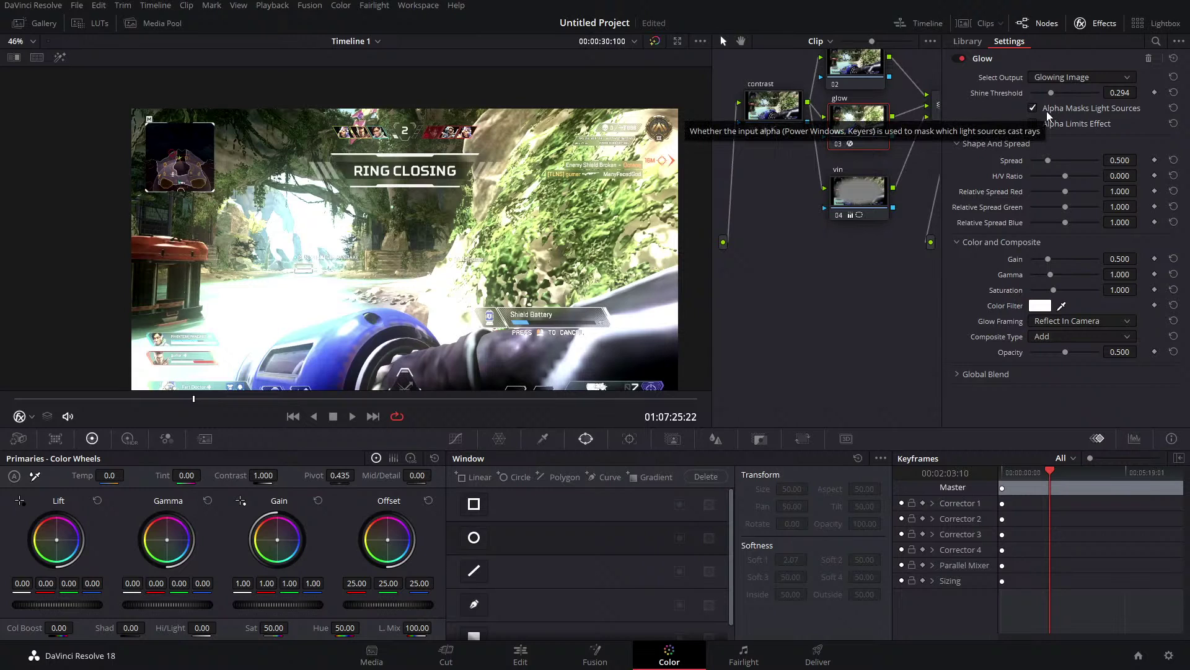
left_click_drag(1055, 88, 1063, 92)
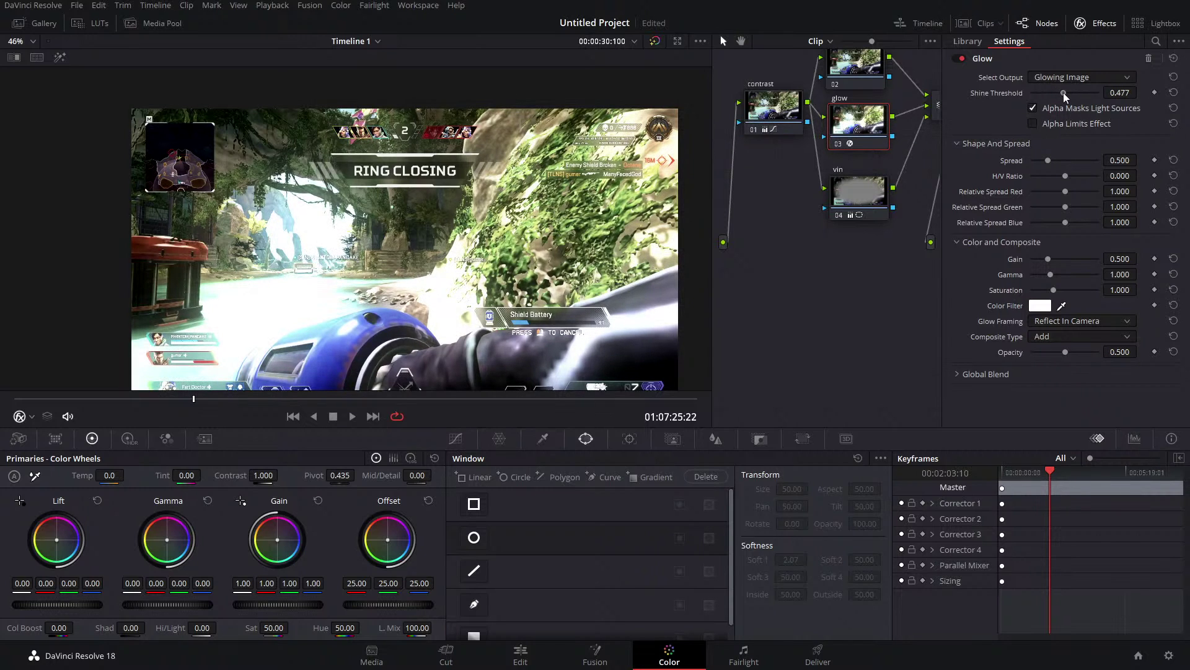
scroll(466, 224, "down", 1)
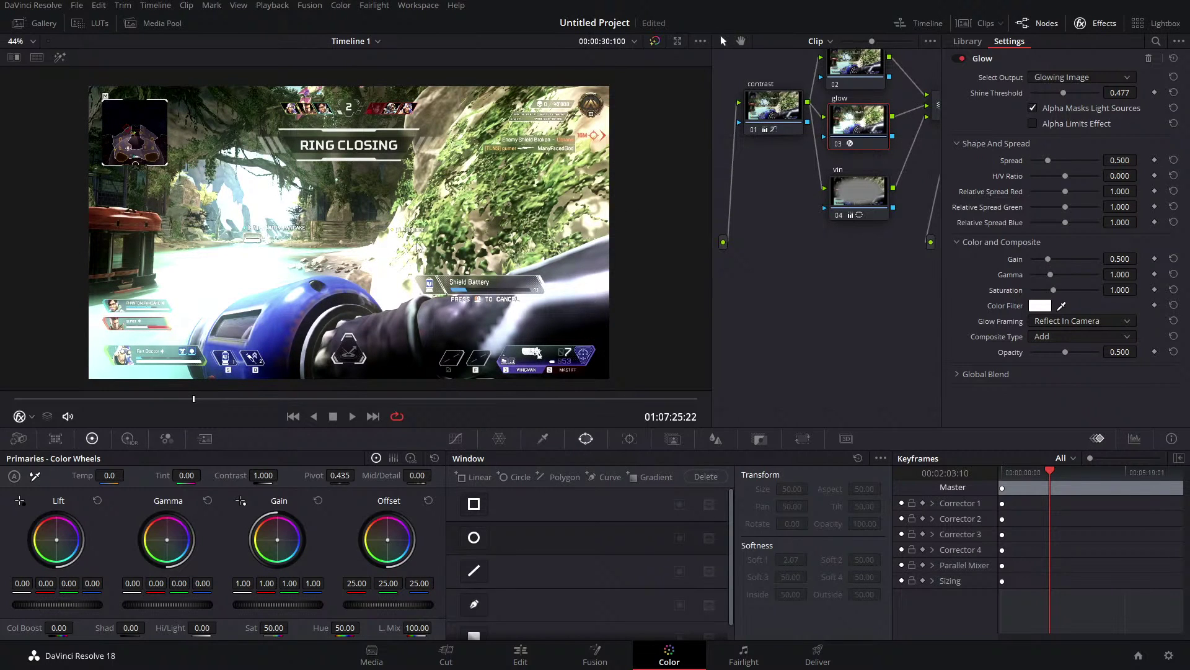
mouse_move(1065, 96)
left_mouse_down()
mouse_move(1084, 92)
mouse_move(1055, 99)
left_mouse_up()
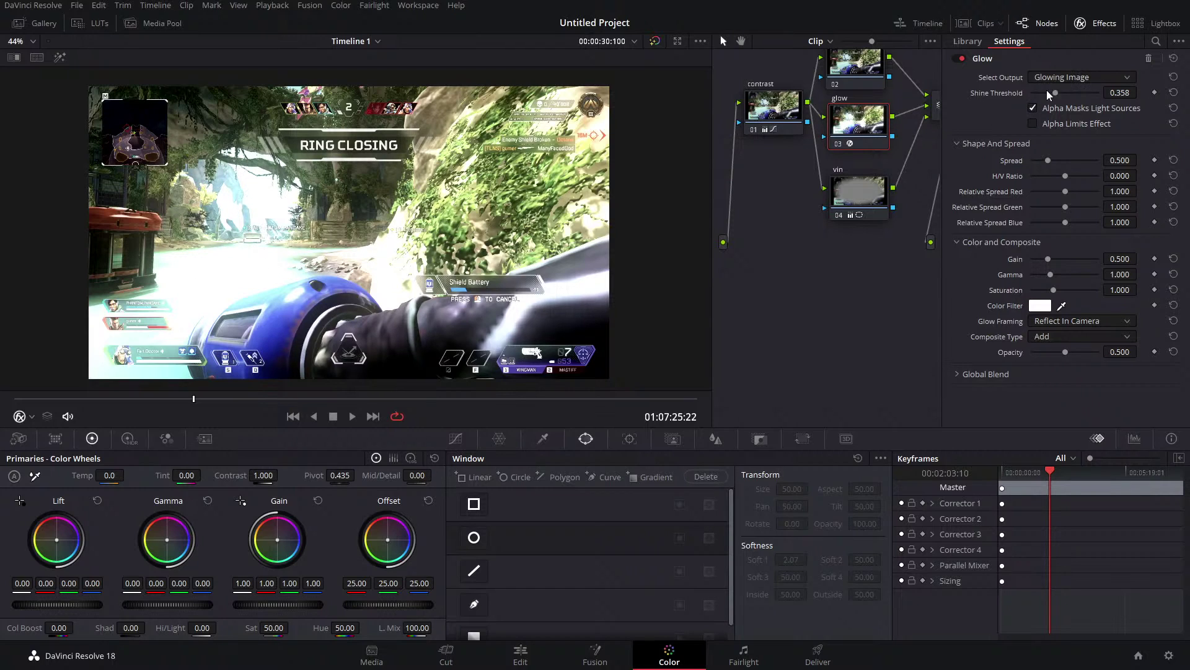
Switch the Glow effect off and on repeatedly to compare the bright areas of the image with and without it.
left_click(962, 59)
left_click(962, 58)
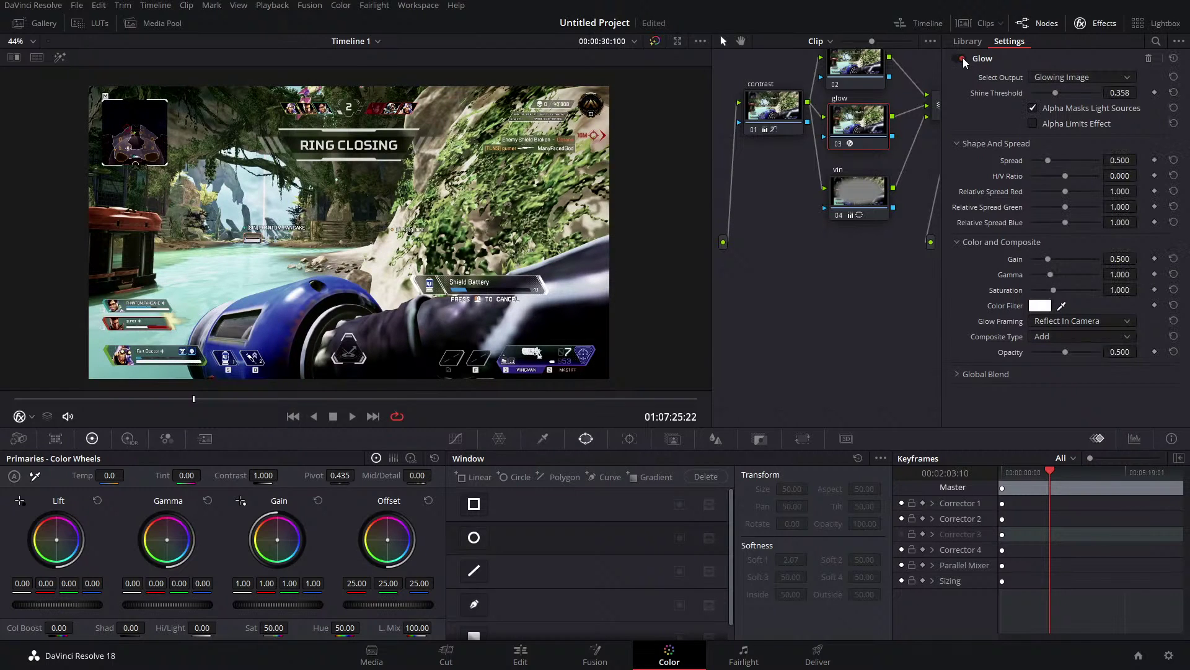
left_click(962, 58)
left_click(962, 58)
left_click(962, 58)
left_click(962, 58)
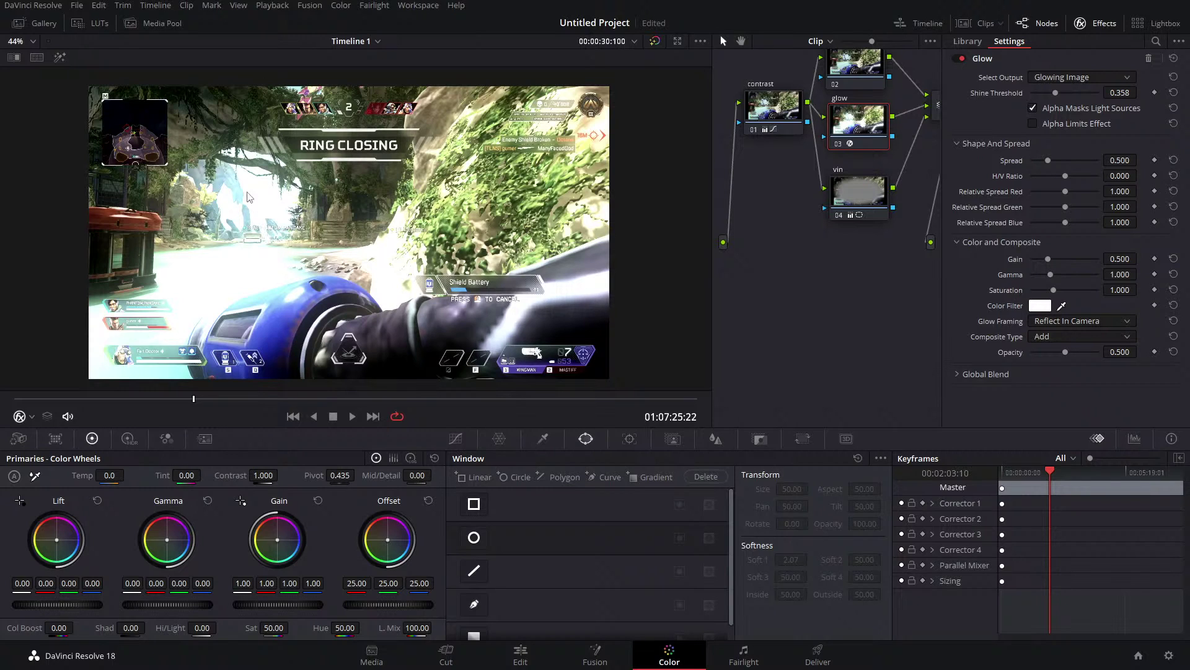
left_click(962, 58)
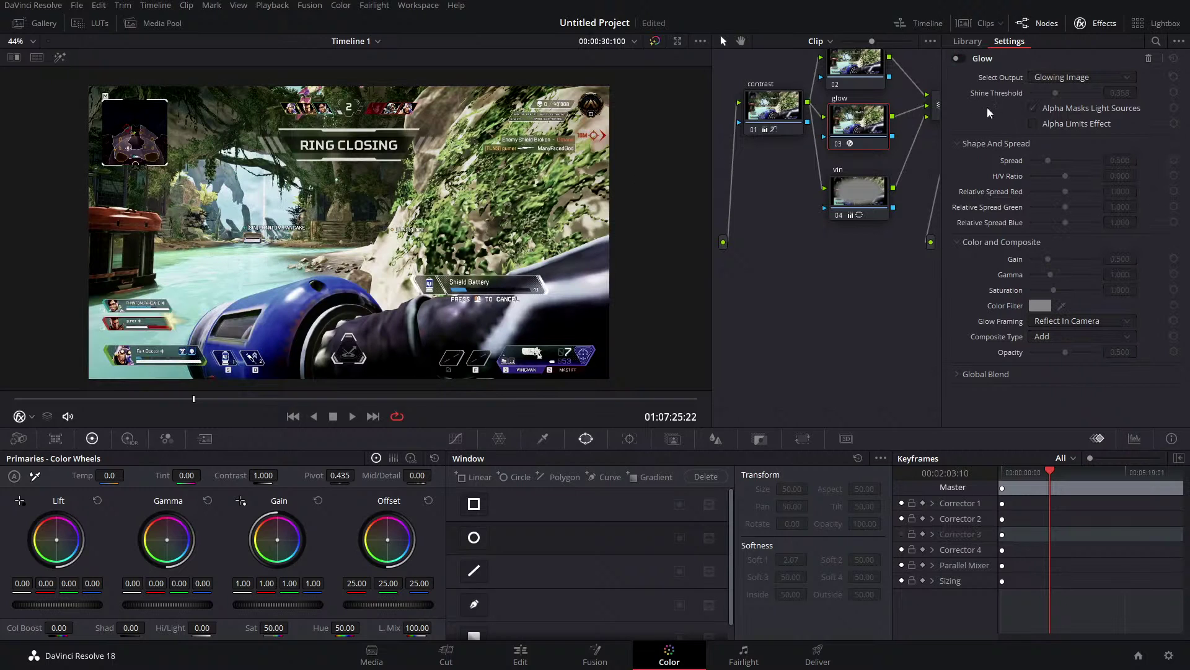
left_click(960, 57)
left_click(960, 57)
left_click(960, 57)
left_click(959, 57)
left_click(959, 57)
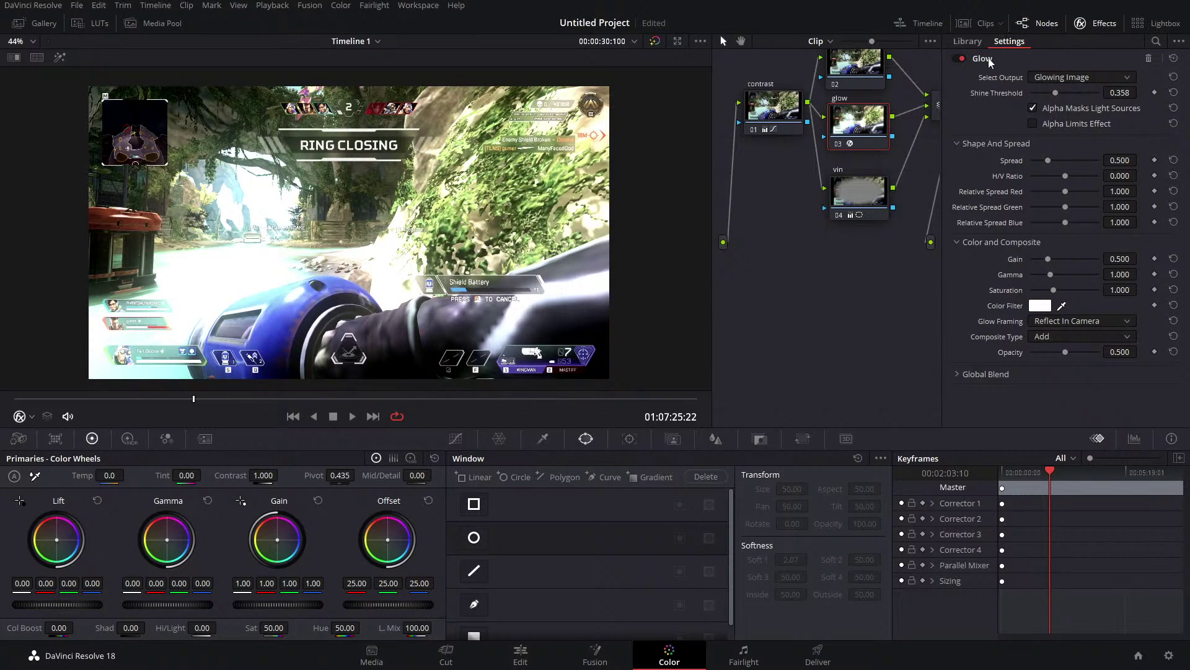
Set the Glow effect's Shine Threshold to 0.541.
left_click(962, 58)
left_click(961, 58)
left_click(1054, 92)
mouse_move(1054, 92)
left_mouse_down()
mouse_move(1078, 88)
mouse_move(1067, 92)
left_mouse_up()
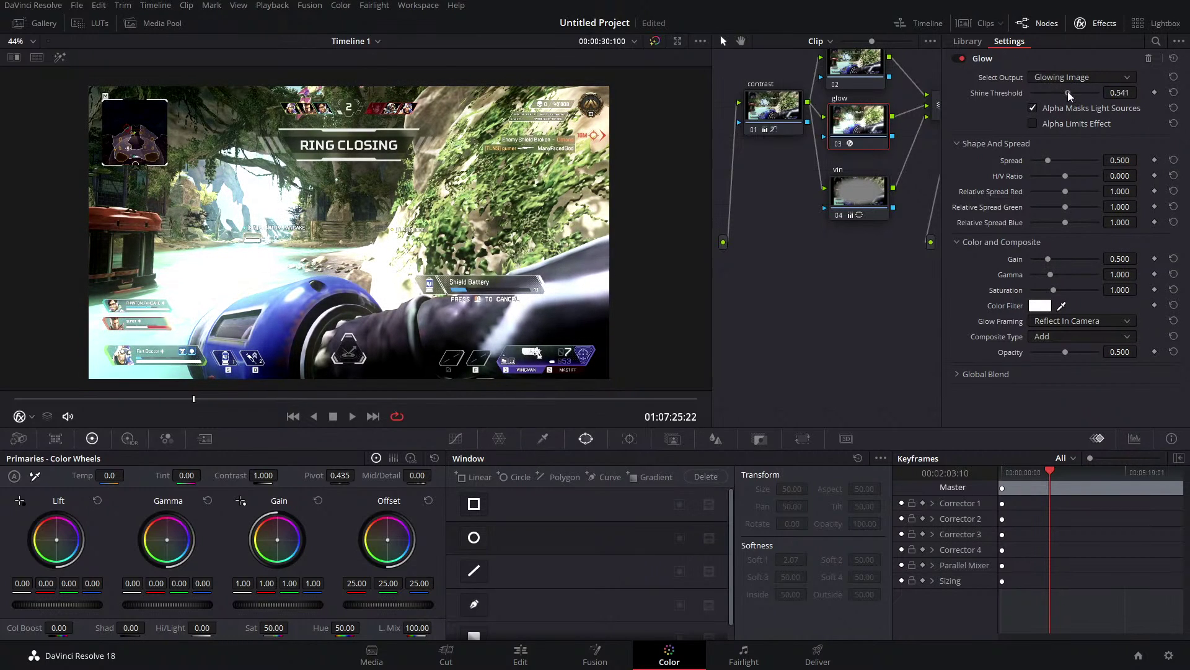
Limit the glow node with the HSL qualifier by sampling the bright sky in the background.
right_click(857, 140)
left_click(855, 124)
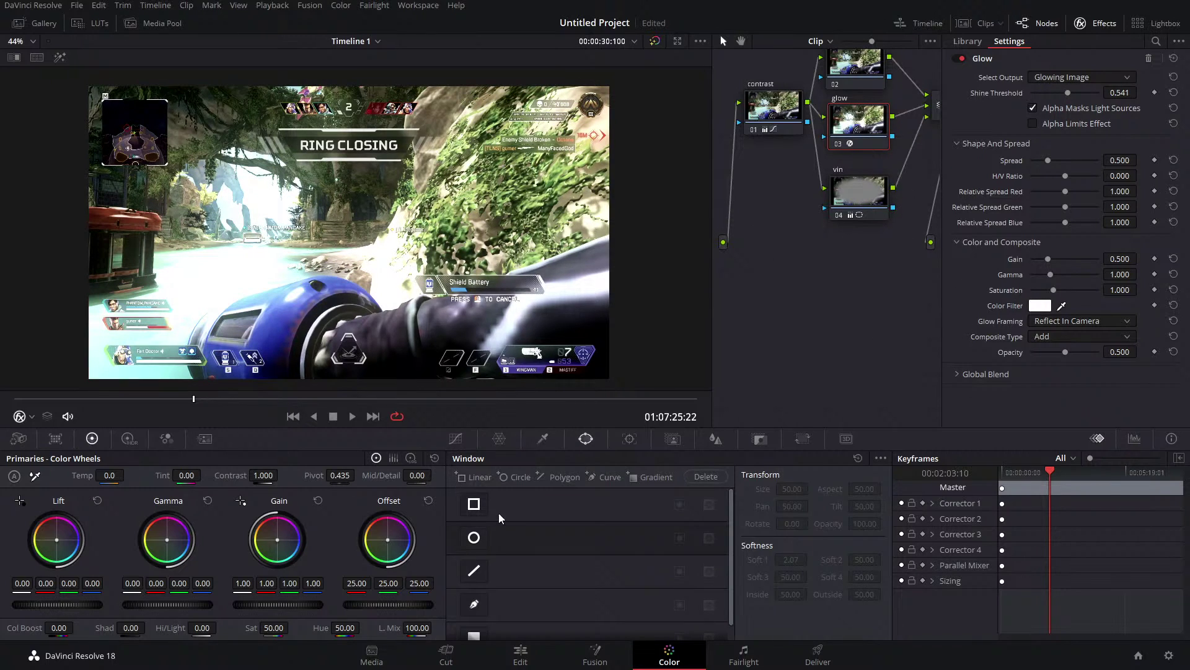
left_click(543, 441)
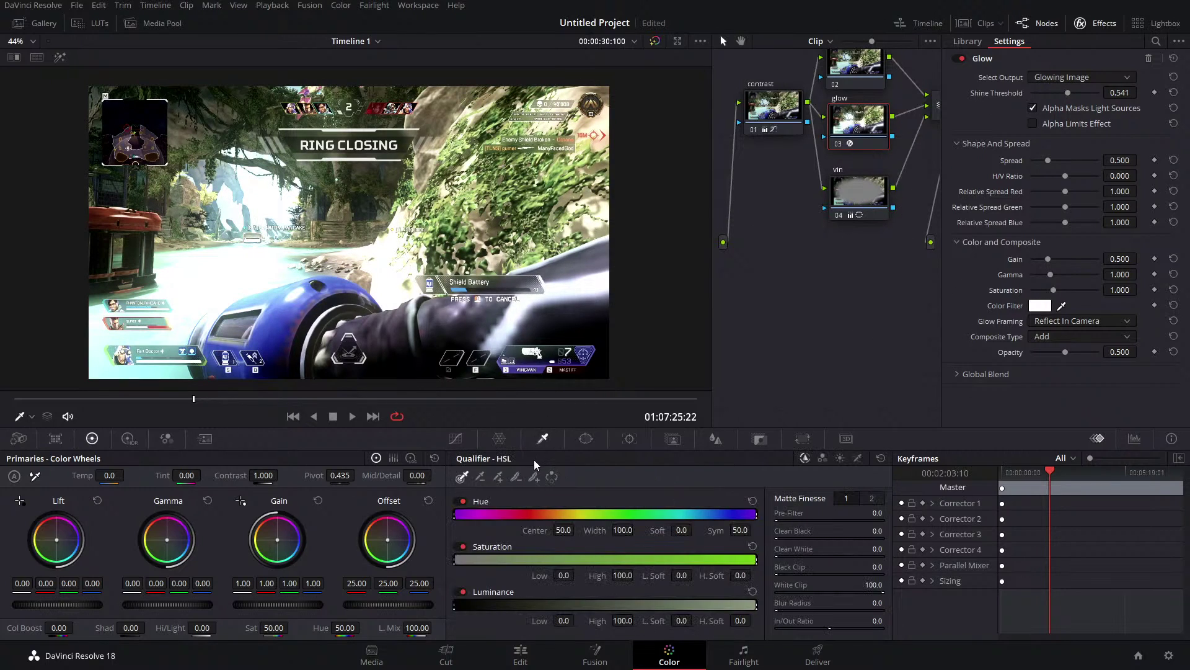
left_click_drag(784, 209, 798, 277)
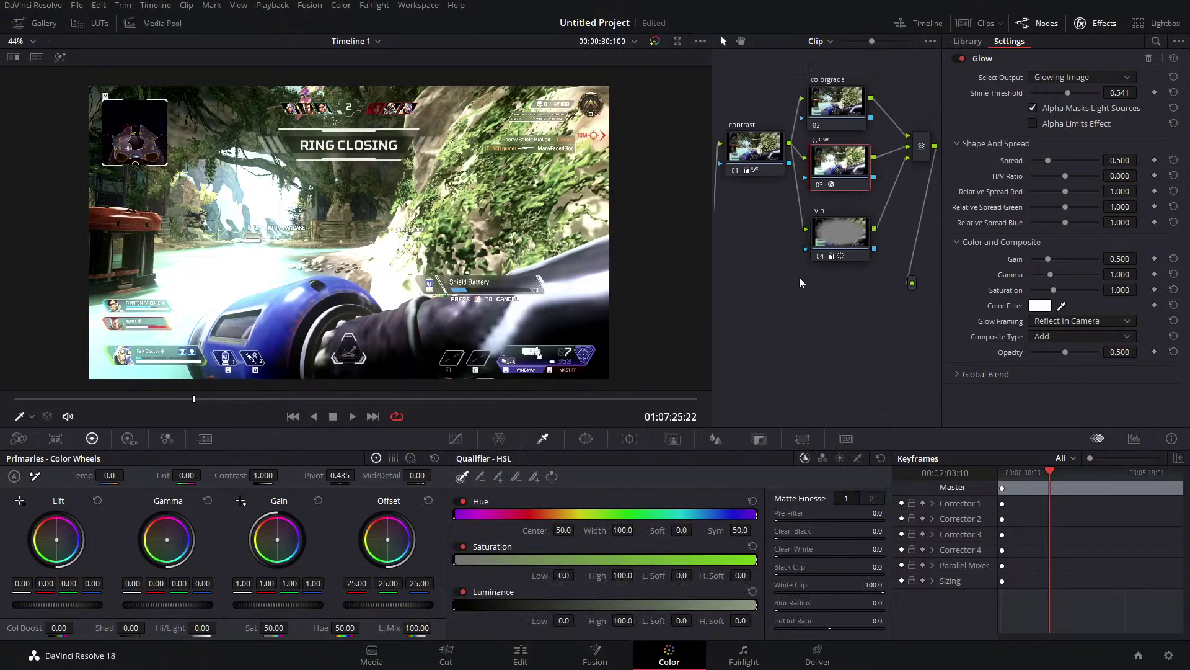
left_click(259, 183)
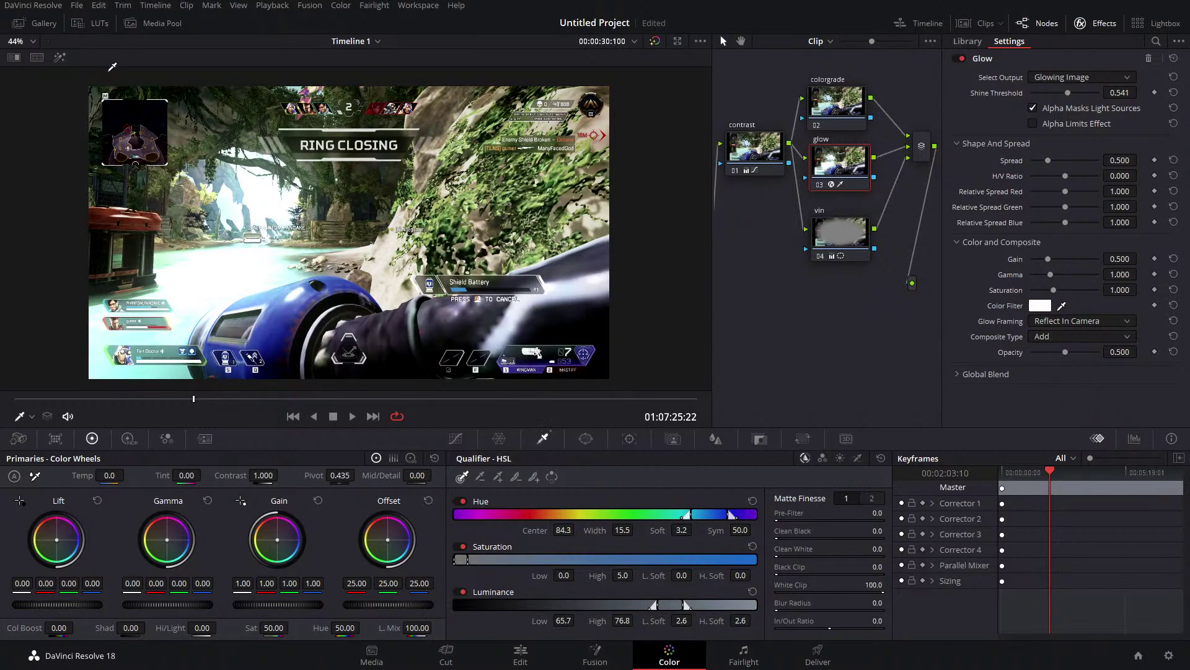
Highlight the qualified areas in the viewer using the Qualifier overlay and inspect the glow and vin nodes' selections.
left_click(61, 57)
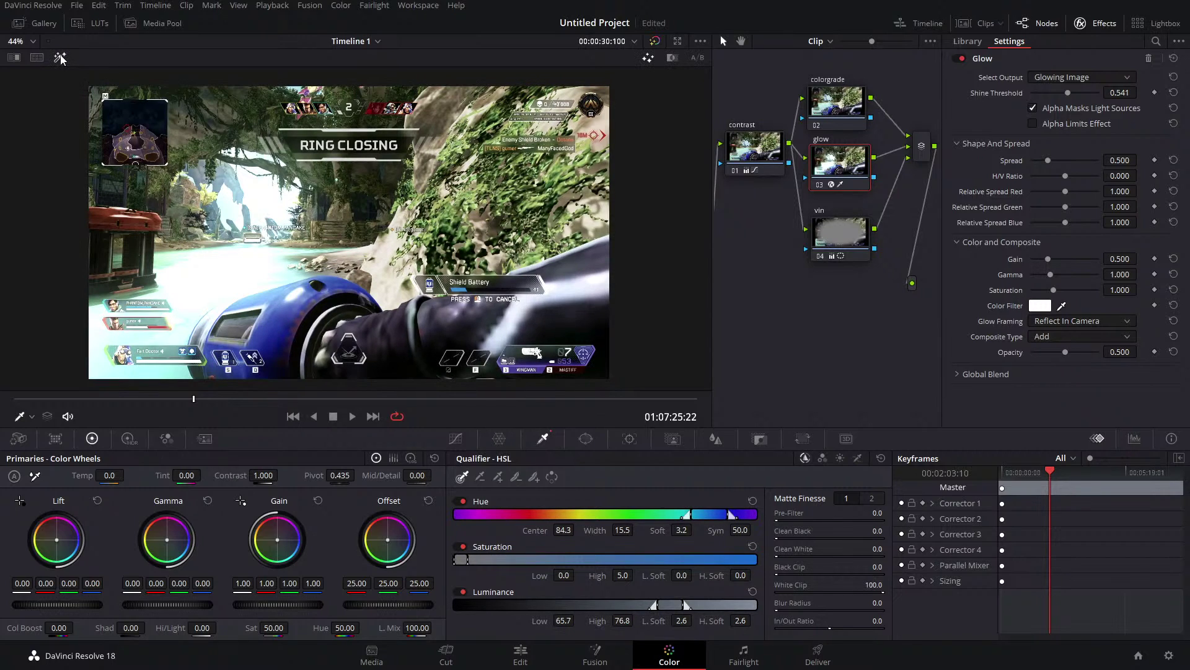
left_click(32, 418)
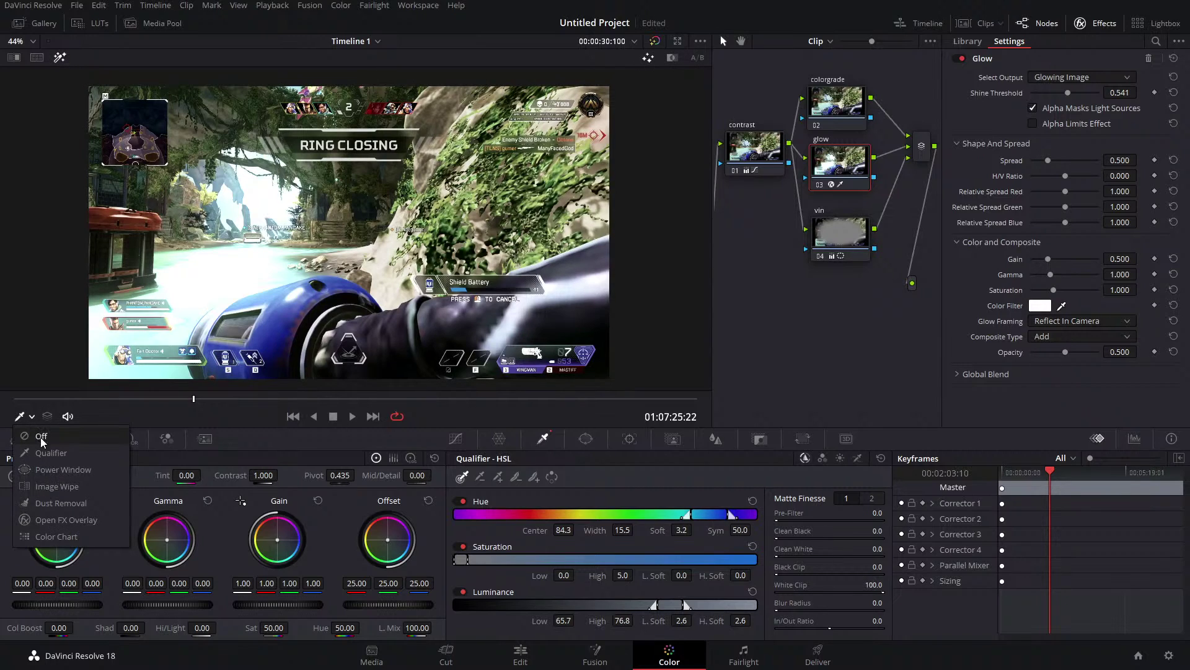
left_click(53, 448)
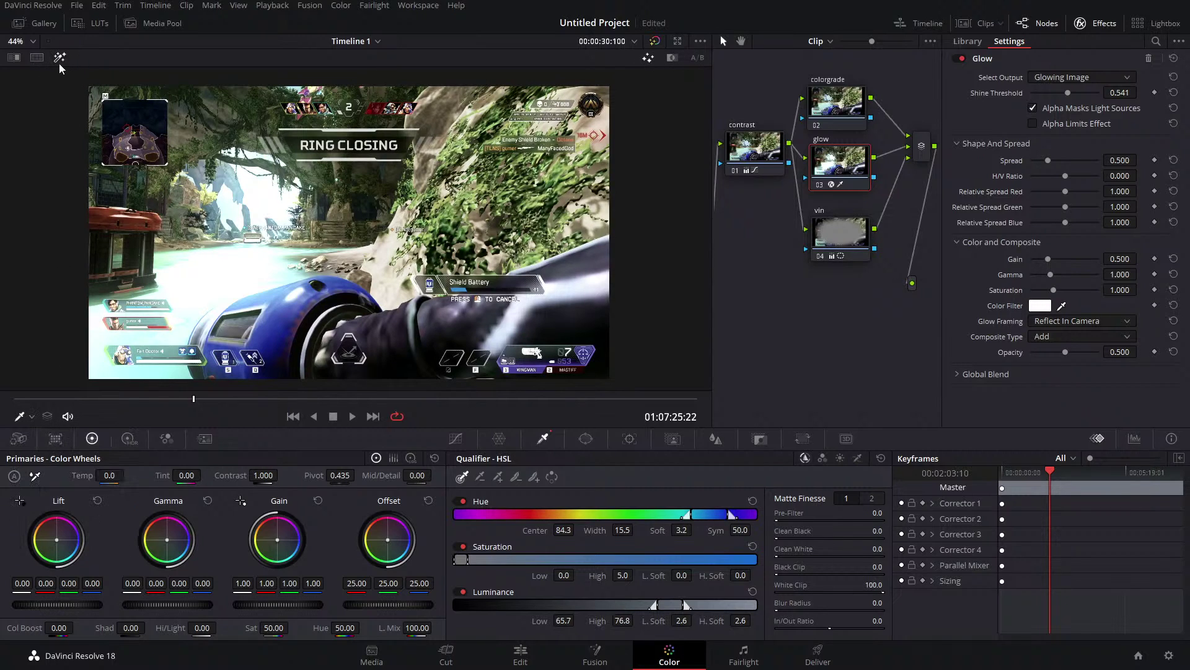
left_click(32, 418)
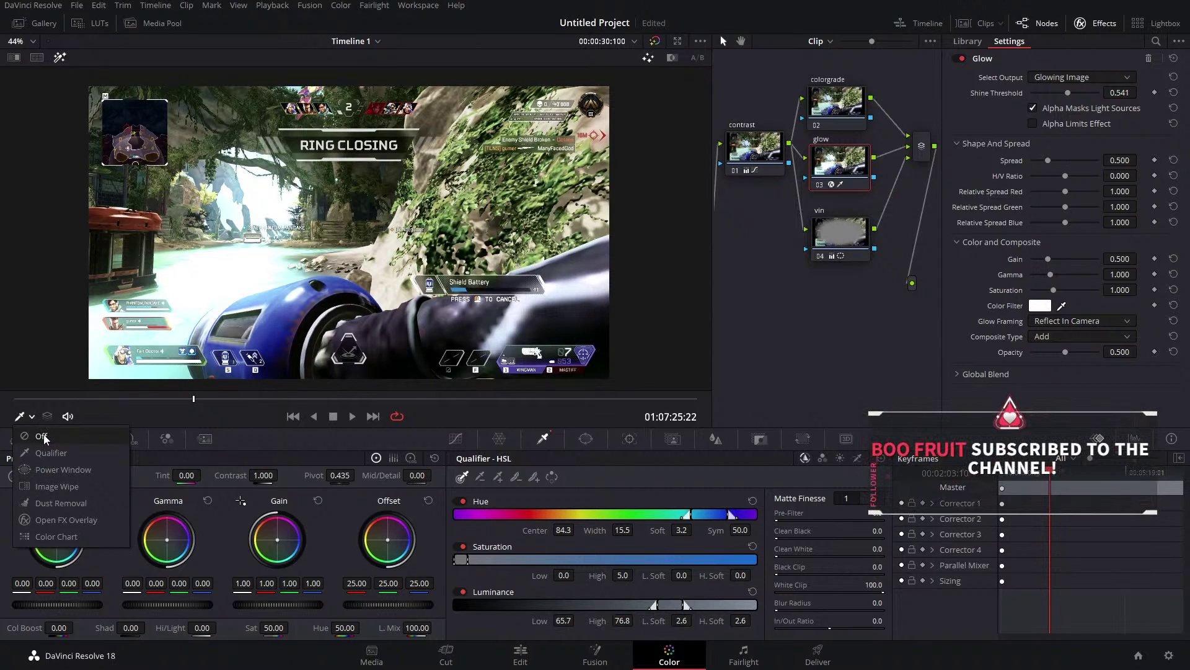
left_click(809, 248)
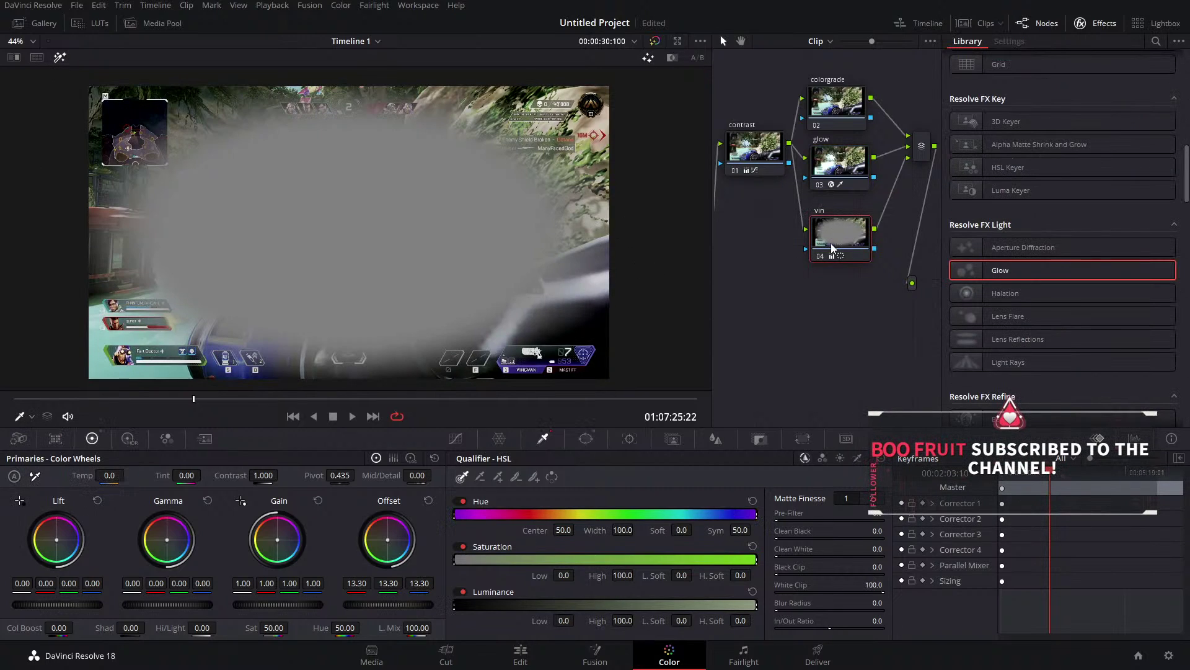
left_click(61, 56)
key("shift+semicolon")
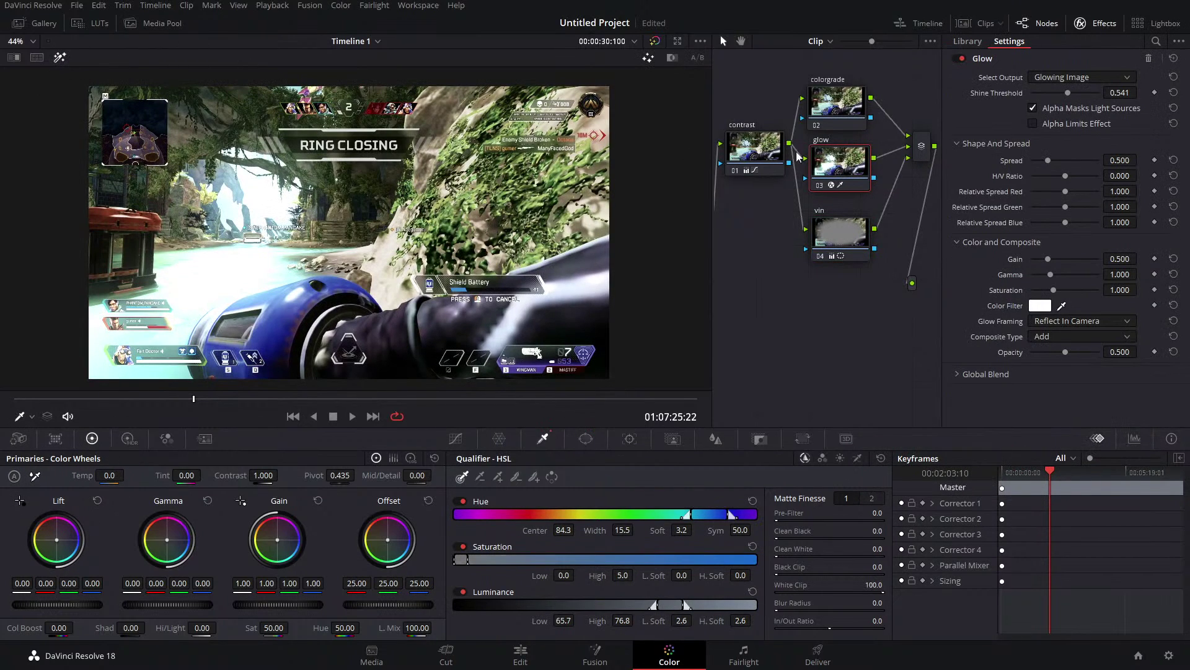
Try resampling the glow node's qualifier from the rocky cliff and from several points in the bright sky.
left_click(497, 194)
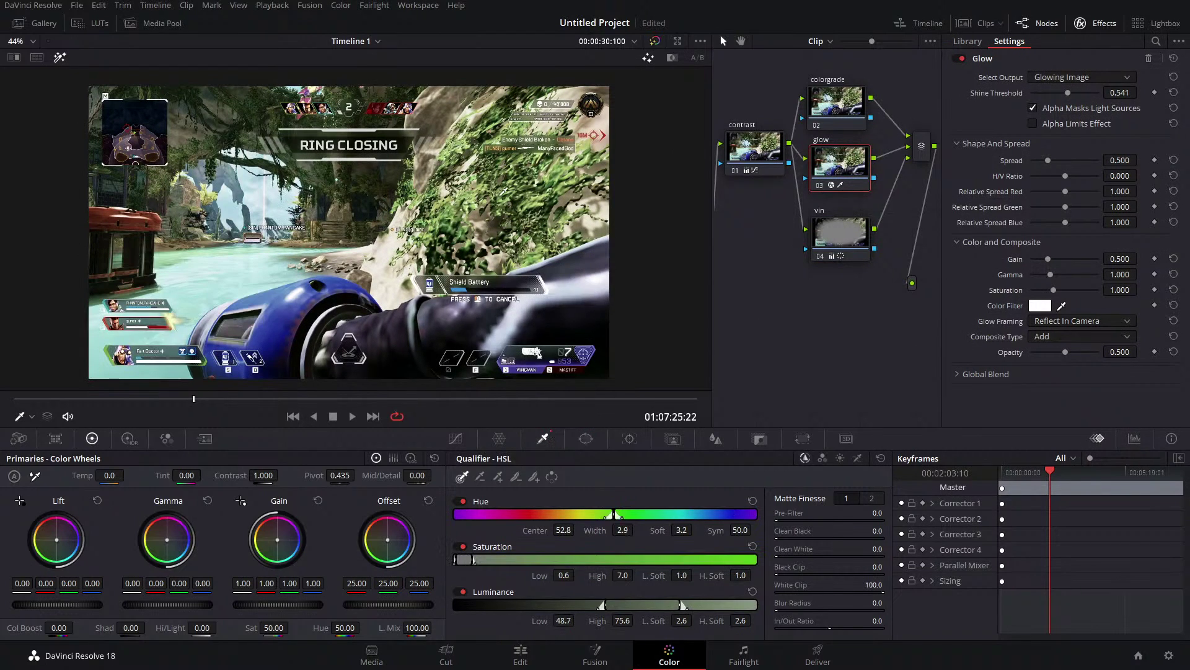
left_click(260, 192)
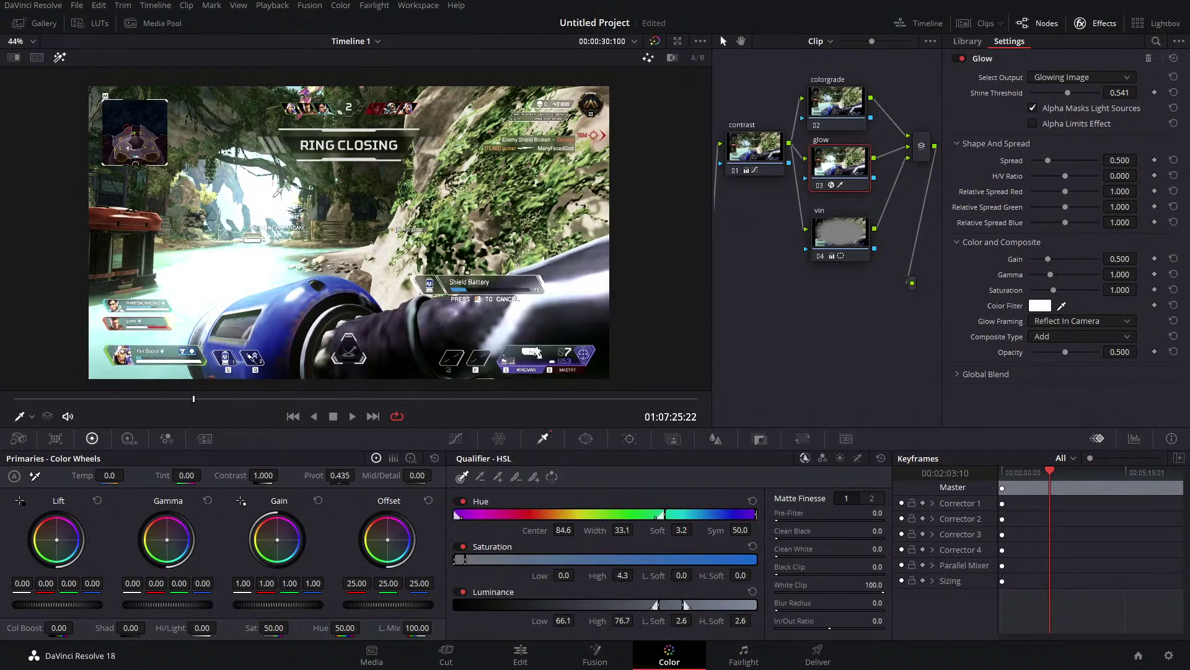
left_click(260, 192)
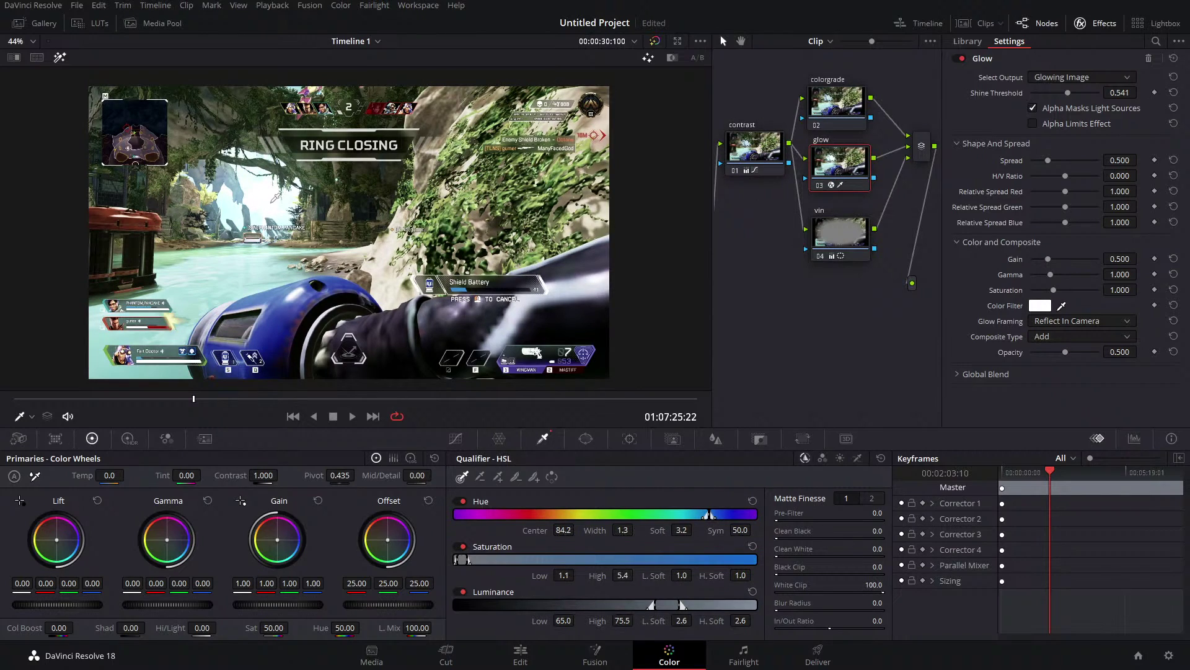
left_click(248, 189)
Change the viewer overlay to Power Window and check the vin node's mask before returning to the glow node.
left_click(25, 418)
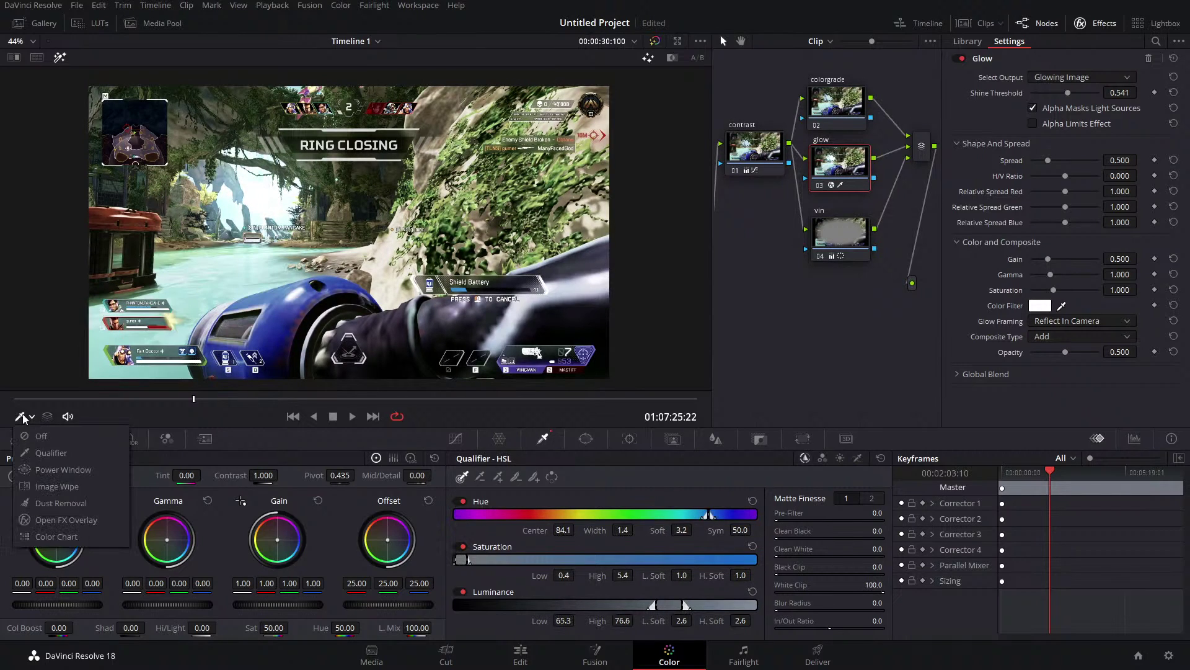
left_click(58, 469)
left_click(838, 228)
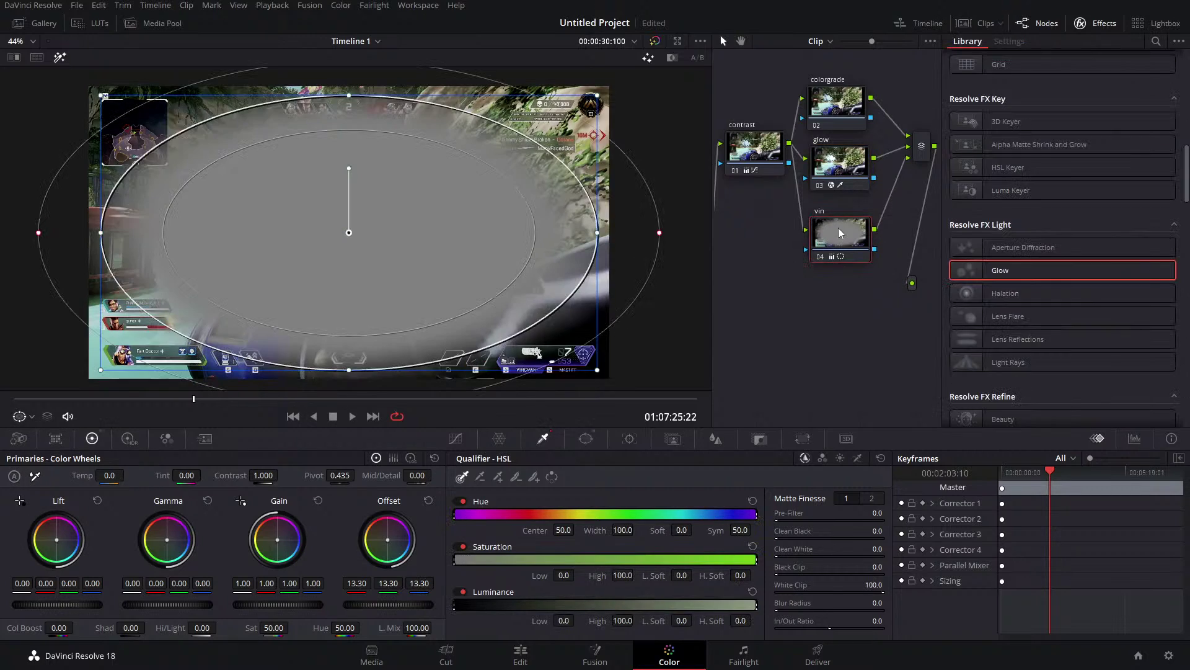
left_click(838, 175)
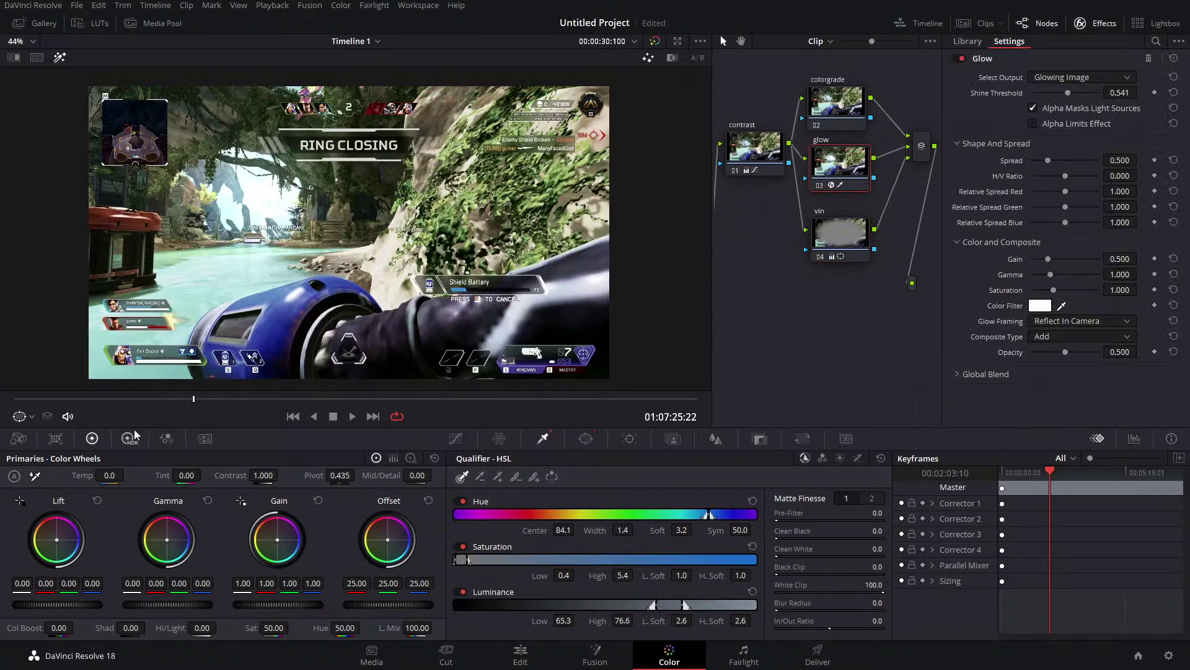
Try qualifying a diagonal stretch of bright sky for the glow node and check its highlight in the viewer.
left_click(499, 438)
left_click(543, 438)
left_click_drag(318, 143, 285, 178)
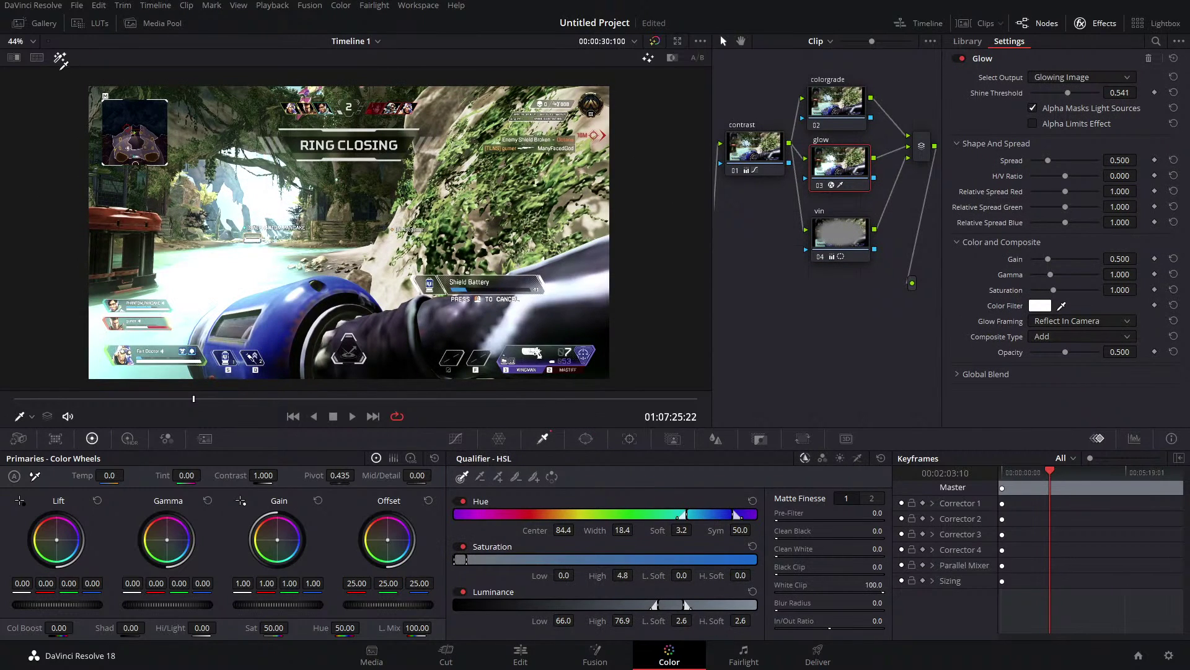
left_click(58, 61)
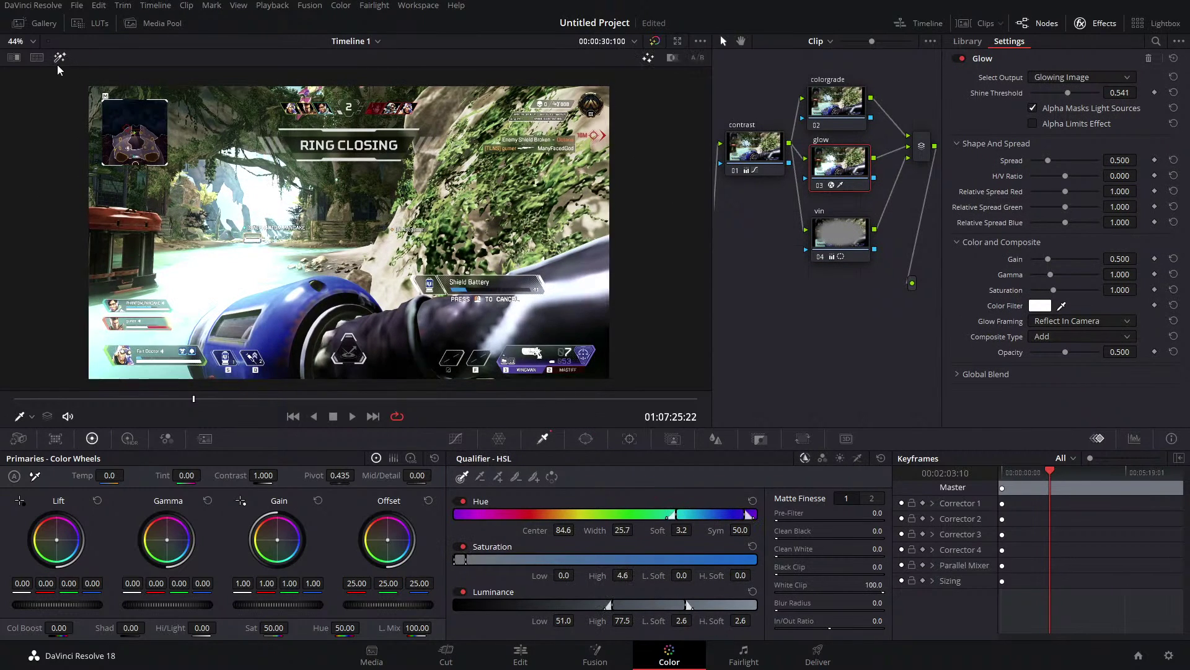
Resample the glow node's HSL qualifier from the bright sky behind the distant rock formations.
left_click(14, 57)
left_click(586, 438)
left_click(542, 439)
left_click(257, 191)
left_click(249, 195)
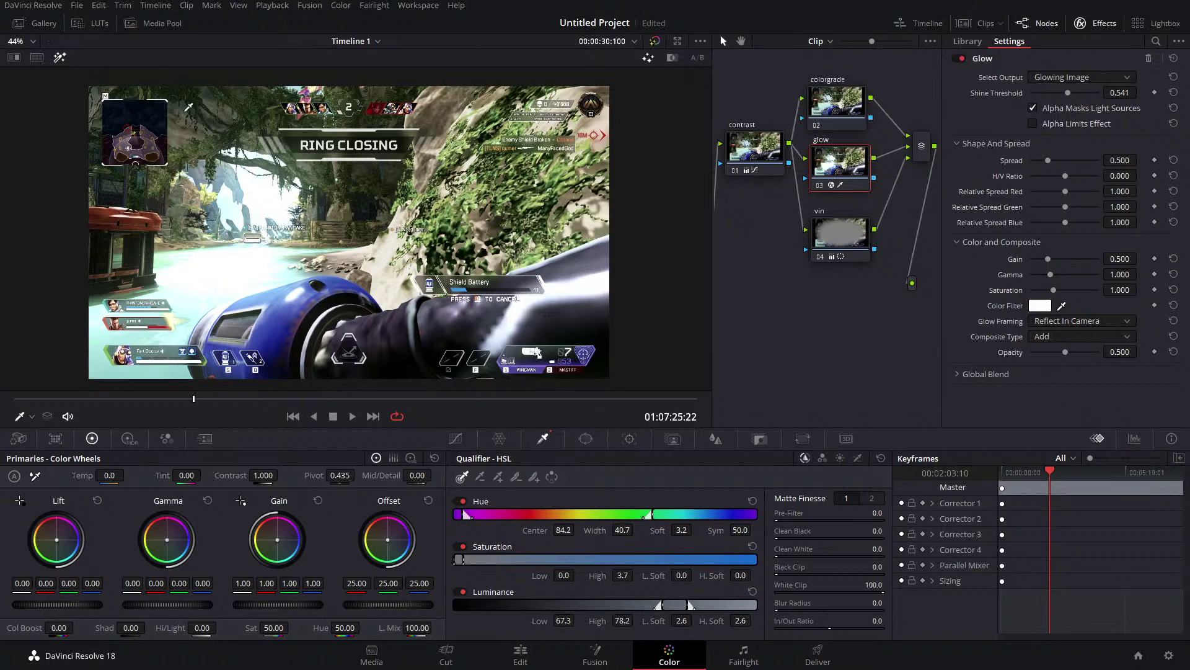
Delete the glow node and display the vin node's Power Window overlay in the viewer.
left_click(852, 121)
left_click(852, 165)
key("Delete")
right_click(838, 240)
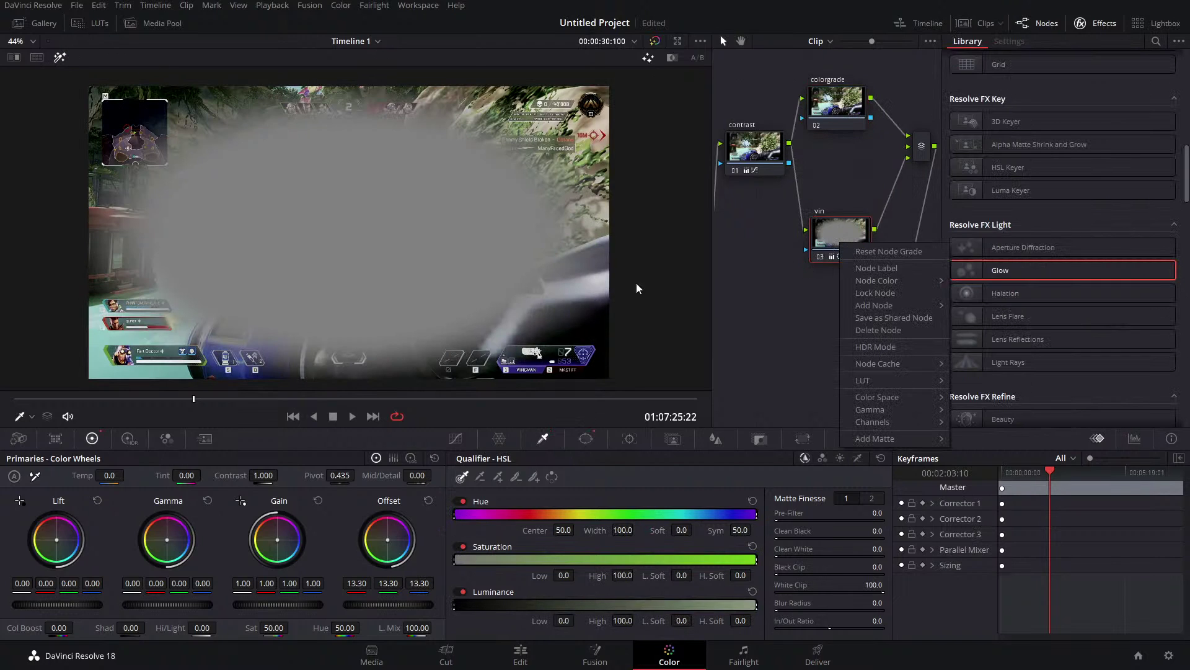
left_click(31, 416)
left_click(38, 439)
left_click(31, 418)
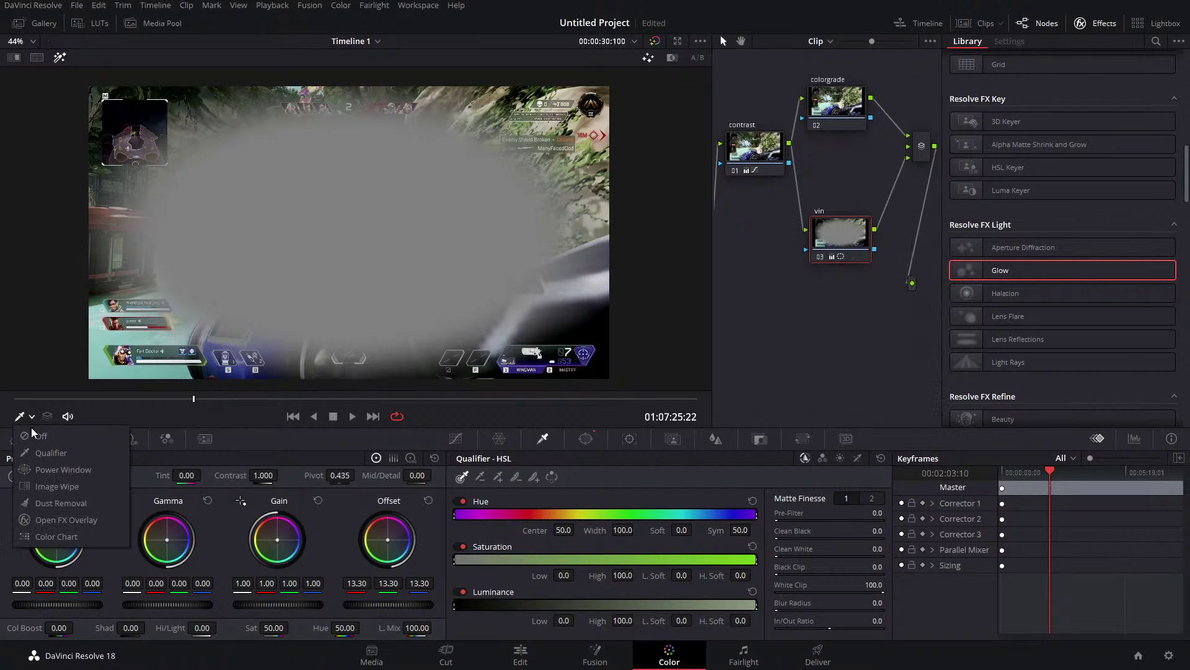
left_click(55, 469)
Add a parallel node branching alongside the colorgrade node.
right_click(828, 245)
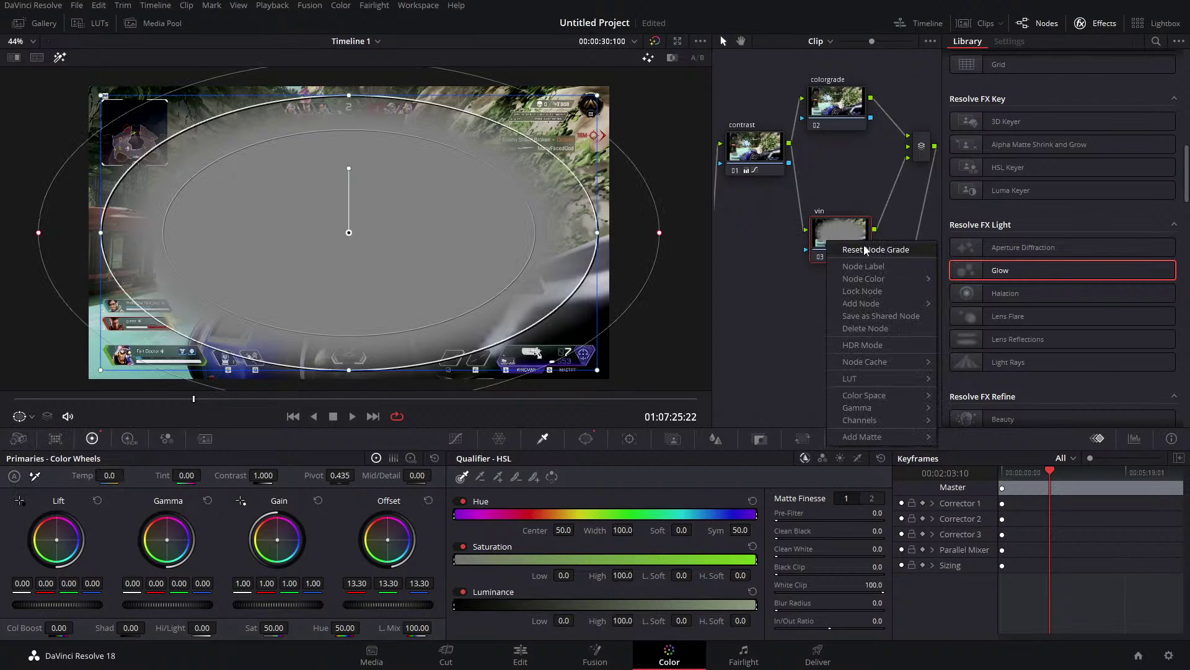
right_click(850, 123)
mouse_move(901, 166)
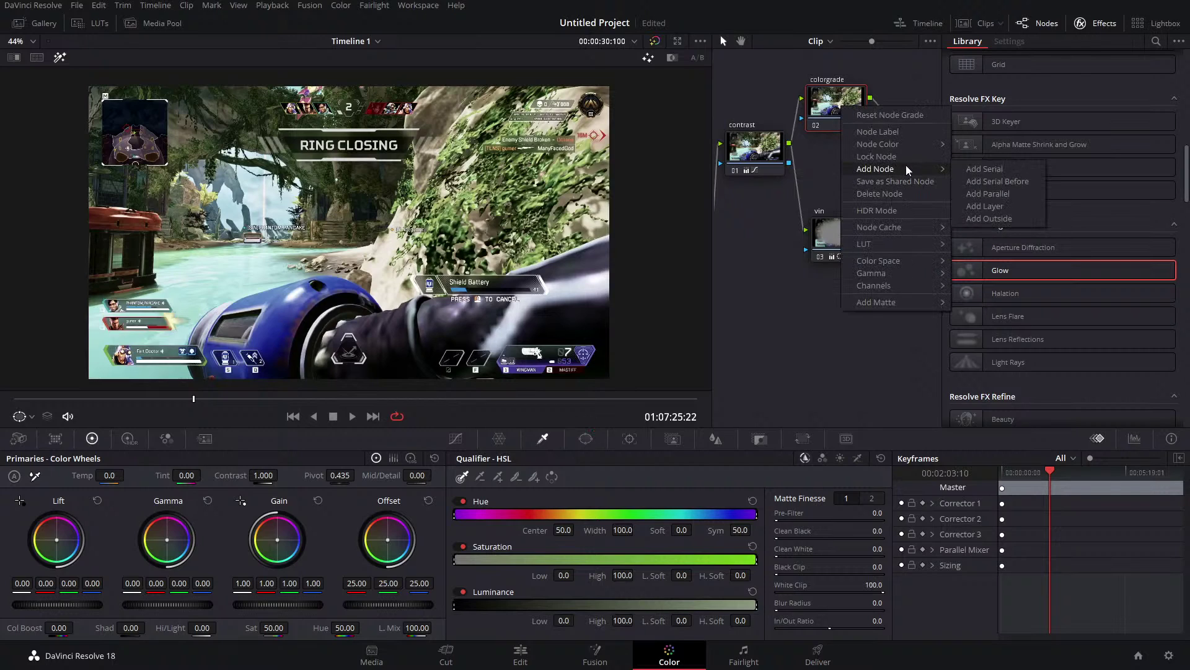
left_click(992, 194)
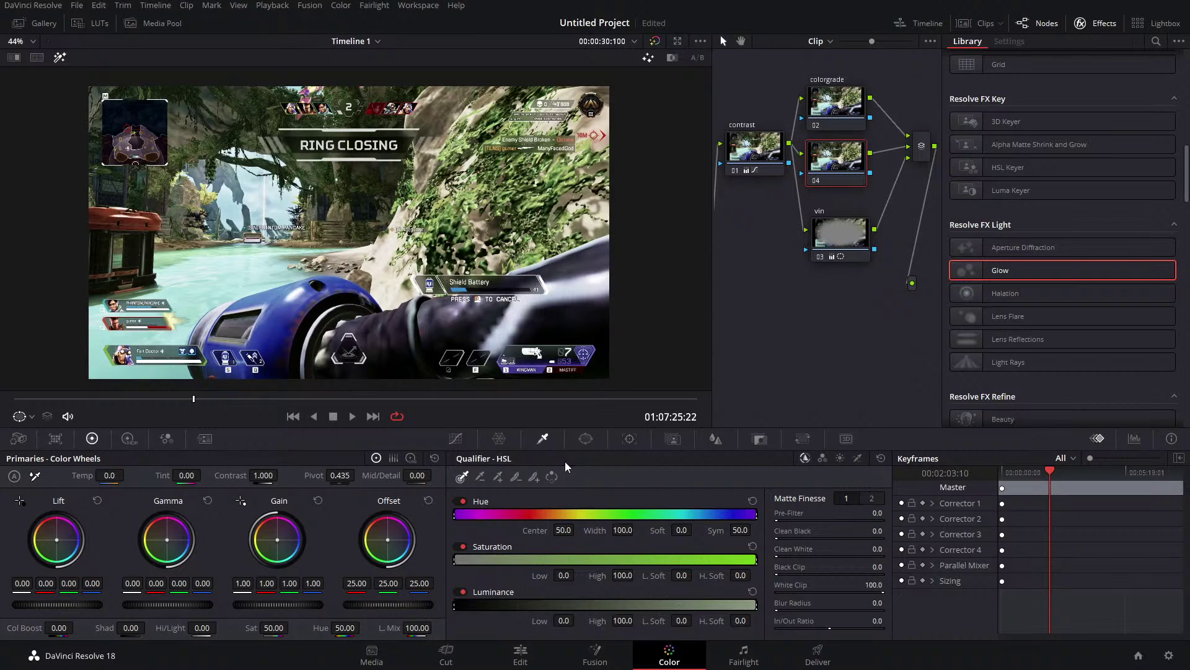
Try qualifying the bright sky behind the distant rocks for the new parallel node.
left_click(268, 183)
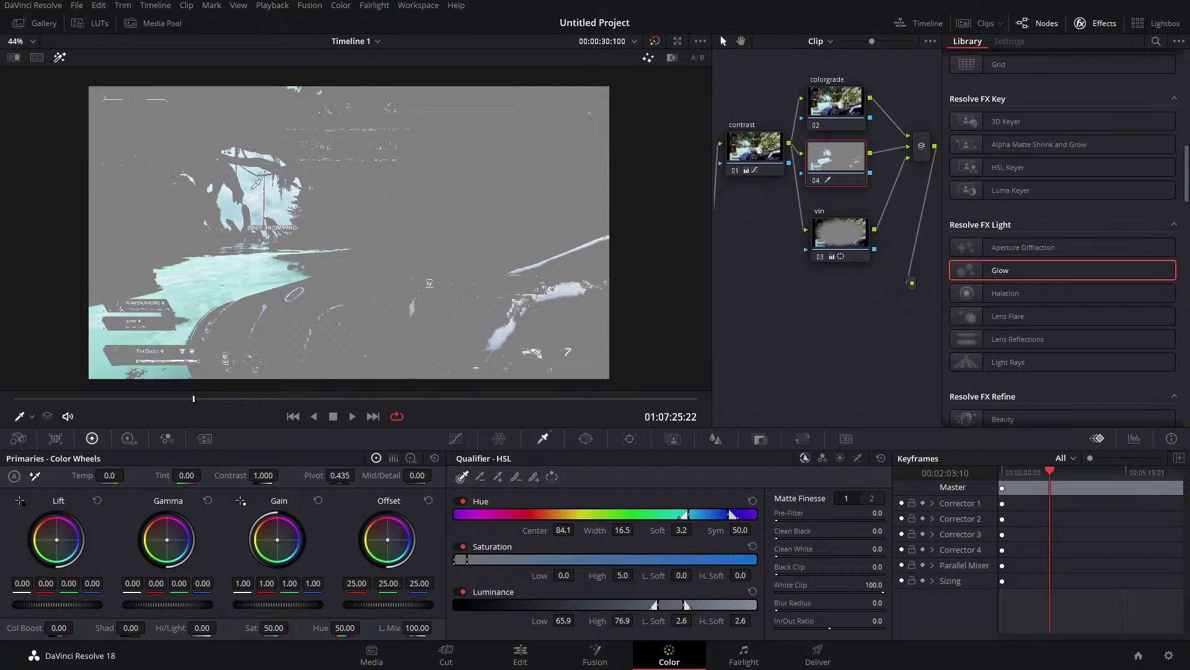
left_click(451, 284)
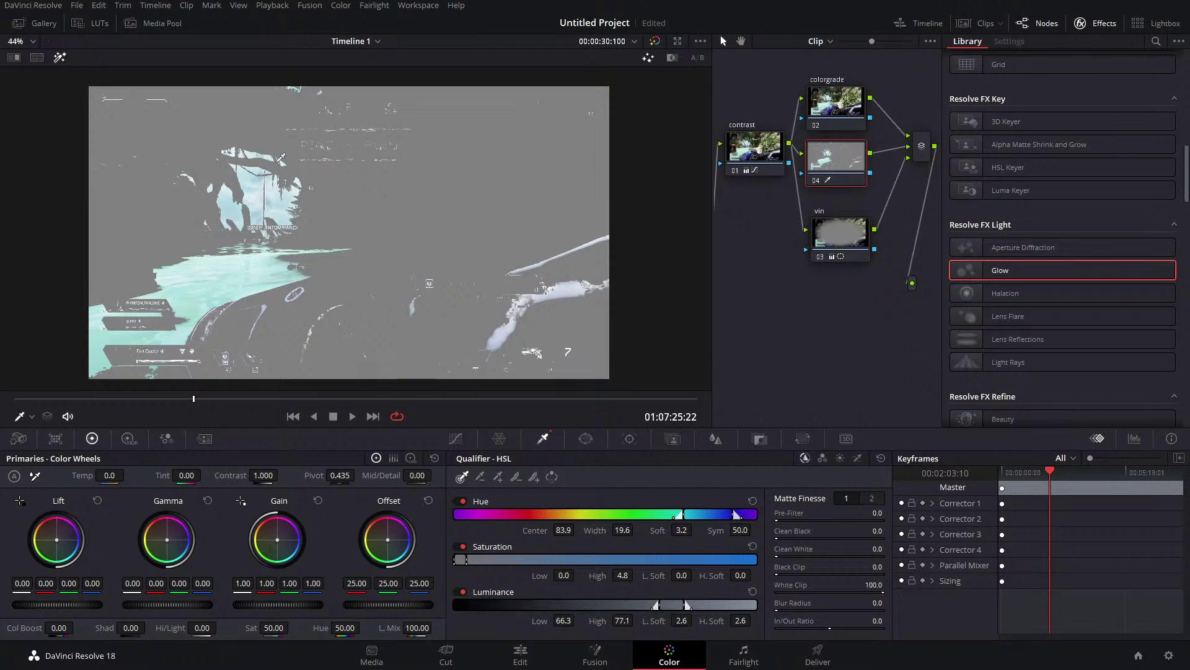
Try limiting the new node's key with a circular window around the distant sky.
left_click(630, 440)
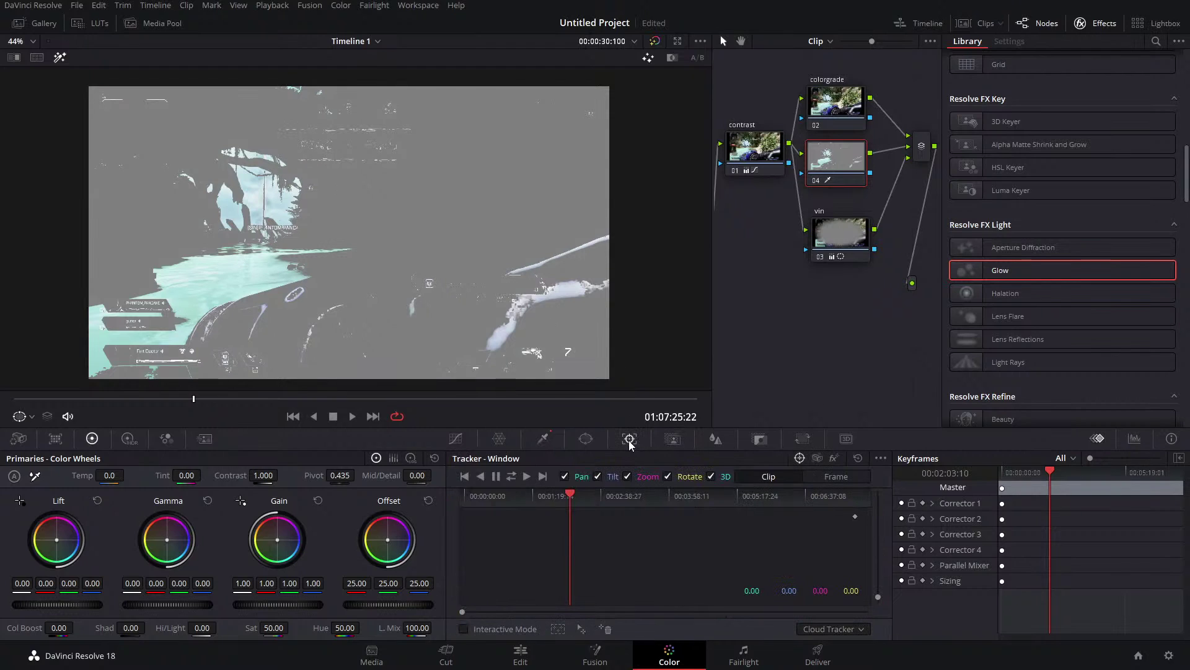
left_click(586, 438)
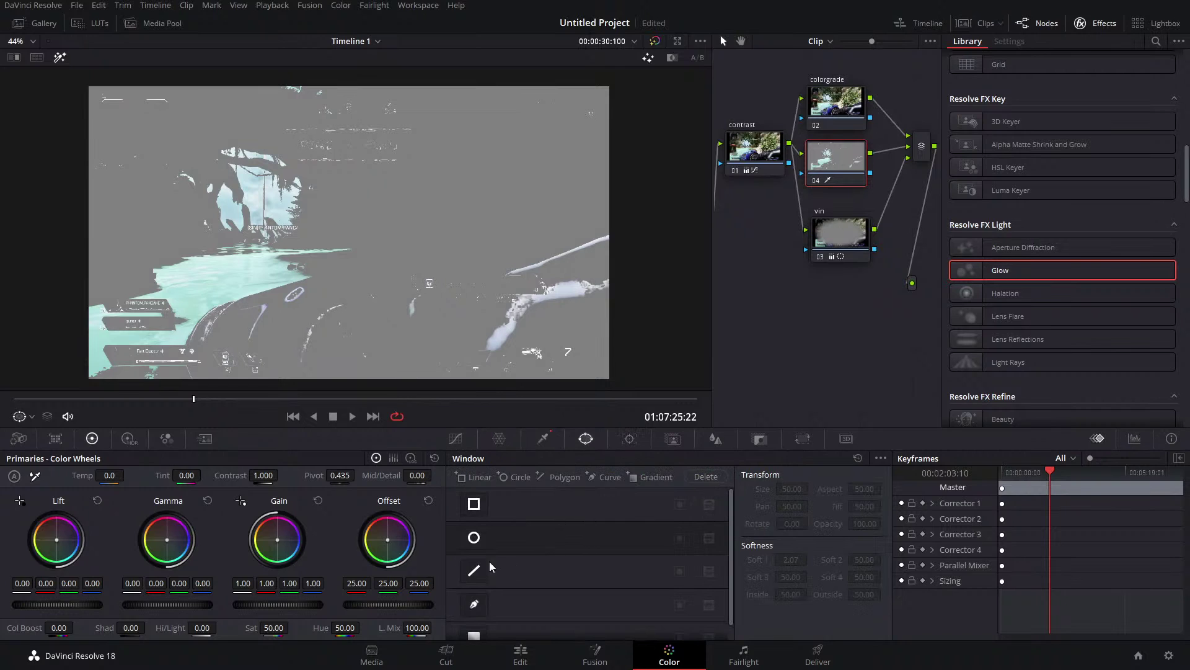
left_click(475, 537)
left_click_drag(344, 220, 254, 156)
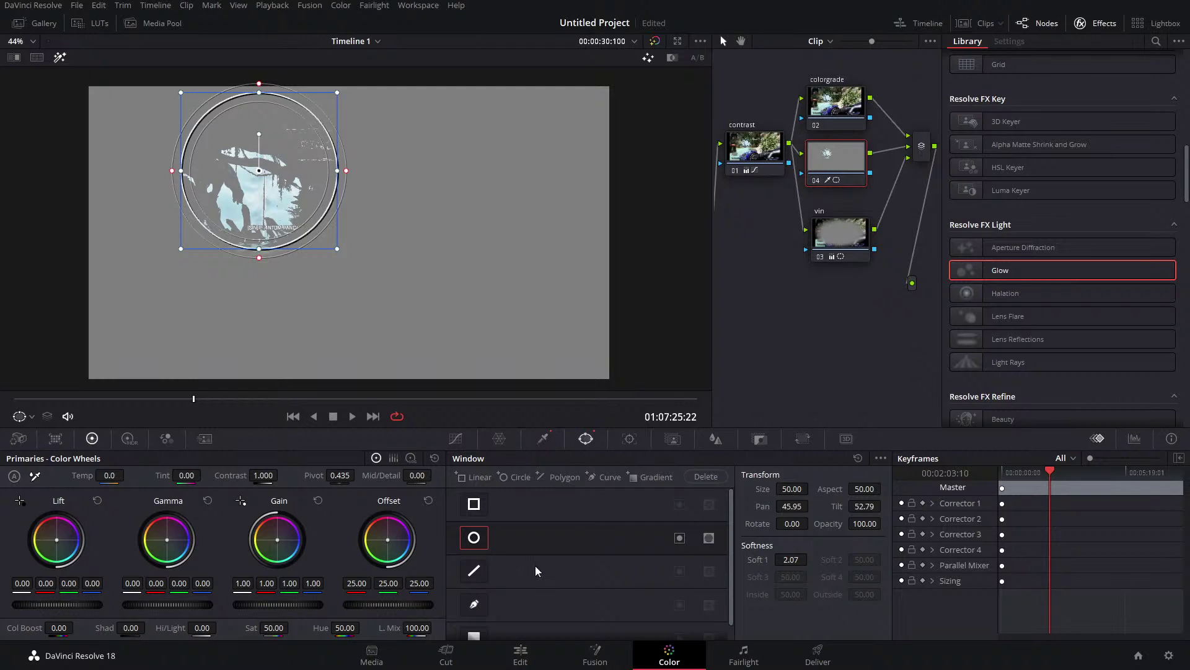
left_click(475, 537)
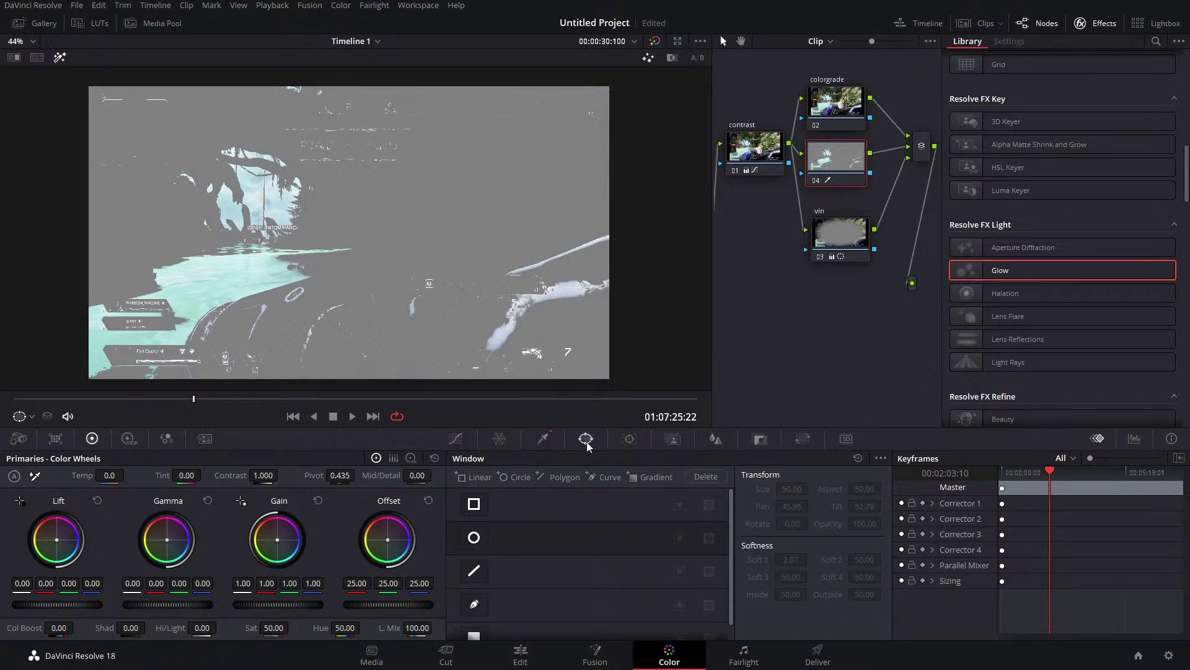
left_click(629, 439)
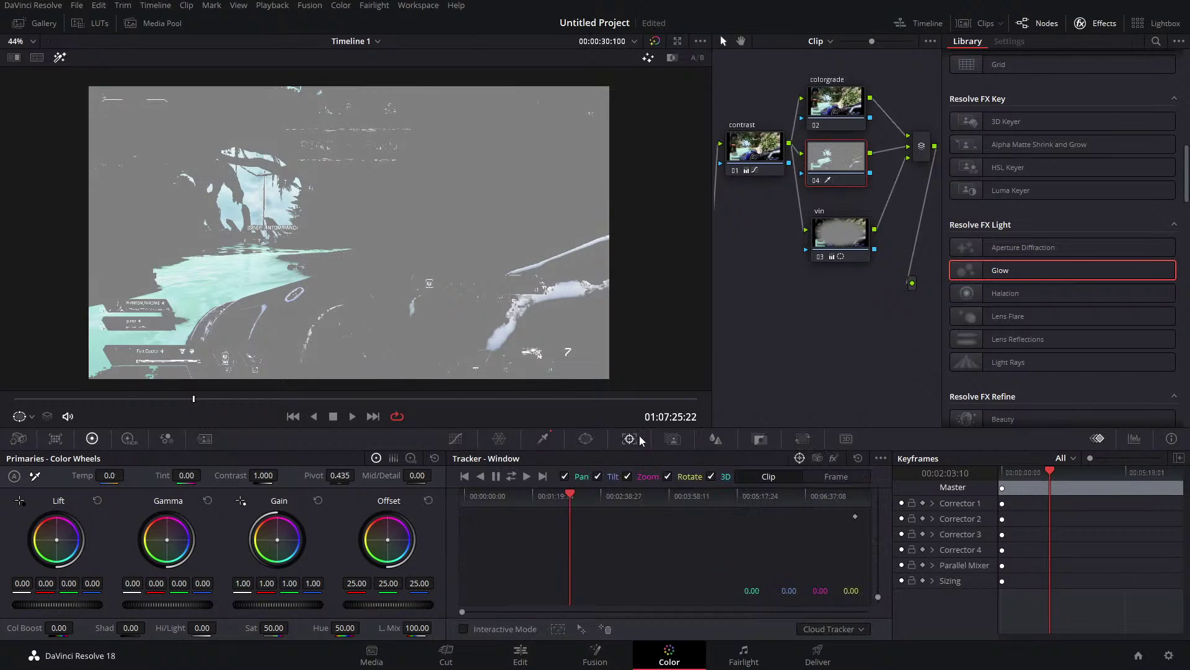
left_click(59, 57)
left_click(60, 57)
Resample the sky and refine the matte with Denoise 11.7, Shadow 91.1, Midtone 124.9 and Highlight 149.4.
left_click(544, 438)
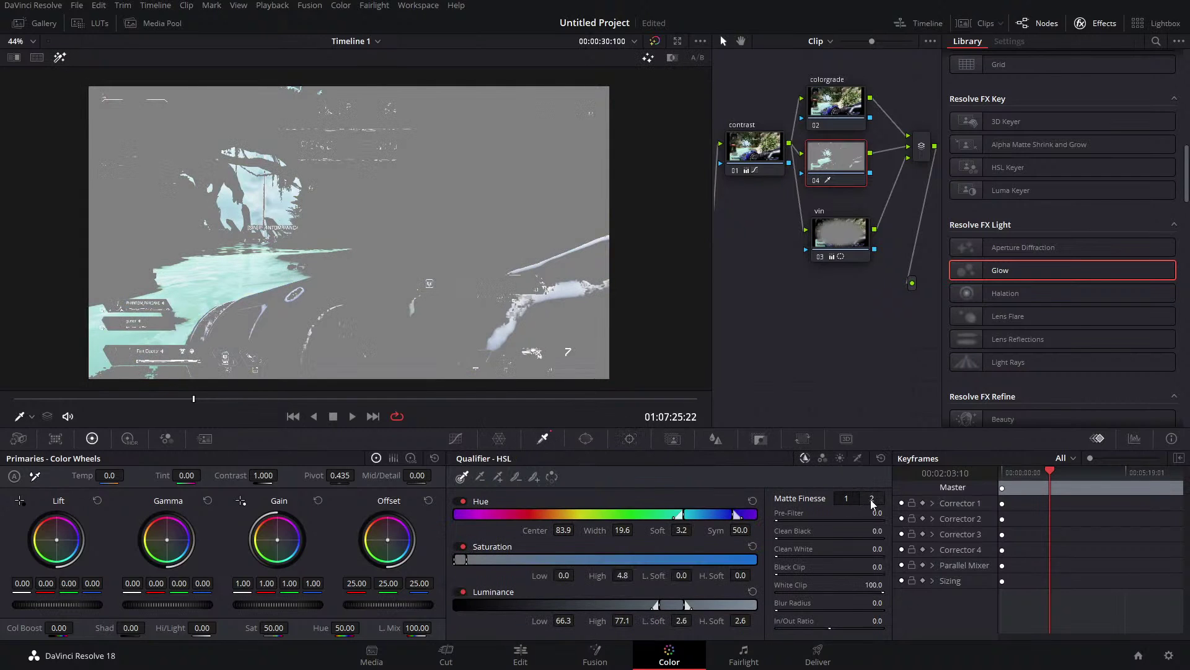
left_click_drag(780, 556, 789, 556)
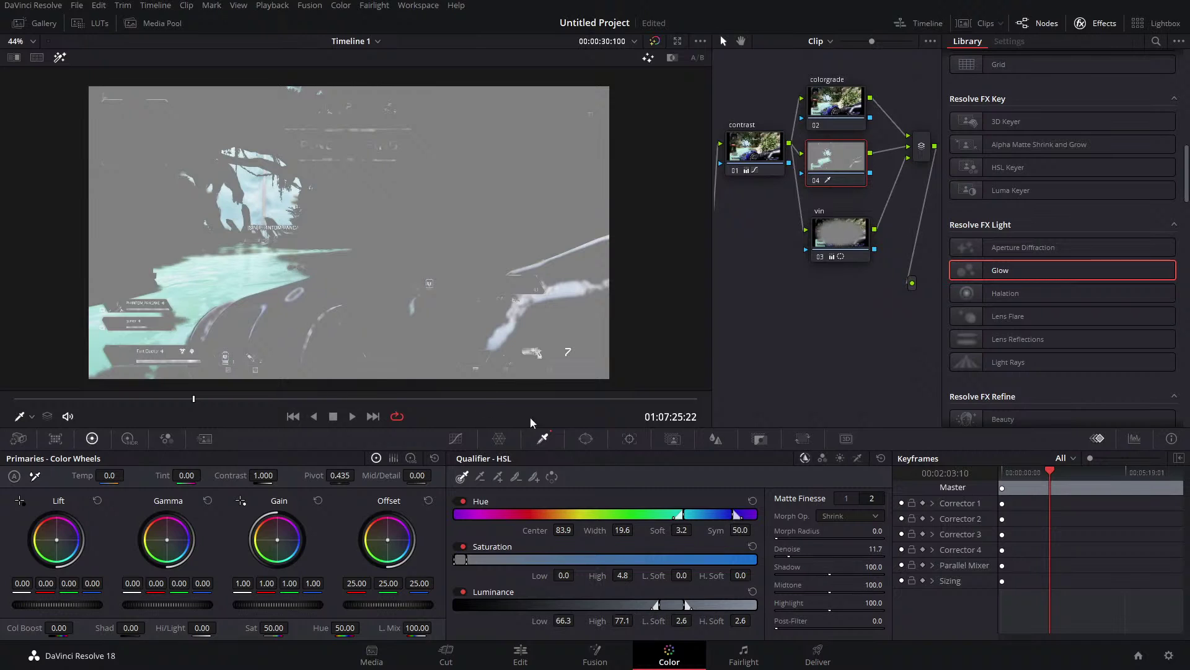
left_click(261, 179)
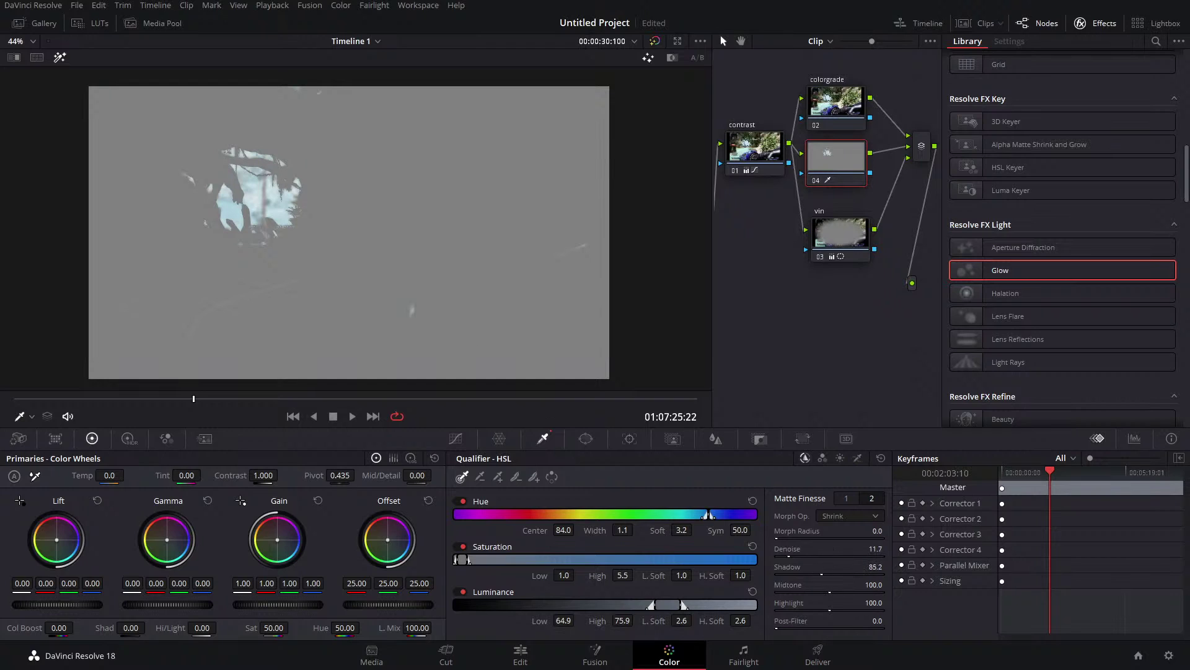
left_click_drag(827, 592, 852, 604)
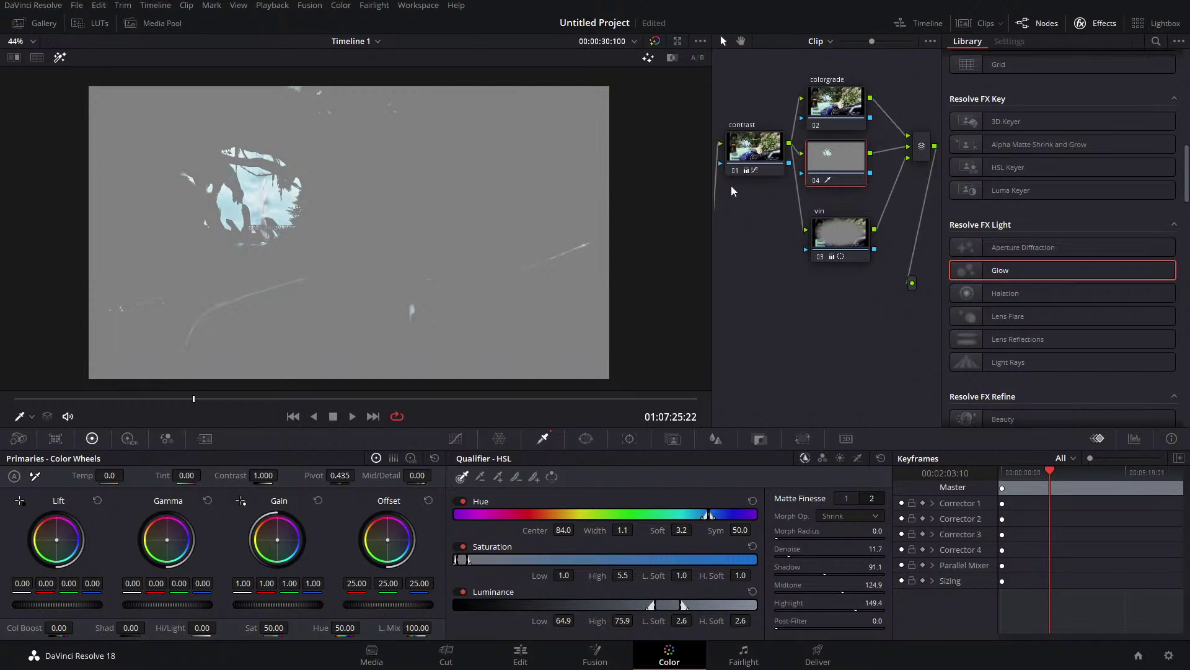
Turn off the highlight view and apply Glow to the qualified node with Shine Threshold 0.633, Gain 1.009 and Gamma 2.357.
left_click(60, 57)
left_click_drag(998, 271, 835, 164)
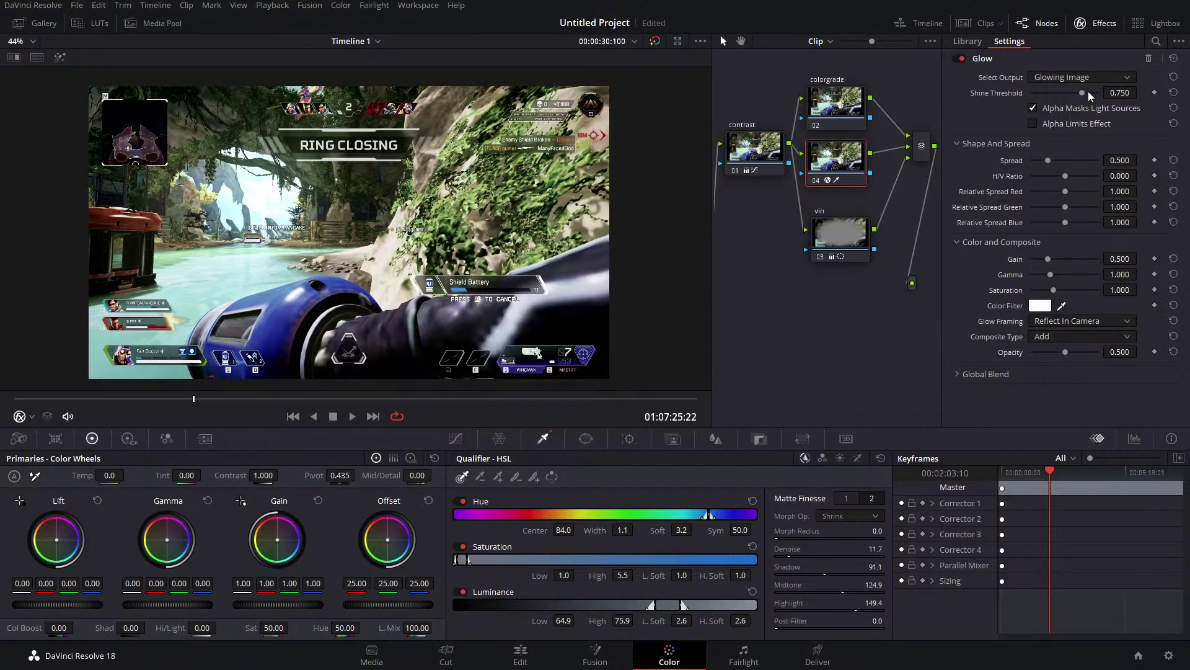
mouse_move(1080, 91)
left_mouse_down()
mouse_move(1053, 94)
mouse_move(1084, 90)
mouse_move(1074, 94)
left_mouse_up()
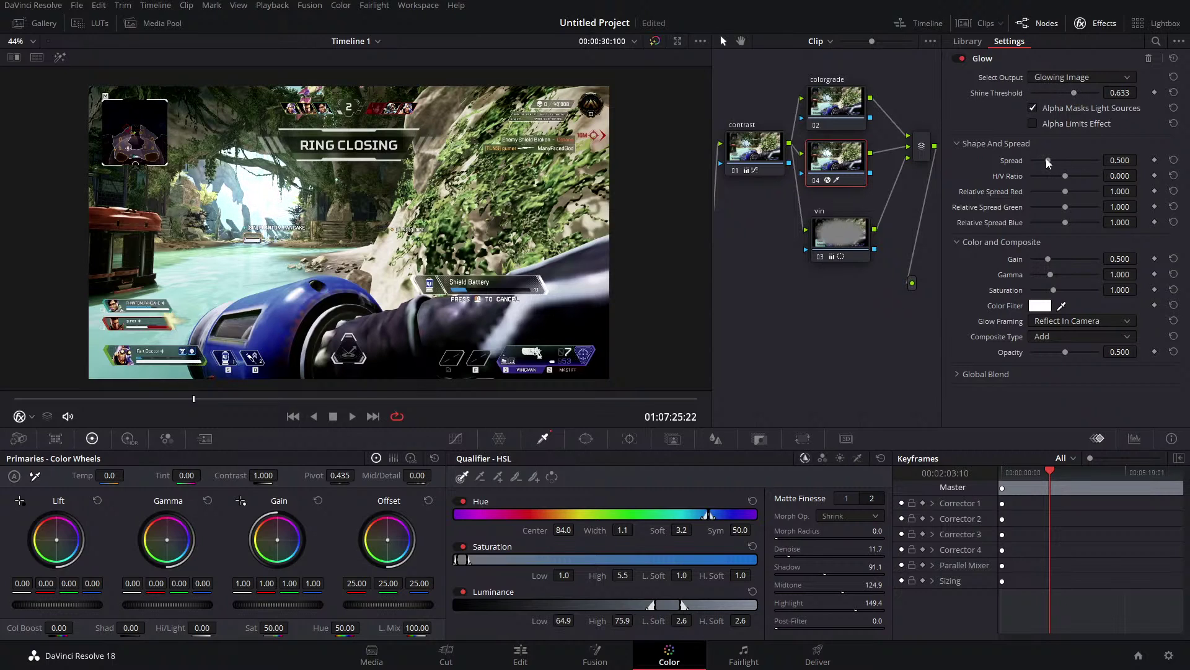
left_click_drag(1051, 274, 1105, 276)
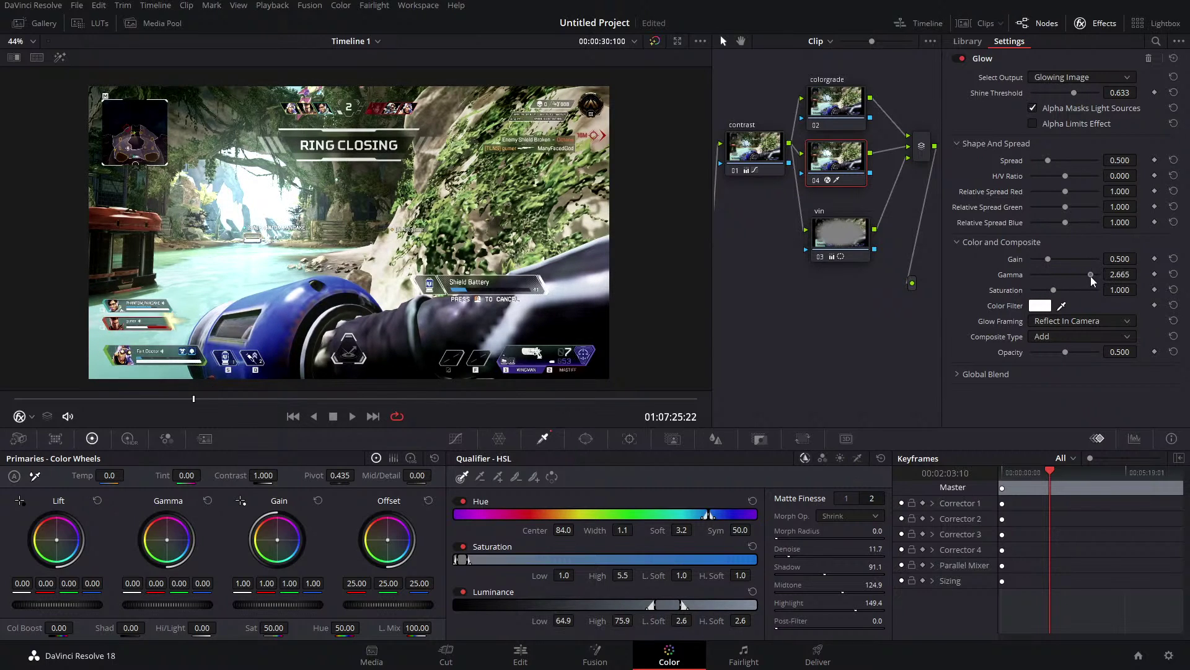
left_click_drag(1051, 259, 1084, 274)
Set the Glow effect's color filter to light pink, #ff9797.
left_click(1040, 306)
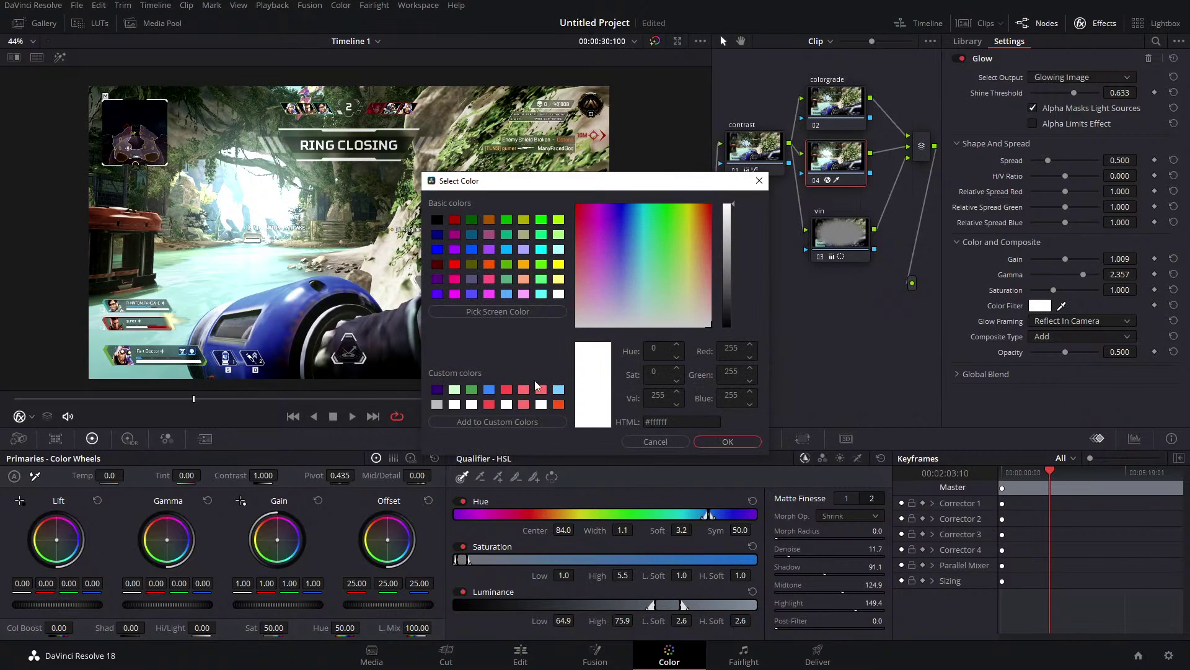
left_click(656, 441)
left_click(1040, 306)
left_click(538, 391)
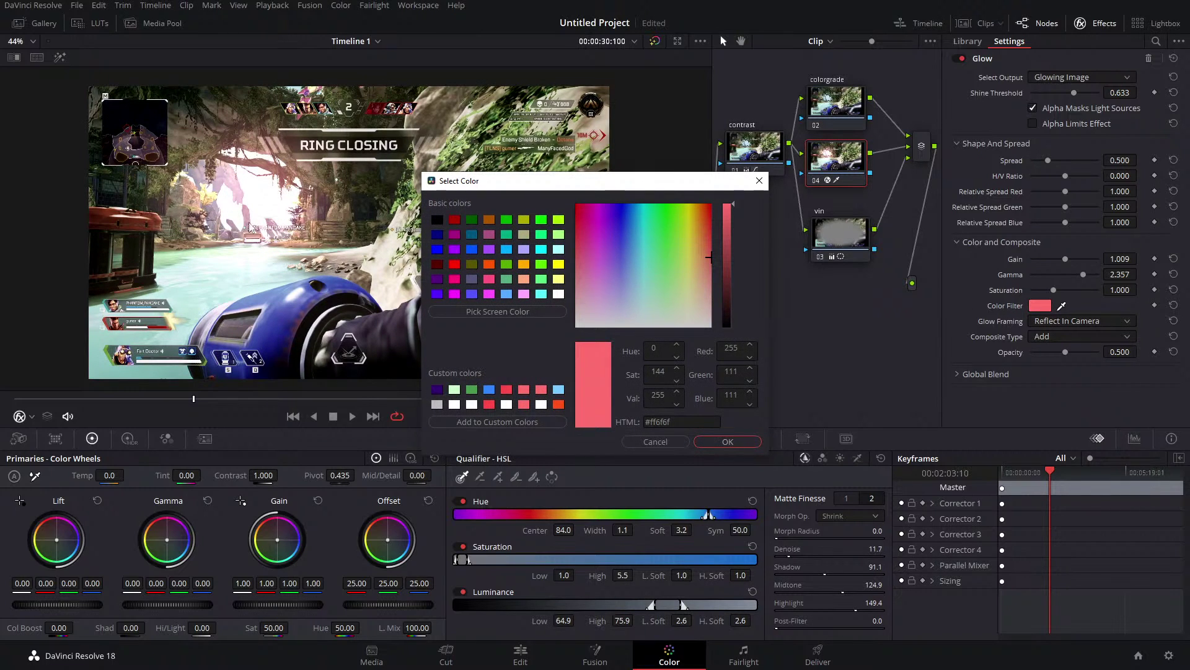
left_click_drag(710, 258, 716, 278)
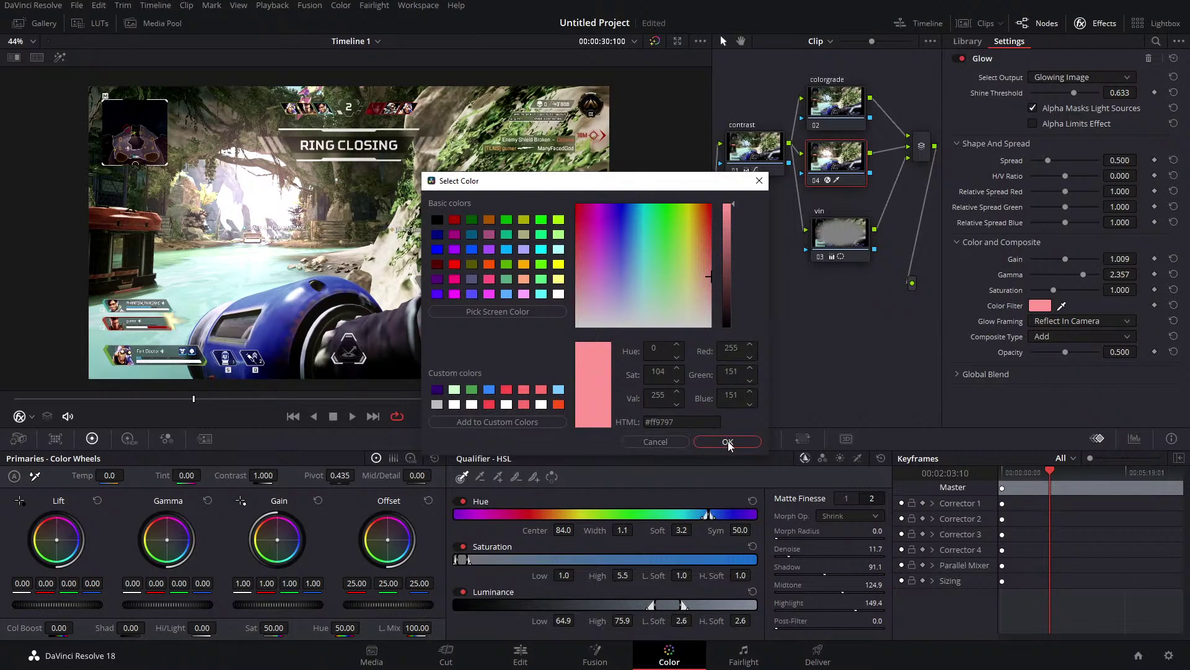
left_click(728, 440)
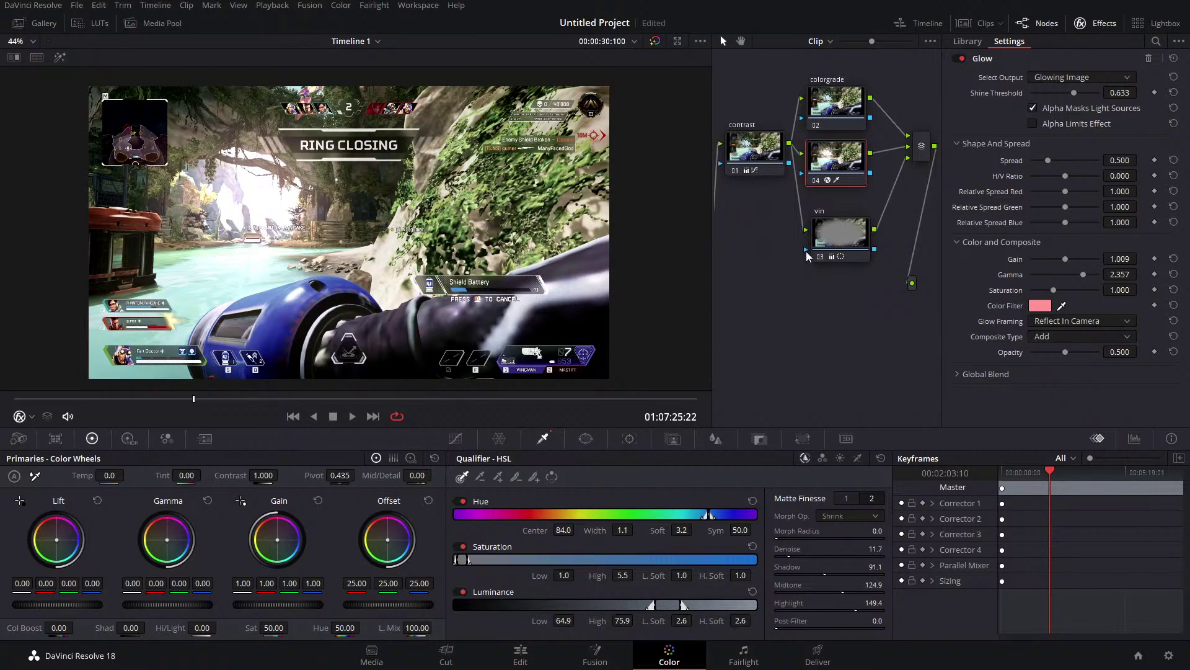
Check the vin node's effect on the frame and reselect the glow node.
left_click(824, 255)
left_click(820, 257)
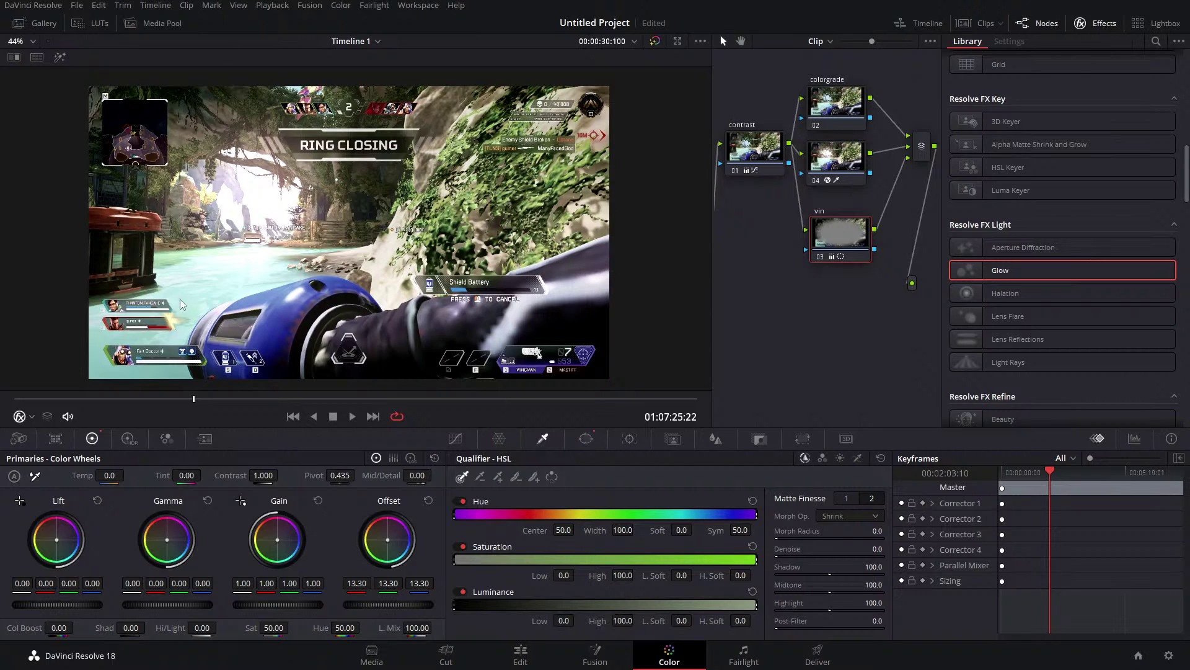
left_click(823, 174)
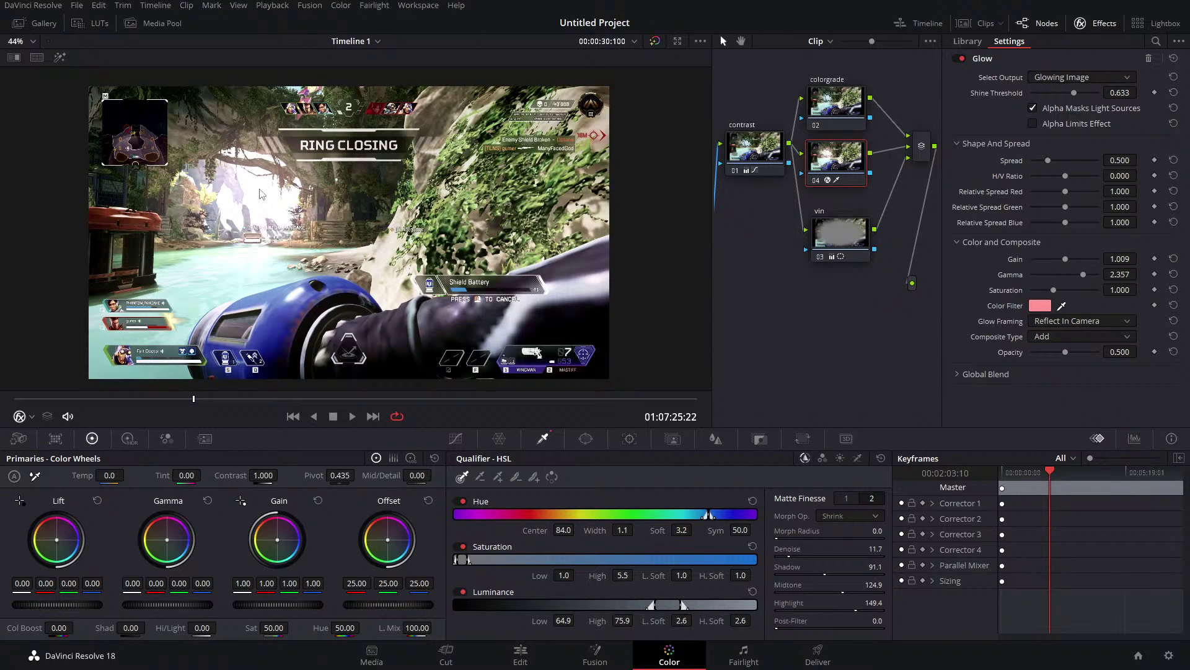
Scrub back and forth through the Shield Battery moment to examine the glow on the sky.
left_click(201, 400)
left_click_drag(202, 401, 204, 402)
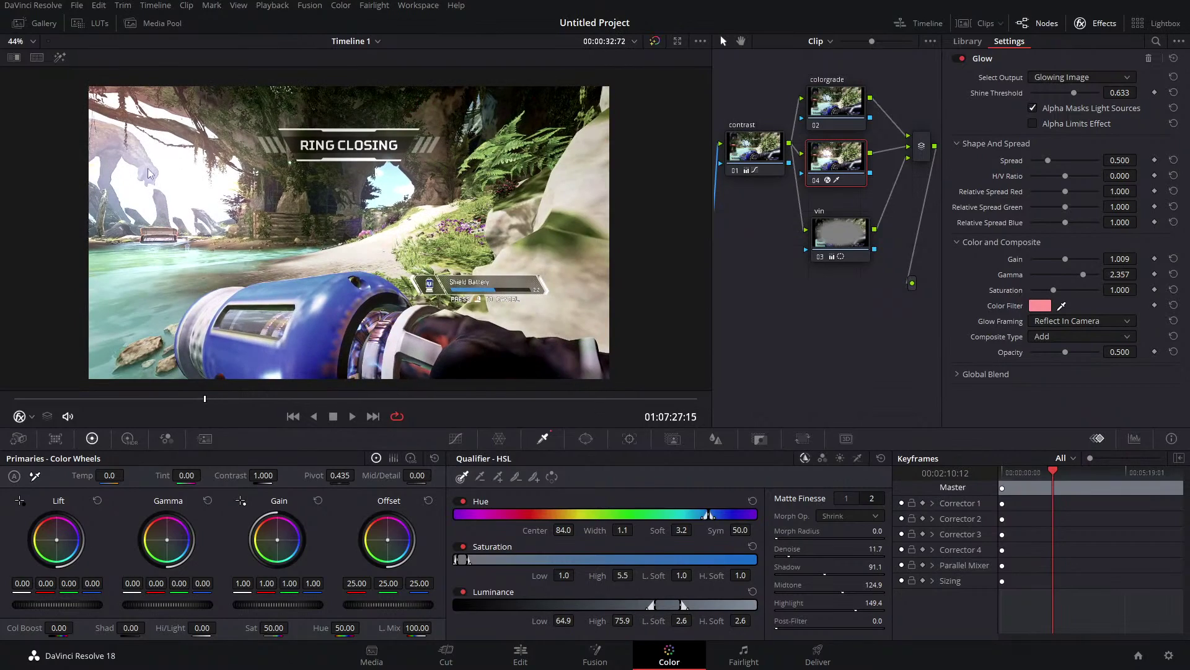
left_click(190, 400)
left_click_drag(190, 402, 202, 402)
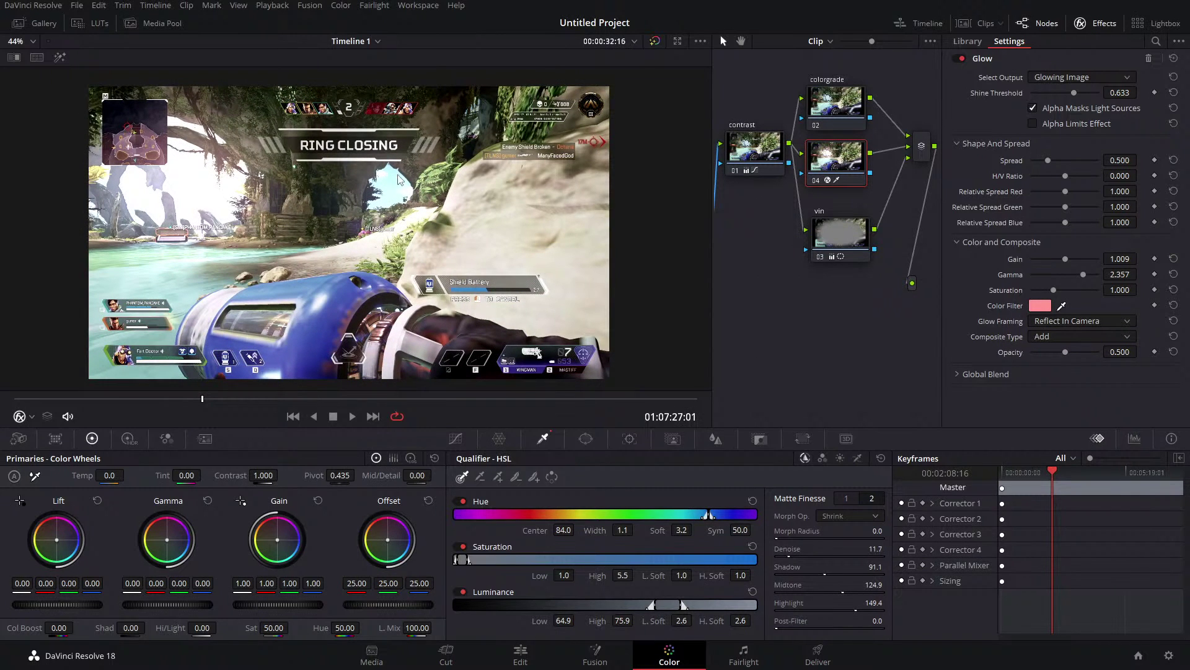
left_click(199, 401)
left_click_drag(199, 402, 189, 402)
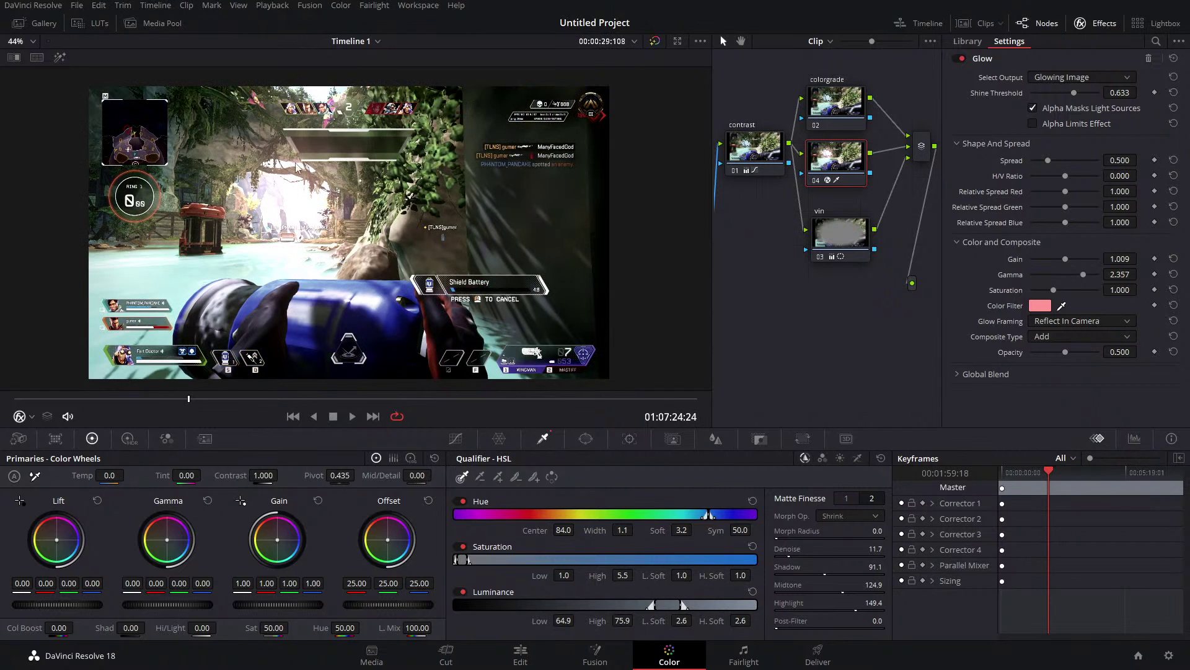
left_click_drag(190, 401, 194, 400)
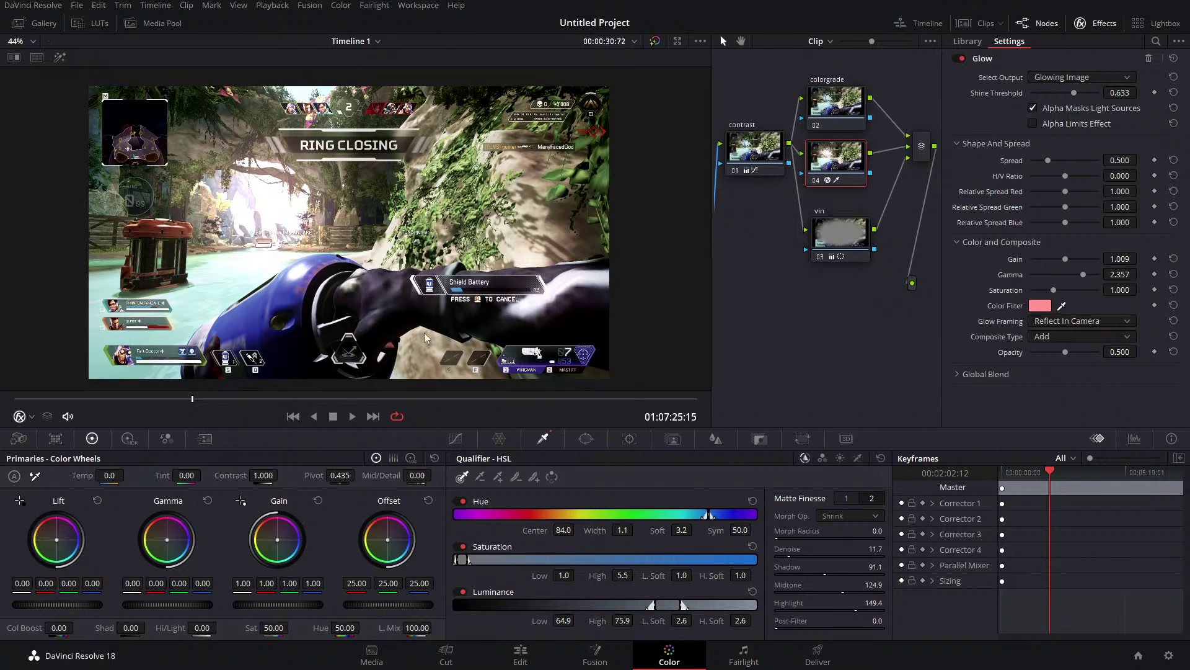
Adjust the vin node's color wheels to Offset 3.60, Lift 0.12, Gain 0.63 and Gamma 0.04, and compare the vignette.
left_click(839, 239)
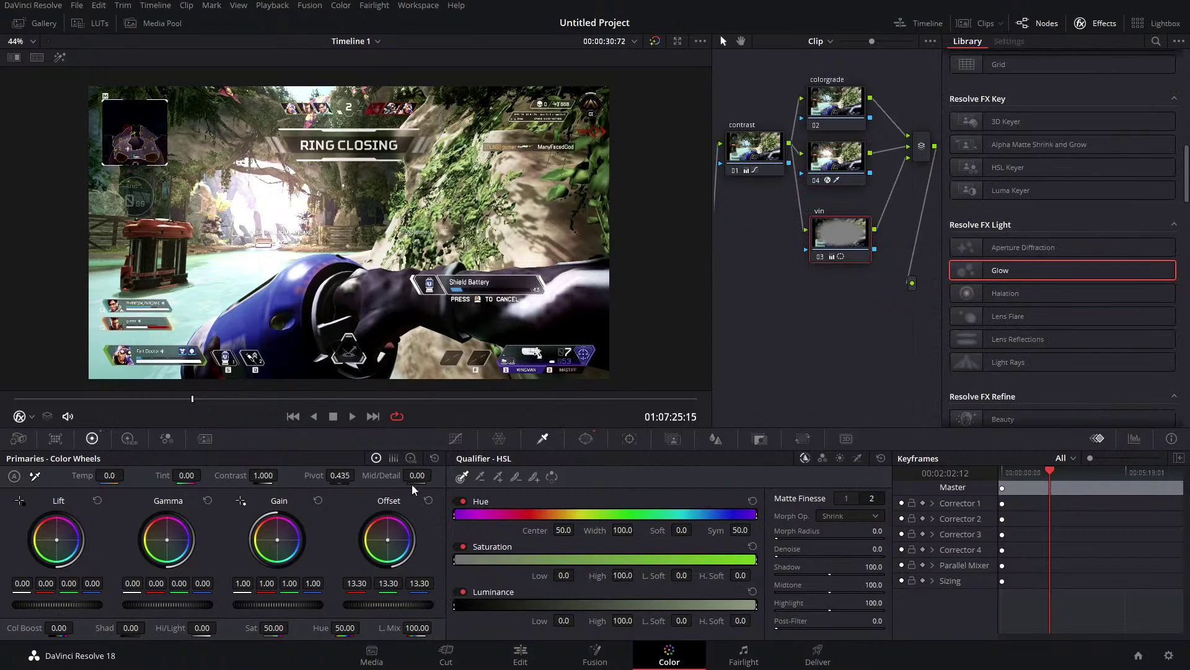
mouse_move(372, 604)
left_mouse_down()
mouse_move(403, 604)
mouse_move(365, 604)
left_mouse_up()
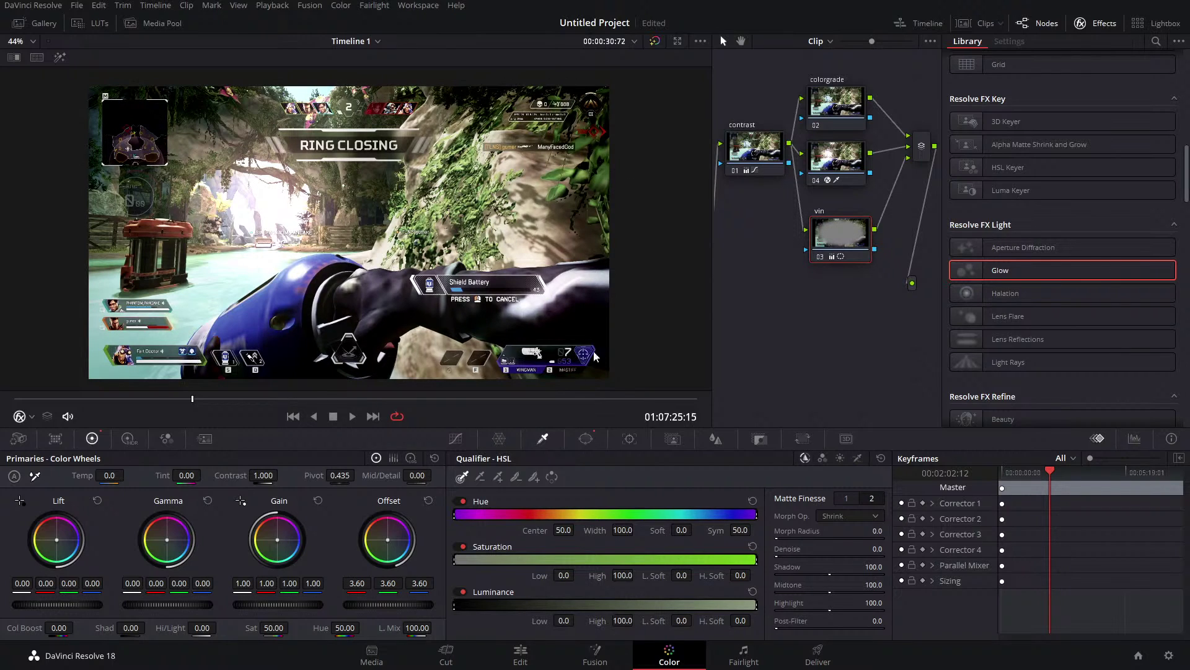
mouse_move(74, 605)
left_mouse_down()
mouse_move(99, 605)
mouse_move(68, 605)
left_mouse_up()
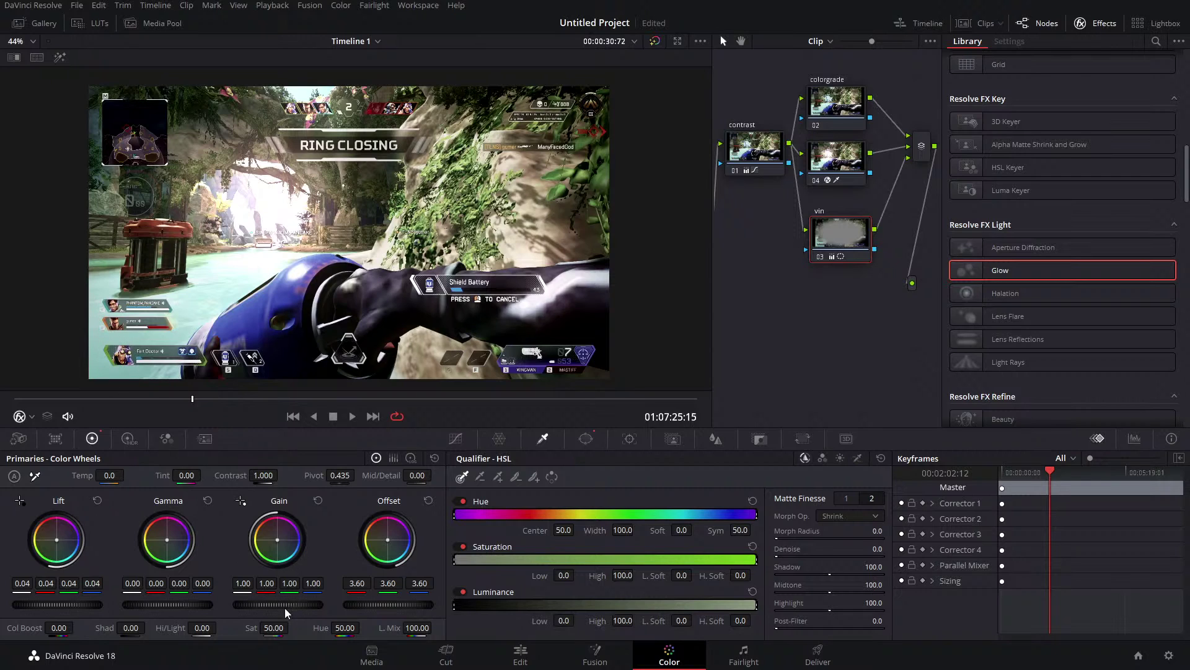
left_click_drag(272, 608, 244, 608)
left_click_drag(72, 607, 90, 606)
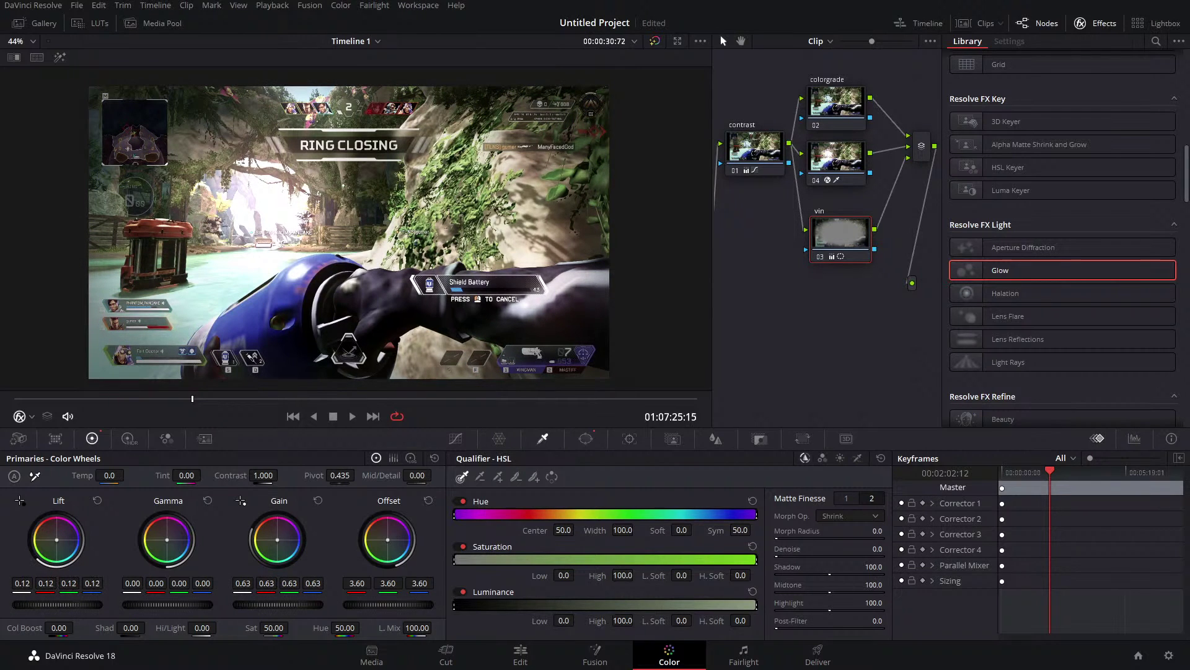
left_click_drag(180, 606, 187, 606)
left_click_drag(187, 606, 189, 606)
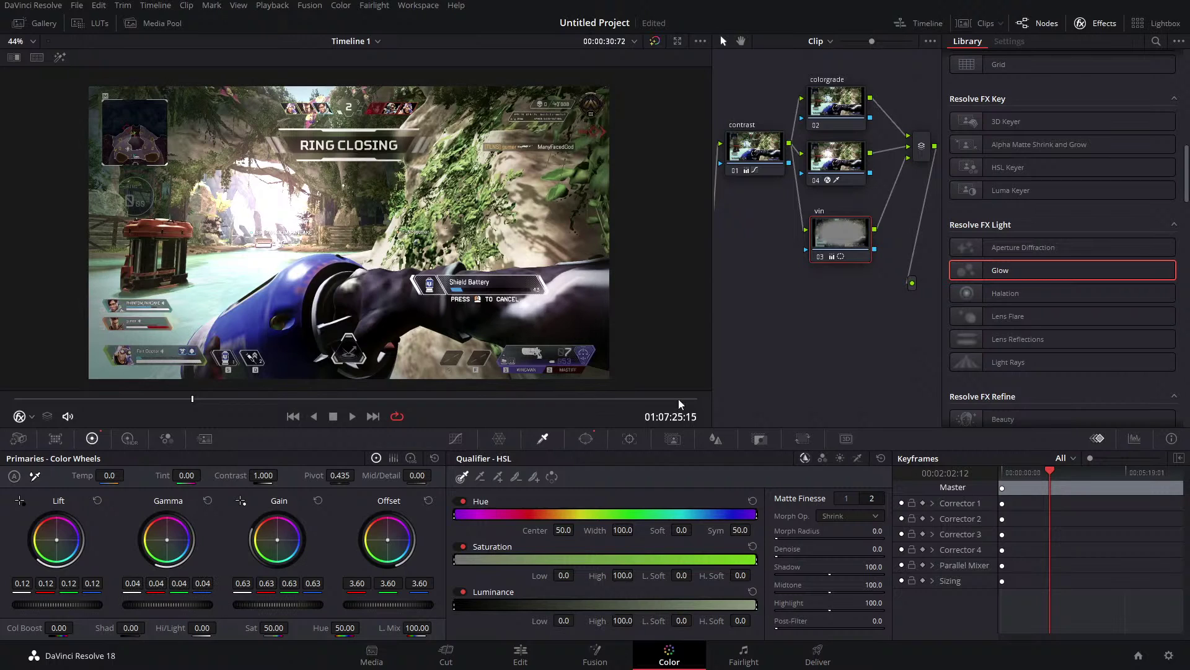
left_click(818, 260)
left_click(819, 261)
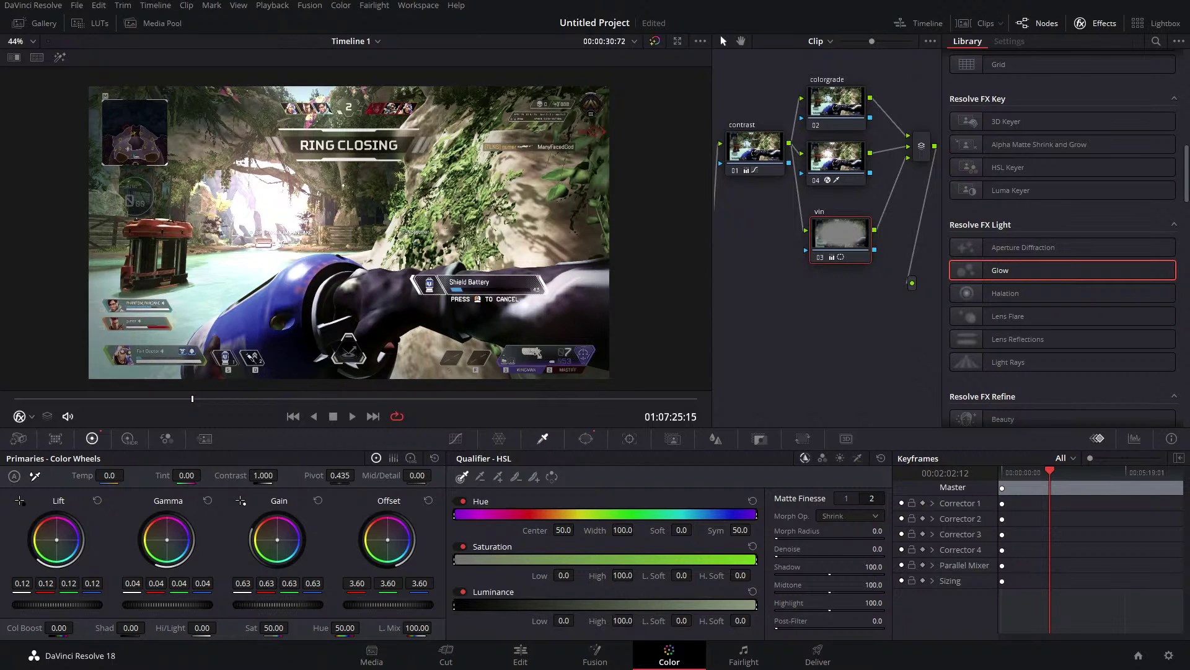
Rearrange the colorgrade, glow and vin nodes into an evenly spaced parallel stack feeding the Parallel Mixer.
left_click(828, 108)
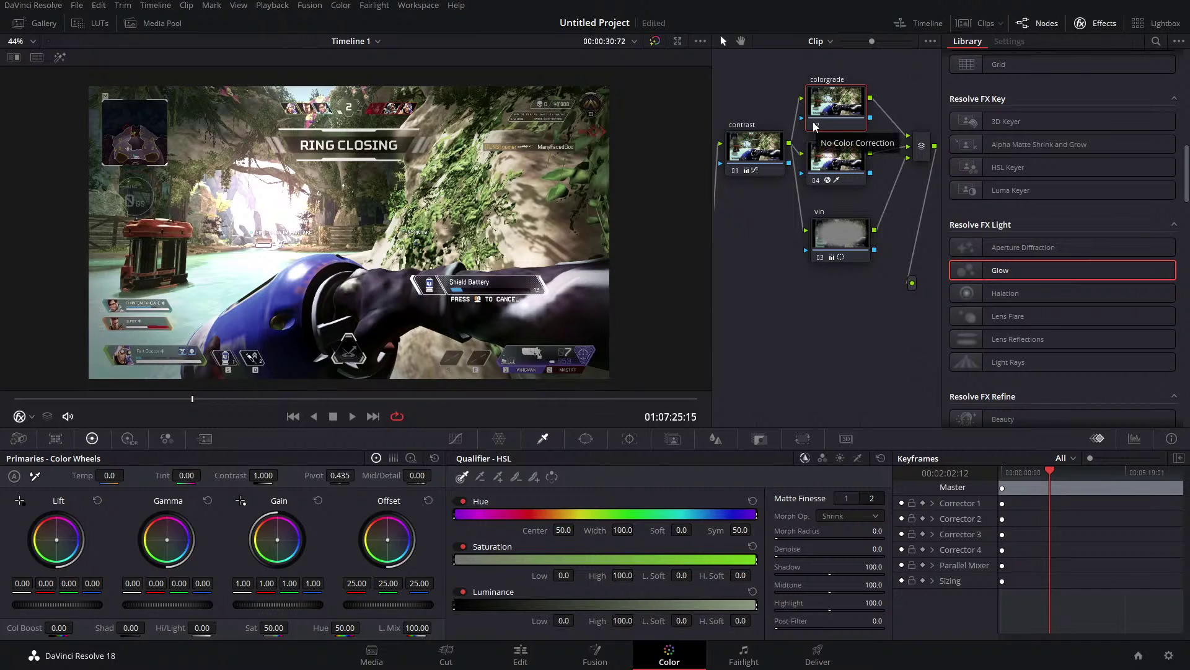
left_click_drag(751, 224, 760, 238)
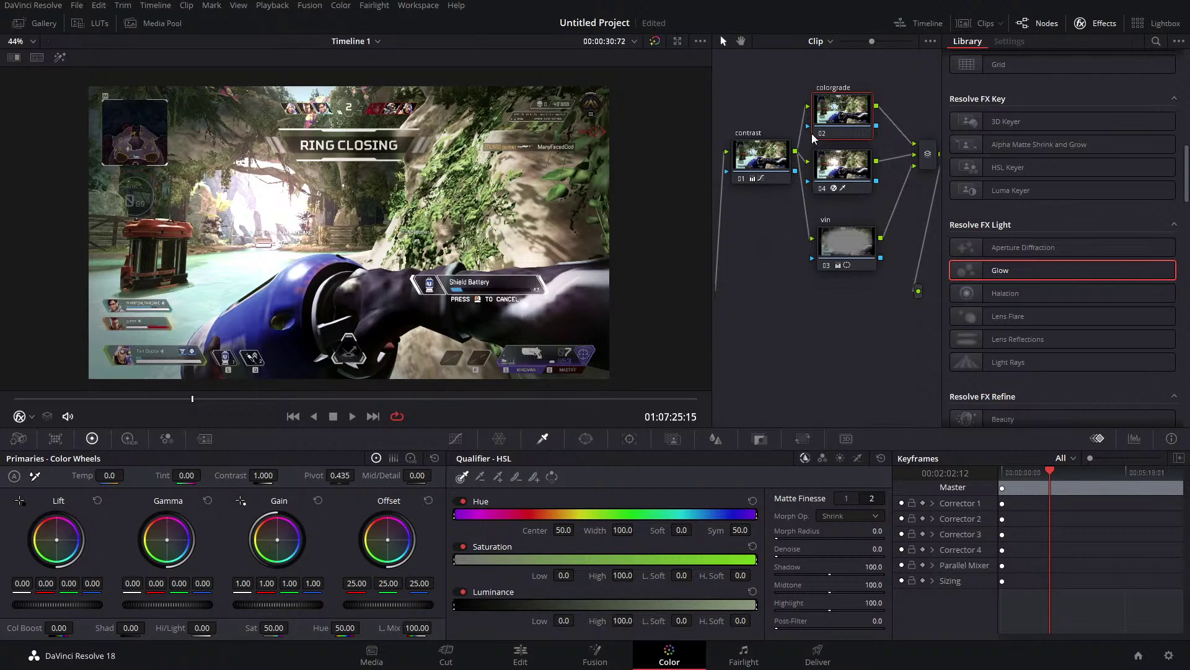
left_click_drag(765, 244, 725, 254)
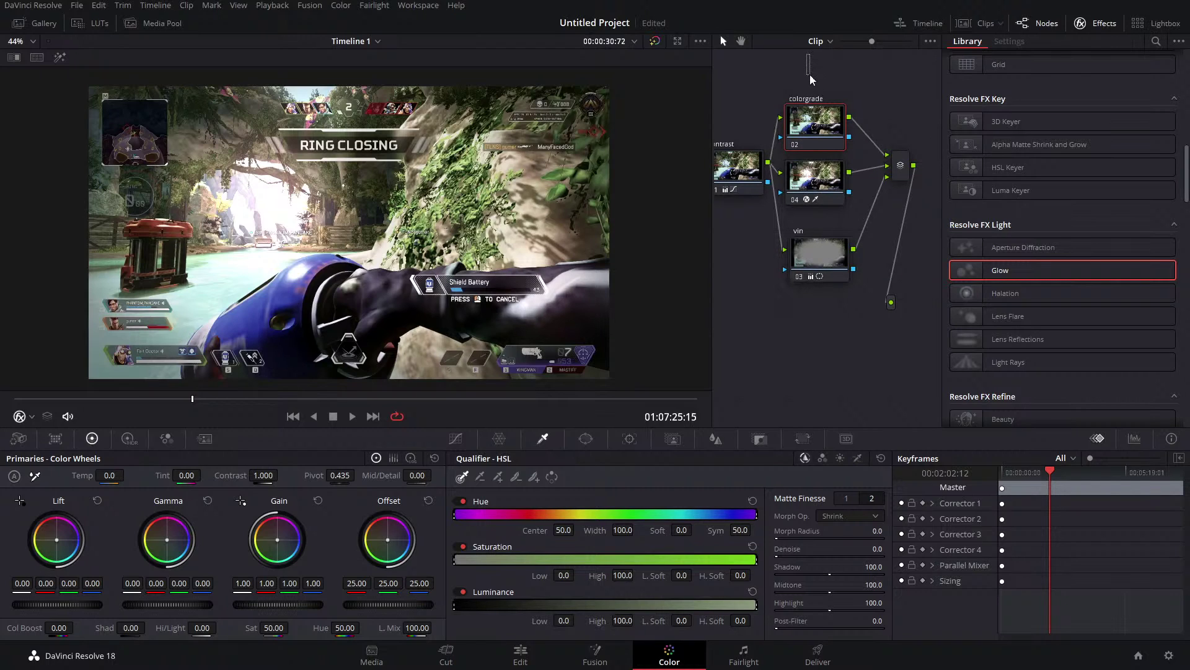
left_click_drag(812, 122, 820, 298)
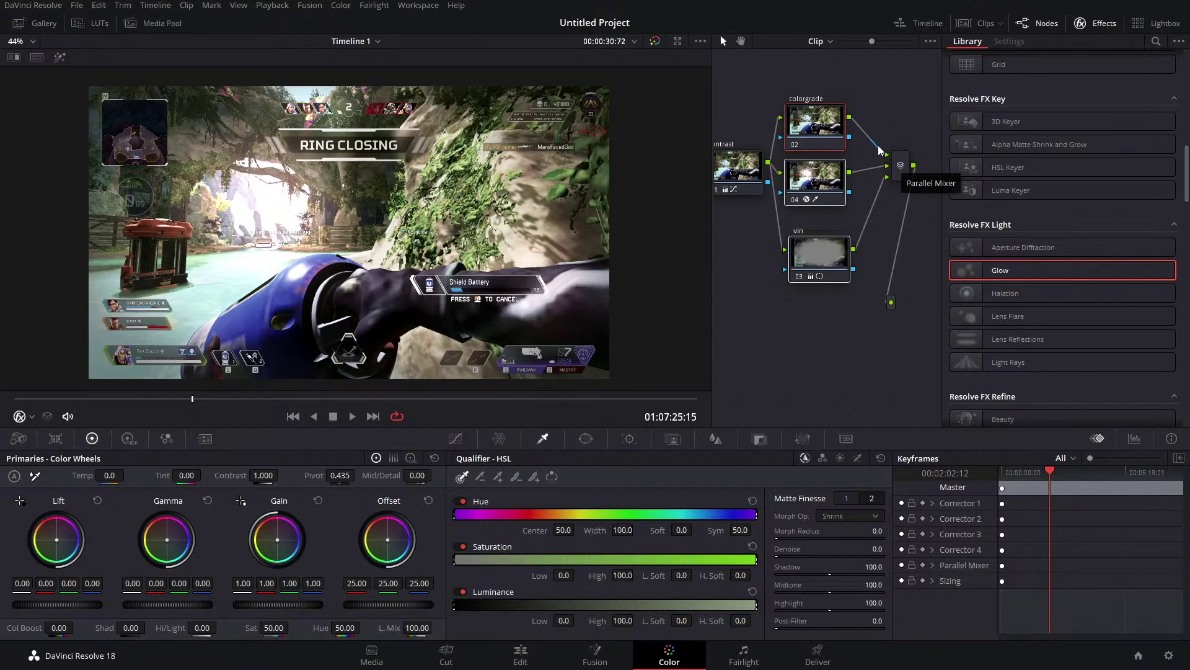
left_click_drag(819, 136, 826, 113)
left_click(828, 186)
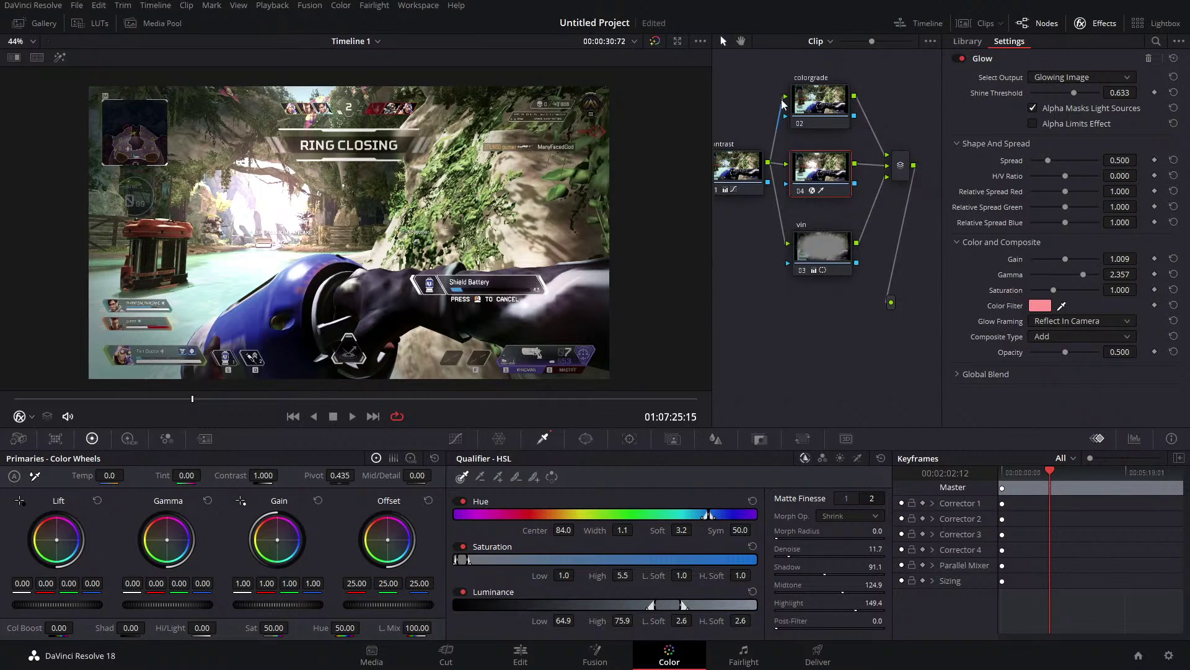
Select the three parallel nodes together and check the Parallel Mixer's options and its input connections.
left_click_drag(817, 57, 828, 278)
left_click_drag(858, 233, 792, 245)
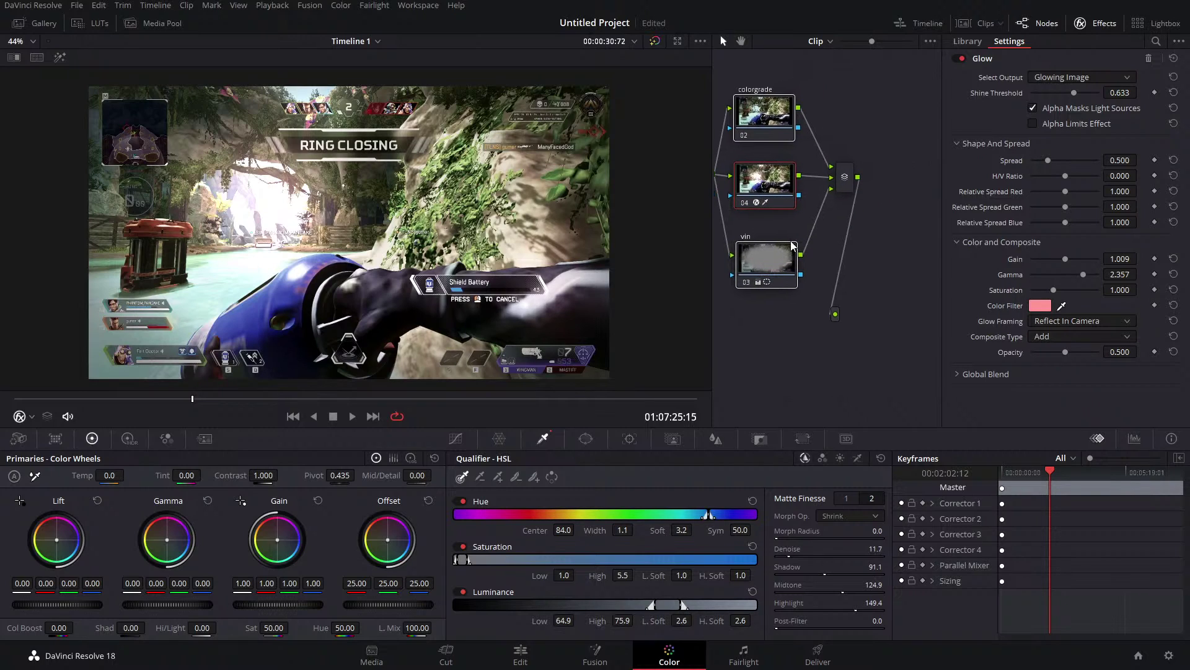
right_click(849, 185)
left_click(875, 147)
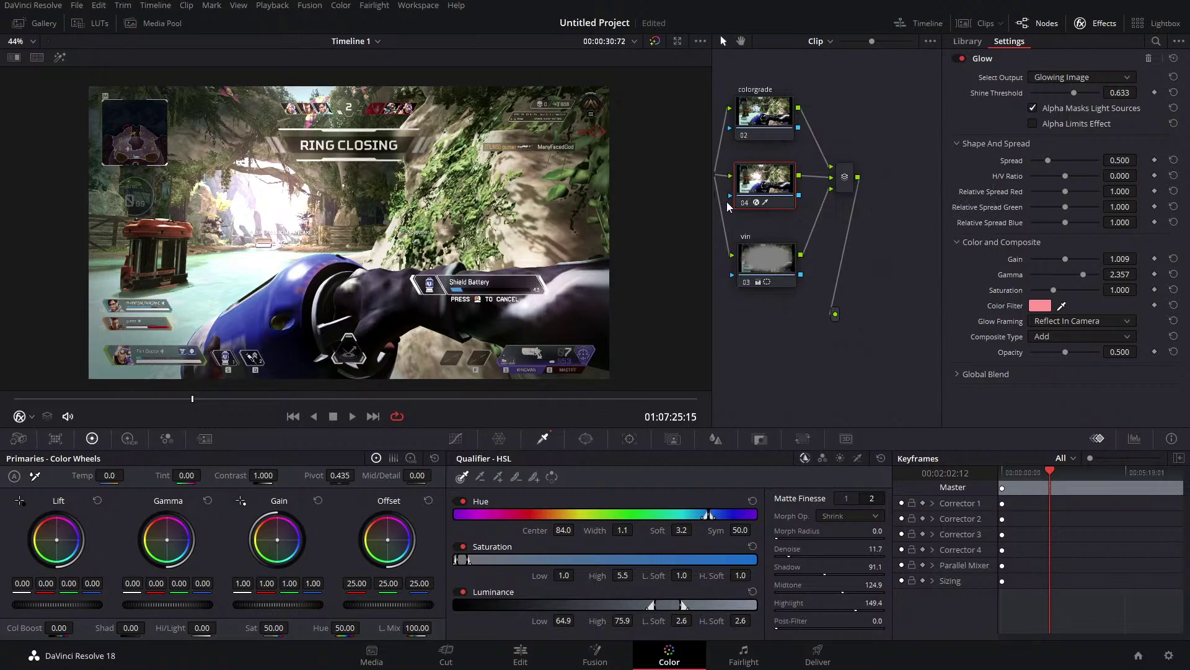
left_click_drag(715, 203, 829, 257)
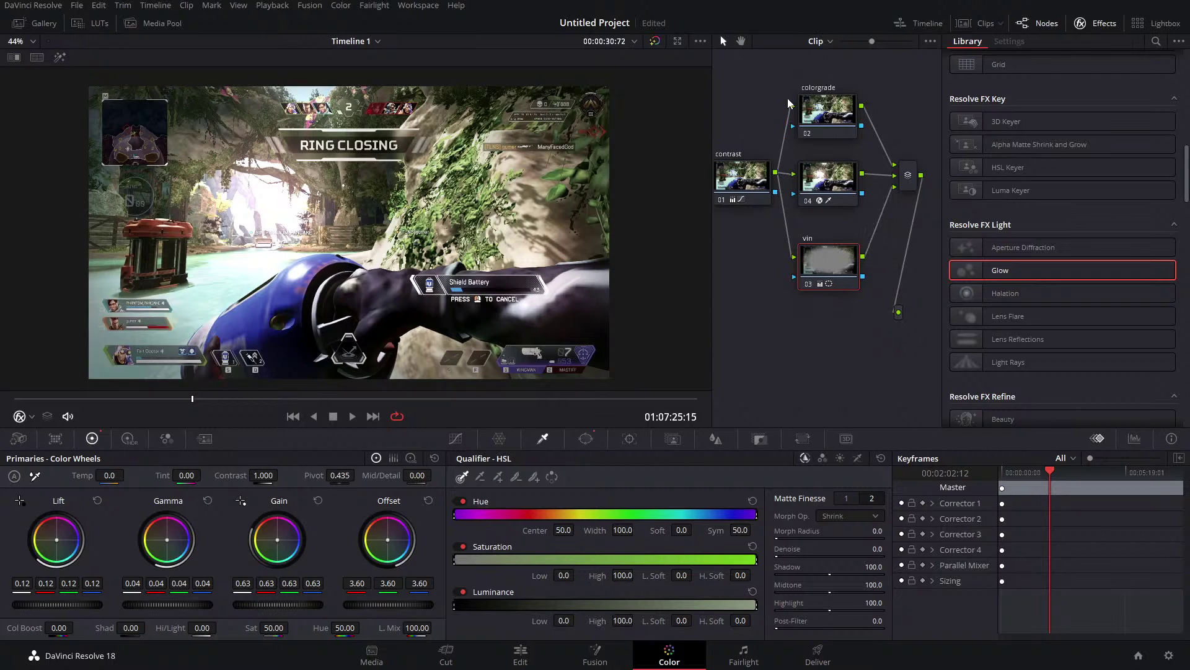
Toggle the glow node off and on to compare its effect on the frame, and select the colorgrade node.
left_click(821, 182)
left_click(807, 201)
left_click(806, 201)
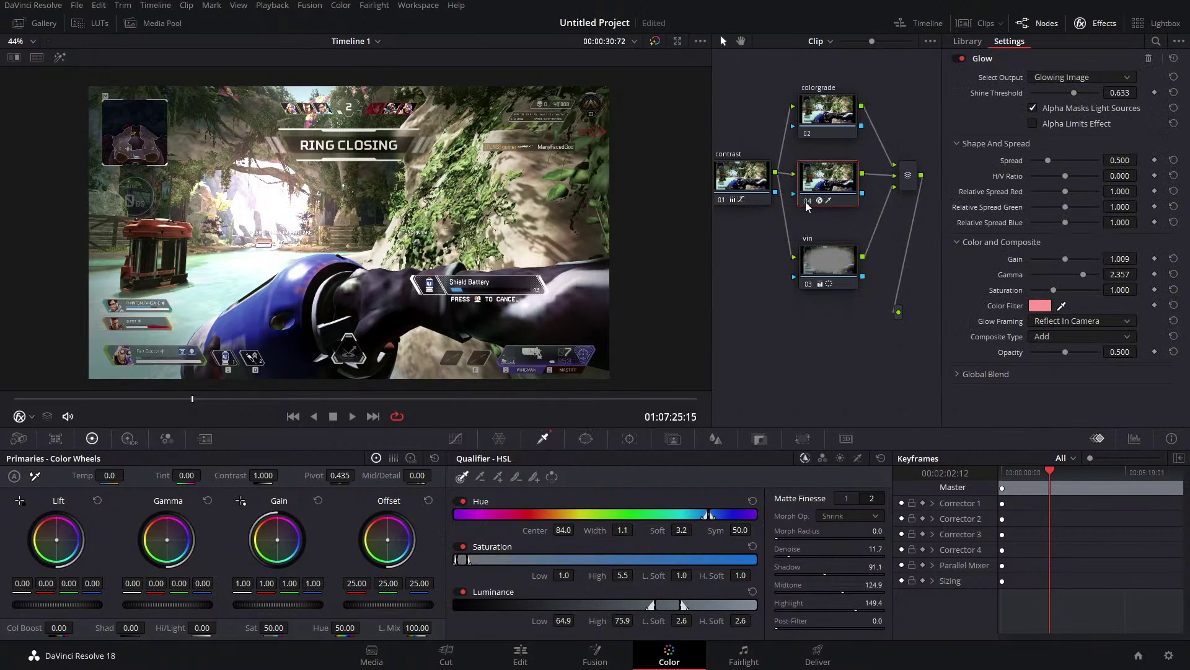
left_click(807, 200)
left_click(807, 201)
left_click(808, 116)
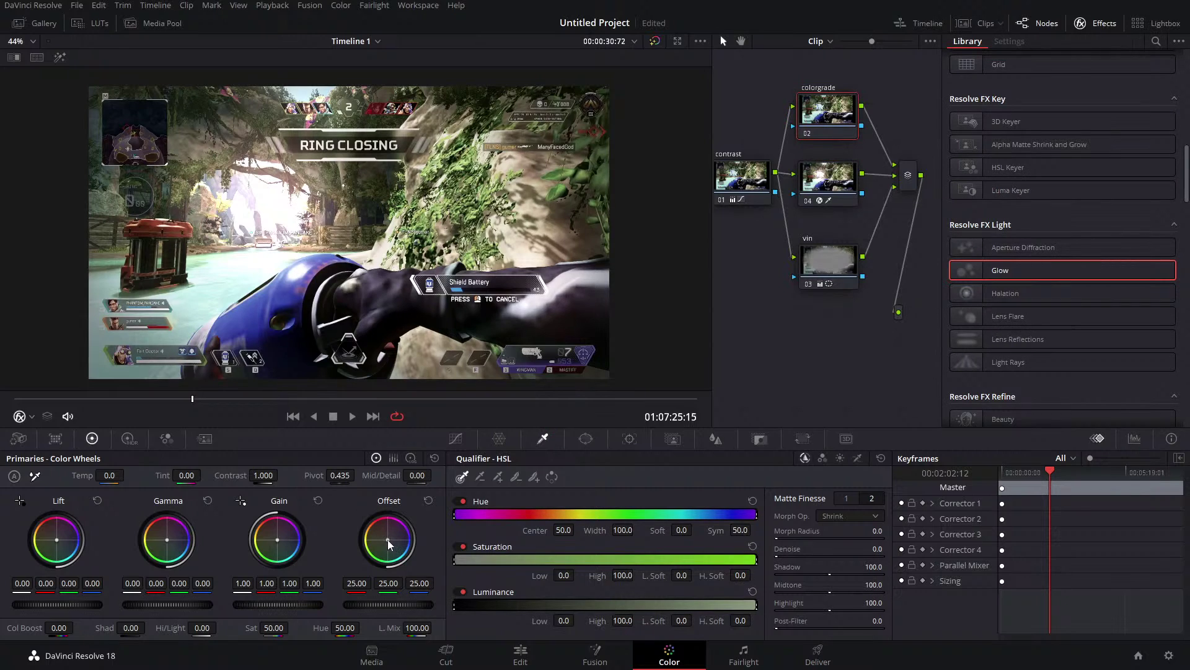
On the colorgrade node, shift Offset toward teal (1.18, 30.75, 32.20) and Gamma toward red (0.17, -0.04, -0.01).
left_click_drag(388, 539, 390, 550)
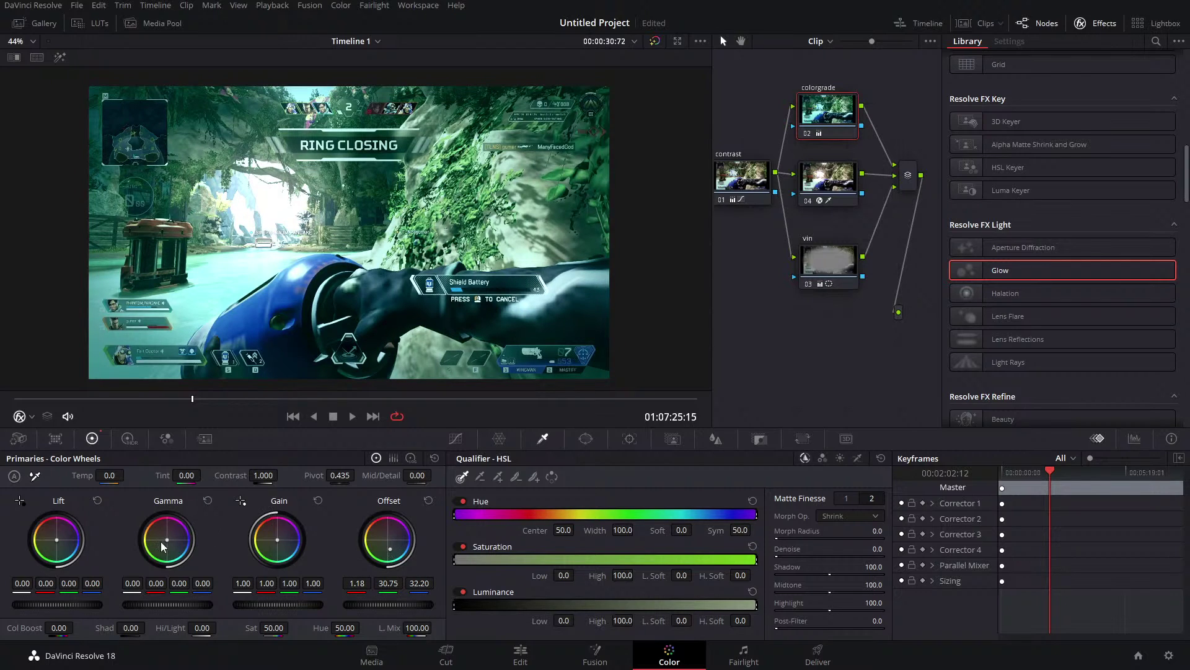
left_click_drag(168, 544, 165, 528)
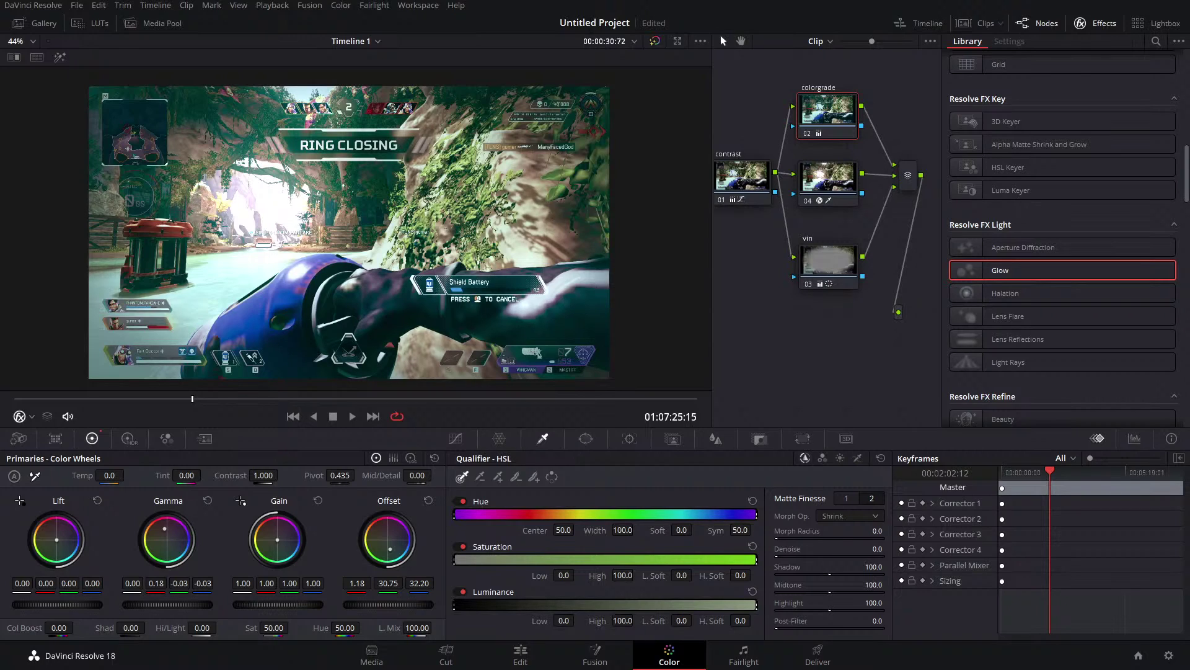
left_click_drag(164, 528, 164, 530)
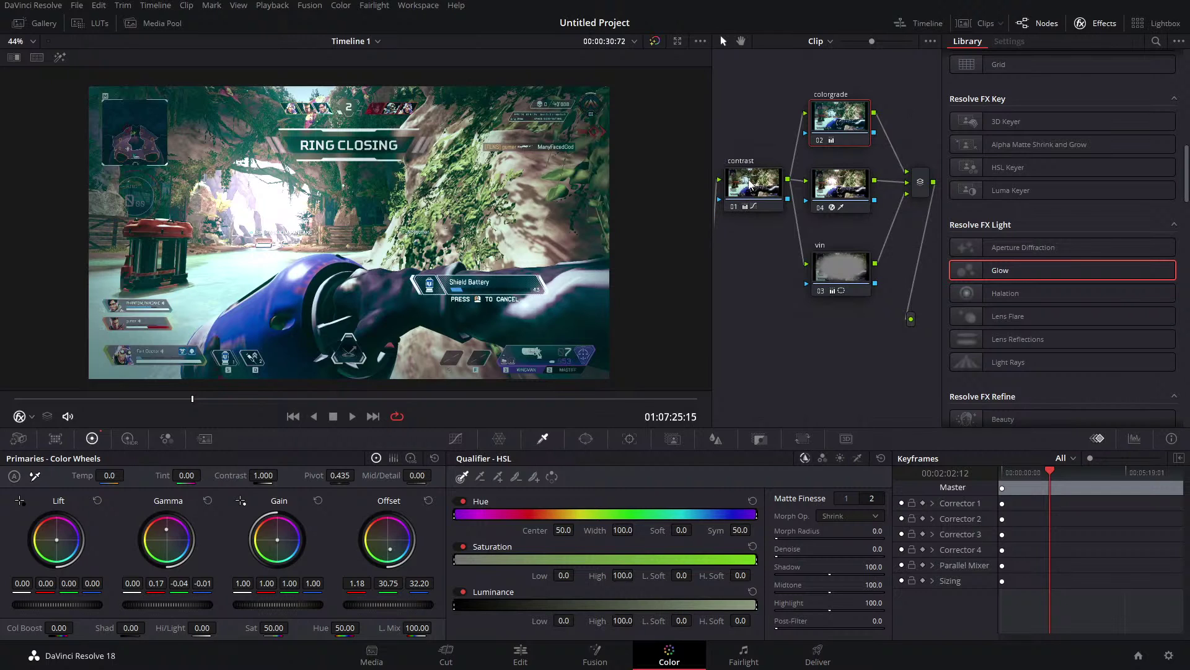
Compare the picture with the contrast, 04, vin and colorgrade nodes switched off and on.
left_click(733, 207)
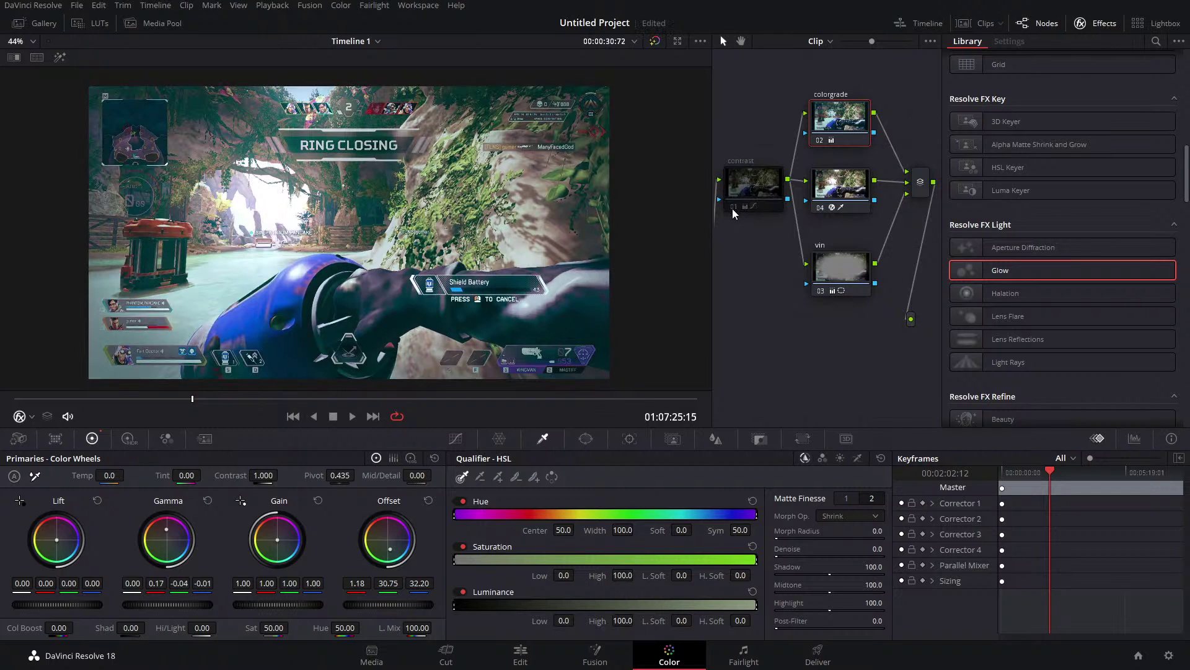
left_click(733, 206)
left_click(733, 206)
left_click(732, 209)
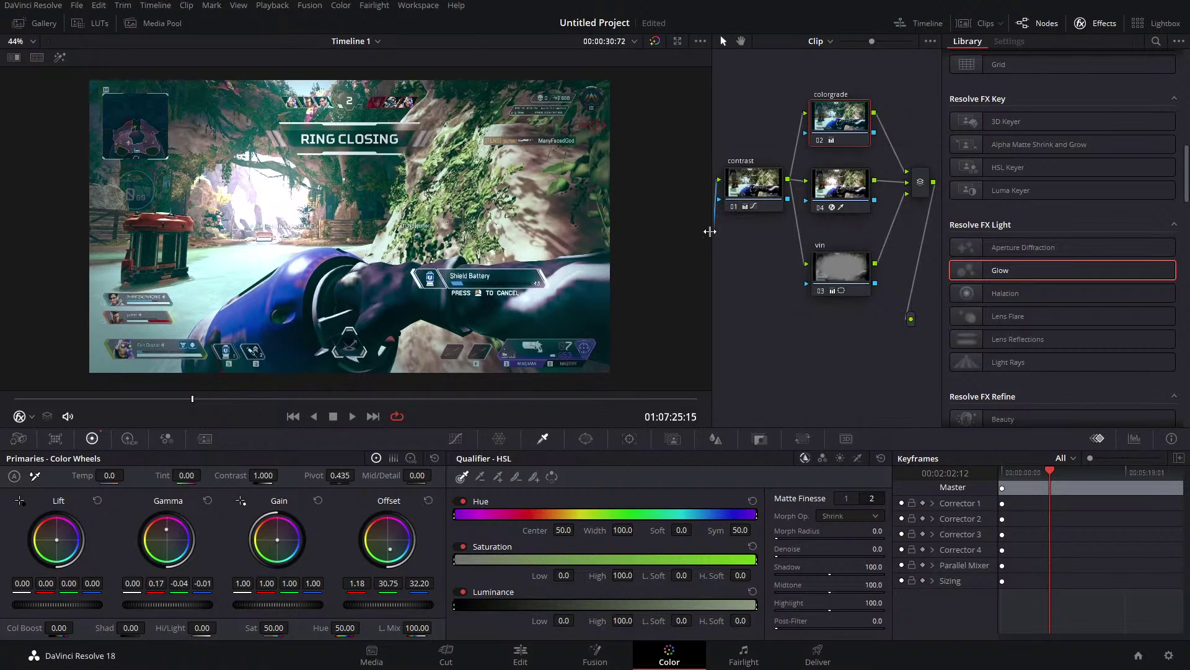
left_click(735, 207)
left_click(734, 206)
left_click(735, 206)
left_click(824, 207)
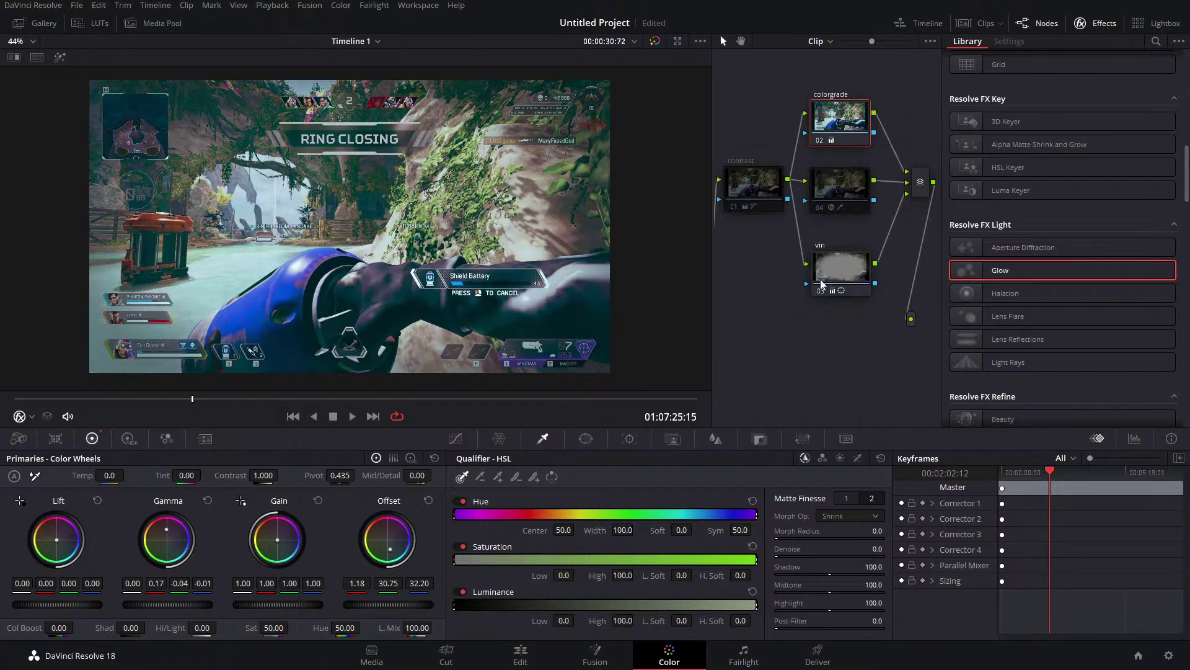
left_click(818, 289)
left_click(817, 289)
left_click(820, 209)
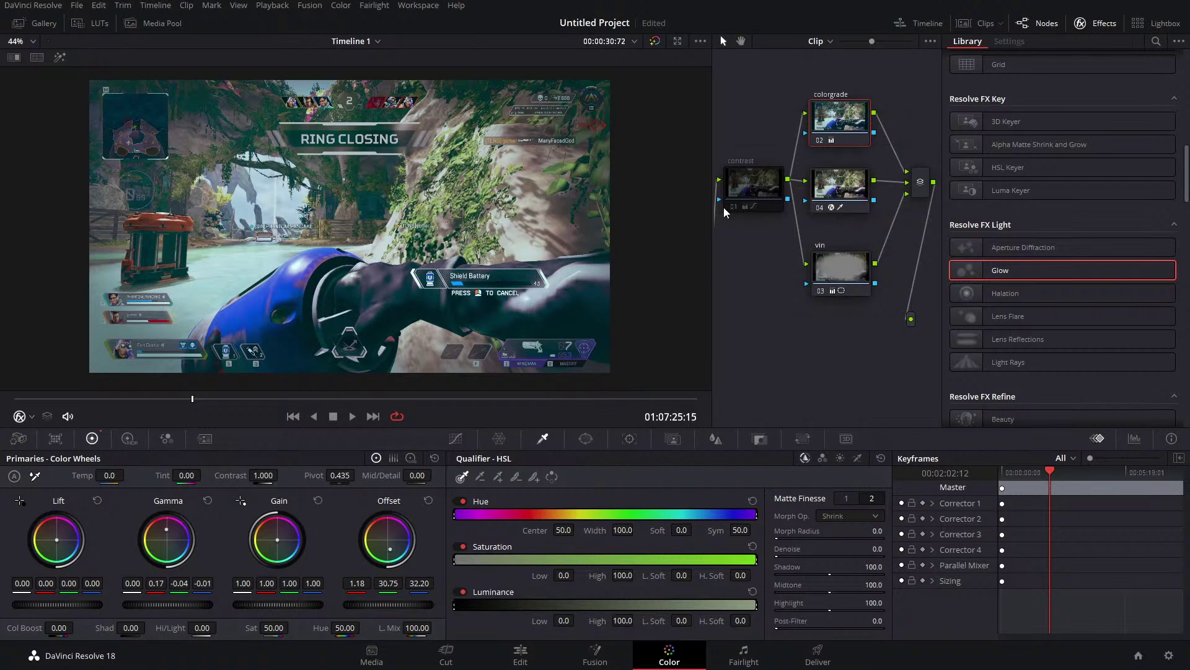
left_click(730, 211)
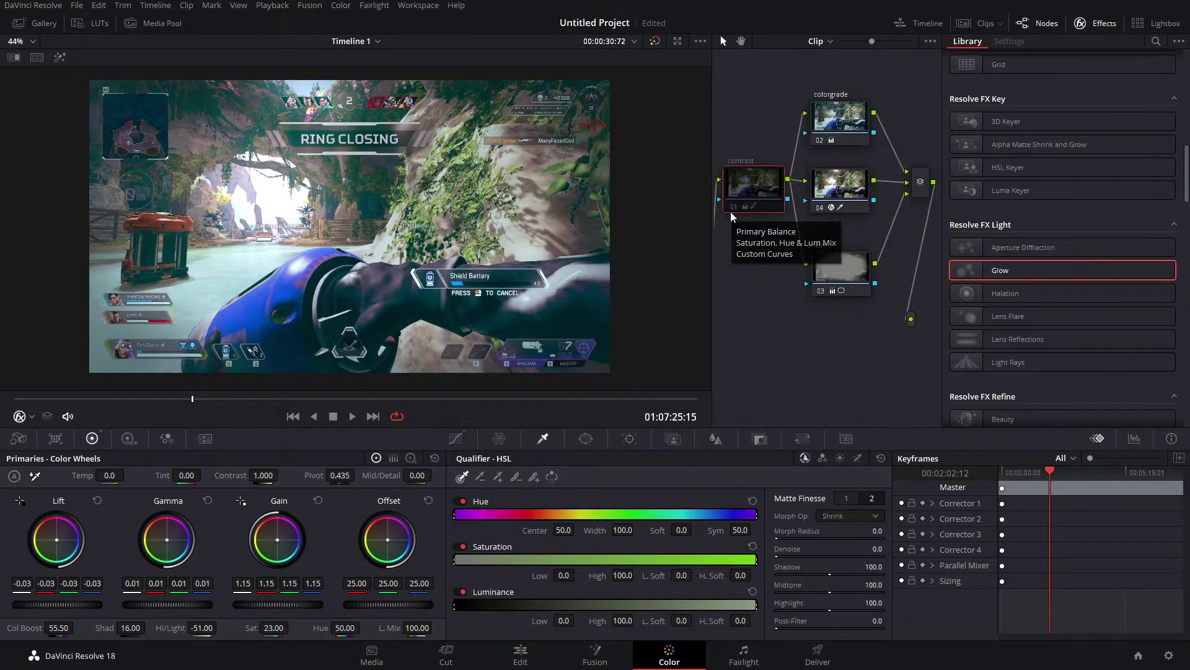
left_click(732, 207)
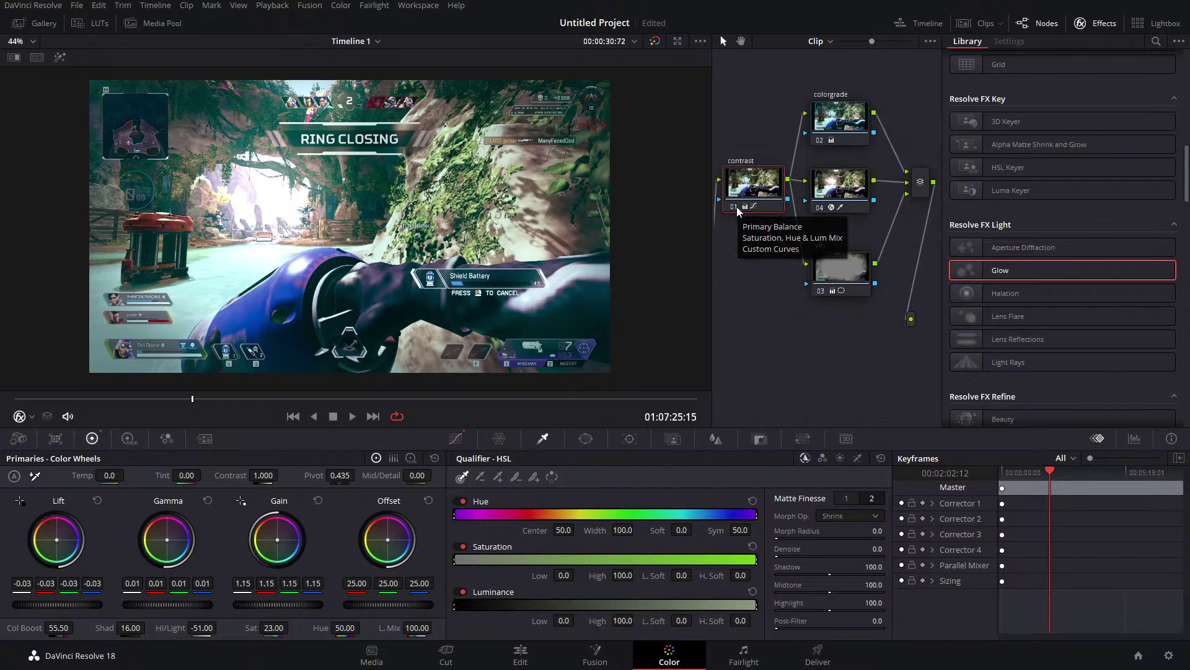
mouse_move(404, 272)
left_mouse_down()
mouse_move(377, 268)
mouse_move(392, 263)
left_mouse_up()
scroll(392, 267, "down", 2)
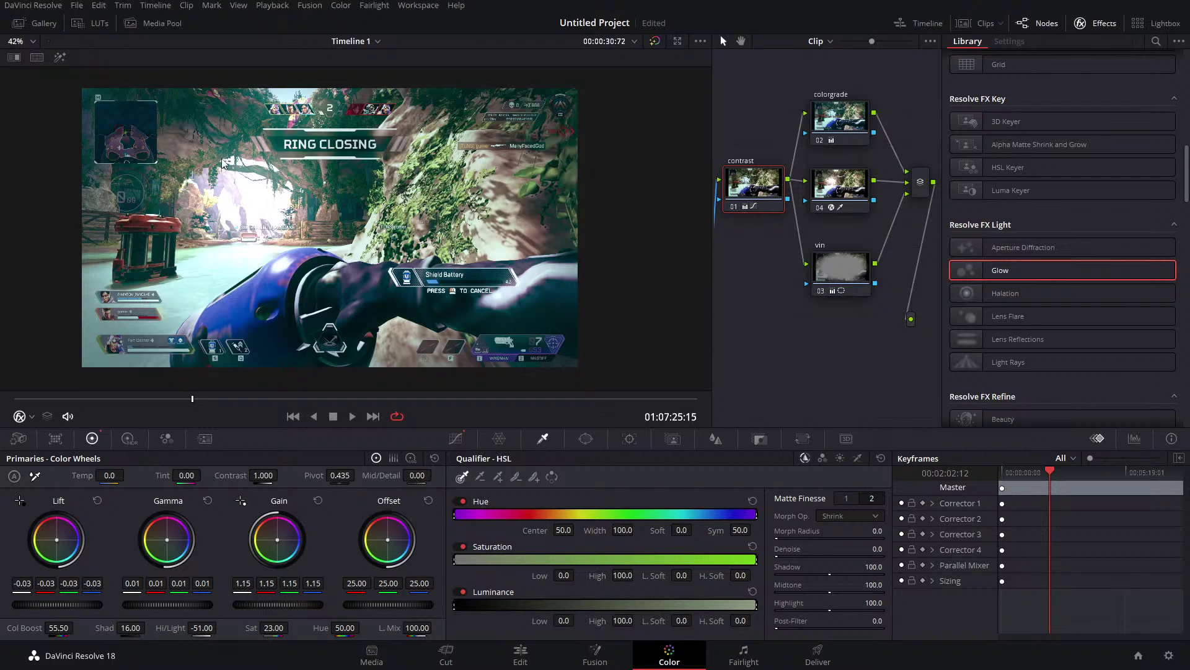
left_click(820, 139)
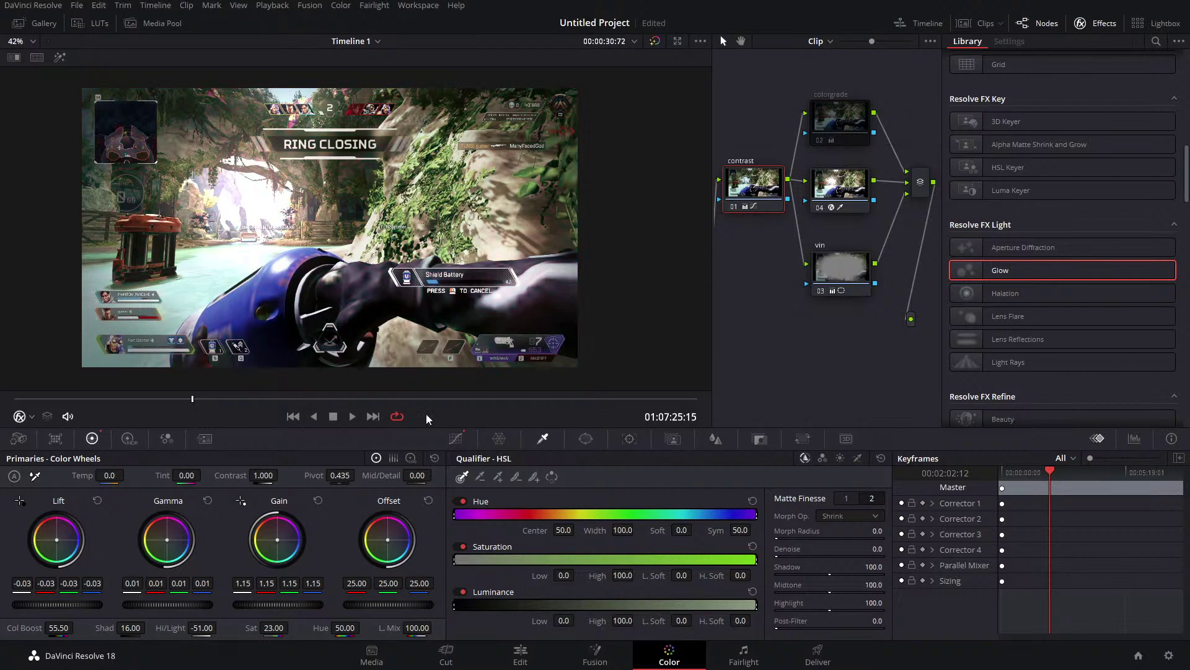
left_click(819, 139)
On the colorgrade node, set the Offset RGB to 4.03, 28.40, 40.81 and the Lift RGB to 0.01, -0.00, -0.03.
left_click(835, 127)
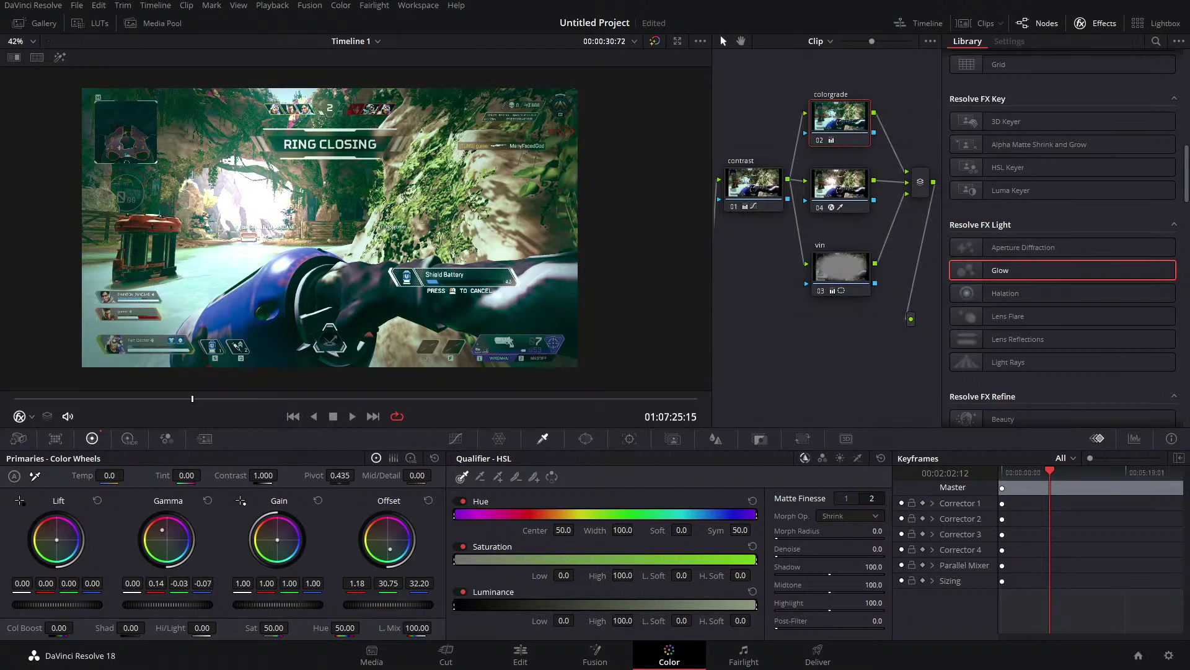
left_click_drag(391, 548, 393, 548)
left_click_drag(58, 541, 55, 538)
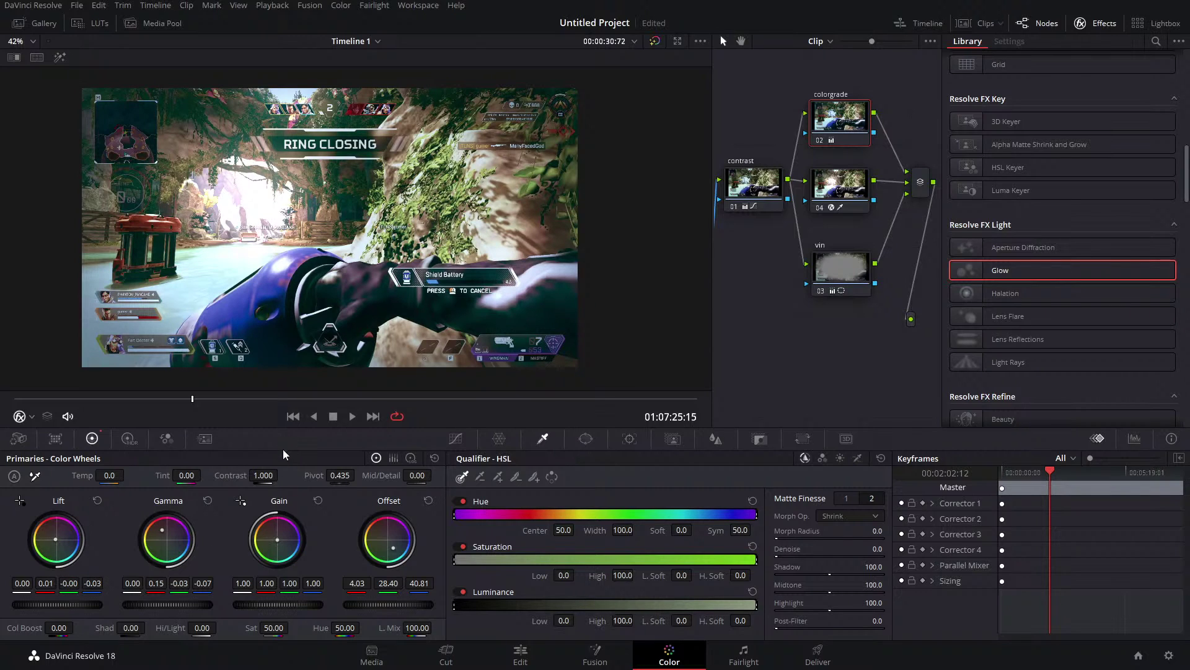
Set the colorgrade node's Gain RGB to 0.90, 1.03, 0.95 and its Lift RGB to 0.06, -0.02, -0.01.
left_click_drag(278, 541, 278, 540)
left_click_drag(279, 540, 278, 540)
left_click_drag(67, 541, 58, 543)
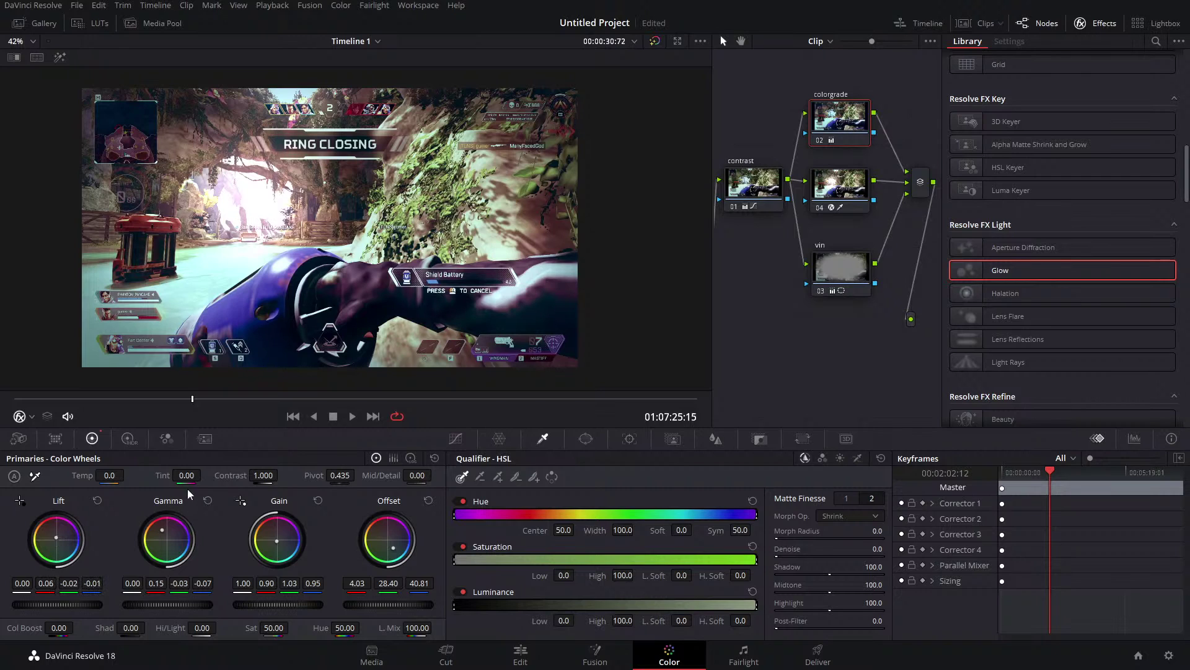
Compare the picture with the colorgrade node and the vin node each switched off and on.
left_click(819, 139)
left_click(819, 140)
left_click(820, 140)
left_click(819, 139)
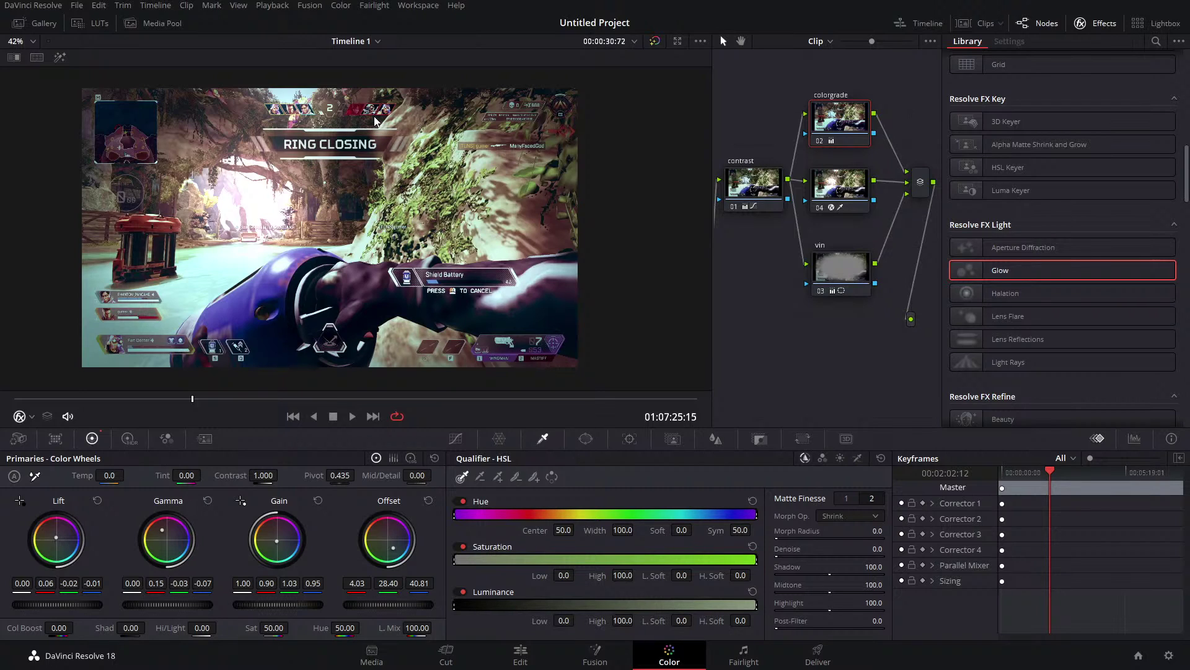
left_click(822, 290)
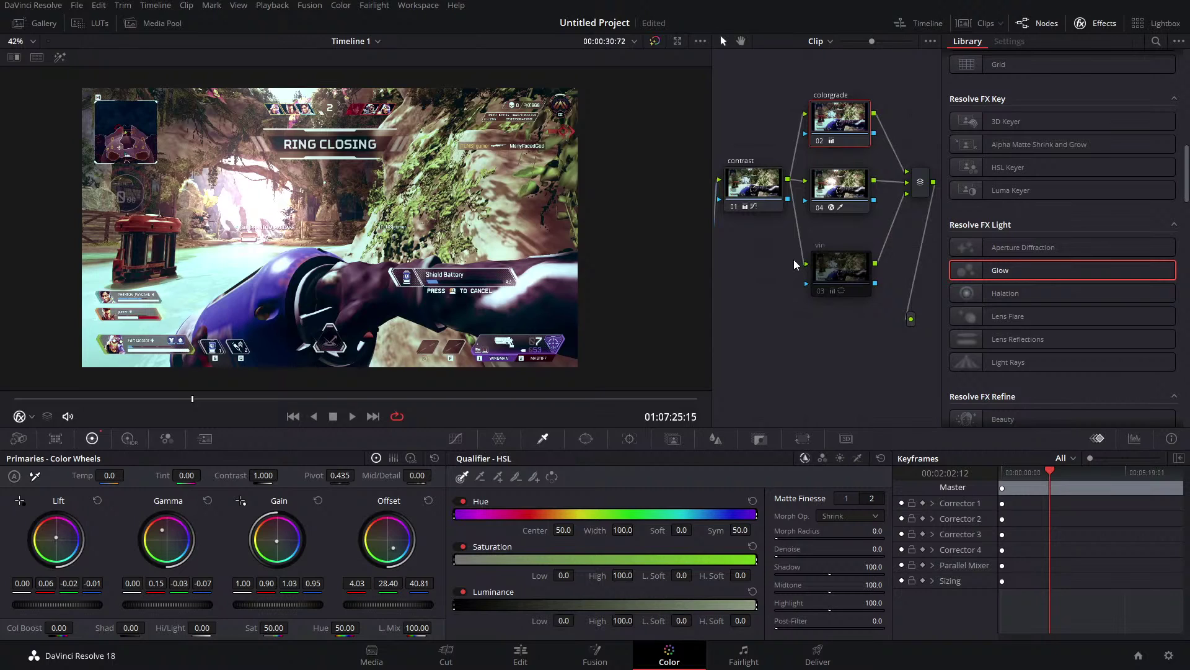
left_click(822, 288)
left_click(822, 288)
left_click(822, 288)
On the vin node, lower the Offset to 5.80 and the Lift to 0.09, checking the picture with the node off and on.
left_click(833, 282)
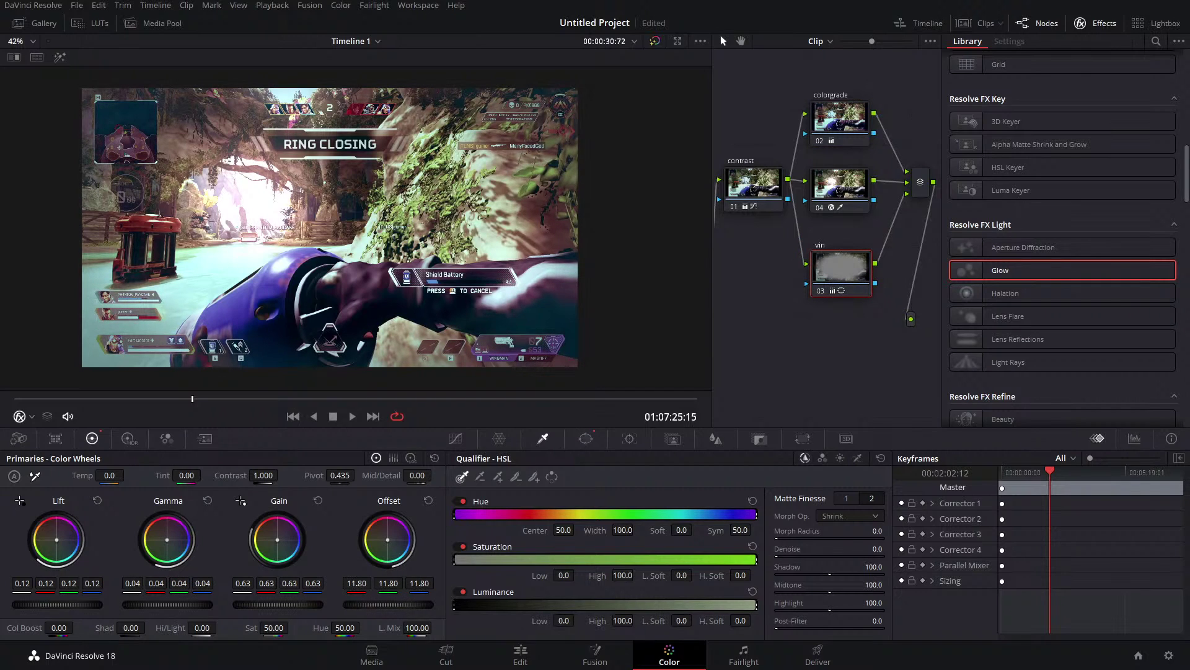
mouse_move(397, 604)
left_mouse_down()
mouse_move(366, 604)
mouse_move(421, 604)
mouse_move(409, 605)
left_mouse_up()
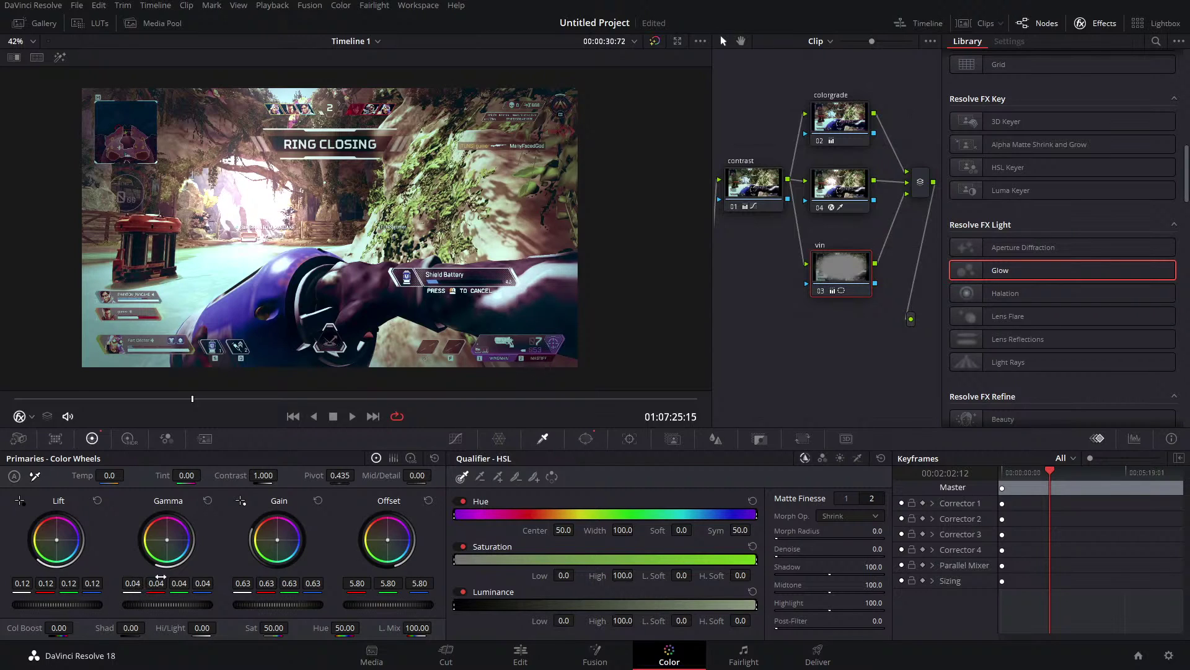
left_click_drag(85, 603, 66, 603)
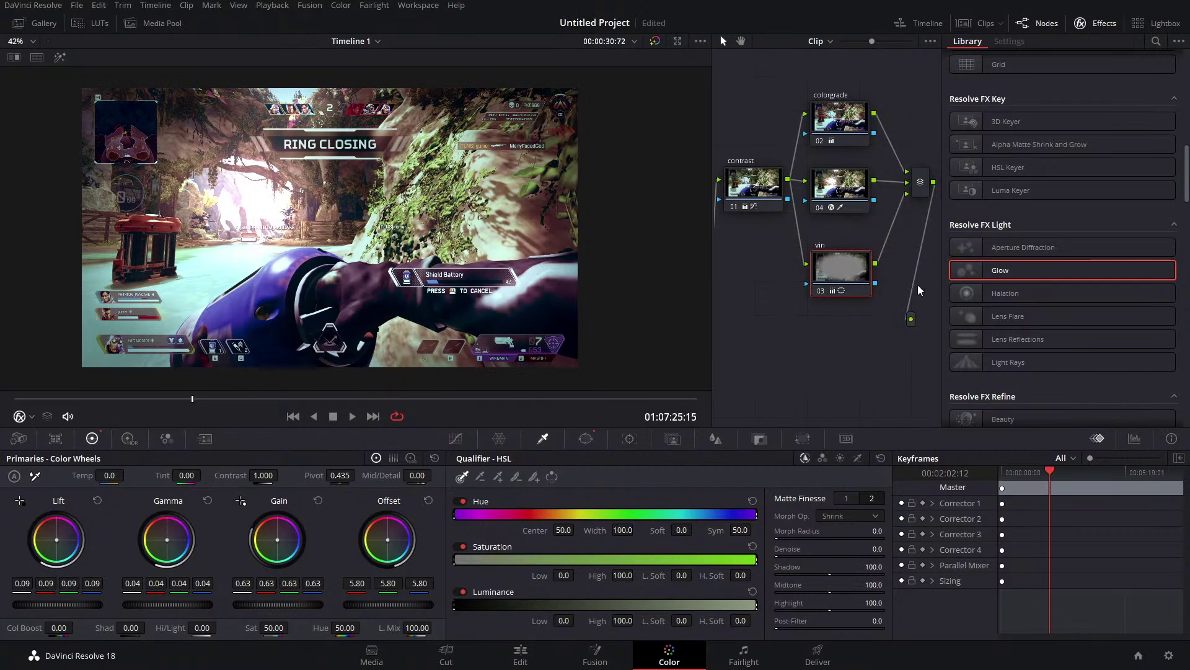
left_click(818, 291)
left_click(820, 291)
left_click(819, 292)
left_click(820, 291)
Raise the vin node's Gain to 0.99 and compare the vignette with the node off and on.
left_click_drag(266, 605, 310, 604)
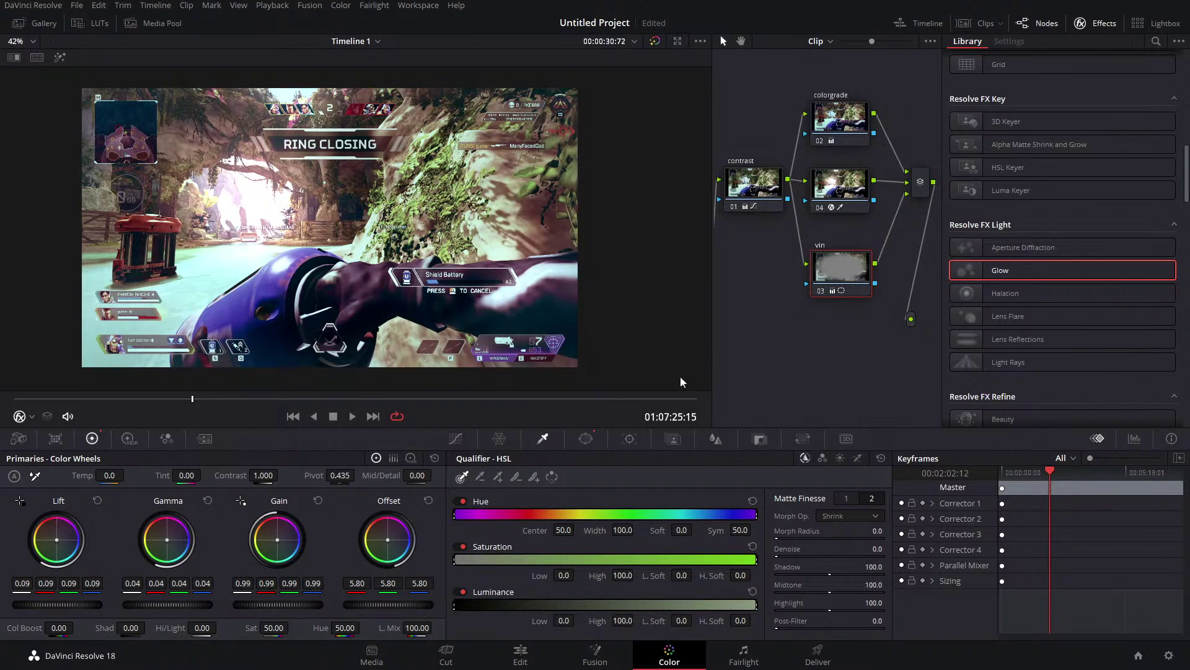
left_click(825, 294)
left_click(824, 293)
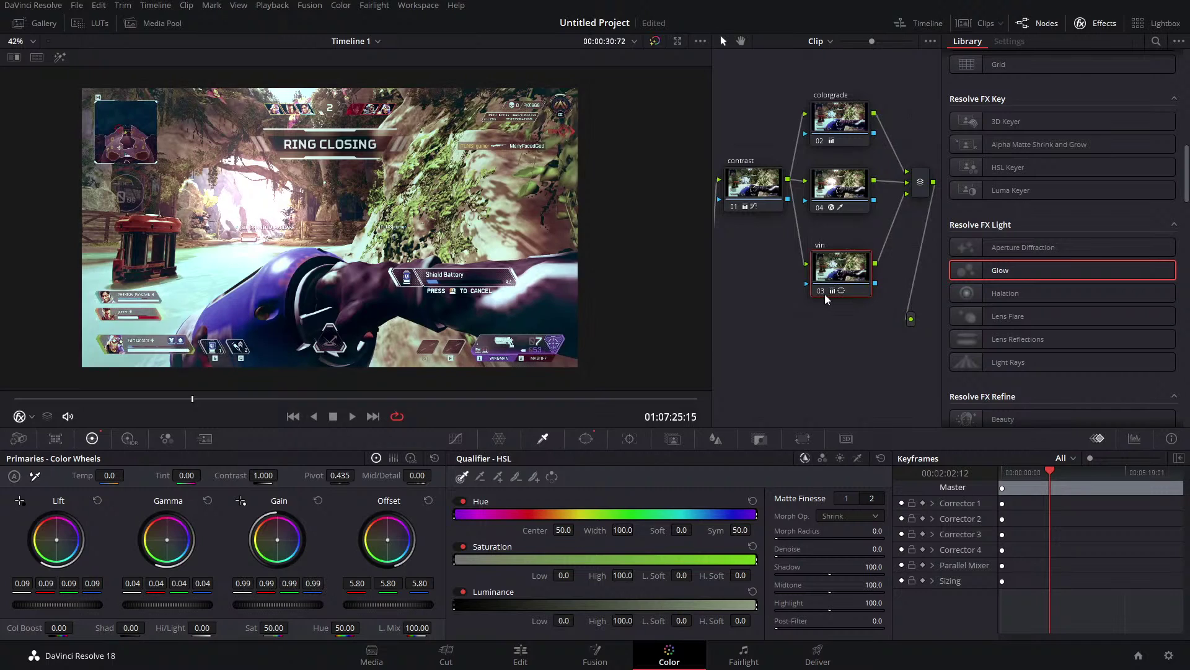
left_click(824, 294)
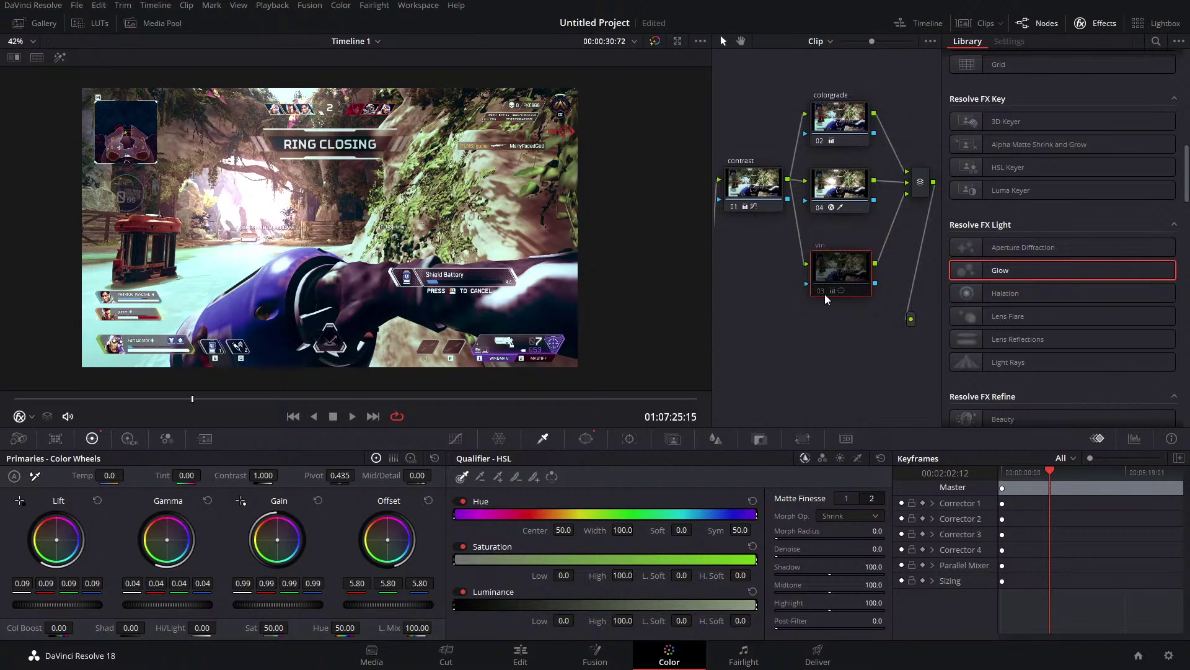
left_click(825, 294)
left_click(824, 294)
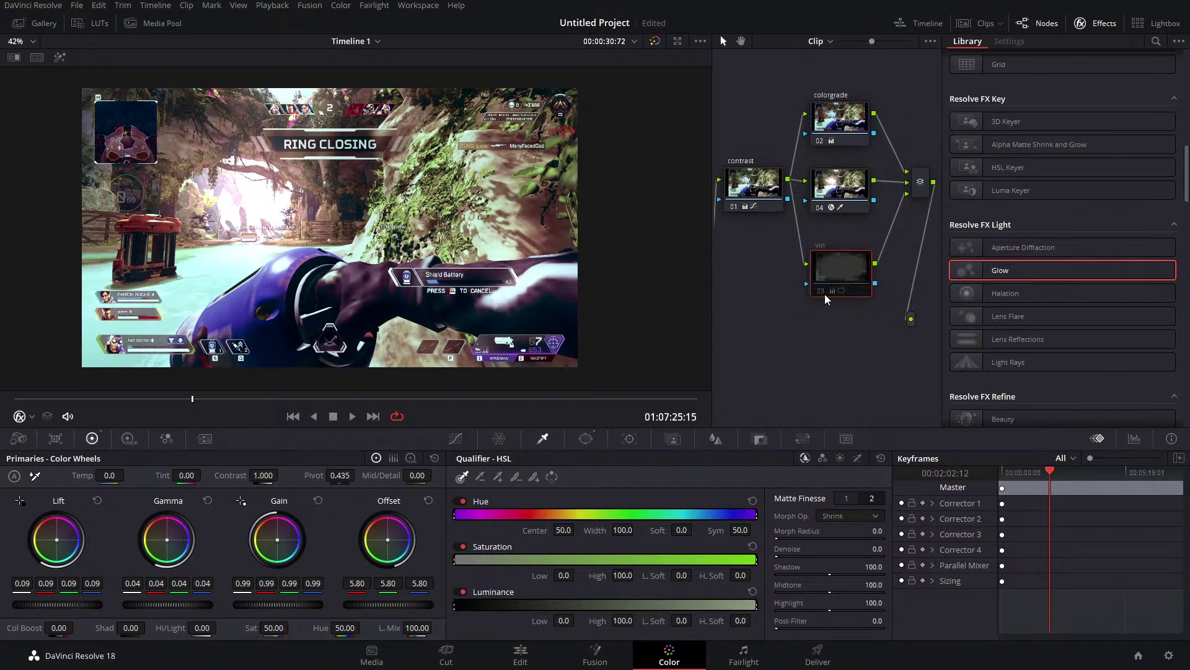
left_click(824, 294)
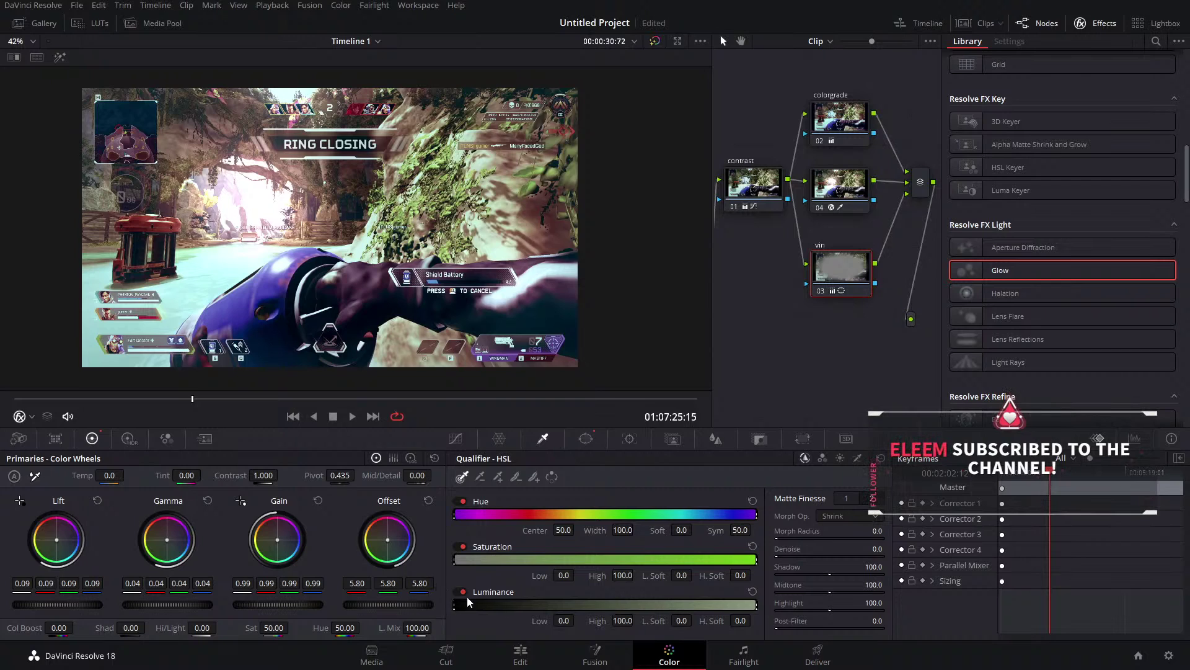
Lower the vin node's Offset to -1.90 and compare the darker vignette with the node off and on.
left_click_drag(411, 608, 359, 608)
left_click(823, 291)
left_click(822, 291)
left_click(822, 291)
left_click(822, 290)
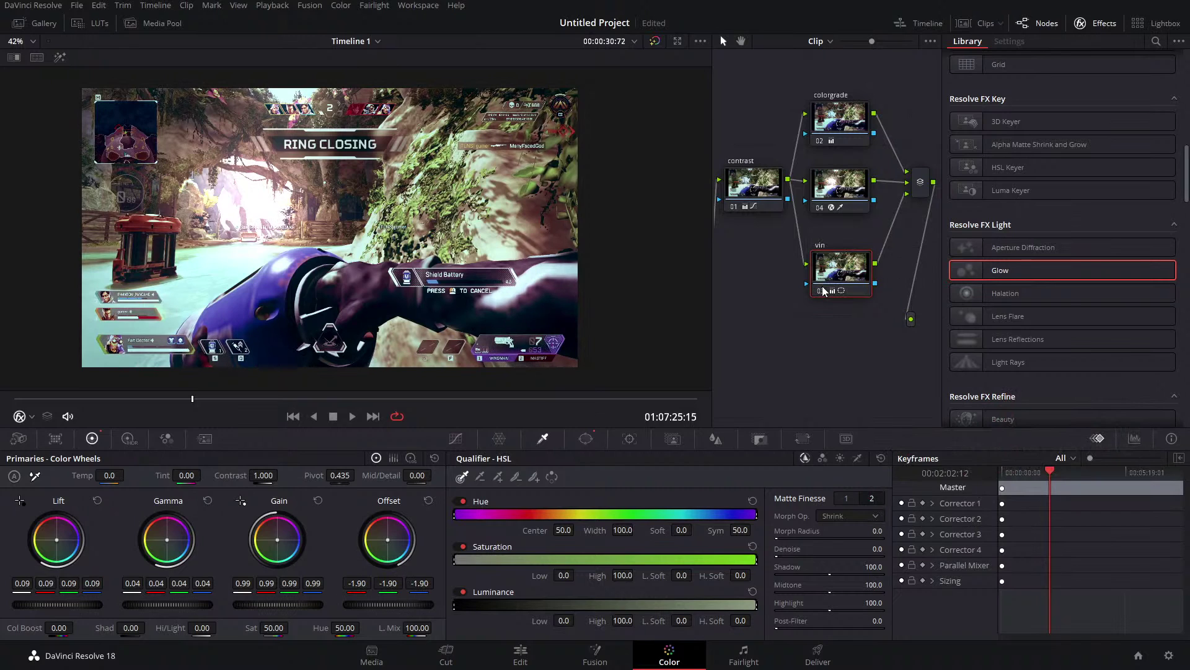
Enlarge the vin node's circular window slightly beyond the frame edges and adjust its outer softness.
left_click(586, 440)
mouse_move(626, 230)
left_mouse_down()
mouse_move(600, 230)
mouse_move(620, 231)
mouse_move(611, 228)
left_mouse_up()
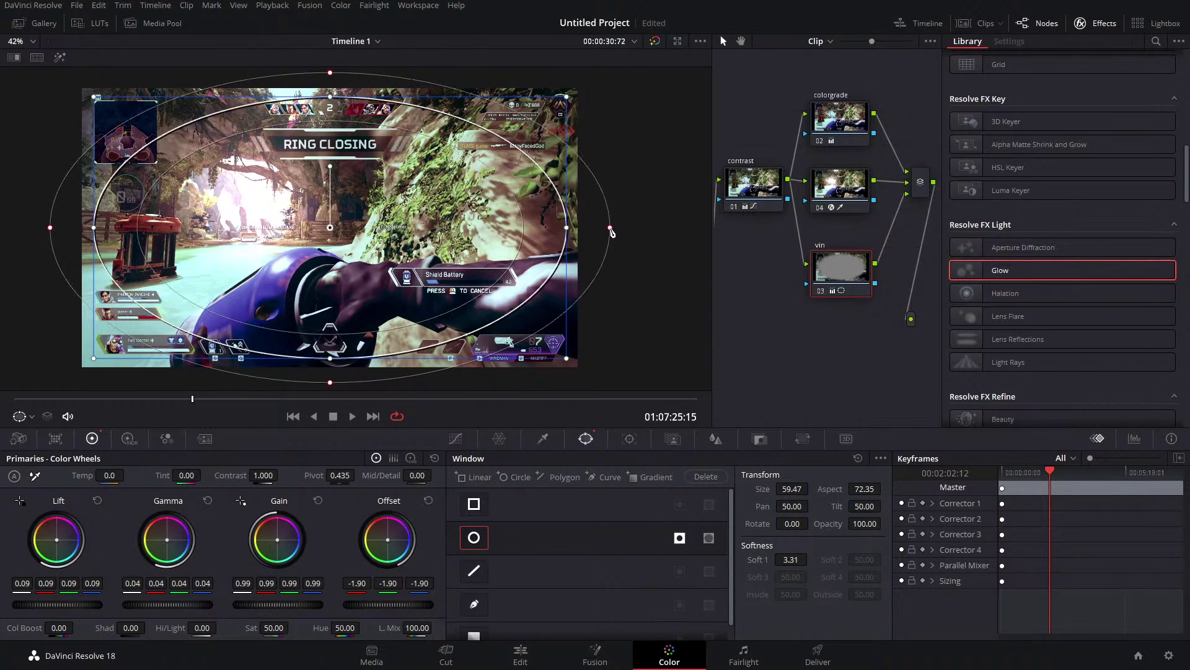
left_click_drag(569, 98, 595, 97)
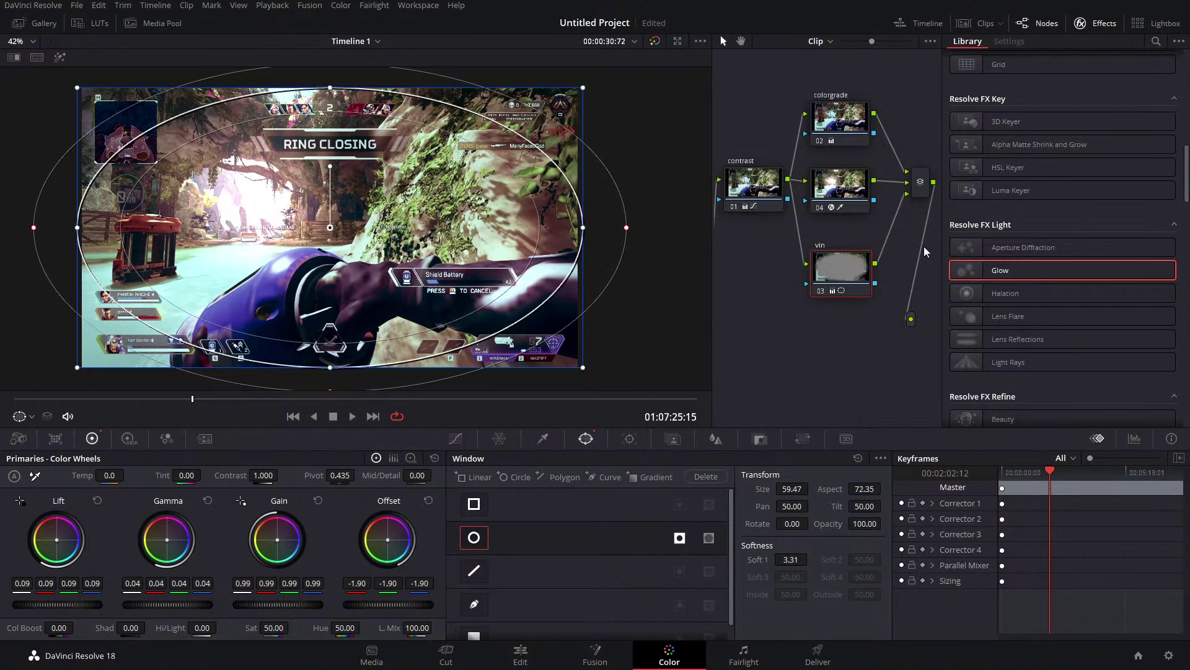
Compare the picture with the colorgrade node off and on, and node 04 off and on at 01:07:21:20.
left_click(824, 133)
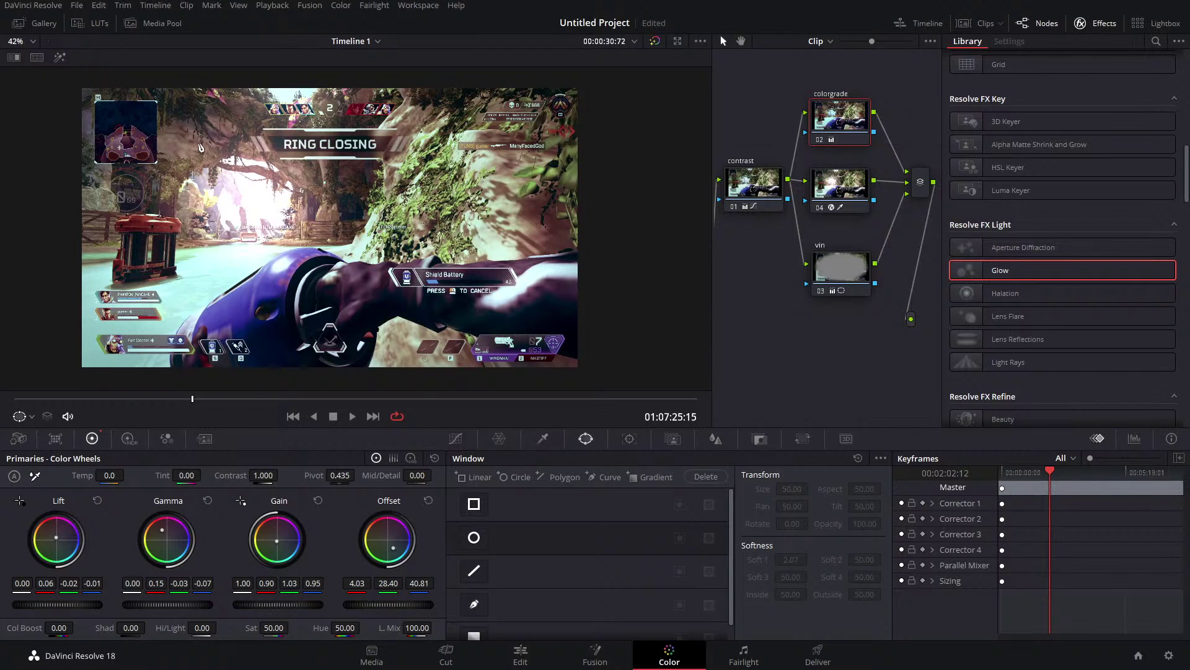
left_click(817, 141)
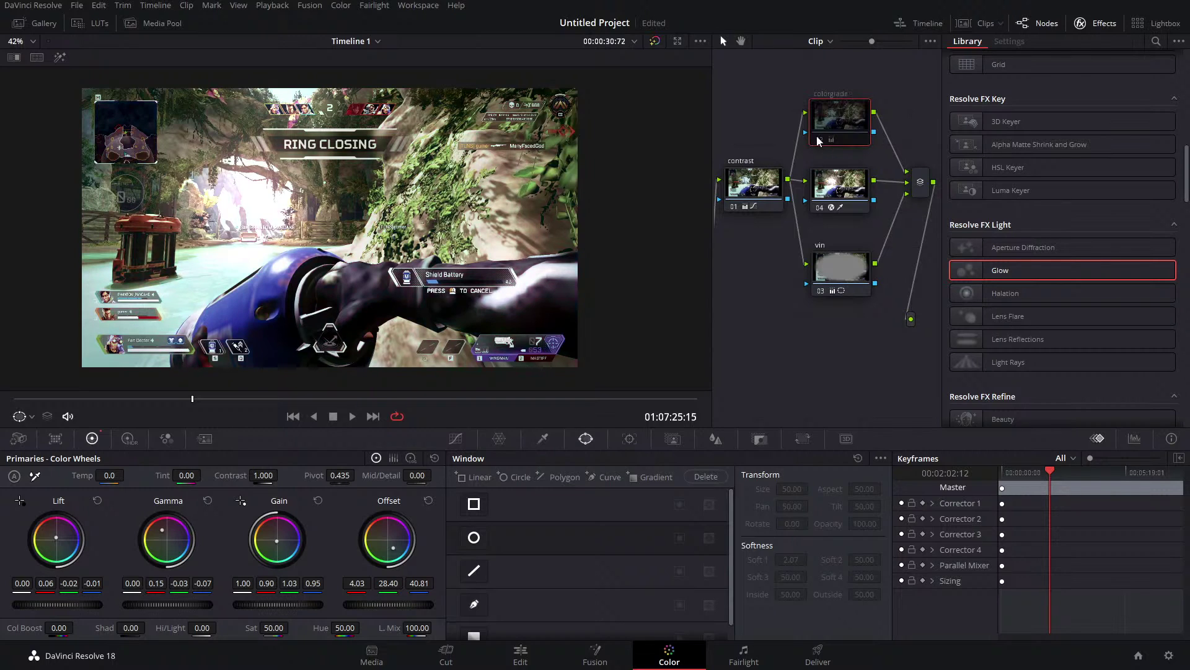
left_click(818, 141)
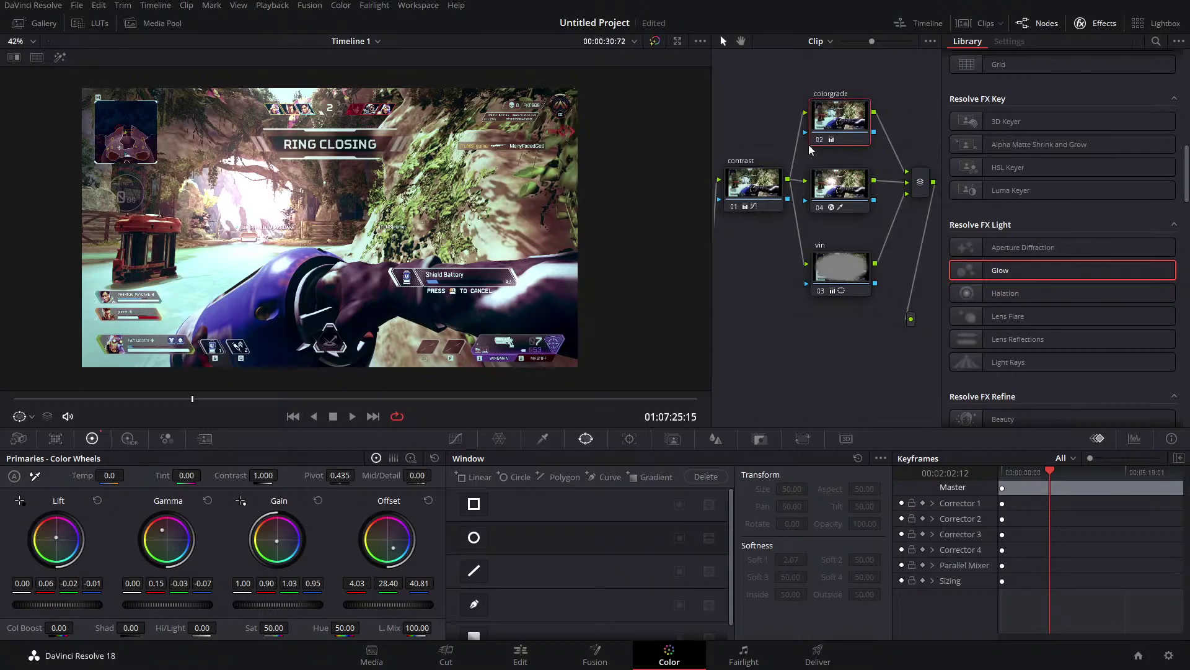
mouse_move(194, 400)
left_mouse_down()
mouse_move(223, 398)
mouse_move(170, 400)
left_mouse_up()
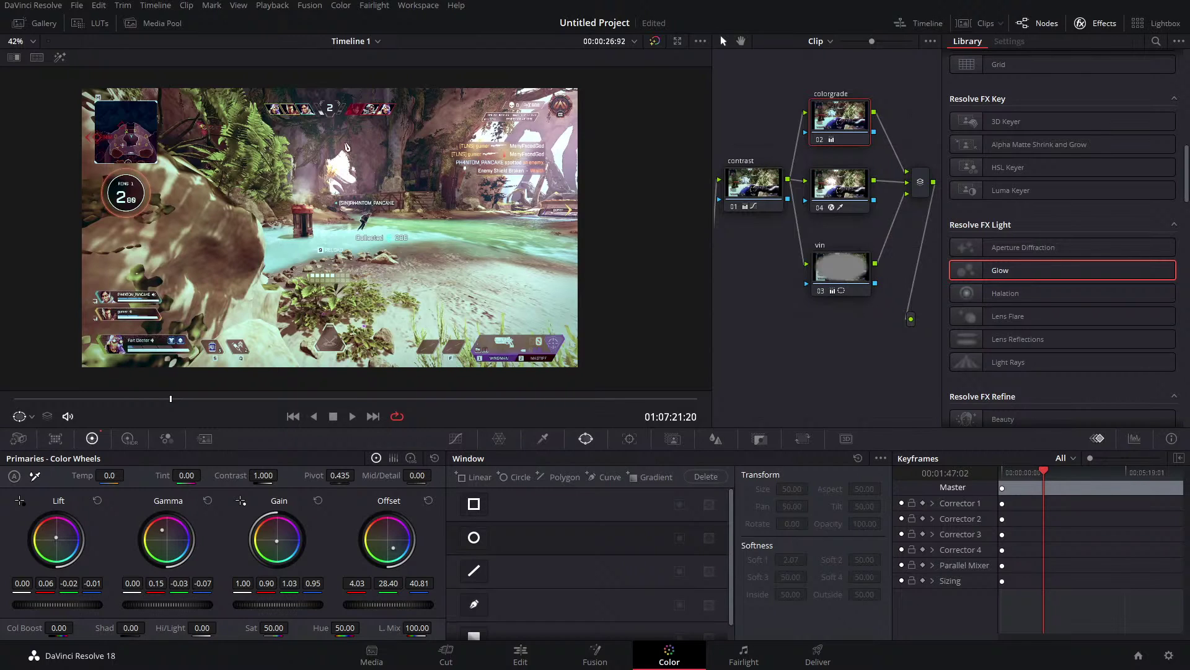
left_click(820, 209)
left_click(820, 209)
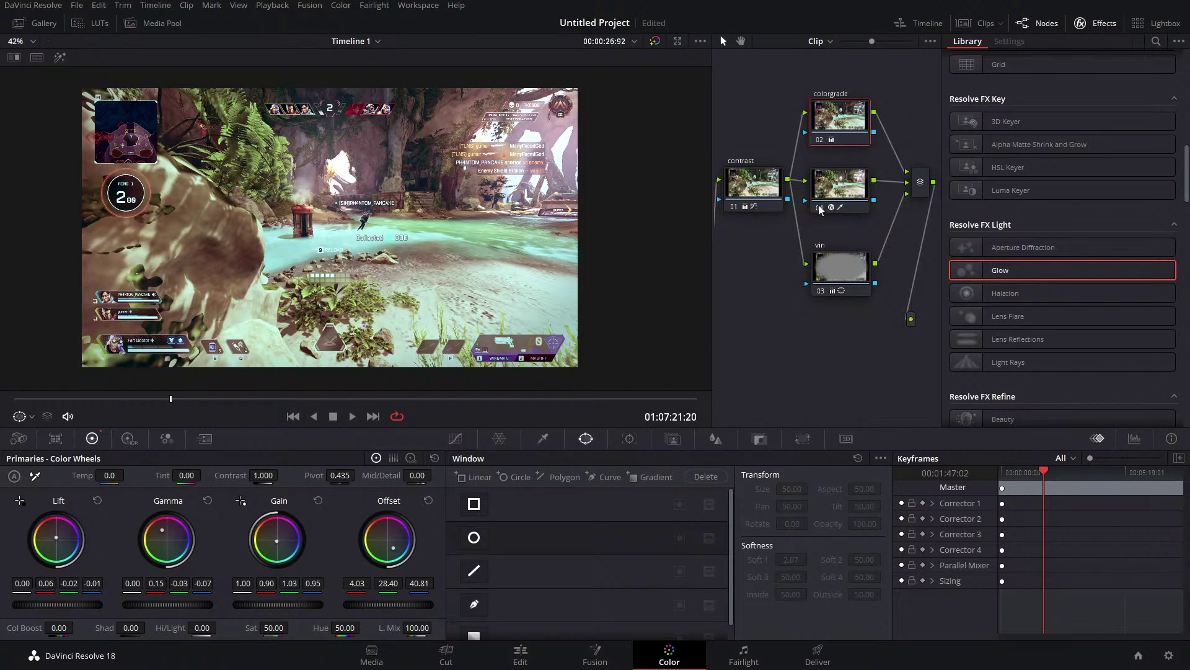
left_click(820, 208)
left_click(820, 208)
Review the grade on earlier frames around 01:07:01:06 and 01:07:02:11, and return to the Ring Closing shot at 01:07:25:08.
left_click_drag(179, 398, 52, 415)
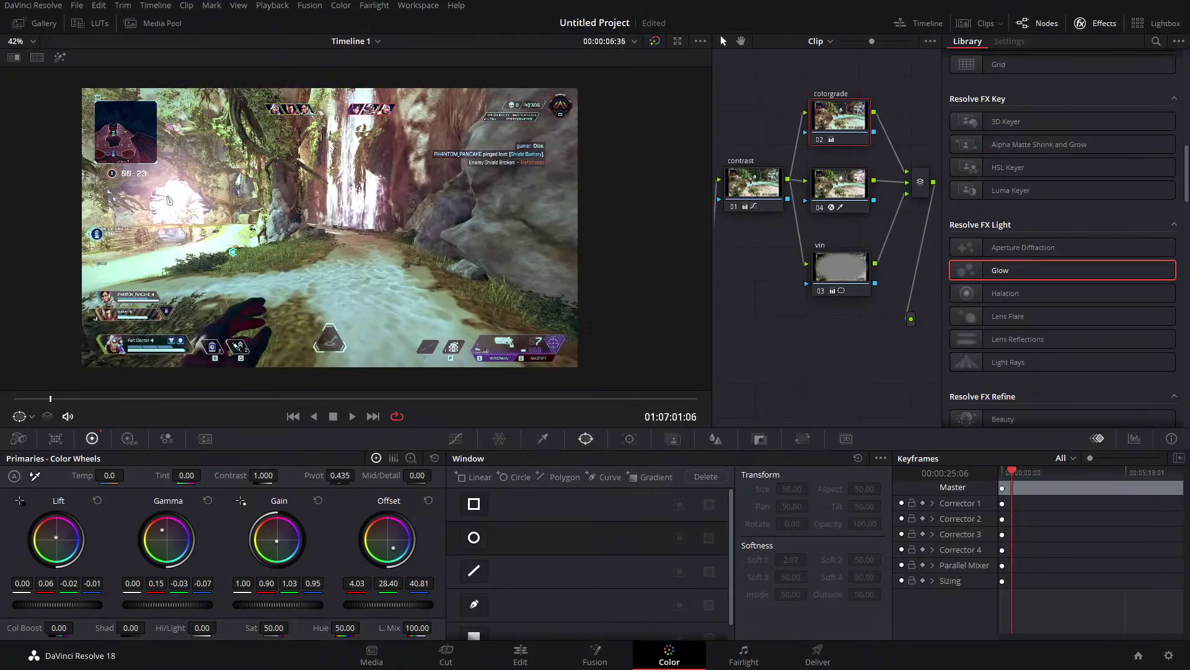
left_click(43, 401)
left_click_drag(42, 404, 59, 408)
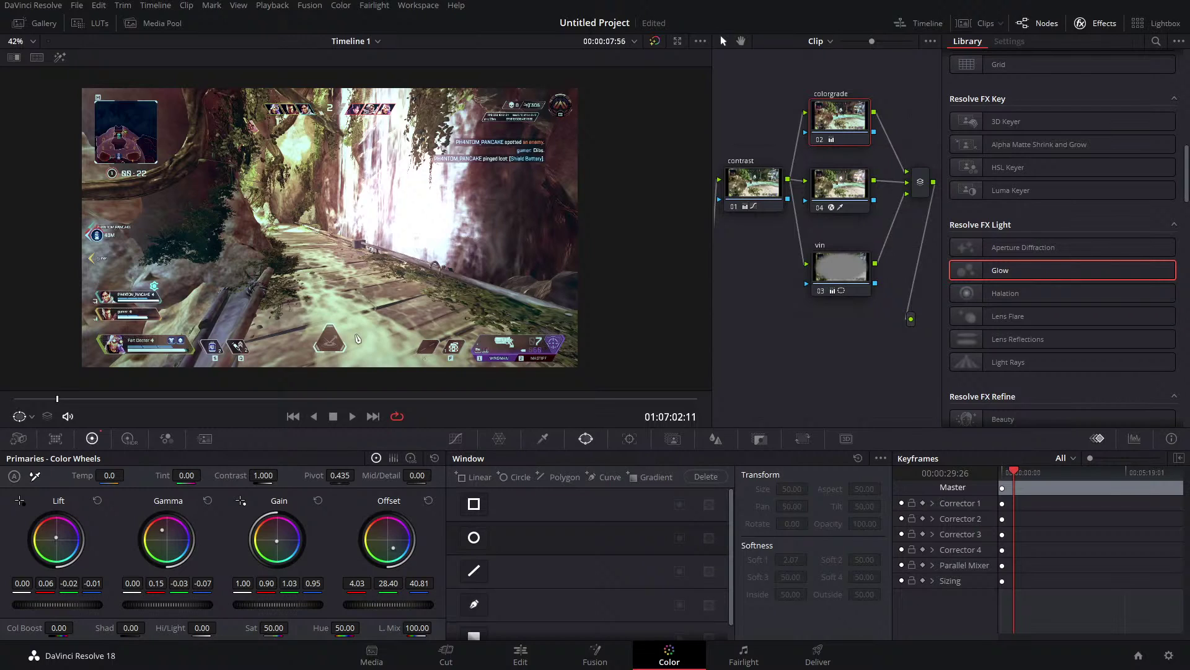
left_click_drag(56, 398, 193, 405)
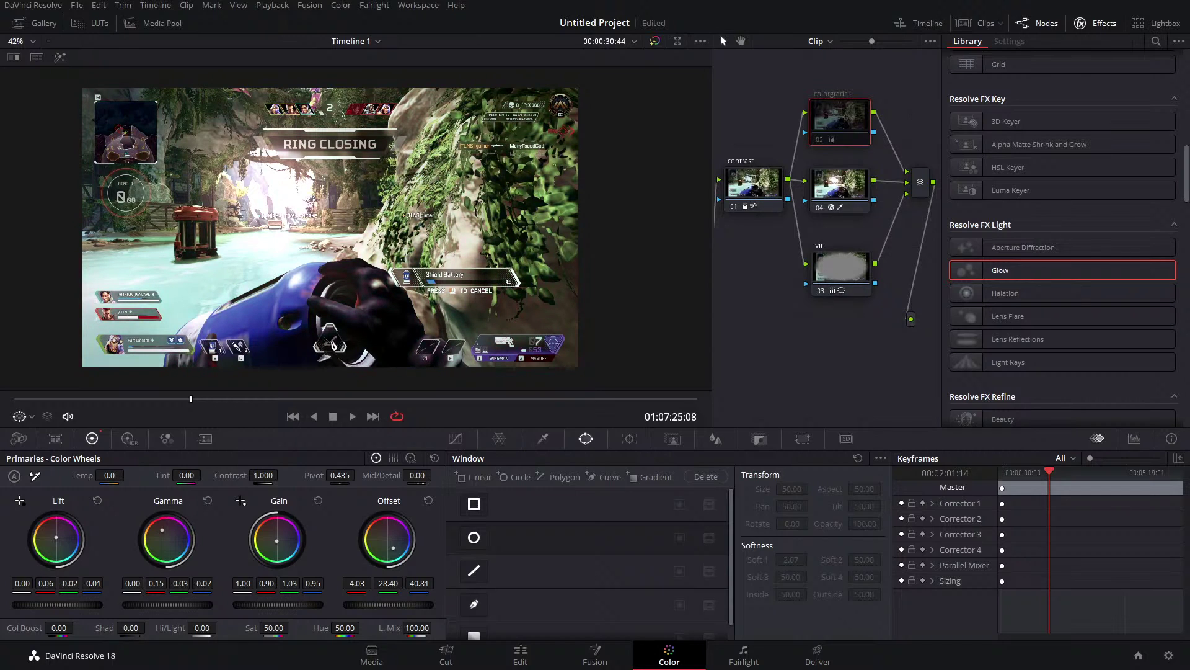
Compare a close-up of the character's hands at 01:07:25:08 with the colorgrade node off and on.
left_click_drag(381, 311, 414, 238)
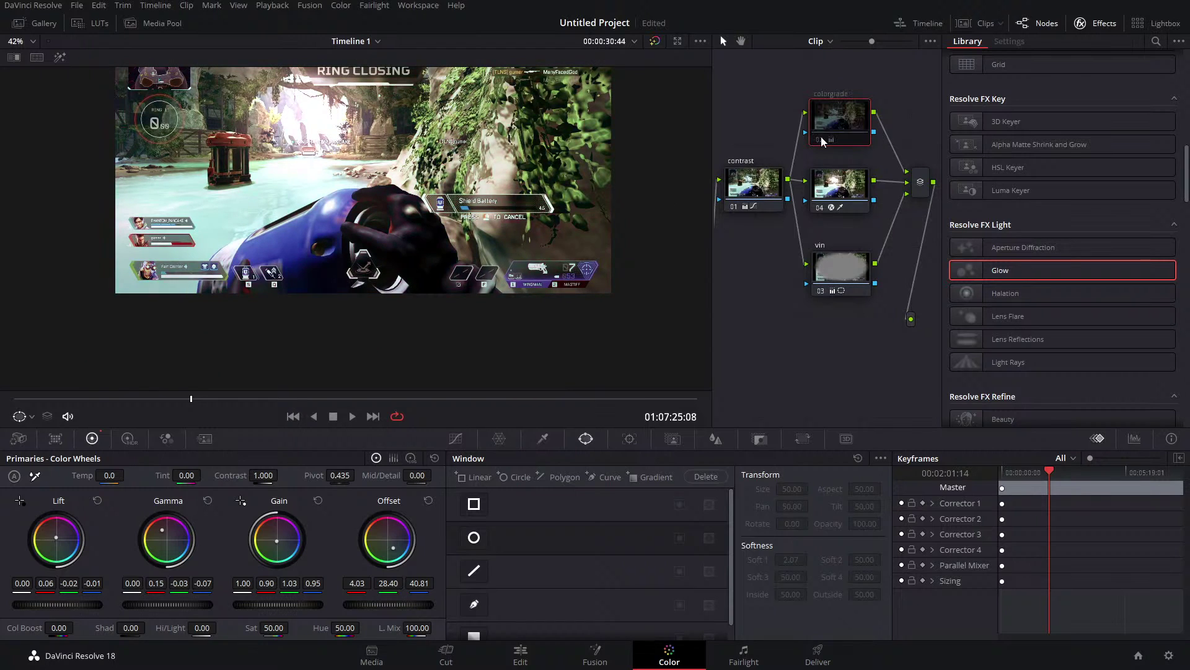
left_click_drag(376, 270, 374, 272)
scroll(374, 273, "up", 2)
left_click_drag(373, 299, 385, 247)
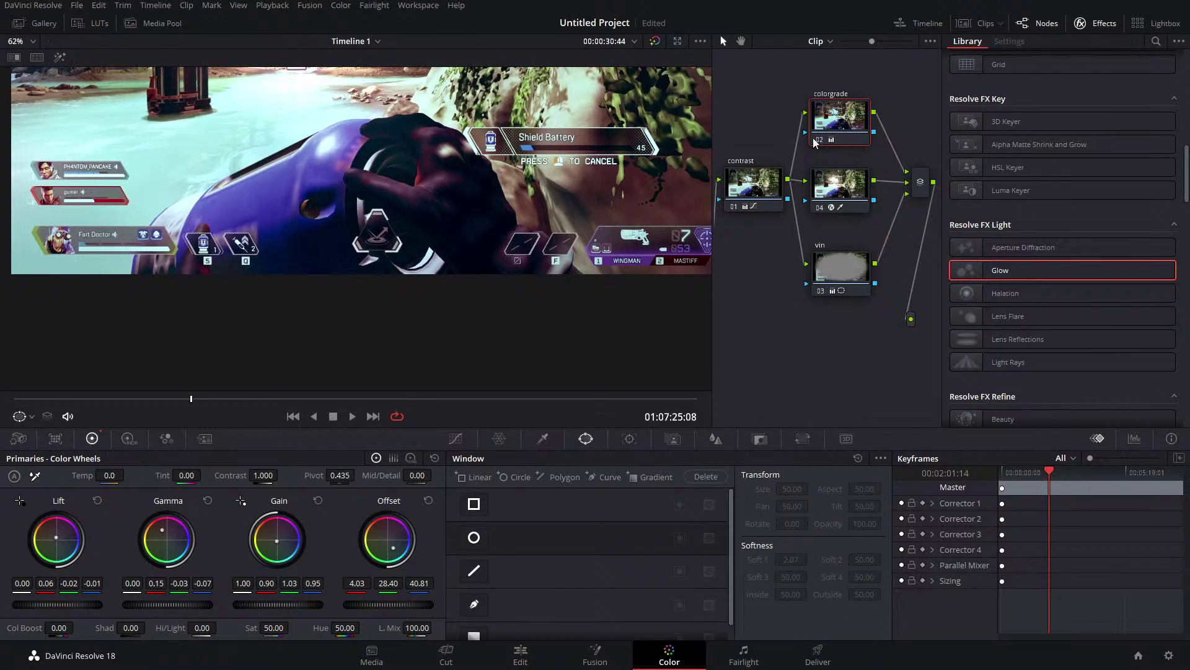
left_click(815, 139)
left_click(815, 140)
left_click(814, 140)
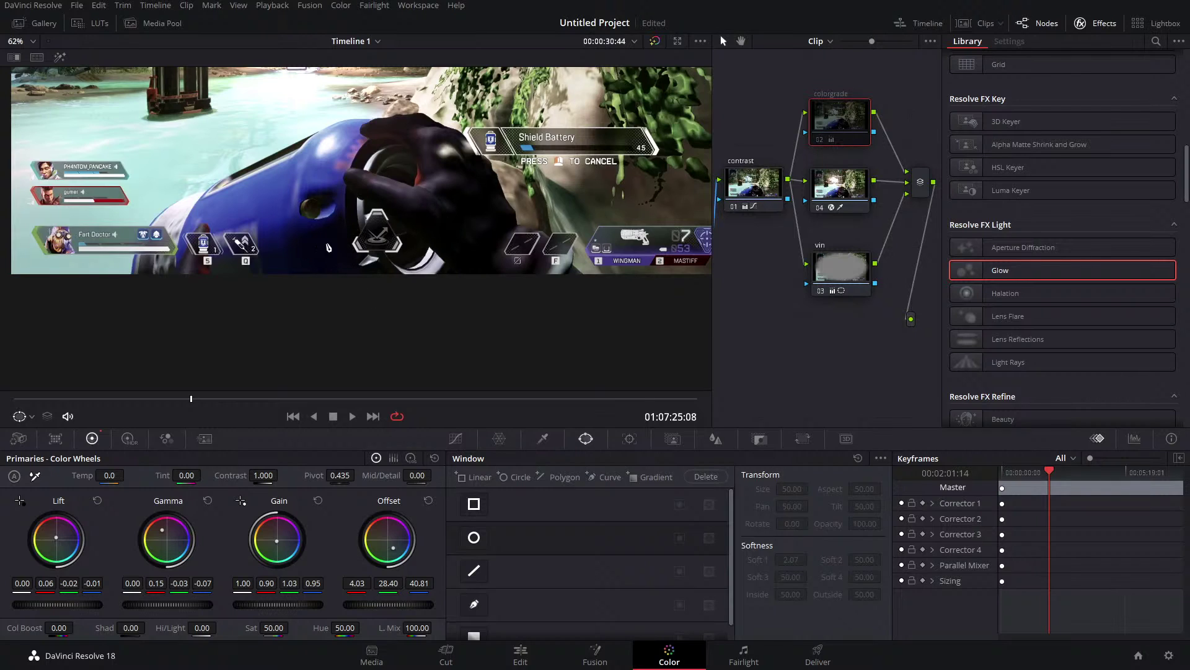
left_click(821, 140)
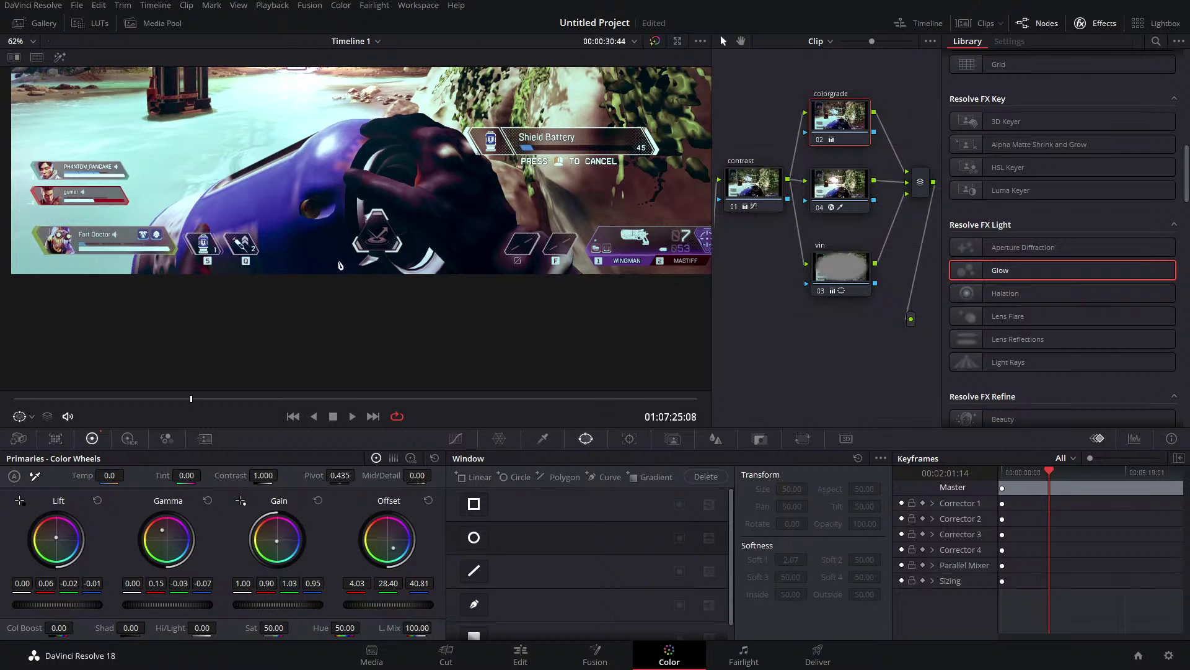
Set the colorgrade node's Lift to red 0.05, green -0.01 and blue -0.05, comparing the picture with the node off and on.
scroll(331, 224, "down", 4)
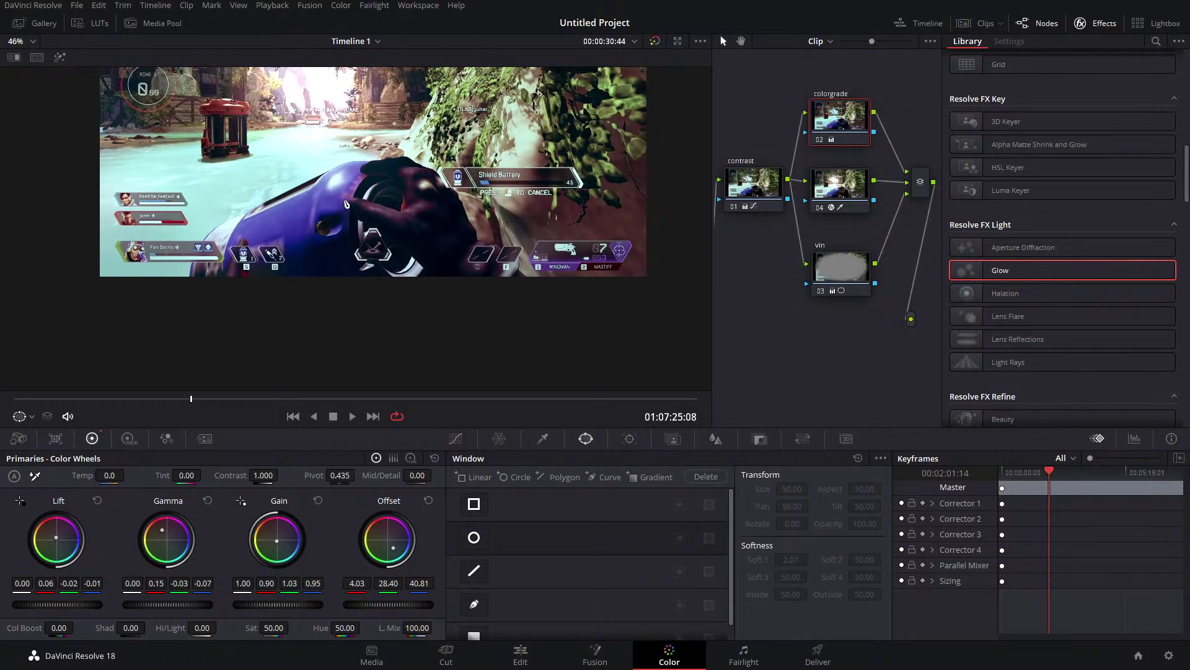
scroll(350, 230, "up", 1)
scroll(354, 260, "up", 1)
scroll(359, 288, "up", 2)
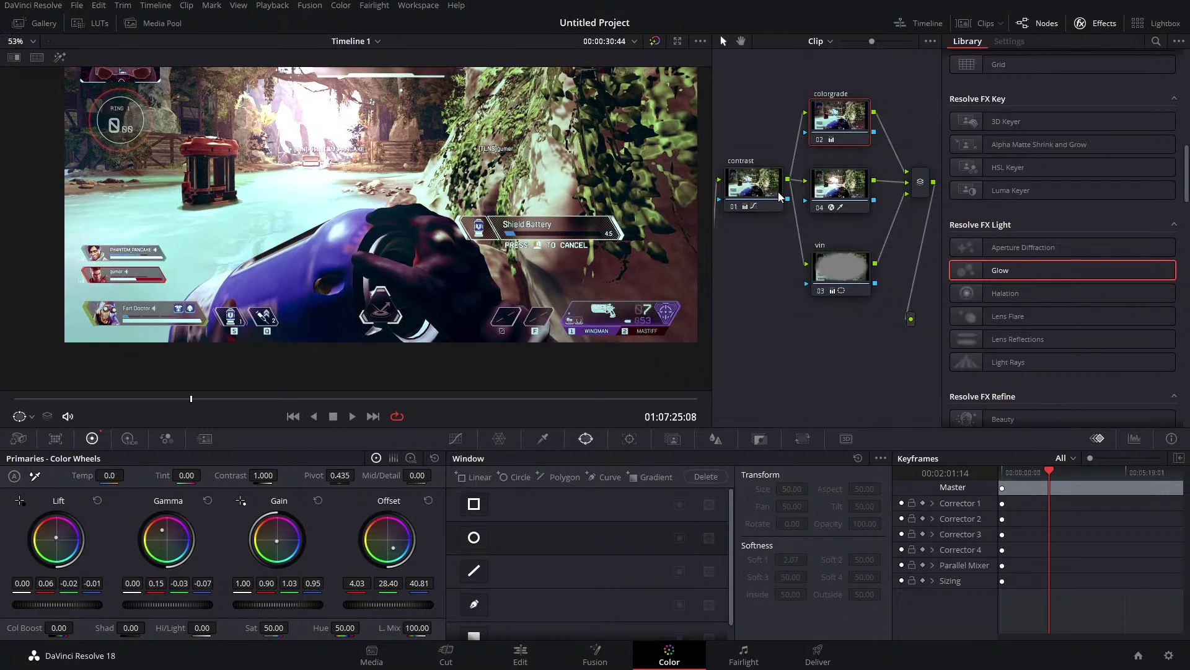
left_click(817, 139)
left_click(816, 140)
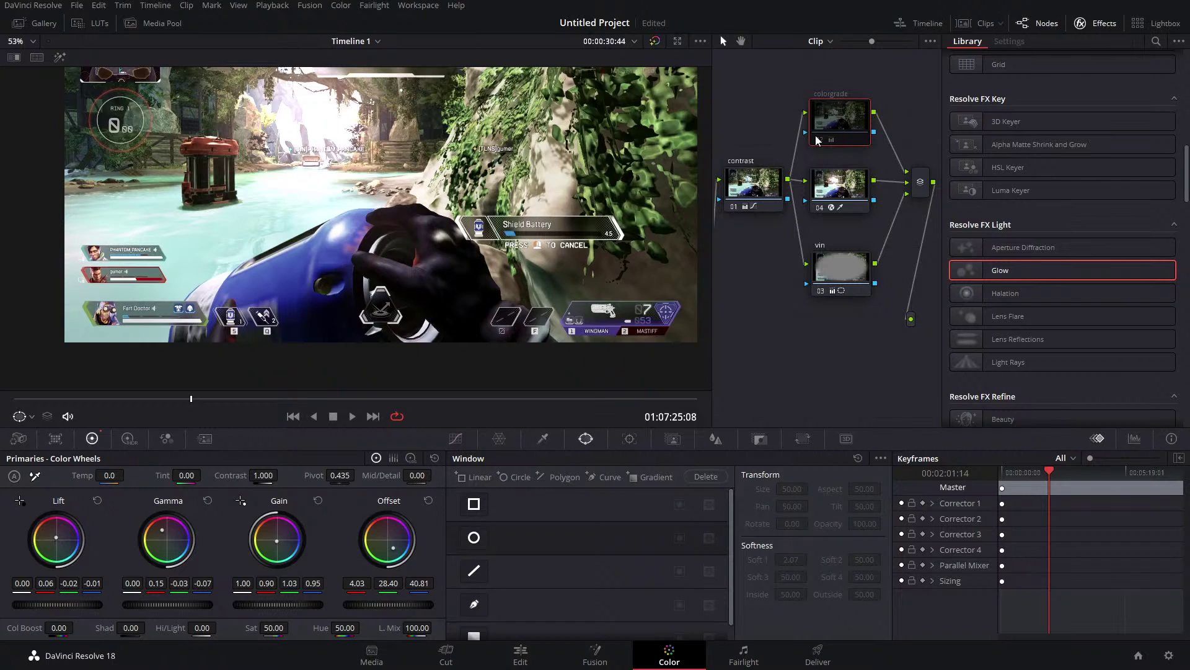
left_click(816, 140)
left_click(816, 140)
left_click(817, 140)
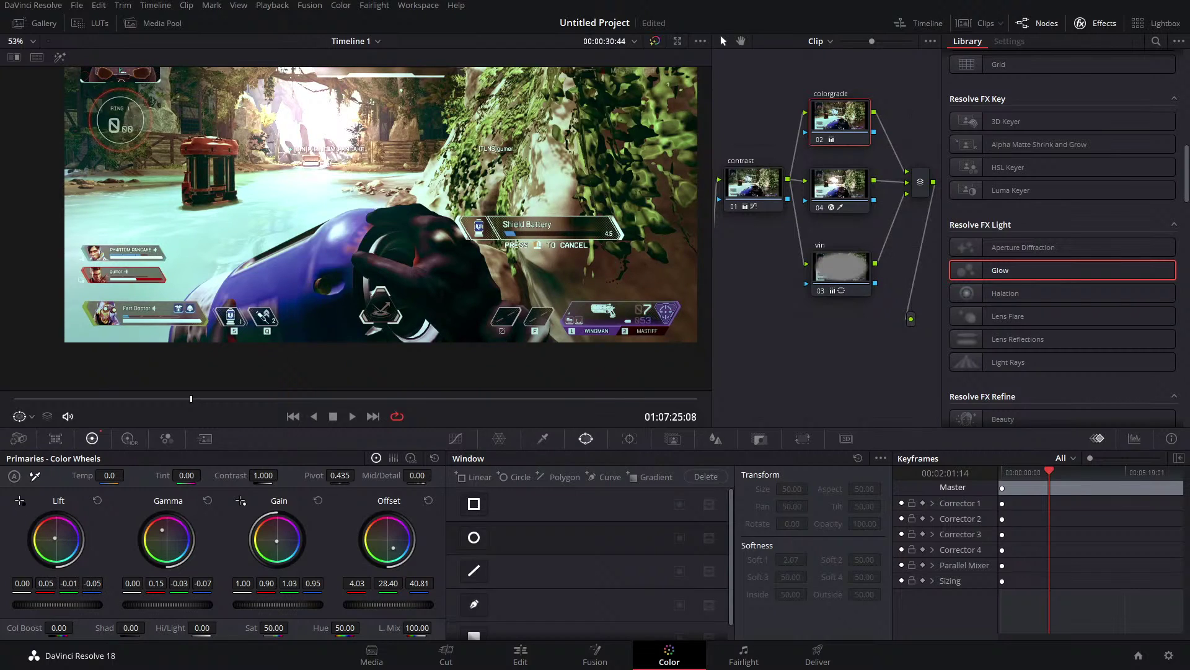
Set the colorgrade node's Lift red to 0.07 and blue to -0.07, comparing the picture with the node off and on.
left_click(819, 140)
left_click(819, 140)
left_click(819, 140)
left_click(819, 140)
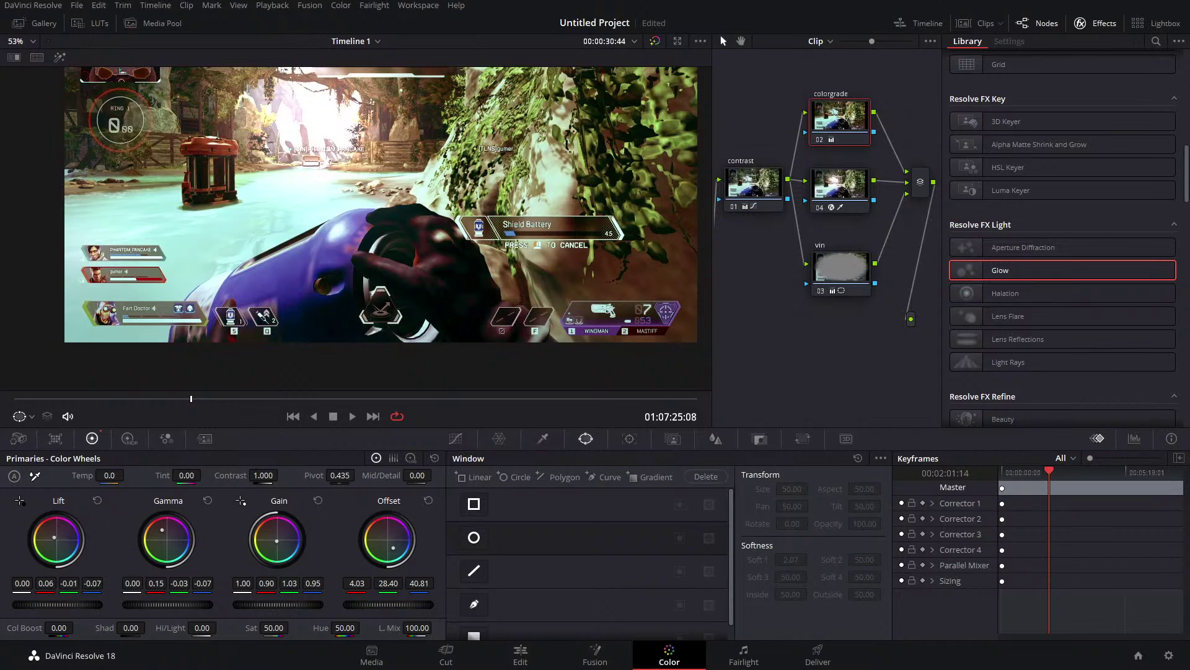
left_click(817, 141)
left_click(818, 140)
left_click(817, 141)
left_click(817, 141)
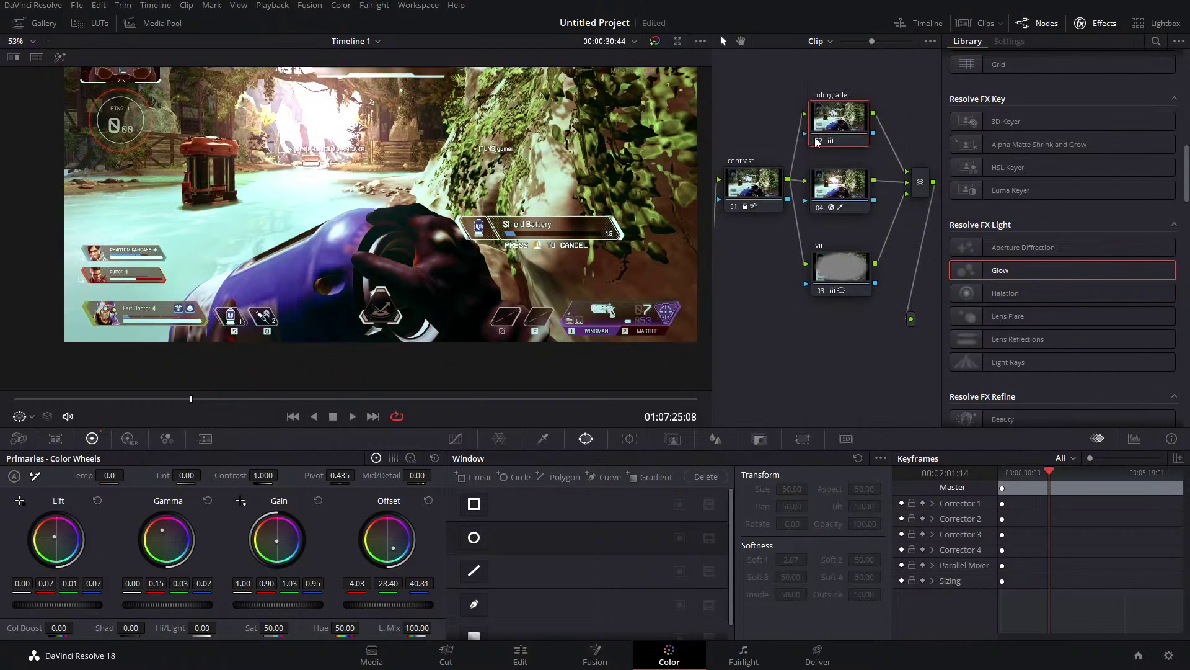
Compare the full frame with the colorgrade node off and on, and try a small change of its Temp.
scroll(384, 153, "down", 3)
left_click(821, 142)
left_click(821, 142)
left_click(821, 142)
left_click(821, 143)
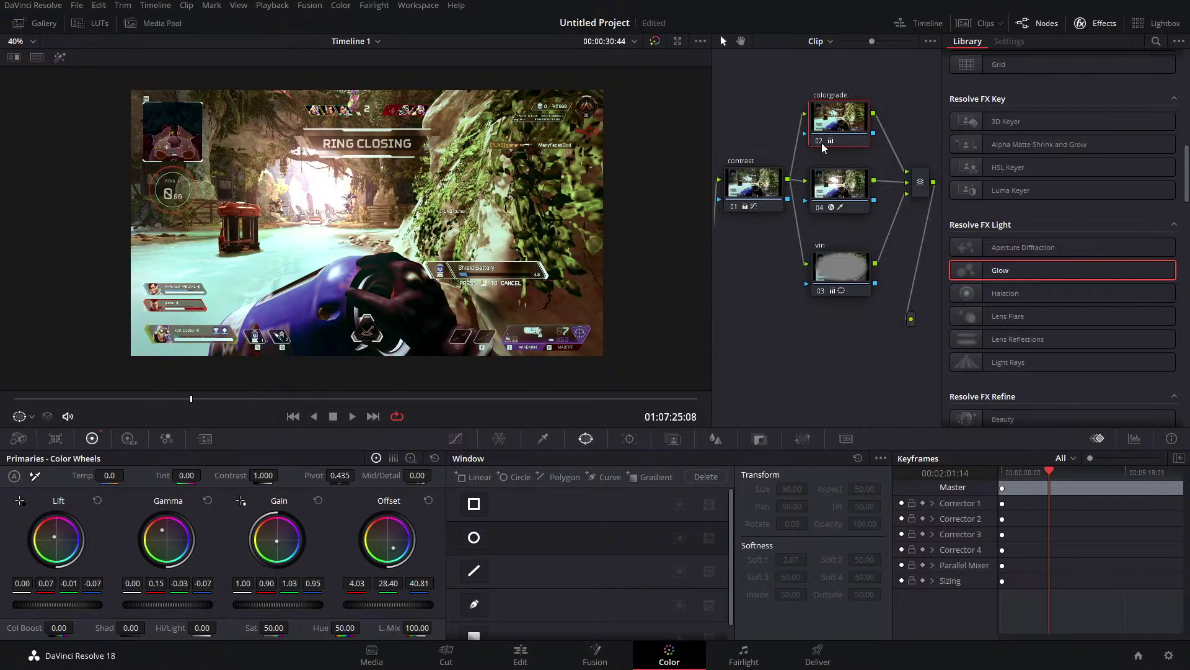
left_click(821, 143)
left_click(821, 143)
mouse_move(87, 475)
left_mouse_down()
mouse_move(38, 475)
mouse_move(93, 476)
left_mouse_up()
Add a serial node after the parallel mixer and apply the Light Rays effect to it.
left_click_drag(914, 194, 892, 196)
right_click(899, 193)
mouse_move(950, 199)
left_click(1054, 197)
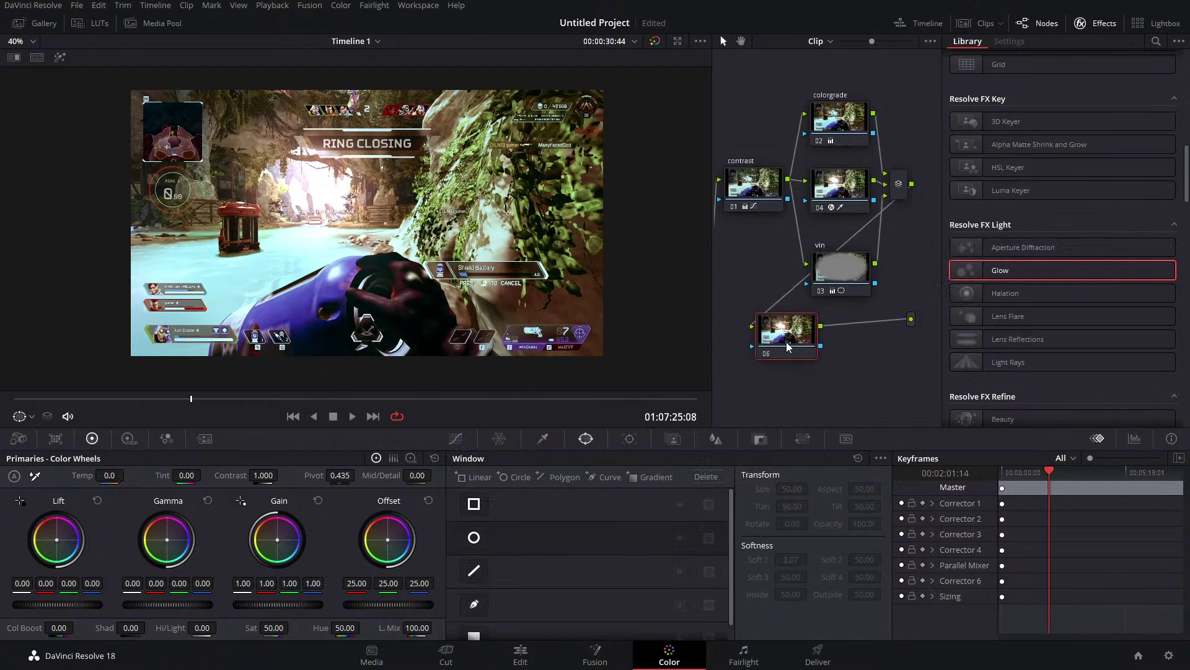
left_click_drag(1017, 362, 787, 334)
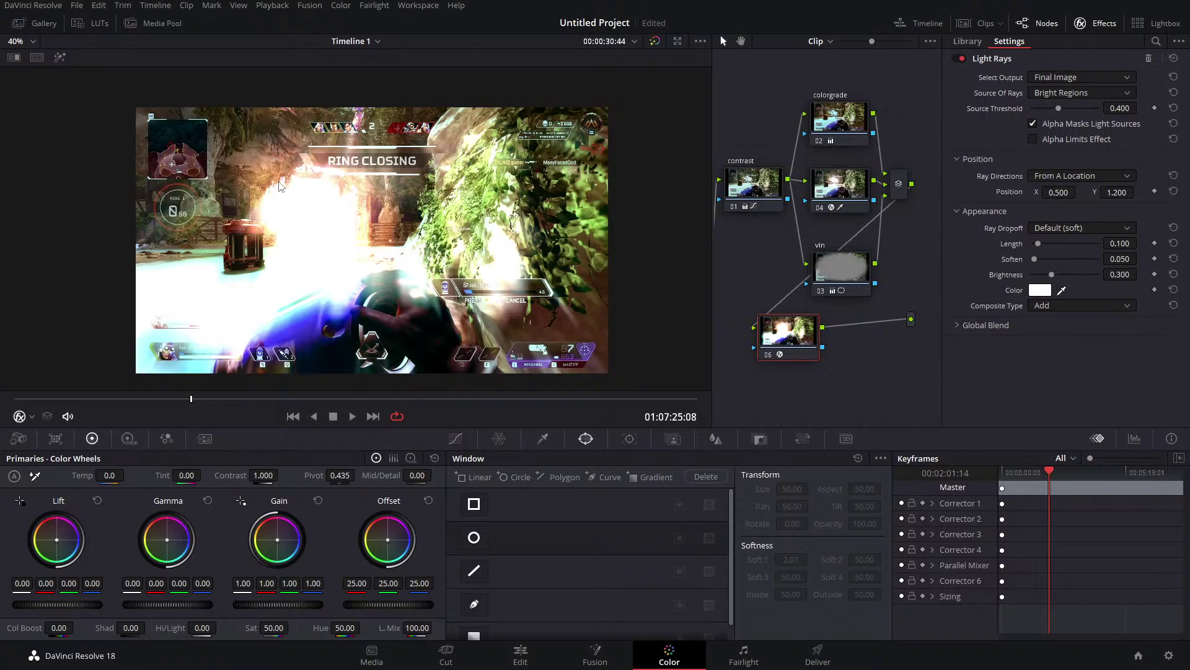
Set Light Rays to Source Threshold 0.349, Length 0.294, Soften 0.000, Brightness 0.138 and Position X 0.641, comparing the node off and on.
left_click(769, 354)
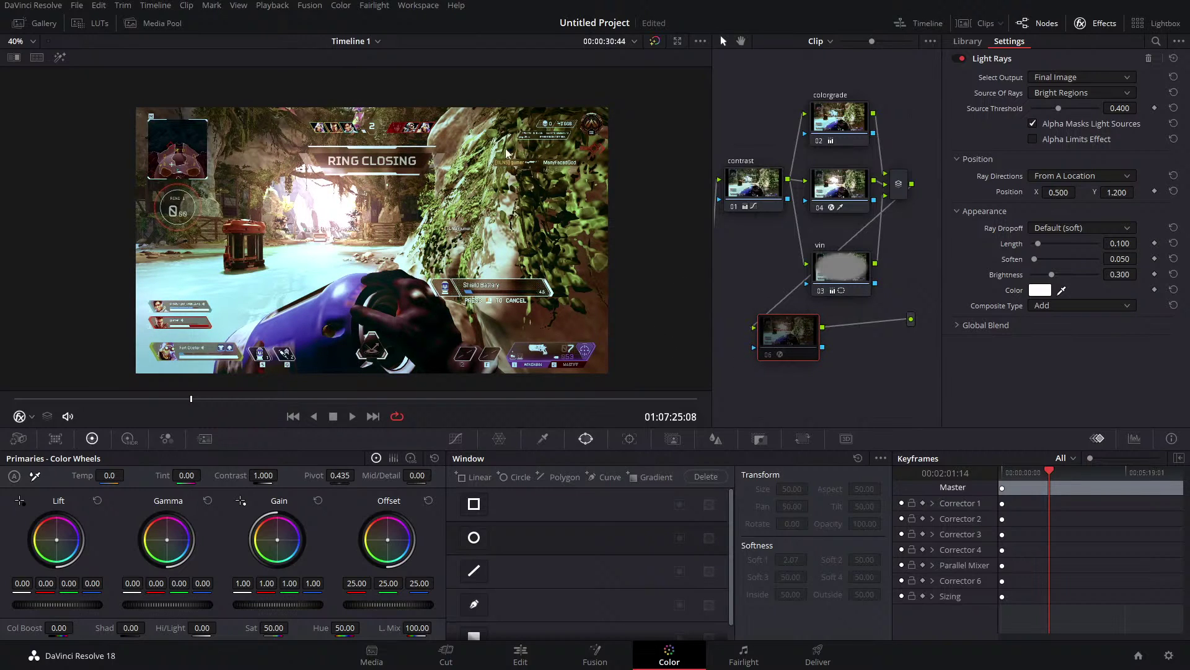
left_click(768, 355)
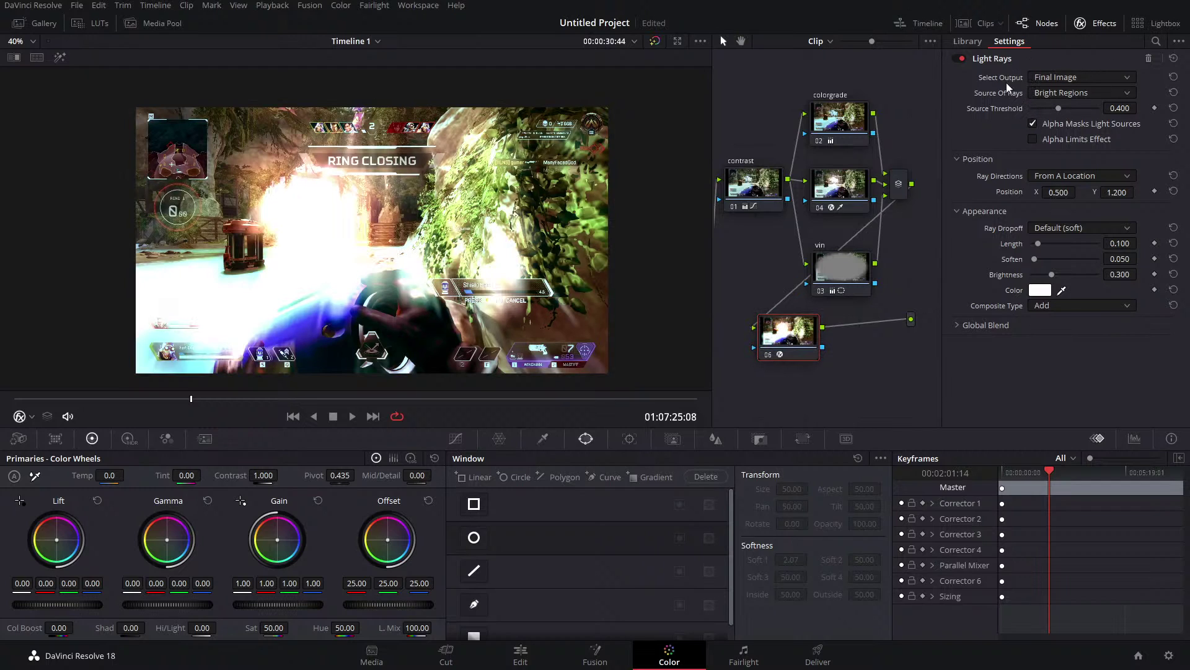
mouse_move(1058, 108)
left_mouse_down()
mouse_move(1085, 104)
mouse_move(1055, 109)
left_mouse_up()
mouse_move(1051, 274)
left_mouse_down()
mouse_move(1034, 276)
mouse_move(1052, 241)
mouse_move(1015, 263)
mouse_move(1042, 277)
left_mouse_up()
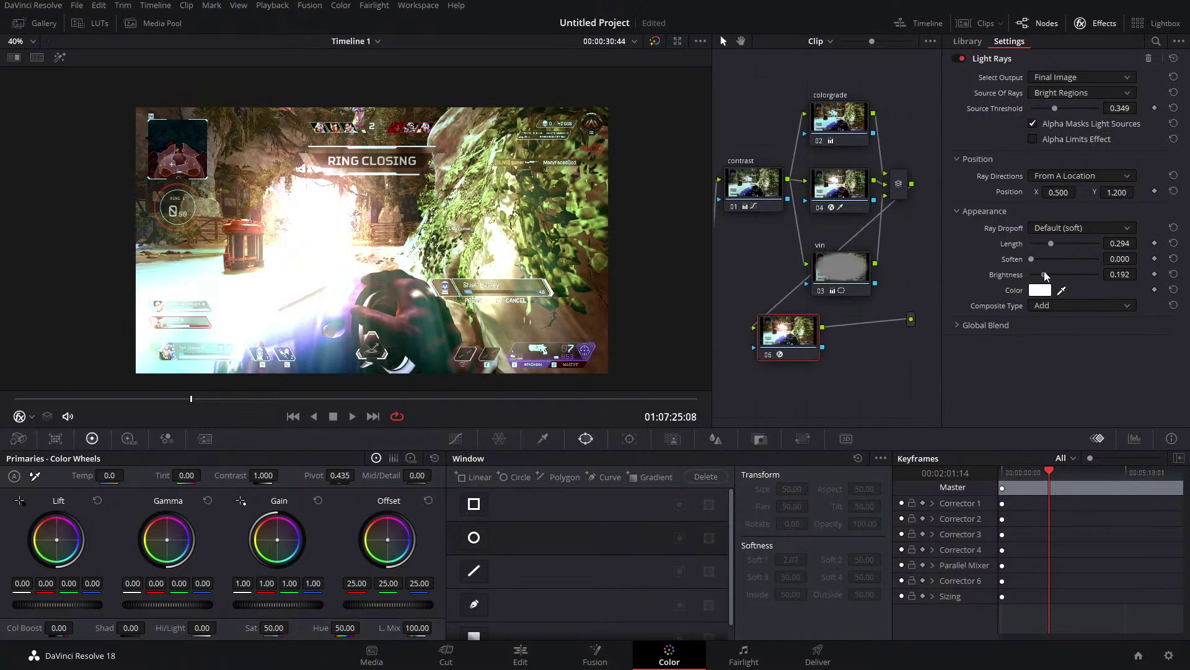
left_click_drag(1059, 192, 1075, 192)
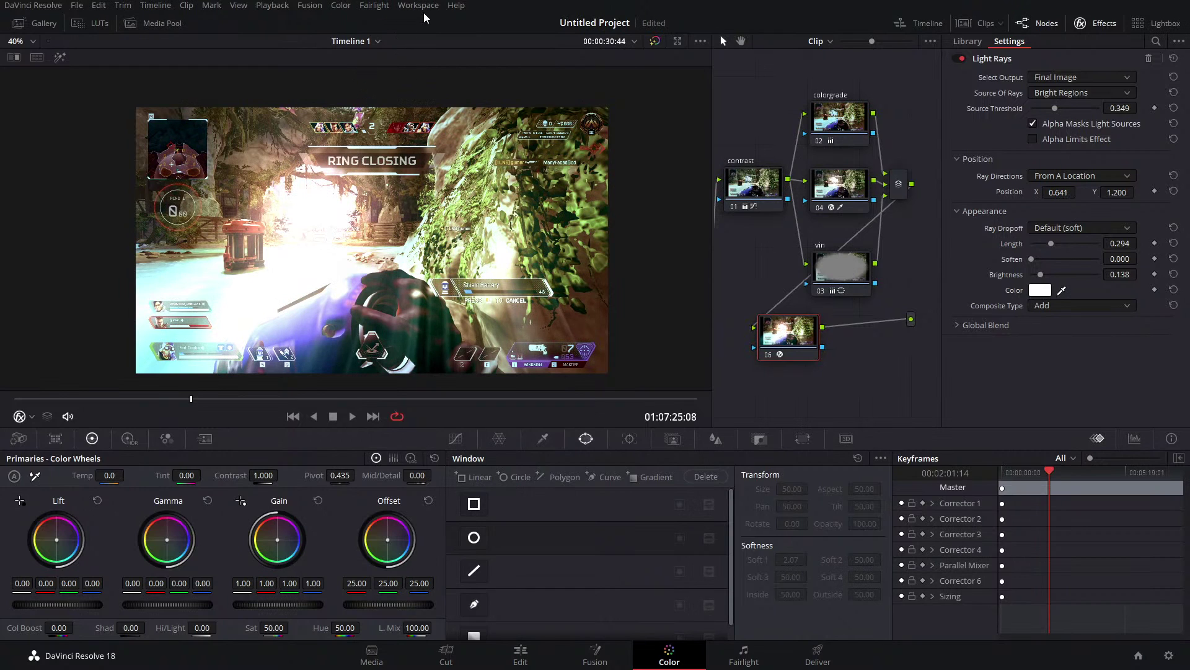
Check the light rays on earlier frames between 01:07:00:22 and 01:07:07:02, and delete the Light Rays node.
left_click_drag(192, 399, 86, 415)
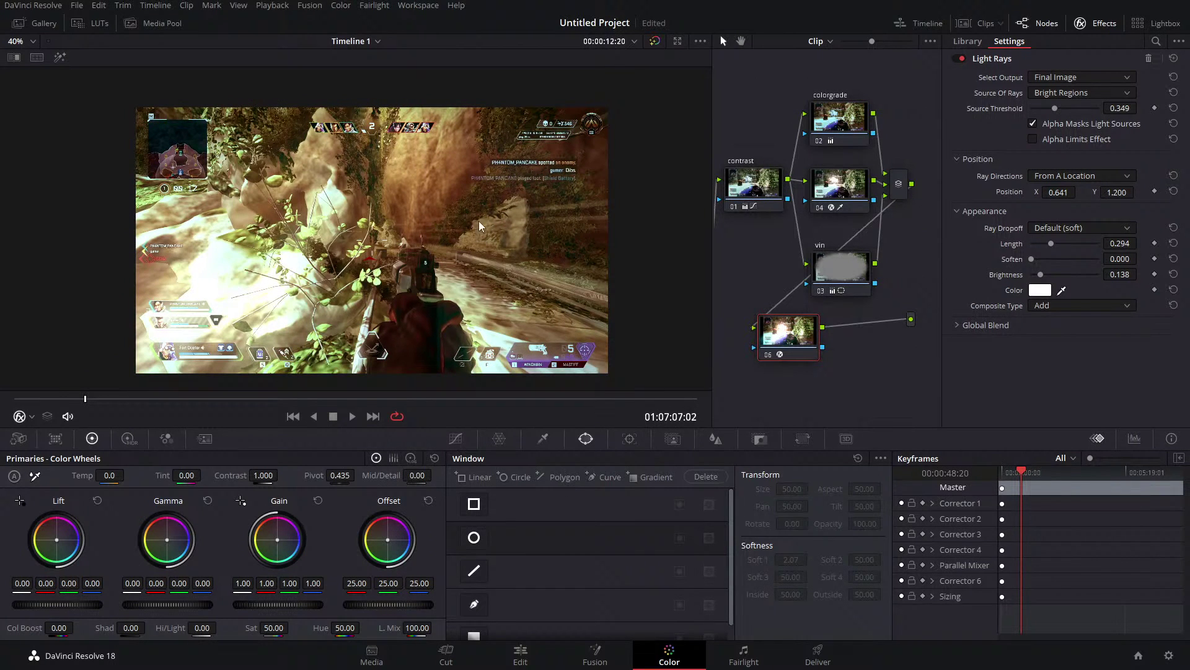
left_click_drag(82, 399, 58, 412)
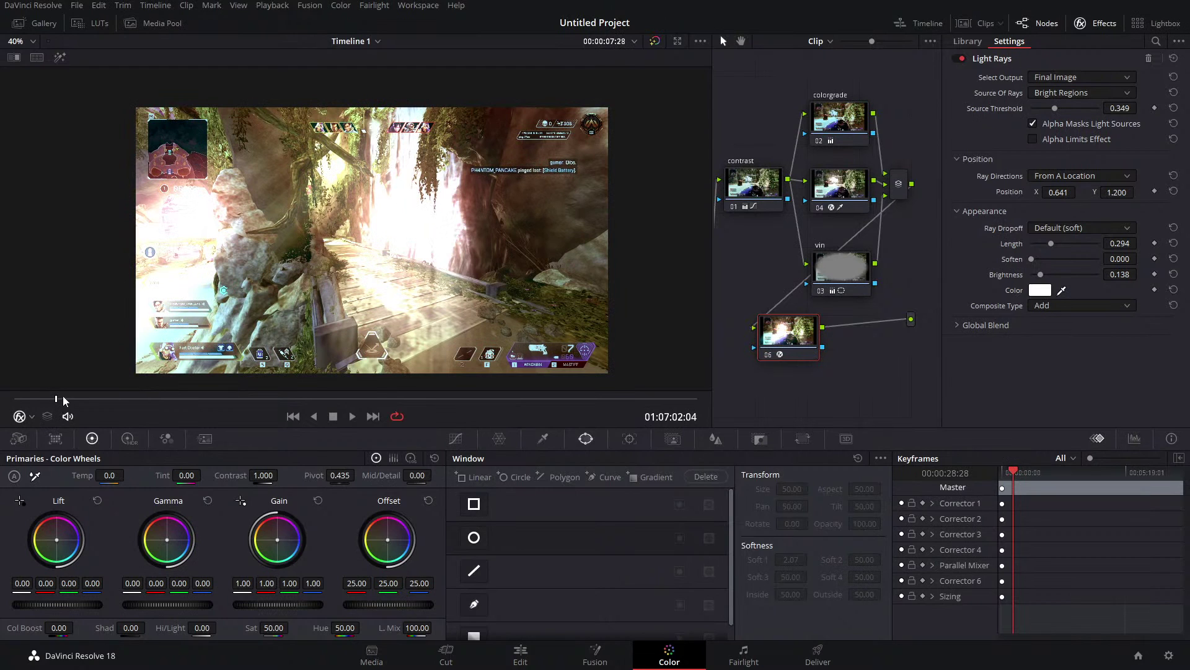
left_click_drag(52, 400, 52, 410)
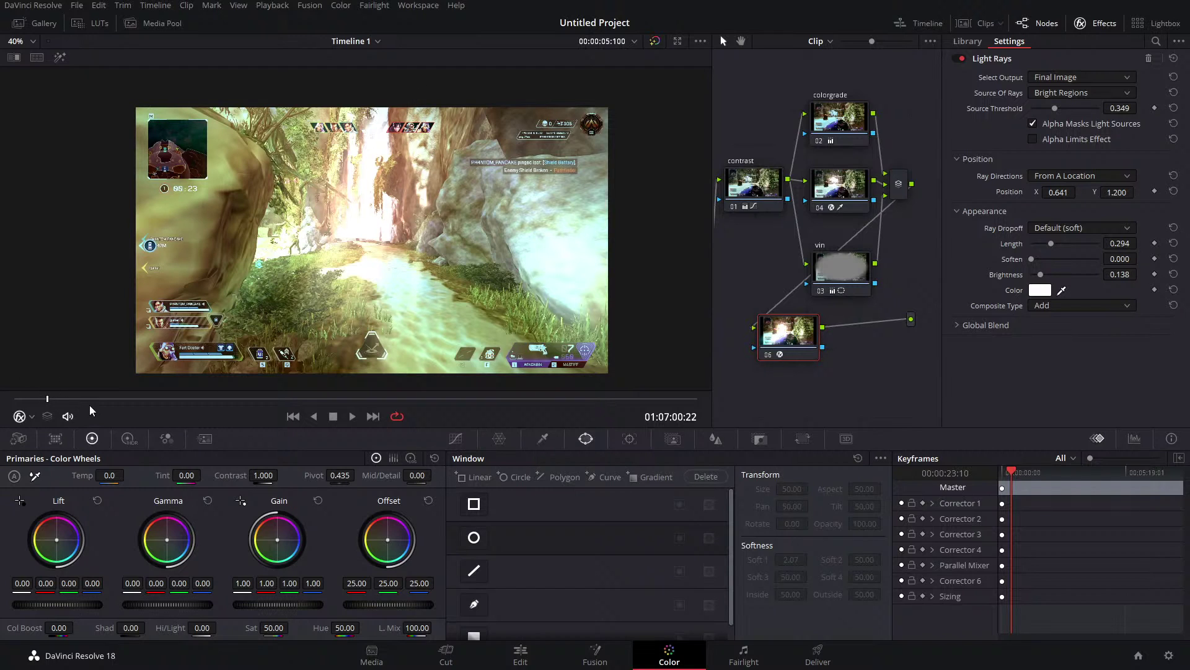
left_click_drag(47, 398, 73, 400)
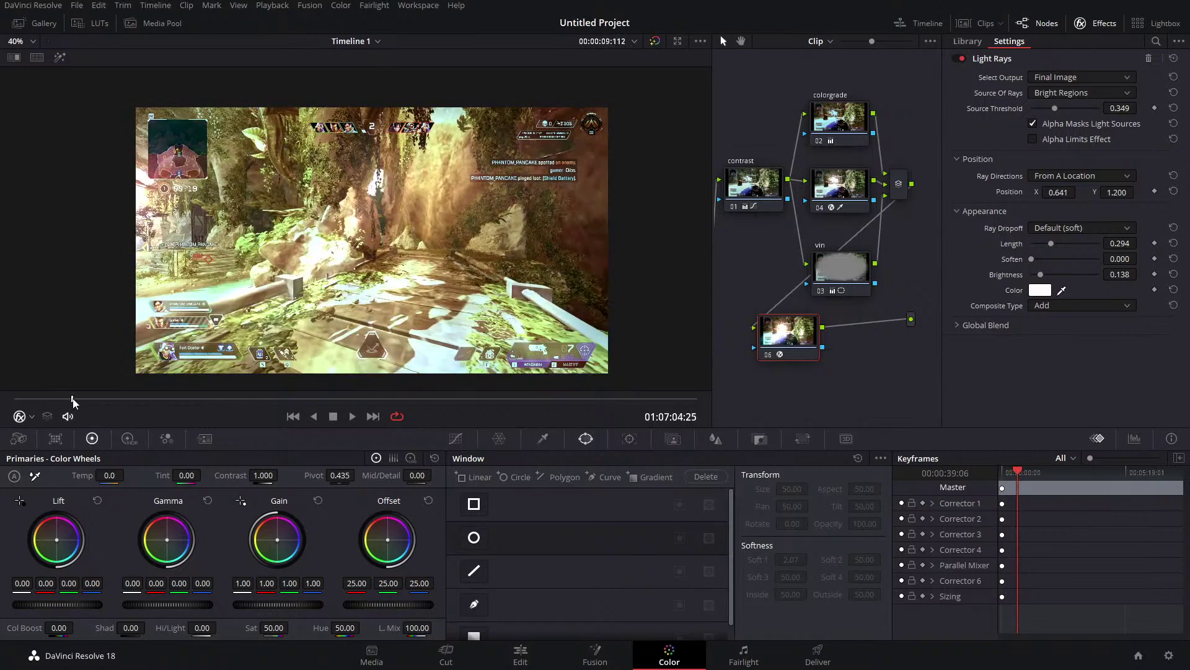
key("Delete")
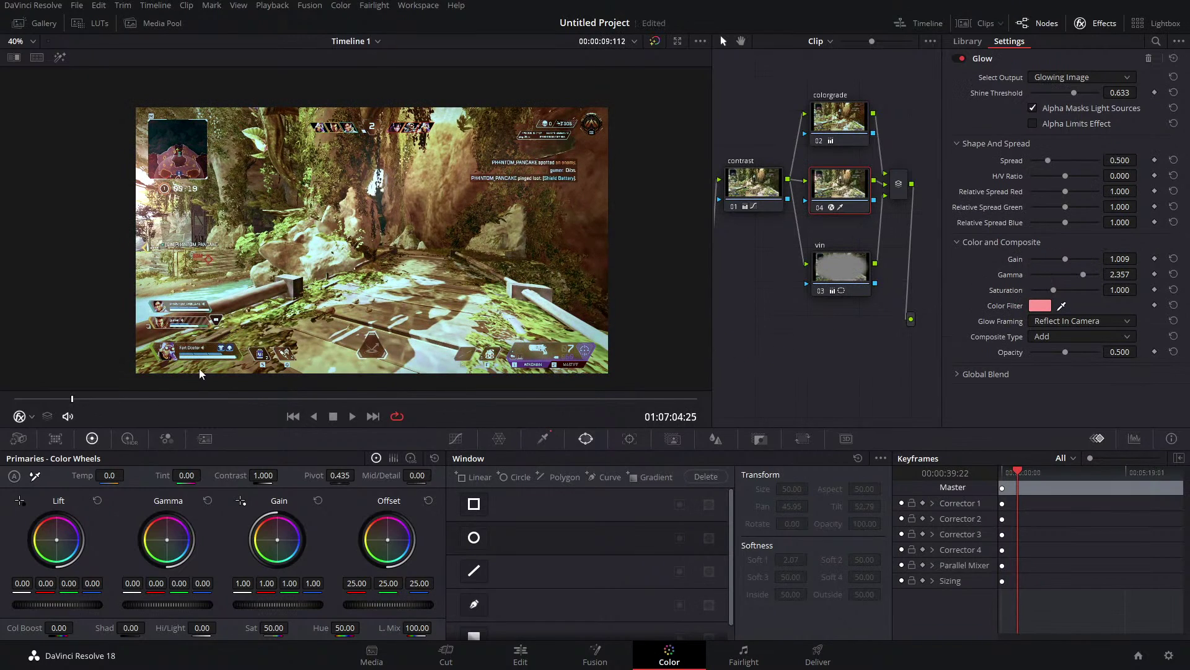
Move to 01:07:17:24, open the clip on the Fusion page and add a Luma Keyer after MediaIn1 at frame 2741.
left_click_drag(72, 400, 147, 404)
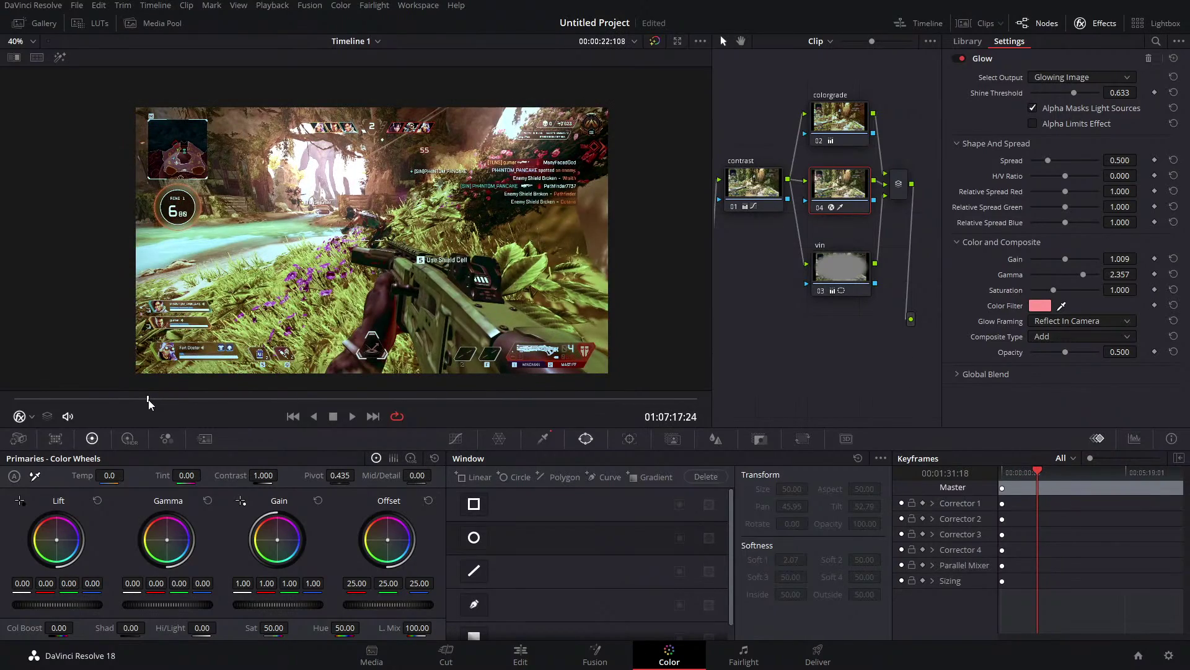
left_click(594, 653)
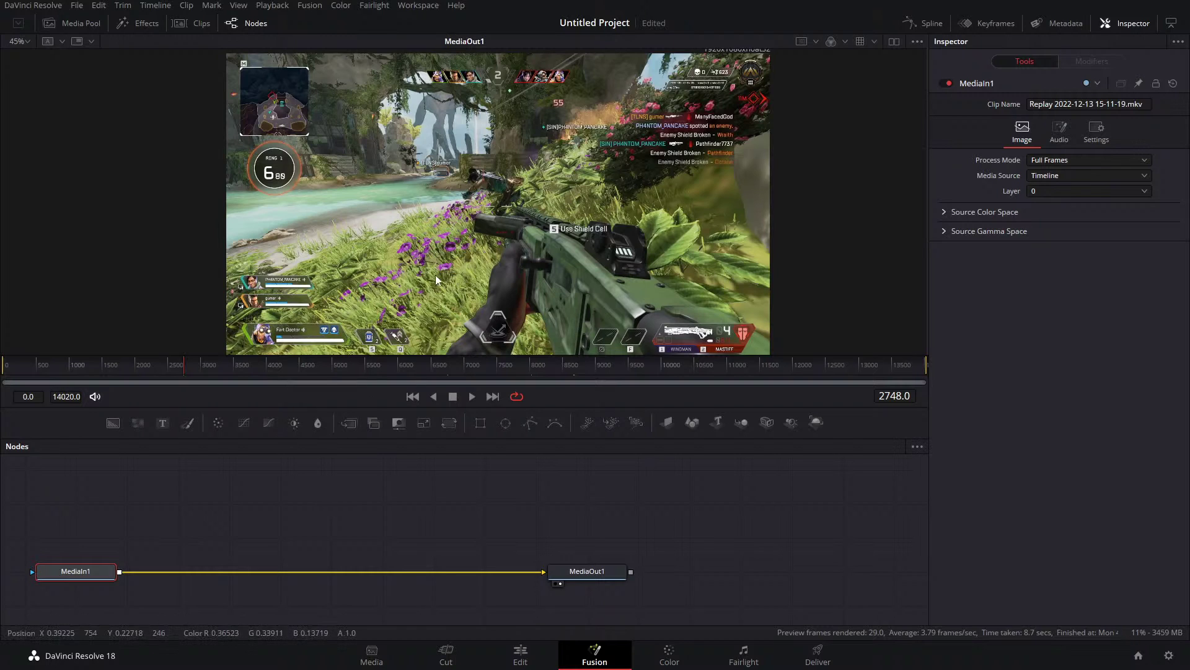
mouse_move(181, 363)
left_mouse_down()
mouse_move(172, 366)
mouse_move(183, 363)
left_mouse_up()
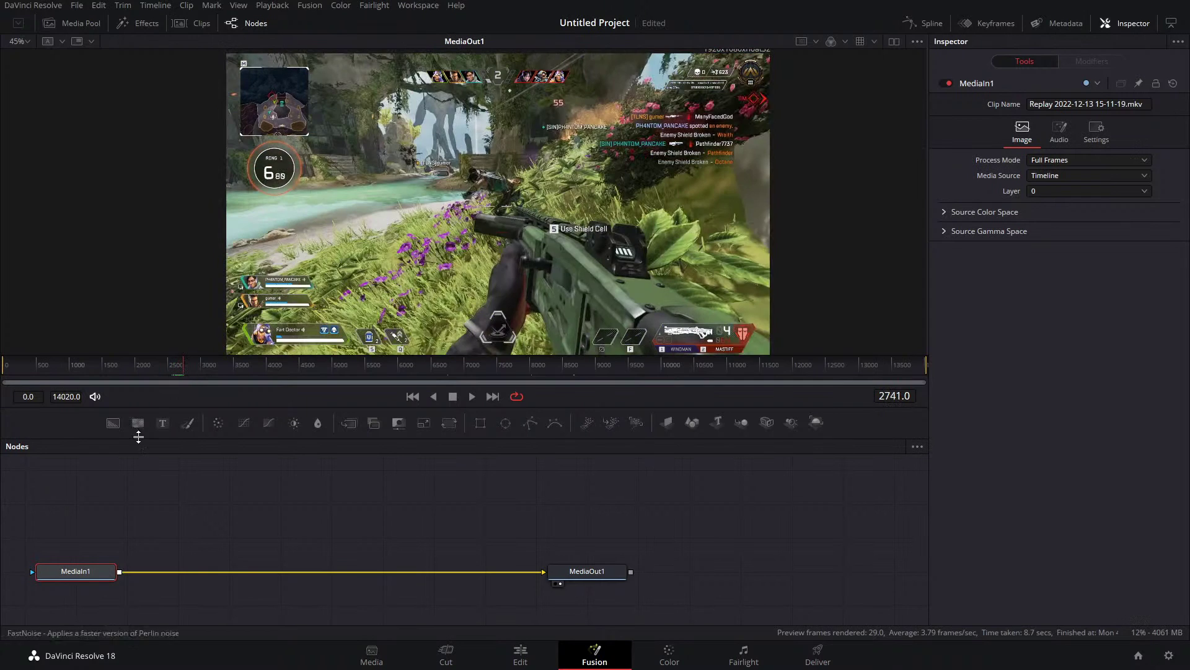
key("shift+space")
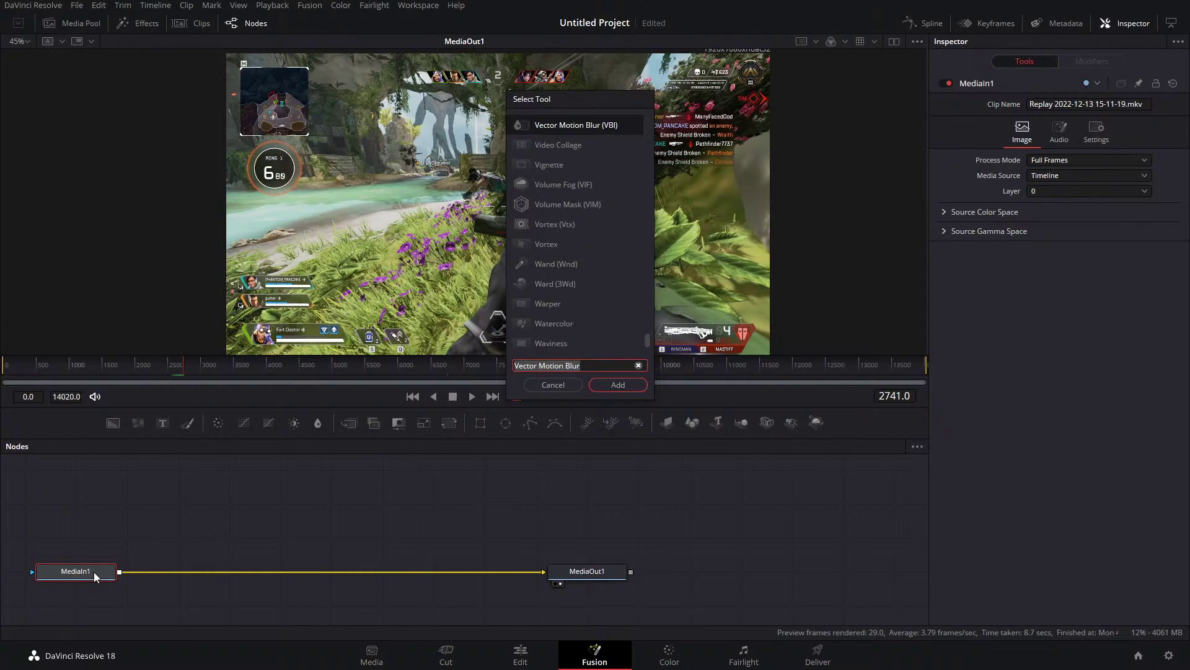
type("luma")
key("Return")
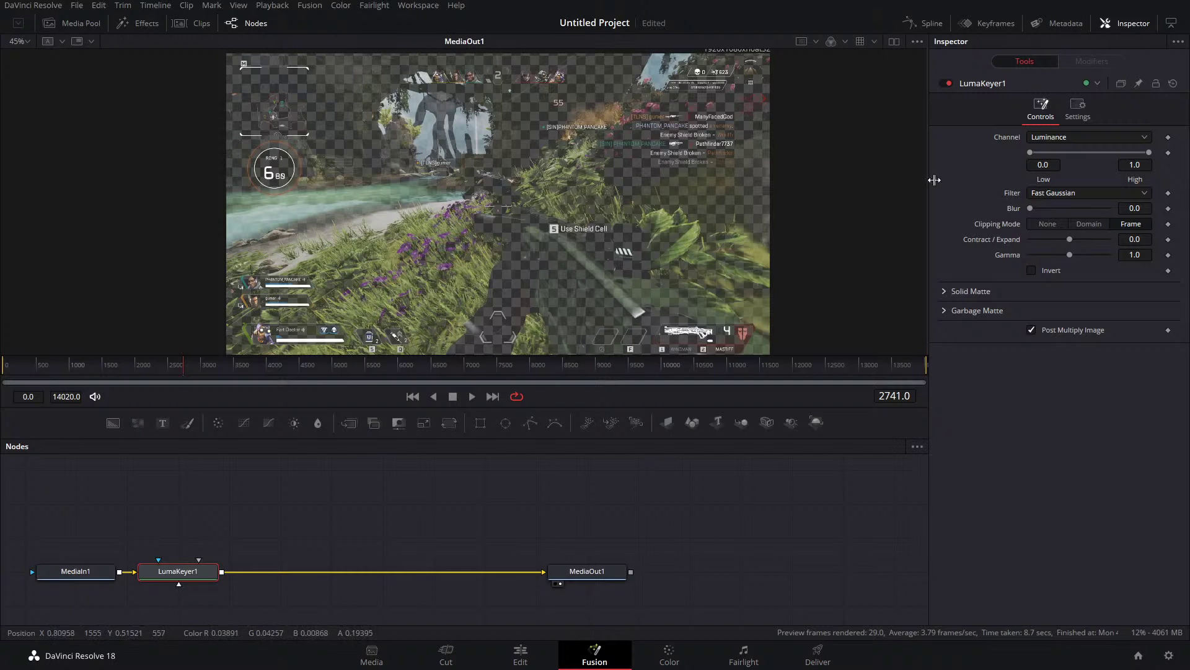
Set the Luma Keyer's Low to 0.244, High to 0.667, Contract/Expand to -0.22 and Gamma to 0.5.
left_click_drag(1029, 152, 1058, 153)
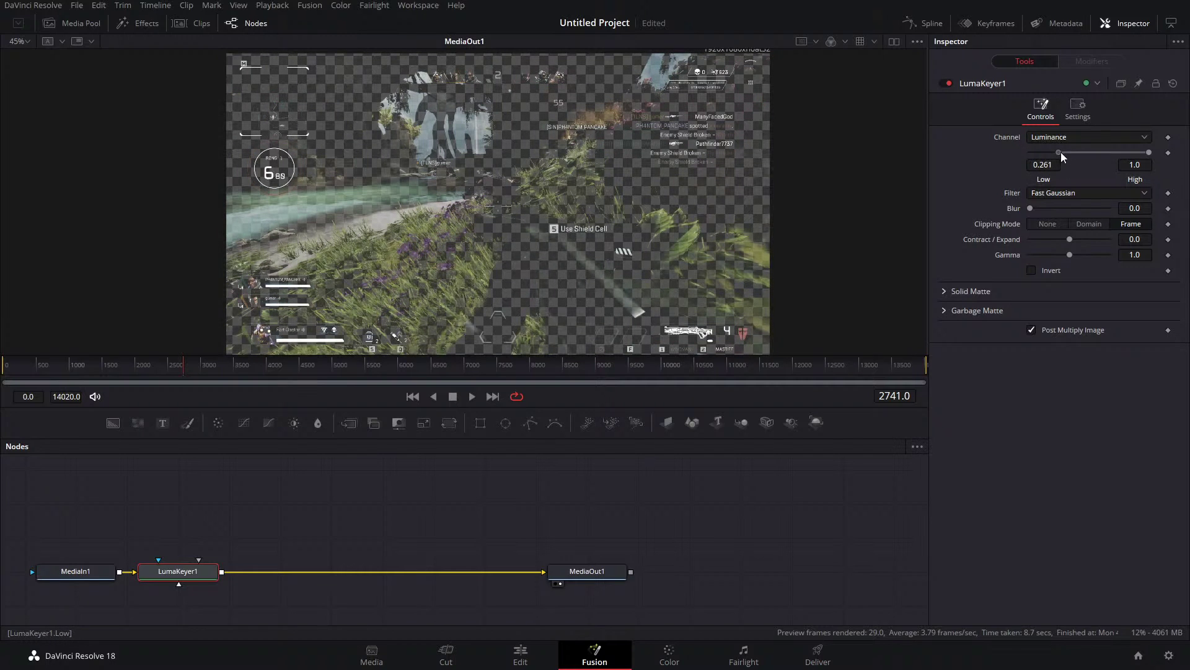
mouse_move(1149, 153)
left_mouse_down()
mouse_move(1091, 169)
mouse_move(1154, 164)
left_mouse_up()
left_click_drag(1059, 152, 998, 156)
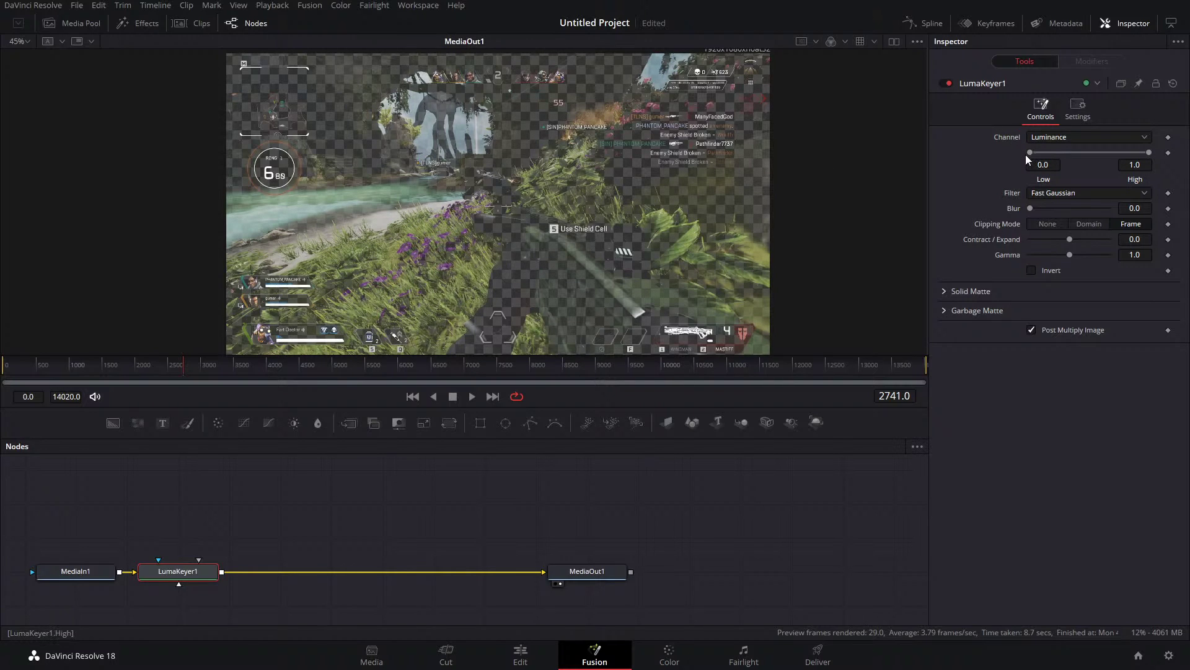
left_click_drag(1032, 151, 1082, 151)
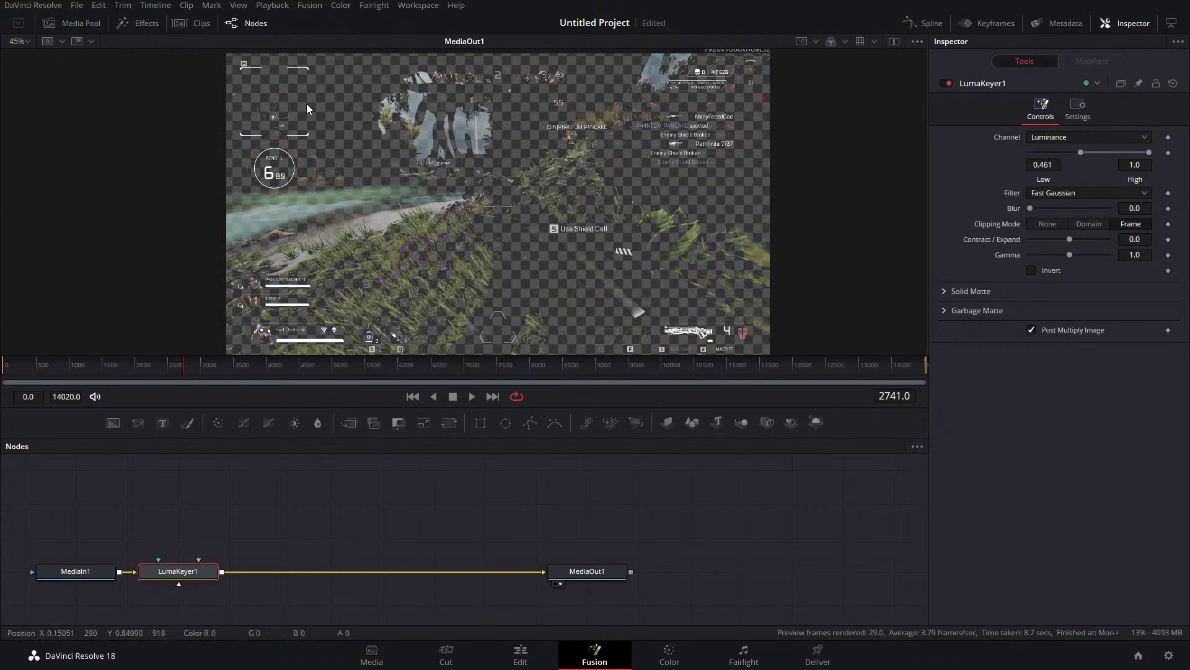
left_click_drag(1151, 152, 1114, 154)
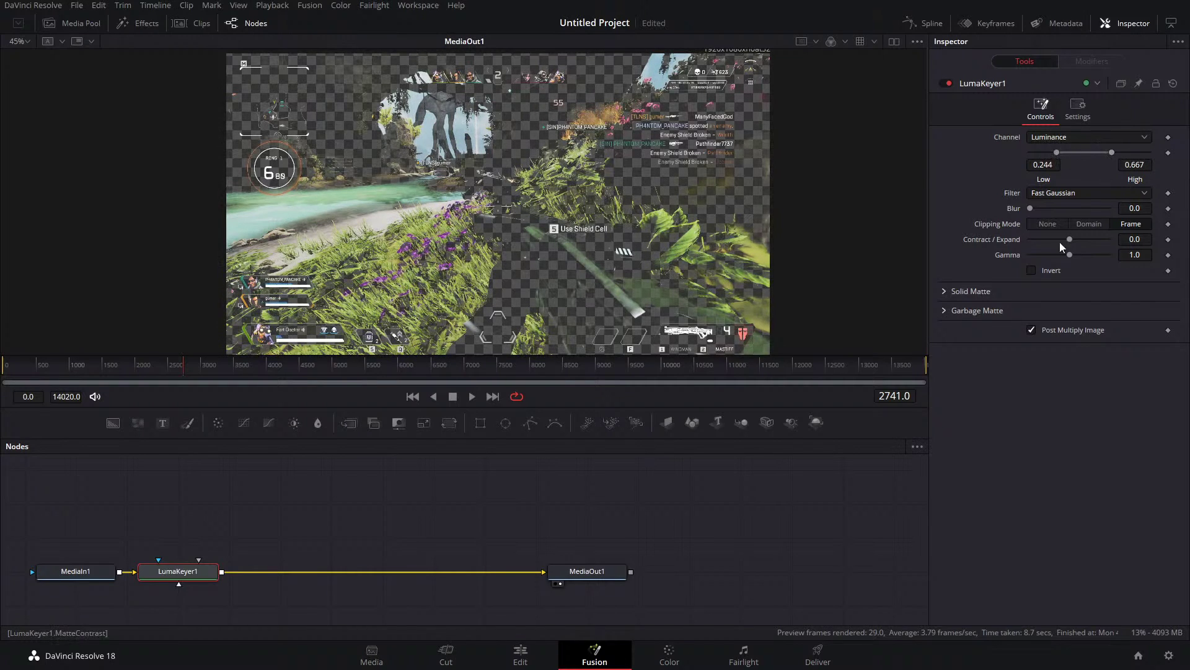
mouse_move(1068, 254)
left_mouse_down()
mouse_move(1048, 255)
mouse_move(1090, 253)
mouse_move(1042, 259)
mouse_move(1063, 238)
mouse_move(1073, 240)
mouse_move(1053, 243)
mouse_move(1091, 243)
mouse_move(1062, 251)
left_mouse_up()
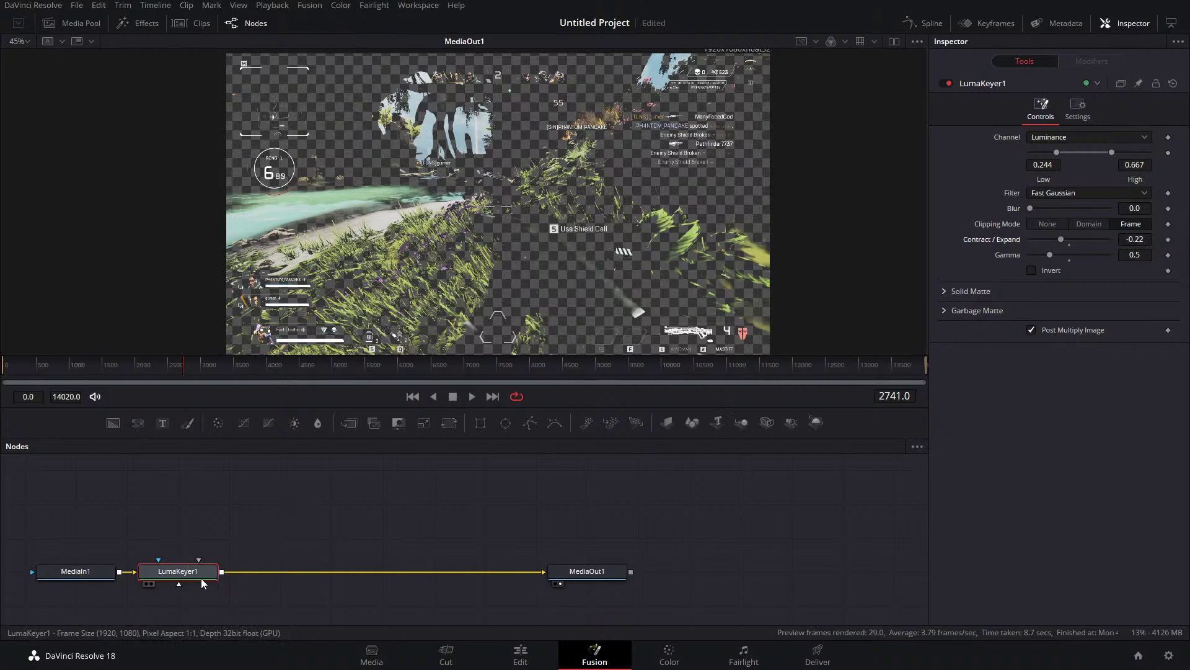
Take the Luma Keyer out of the main chain and feed it from MediaIn1 as a separate branch.
left_click_drag(201, 576, 201, 542)
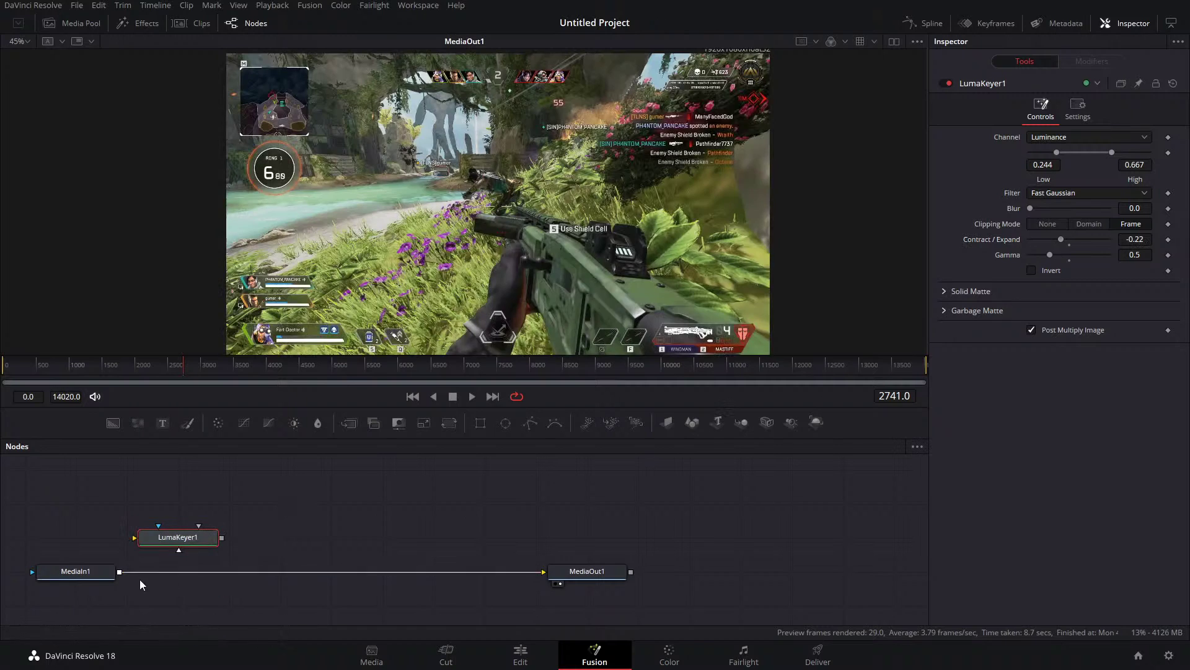
left_click_drag(119, 571, 134, 537)
left_click_drag(112, 422, 224, 577)
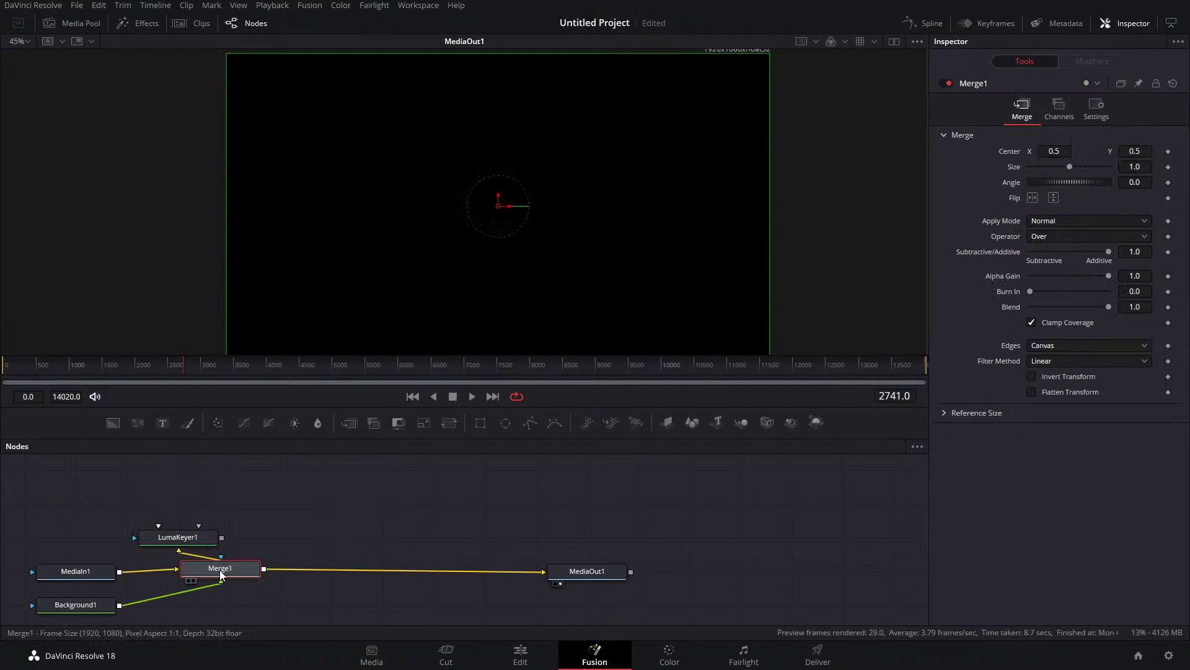
key("Delete")
left_click(96, 611)
key("Delete")
Insert a Color Corrector between MediaIn1 and MediaOut1 and place the Luma Keyer above it.
left_click_drag(217, 423, 214, 575)
left_click_drag(186, 537, 238, 537)
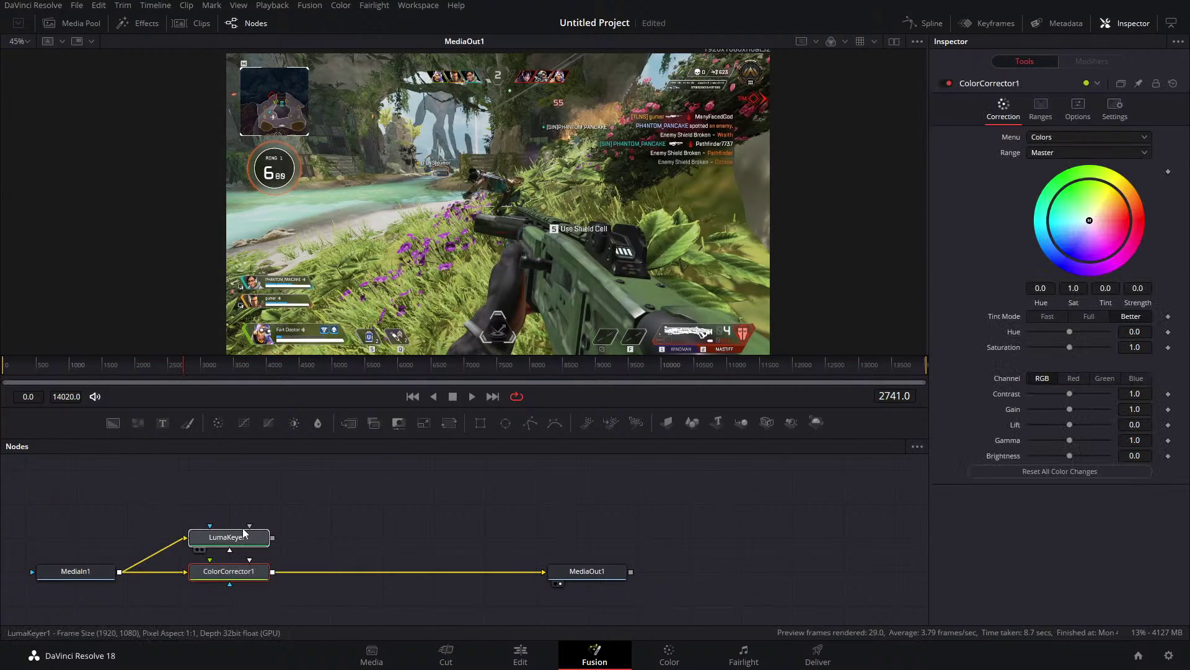
Tint the Color Corrector's master range strongly red and merge the Luma Keyer over it with a new Merge node before MediaOut1.
left_click(236, 573)
left_click_drag(1107, 233, 1129, 214)
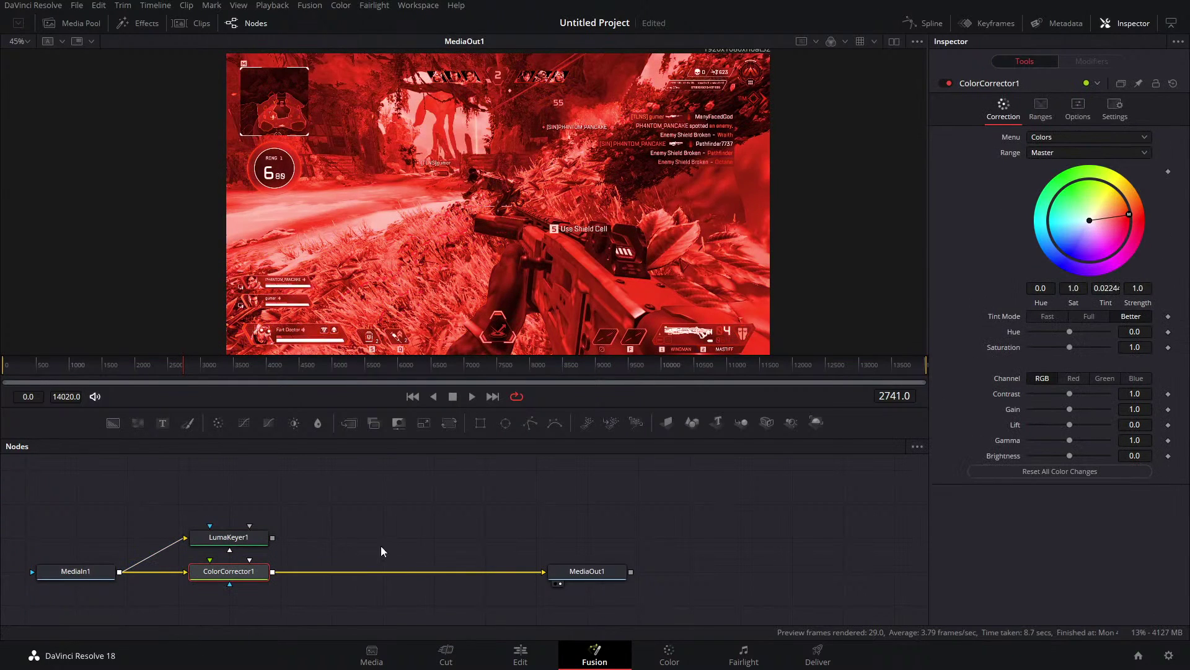
left_click_drag(273, 537, 287, 586)
left_click_drag(349, 423, 326, 571)
left_click_drag(274, 537, 323, 571)
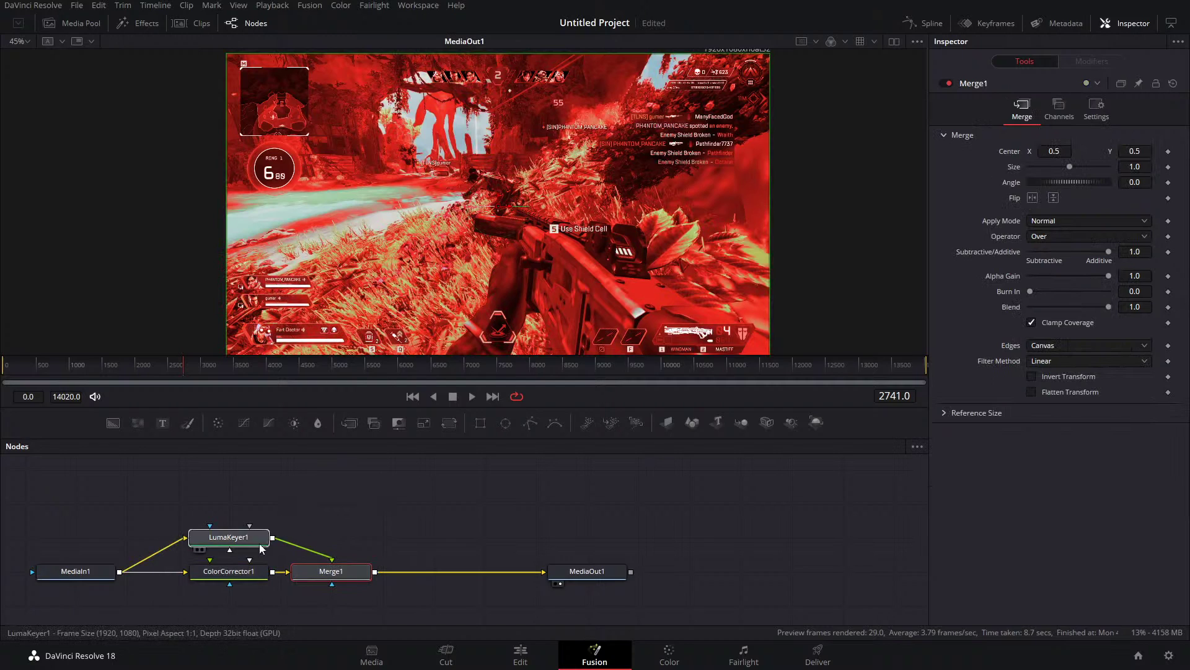
Show the Luma Keyer's output in a second viewer beside MediaOut1 and inspect the keyed area.
left_click(229, 537)
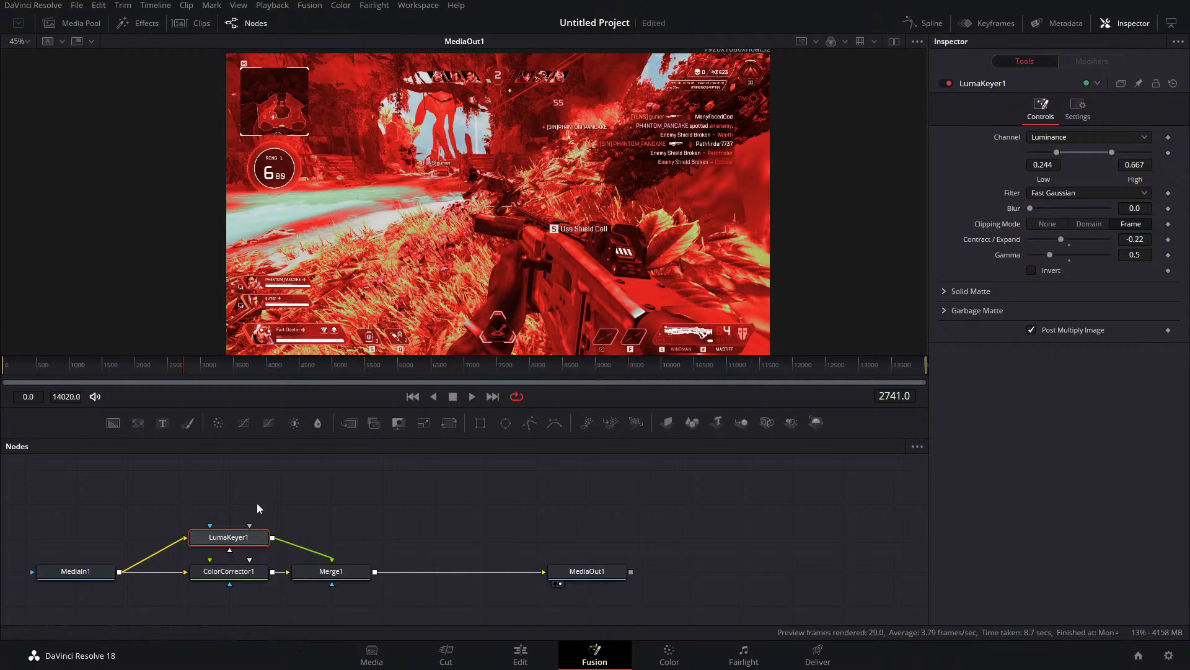
left_click(894, 42)
scroll(186, 235, "up", 1)
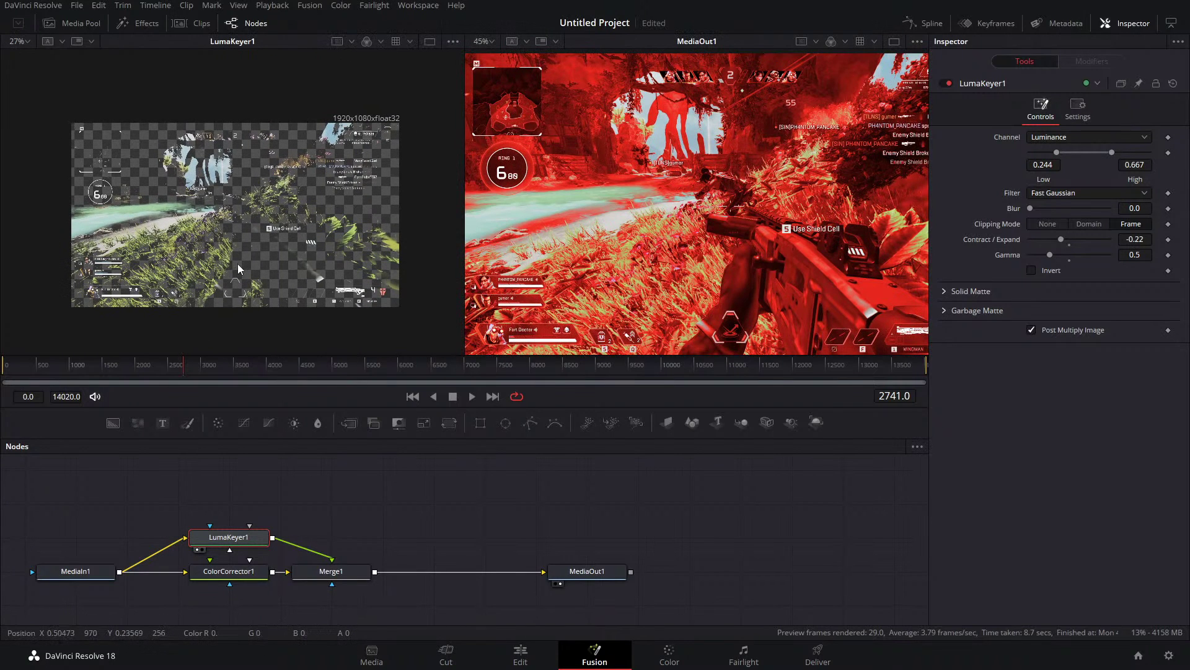
scroll(233, 261, "up", 2)
left_click_drag(227, 257, 264, 237)
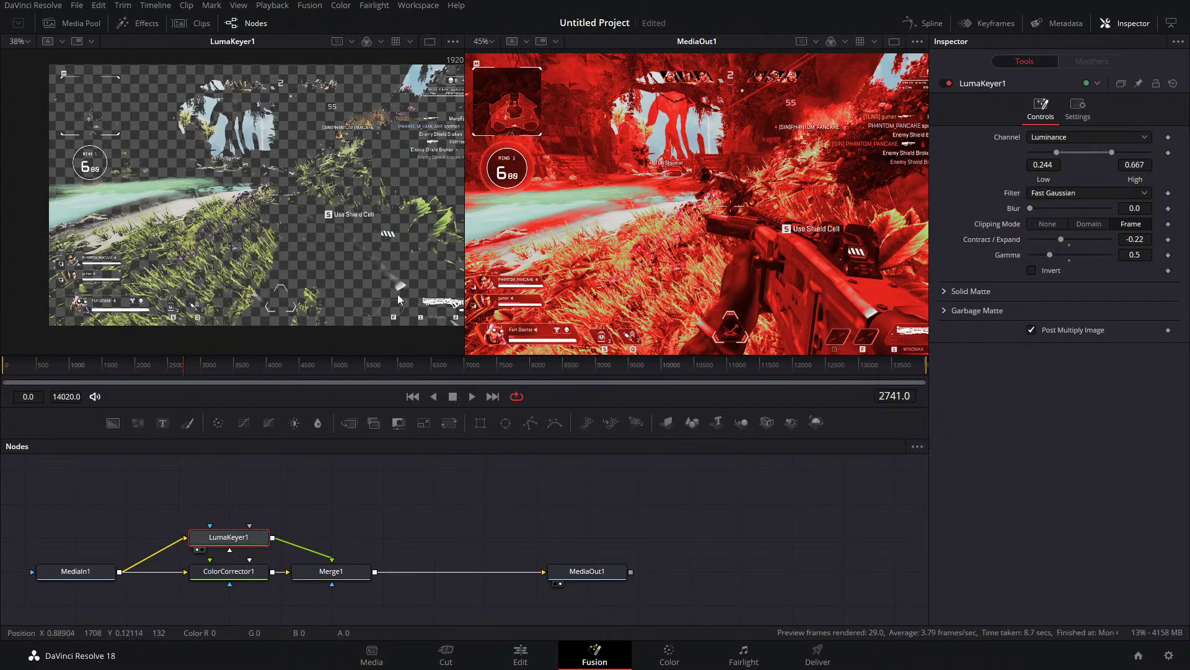
Set the Luma Keyer's Low to 0.239 and High to 0.472.
left_click_drag(1056, 153, 1082, 158)
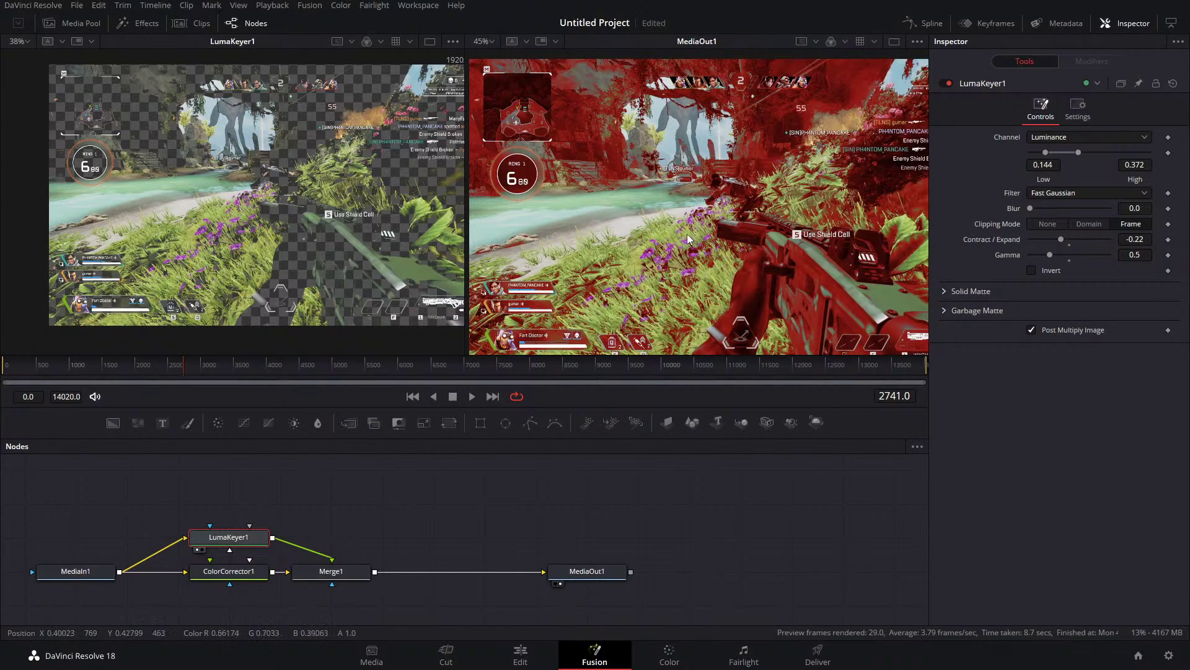
scroll(711, 241, "down", 2)
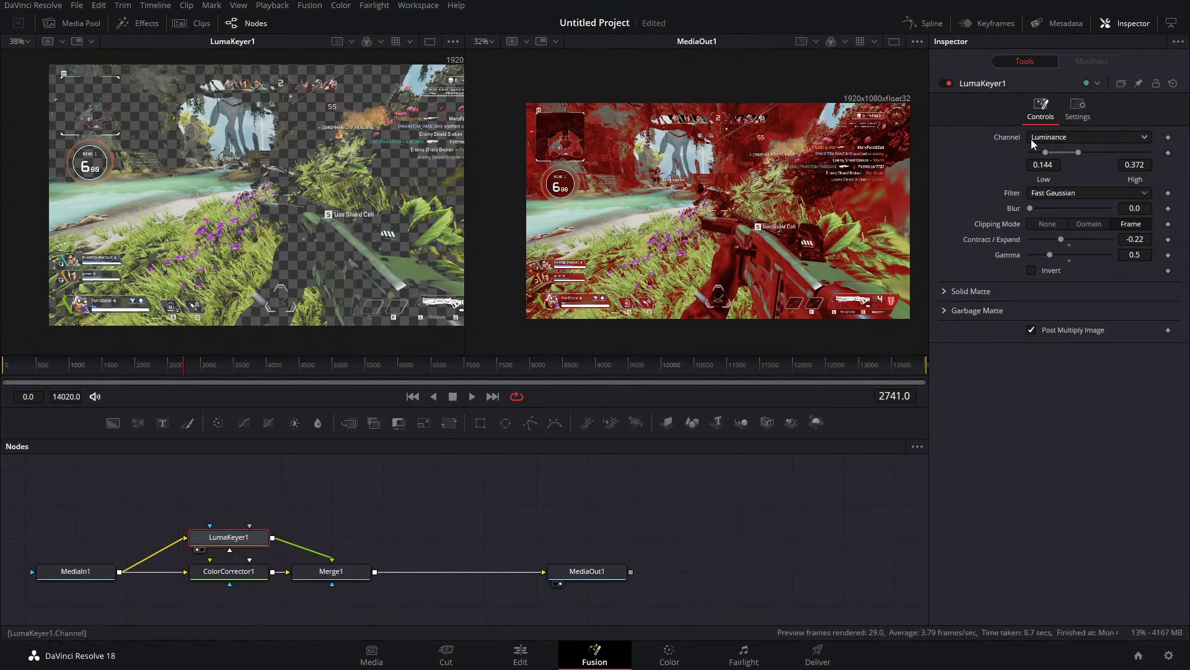
mouse_move(1078, 152)
left_mouse_down()
mouse_move(1111, 154)
mouse_move(1057, 153)
left_mouse_up()
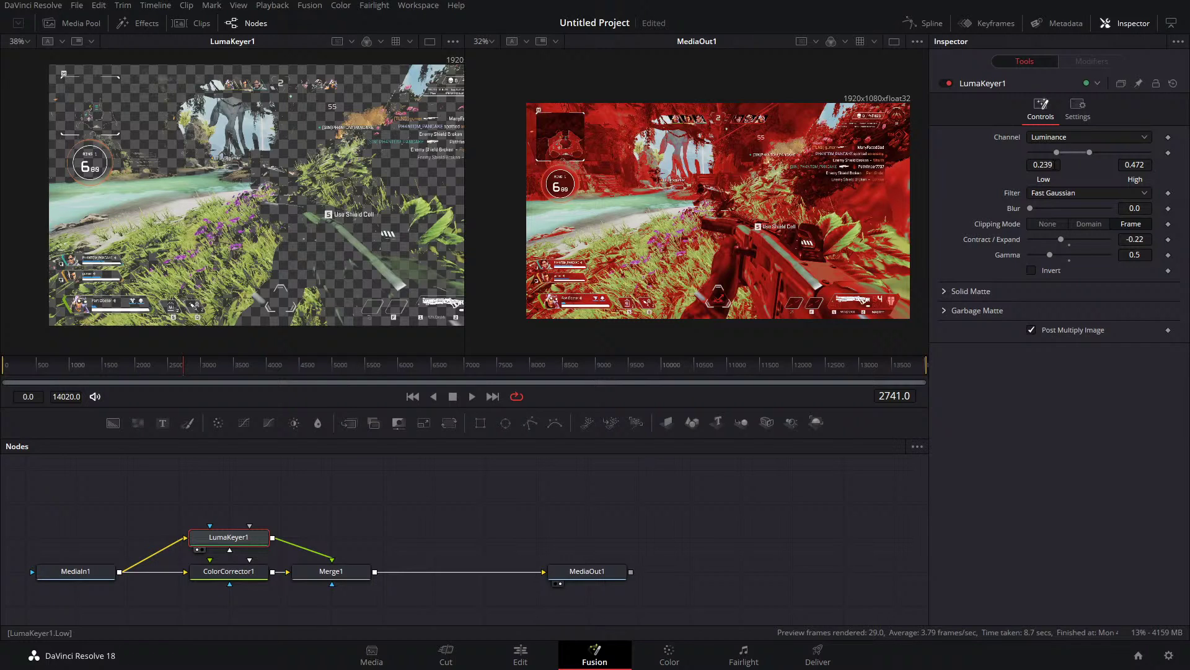
Delete the Luma Keyer, Color Corrector and Merge nodes, and return to the Edit page.
left_click_drag(214, 475, 295, 561)
key("Delete")
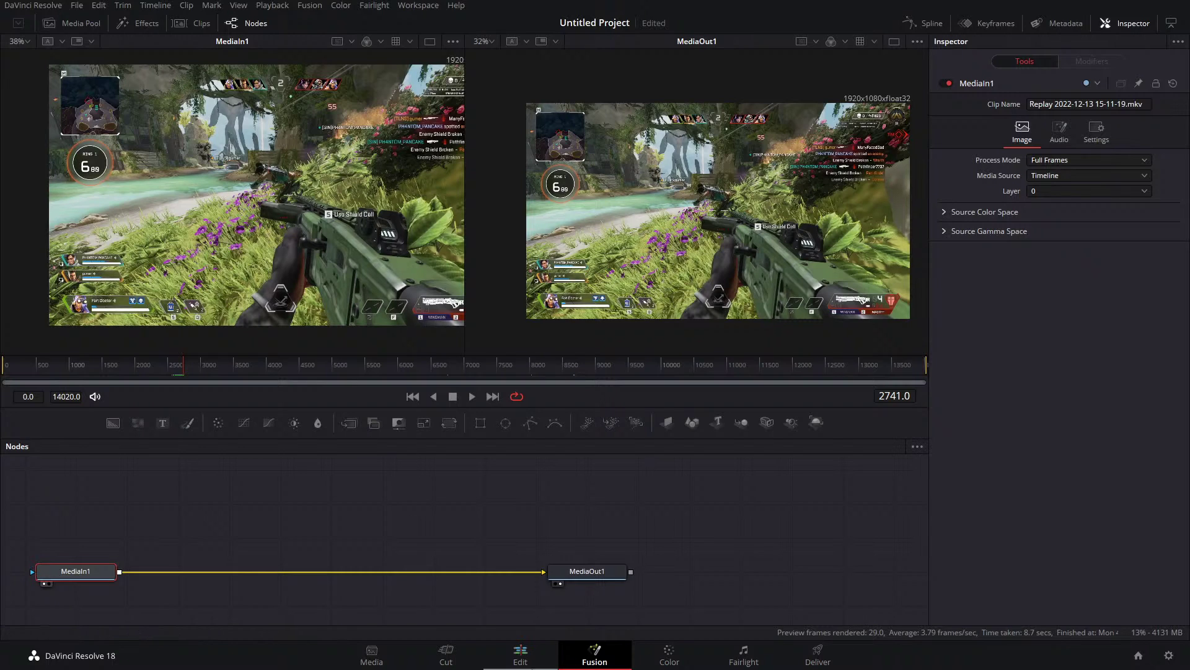
left_click(520, 654)
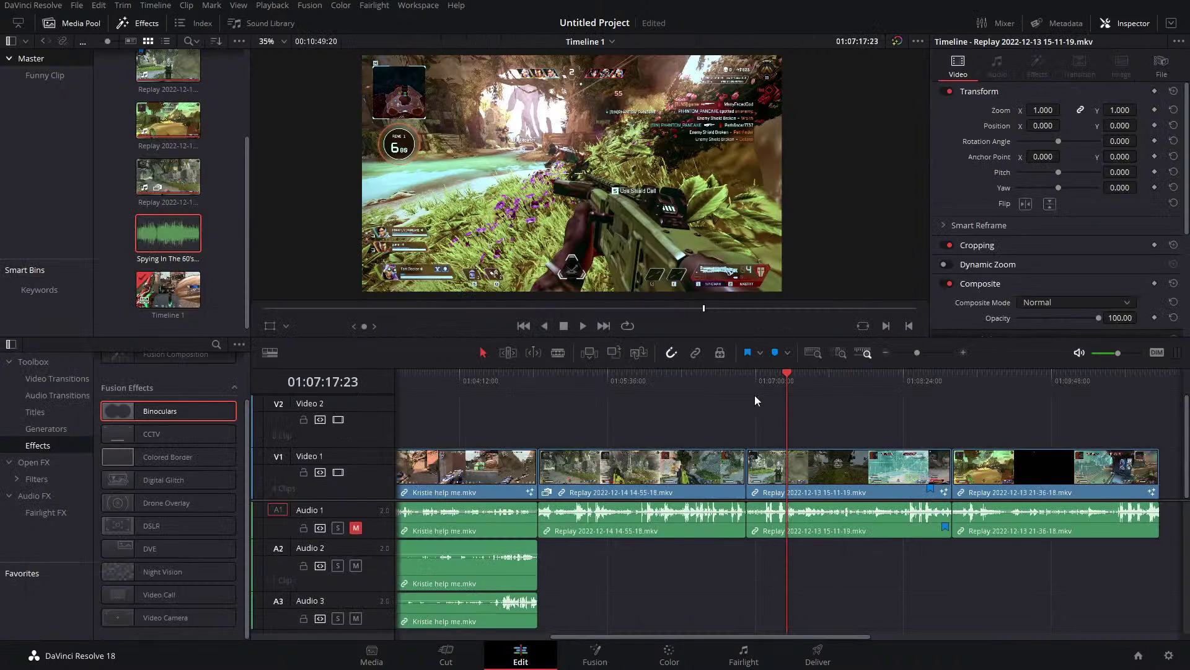
Move to 01:10:14:21 in the last clip, open it on the Color page and add a serial node after node 01.
left_click_drag(937, 388, 1098, 392)
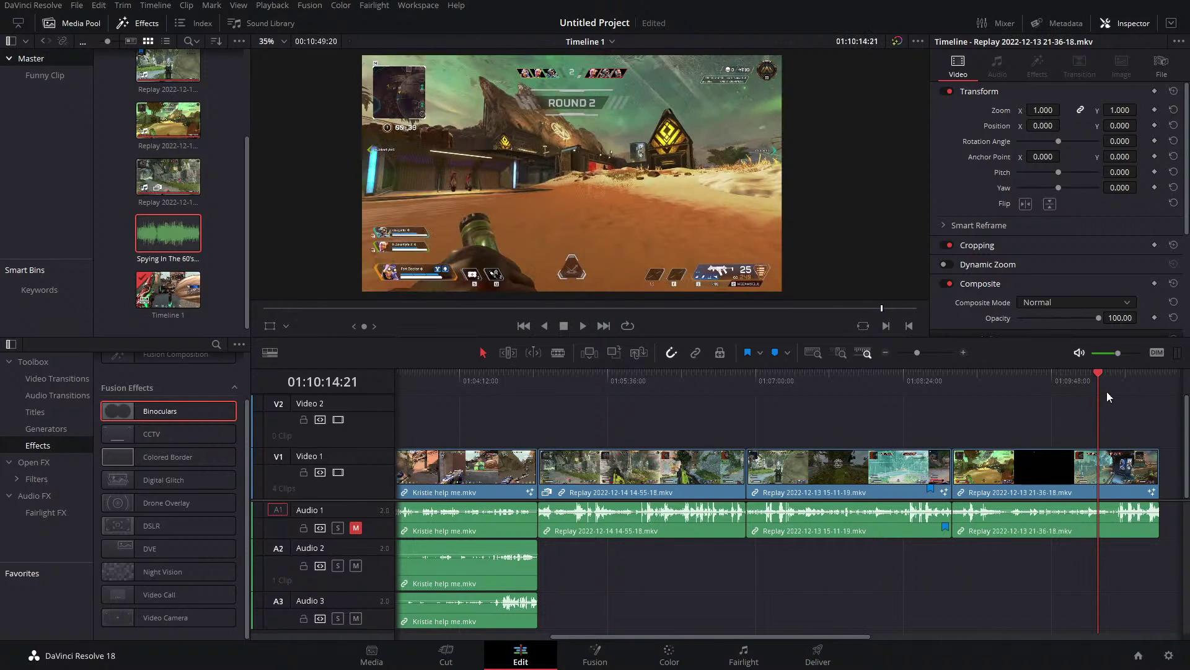
left_click(669, 654)
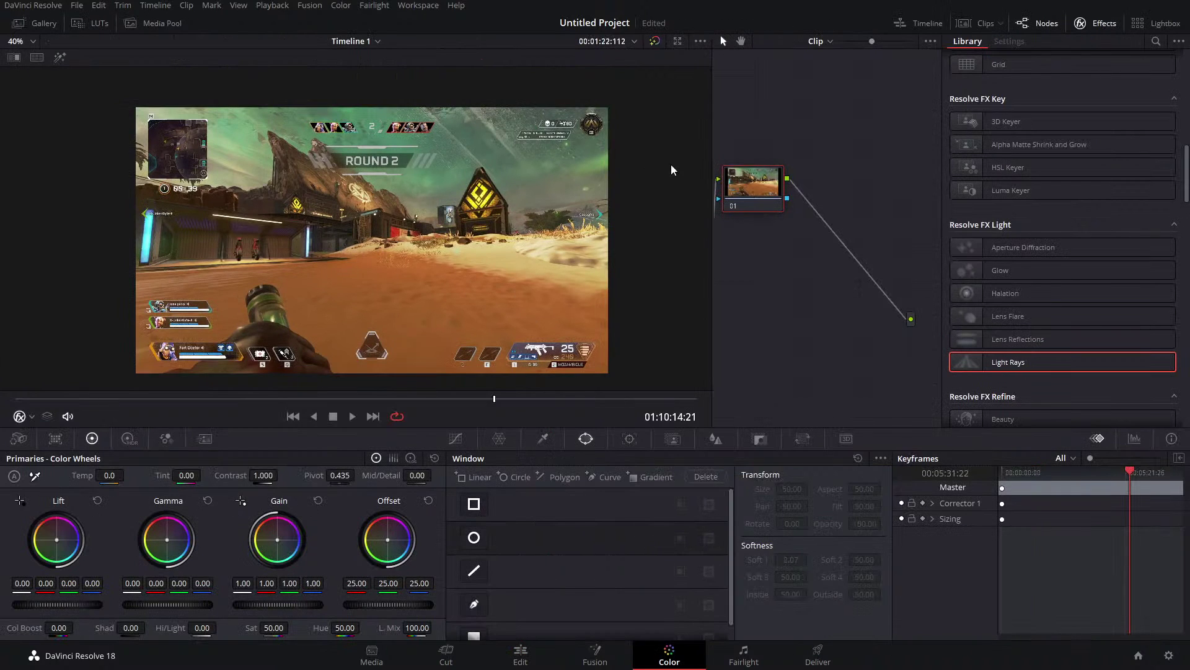
right_click(732, 191)
mouse_move(794, 246)
left_click(875, 251)
Lower node 01's contrast to 0.530, reduce its saturation, cool its temperature and compare the image with the grade bypassed.
left_click(764, 193)
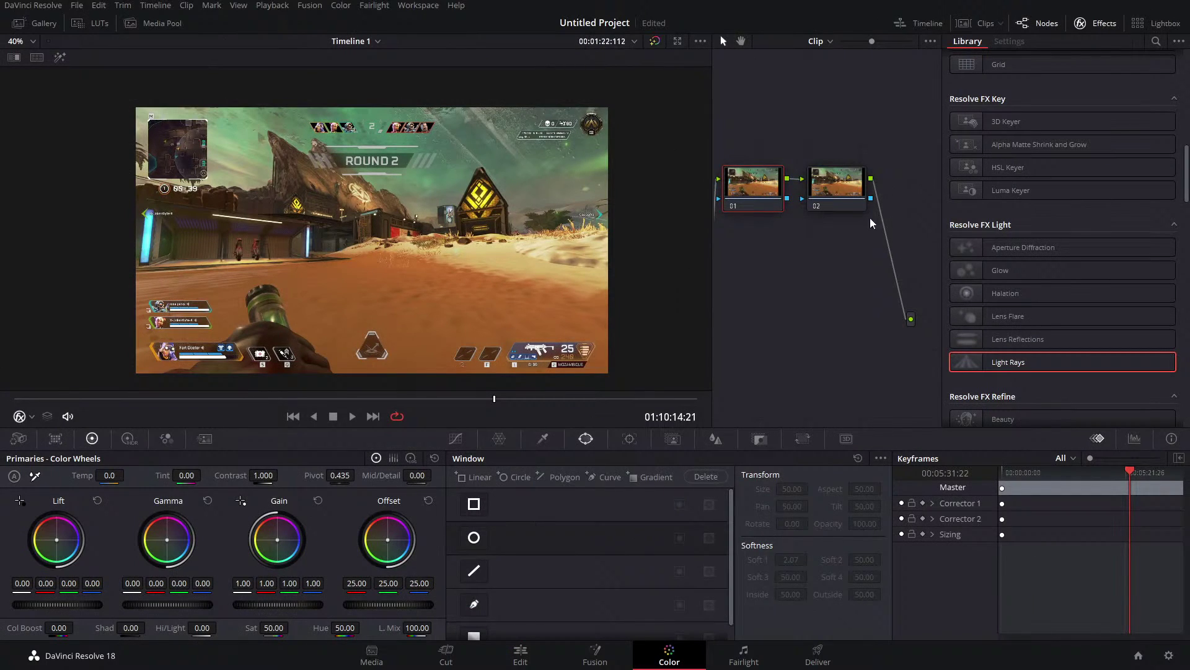
left_click_drag(480, 289, 458, 273)
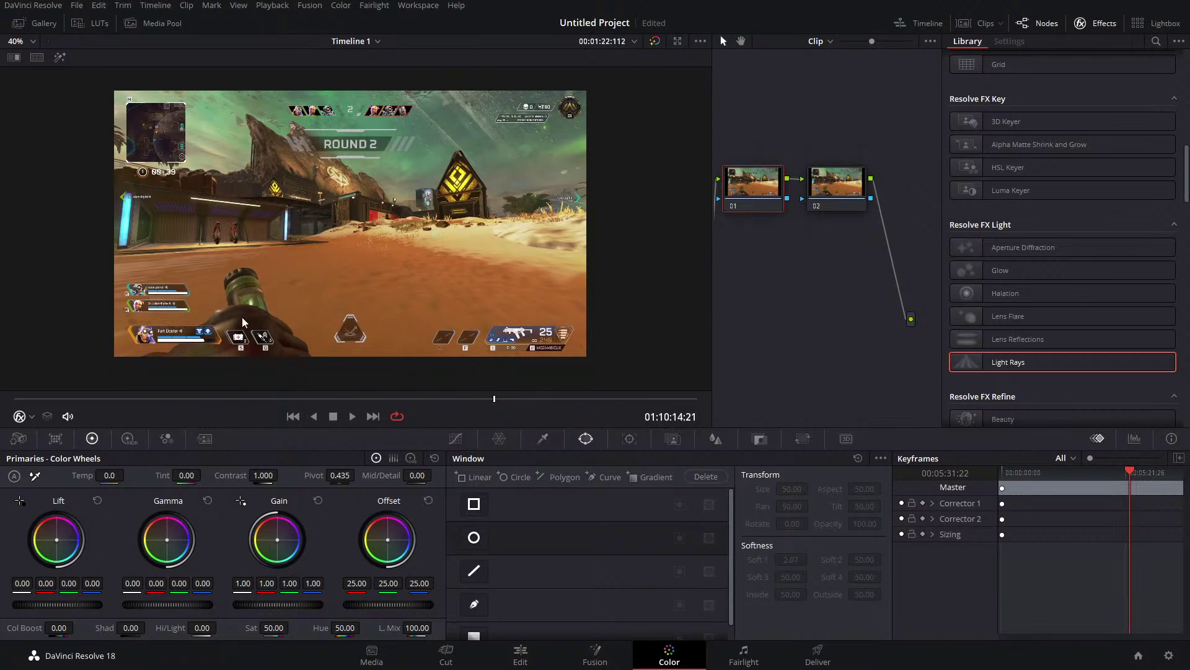
left_click_drag(263, 476, 287, 477)
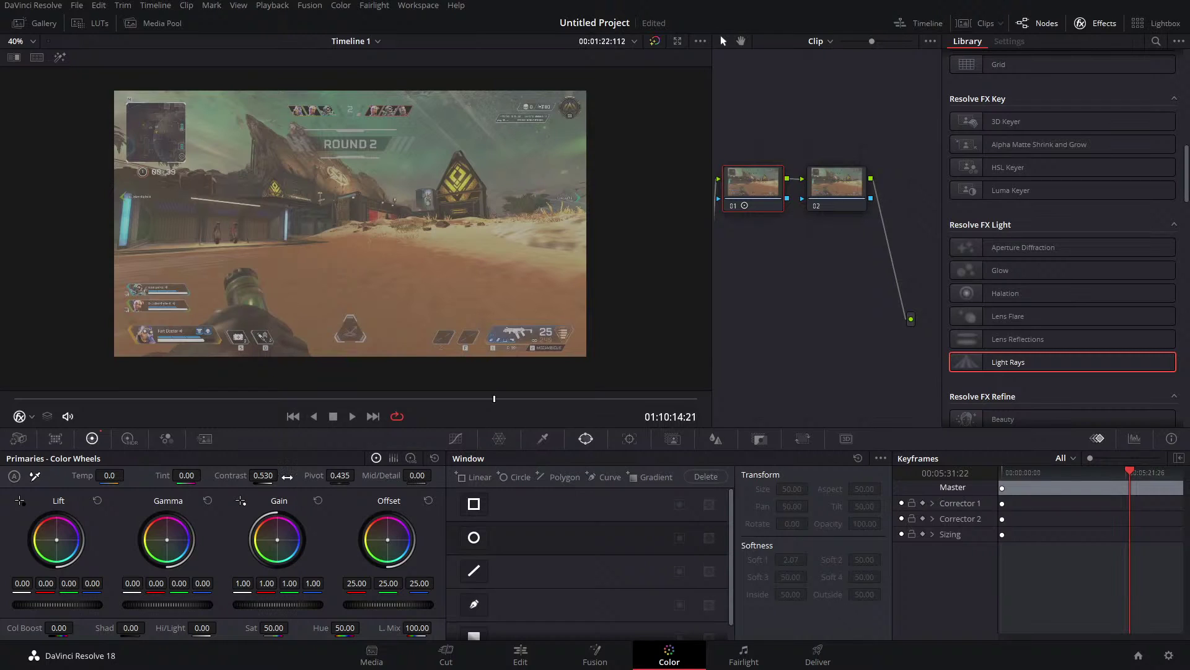
mouse_move(273, 627)
left_mouse_down()
mouse_move(292, 627)
mouse_move(267, 627)
left_mouse_up()
key("ctrl+s")
left_click_drag(109, 475, 101, 475)
key("shift+d")
key("shift+d")
key("shift+d")
key("shift+d")
Grade node 02 with Temp 480, Contrast 1.466 and Saturation 66.
left_click(835, 207)
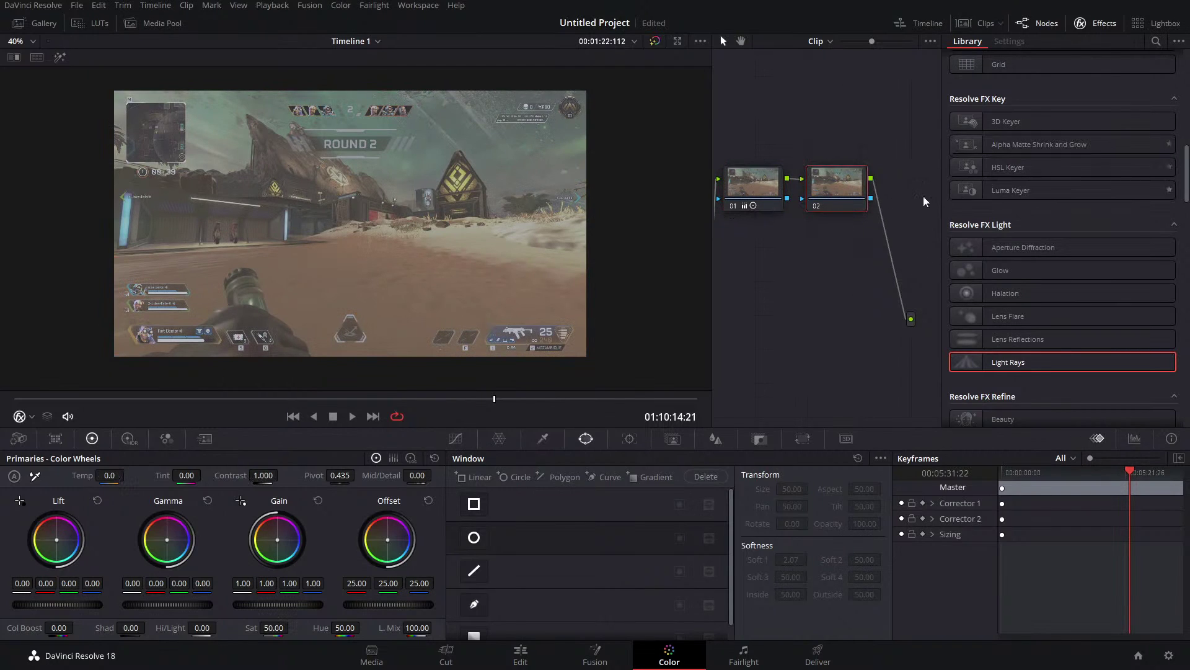
left_click_drag(264, 476, 282, 475)
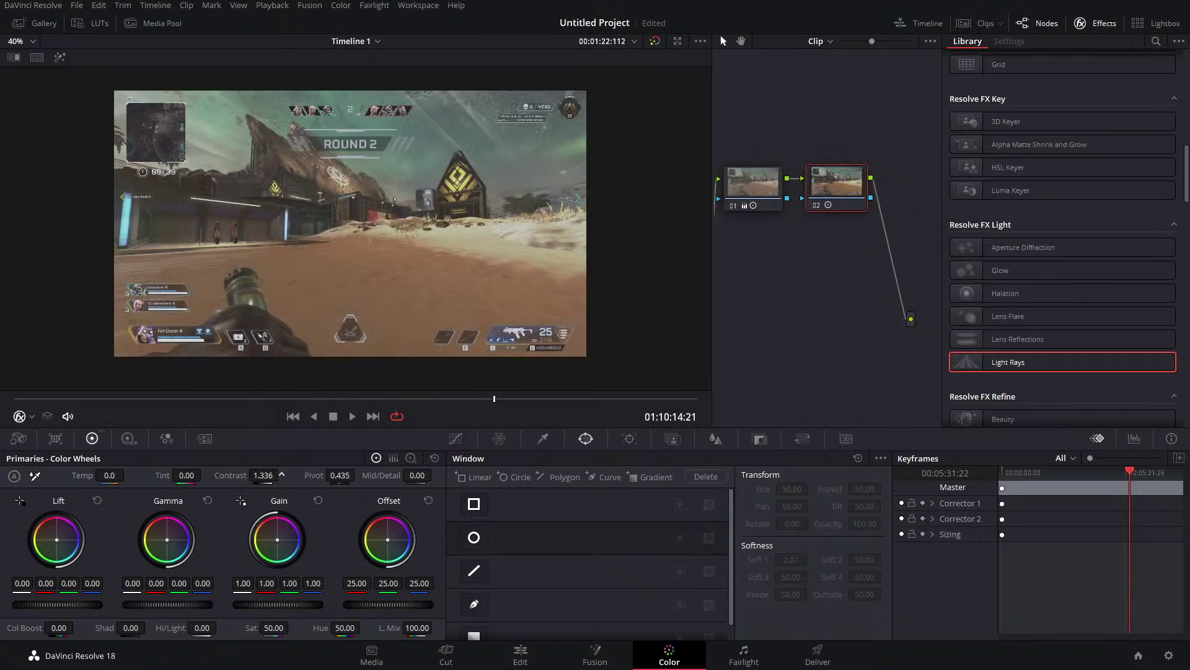
left_click_drag(110, 475, 128, 474)
left_click_drag(262, 482, 282, 475)
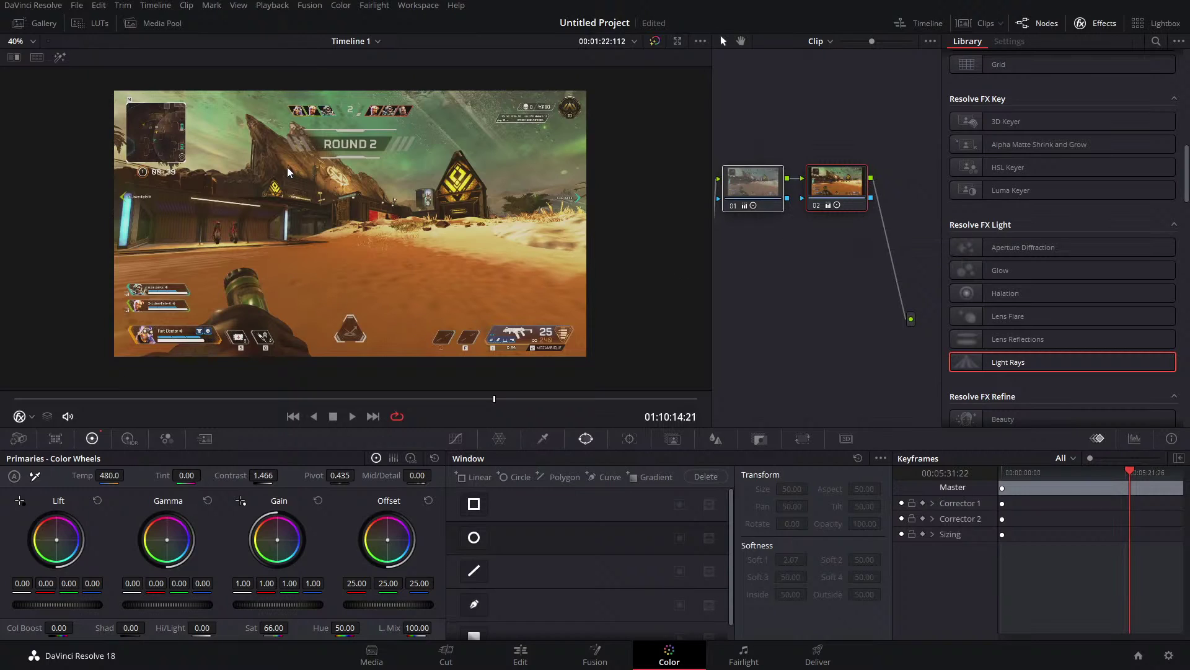
Add serial node 03 after node 02 and apply a Glow effect to it with a Shine Threshold of 0.064.
right_click(840, 192)
mouse_move(892, 259)
left_click(992, 253)
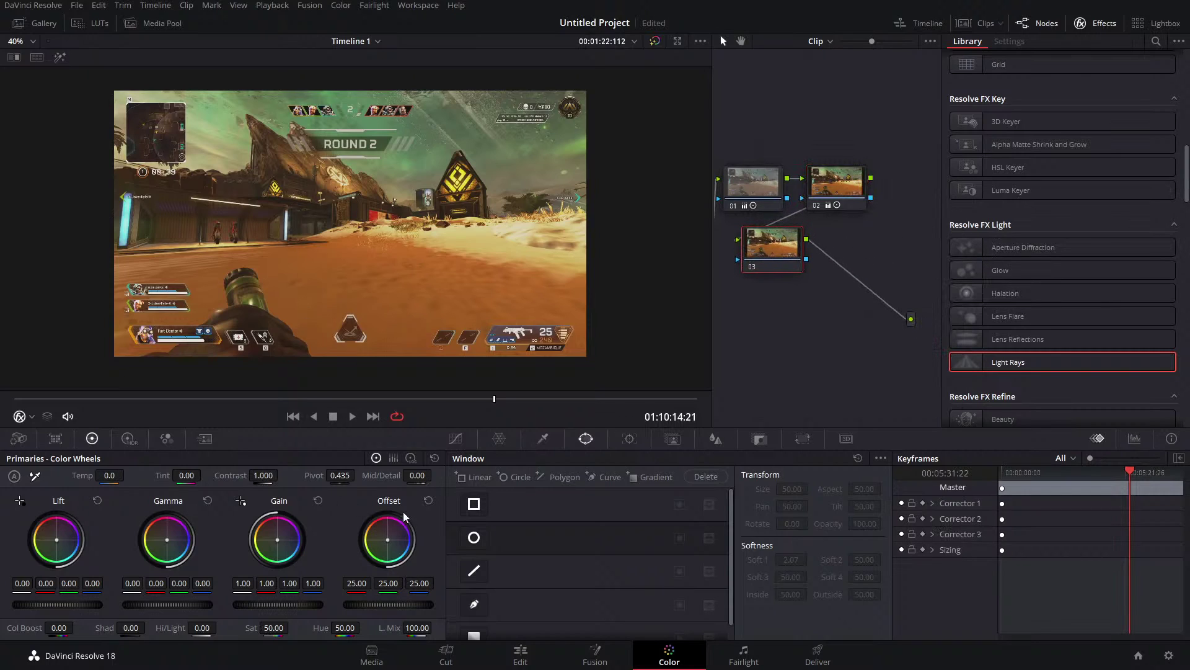
left_click_drag(1014, 294, 772, 248)
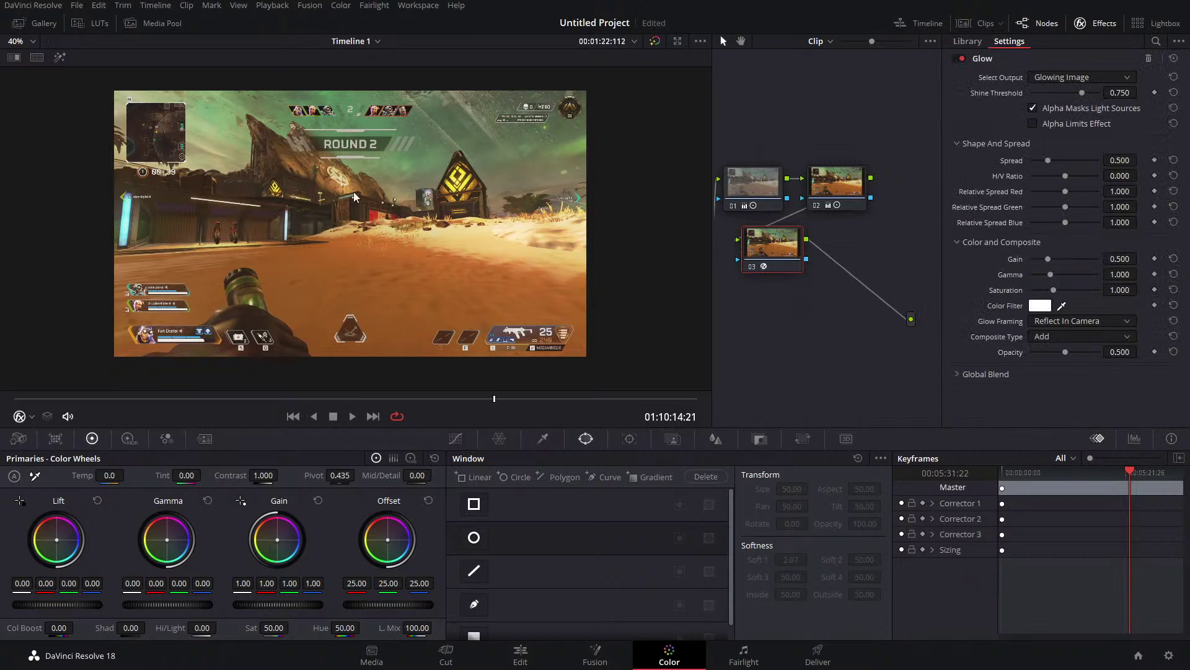
left_click_drag(1080, 97, 1036, 99)
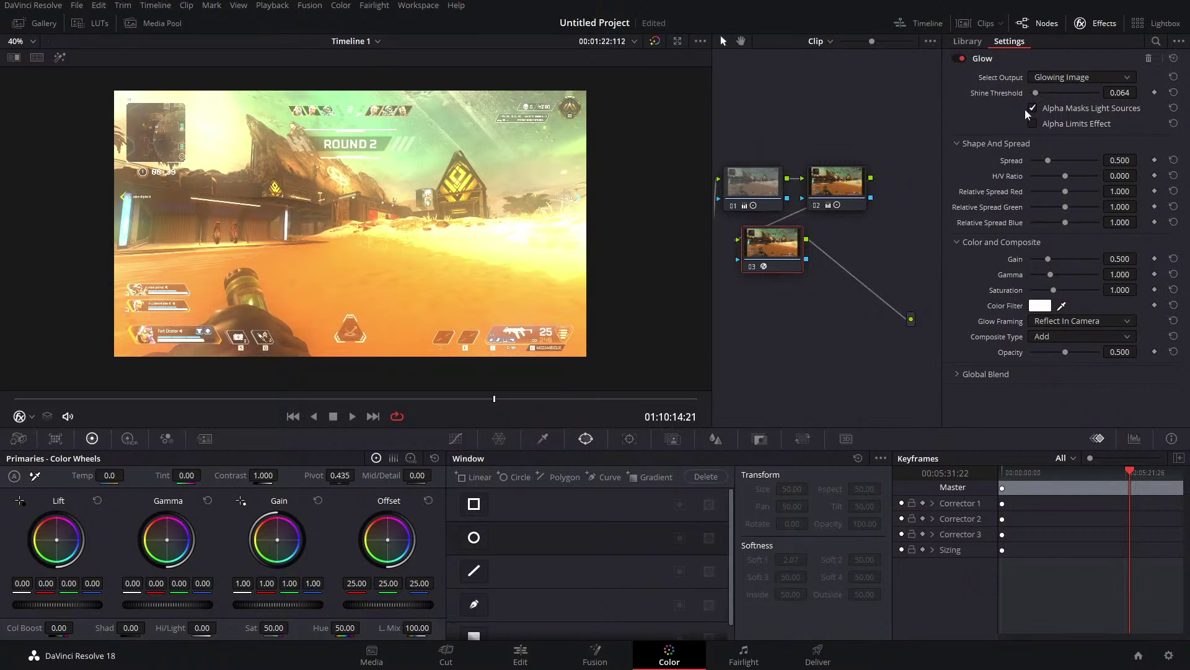
Key the sky on node 03 with the HSL Qualifier, and set the Glow's Gain to 1.303 and Gamma to 2.280.
left_click(542, 439)
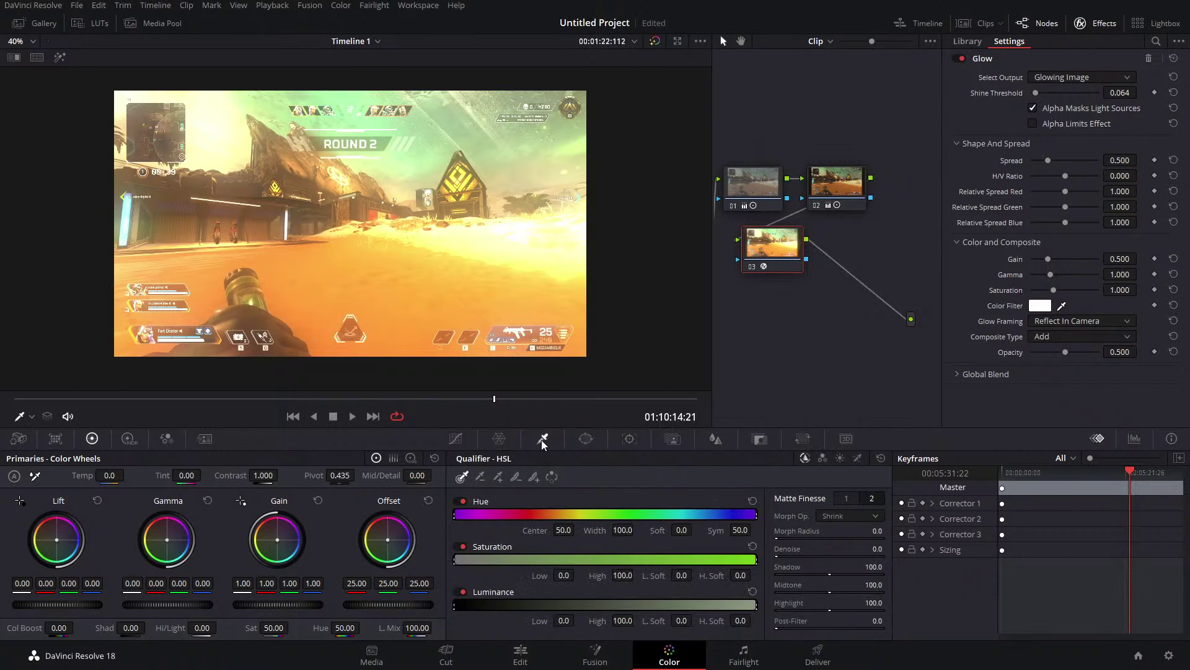
left_click(215, 142)
left_click(545, 153)
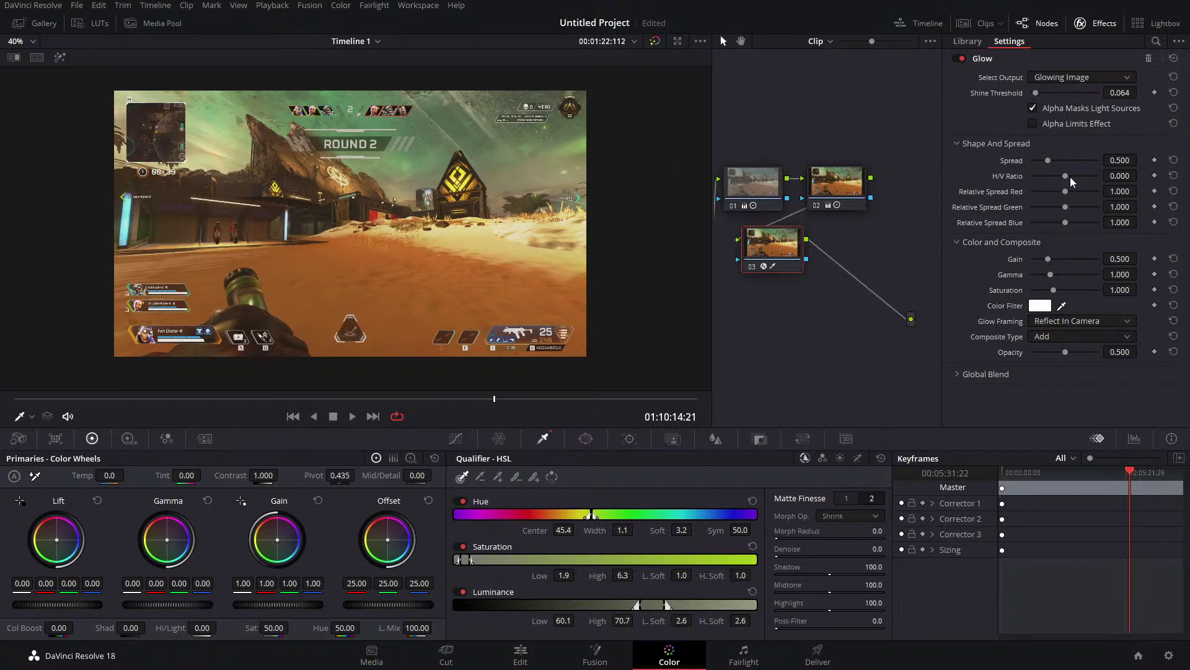
left_click_drag(1049, 259, 1074, 277)
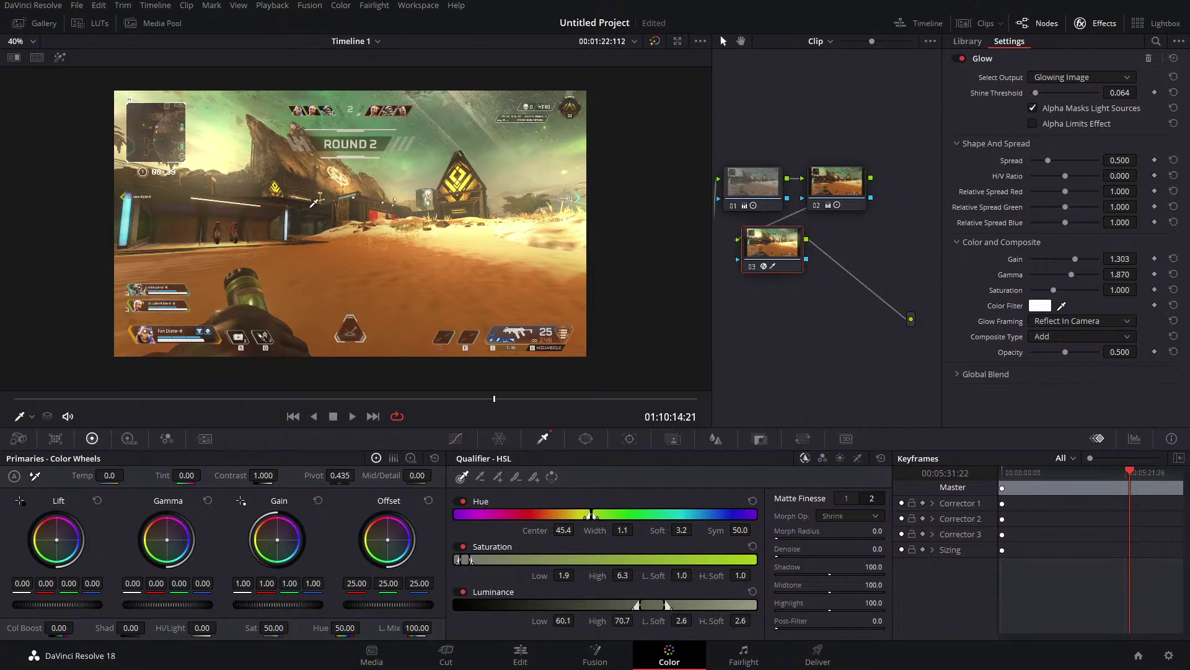
left_click(753, 271)
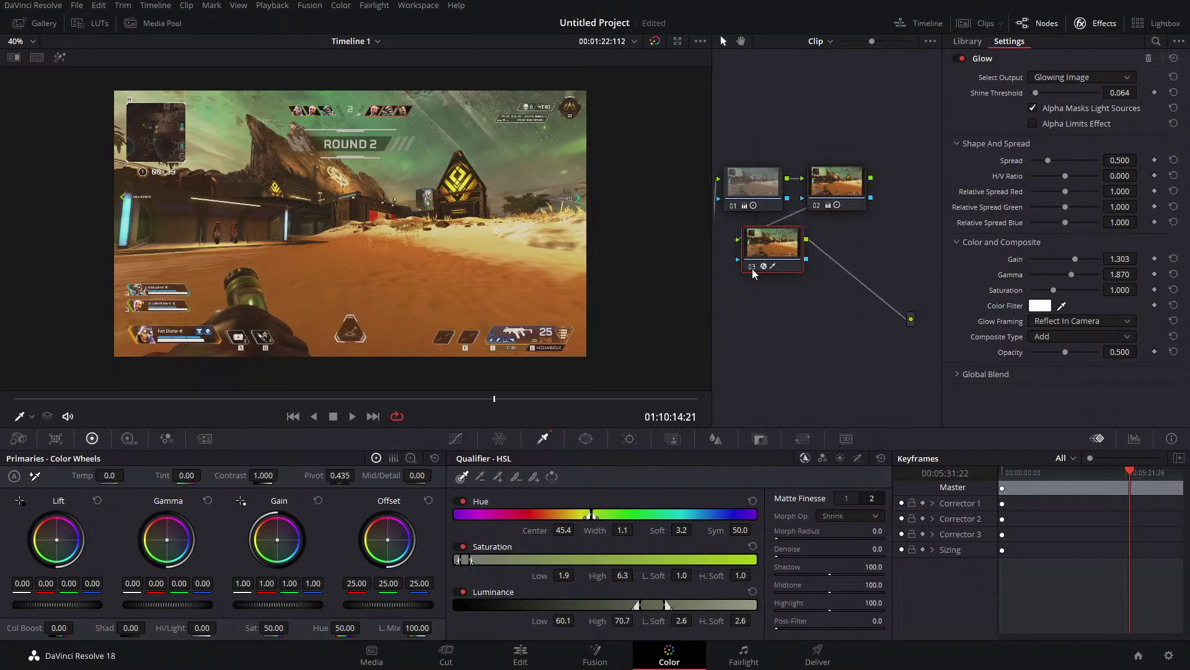
left_click(753, 271)
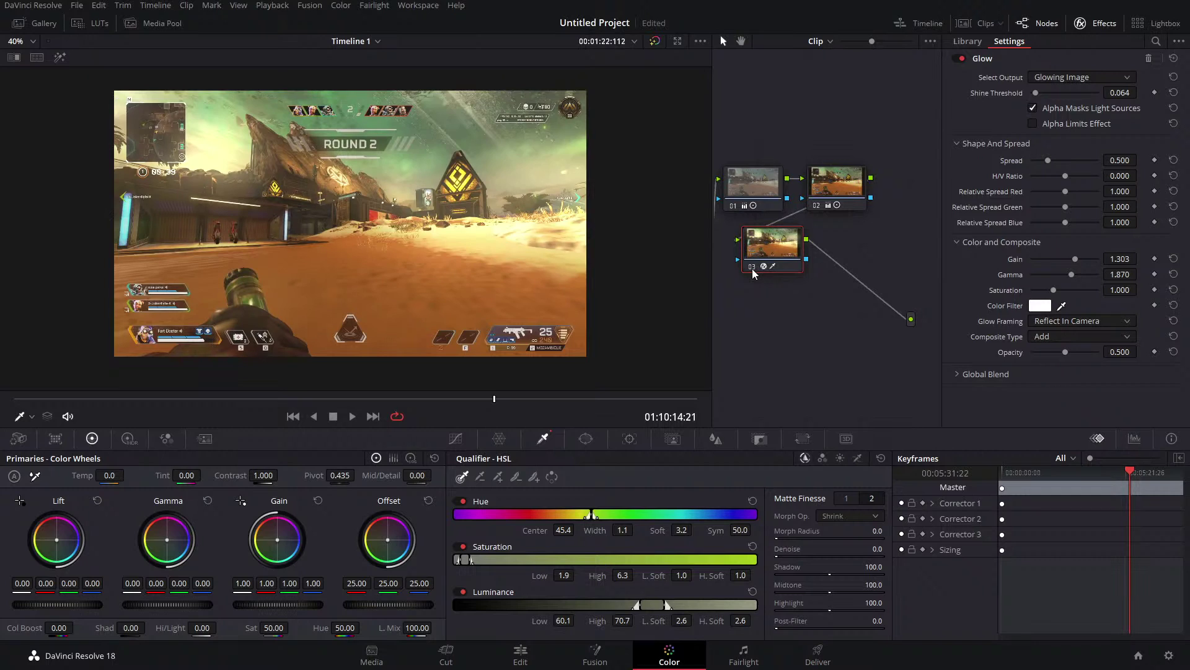
left_click(401, 162)
left_click_drag(1071, 275, 1080, 277)
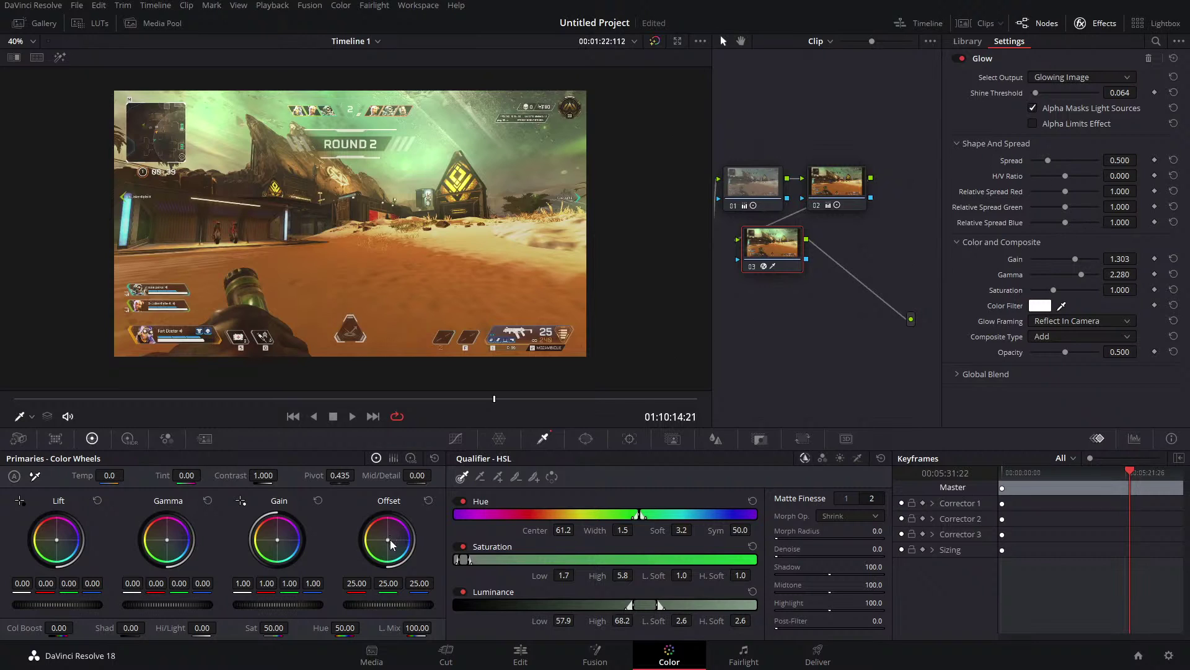
Set node 03's Offset to 9.46, 27.61, 43.38 and its Gamma wheel to 0.05, -0.01, -0.04, and go to 01:09:54:28.
left_click_drag(390, 535, 395, 546)
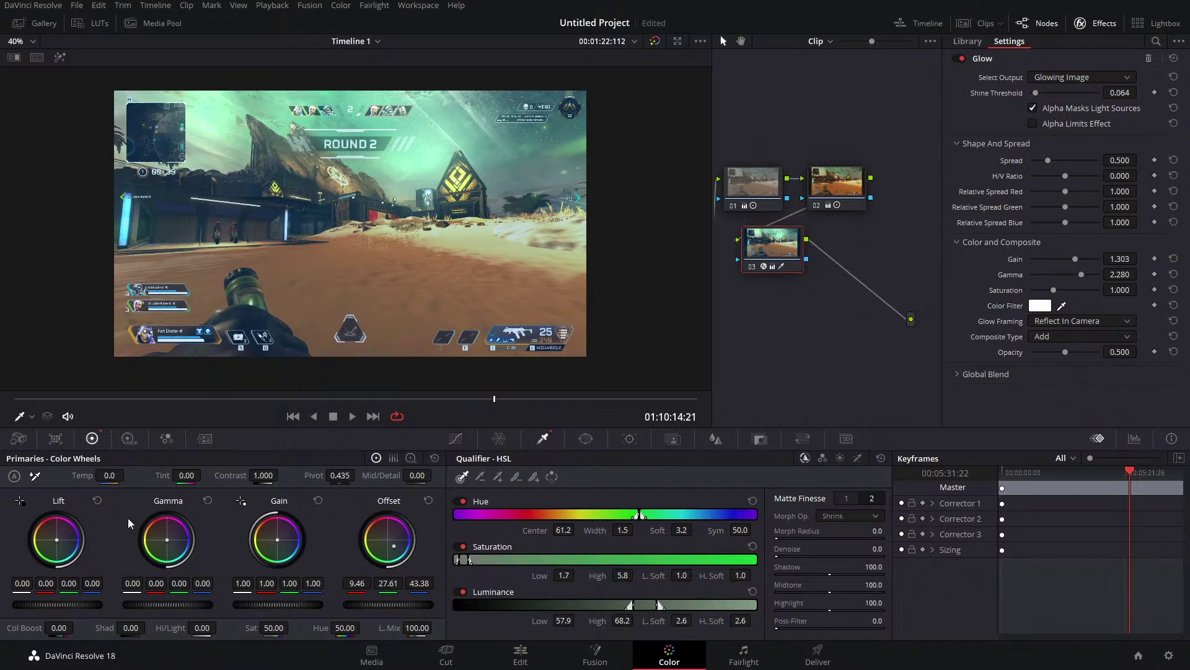
left_click_drag(168, 541, 165, 535)
left_click_drag(504, 401, 382, 407)
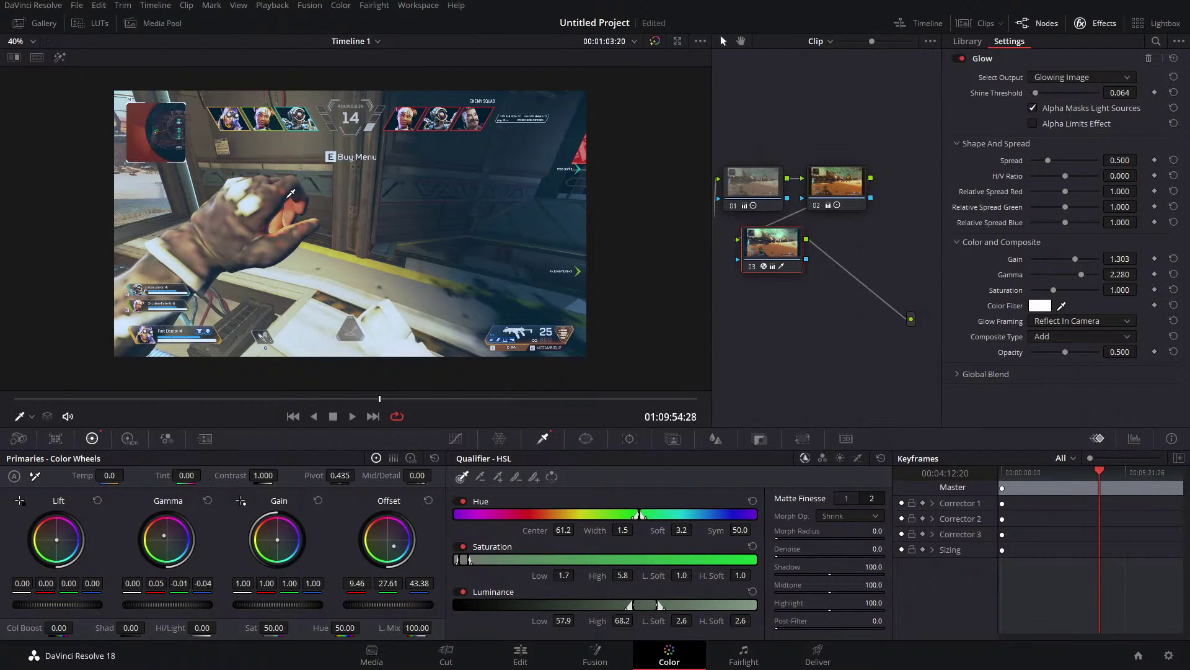
Add serial node 04 after node 03 and sample a qualifier key from the raised hand.
right_click(769, 259)
mouse_move(825, 319)
left_click(905, 318)
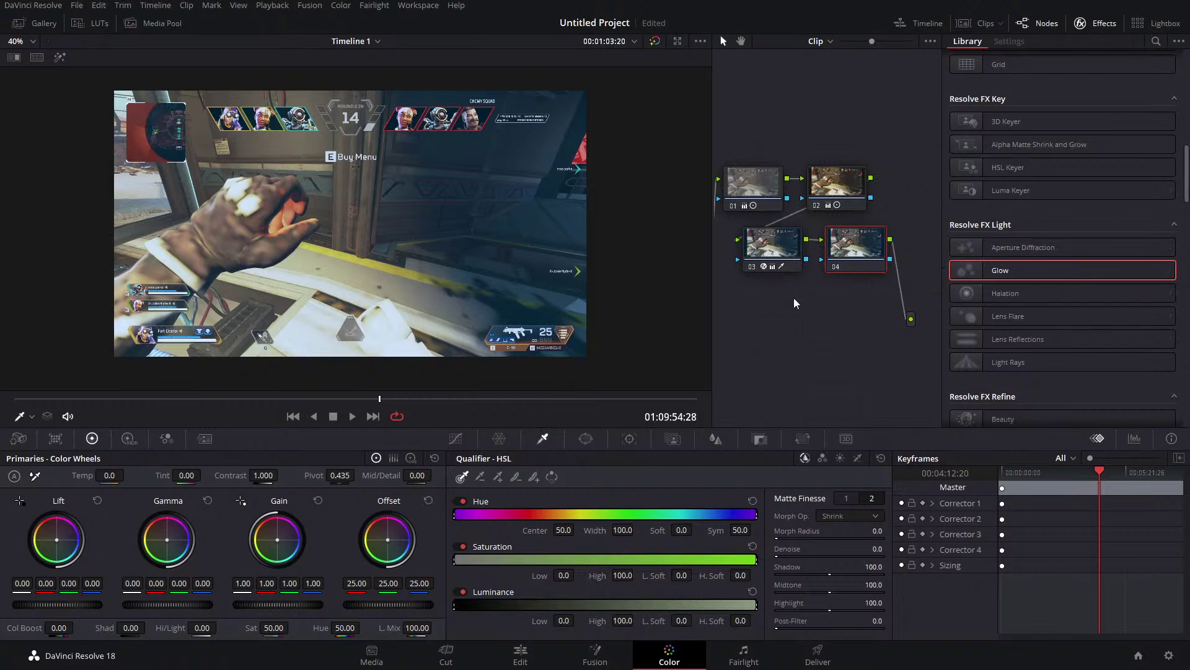
left_click(294, 208)
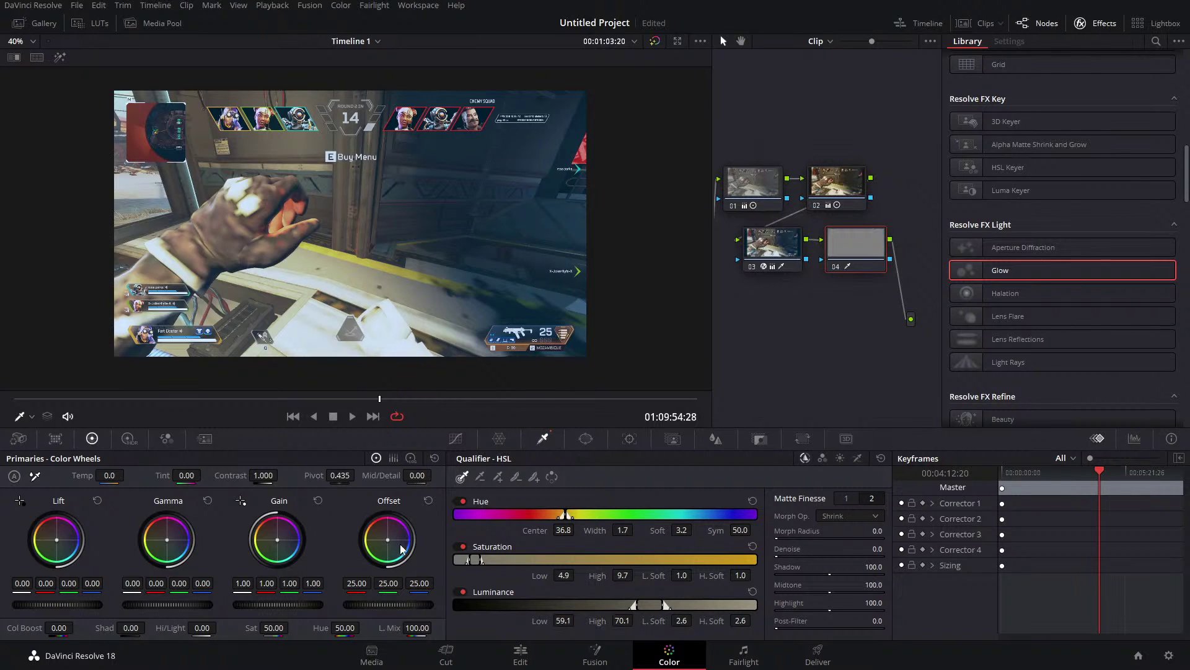
Resample the hand key and shift node 04's Offset to 12.56, 25.36, 51.36, Gamma to 0.07, -0.02, -0.03 and Gain to 0.87, 1.02, 1.22.
left_click_drag(387, 537, 399, 545)
left_click(293, 211)
left_click(293, 211)
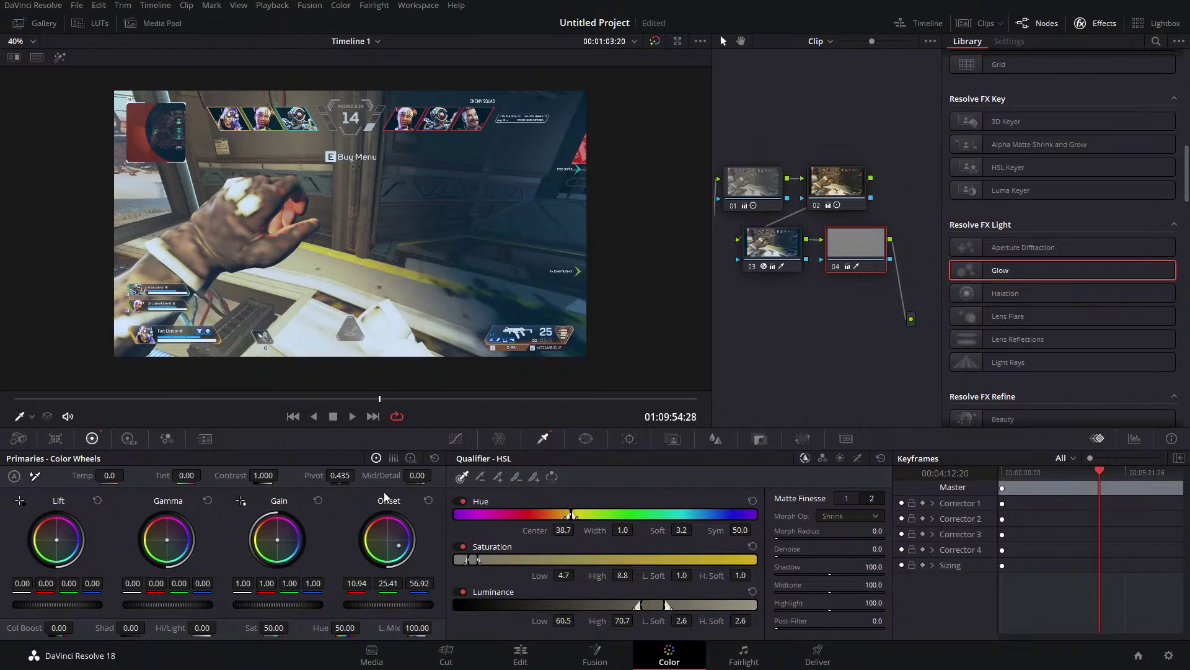
left_click_drag(398, 545, 396, 545)
left_click_drag(169, 544, 166, 538)
left_click_drag(280, 538, 282, 540)
scroll(383, 184, "up", 5)
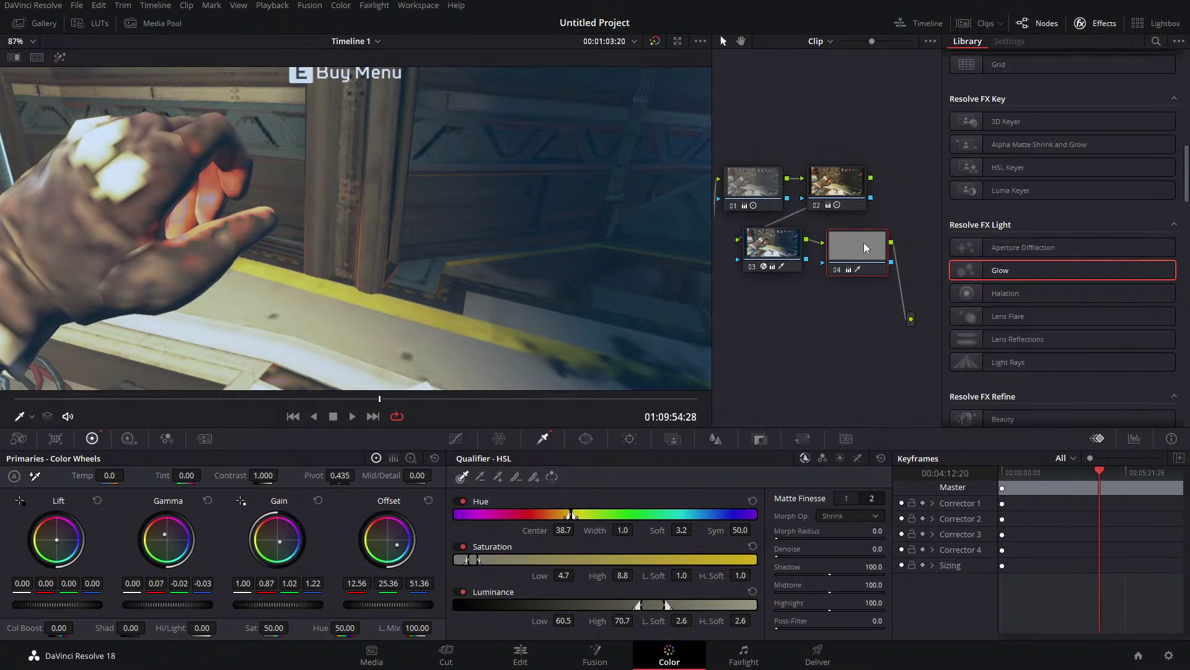
Delete node 04 and bring the whole frame back into view.
key("Delete")
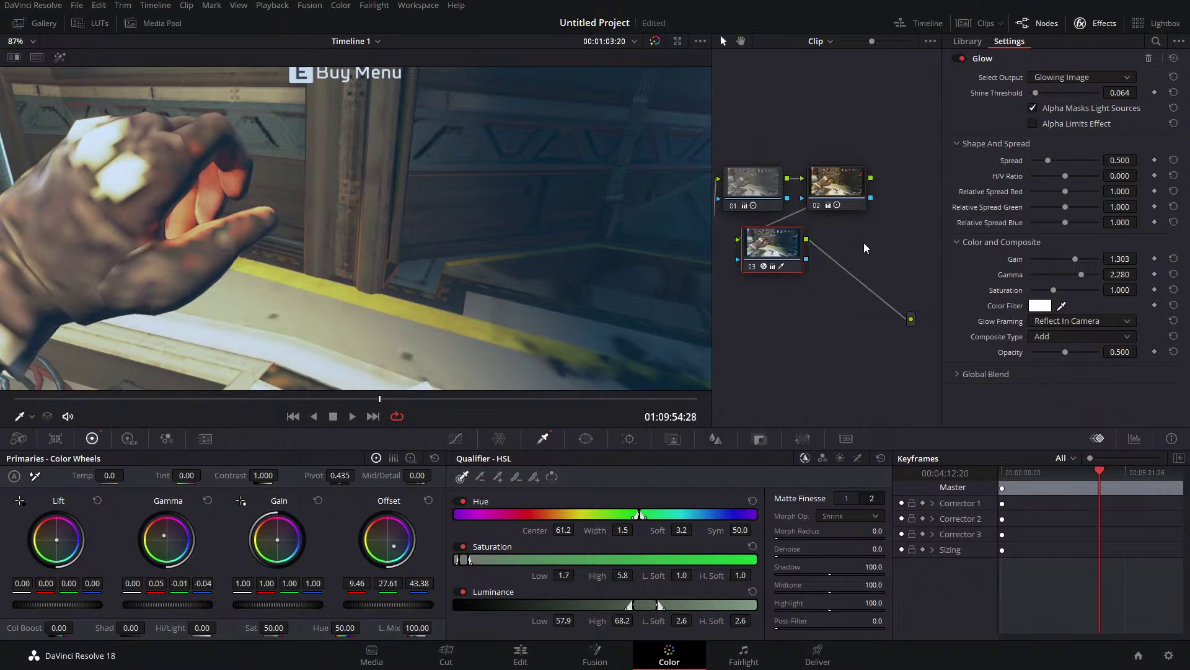
scroll(605, 249, "down", 5)
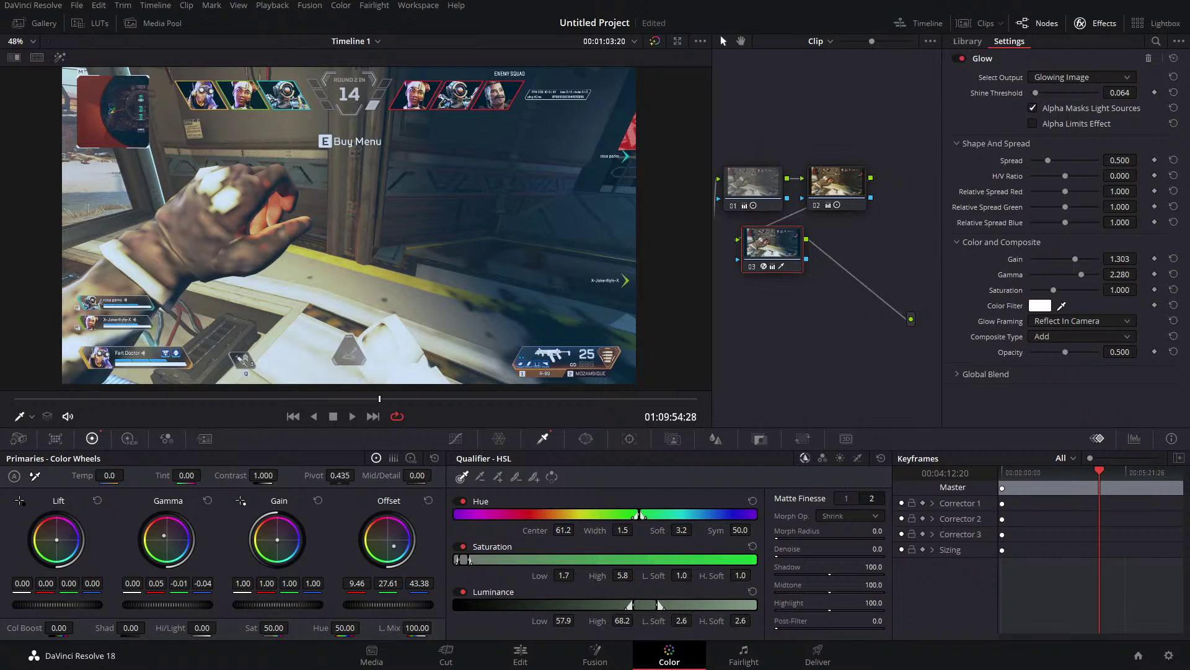
Reset all grades and nodes on the current clip.
right_click(804, 372)
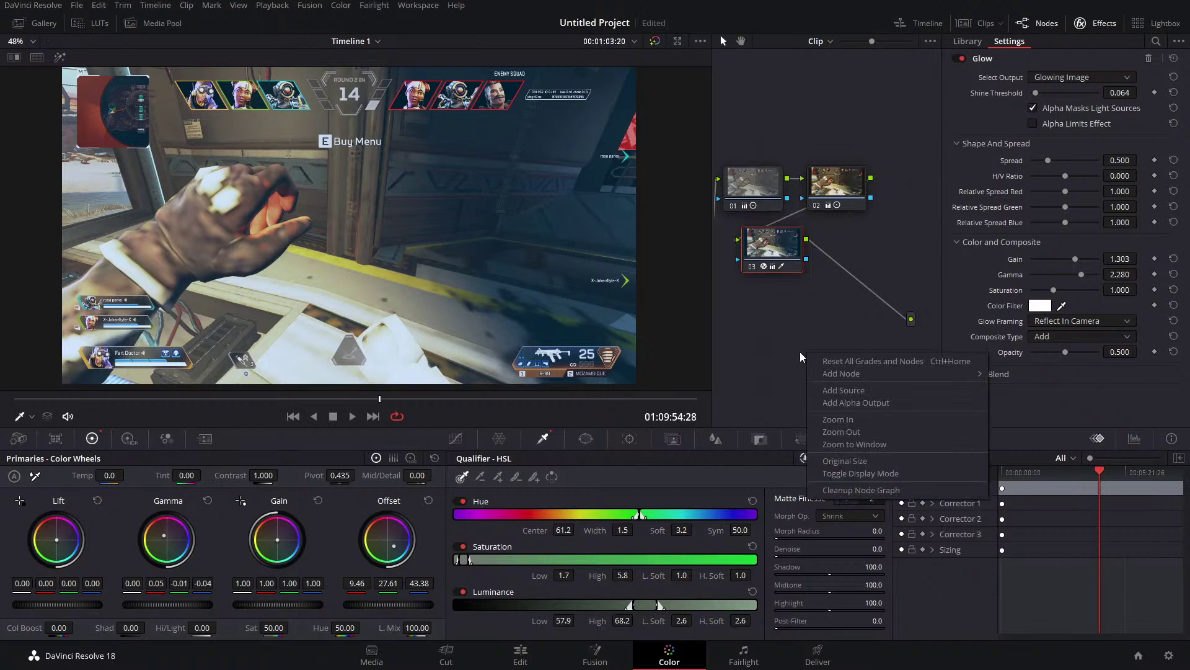
left_click(845, 362)
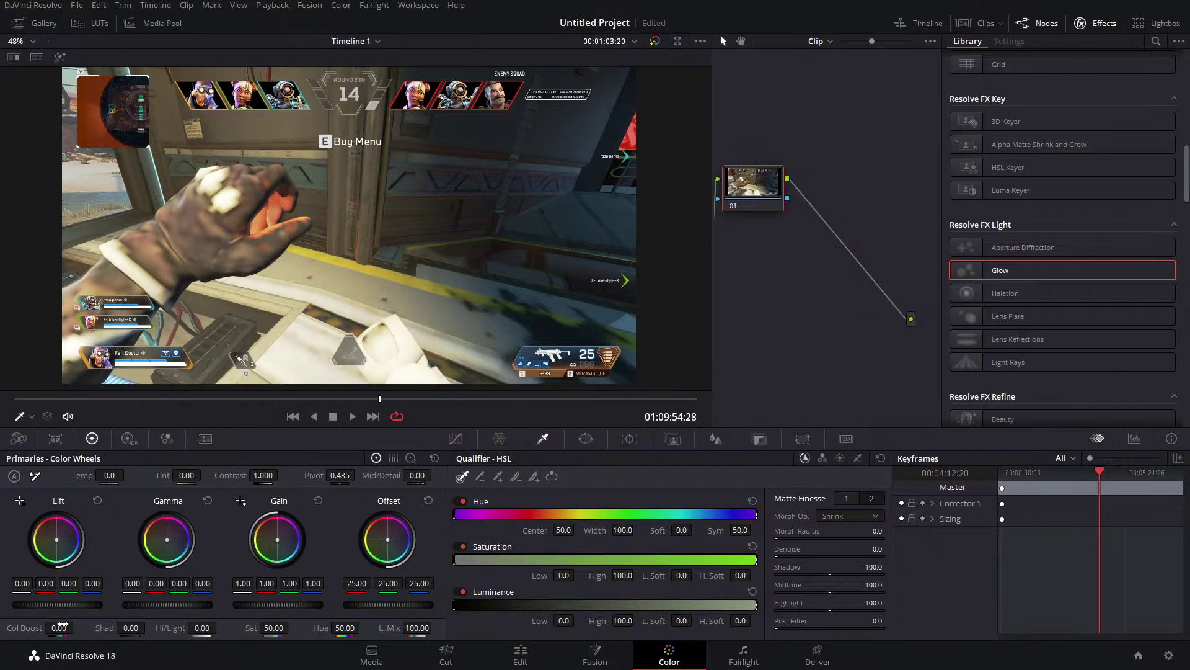
scroll(297, 273, "down", 1)
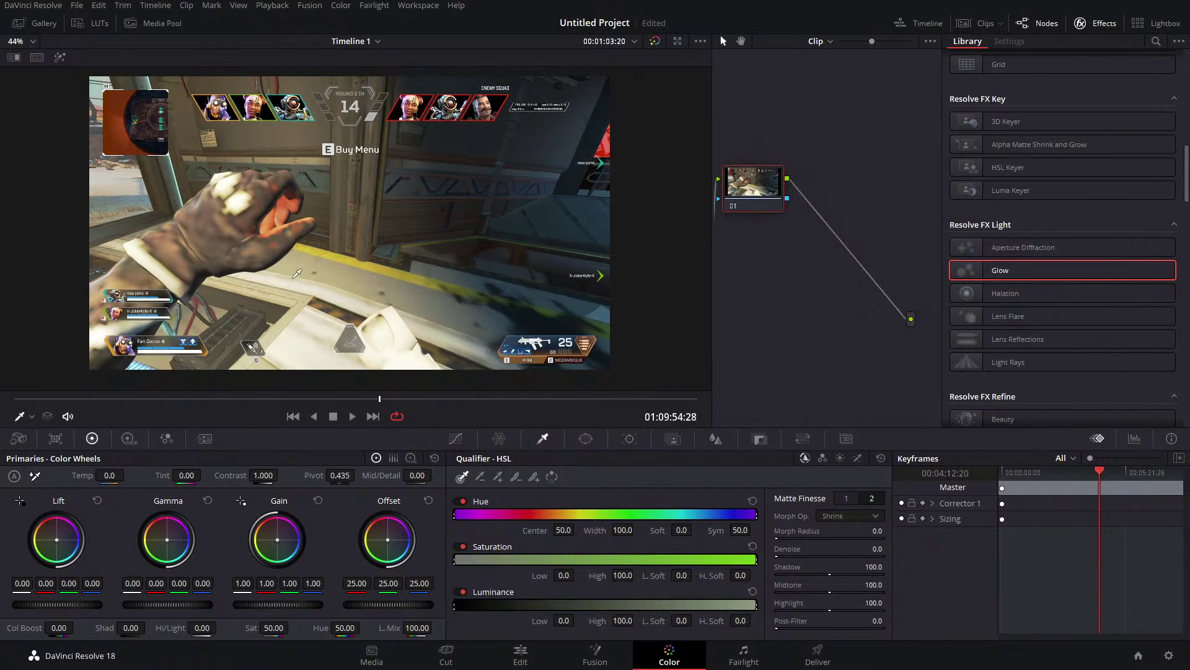
Try a warm Offset shift to 34.66, 23.81, 4.93 and other directions on node 01, and reset the Offset wheel.
mouse_move(390, 540)
left_mouse_down()
mouse_move(380, 524)
mouse_move(380, 536)
left_mouse_up()
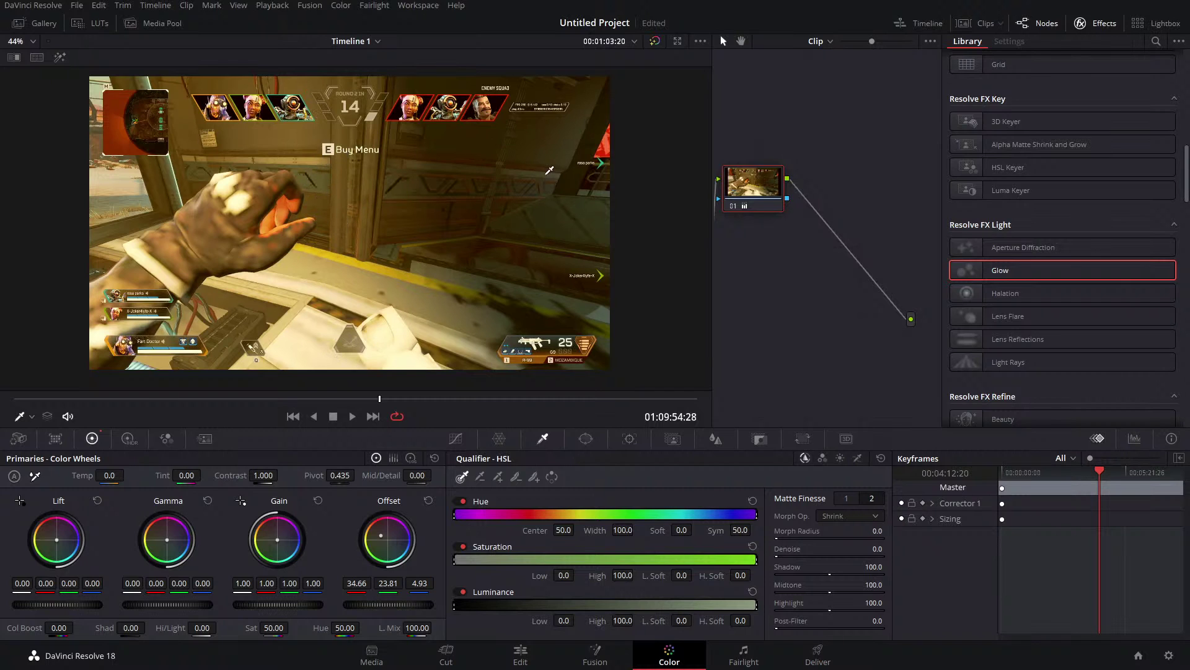
left_click_drag(381, 535, 399, 527)
left_click(427, 501)
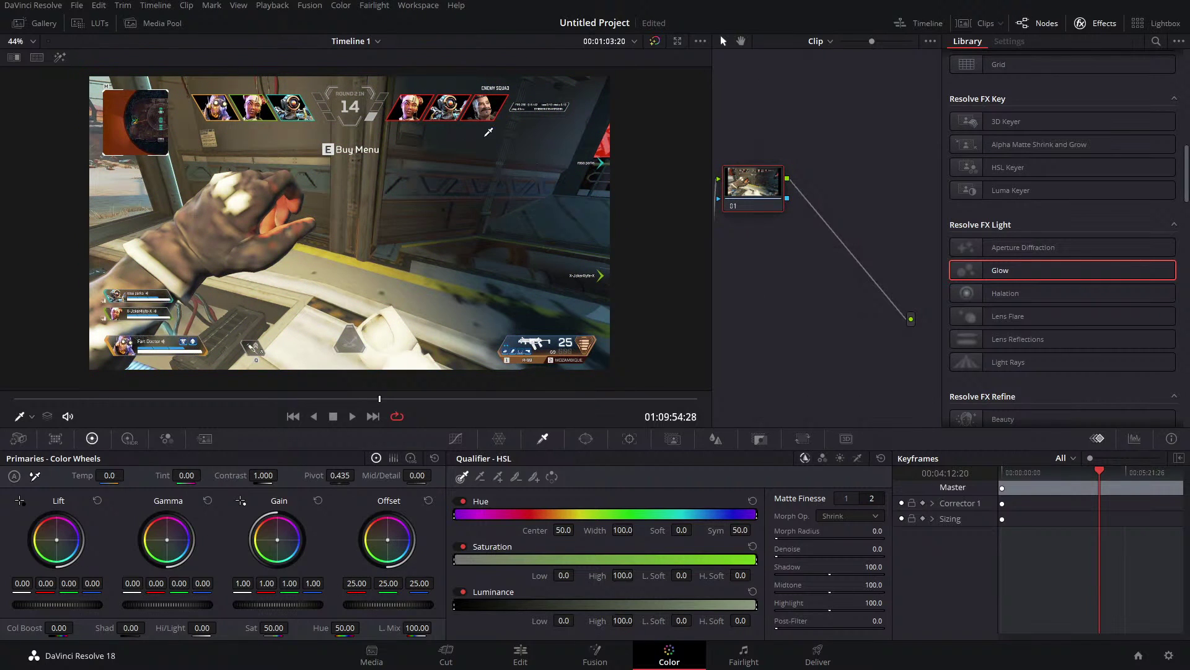
Try small color shifts on node 01's Lift, Offset, Gain and Gamma wheels, resetting each wheel after its test.
left_click_drag(57, 538, 57, 540)
left_click(97, 501)
left_click_drag(387, 543, 395, 543)
left_click(429, 501)
left_click_drag(278, 538, 274, 536)
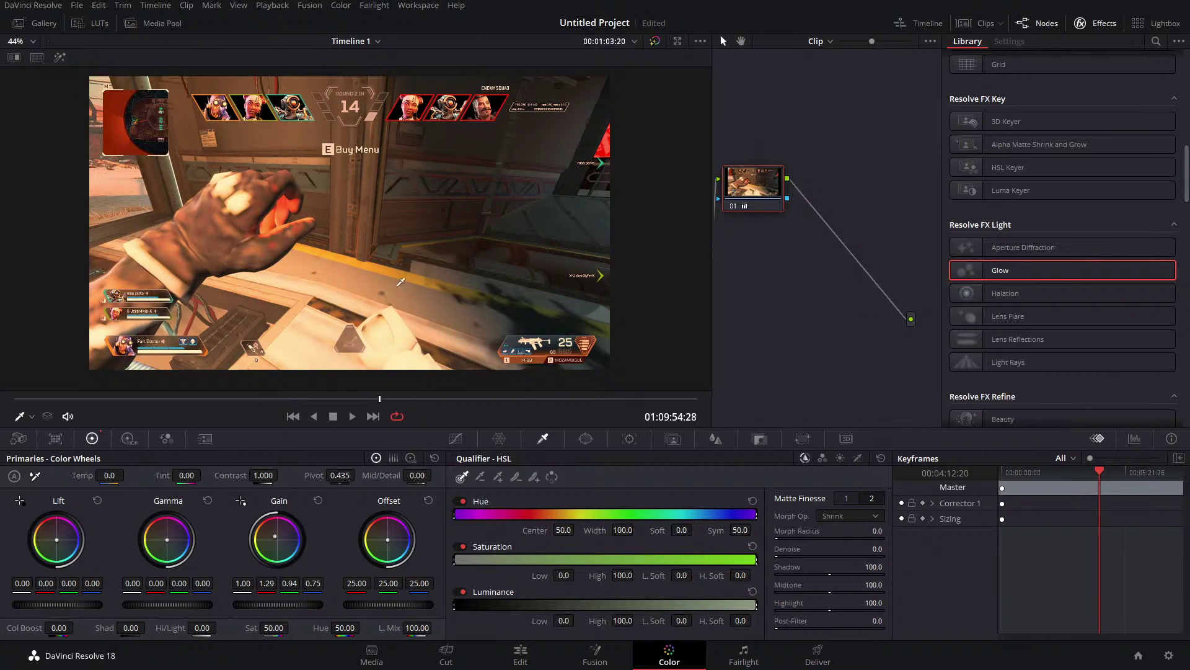
left_click(318, 500)
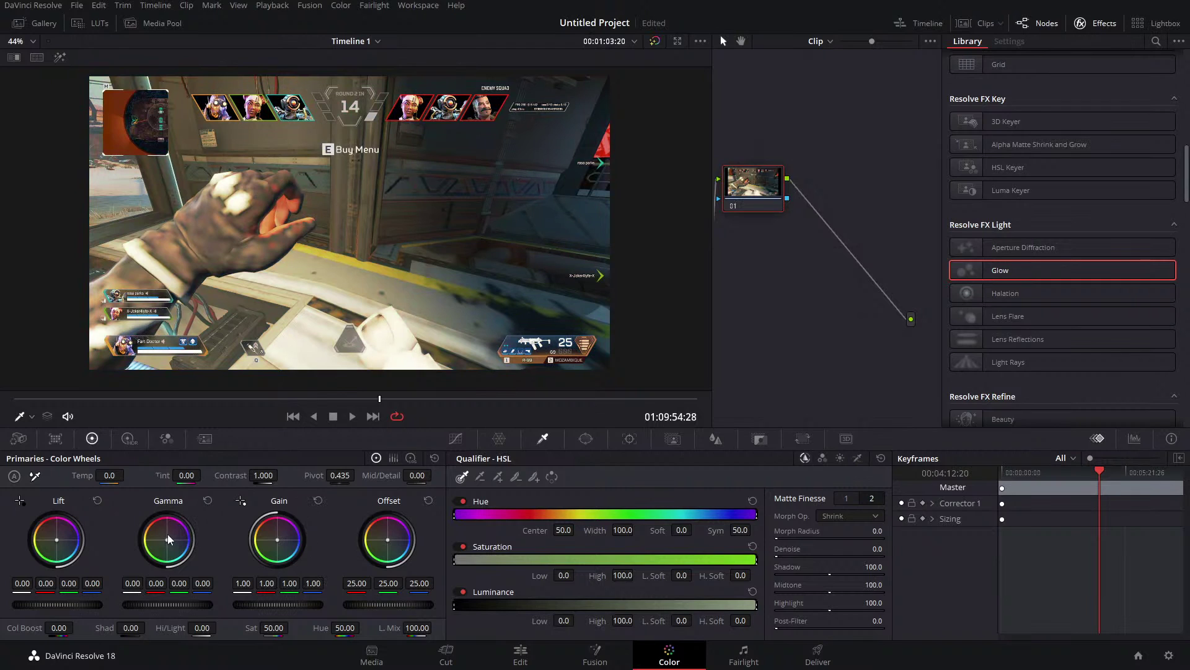
left_click_drag(168, 534, 167, 538)
left_click(205, 499)
Set node 01's Offset to 3.74, 29.47, 39.40, Gamma to 0.18, -0.03, -0.07, Lift to 0.07, -0.02, 0.04 and Gain to 0.73, 1.04, 1.42.
mouse_move(409, 551)
left_mouse_down()
mouse_move(417, 557)
mouse_move(406, 550)
left_mouse_up()
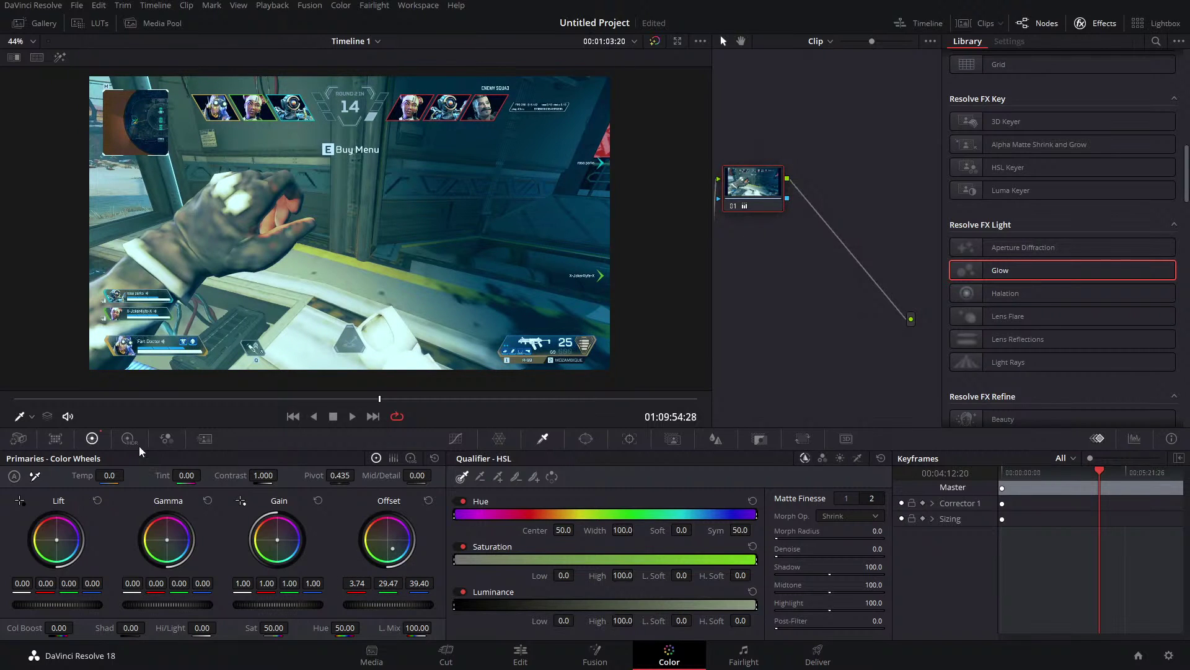
left_click_drag(172, 537, 167, 528)
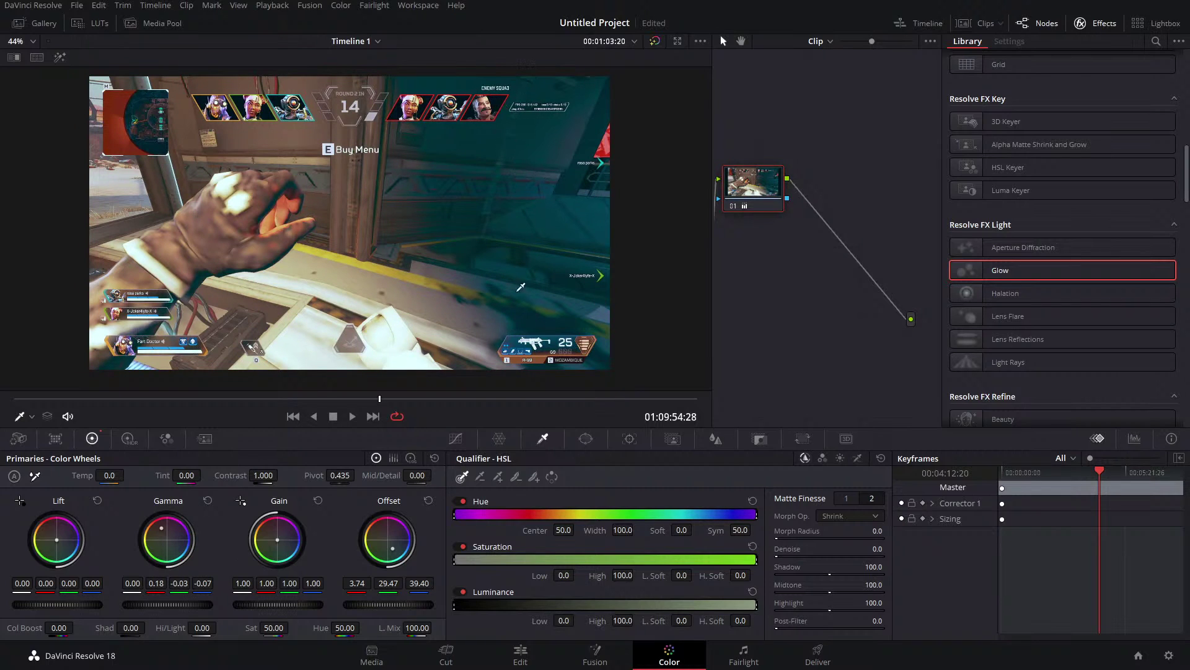
left_click_drag(60, 539, 55, 539)
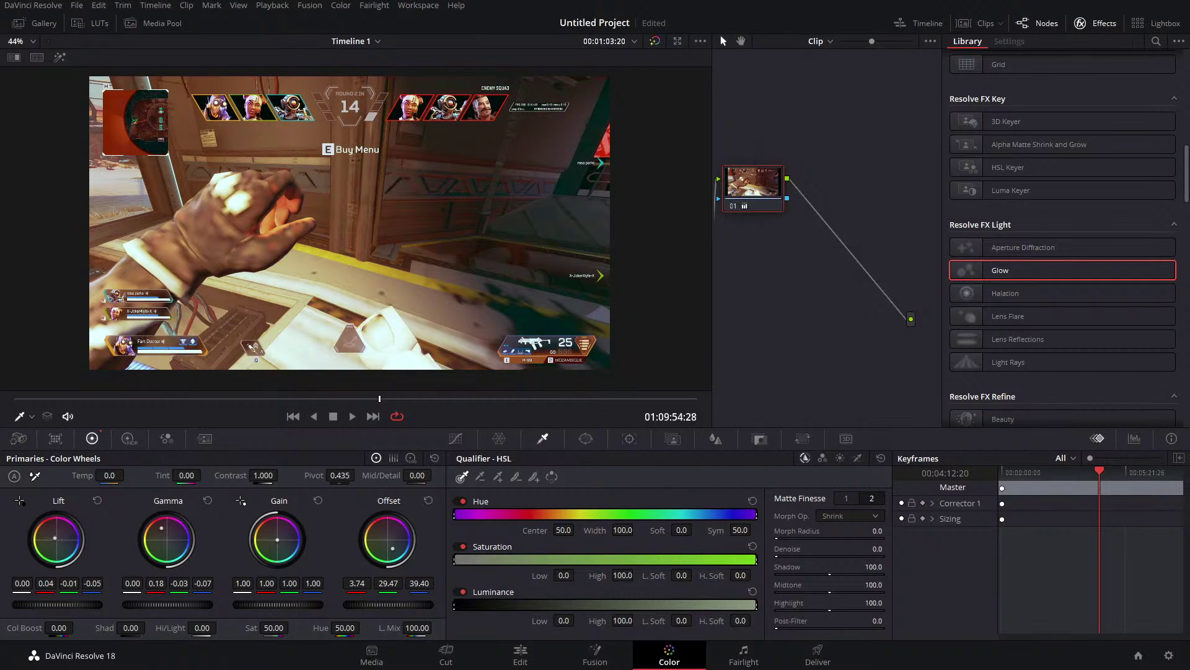
left_click_drag(56, 536, 57, 539)
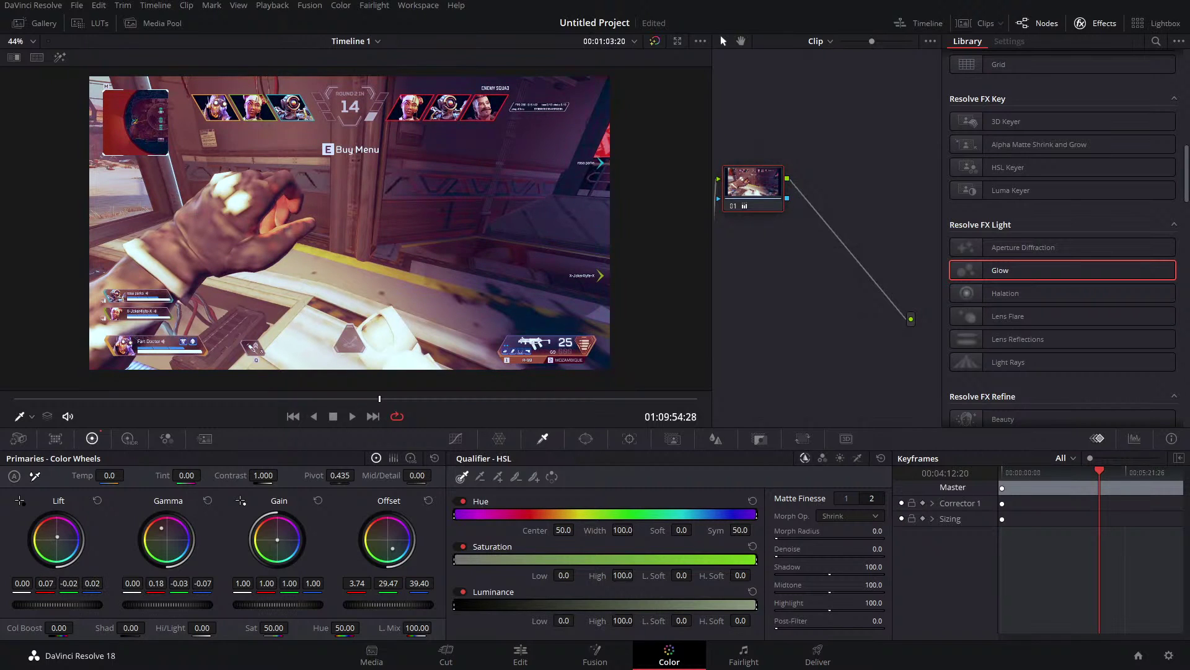
left_click_drag(283, 542, 286, 552)
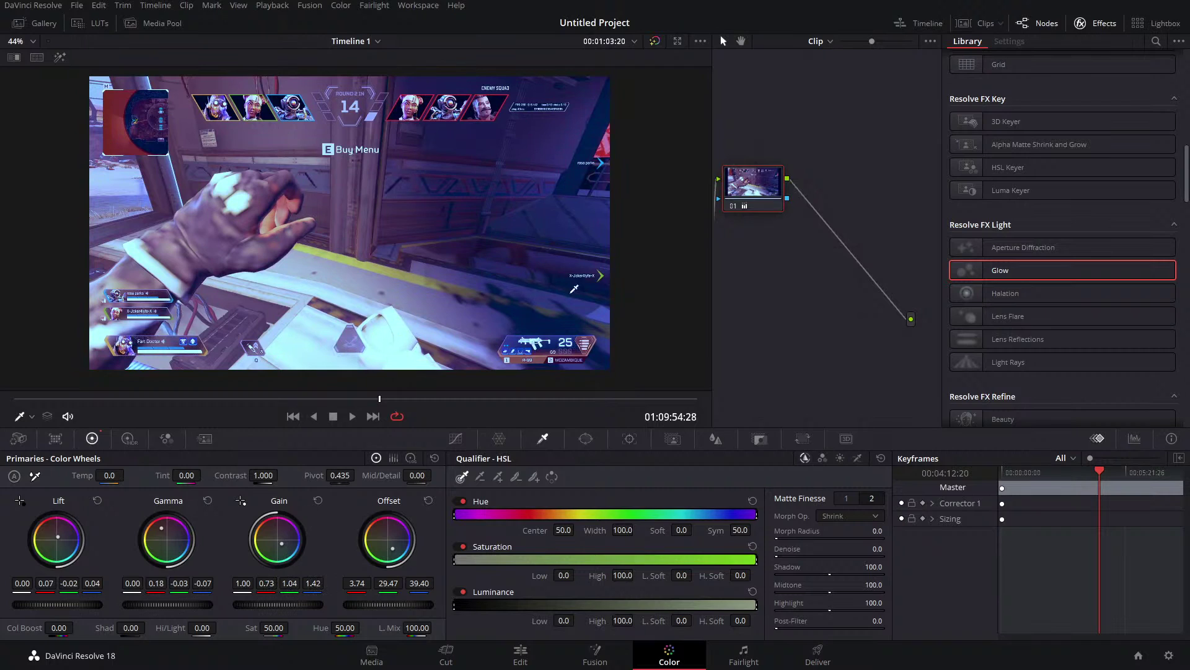
Reset all of node 01's primary color wheels at once and keep the node selected.
left_click(438, 458)
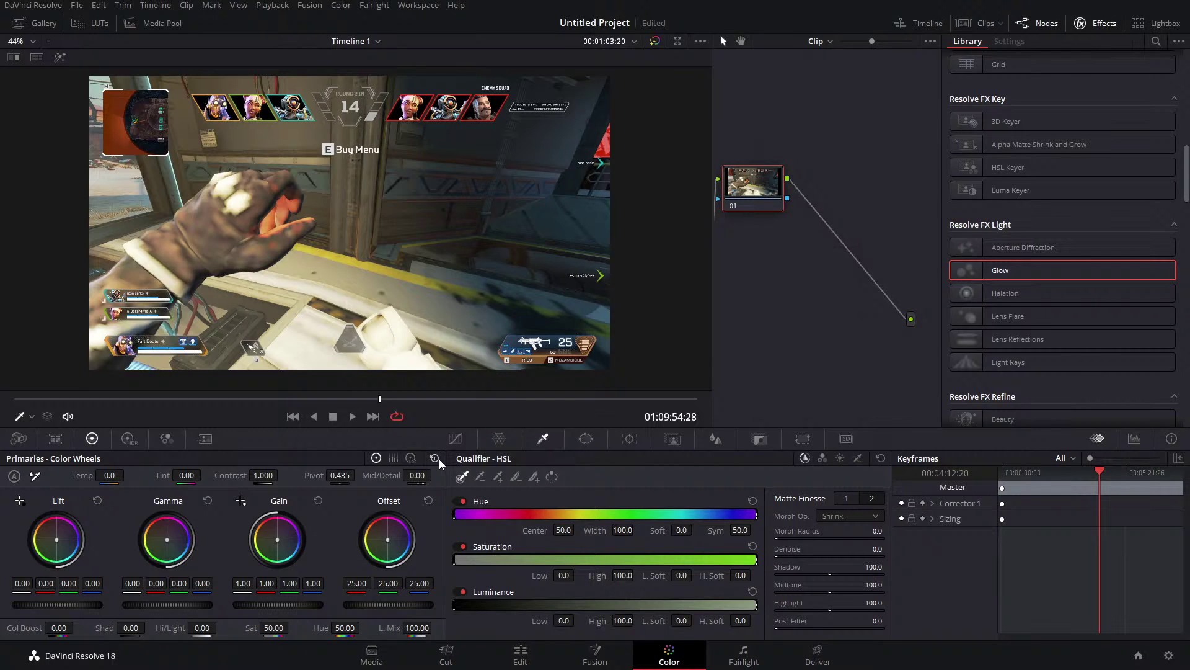
right_click(753, 184)
left_click(747, 192)
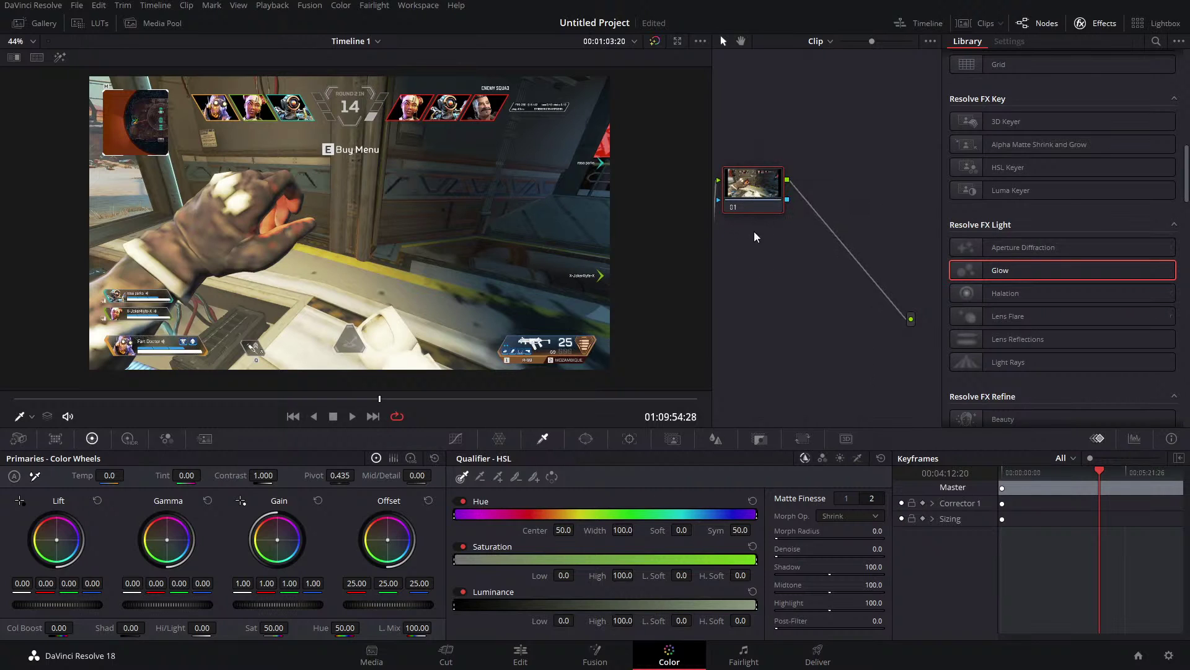
Set node 01's Offset to 19.65, 25.37, 36.37, Gain 1.44, 0.92, 0.51, Gamma -0.02, 0.00, 0.06, Lift 0.15, -0.04, -0.04 and Contrast 1.580.
left_click_drag(387, 545, 392, 548)
left_click_drag(295, 549, 263, 569)
left_click_drag(186, 539, 189, 539)
left_click_drag(71, 548, 69, 541)
left_click_drag(263, 476, 298, 475)
Add serial node 02 after node 01, apply the Glow effect to it and lower its Shine Threshold.
right_click(780, 201)
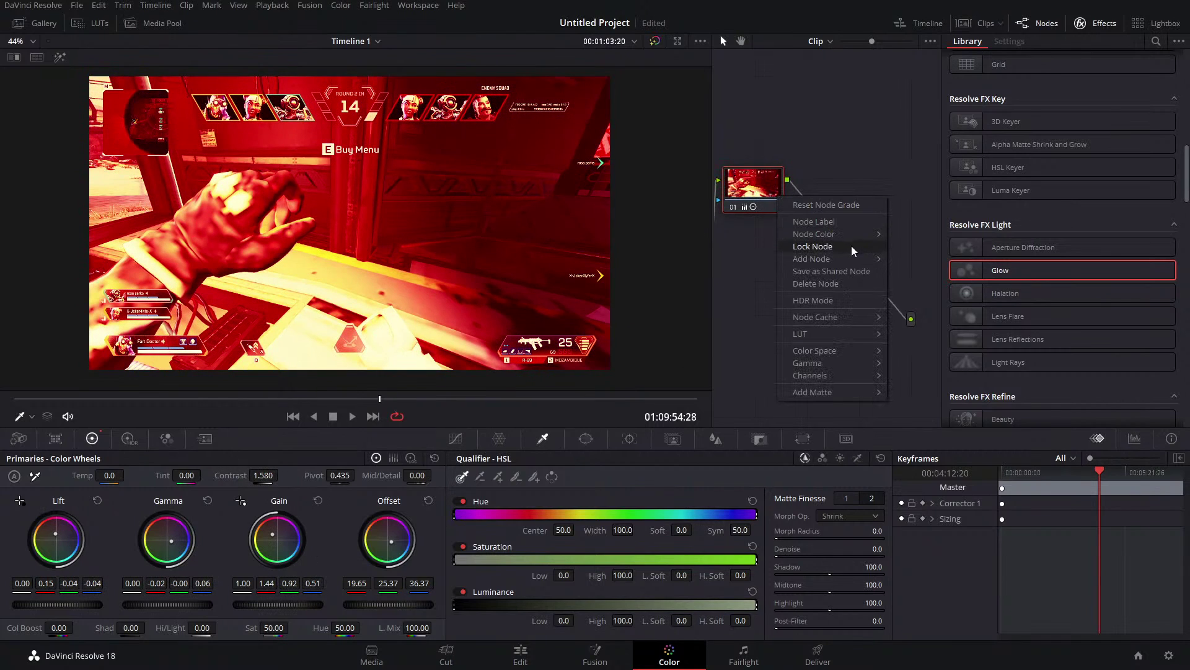
left_click(943, 259)
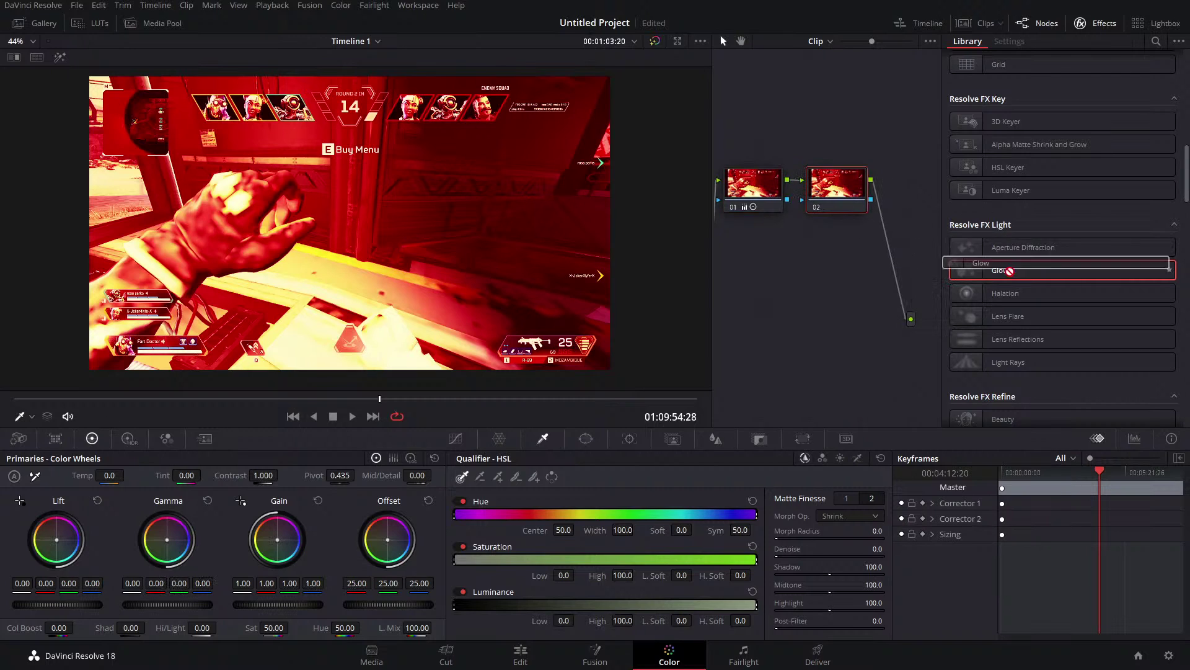
left_click_drag(1008, 272, 837, 186)
left_click_drag(1082, 93, 1018, 98)
Add serial node 03 after node 02 and apply the Aperture Diffraction effect to it.
right_click(845, 186)
mouse_move(893, 246)
left_click(994, 247)
left_click_drag(1017, 247, 775, 251)
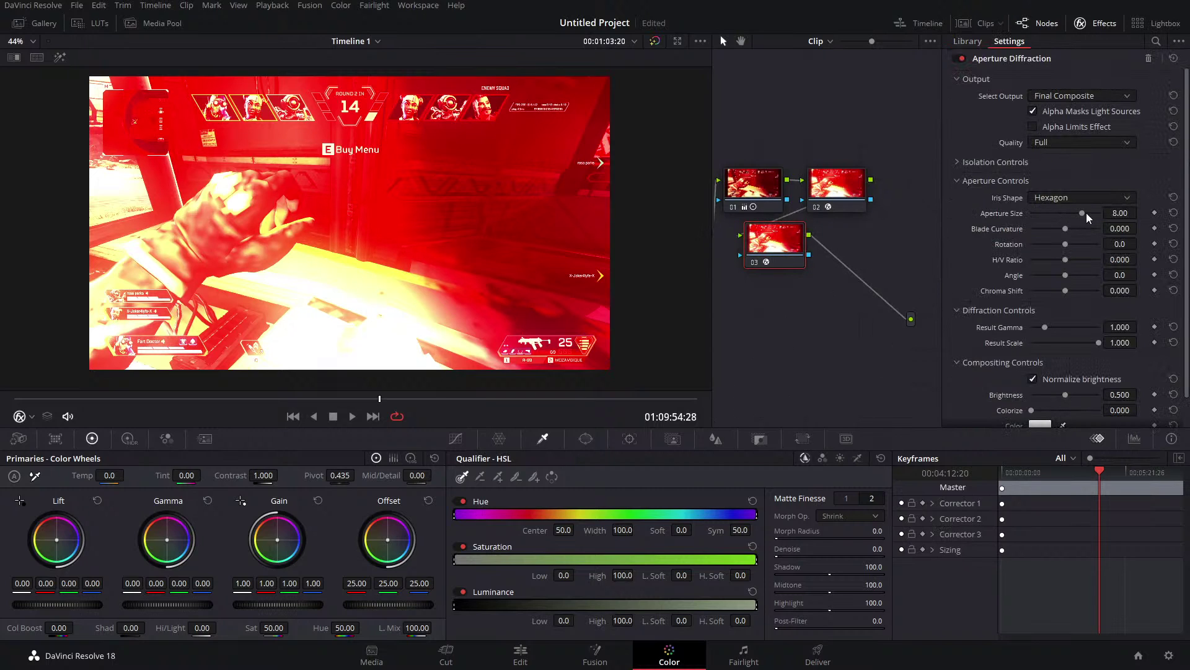
Set node 03's Aperture Size to 2.96, Blade Curvature to 0.890, Offset to 43.71, 20.25, 16.05, Gain to 0.23, 1.08, 2.43 and Gamma to 0.29, -0.08, 0.42.
left_click_drag(1072, 217, 1056, 242)
left_click_drag(400, 543, 396, 535)
left_click_drag(278, 539, 293, 549)
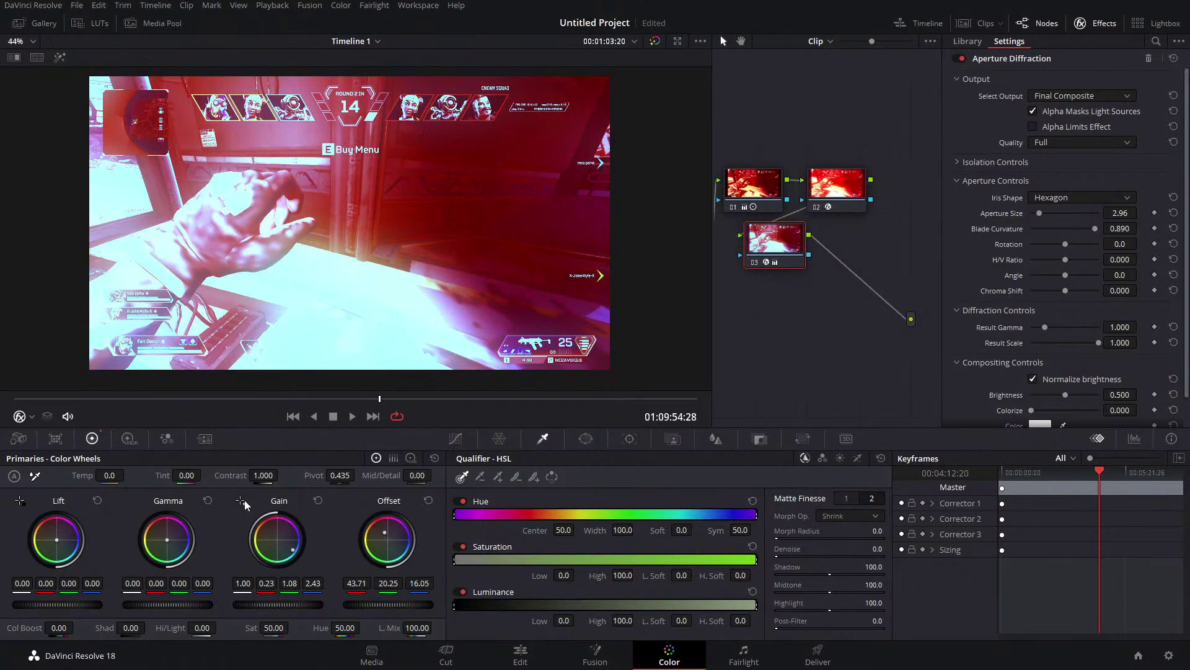
left_click_drag(172, 526, 183, 516)
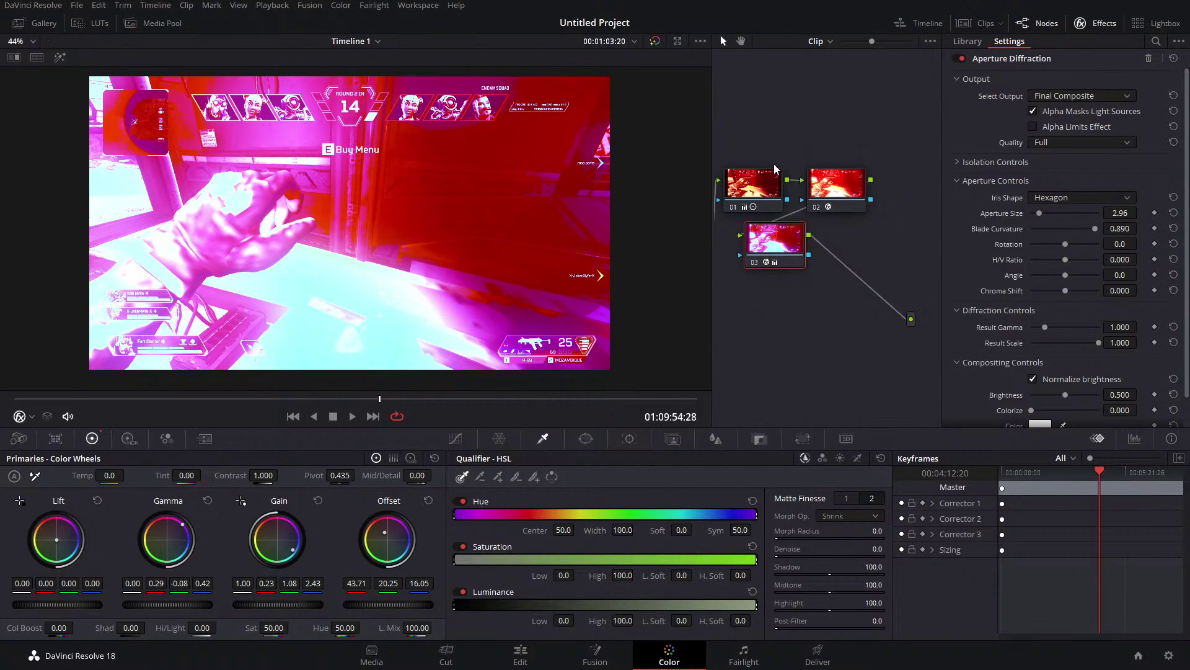
Reset all grades and nodes on the clip, and undo that reset.
right_click(784, 297)
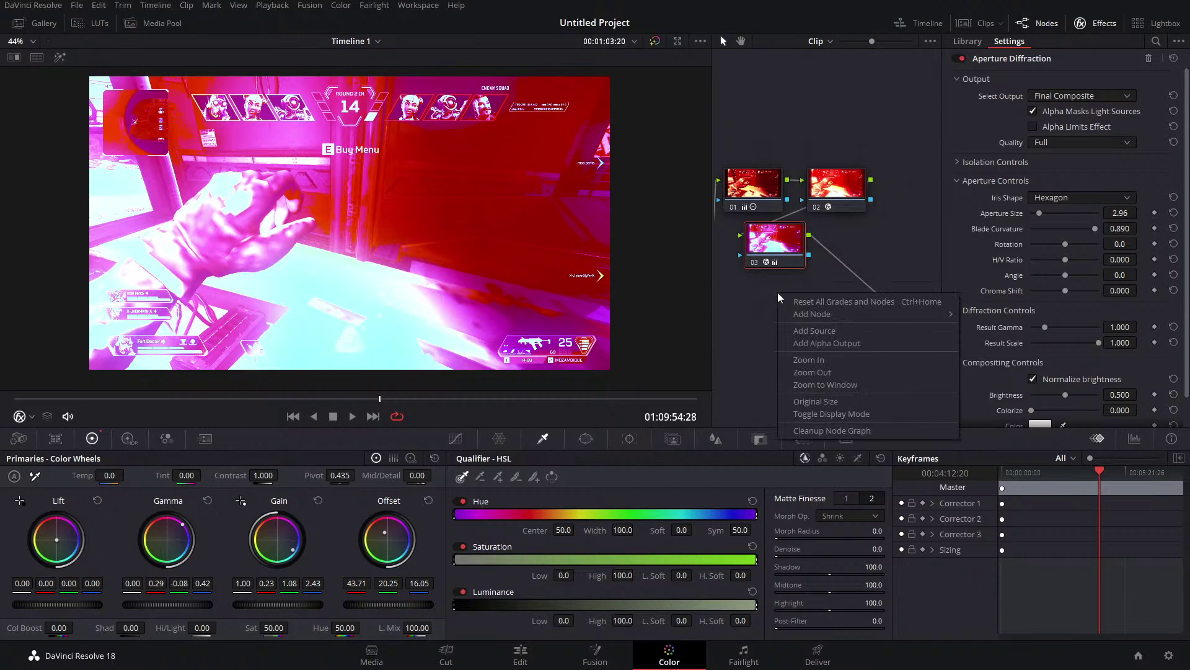
right_click(778, 231)
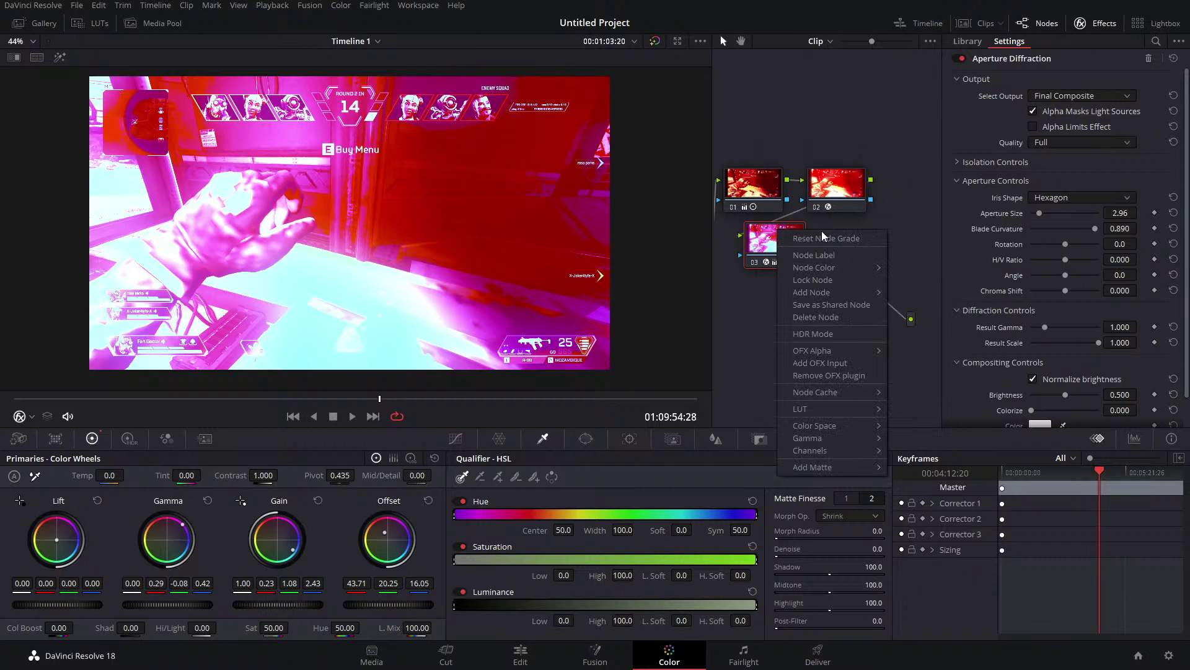
right_click(754, 295)
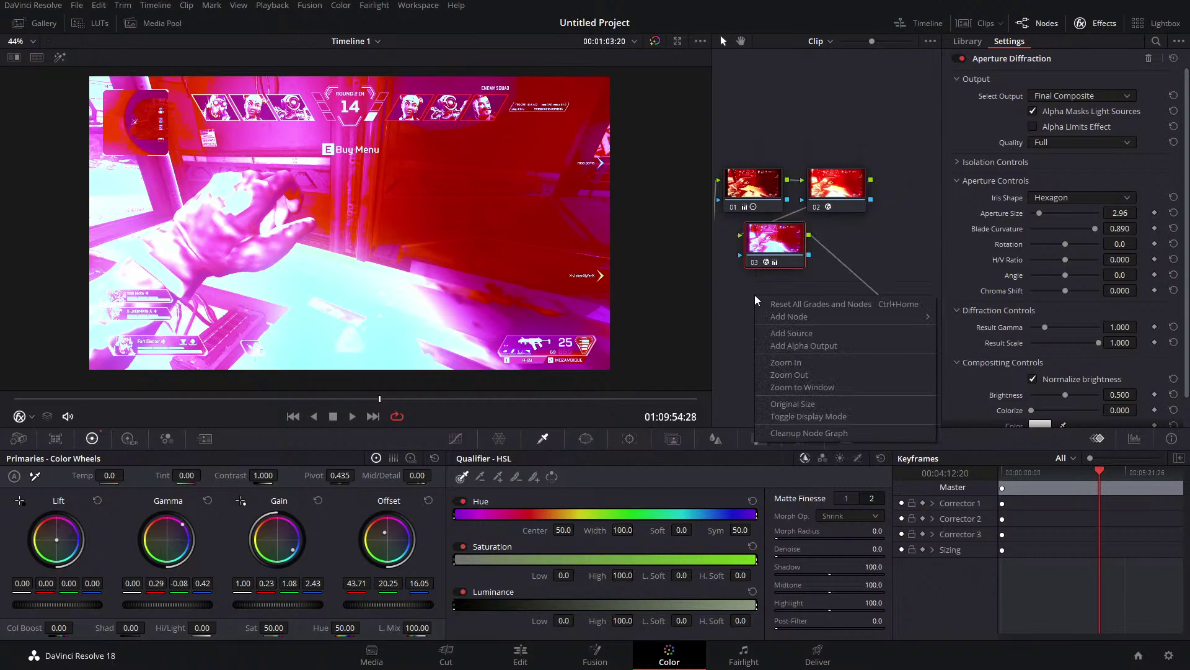
left_click(788, 303)
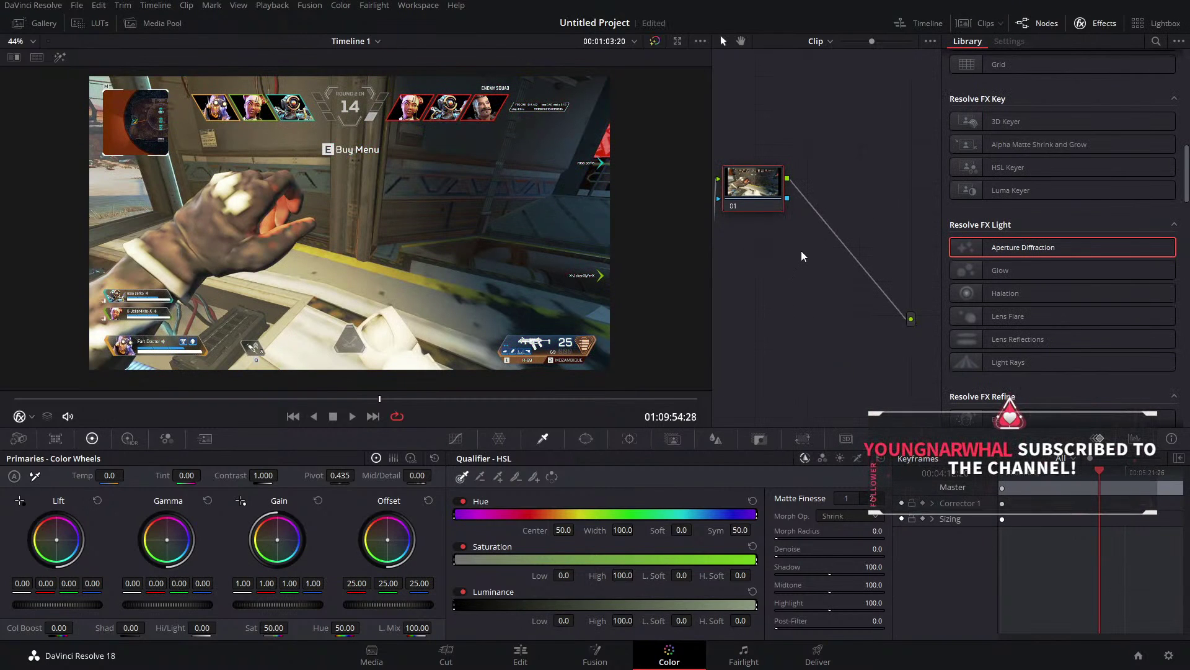
key("ctrl+z")
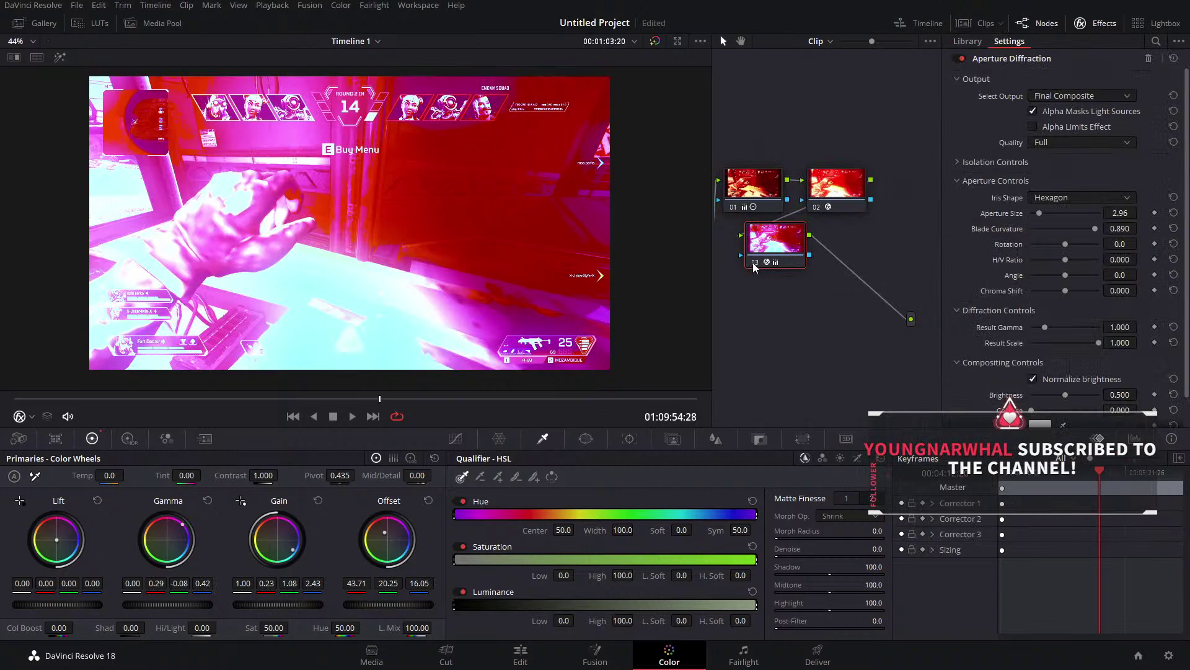
Disable and re-enable node 03 to compare its effect, and reset only that node's grade.
key("ctrl+d")
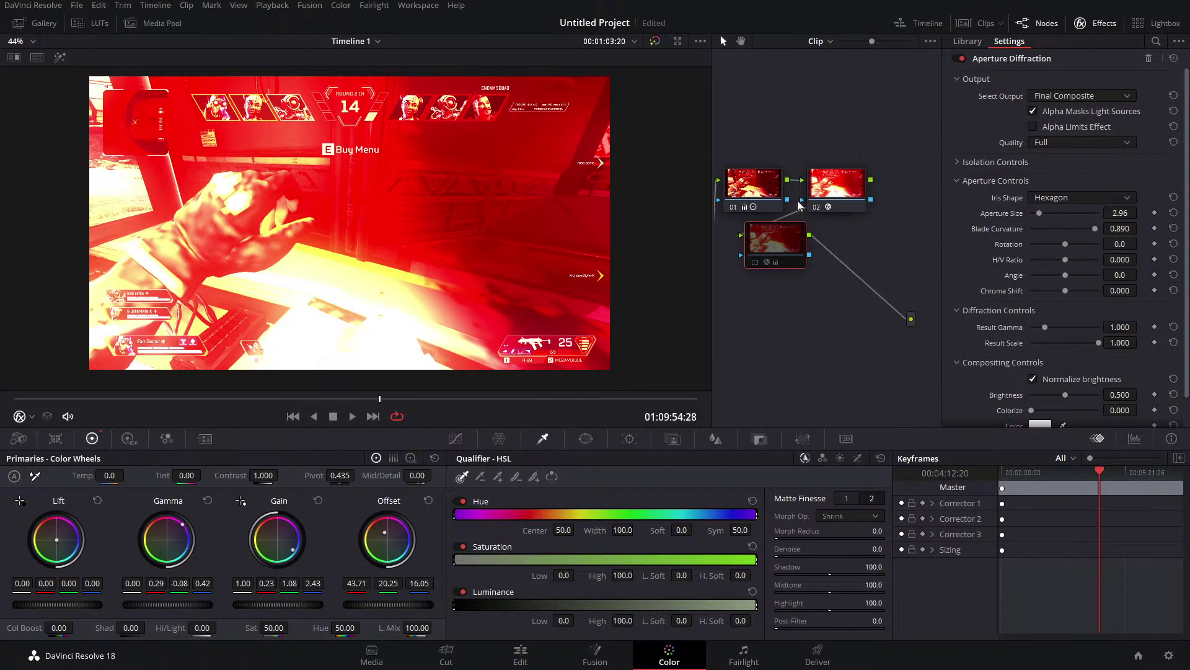
key("ctrl+d")
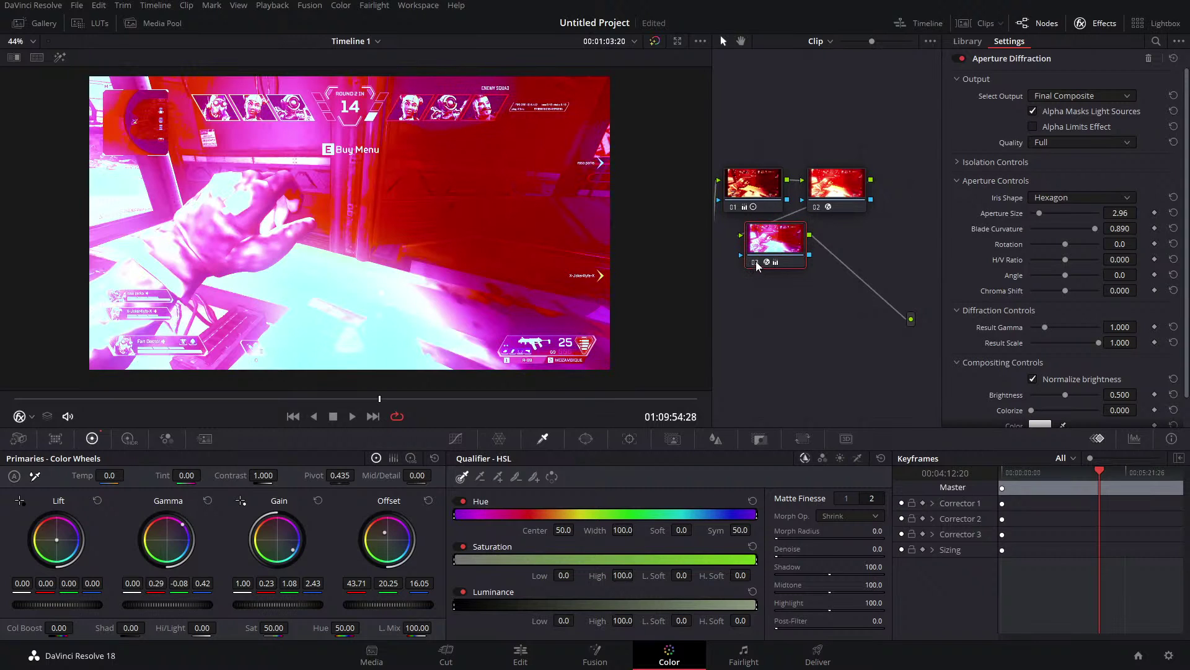
right_click(776, 254)
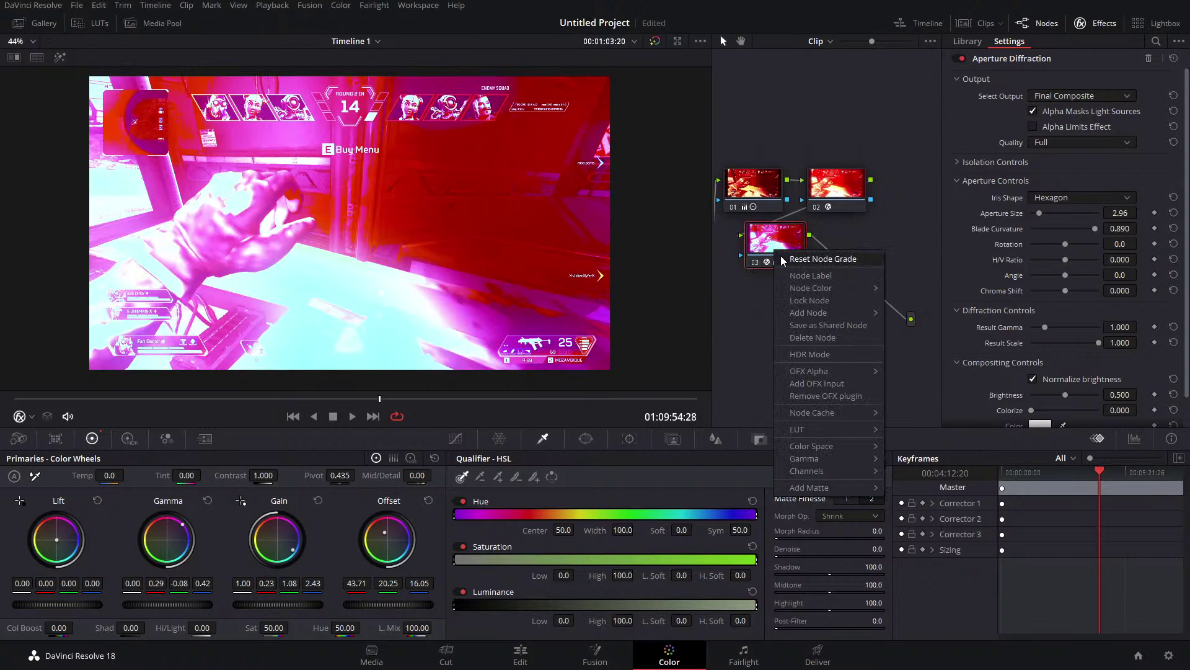
left_click(784, 259)
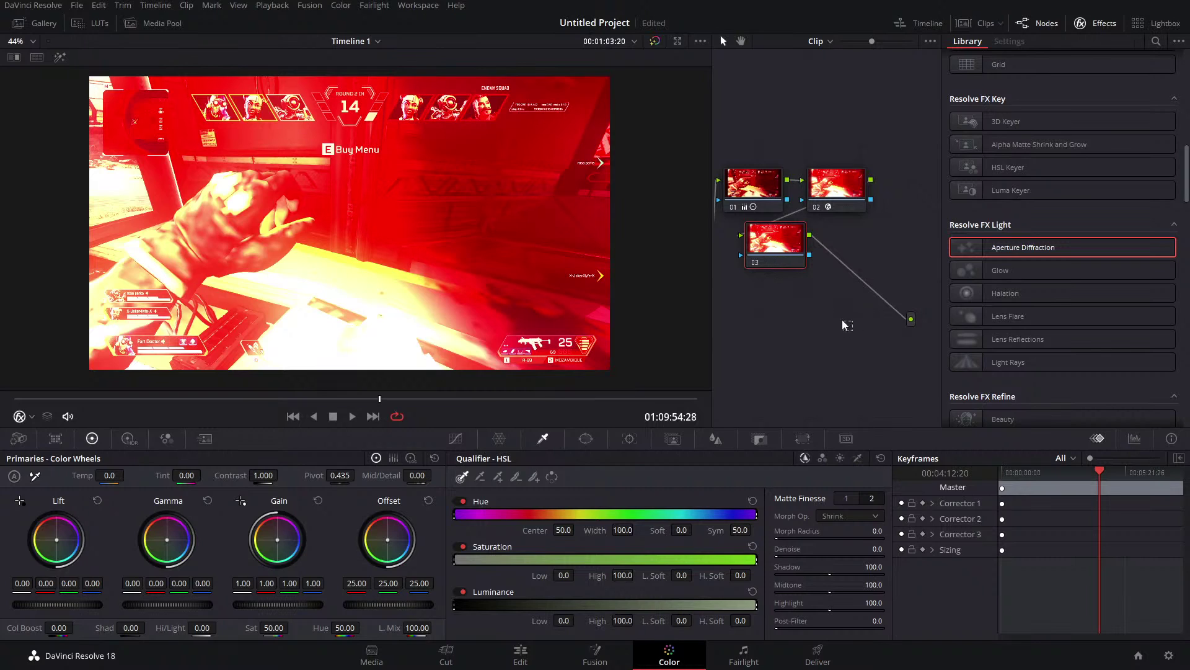
Clear the node graph and reset all grades and nodes, leaving a single clean node 01.
key("ctrl+Home")
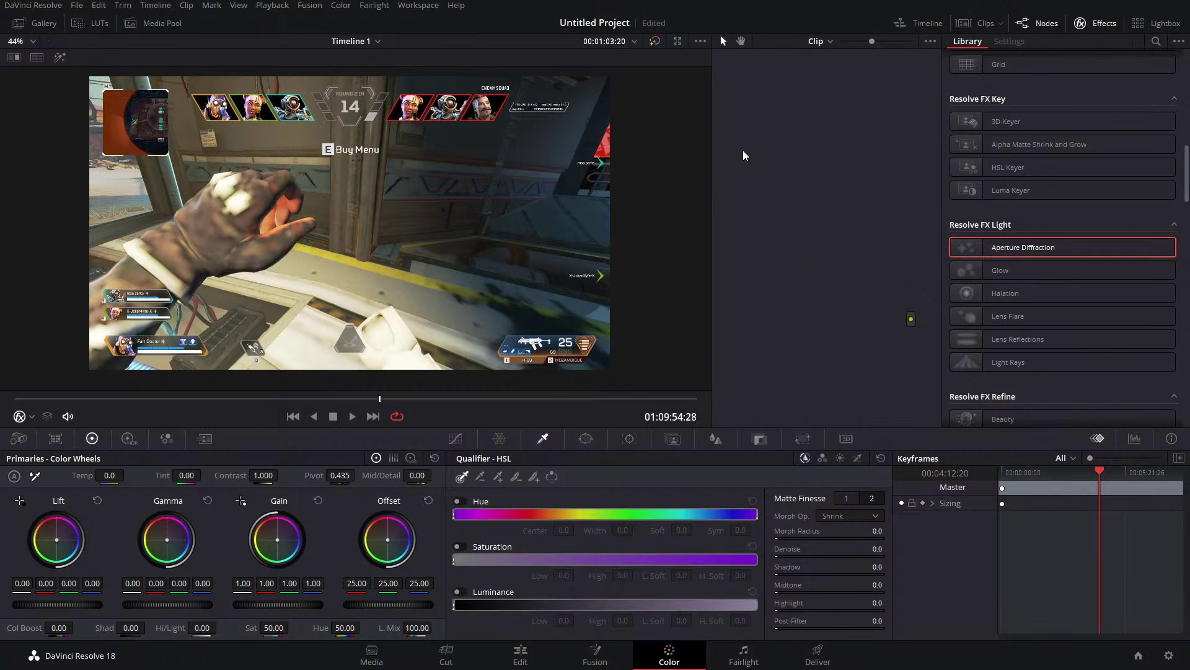
right_click(827, 178)
left_click(849, 189)
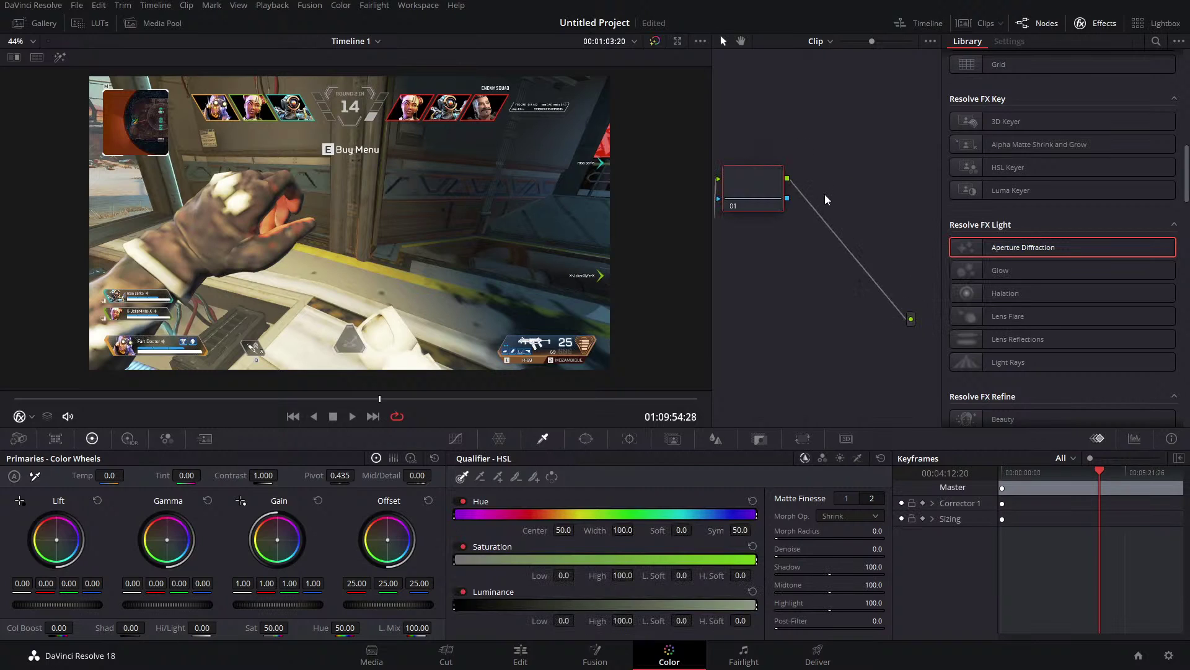
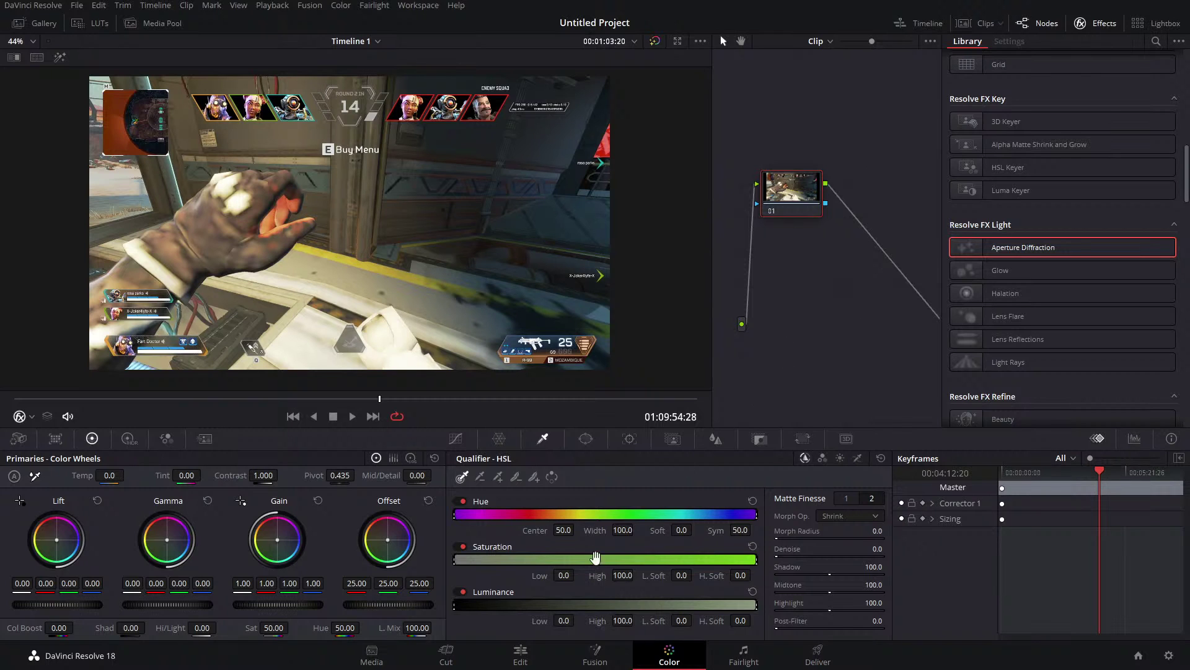
Switch to the Edit page, show the retime controls on the last clip and add a speed point at the playhead.
left_click(533, 663)
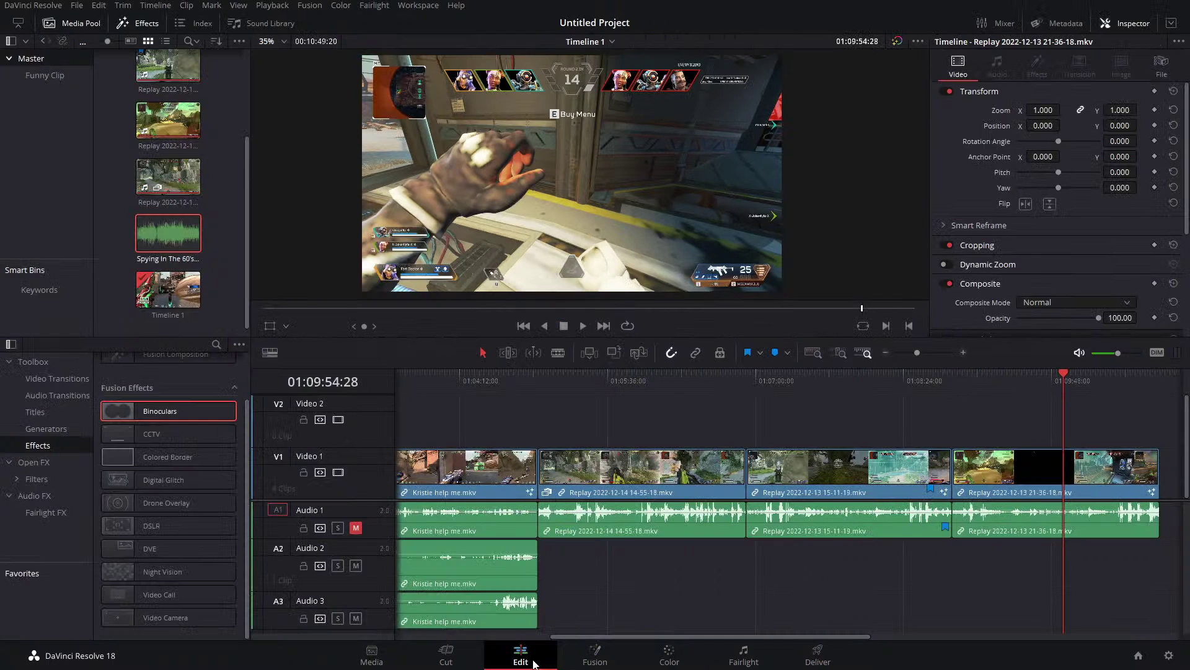
scroll(914, 440, "right", 3)
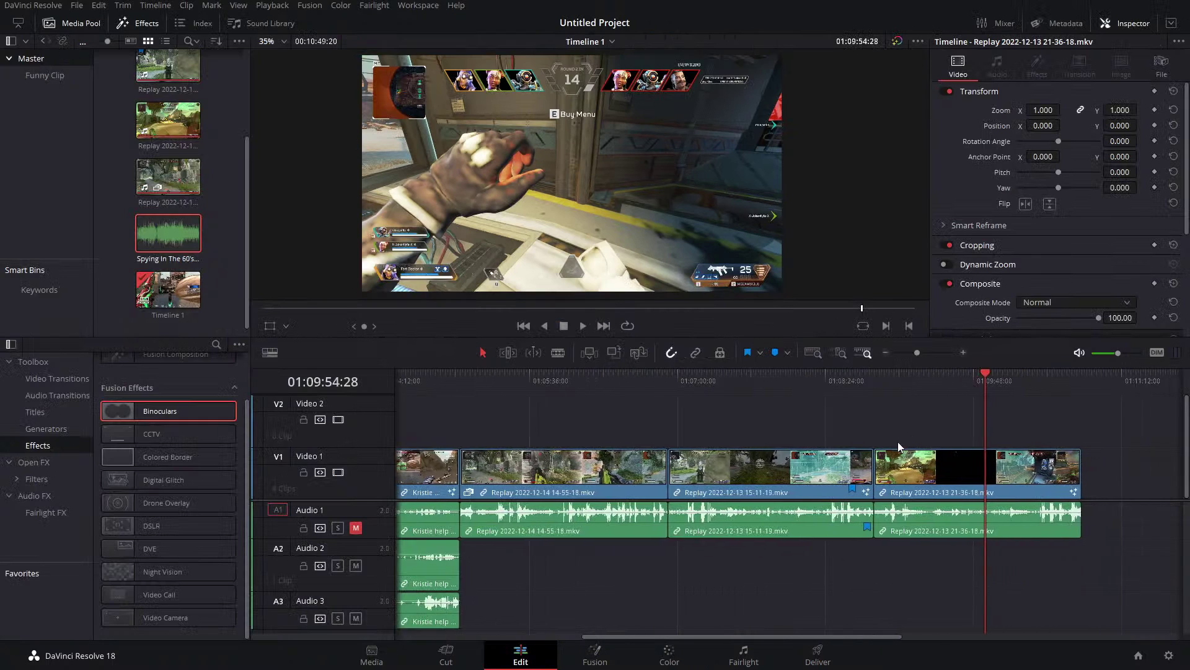
right_click(863, 459)
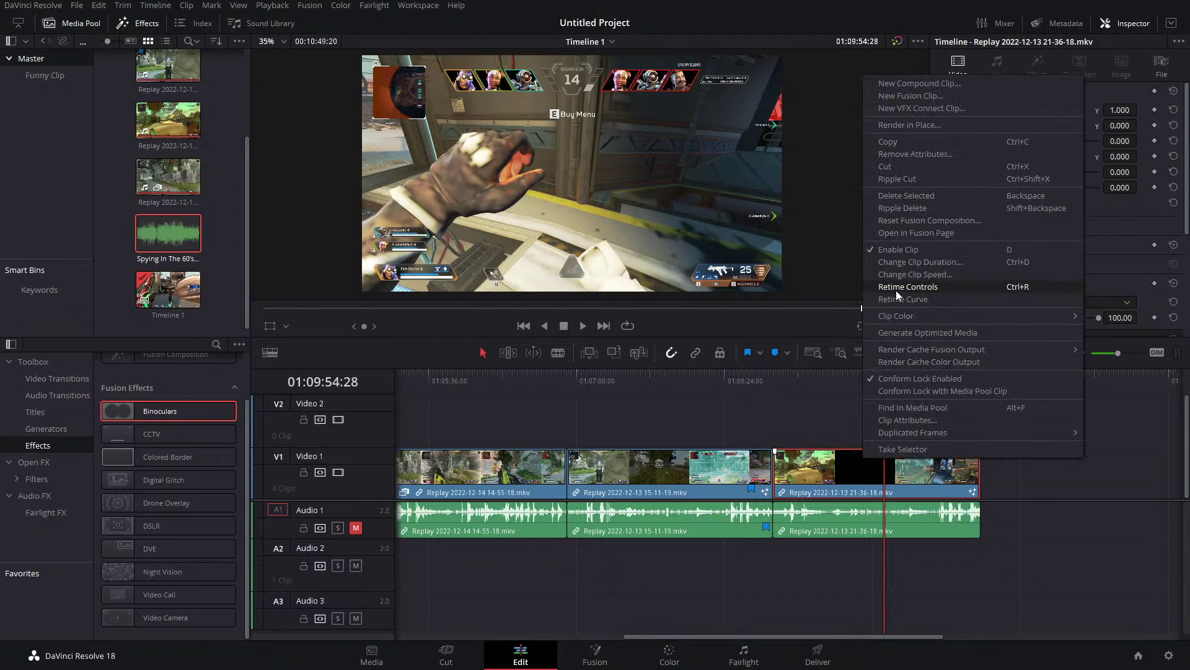
left_click(997, 285)
left_click(880, 493)
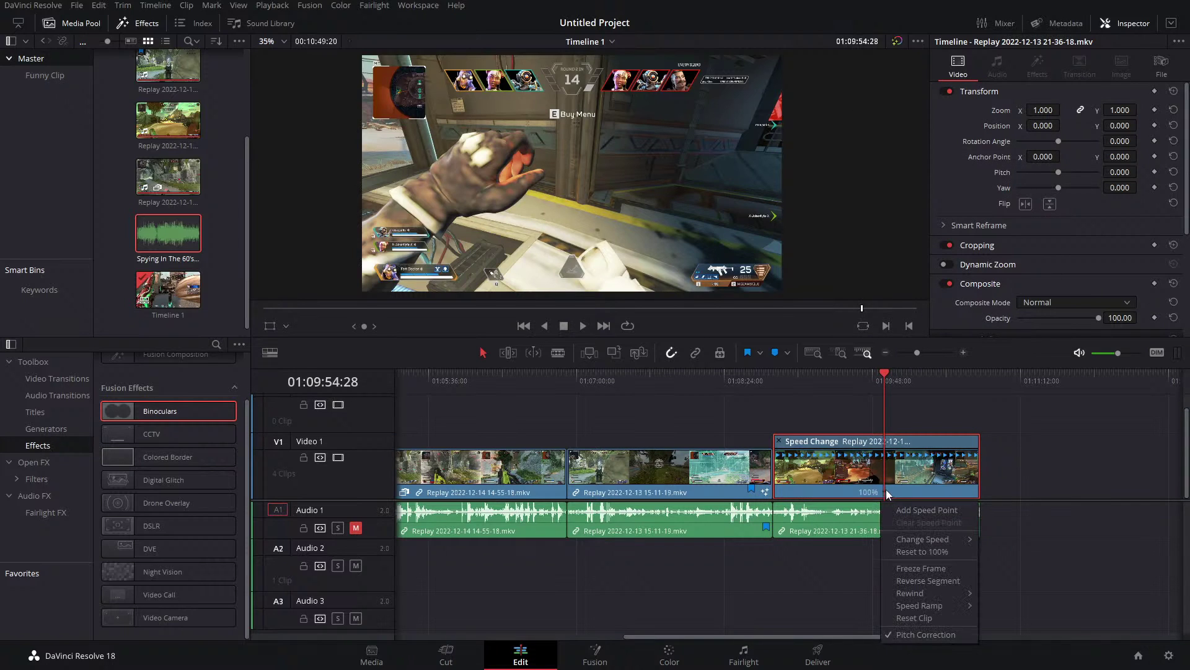
left_click(907, 509)
Move the speed point earlier so the last clip's first segment runs at 186%, and play that segment.
left_click_drag(884, 377, 849, 384)
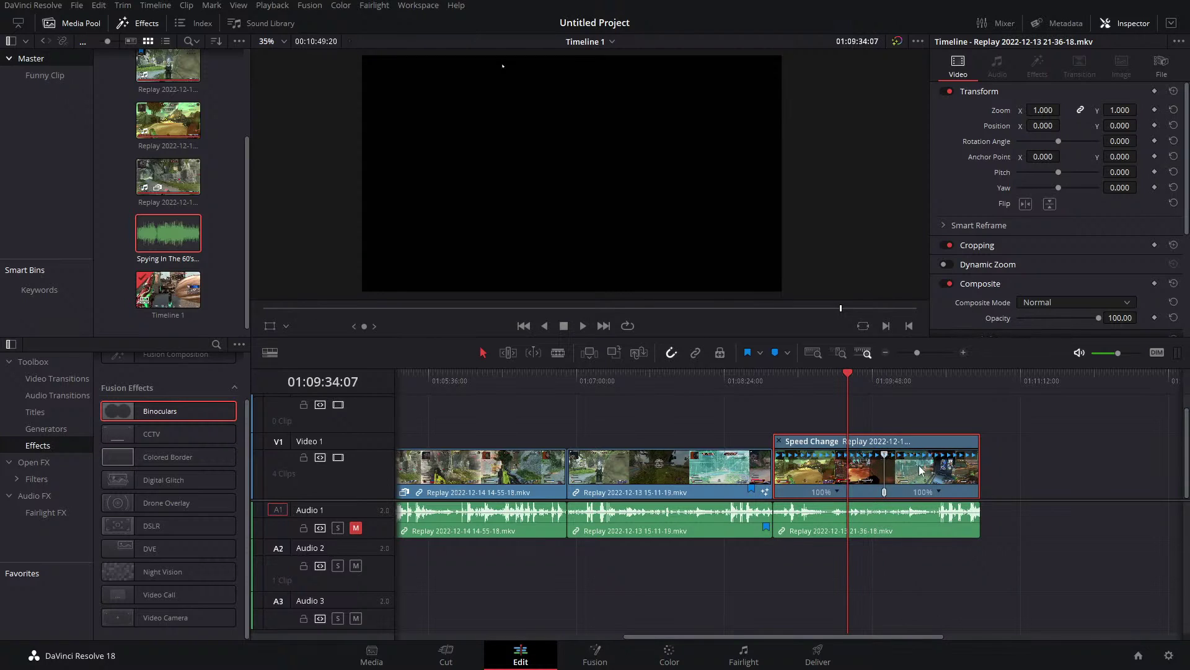
left_click_drag(854, 381, 861, 380)
left_click_drag(884, 459, 832, 459)
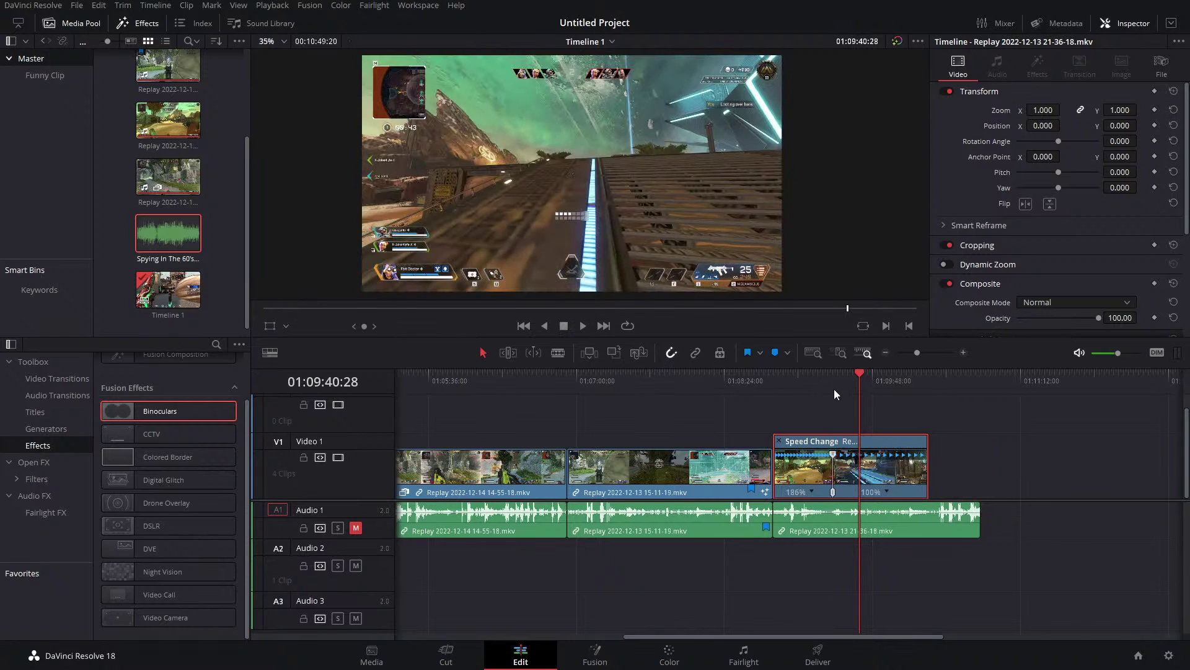
left_click(811, 385)
key("space")
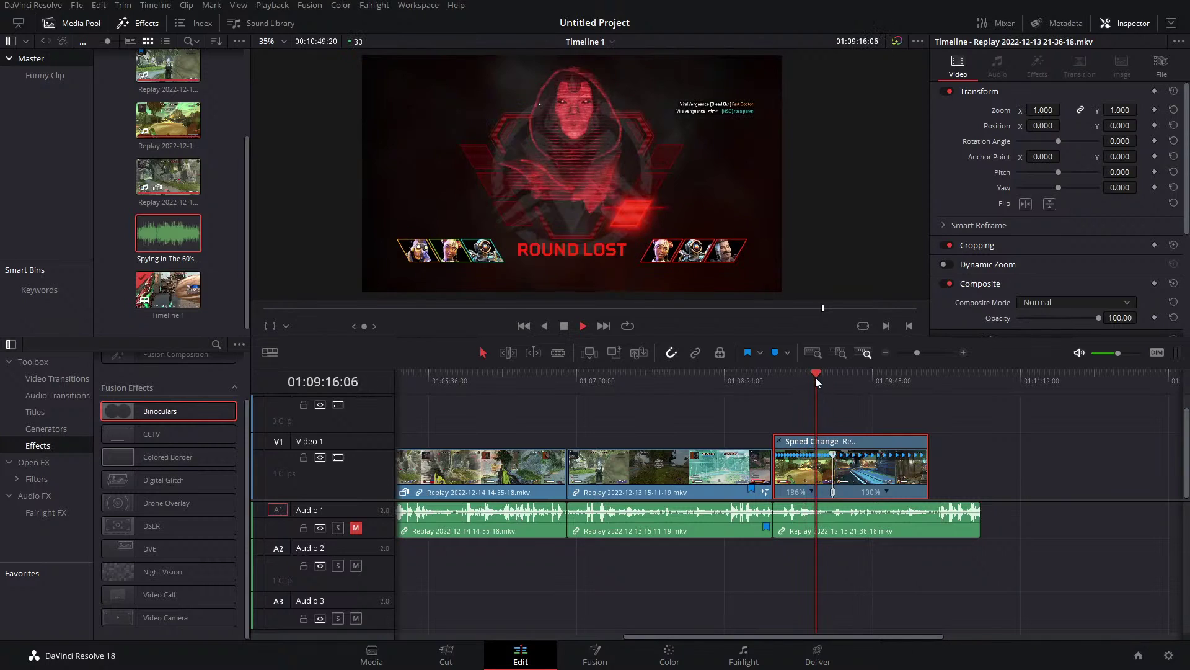
key("space")
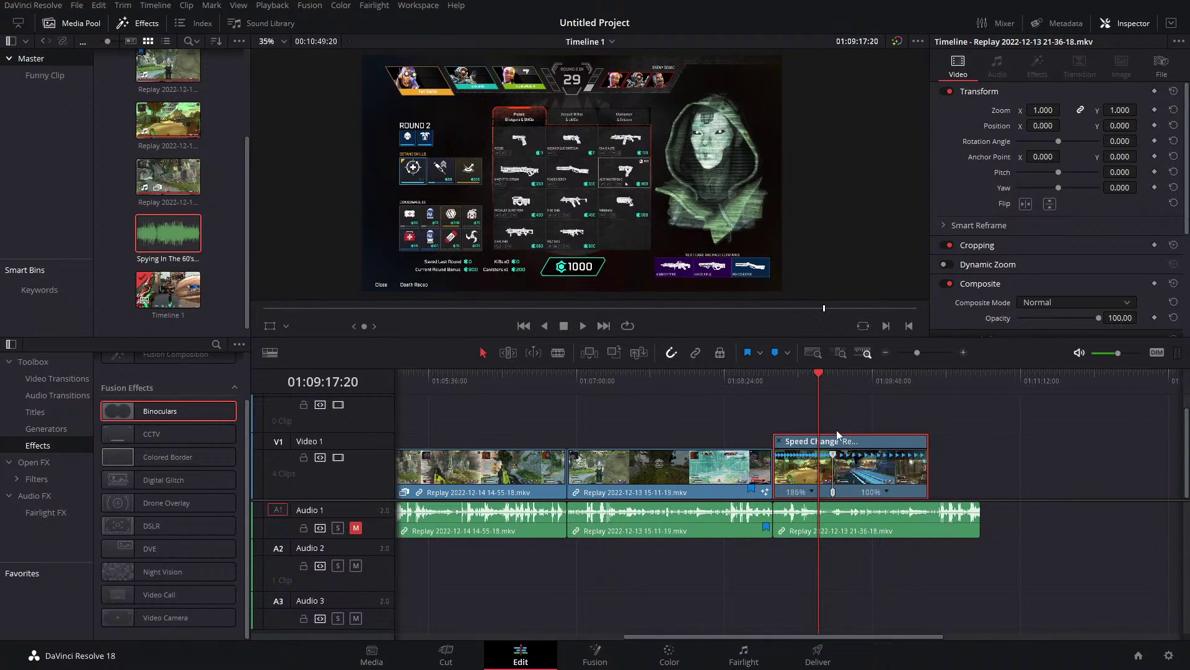
Stretch the last clip's end to slow its second segment to 31%, and play the slowed part.
left_click_drag(928, 444, 1139, 442)
key("space")
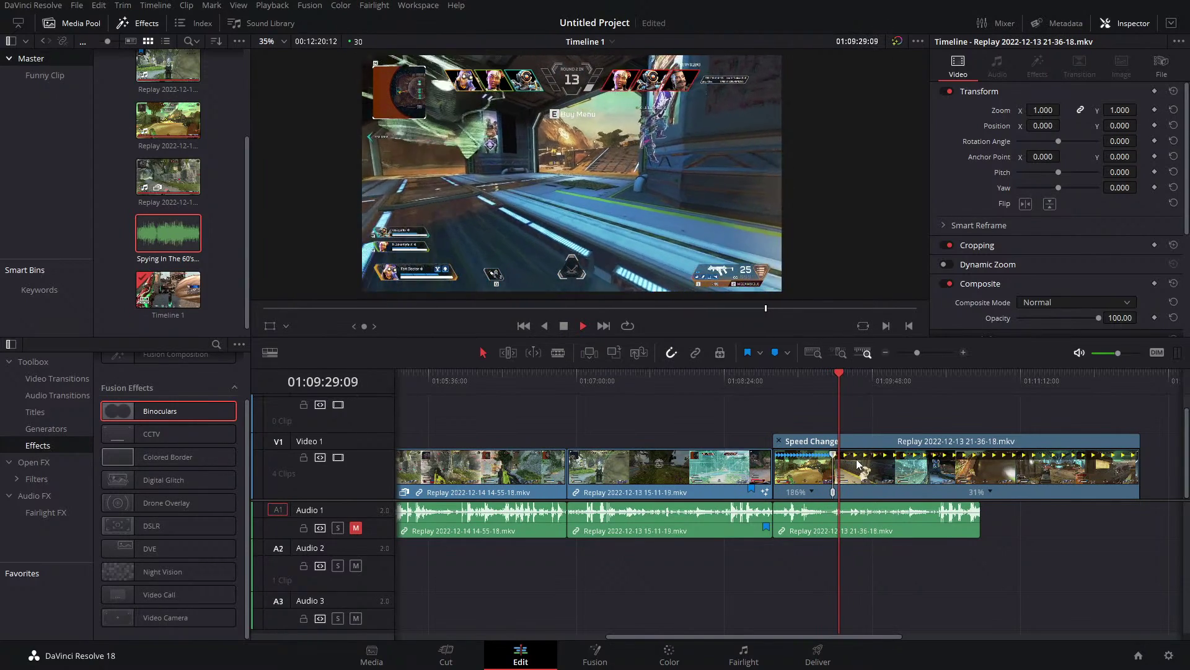
key("space")
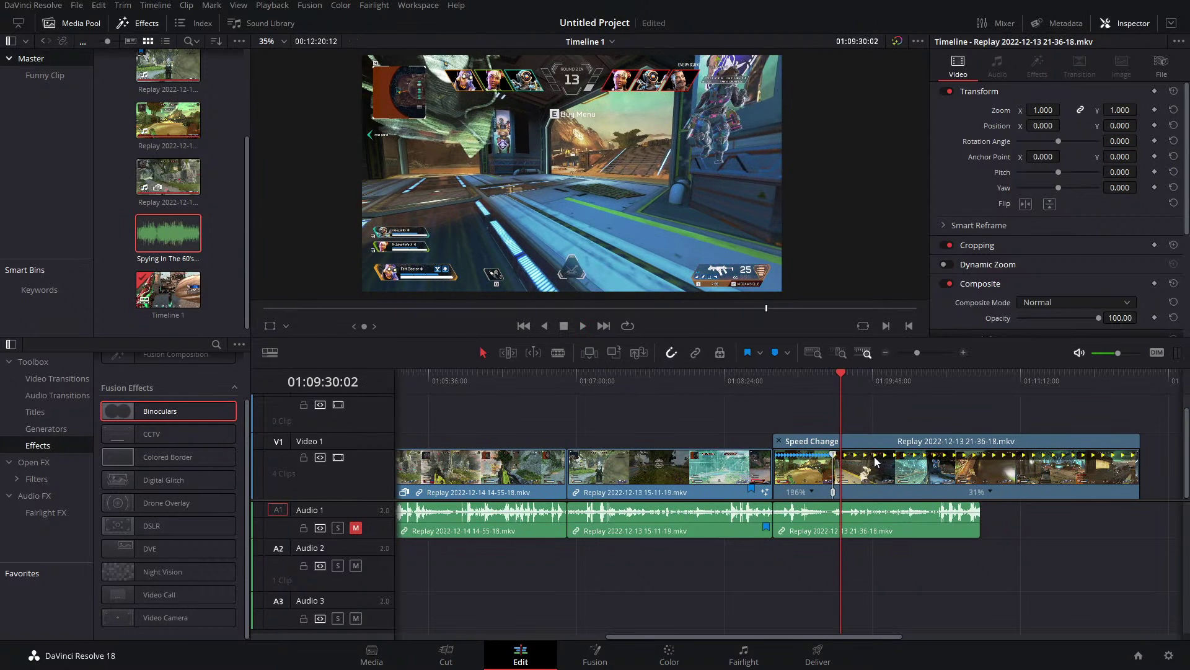
Show the last clip's retime curve and hide its retime controls.
right_click(876, 461)
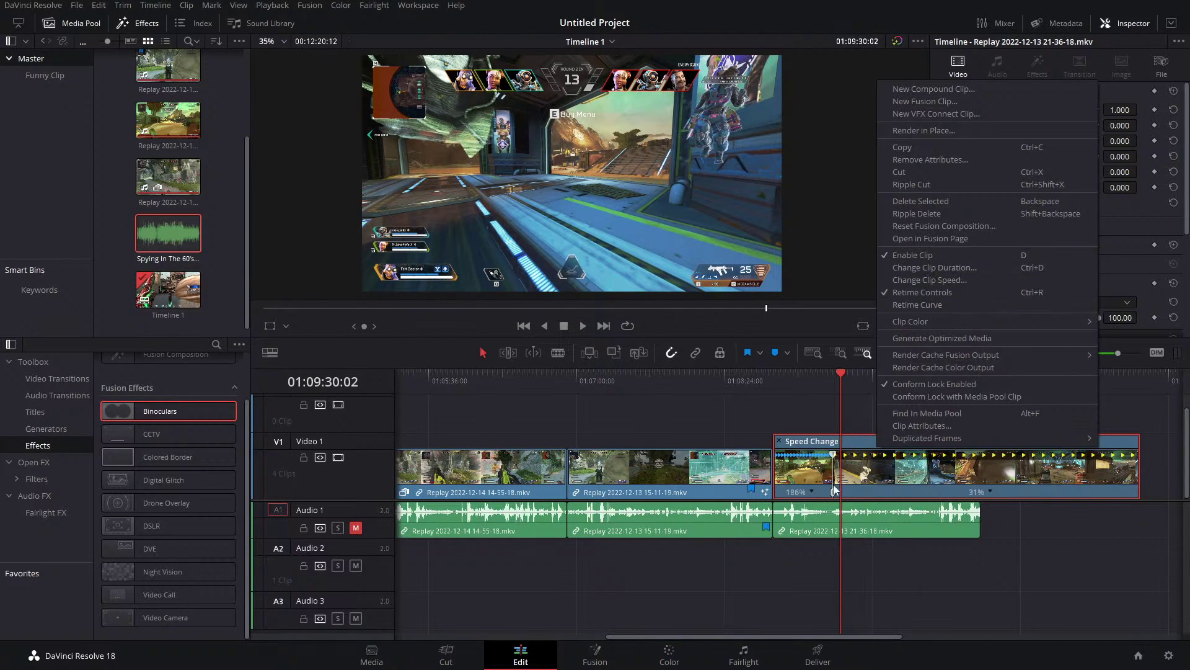
left_click(943, 304)
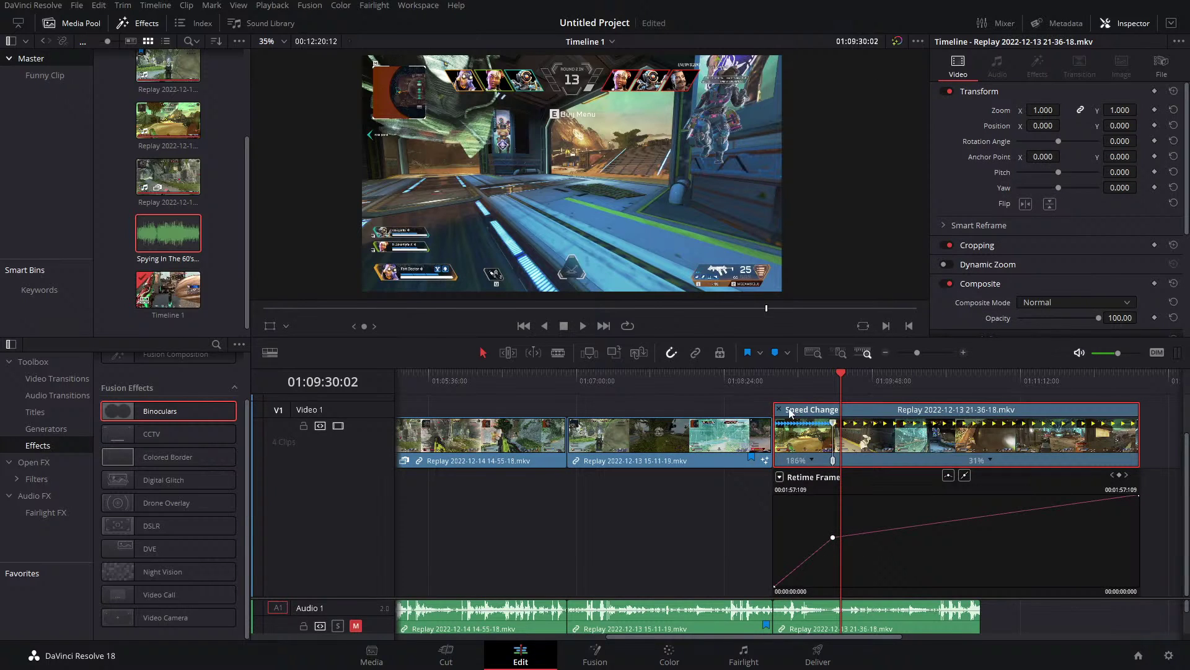
key("ctrl+r")
left_click(1120, 460)
right_click(926, 565)
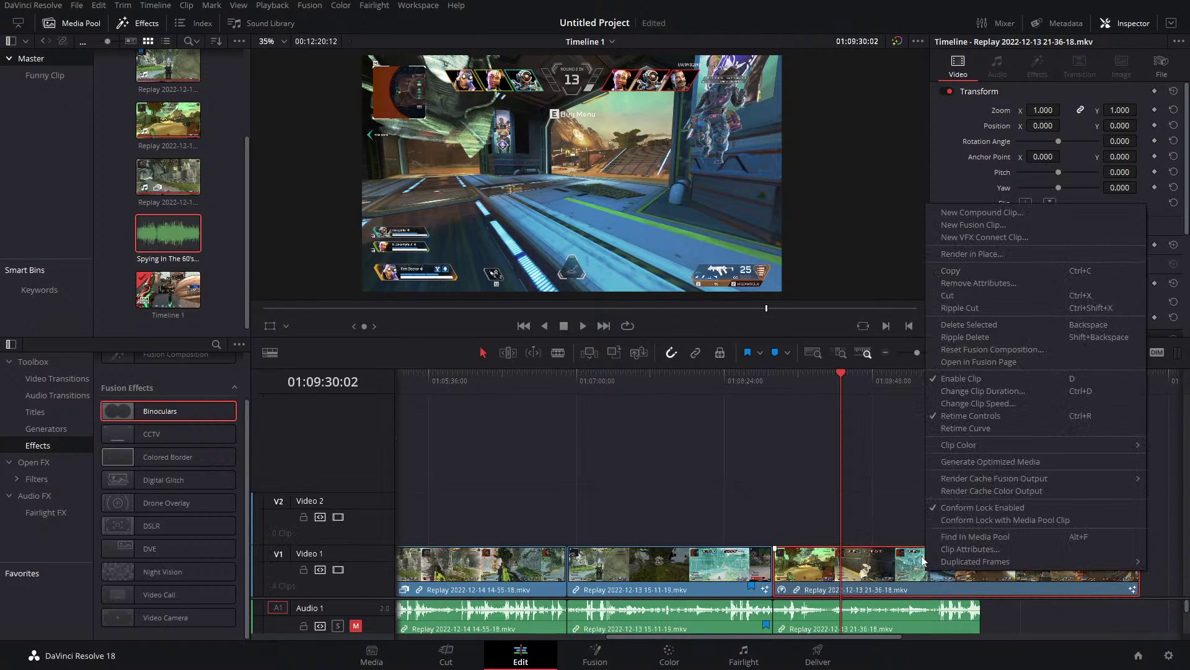
left_click(958, 429)
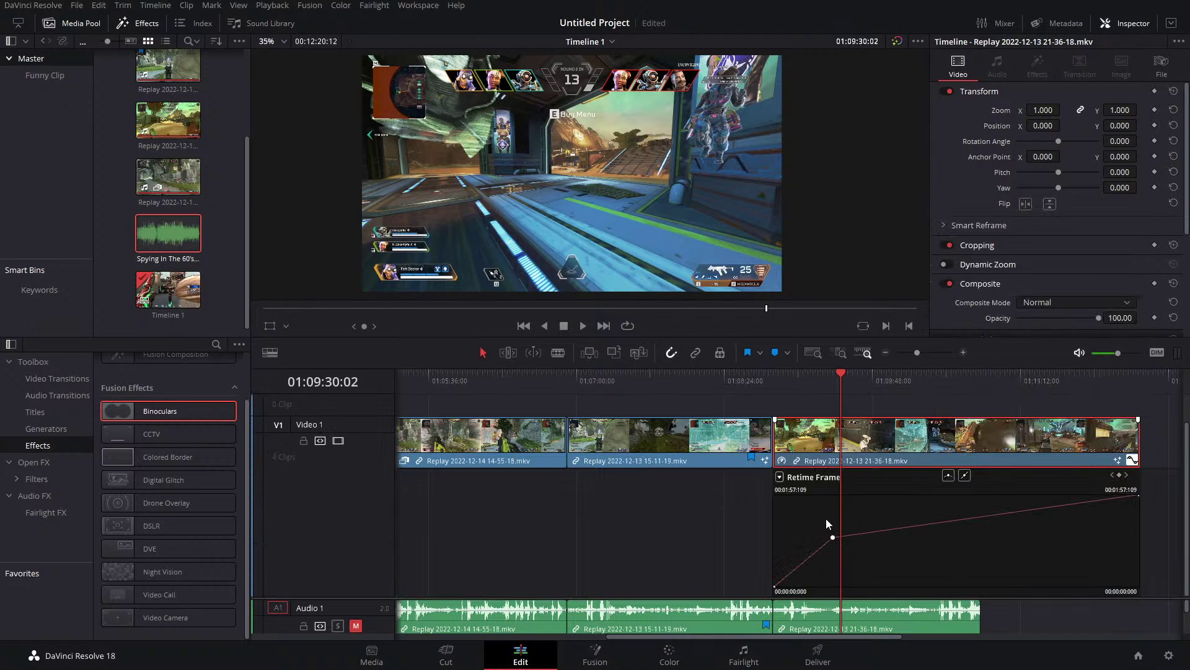
Convert the speed-change keyframe on the retime curve to a smooth Bezier point and preview the transition.
left_click_drag(832, 382, 828, 387)
key("space")
left_click_drag(917, 352, 930, 351)
key("space")
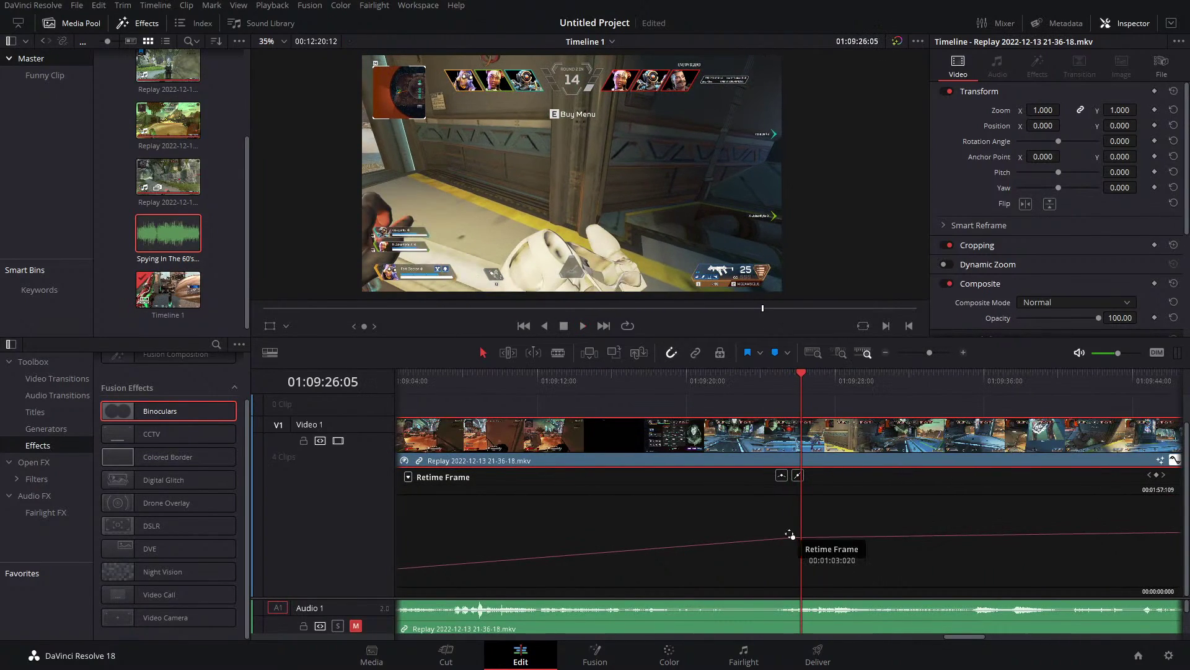
left_click(782, 478)
left_click_drag(807, 385, 780, 560)
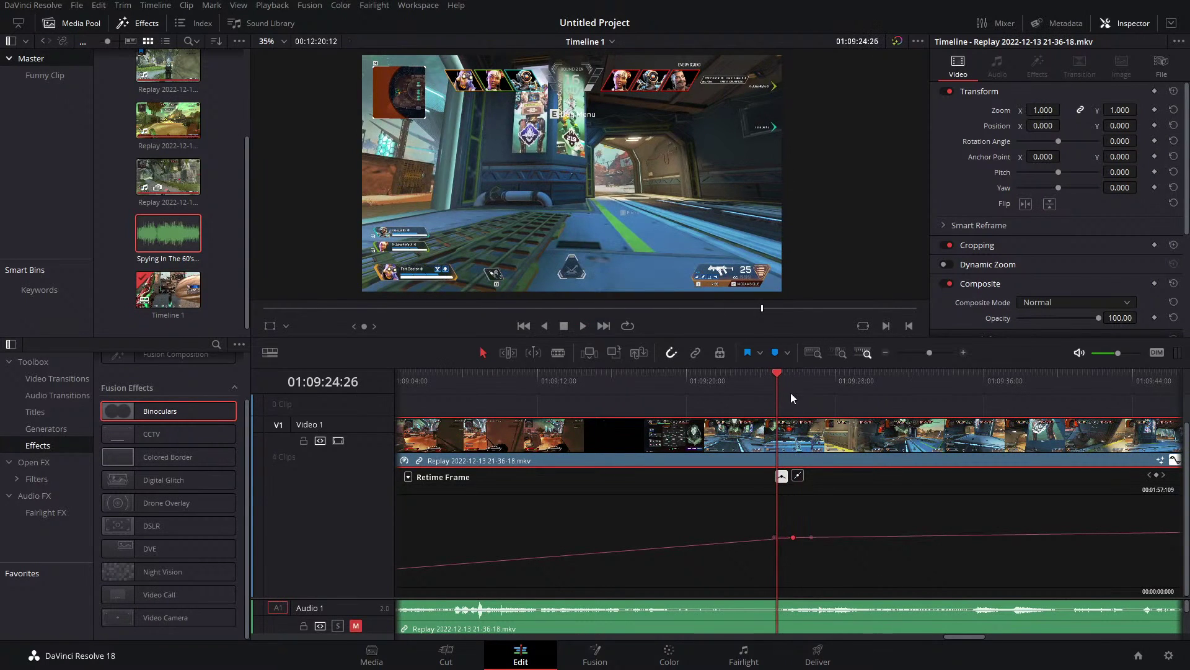
left_click(754, 381)
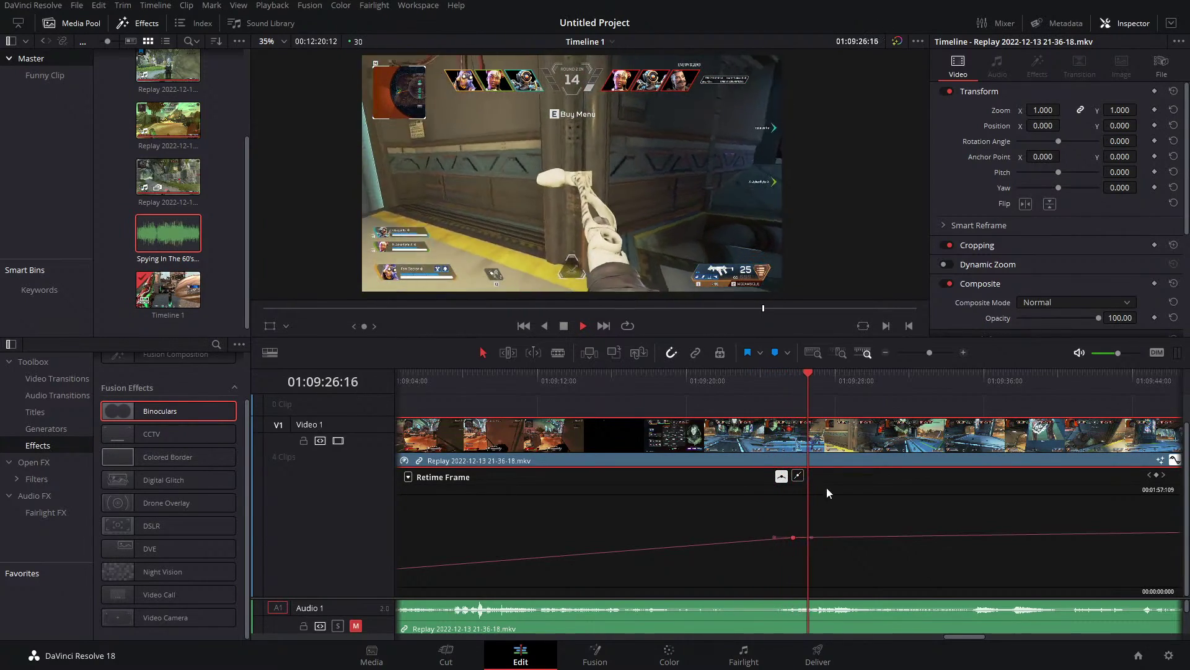
key("space")
Lengthen the Bezier handles of the retime curve's keyframe and preview the softened speed change.
left_click_drag(812, 537, 949, 537)
key("space")
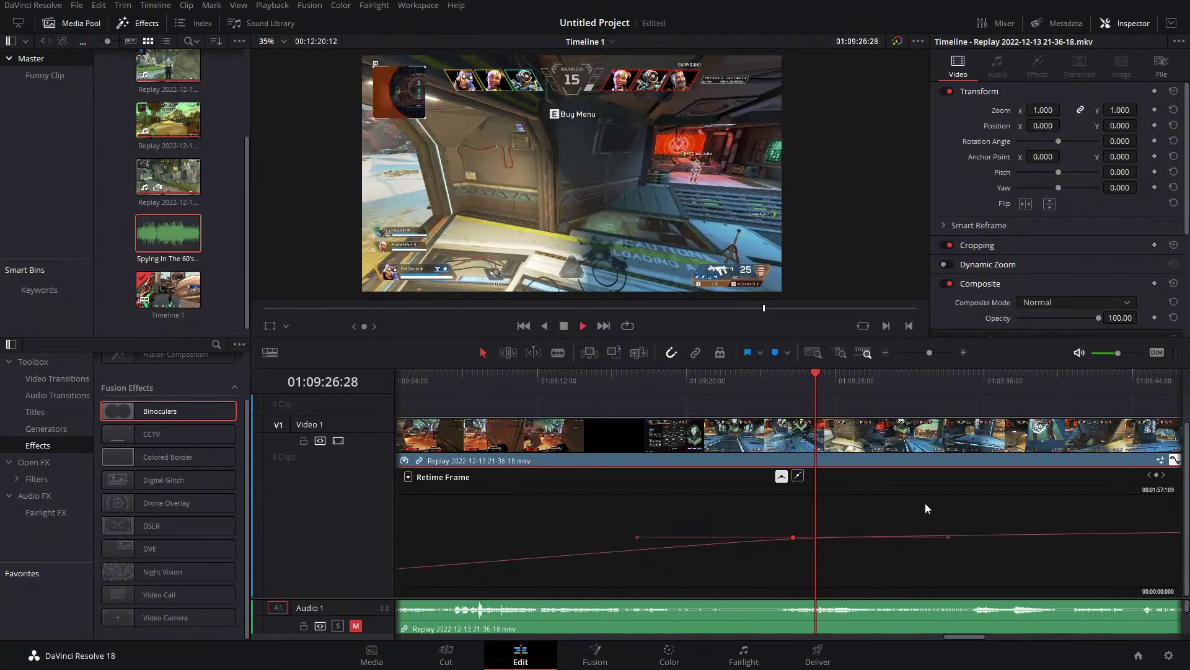
left_click(609, 380)
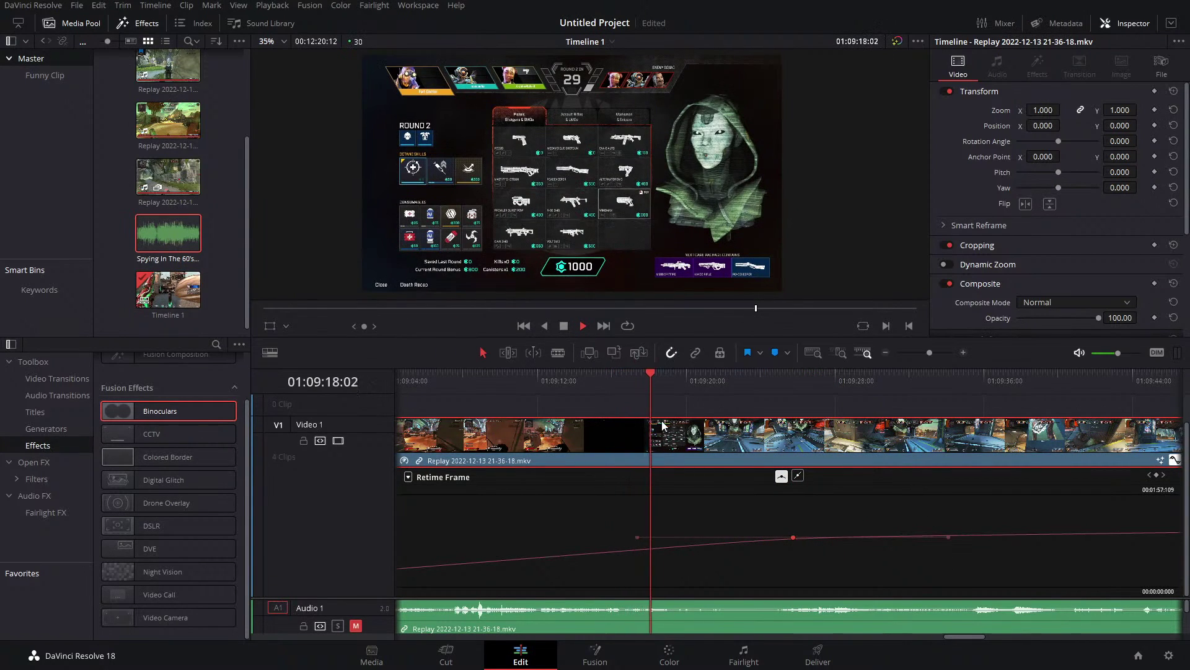
left_click(705, 381)
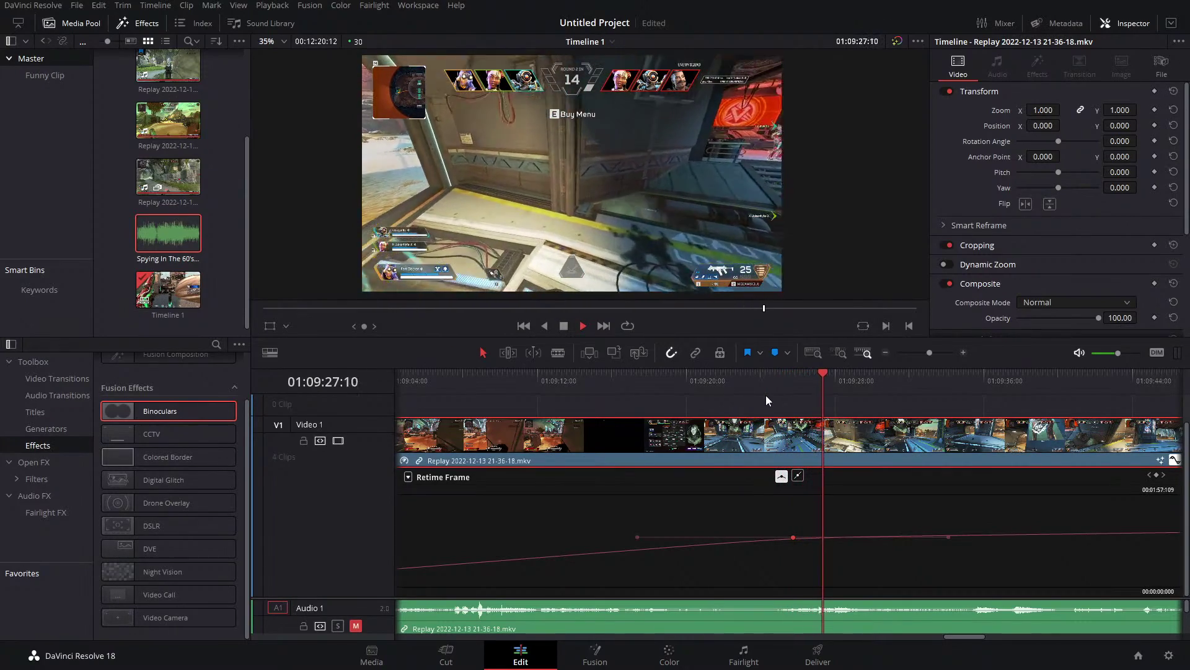
Return the retime curve's keyframe to linear, and replace the curve with the clip's retime controls.
left_click(782, 476)
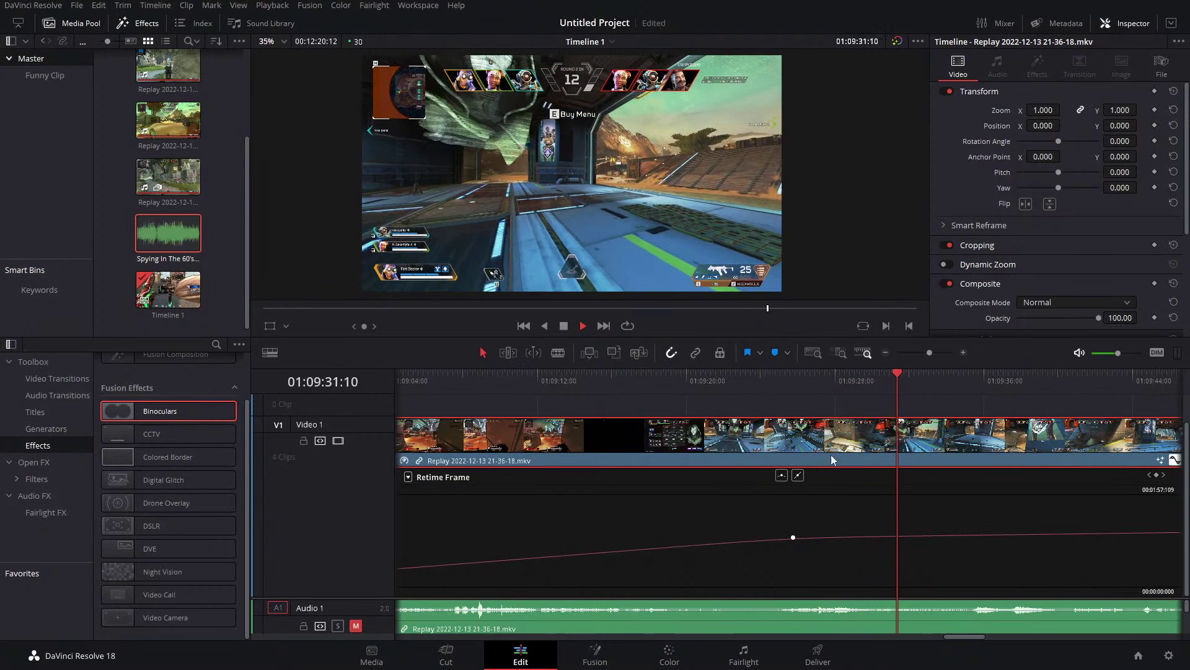
key("space")
left_click(1175, 460)
right_click(739, 474)
left_click(432, 581)
key("ctrl+r")
left_click(990, 590)
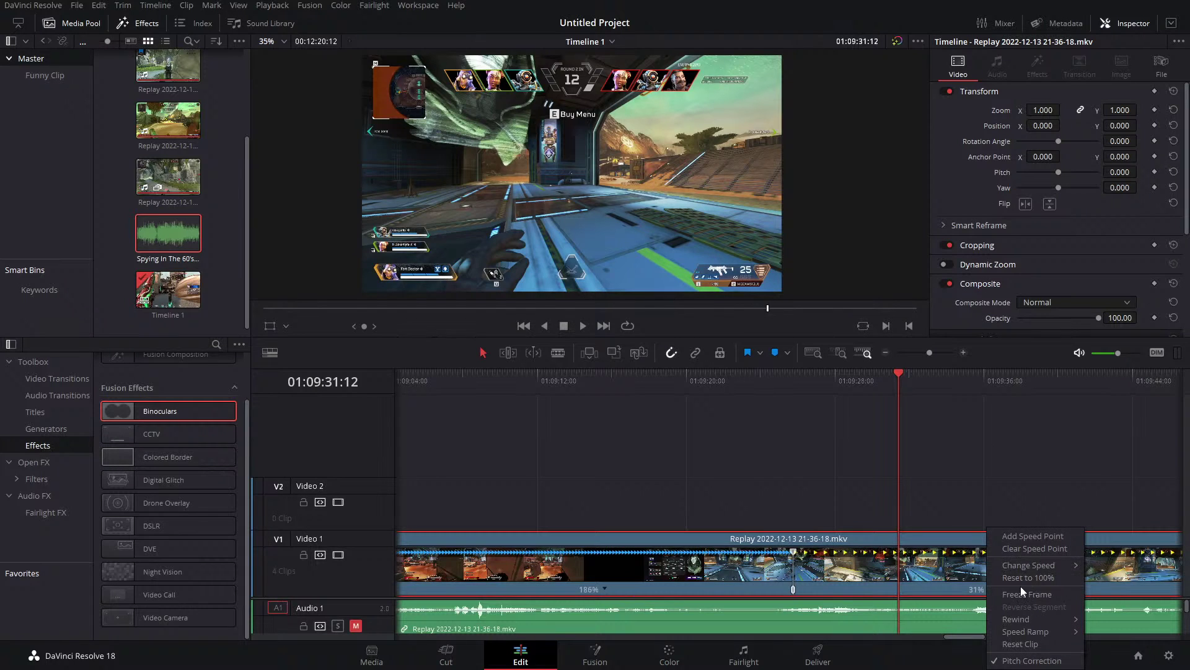
left_click(817, 576)
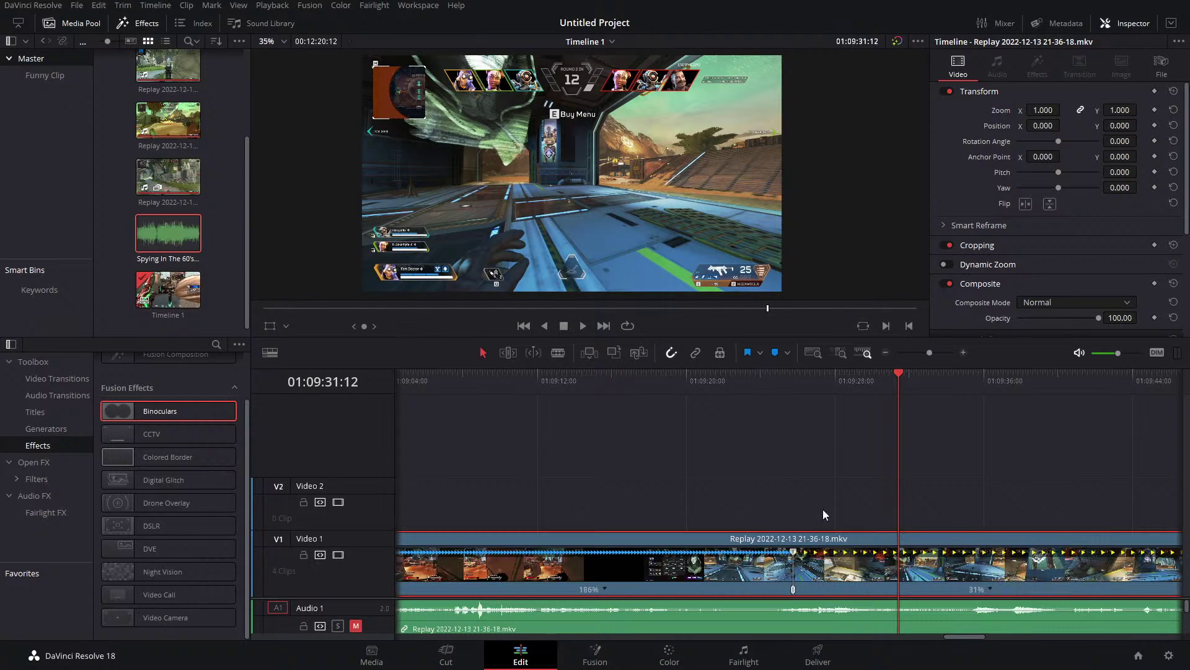
Expand the last clip's Retime and Scaling settings and set Retime Process to Optical Flow.
scroll(969, 303, "down", 5)
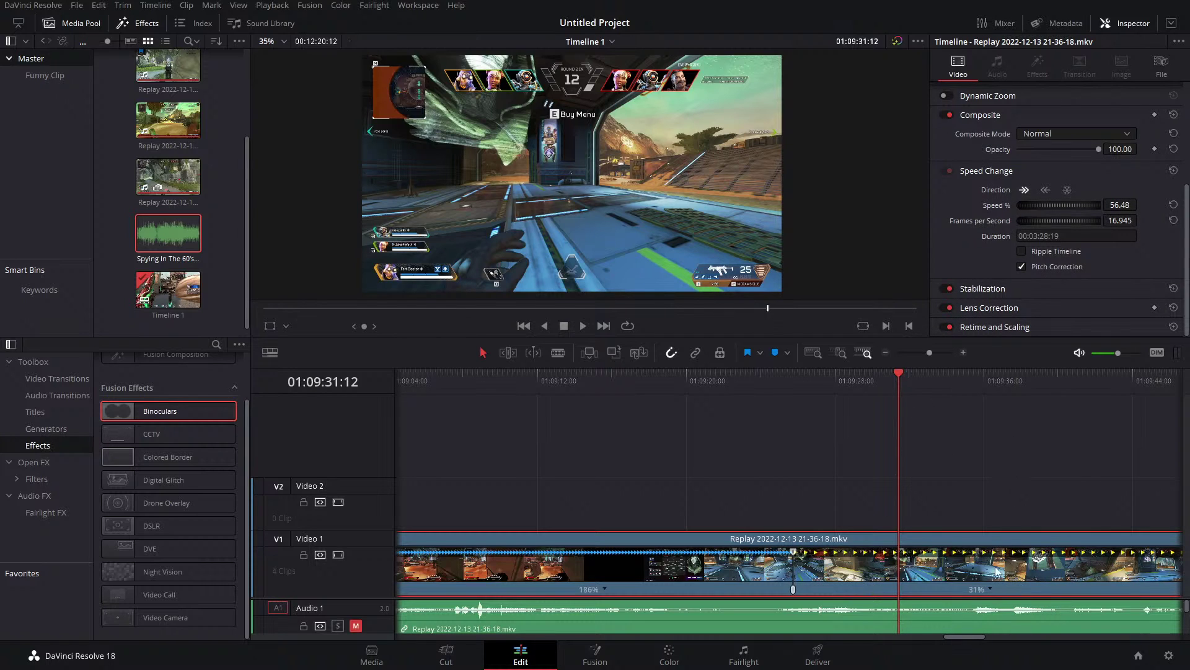
left_click(933, 353)
left_click_drag(932, 352, 920, 347)
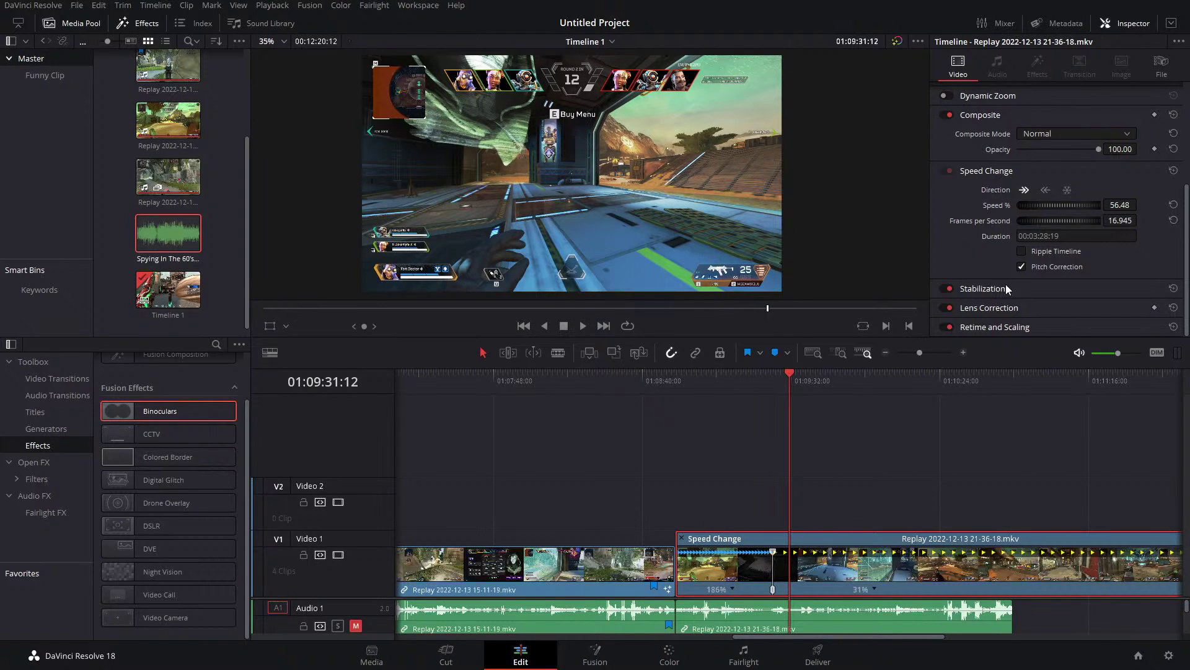
left_click(1036, 325)
scroll(992, 304, "down", 2)
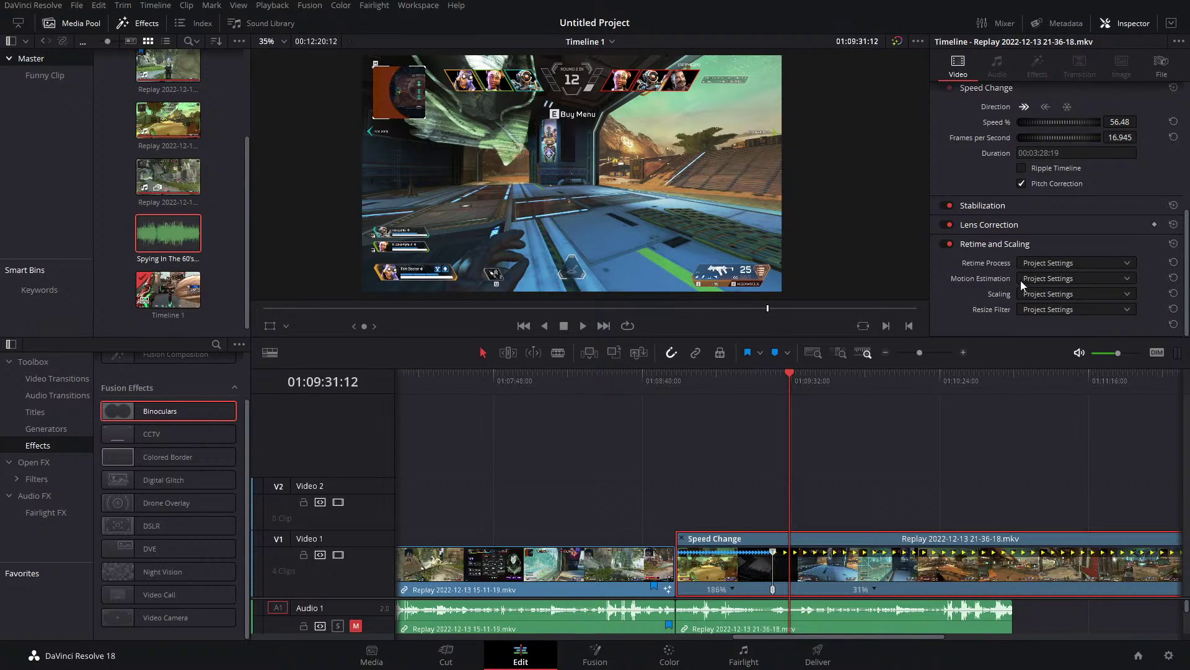
left_click(1043, 264)
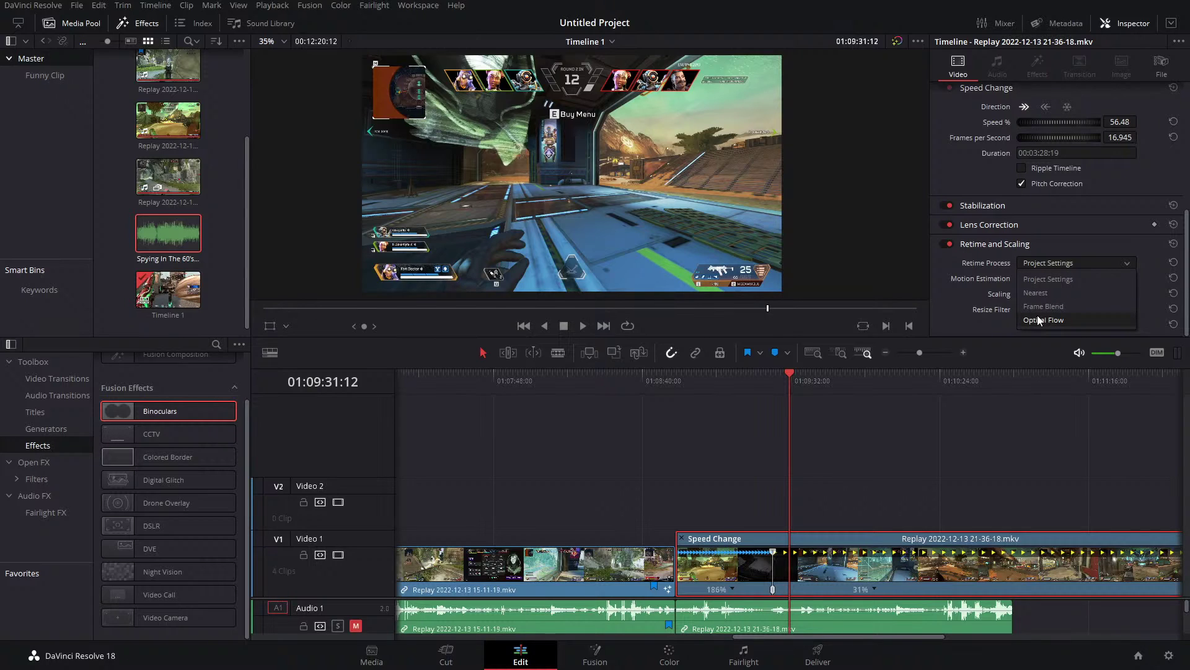
left_click(1038, 320)
left_click(1028, 264)
left_click(1044, 320)
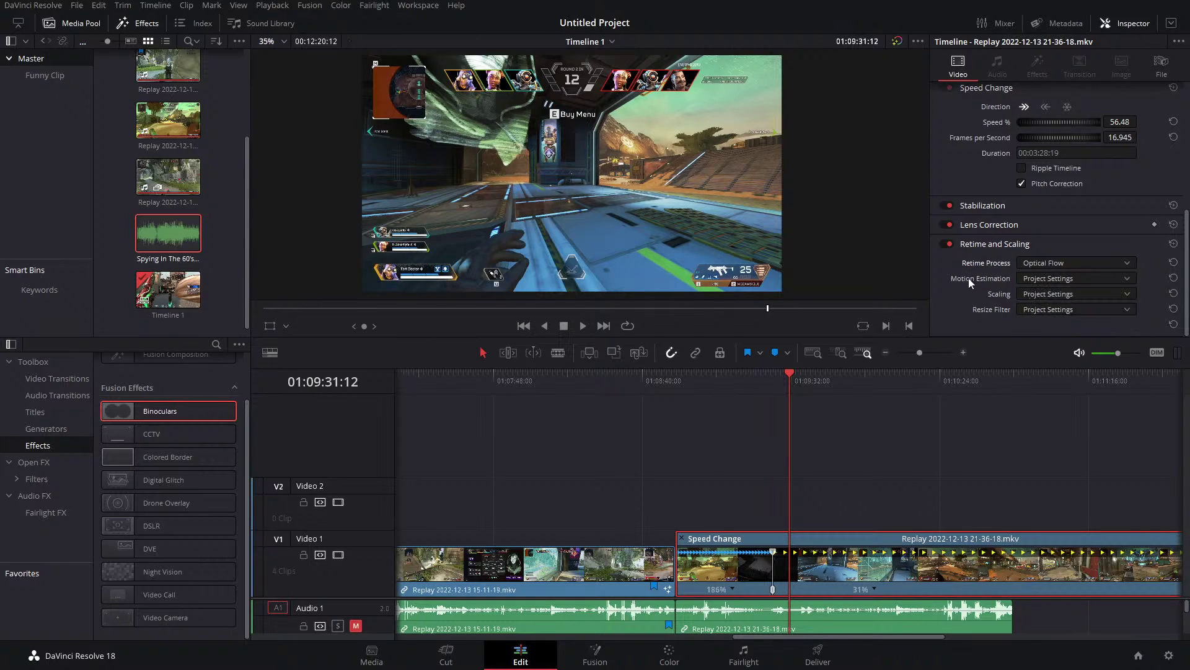
Review the Motion Estimation options available with the Optical Flow retime process.
left_click(1028, 279)
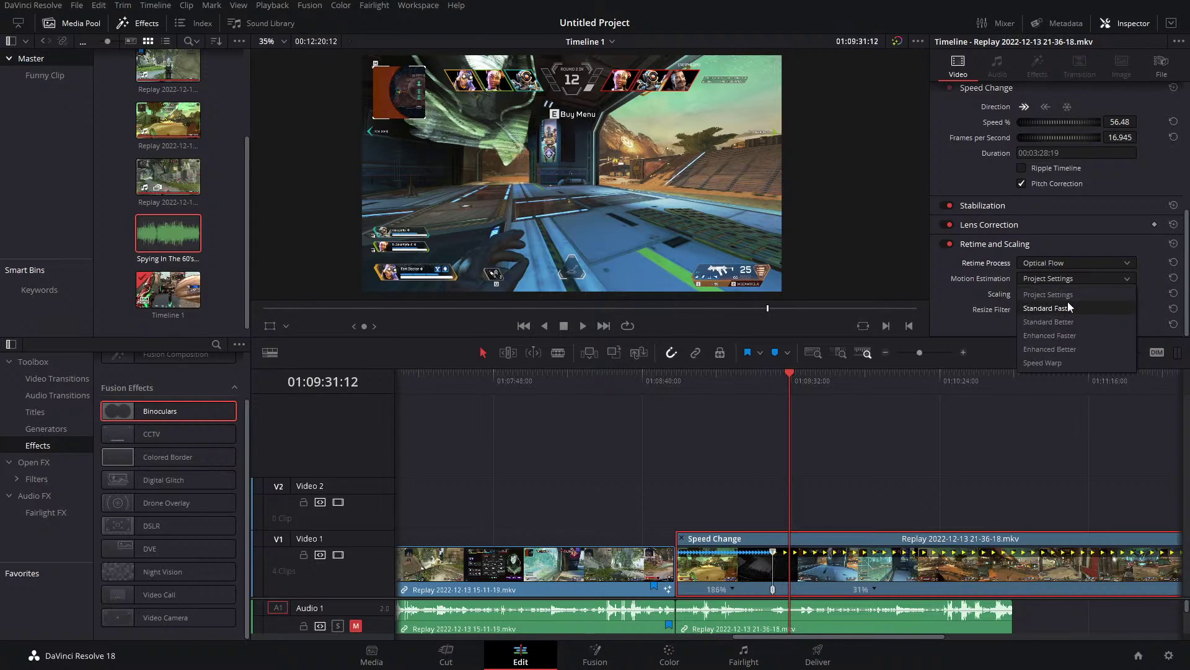
left_click(1060, 259)
left_click(1059, 261)
left_click(1055, 321)
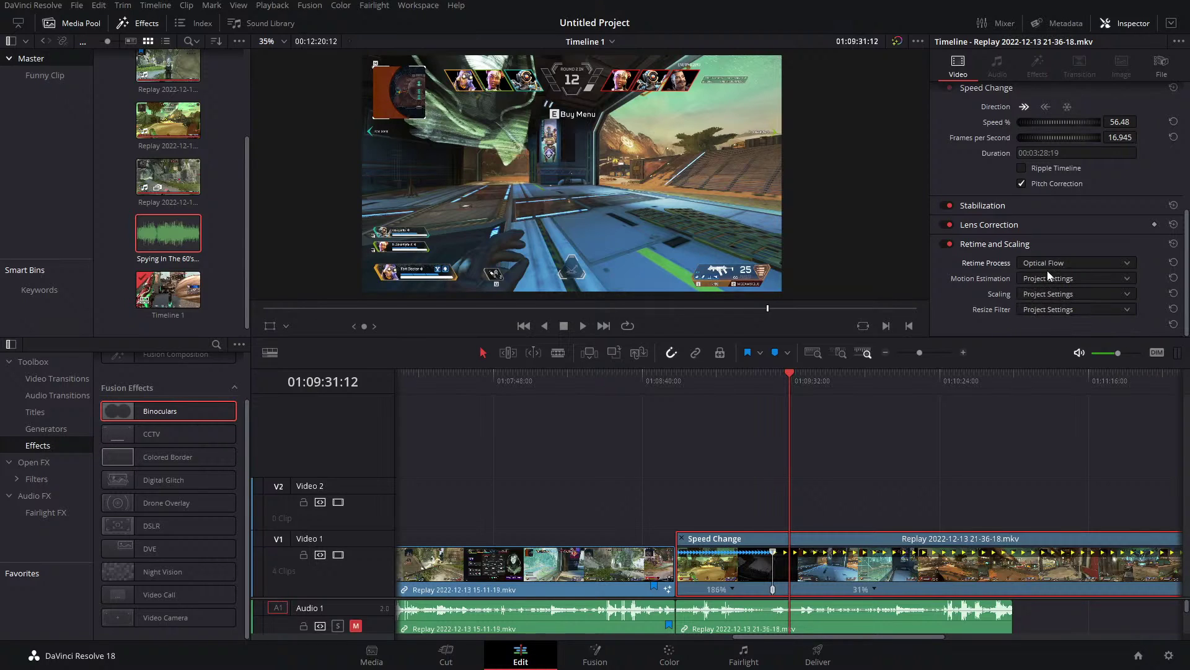
left_click(1051, 280)
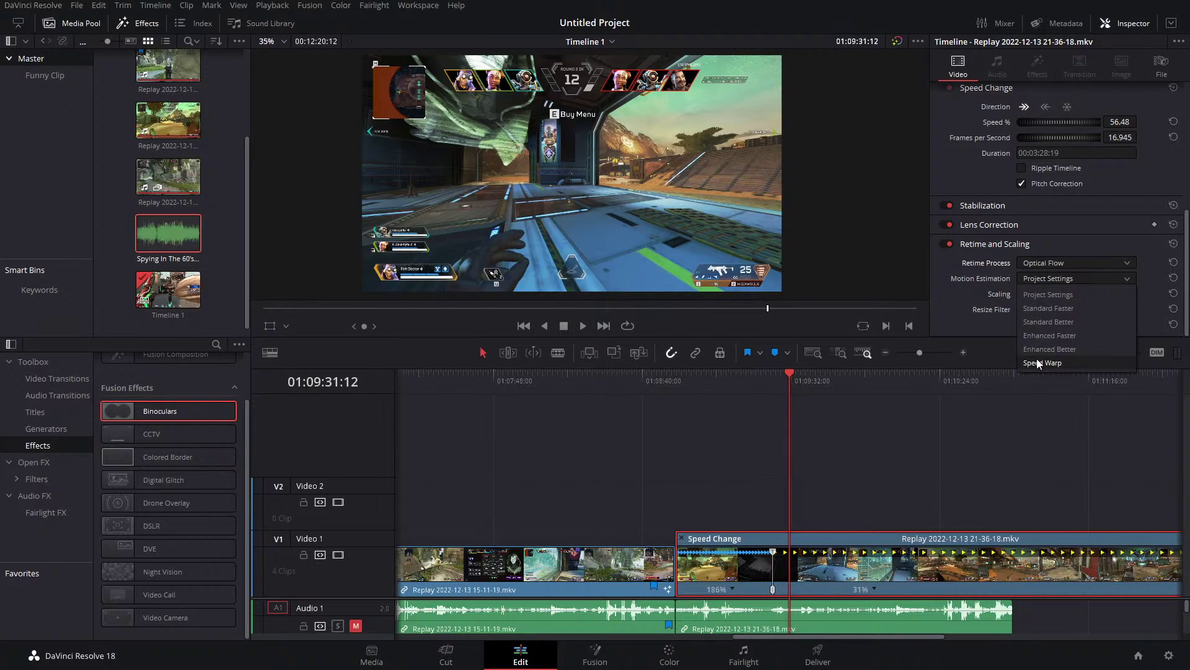
left_click(893, 490)
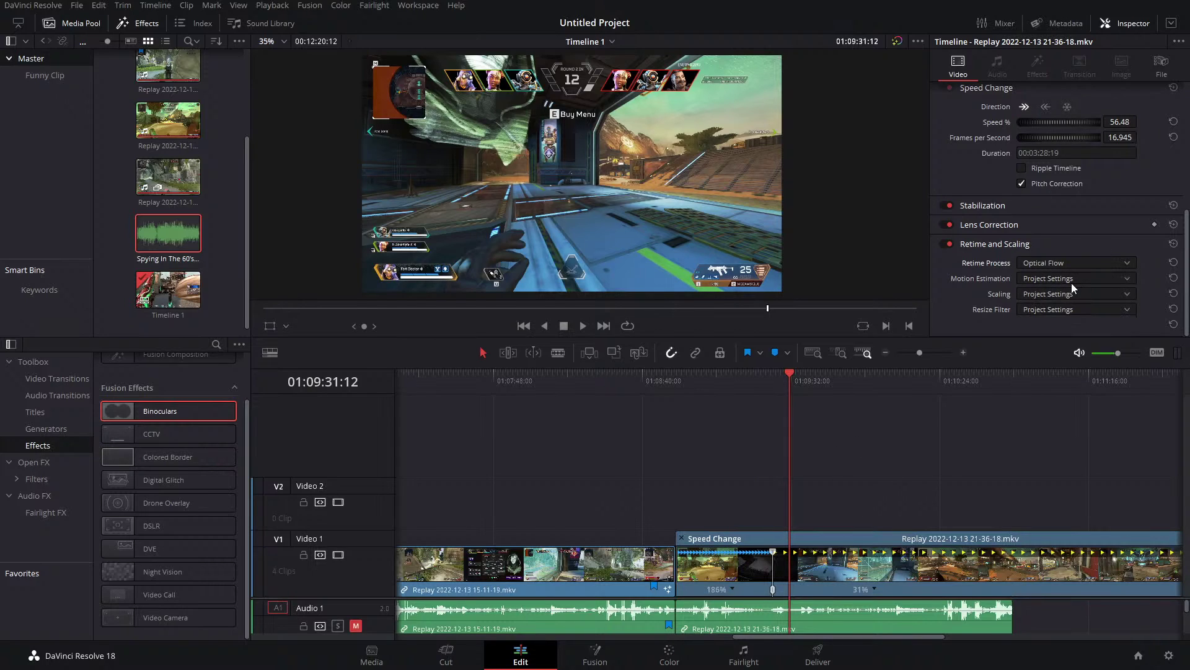
Reset the last clip's Retime Process to Project Settings and reset all of its speed changes.
left_click(1174, 262)
left_click(876, 590)
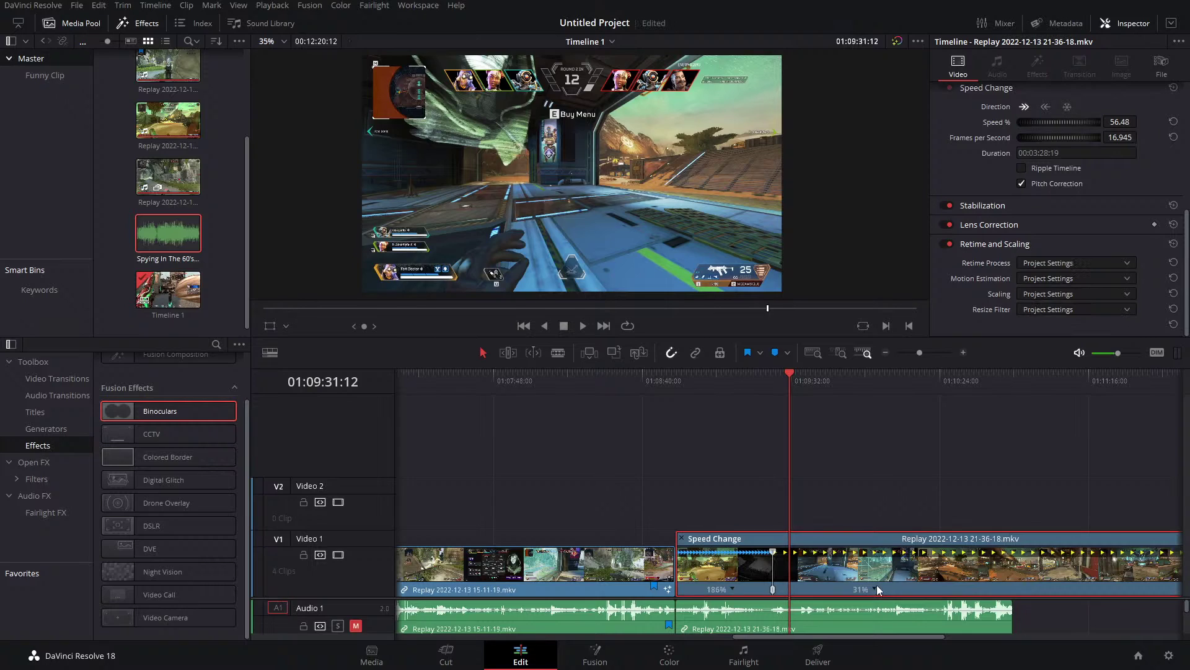
left_click(980, 589)
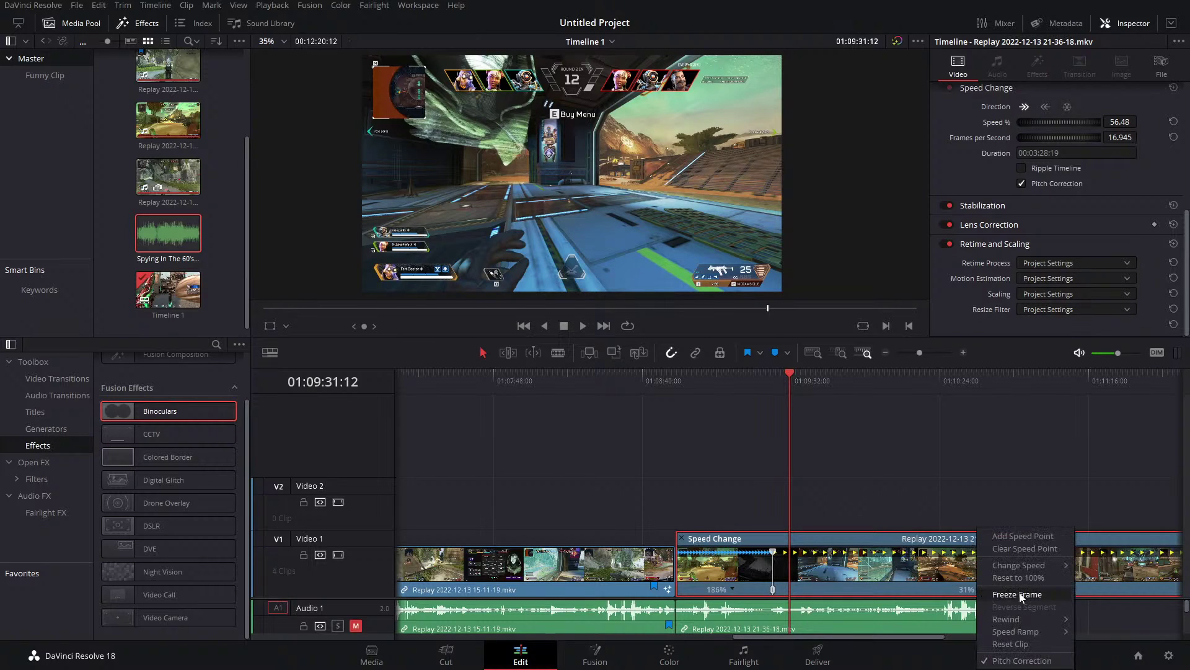
left_click(1011, 643)
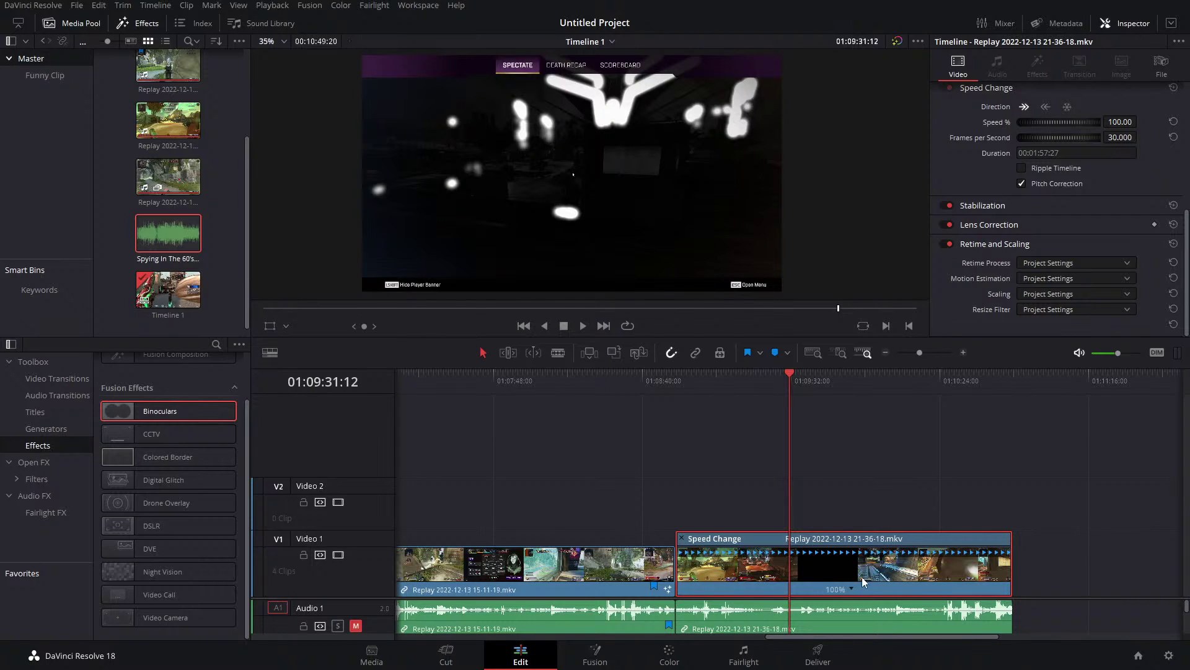
Close the last clip's retime controls on the timeline and move the playhead to 01:07:26:05 in the preceding clip.
left_click(854, 588)
left_click(827, 491)
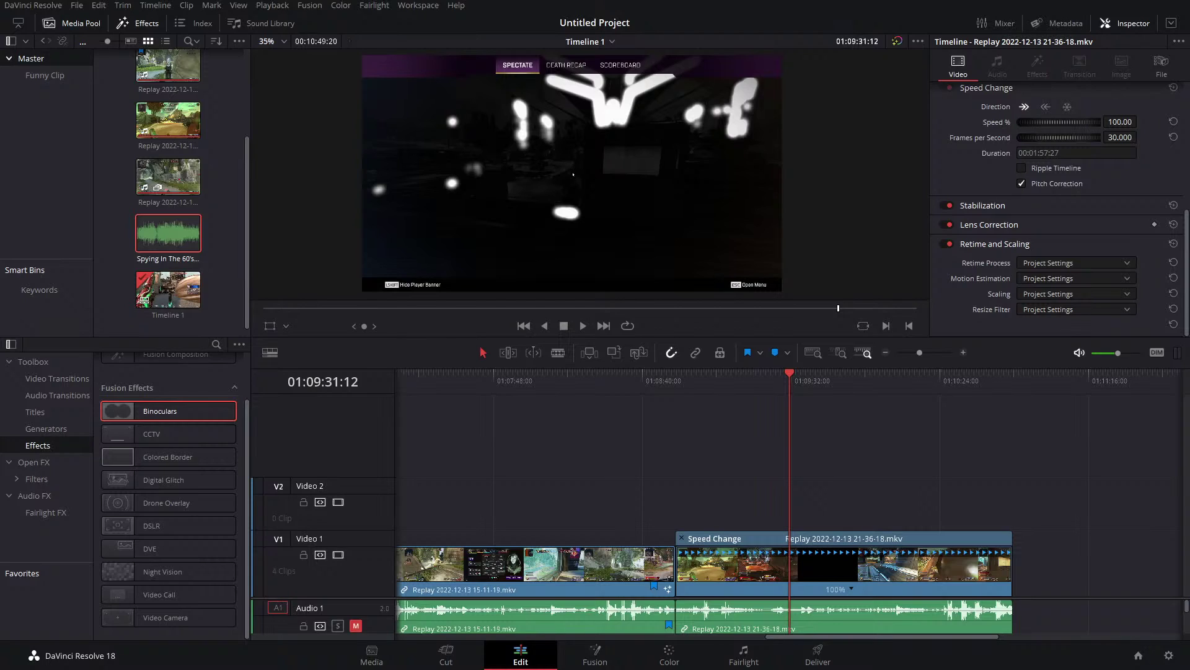
left_click(682, 538)
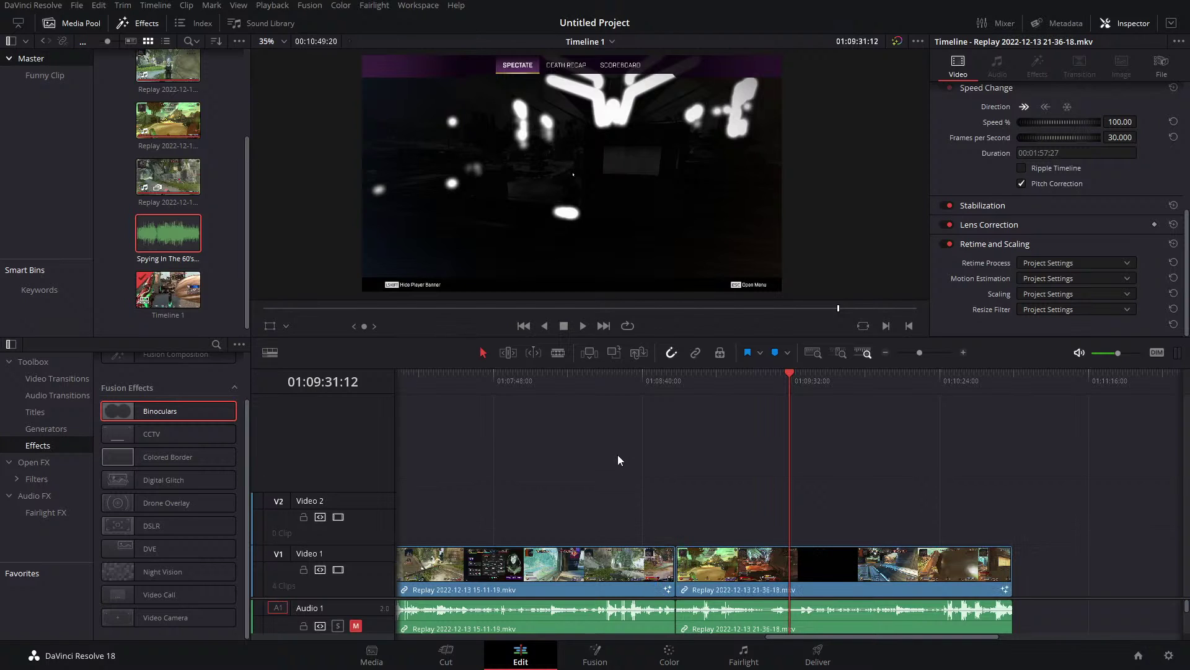
left_click_drag(527, 380, 430, 452)
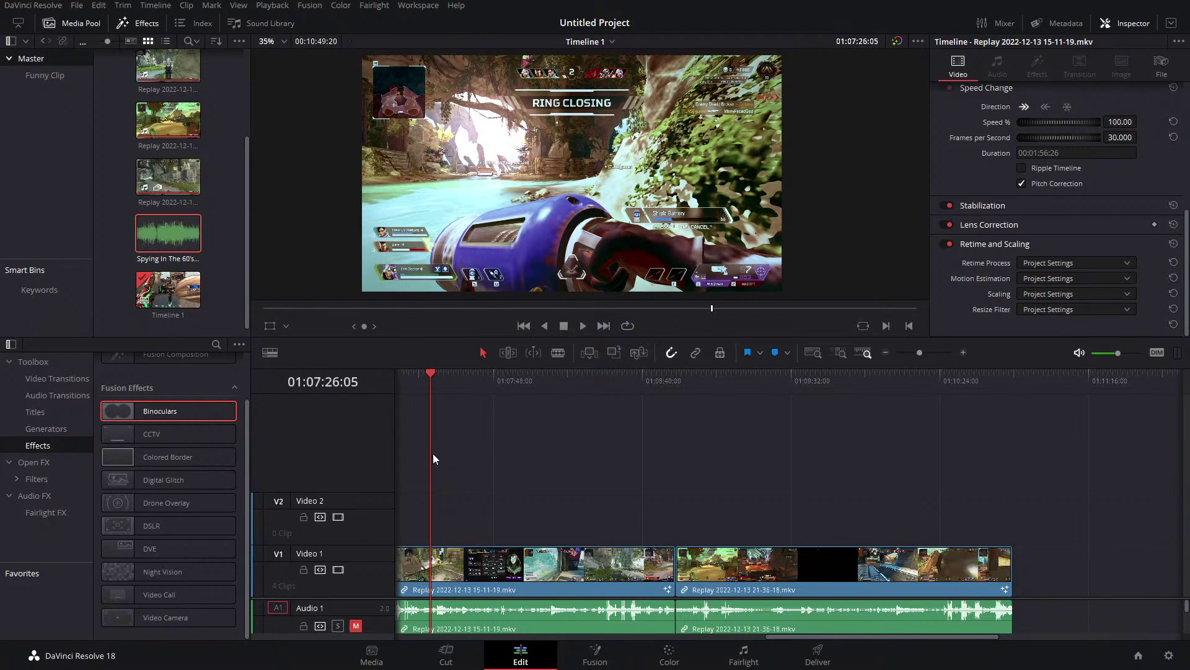
Unmute the Audio 1 track and enlarge the timeline's audio area until all three audio tracks show.
left_click(350, 617)
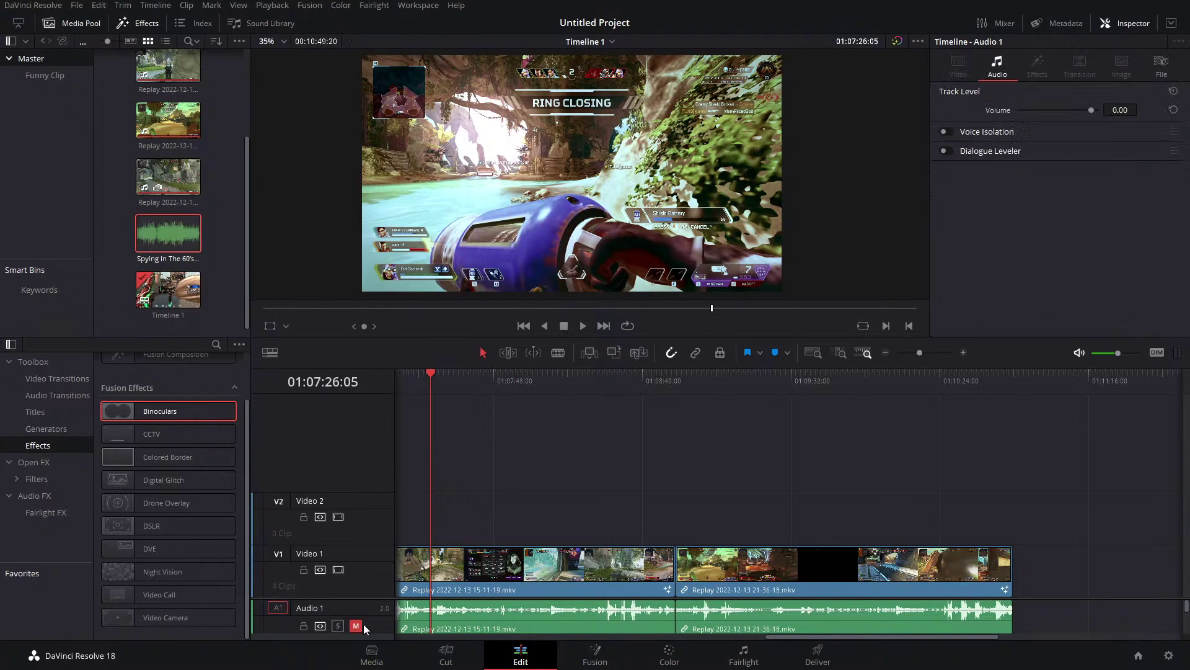
left_click(356, 622)
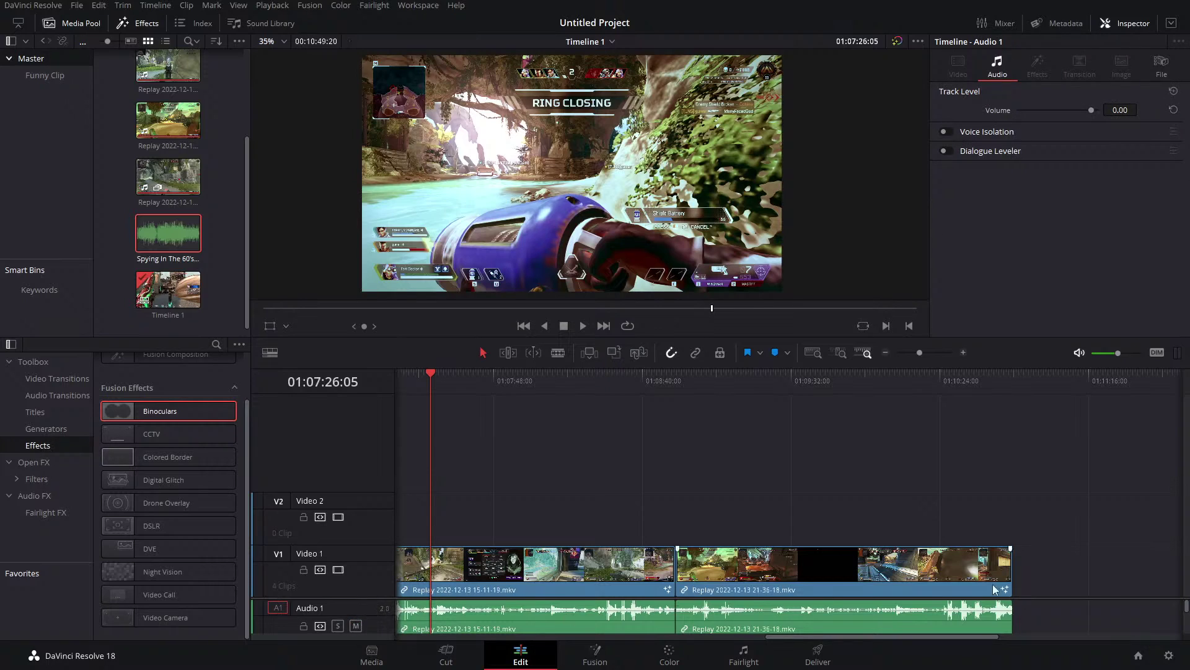
left_click(1064, 593)
left_click_drag(1062, 597, 1047, 483)
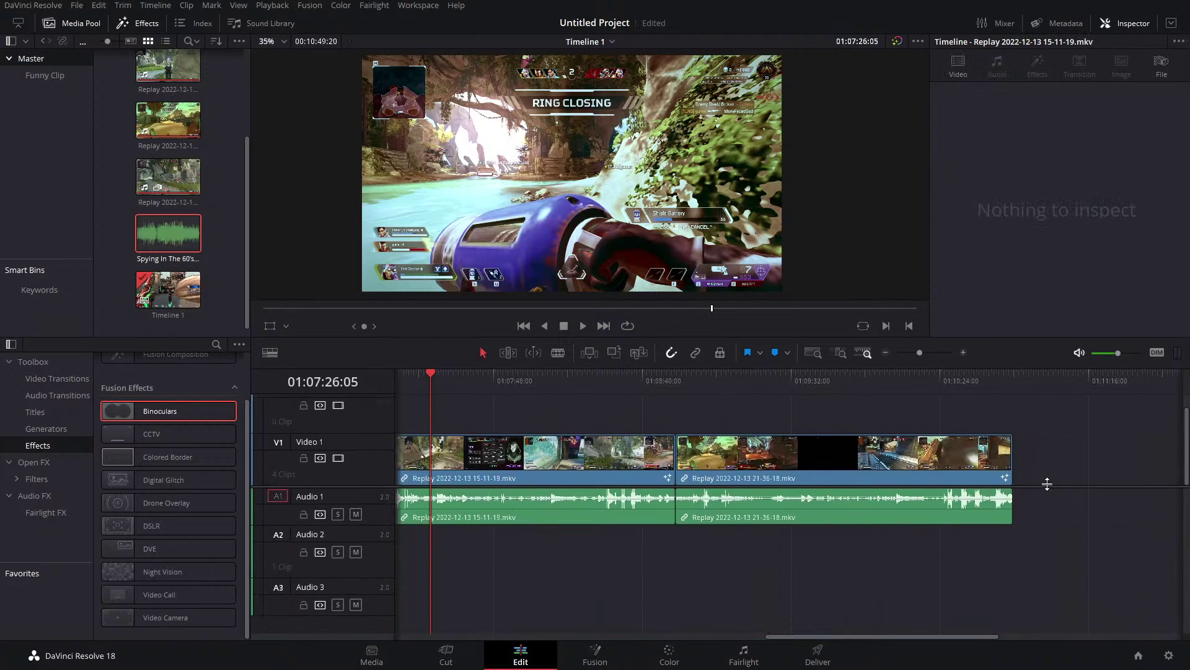
scroll(651, 583, "left", 3)
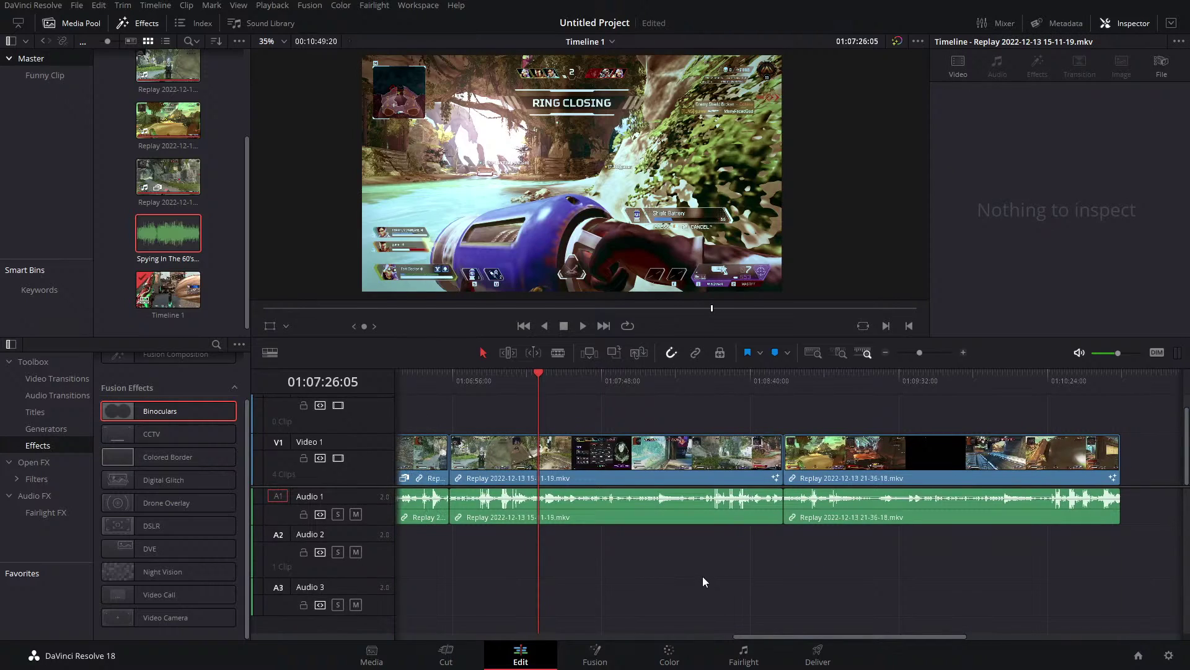
Grab a still of the graded frame on the Color page and display it in the Gallery.
left_click(670, 655)
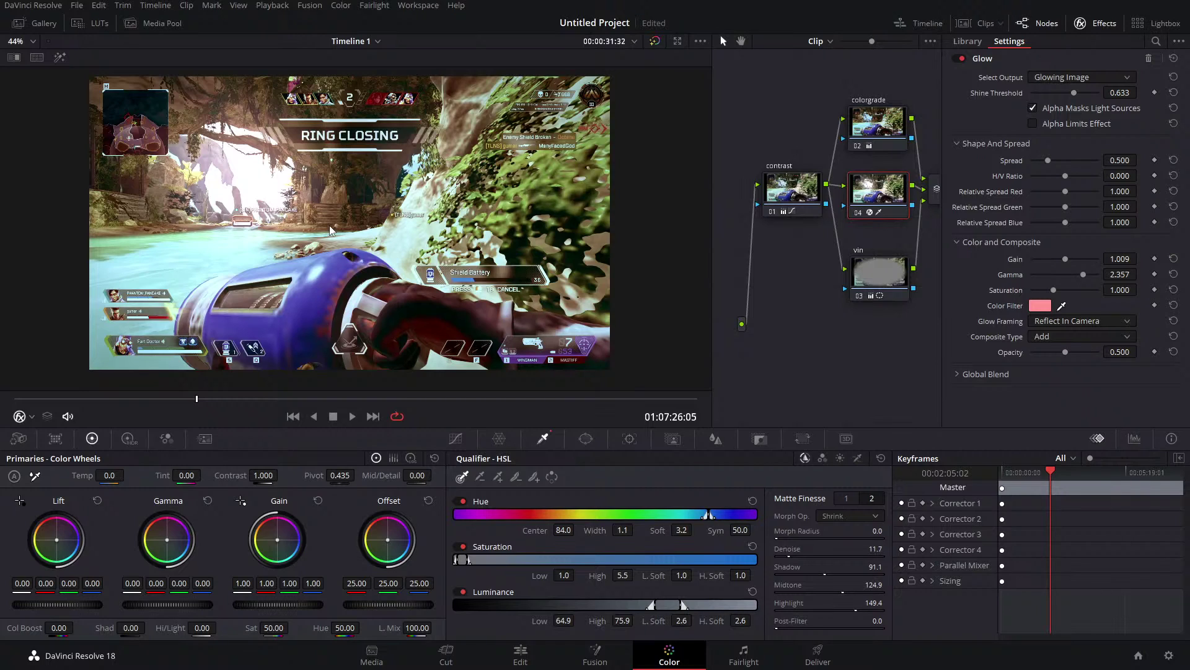
right_click(309, 209)
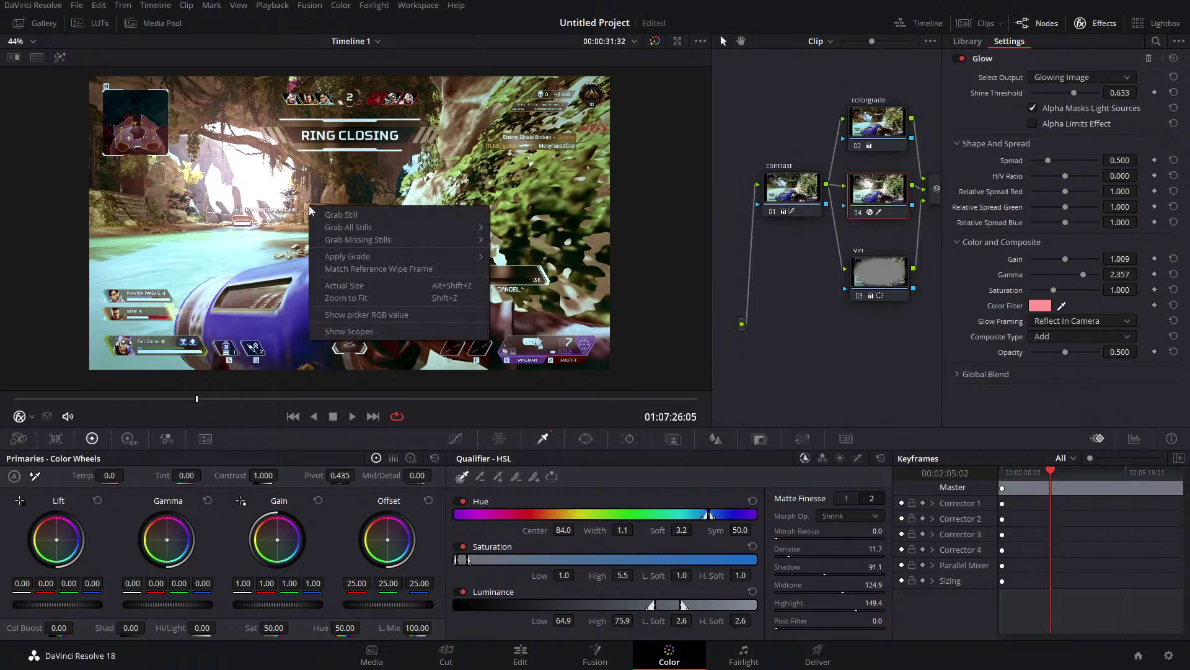
left_click(323, 215)
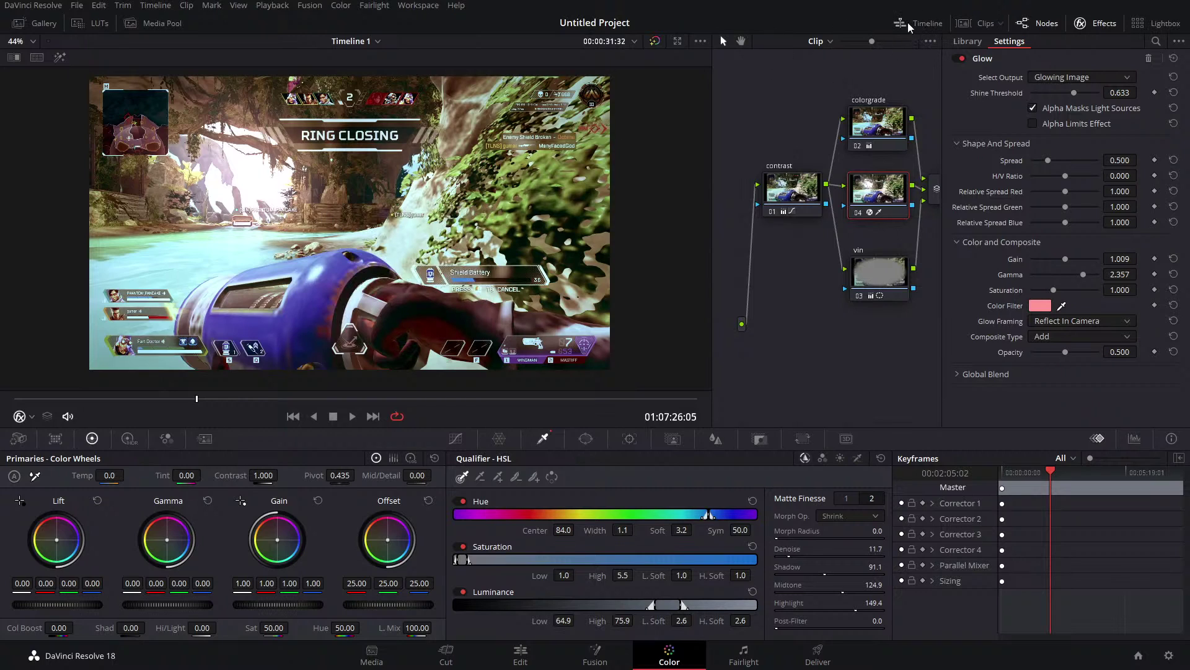
left_click(24, 24)
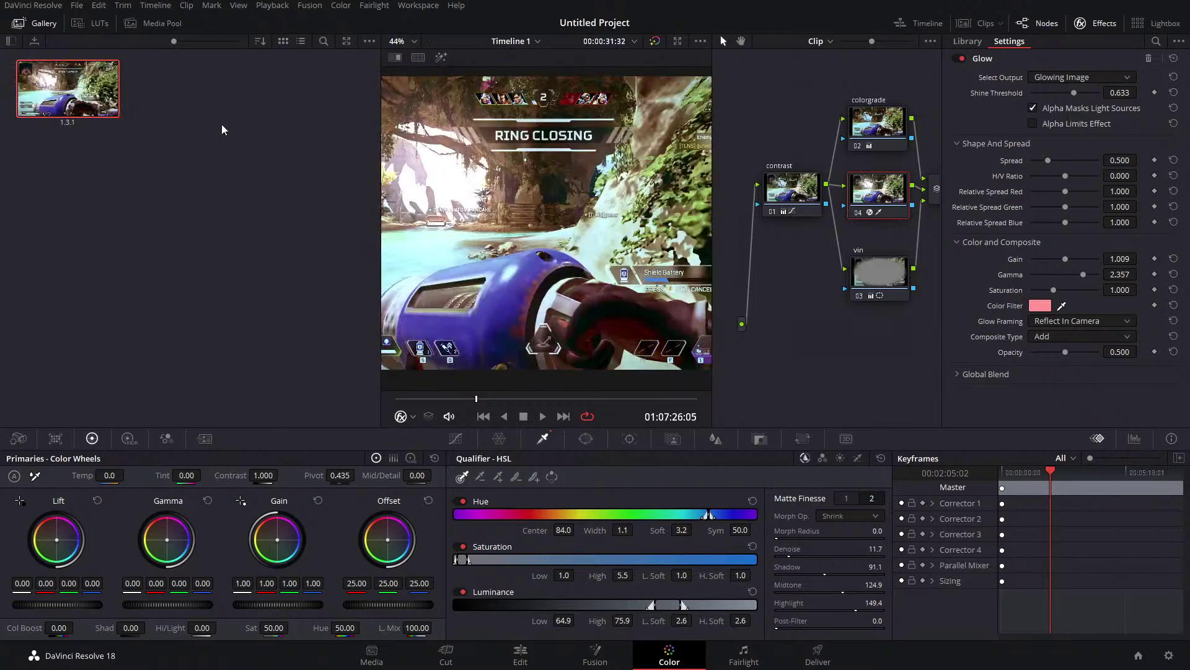
scroll(530, 209, "down", 1)
scroll(530, 209, "down", 1)
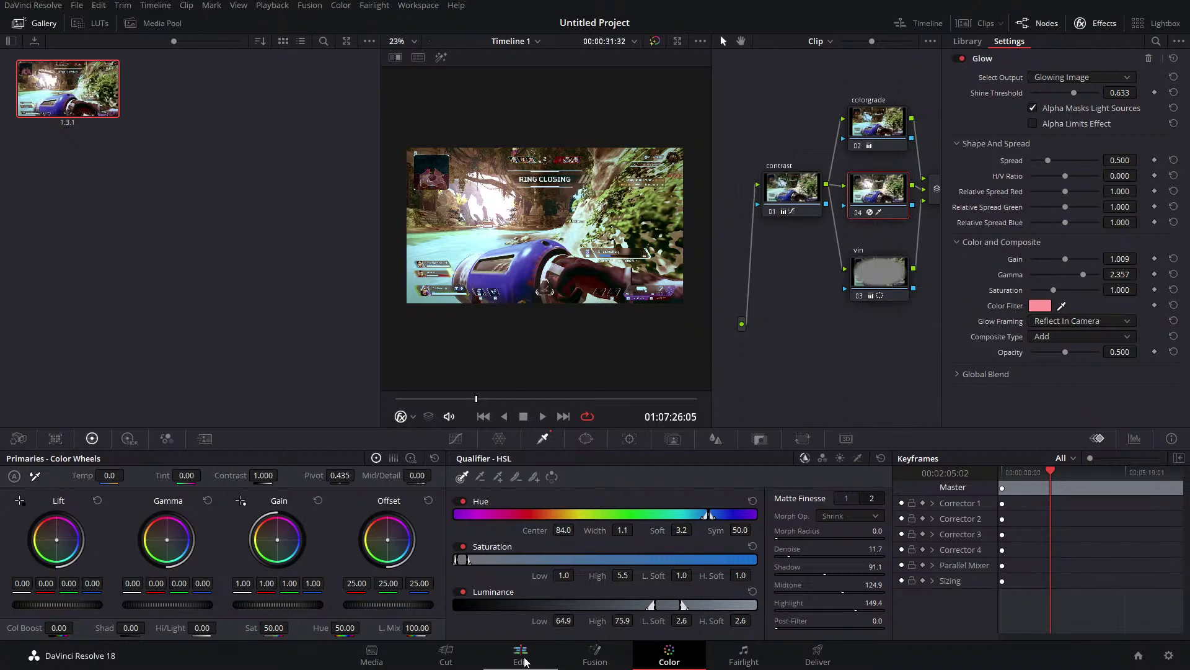
Show the Gallery's album list beside the grabbed still.
left_click(11, 41)
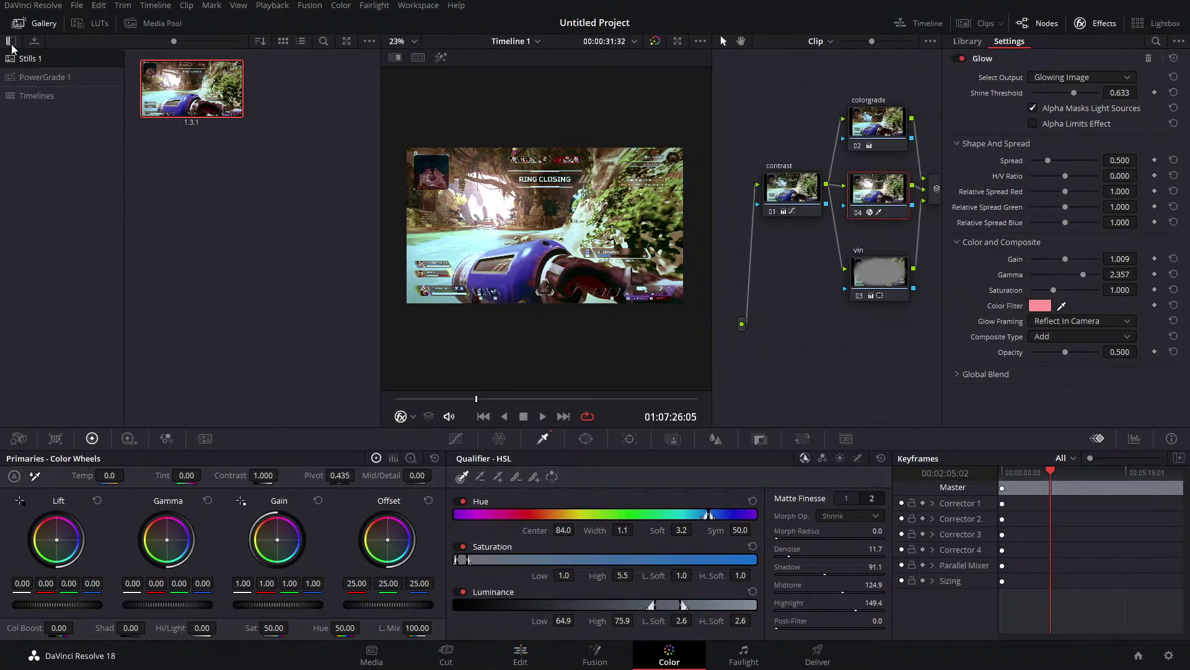
left_click(10, 41)
left_click(10, 41)
left_click(10, 41)
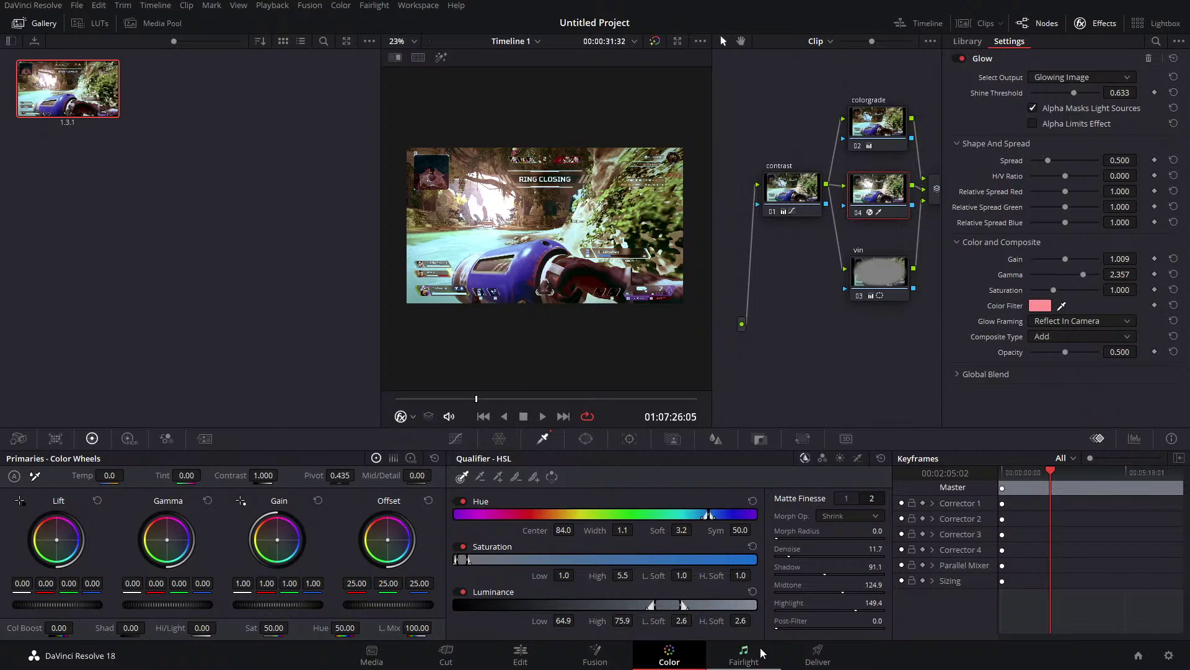
left_click(10, 41)
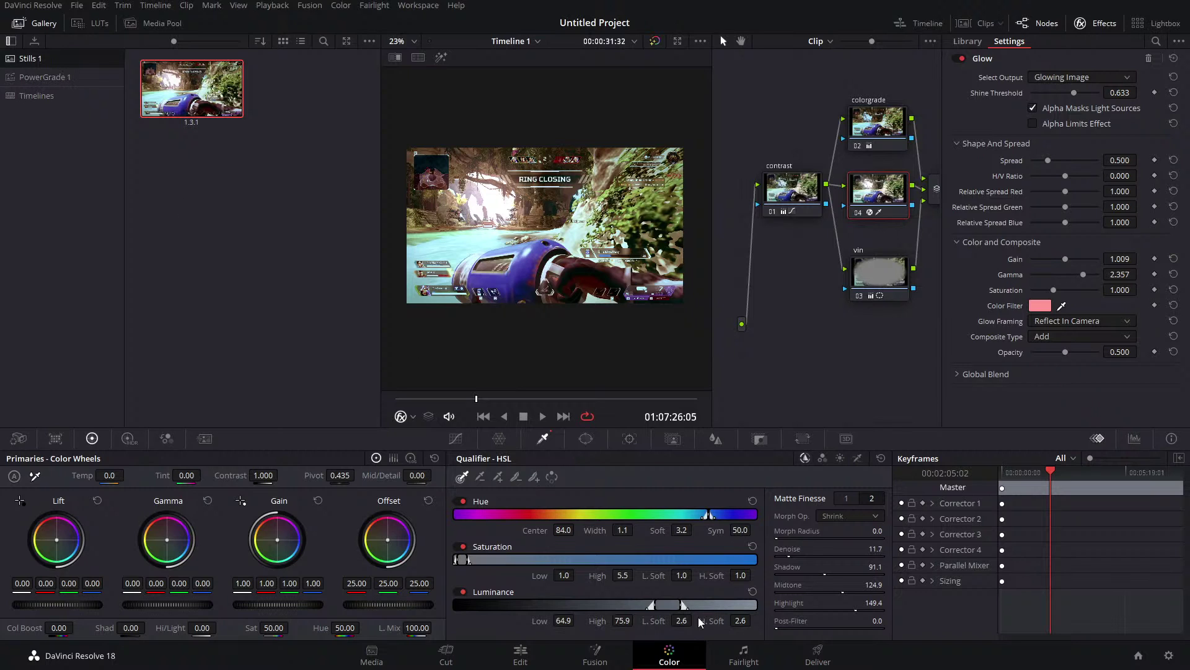
Move the timeline playhead to 01:04:03:13 in the first clip and display the clip thumbnails on the Color page.
left_click(555, 661)
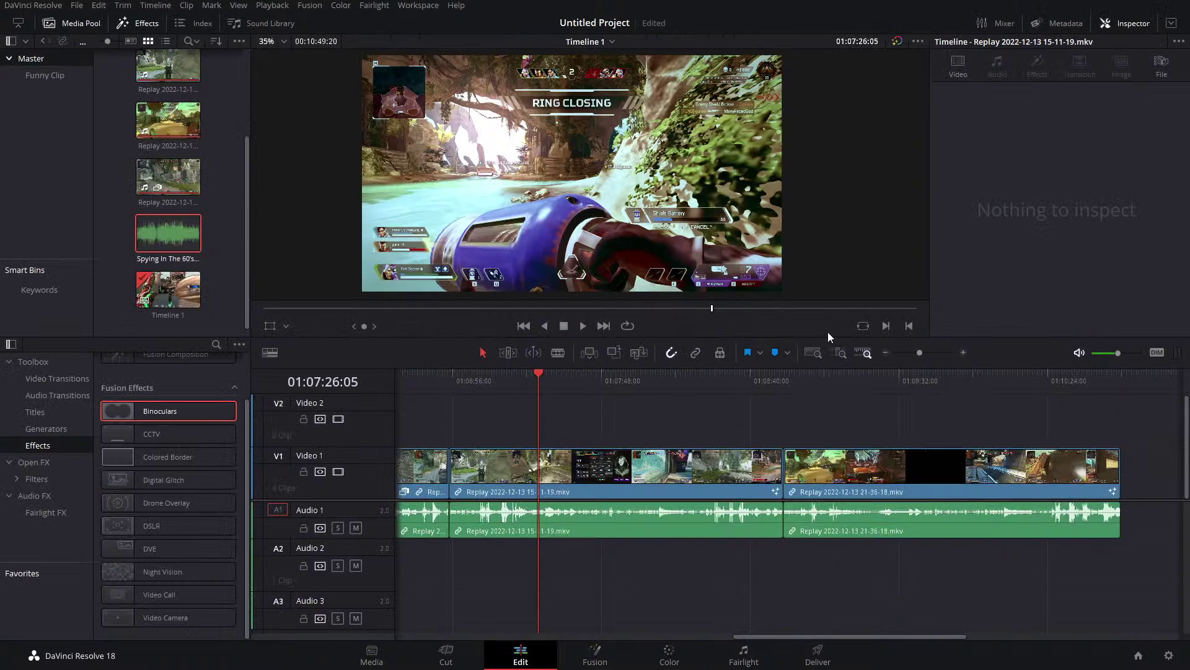
left_click_drag(928, 352, 916, 350)
left_click_drag(695, 384, 500, 416)
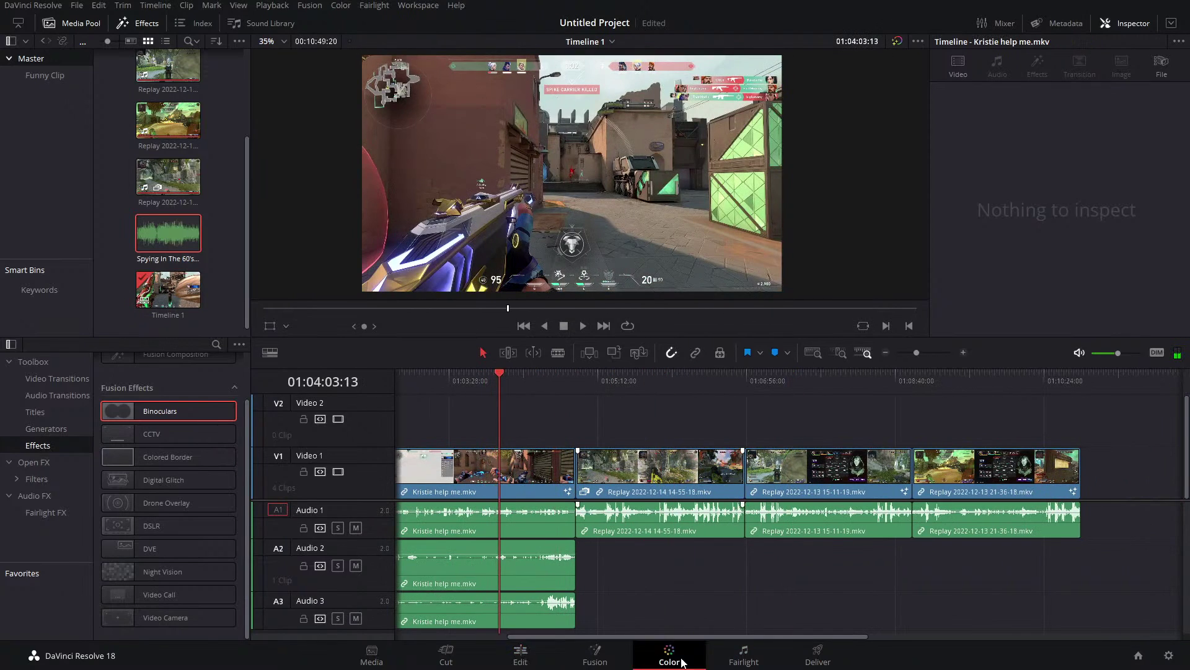
left_click(669, 655)
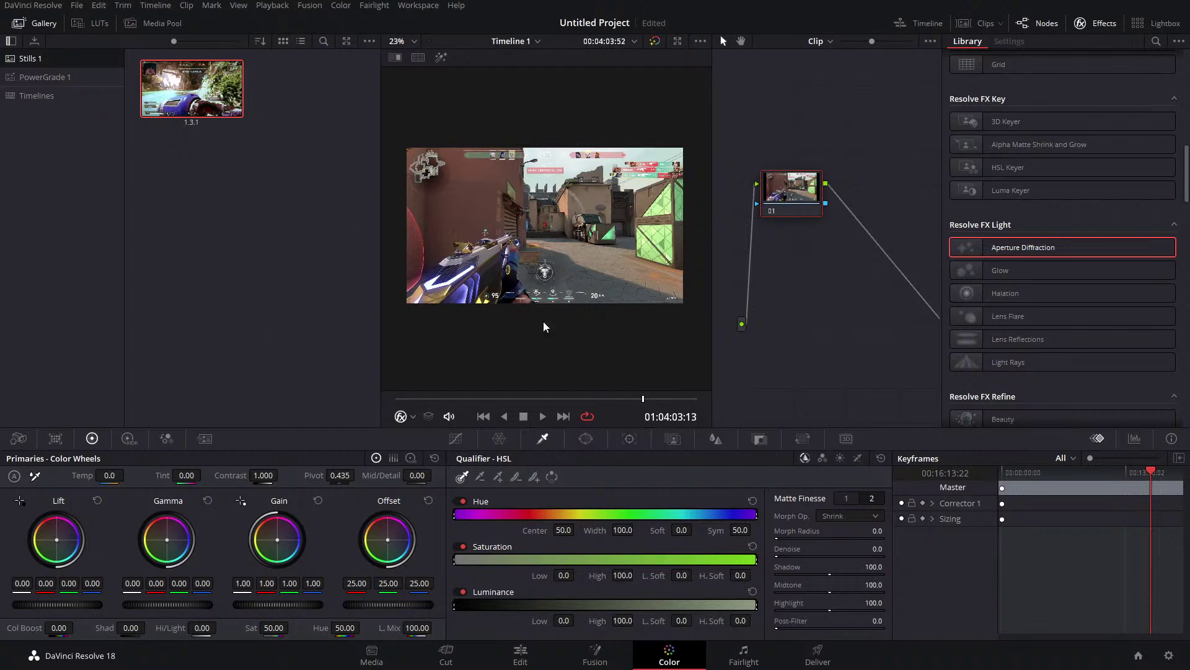
left_click(979, 24)
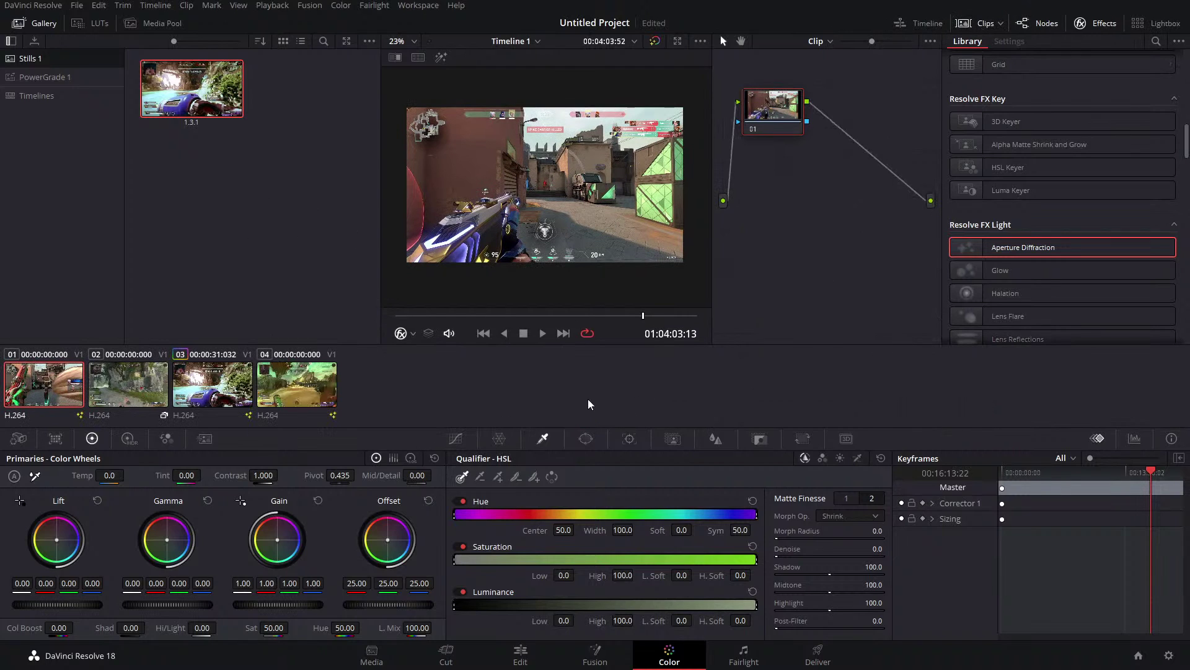
Copy the third clip's grade onto the first clip, and store the grabbed still in the PowerGrade 1 album.
left_click(208, 401)
left_click(54, 397)
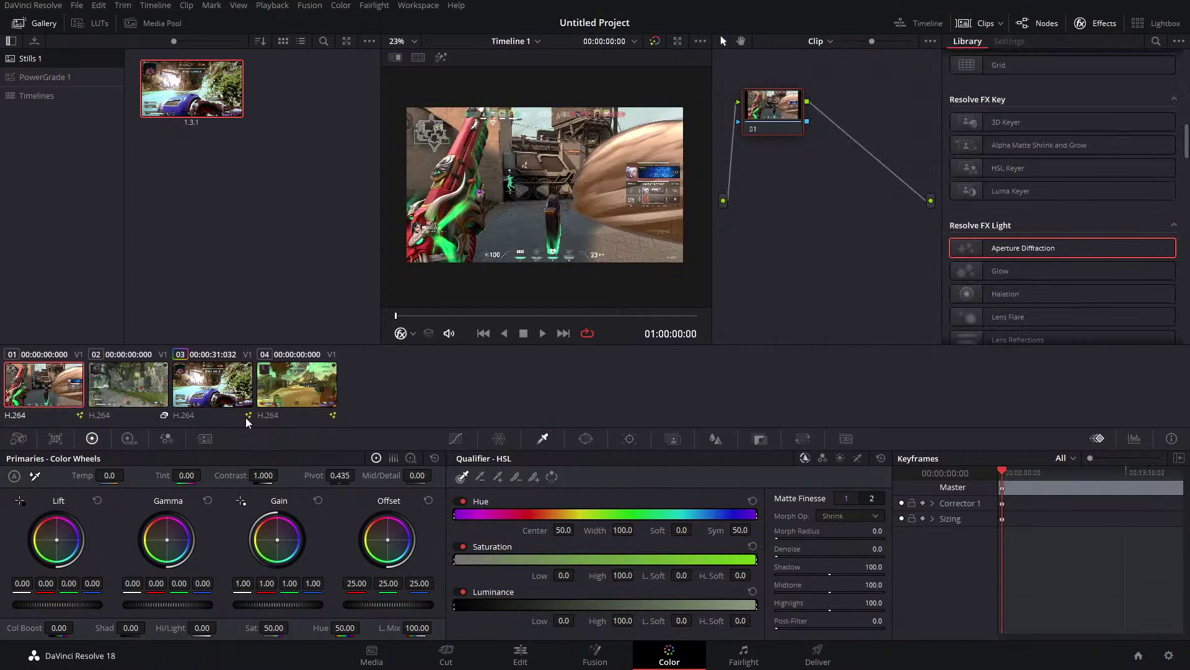
left_click(204, 391)
left_click(66, 399)
middle_click(235, 399)
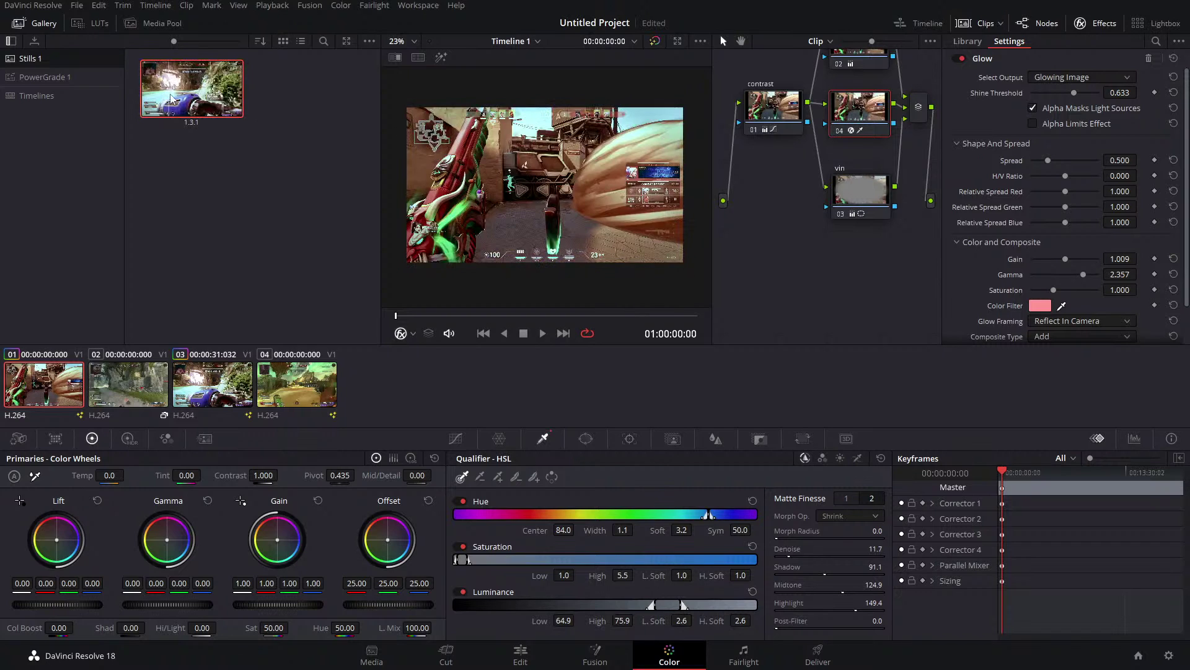
left_click_drag(209, 93, 66, 83)
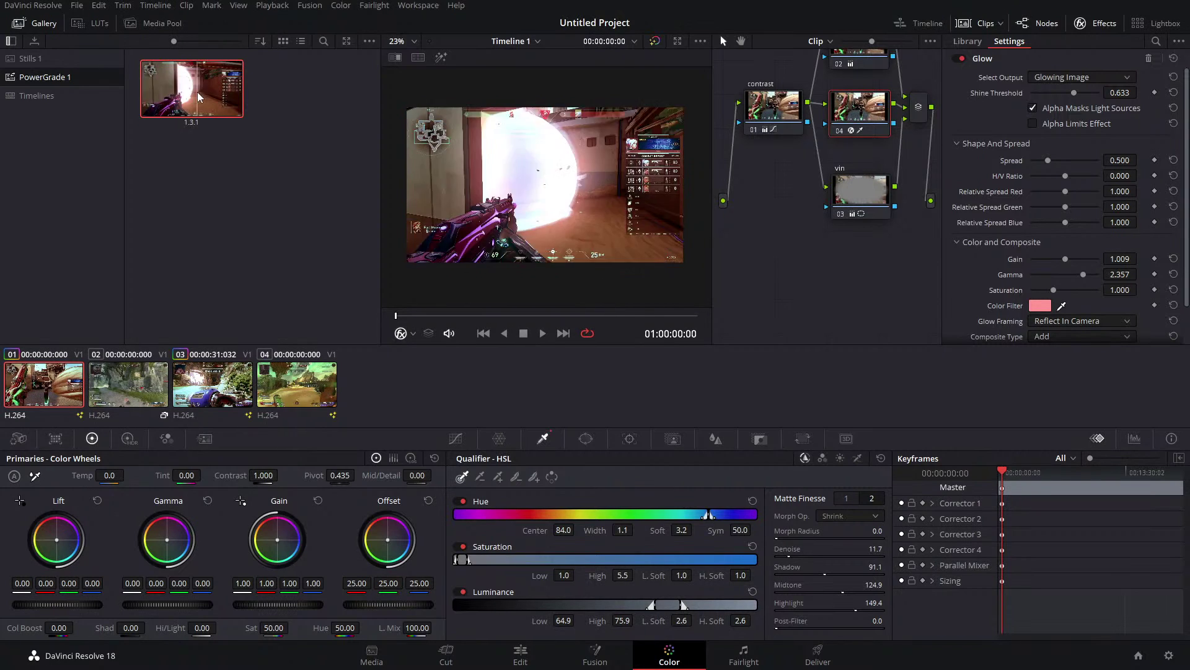
left_click(81, 10)
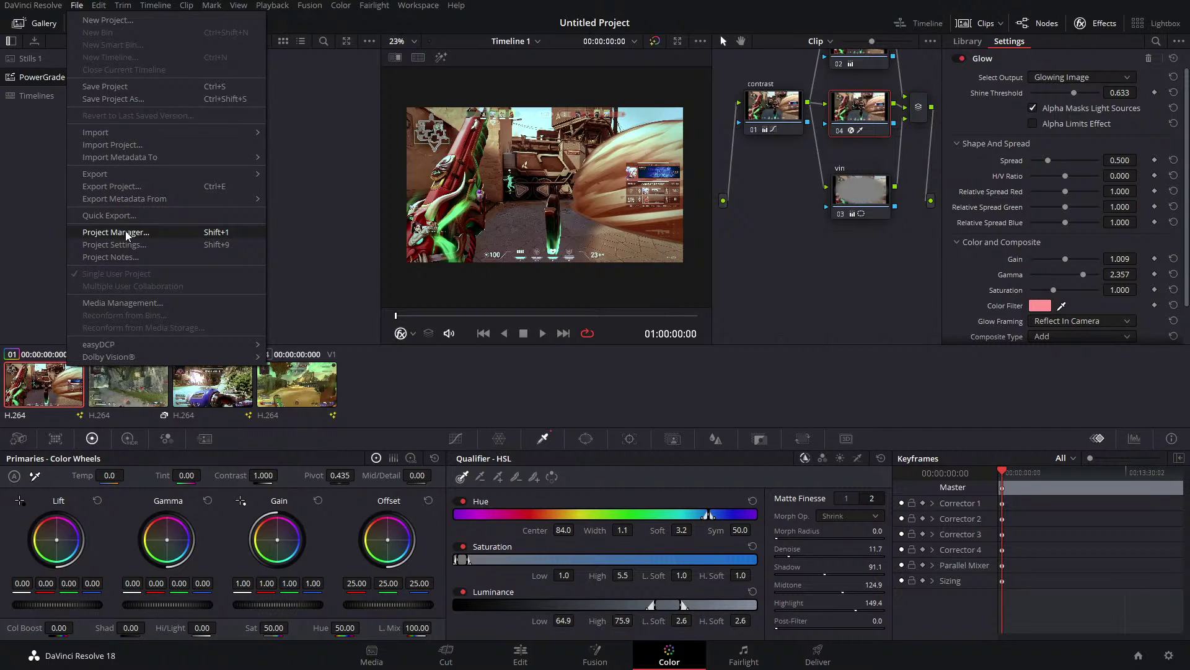
left_click(127, 234)
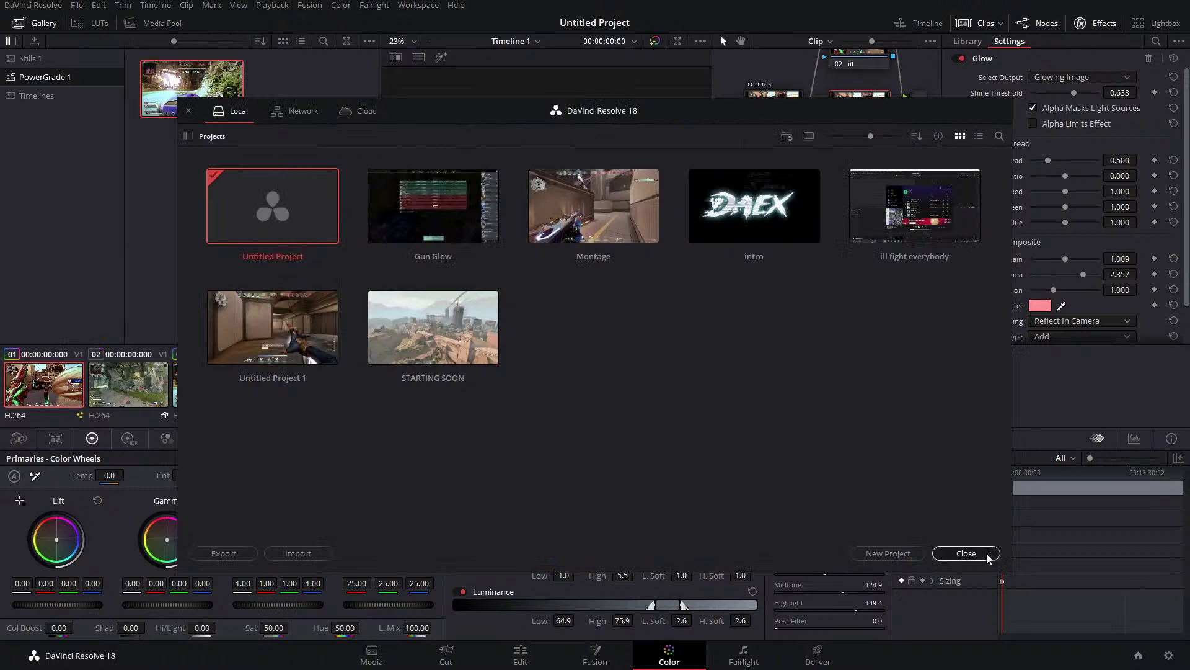
left_click(966, 553)
Switch to the Montage project from the Project Manager, saving the current project under the name e.
left_click(77, 8)
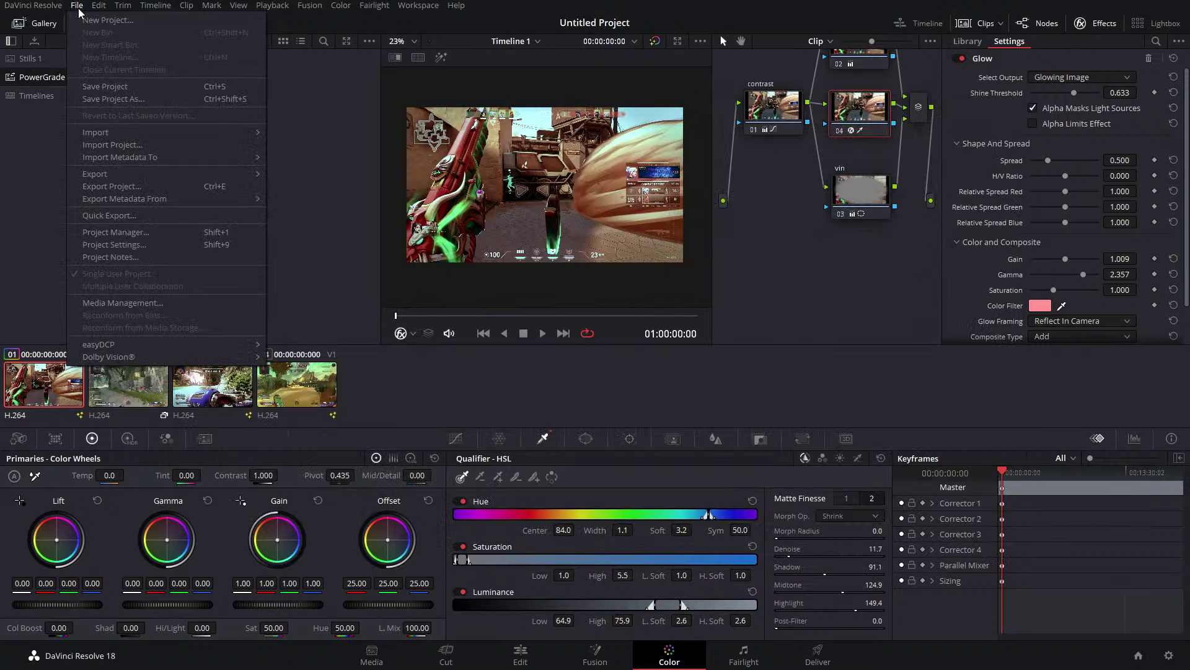
left_click(130, 233)
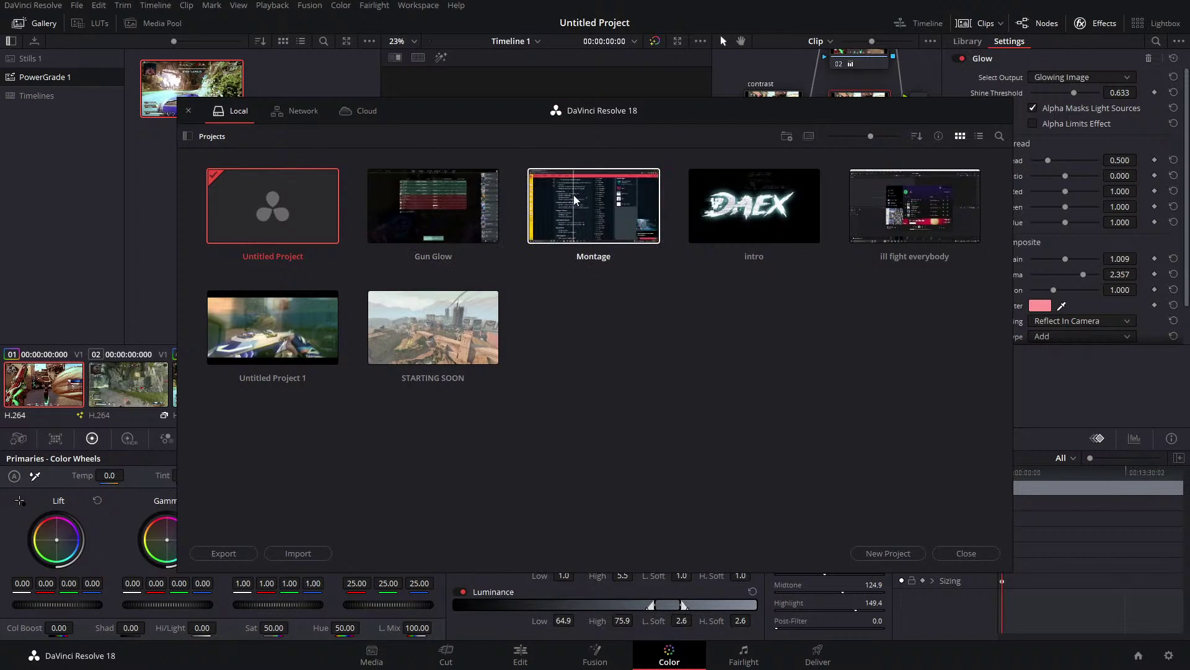
double_click(590, 198)
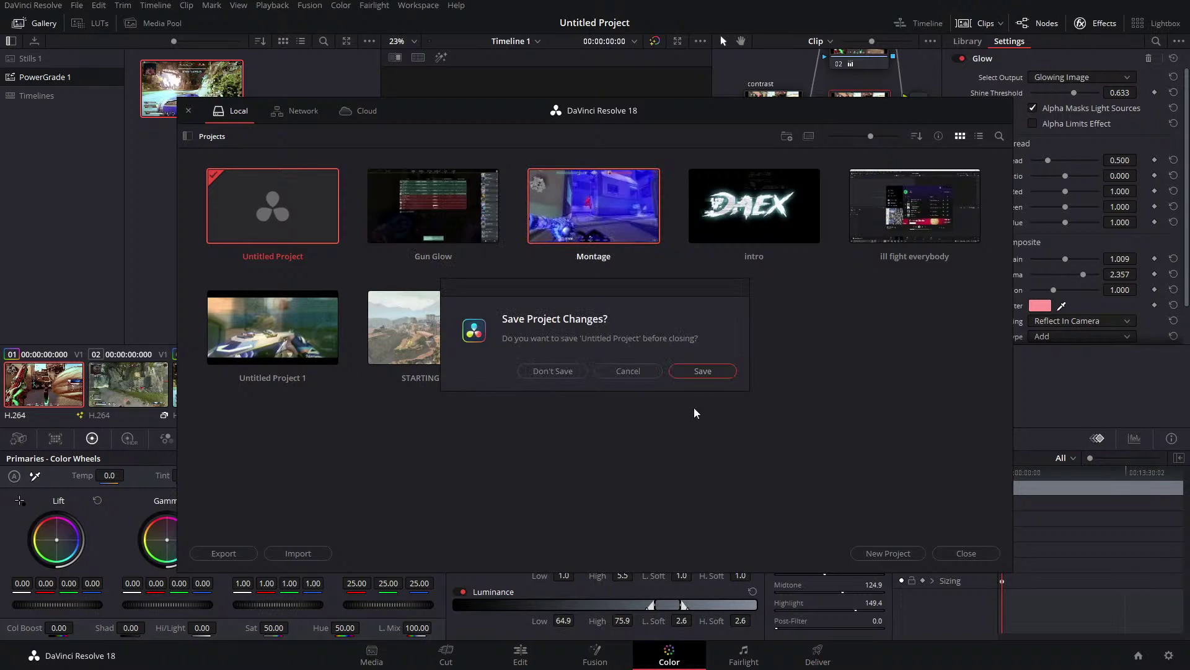
left_click(682, 371)
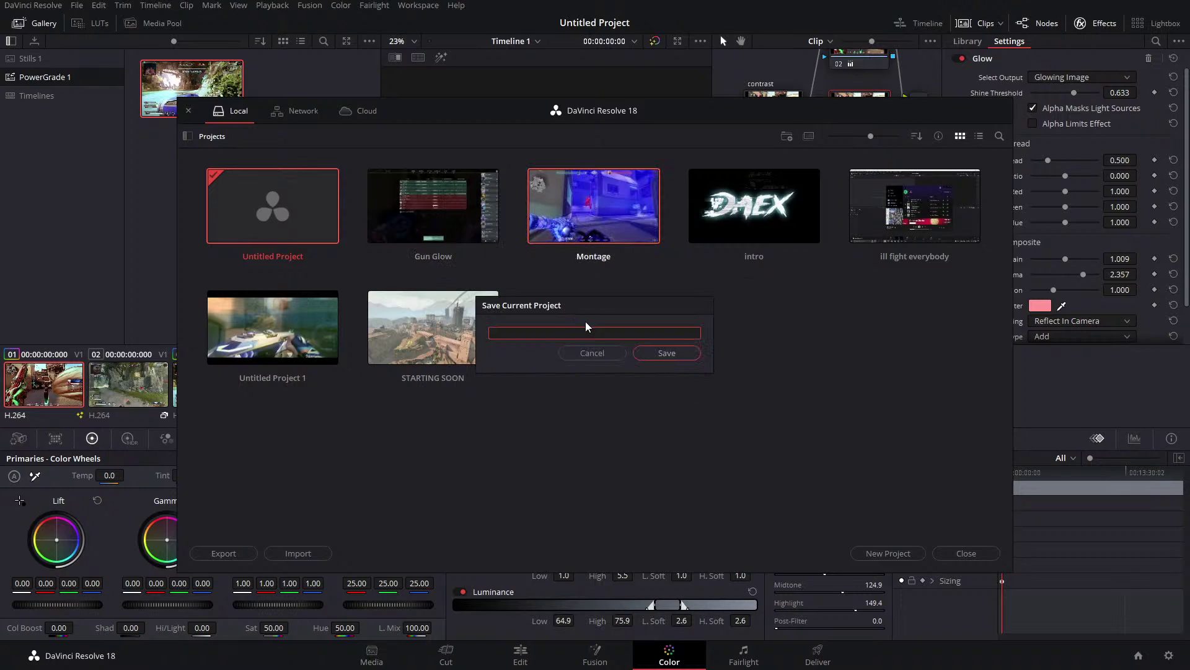
type("e")
key("Return")
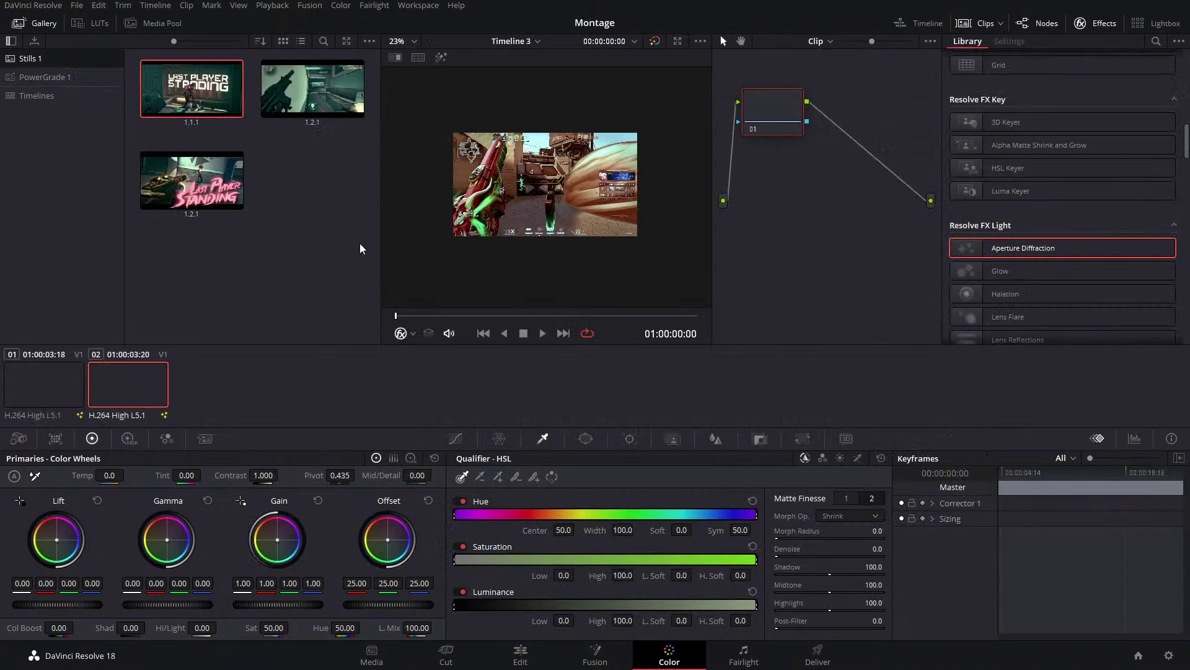
Apply the still saved in the PowerGrade 1 album to the selected Montage clip.
left_click(47, 76)
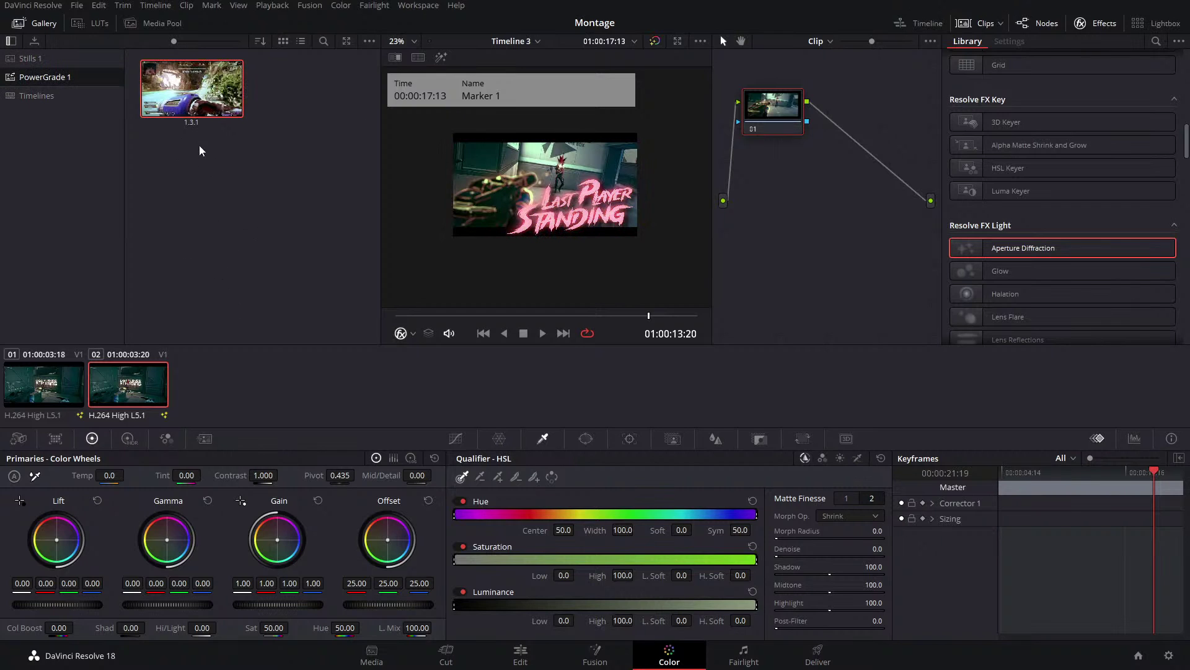
scroll(427, 211, "up", 2)
double_click(180, 103)
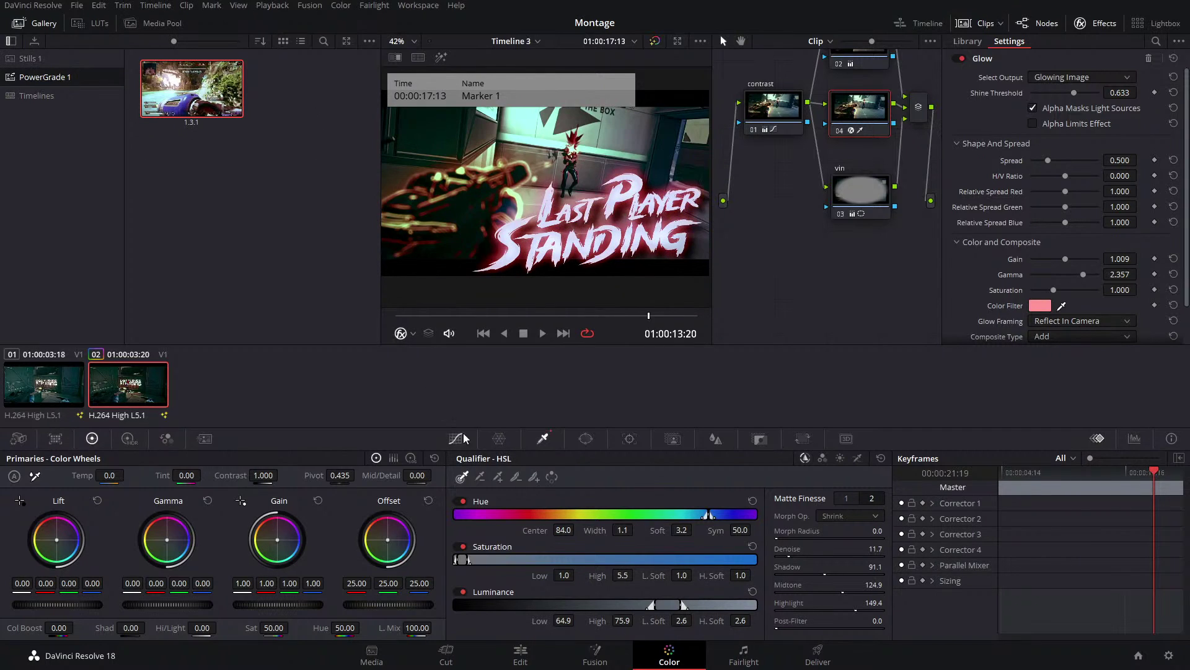
Reopen project e from the Project Manager and display its PowerGrade 1 album.
left_click(77, 5)
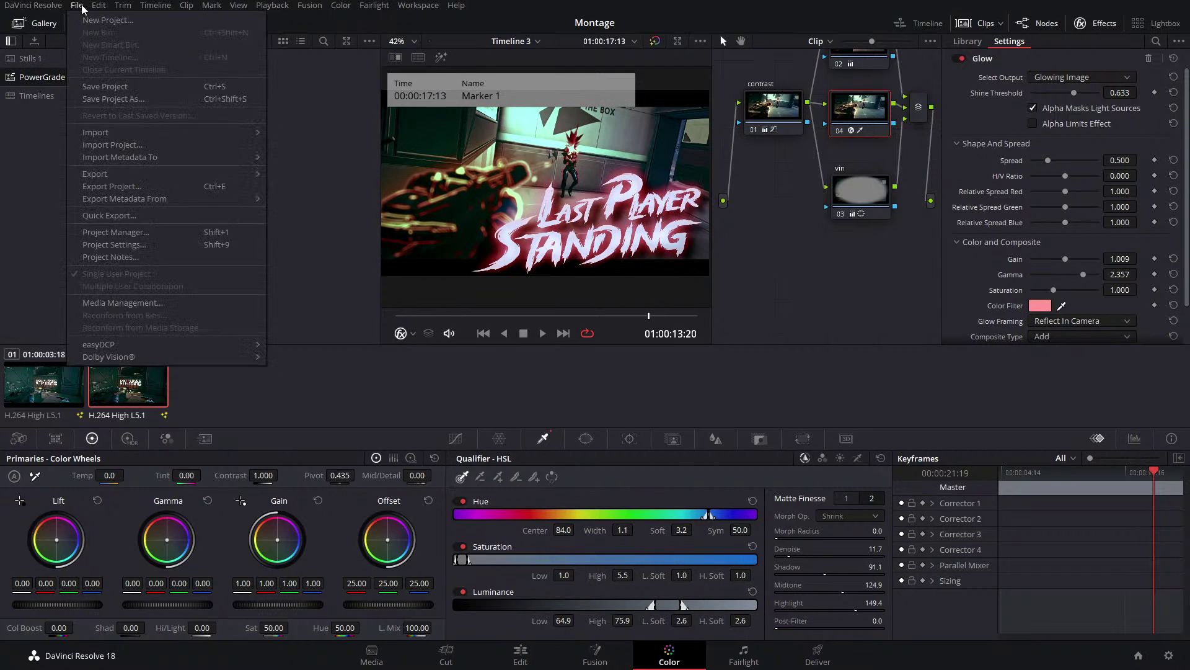
left_click(99, 240)
double_click(314, 194)
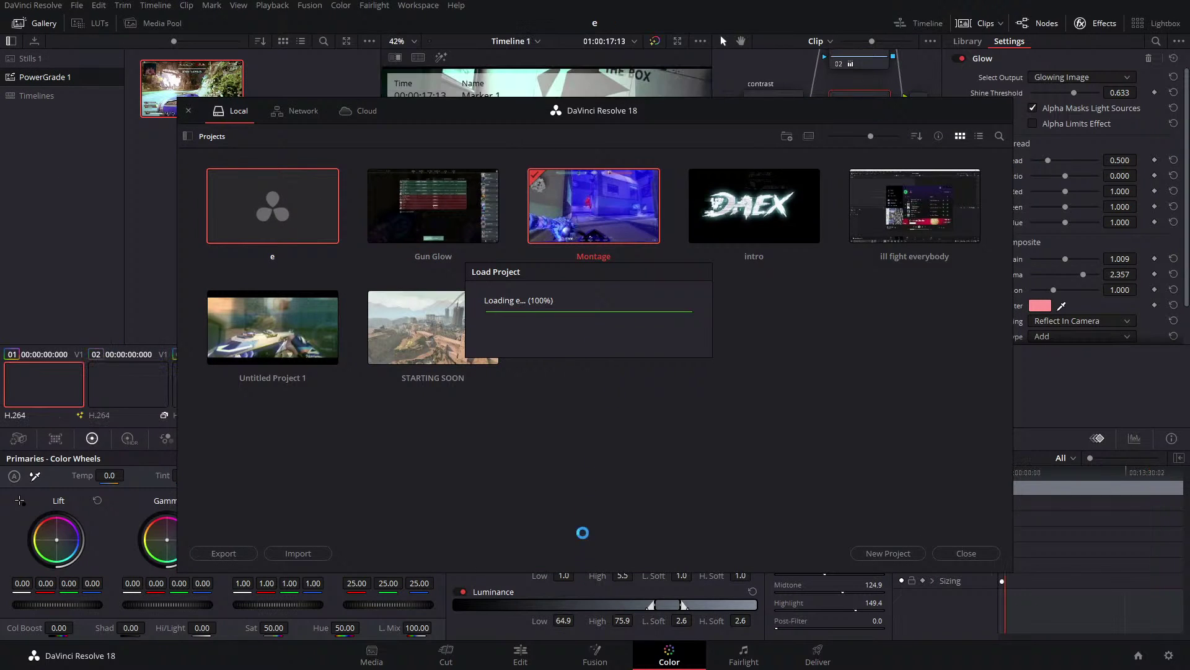
left_click(44, 77)
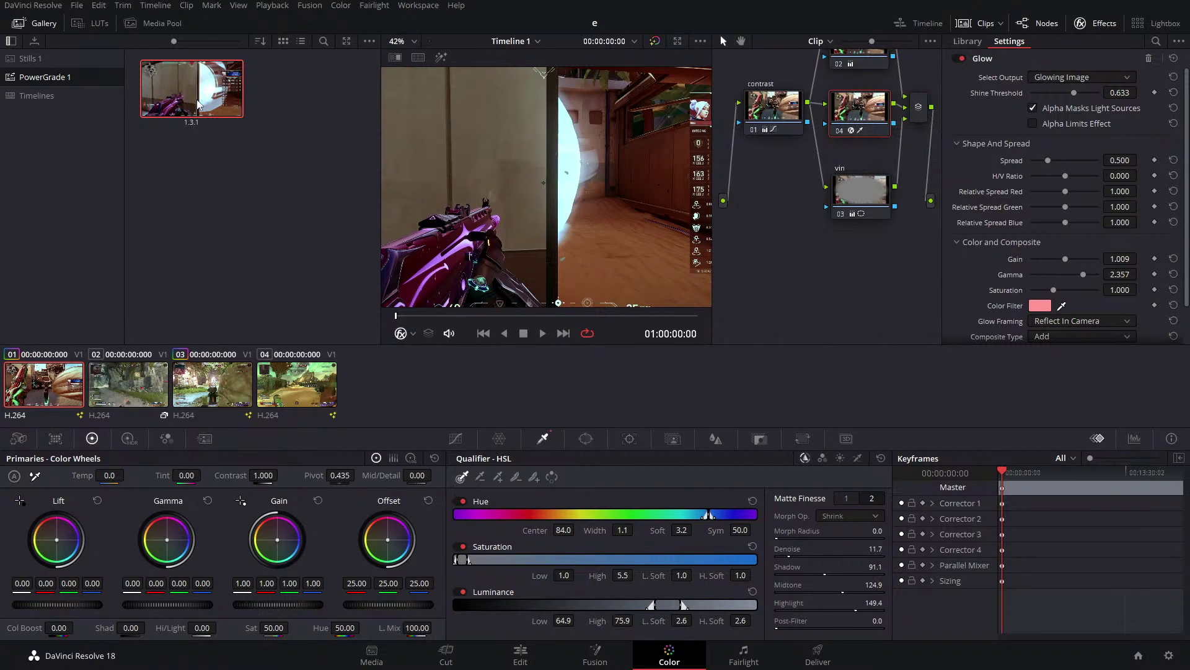
scroll(805, 194, "up", 3)
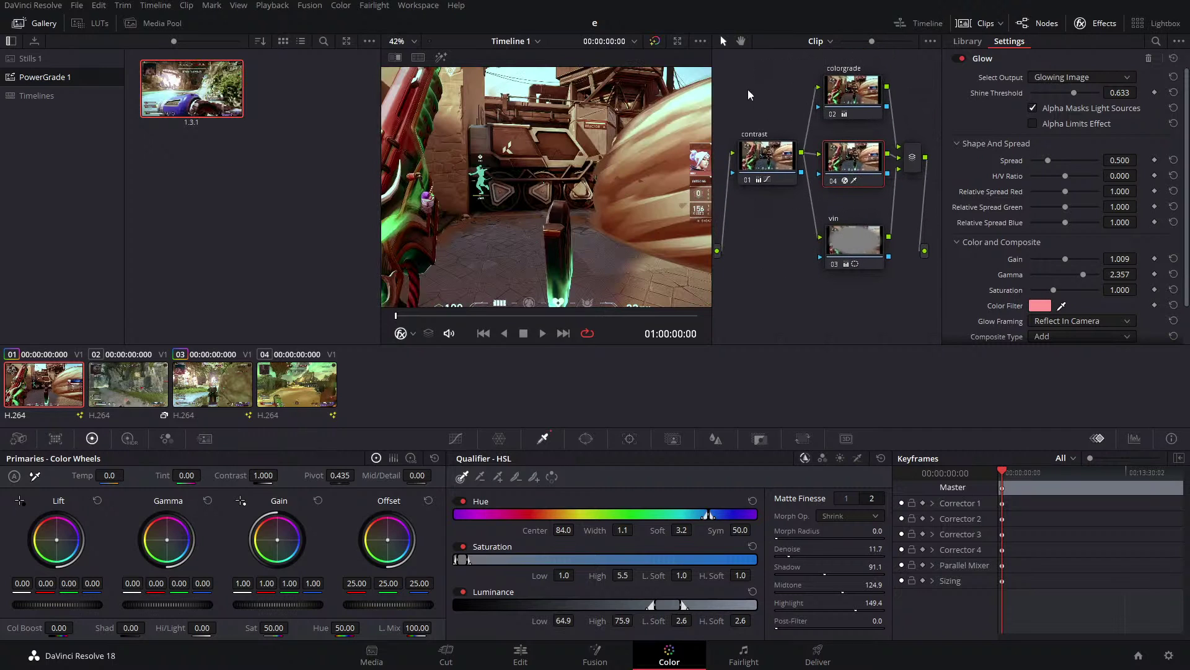
Display the Stills 1 album and reset the first clip's grade and nodes to a single blank corrector.
right_click(199, 96)
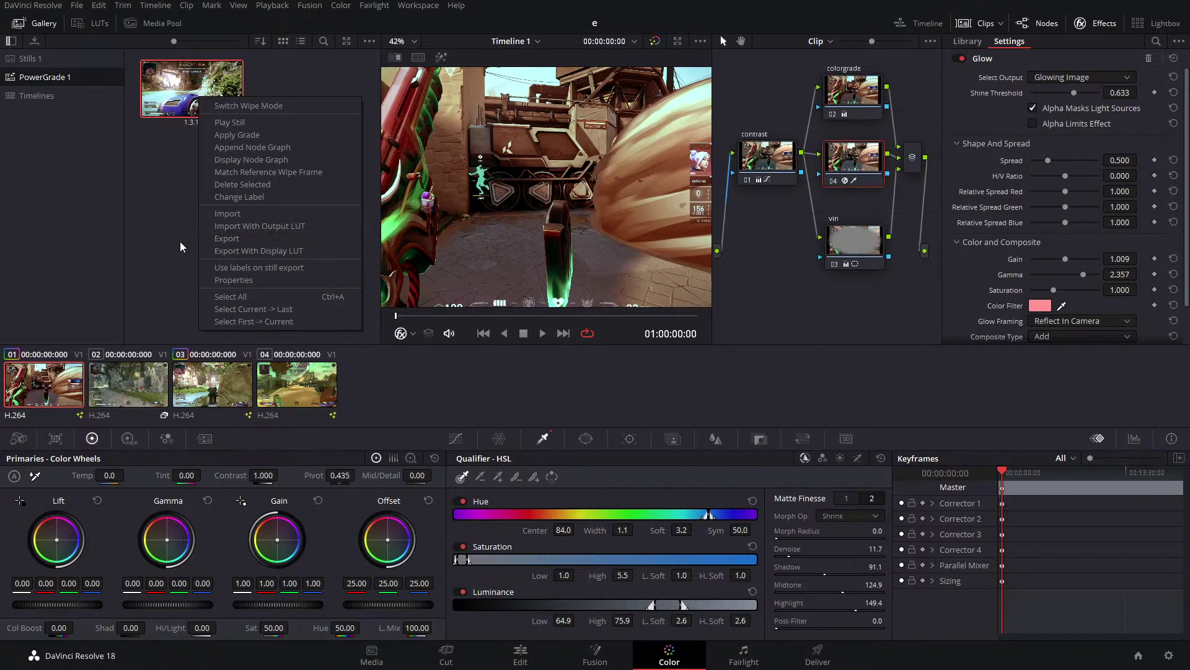
left_click(176, 221)
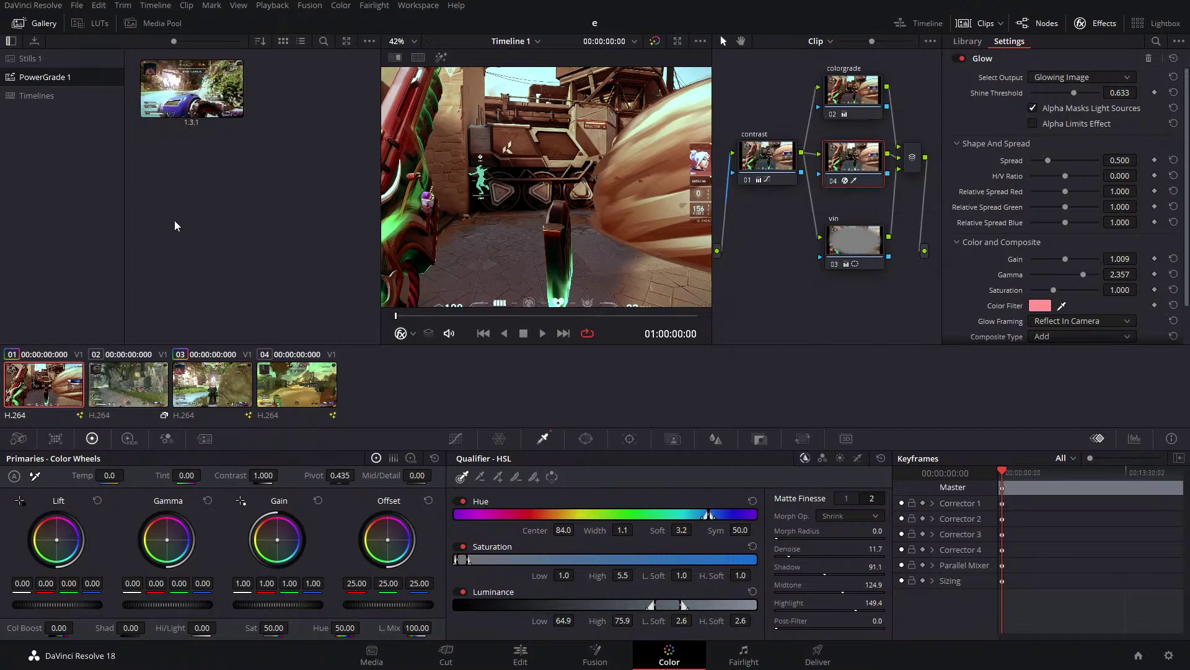
left_click(29, 61)
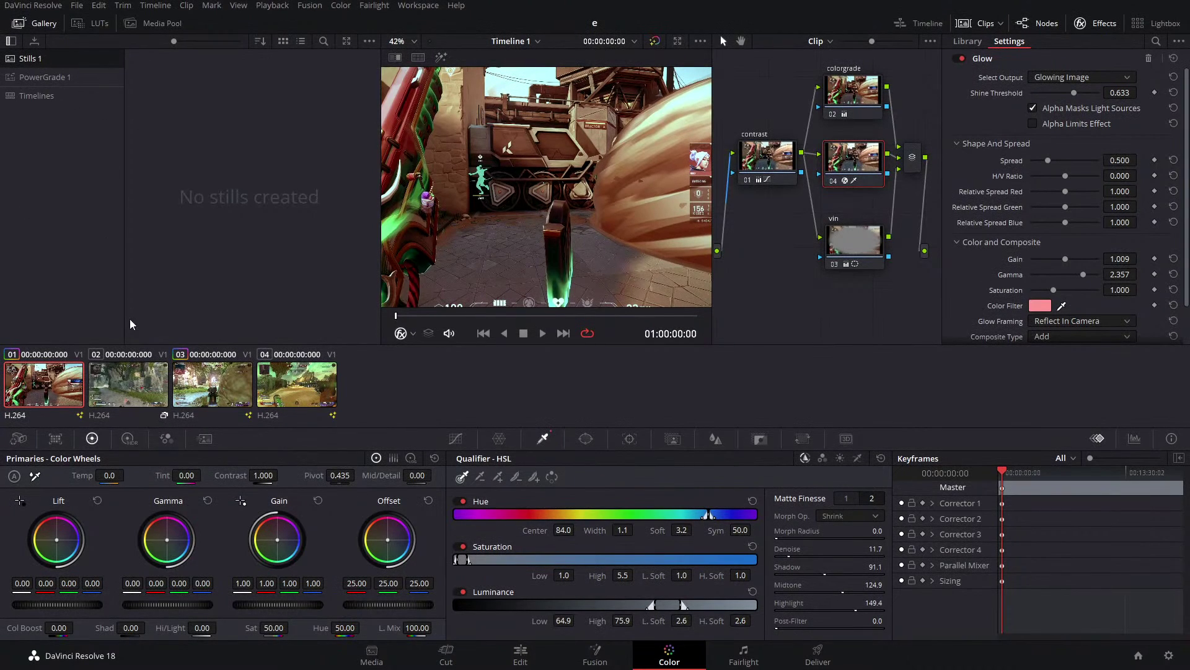
right_click(861, 311)
left_click(899, 327)
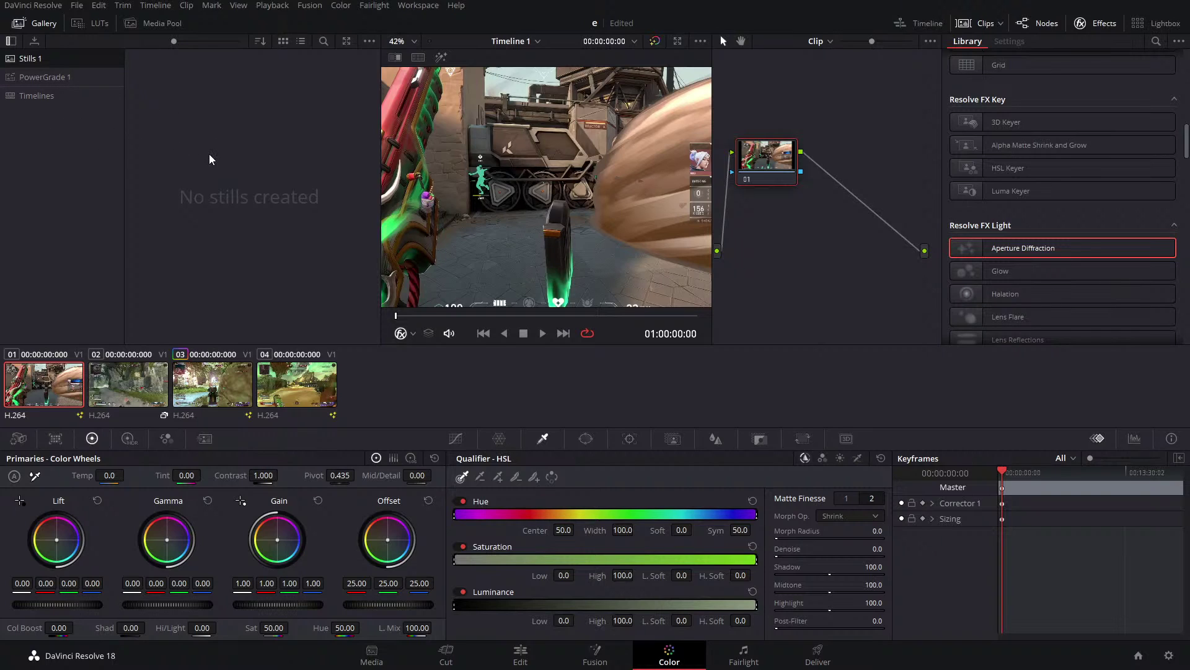
Import Matrix.drx from the Daex PowerGrades folder into Stills 1 and apply its grade to the first clip.
right_click(209, 116)
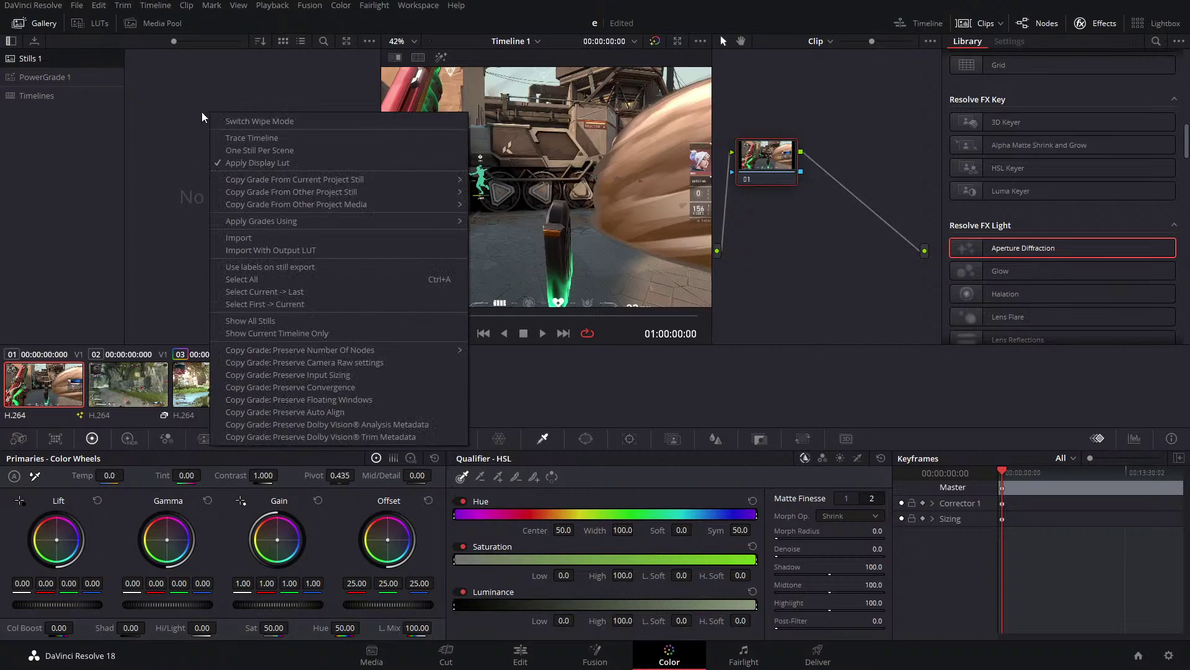
left_click(248, 233)
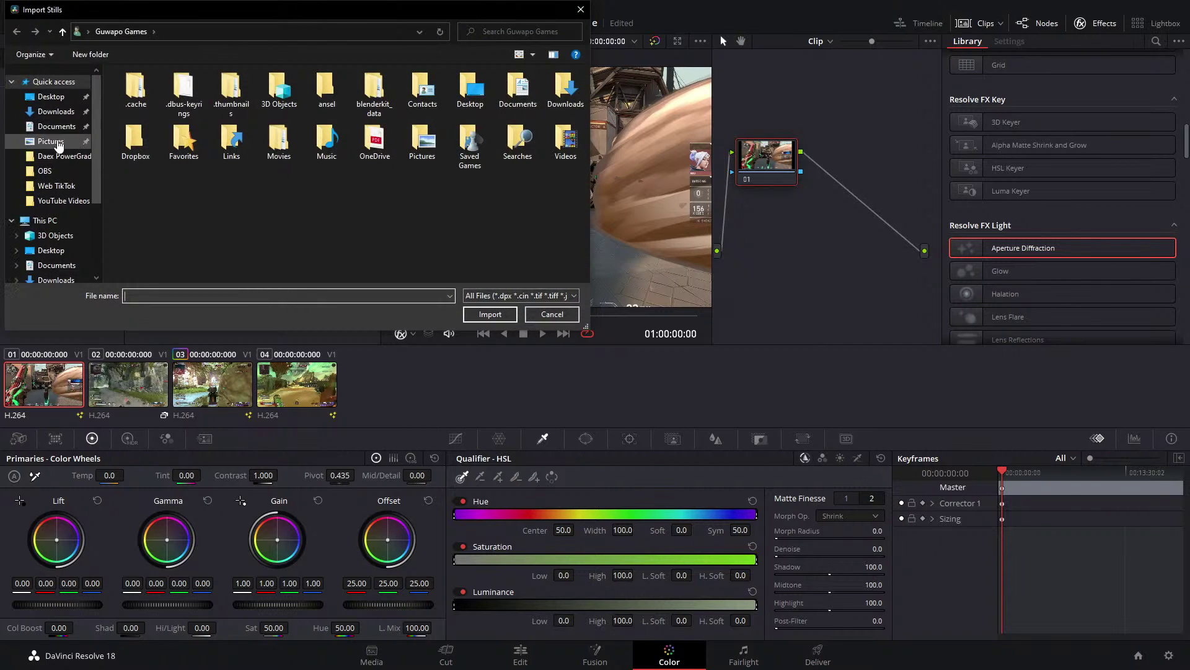
left_click(61, 160)
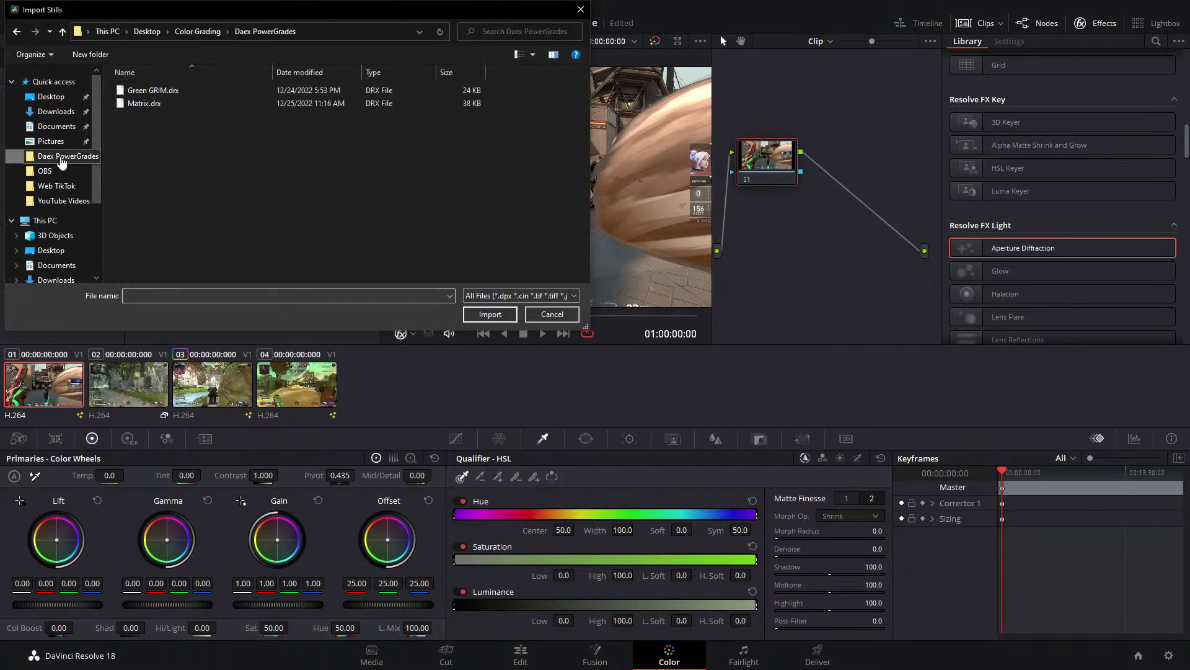
left_click(160, 102)
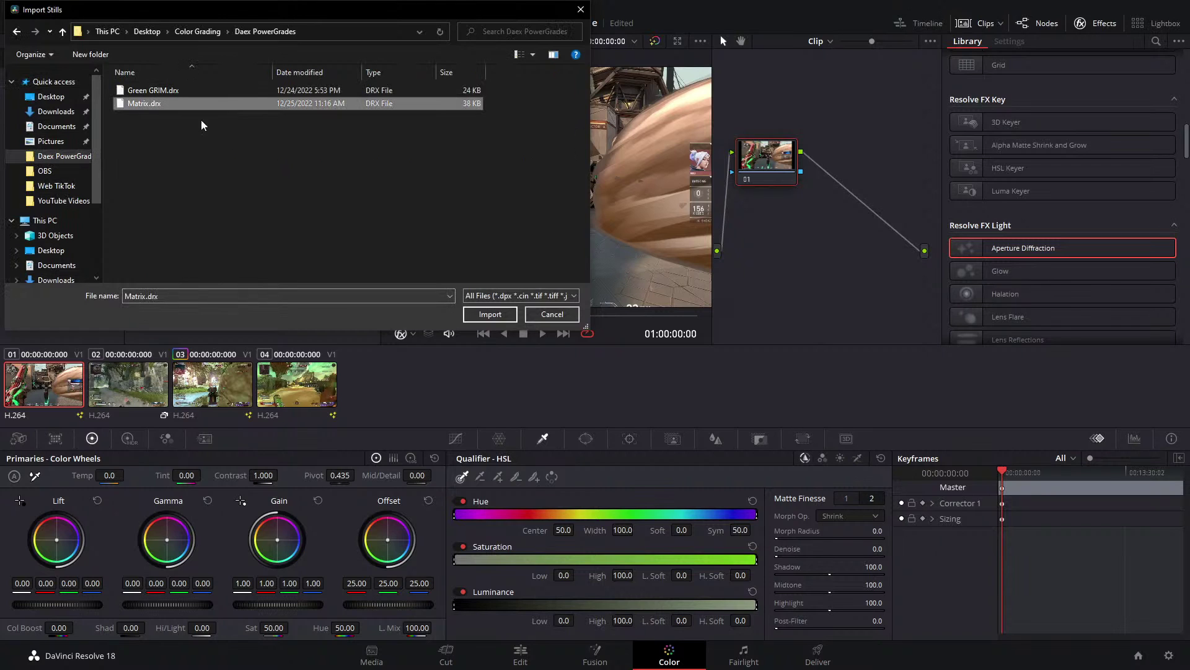
left_click(490, 315)
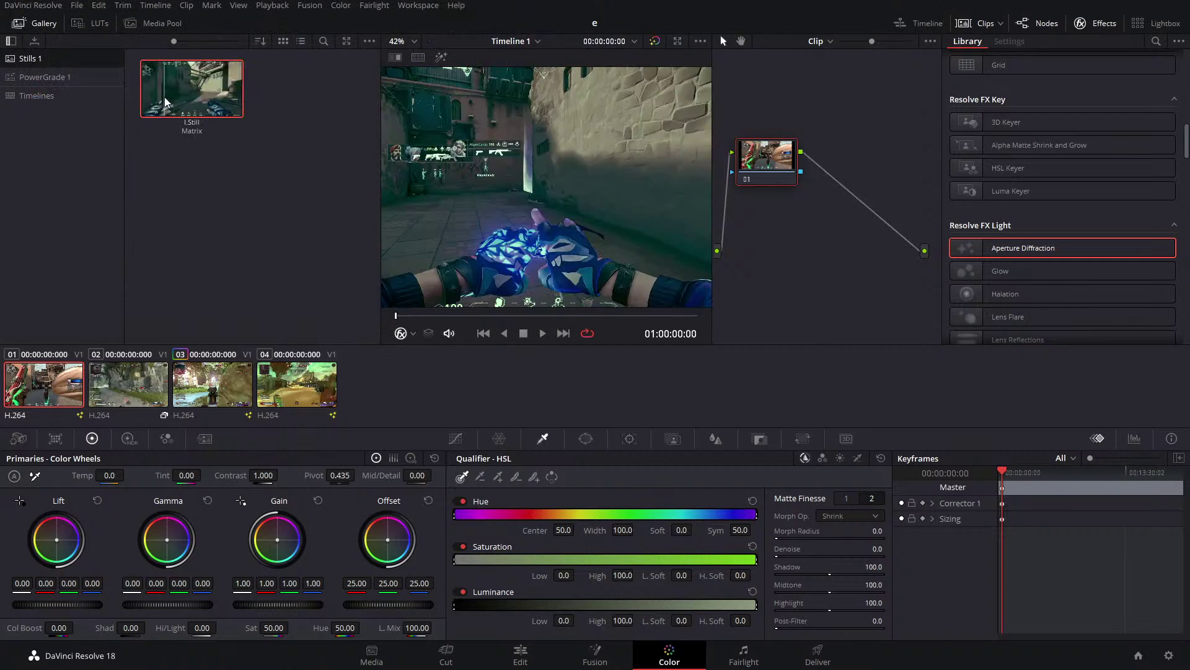
double_click(166, 95)
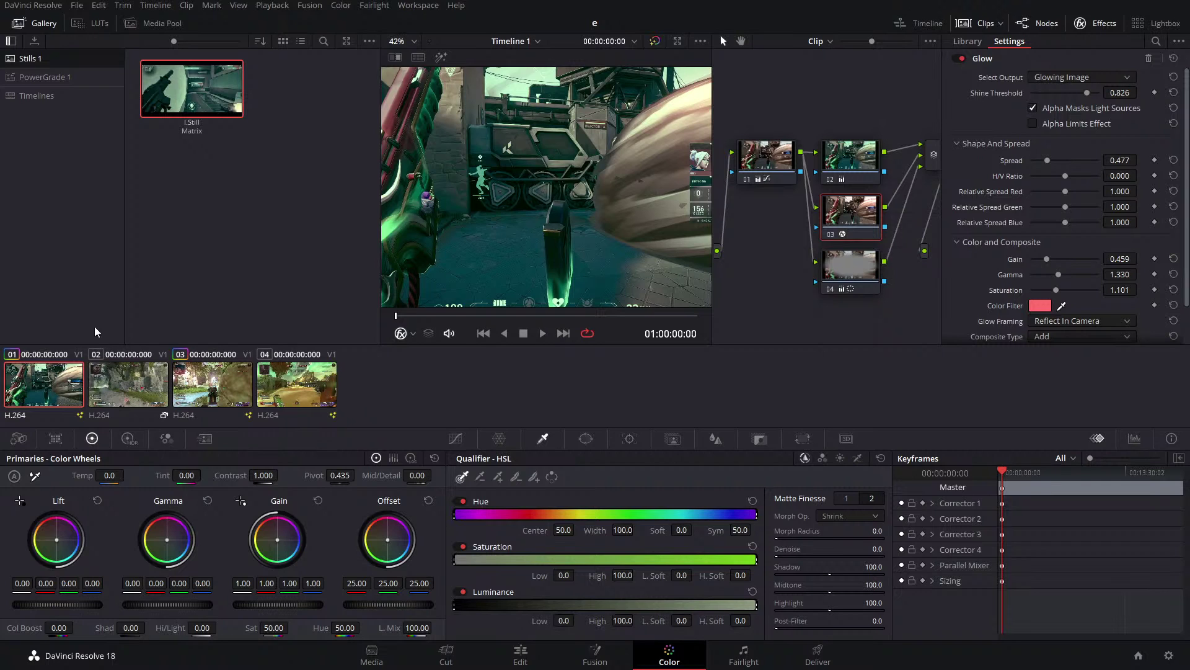
Apply the Matrix still's grade to the second, third and fourth clips together.
left_click(133, 380)
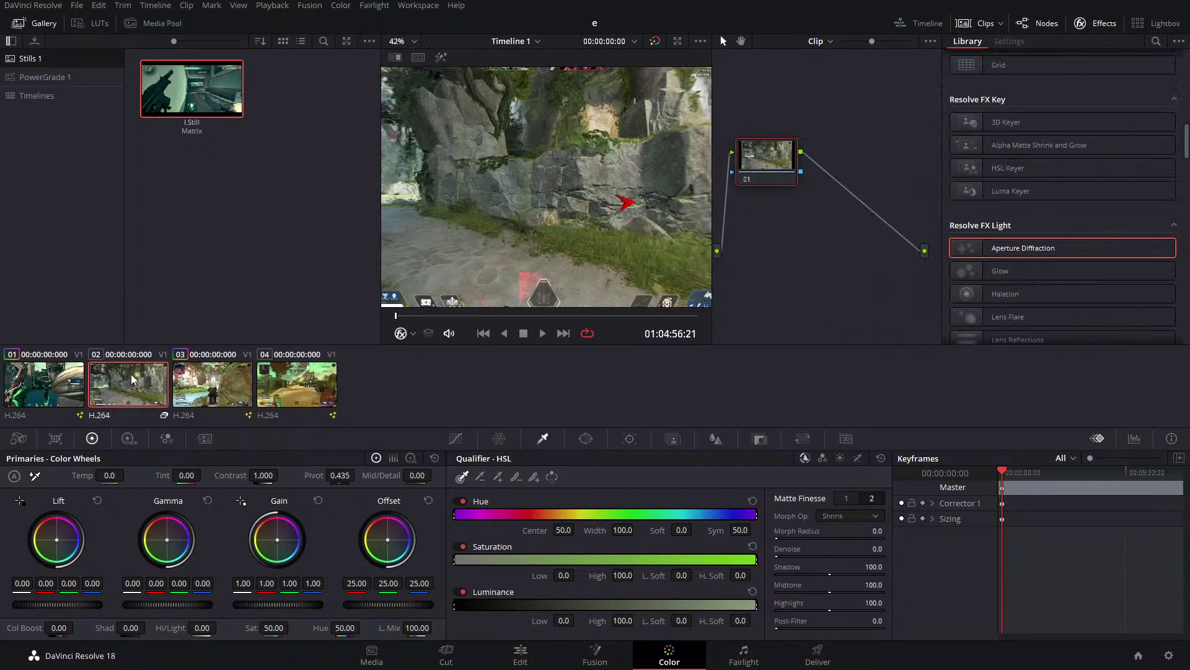
left_click(193, 397)
left_click(148, 391)
left_click(312, 389, "shift")
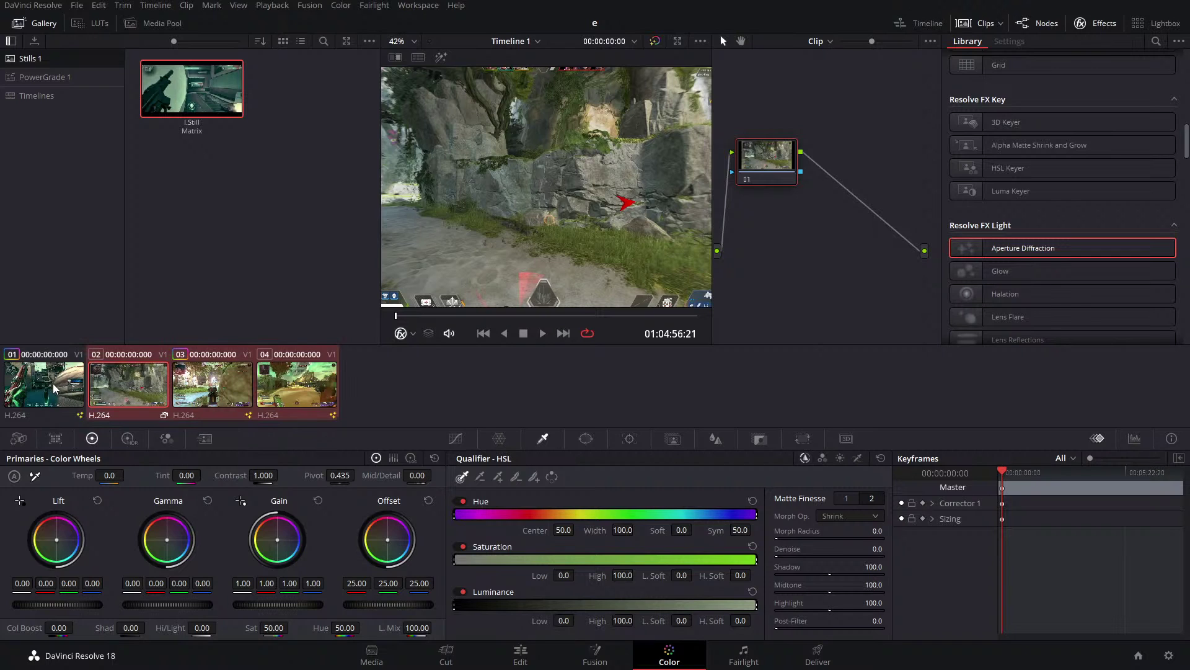
double_click(181, 87)
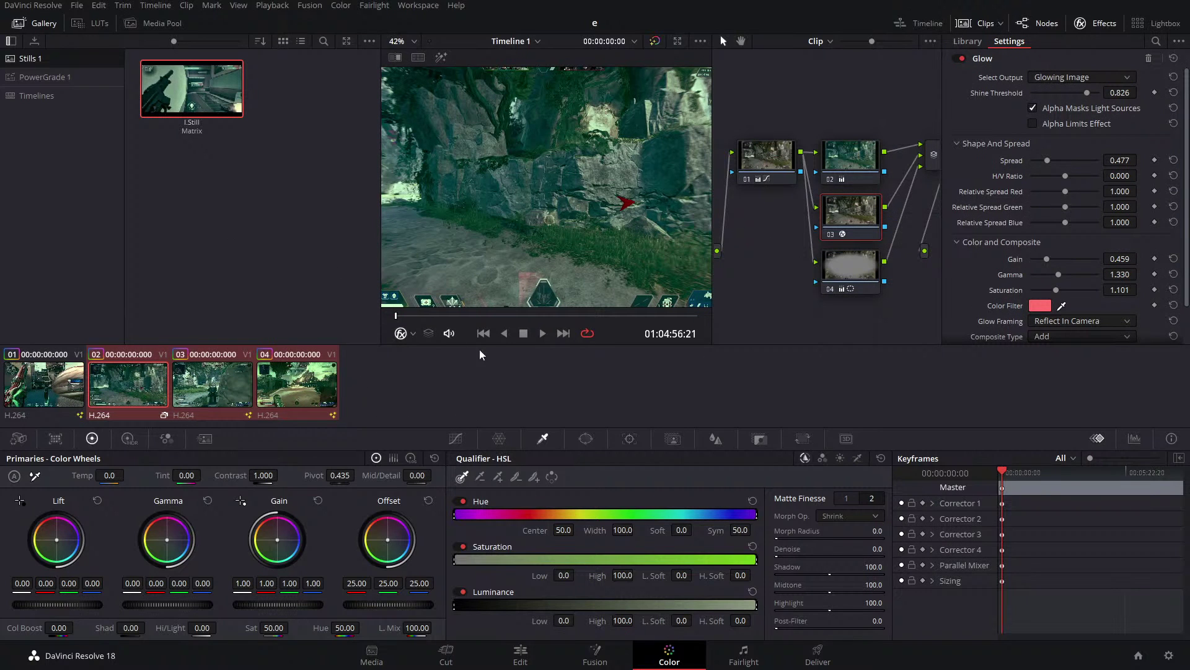
Hide the Gallery and clip thumbnails, and scrub and play the second clip to examine its Matrix grade.
left_click_drag(403, 322, 662, 319)
scroll(561, 206, "down", 2)
scroll(562, 206, "down", 1)
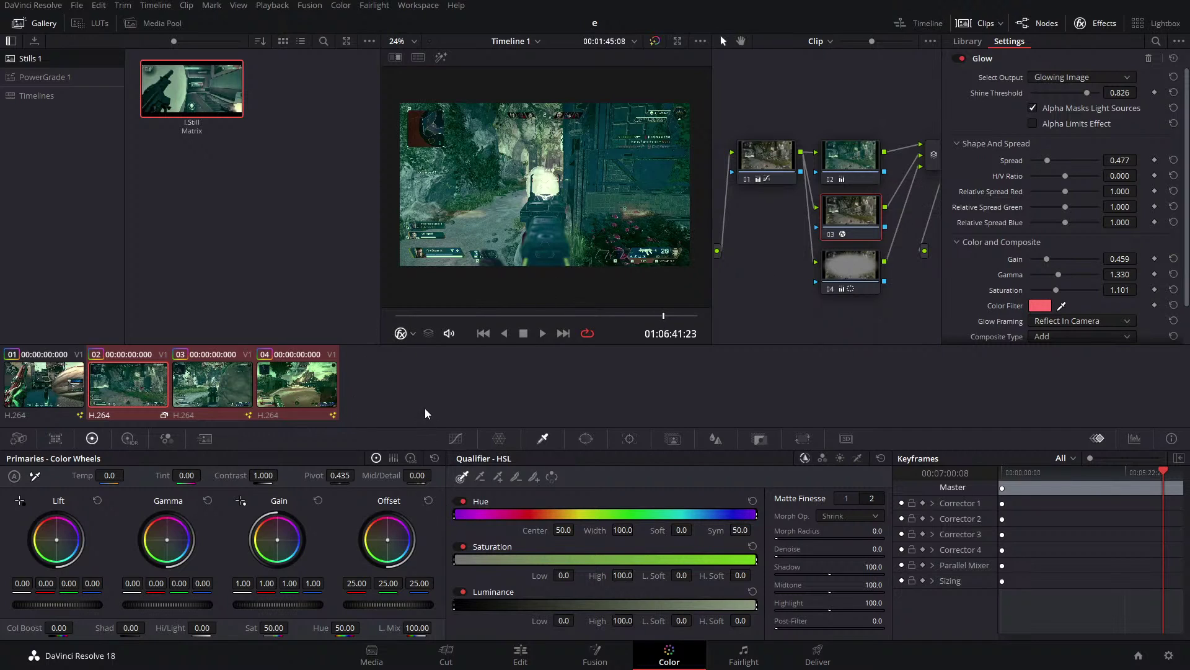
left_click(239, 184)
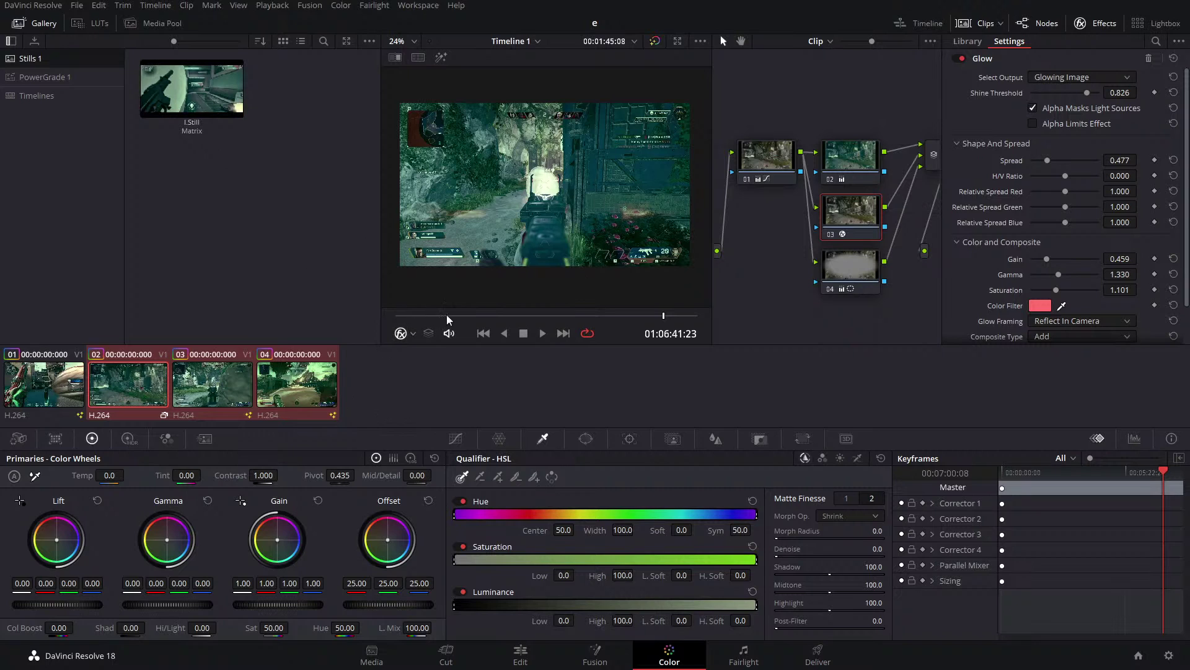
left_click(57, 26)
scroll(323, 222, "up", 3)
left_click(980, 23)
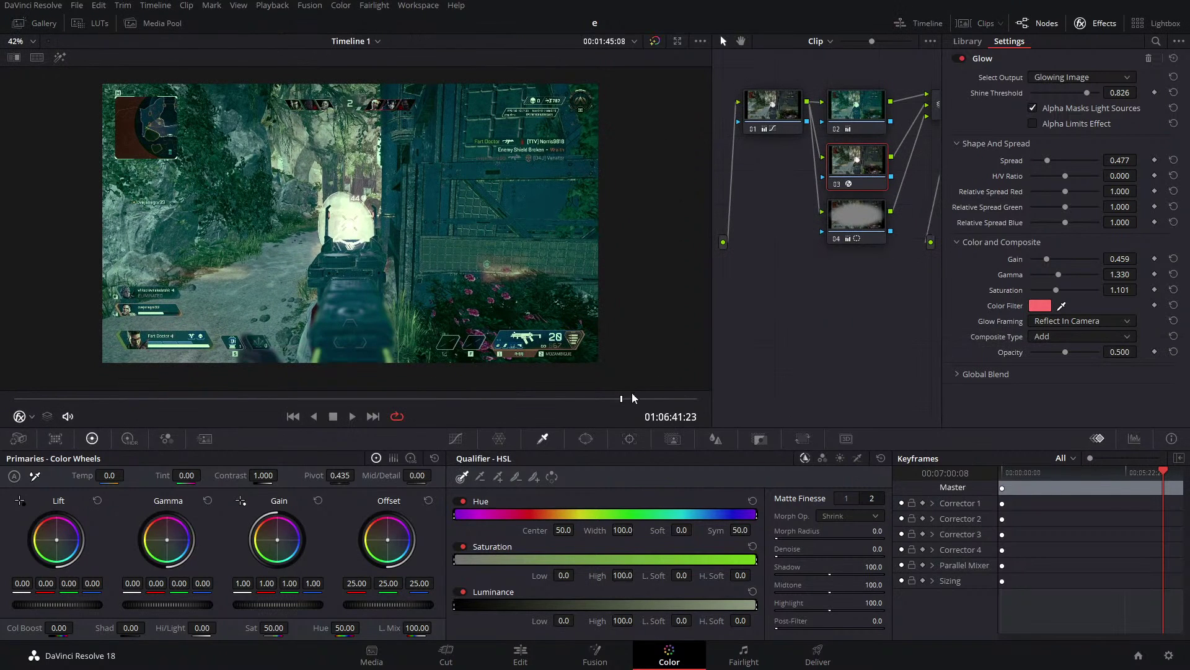
left_click_drag(634, 398, 322, 413)
key("space")
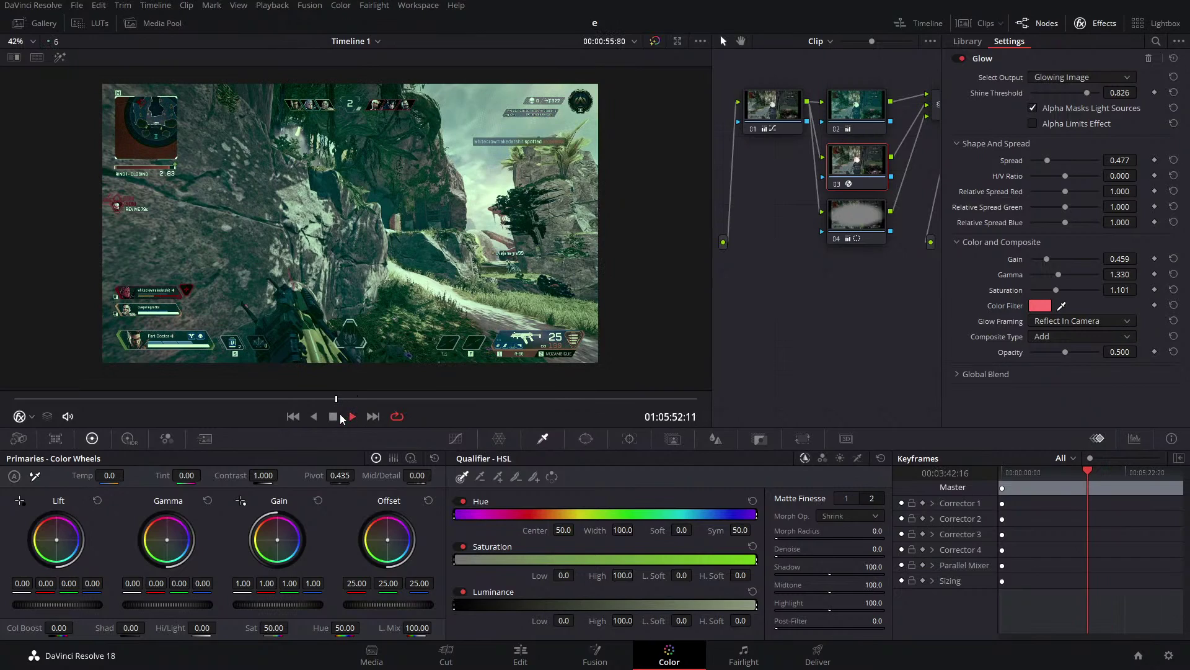
left_click(333, 416)
left_click(521, 655)
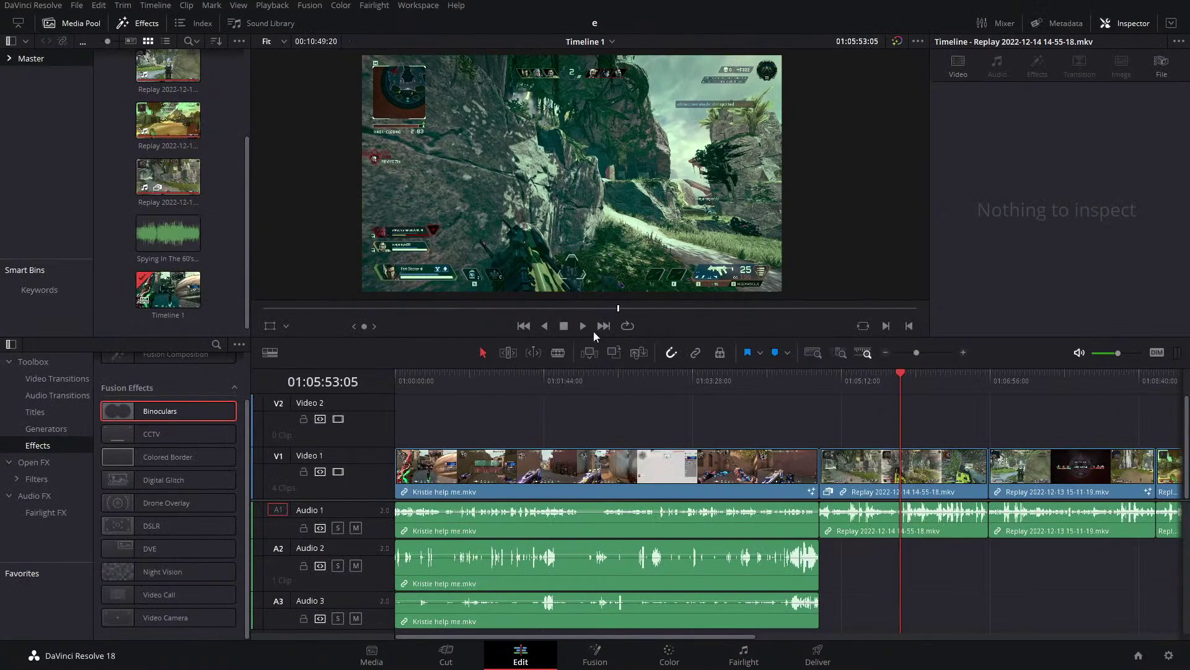
left_click_drag(893, 389, 1057, 406)
left_click_drag(881, 433, 494, 436)
left_click_drag(704, 377, 766, 390)
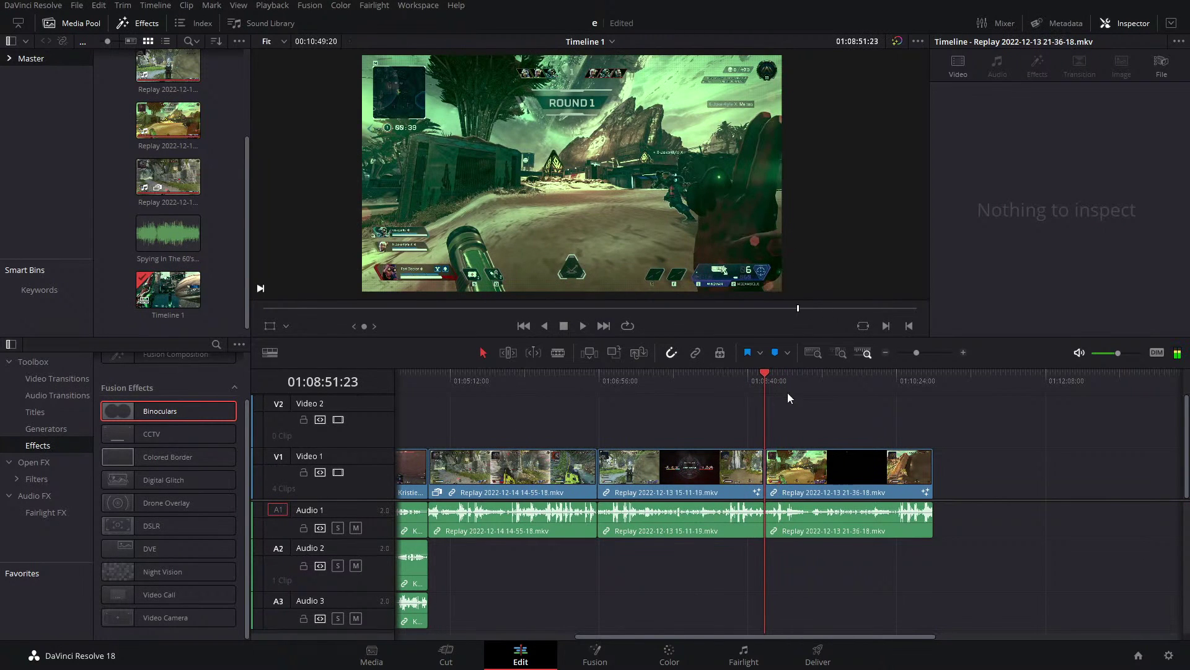
left_click(808, 483)
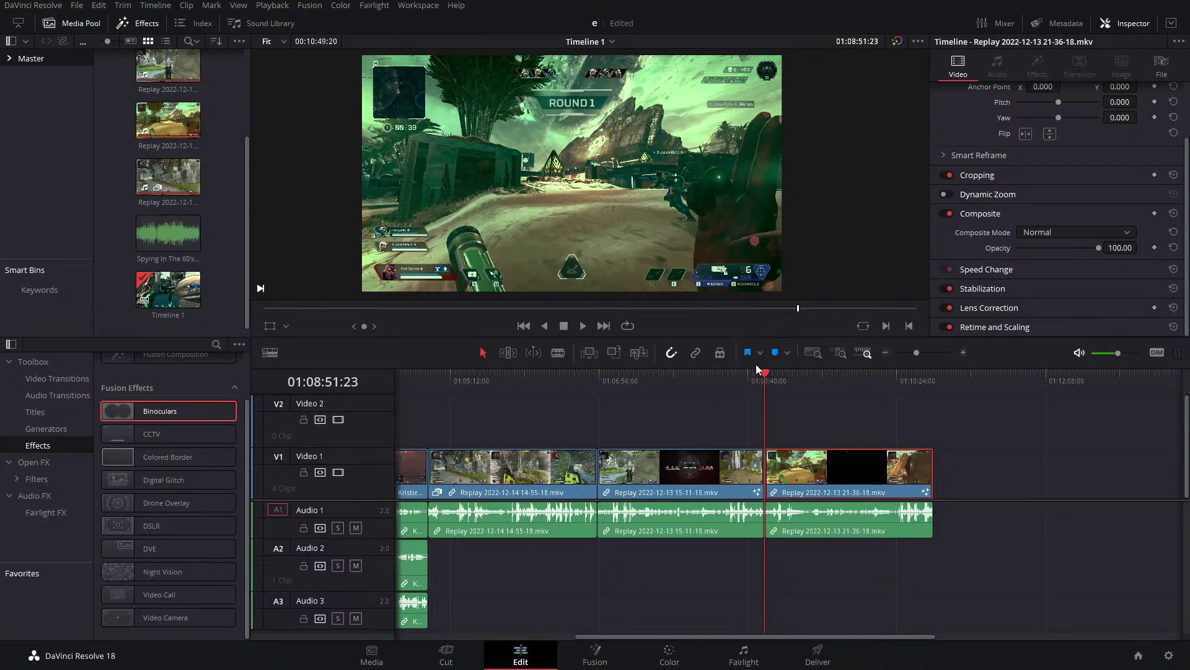
mouse_move(767, 377)
left_mouse_down()
mouse_move(786, 381)
mouse_move(766, 381)
left_mouse_up()
left_click(597, 656)
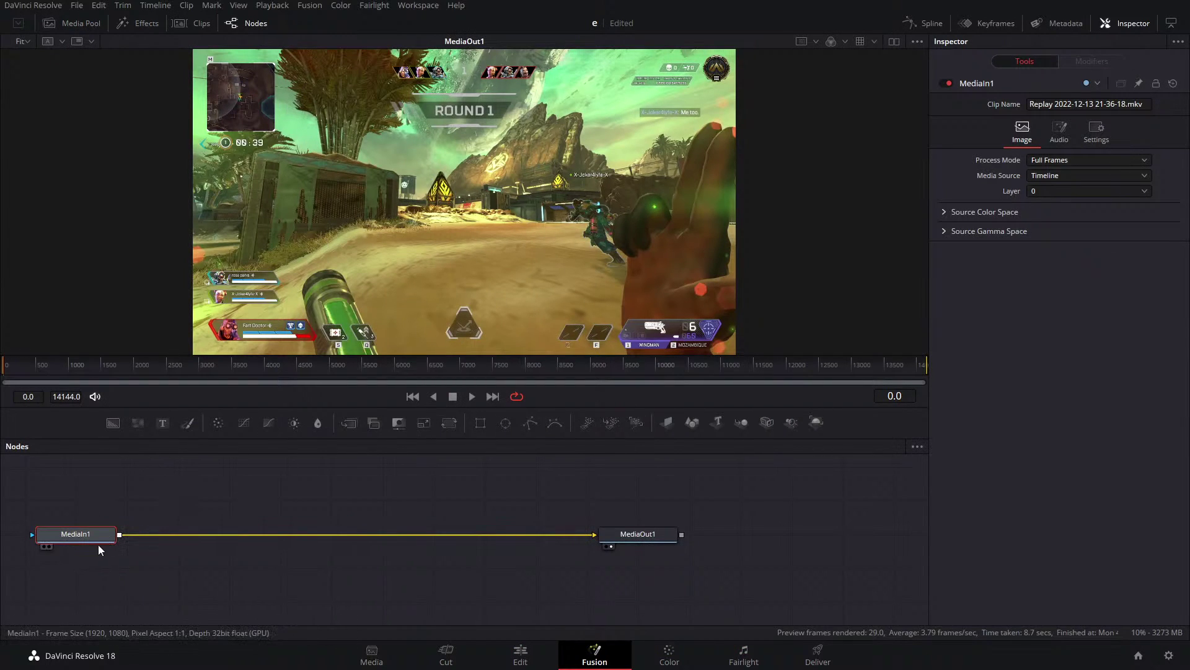
Mask the sky out of MediaIn1 with an inverted polygon traced along the skyline and closed above the frame.
left_click_drag(531, 422, 81, 532)
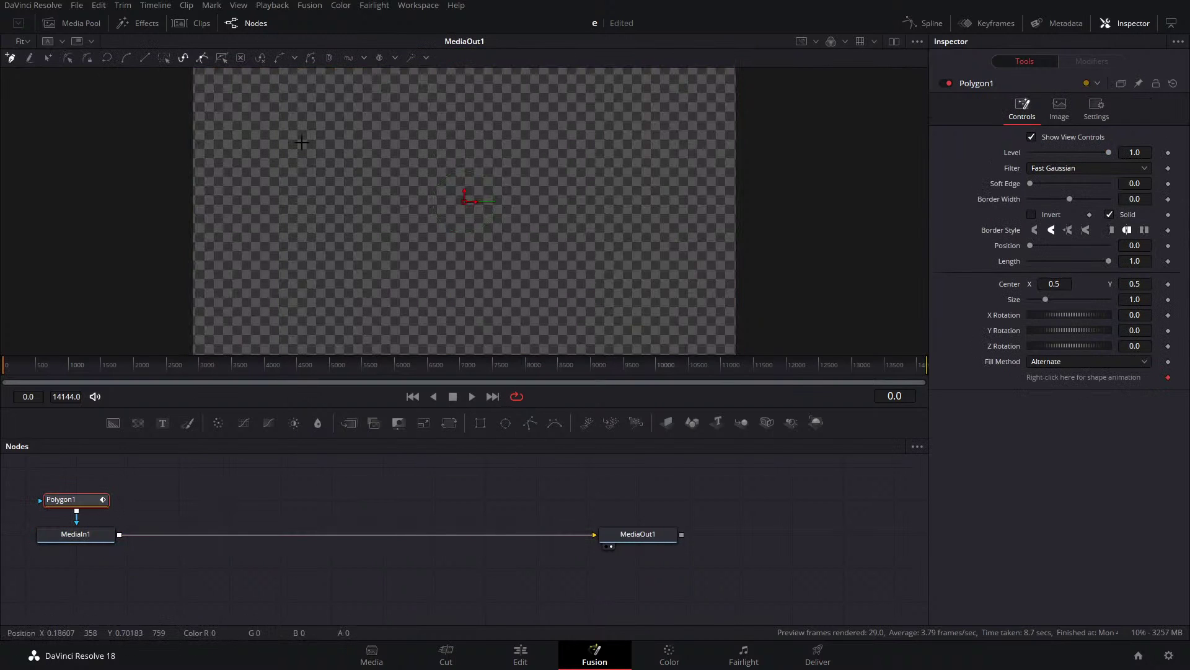
left_click(947, 83)
left_click(191, 151)
left_click(242, 134)
left_click(274, 145)
left_click(290, 149)
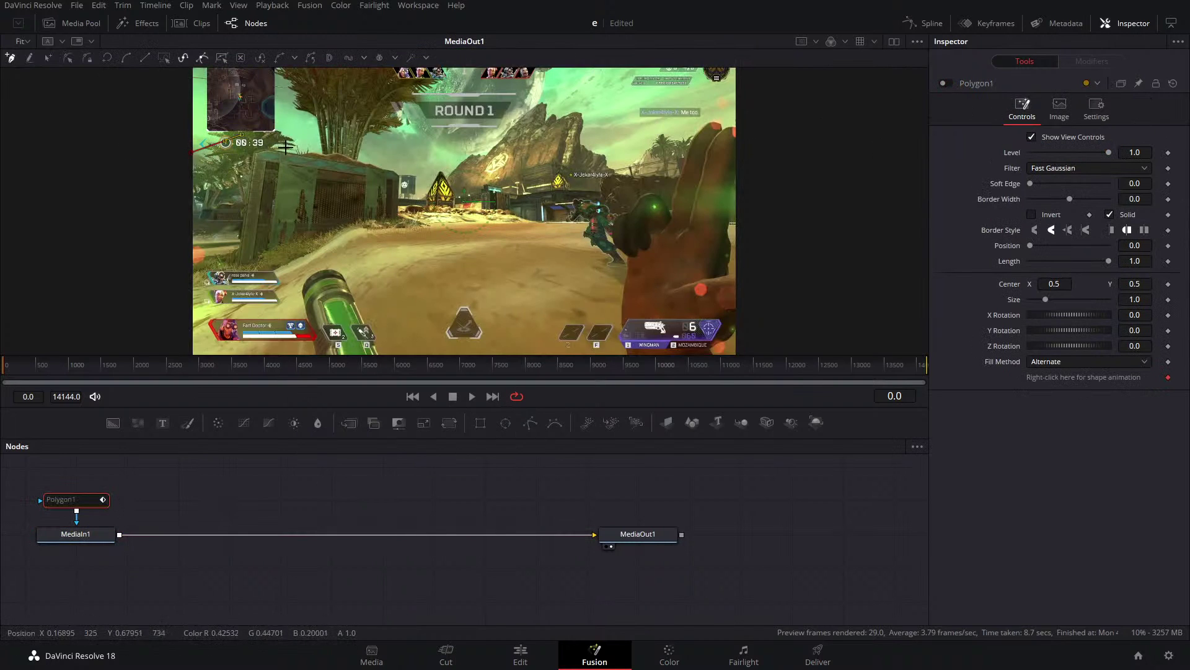
left_click(322, 145)
left_click(297, 85)
left_click(356, 81)
left_click(387, 78)
left_click(393, 118)
left_click(363, 158)
left_click(399, 175)
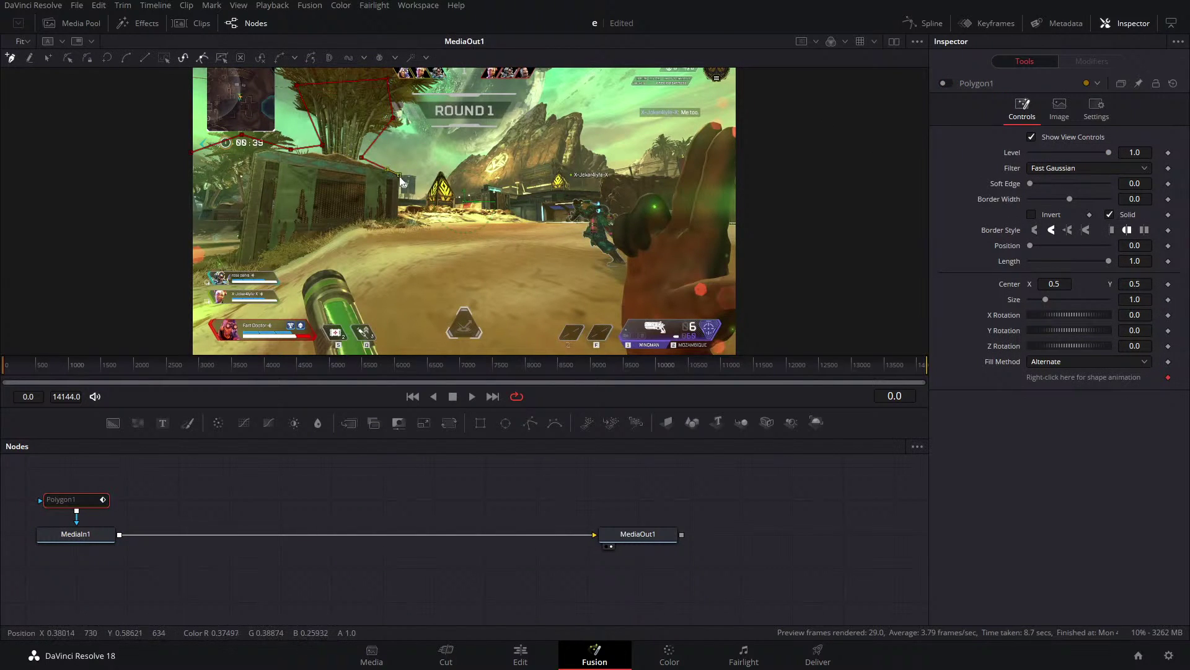
left_click(405, 197)
left_click(431, 185)
left_click(481, 152)
left_click(543, 105)
left_click(582, 112)
left_click(585, 146)
left_click(602, 157)
left_click(623, 172)
left_click(655, 147)
left_click(718, 127)
left_click(741, 131)
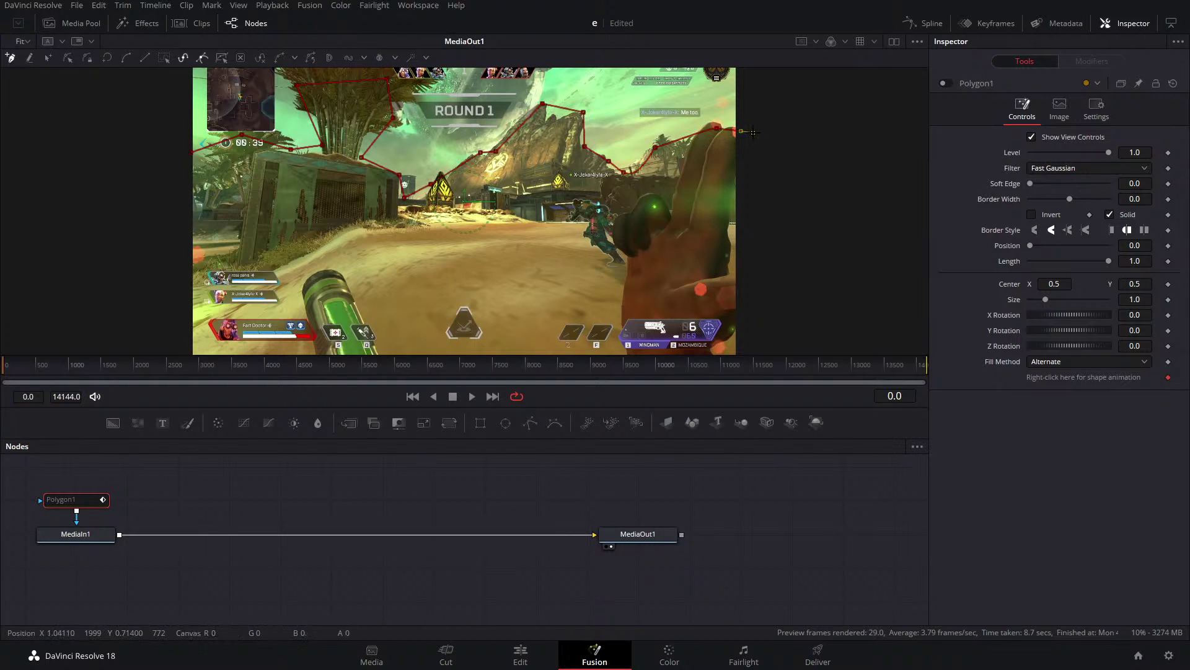
left_click(805, 79)
left_click(414, 79)
left_click(220, 79)
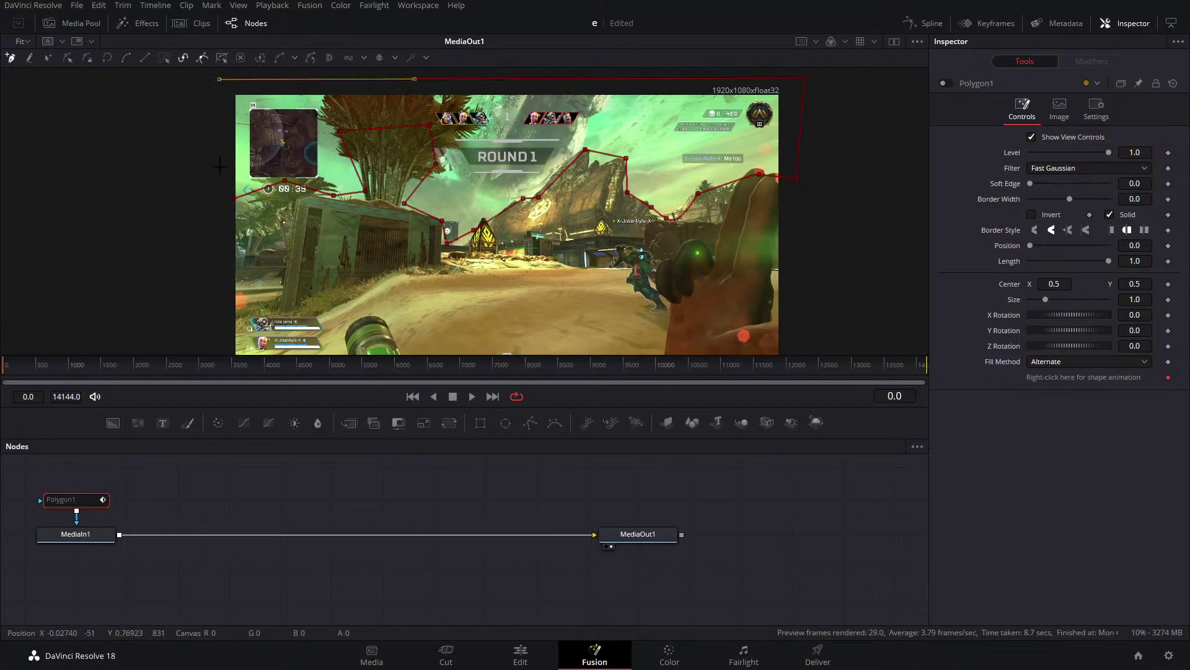
left_click(241, 199)
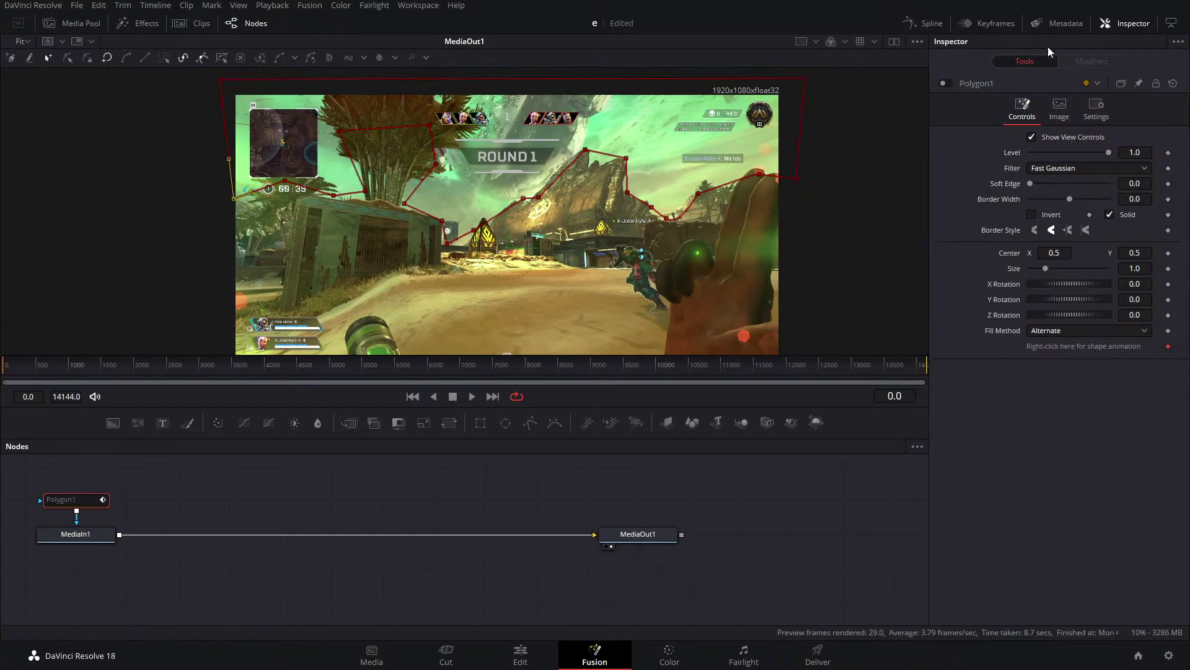
left_click(946, 84)
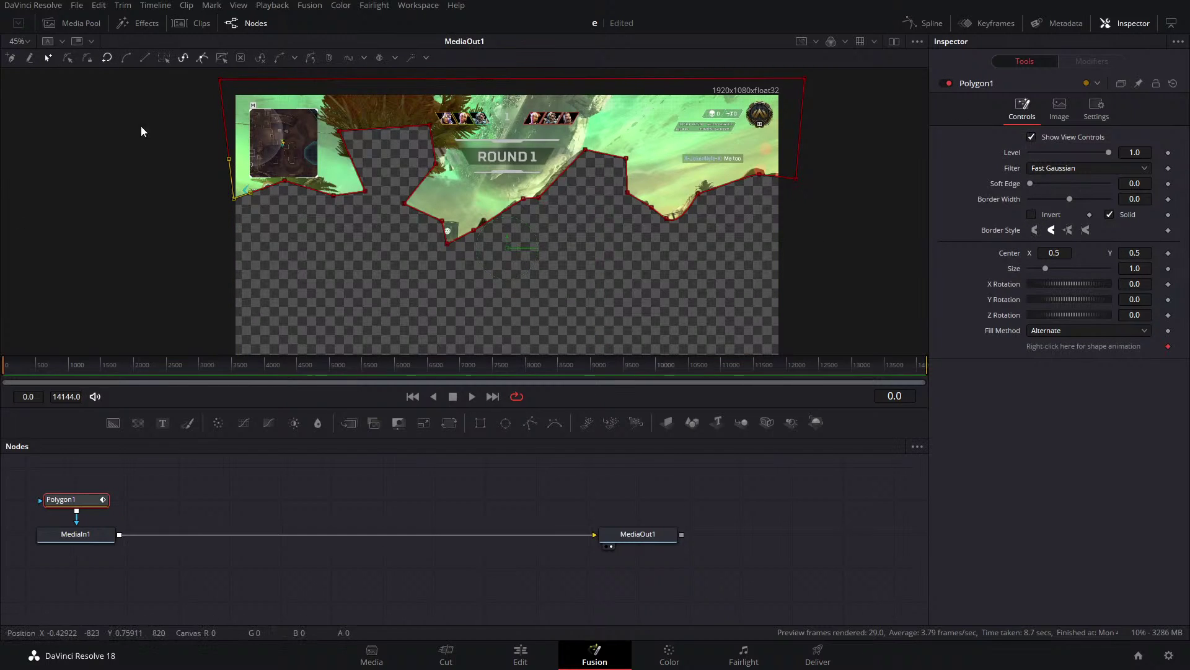
left_click(1032, 215)
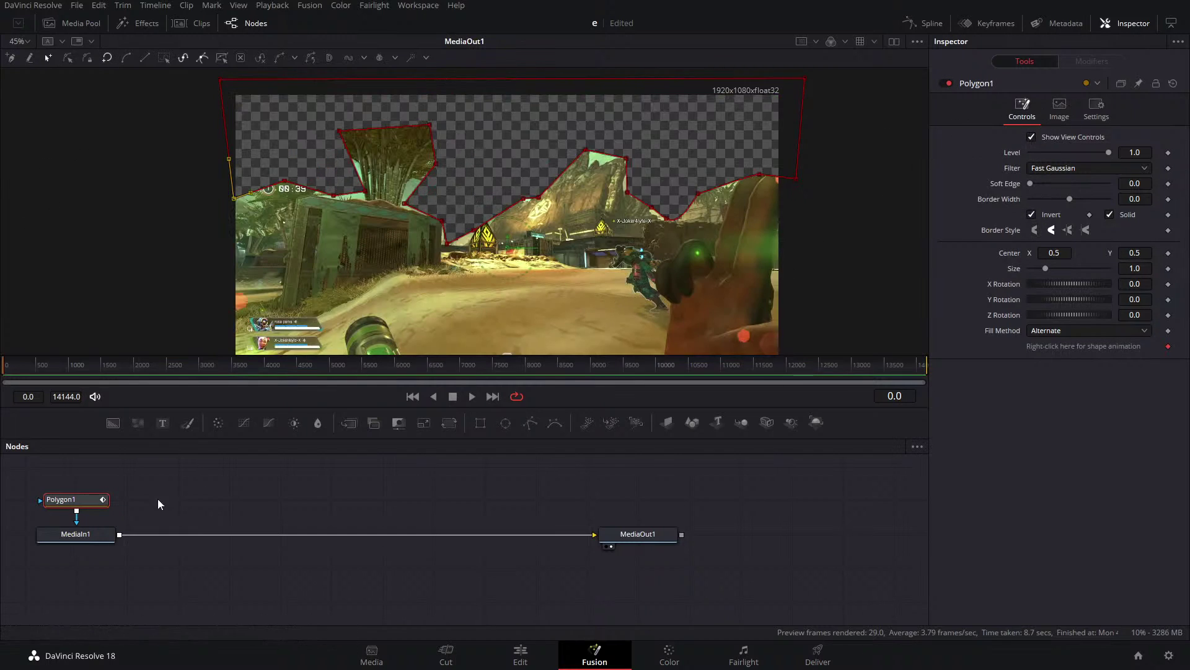
Merge a solid-color Background node with MediaIn1 using the Under operator, and set the background's Blue value to 1.0.
left_click_drag(113, 422, 225, 536)
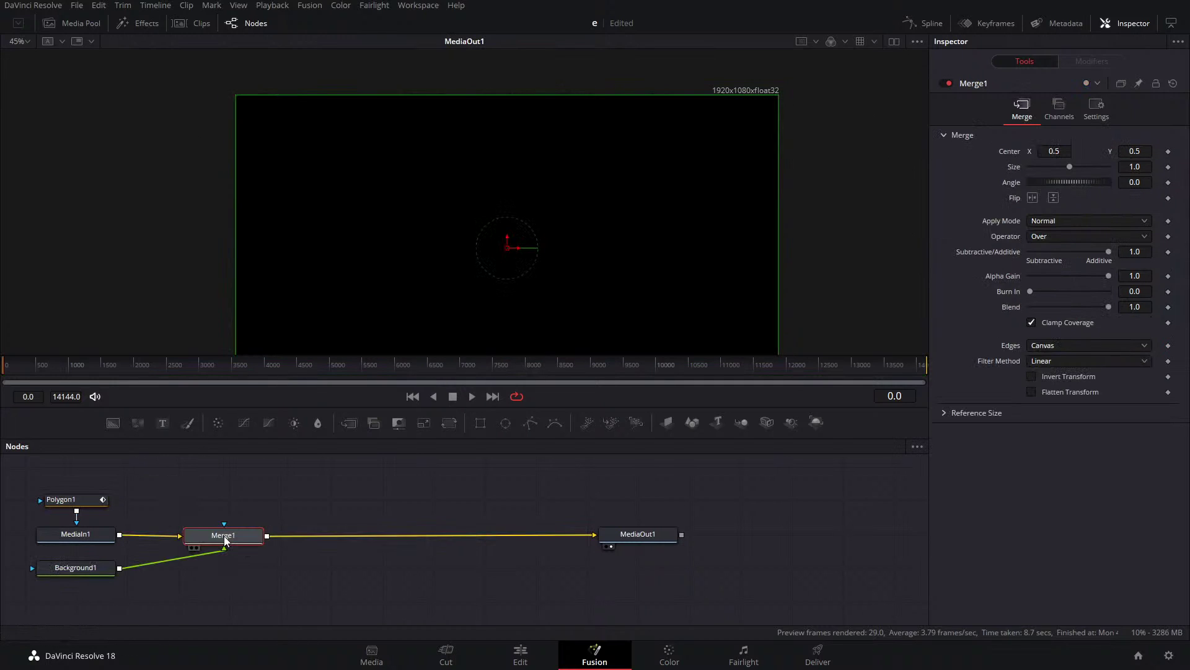
left_click_drag(105, 568, 258, 501)
left_click(256, 535)
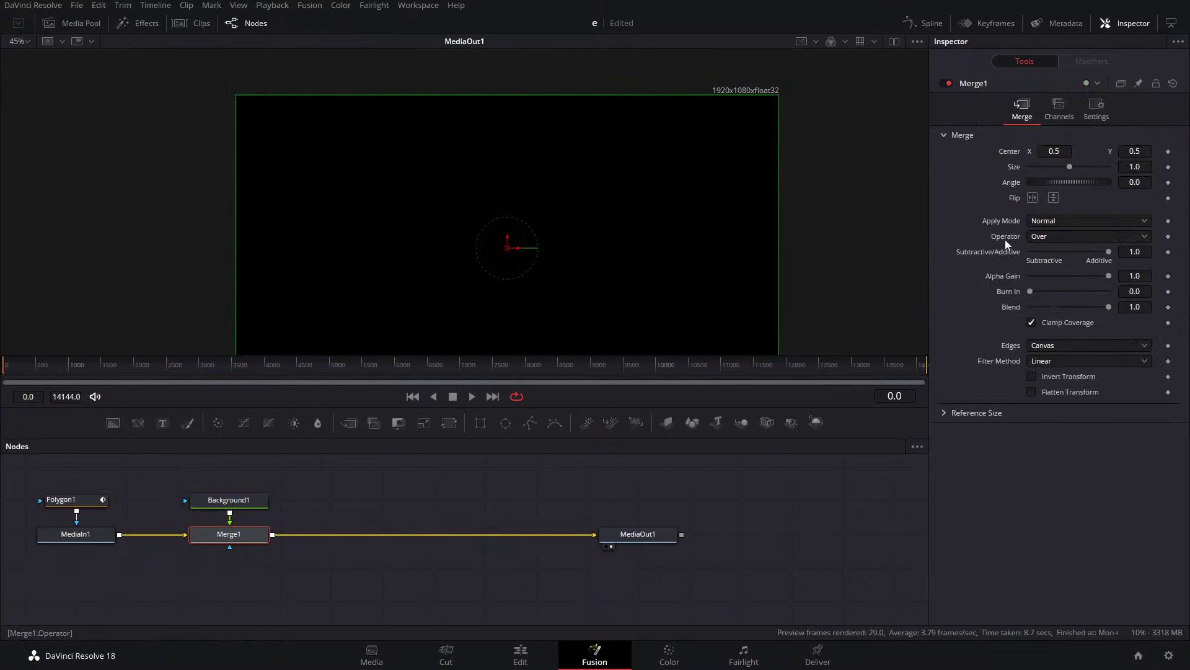
left_click(1048, 237)
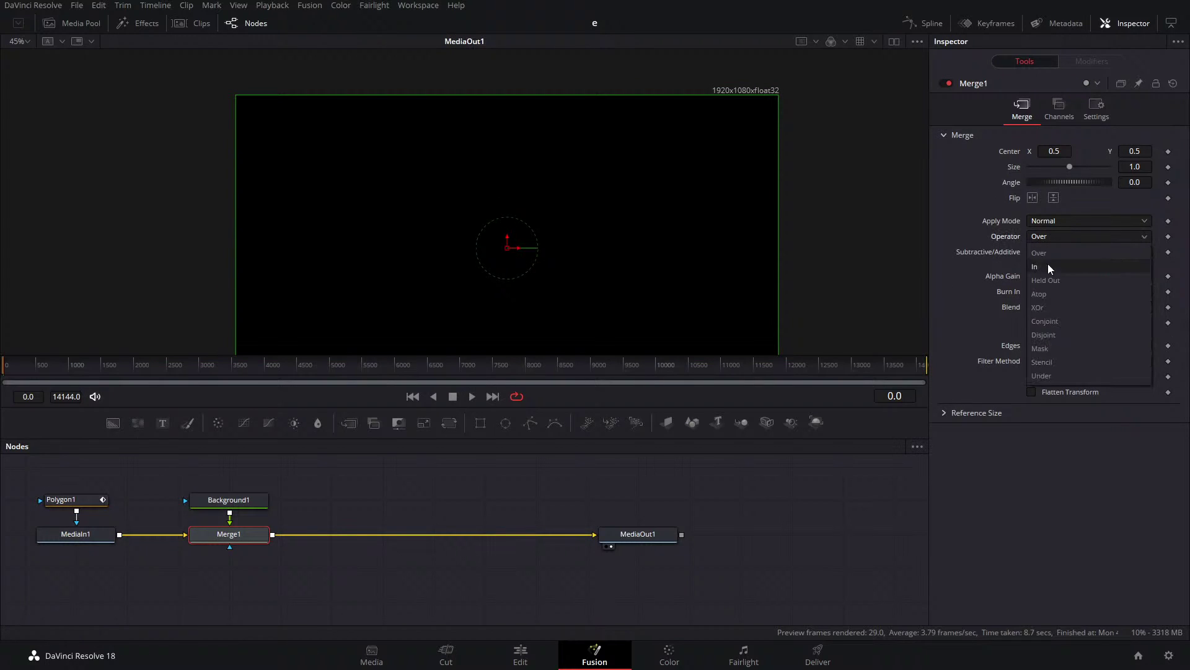
left_click(1042, 376)
left_click(229, 500)
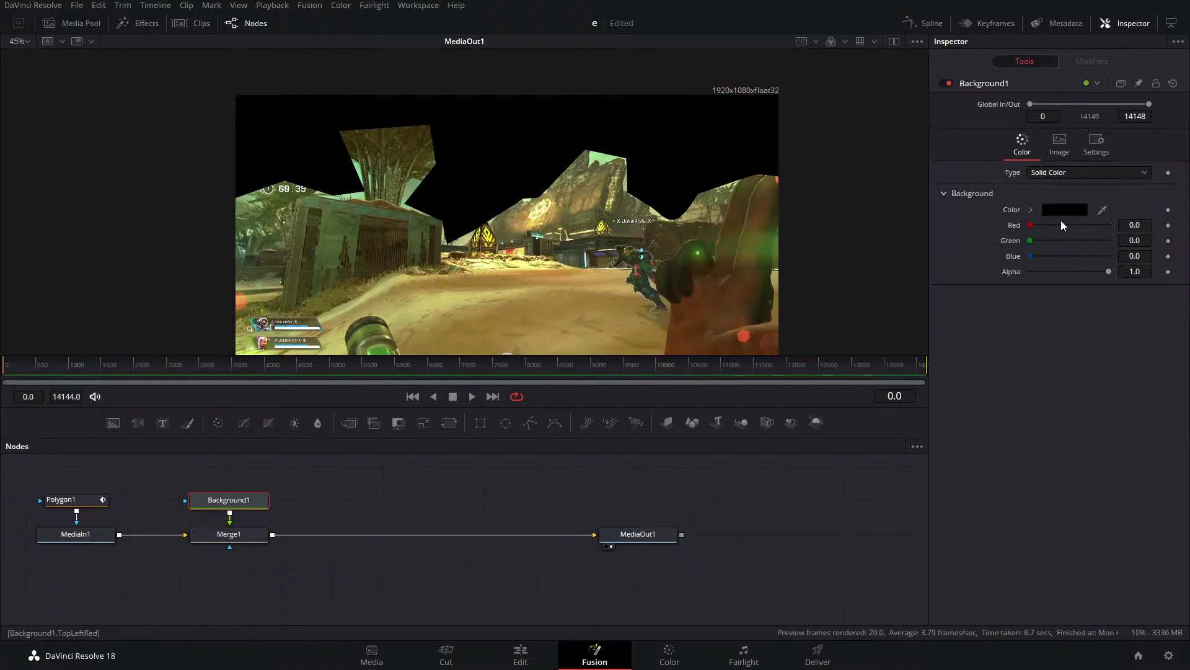
left_click_drag(1029, 261, 1112, 259)
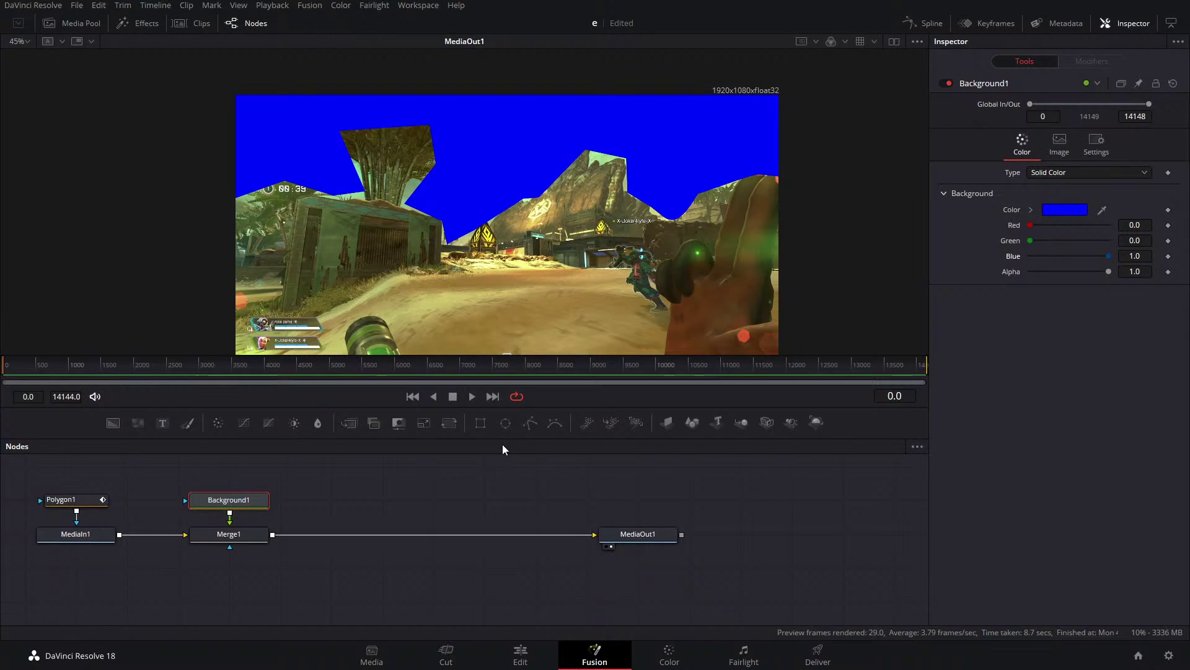
Delete the Background1, Merge1 and Polygon1 nodes from the composition.
left_click(247, 532, "ctrl")
key("Delete")
left_click(98, 501)
key("Delete")
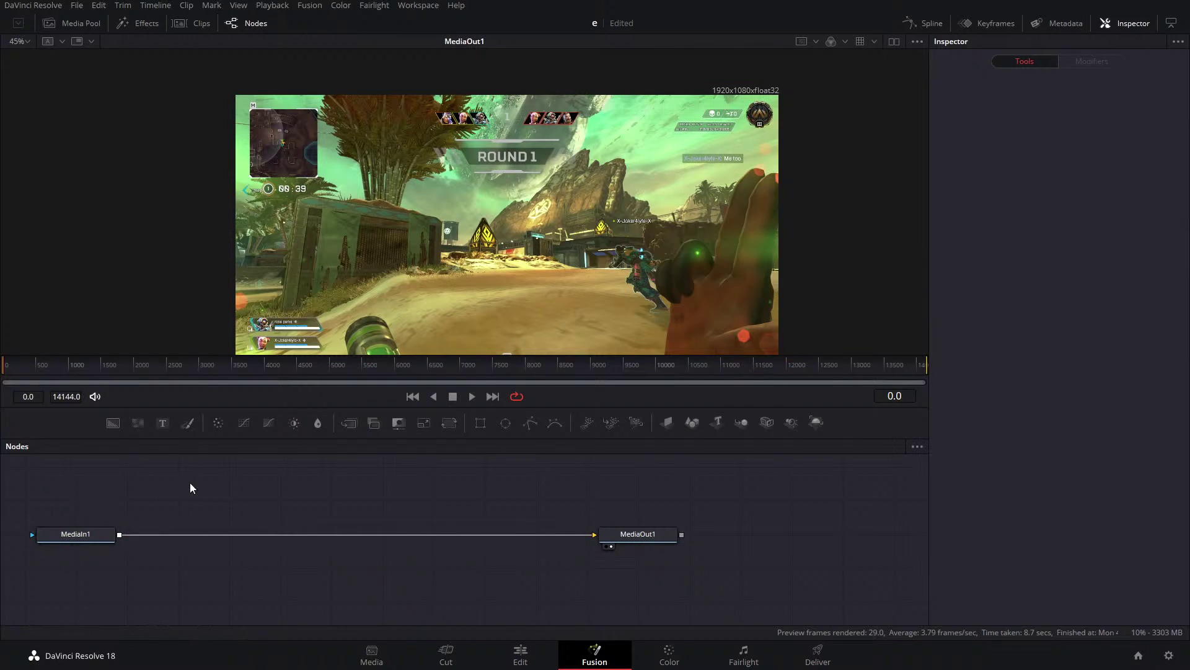
Try to isolate the scenery by adding a Magic Mask node fed by MediaIn1 and drawing a looping stroke along the skyline and foreground.
key("shift+space")
type("MAG")
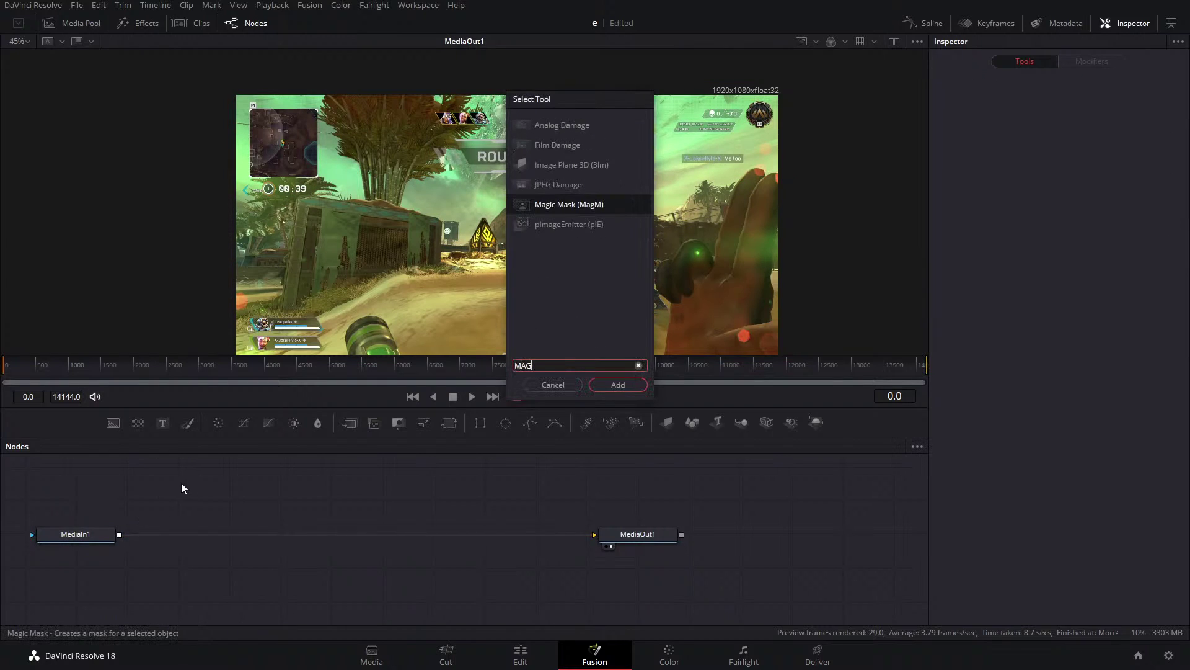
key("Return")
mouse_move(264, 212)
left_mouse_down()
mouse_move(398, 122)
mouse_move(462, 240)
mouse_move(544, 186)
mouse_move(652, 237)
mouse_move(618, 331)
mouse_move(310, 314)
left_mouse_up()
left_click_drag(119, 548, 135, 479)
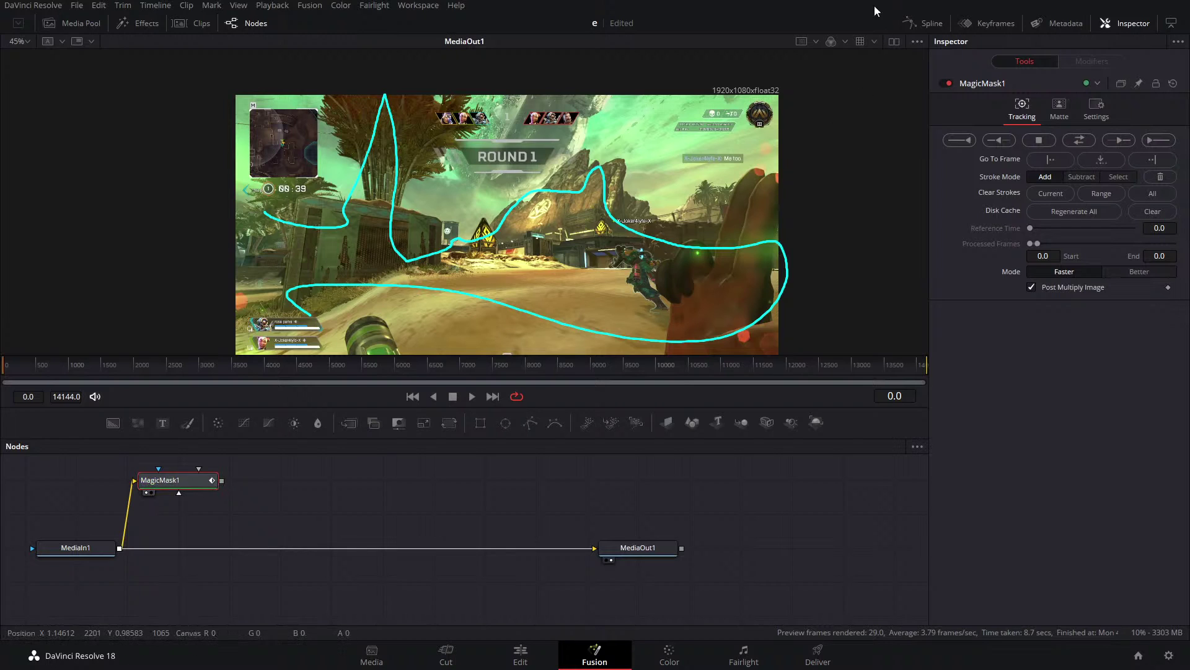
Compare the Magic Mask output with MediaOut1 in dual viewers, and delete the MagicMask1 node.
left_click(893, 42)
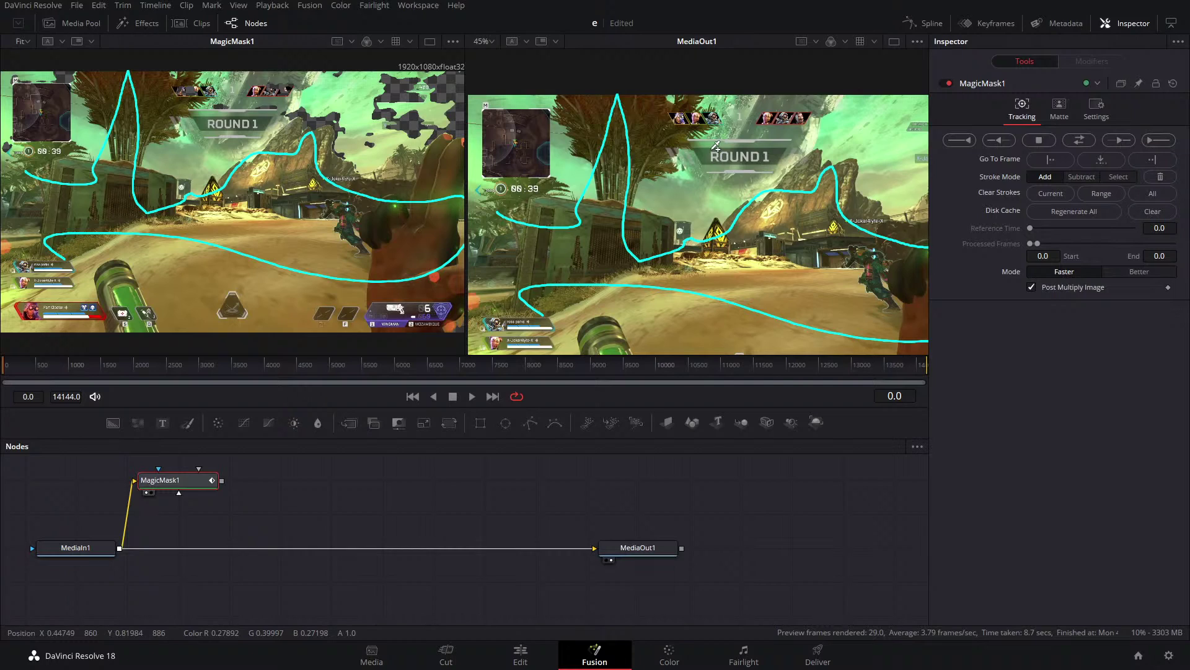
left_click_drag(347, 181, 358, 228)
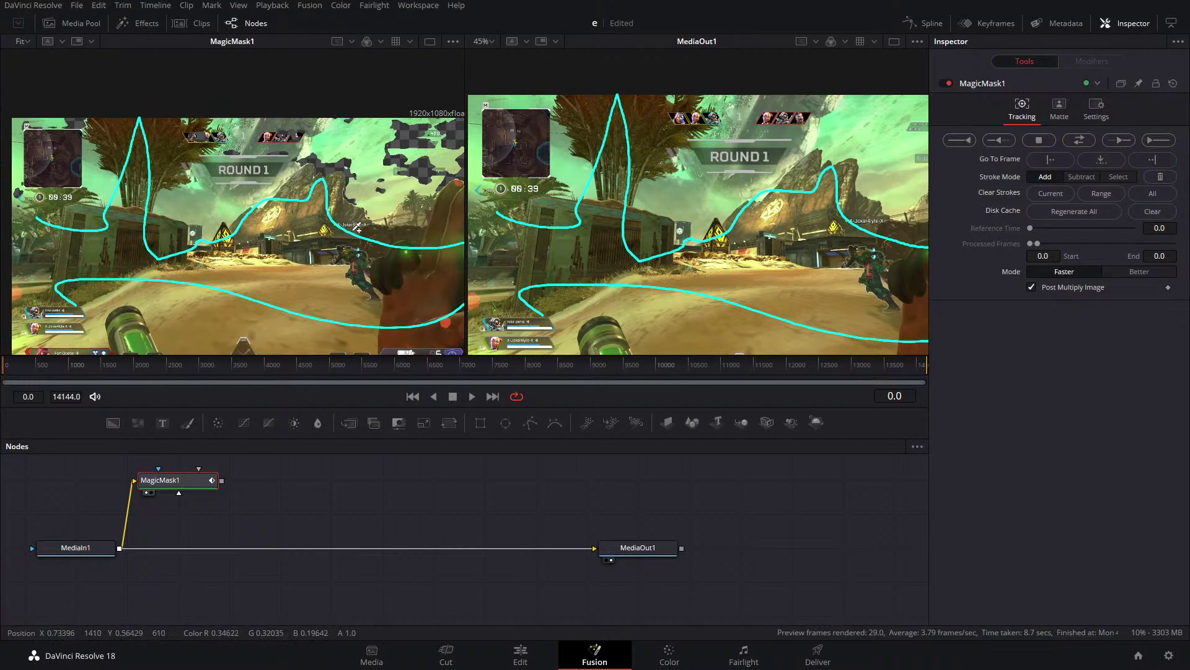
left_click_drag(751, 204, 745, 231)
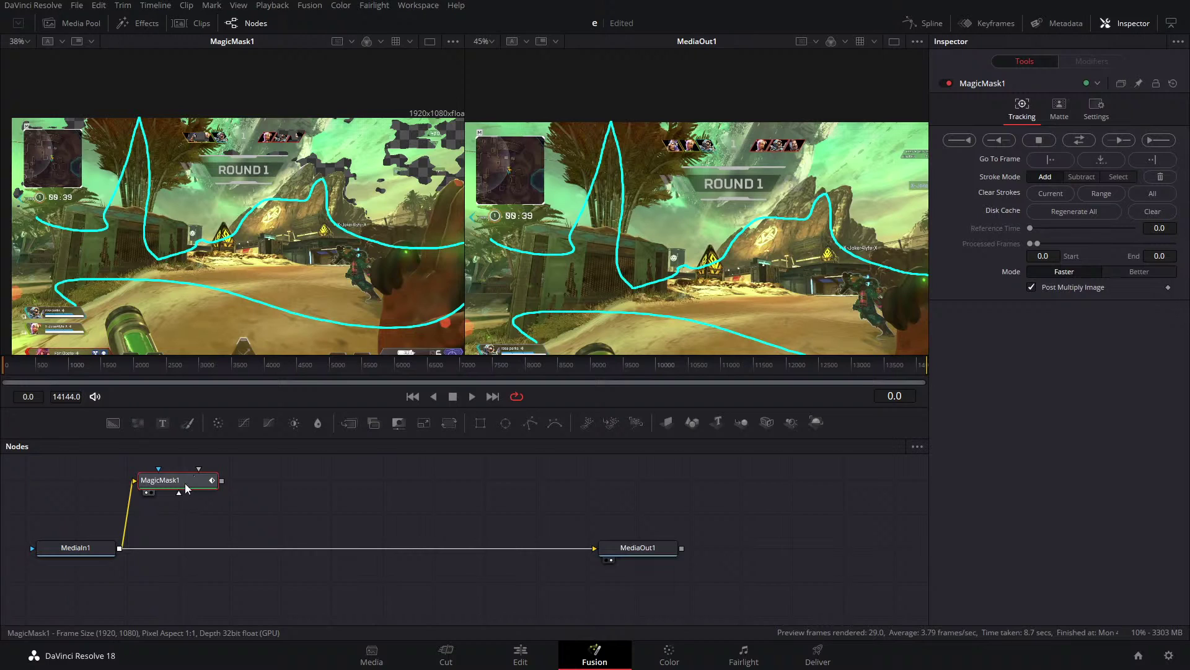
key("Delete")
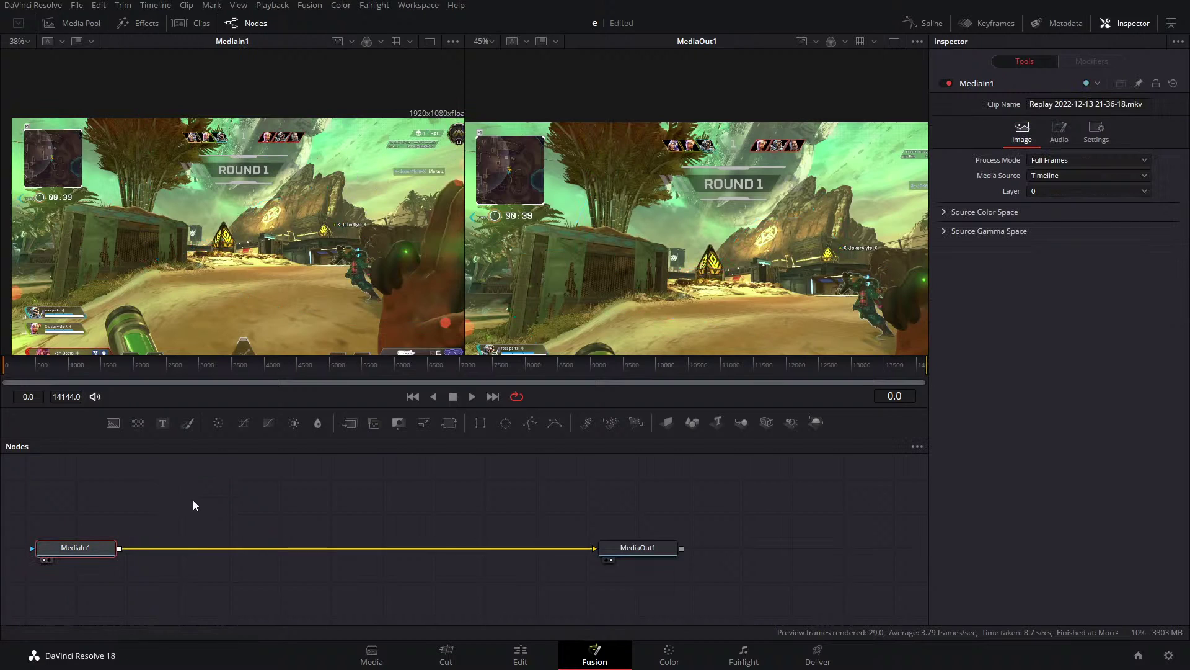
Remove MediaIn1 from the first viewer and return to a single viewer showing MediaOut1.
key("shift+space")
type("MAG")
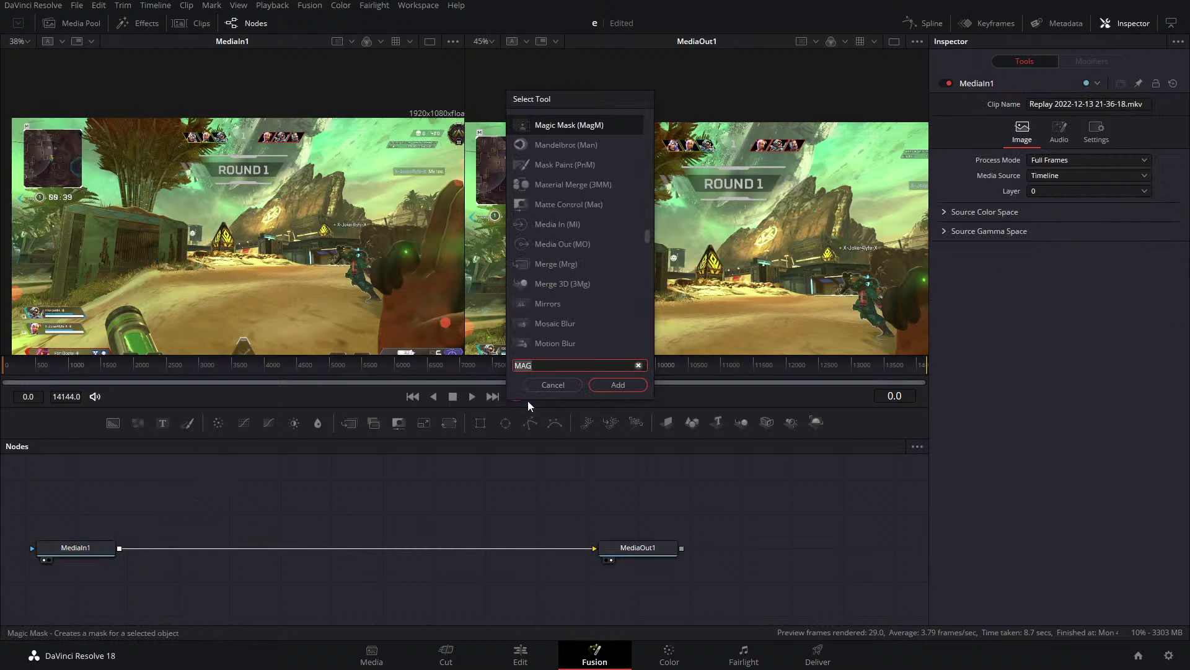
key("Escape")
key("1")
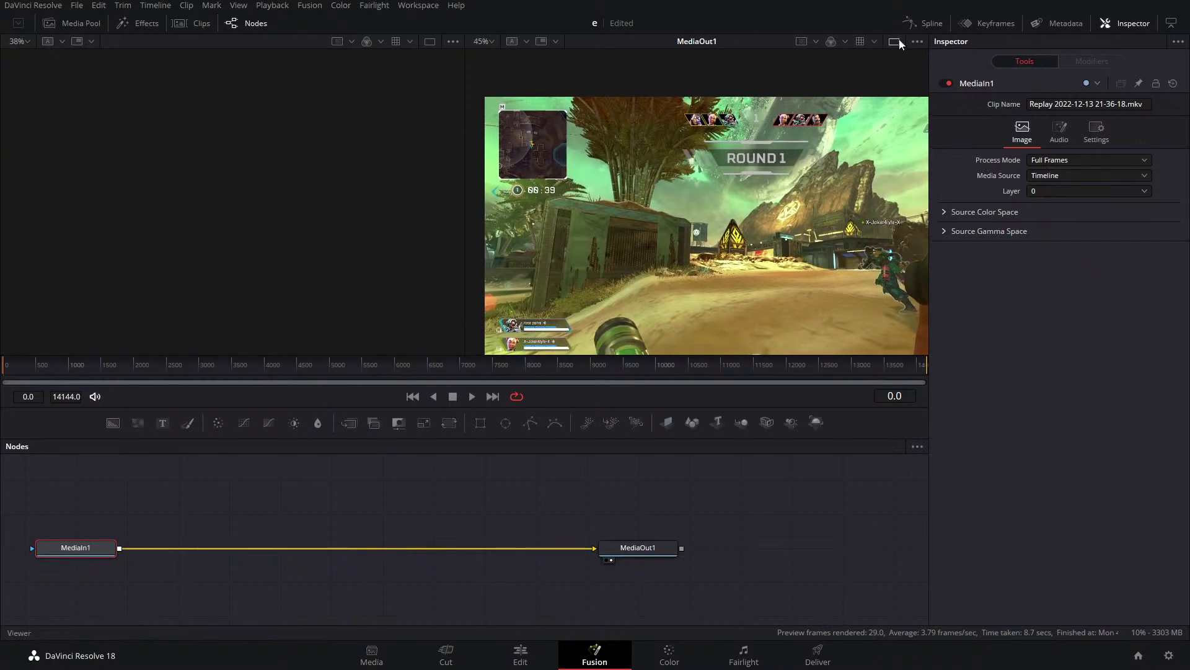
left_click(894, 41)
left_click_drag(336, 162, 356, 177)
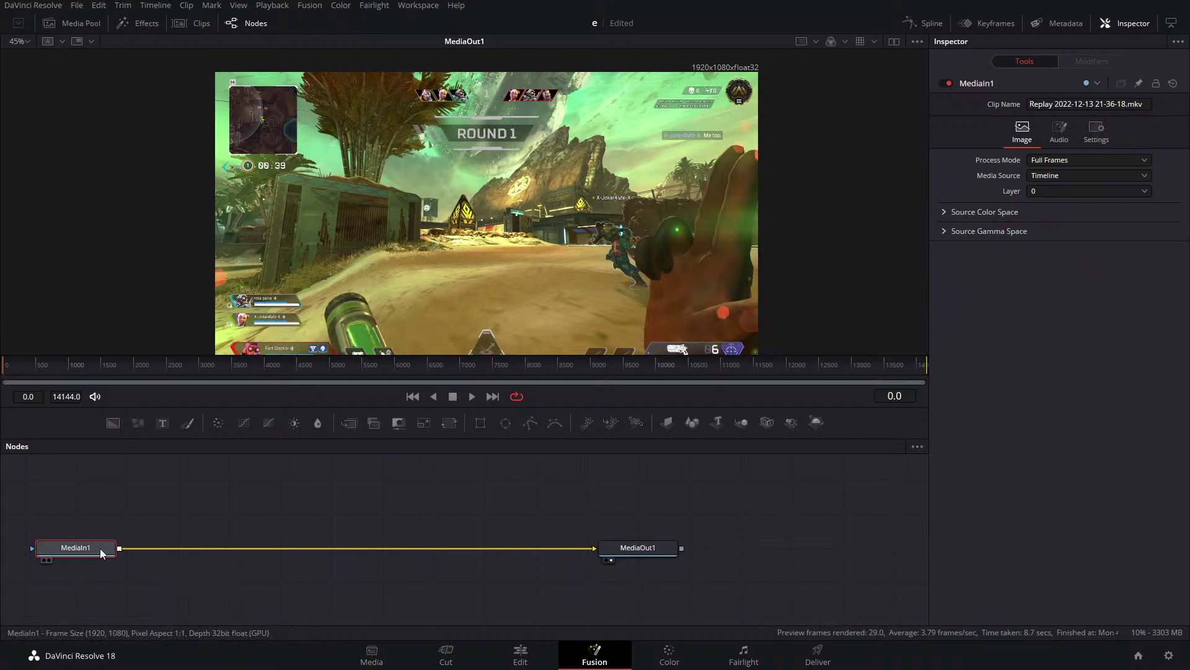
Key the footage by luminance with a Luma Keyer node after MediaIn1, setting Low to 0.394 and Contract/Expand to -0.02.
key("shift+space")
type("LUMA")
key("Return")
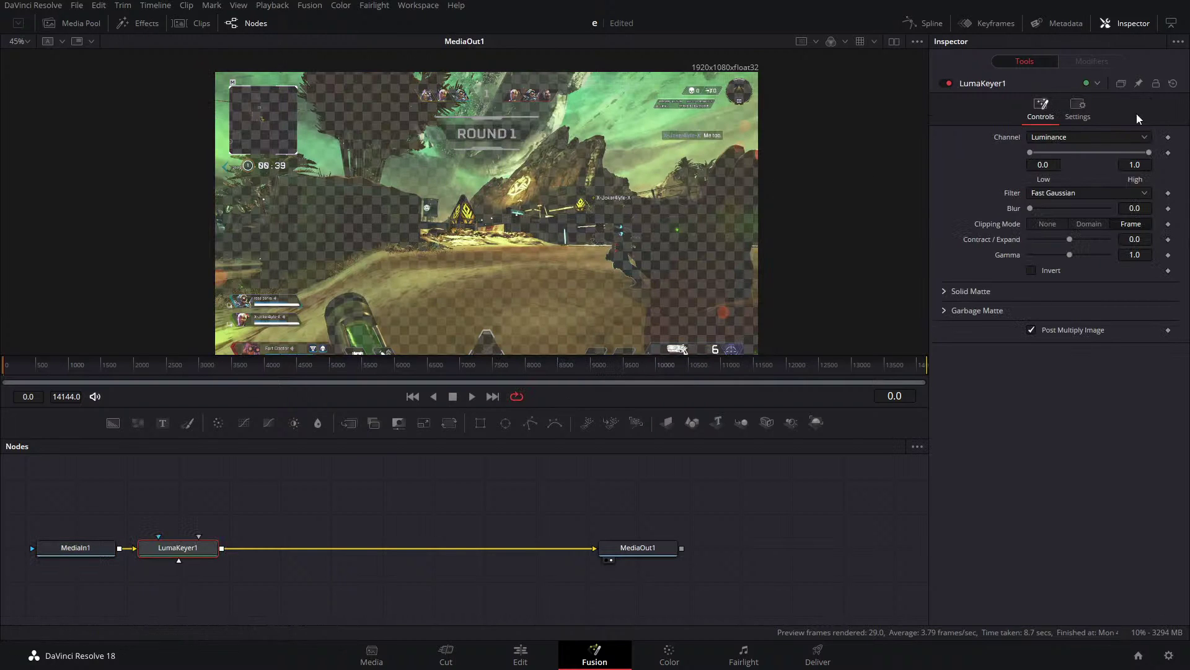
left_click_drag(1030, 152, 1074, 152)
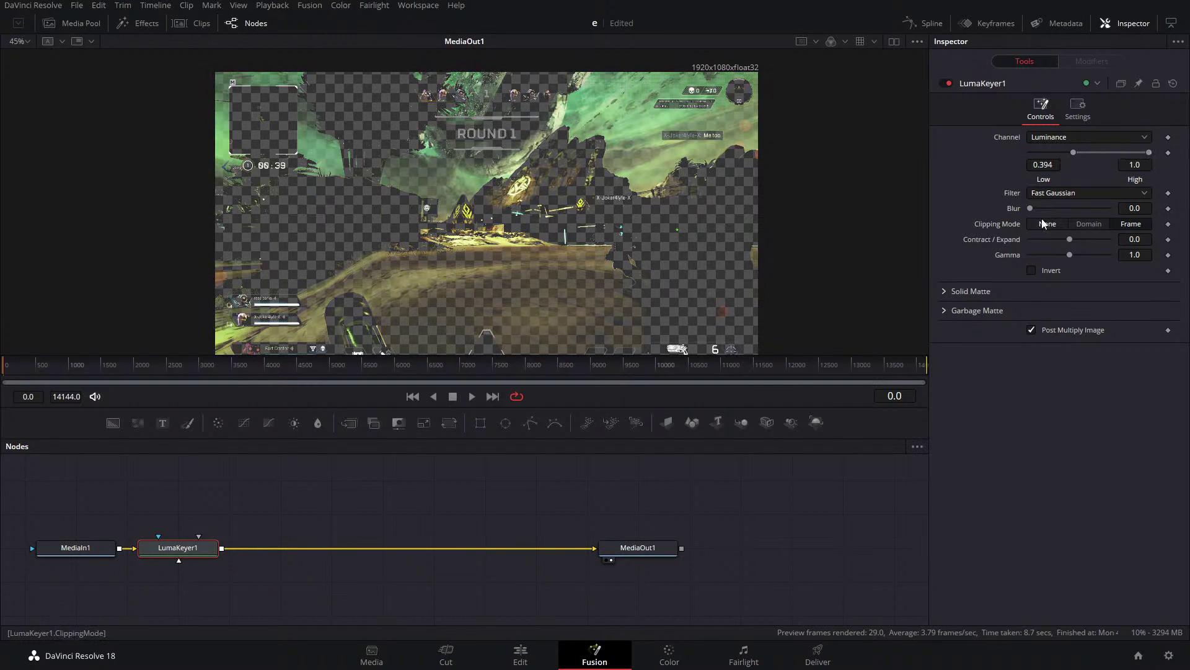
left_click_drag(1075, 238, 1066, 237)
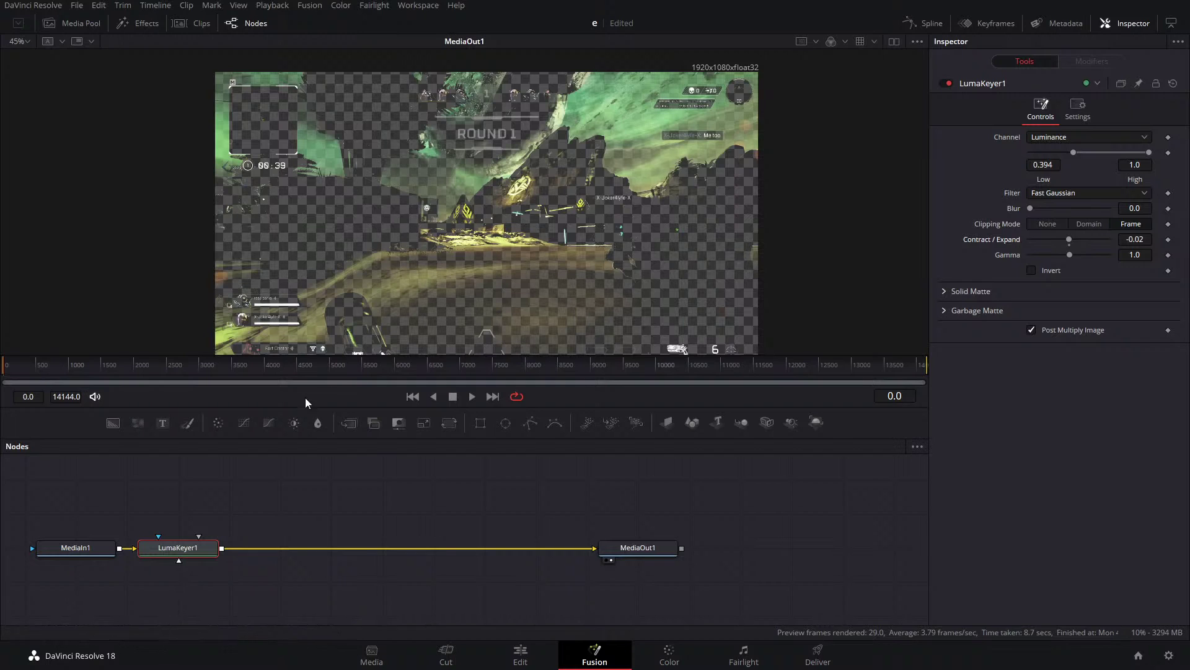
Toggle the luma key's inversion on and off, and delete the LumaKeyer1 node.
left_click(1032, 270)
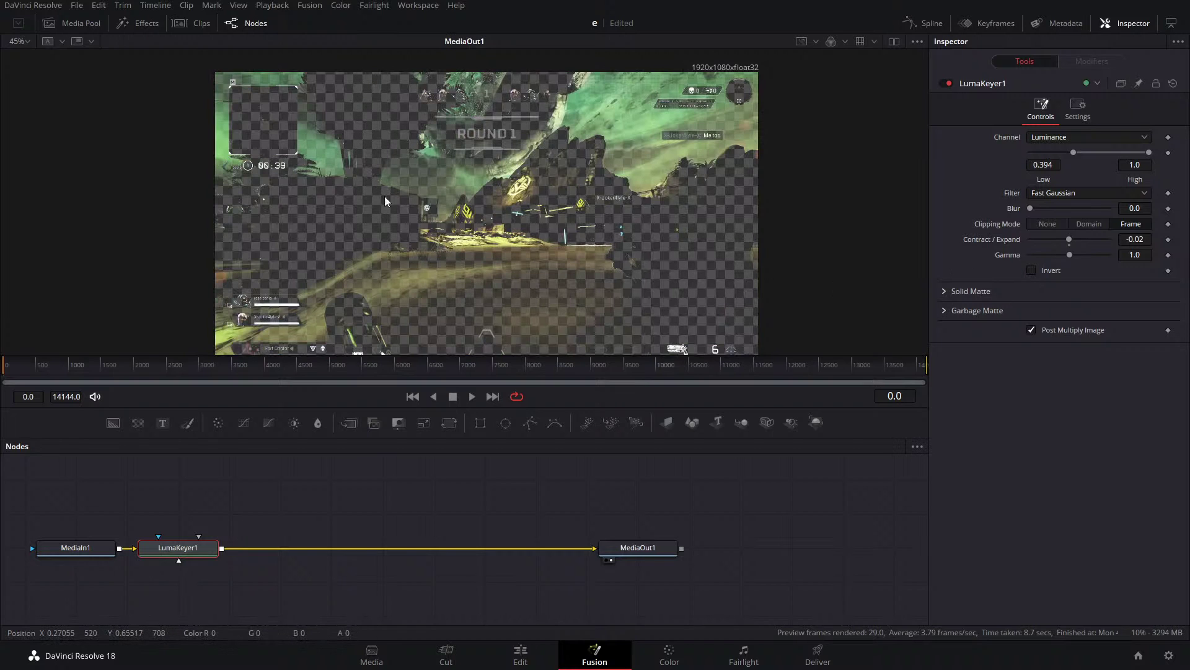
left_click(1034, 271)
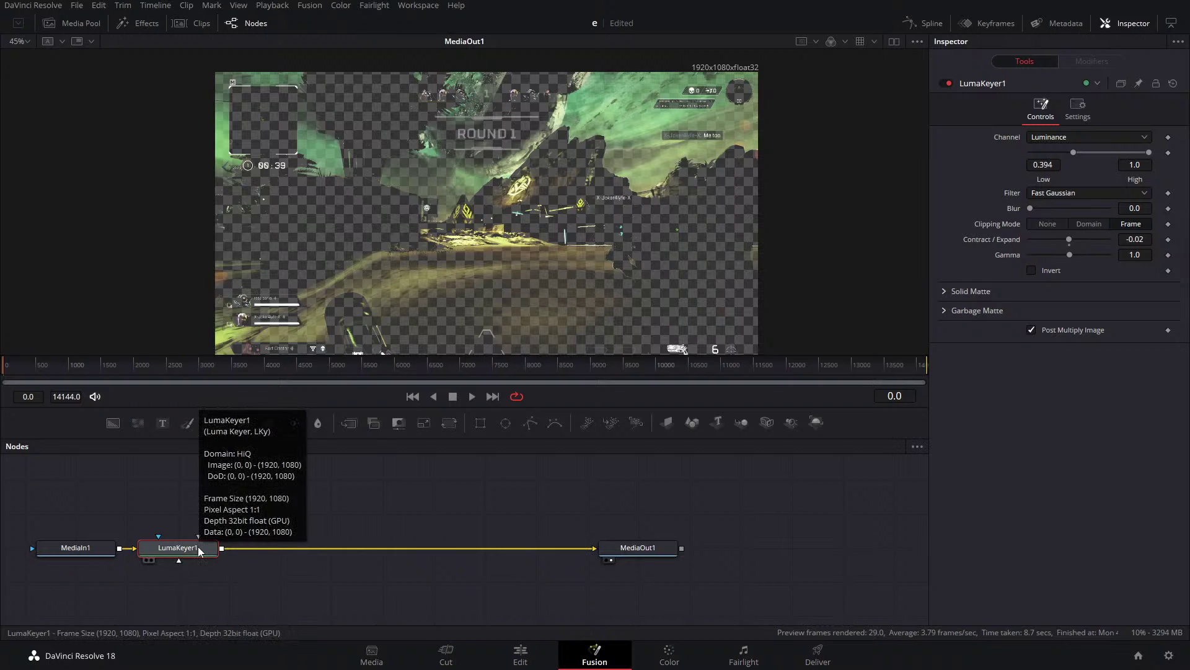
key("Delete")
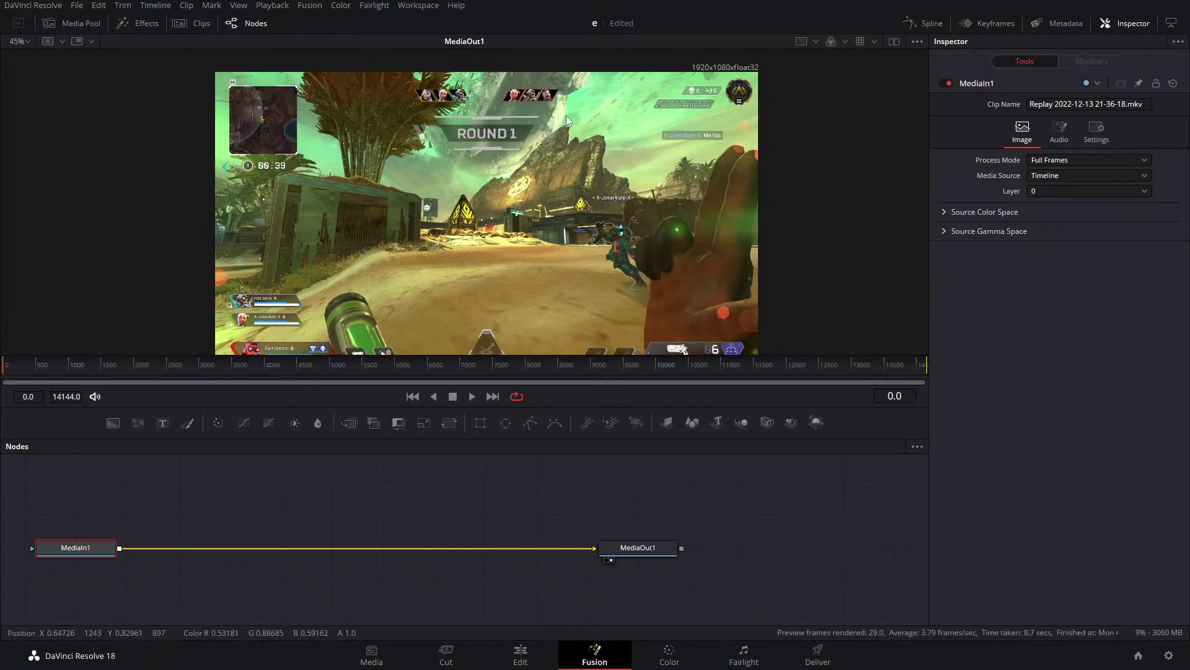
Review the footage at frame 788 in Fusion and at several points of the last clip in the Edit timeline.
left_click_drag(20, 366, 55, 368)
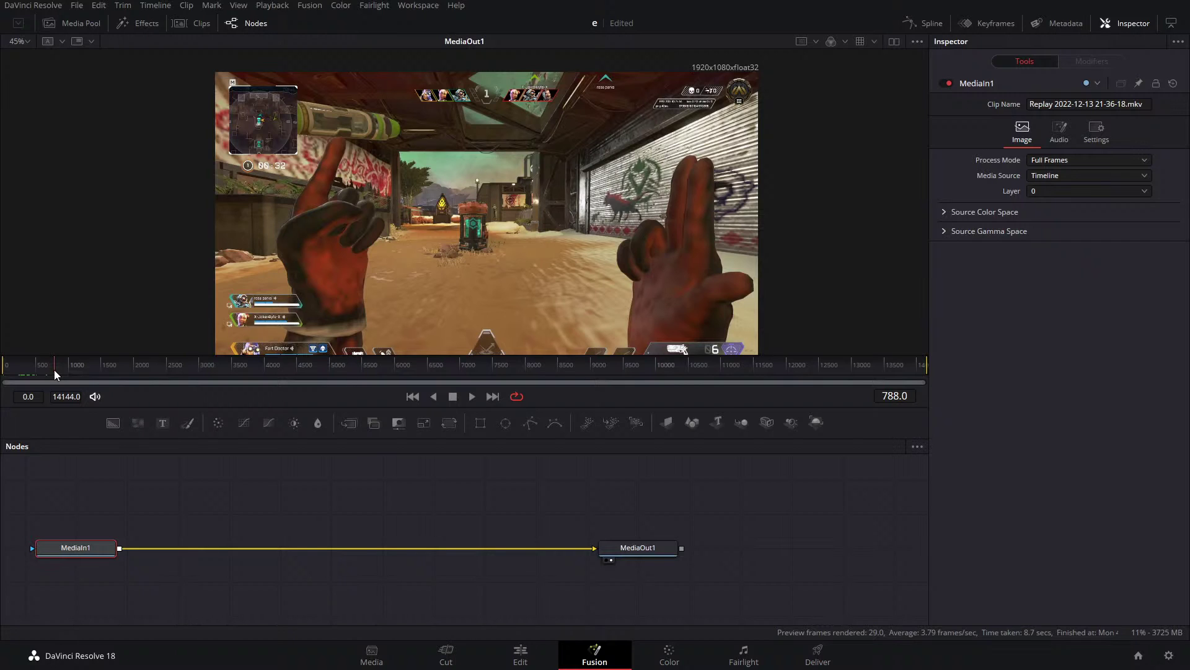
left_click(521, 656)
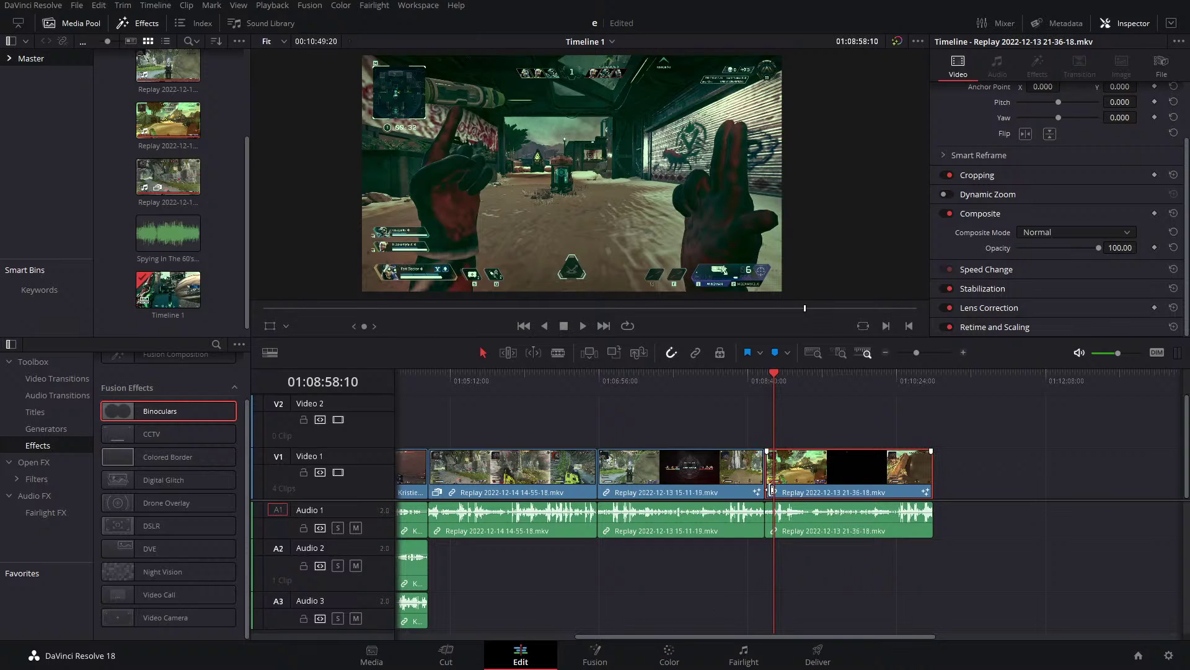
left_click(769, 376)
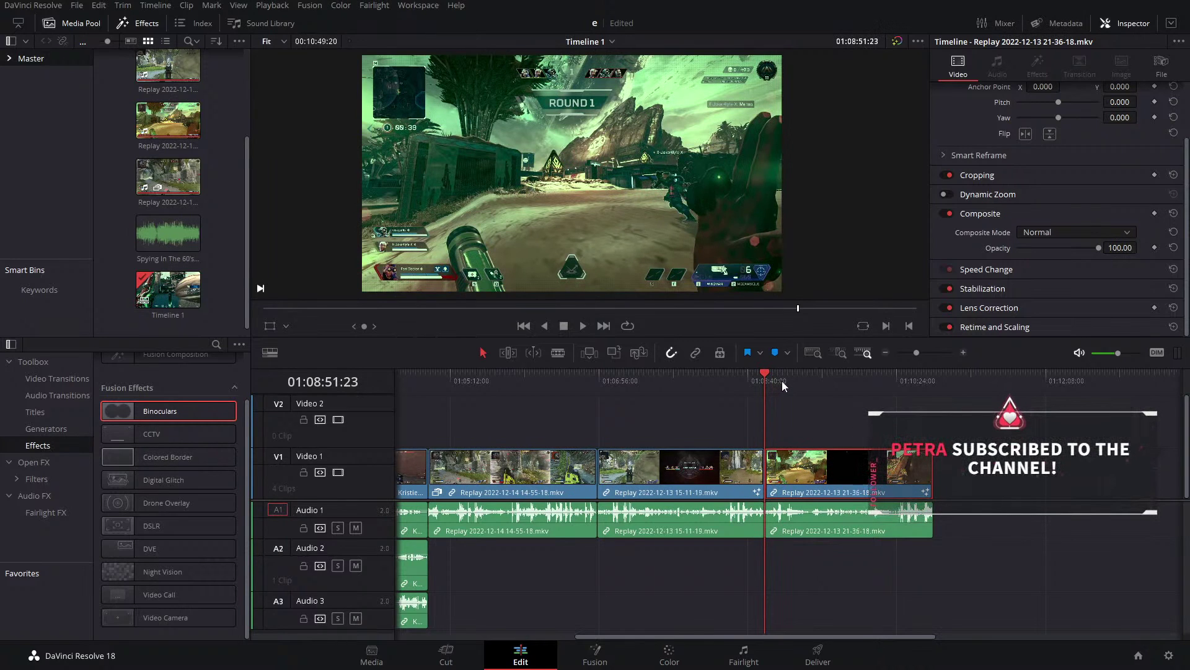
key("space")
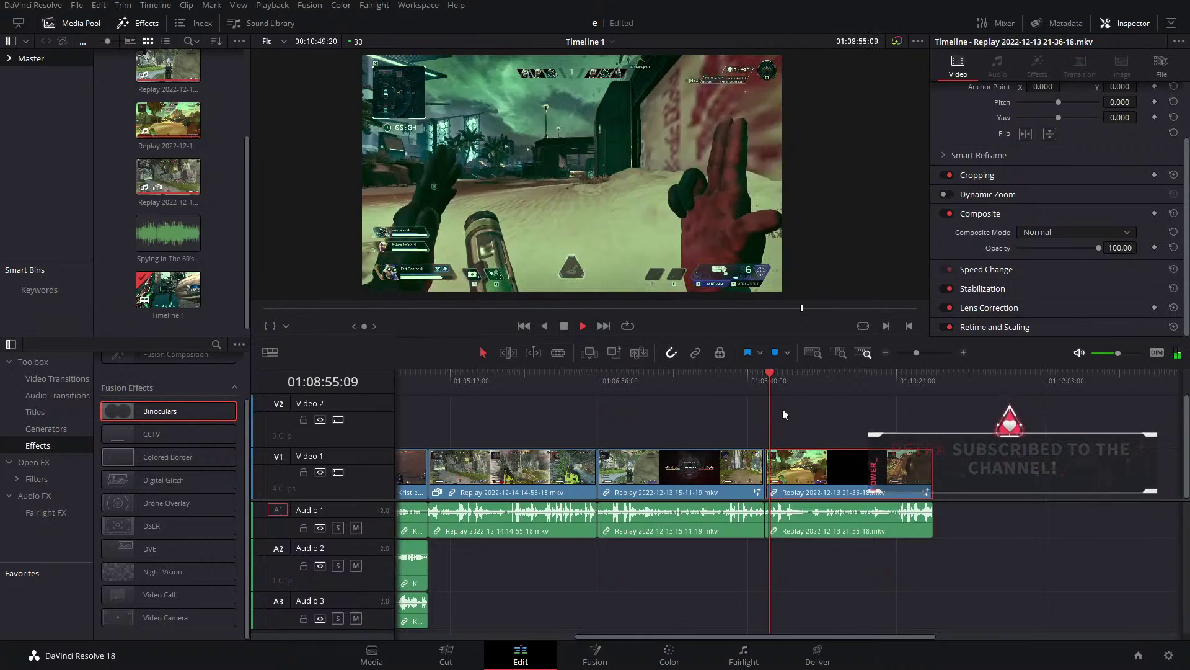
left_click(791, 384)
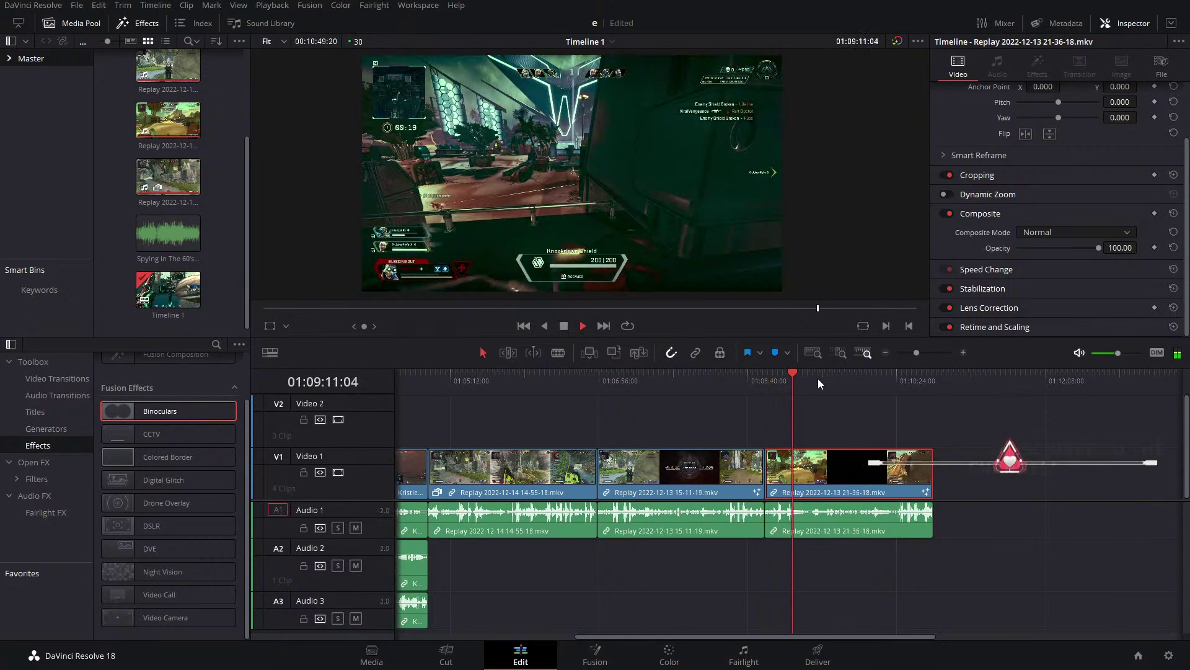
left_click(823, 375)
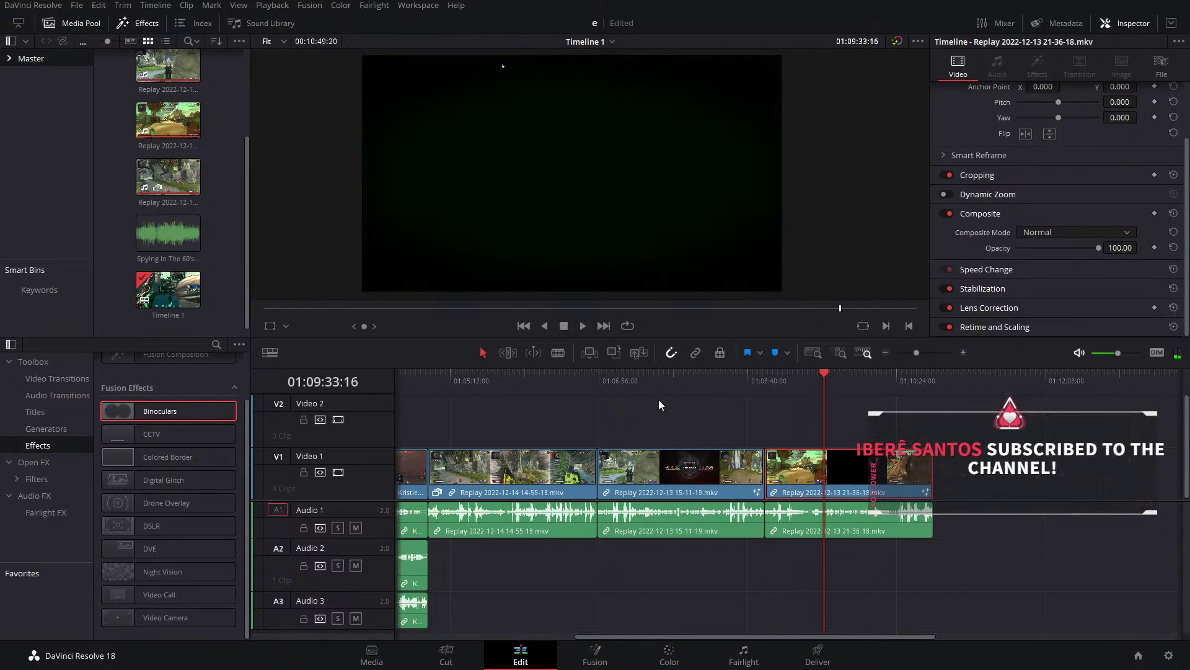
Change the Timeline Proxy Resolution used for playback.
left_click(419, 5)
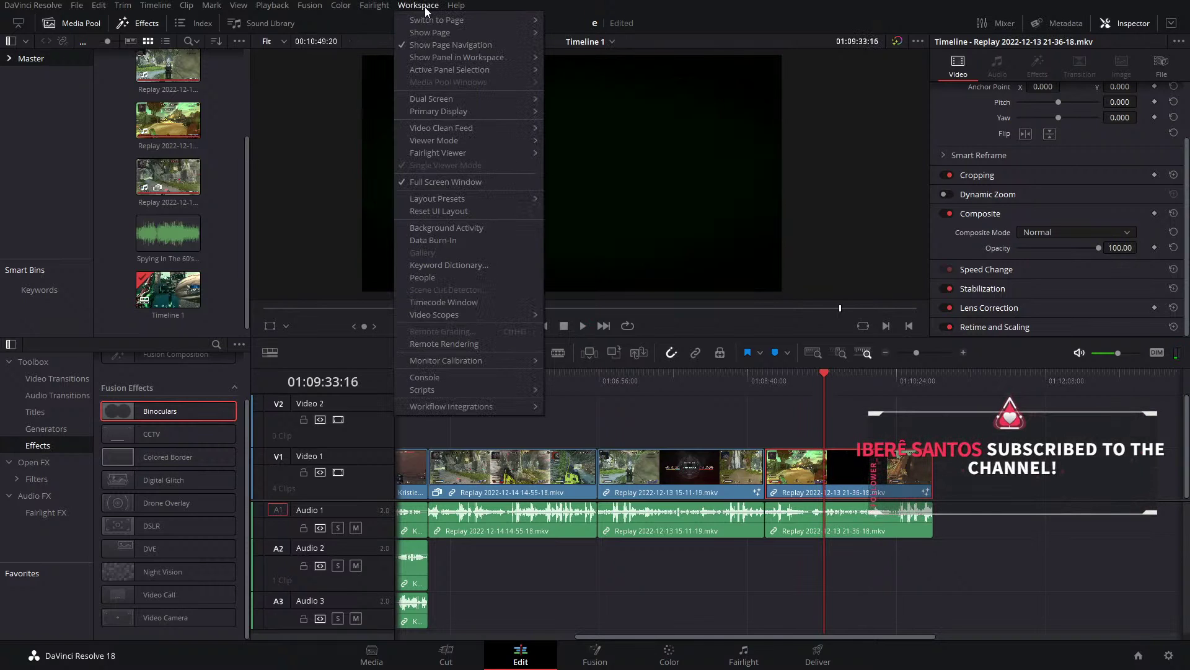
mouse_move(273, 5)
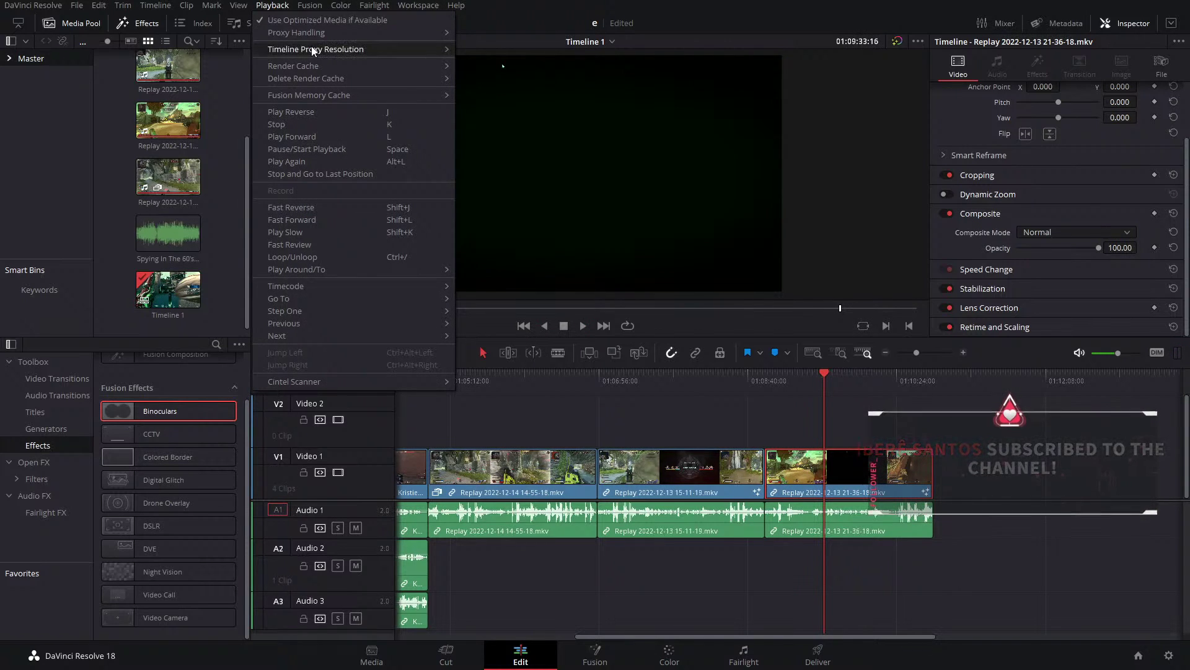
mouse_move(442, 49)
left_click(479, 62)
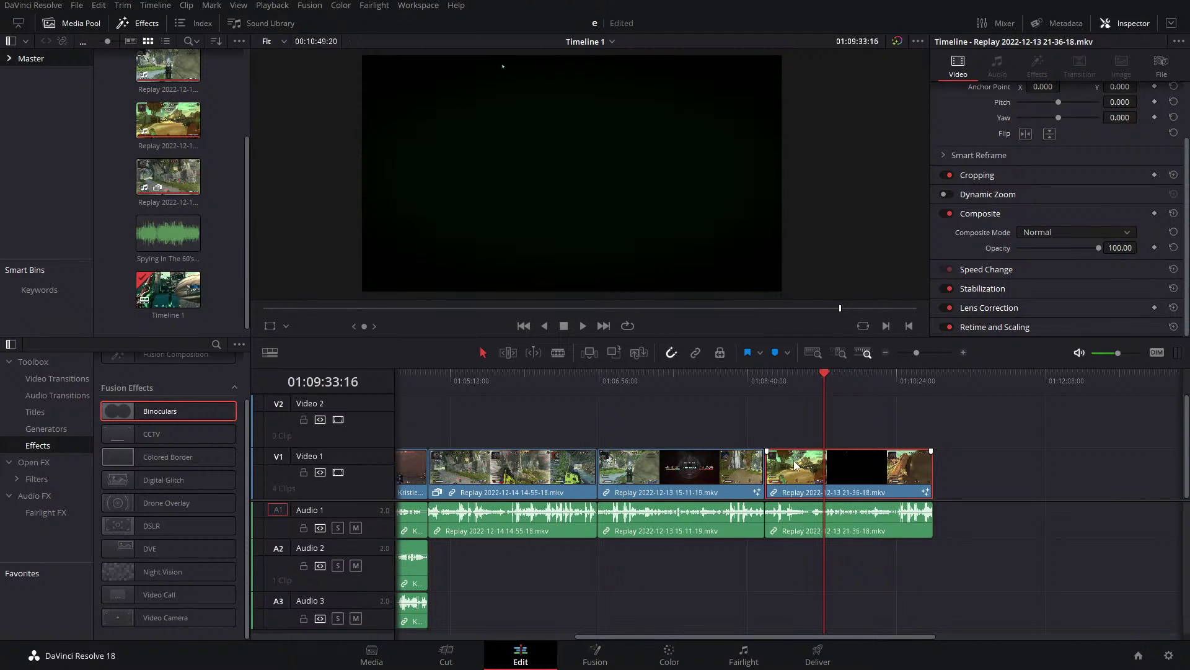
left_click_drag(817, 378, 508, 431)
left_click(667, 656)
right_click(779, 287)
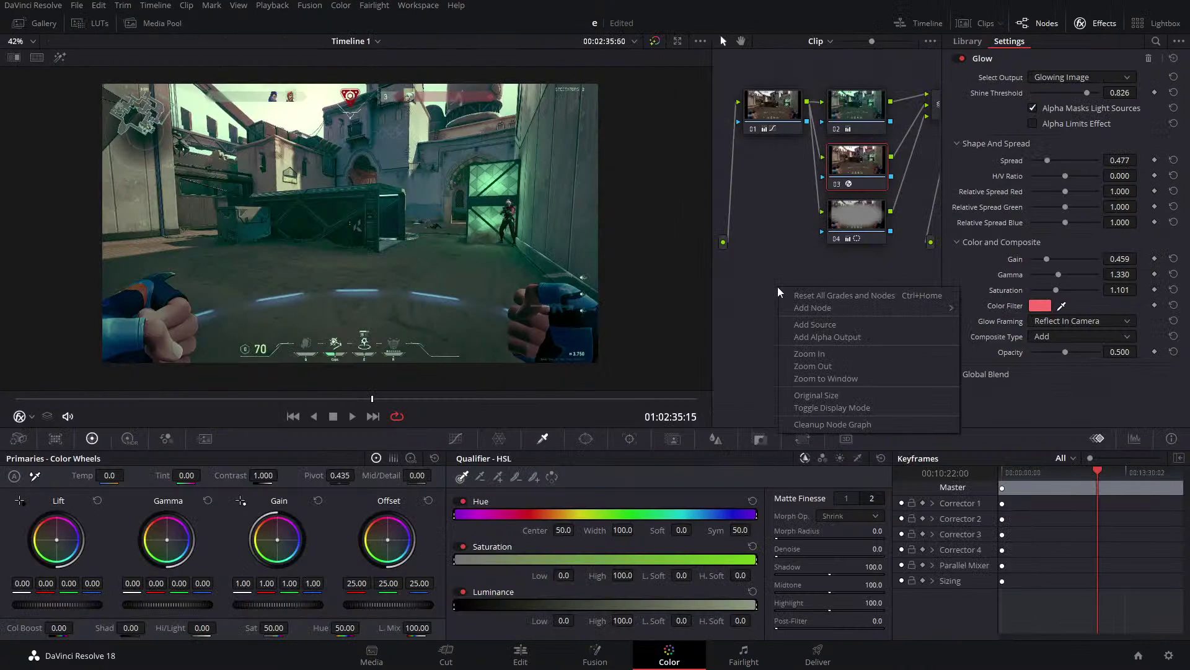
left_click(812, 296)
Open the ungraded clip in Fusion at timecode 01:01:17:13 and add a Planar Tracker node after MediaIn1.
left_click_drag(374, 404, 194, 414)
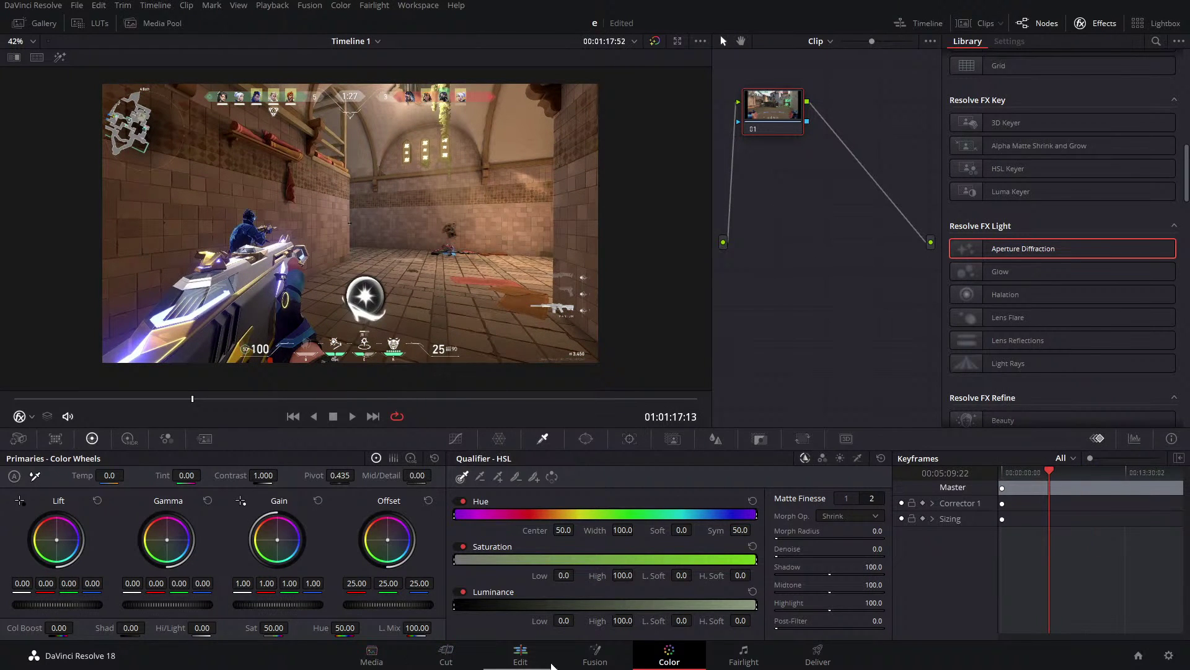
left_click(595, 654)
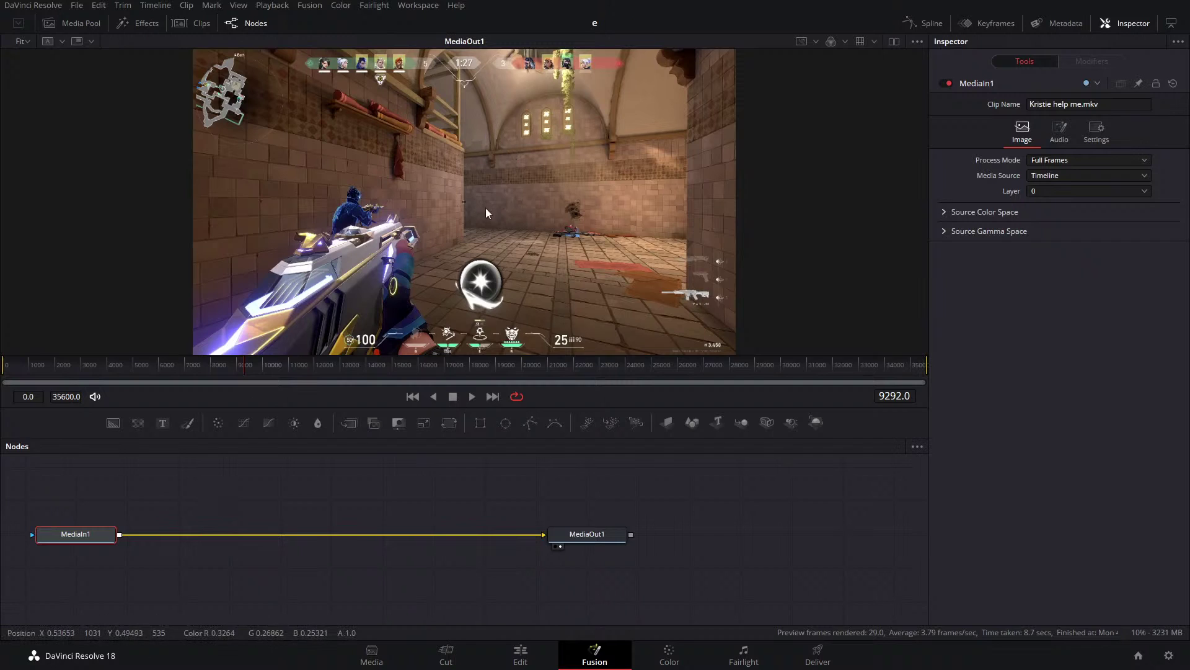
key("shift+space")
type("LUMA")
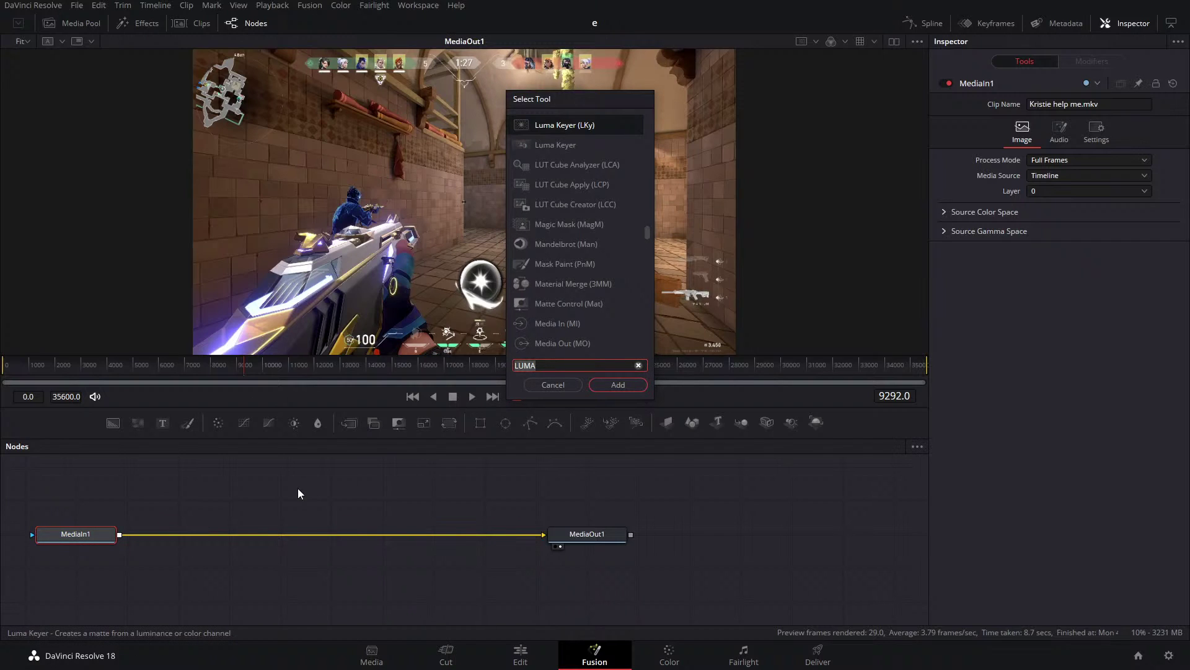
key("BackSpace")
key("BackSpace")
key("BackSpace")
key("BackSpace")
type("PLAN")
key("Return")
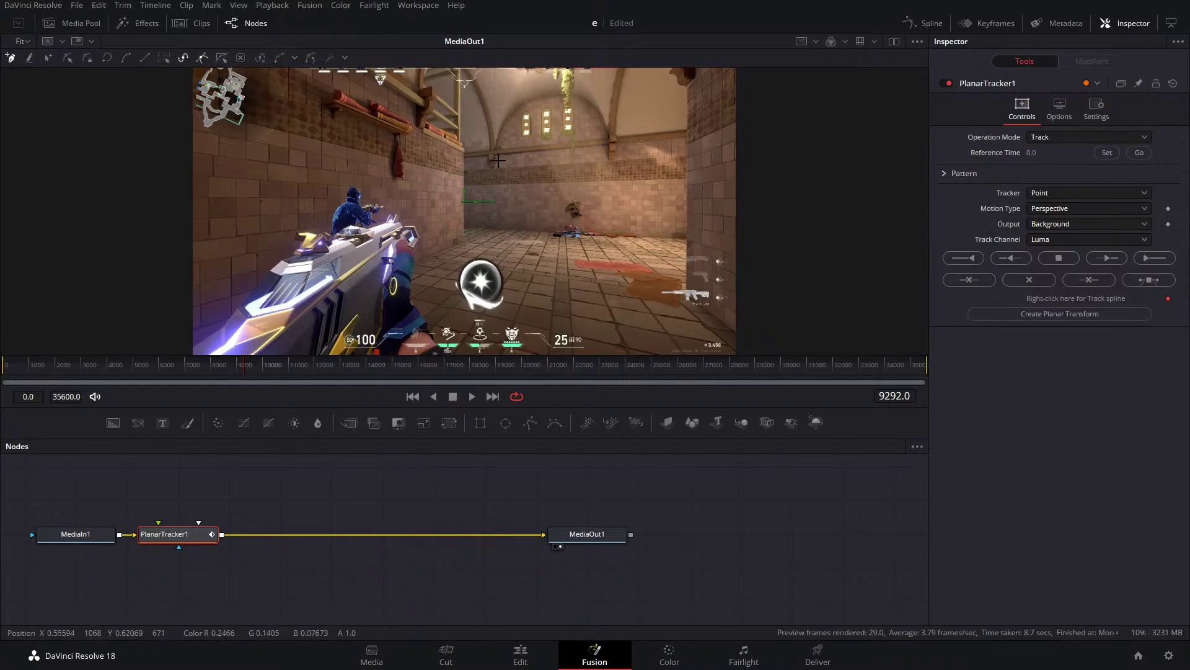
Draw a closed six-point tracking outline around the far wall above the fallen body.
left_click(503, 142)
left_click(503, 211)
left_click(545, 223)
left_click(613, 218)
left_click(643, 167)
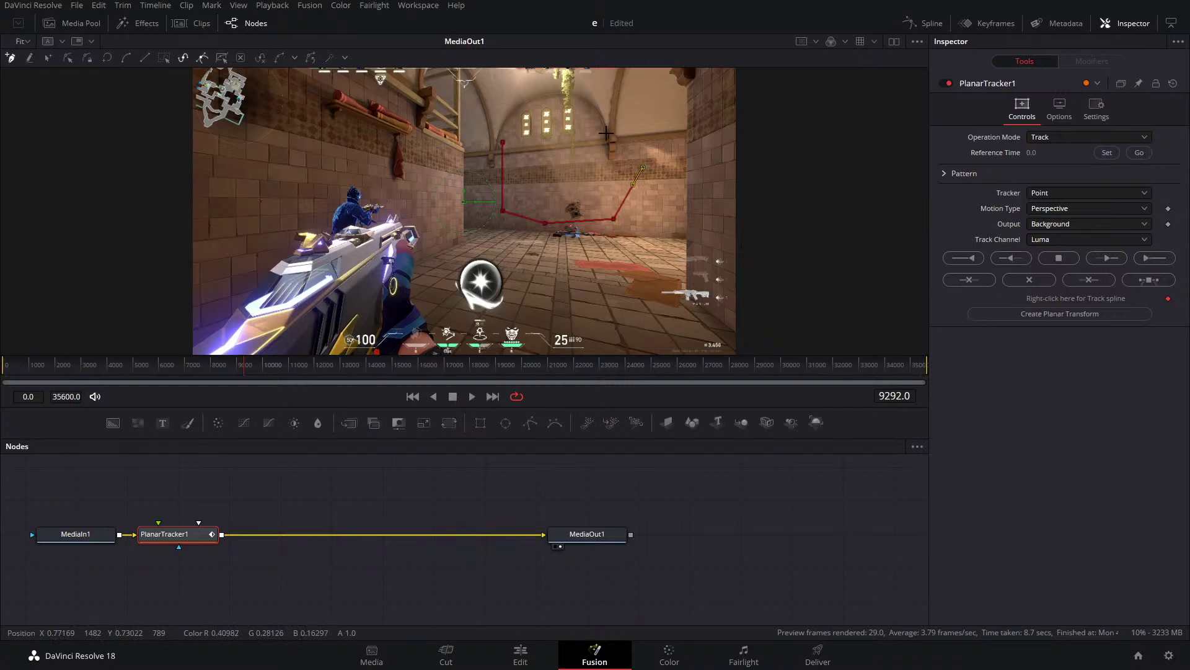
left_click(607, 133)
left_click(504, 142)
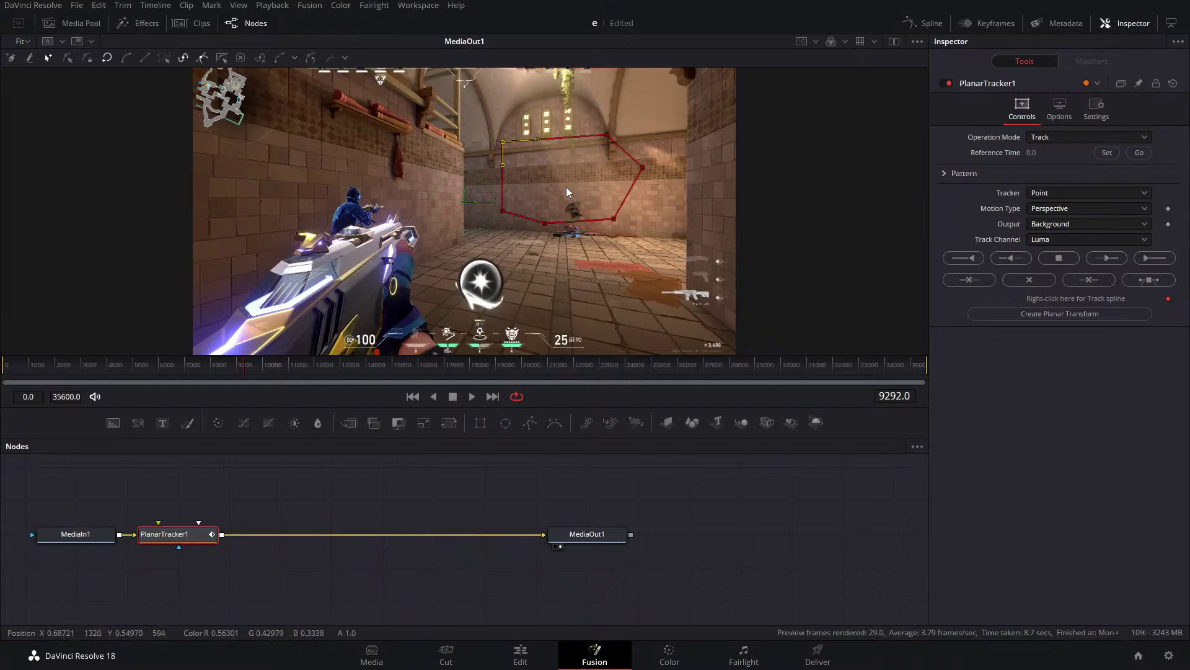
scroll(566, 186, "up", 5)
scroll(470, 200, "down", 3)
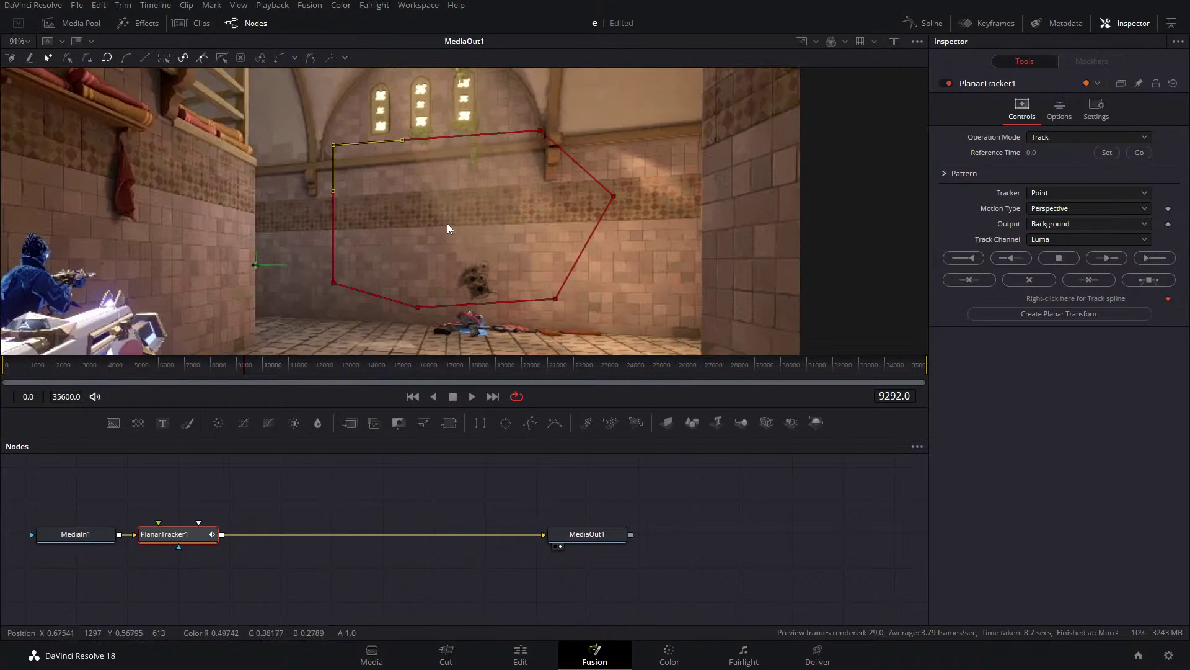
scroll(447, 225, "up", 3)
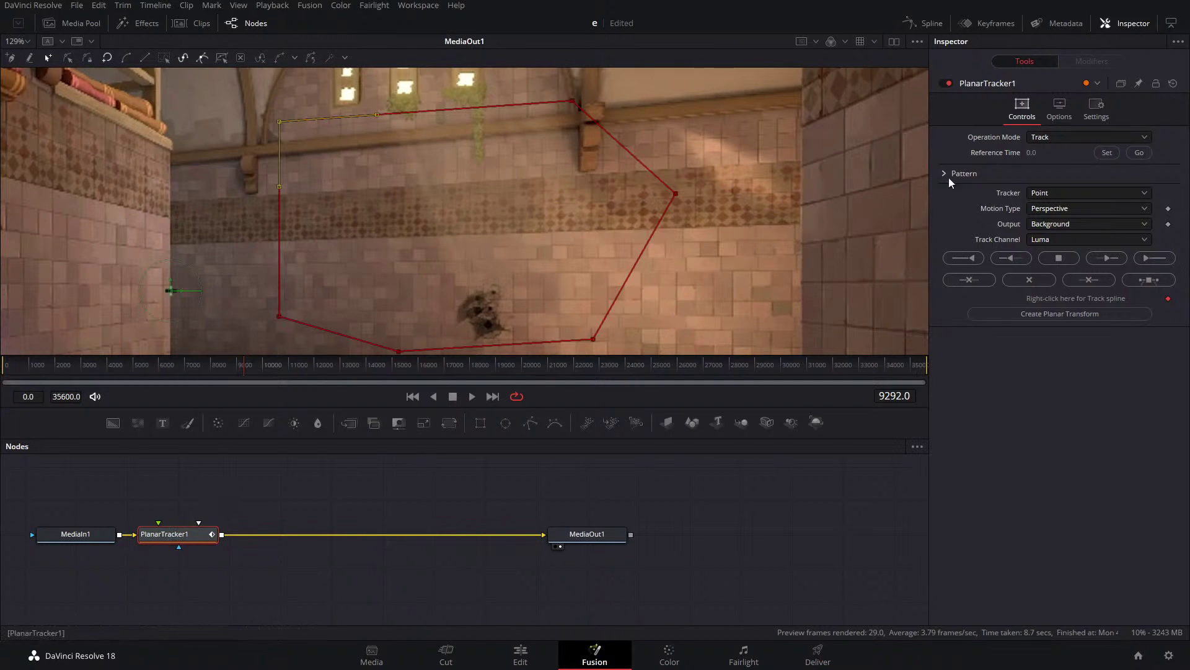
Make room before PlanarTracker1 and insert a Sharpen node between MediaIn1 and the tracker.
left_click_drag(187, 537, 442, 538)
left_click(76, 536)
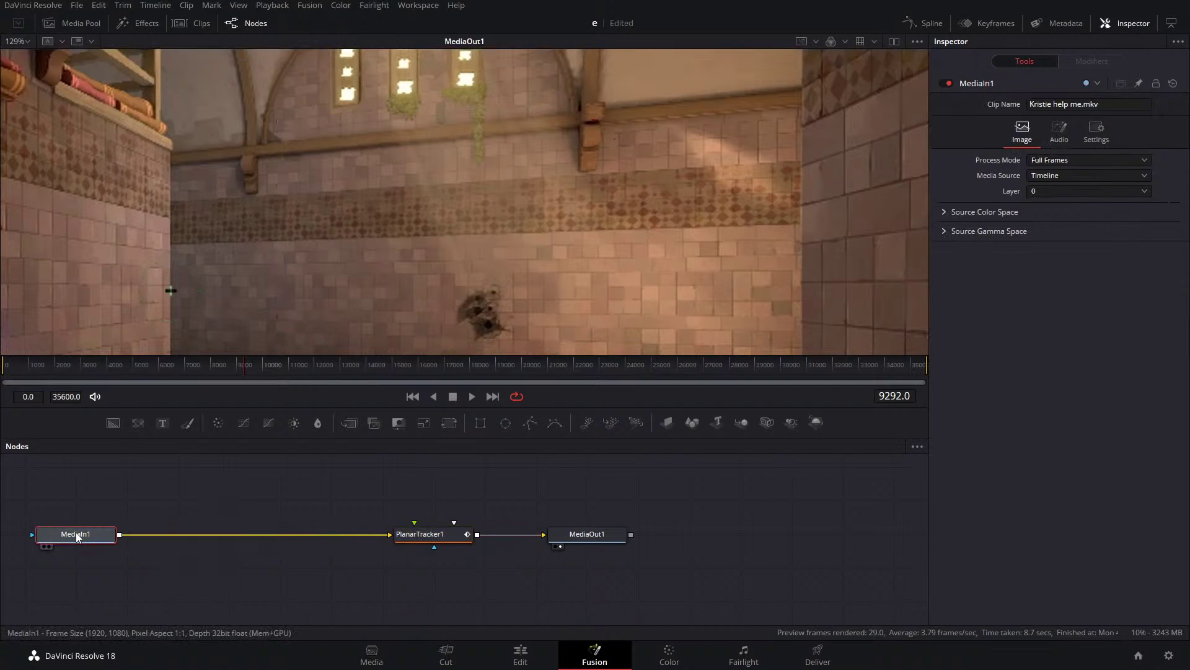
key("shift+space")
type("SHAR")
left_click(545, 149)
left_click(611, 385)
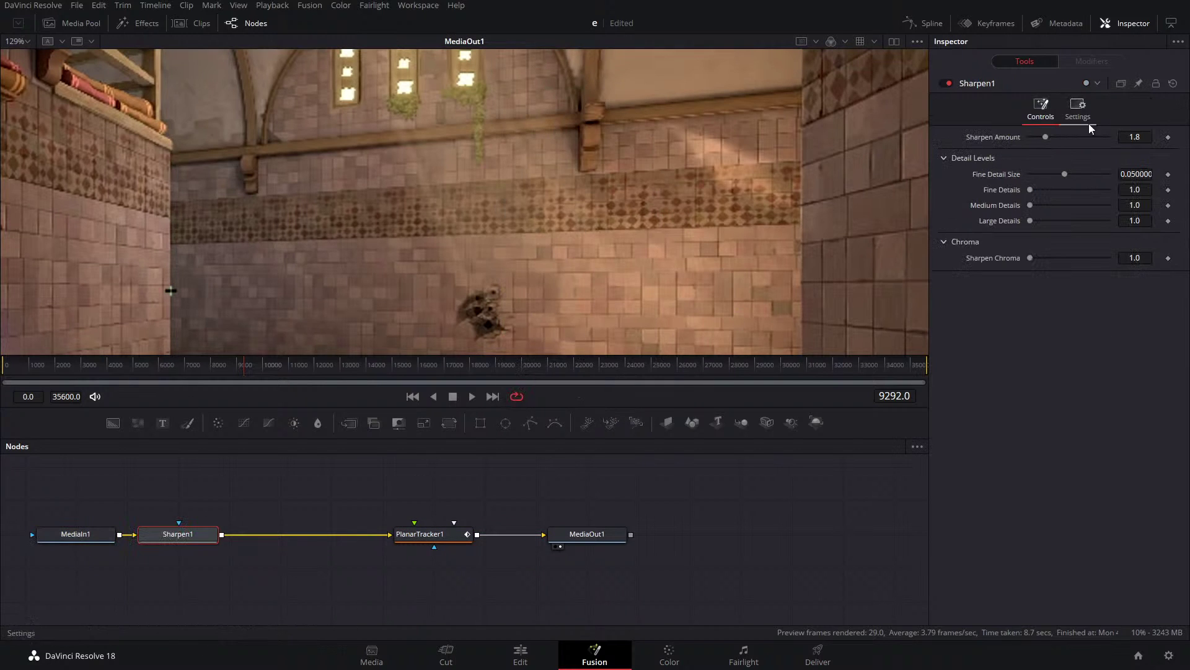
Strengthen the Sharpen node's detail and add a Color Corrector after it with contrast 1.79, gain 0.8 and lift 0.16.
left_click_drag(1038, 136, 1061, 191)
left_click_drag(217, 423, 281, 534)
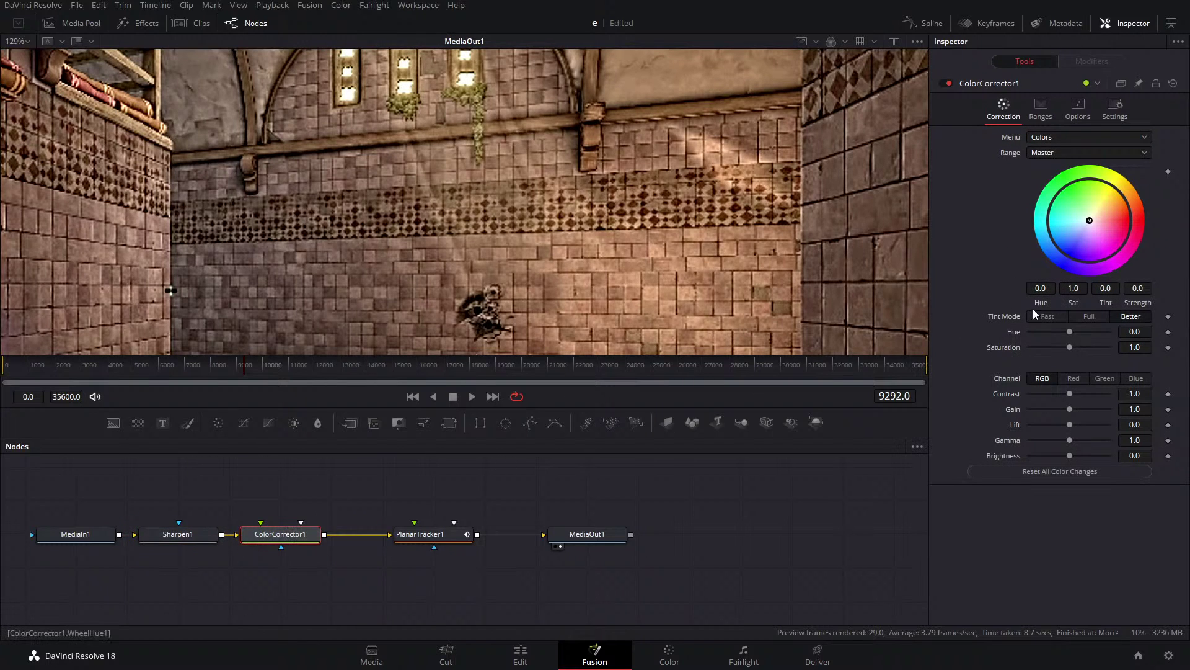
left_click_drag(1071, 393, 1076, 425)
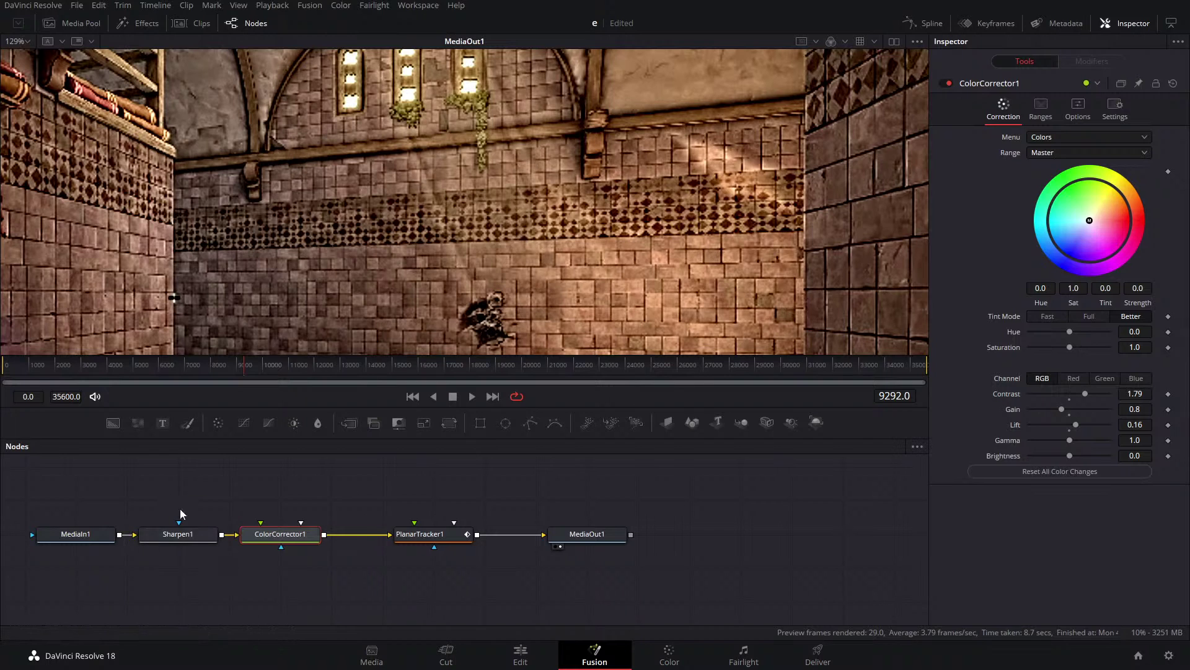
Set the planar tracker's reference time to frame 9292, track the sharpened wall forward briefly, and return to the reference frame.
left_click(178, 534, "ctrl")
left_click(439, 535)
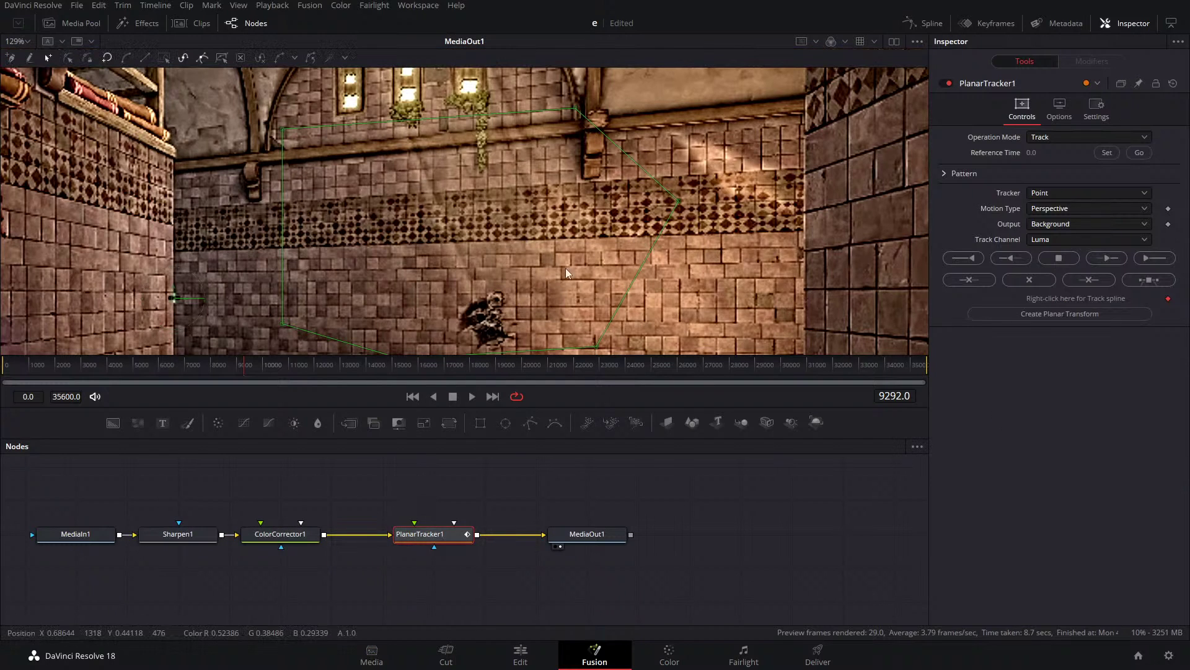
left_click(1107, 153)
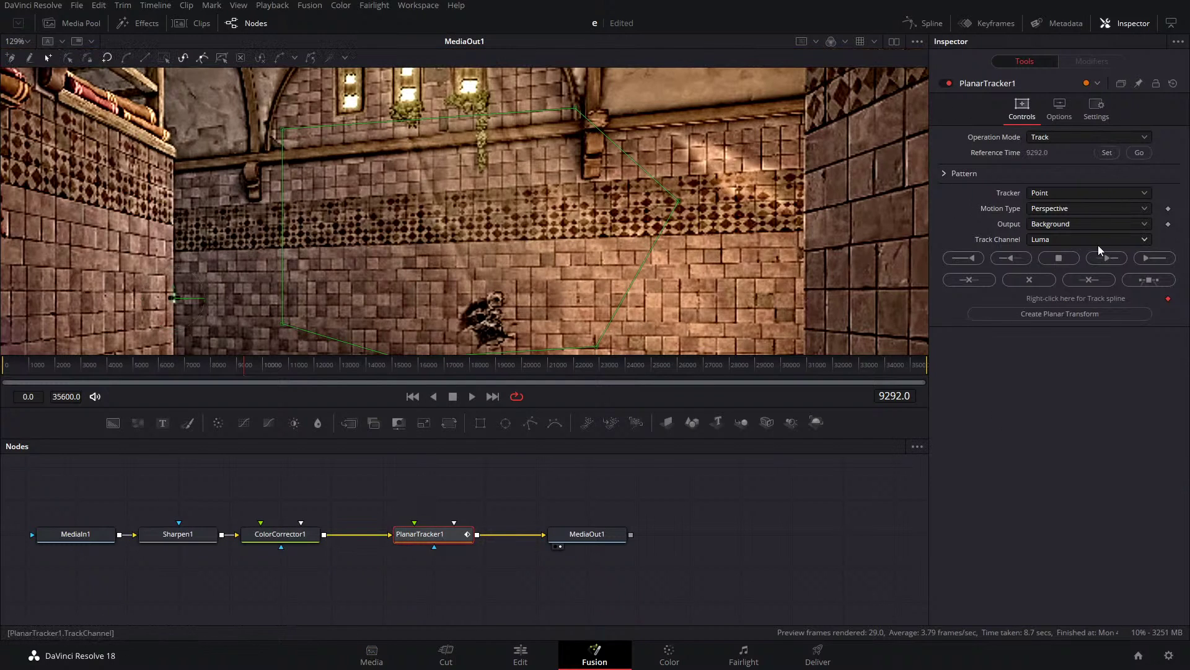
left_click(1154, 259)
left_click(1058, 259)
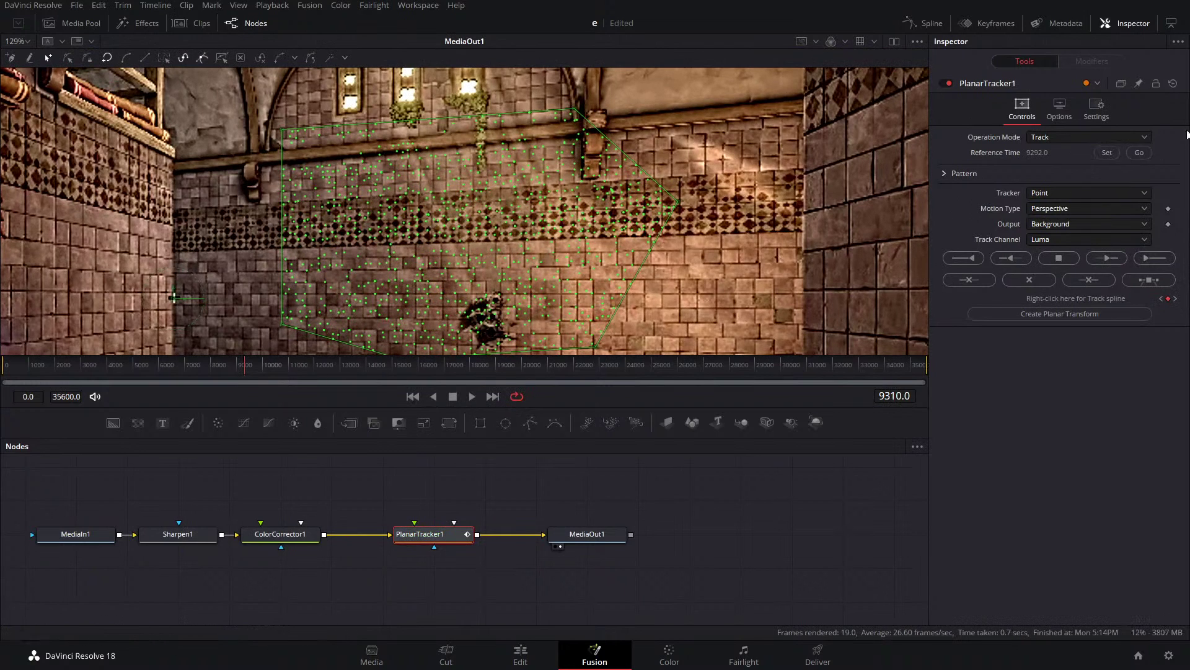
left_click(1140, 153)
Delete the Sharpen and Color Corrector nodes and reset the planar tracker's reference time at frame 9292.
left_click_drag(149, 495, 329, 561)
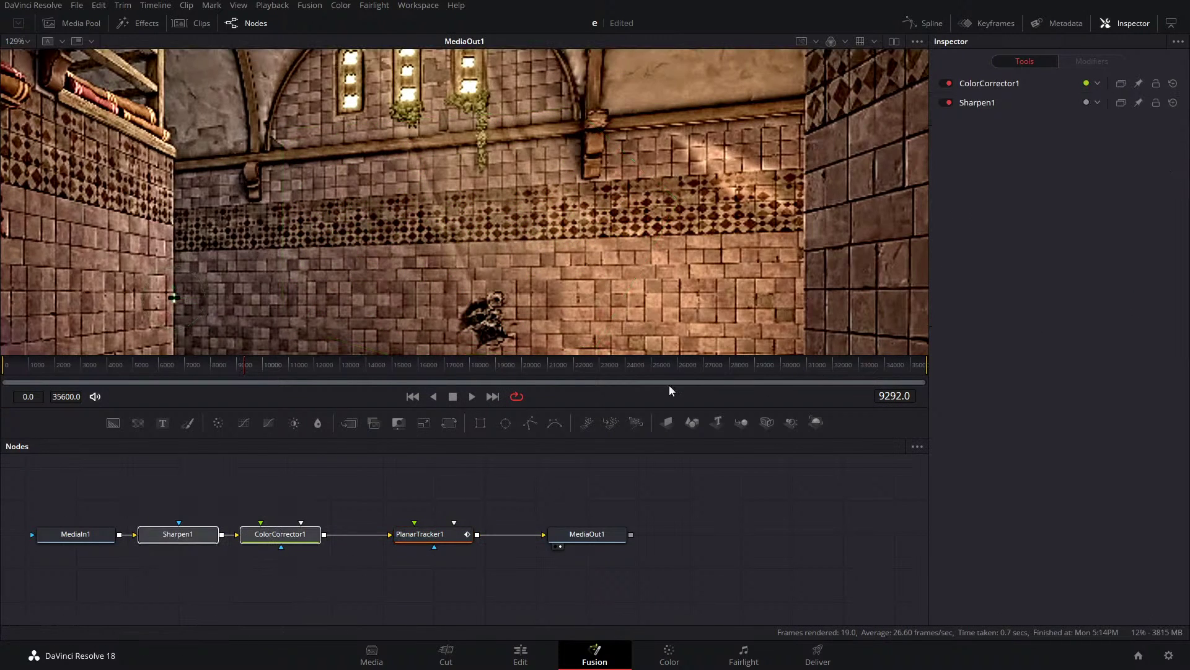
key("Delete")
left_click(428, 534)
left_click(1107, 152)
left_click(725, 351)
Try tracking the unprocessed wall forward to frame 9323 with the Point tracker and return to the reference frame.
left_click(1149, 262)
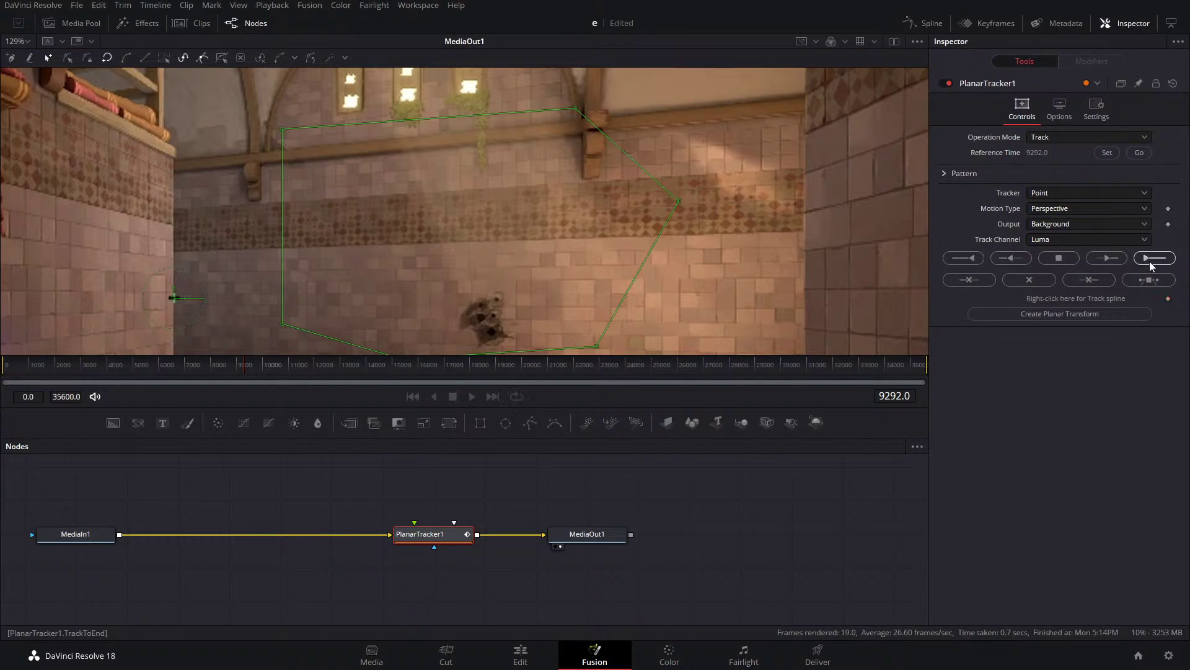
left_click(1059, 258)
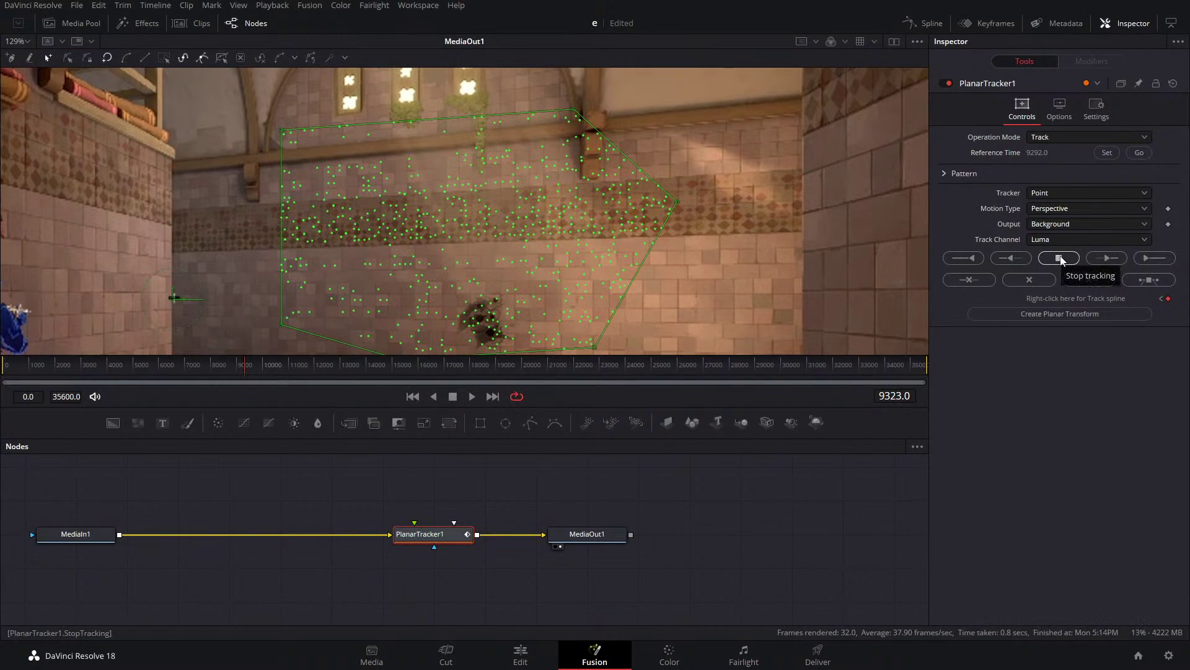
scroll(507, 251, "down", 2)
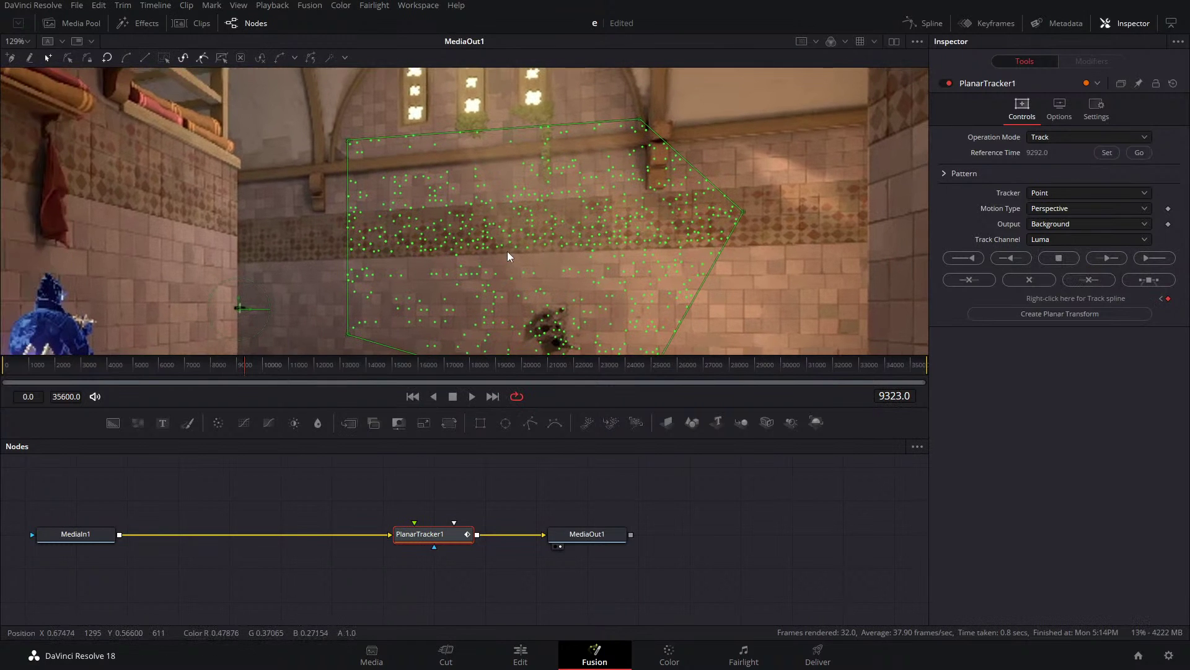
scroll(503, 249, "down", 2)
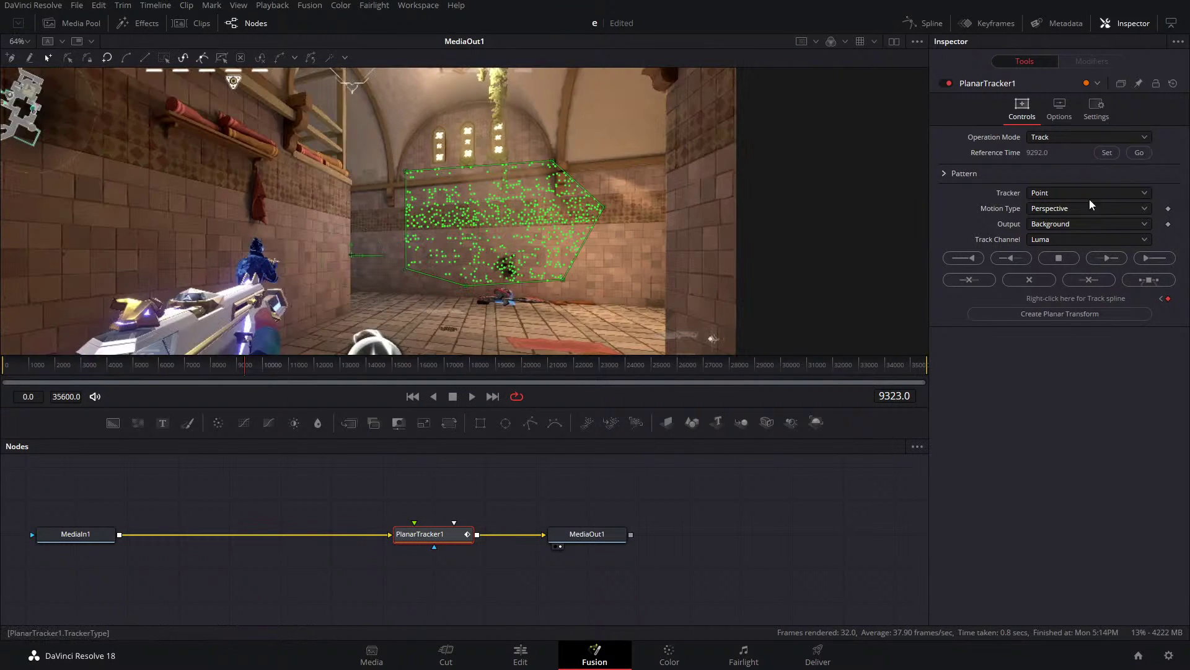
left_click(1138, 153)
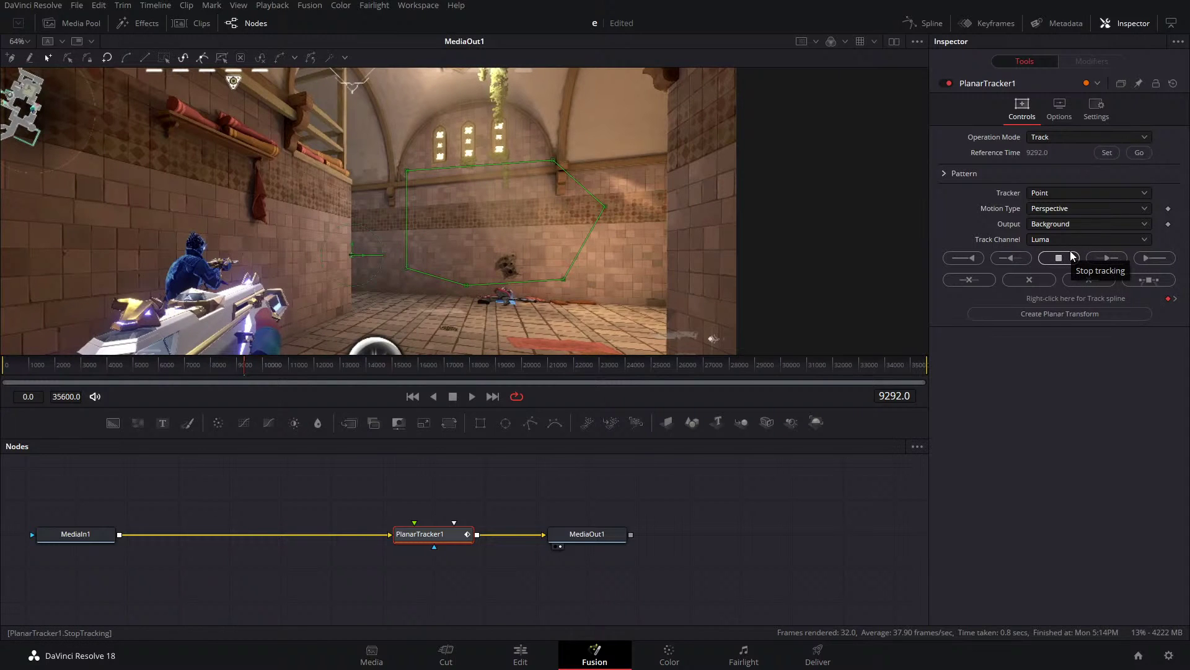
Reset the planar tracker's reference time at frame 9292 and set its tracker type to Hybrid Point/Area.
left_click(1107, 152)
left_click(713, 353)
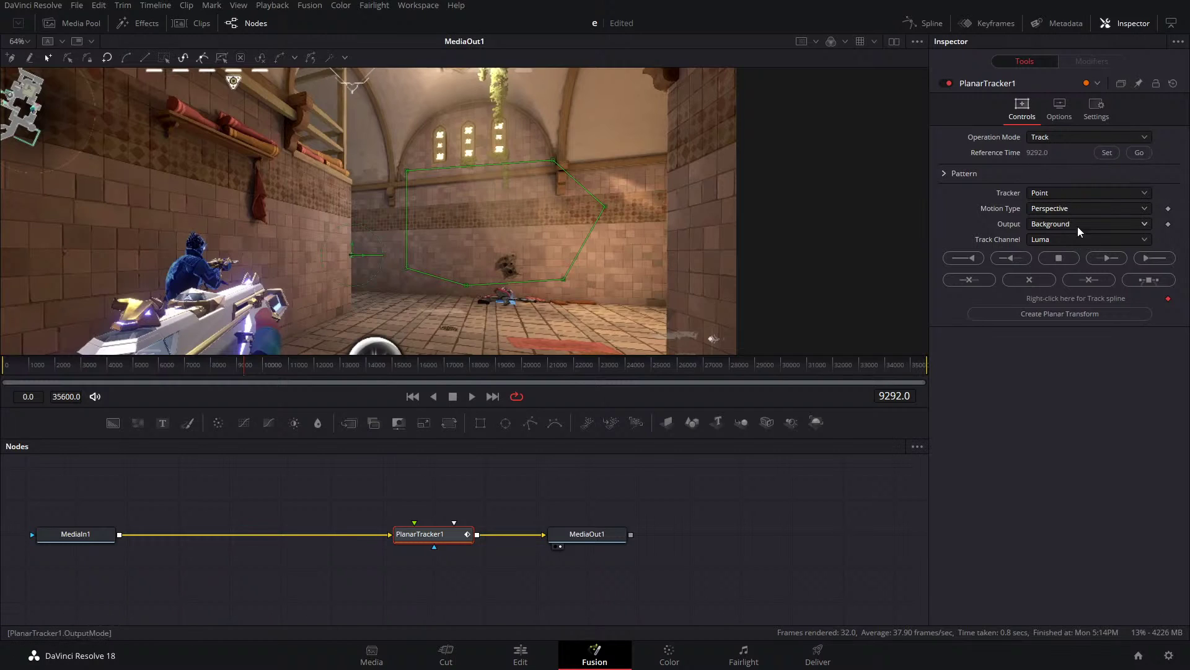
left_click(1068, 193)
left_click(1059, 226)
left_click(1060, 104)
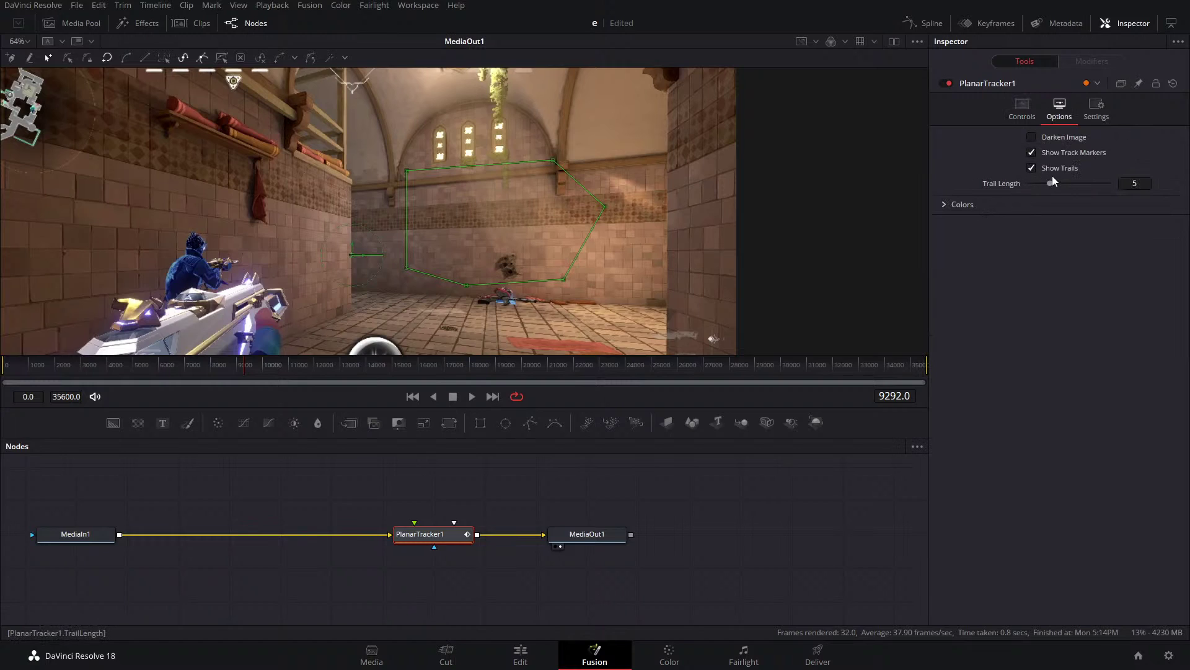
left_click_drag(1048, 185, 1023, 184)
left_click(1021, 107)
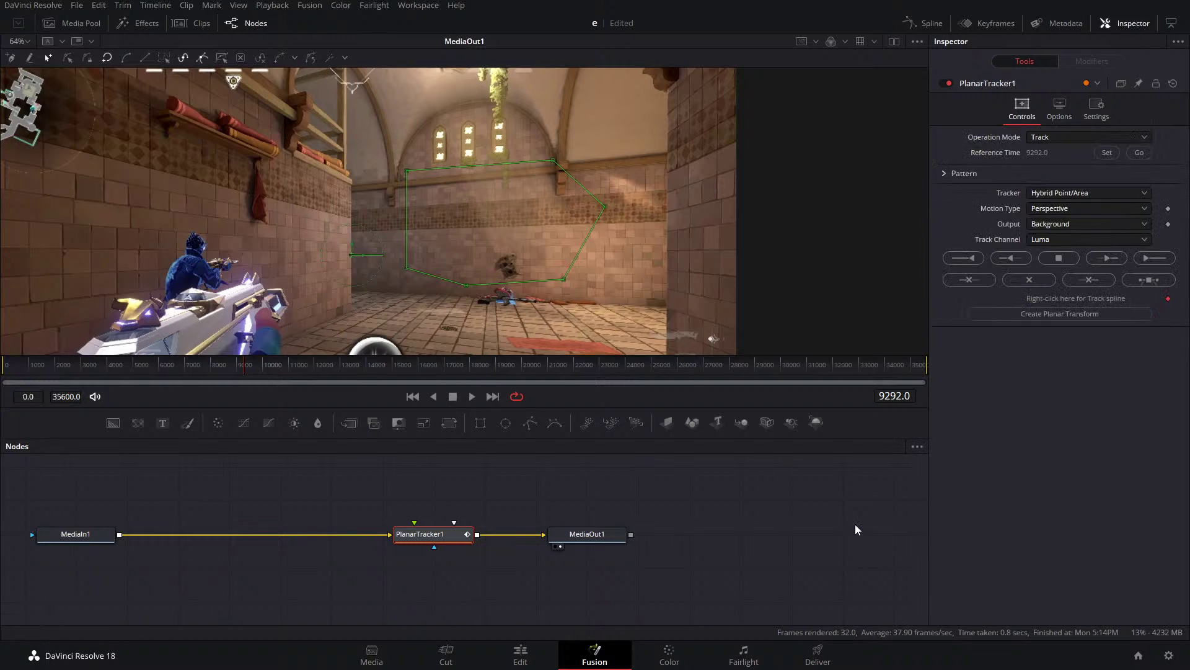
left_click(1059, 109)
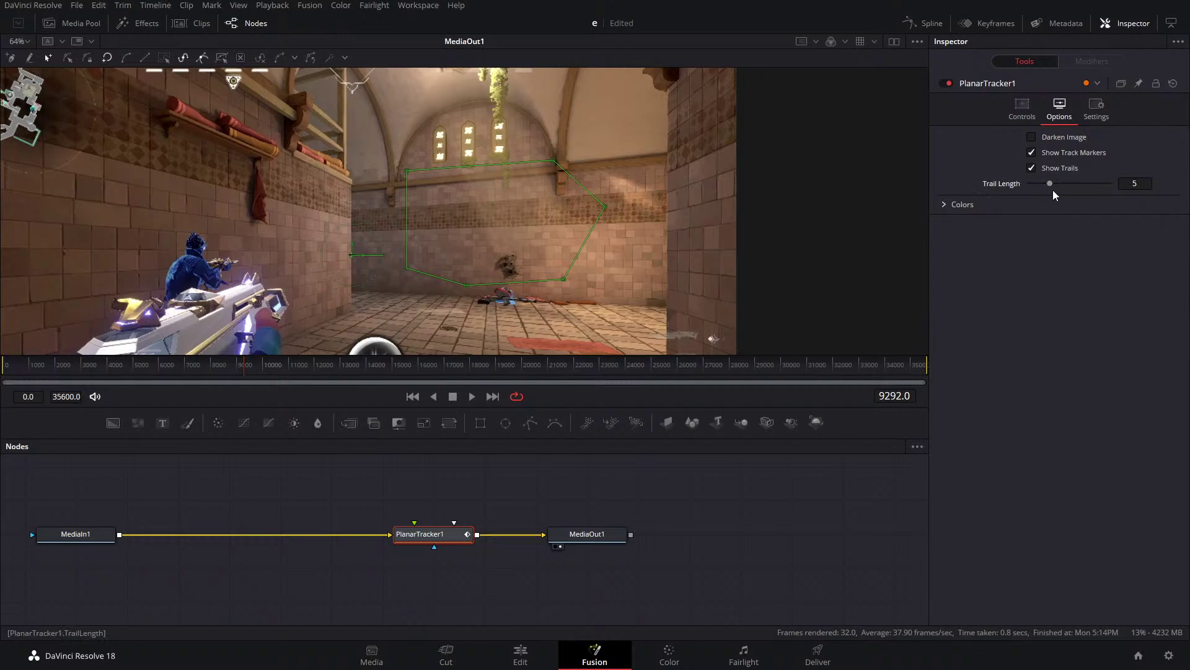
left_click(1033, 106)
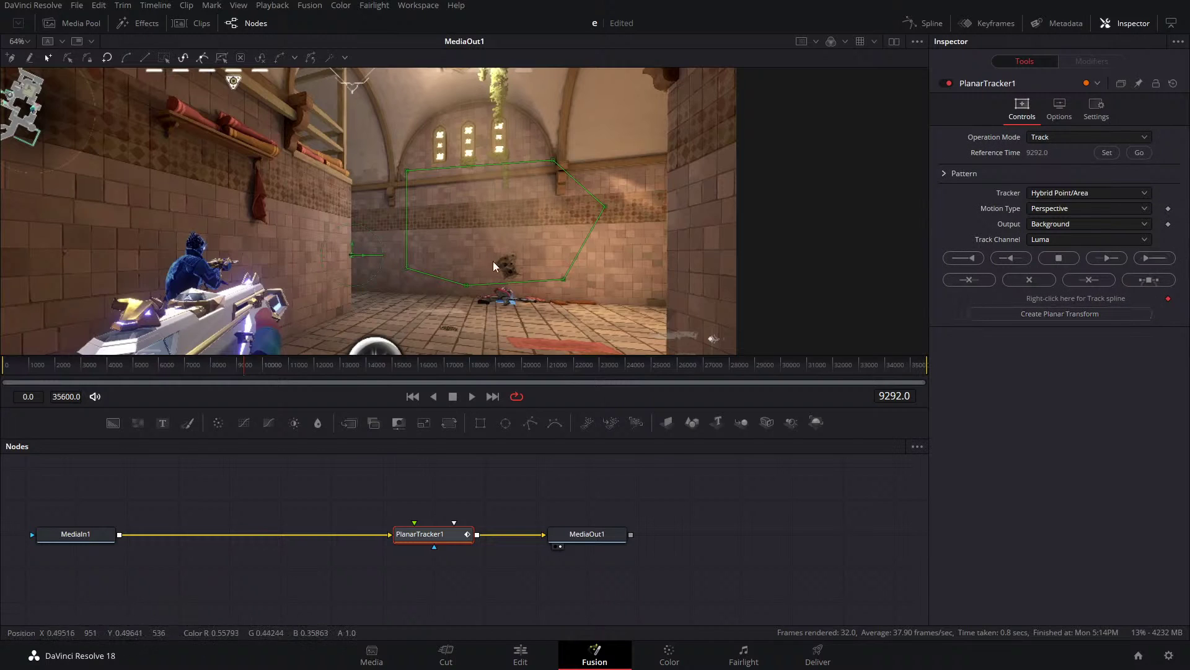
Track the wall forward from frame 9292 to frame 9480 and return to the reference frame after reviewing the clip.
left_click(1145, 261)
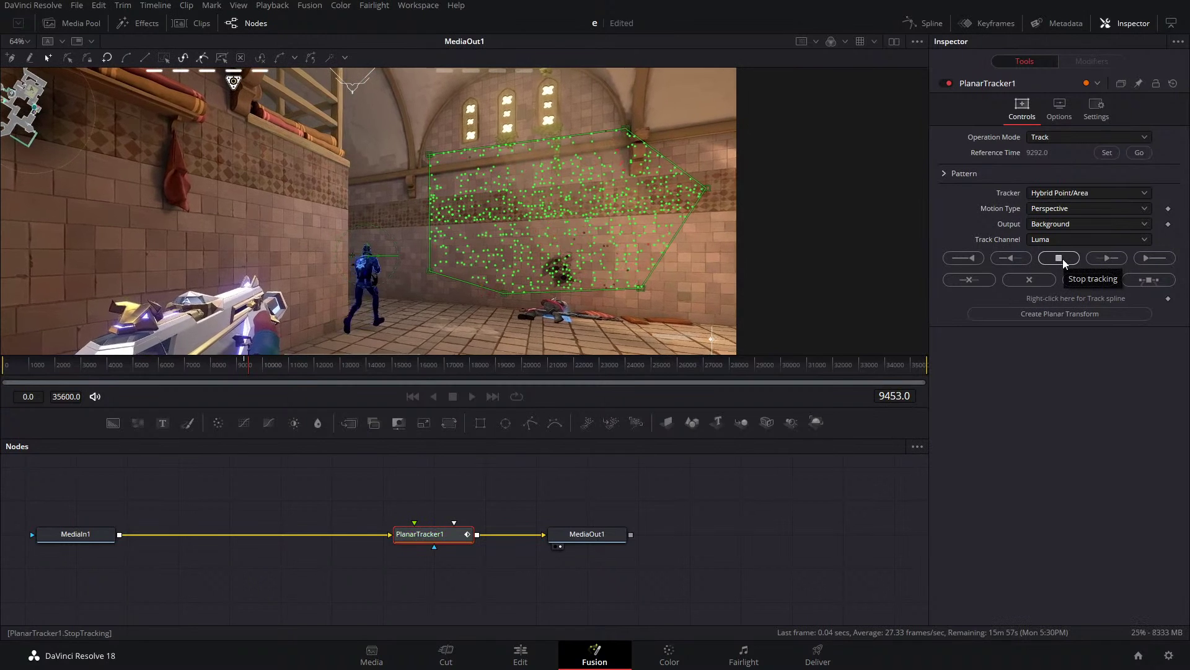
left_click(1062, 258)
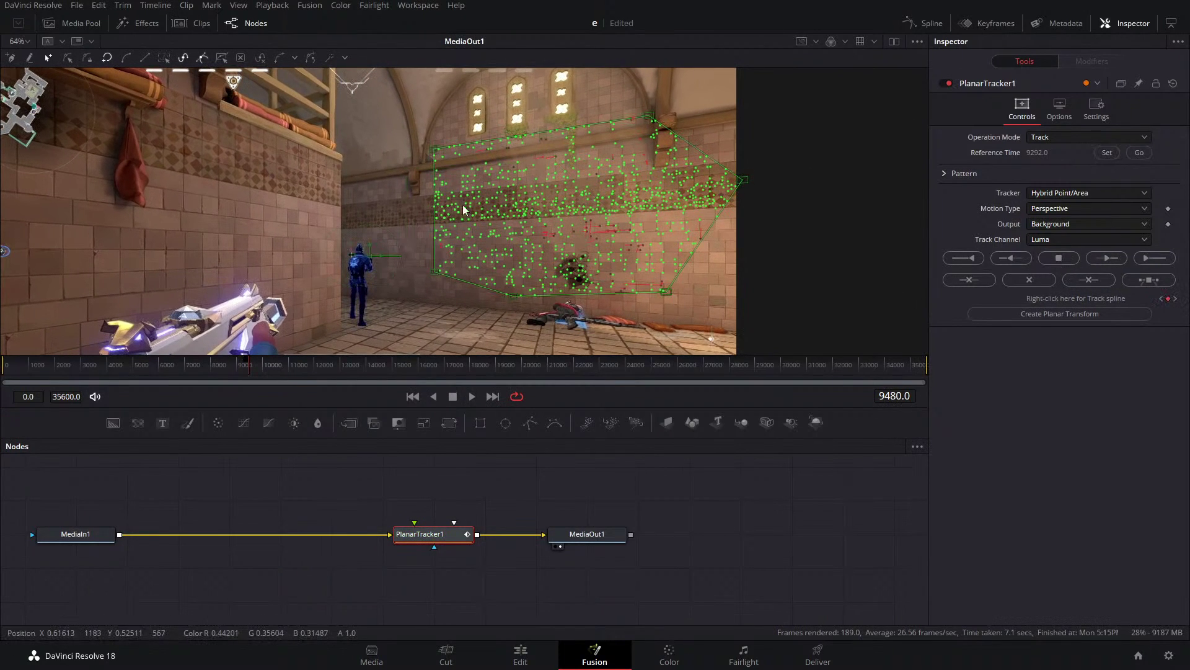
scroll(433, 179, "down", 4)
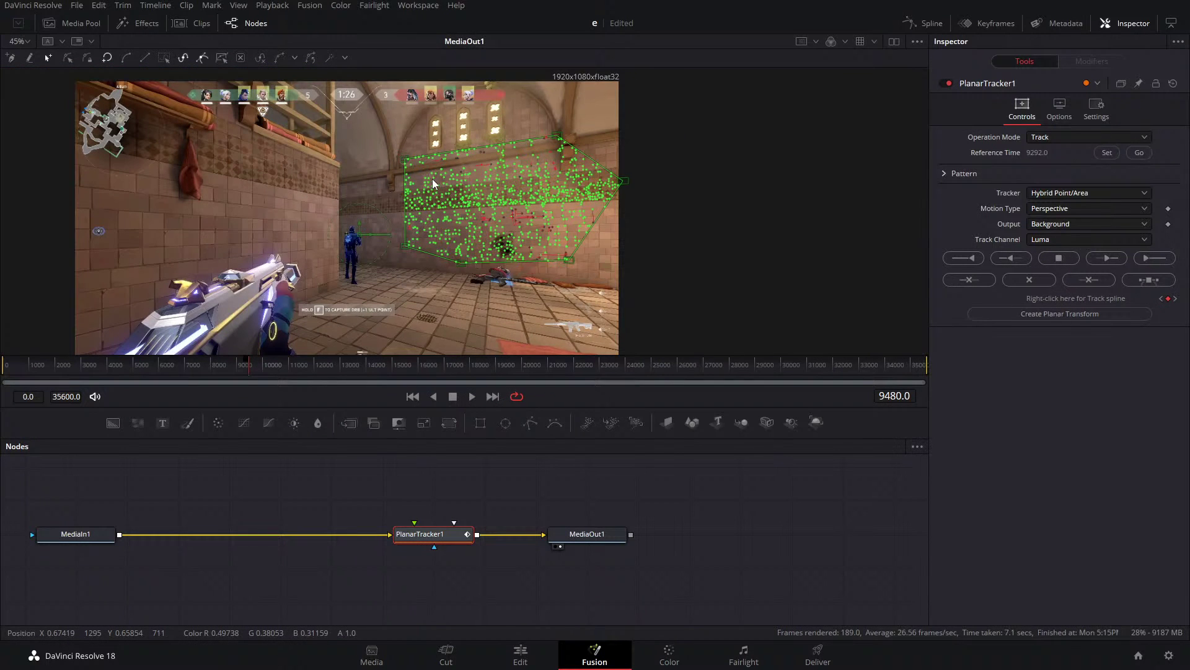
key("space")
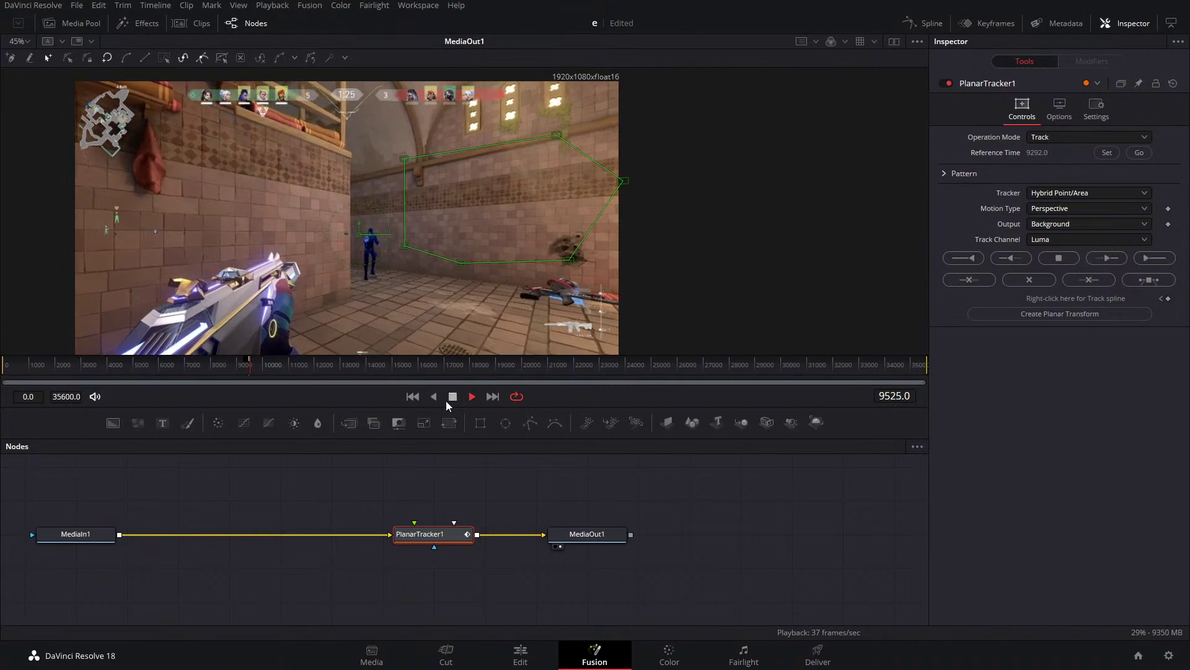
left_click(454, 395)
left_click(255, 363)
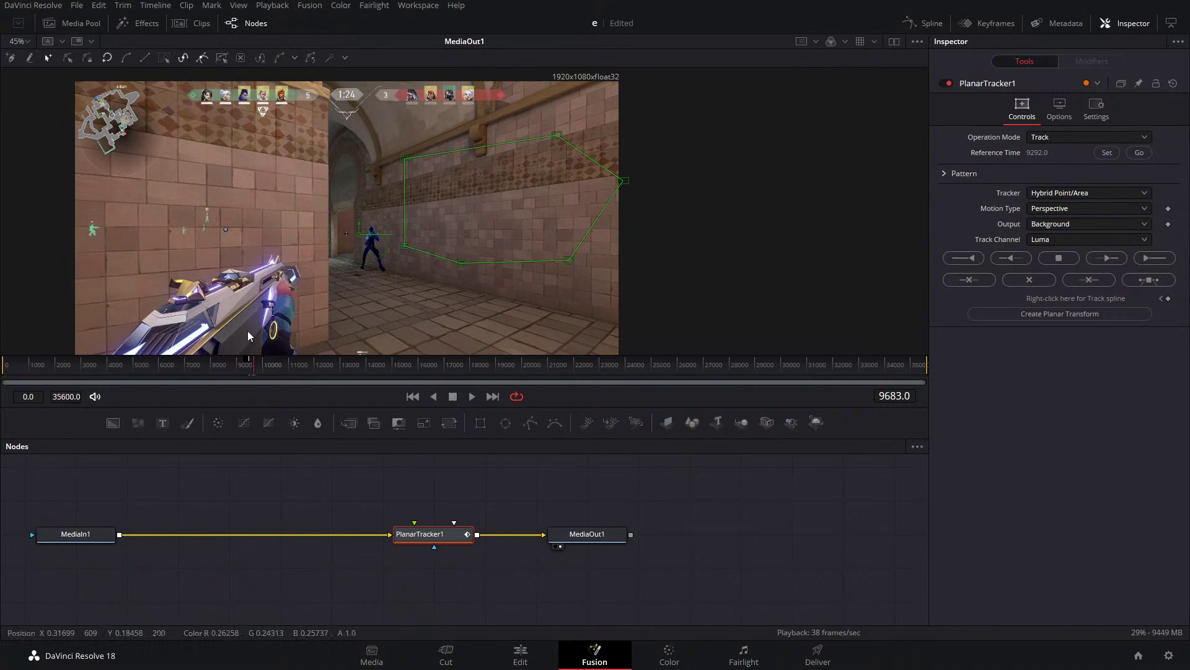
left_click(1138, 153)
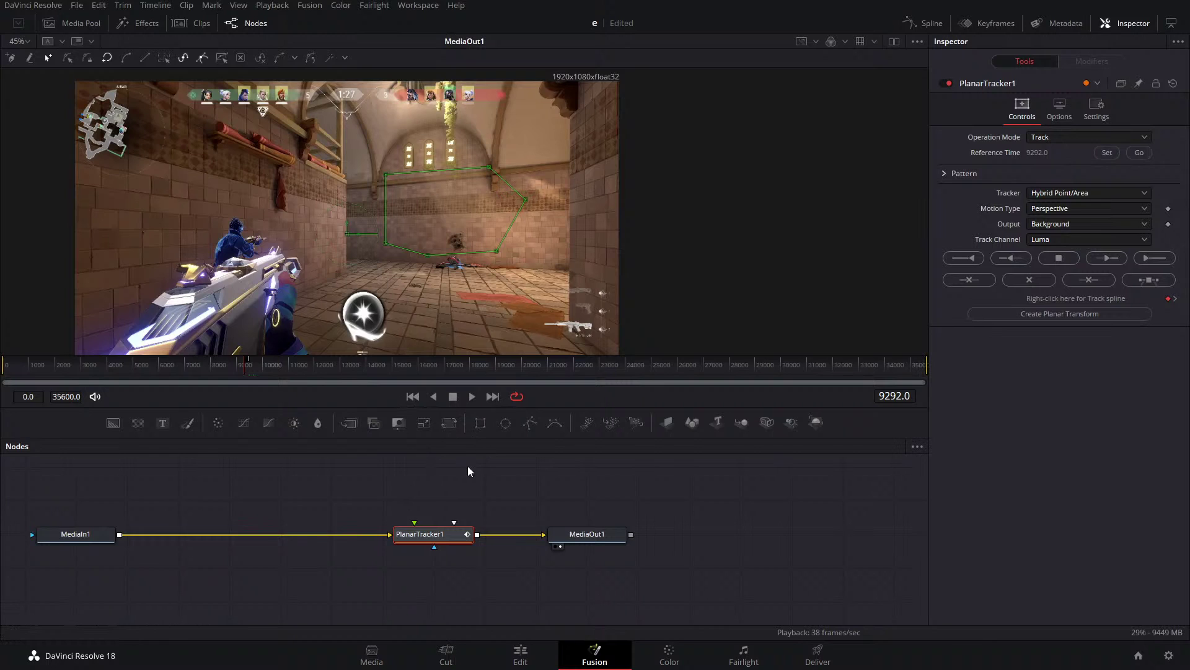
Create a Planar Transform node from the wall's tracking data and place it above PlanarTracker1.
mouse_move(410, 538)
left_mouse_down()
mouse_move(436, 512)
mouse_move(423, 537)
left_mouse_up()
left_click(1073, 314)
left_click_drag(92, 499, 448, 499)
Try the planar tracker's Corner Pin operation mode and switch it back to Track.
left_click(447, 538)
left_click(1057, 136)
left_click(1055, 180)
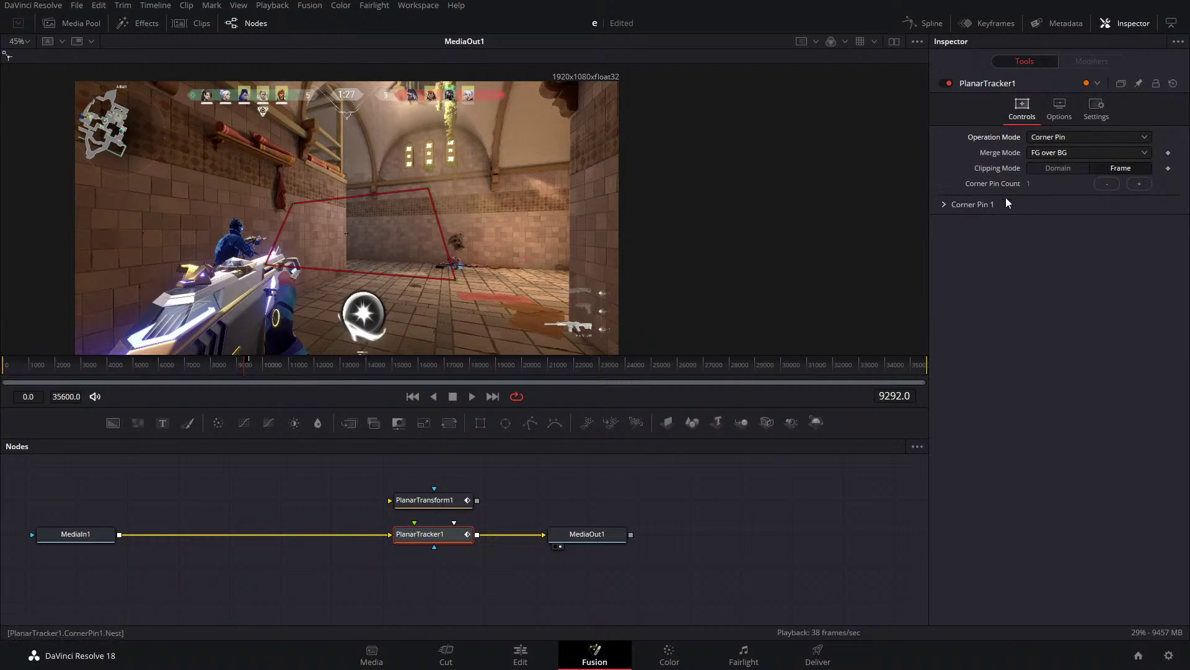
left_click(1074, 140)
left_click(1060, 152)
left_click(1058, 137)
left_click(1058, 138)
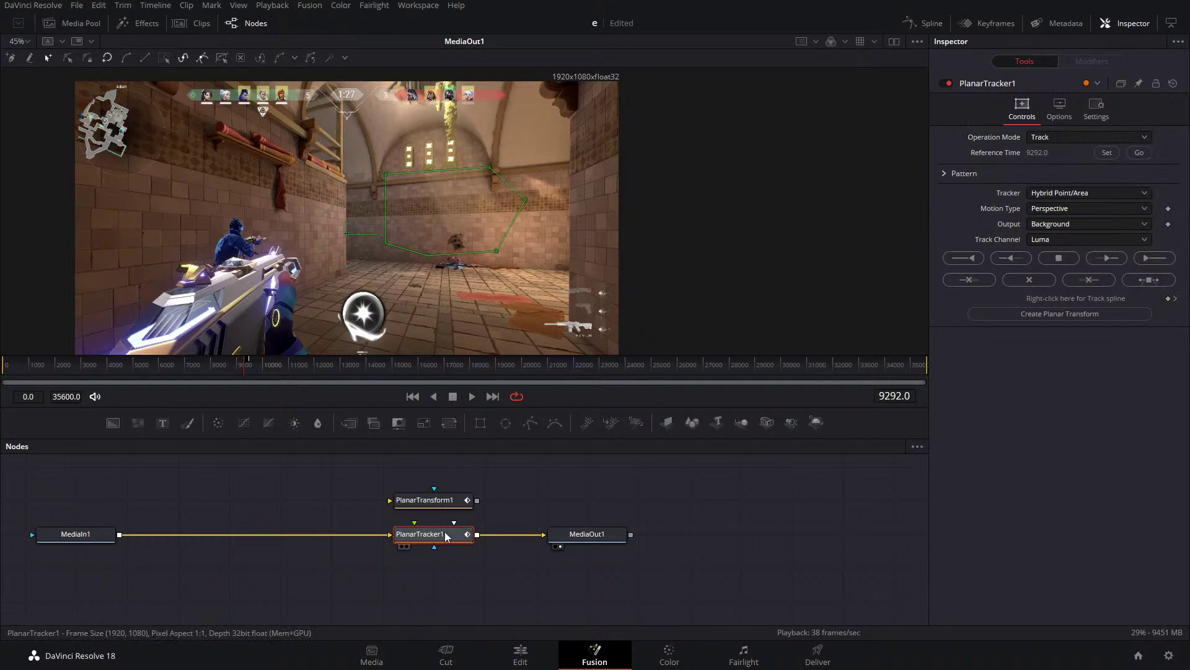
Delete the PlanarTracker1 node and merge PlanarTransform1 over MediaIn1, discarding the spare unconnected Merge node.
key("Delete")
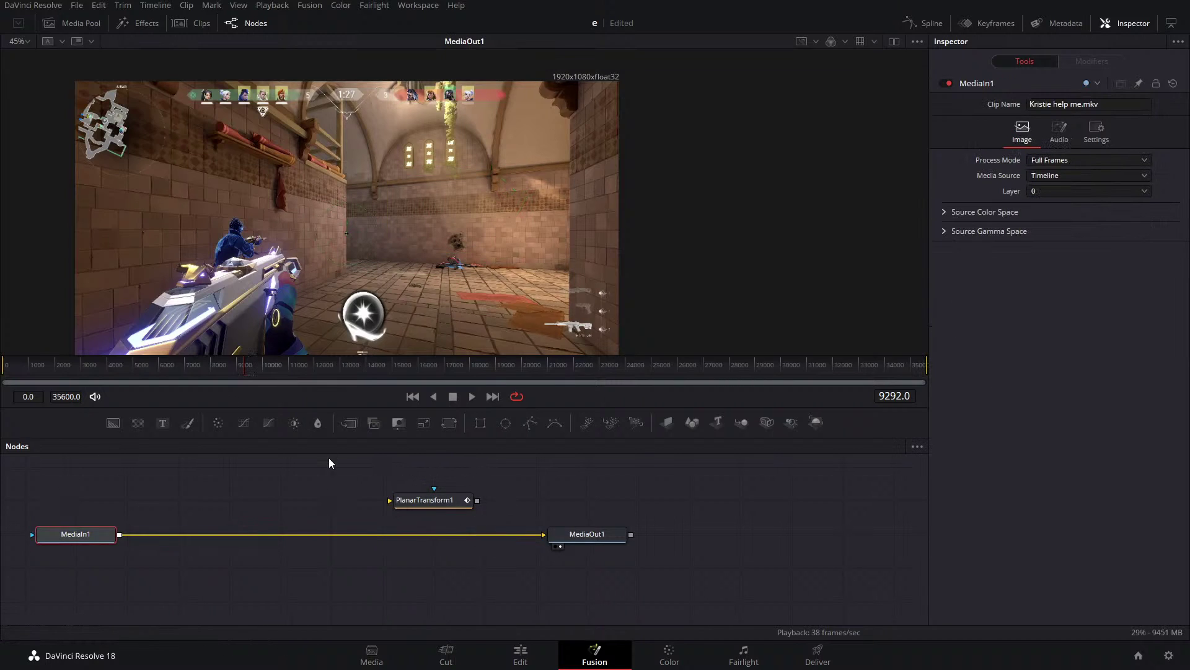
left_click(429, 493)
left_click_drag(345, 423, 381, 531)
left_click_drag(478, 500, 122, 539)
left_click(401, 569)
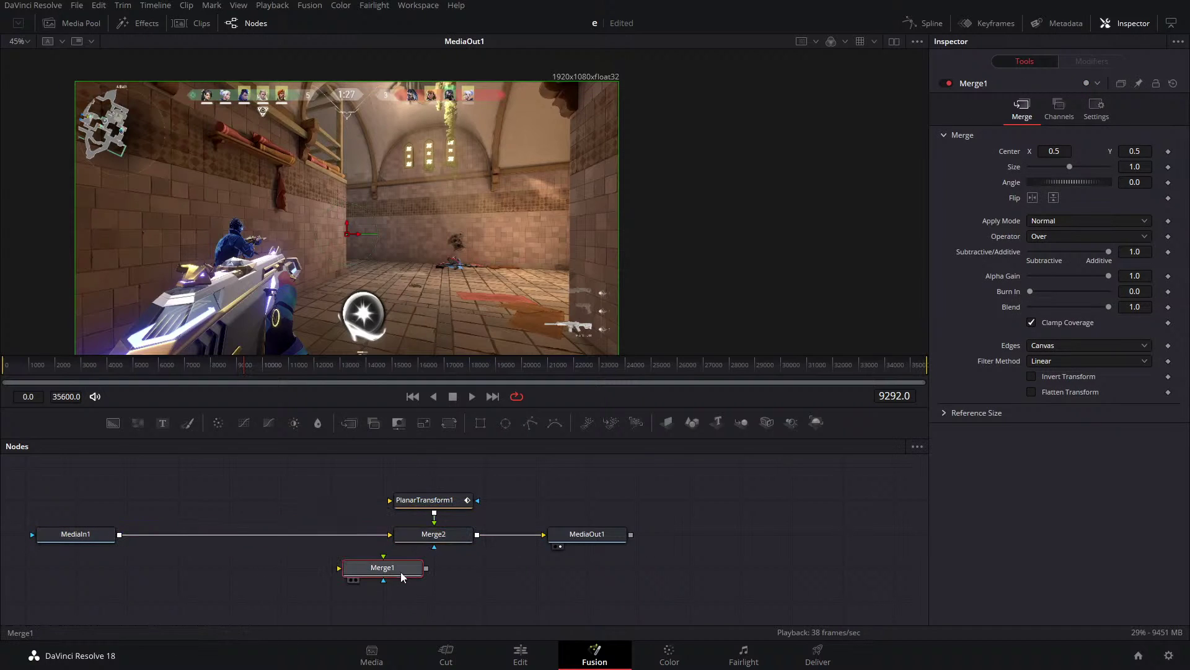
key("Delete")
left_click(444, 537)
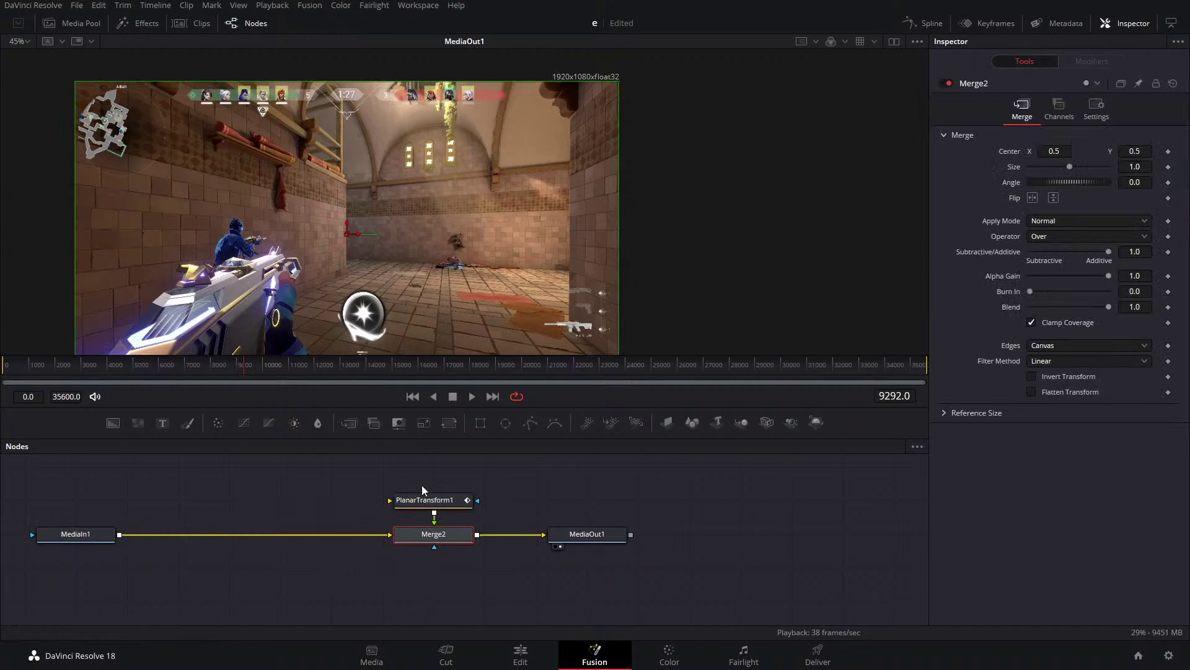
Feed a Text+ node into PlanarTransform1 and insert a Corner Positioner node between them.
left_click_drag(169, 421, 427, 548)
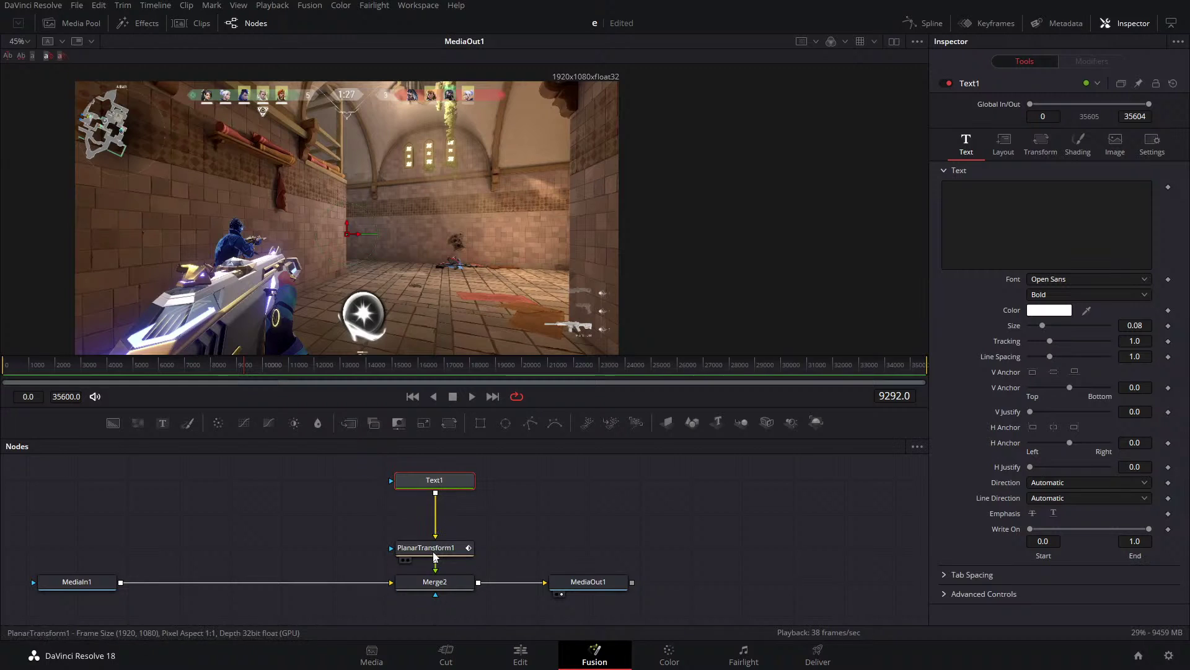
key("shift+space")
type("Sharpen")
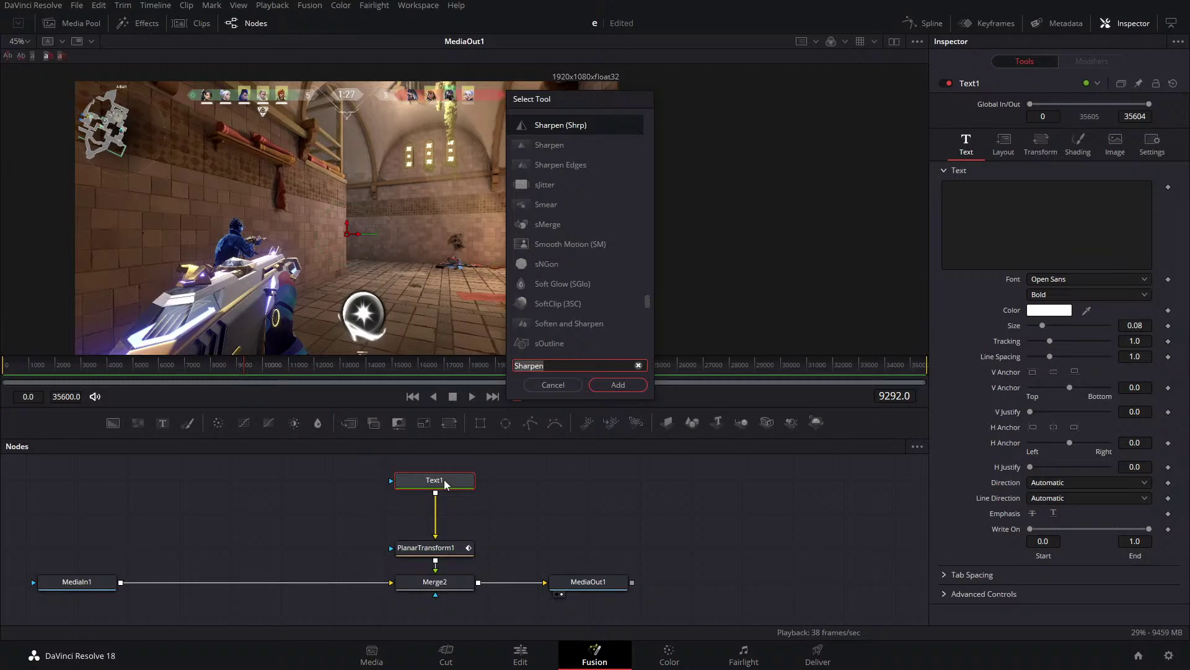
key("ctrl+a")
type("COR")
key("Return")
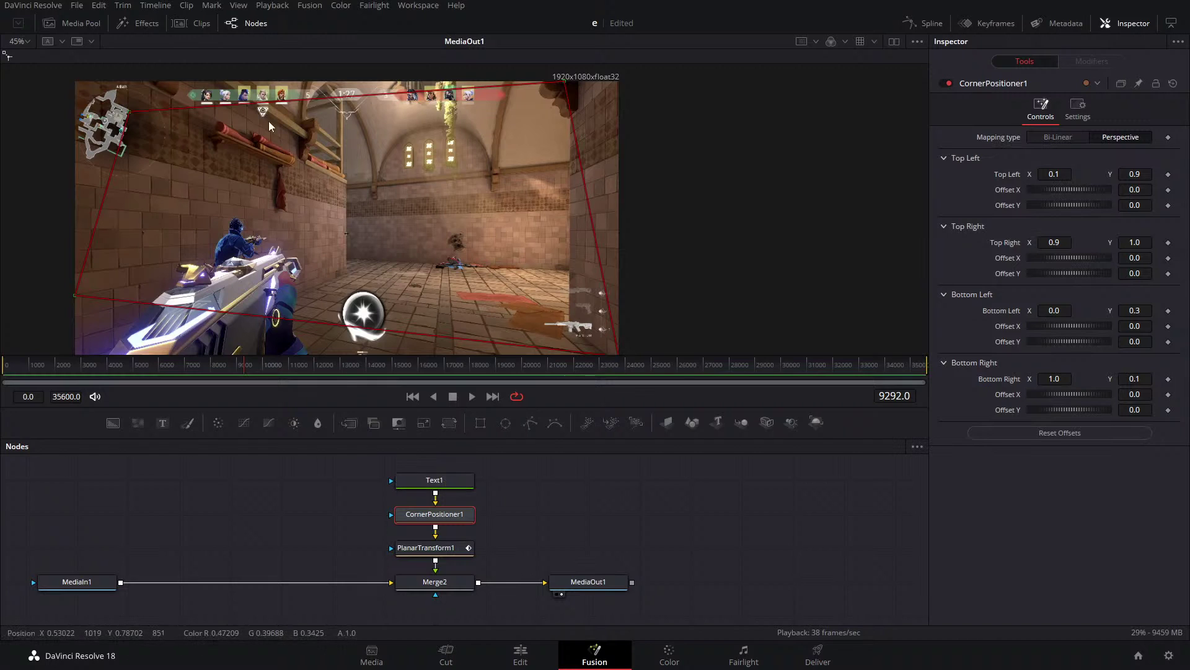
Fit the Corner Positioner to the far wall: top corners about (0.55, 0.66) and (0.78, 0.70), bottom corners about (0.54, 0.41) and (0.80, 0.40).
left_click_drag(372, 203, 374, 186)
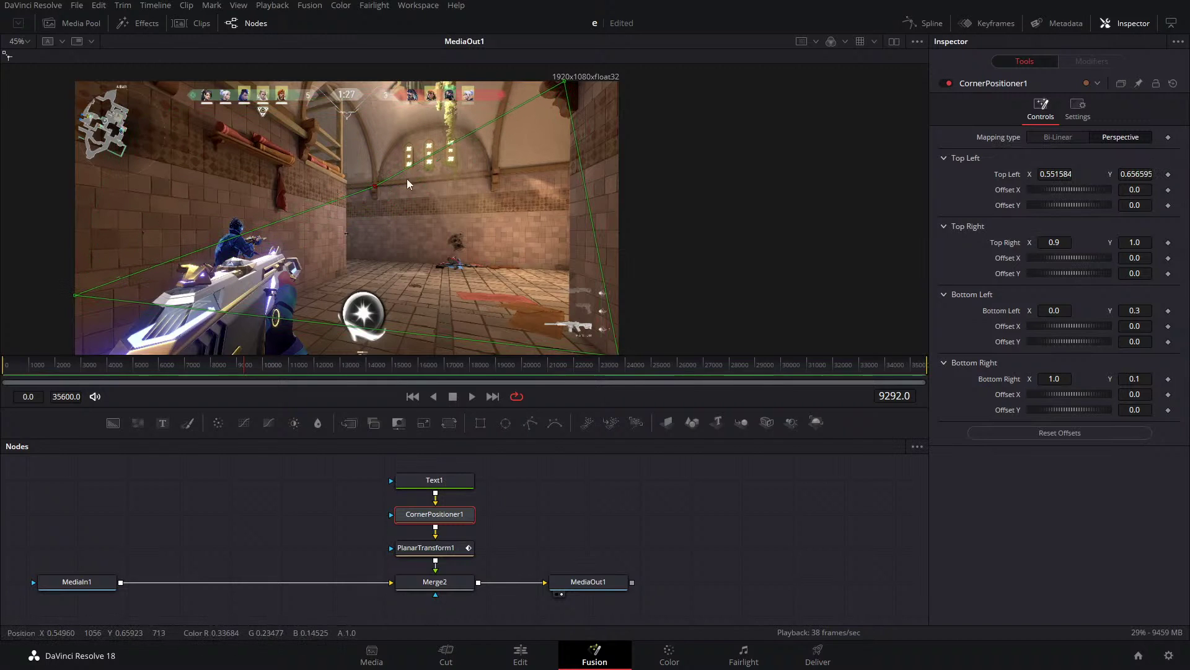
left_click_drag(564, 82, 500, 175)
scroll(558, 235, "down", 2)
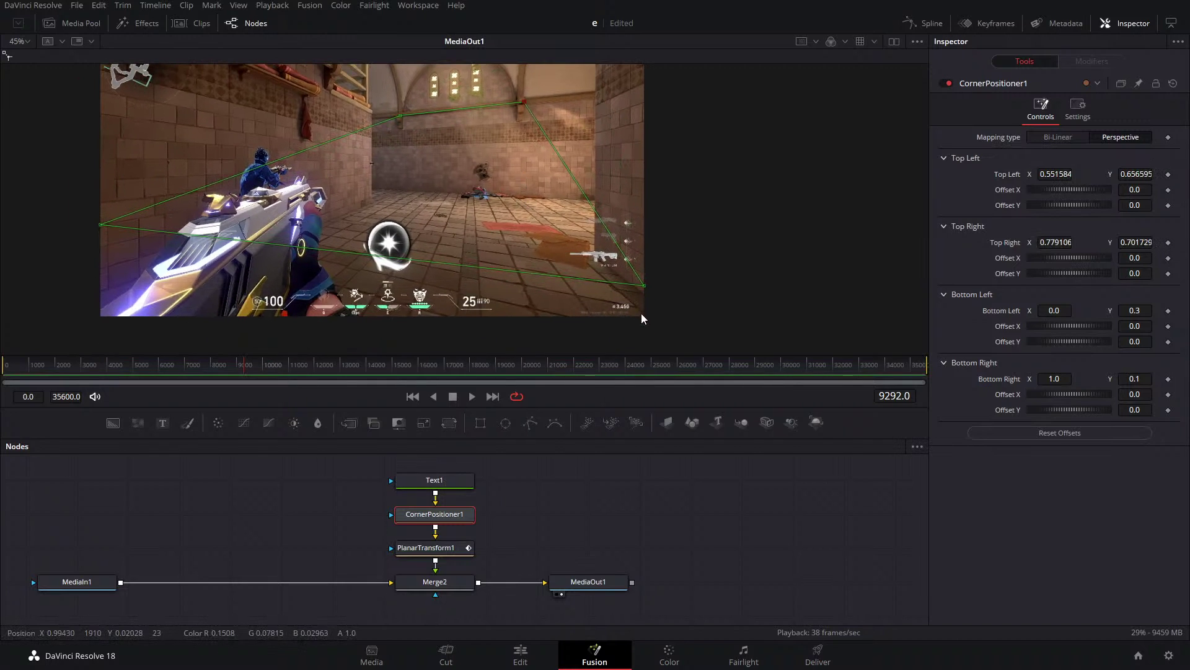
left_click_drag(645, 285, 538, 197)
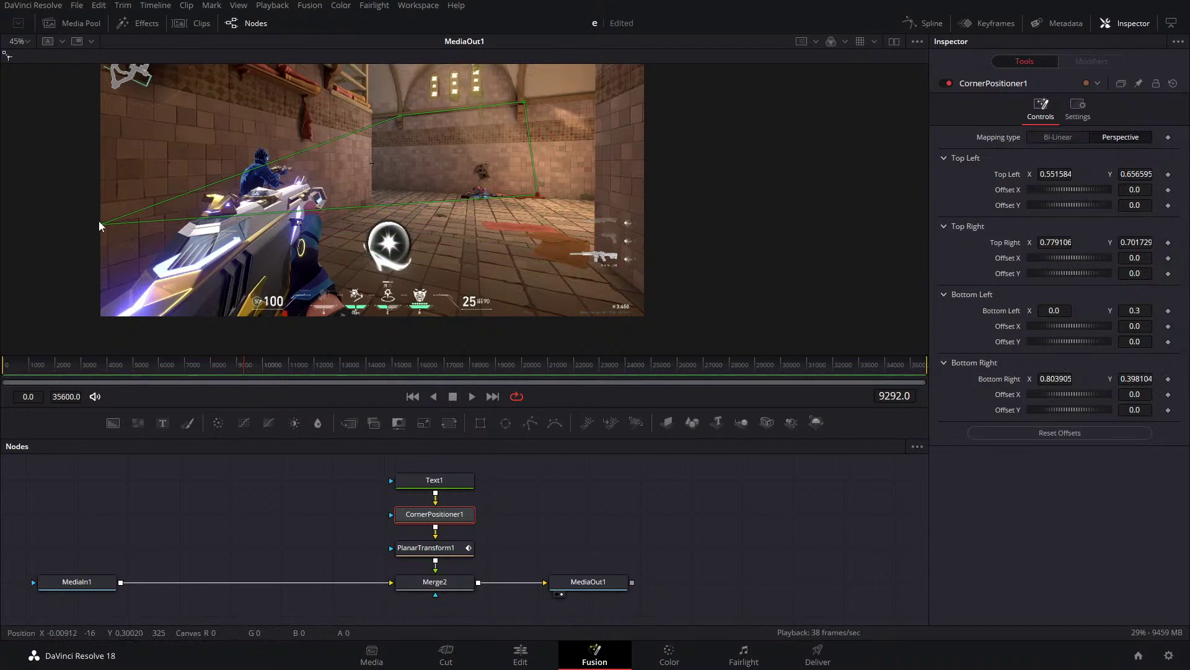
left_click_drag(99, 227, 395, 190)
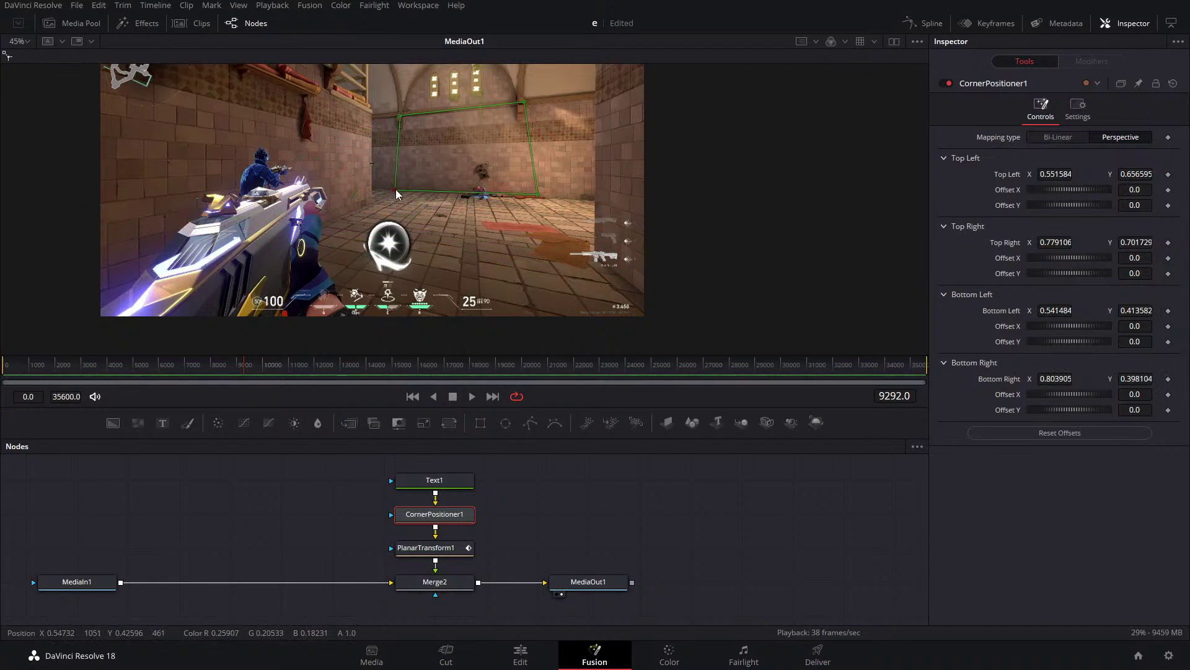
scroll(438, 176, "up", 1)
scroll(438, 177, "up", 6)
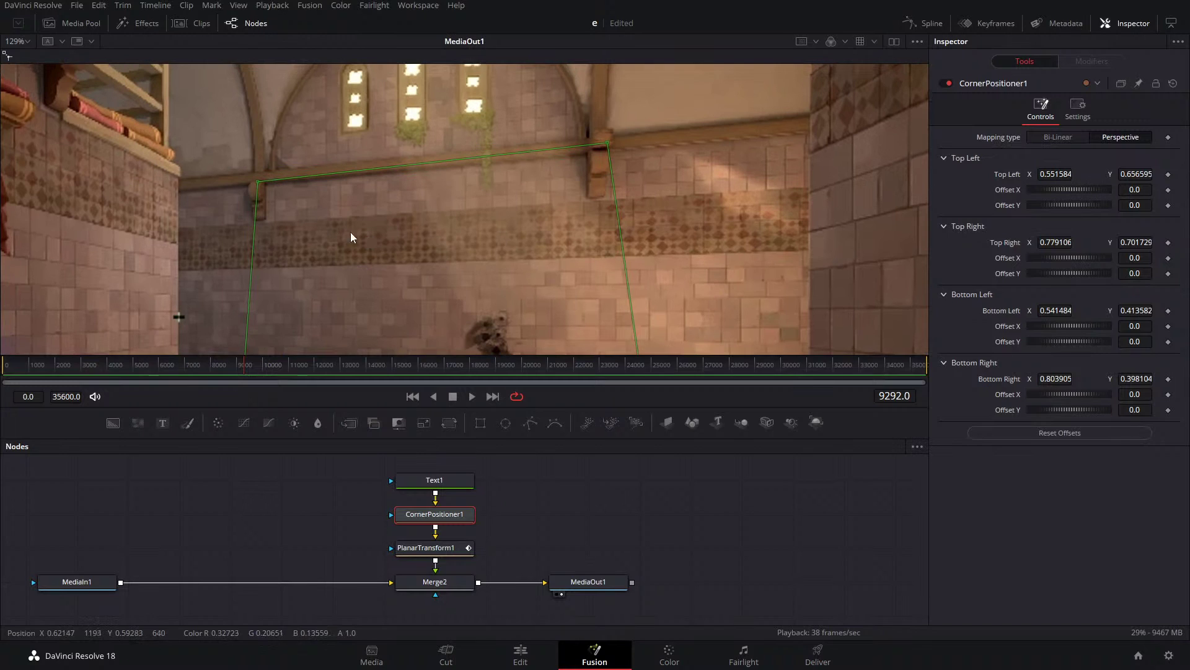
Refit the Corner Positioner to the wall: top corners about (0.56, 0.65) and (0.77, 0.69), bottom corners about (0.55, 0.41) and (0.76, 0.39).
left_click_drag(260, 186, 270, 187)
left_click_drag(609, 149, 589, 161)
scroll(587, 161, "down", 2)
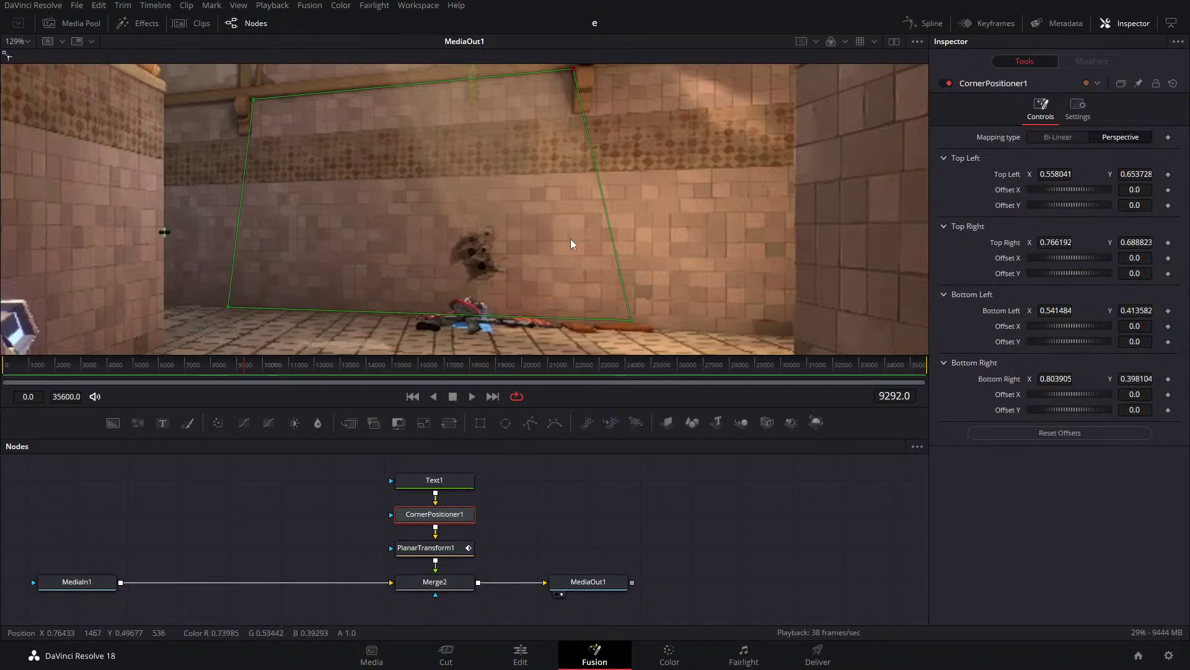
left_click_drag(634, 325, 571, 329)
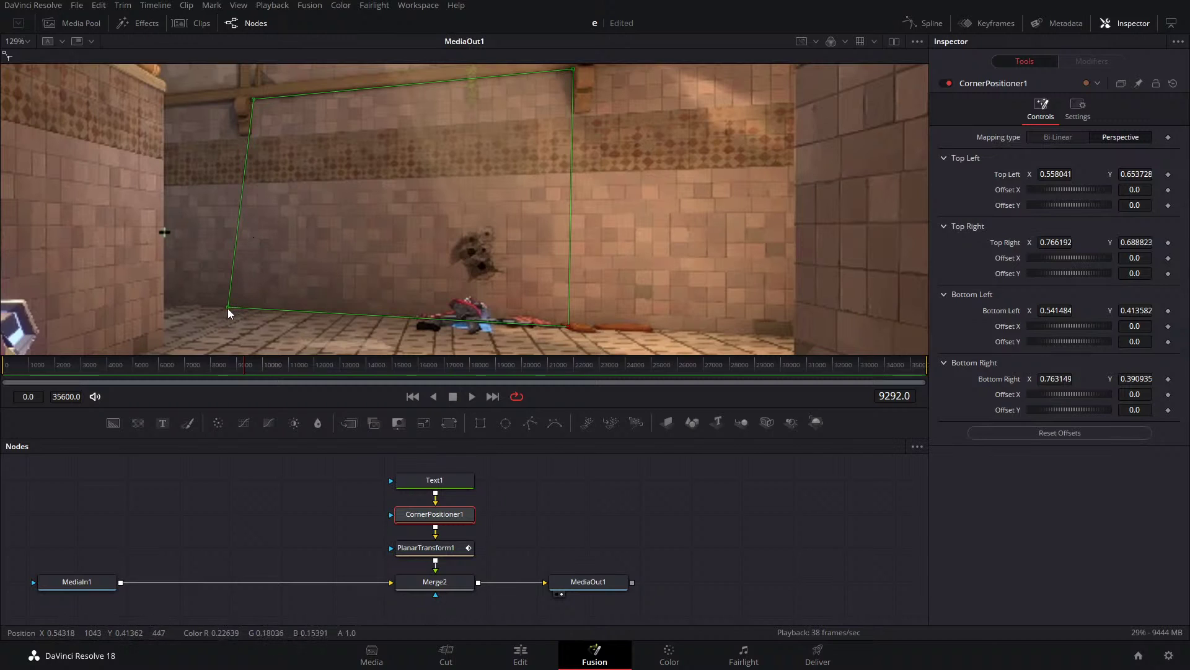
left_click_drag(227, 307, 245, 309)
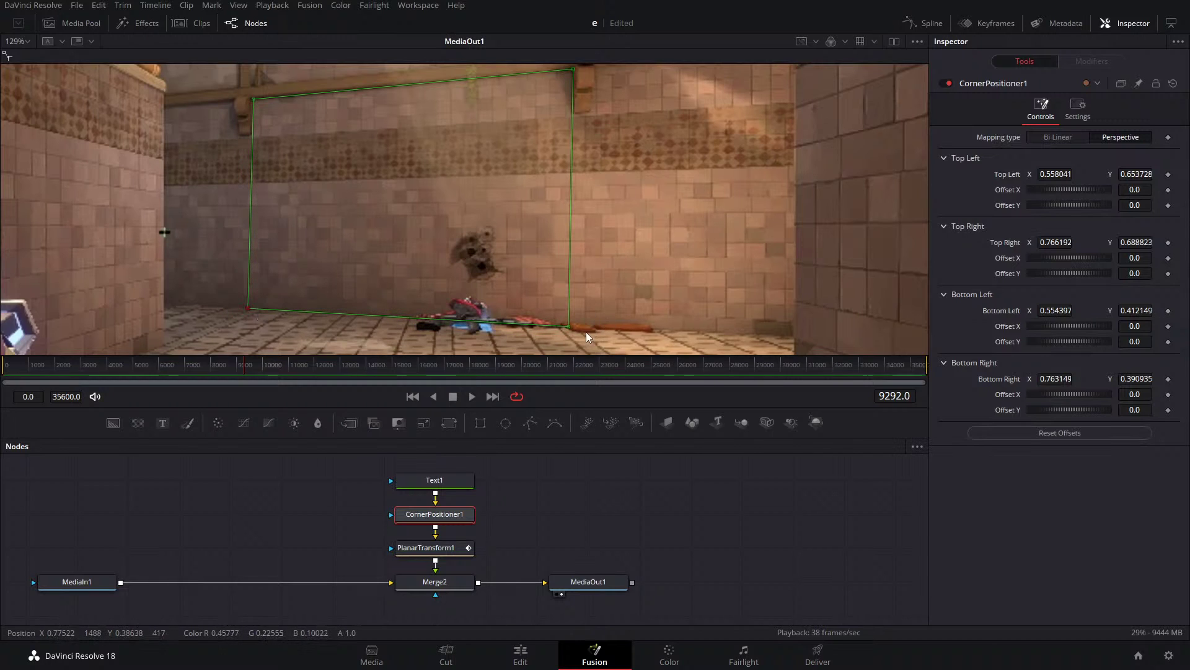
scroll(393, 231, "up", 3)
scroll(401, 223, "down", 3)
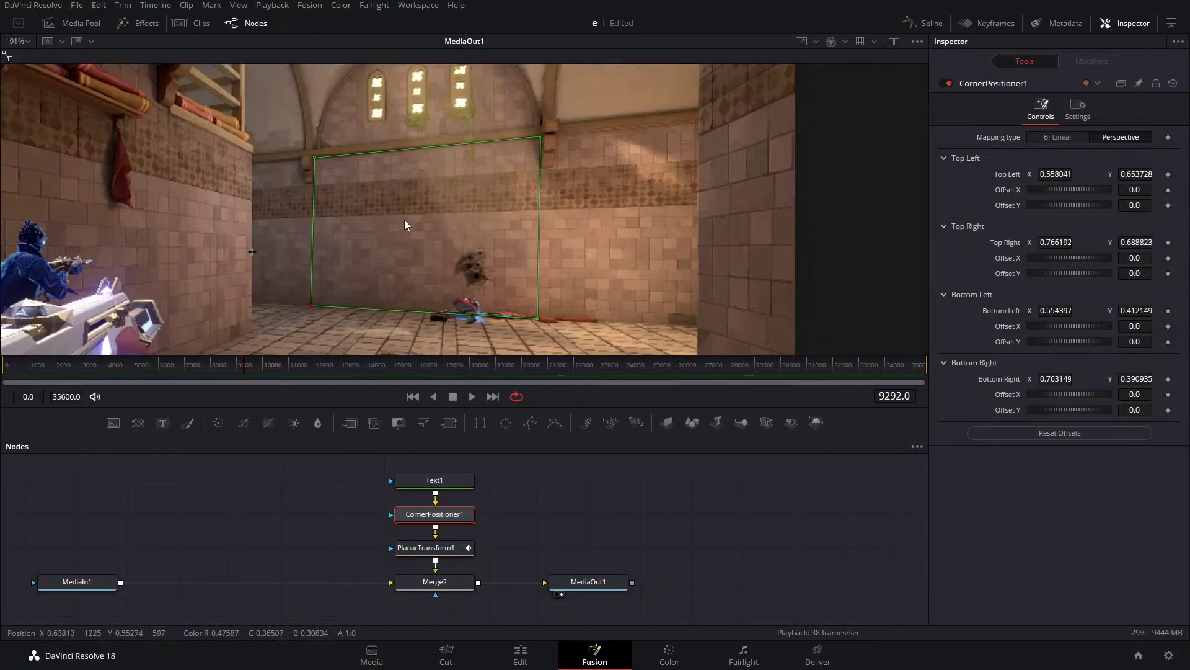
Set Text1's wording to "YORU" and enlarge the text so it fills most of the corner-pinned area.
left_click(434, 480)
left_click(1077, 222)
type("YORU")
left_click_drag(1042, 325, 1102, 329)
left_click(434, 514)
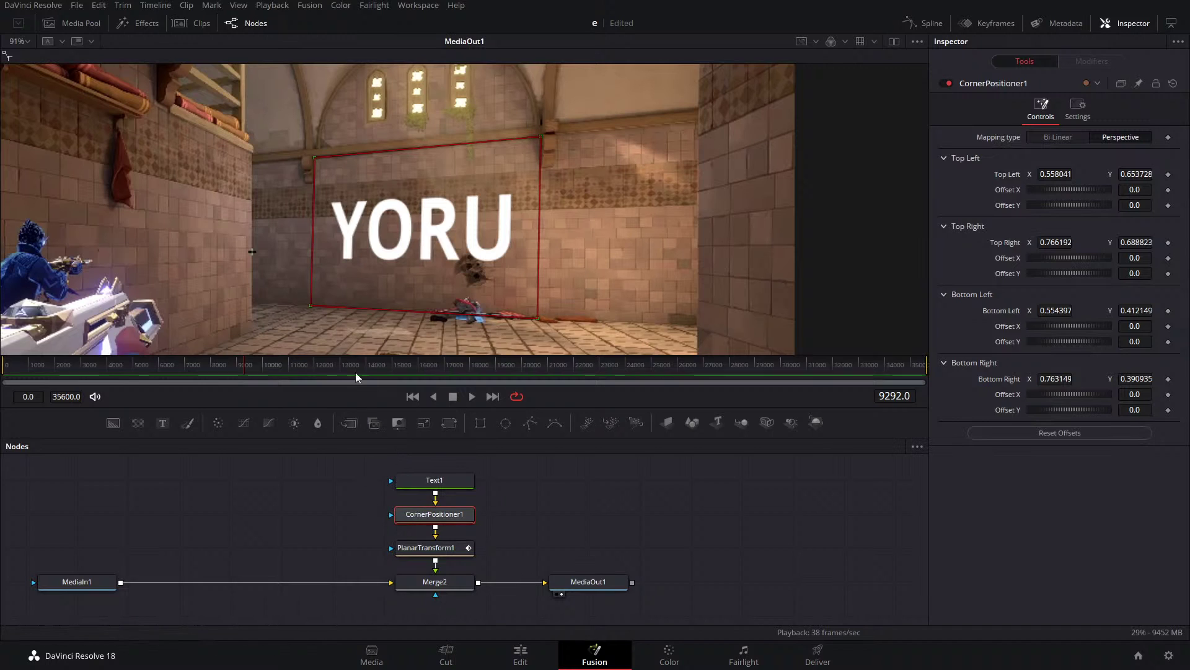
Insert a Transform node between Text1 and CornerPositioner1.
left_click_drag(357, 493, 453, 520)
left_click_drag(449, 423, 435, 550)
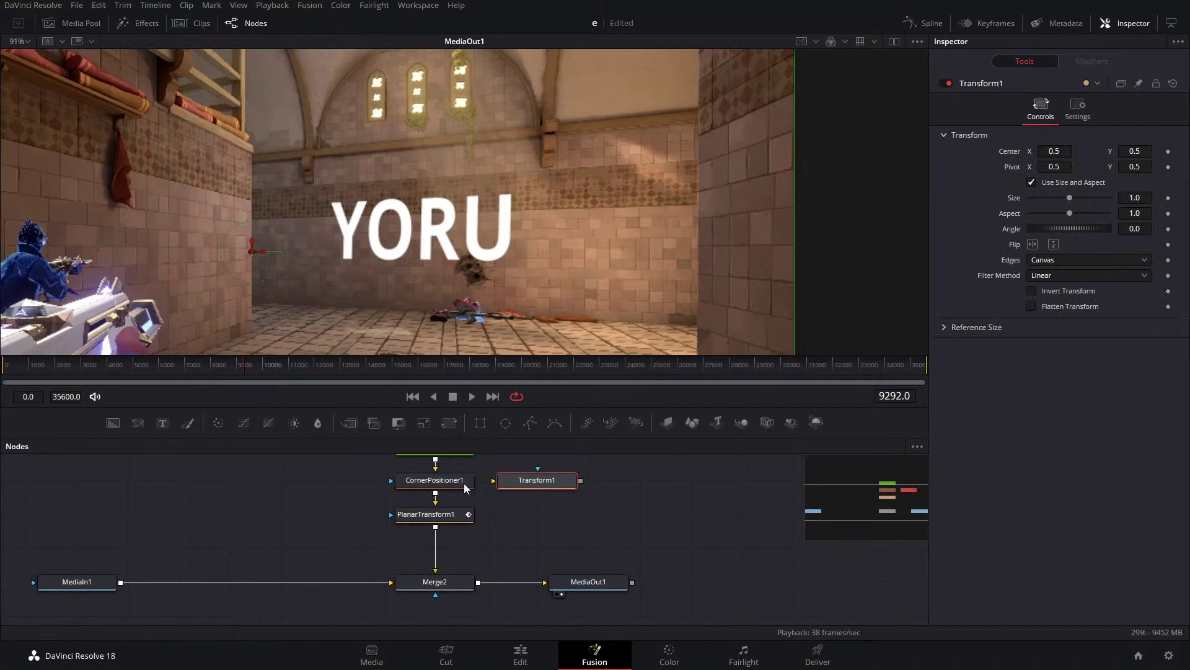
left_click(434, 481, "ctrl")
left_click_drag(434, 480, 434, 514)
left_click(523, 482)
left_click_drag(513, 481, 444, 484)
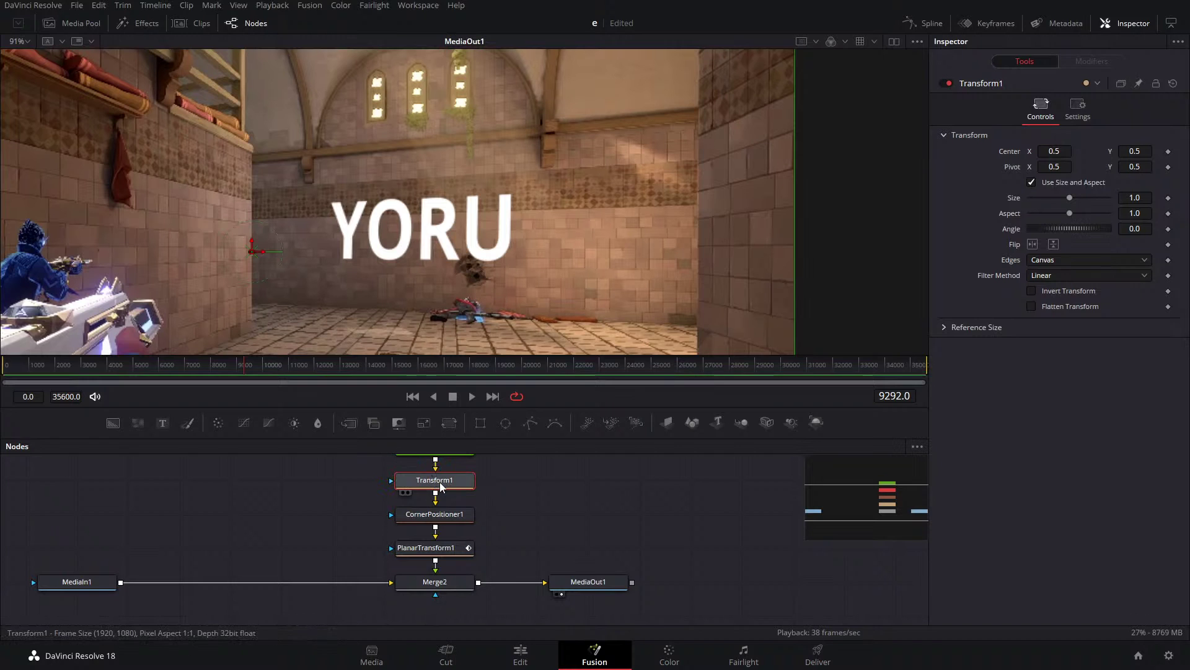
Reposition the YORU text with Transform1, setting Center X to 0.518 and moving the text up the wall.
left_click_drag(408, 251, 252, 251)
left_click_drag(1032, 151, 943, 151)
left_click_drag(250, 251, 252, 251)
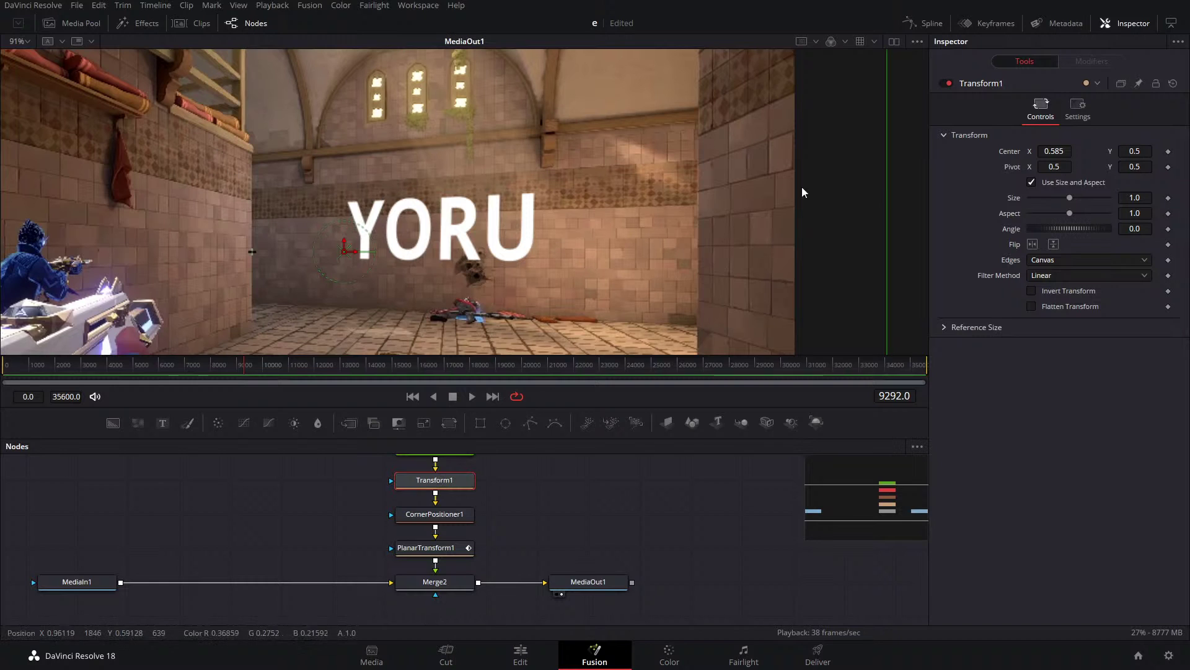
left_click_drag(458, 570, 496, 587)
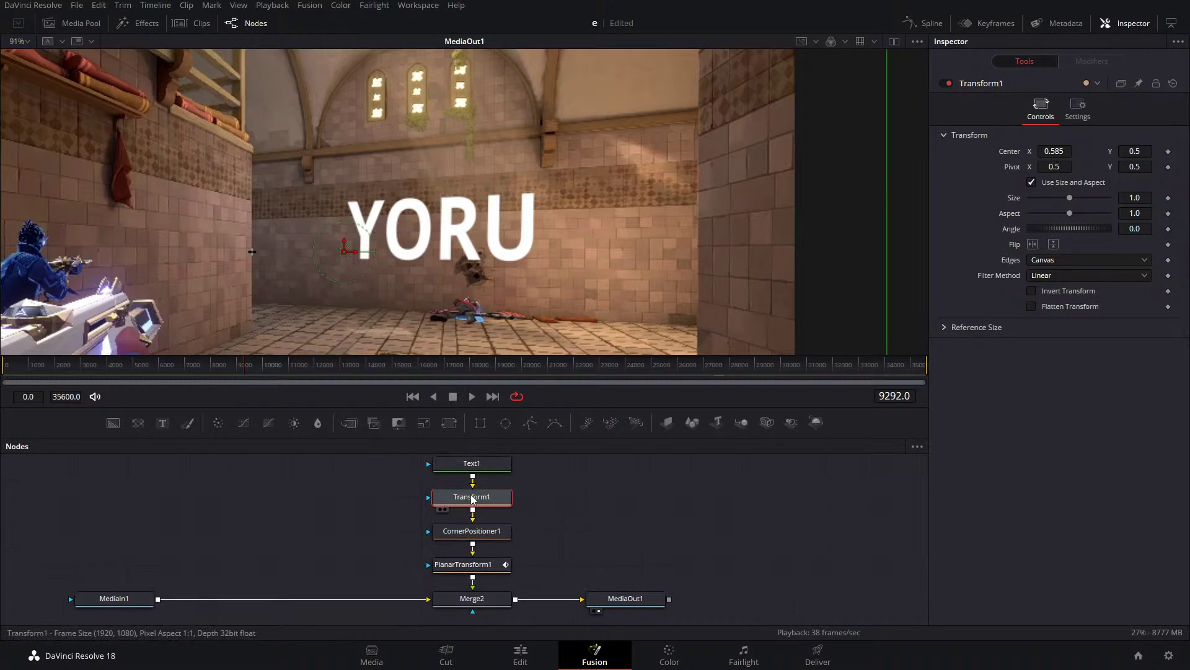
left_click_drag(1135, 151, 1048, 151)
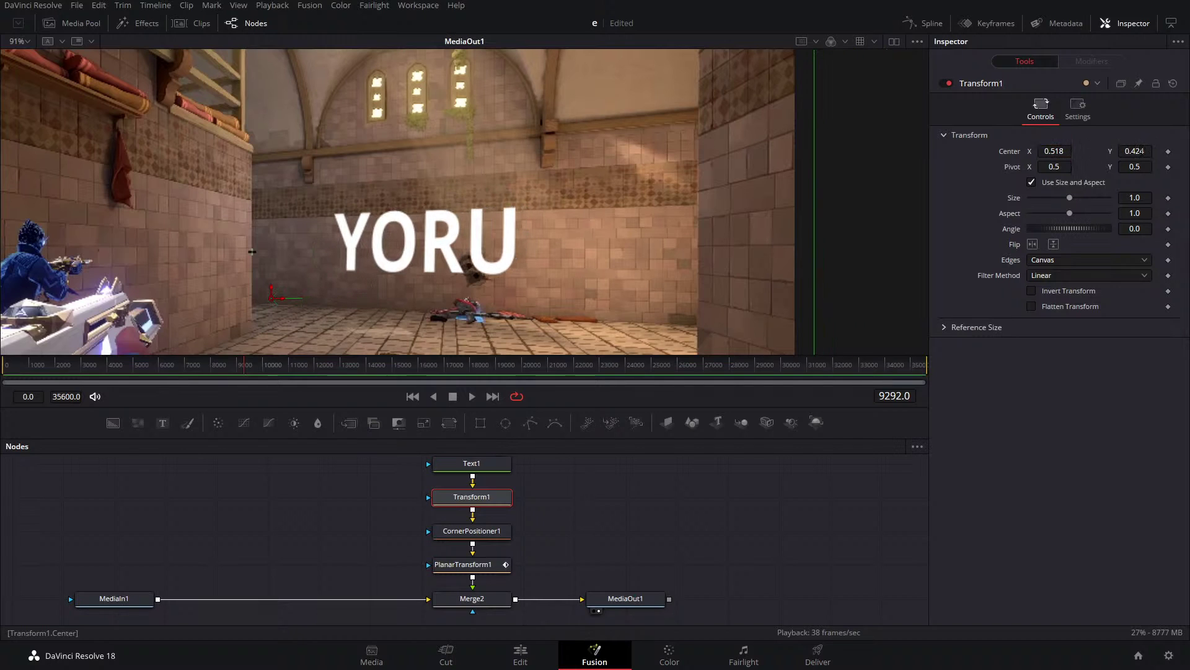
left_click_drag(1141, 151, 1136, 146)
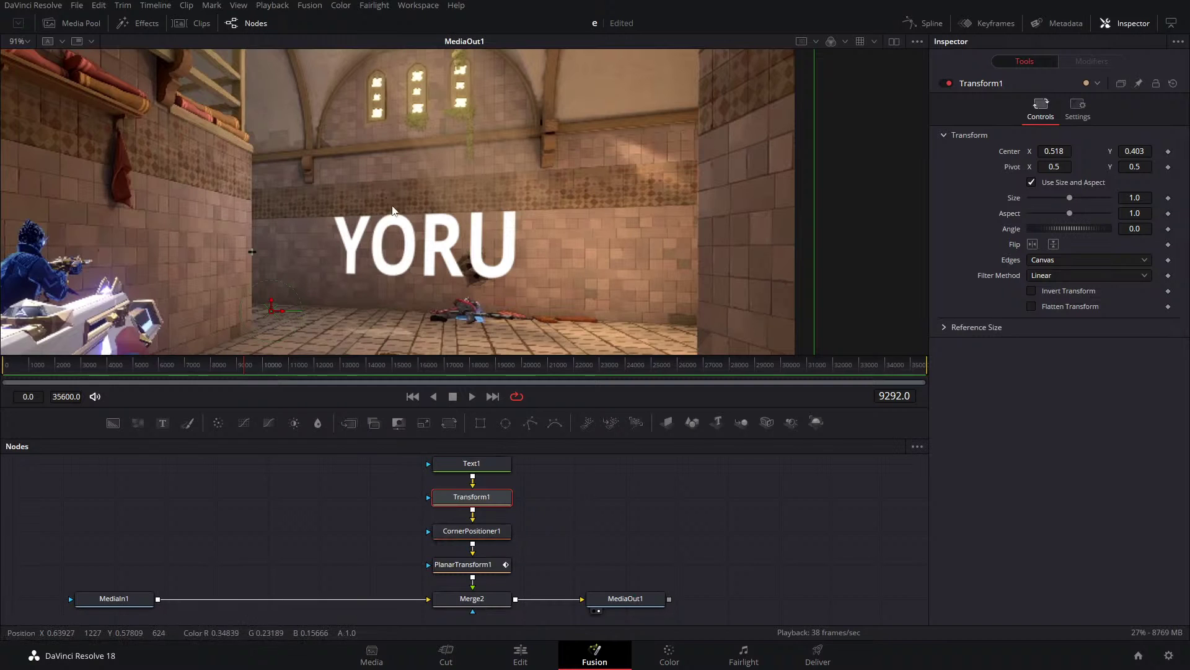
left_click_drag(1134, 151, 1153, 151)
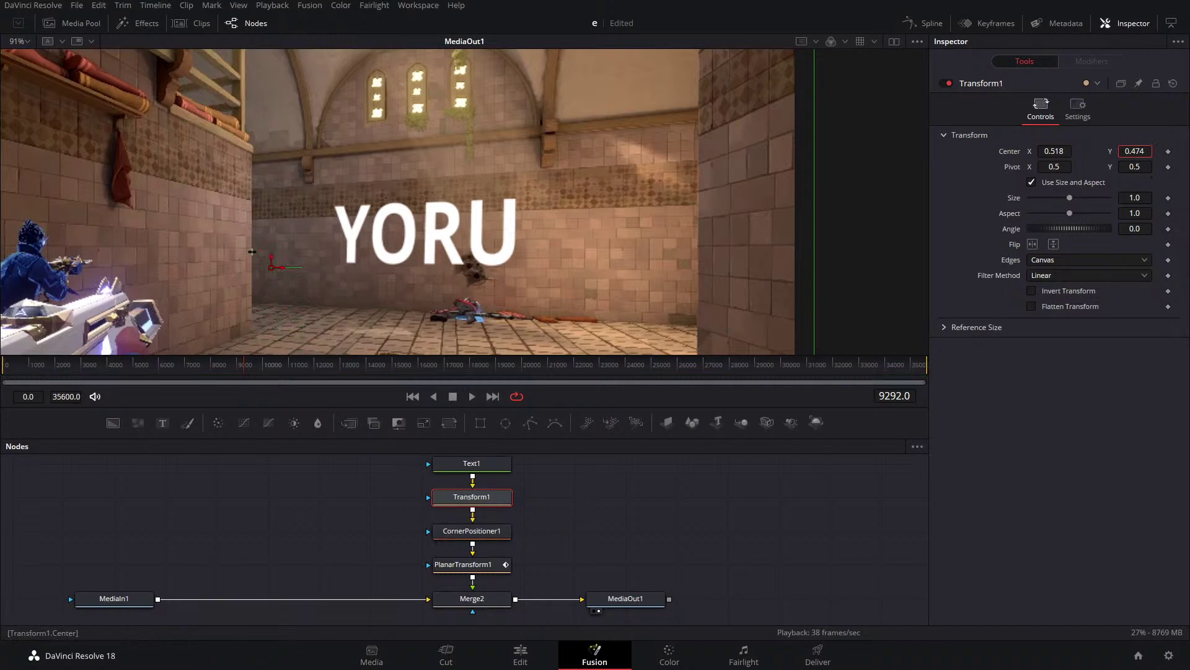
left_click_drag(252, 251, 252, 251)
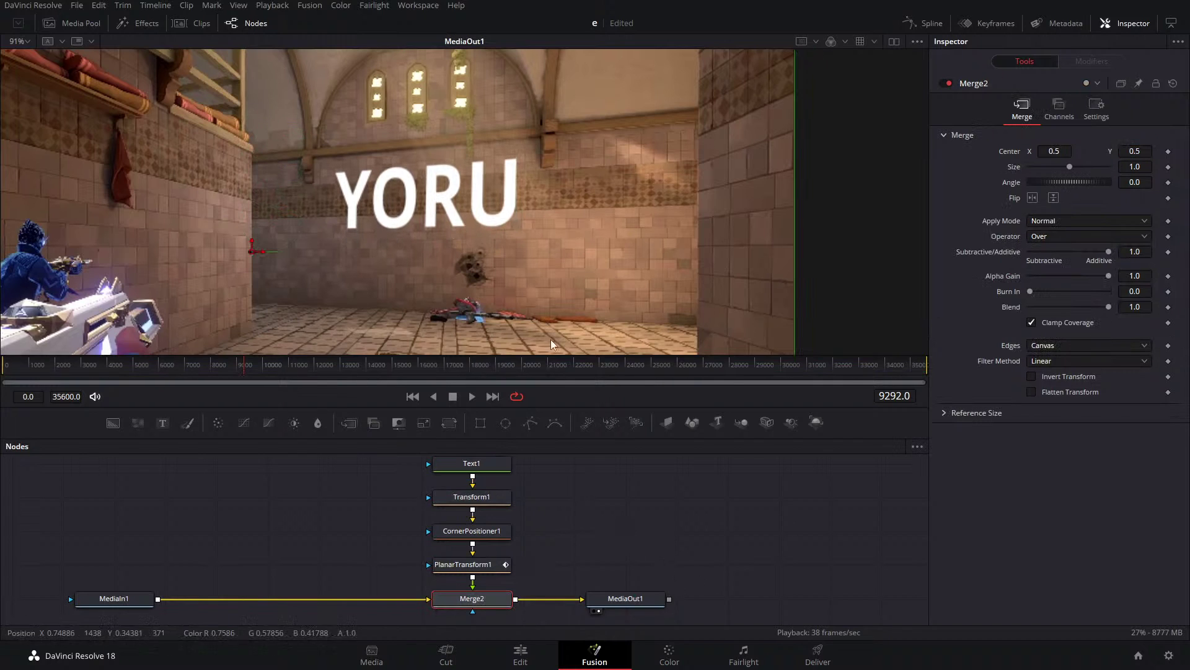
Try Multiply and set Merge2's apply mode to Overlay, and lower the text by setting Transform1's Center Y to 0.292.
left_click(1056, 226)
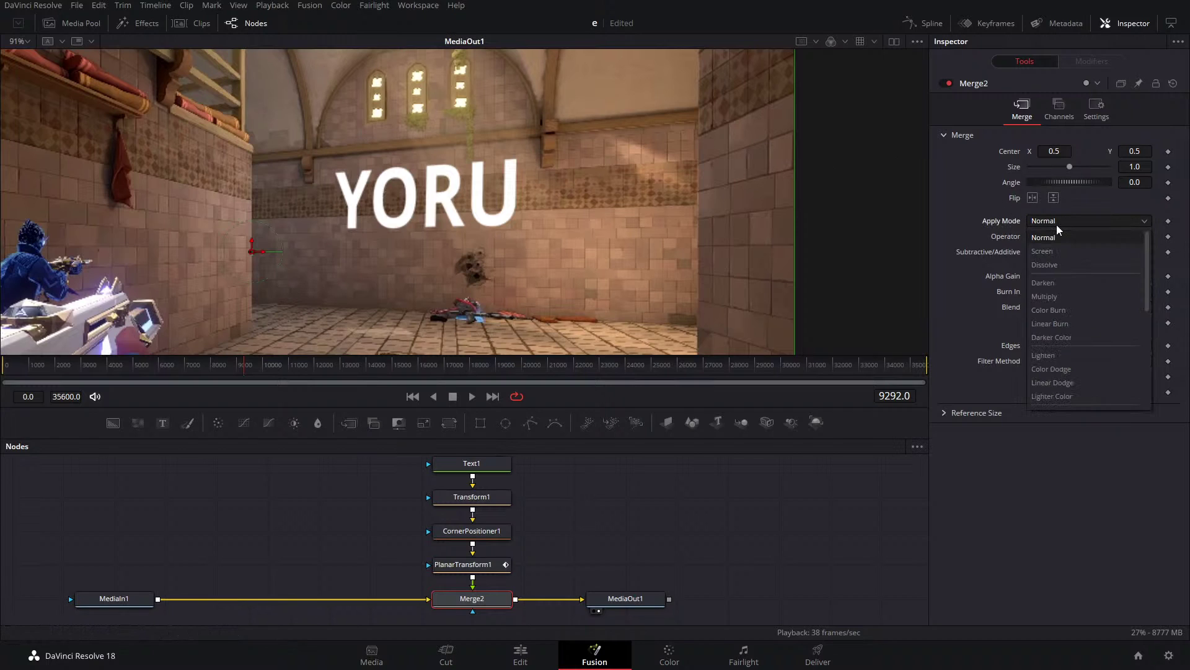
left_click(1048, 296)
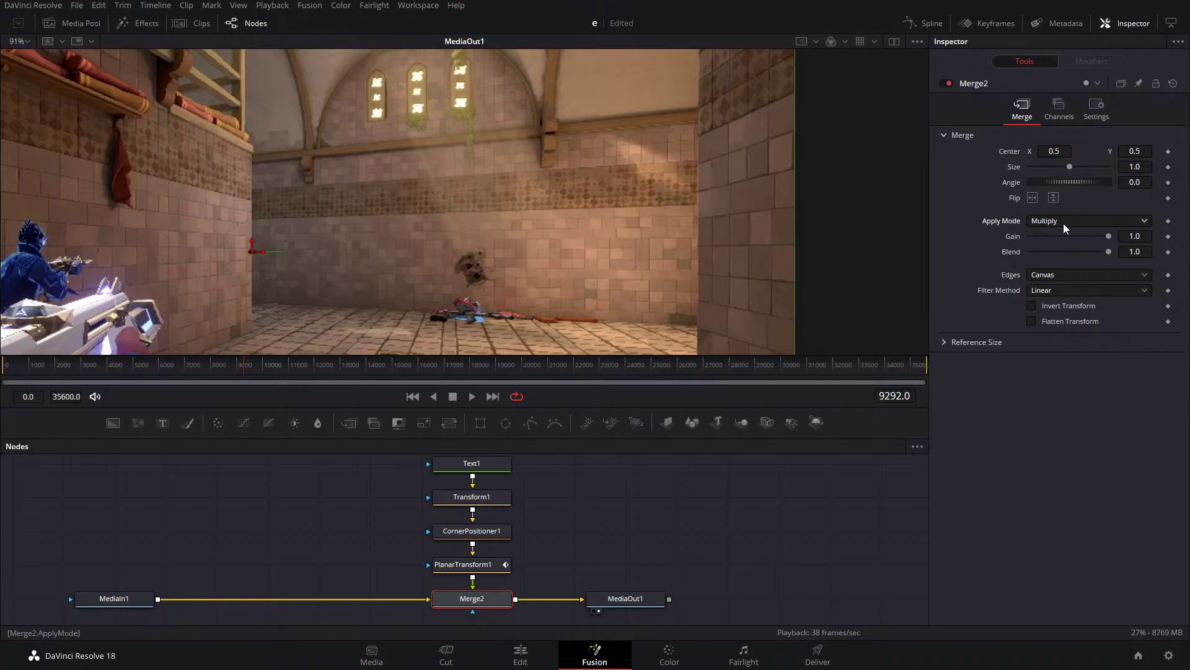
left_click(1063, 225)
left_click(1043, 303)
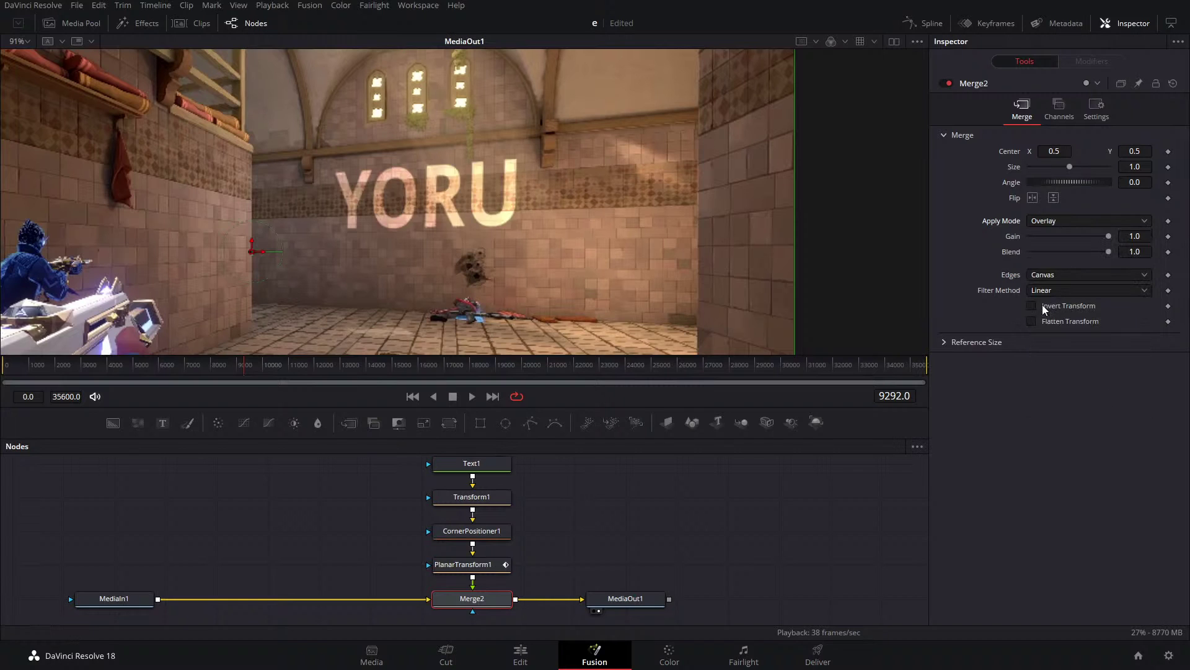
left_click(472, 497)
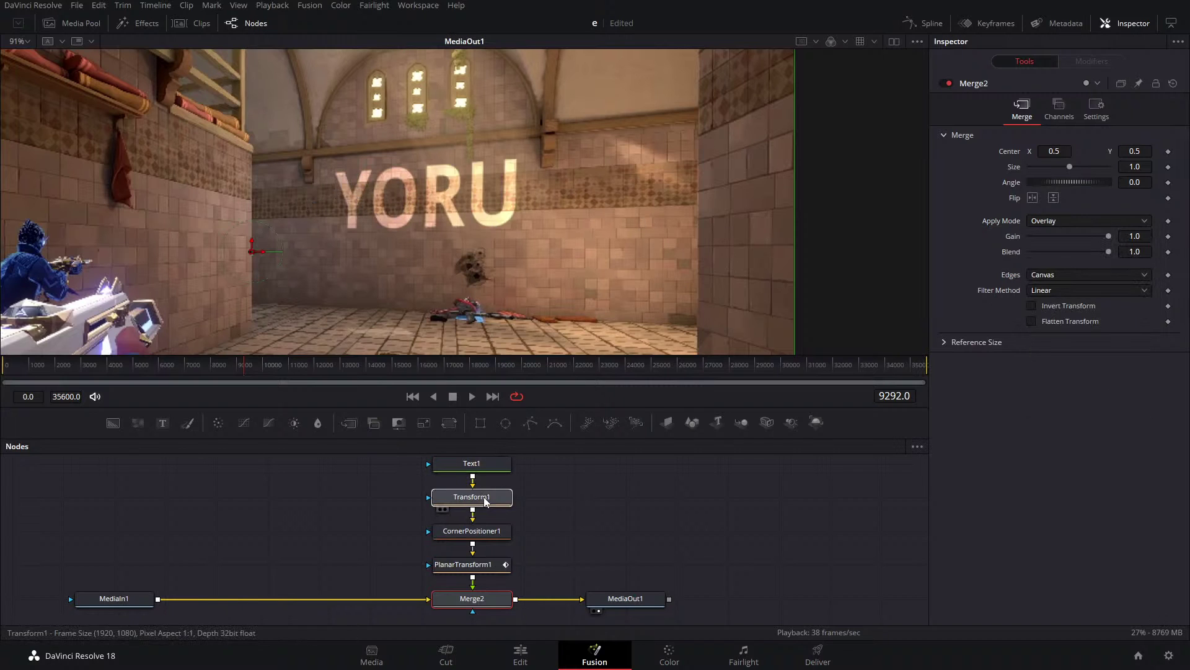
left_click_drag(238, 192, 252, 251)
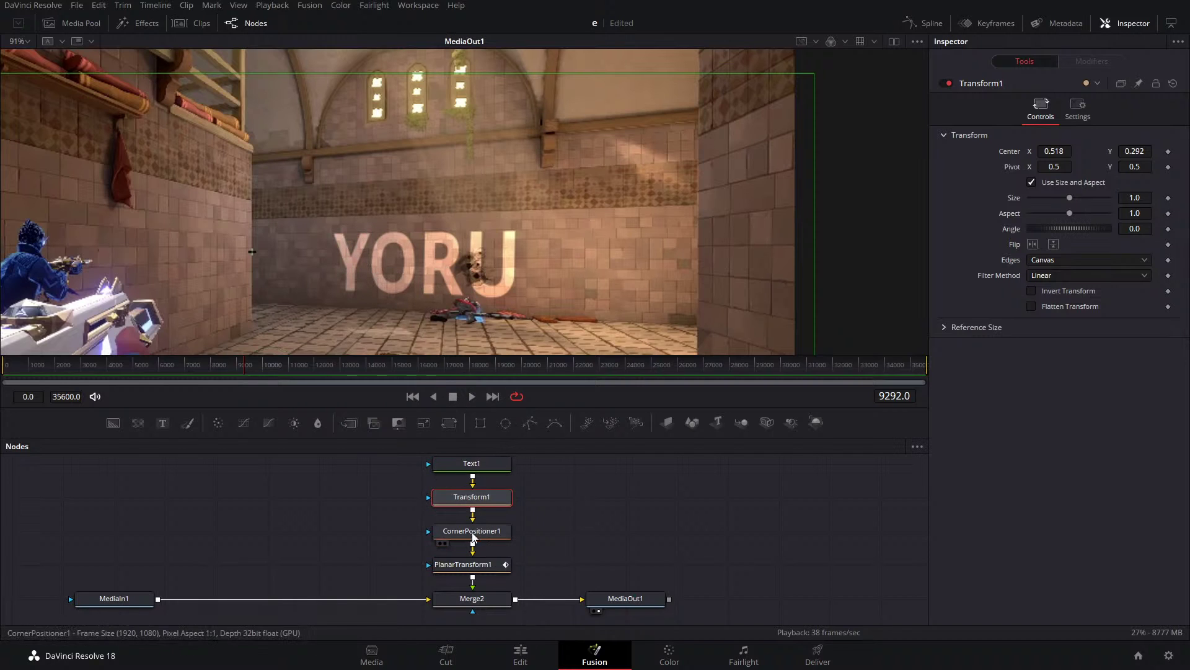
Try Merge2's Soft Light apply mode, return it to Overlay and set its gain to about 0.5.
left_click(473, 597)
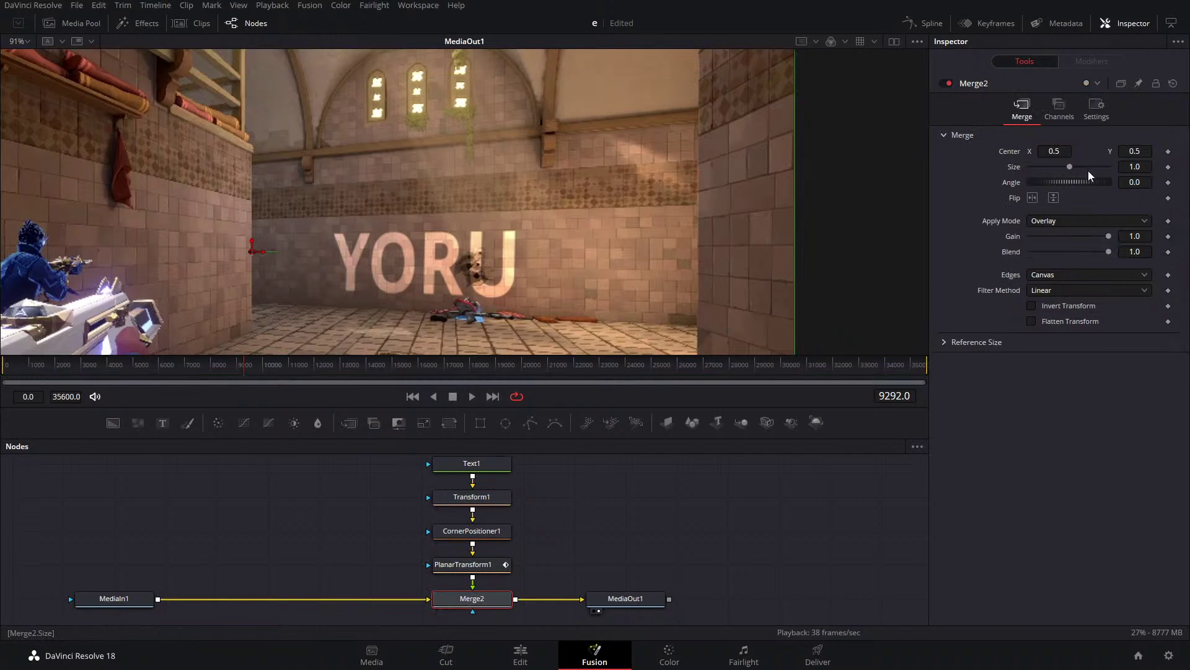
left_click(1088, 220)
left_click(1062, 383)
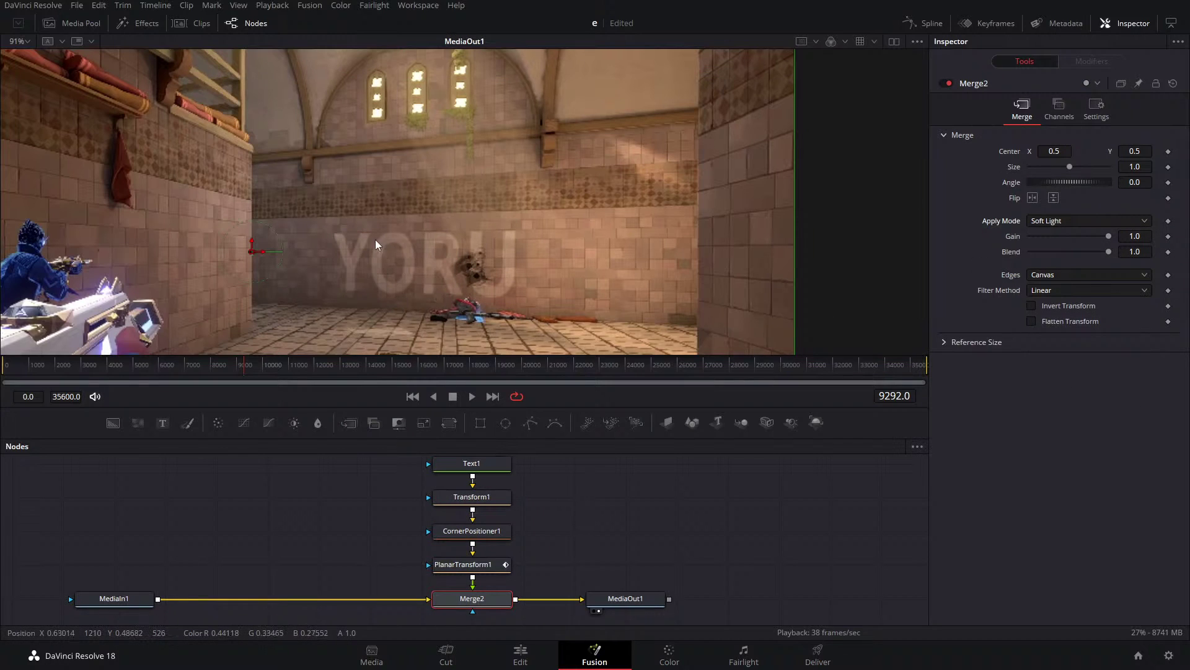
left_click(1047, 223)
left_click(1056, 369)
left_click_drag(1109, 237, 1073, 240)
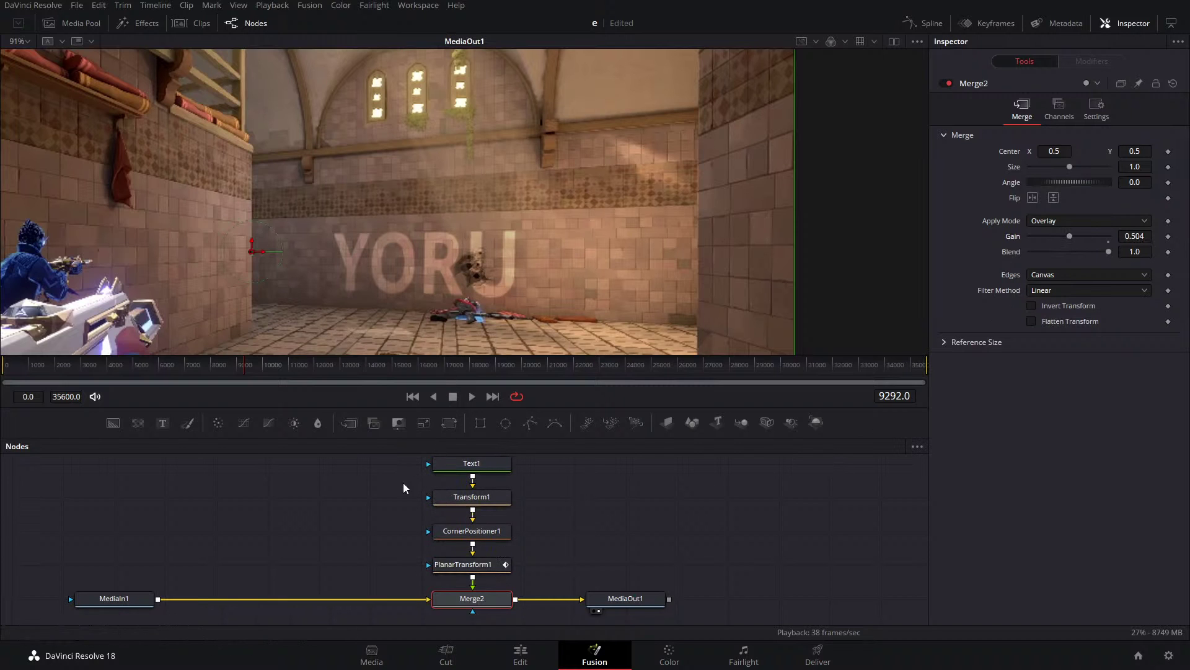
Scrub forward from frame 9292 to about frame 9492 to check how the YORU text follows the wall.
left_click_drag(243, 360, 251, 369)
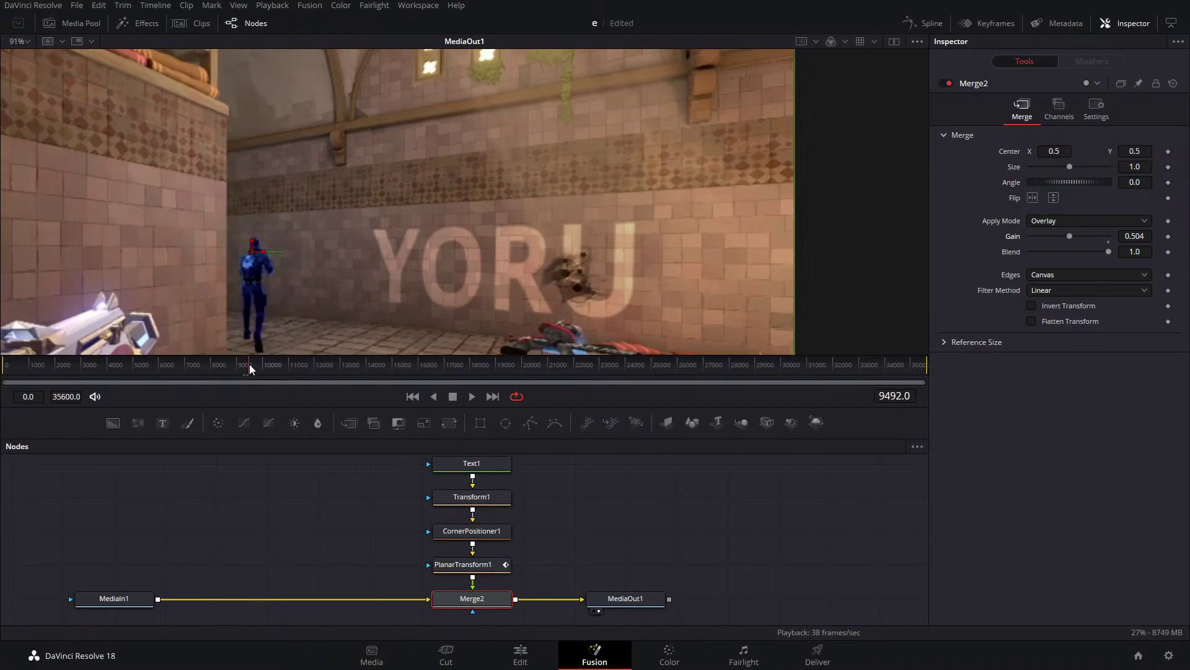
left_click(248, 367)
left_click(464, 564)
left_click_drag(250, 365, 250, 368)
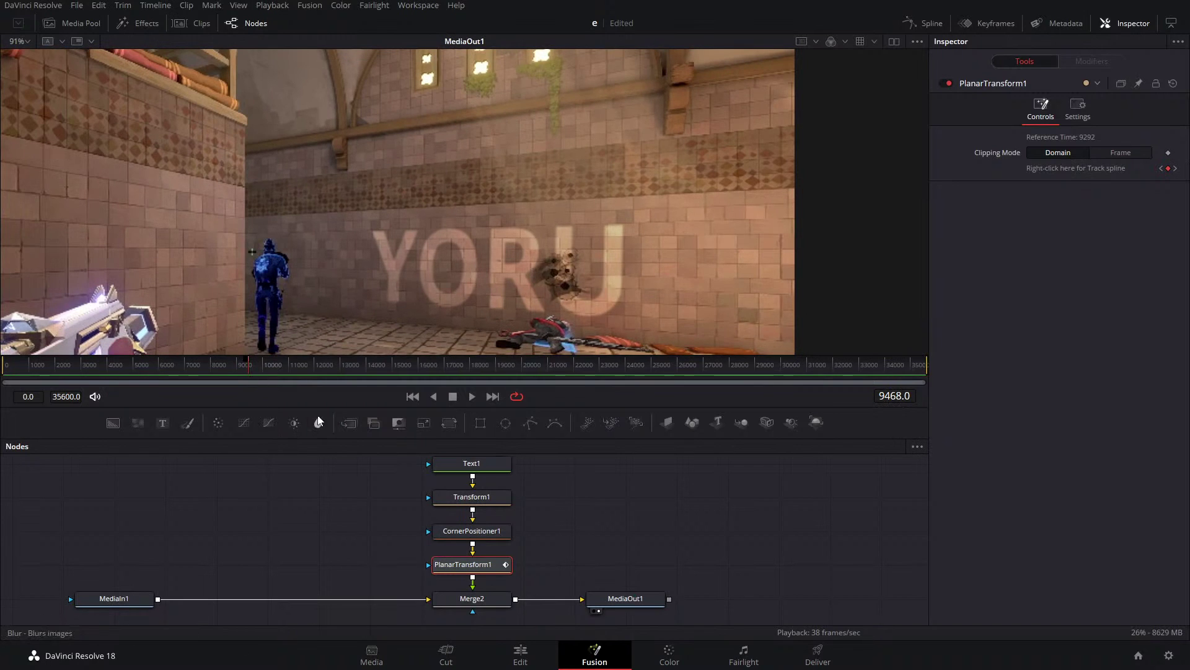
scroll(334, 532, "down", 2)
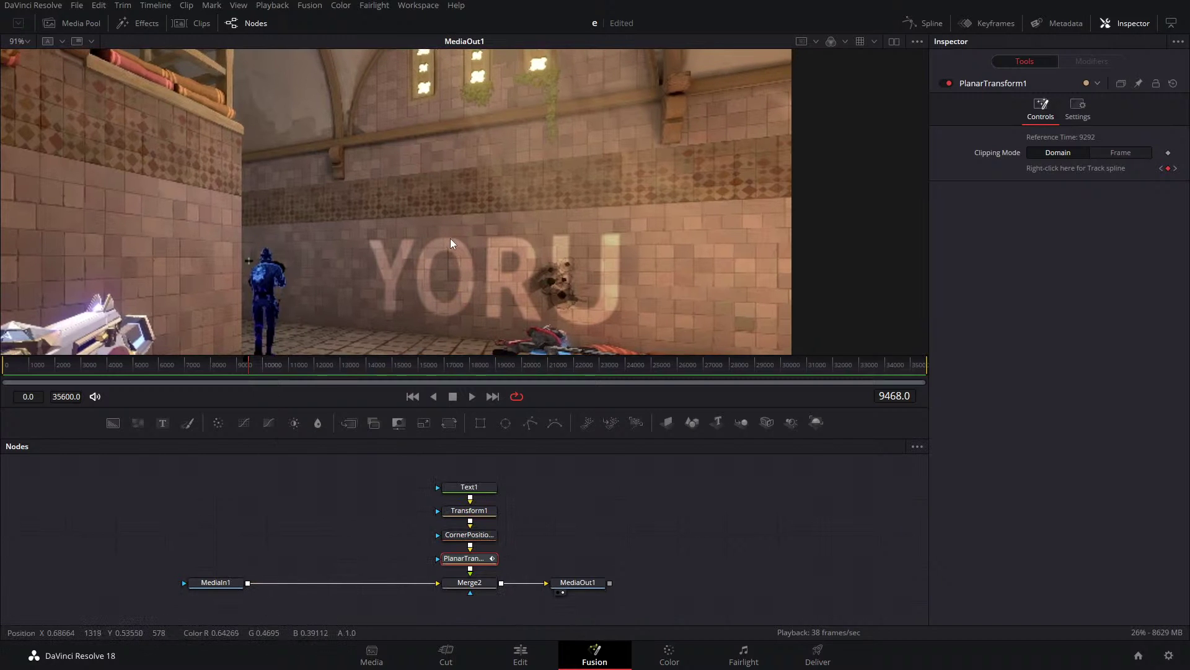
scroll(452, 240, "down", 3)
Try the Sharpen (Shrp) tool after MediaIn1 and undo its insertion.
left_click(218, 584)
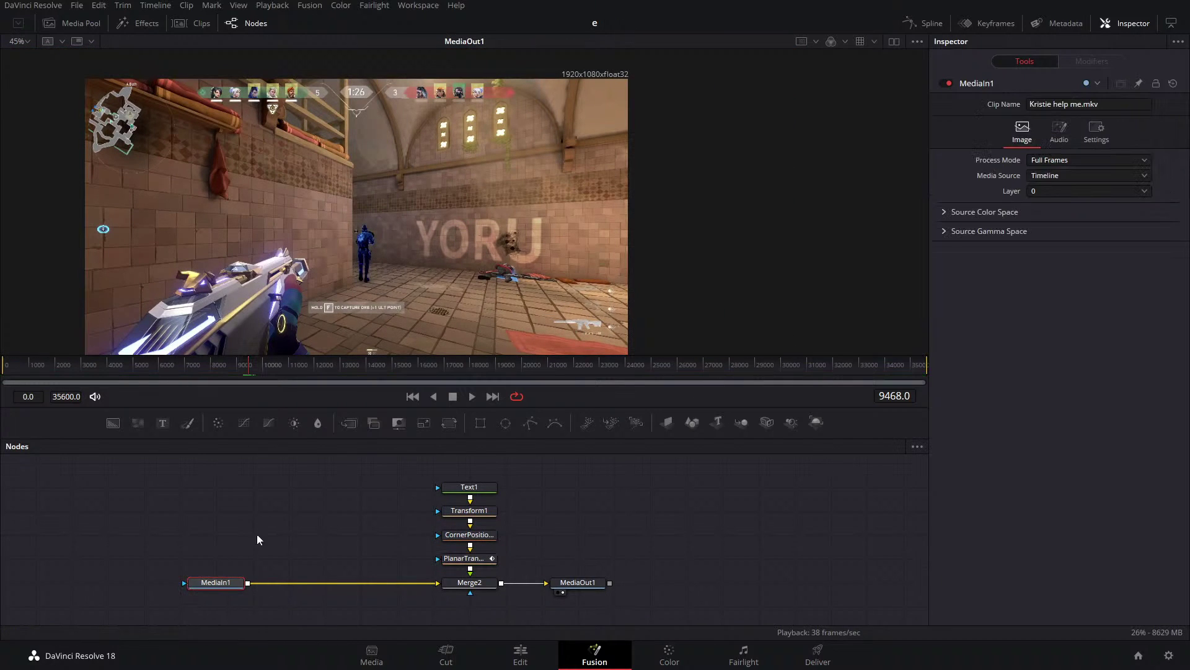
key("shift+space")
type("sharp")
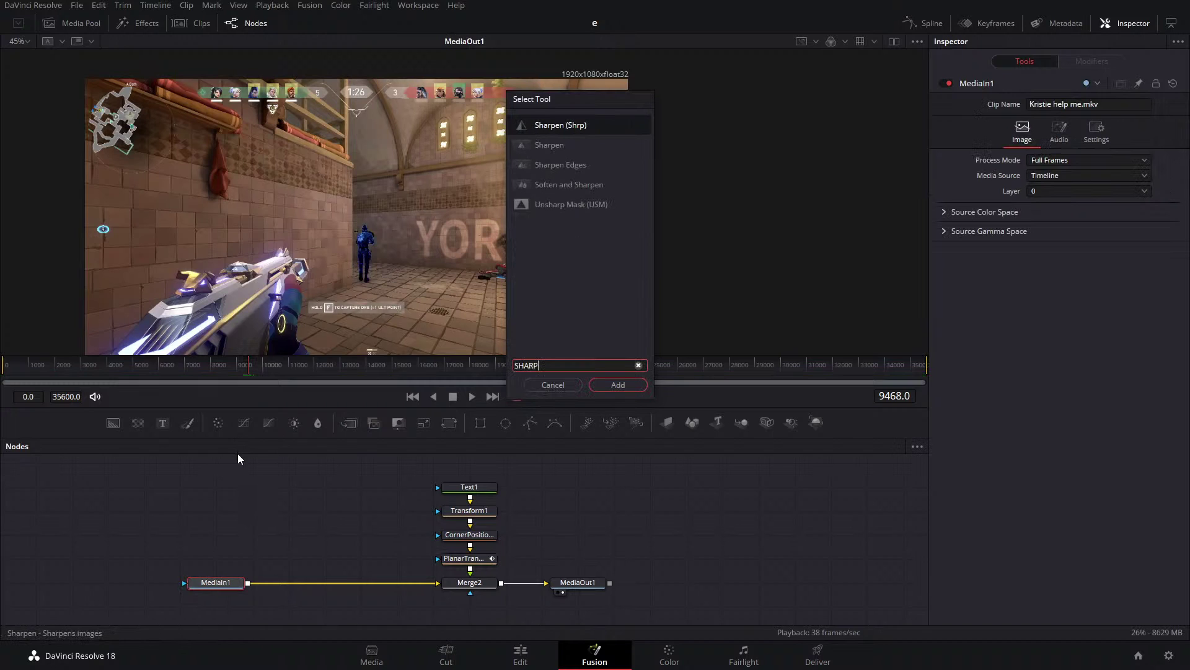
key("Return")
left_click(247, 586)
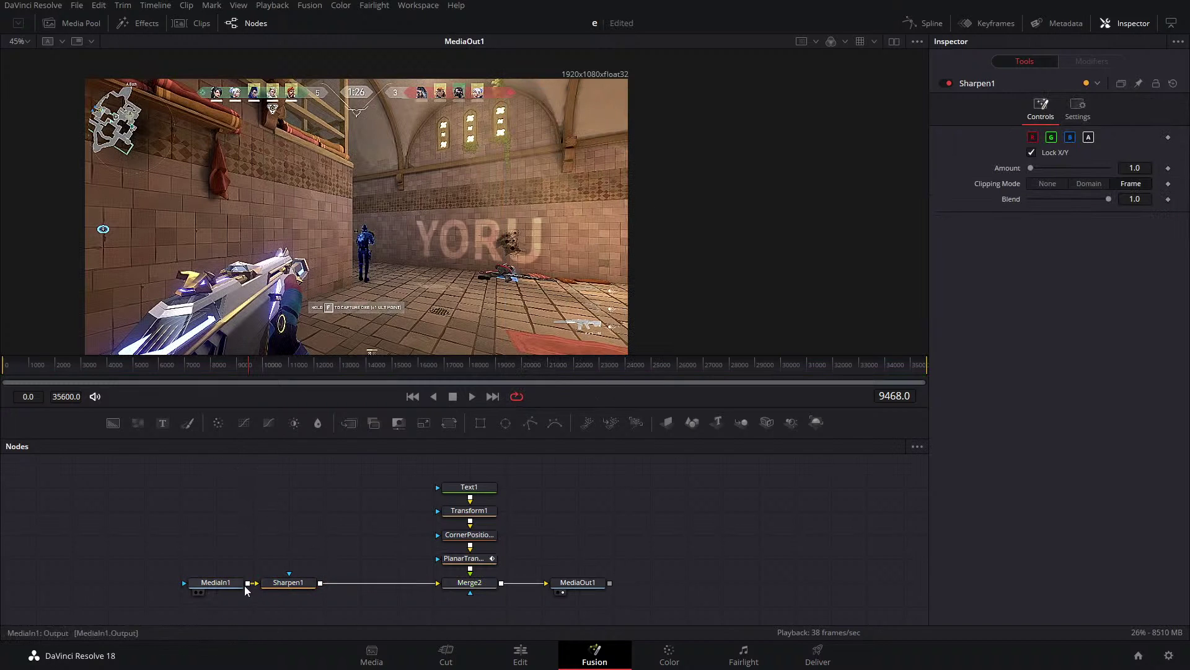
key("ctrl+z")
Insert the plain Sharpen effect after MediaIn1 and set its Sharpen Amount to about 3.
key("shift+space")
type("SHJAR")
key("BackSpace")
key("BackSpace")
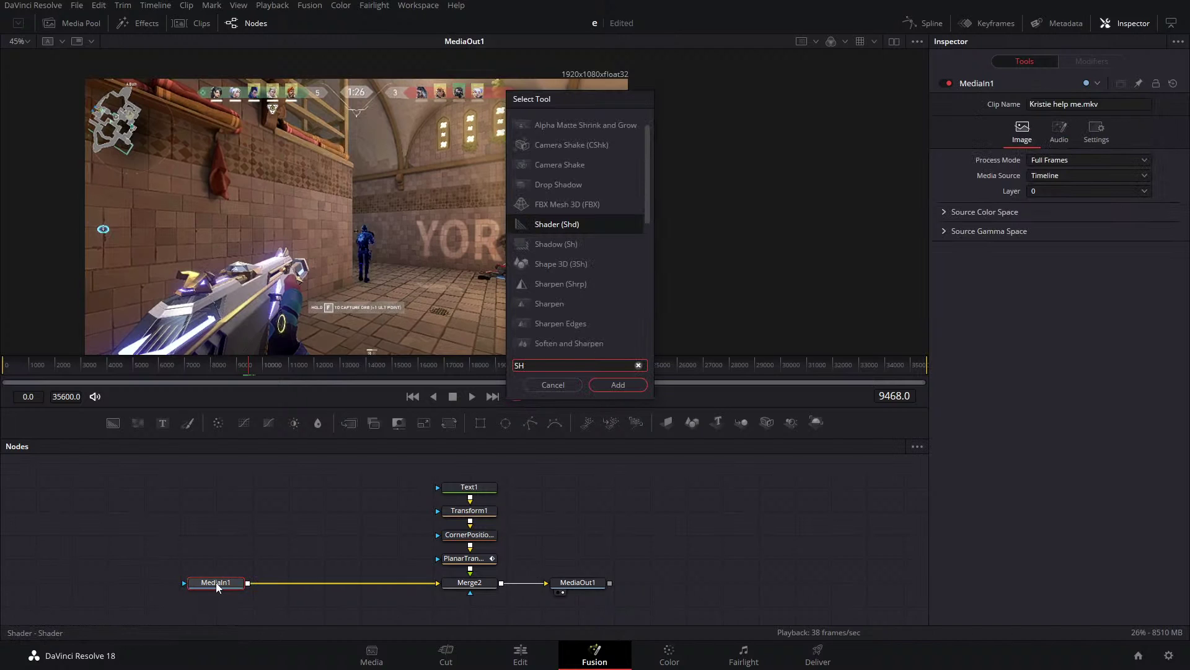
type("ARP")
left_click(537, 144)
left_click(624, 385)
left_click_drag(1045, 136, 1071, 137)
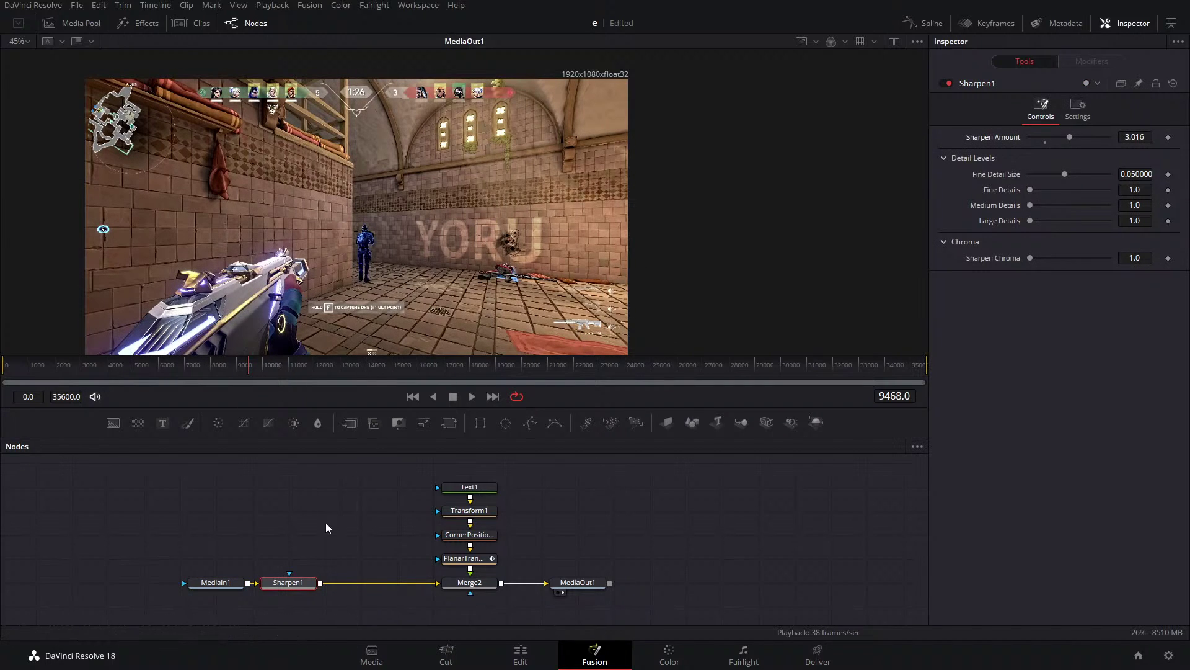
Insert a Color Corrector after Sharpen1 and set Gain to 2.27, Lift to -0.48 and Gamma to 0.61.
left_click_drag(214, 423, 384, 590)
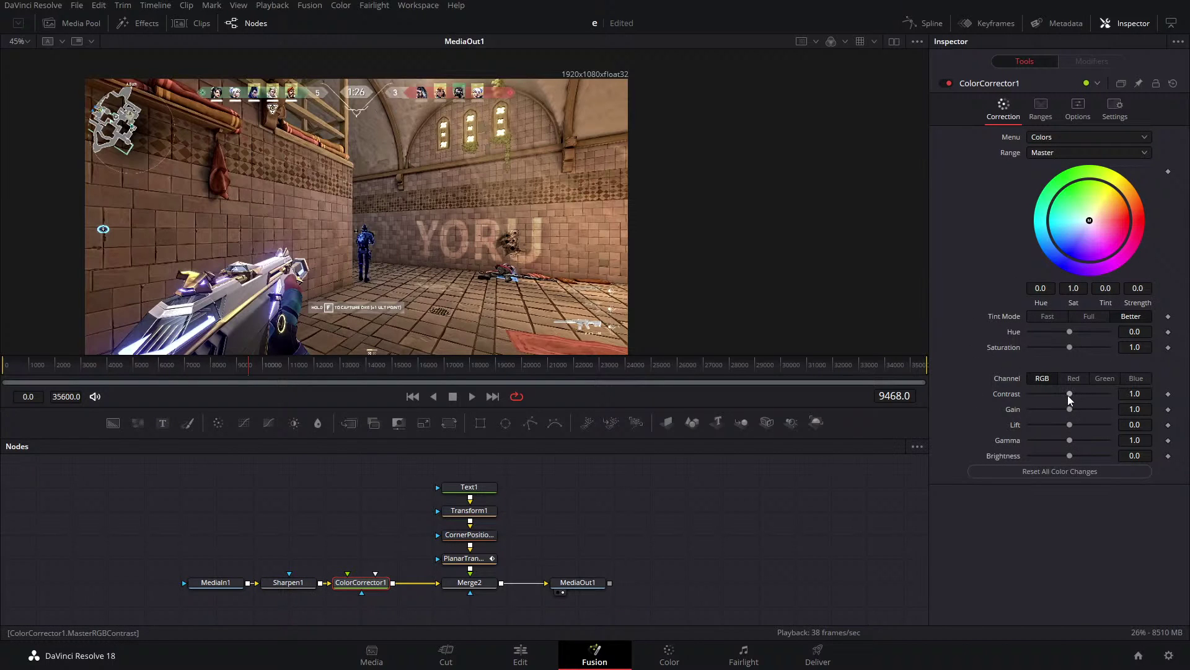
left_click_drag(1070, 410, 1050, 425)
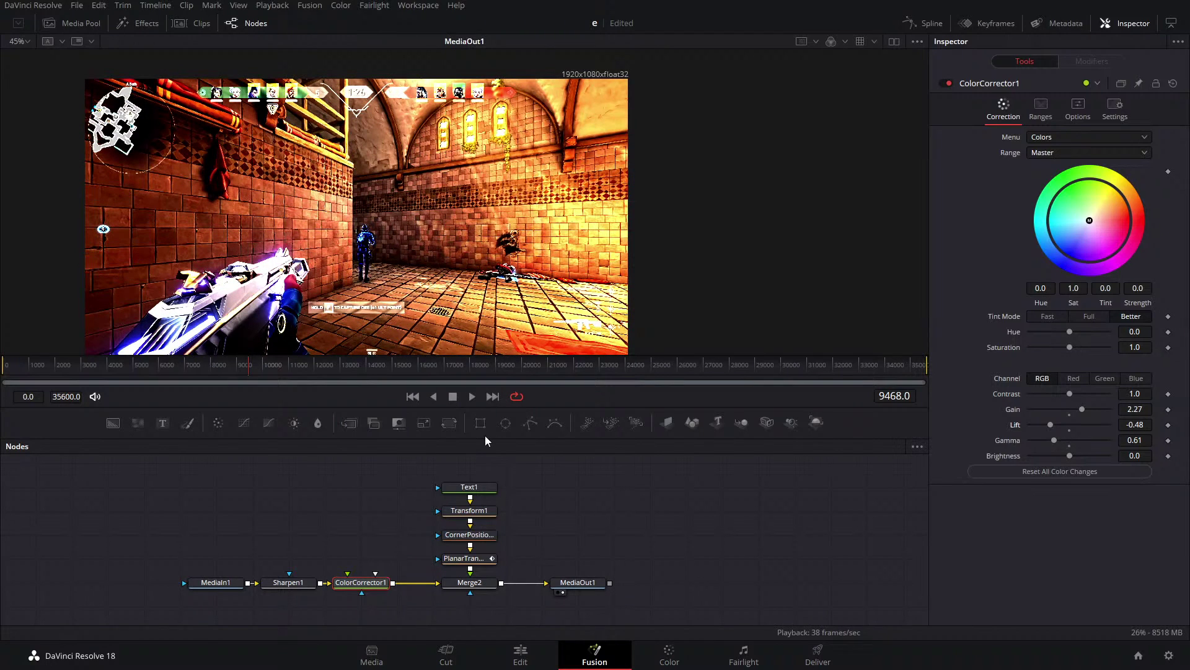
Delete the sharpen, color corrector, merge and whole text branch, leaving only MediaIn1 connected to MediaOut1.
left_click_drag(267, 558, 358, 599)
key("Delete")
left_click_drag(403, 471, 485, 617)
key("Delete")
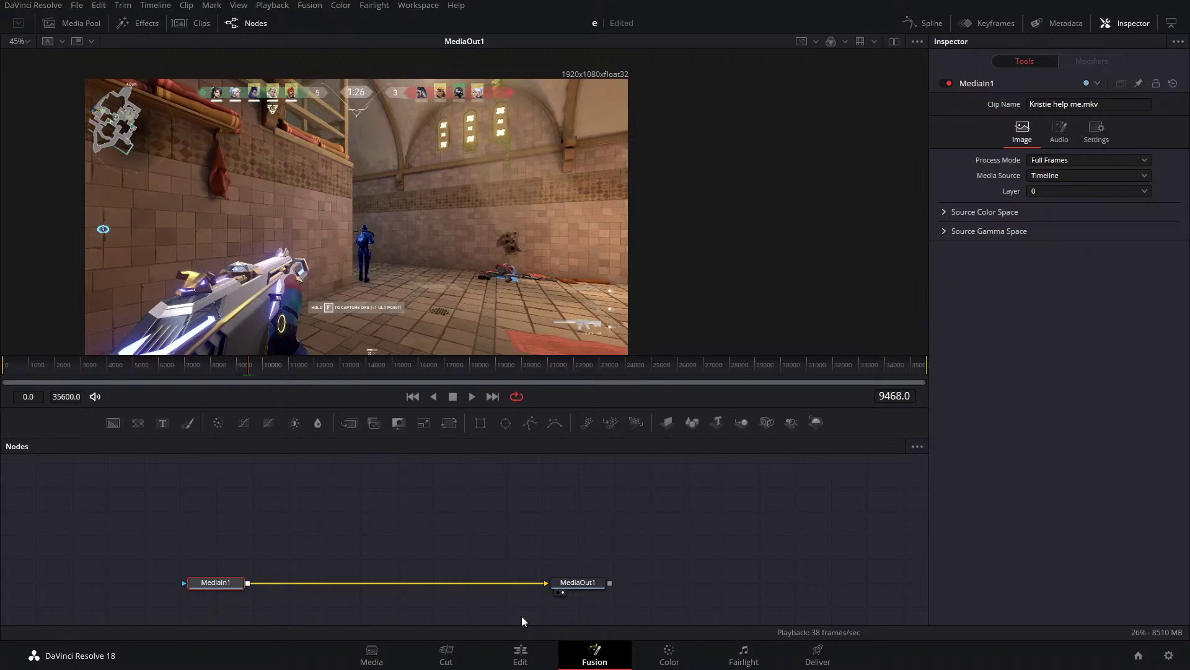
Return to the Edit page, move the playhead to 01:03:01:15 in the first clip and open it on the Color page.
left_click(520, 656)
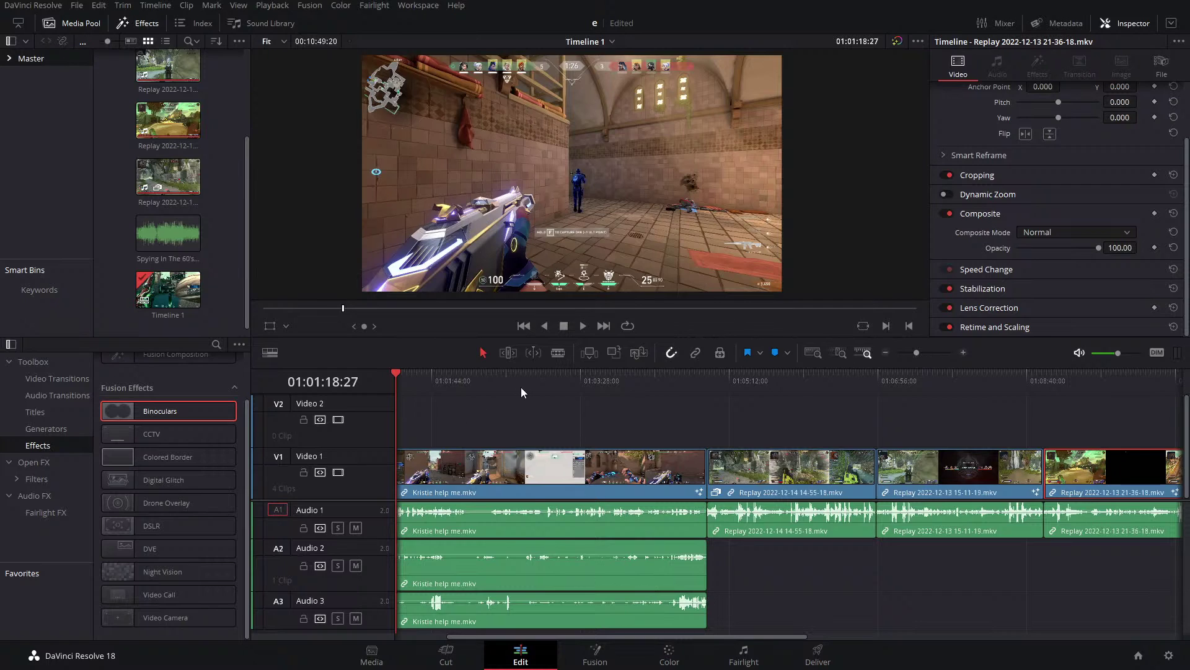
left_click(542, 381)
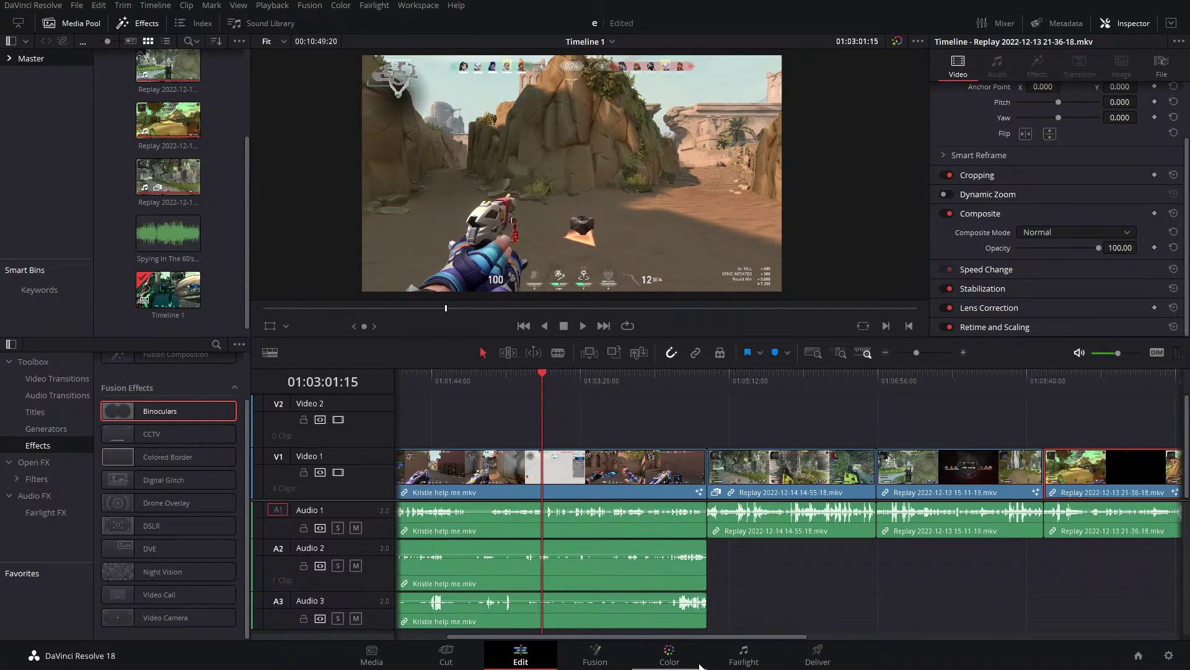
left_click(673, 660)
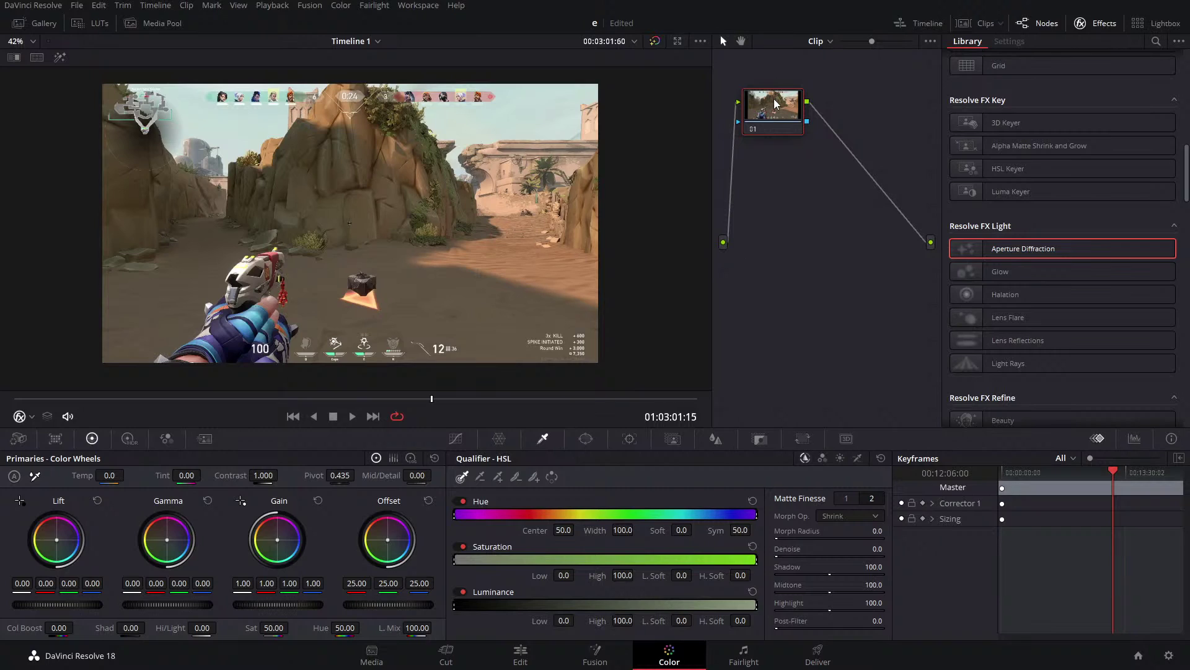
Add a serial node after node 01 in the clip's node graph.
scroll(788, 180, "up", 1)
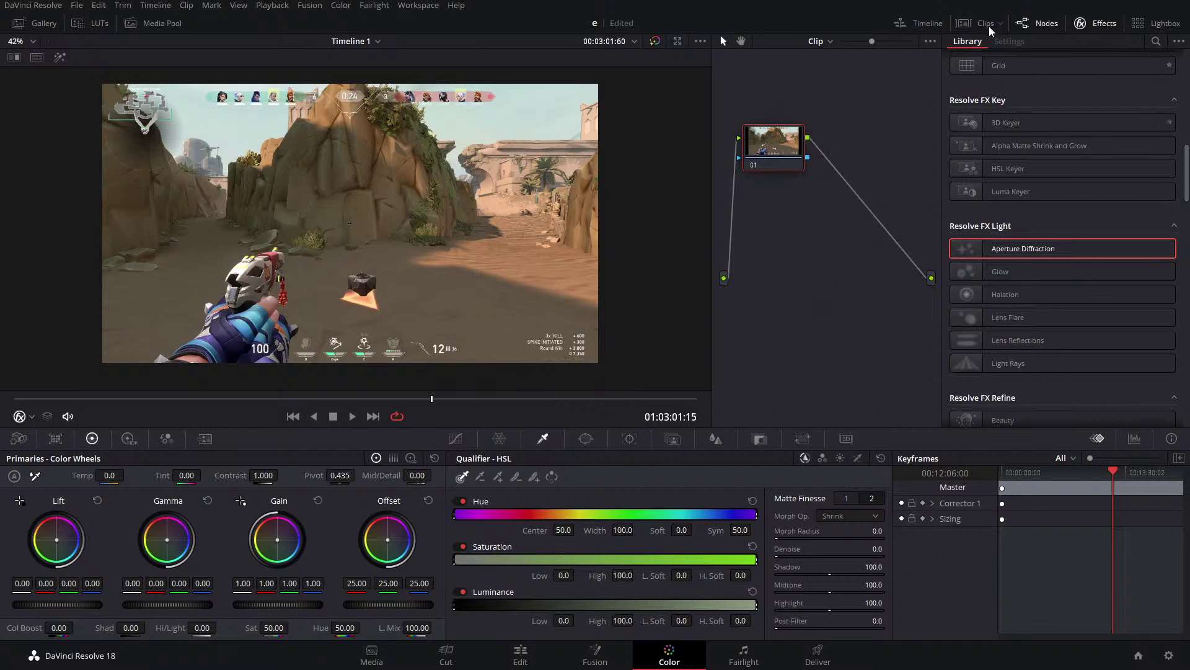
right_click(780, 144)
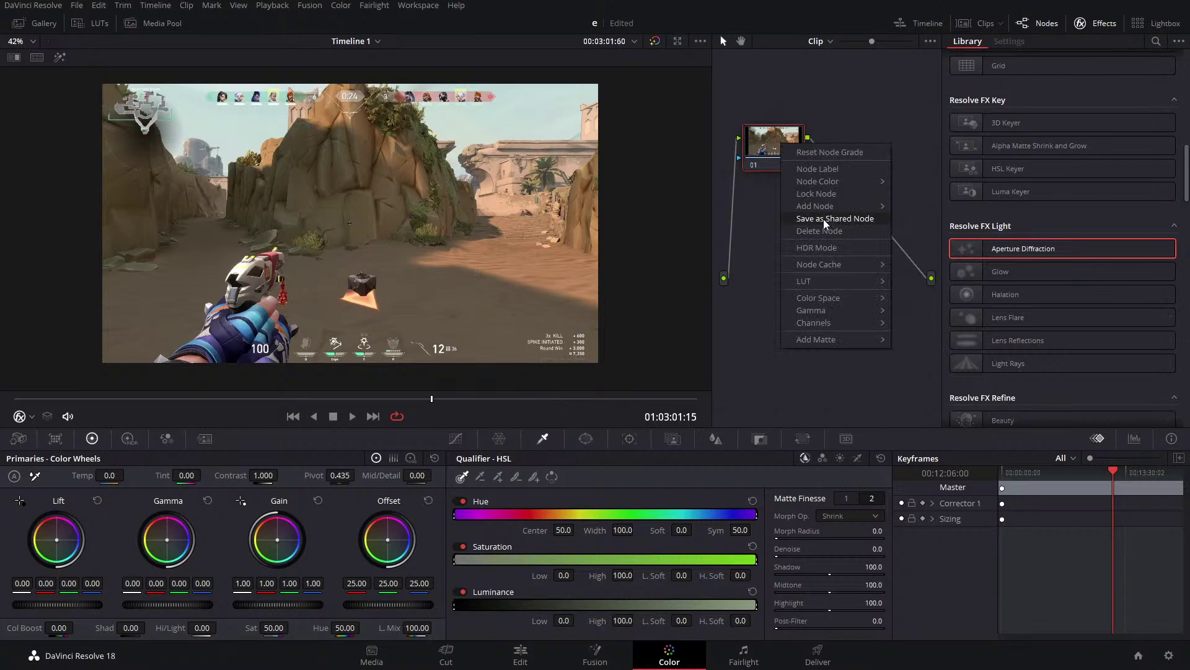
mouse_move(878, 220)
left_click(915, 203)
right_click(844, 151)
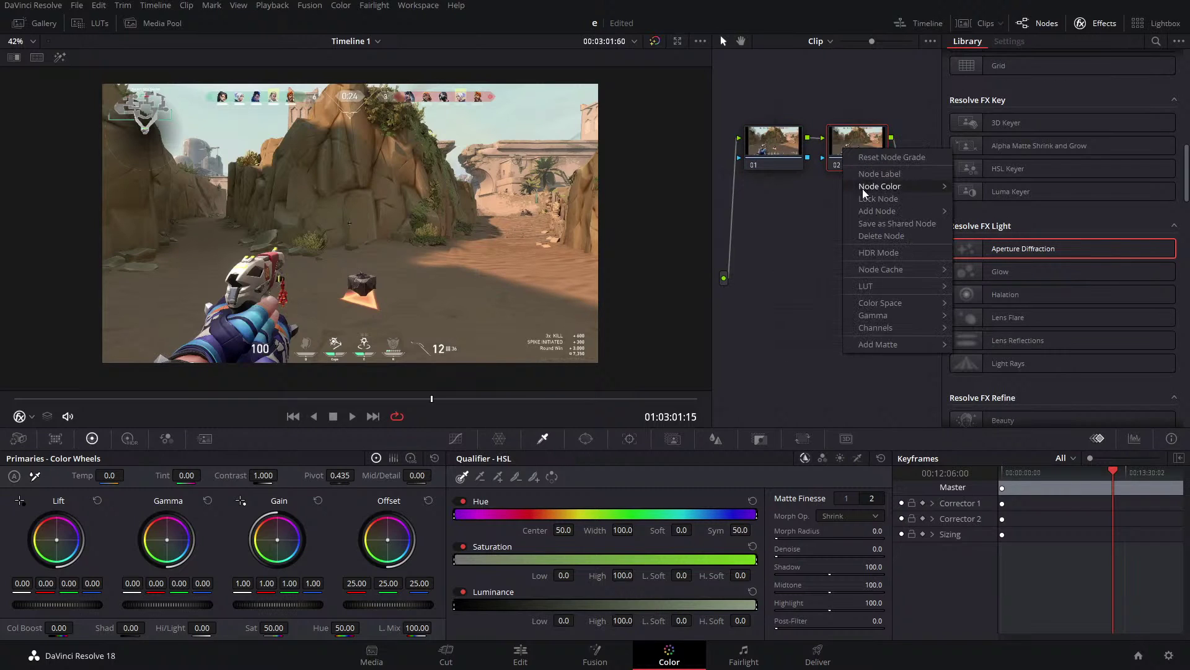
left_click(764, 155)
left_click(776, 156)
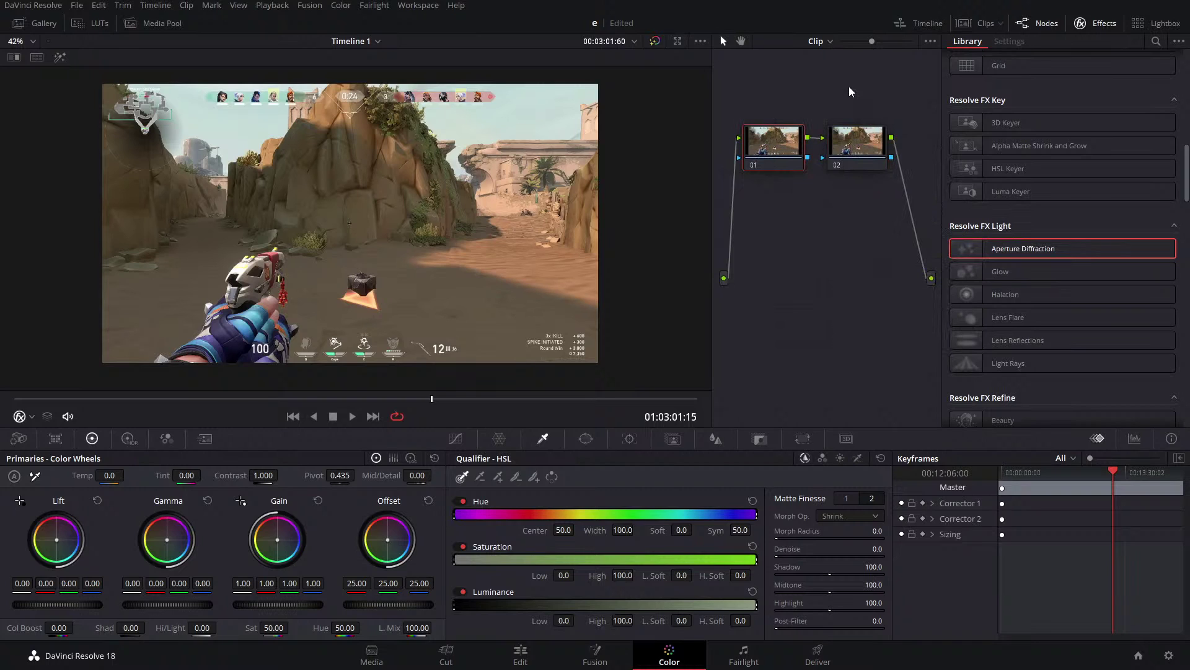
Add two parallel nodes alongside node 02 so that nodes 02, 03 and 04 feed a parallel mixer.
right_click(847, 155)
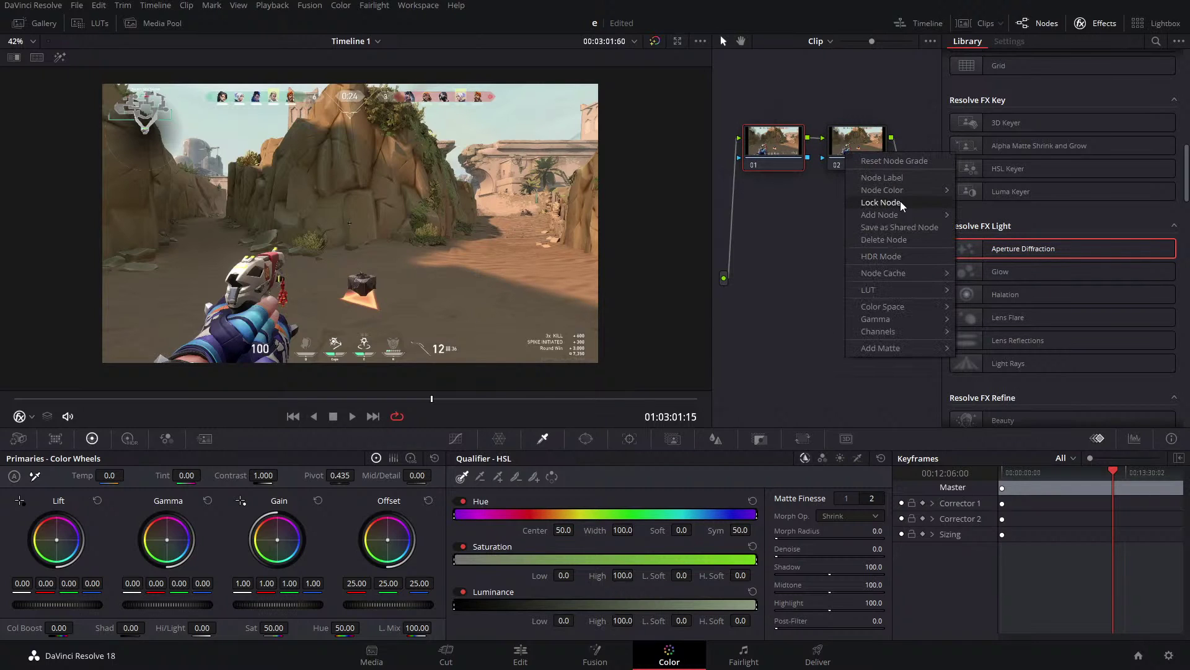
mouse_move(902, 212)
left_click(984, 240)
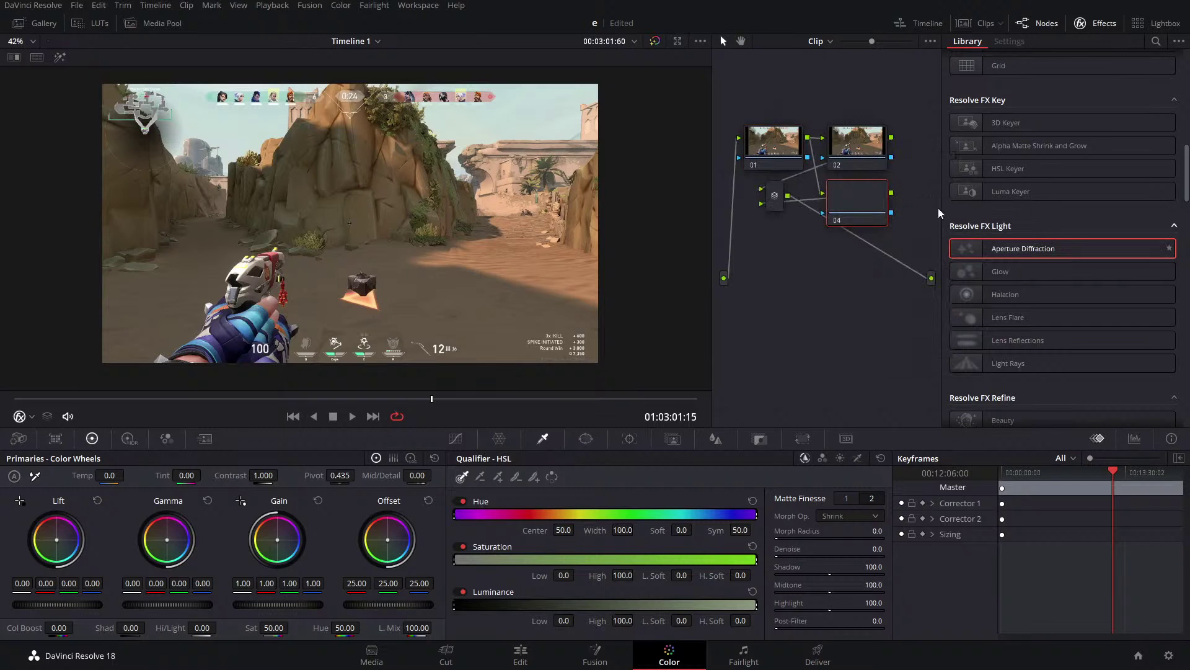
right_click(853, 218)
mouse_move(895, 279)
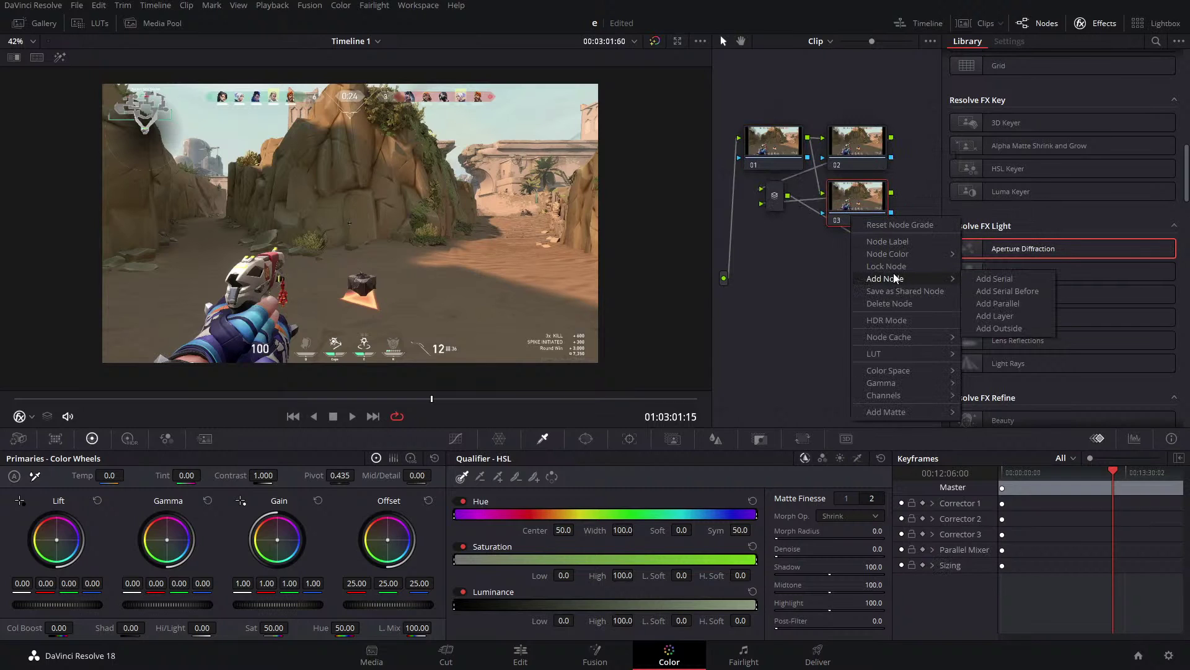
left_click(997, 303)
left_click(932, 196)
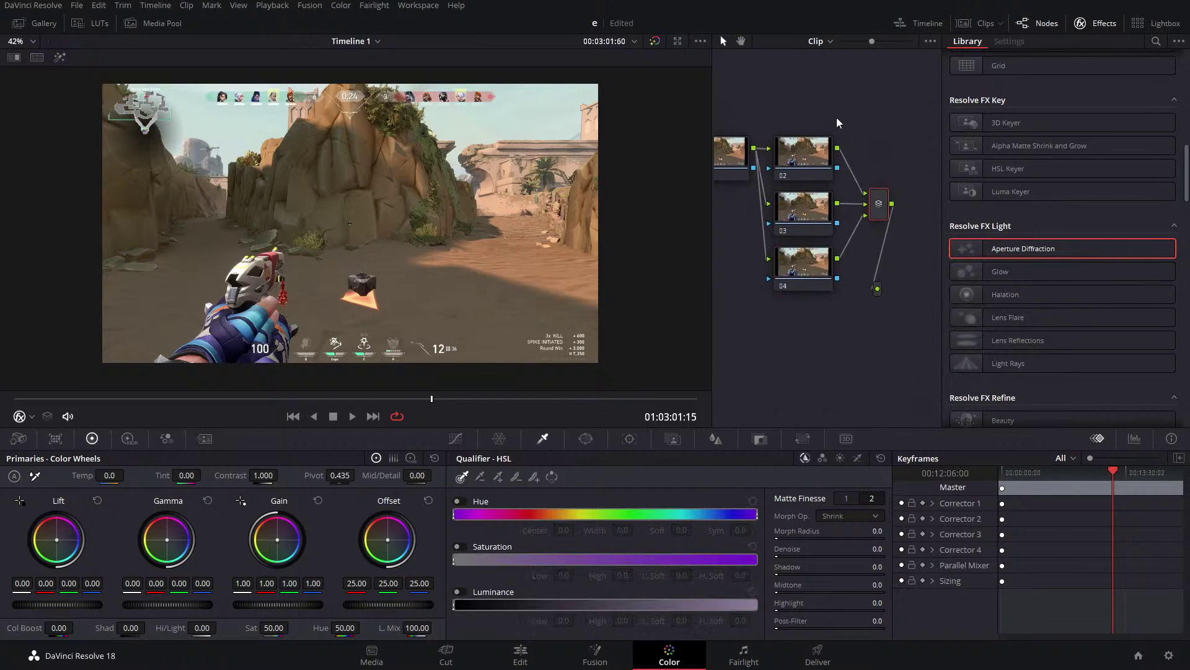
Give node 01 a gentle three-point S-curve with lowered shadows and raised highlights, and reduce its saturation.
left_click(801, 232)
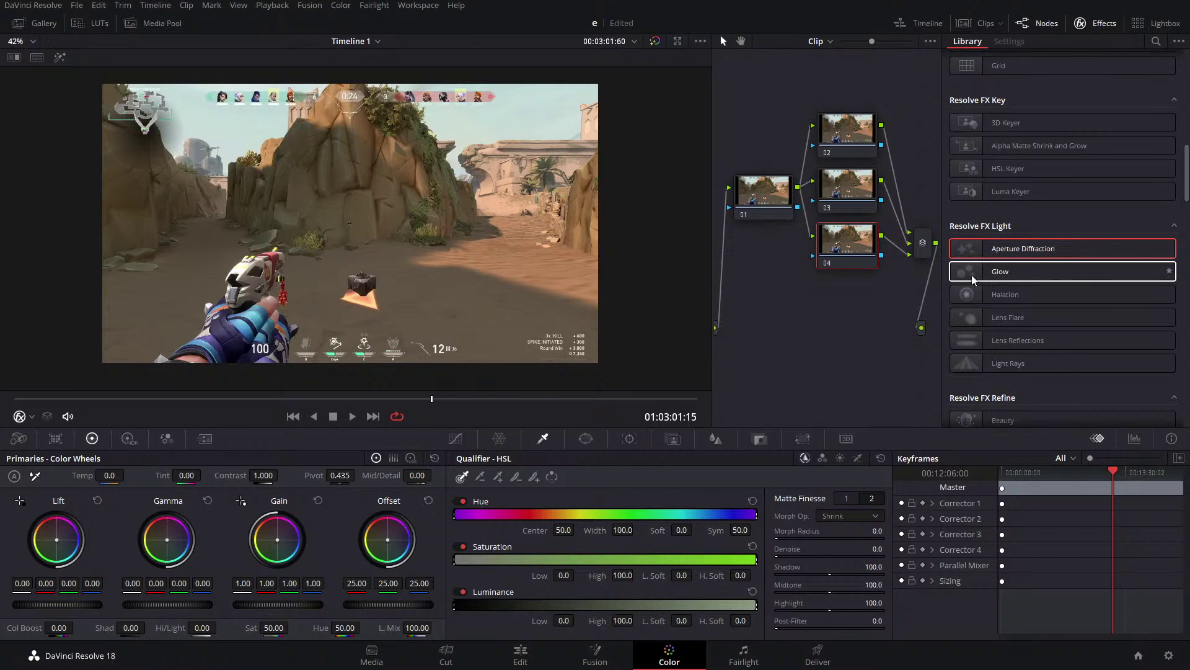
left_click(763, 186)
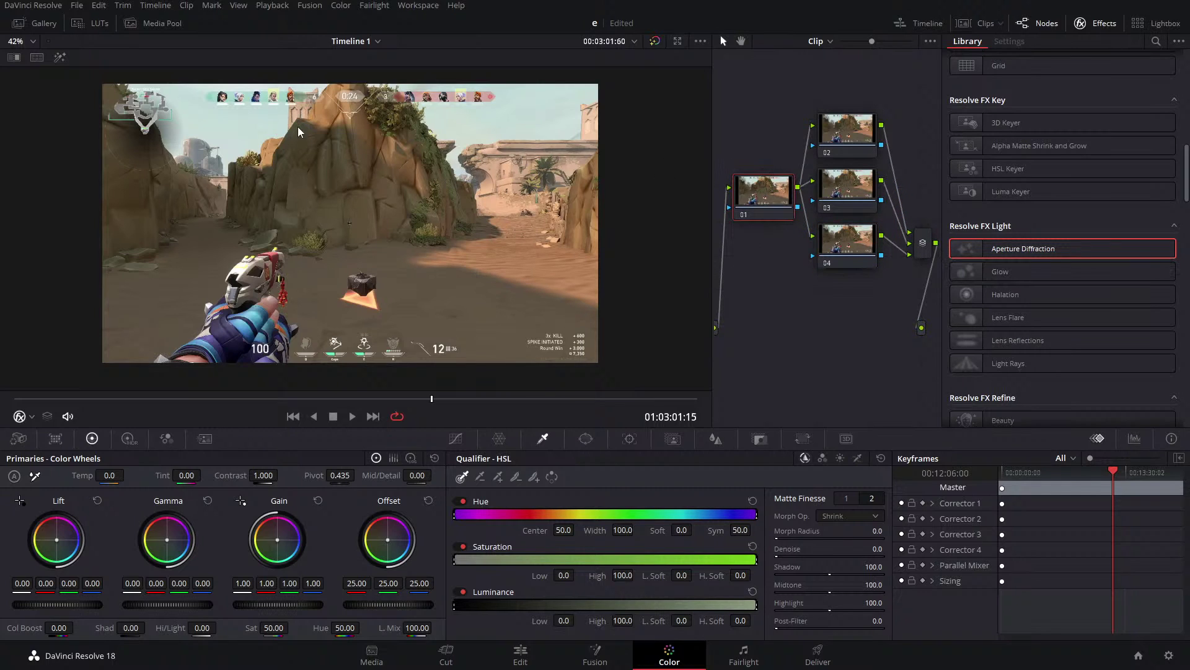
mouse_move(265, 475)
left_mouse_down()
mouse_move(252, 476)
mouse_move(277, 476)
left_mouse_up()
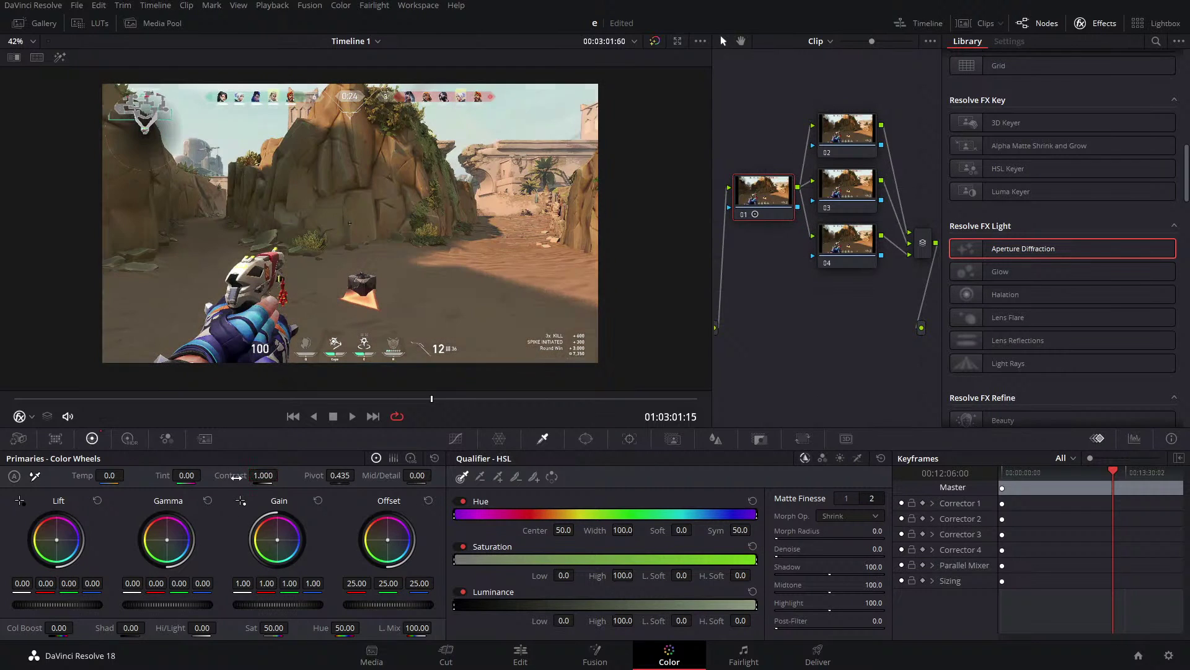
left_click(457, 438)
left_click(674, 509)
left_click(595, 552)
left_click(511, 598)
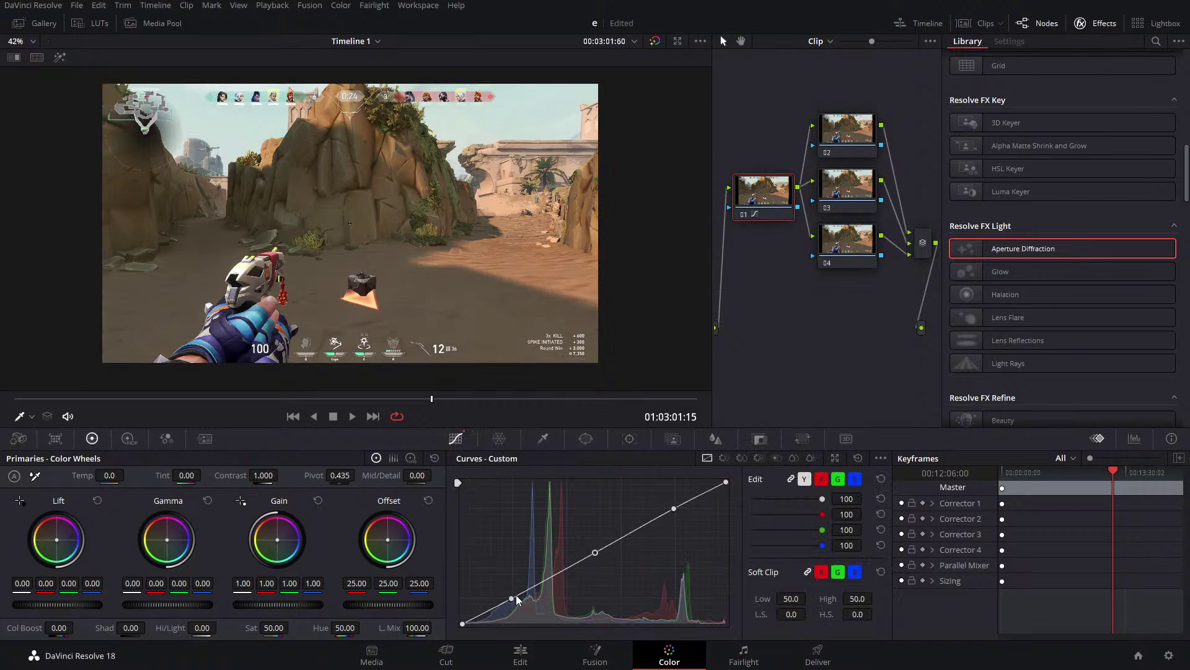
left_click_drag(519, 595, 524, 599)
left_click_drag(675, 509, 678, 504)
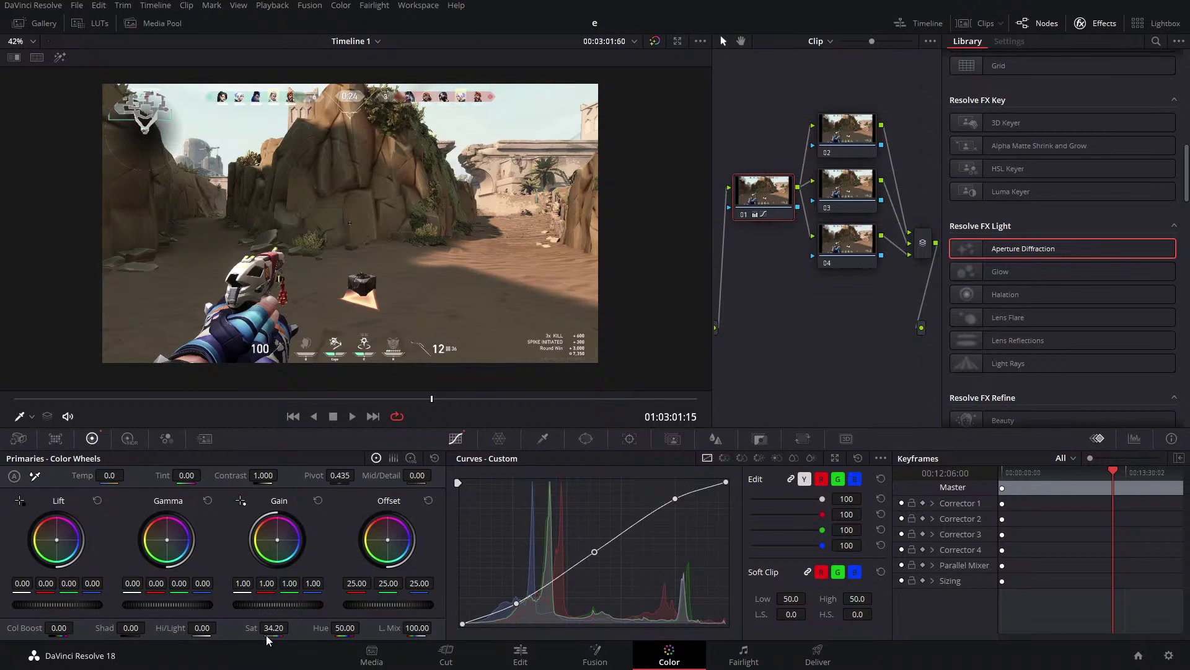
left_click_drag(273, 627, 263, 627)
Apply the Vignette effect to node 04 with Size 0.895 and Softness 0.358.
left_click(839, 261)
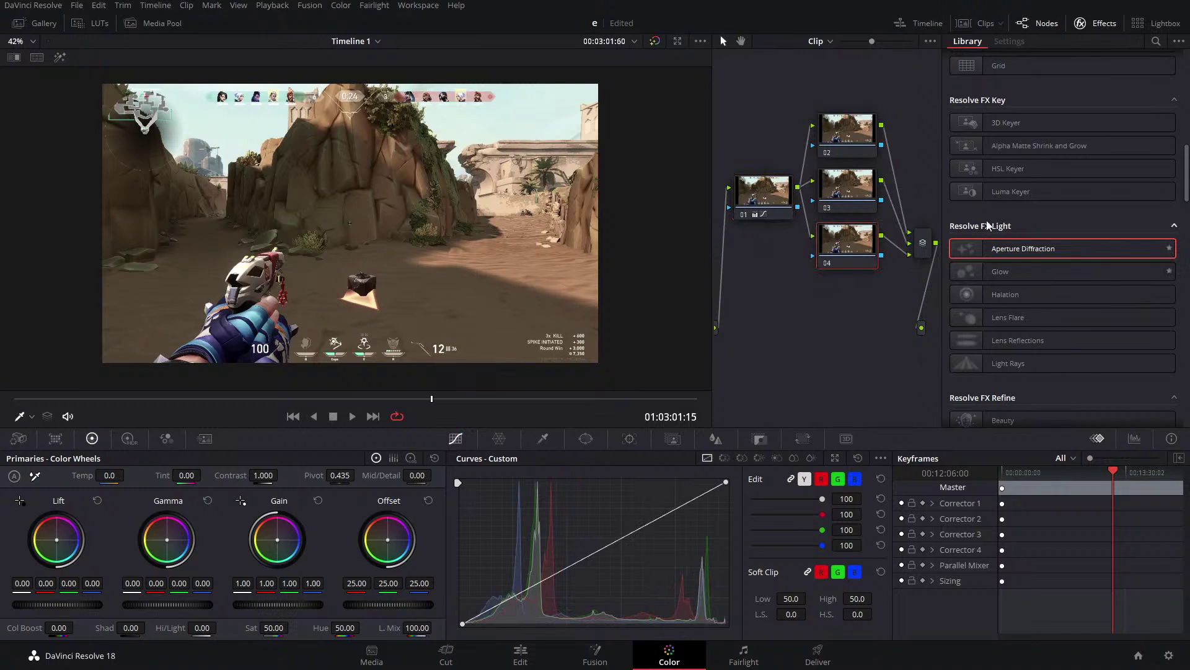
scroll(1023, 329, "down", 5)
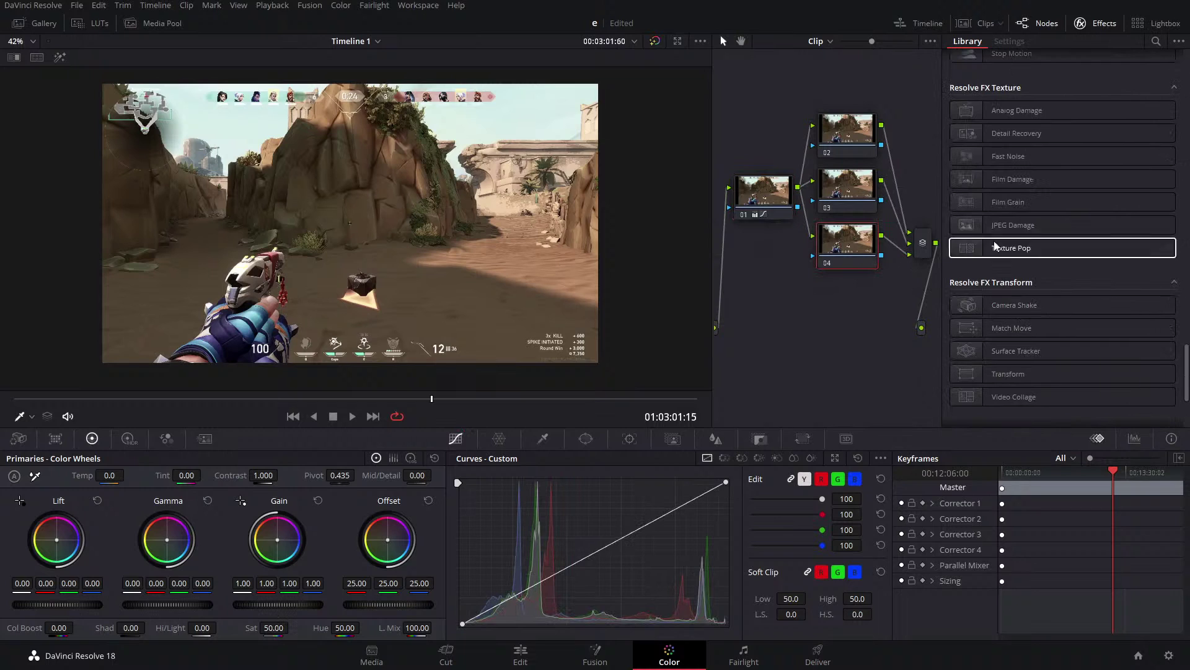
scroll(1023, 183, "up", 4)
left_click_drag(1019, 73, 849, 246)
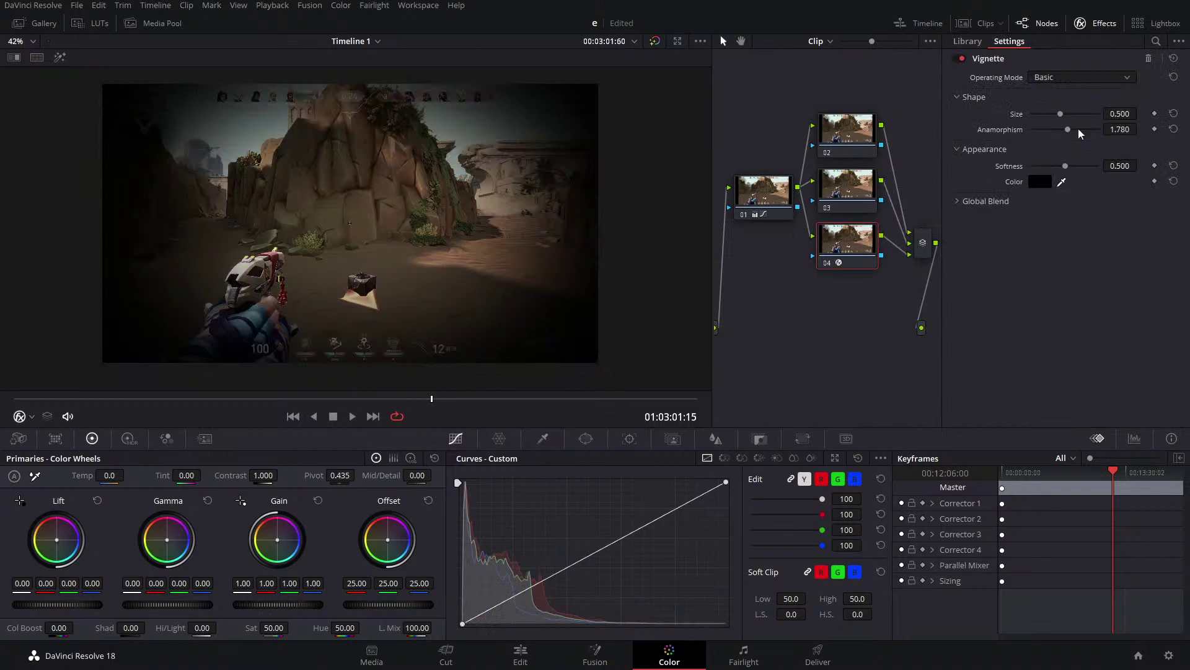
left_click_drag(1061, 114, 1093, 113)
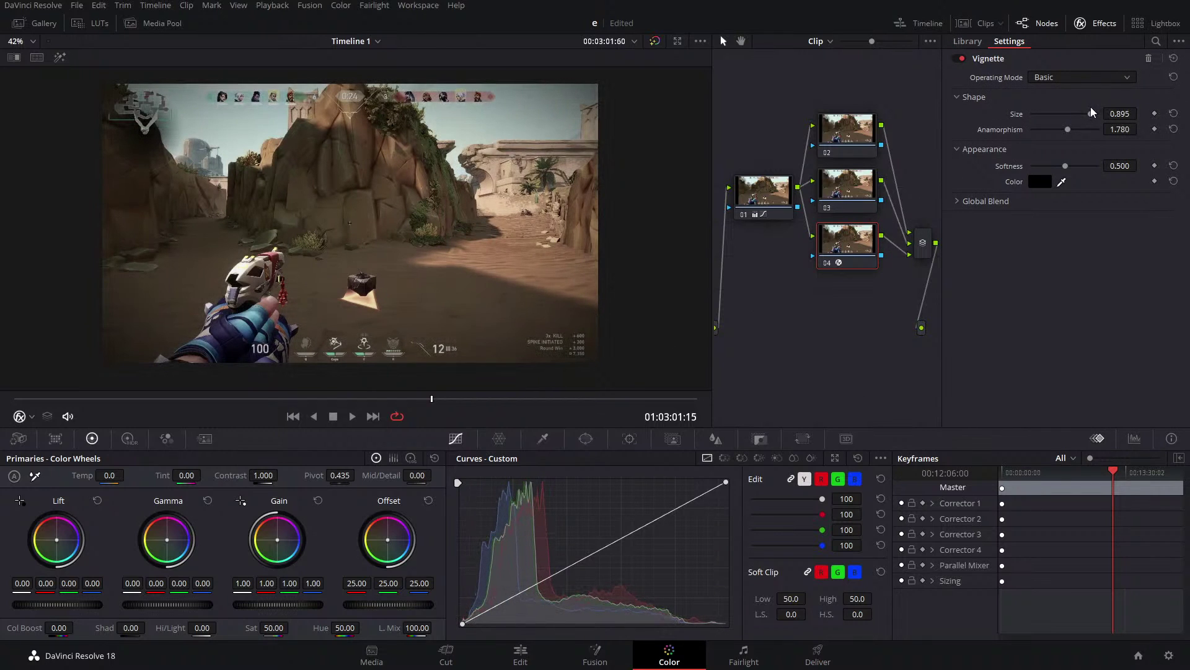
left_click_drag(1065, 167, 1055, 168)
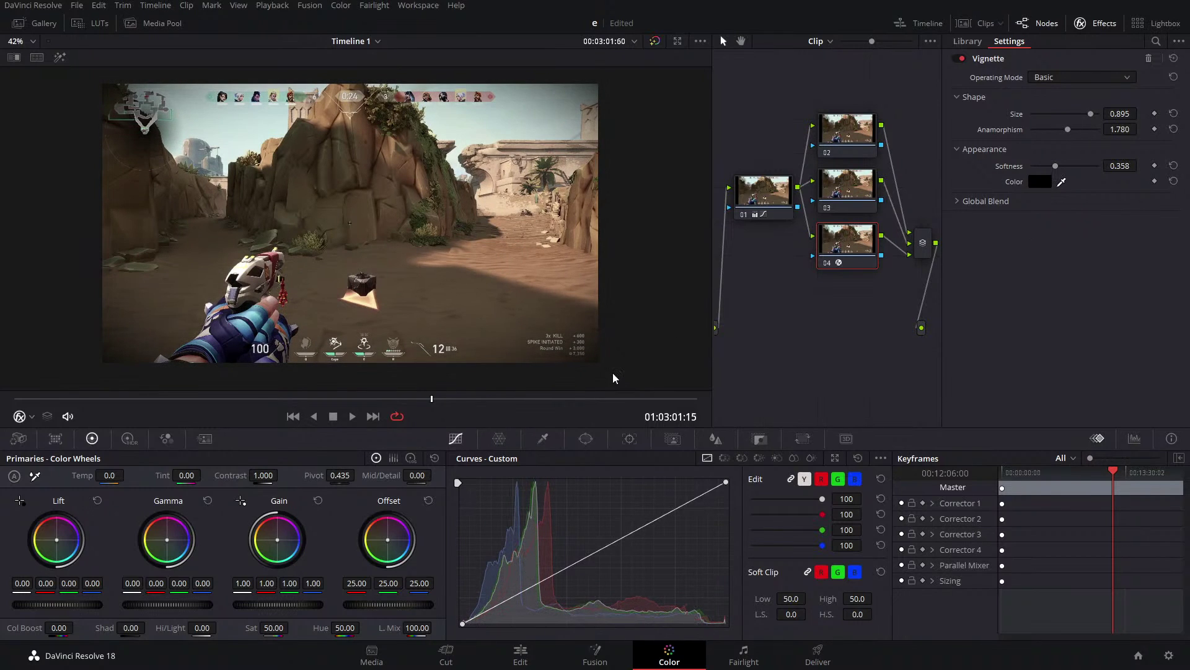
Apply the Glow effect to node 03 and set its Shine Threshold to 0.817.
left_click(830, 188)
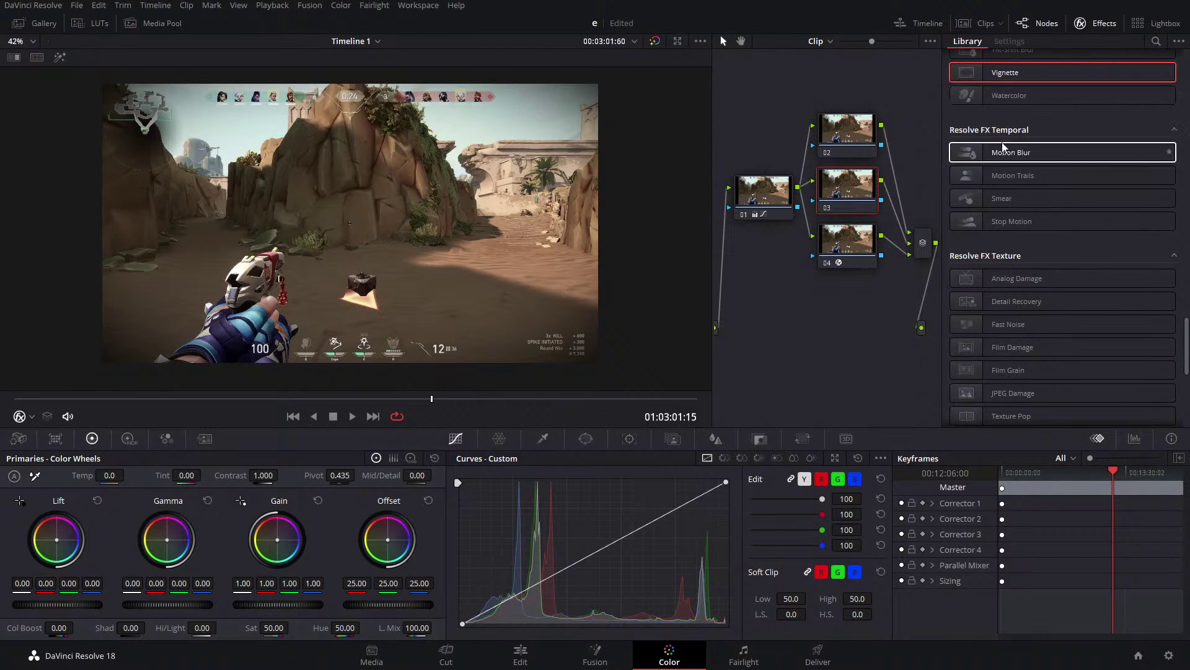
scroll(1003, 148, "up", 10)
scroll(1008, 139, "up", 1)
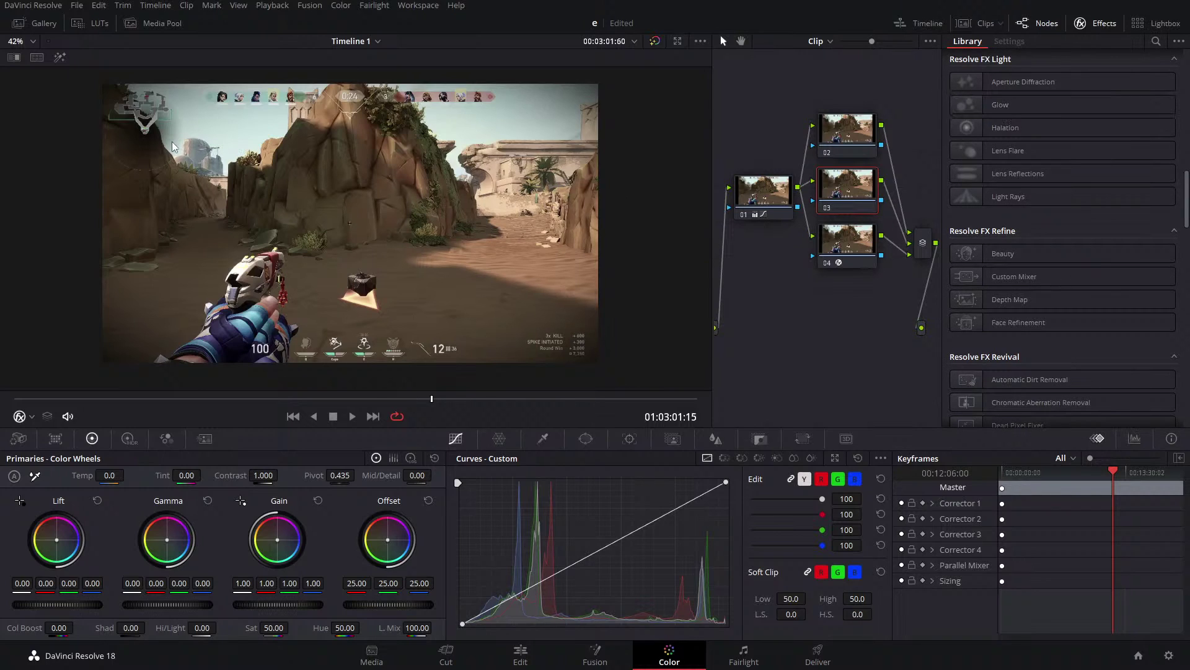
left_click_drag(173, 141, 266, 170)
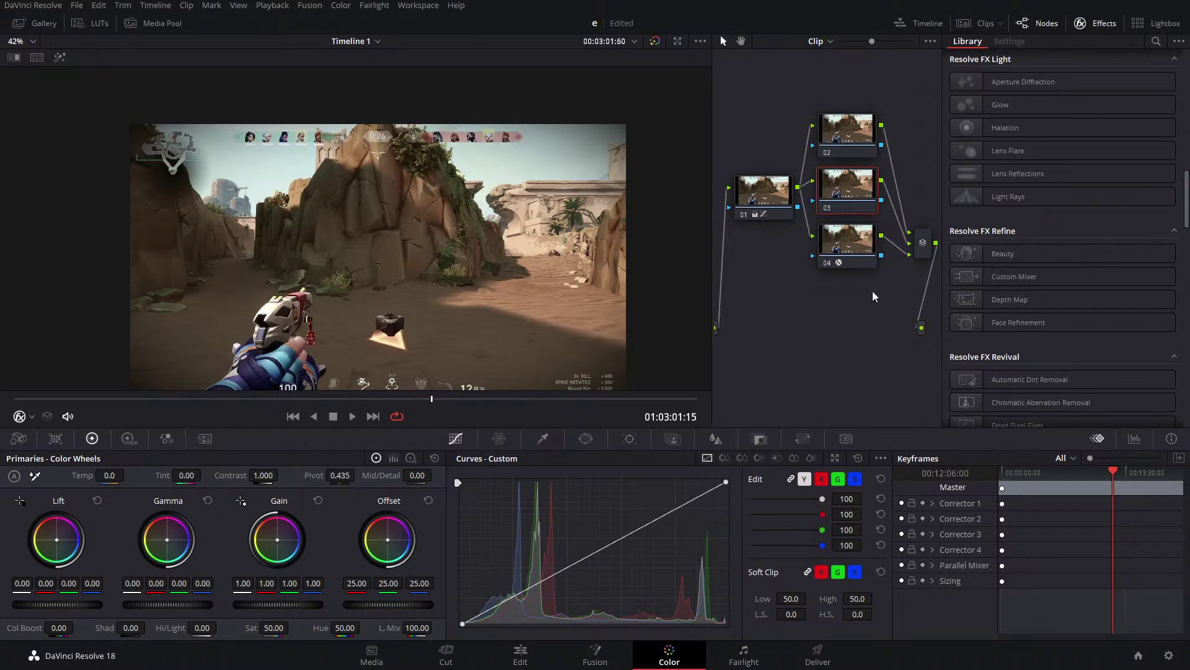
left_click_drag(1022, 110, 848, 186)
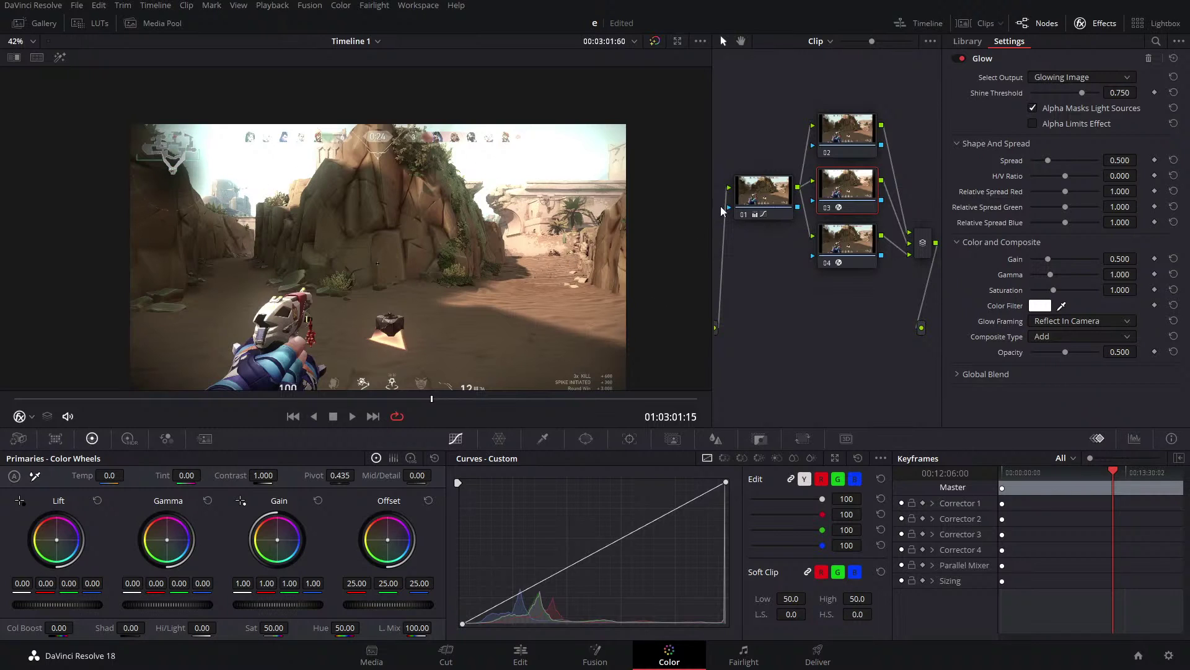
mouse_move(1082, 91)
left_mouse_down()
mouse_move(1062, 91)
mouse_move(1100, 92)
mouse_move(1087, 93)
left_mouse_up()
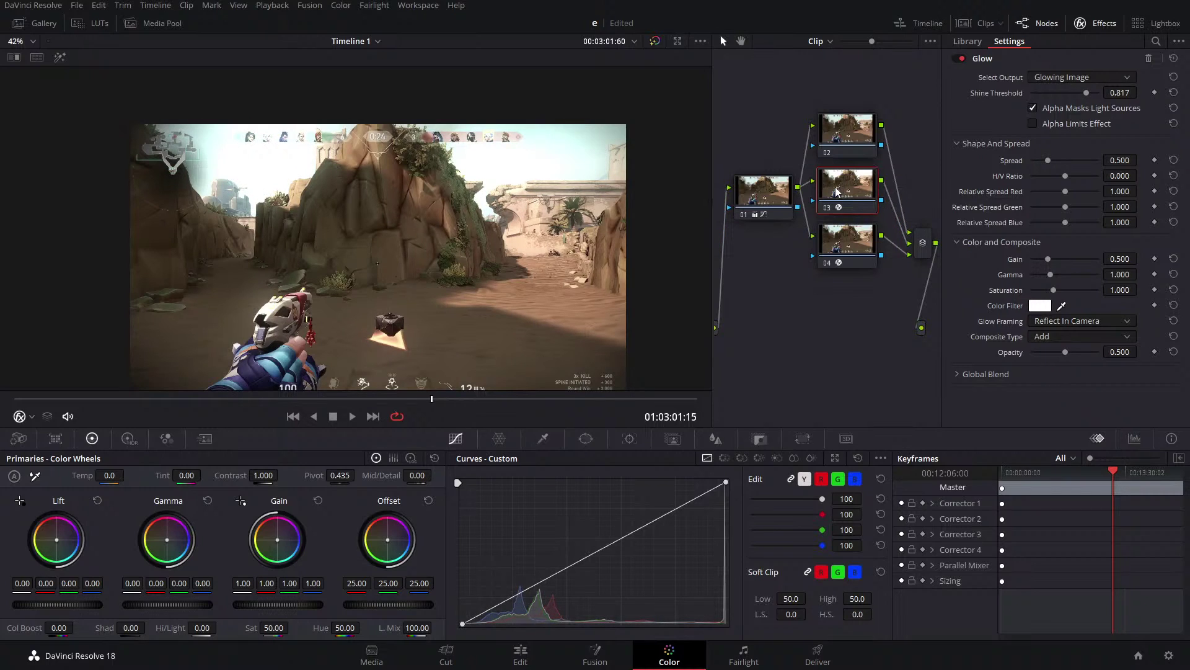
On node 02, tint Offset toward blue at 8.18, 27.93, 39.77 and Gamma toward red at 0.09, -0.02, -0.05 (RGB).
left_click_drag(420, 287, 417, 267)
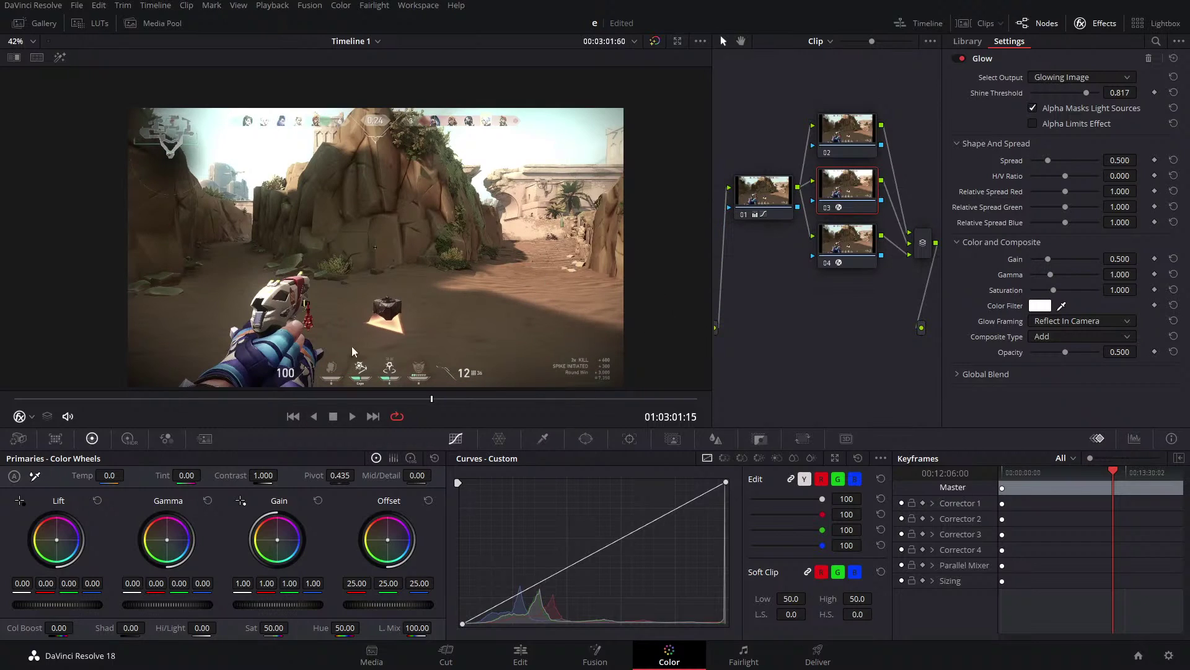
scroll(814, 197, "up", 1)
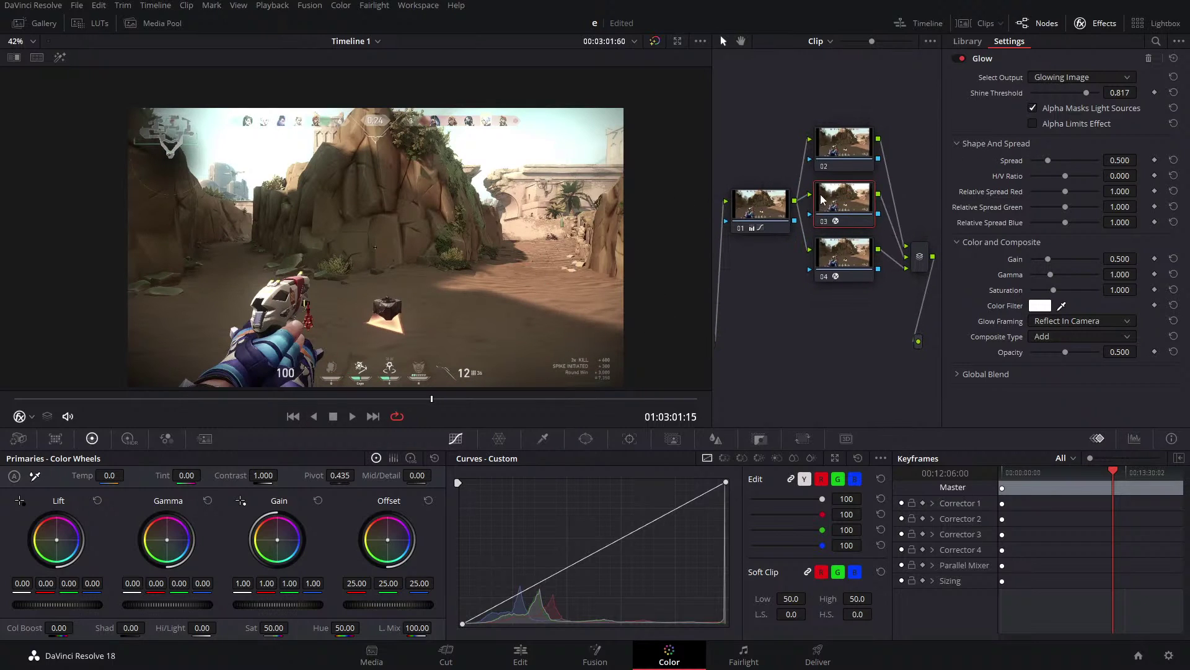
left_click(830, 167)
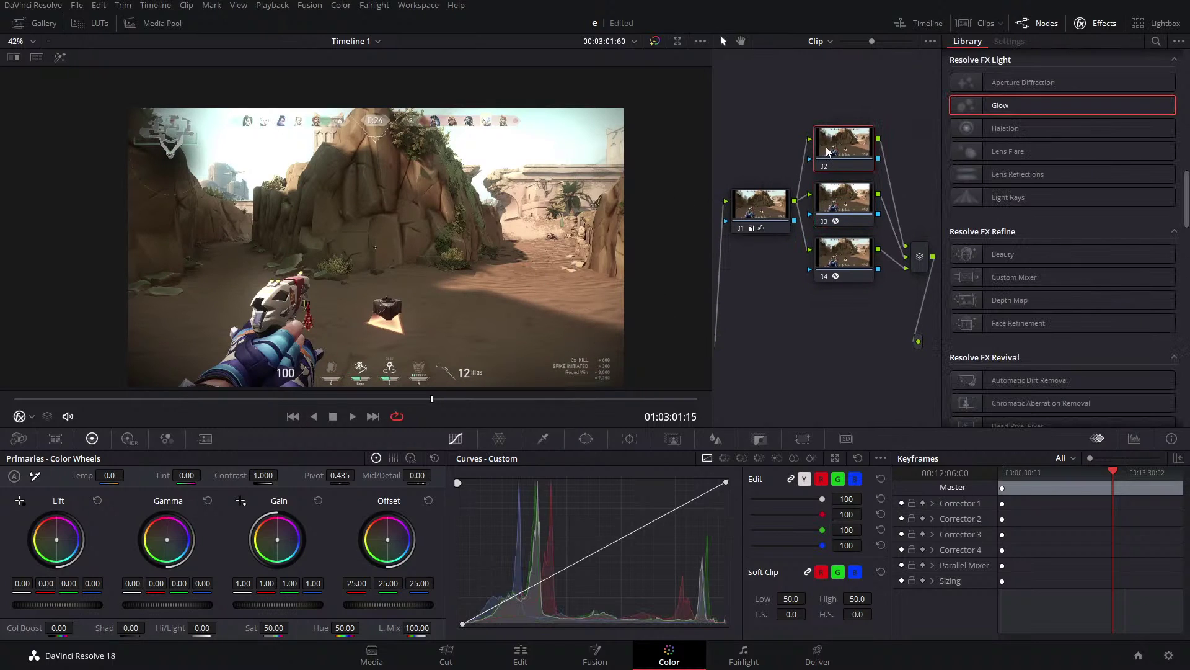
scroll(390, 341, "down", 1)
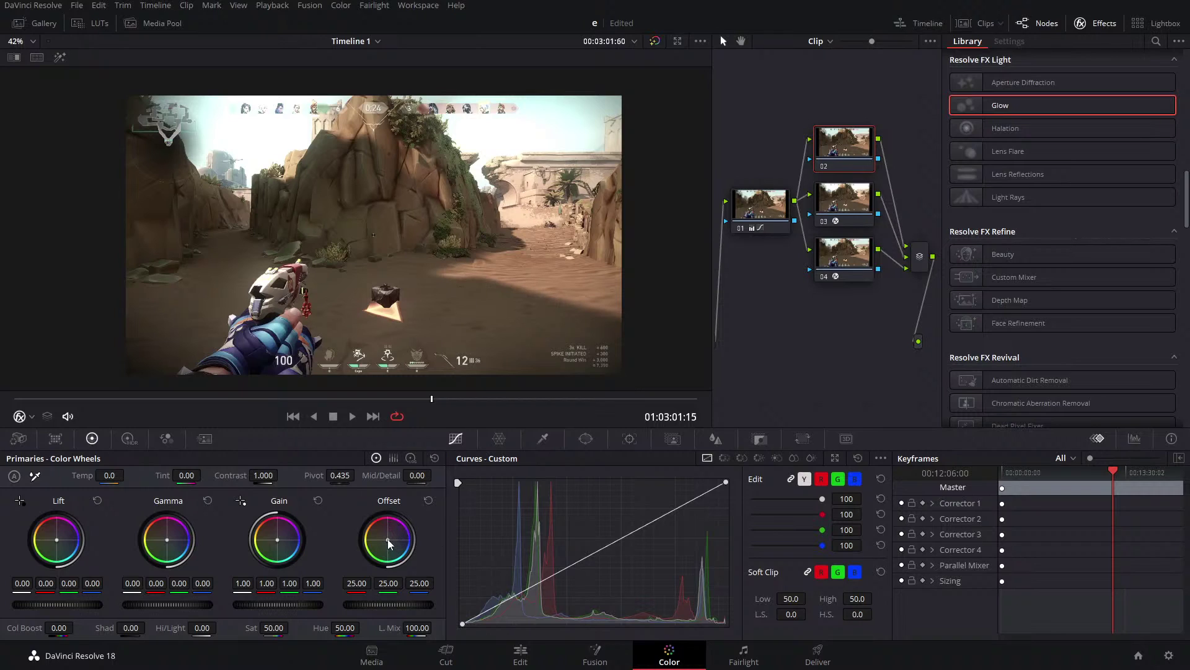
left_click_drag(388, 538, 393, 547)
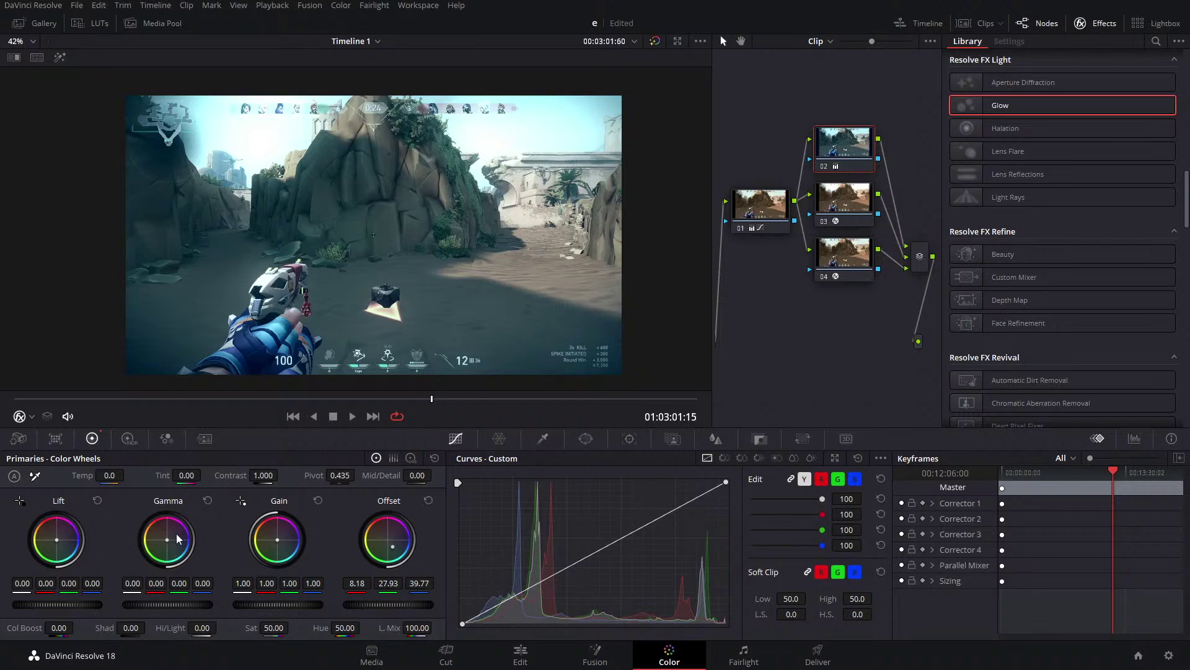
left_click_drag(166, 539, 166, 540)
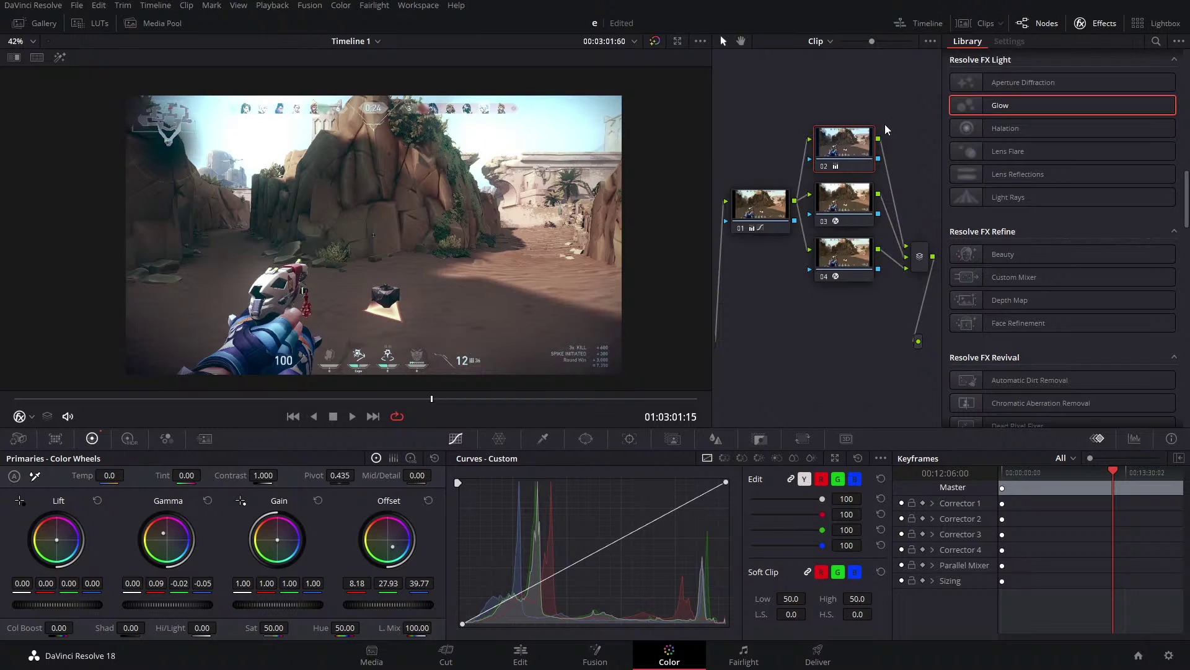
Toggle node 02 off and on to compare the image with and without its color tint.
left_click(823, 168)
left_click(823, 167)
left_click(822, 167)
left_click(822, 168)
left_click(822, 168)
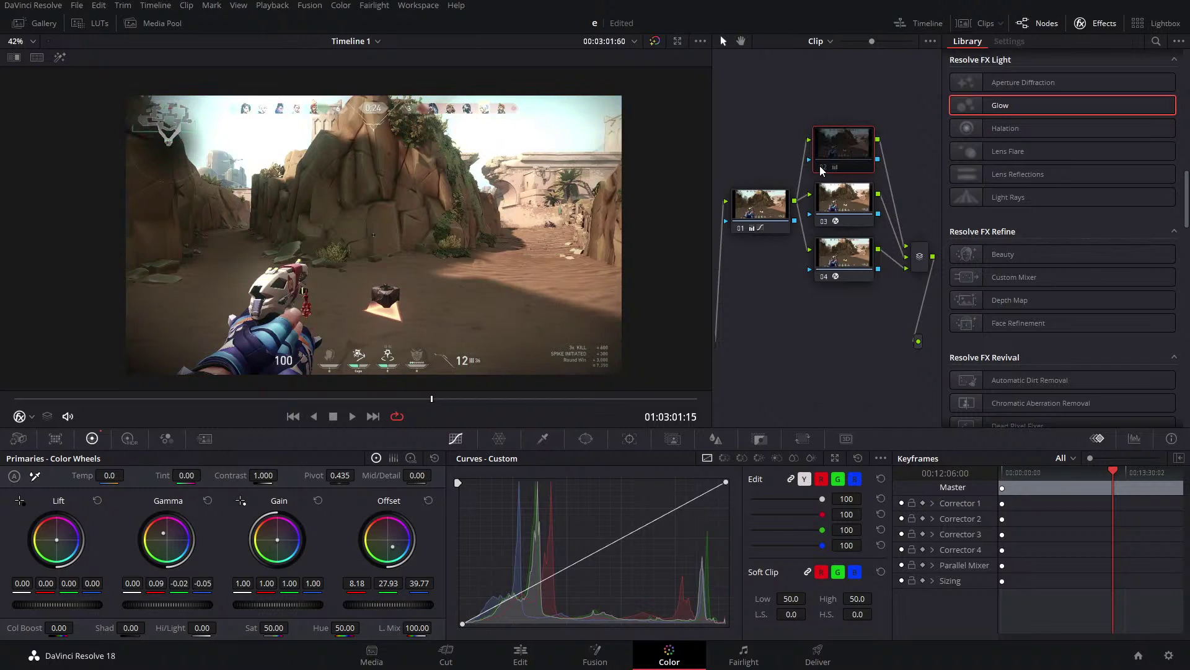
left_click(822, 167)
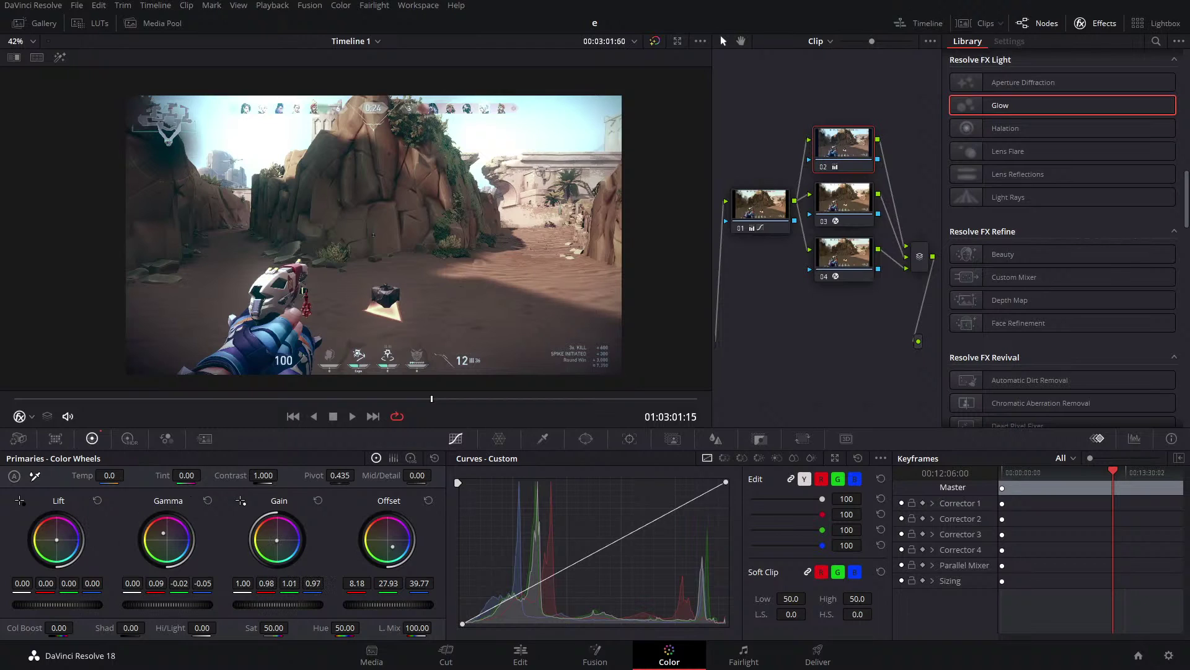
On node 02, set Gain to 0.90, 1.04, 0.87 and Lift to 0.04, -0.01, 0.02 (RGB).
left_click_drag(277, 540, 275, 541)
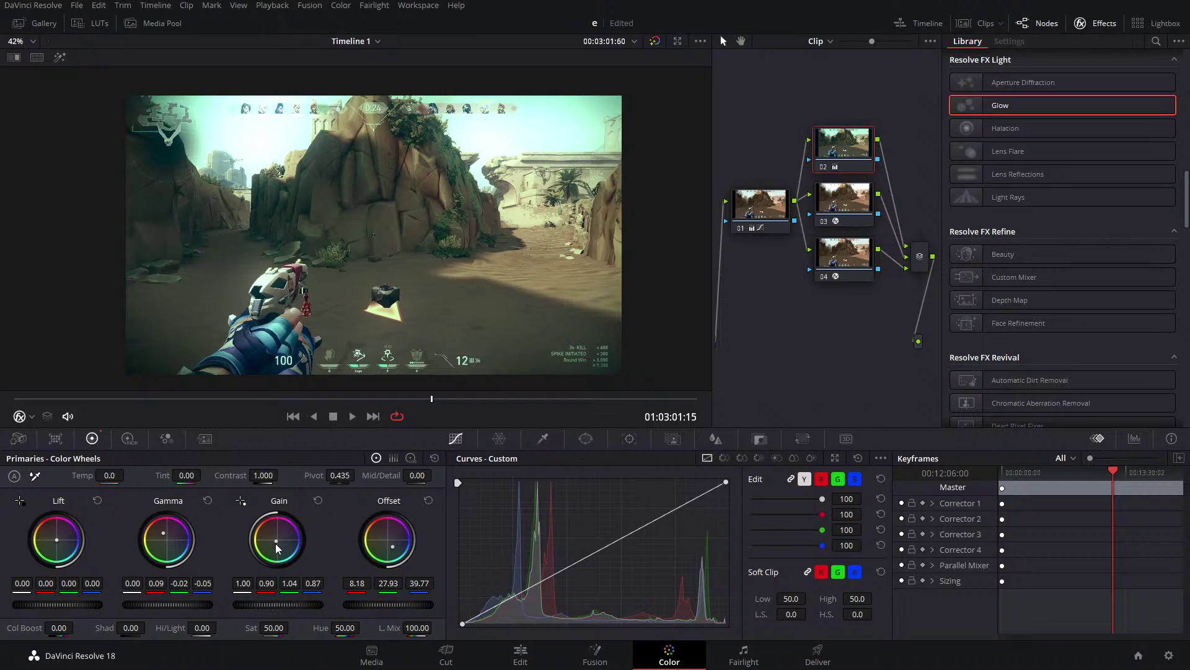
left_click(824, 166)
left_click(824, 166)
left_click_drag(60, 544, 62, 543)
Toggle node 02 to compare the updated grade, and examine the weapon and ground closely with the node disabled.
left_click(825, 167)
left_click(824, 166)
left_click(825, 166)
left_click(825, 166)
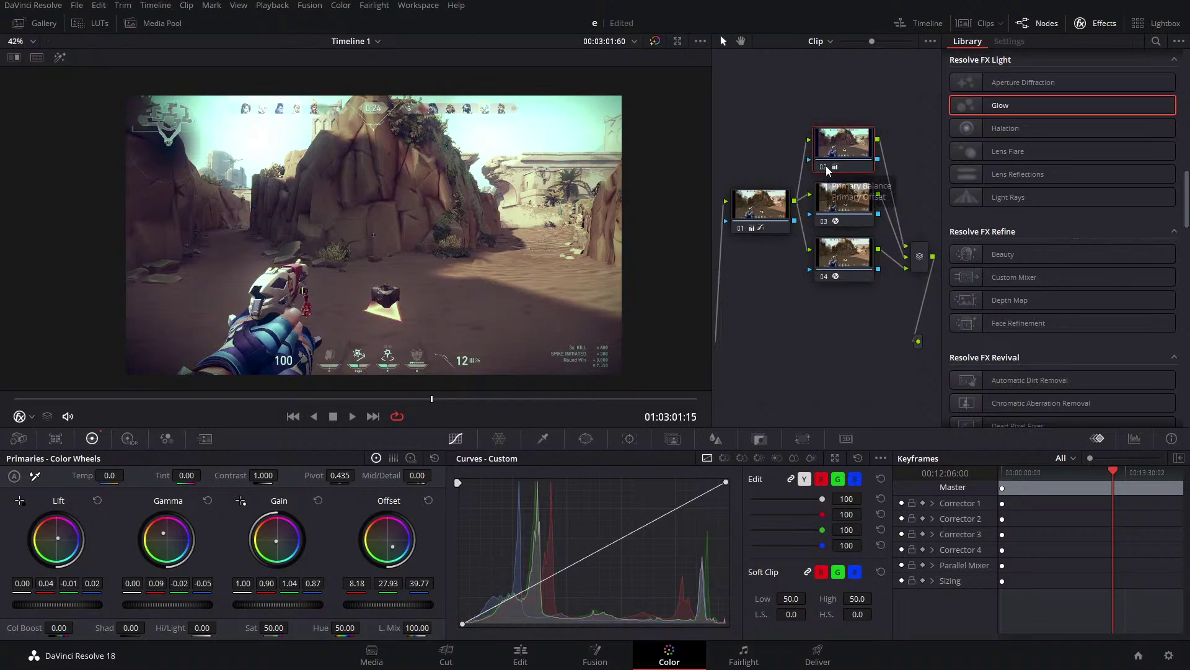
left_click(825, 172)
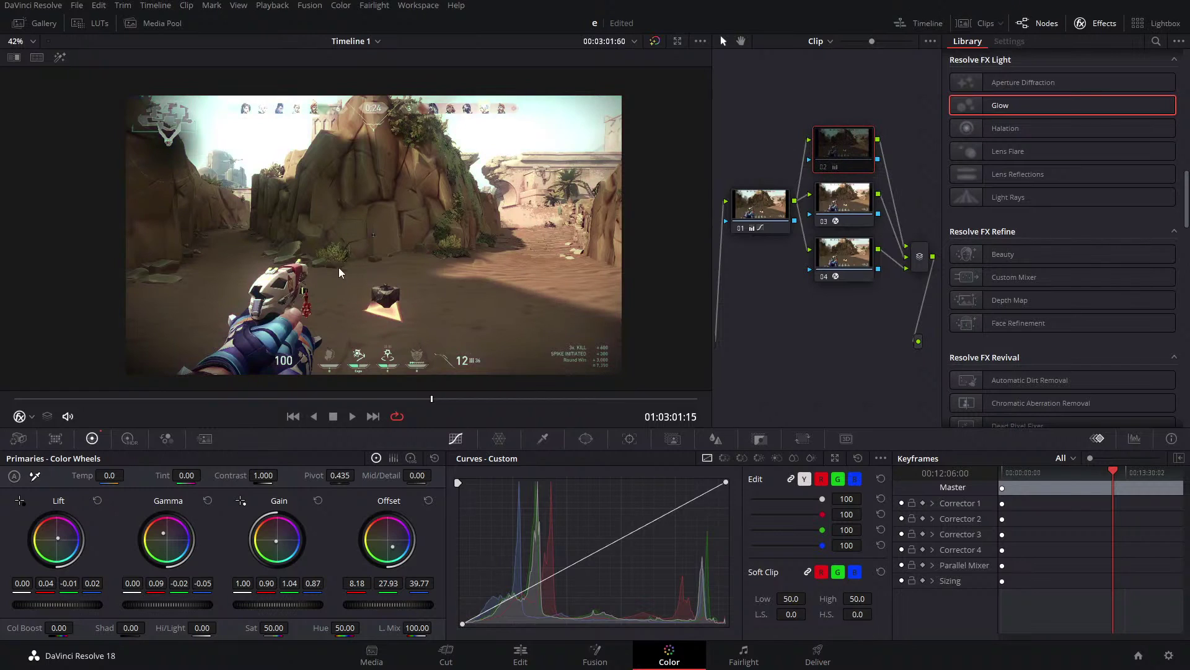
scroll(363, 252, "up", 2)
scroll(359, 244, "up", 5)
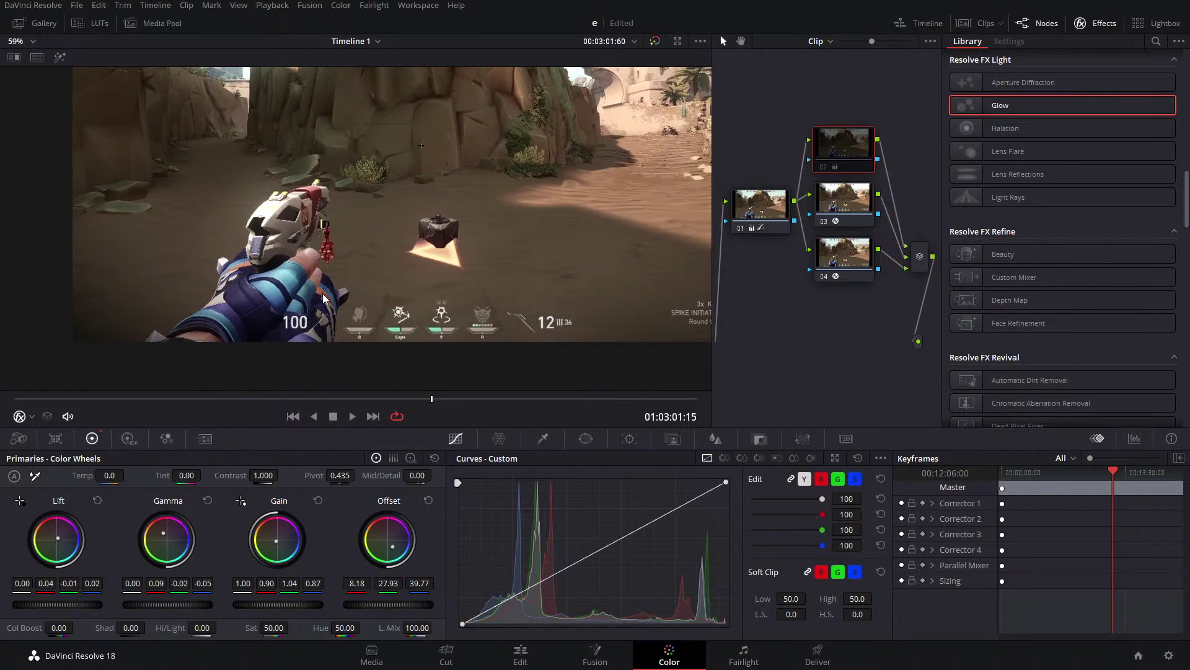
Toggle node 02 repeatedly to compare the whole frame with and without its color tint, leaving the node enabled.
scroll(322, 298, "down", 5)
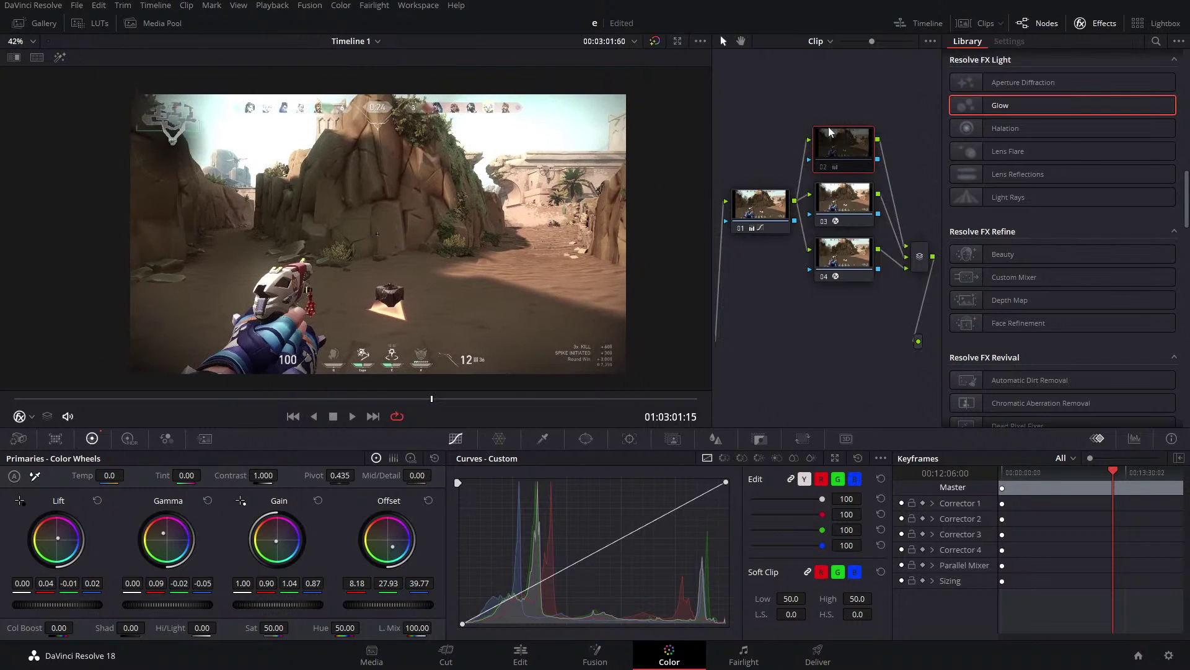
left_click(822, 167)
left_click(824, 168)
left_click(823, 169)
left_click(824, 168)
left_click(823, 168)
left_click(824, 172)
left_click(825, 171)
left_click(825, 173)
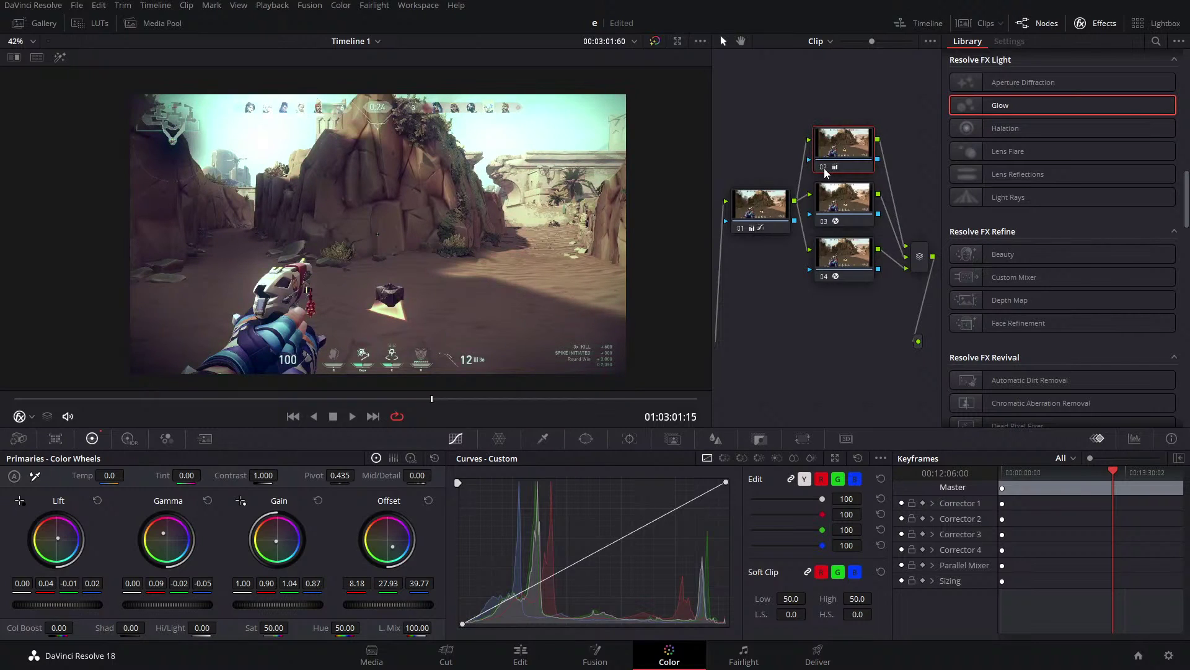
left_click(825, 172)
left_click(825, 172)
left_click(825, 172)
left_click(824, 172)
left_click(825, 172)
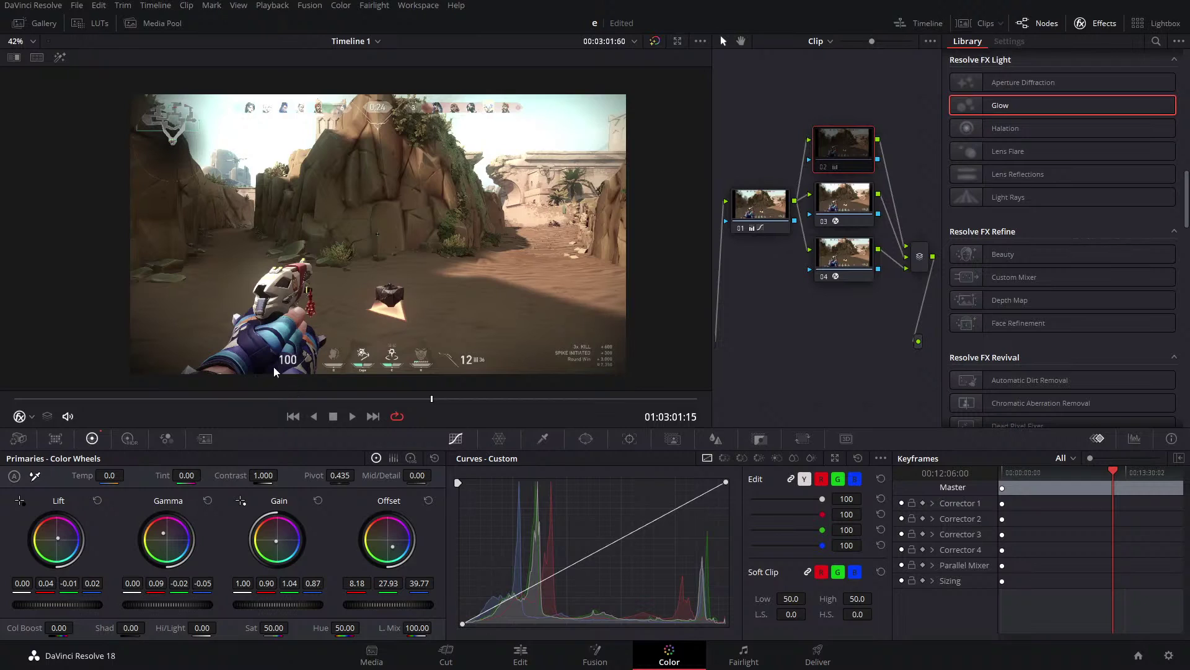
left_click(824, 165)
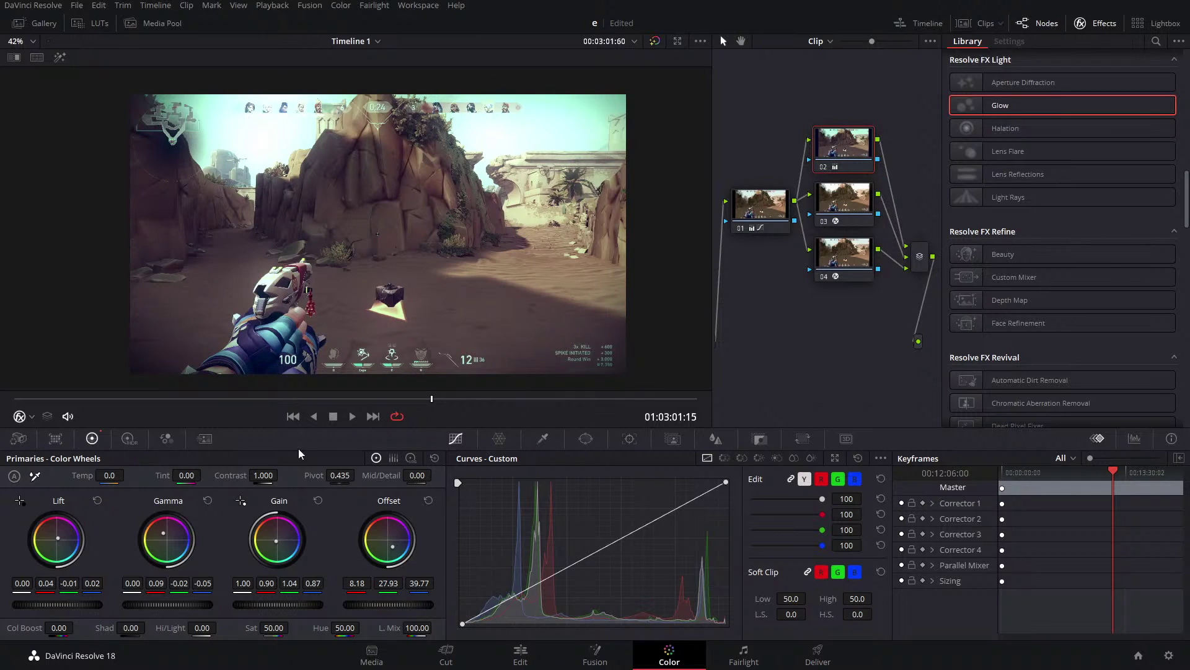
On node 02, warm the Lift toward red at 0.06, -0.02, -0.03 (RGB), checking the weapon and ground up close.
scroll(260, 369, "up", 5)
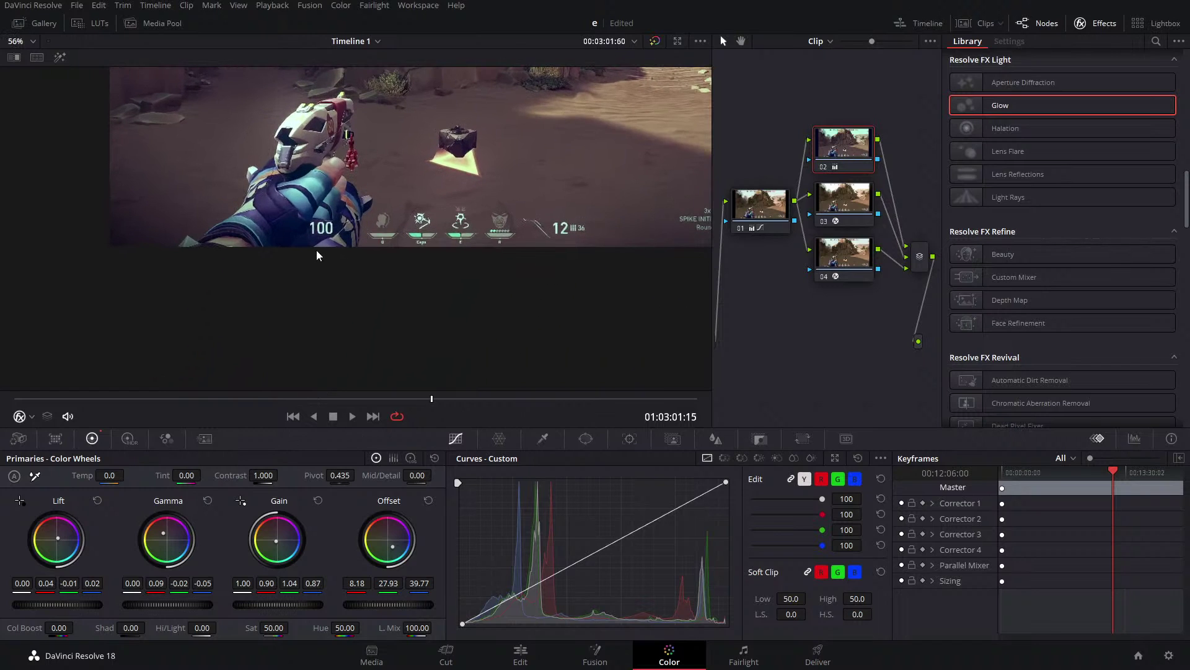
left_click_drag(281, 224, 318, 300)
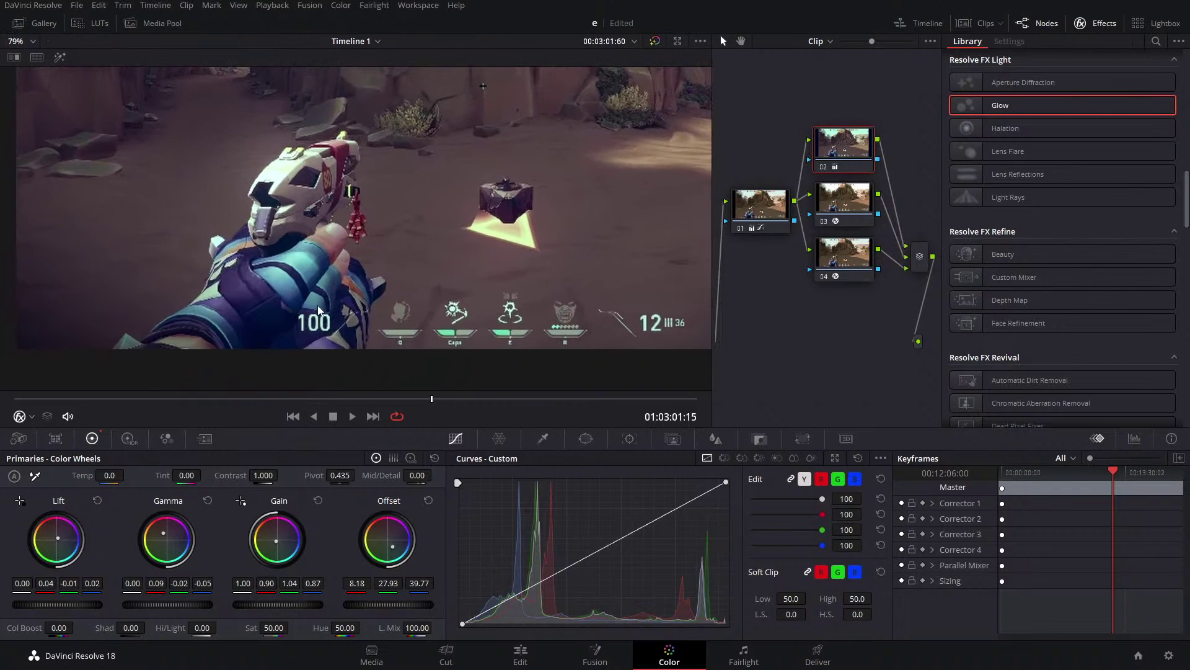
left_click_drag(57, 537, 55, 536)
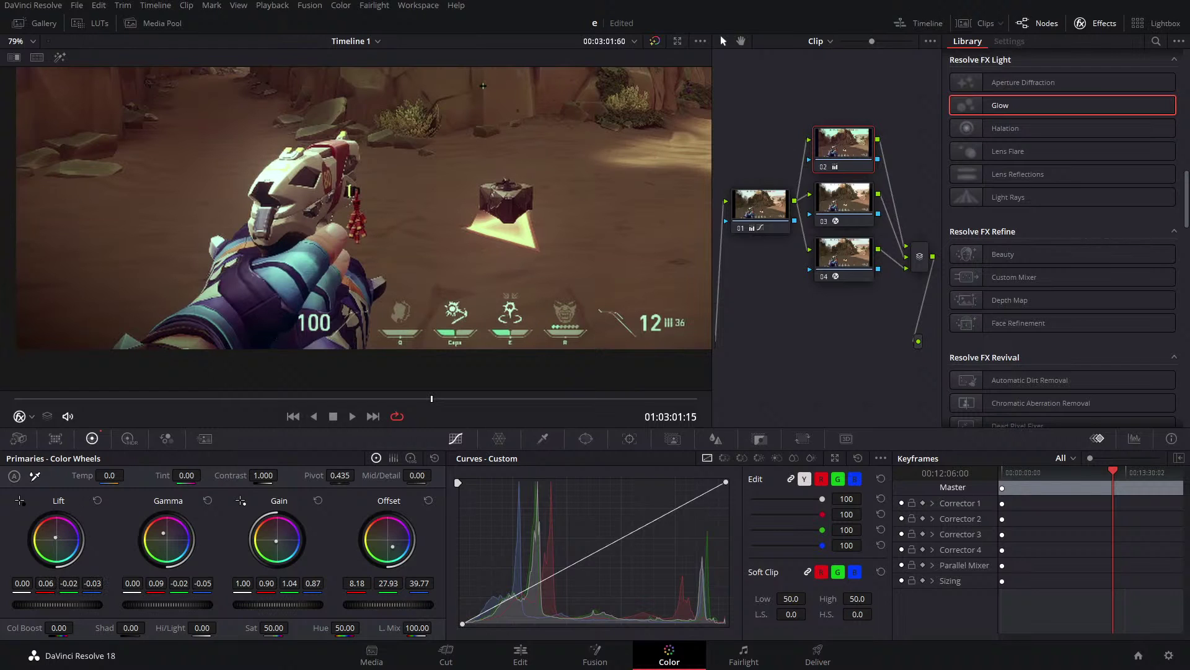
scroll(406, 170, "down", 5)
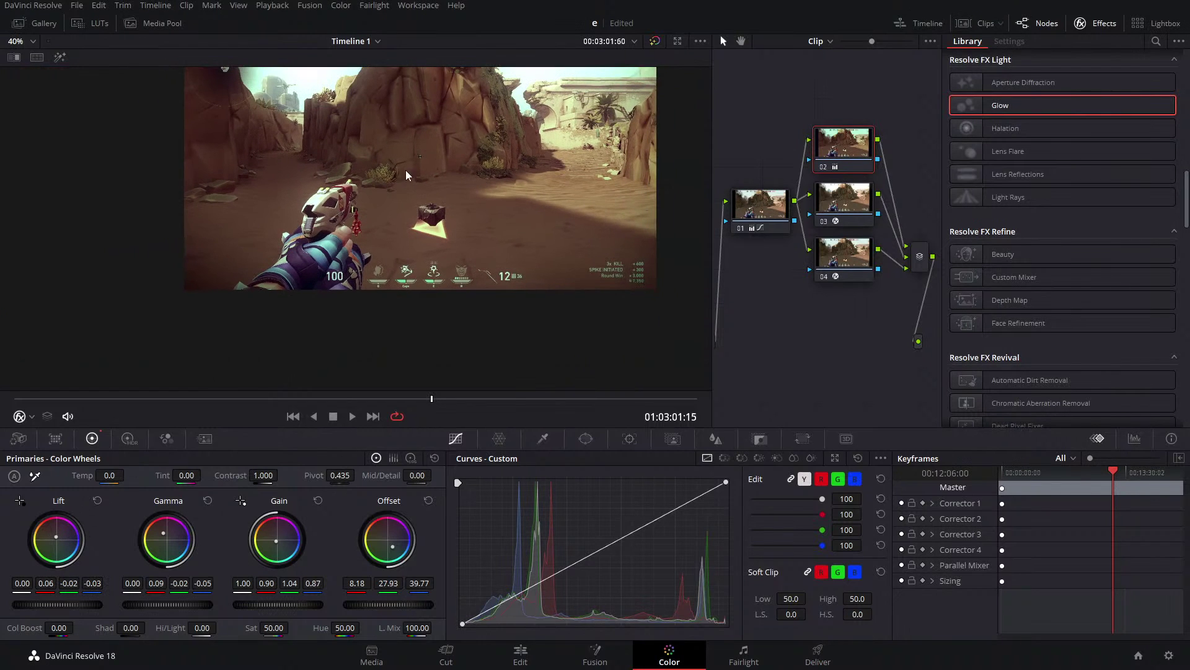
Shift node 02's Gain balance to 0.82 red, 1.07 green and 0.82 blue, comparing the image with the node off and on.
left_click(823, 167)
left_click(823, 168)
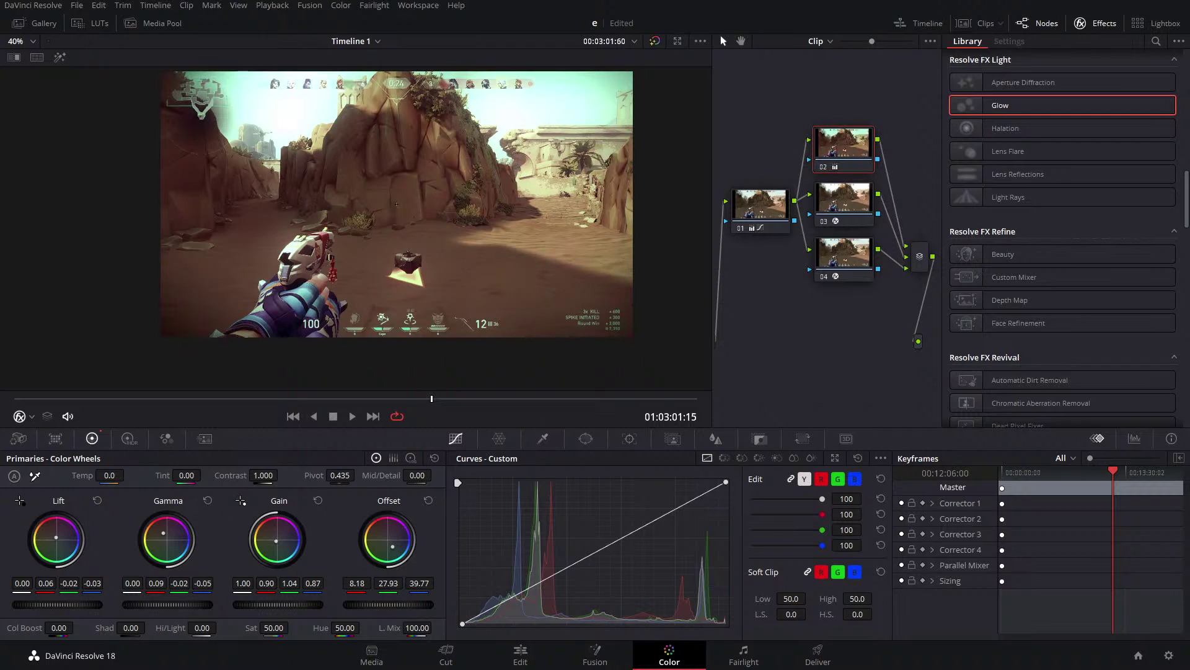
left_click_drag(275, 542, 276, 542)
left_click_drag(275, 542, 276, 542)
left_click(828, 166)
left_click(829, 166)
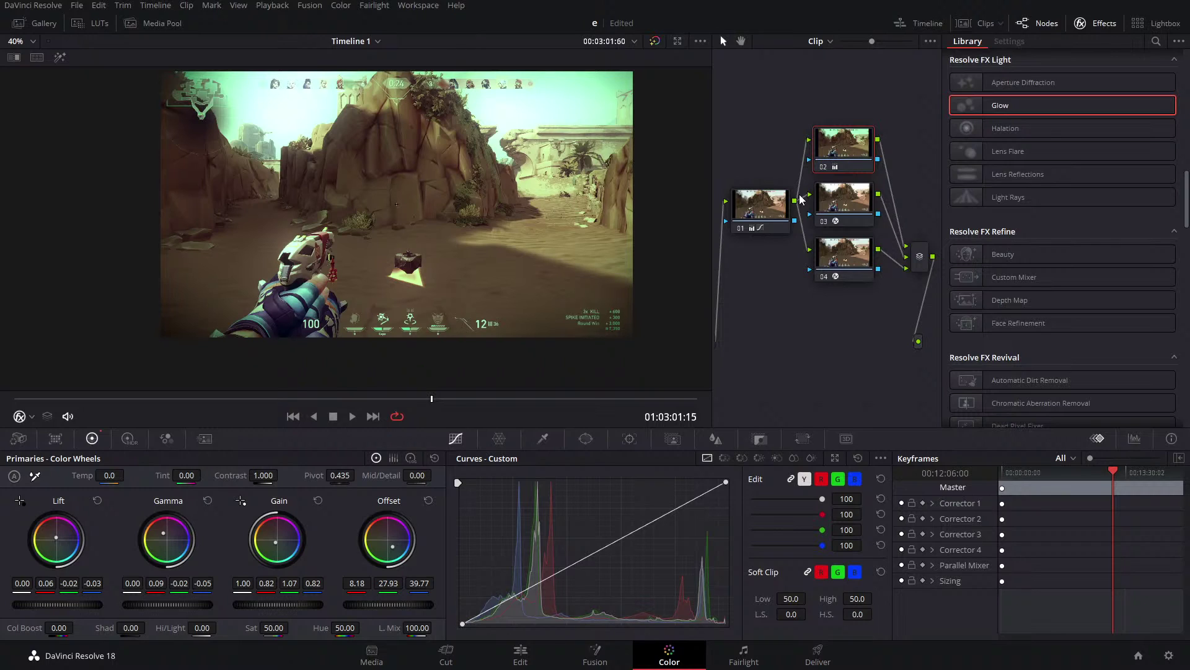
Save the project and reset all grades and nodes on the clip.
key("ctrl+s")
right_click(809, 310)
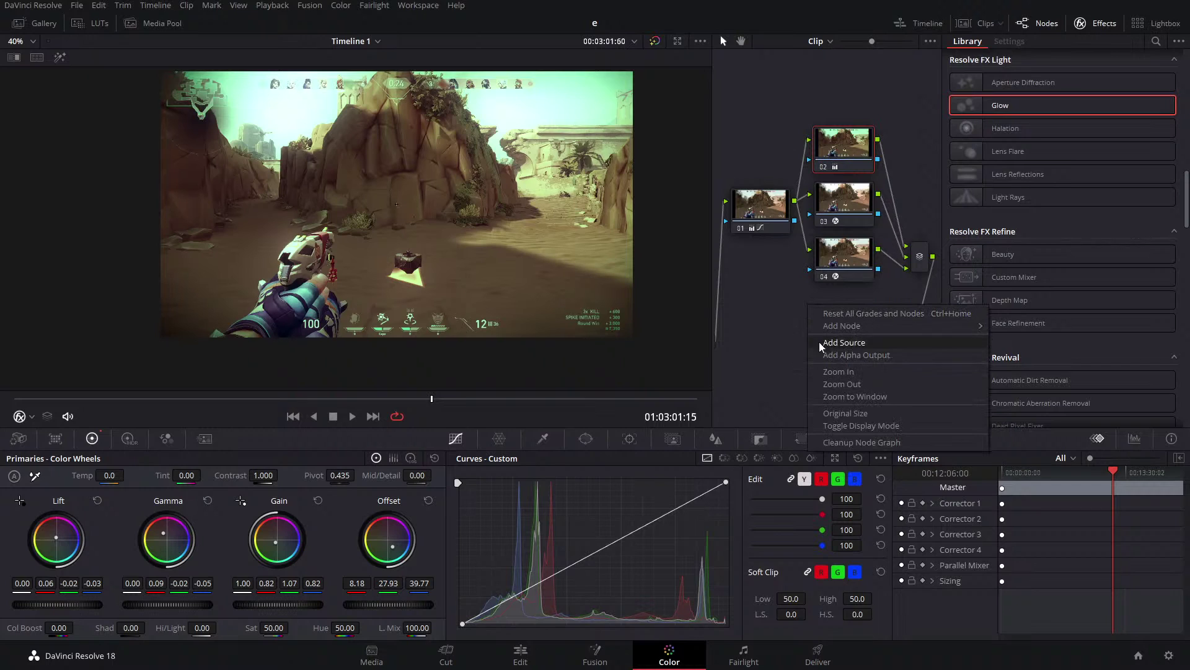
left_click(862, 313)
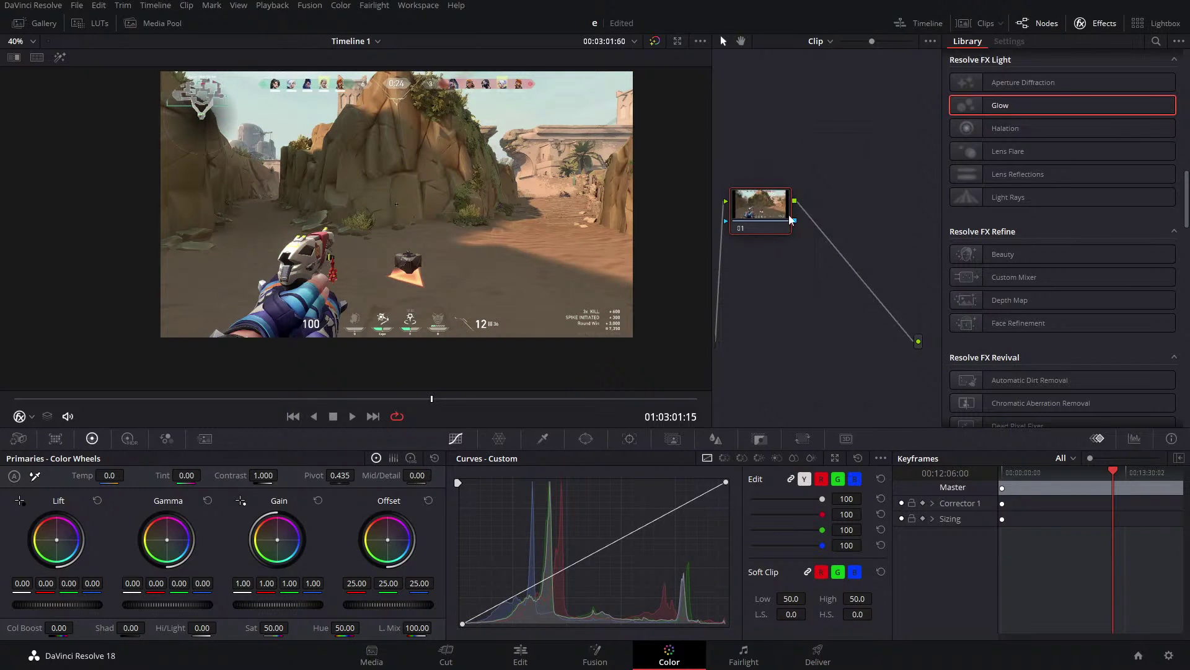
Search the effects library for GRA and apply the Film Grain effect to node 01.
left_click(1156, 41)
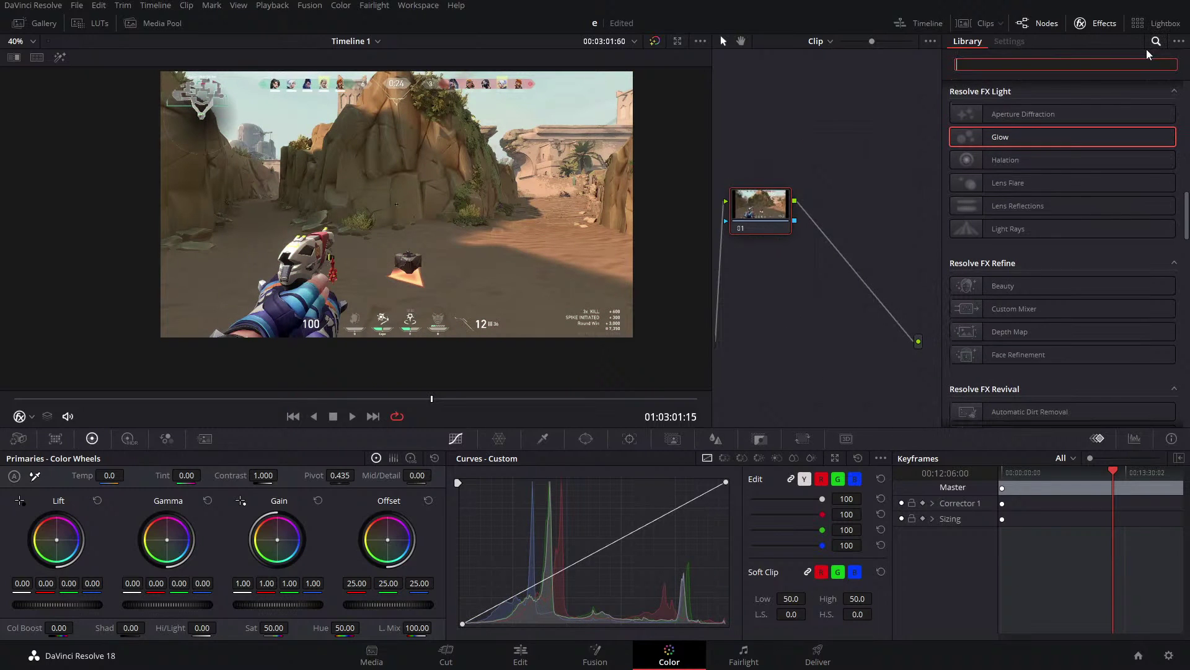
type("NOI")
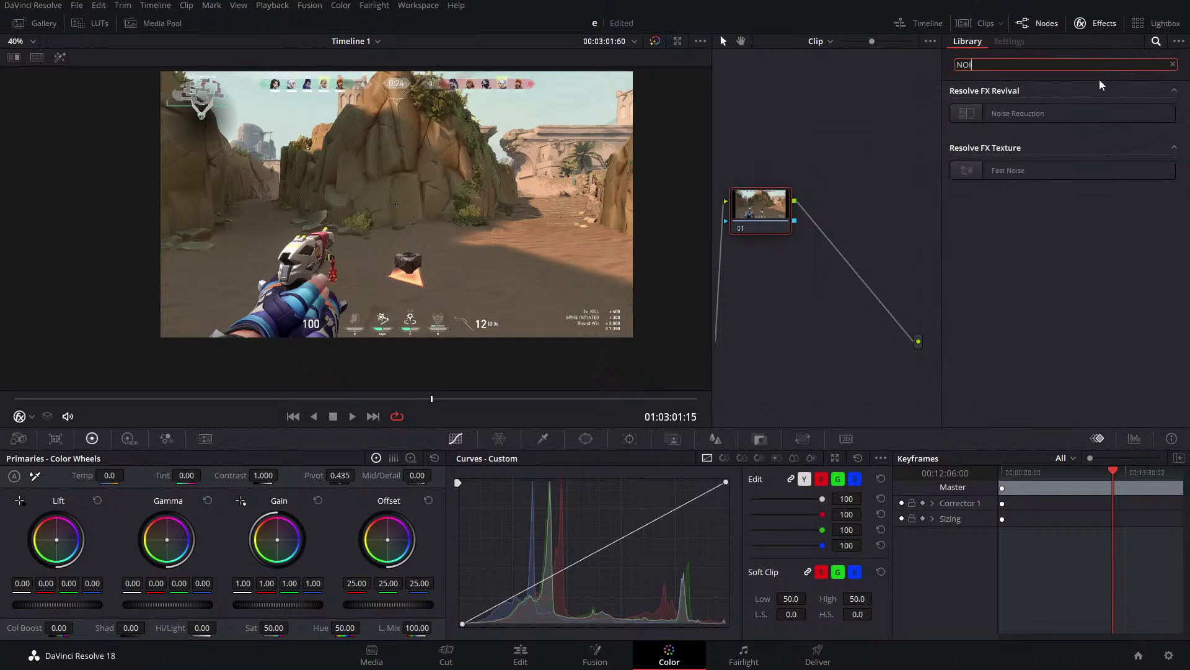
key("BackSpace")
key("BackSpace")
key("BackSpace")
type("GRA")
left_click_drag(1033, 113, 760, 205)
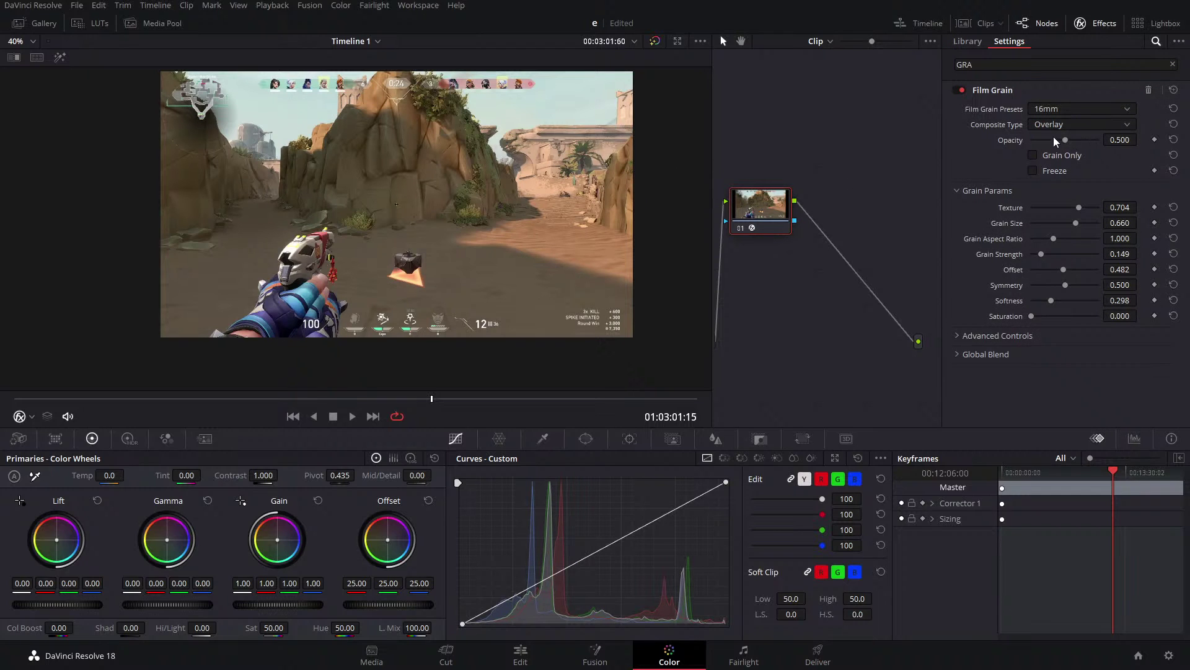
Set the Film Grain opacity to 1.000 and inspect the grain up close in the viewer.
scroll(372, 200, "up", 4)
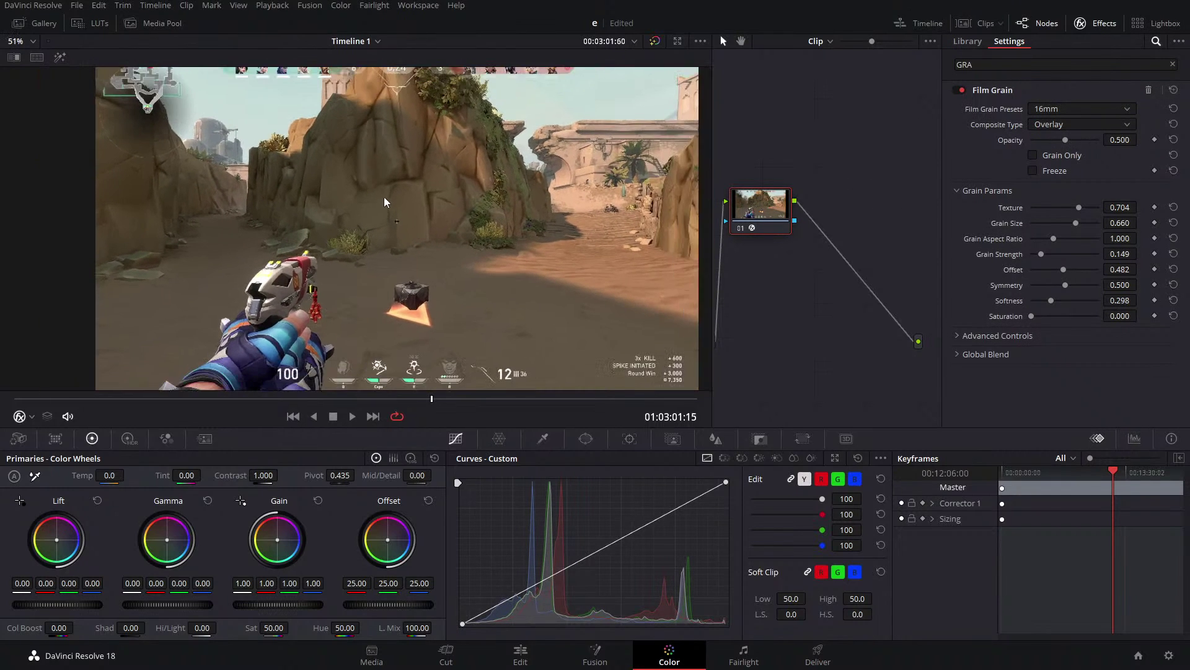
left_click_drag(1062, 138, 1111, 138)
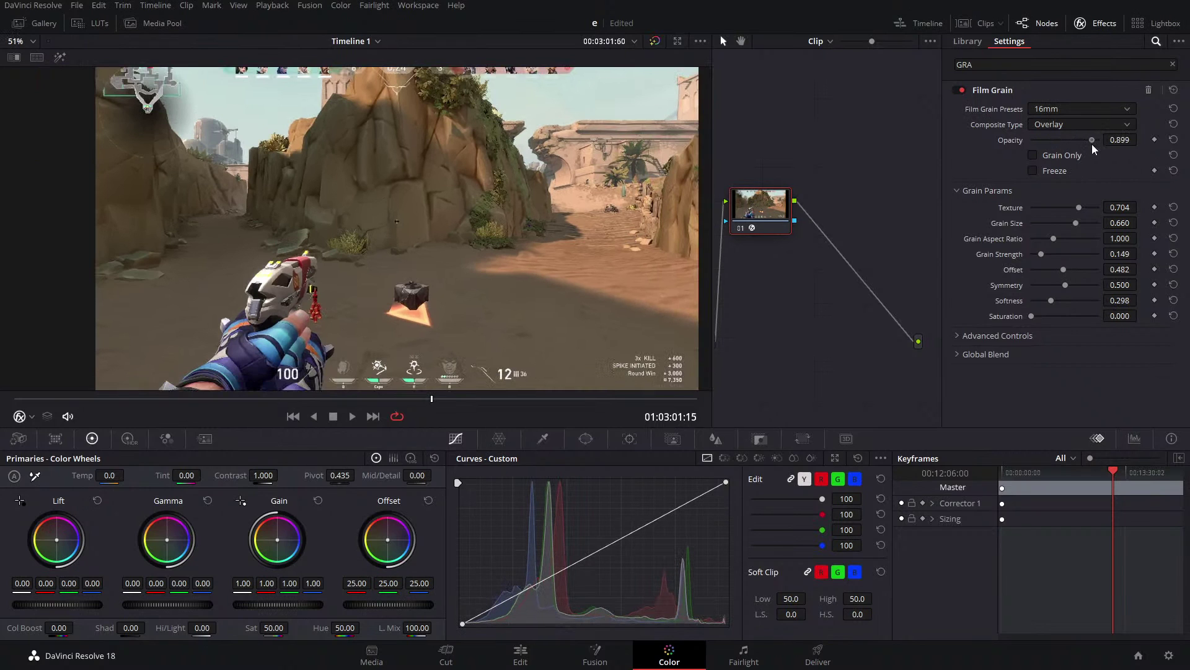
scroll(423, 223, "up", 5)
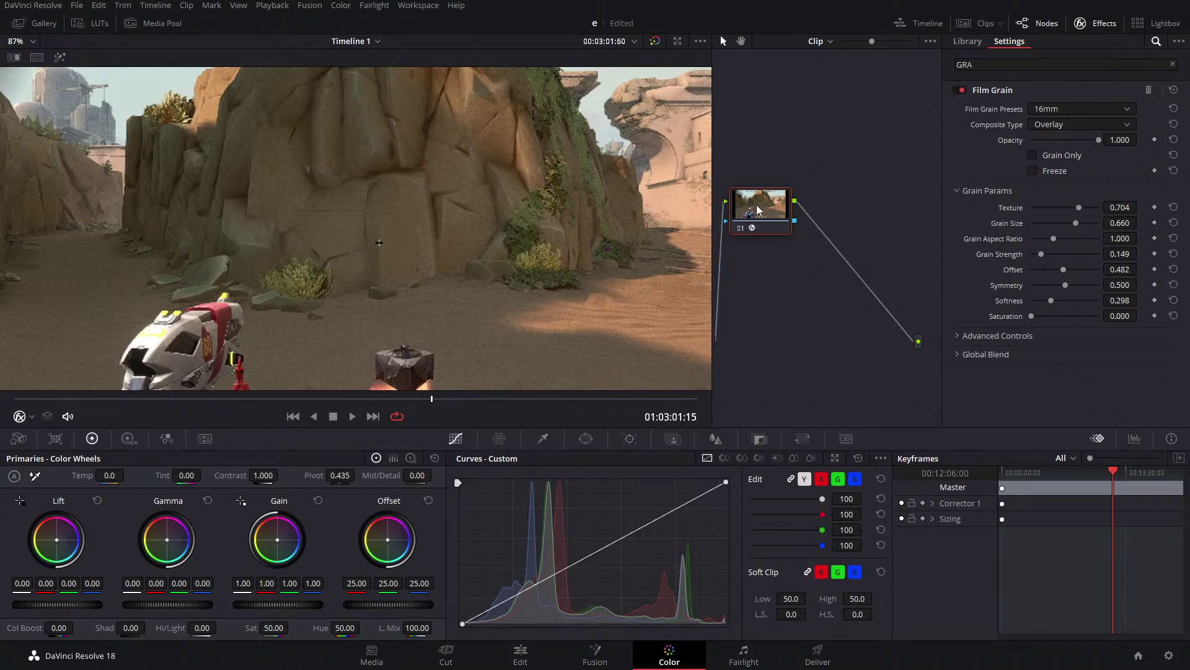
scroll(361, 216, "down", 2)
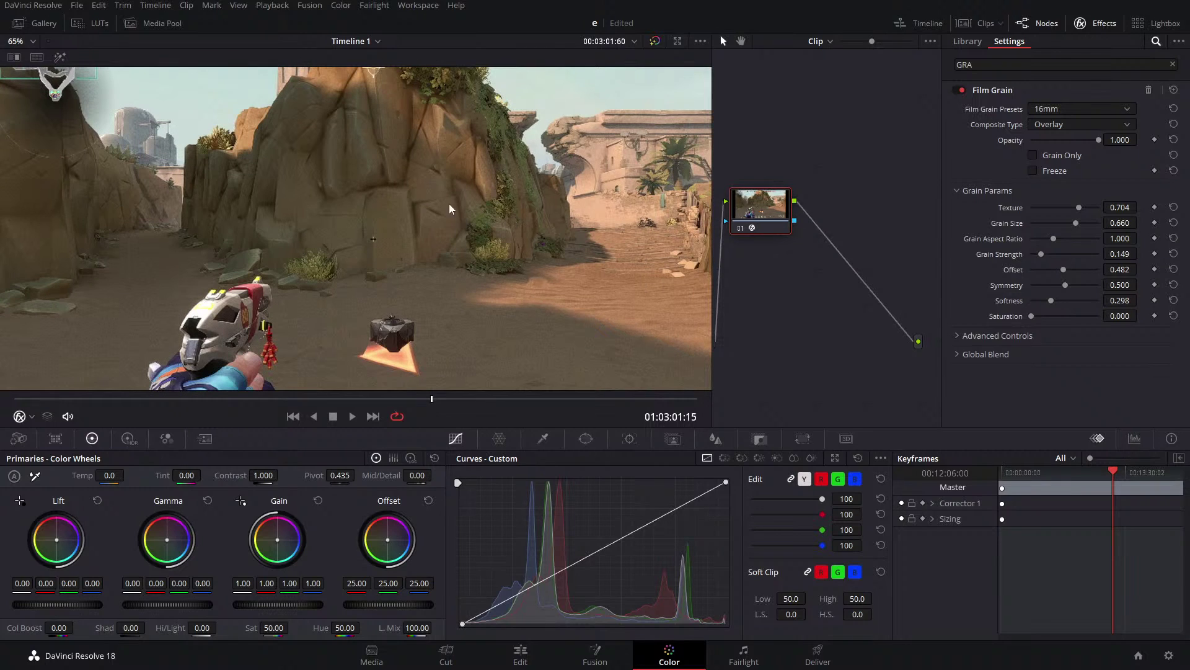
scroll(437, 234, "up", 2)
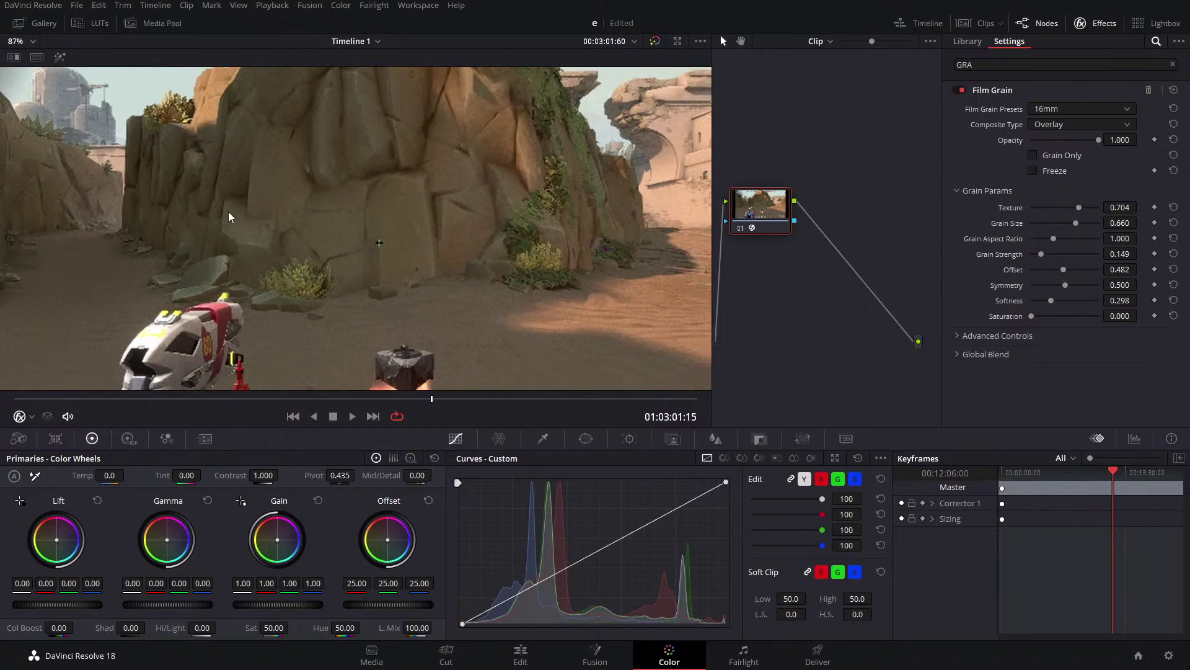
Add a serial node after node 01 and apply the Noise Reduction effect to it.
right_click(760, 212)
mouse_move(818, 274)
left_click(921, 276)
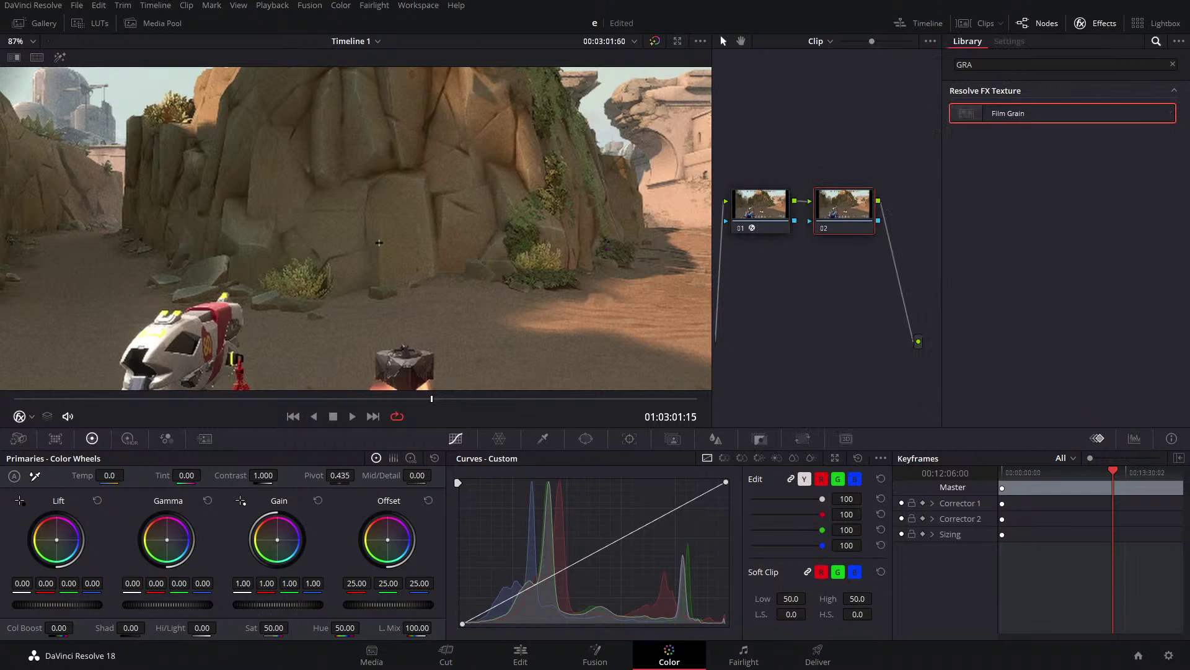
left_click(1173, 64)
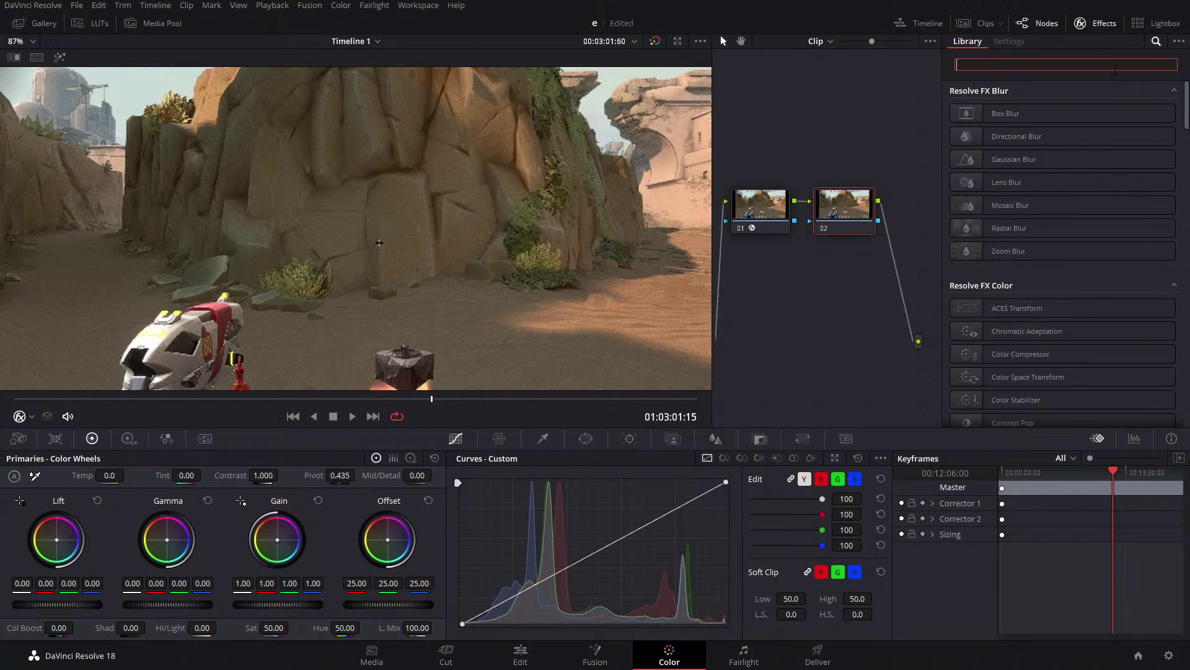
type("noi")
left_click_drag(1017, 114, 861, 215)
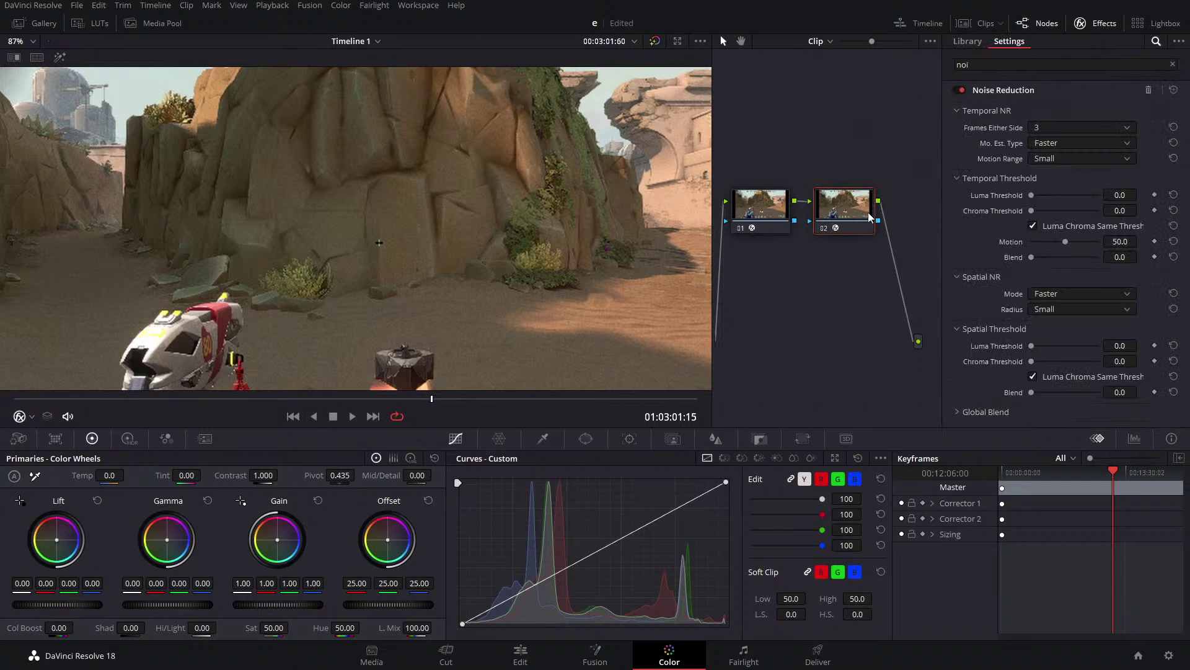
Set the Noise Reduction temporal luma threshold to 13.8 and the spatial luma threshold to 10.1, inspecting the rock face.
left_click_drag(1032, 196, 1060, 202)
left_click_drag(1032, 345, 1038, 348)
left_click_drag(1058, 195, 1042, 207)
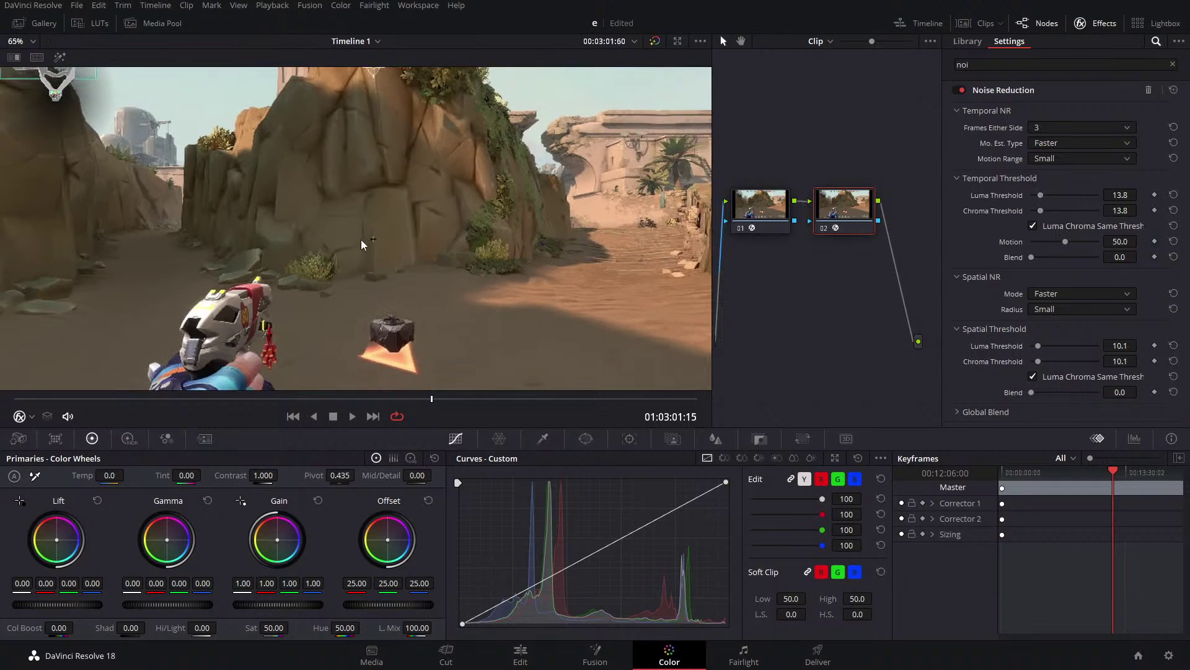
scroll(382, 245, "up", 2)
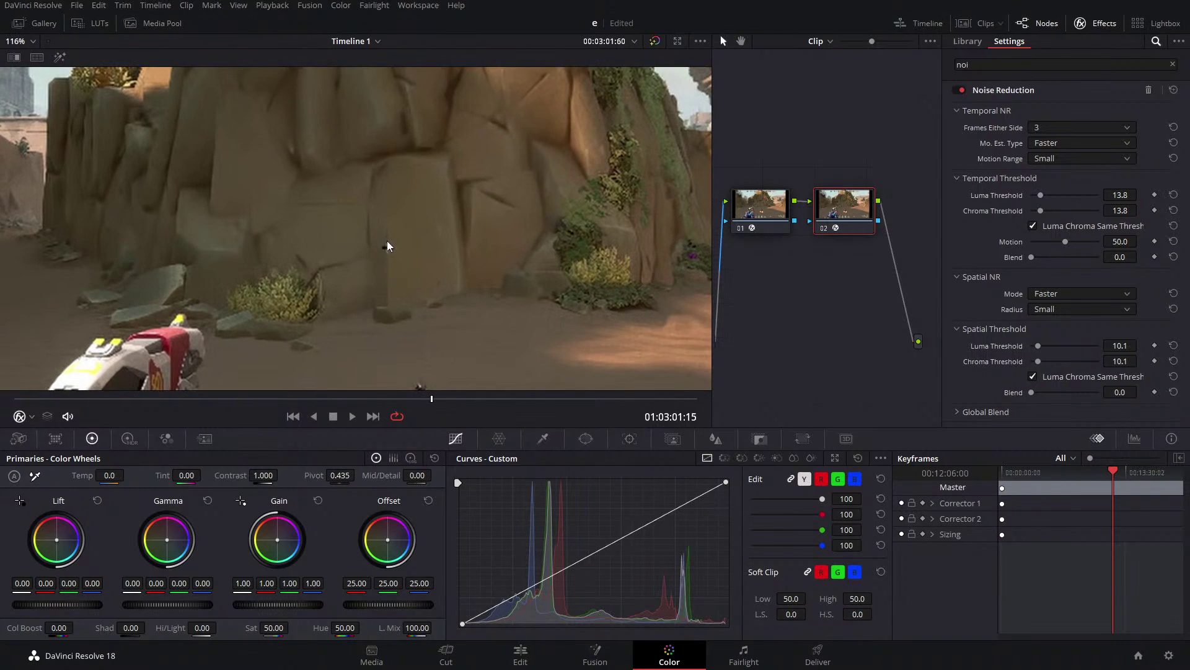
scroll(403, 236, "down", 1)
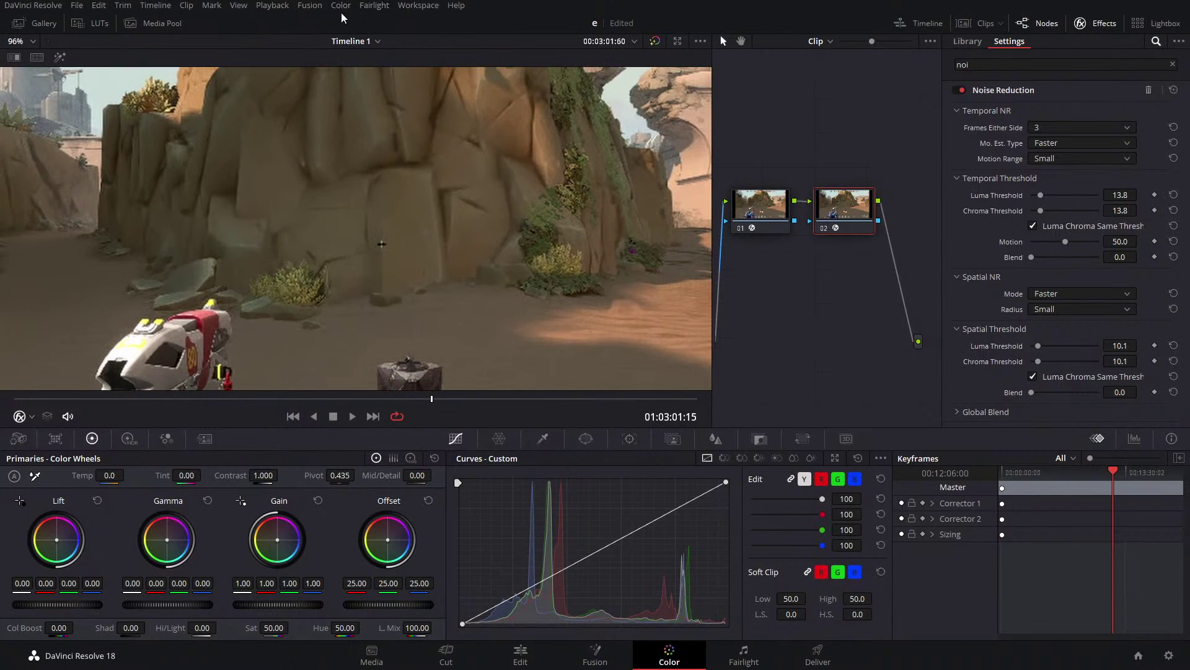
Set the timeline proxy resolution to Full.
left_click(277, 9)
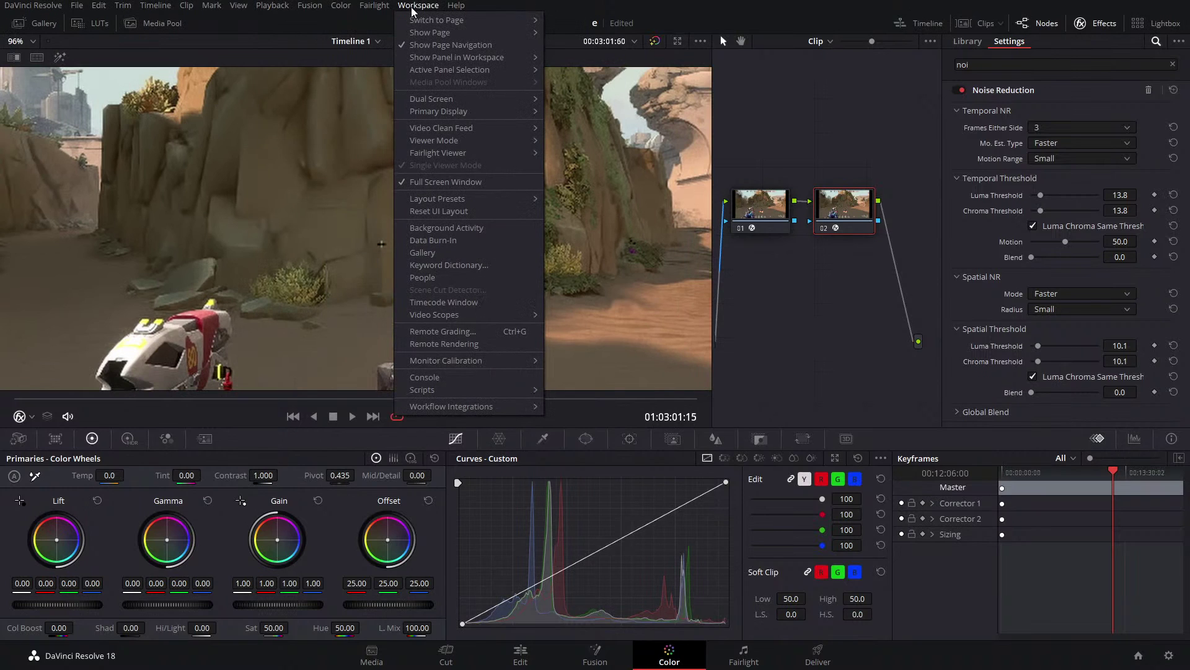
mouse_move(355, 53)
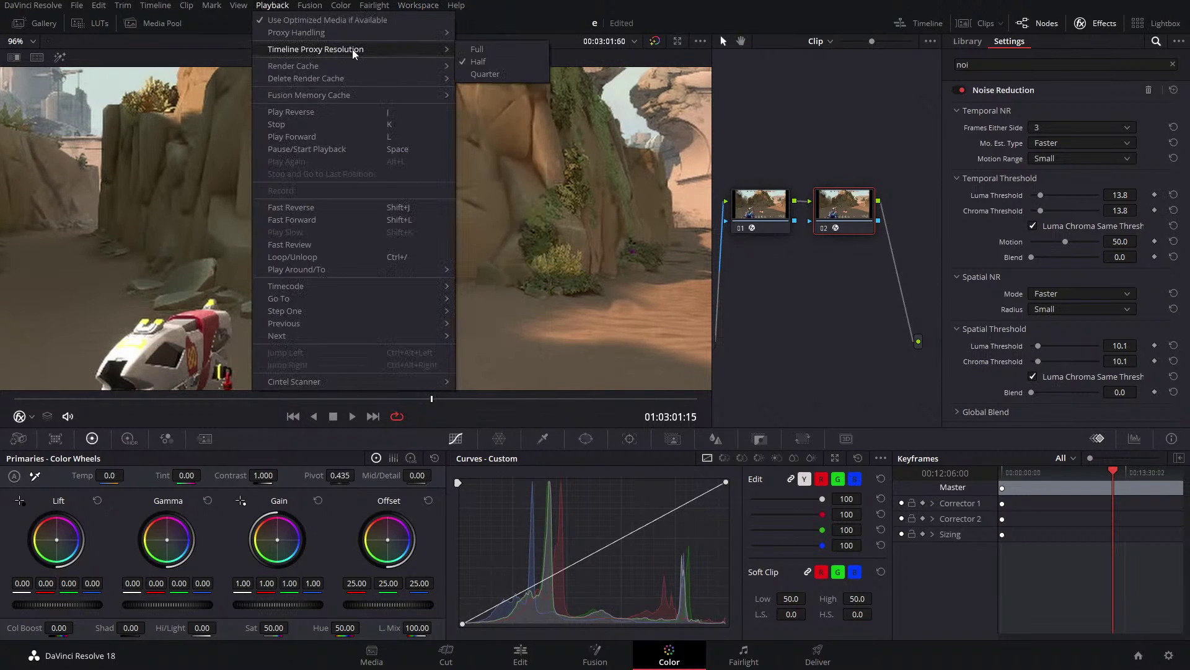
left_click(505, 51)
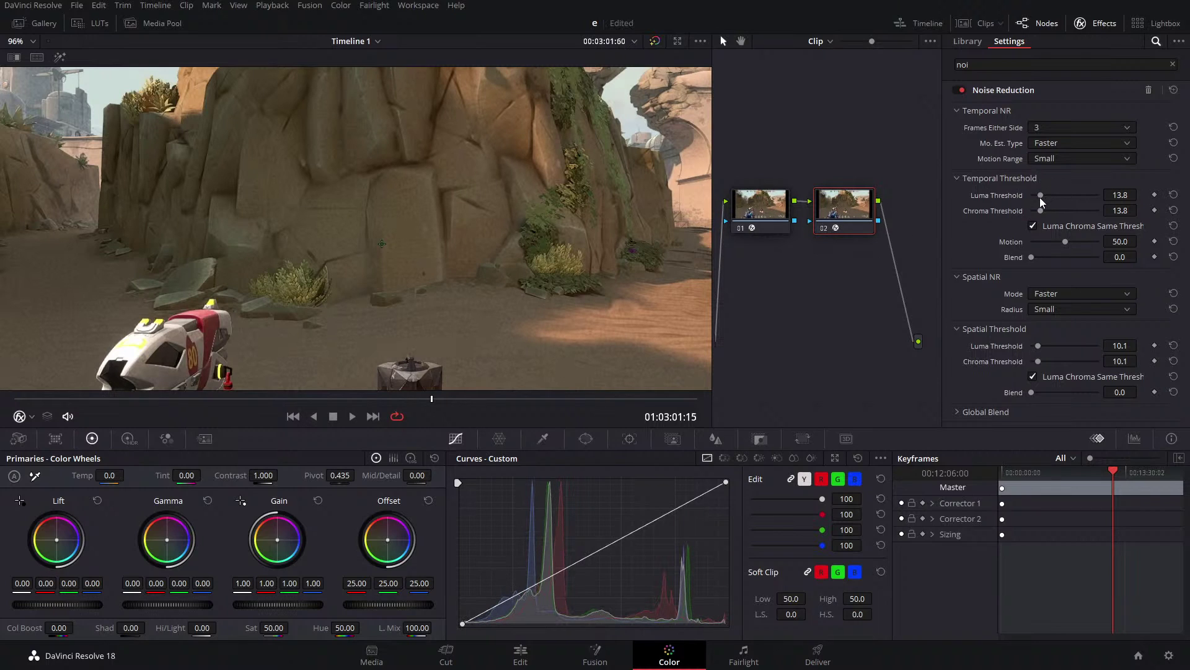
Set the temporal noise reduction's motion estimation type to Better and its motion range to Large.
left_click(1045, 142)
left_click(1051, 175)
left_click(1051, 159)
left_click(1055, 177)
Check the Film Grain node, and on node 02 try 4 frames either side for noise reduction before returning it to 3.
left_click(786, 218)
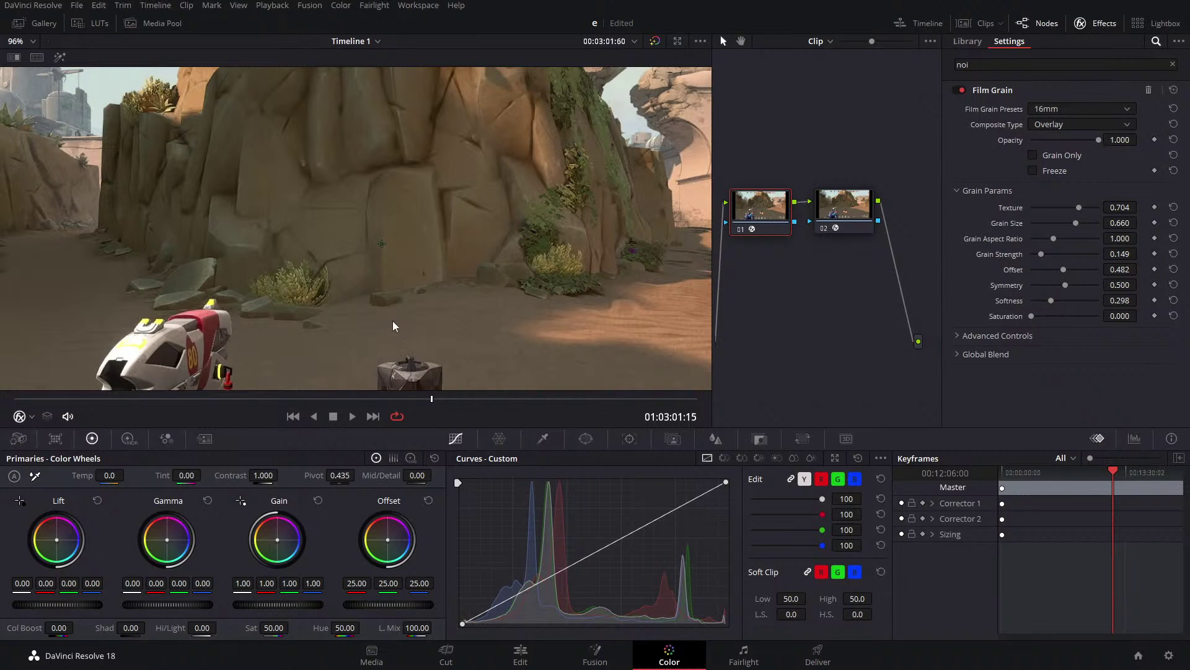
scroll(397, 315, "down", 3)
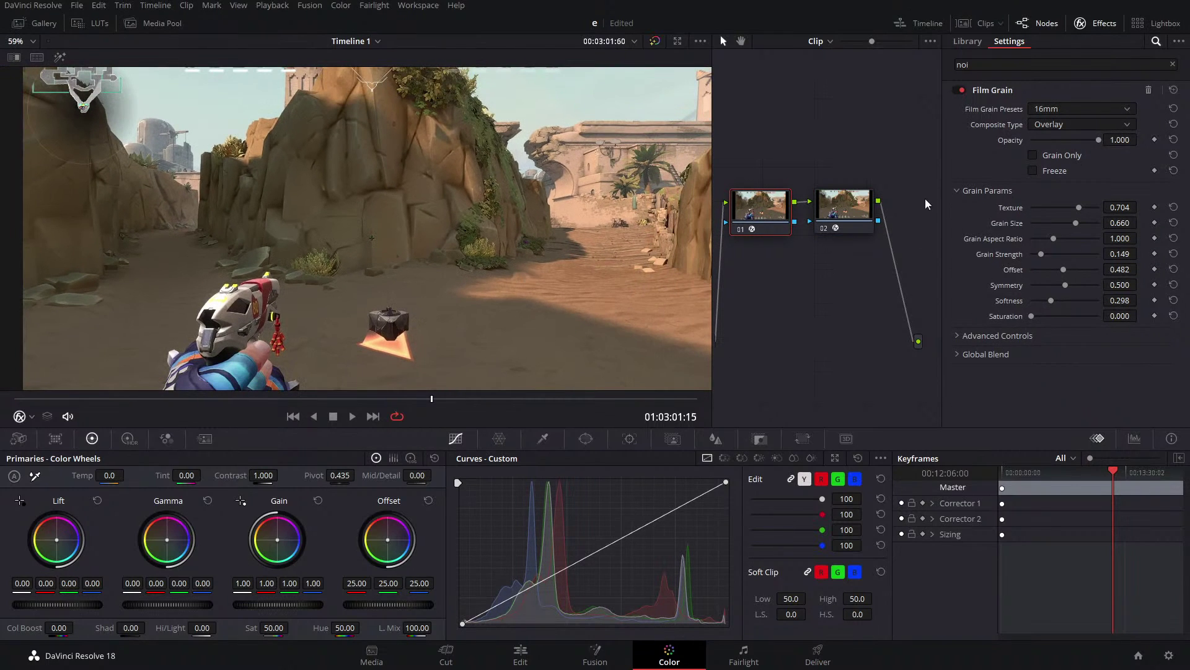
left_click(826, 223)
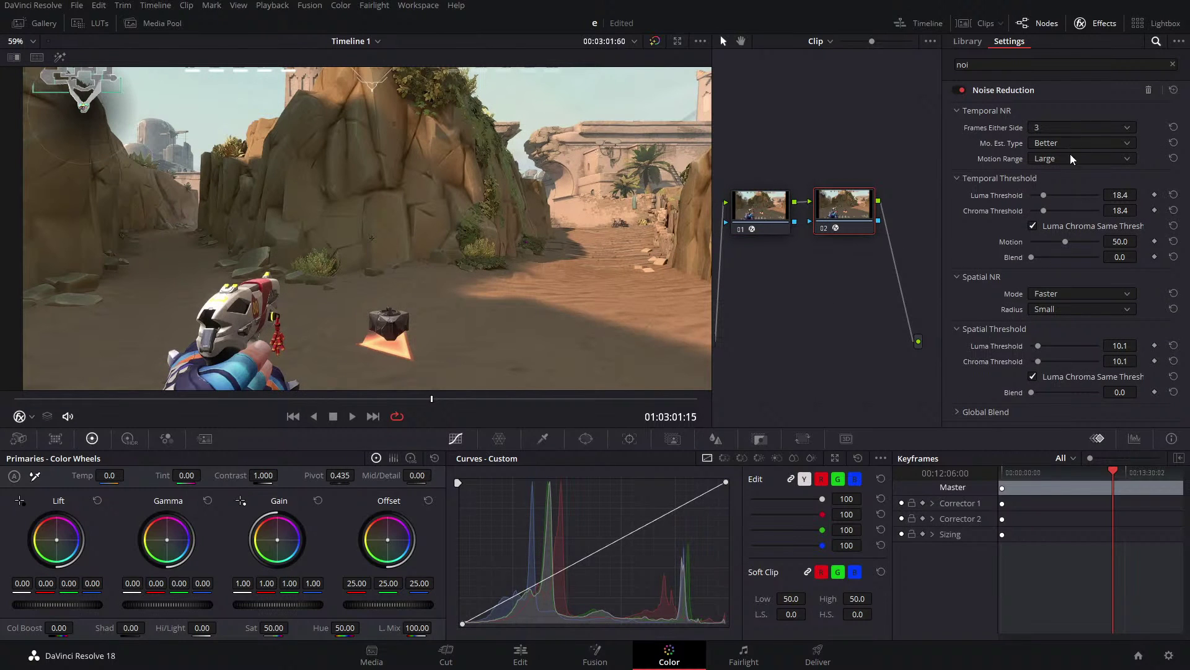
left_click(1062, 126)
left_click(1042, 198)
left_click(1051, 129)
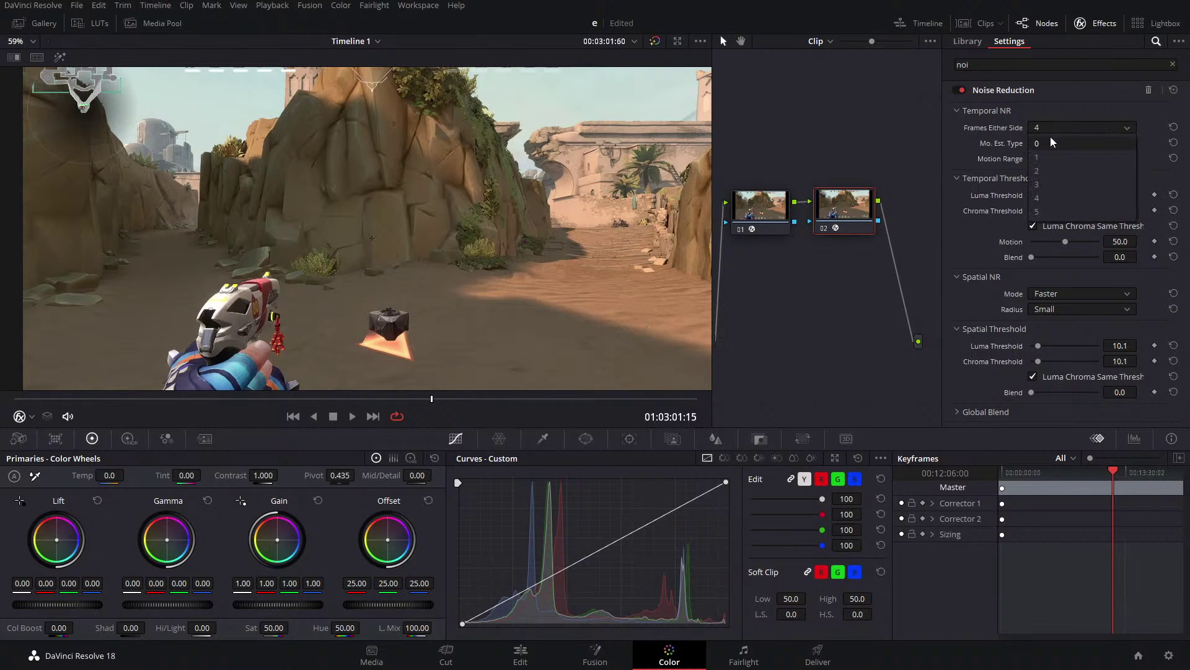
left_click(1048, 184)
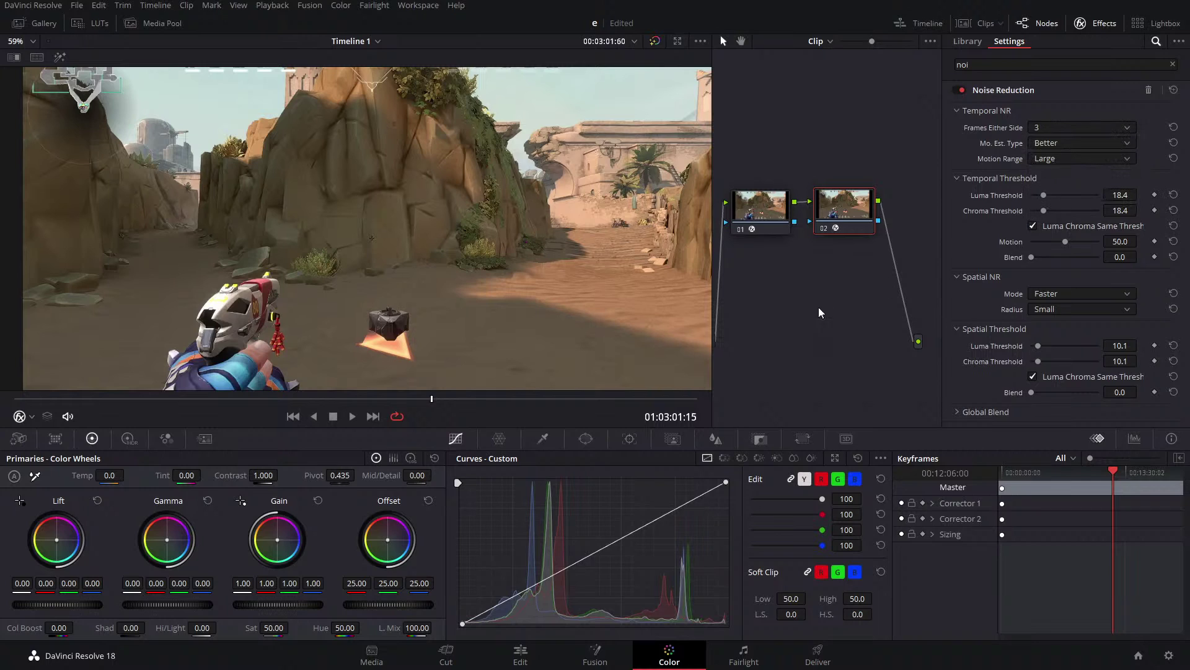
Reset all grades and nodes to clear the grain and noise reduction.
right_click(867, 289)
left_click(872, 294)
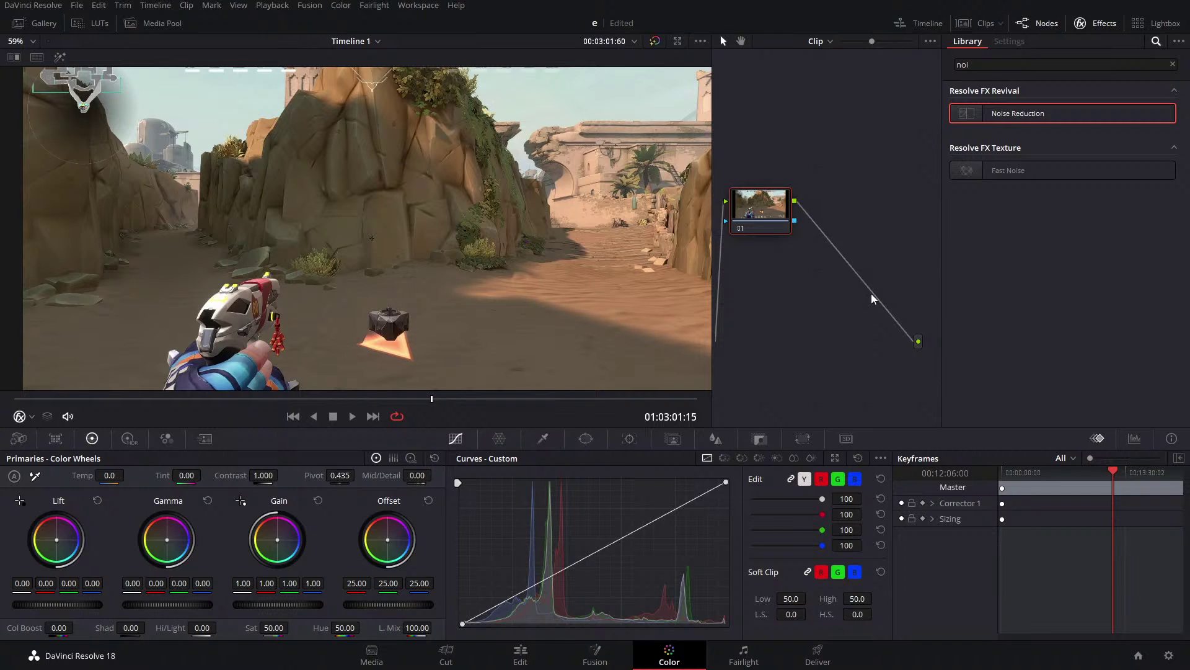
Search the effects library for "ob" and apply the Object Removal effect to node 01.
left_click_drag(259, 295, 273, 256)
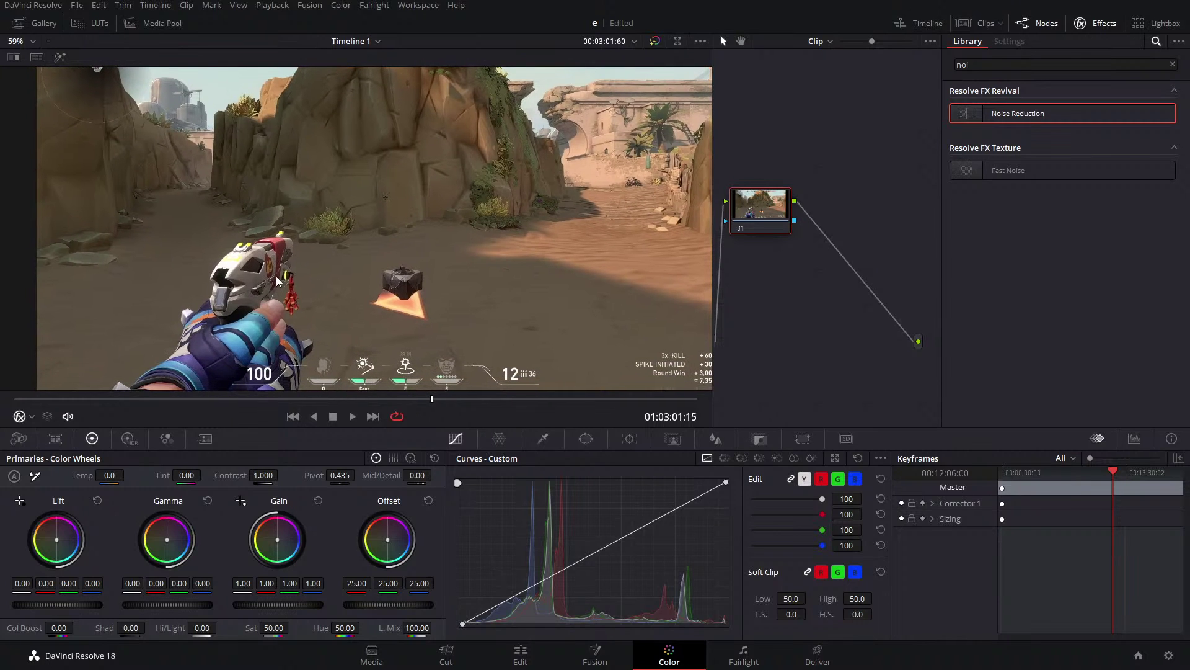
left_click(1173, 66)
scroll(990, 240, "down", 10)
left_click(1027, 65)
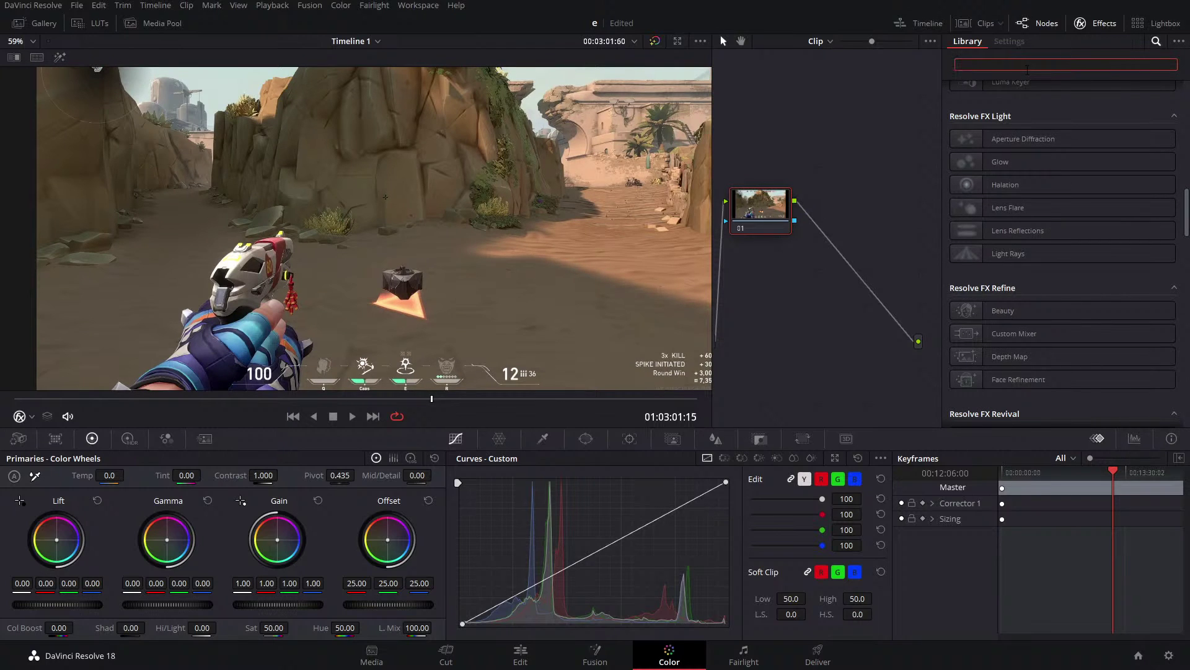
type("on")
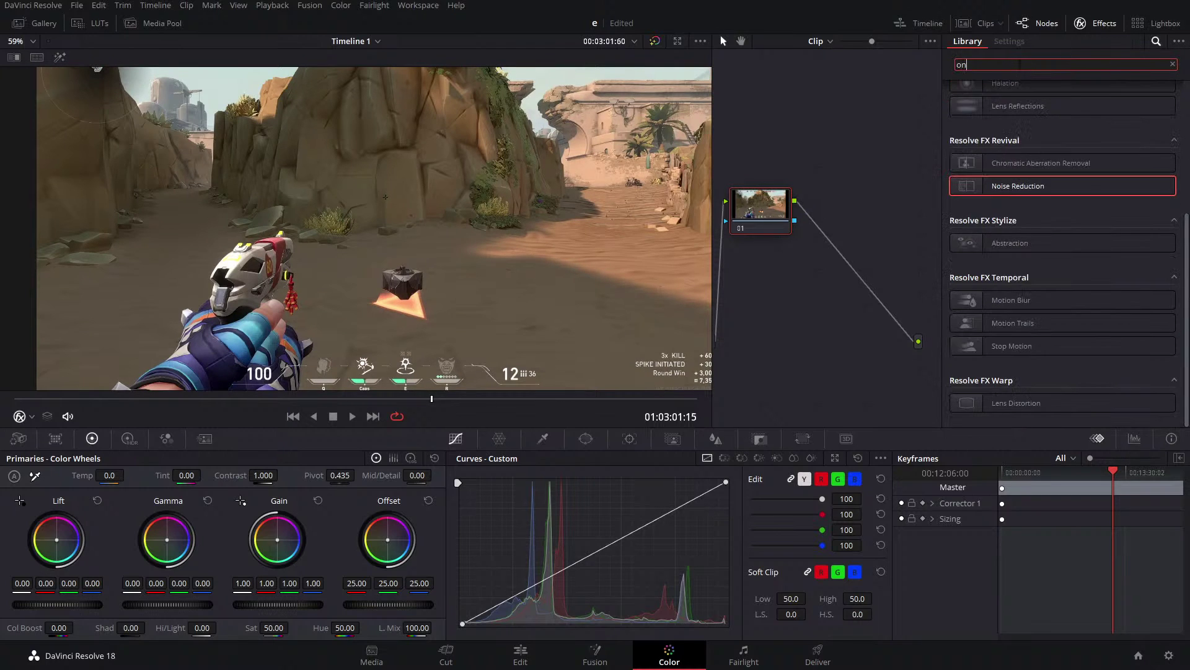
key("BackSpace")
type("b")
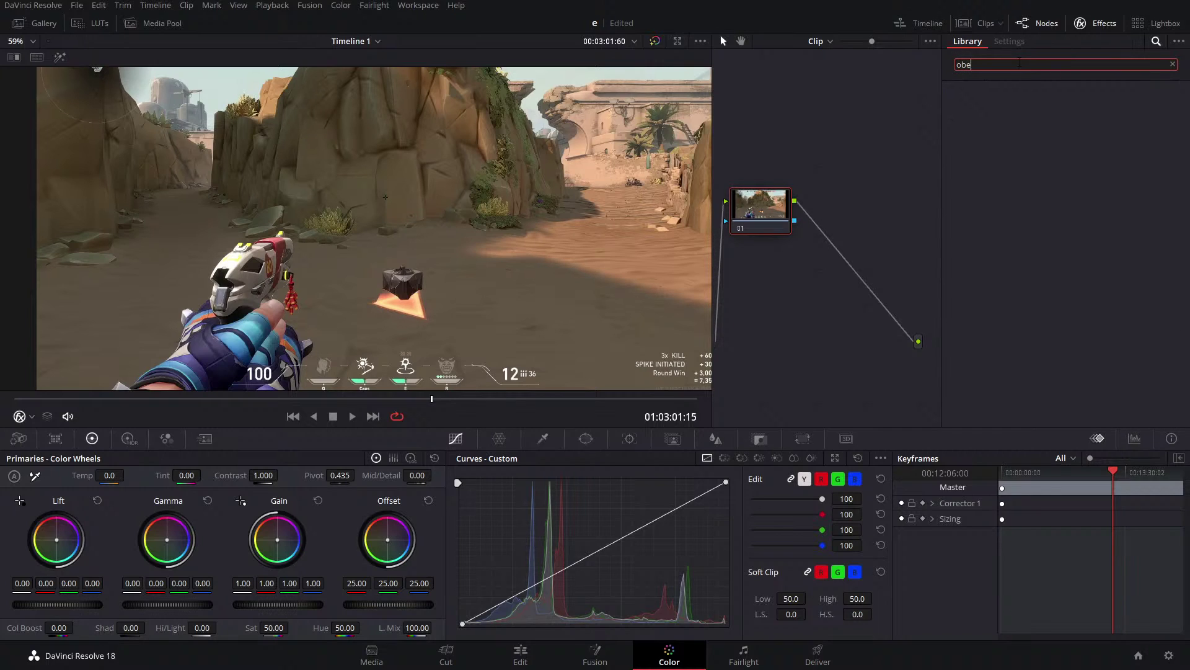
left_click_drag(1042, 114, 759, 211)
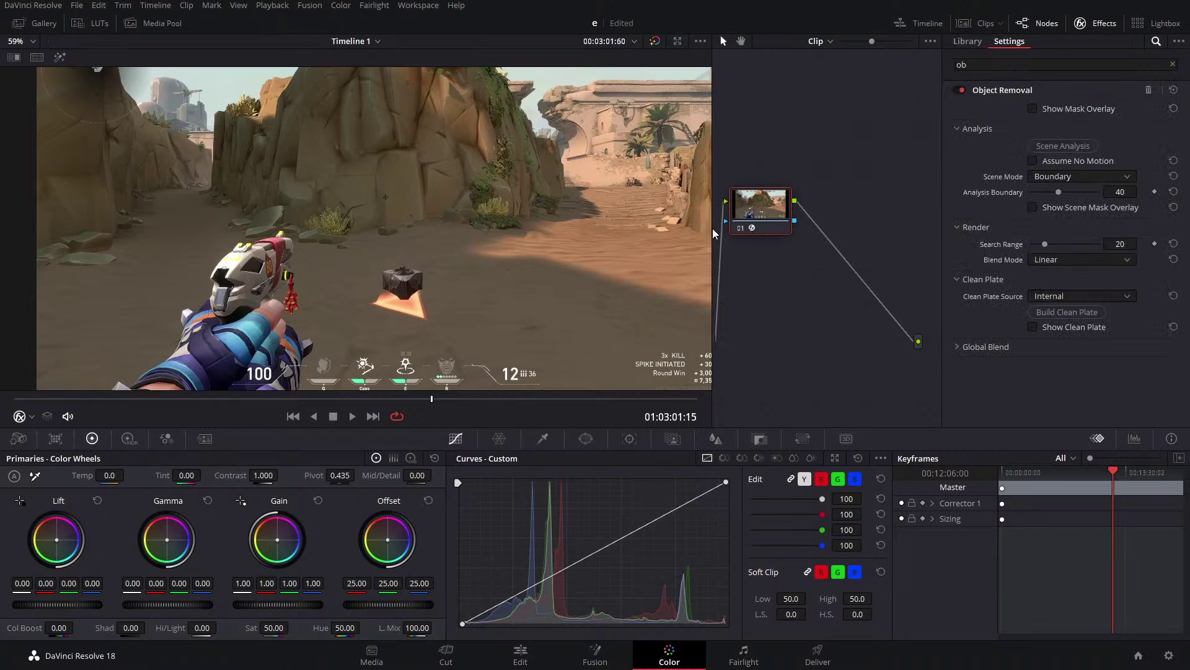
Draw a closed five-point curve window around the dark box with the orange glow on the ground.
left_click(585, 438)
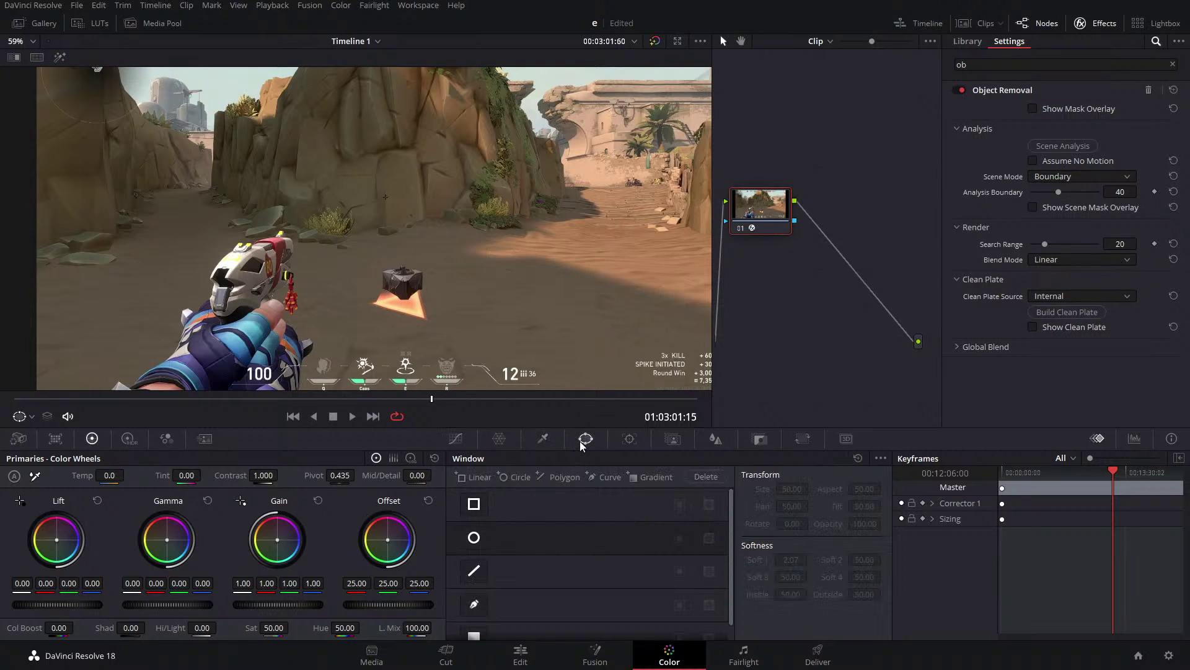
left_click(481, 599)
left_click(474, 605)
left_click(360, 263)
left_click(368, 317)
left_click(430, 333)
left_click(450, 275)
left_click(423, 247)
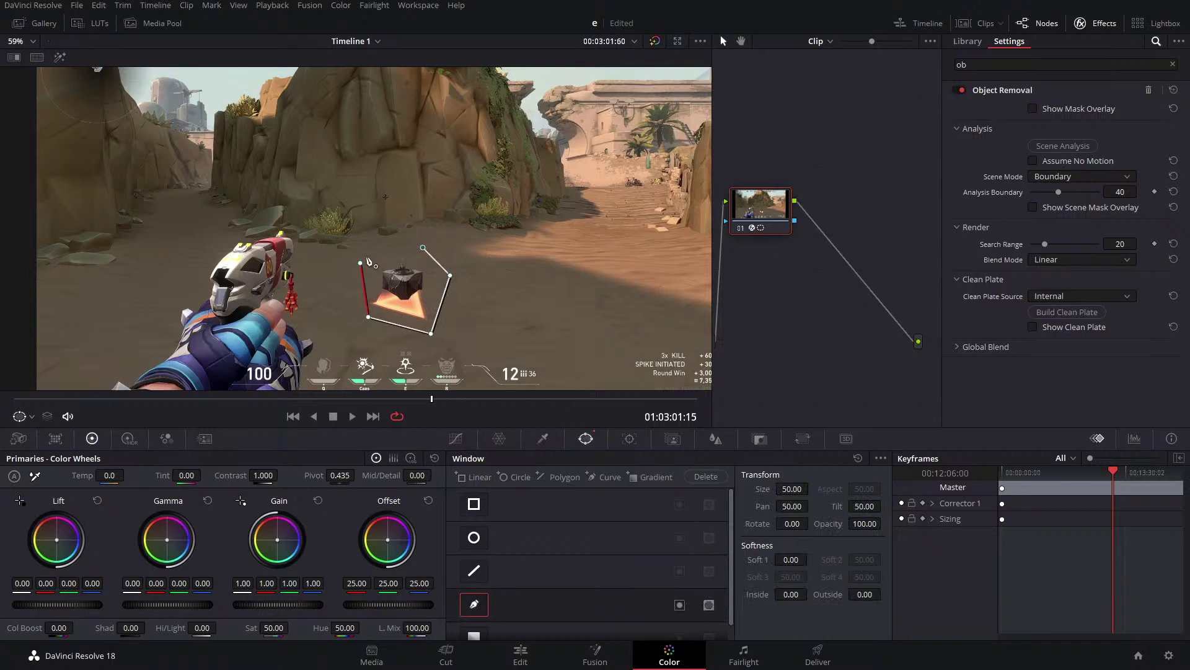
left_click(360, 263)
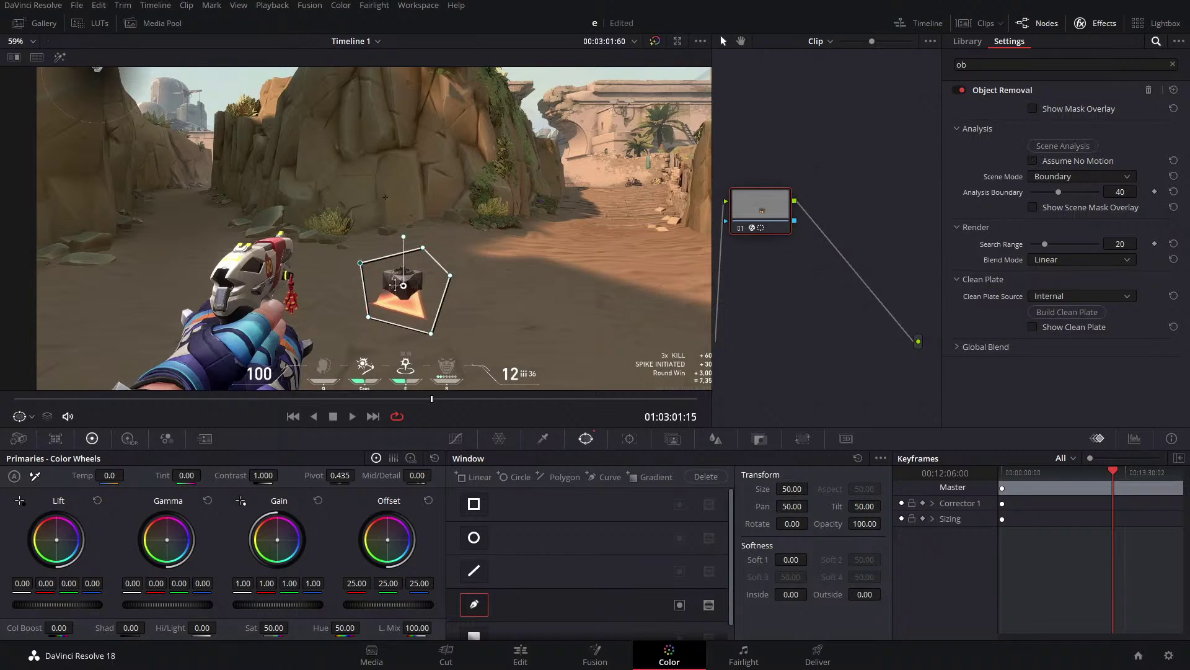
Tighten the curve window closely around the dark box and its orange glow using the mask overlay, and set its outside softness to 1.76.
left_click(1062, 146)
left_click(1033, 109)
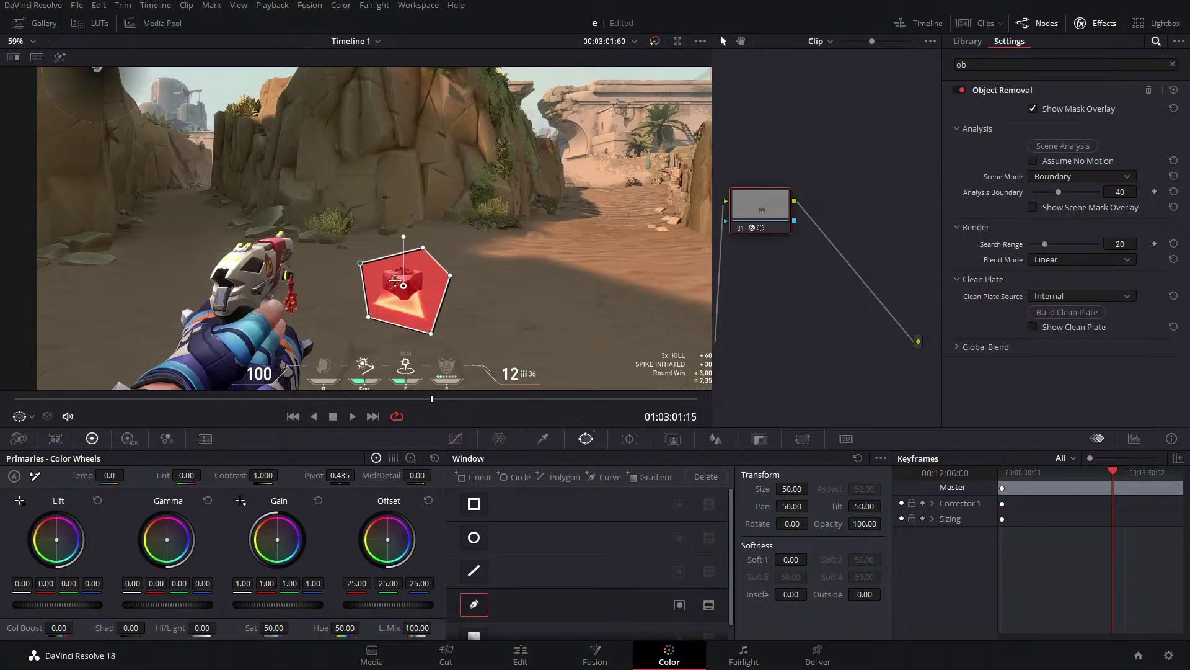
left_click_drag(360, 263, 427, 271)
left_click_drag(433, 333, 370, 304)
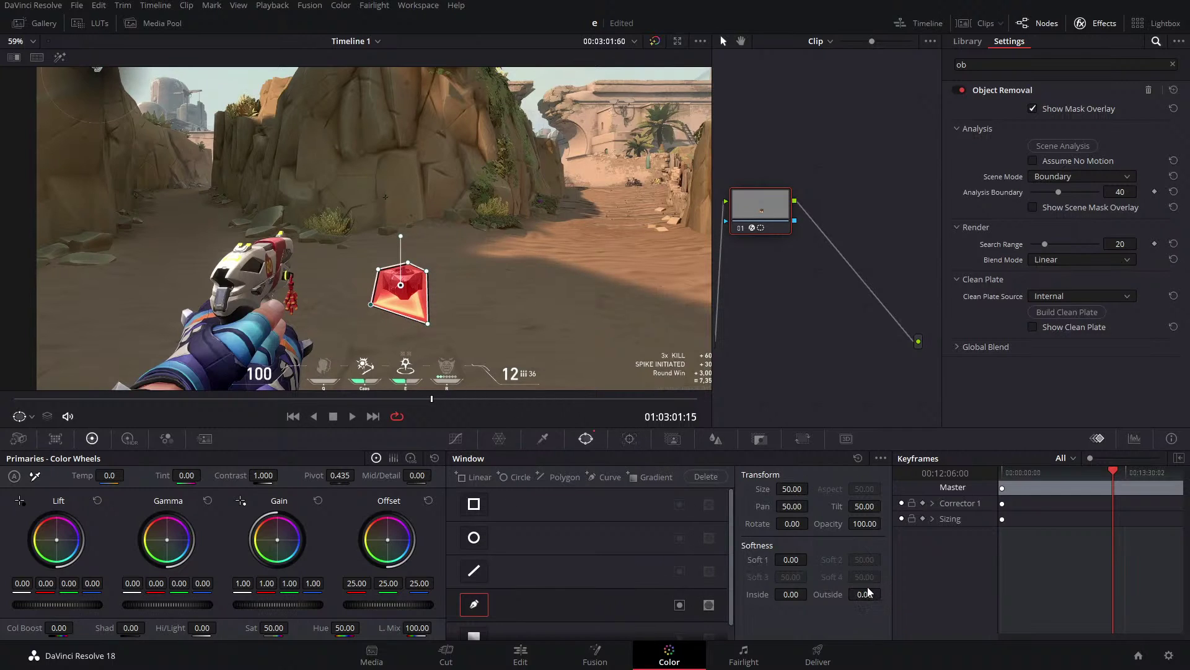
left_click_drag(868, 592, 887, 594)
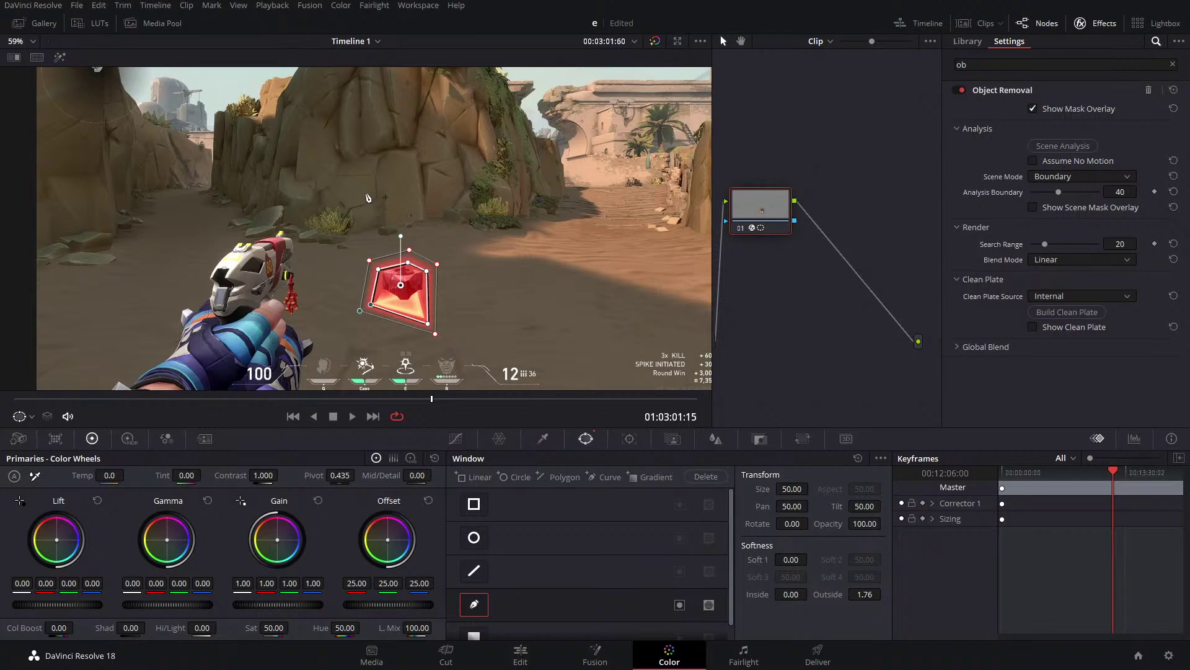
left_click(1032, 108)
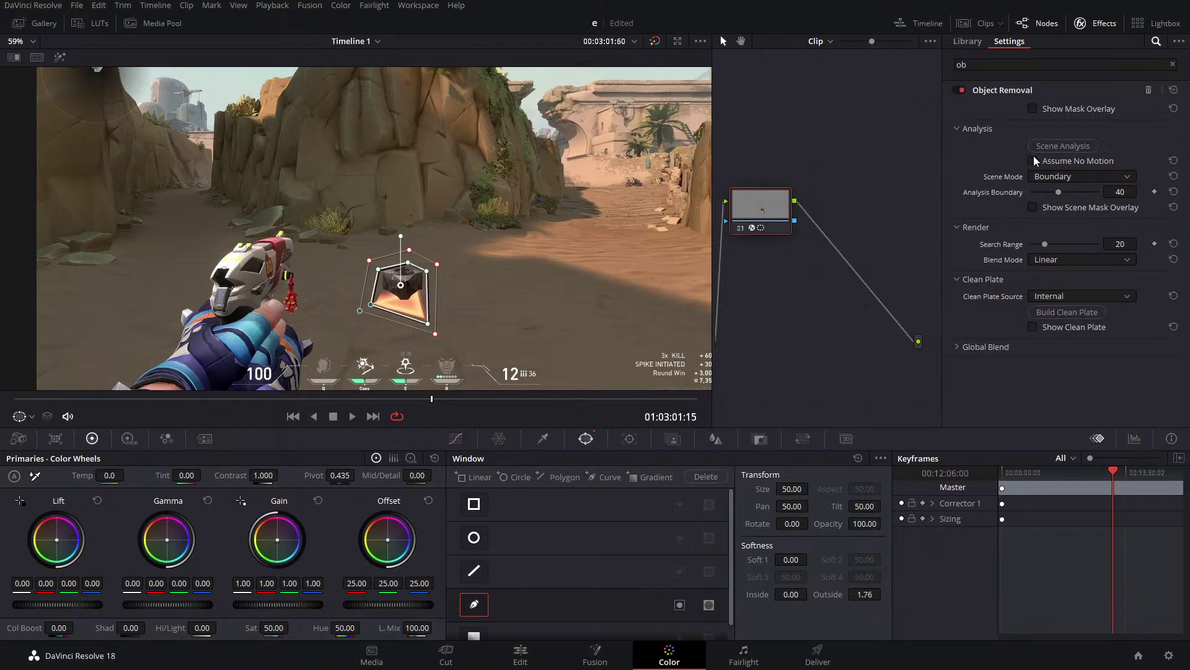
Try the Object Removal scene analysis, and cut the gameplay clip on Video 1 at and just after the playhead to isolate a short piece.
left_click(1037, 147)
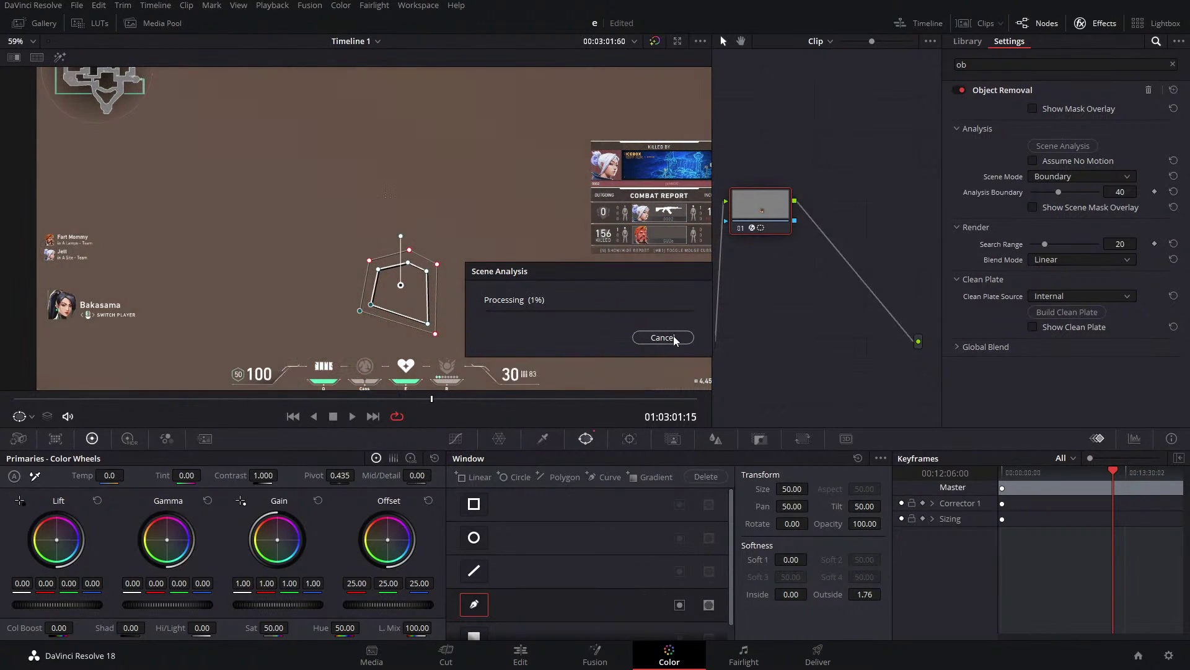
left_click(521, 654)
mouse_move(646, 376)
left_mouse_down()
mouse_move(738, 375)
mouse_move(633, 381)
mouse_move(650, 382)
left_mouse_up()
key("b")
left_click(652, 475)
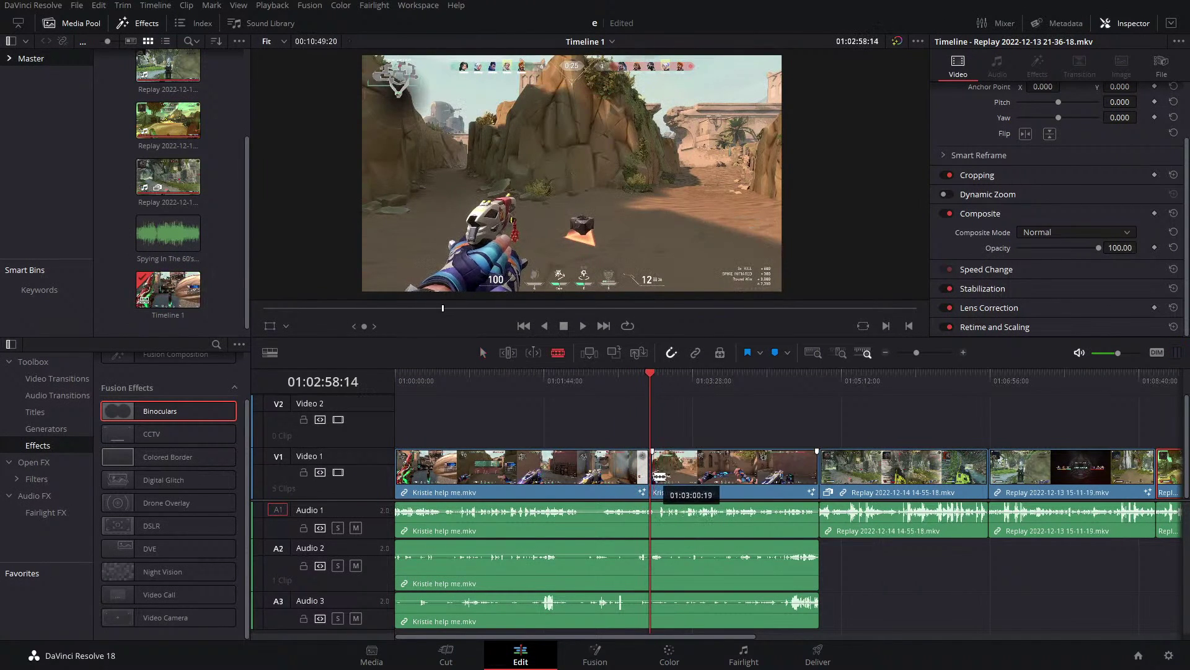
left_click(934, 352)
left_click(800, 477)
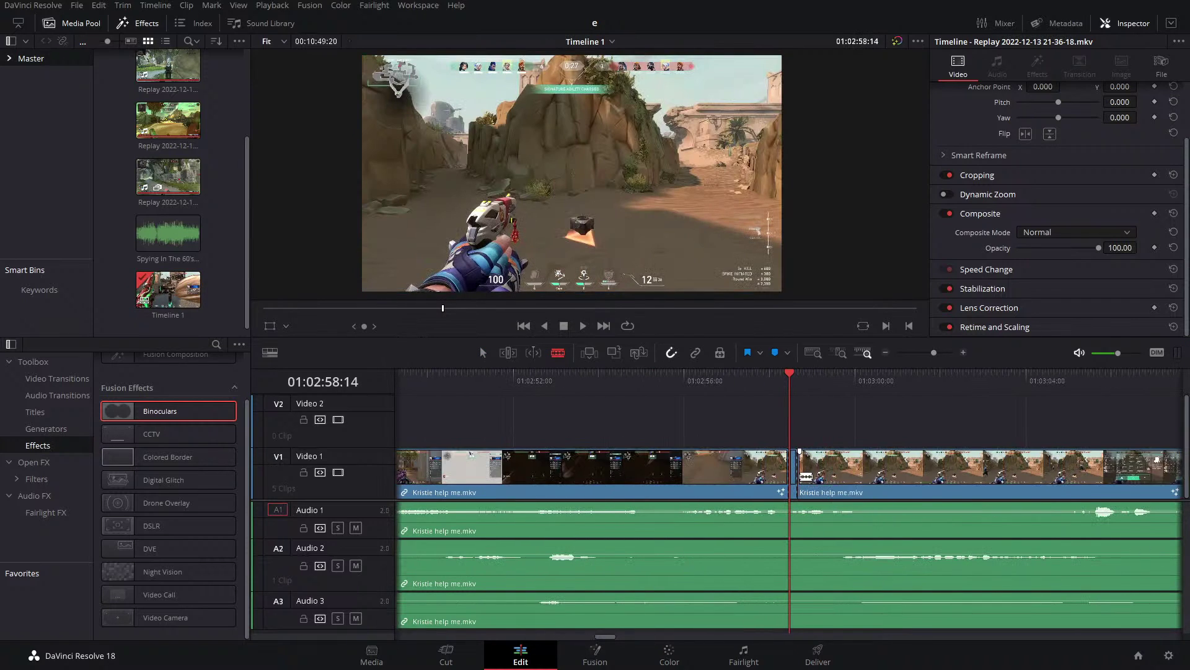
left_click(669, 655)
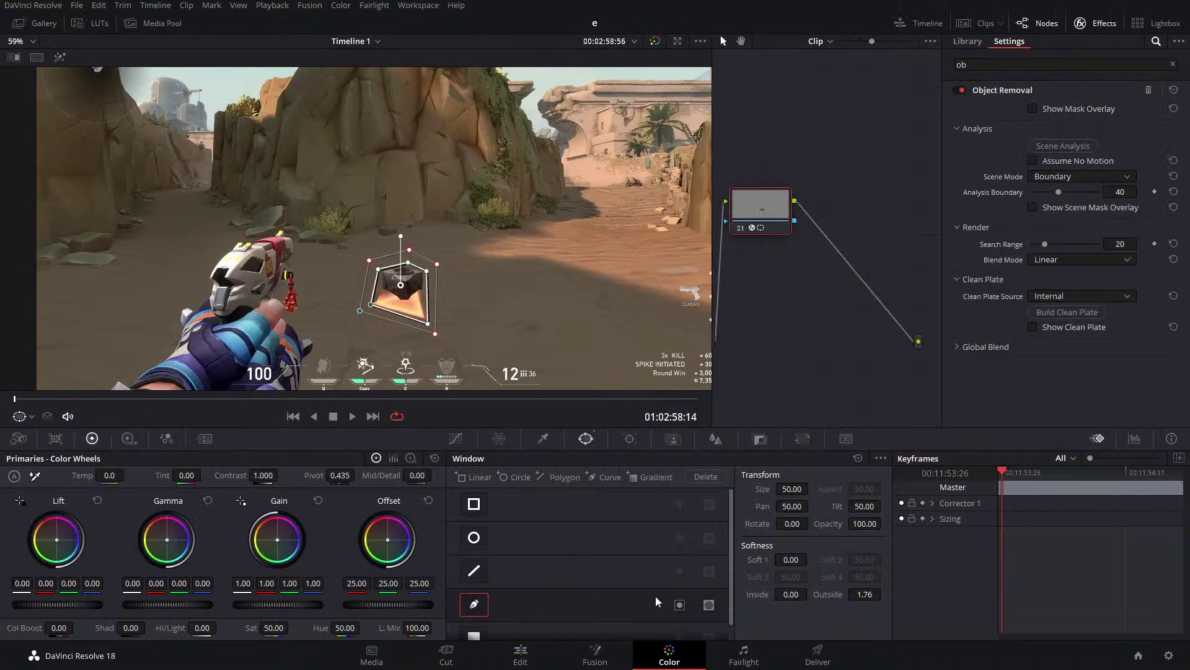
Enable Assume No Motion for the Object Removal effect on the short piece.
left_click(1038, 162)
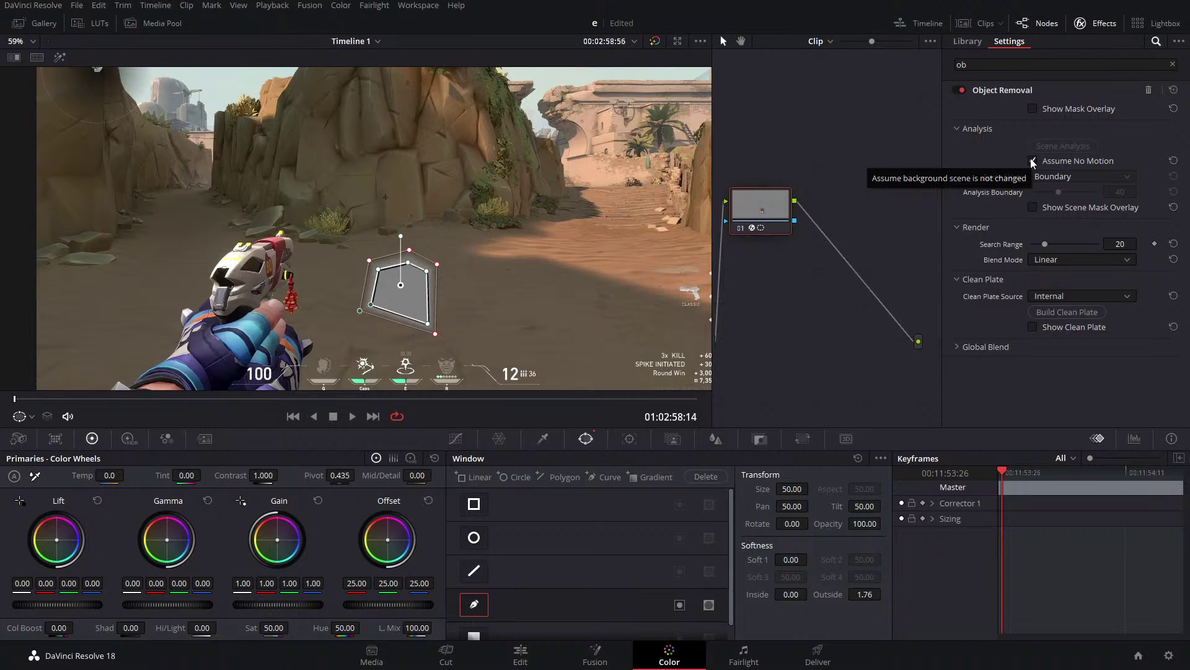
left_click(1033, 162)
left_click(1033, 161)
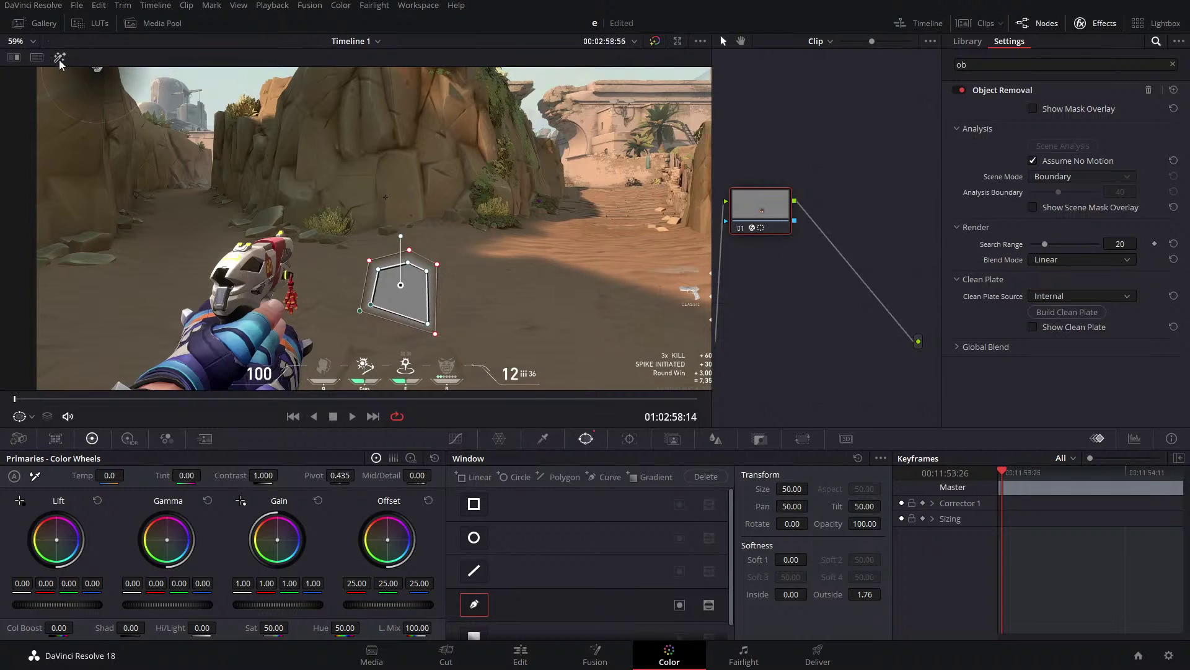
Delete and restore node 01, and briefly preview it in highlight view.
scroll(760, 214, "up", 1)
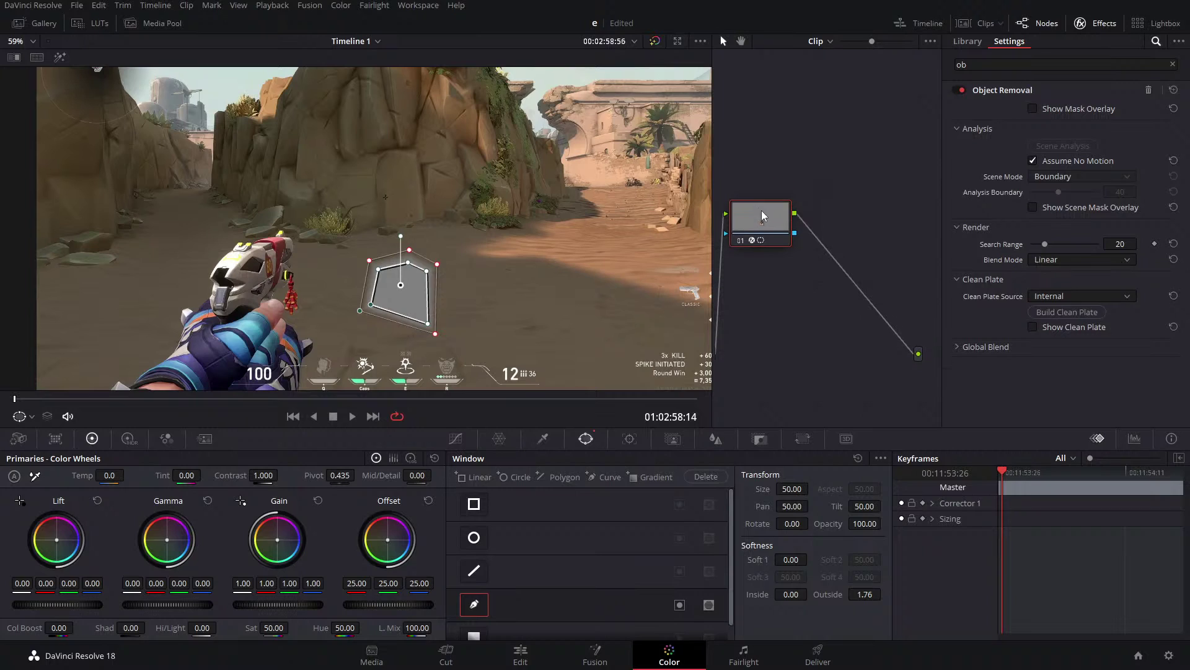
scroll(775, 266, "up", 1)
key("Delete")
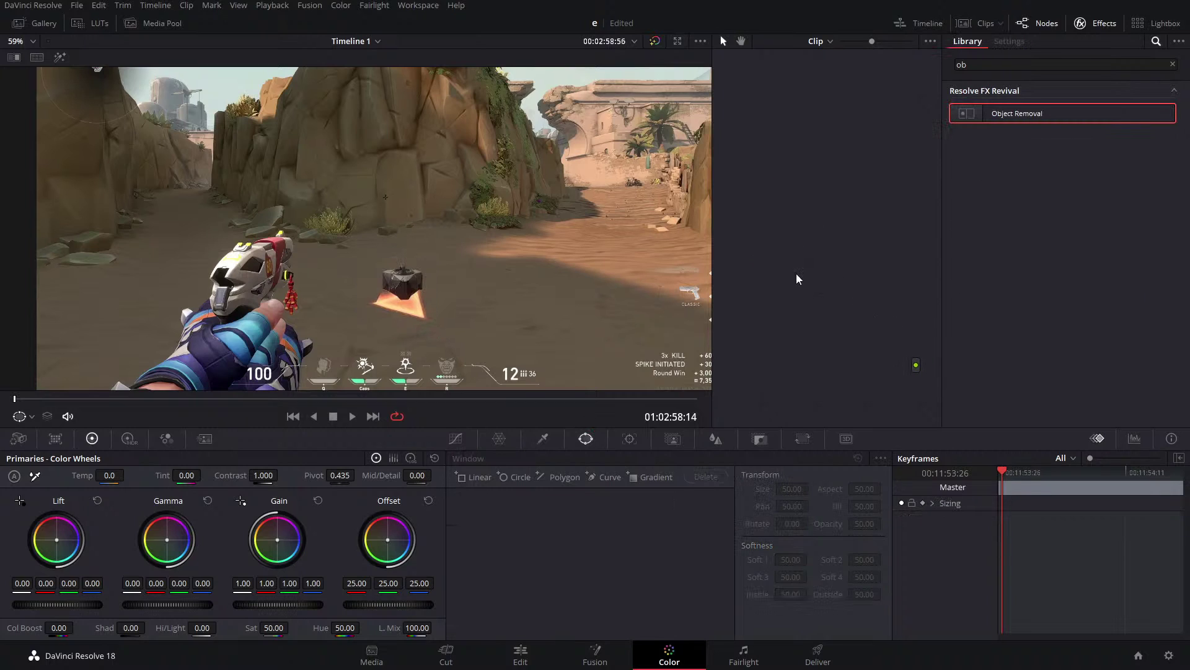
key("ctrl+z")
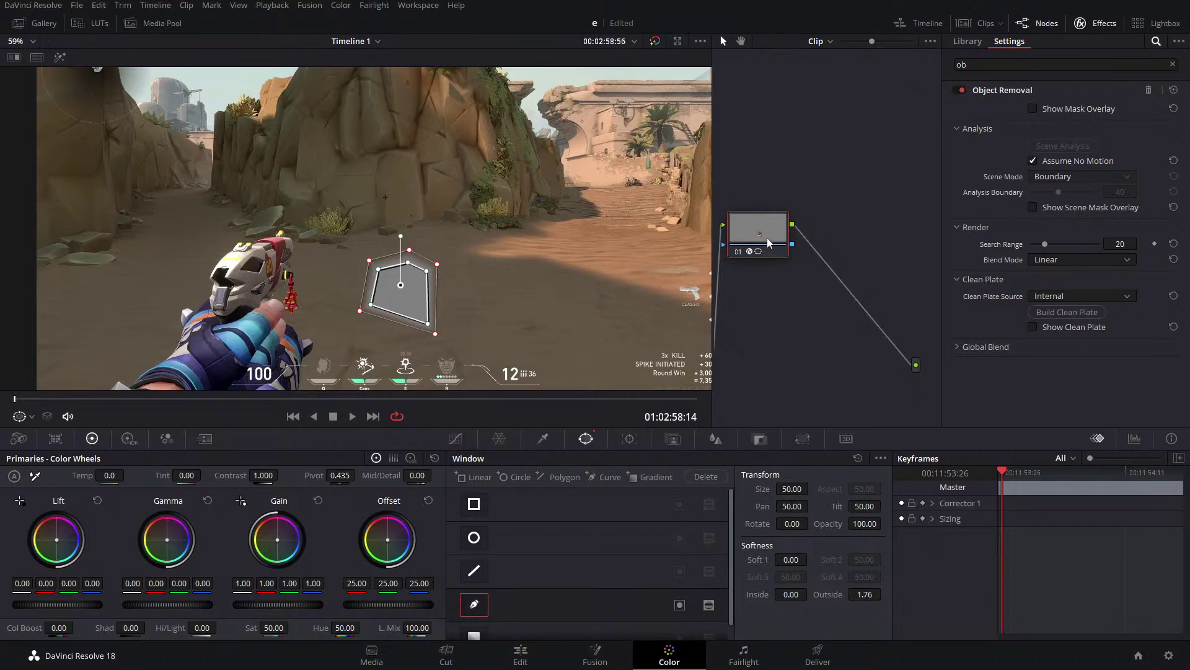
left_click(59, 57)
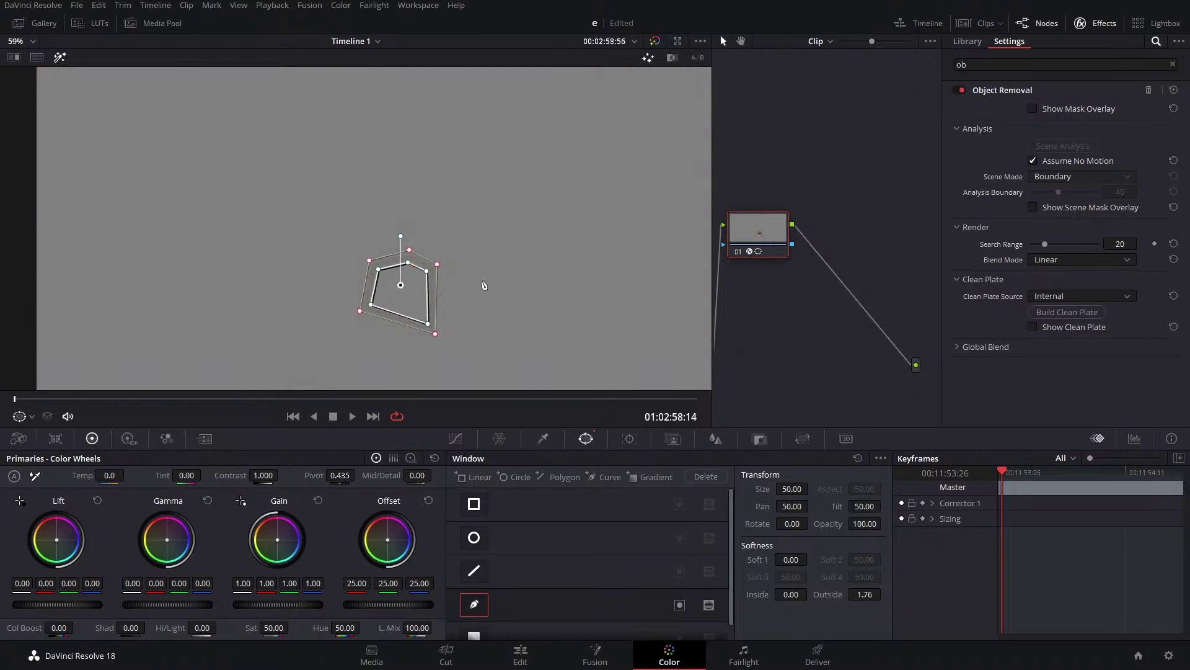
left_click(60, 57)
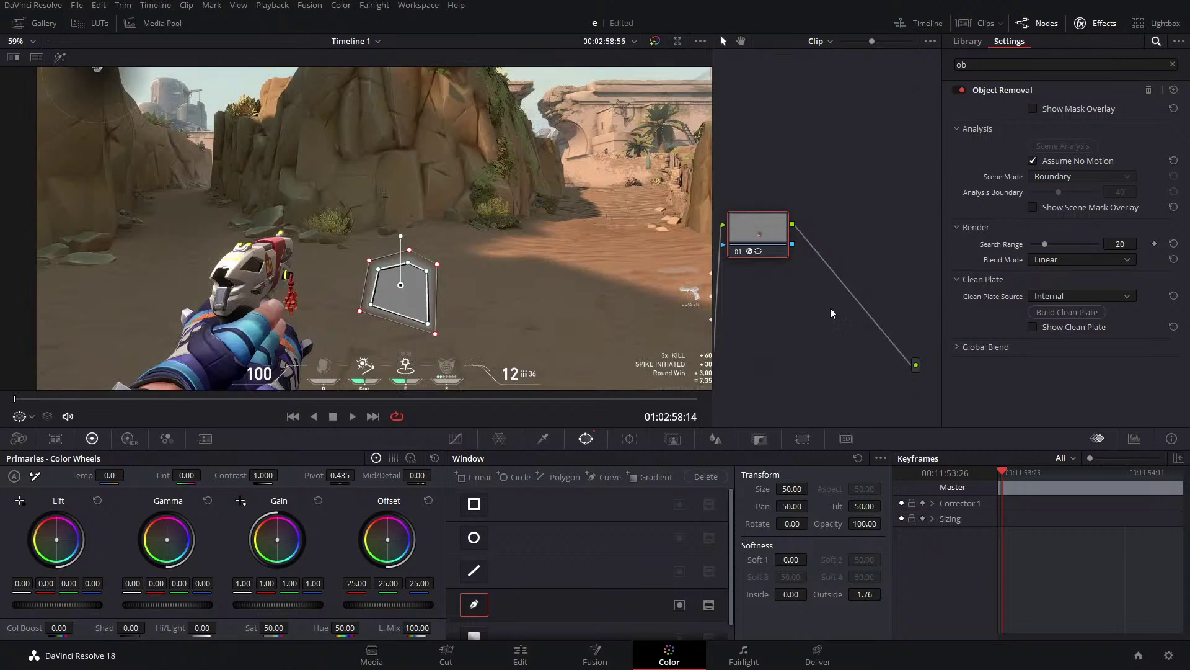
Build the clean plate for the removed box and turn off the on-screen window outline to inspect the result.
left_click(1081, 312)
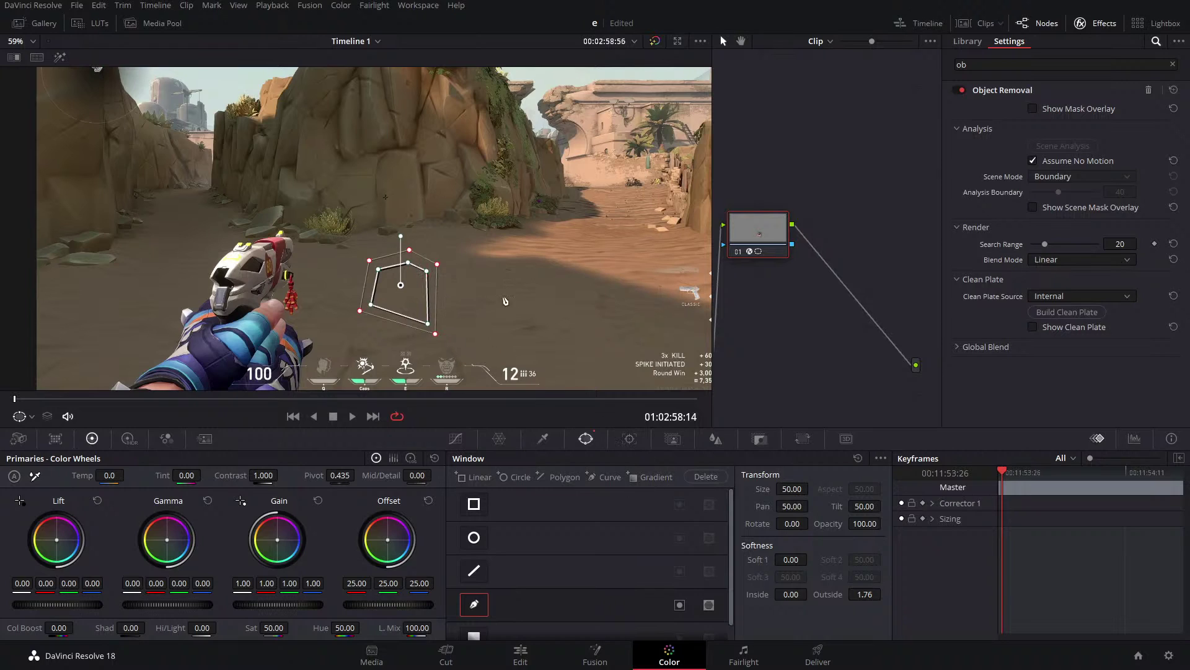
left_click(32, 416)
left_click(44, 454)
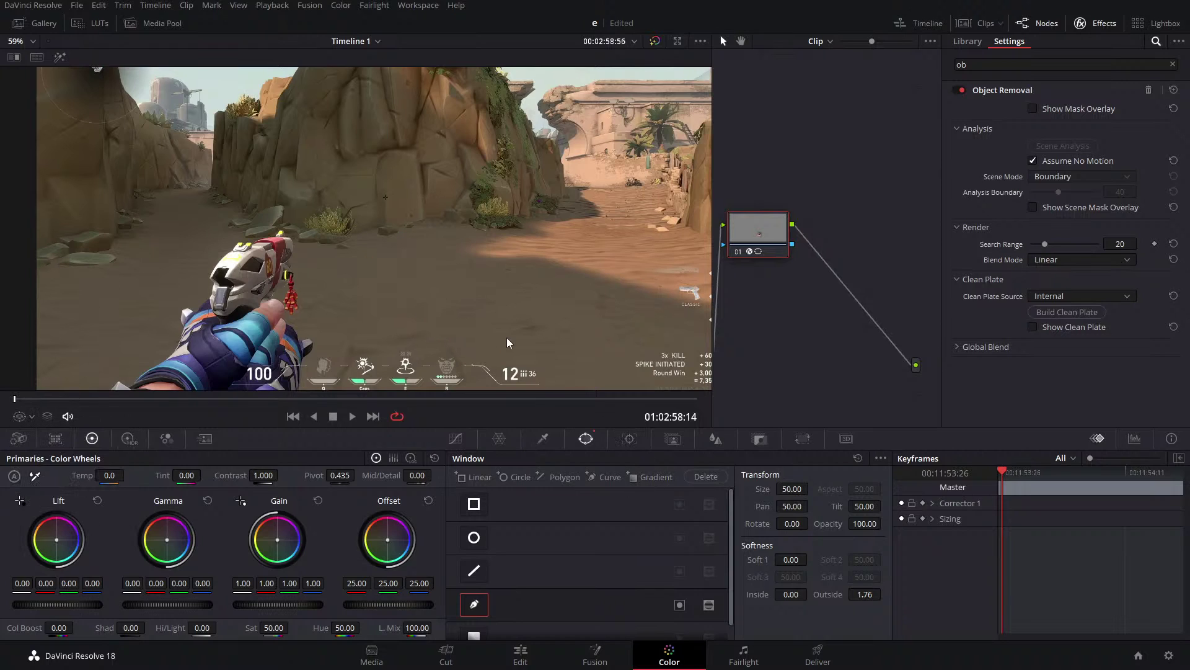
scroll(414, 300, "up", 2)
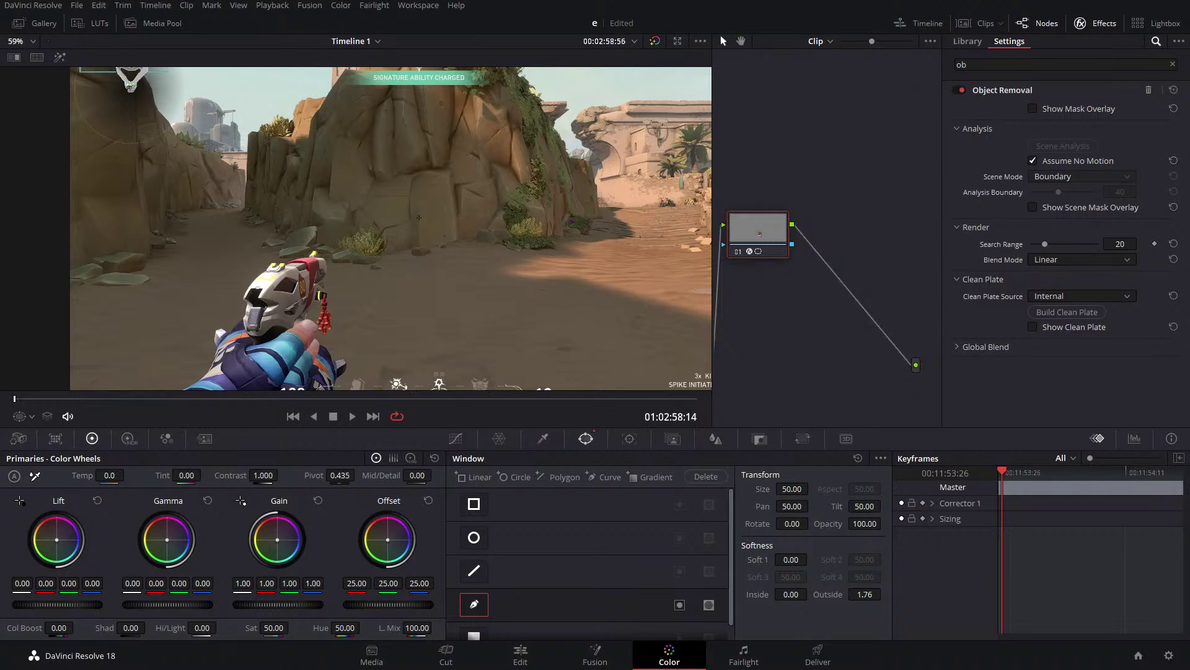
Reset all grades and nodes on the short piece.
scroll(419, 217, "down", 2)
right_click(806, 286)
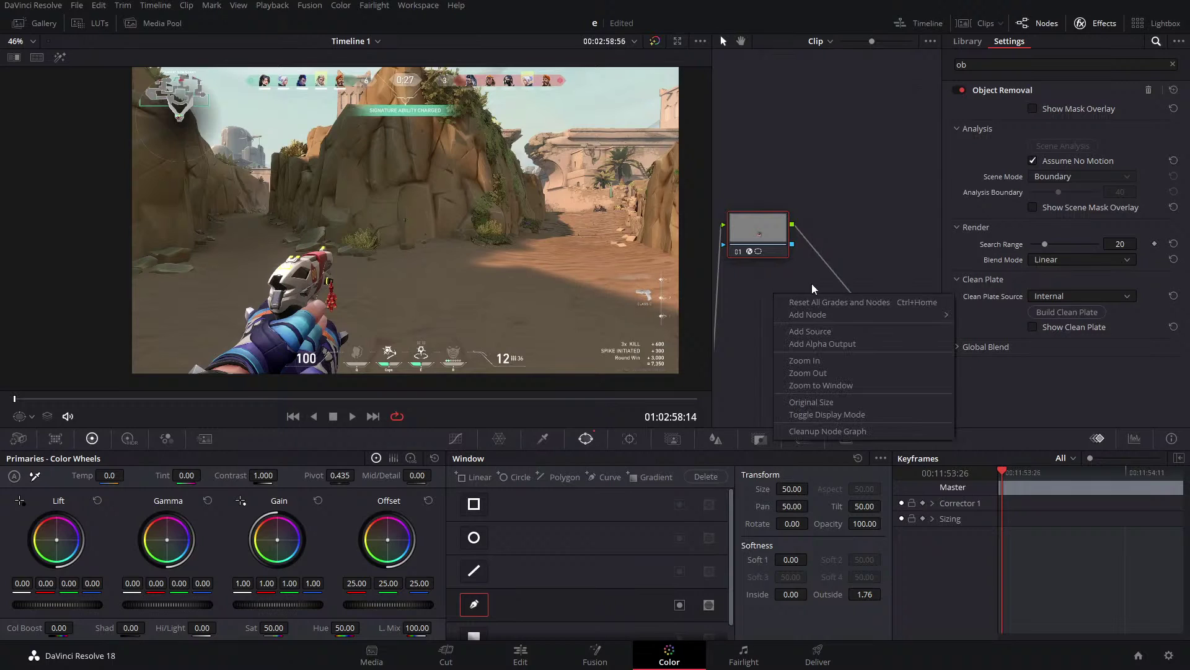
left_click(810, 303)
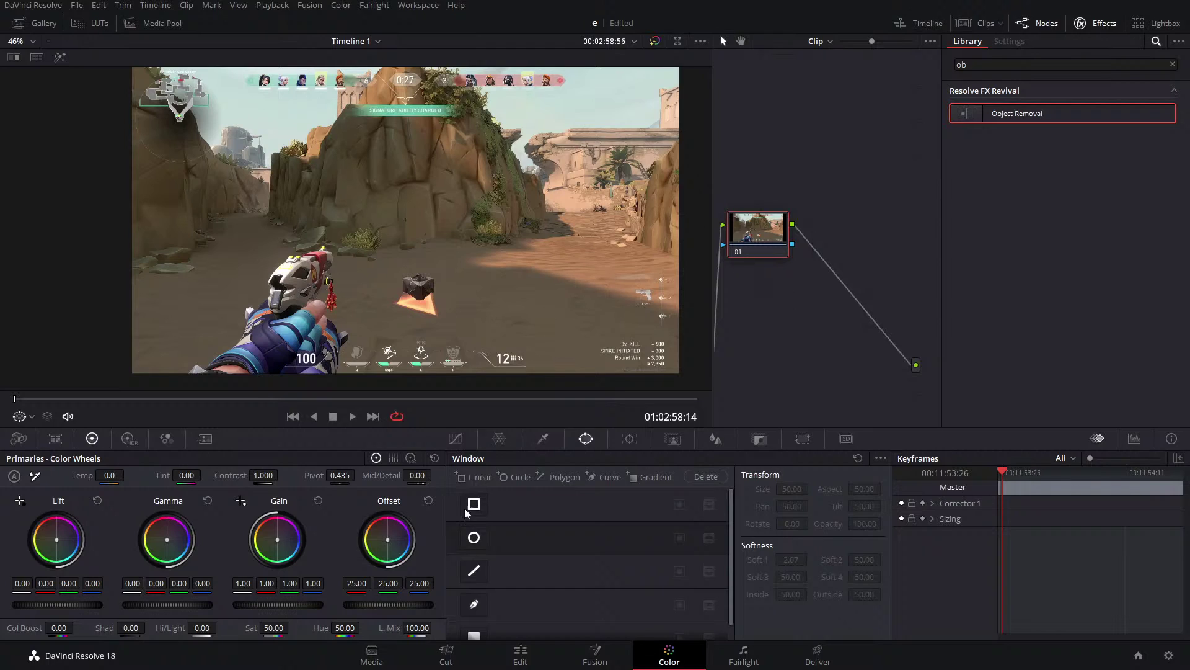
Delete the cut section before the playhead on Video 1 and extend the remaining gameplay clip back to the timeline start.
left_click(552, 659)
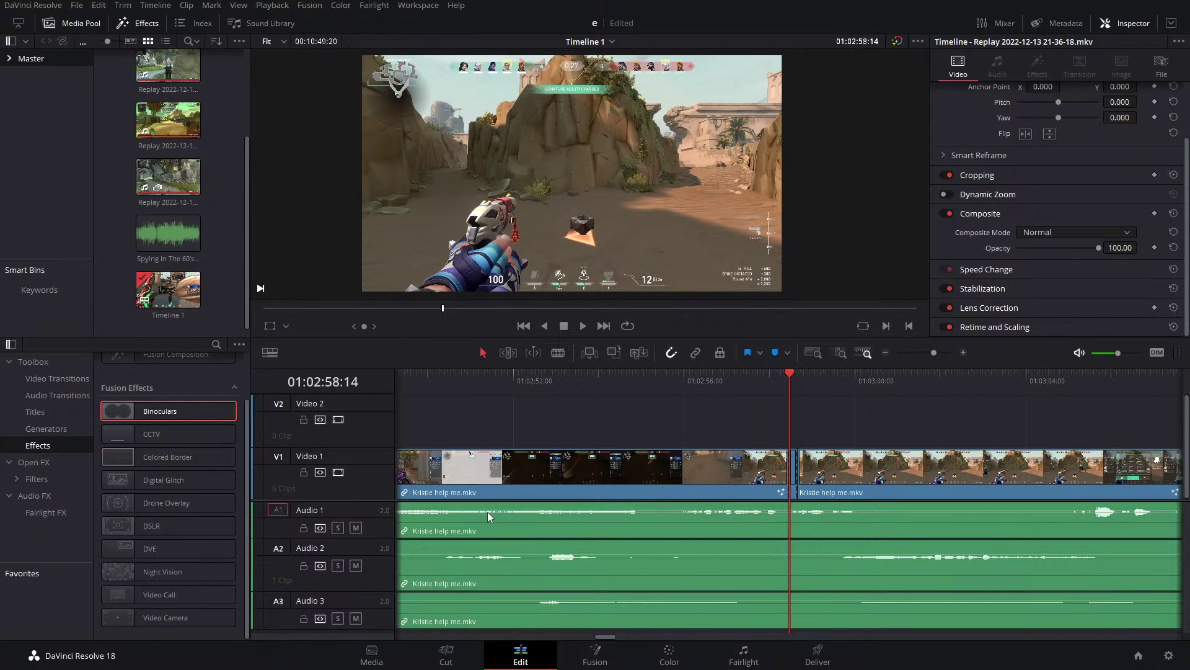
left_click(798, 464)
left_click_drag(931, 353, 914, 354)
left_click(484, 470)
key("Delete")
left_click_drag(589, 471, 396, 471)
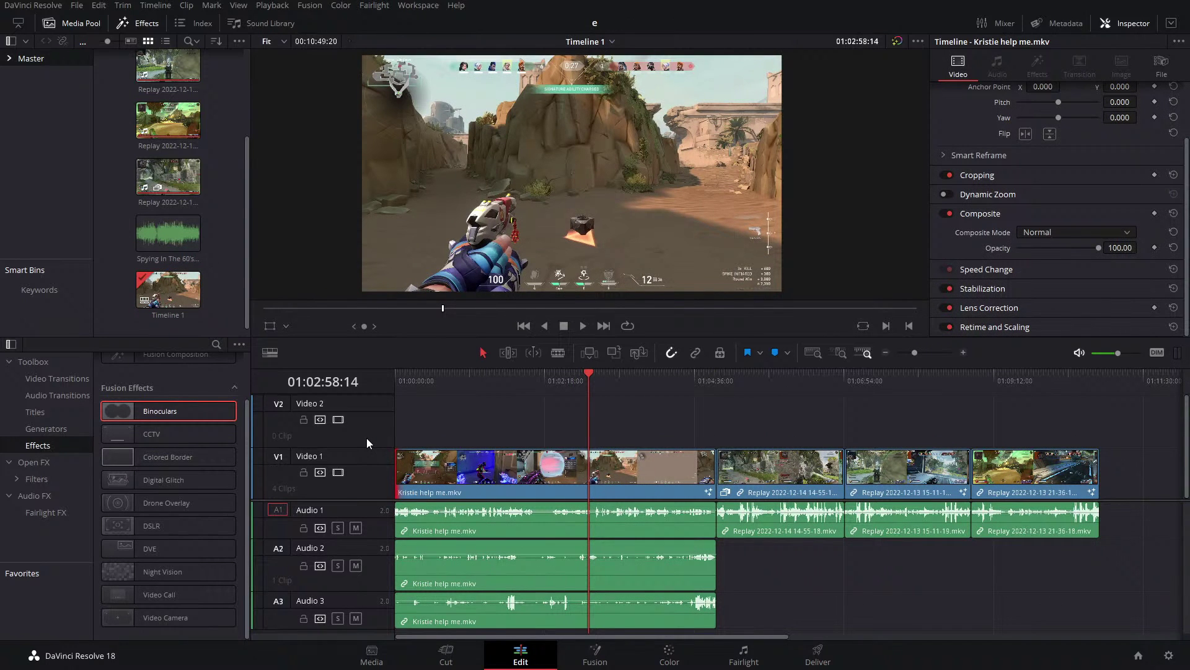
left_click(563, 476)
left_click(261, 9)
mouse_move(281, 54)
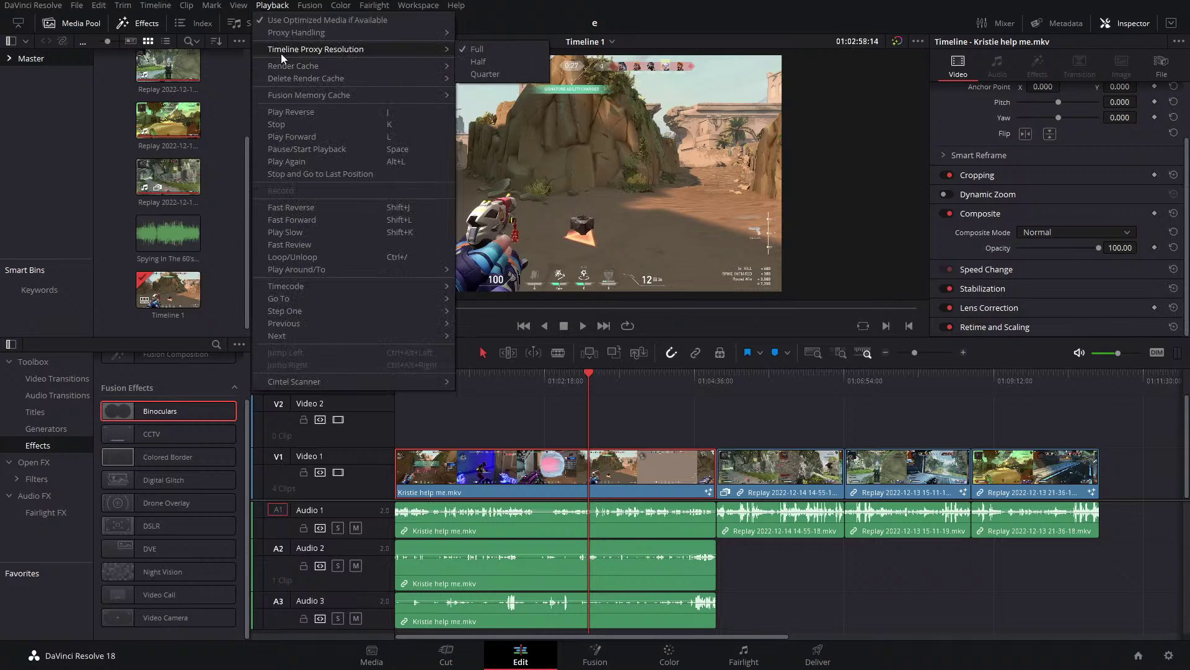
left_click(507, 419)
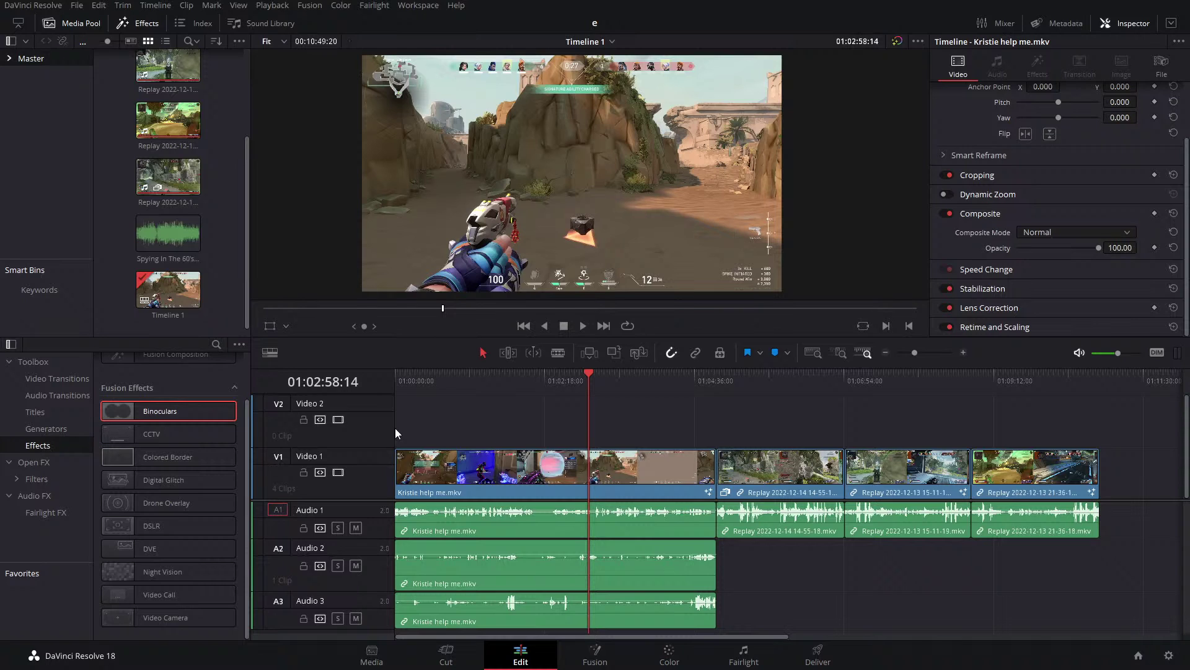
Reset all grades and nodes on the rejoined gameplay clip to clear its Object Removal effect and window.
left_click(669, 655)
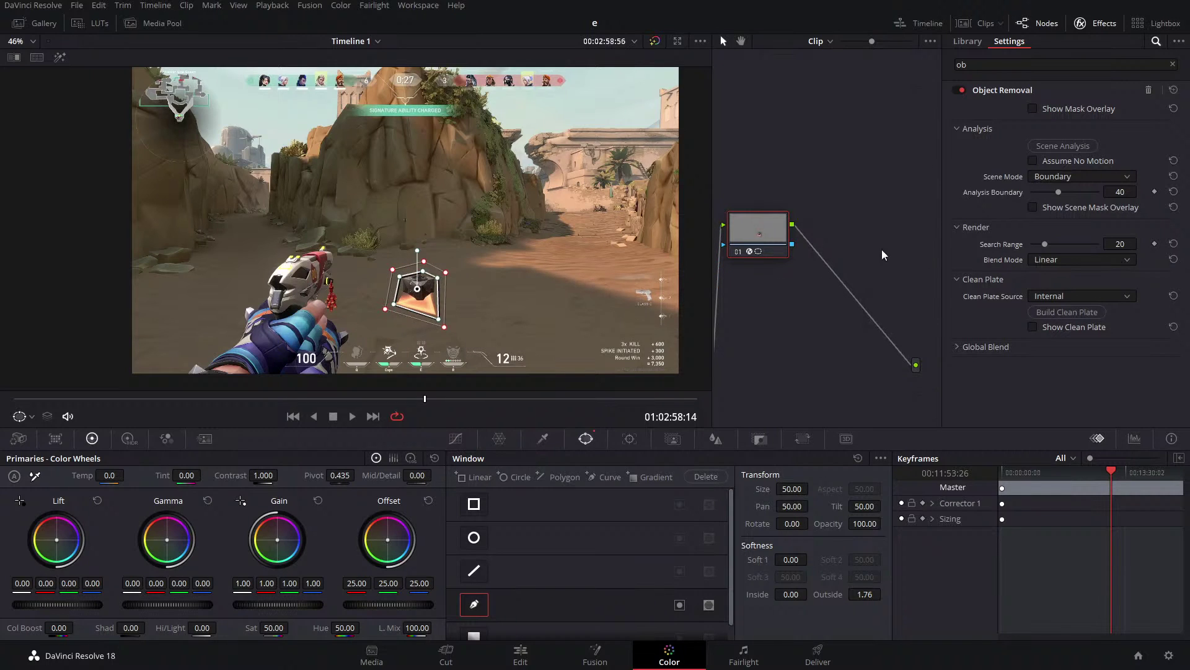
left_click(1054, 318)
right_click(776, 137)
left_click(802, 151)
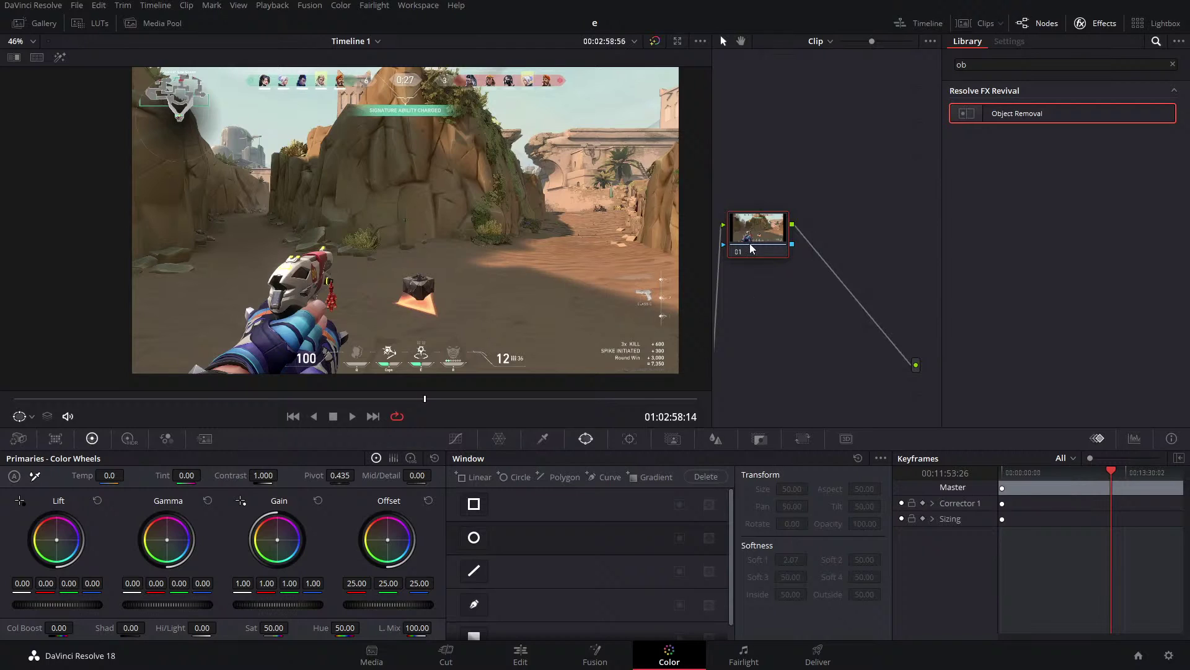
Open the gameplay clip in Fusion and add a Magic Mask node between MediaIn1 and MediaOut1.
left_click(520, 654)
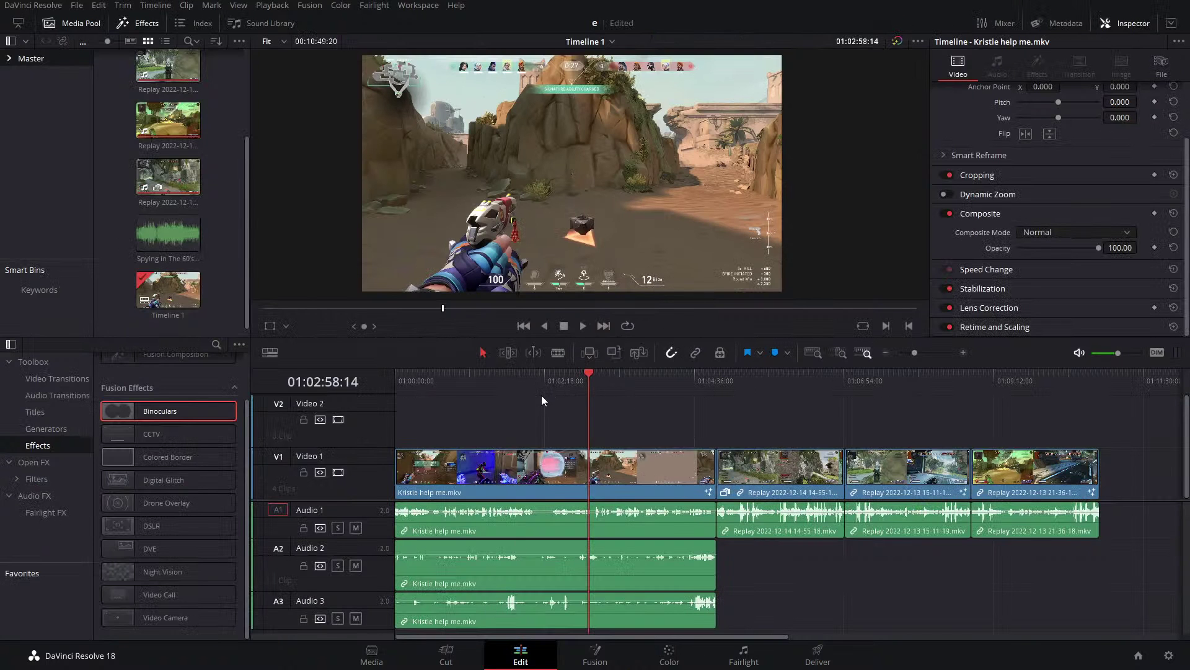
left_click(581, 661)
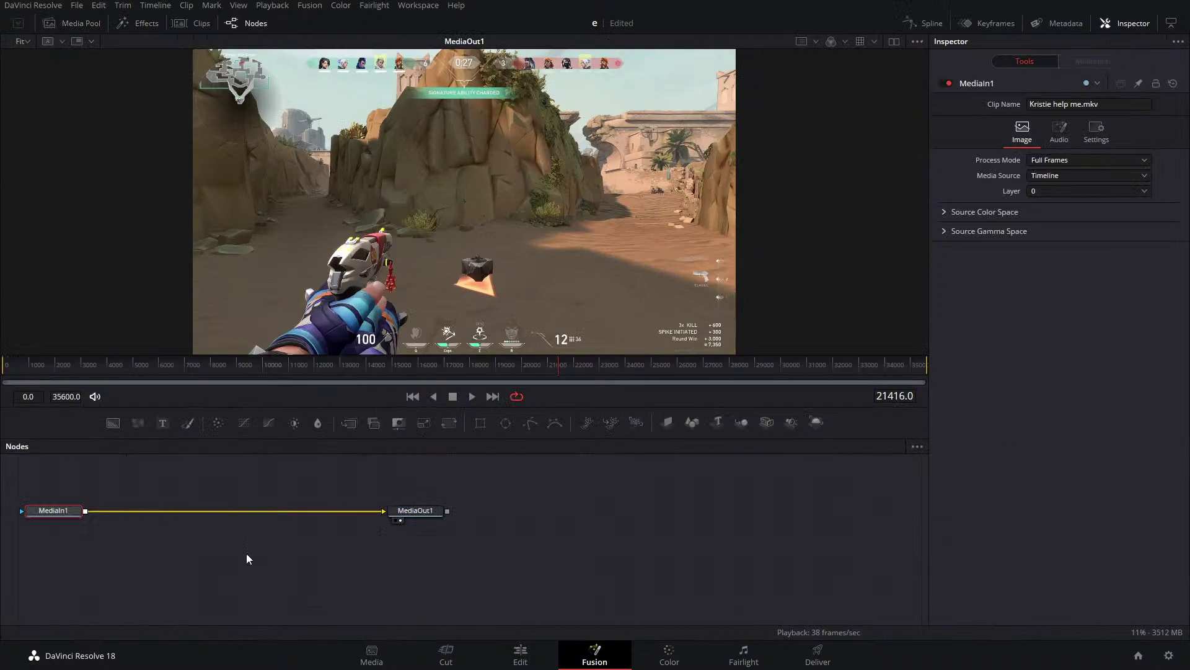
key("shift+space")
type("Sharpen")
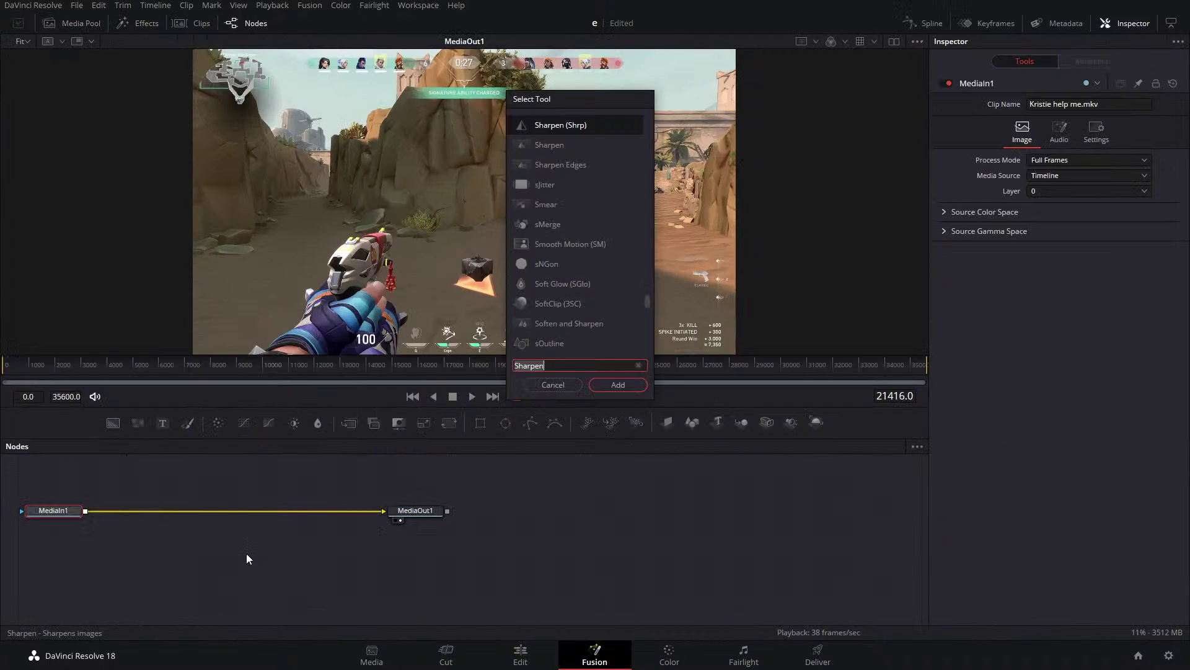
type("mag")
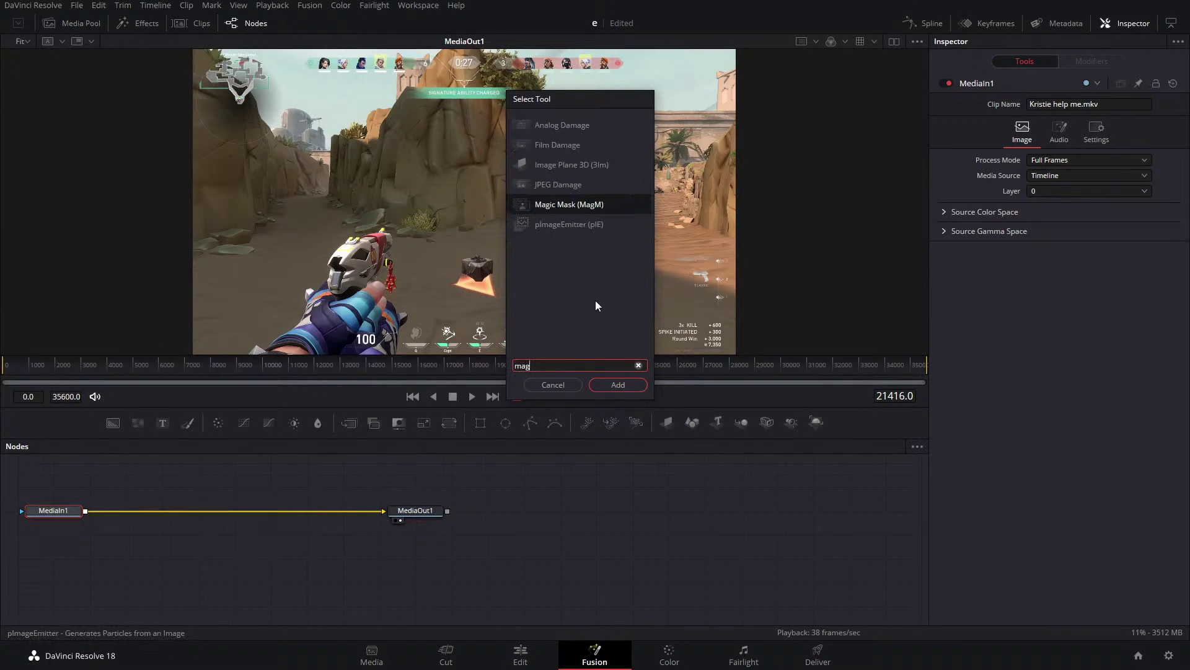
left_click(618, 384)
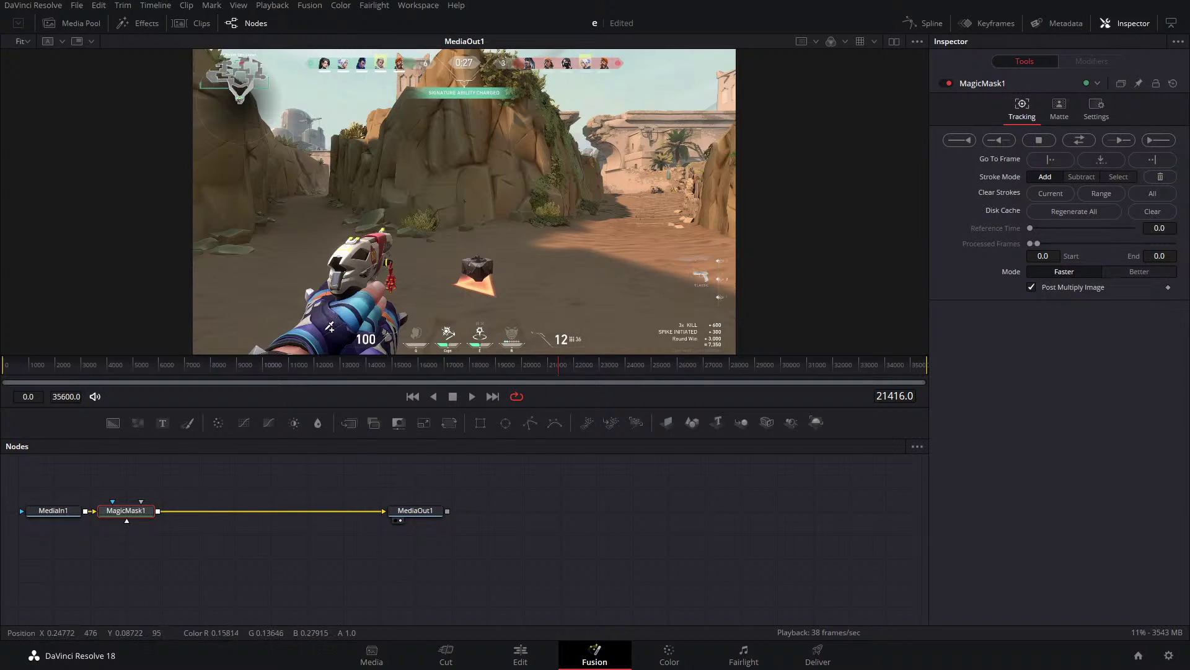
Paint Magic Mask strokes over the gun, hand and sleeve, and set the mask mode to Better.
mouse_move(298, 341)
left_mouse_down()
mouse_move(381, 238)
mouse_move(350, 282)
mouse_move(365, 345)
left_mouse_up()
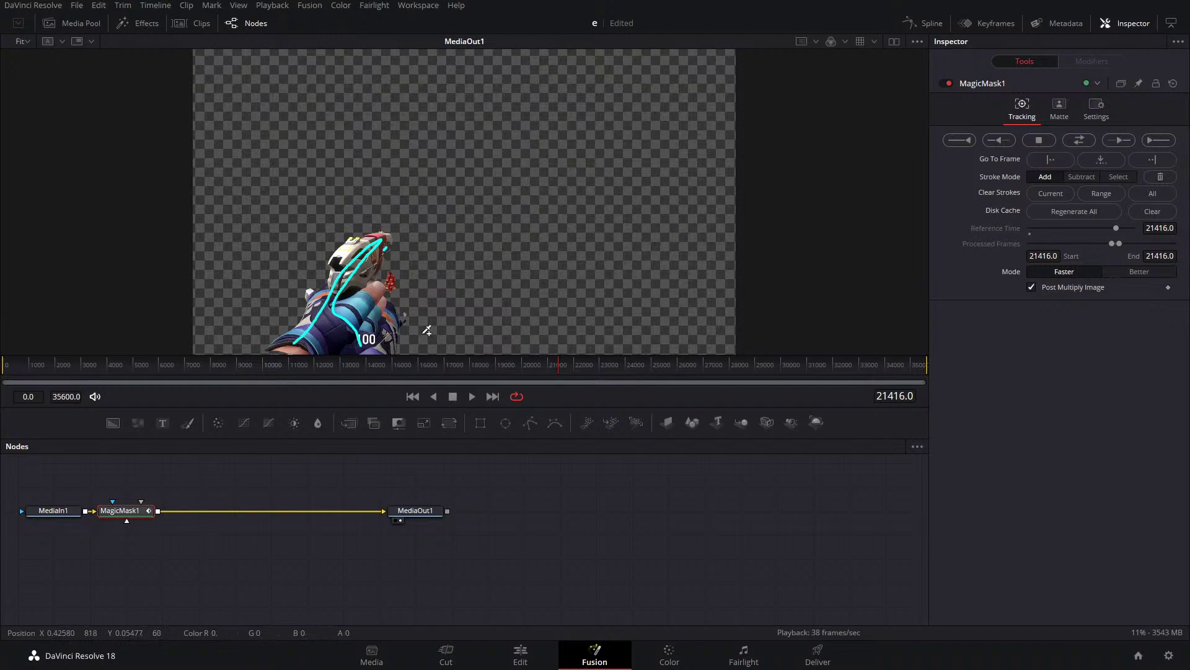
mouse_move(401, 320)
left_mouse_down()
mouse_move(384, 307)
mouse_move(388, 330)
left_mouse_up()
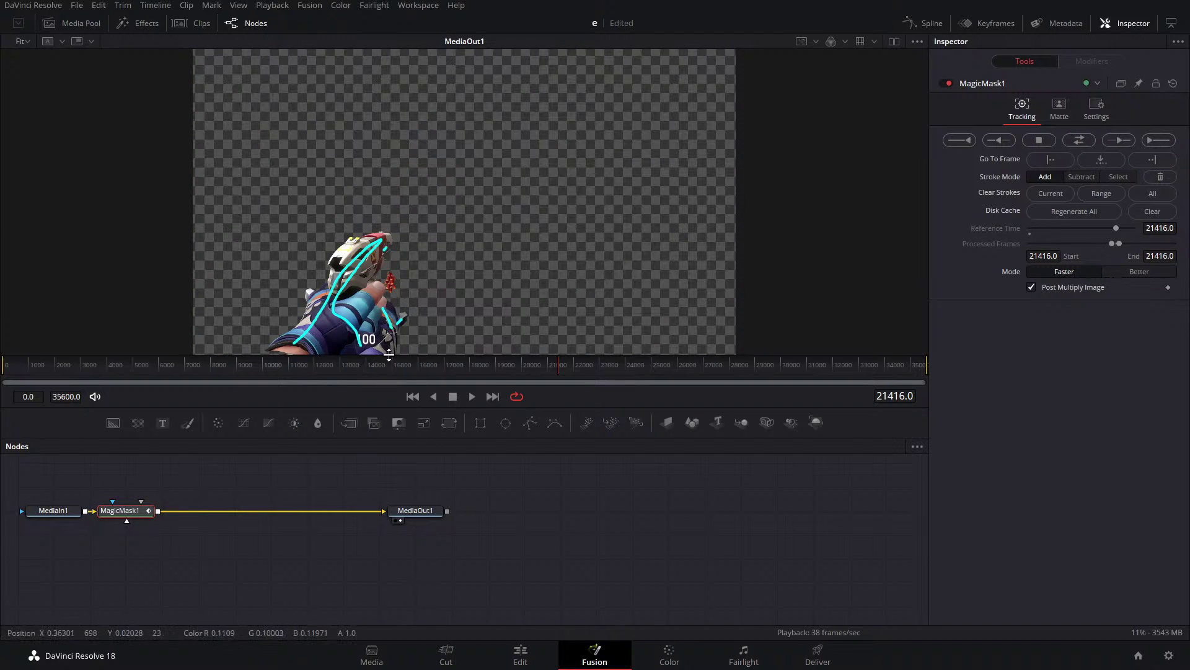
left_click(1129, 272)
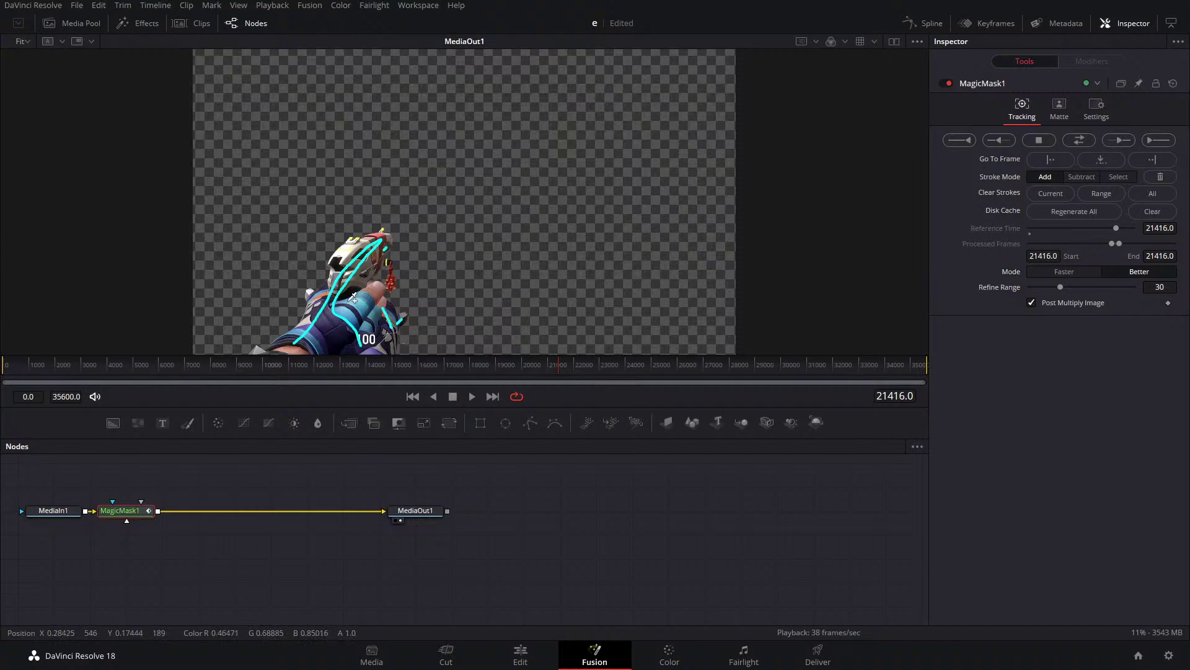
Add Magic Mask strokes along the rear of the gun and beside the red charm to include the missing areas.
scroll(353, 298, "up", 3)
scroll(353, 299, "up", 2)
left_click_drag(327, 311, 597, 78)
mouse_move(397, 210)
left_mouse_down()
mouse_move(422, 167)
mouse_move(424, 107)
left_mouse_up()
mouse_move(437, 244)
left_mouse_down()
mouse_move(413, 221)
mouse_move(450, 194)
left_mouse_up()
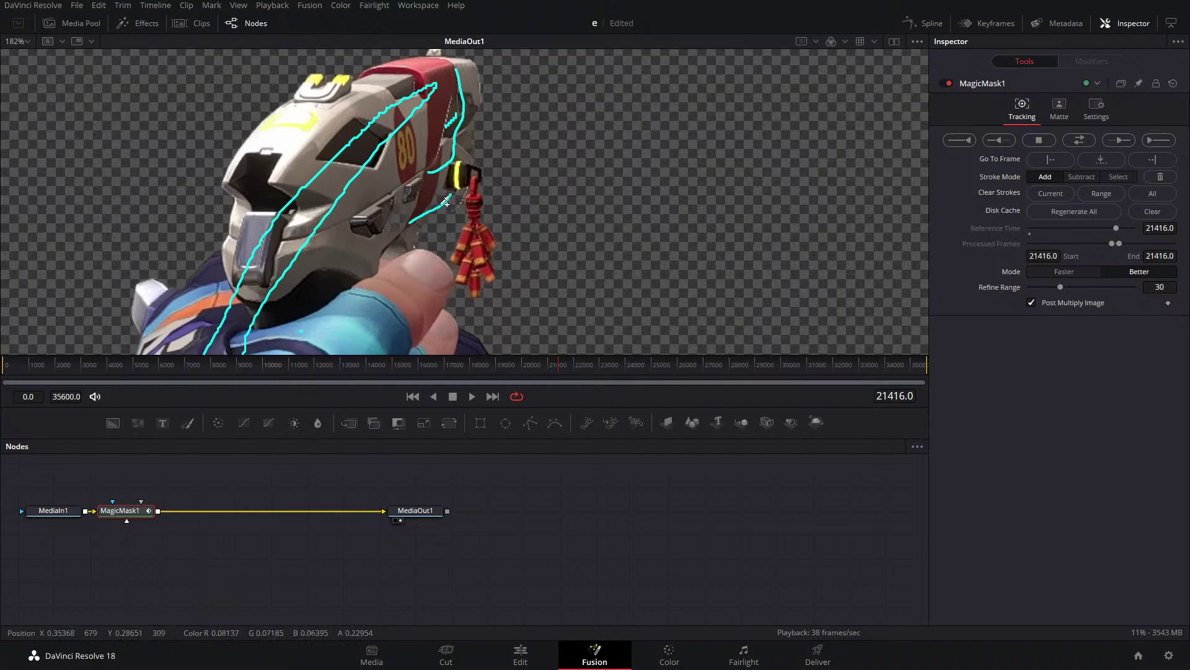
Add a Magic Mask stroke over the thumb, and paint a Subtract stroke in the gap between the thumb and the red charm.
mouse_move(401, 251)
left_mouse_down()
mouse_move(394, 161)
mouse_move(363, 234)
left_mouse_up()
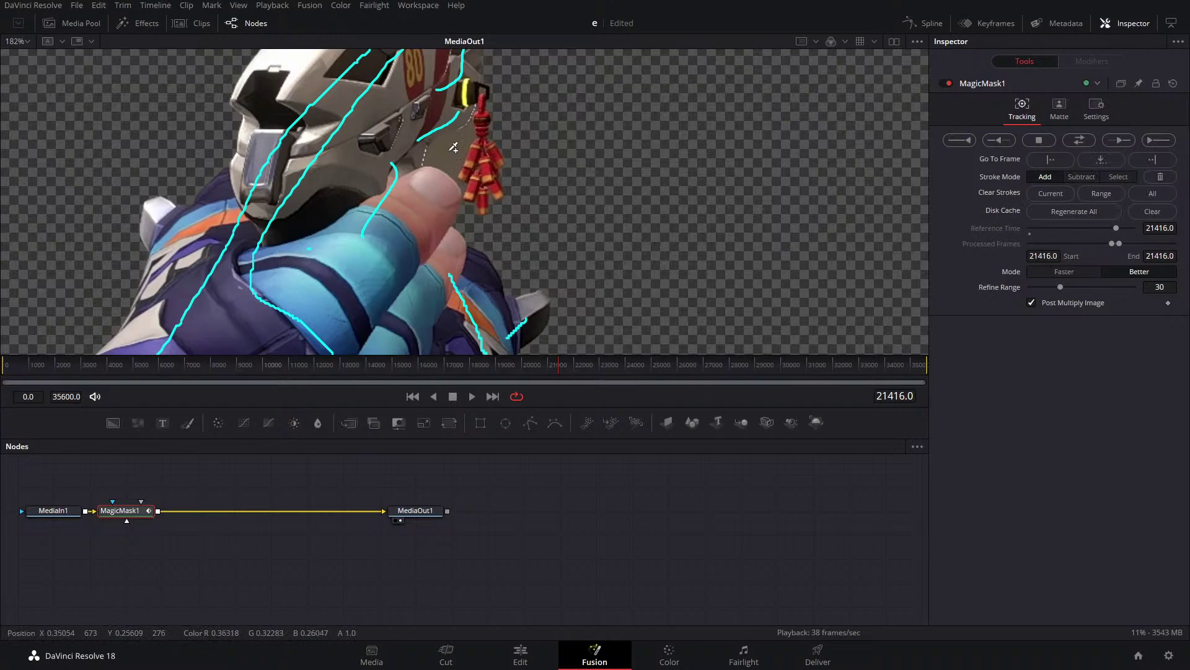
left_click(1078, 179)
left_click_drag(457, 146, 446, 158)
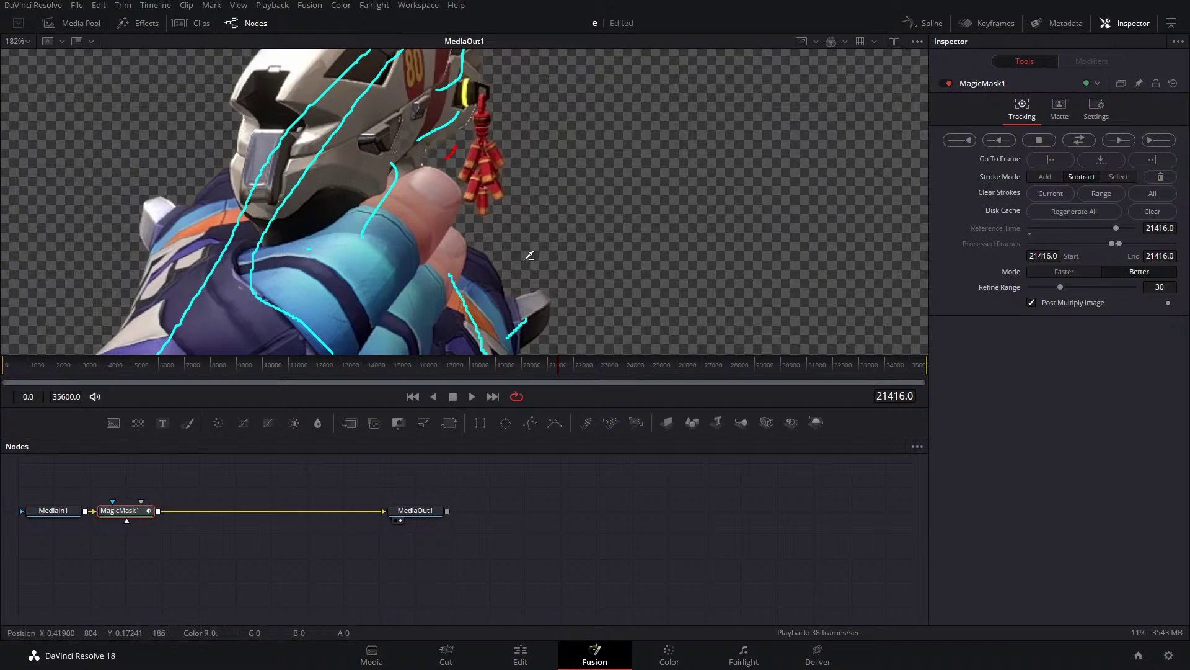
scroll(570, 235, "down", 3)
scroll(529, 195, "up", 5)
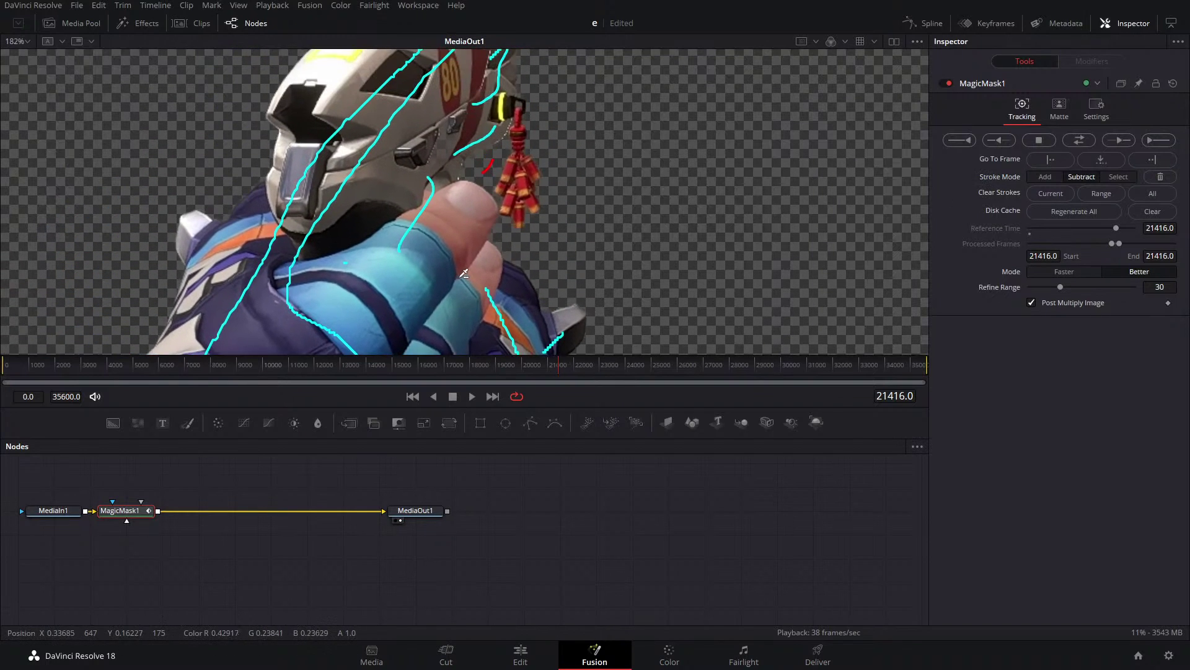
Try out the Magic Mask matte's low threshold, and track the mask forward one frame.
left_click(1048, 114)
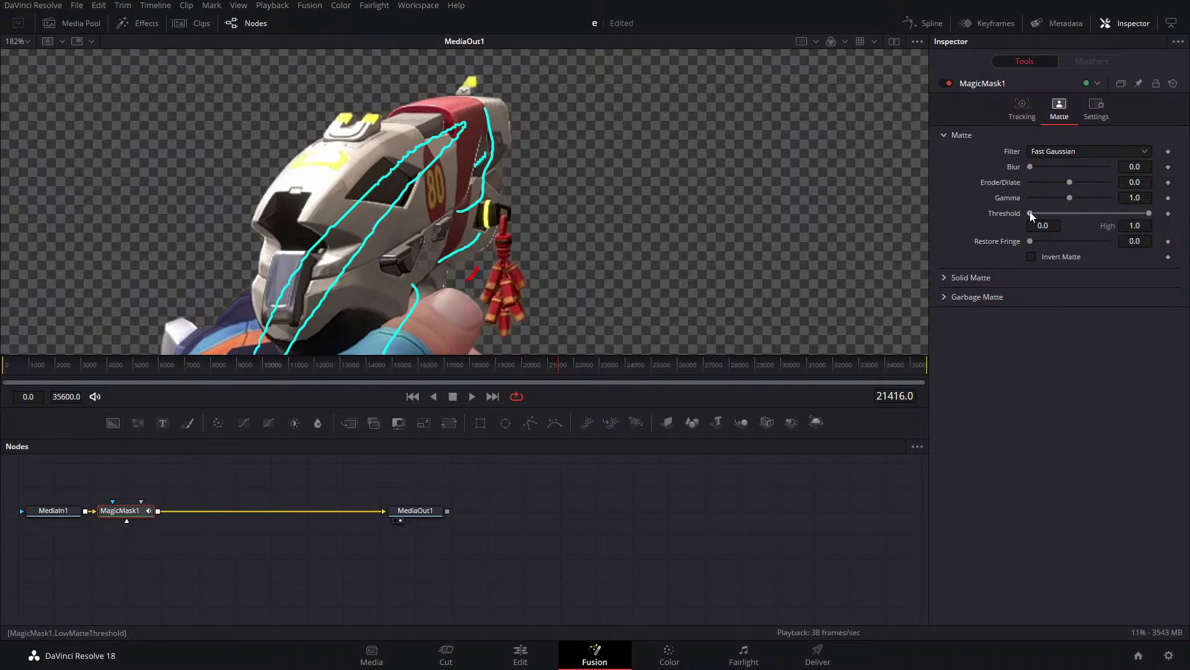
left_click_drag(1051, 212, 1030, 218)
left_click(1024, 115)
left_click(1119, 142)
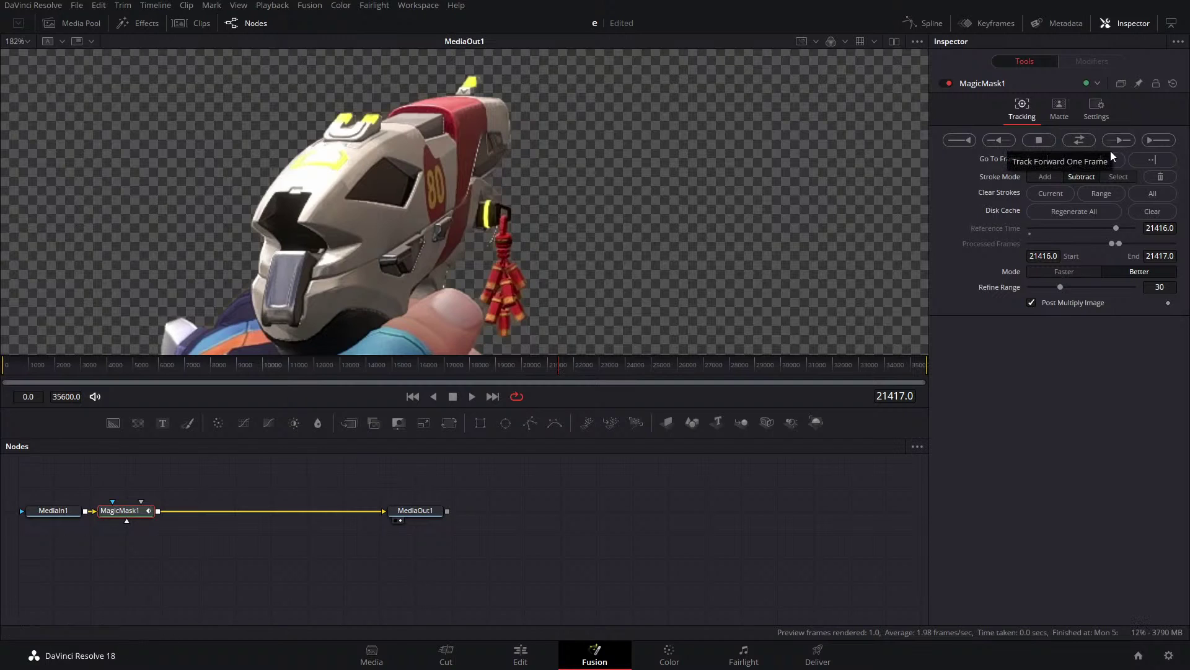
Test the matte's low and high thresholds on the tracked frame, returning them to 0.0 and 1.0.
left_click(1059, 111)
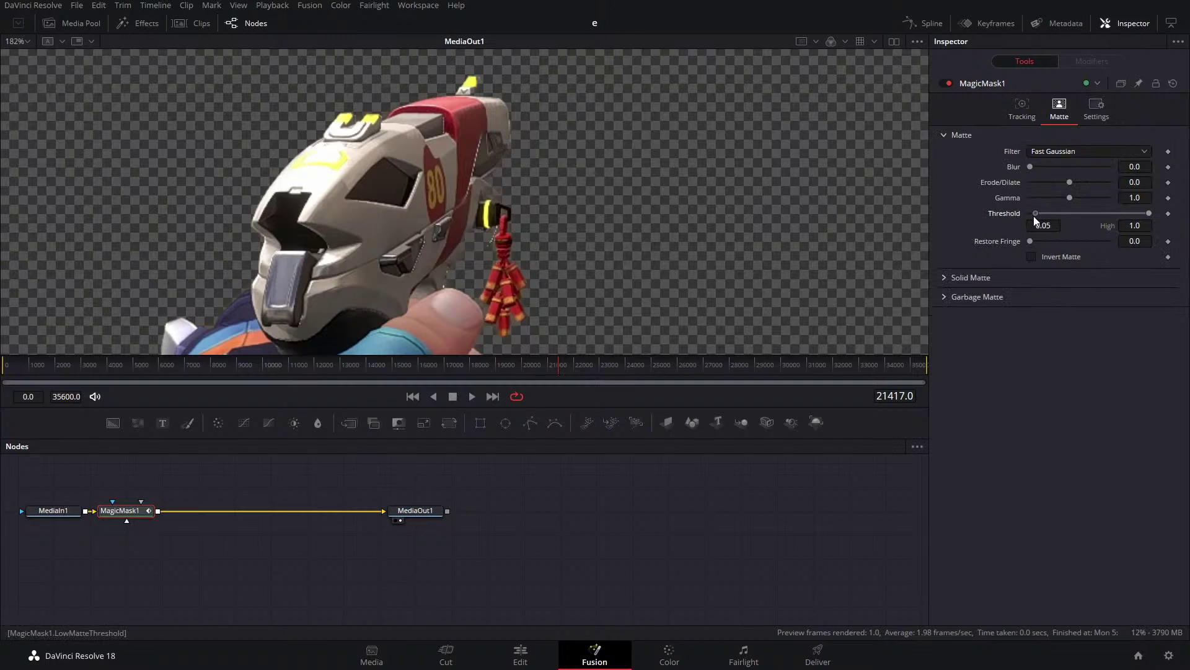
left_click_drag(1049, 216, 1006, 218)
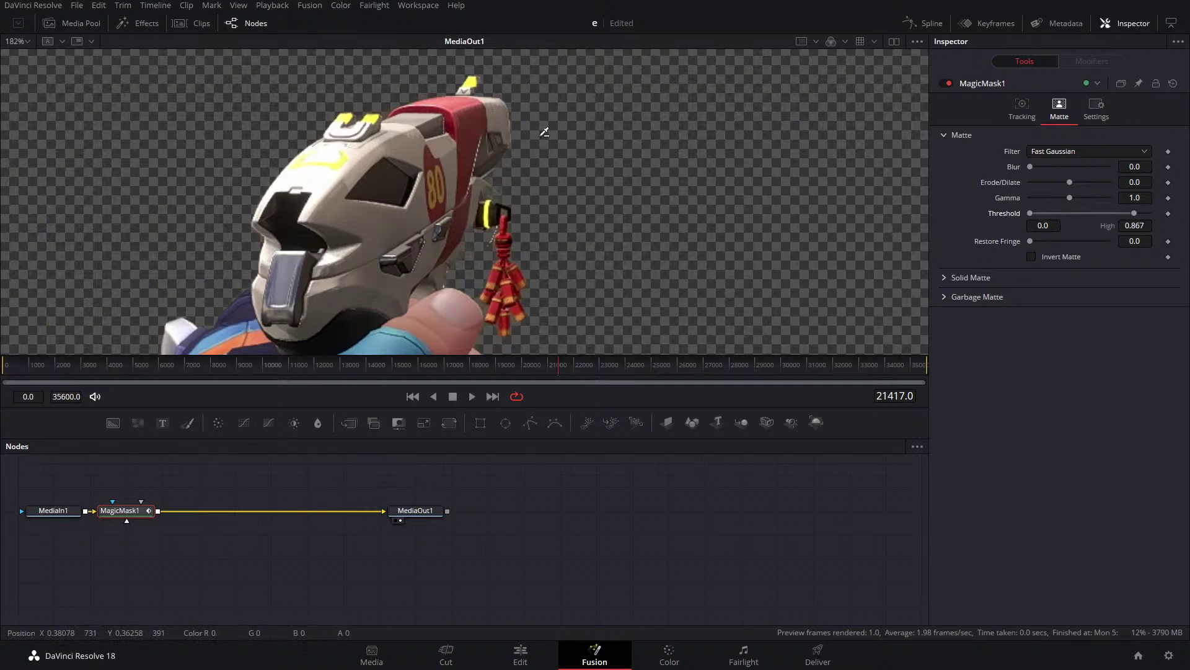
left_click_drag(1134, 212, 1152, 213)
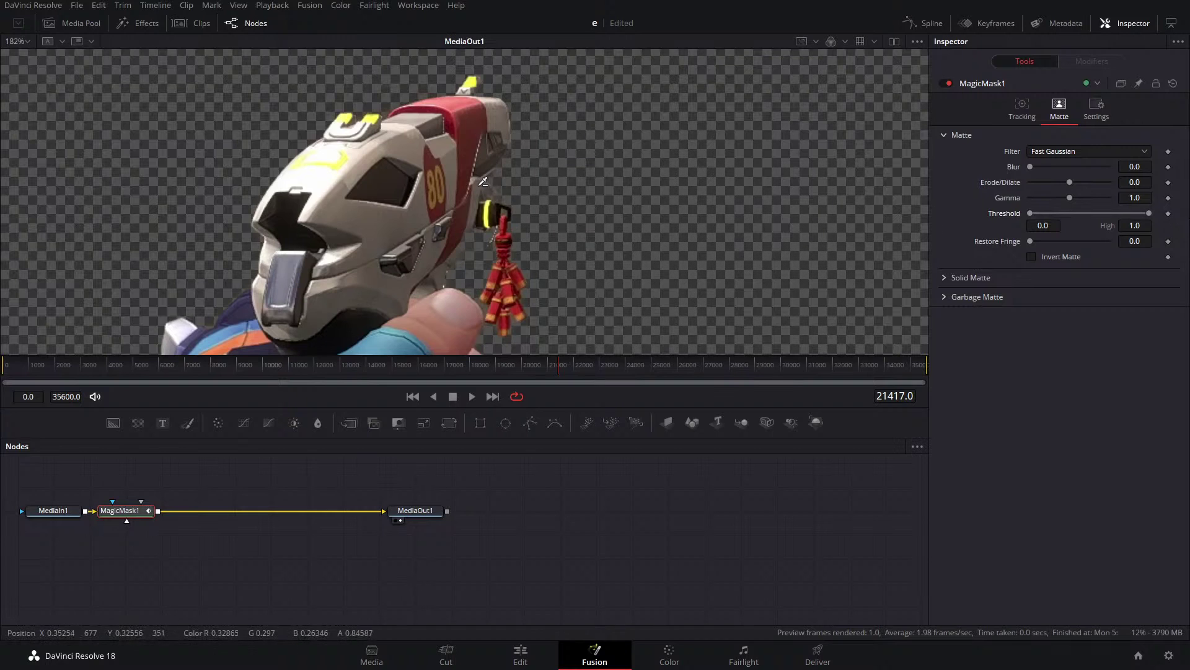
Set the matte threshold to 0.317 low and 0.589 high, and the matte gamma to about 1.54.
scroll(492, 189, "up", 4)
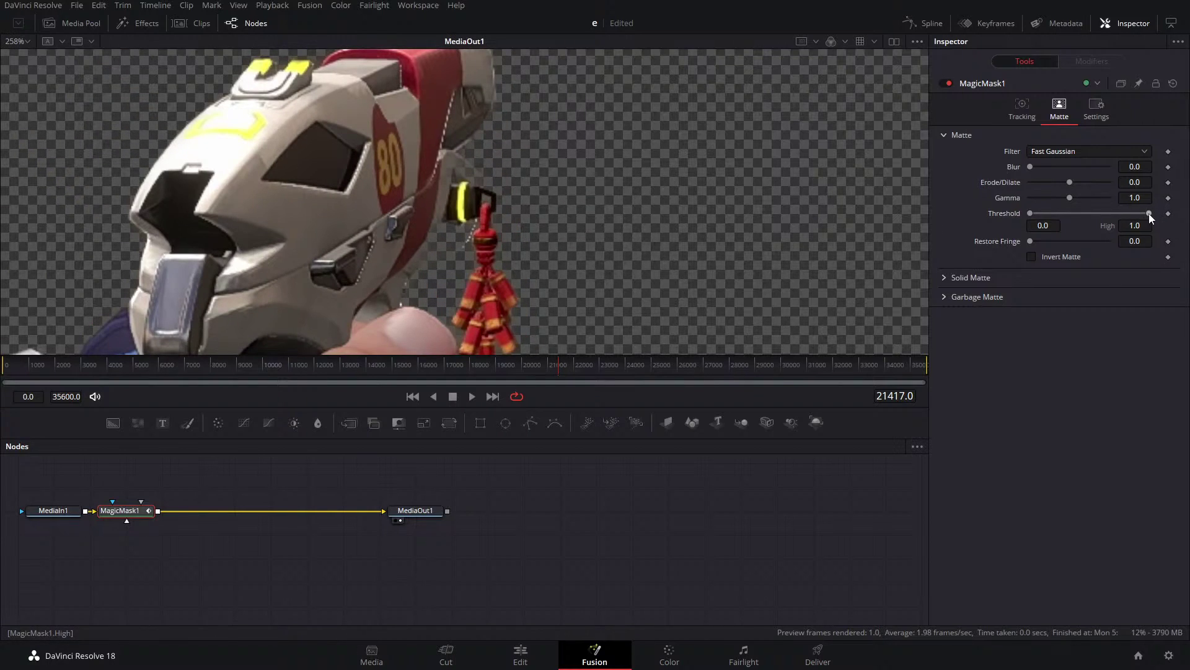
left_click_drag(1150, 214, 1103, 213)
left_click_drag(1029, 212, 1063, 215)
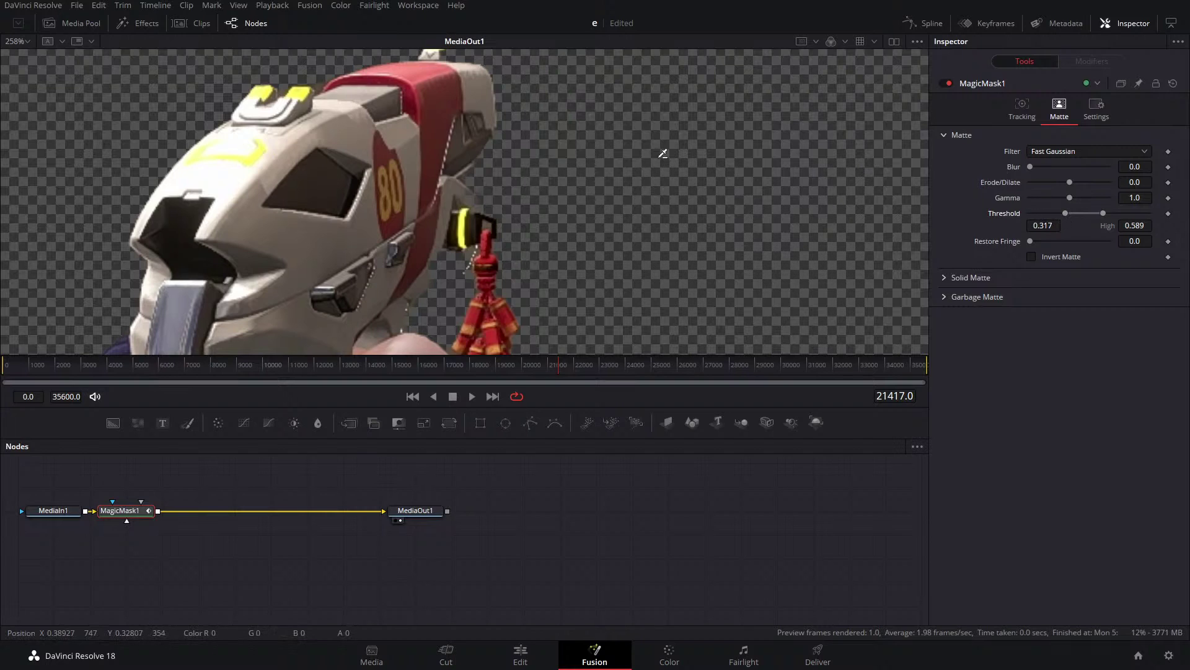
left_click_drag(1072, 201, 1084, 199)
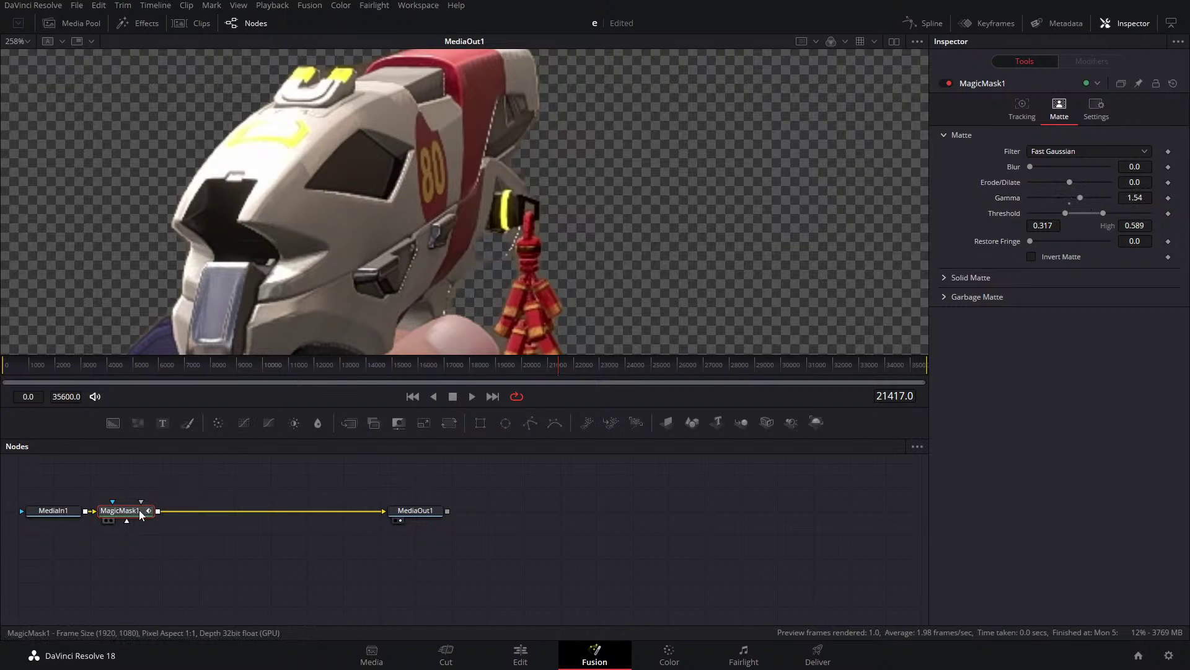
Delete the Magic Mask node and reopen the gameplay clip in Fusion at timeline position 01:02:44:18.
key("Delete")
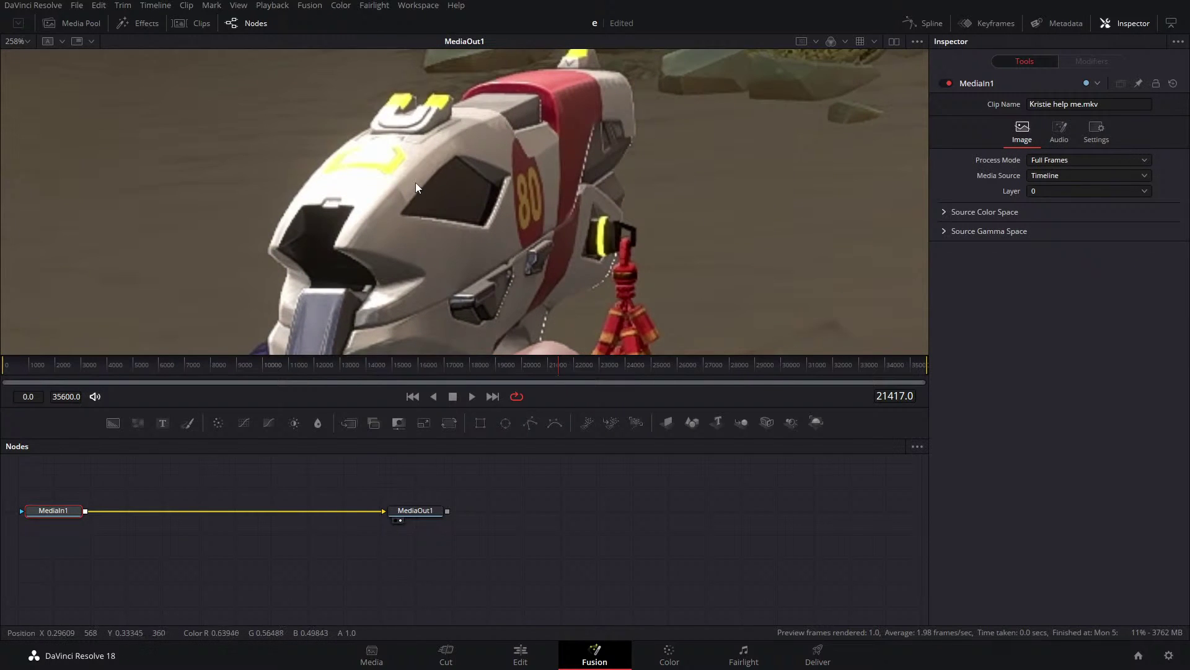
scroll(416, 182, "down", 6)
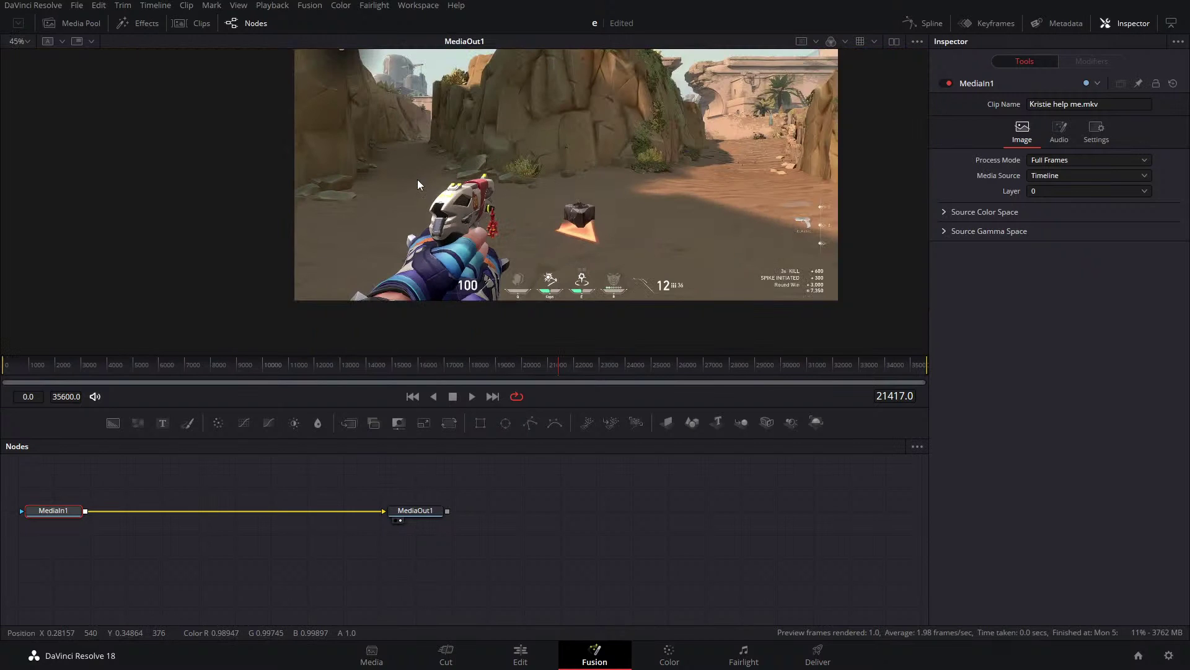
left_click(517, 658)
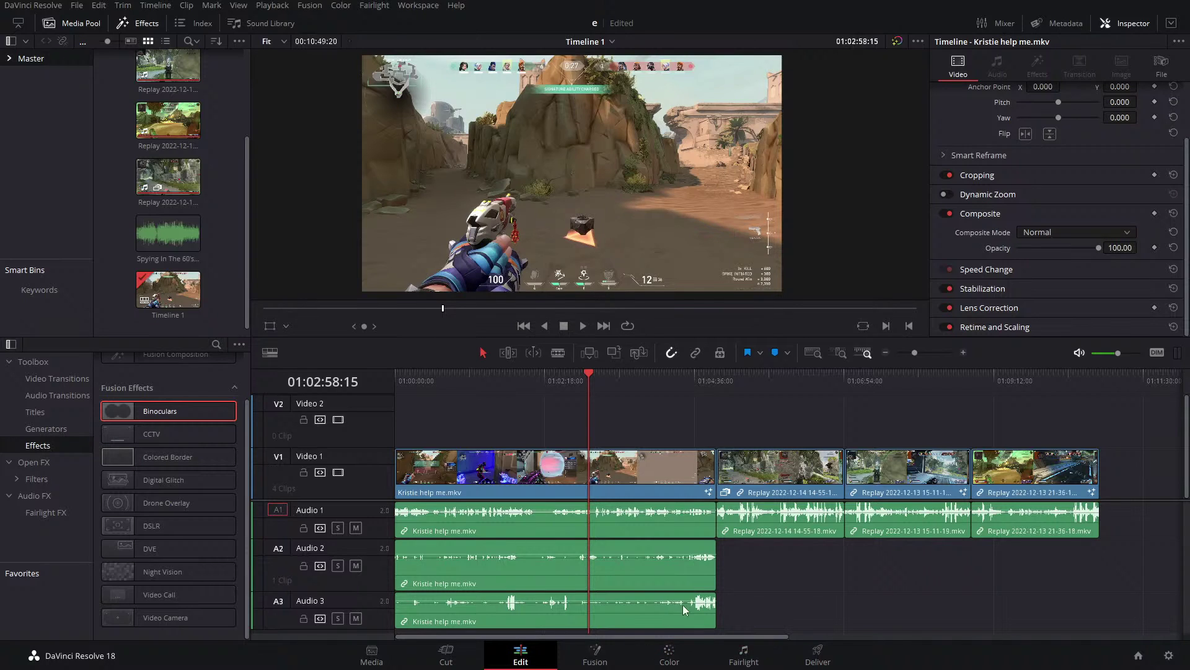
mouse_move(577, 375)
left_mouse_down()
mouse_move(587, 384)
mouse_move(573, 388)
left_mouse_up()
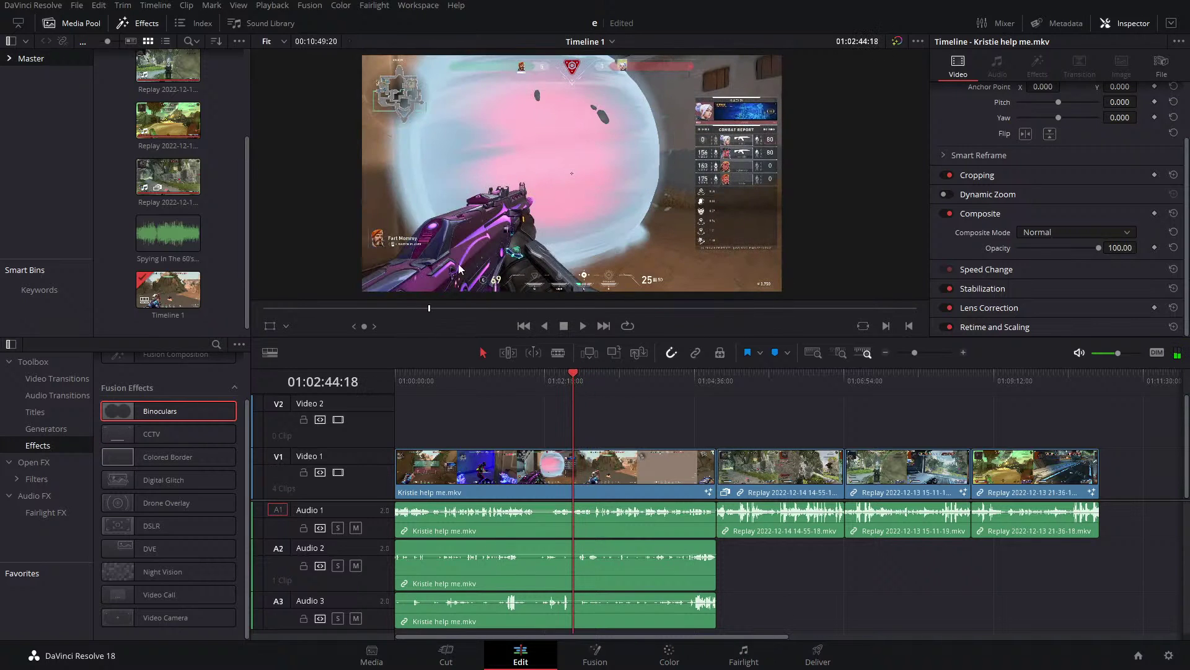
left_click(594, 659)
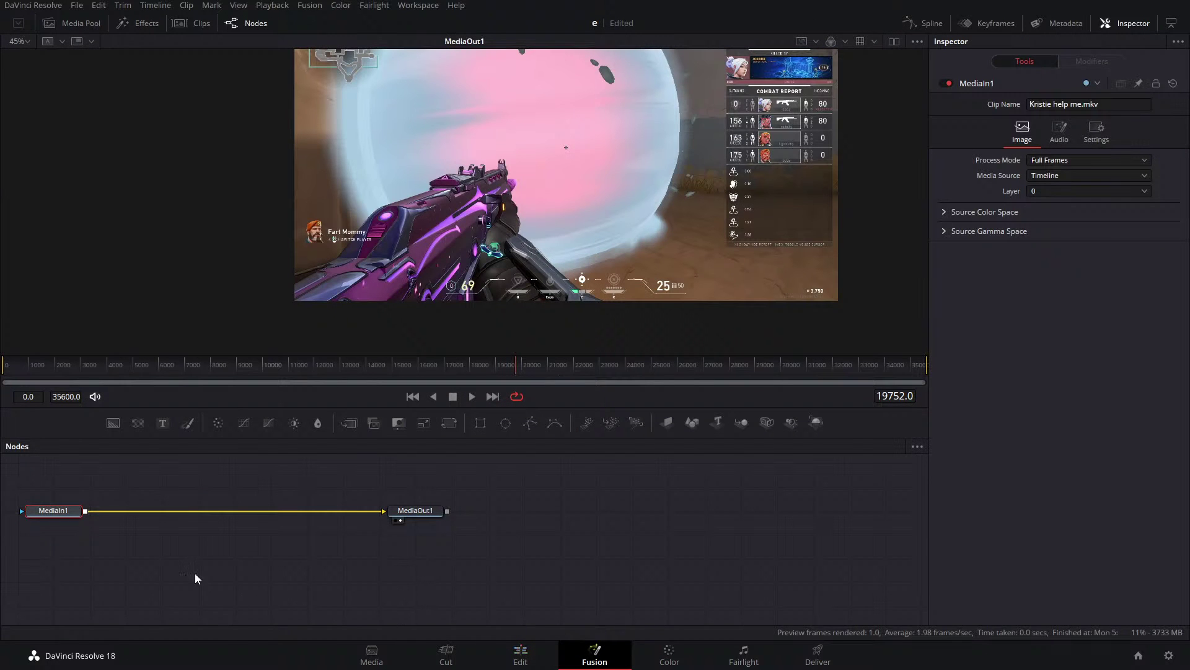
Add a Magic Mask node after MediaIn1 and paint strokes along the purple gun and the forearm.
key("shift+space")
type("mag")
key("Return")
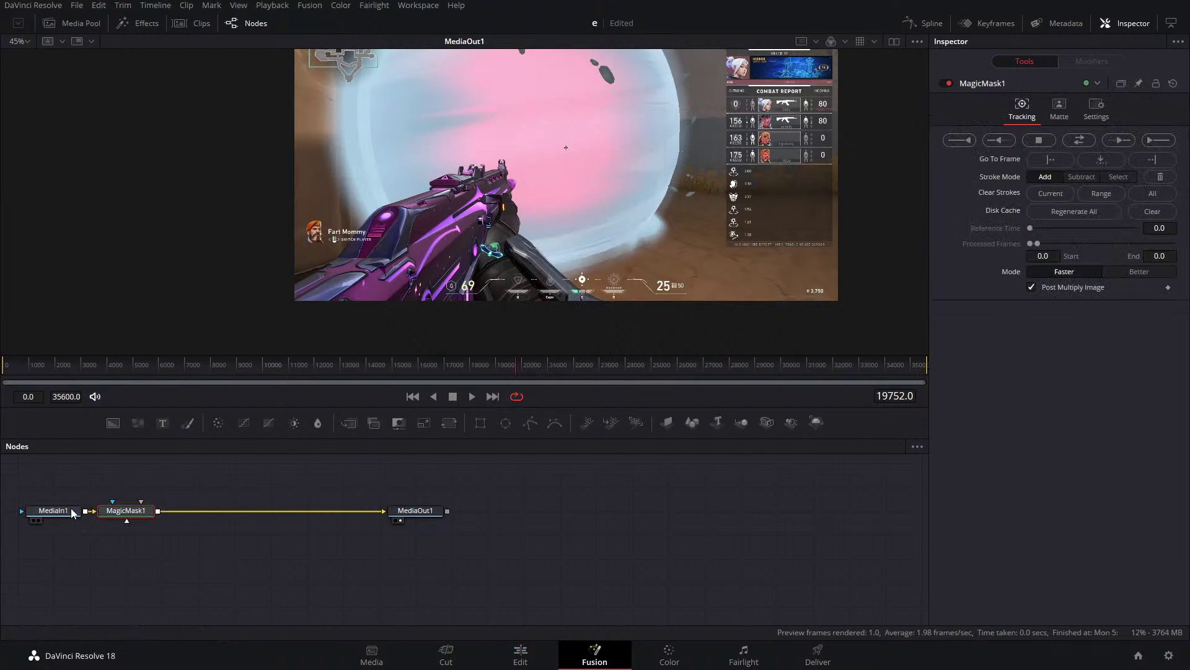
mouse_move(376, 267)
left_mouse_down()
mouse_move(488, 215)
mouse_move(521, 303)
left_mouse_up()
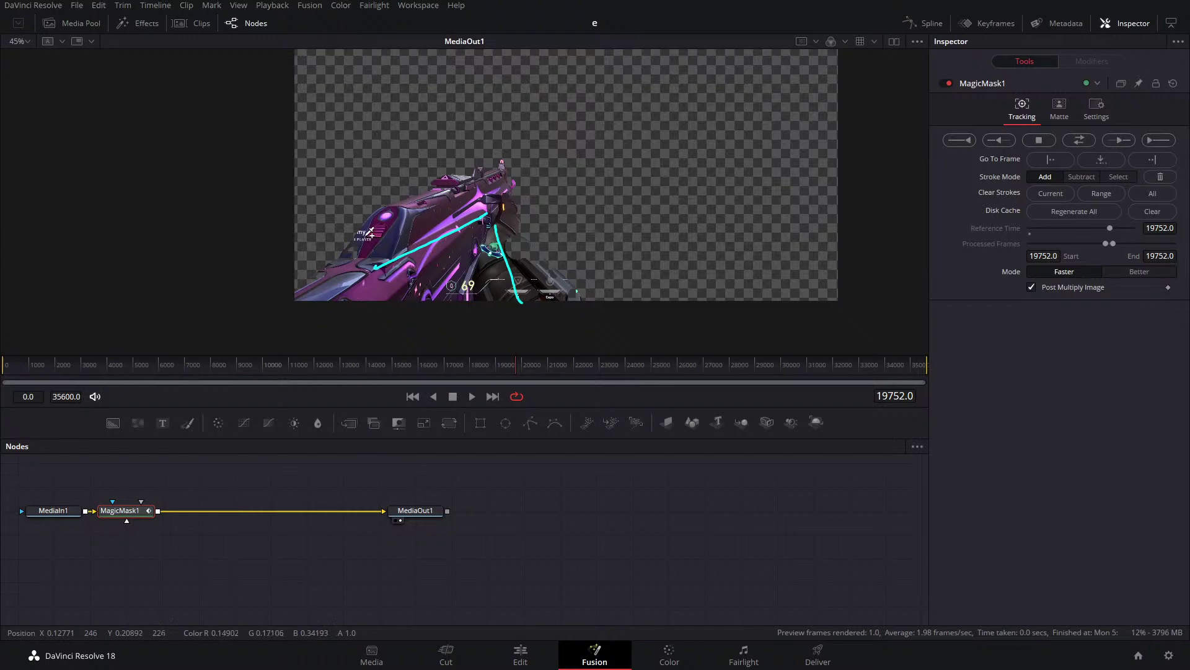
Delete the Magic Mask node and move the playhead to frame 16353, where the gold and white rifle is held.
mouse_move(117, 513)
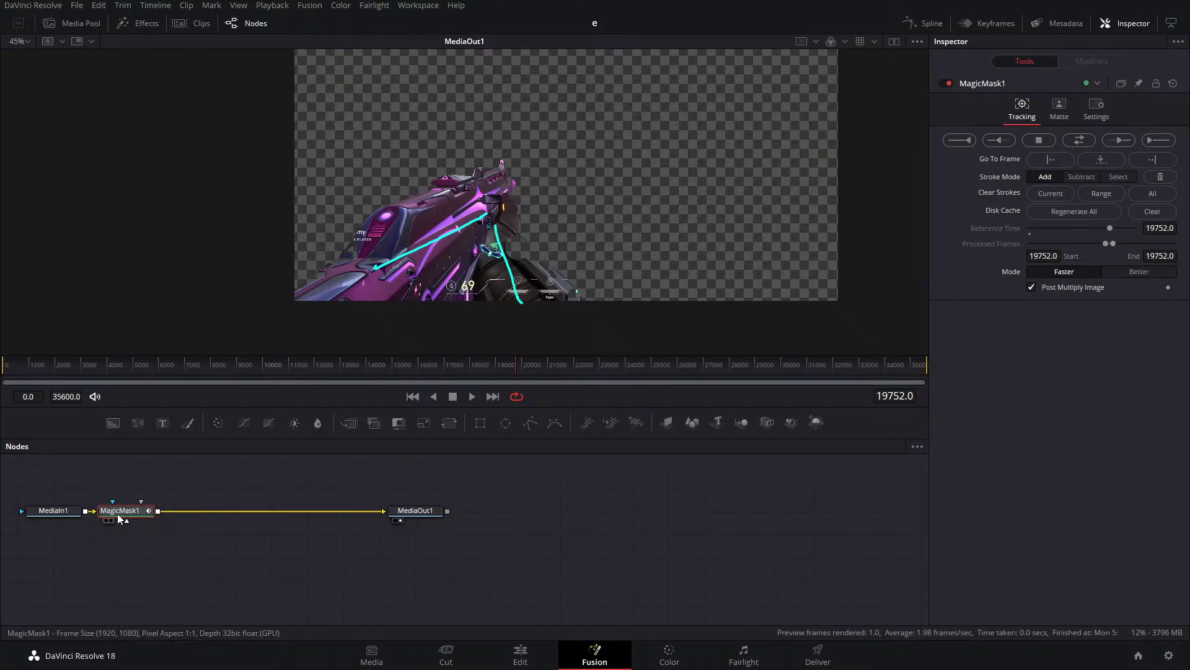
key("Delete")
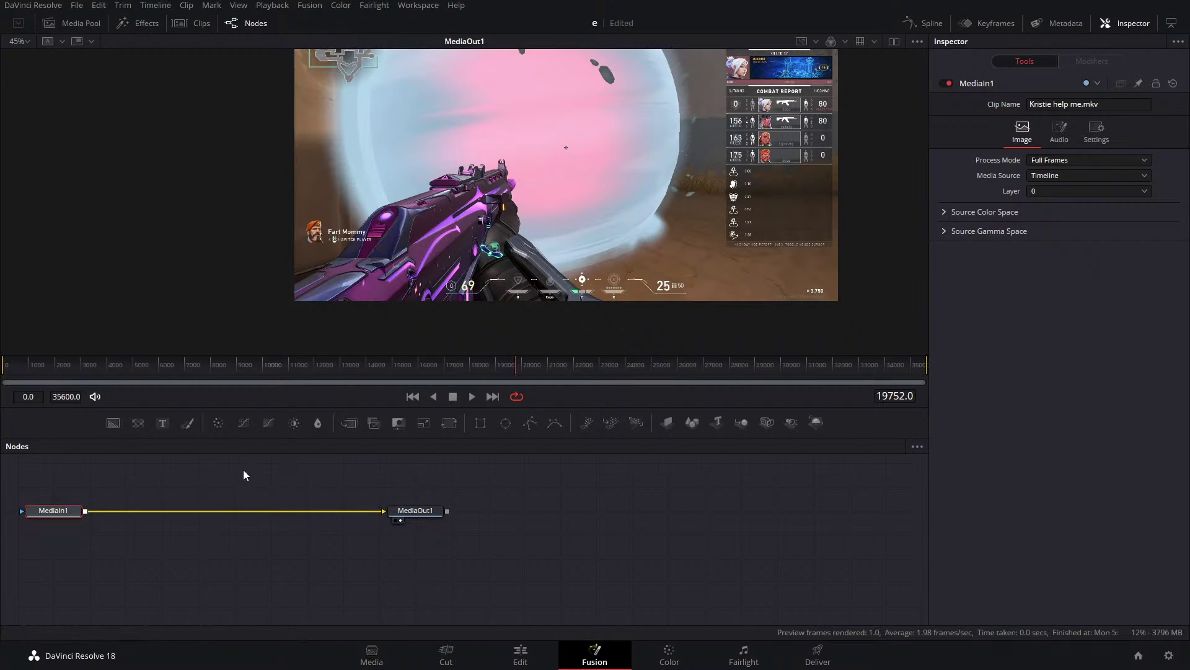
left_click(485, 372)
left_click_drag(486, 372, 426, 385)
key("space")
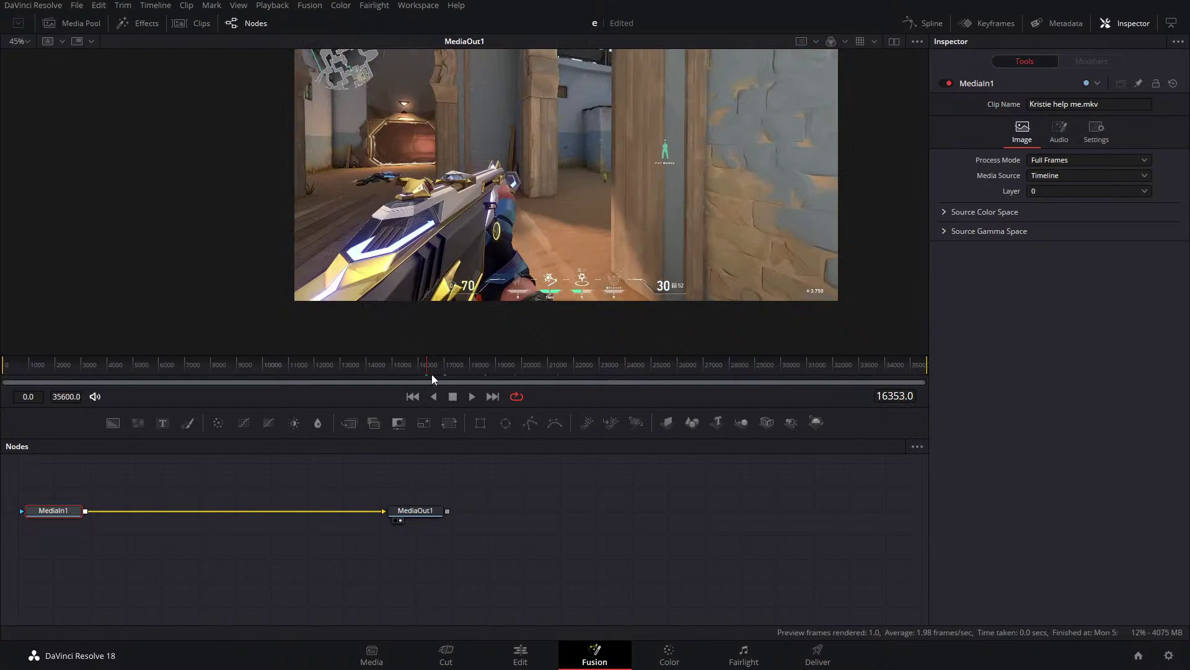
left_click_drag(582, 248, 464, 250)
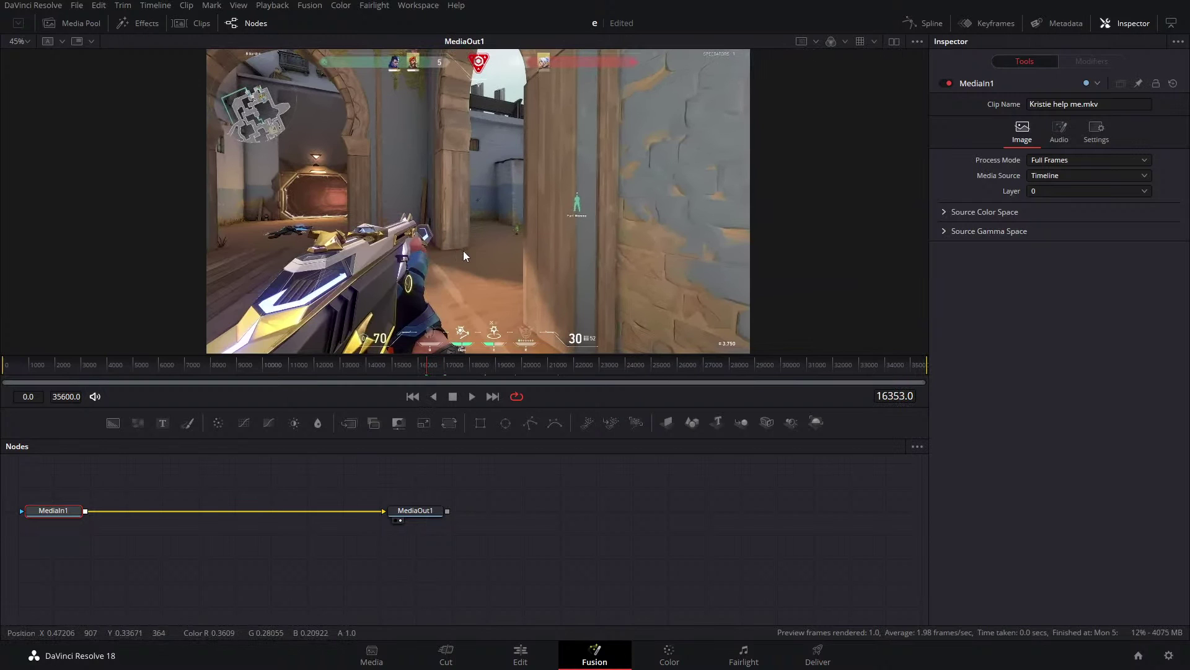
scroll(460, 233, "down", 1)
scroll(456, 240, "up", 1)
scroll(455, 243, "down", 1)
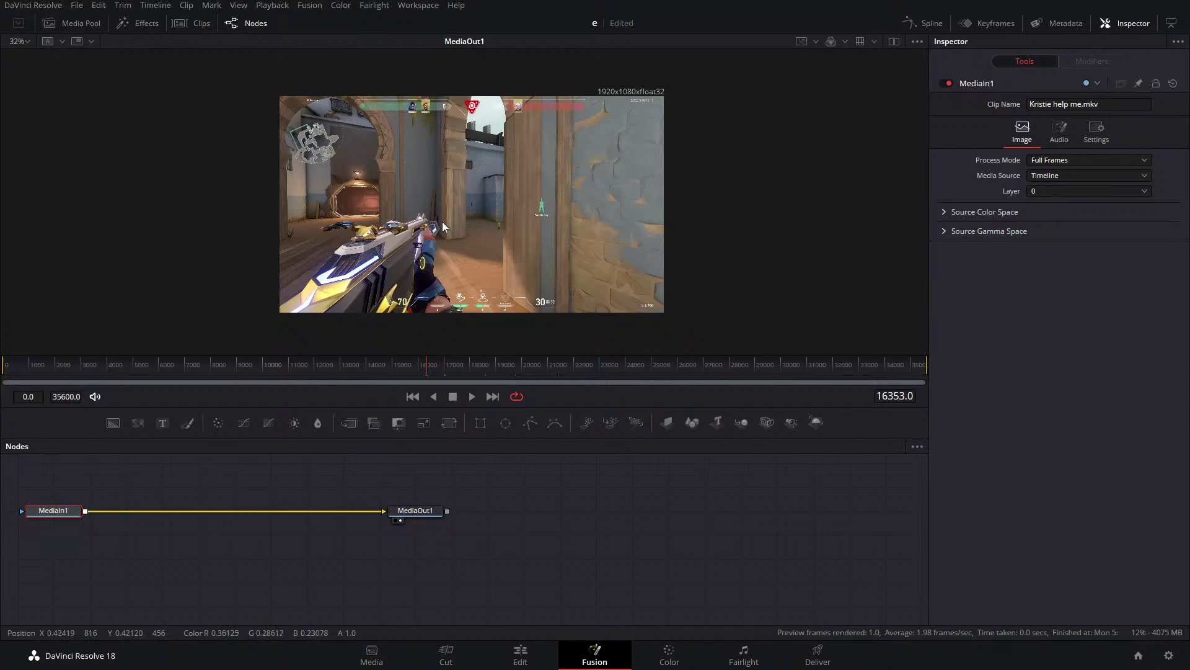
Duplicate the MediaIn1 node and merge the copy over the original ahead of MediaOut1.
right_click(426, 192)
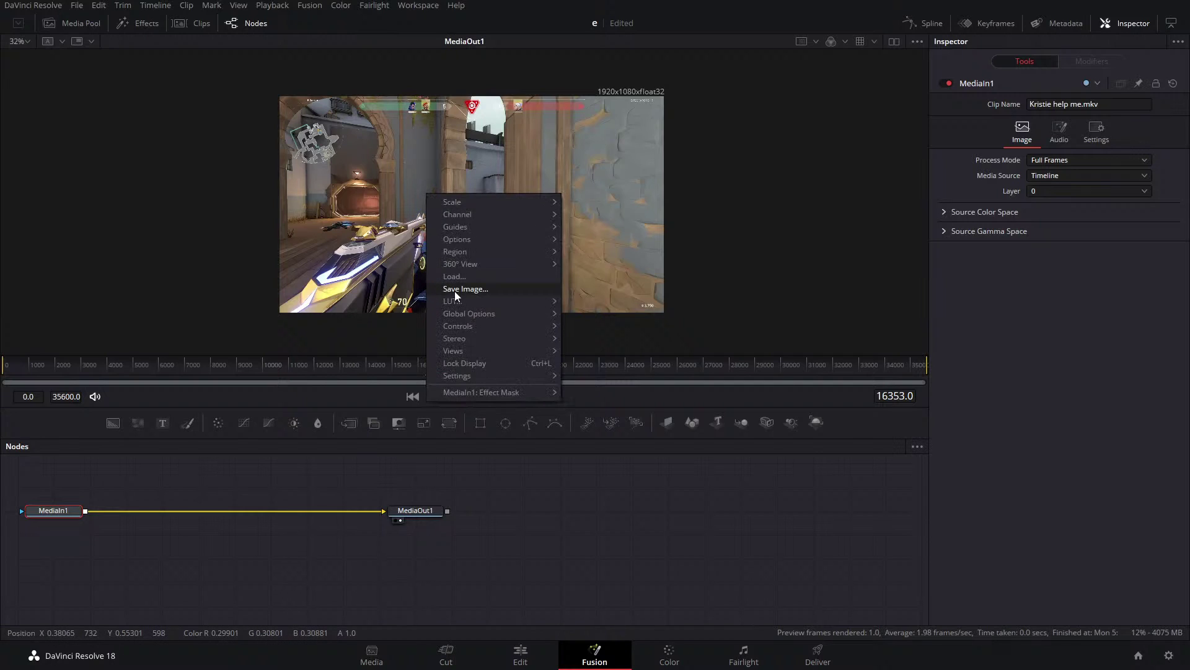
left_click(186, 441)
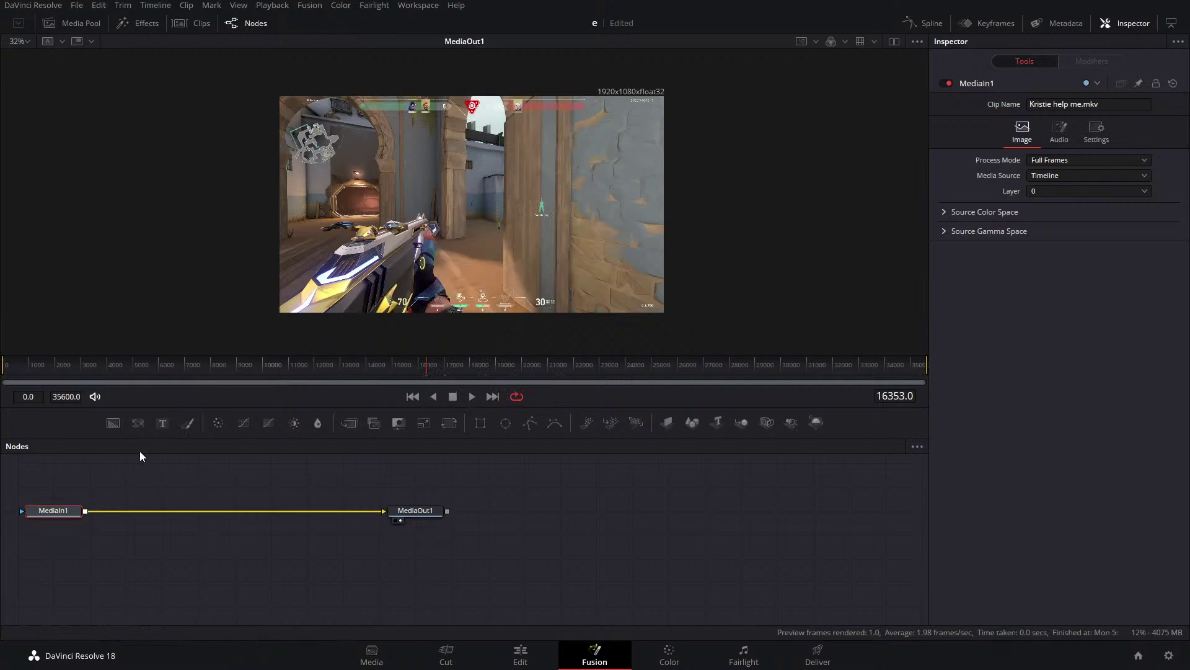
left_click_drag(163, 481, 211, 504)
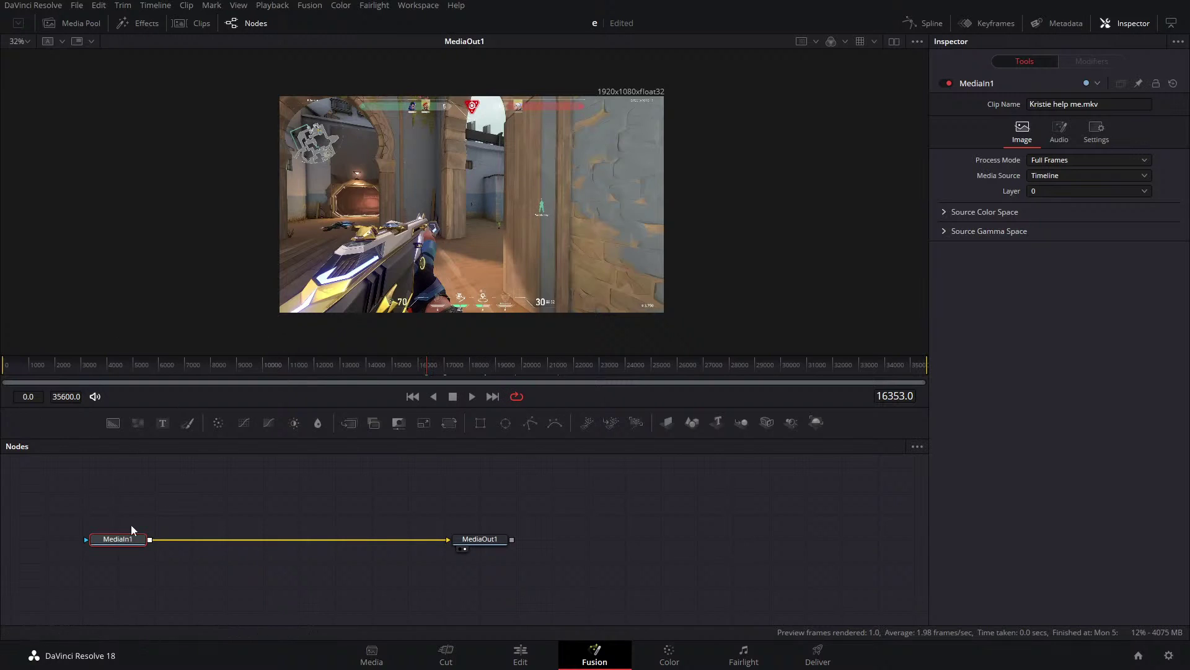
right_click(132, 537)
left_click(161, 219)
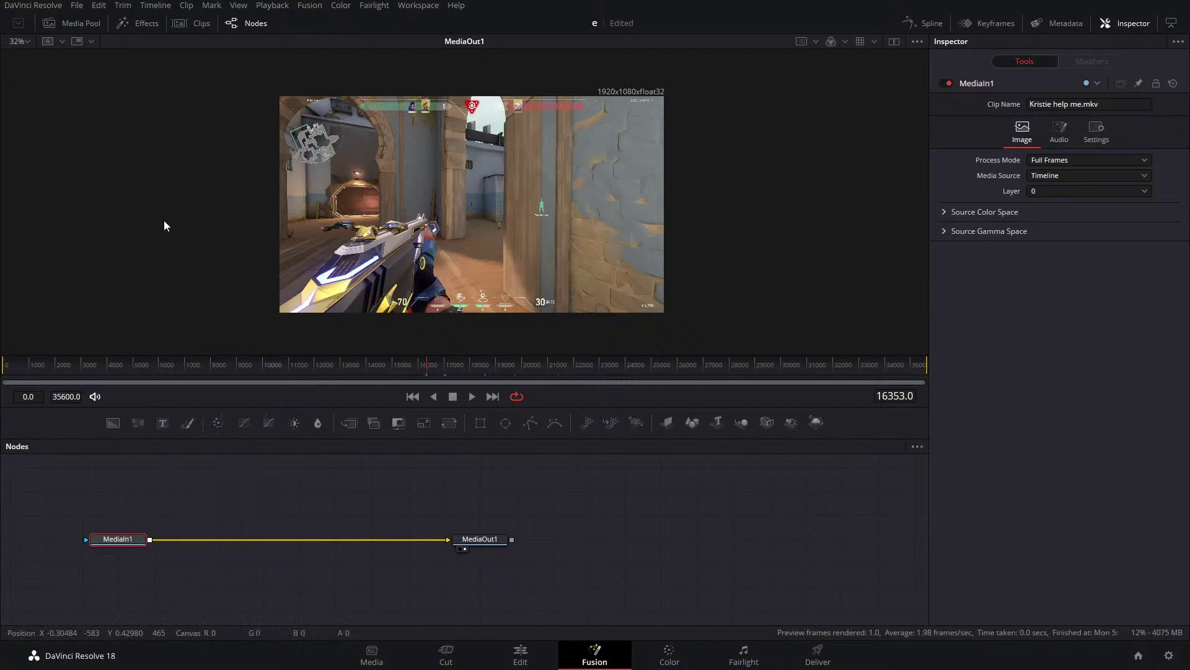
right_click(277, 495)
left_click(304, 467)
left_click_drag(295, 492, 171, 531)
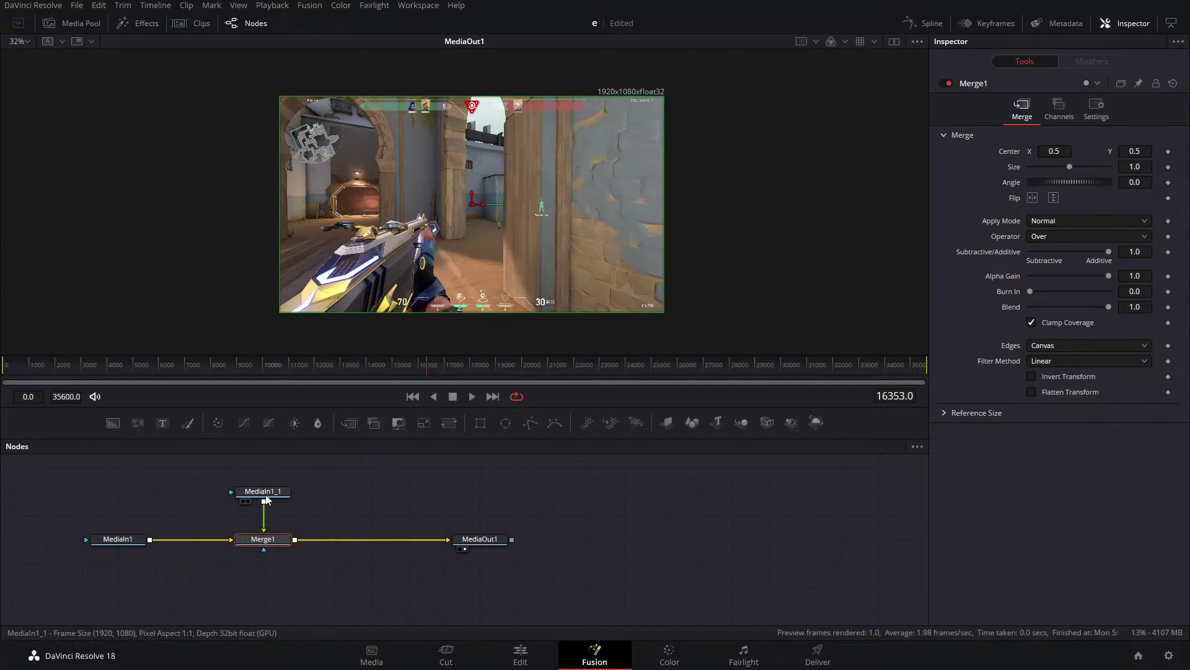
Add a Polygon mask to the MediaIn1_1 node and trace a closed outline around the rifle and arm.
left_click_drag(245, 491, 245, 514)
left_click(532, 428)
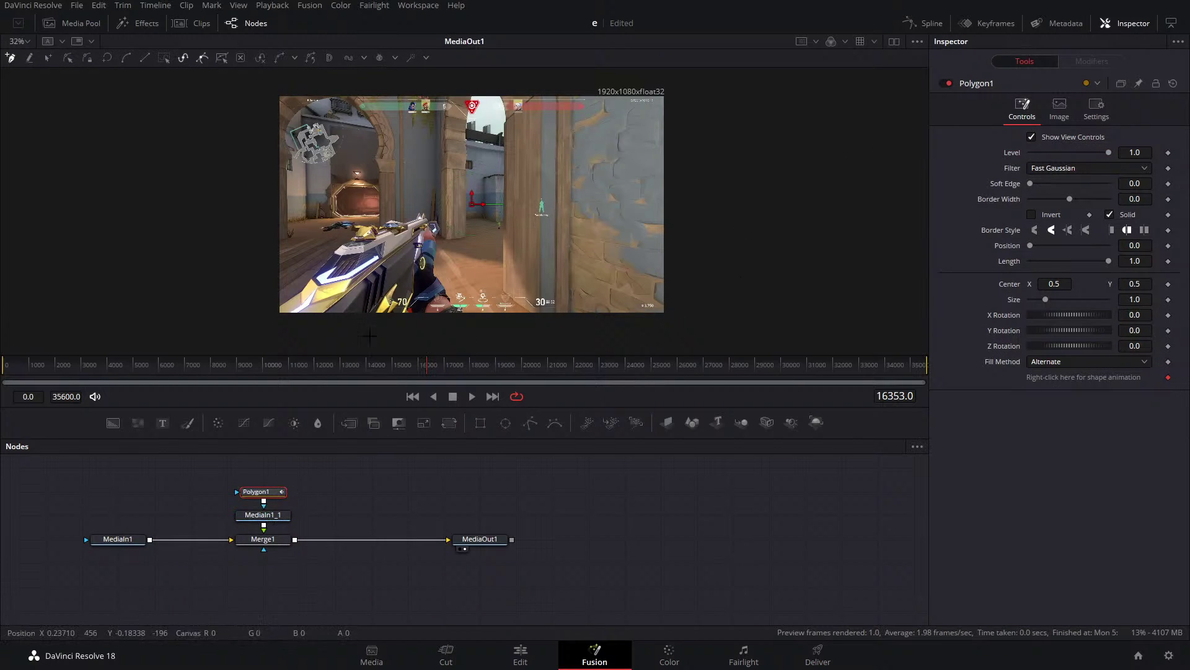
left_click(347, 241)
left_click(369, 226)
left_click(408, 220)
left_click(433, 225)
left_click(436, 266)
left_click(441, 284)
left_click(448, 302)
left_click(451, 313)
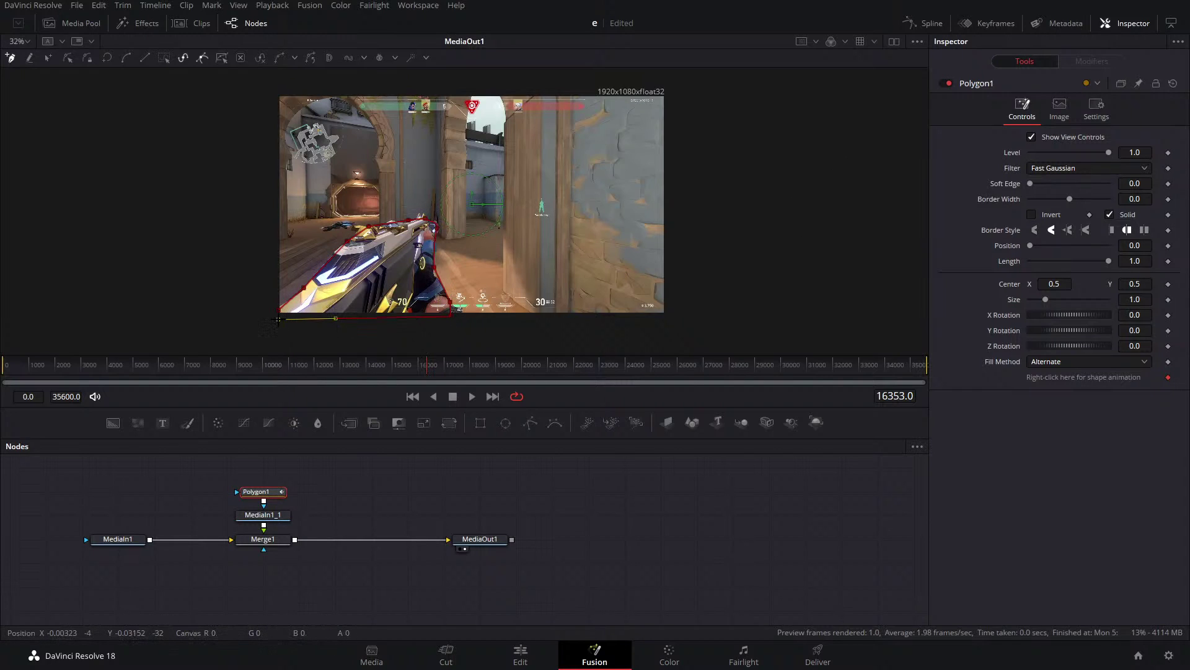
left_click(279, 310)
Insert a Transform node between MediaIn1_1 and Merge1.
left_click(263, 514, "ctrl")
left_click_drag(263, 515, 263, 491)
left_click_drag(449, 423, 277, 519)
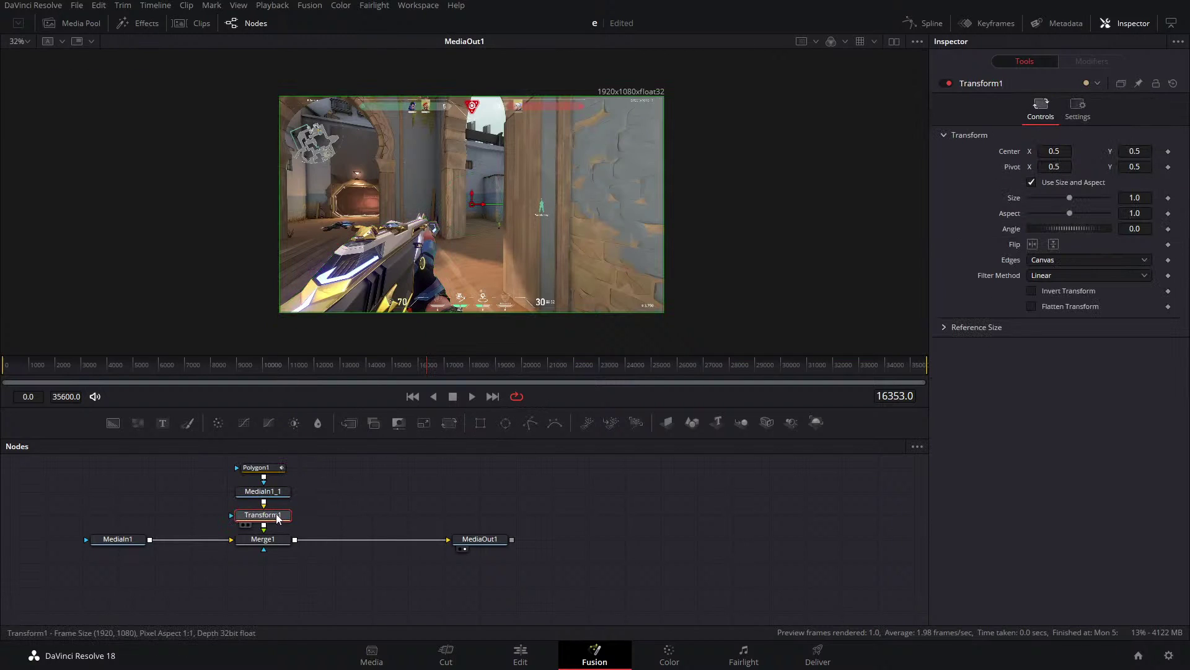
Keyframe the Transform's Center at frame 16353 and shift the masked rifle to X 0.488677, Y 0.505229.
left_click(1168, 150)
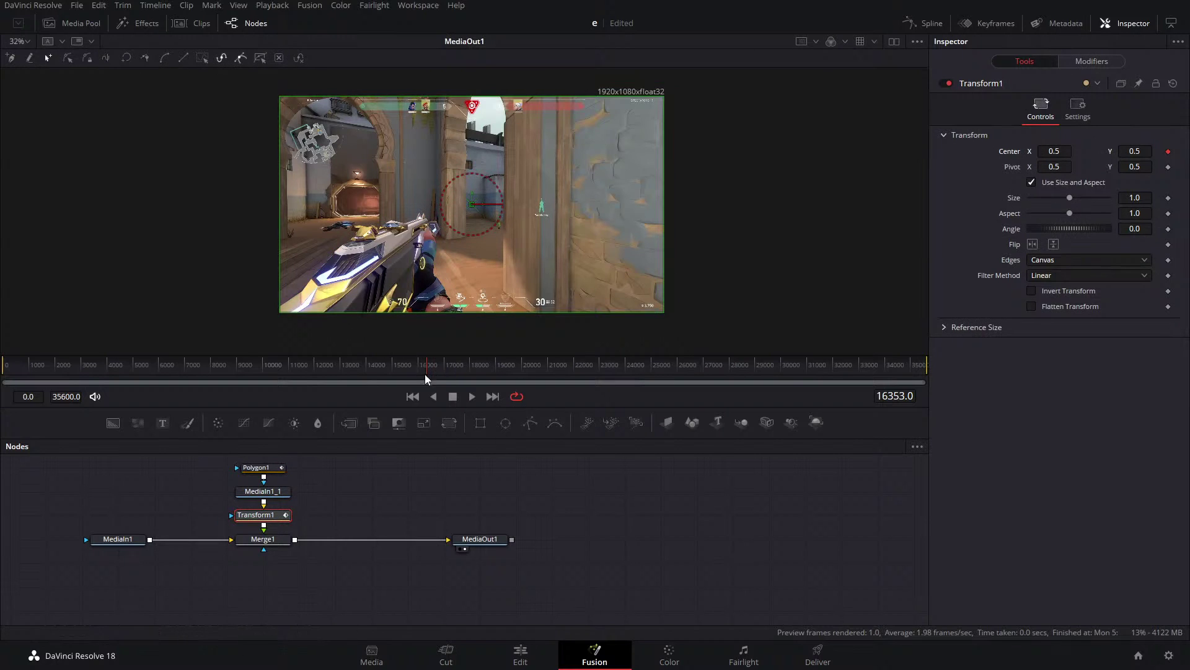
left_click_drag(1135, 151, 1039, 150)
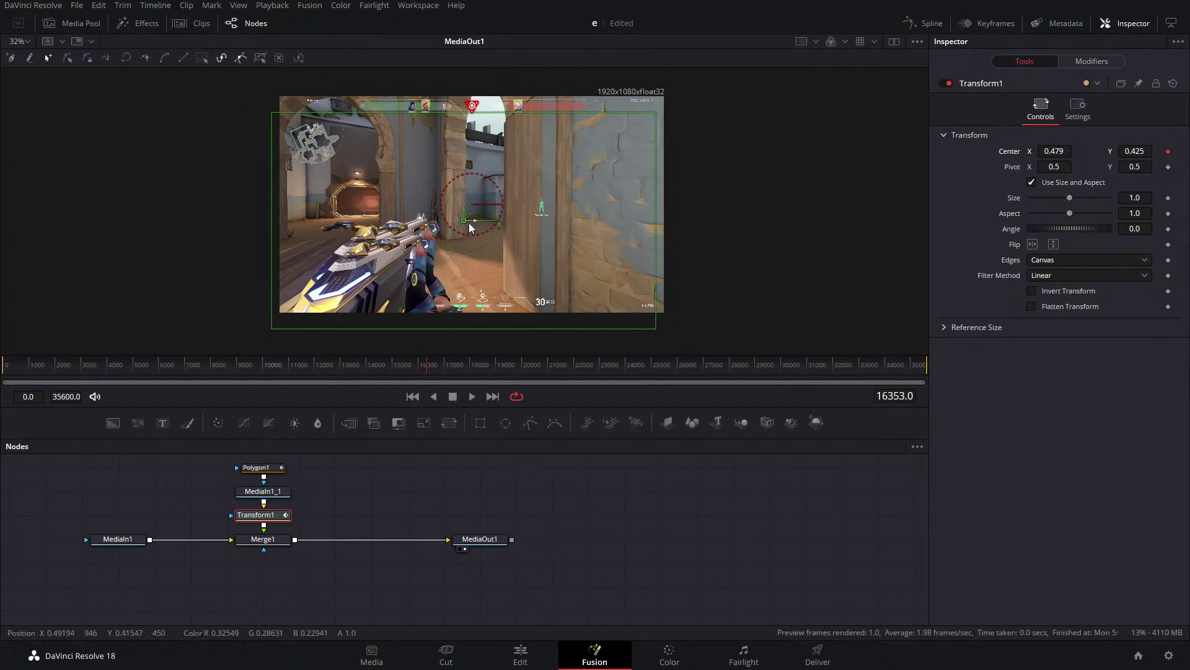
mouse_move(466, 220)
left_mouse_down()
mouse_move(397, 221)
mouse_move(537, 196)
mouse_move(433, 214)
mouse_move(459, 220)
mouse_move(468, 206)
left_mouse_up()
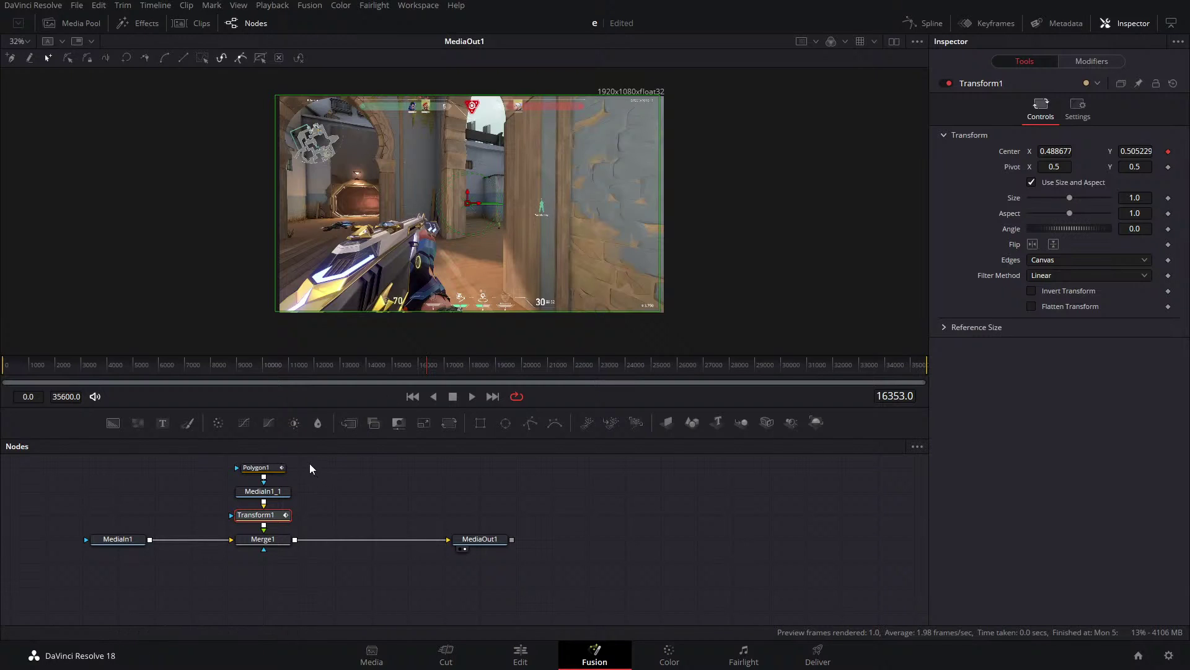
Show the Transform's Center displacement curve in the Spline editor, and close the editor.
left_click(924, 23)
left_click(485, 509)
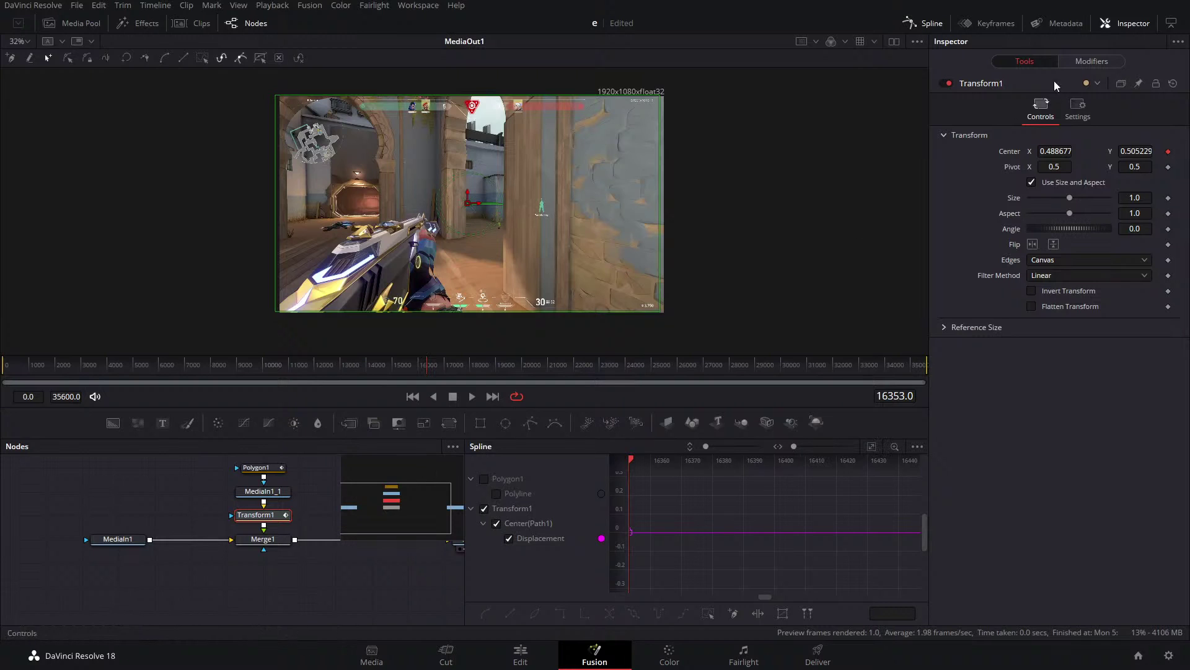
left_click(924, 23)
Delete the Polygon1, MediaIn1_1, Transform1 and Merge1 nodes together, and save the project.
left_click_drag(306, 471, 239, 602)
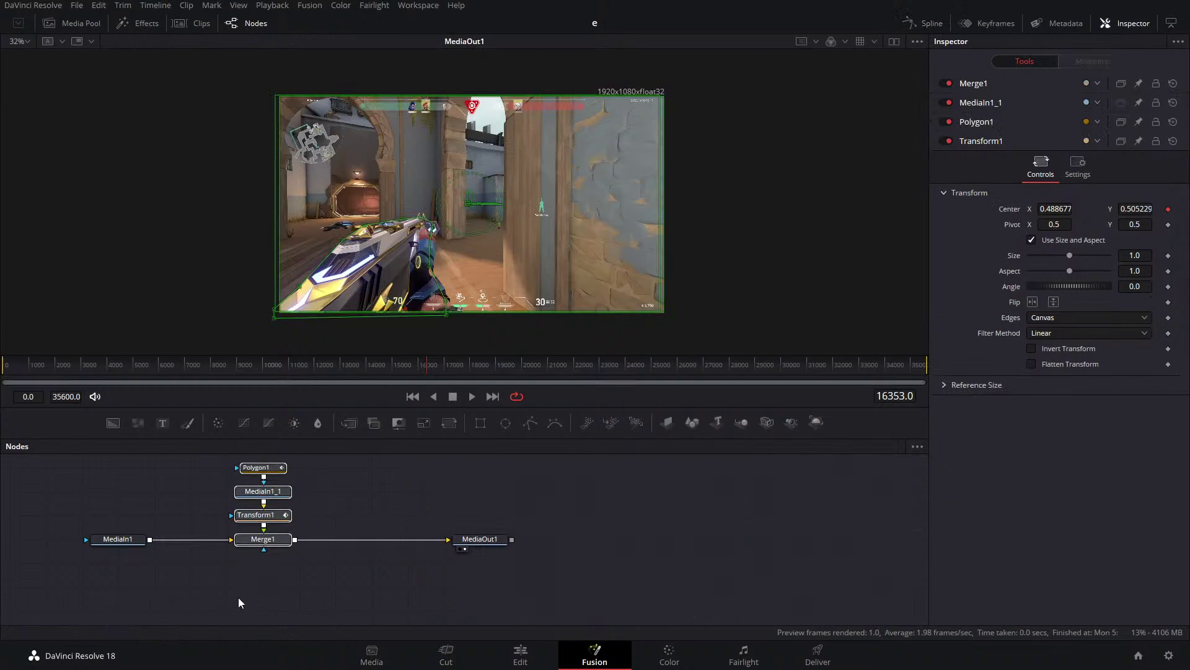
key("Delete")
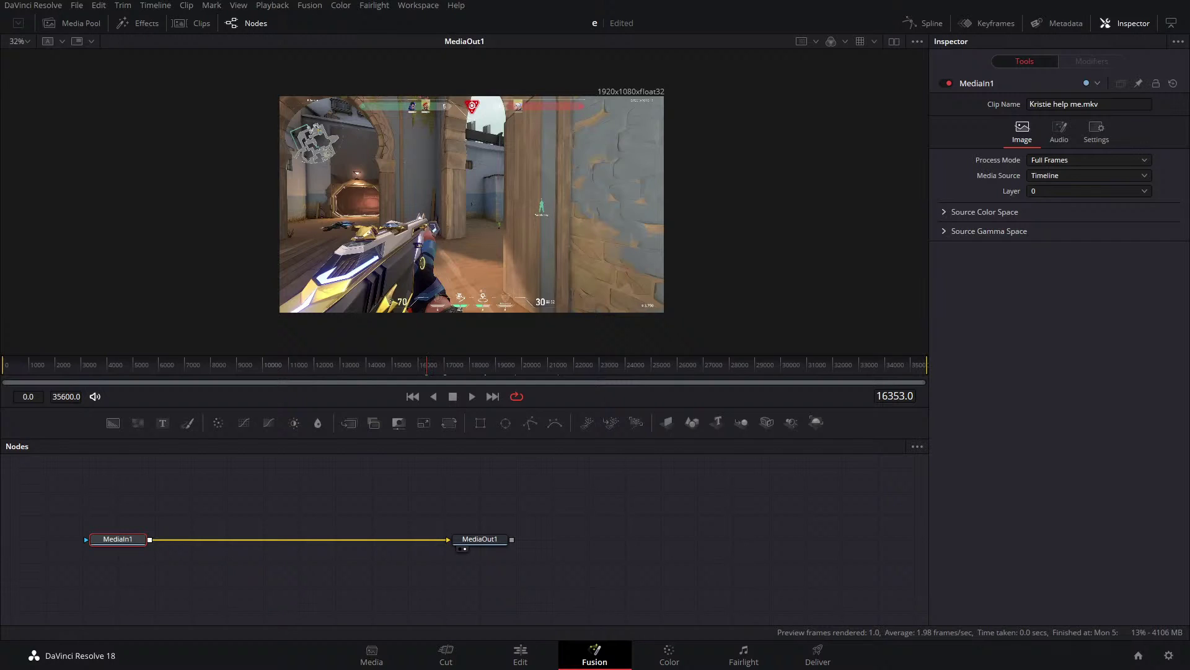
key("ctrl+s")
Look over the reference image with the pink glowing particles in the browser, close it, and return to DaVinci Resolve's node graph.
left_click_drag(1, 192, 682, 0)
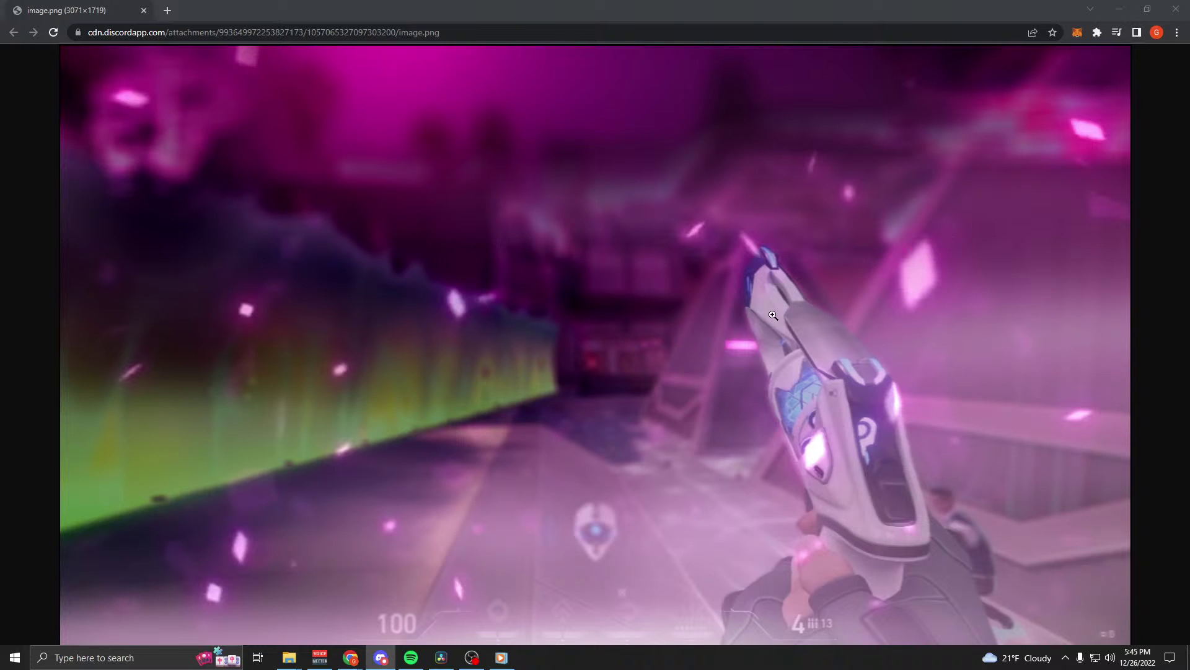
left_click(144, 12)
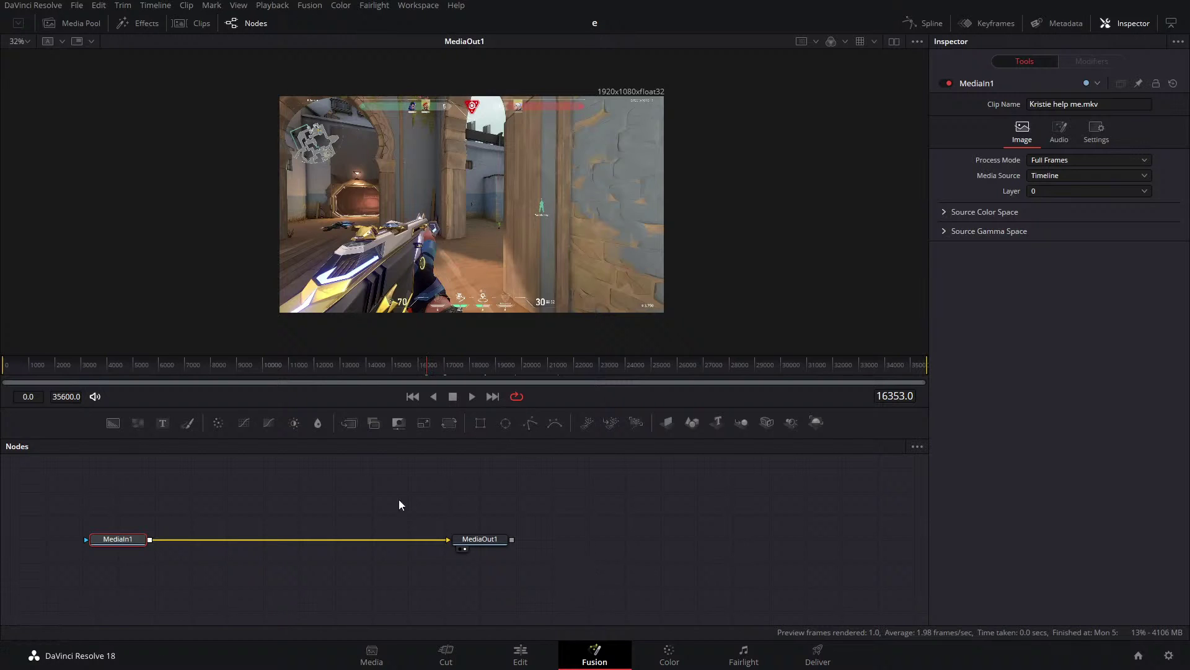
scroll(415, 496, "left", 5)
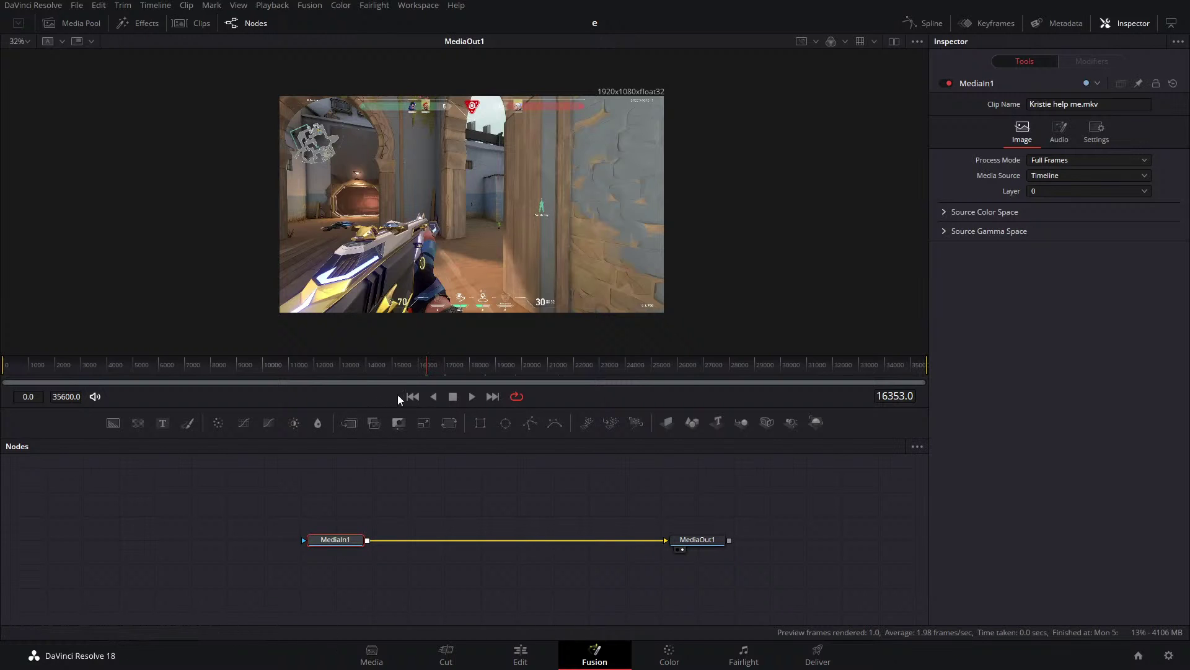
Add a Fusion Composition on Video 1 after the last clip in the Edit page timeline and open it in Fusion.
left_click(520, 655)
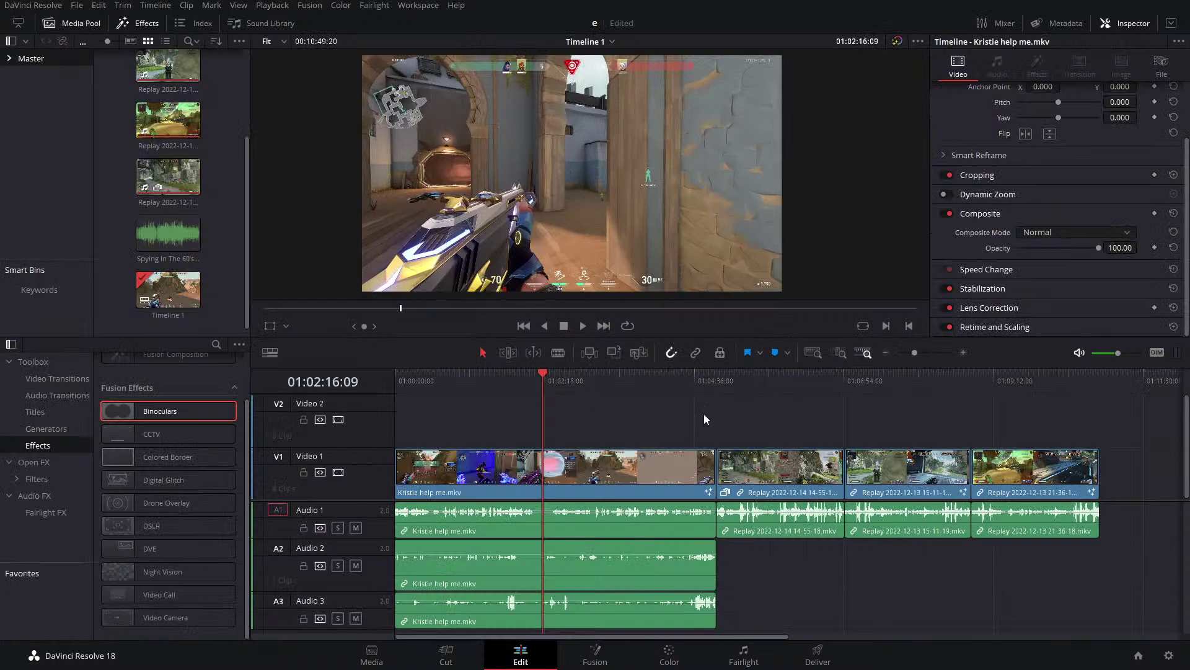
left_click(907, 354)
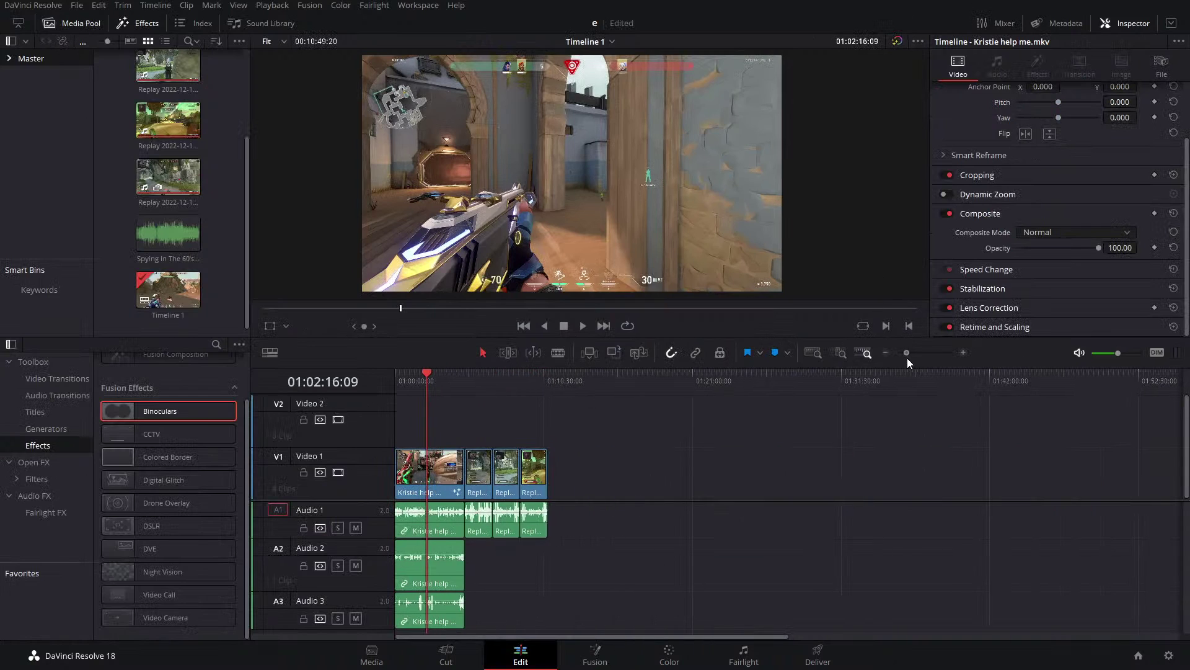
left_click(46, 429)
left_click(37, 445)
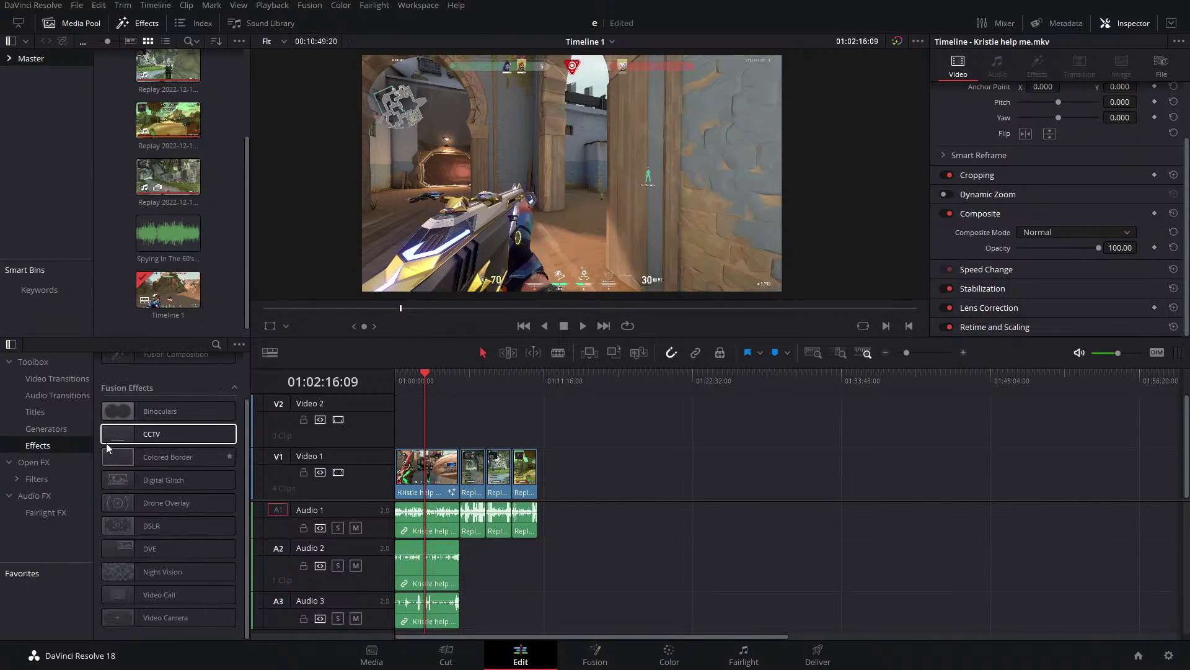
left_click_drag(143, 411, 574, 460)
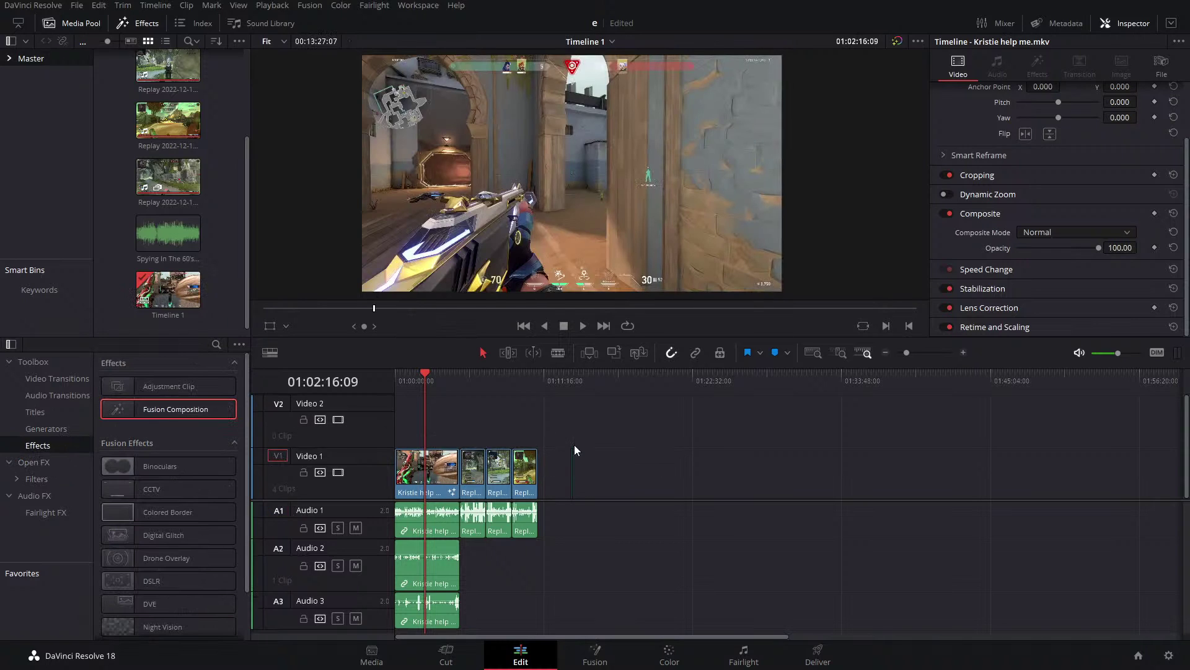
left_click(571, 373)
left_click_drag(906, 352, 922, 351)
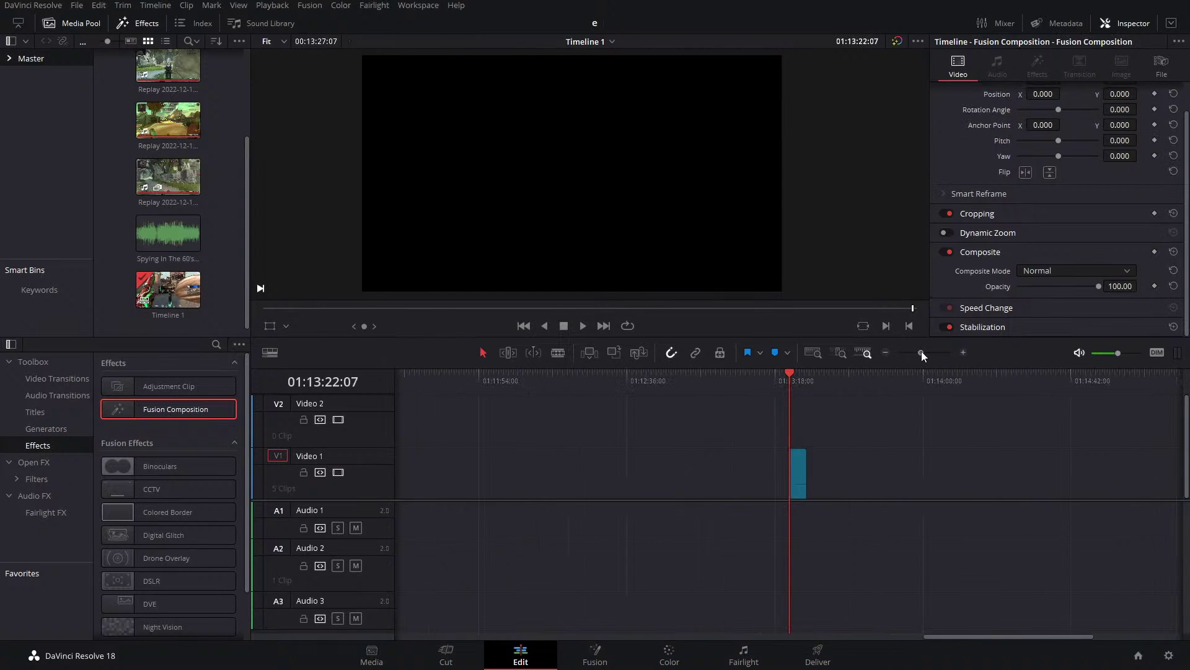
left_click(594, 649)
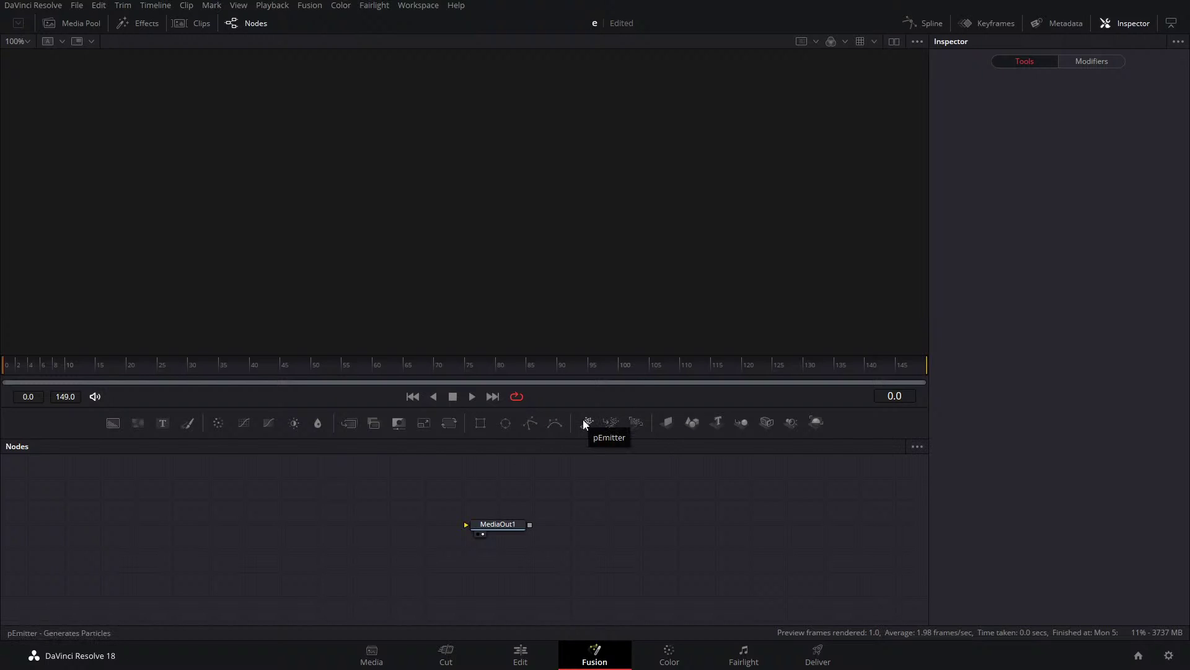
Add pEmitter, pMerge and pRender nodes and connect them in a chain into MediaOut1.
left_click_drag(586, 422, 474, 530)
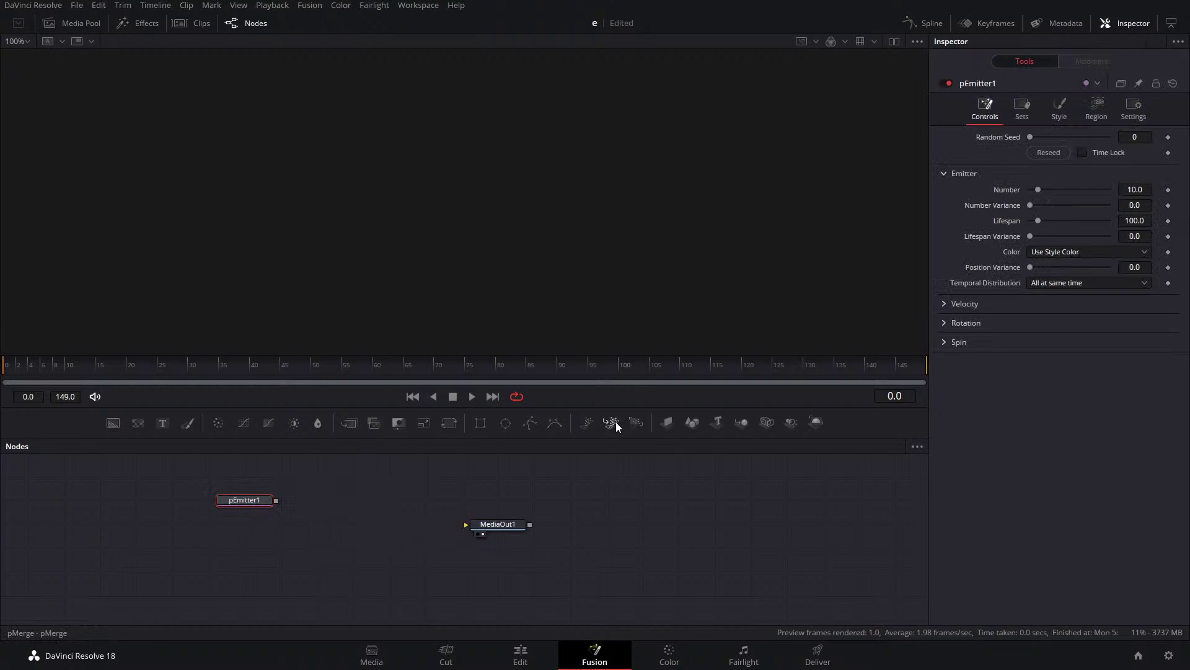
left_click_drag(615, 421, 363, 504)
left_click_drag(276, 501, 347, 503)
left_click_drag(637, 422, 462, 501)
left_click_drag(385, 499, 490, 522)
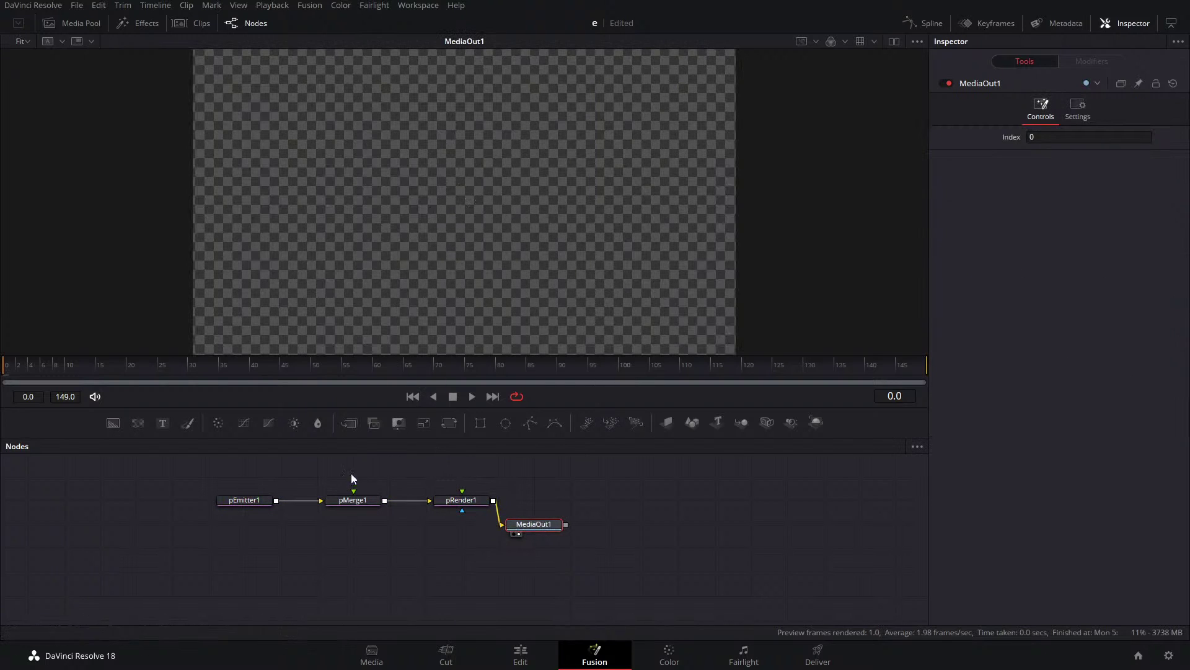
During playback, enlarge pEmitter1's circular region to about three quarters of the frame width and set Number to 29.1.
left_click(249, 501)
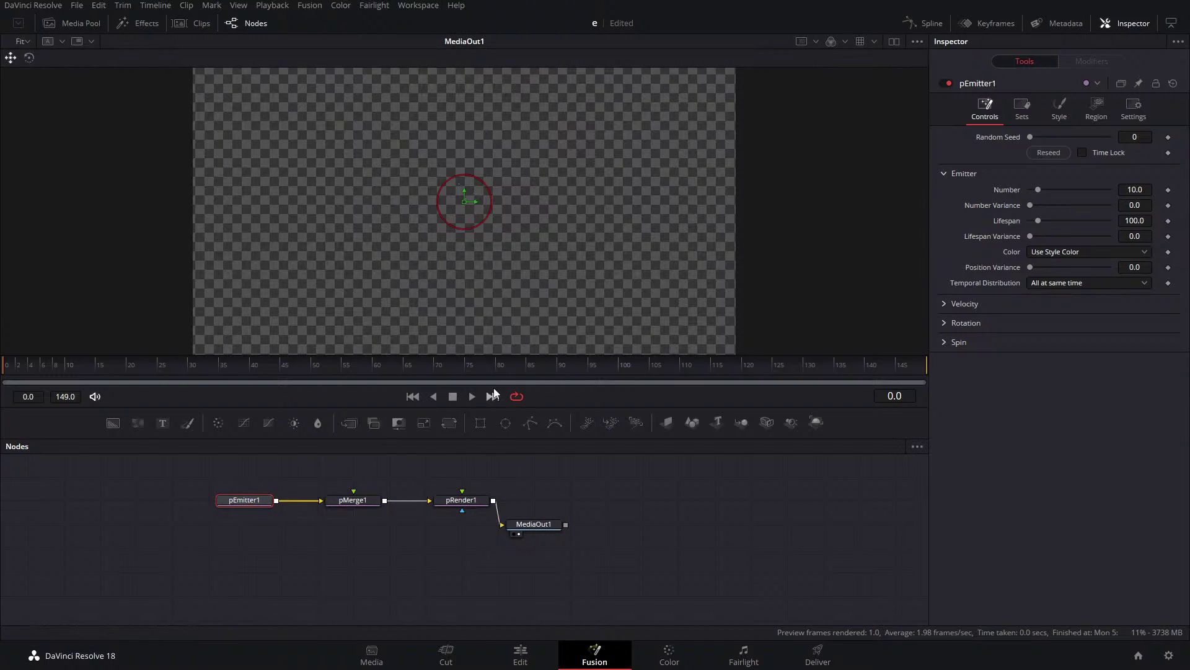
left_click(471, 396)
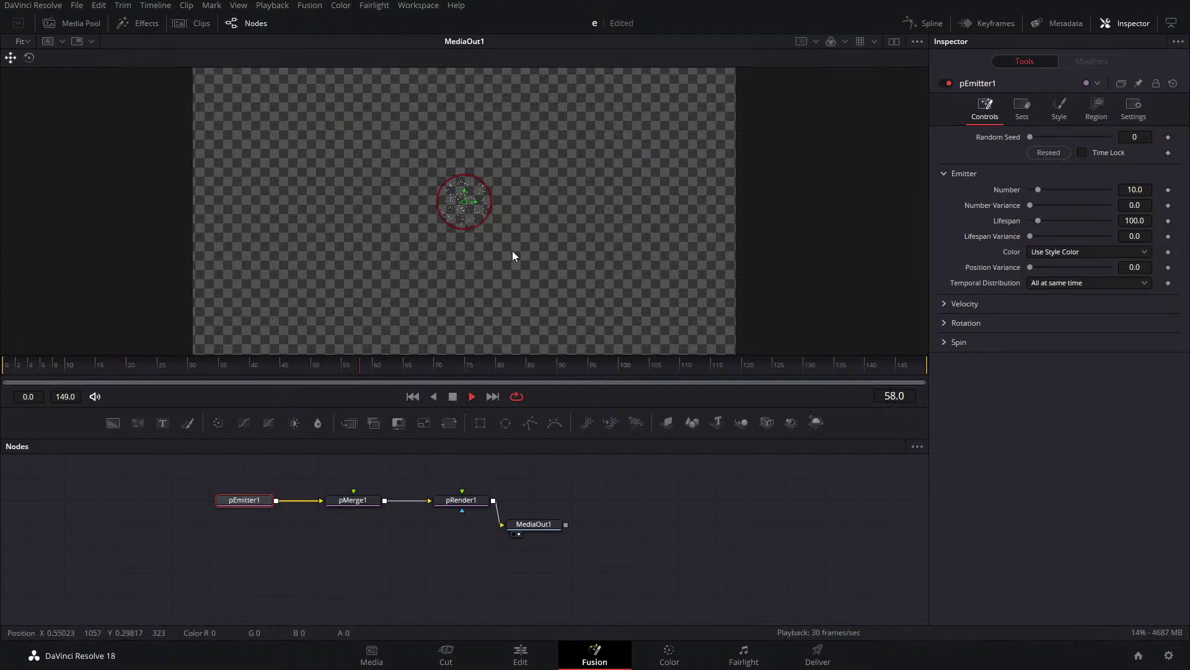
left_click_drag(487, 187, 662, 158)
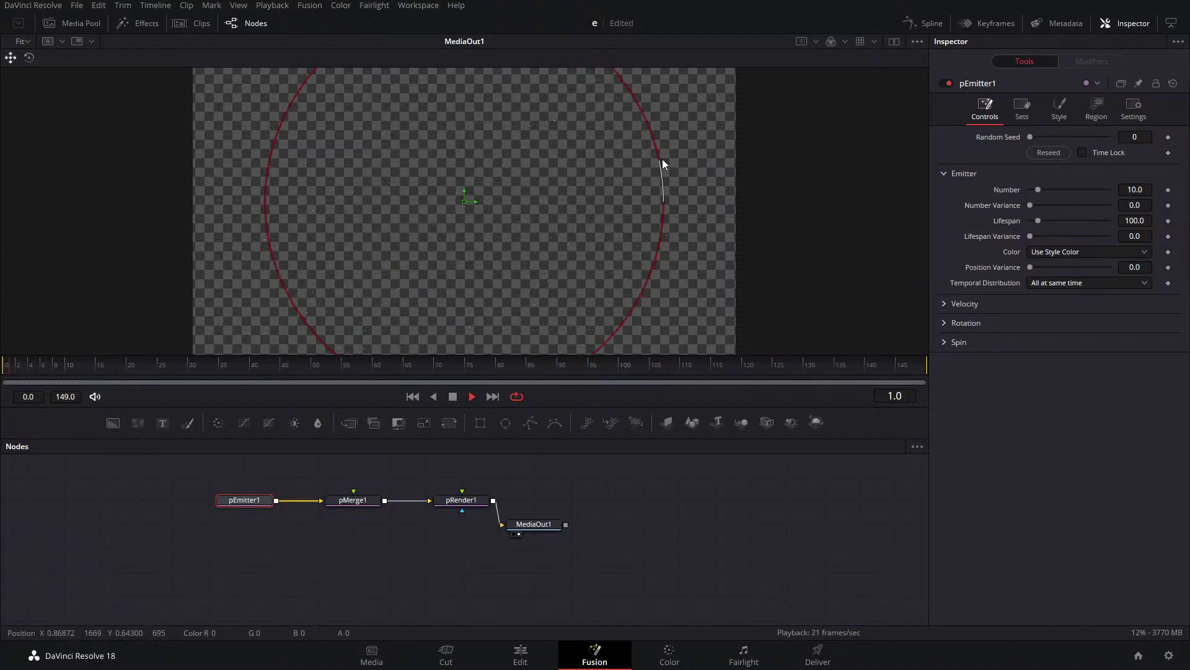
left_click_drag(1039, 187, 1054, 187)
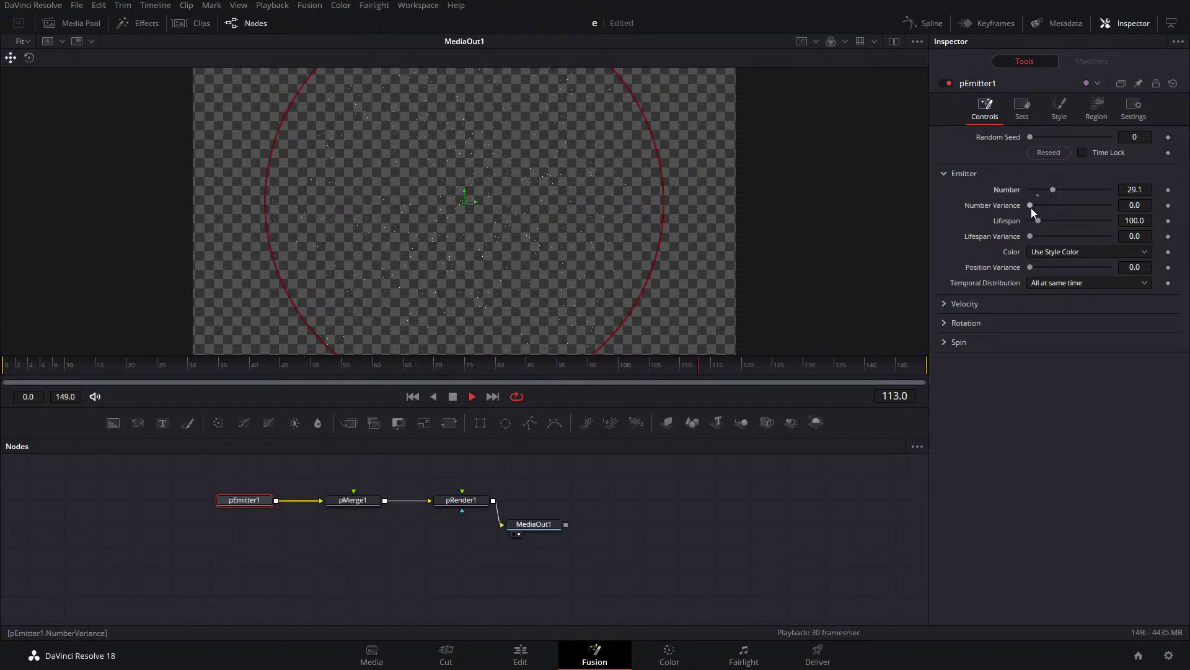
Set pEmitter1's Velocity to 0.244, shift the emitter region towards the frame's left edge, and stop playback.
left_click(943, 303)
left_click_drag(1036, 317, 1047, 320)
left_click_drag(476, 198, 286, 203)
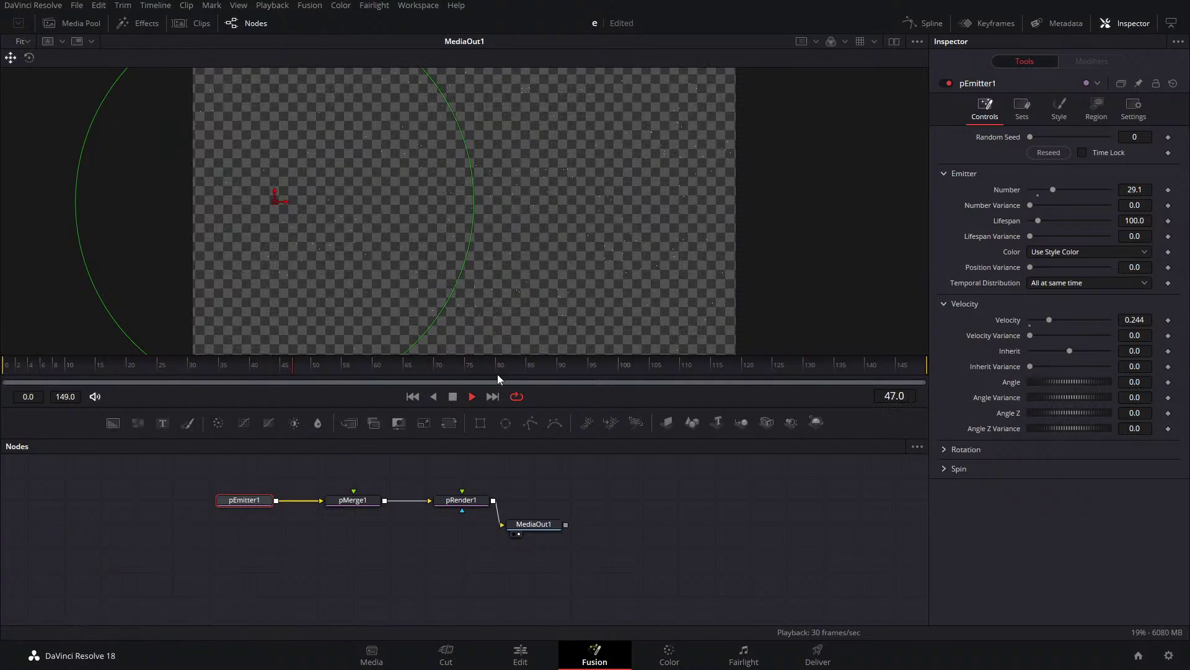
left_click(457, 396)
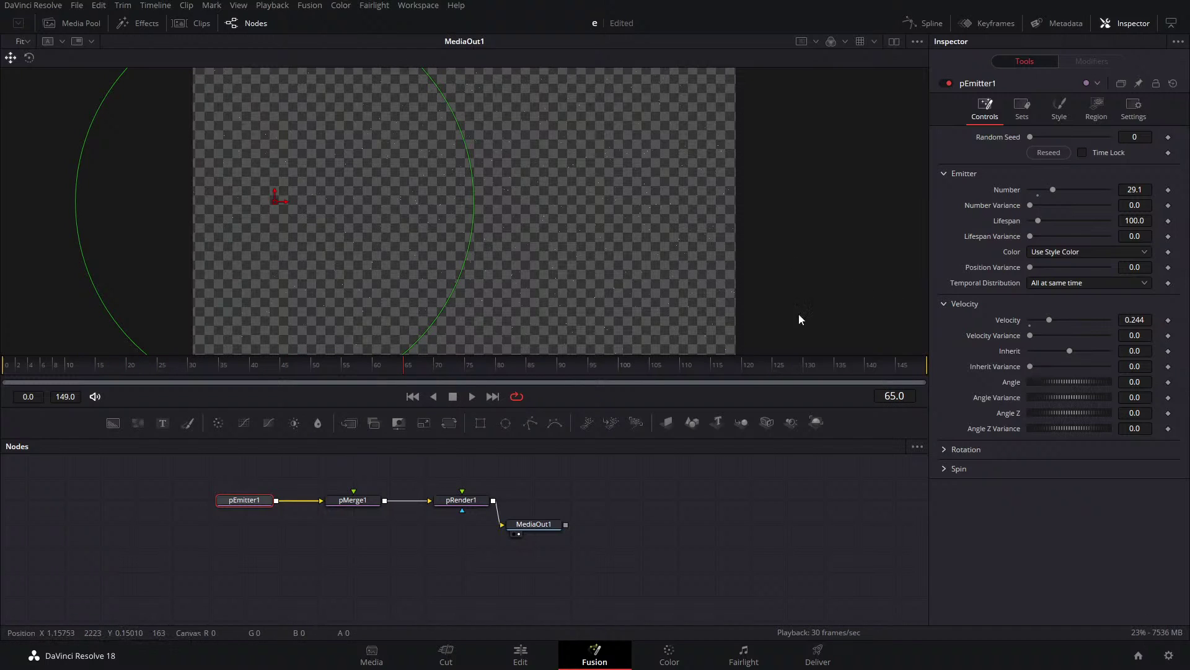
Move MediaOut1 further along and insert a Soft Glow node between pRender1 and MediaOut1.
left_click(461, 500)
left_click_drag(517, 525, 591, 525)
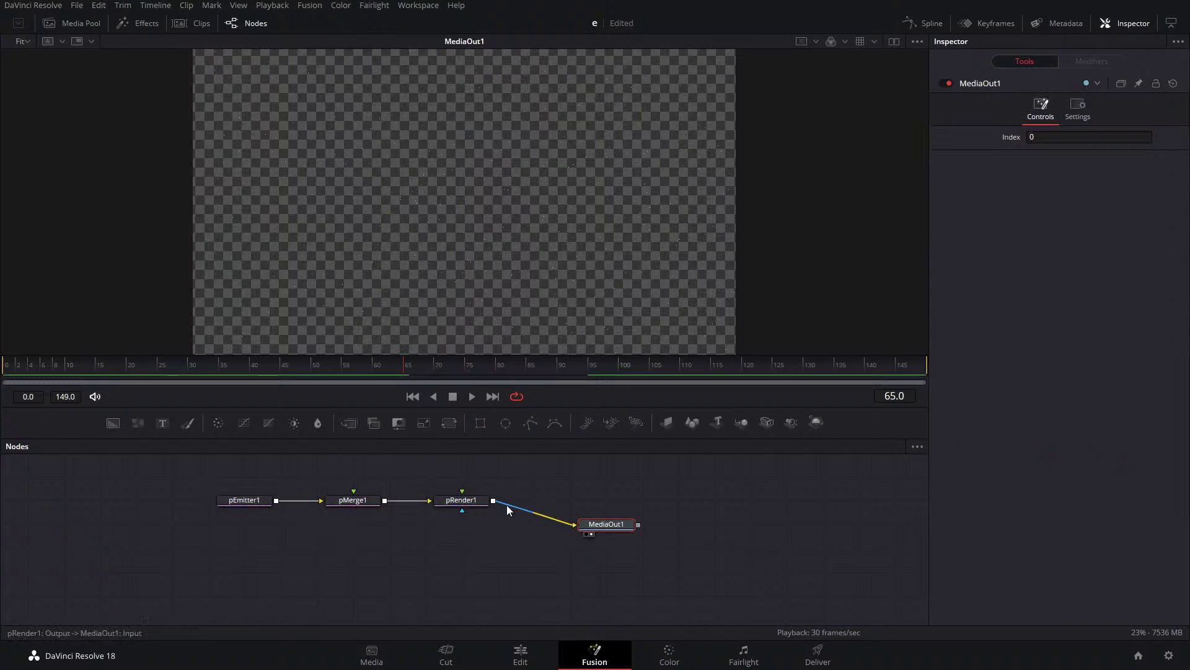
left_click(484, 500)
key("shift+space")
type("soft")
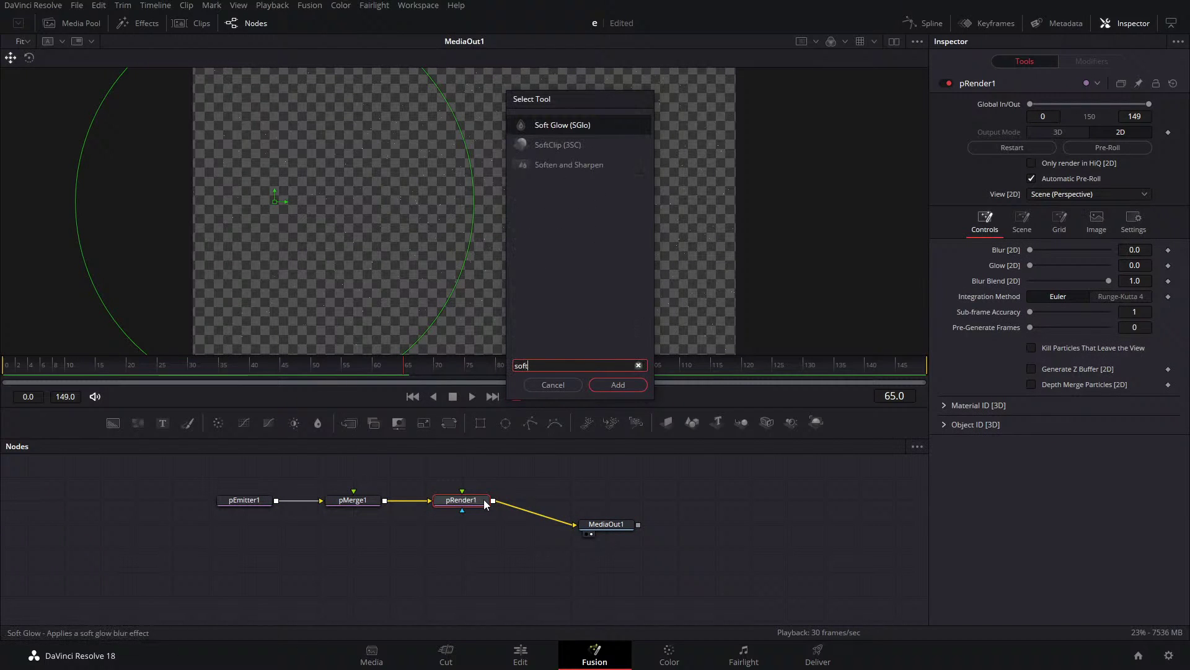
key("Return")
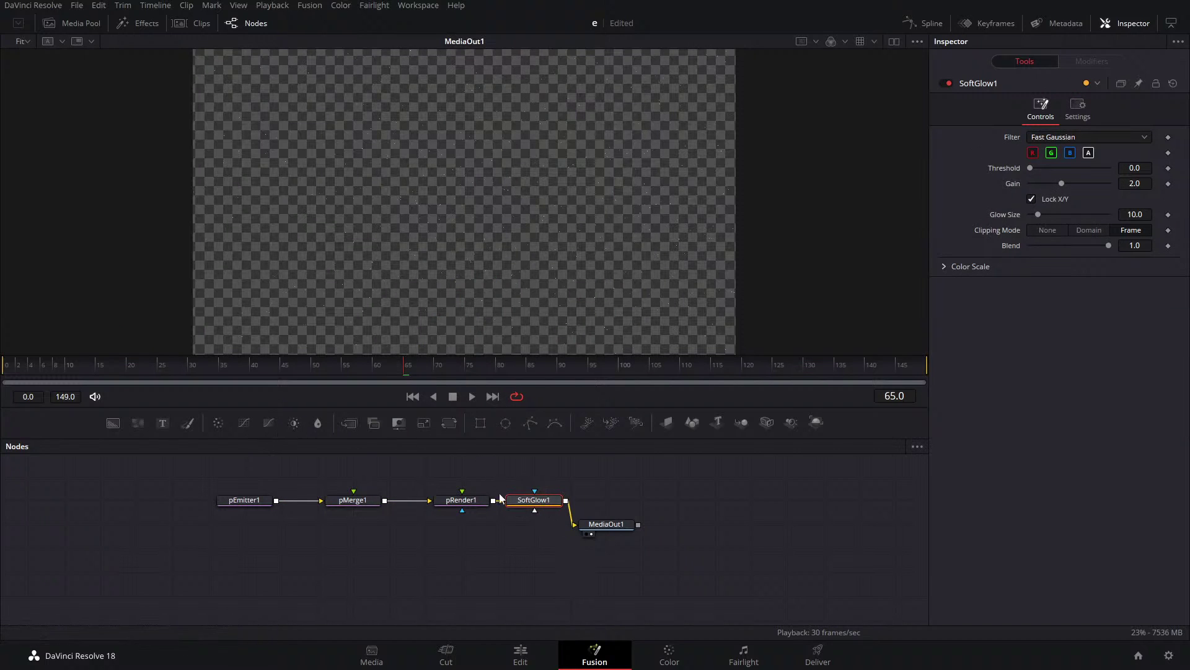
Merge a Background node with the SoftGlow1 output ahead of MediaOut1, set the merge Operator to Under, and preview the particles.
left_click_drag(594, 528, 703, 528)
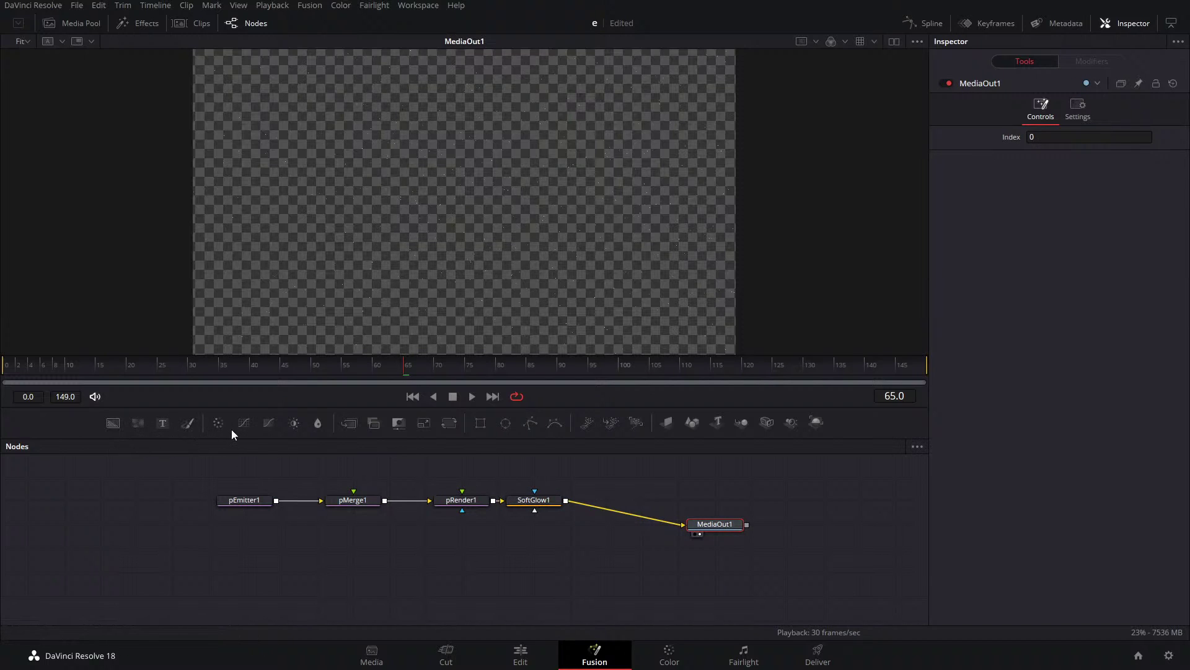
left_click_drag(113, 422, 637, 514)
left_click(1111, 237)
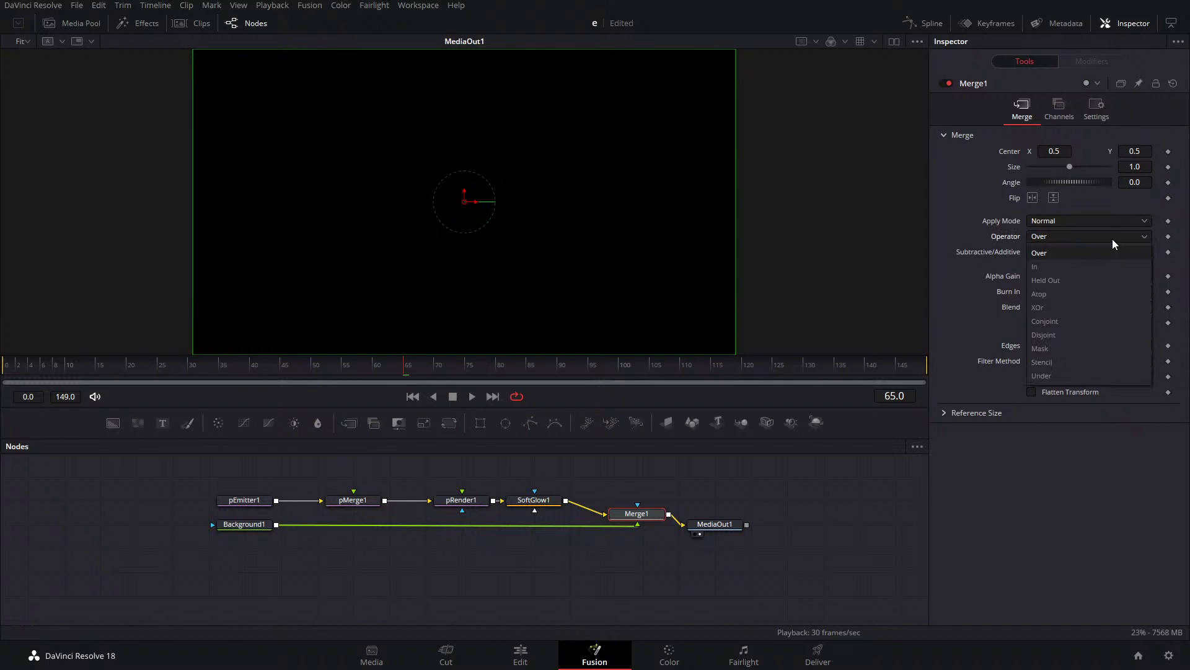
left_click(1066, 374)
left_click(472, 397)
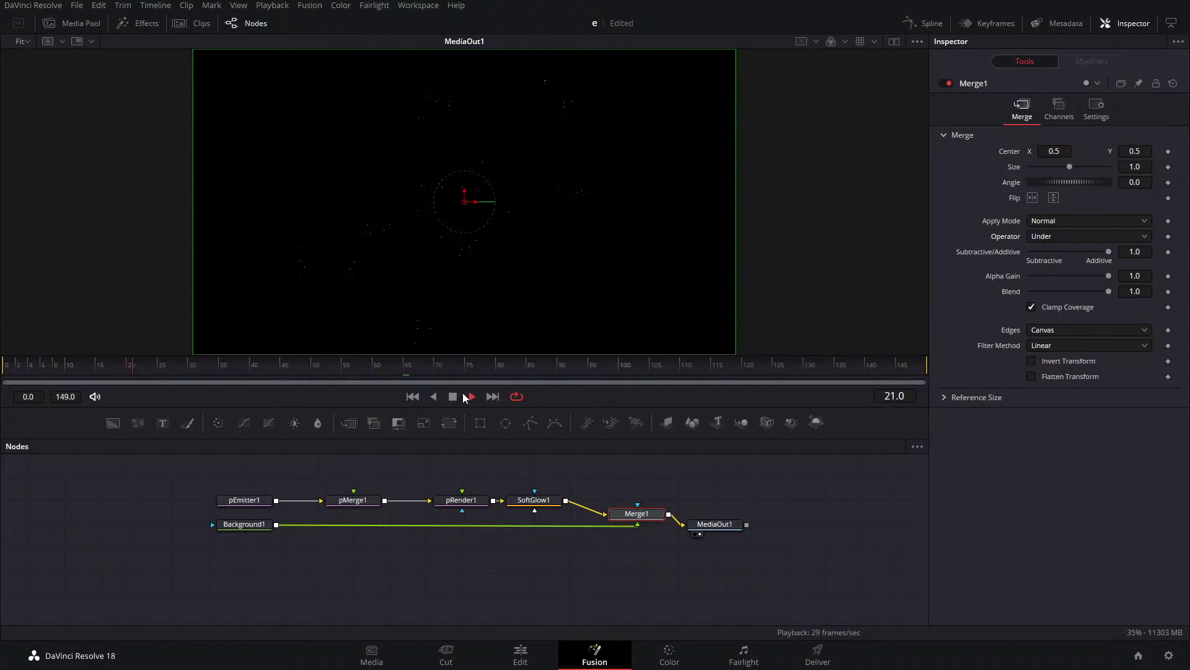
left_click(452, 398)
Save the project and play the particle composition again.
left_click_drag(250, 465, 489, 512)
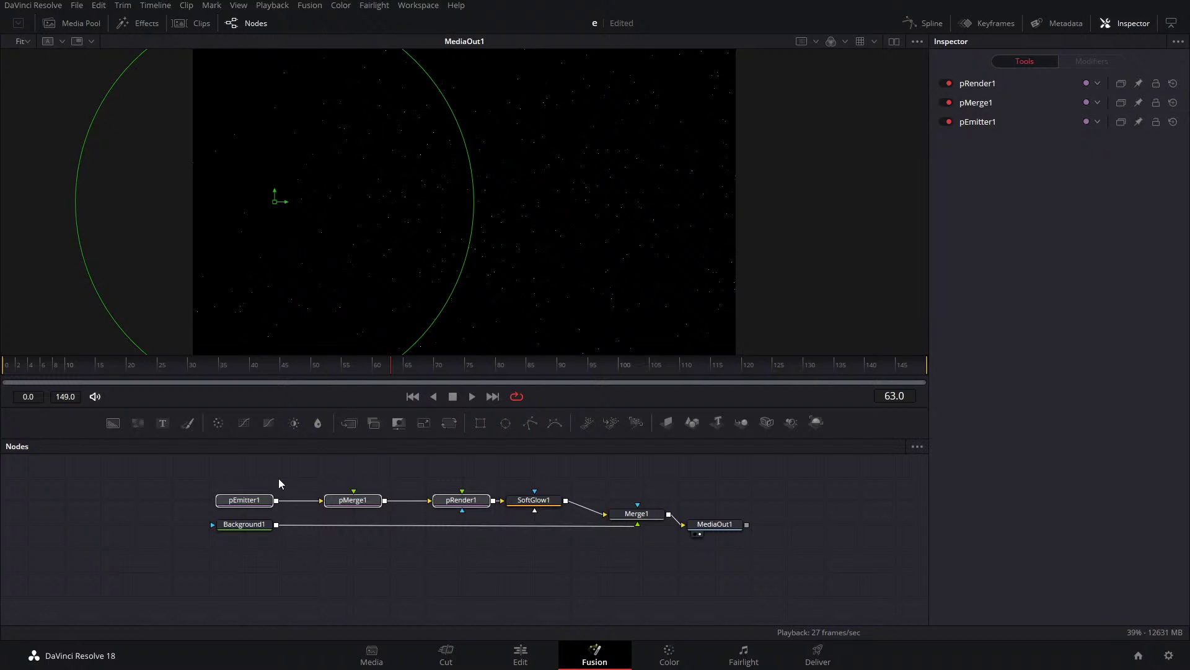
key("ctrl+s")
left_click(472, 397)
left_click(459, 478)
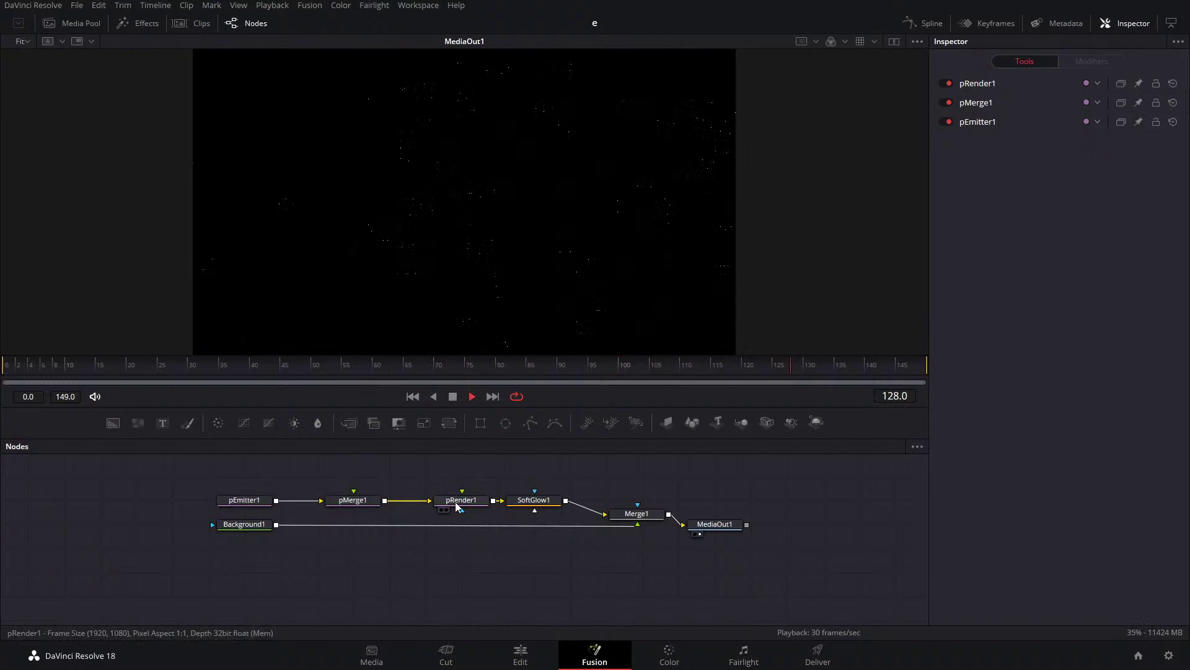
Add a pTurbulence node and connect it to pMerge1's free input.
left_click(456, 502)
key("shift+space")
type("soft")
key("ctrl+a")
type("tu")
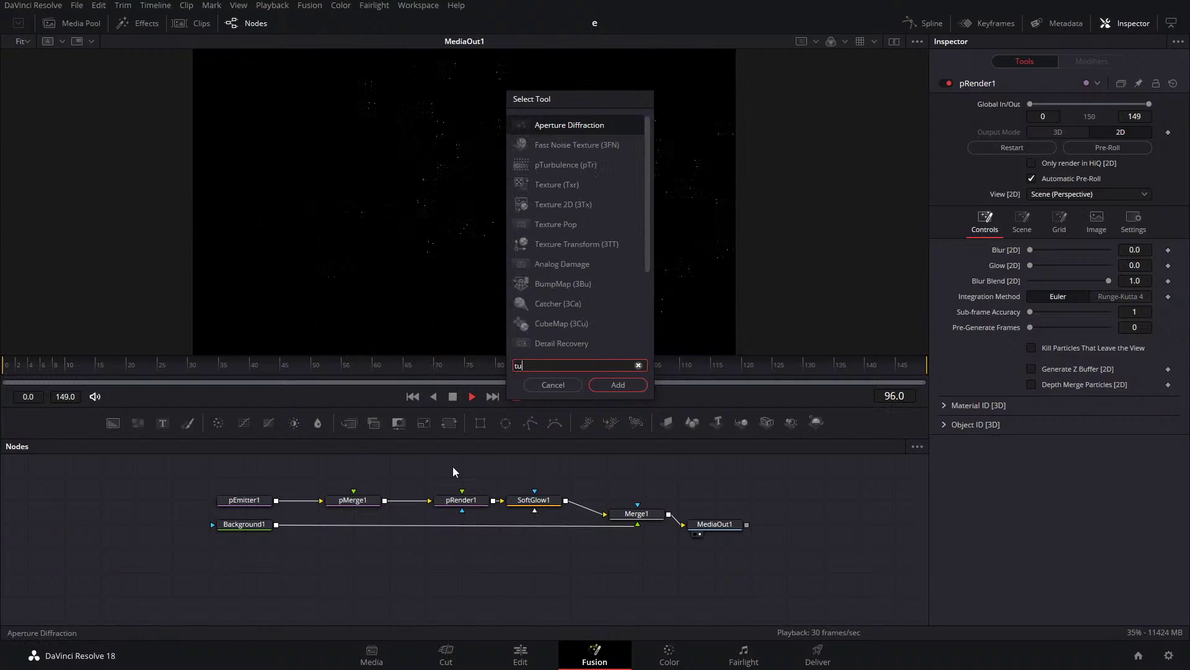
left_click(553, 165)
left_click(618, 386)
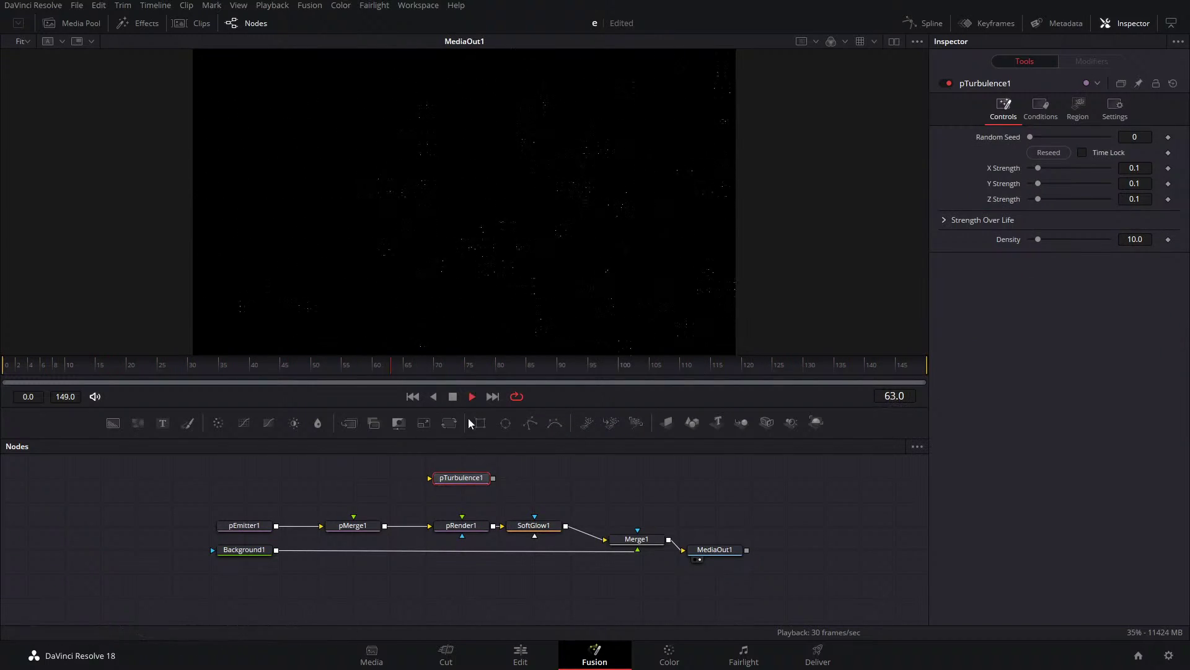
left_click_drag(470, 482, 370, 523)
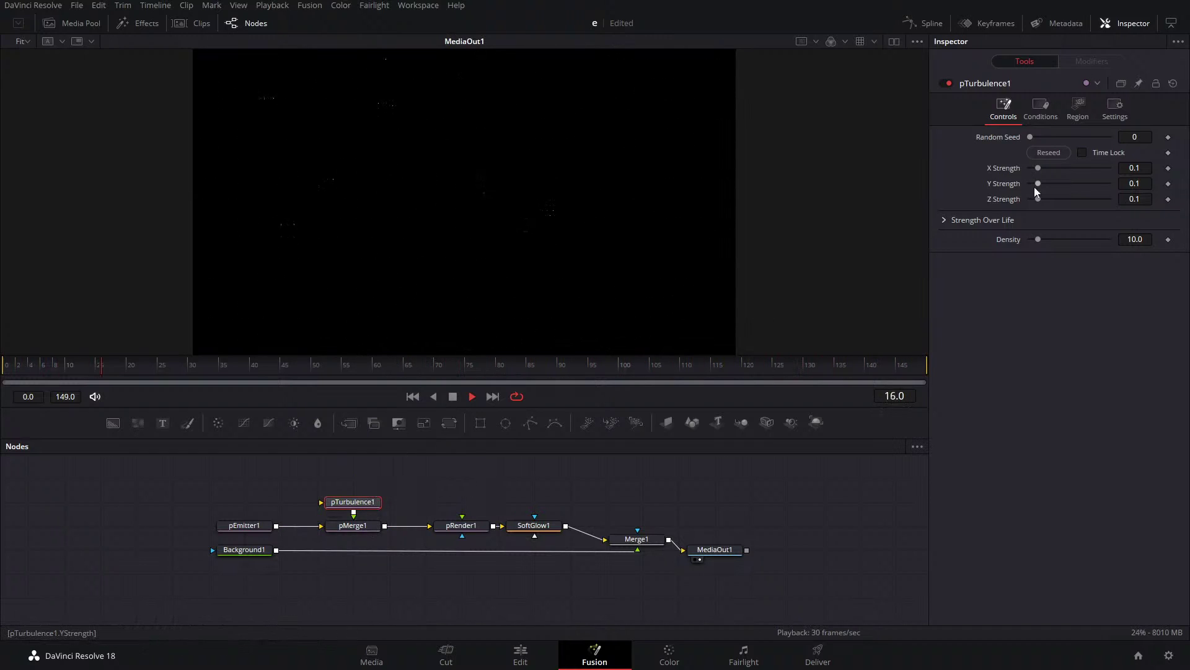
Set pTurbulence1's X and Y Strength to 0.323, Z Strength to 0.575 and Density to 52.0.
mouse_move(1032, 170)
left_mouse_down()
mouse_move(1074, 199)
mouse_move(1056, 168)
left_mouse_up()
mouse_move(1069, 239)
left_mouse_down()
mouse_move(1083, 240)
mouse_move(1066, 235)
left_mouse_up()
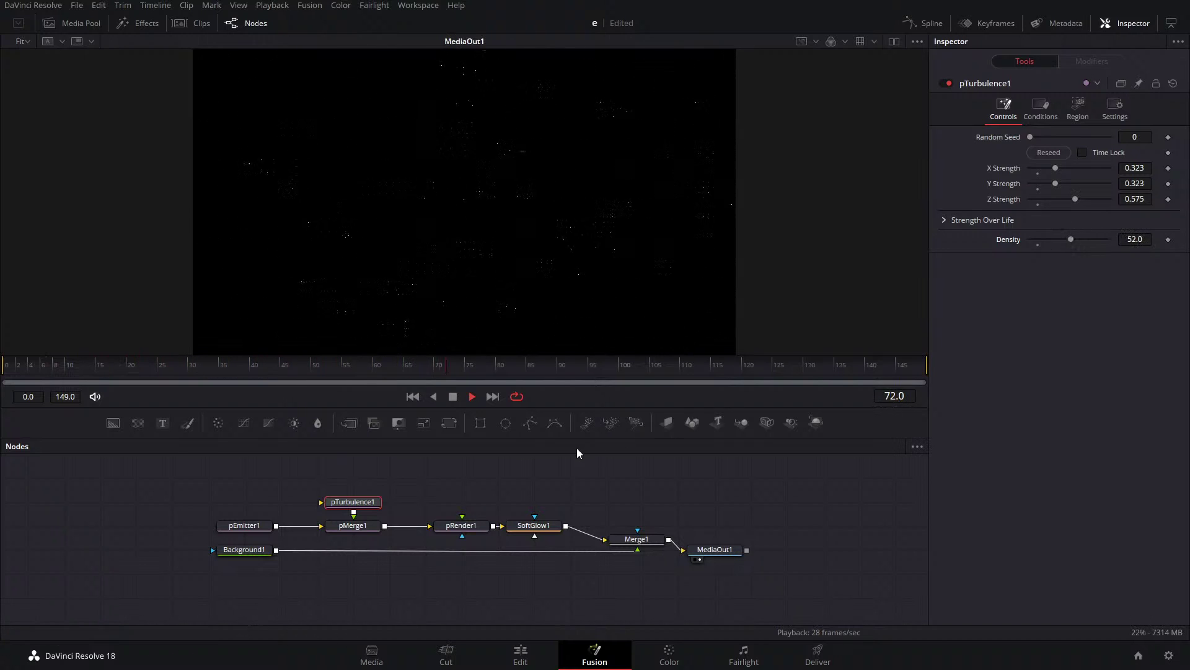
Set SoftGlow1's Glow Size to 52.8 and its Red and Green Scale to 2.0.
left_click(534, 525)
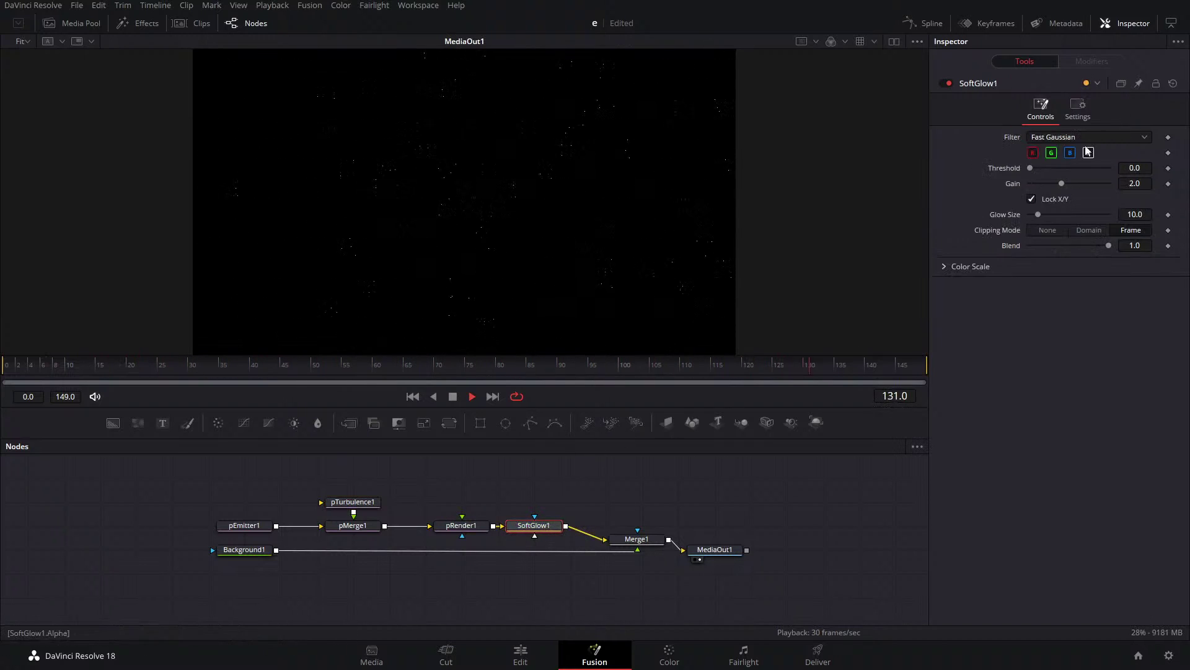
left_click_drag(1039, 213, 1072, 211)
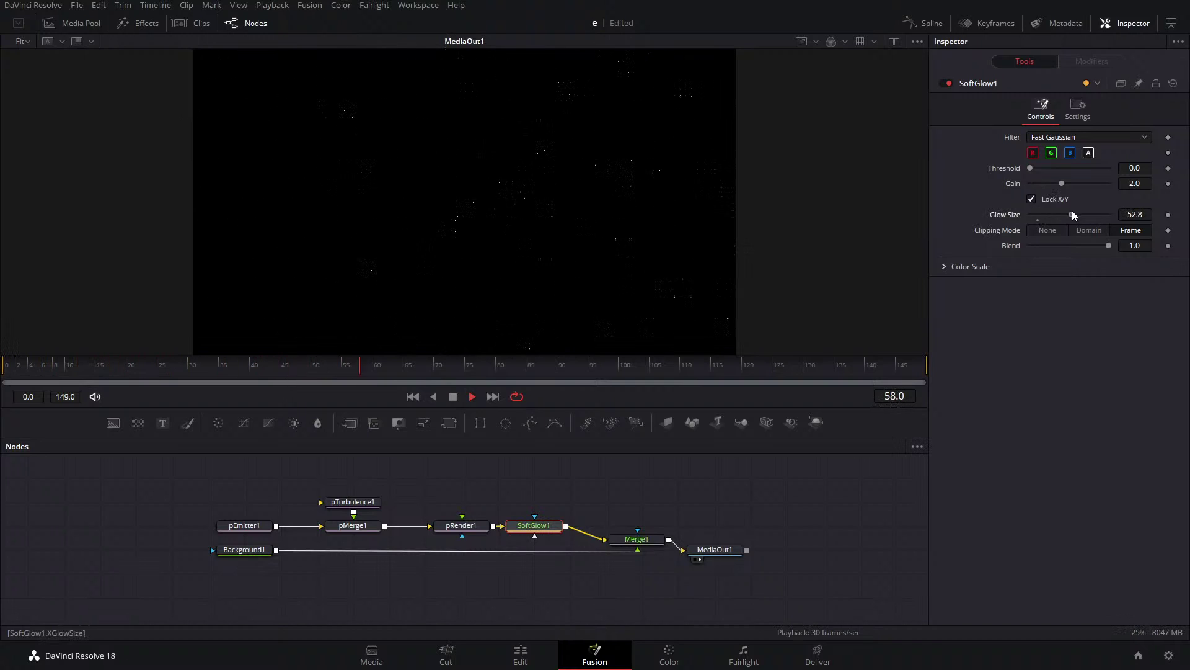
left_click(949, 268)
left_click_drag(1070, 284, 1107, 297)
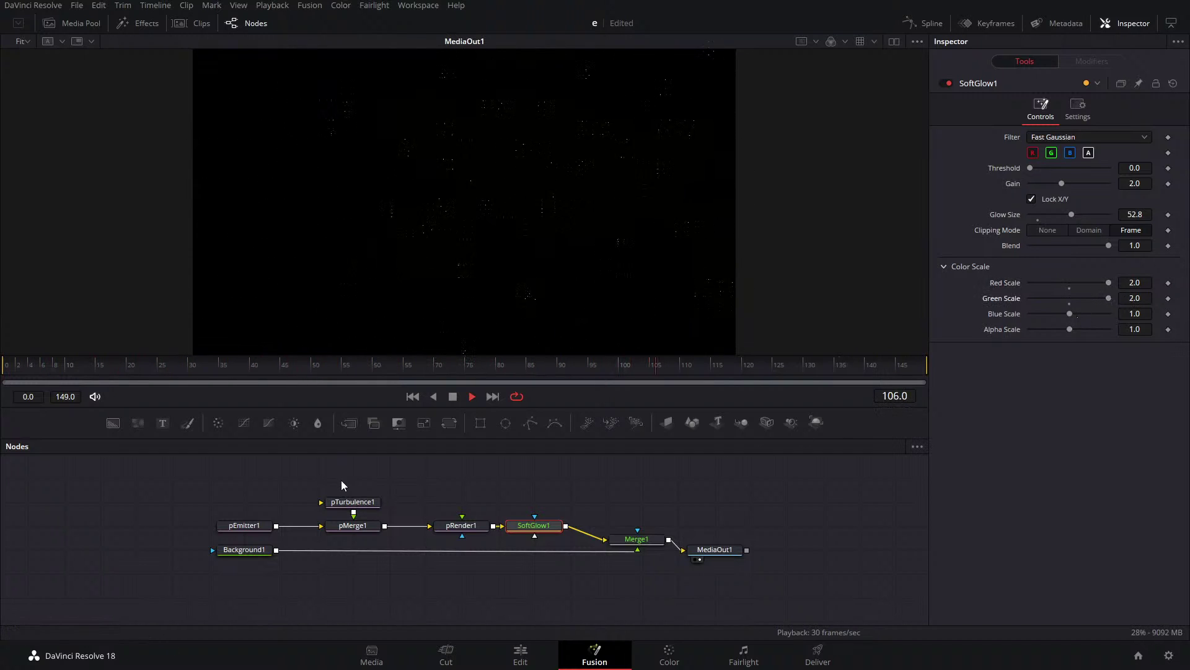
Set pEmitter1's Velocity Variance to 0.118.
left_click(256, 527)
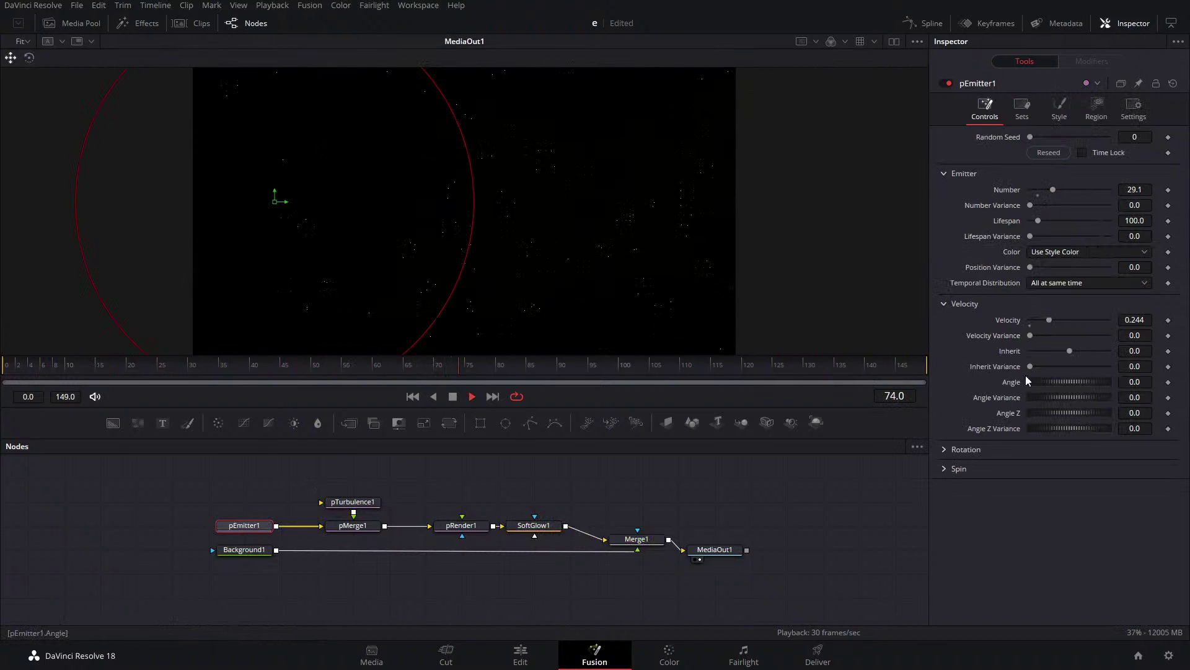
left_click_drag(1030, 335, 1040, 335)
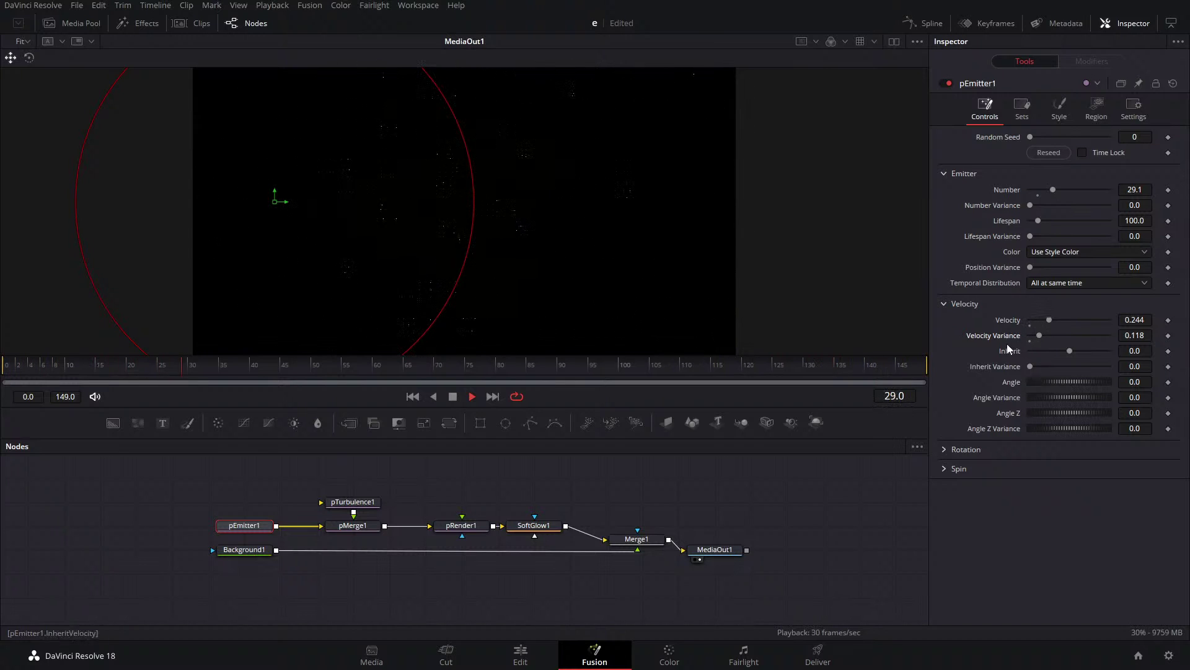
Add an unconnected sNGon shape node above the particle chain and shift pRender1 closer to pMerge1.
left_click_drag(309, 480, 321, 493)
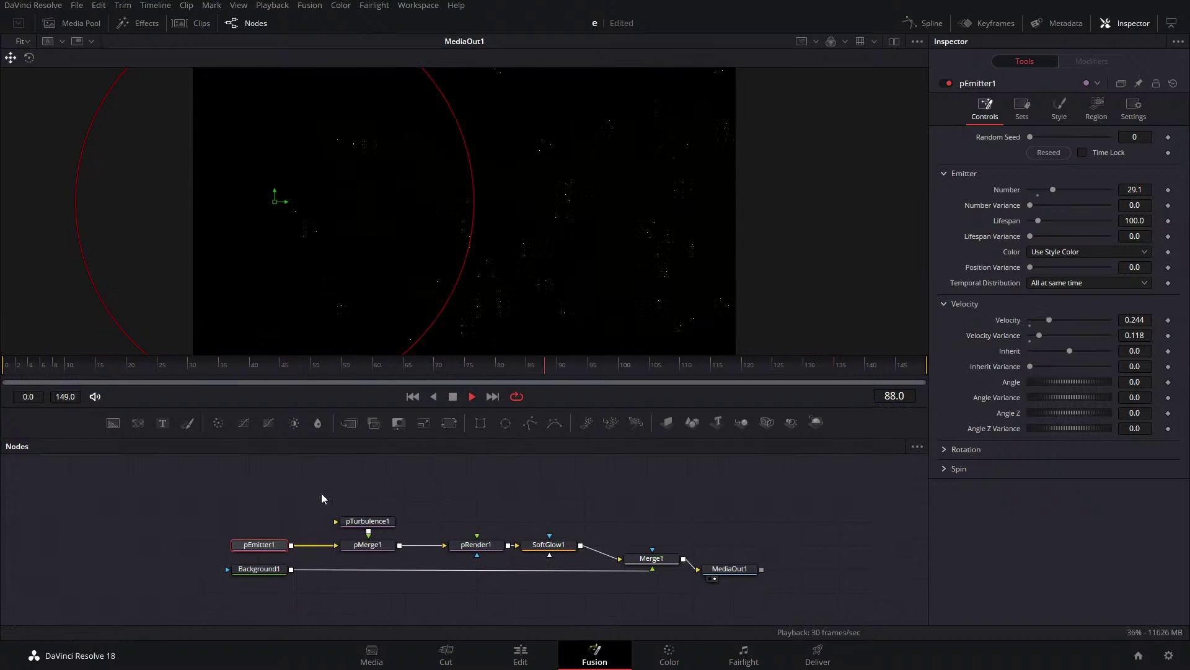
left_click(389, 542)
key("shift+space")
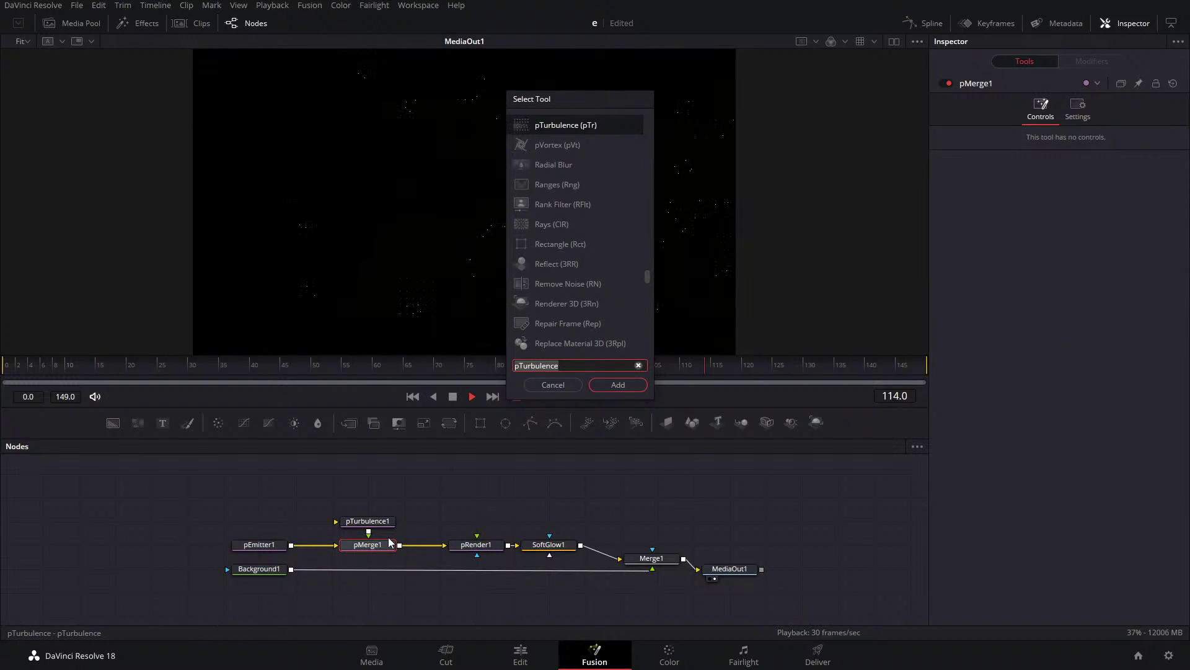
type("ngon")
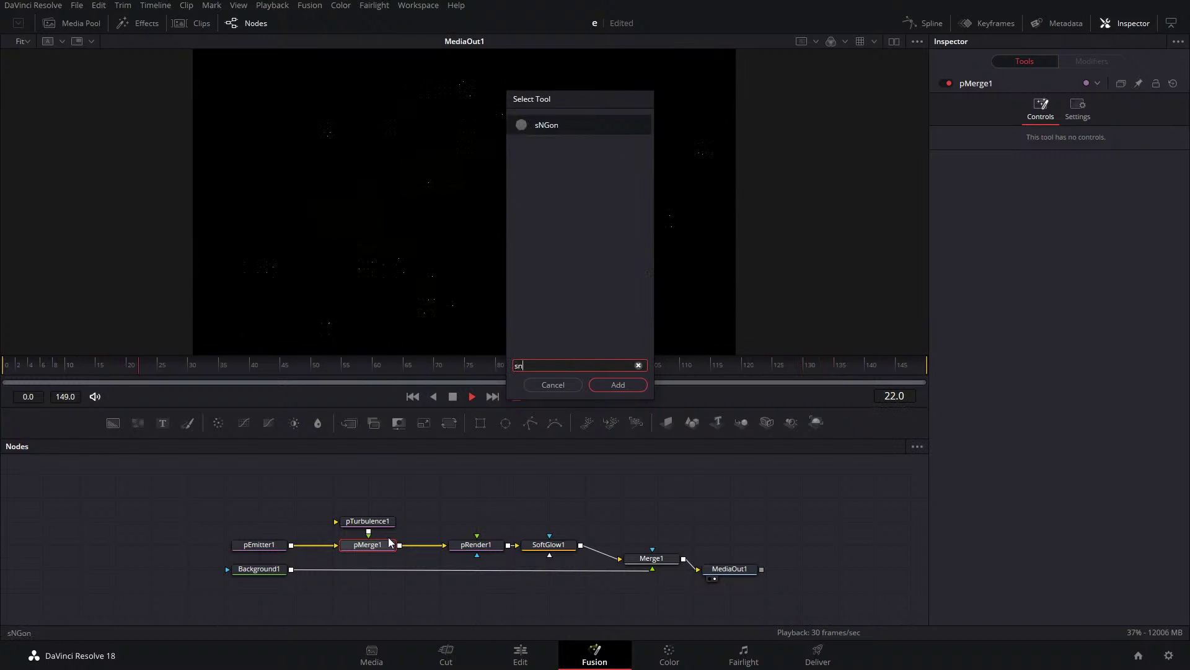
key("Return")
left_click_drag(388, 569, 347, 526)
left_click_drag(273, 497, 489, 497)
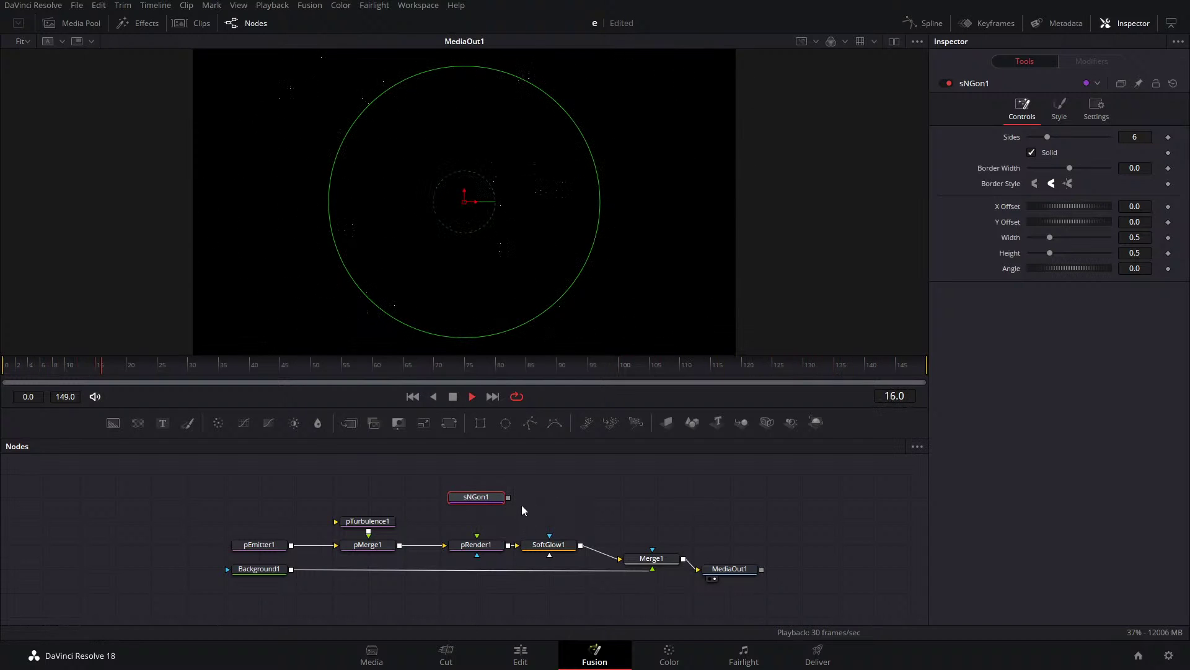
left_click_drag(489, 551, 453, 555)
left_click(454, 556)
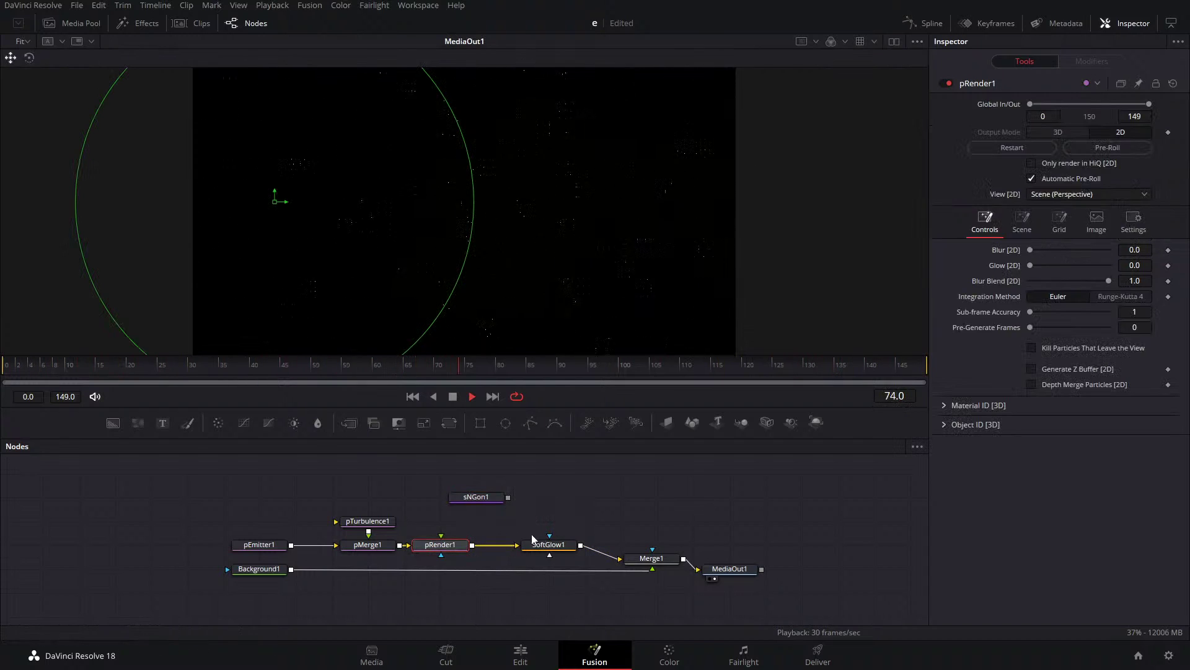
Add an sRender node fed by sNGon1's output.
left_click(496, 496)
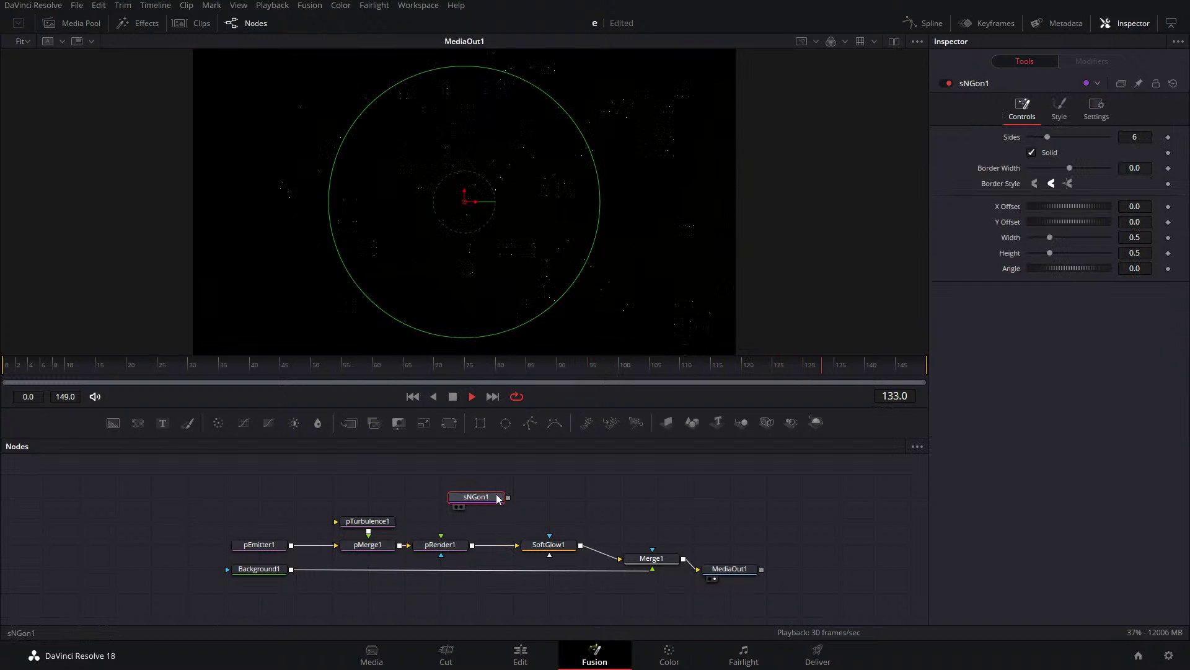
key("shift+space")
type("sre")
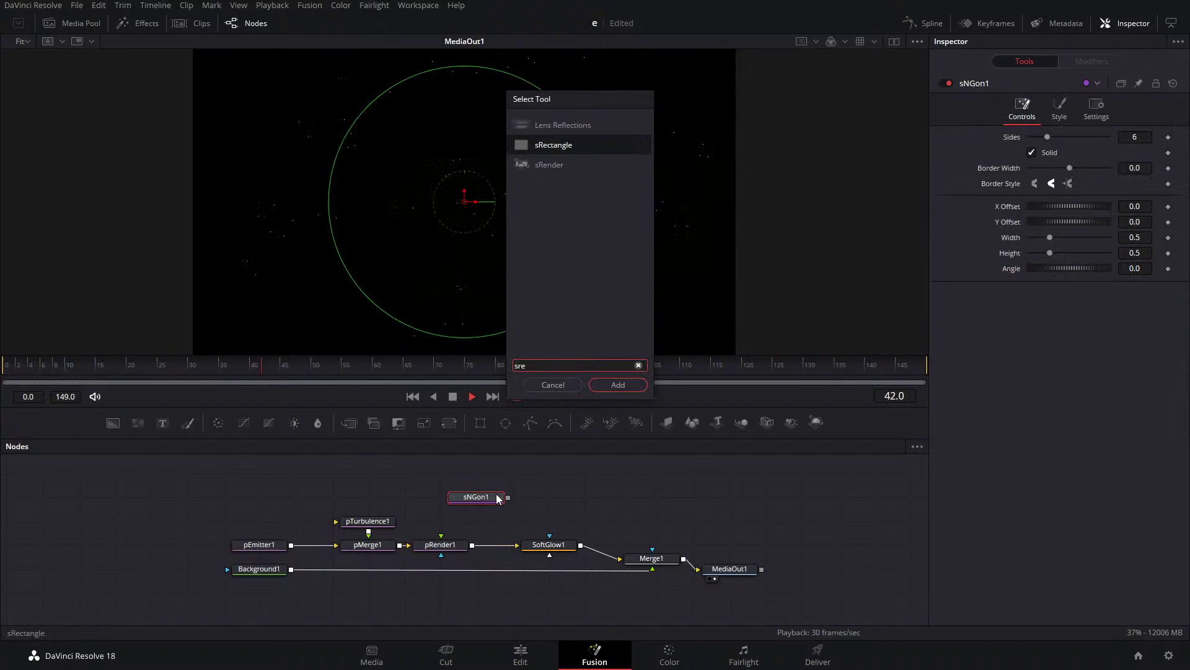
type("nder")
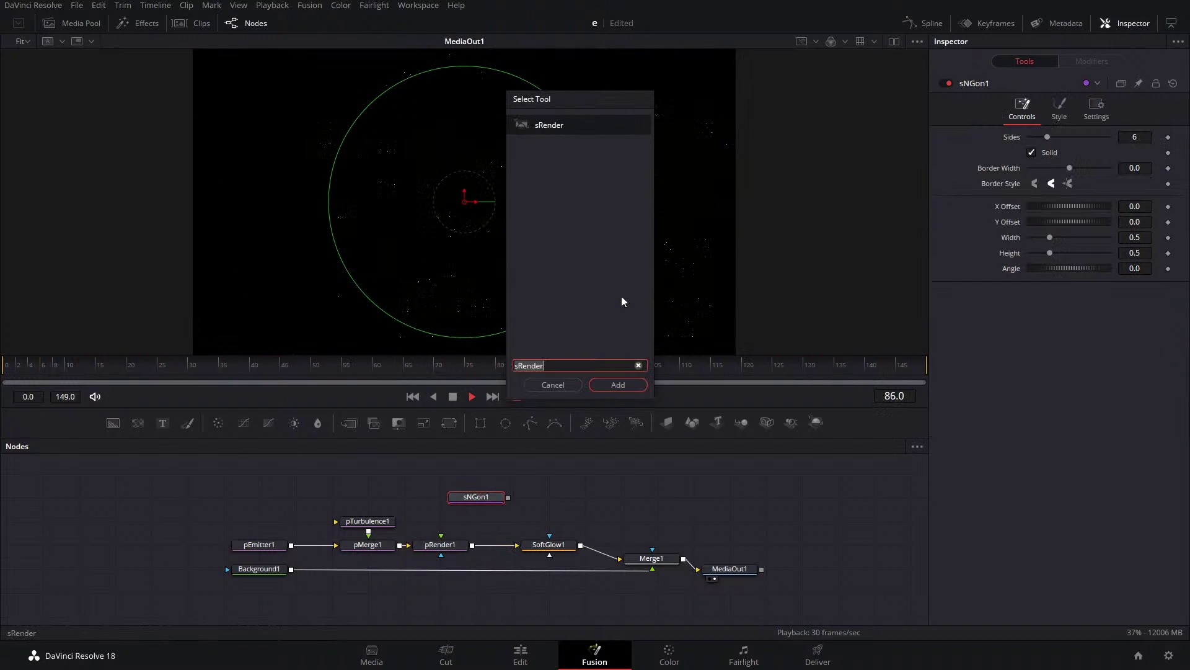
left_click(619, 385)
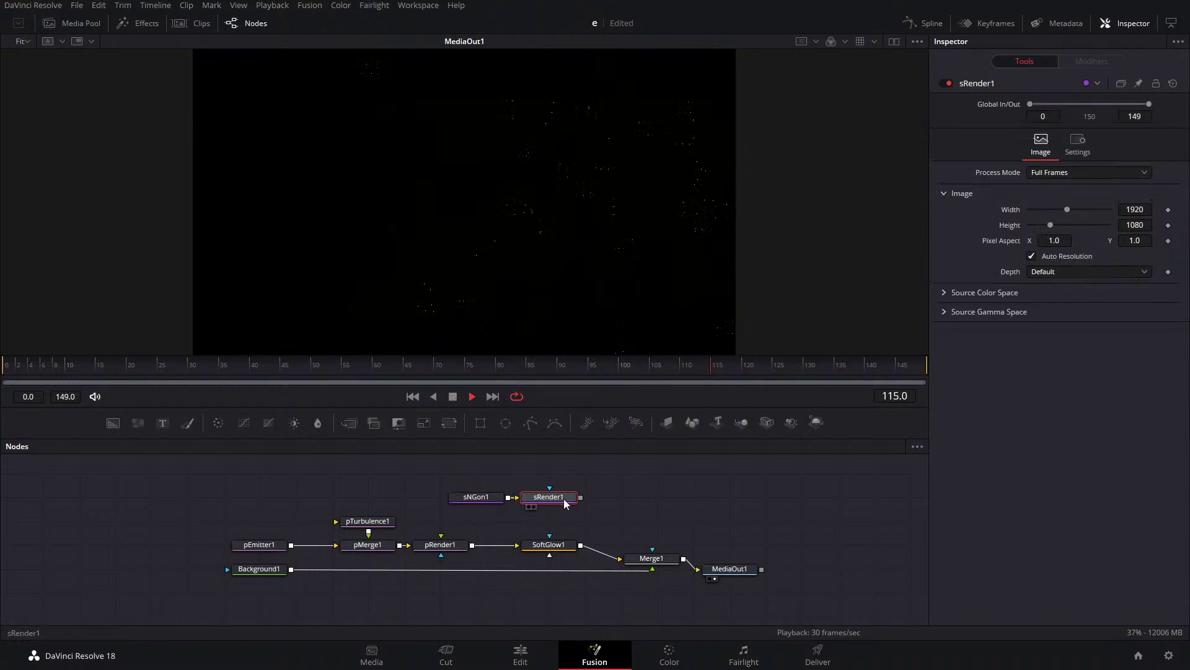
Load sNGon1 into the viewer and shift SoftGlow1 away from pRender1 towards Merge1.
left_click(496, 500)
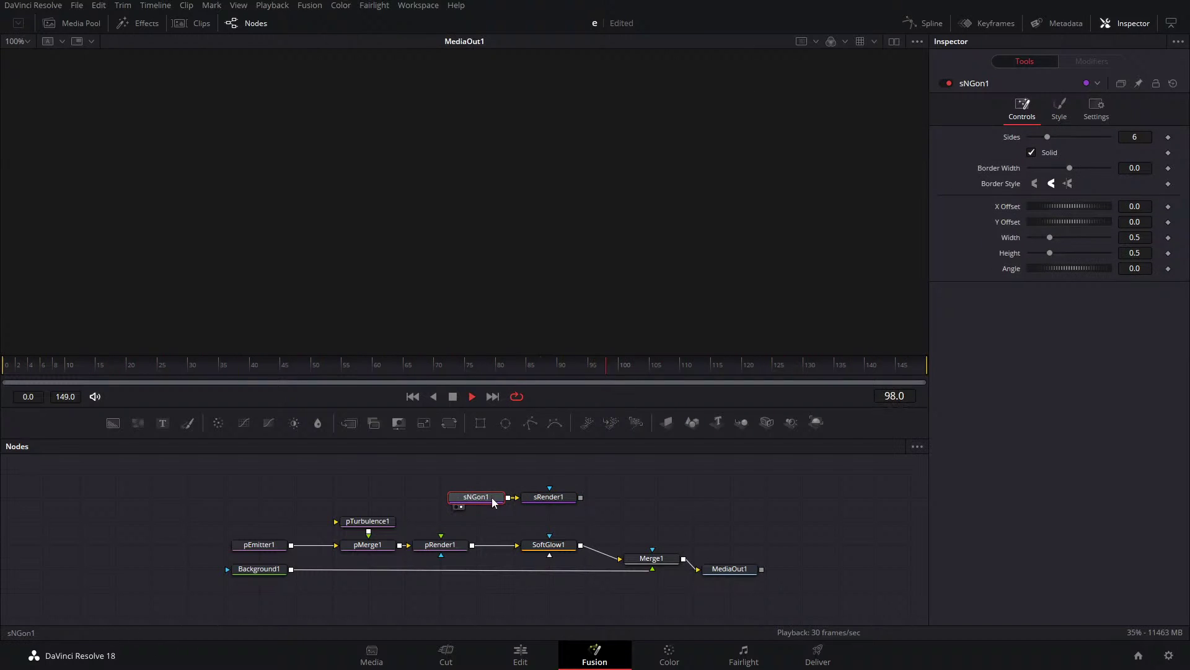
left_click(545, 500)
left_click_drag(549, 545, 585, 544)
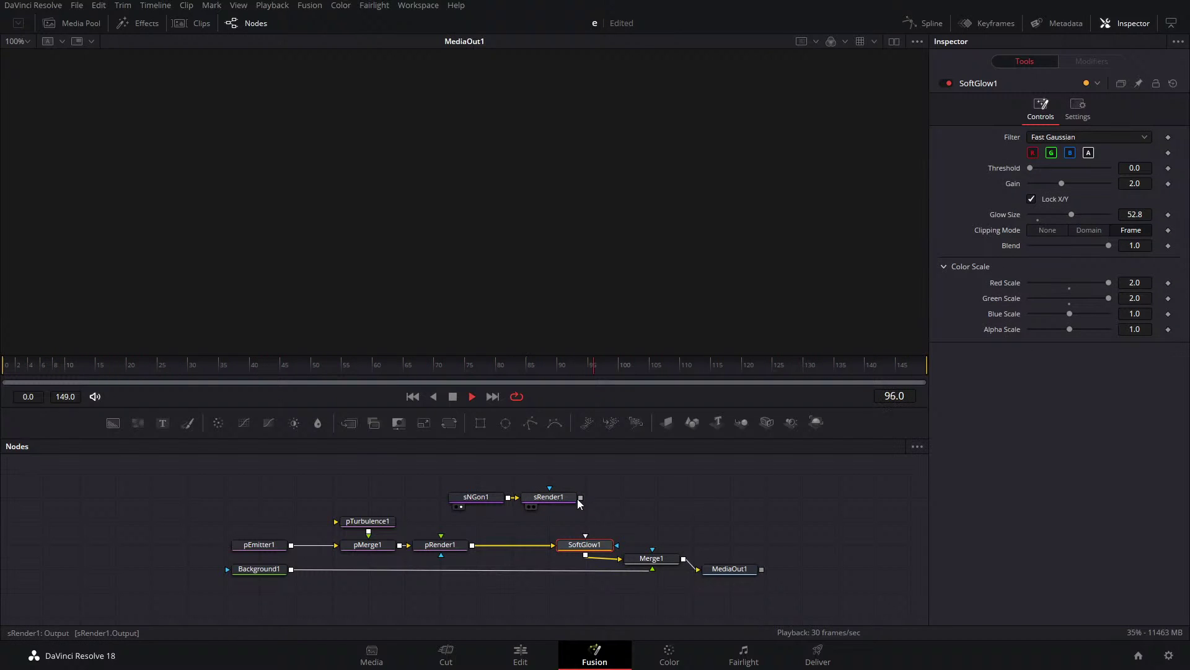
left_click_drag(579, 500, 428, 494)
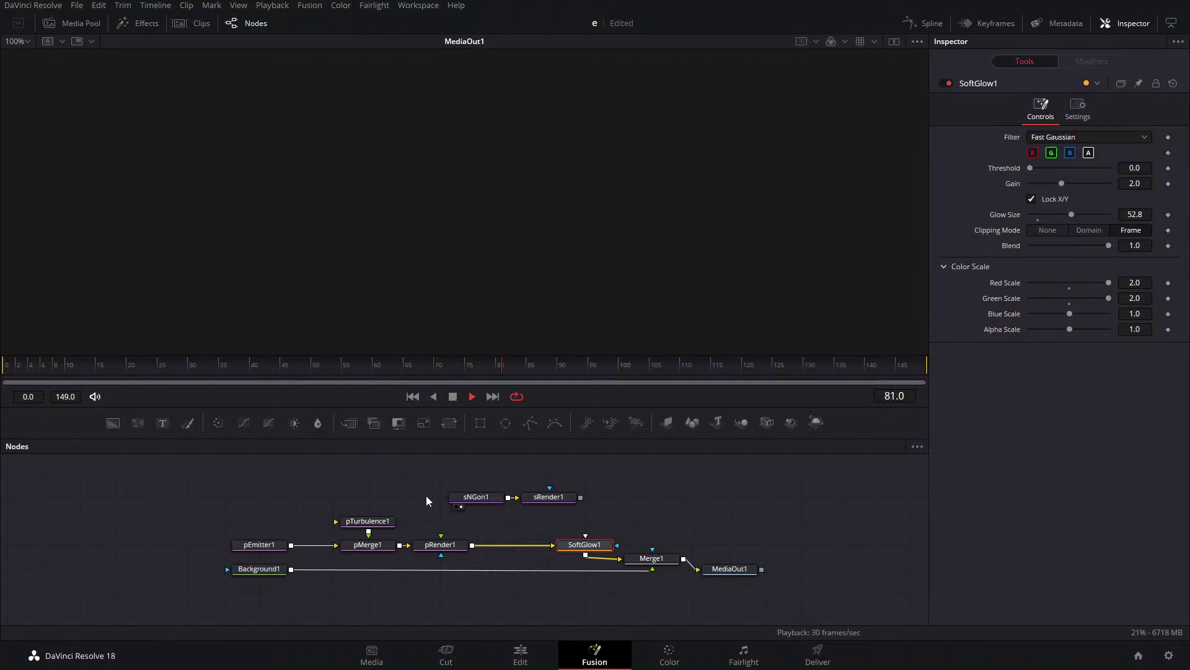
Look over sNGon1's style settings and set its Sides to 7.
left_click(474, 499)
left_click(1060, 112)
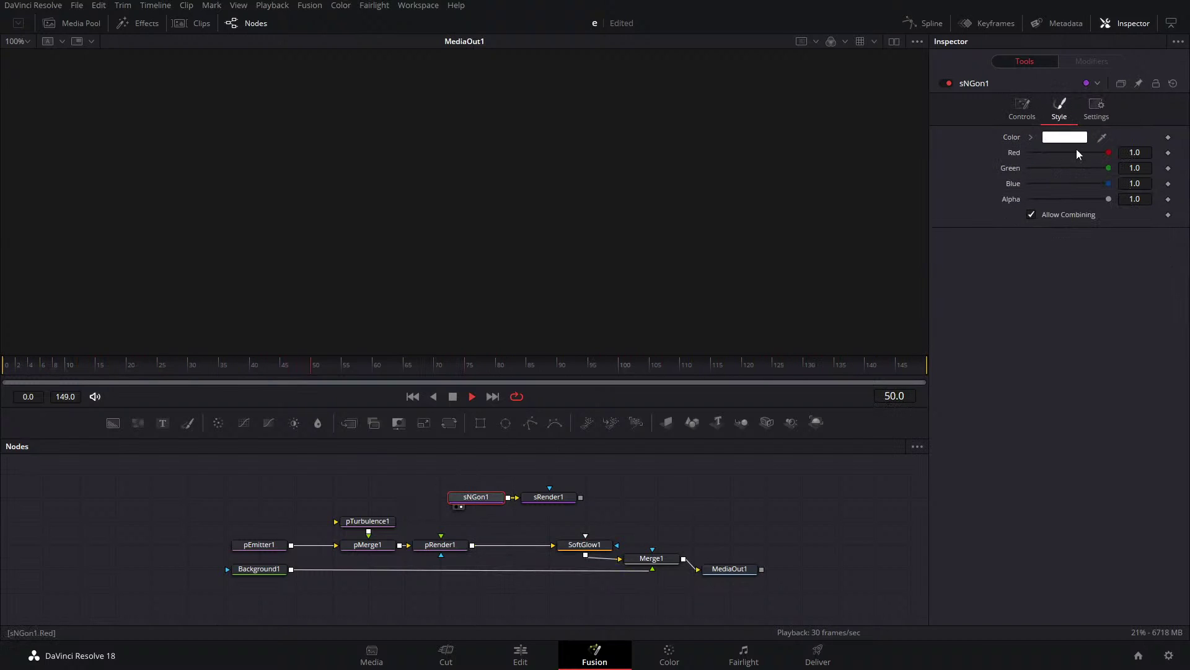
left_click(1033, 106)
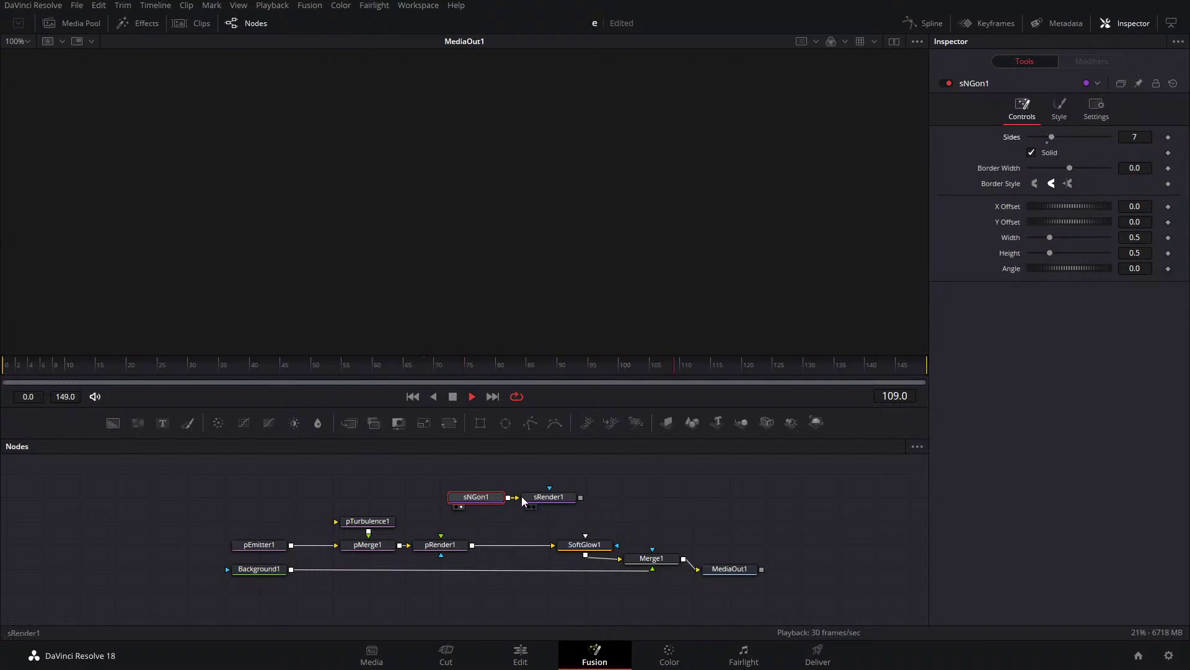
Switch to a dual-viewer layout, showing sRender1 in the first viewer and MediaOut1 in the second.
left_click(894, 41)
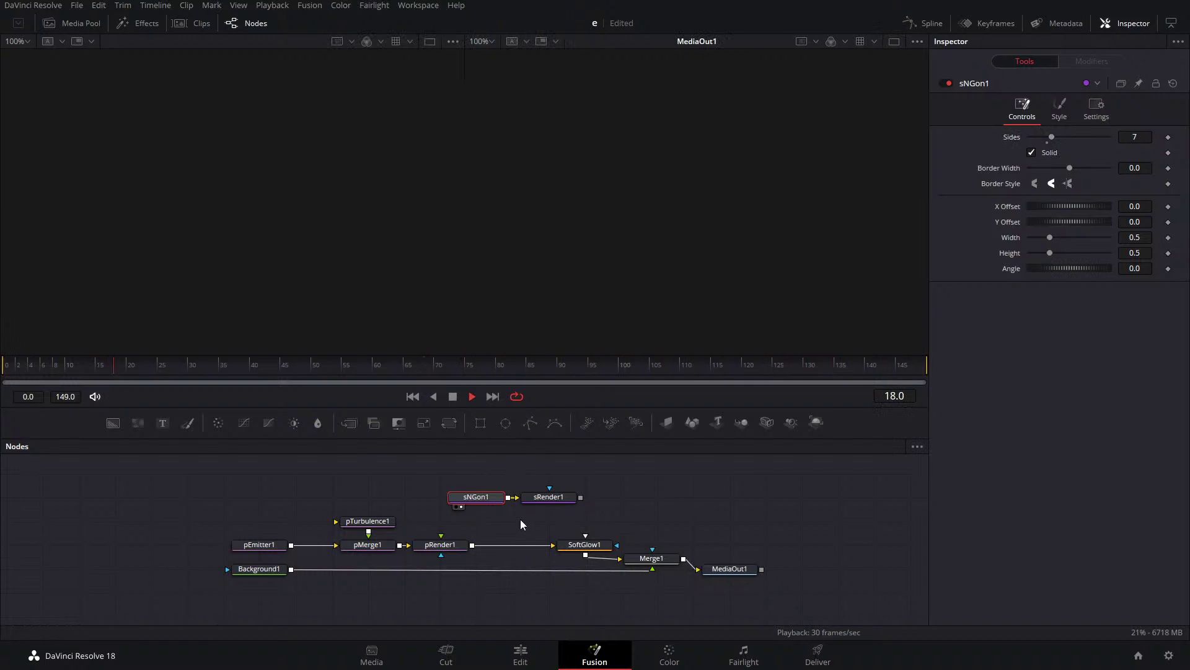
left_click(727, 573)
key("2")
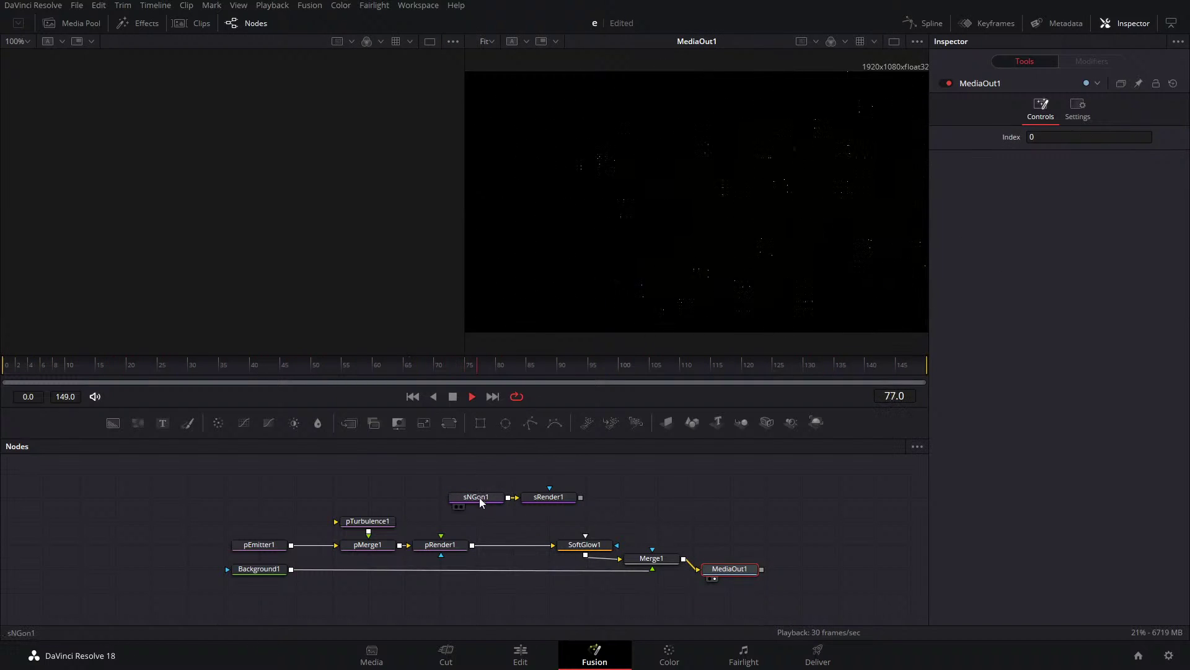
left_click(479, 495)
left_click(541, 496)
key("1")
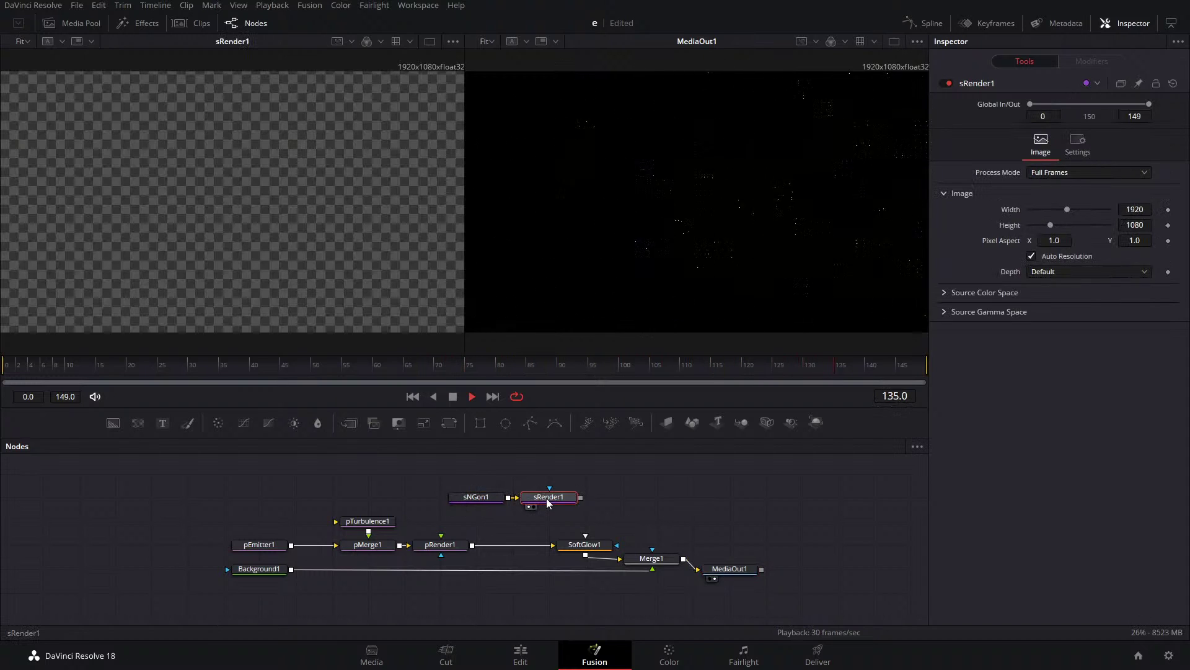
mouse_move(531, 503)
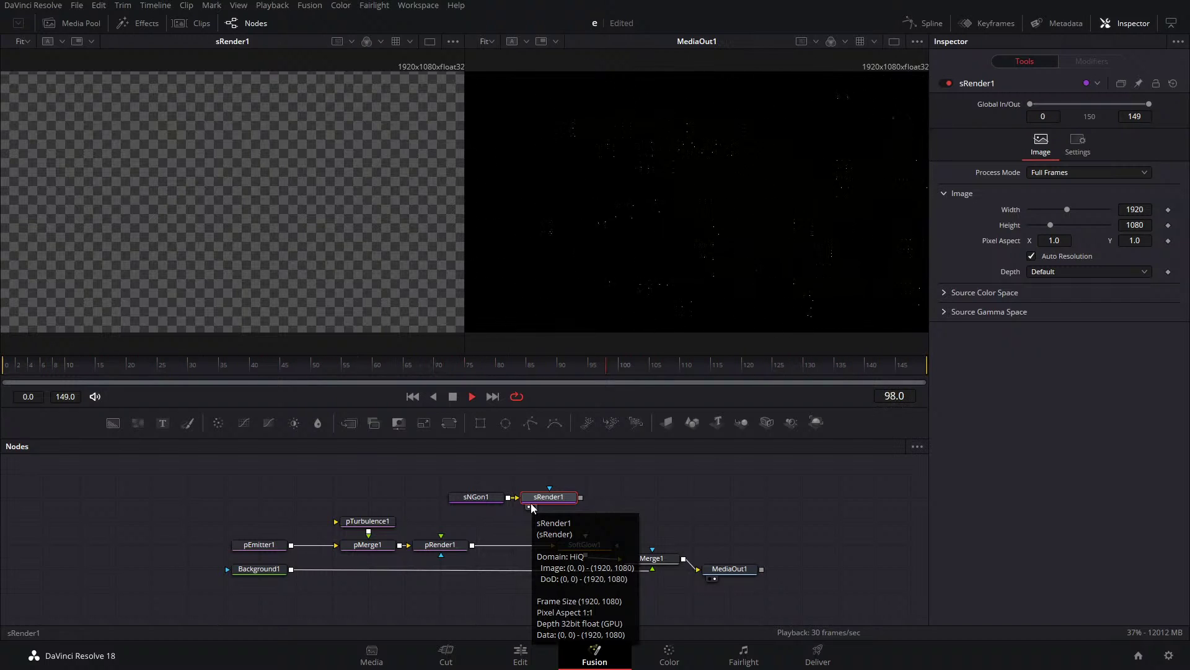
Move the four particle nodes as a group away from the shape nodes and place SoftGlow1 below sNGon1.
left_click_drag(236, 513, 363, 522)
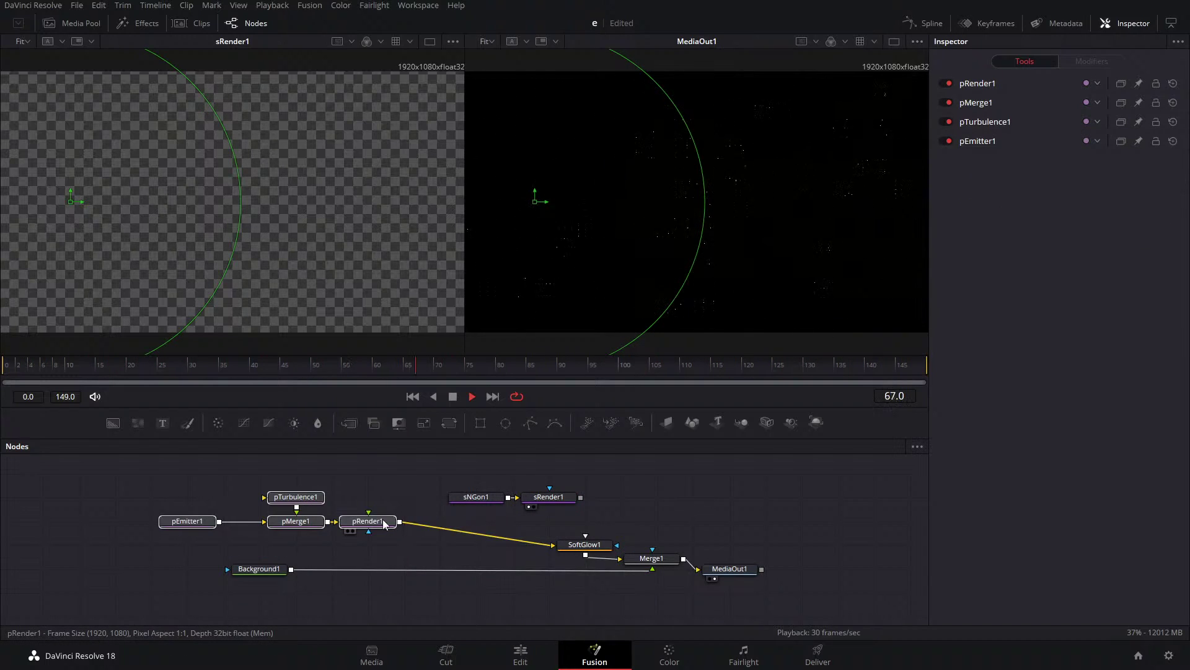
mouse_move(364, 523)
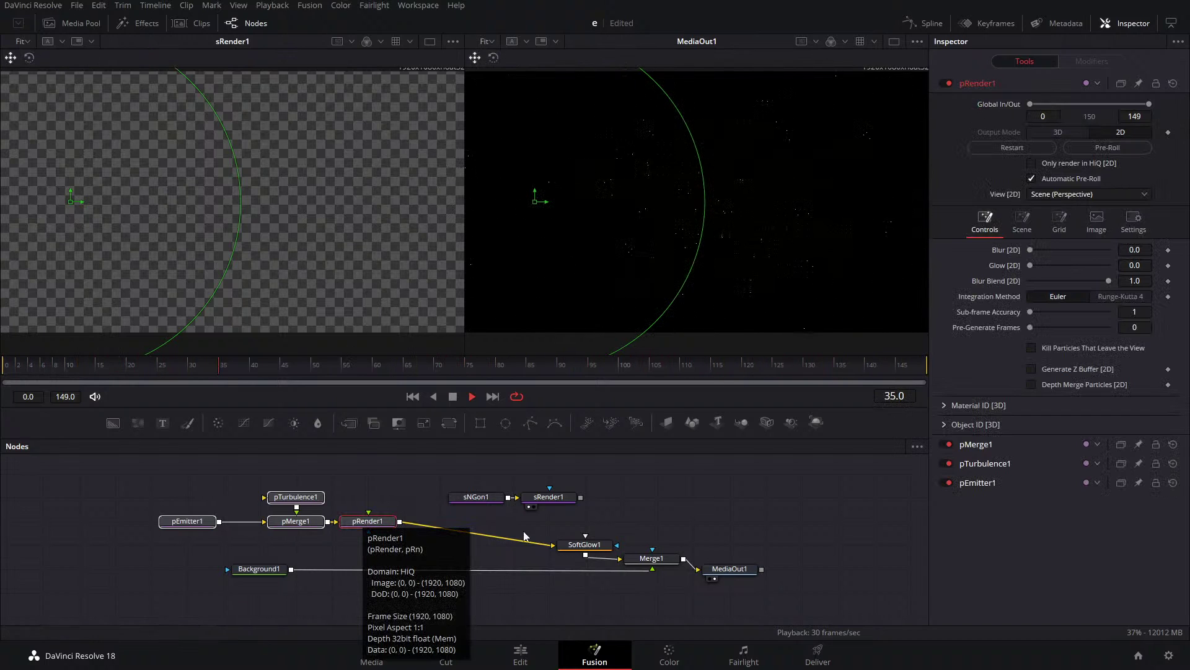
left_click_drag(609, 541, 500, 541)
left_click(499, 541)
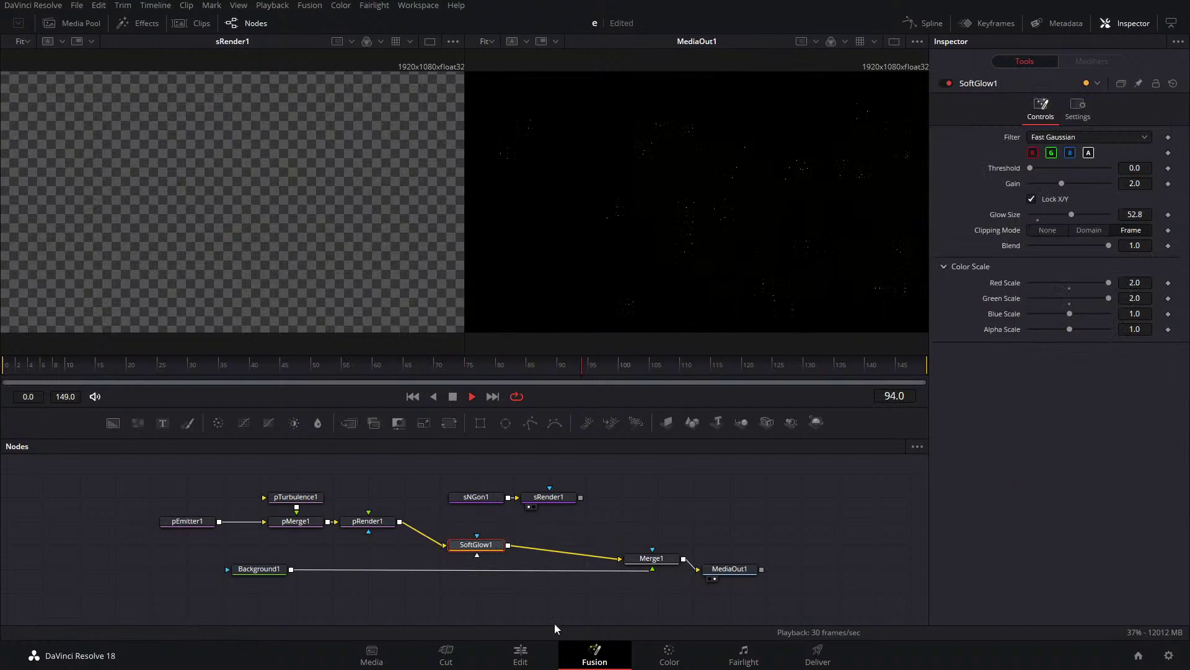
Stop playback, check the composition on the Edit page timeline and return to the Fusion page.
left_click(454, 396)
left_click(524, 656)
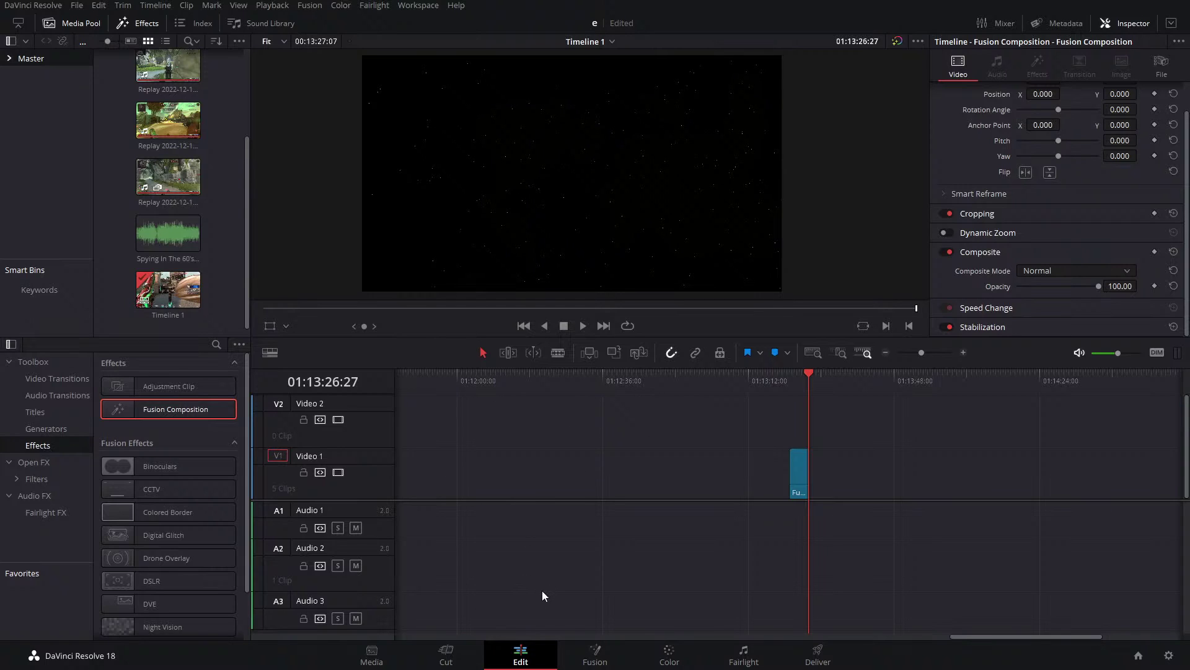
left_click(603, 658)
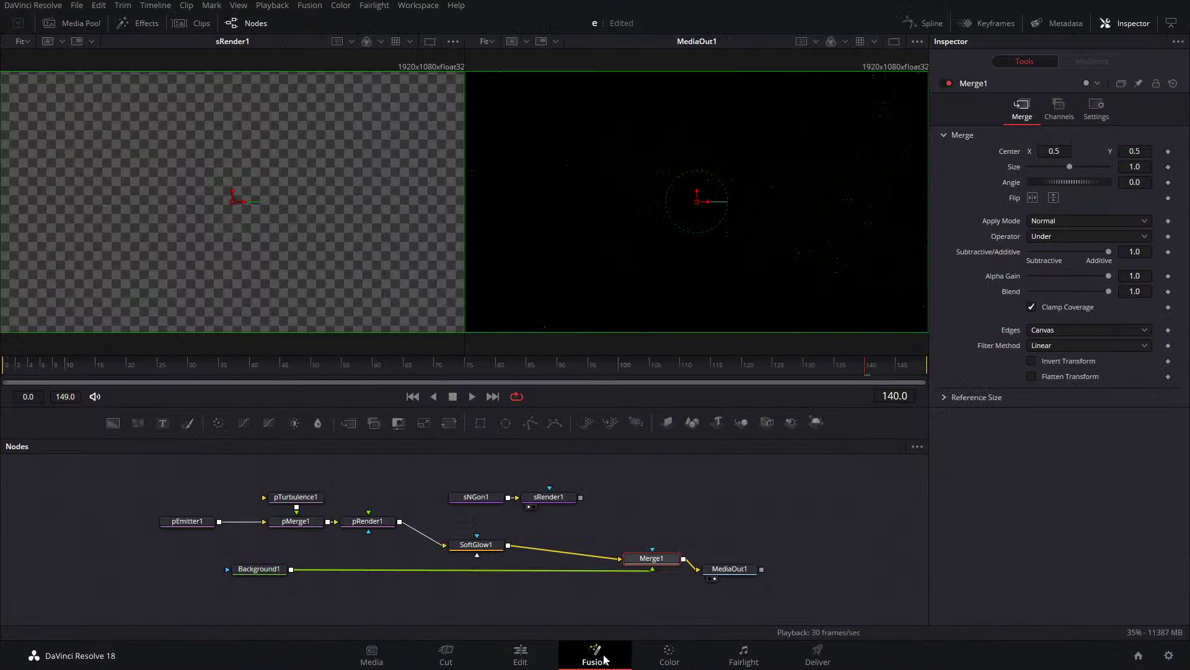
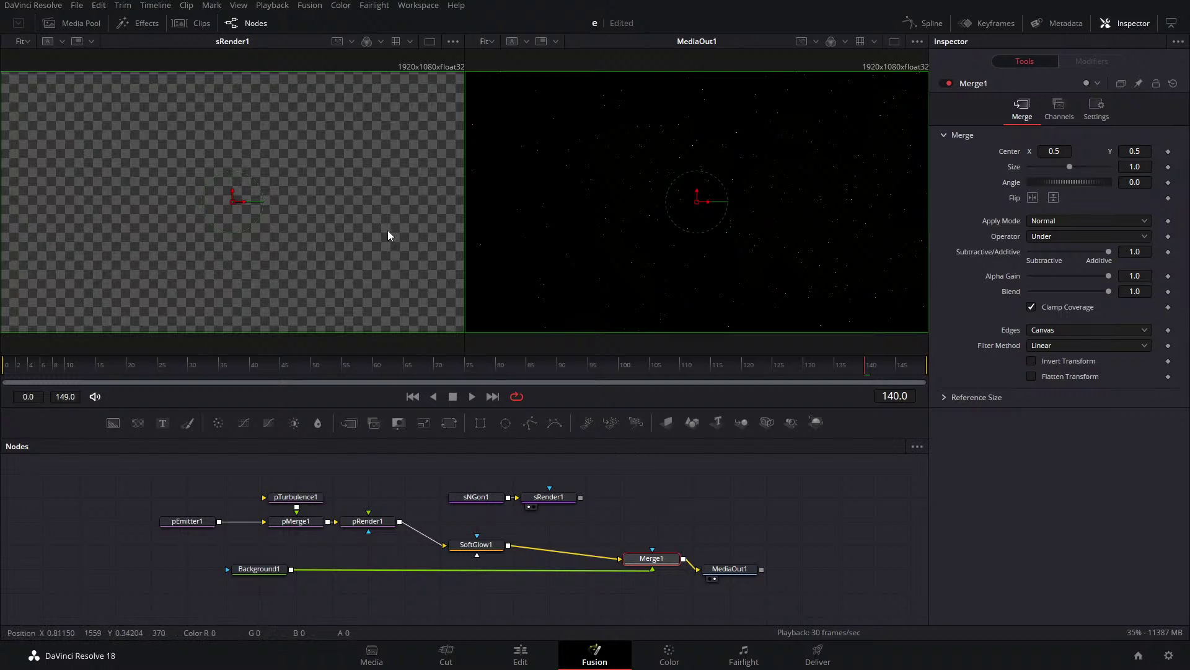
Inspect sRender1's image settings and frame information.
left_click(563, 501)
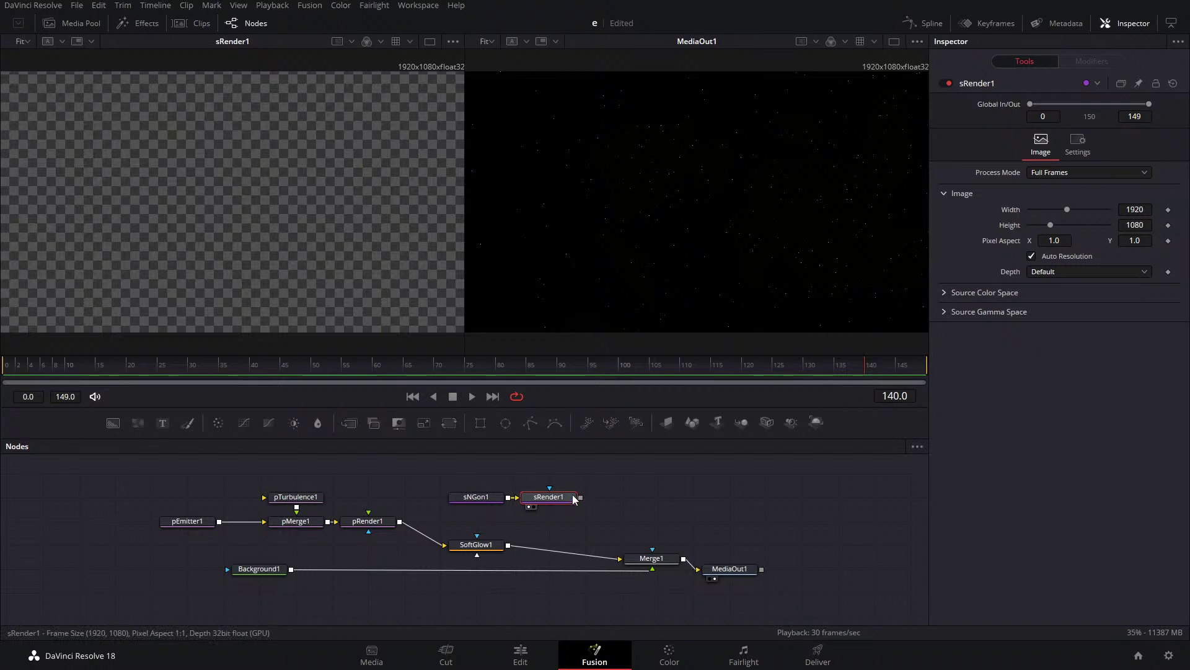
left_click(1063, 139)
left_click(1033, 152)
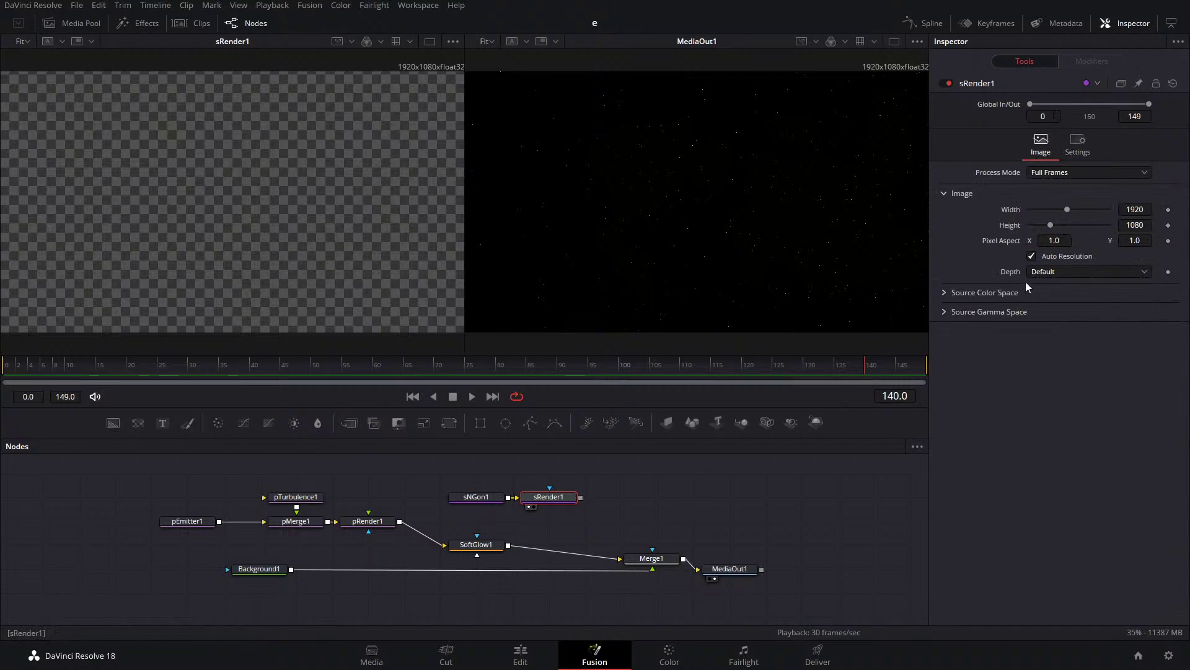
mouse_move(574, 501)
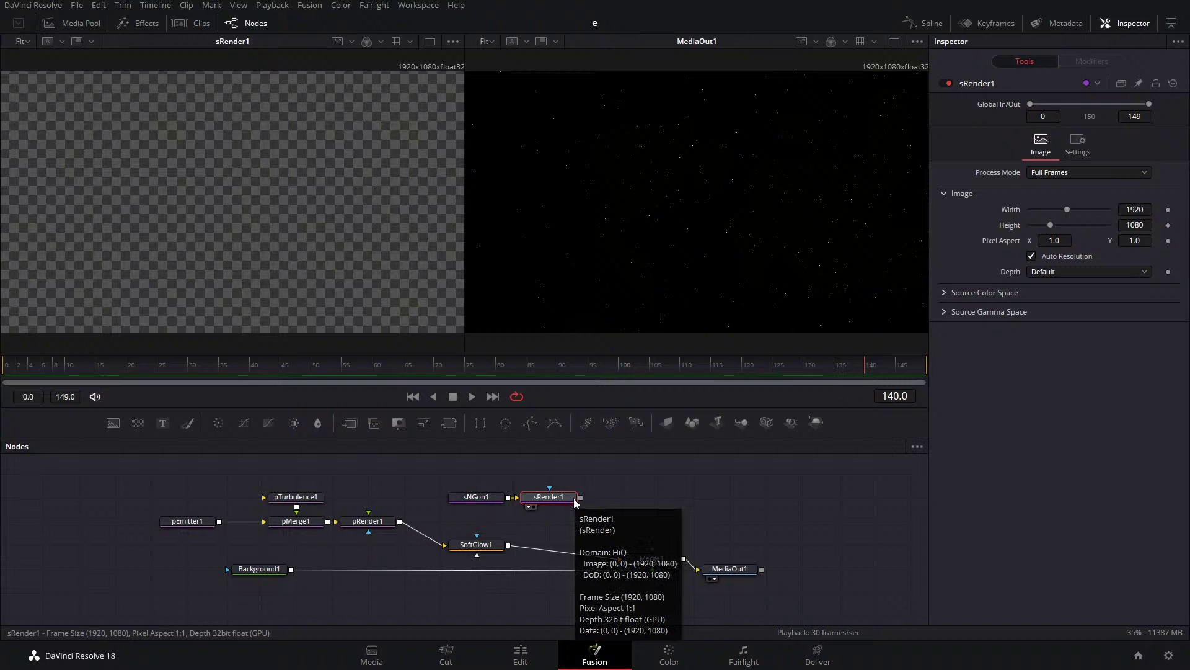
Set sNGon1's Sides to 12 and show sRender1 in the first viewer.
left_click(499, 498)
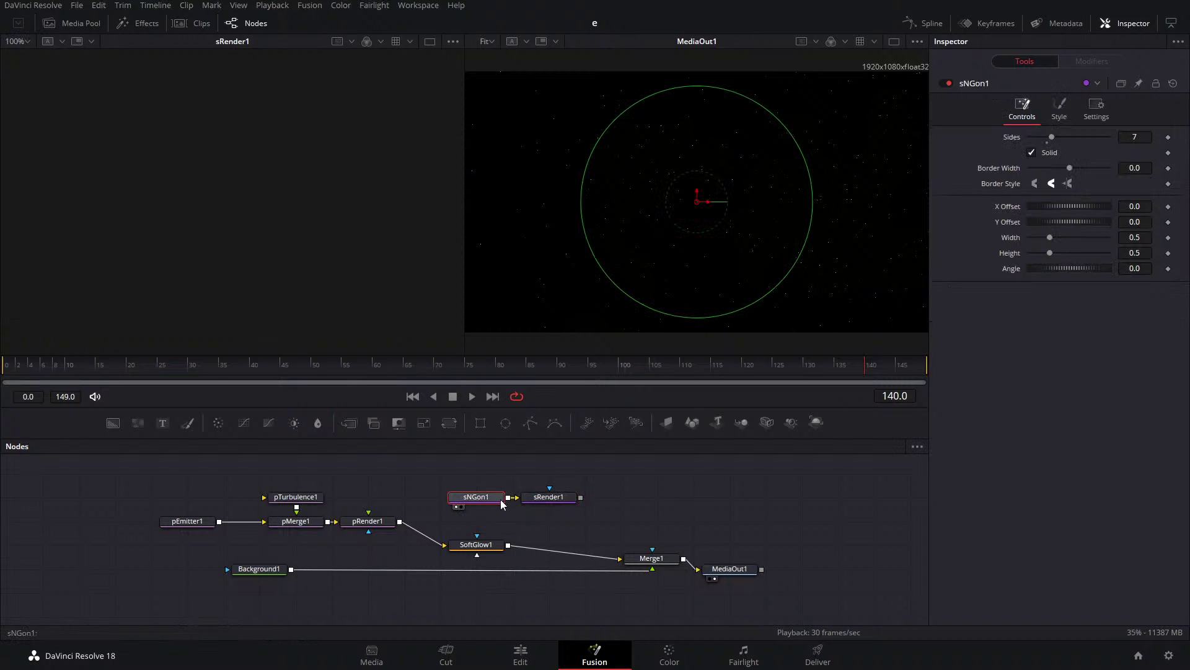
left_click(1057, 137)
left_click_drag(1059, 137, 1076, 137)
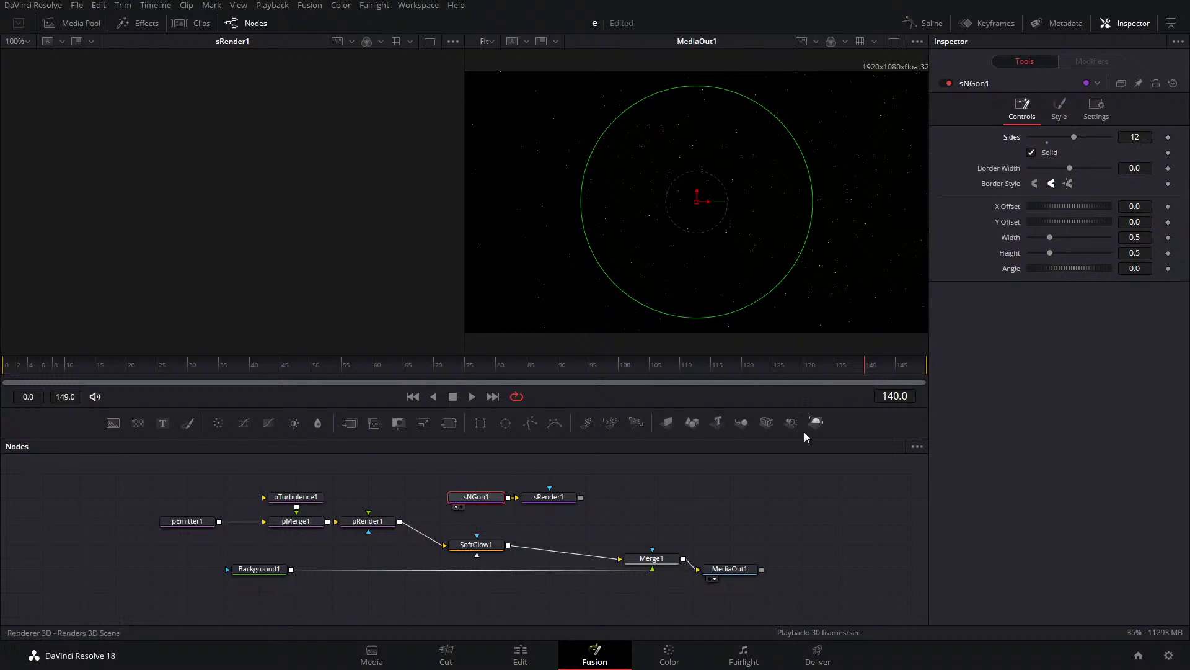
left_click(549, 496)
key("1")
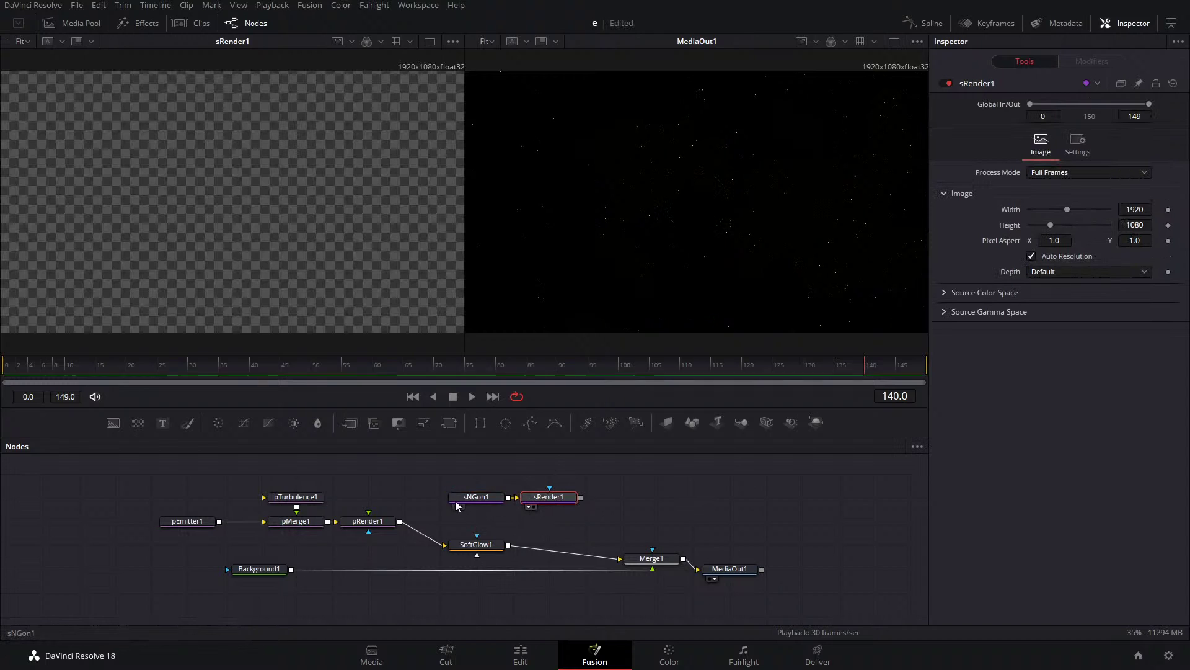
Set sNGon1's Sides to 5, try out its Border Width and return that to 0.0.
left_click(476, 496)
mouse_move(1072, 168)
left_mouse_down()
mouse_move(1049, 180)
mouse_move(1081, 168)
mouse_move(1068, 183)
mouse_move(1028, 191)
mouse_move(1110, 166)
mouse_move(1069, 178)
left_mouse_up()
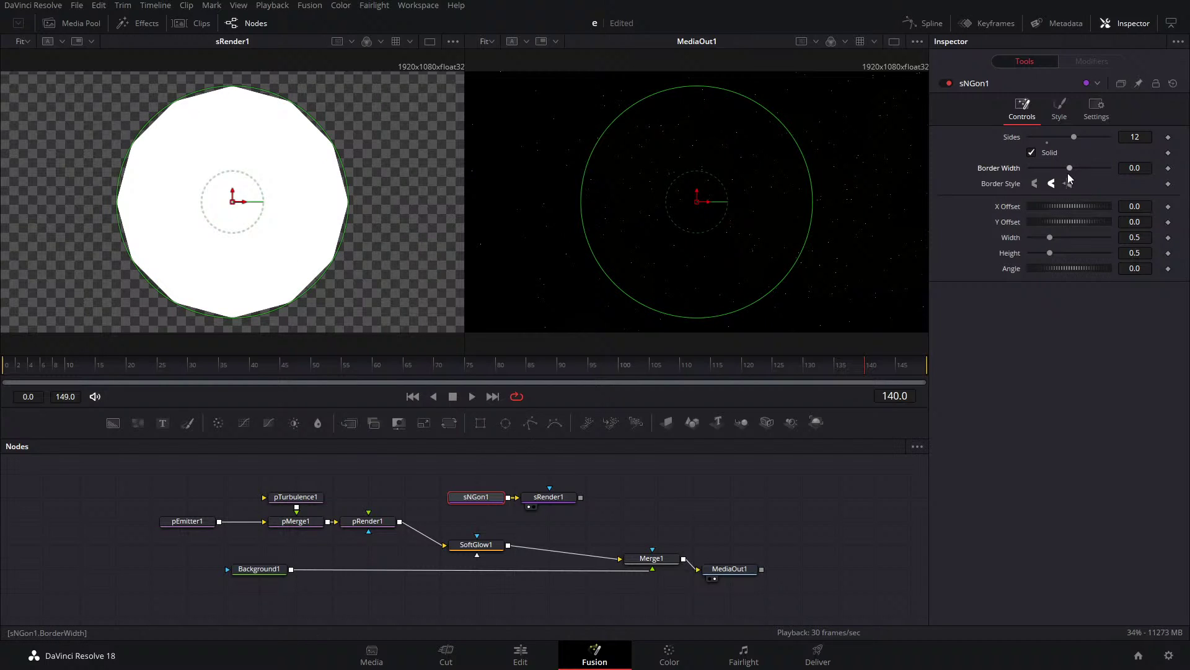
left_click_drag(1073, 137, 1046, 145)
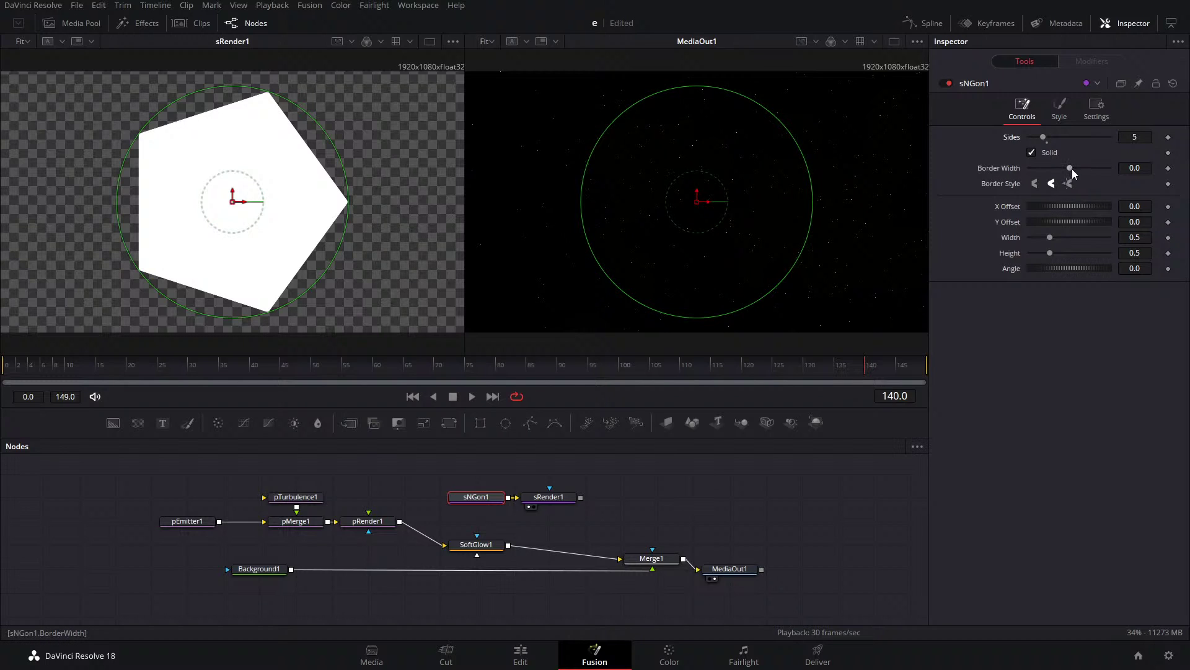
left_click_drag(1073, 168, 1070, 179)
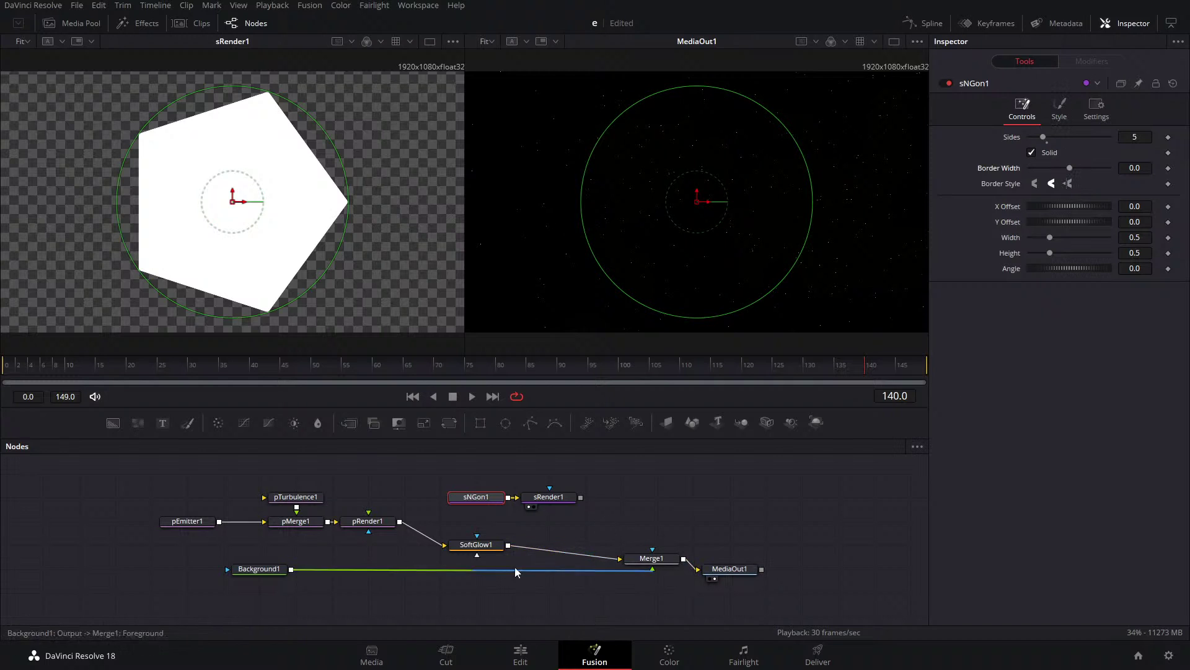
Switch to the Edit page and move the playhead to 01:01:35:21 on the first gameplay clip of Video 1.
left_click(520, 656)
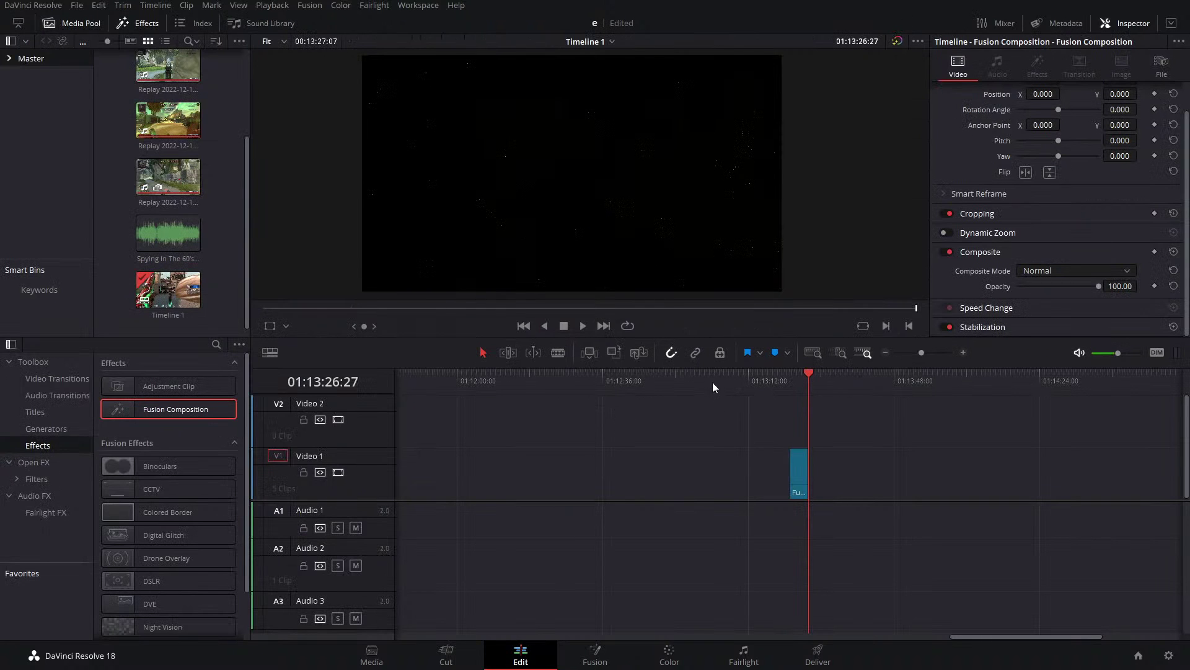
key("Home")
left_click(651, 405)
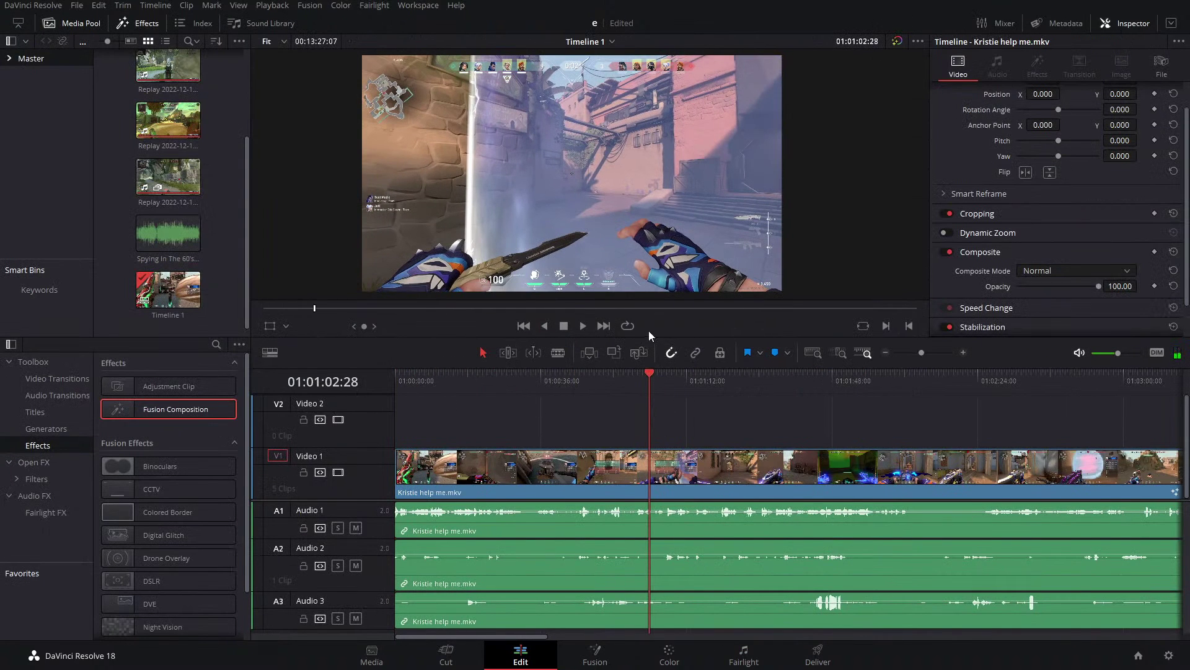
left_click(622, 396)
left_click(699, 411)
left_click_drag(701, 411, 783, 419)
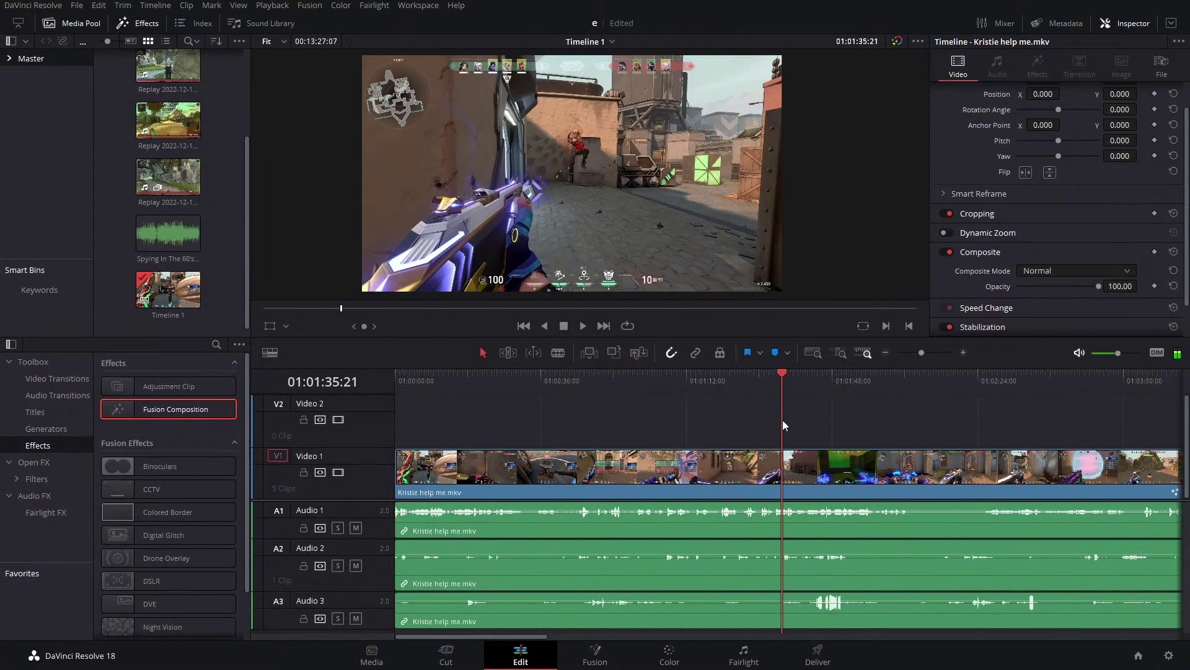
Open the gameplay clip on the Fusion page and add an Optical Flow node after MediaIn1.
left_click(592, 656)
left_click(320, 542)
key("shift+space")
type("op")
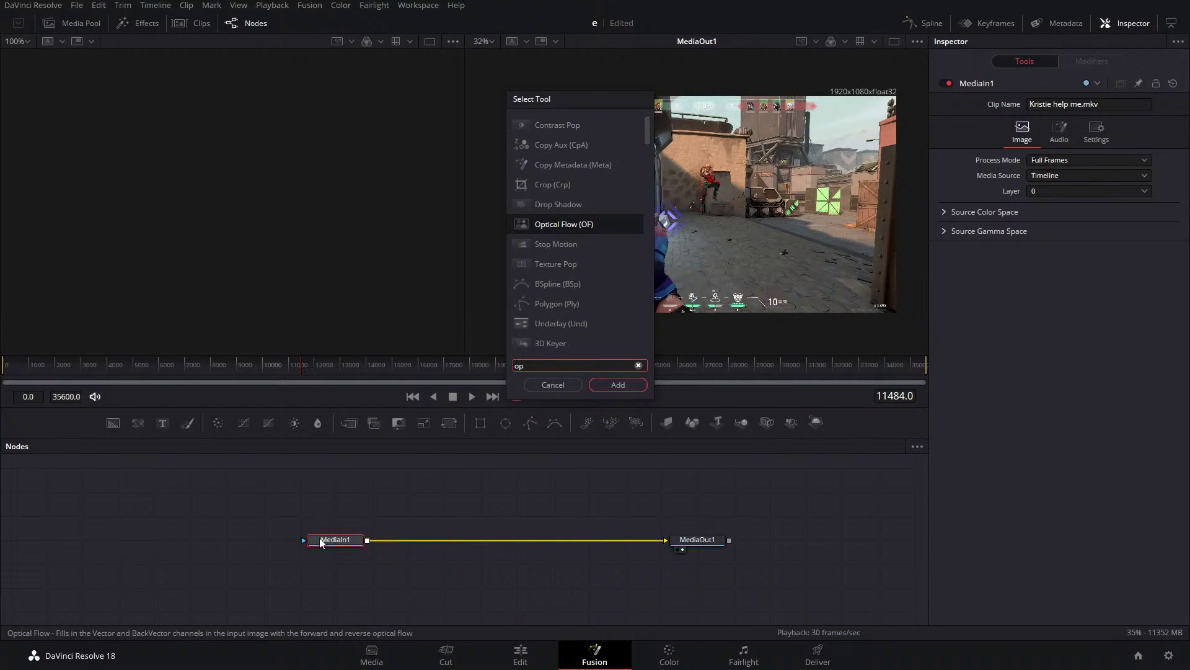
key("Return")
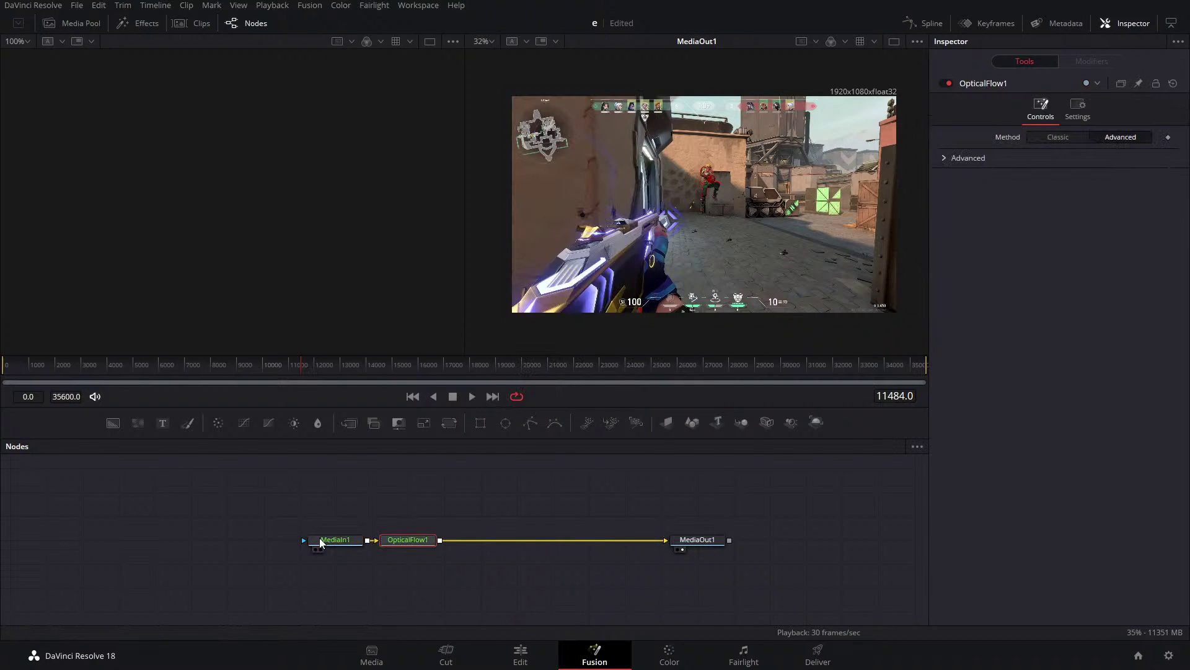
Switch to a single viewer and add a Vector Motion Blur node after OpticalFlow1.
left_click(896, 44)
scroll(524, 197, "up", 2)
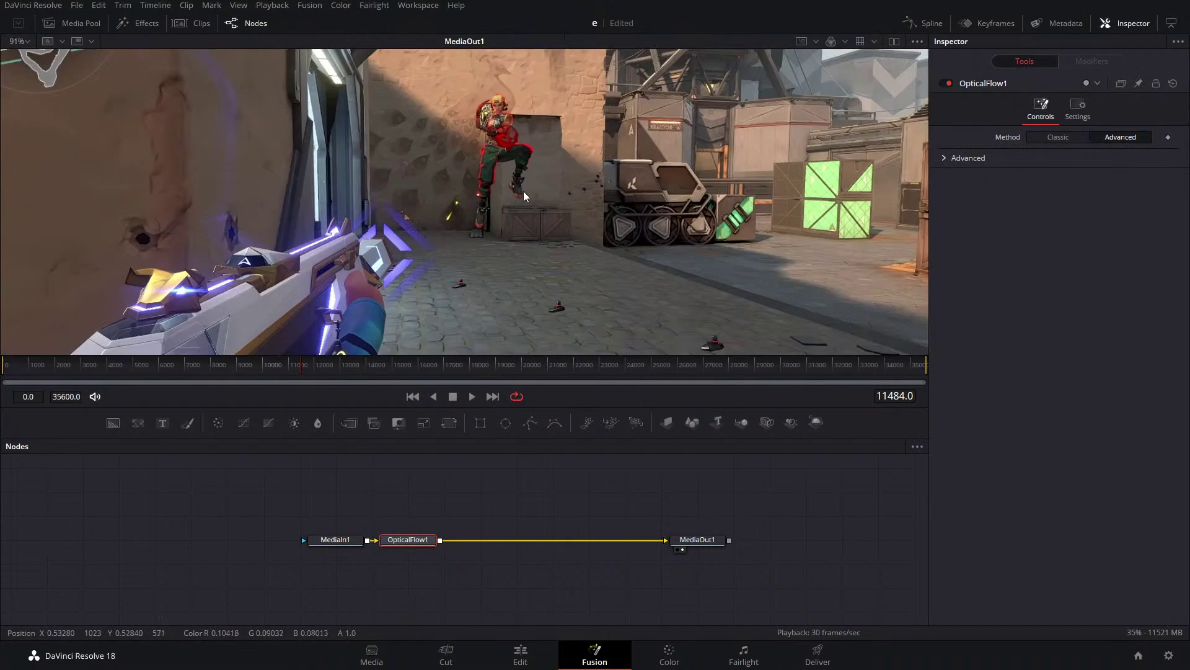
key("shift+space")
type("op")
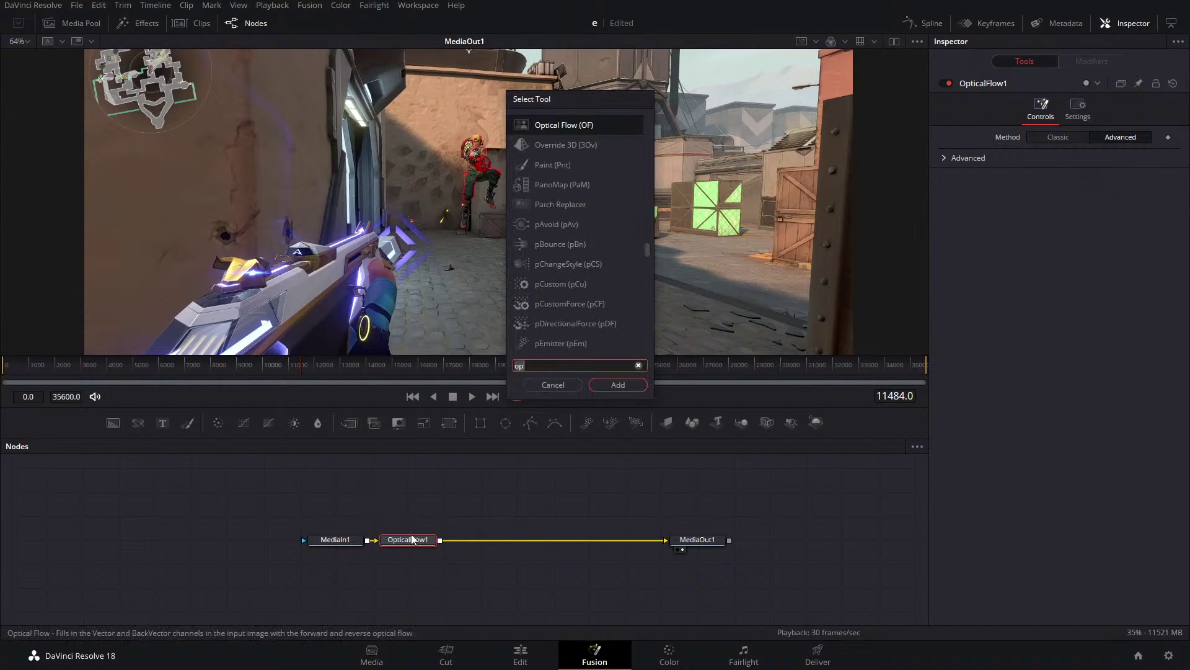
key("BackSpace")
key("BackSpace")
type("ve")
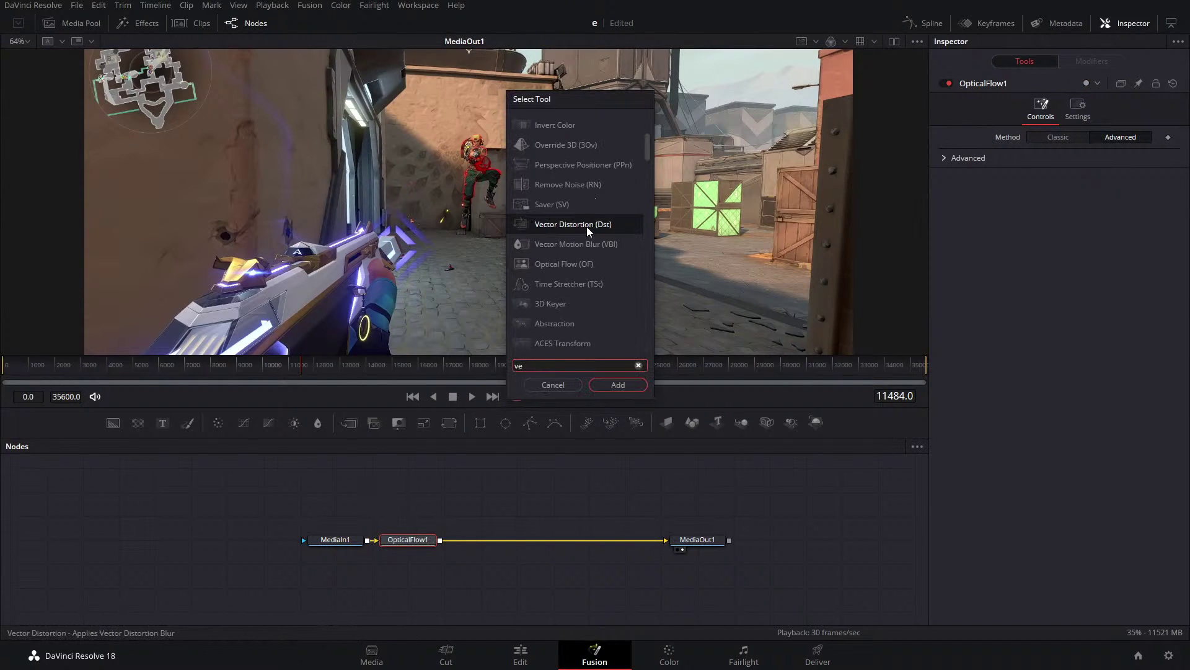
left_click(594, 245)
left_click(618, 384)
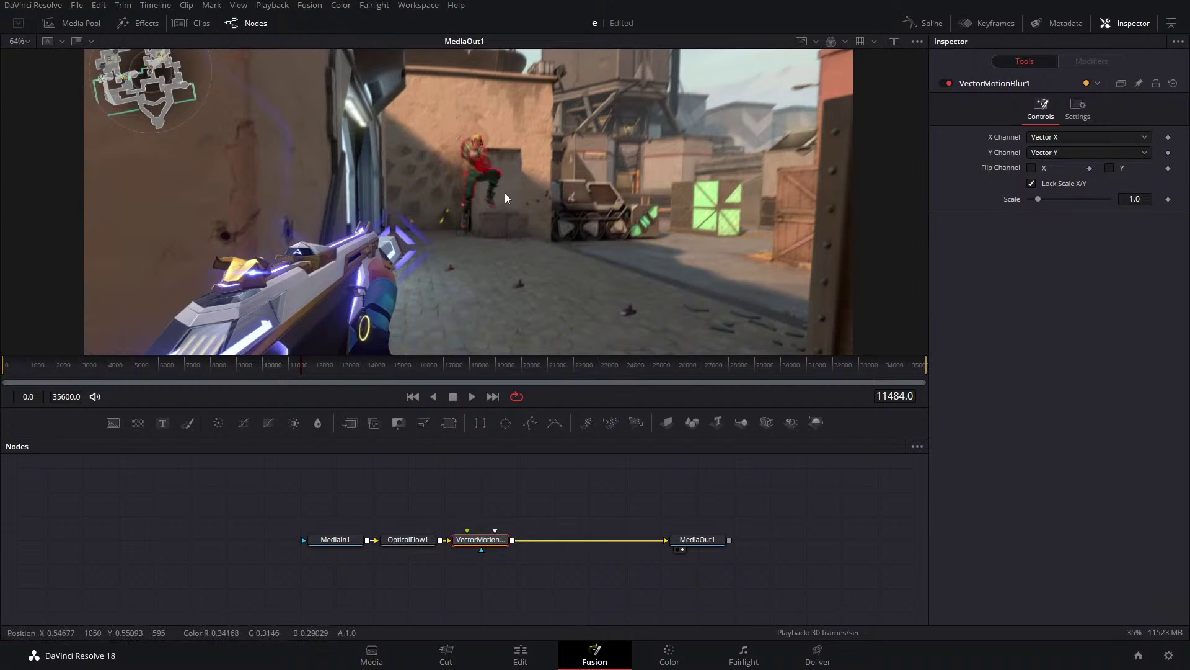
Delete the Optical Flow and Vector Motion Blur nodes, and reopen the Fusion Composition at the end of the timeline on the Fusion page.
left_click_drag(415, 499, 503, 587)
key("Delete")
left_click(536, 649)
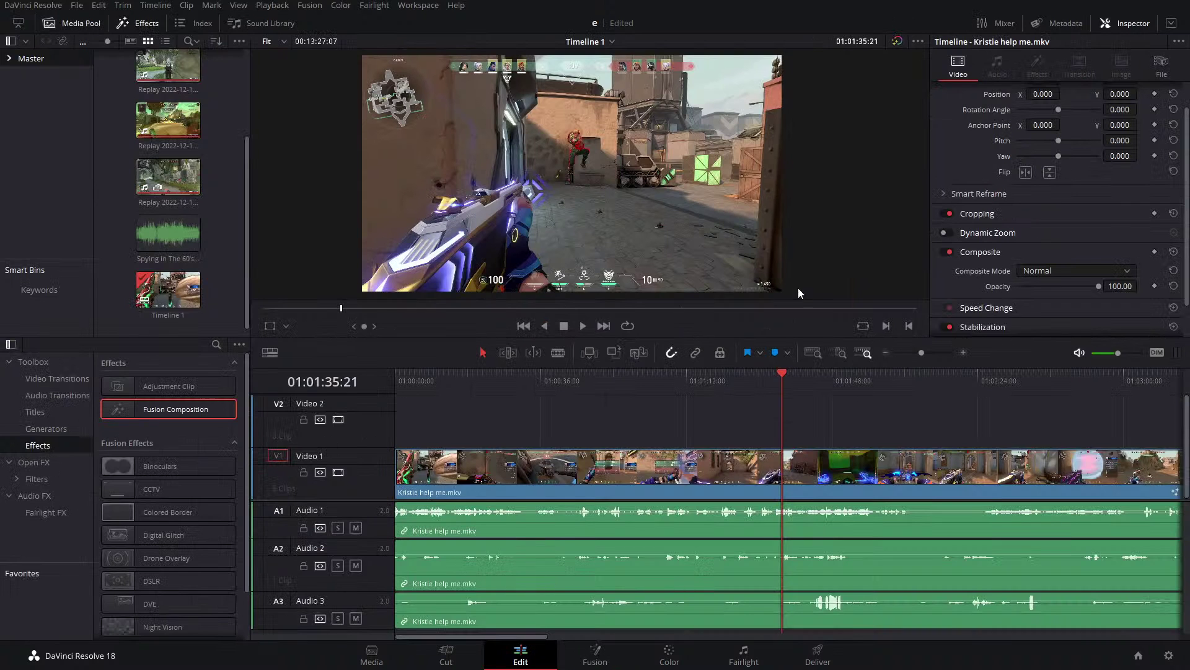
left_click_drag(923, 351, 910, 354)
left_click(800, 403)
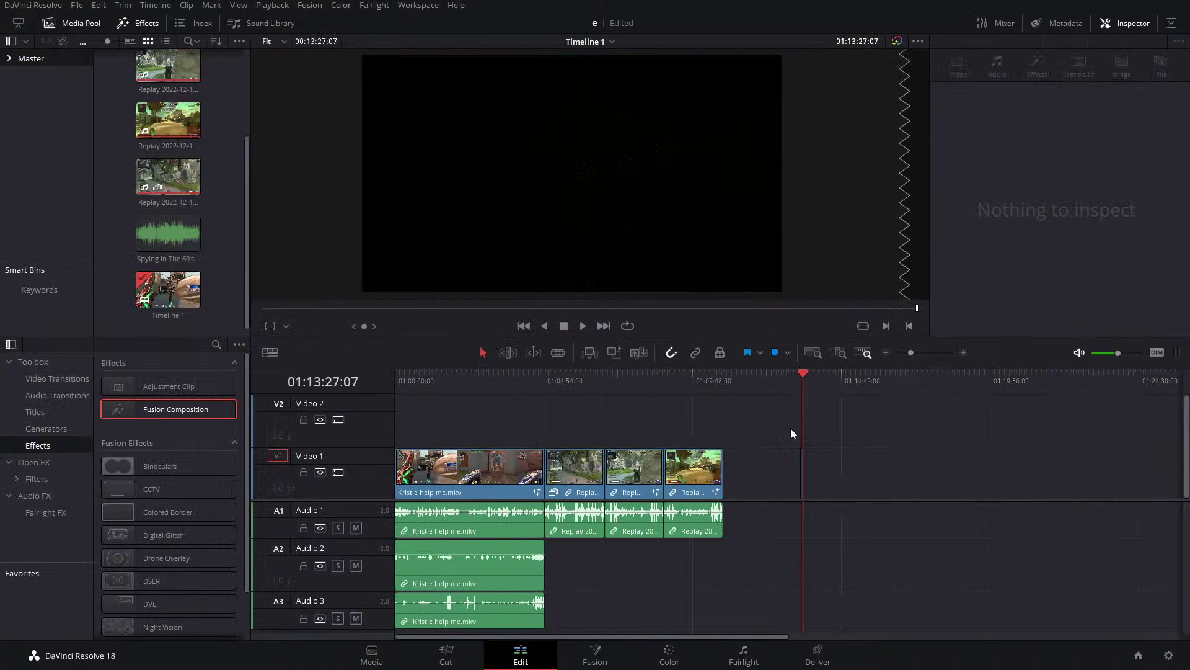
left_click(593, 651)
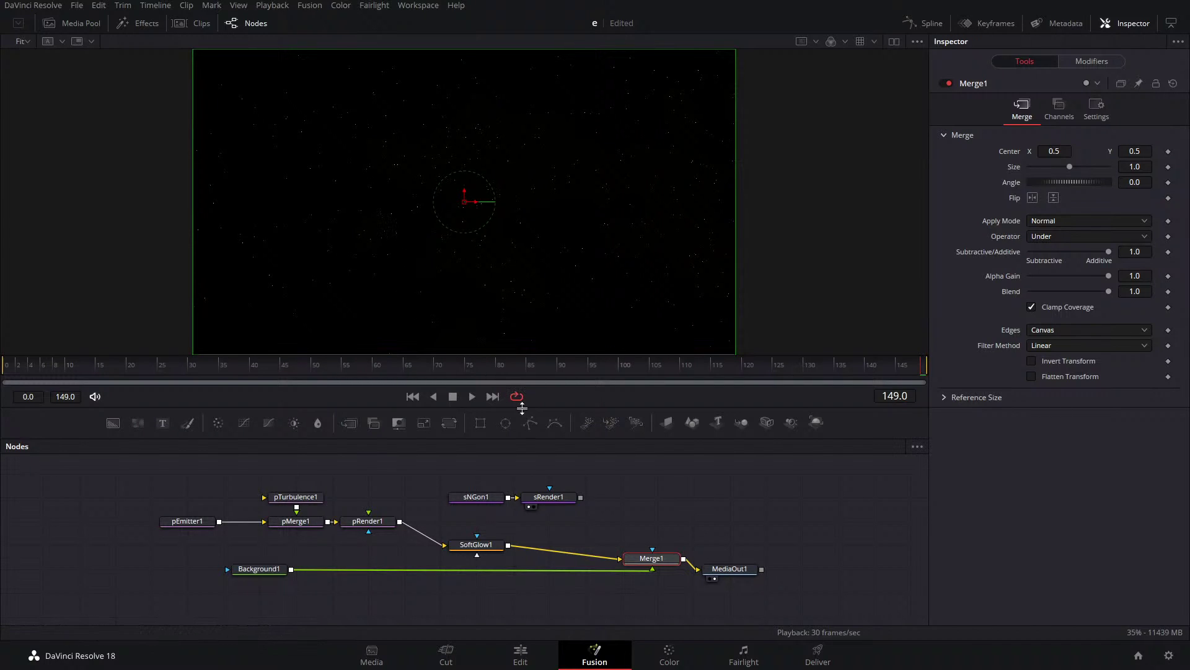
Restore the two-viewer layout with sRender1 in the first viewer and MediaOut1 in the second.
left_click(556, 500)
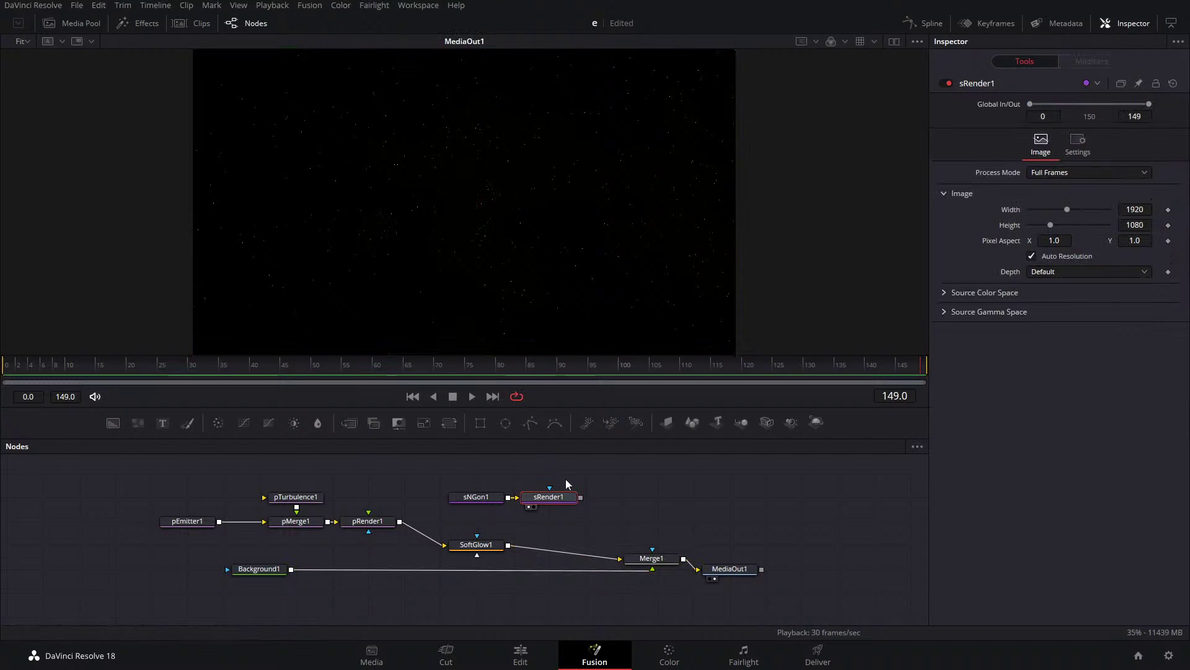
left_click(478, 502)
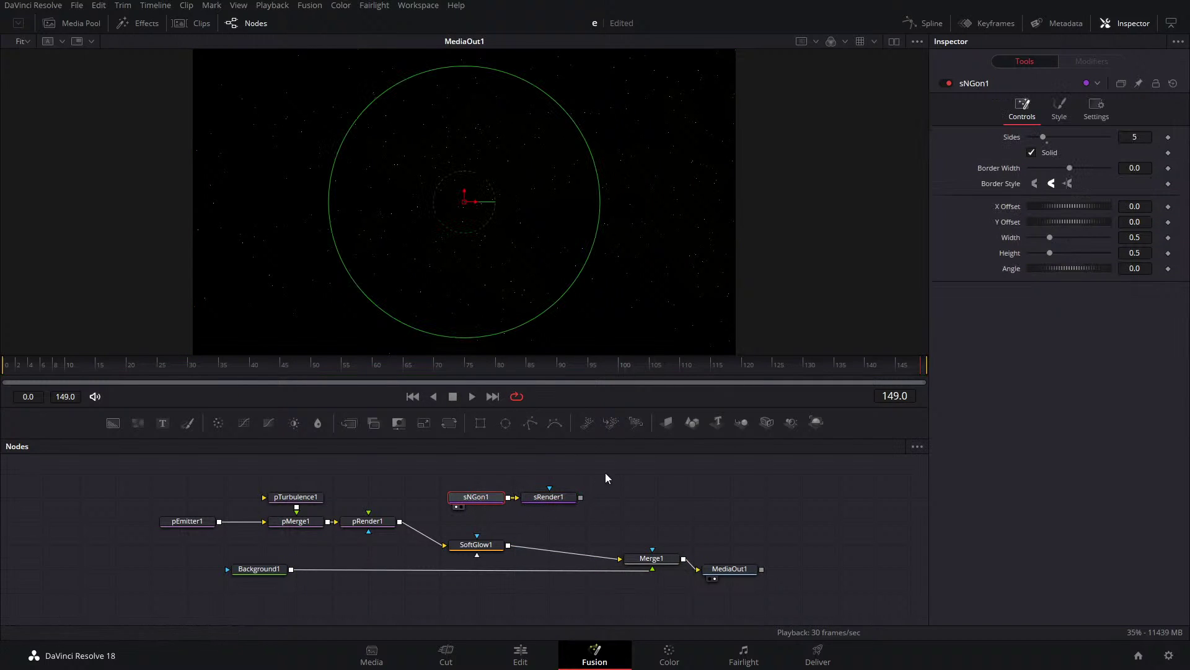
key("2")
left_click(550, 499)
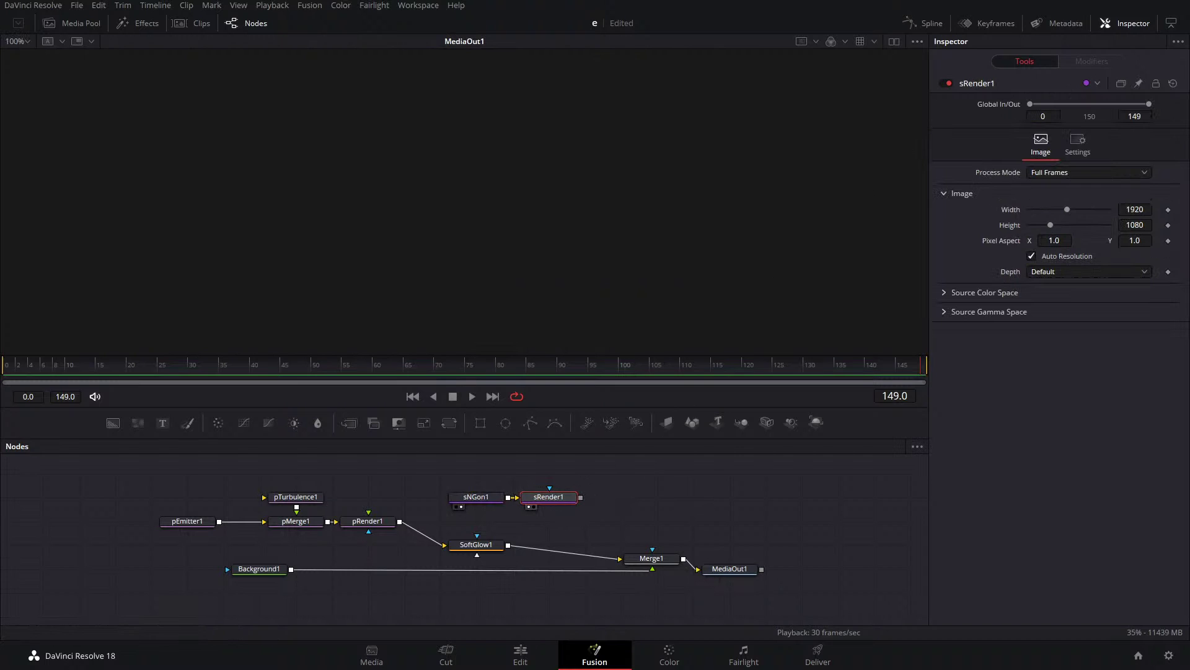
left_click(894, 41)
left_click(720, 568)
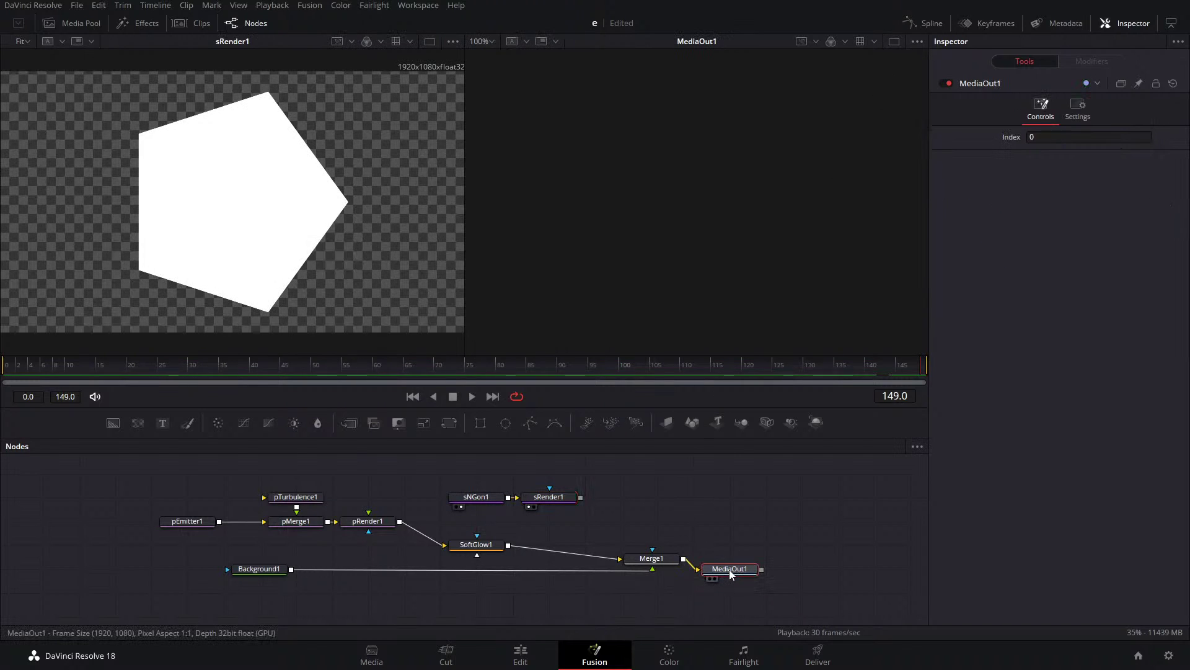
key("2")
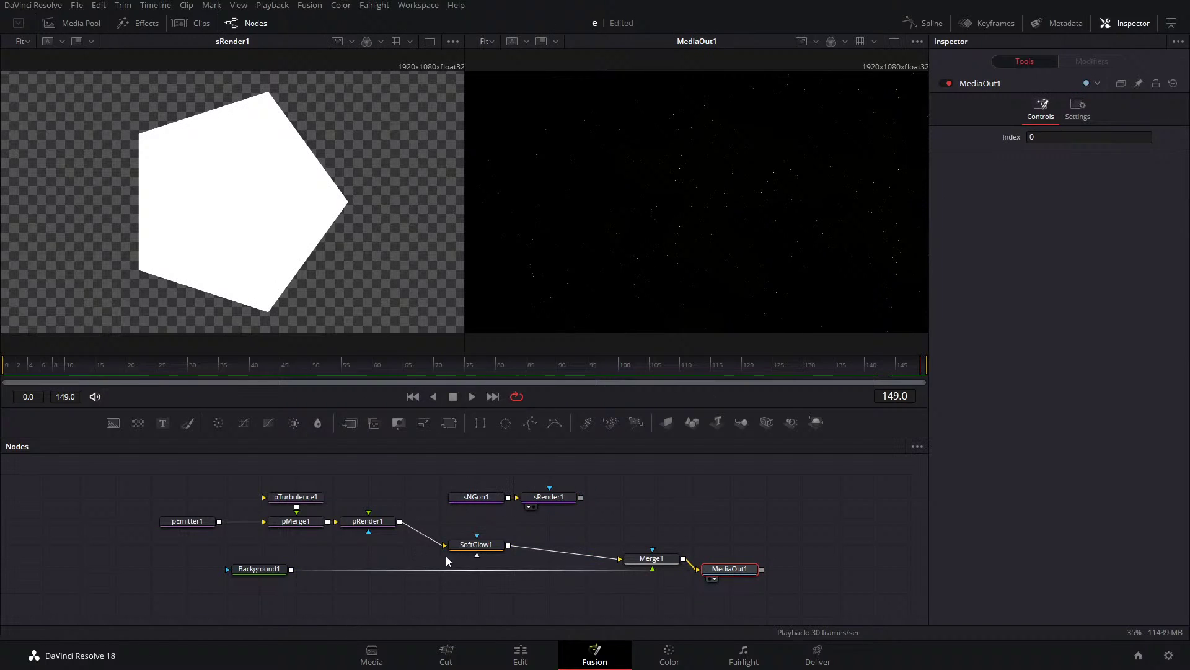
Space out pRender1 and SoftGlow1 along the particle chain and place sNGon1 and sRender1 together above pRender1.
left_click_drag(451, 548, 524, 548)
left_click_drag(369, 527, 441, 527)
left_click_drag(582, 496, 306, 522)
mouse_move(452, 482)
left_mouse_down()
mouse_move(557, 510)
mouse_move(462, 501)
left_mouse_up()
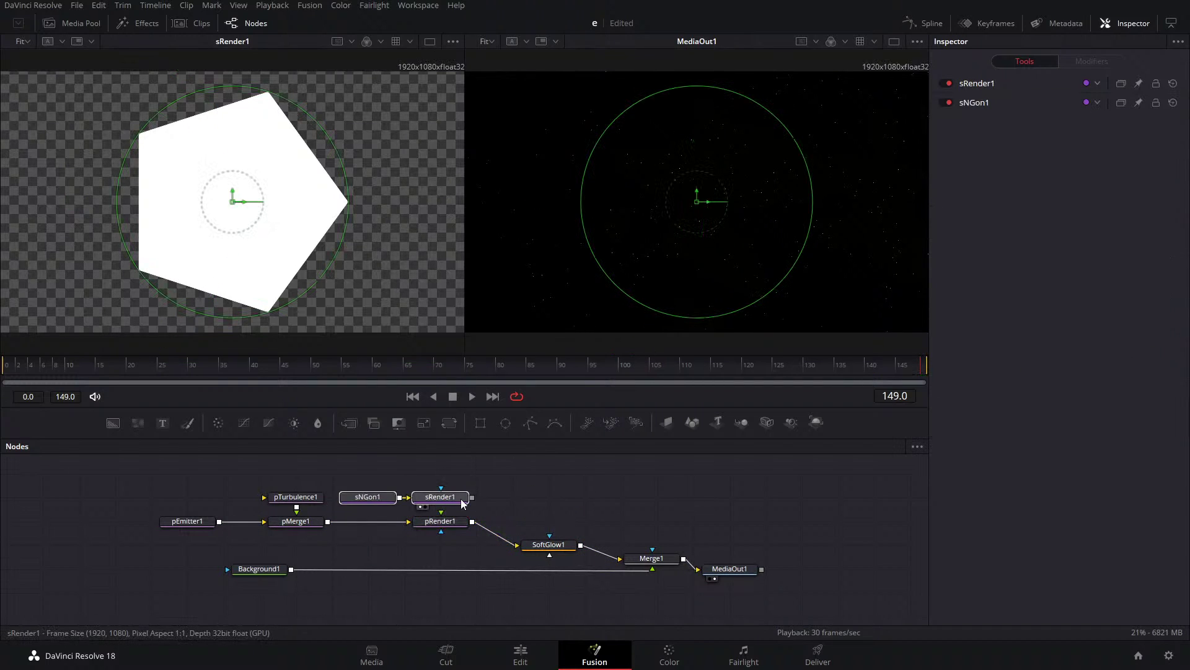
left_click(462, 503)
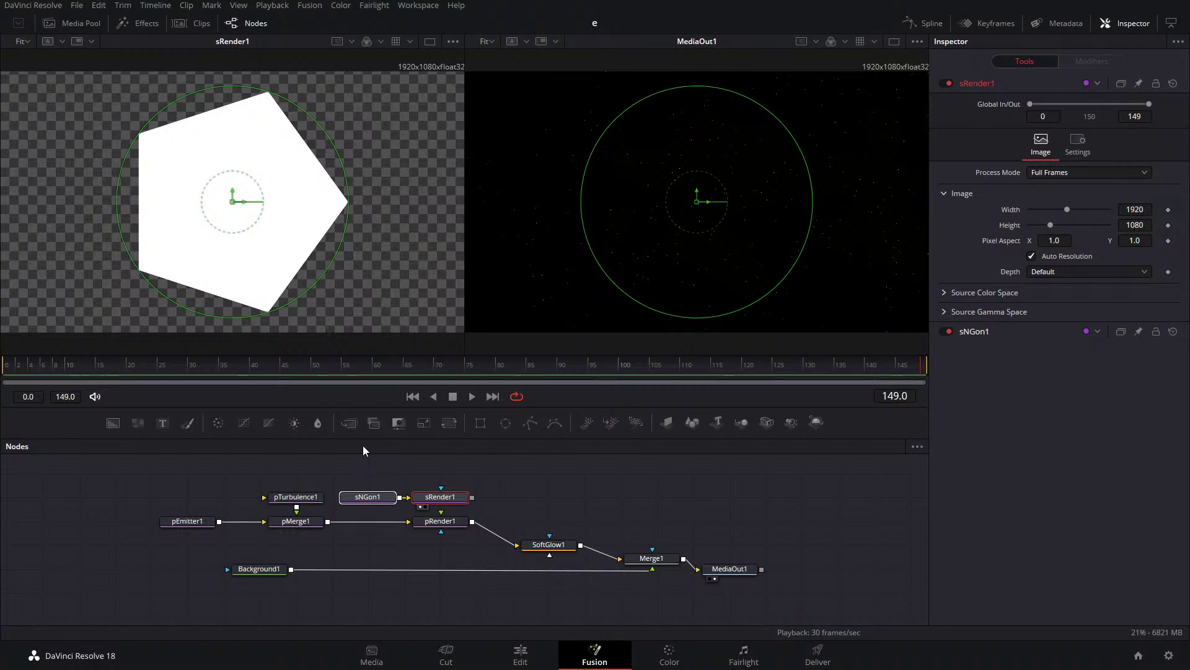
left_click_drag(383, 465, 458, 515)
left_click_drag(370, 496, 405, 473)
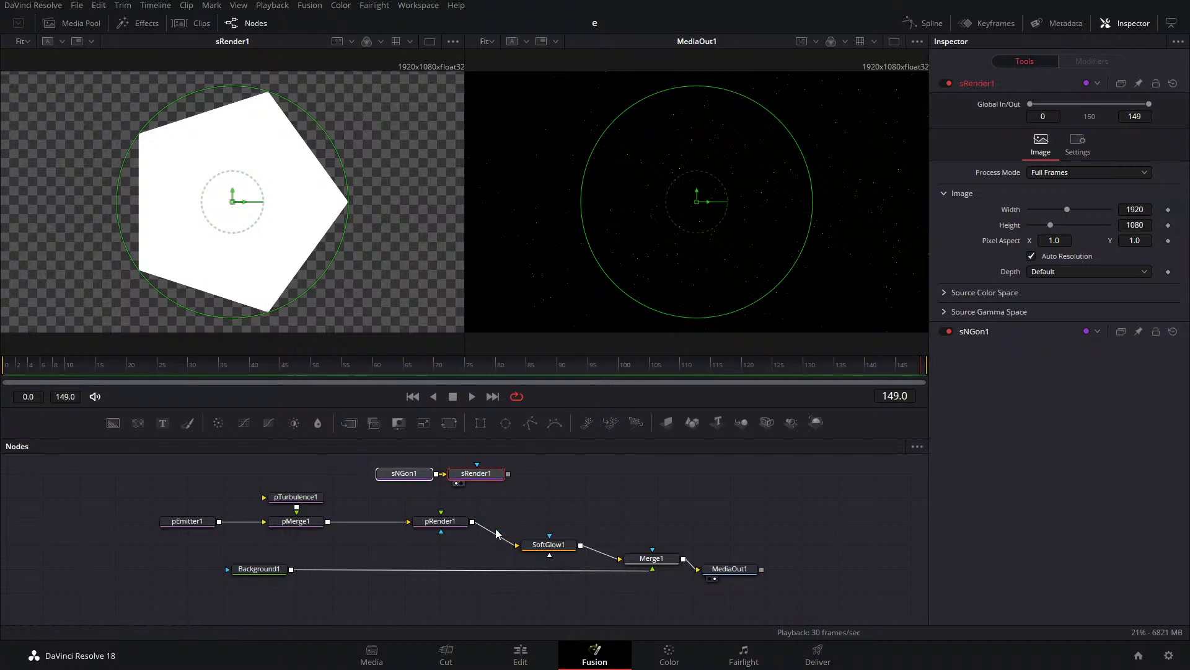
Add an unconnected Renderer 3D node above Merge1 and delete SoftGlow1 from the particle chain.
left_click(441, 539)
left_click_drag(816, 422, 661, 485)
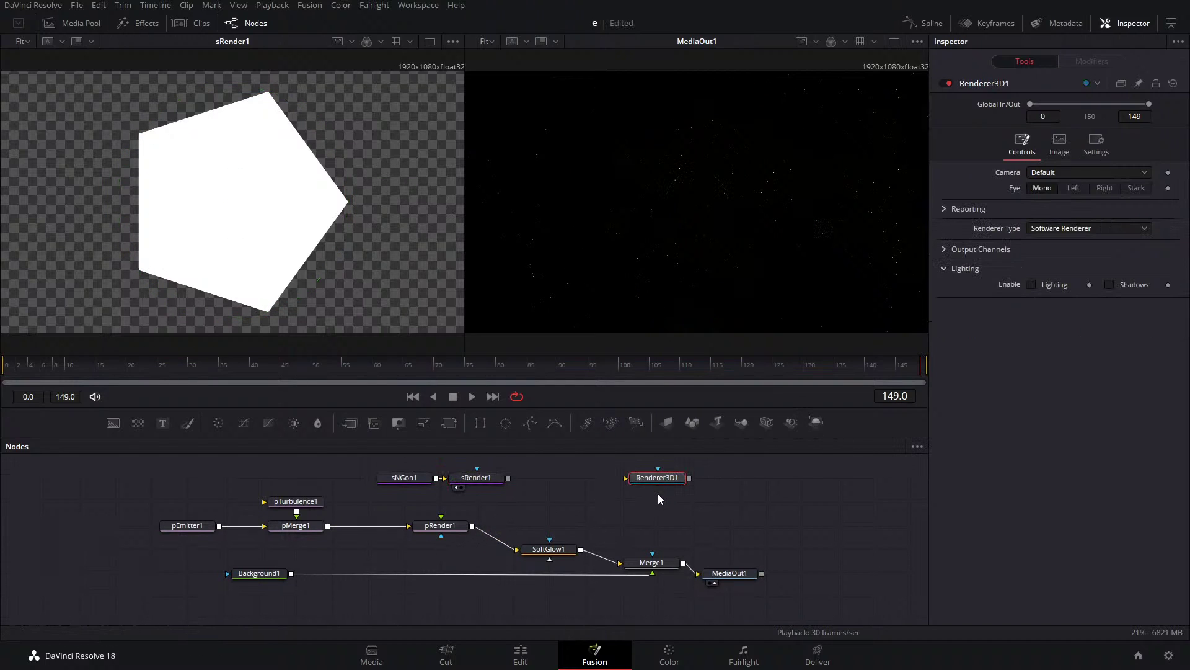
left_click(549, 552)
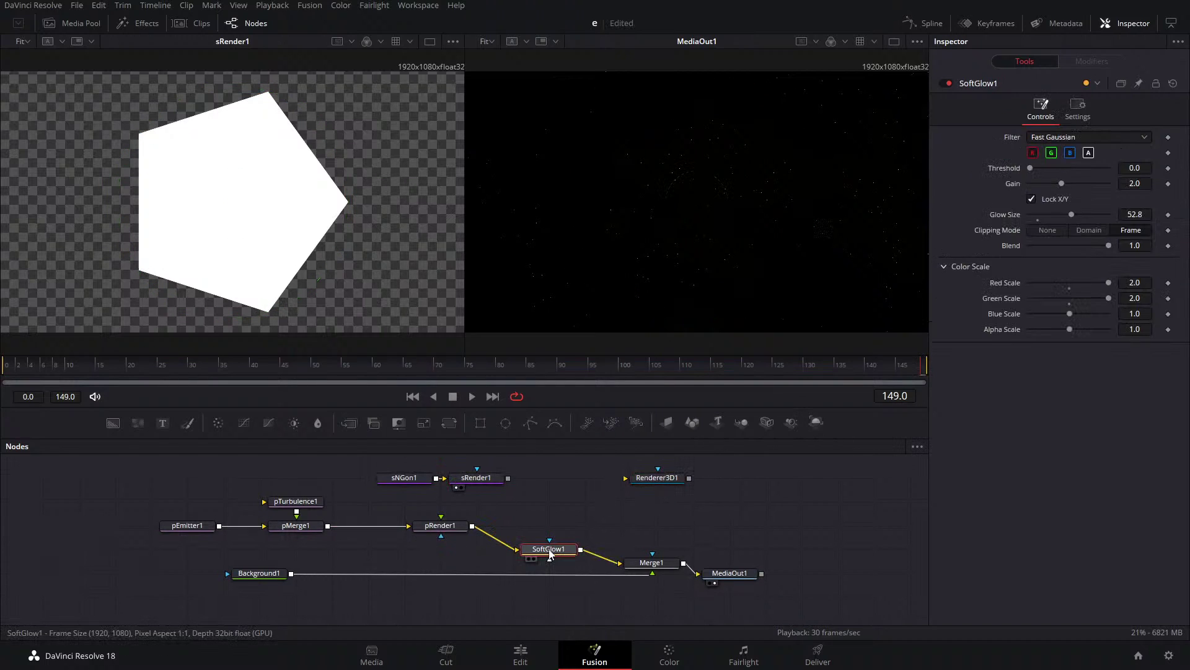
key("Delete")
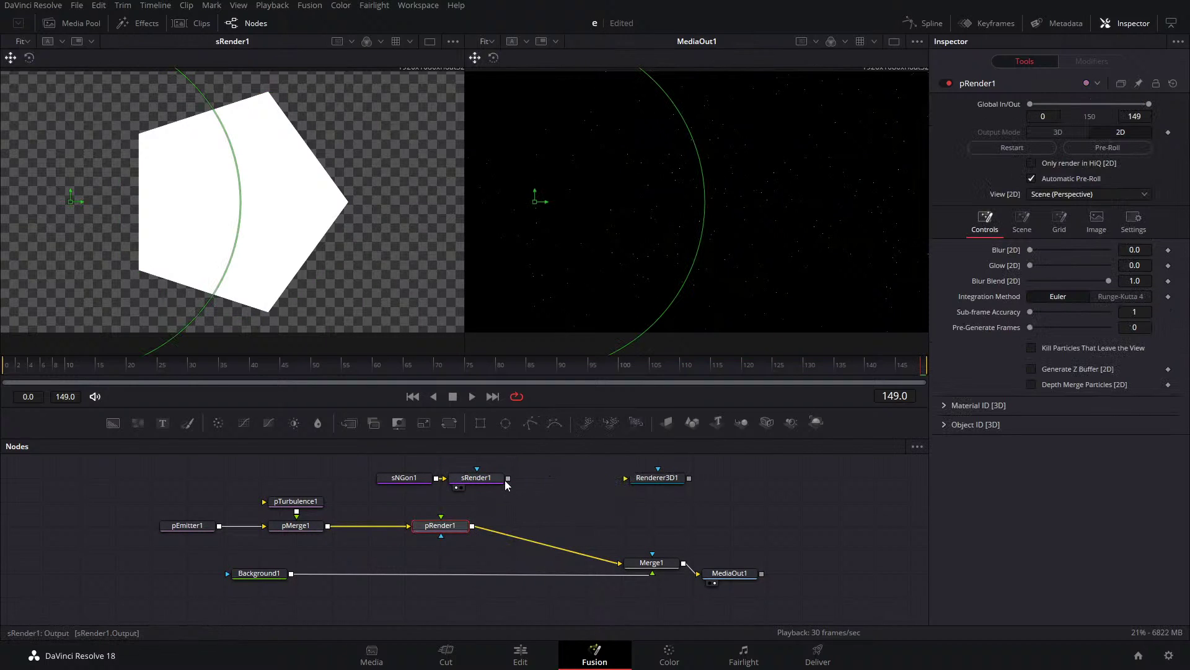
Try to link sRender1 to Renderer3D1 directly and through a Merge 3D node, and delete the Merge 3D node.
left_click_drag(508, 478, 604, 478)
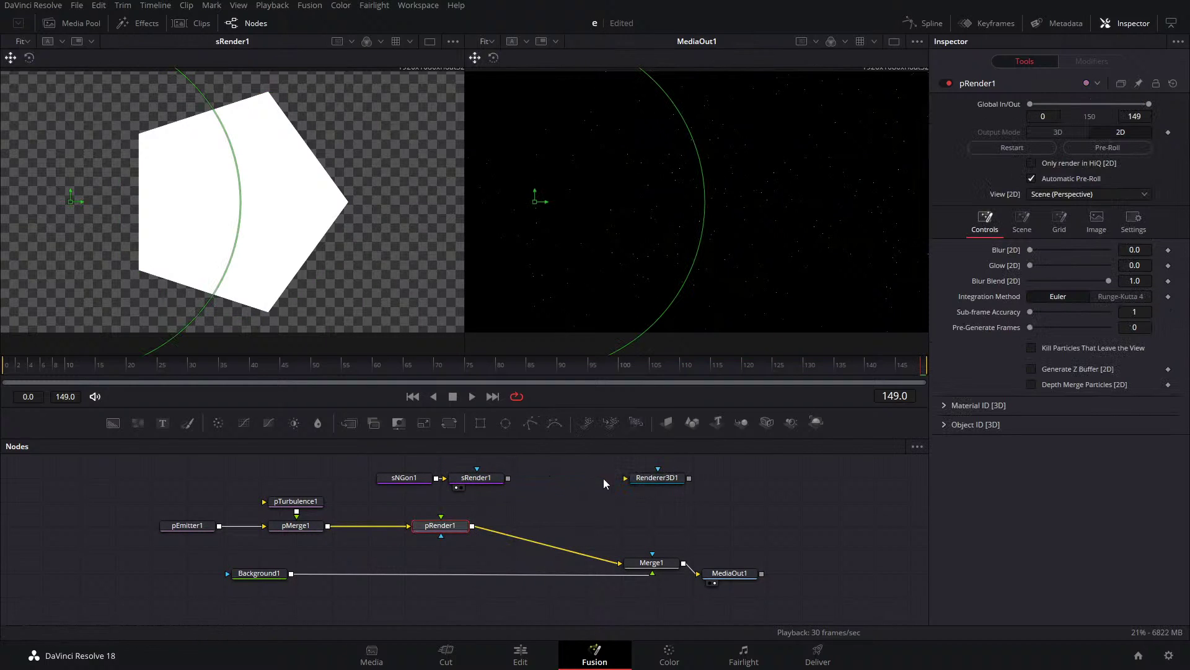
left_click(484, 478)
key("shift+space")
type("merge 3d")
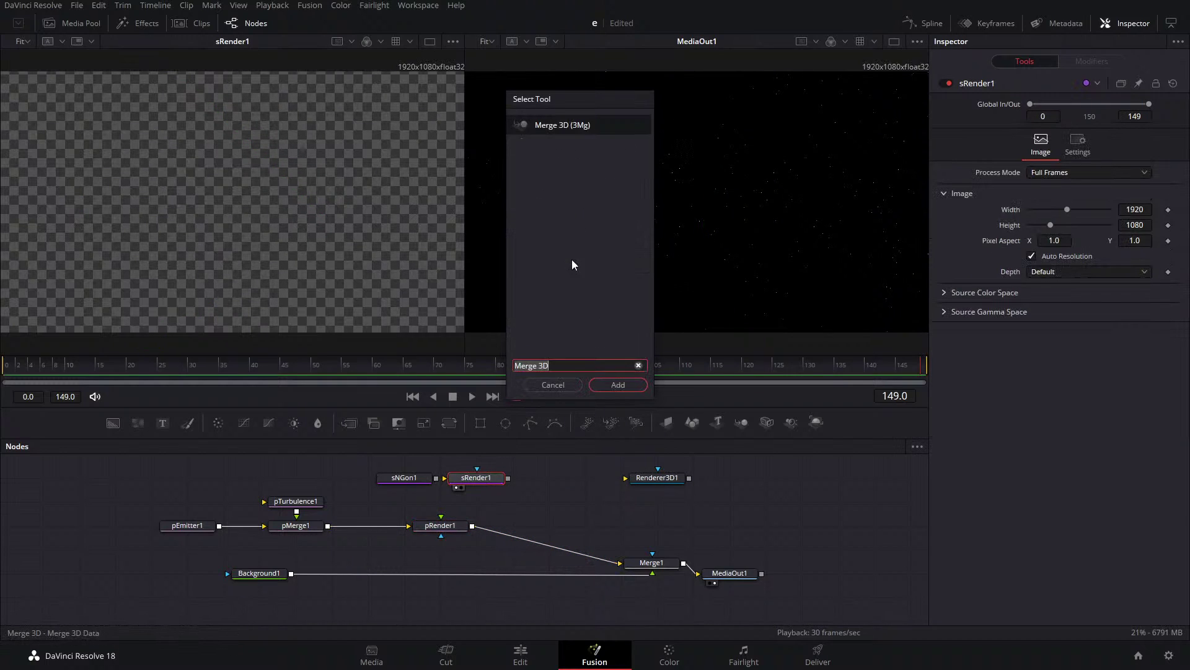
left_click(618, 384)
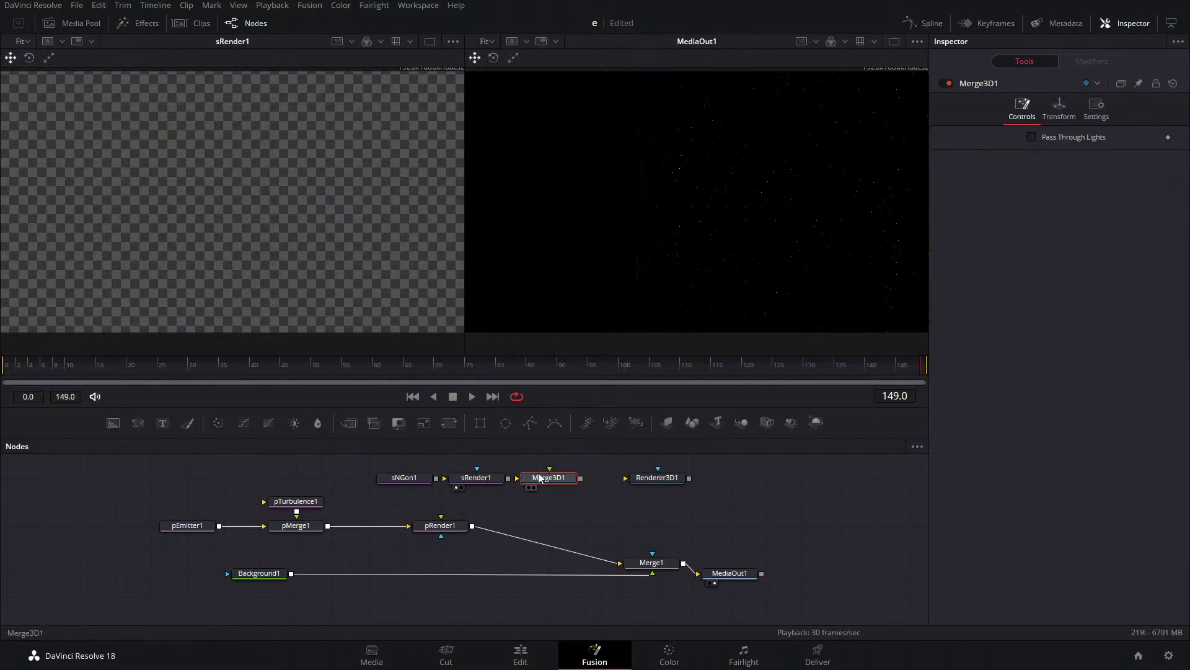
key("Delete")
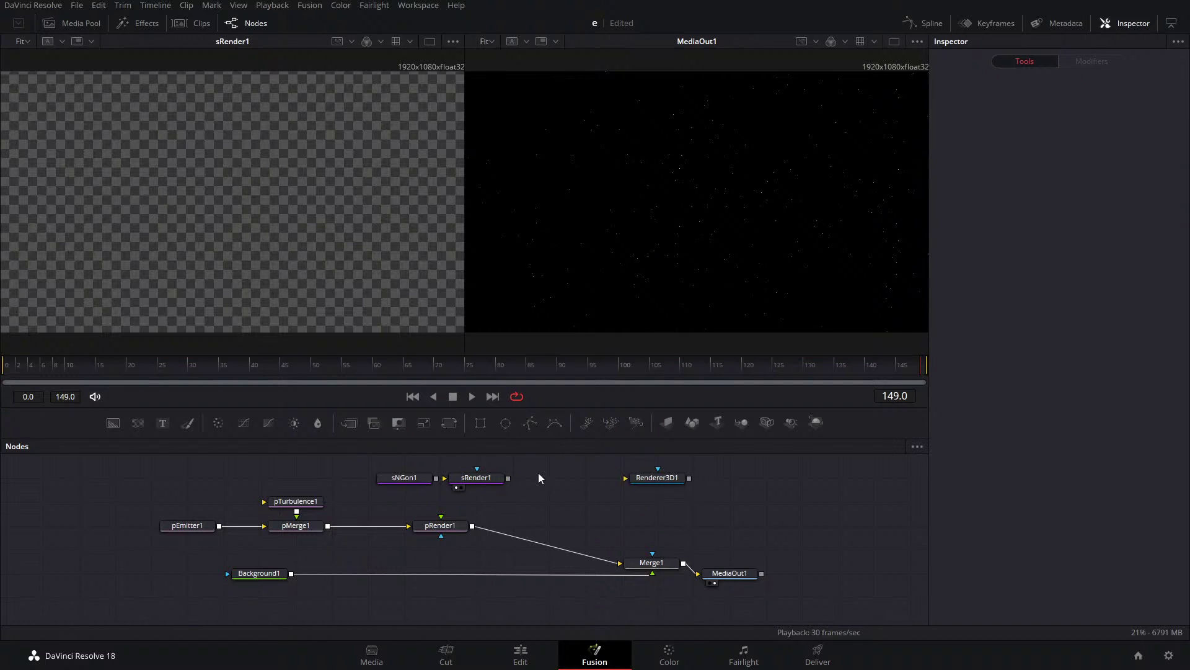
Add a Transform 3D node beside sRender1.
left_click(498, 480)
key("shift+space")
type("Merge 3D")
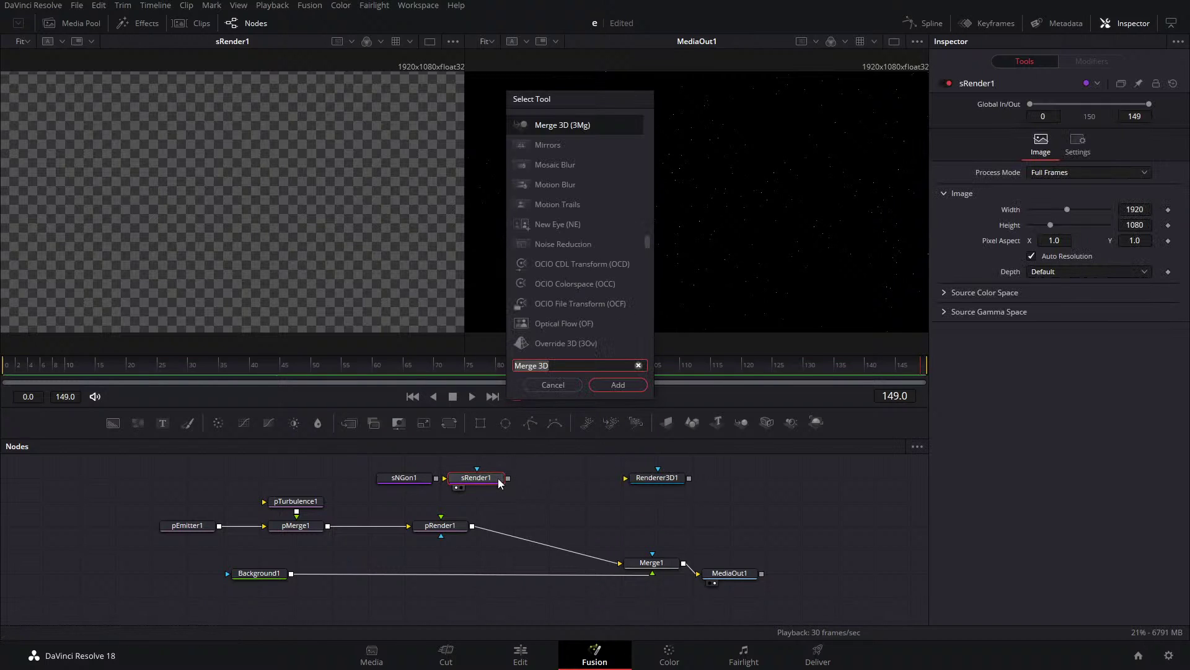
type("transform 3d")
left_click(619, 384)
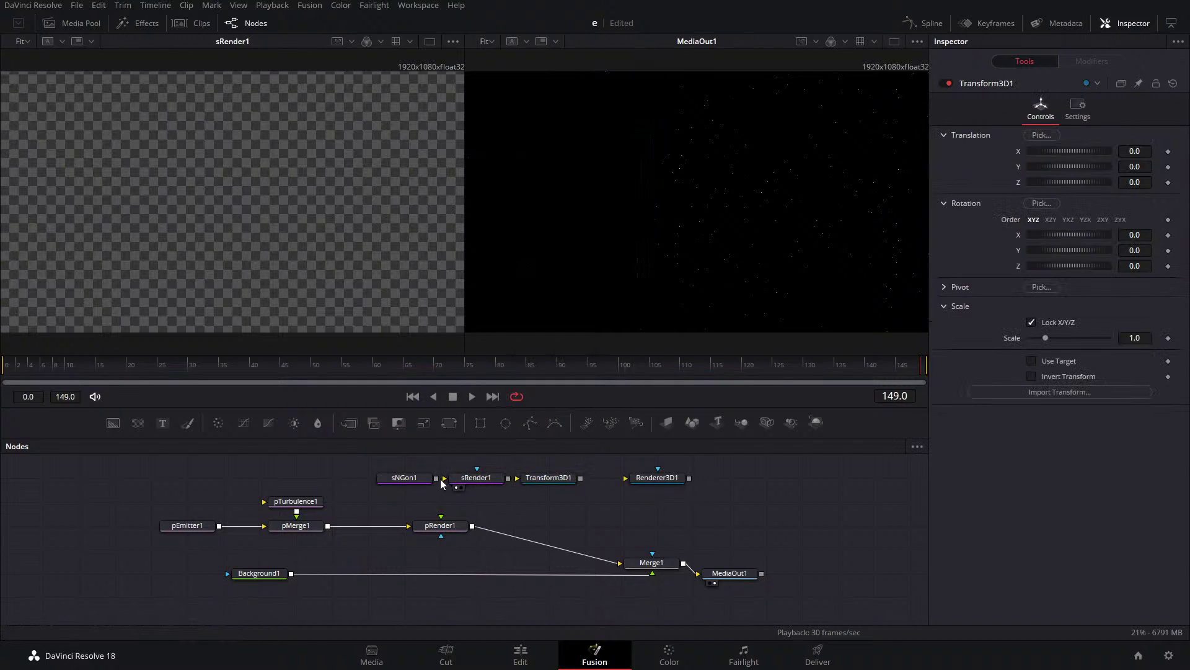
Reconnect sNGon1 to sRender1 and move both nodes to the start of the graph above pEmitter1.
left_click_drag(436, 478, 451, 481)
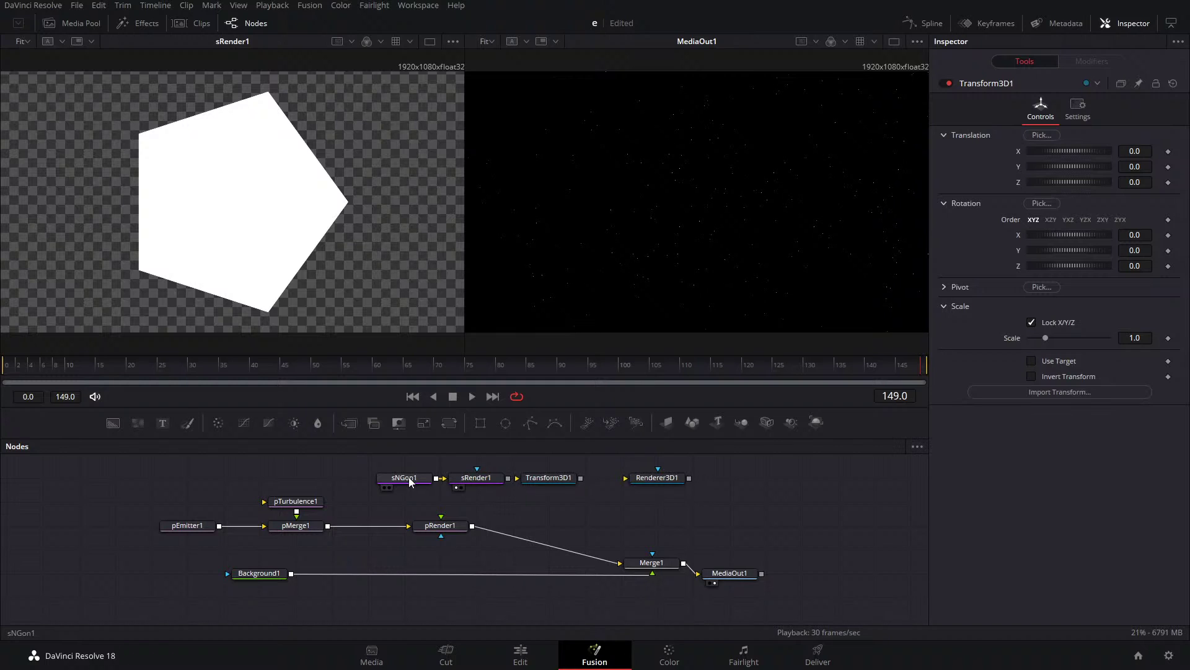
left_click_drag(407, 462, 183, 492)
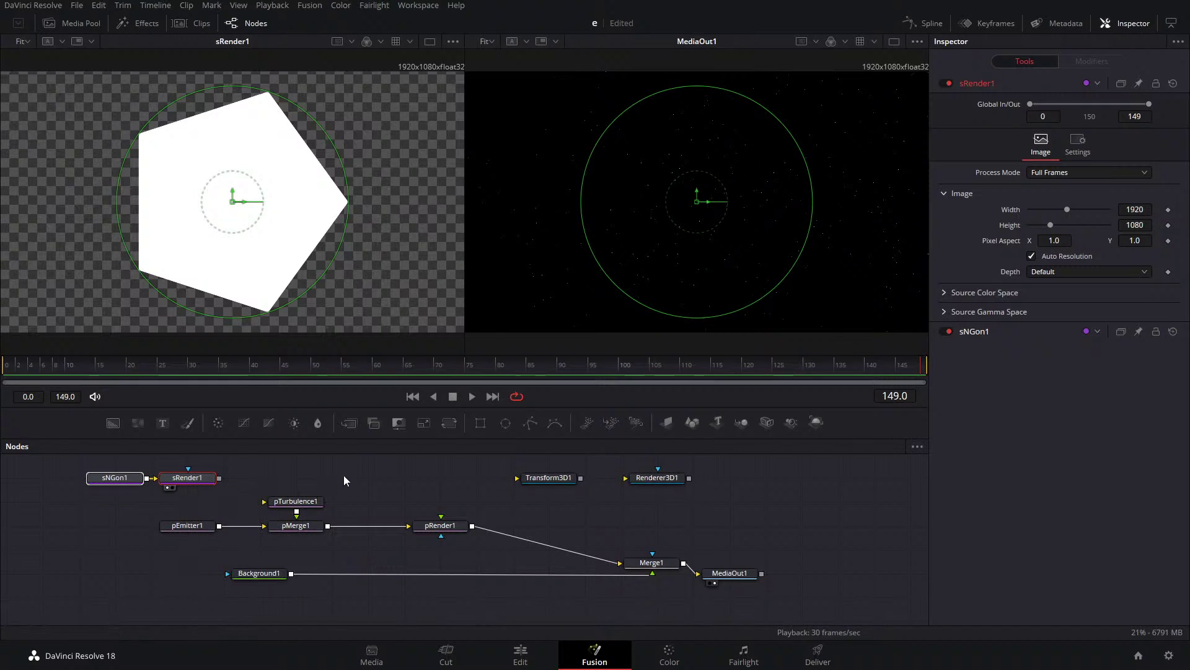
left_click_drag(219, 478, 288, 476)
Replace Transform3D1 with a regular Transform node connected after sRender1, and show it in the first viewer.
left_click(544, 478)
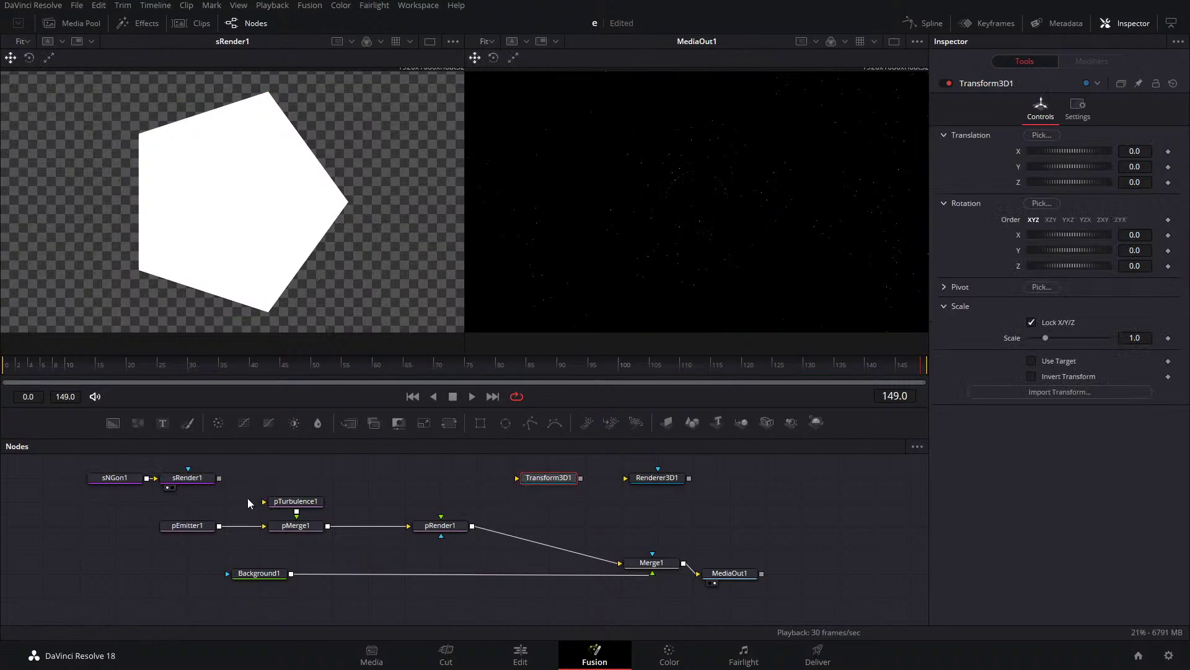
key("Delete")
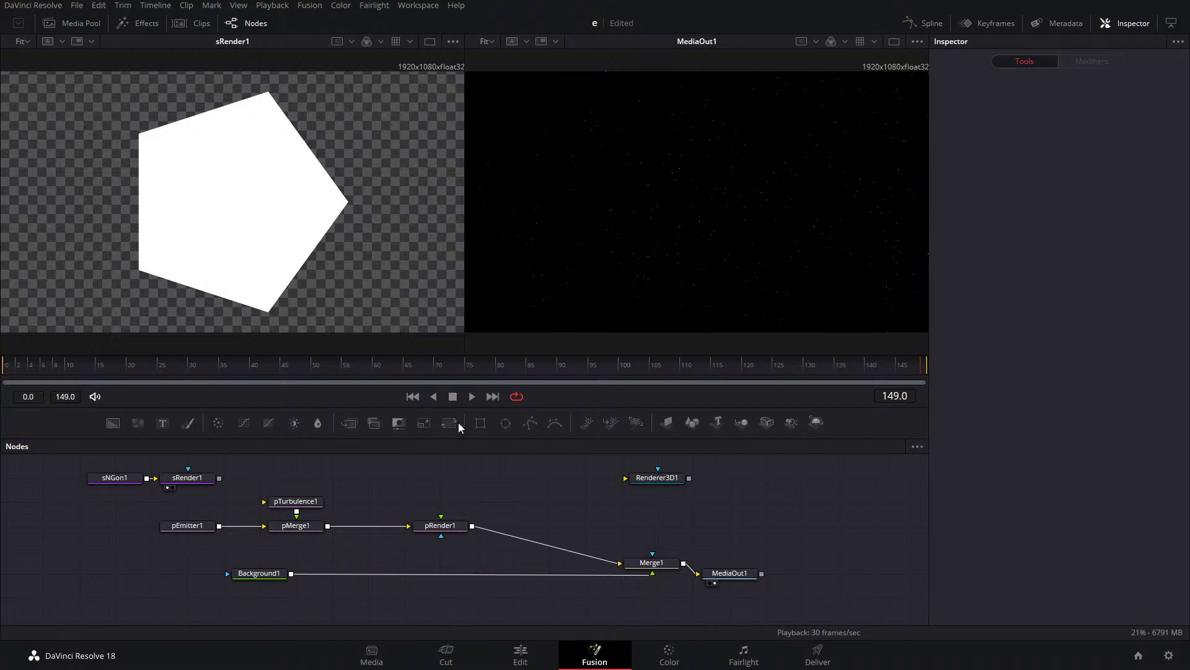
left_click_drag(449, 423, 233, 478)
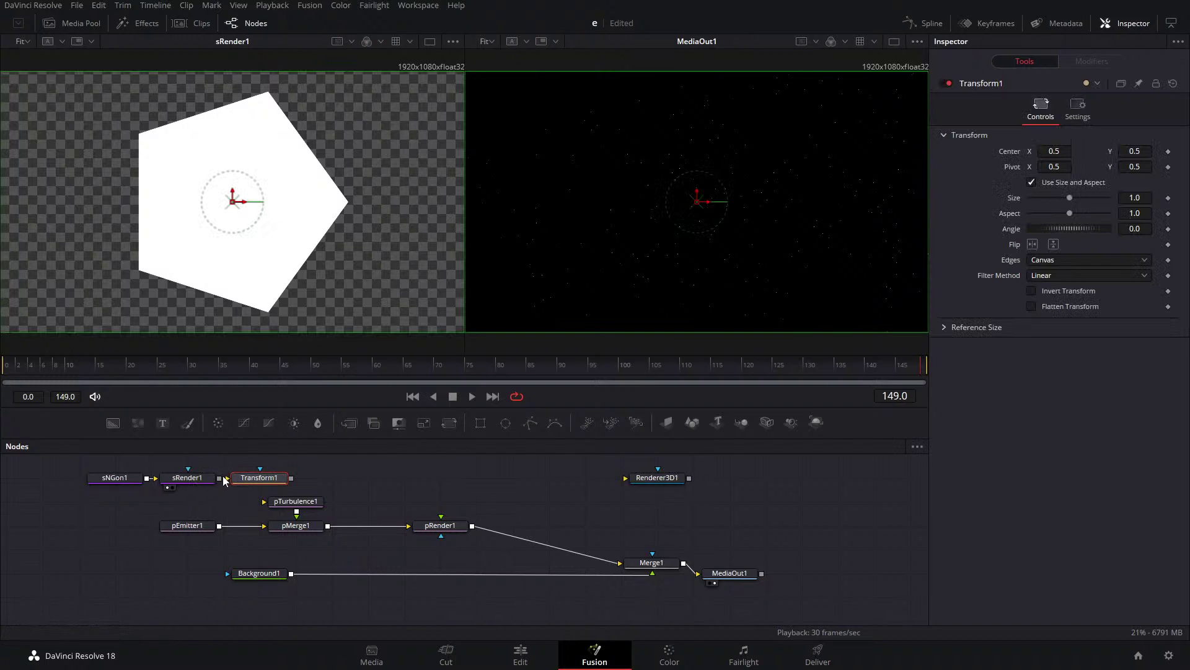
key("1")
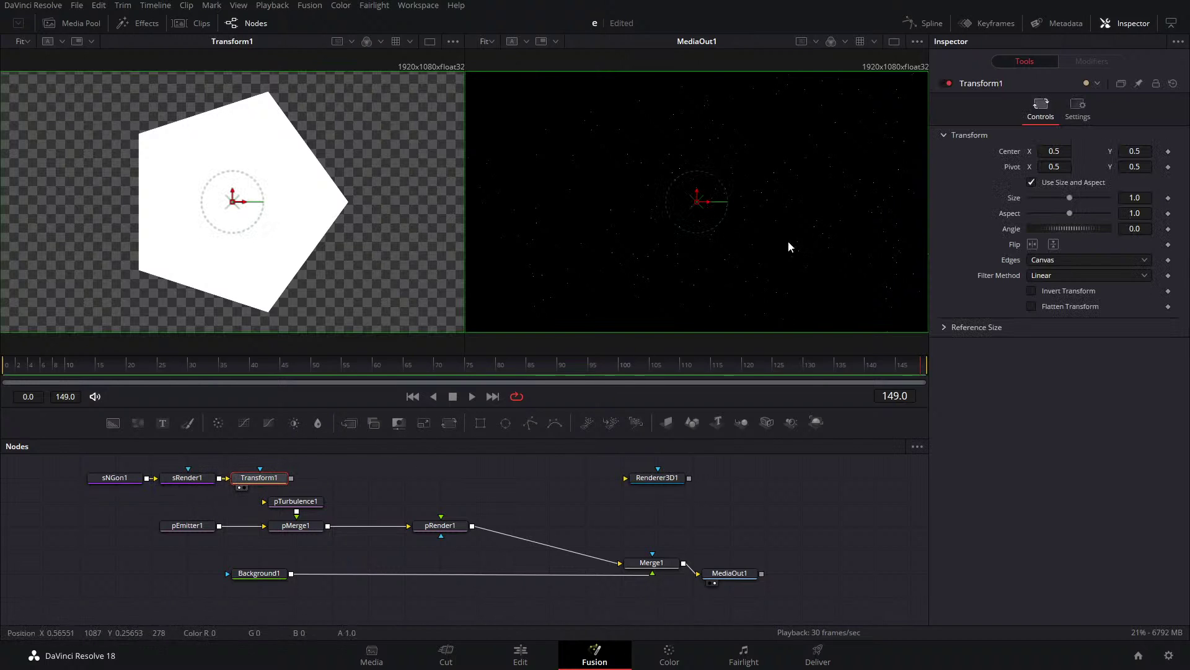
Set Transform1's edges to Mirror and shrink its size first to 0.225 and finally to 0.034.
left_click_drag(1080, 202, 1041, 200)
left_click(1074, 259)
left_click(1054, 314)
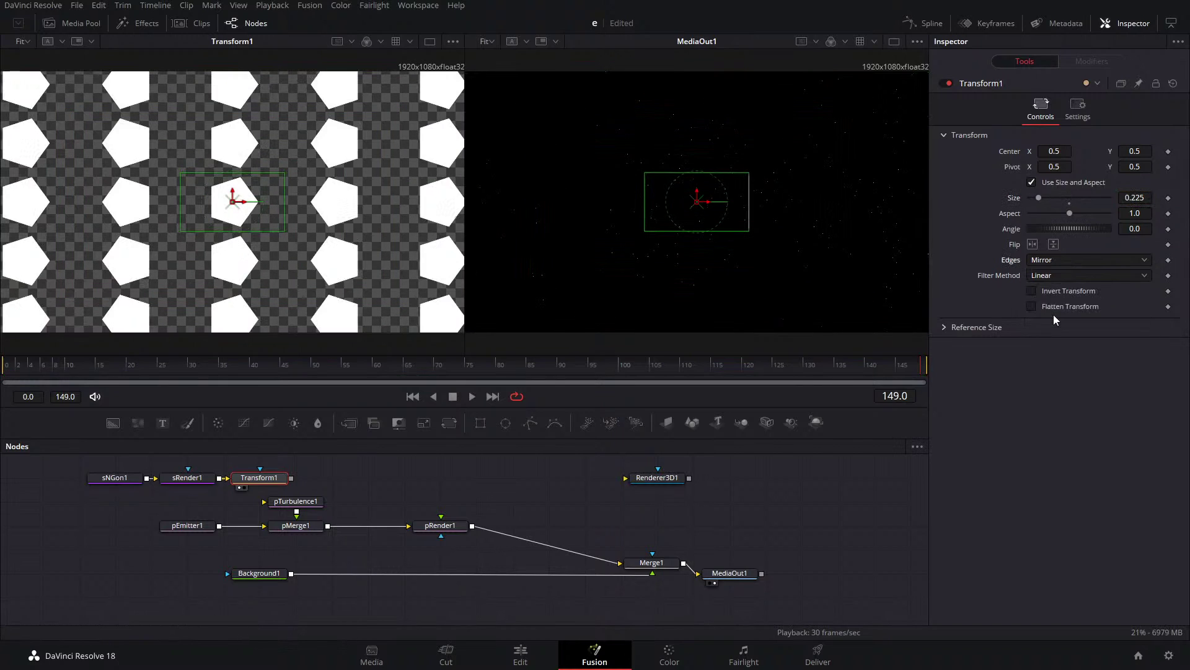
left_click_drag(87, 365, 188, 375)
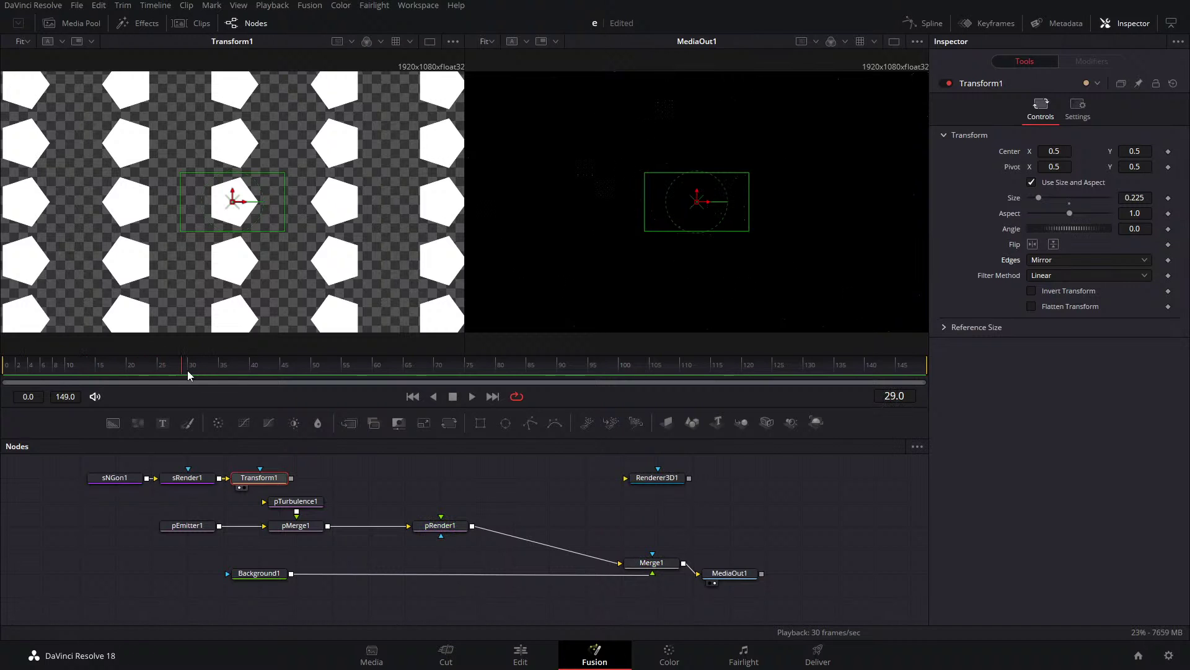
left_click_drag(1134, 197, 1092, 198)
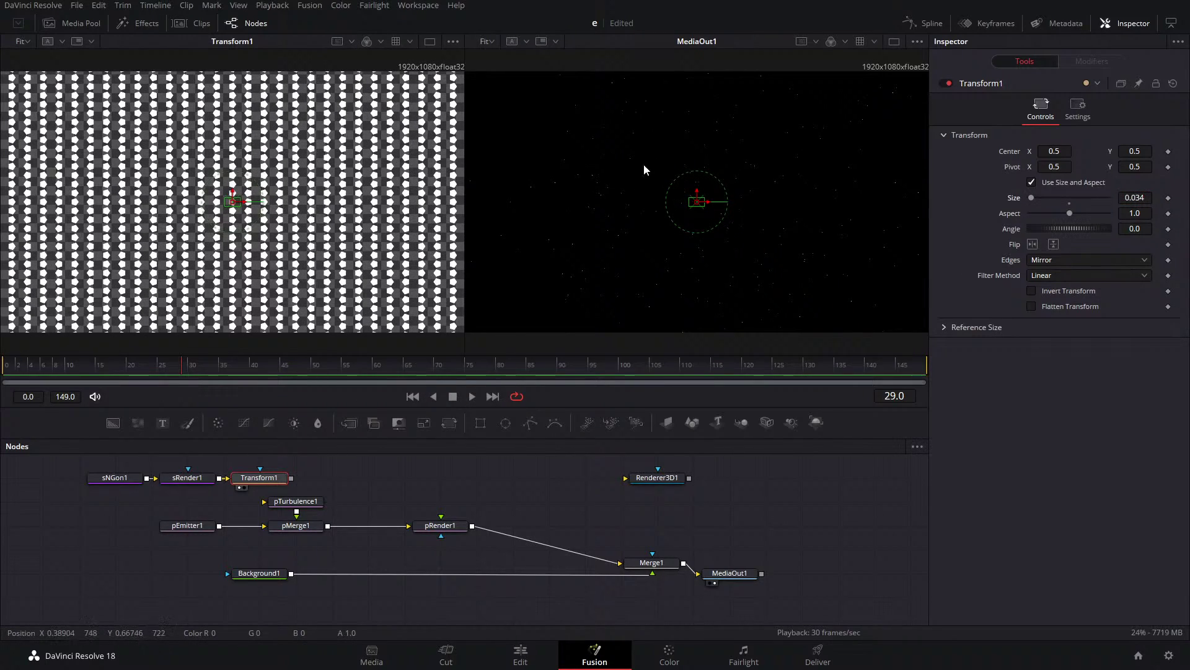
Play back the composition to check the particles, stop playback, and delete the Transform1 node.
left_click(472, 396)
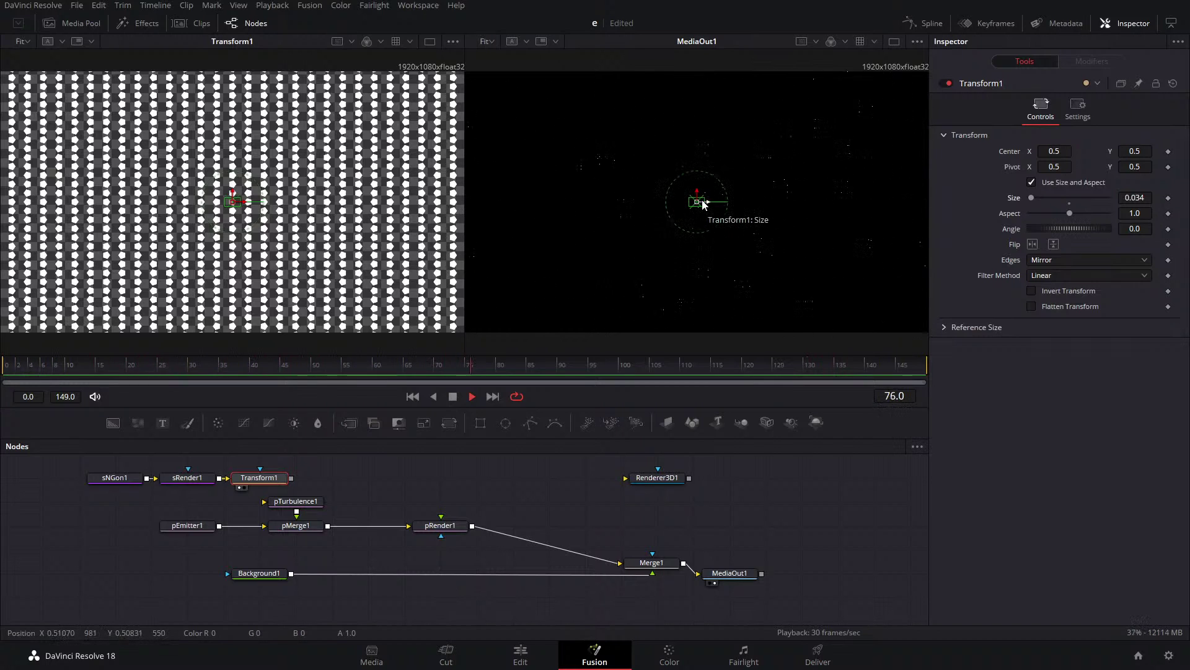
mouse_move(269, 484)
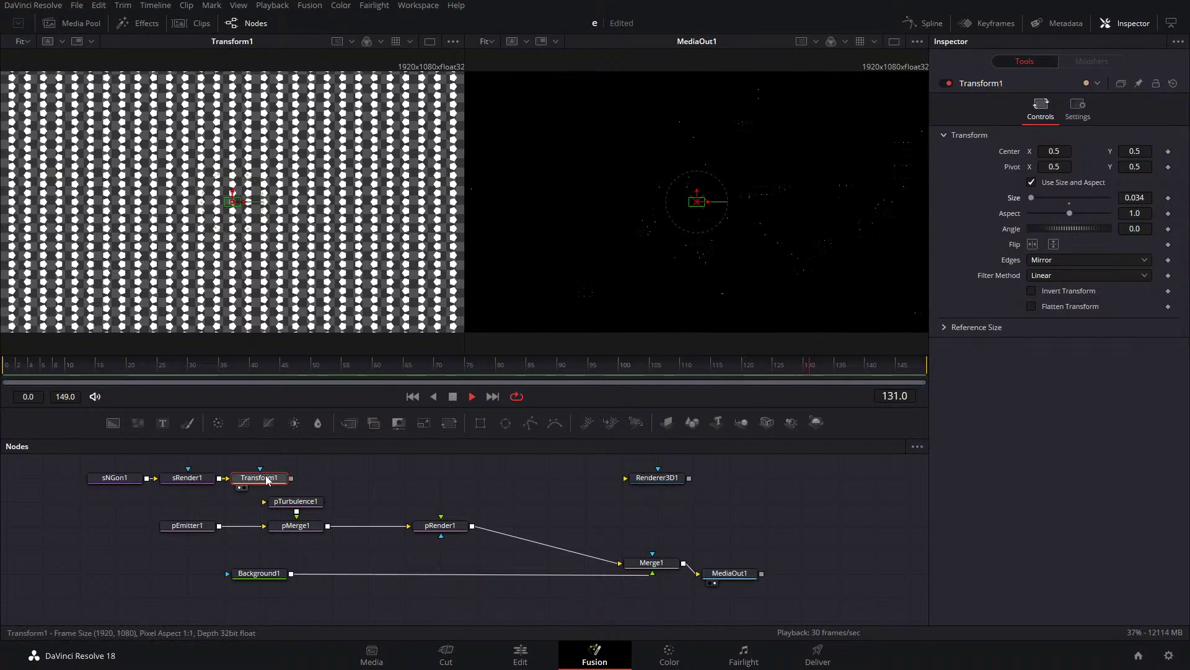
left_click(452, 397)
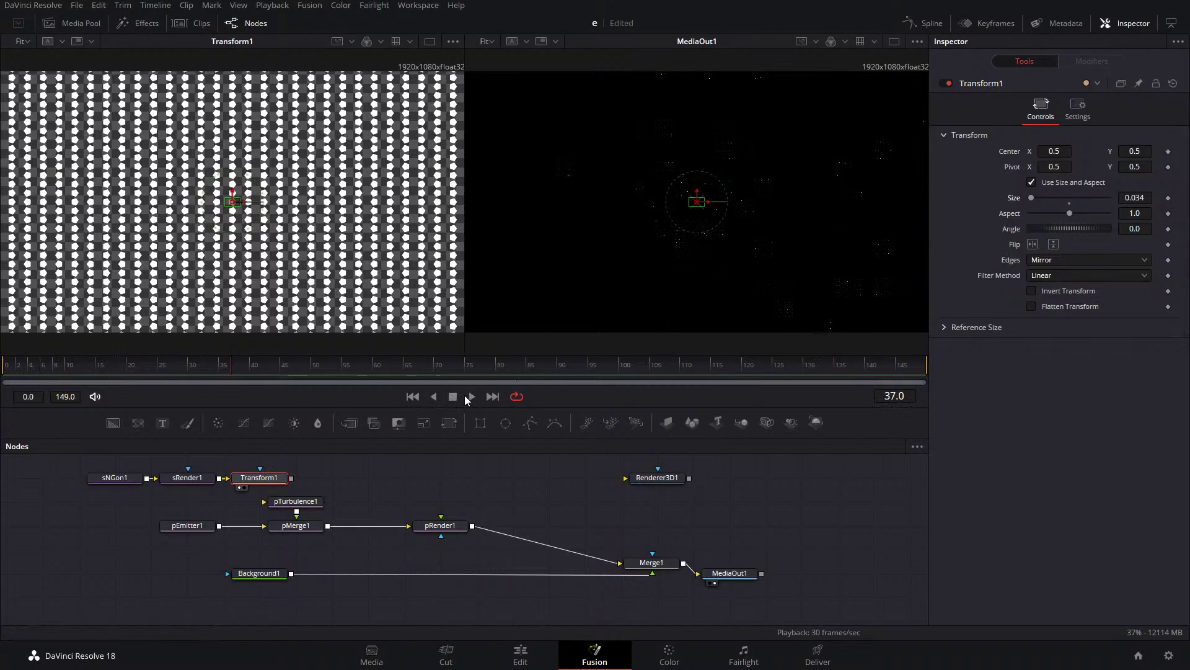
key("Delete")
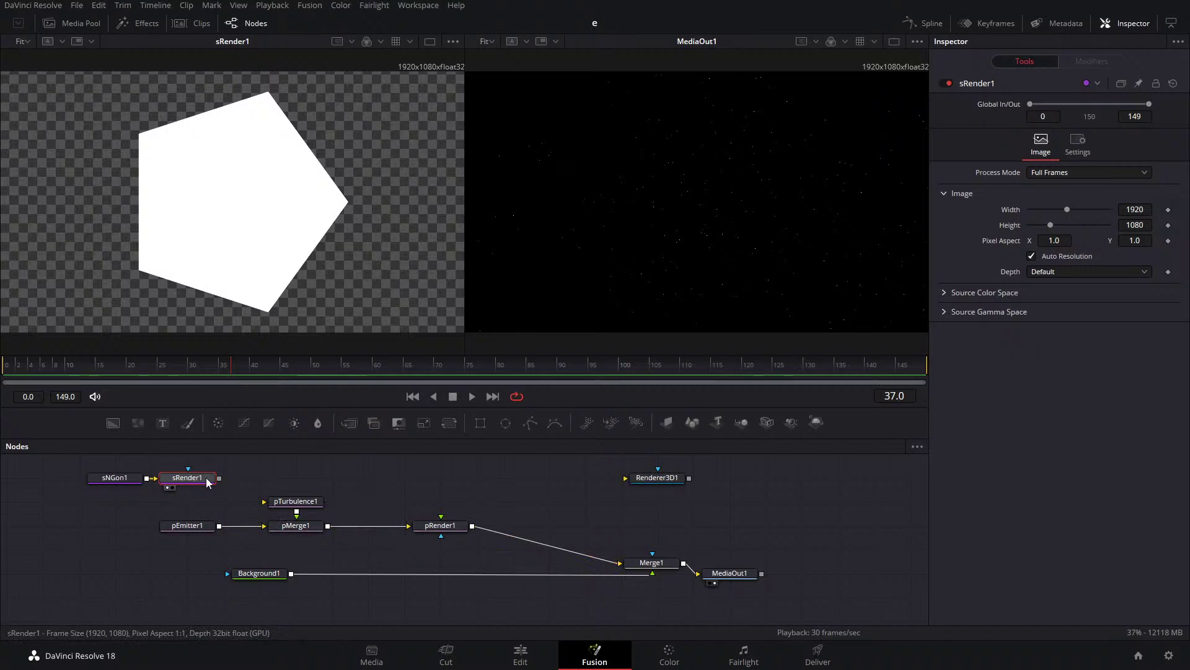
Add a Merge 3D node and place it unconnected below Renderer3D1.
left_click(301, 528)
key("shift+space")
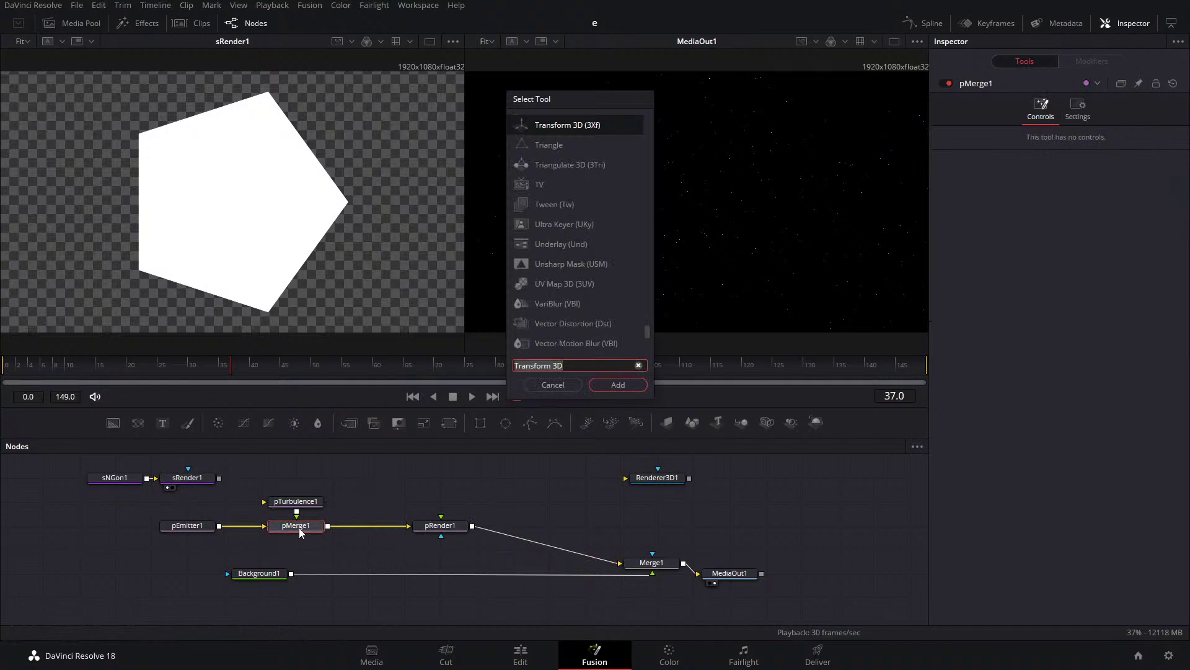
type("ma")
key("BackSpace")
type("er")
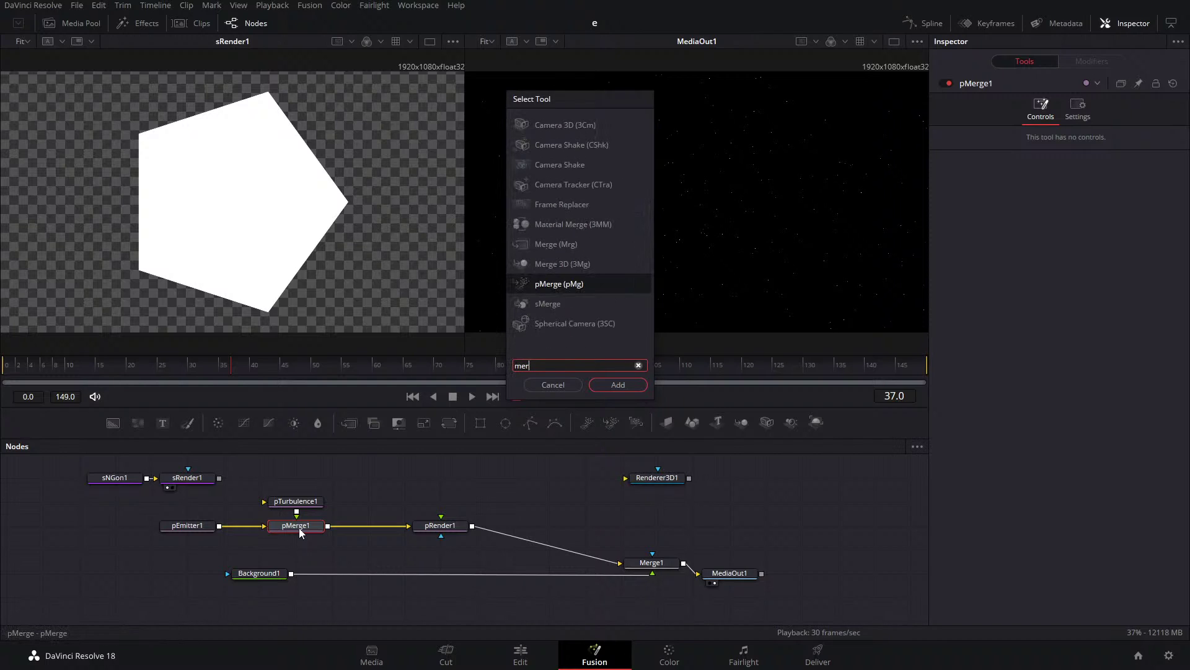
left_click(564, 264)
left_click(618, 385)
left_click_drag(382, 526, 628, 517)
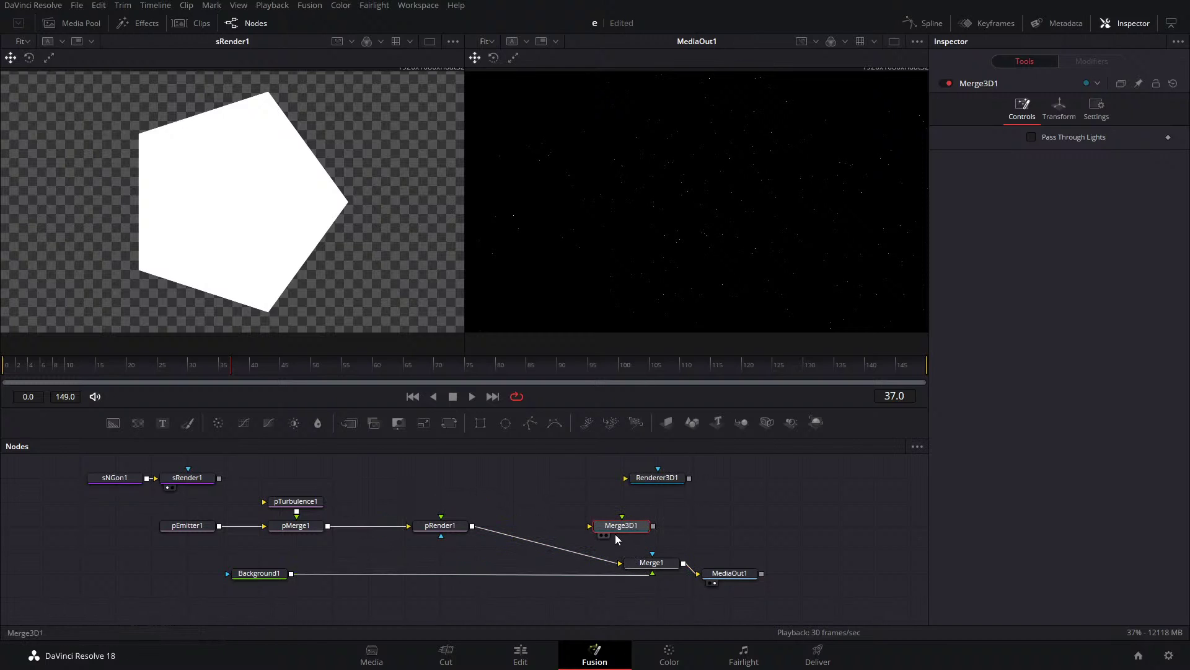
Swap Merge1's inputs so Background1 feeds the background and pRender1 the foreground, and change its operator.
mouse_move(624, 565)
left_mouse_down()
mouse_move(632, 580)
mouse_move(652, 565)
mouse_move(622, 575)
left_mouse_up()
left_click(623, 575)
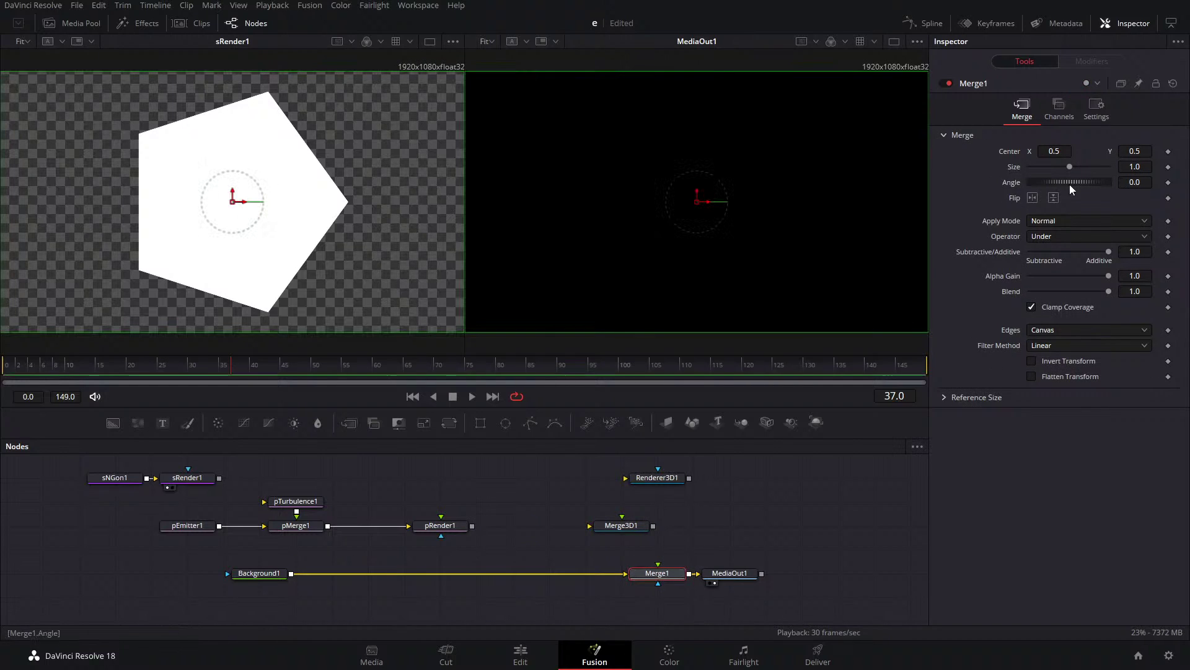
left_click(1066, 240)
left_click(1061, 258)
left_click_drag(473, 525, 658, 564)
left_click(259, 573)
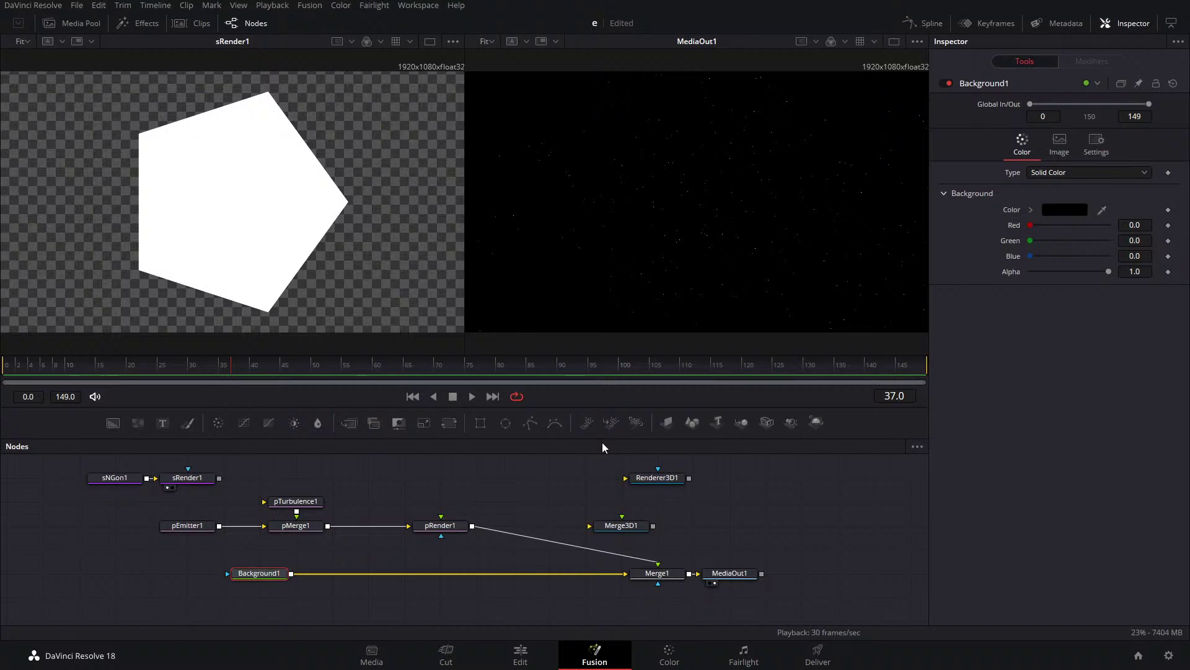
Add the Snow template from the Fusion particle templates to the node graph before the existing nodes.
left_click(127, 23)
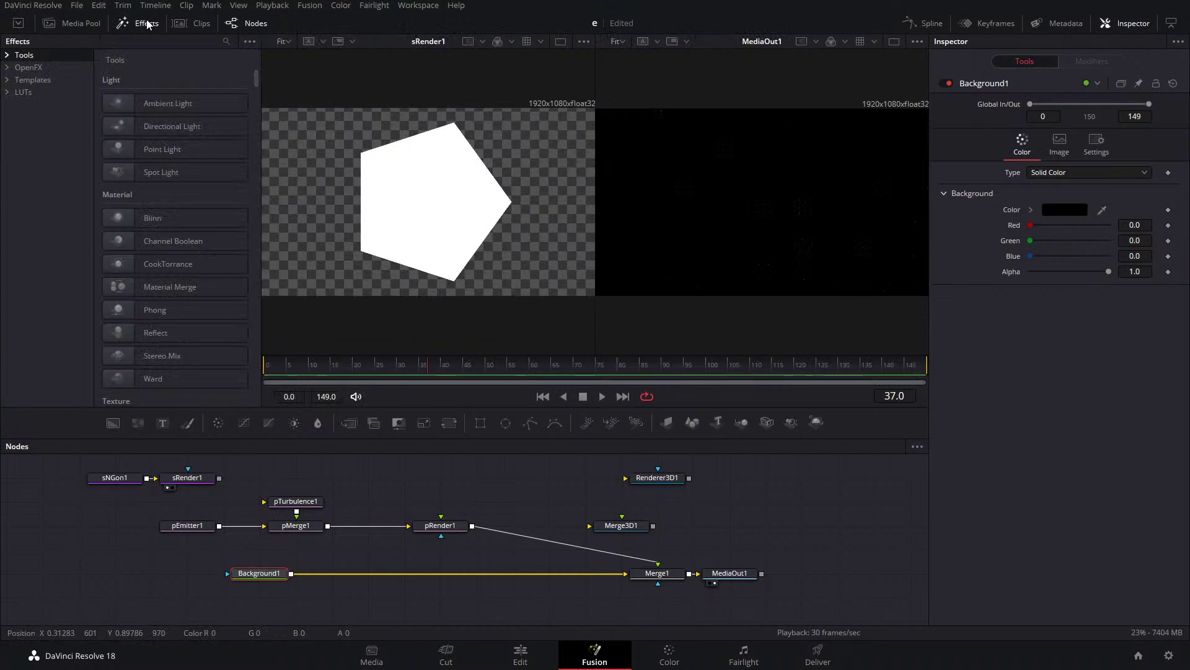
left_click(9, 80)
left_click(20, 105)
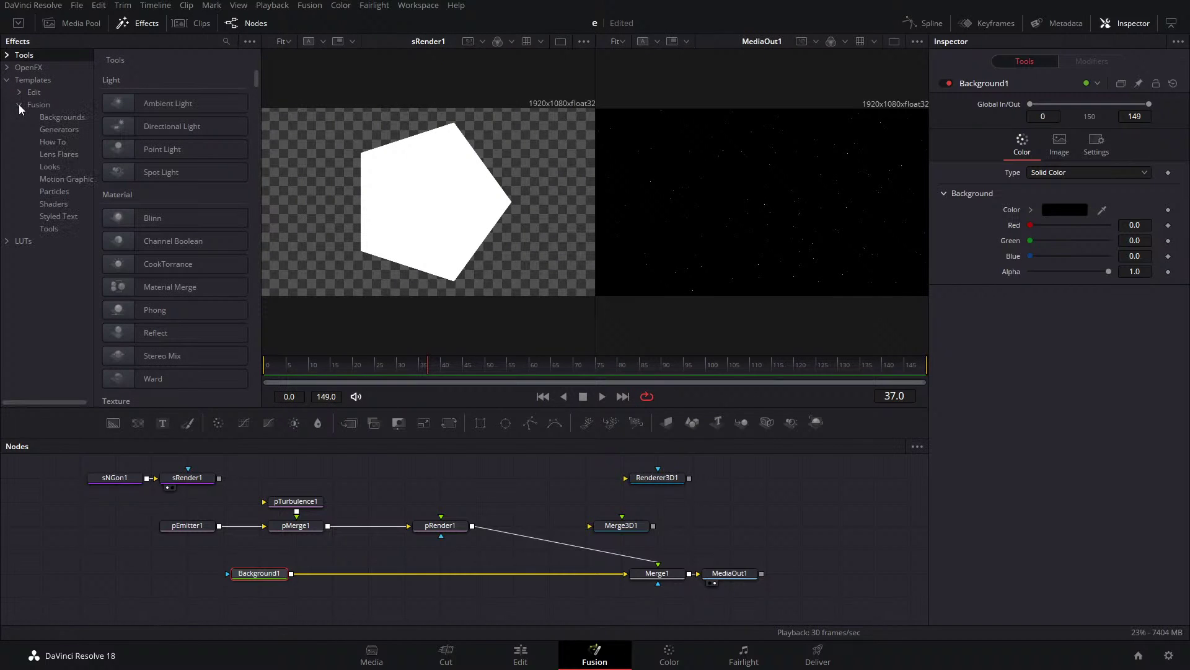
left_click(49, 192)
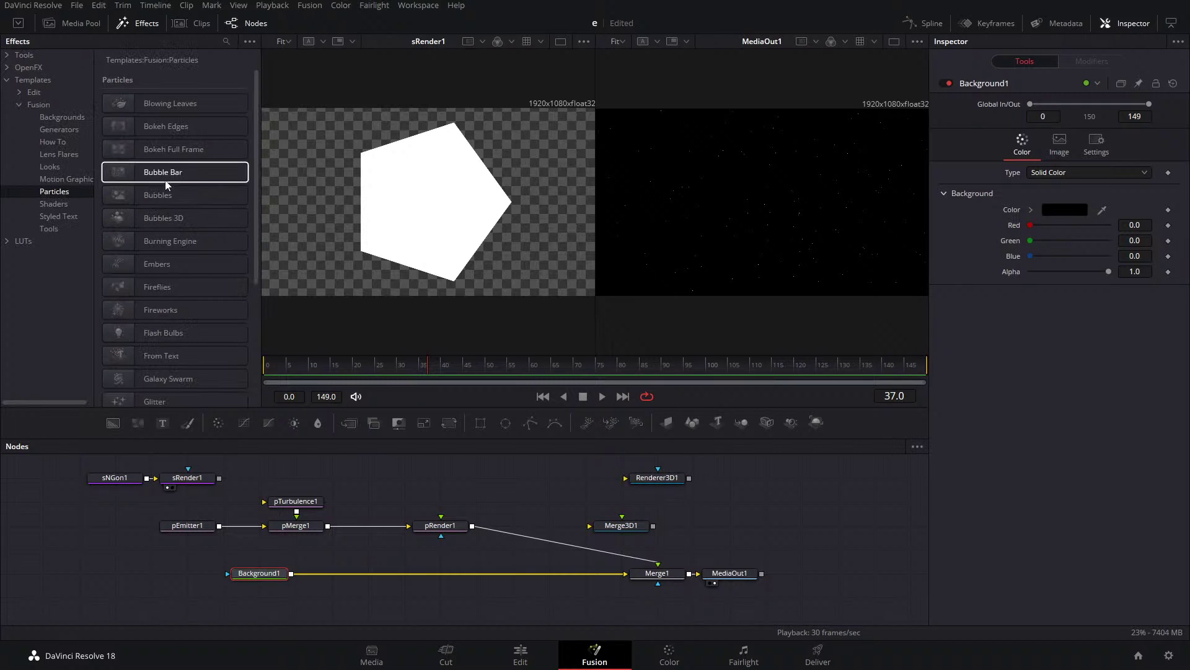
scroll(166, 155, "down", 3)
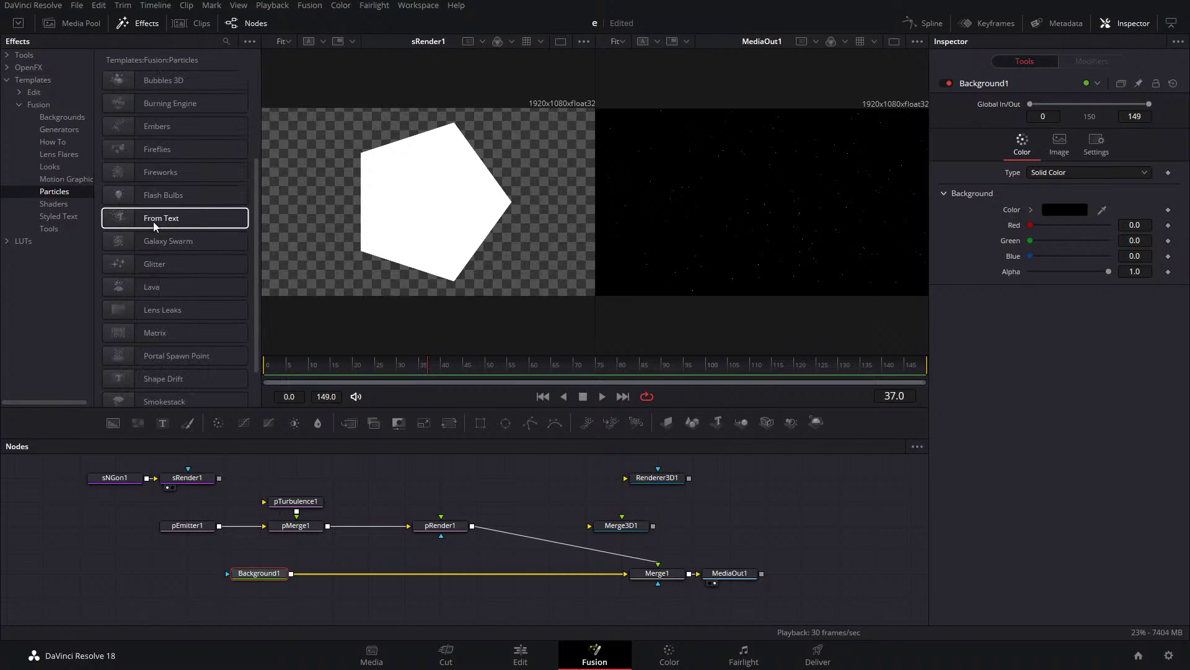
scroll(155, 236, "down", 1)
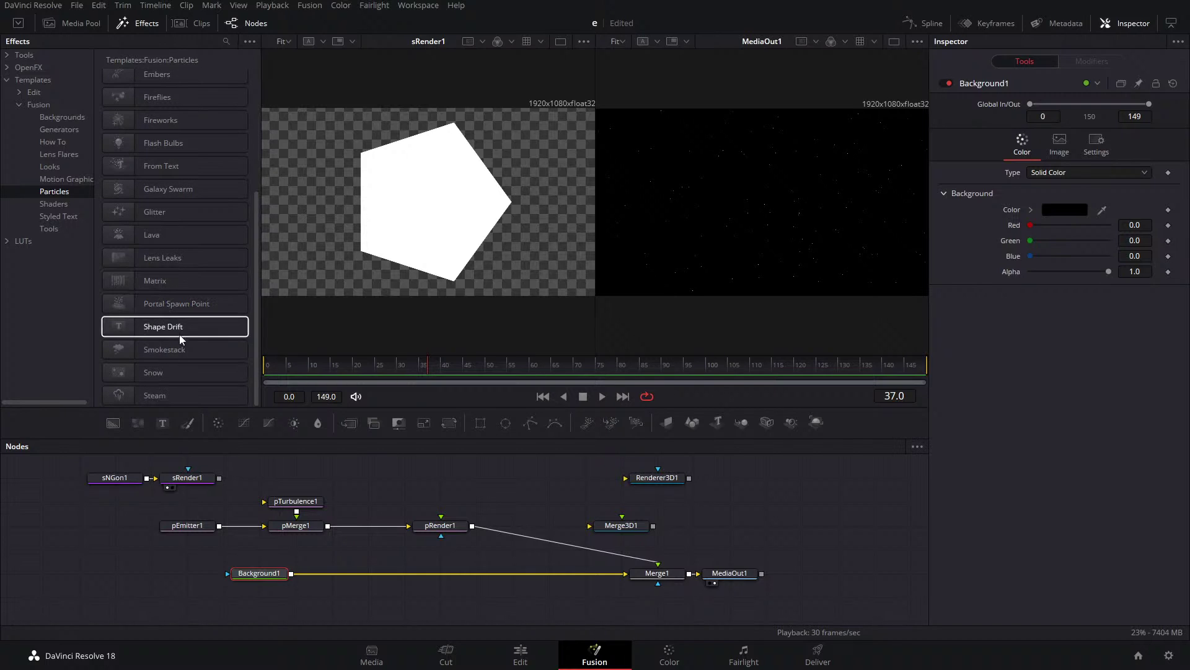
left_click_drag(170, 375, 109, 590)
scroll(109, 590, "left", 5)
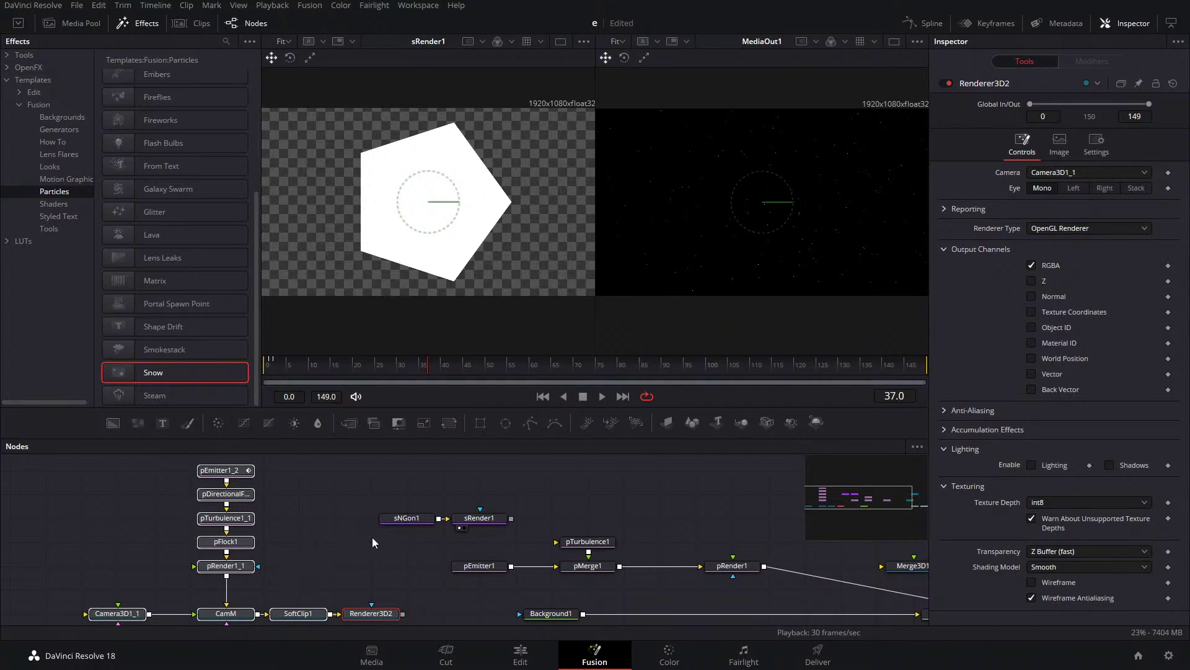
Show the Snow template's particle output in the first viewer and Renderer3D2 in the second, and start playback.
mouse_move(300, 564)
left_mouse_down()
mouse_move(299, 545)
mouse_move(297, 559)
left_mouse_up()
left_click(286, 498)
left_click(242, 492)
key("1")
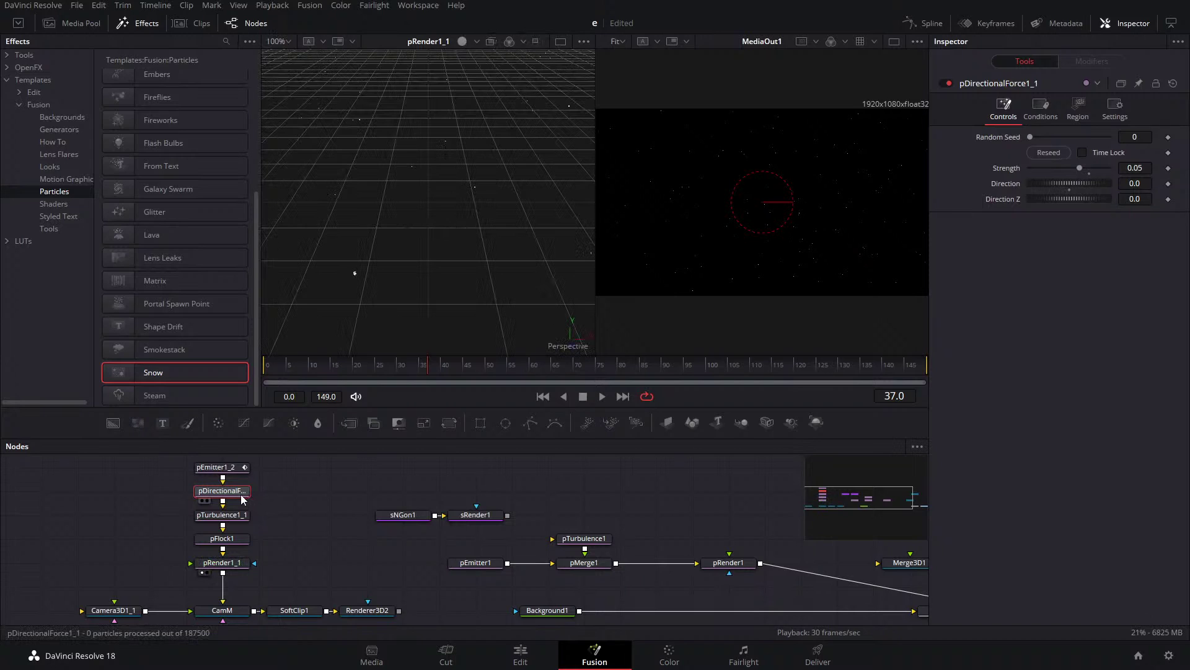
left_click(356, 611)
scroll(356, 614, "down", 1)
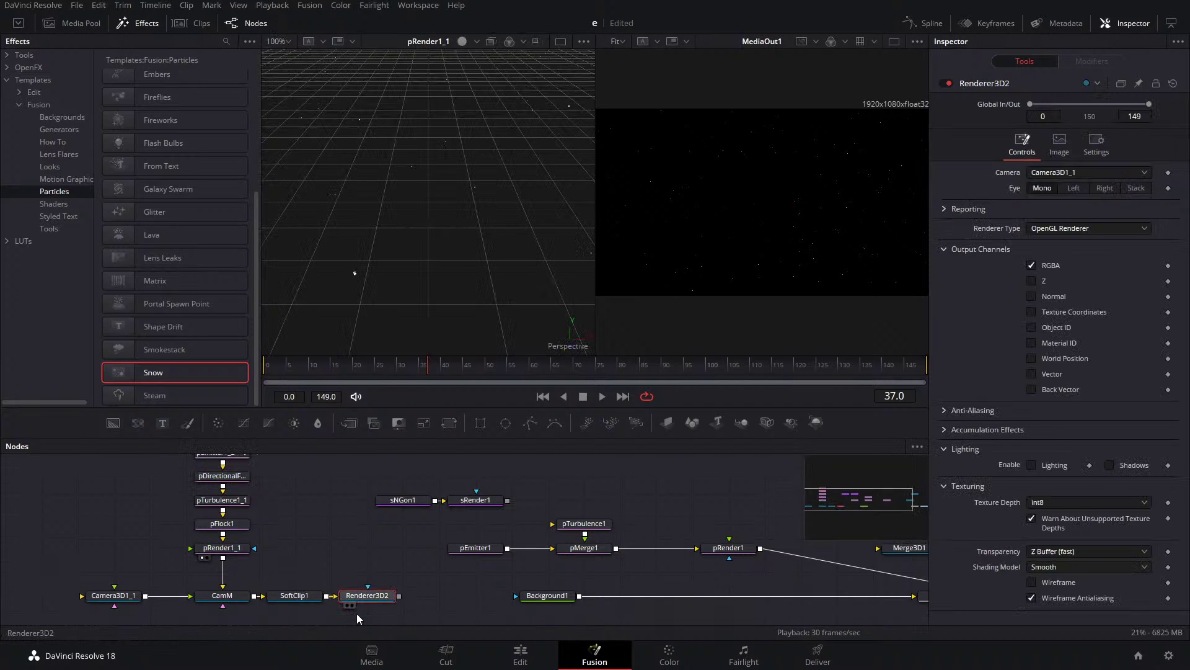
key("2")
left_click(605, 395)
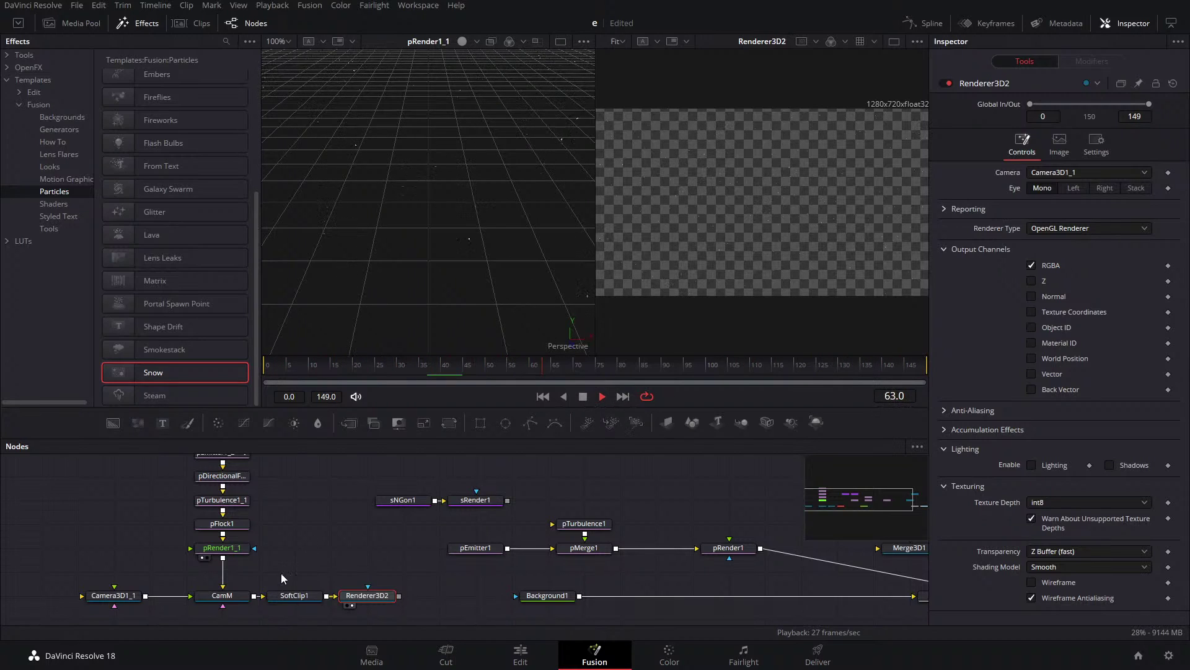
Examine the Snow template's pFlock1, pRender1_1, CamM and SoftClip1 nodes during playback, previewing the last two in the first viewer.
left_click(238, 525)
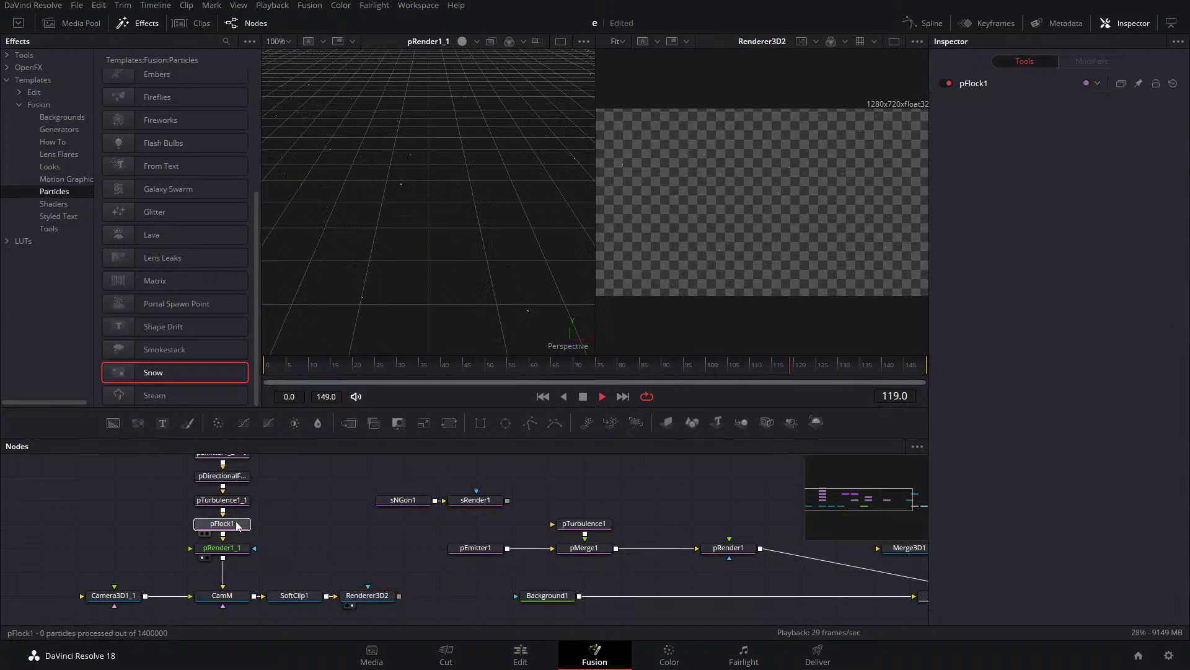
key("2")
left_click(227, 548)
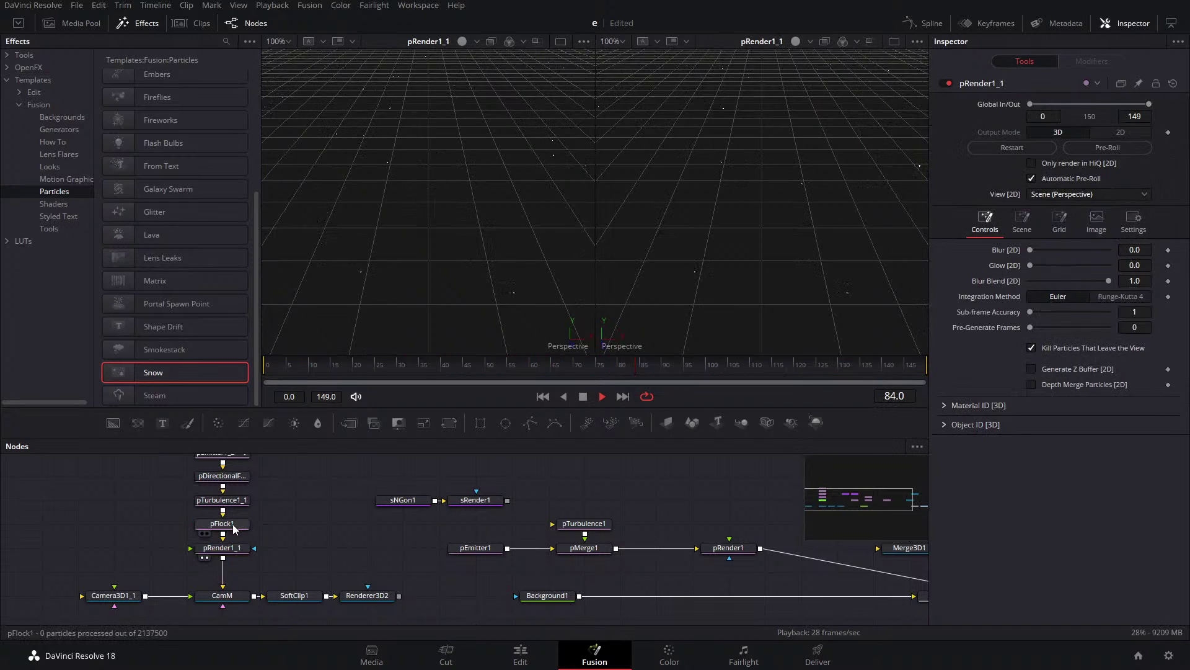
key("1")
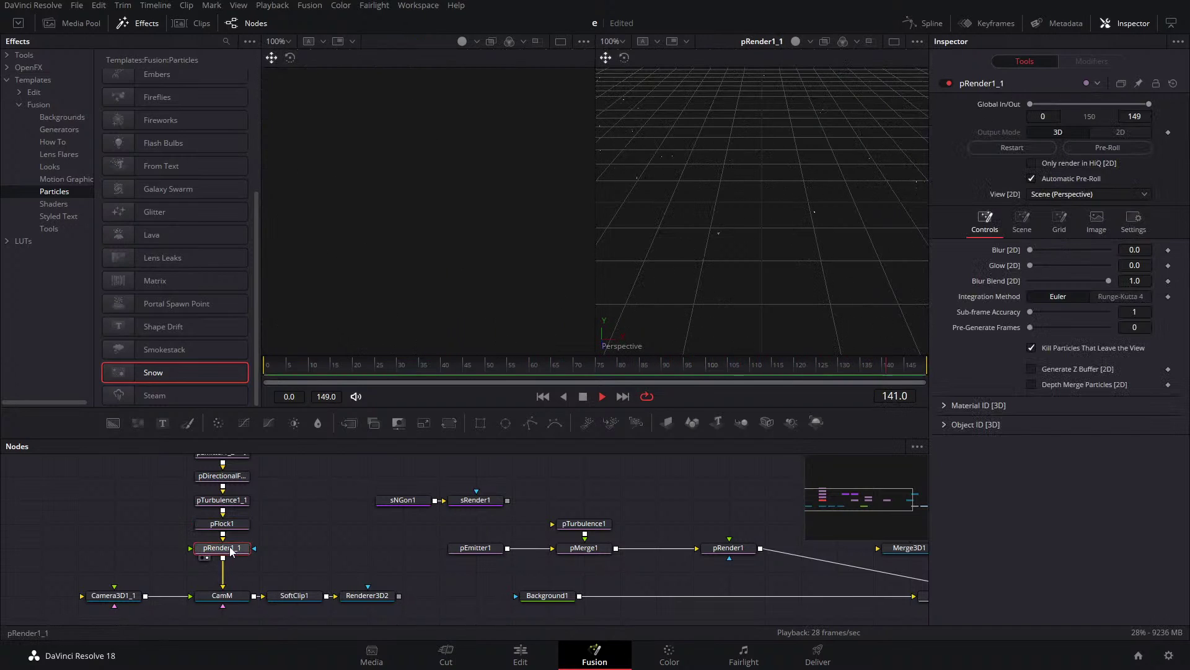
left_click(247, 598)
key("1")
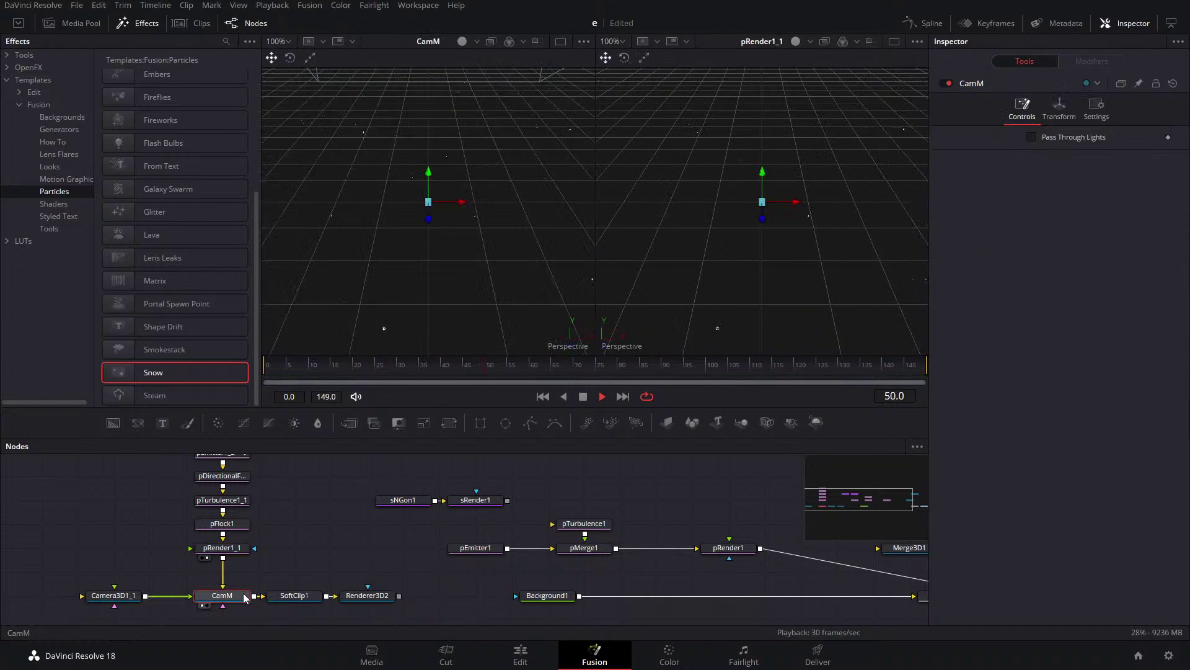
left_click(305, 598)
key("1")
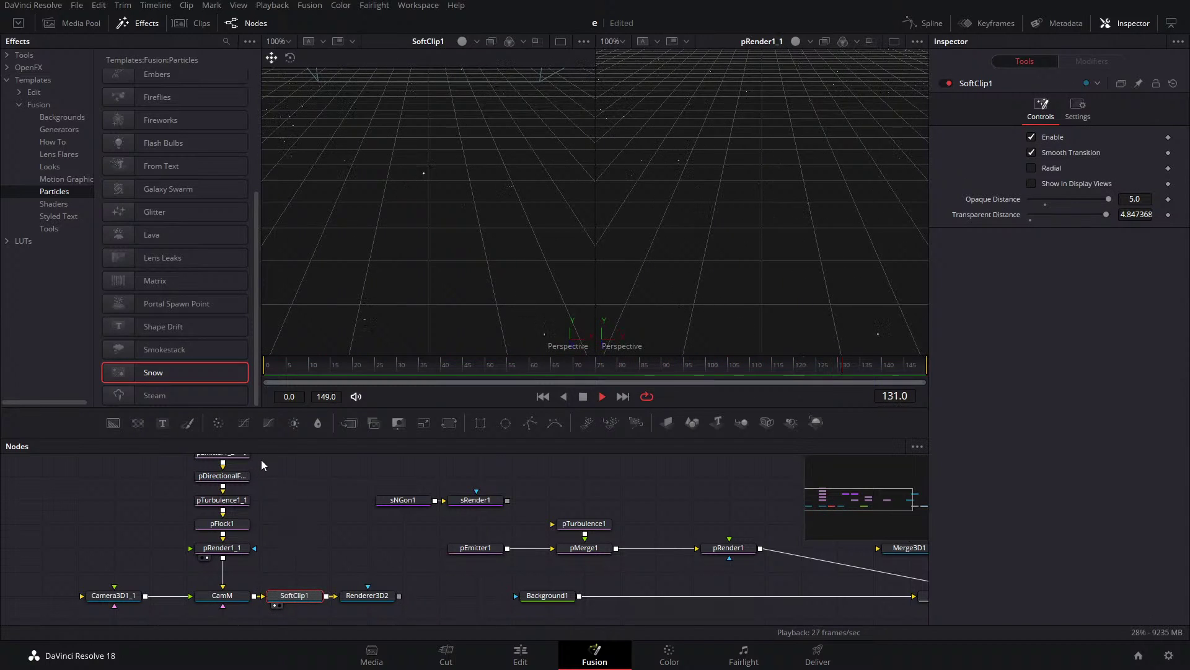
Delete all nodes of the Snow template and show sRender1 in the first viewer.
left_click_drag(368, 614, 63, 458)
key("Delete")
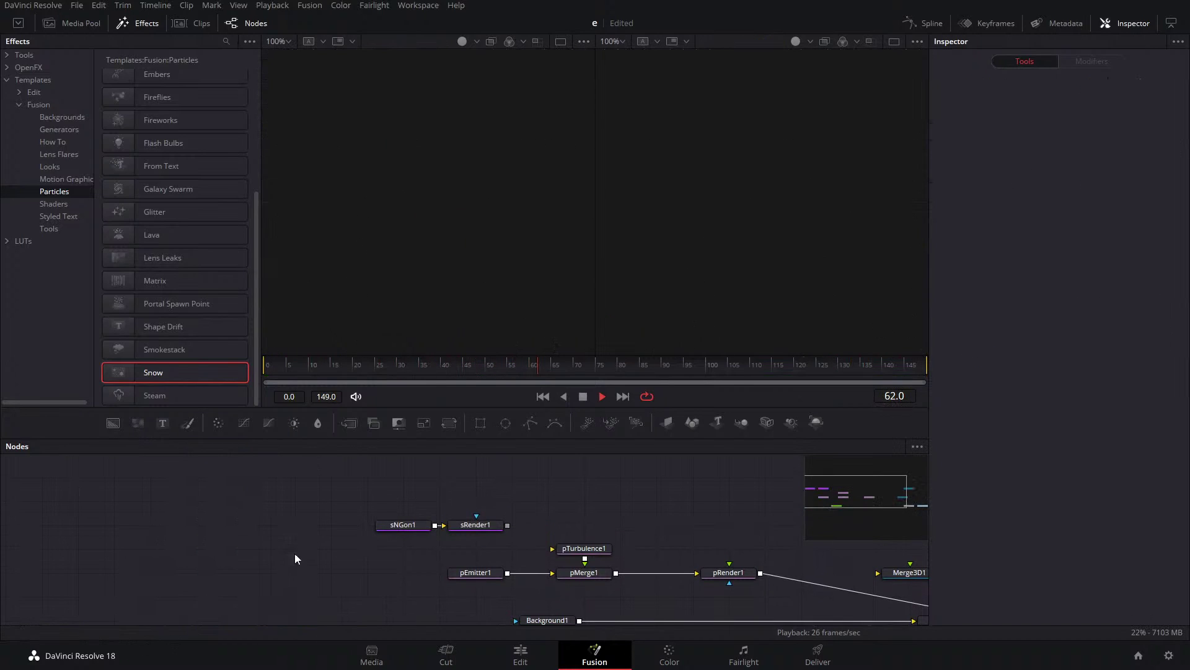
left_click(491, 526)
key("1")
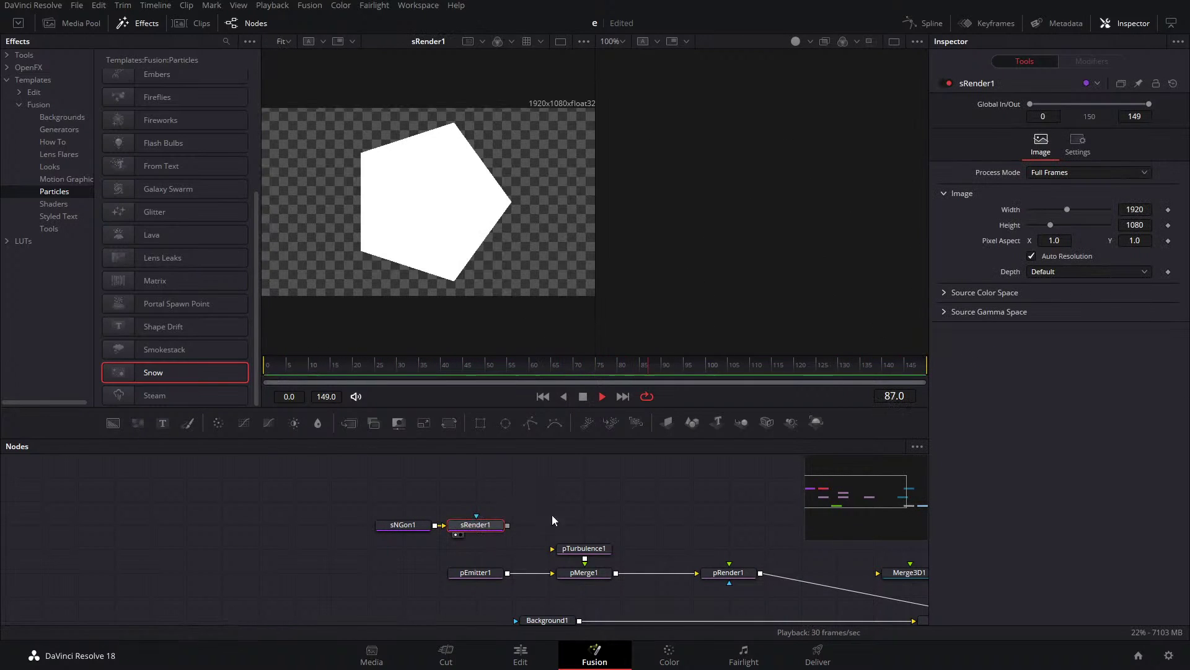
Show MediaOut1 in the second viewer and delete the unconnected Renderer3D1 and Merge3D1 nodes.
key("ctrl+f")
left_click(753, 585)
key("2")
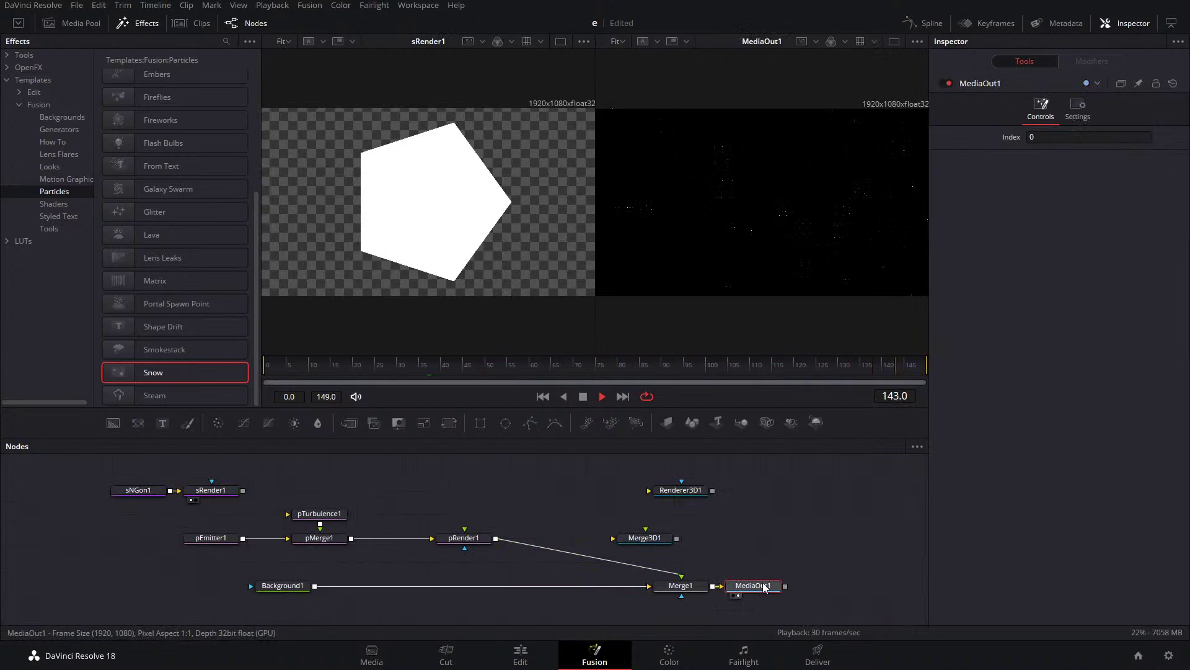
left_click_drag(619, 475, 679, 545)
key("Delete")
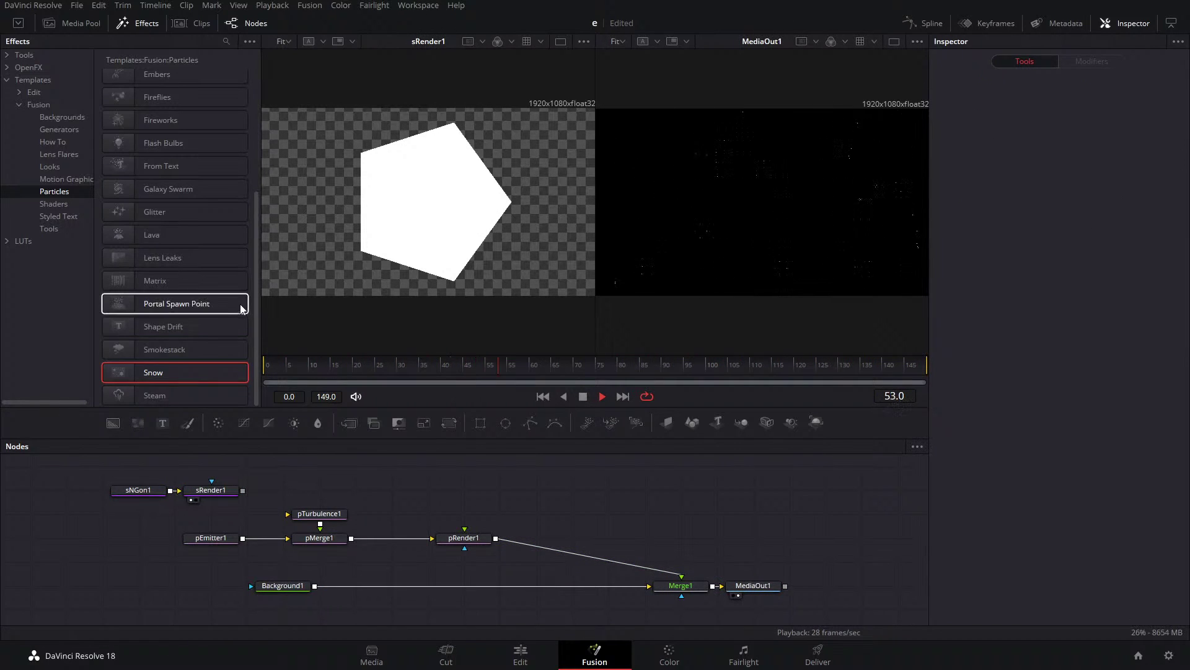
Try the Matrix particle template in the node graph and remove it.
left_click_drag(184, 280, 62, 539)
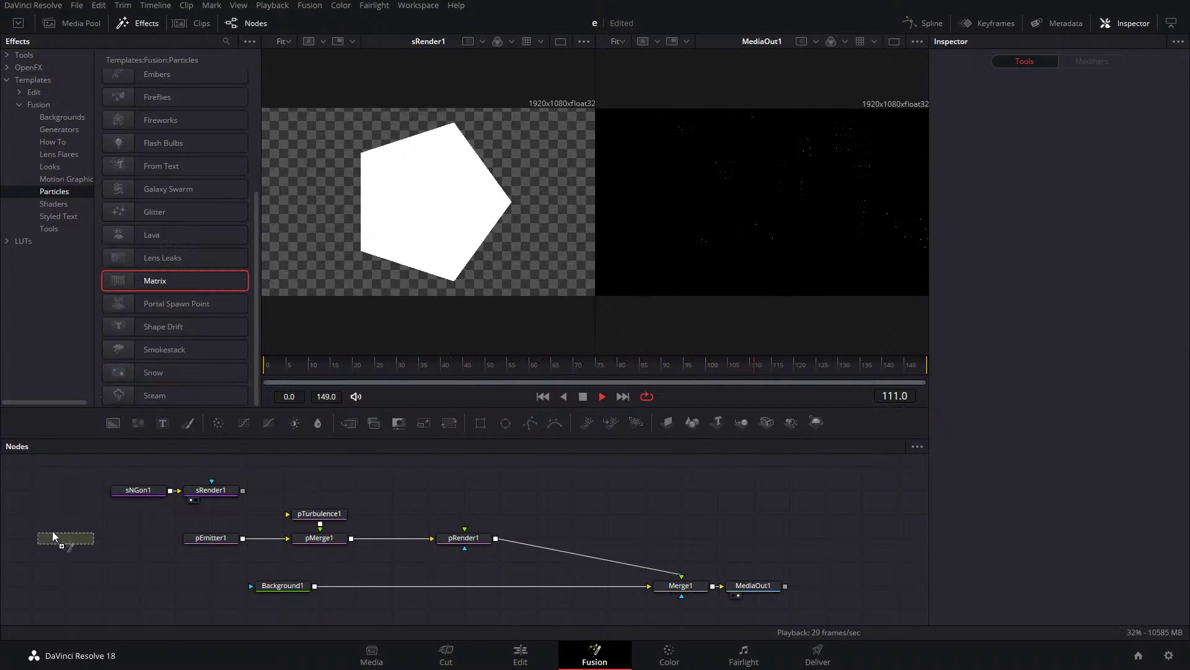
left_click_drag(131, 528, 155, 549)
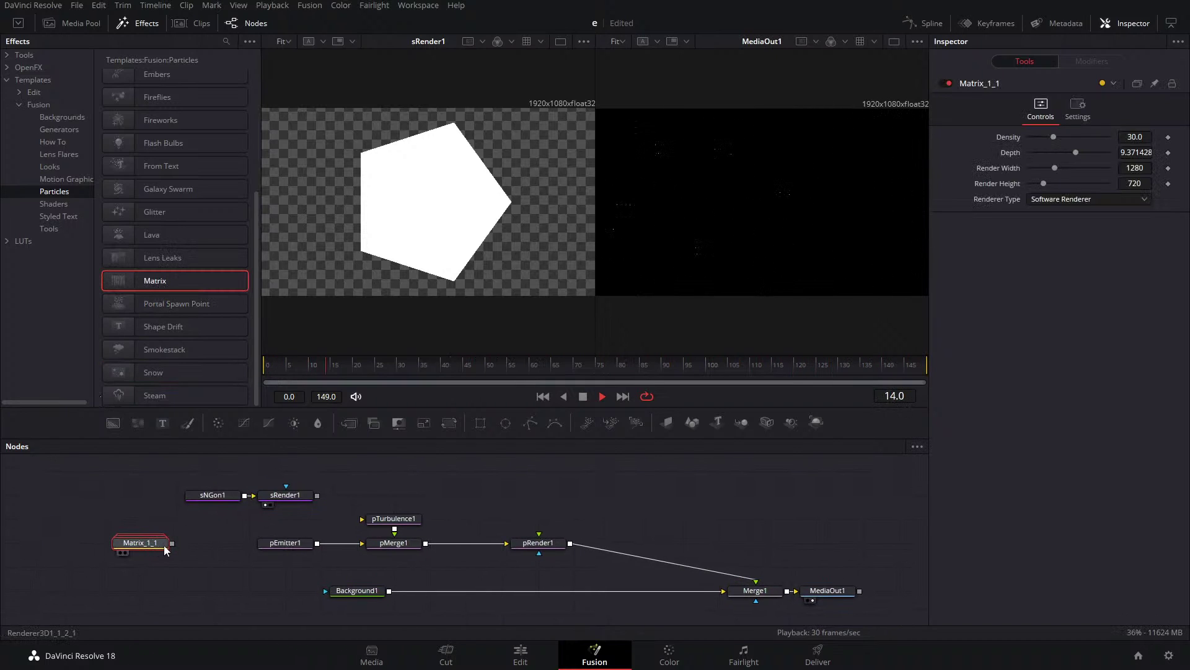
key("Delete")
Add the Steam particle template to the node graph and show its BrightnessContrast1_1 node in the first viewer.
left_click_drag(167, 395, 344, 539)
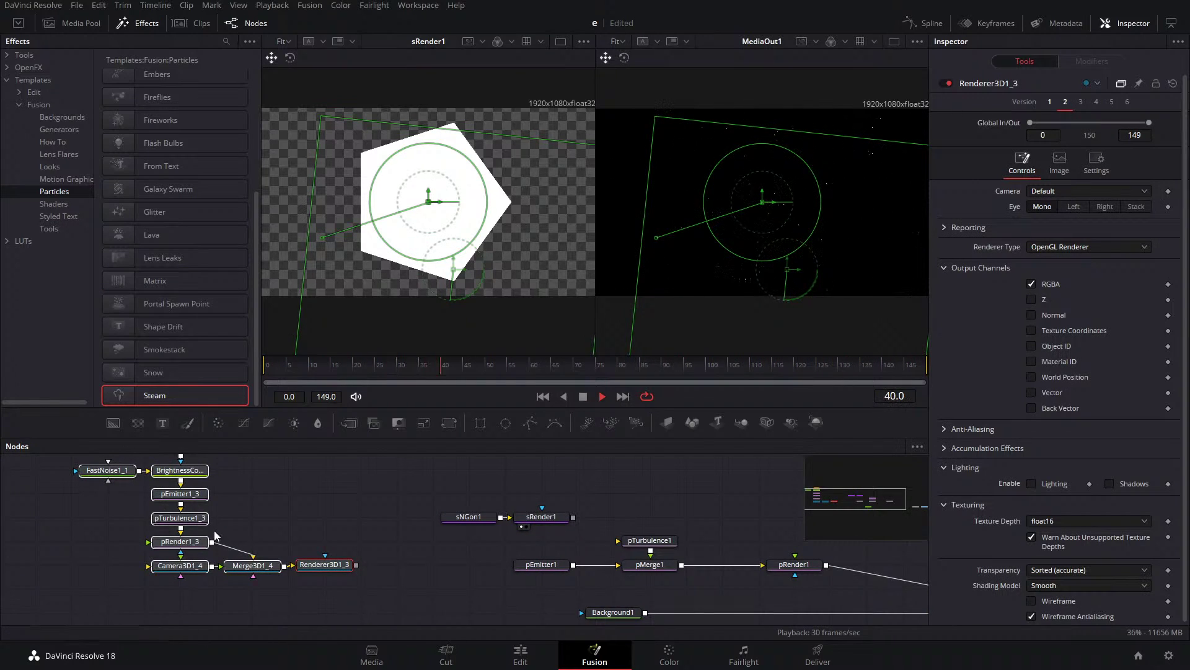
left_click_drag(232, 485, 250, 548)
scroll(250, 548, "down", 1)
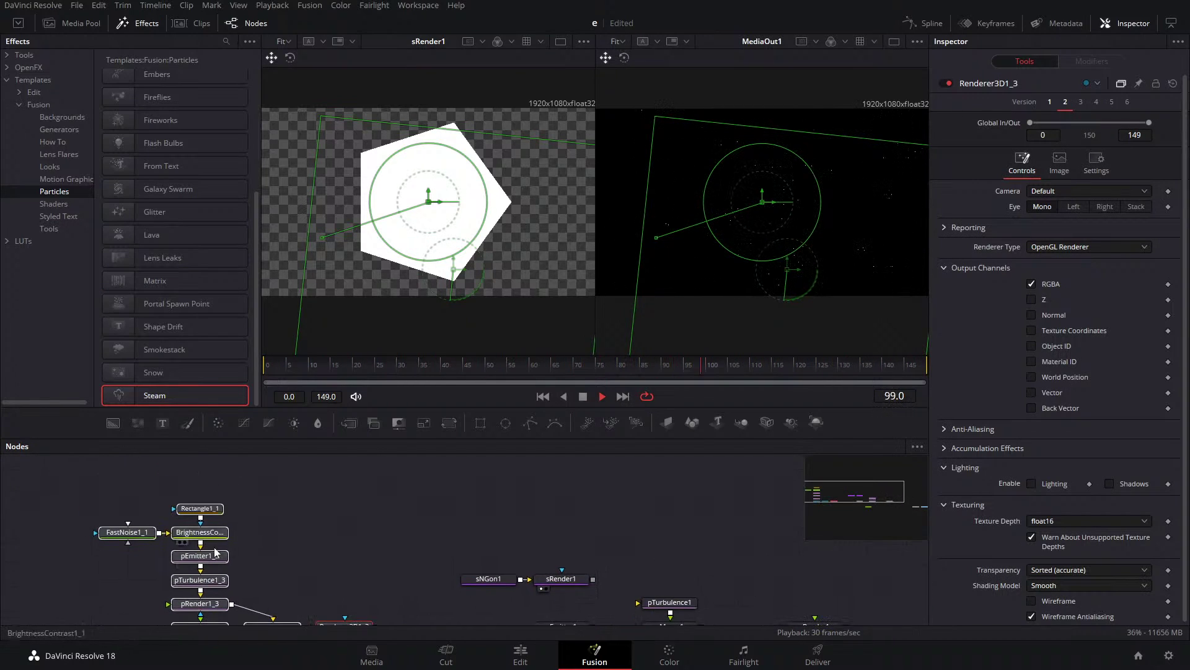
left_click(214, 532)
key("1")
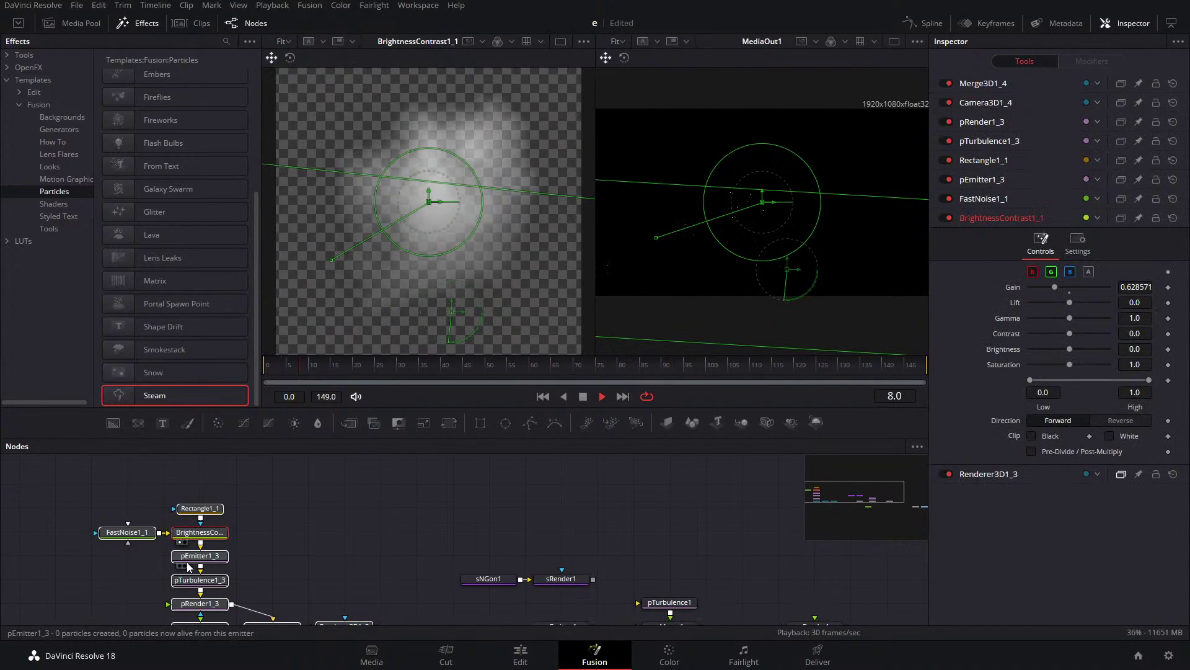
Examine the Steam template's pEmitter1_3, pTurbulence1_3 and pRender1_3 nodes, previewing the particles in the first viewer.
left_click(220, 555)
key("1")
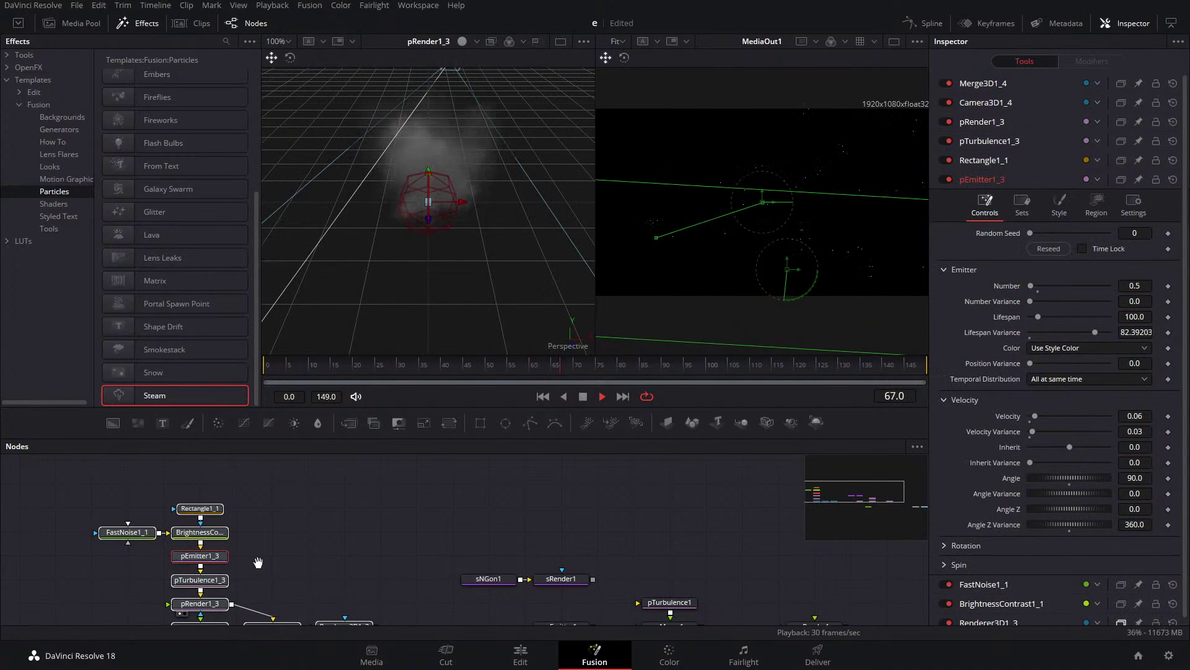
scroll(258, 562, "down", 1)
left_click(215, 563)
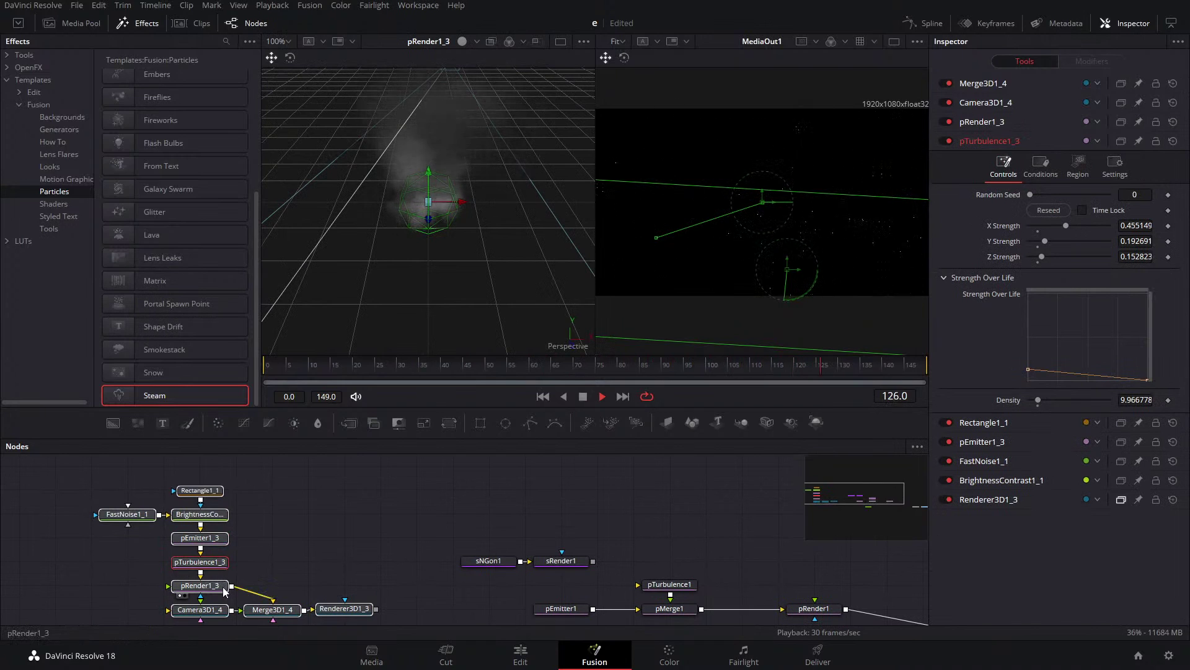
left_click(221, 589)
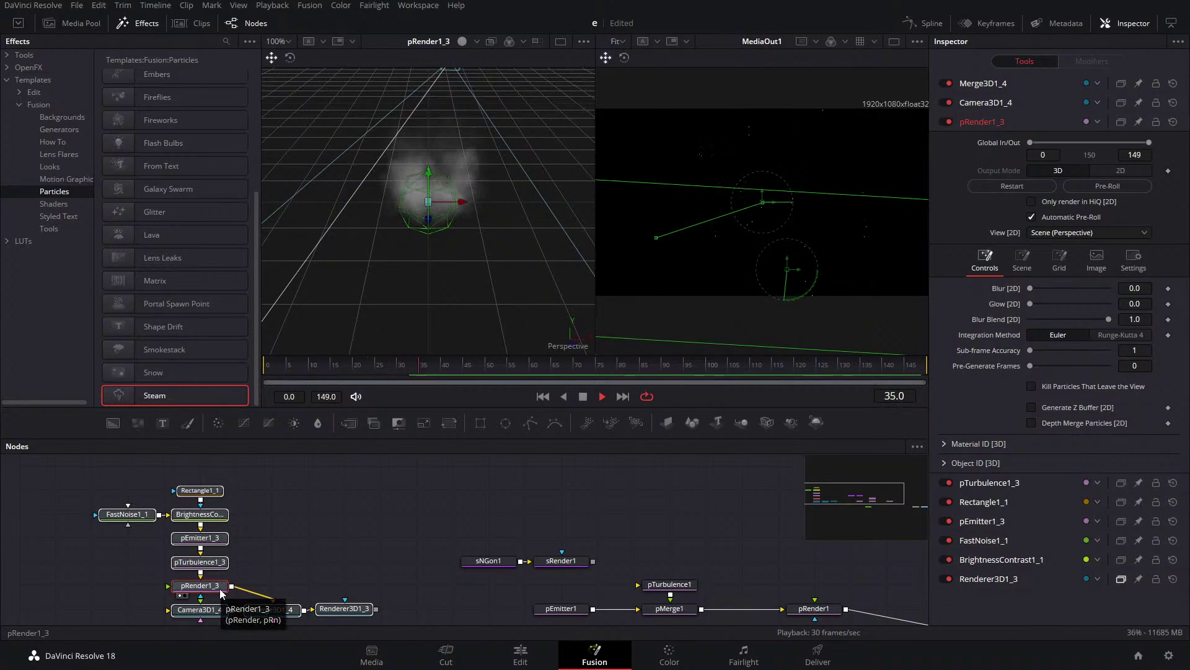
key("1")
Show the Steam template's Merge3D1_4 and finally its Renderer3D1_3 node in the first viewer.
left_click(210, 612)
key("1")
scroll(206, 609, "down", 1)
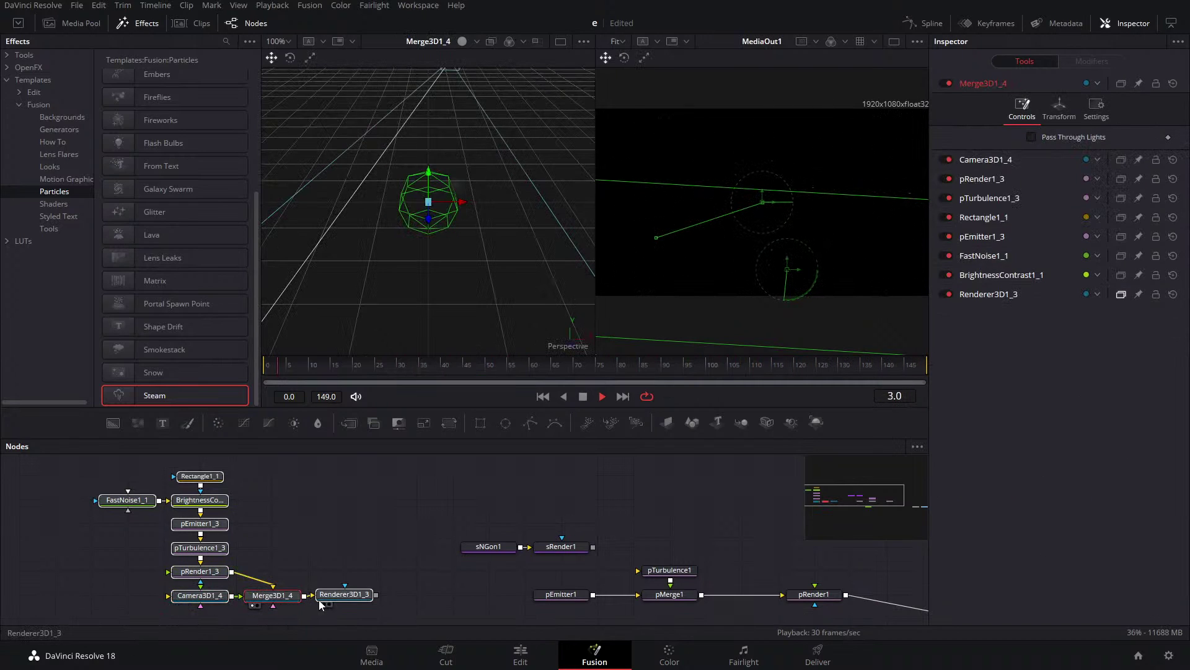
left_click(351, 594)
key("1")
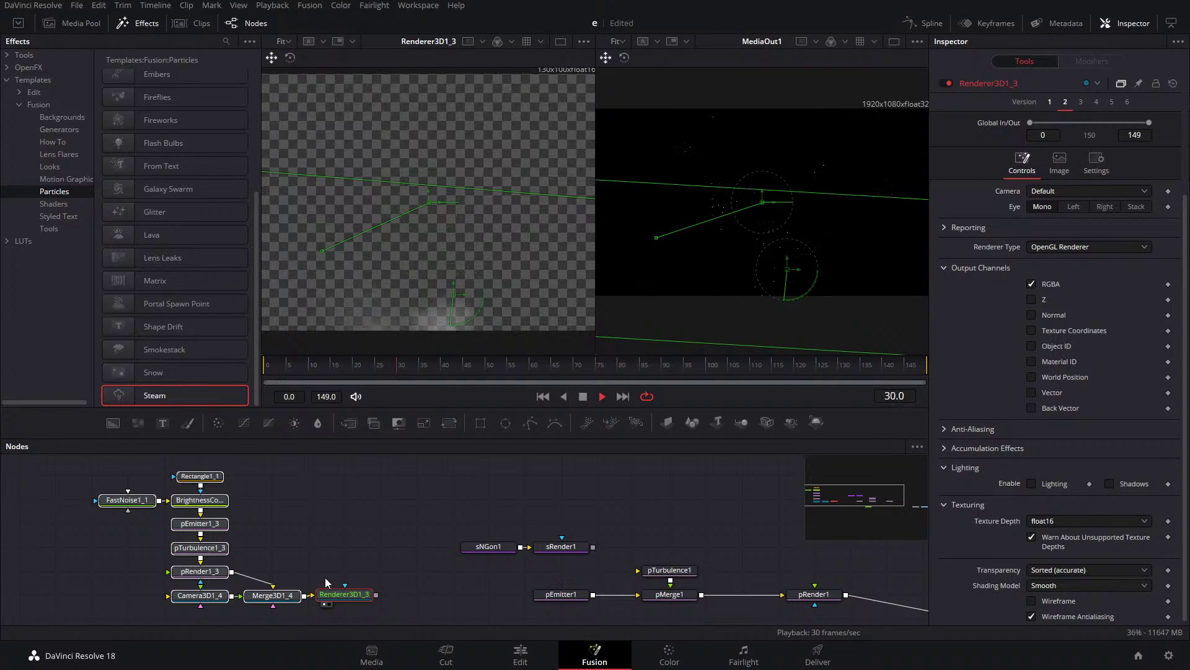
Try merging Renderer3D1_3 over Background1 and enlarge the steam to a merge size of about 10.85.
left_click_drag(375, 543, 331, 490)
left_click_drag(332, 541, 605, 598)
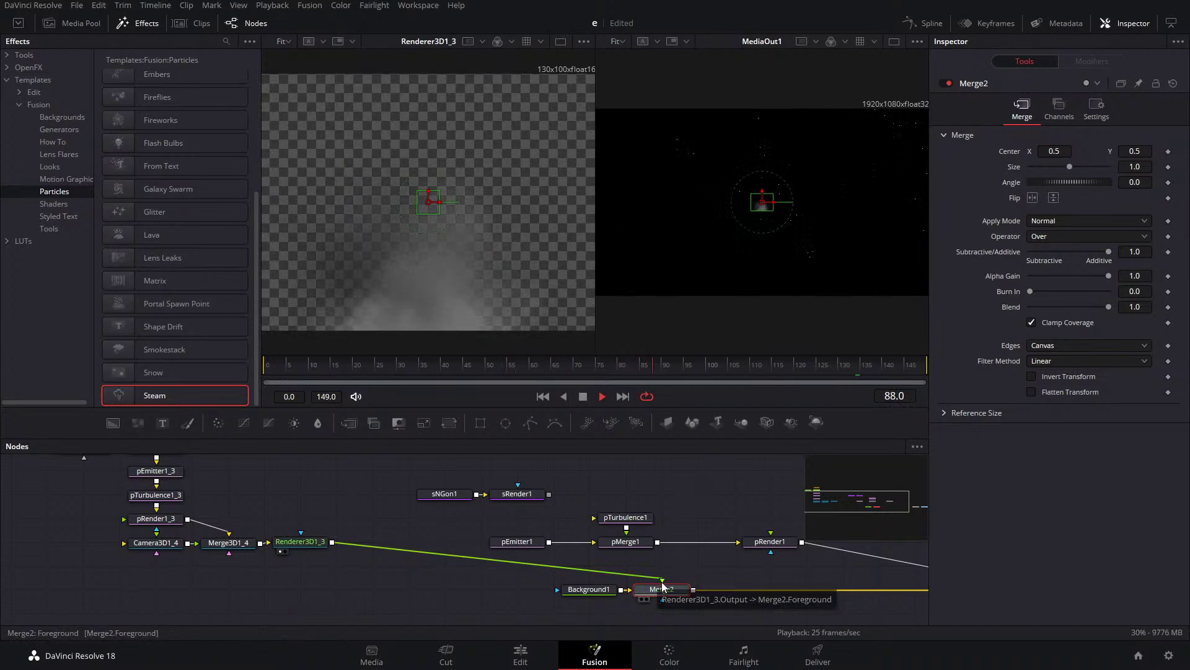
left_click_drag(772, 195, 884, 198)
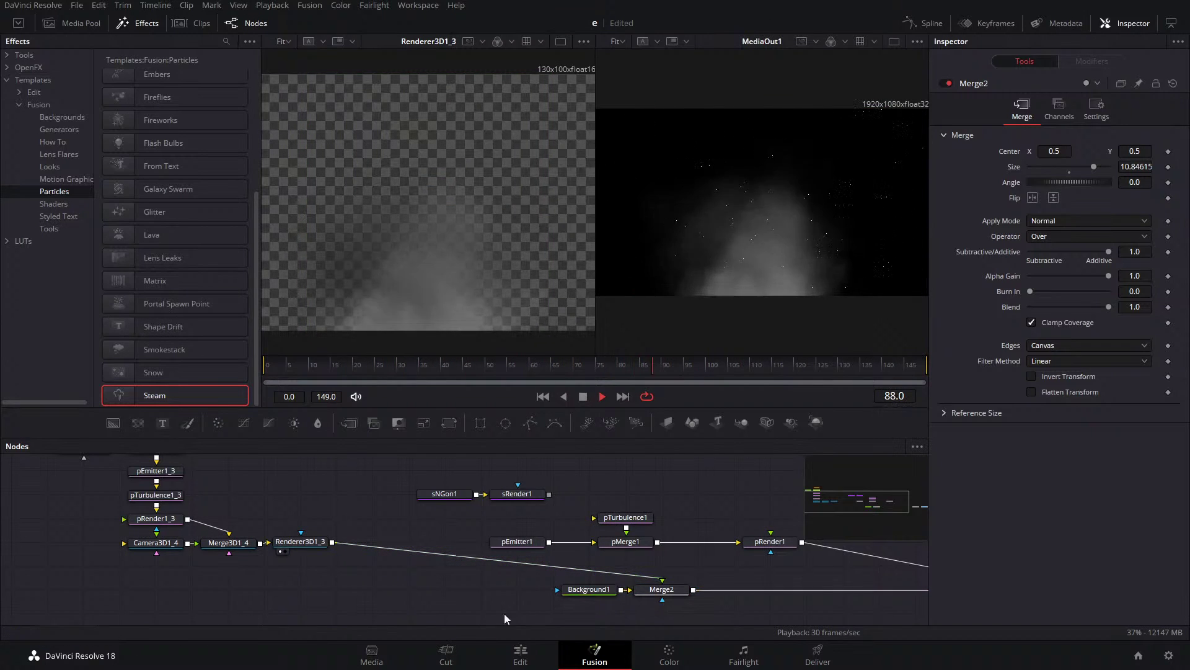
Delete the Merge2 node and all nodes of the Steam template from the node graph.
left_click(662, 589)
key("Delete")
left_click_drag(341, 578, 63, 448)
key("Delete")
Try the Lens Leaks particle template merged over Background1 and remove both the merge and the template.
left_click_drag(164, 257, 648, 573)
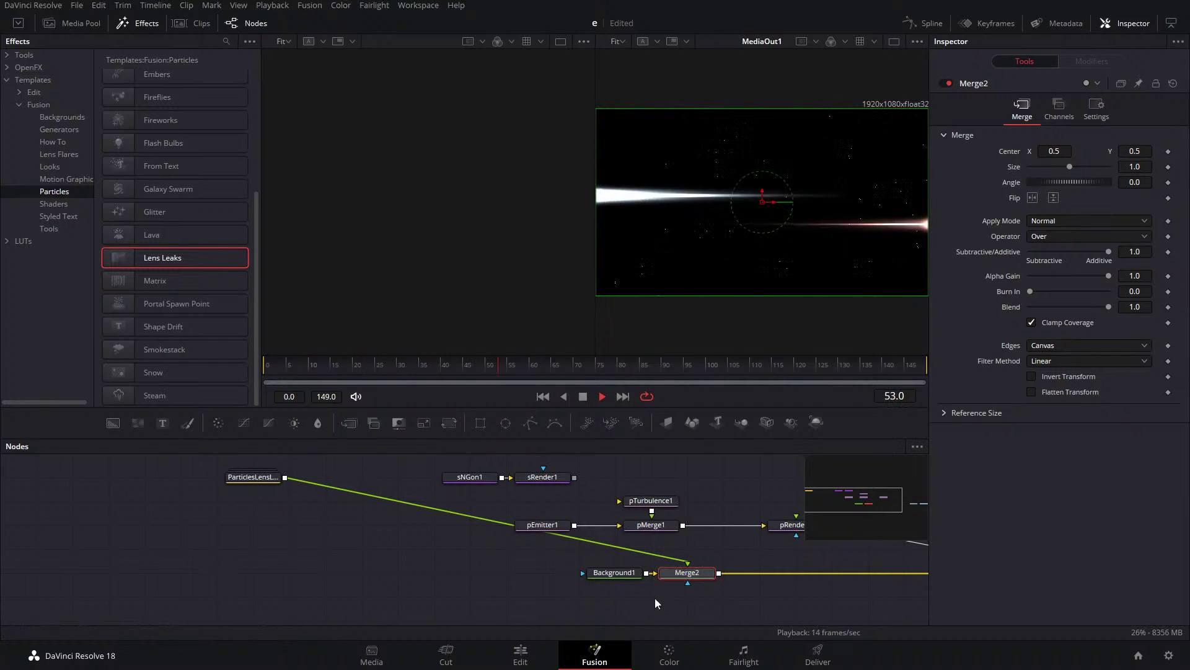
key("Delete")
left_click(257, 480)
key("Delete")
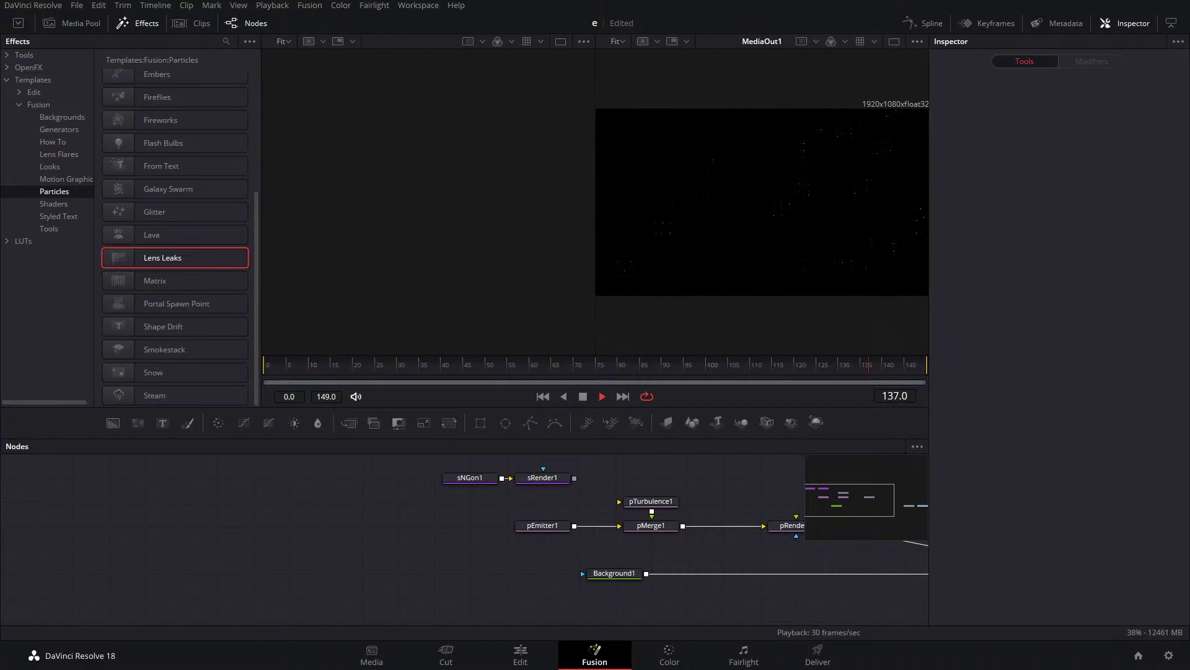
Show pRender1 in the first viewer.
scroll(154, 587, "left", 3)
left_click_drag(623, 534, 337, 520)
left_click(618, 511)
key("1")
Examine the controls of pMerge1, pTurbulence1, pEmitter1, pRender1 and MediaOut1 in the particle chain.
left_click(488, 512)
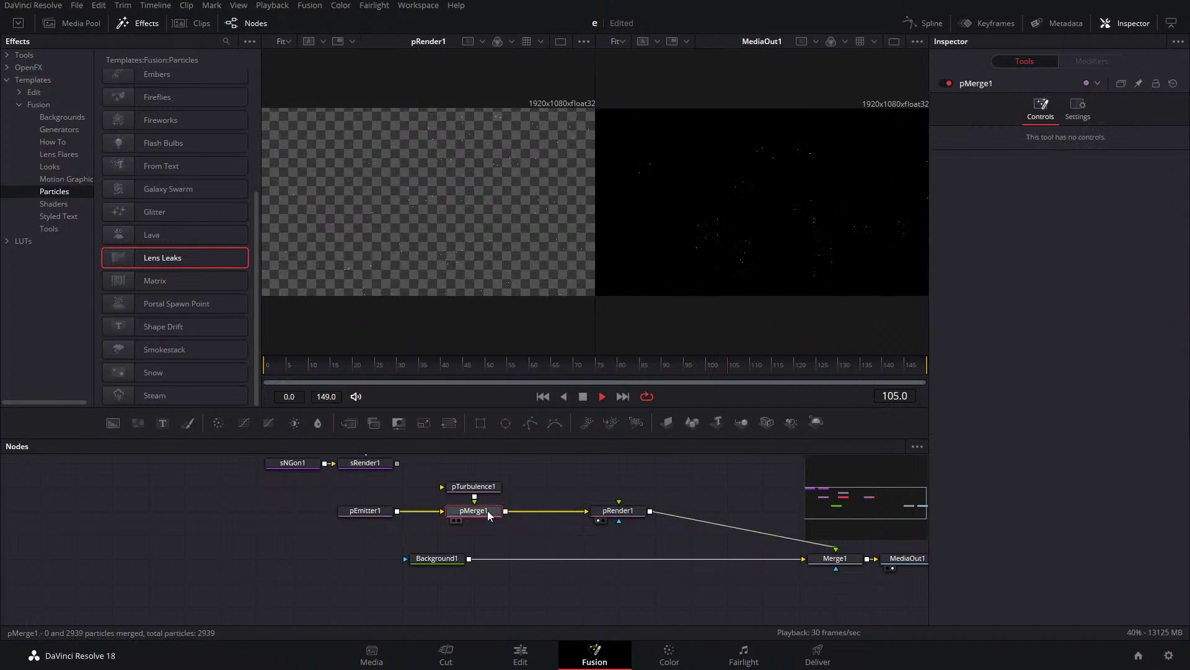
left_click(480, 488)
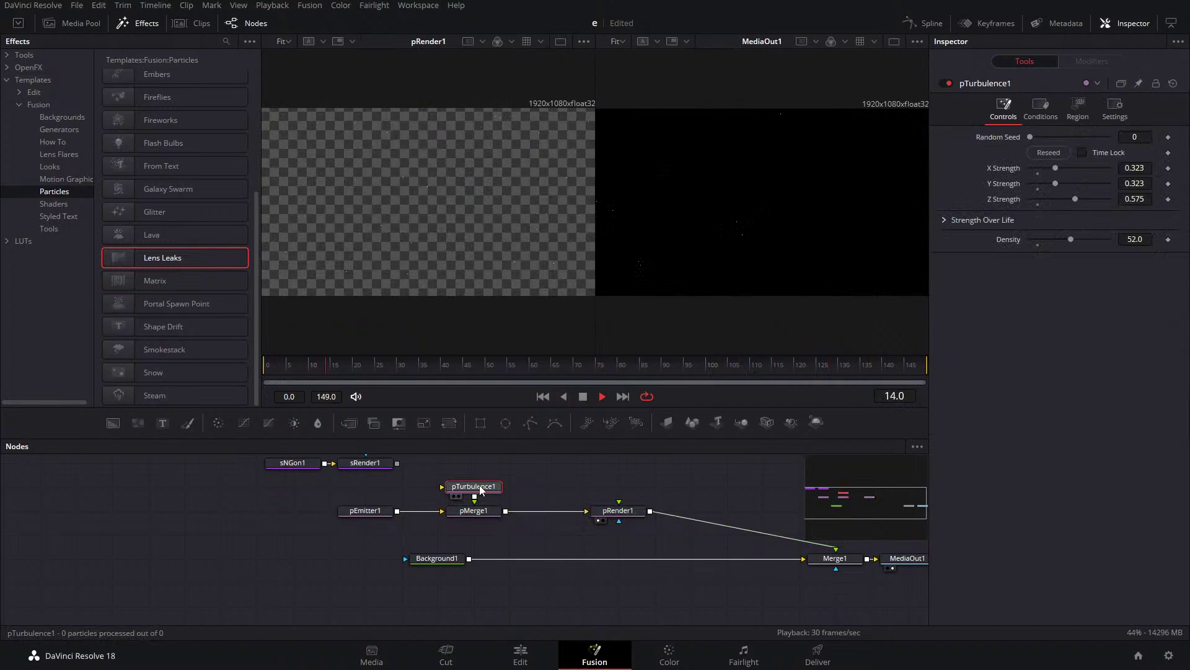
left_click(388, 514)
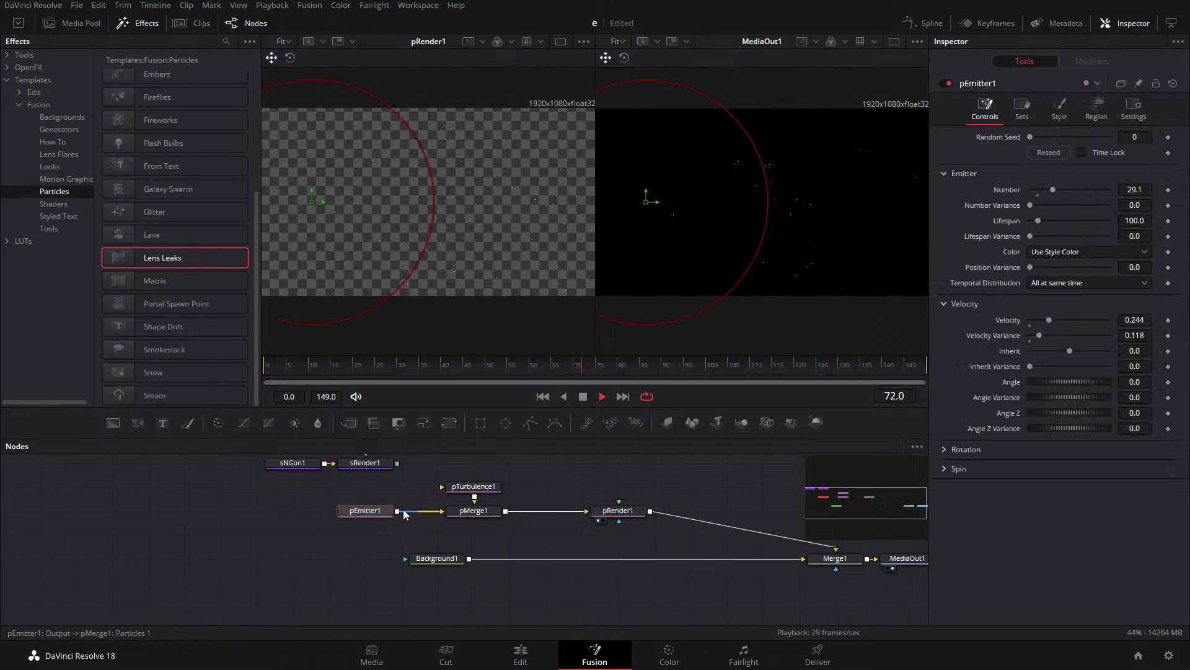
left_click(479, 513)
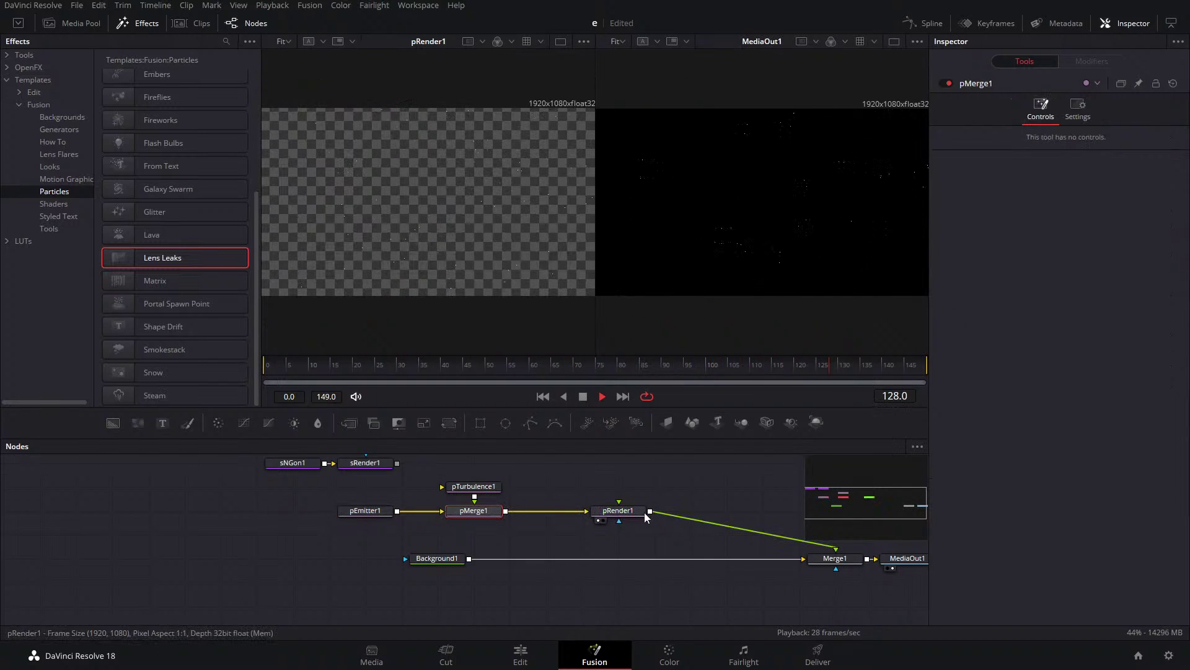
left_click(626, 510)
left_click_drag(597, 501, 357, 495)
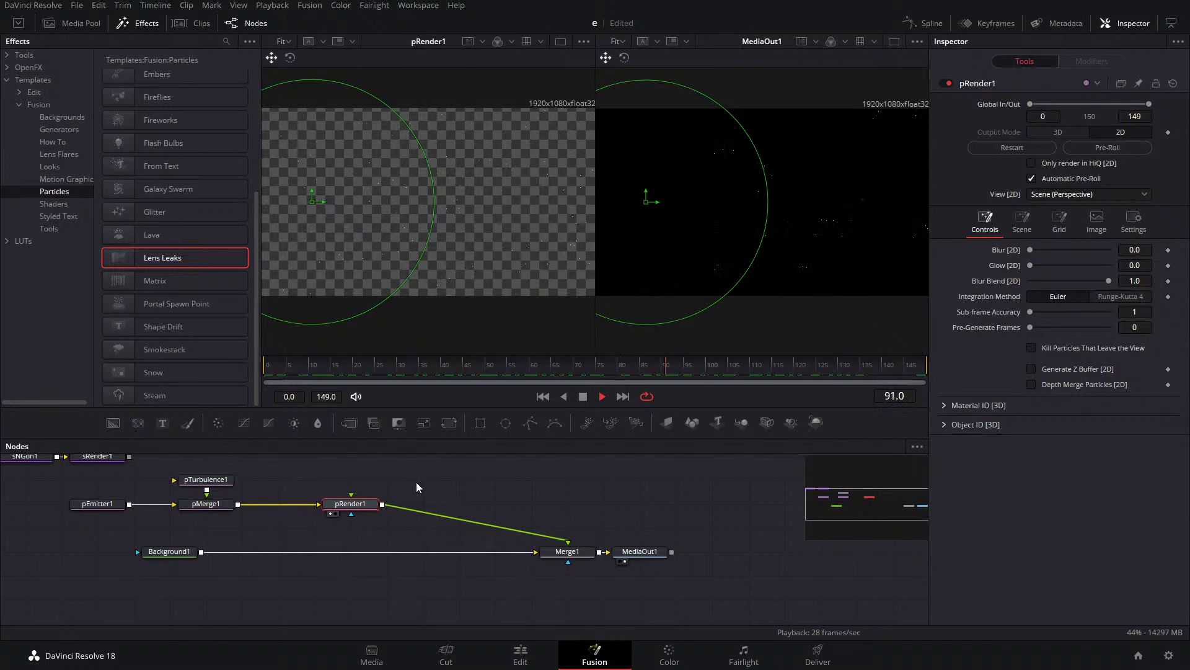
left_click(640, 552)
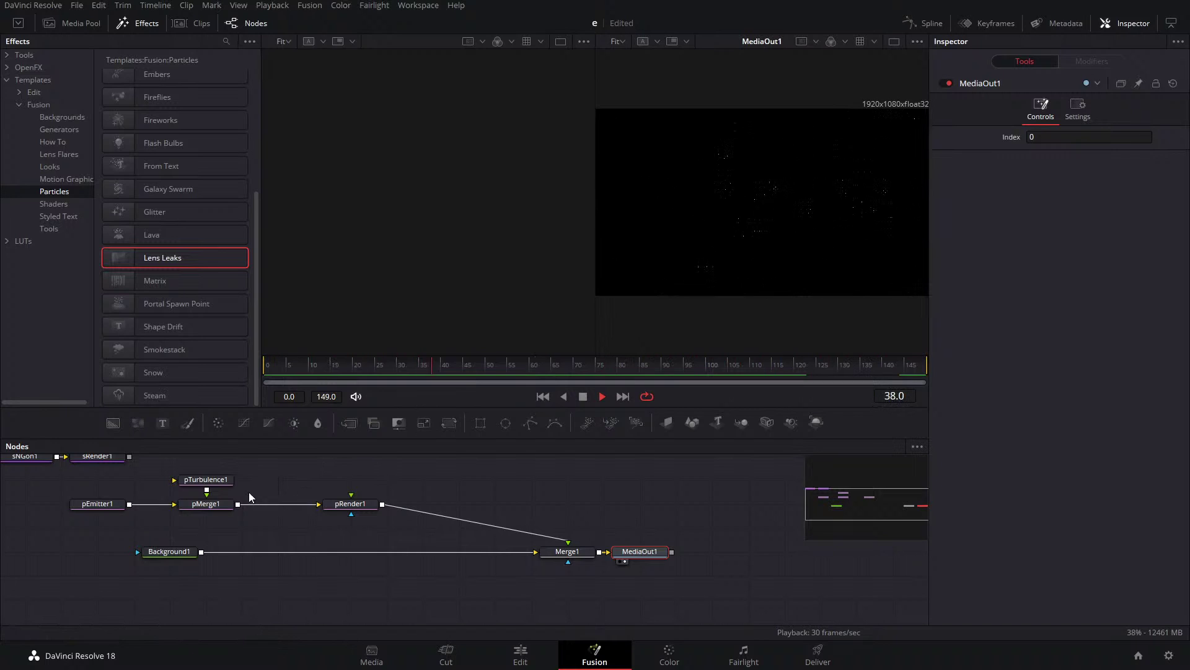
Try disconnecting pMerge1 from pRender1 and restore the link, checking pEmitter1 with pRender1 in the first viewer.
left_click_drag(296, 508, 273, 525)
left_click(99, 507)
left_click(206, 504)
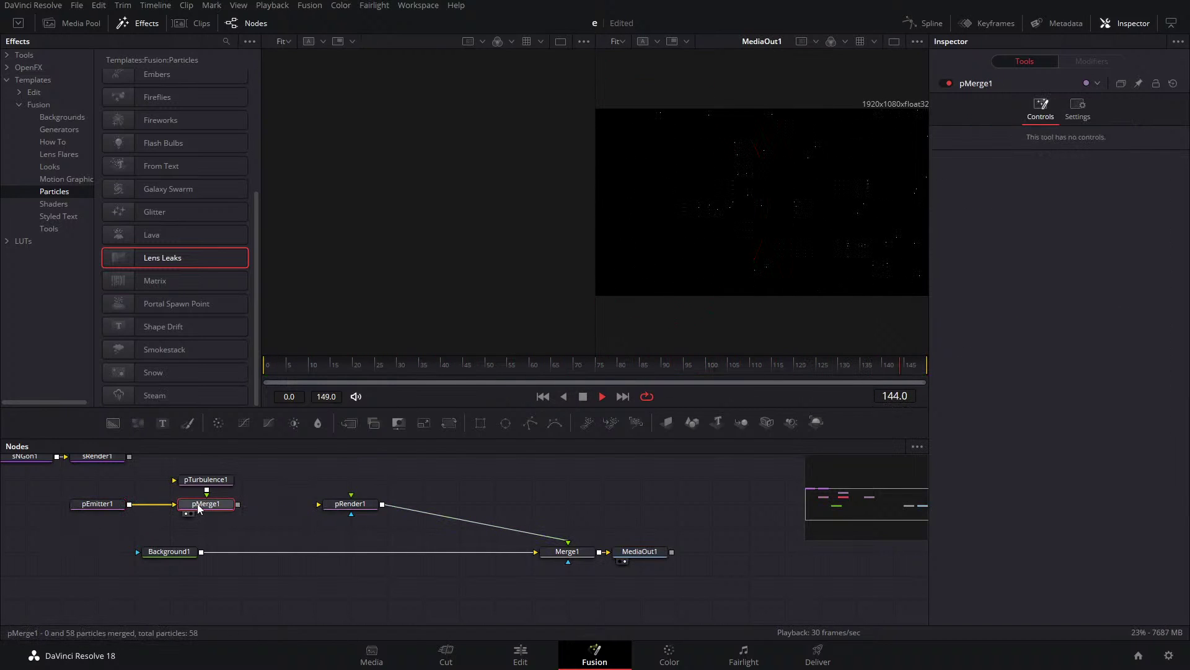
mouse_move(175, 504)
left_mouse_down()
mouse_move(165, 512)
mouse_move(329, 506)
left_mouse_up()
left_click(118, 507)
key("1")
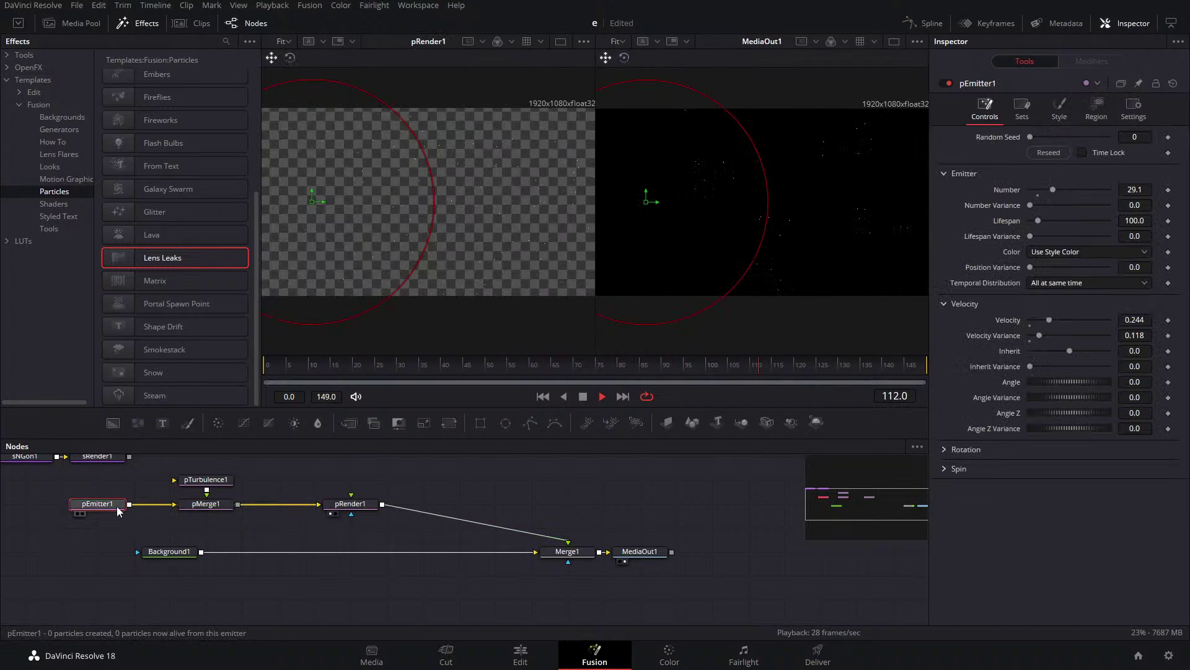
Try feeding pEmitter1 directly into pRender1 without pMerge1 and restore the original particle chain.
left_click_drag(316, 505, 242, 526)
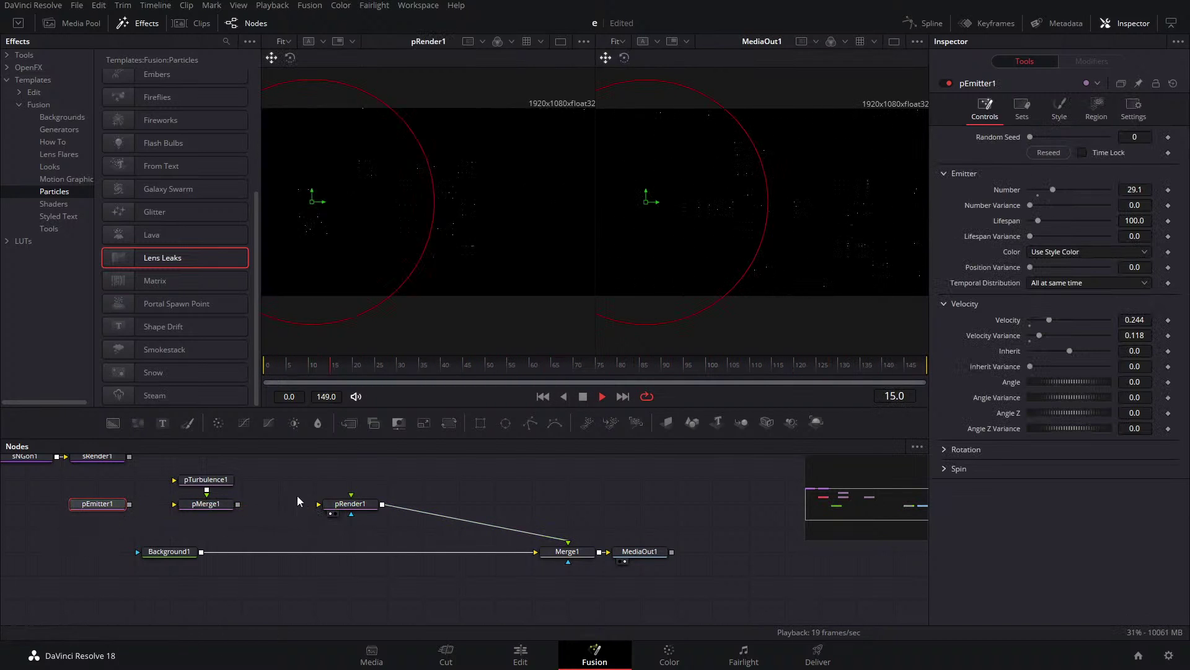
left_click_drag(130, 506, 329, 506)
mouse_move(317, 505)
left_mouse_down()
mouse_move(235, 512)
mouse_move(332, 505)
left_mouse_up()
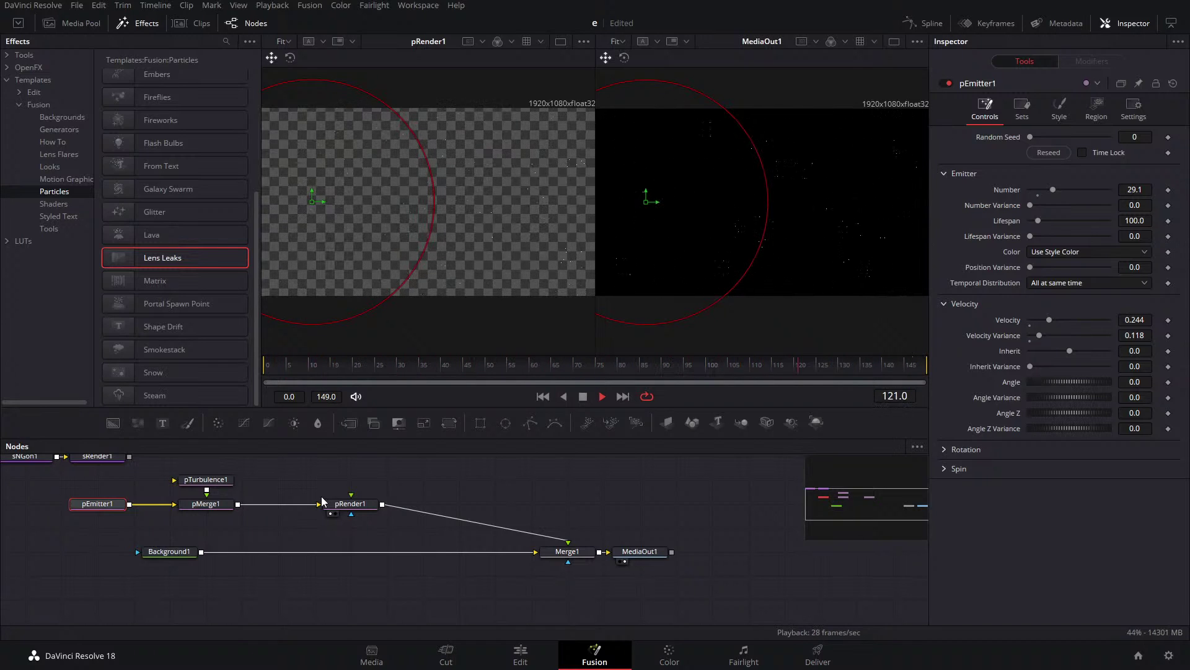
Try to connect pRender1 to a new Renderer3D node, delete that node and reconnect pRender1 to Merge1's foreground.
left_click(561, 540)
left_click_drag(816, 423, 571, 511)
left_click_drag(382, 504, 543, 507)
left_click_drag(382, 504, 538, 504)
key("Delete")
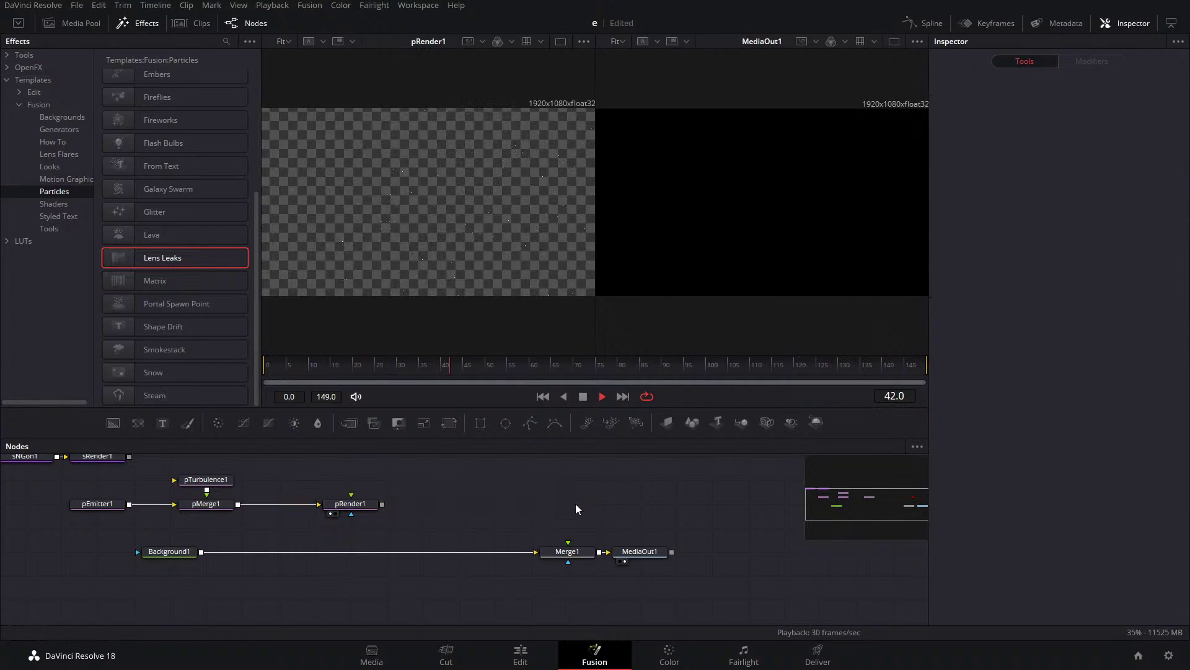
left_click_drag(382, 503, 568, 544)
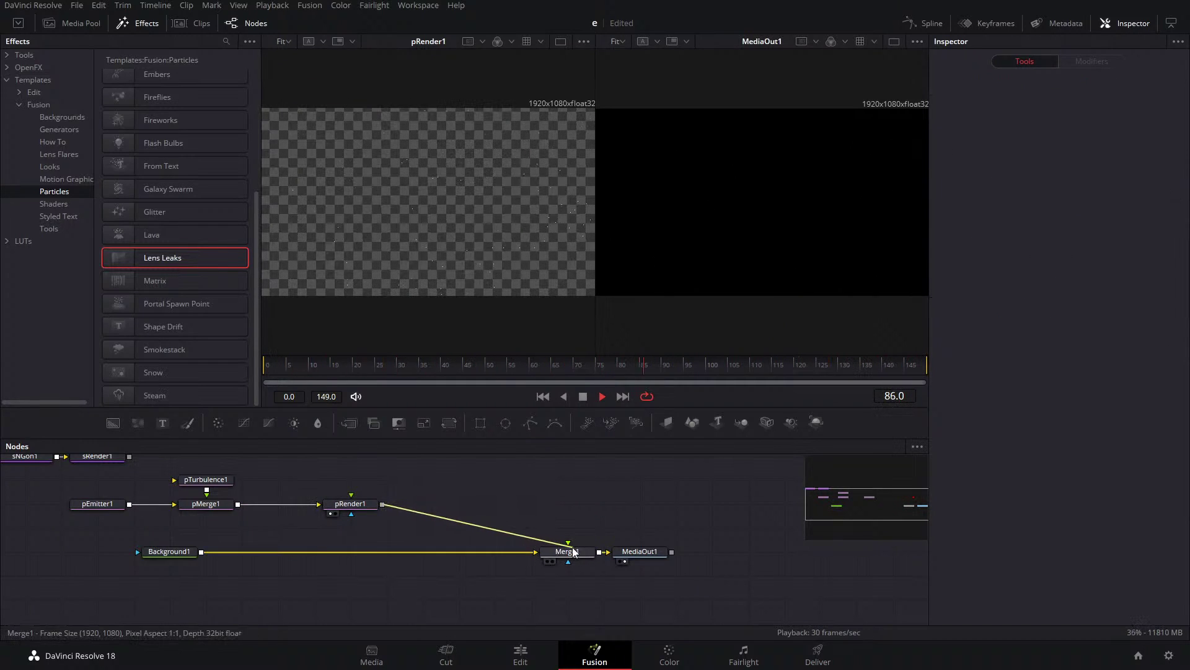
Select pRender1 and try disconnecting pTurbulence1 from pMerge1.
left_click(364, 514)
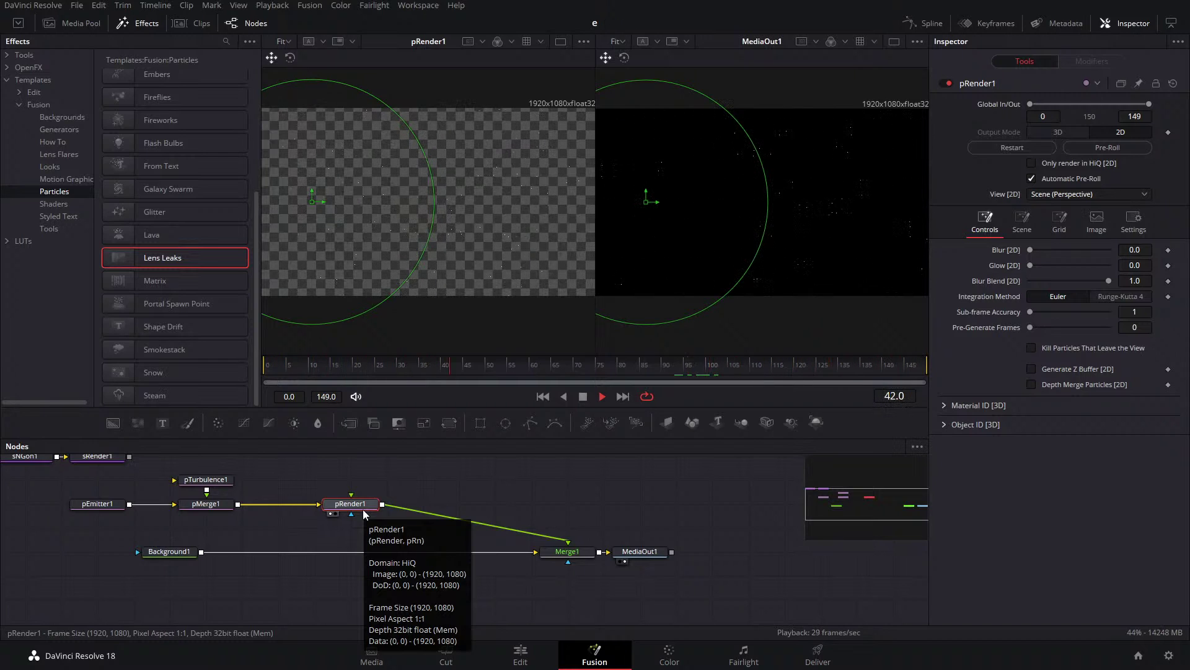
scroll(348, 496, "left", 3)
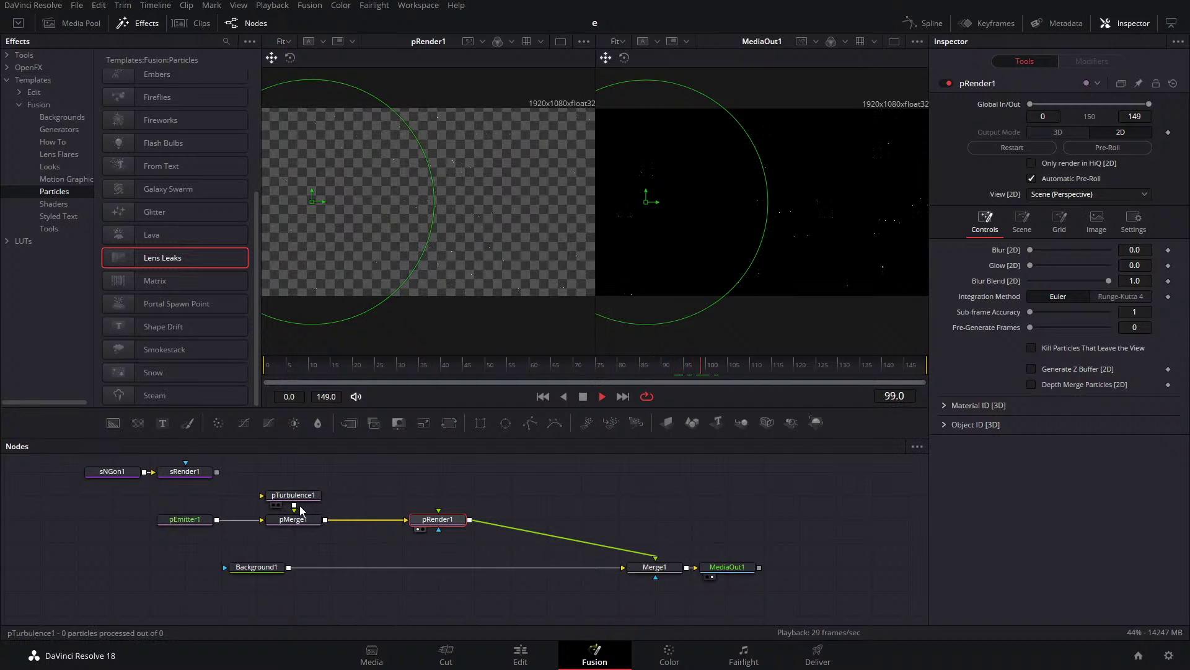
left_click_drag(295, 509, 294, 518)
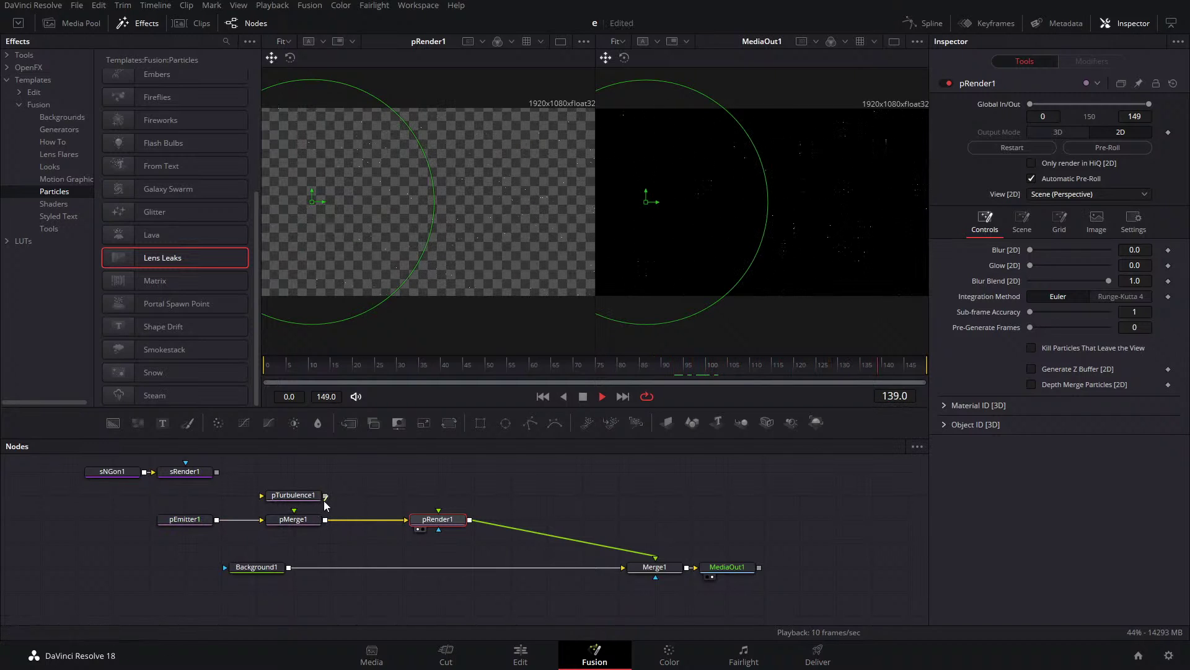
Disconnect pRender1 from Merge1 and try a new pEmitter beside a Merge3D feeding a Renderer3D node.
left_click_drag(655, 557, 640, 474)
left_click_drag(816, 423, 620, 519)
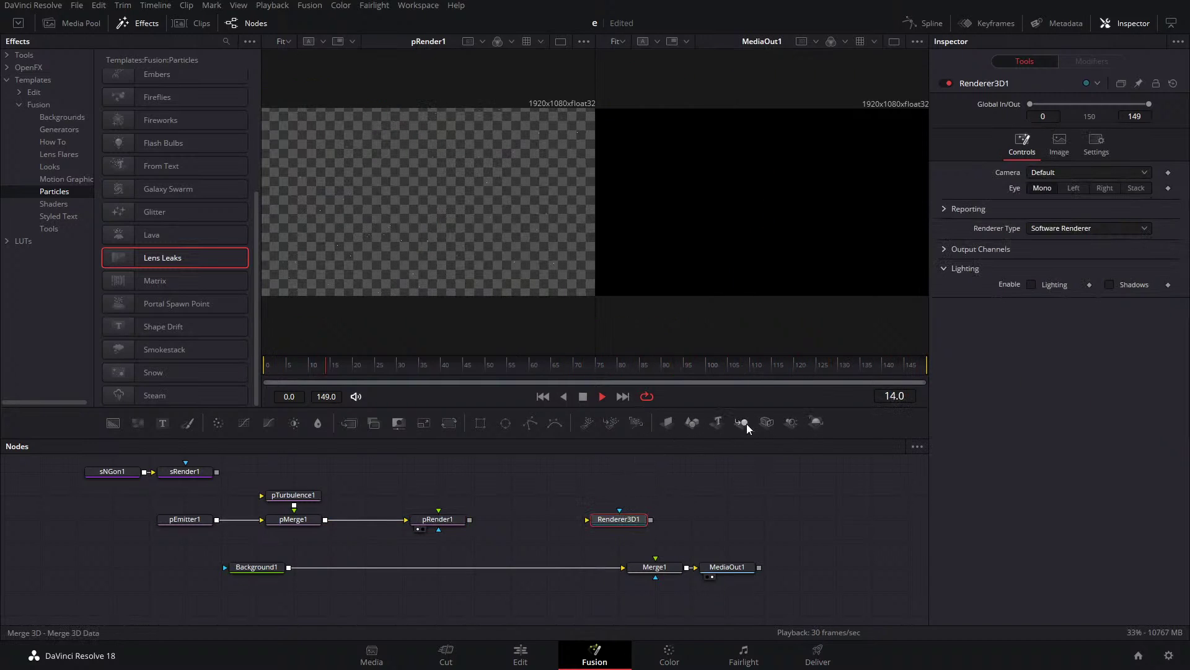
left_click_drag(742, 422, 620, 510)
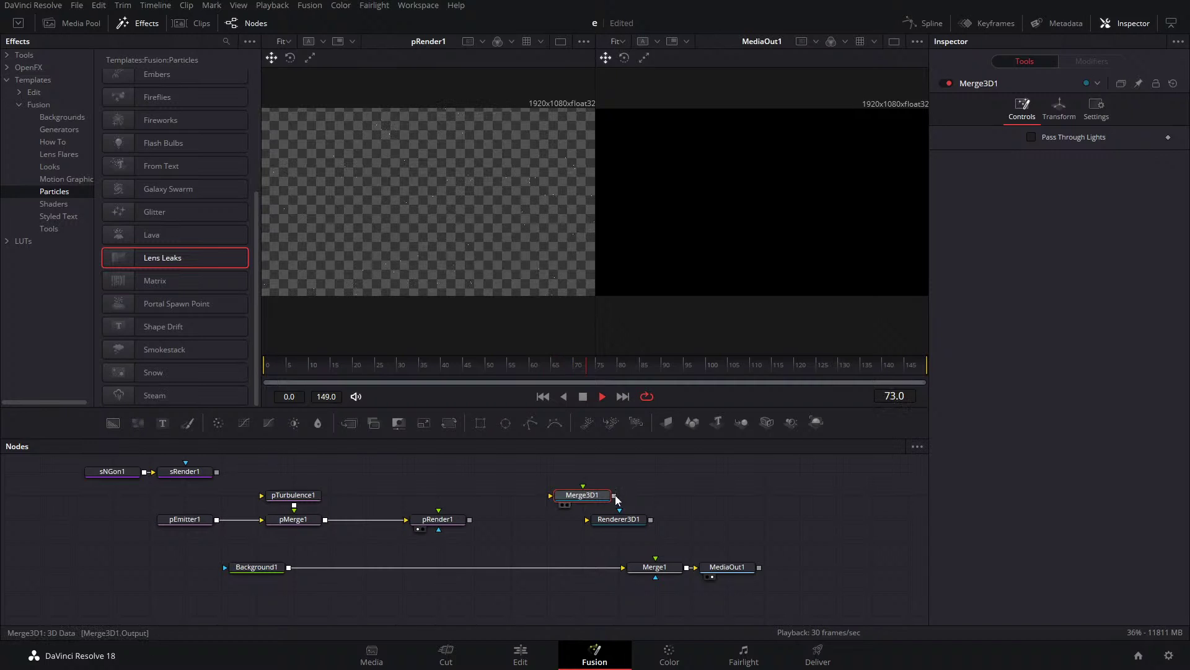
left_click_drag(587, 422, 504, 500)
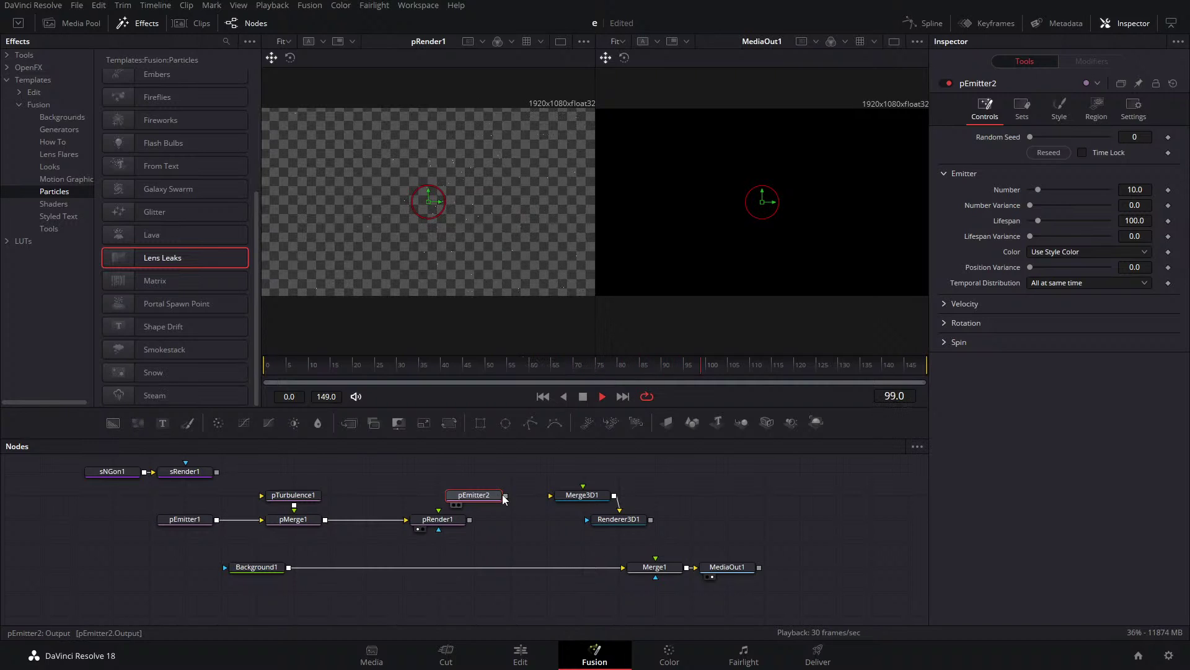
Delete pEmitter2, Merge3D1 and Renderer3D1, and reconnect pRender1 to Merge1's foreground.
key("Delete")
left_click_drag(546, 485, 620, 540)
key("Delete")
left_click_drag(470, 519, 656, 568)
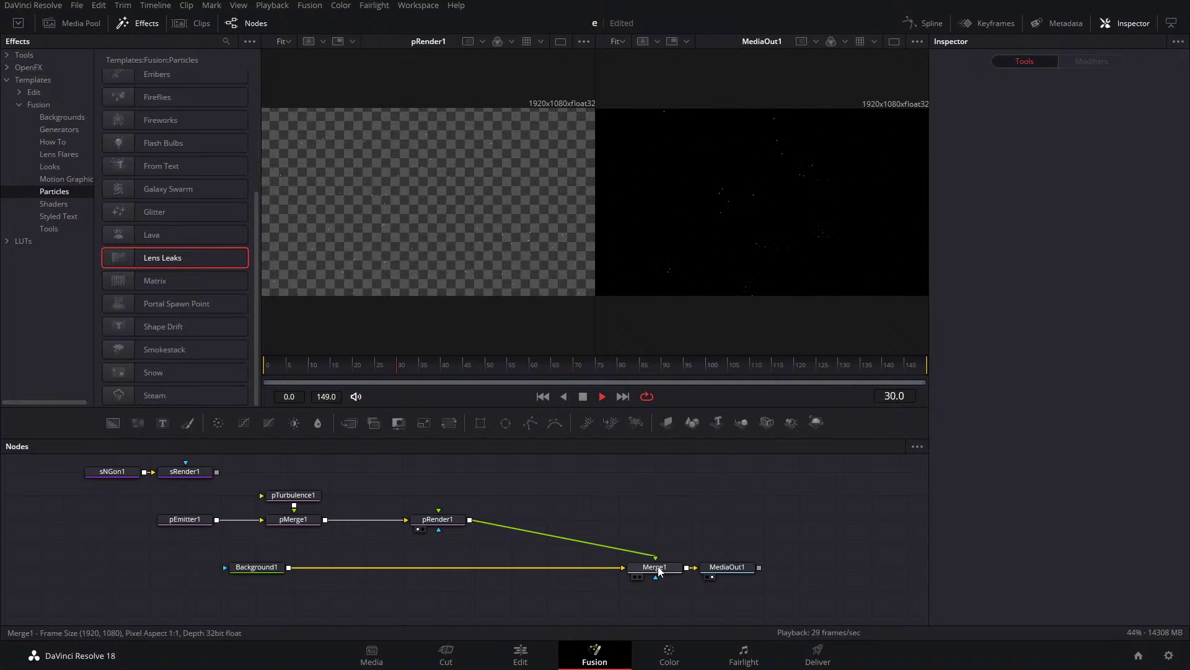
Disconnect pRender1 from Merge1 and add a Transform 3D node beside pRender1.
left_click_drag(655, 559, 604, 523)
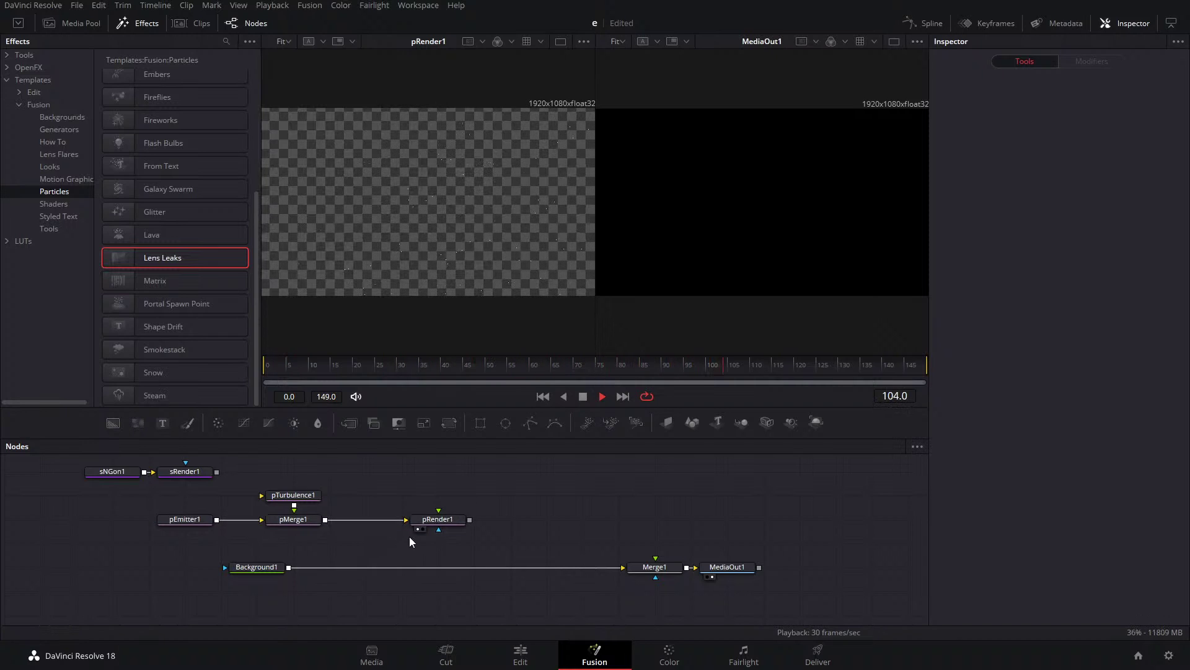
left_click(442, 523)
key("shift+space")
type("transform 3D")
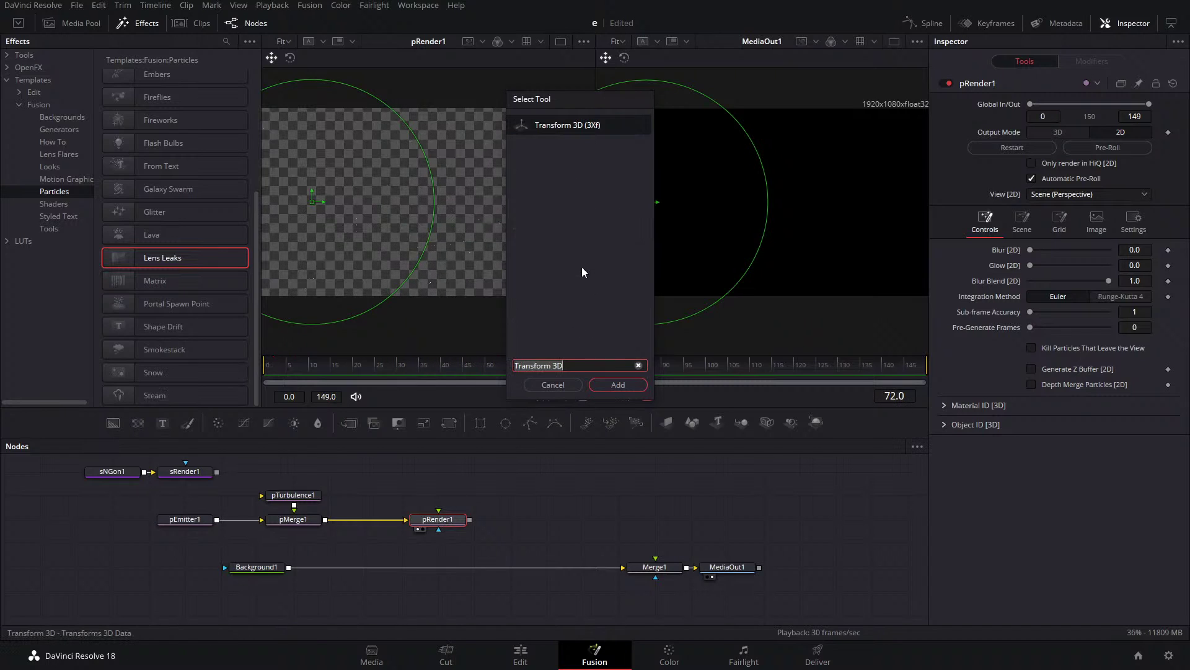
left_click(609, 380)
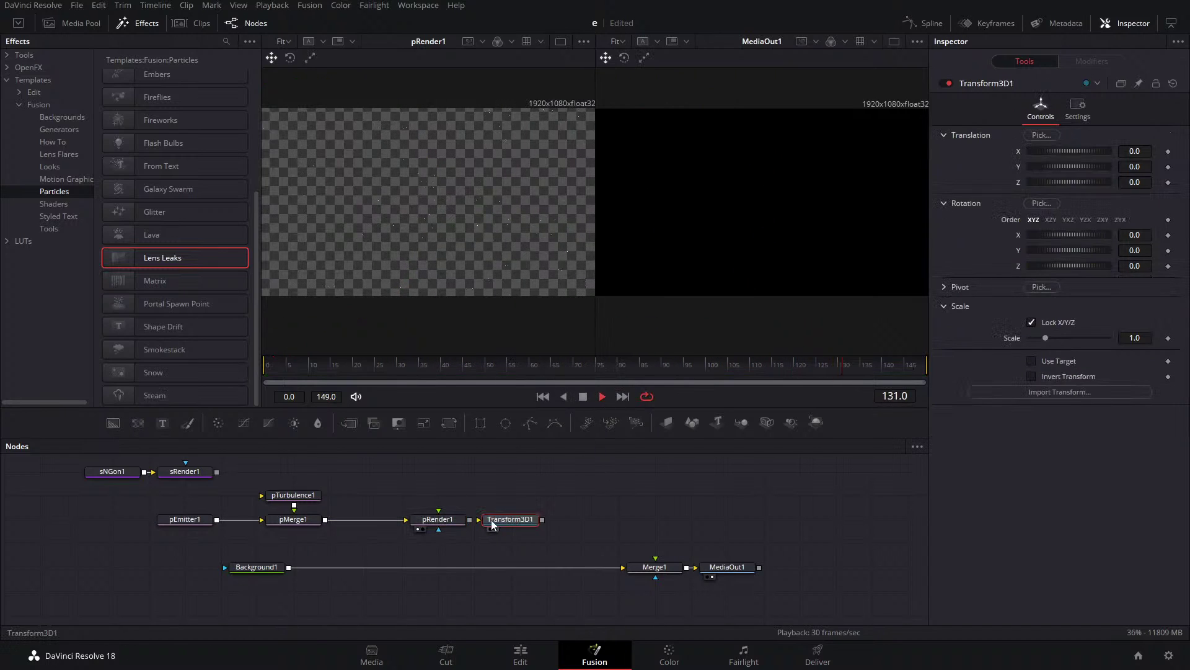
Place Transform3D1 above pRender1 and connect its output to pRender1's green input.
left_click_drag(469, 522, 537, 521)
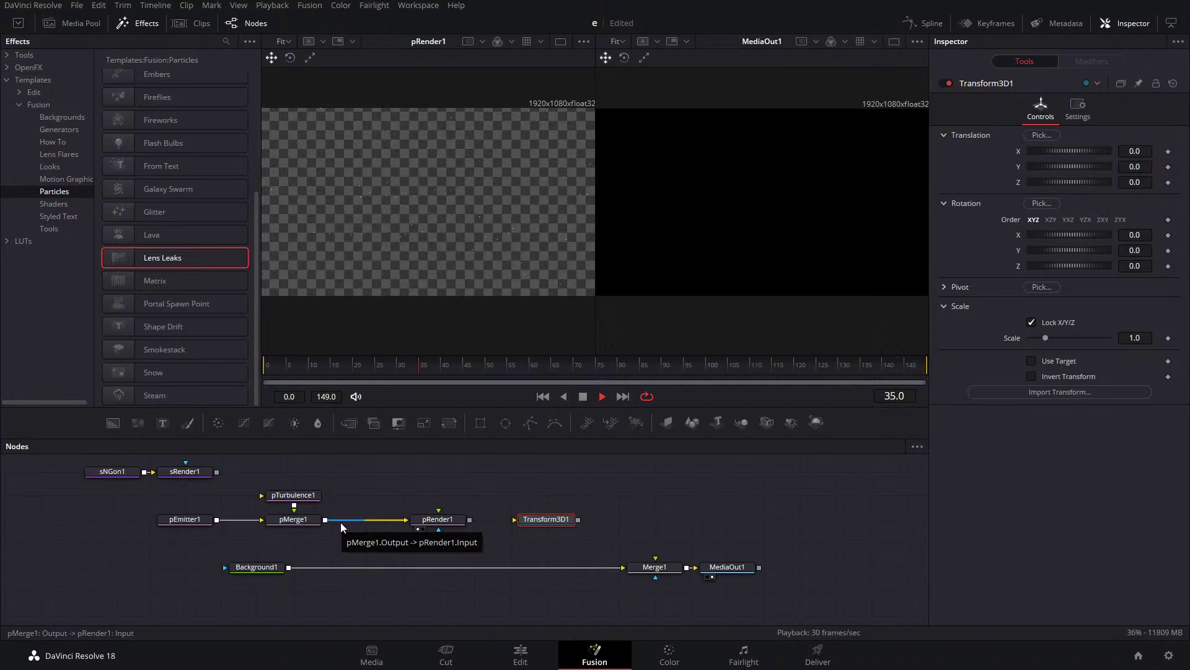
left_click_drag(547, 519, 438, 510)
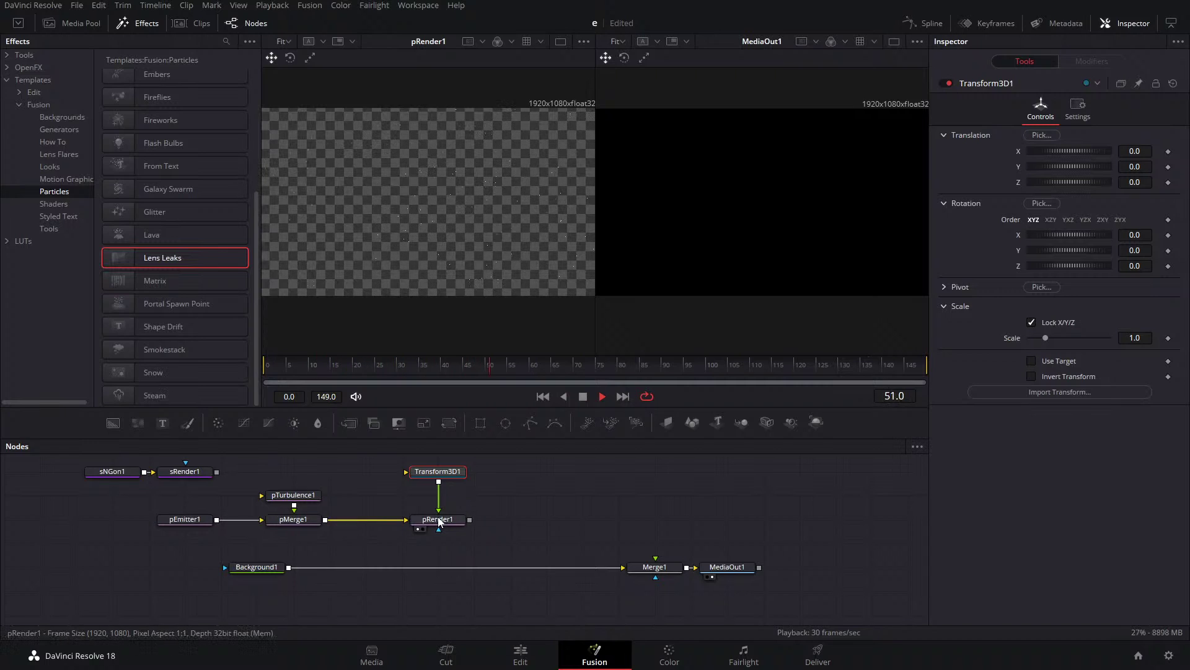
Stop playback and connect pRender1 back to Merge1's foreground input.
mouse_move(438, 521)
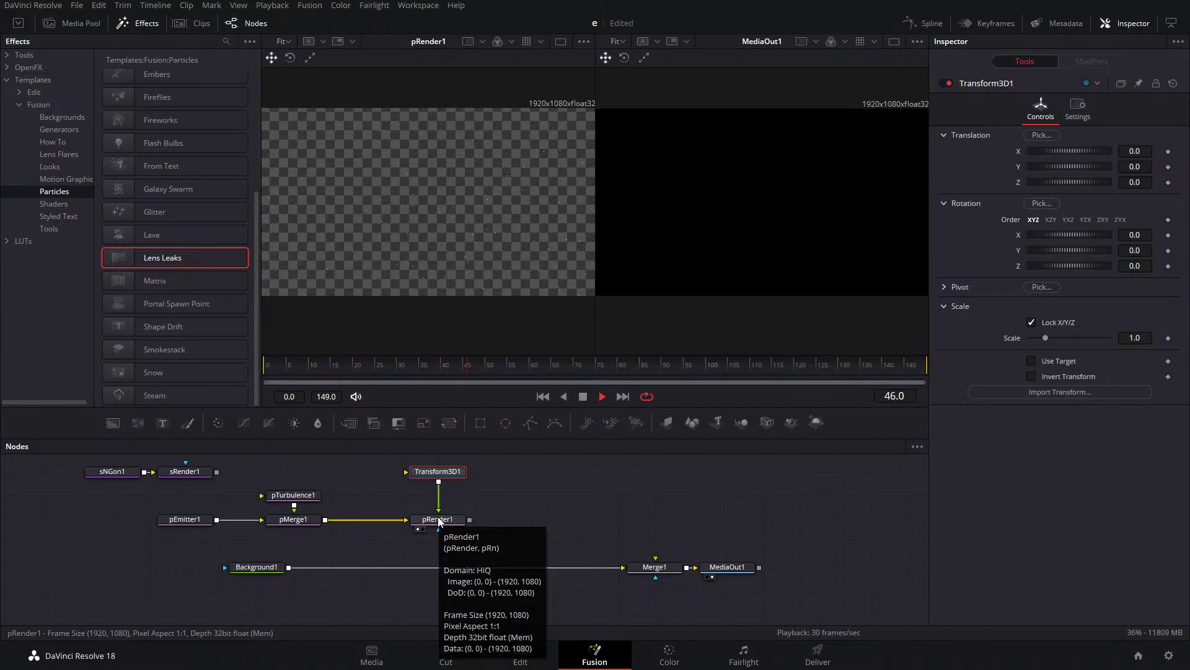
left_click(581, 397)
left_click_drag(470, 519, 656, 558)
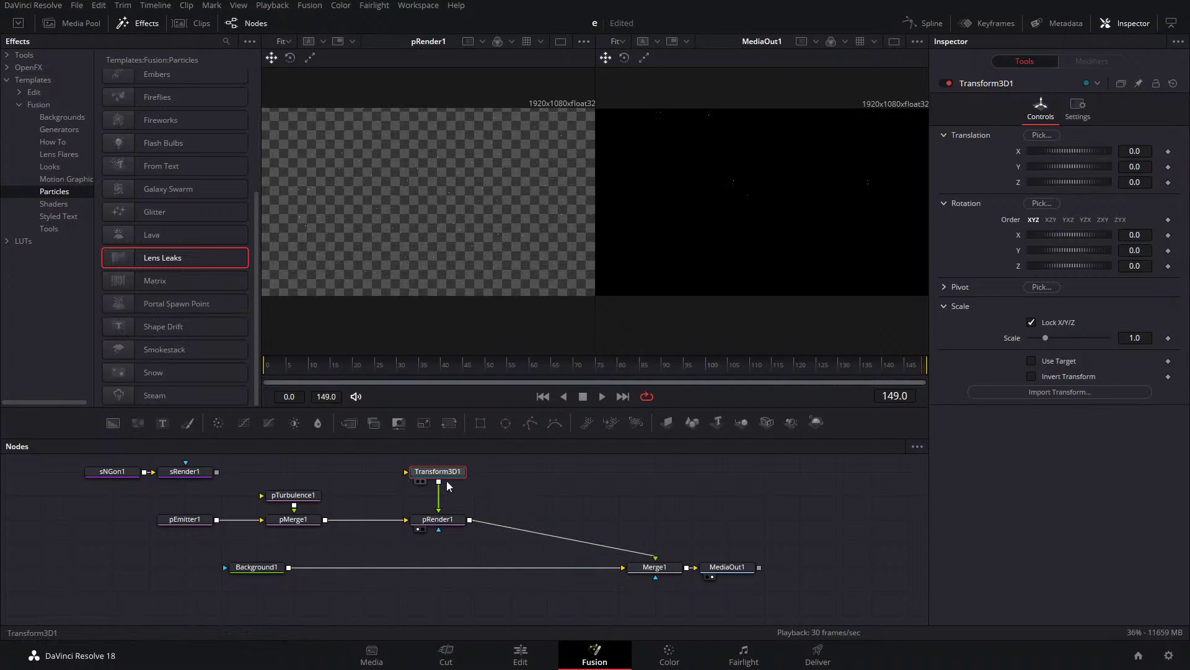
View Transform3D1 and pRender1 one after the other in the first viewer.
key("1")
left_click(439, 521)
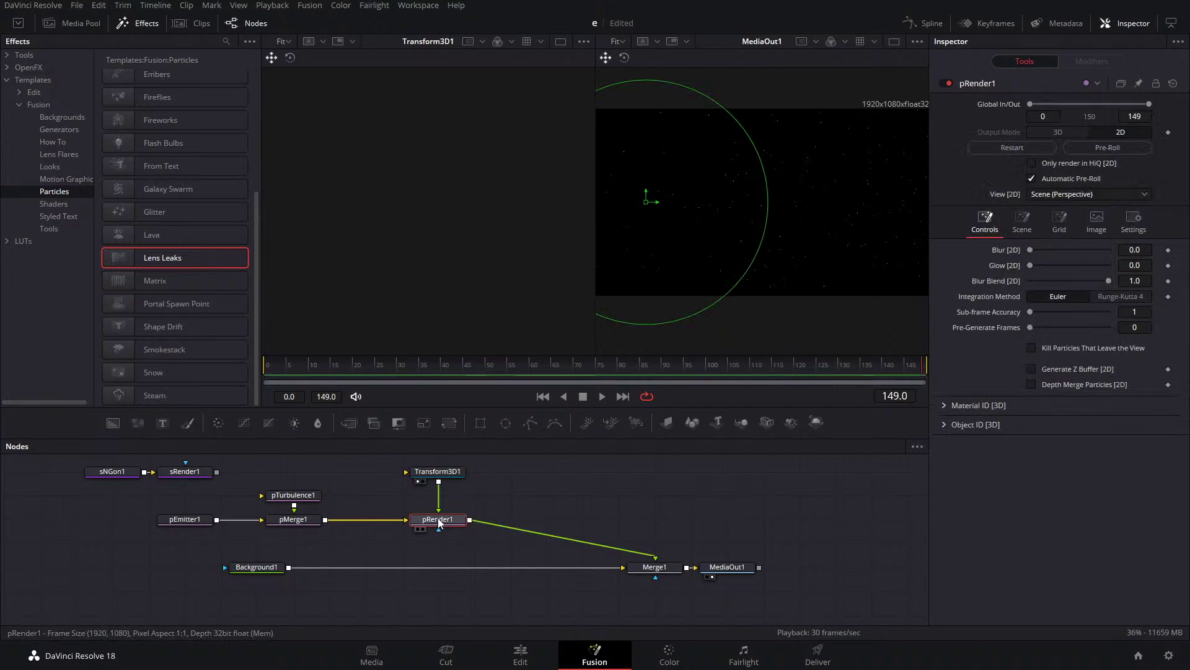
key("1")
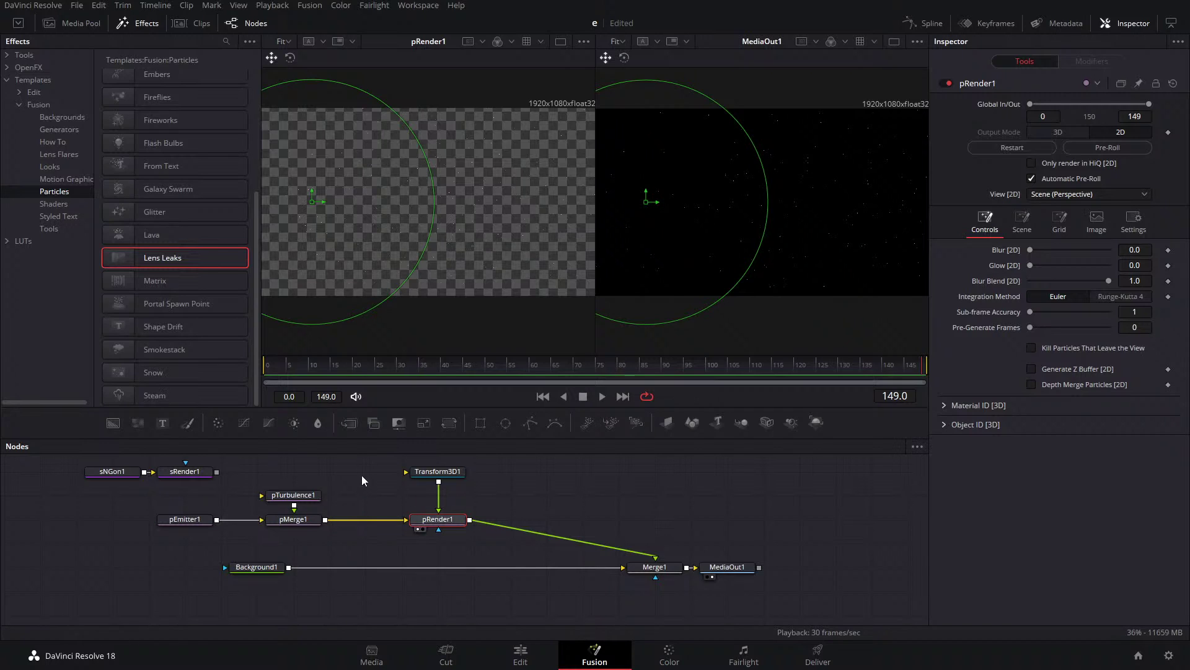
Add a Bitmap node fed by sRender1's output and place it directly beside sRender1.
left_click_drag(362, 474, 471, 509)
left_click(305, 505)
left_click(232, 538)
key("shift+space")
type("bit")
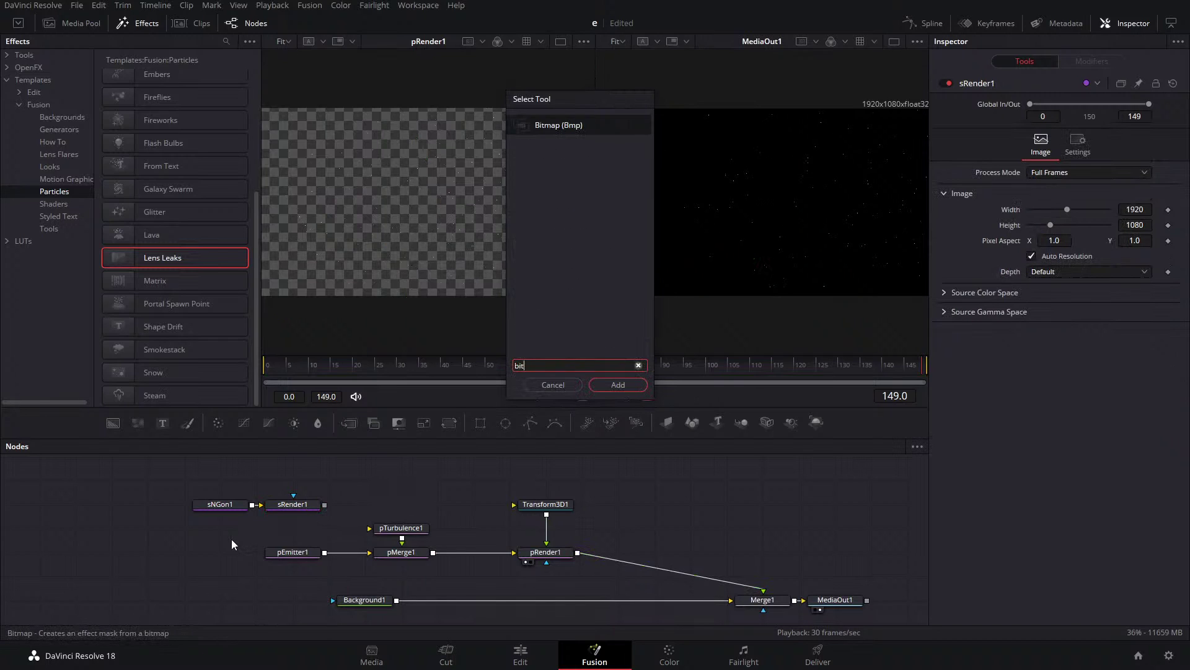
key("Return")
left_click_drag(232, 537, 342, 504)
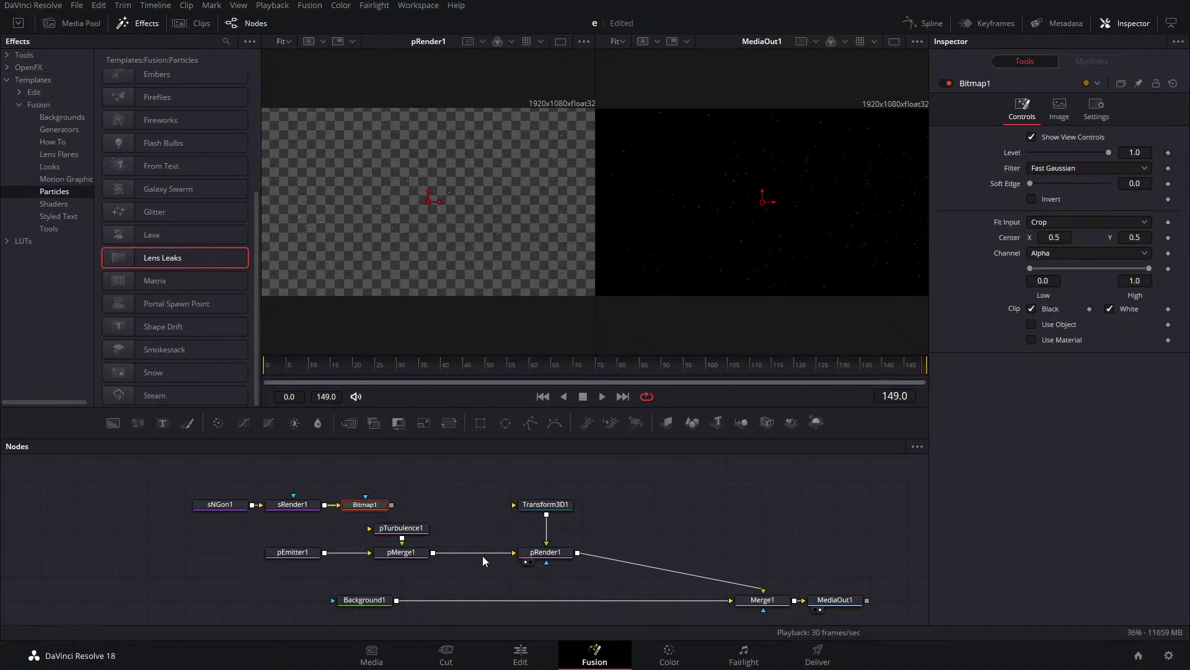
Disconnect pRender1 from Transform3D1 and Merge1, place Transform3D1 beside pRender1, and try to connect pRender1's output to it.
left_click_drag(546, 541, 580, 560)
left_click_drag(767, 594, 658, 551)
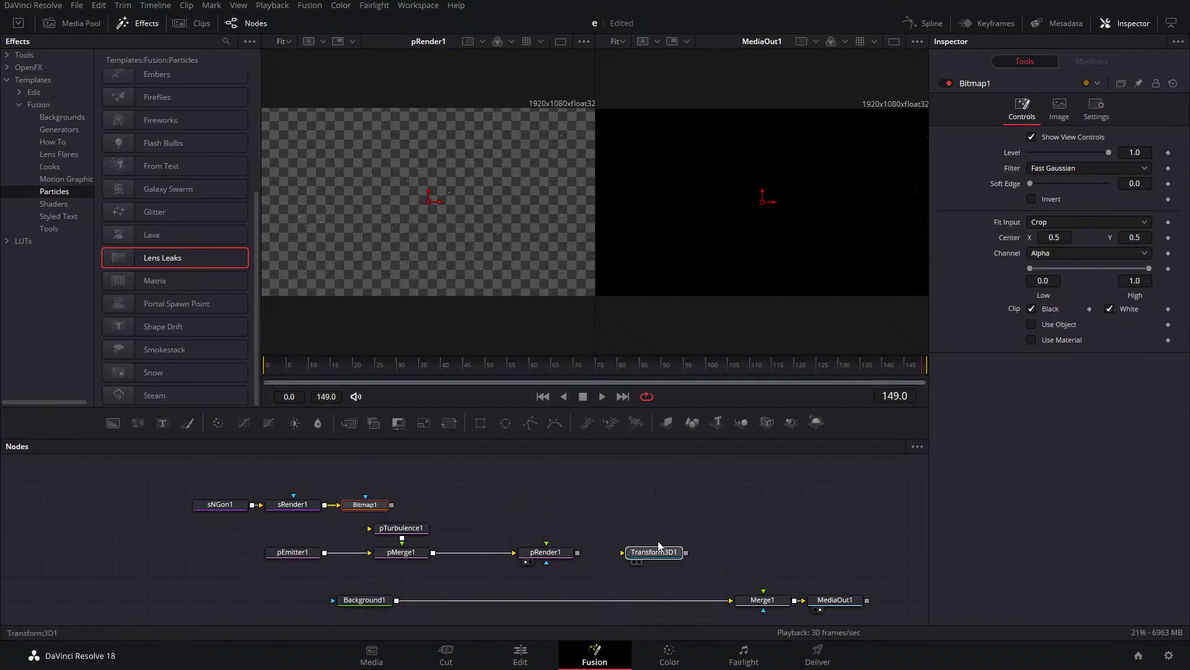
left_click_drag(579, 552, 645, 557)
key("ctrl+z")
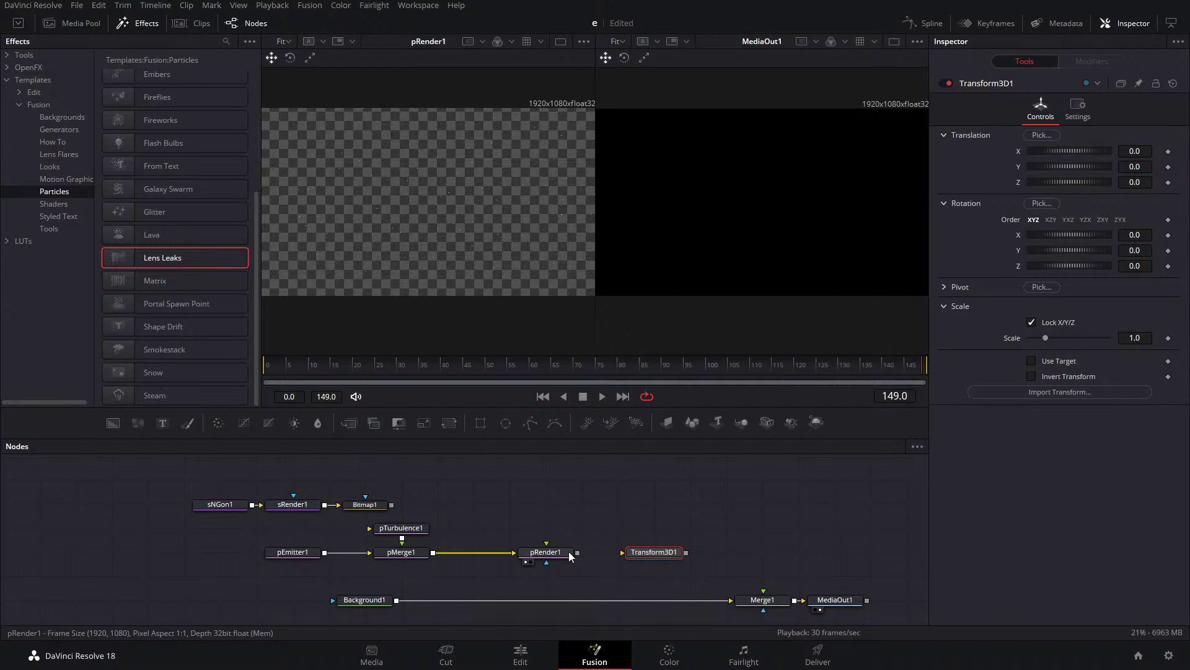
Delete pMerge1 and pTurbulence1 and move pEmitter1 directly beside pRender1.
left_click_drag(410, 564, 366, 519)
key("Delete")
left_click(294, 553)
left_click_drag(294, 554, 474, 554)
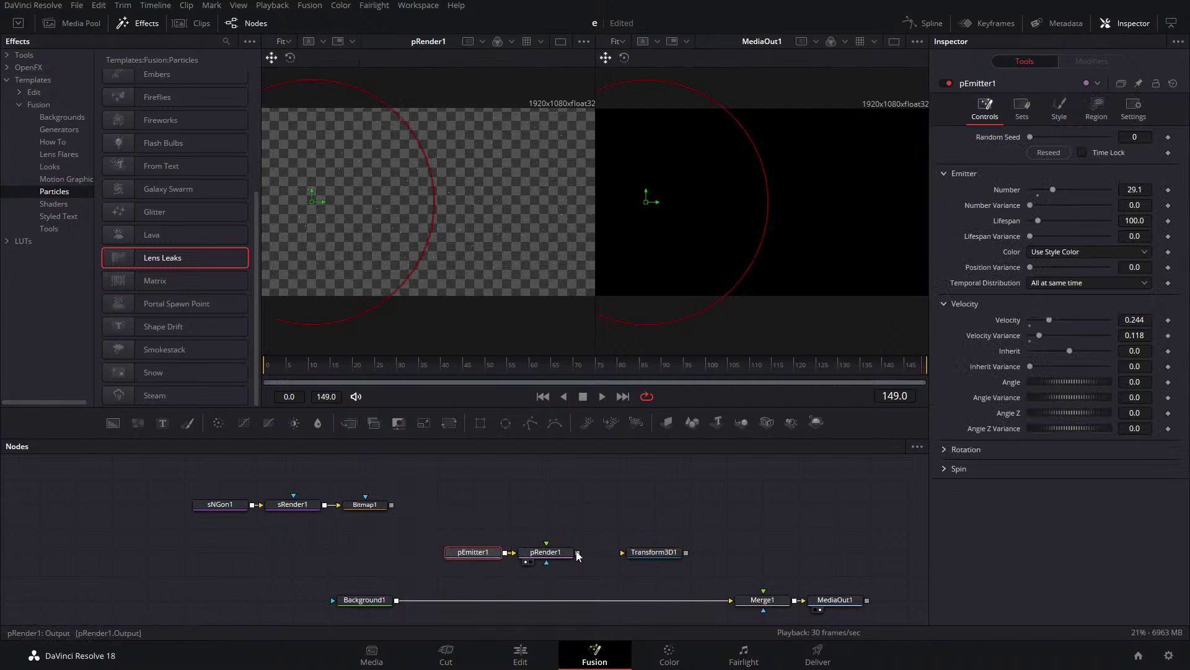
Try to connect pRender1 to Transform3D1, and stack pEmitter1, pRender1 and Transform3D1 vertically.
left_click_drag(578, 552, 619, 554)
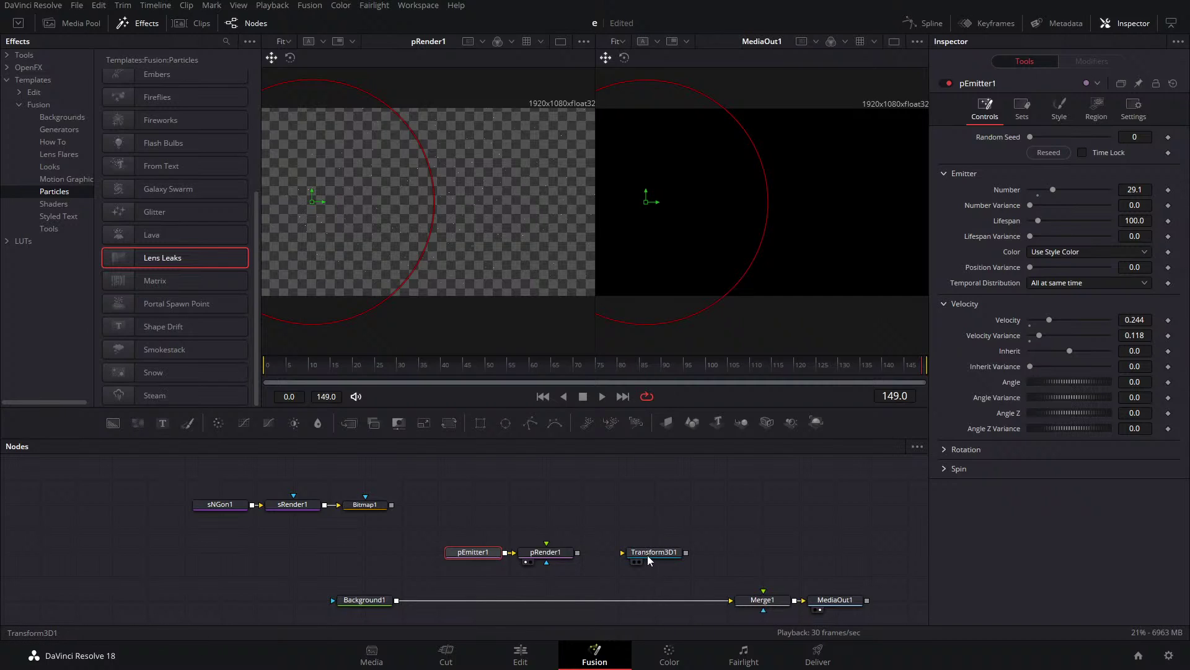
left_click_drag(649, 556, 526, 579)
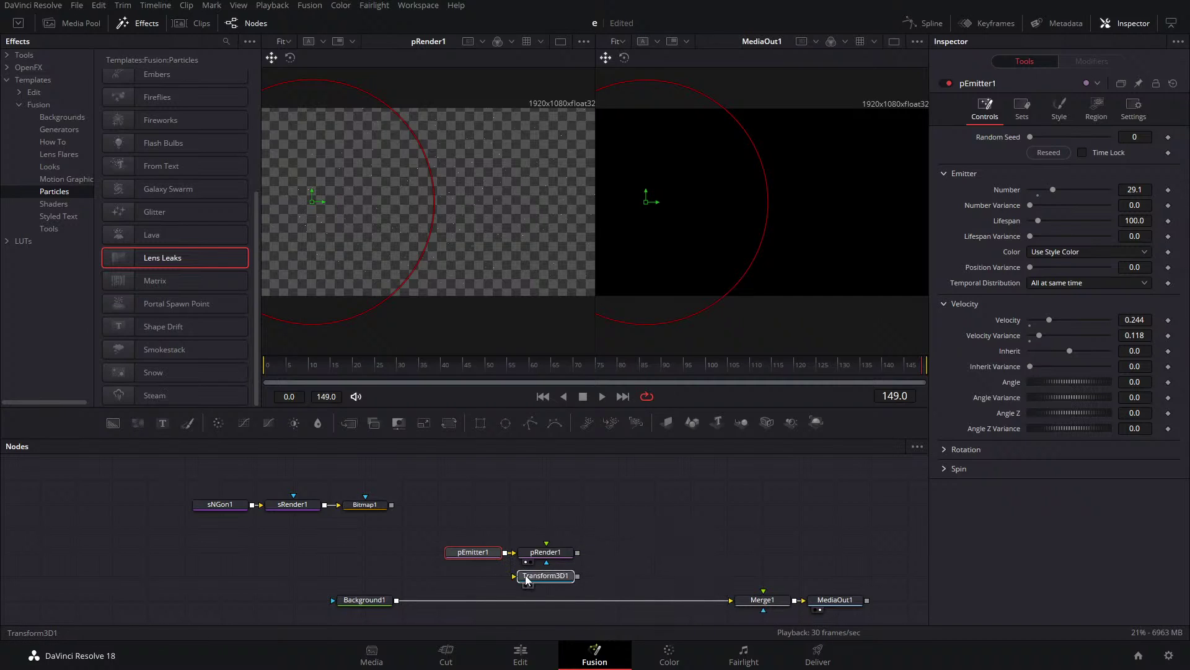
left_click_drag(473, 552, 546, 504)
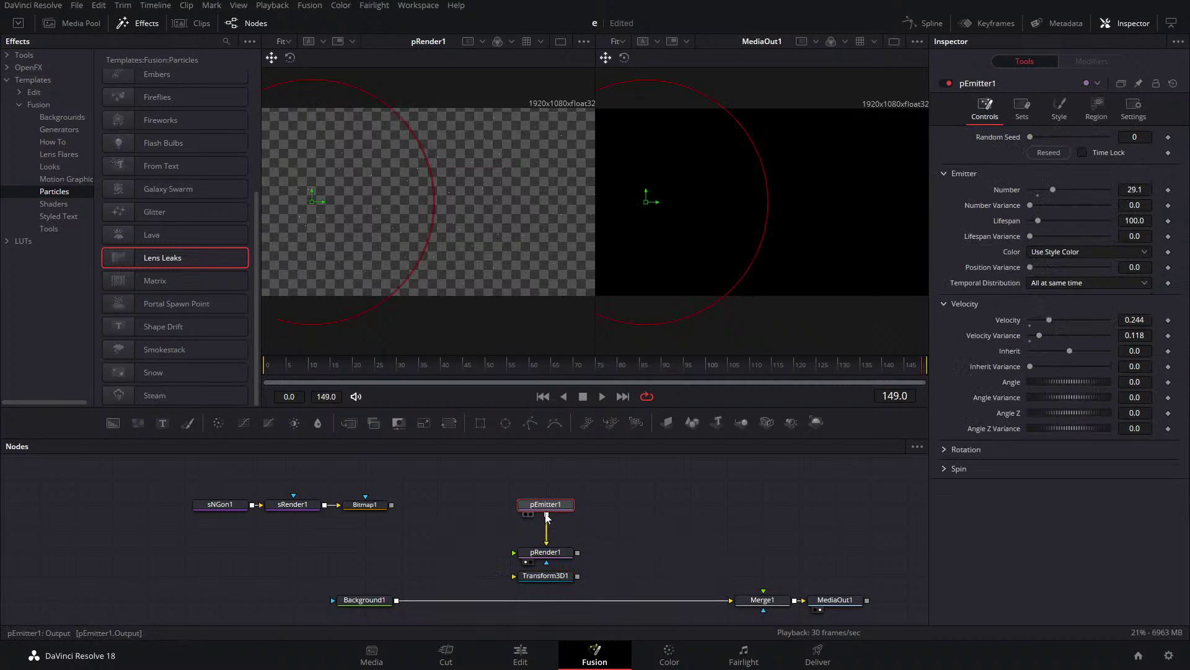
left_click_drag(545, 551, 581, 541)
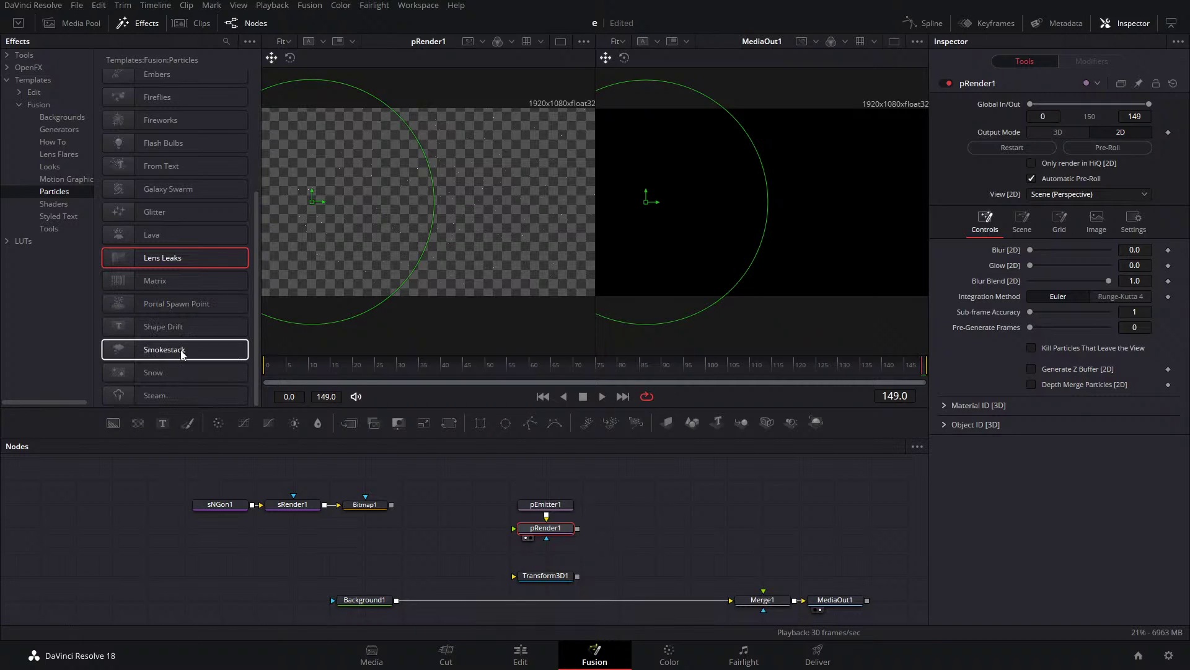
Add the Snow particle template to the node graph and view its Camera3D1_1 and pRender1_1 nodes in the first viewer.
left_click_drag(171, 375, 399, 570)
left_click(227, 590)
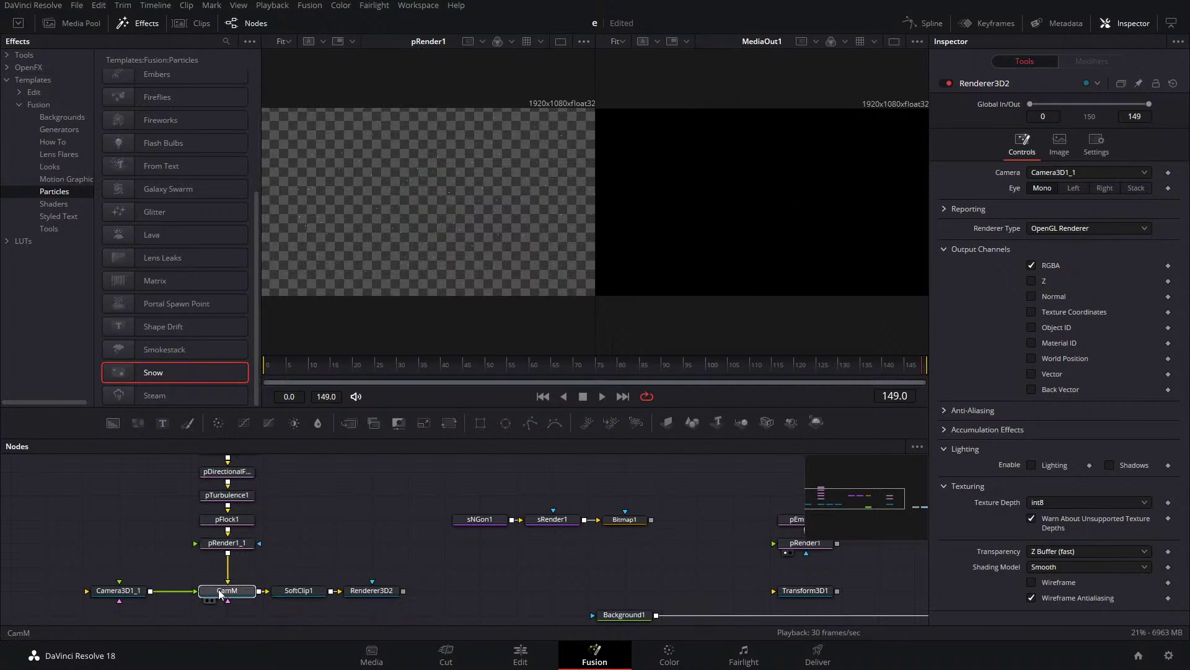
left_click(137, 591)
key("1")
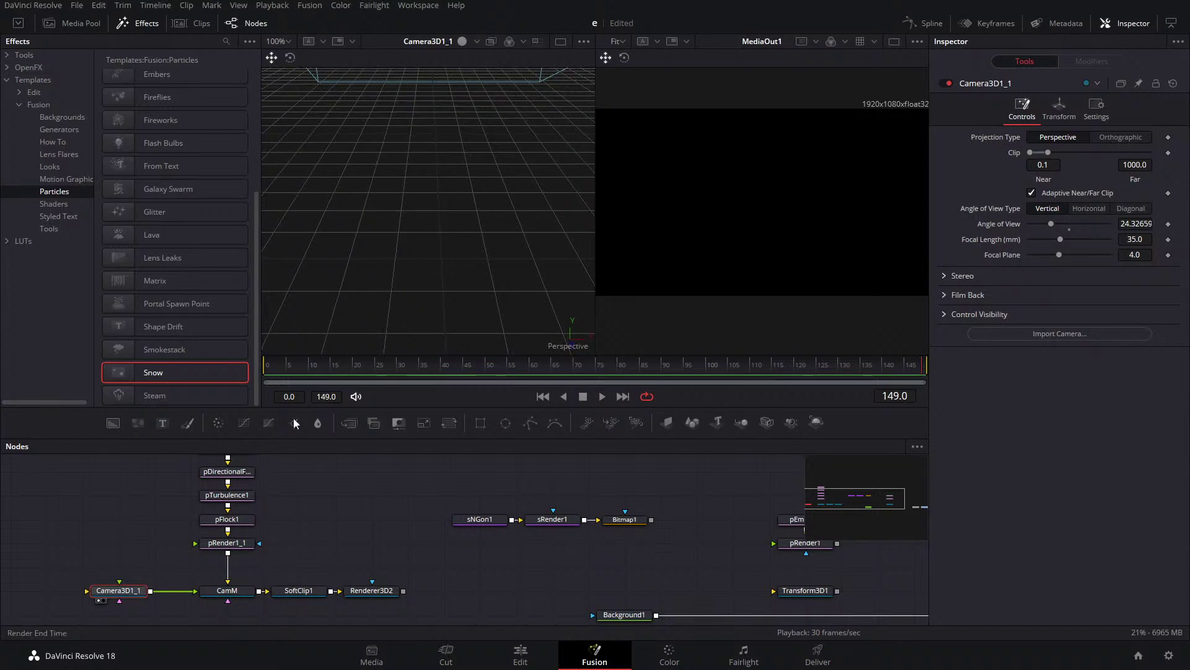
left_click(226, 543)
key("1")
Examine the Snow template's flock, turbulence, directional force and emitter settings, play the particles, and check the emitter's Style and Region settings.
left_click(231, 521)
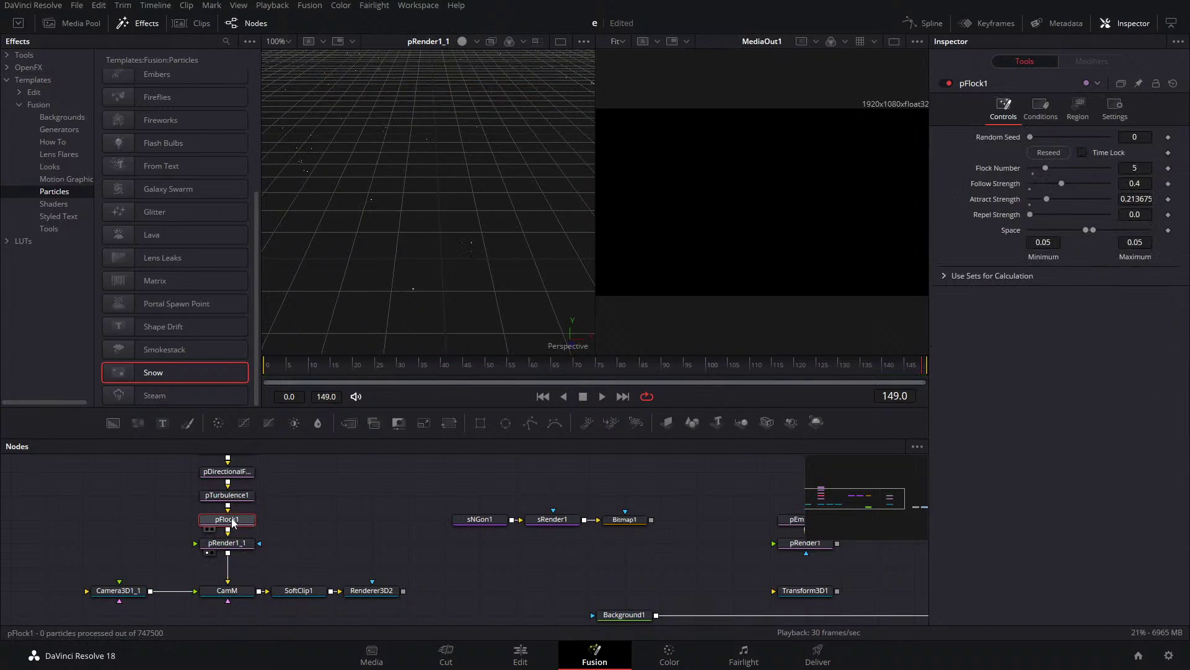
left_click(237, 496)
left_click(234, 472)
scroll(248, 489, "up", 3)
scroll(248, 489, "left", 2)
left_click(268, 507)
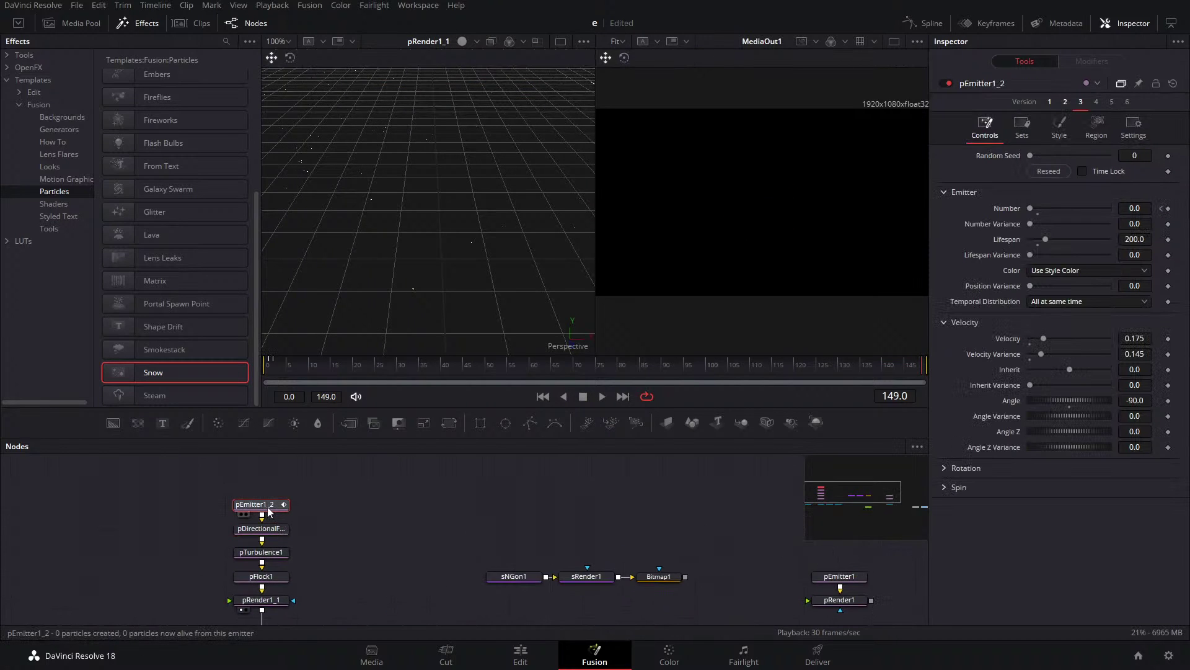
left_click(602, 396)
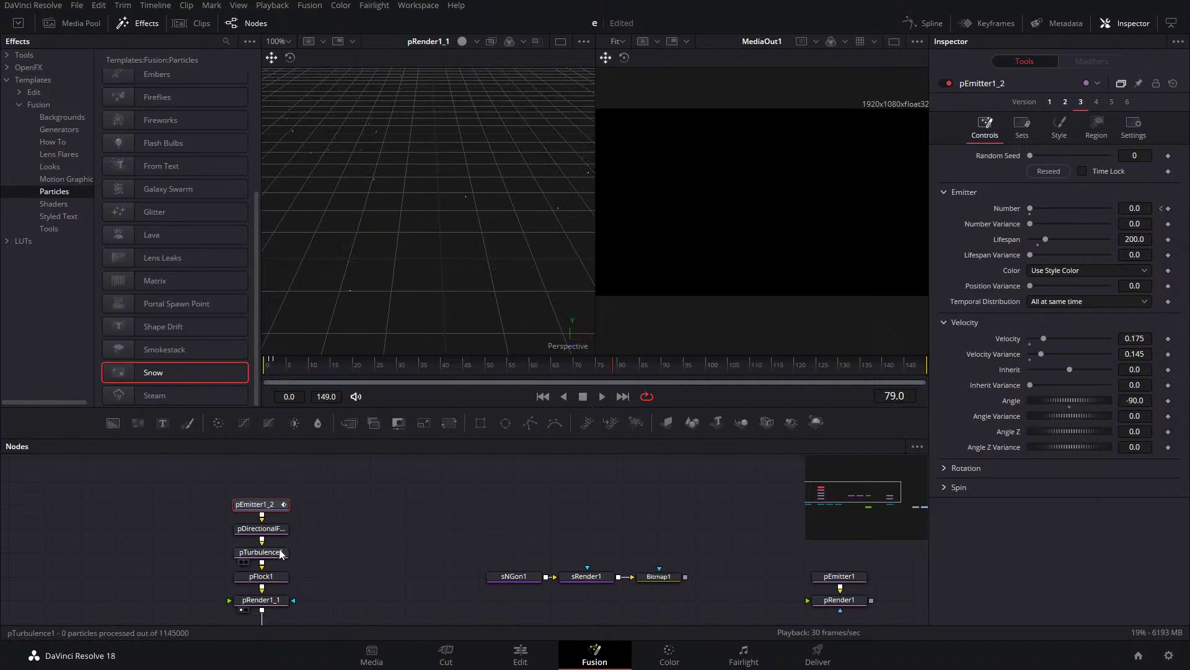
left_click(1057, 132)
left_click(1098, 130)
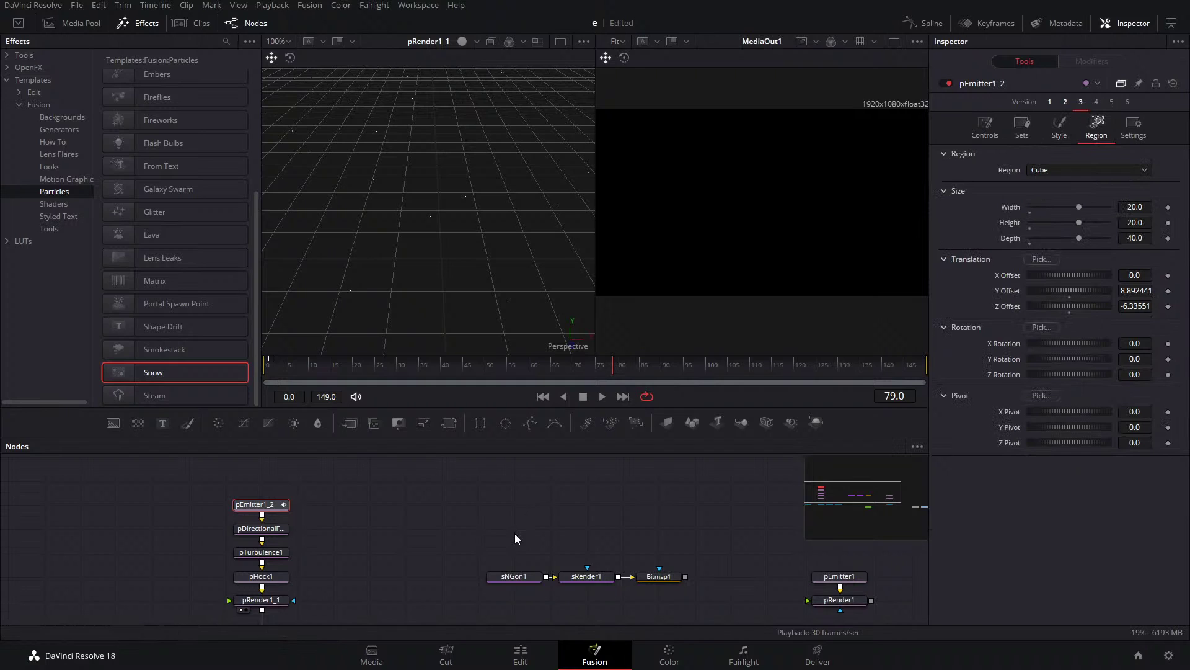
scroll(397, 533, "right", 5)
scroll(411, 529, "down", 2)
scroll(397, 528, "right", 4)
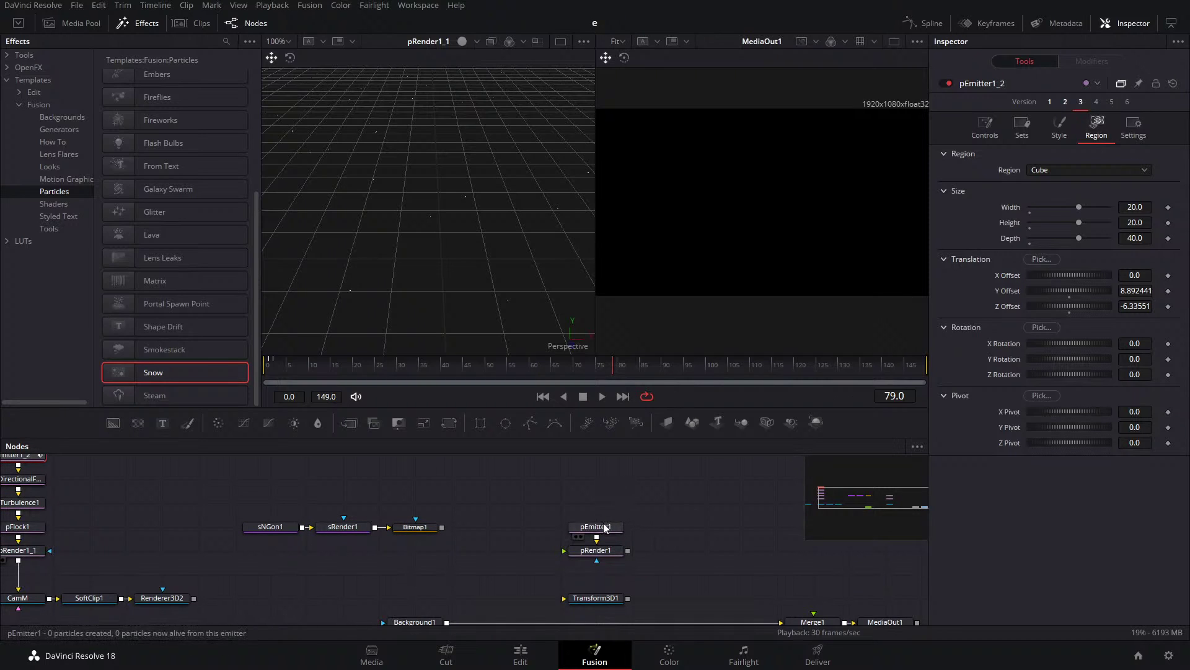
Delete all of the Snow template's nodes and undo the deletion.
scroll(49, 519, "left", 5)
left_click_drag(43, 481, 263, 619)
left_click_drag(343, 614, 35, 456)
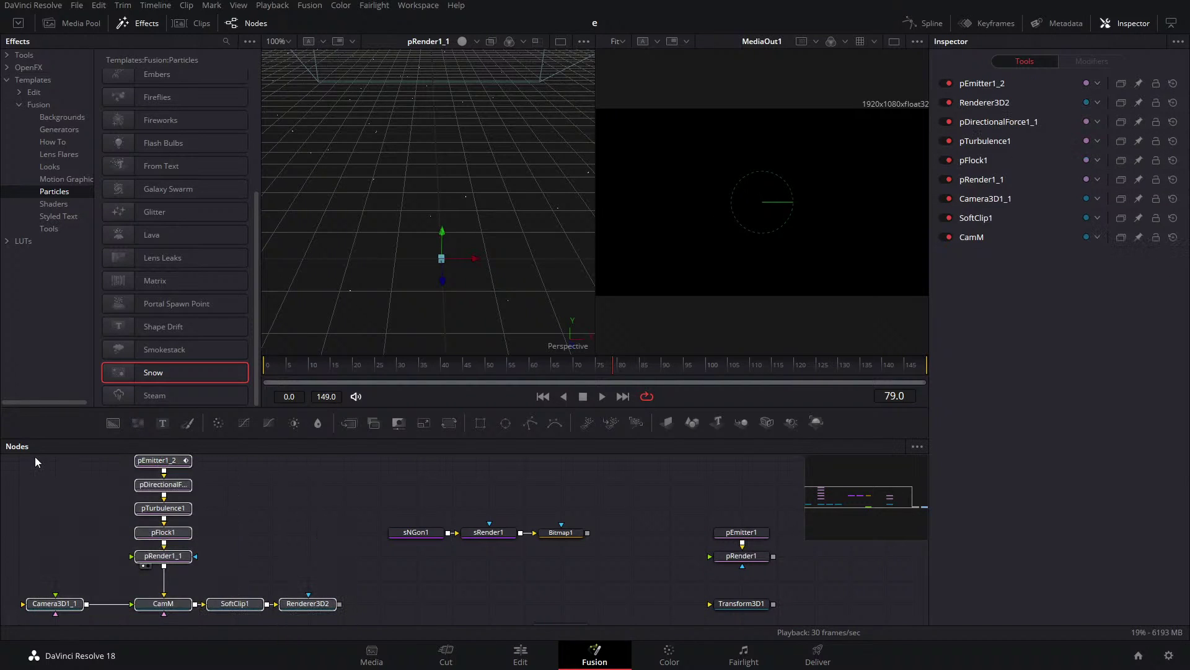
key("Delete")
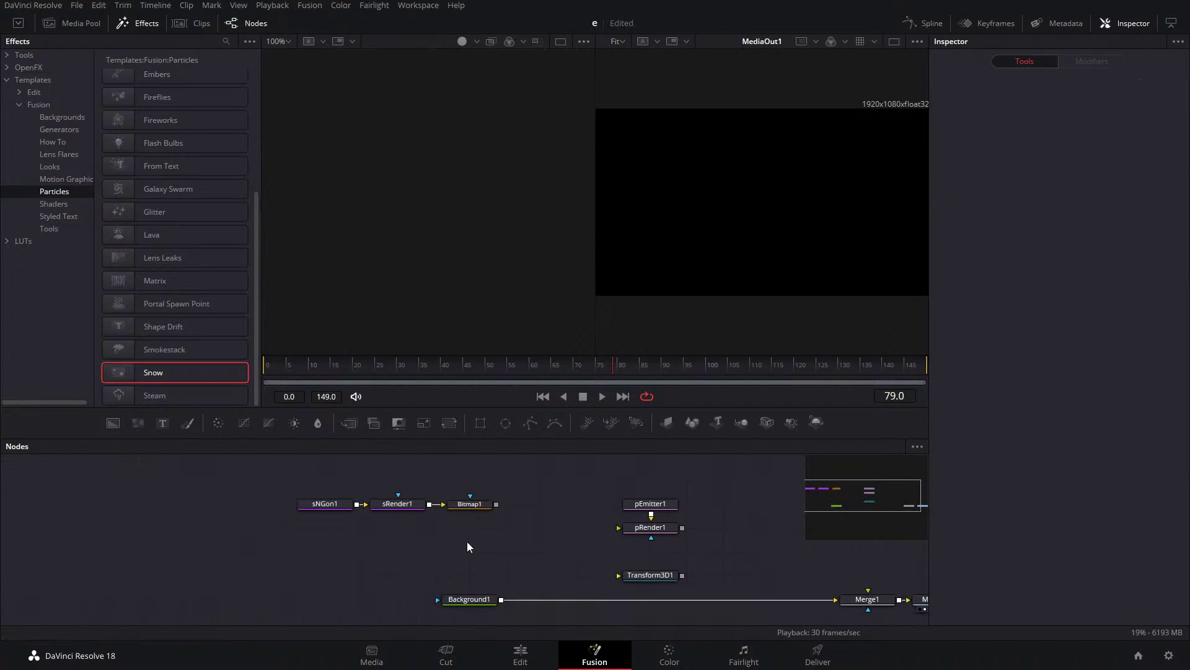
key("ctrl+z")
Delete sNGon1, sRender1 and Bitmap1, and show pRender1 in the first viewer.
left_click_drag(322, 481, 430, 535)
key("Delete")
key("1")
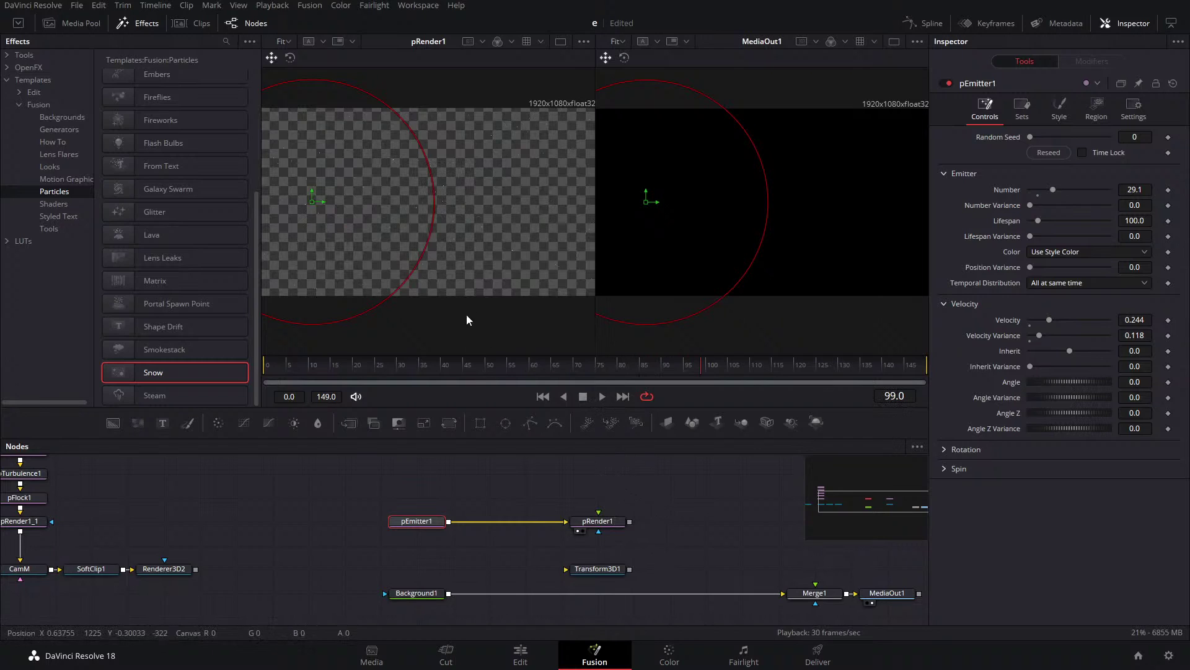
Set pEmitter1's region to Cube, play the particles, and shift the cube to about X -0.087 and Y 0.012.
left_click(1088, 106)
left_click(1063, 151)
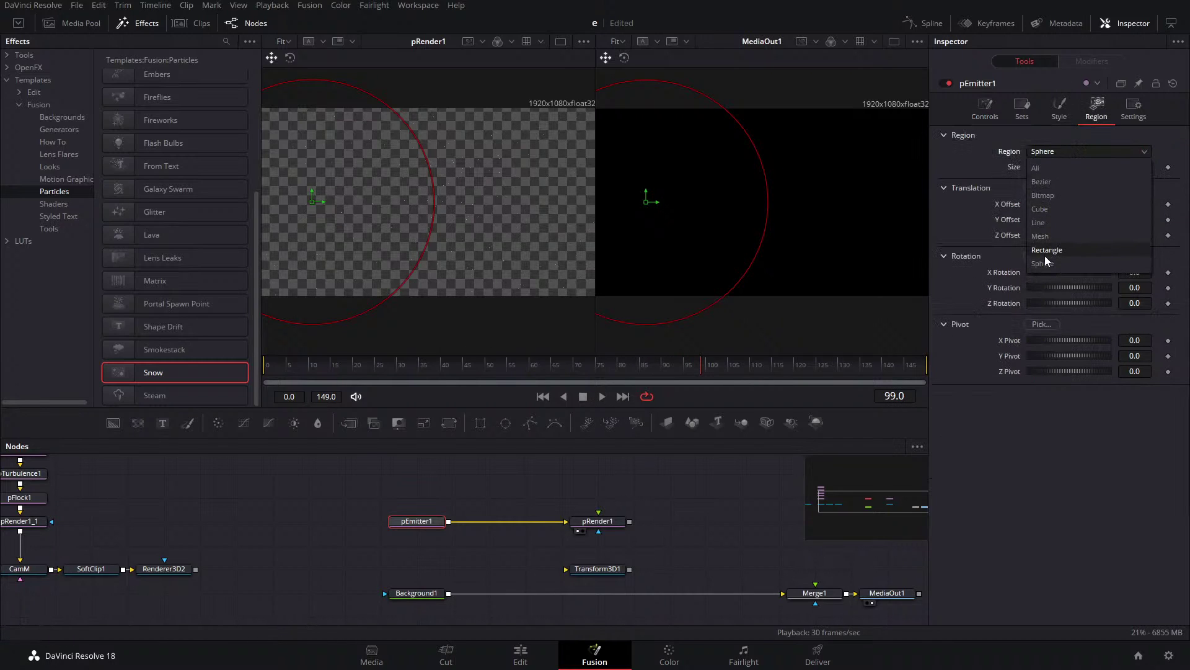
left_click(1040, 210)
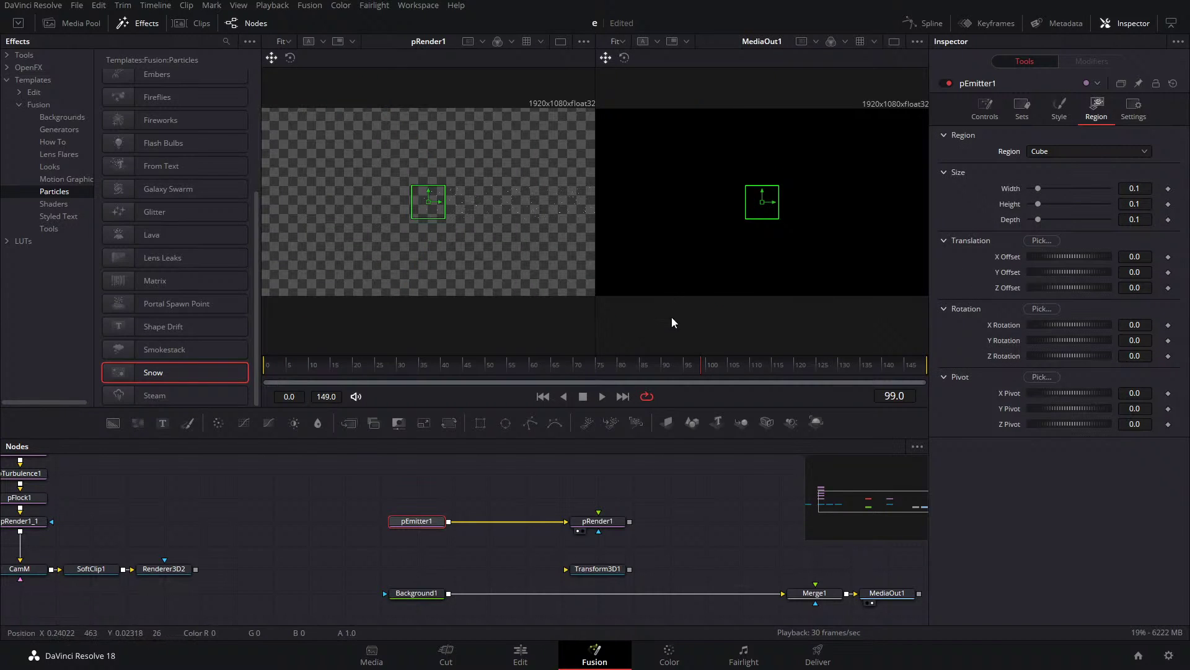
left_click(602, 397)
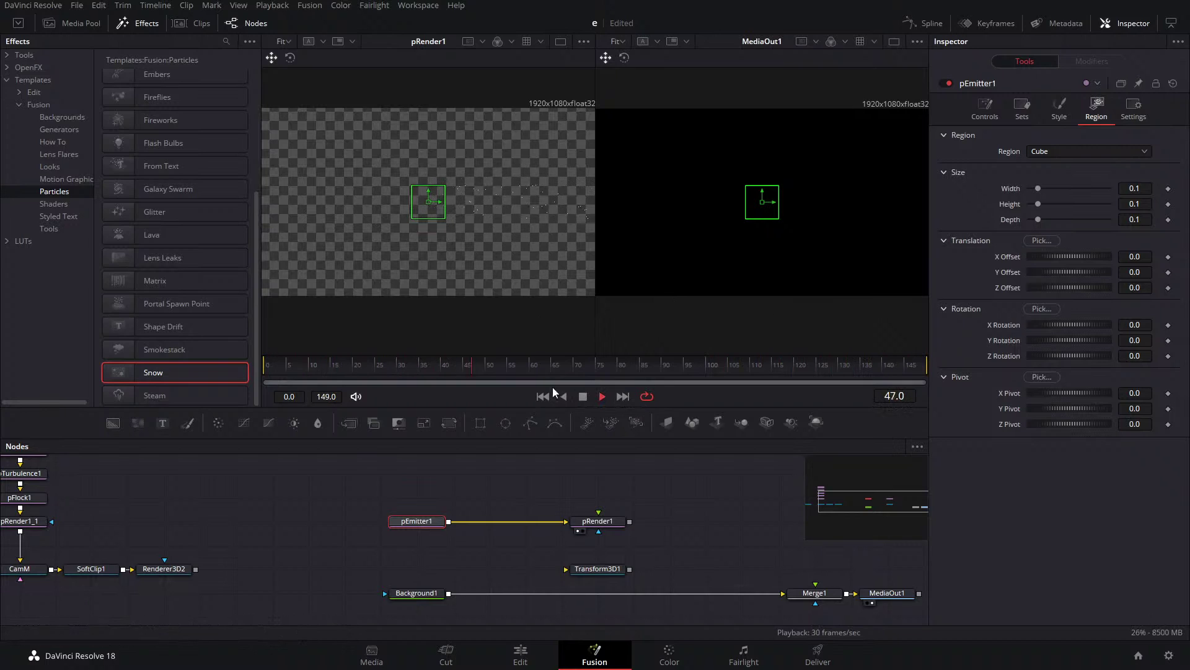
left_click(586, 396)
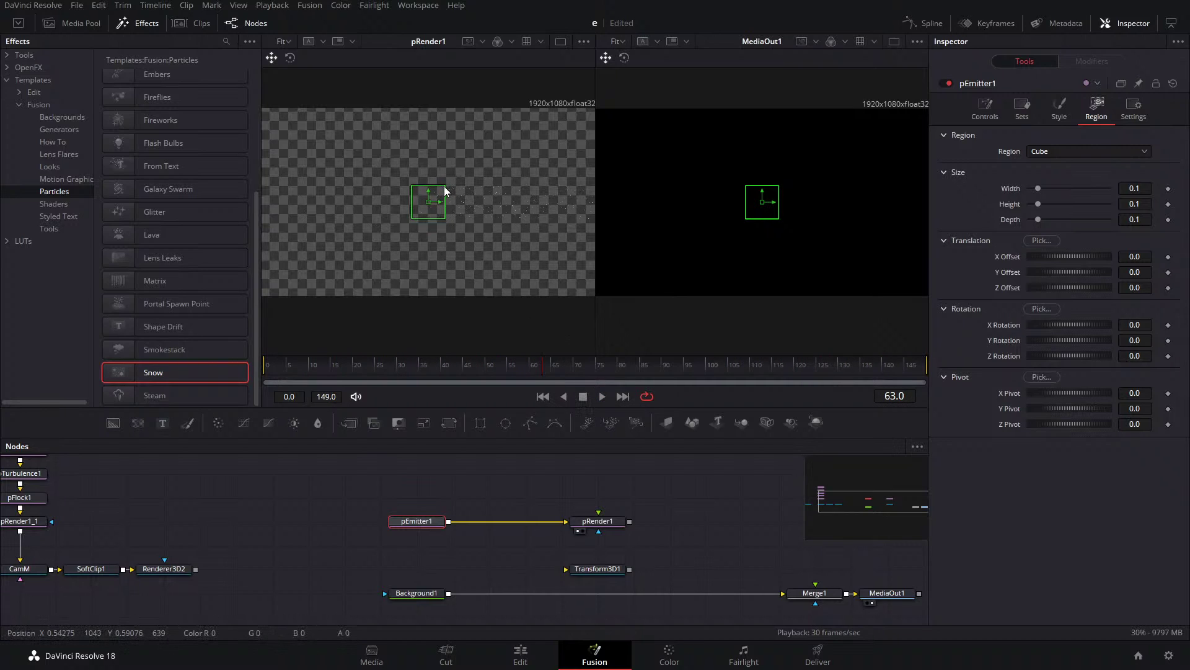
left_click_drag(436, 202, 402, 183)
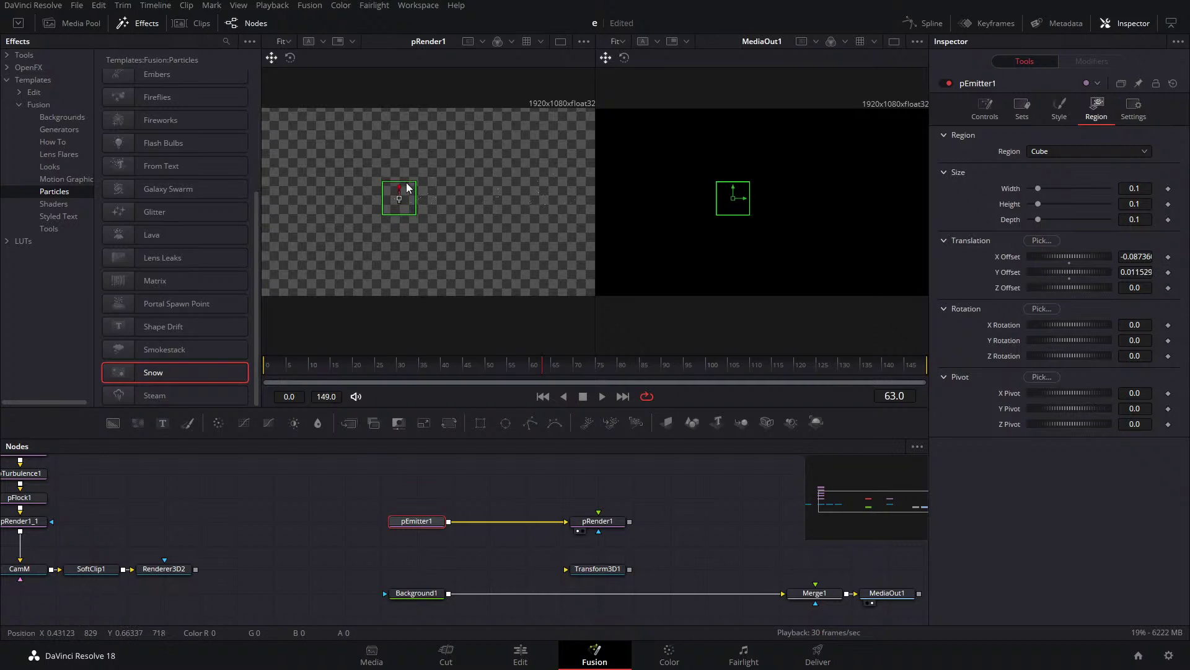
Try the All region type for pEmitter1 and switch its region to Sphere.
left_click(1107, 150)
left_click(1059, 168)
left_click(1069, 153)
left_click(1062, 263)
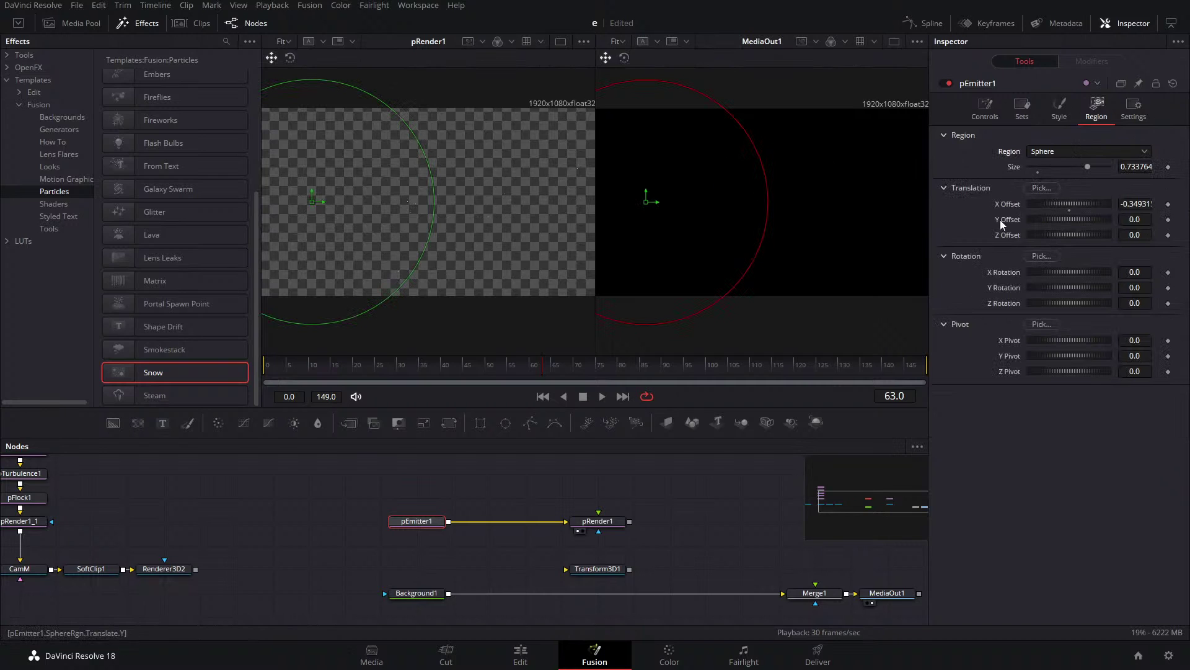
Set pEmitter1's region to Rectangle, test its Z offset, and set width and height to 1.0.
left_click_drag(1087, 167, 1081, 204)
left_click(1085, 155)
left_click(1059, 246)
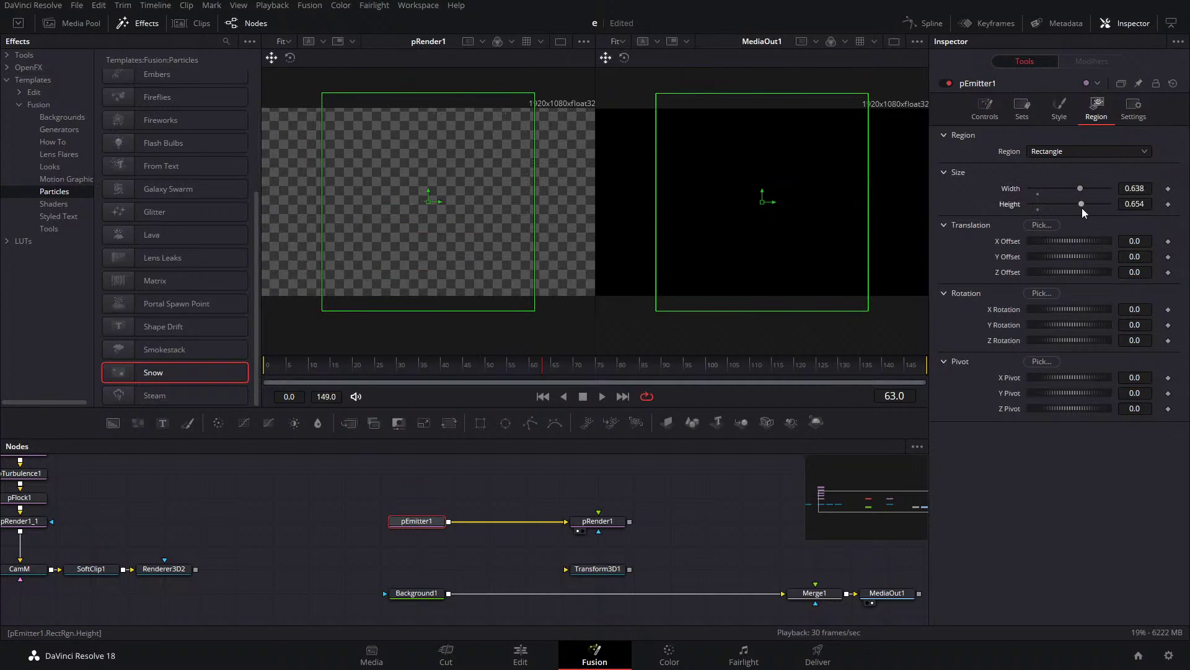
mouse_move(1074, 271)
left_mouse_down()
mouse_move(1047, 273)
mouse_move(1087, 271)
left_mouse_up()
double_click(1073, 277)
left_click_drag(1082, 204, 1146, 188)
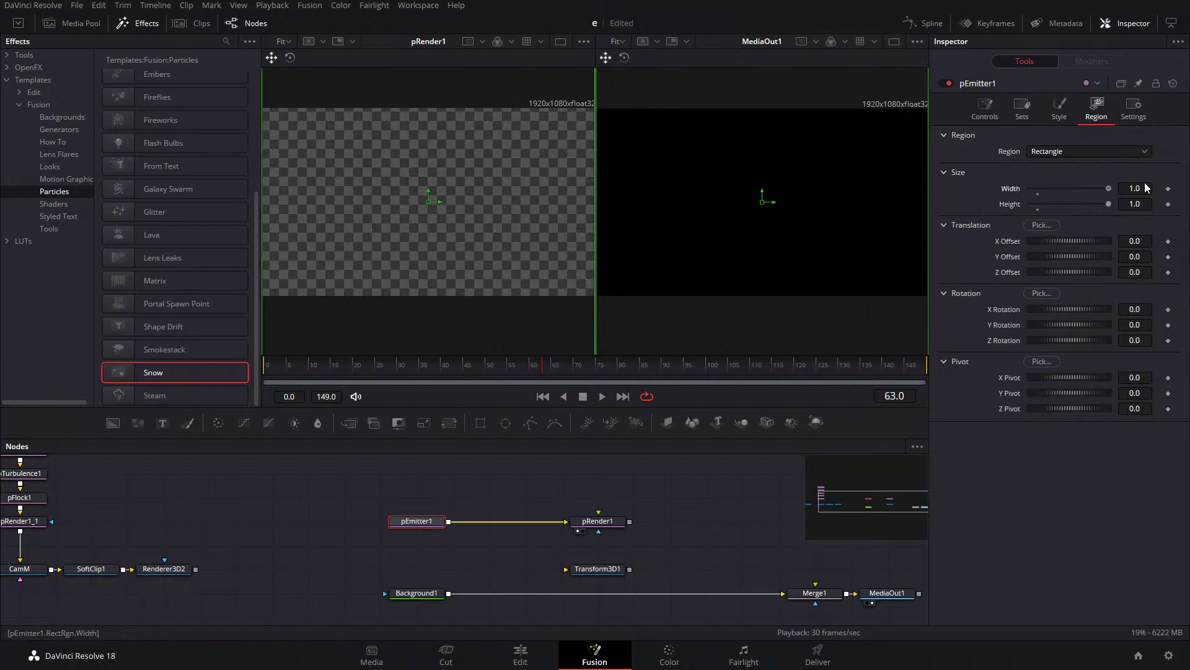
Set pEmitter1's region to Mesh.
left_click(1087, 150)
left_click(1042, 223)
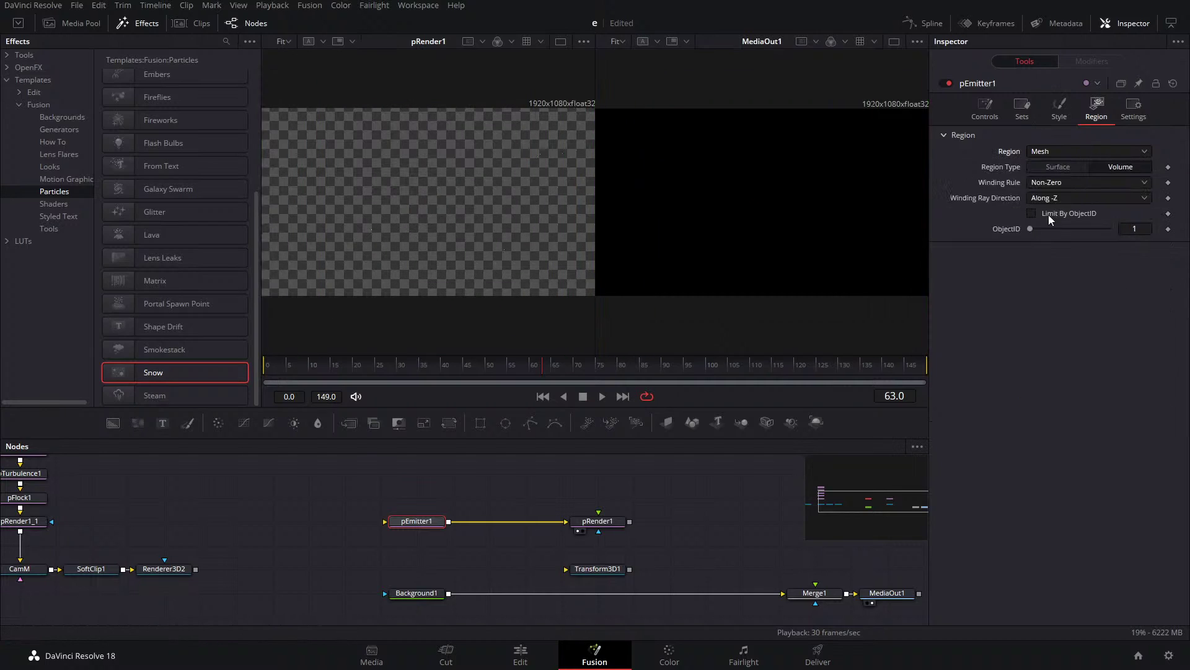
Add an sNGon node above pEmitter1 and feed it into a new sRender node.
left_click_drag(252, 511, 340, 522)
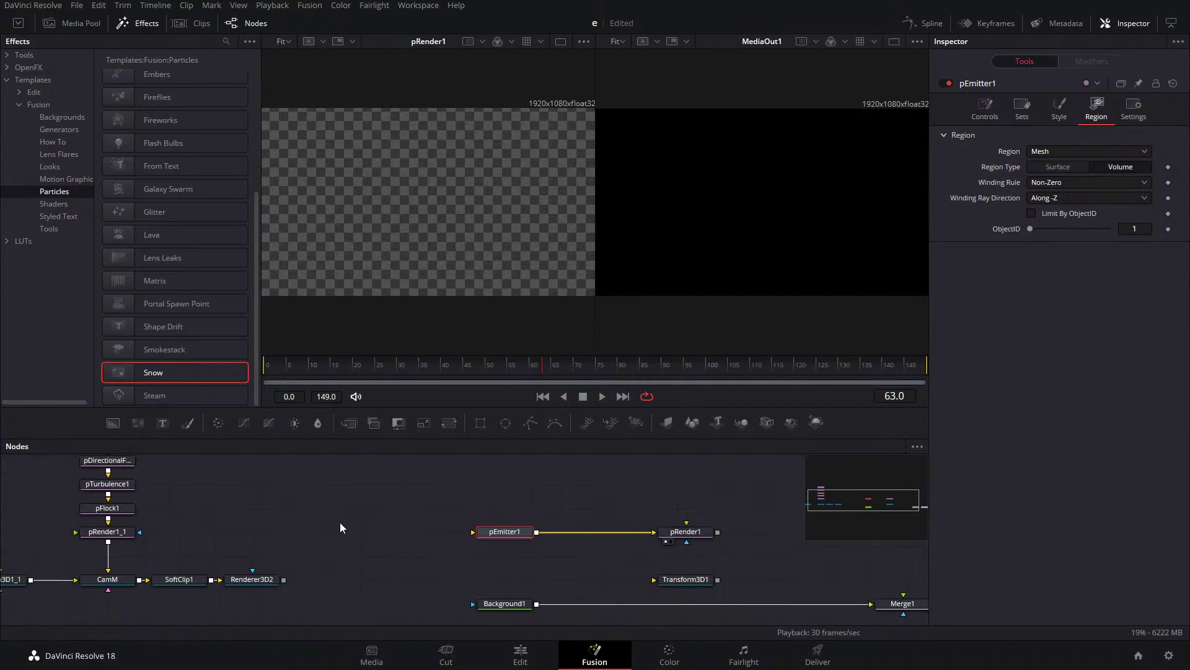
left_click(434, 489)
key("shift+space")
type("bit")
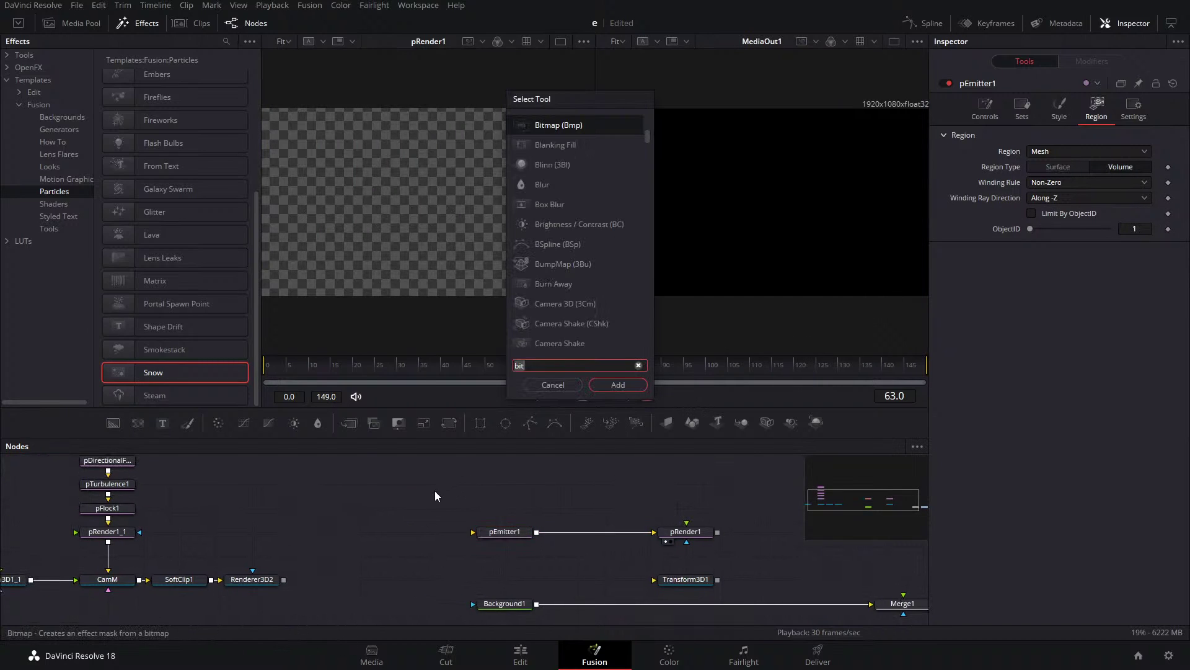
type("sn")
key("Return")
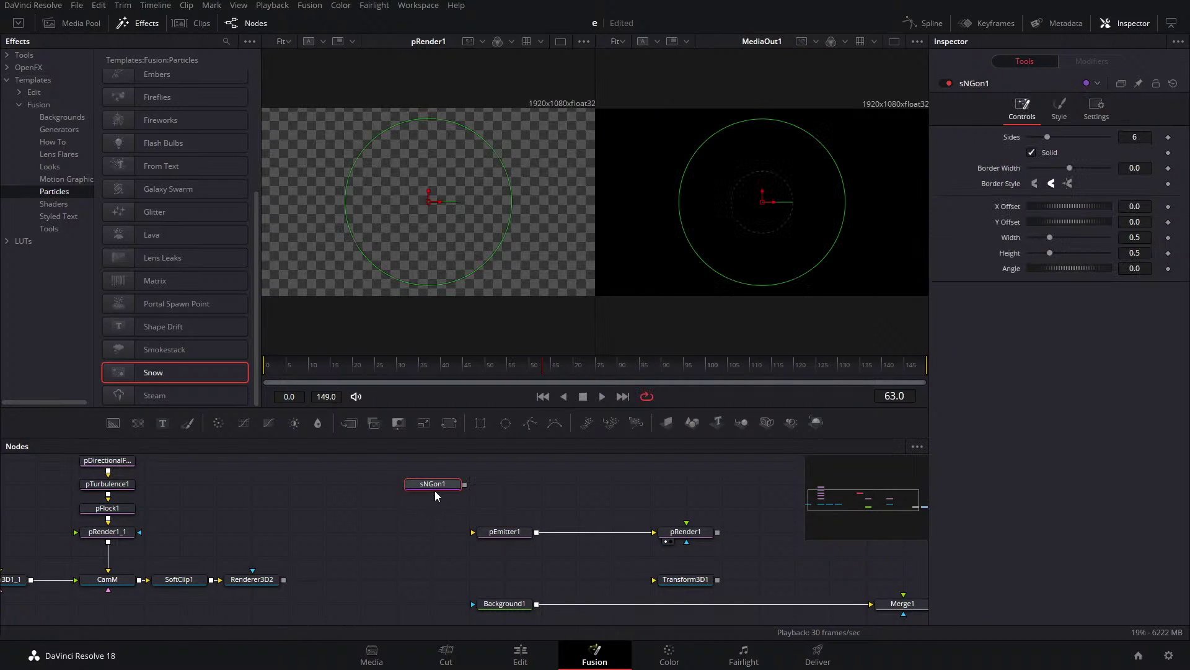
key("shift+space")
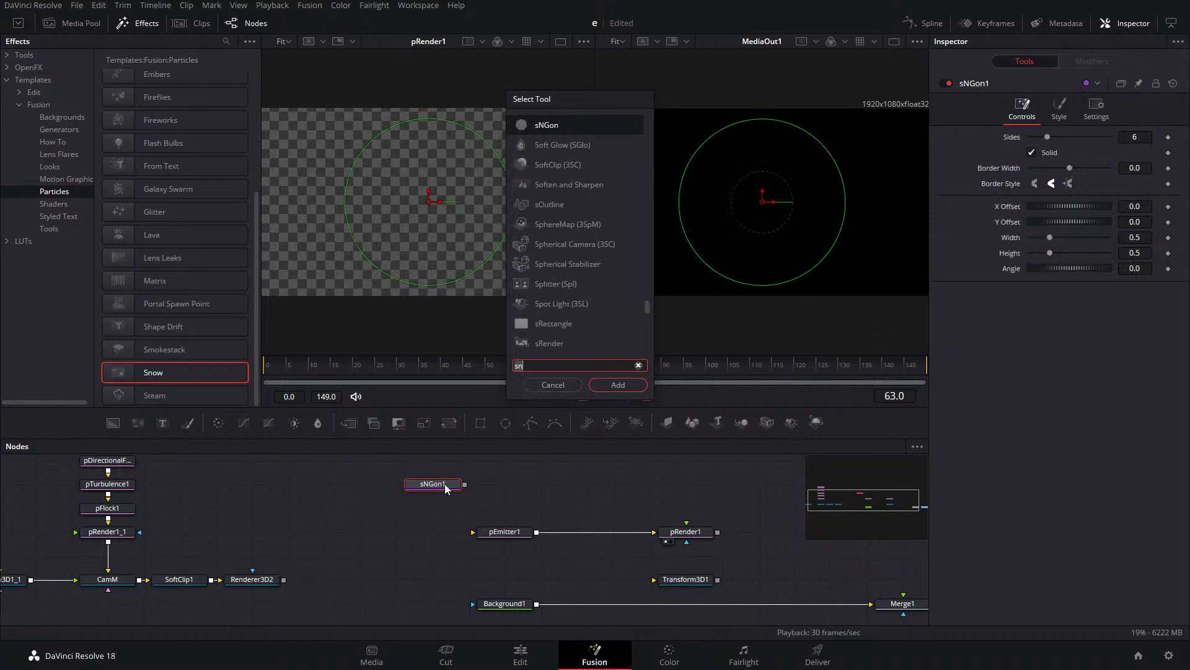
type("sren")
key("Return")
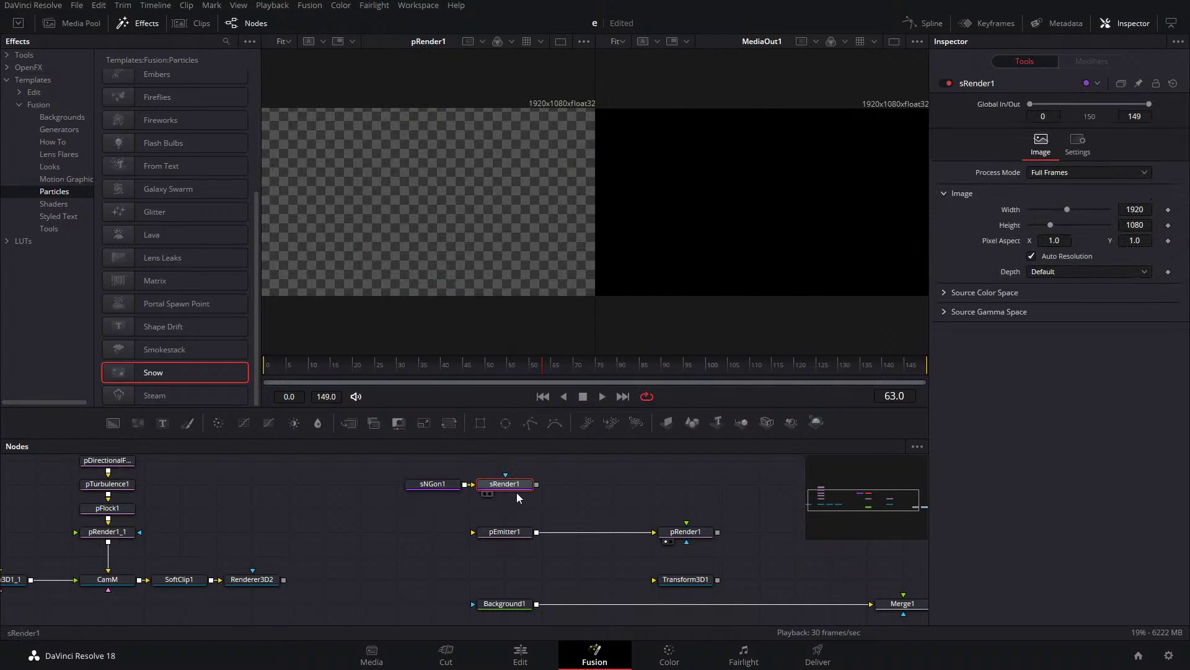
Set pEmitter1's region to Bitmap, feed sRender1 into its region bitmap input, and play back the particles.
left_click(504, 531)
left_click(1082, 151)
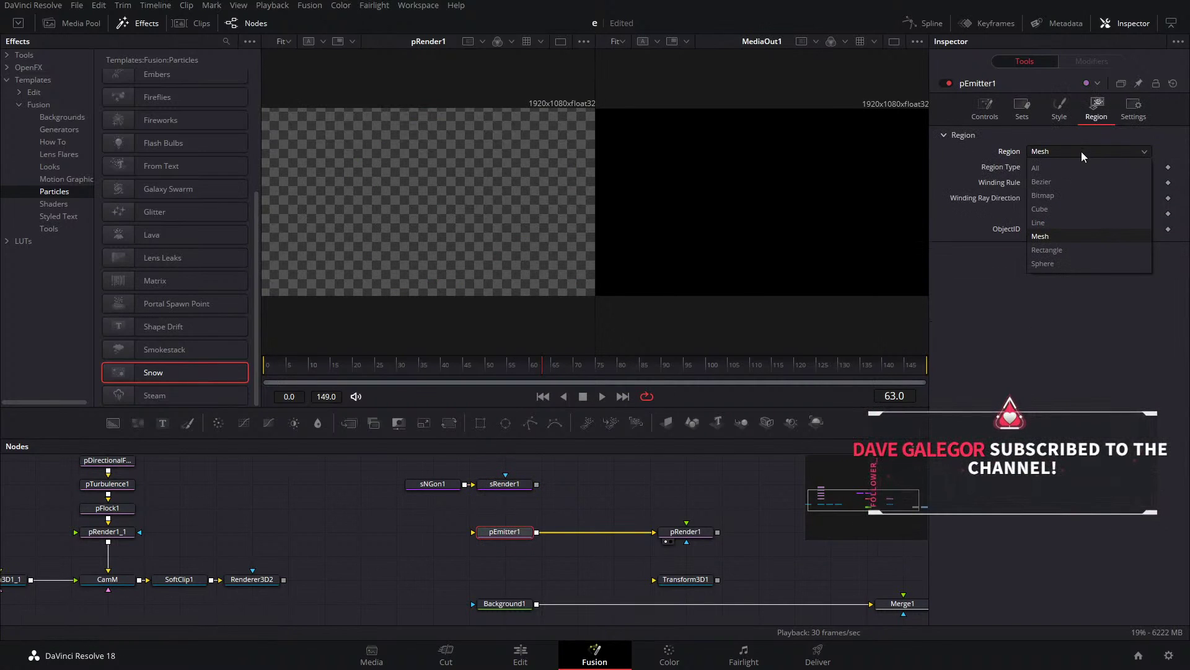
left_click(1055, 195)
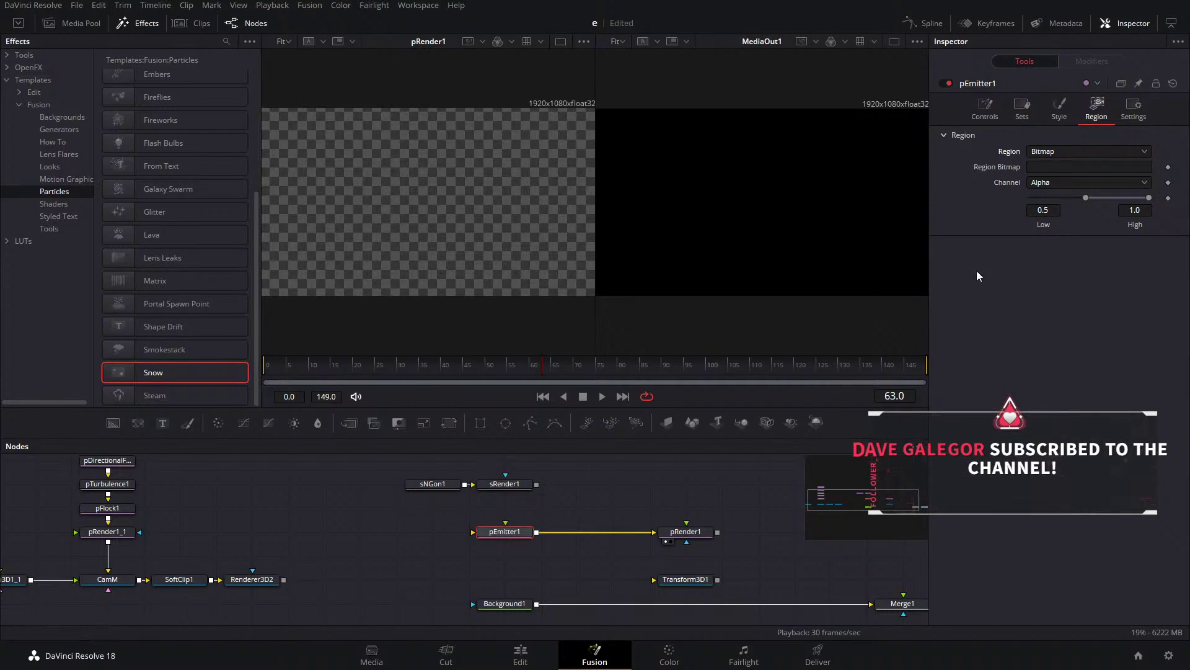
left_click_drag(537, 484, 504, 532)
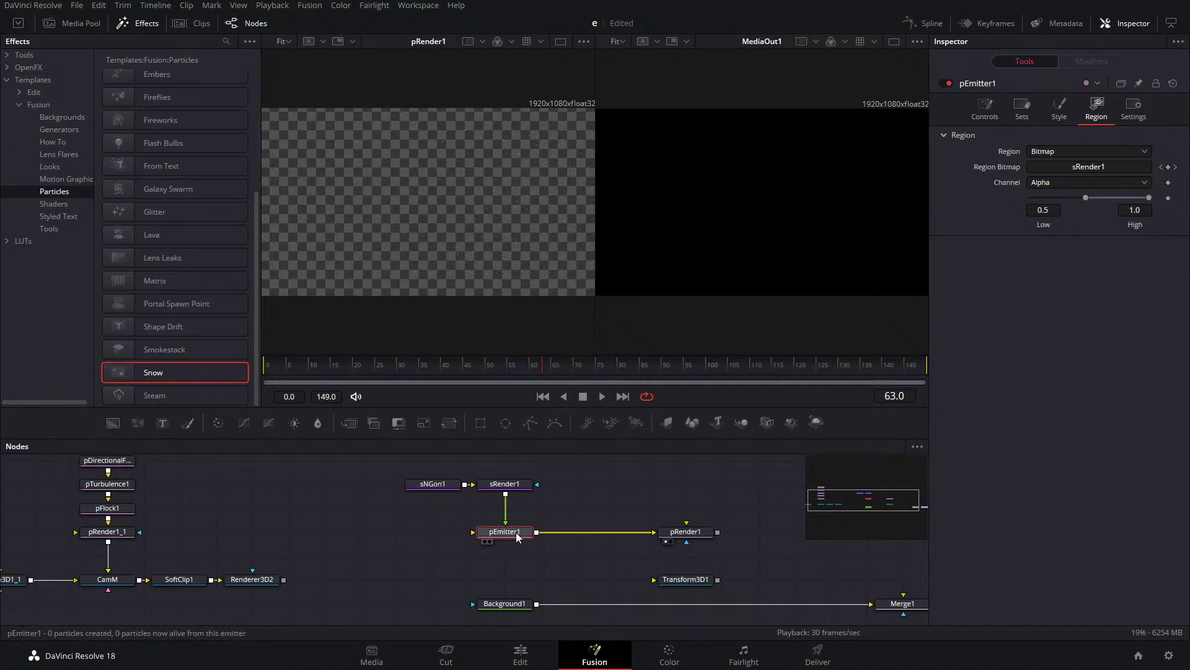
left_click(601, 396)
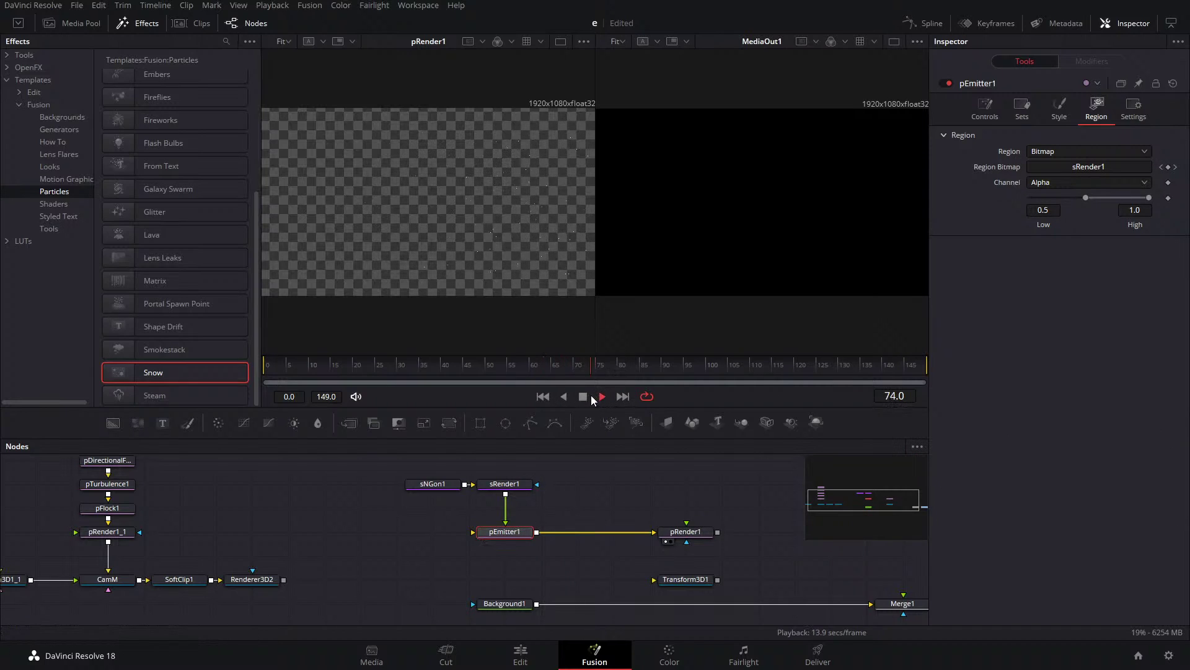
Try the Bitmap and NGon particle styles on pEmitter1, ending on Bitmap.
left_click(518, 487)
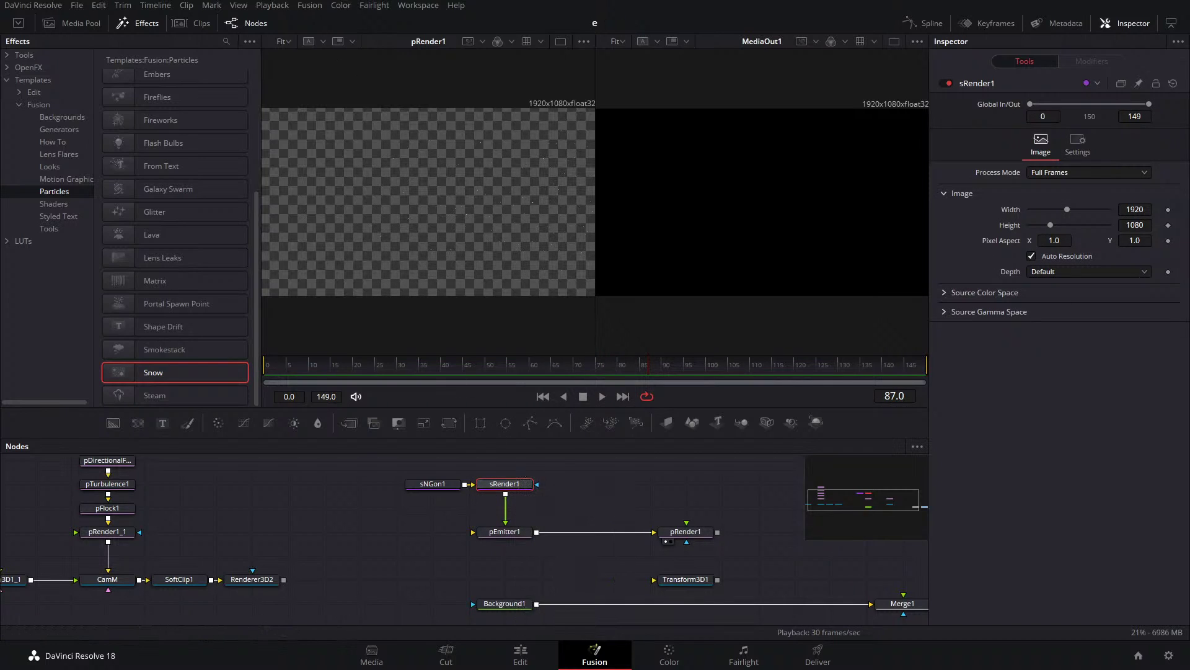
left_click(515, 532)
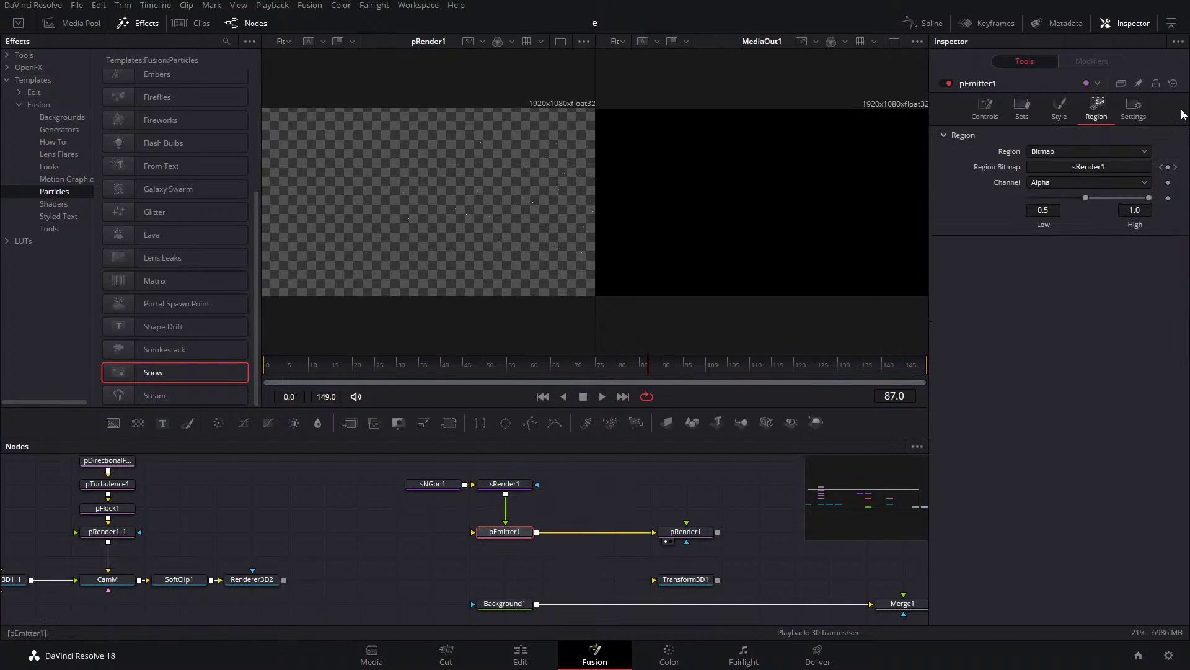
left_click(1064, 121)
left_click(1058, 150)
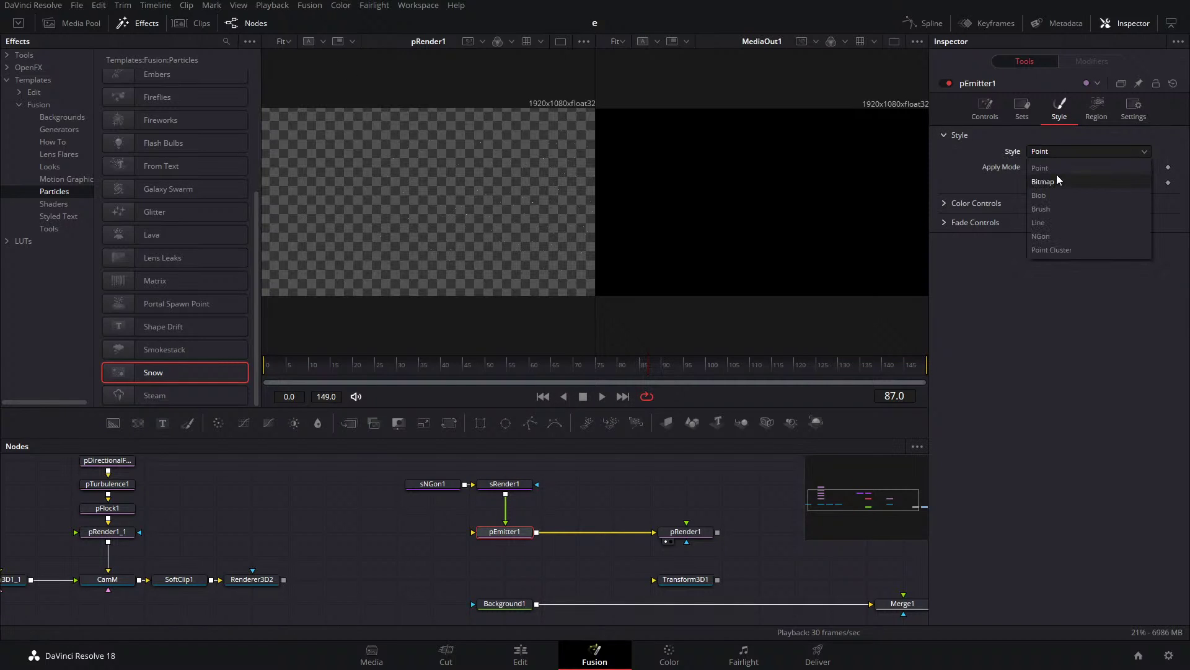
left_click(1057, 180)
left_click(1079, 151)
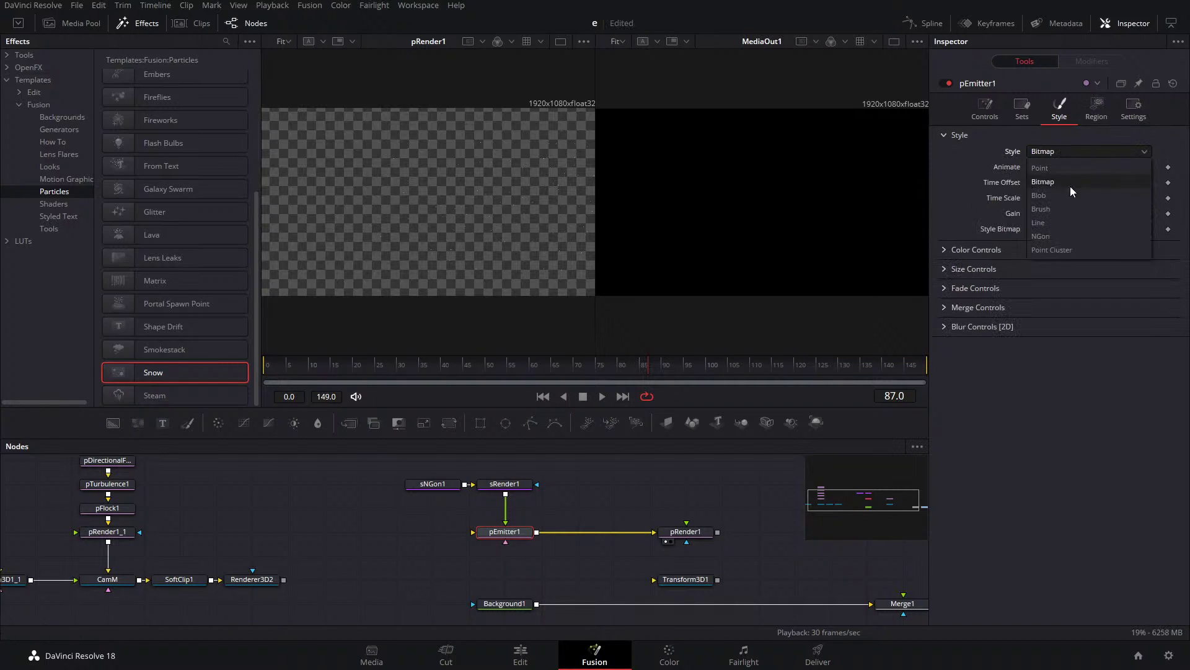
left_click(1059, 236)
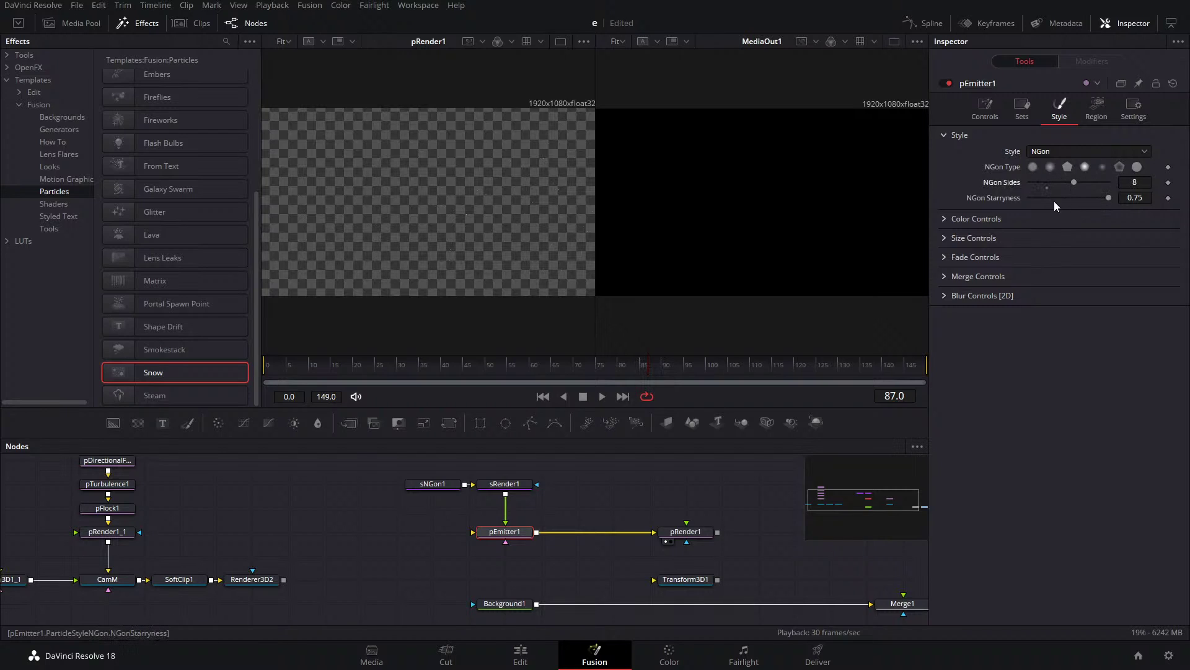
left_click(1068, 155)
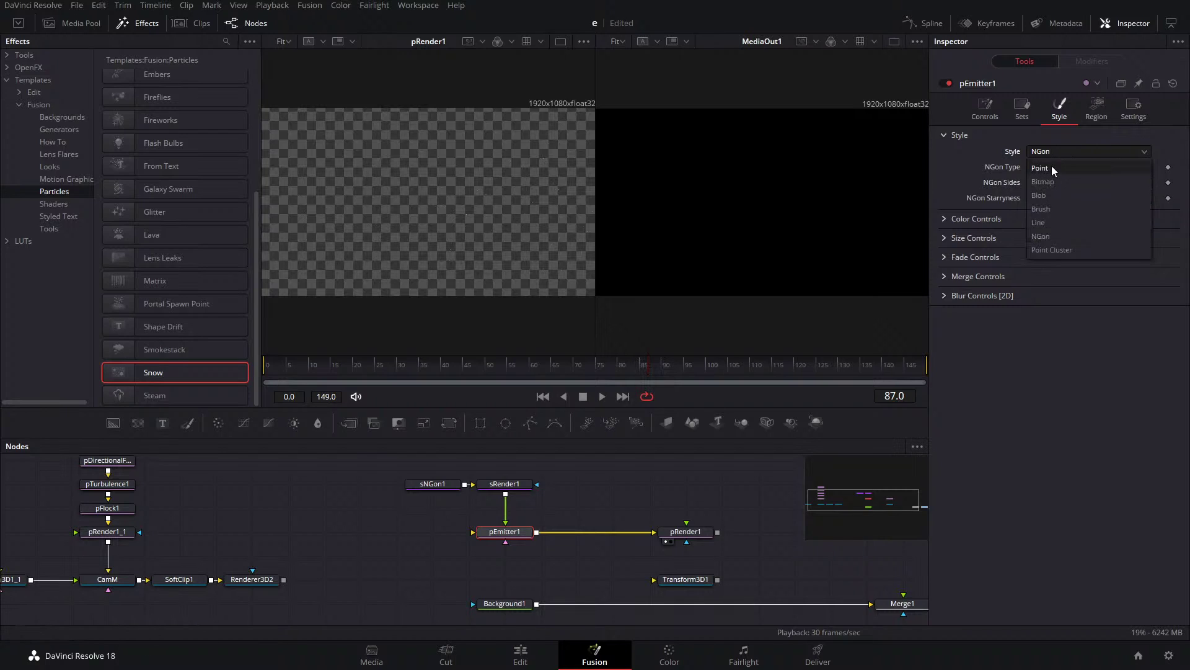
left_click(1051, 175)
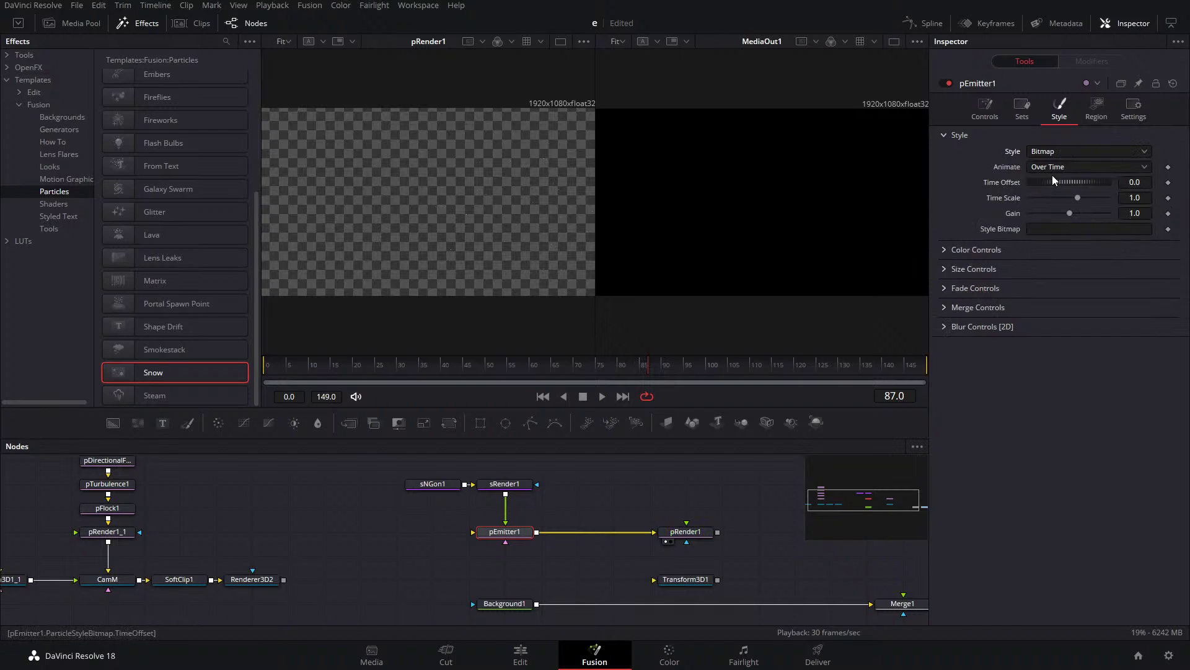
Insert a Bitmap node between sRender1 and pEmitter1 and place it between them.
left_click(519, 488)
key("shift+space")
type("sren")
key("BackSpace")
key("BackSpace")
key("BackSpace")
key("BackSpace")
type("bitm")
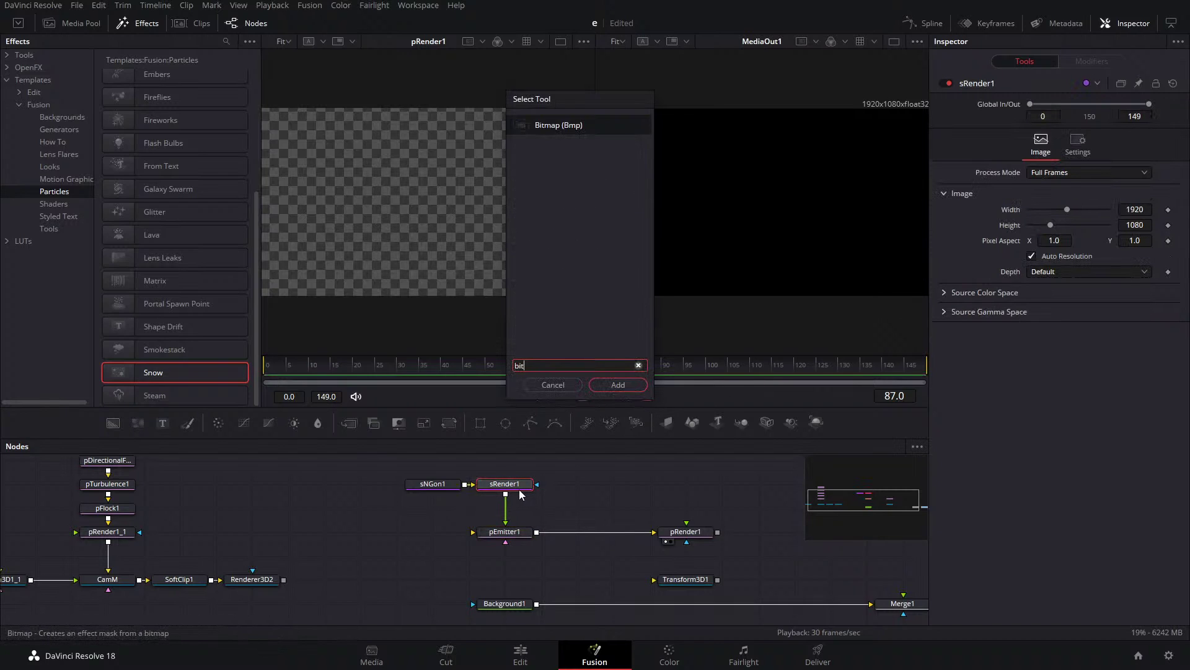
key("Return")
left_click_drag(504, 476, 508, 526)
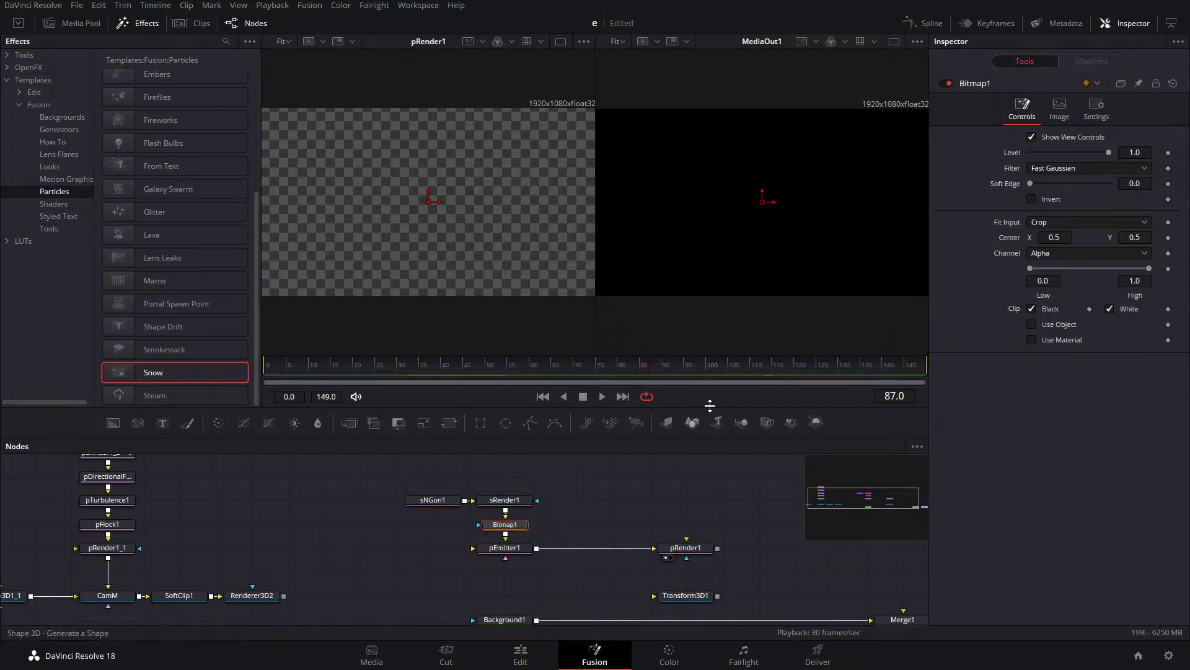
Preview Bitmap1's output, play back the particle render, and inspect pEmitter1's region settings.
key("1")
left_click(513, 547)
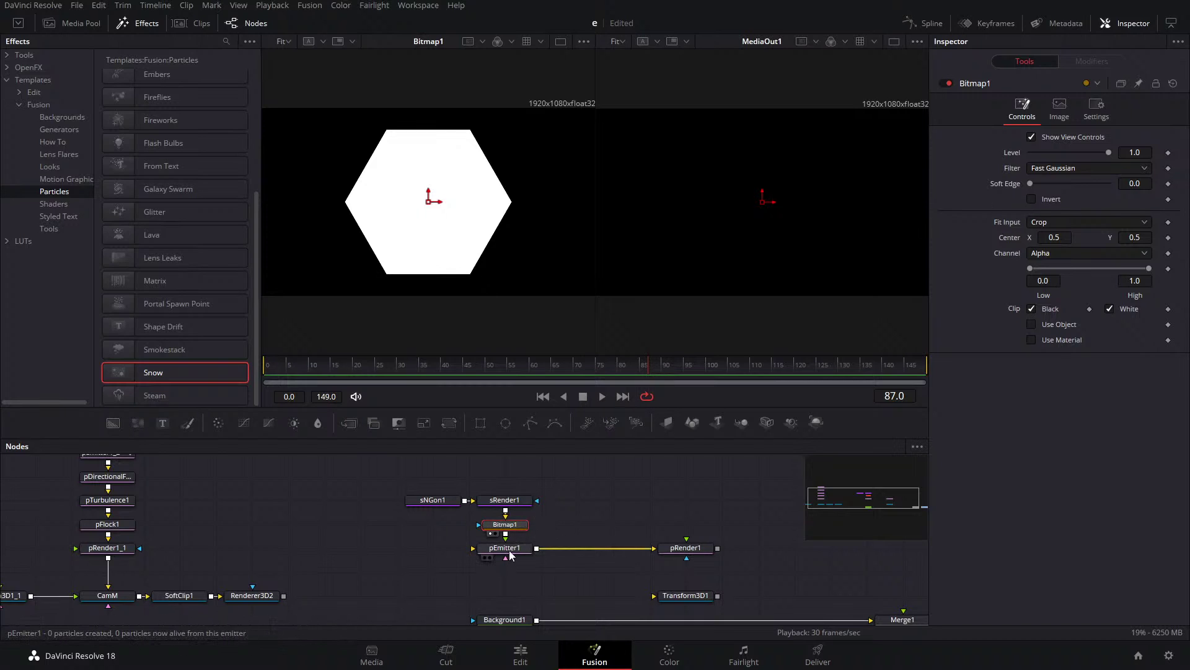
key("1")
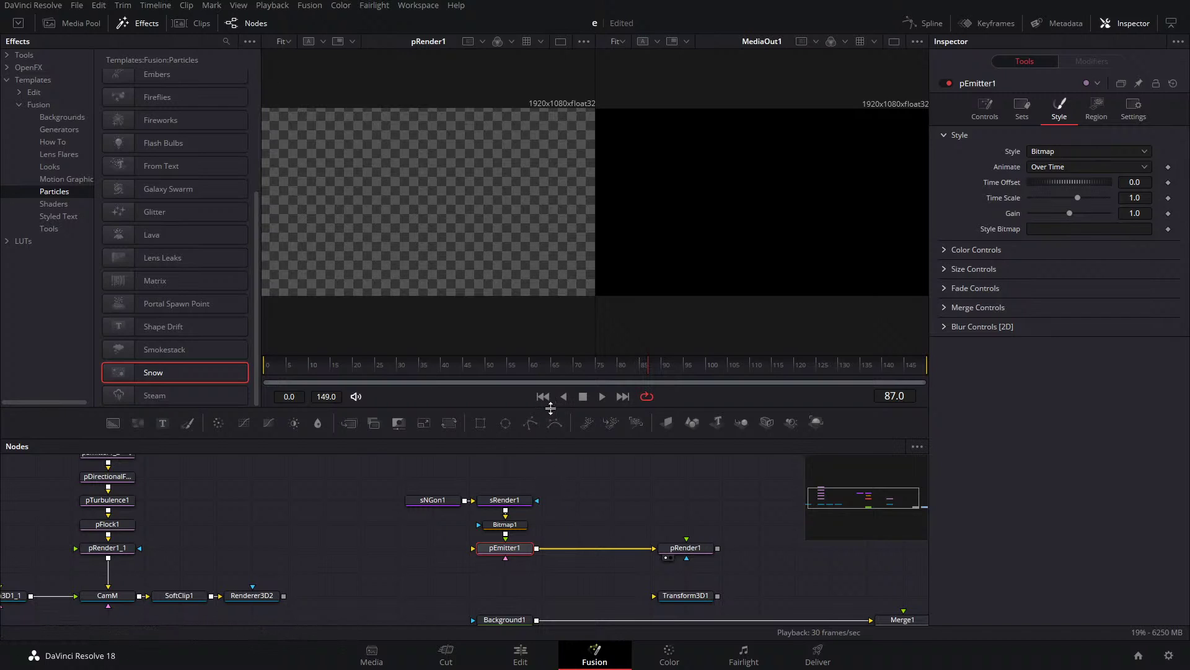
left_click(603, 400)
left_click(1103, 107)
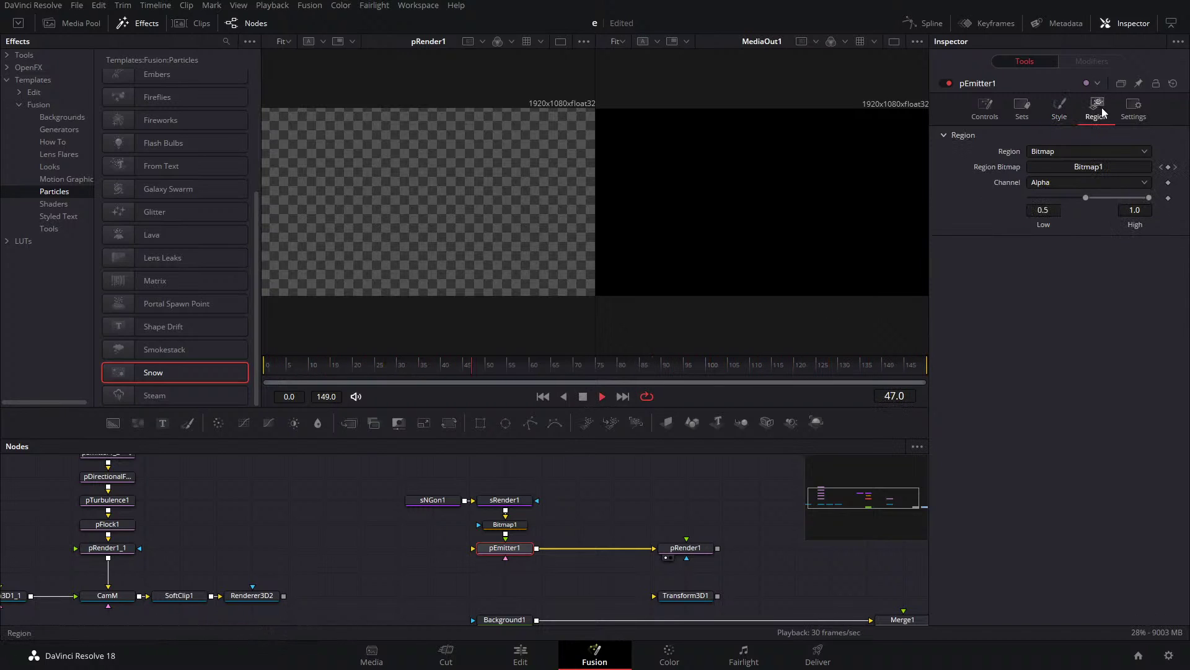
Reset pEmitter1 to its defaults, then use the Bitmap particle style with Bitmap1 feeding its style bitmap input.
left_click(1173, 83)
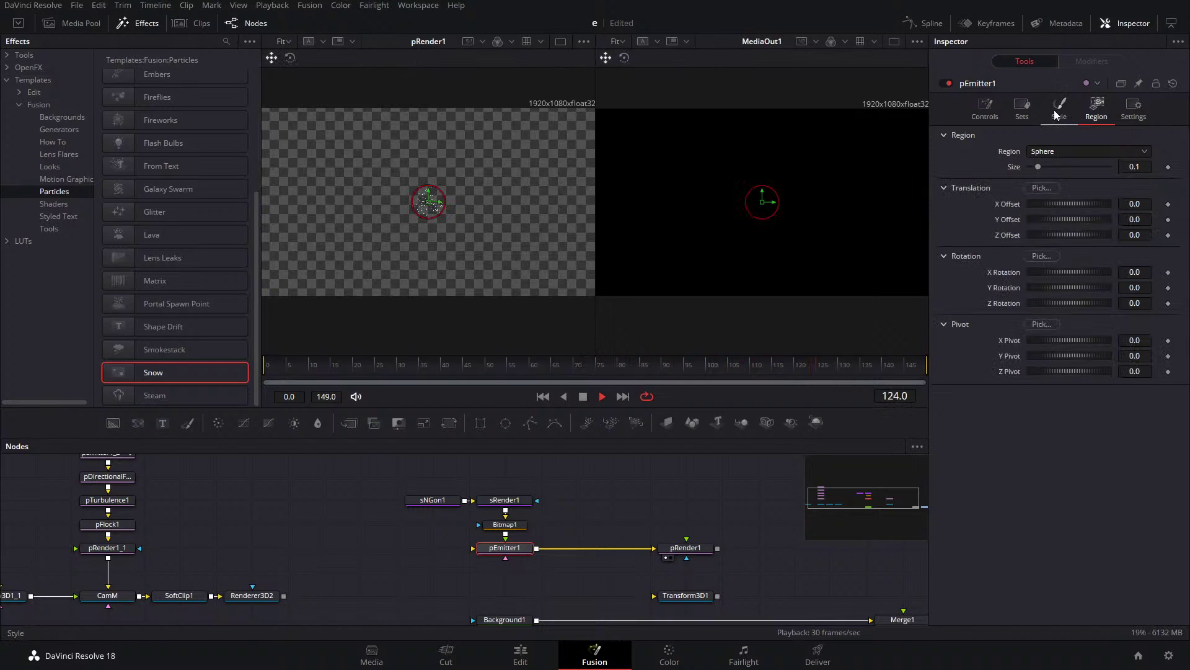
left_click(1061, 106)
left_click(1085, 151)
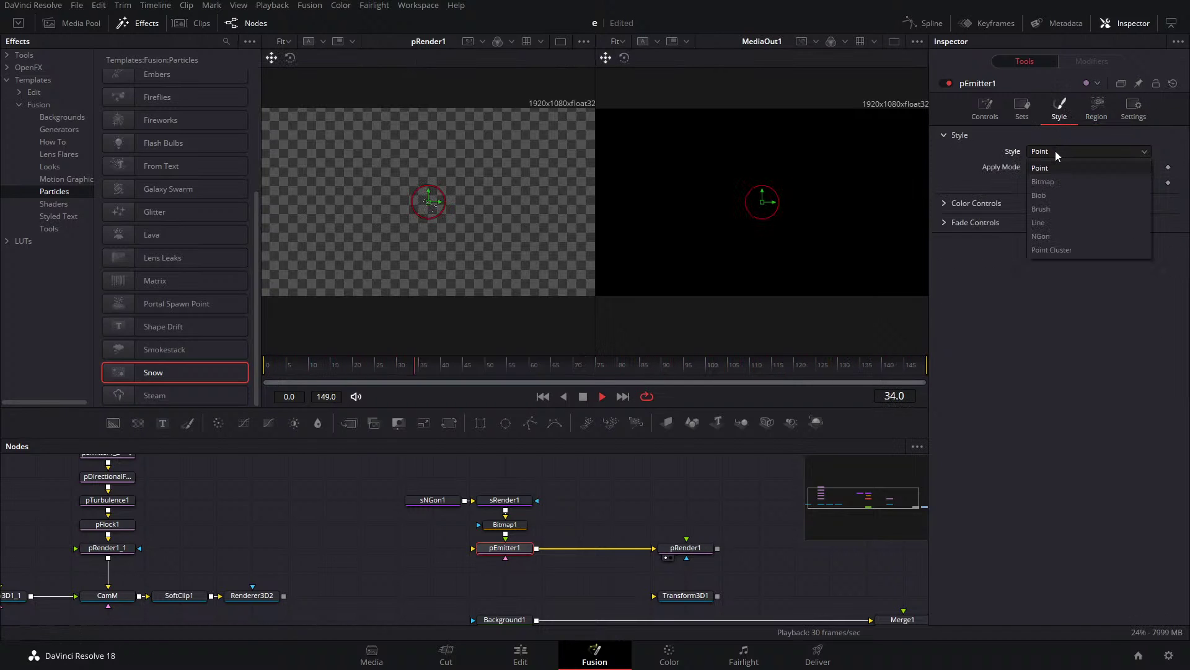
left_click(1068, 181)
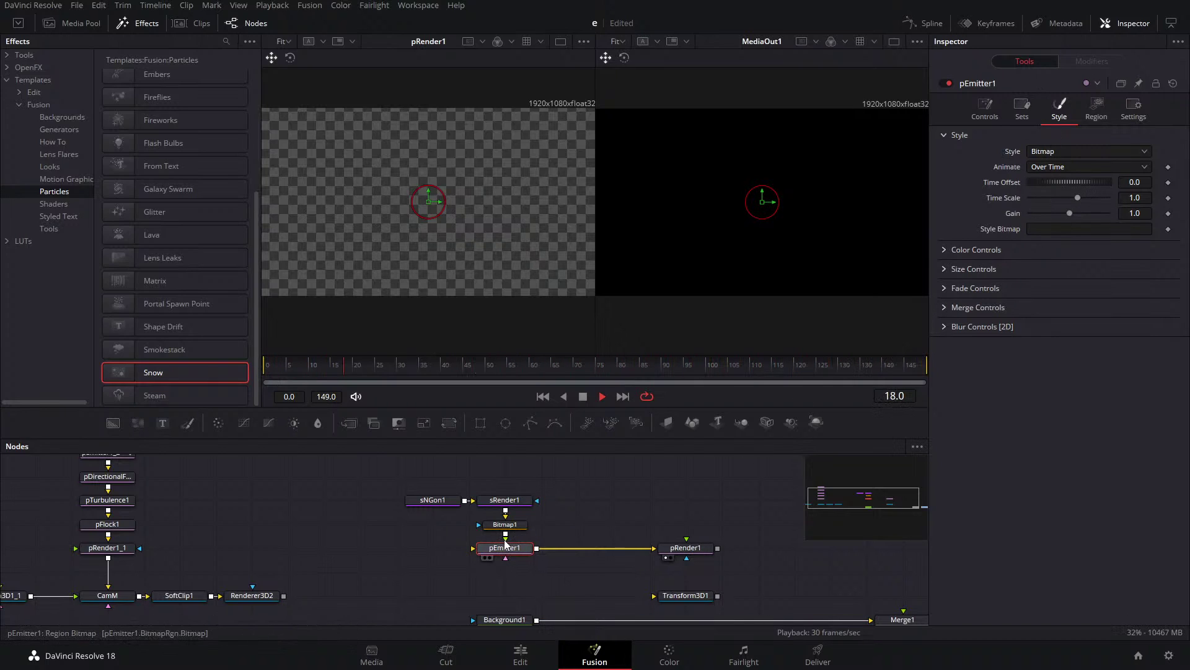
mouse_move(505, 524)
left_mouse_down()
mouse_move(434, 526)
mouse_move(475, 549)
mouse_move(518, 531)
left_mouse_up()
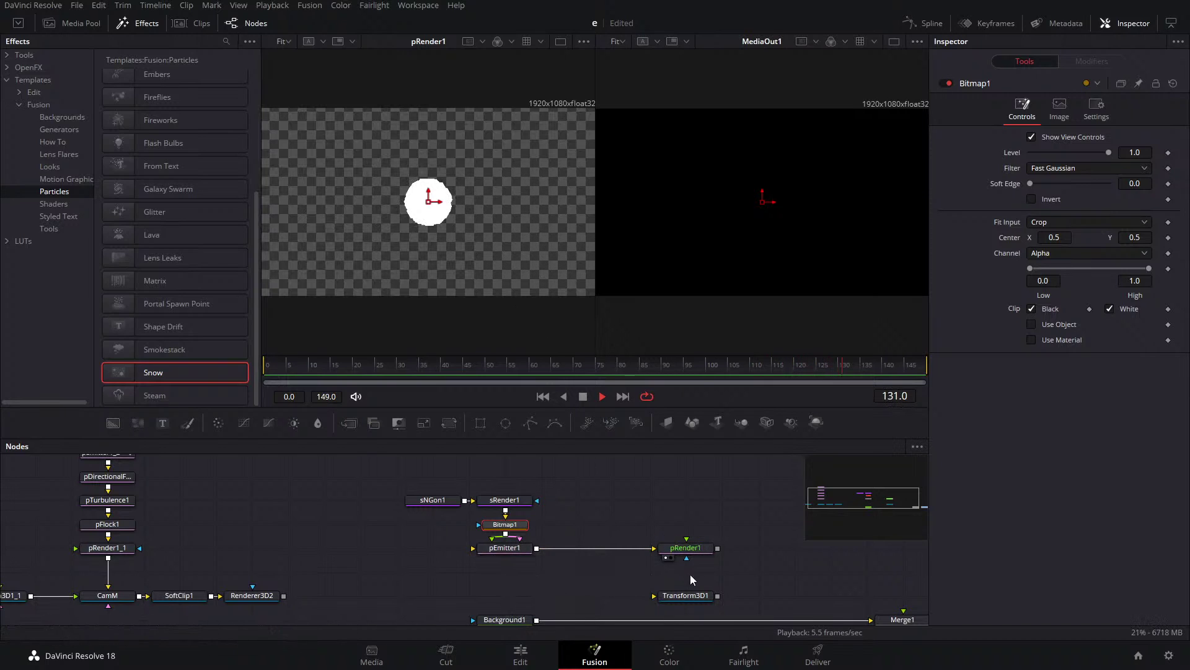
Connect pRender1's output to Merge1's foreground input.
scroll(716, 555, "right", 5)
scroll(720, 575, "down", 2)
left_click_drag(483, 501, 669, 565)
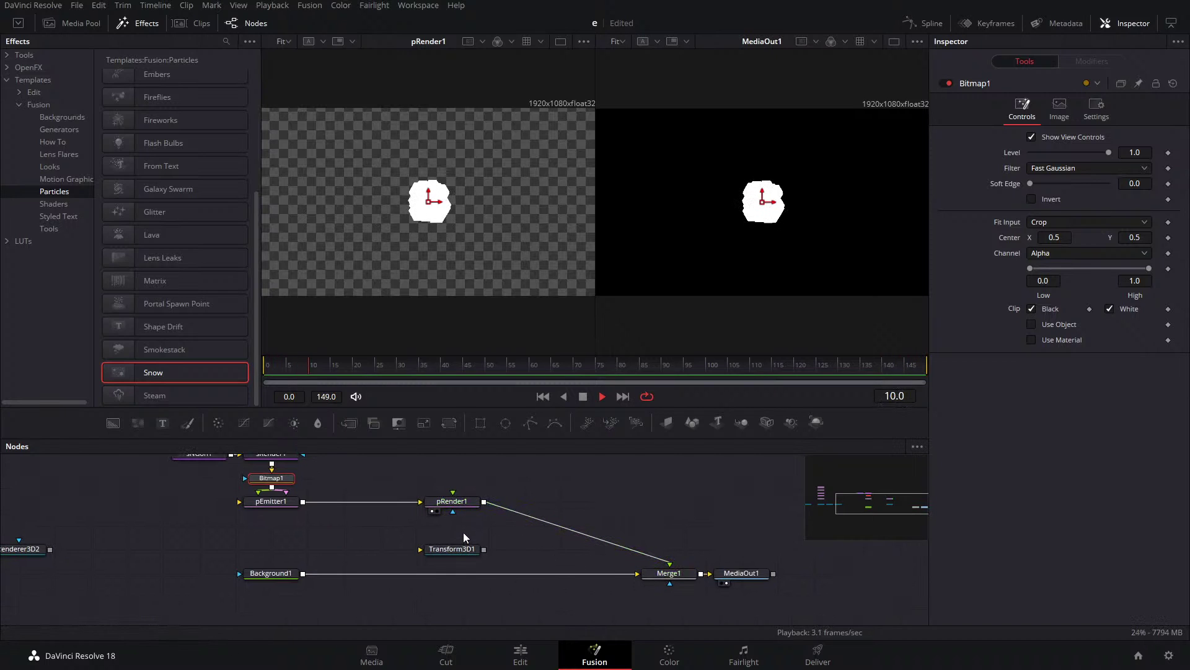
Disconnect Bitmap1 from pEmitter1's region bitmap input, leaving it wired only to the style bitmap input.
scroll(334, 528, "up", 3)
scroll(335, 528, "left", 4)
left_click_drag(335, 528, 340, 527)
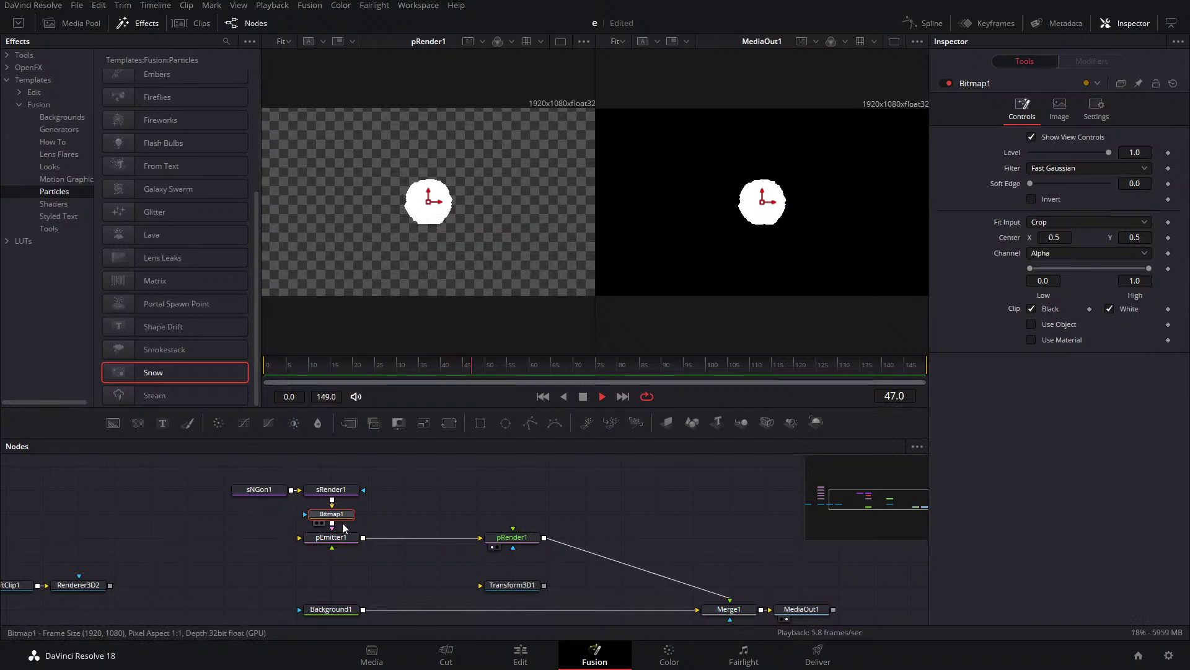
Enlarge pEmitter1's sphere region and test its time scale and a particle number of 26.0.
left_click(331, 489)
left_click(330, 538)
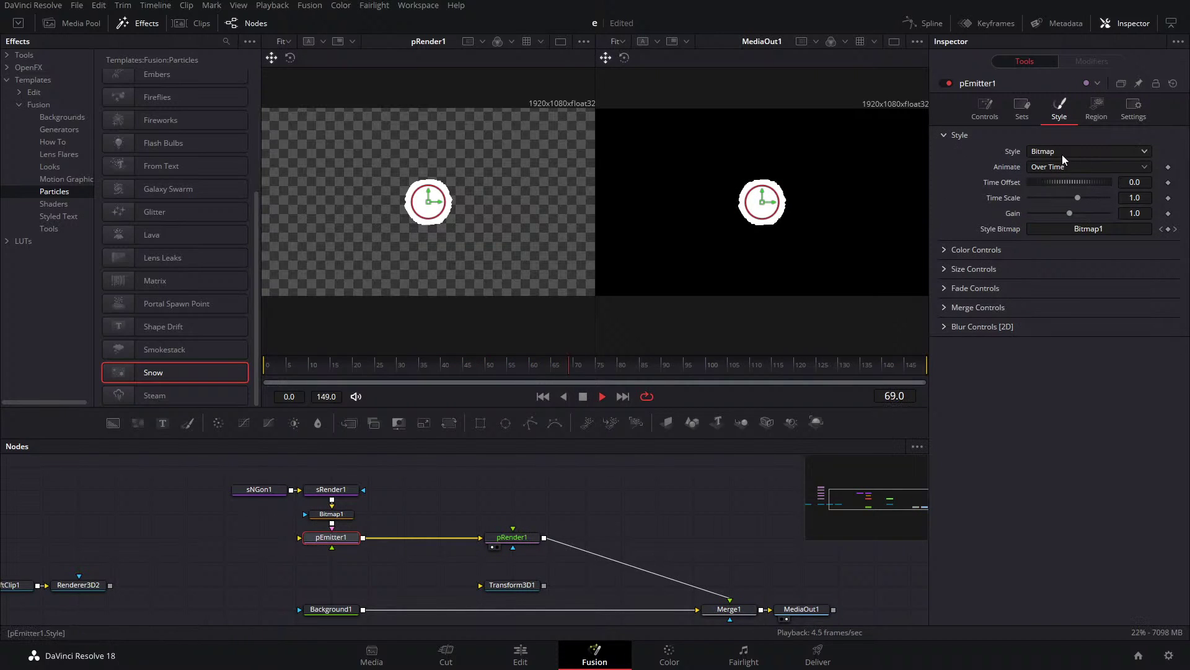
mouse_move(1077, 199)
left_mouse_down()
mouse_move(1052, 199)
mouse_move(1066, 197)
left_mouse_up()
left_click(1077, 202)
left_click(981, 113)
left_click_drag(1036, 189, 1052, 188)
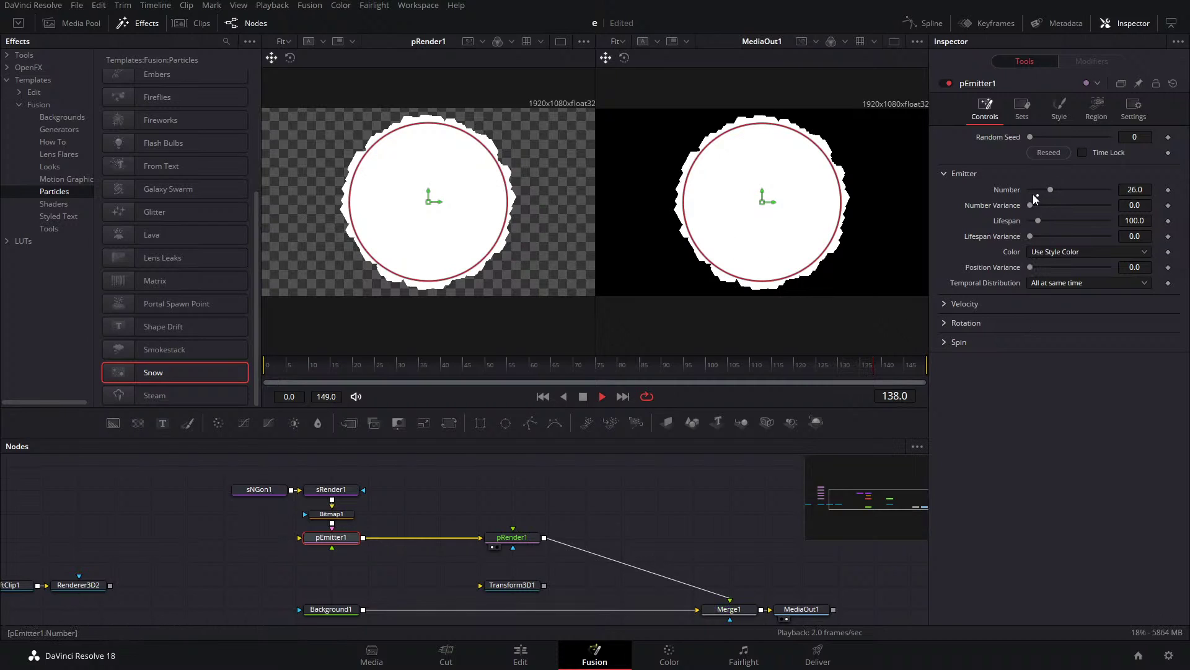
Set pEmitter1's position variance to 0.0063 and its velocity to 0.307.
left_click(1032, 266)
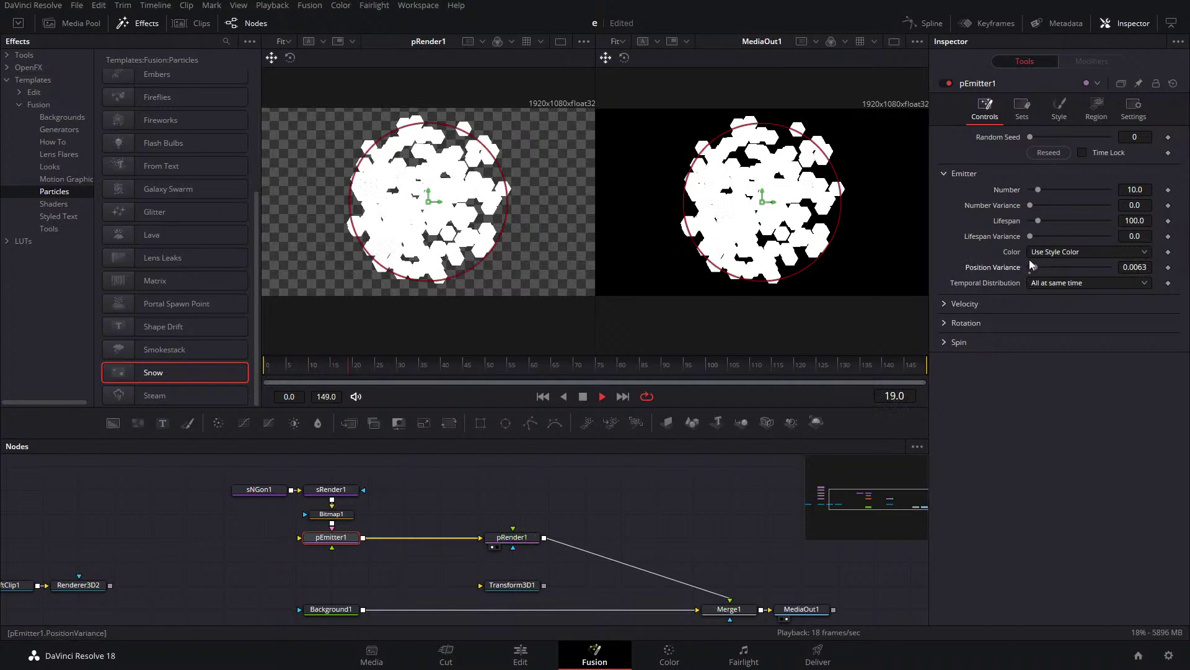
left_click(944, 304)
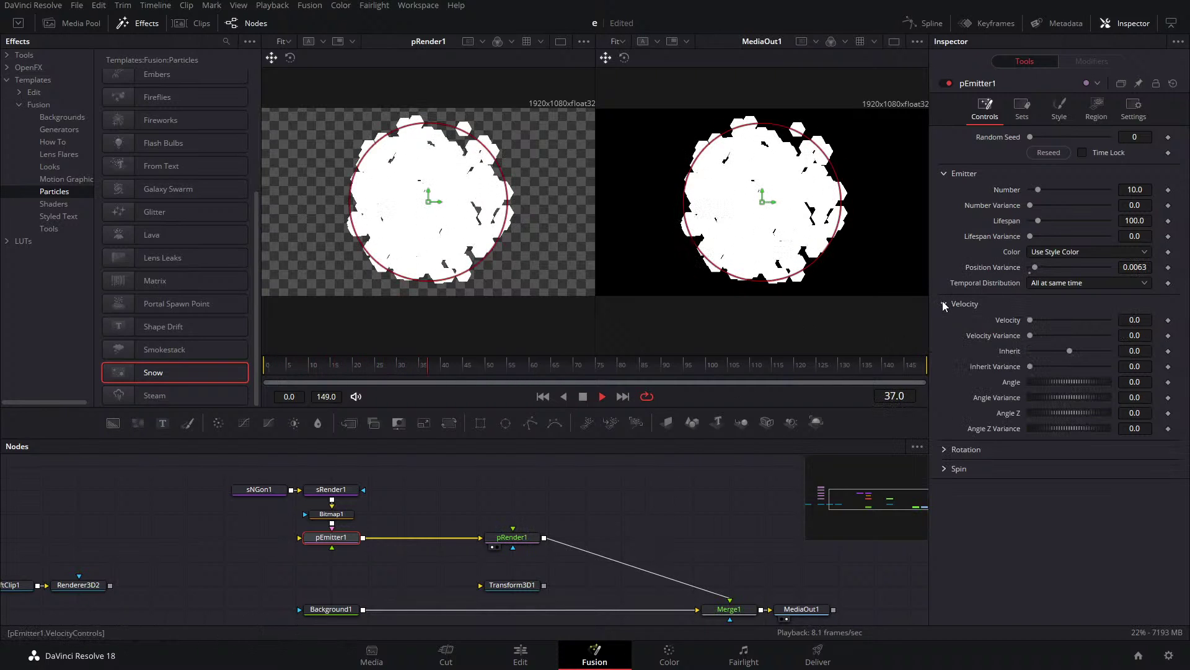
left_click_drag(1030, 319, 1054, 319)
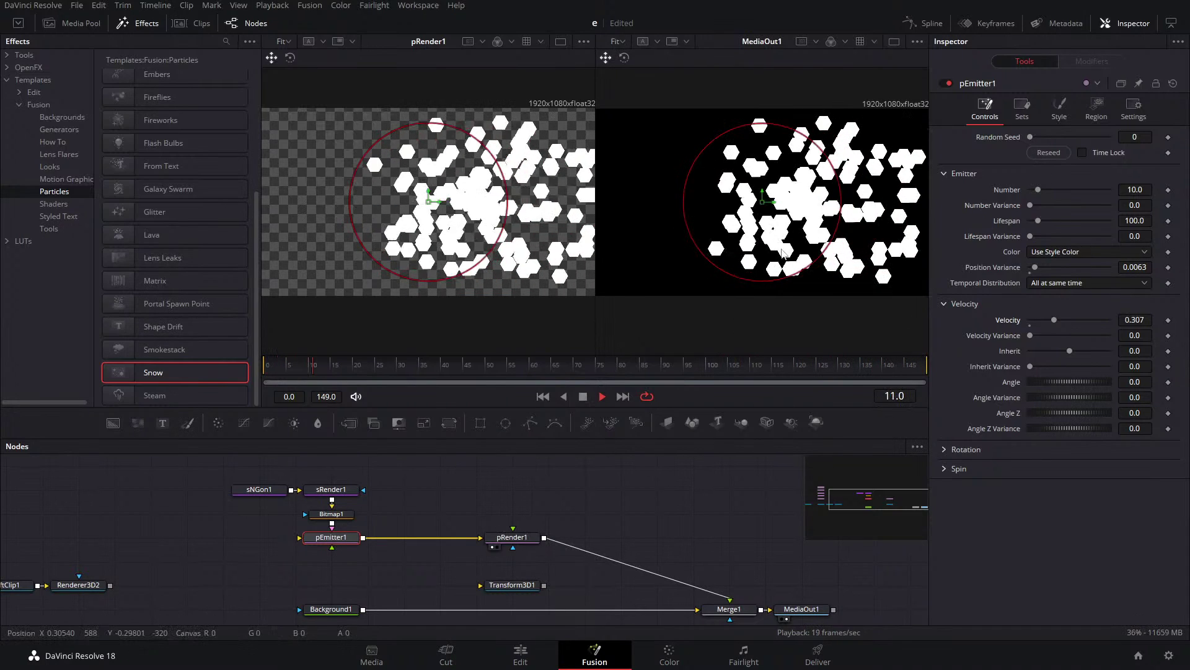
Move the emitter sphere past the frame's left edge and set pEmitter1's number to 2.4 with 9.4 number variance.
left_click_drag(646, 199, 703, 178)
left_click_drag(822, 212, 653, 214)
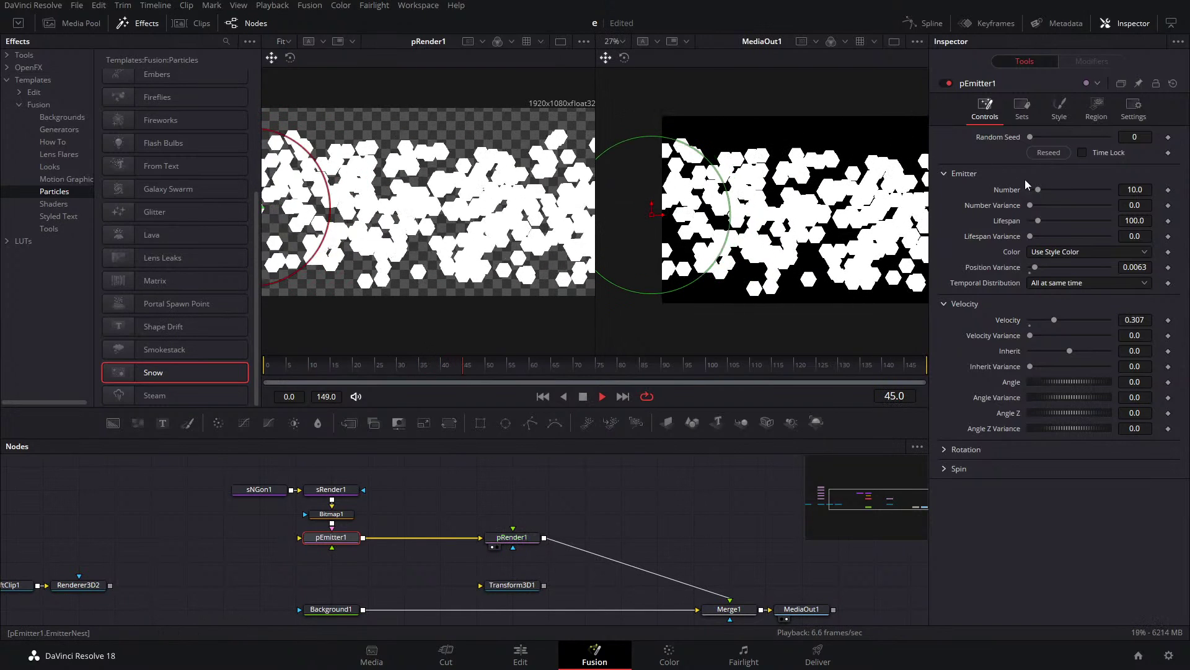
mouse_move(1044, 191)
left_mouse_down()
mouse_move(1032, 189)
mouse_move(1040, 207)
left_mouse_up()
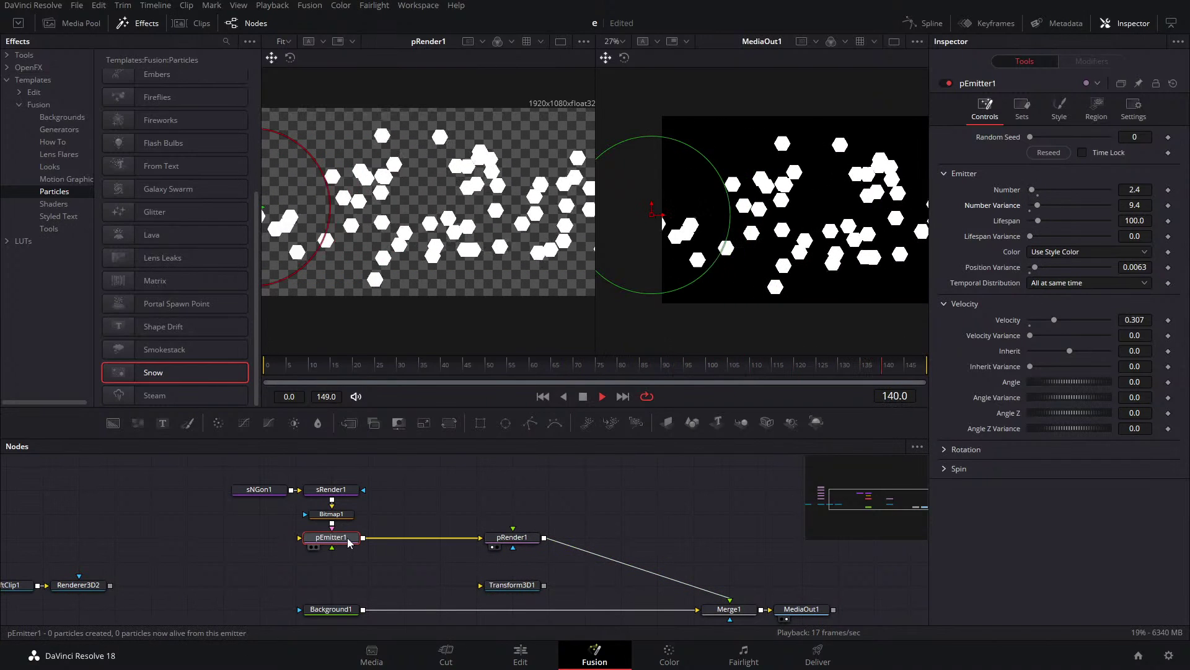
Insert a pTurbulence node between pEmitter1 and pRender1 with Y strength 0.378 and Z strength 0.22.
key("shift+space")
type("tr")
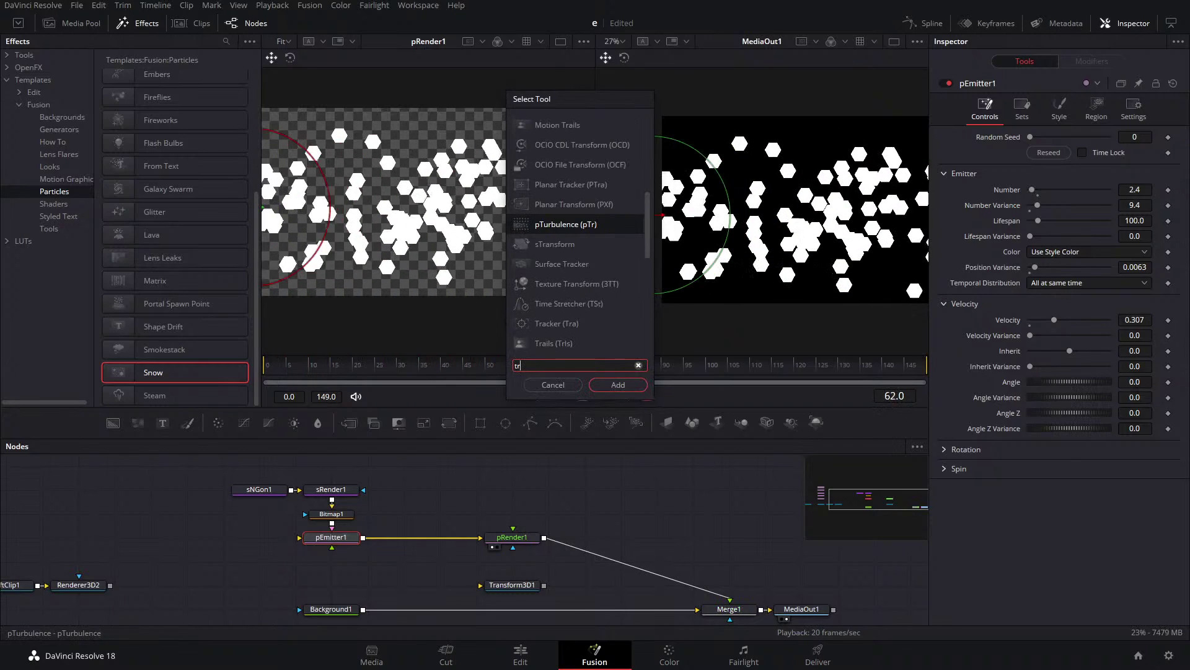
key("Escape")
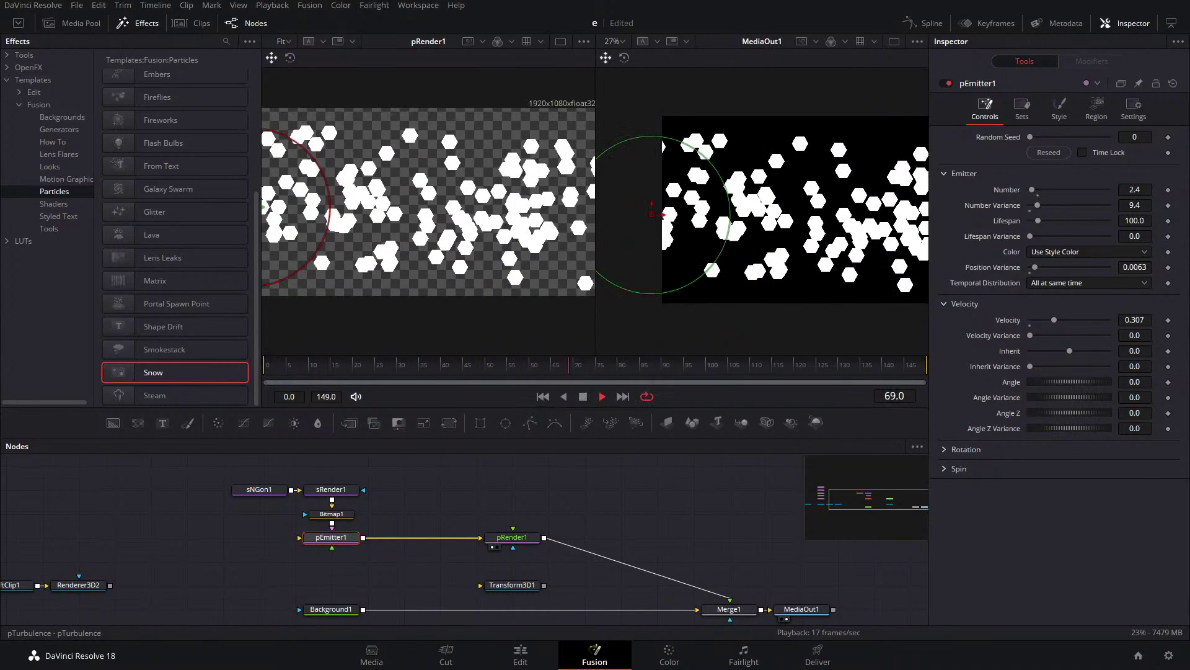
left_click_drag(398, 537, 439, 514)
left_click(438, 531)
mouse_move(1038, 198)
left_mouse_down()
mouse_move(1060, 199)
mouse_move(1059, 184)
mouse_move(1048, 201)
left_mouse_up()
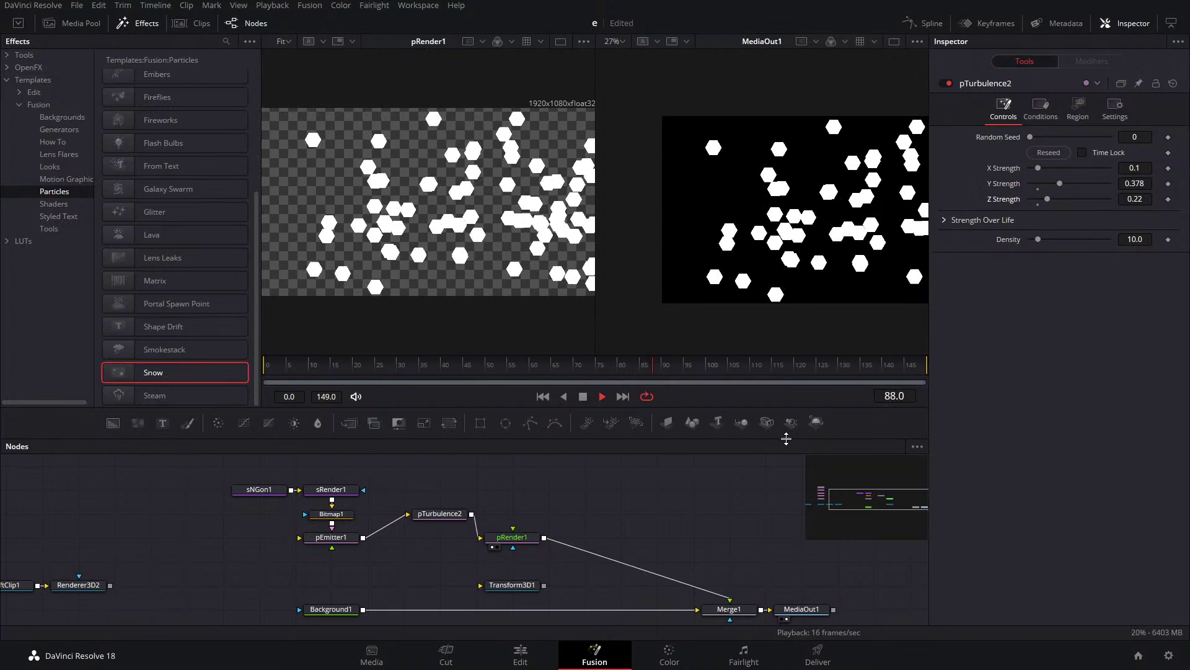
Insert a Soft Glow node between pRender1 and Merge1 and set its glow size to 59.8.
left_click_drag(571, 524, 500, 517)
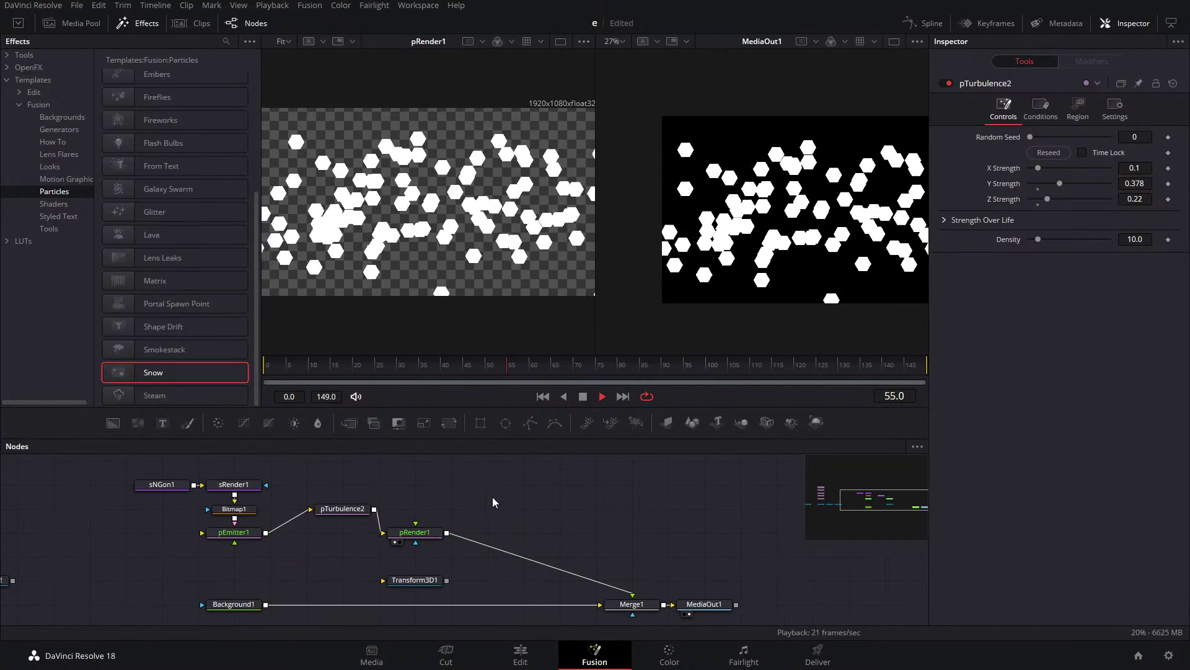
left_click(419, 535)
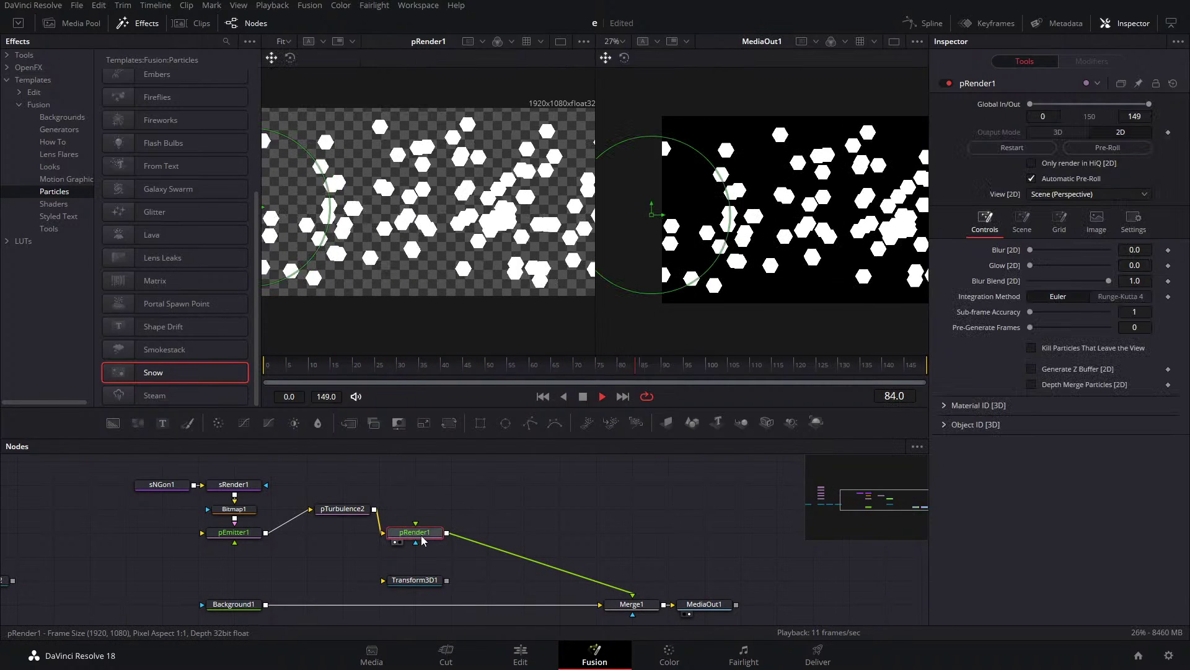
key("shift+space")
type("soft")
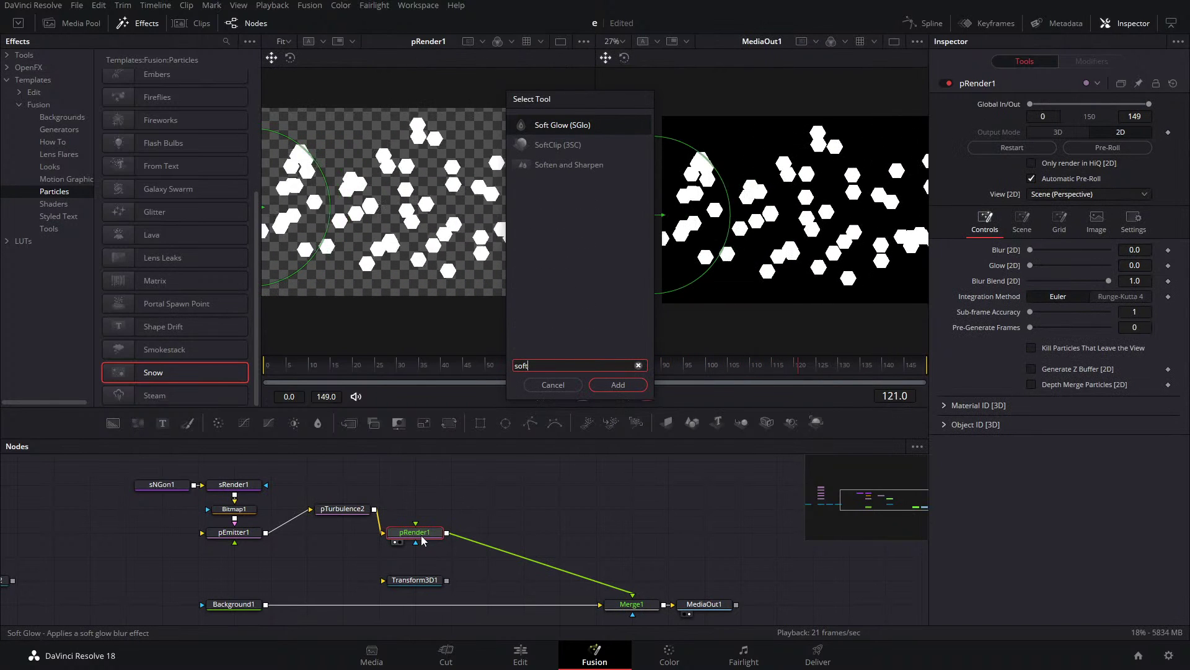
key("Return")
left_click_drag(1039, 214, 1077, 214)
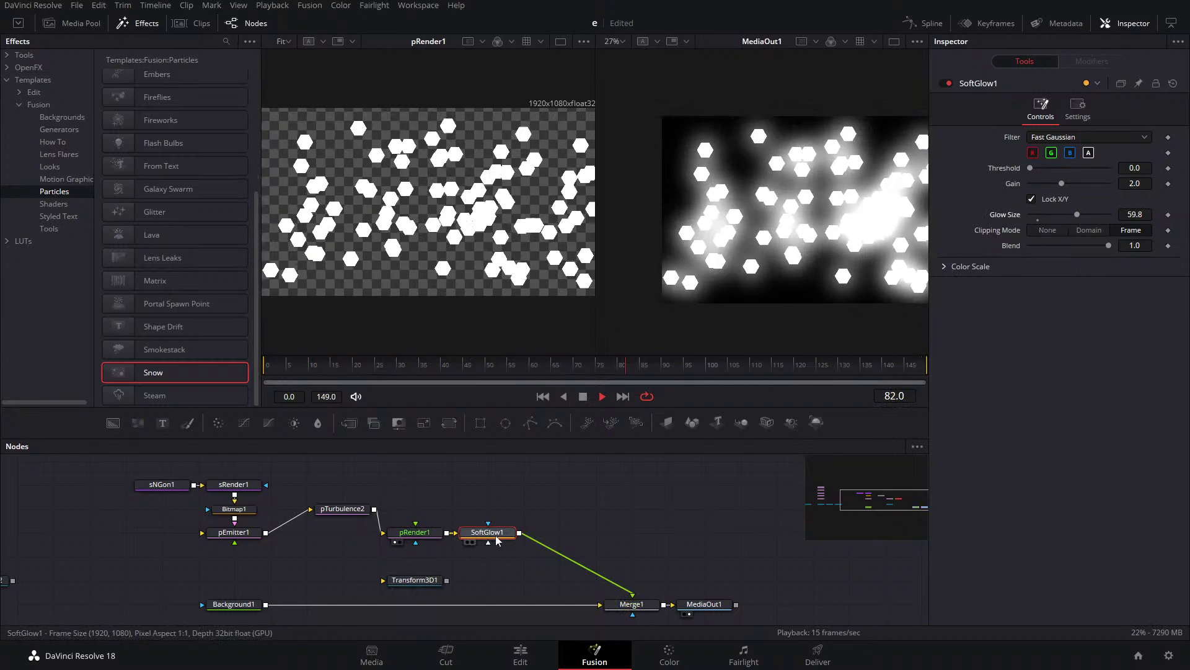
Insert a ColorCorrector after SoftGlow1 that tints the glow magenta, and set Background1's alpha to 0.0.
left_click_drag(219, 423, 592, 533)
left_click_drag(1090, 220, 1118, 248)
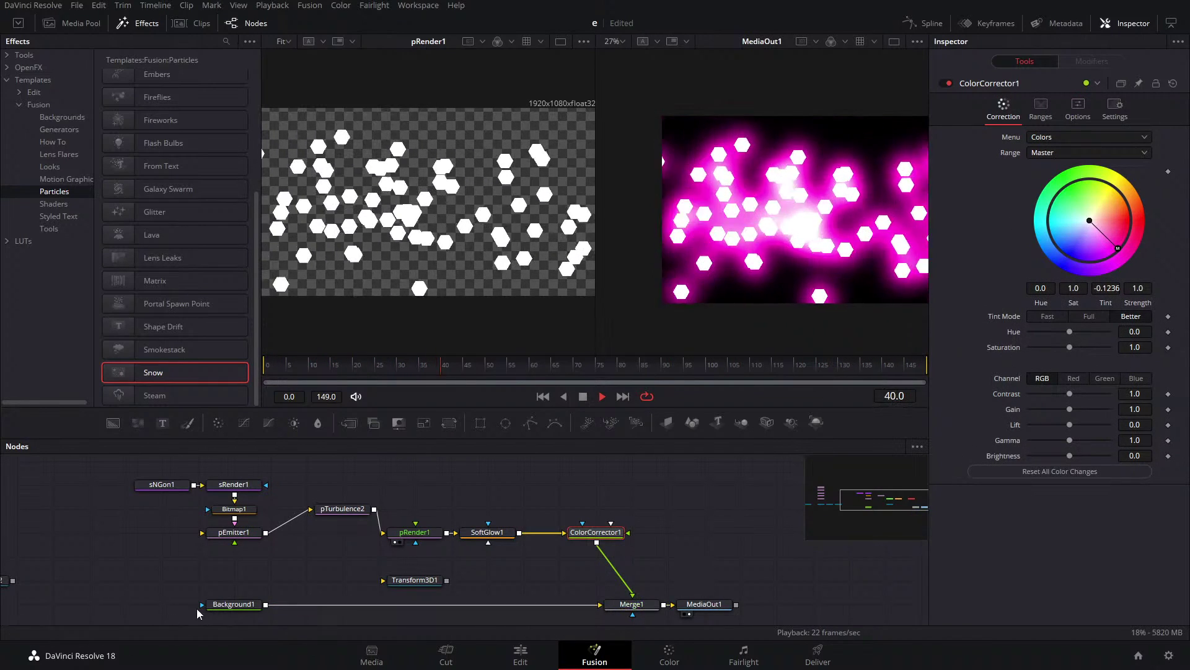
left_click(230, 605)
left_click_drag(1107, 270, 1007, 282)
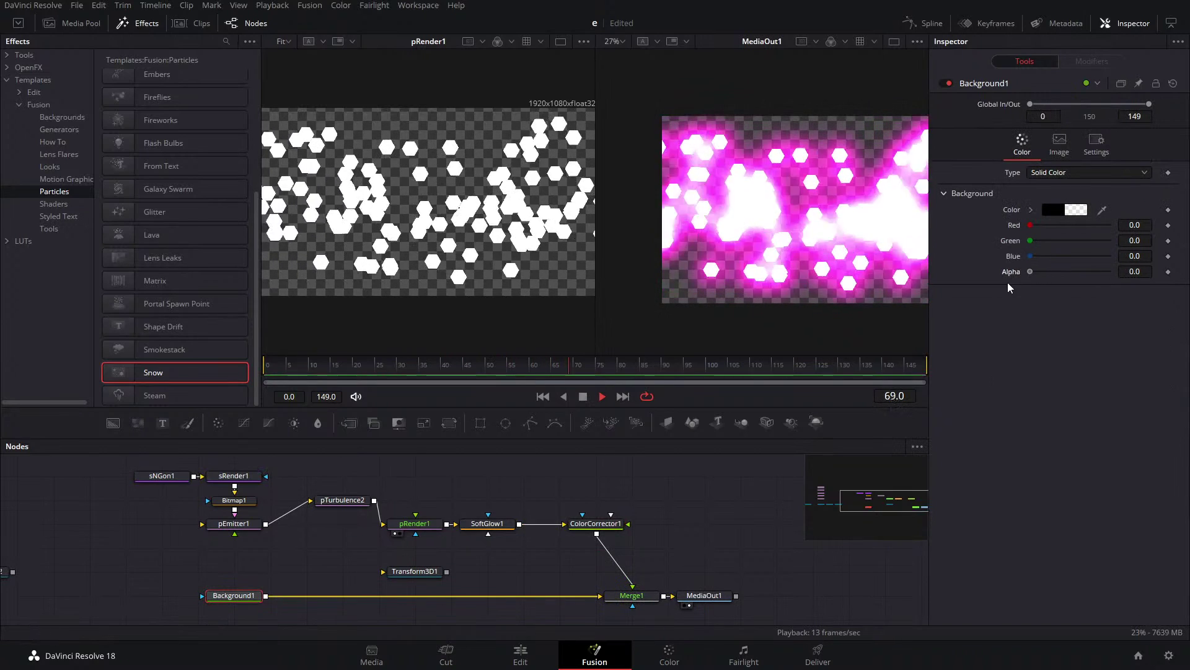
On the Edit page, move the Fusion composition to Video 2 above the end of the last gameplay clip and play the overlay.
left_click(545, 656)
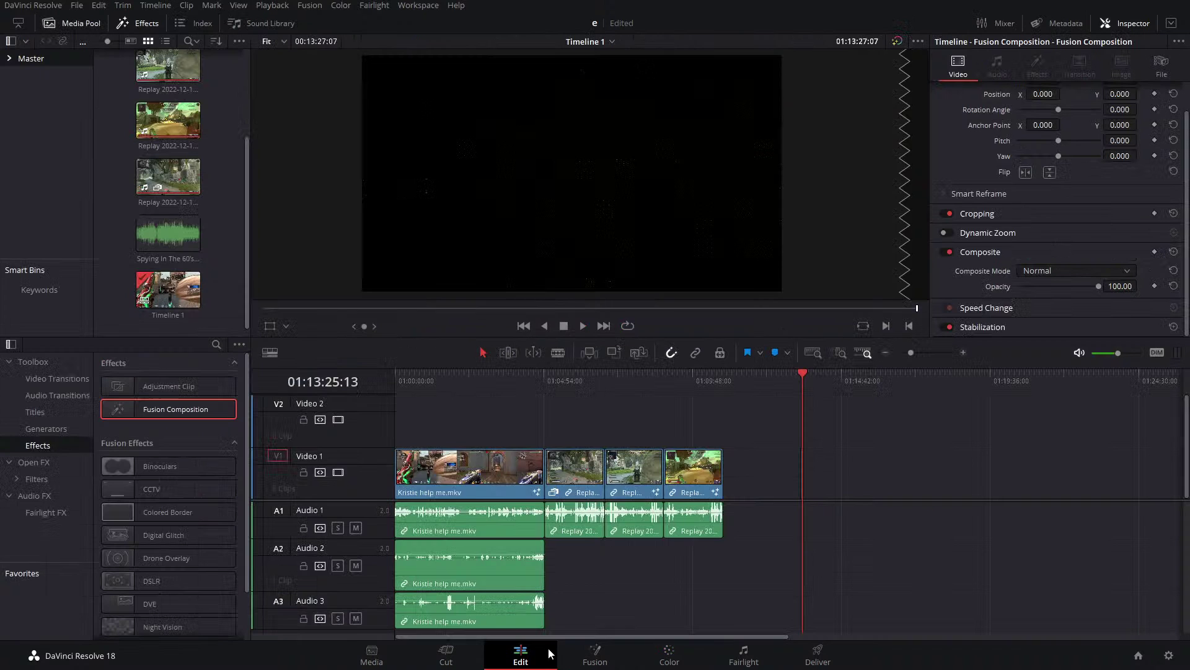
left_click_drag(909, 354, 918, 357)
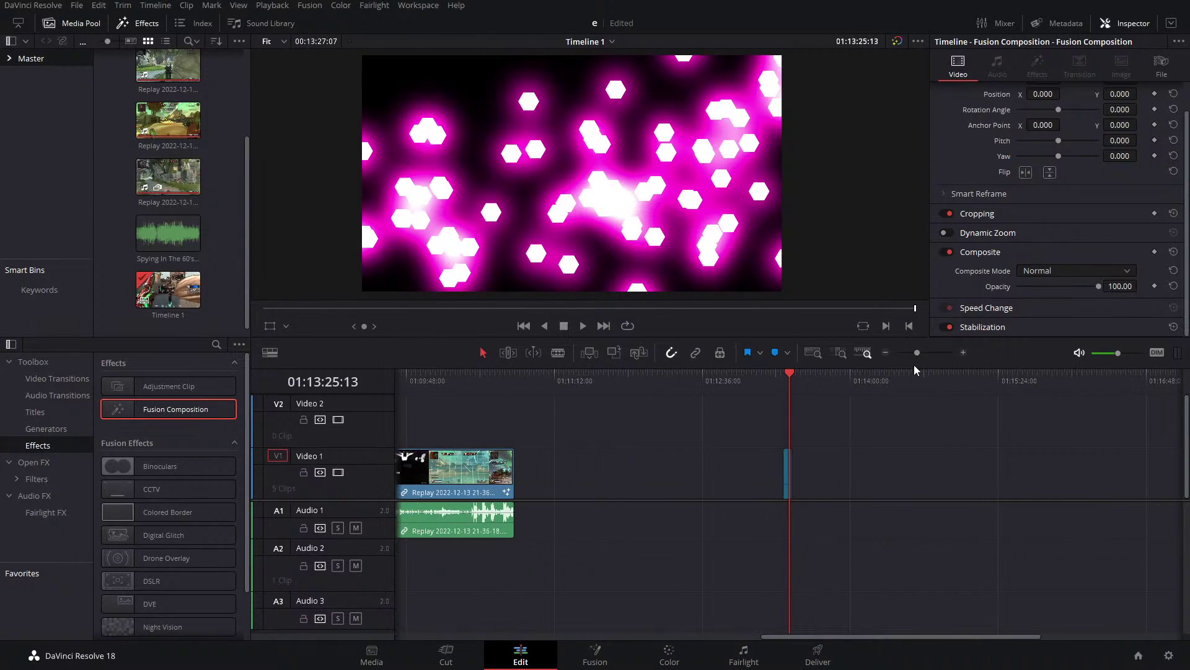
left_click_drag(788, 464, 510, 411)
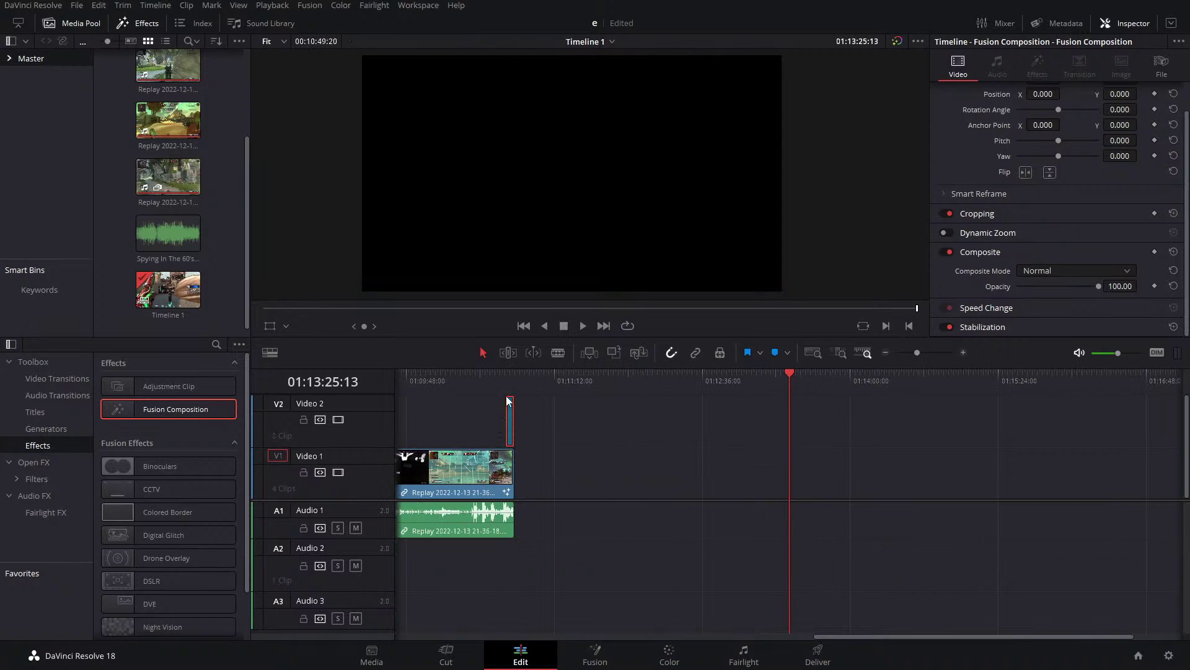
left_click(512, 377)
left_click(505, 381)
key("space")
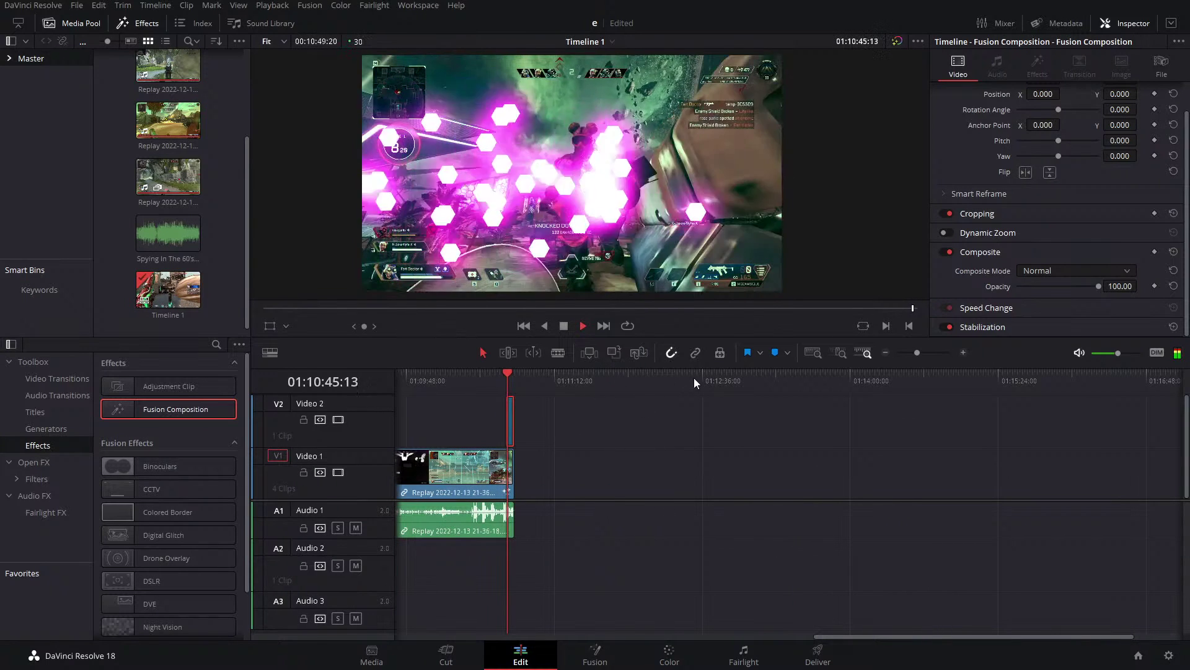
key("space")
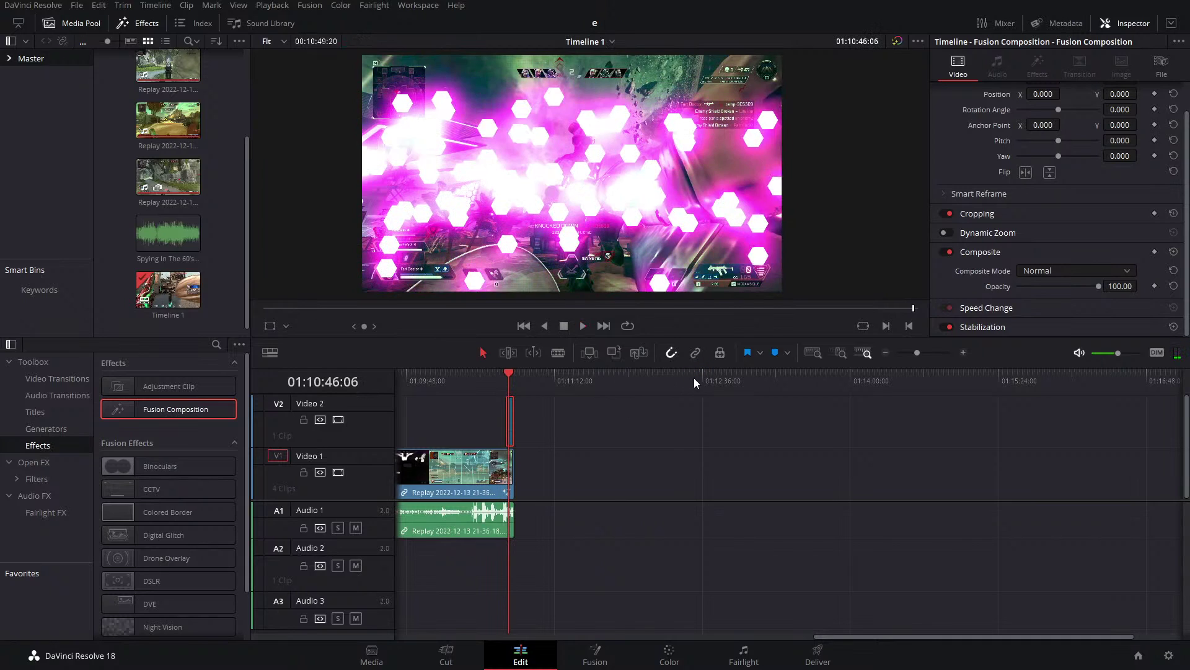
Return to the Fusion page and line up pTurbulence2 between pEmitter1 and pRender1.
left_click(606, 659)
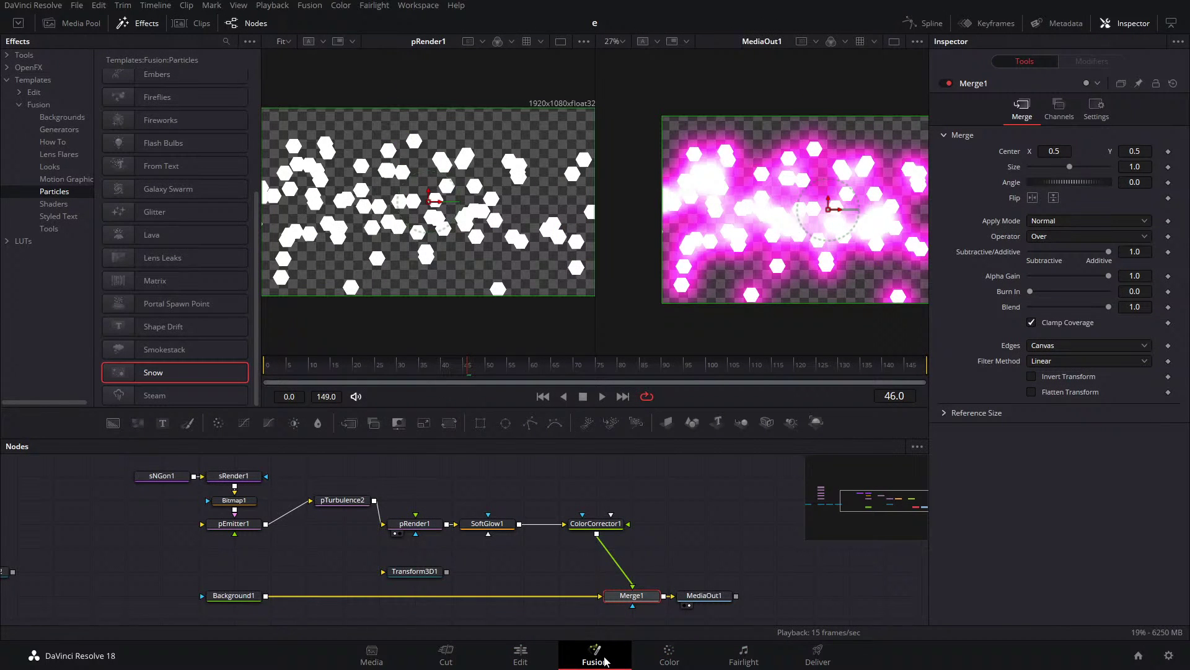
left_click_drag(350, 496, 351, 520)
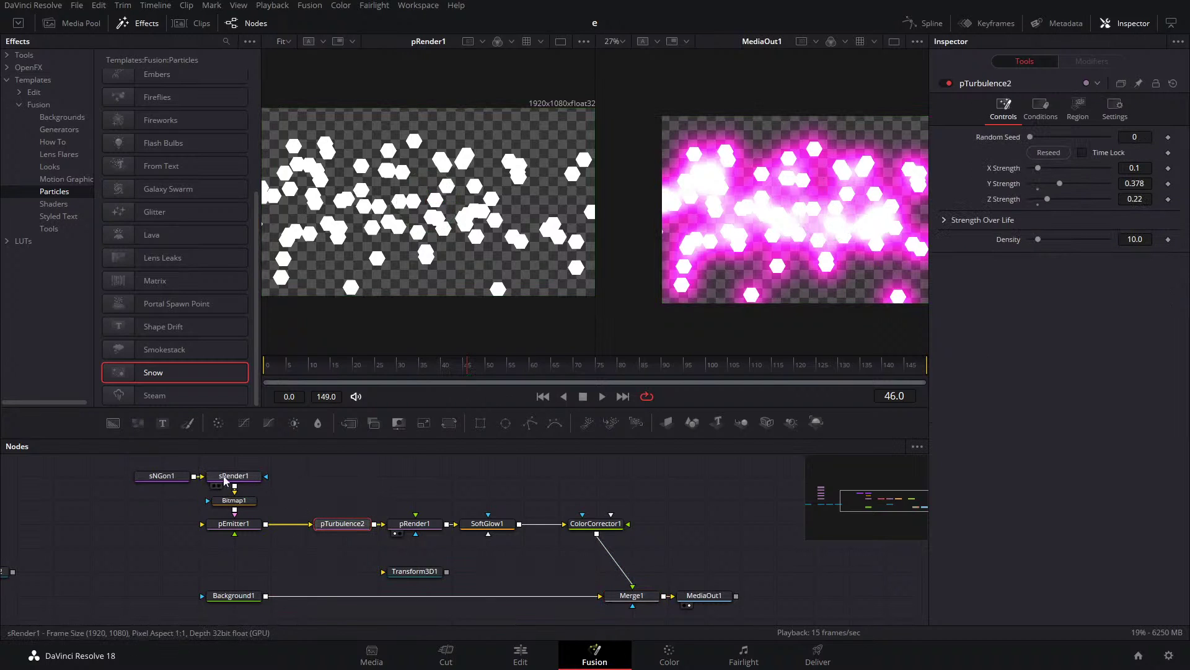
left_click(236, 502)
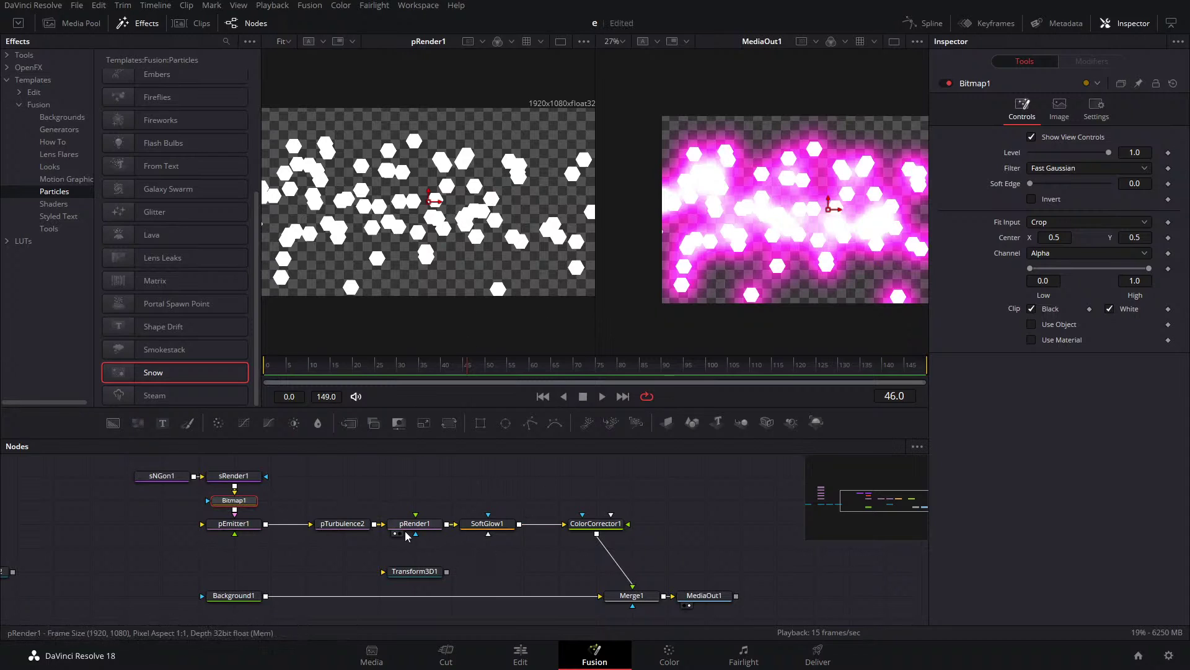
Set sNGon1's red style value to 0.0 and show sRender1 in the viewer.
left_click(170, 477)
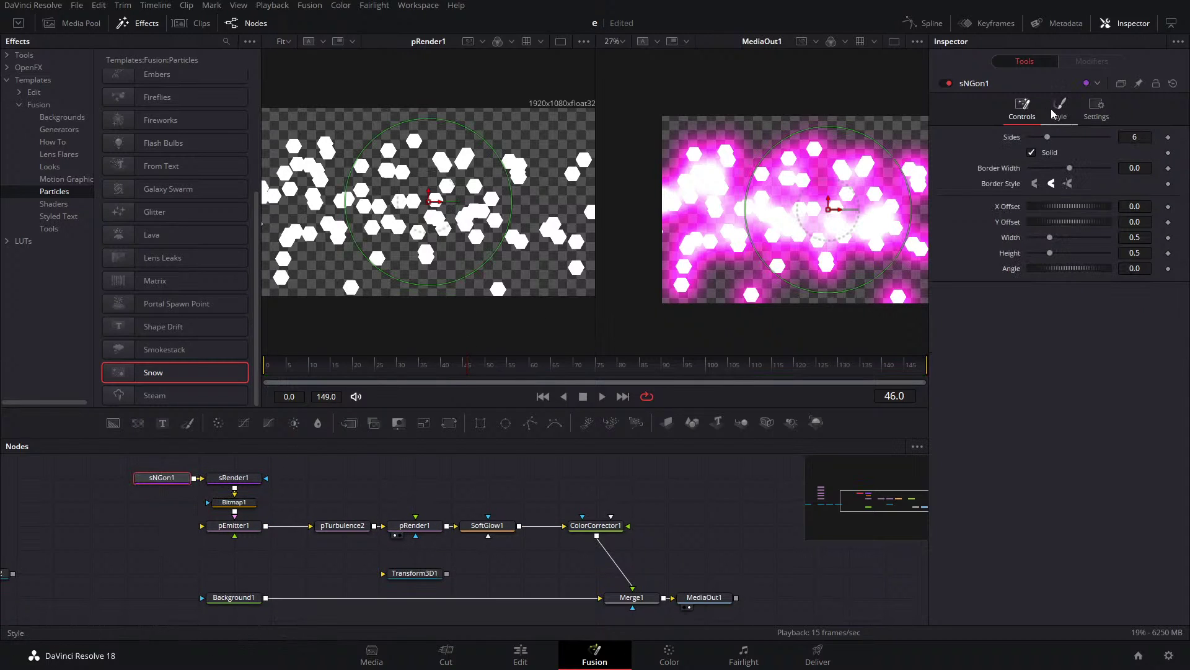
left_click(1071, 109)
left_click_drag(1103, 158, 1025, 164)
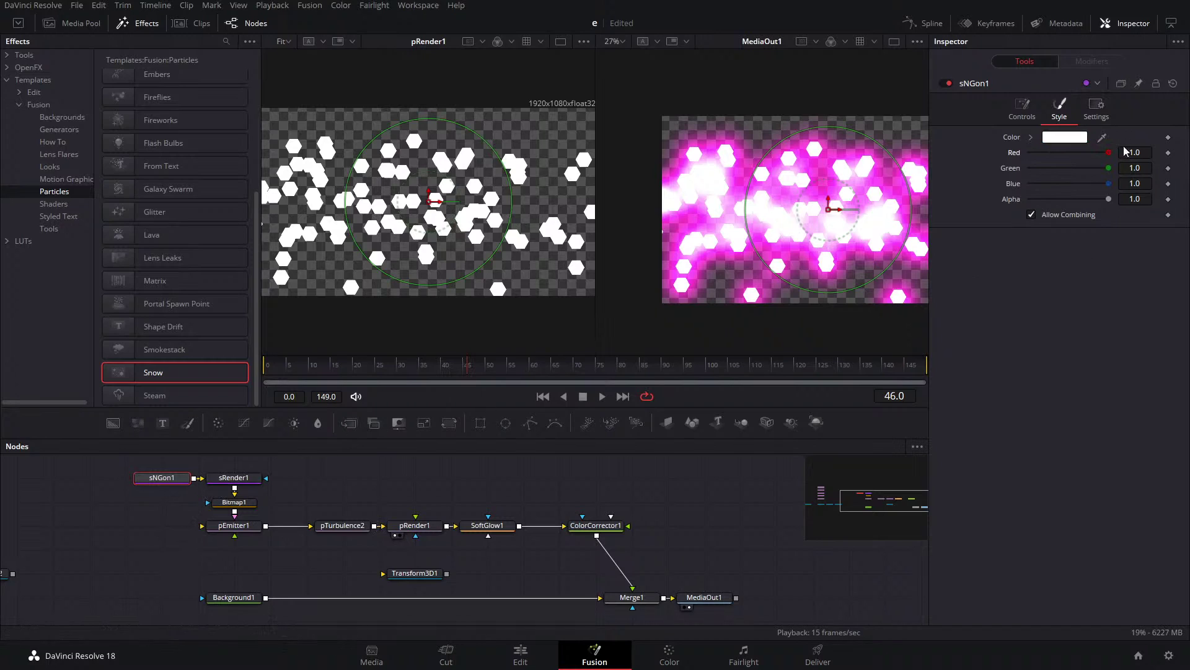
left_click_drag(1109, 153, 1026, 156)
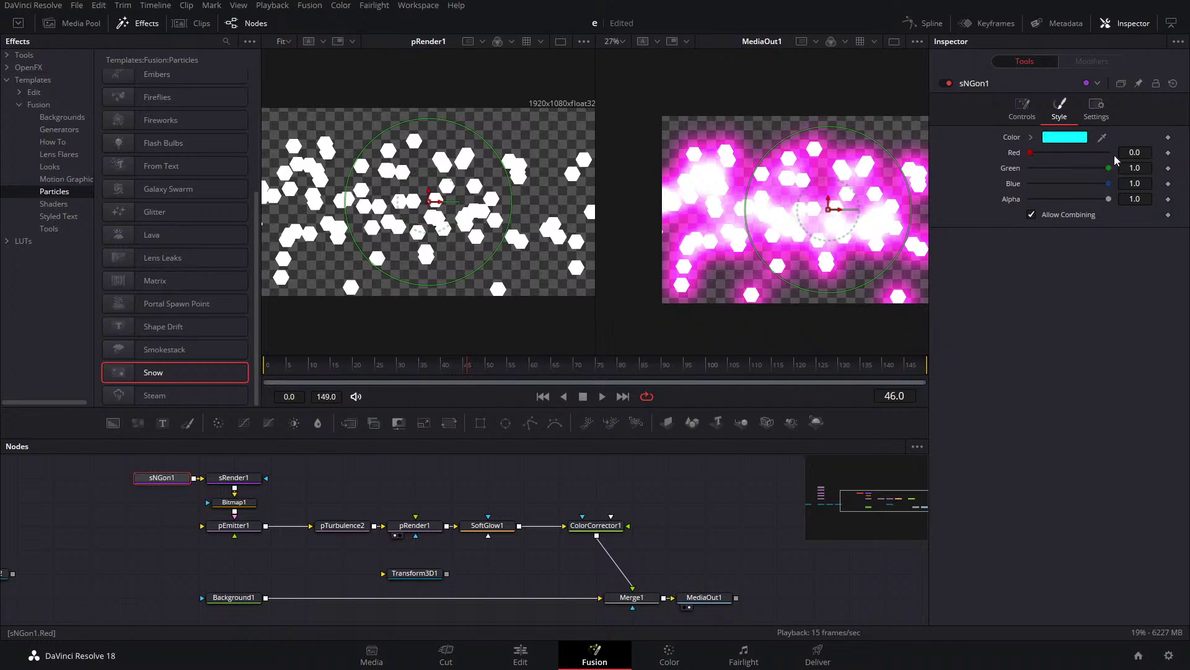
key("1")
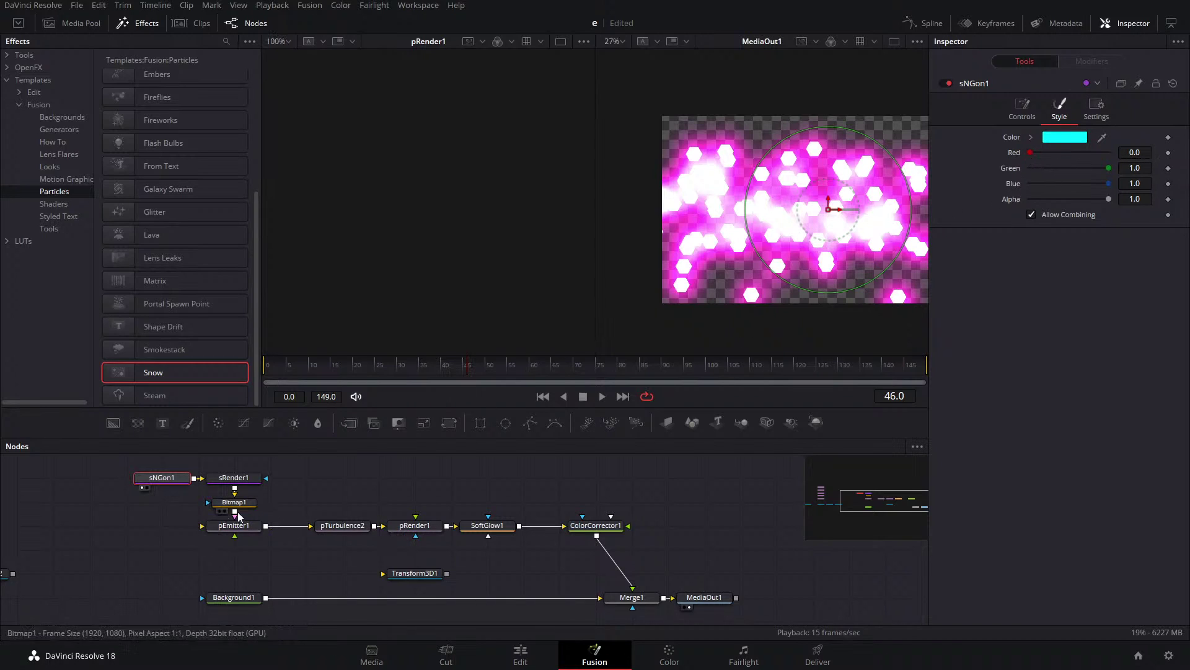
left_click(234, 478)
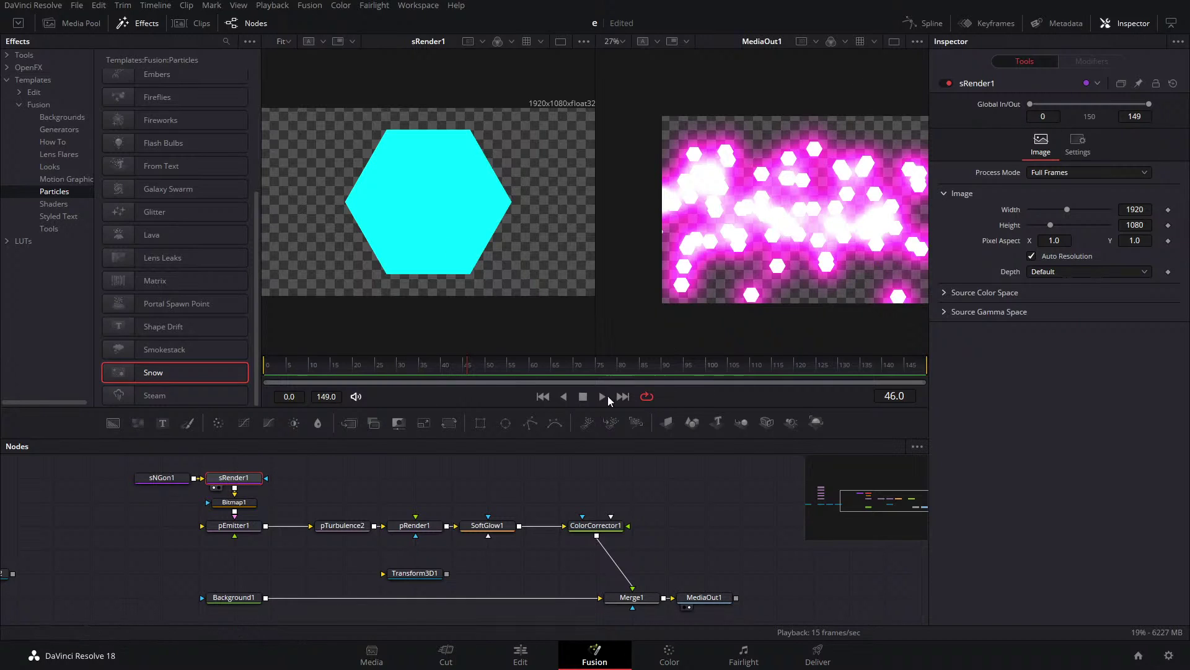
Disable the ColorCorrector1 node.
left_click(595, 526)
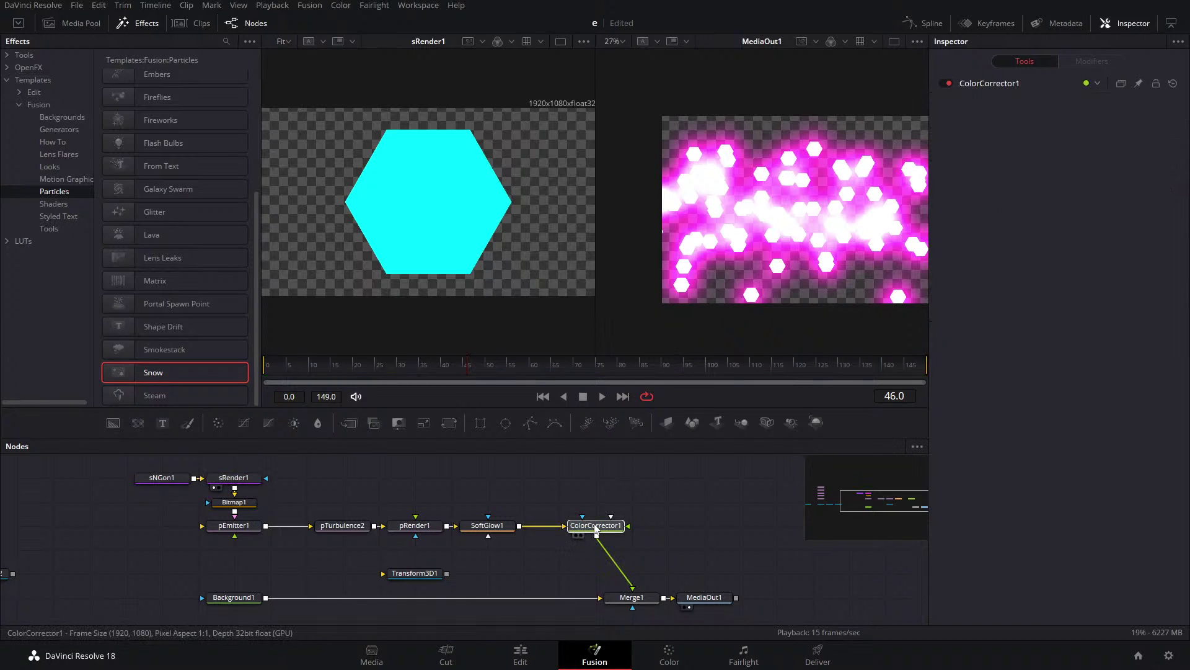
left_click(943, 83)
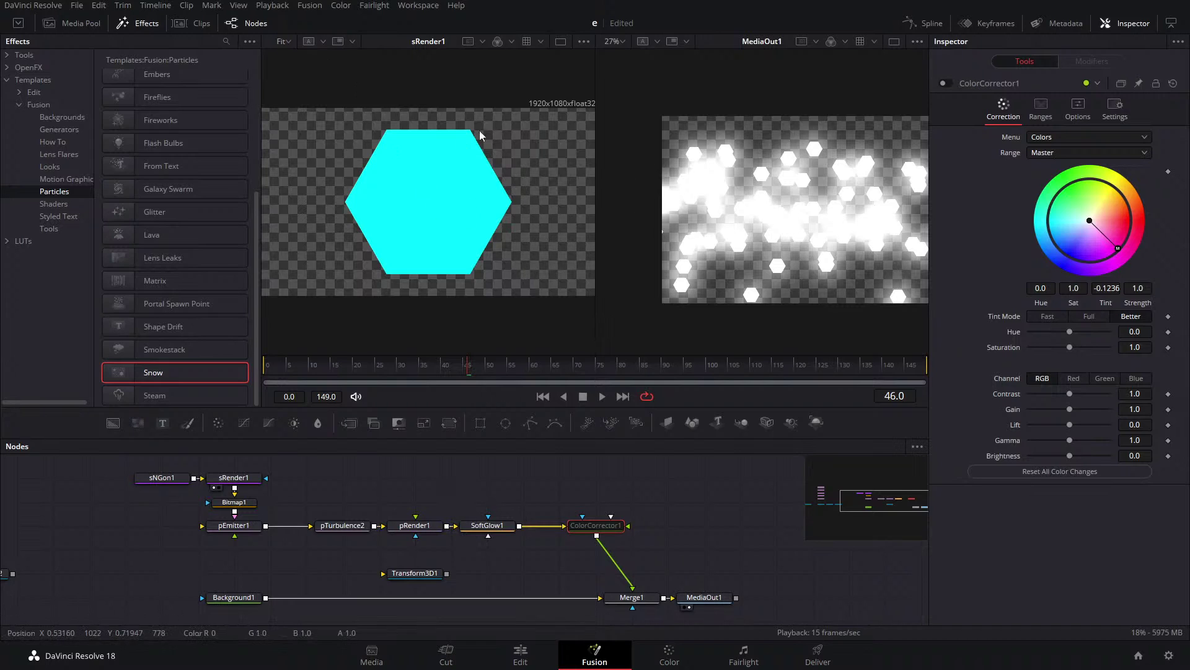
Enlarge pEmitter1's sphere region to a size of 1.008 while playing the particle animation.
left_click(247, 526)
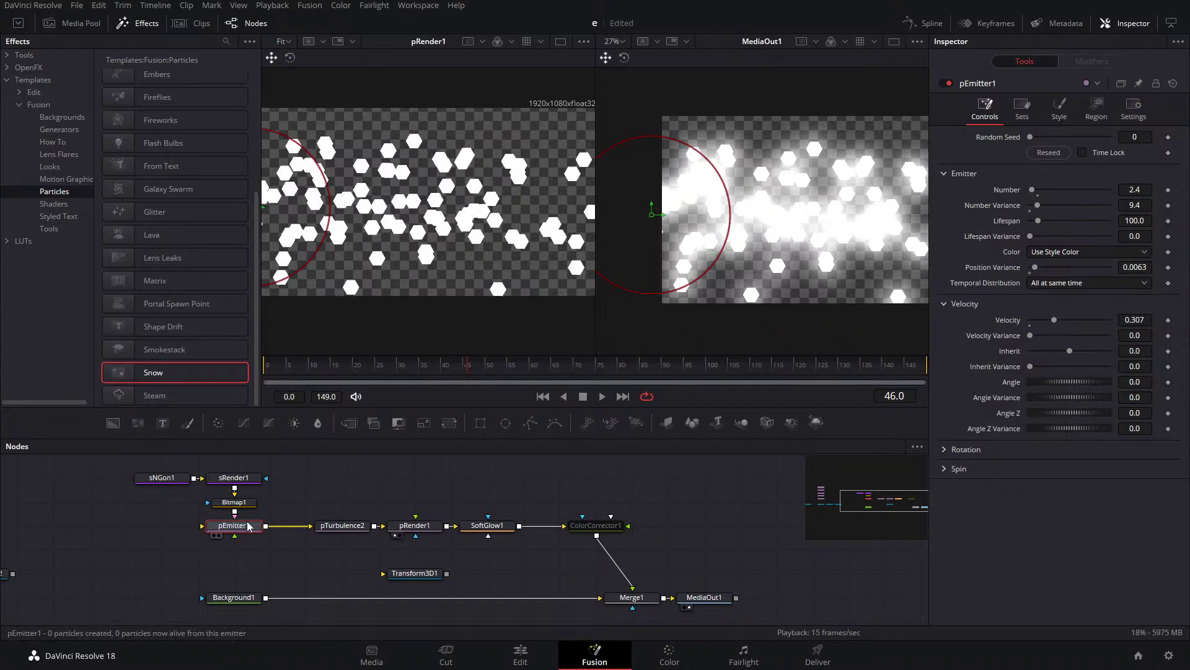
left_click(1021, 111)
left_click(1056, 109)
left_click(1089, 113)
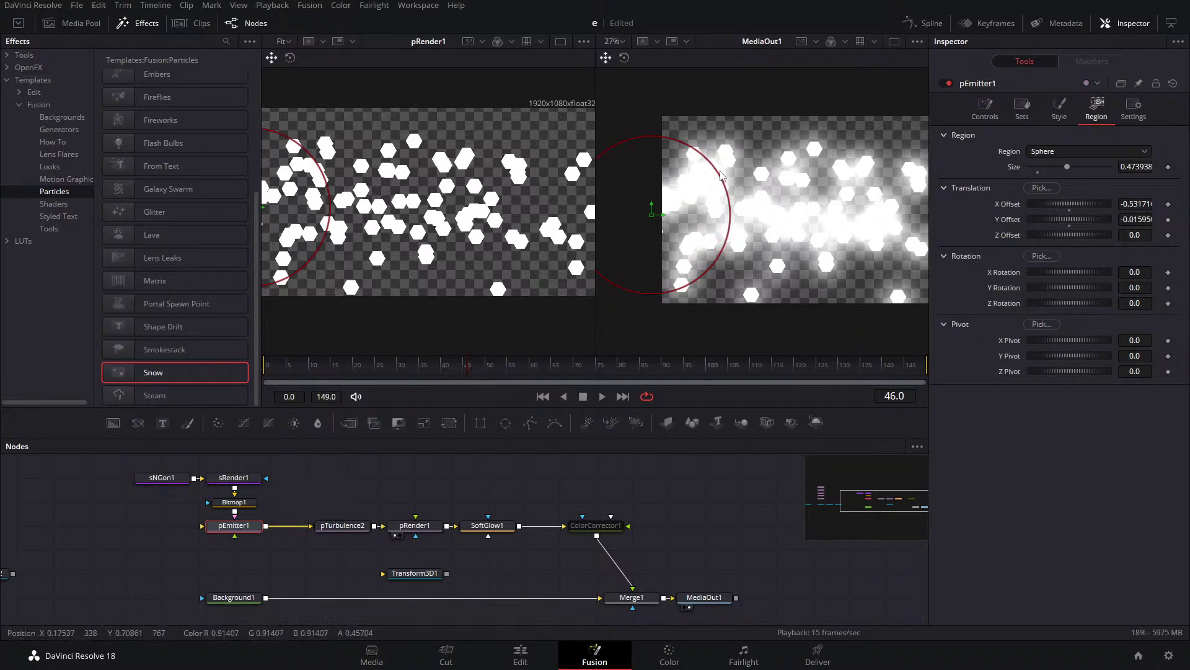
left_click_drag(732, 217, 786, 159)
left_click(603, 396)
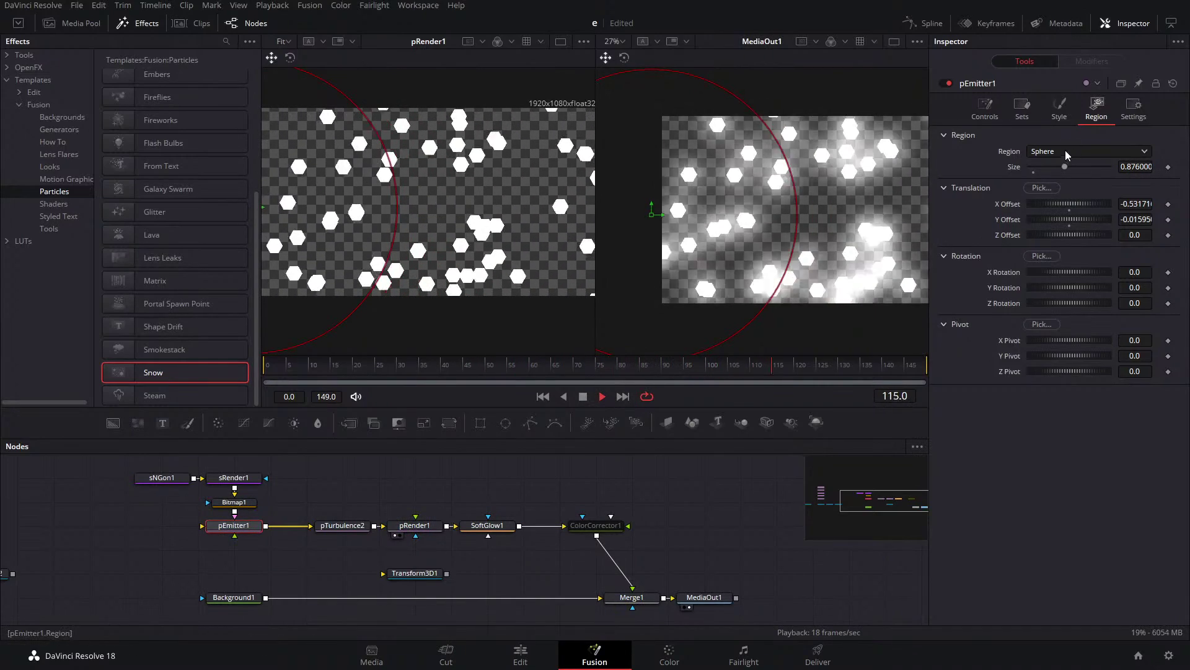
left_click_drag(1064, 166, 1058, 168)
left_click_drag(1043, 168, 1070, 166)
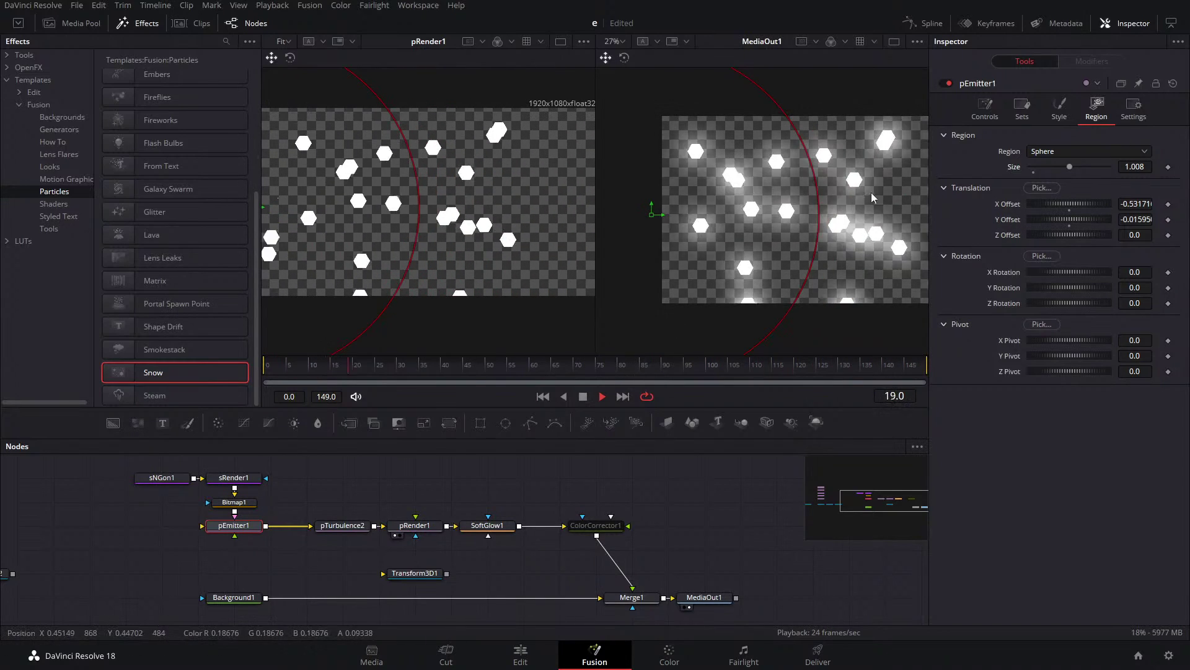
Set pEmitter1's particle color to magenta, #ff00ff, in its style settings.
left_click(1057, 108)
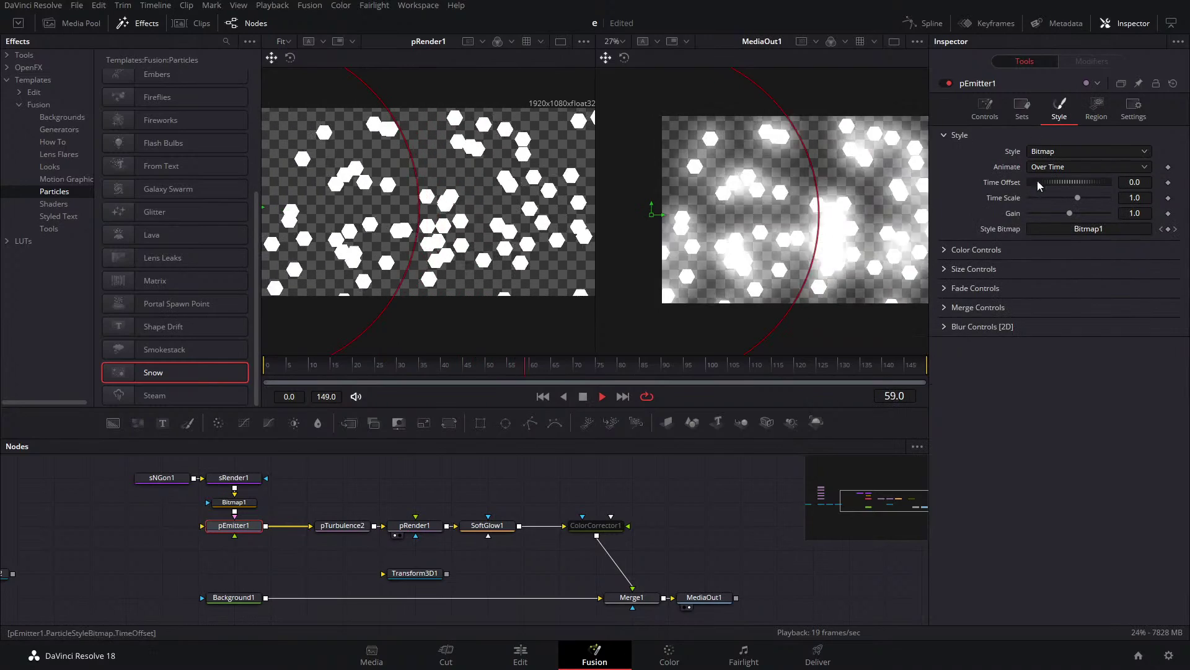
left_click(955, 250)
left_click_drag(1108, 283, 1054, 284)
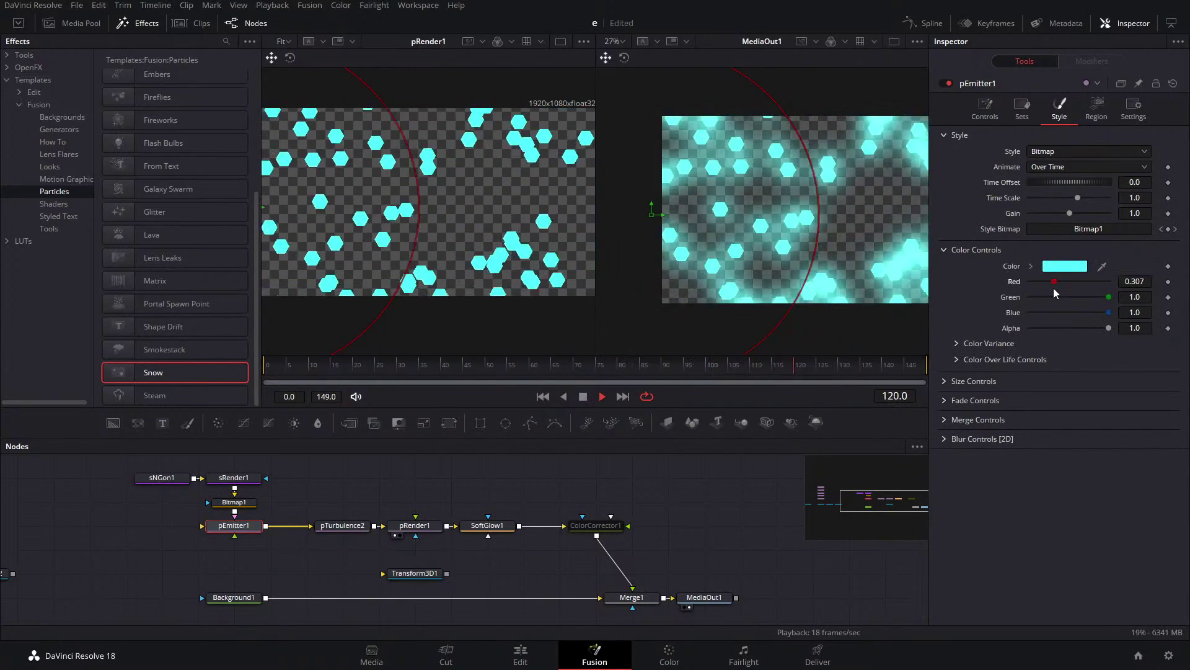
double_click(1057, 284)
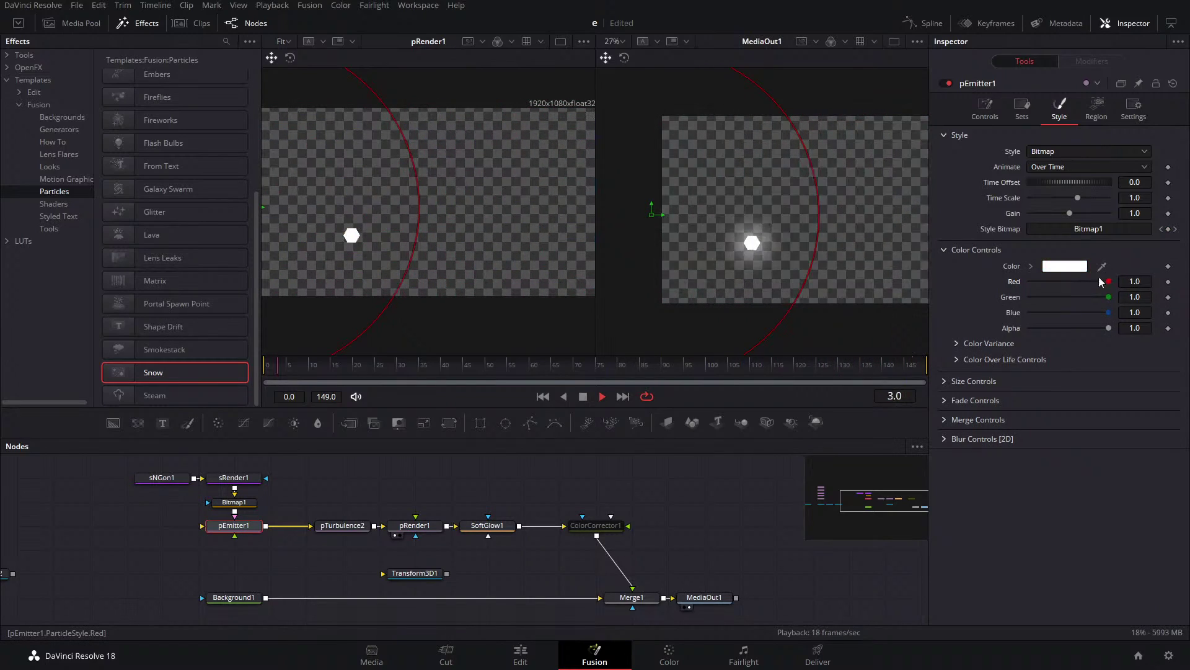
left_click(1064, 266)
left_click(470, 312)
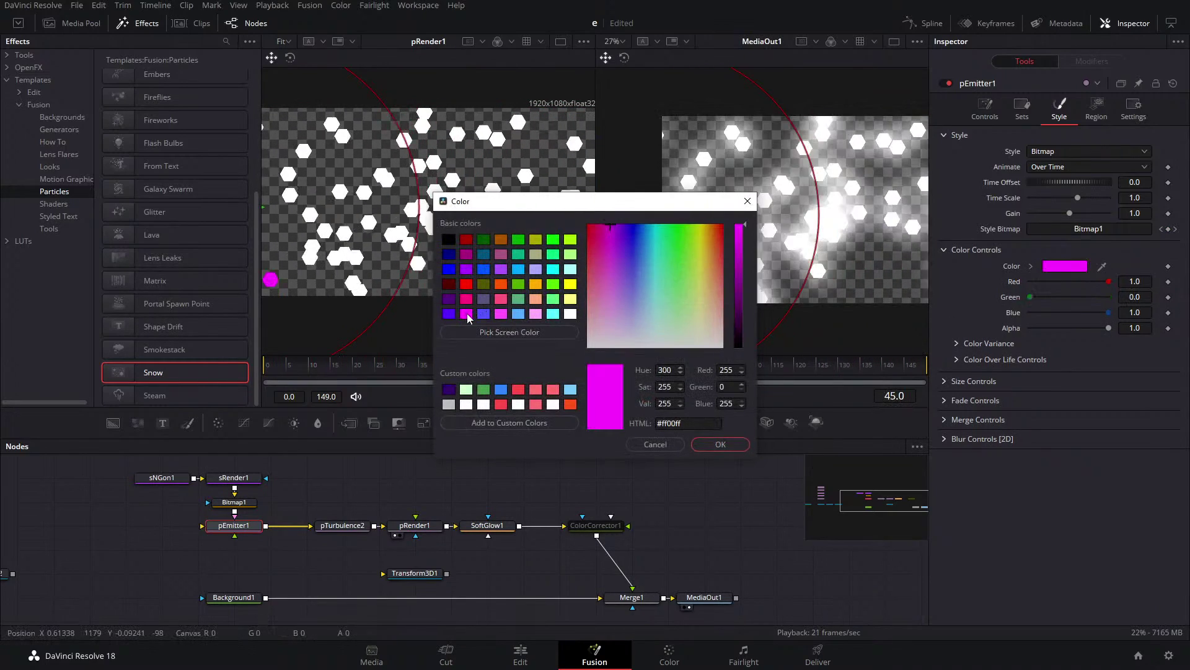
left_click(717, 444)
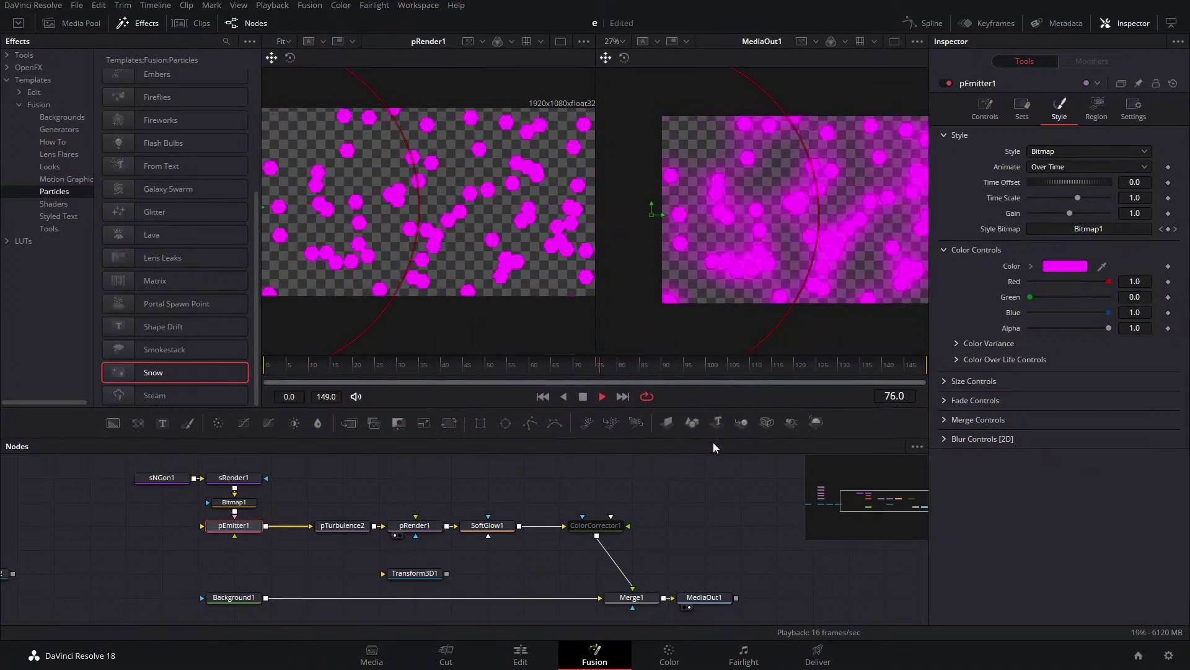
Set sNGon1's border width to -0.166 and its number of sides to 8.
left_click(161, 478)
left_click(1021, 108)
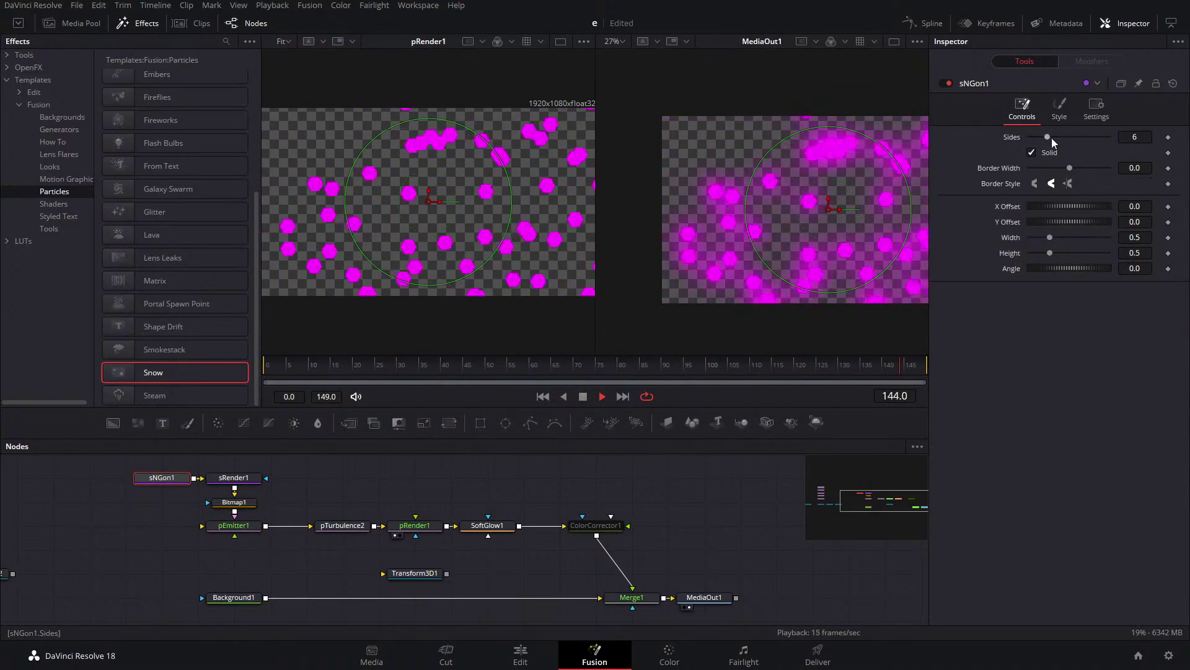
left_click_drag(1051, 138, 1036, 181)
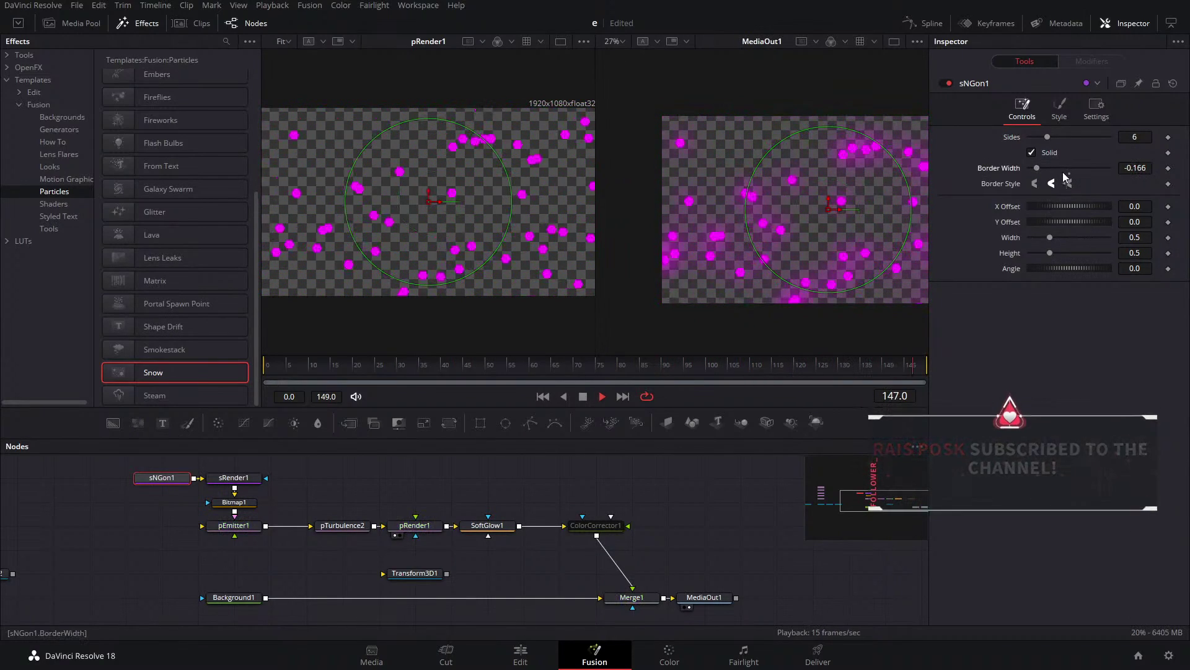
mouse_move(1046, 136)
left_mouse_down()
mouse_move(1087, 138)
mouse_move(1070, 139)
left_mouse_up()
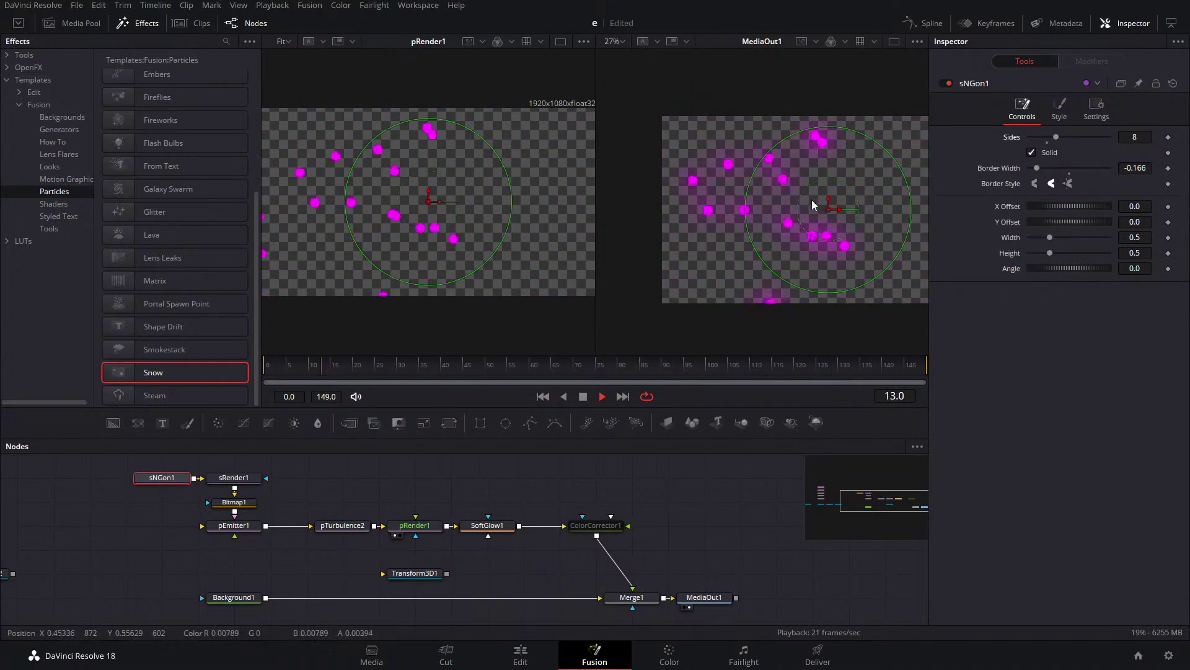
Switch to a single viewer showing MediaOut1 and select pEmitter1.
left_click(894, 41)
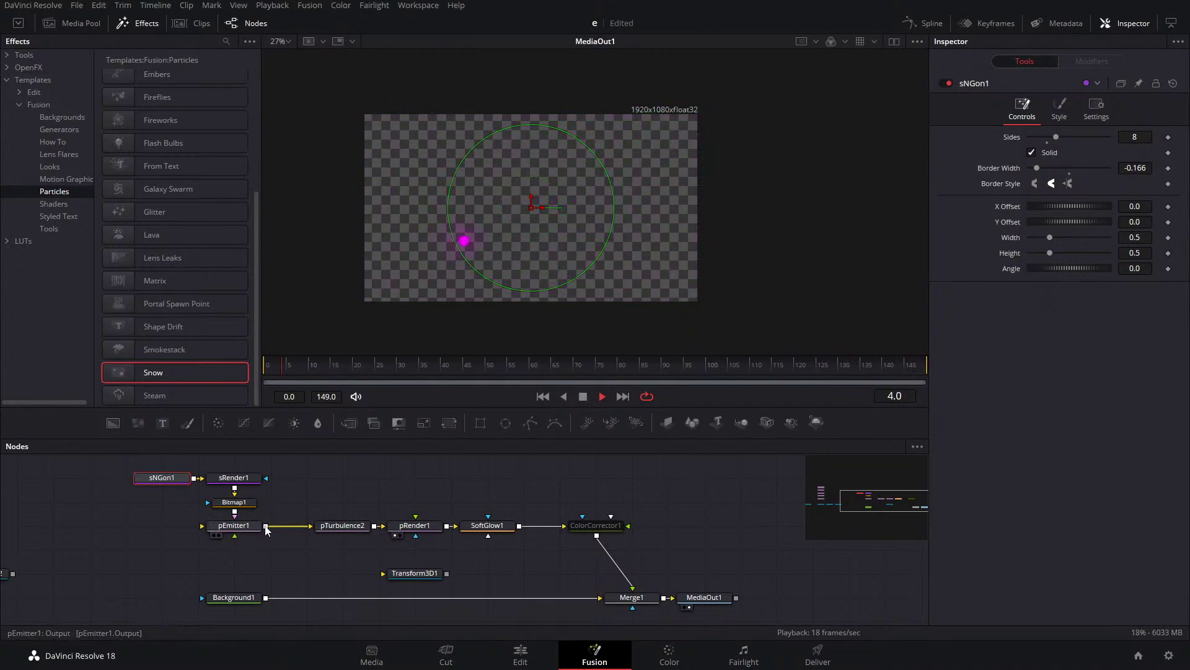
left_click(233, 525)
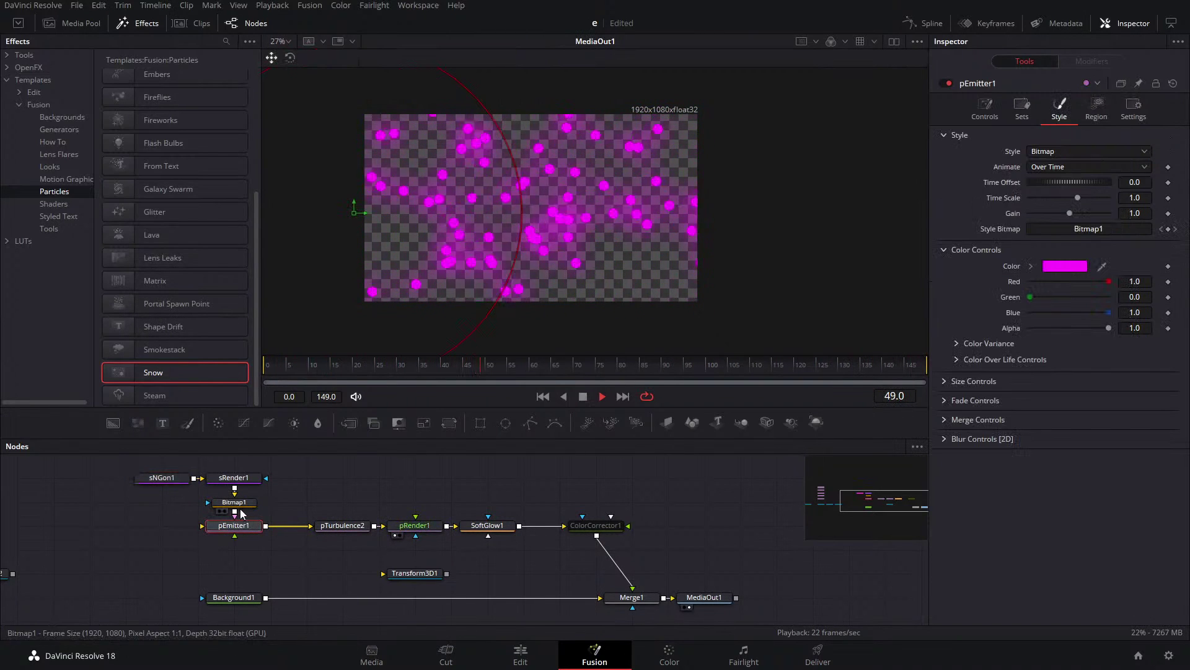
Set pEmitter1's velocity angle to -18.3 and its angle variance to 31.3.
left_click(985, 108)
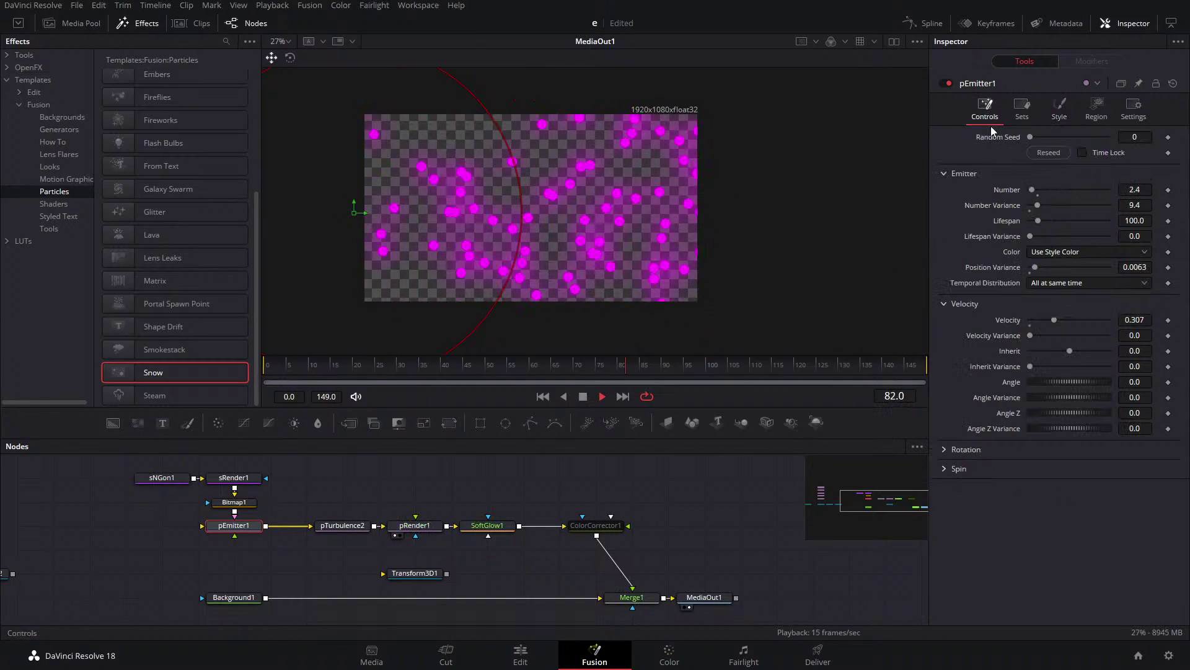
left_click_drag(1078, 385, 1076, 385)
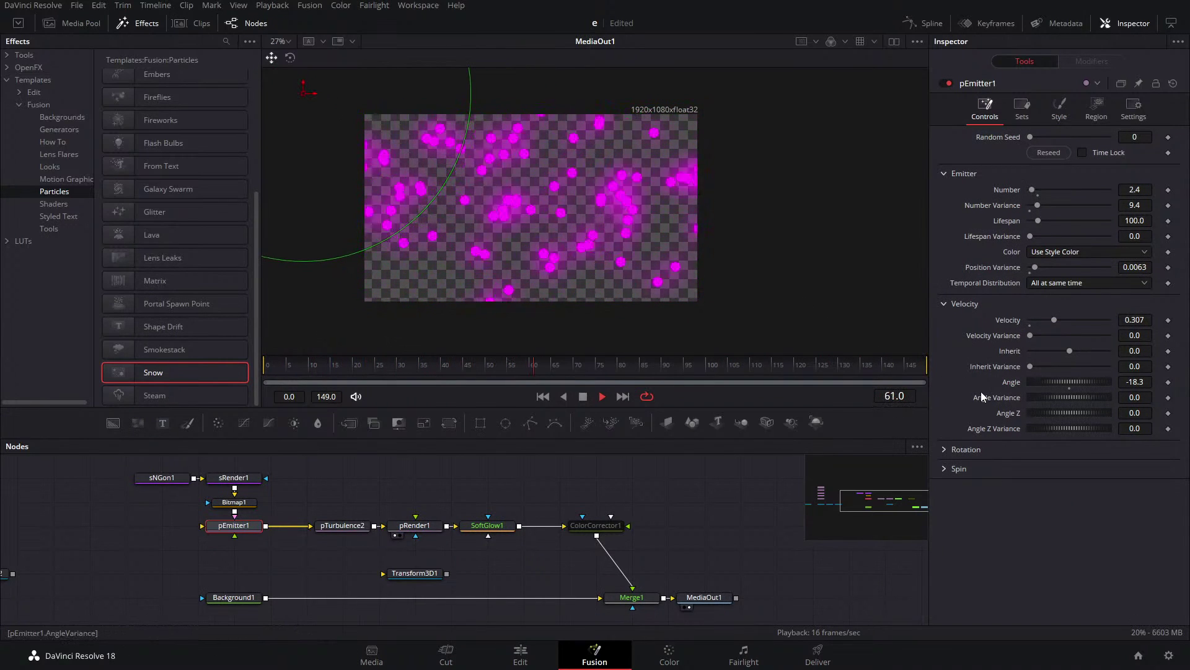
mouse_move(1059, 399)
left_mouse_down()
mouse_move(1051, 417)
mouse_move(1069, 420)
left_mouse_up()
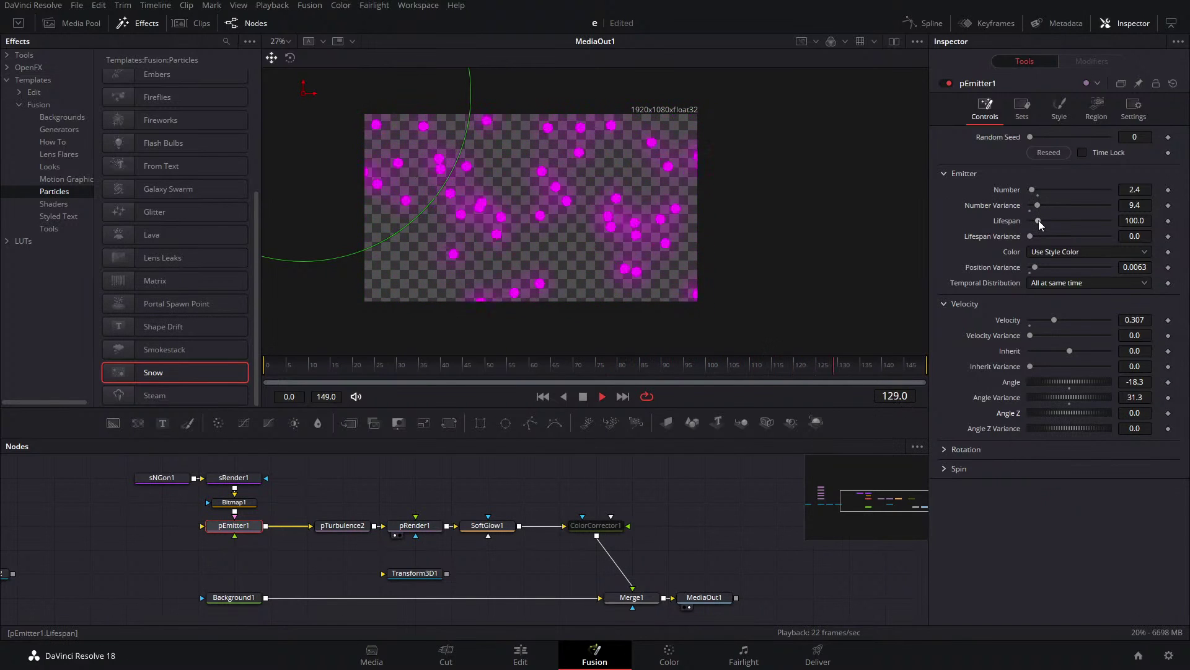
Adjust pEmitter1's emitter settings to lifespan 189, lifespan variance 26, position variance 0.037 and a Randomly distributed temporal distribution.
mouse_move(1032, 235)
left_mouse_down()
mouse_move(1052, 237)
mouse_move(1035, 225)
mouse_move(1080, 227)
mouse_move(1045, 224)
left_mouse_up()
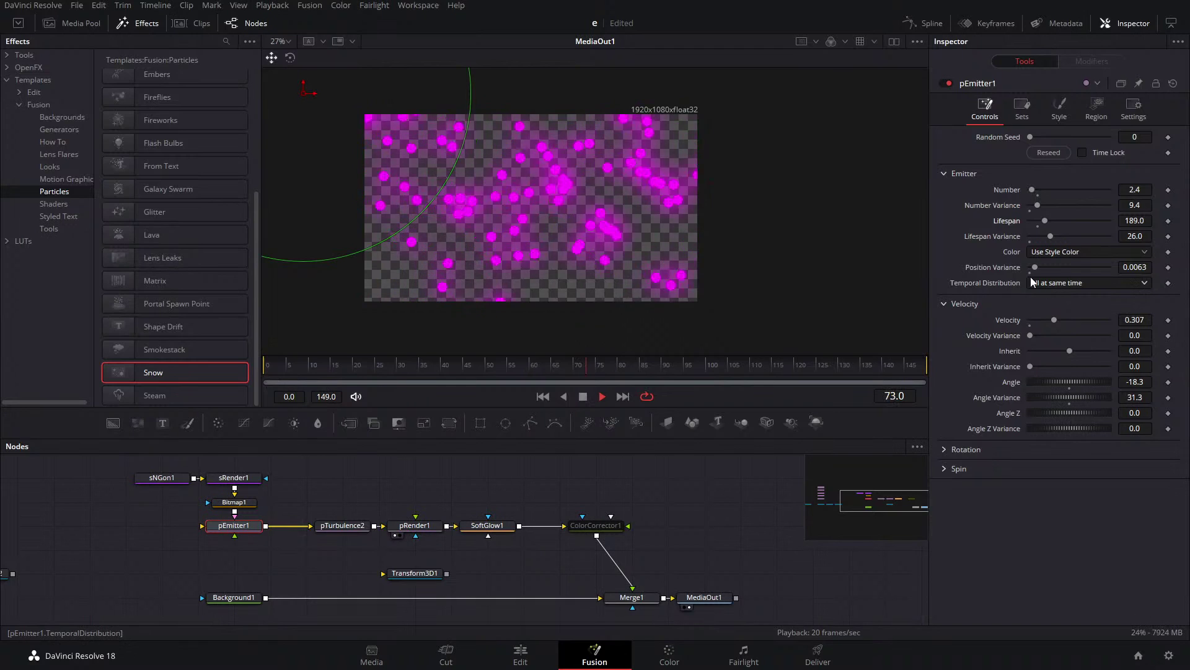
left_click_drag(1032, 266, 1058, 269)
left_click(1052, 283)
left_click(1056, 315)
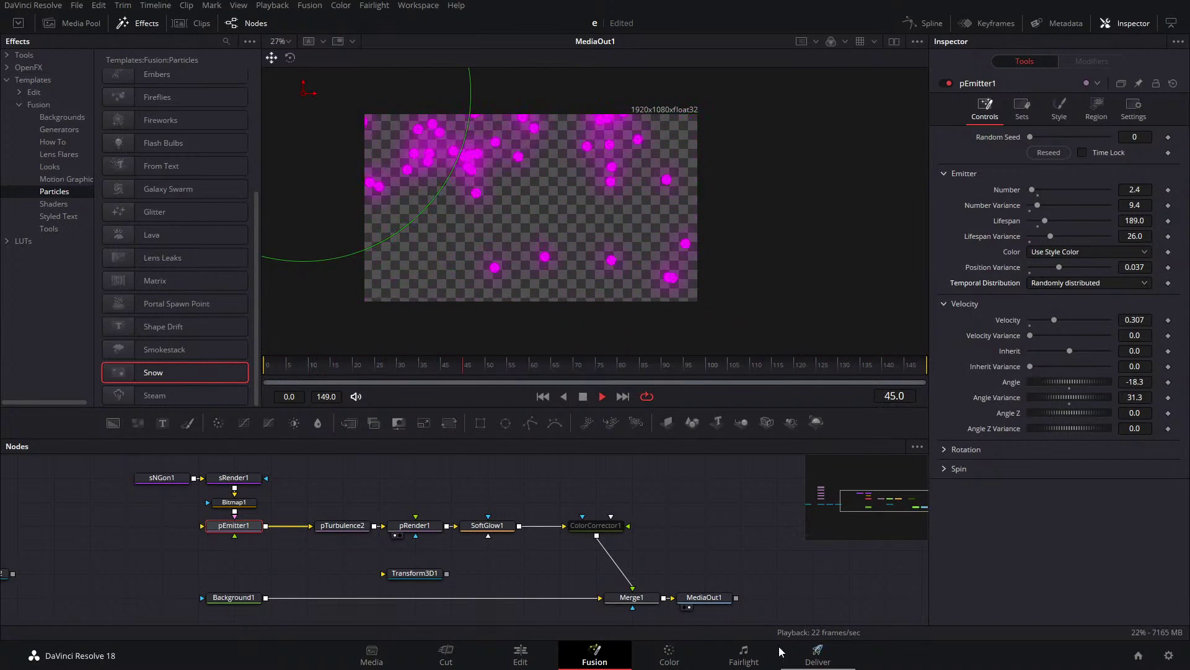
Move the ColorCorrector1 node directly above Merge1 in the node graph and keep it selected.
left_click_drag(325, 510, 327, 514)
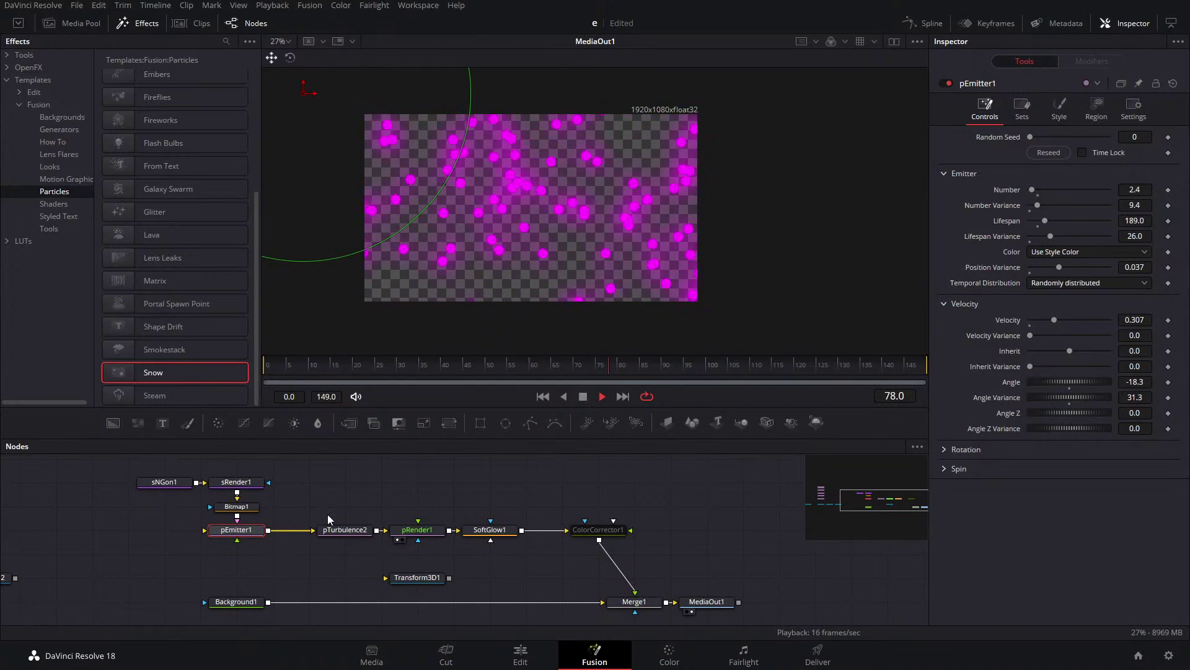
left_click_drag(616, 529, 652, 530)
left_click(651, 530)
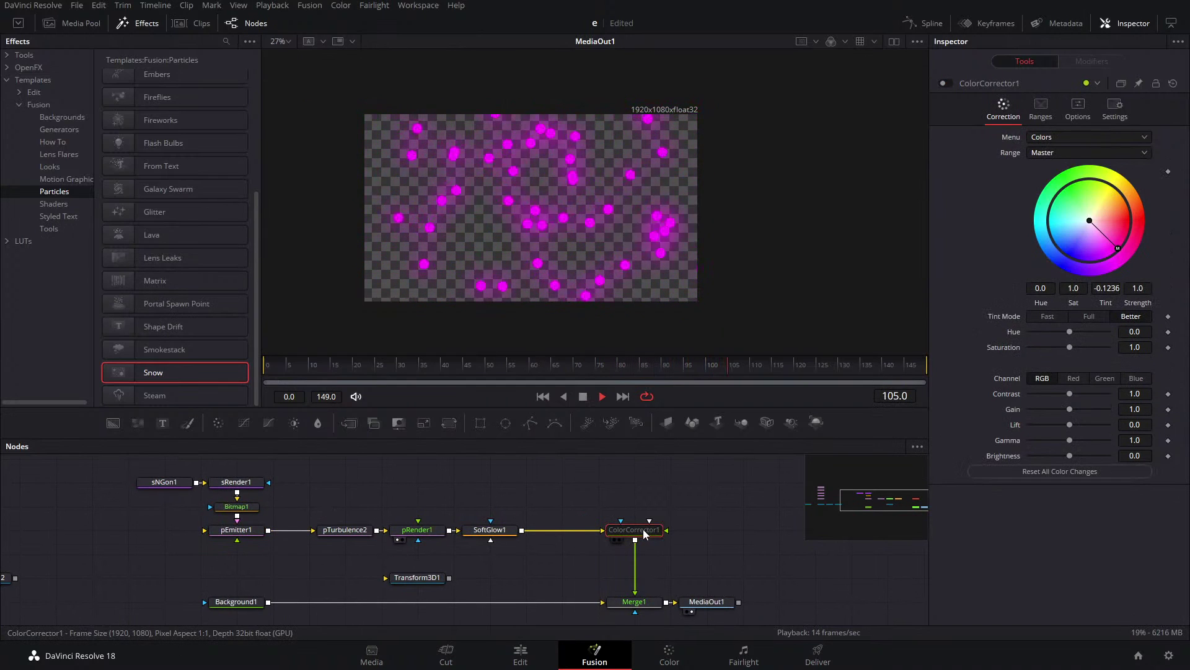